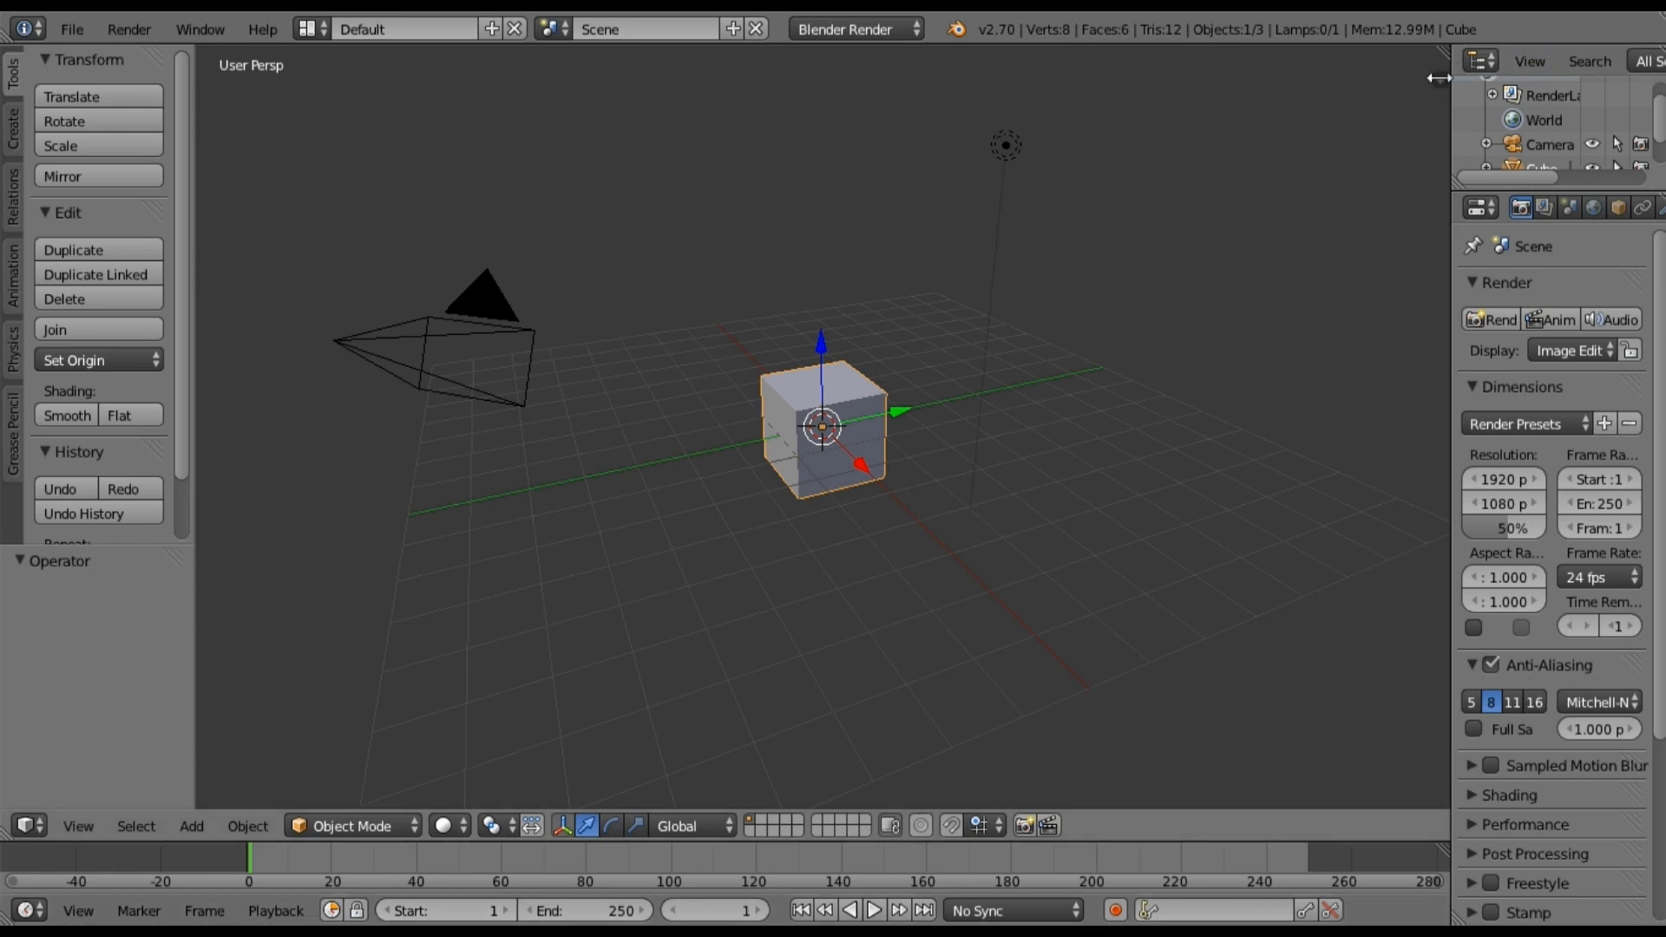
Step: Start the Screencast Keys display for the 3D view and hide the view's properties region
key(n)
scroll(1309, 486, down, 3)
scroll(1312, 620, down, 2)
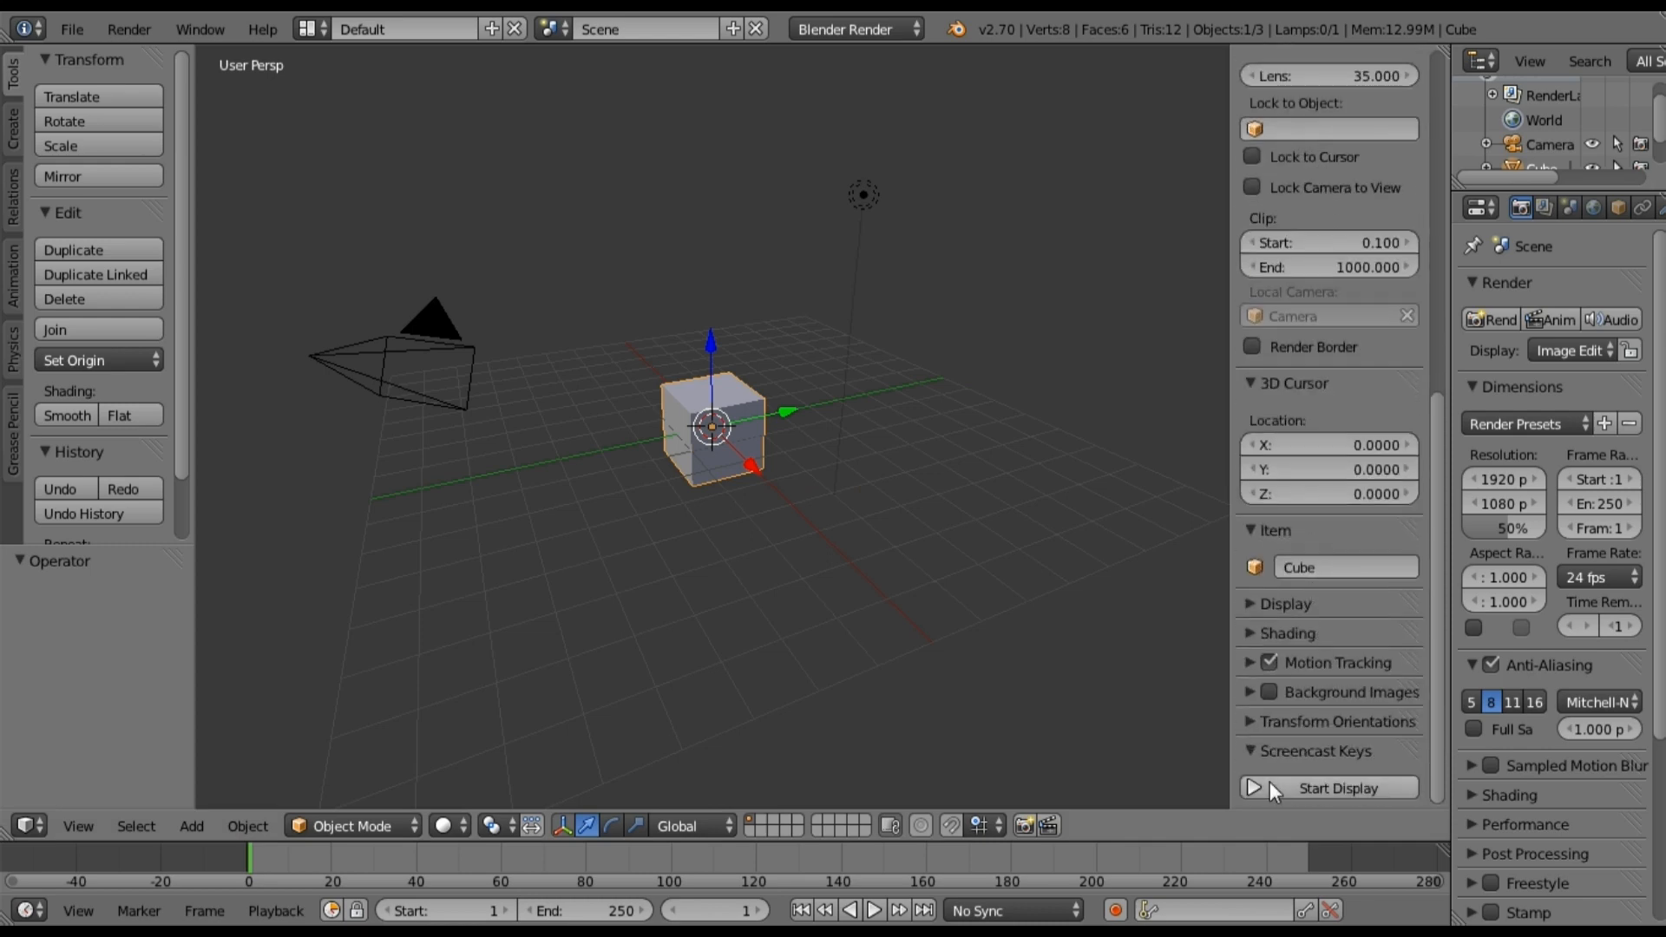
click(1268, 783)
drag(1226, 448, 1326, 451)
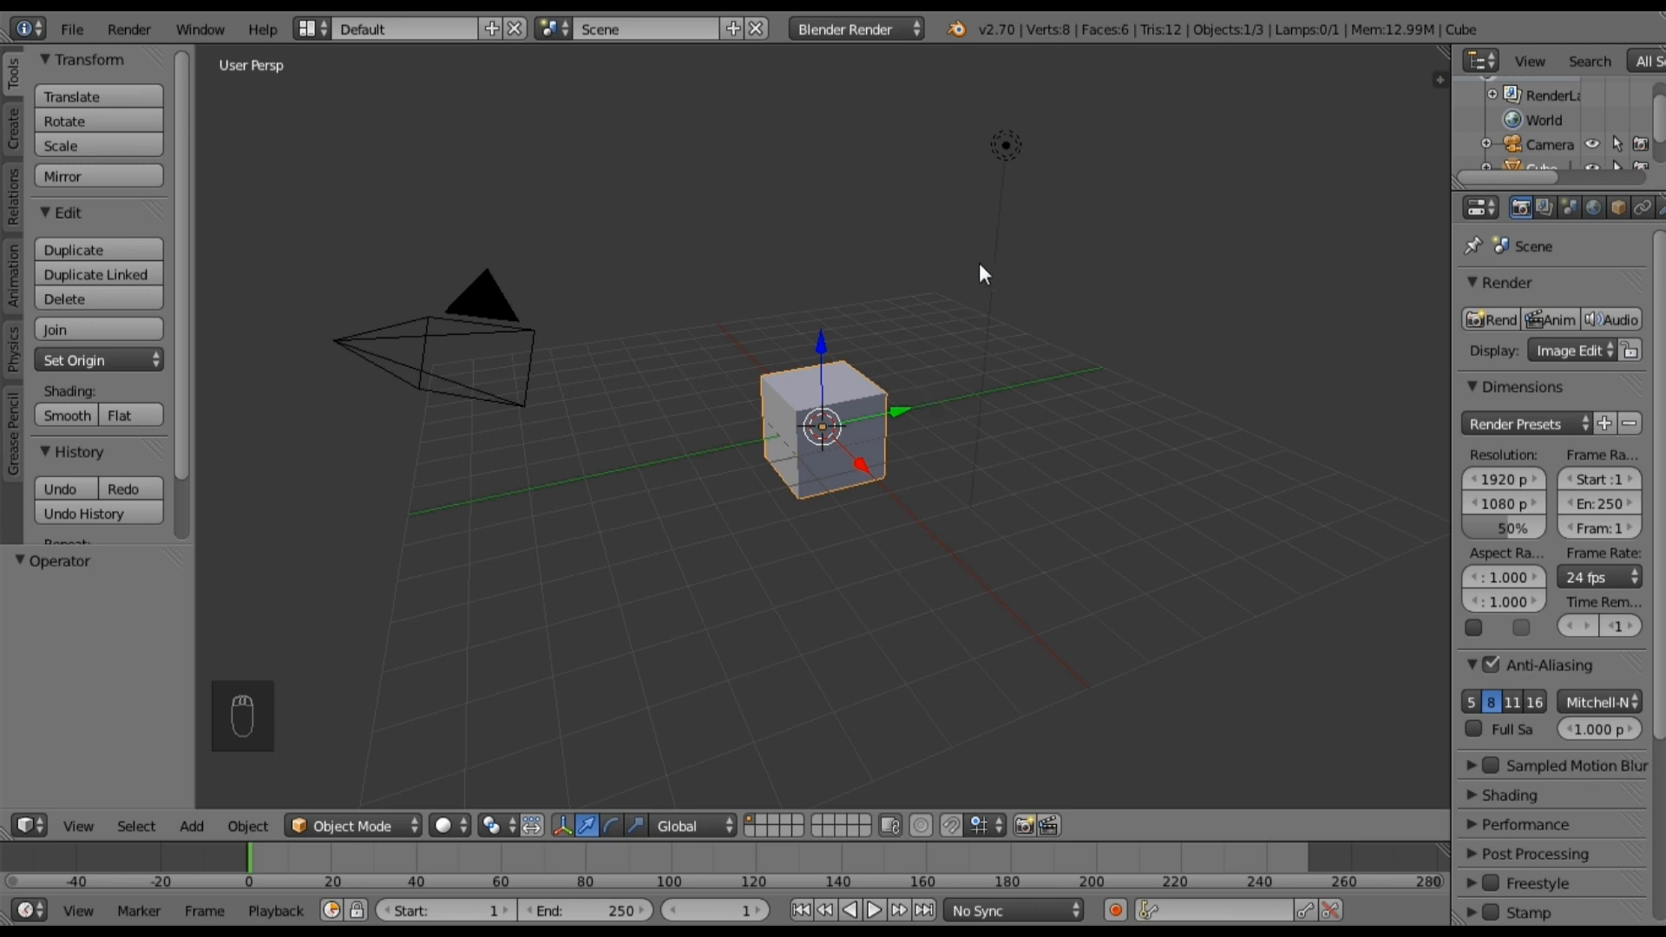
Step: Delete the lamp from the scene and select the default cube
right_click(1005, 148)
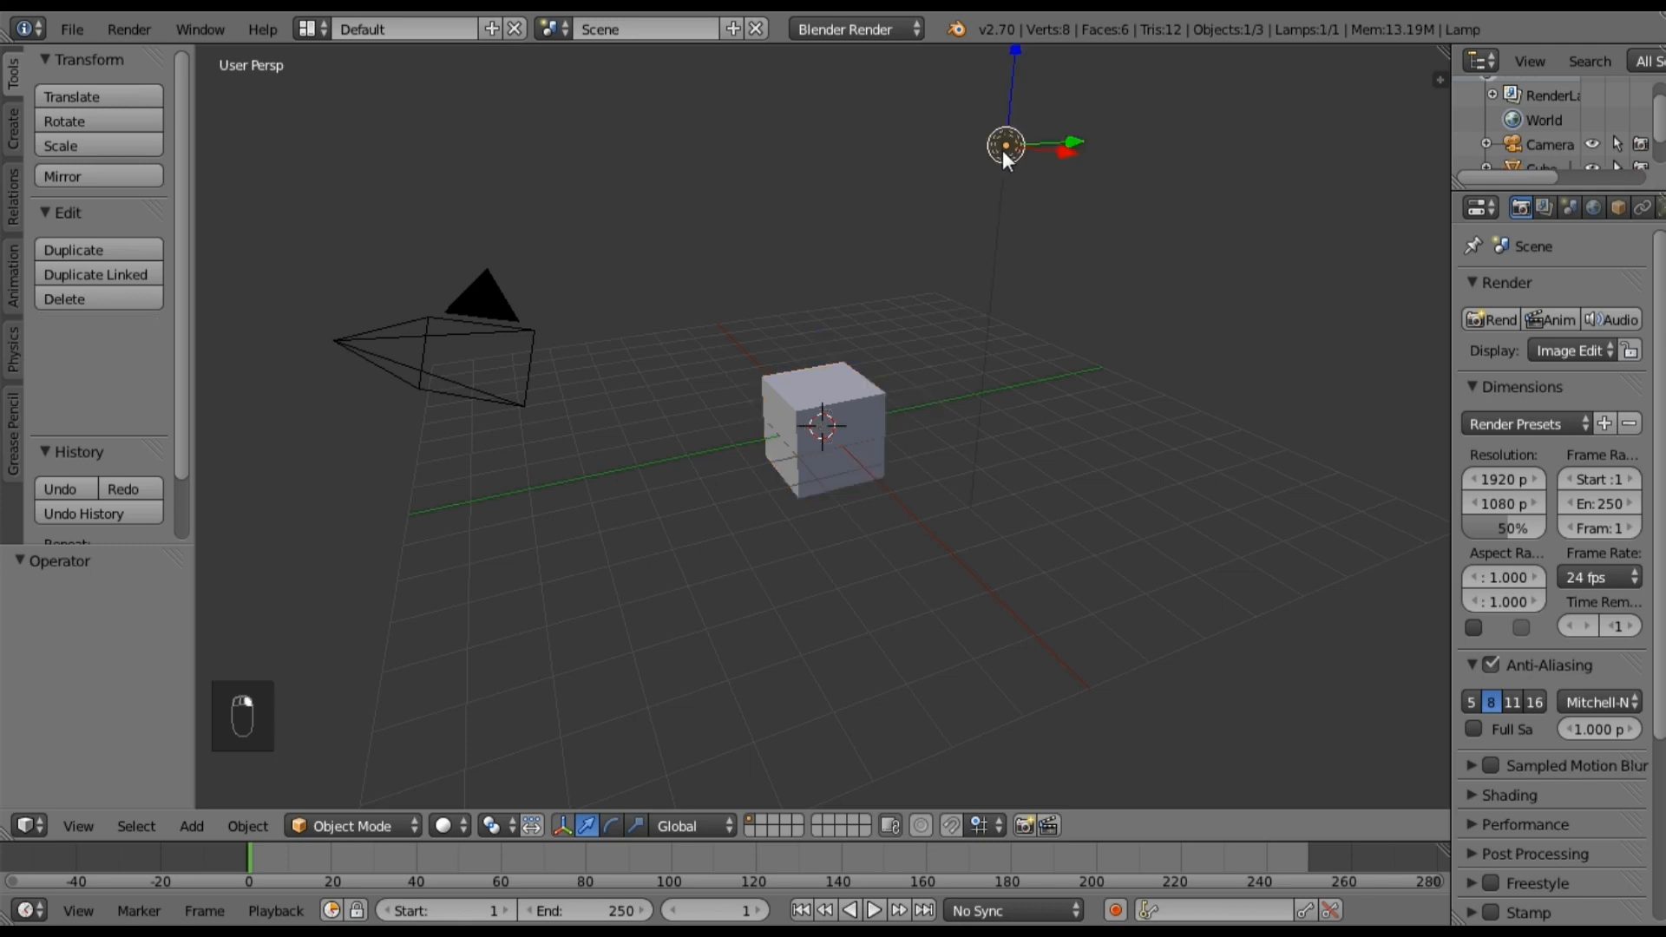
key(x)
click(983, 222)
right_click(835, 443)
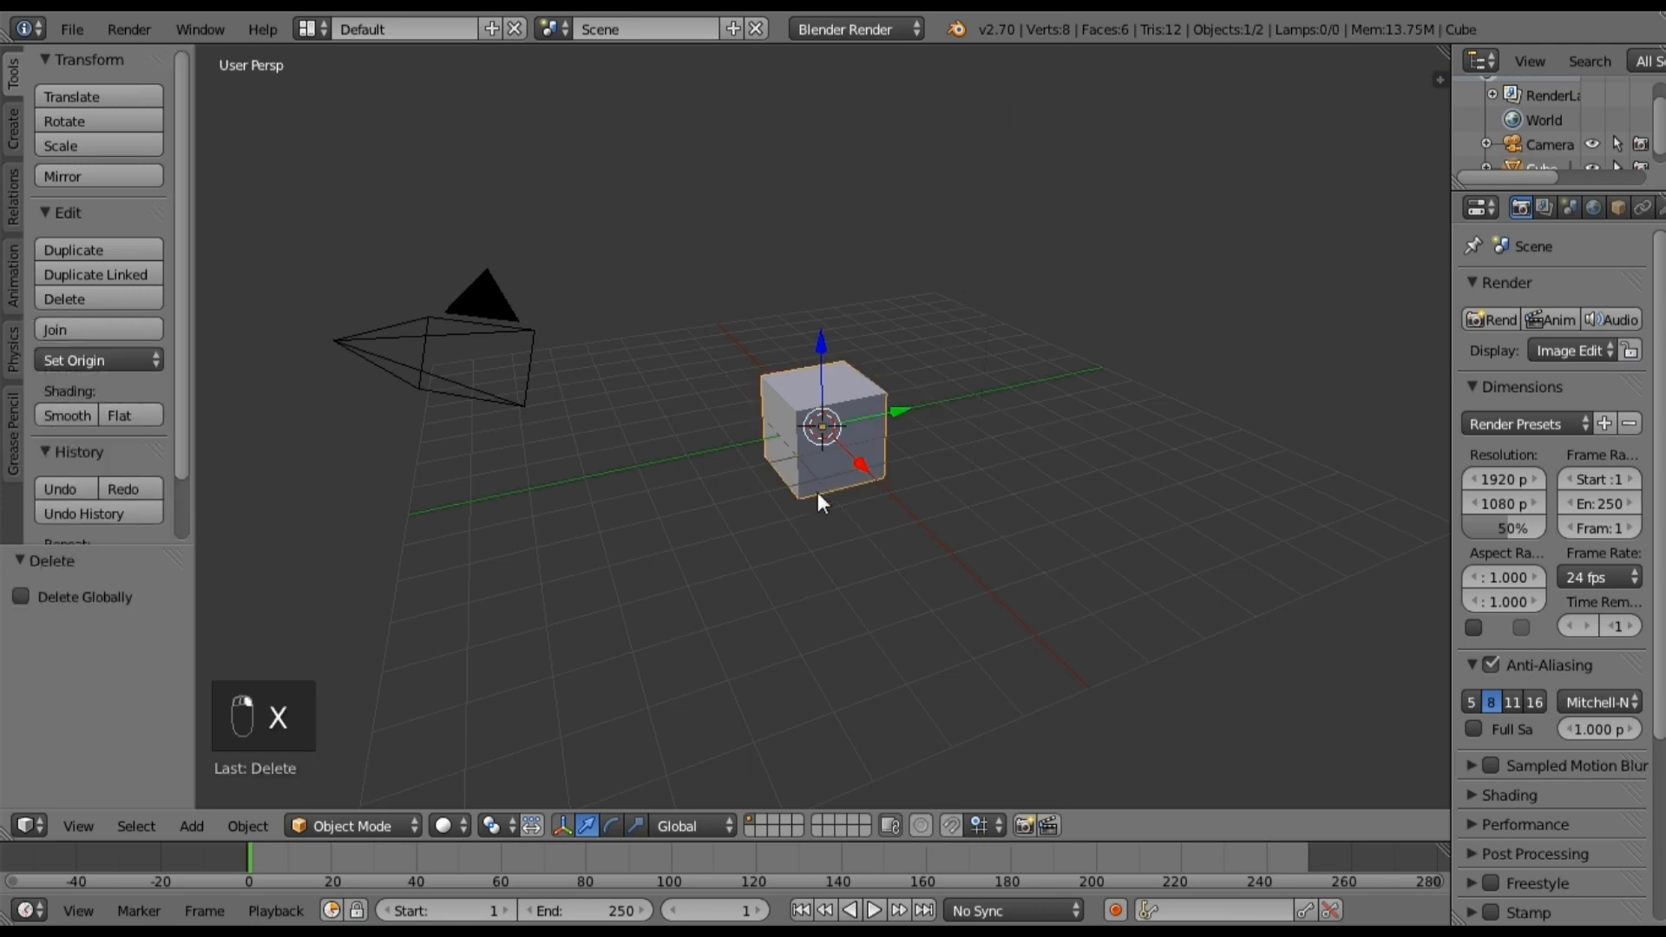
Step: Hide the transform manipulator, the X and Y axis lines and the grid floor in the 3D view
click(564, 826)
click(1437, 80)
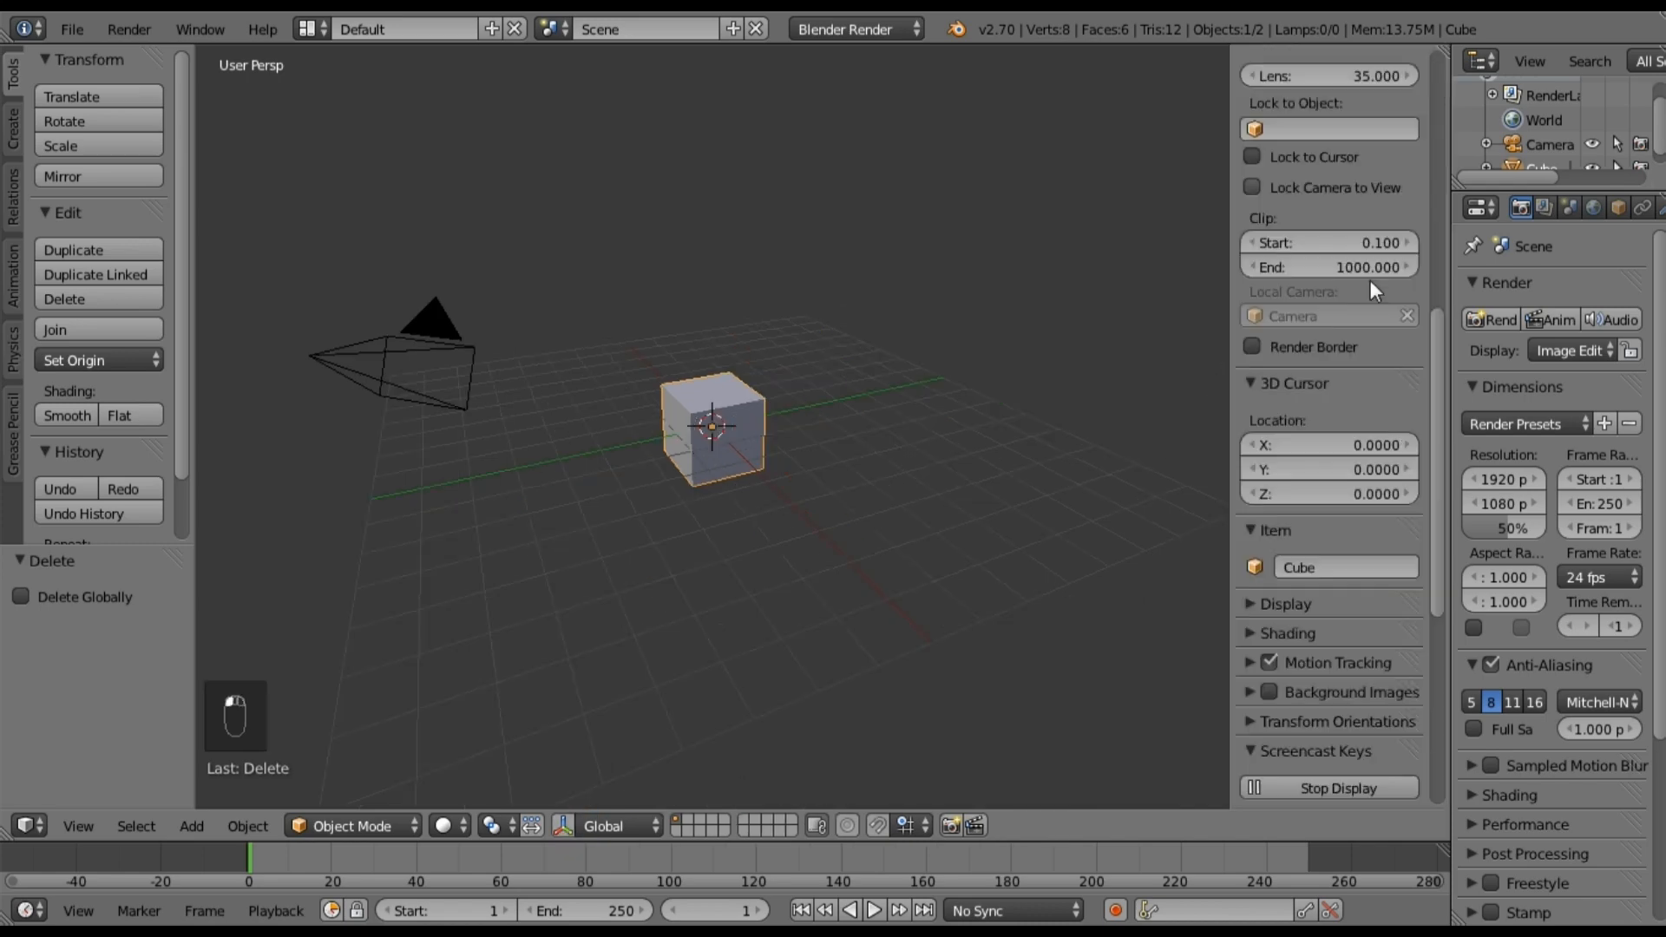
scroll(1301, 584, down, 4)
scroll(1300, 585, down, 2)
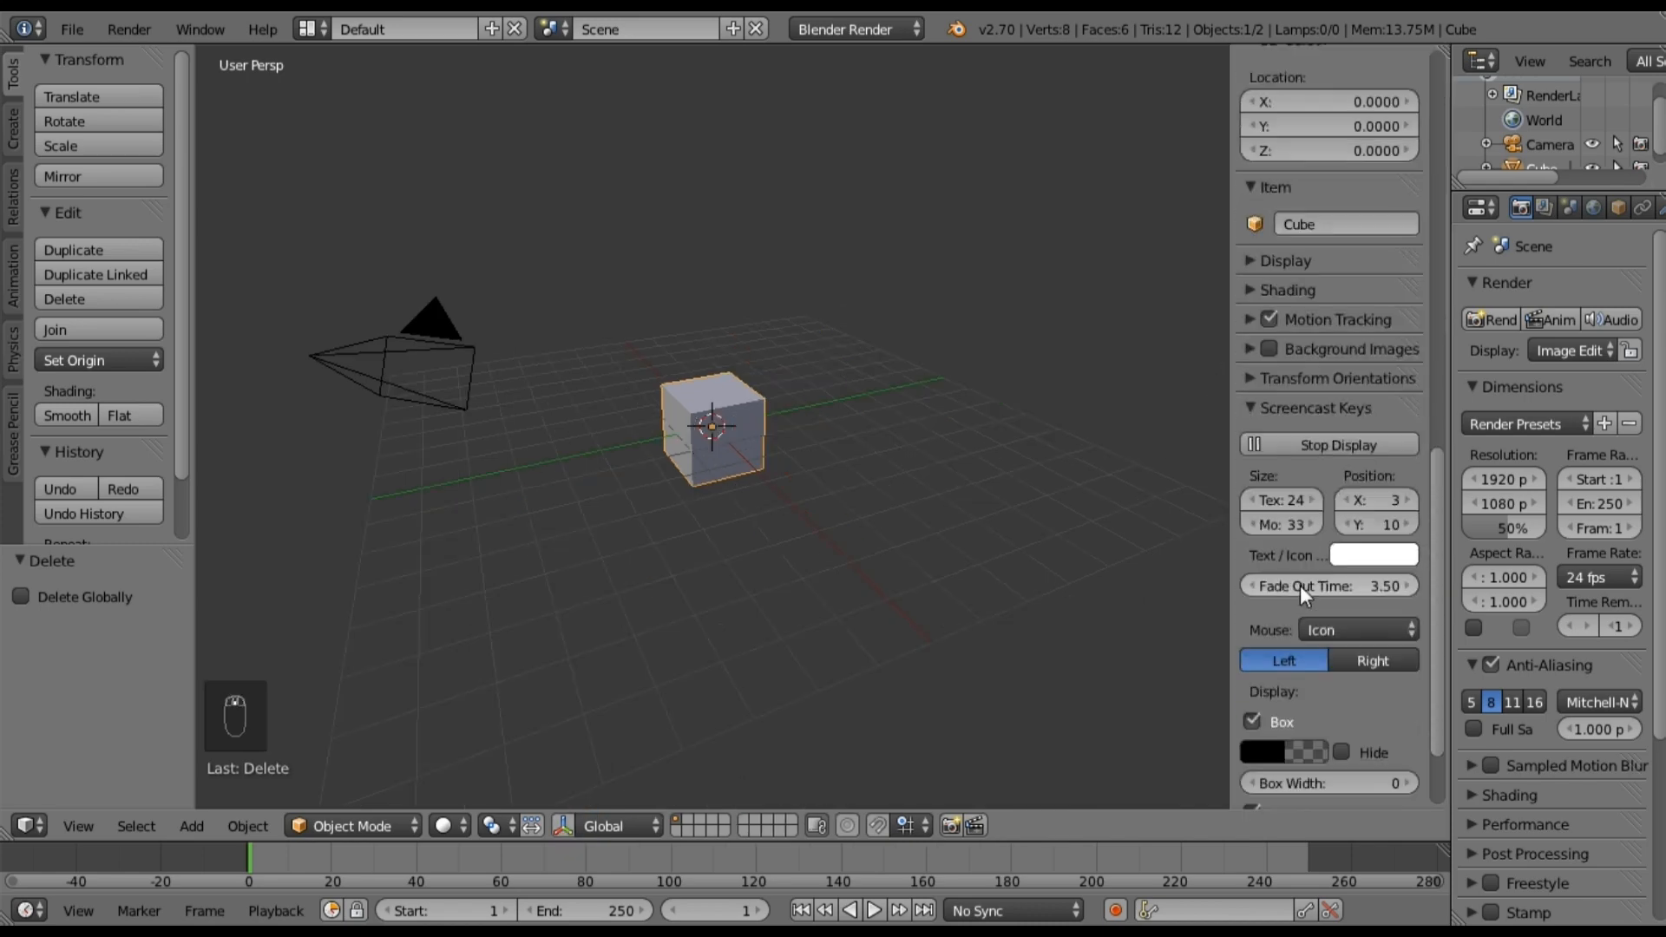
scroll(1300, 584, up, 4)
click(1248, 408)
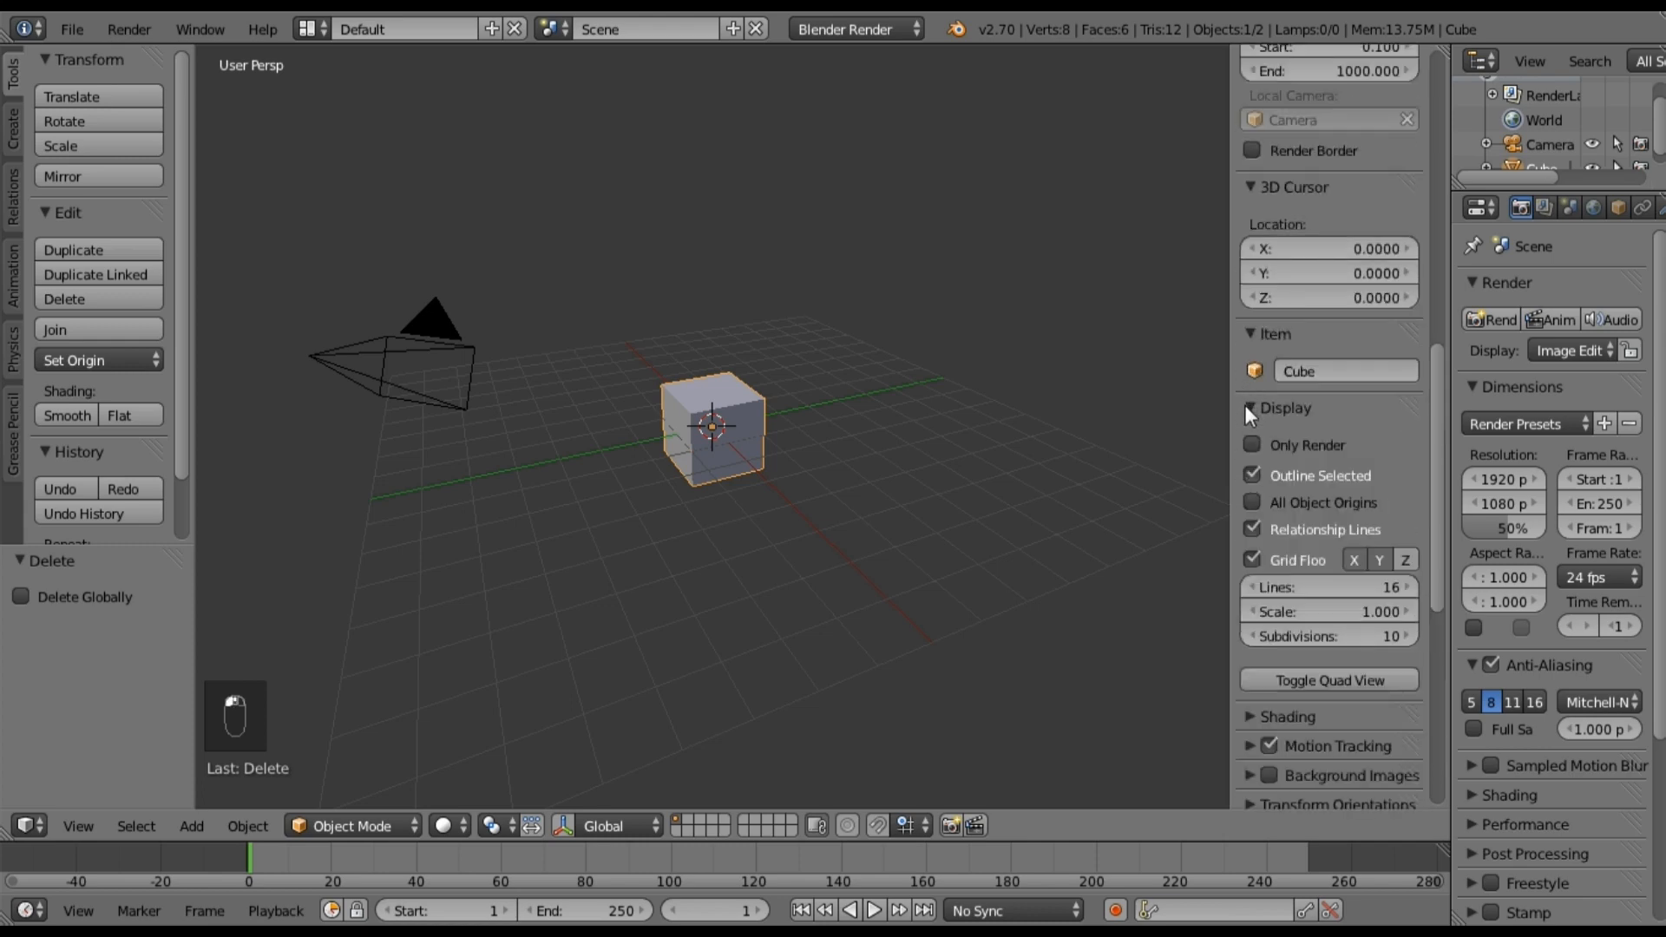
click(1379, 560)
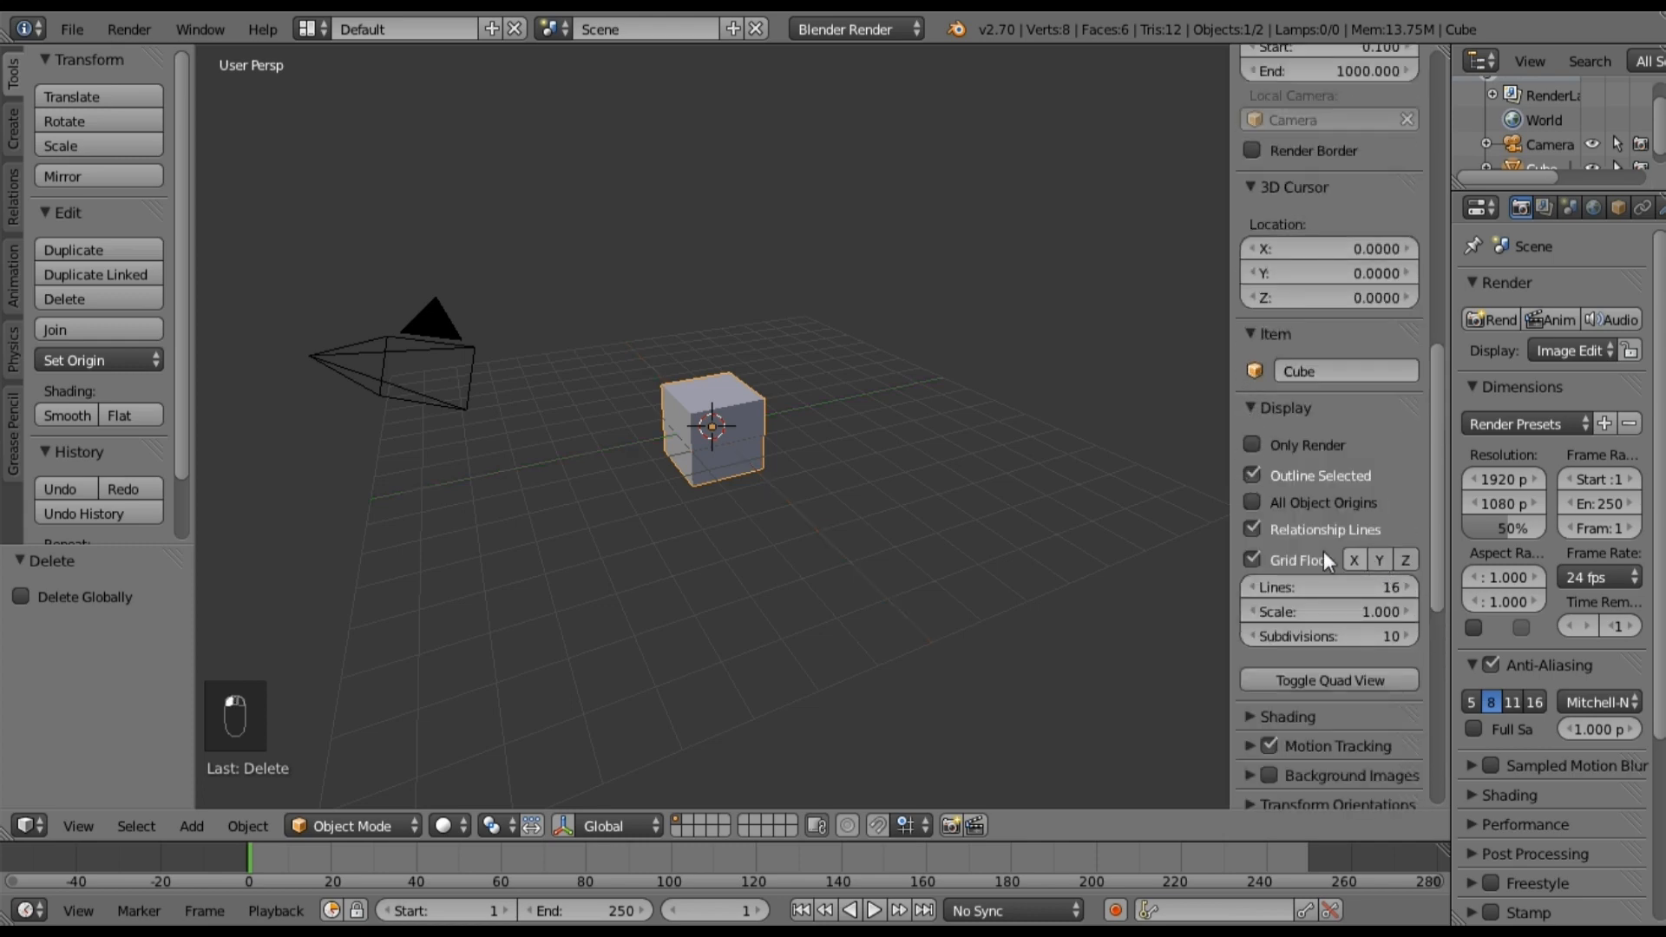
click(1251, 560)
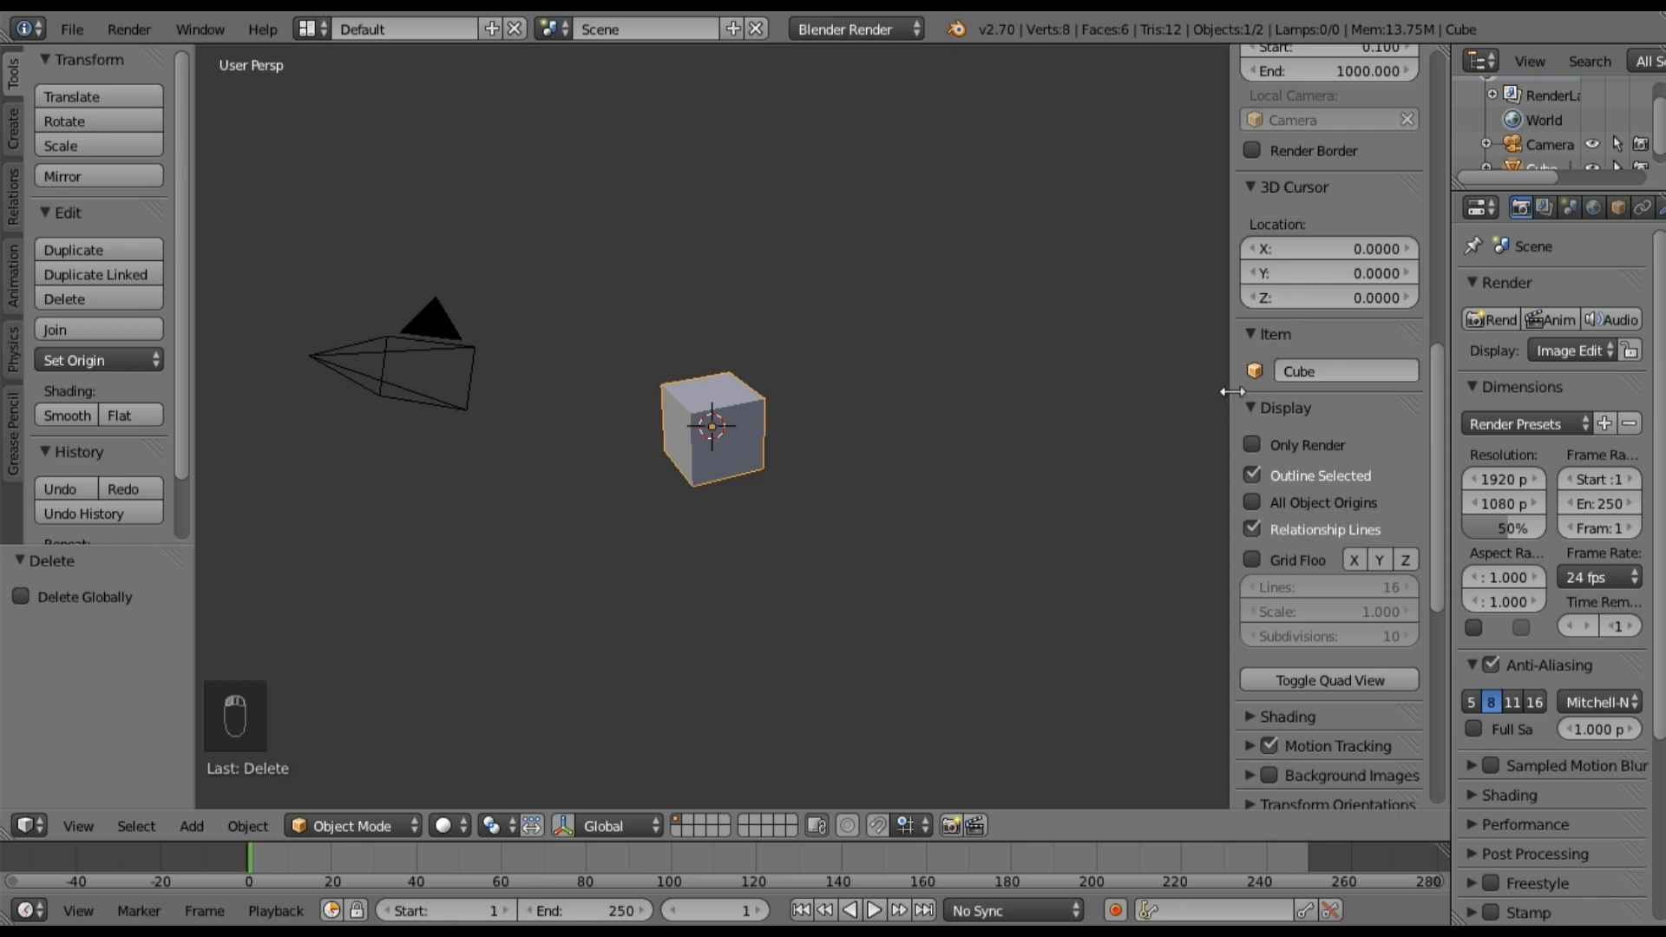
key(n)
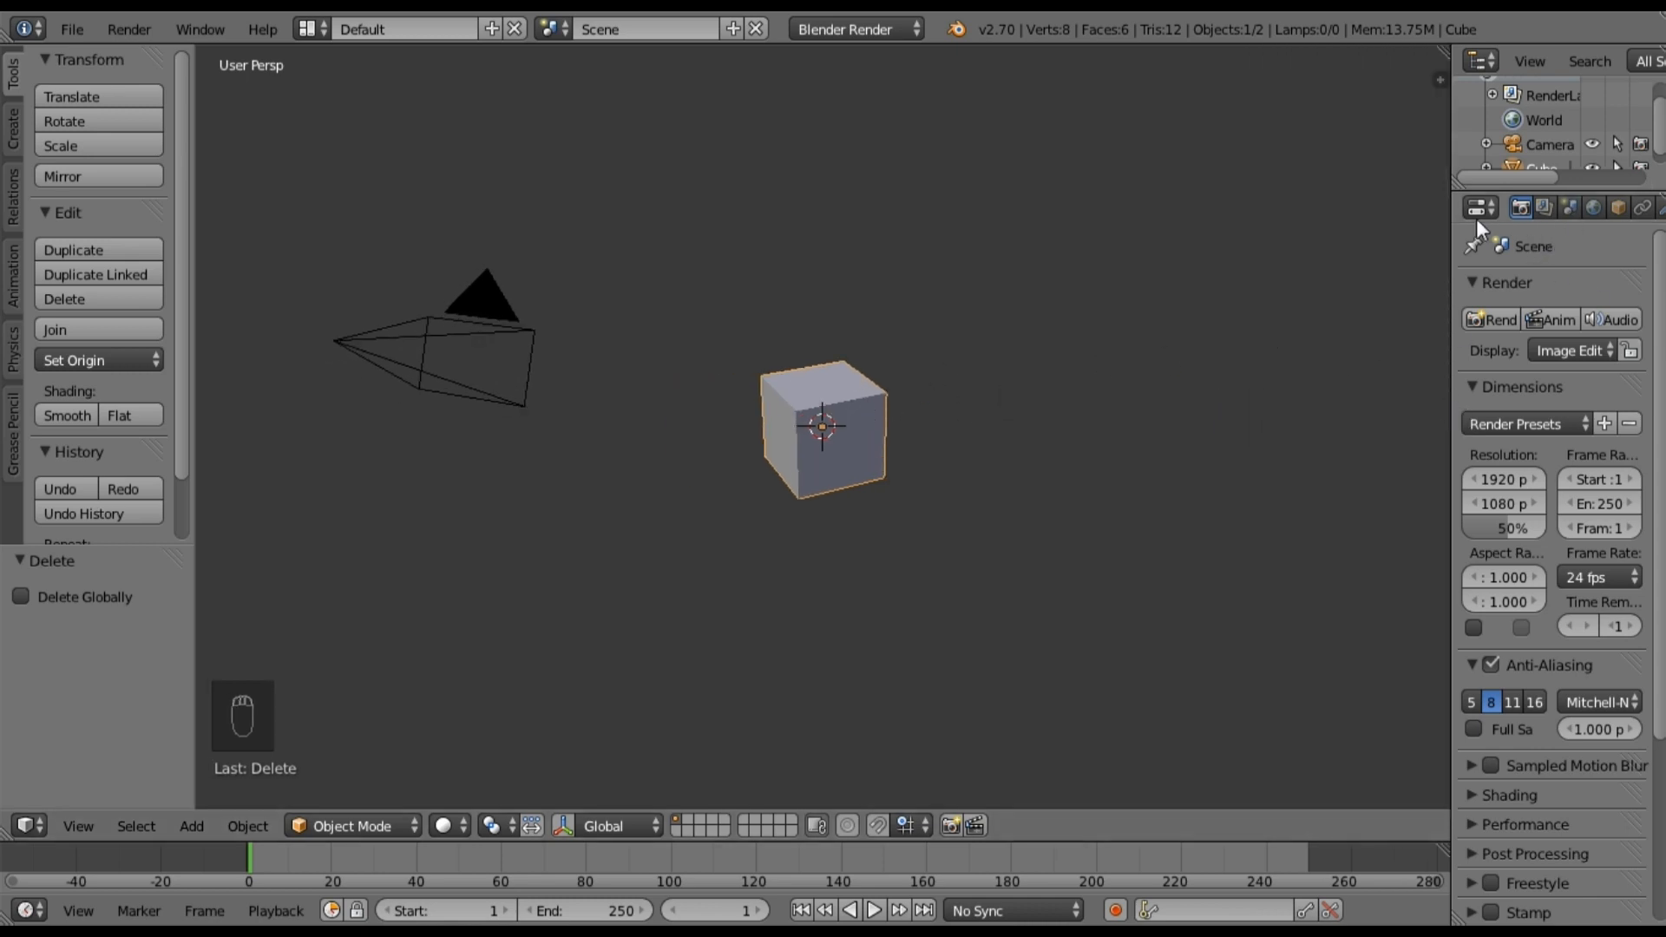
Step: Set the scene's unit system to Metric
drag(1454, 221, 1375, 218)
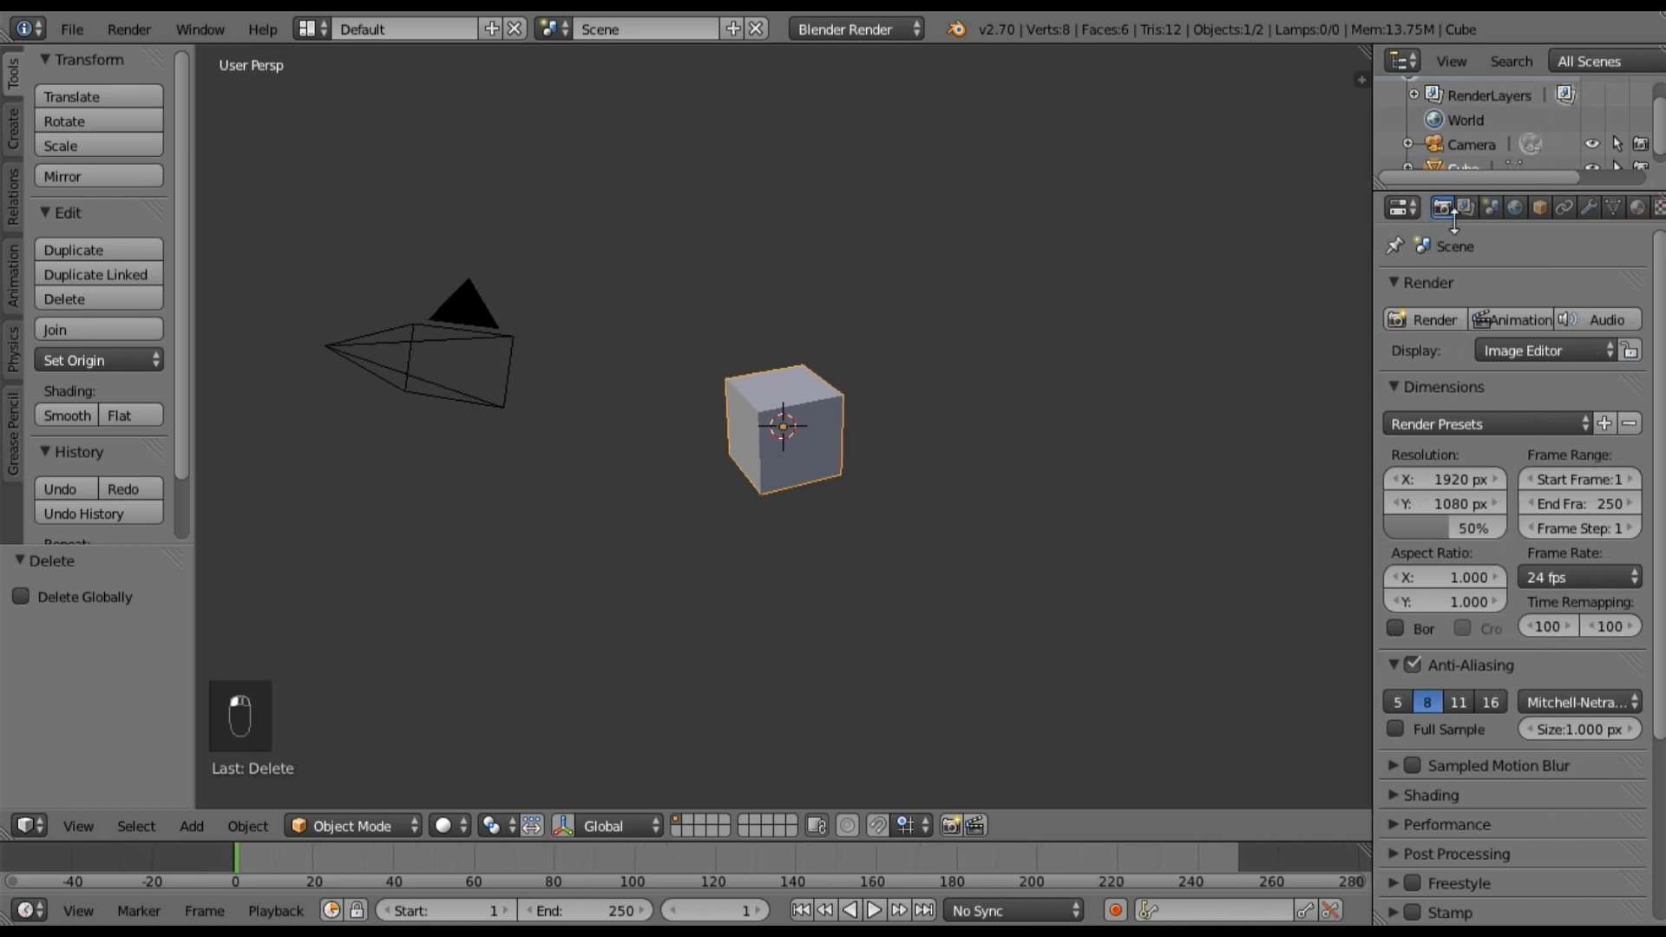
click(1488, 210)
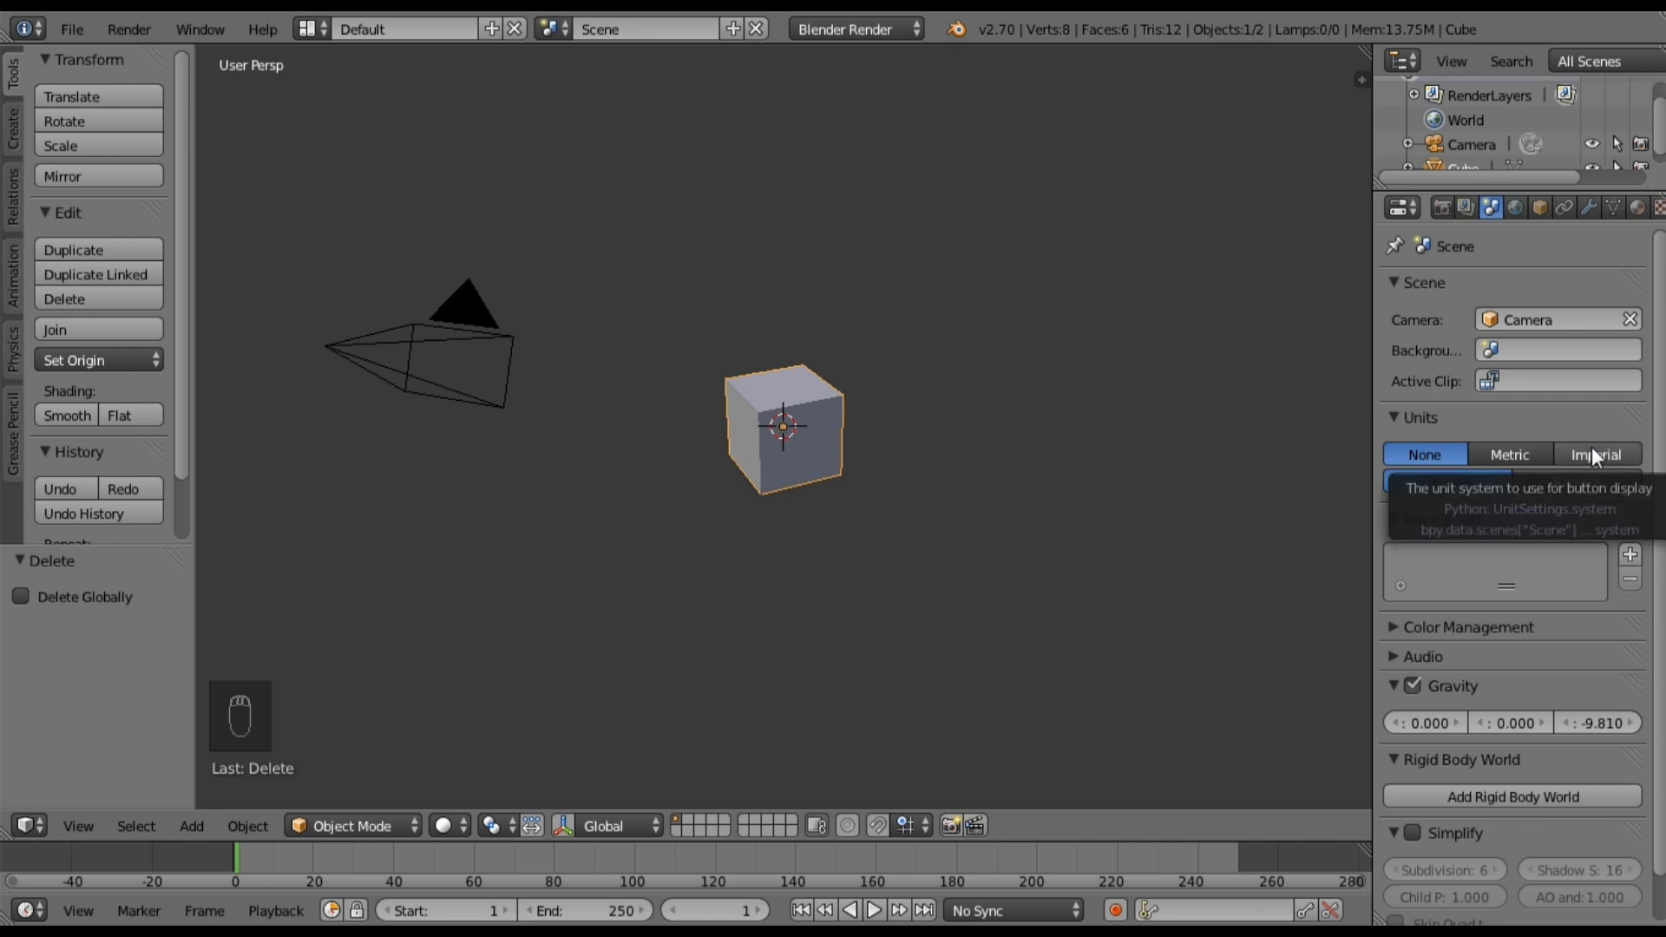
click(1532, 457)
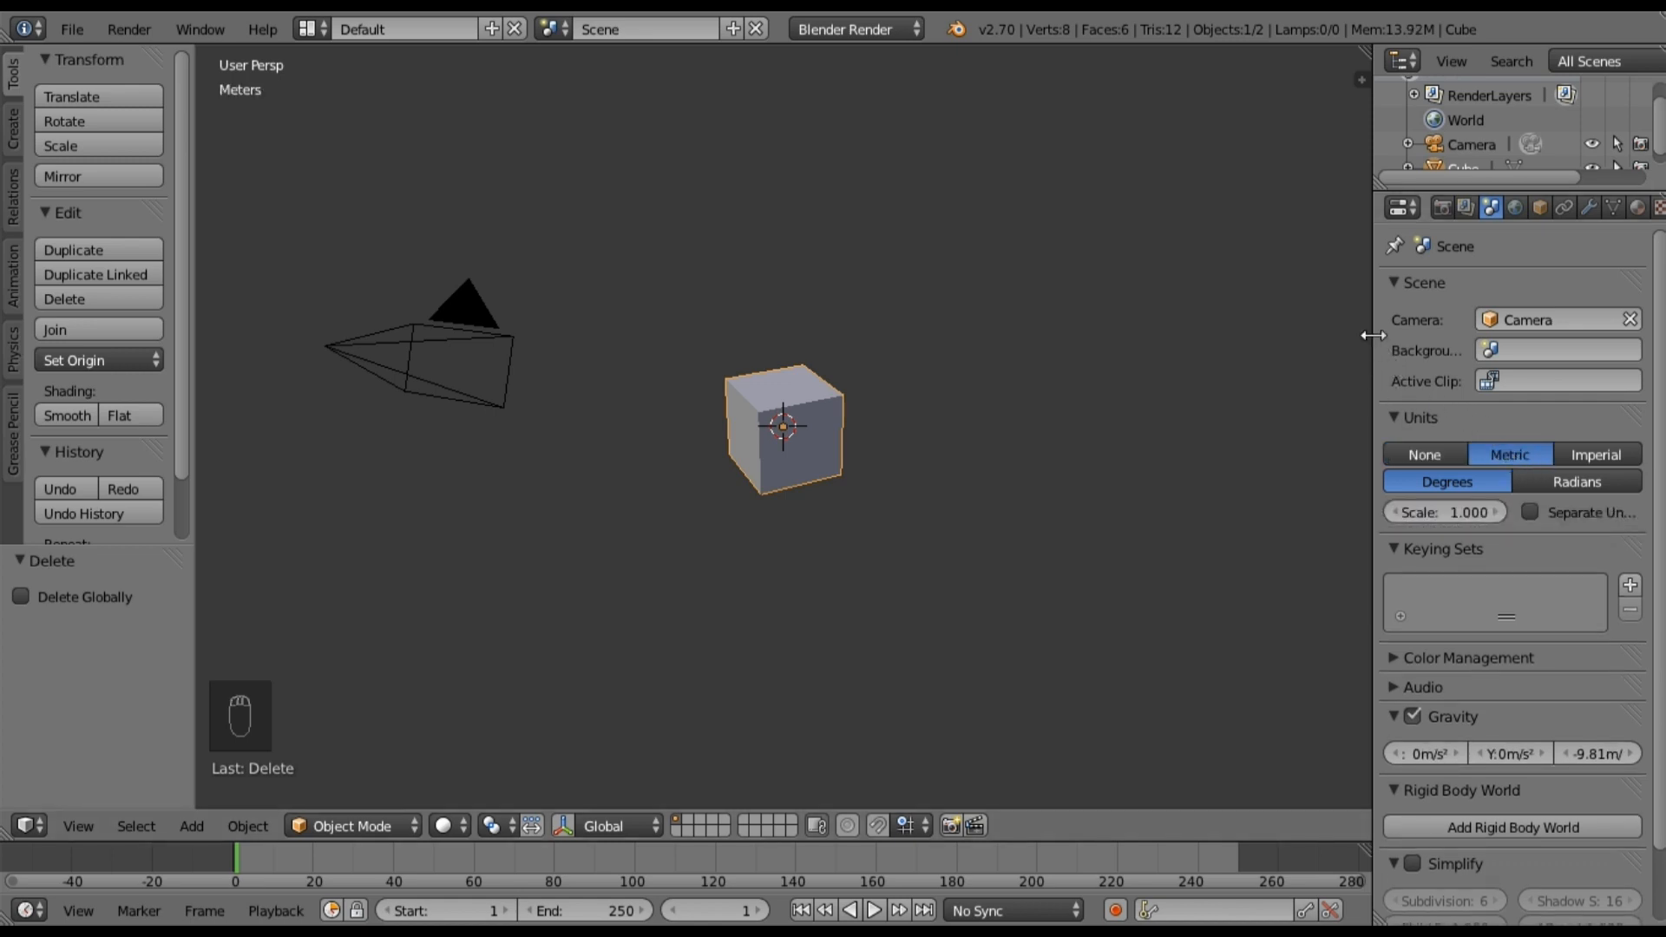
drag(1370, 335, 1402, 335)
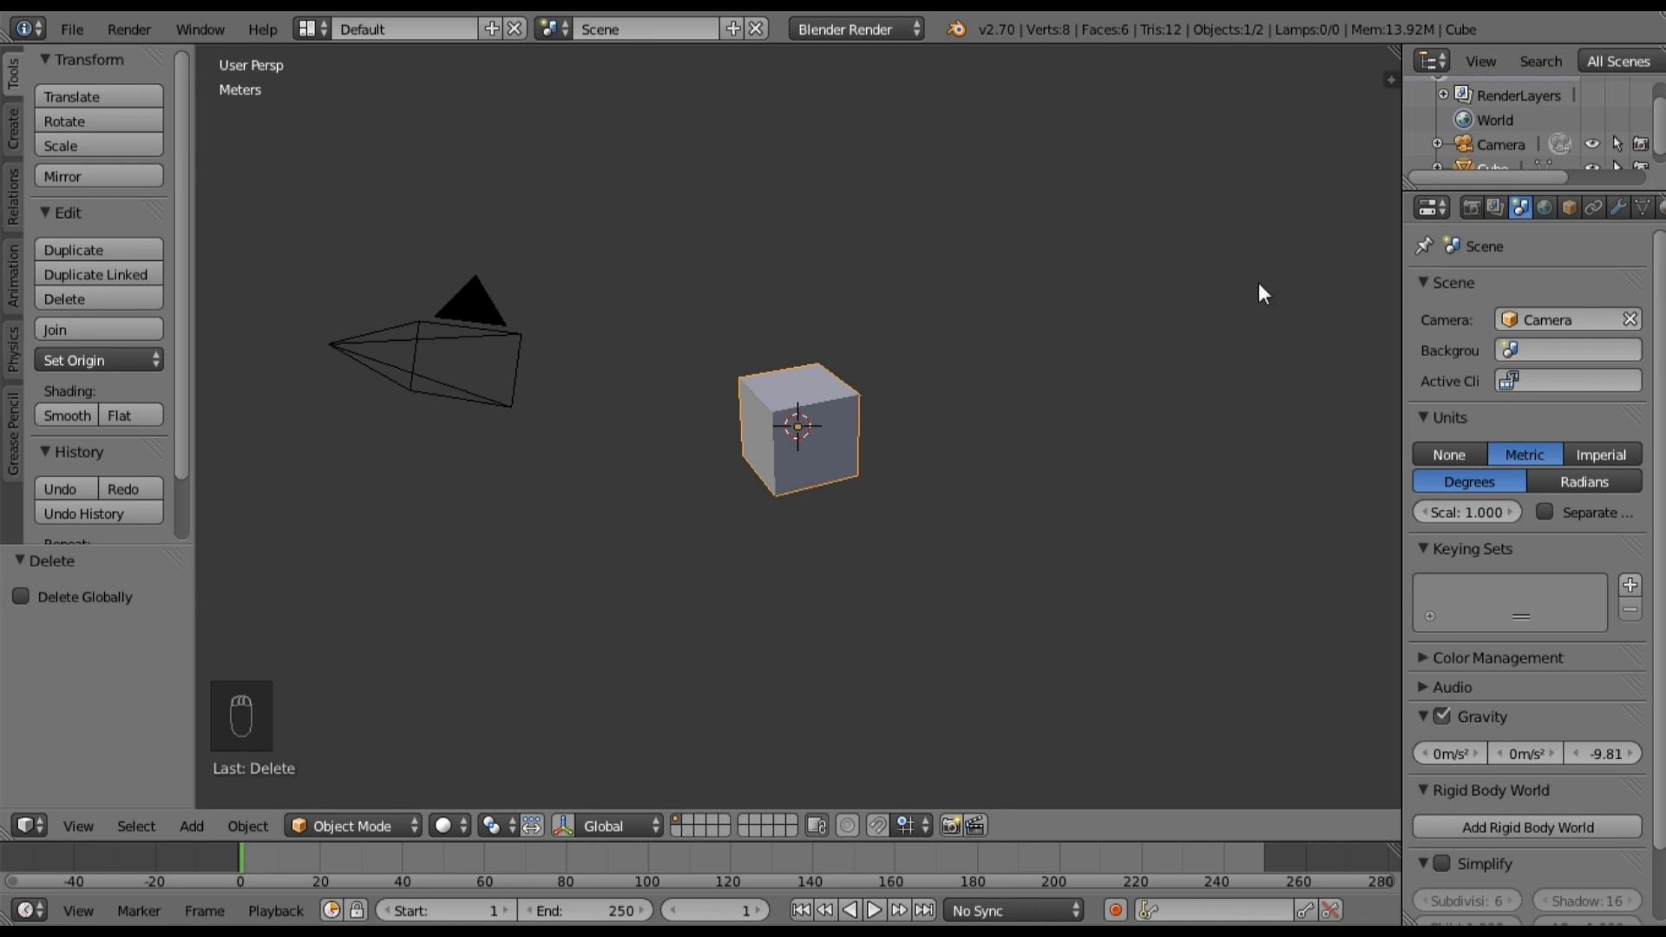
Step: Set the cube's Z dimension to 2.74 m
click(1385, 79)
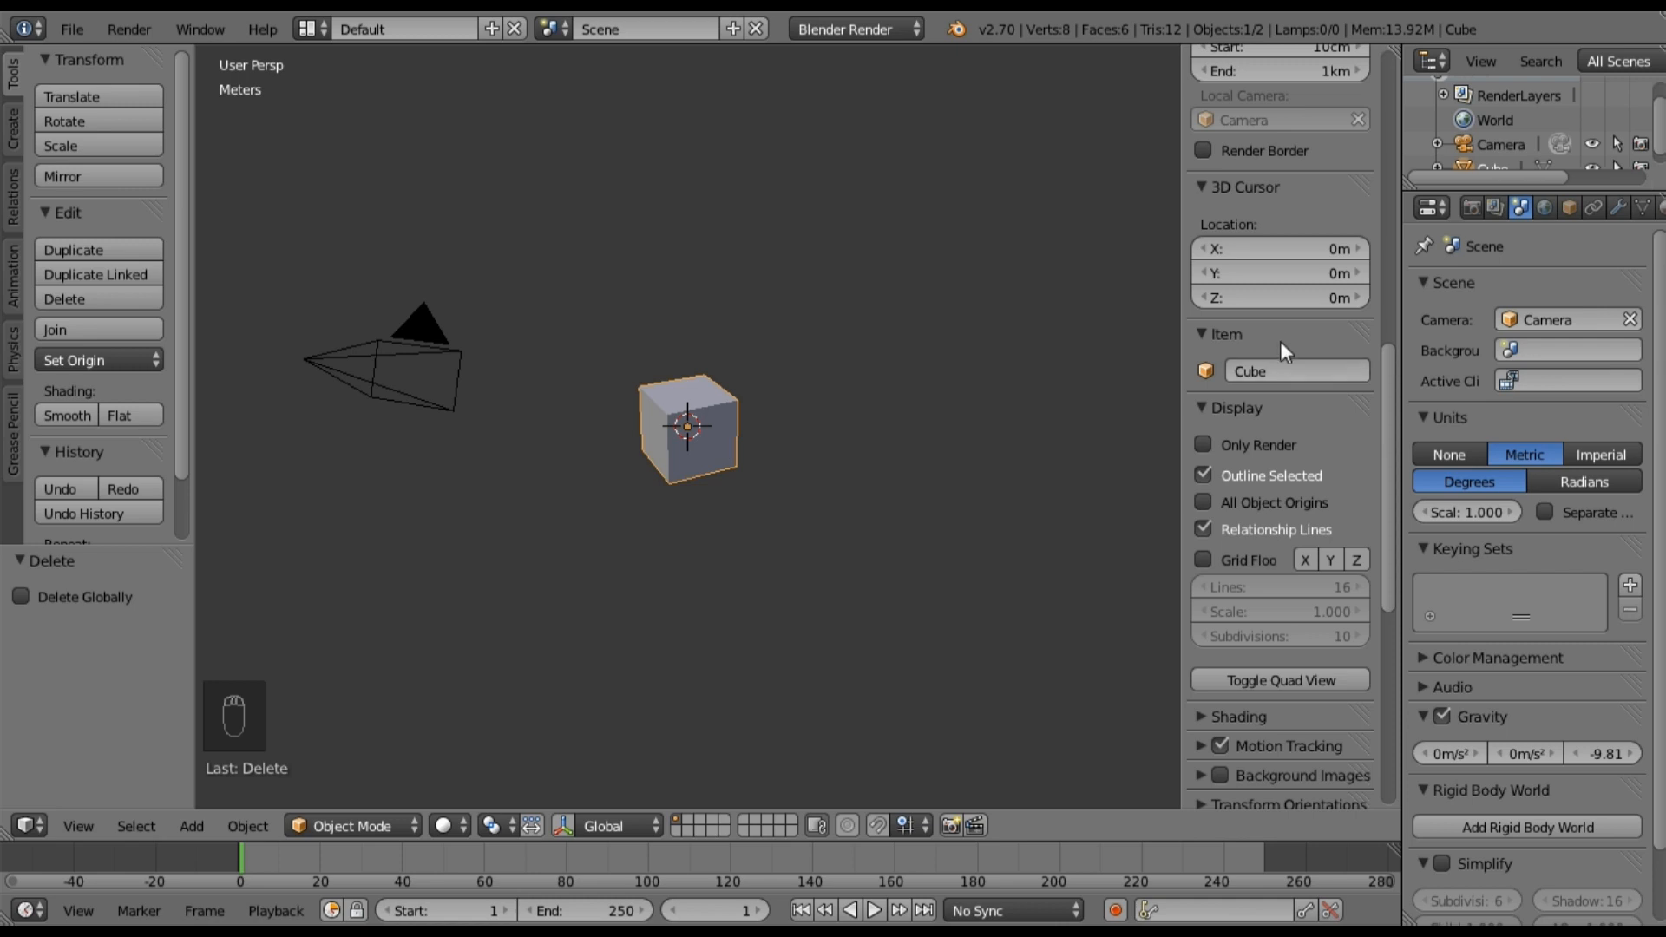
scroll(1276, 347, up, 10)
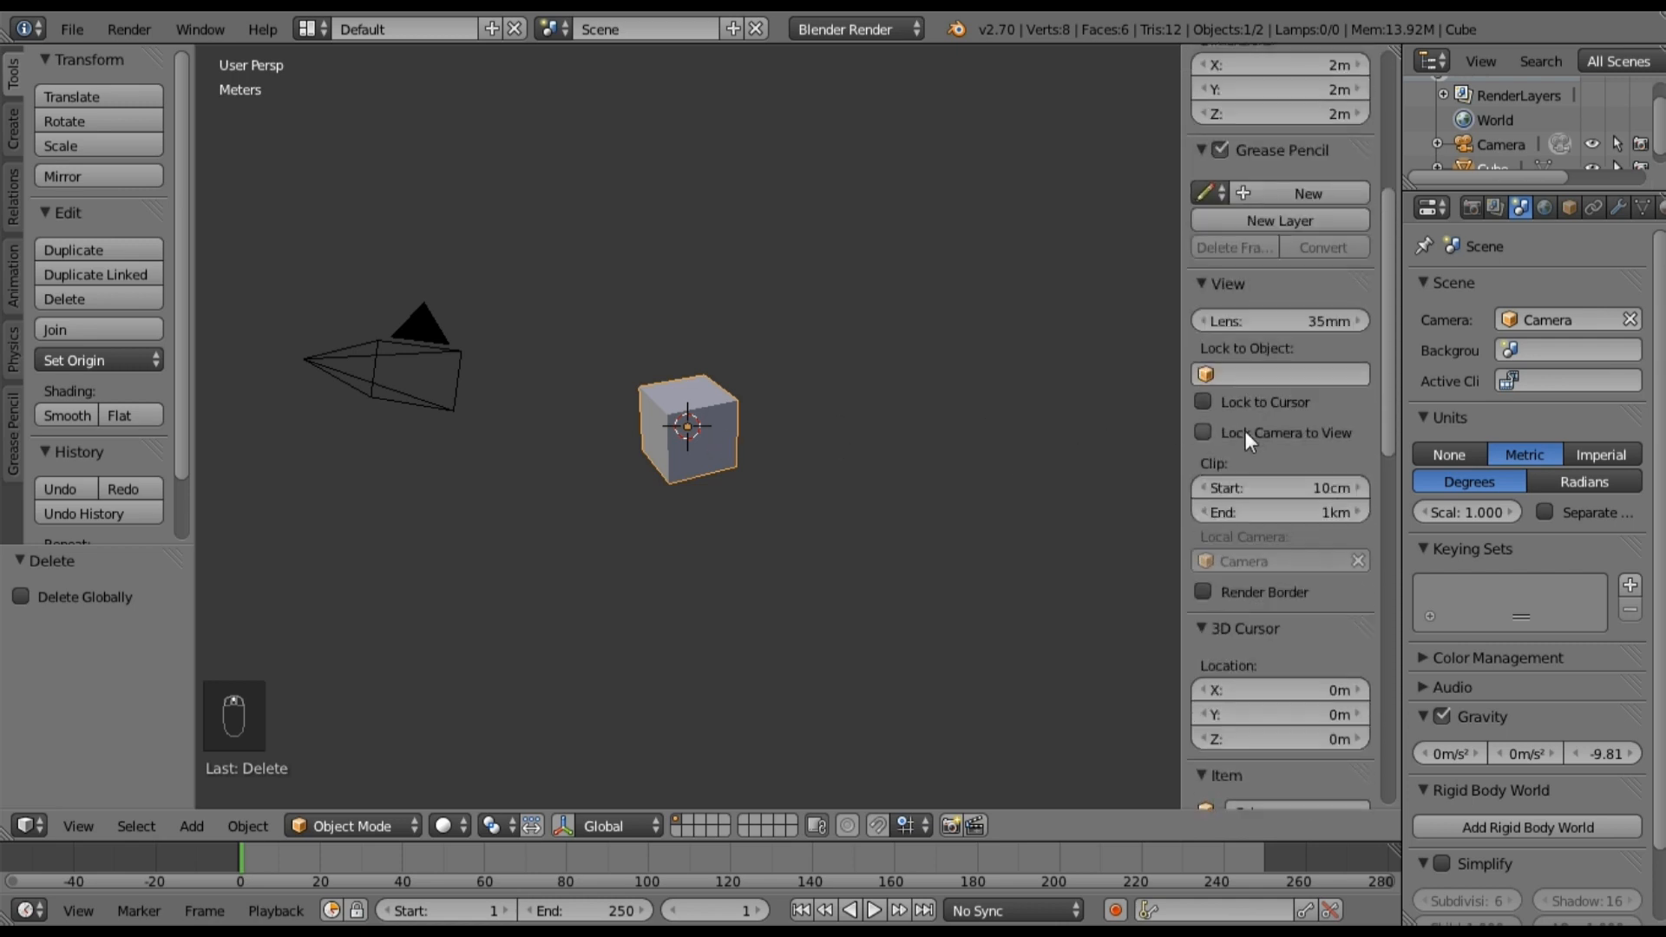
scroll(1245, 432, up, 10)
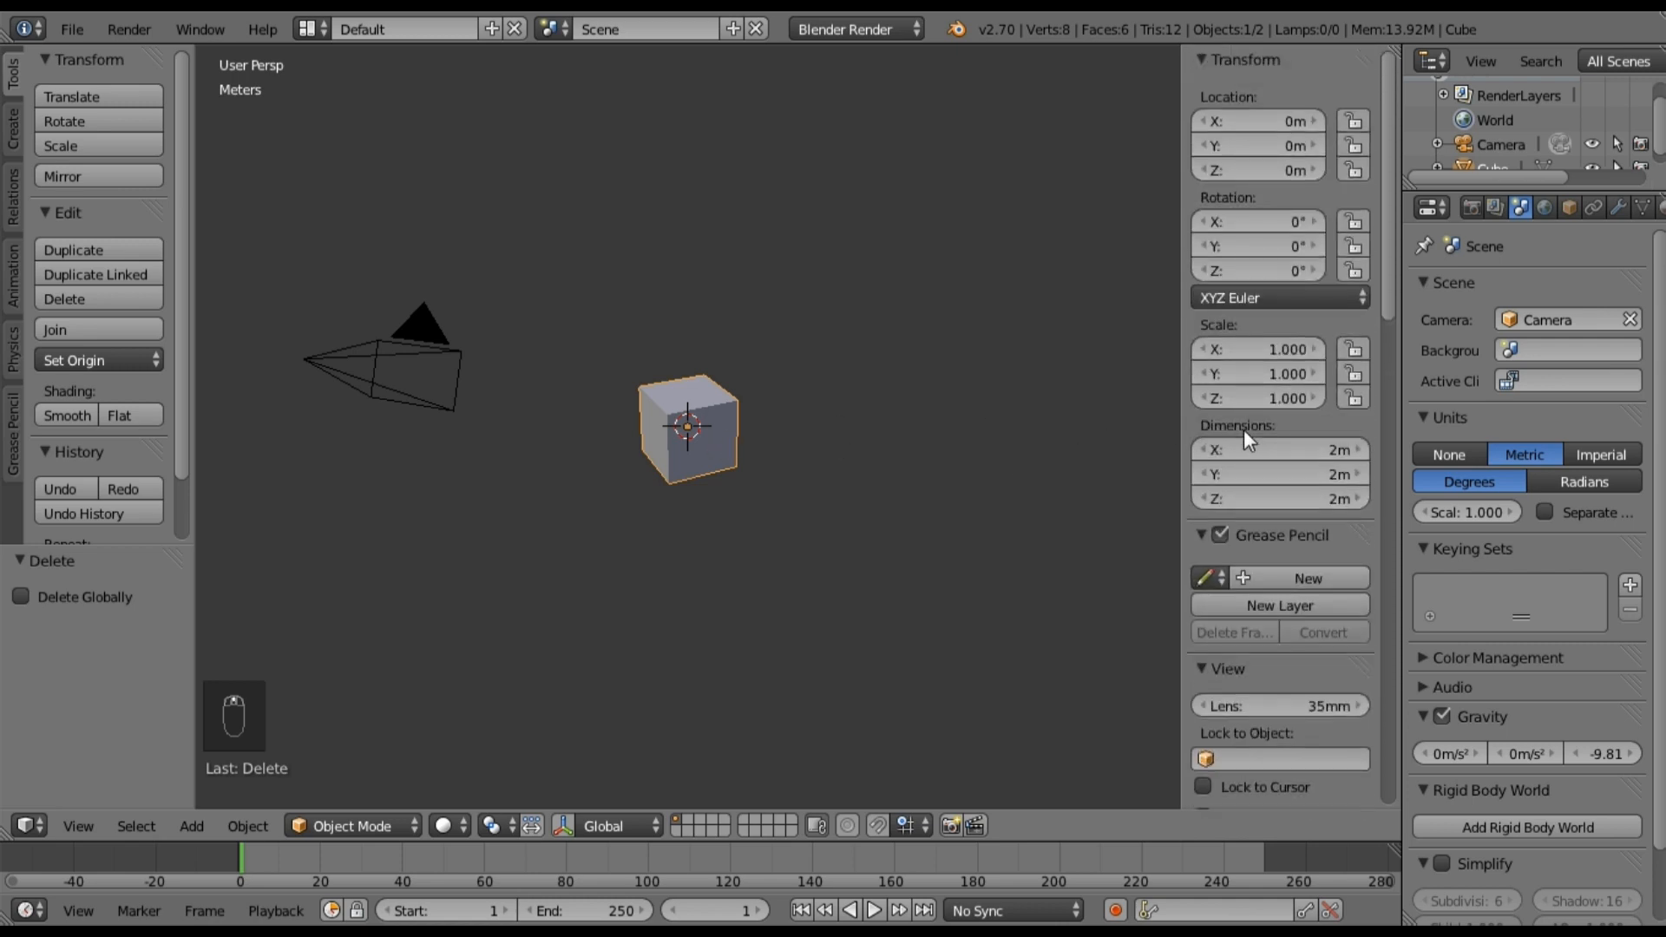
click(1338, 501)
text(2.74)
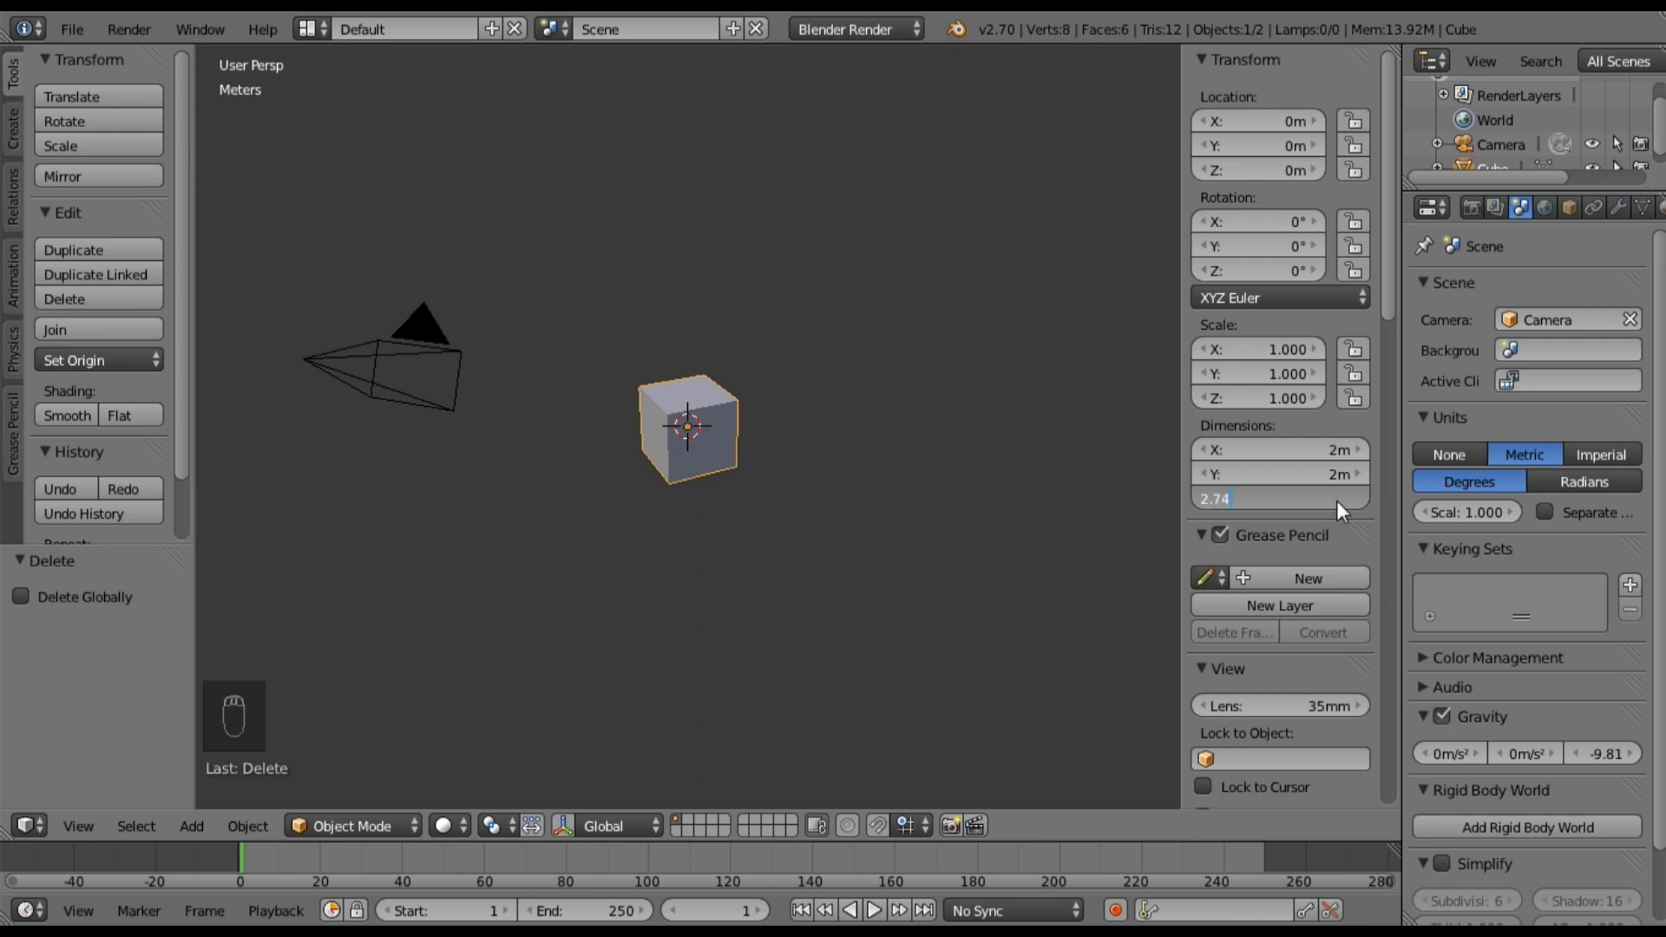
key(Return)
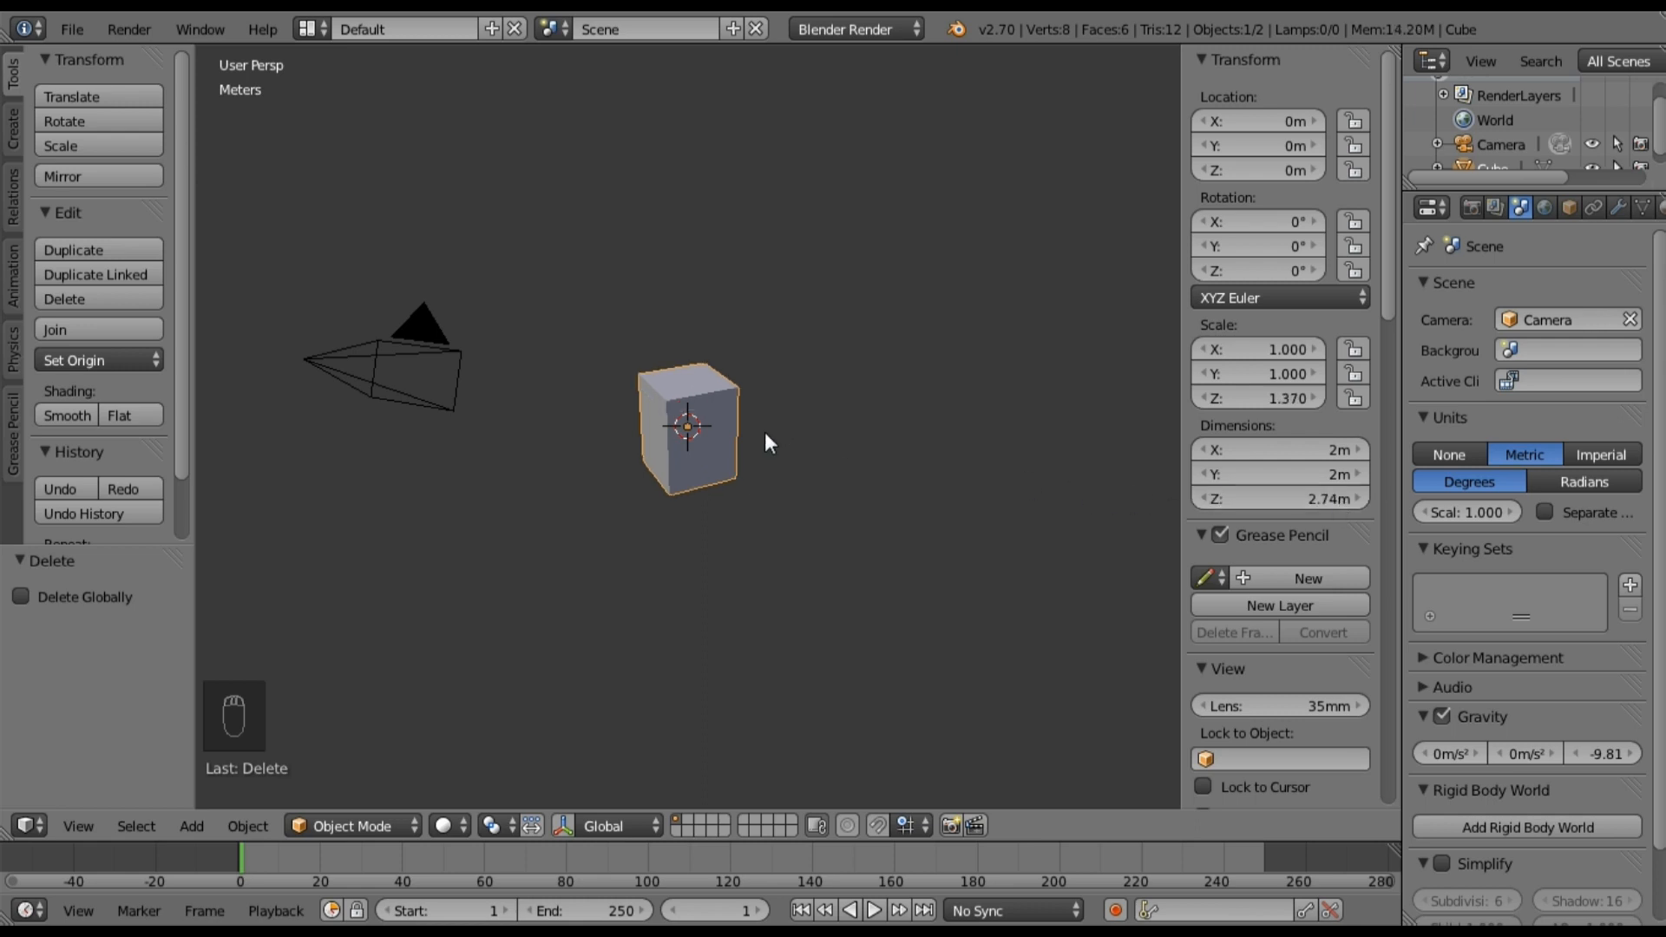
Step: Scale the cube by a factor of about 4.2 along X and Y only, keeping Z locked
middle_drag(752, 479, 811, 481)
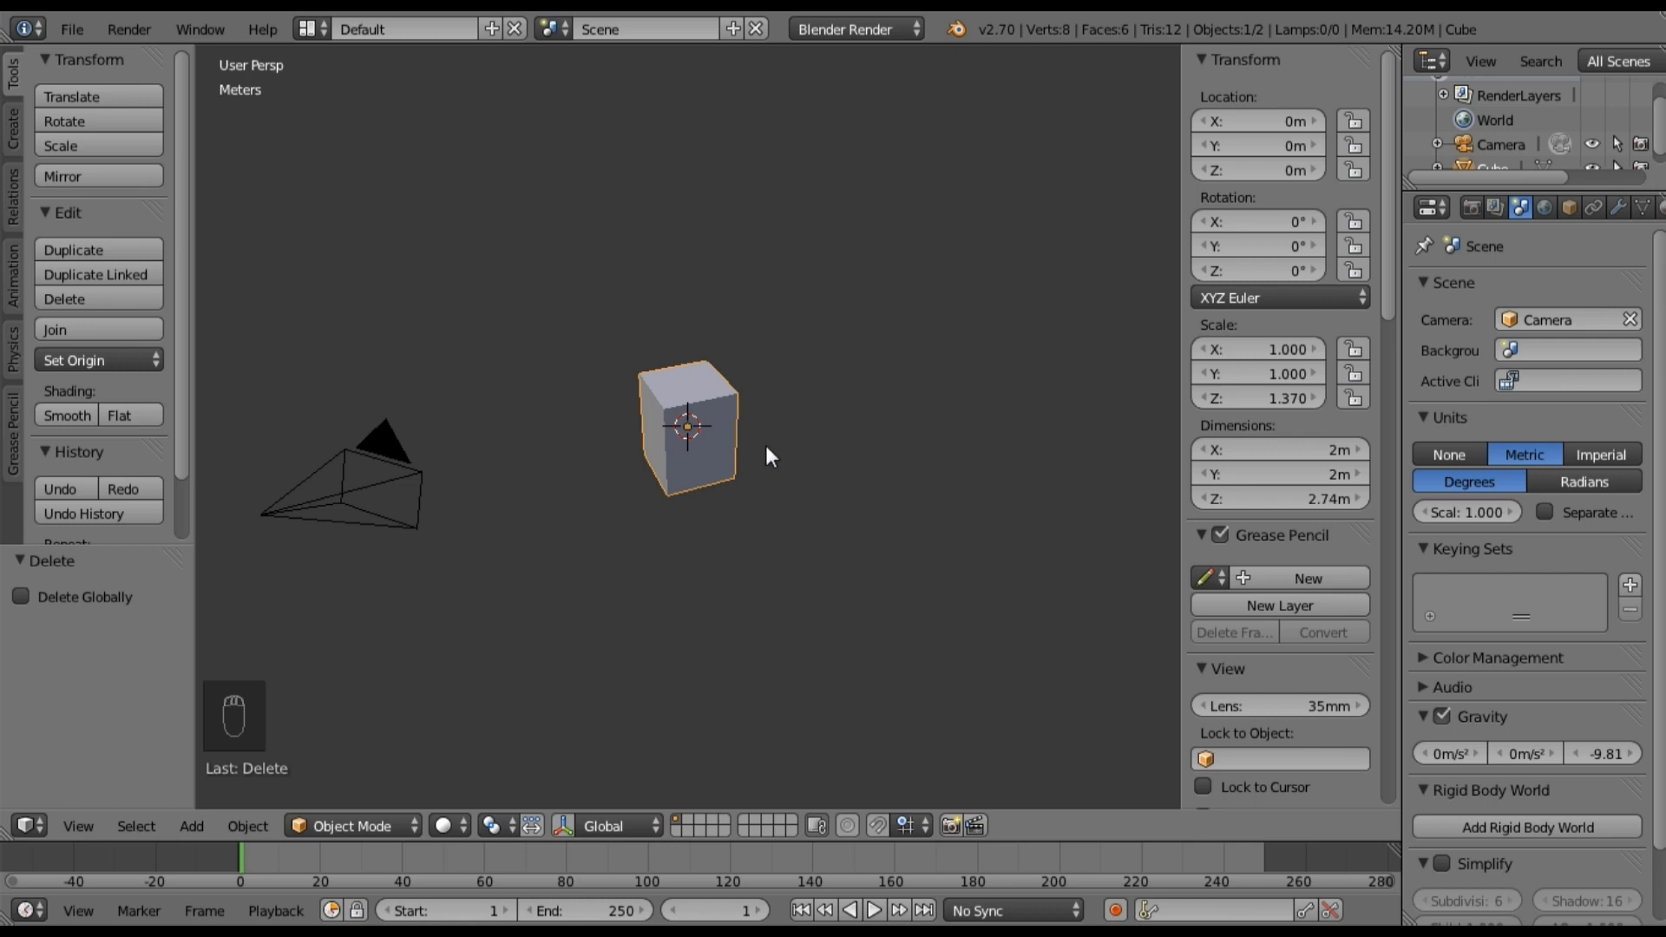
key(s)
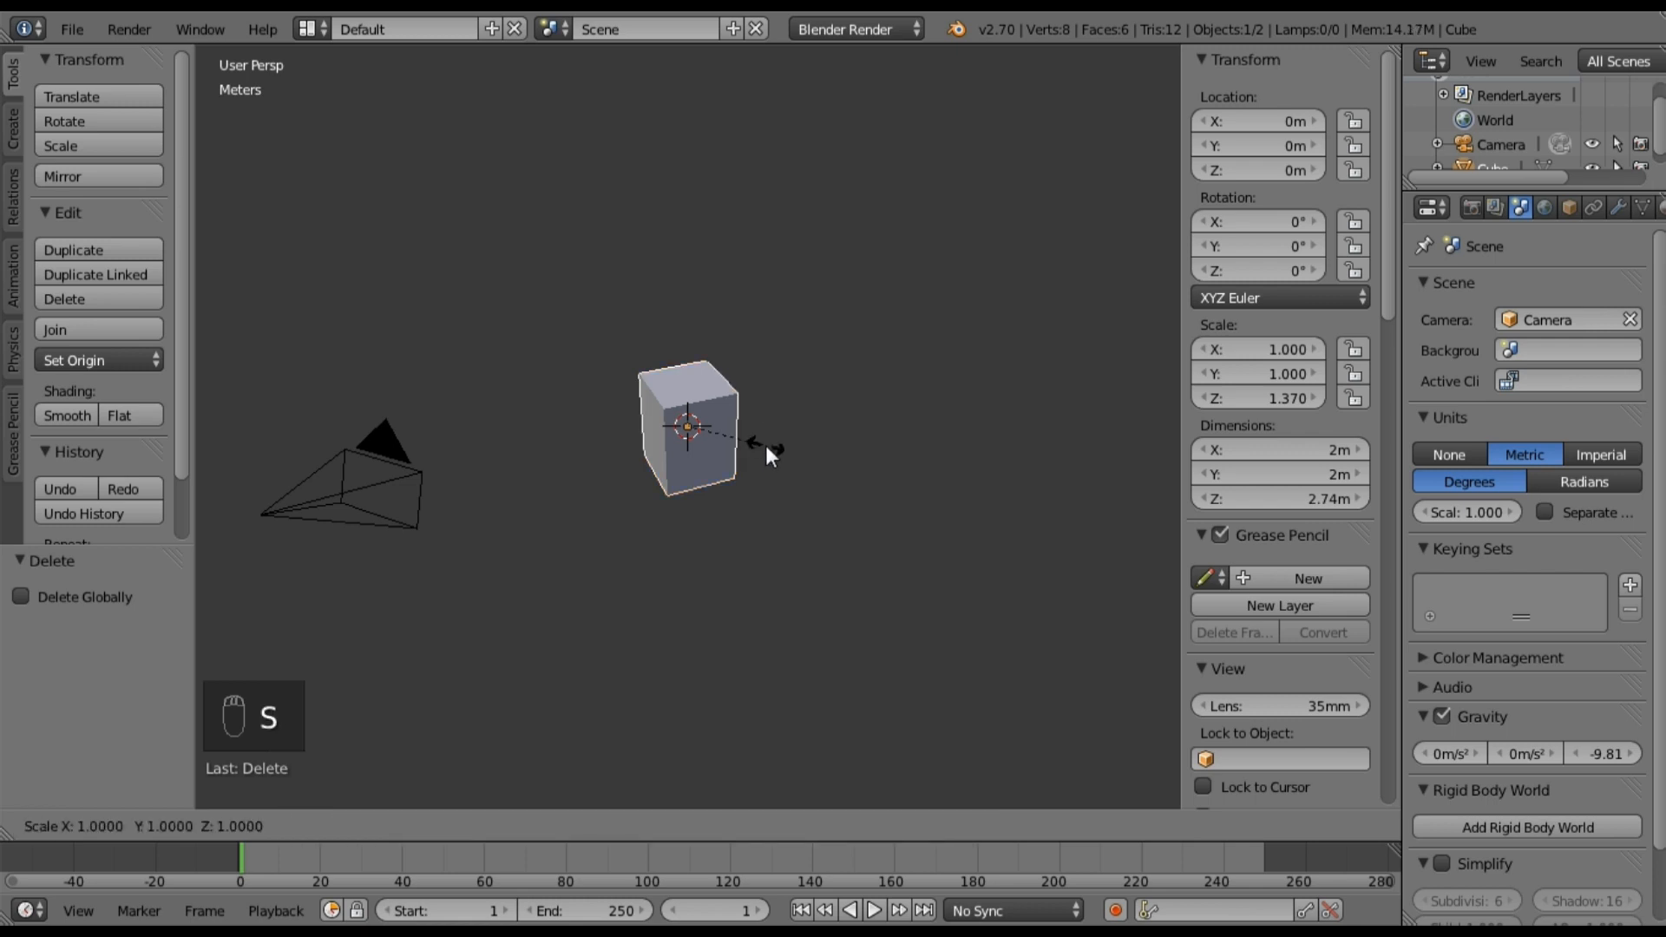
key(shift+z)
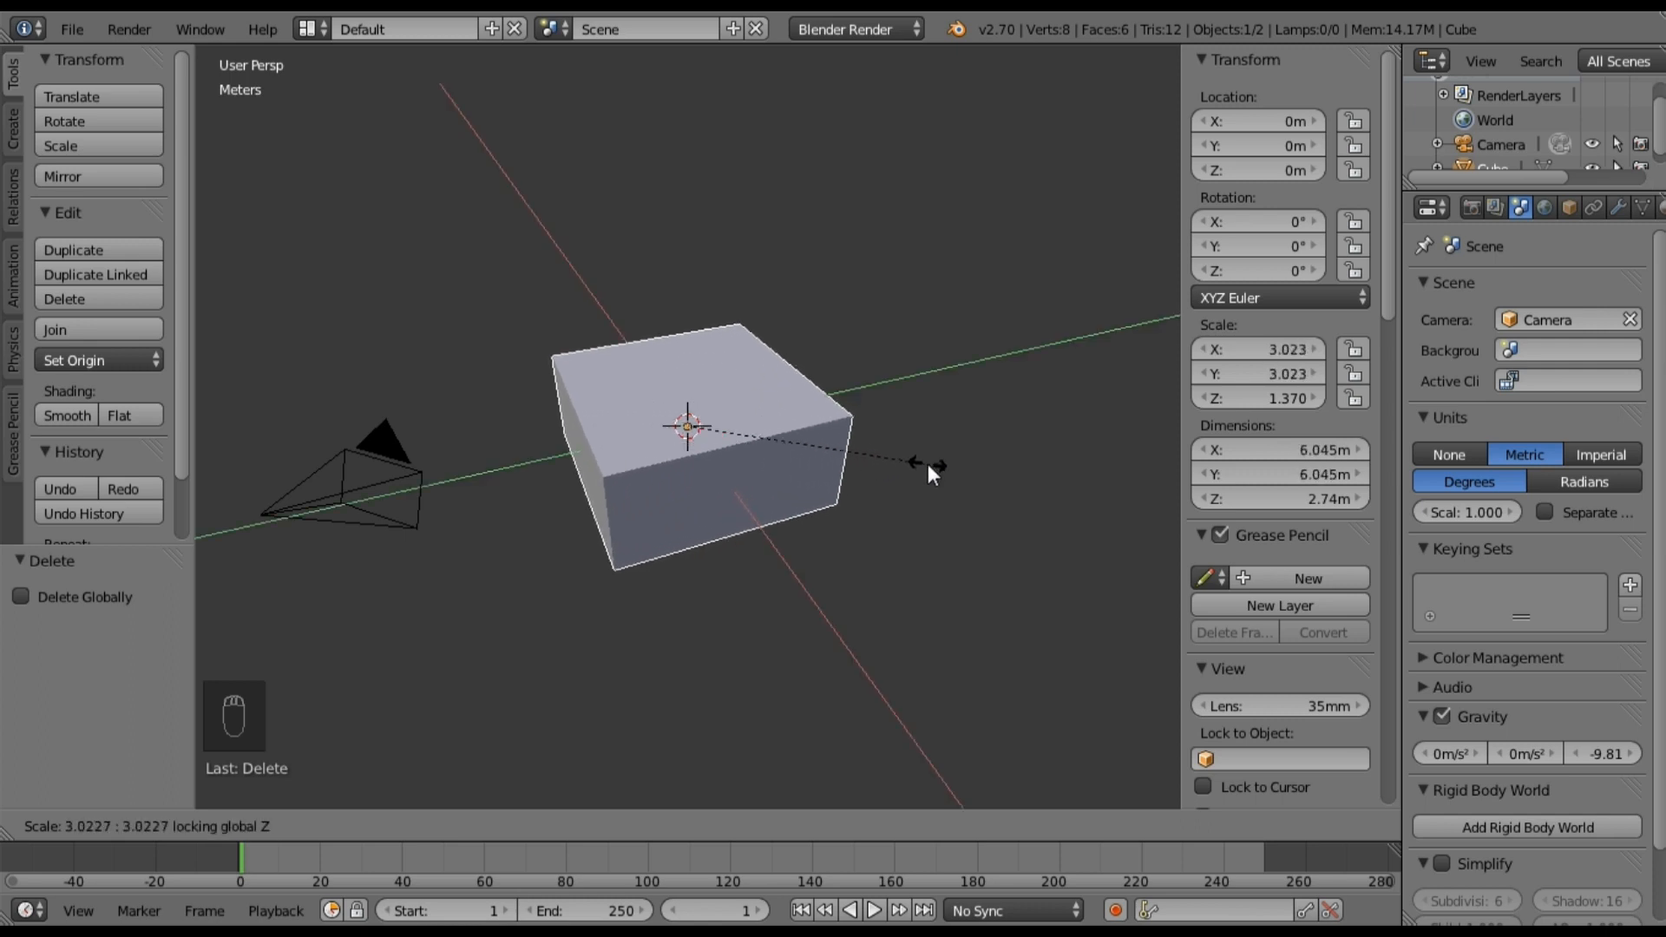
click(1023, 470)
Step: Set the cube's X dimension to 8.435 m and its Y dimension to 8.565 m
middle_drag(835, 460, 892, 516)
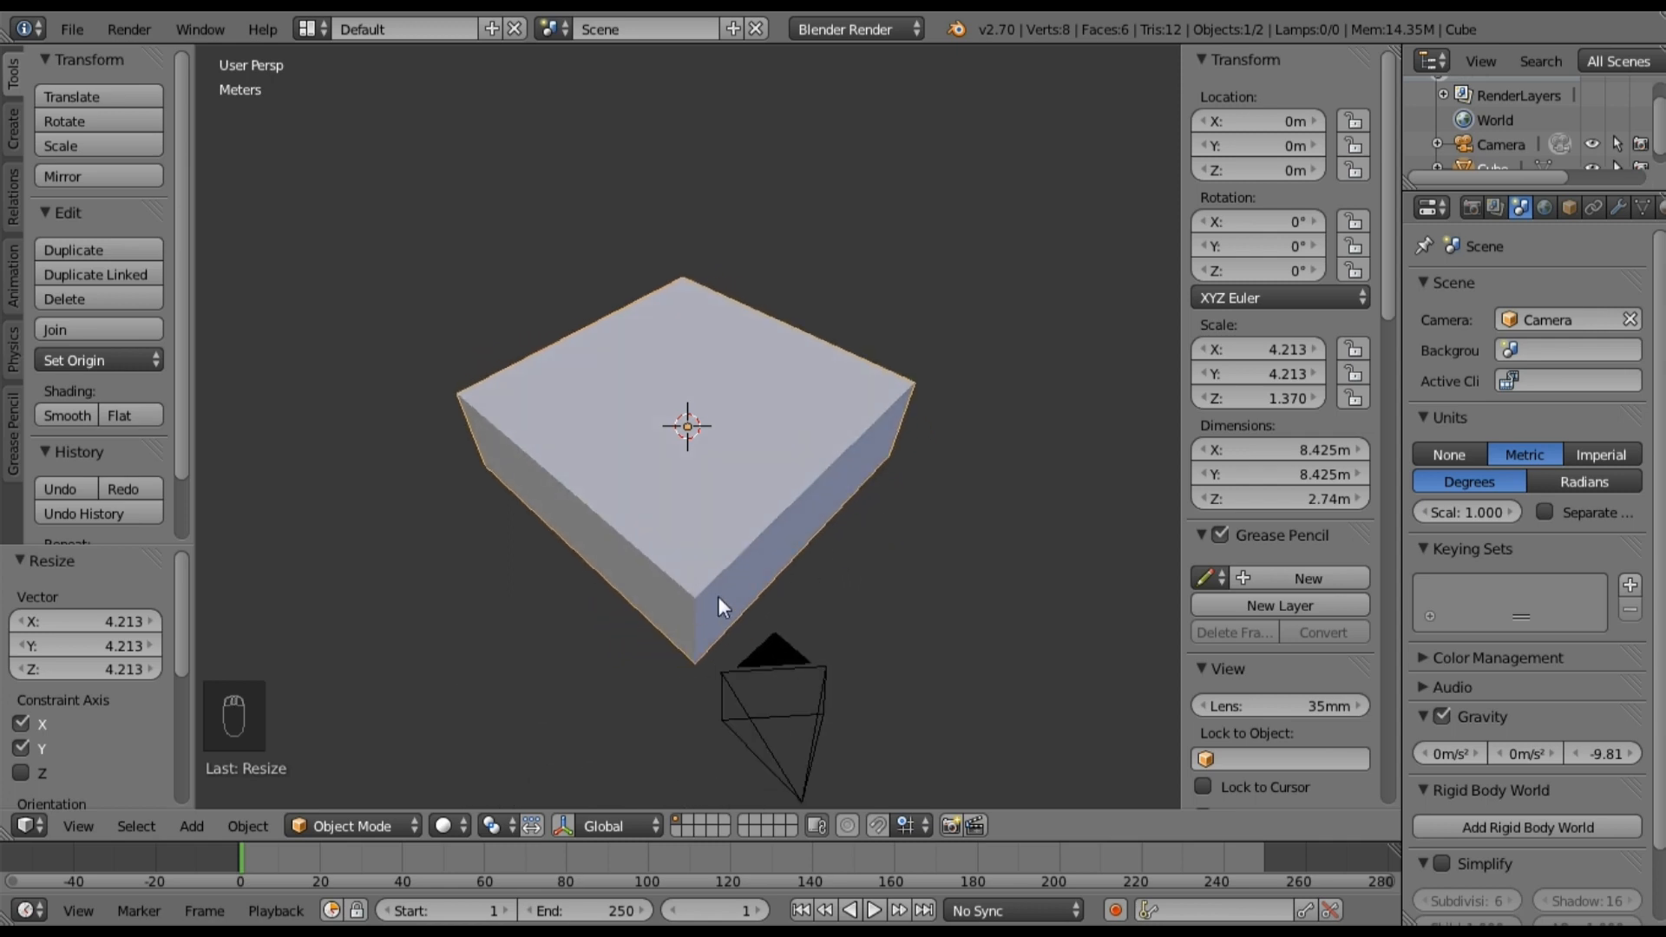
middle_drag(849, 522, 637, 515)
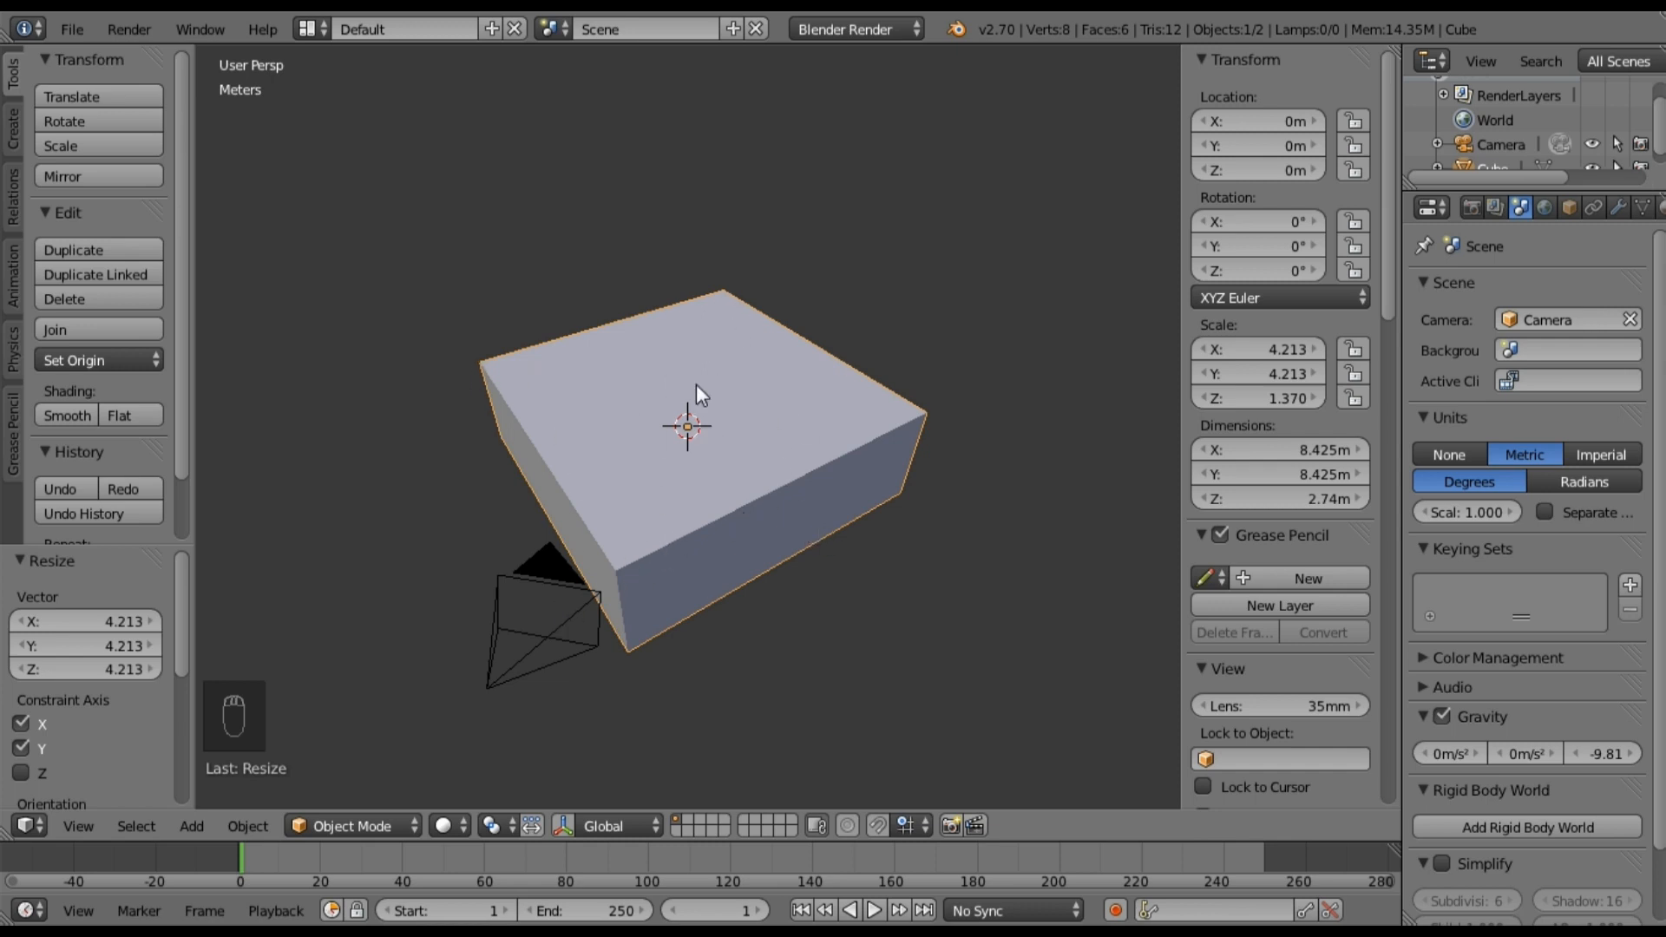
middle_drag(830, 502, 792, 477)
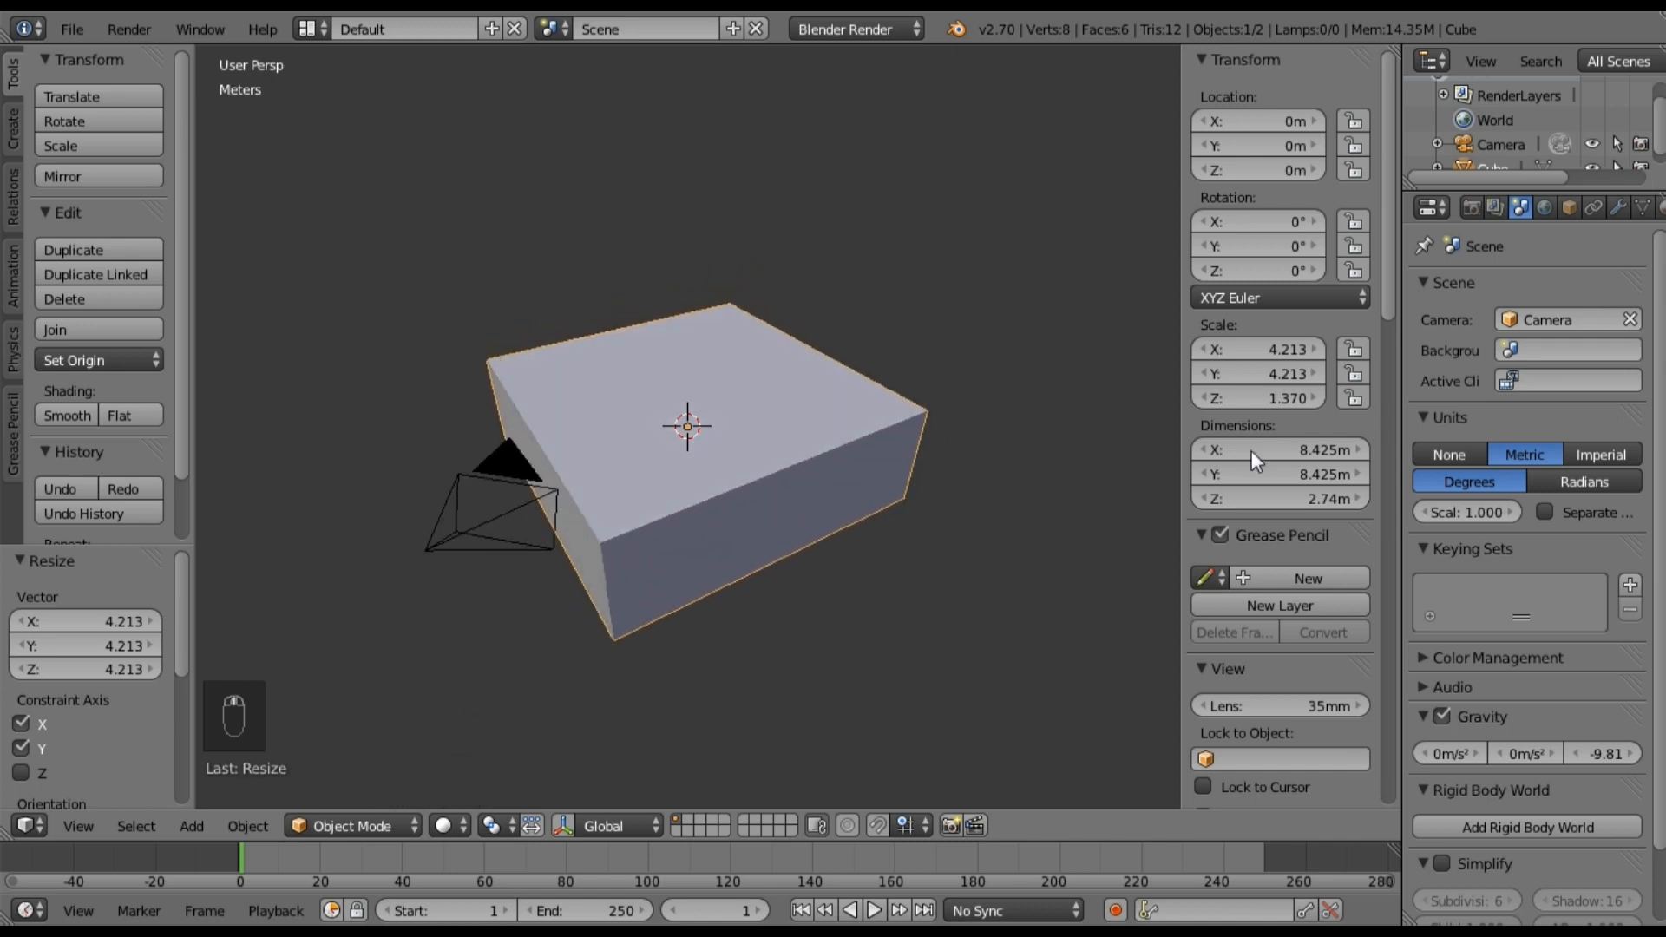
click(1312, 454)
text(8.435)
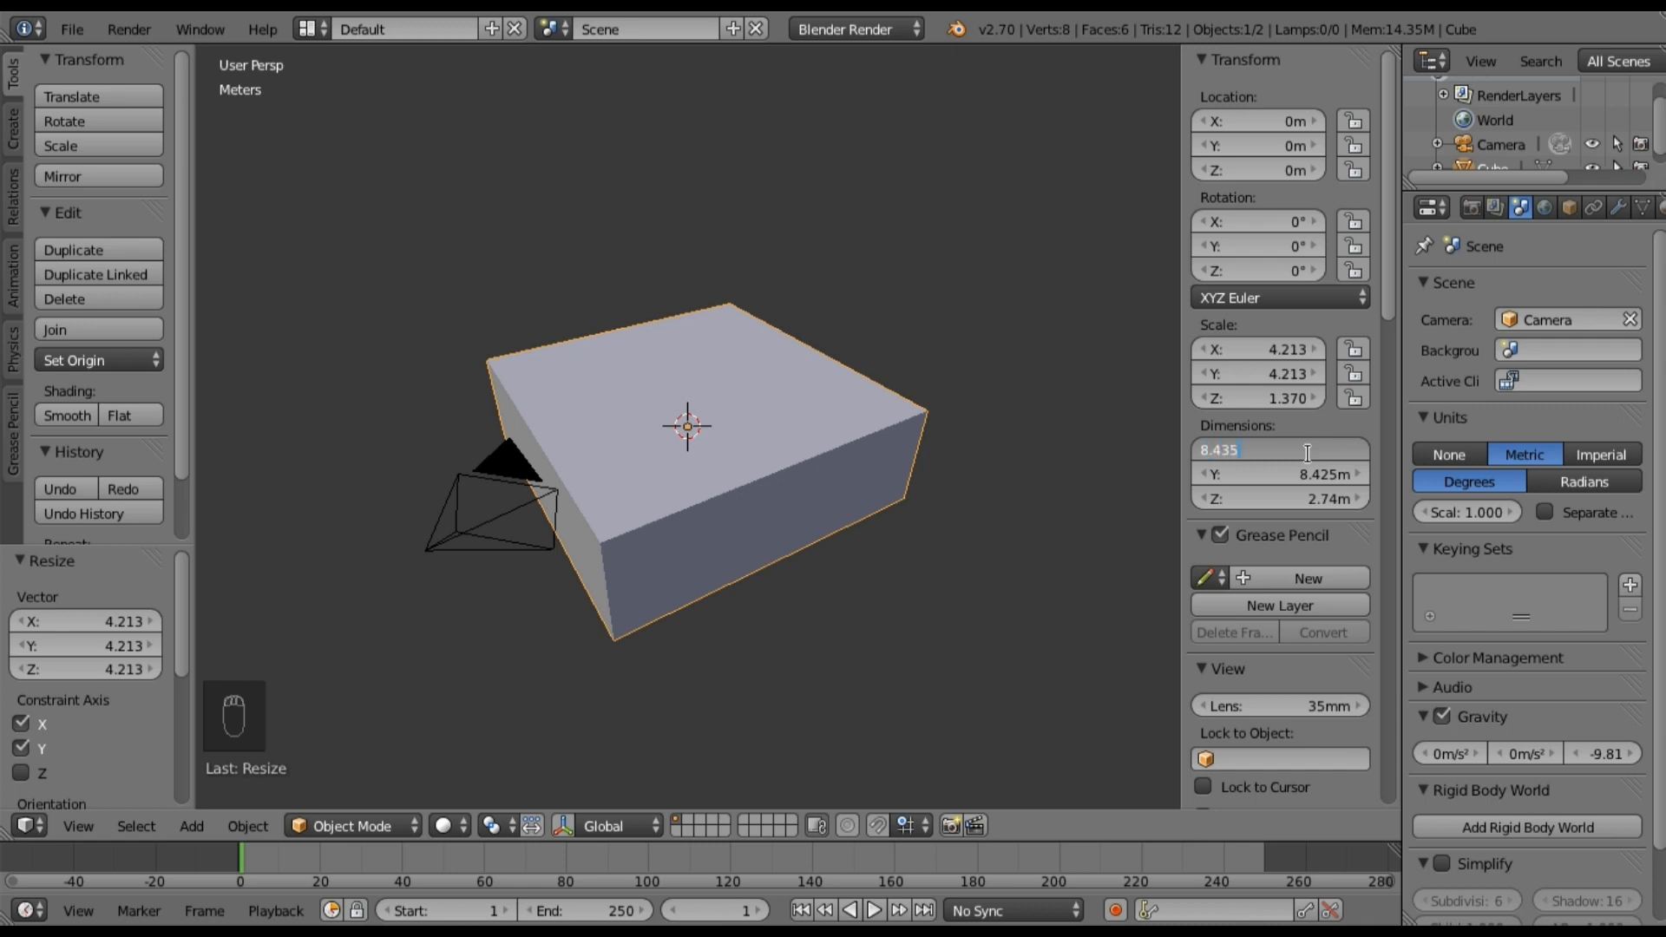
key(Return)
click(1317, 469)
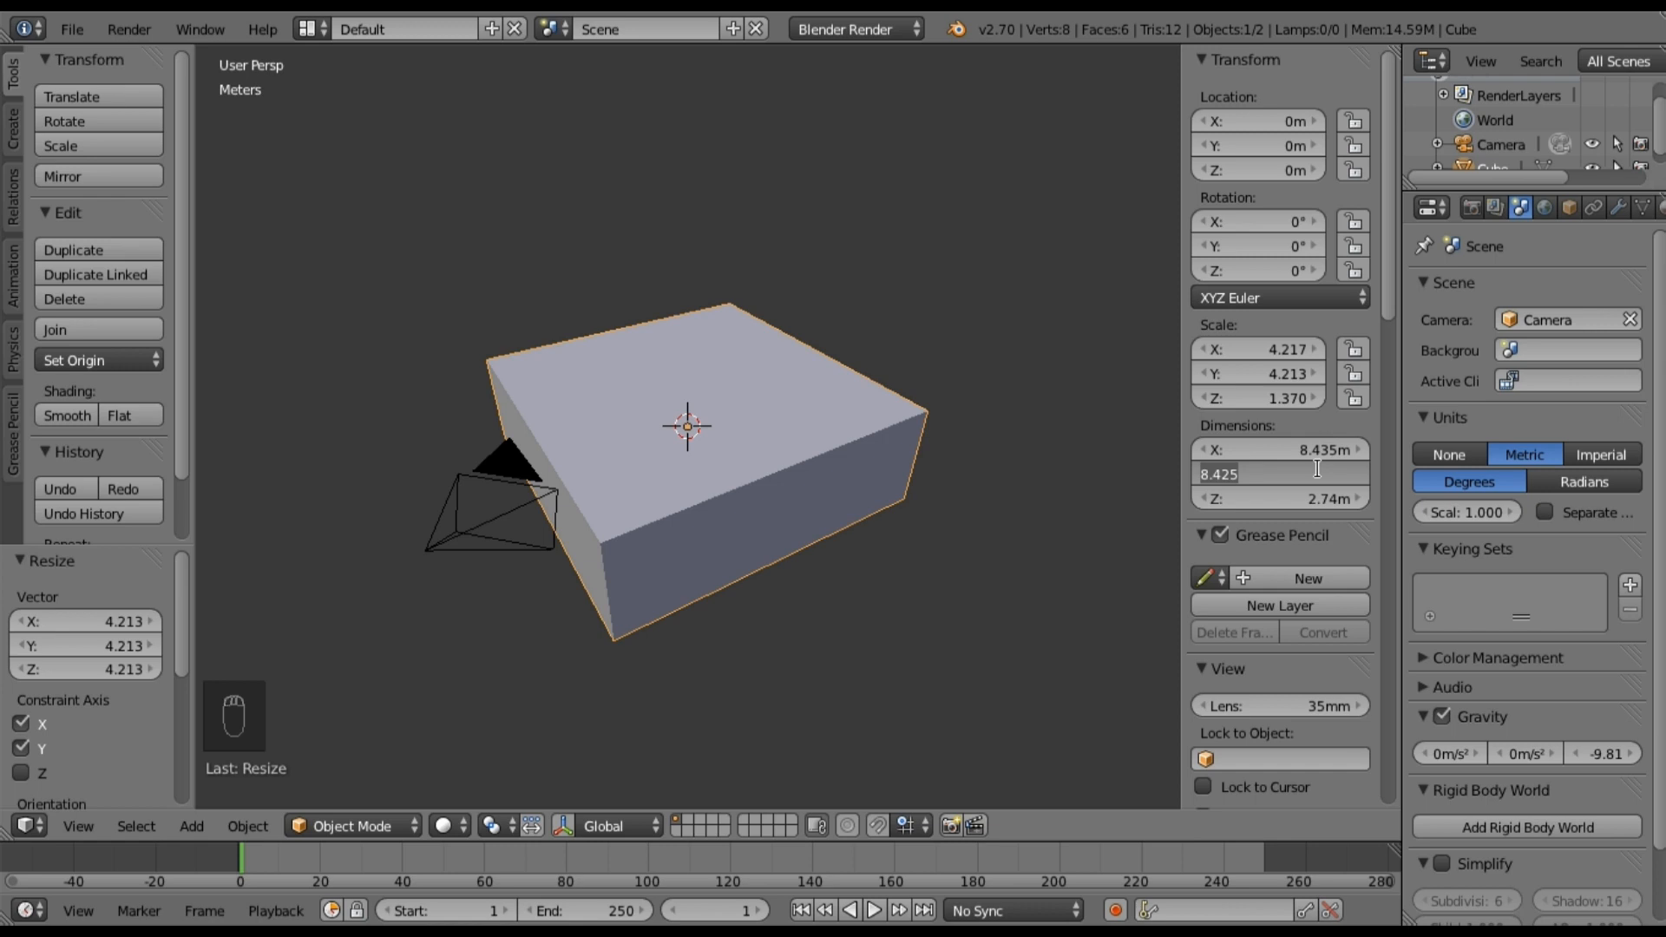
text(8.565)
key(Return)
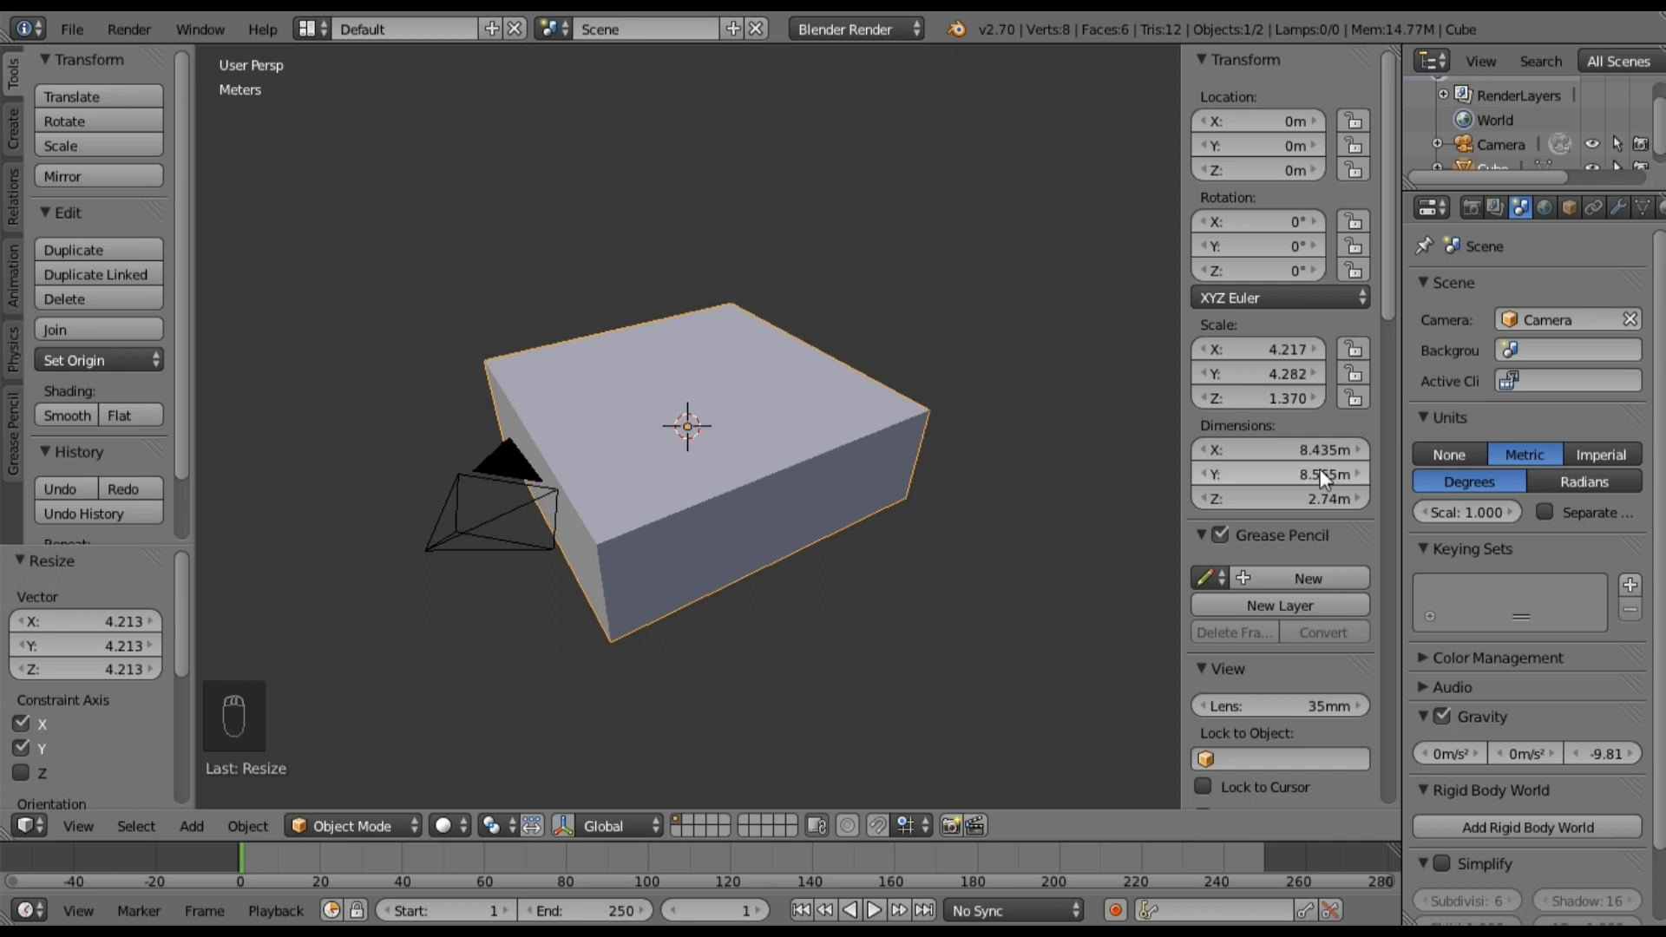
Step: Hide the object's properties region and split the 3D view into two side-by-side views
mouse_move(663, 530)
middle_down()
mouse_move(670, 556)
mouse_move(720, 513)
mouse_move(642, 518)
middle_up()
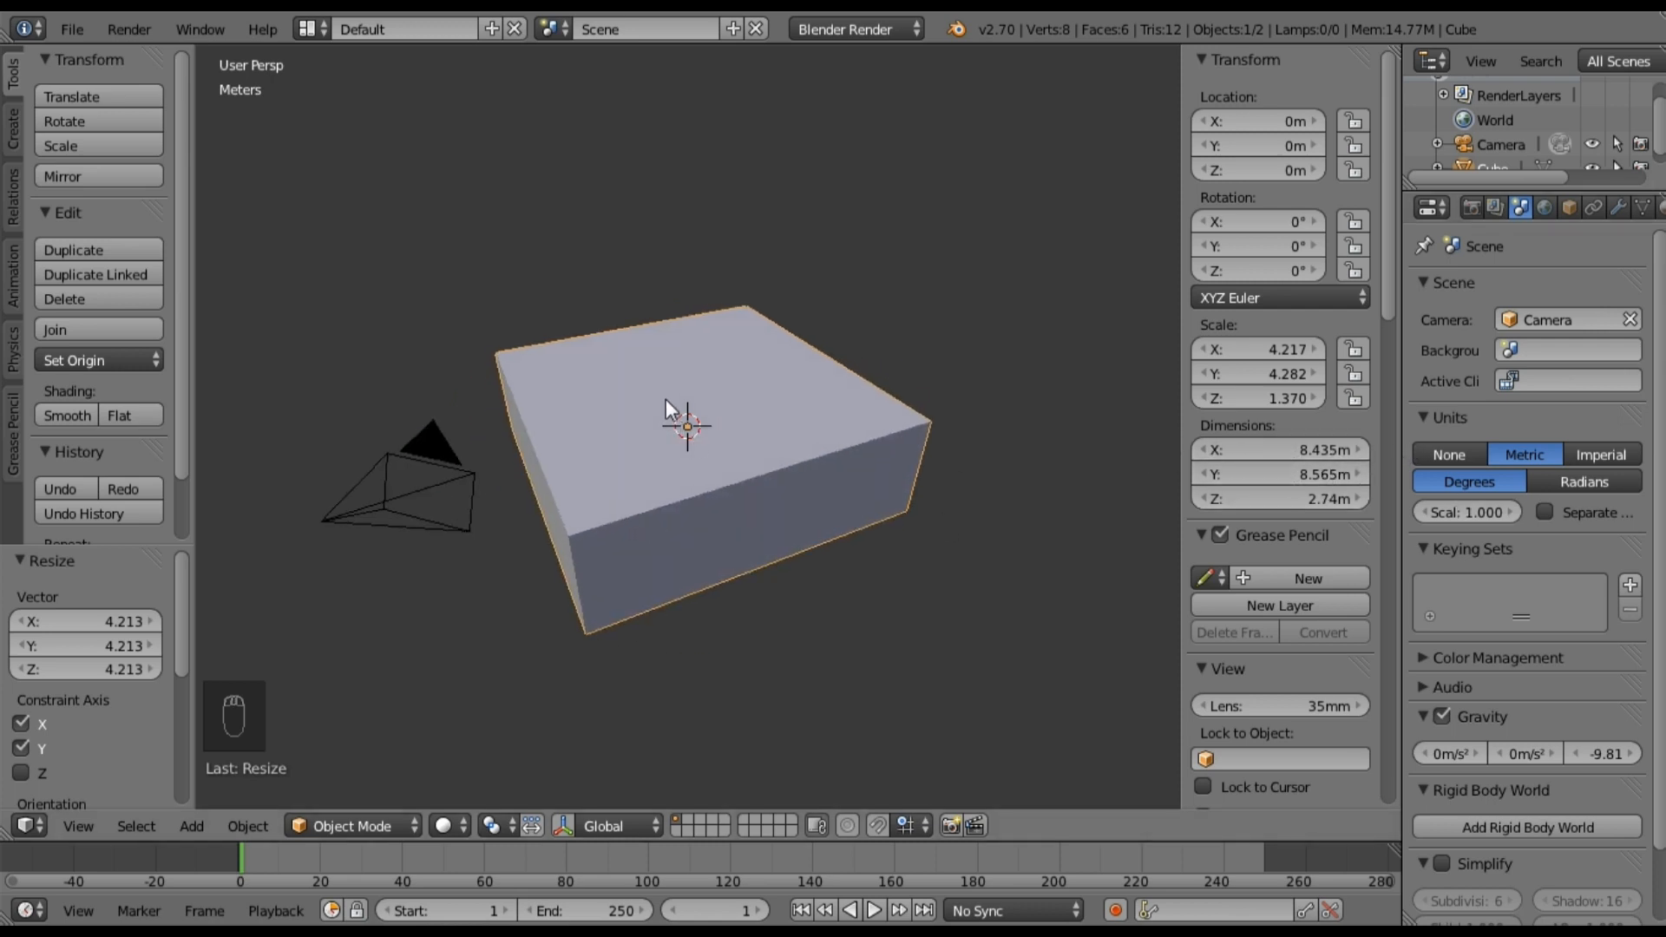
middle_drag(654, 471, 664, 496)
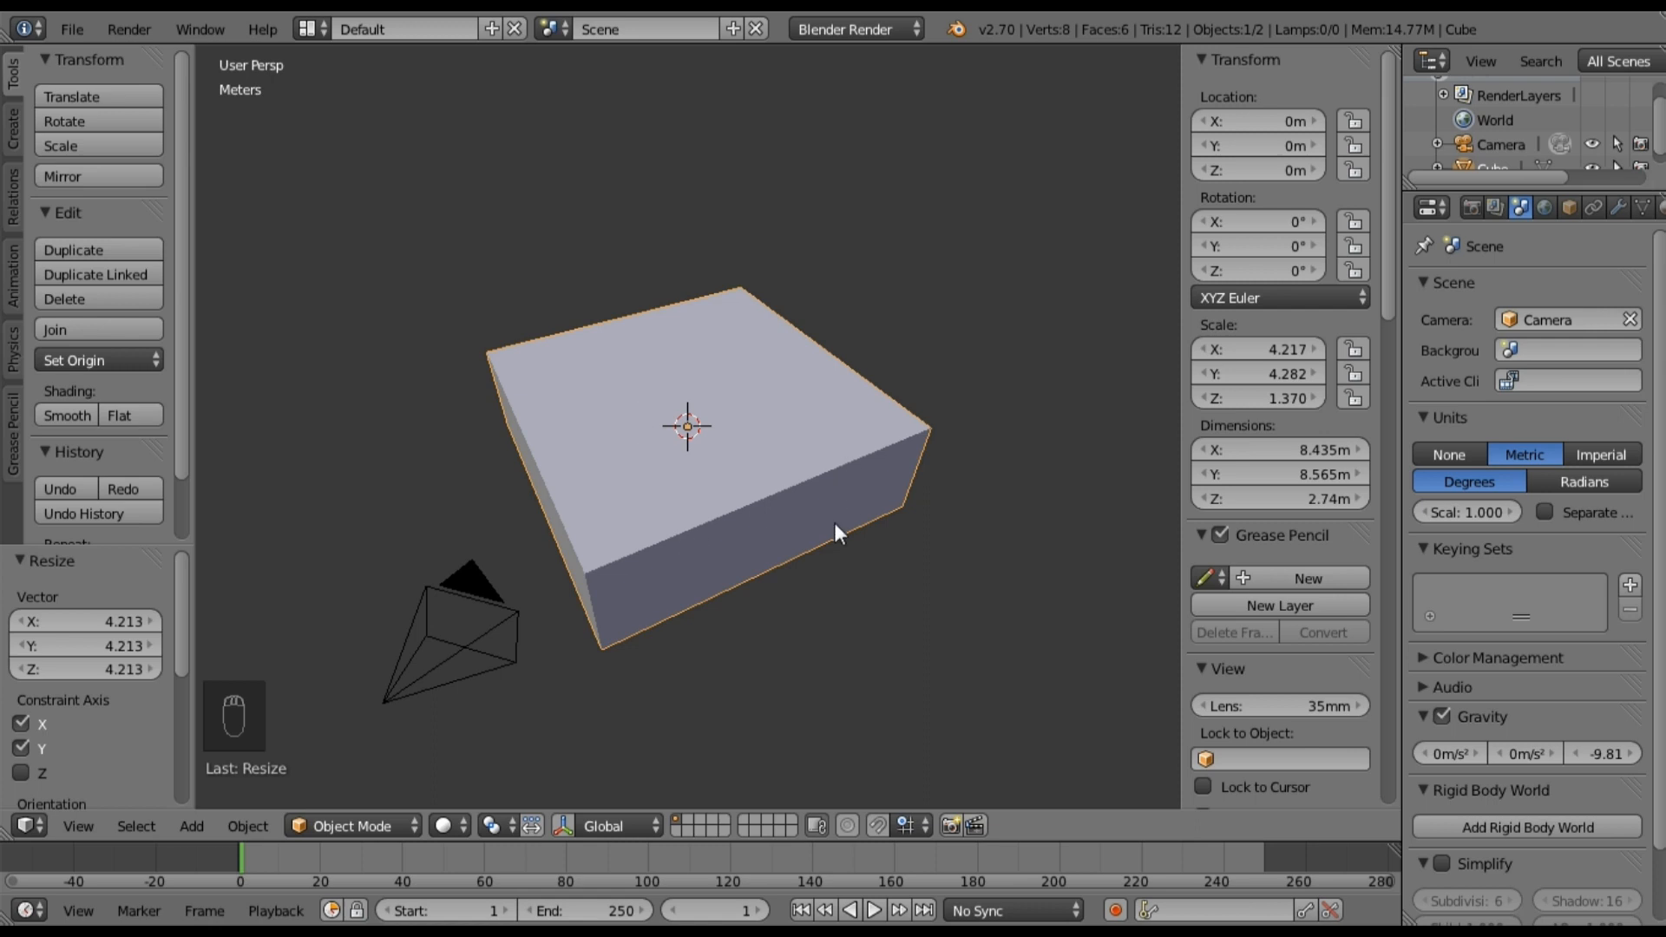
middle_drag(652, 479, 940, 503)
key(n)
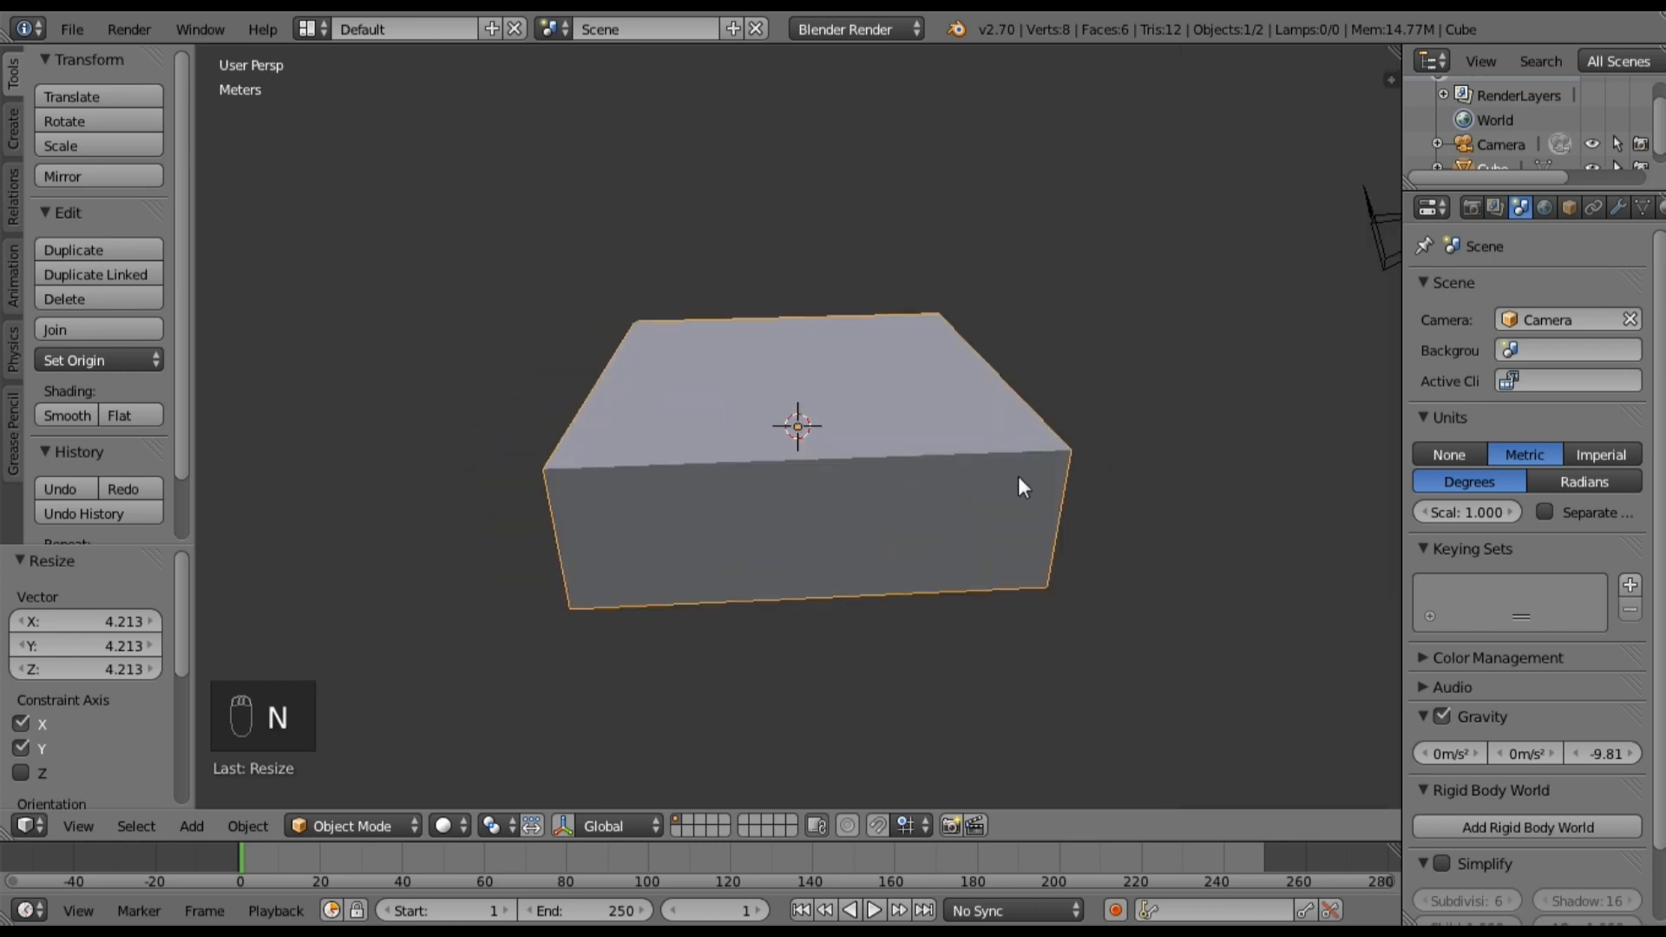
middle_drag(1003, 490, 848, 550)
middle_drag(845, 483, 842, 486)
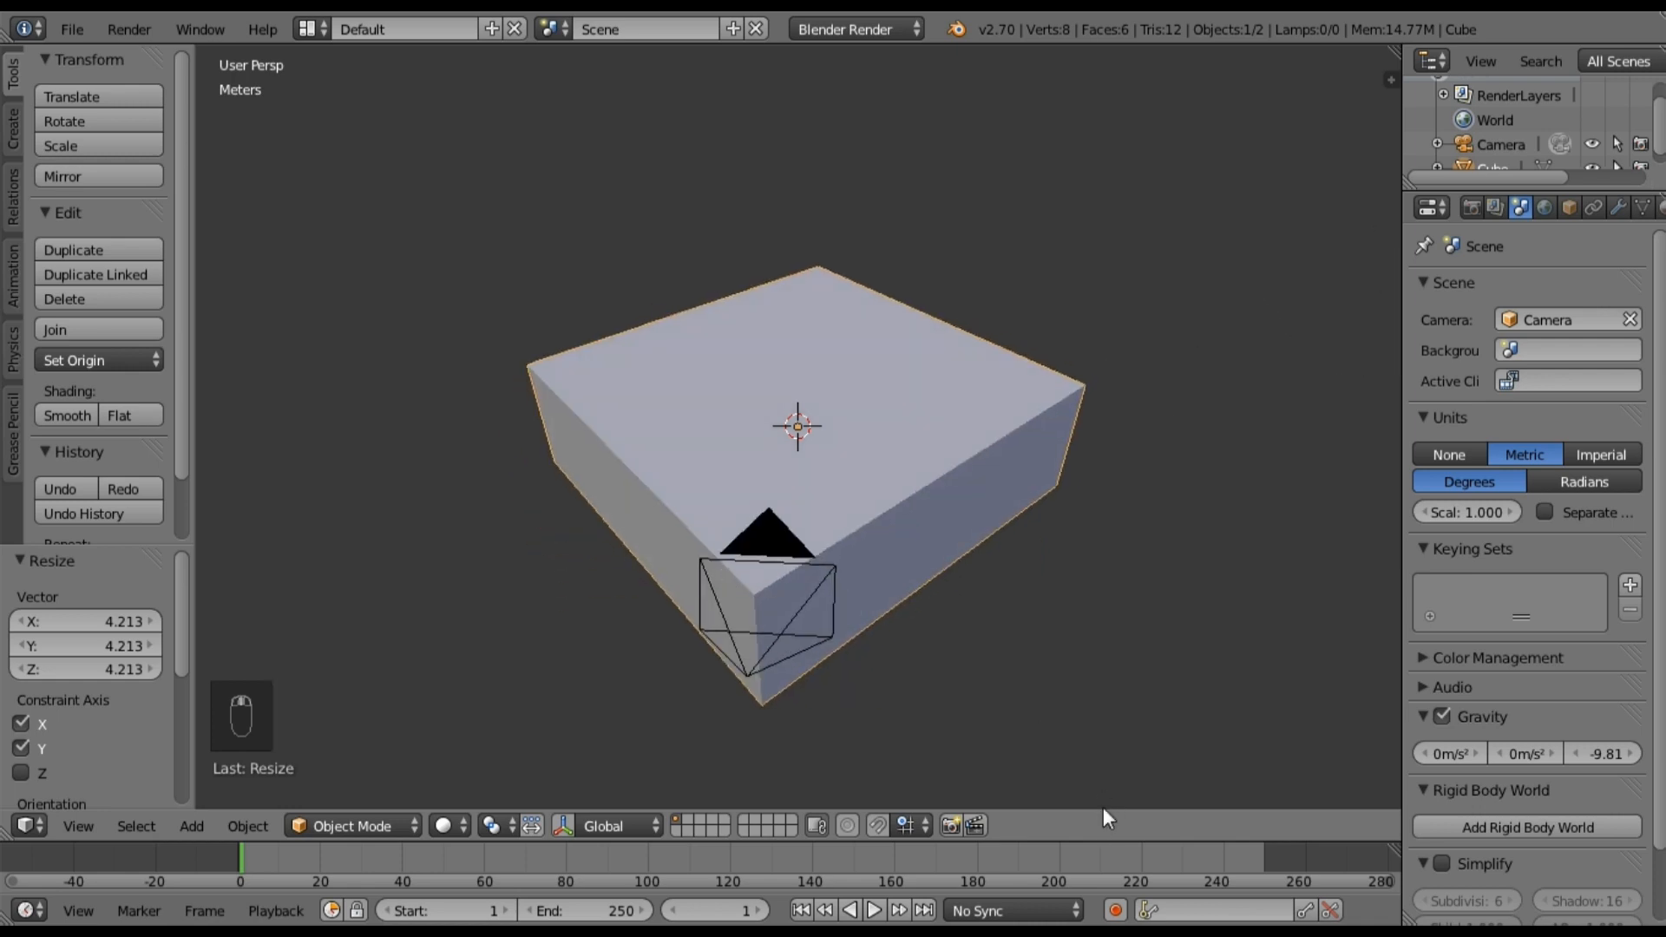
right_click(1076, 41)
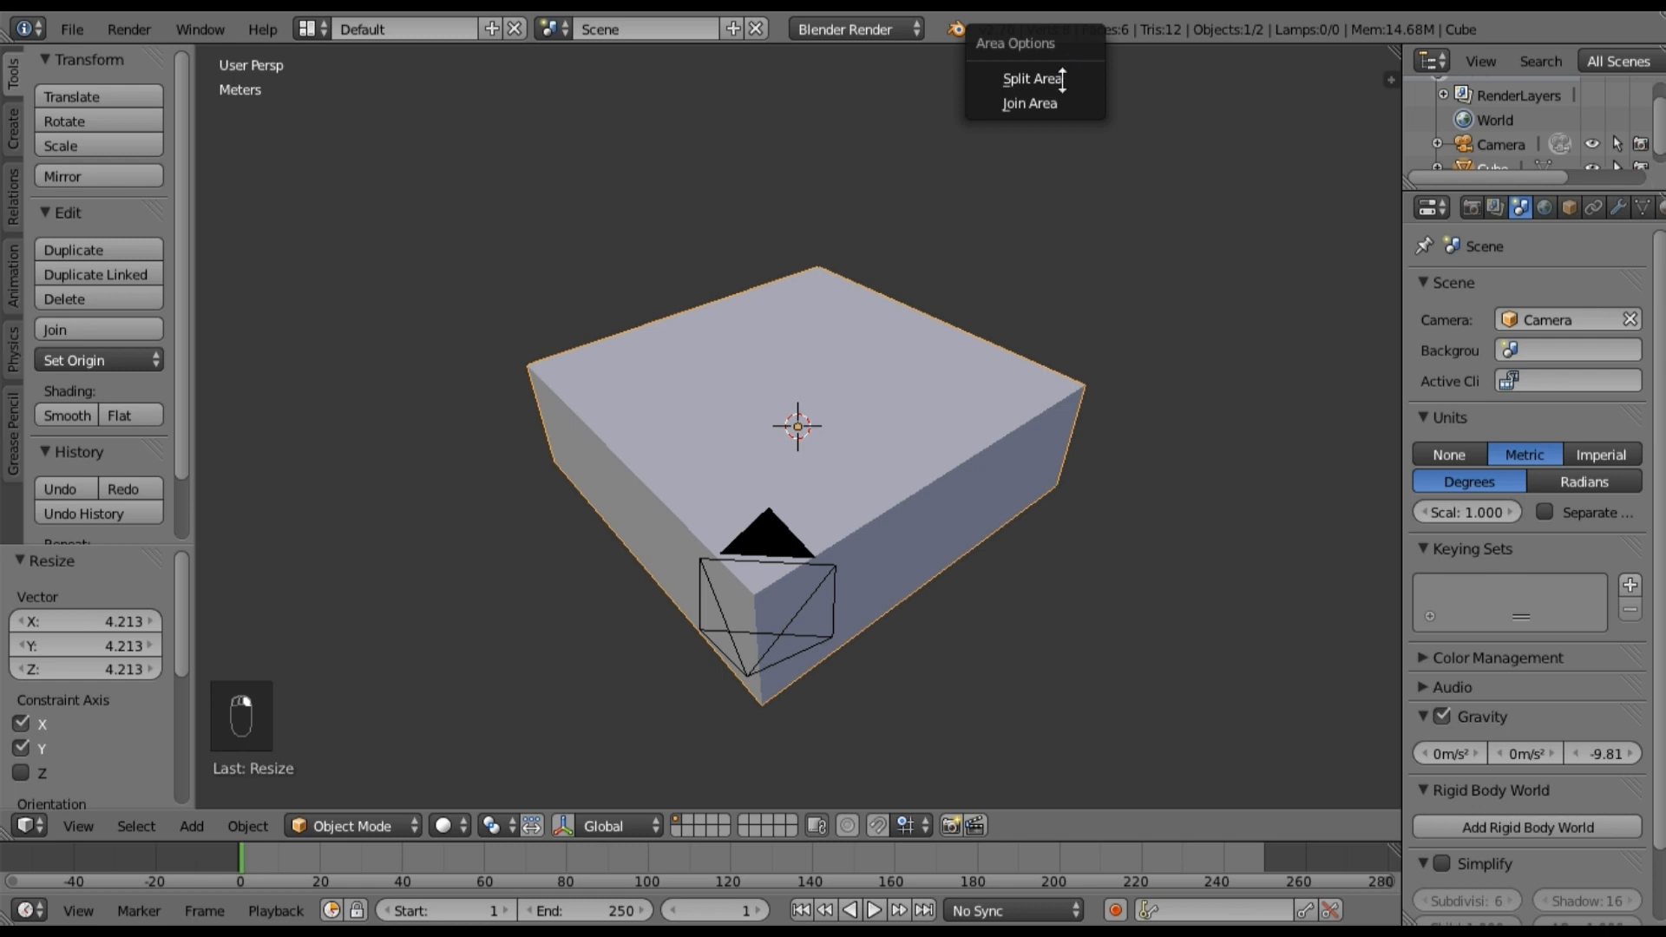
click(1032, 78)
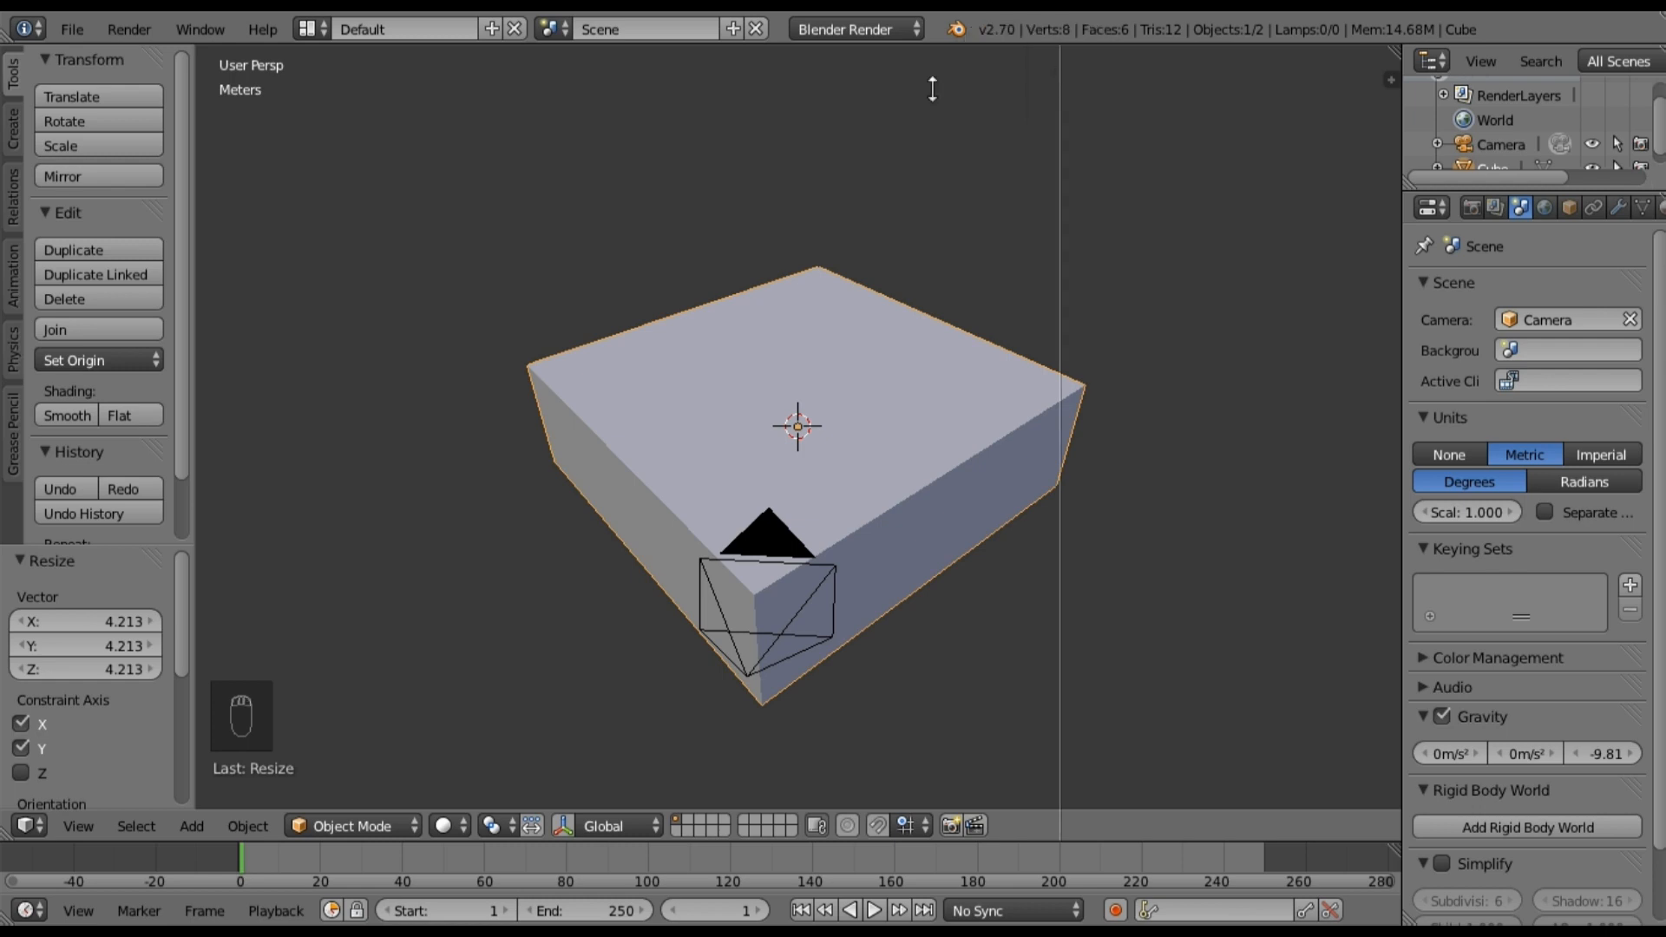
click(933, 89)
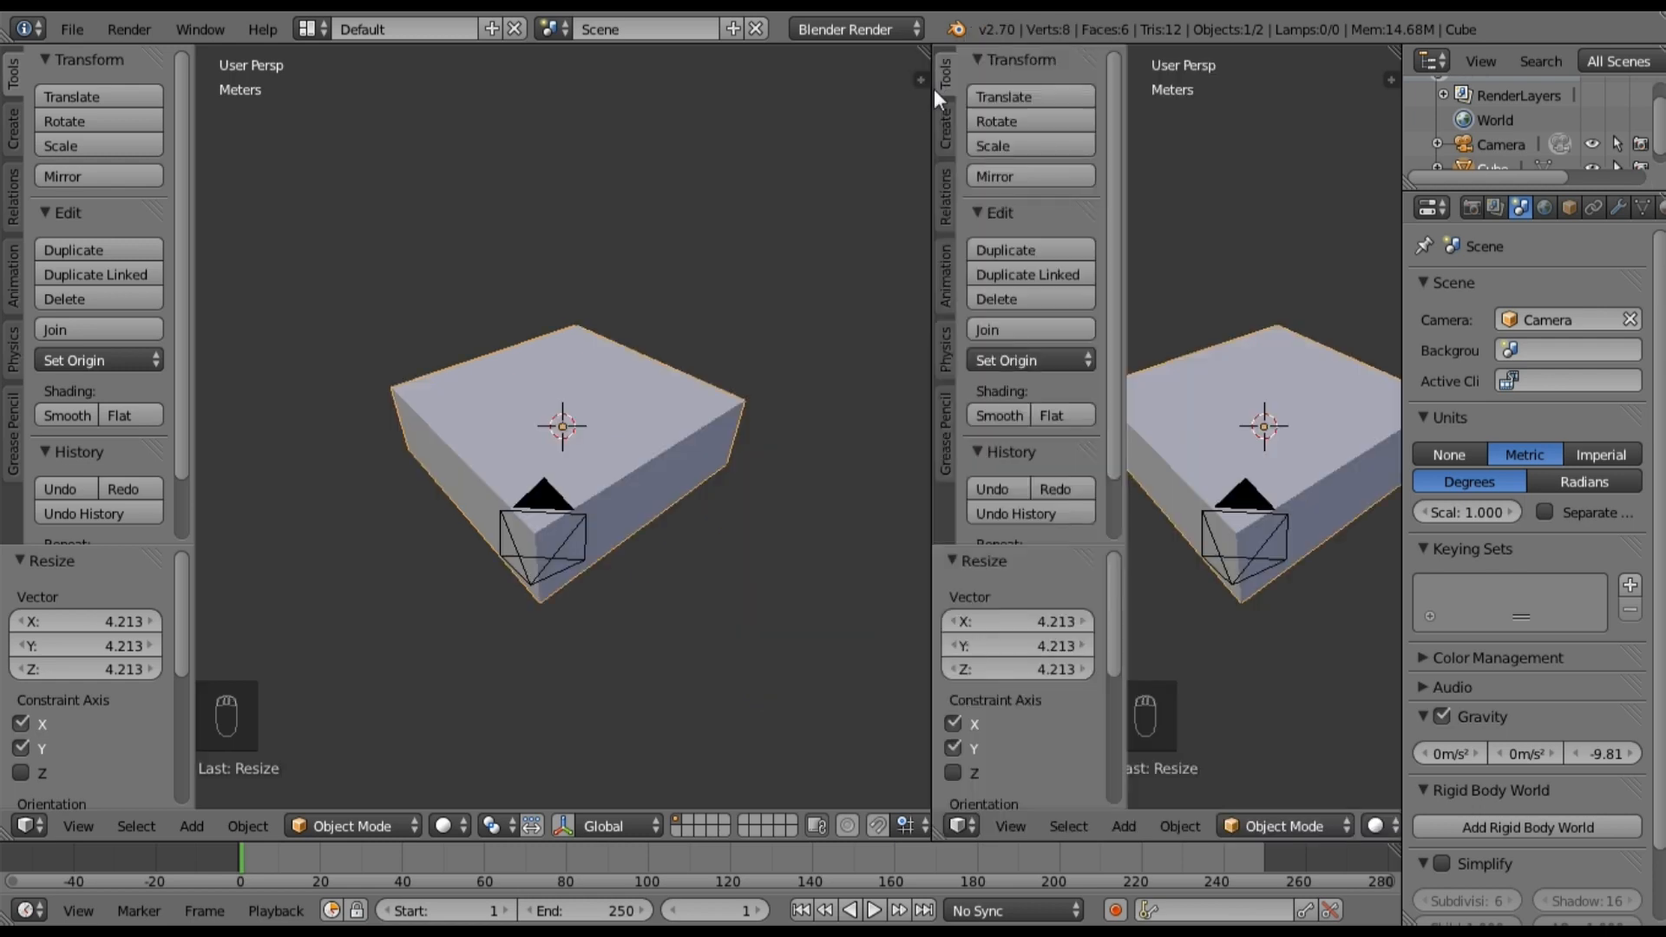
Step: Switch the second view to the UV/Image Editor and open Japanese Den.png from the Den Project folder
click(960, 819)
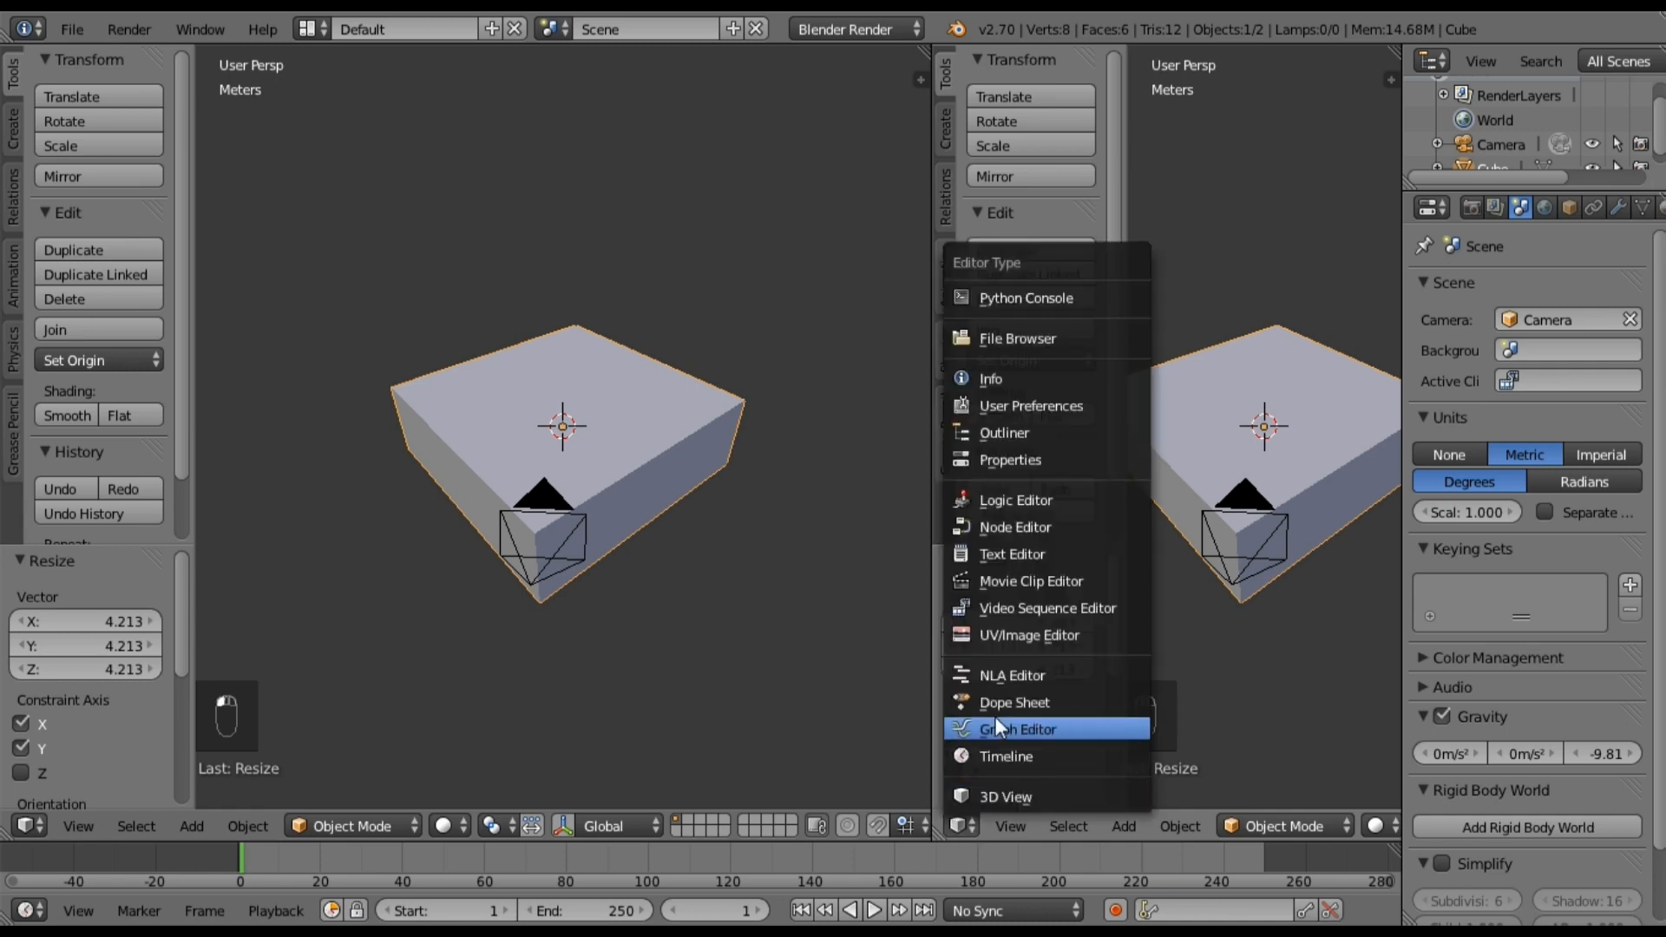
click(1013, 634)
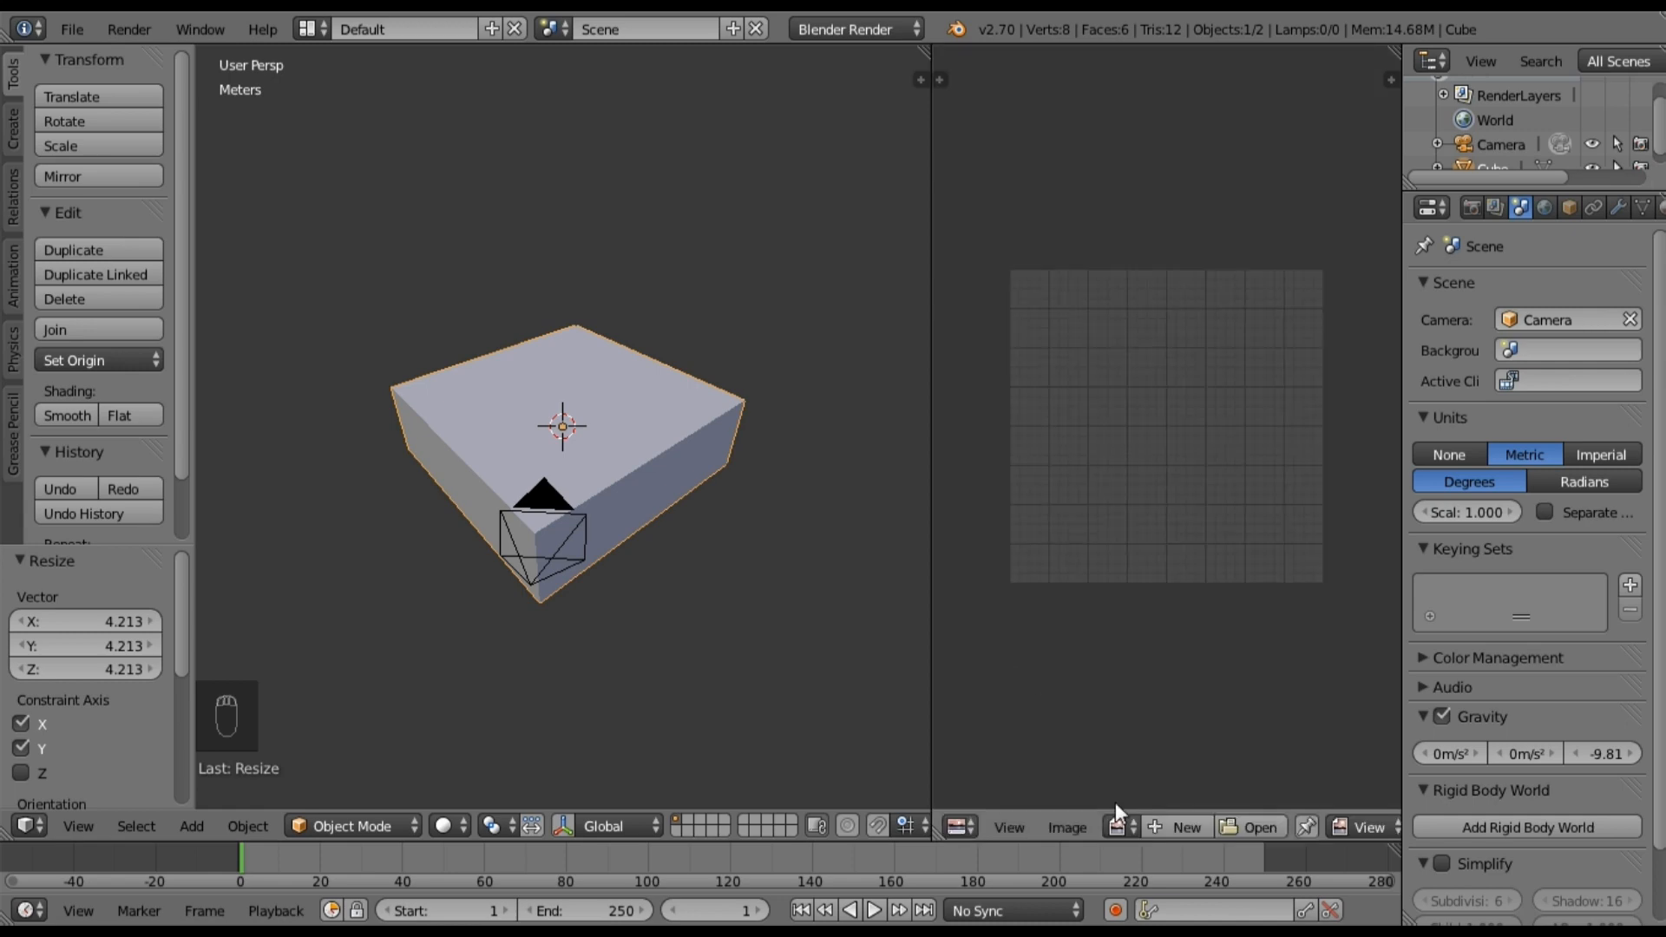
click(1276, 829)
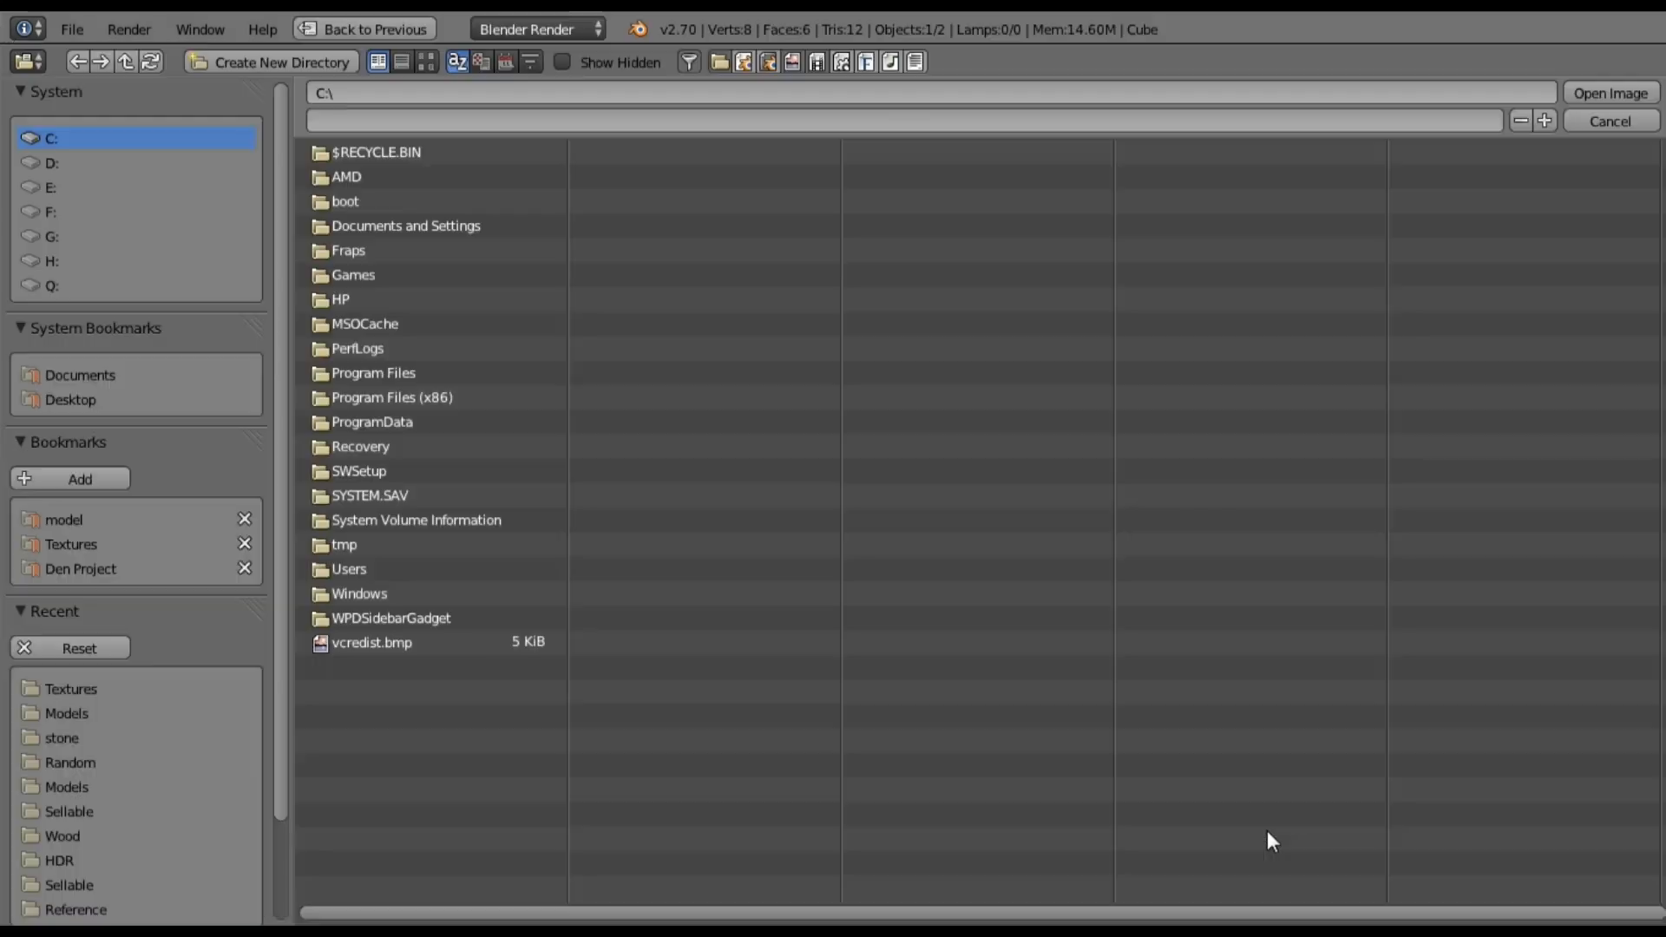
click(111, 570)
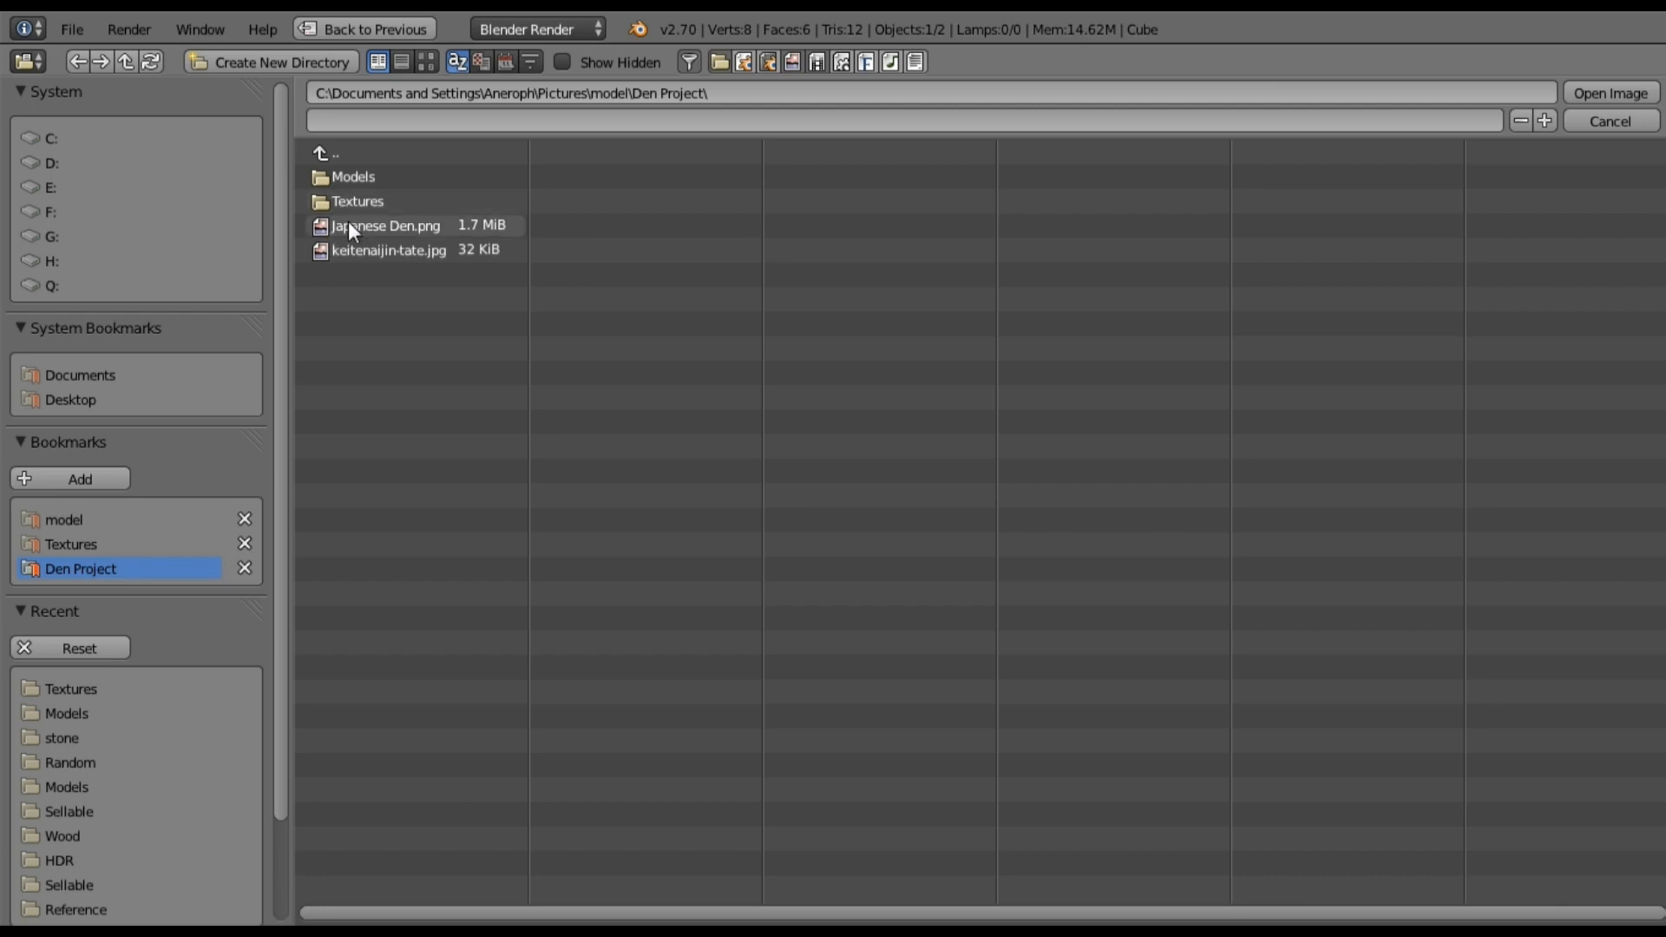
double_click(347, 227)
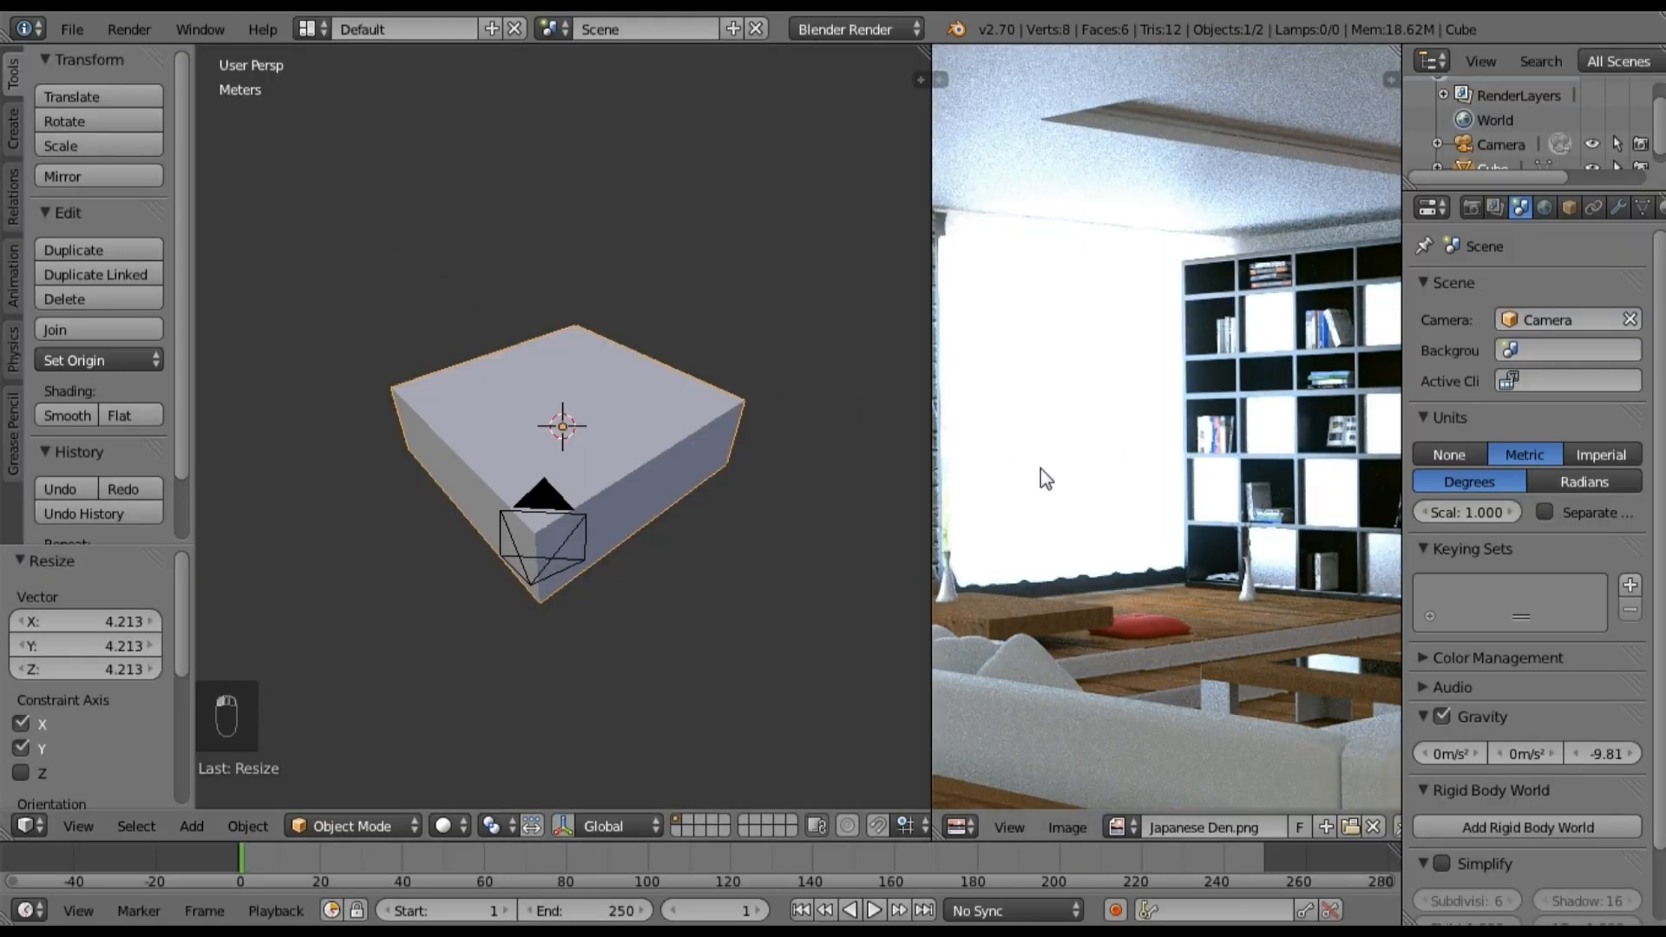
Step: Examine the reference image of the den, looking over its walls, ceiling, floor and furniture layout
scroll(1039, 469, down, 4)
middle_drag(1128, 498, 1090, 571)
scroll(1091, 571, up, 2)
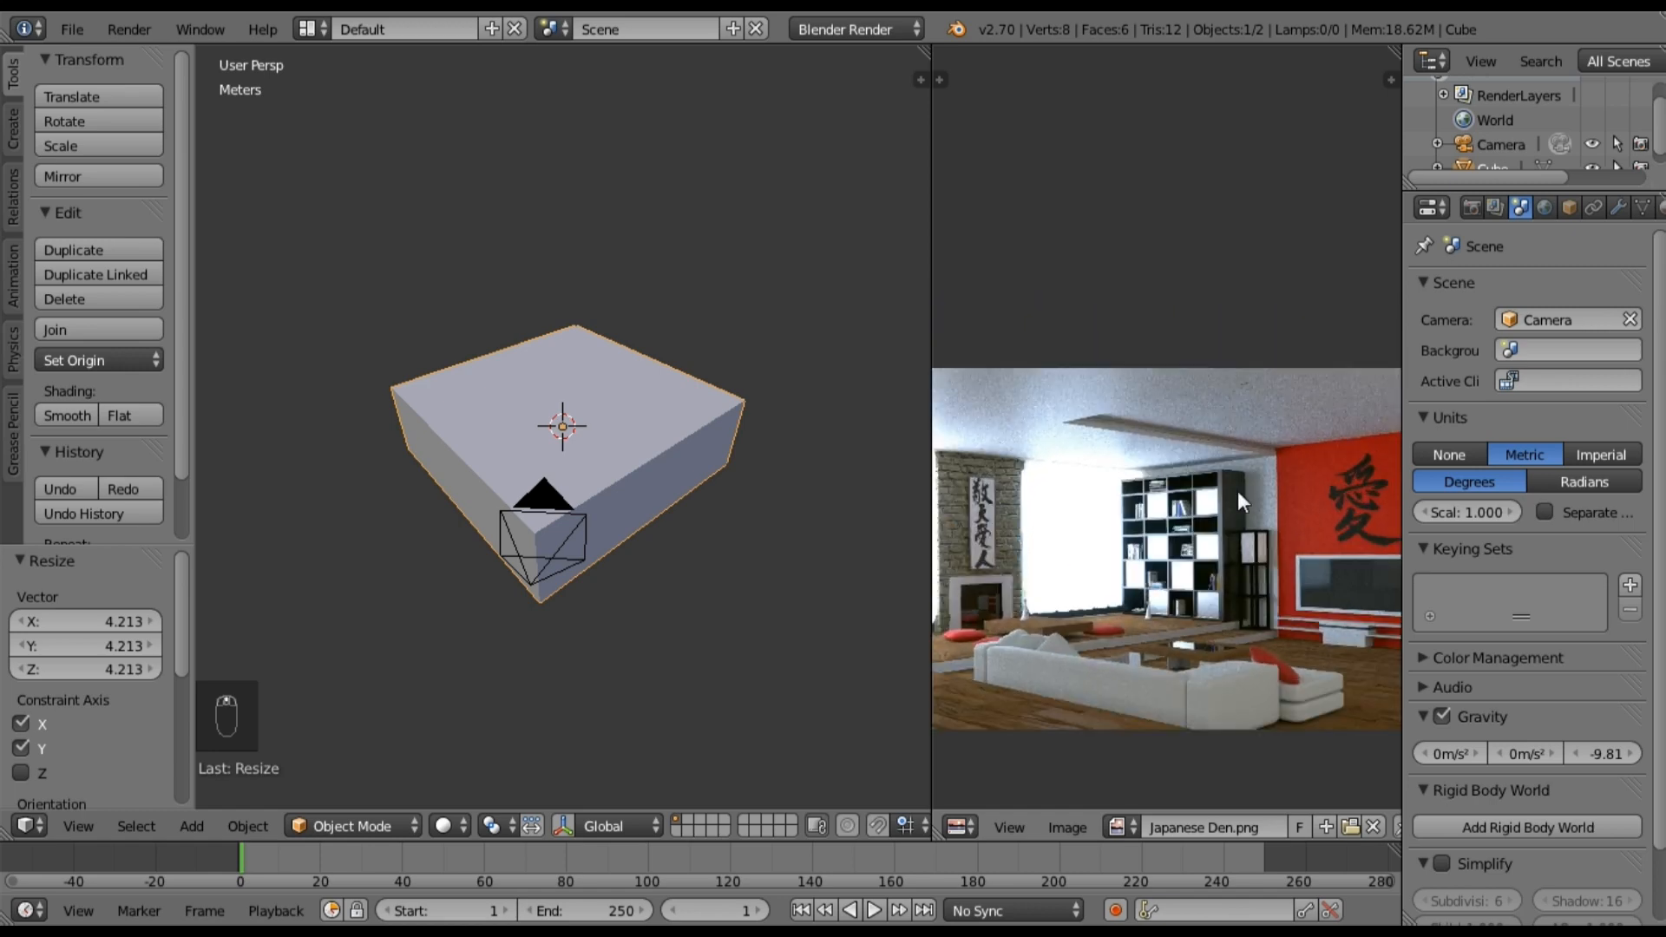
middle_drag(1267, 578, 1279, 539)
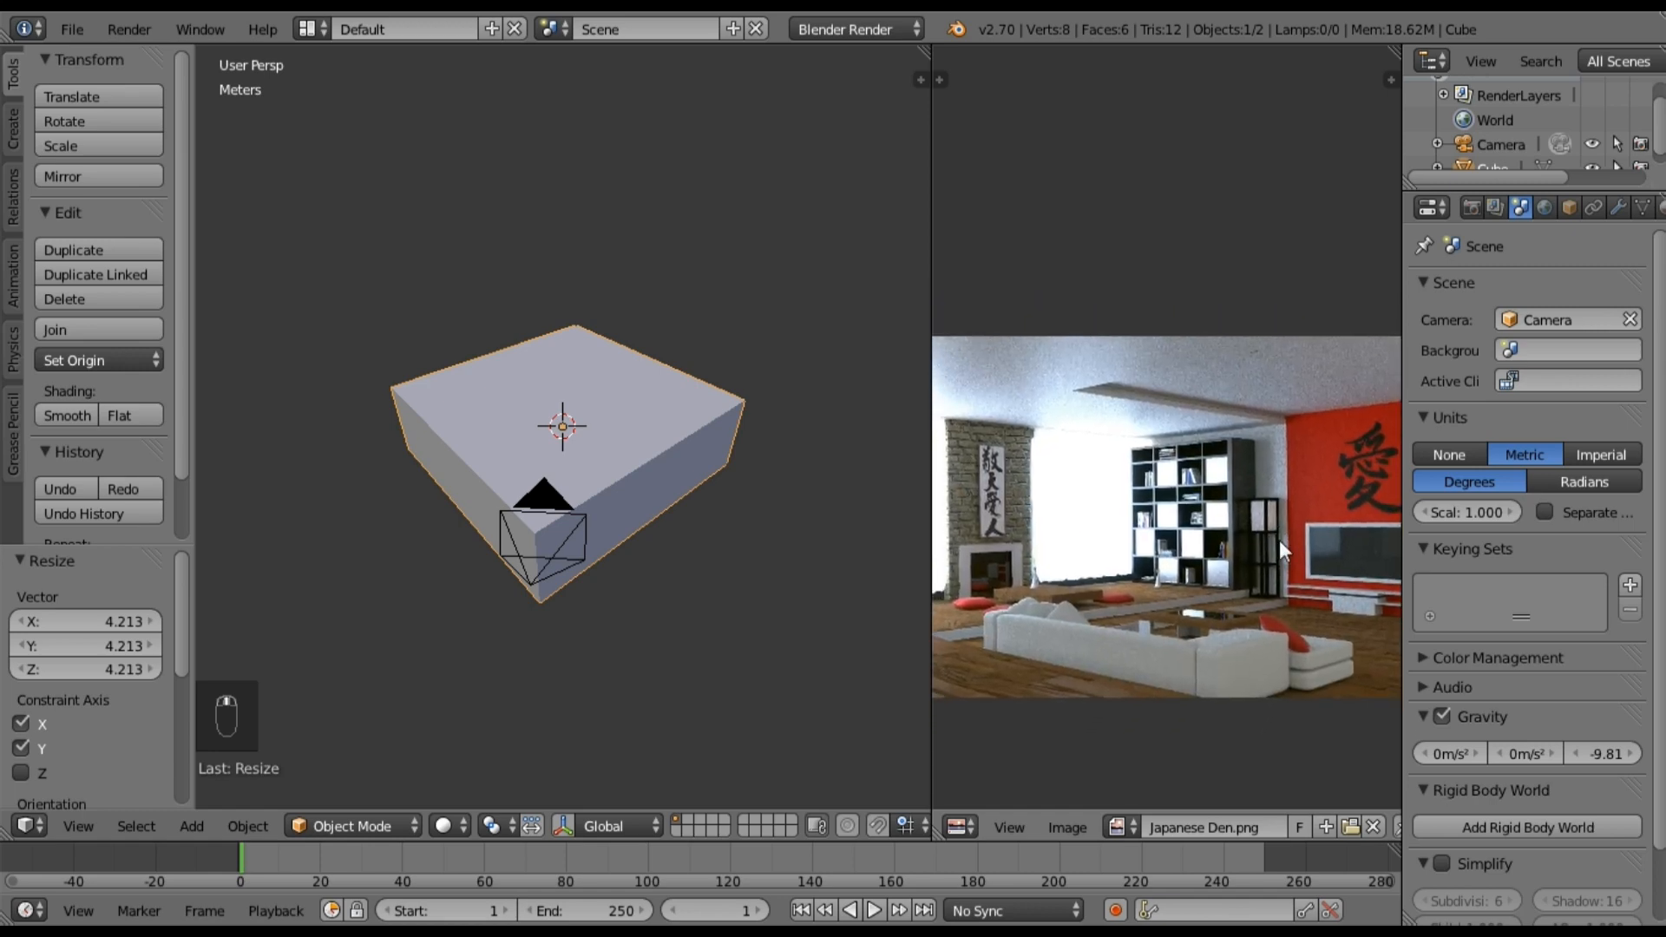
middle_drag(1133, 561, 1222, 495)
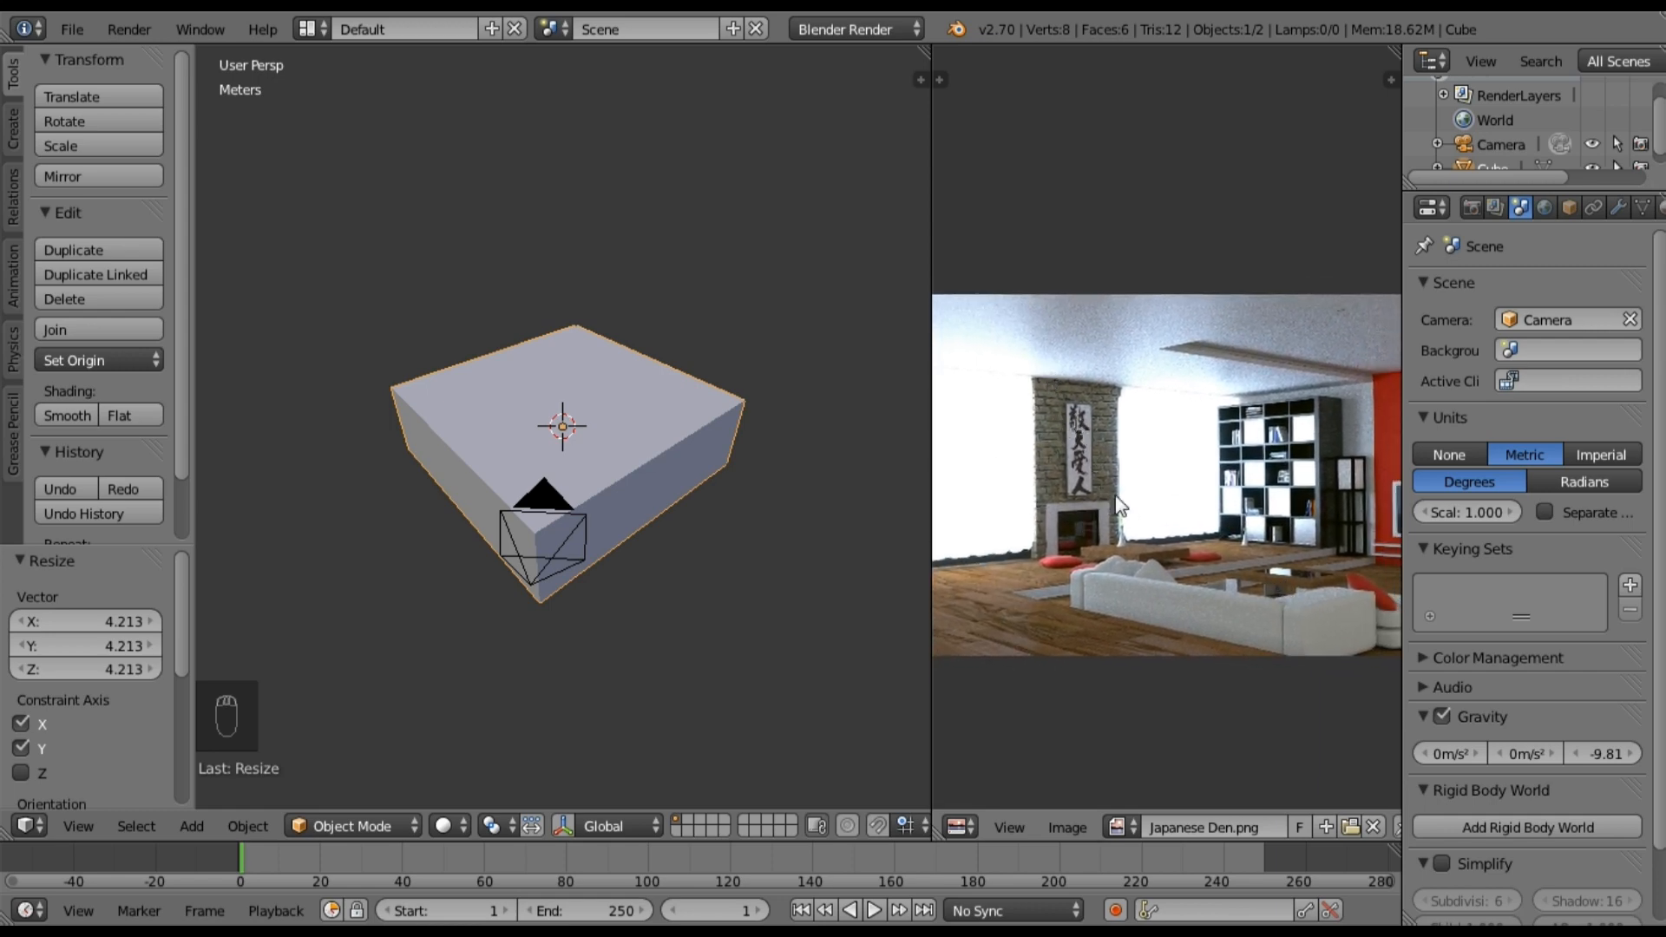
middle_drag(1362, 513, 1189, 538)
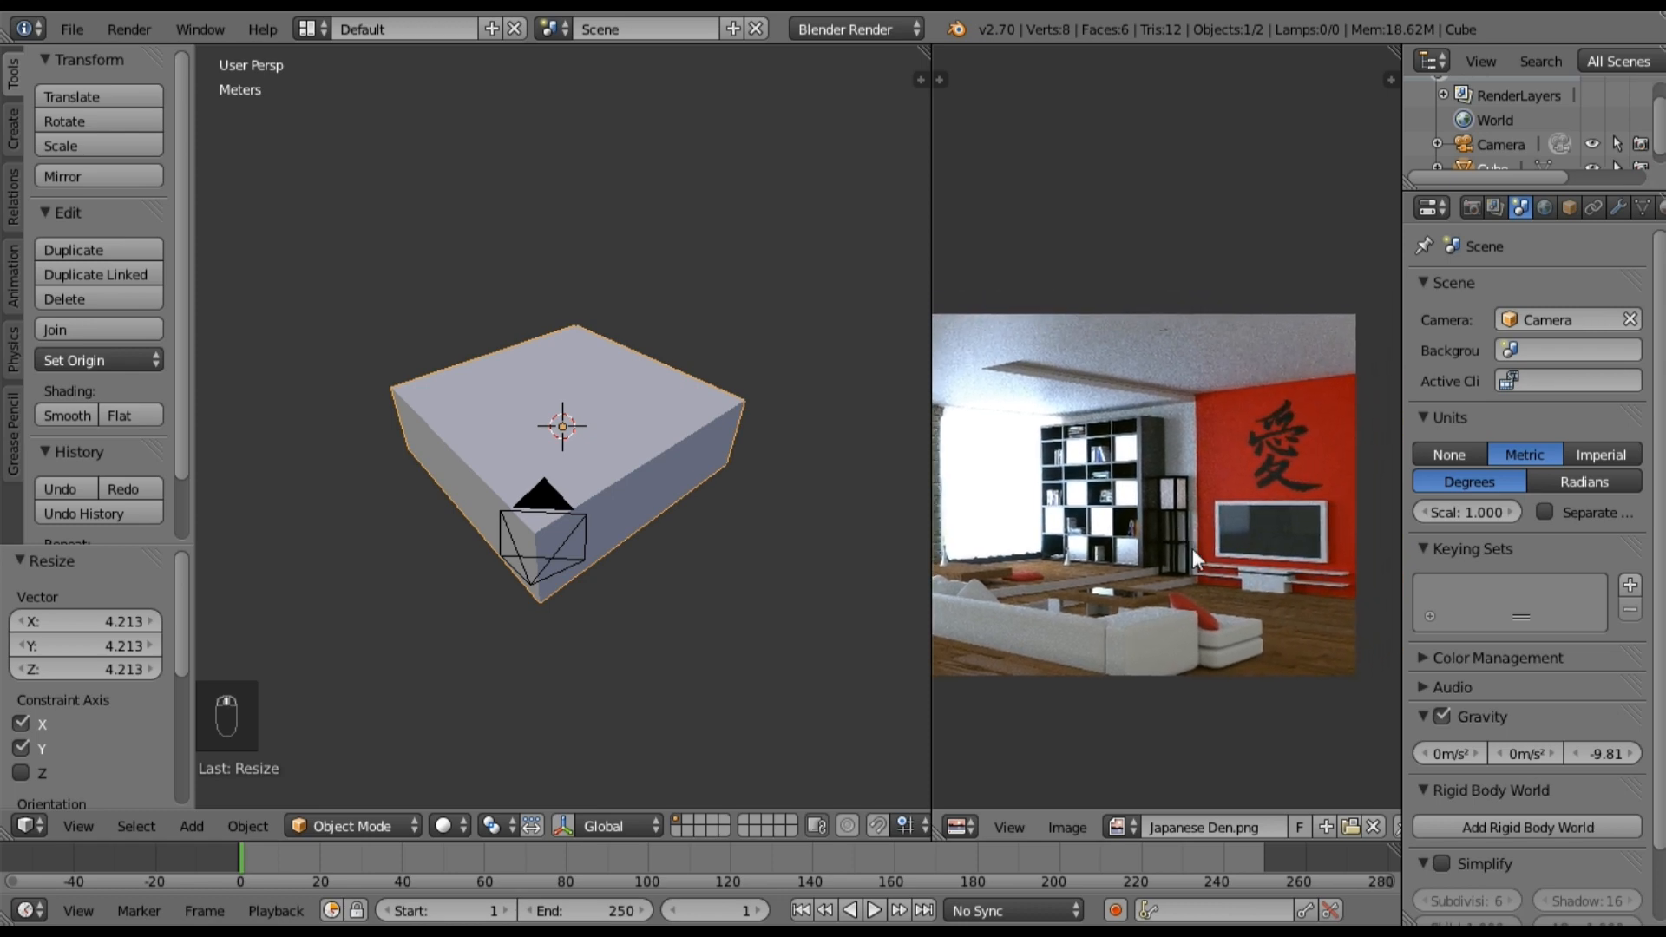
scroll(1203, 612, up, 1)
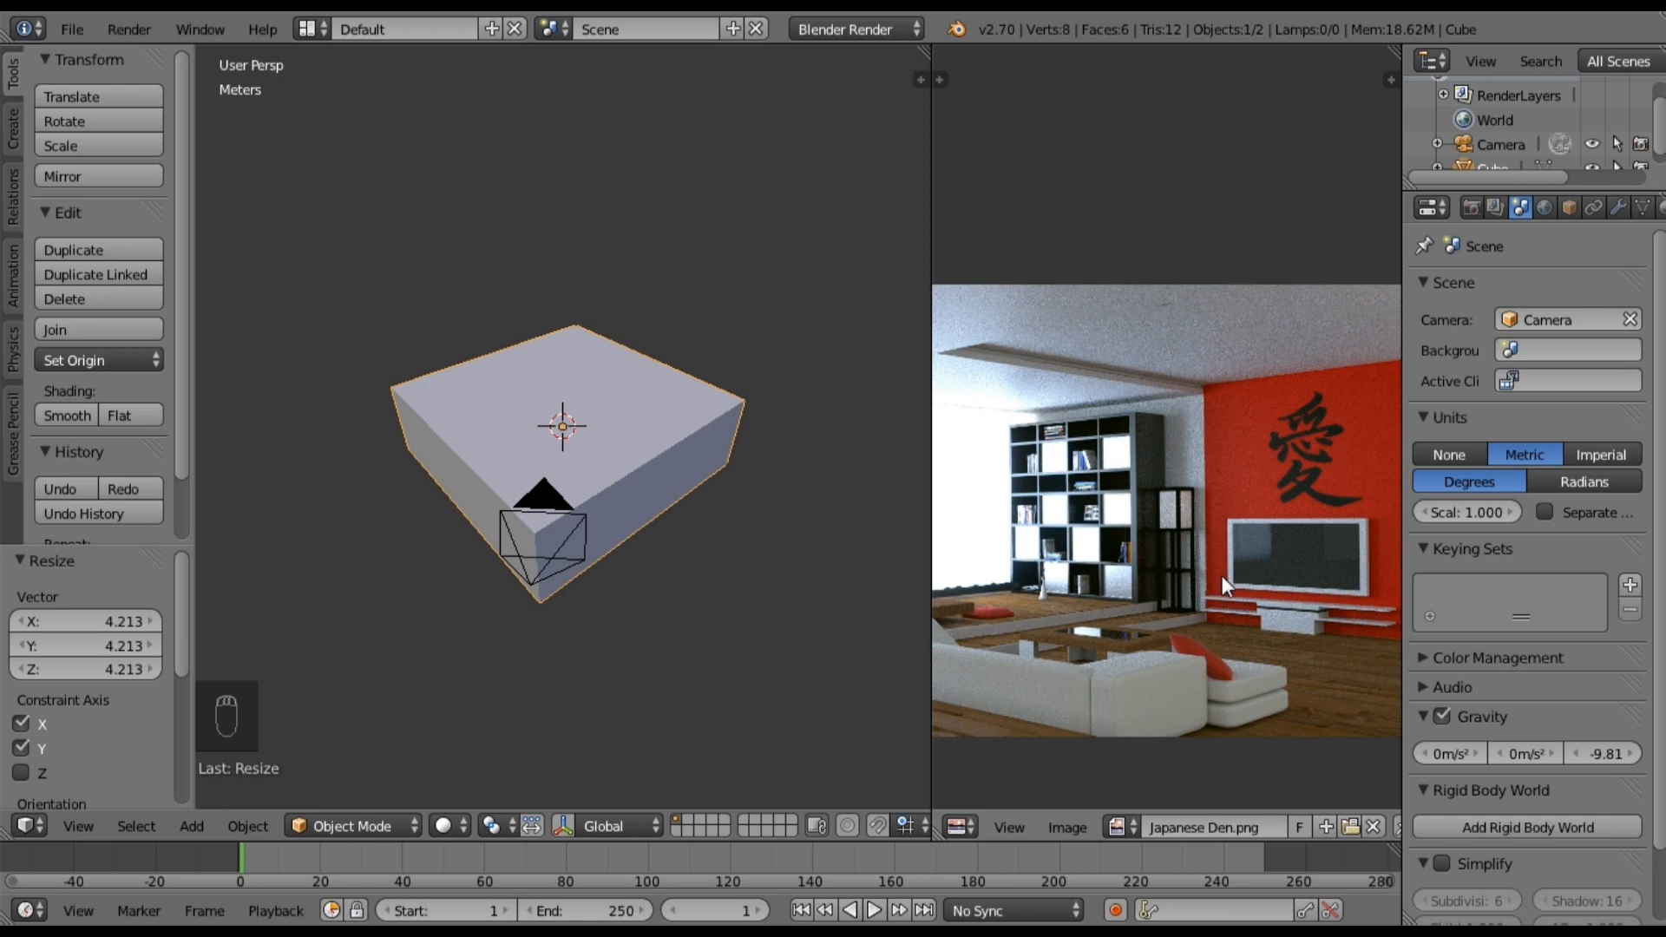
scroll(1221, 576, down, 2)
middle_drag(1052, 537, 1125, 548)
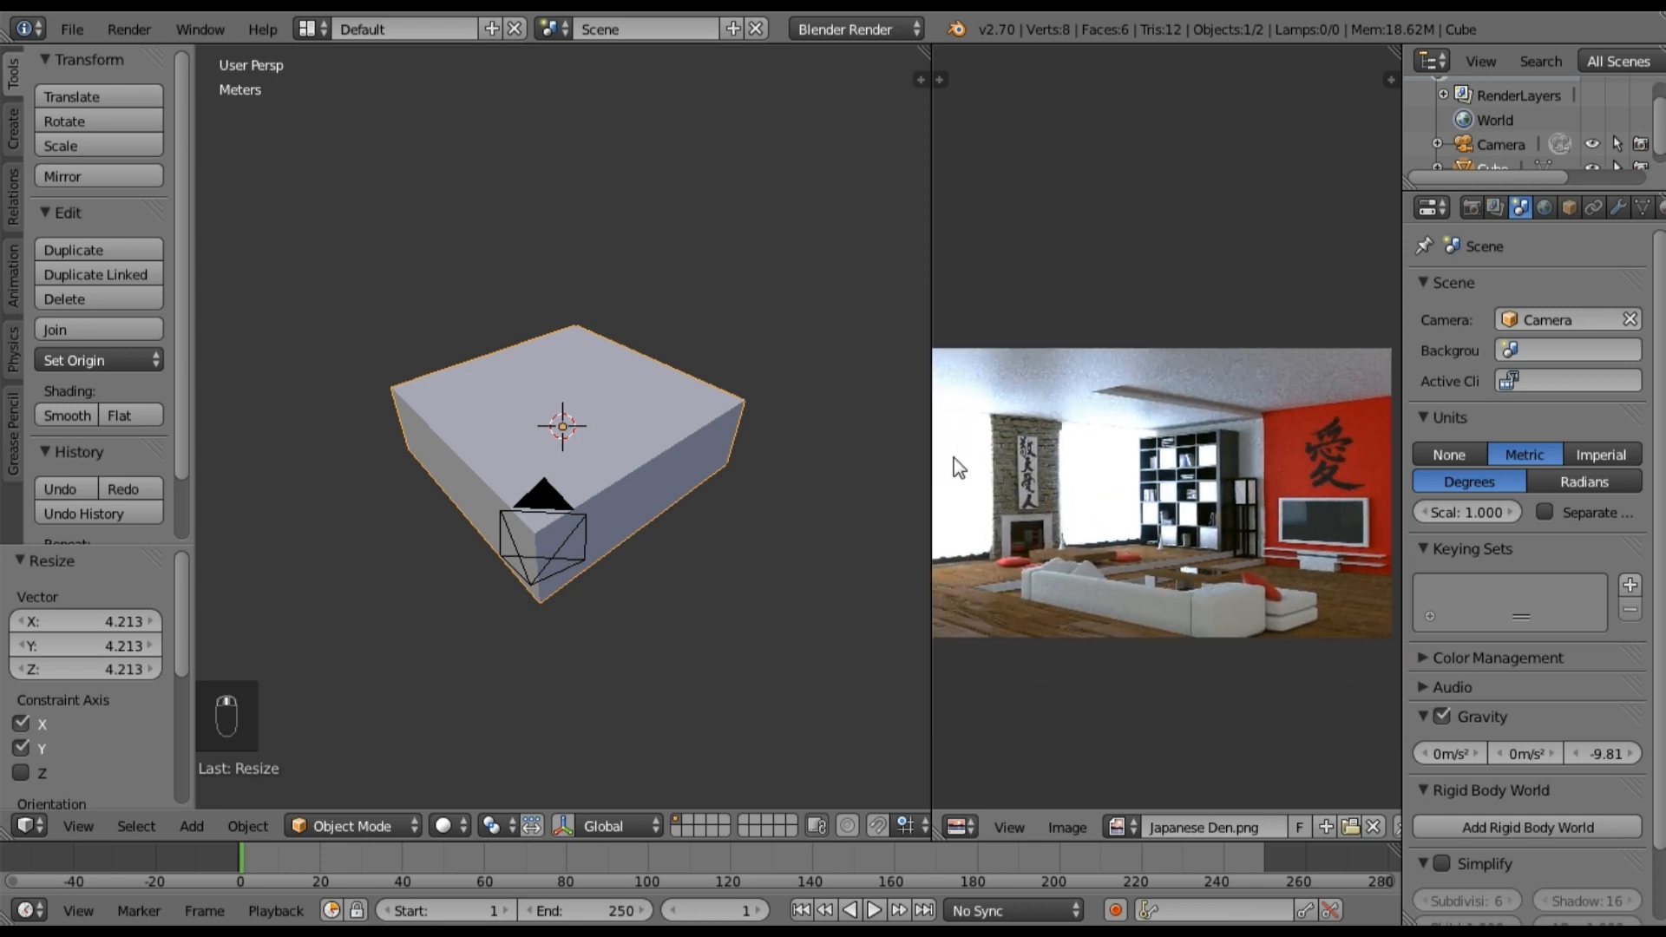
Step: Shrink the image view to a narrow strip beside the 3D view and enter Edit Mode on the box with nothing selected
drag(933, 451, 1361, 450)
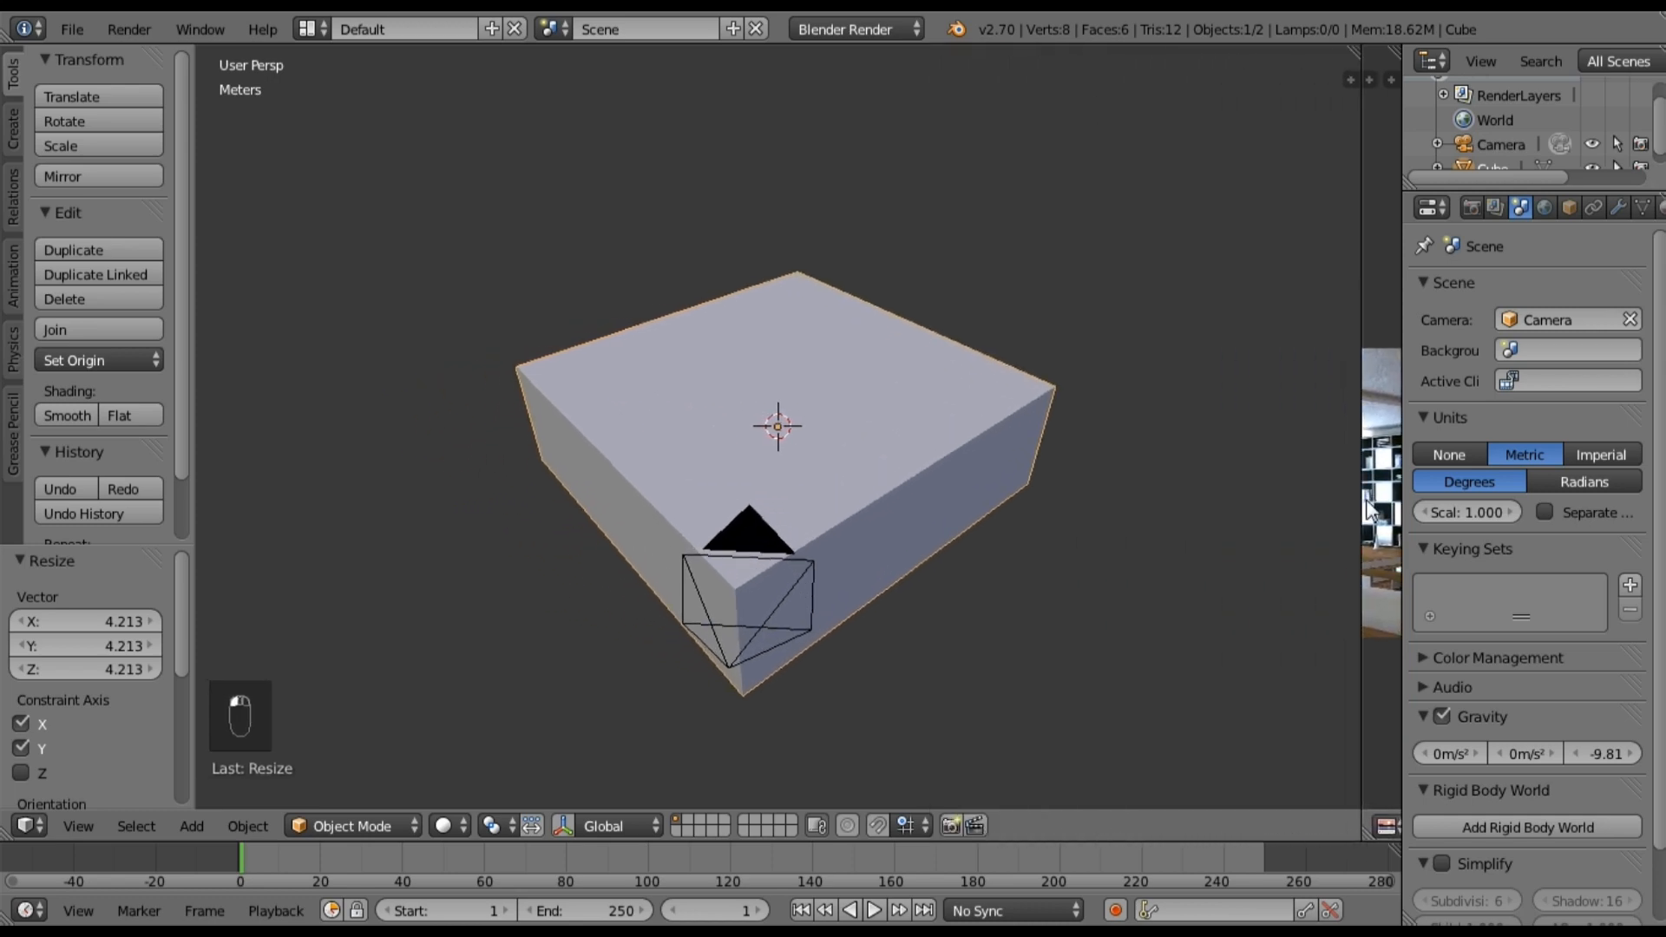
middle_drag(800, 581, 867, 703)
key(Tab)
key(a)
key(a)
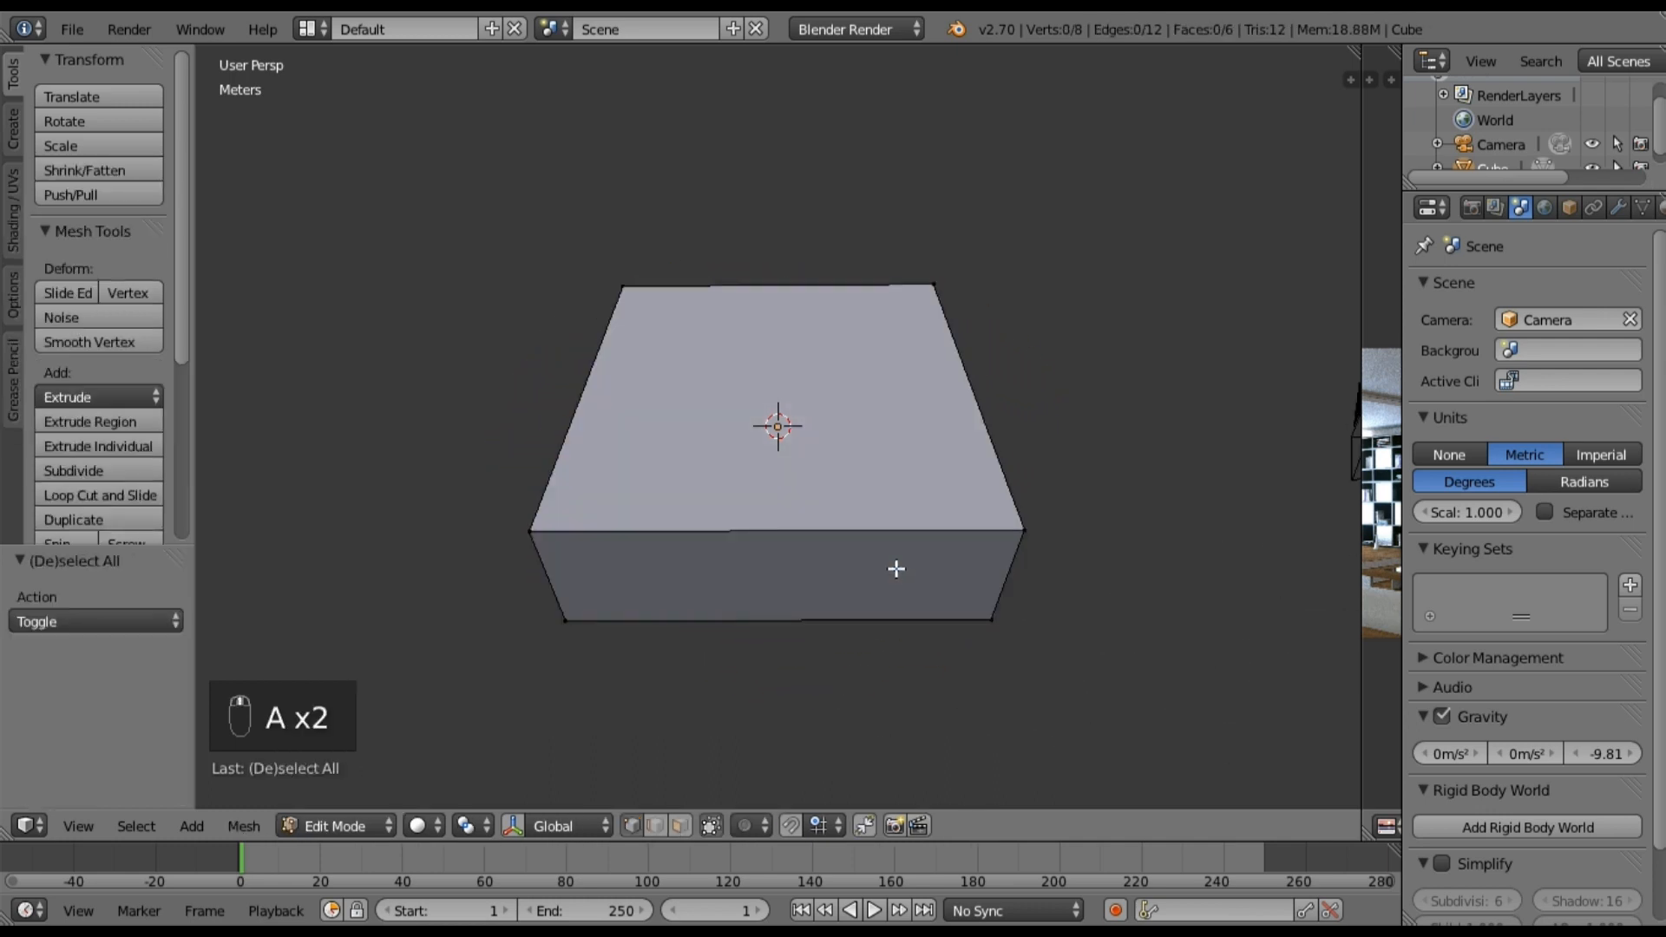
Step: Add one centred loop cut that splits the box into two equal halves, and deselect it
click(139, 495)
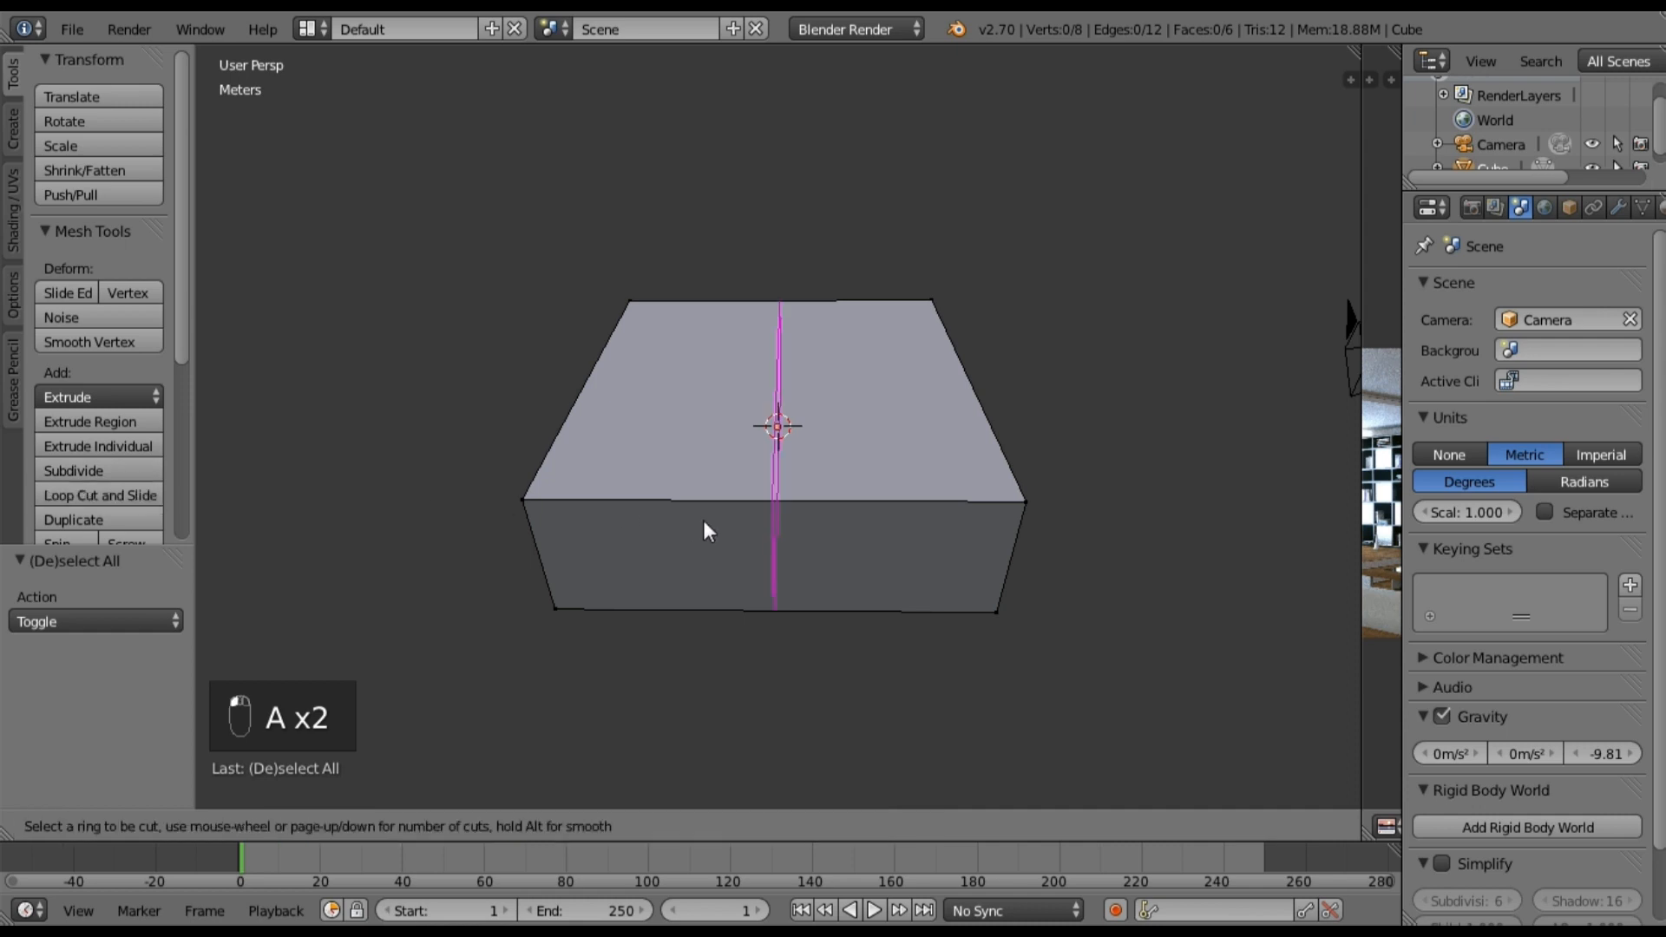
click(784, 525)
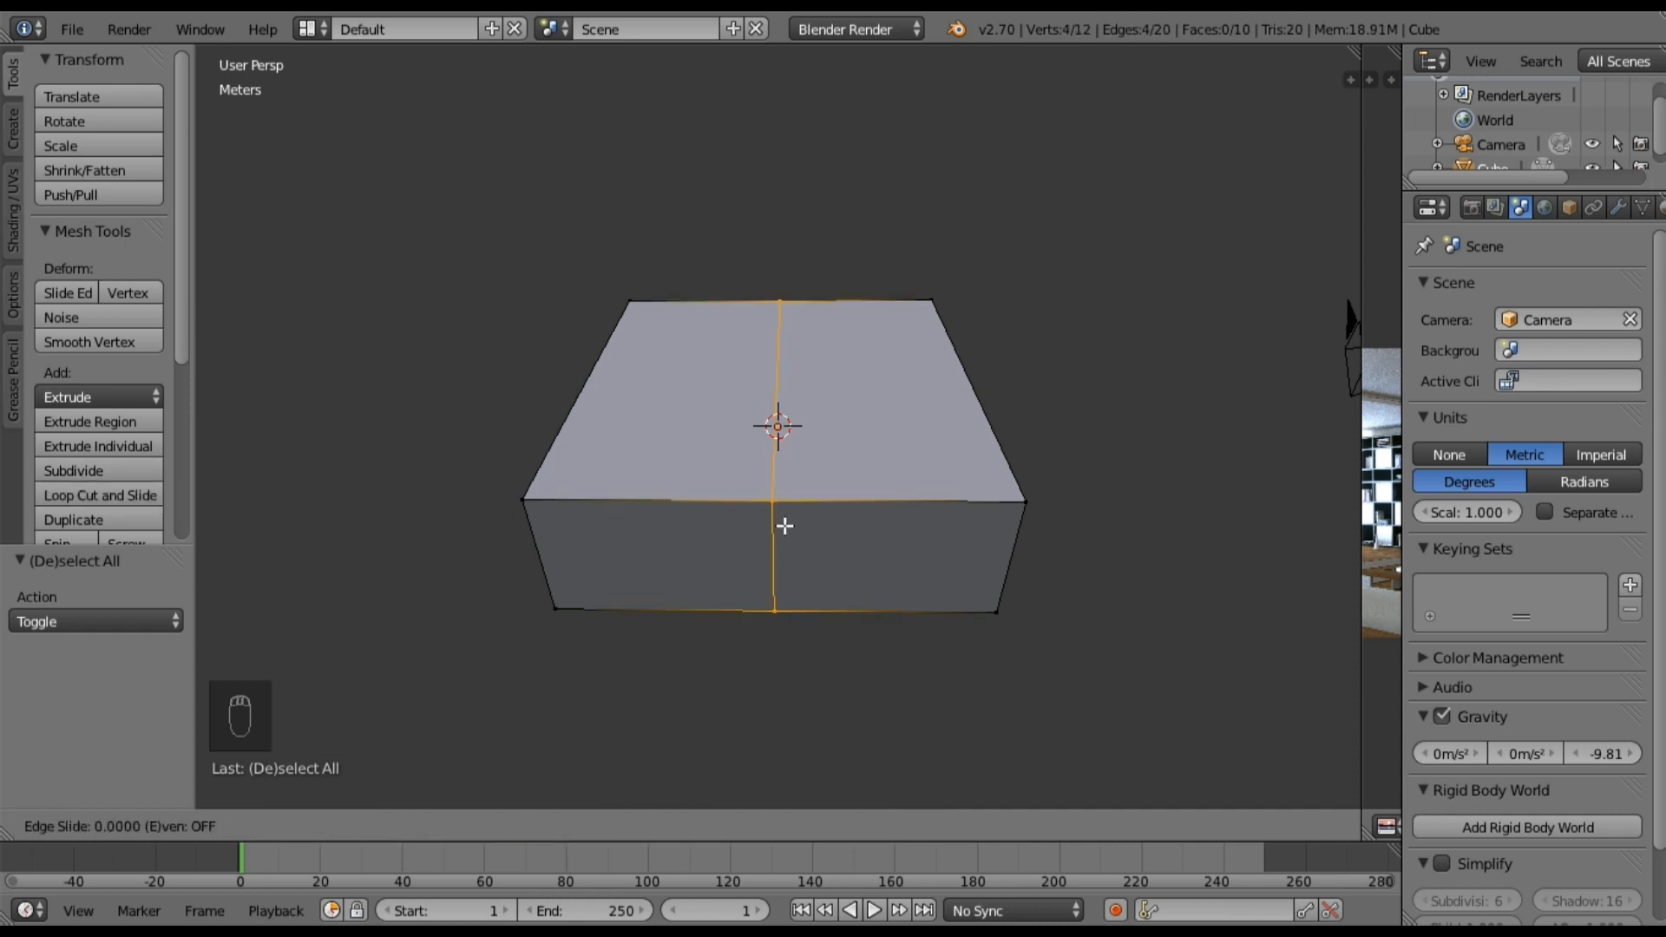
click(786, 525)
middle_drag(830, 524, 825, 566)
key(a)
Step: Add a second centred loop cut perpendicular to the first, dividing the box's top and bottom into four quarters
click(87, 495)
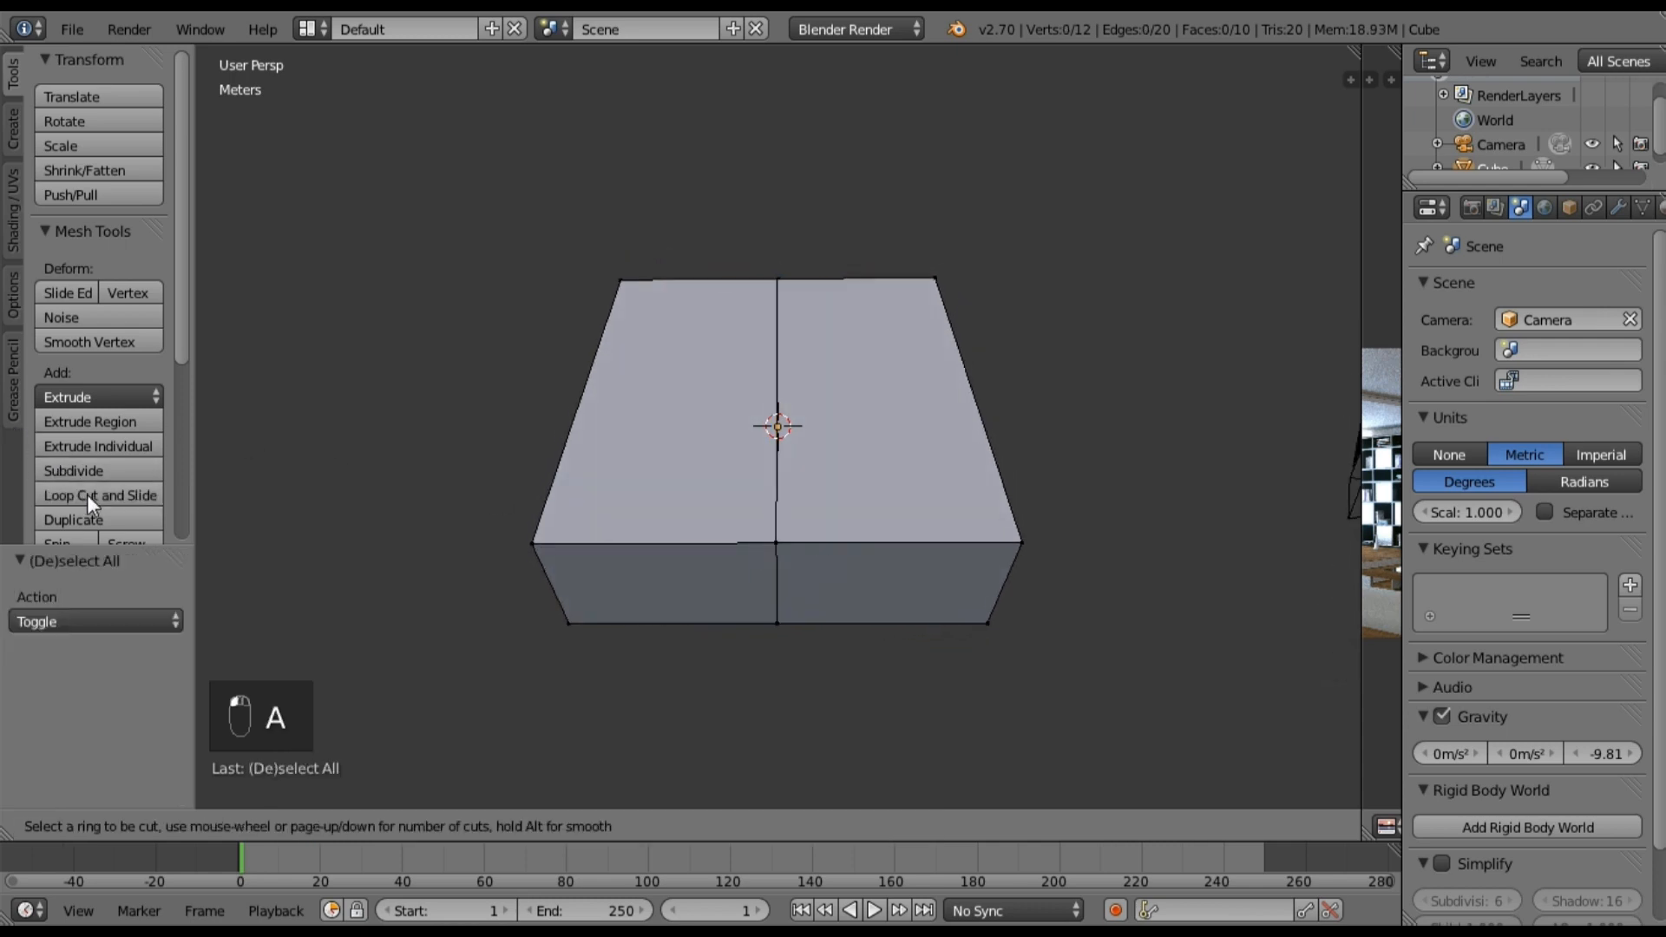
click(607, 412)
right_click(607, 412)
key(a)
middle_drag(811, 465, 841, 399)
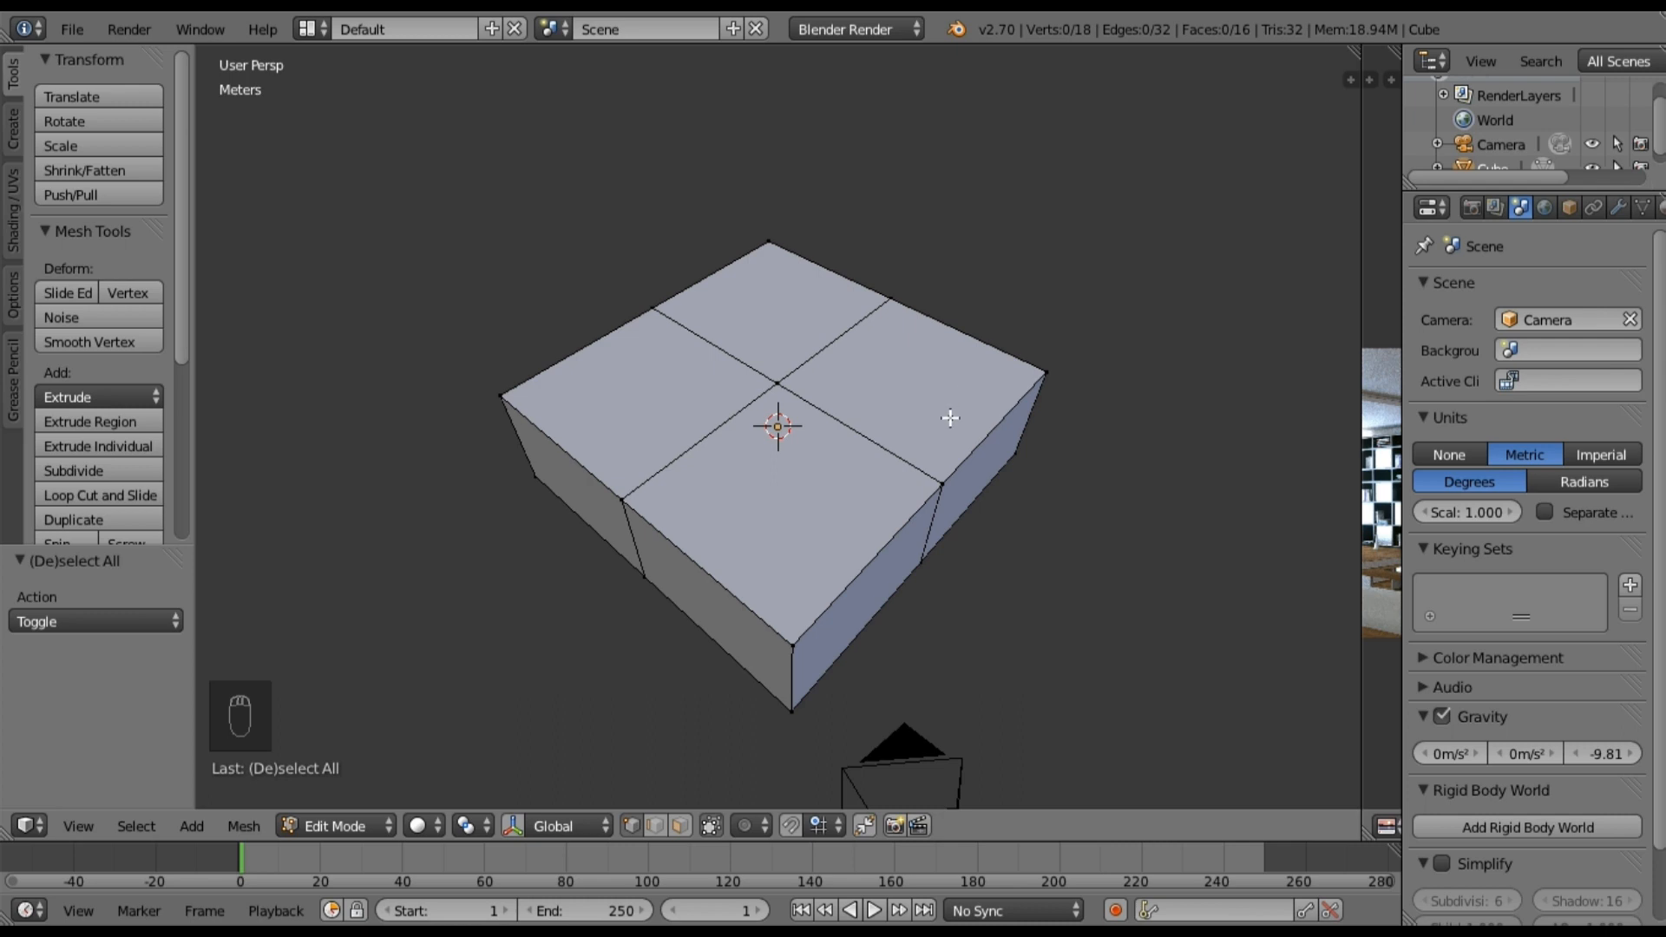
Step: In face select mode, extrude one corner quarter of the box's top face upward by about 14 cm
middle_drag(938, 524, 926, 487)
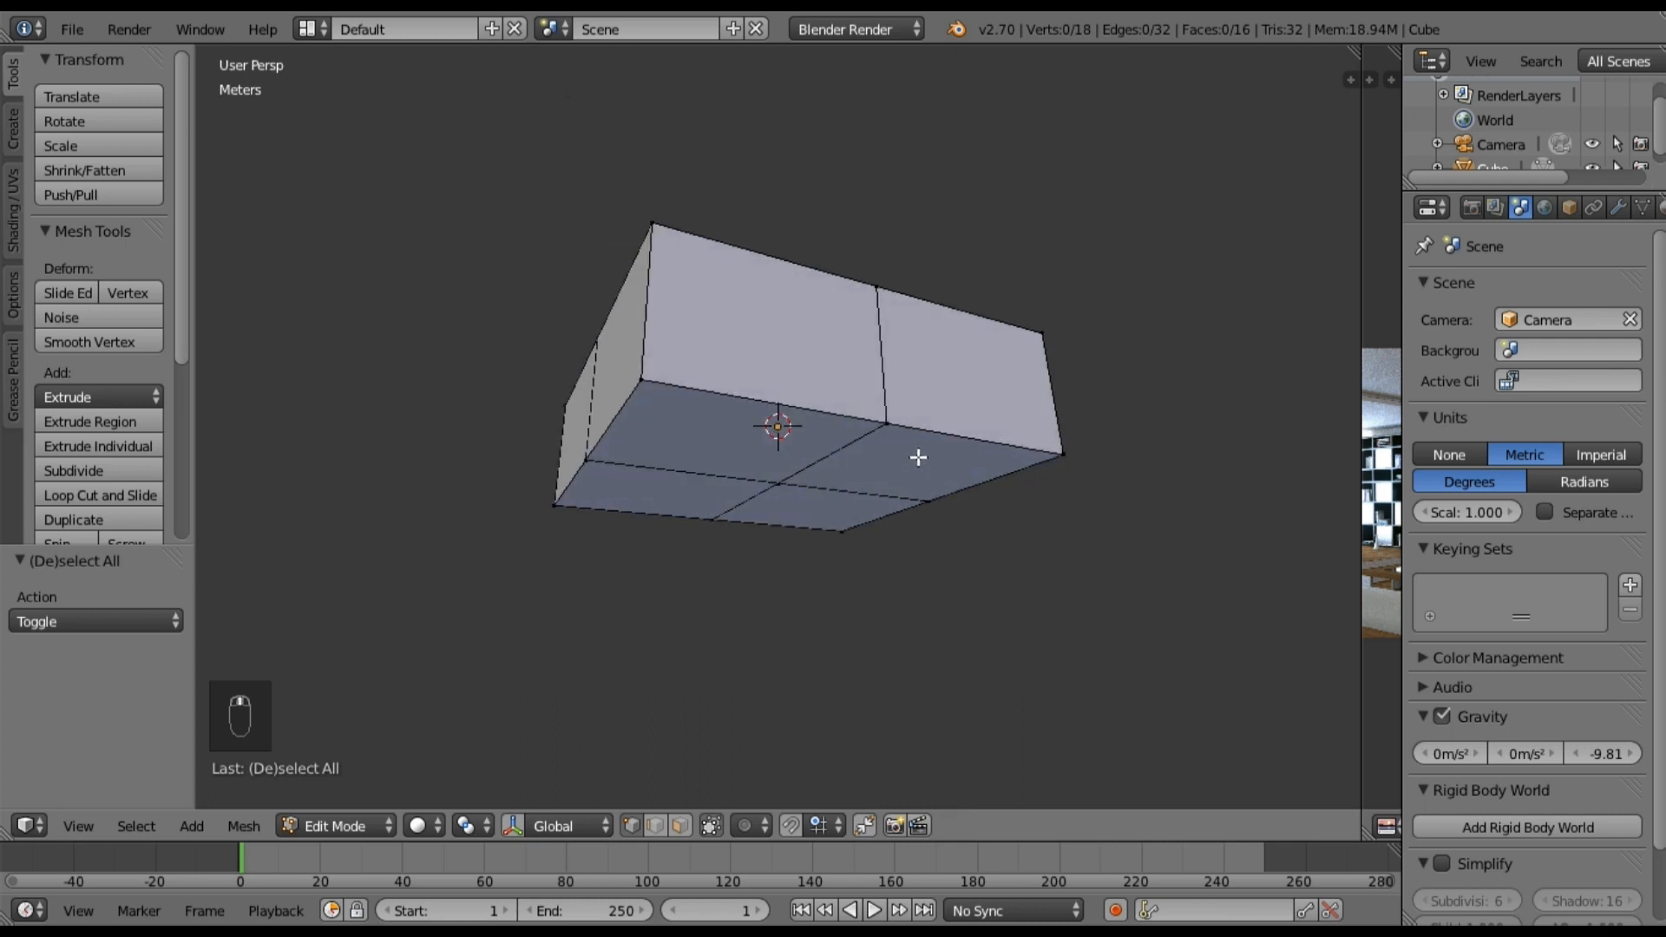
middle_drag(893, 361, 889, 518)
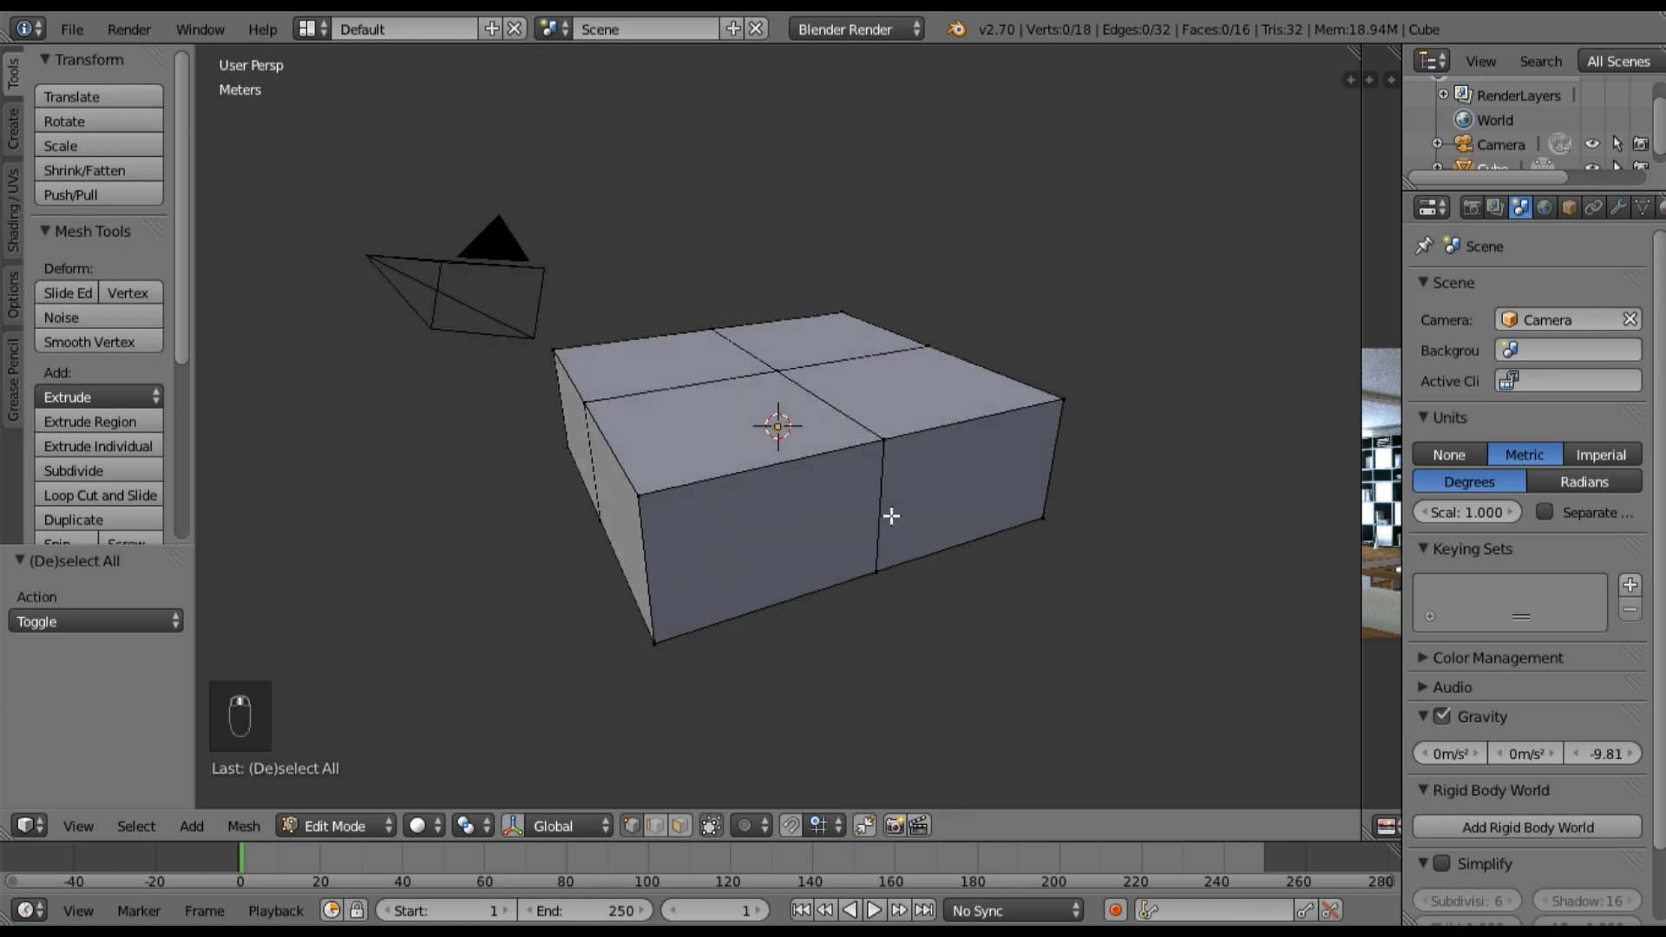
middle_drag(772, 557, 776, 656)
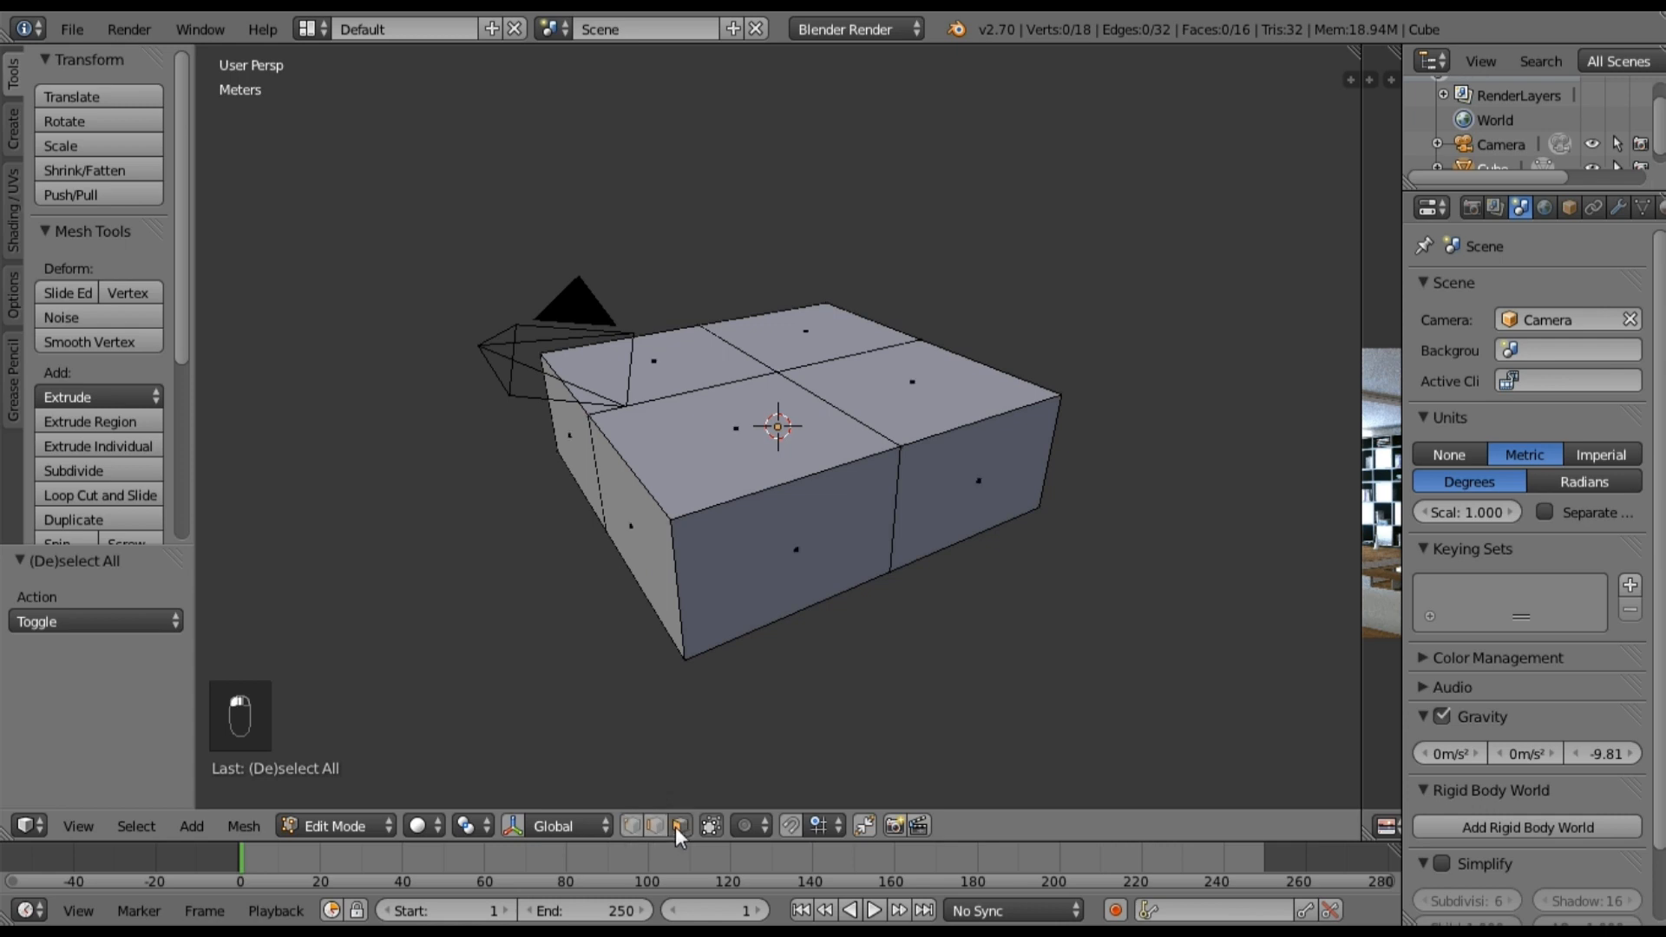
middle_drag(833, 461, 893, 420)
right_click(937, 383)
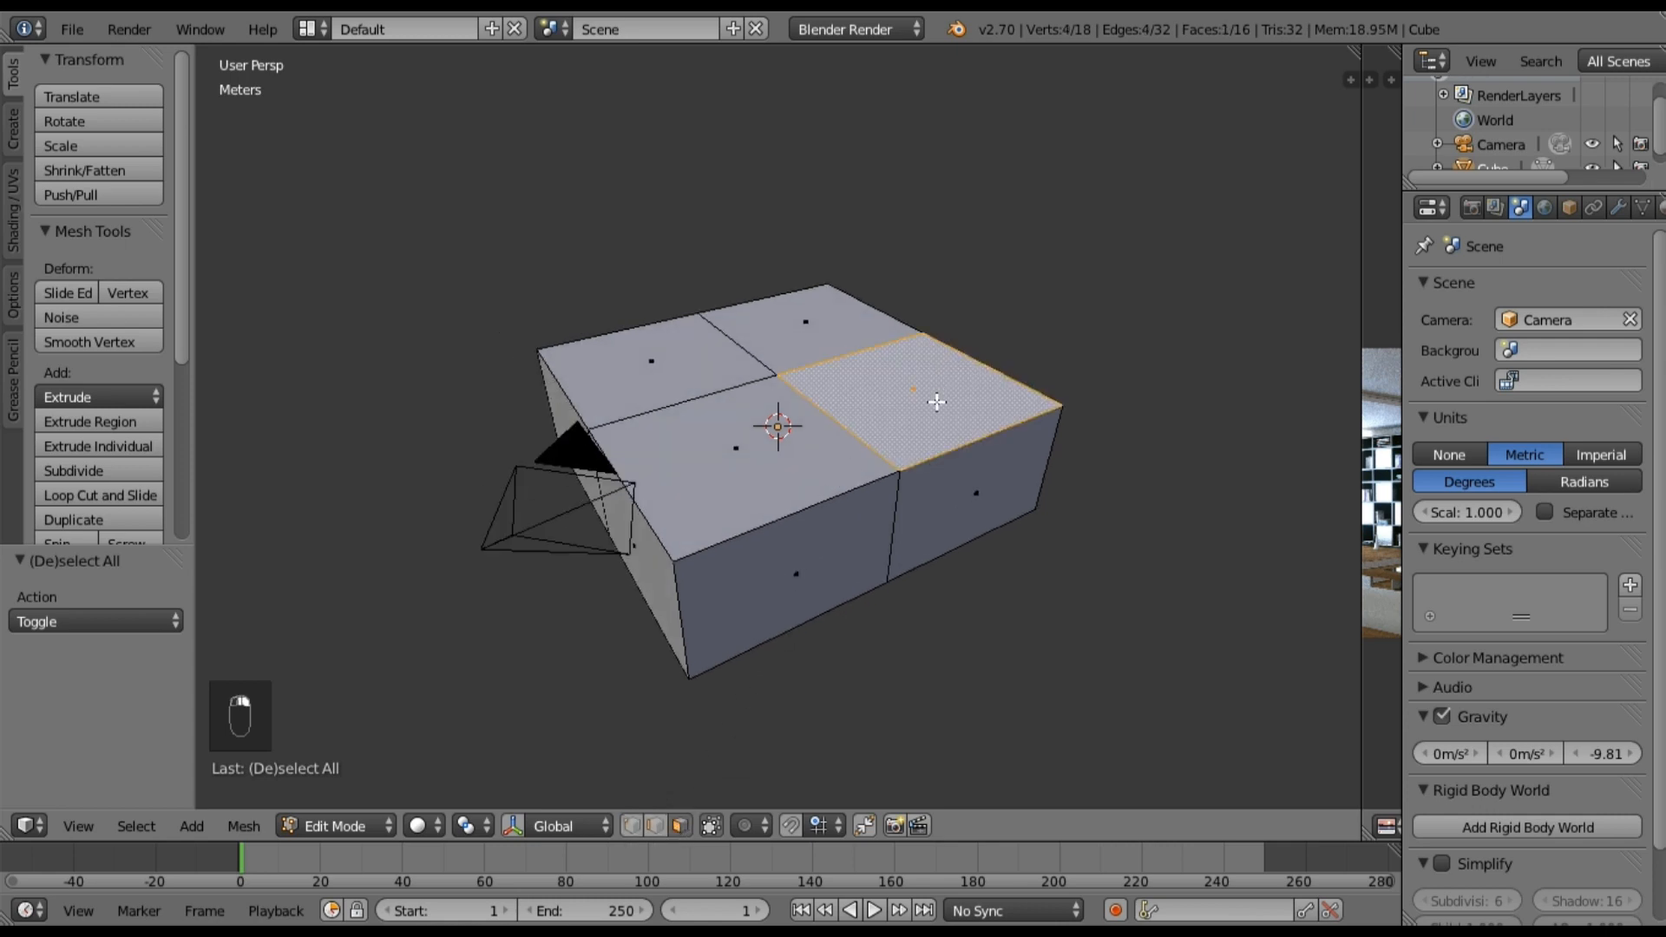
middle_drag(908, 517, 911, 483)
key(e)
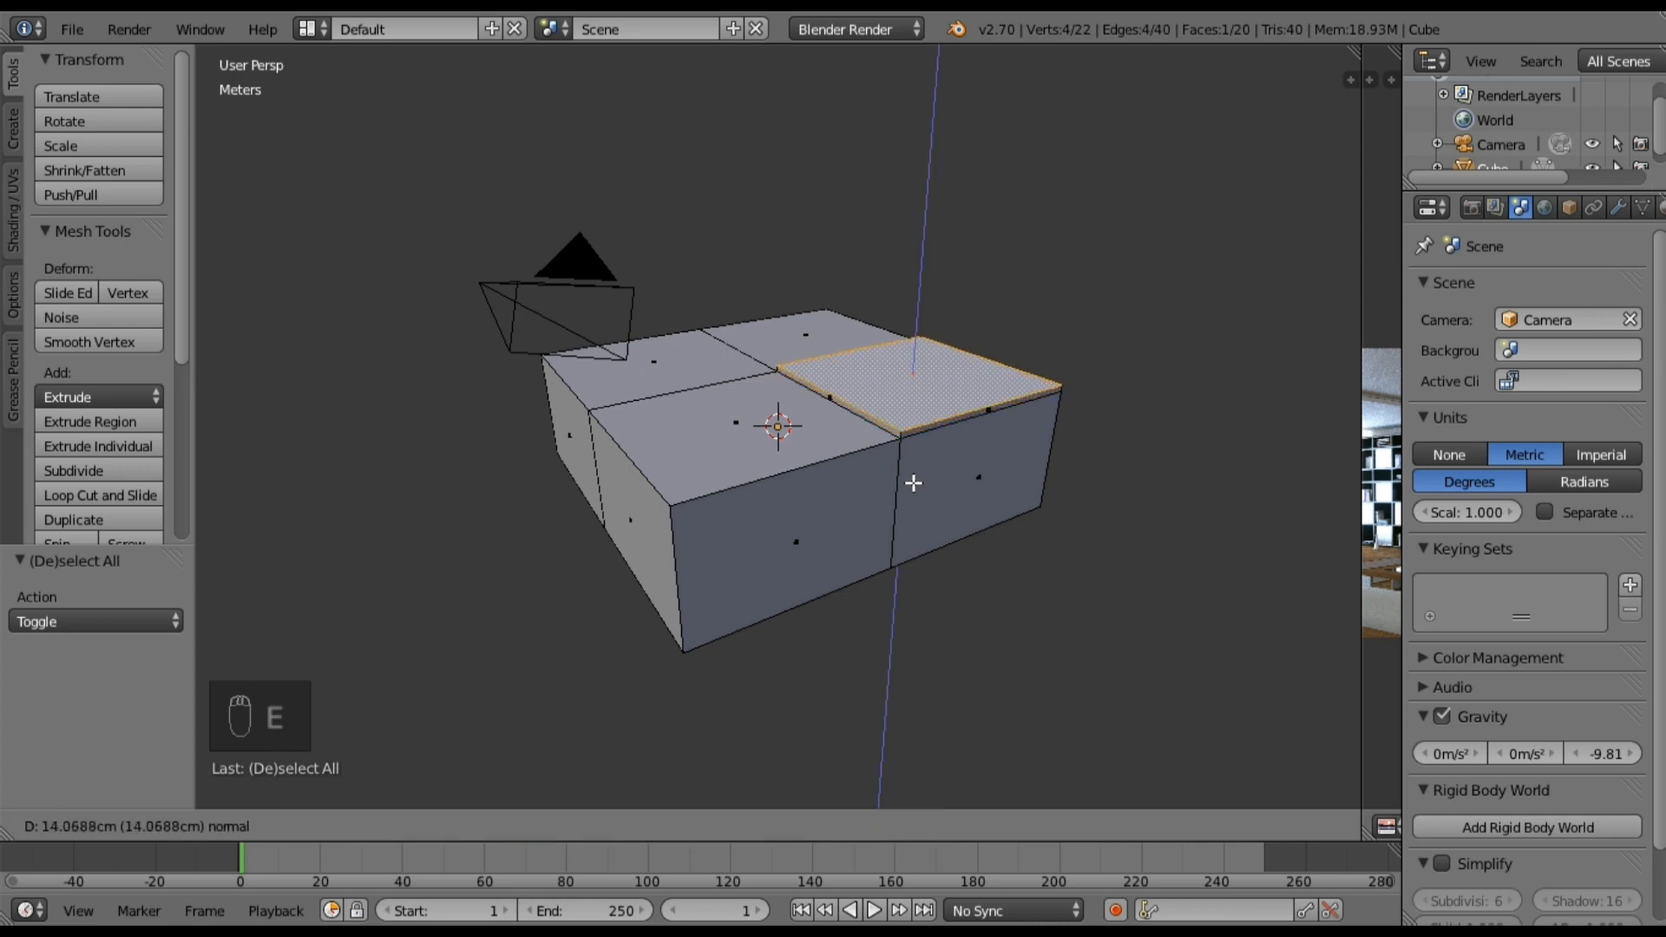
click(913, 483)
Step: Extrude the bottom quarter directly beneath the raised section downward by about 32 cm
middle_drag(910, 507, 871, 423)
right_click(880, 452)
key(e)
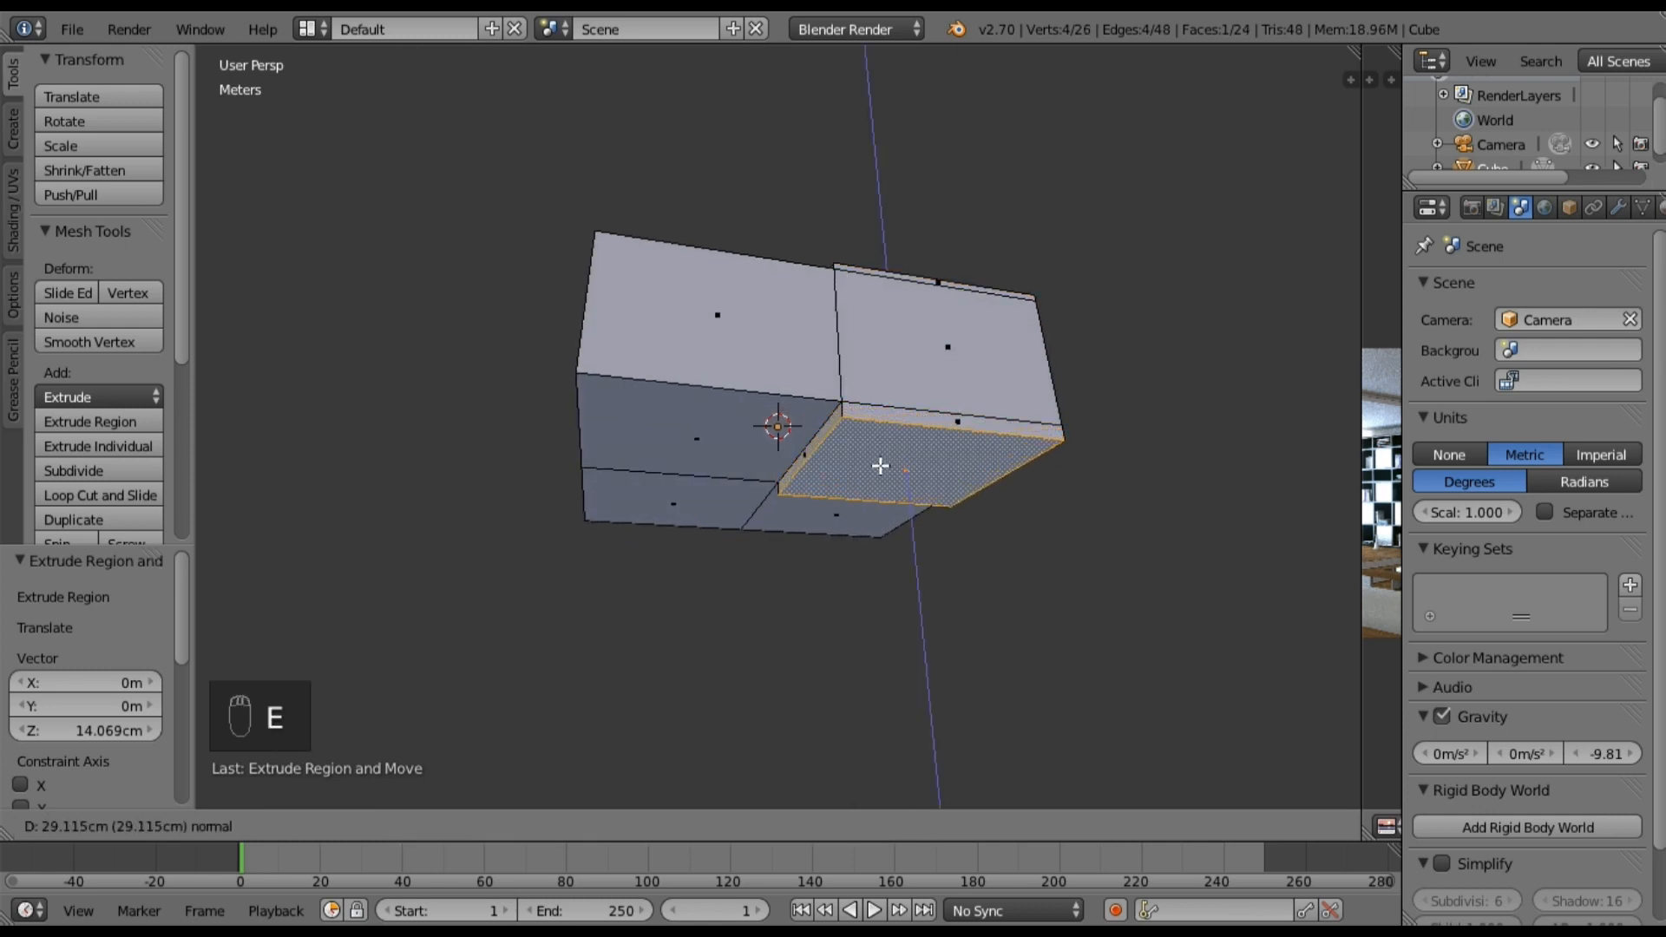
click(879, 465)
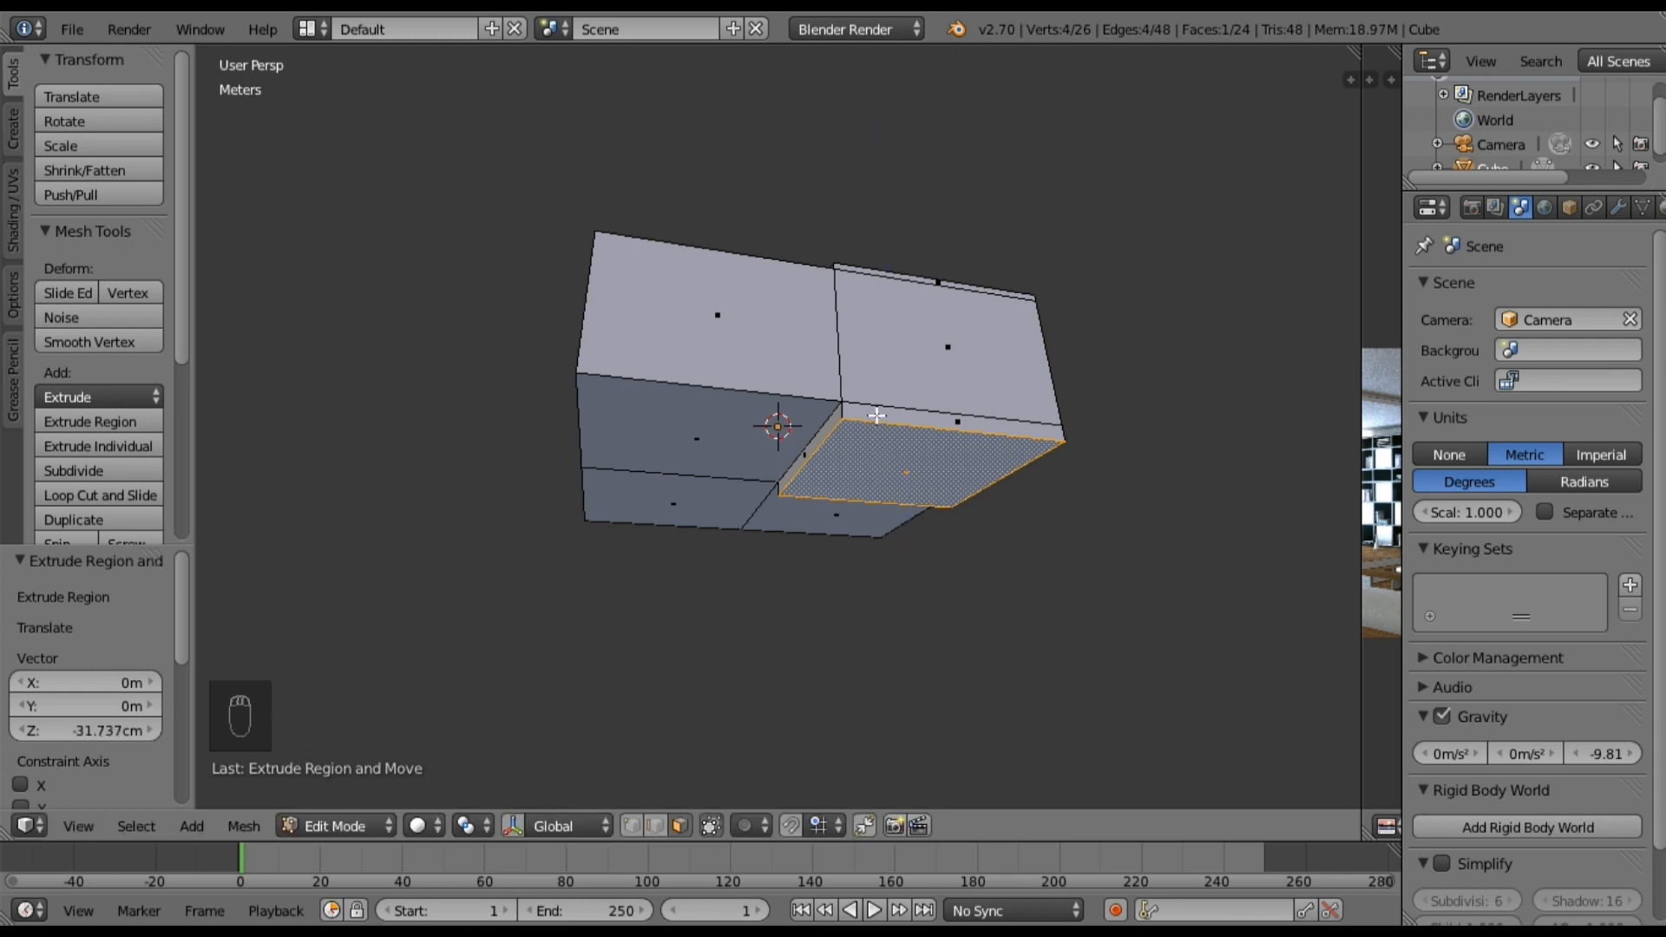
middle_drag(868, 432, 820, 494)
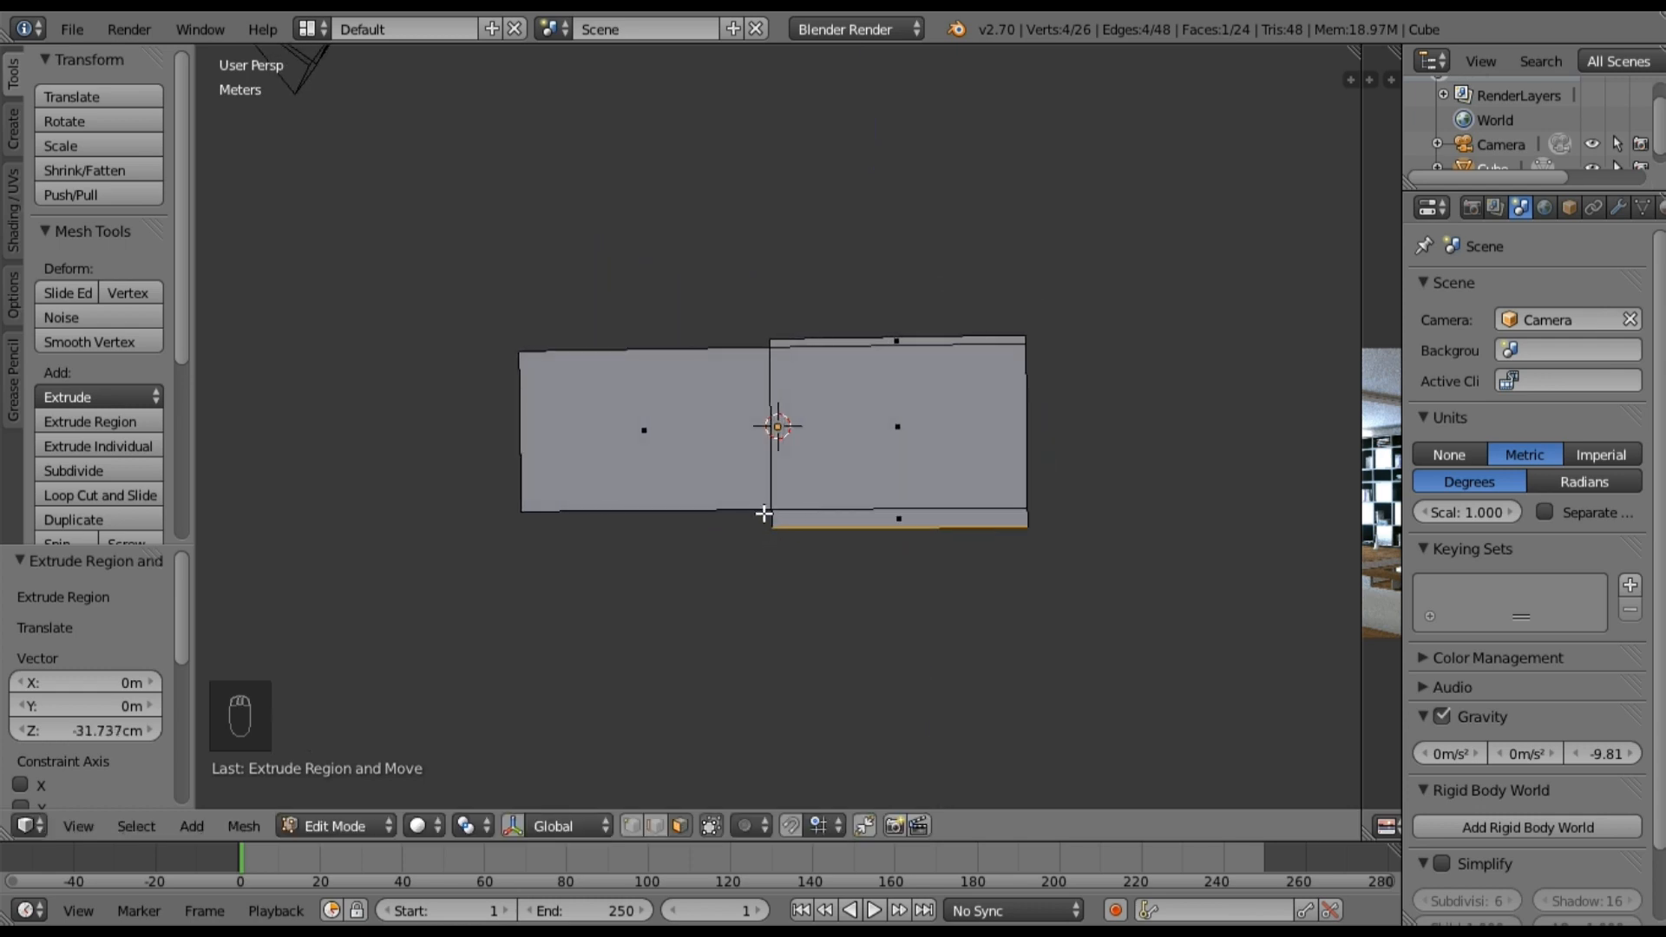
Step: Separate the four top faces and the raised quarter's inner side faces into a new object, and return to Object Mode
middle_drag(760, 475, 938, 547)
right_click(893, 475)
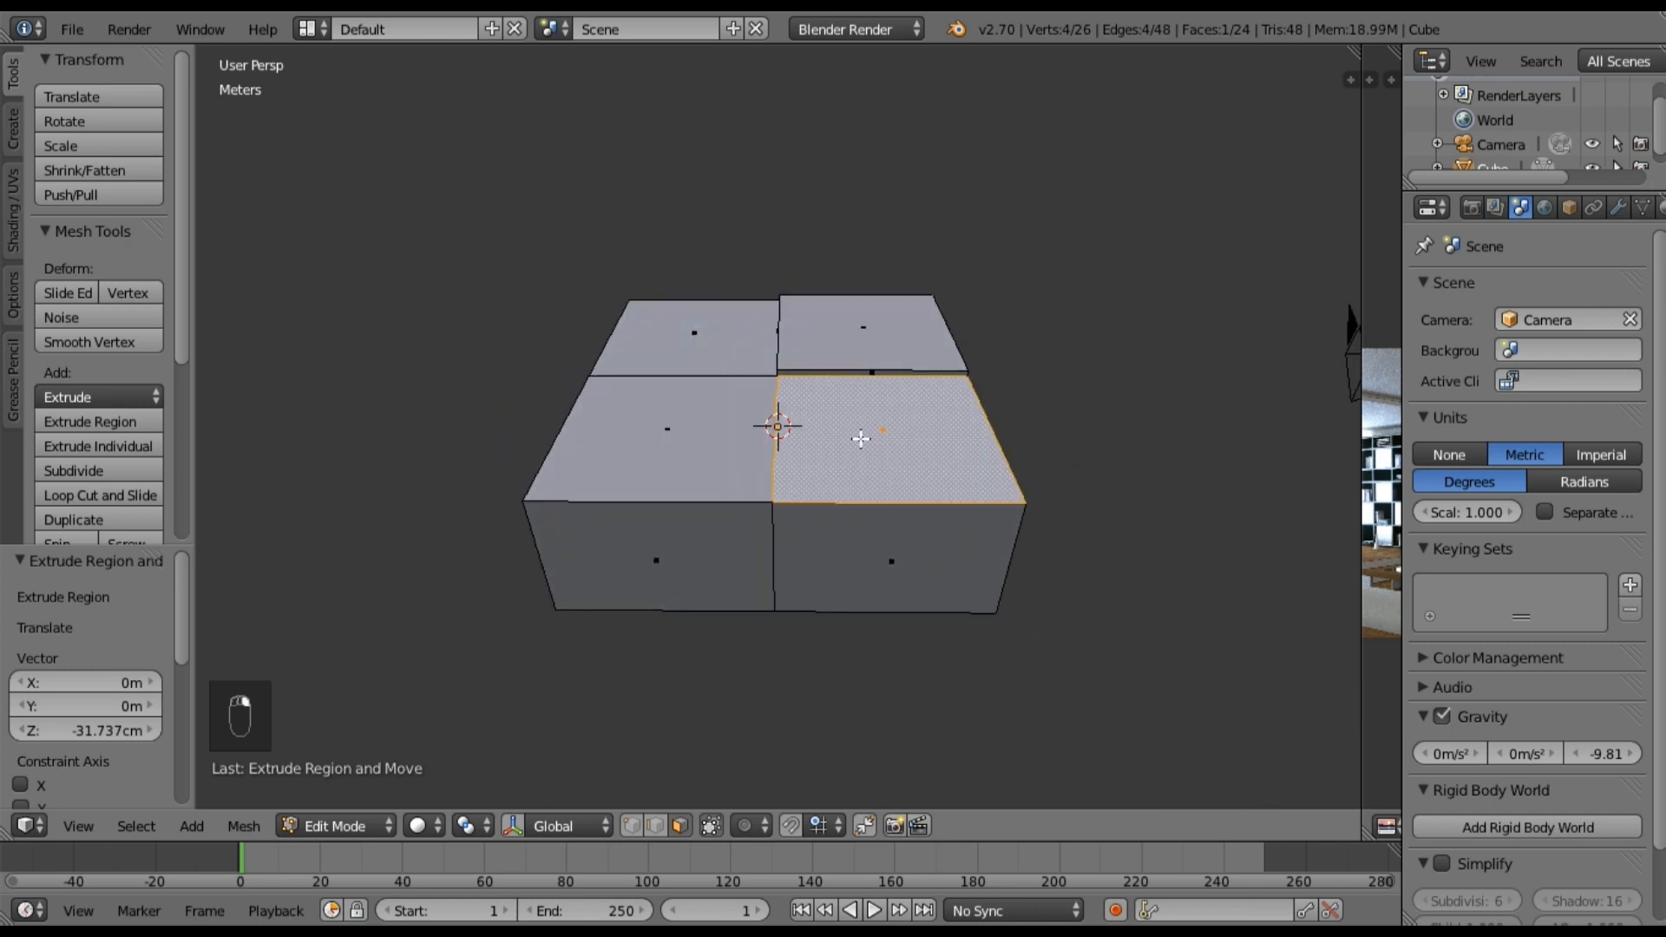
shift+right_click(802, 345)
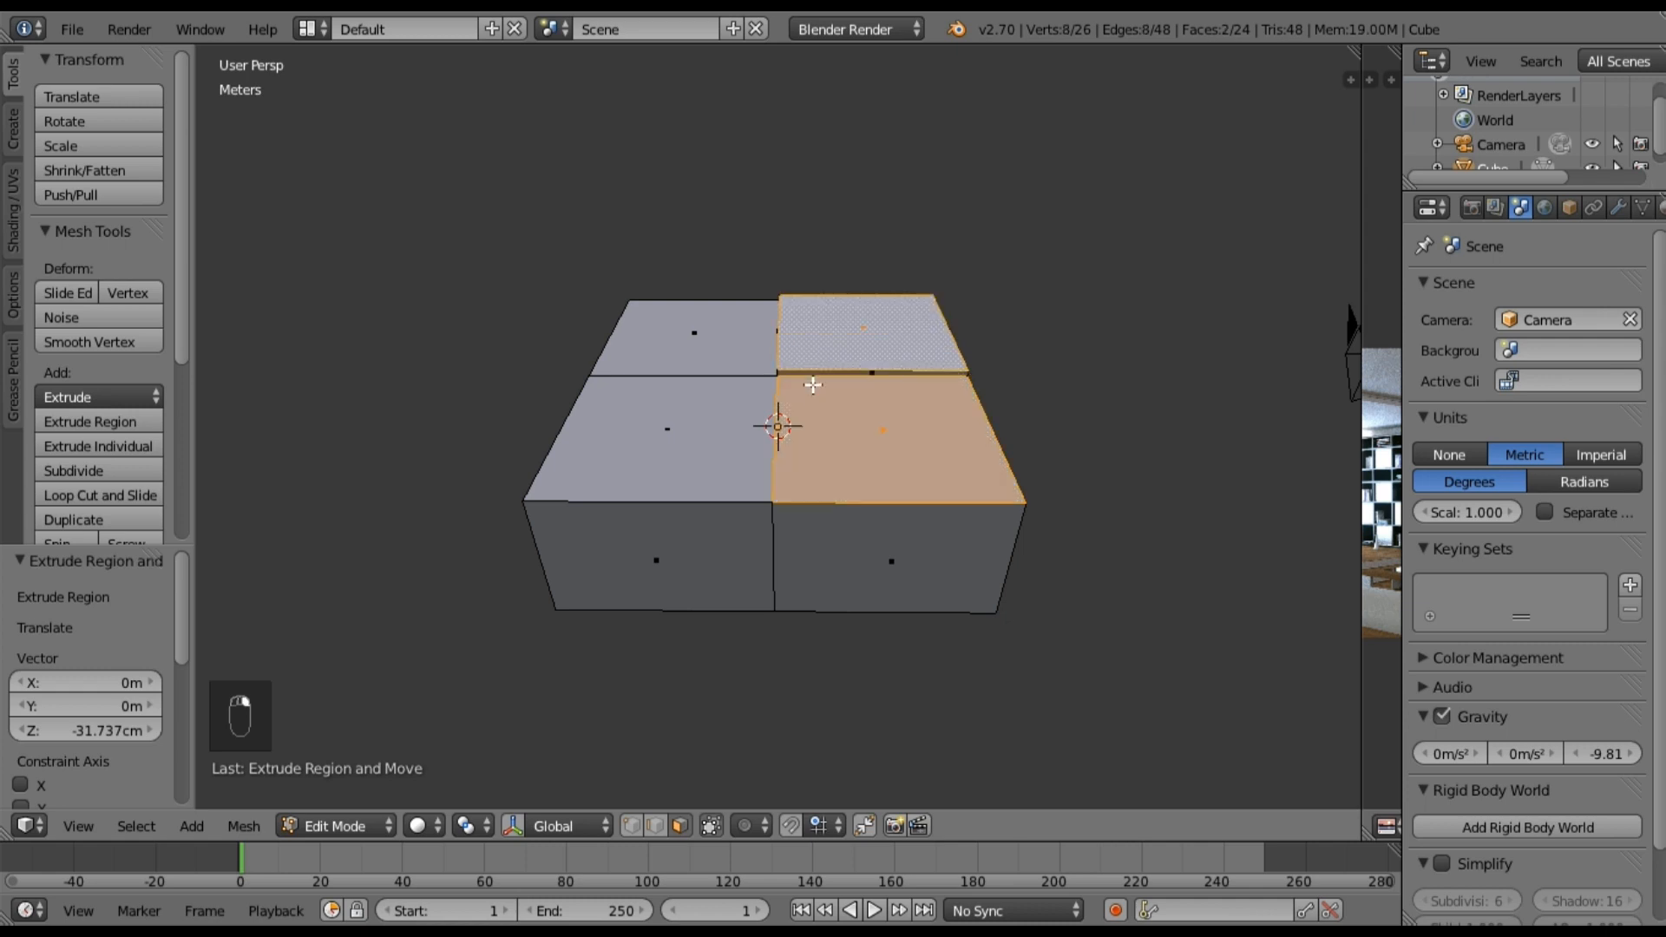
shift+right_click(814, 374)
middle_drag(911, 437, 1139, 436)
shift+right_click(695, 358)
shift+right_click(657, 419)
shift+right_click(835, 495)
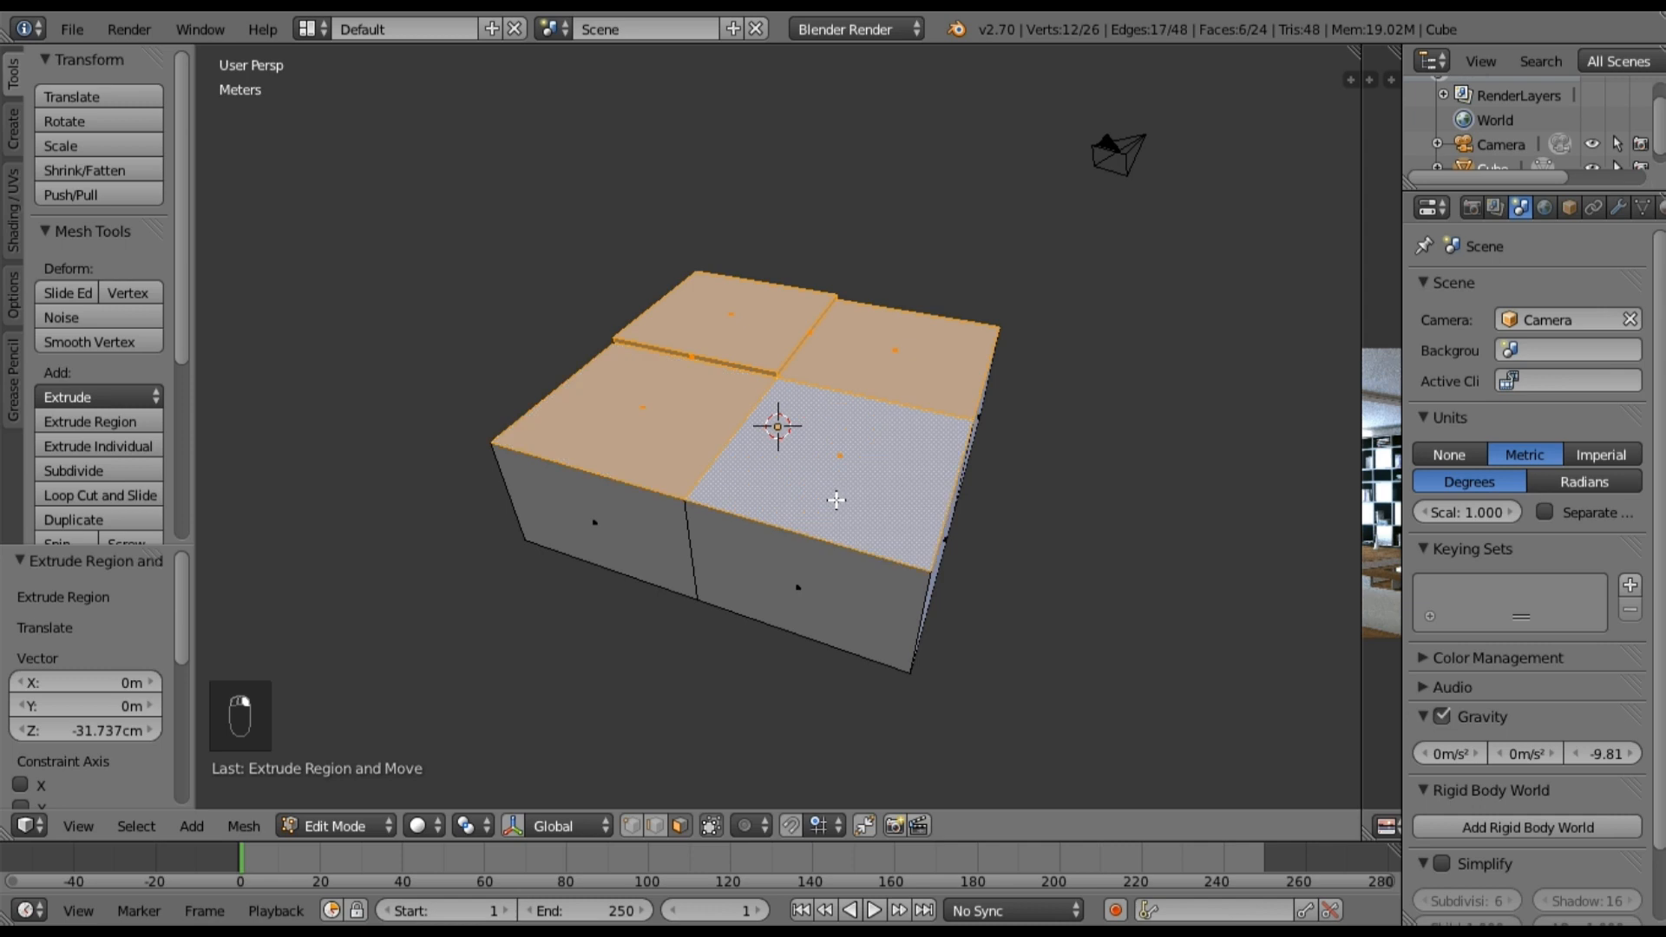
middle_drag(803, 543, 728, 536)
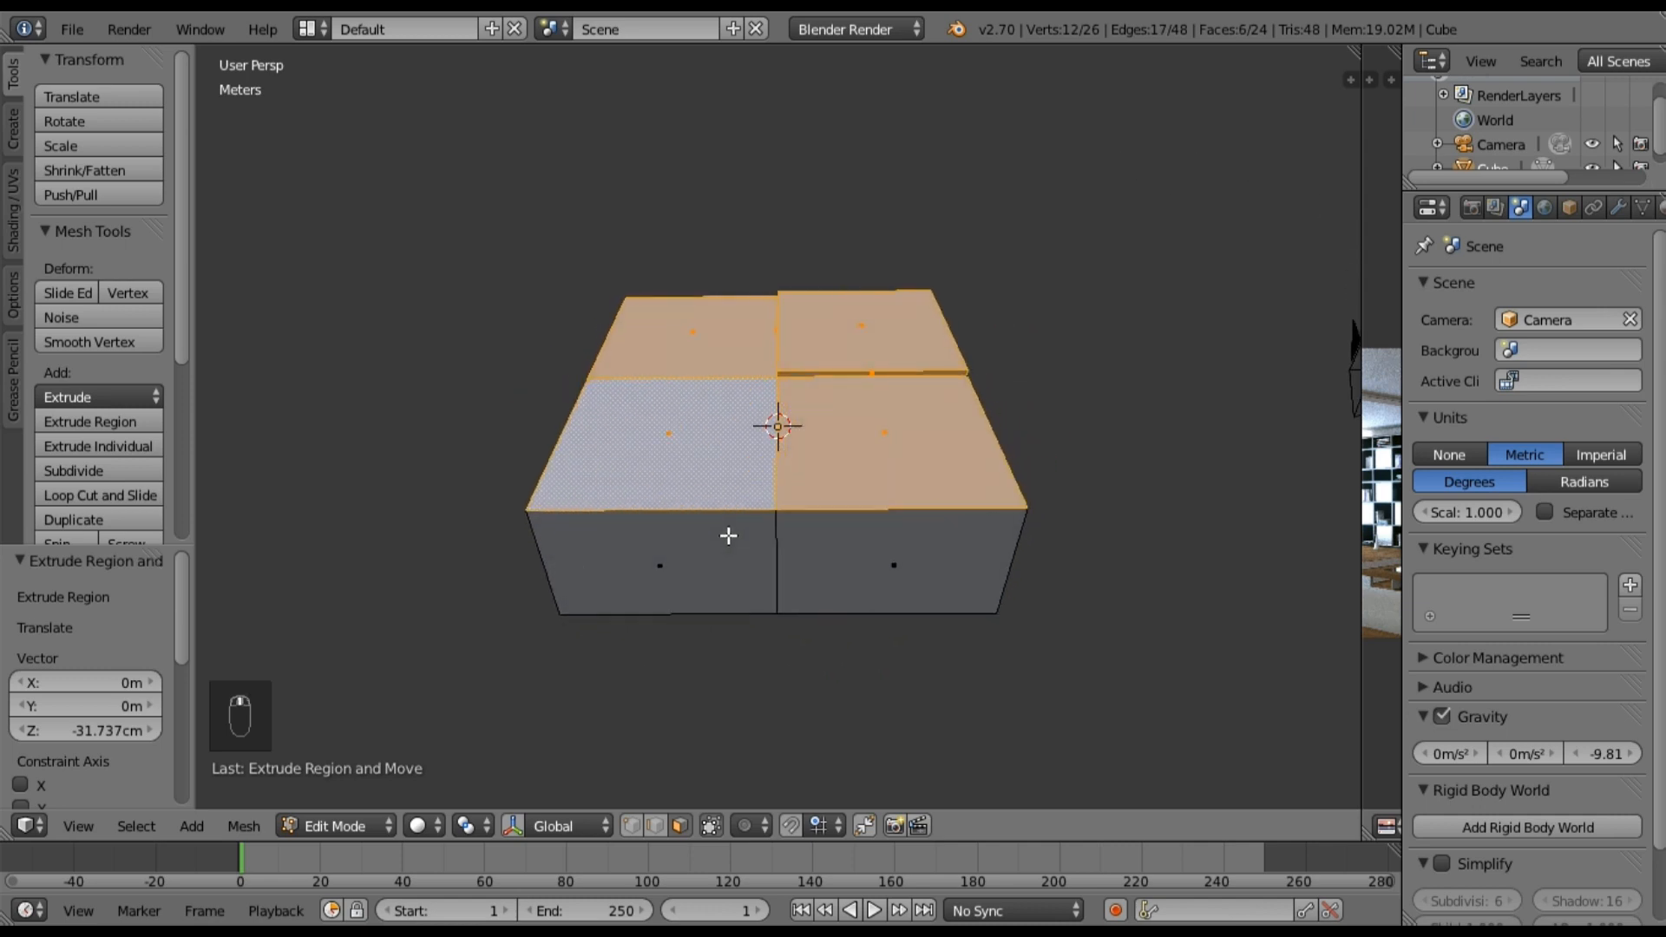
key(p)
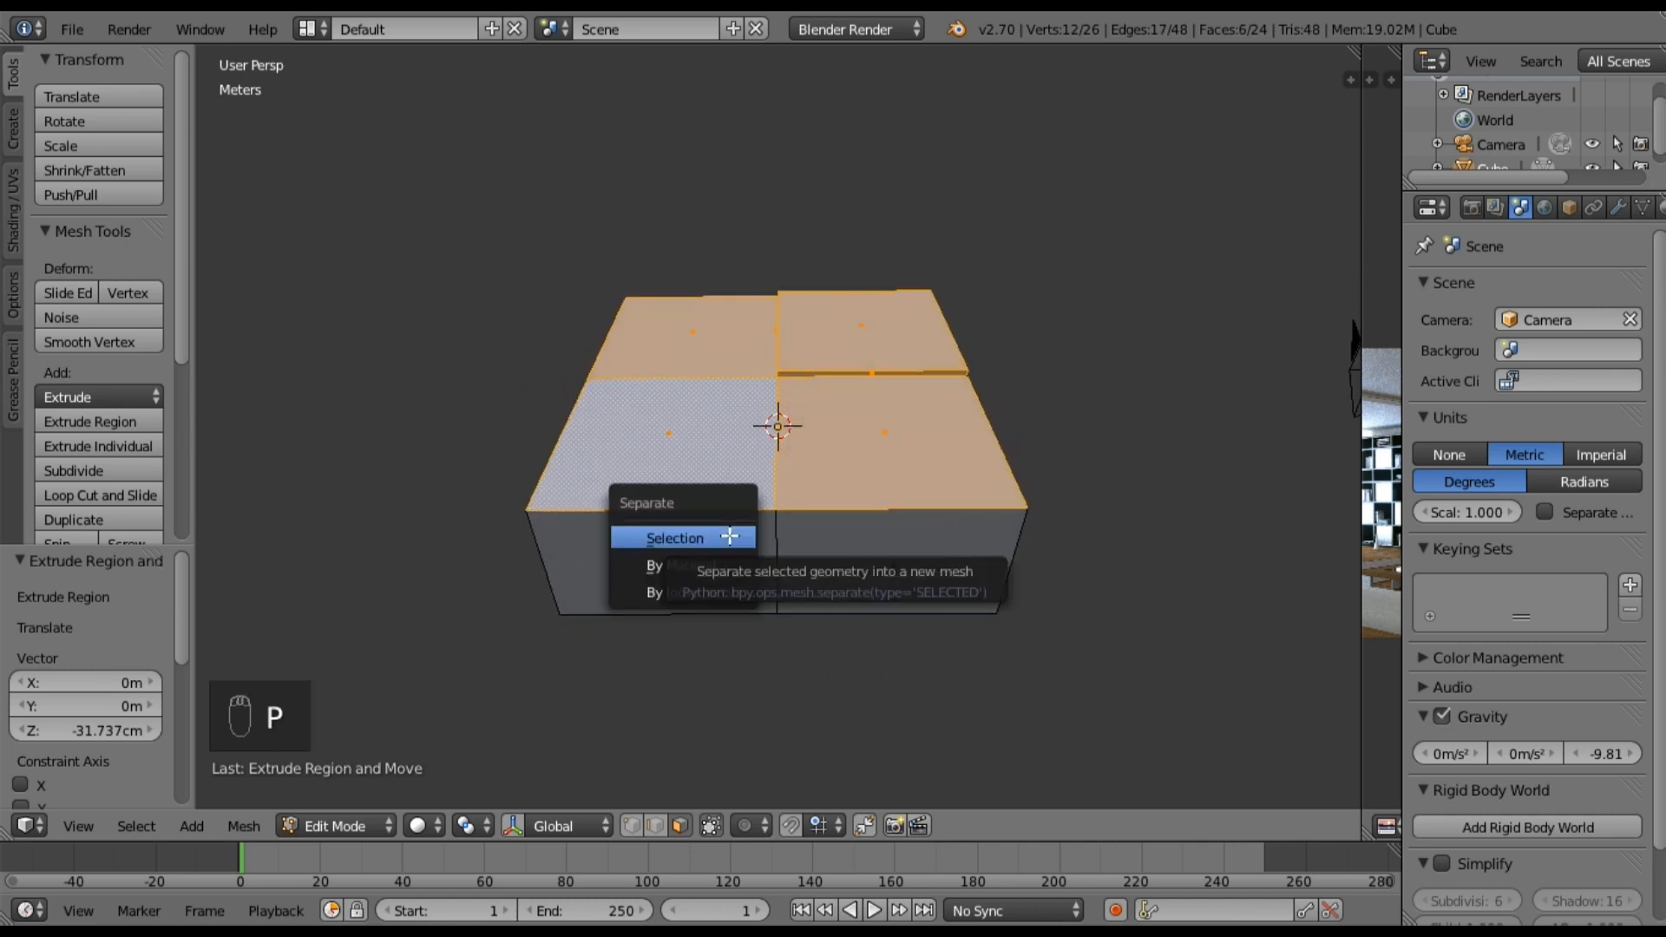
click(675, 537)
key(Tab)
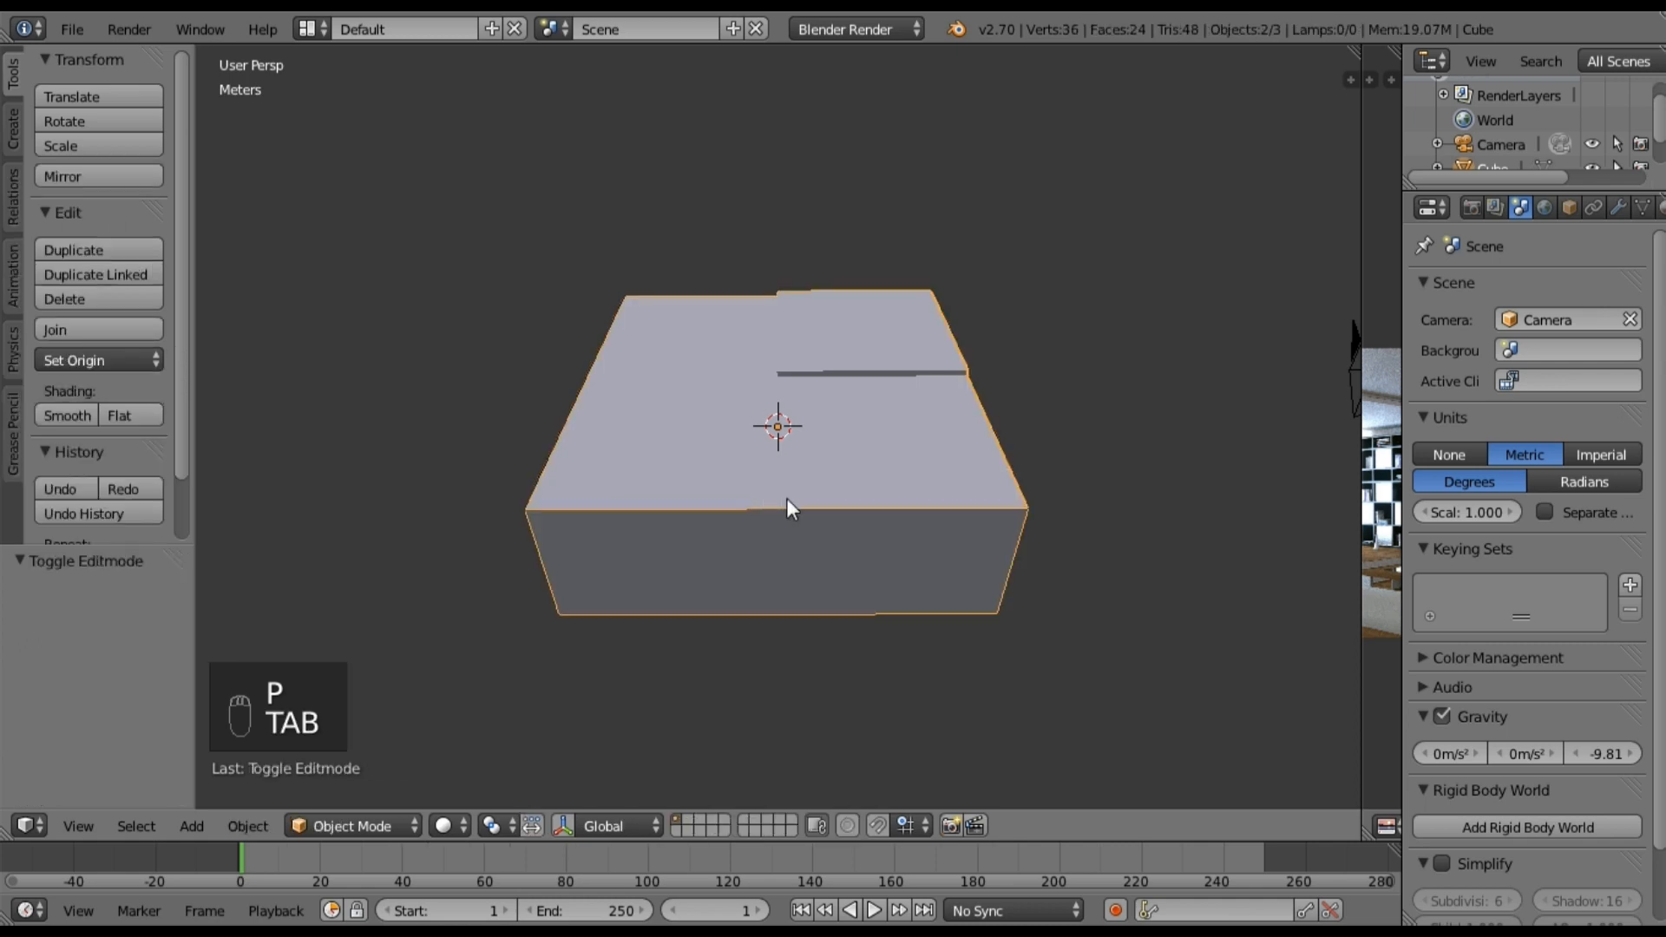
Step: Move the separated ceiling object to the second layer, leaving the room open from above
key(a)
key(a)
middle_drag(821, 573, 779, 547)
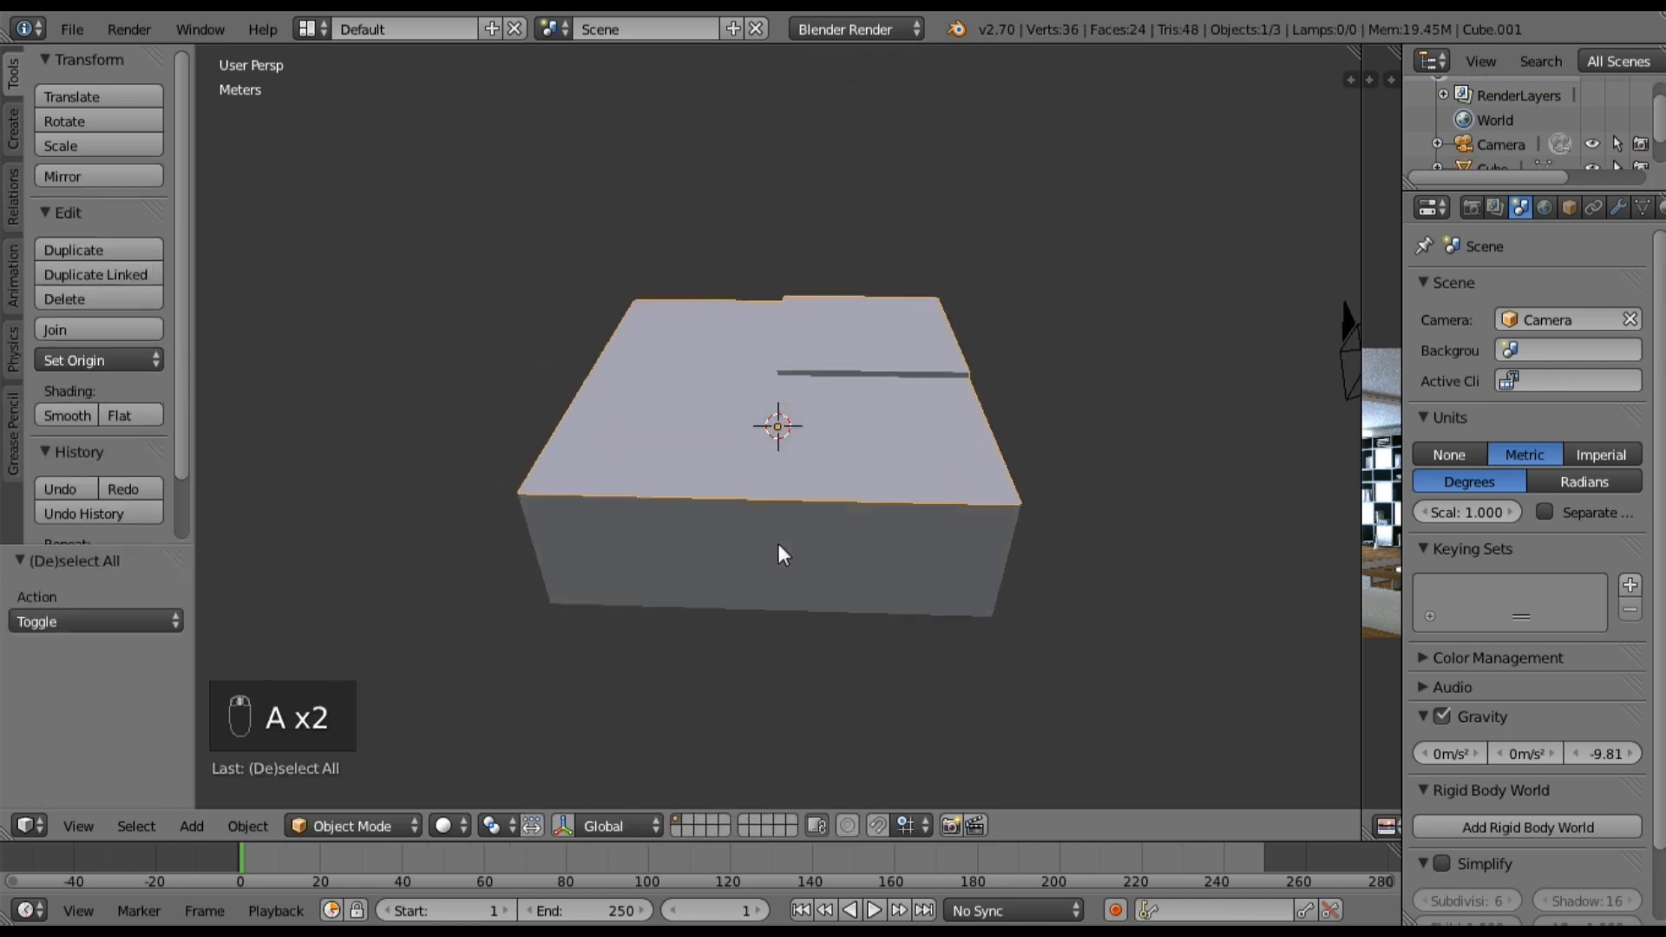
key(m)
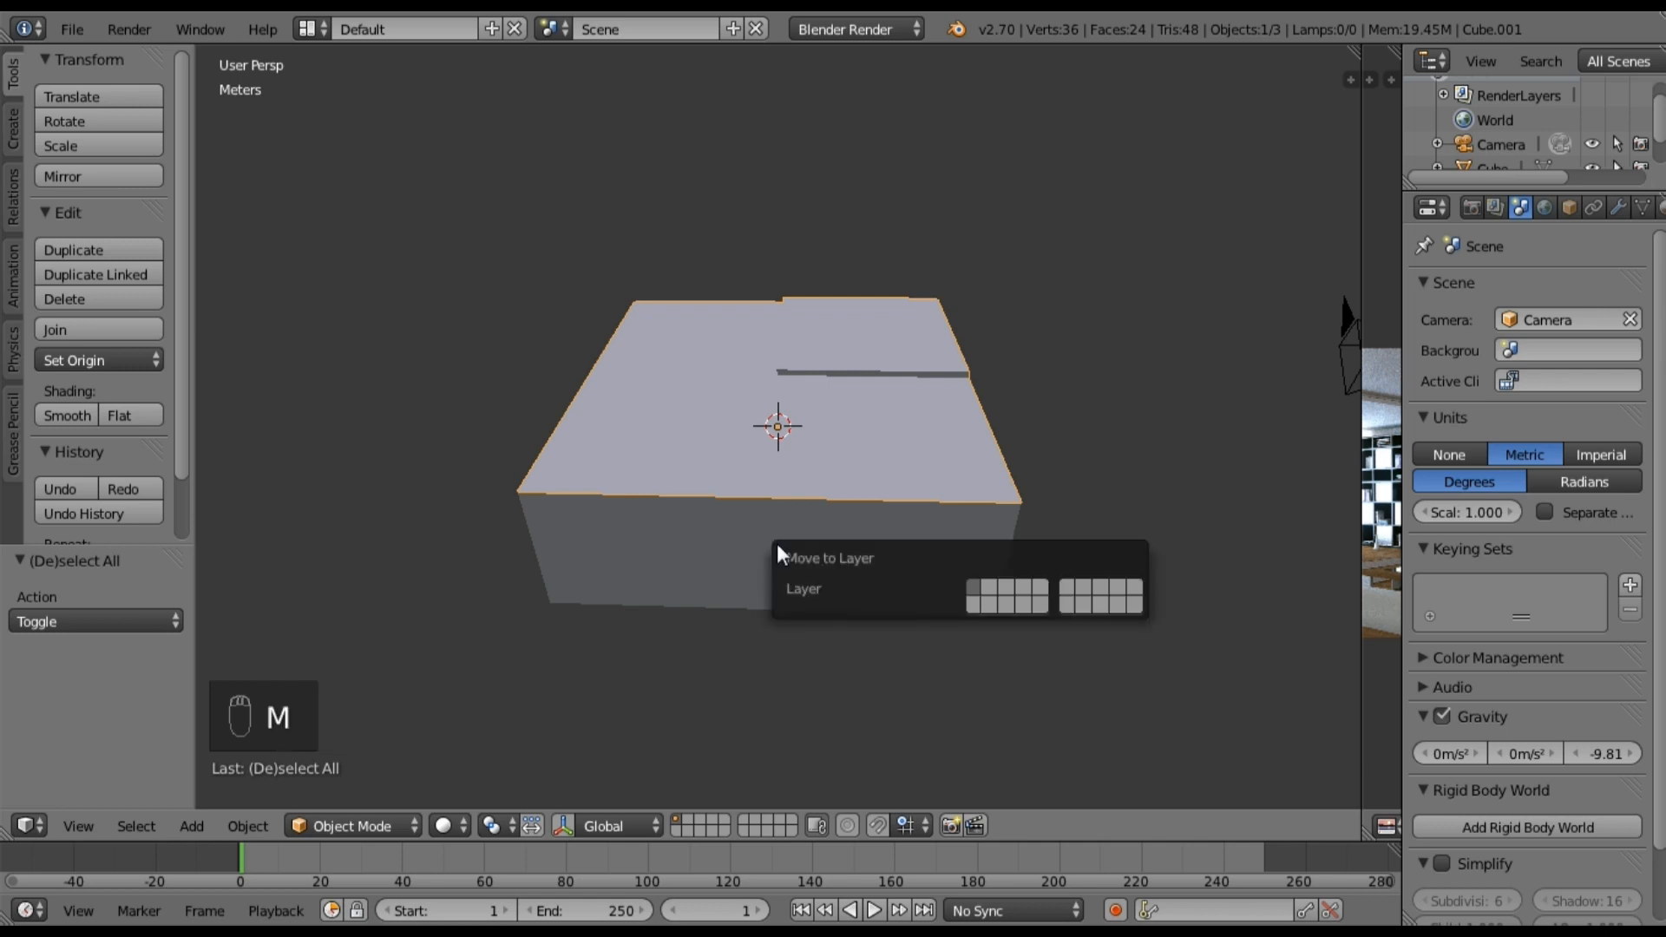
key(2)
middle_drag(835, 423, 852, 531)
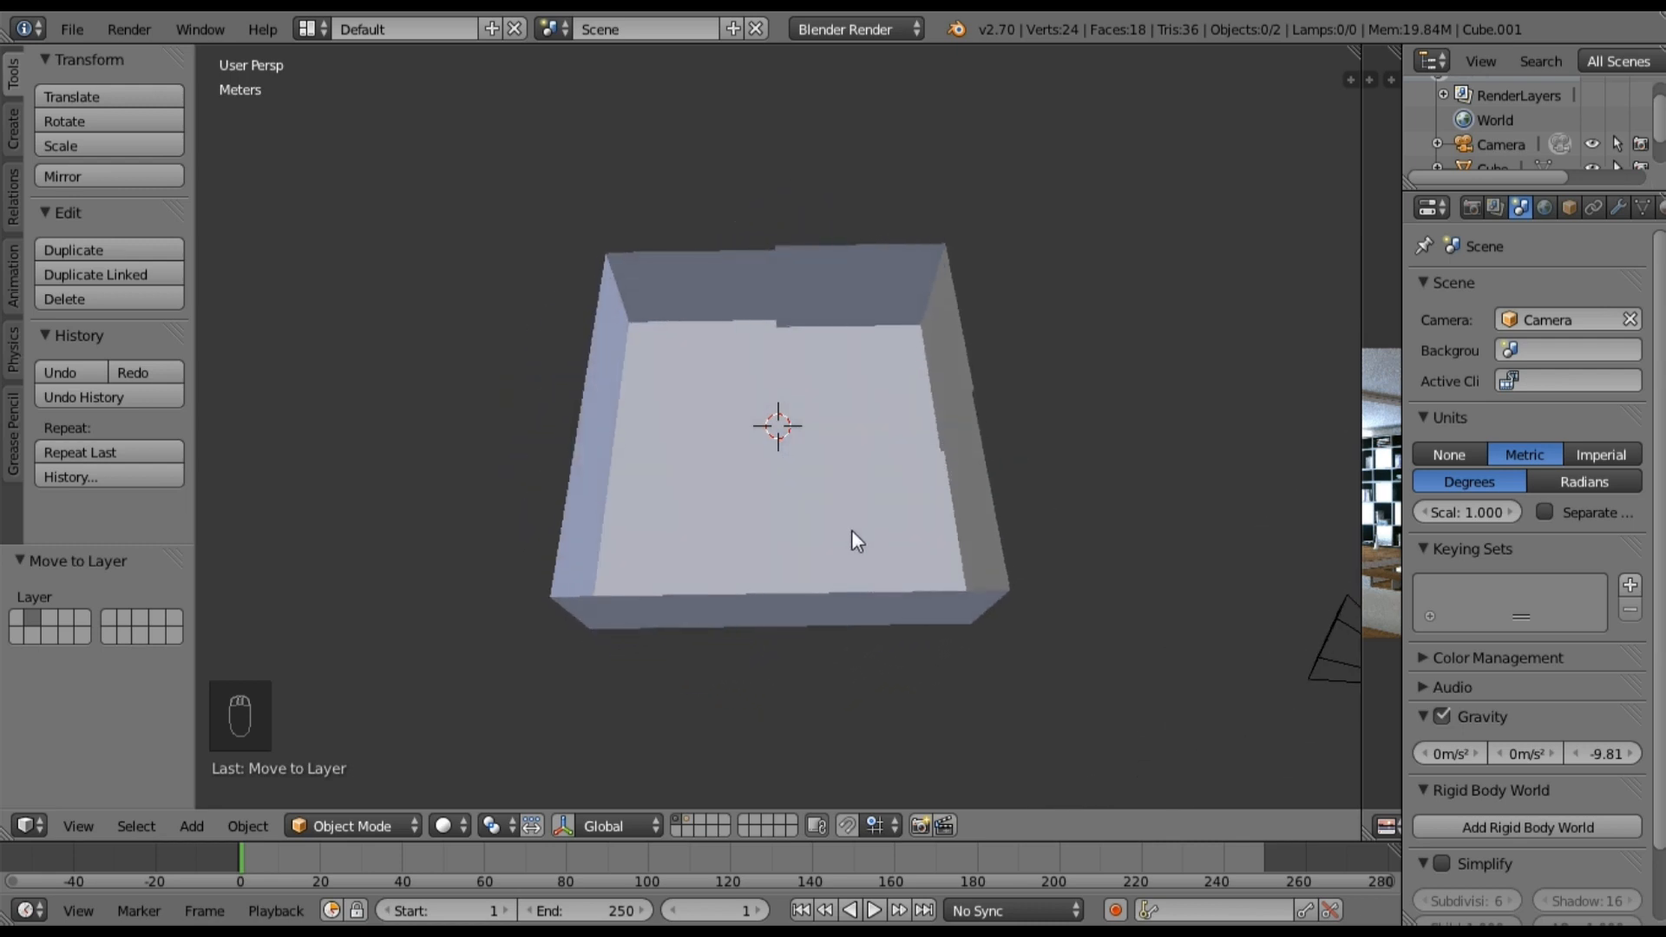
scroll(851, 531, down, 5)
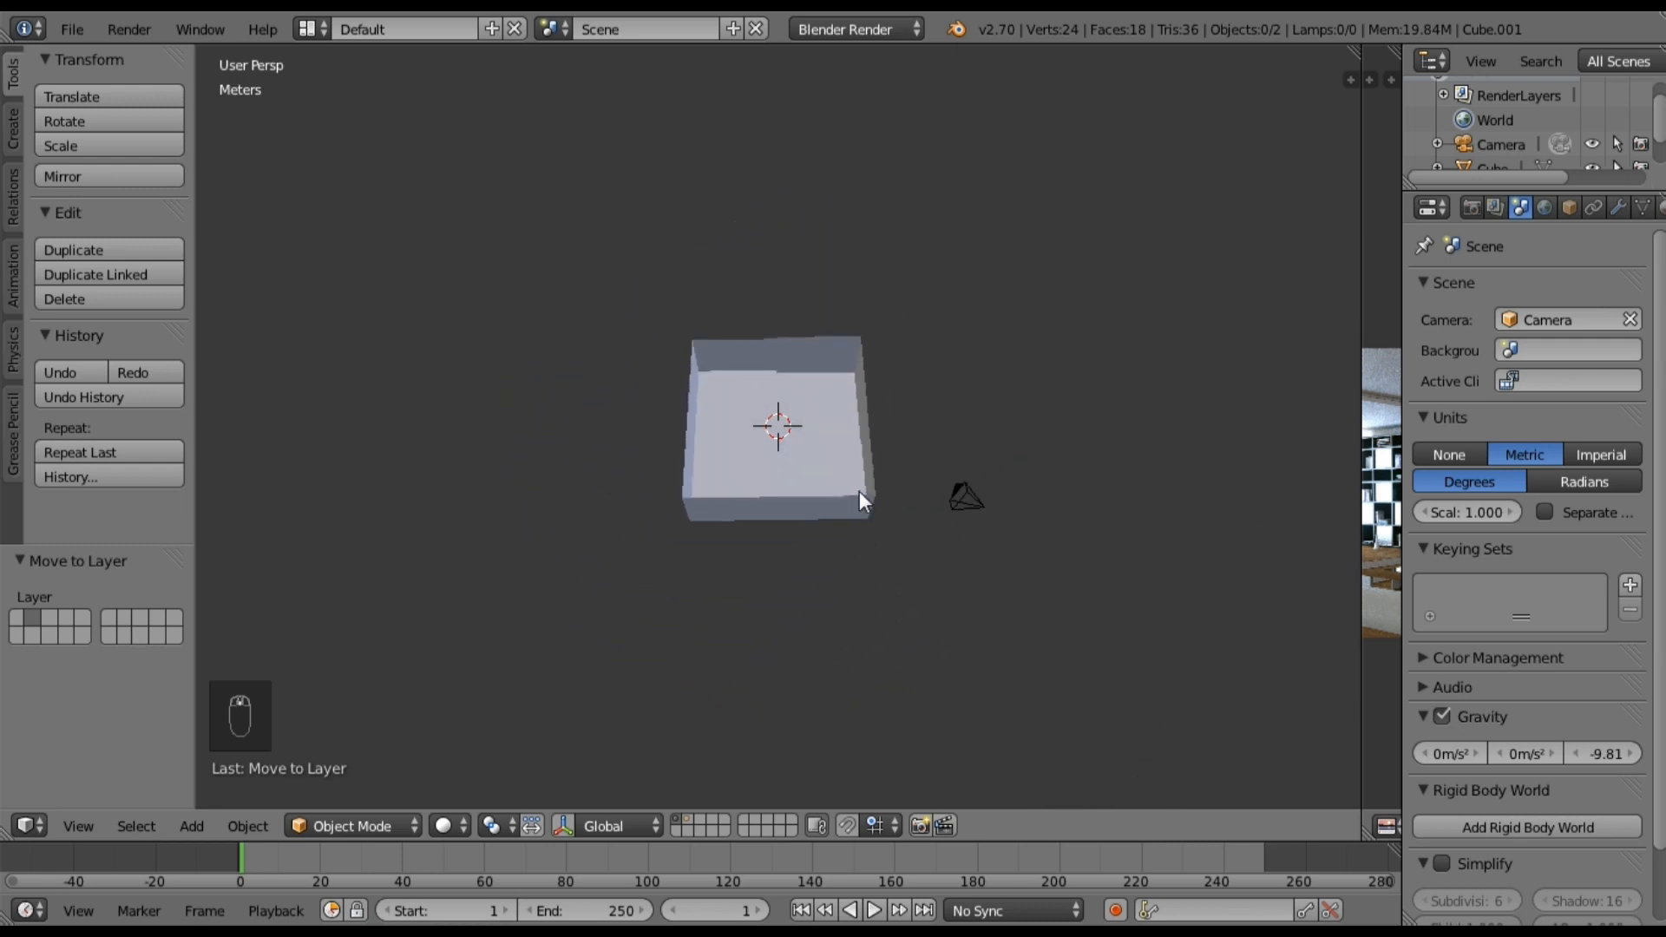
Step: Move the camera over the inside of the room's corner in top view and scale it by about 0.55
key(KP_7)
right_click(964, 584)
key(g)
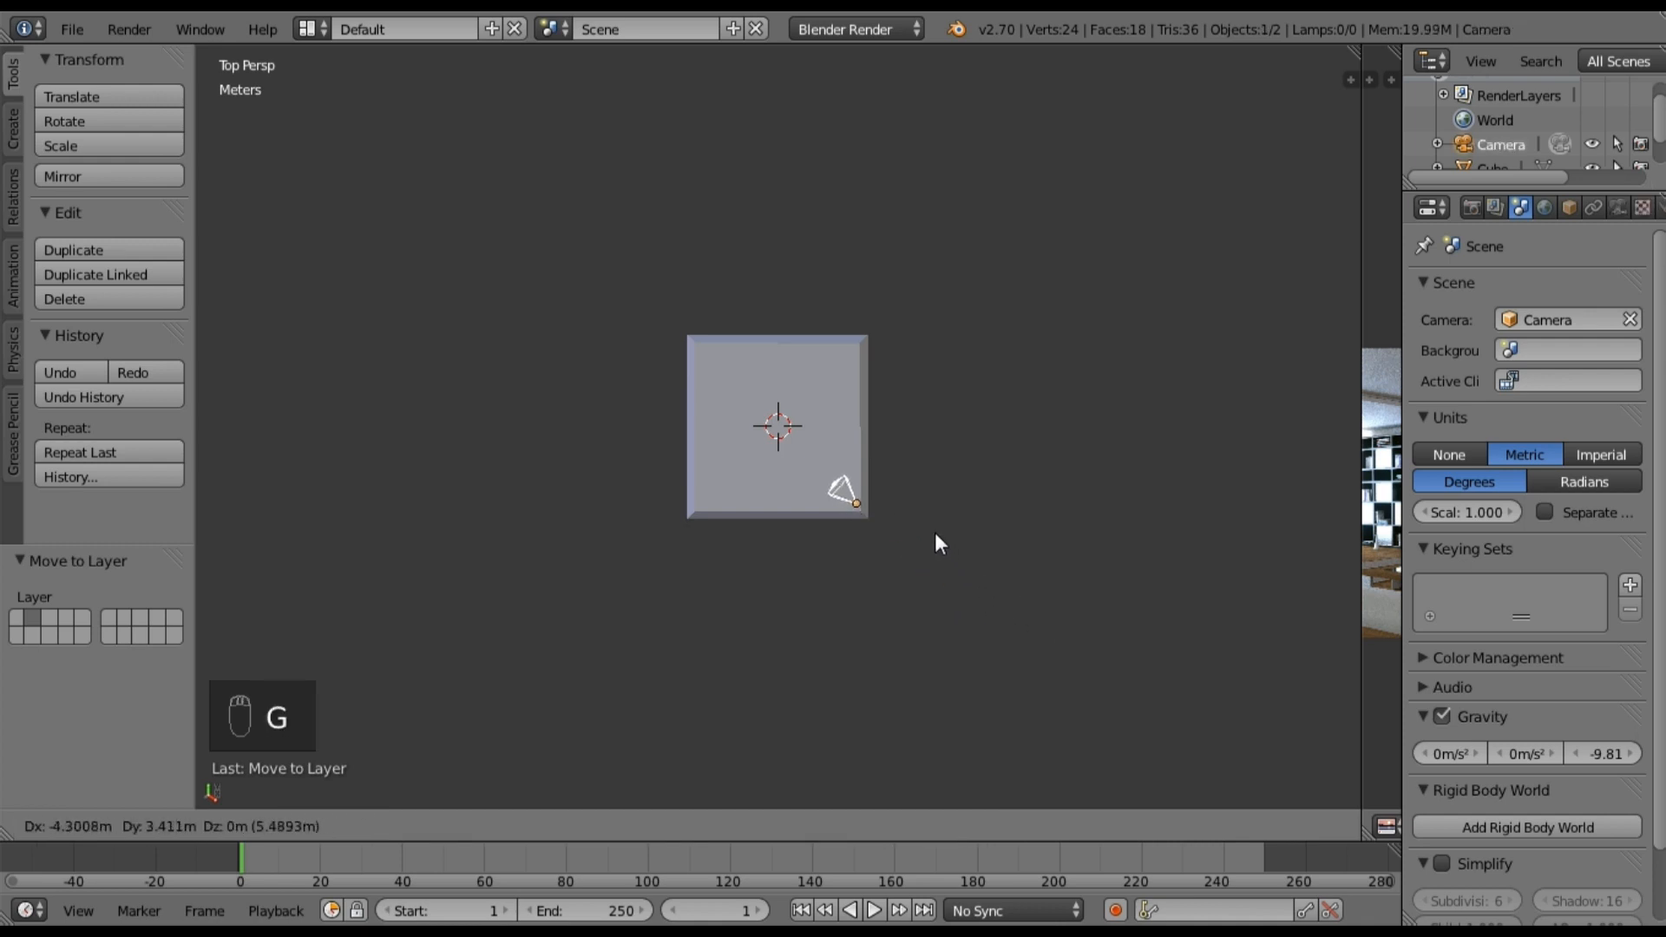
click(936, 537)
key(s)
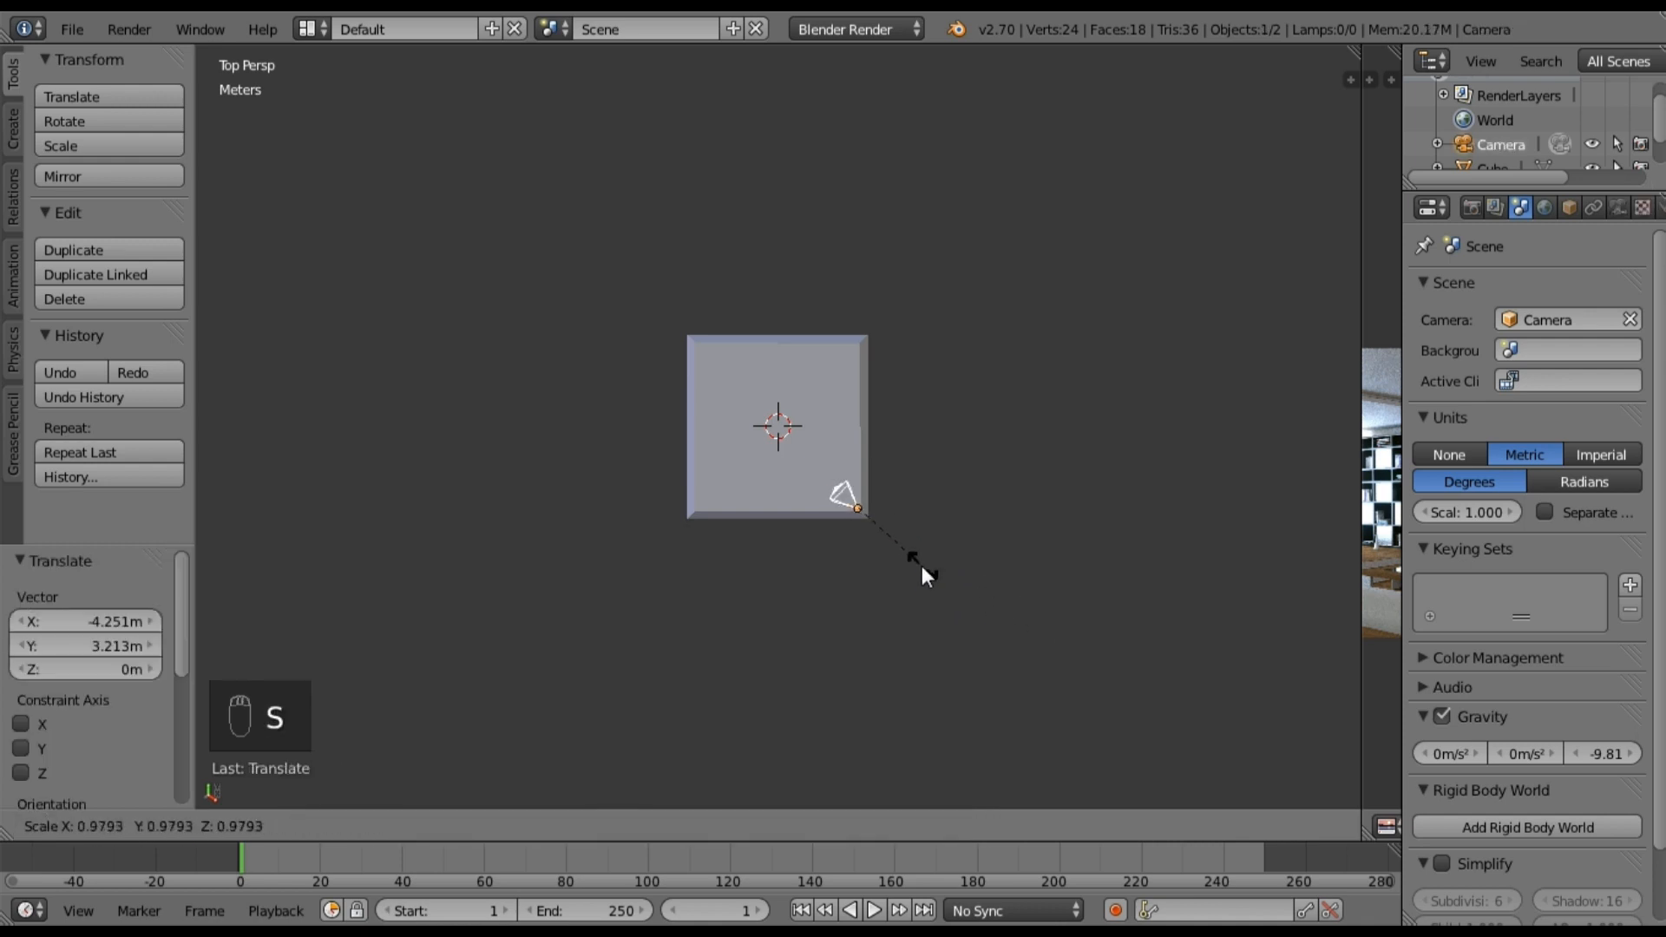
click(893, 541)
Step: Lower the camera about 5.44 m along global Z in front view so it sits inside the room
middle_drag(887, 556, 905, 343)
key(KP_1)
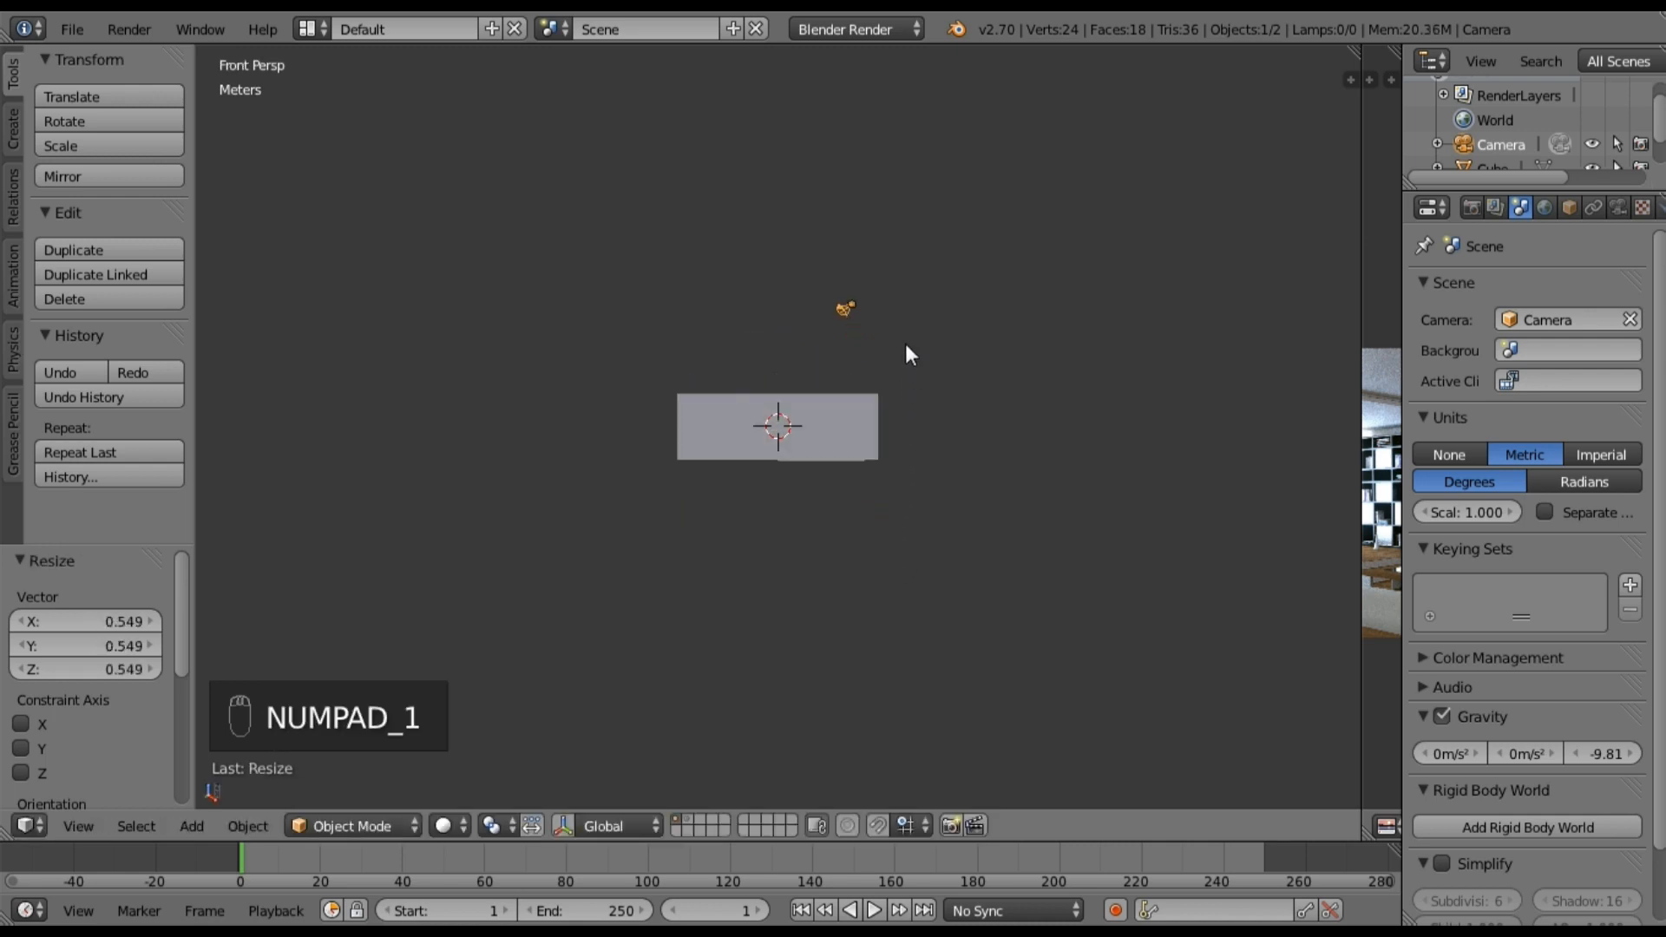
key(g)
middle_click(921, 322)
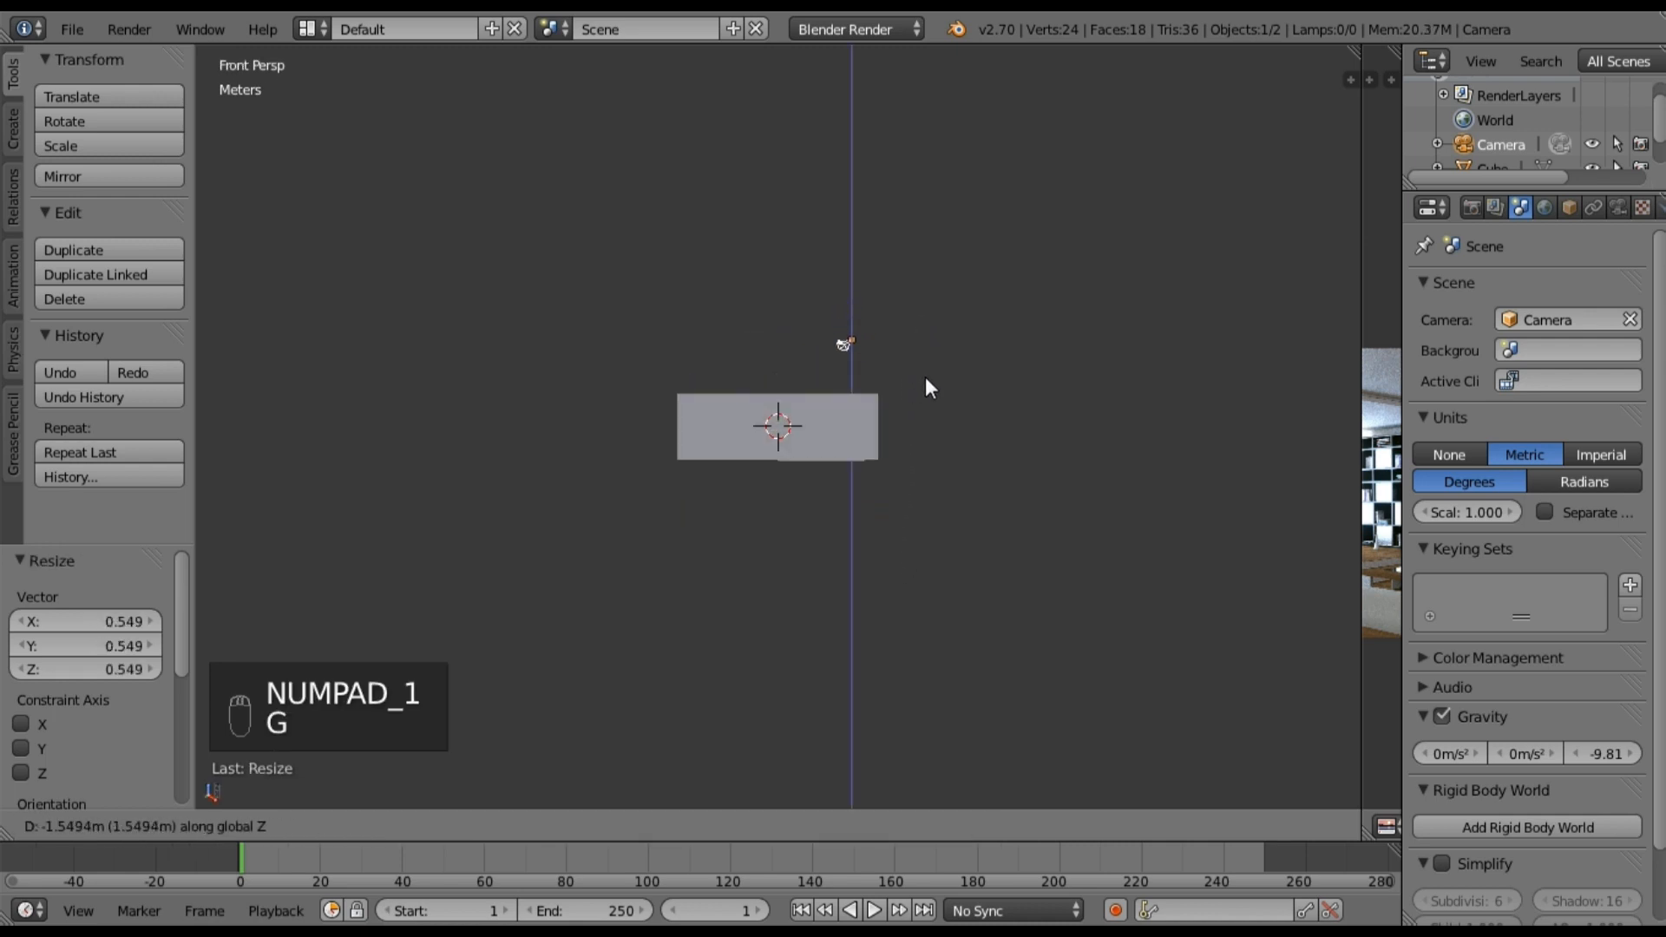
click(932, 442)
Step: Look through the camera and set its sensor size to 27.9 mm and its focal length to 25 mm
key(KP_0)
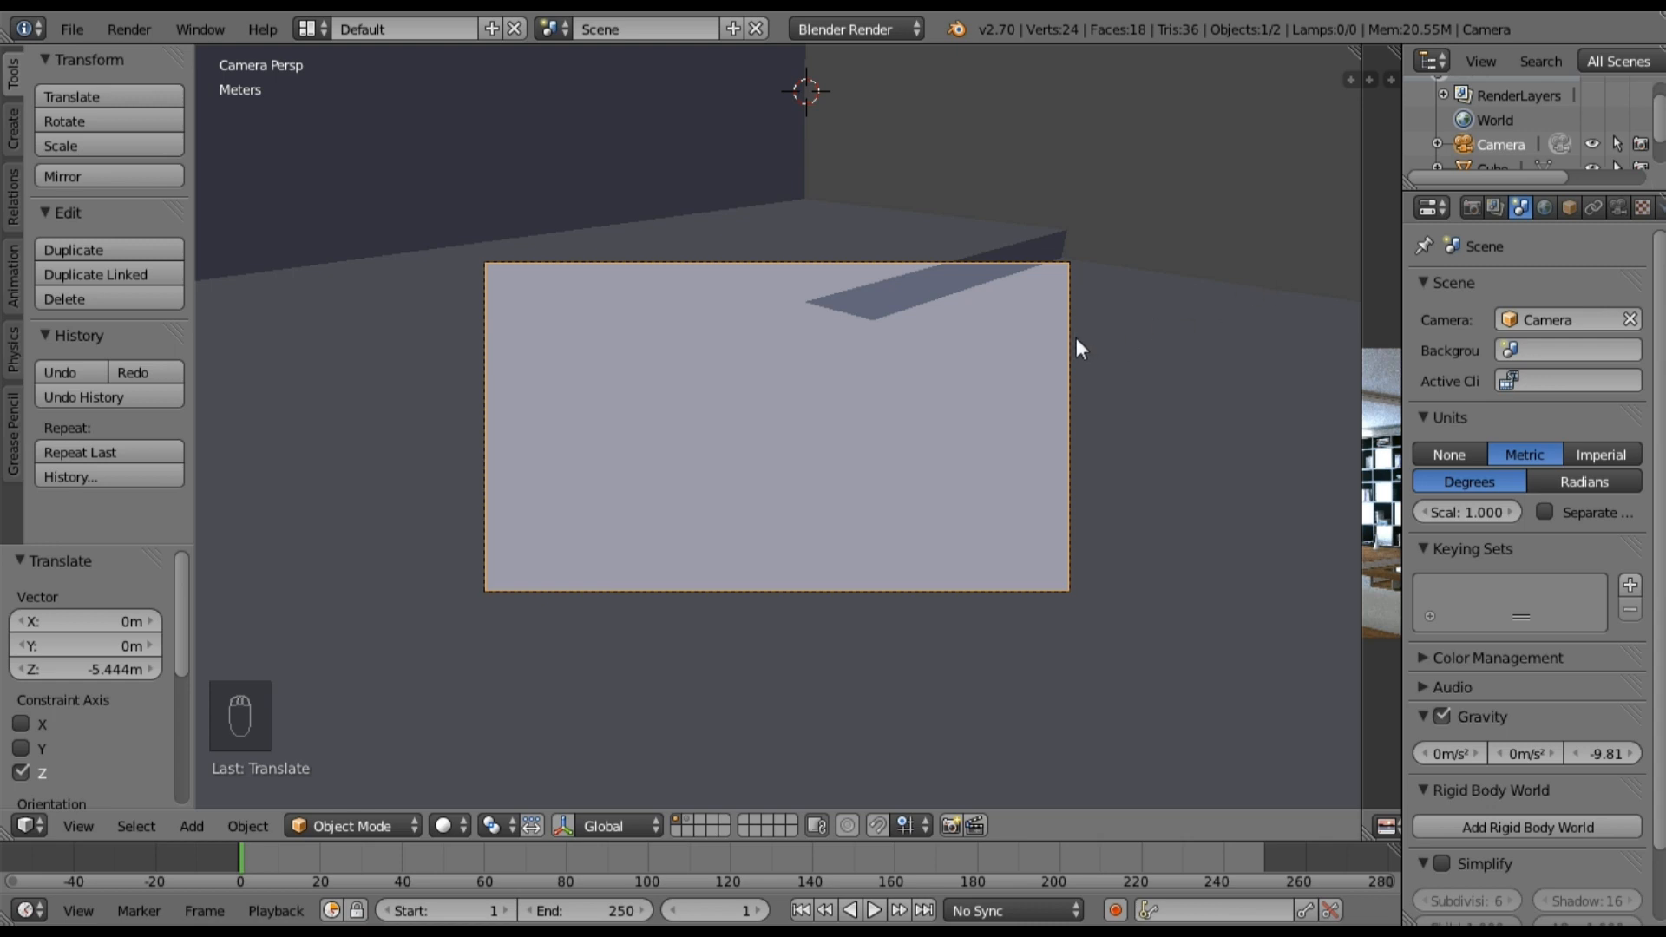
click(1614, 208)
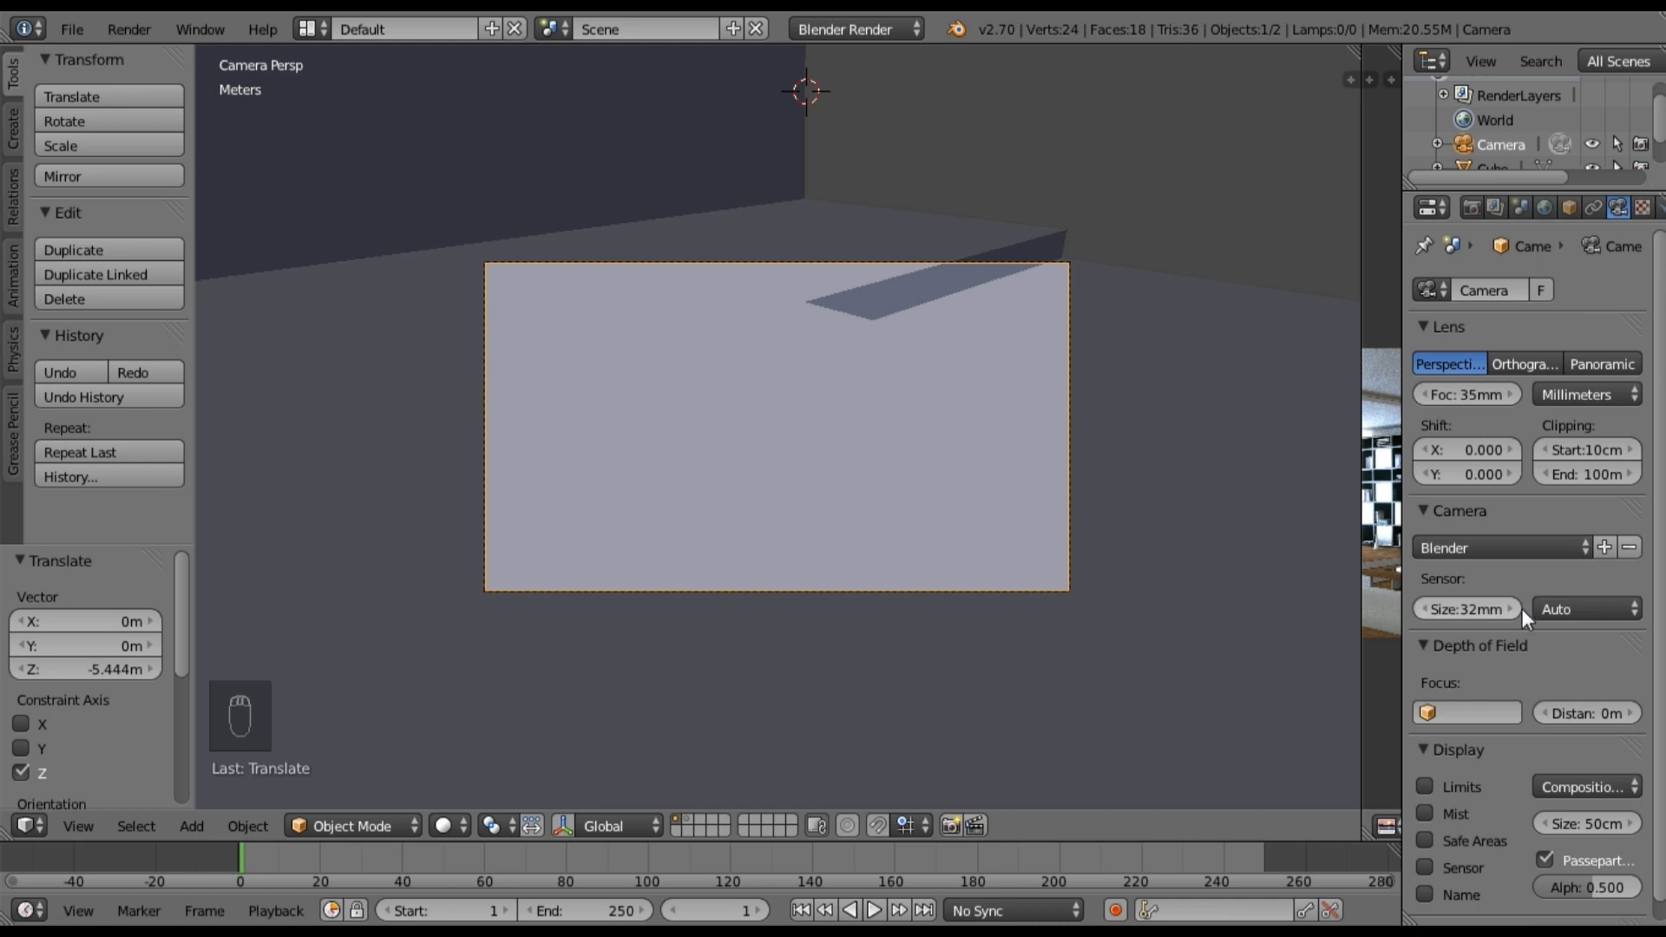
click(1480, 606)
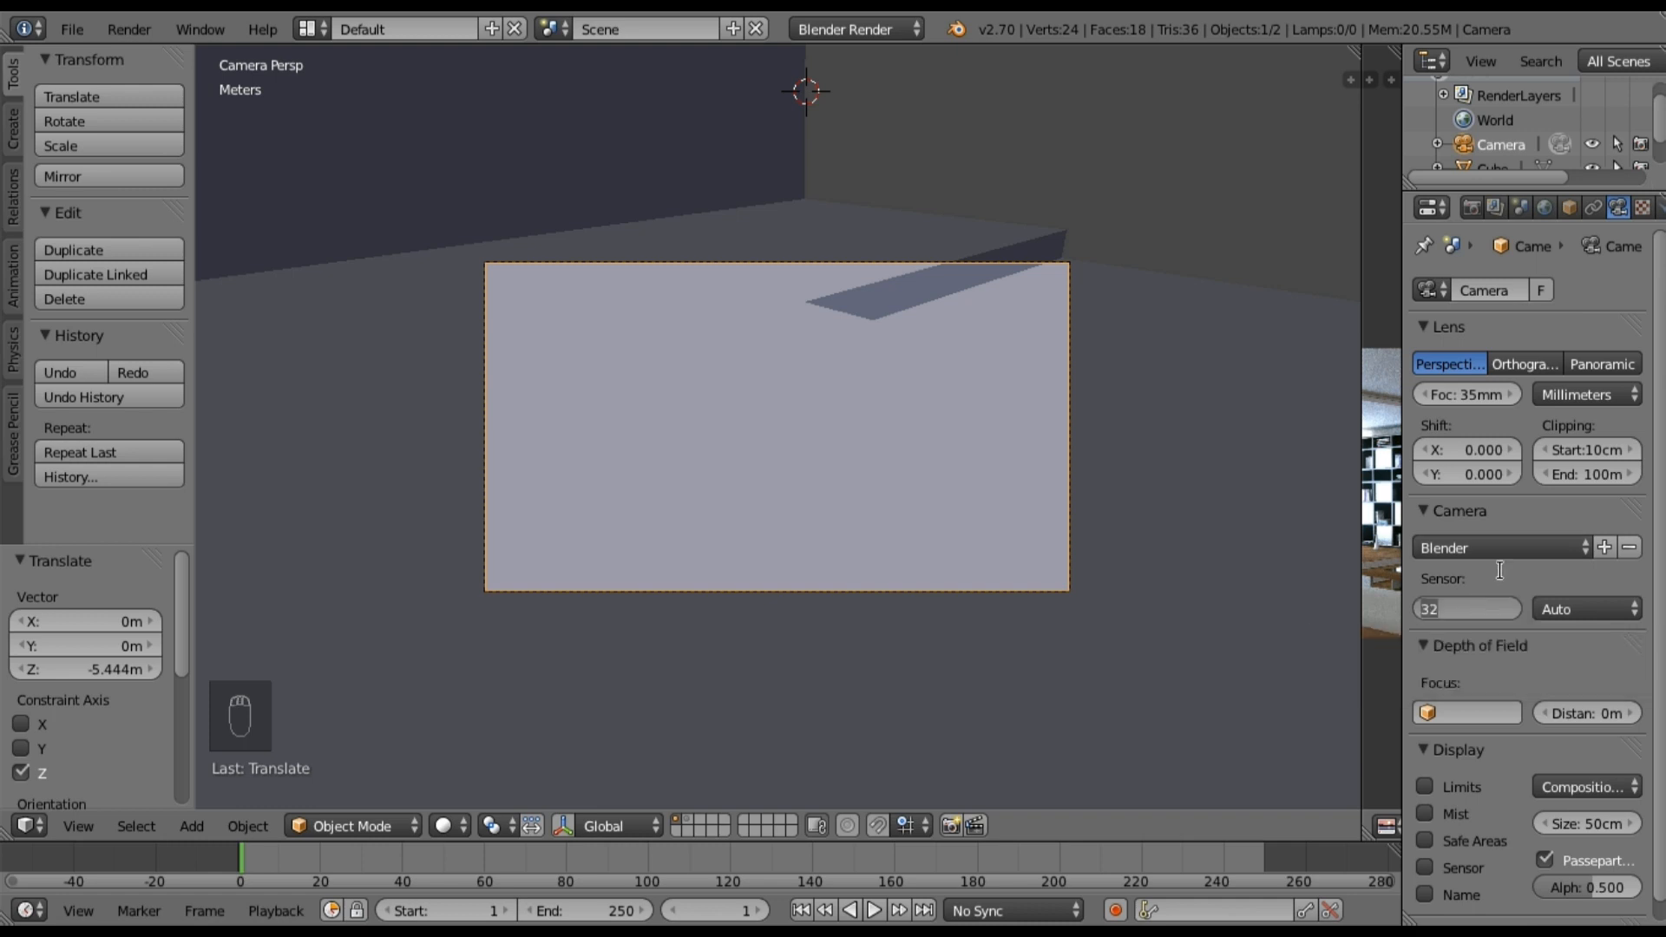
key(BackSpace)
text(27.9)
key(Return)
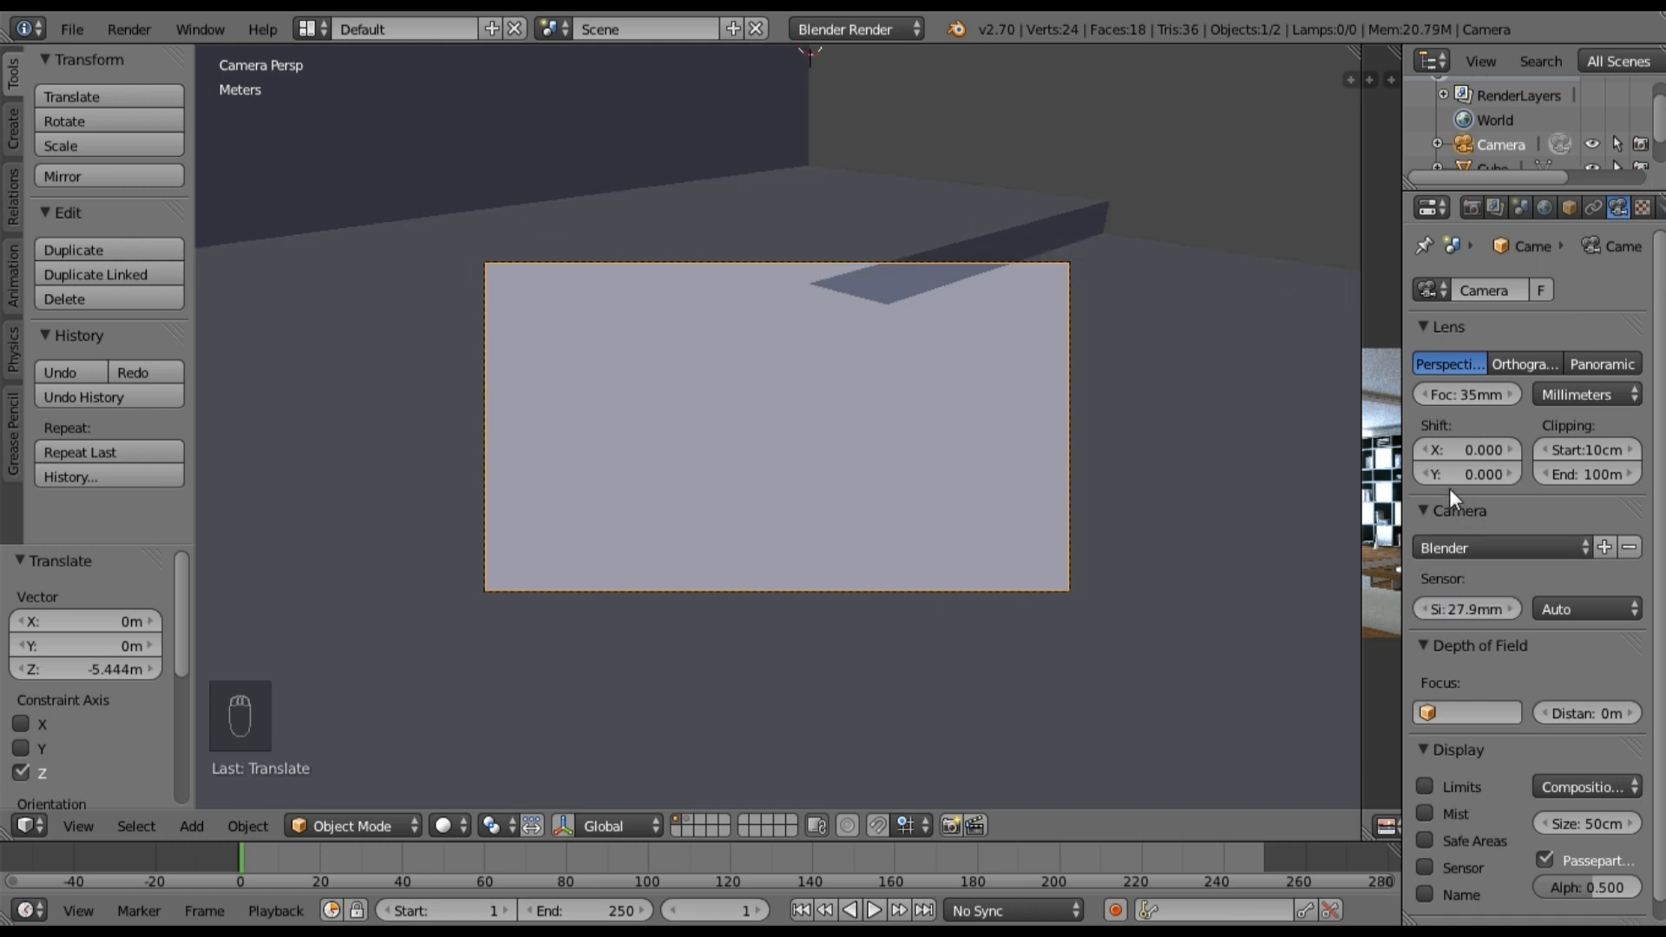
click(1471, 394)
text(25)
key(Return)
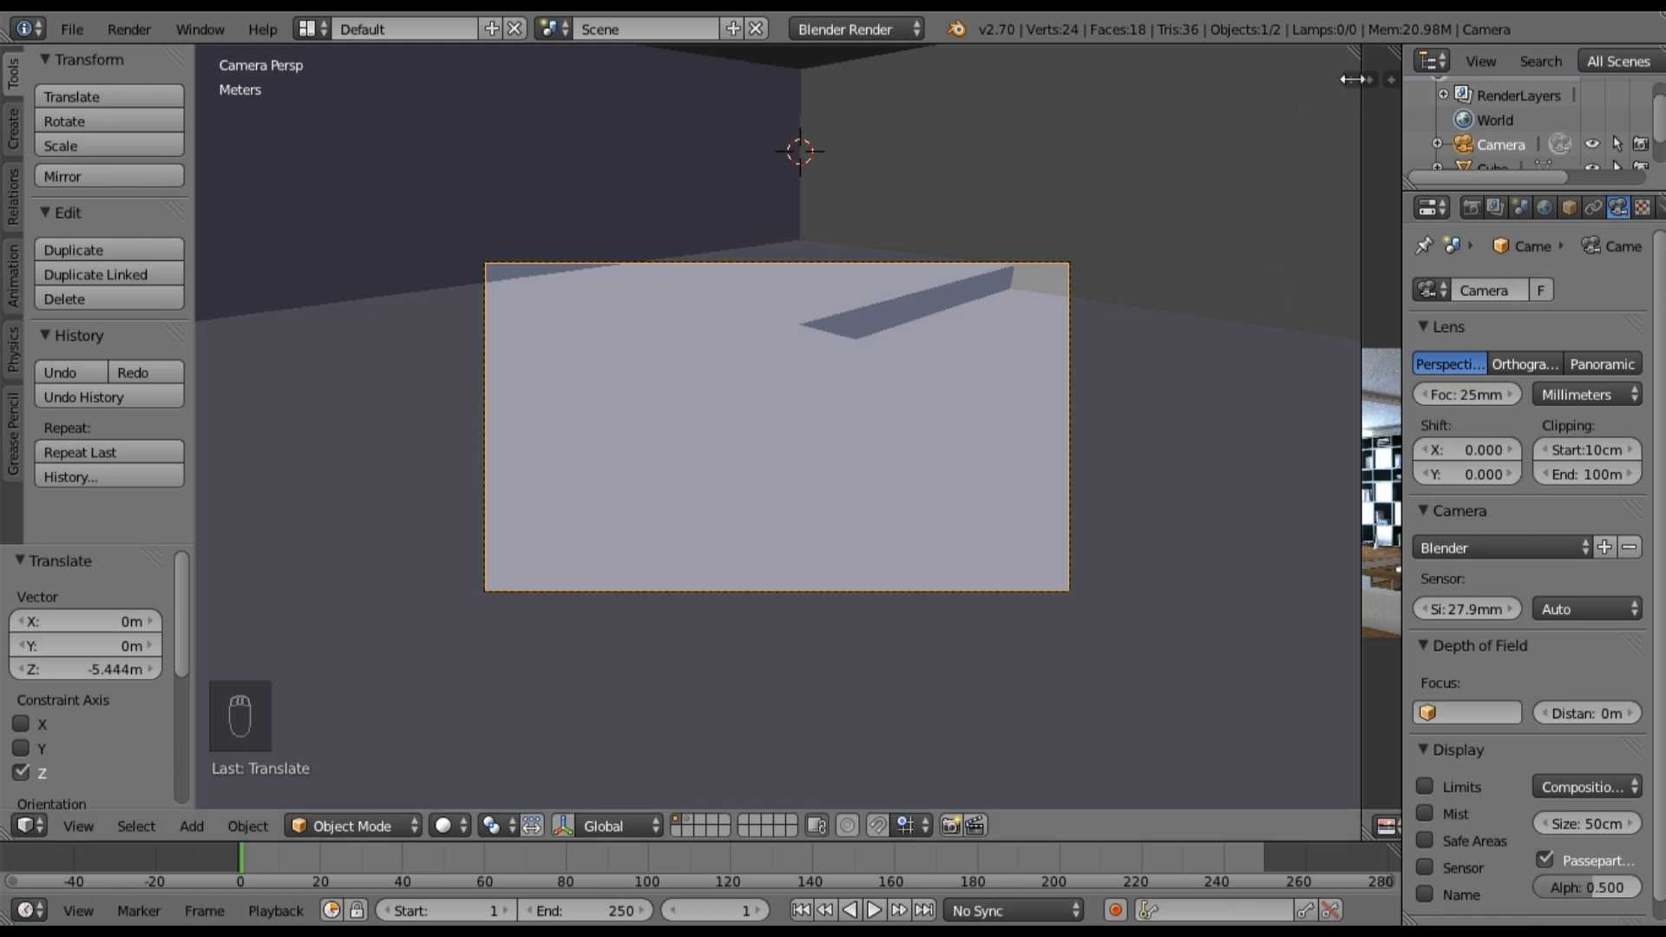
Step: Lock the camera to the view and reframe it towards the room's far corner with the sunken floor quarter in frame
key(n)
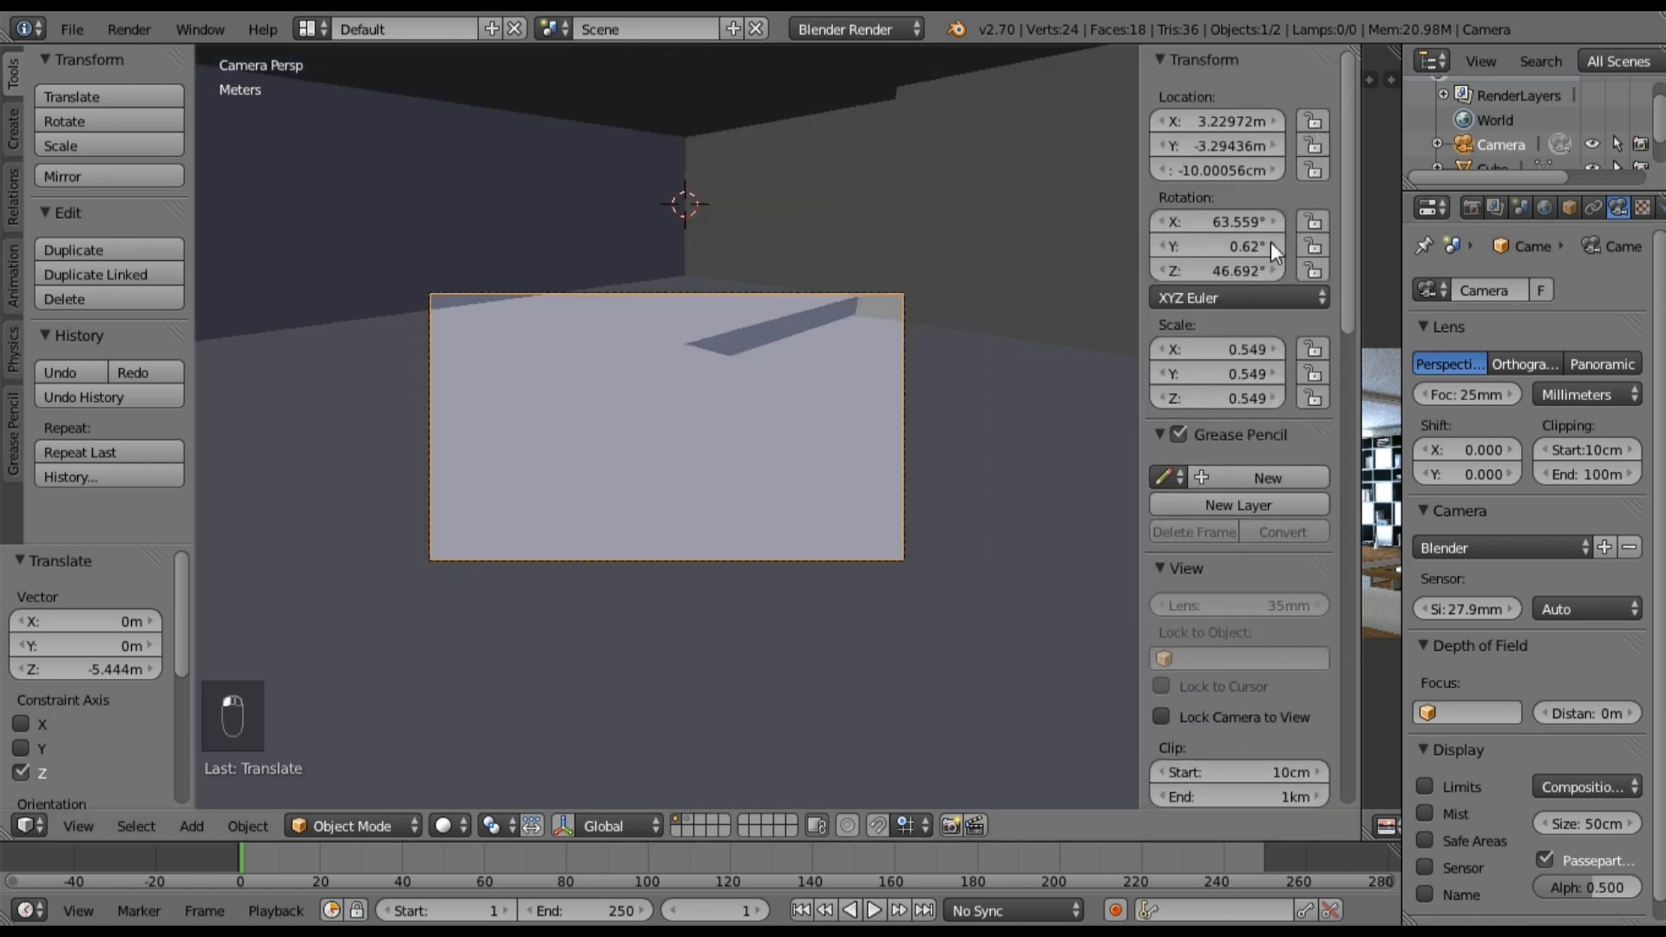
scroll(1190, 549, down, 2)
click(1164, 617)
key(n)
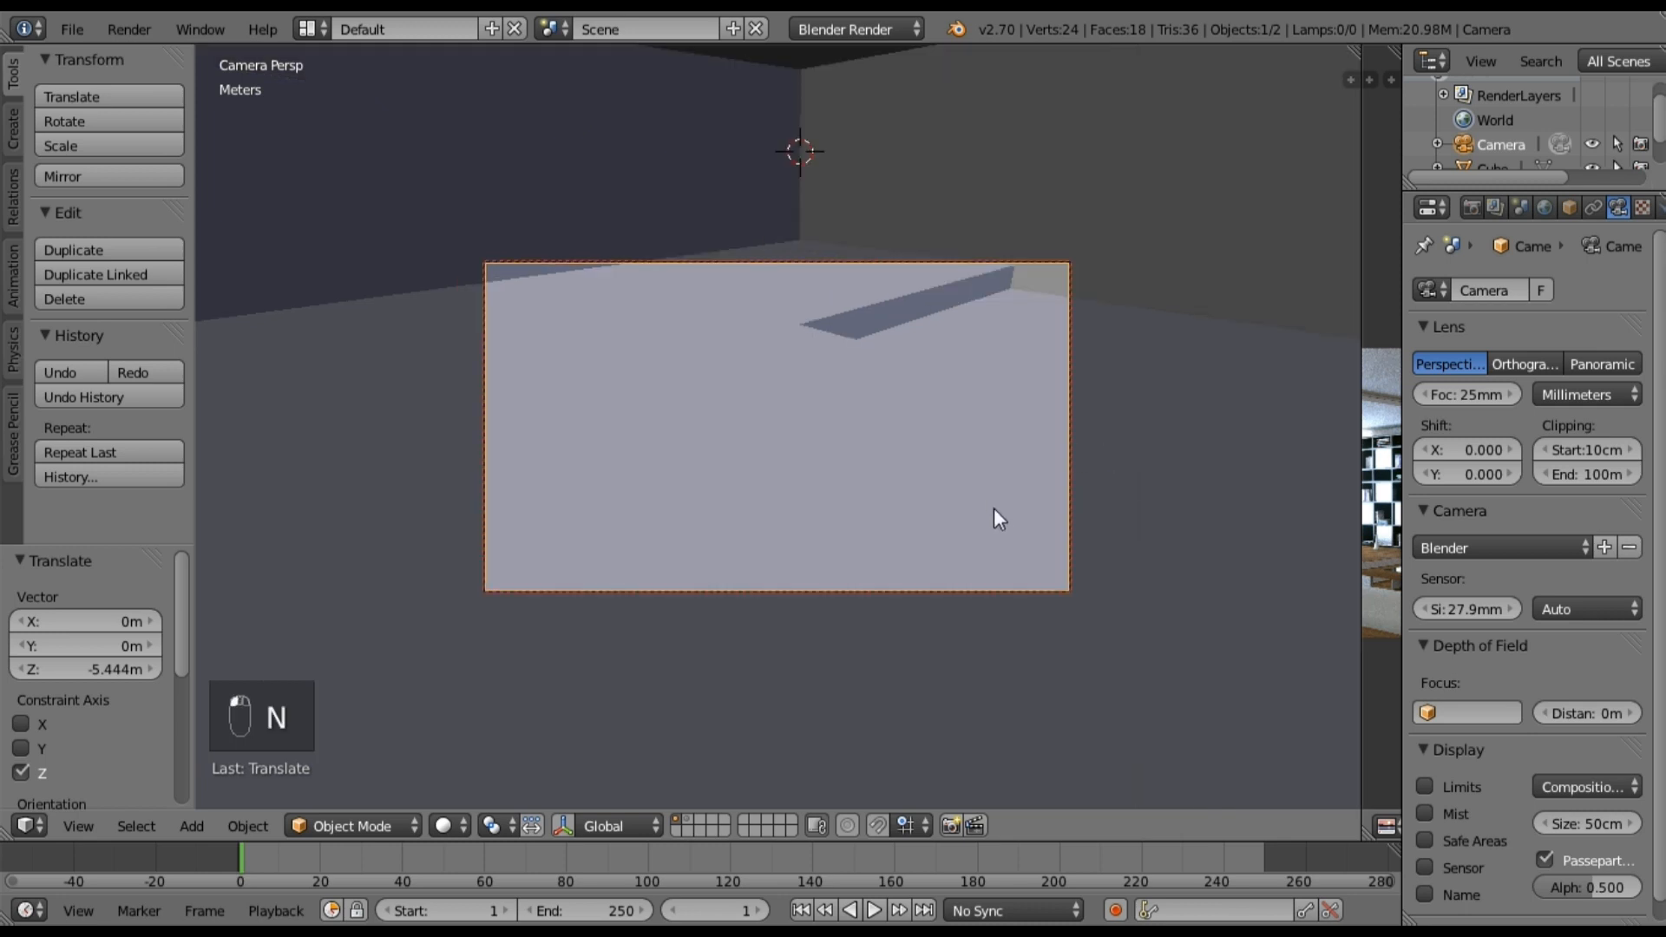
middle_drag(954, 524, 981, 463)
scroll(980, 463, down, 3)
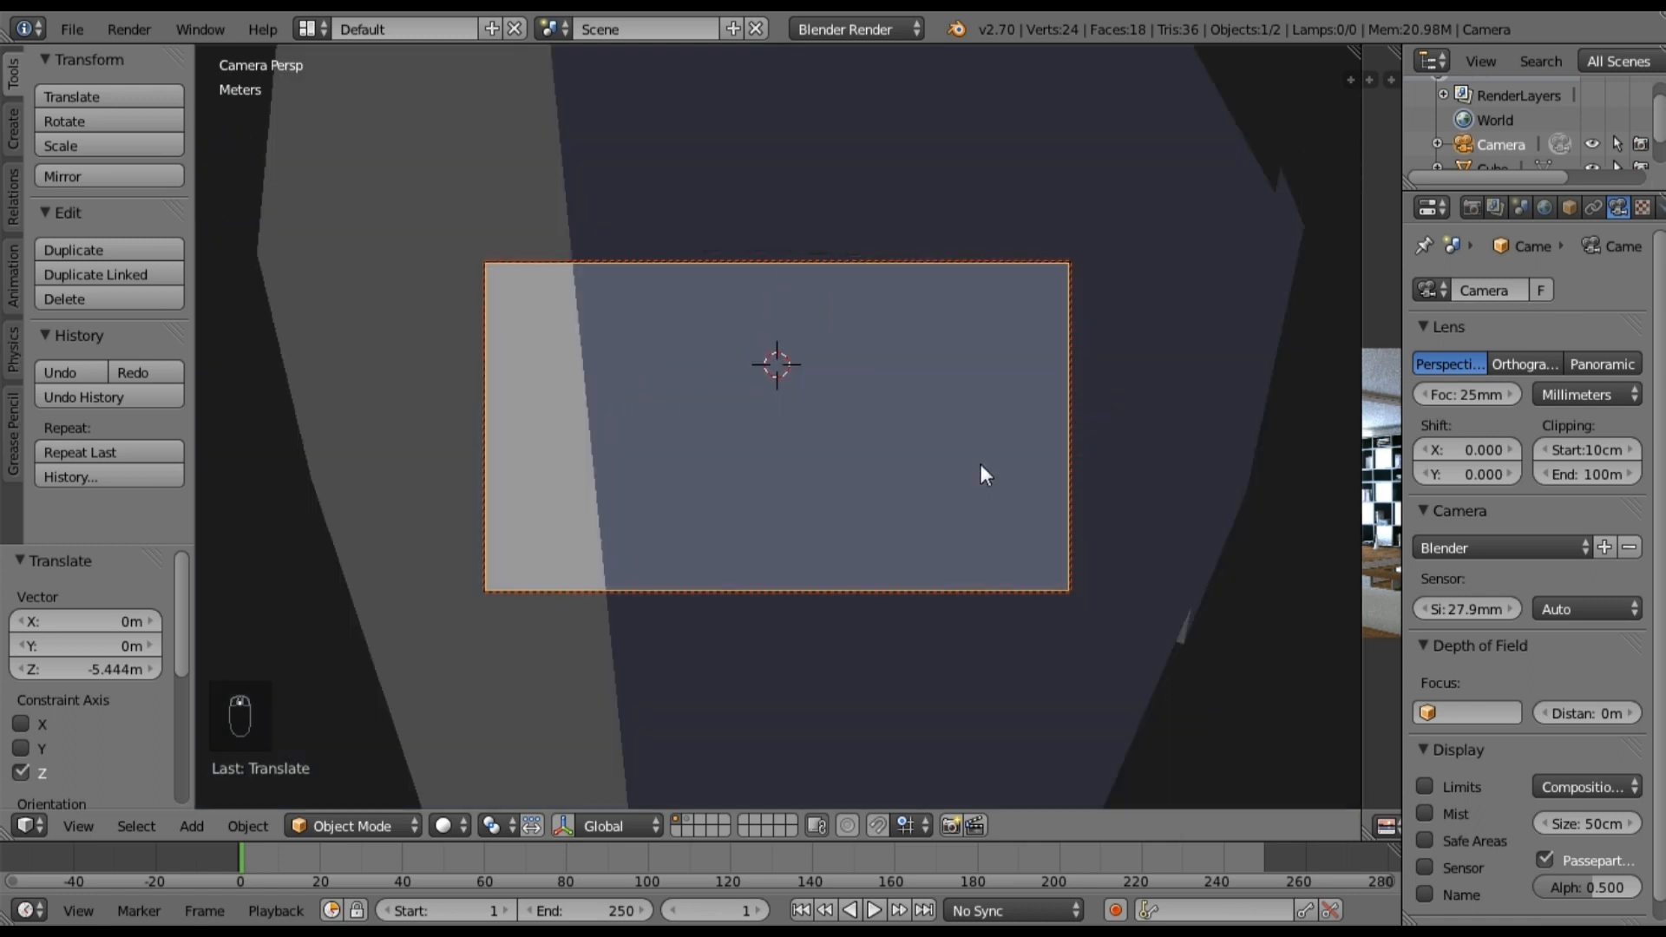
scroll(980, 463, up, 1)
middle_drag(981, 465, 925, 444)
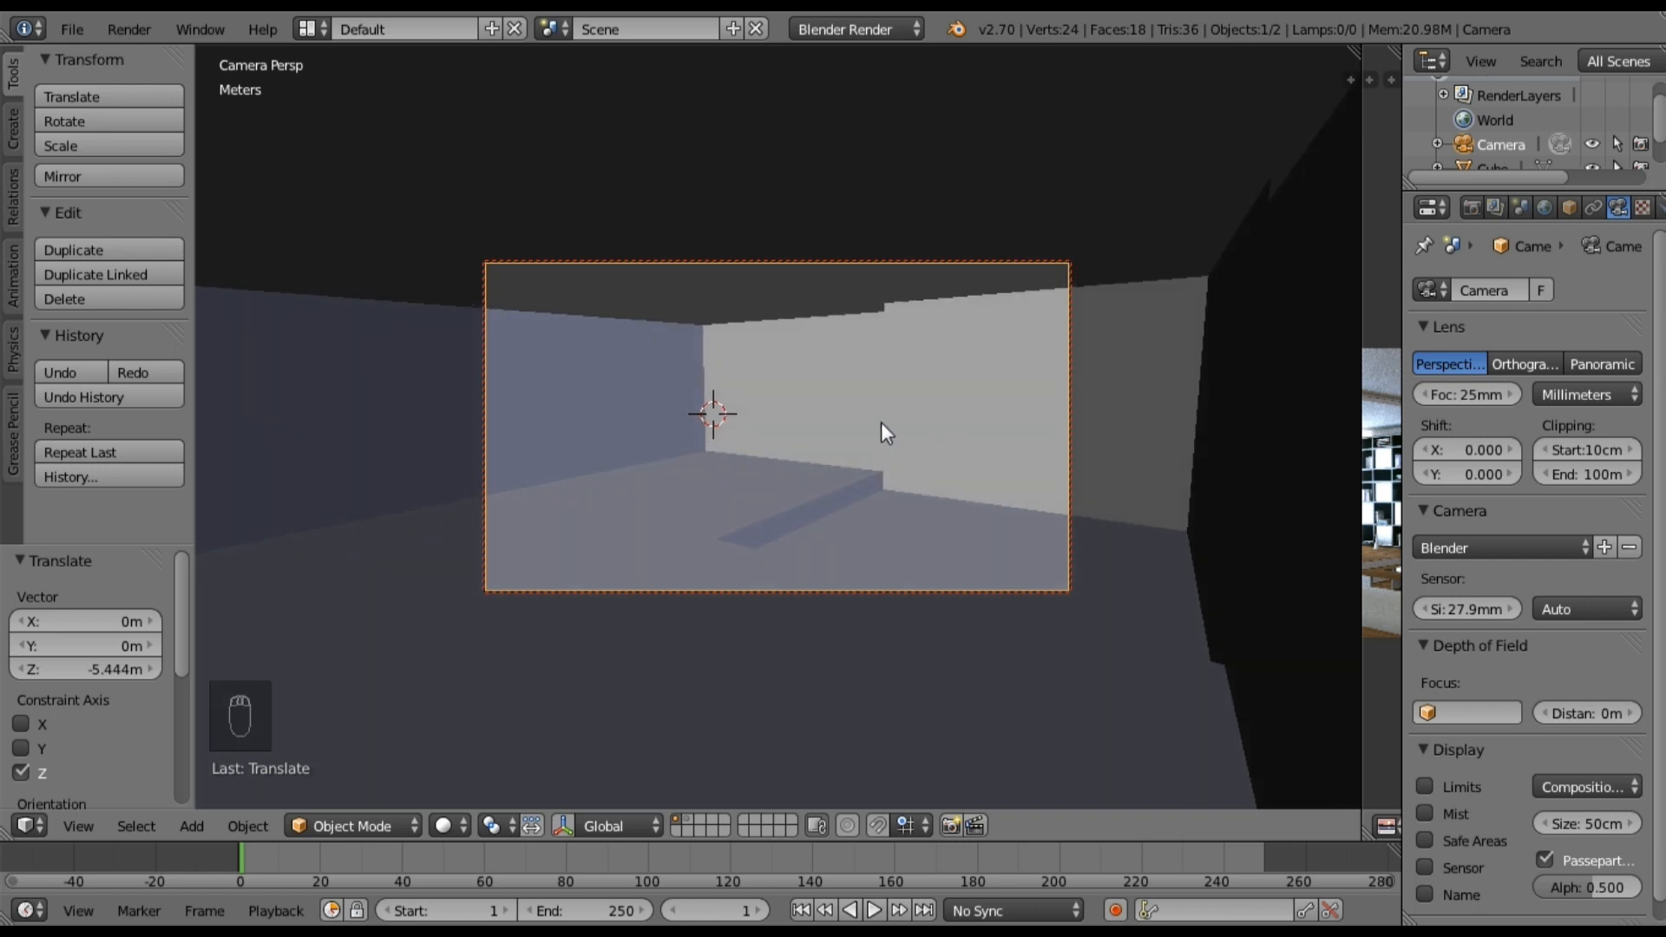
Step: Level the camera by setting its X rotation to 90° and its Y rotation to 0°
click(1348, 78)
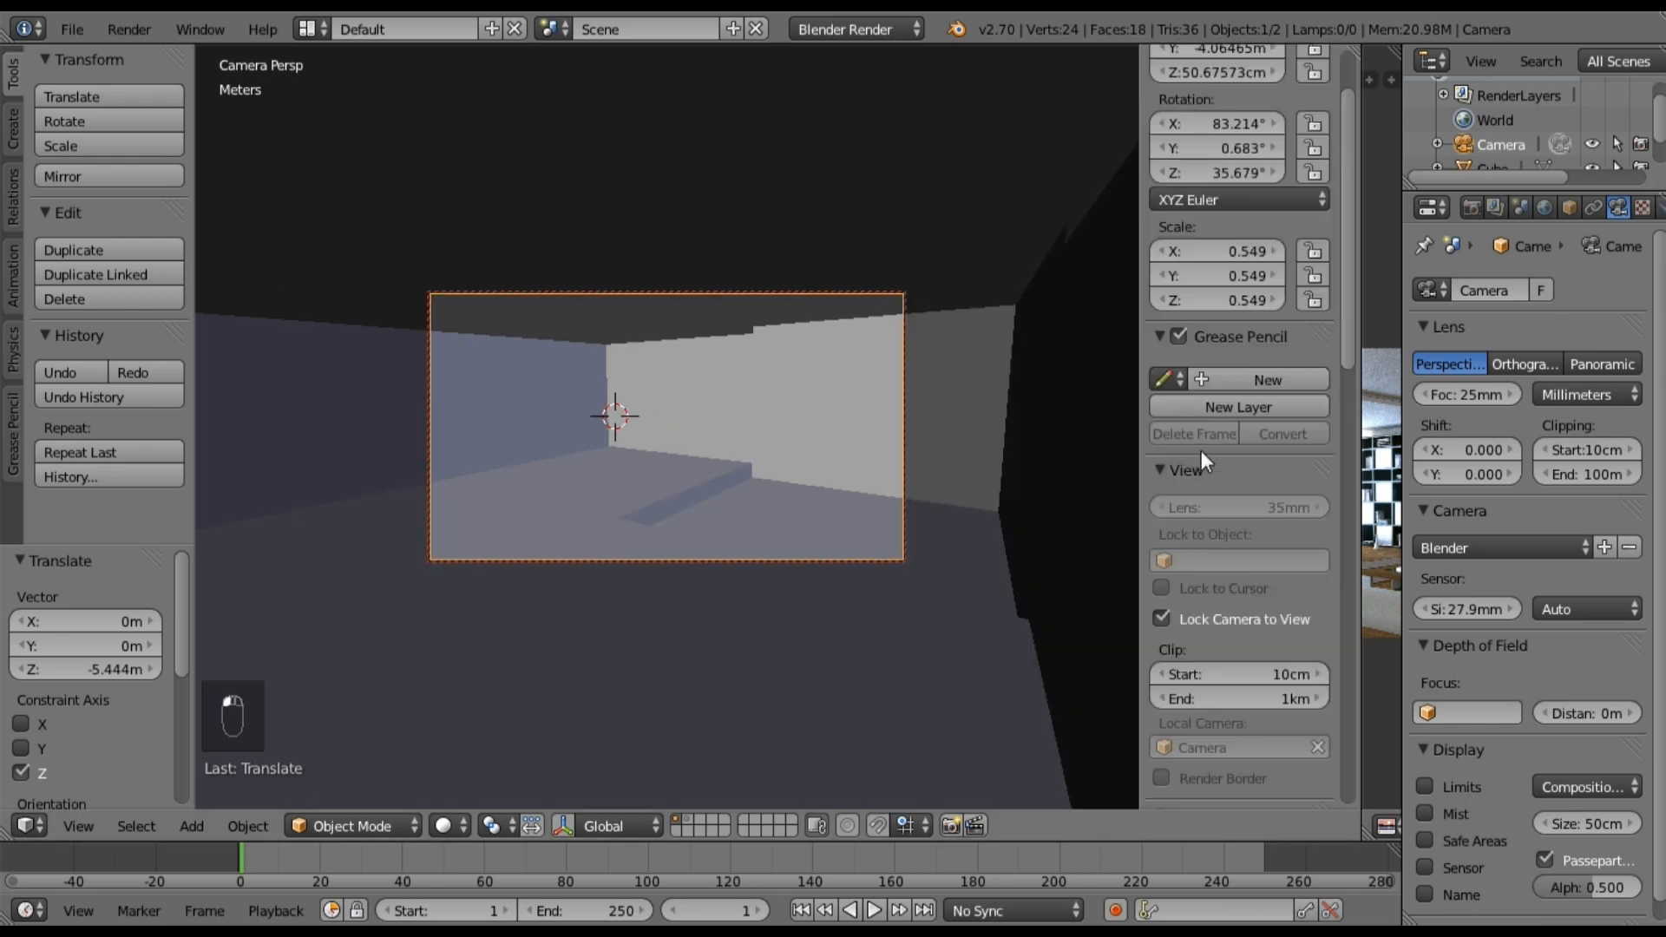
scroll(1199, 448, up, 3)
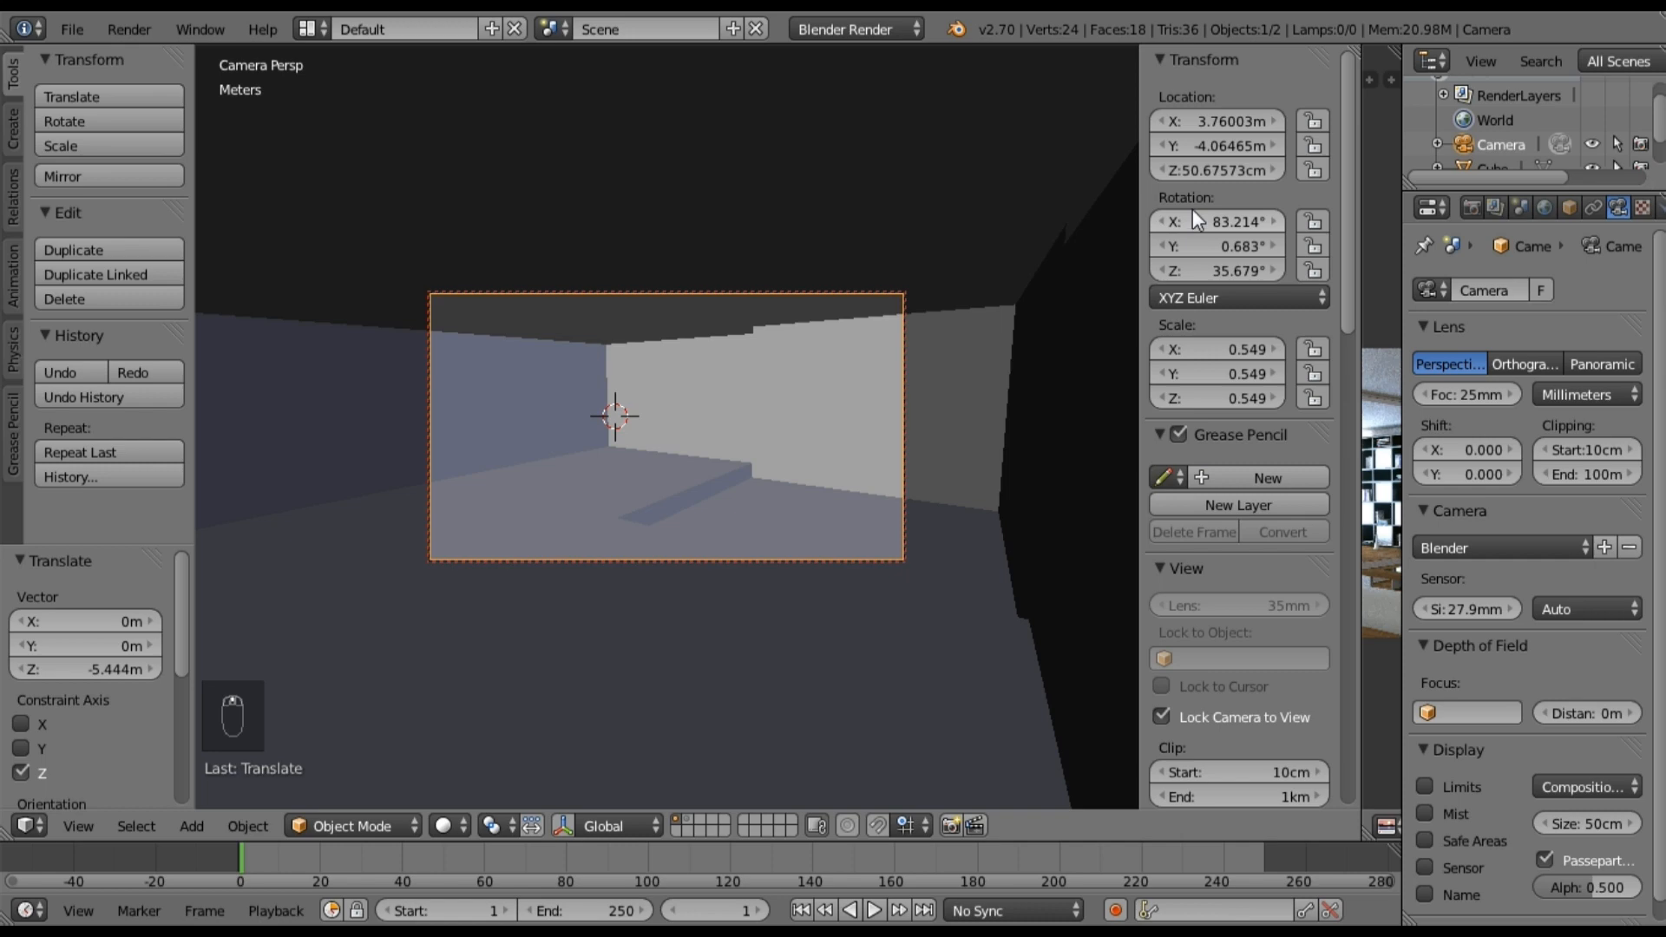
click(1217, 223)
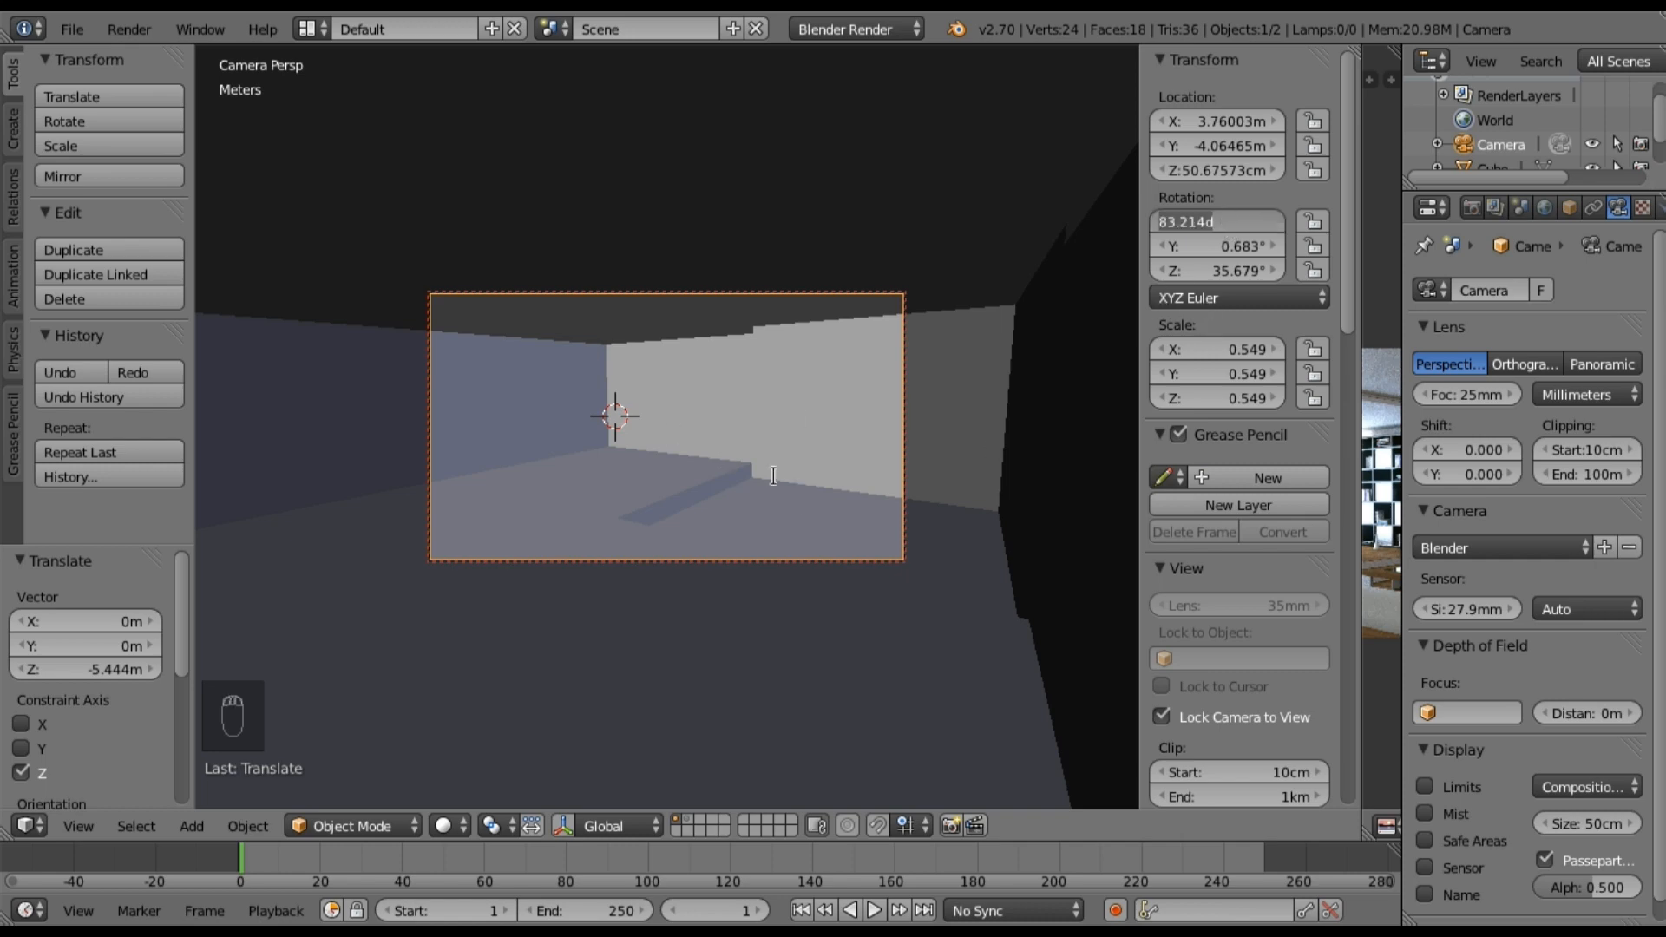
key(BackSpace)
text(90)
key(Return)
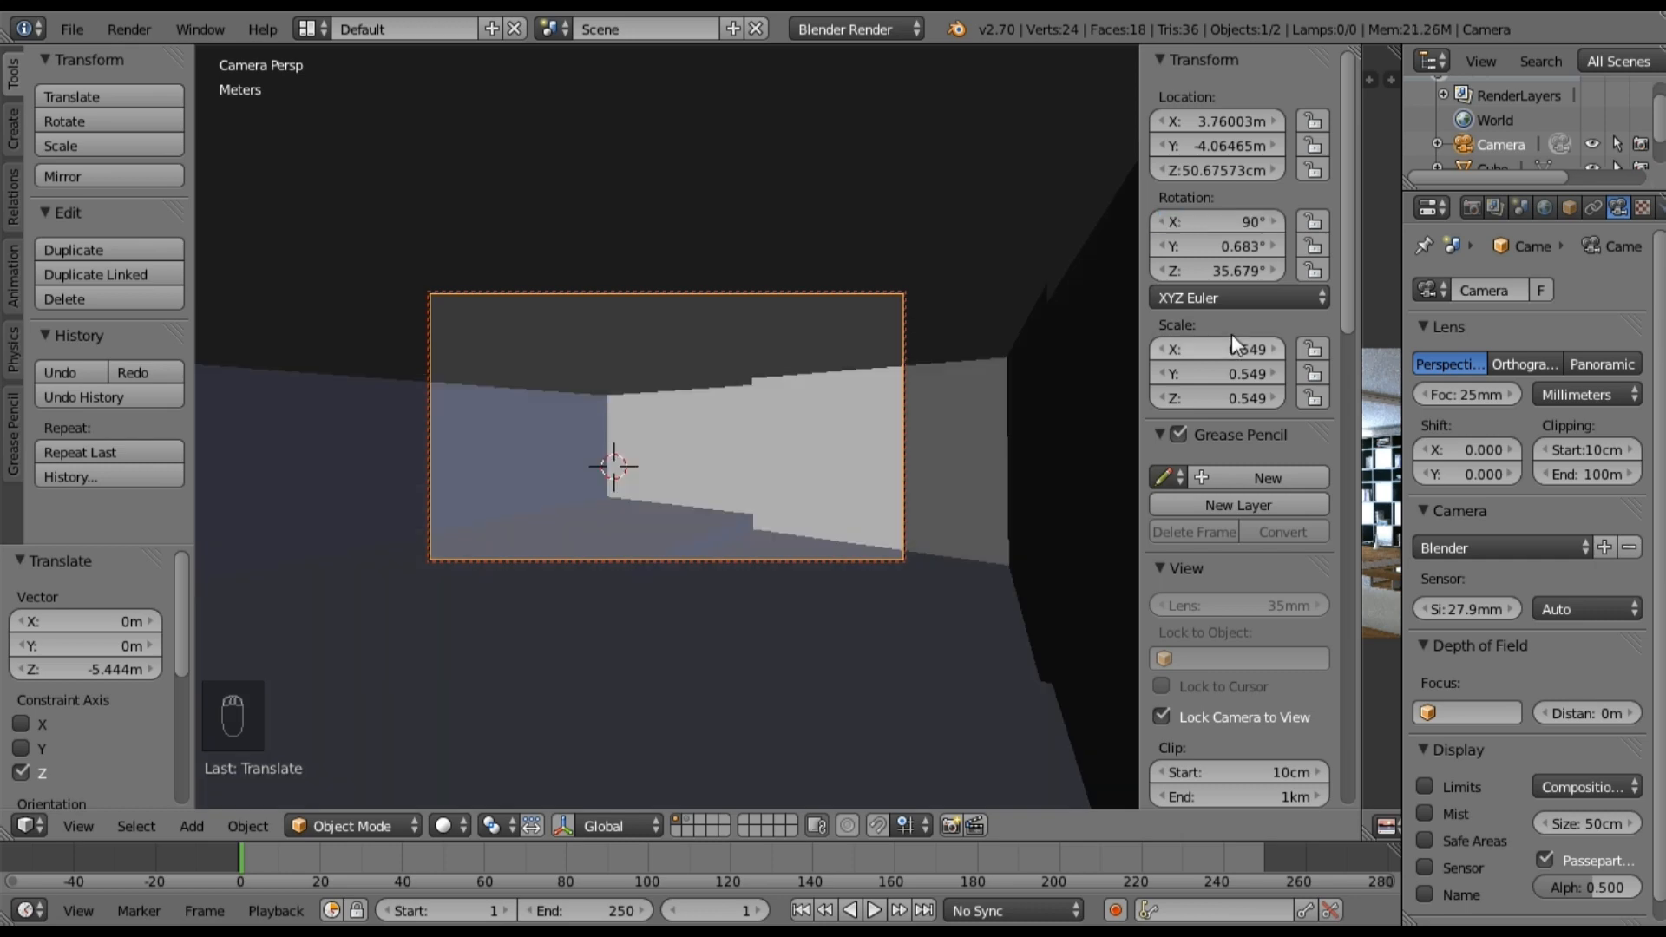
click(1252, 251)
text(0)
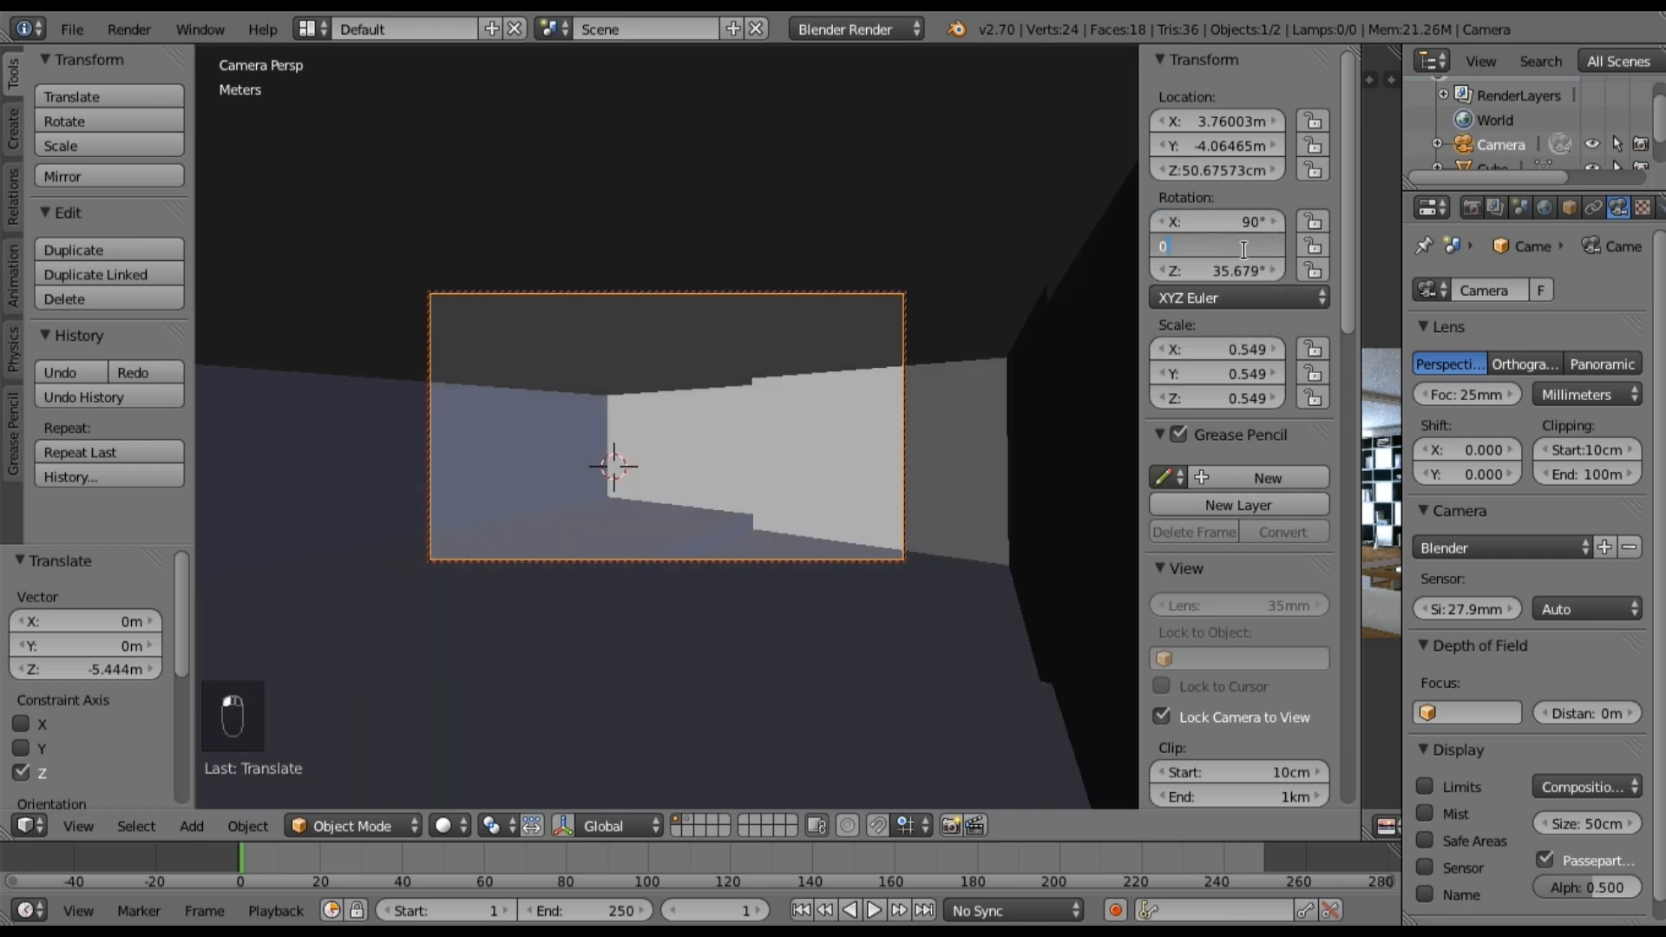
key(Return)
Step: Lower the levelled camera to about -28 cm on Z so the floor and walls fill the frame
shift+middle_drag(737, 623, 735, 545)
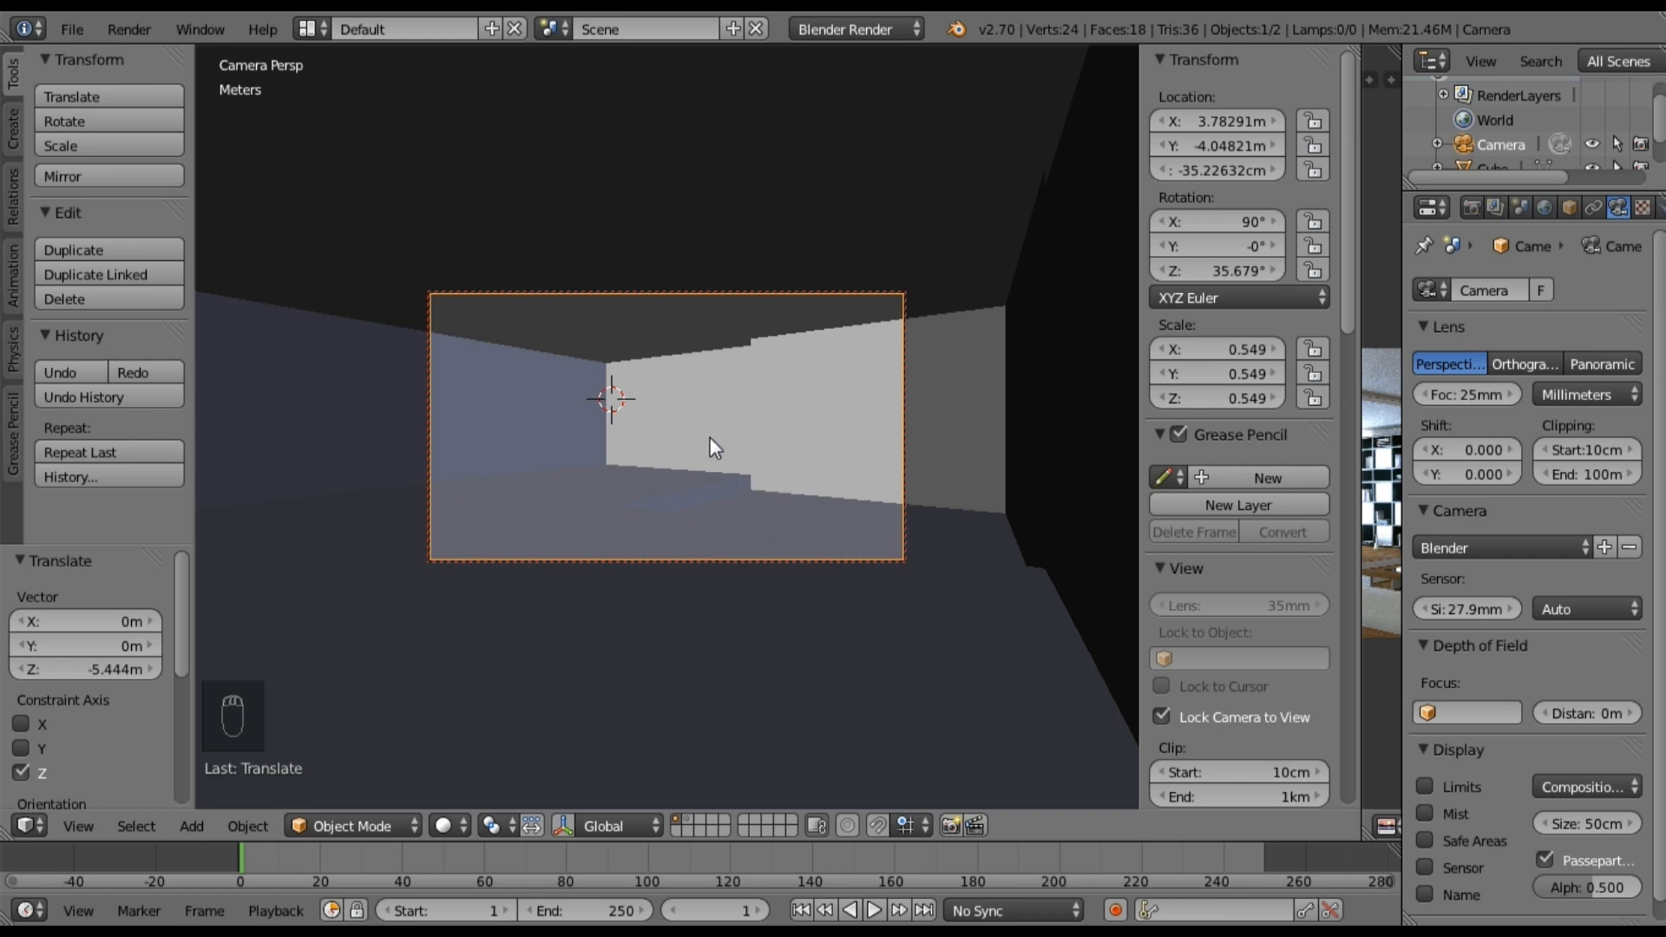
shift+middle_drag(710, 437, 712, 442)
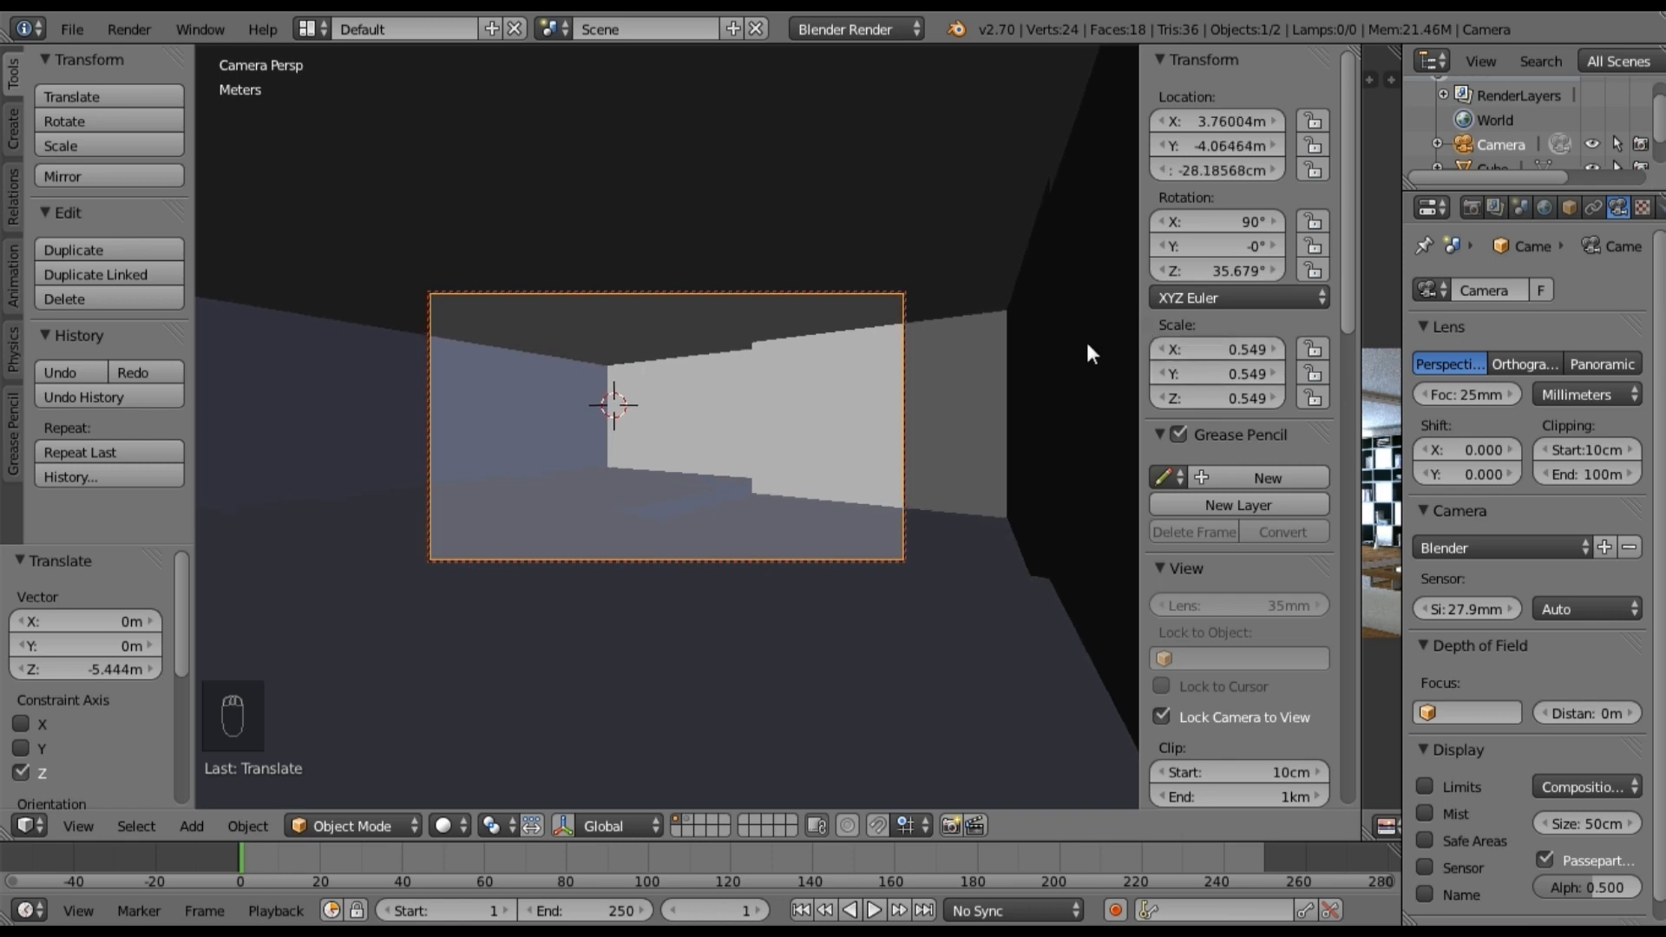
key(n)
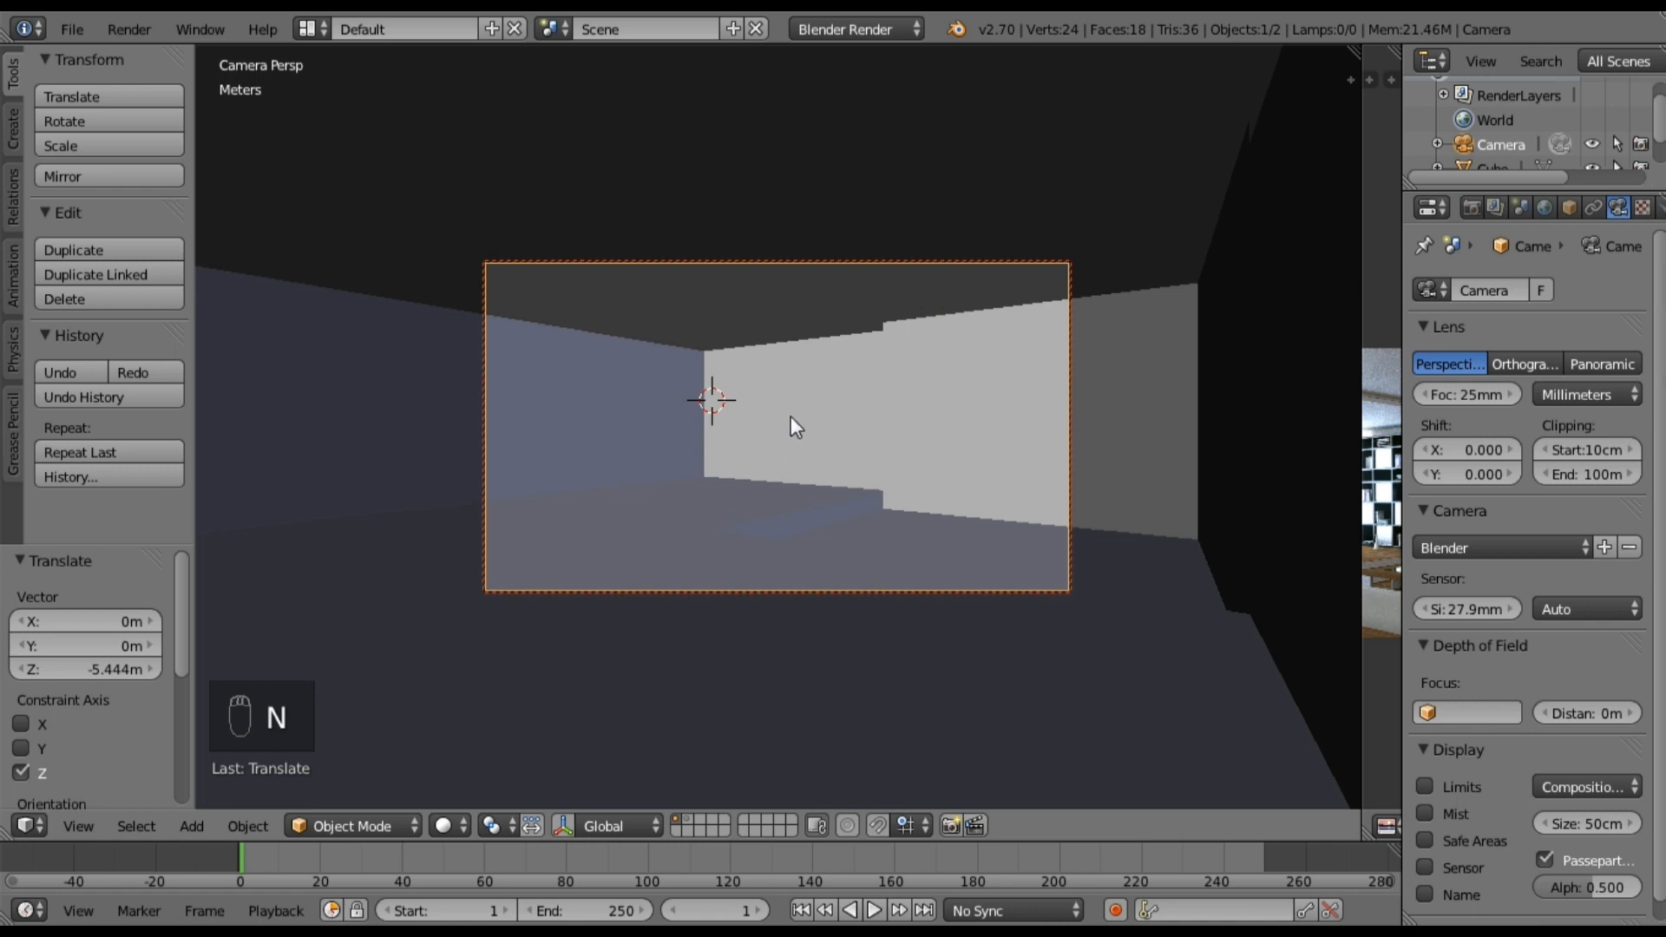
Step: Enter Edit Mode on the room and add a loop cut parallel to the sunken quarter's inner edge, slid close beside it
key(KP_7)
middle_drag(851, 551, 763, 402)
right_click(766, 390)
key(Tab)
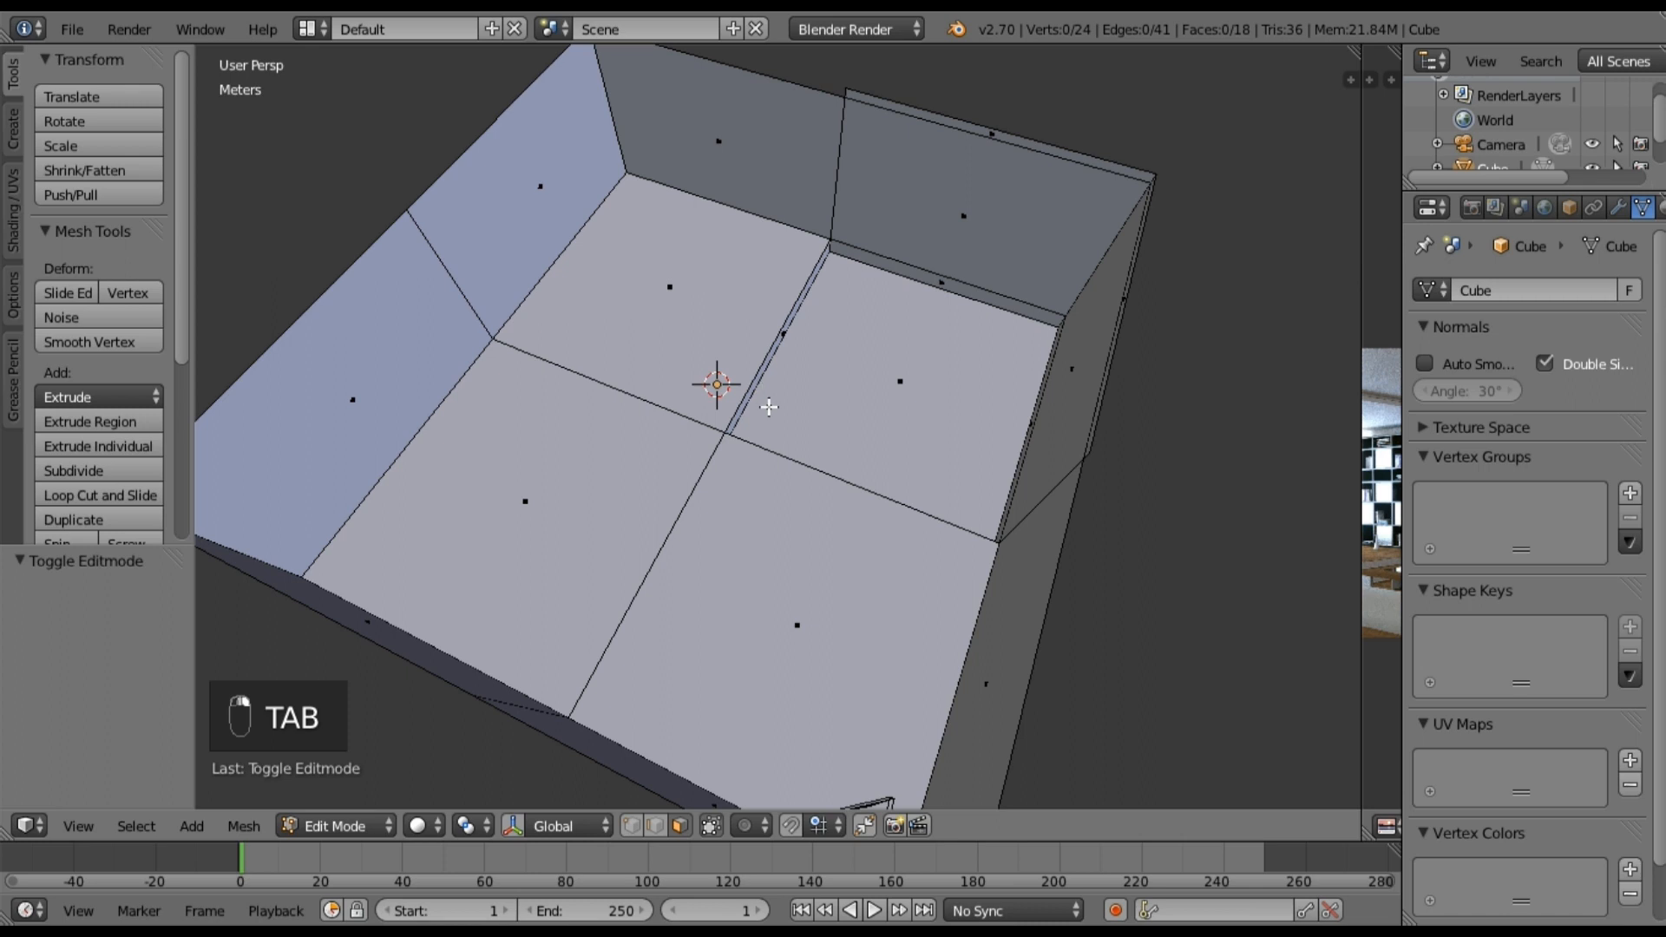
mouse_move(816, 490)
middle_down()
mouse_move(859, 509)
mouse_move(875, 489)
mouse_move(821, 551)
mouse_move(800, 492)
middle_up()
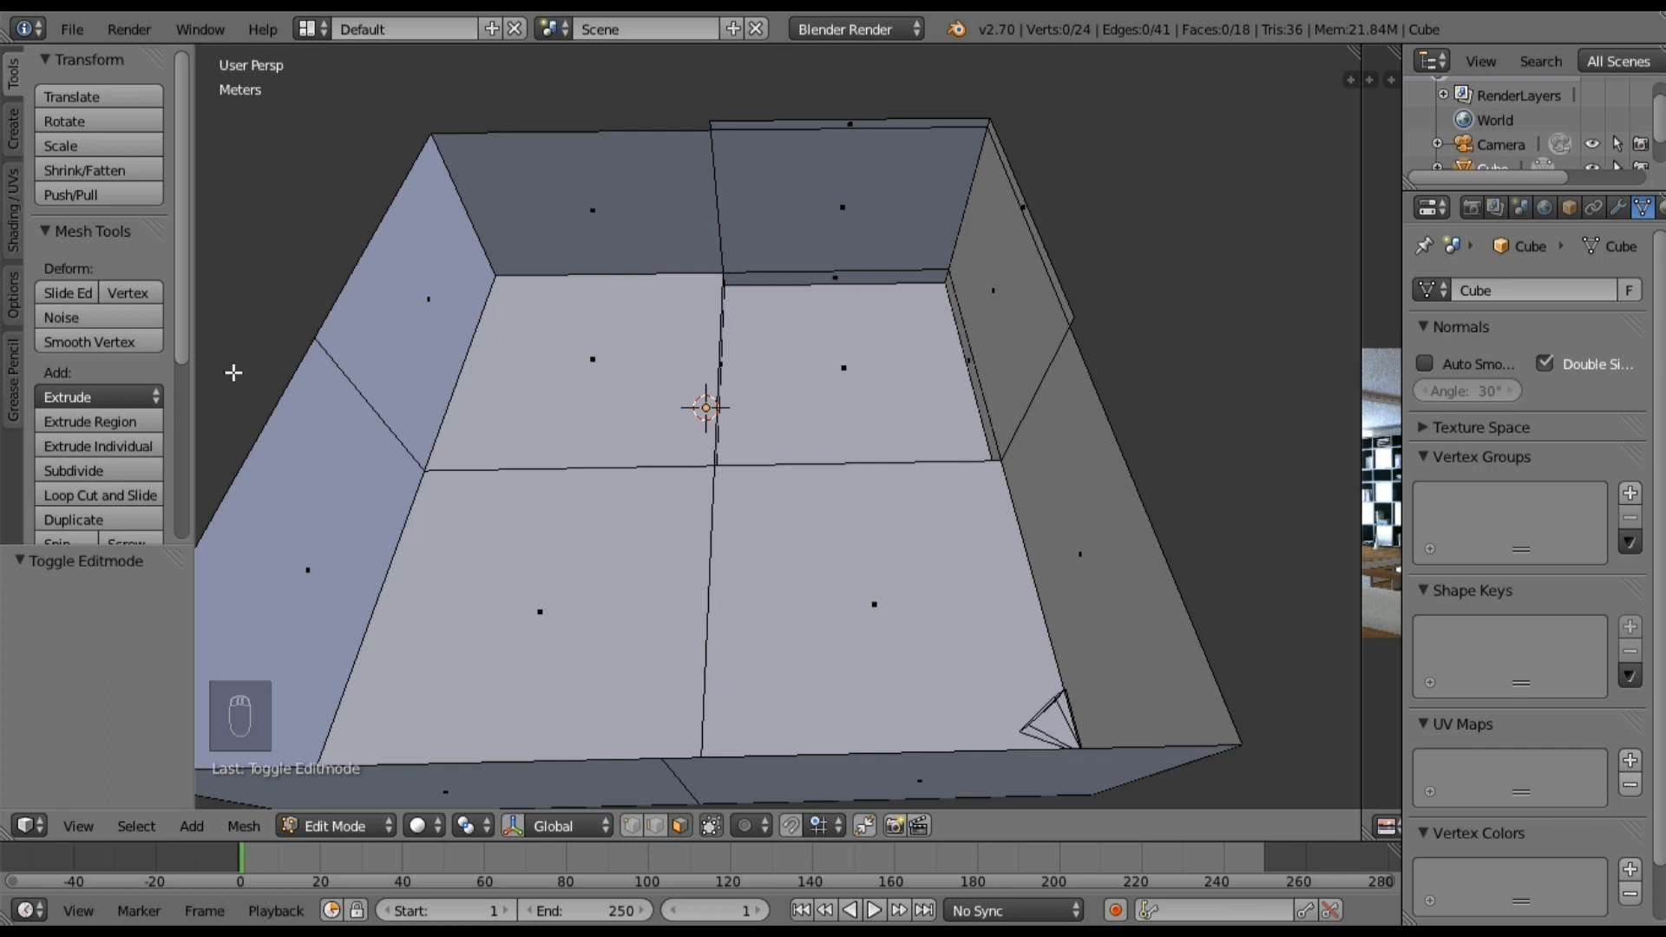
click(97, 494)
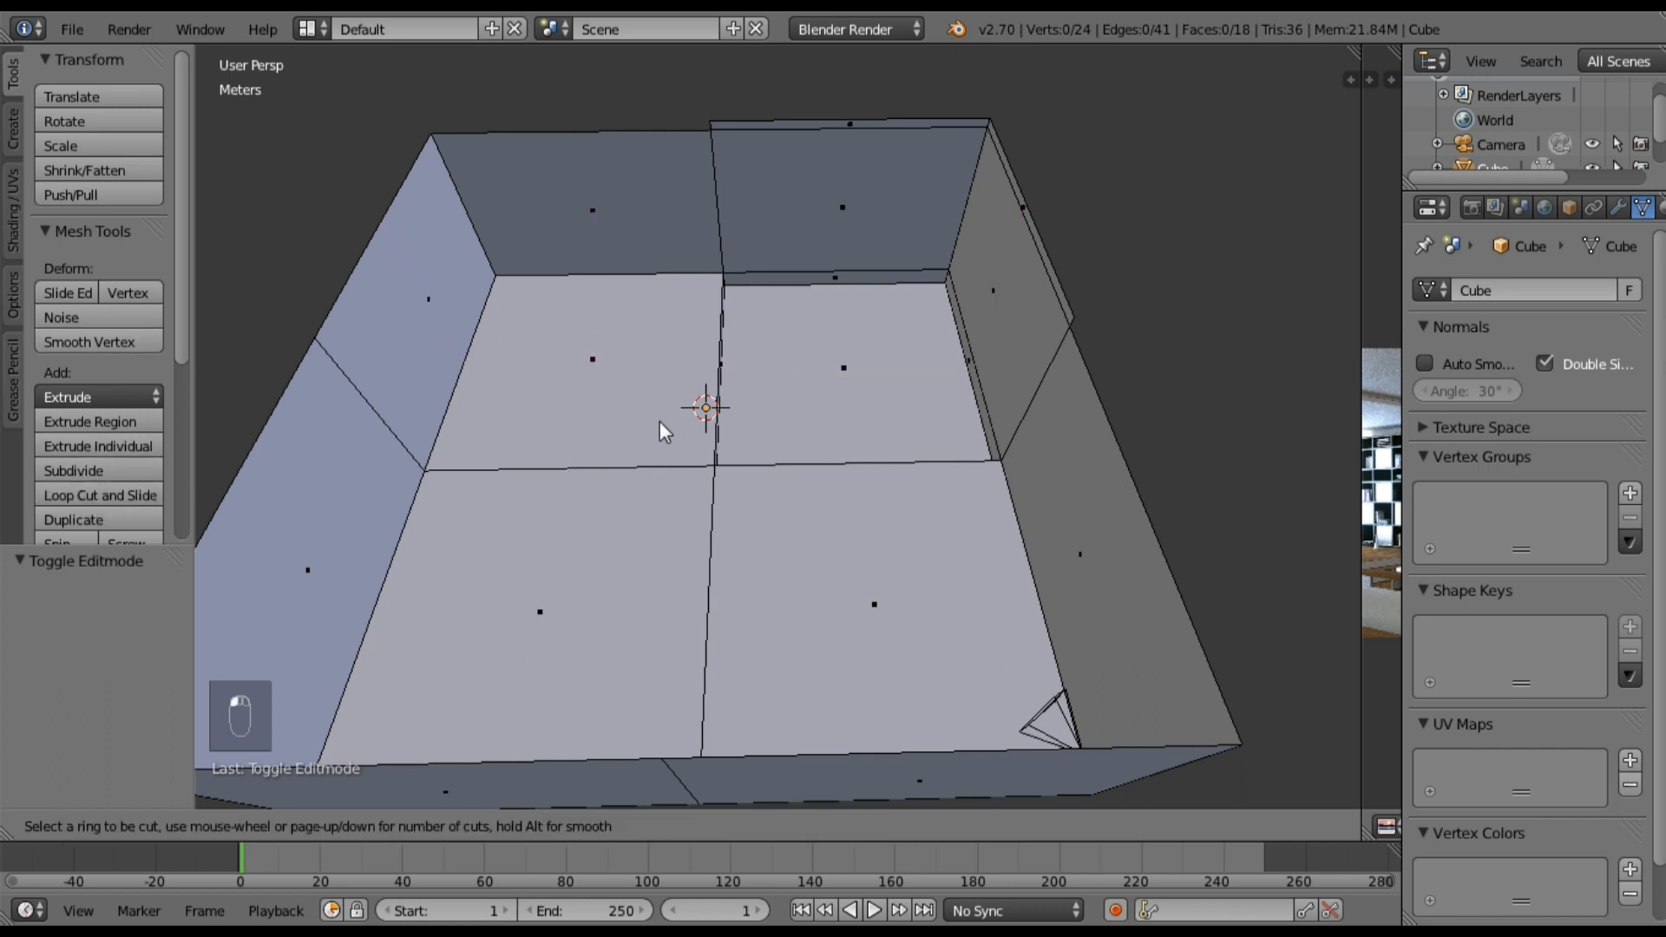
click(653, 253)
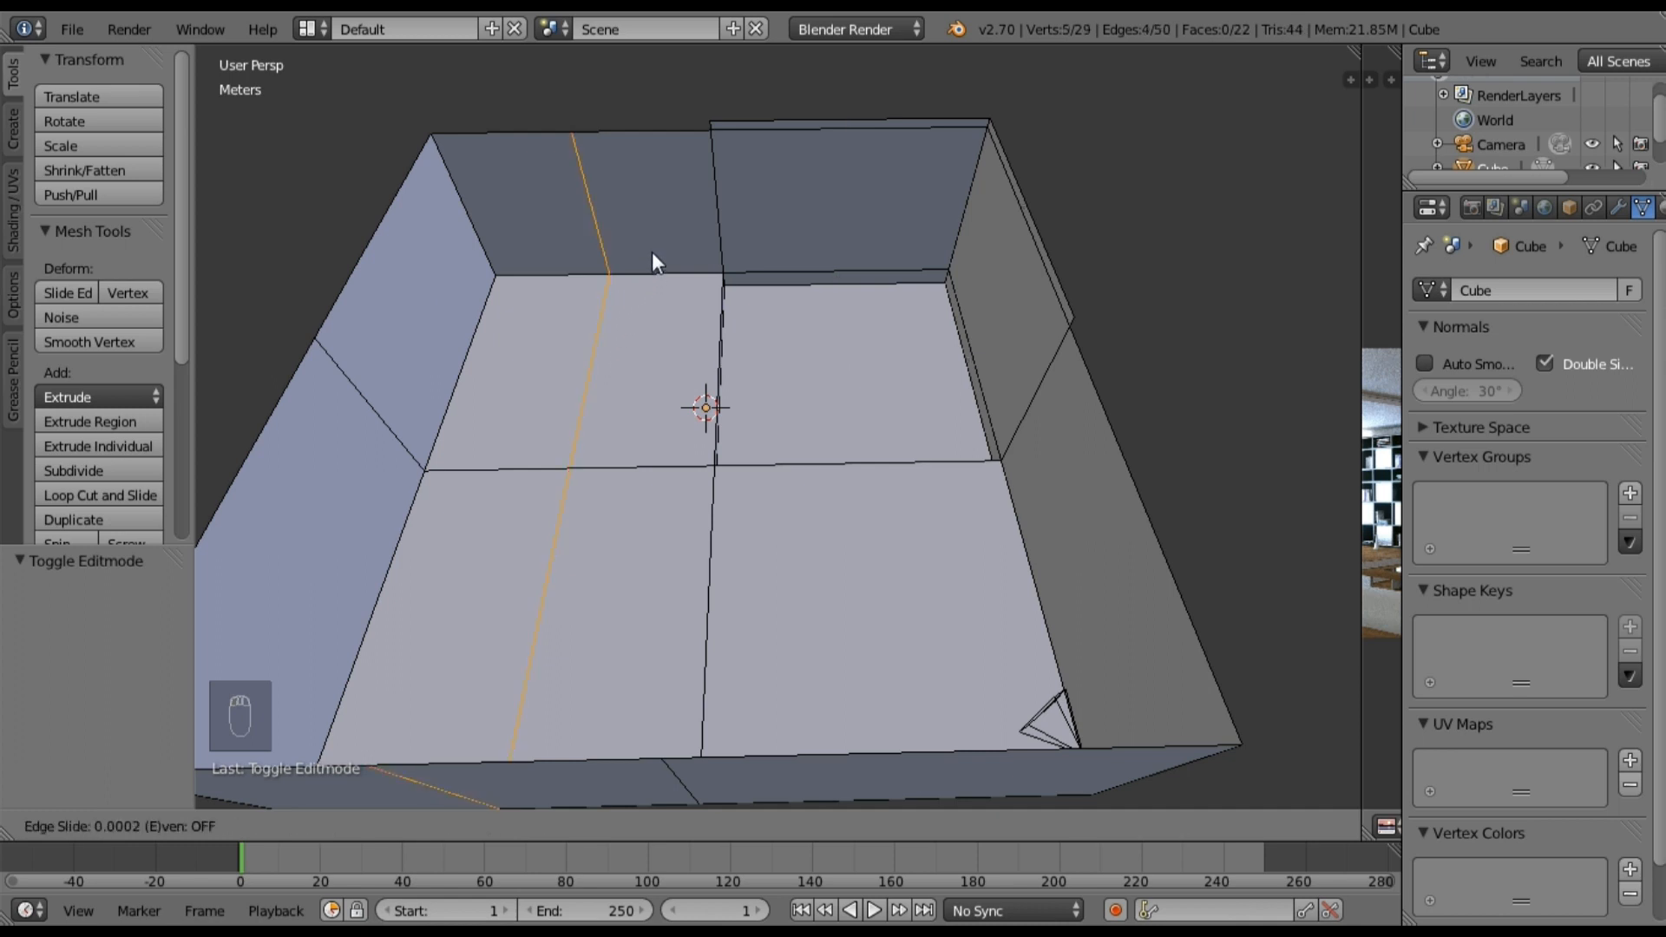
click(726, 262)
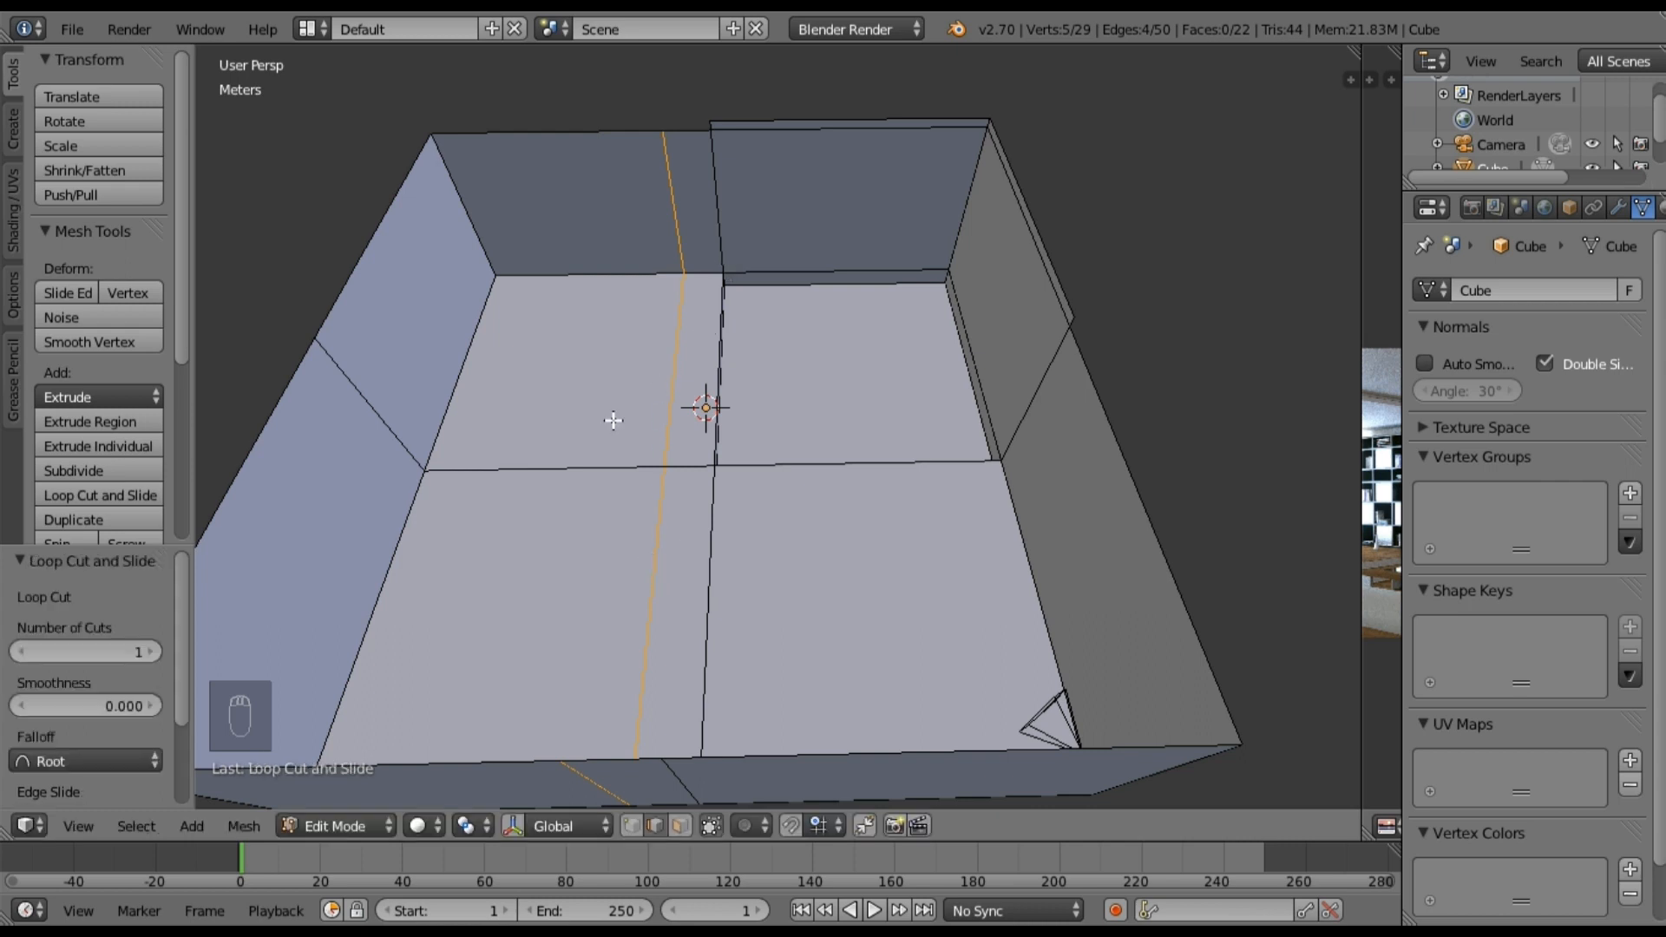
Step: Add a second loop cut perpendicular to the first, slid close to the sunken quarter's other inner edge
key(a)
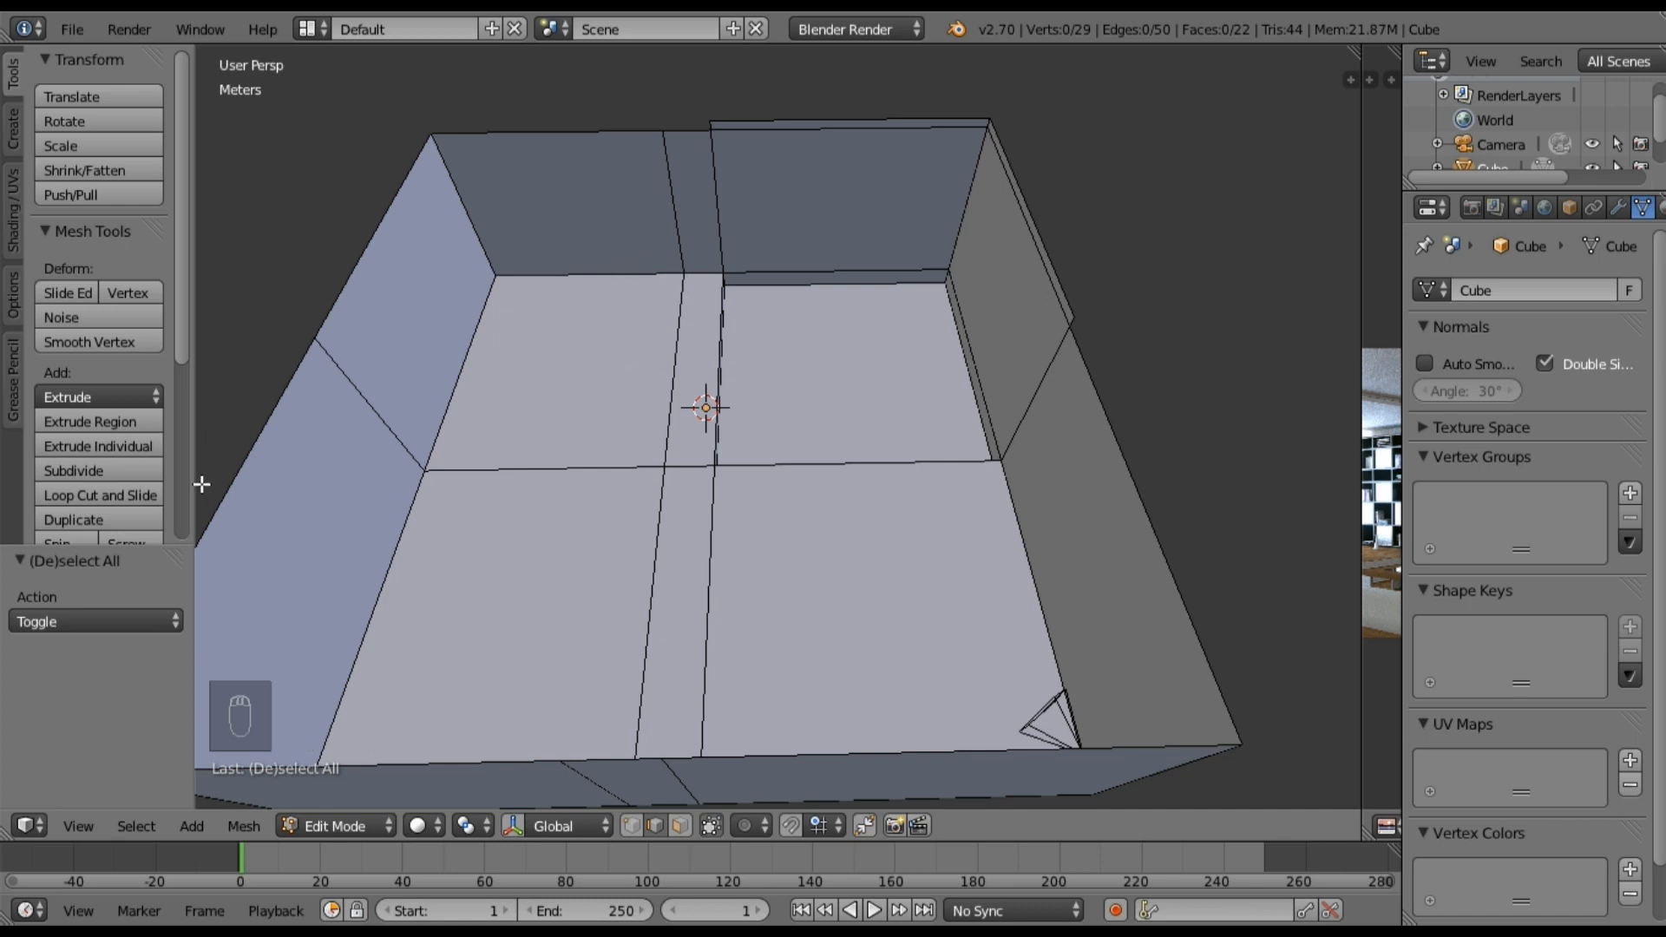
click(158, 493)
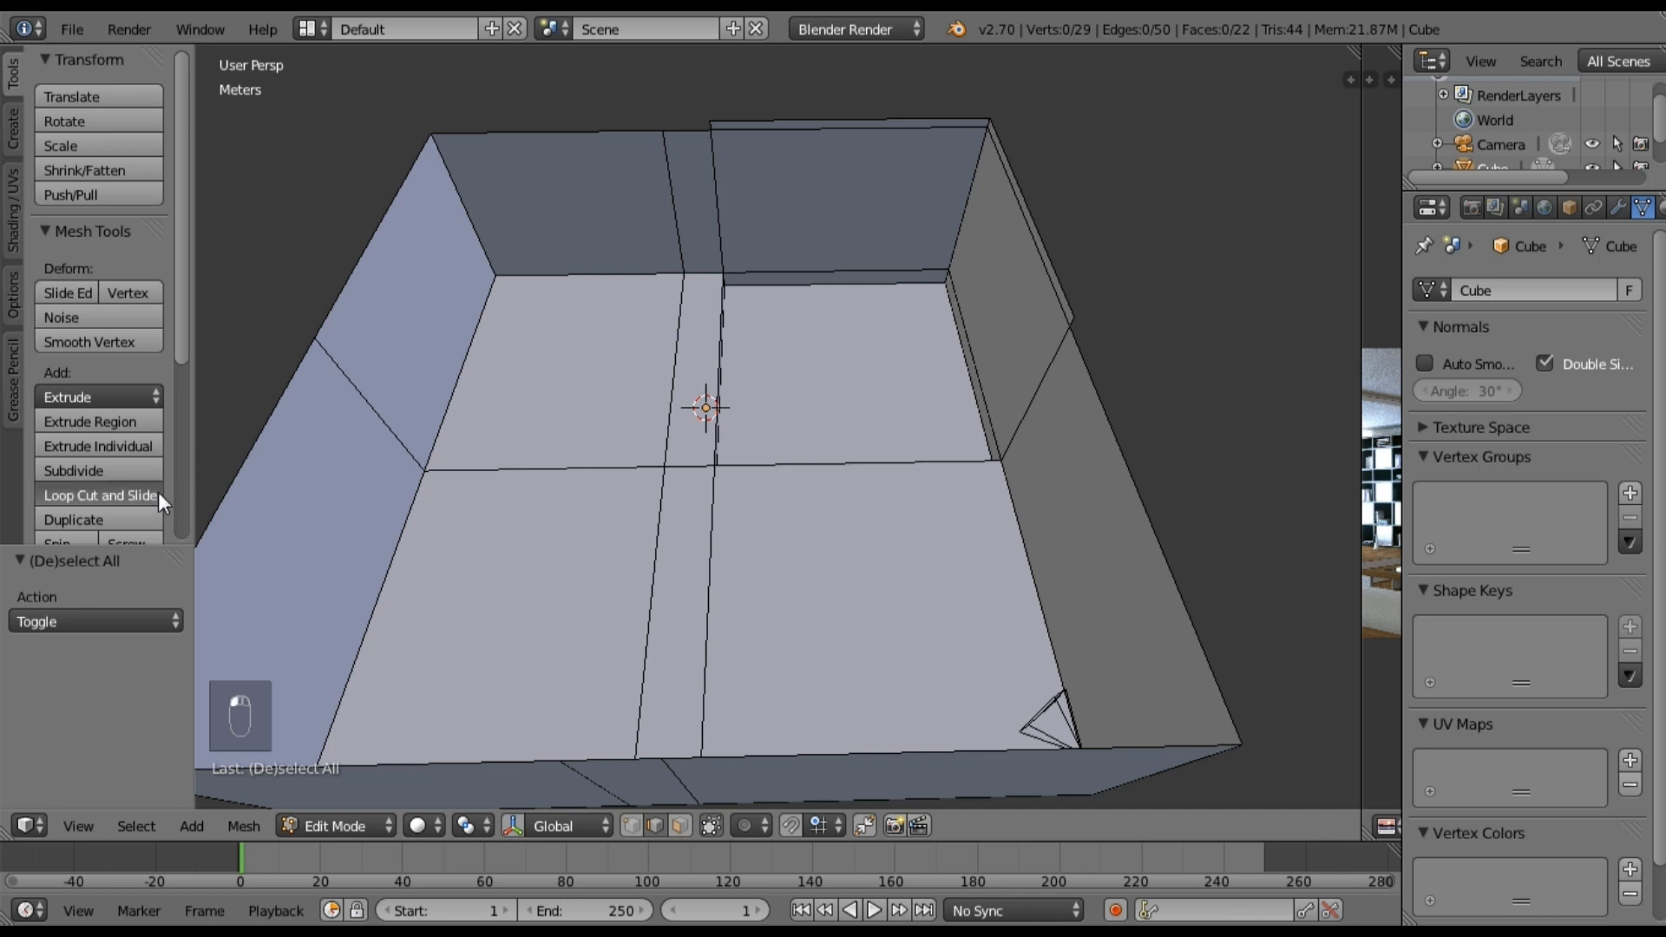
click(738, 543)
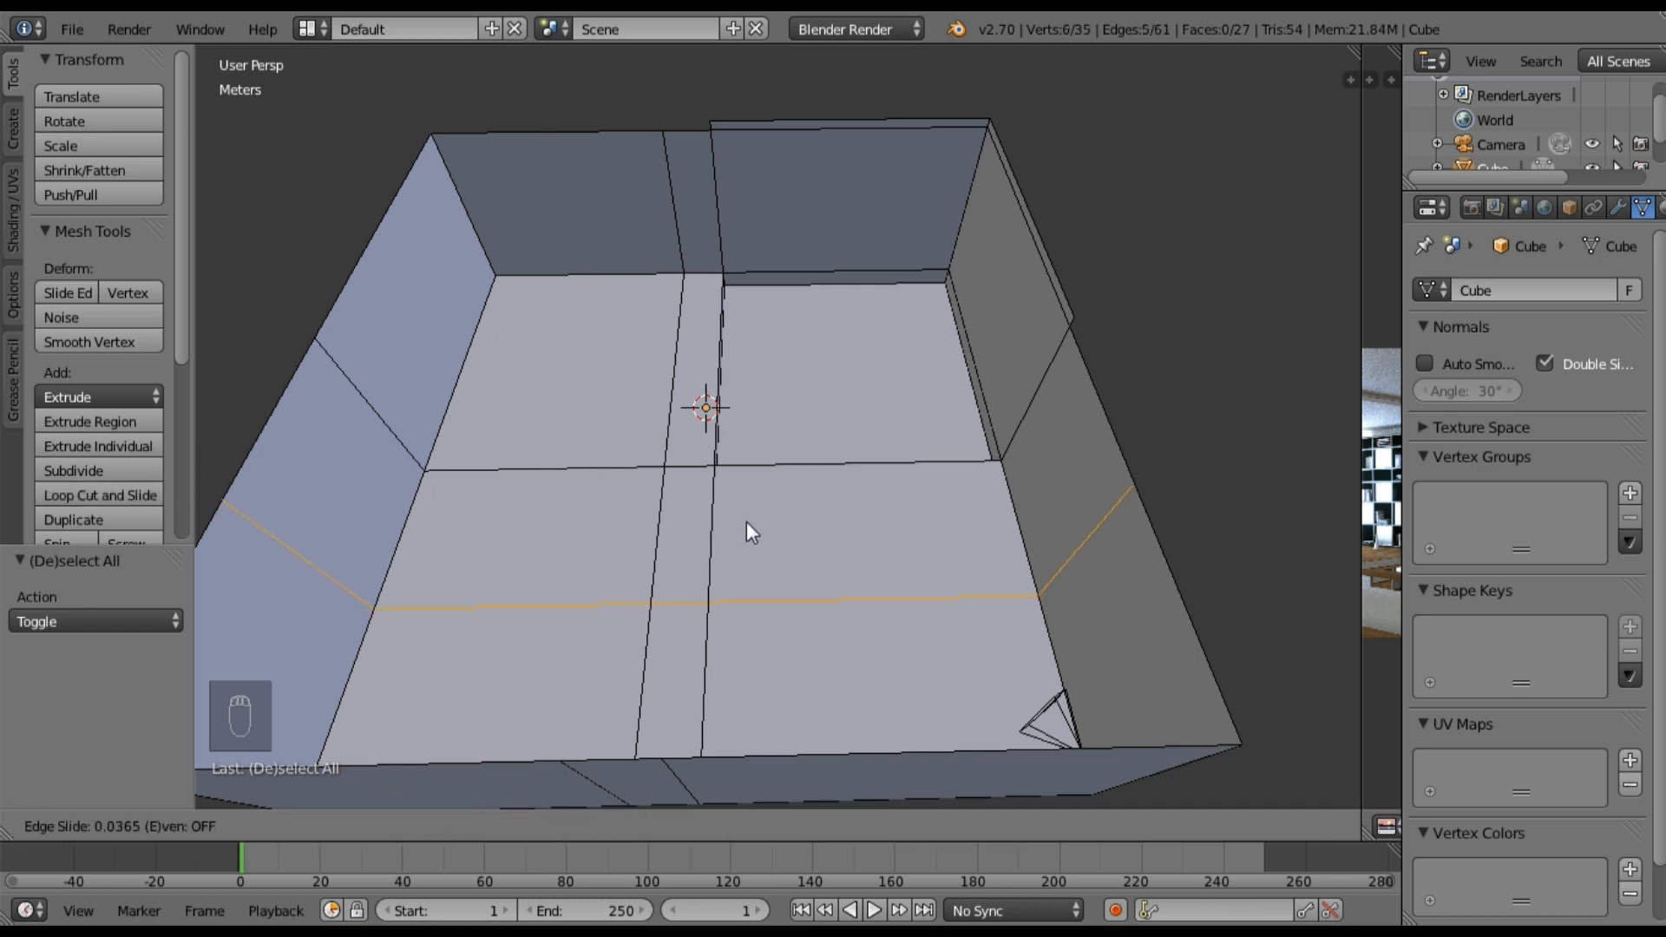
click(772, 422)
middle_drag(812, 529, 707, 477)
key(a)
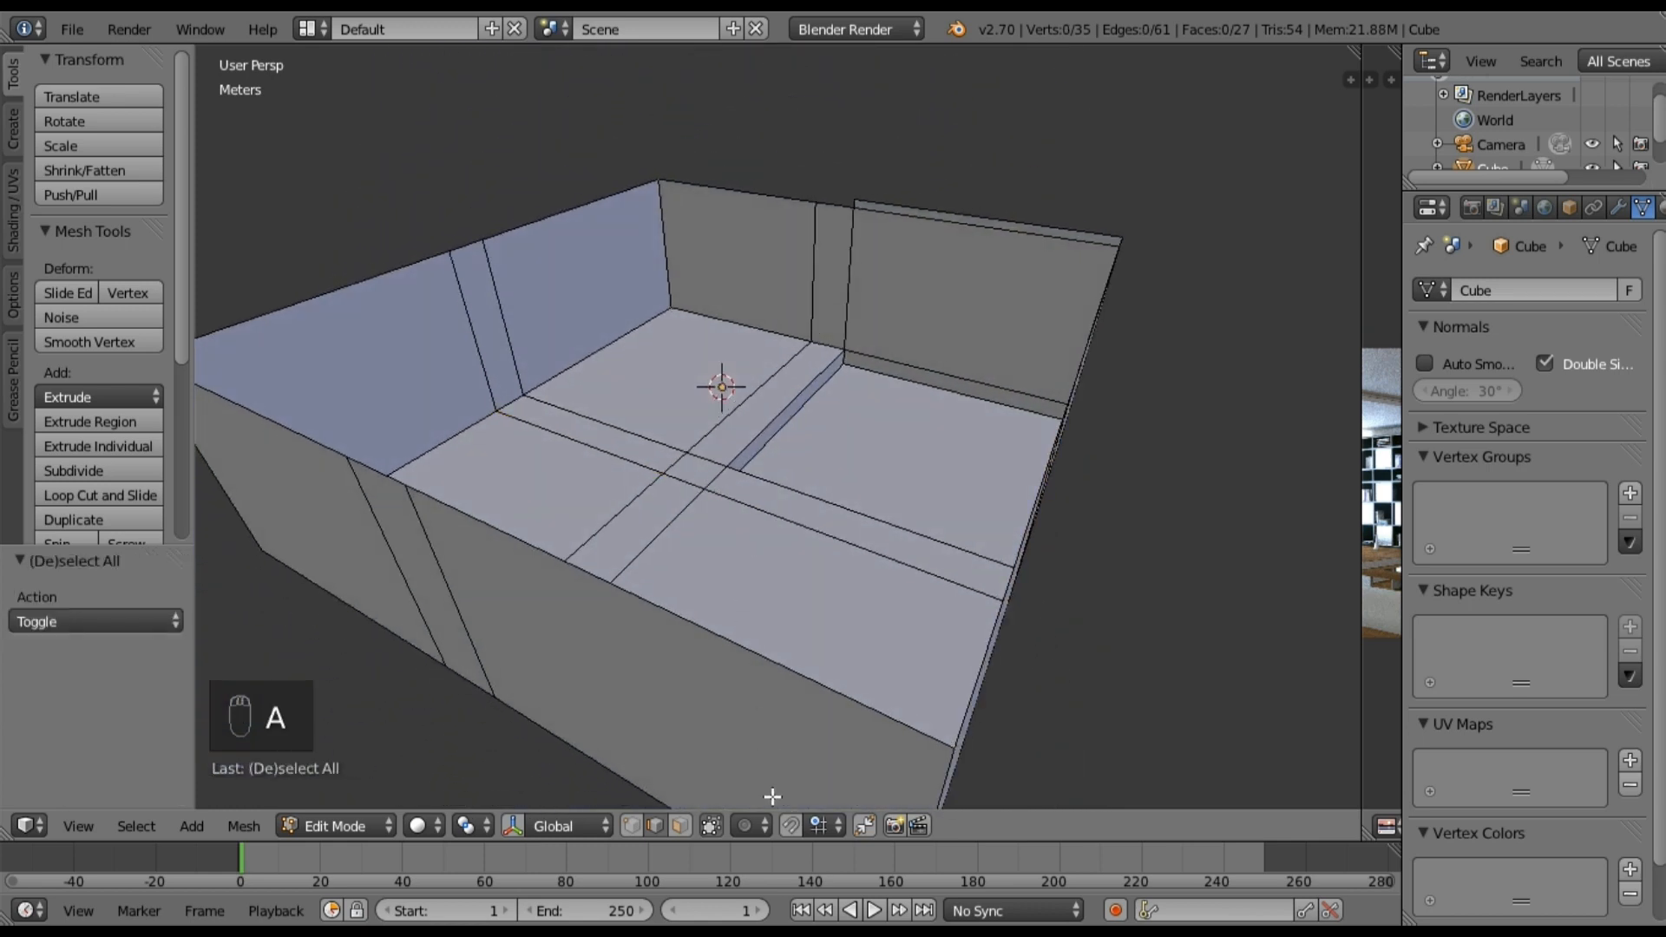
Step: Extrude the three narrow floor faces bordering the sunken quarter downward by about 17 cm to form an L-shaped step
click(679, 825)
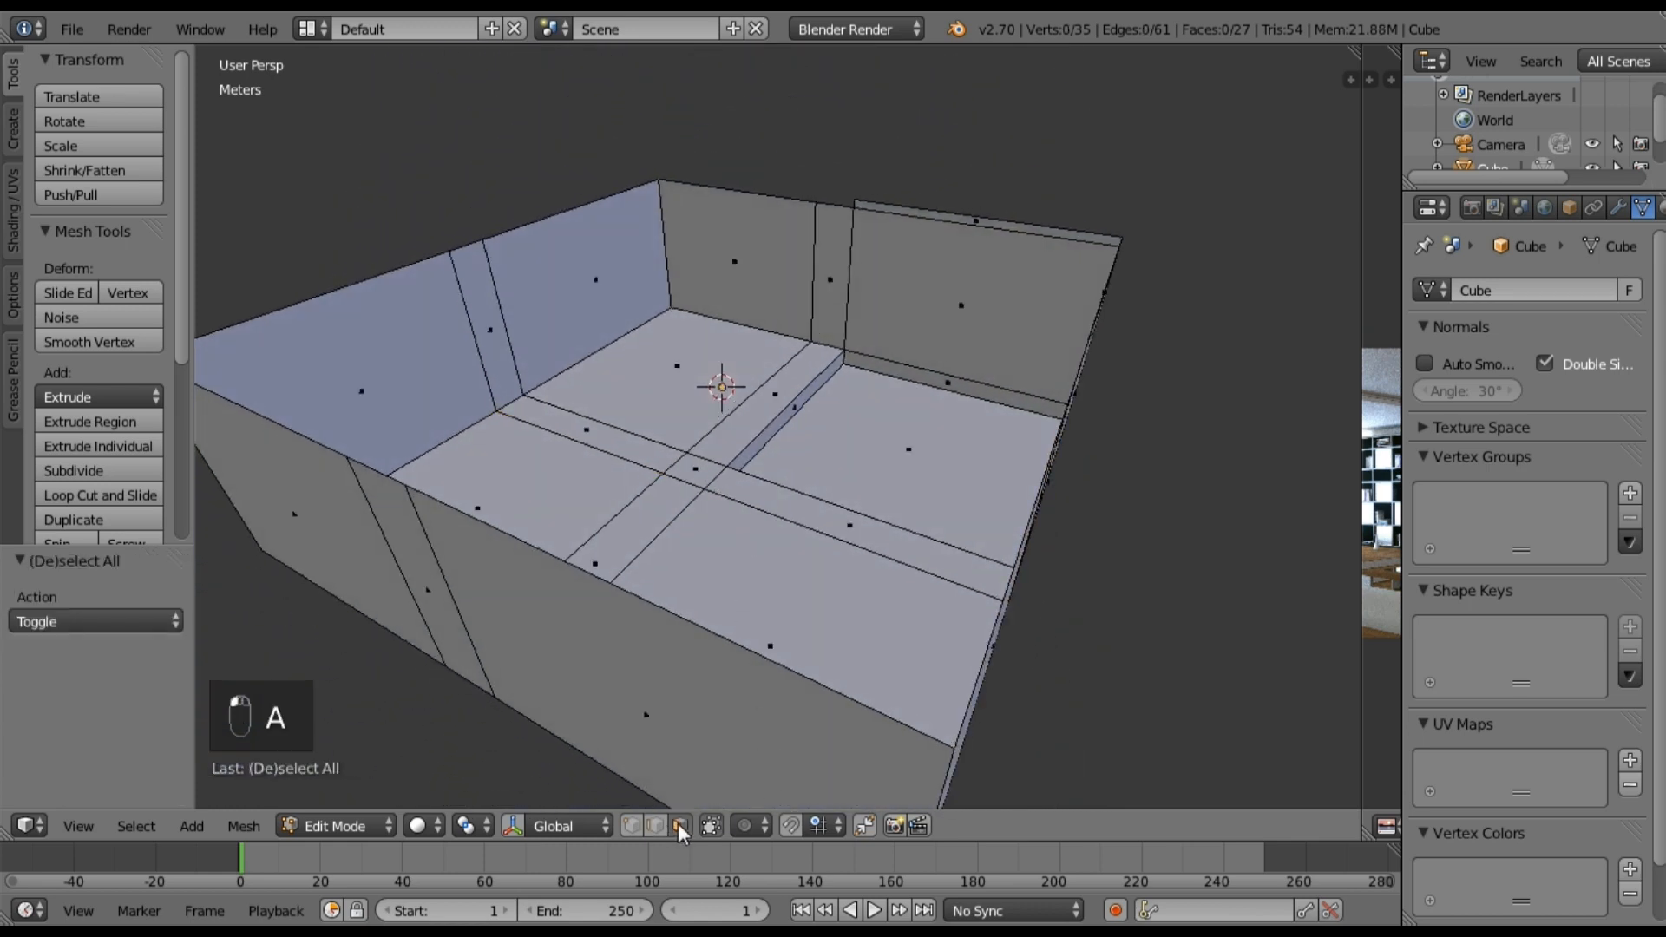
right_click(753, 423)
shift+right_click(708, 473)
shift+right_click(849, 545)
middle_drag(849, 545, 762, 587)
key(e)
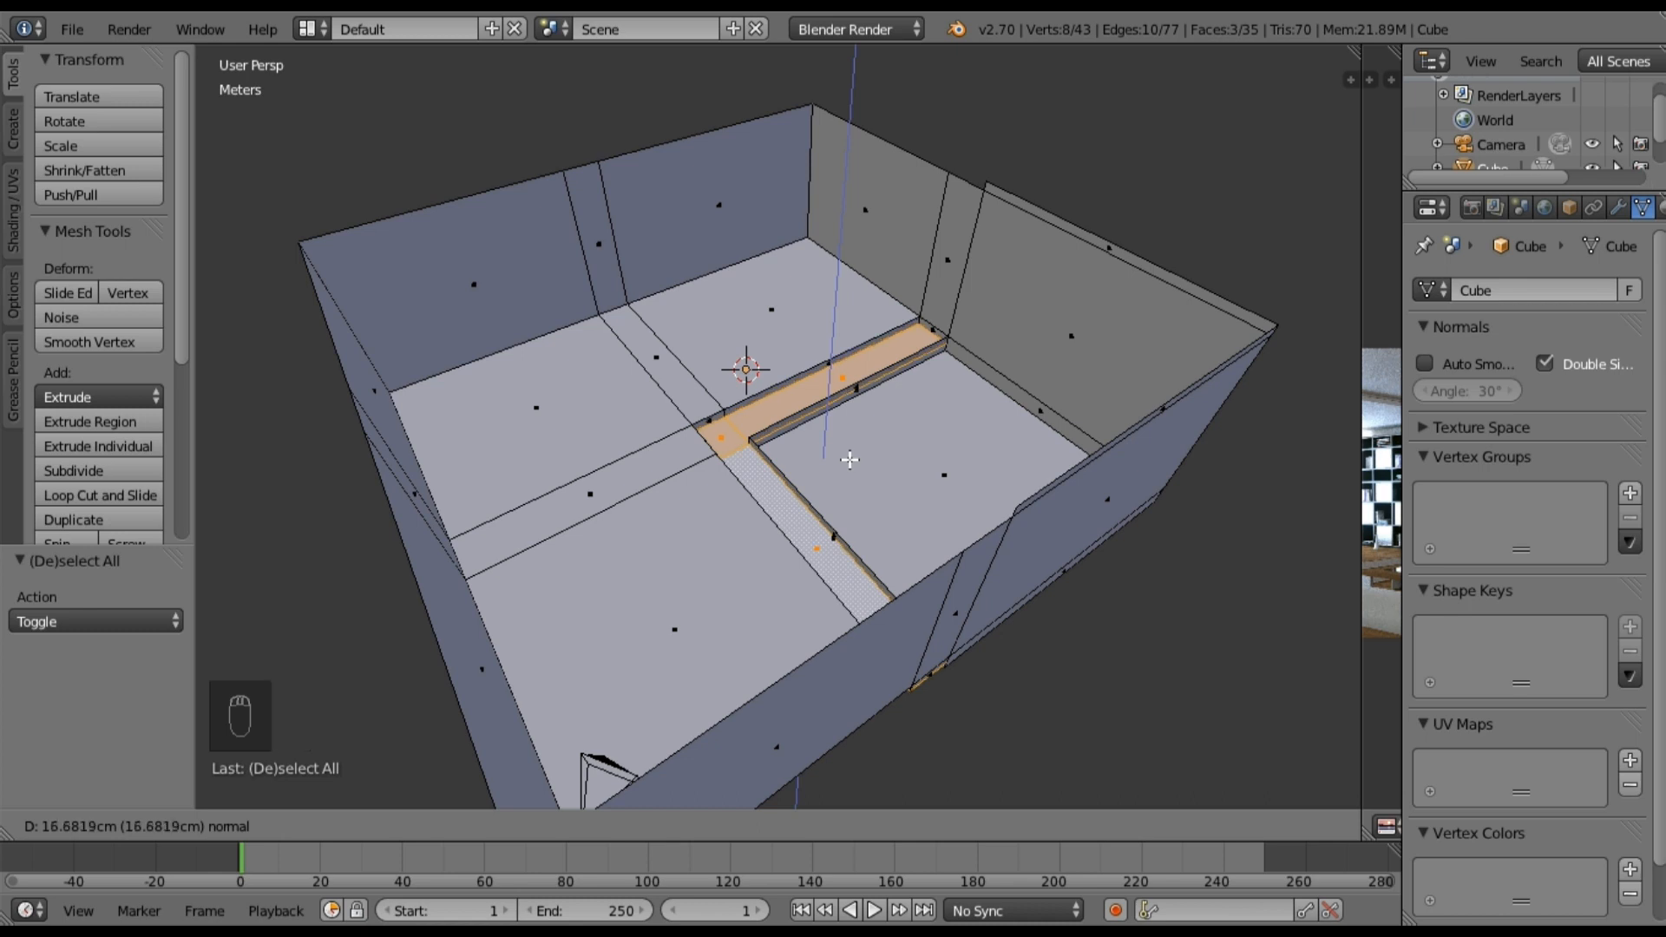
click(850, 460)
middle_drag(817, 489, 865, 505)
key(a)
Step: Try to delete the two overlapping riser faces along one inner edge of the sunken quarter, and undo the deletions
scroll(856, 396, up, 4)
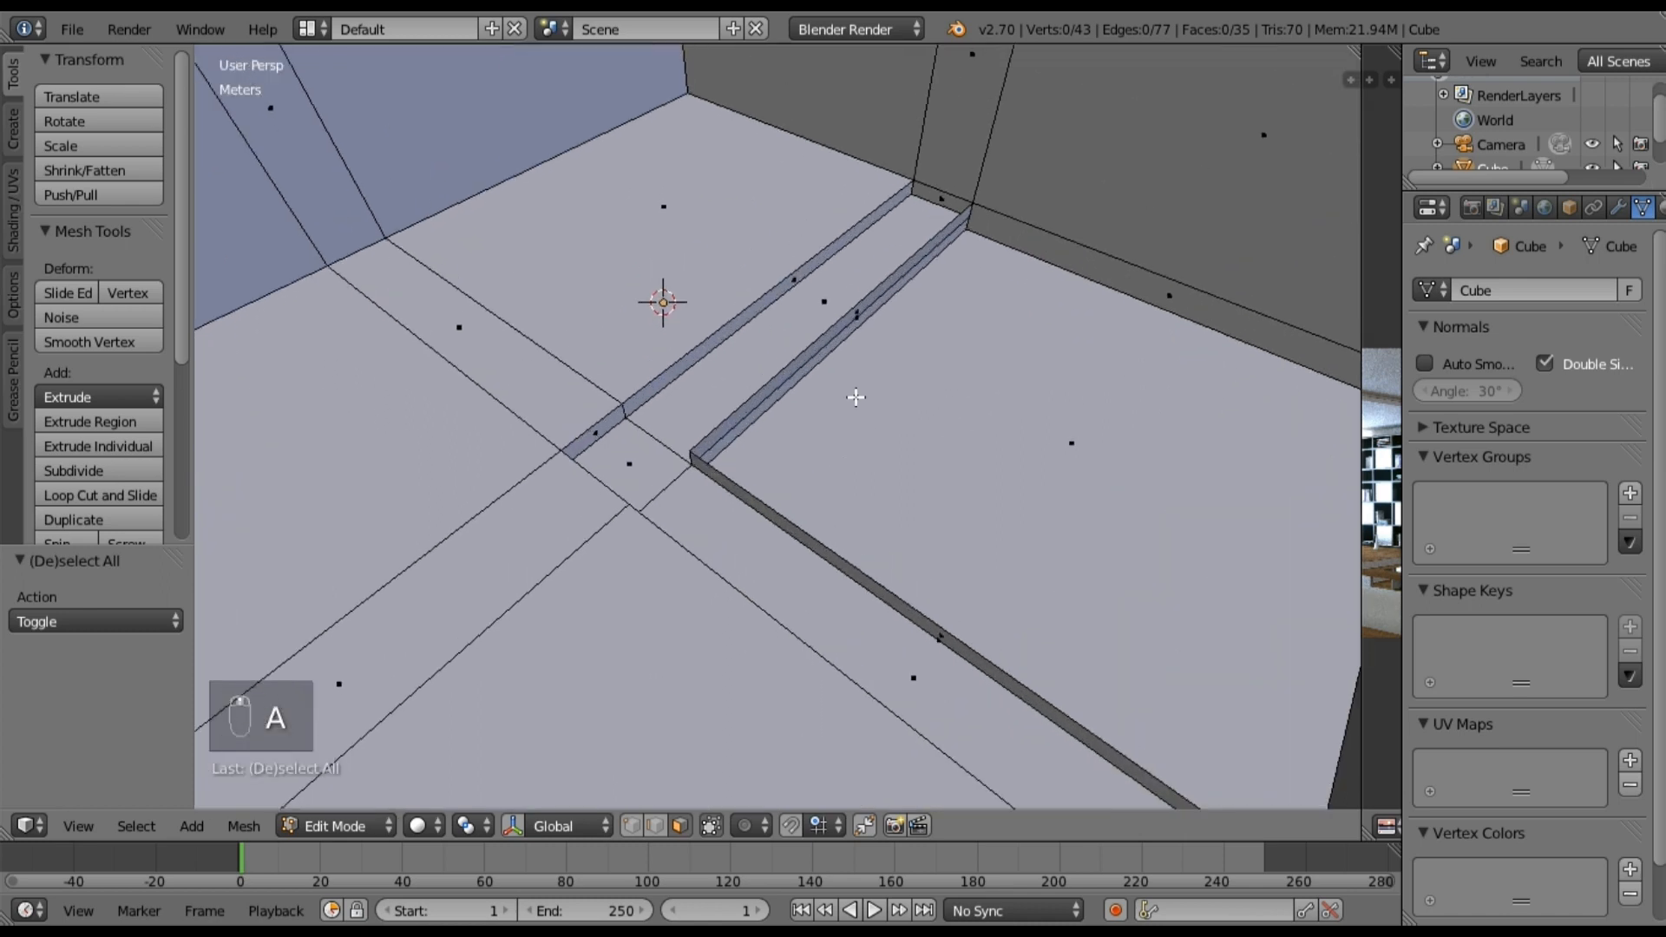
right_click(833, 343)
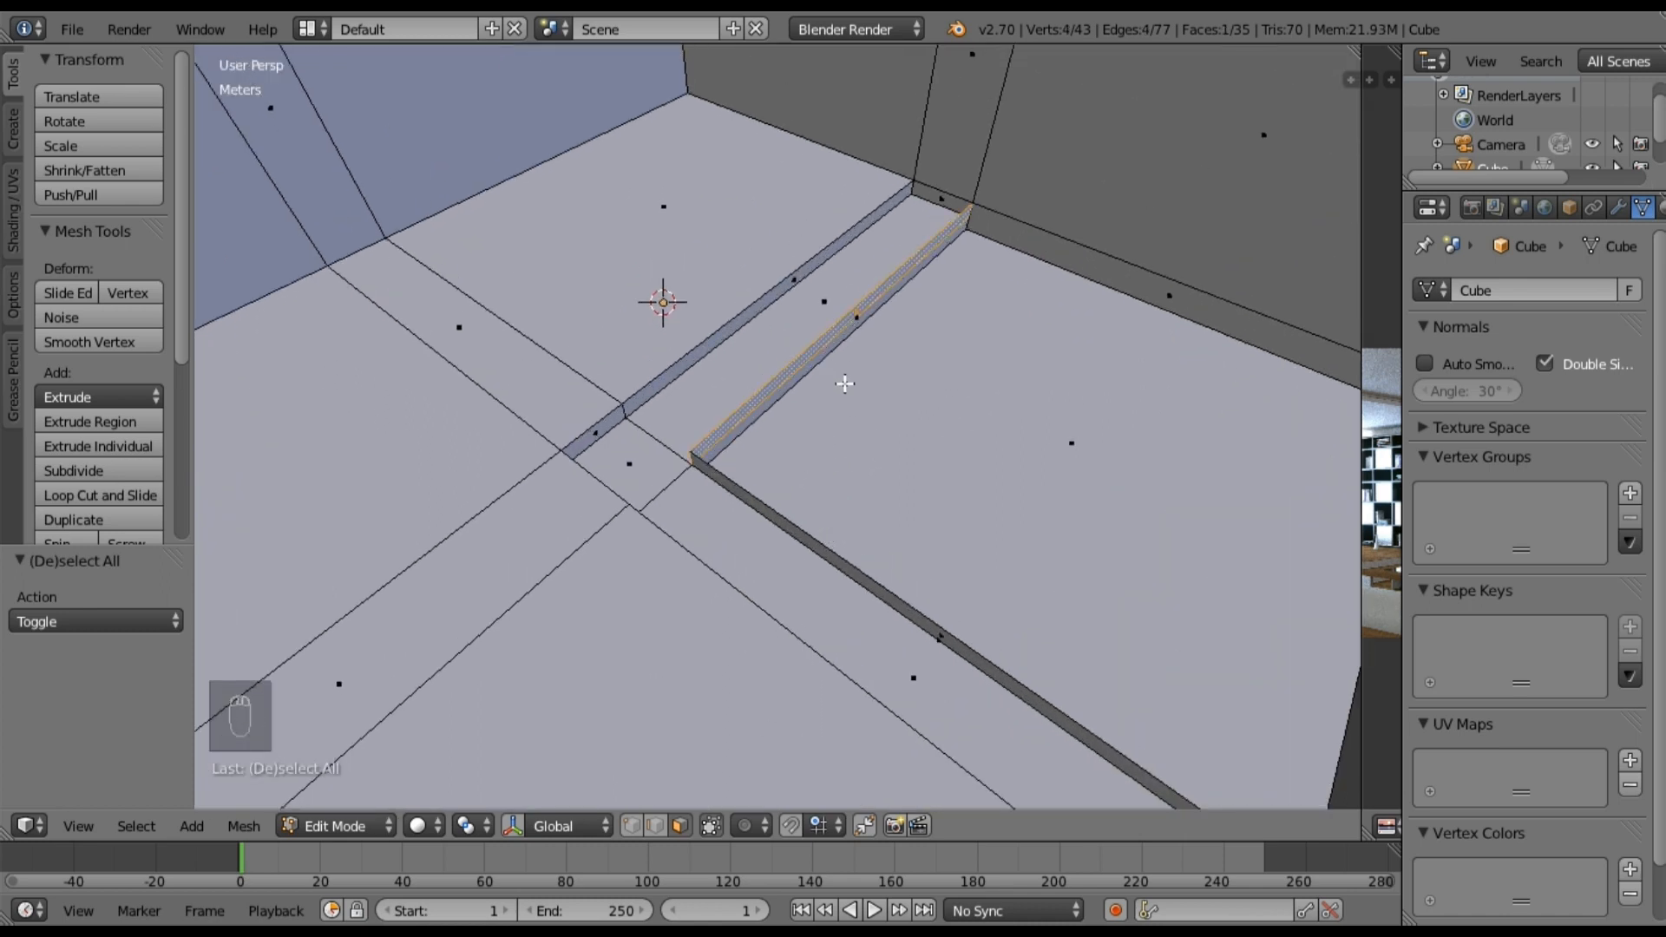
key(x)
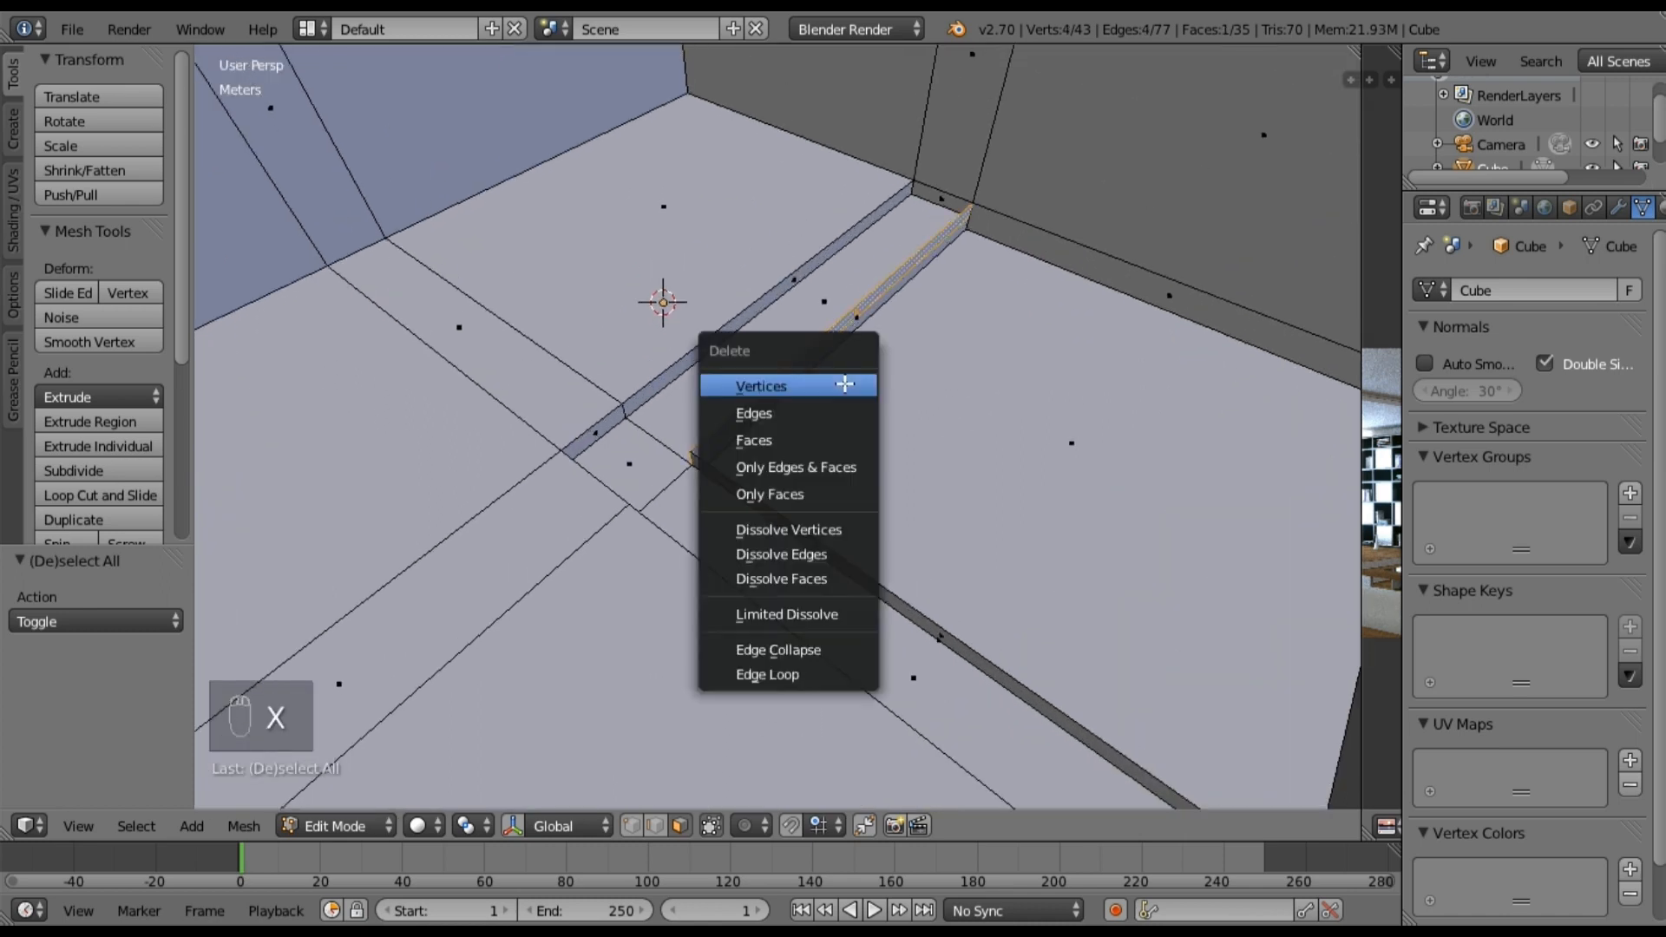
click(837, 436)
right_click(848, 331)
key(x)
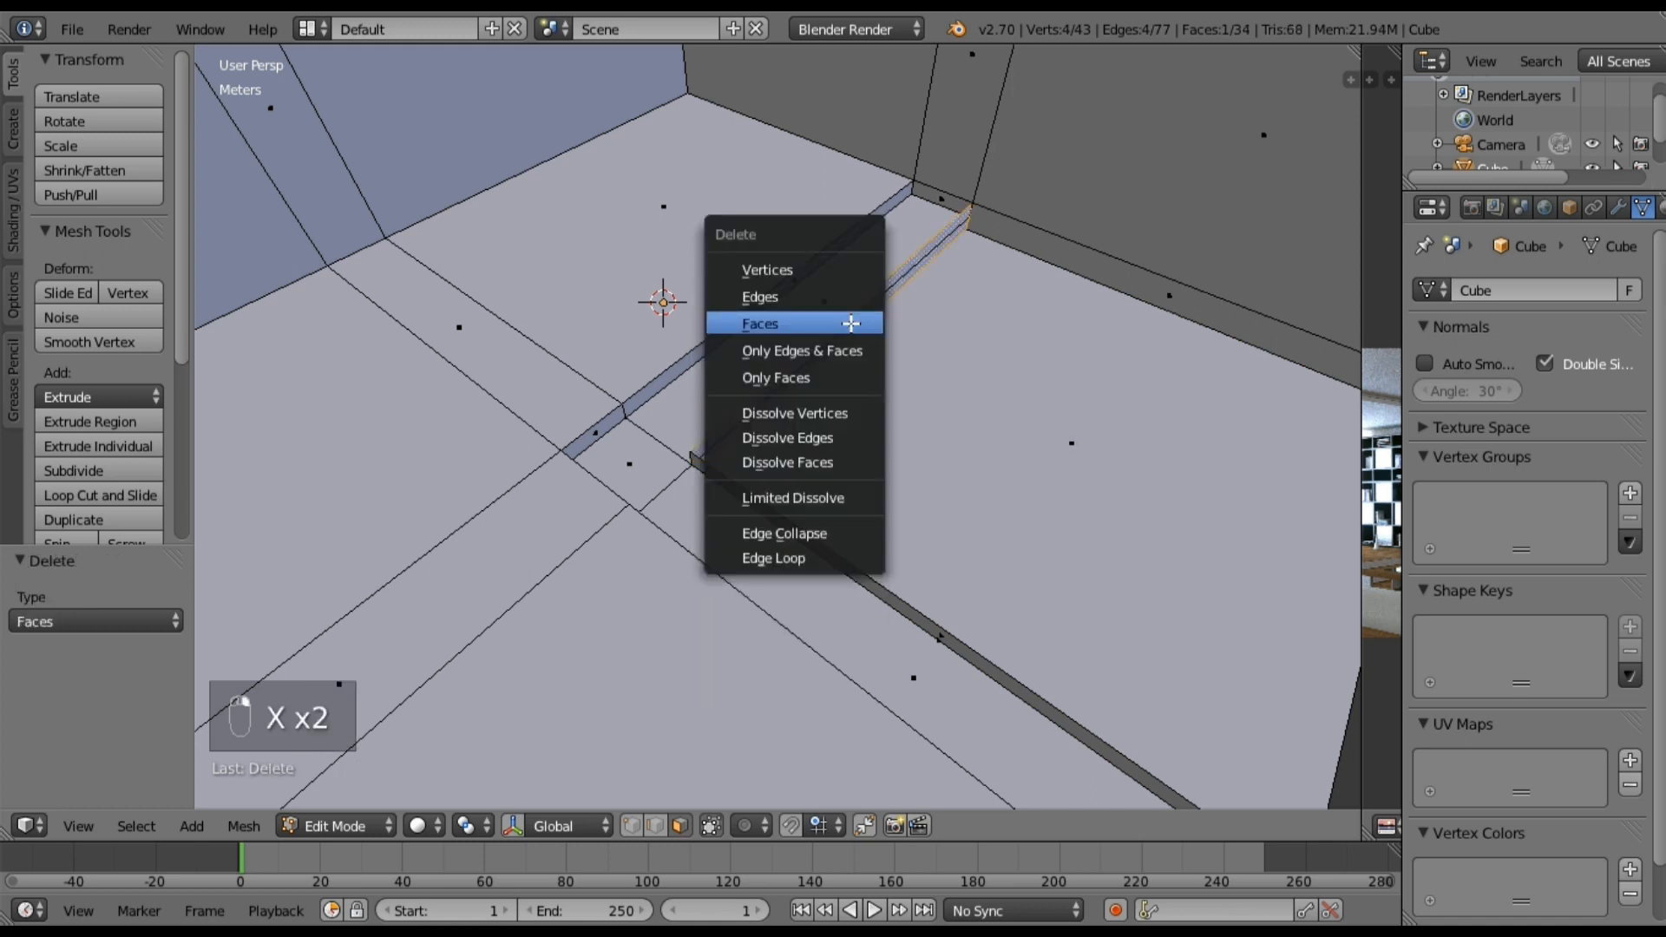
click(847, 328)
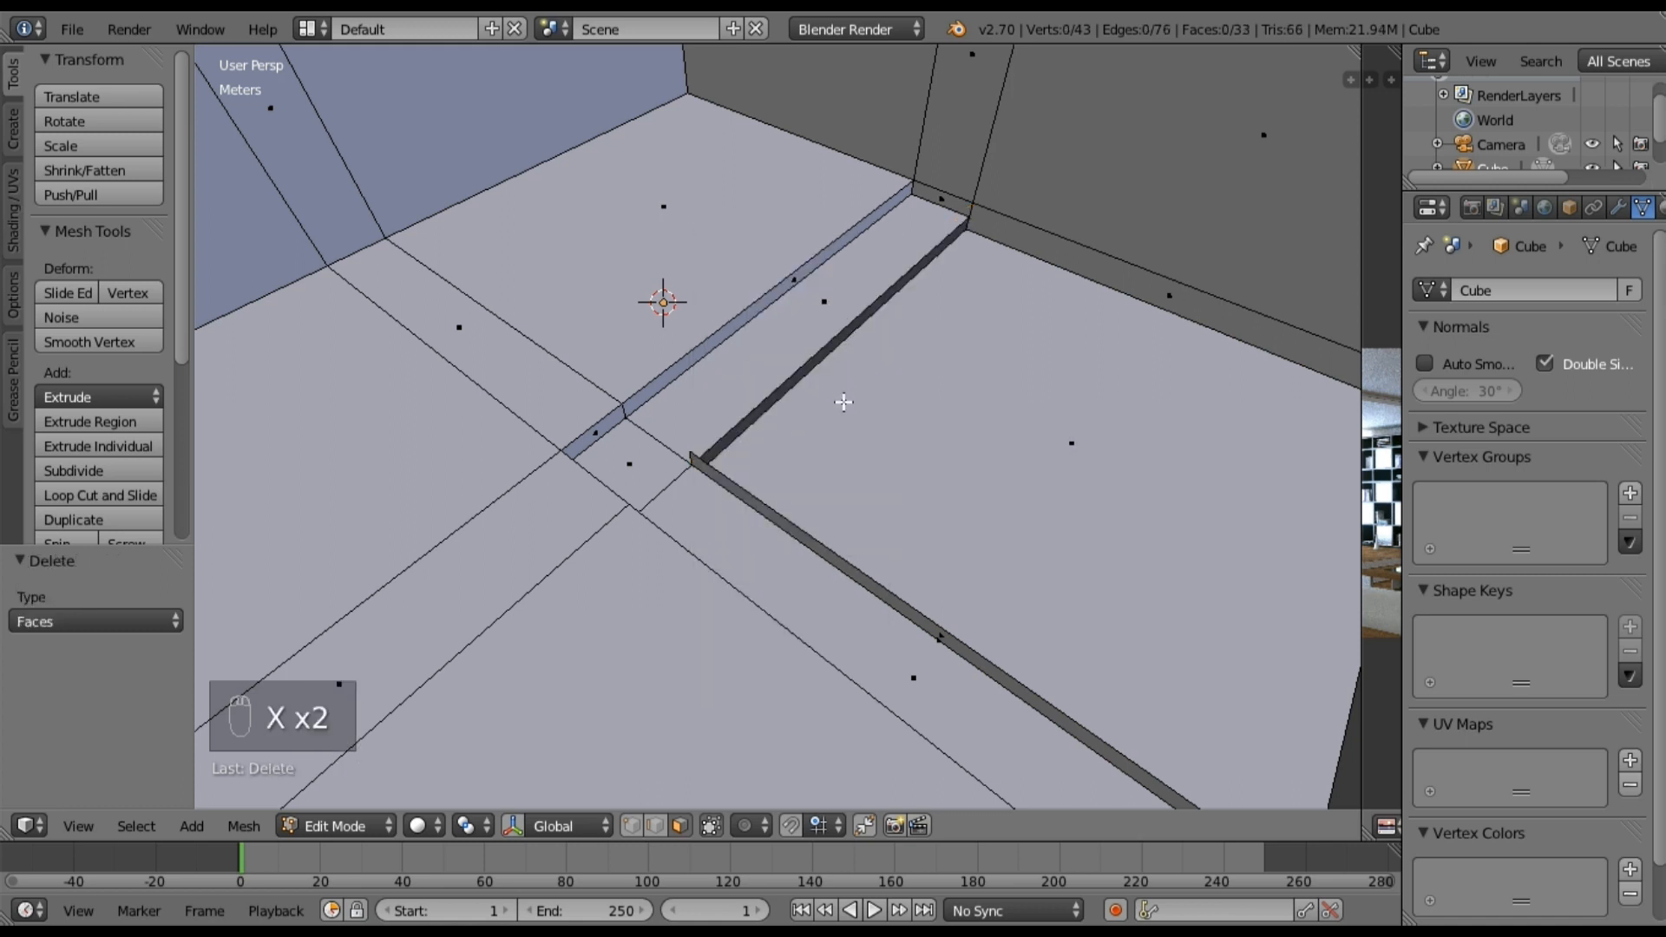
key(ctrl+z)
key(ctrl+z)
key(ctrl+z)
key(ctrl+z)
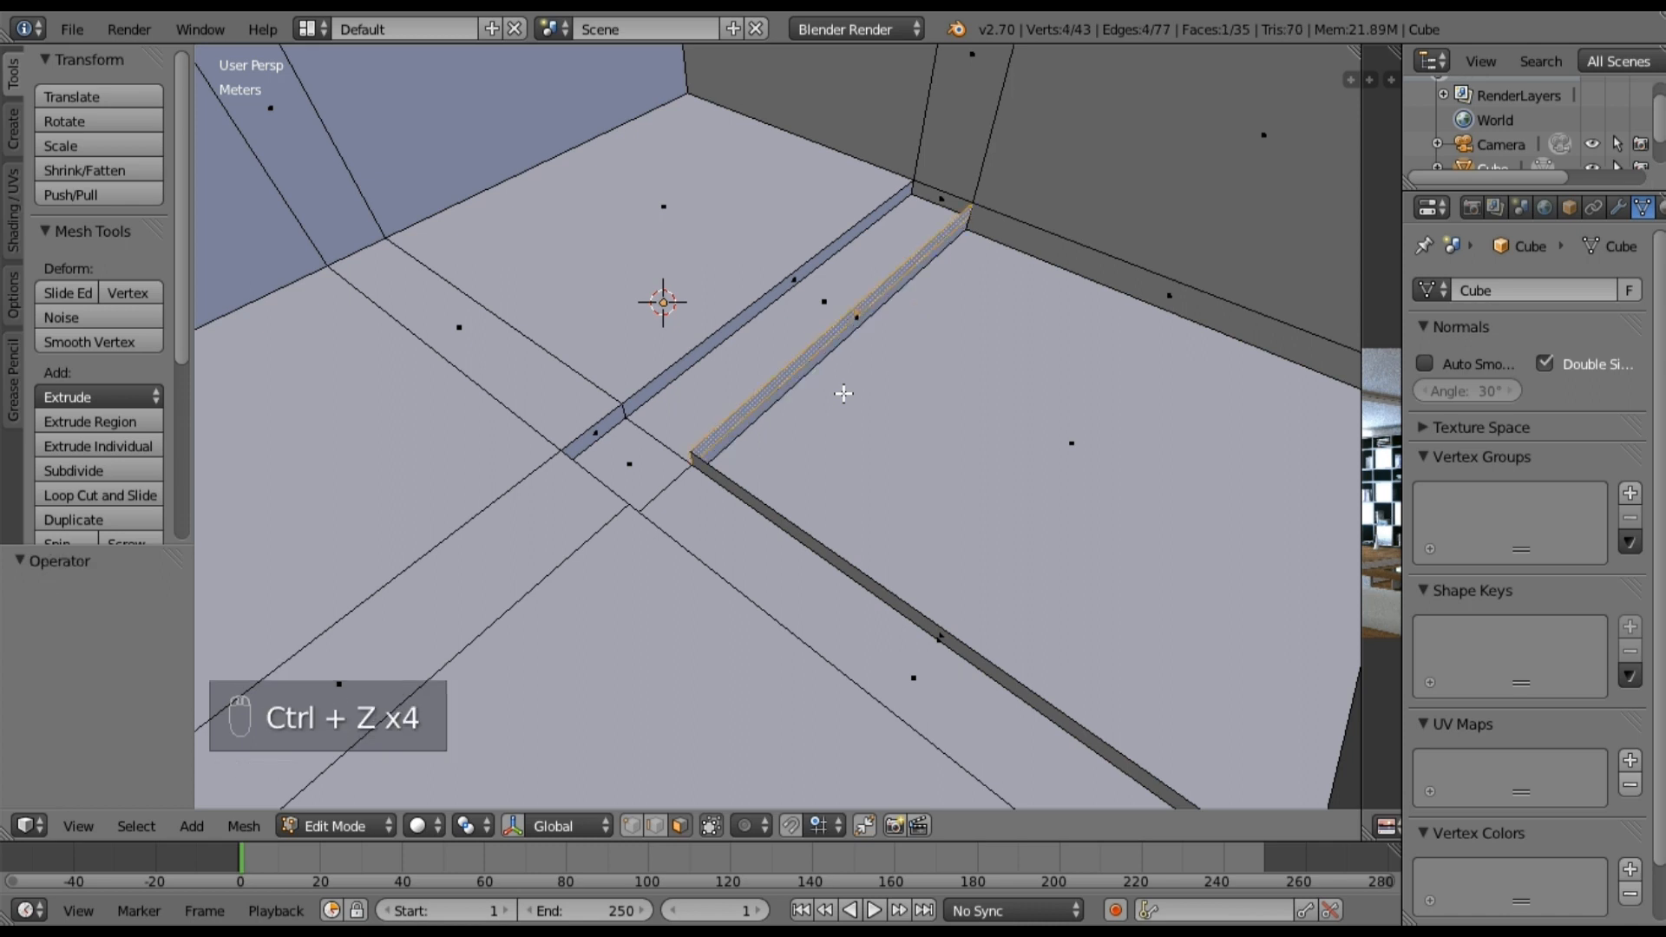
Step: Delete the two overlapping riser faces between the narrow step and the sunken quarter on one side
key(a)
key(x)
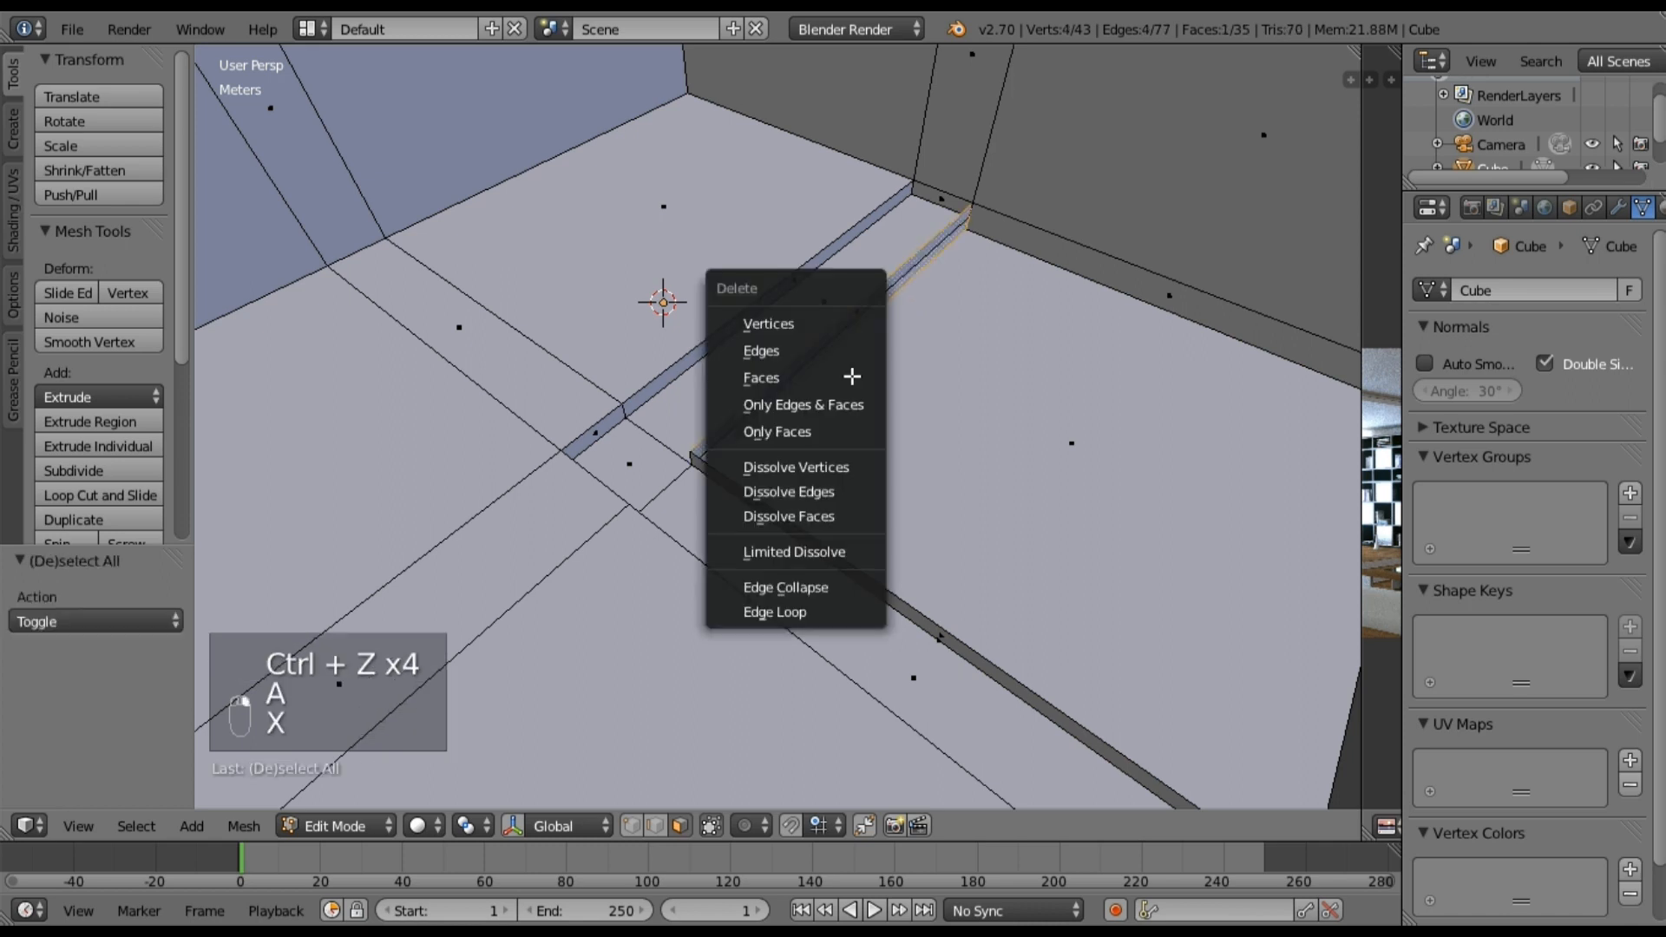
click(851, 373)
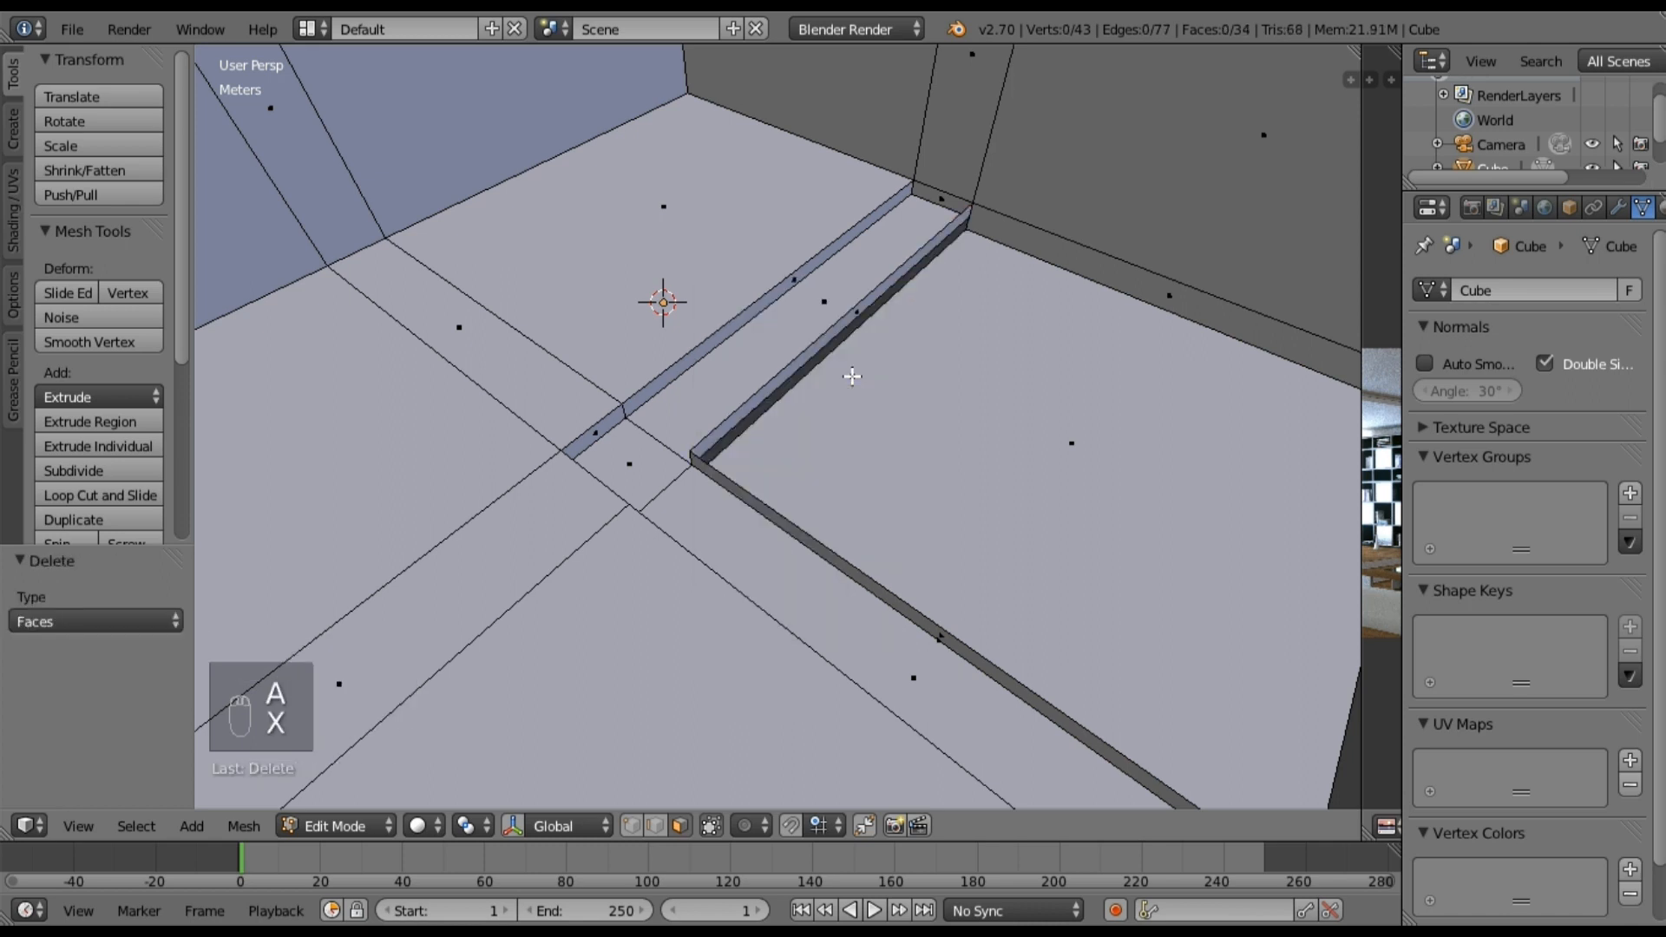
right_click(852, 310)
key(x)
click(848, 349)
Step: Delete the two overlapping riser faces along the sunken quarter's other inner edge
middle_drag(957, 610, 669, 677)
right_click(648, 659)
key(x)
click(648, 658)
right_click(646, 685)
key(x)
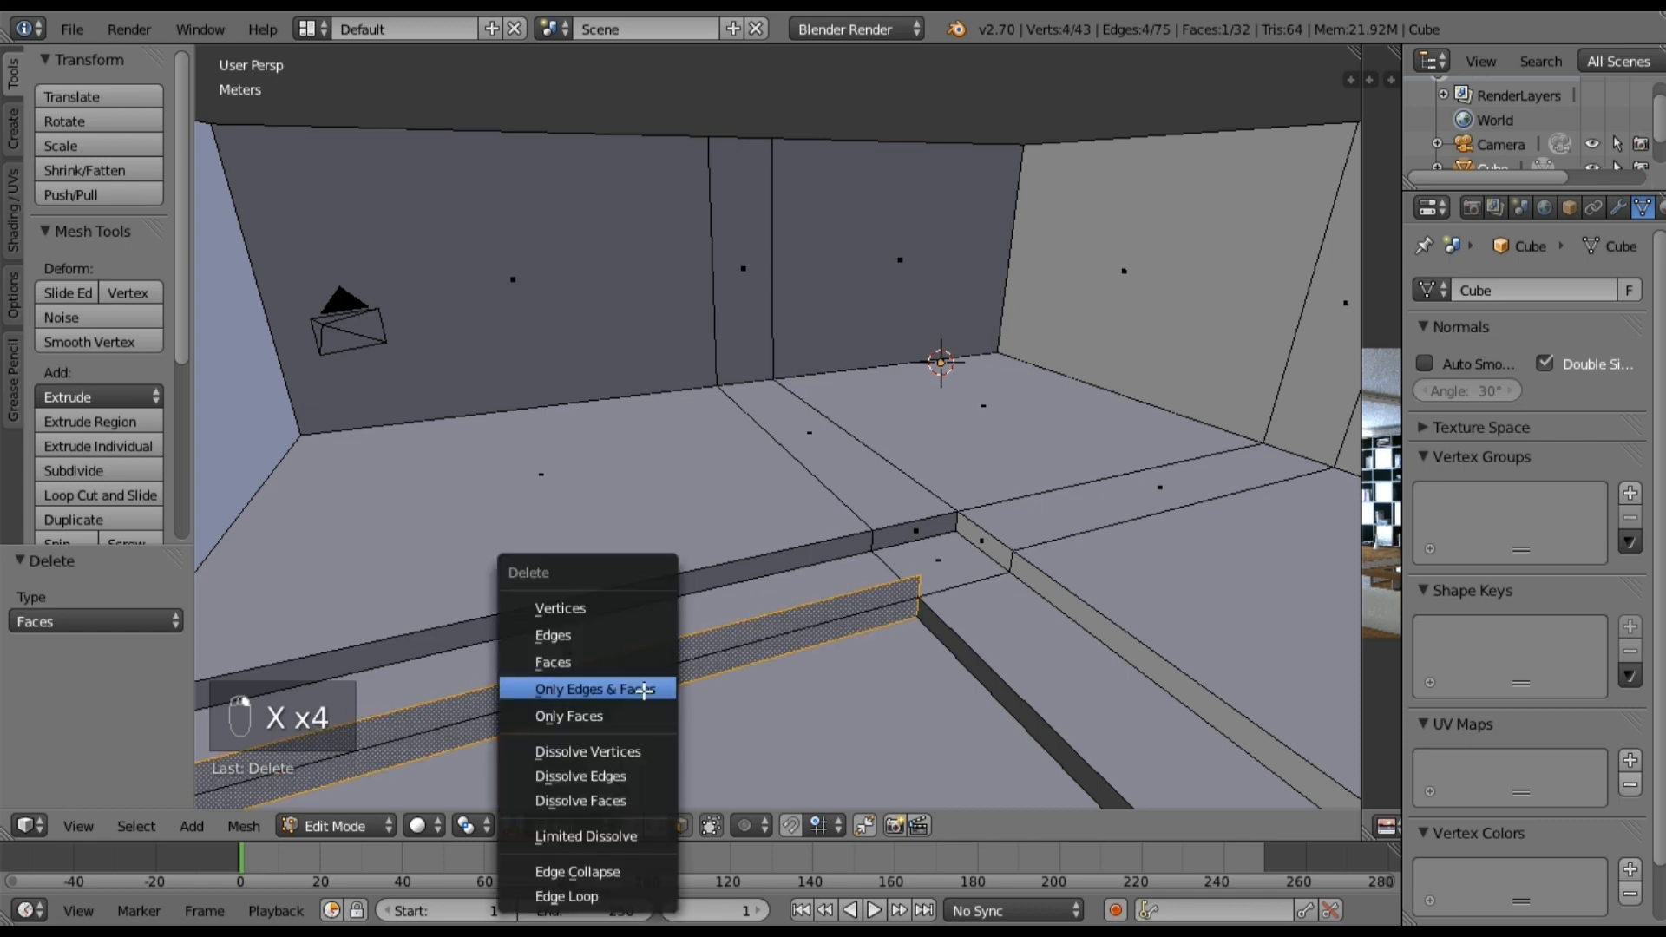
click(634, 662)
Step: In vertex selection mode, fill the open riser on one side of the sunken quarter with a face between its four corner vertices
middle_drag(746, 698, 651, 824)
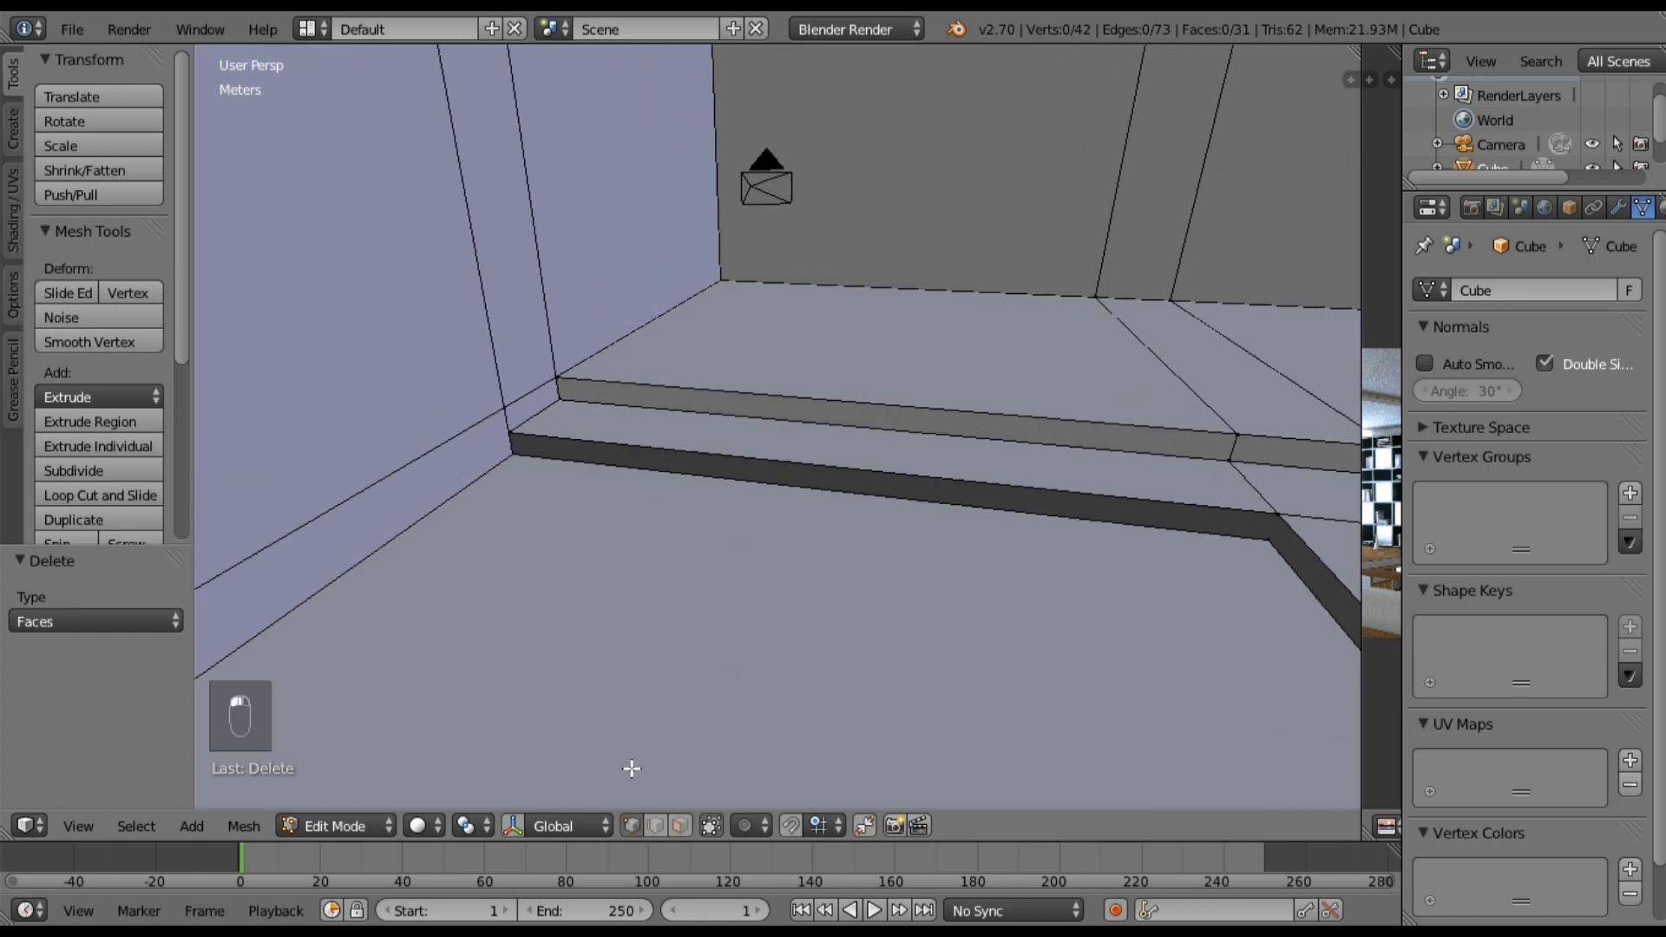
right_click(511, 434)
shift+right_click(513, 454)
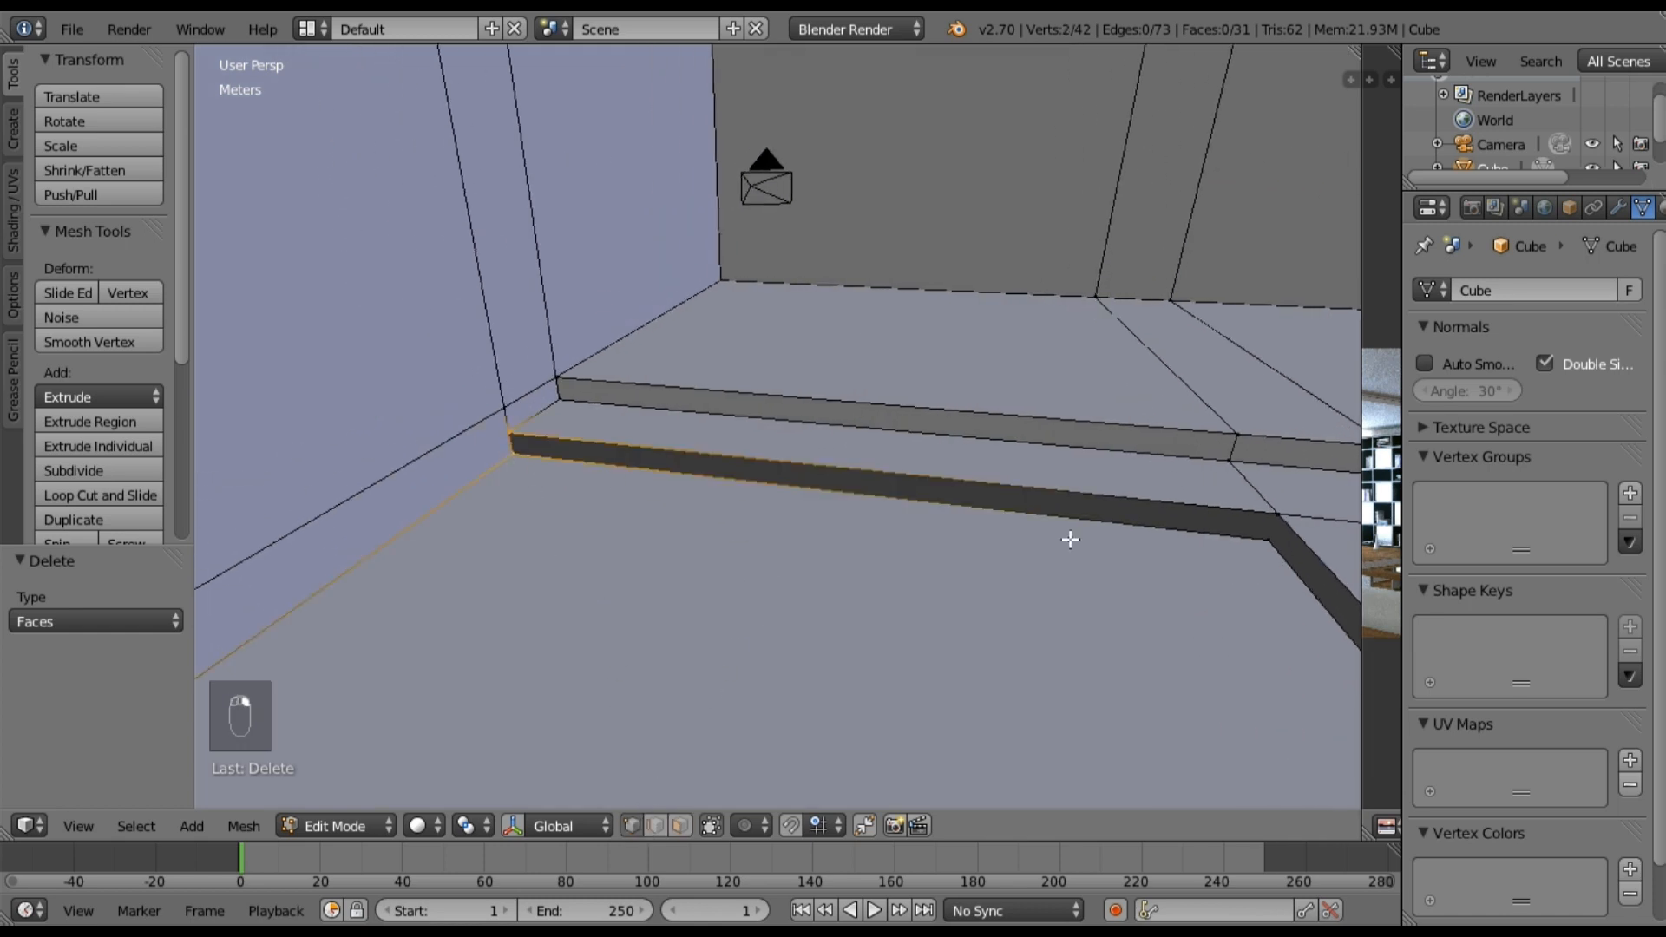
shift+right_click(1270, 541)
shift+right_click(1276, 518)
key(f)
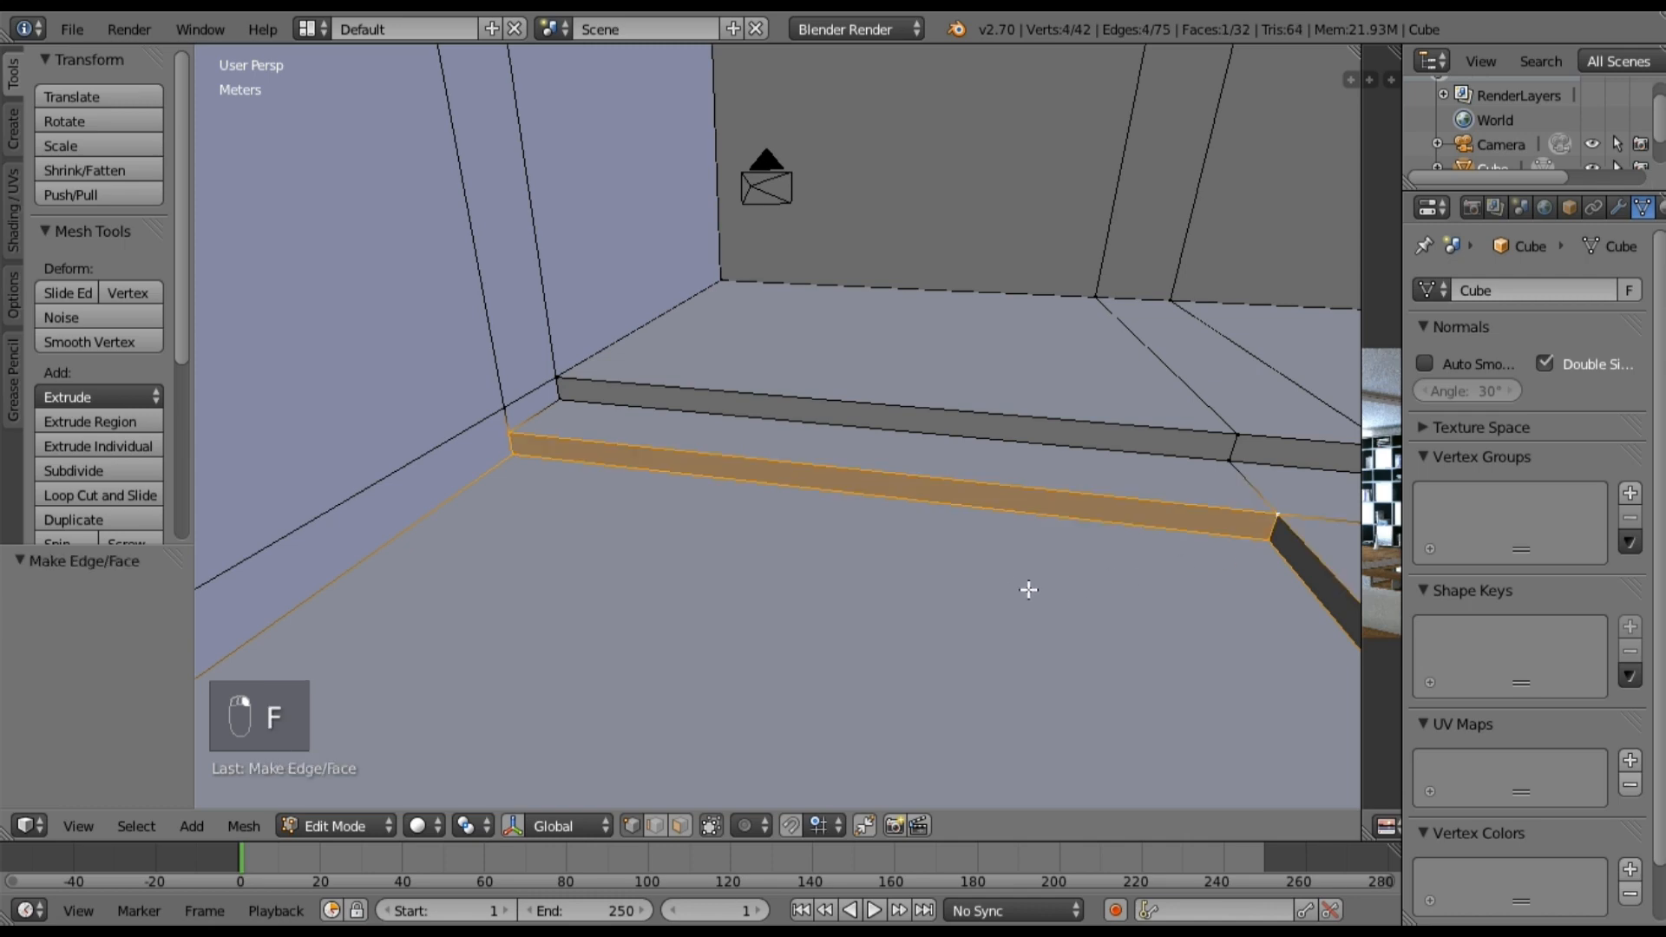
Step: Fill the remaining open riser on the sunken quarter's other side with a face between its four corner vertices, and clear the selection
middle_drag(1067, 618, 1227, 499)
middle_drag(1100, 458, 900, 622)
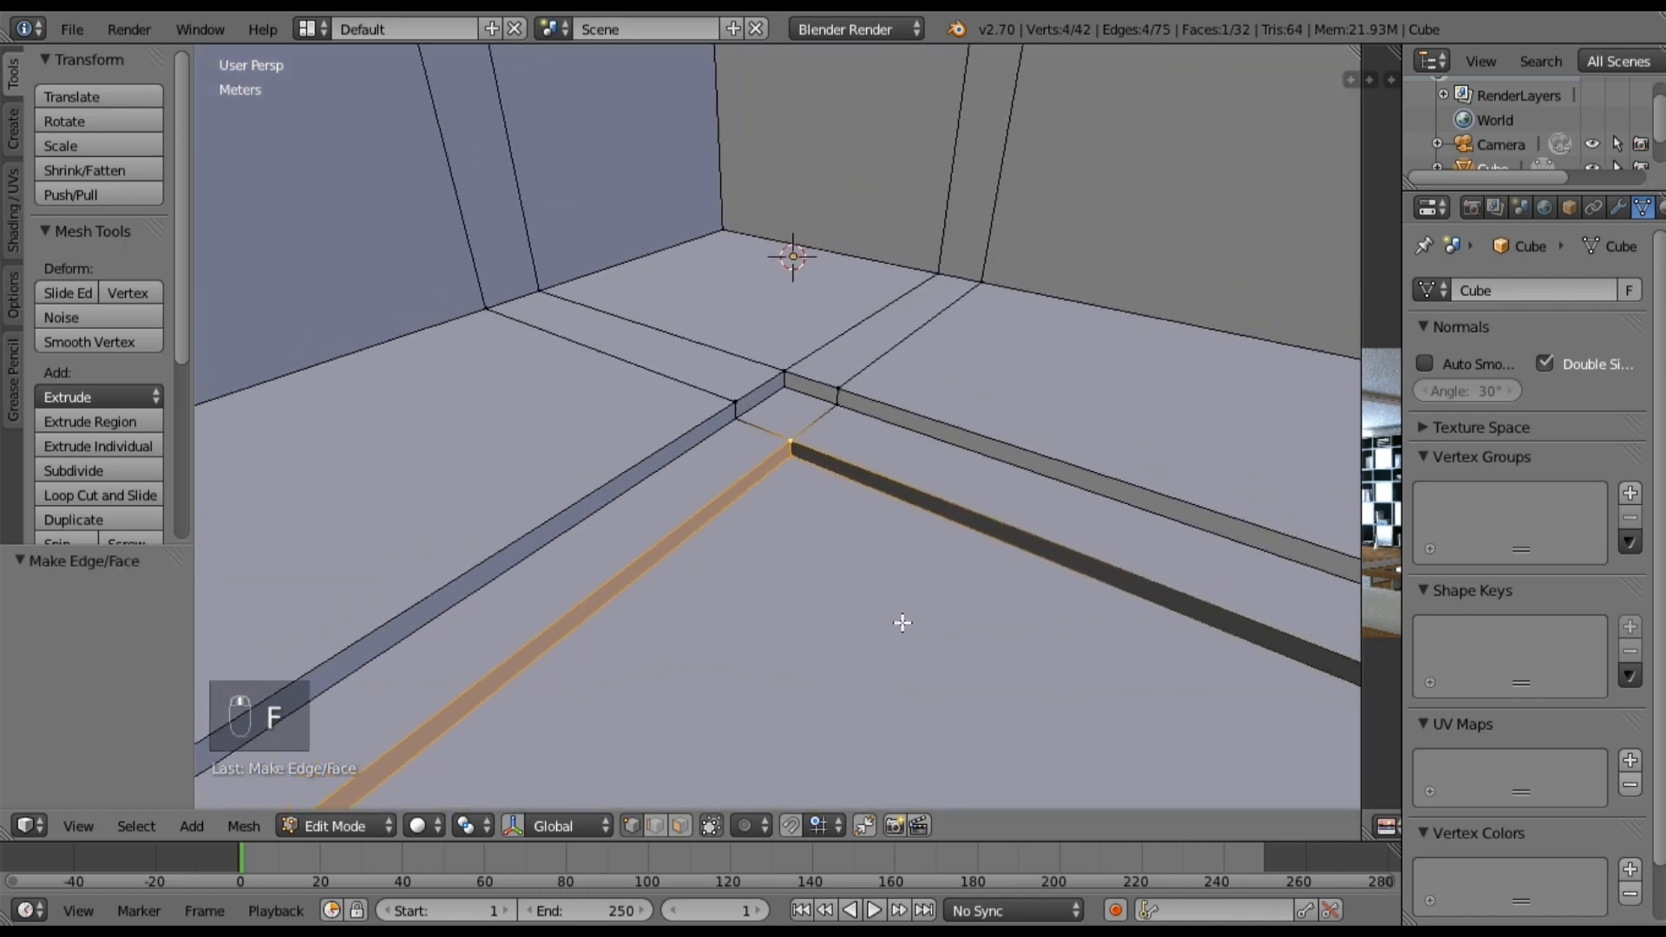
middle_drag(739, 591, 681, 487)
key(a)
right_click(620, 441)
shift+right_click(621, 447)
middle_drag(910, 460, 825, 412)
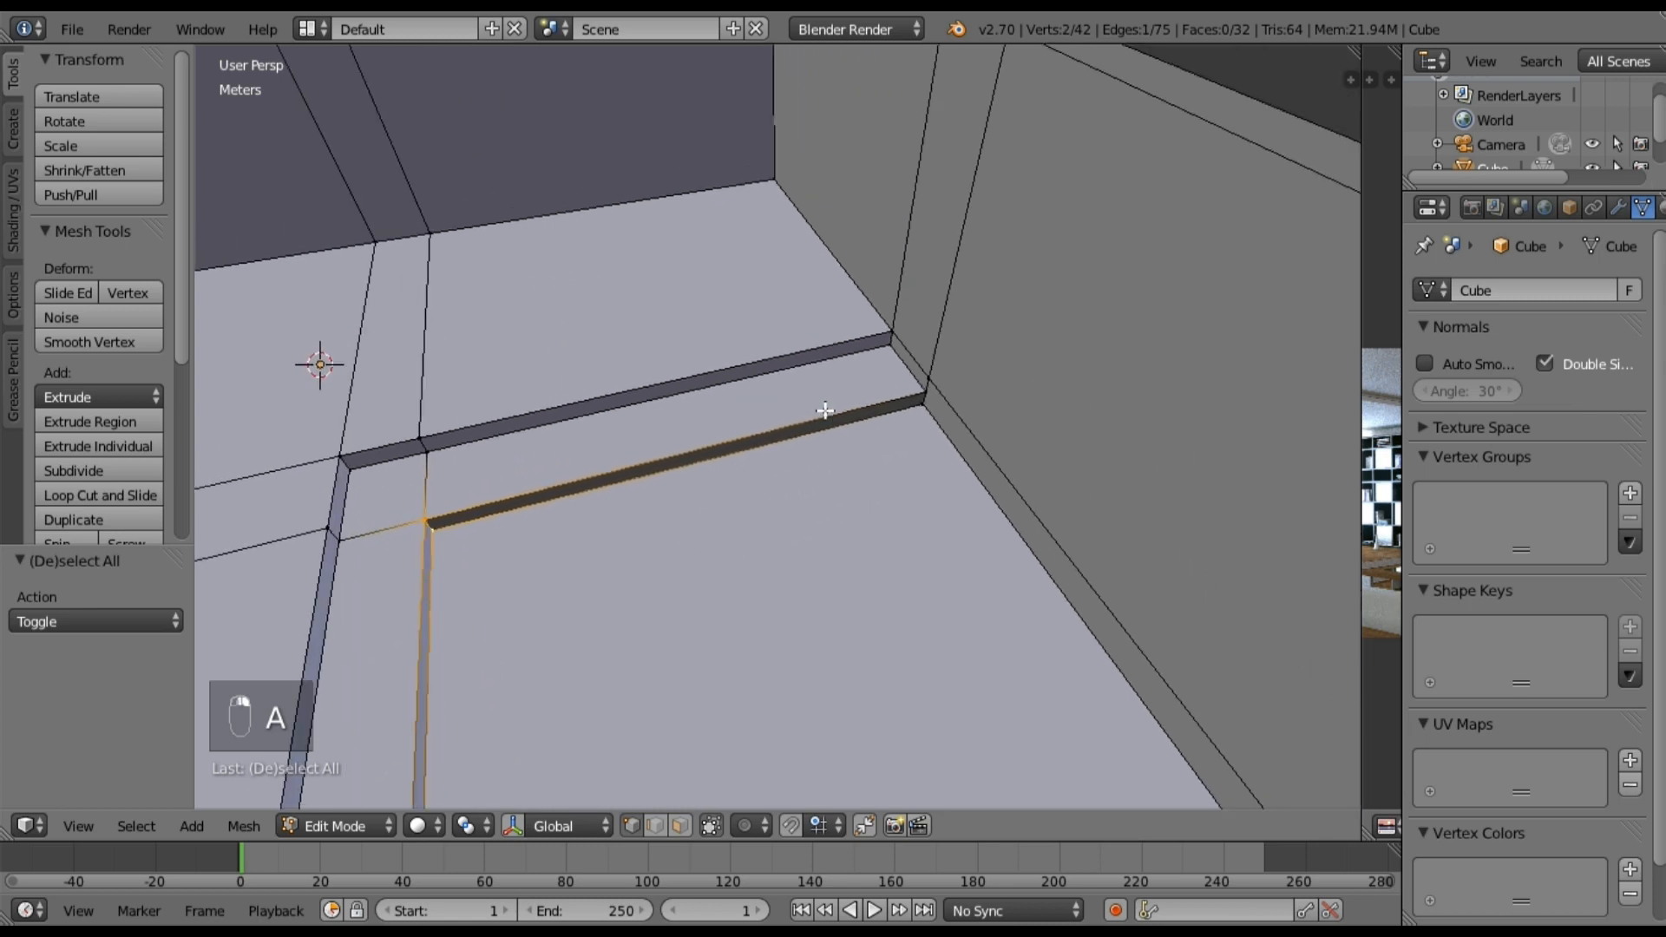
shift+right_click(922, 406)
shift+right_click(925, 393)
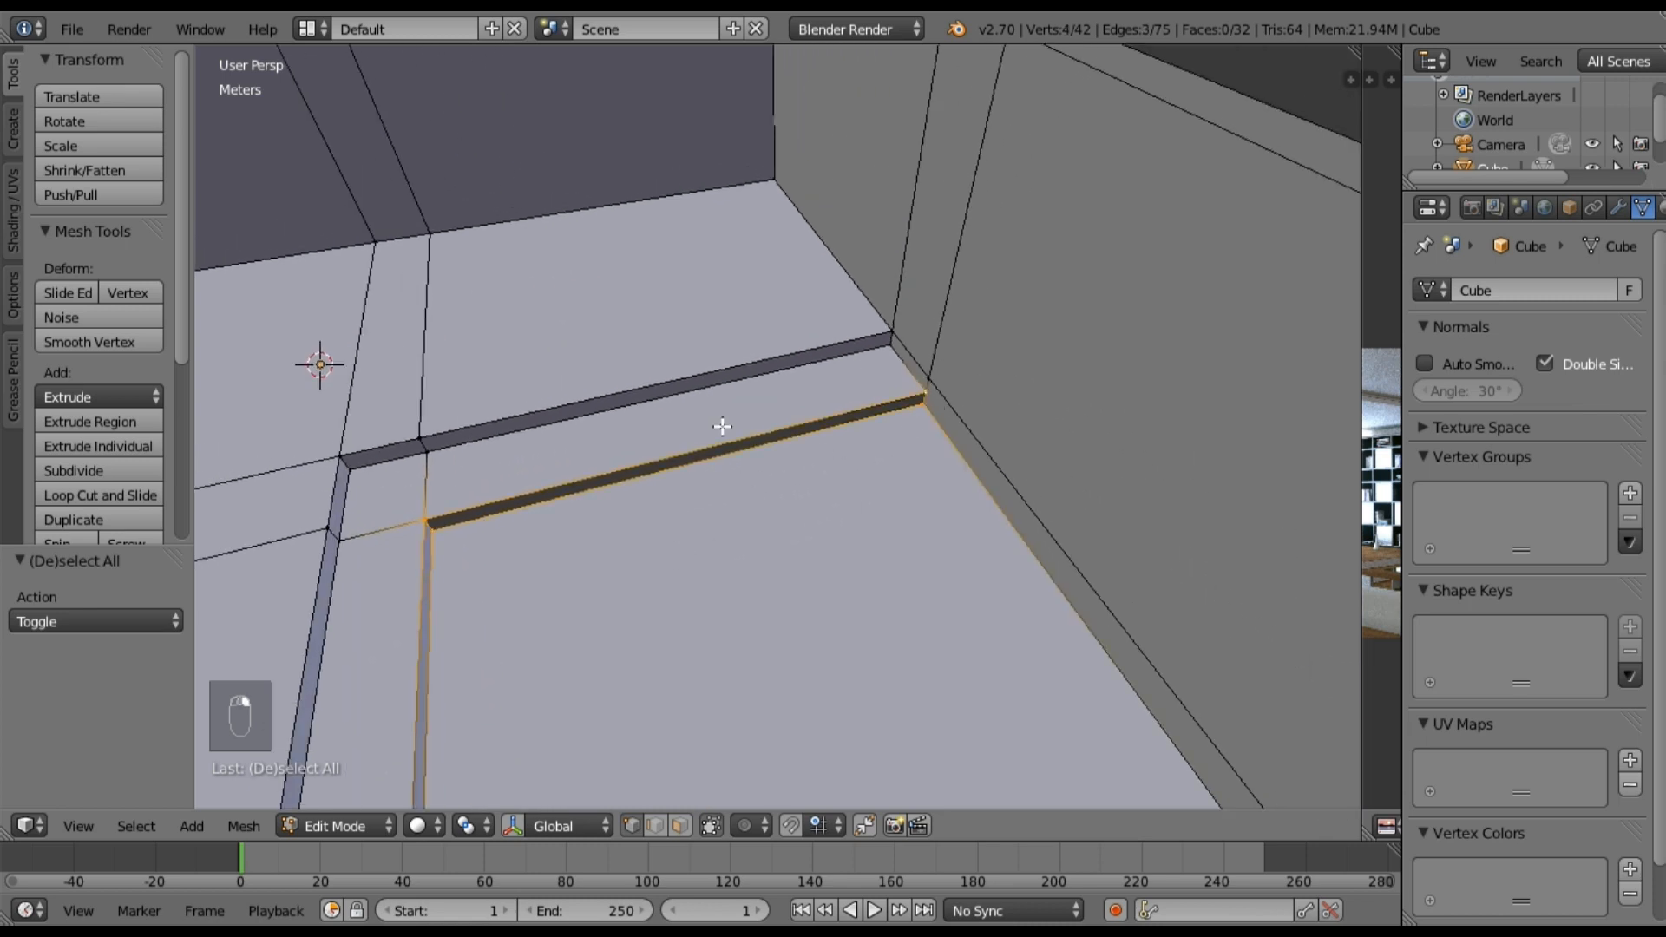
key(f)
key(a)
middle_drag(605, 558, 746, 575)
scroll(747, 574, down, 3)
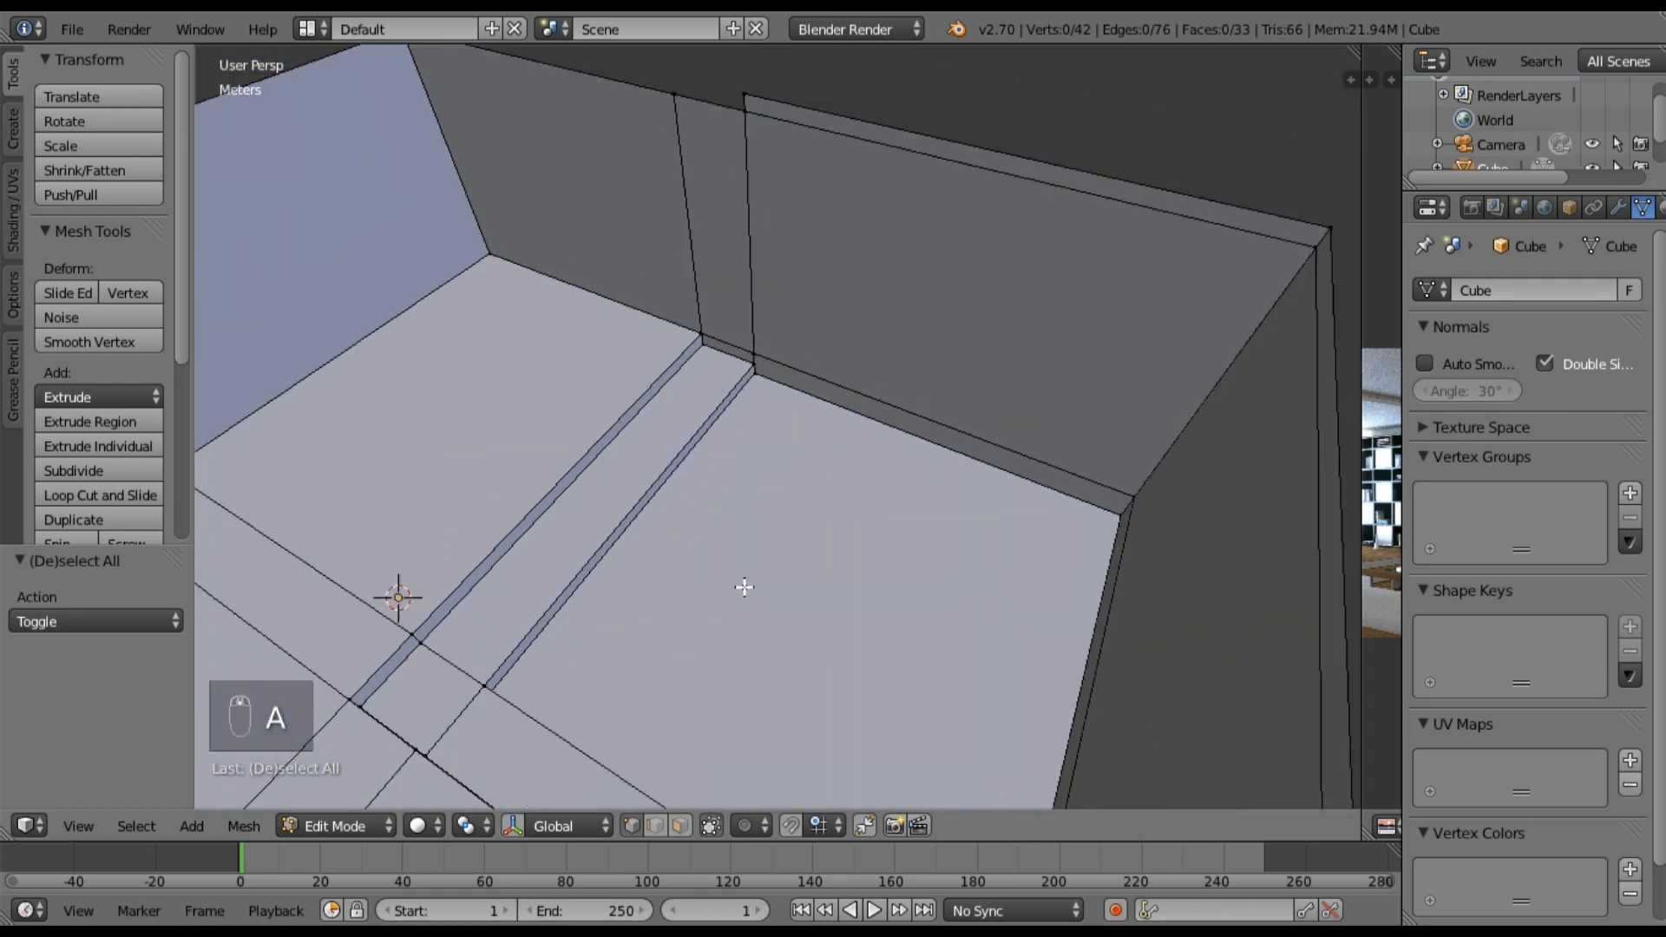
Step: In face selection mode, select every floor face including the steps and risers, separate the selection into its own object, and leave Edit Mode
middle_drag(680, 650, 719, 587)
scroll(755, 521, up, 4)
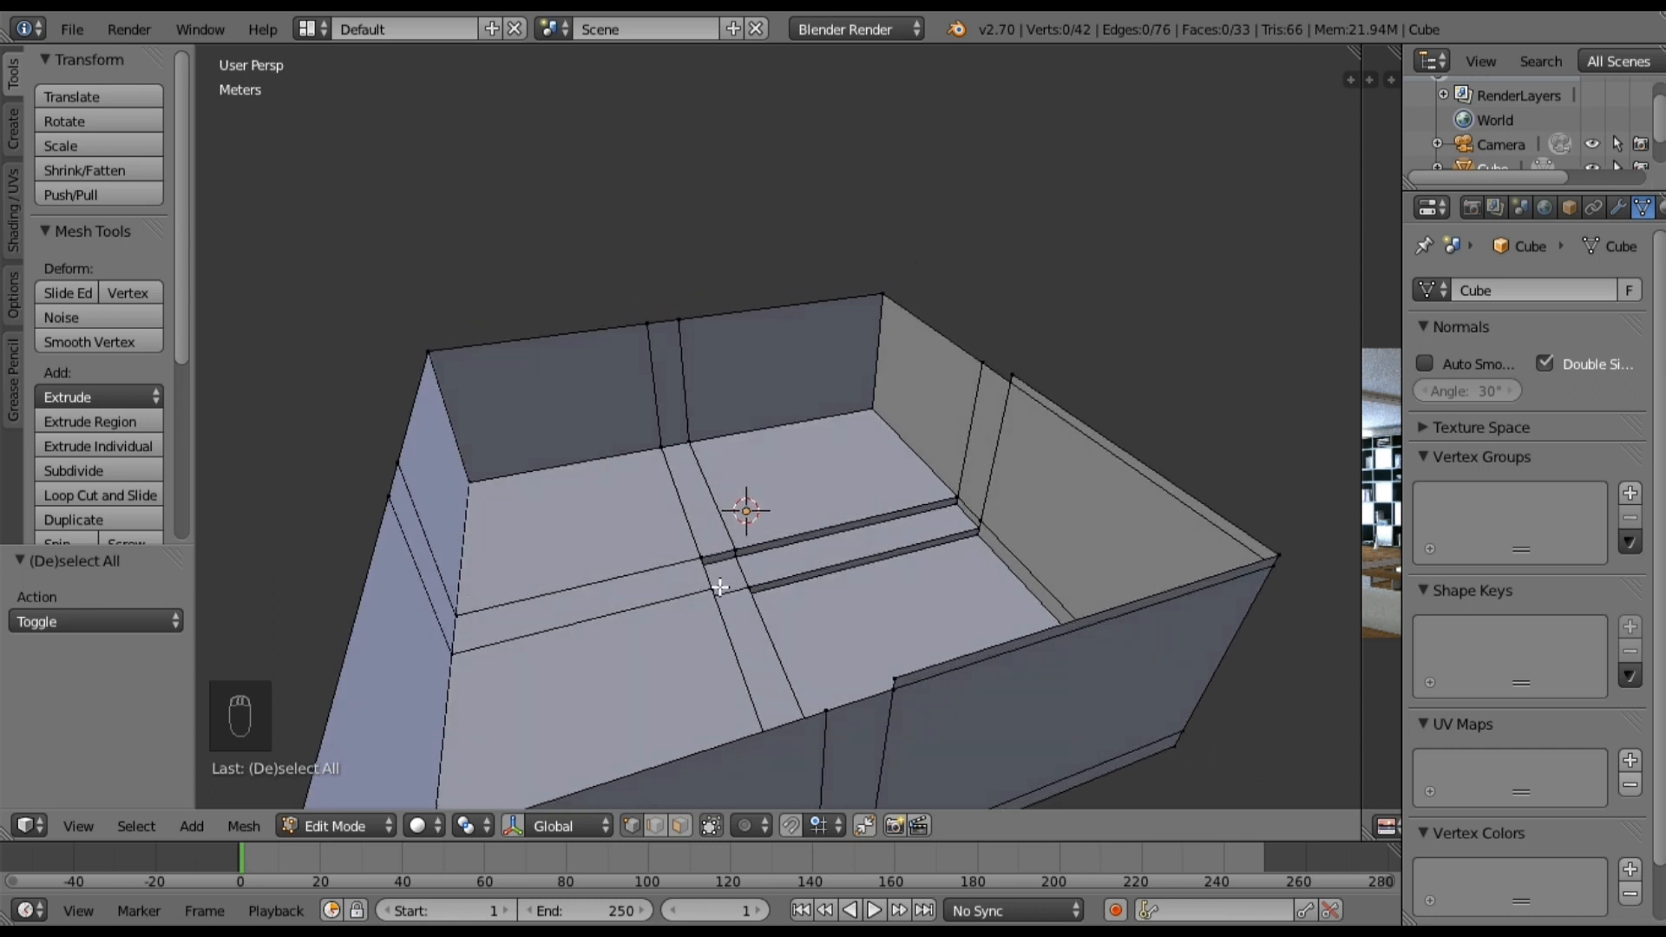
middle_drag(720, 587, 804, 731)
click(689, 827)
middle_drag(713, 586, 876, 690)
right_click(744, 464)
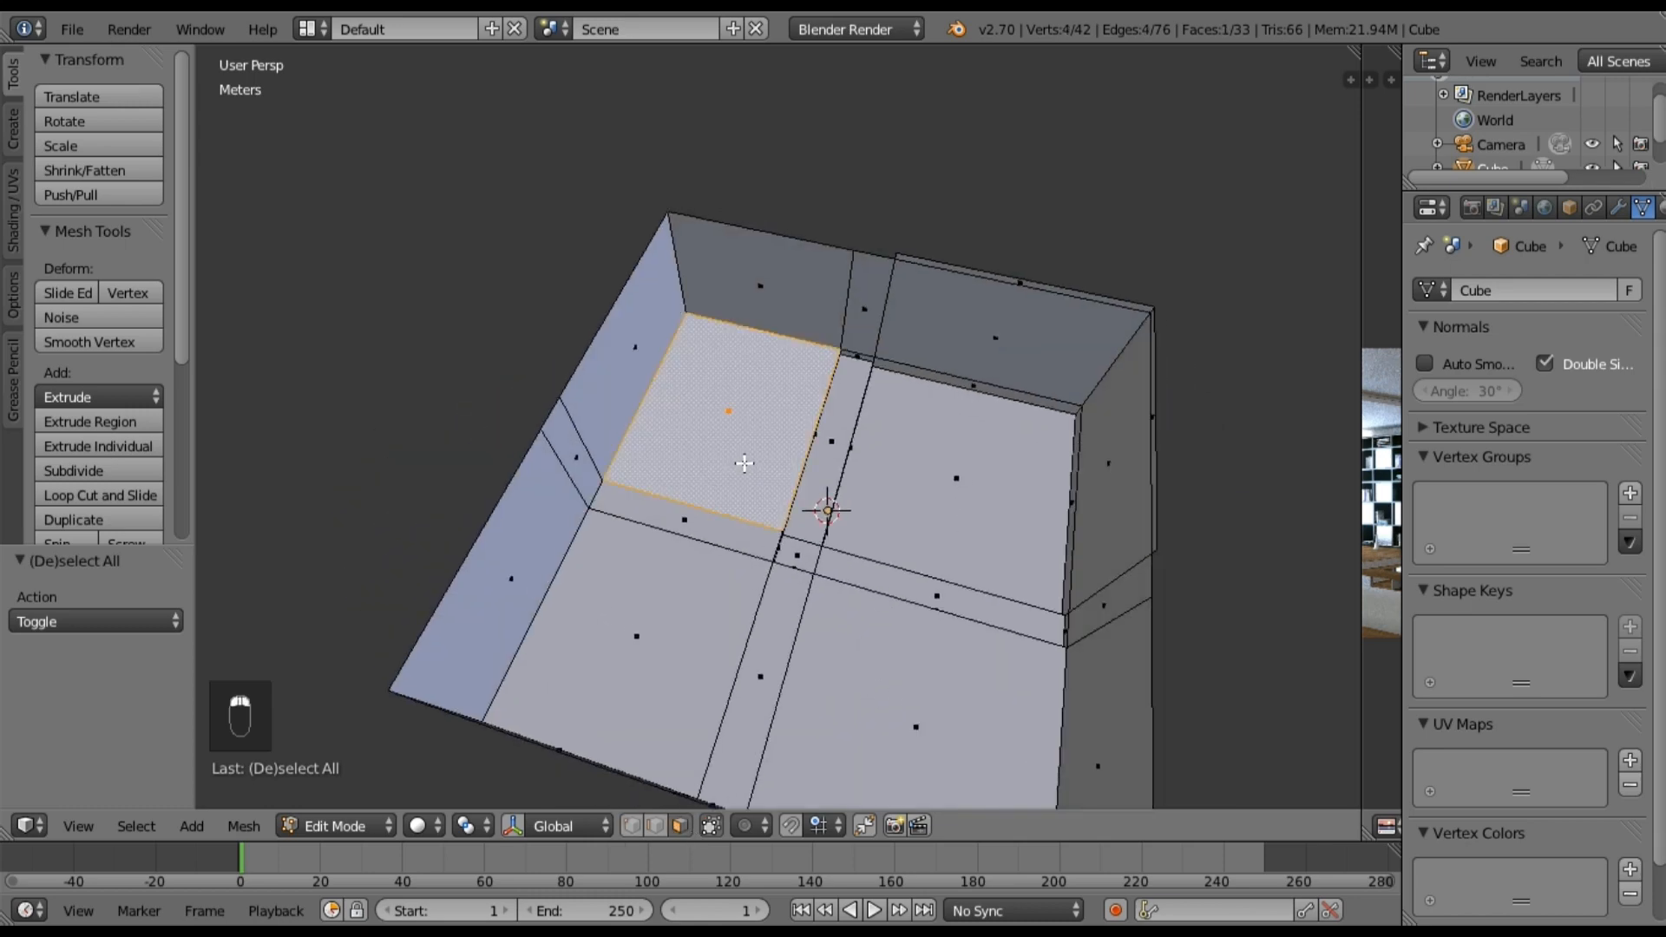
middle_drag(841, 521, 707, 402)
shift+right_click(843, 516)
shift+right_click(864, 523)
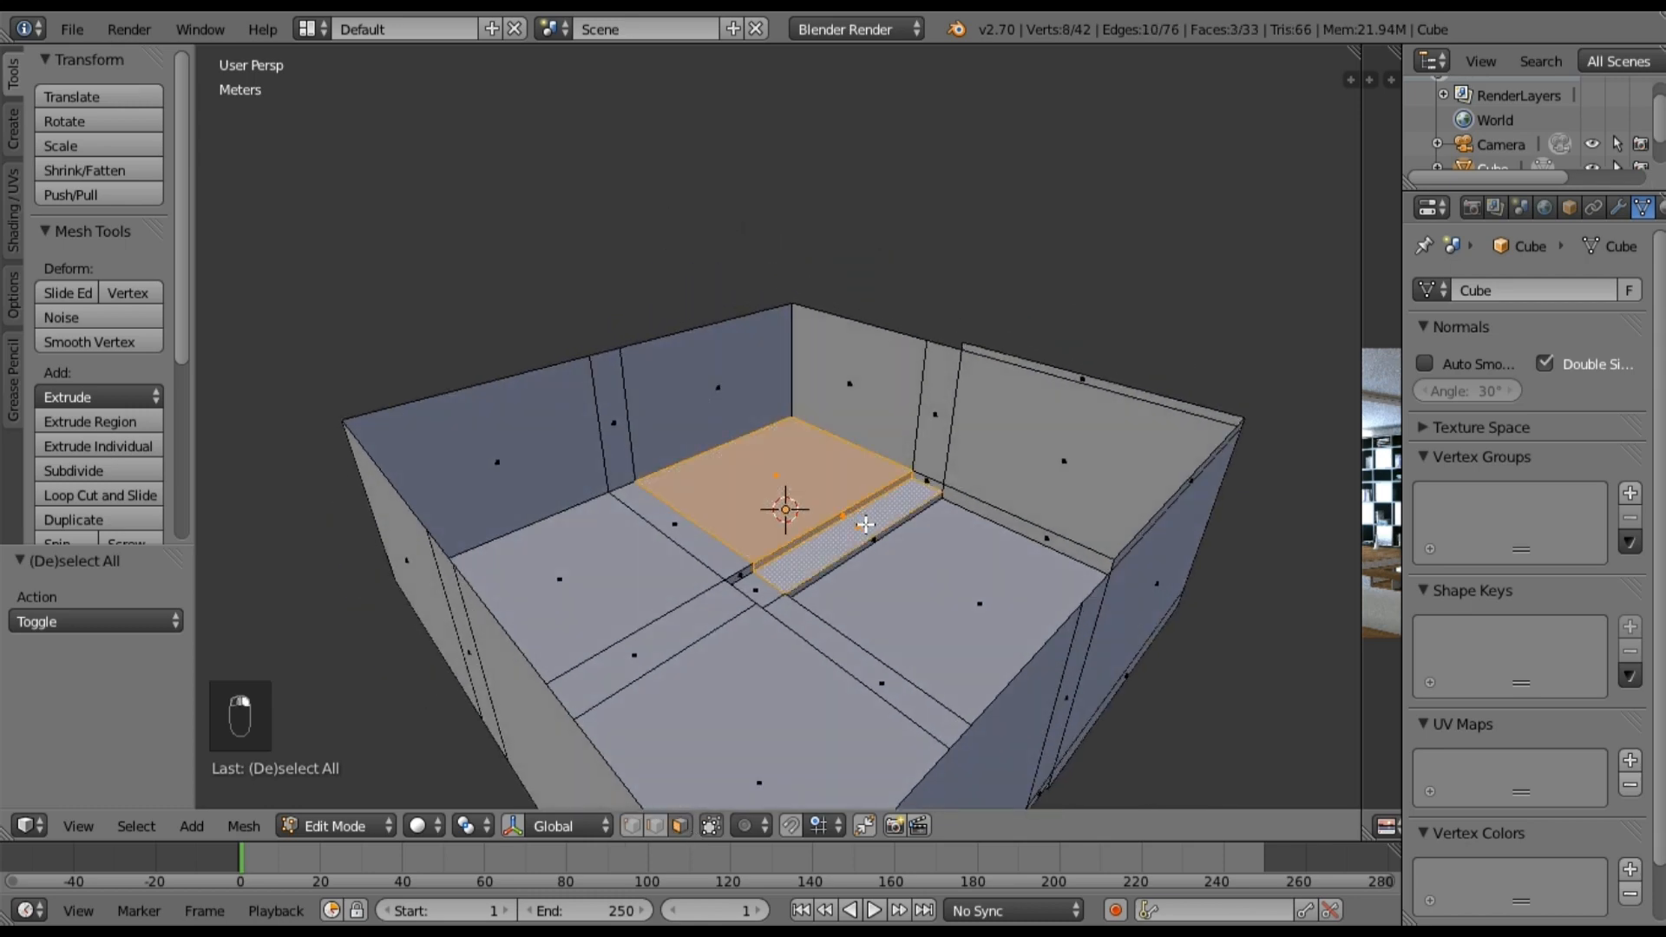
shift+right_click(880, 548)
shift+right_click(872, 539)
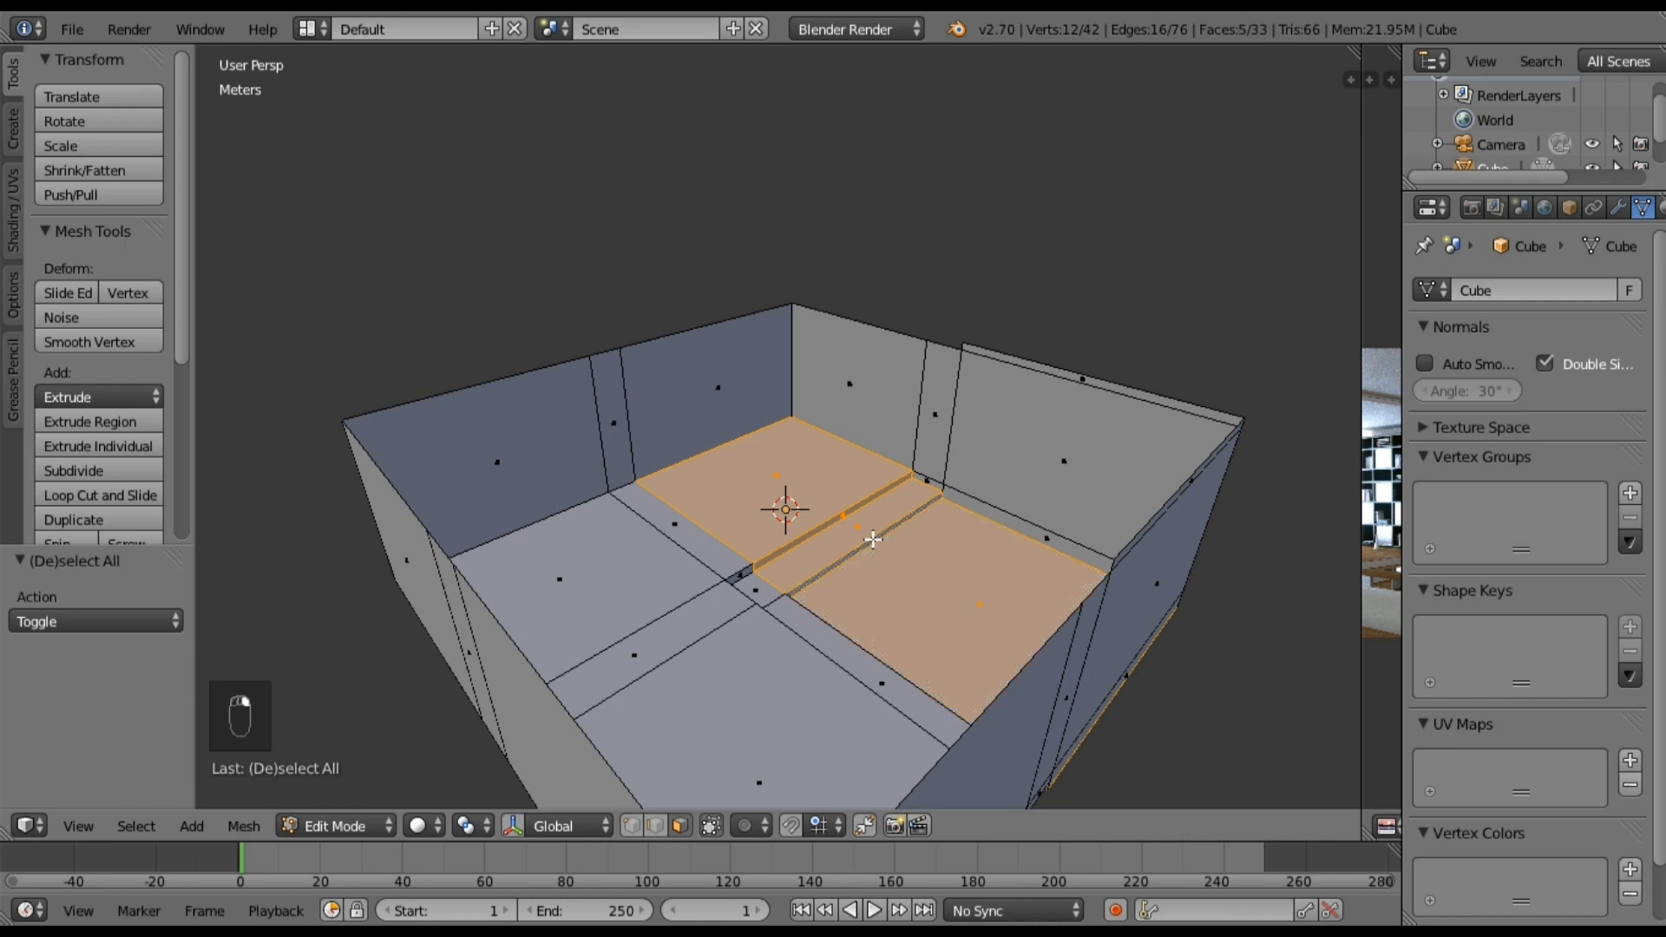
shift+right_click(666, 519)
shift+right_click(748, 569)
shift+right_click(758, 592)
shift+right_click(797, 626)
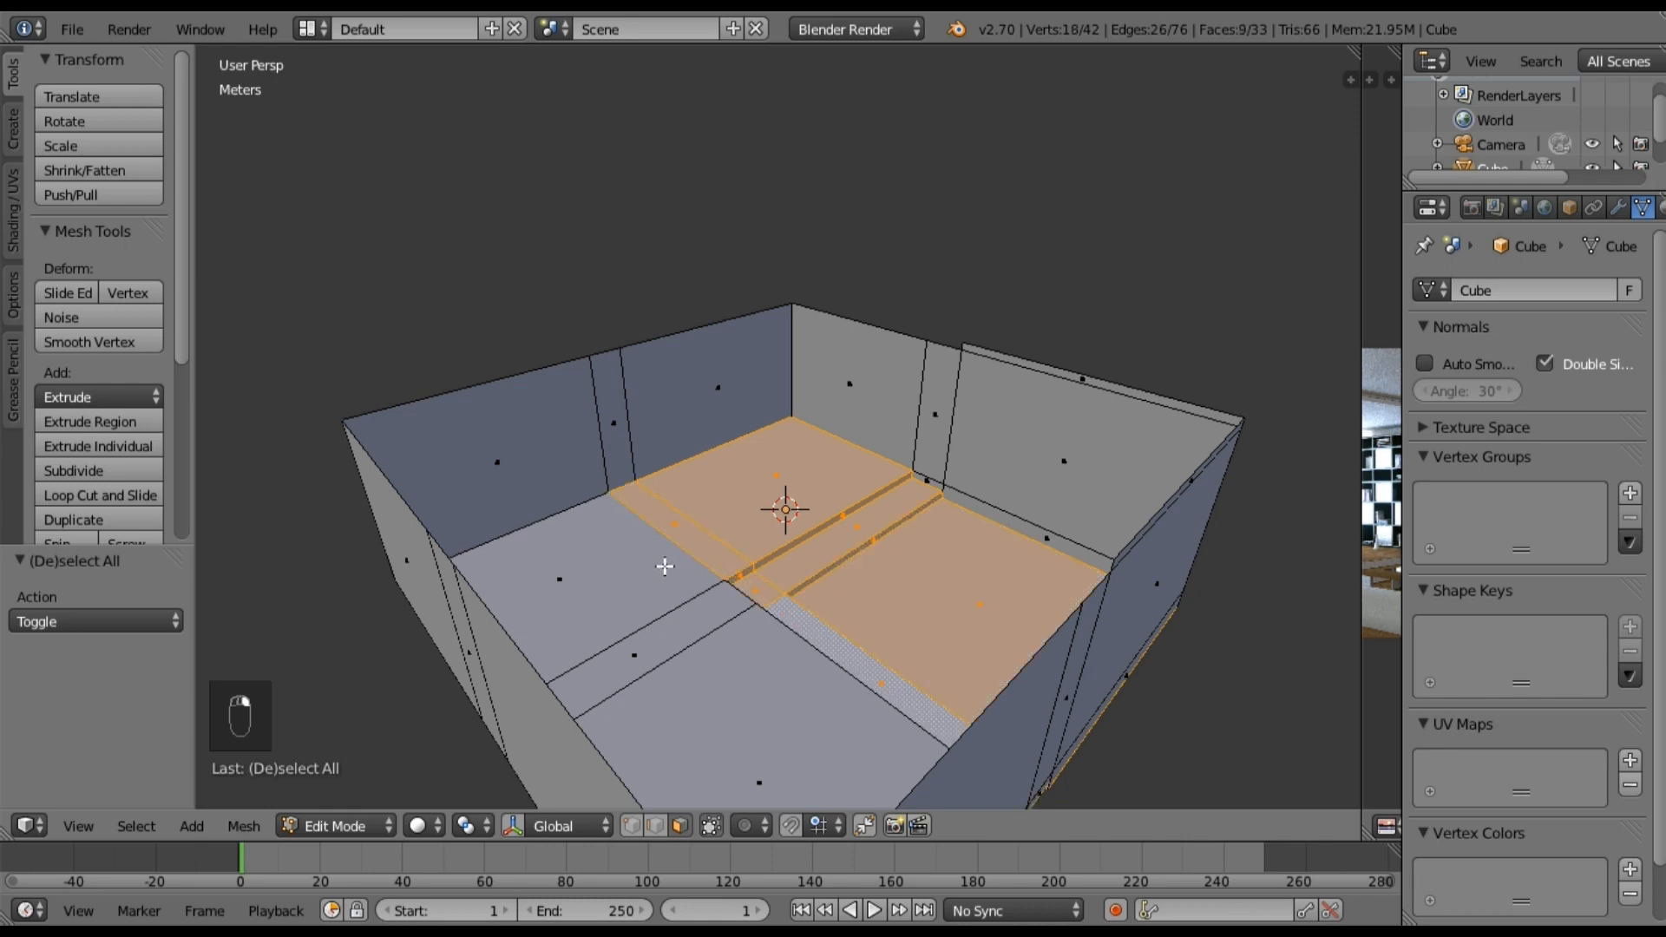
shift+right_click(665, 567)
shift+right_click(688, 621)
shift+right_click(736, 657)
middle_drag(851, 757, 617, 546)
shift+right_click(614, 538)
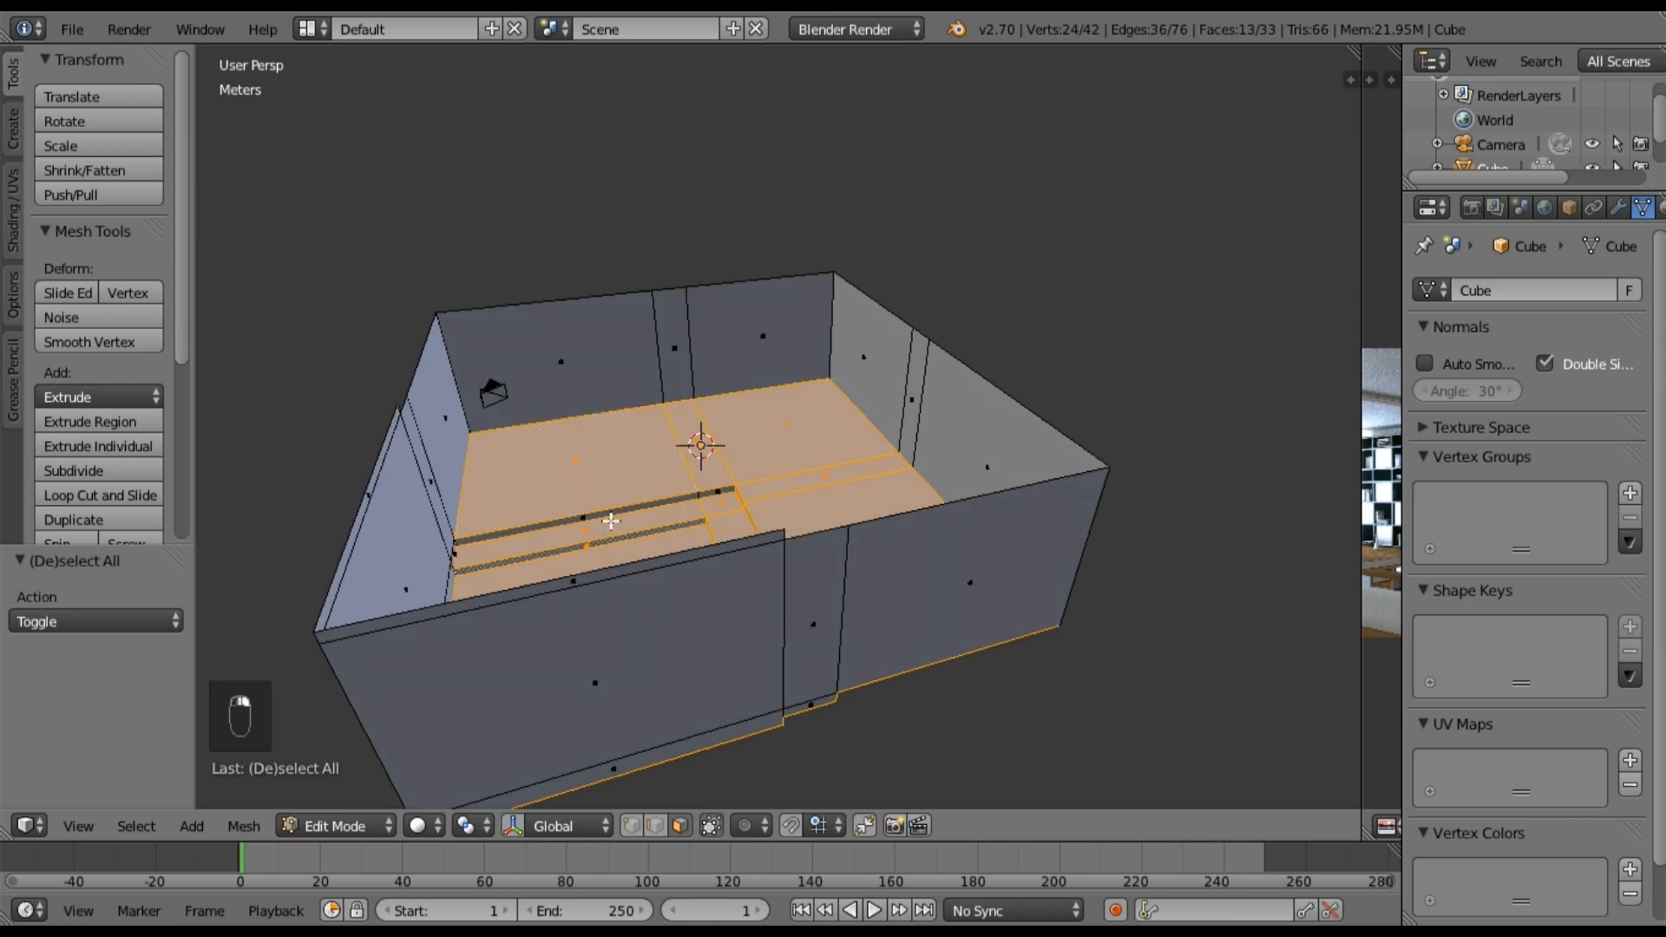
shift+right_click(610, 512)
shift+right_click(729, 490)
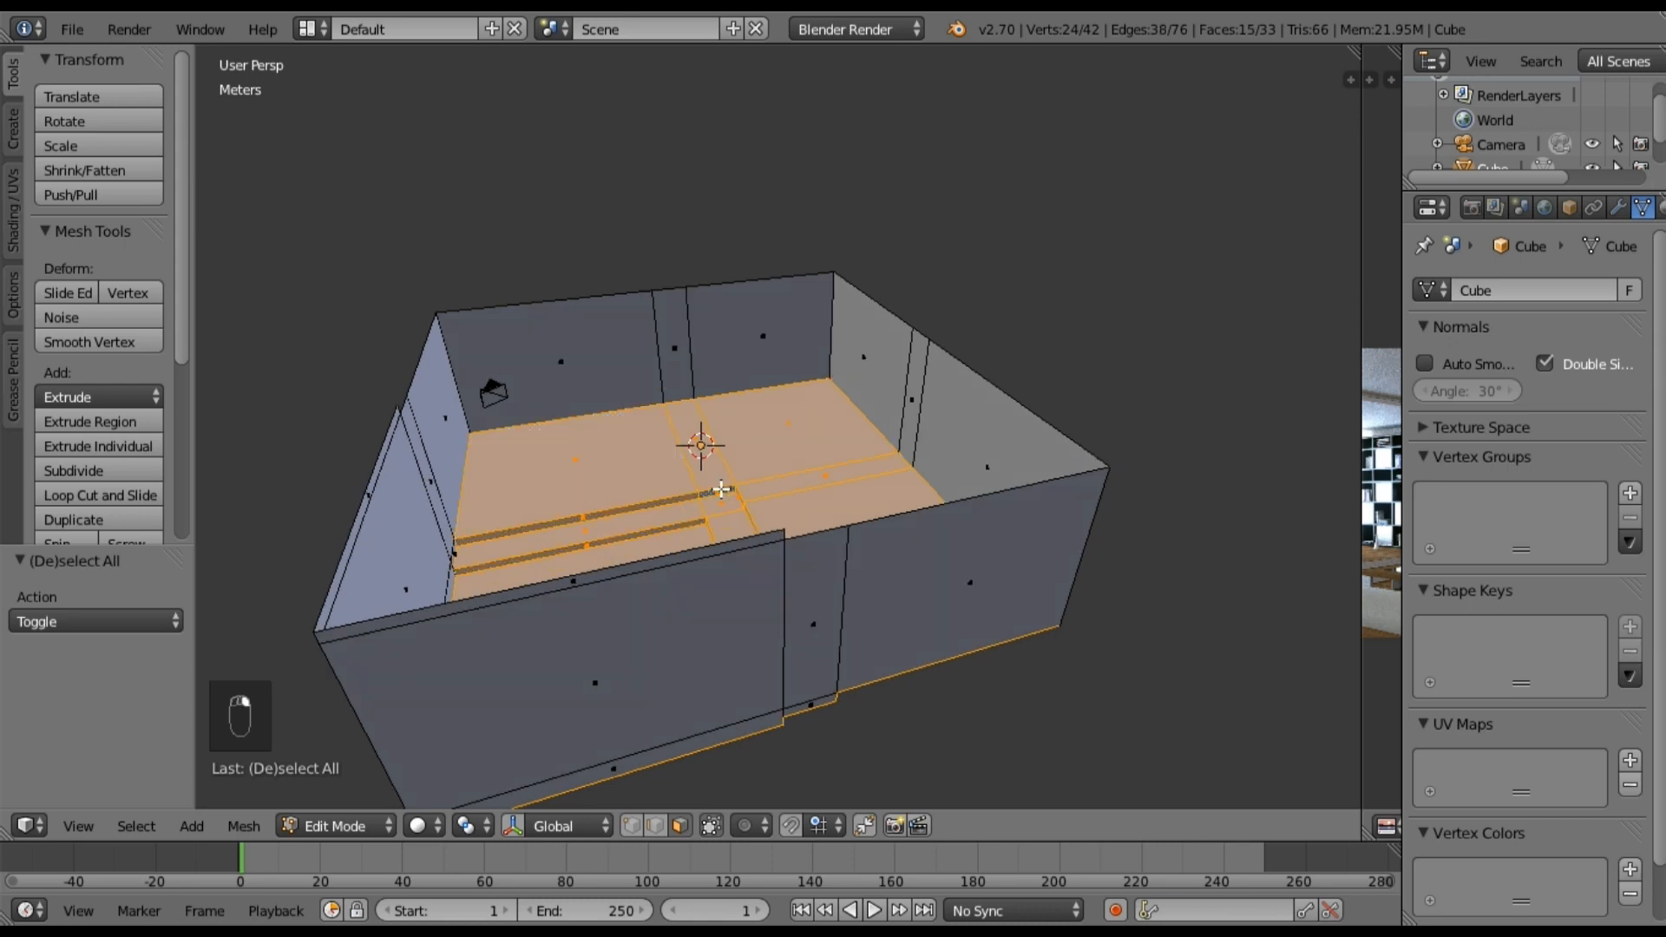
middle_drag(659, 565, 987, 568)
key(p)
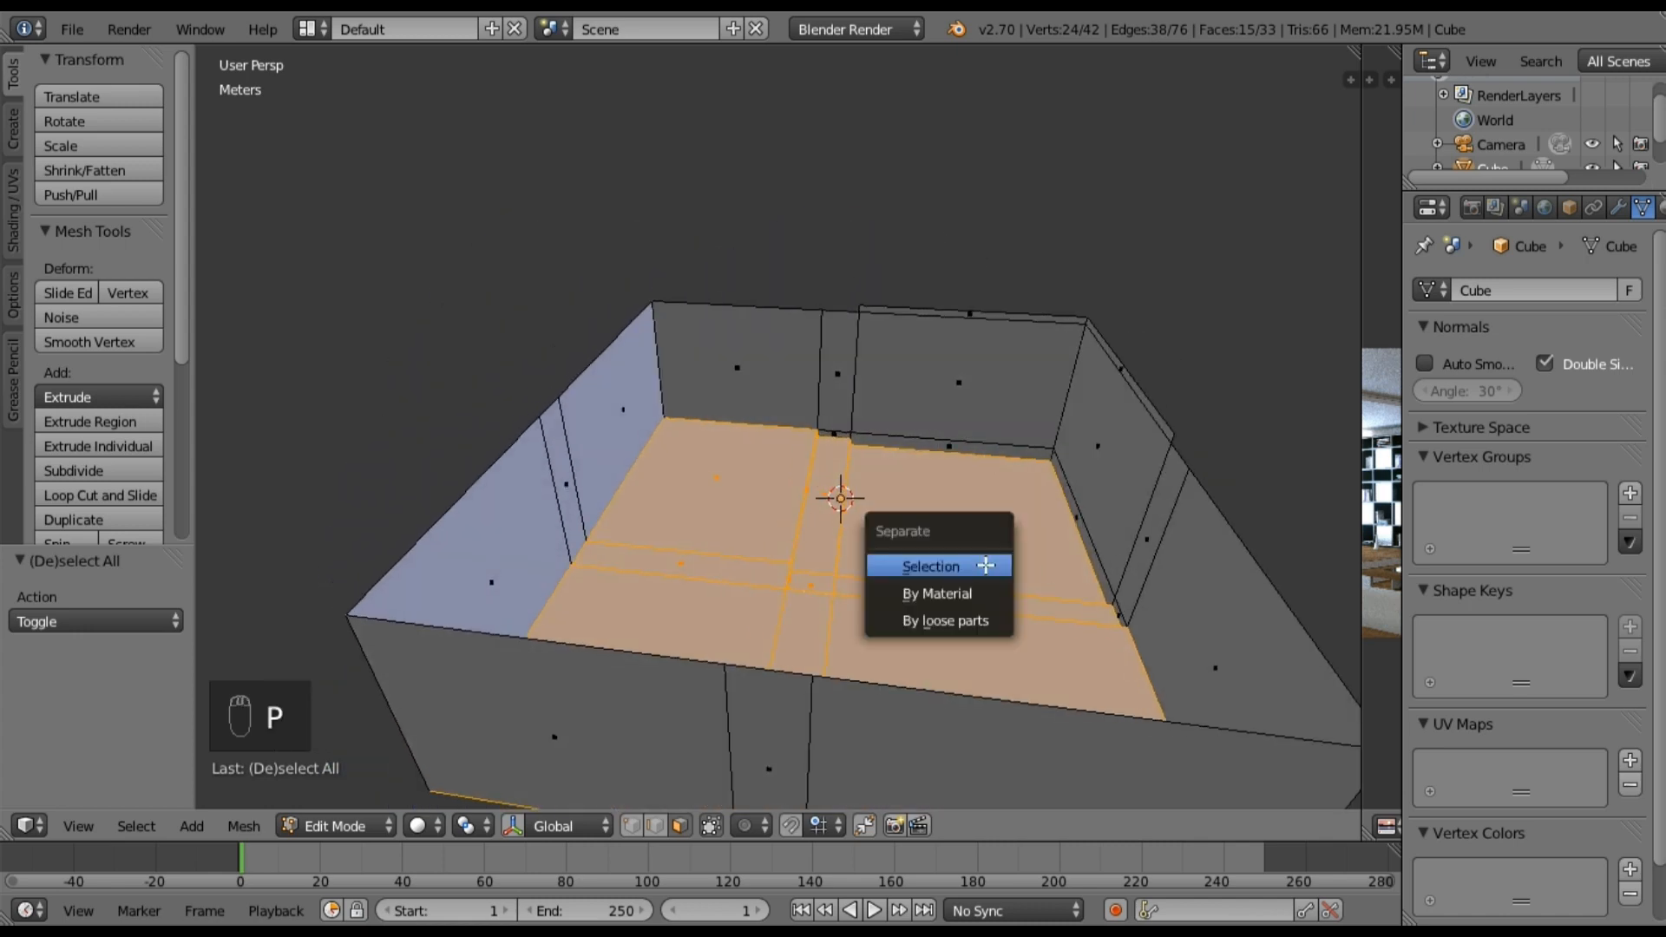
click(985, 565)
key(Tab)
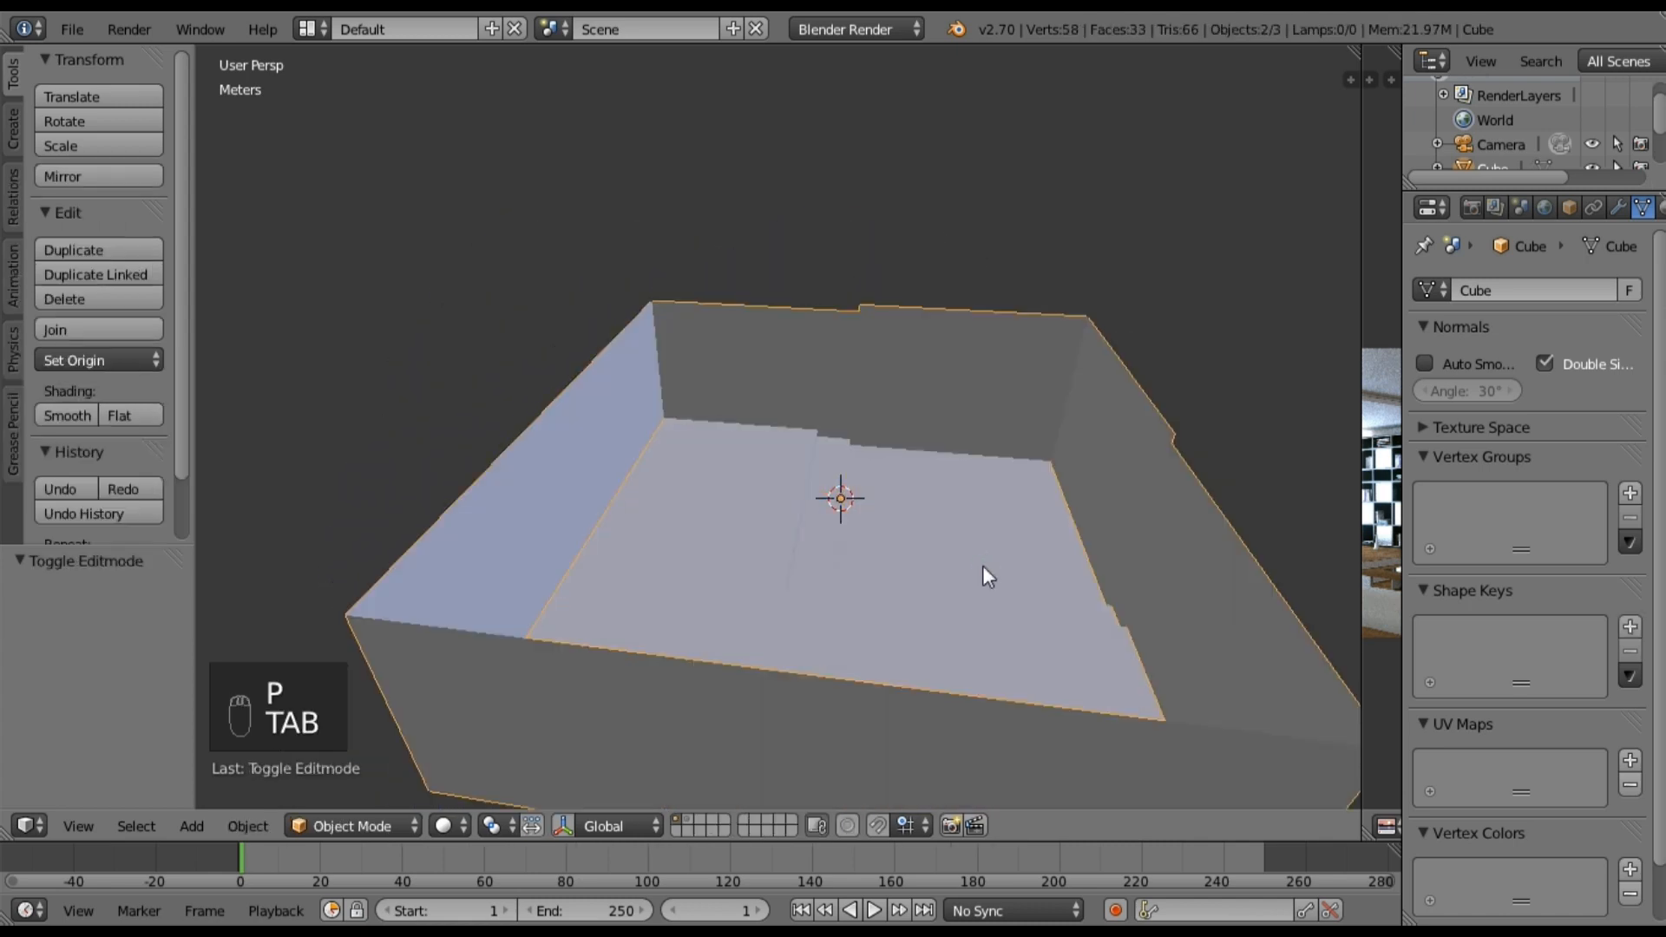
Step: Move the walls and floor to layer 2, return only the walls to layer 1, and display layer 1
key(m)
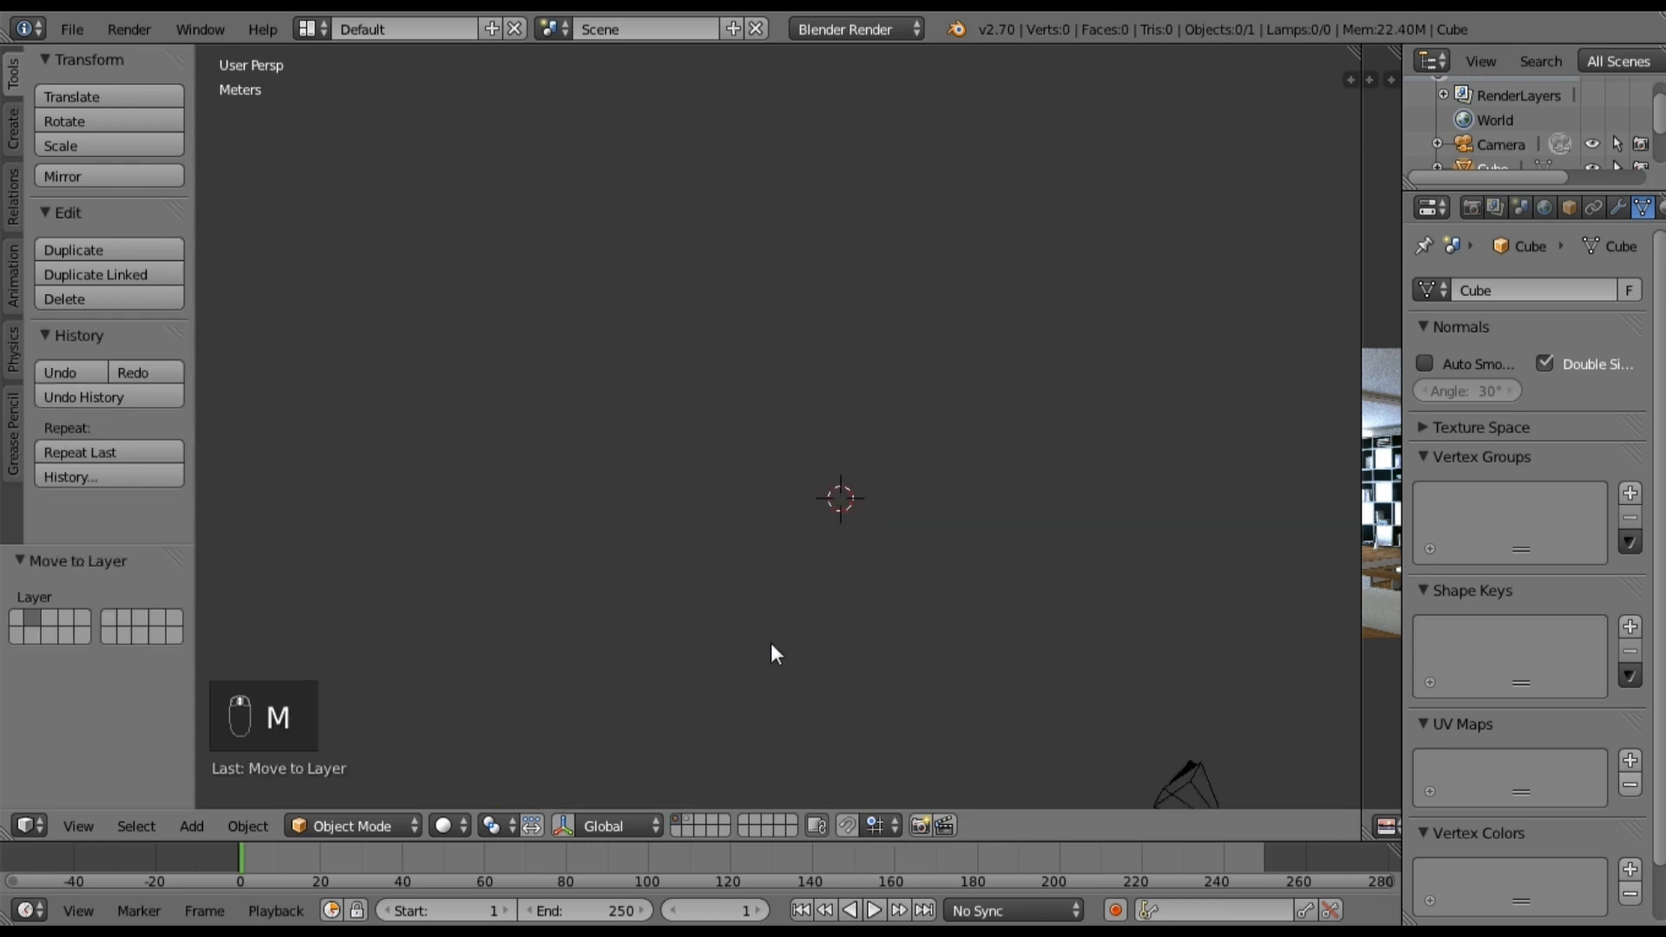
key(2)
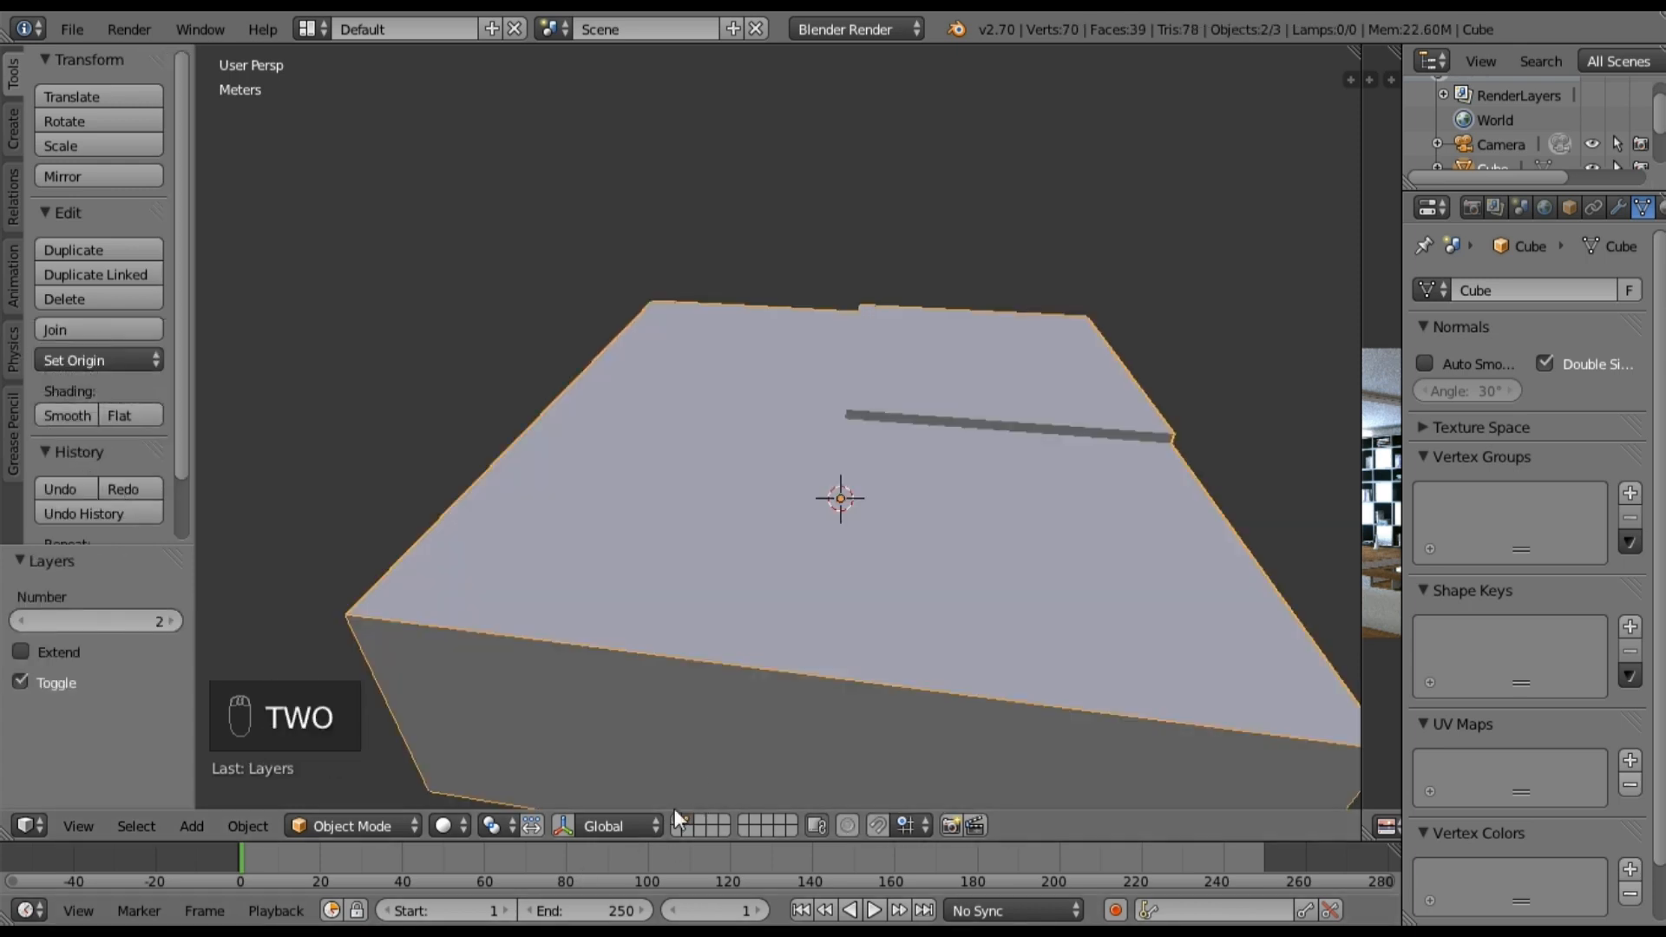
key(a)
key(a)
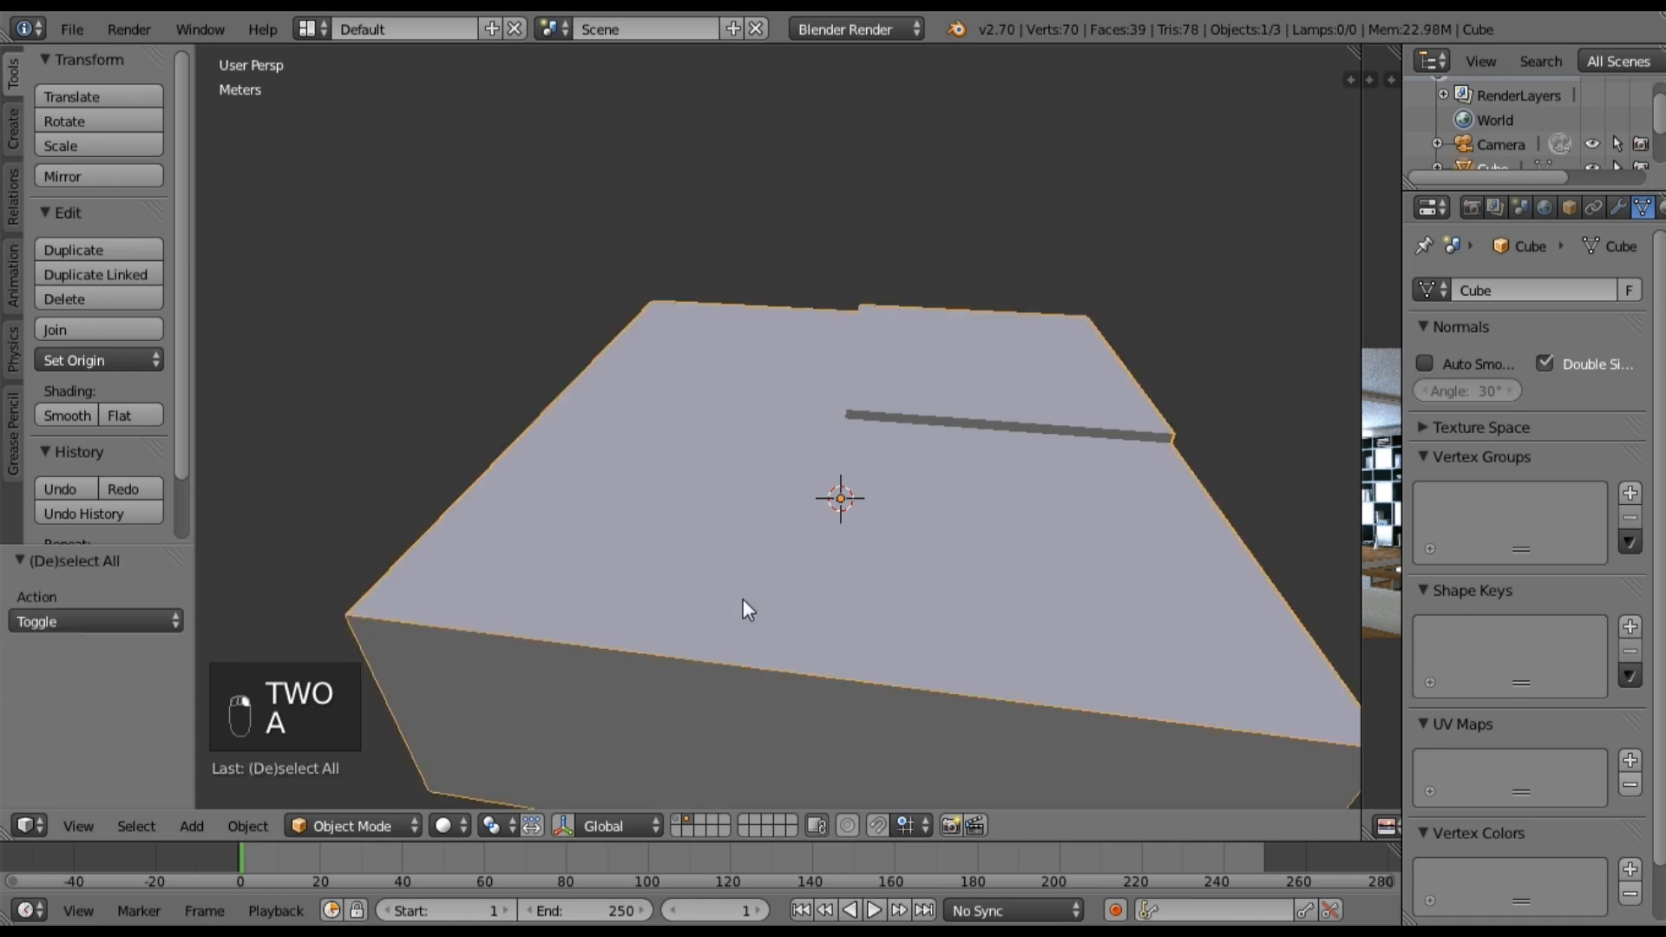
key(m)
key(1)
key(Return)
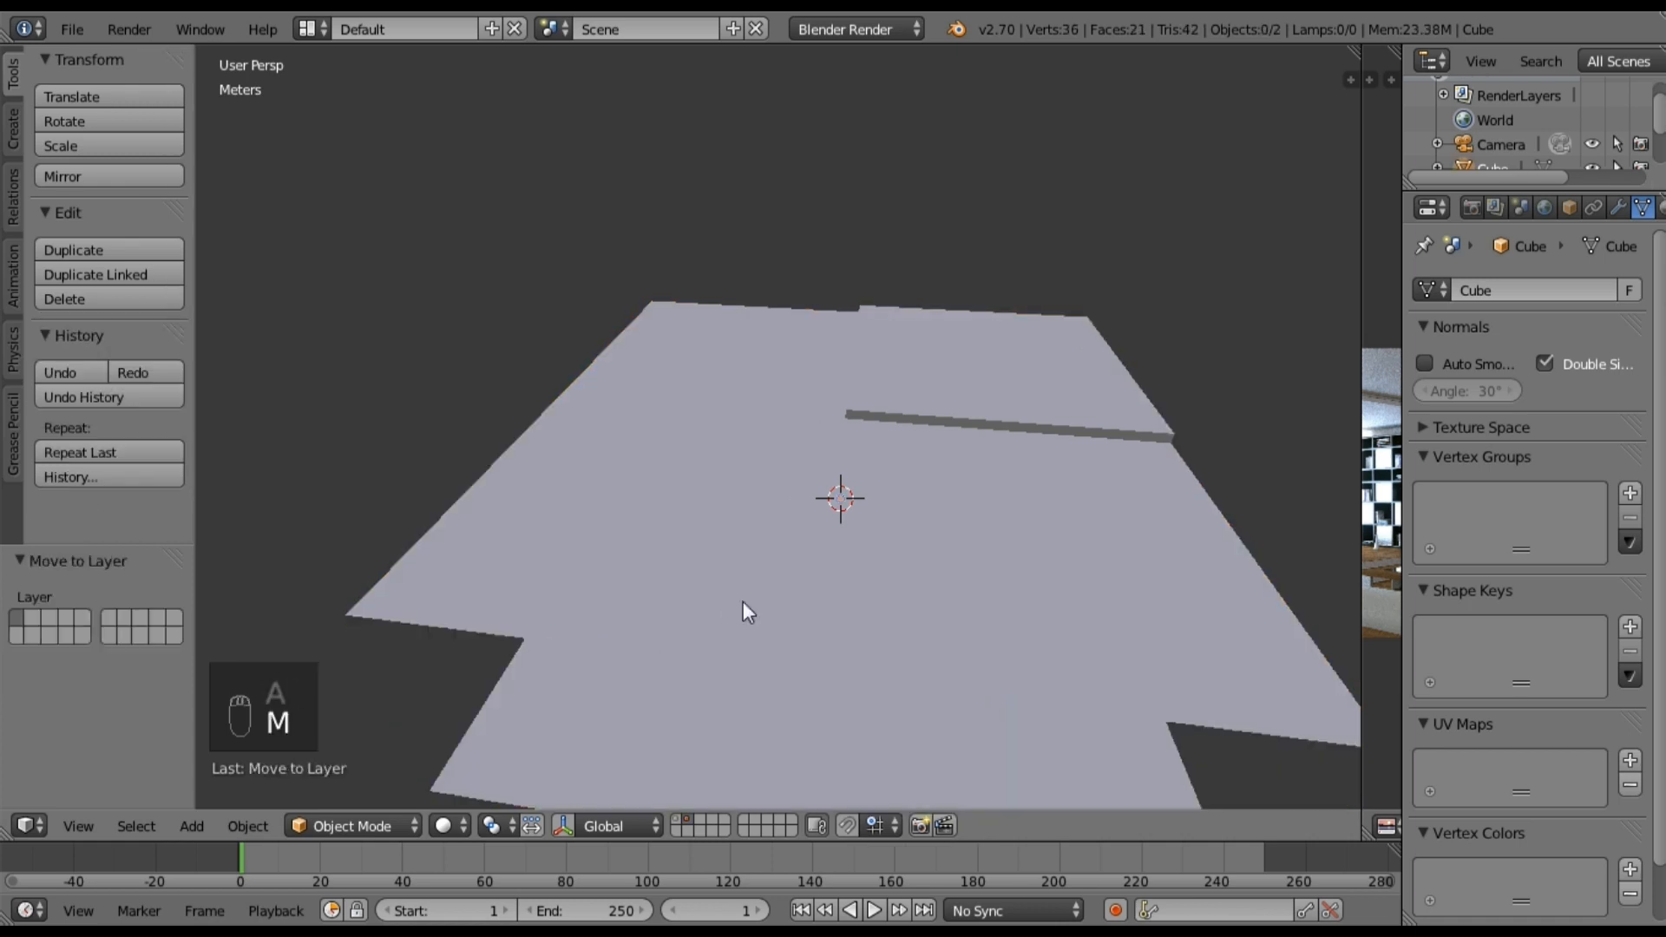
key(1)
Step: Enter Edit Mode on the walls and view them through the camera
middle_drag(853, 573, 739, 635)
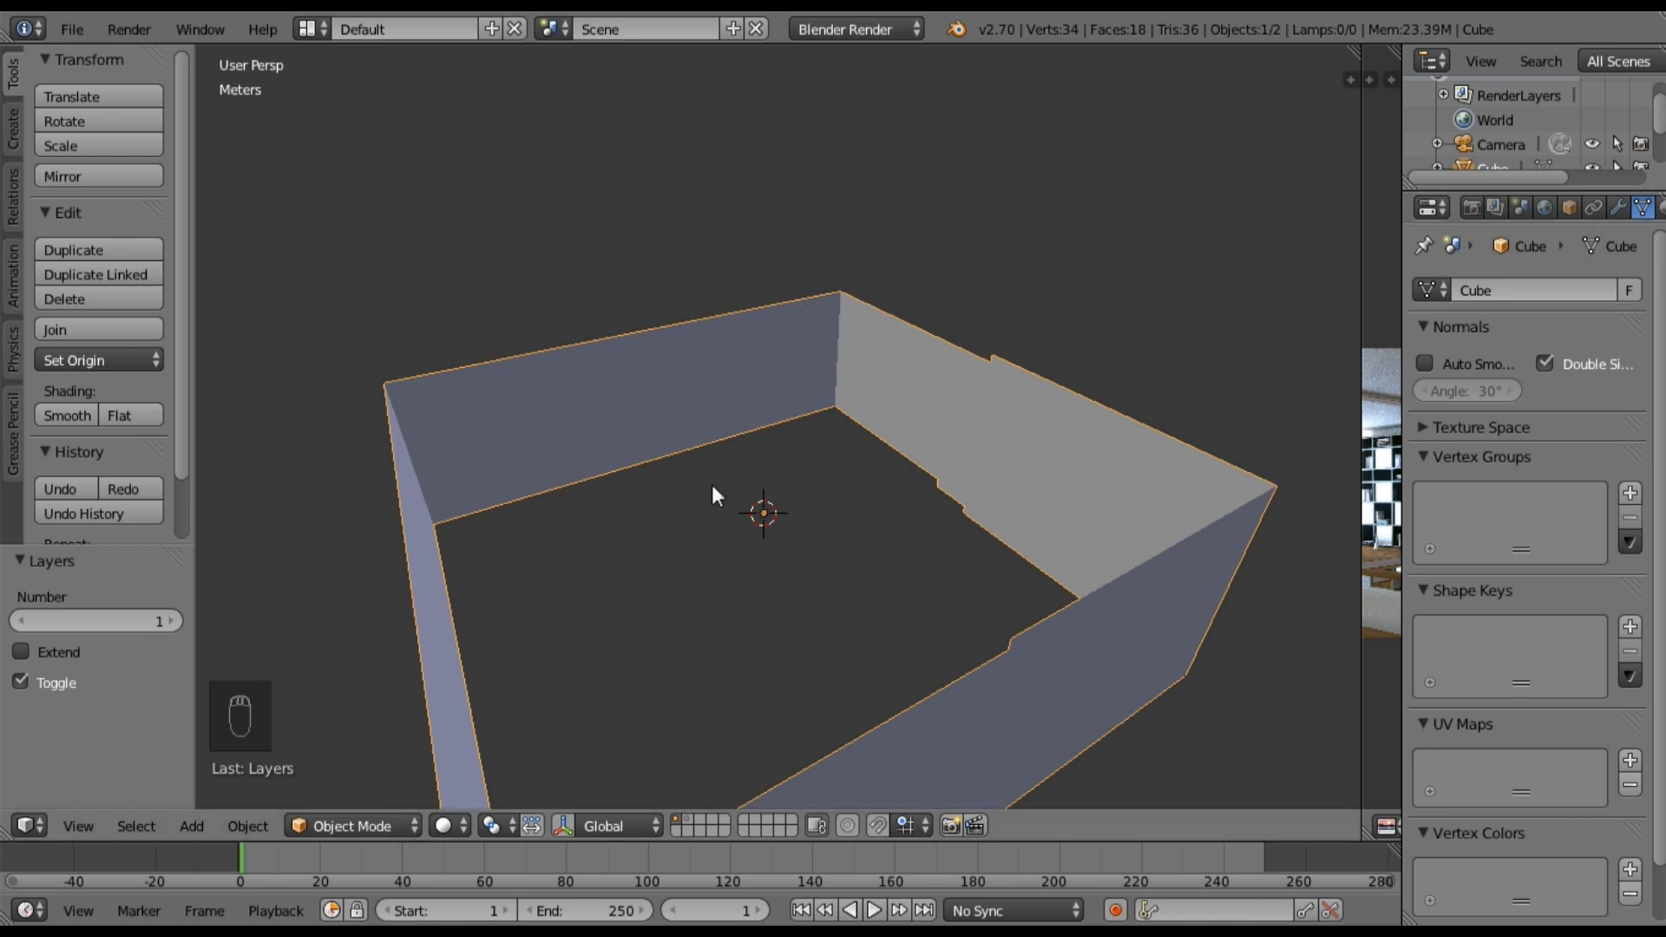
key(Tab)
middle_drag(758, 487, 743, 538)
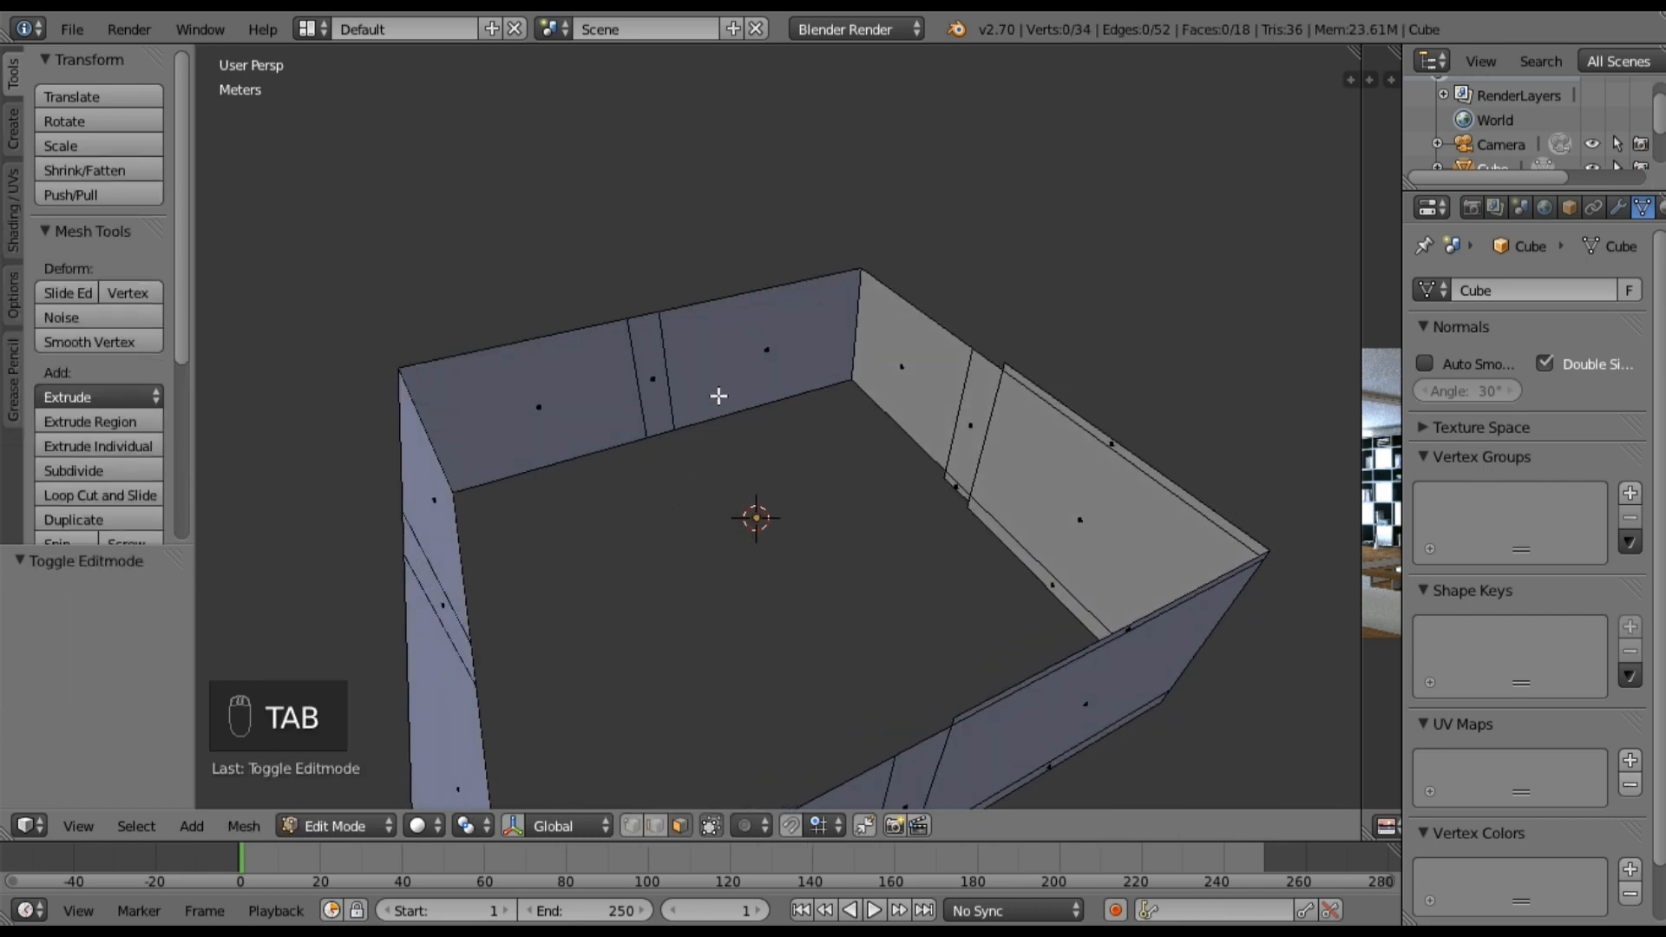
middle_drag(804, 460, 702, 348)
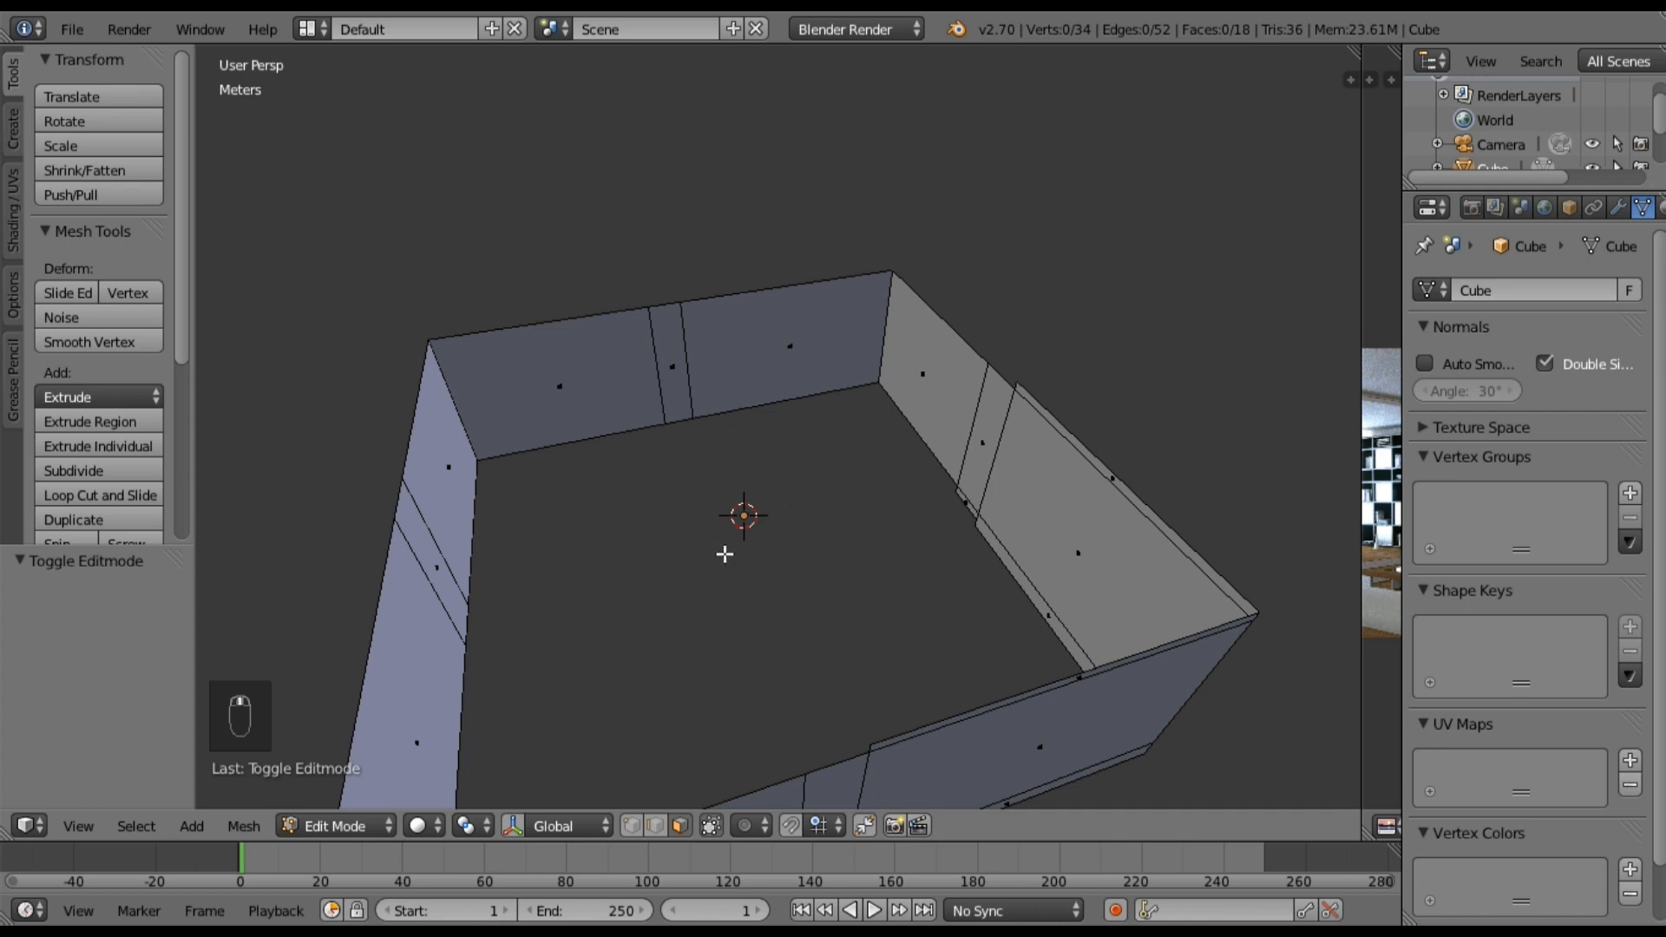
scroll(703, 436, up, 3)
middle_drag(740, 479, 759, 495)
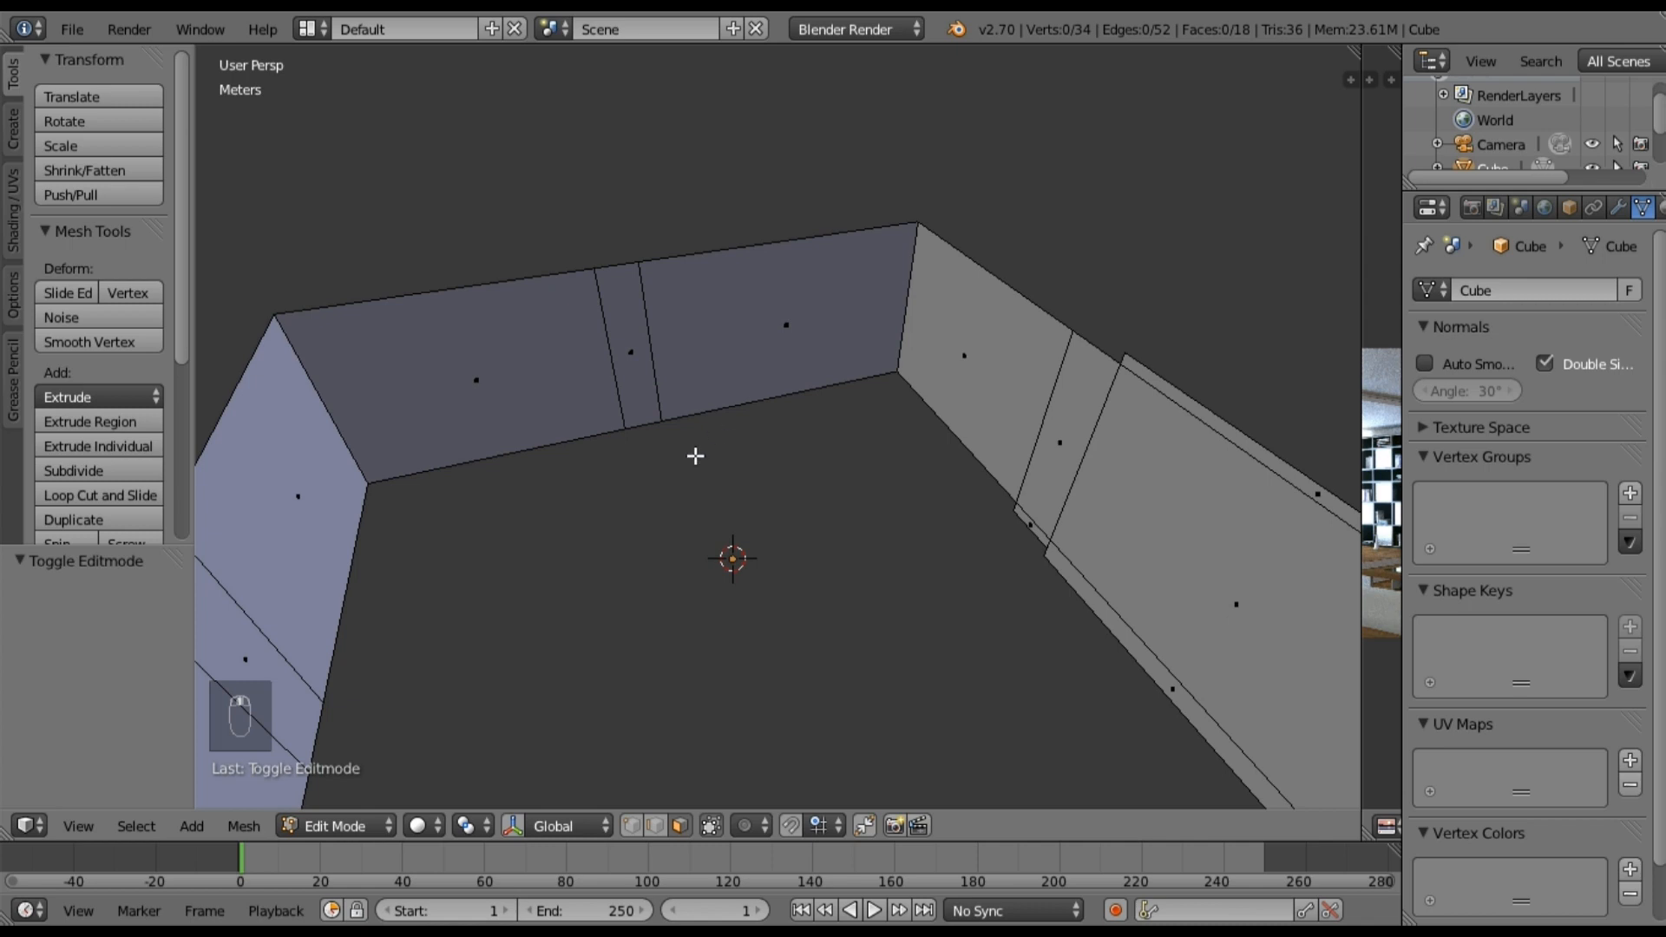
scroll(695, 456, down, 1)
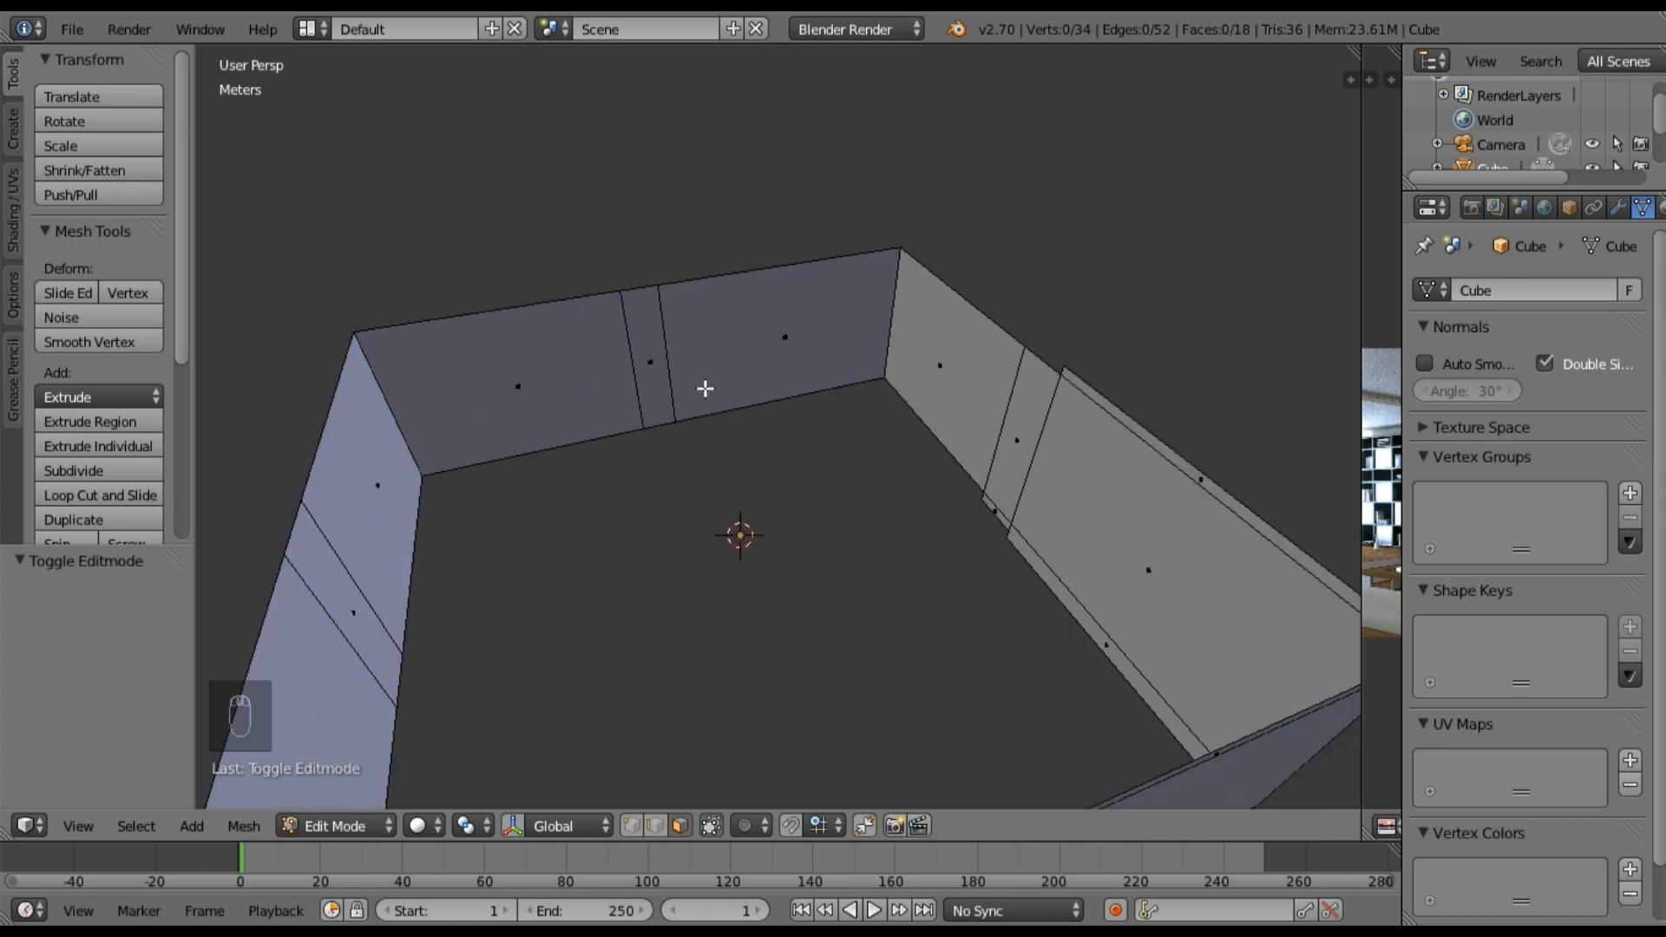
key(KP_0)
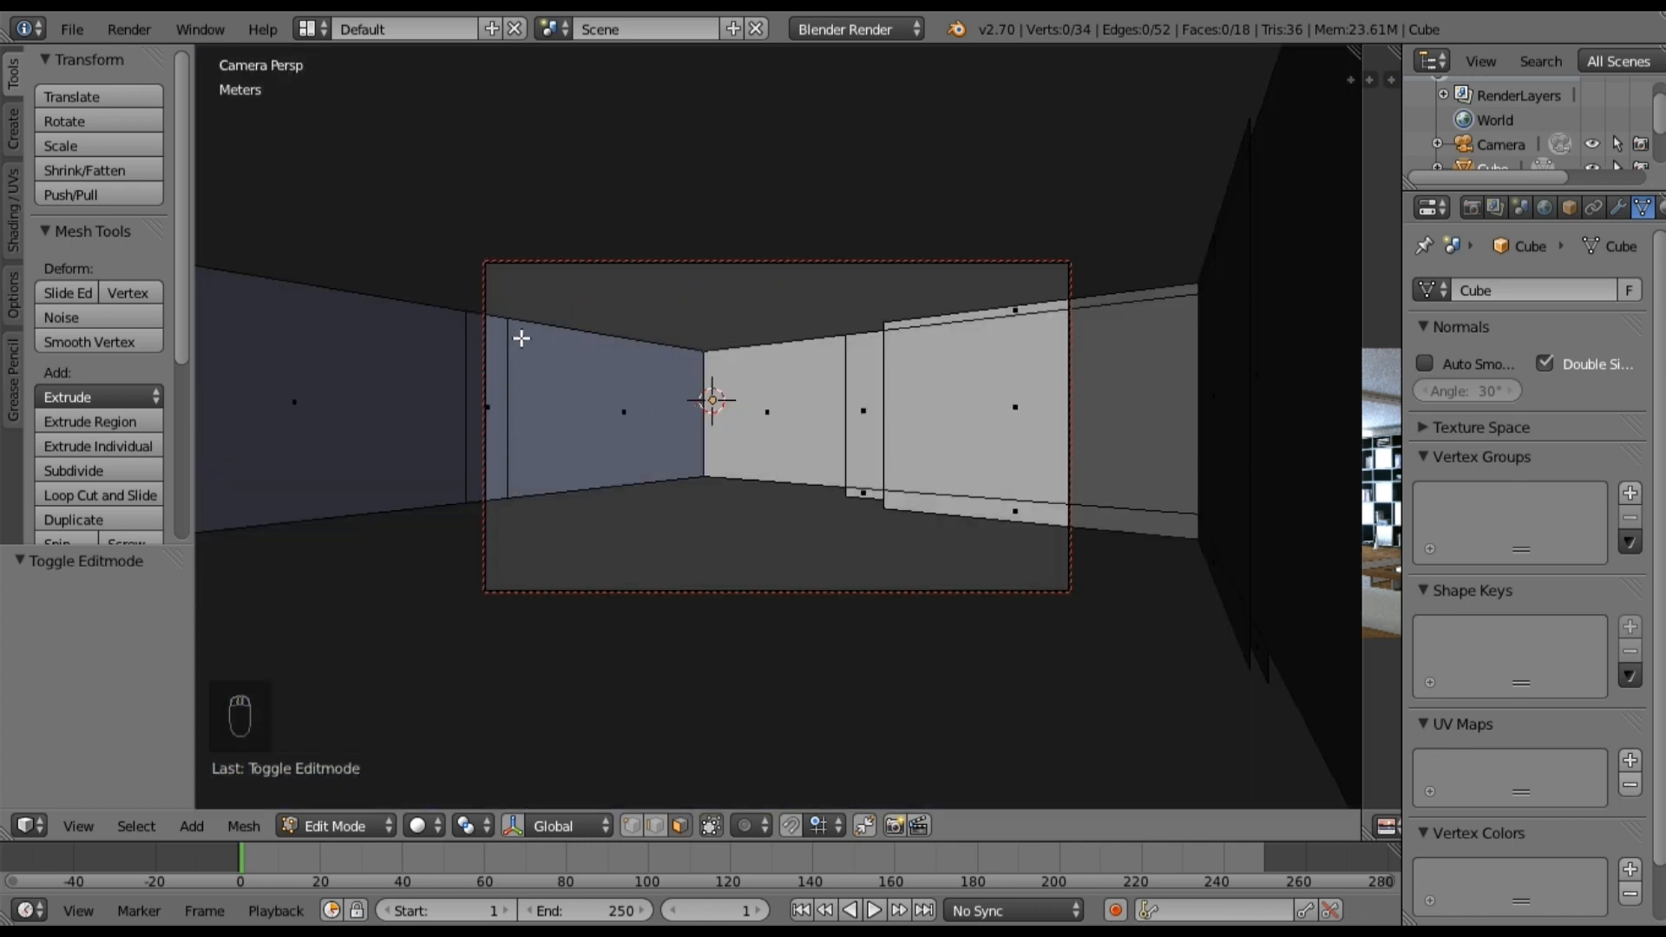
Step: Add a vertical loop cut to the long side wall, slid by a factor of about 0.44, and clear the selection
shift+middle_drag(695, 439, 718, 439)
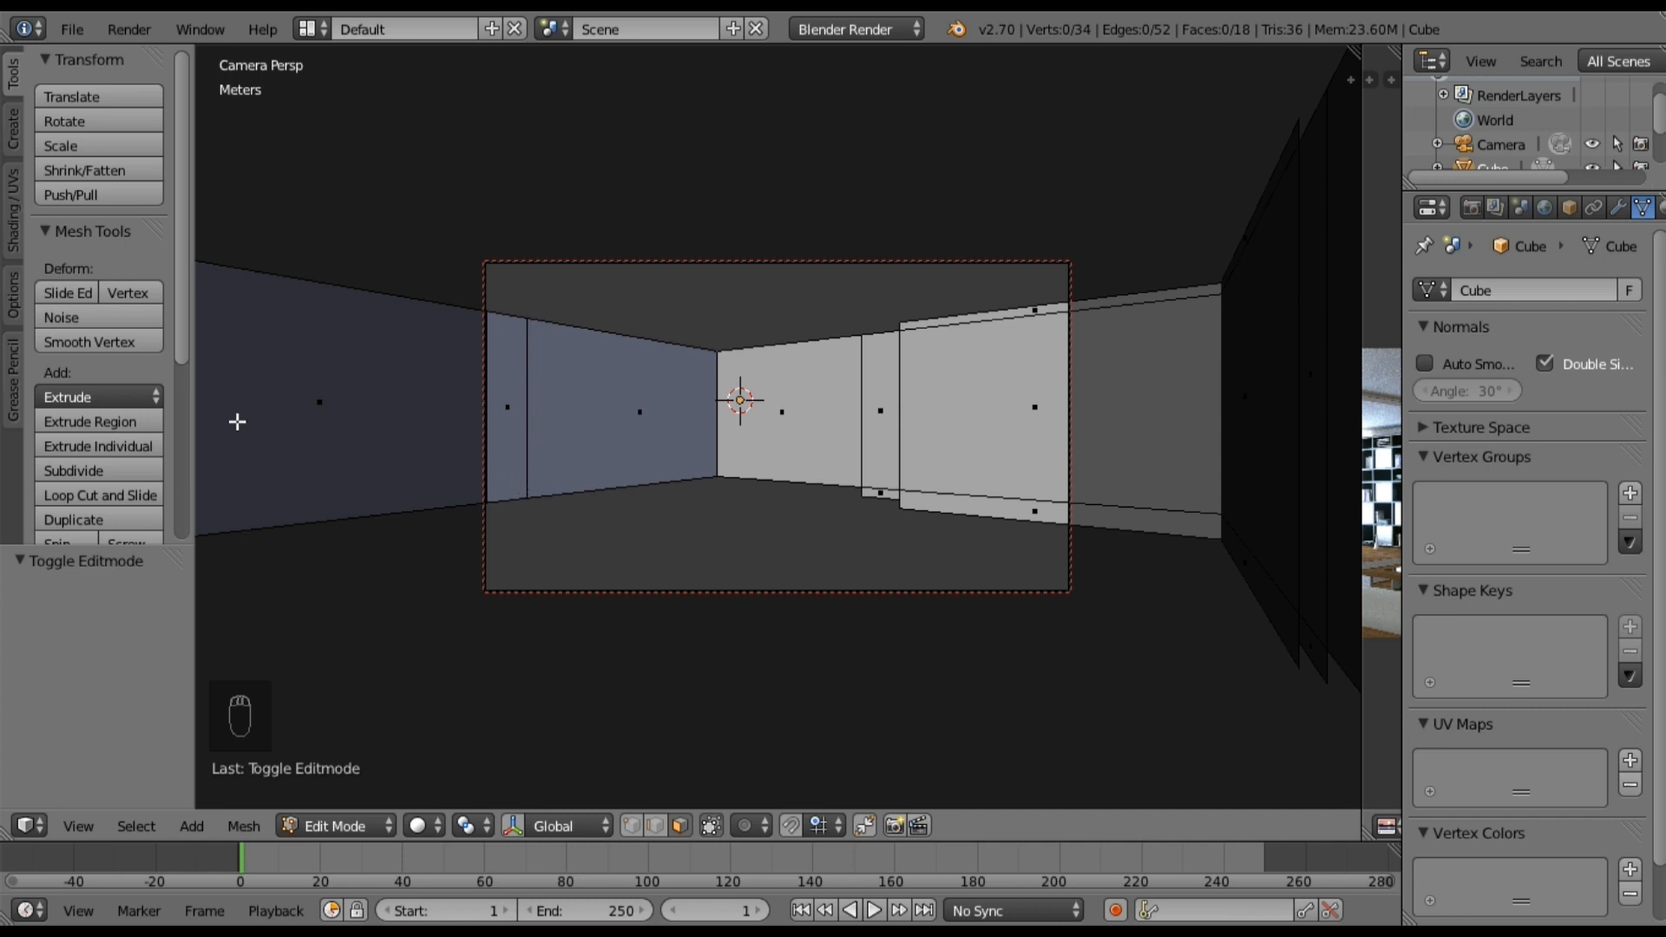
click(50, 495)
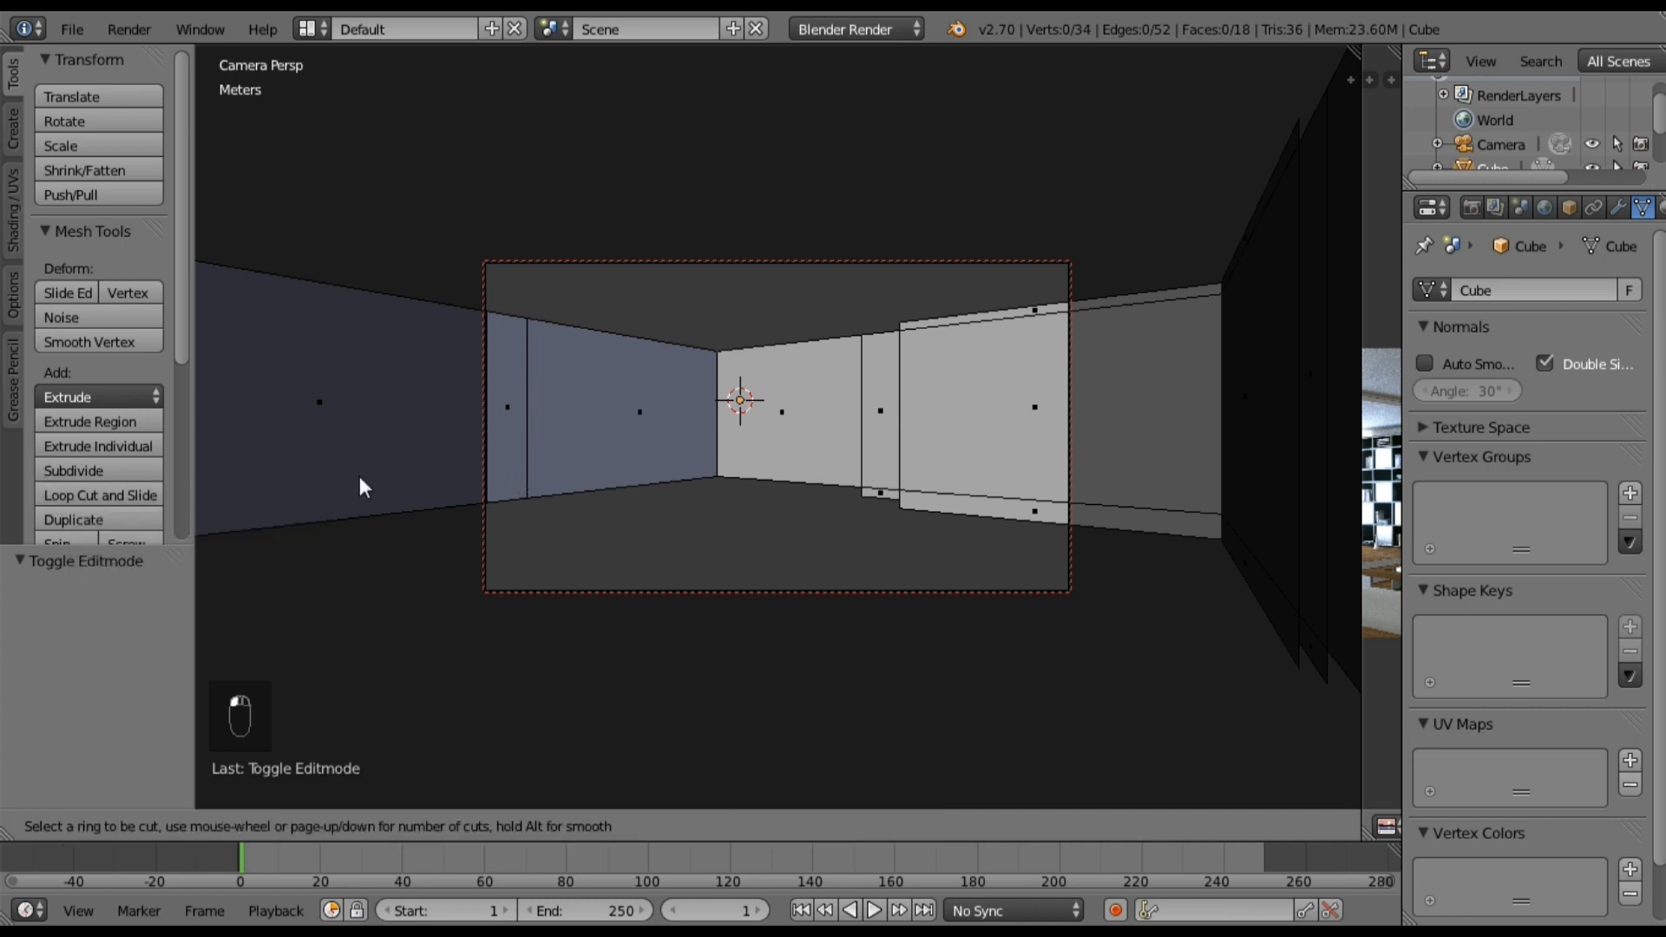
click(569, 331)
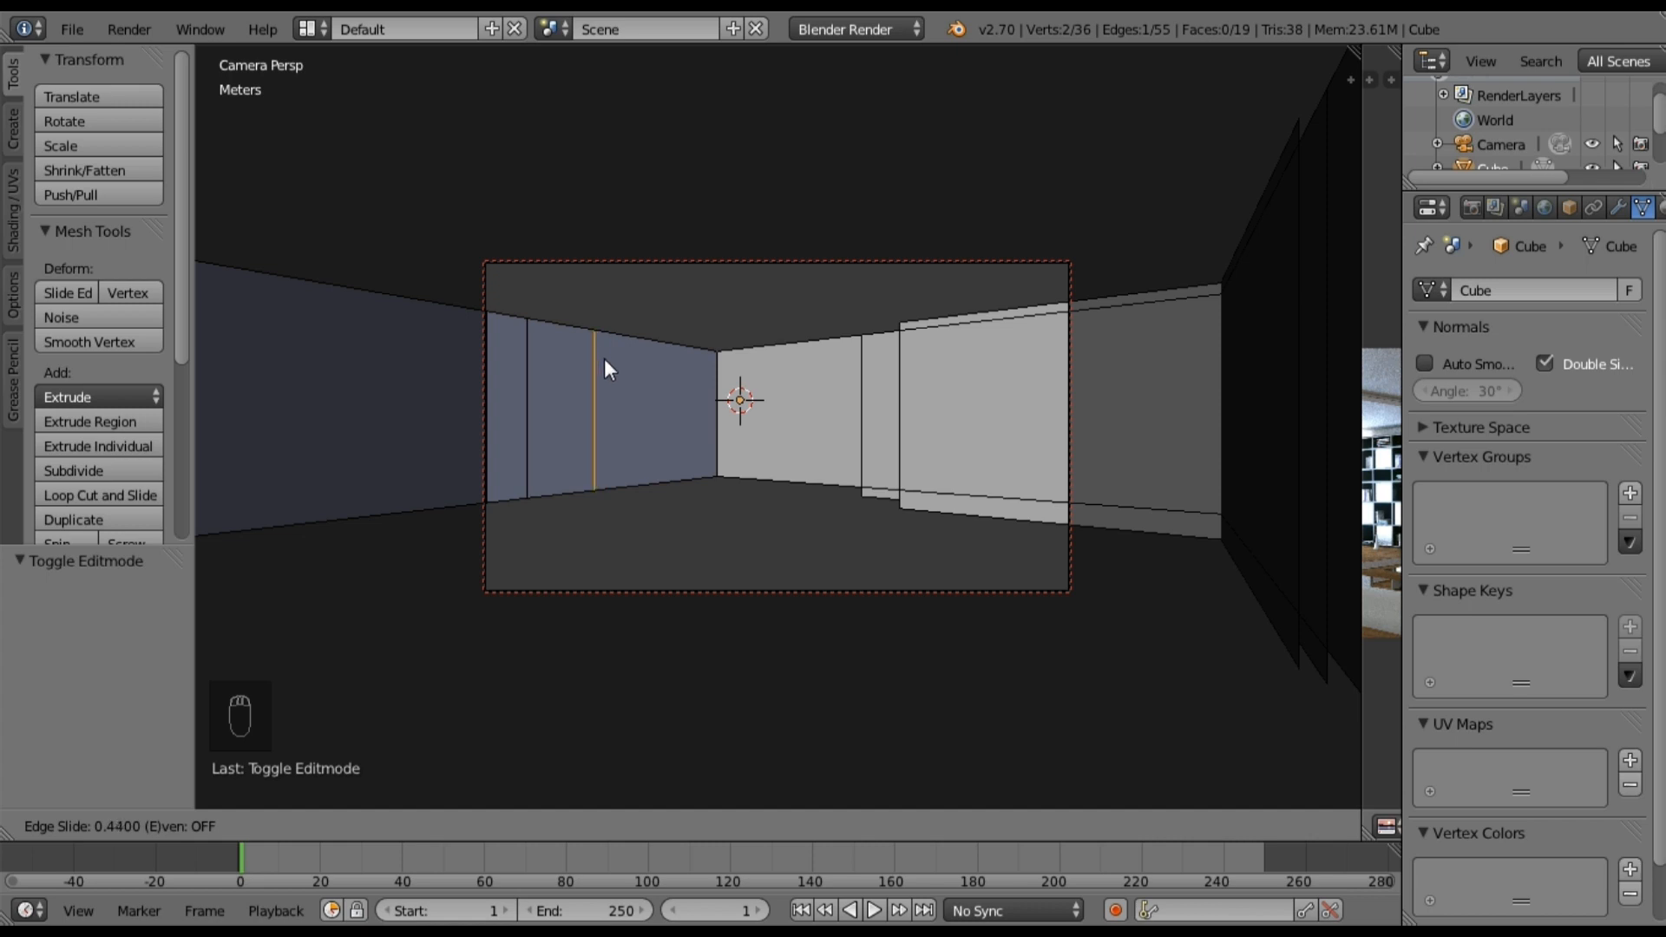
click(604, 359)
key(a)
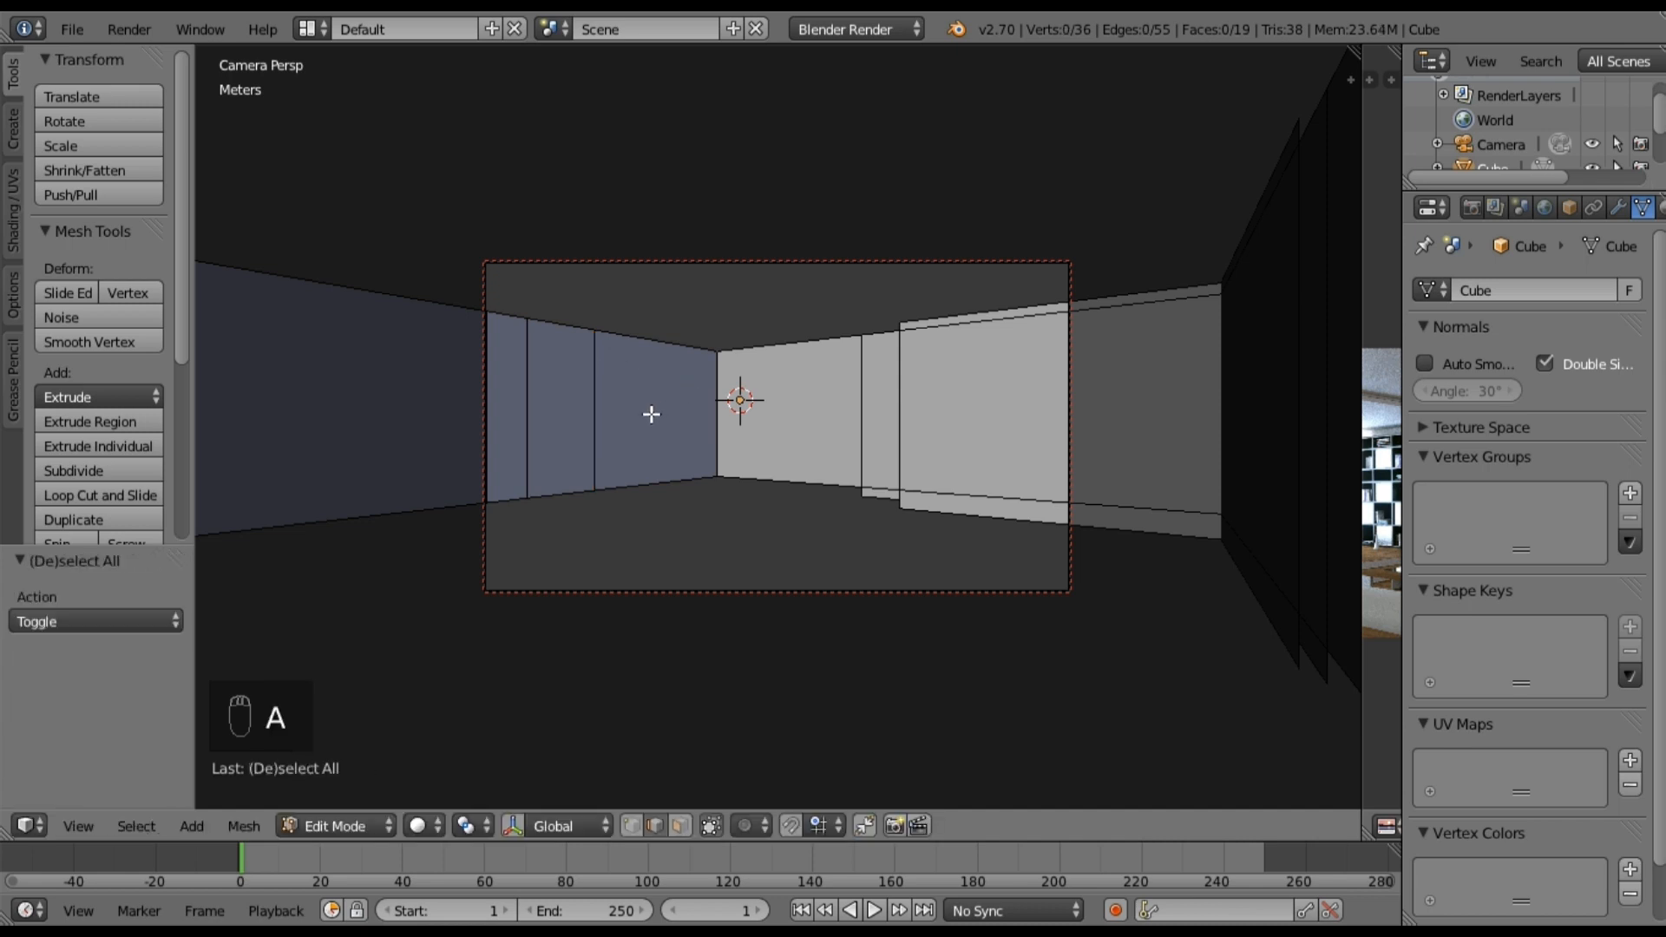
Step: In face selection mode, extrude the narrow wall face beside the new cut about 27 cm into the room and clear the selection
click(677, 826)
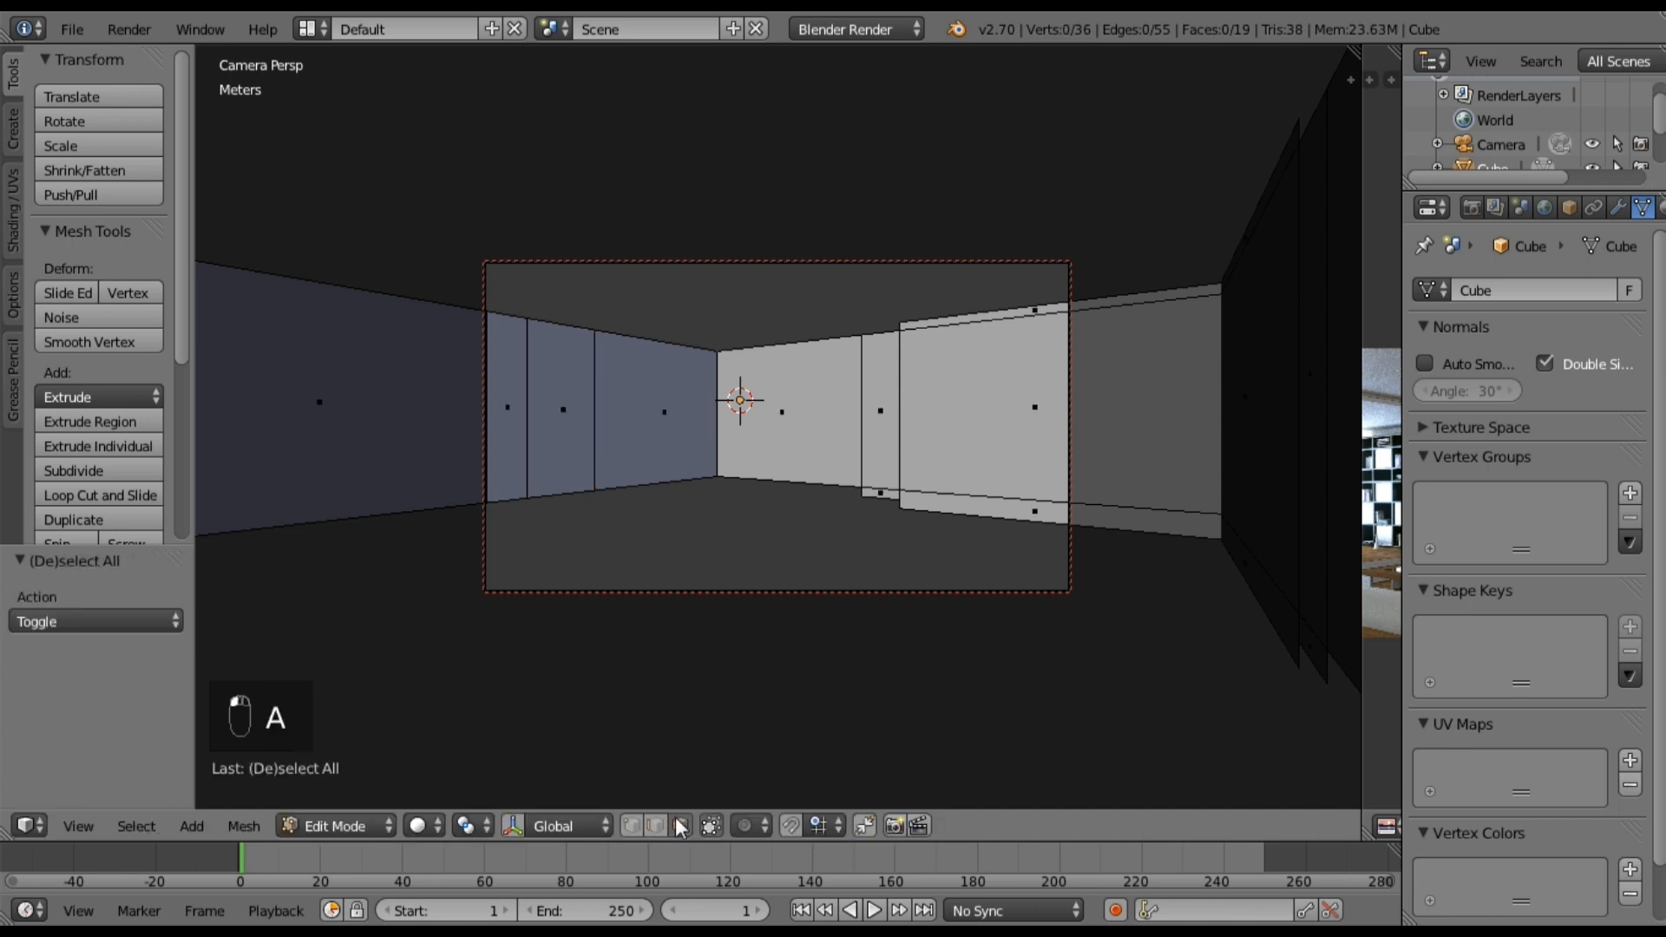
right_click(590, 443)
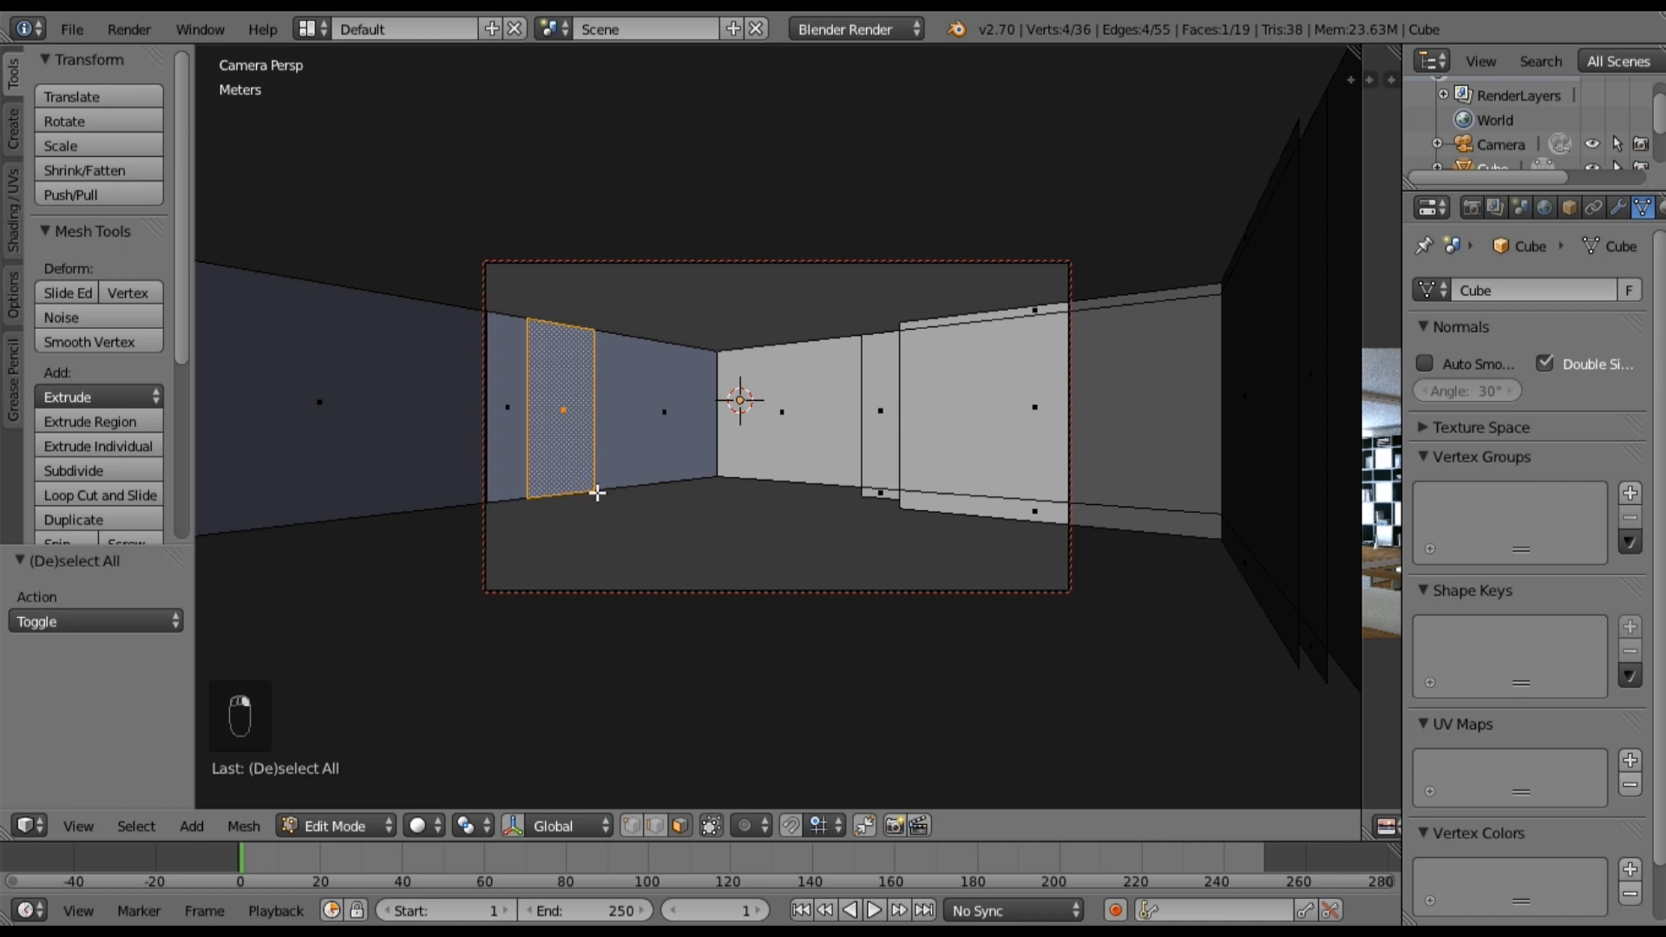
key(e)
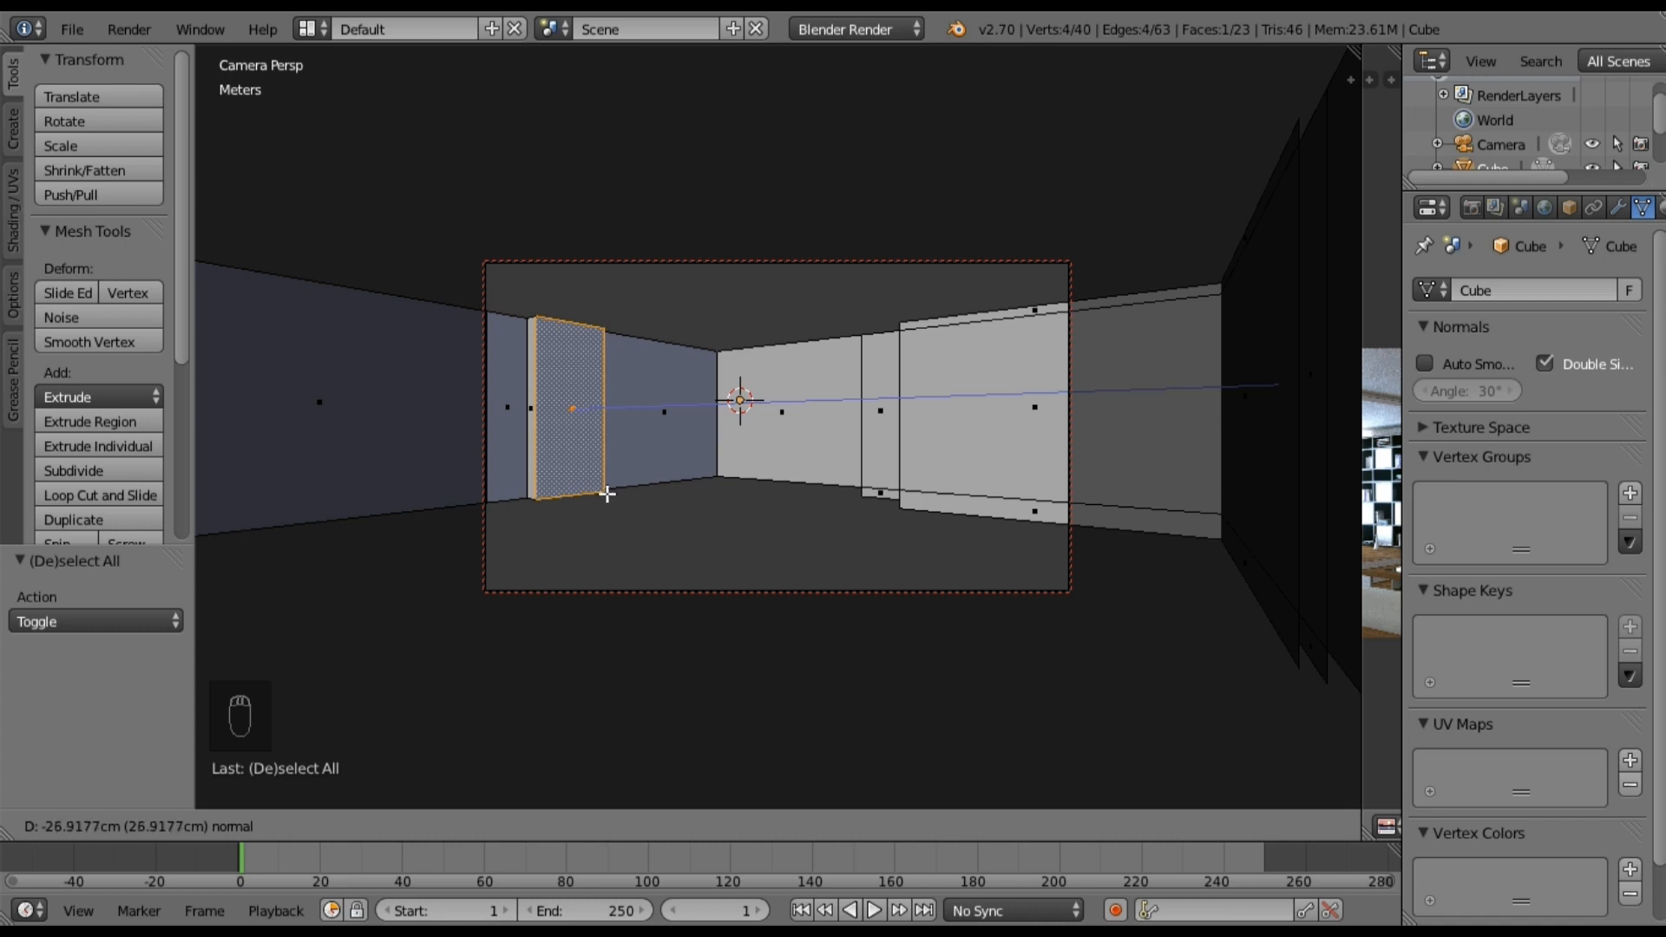
click(607, 493)
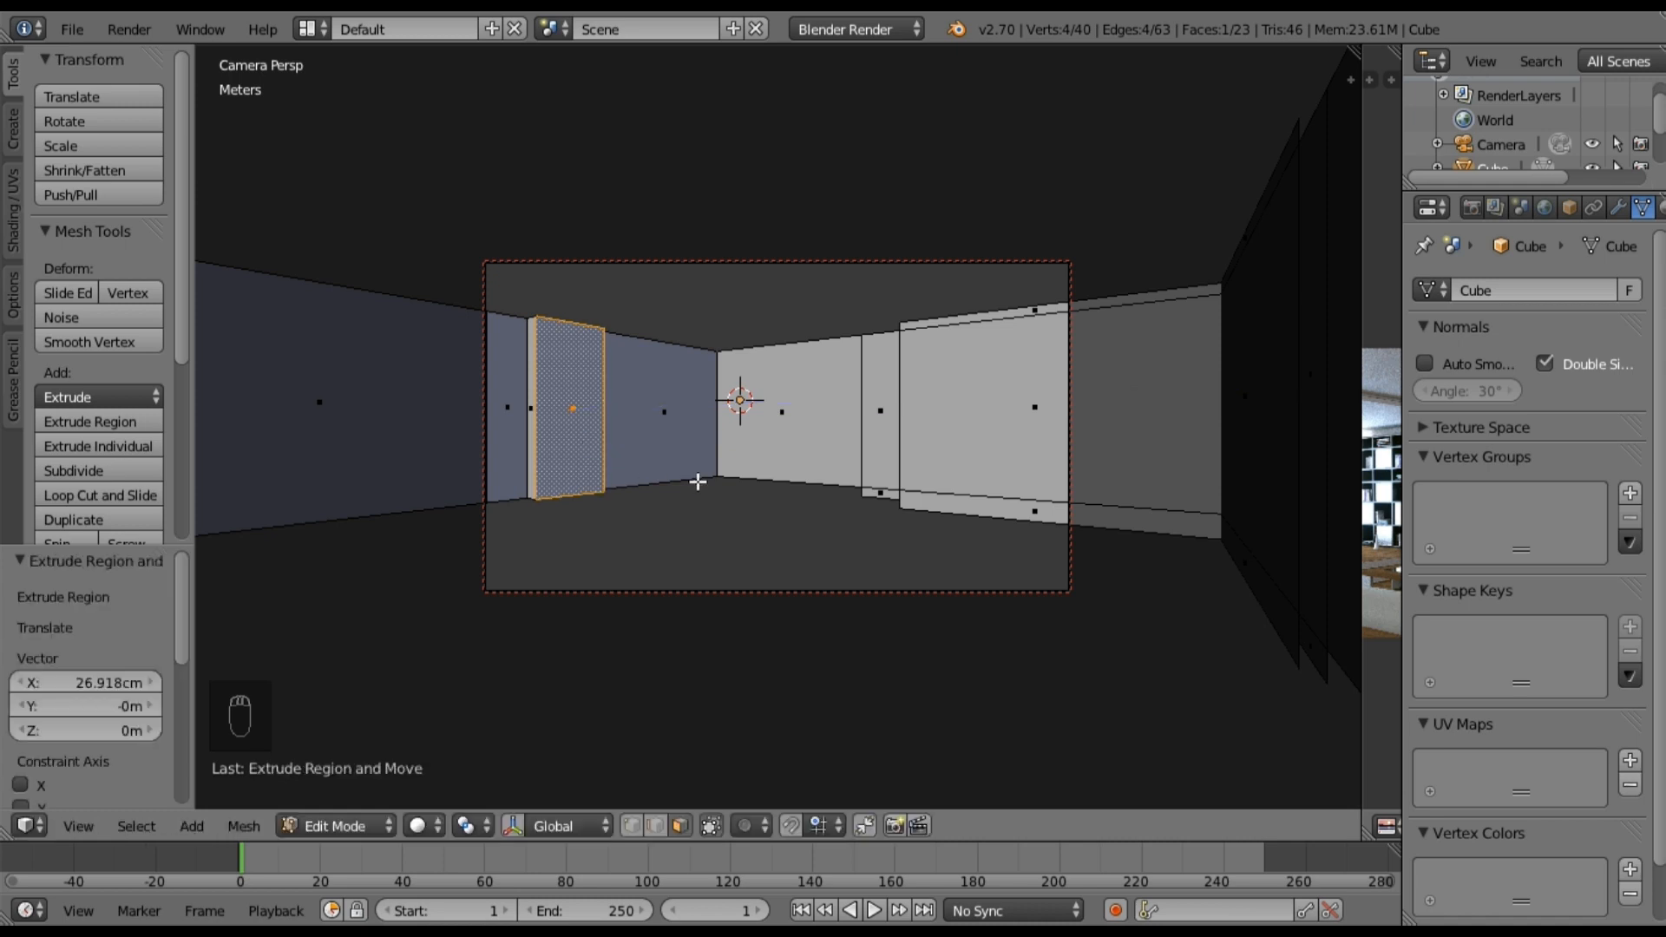
key(a)
Step: Examine the extruded chimney breast from inside the room and compare it with the fireplace in the reference image
key(KP_1)
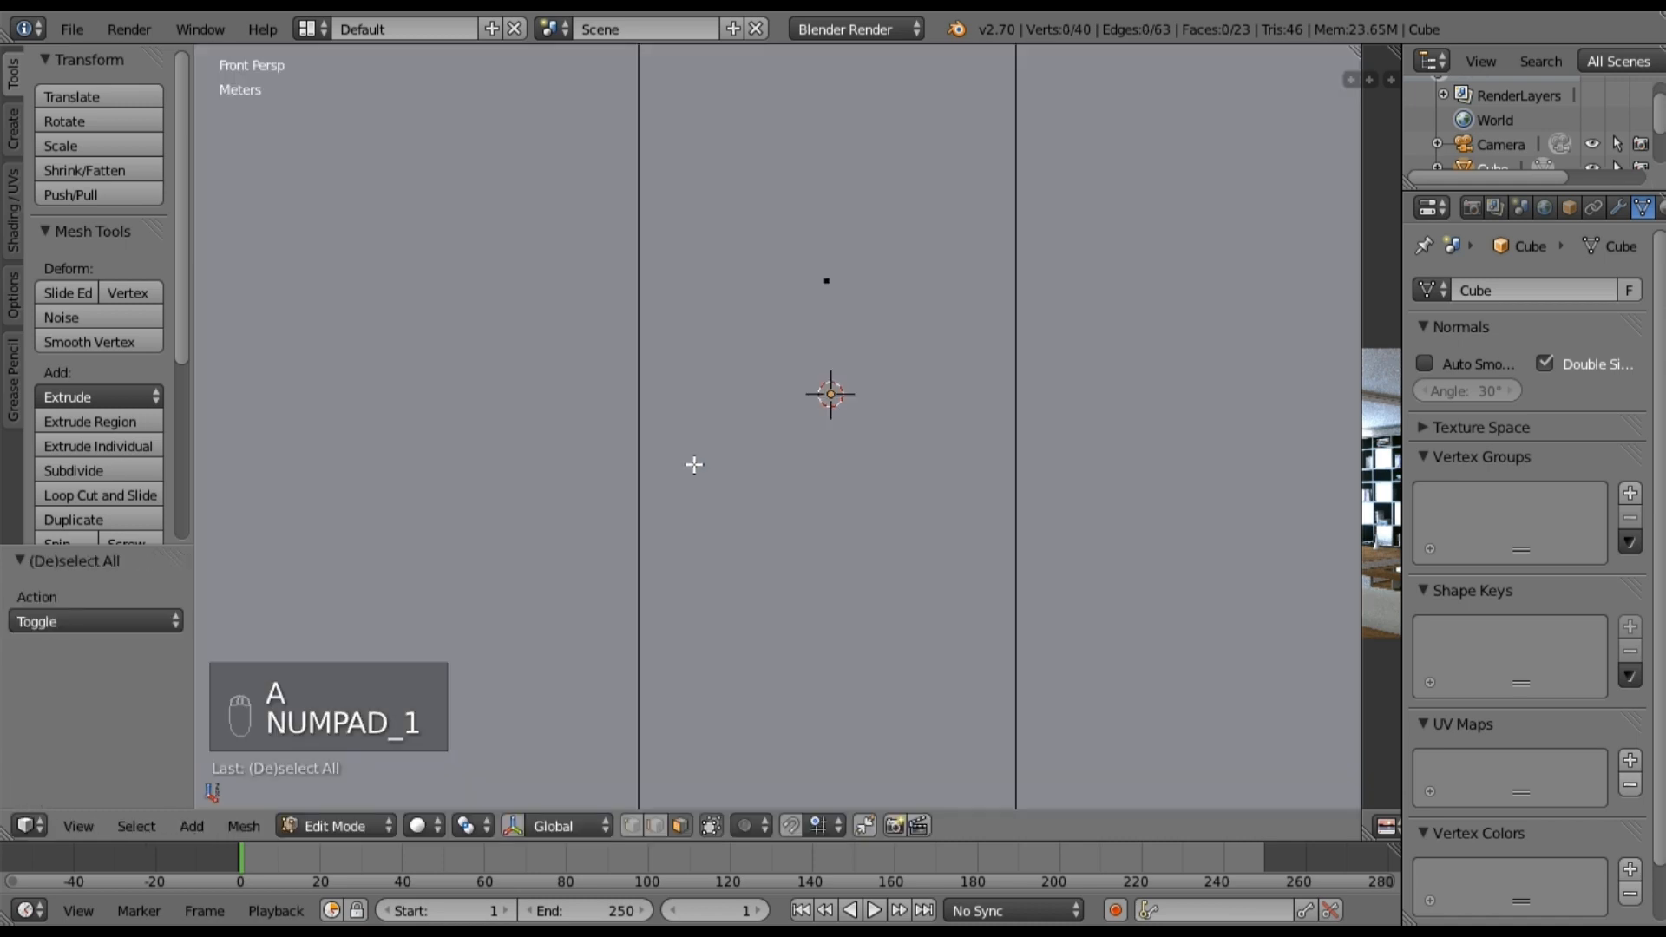
middle_drag(676, 373, 911, 428)
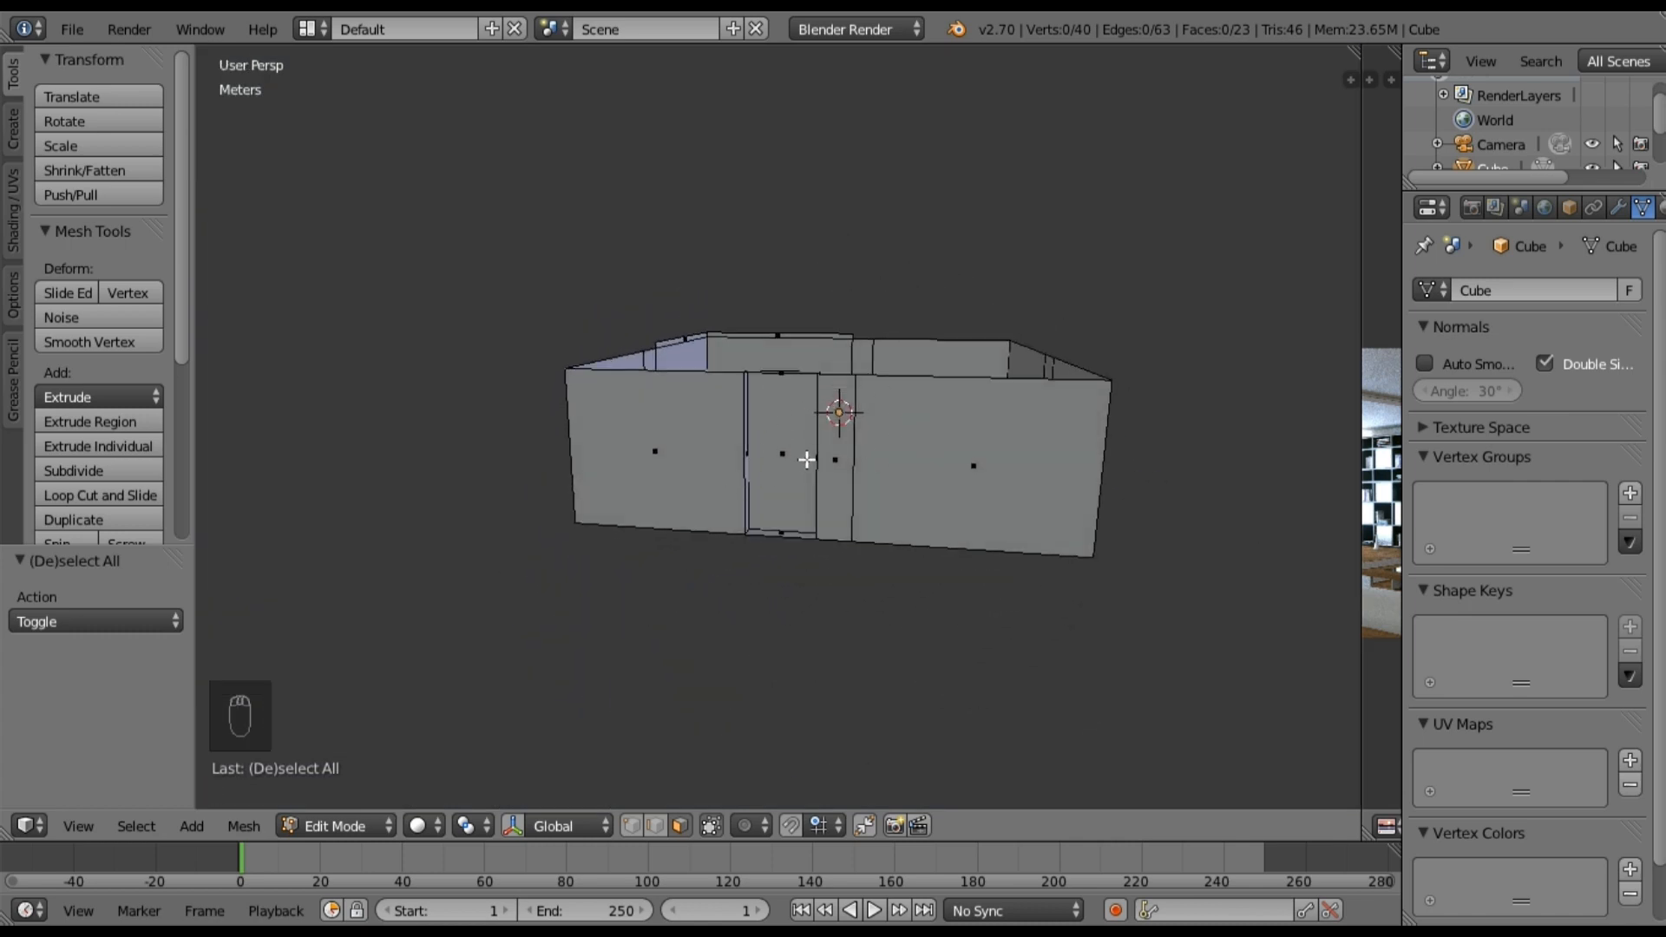
middle_drag(946, 479, 799, 399)
scroll(636, 361, up, 5)
scroll(867, 443, up, 3)
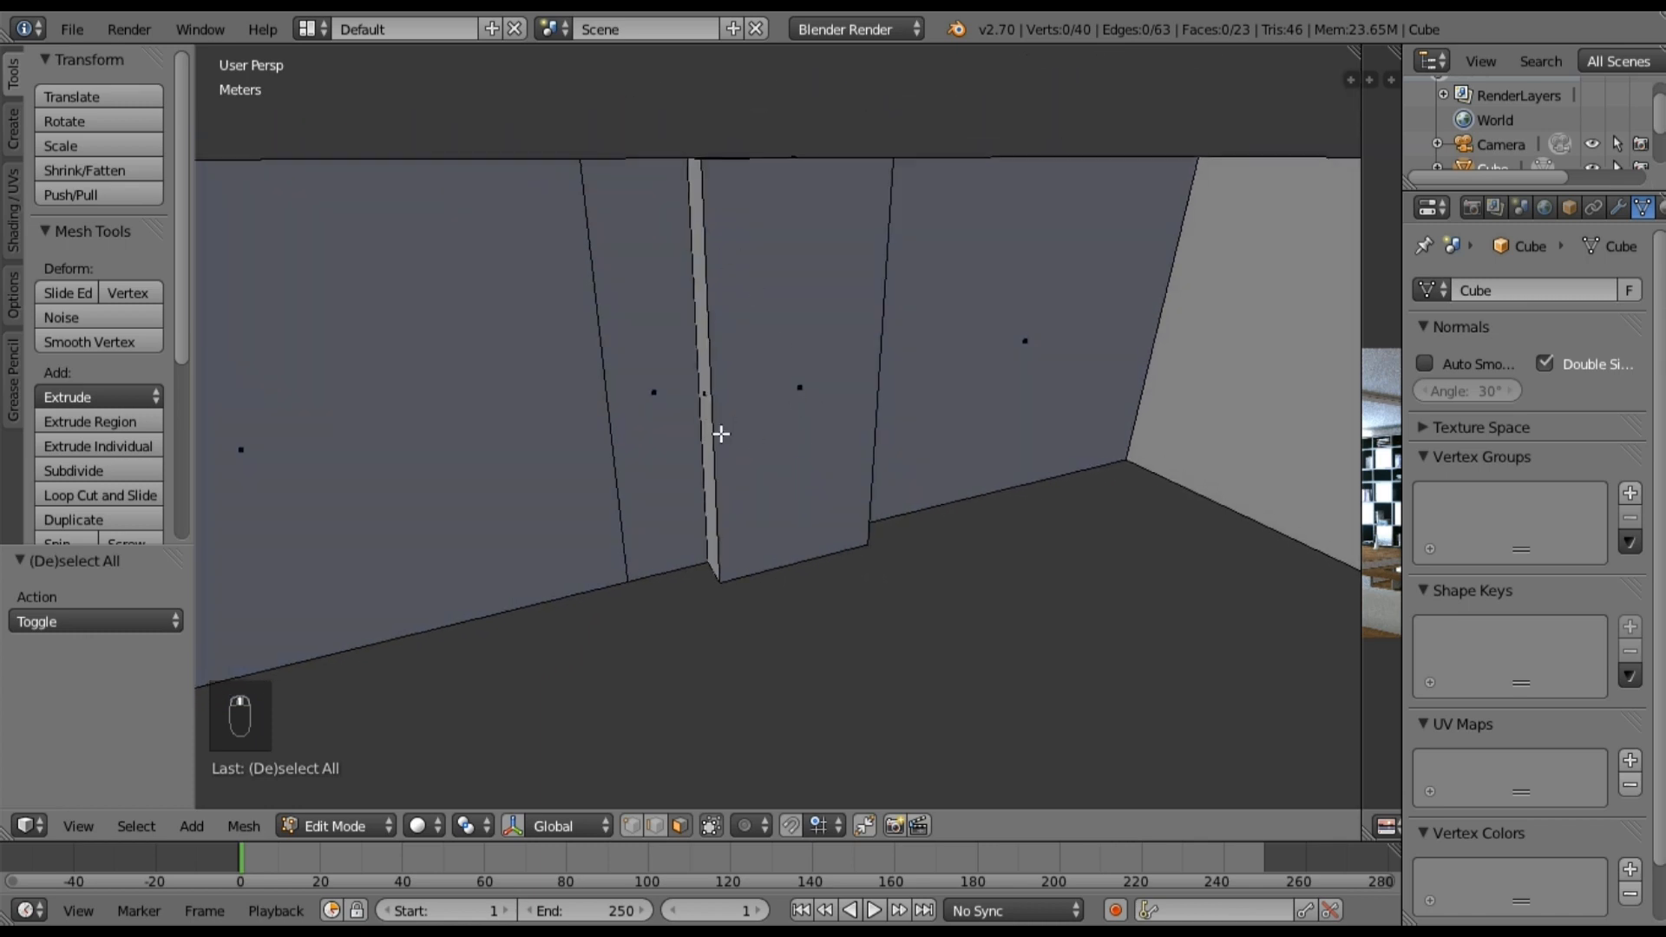
middle_drag(856, 583, 808, 515)
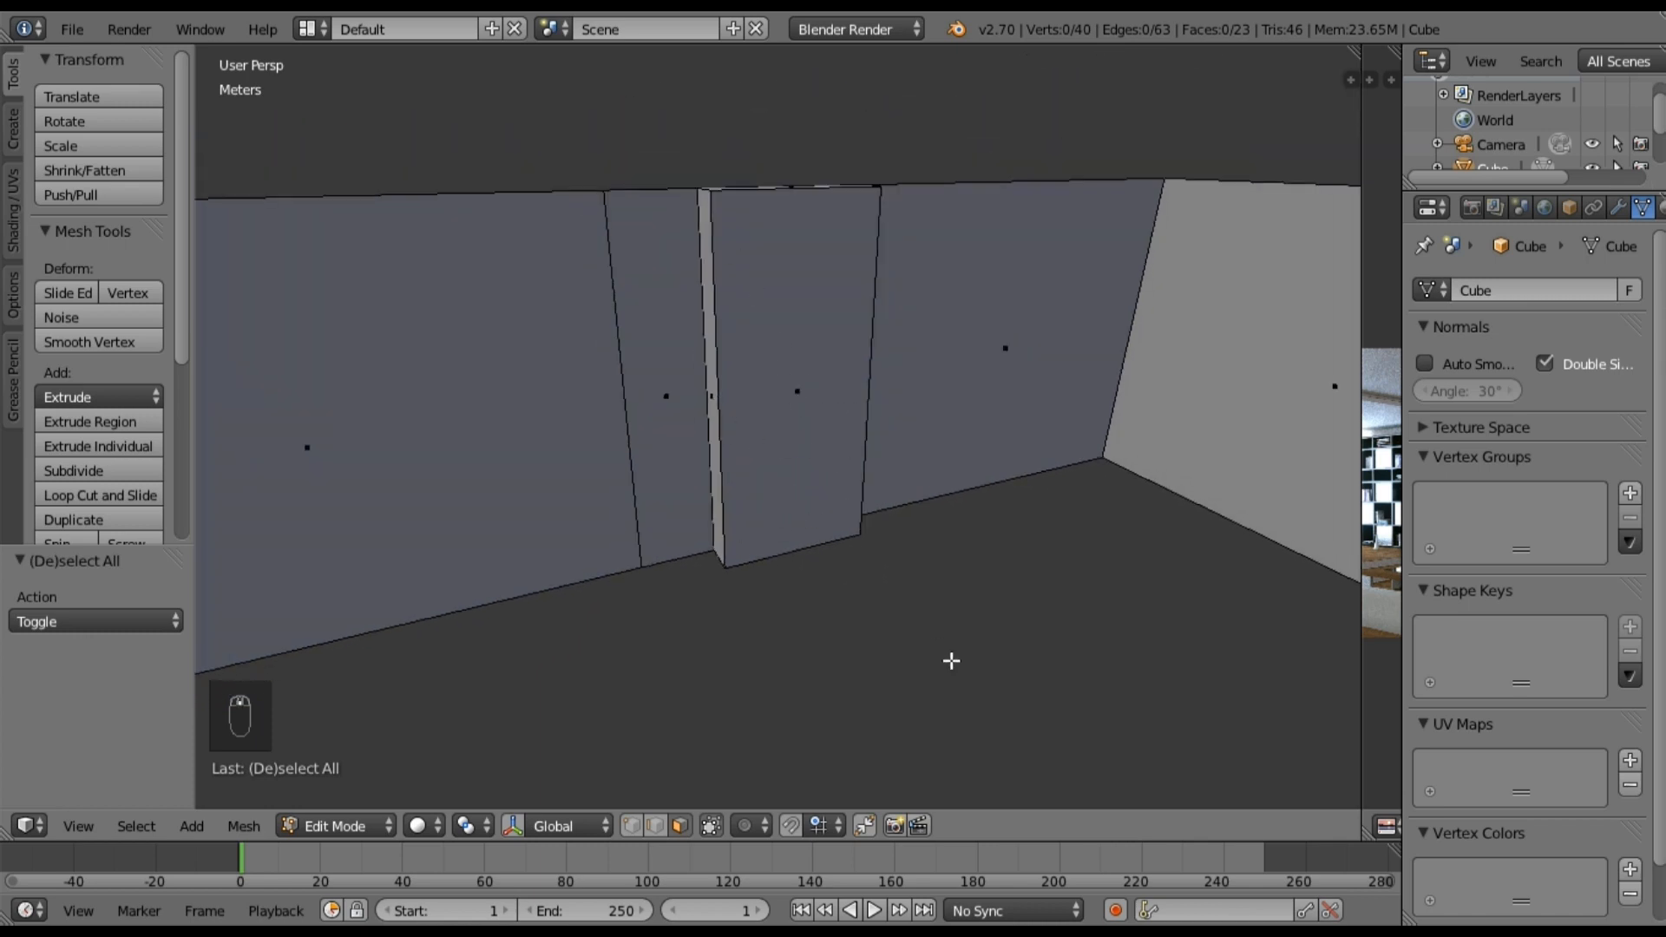
drag(1359, 618, 906, 594)
scroll(983, 525, up, 4)
middle_drag(967, 582, 1260, 390)
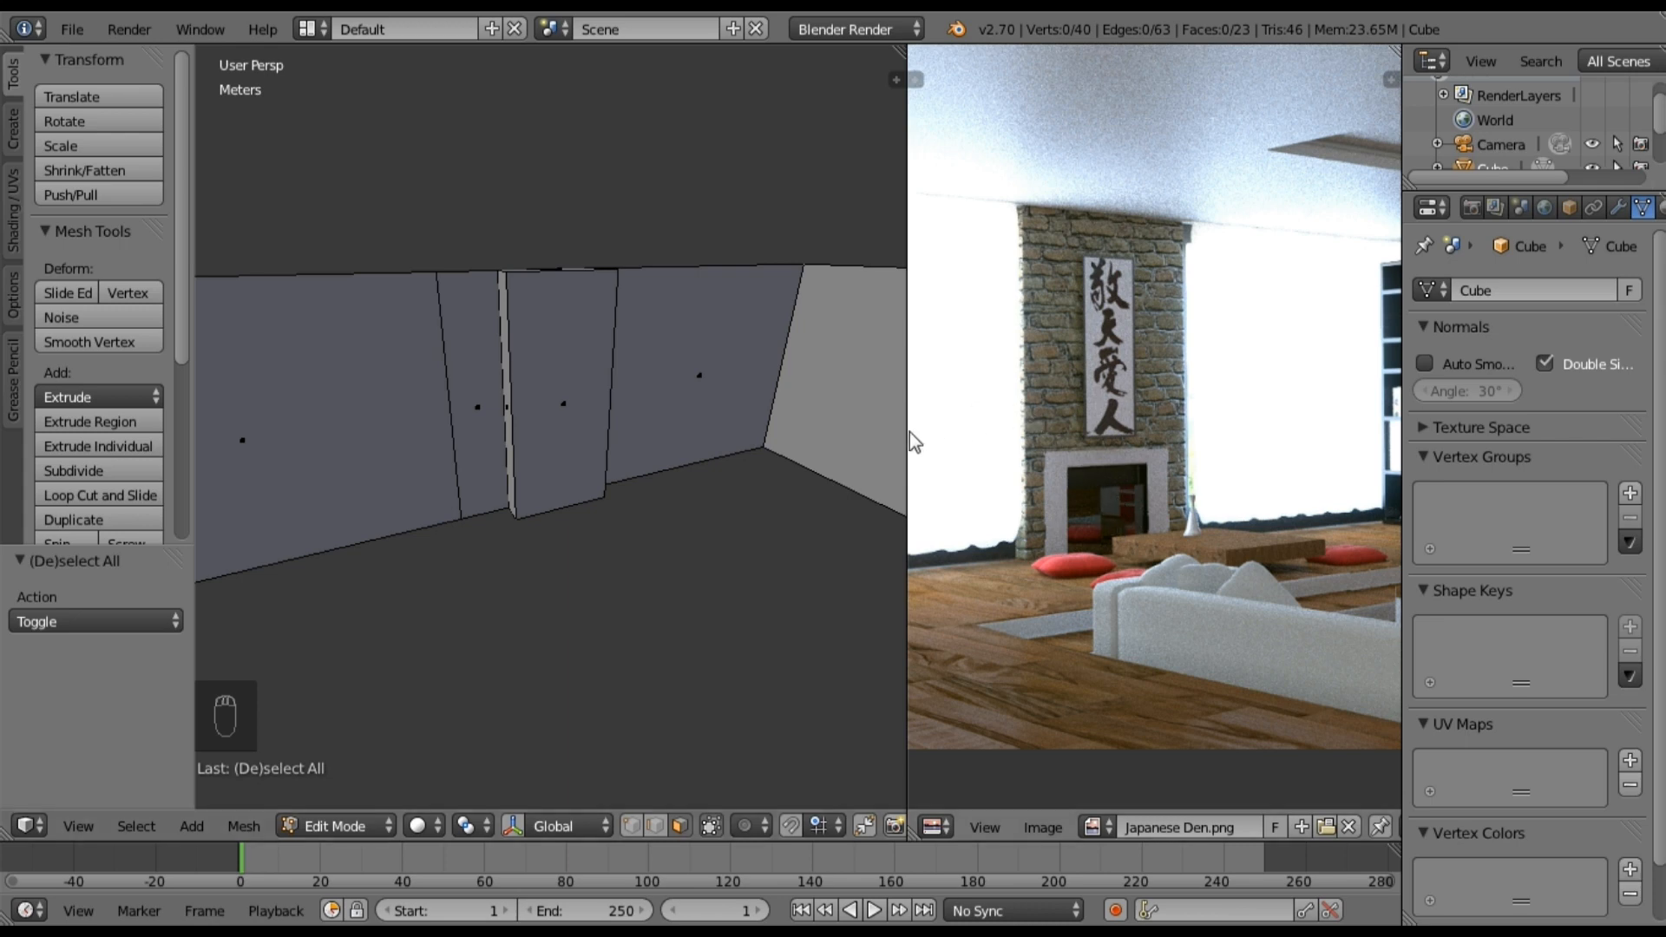
drag(912, 431, 1362, 425)
Step: In vertex selection mode, add a horizontal loop cut around the walls just below mid-height, slid by about 0.16, and clear the selection
right_click(820, 452)
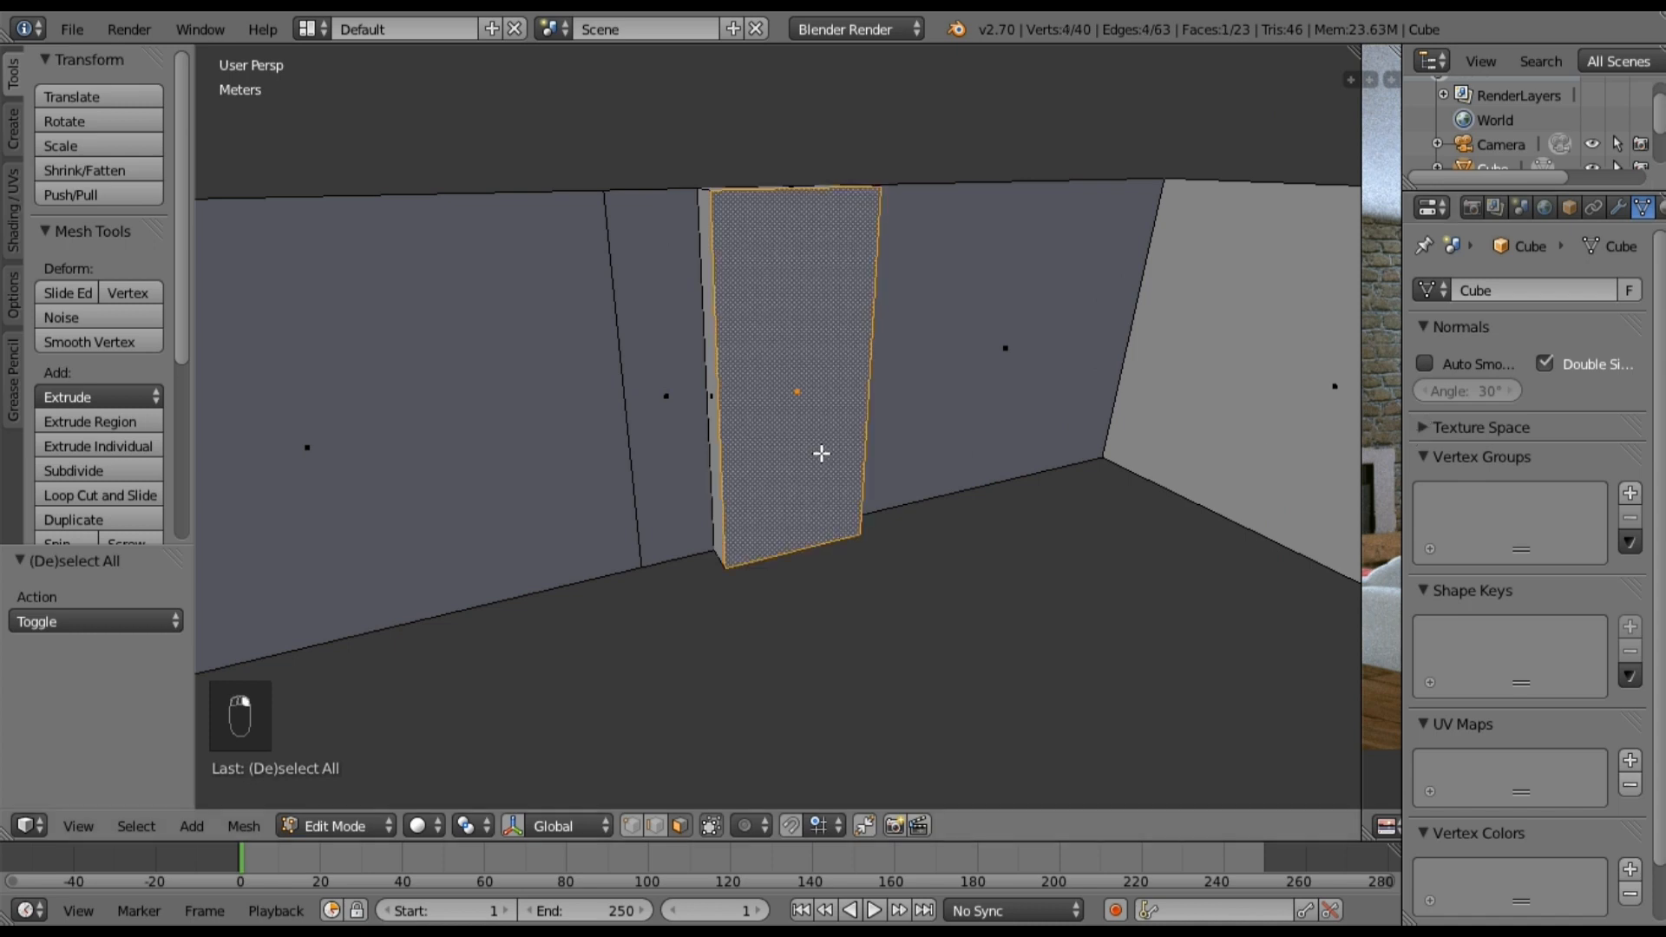
key(a)
click(636, 825)
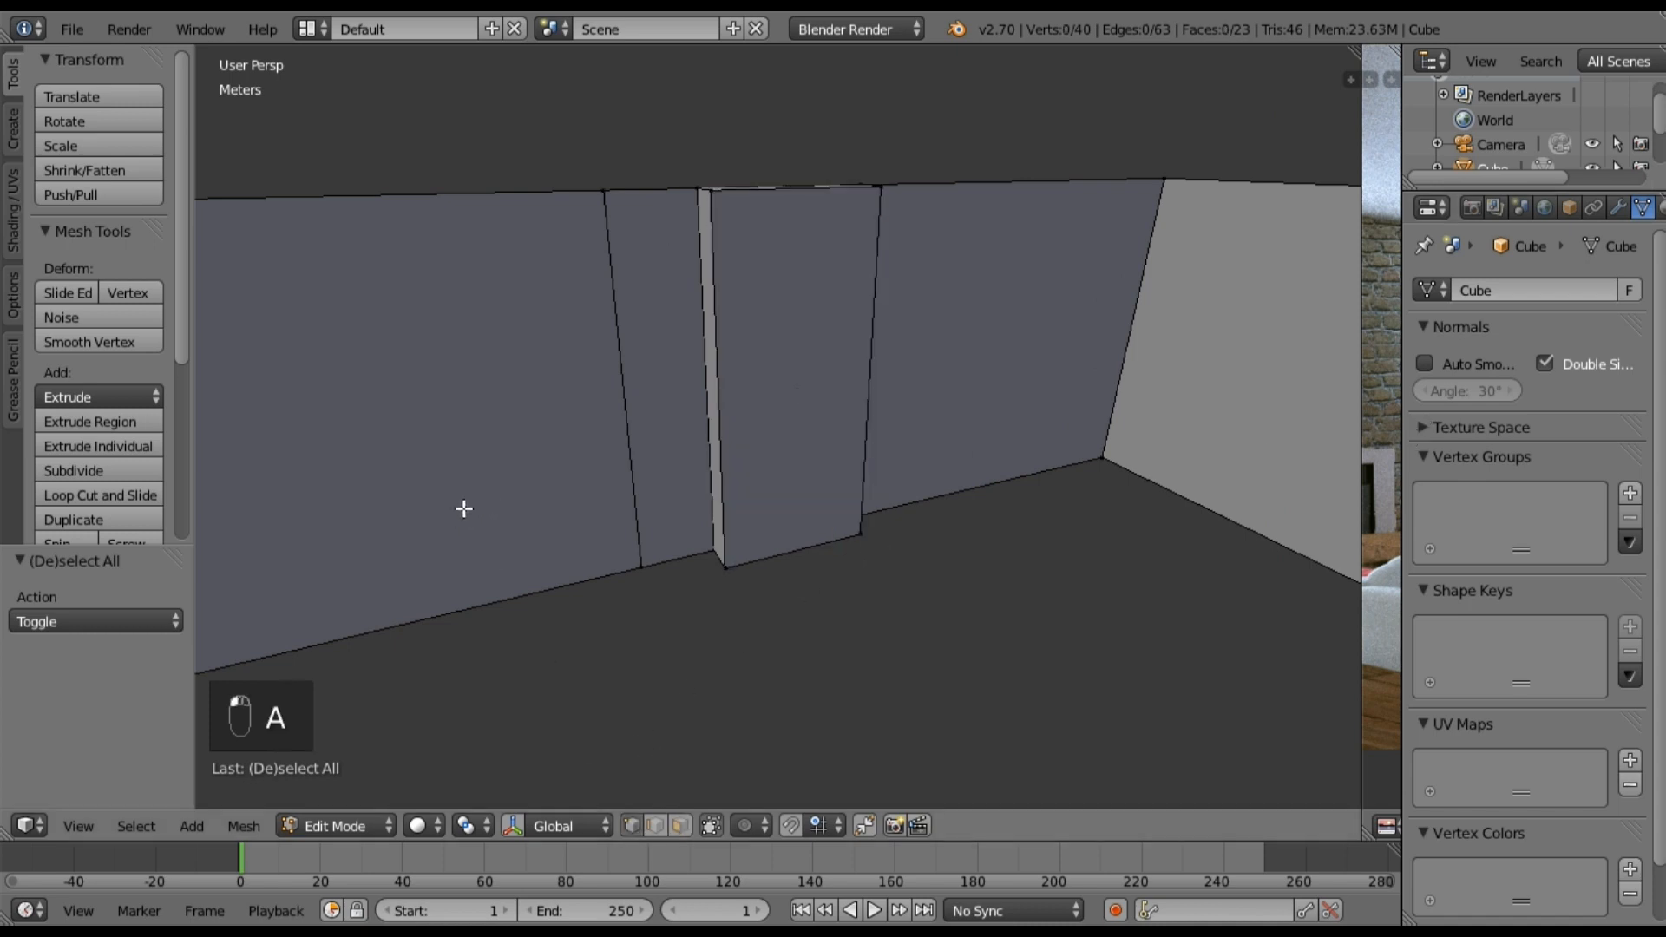
click(137, 493)
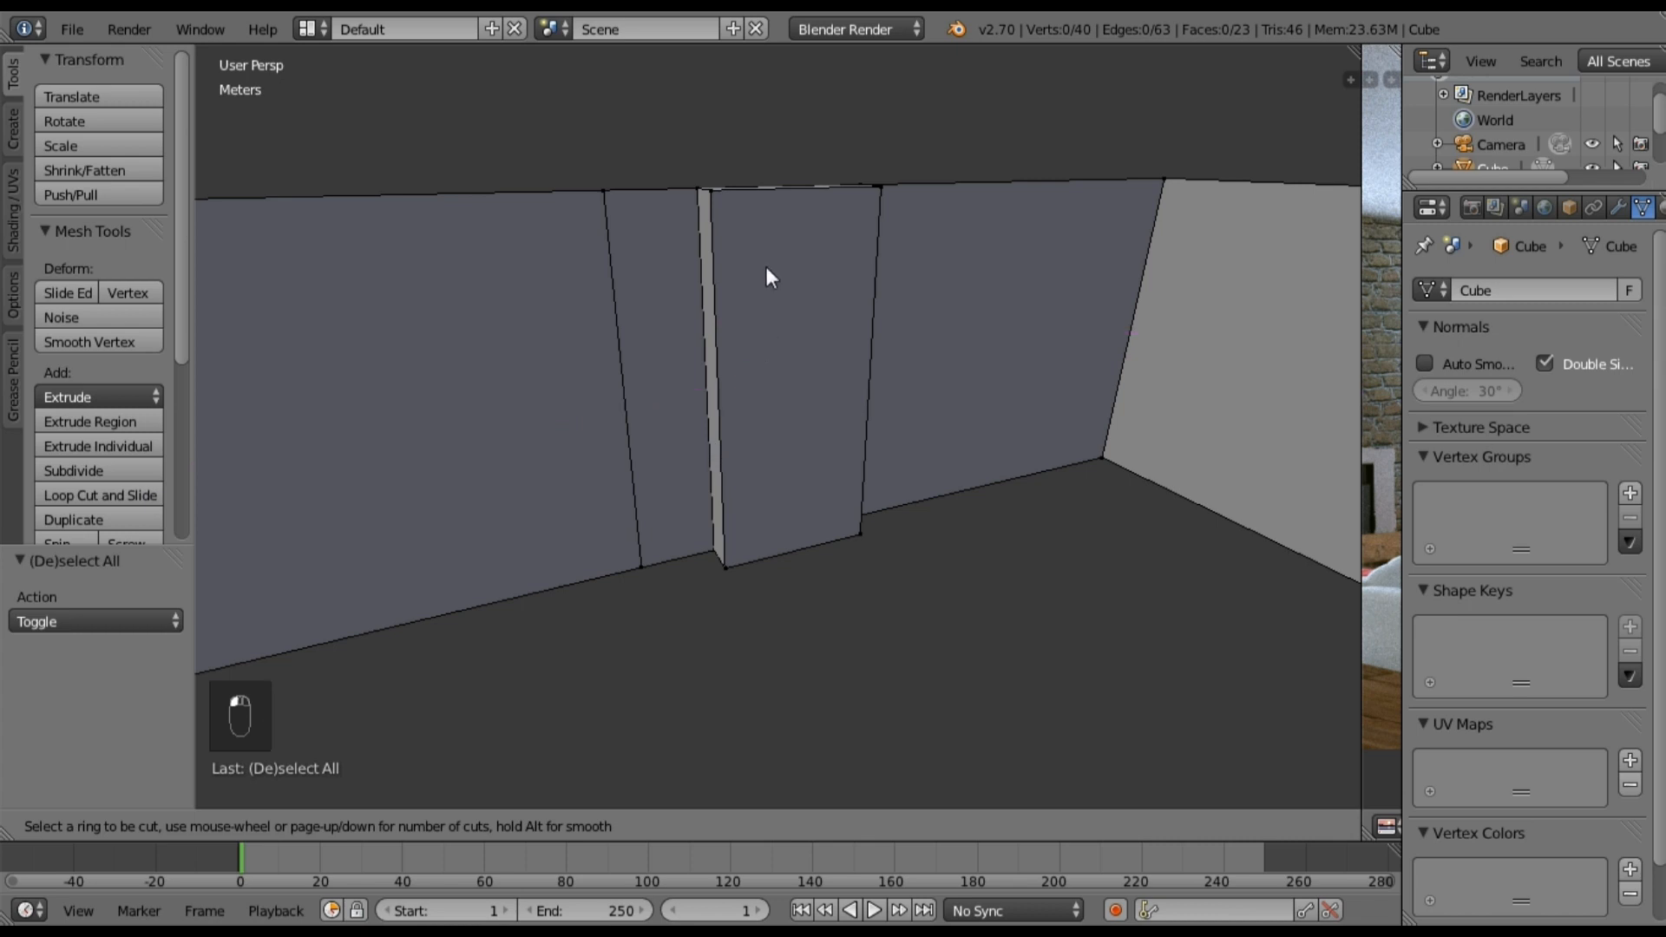
click(702, 434)
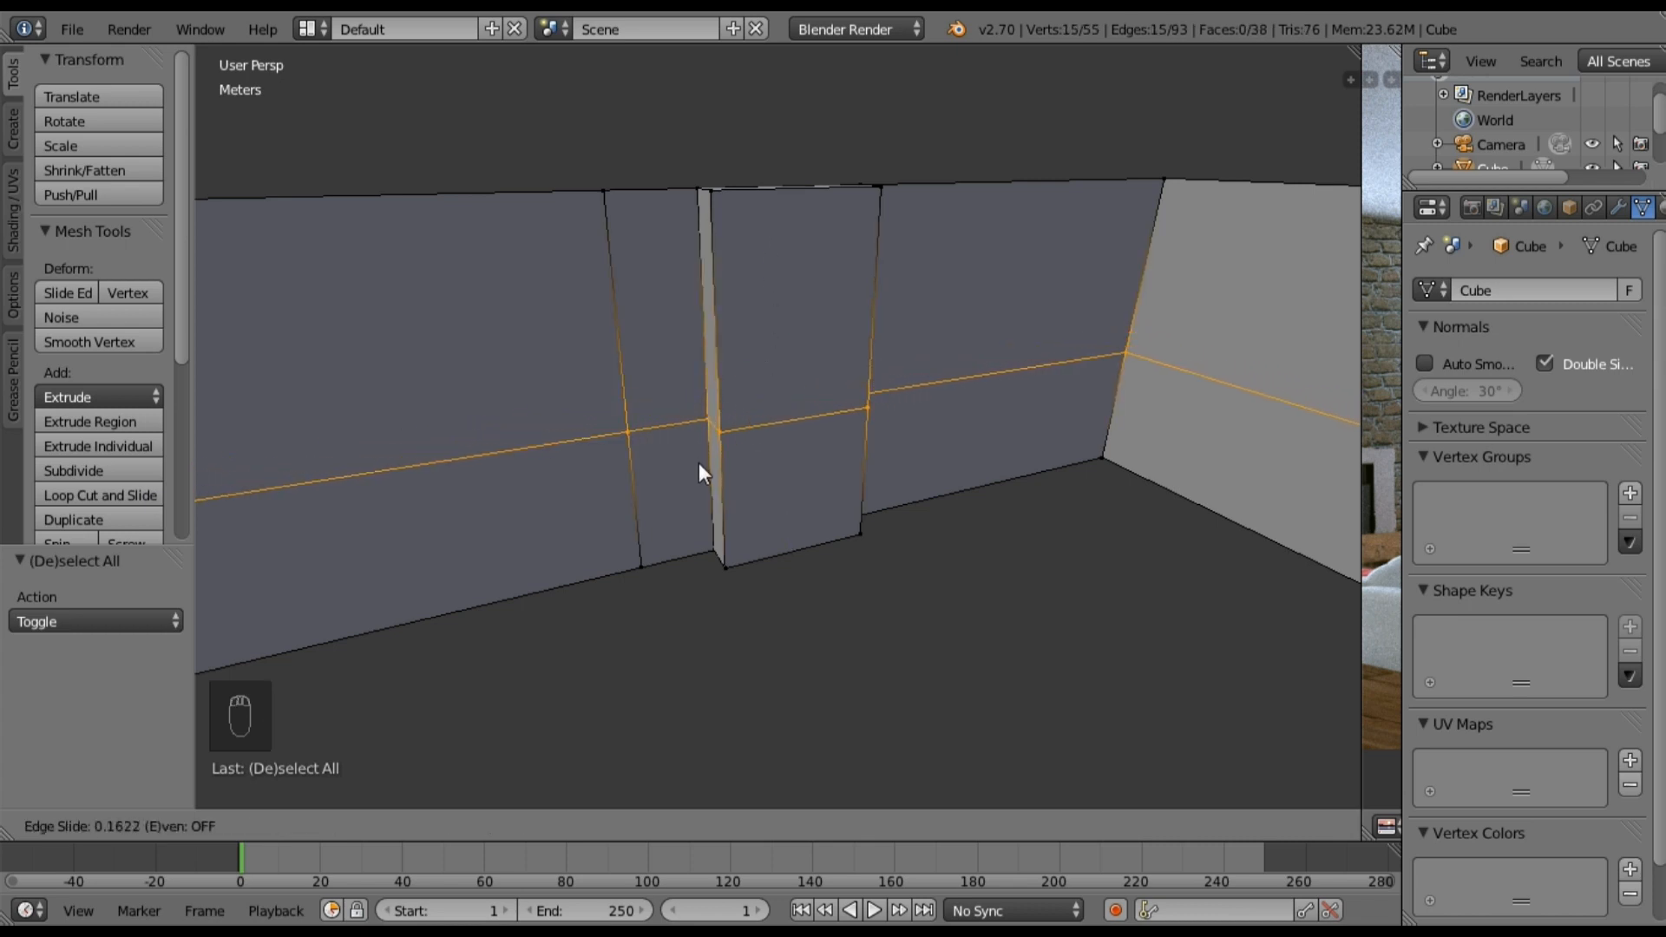
click(699, 462)
key(a)
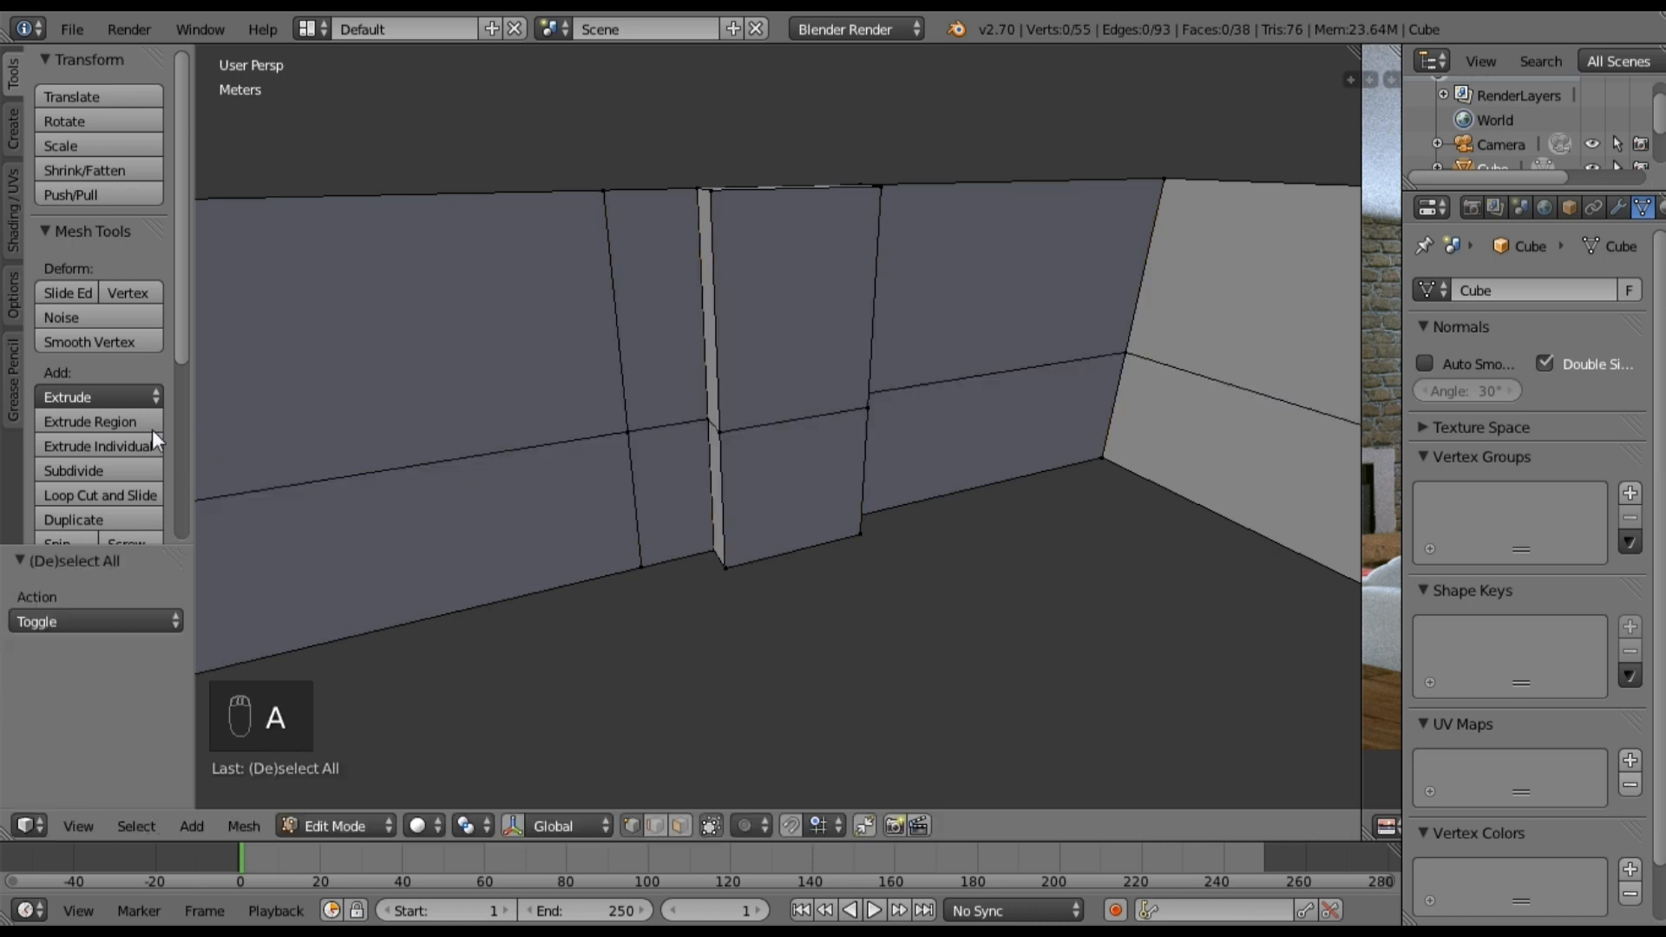
Step: Add a second horizontal loop cut close beneath the first one, slid by about -0.69, and clear the selection
click(113, 496)
click(701, 504)
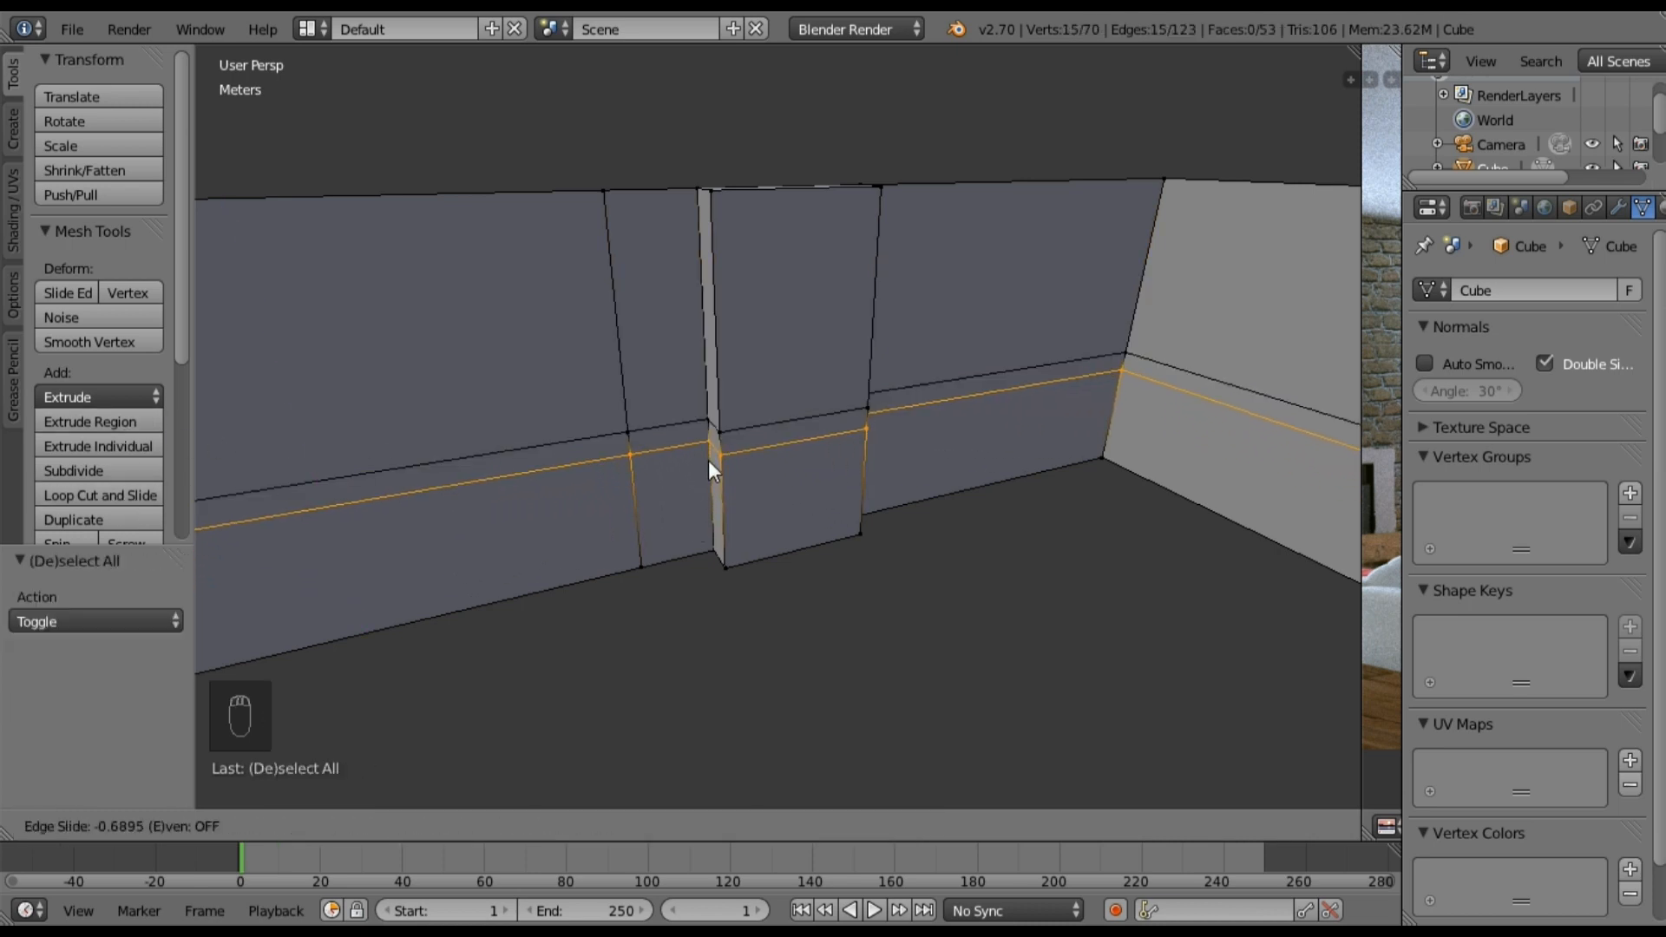
click(708, 461)
key(a)
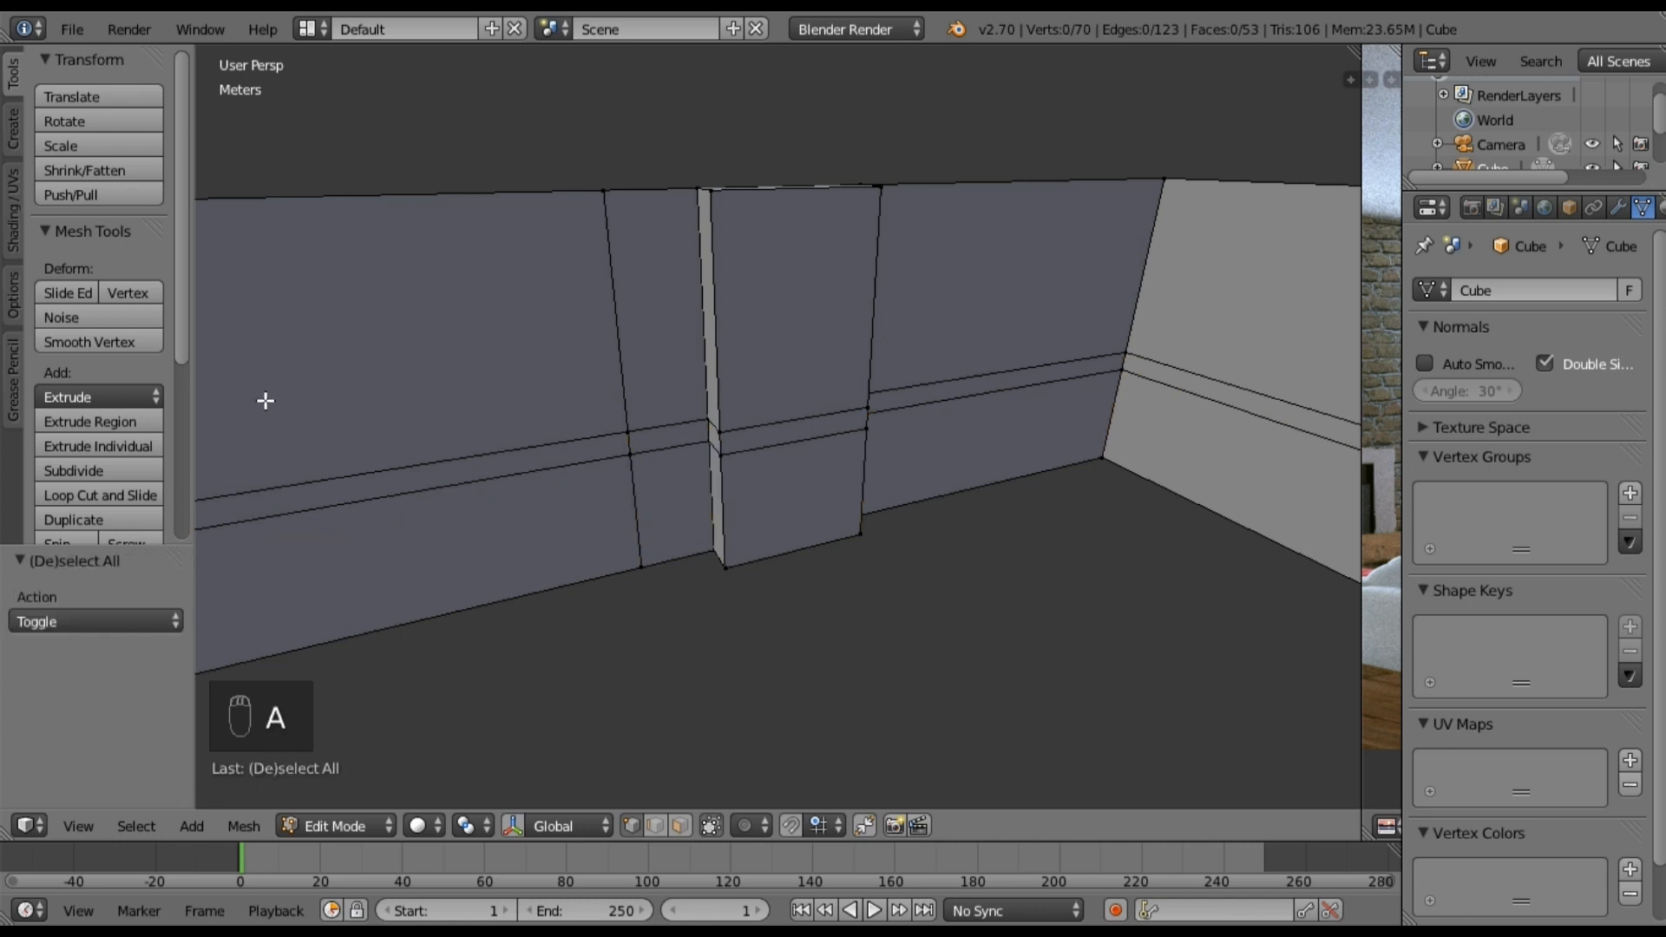
Step: Add a vertical loop cut near each side edge of the chimney breast, slid by about -0.91 and -0.89, and clear the selection
click(140, 497)
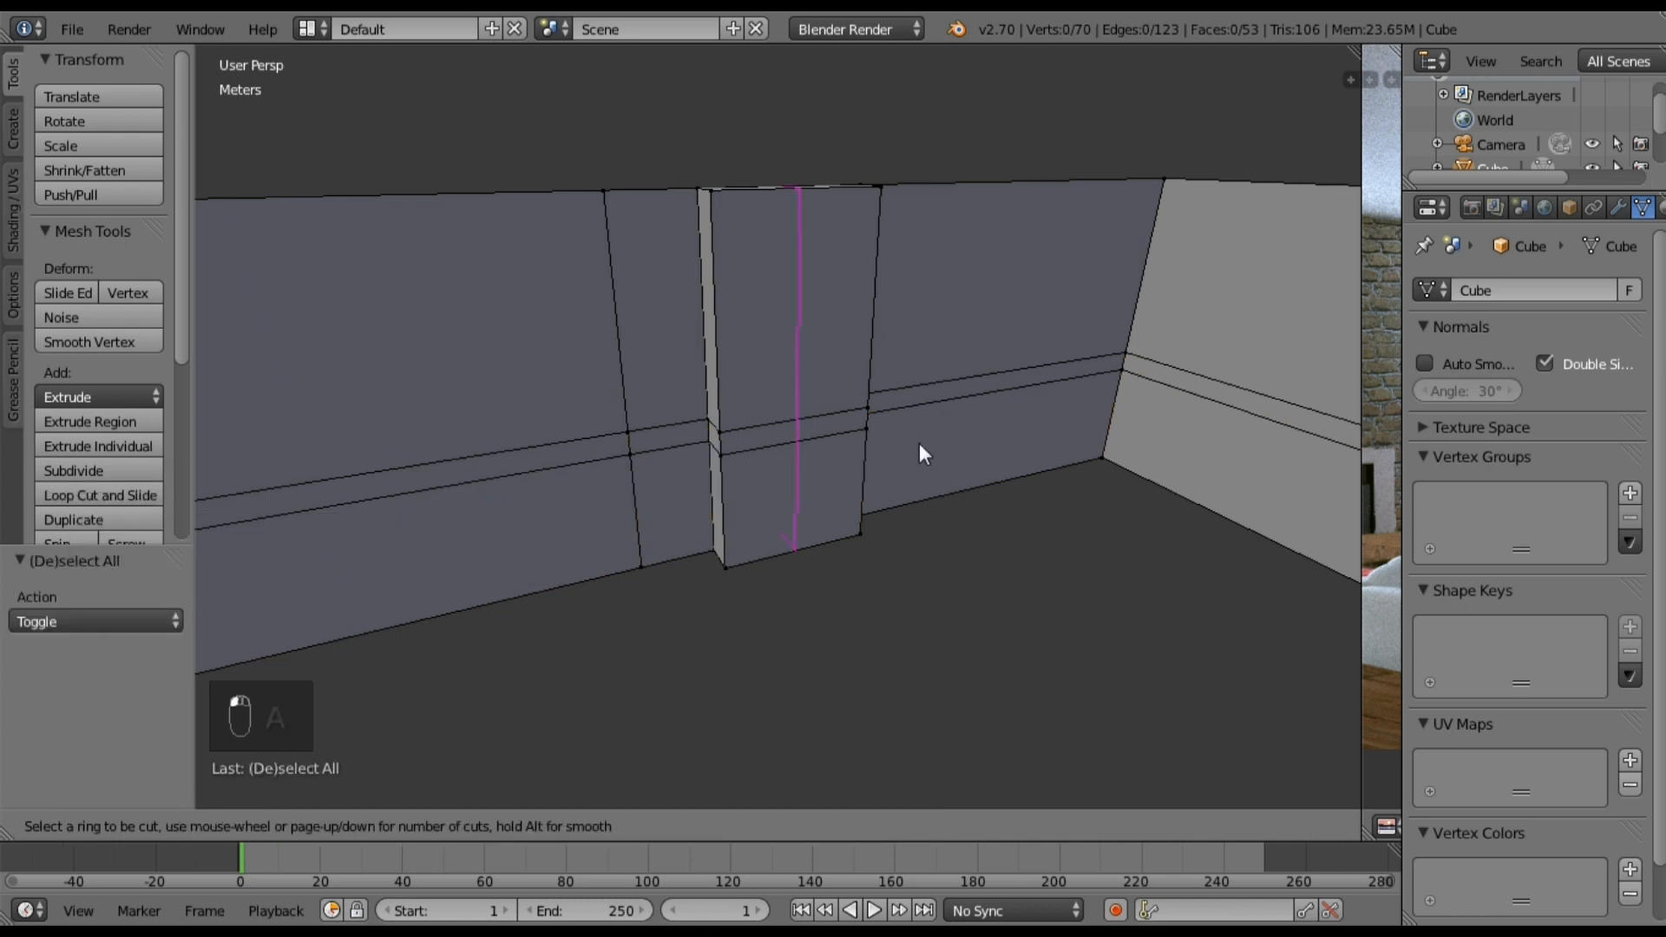
click(797, 165)
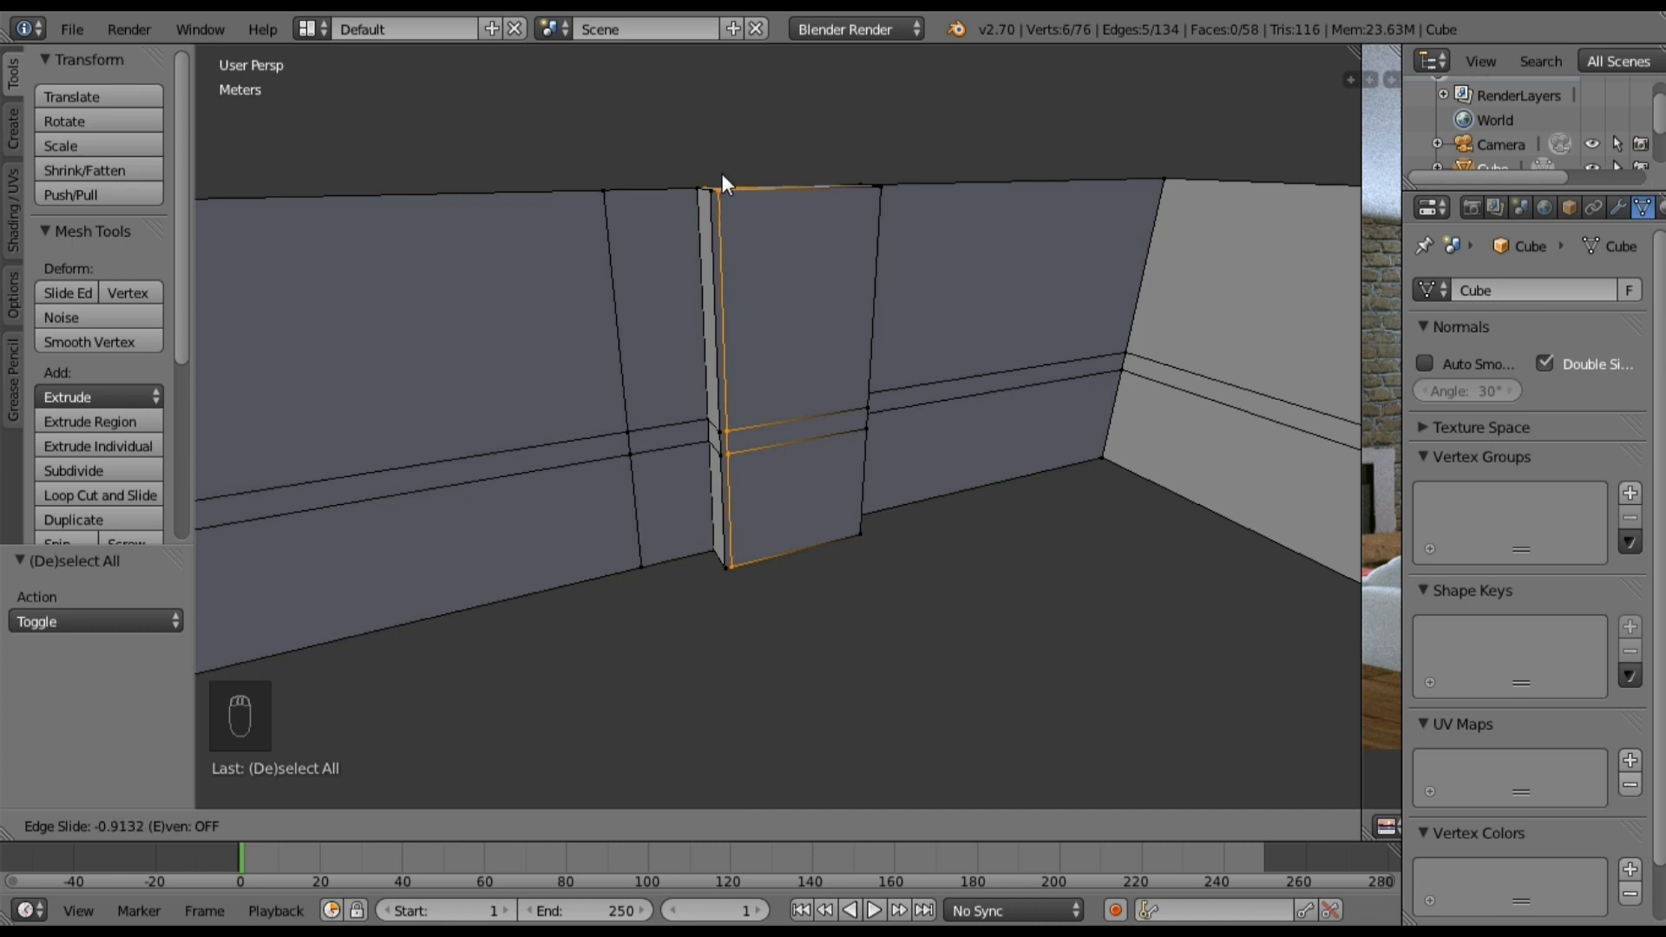
click(722, 174)
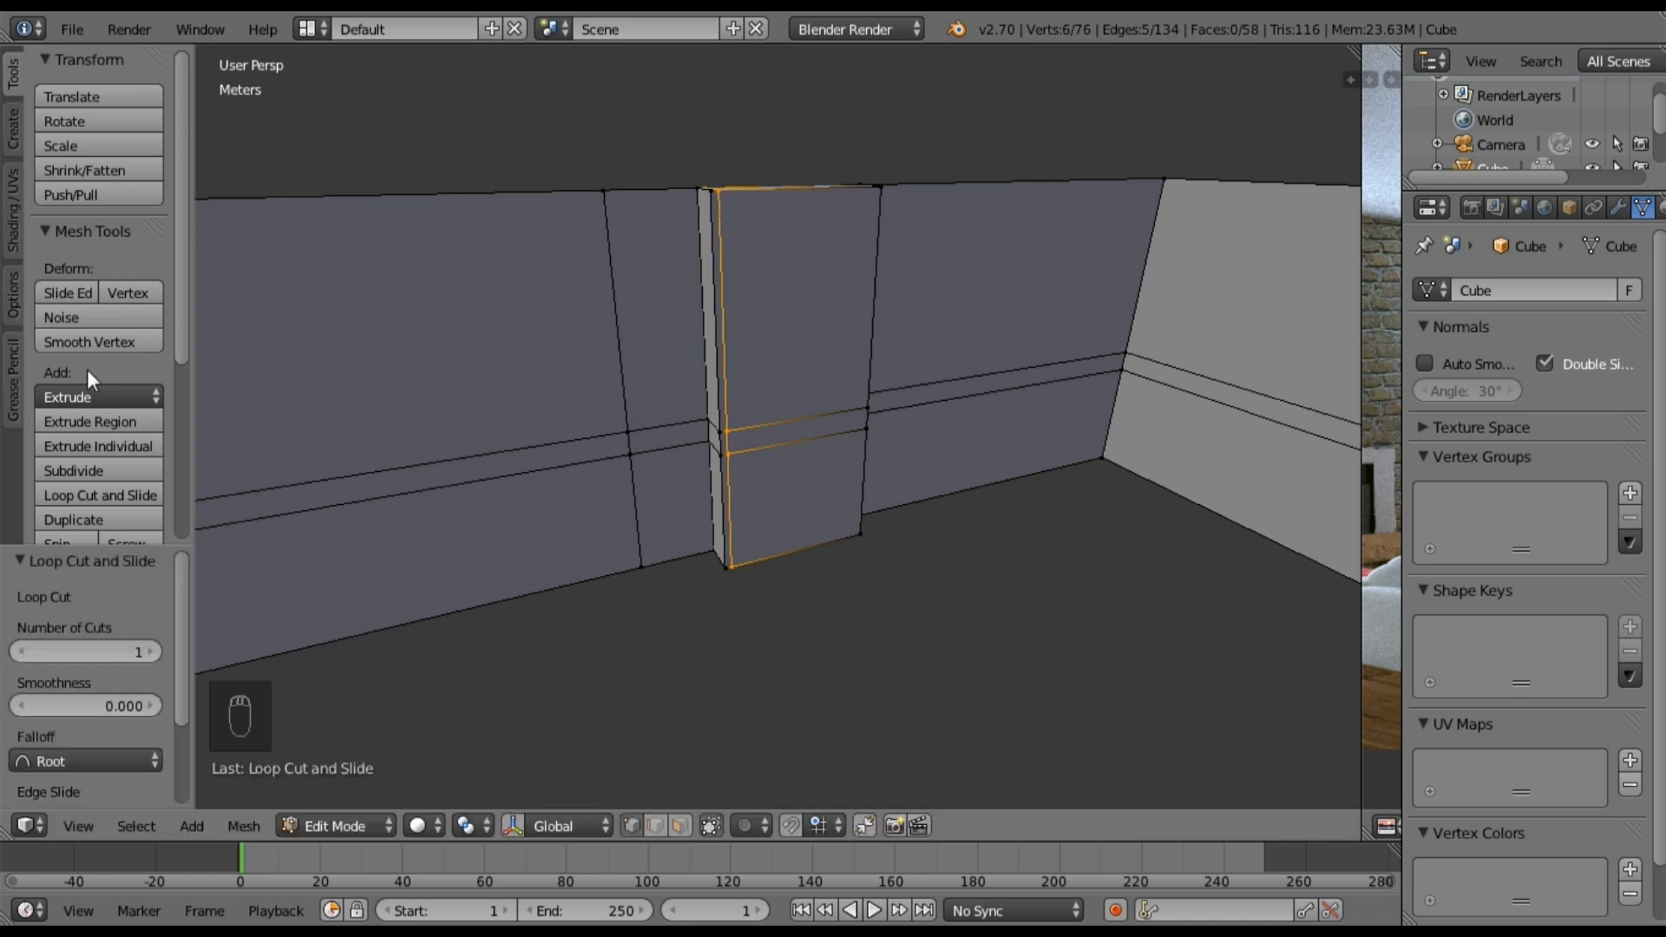
click(117, 497)
click(825, 207)
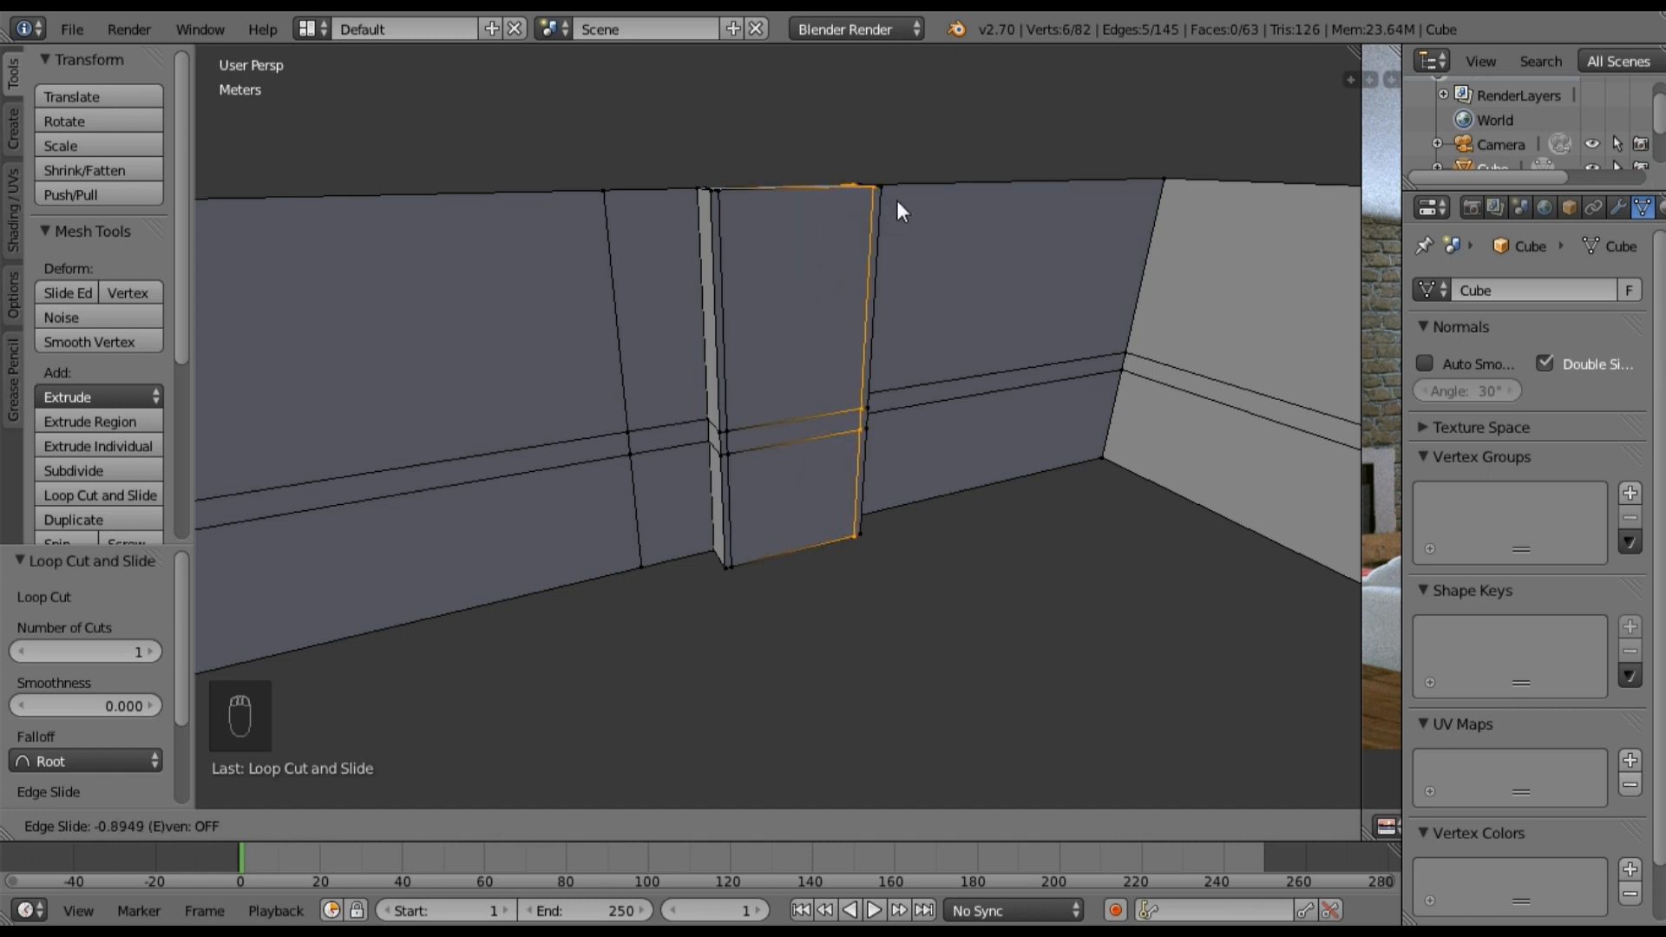
click(898, 201)
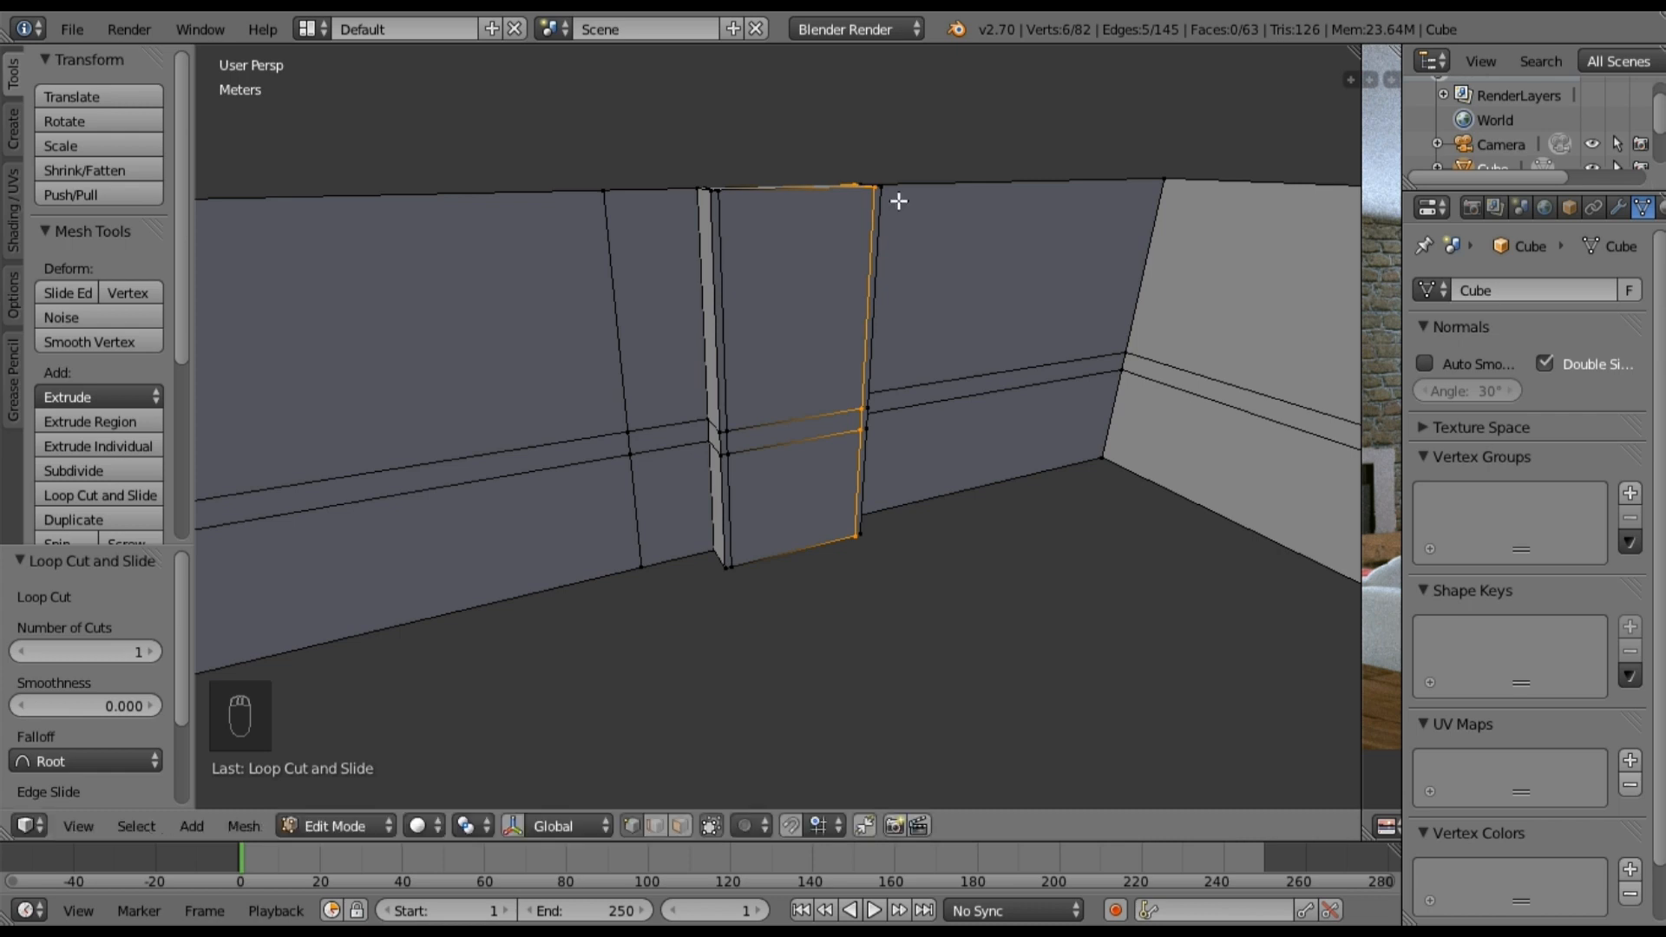
key(a)
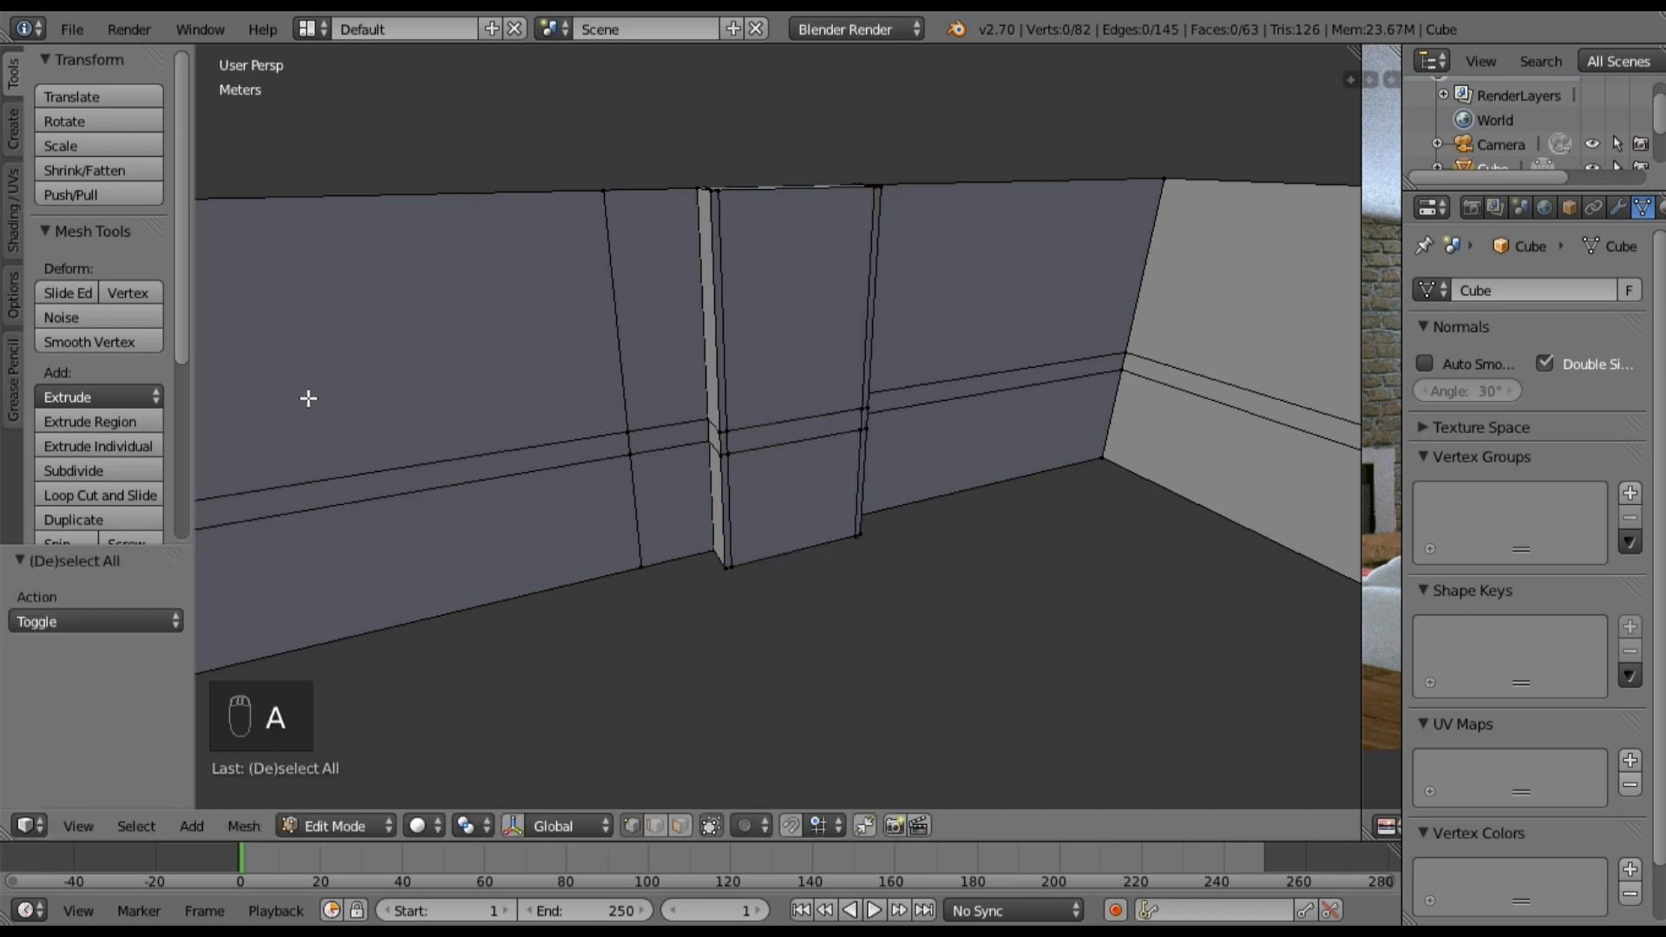
Step: Add two evenly spaced vertical loop cuts across the middle of the chimney breast
click(152, 496)
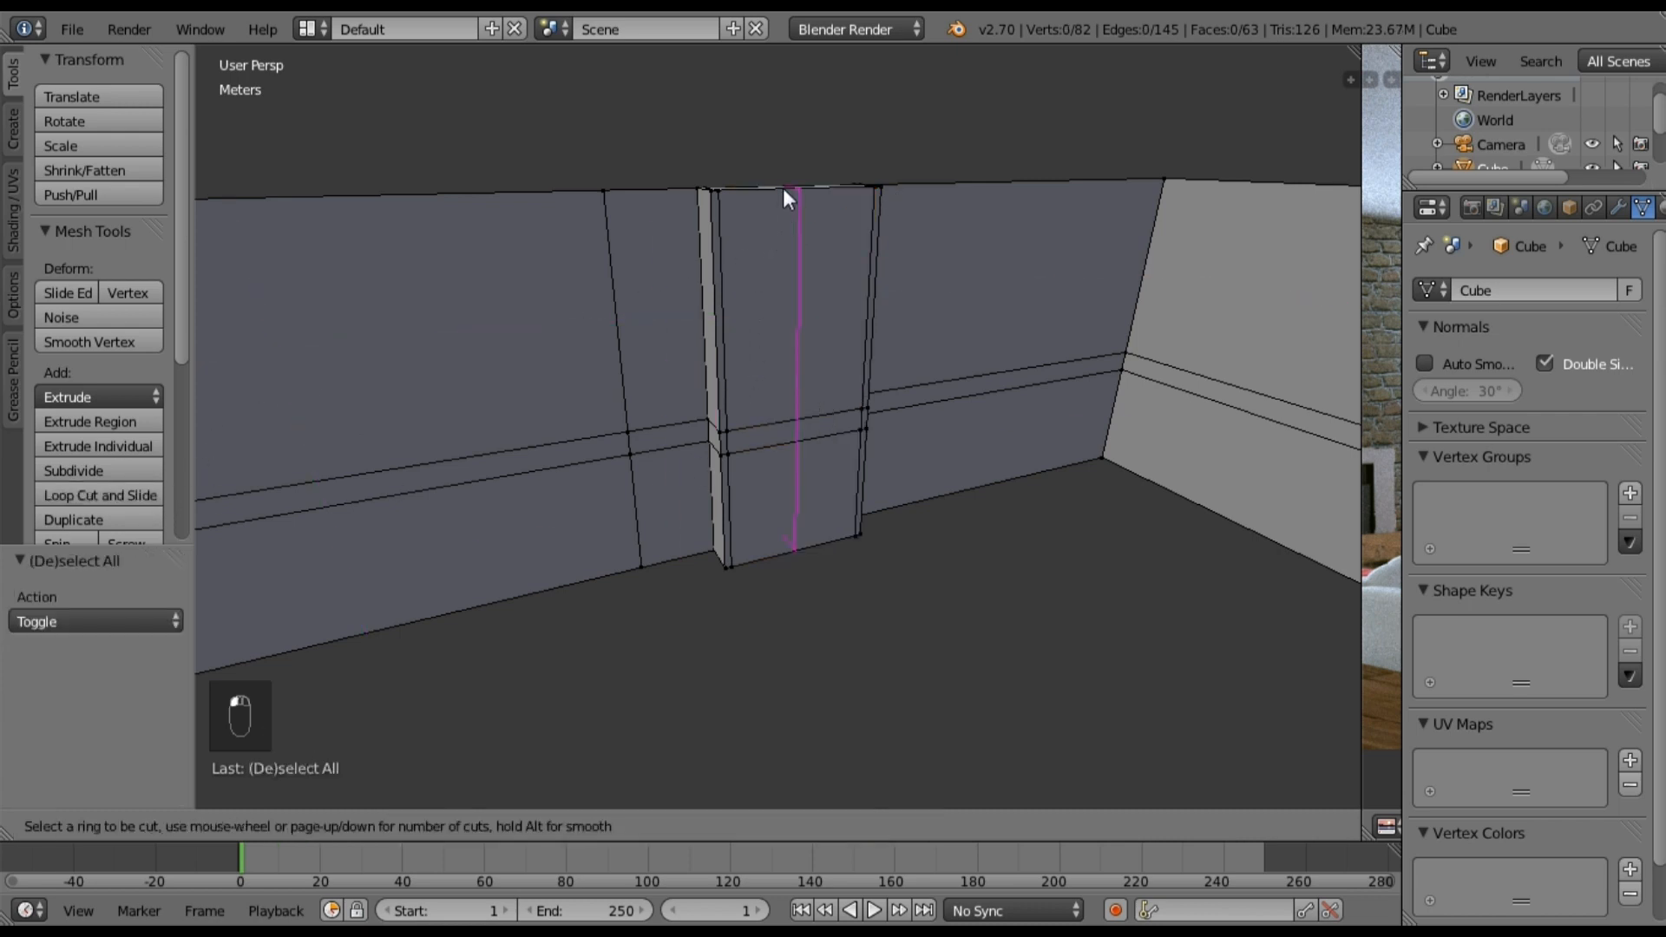
scroll(786, 186, up, 1)
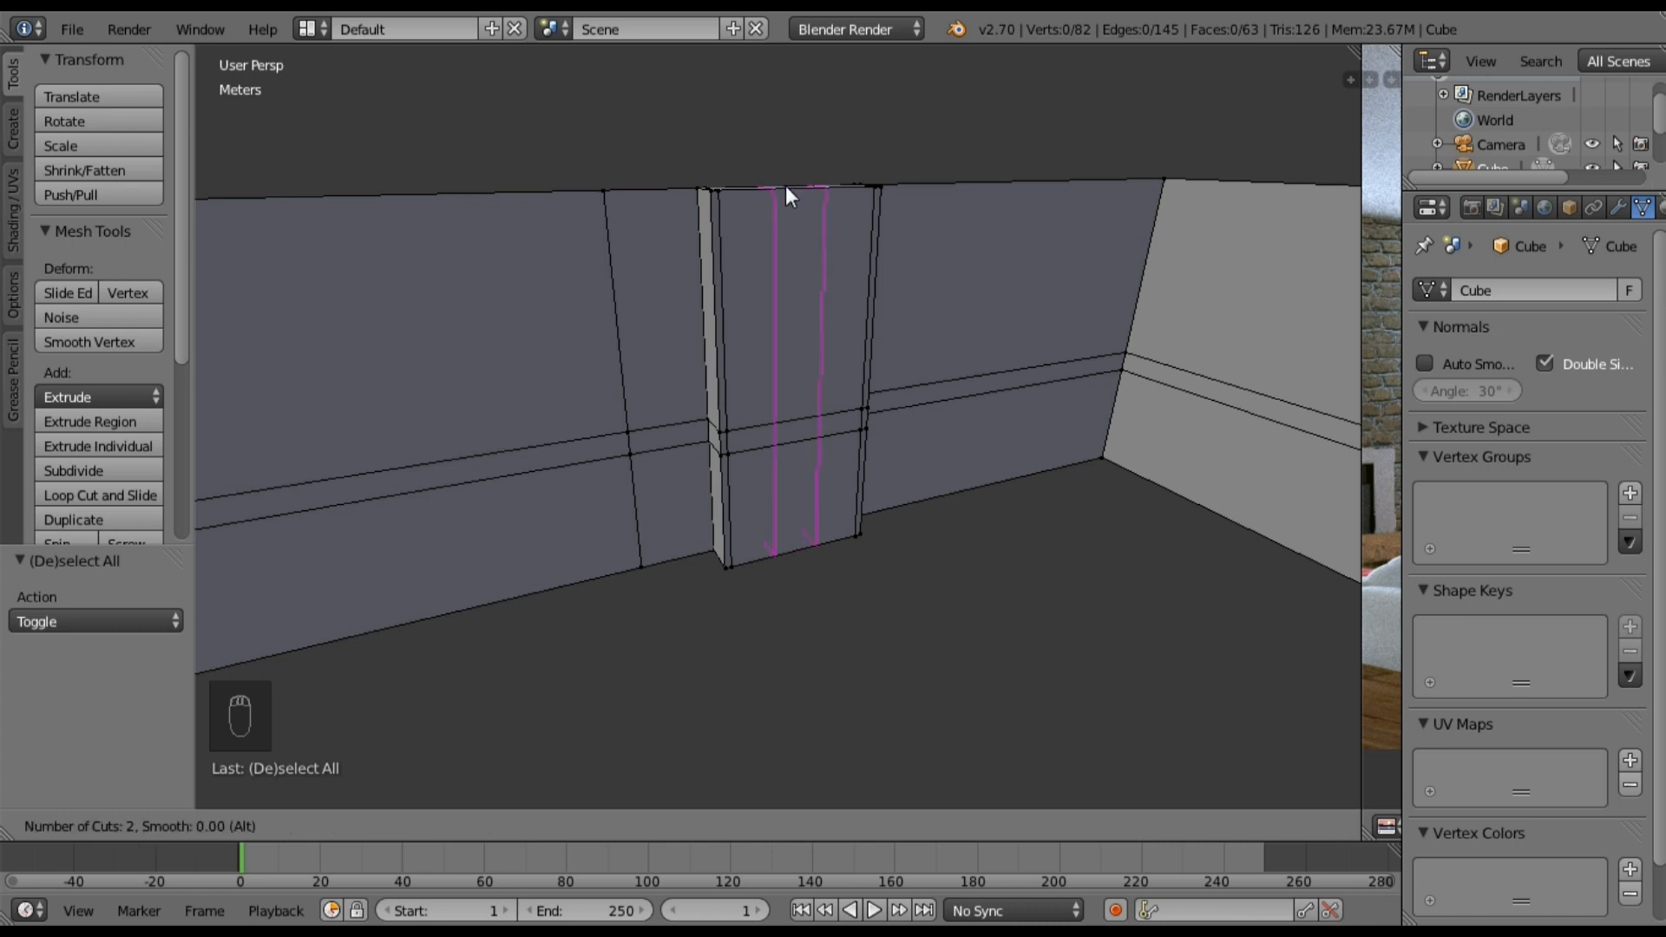
click(785, 185)
click(785, 185)
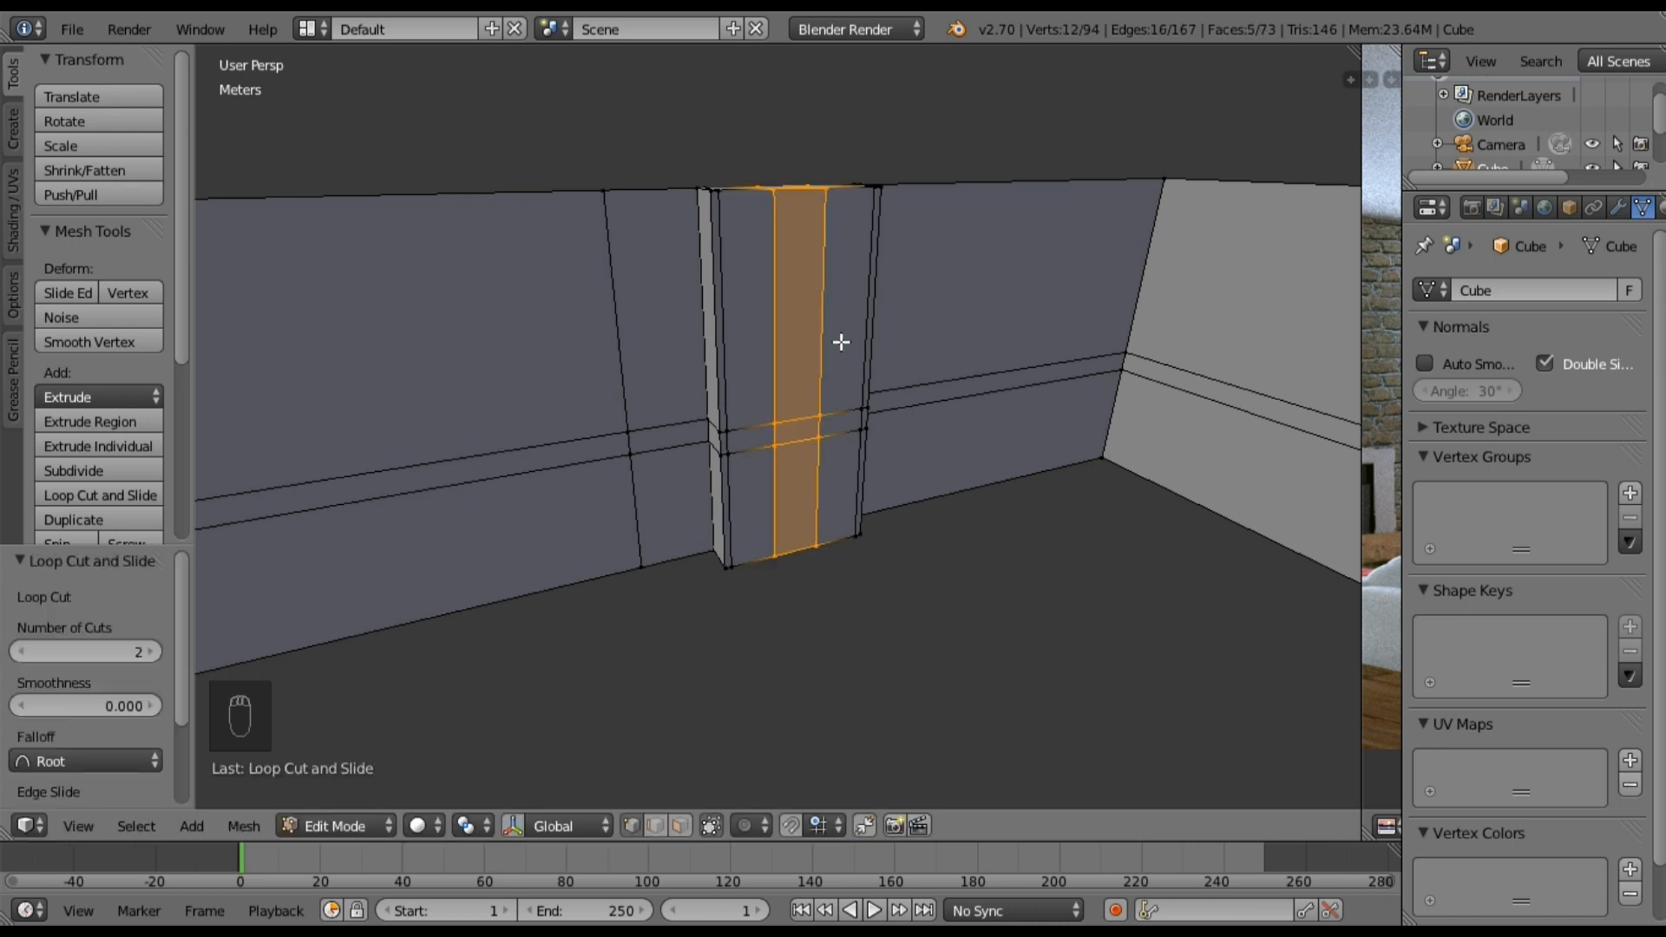
Step: Spread the two middle cuts apart by scaling them about 2.05 along the Y axis, and clear the selection
key(s)
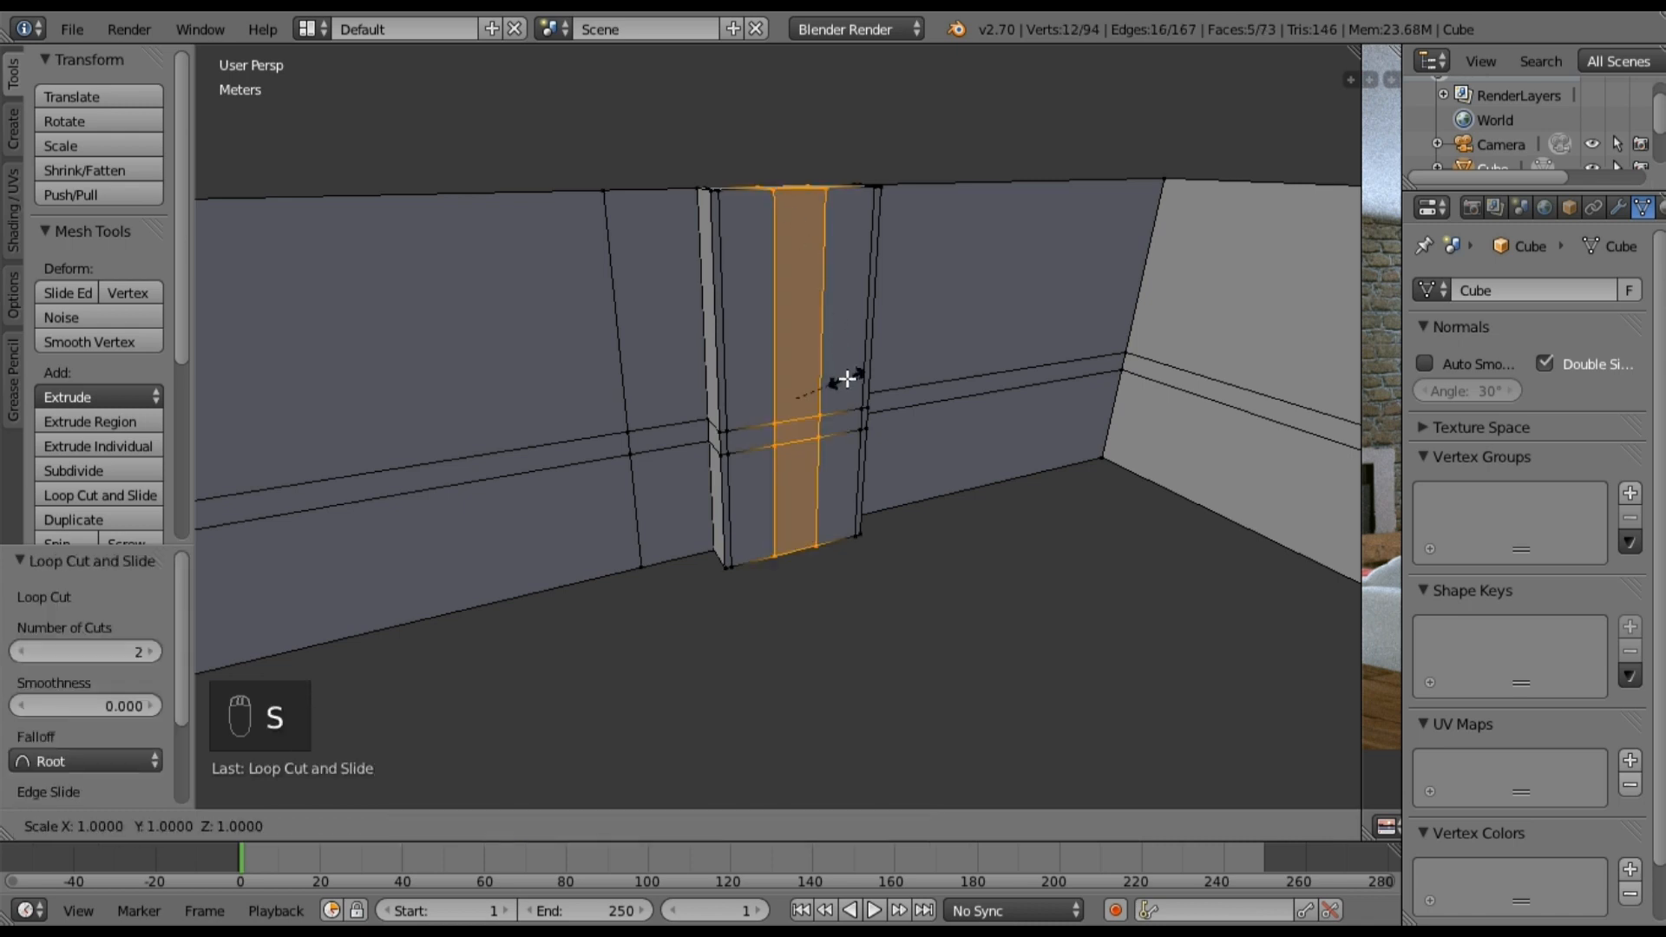
key(x)
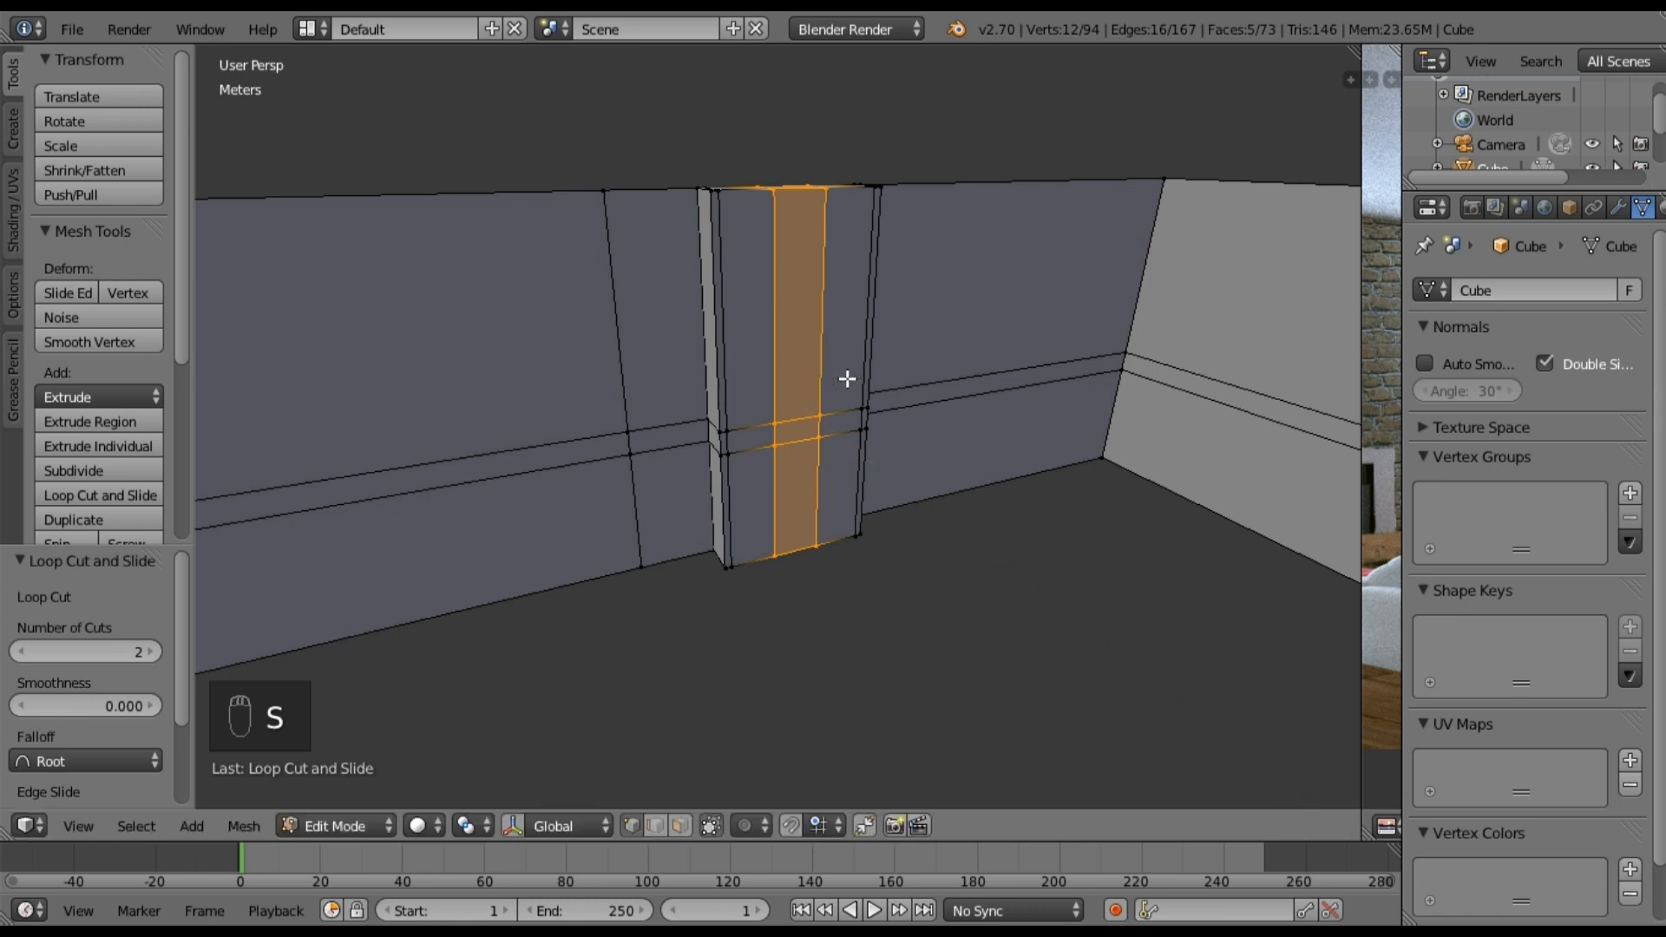
key(s)
key(y)
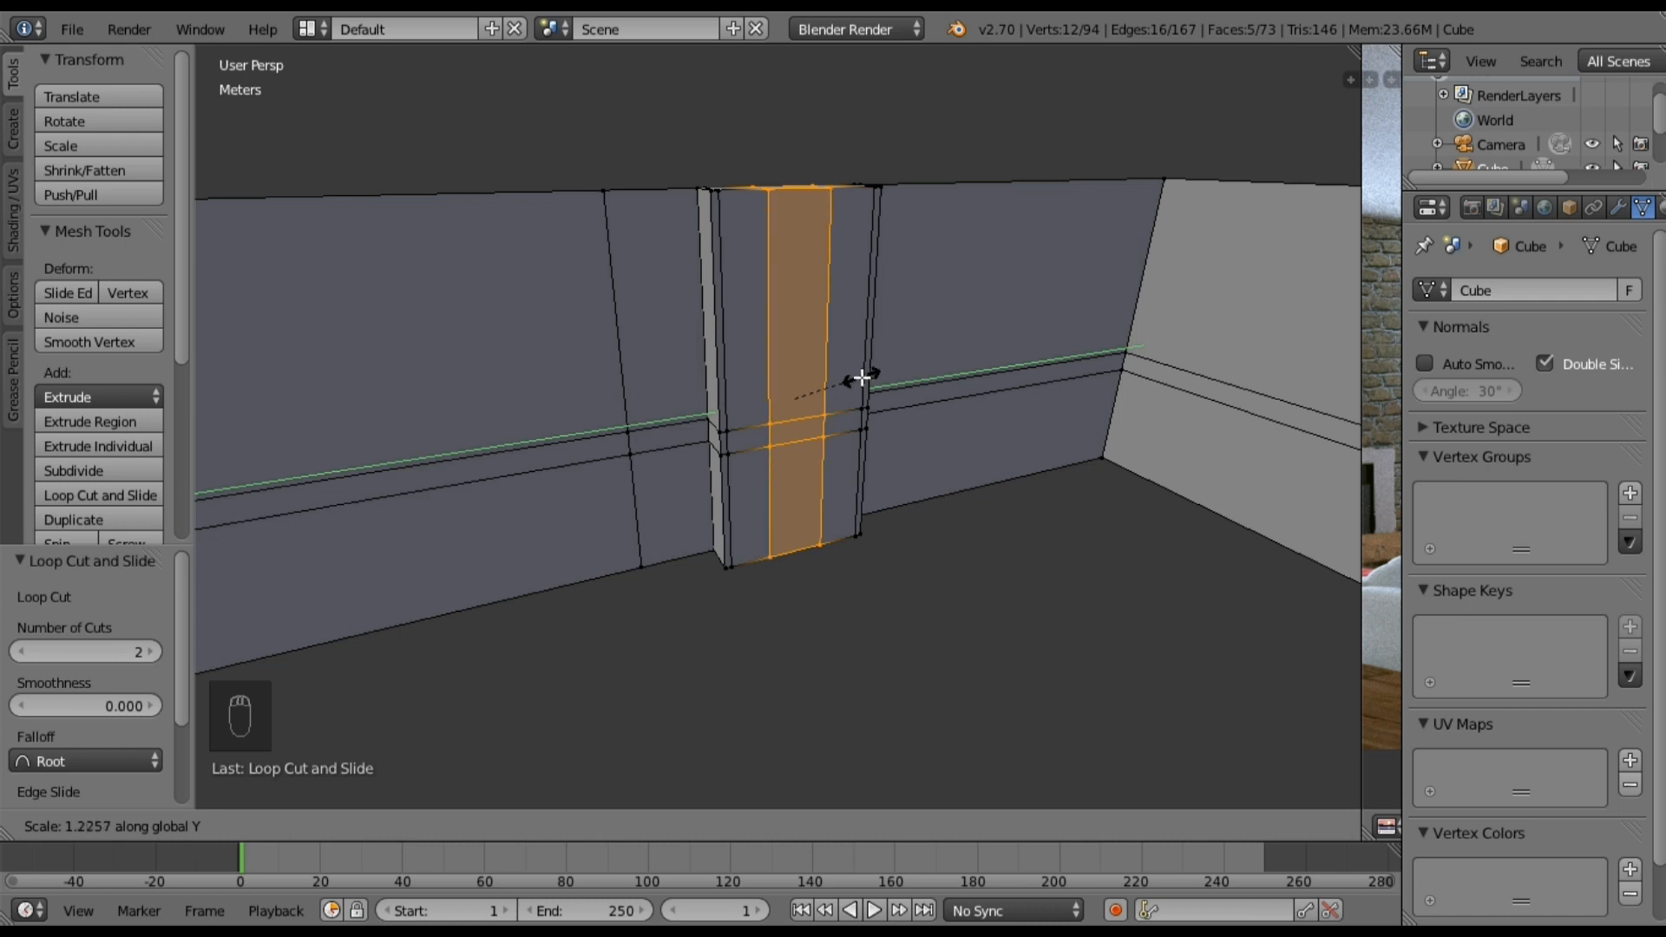
click(910, 384)
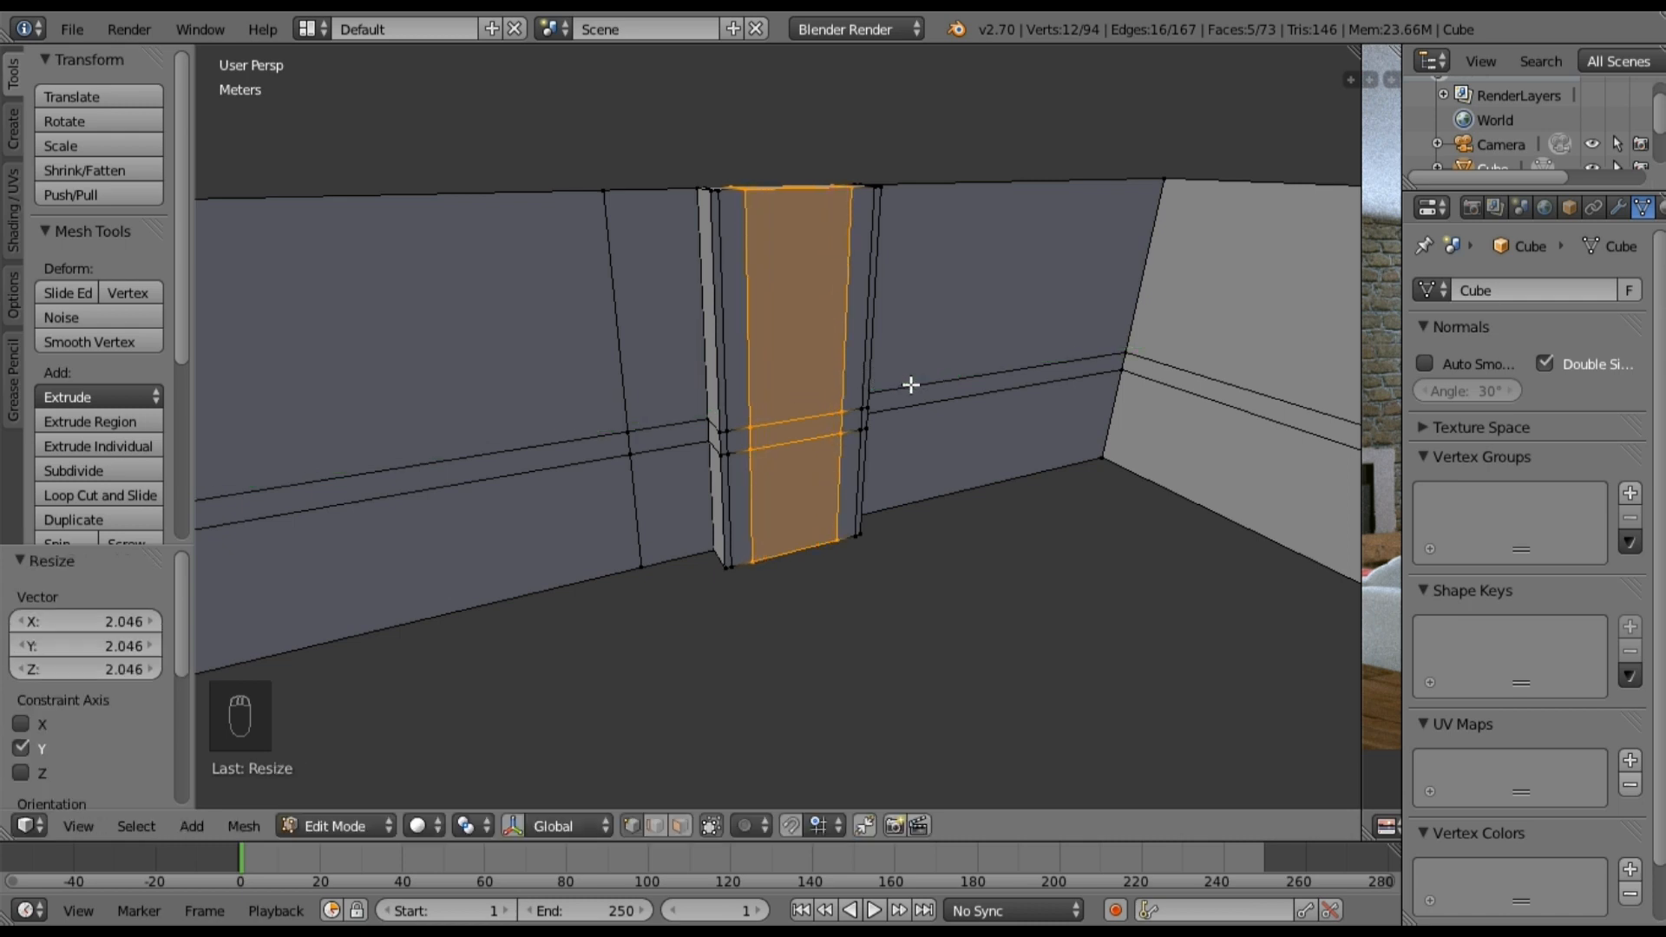
key(a)
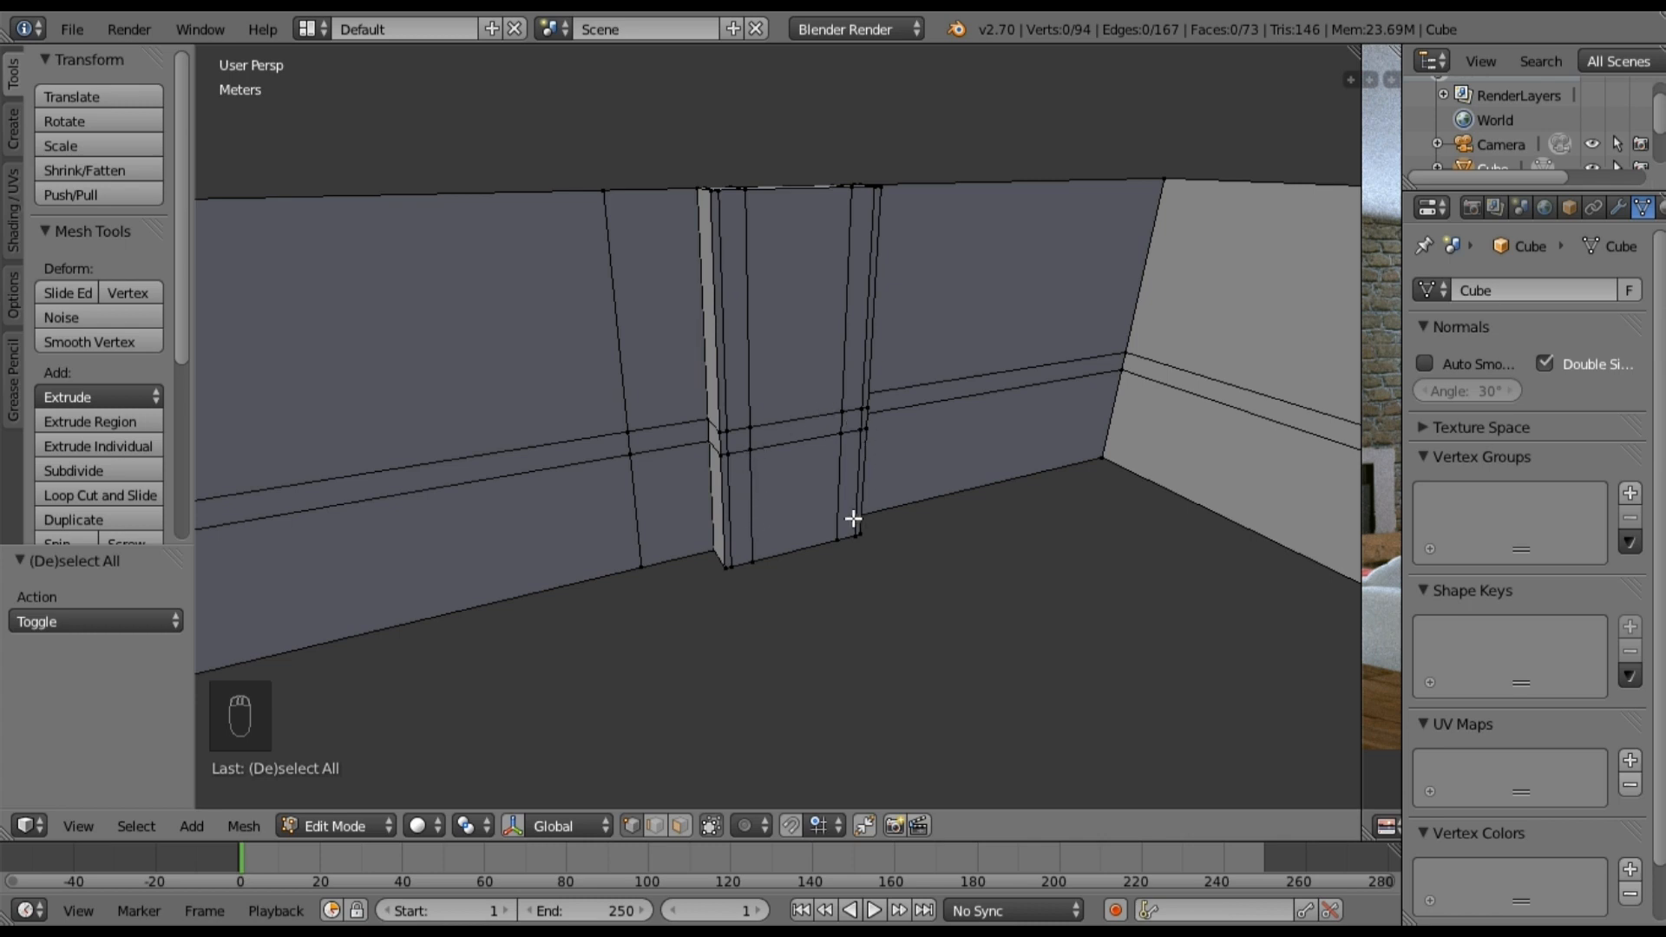
Step: Extrude the lower middle face of the chimney breast about 24.15 cm inward as the fireplace opening, and clear the selection
click(680, 826)
click(788, 504)
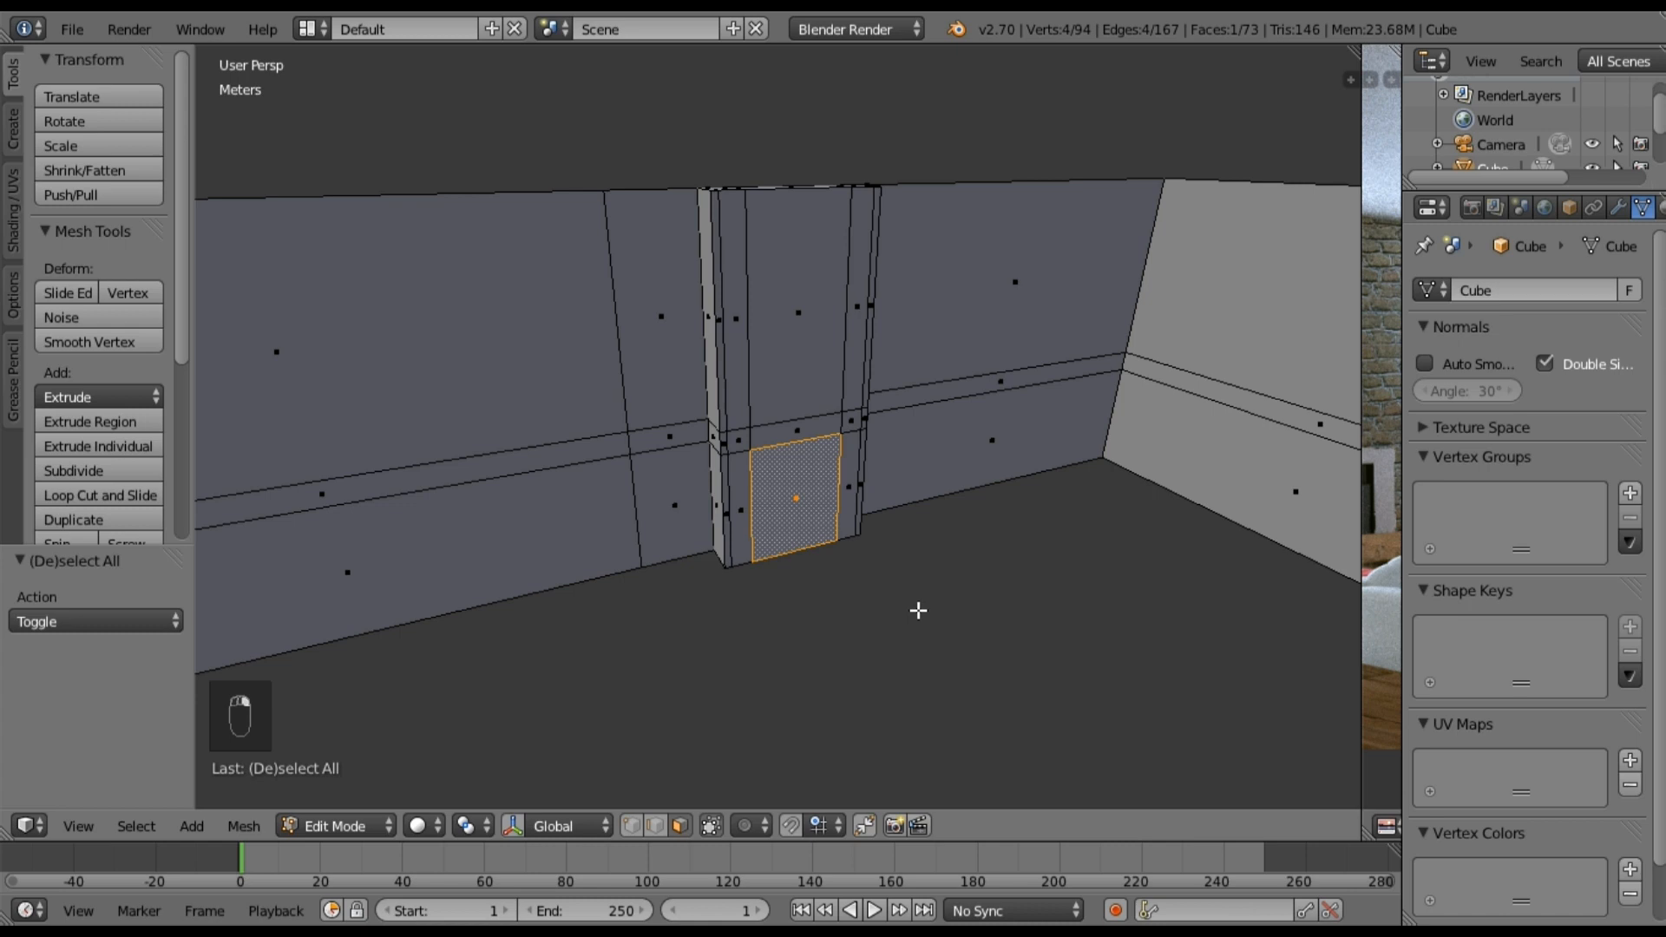
key(e)
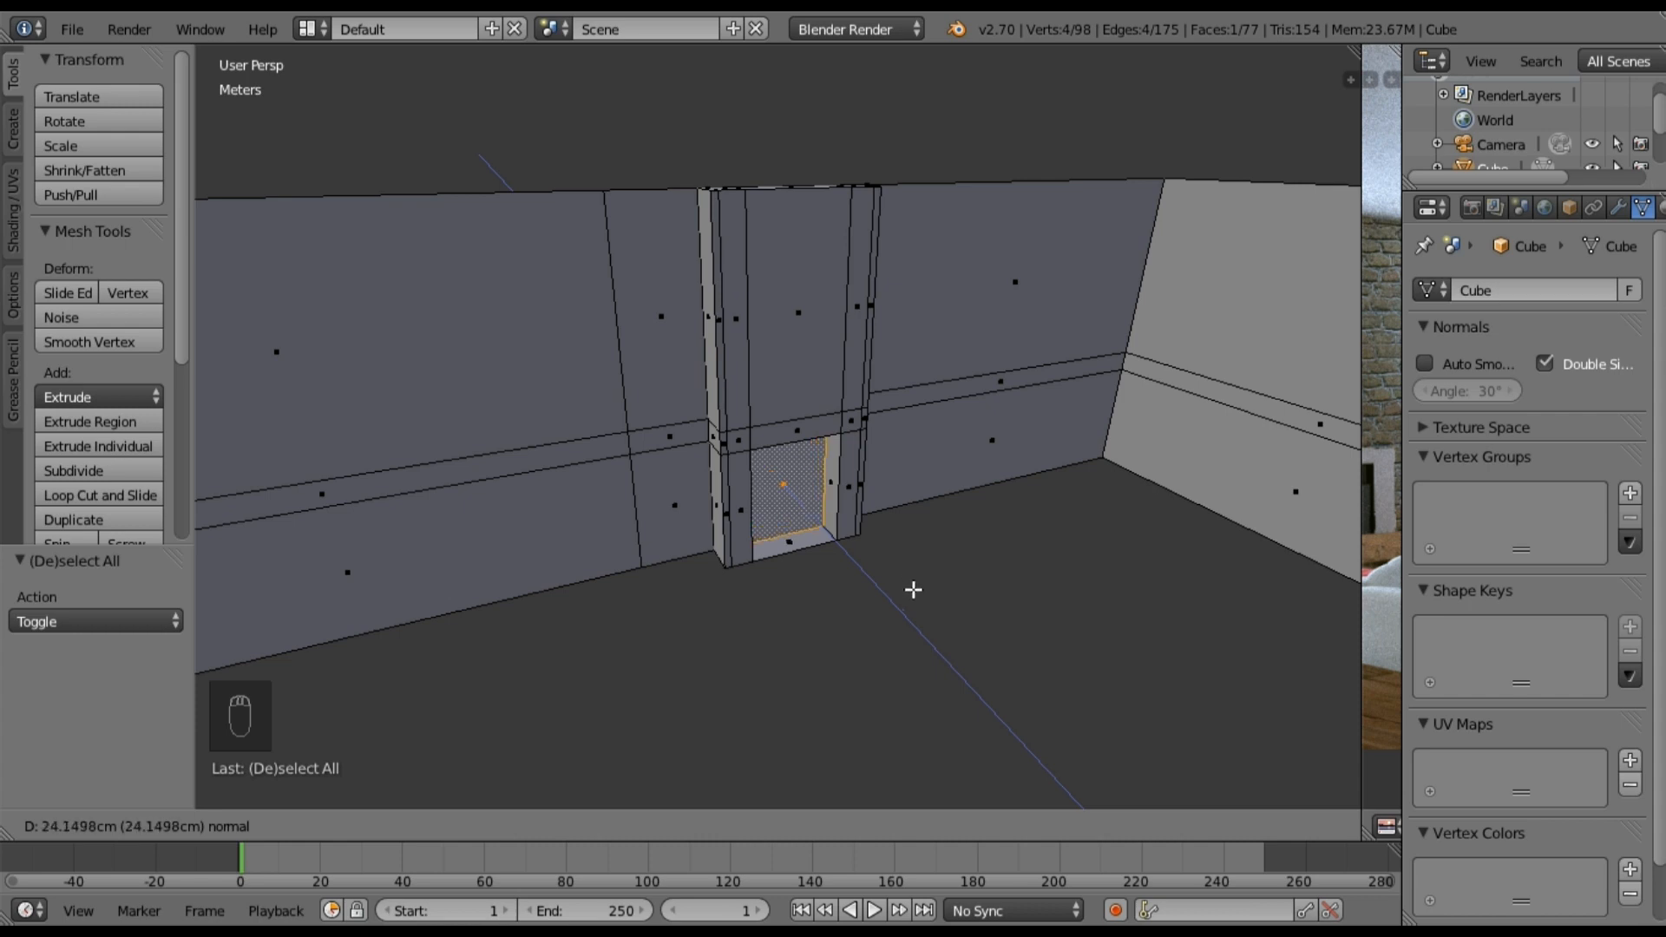
click(912, 589)
middle_drag(820, 539, 874, 544)
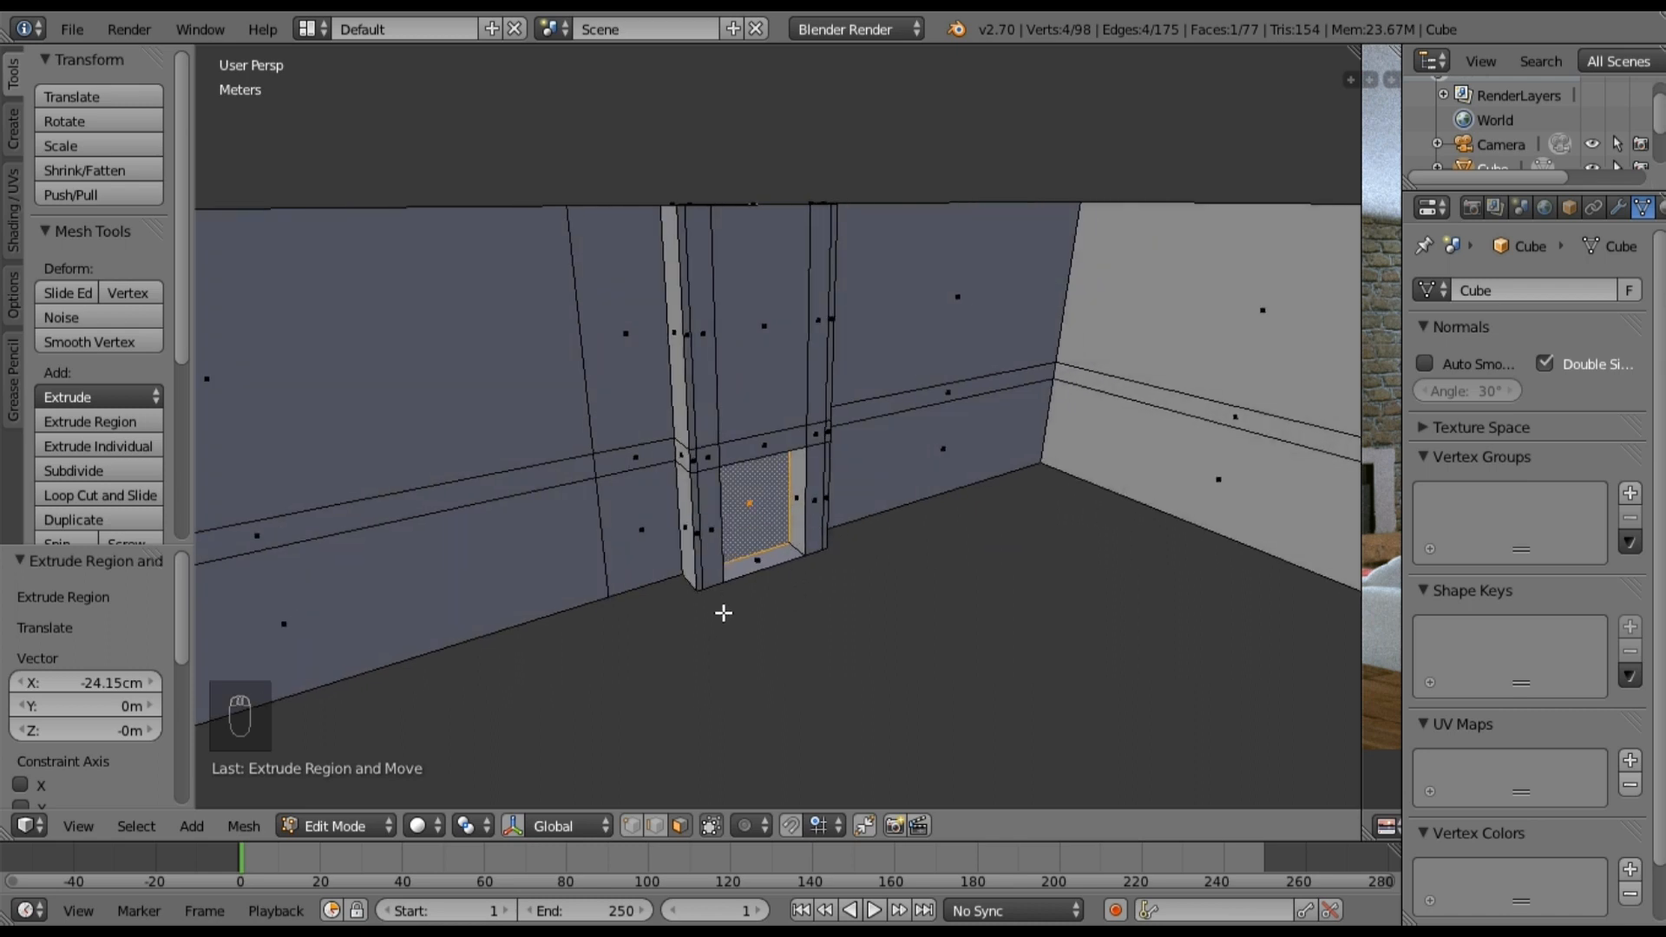
key(a)
Step: Move the vertical edge loop on the wall beside the chimney breast about 48.07 cm along the Y axis, closer to the breast
middle_drag(837, 487, 810, 520)
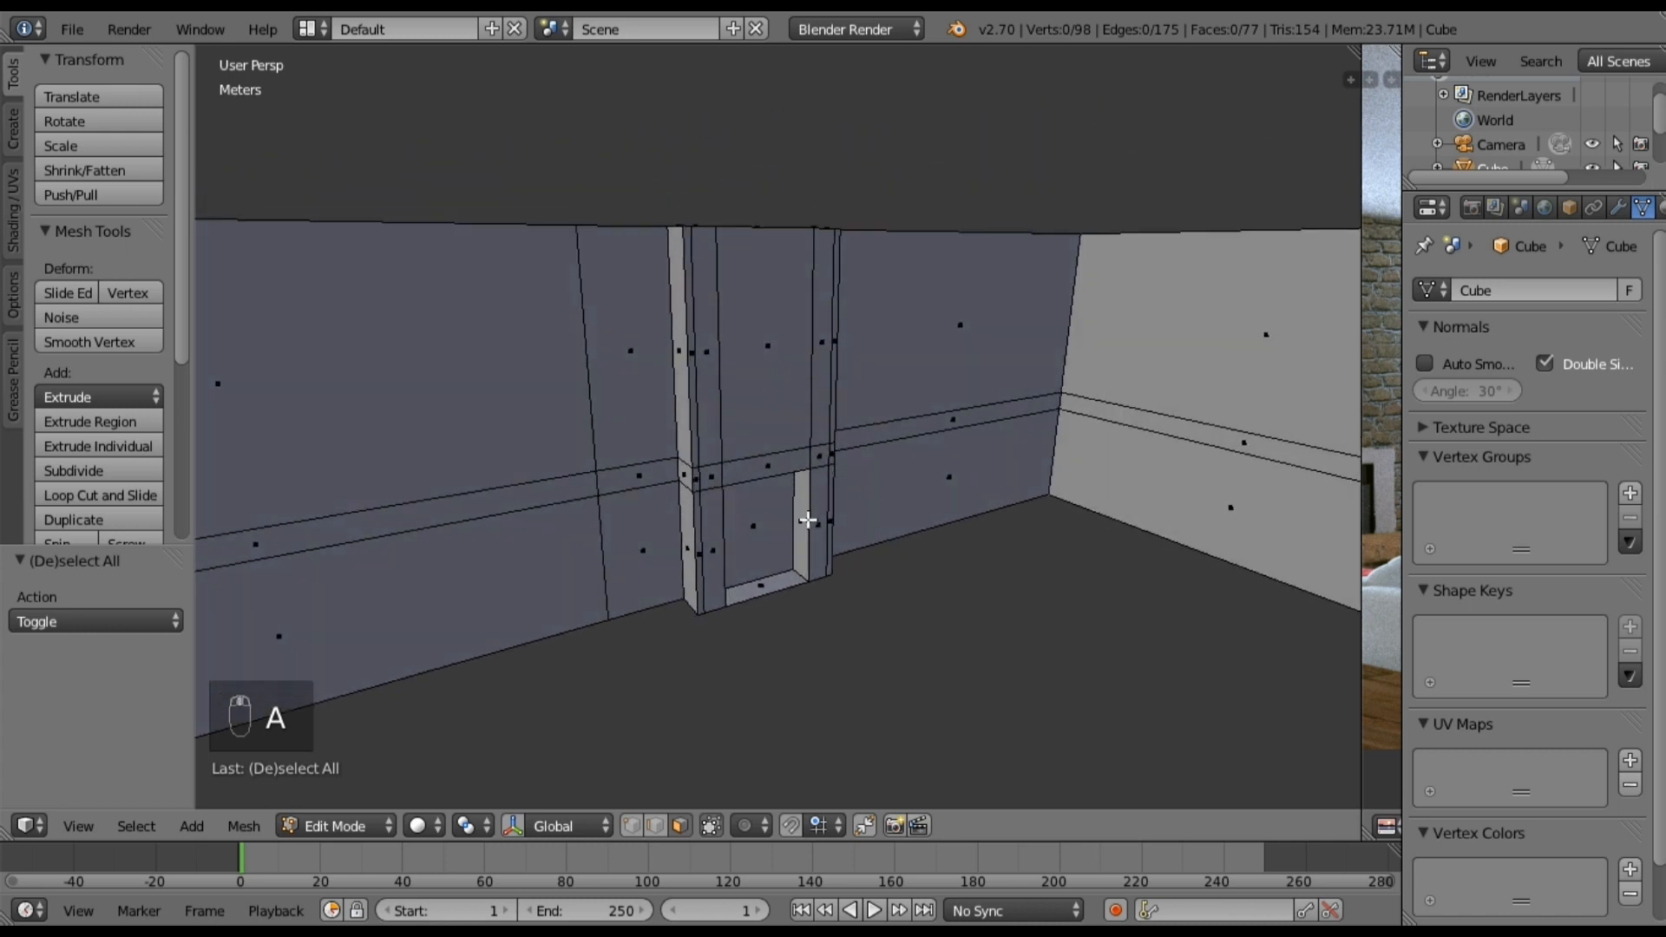
middle_drag(915, 489, 789, 527)
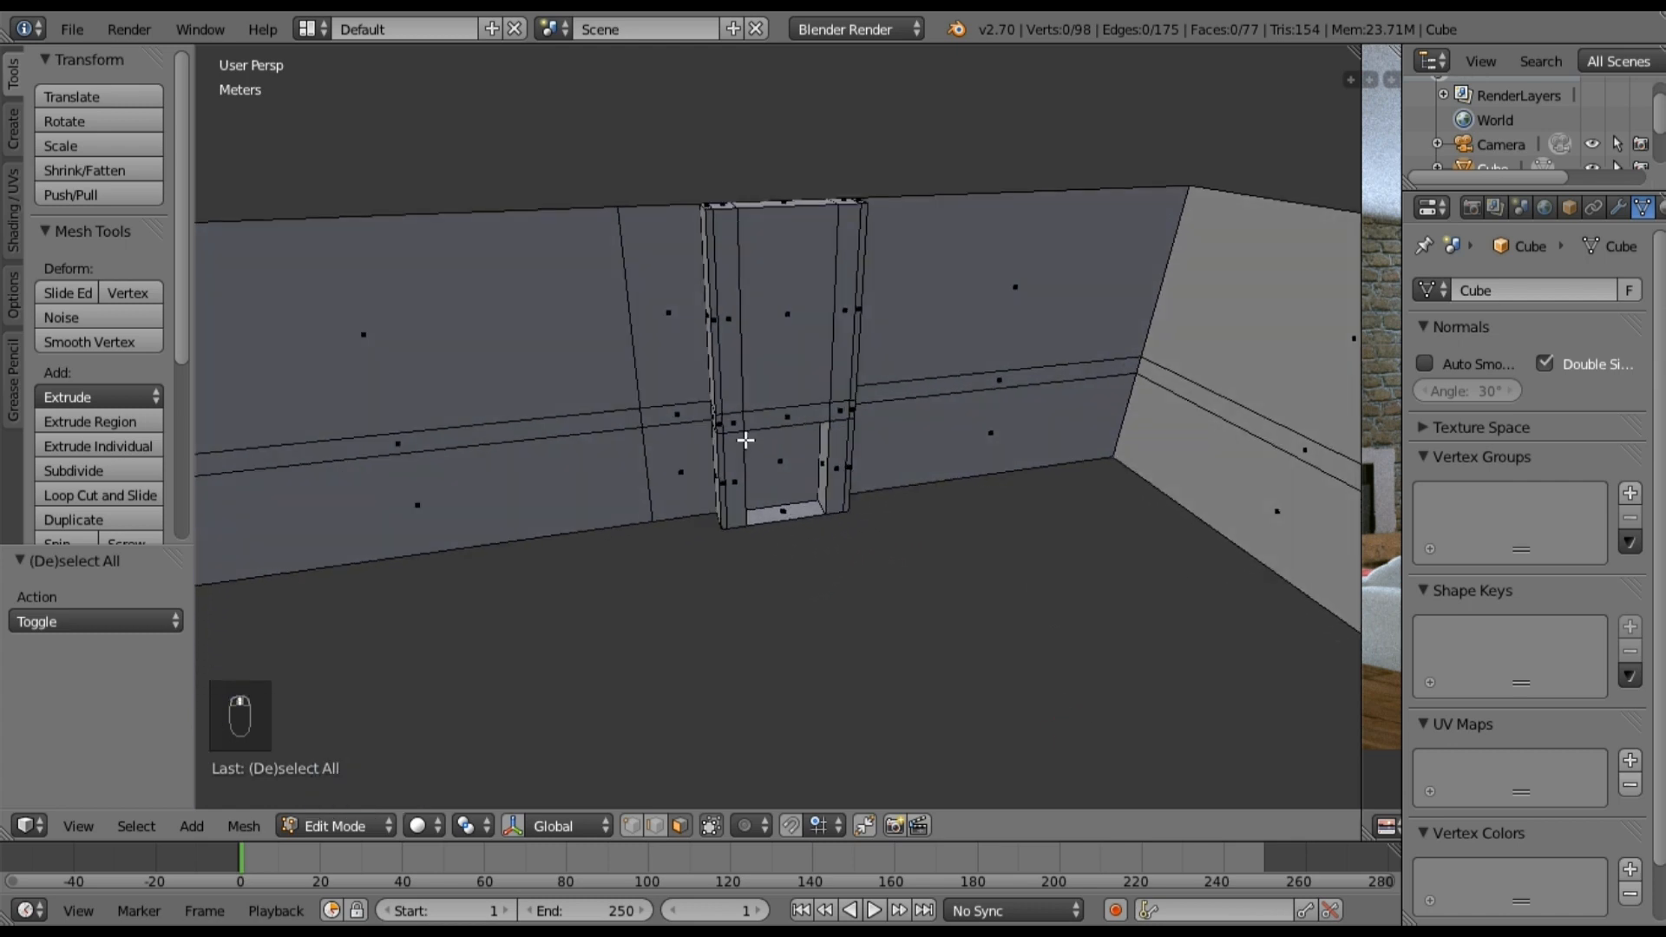
scroll(744, 440, down, 2)
middle_drag(745, 440, 807, 413)
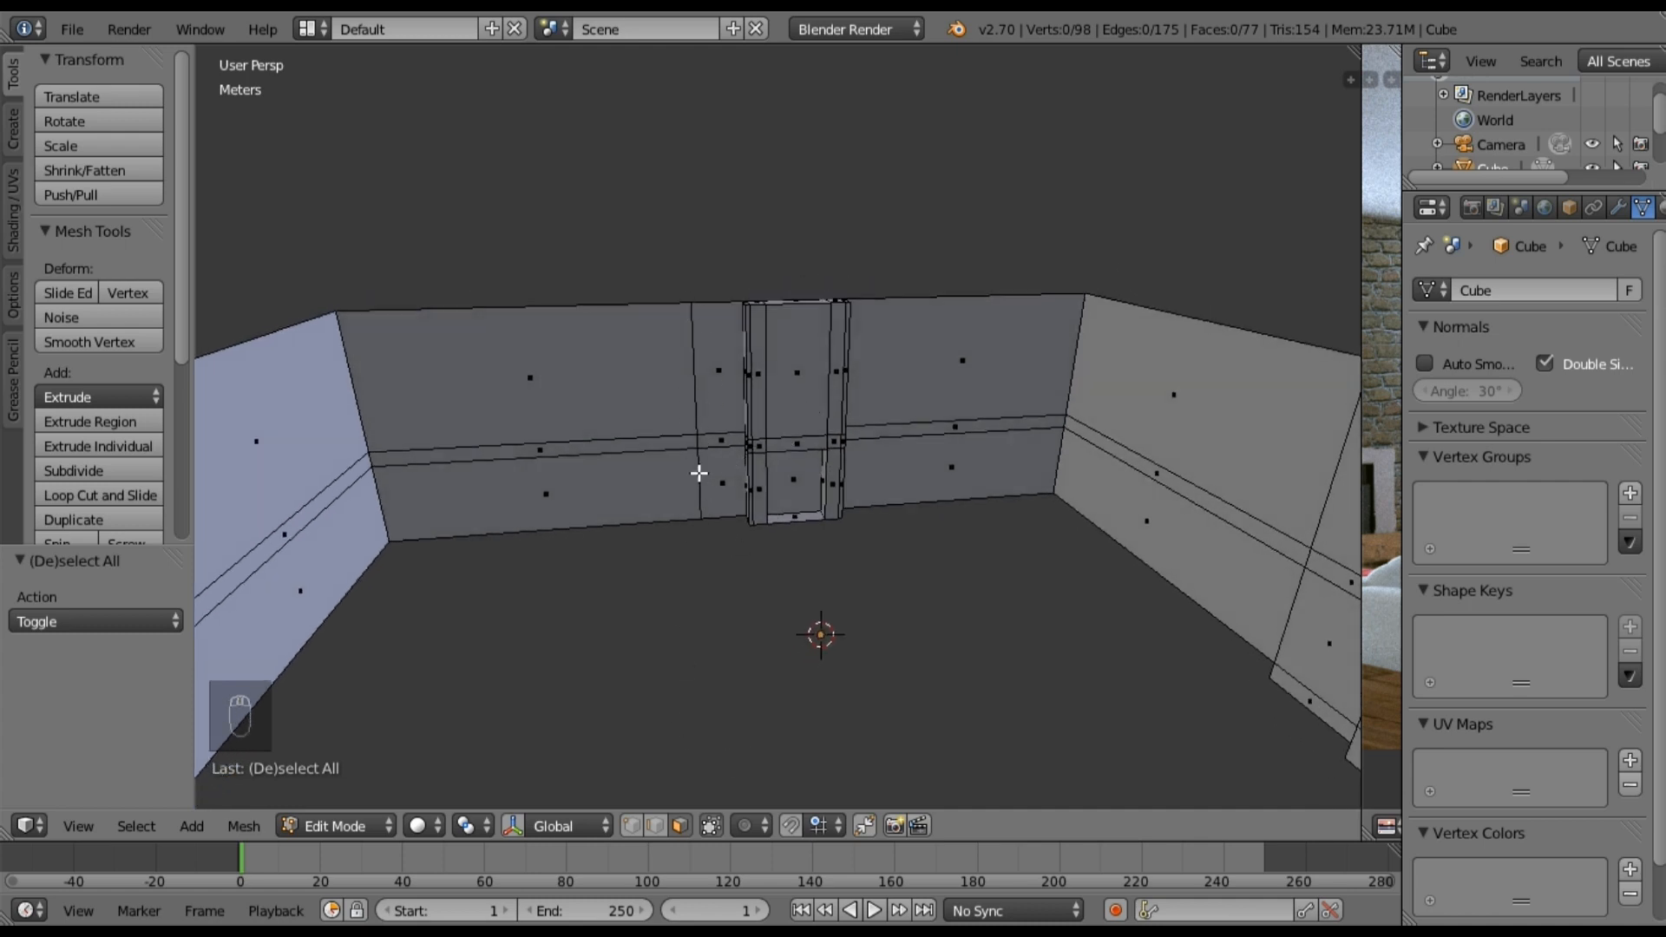
middle_drag(825, 476, 816, 556)
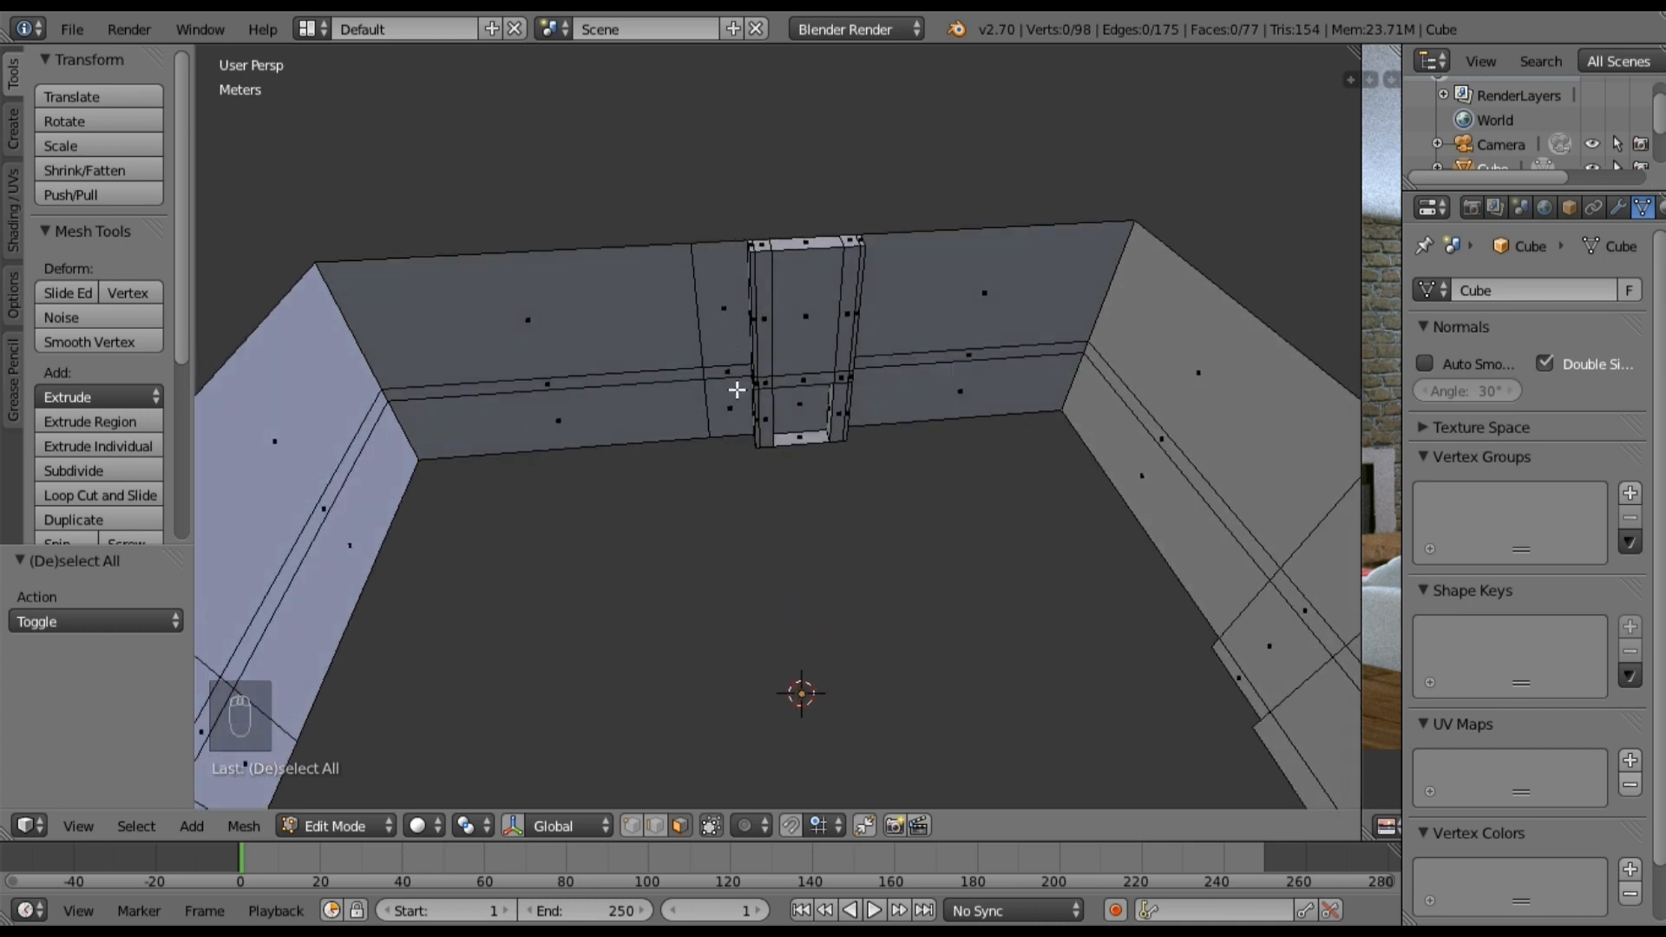
click(657, 826)
alt+right_click(708, 406)
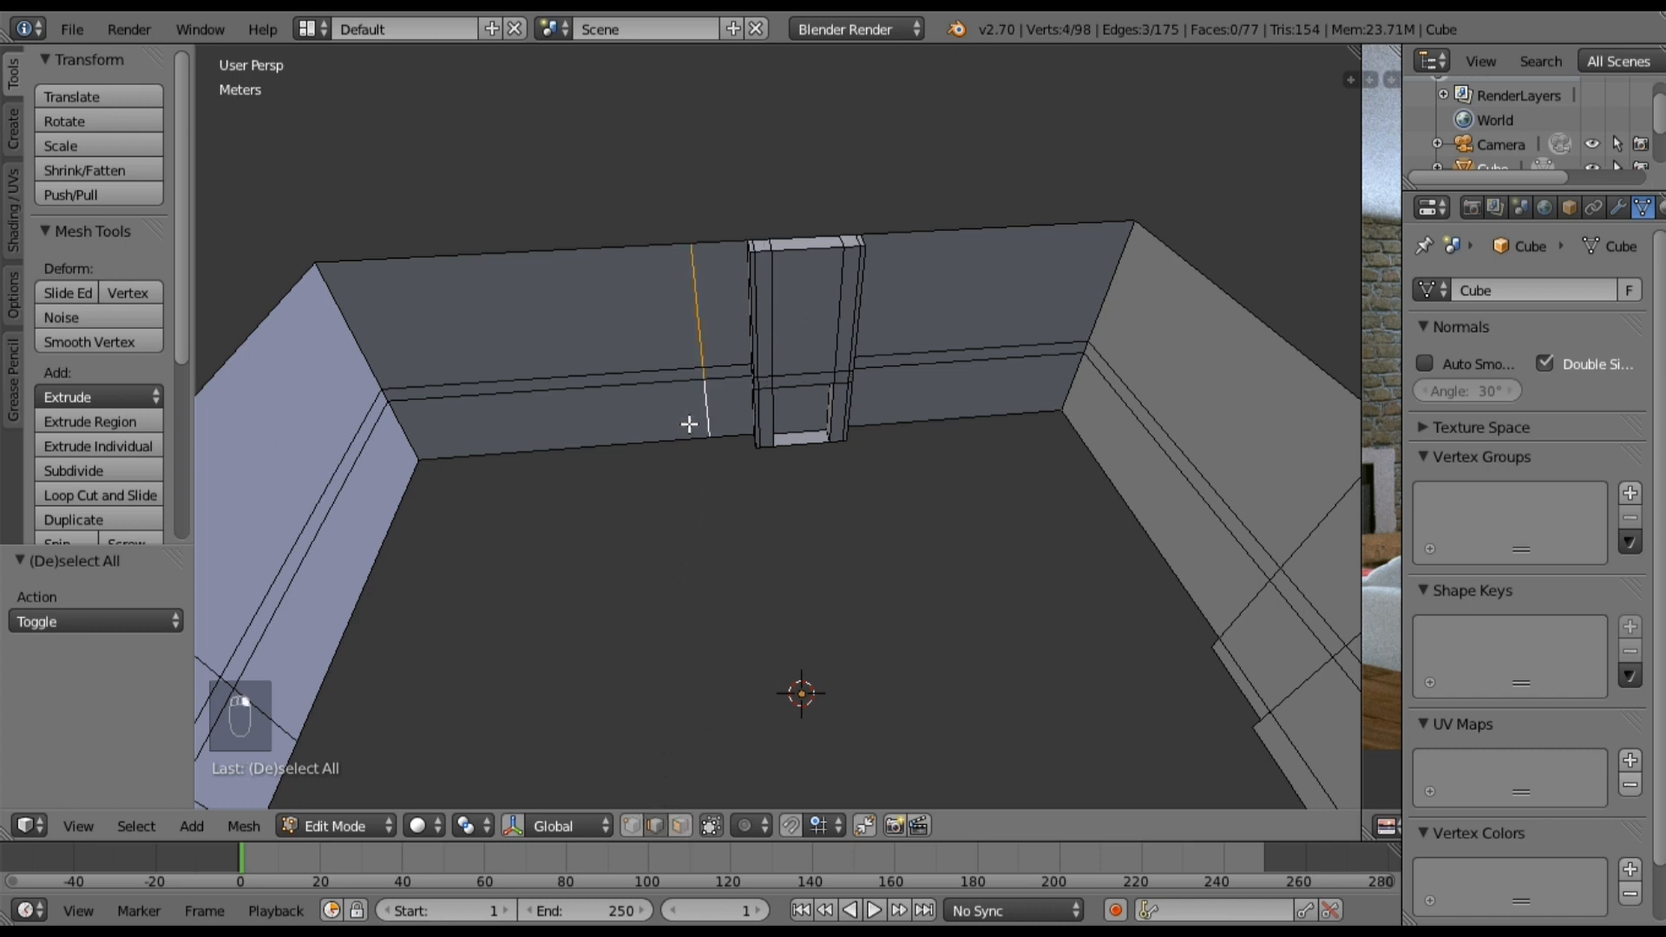
middle_drag(617, 466, 764, 545)
key(g)
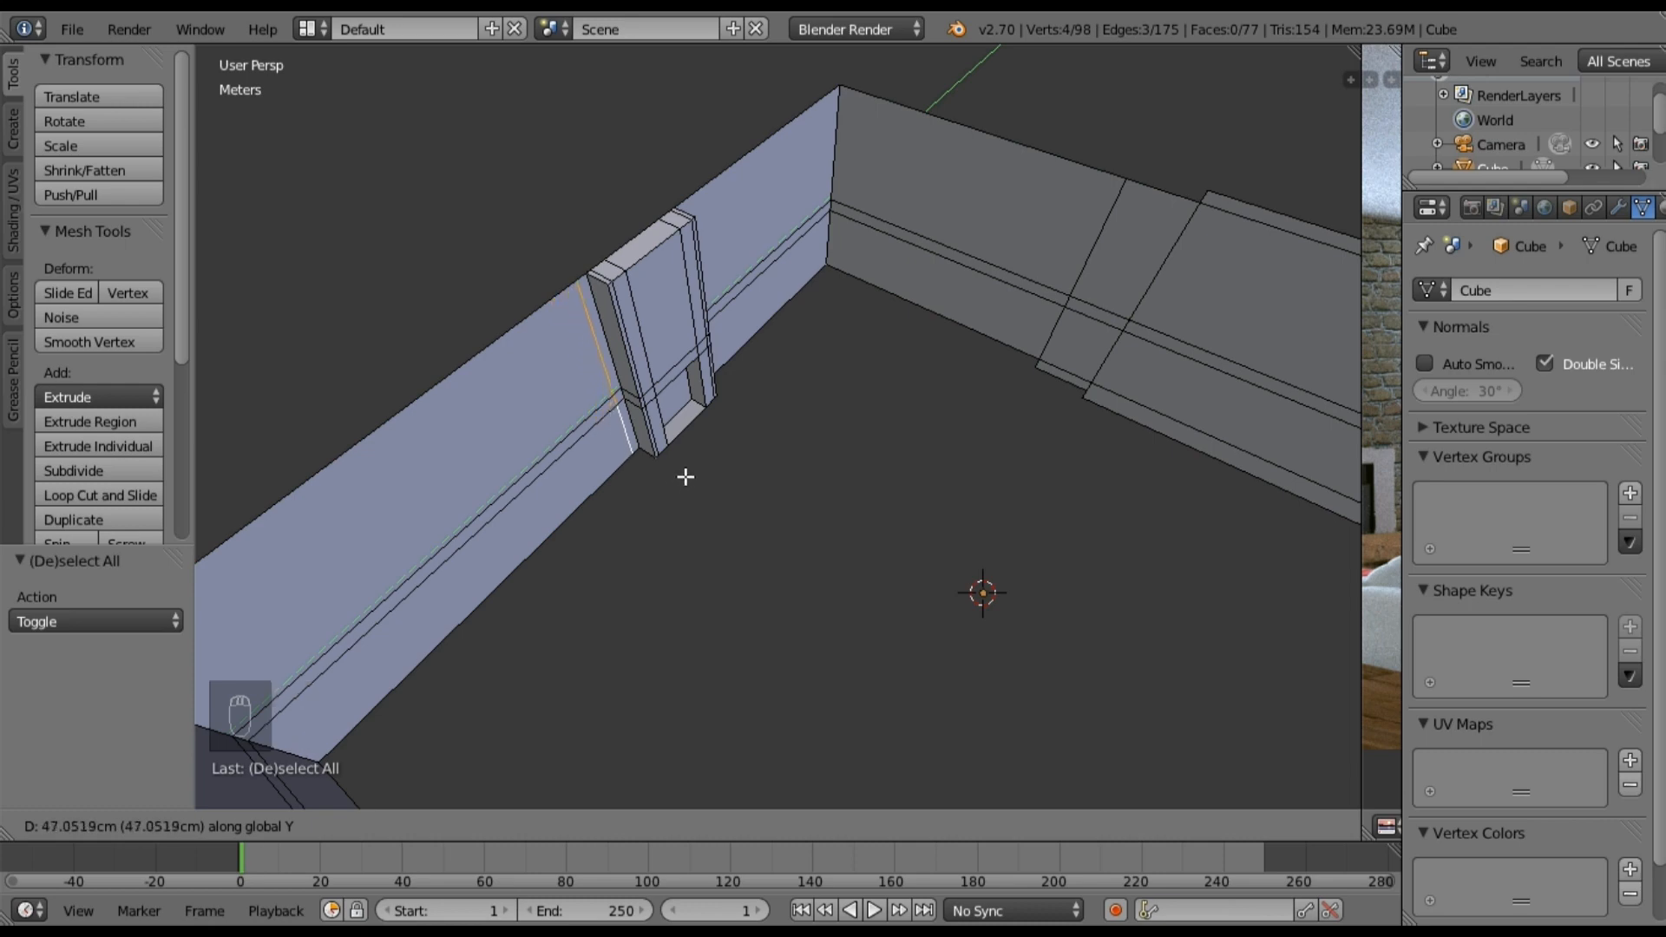
click(686, 476)
Step: Examine the whole room by alternating between the front and right views
middle_drag(733, 453, 688, 487)
key(KP_1)
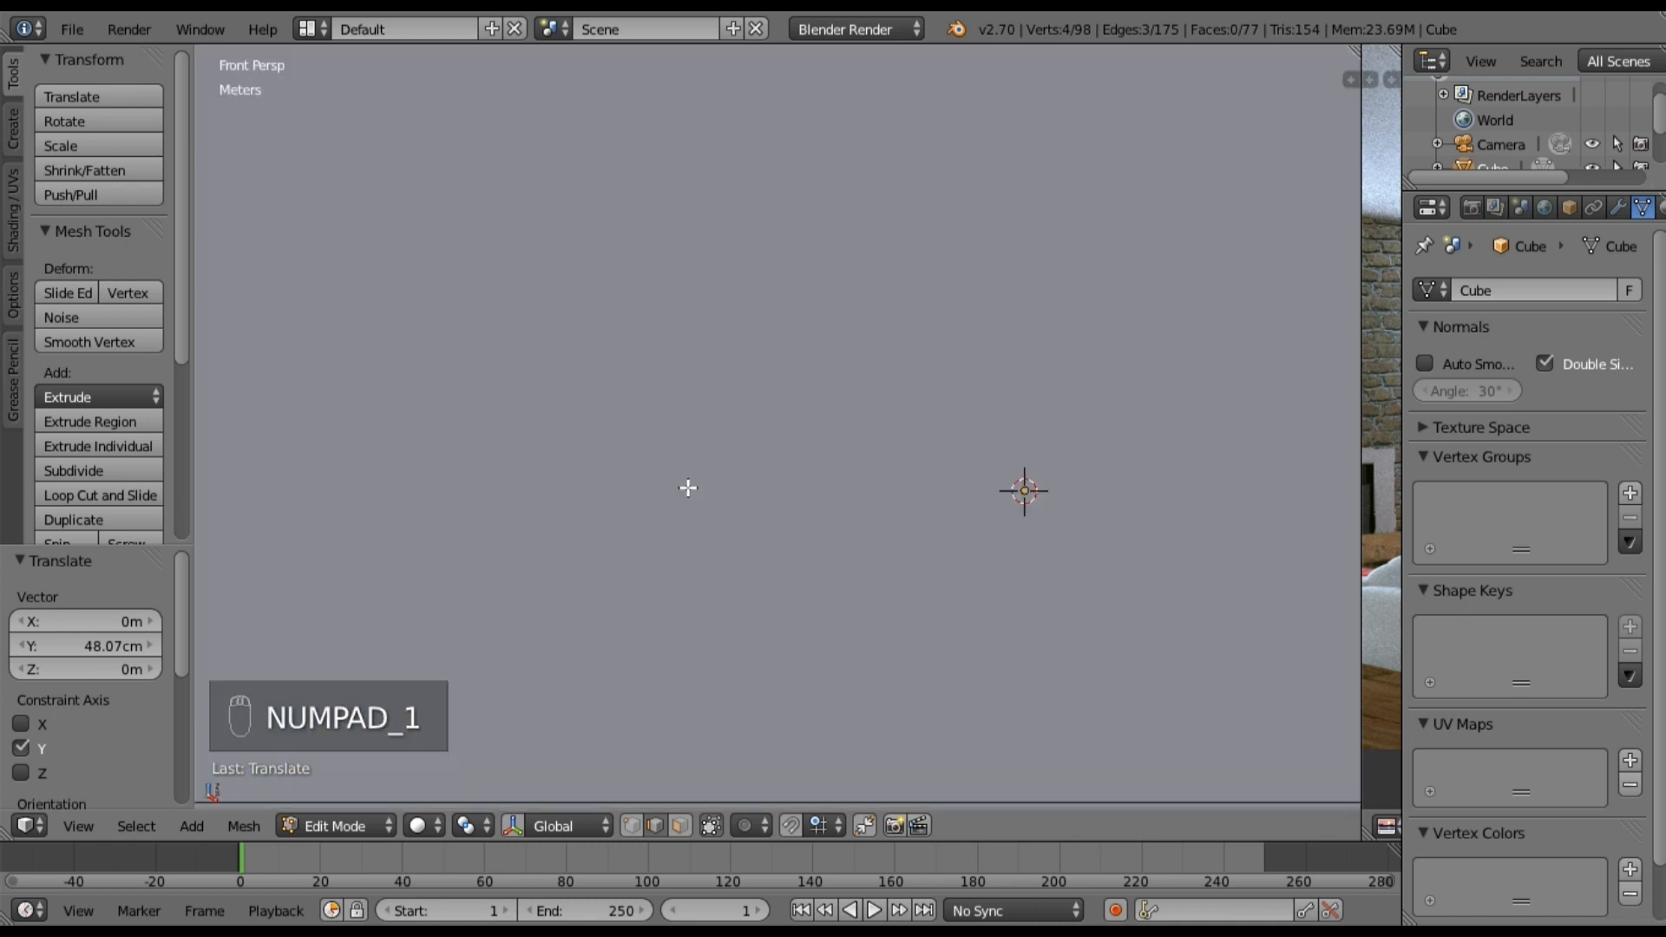
scroll(701, 488, down, 4)
middle_drag(701, 491, 773, 570)
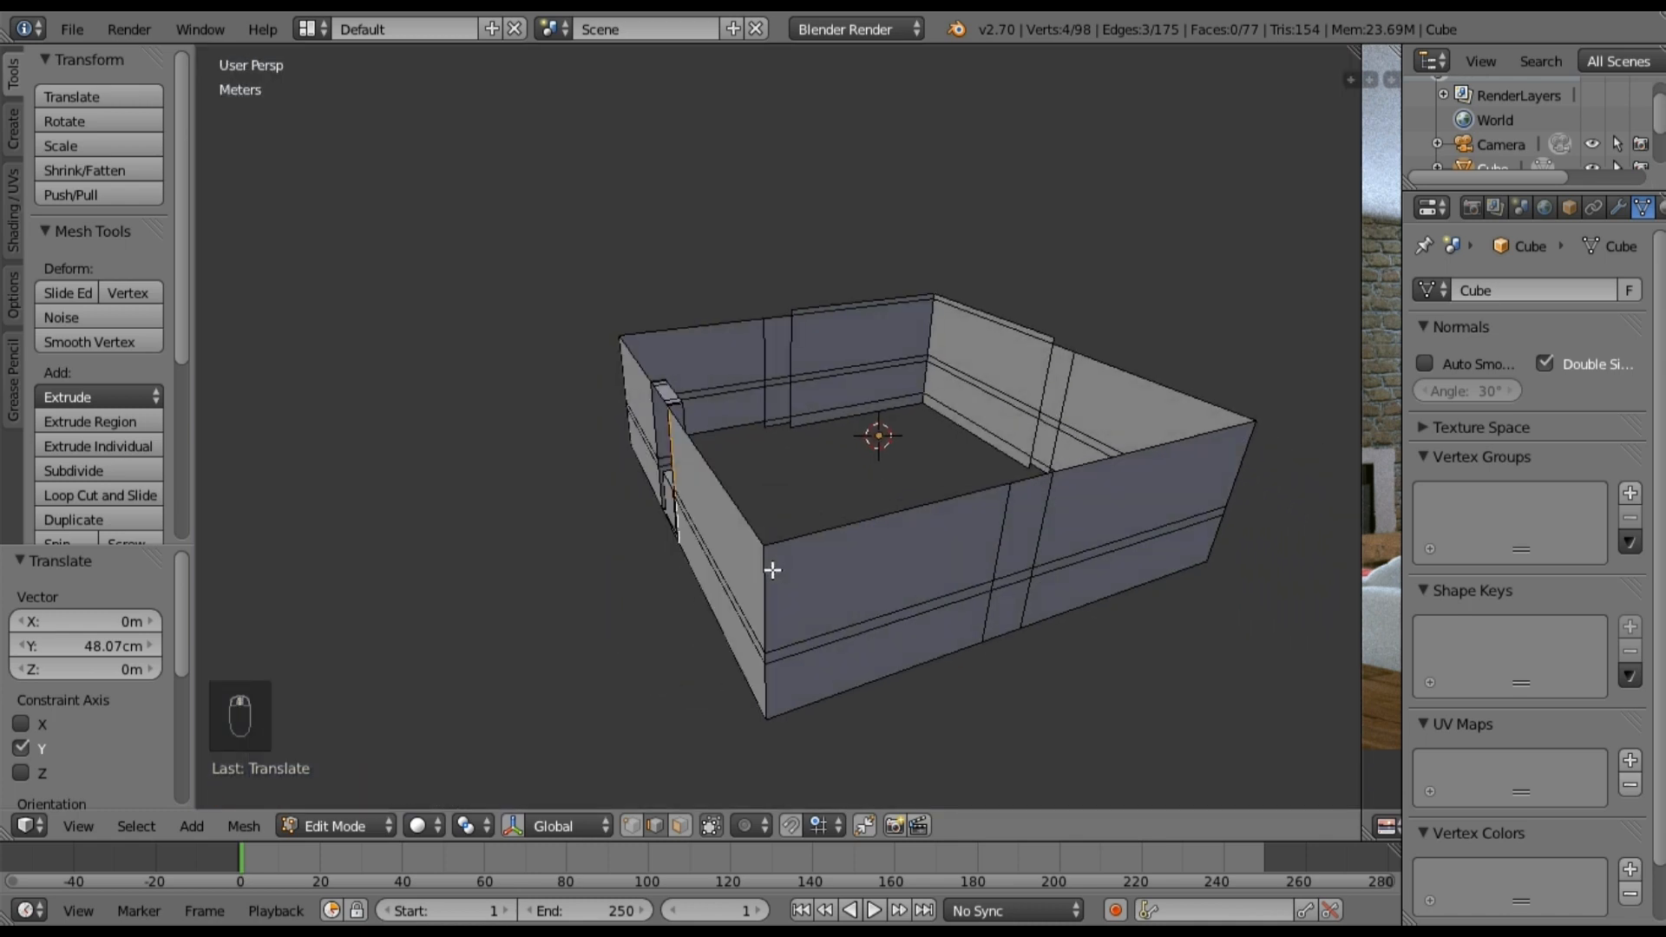
key(KP_3)
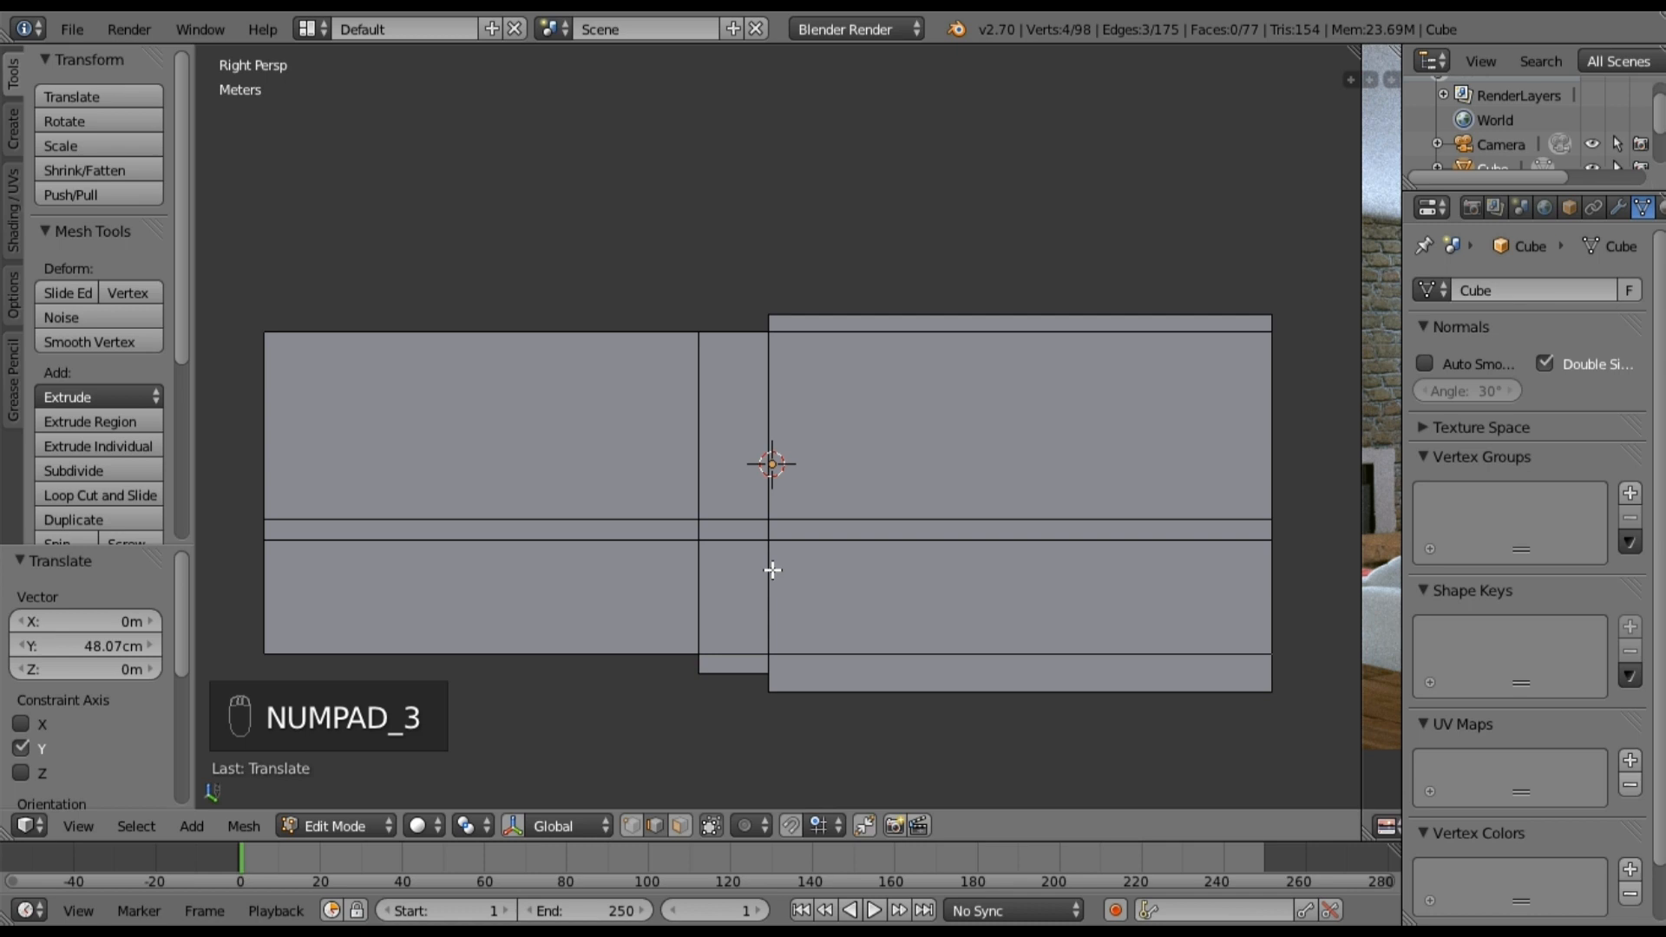
key(KP_1)
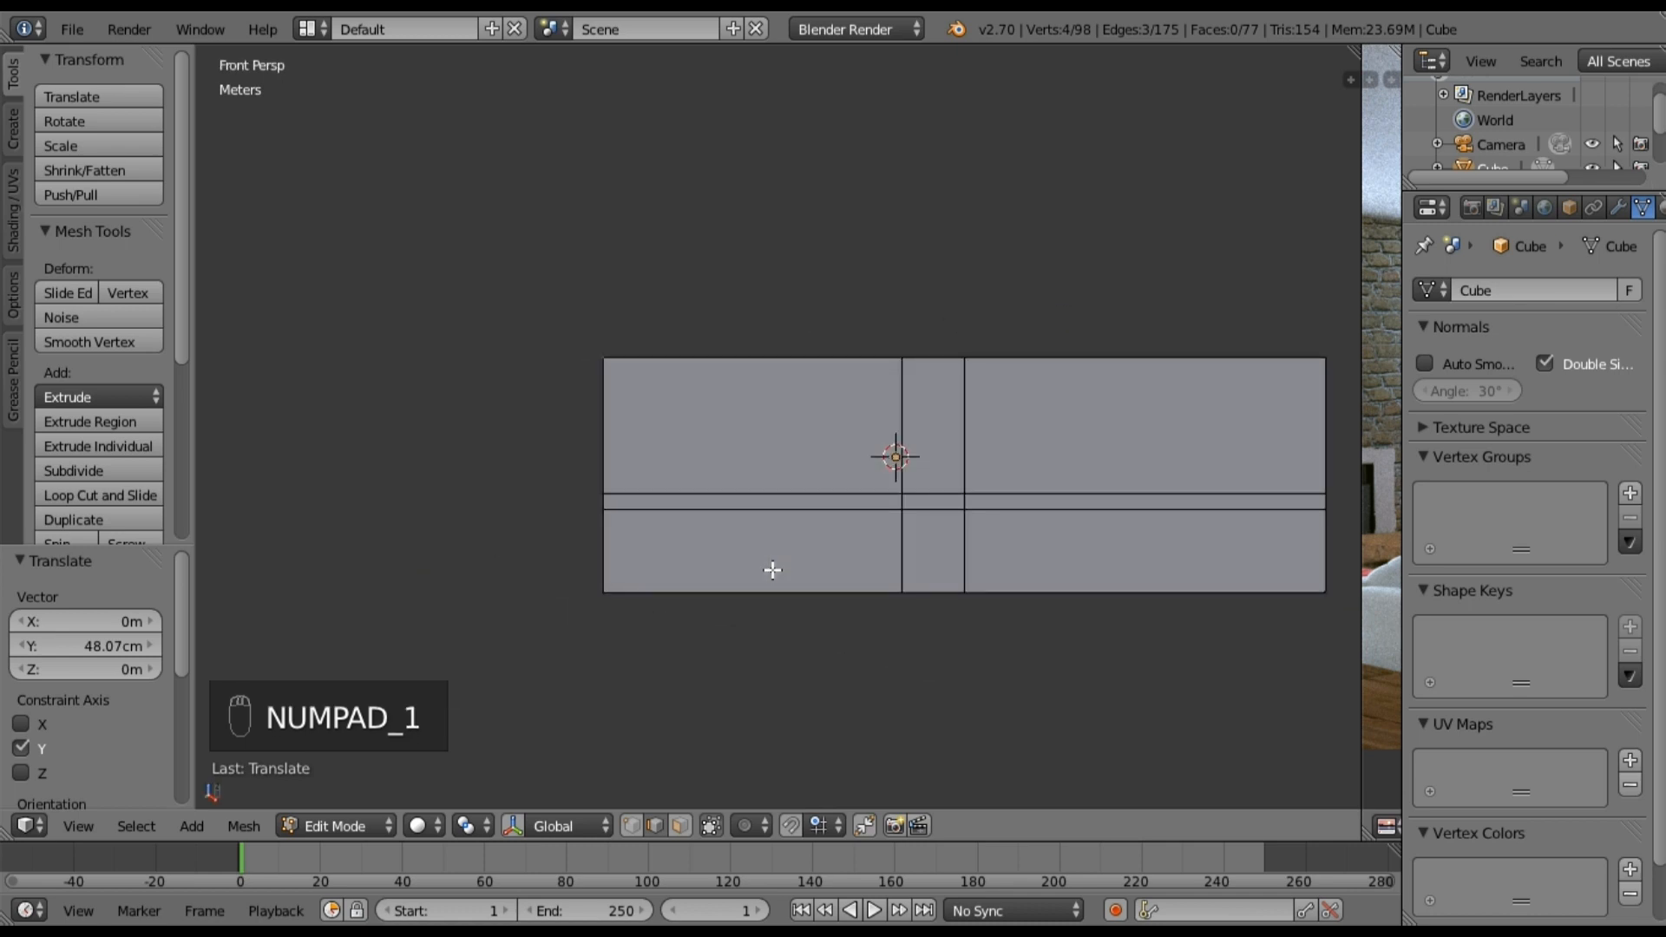
key(KP_3)
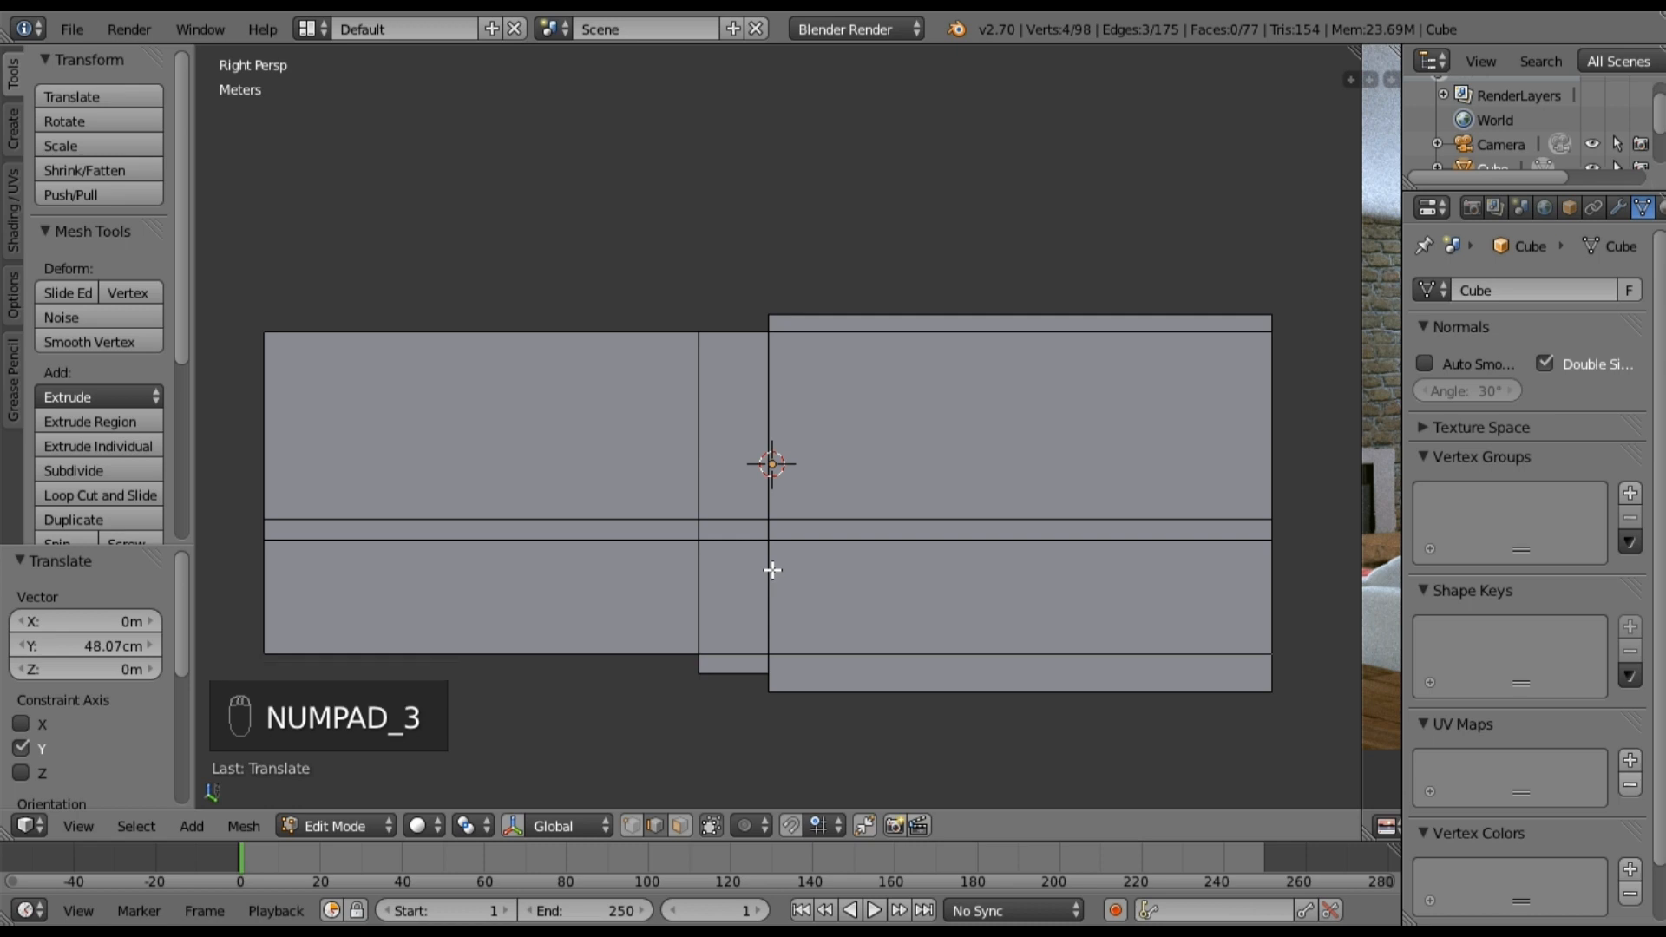
key(KP_1)
key(KP_3)
key(KP_1)
key(KP_3)
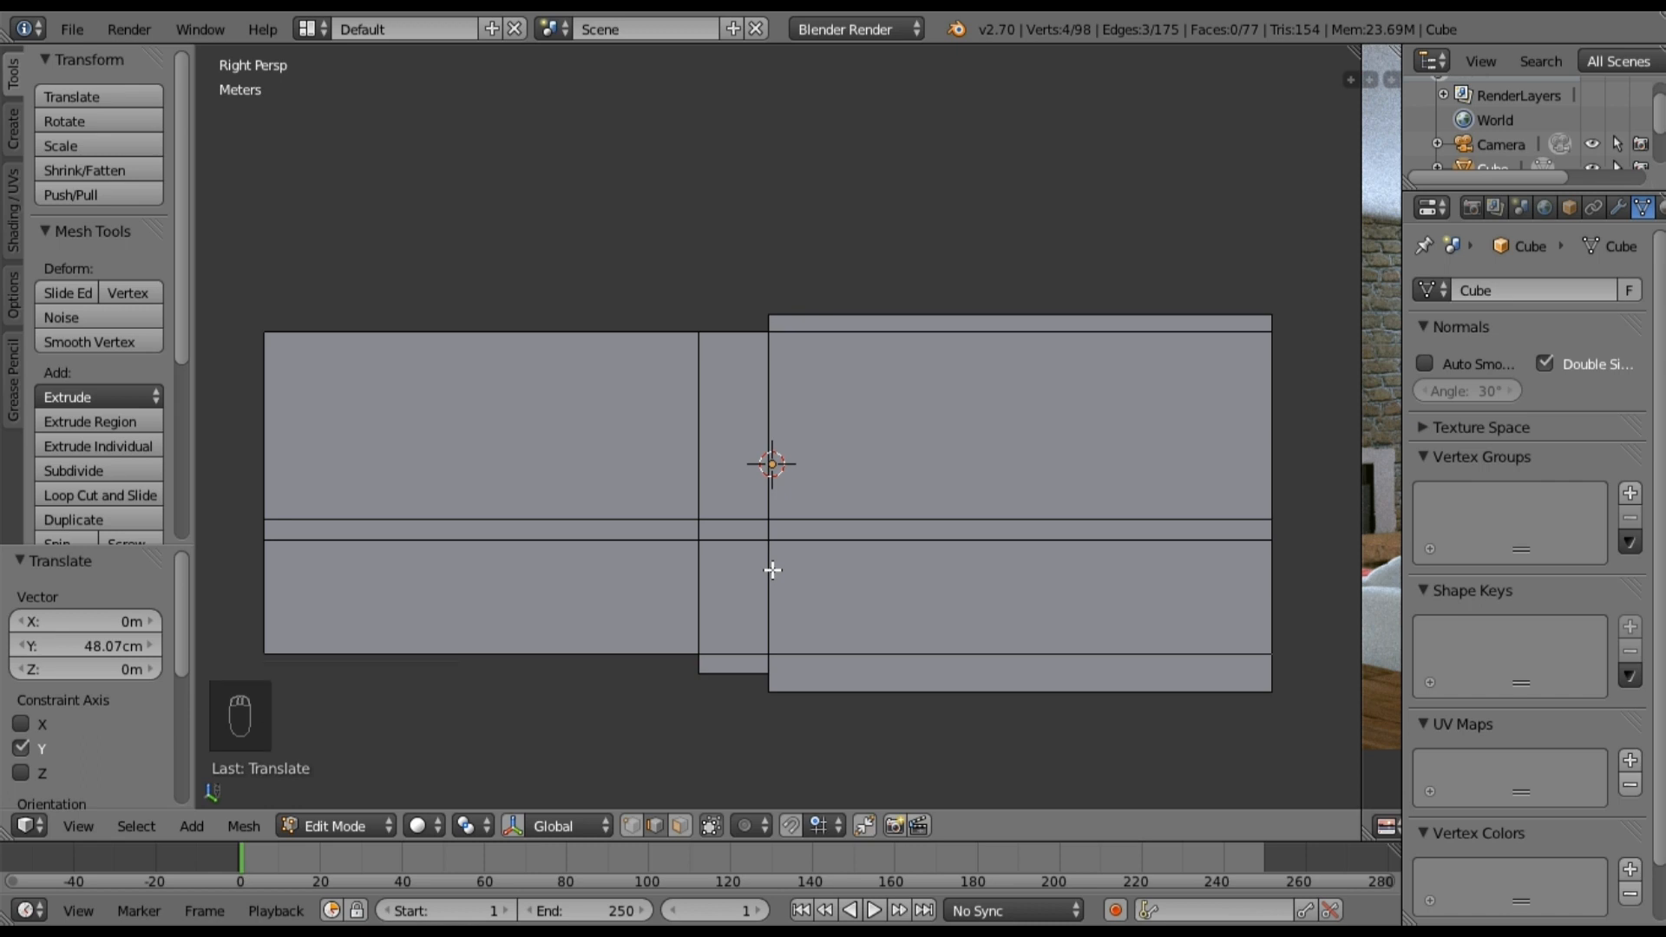
key(KP_1)
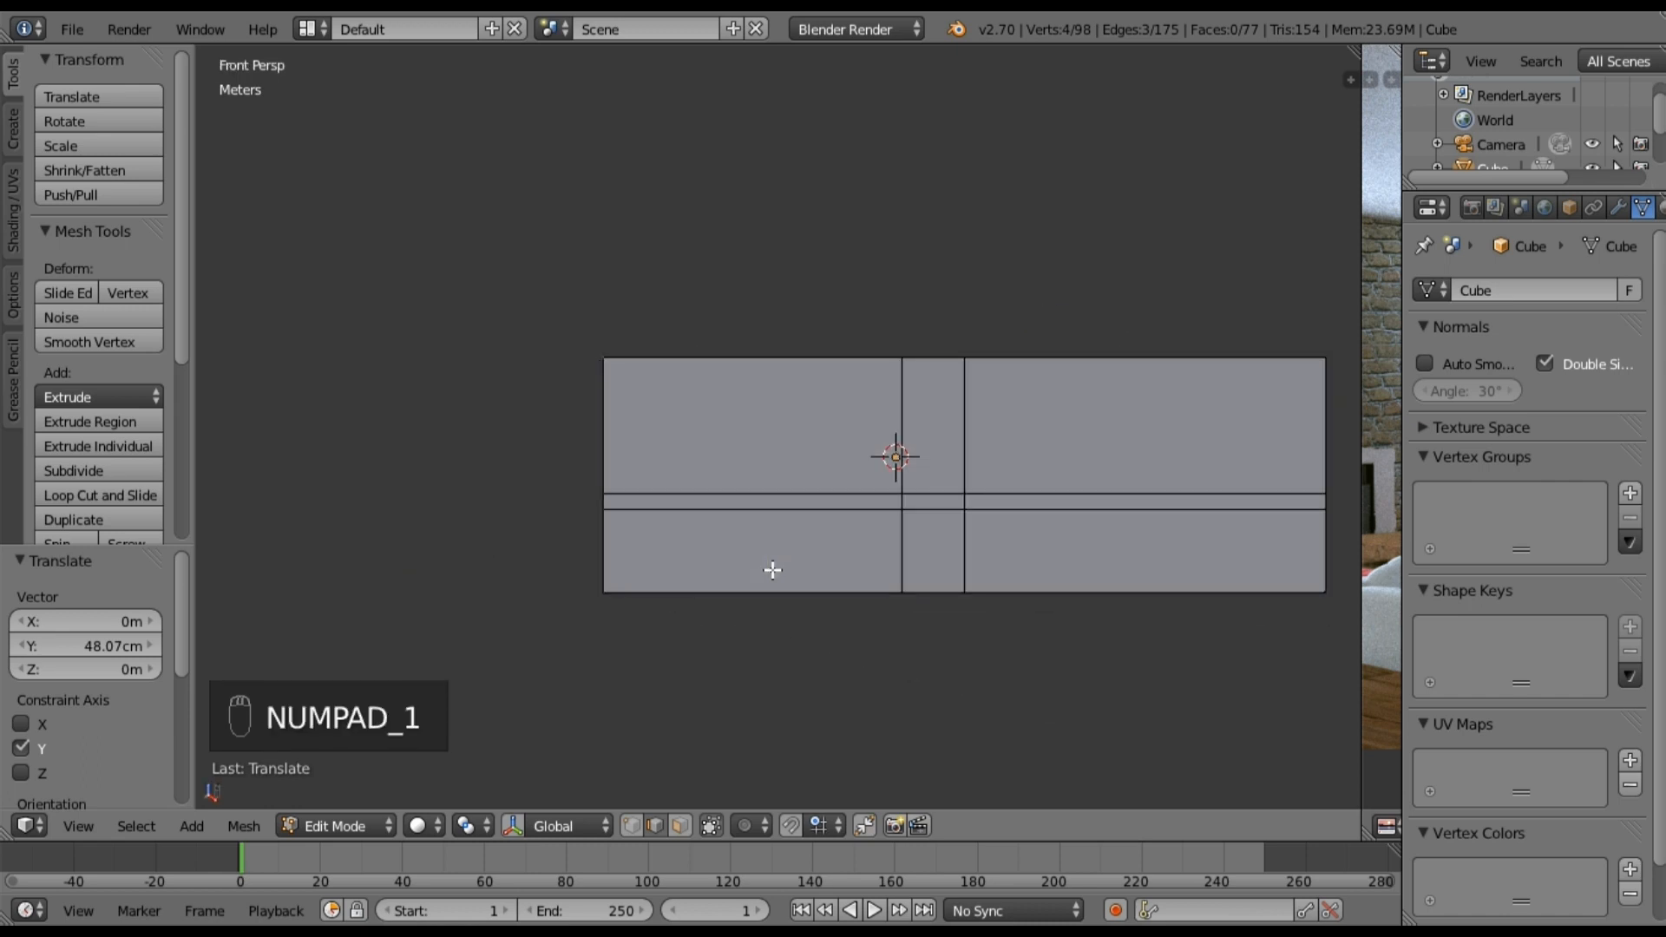
middle_drag(862, 480, 864, 543)
key(KP_3)
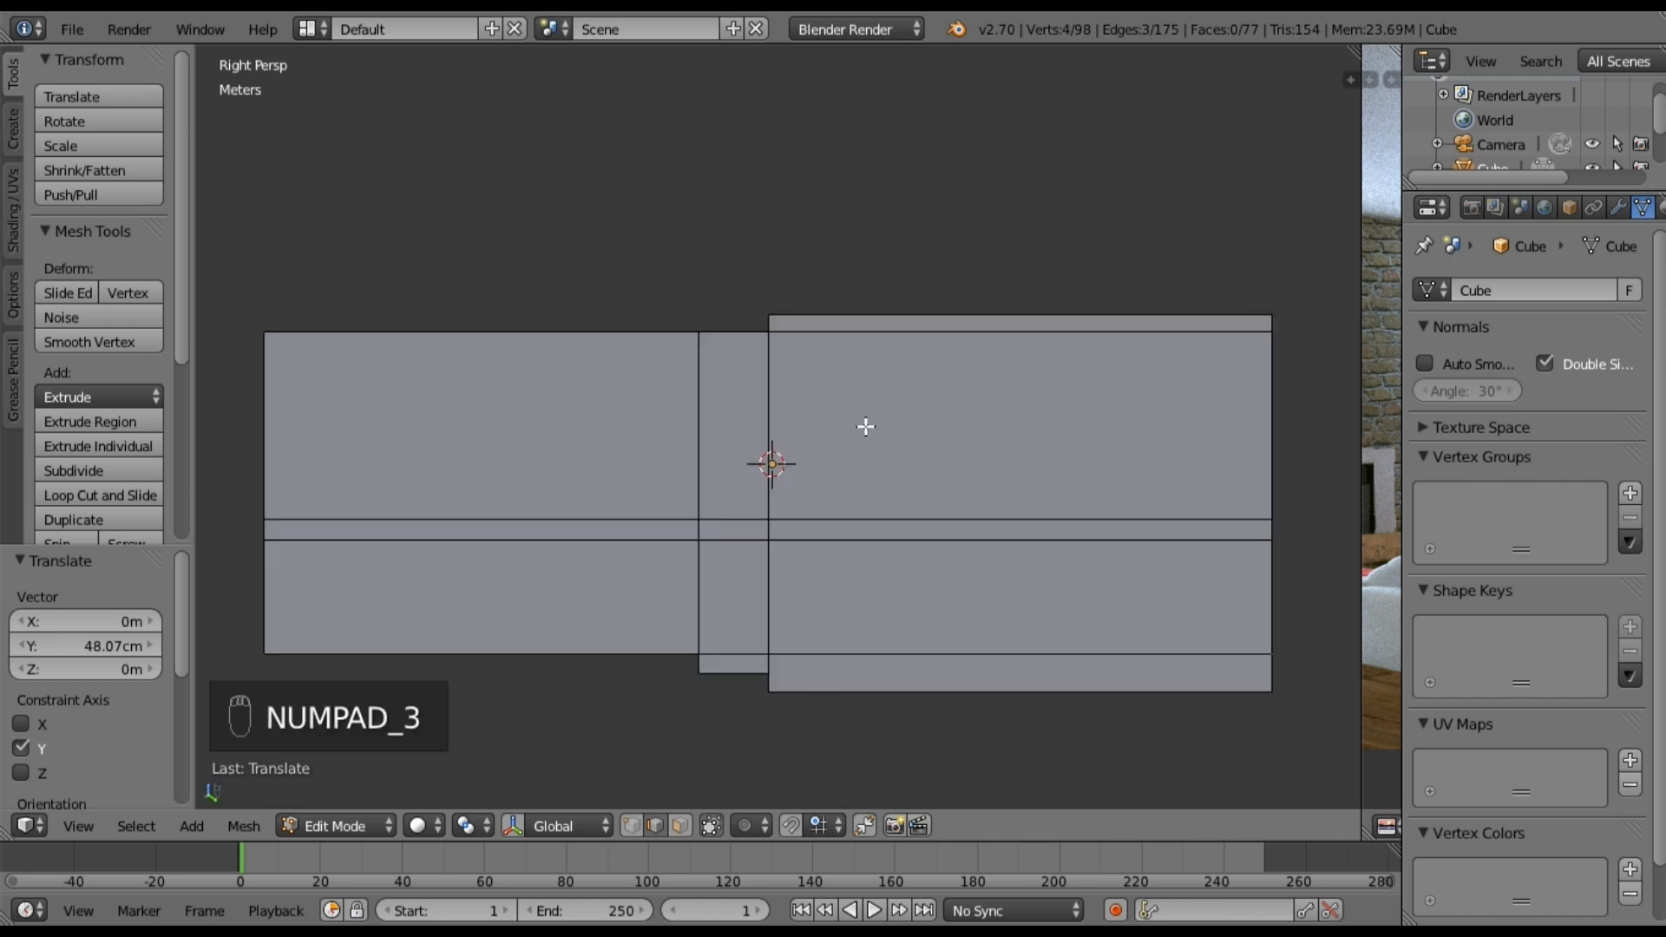
middle_drag(863, 425, 867, 540)
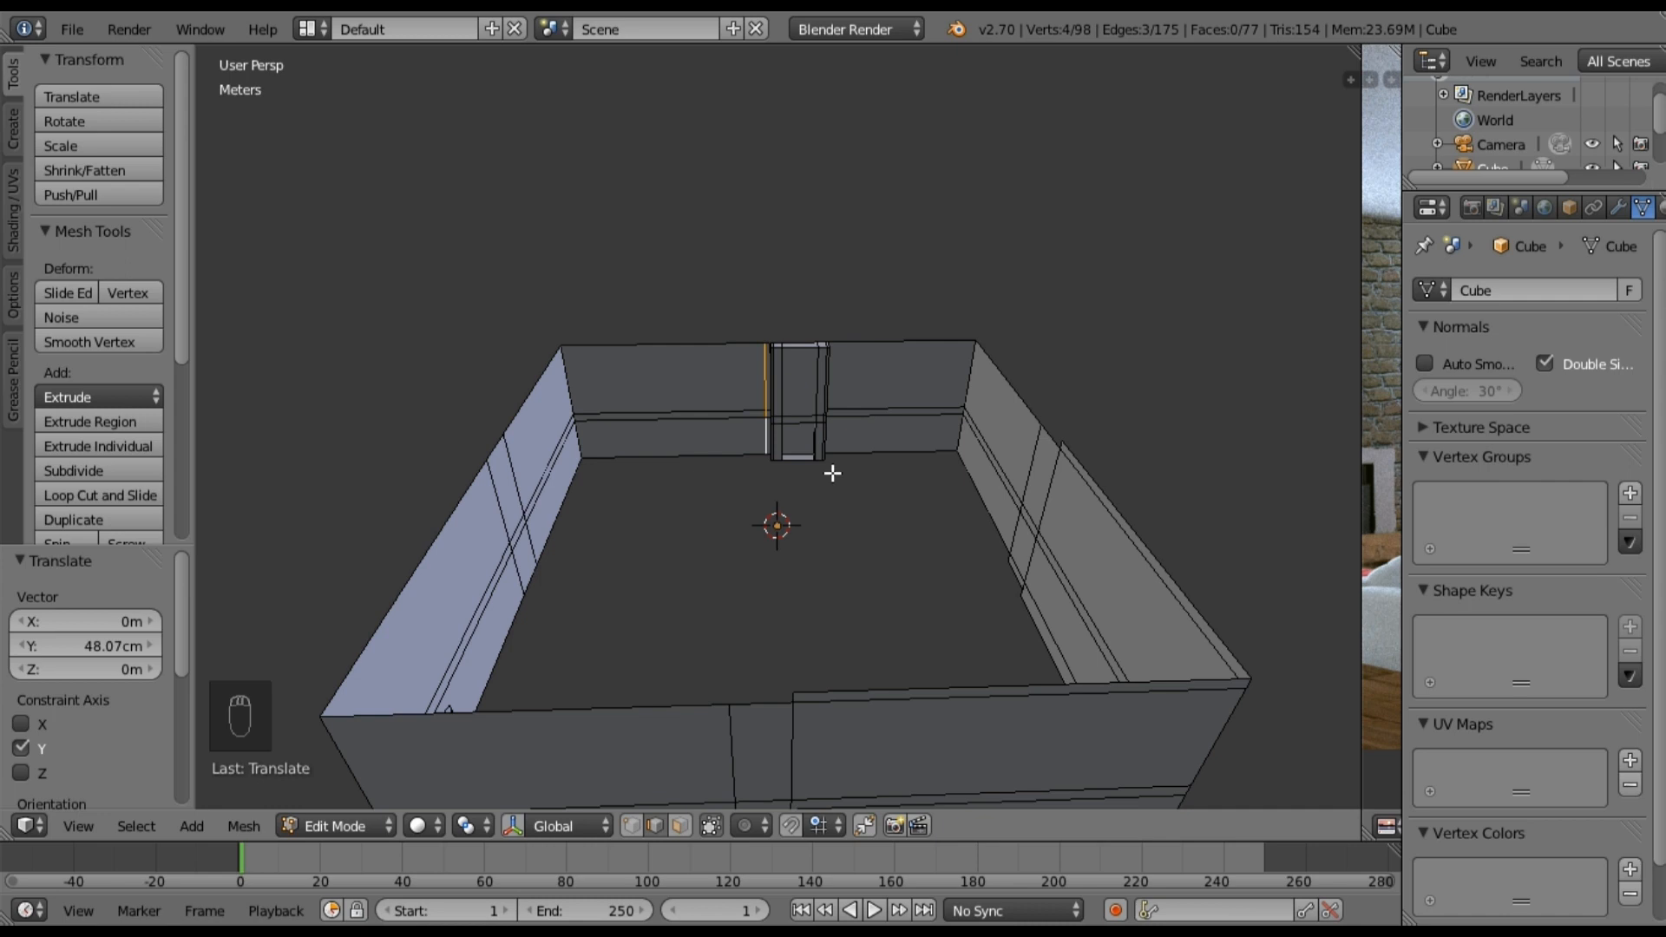
Step: Add a vertical loop cut to the wall on the chimney breast's other side, slid close against the breast, and clear the selection
key(ctrl+KP_3)
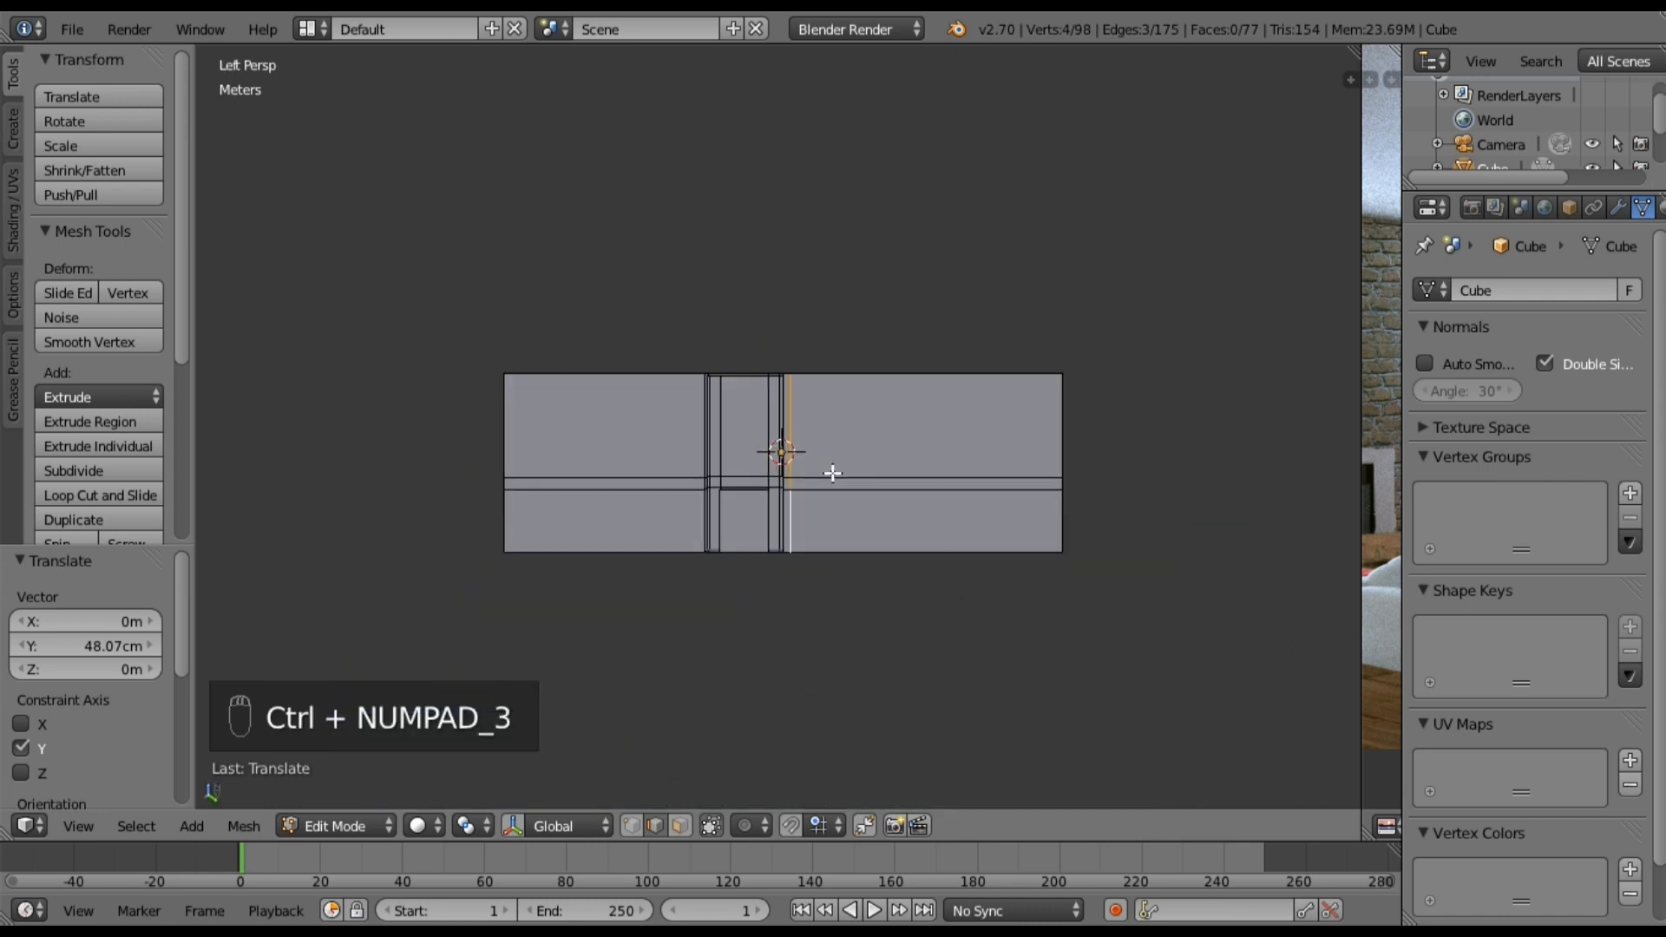
scroll(833, 472, up, 6)
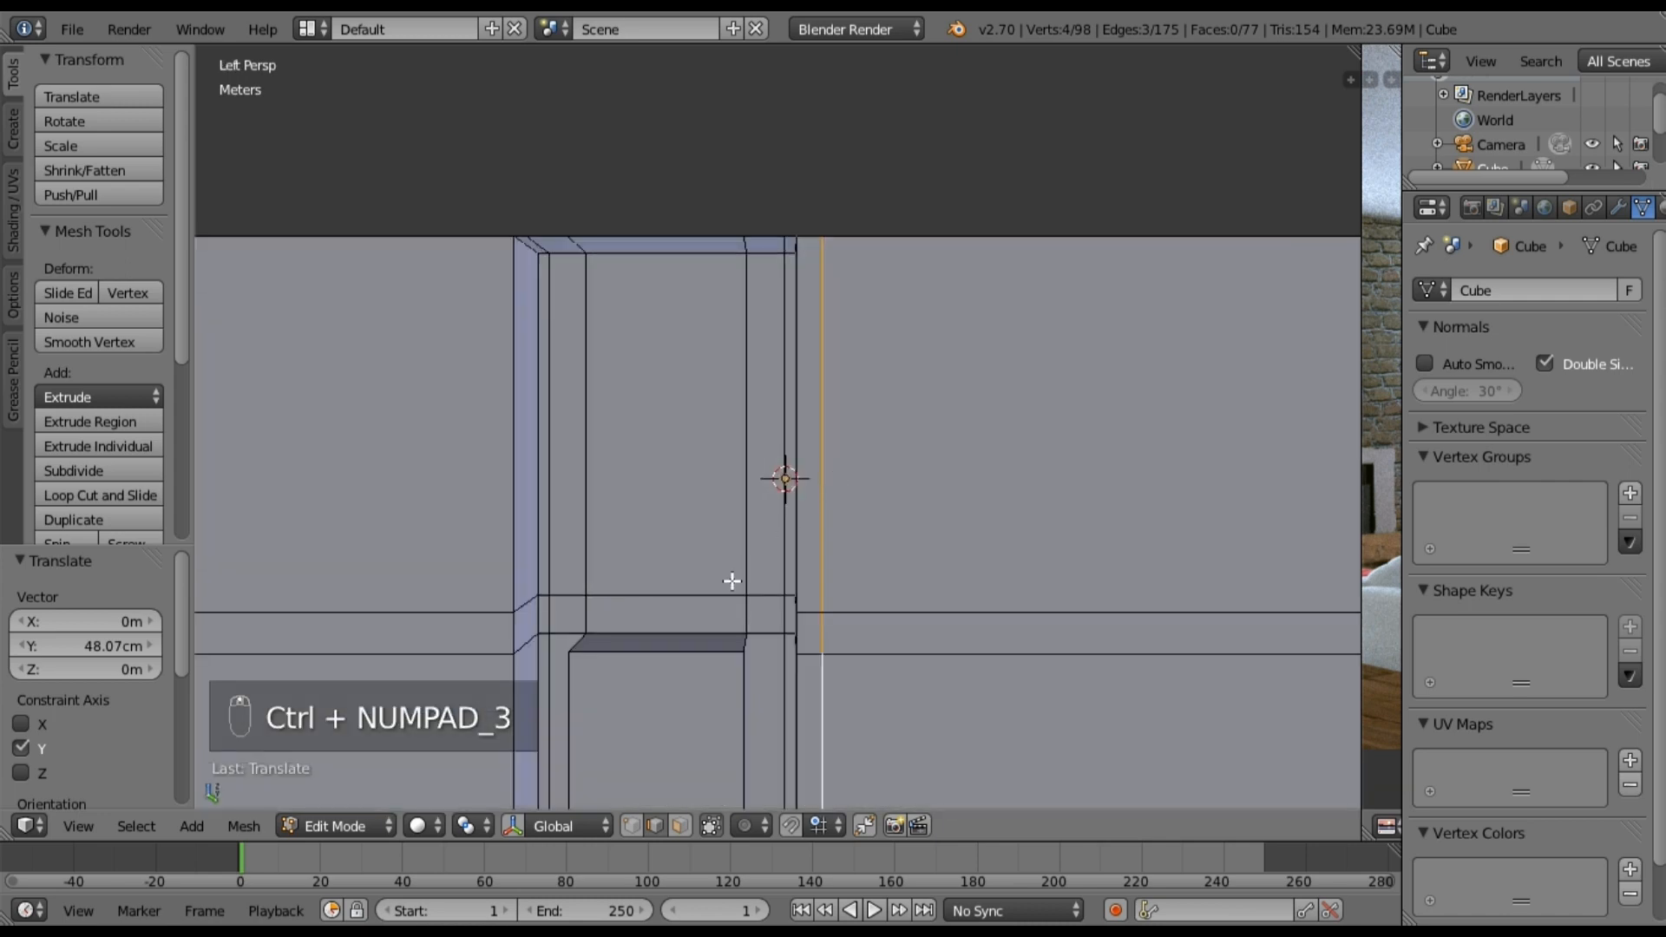
shift+middle_drag(702, 611, 811, 529)
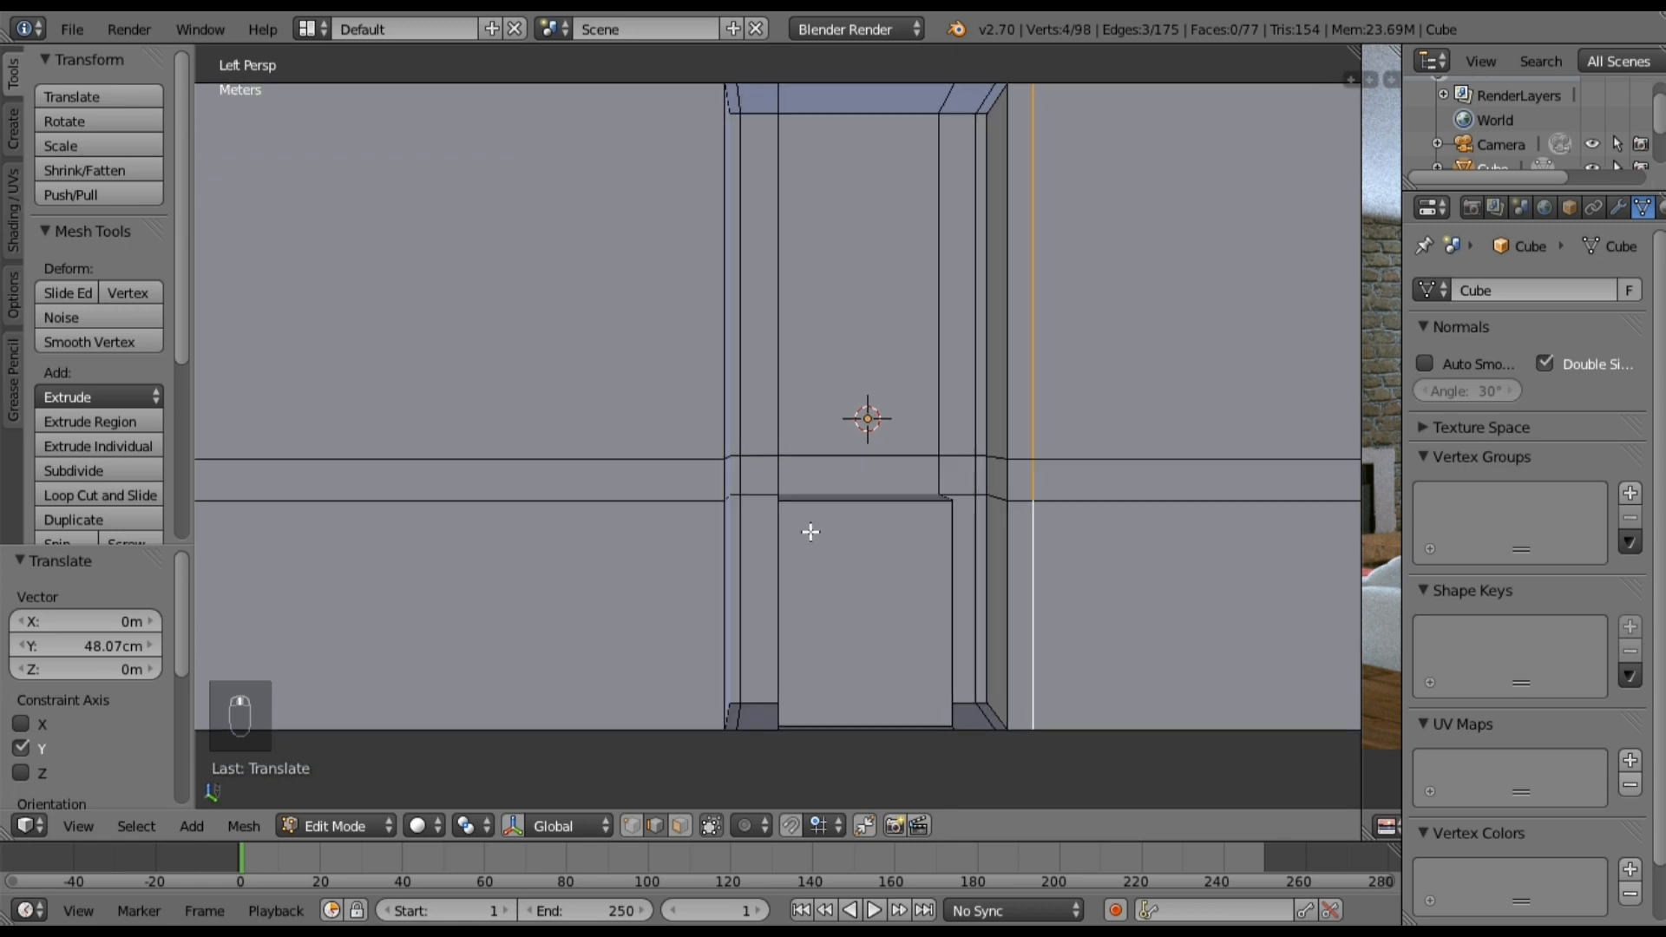
key(KP_5)
scroll(818, 482, down, 1)
middle_drag(816, 432, 796, 509)
click(100, 494)
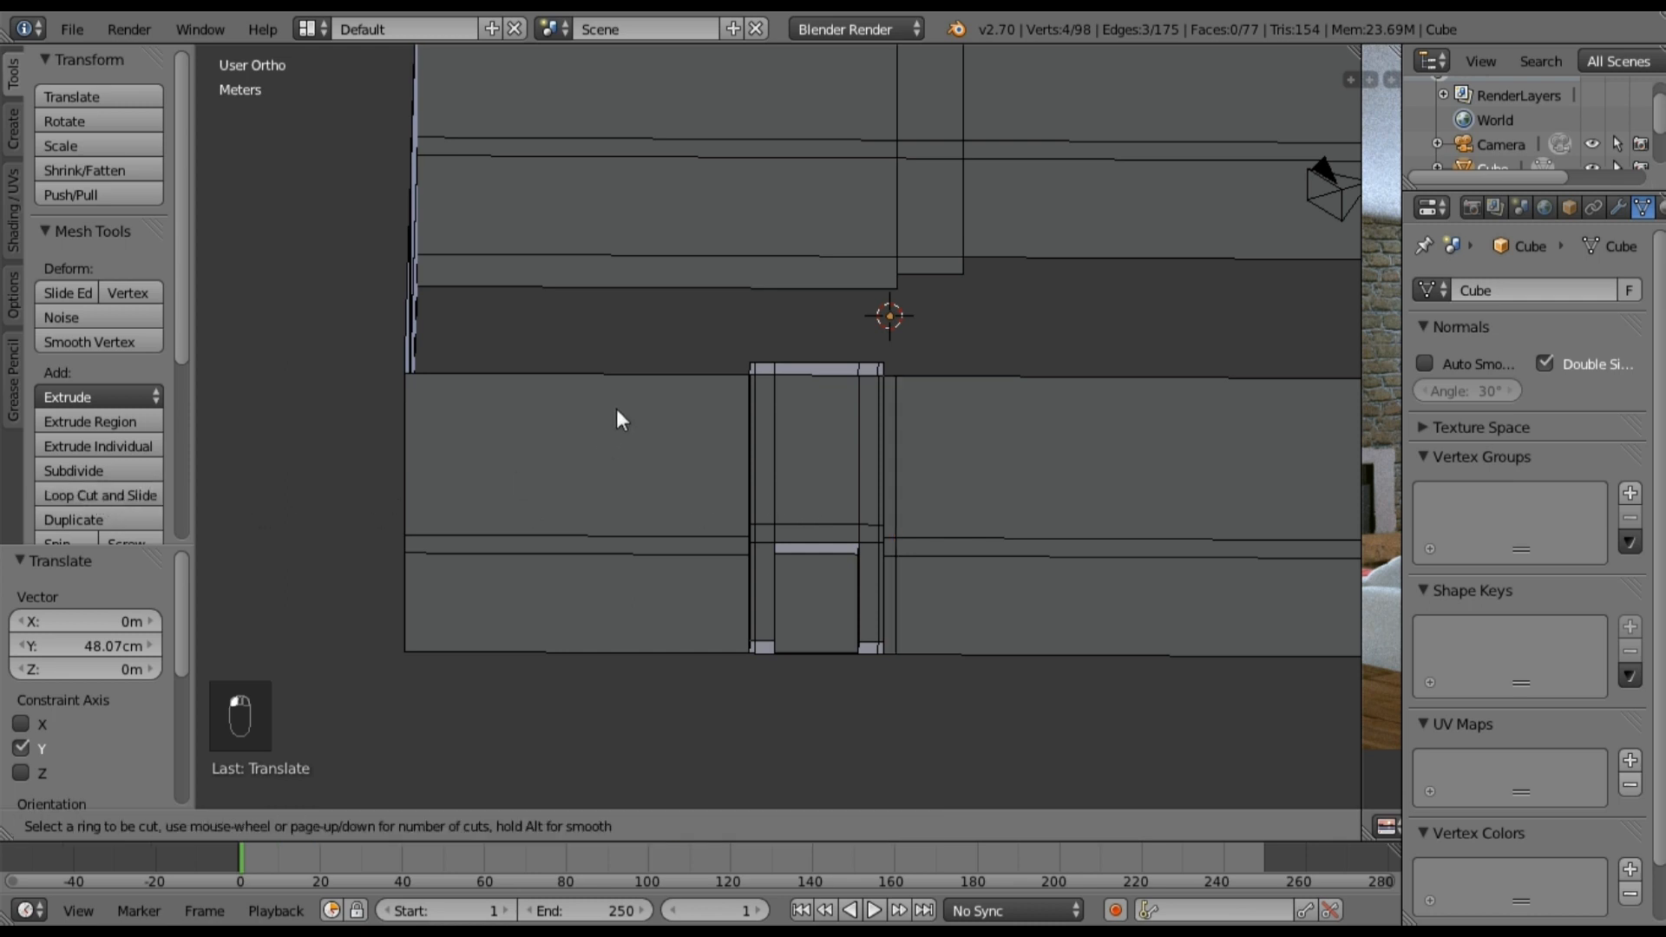
click(628, 373)
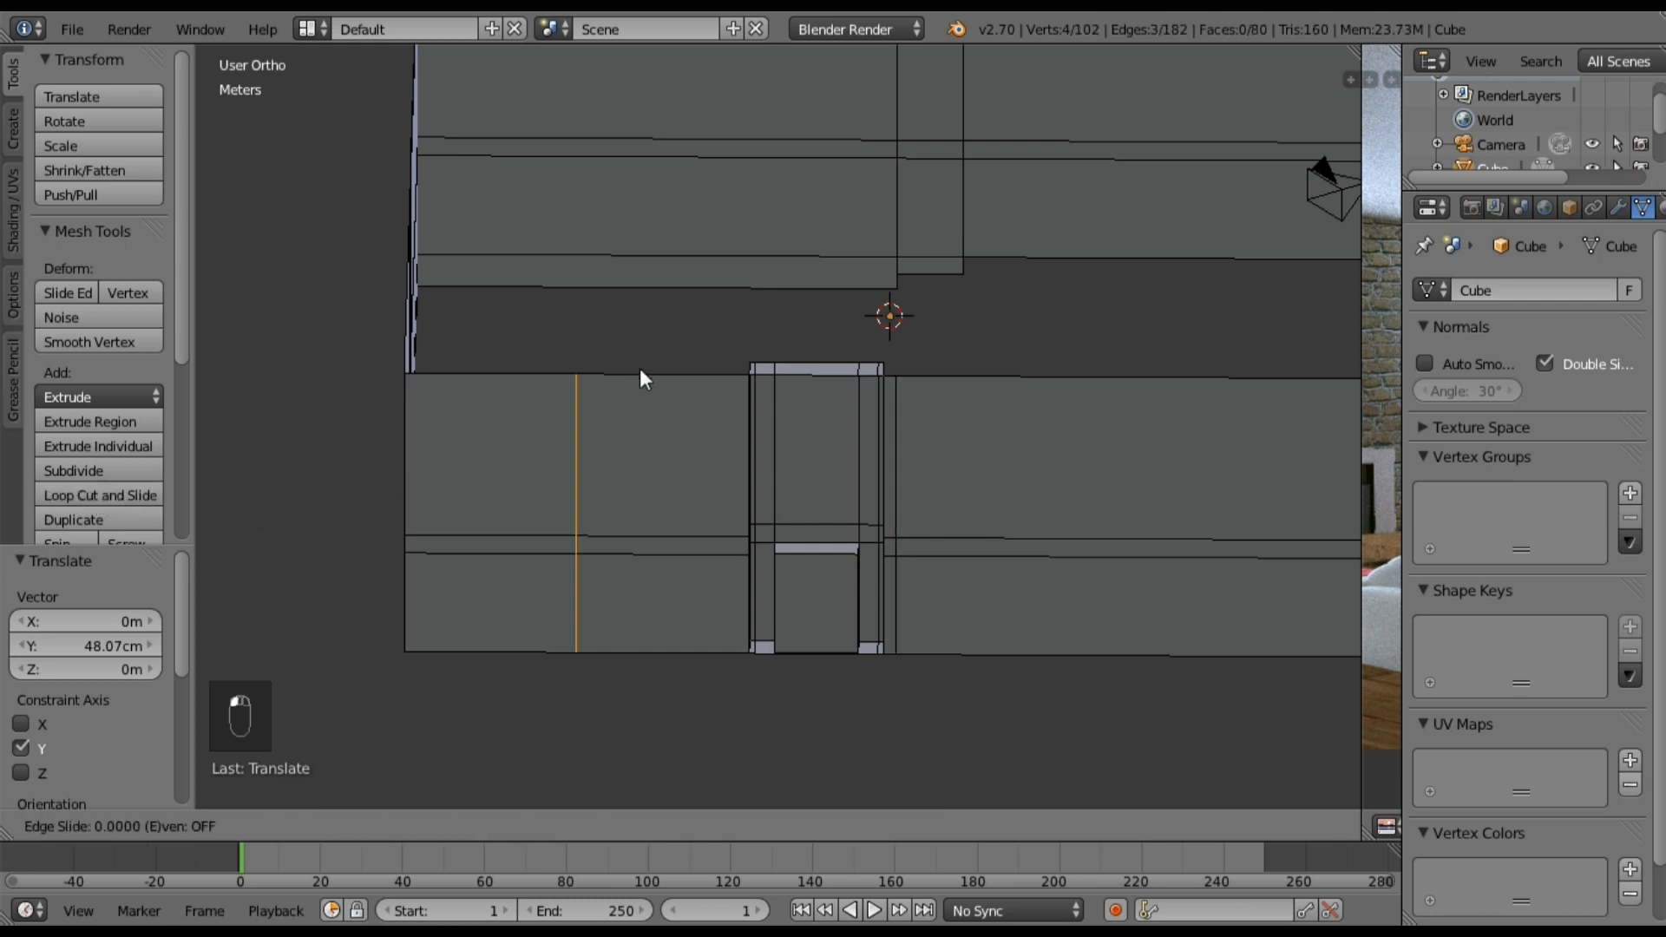
click(788, 394)
middle_drag(750, 531, 751, 495)
key(a)
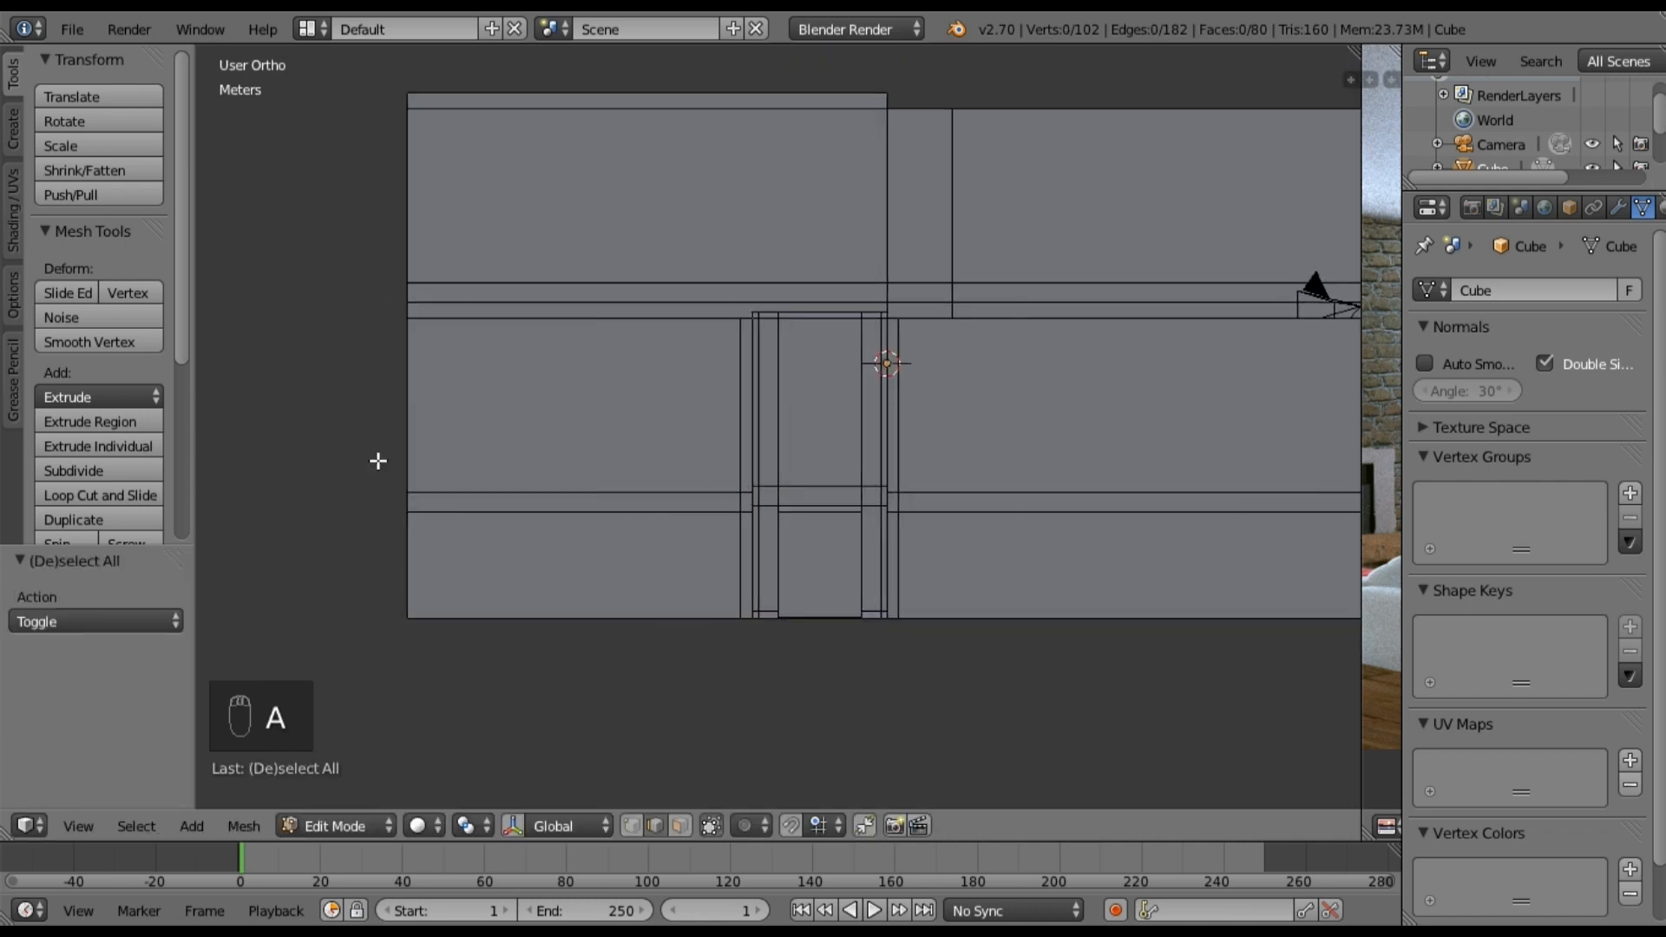
Step: Add a horizontal loop cut around the walls near their upper edge, slid by about 0.90, and clear the selection
click(90, 492)
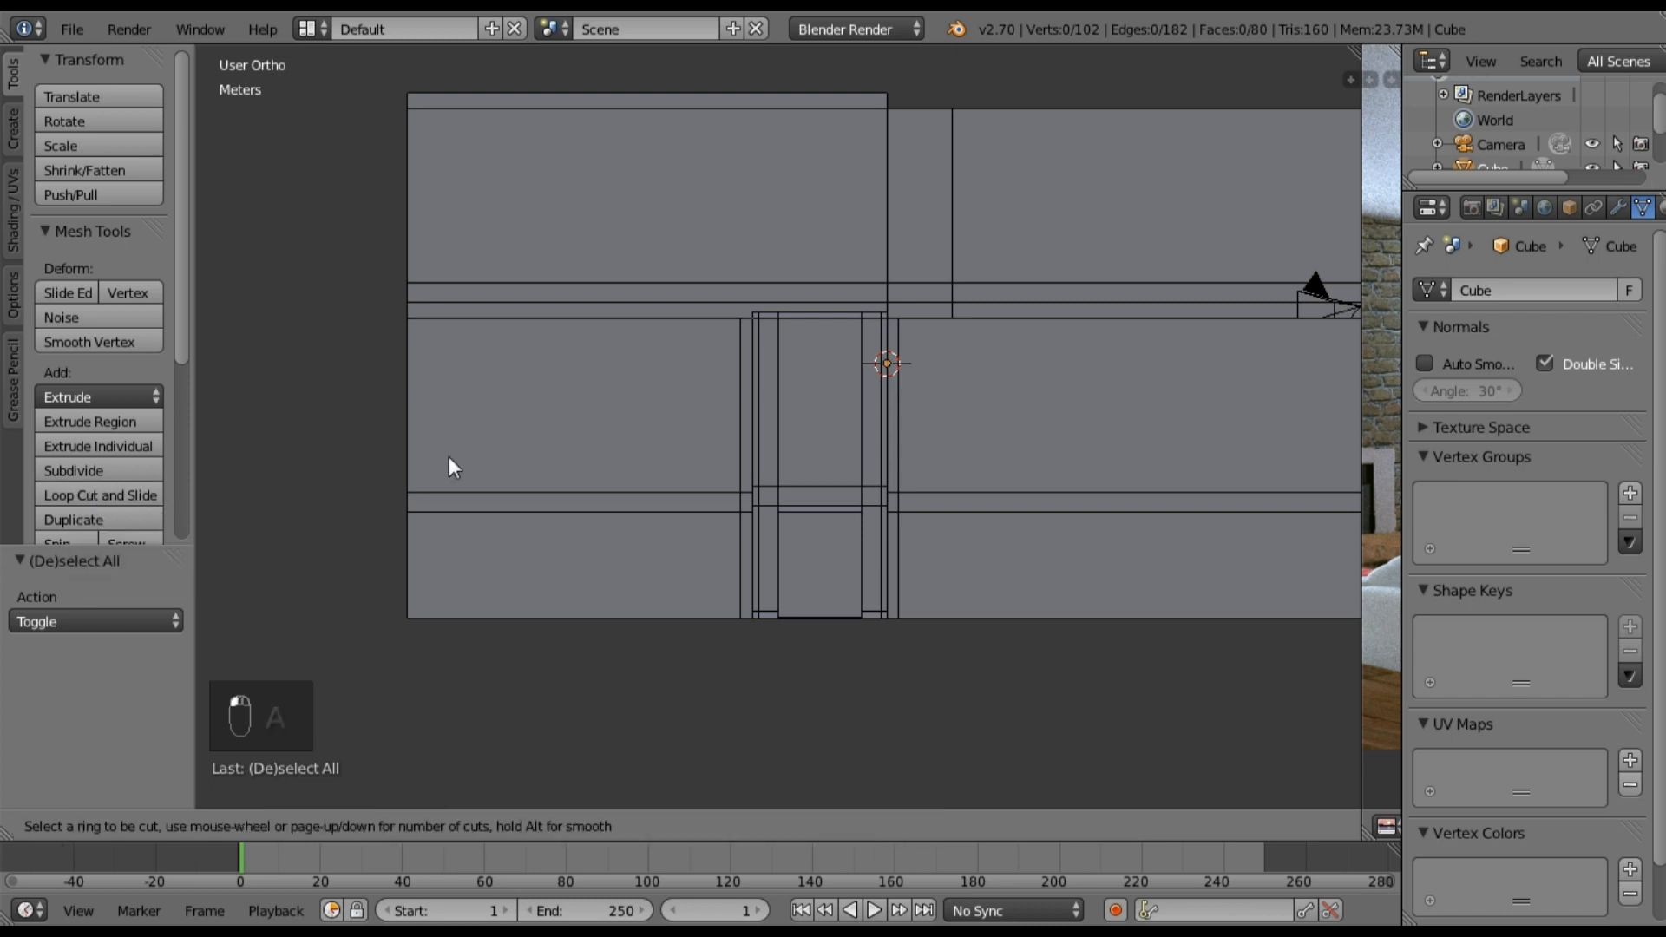
click(425, 413)
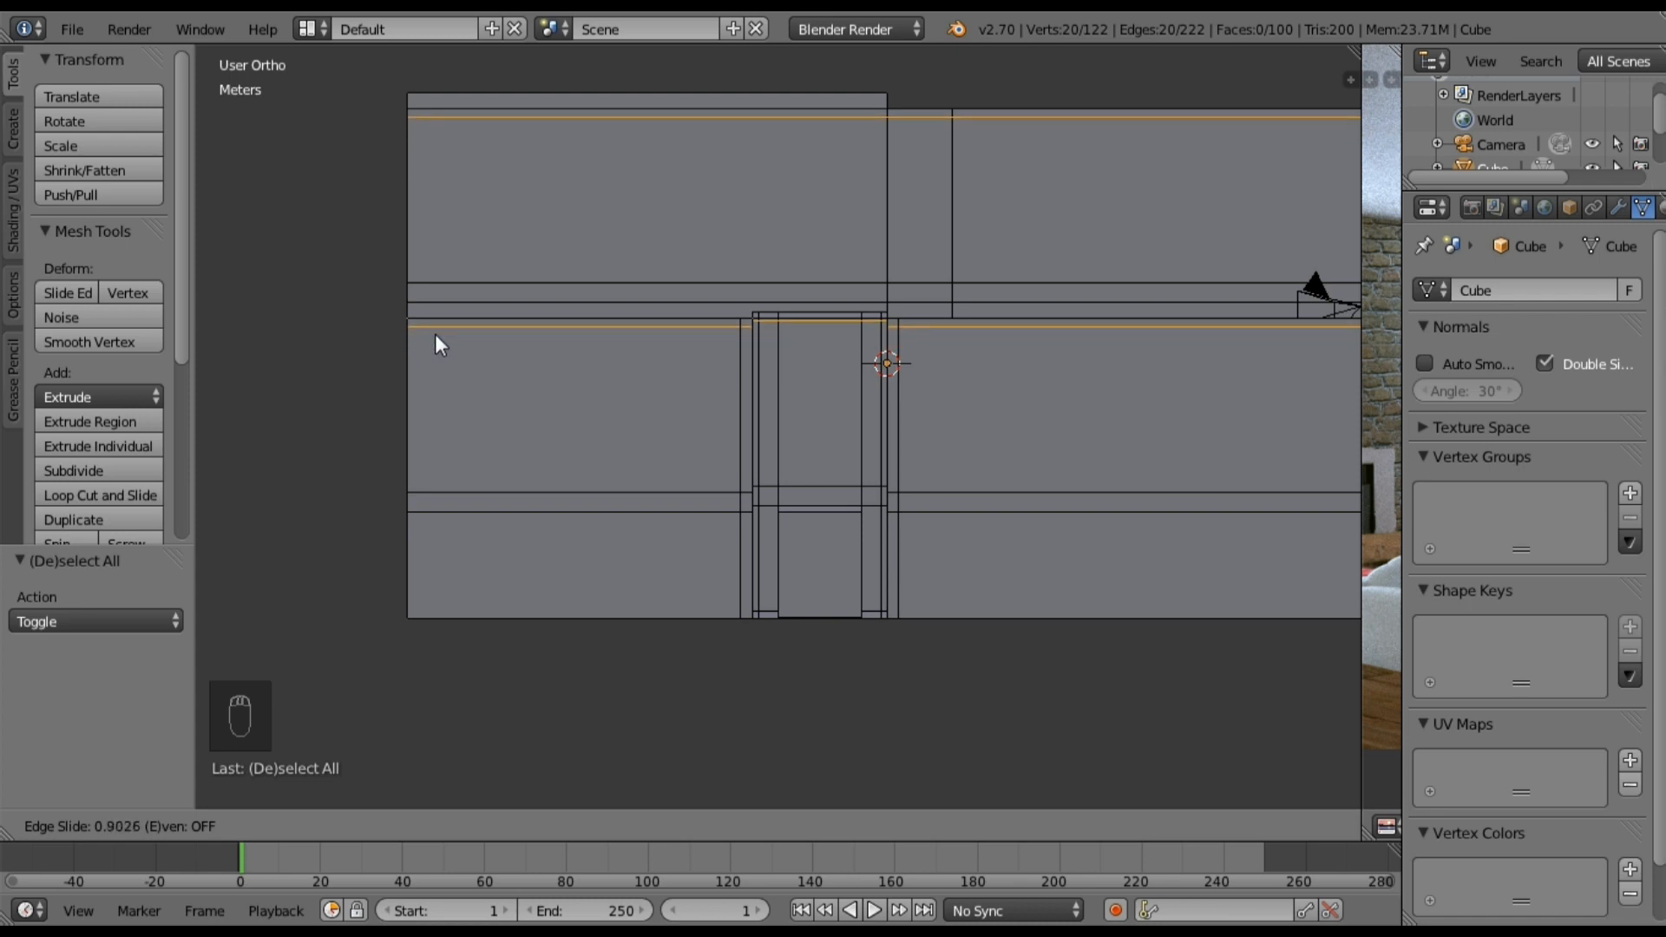
click(435, 334)
key(a)
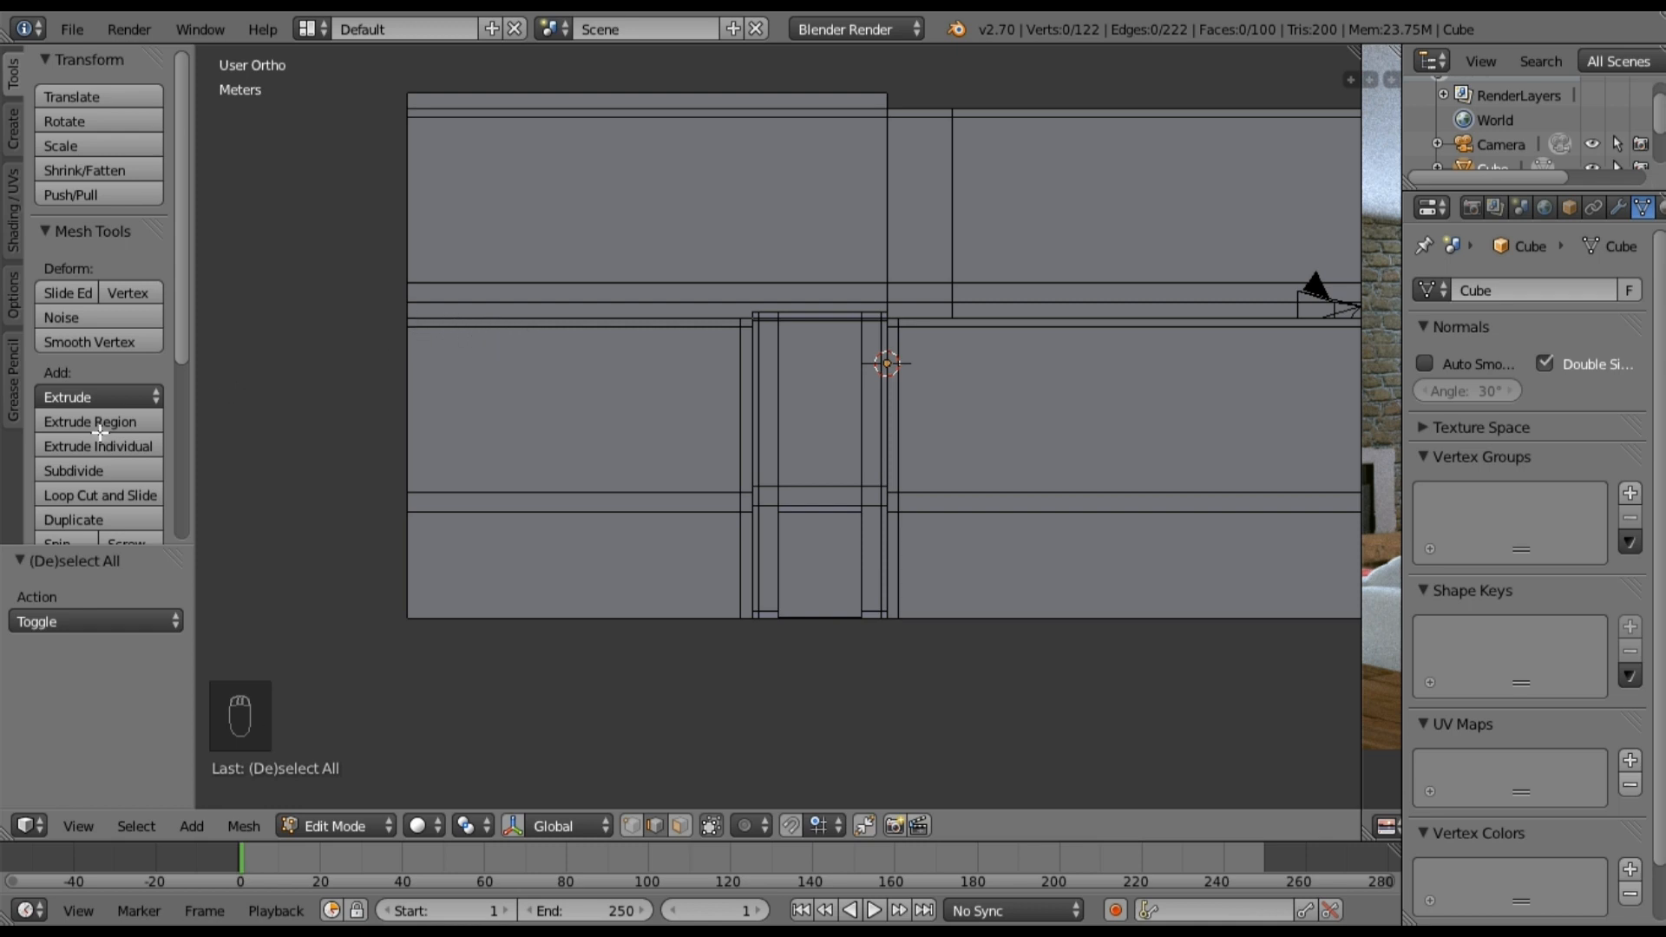
Step: Add a horizontal loop cut around the walls near the floor edge, slid by about 0.84, and clear the selection
click(88, 500)
click(398, 580)
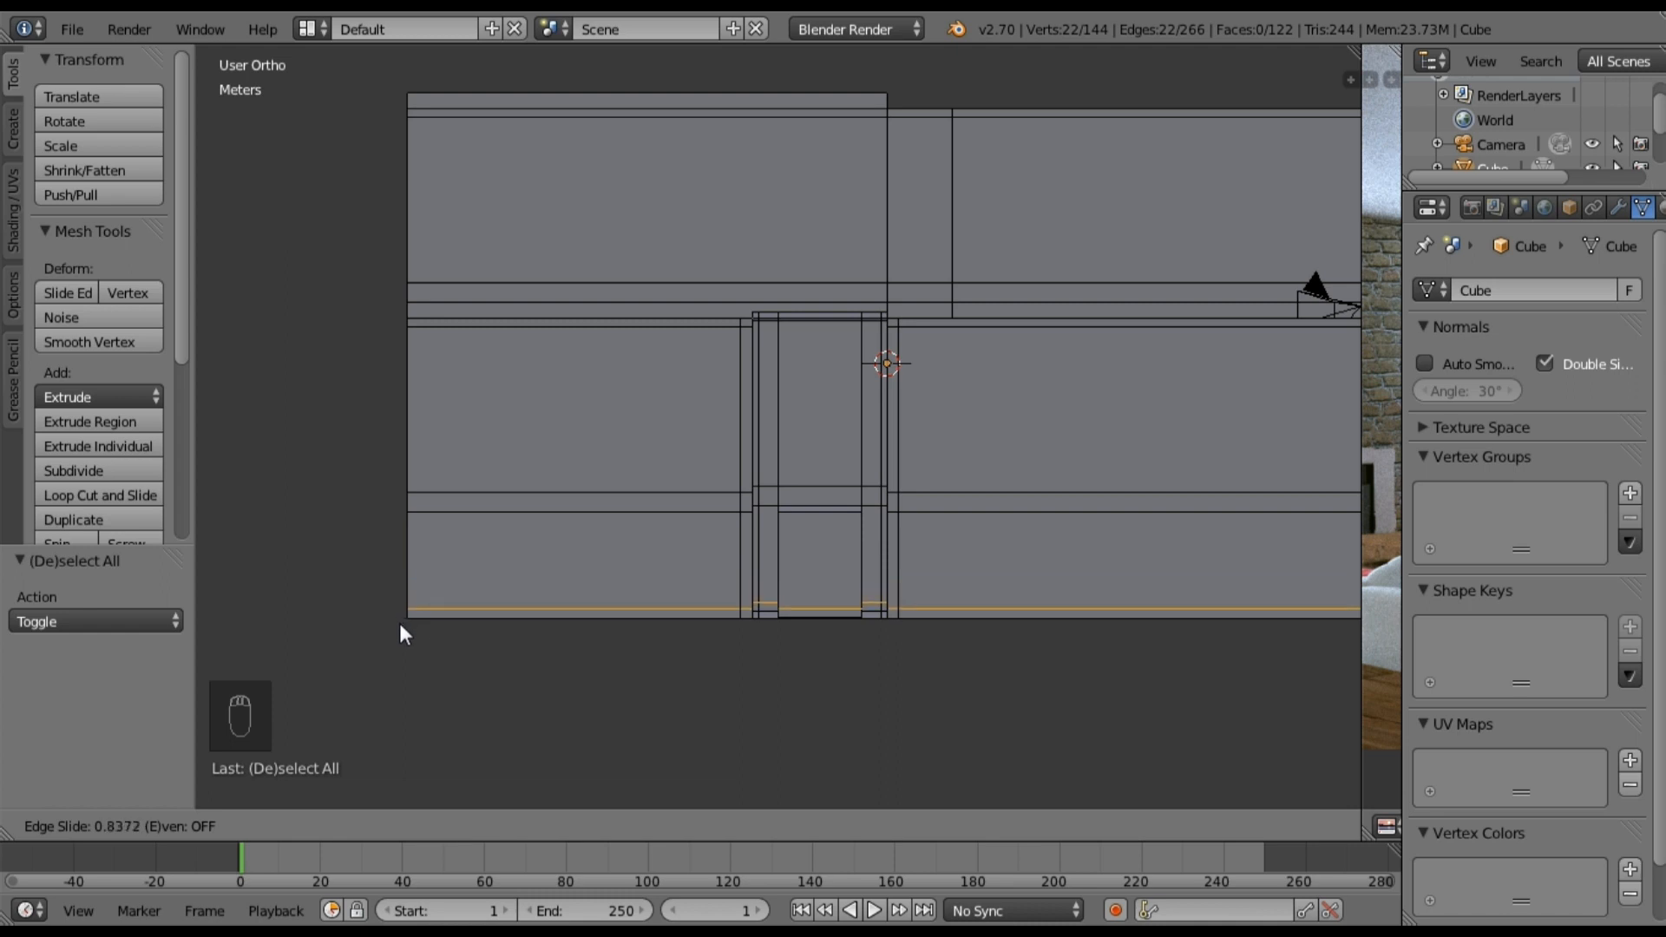
click(399, 623)
middle_drag(595, 479, 558, 446)
scroll(558, 449, up, 2)
key(a)
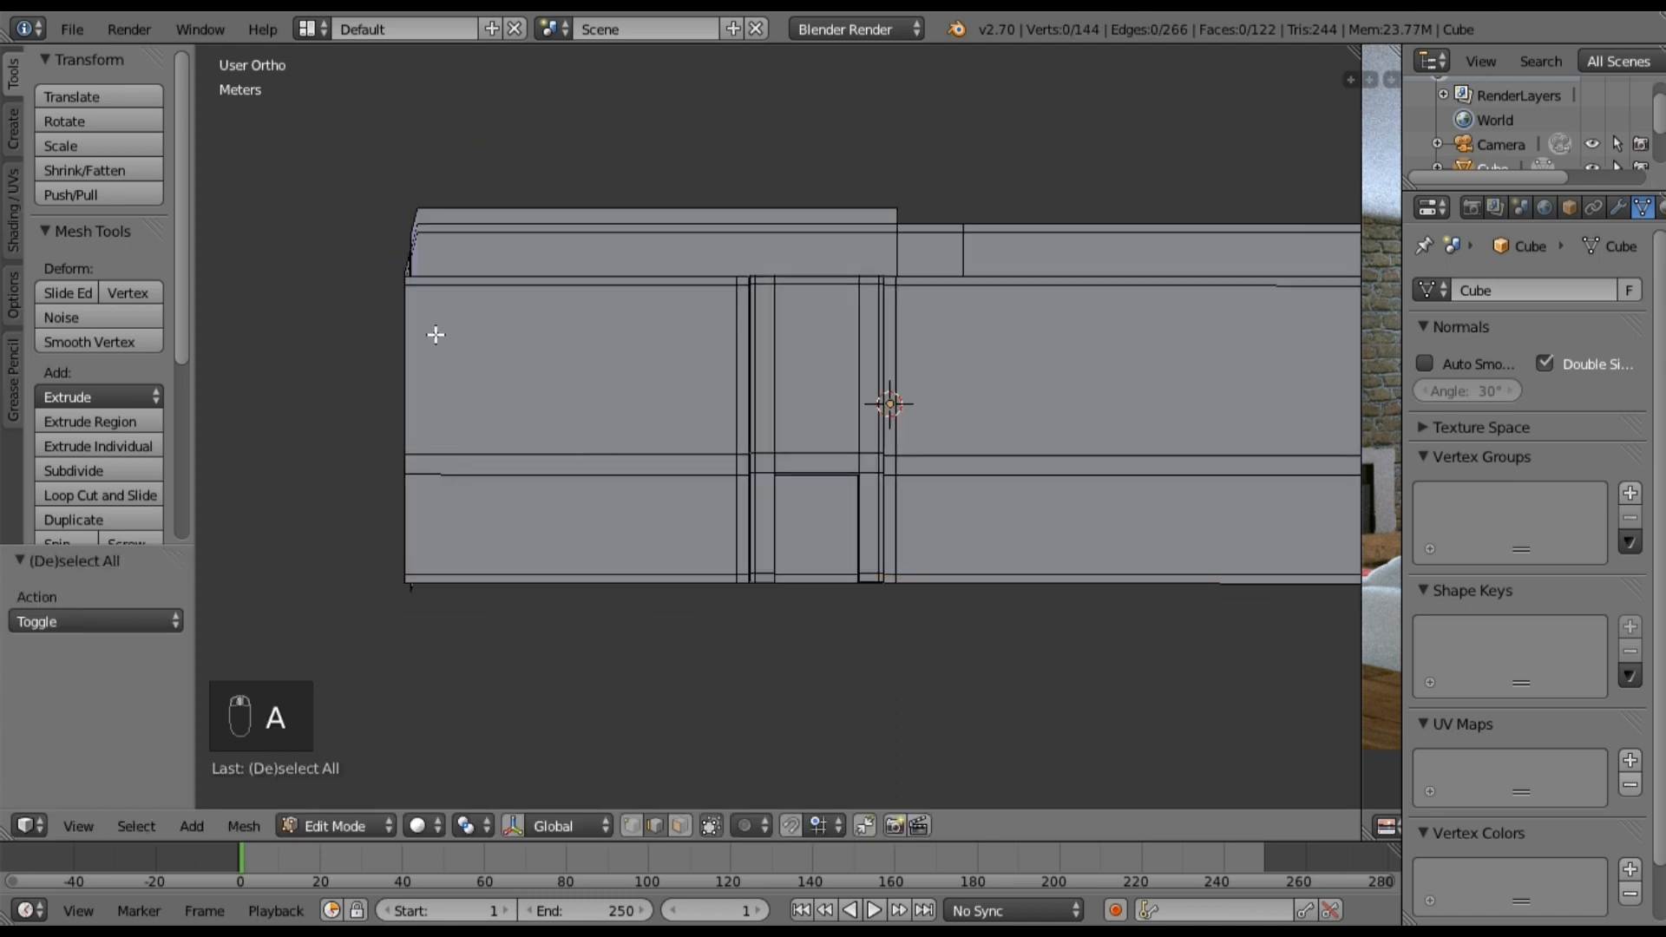
Step: Add a vertical loop cut to the shorter section of the fireplace wall, slid close to the room corner, and clear the selection
click(92, 493)
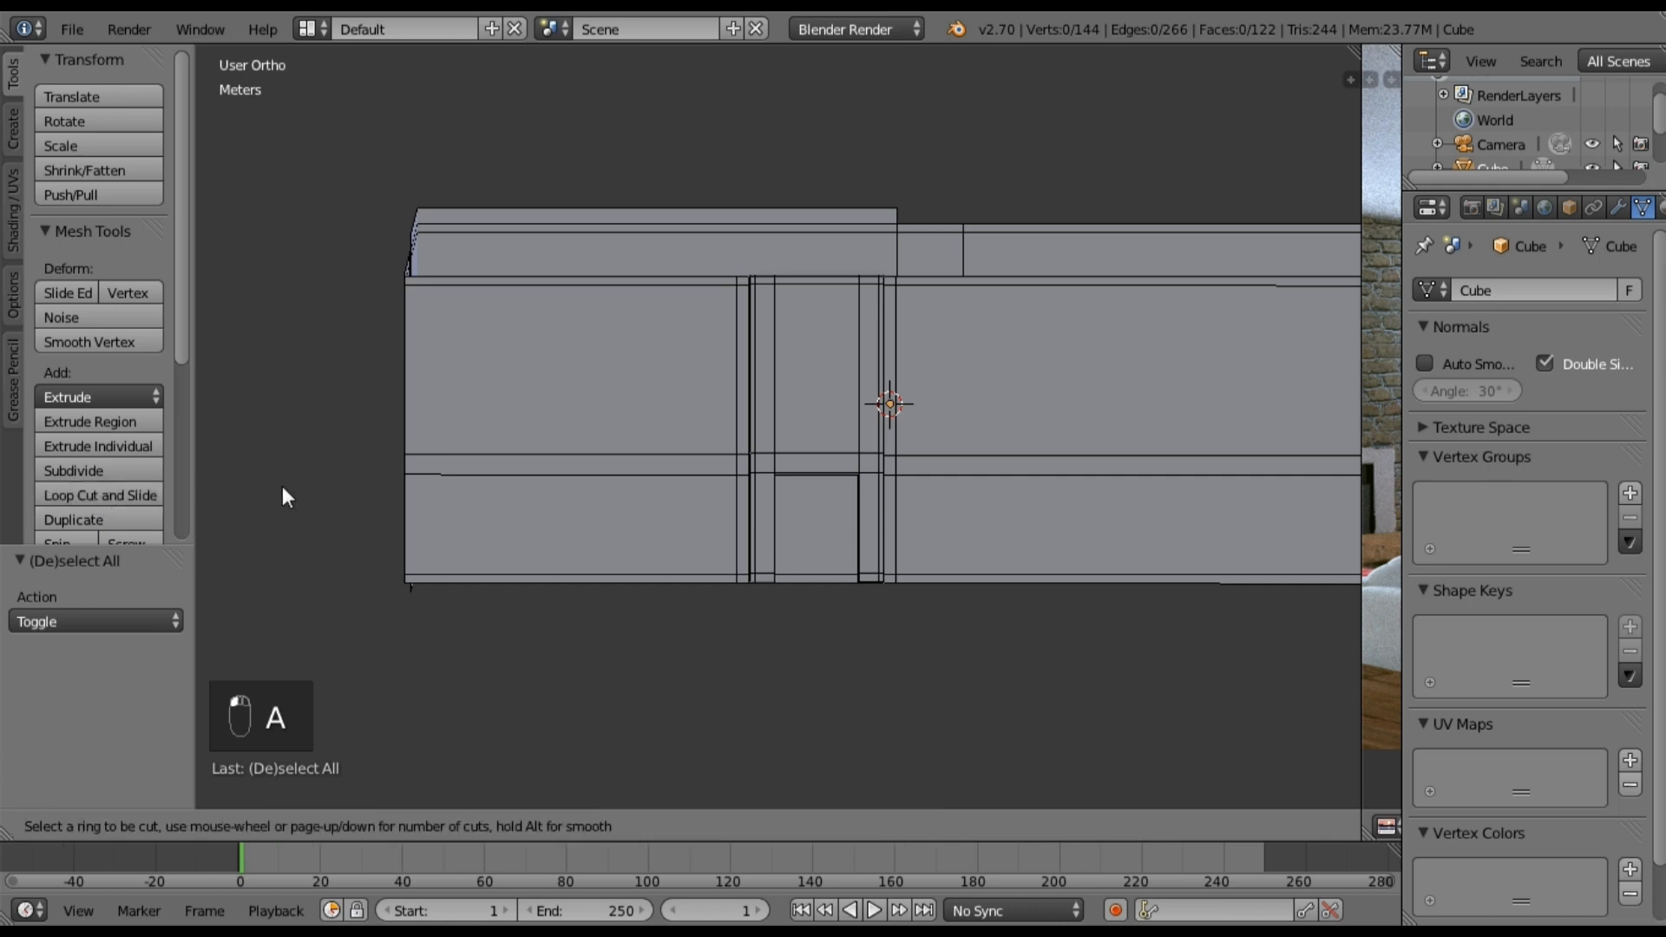
click(578, 579)
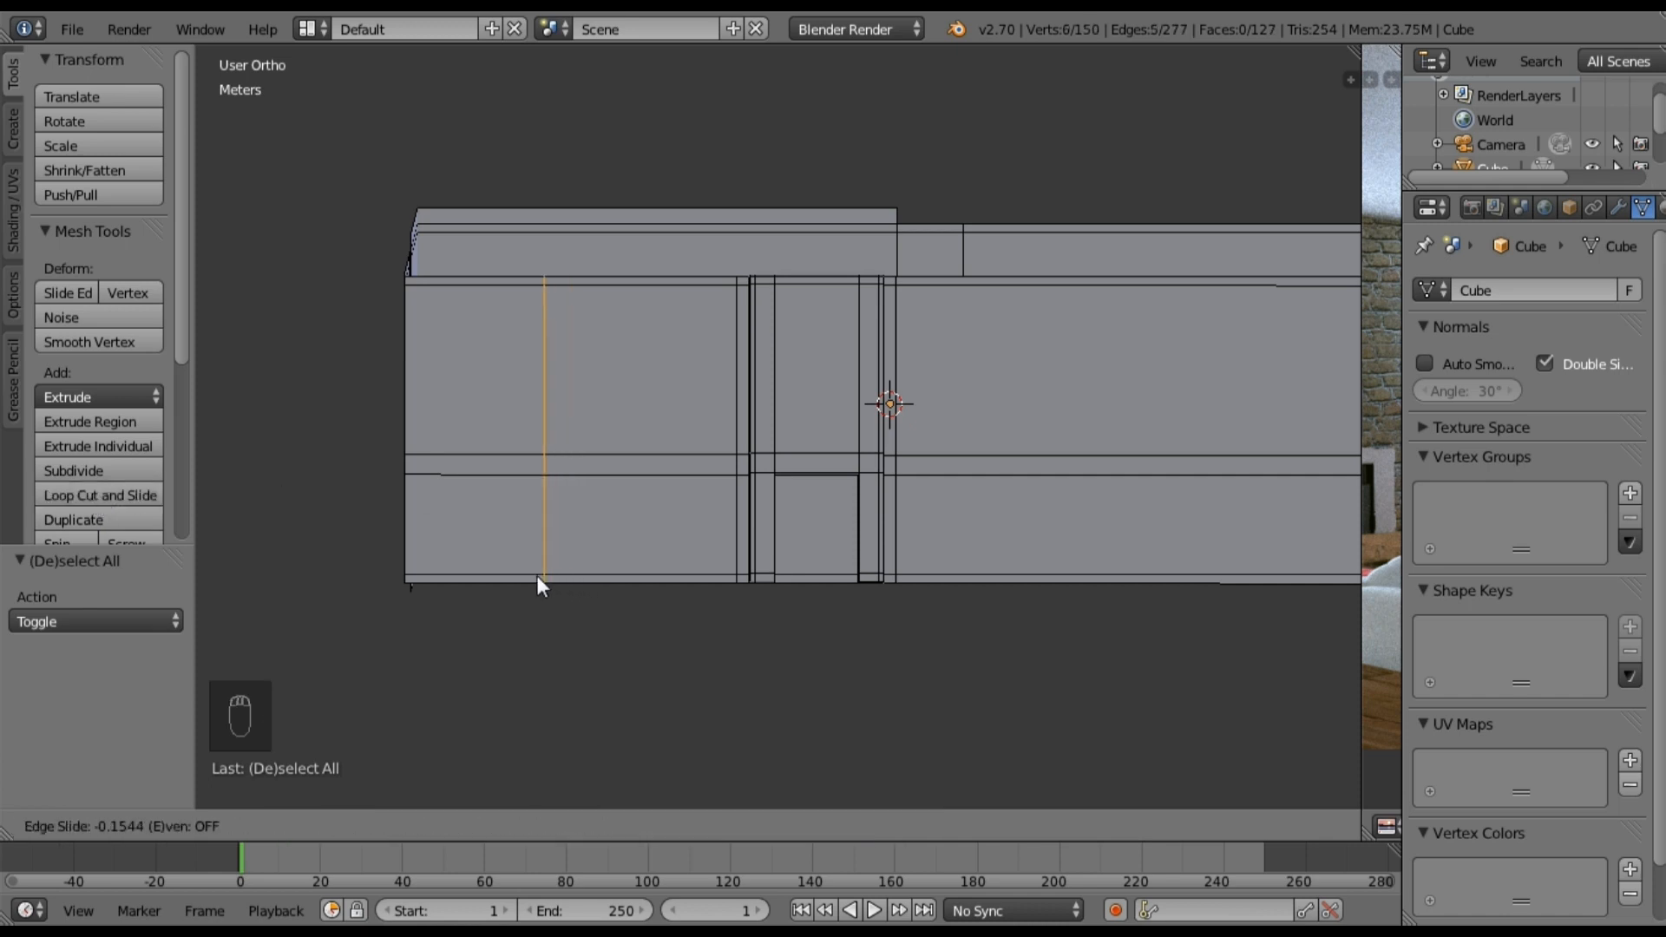
click(437, 578)
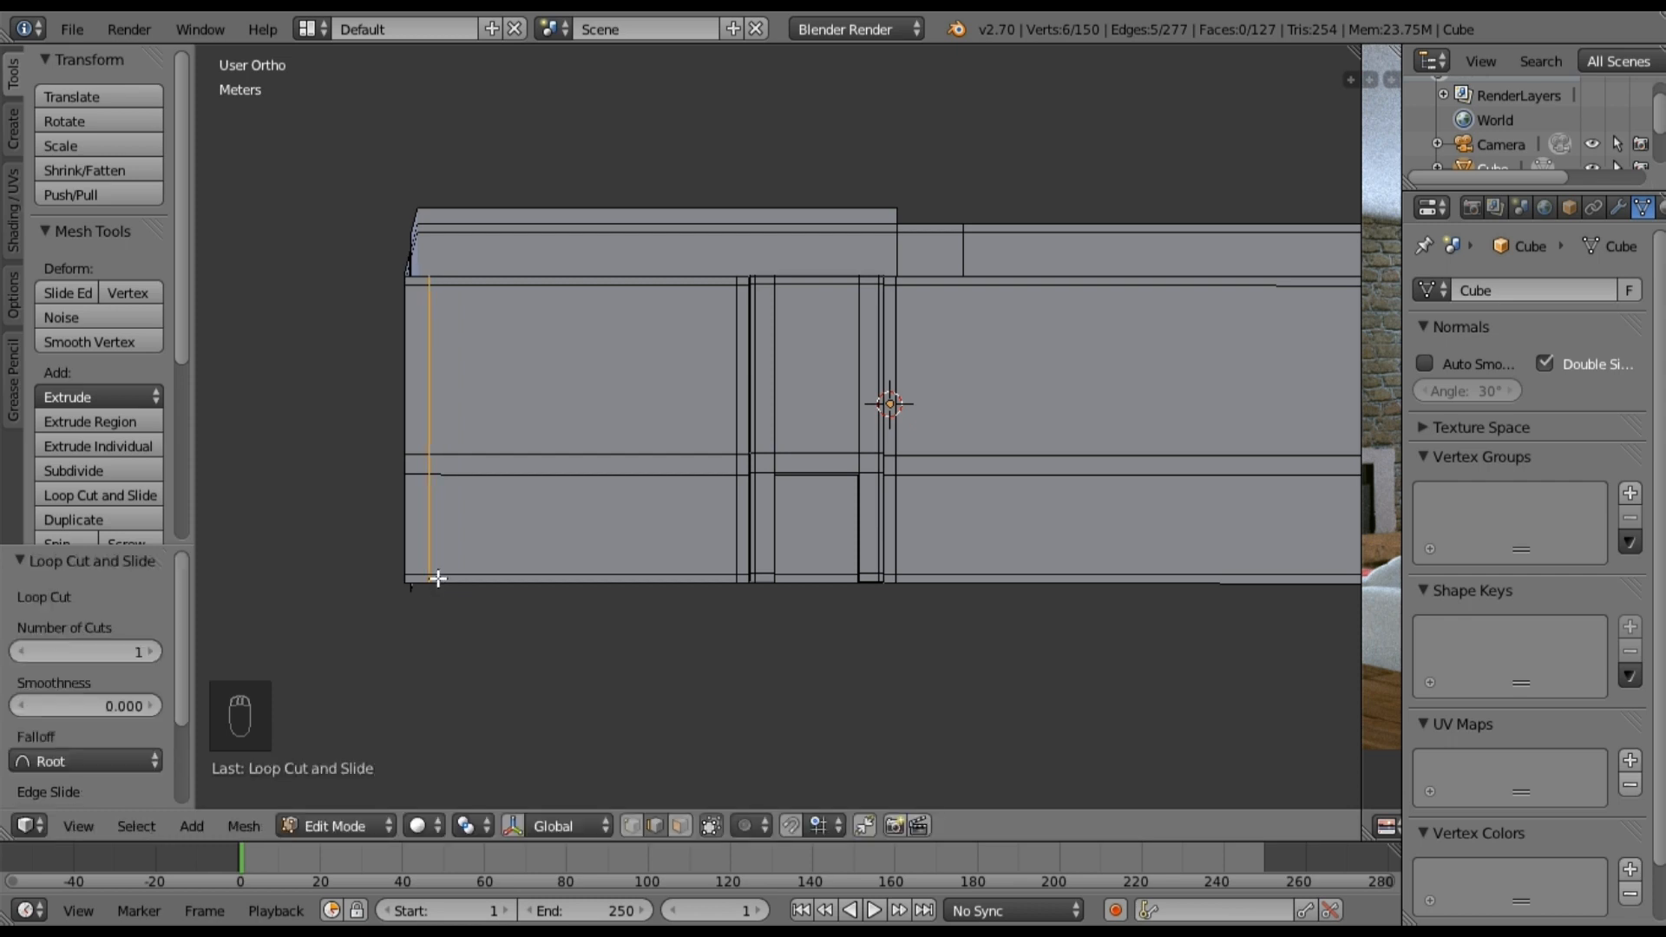
key(a)
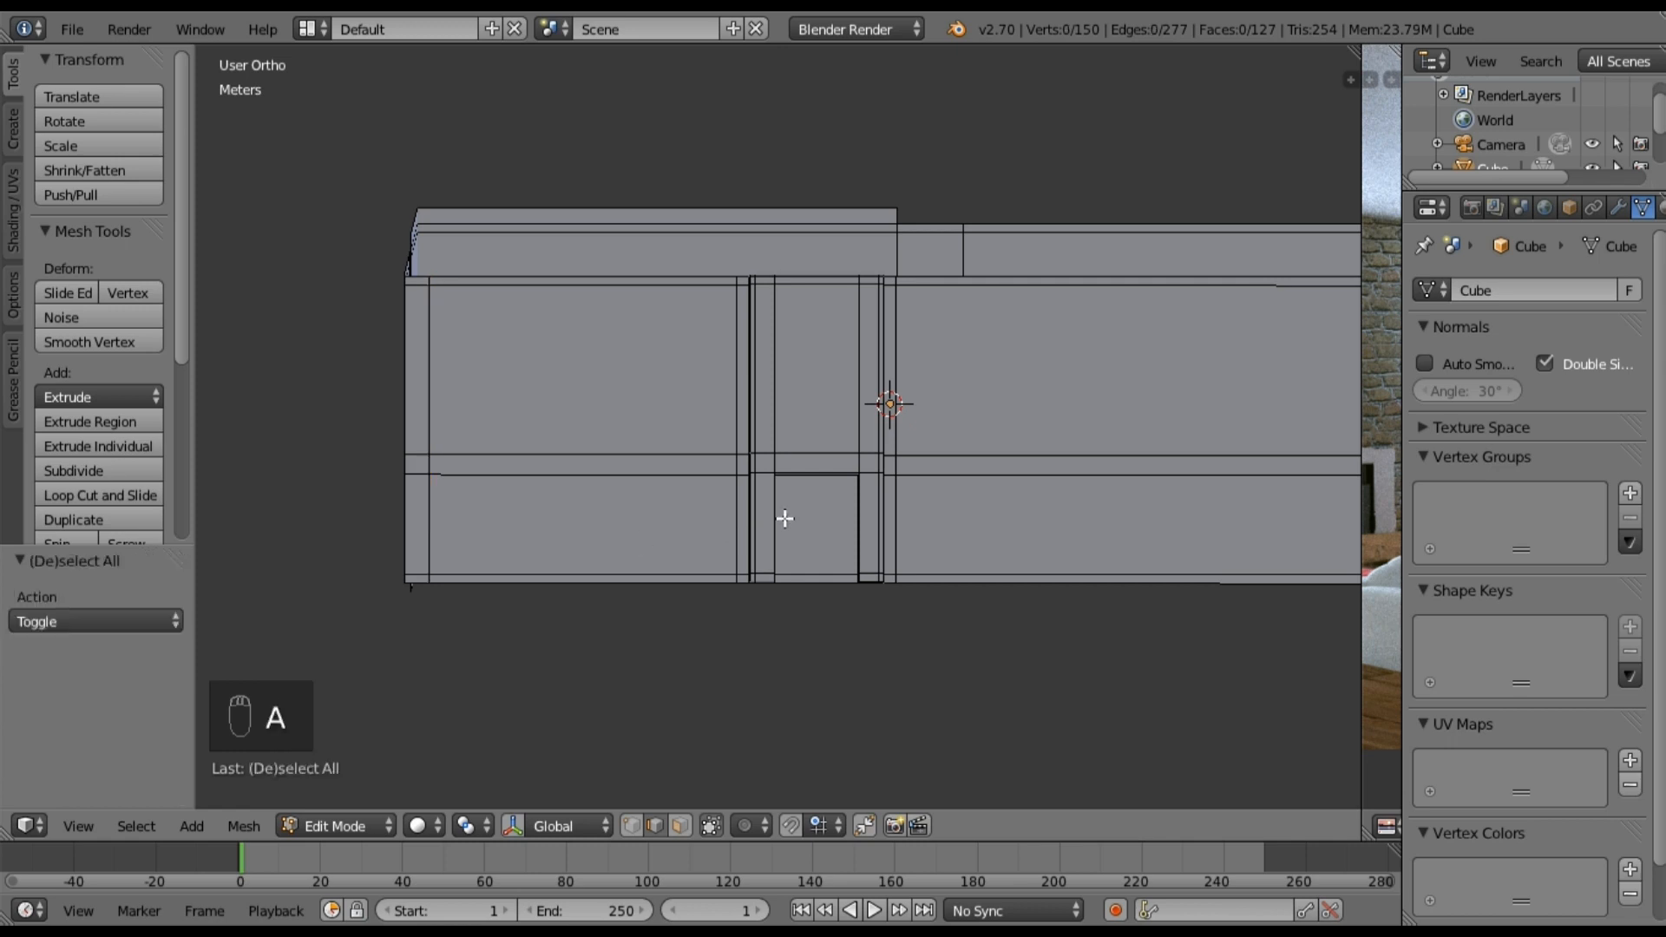
Step: Add a vertical loop cut at about the middle of the fireplace wall's longer section and clear the selection
shift+middle_drag(821, 502, 621, 506)
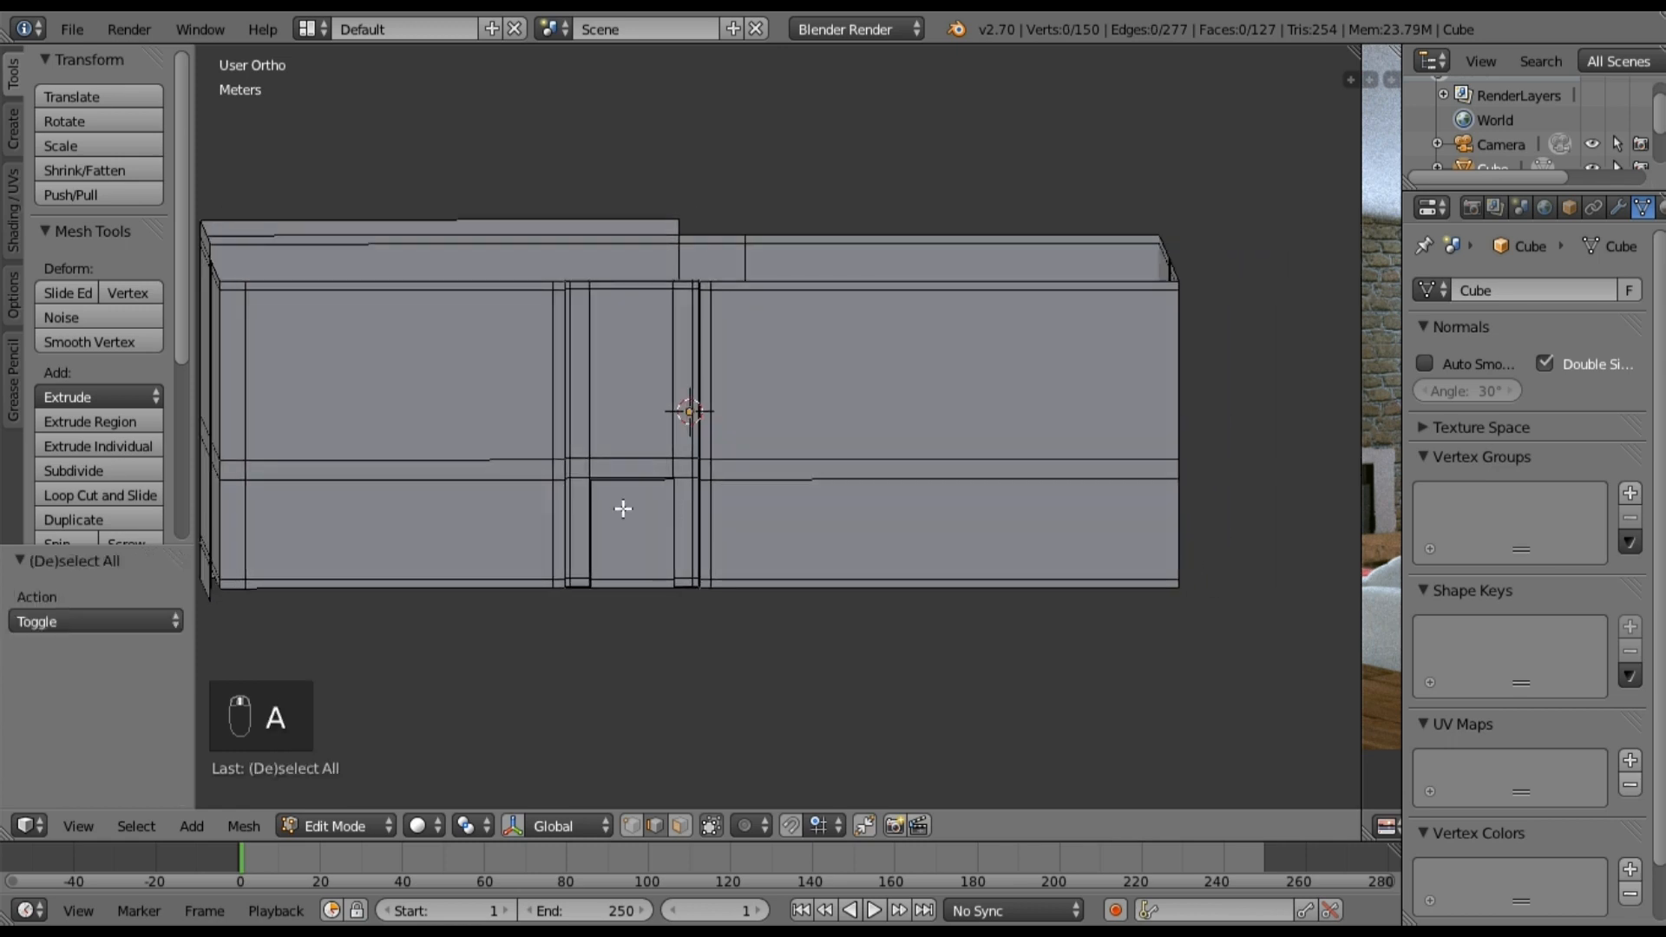
click(118, 498)
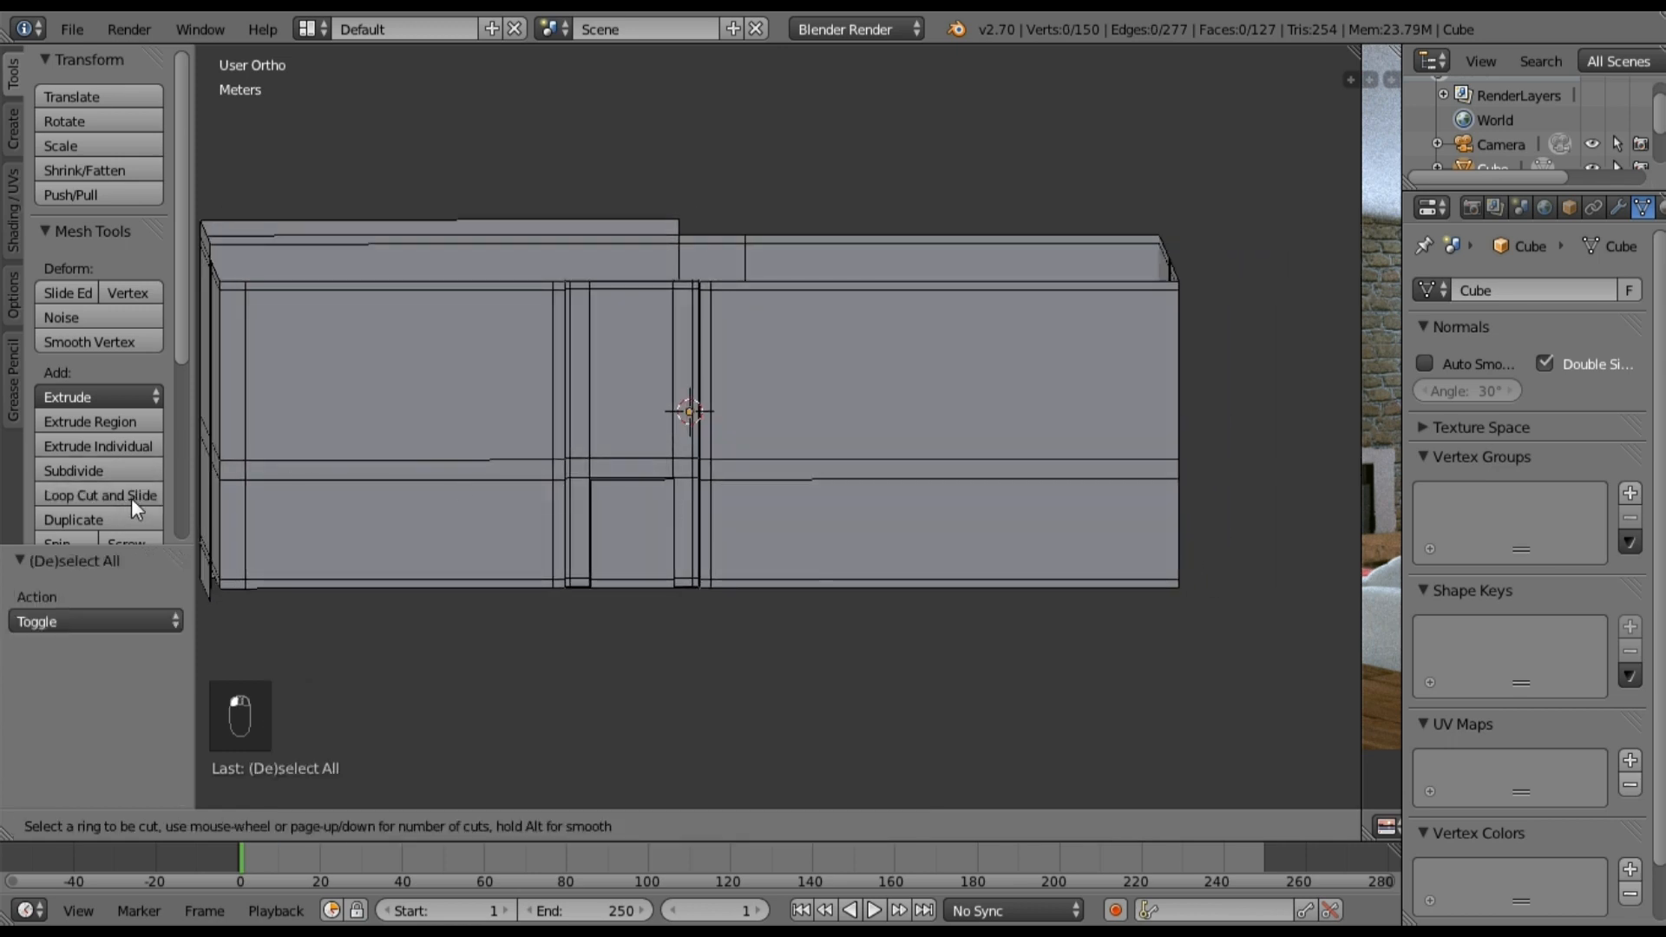
click(957, 590)
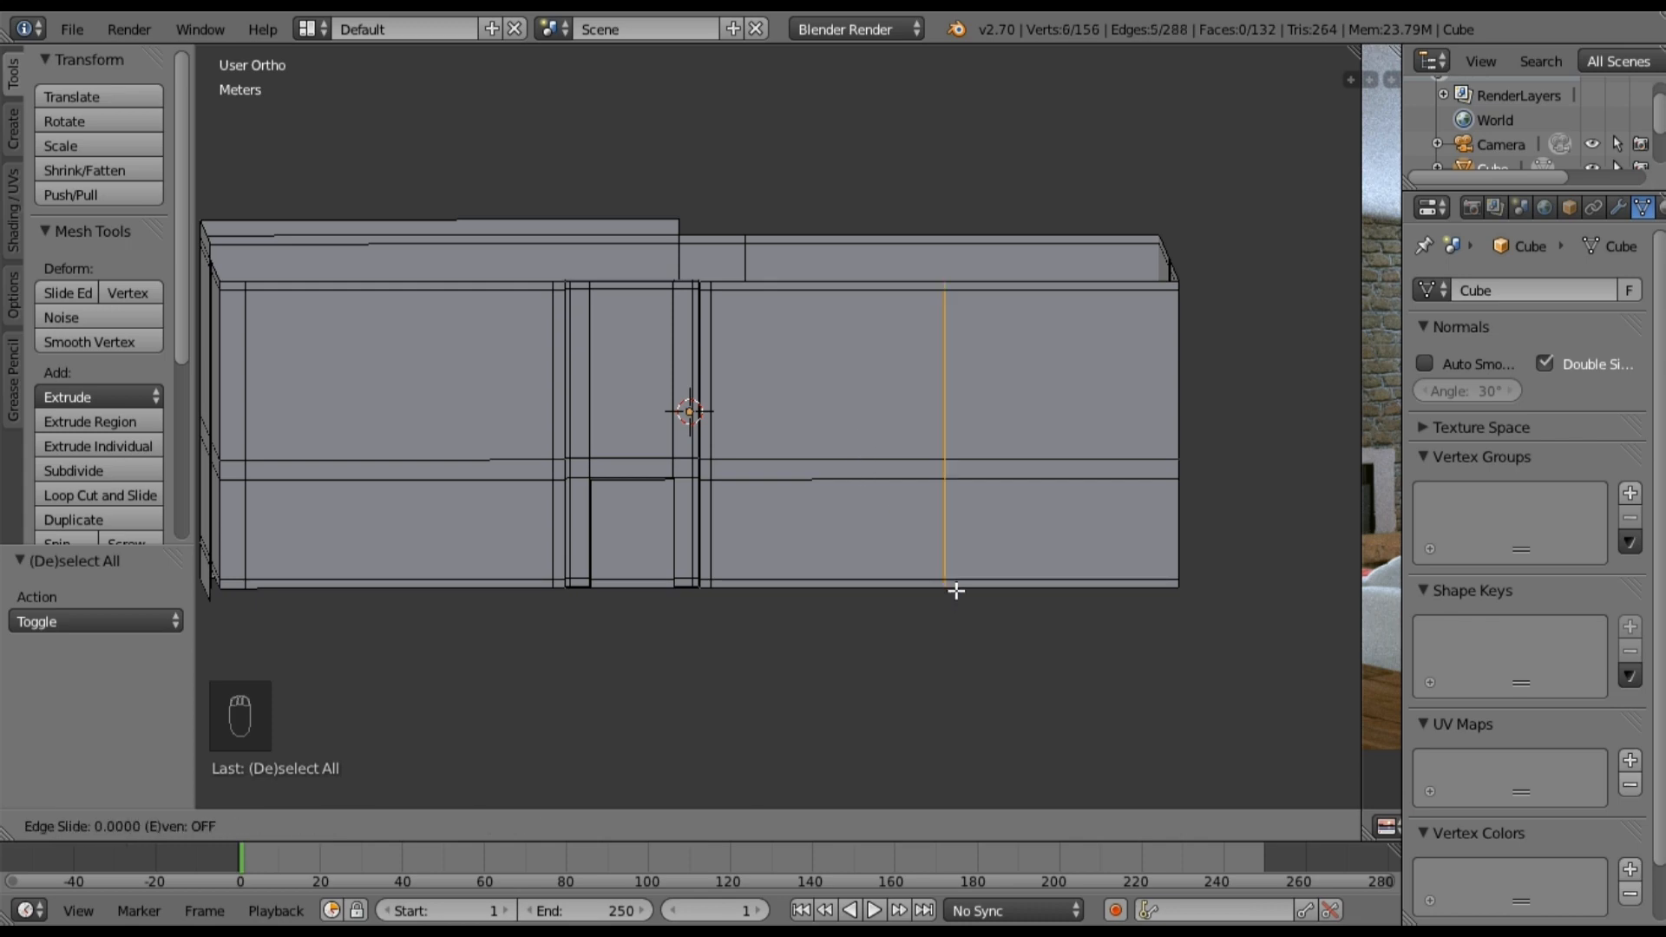
click(956, 584)
key(a)
middle_drag(1026, 382, 887, 554)
scroll(887, 553, down, 4)
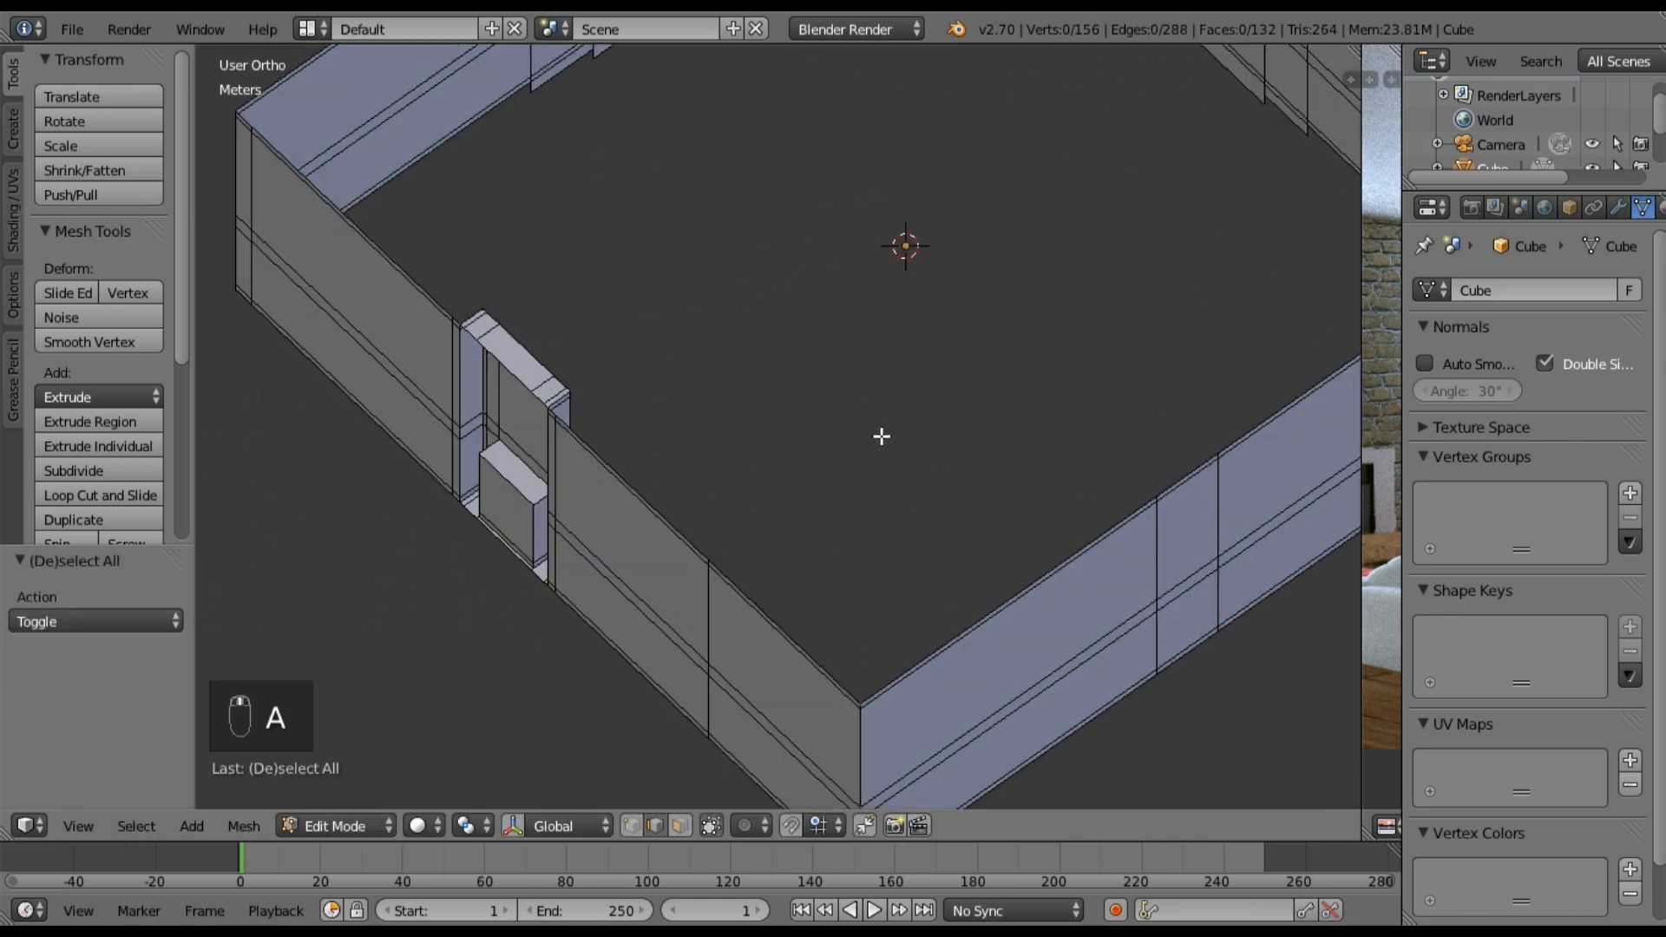
key(KP_0)
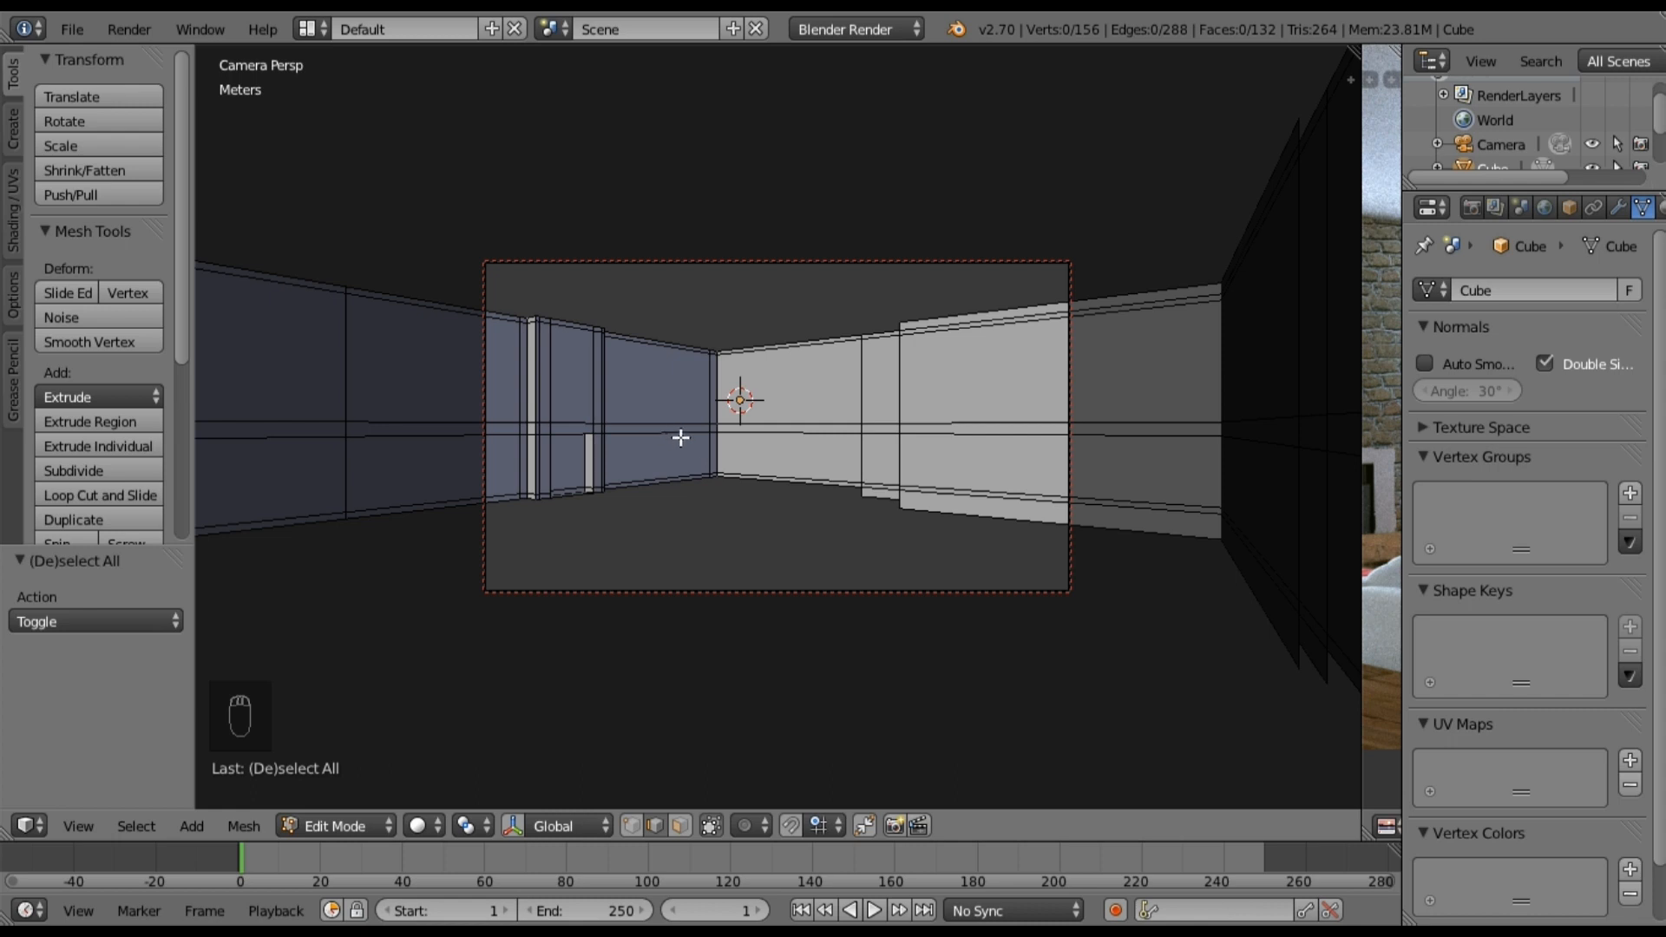
Step: Add two evenly spaced vertical loop cuts to the fireplace wall's shorter section without sliding them
key(ctrl+KP_3)
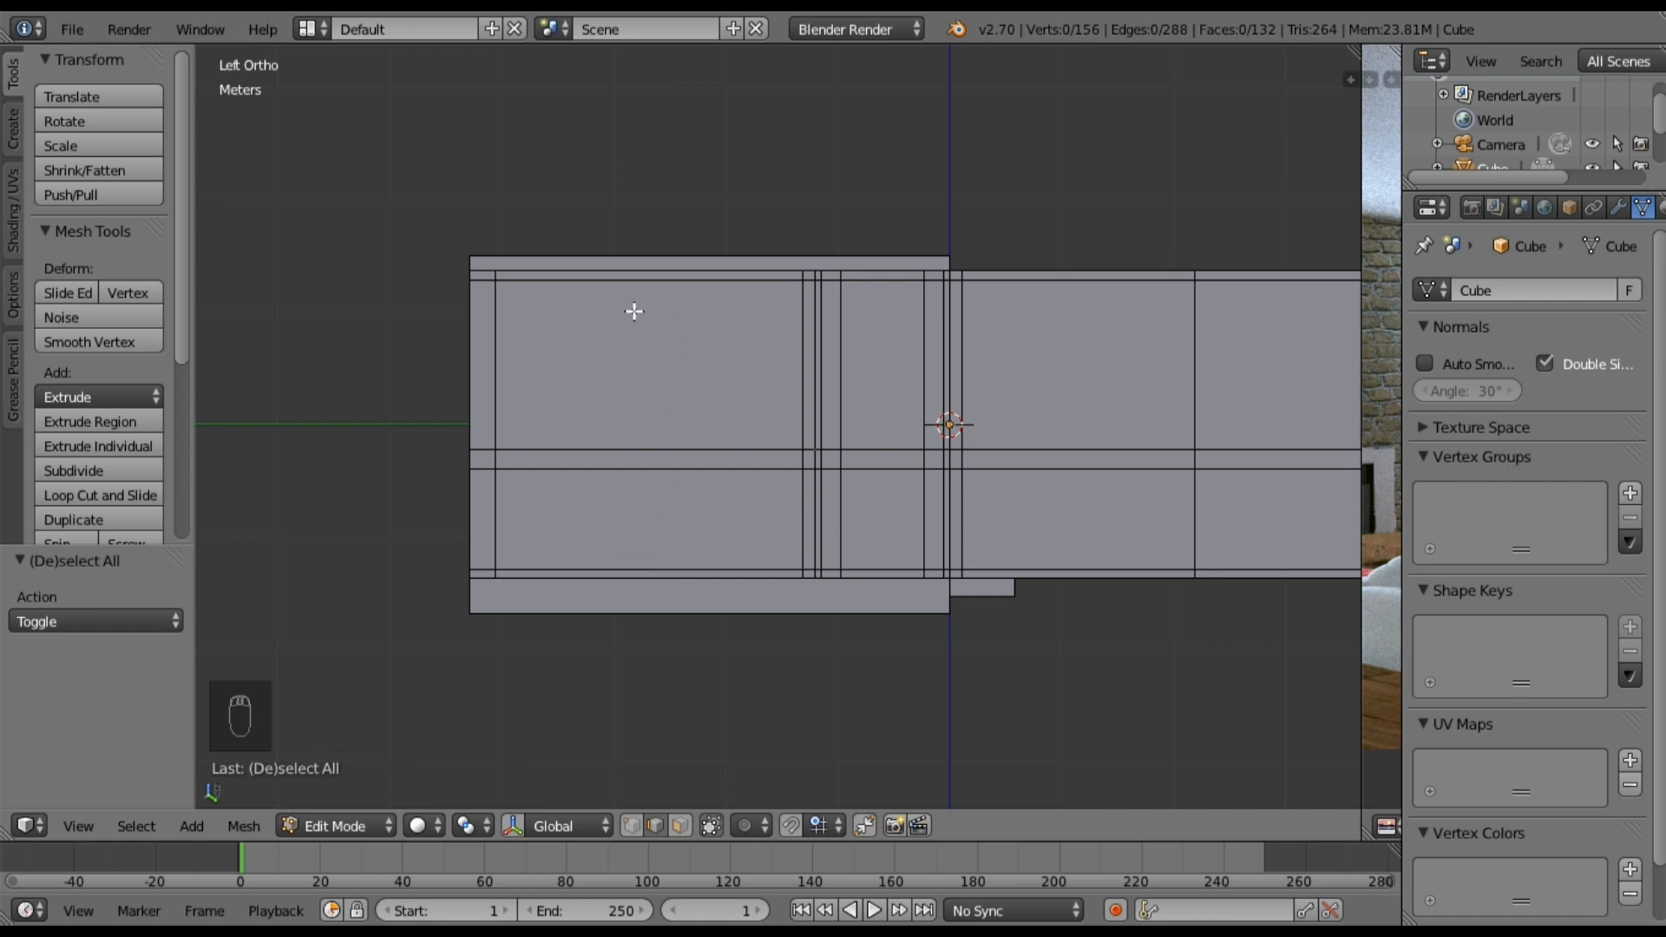
click(123, 497)
scroll(662, 476, up, 1)
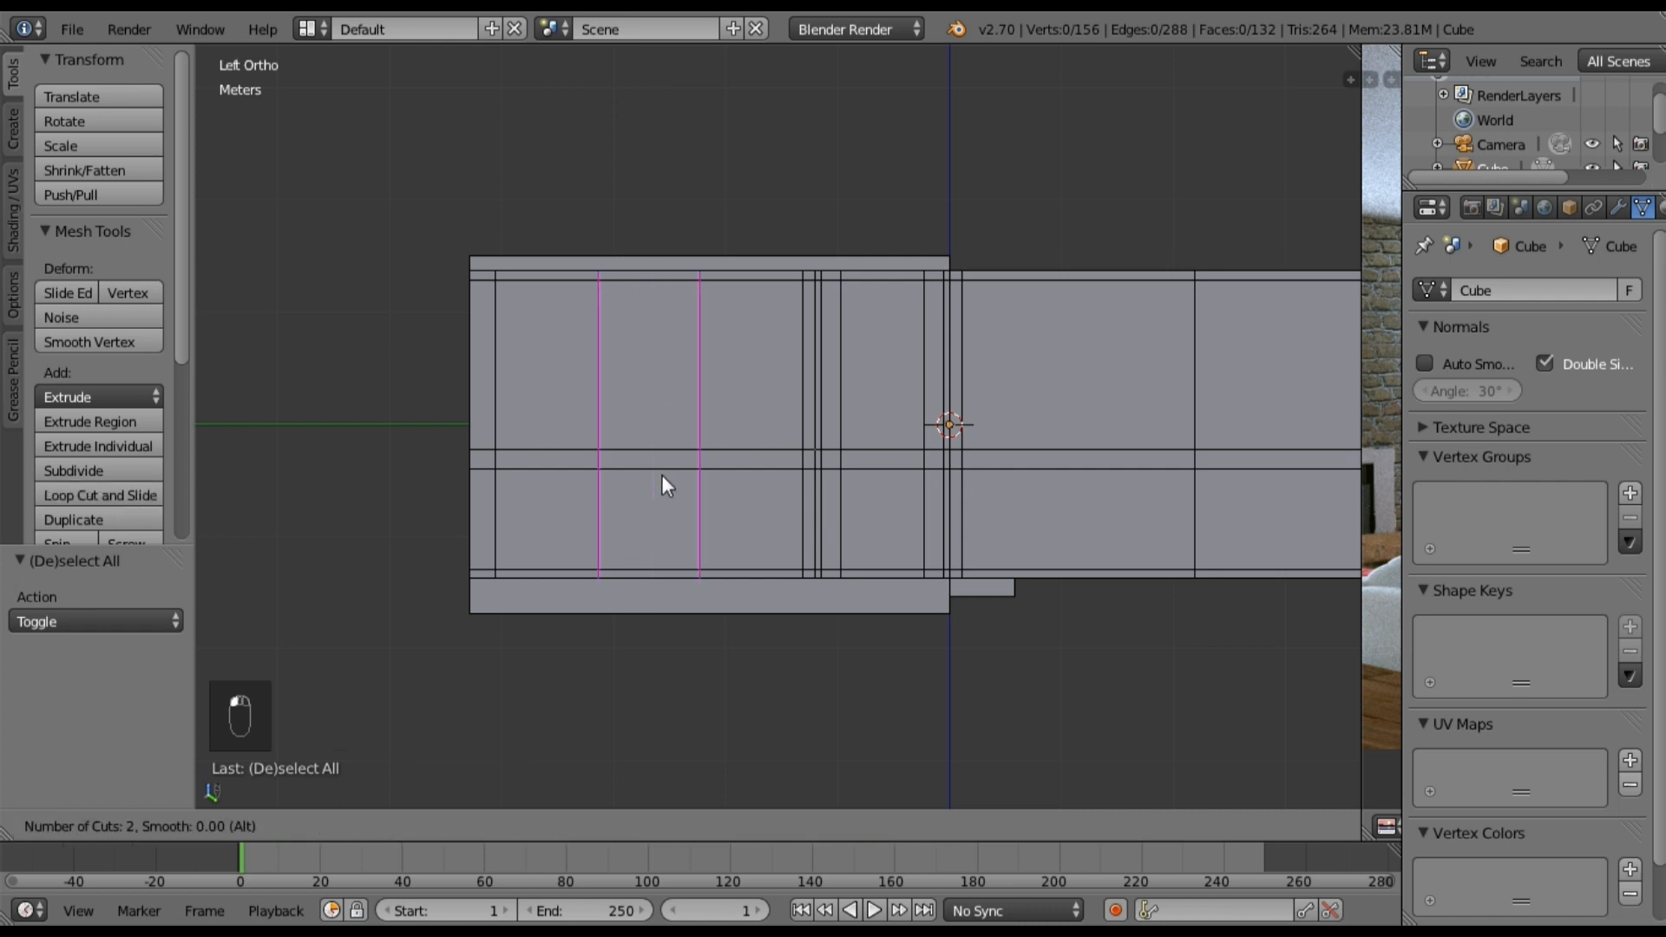
click(661, 476)
right_click(663, 475)
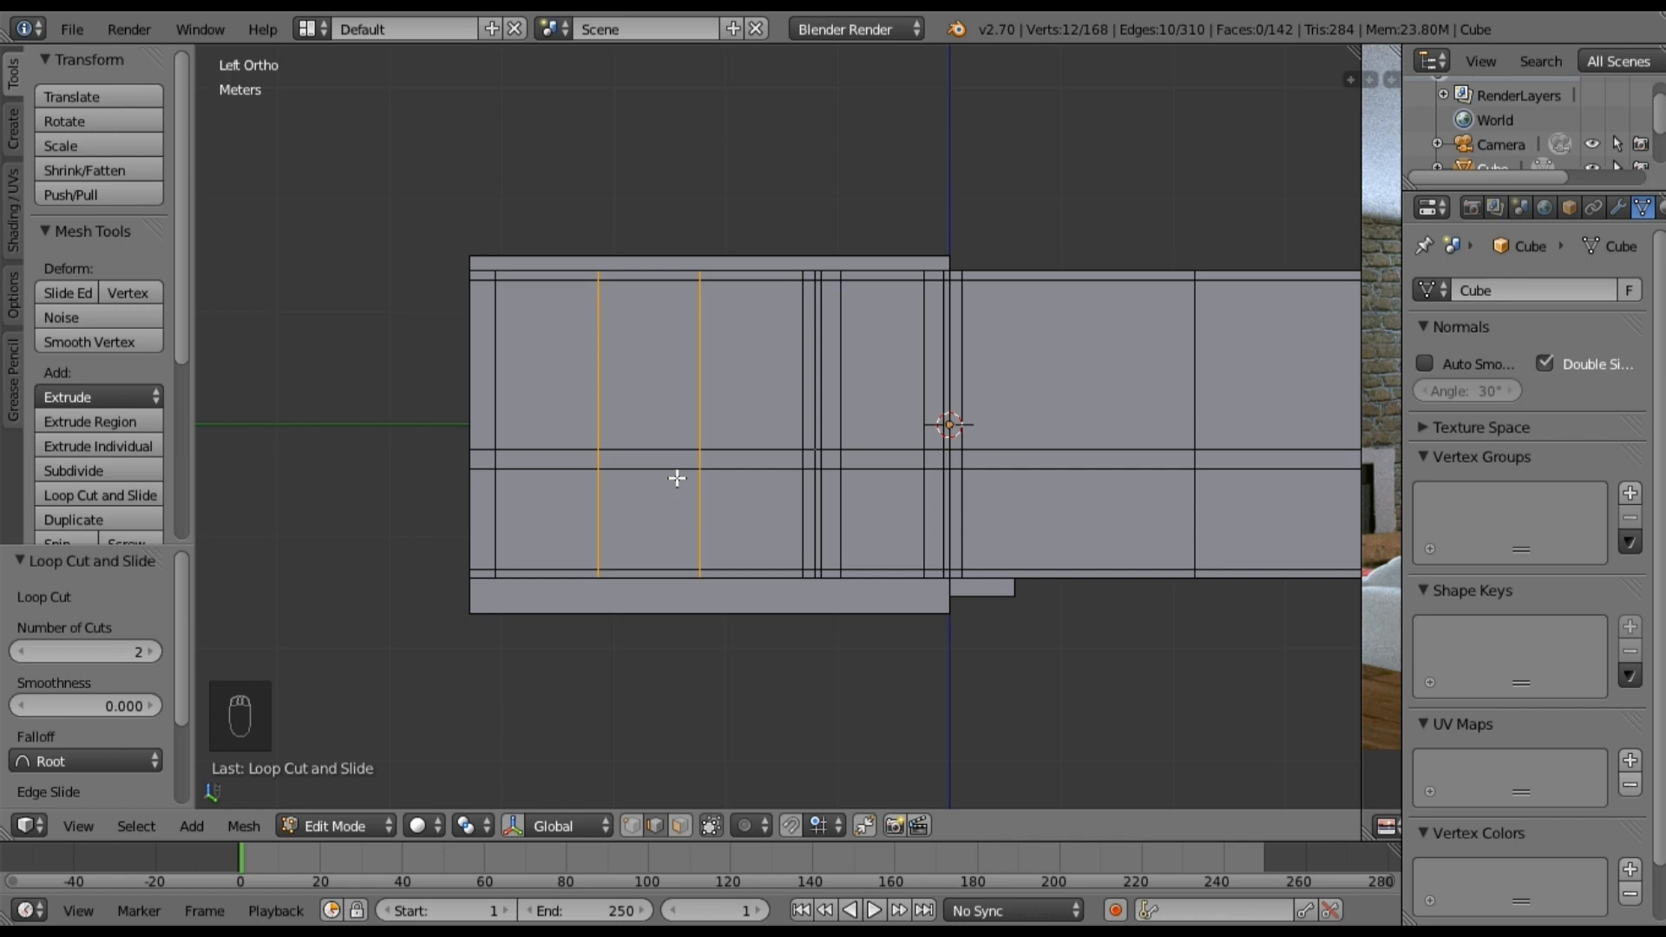
Step: Scale the two new edge loops along Y to about 0.157 to form a narrow strip between the window areas
key(s)
key(y)
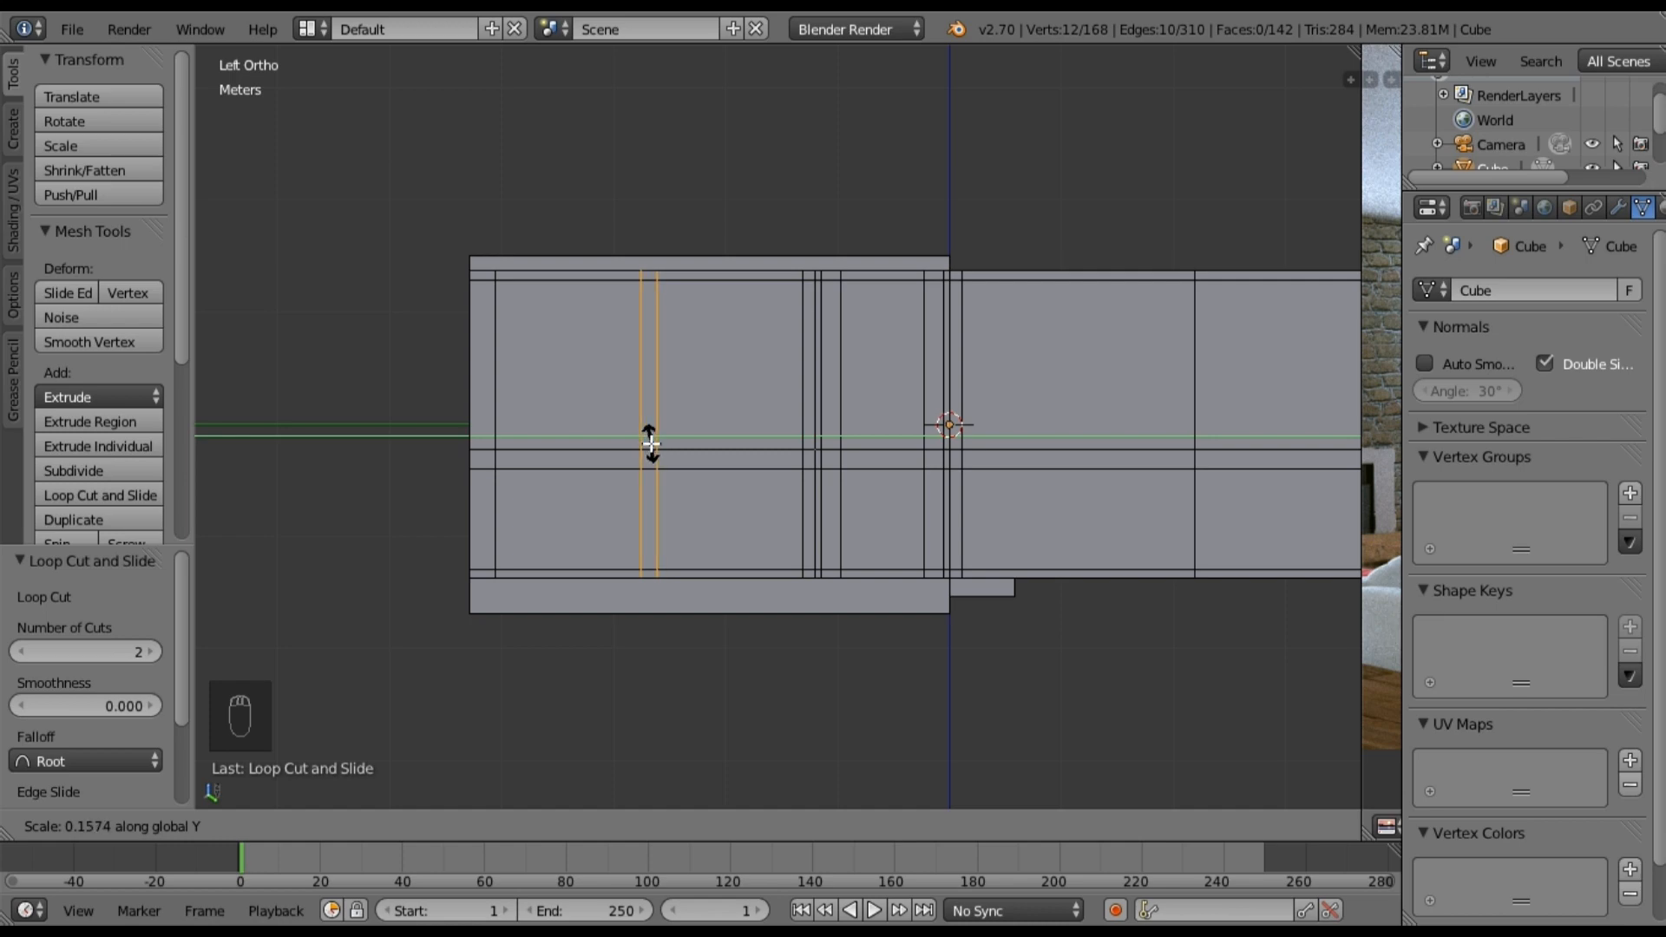
click(651, 445)
mouse_move(851, 446)
middle_down()
mouse_move(844, 469)
mouse_move(846, 440)
mouse_move(833, 446)
middle_up()
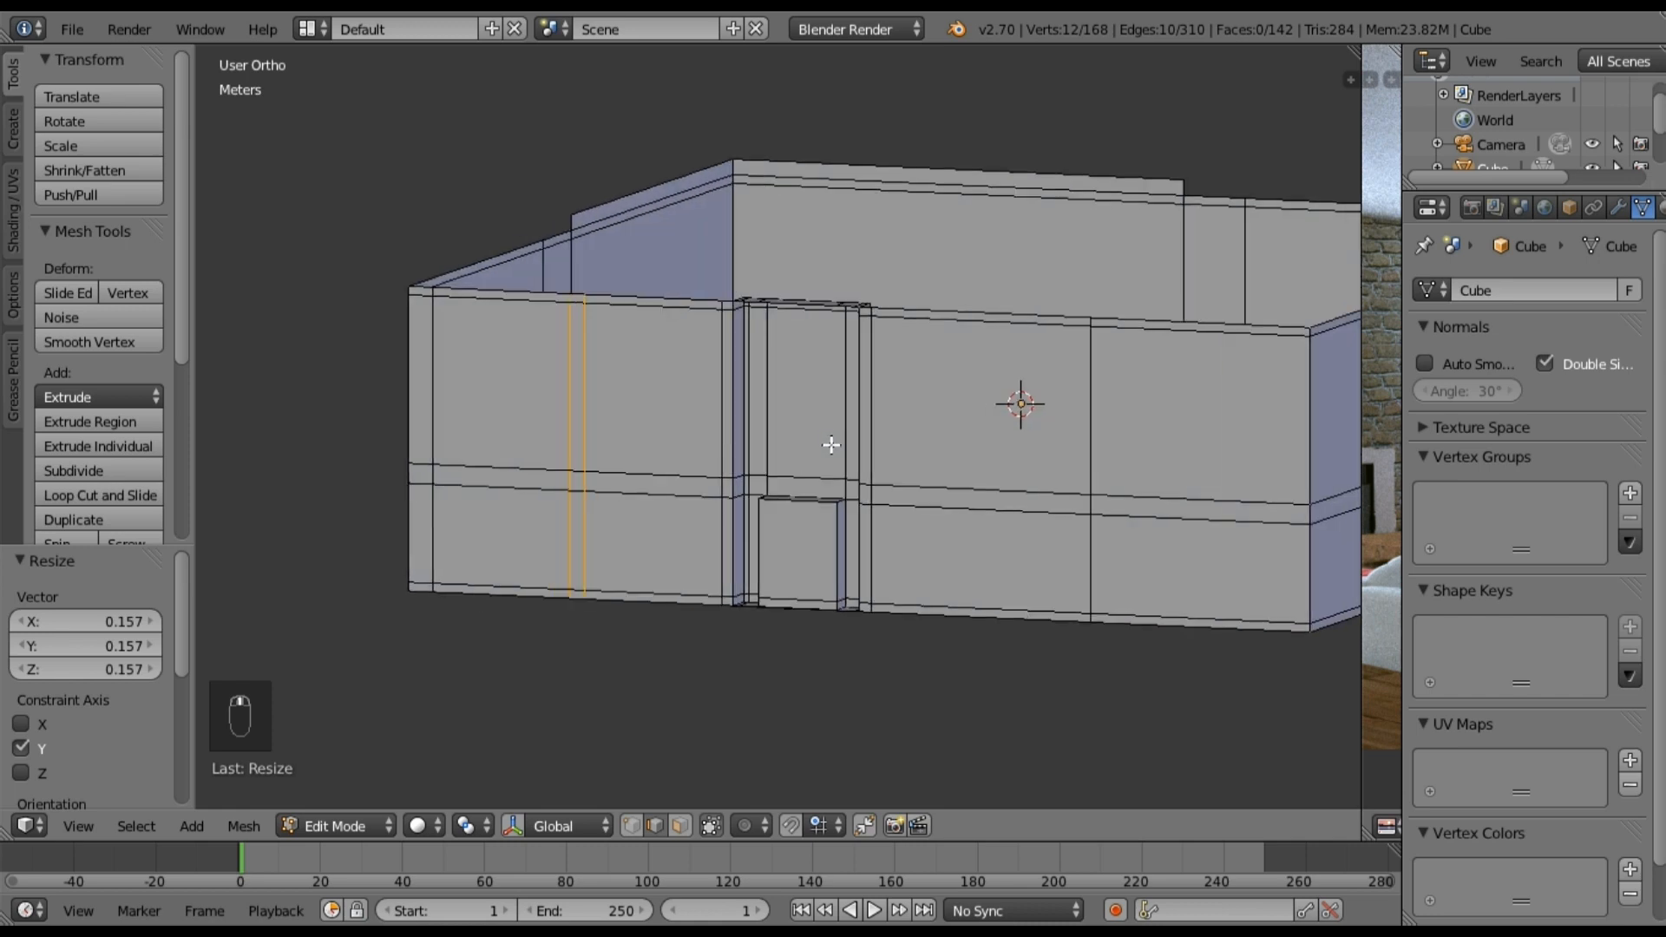
key(KP_0)
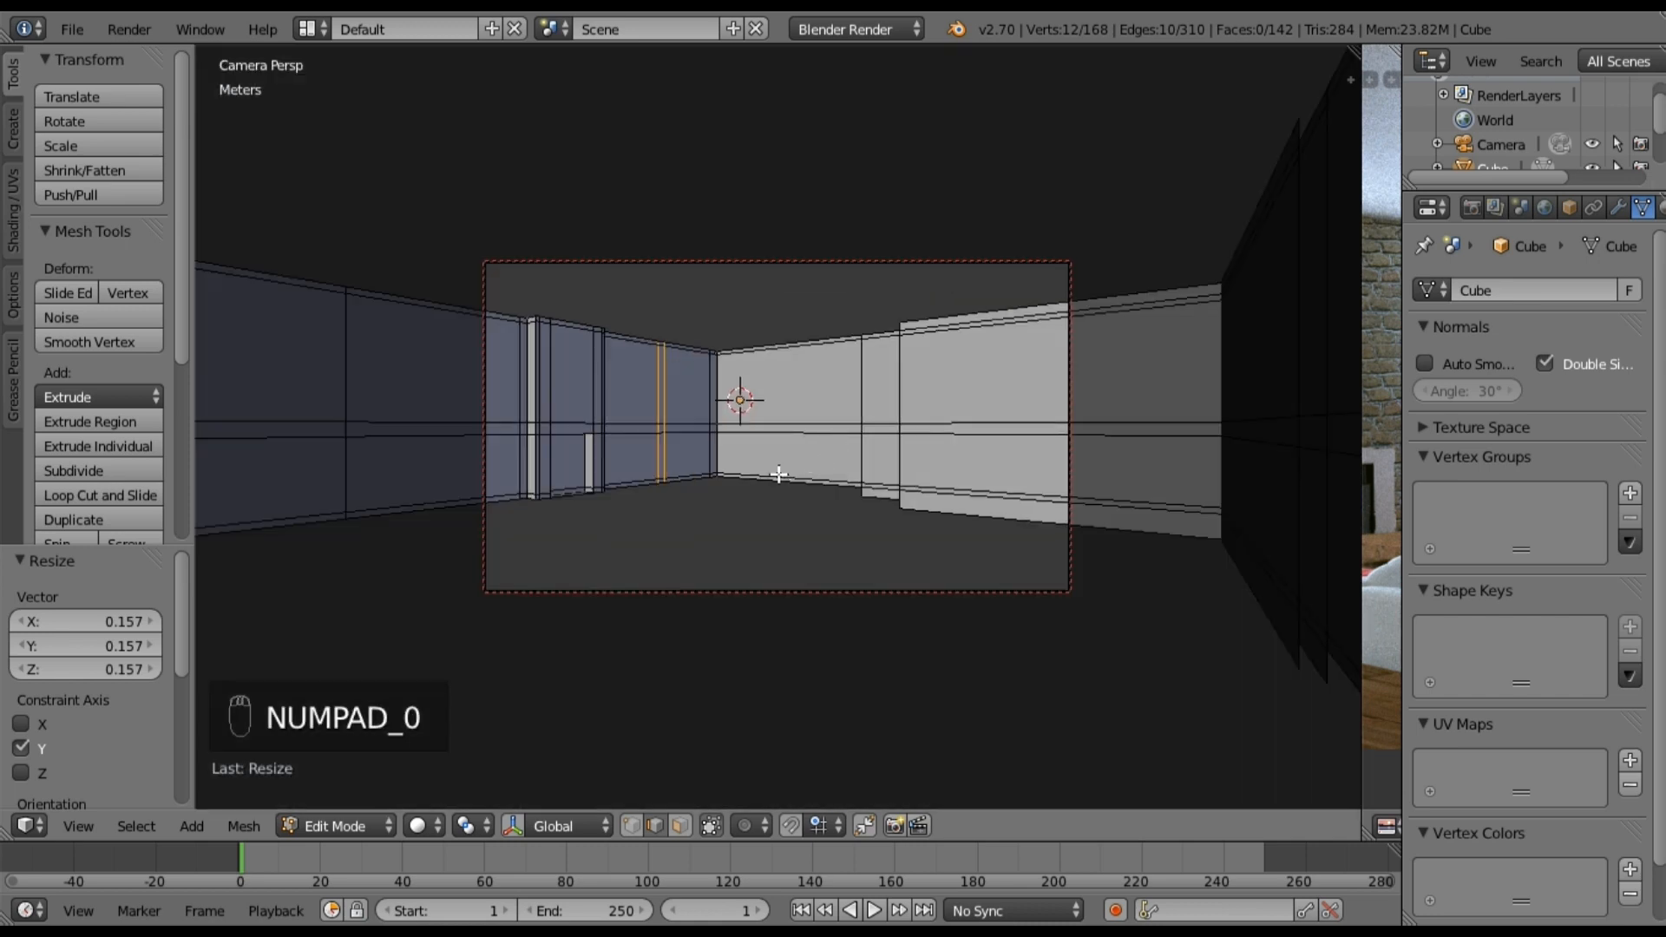
key(KP_1)
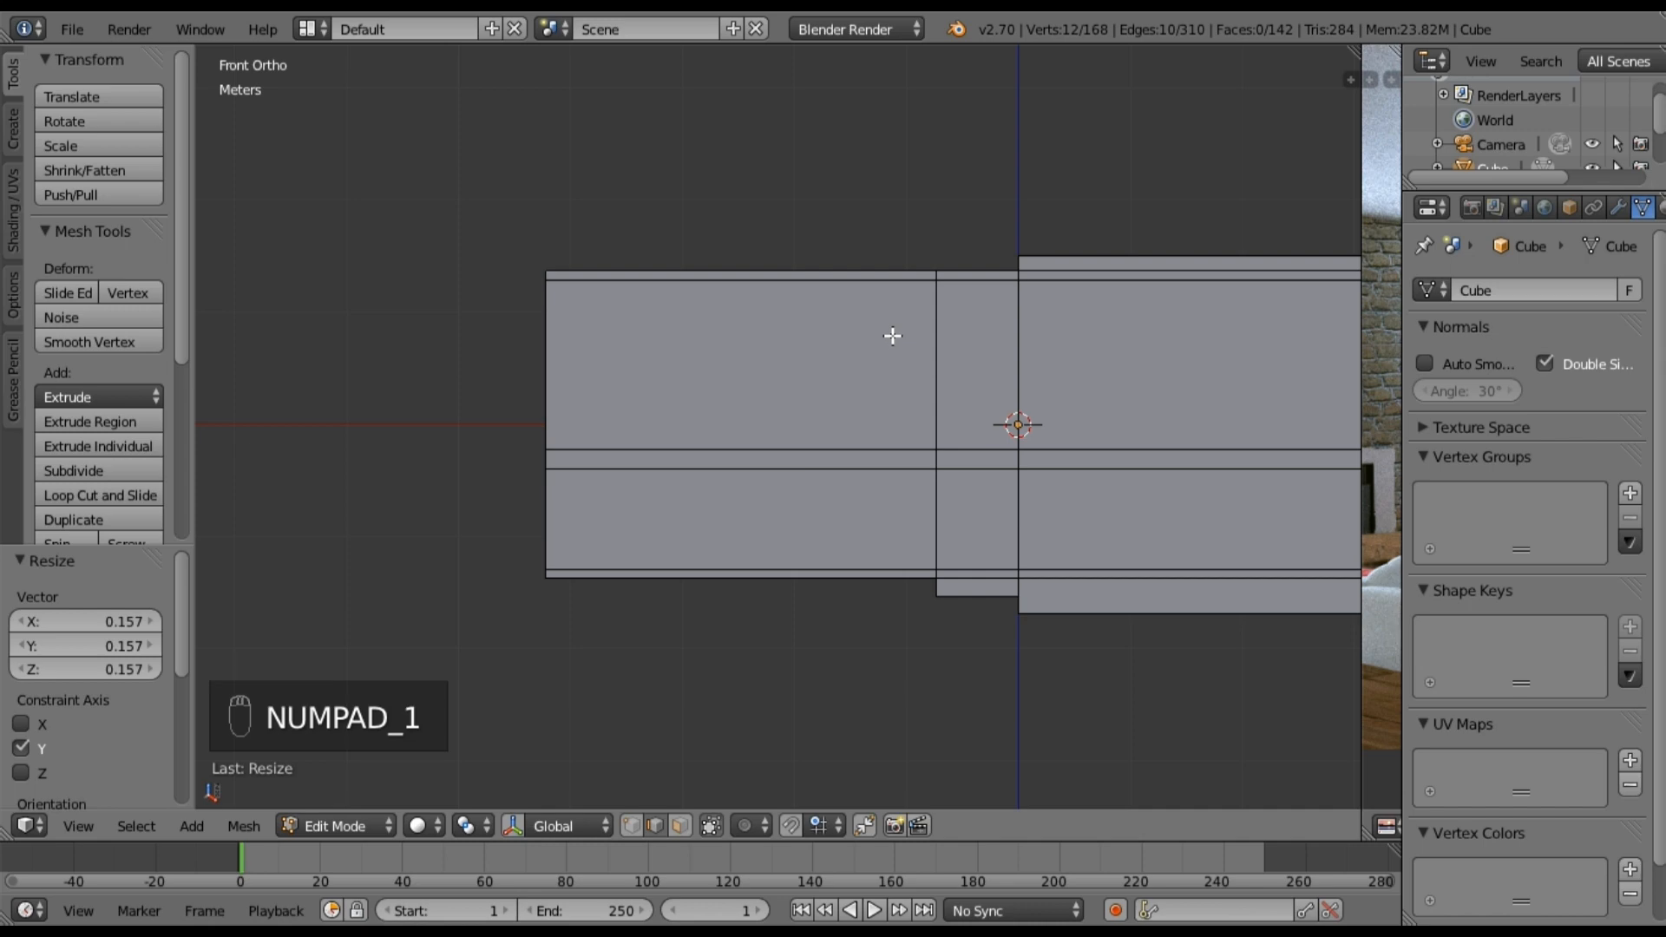
Step: Delete the fireplace wall's window faces: six large and thin panels in the shorter section and three beside the breast in the longer section
key(ctrl+KP_3)
middle_drag(792, 313, 770, 408)
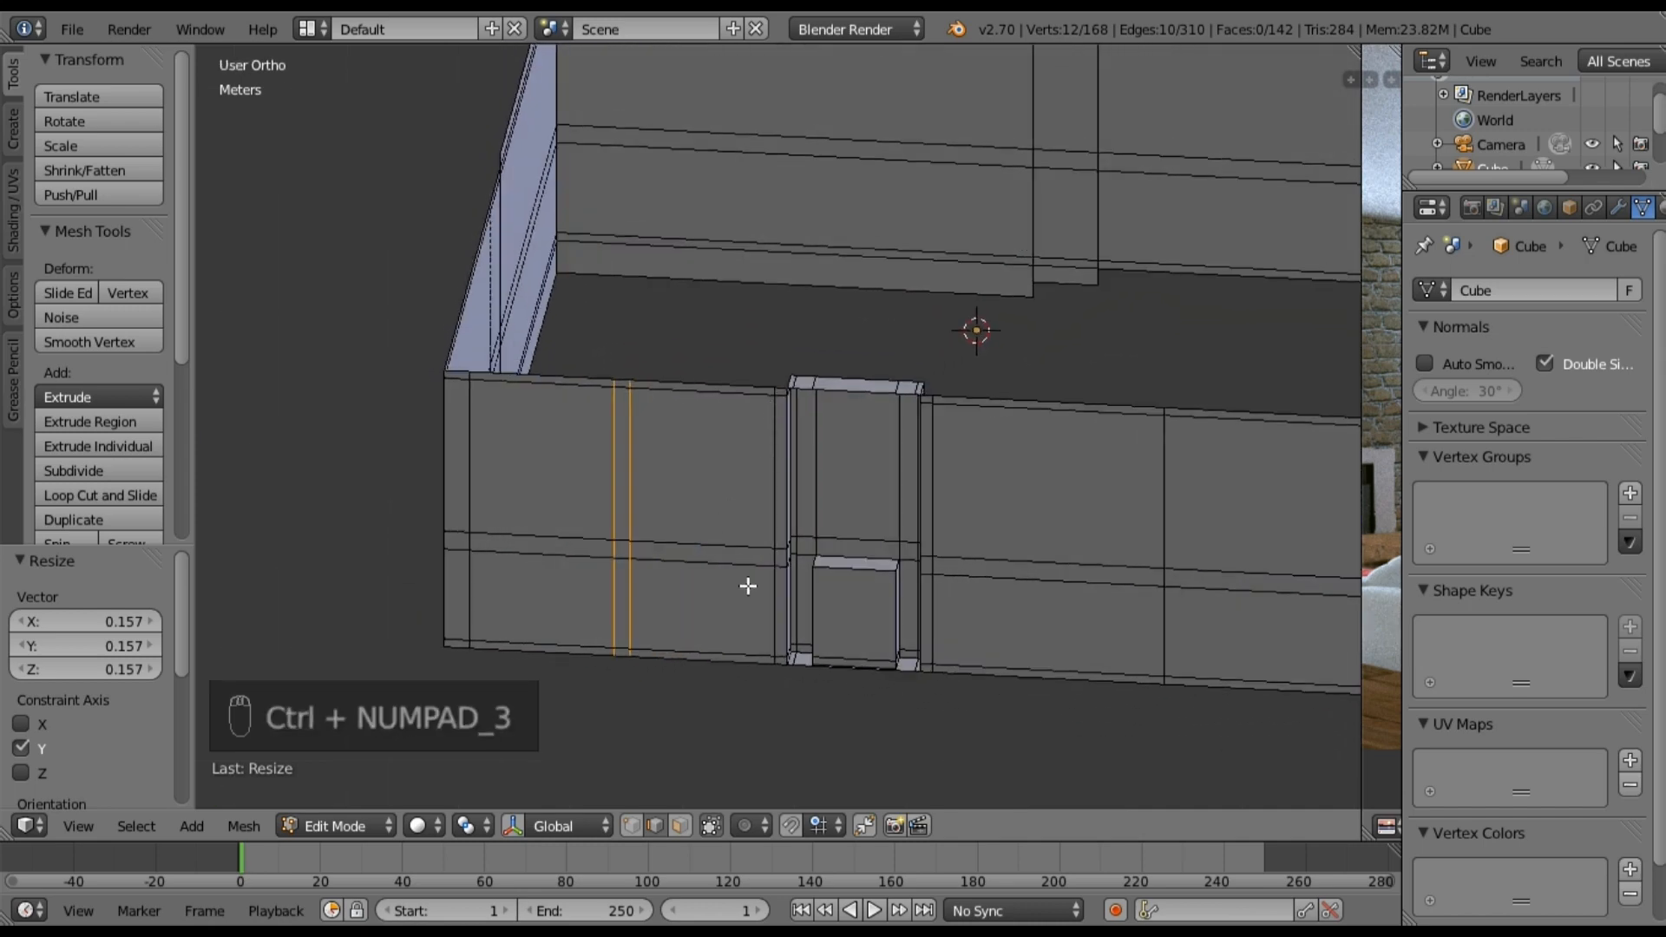
click(681, 824)
middle_drag(662, 573, 472, 450)
right_click(369, 445)
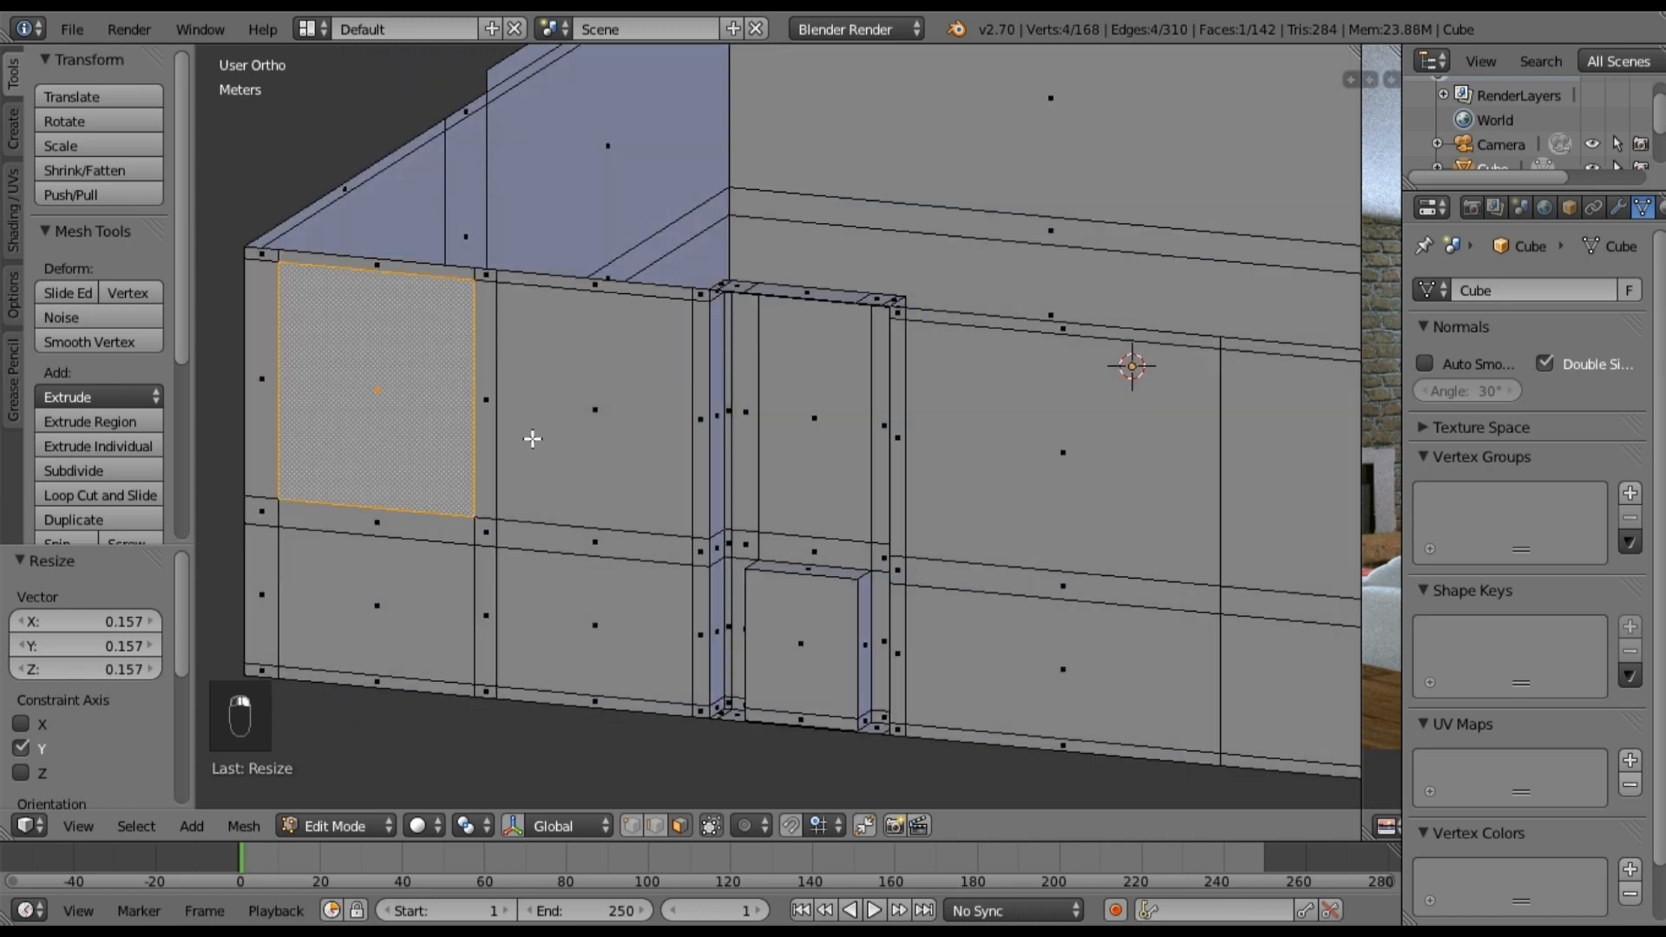
shift+right_click(621, 428)
shift+right_click(593, 544)
shift+right_click(597, 594)
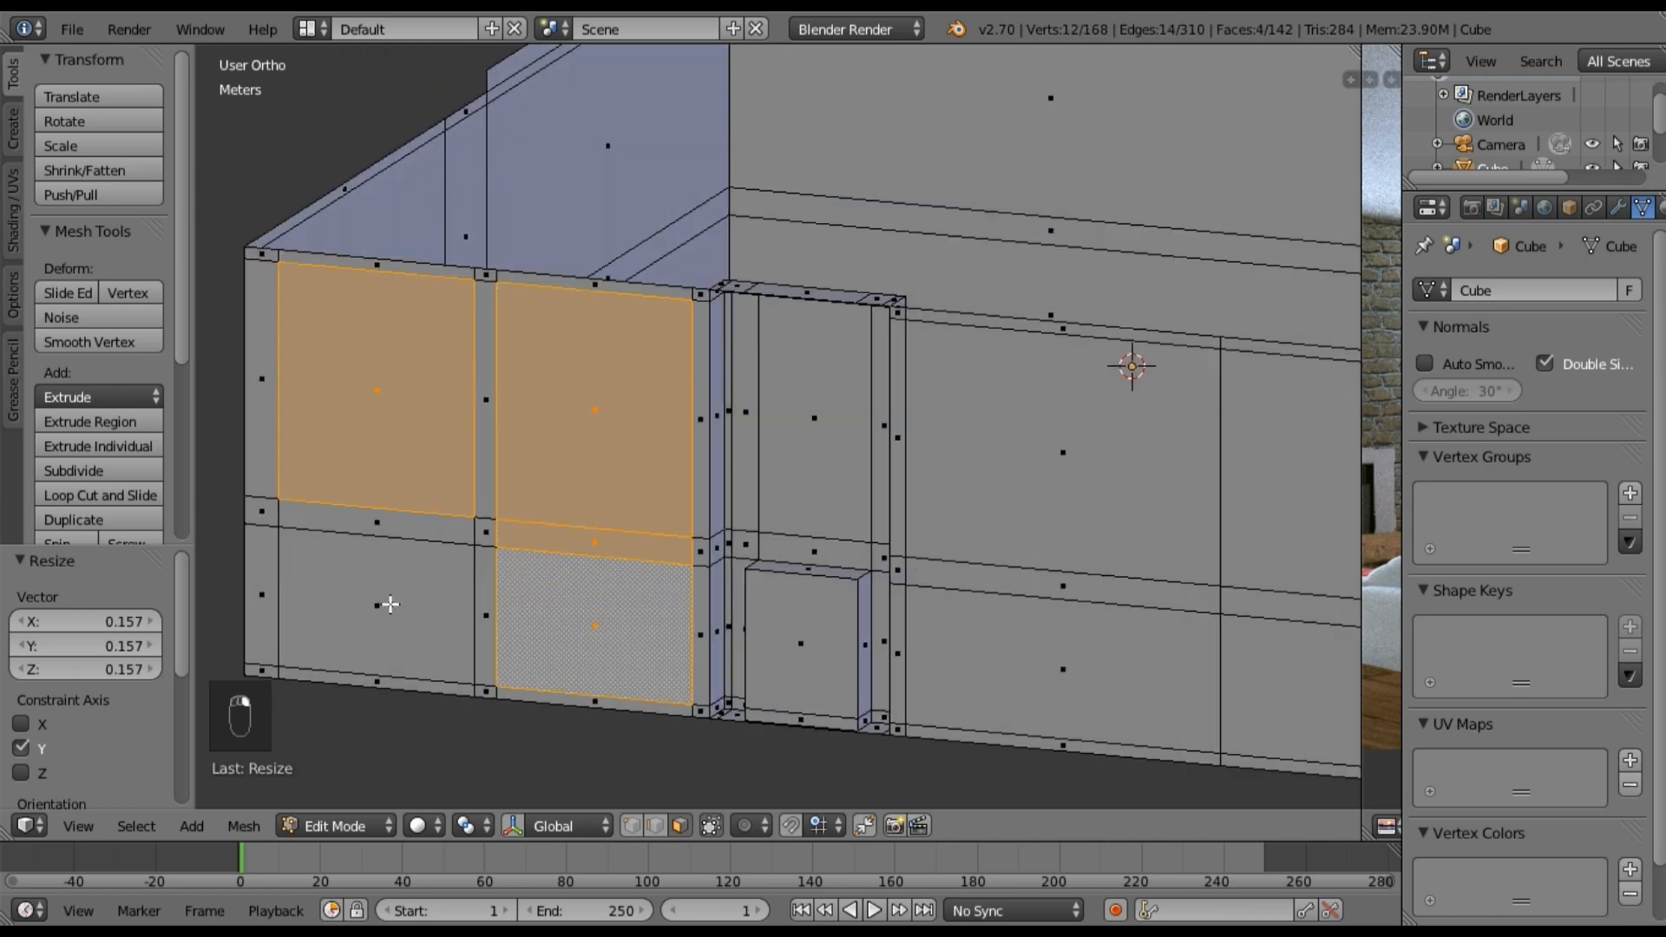
shift+right_click(390, 602)
shift+right_click(391, 529)
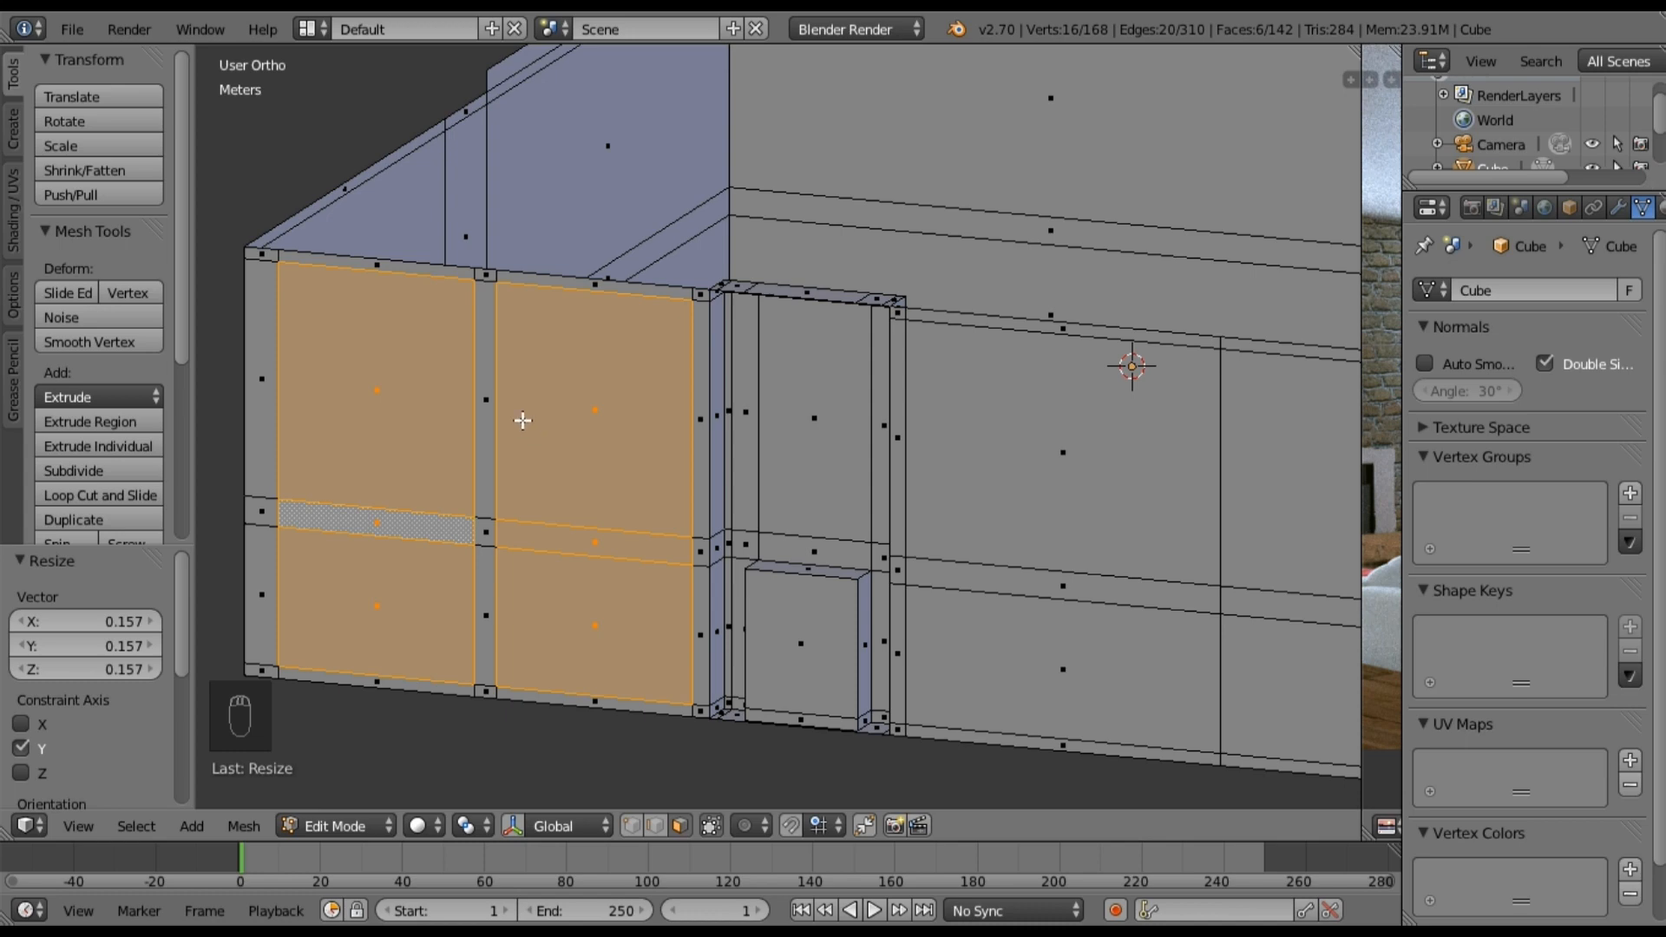
middle_drag(656, 417, 534, 392)
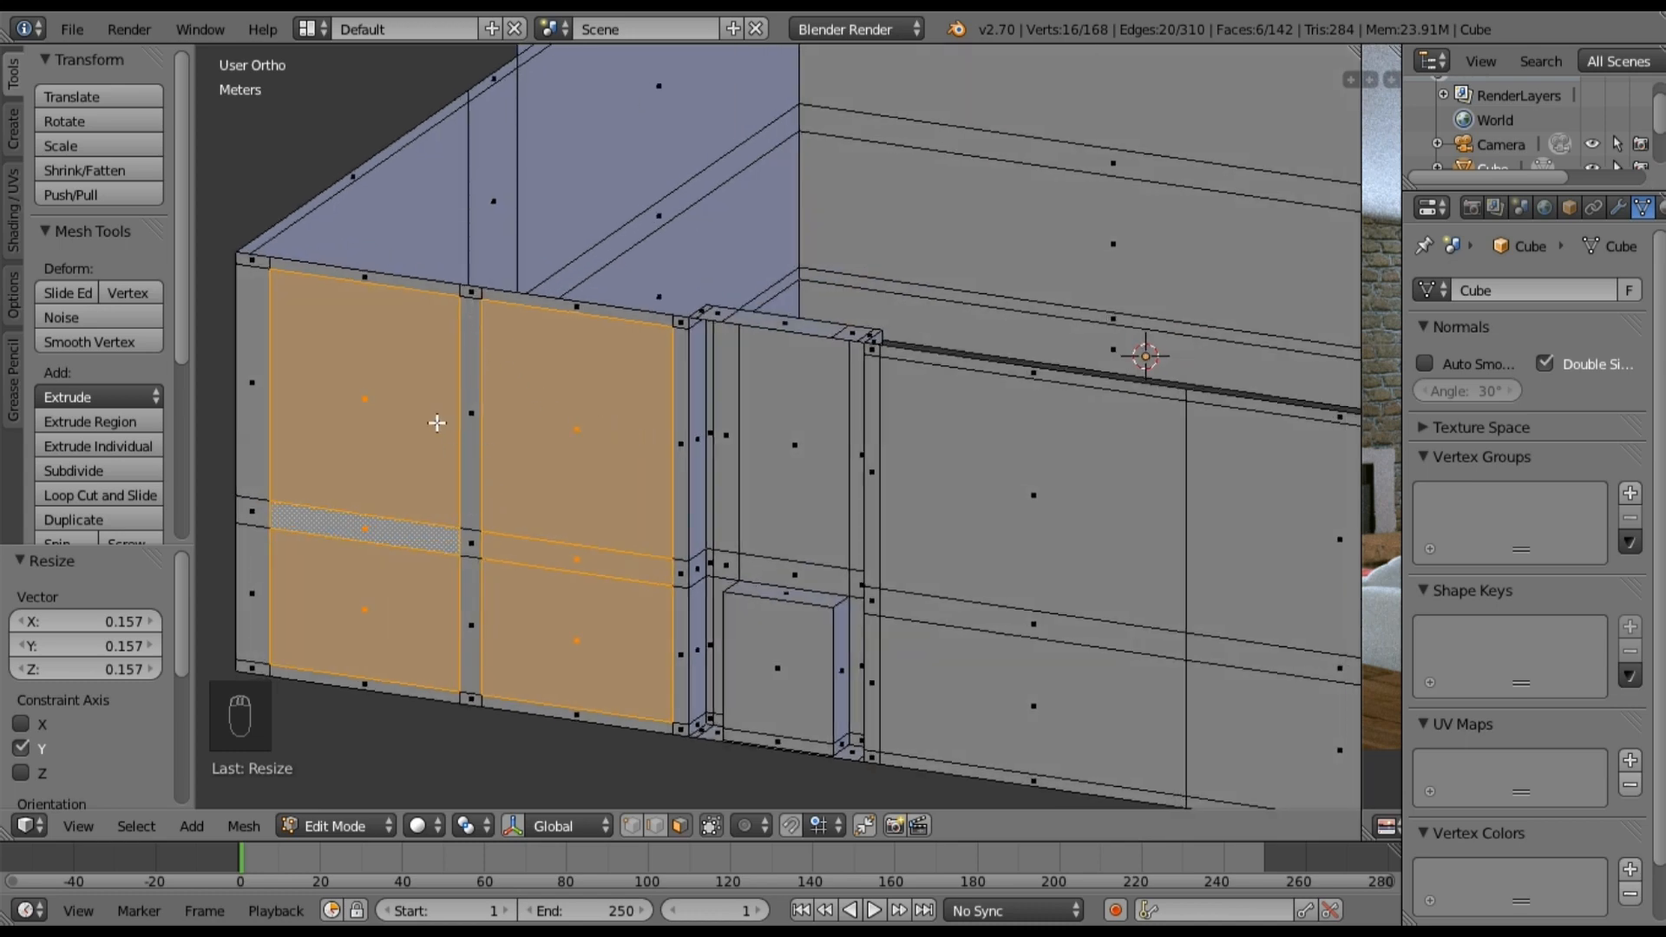
middle_drag(500, 480, 623, 500)
shift+middle_drag(911, 495, 630, 414)
shift+middle_drag(972, 379, 848, 387)
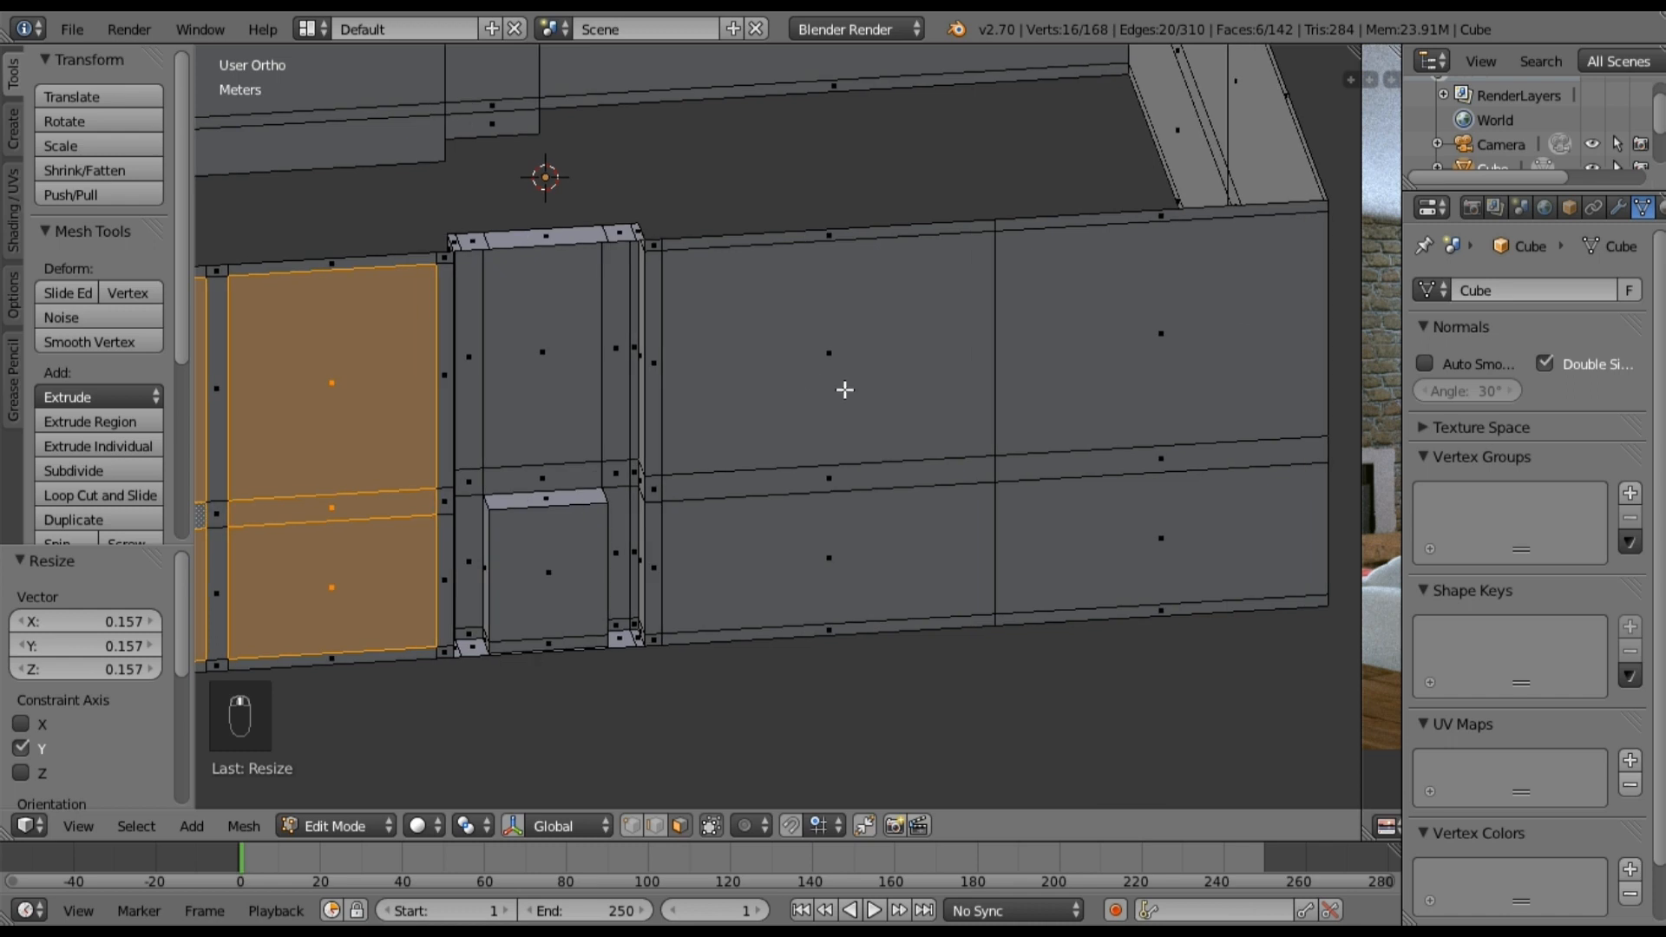
shift+right_click(864, 396)
shift+right_click(883, 589)
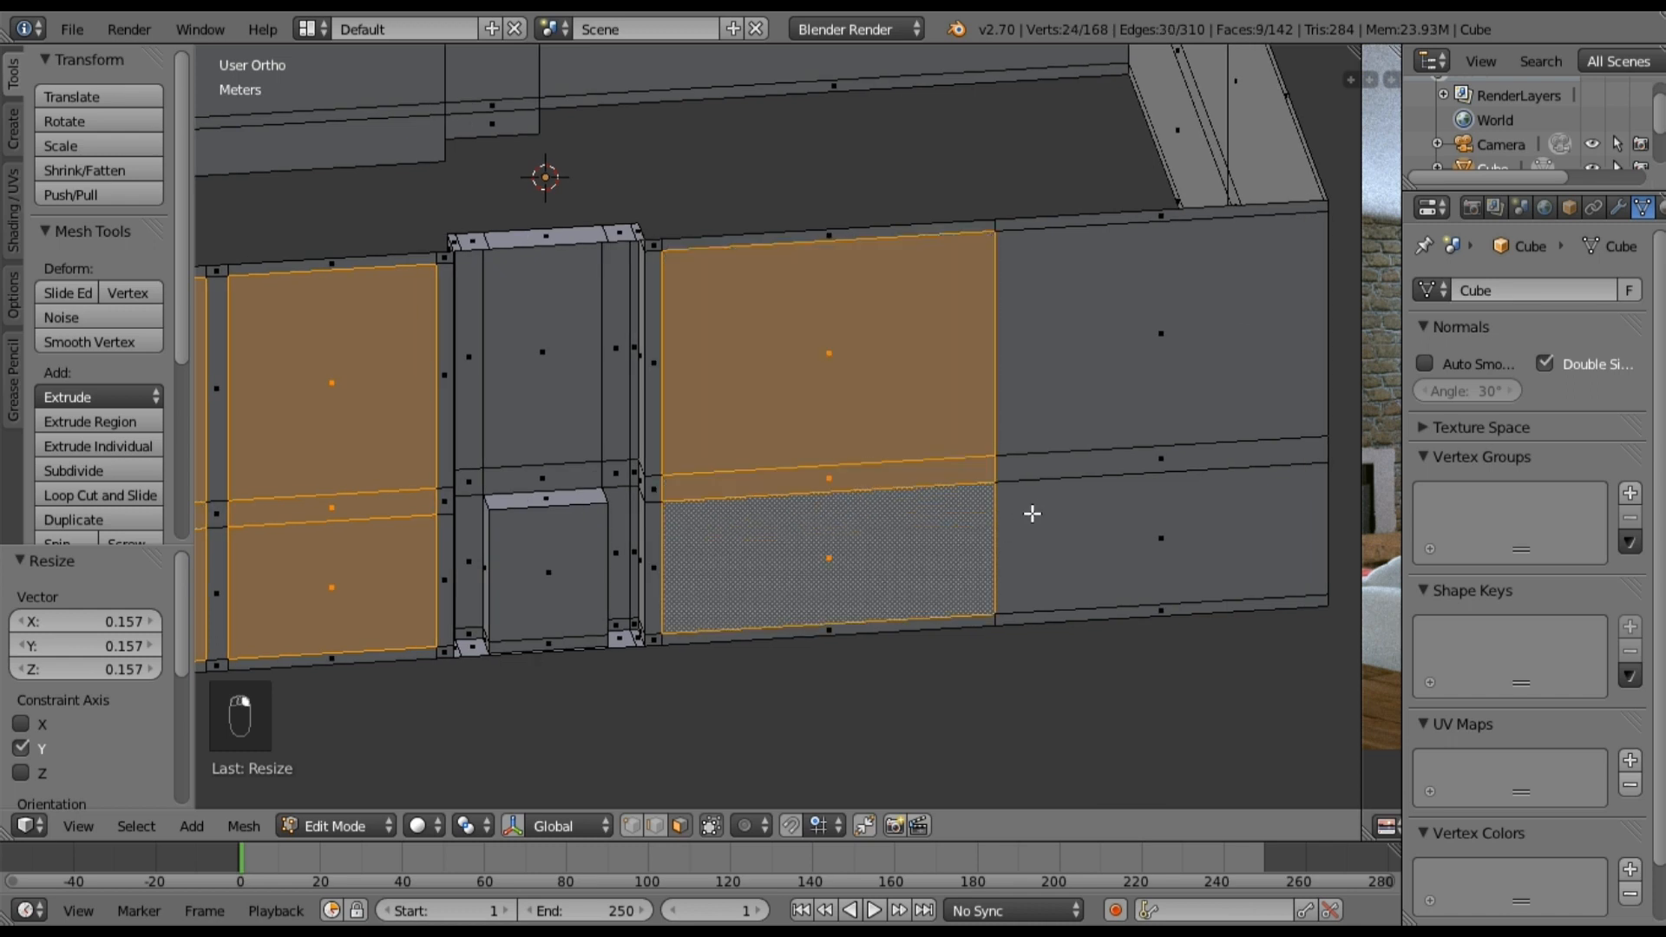
middle_drag(1031, 511, 957, 521)
shift+middle_drag(438, 493, 636, 479)
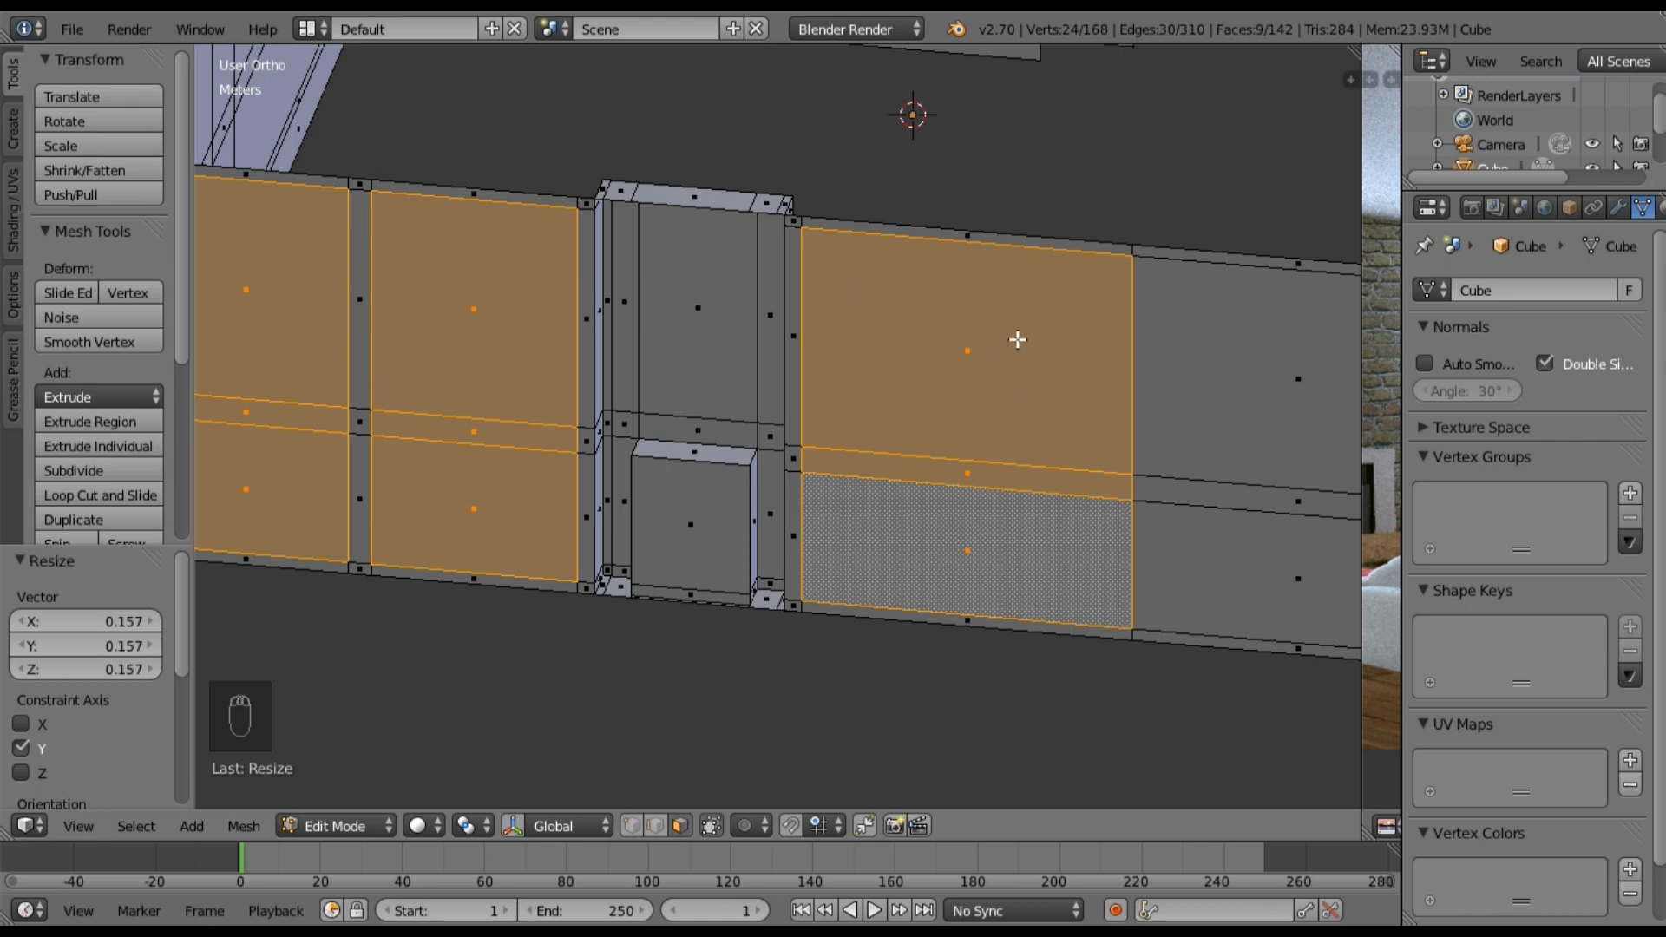
scroll(859, 395, down, 1)
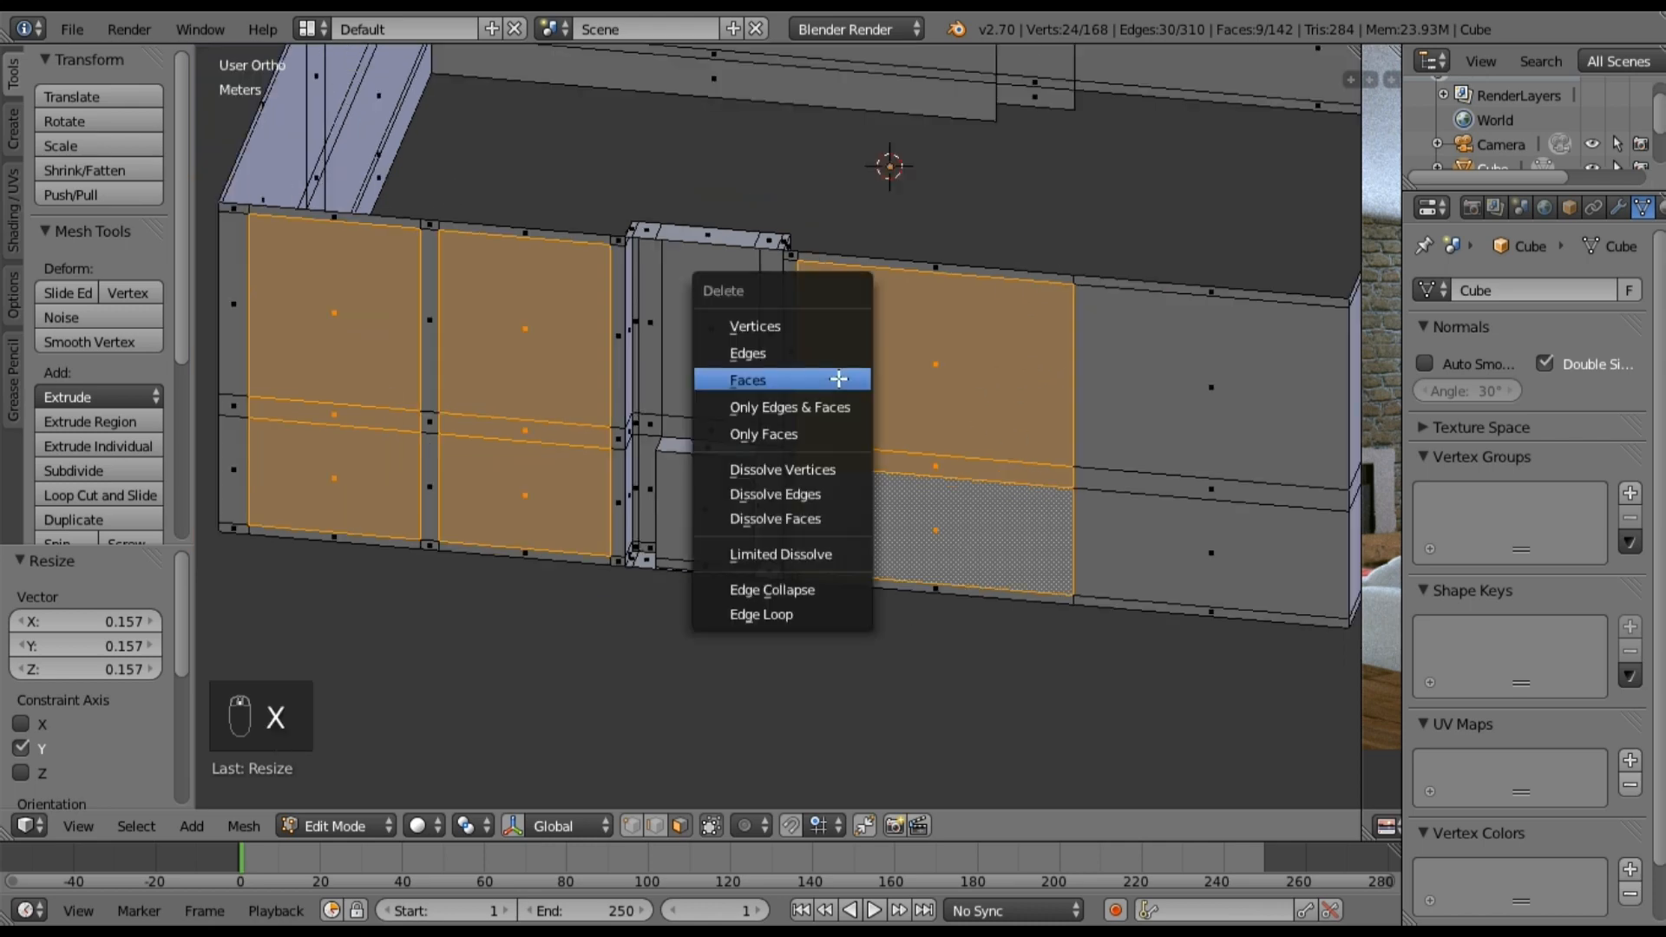
key(x)
click(840, 379)
Step: Examine the window openings and the chimney breast from inside the room and from several angles
middle_drag(714, 473, 685, 536)
middle_drag(915, 397, 529, 216)
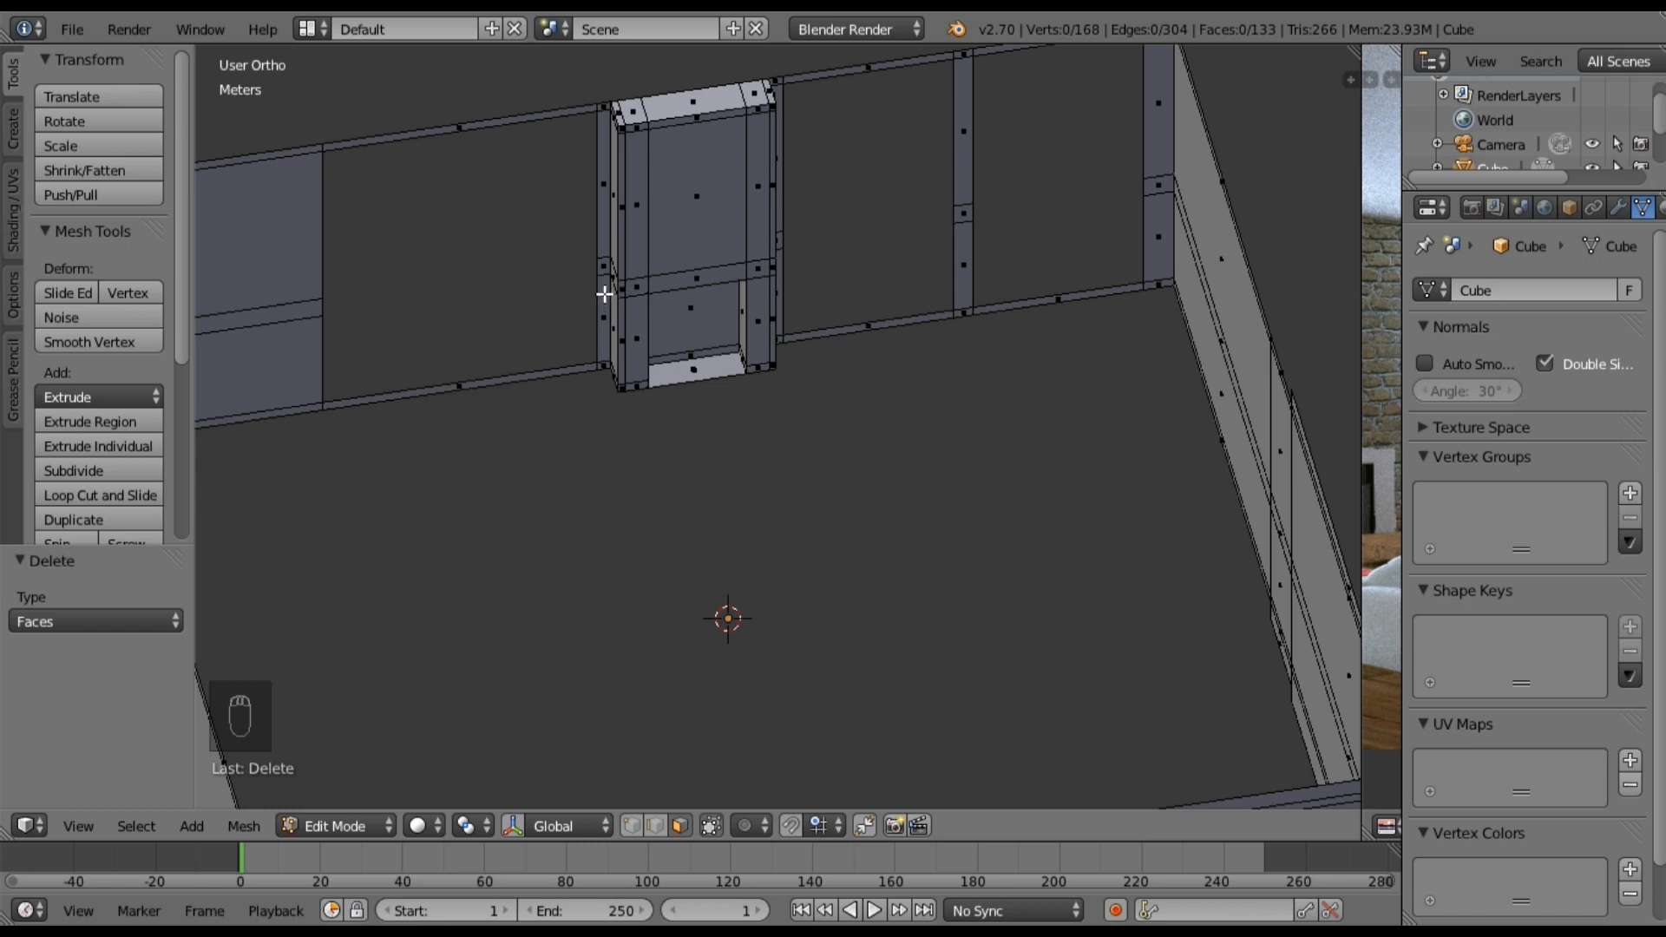
middle_drag(460, 268, 497, 227)
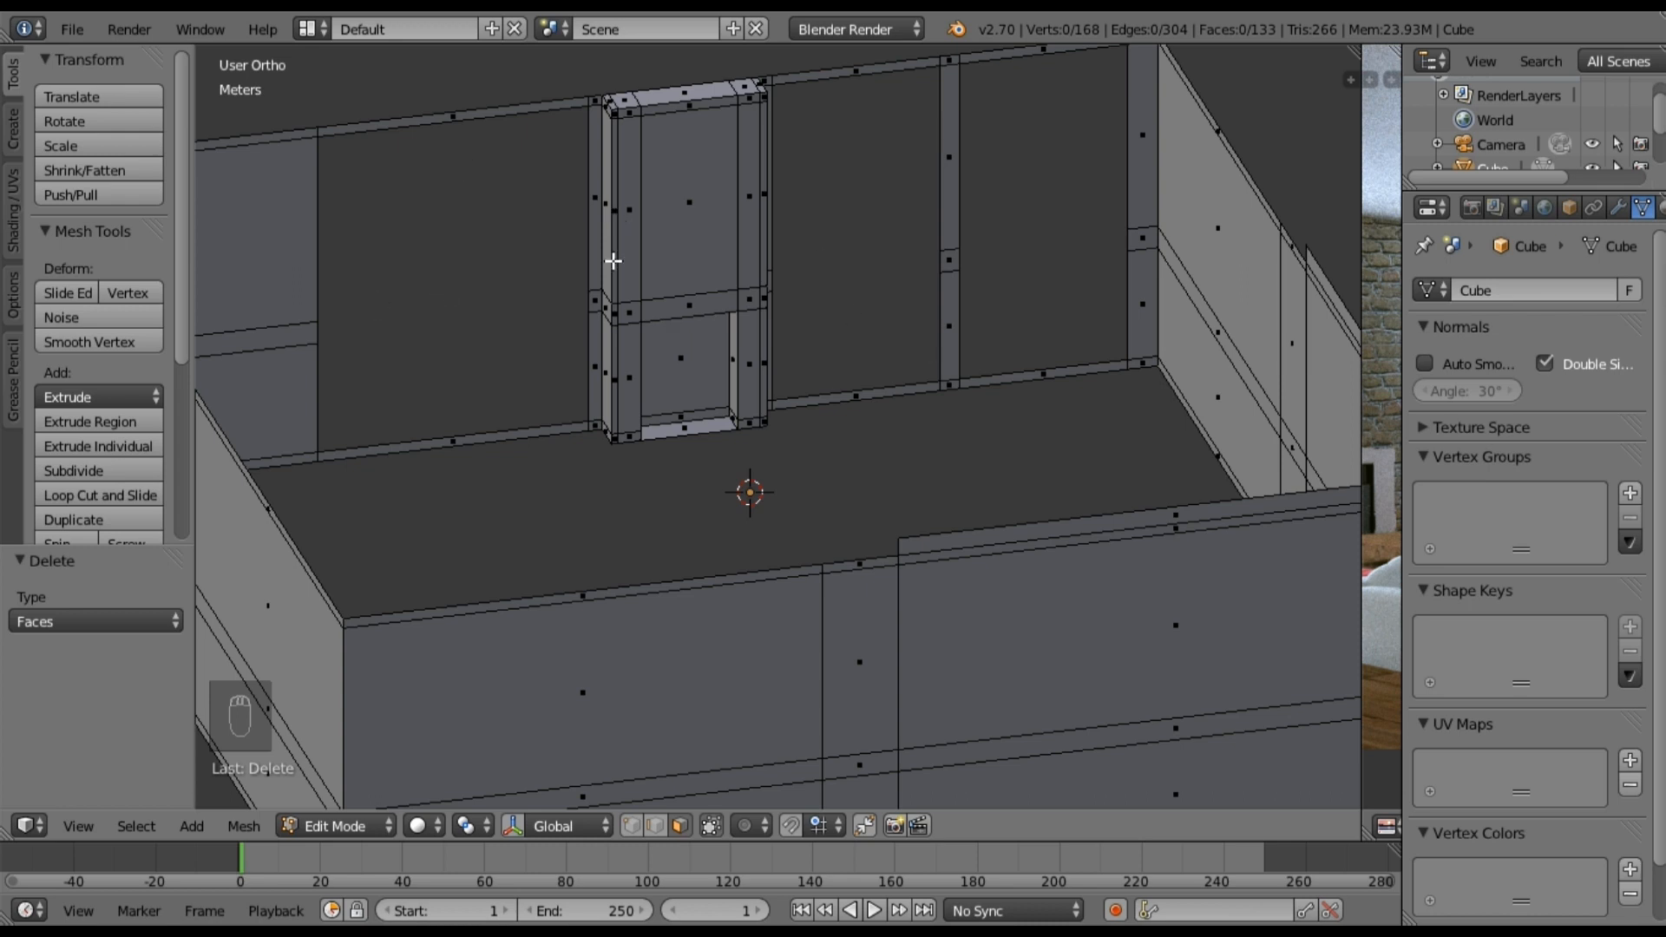
scroll(551, 249, up, 2)
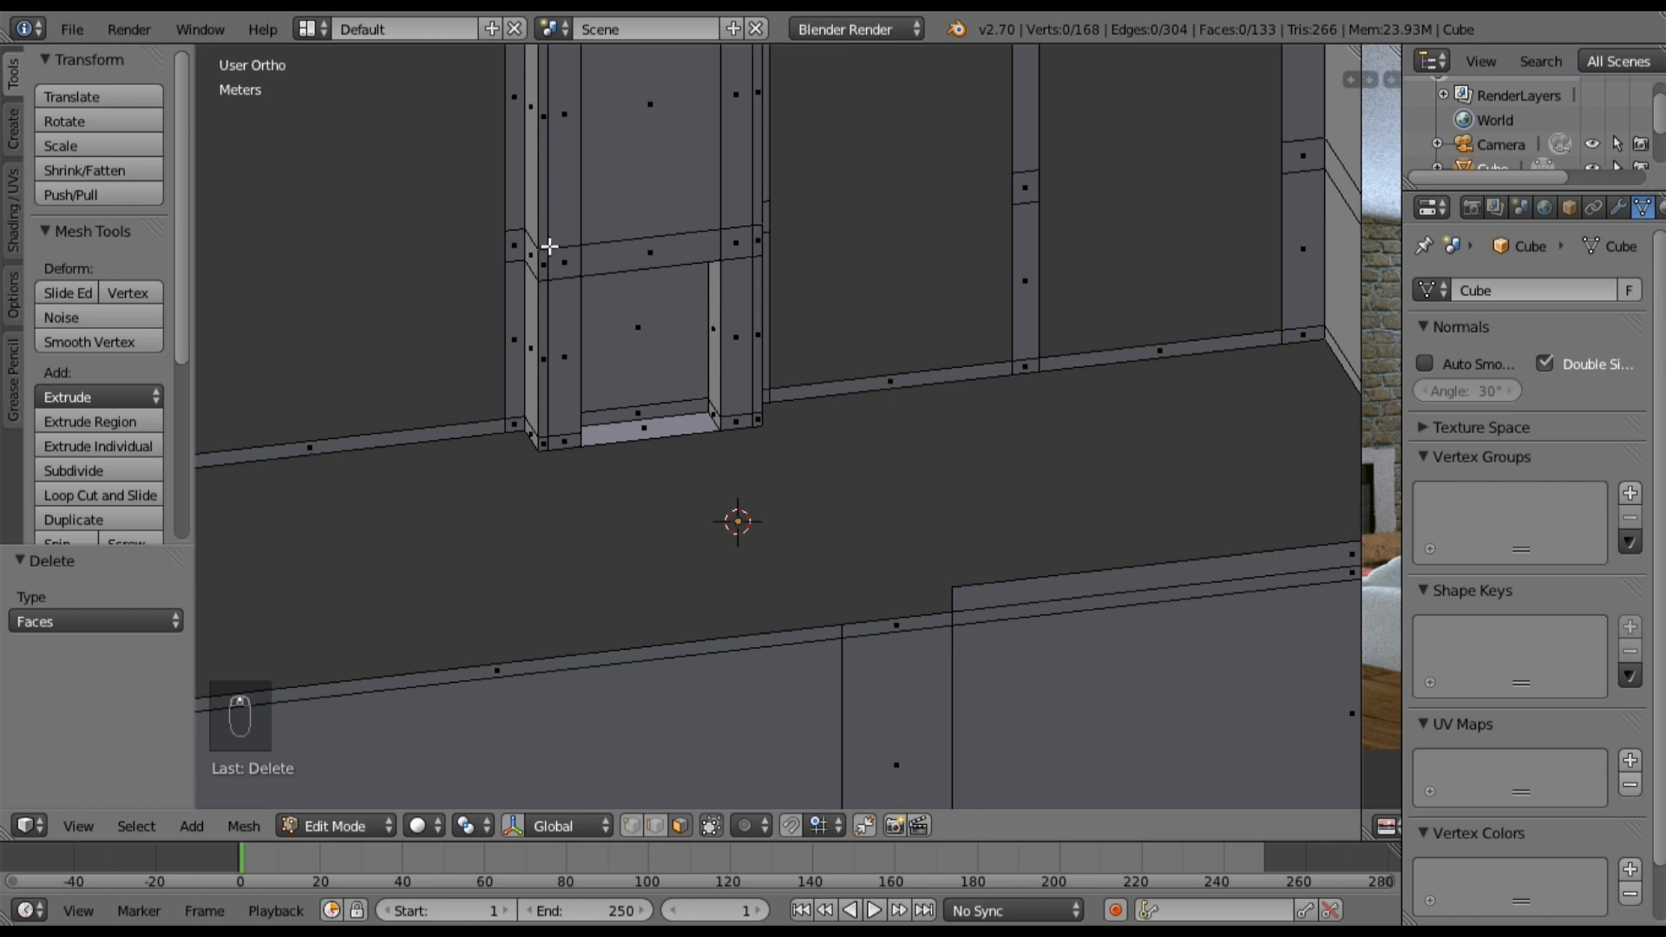
scroll(549, 246, down, 2)
scroll(547, 244, down, 2)
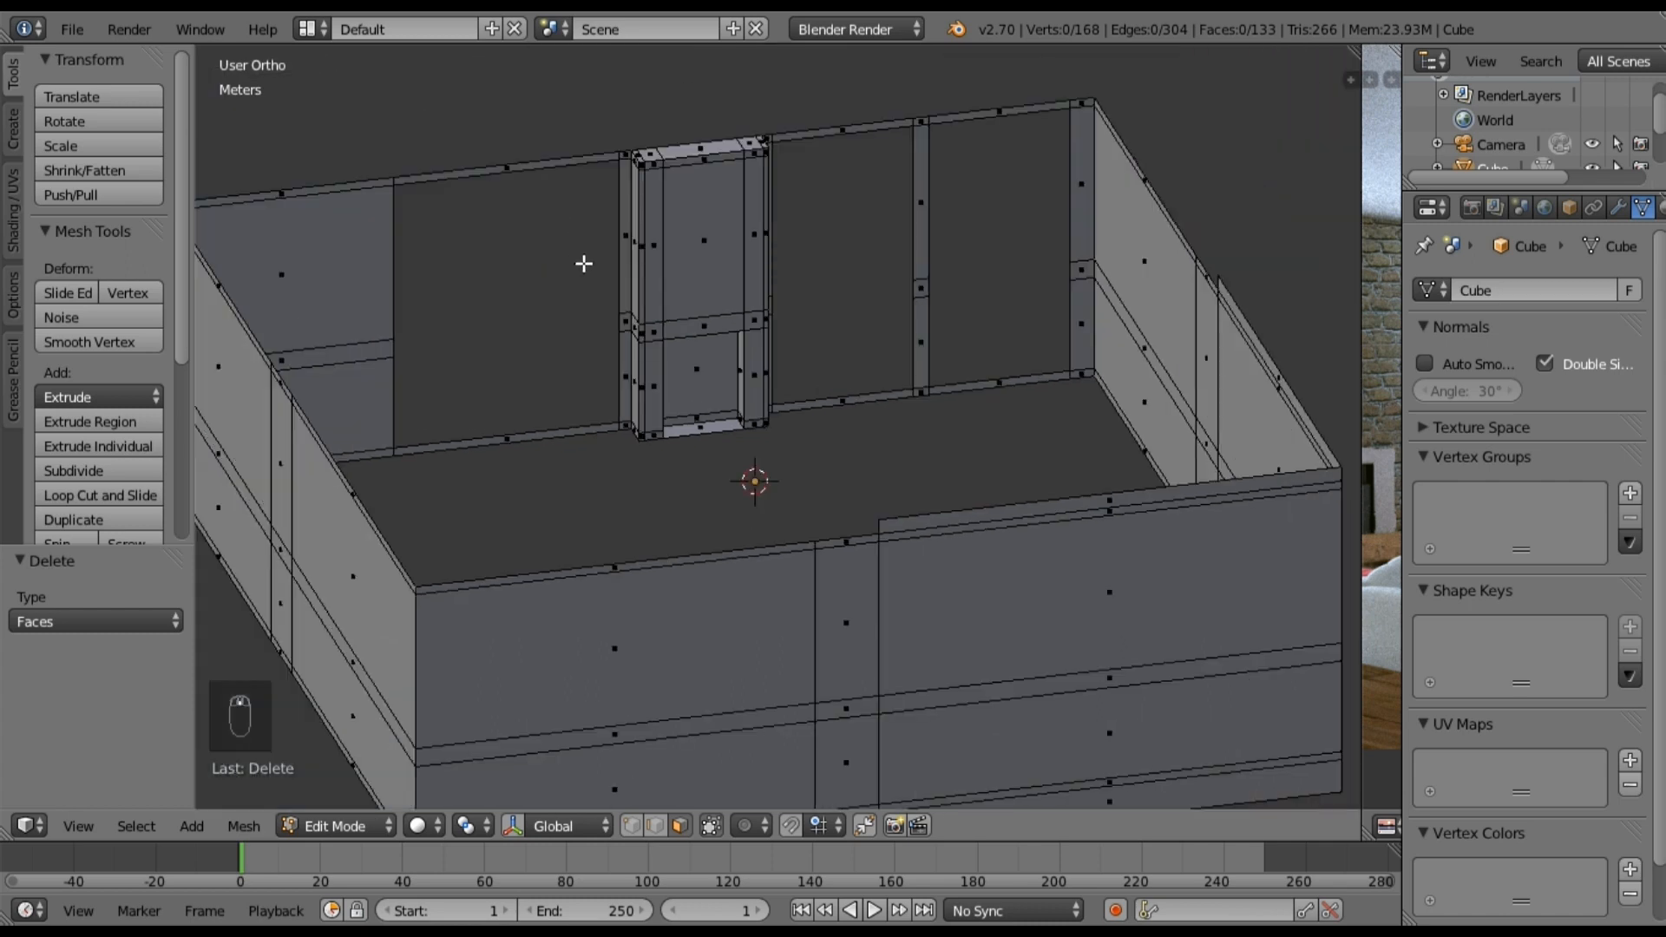
scroll(620, 310, up, 2)
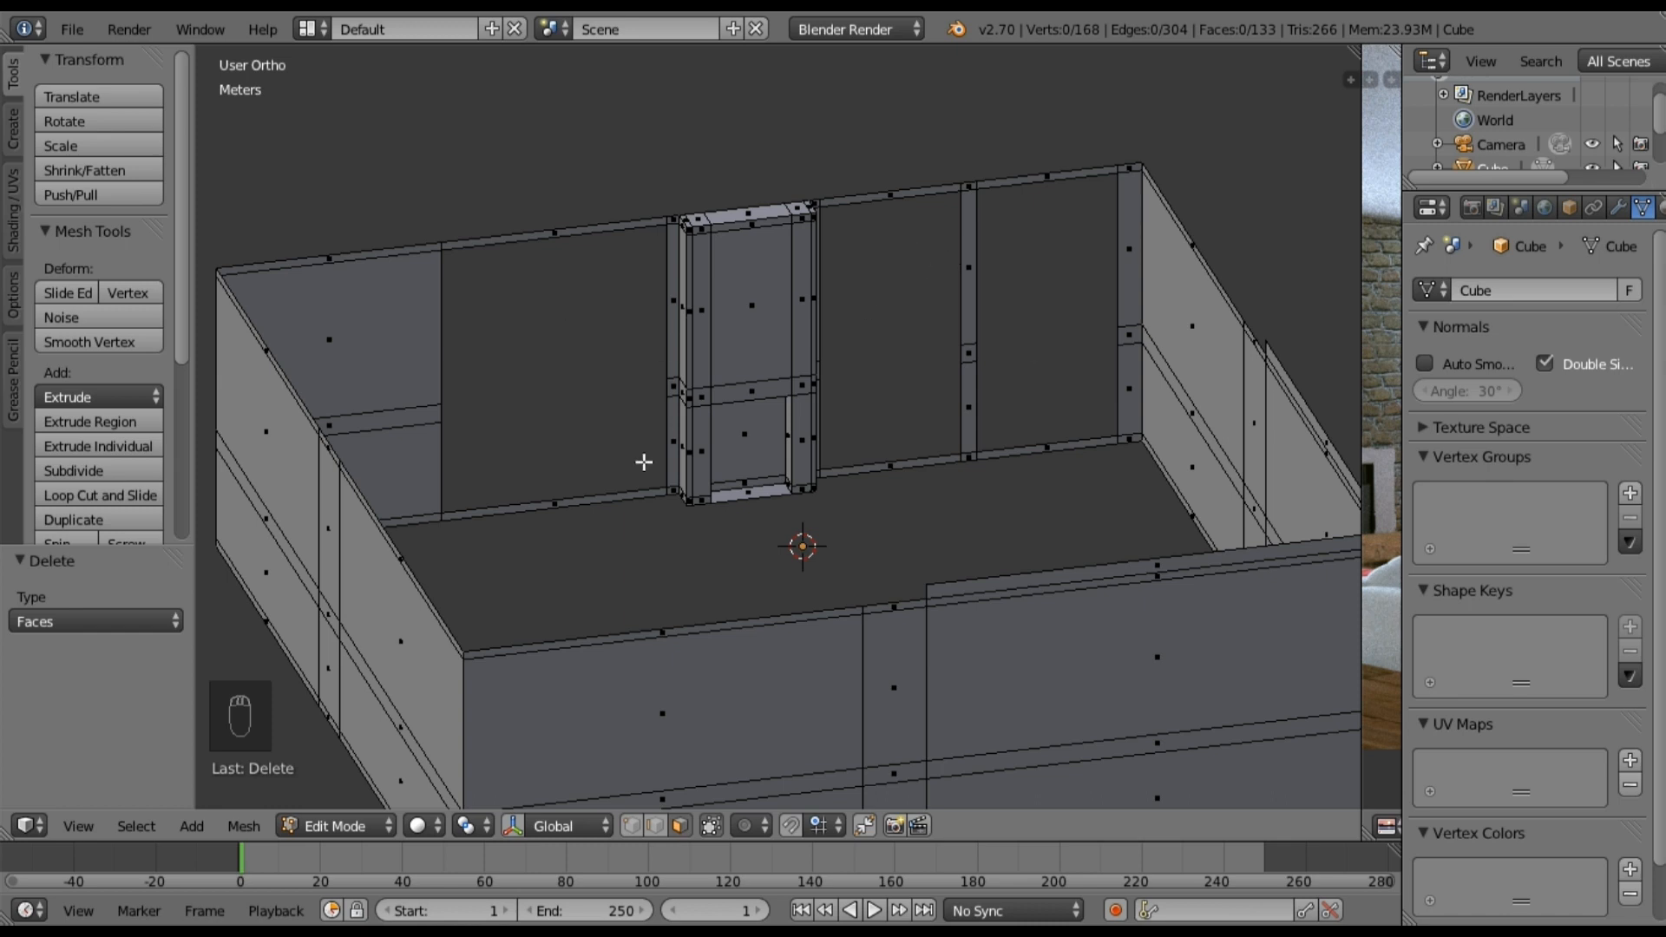
middle_drag(665, 502, 1016, 373)
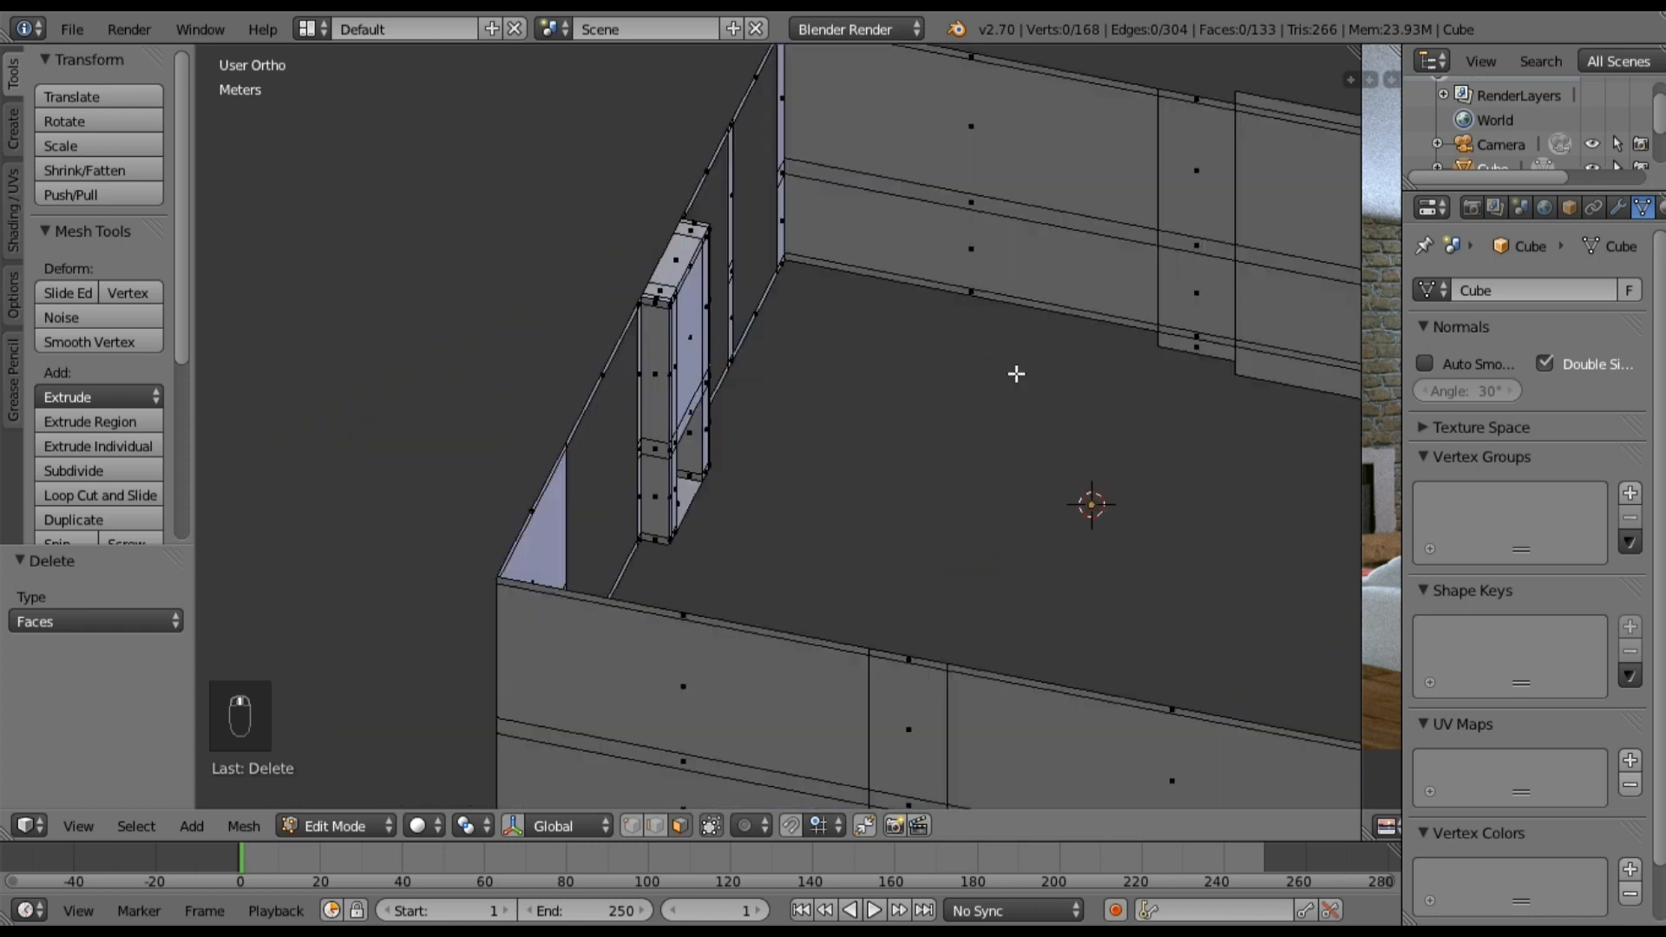
shift+middle_drag(903, 372, 997, 357)
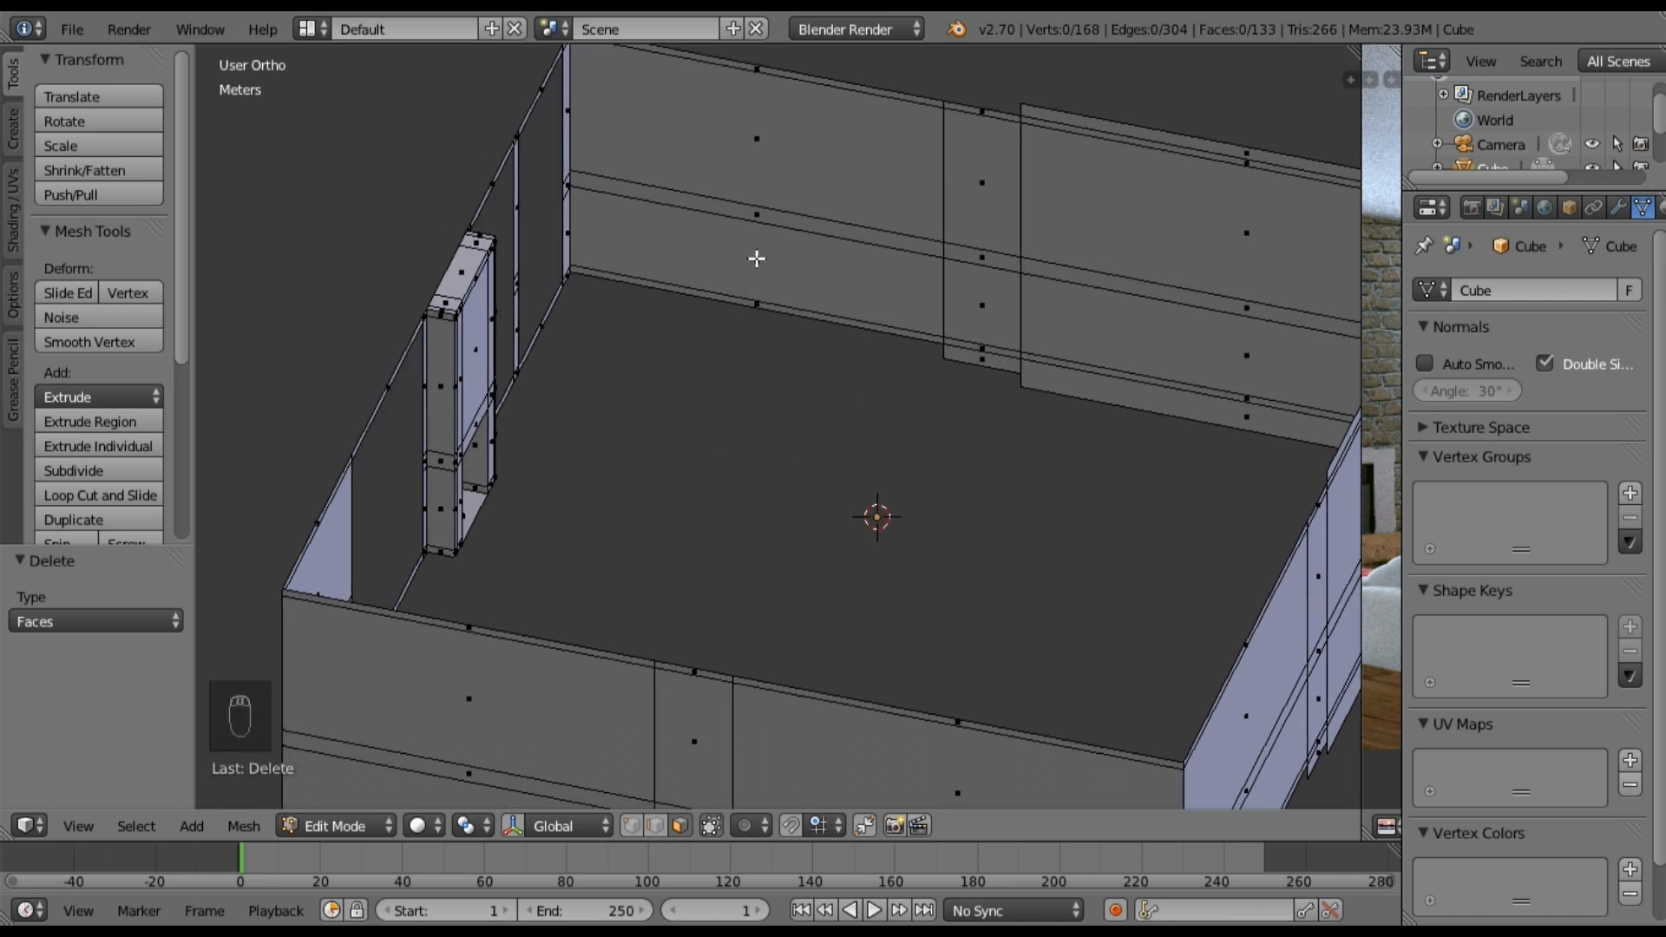
middle_drag(892, 286, 795, 342)
mouse_move(906, 293)
middle_down()
mouse_move(904, 335)
mouse_move(895, 321)
middle_up()
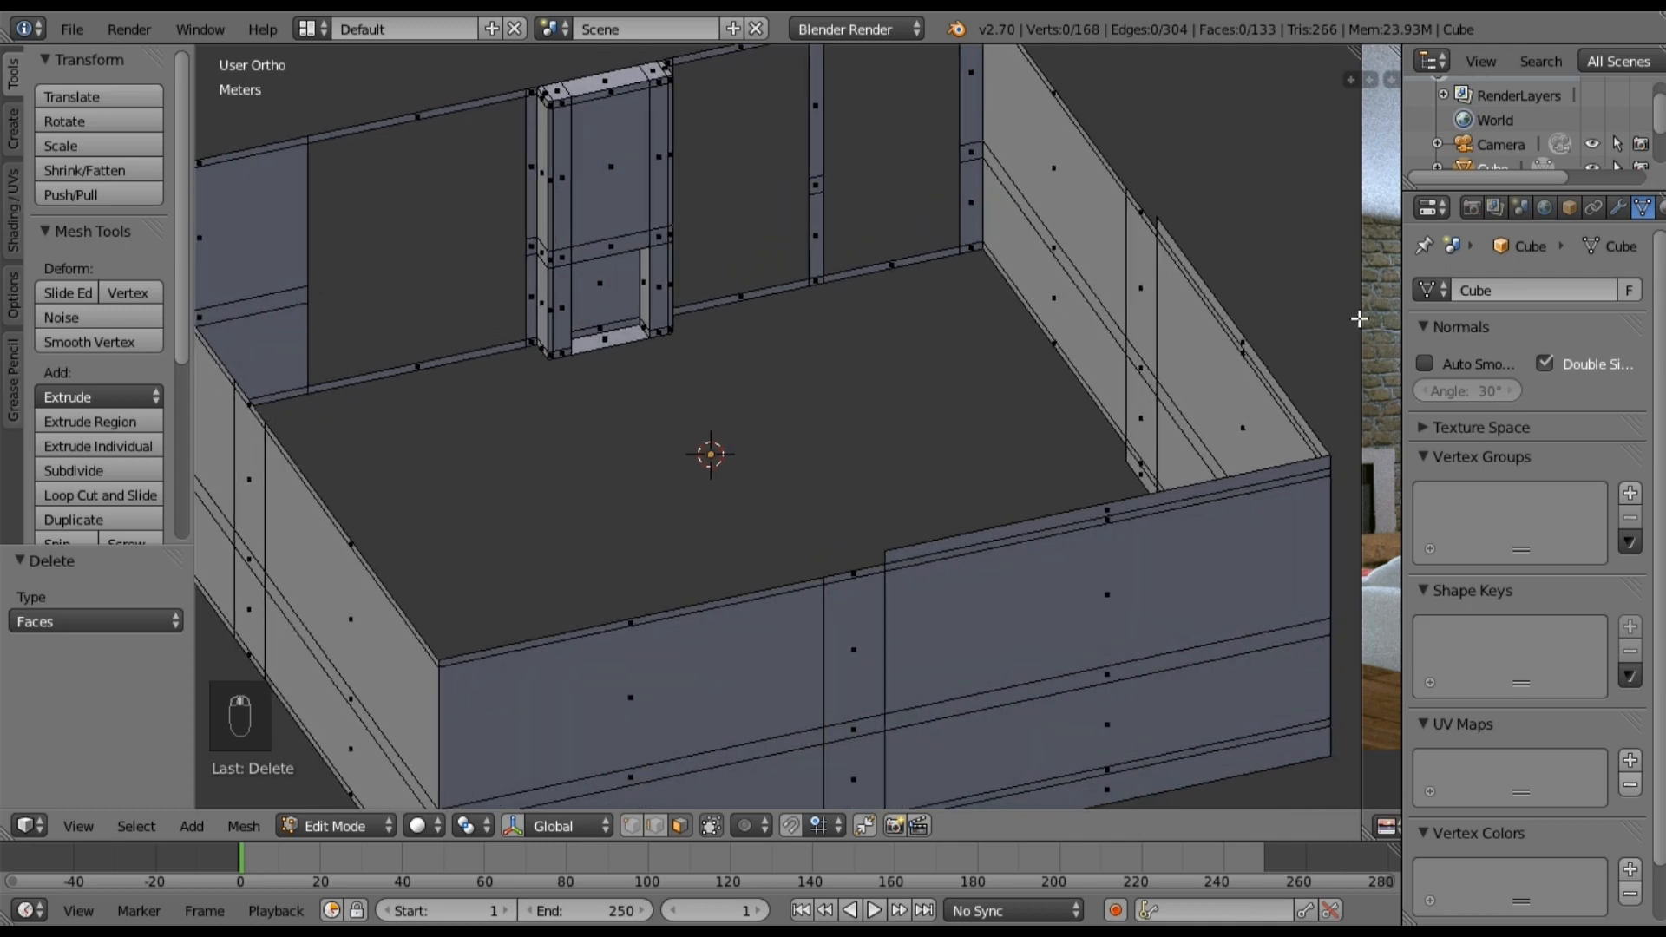
Step: Enlarge the area with the Japanese Den.png reference image and study the room layout
click(1357, 315)
drag(1358, 315, 583, 302)
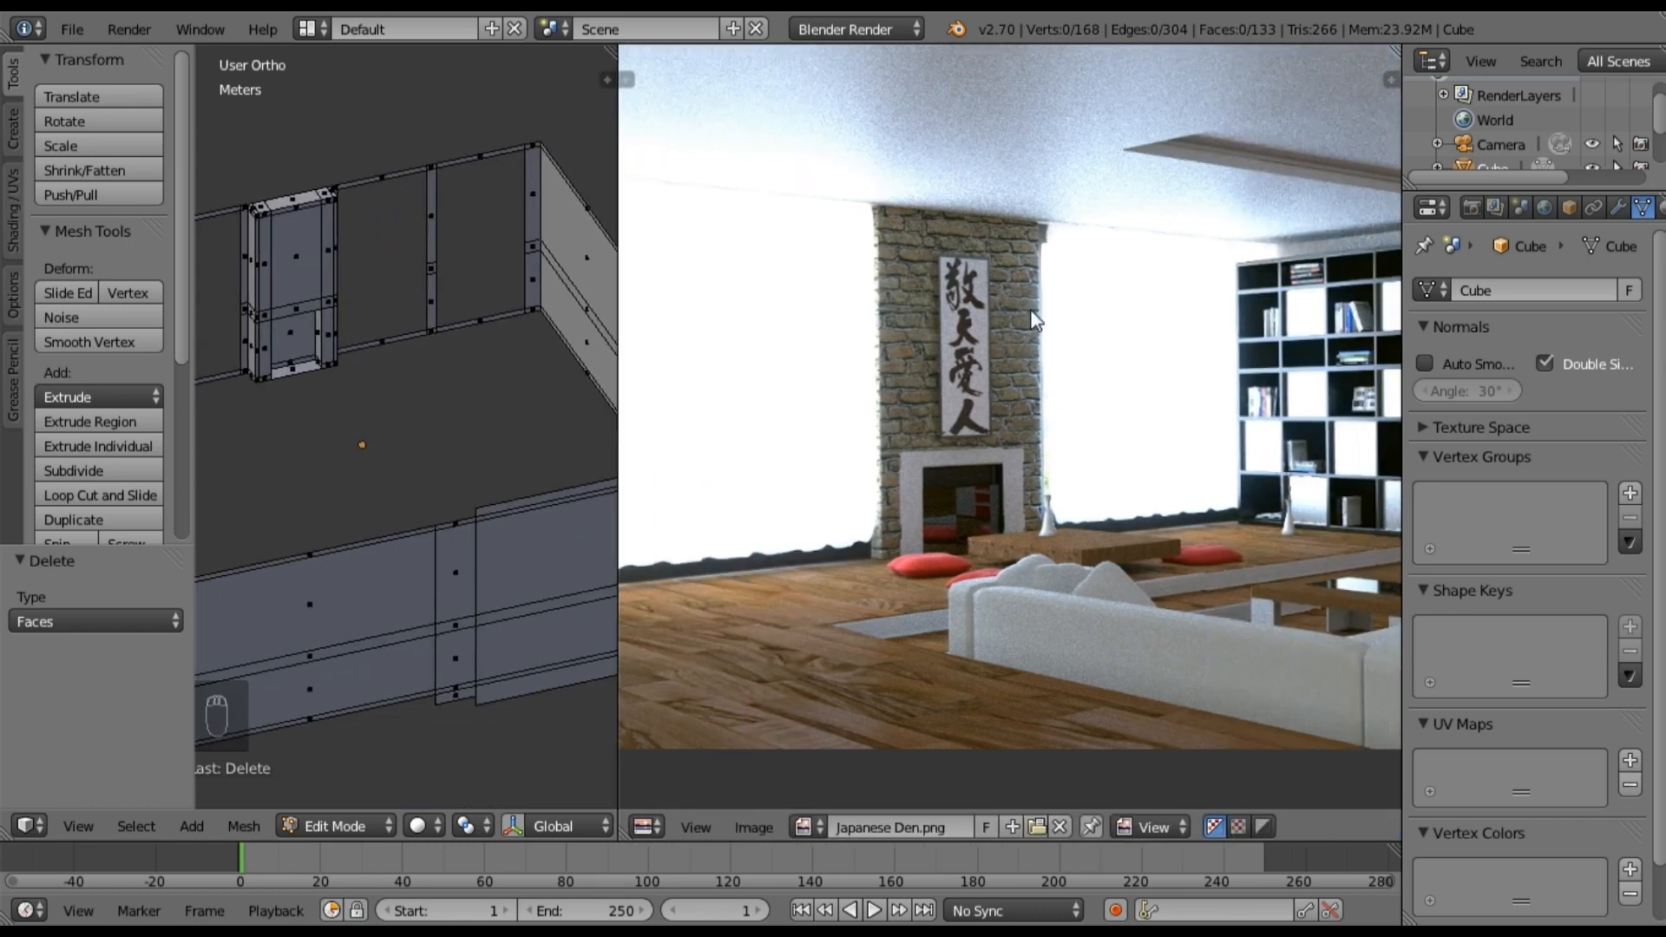
scroll(1032, 321, down, 2)
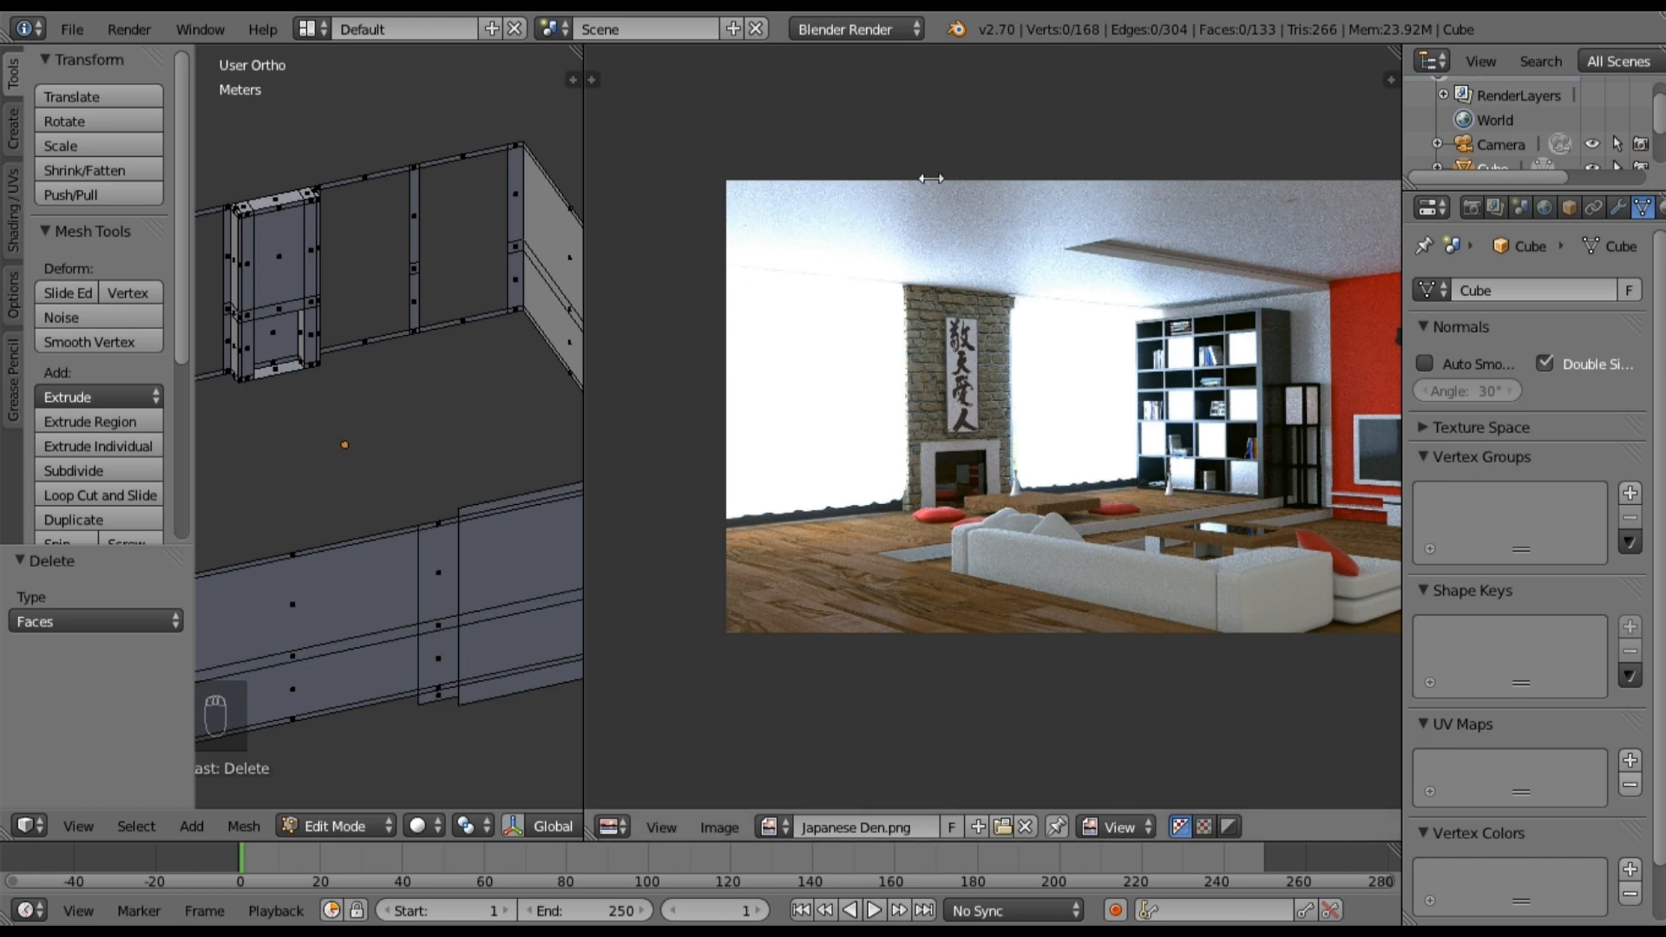
Step: Shrink the reference image area and merge it into the 3D view so the model fills the workspace
drag(931, 177, 1306, 249)
right_click(1302, 250)
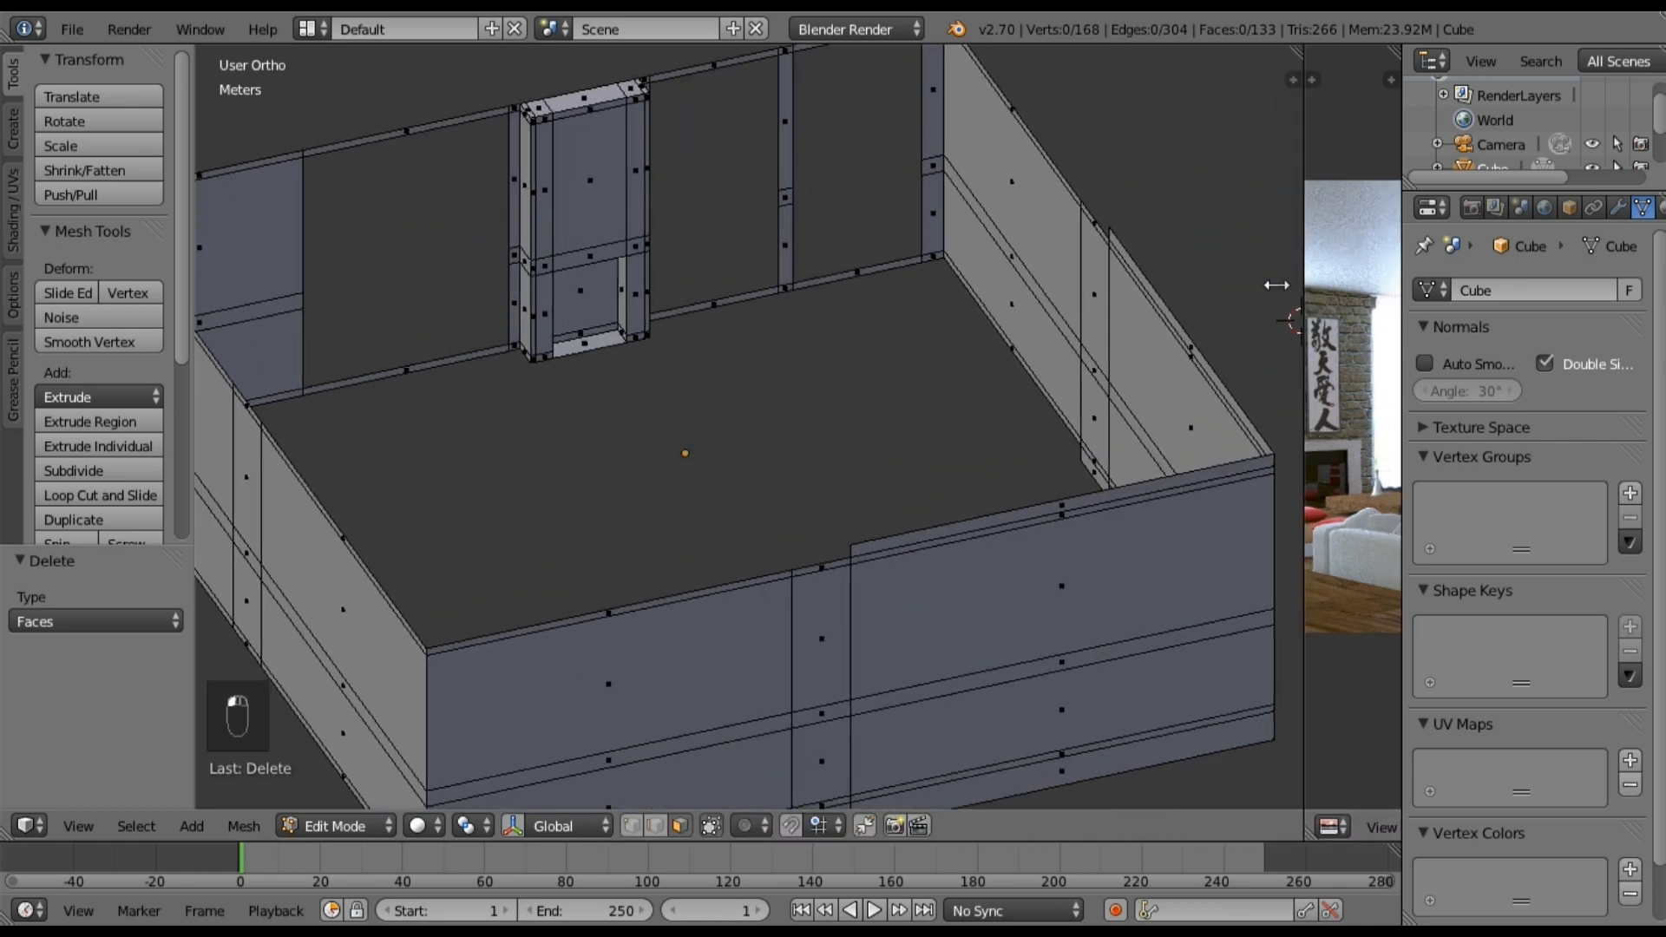
click(1274, 279)
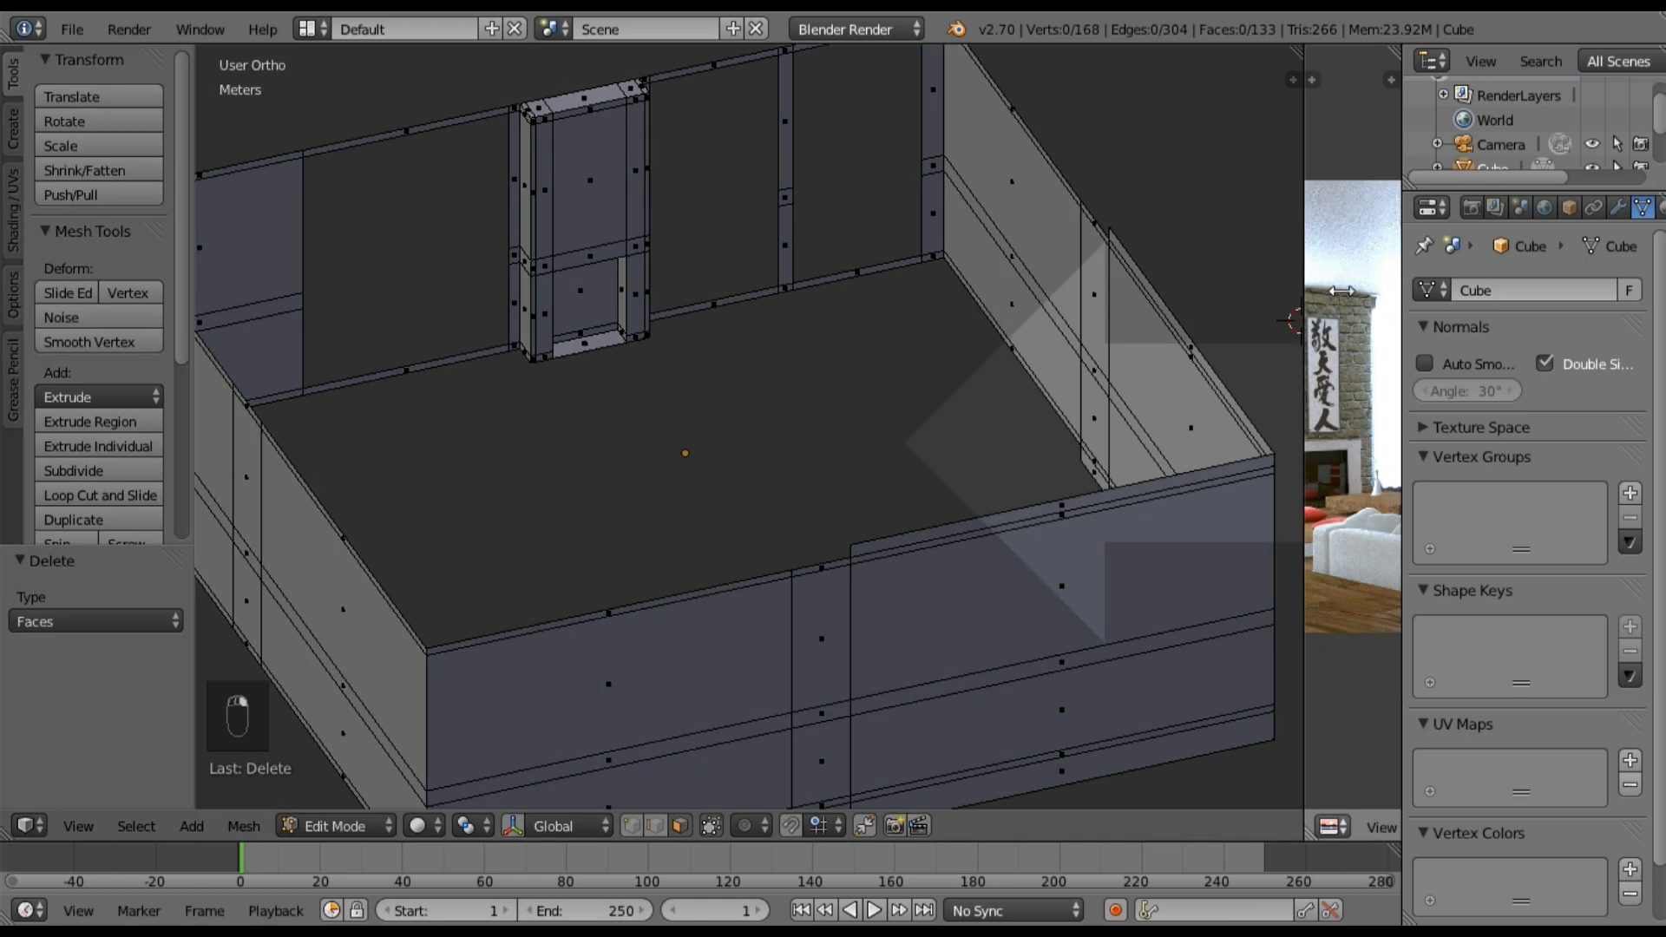
click(1348, 293)
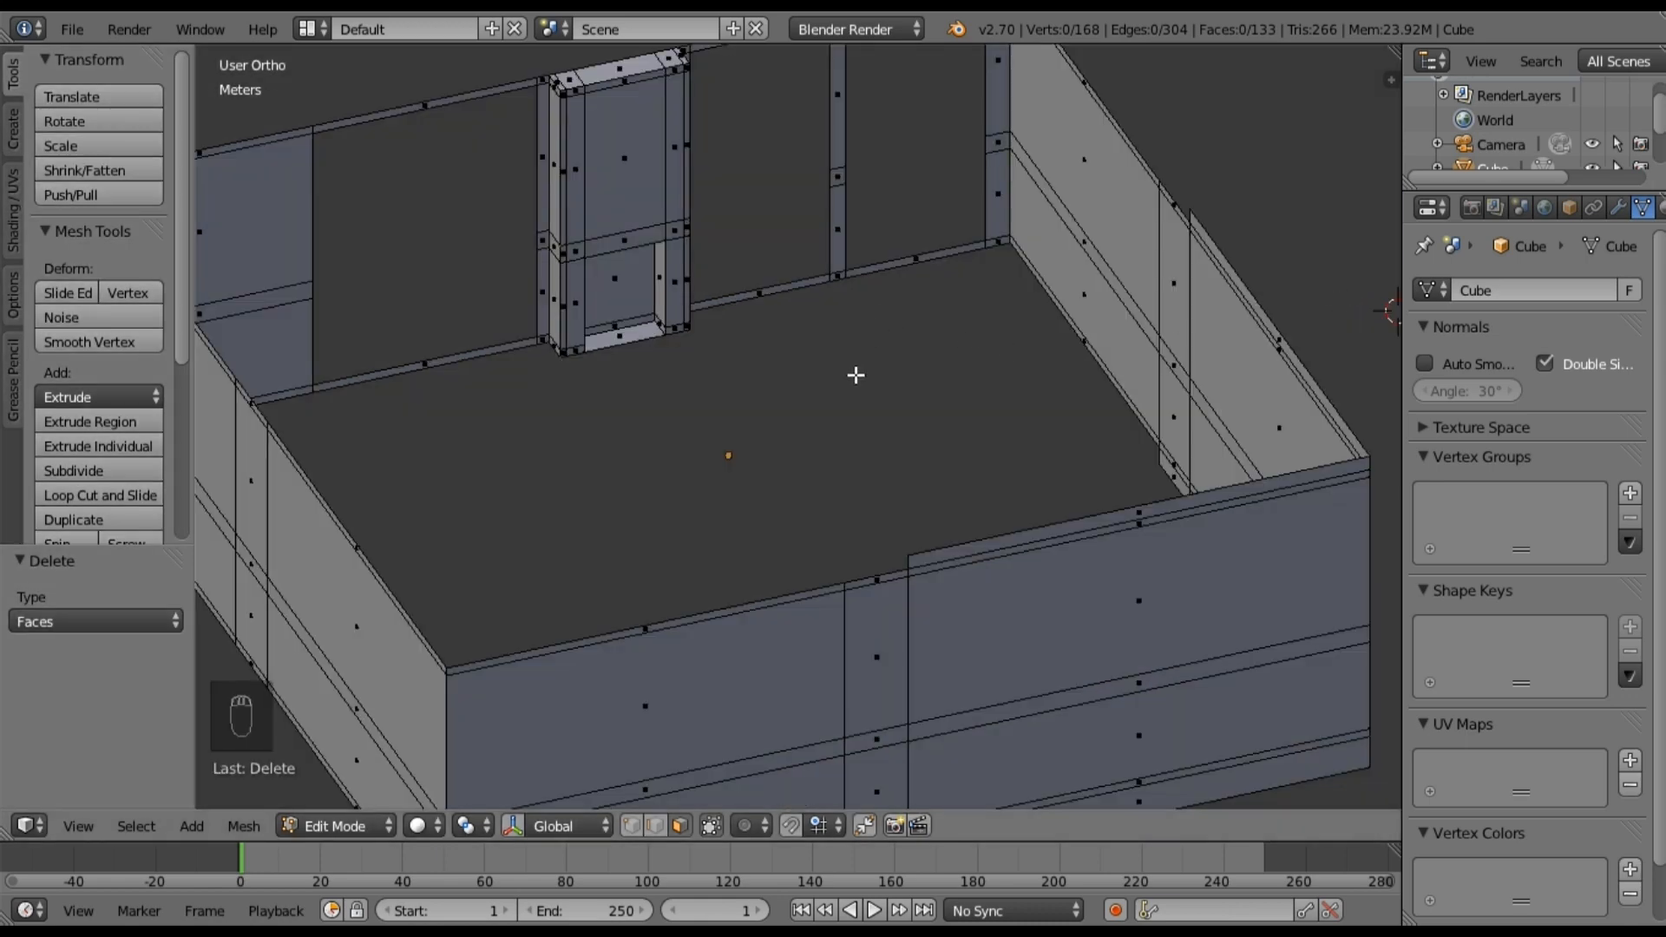
scroll(856, 372, down, 2)
middle_drag(807, 439, 940, 432)
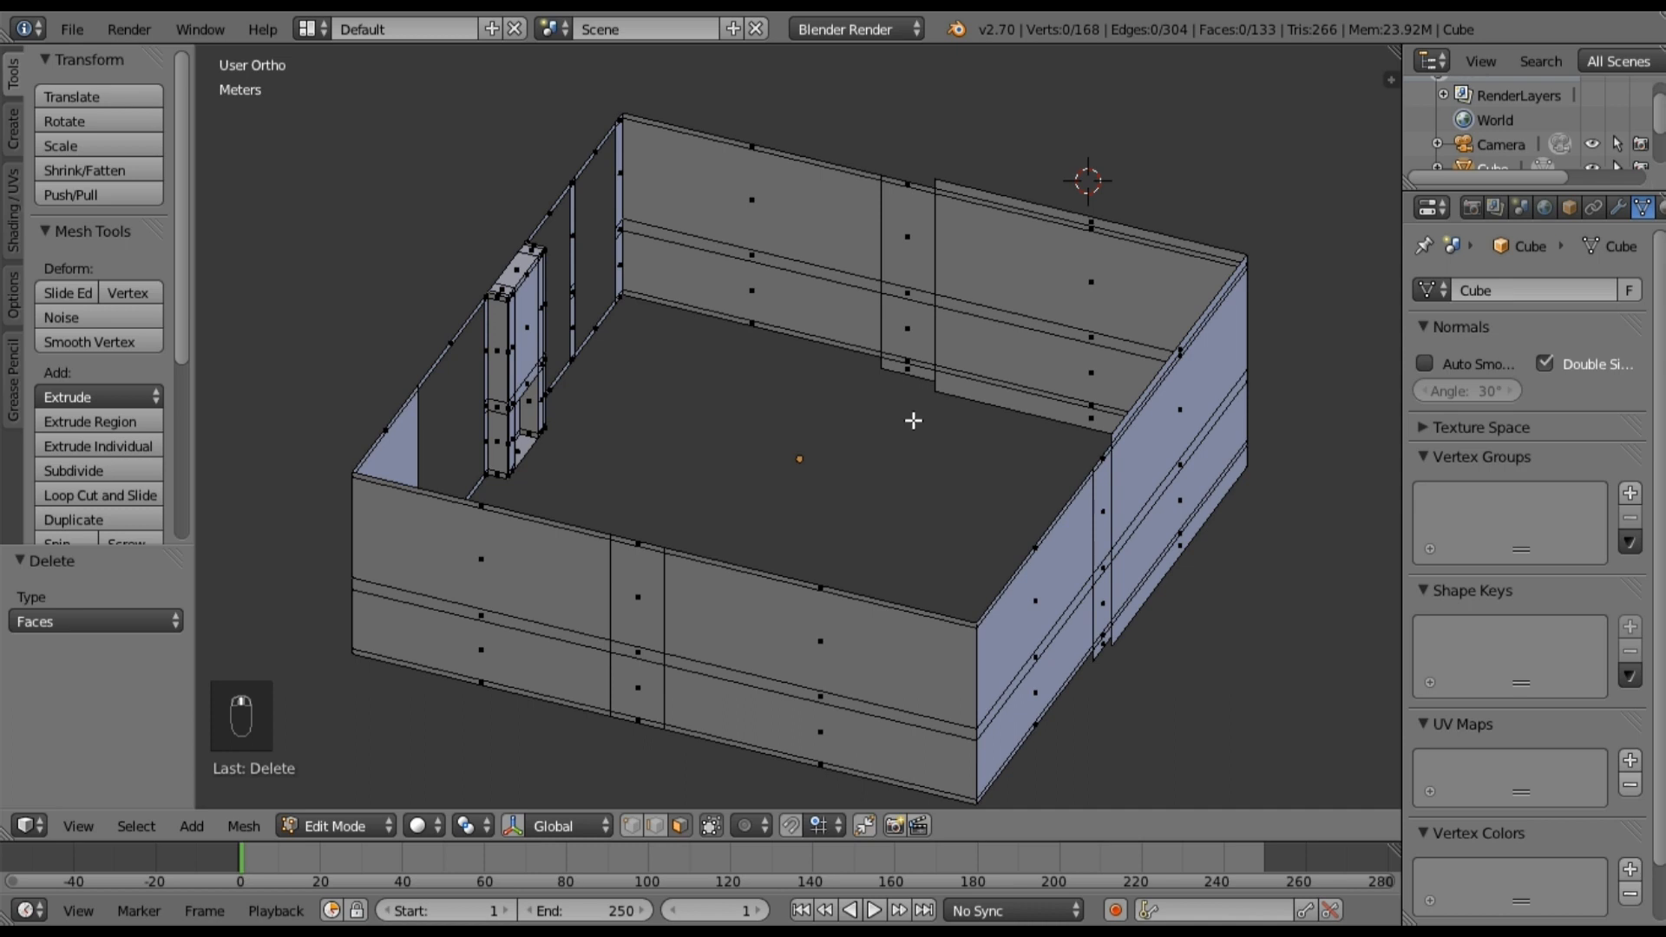
Step: Examine the room's walls, corners and stepped floor edge from several angles and zoom levels
scroll(913, 420, up, 1)
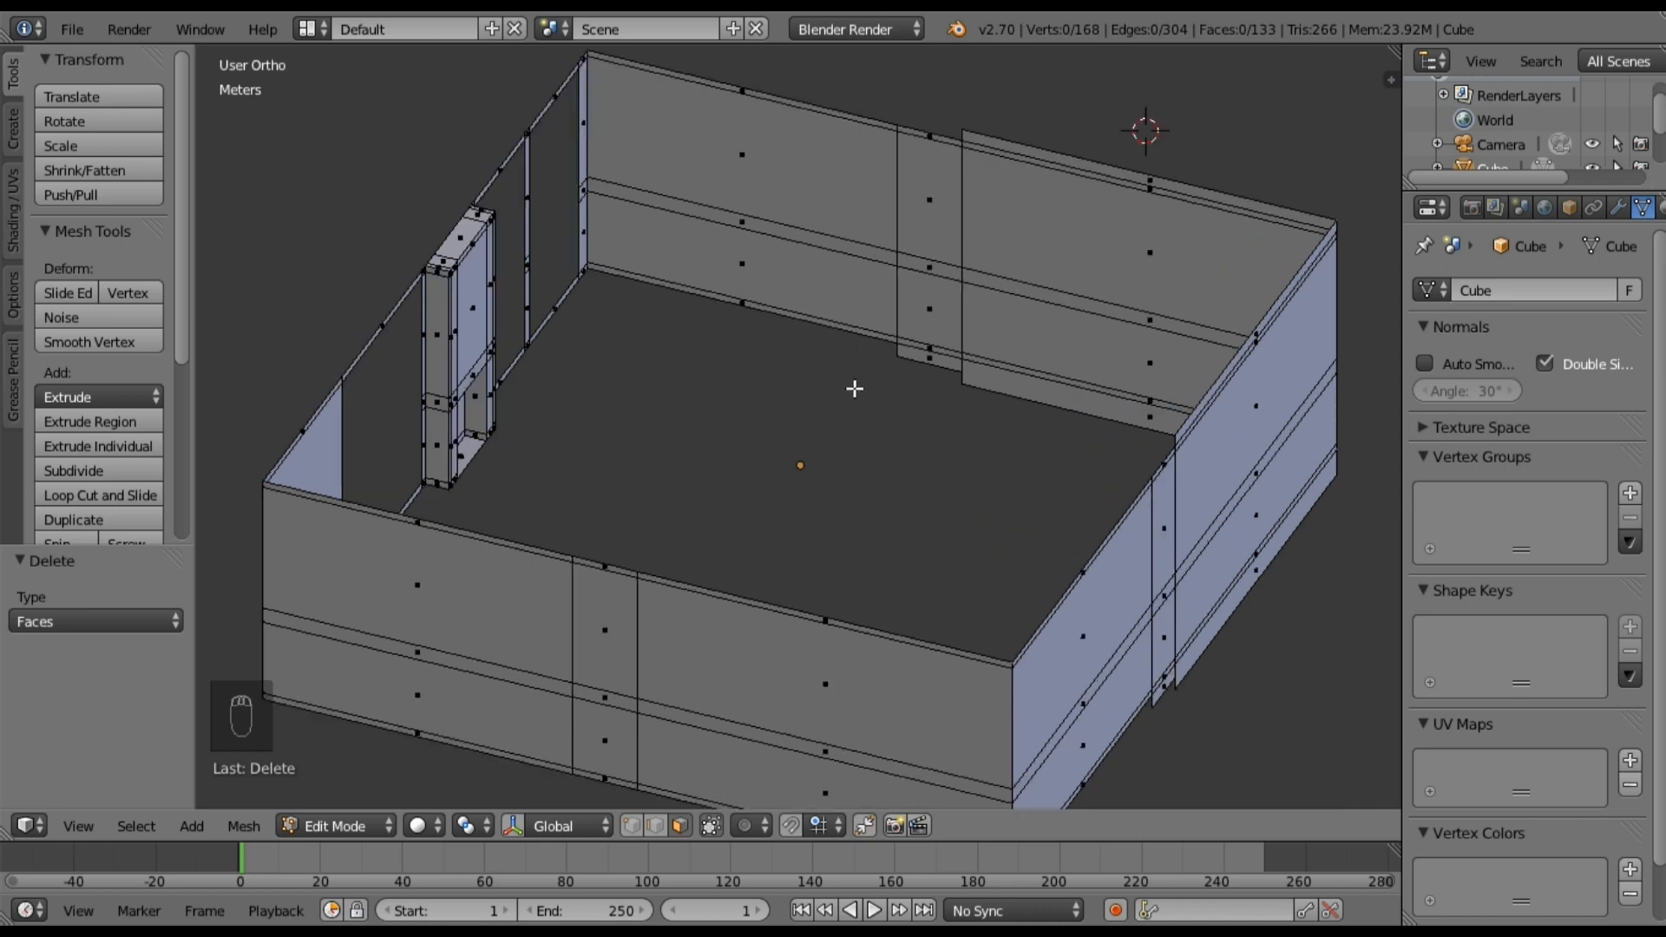
scroll(854, 387, up, 2)
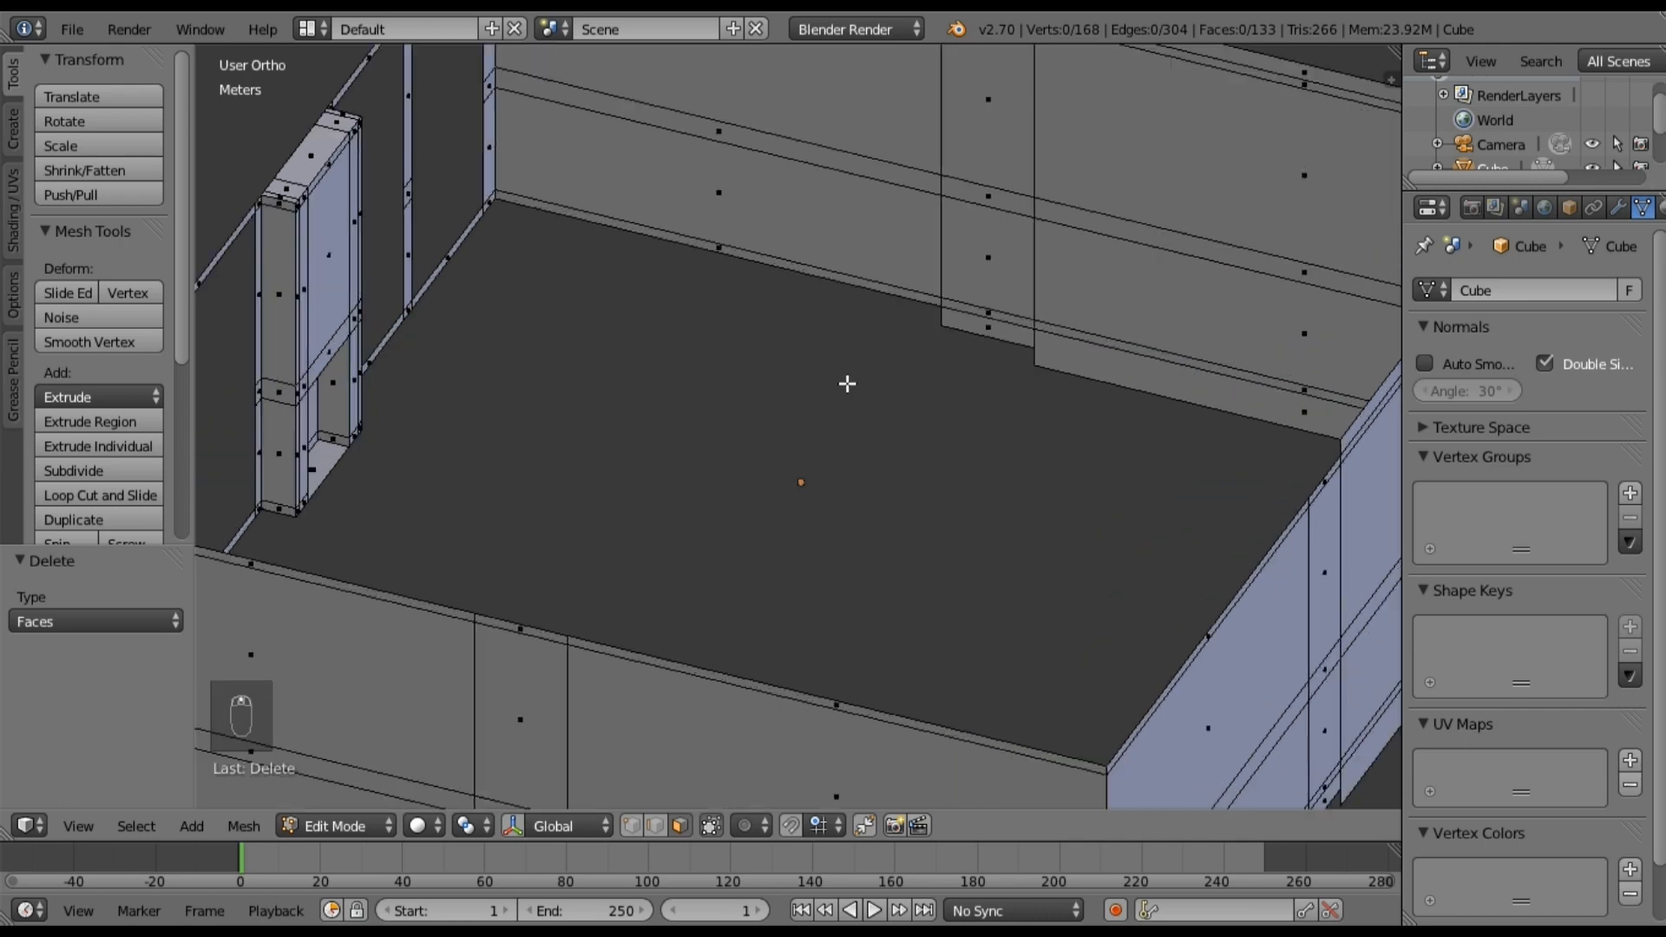
scroll(770, 279, down, 1)
scroll(876, 470, down, 1)
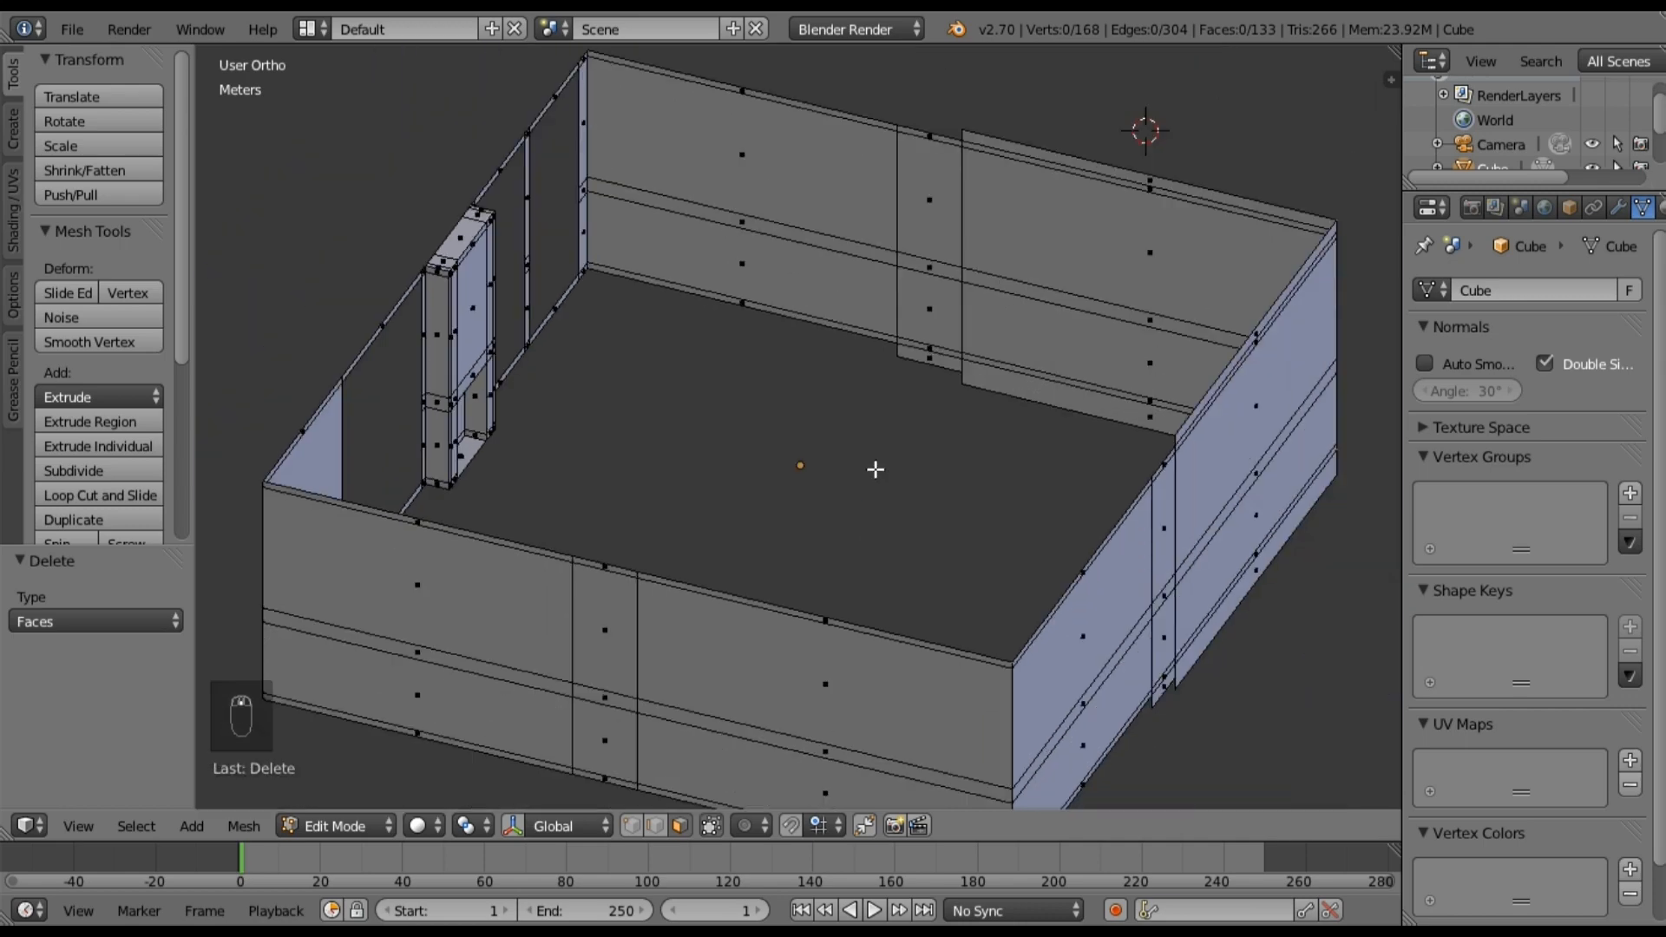
scroll(876, 469, up, 3)
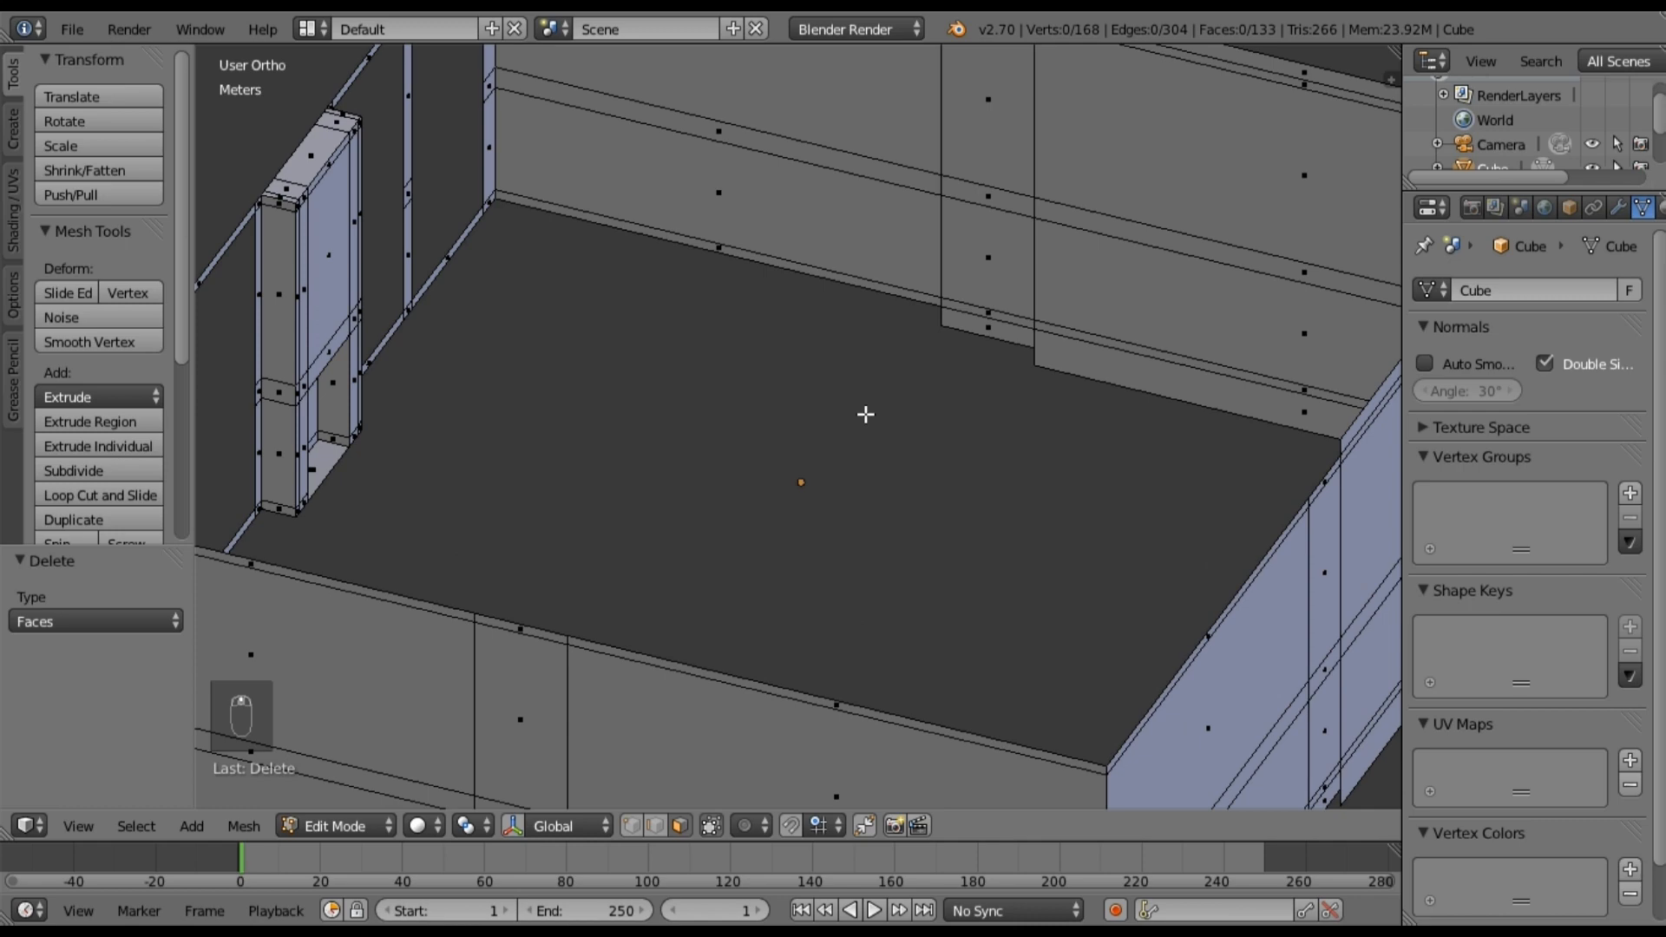
middle_drag(867, 405, 960, 477)
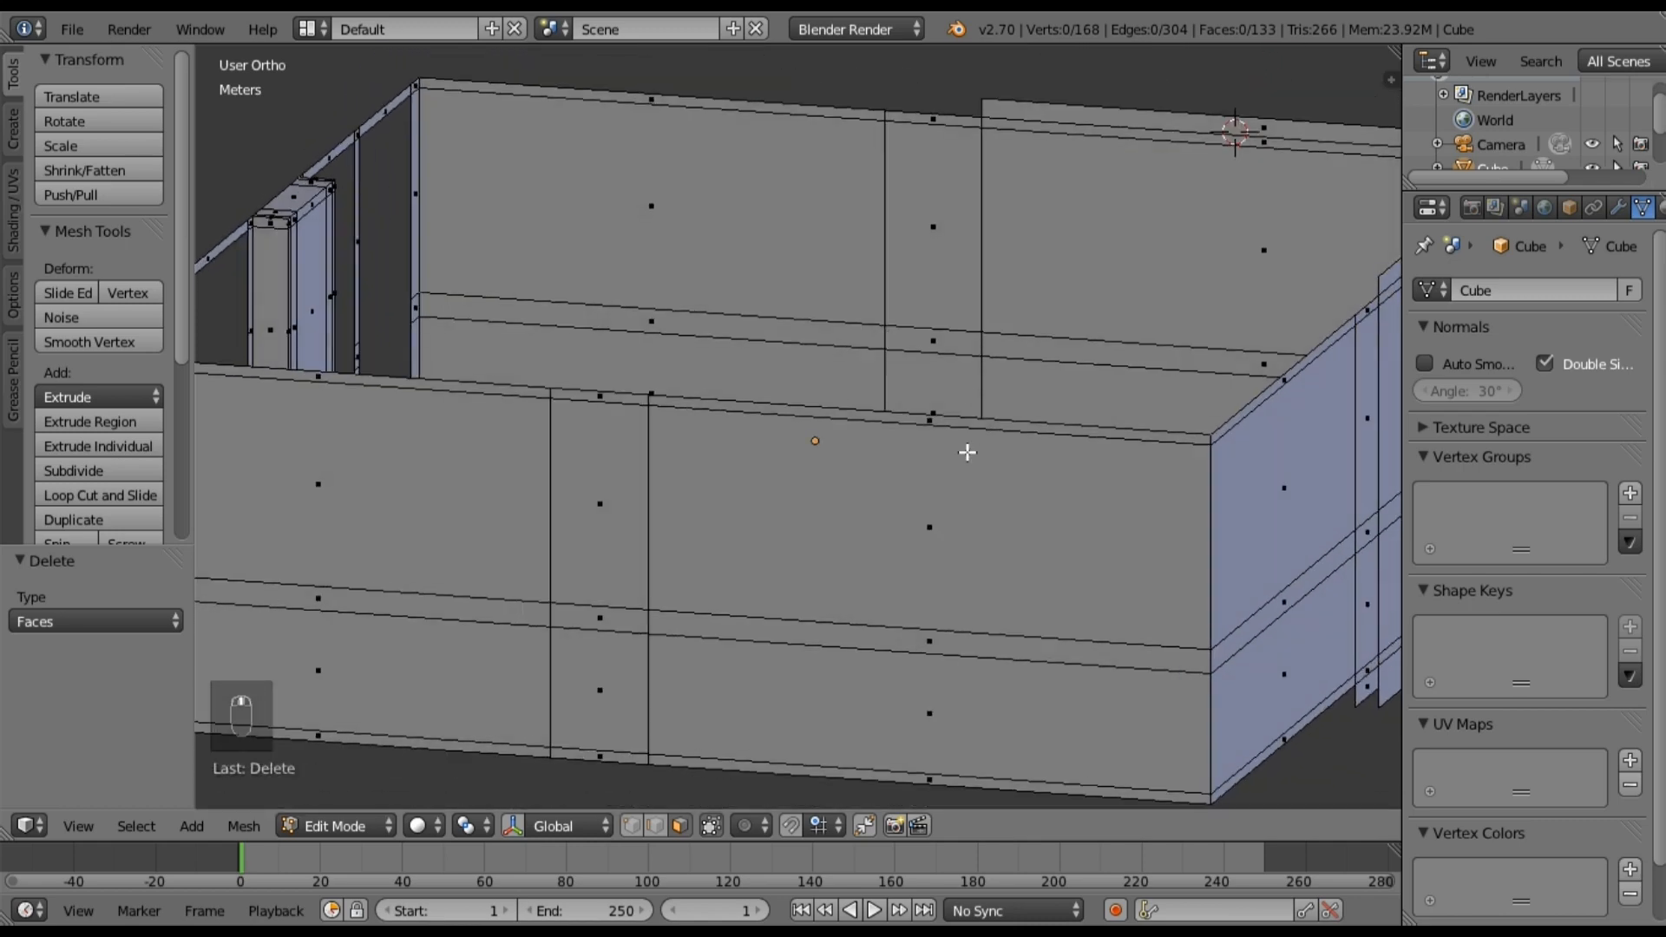
middle_drag(967, 452, 973, 401)
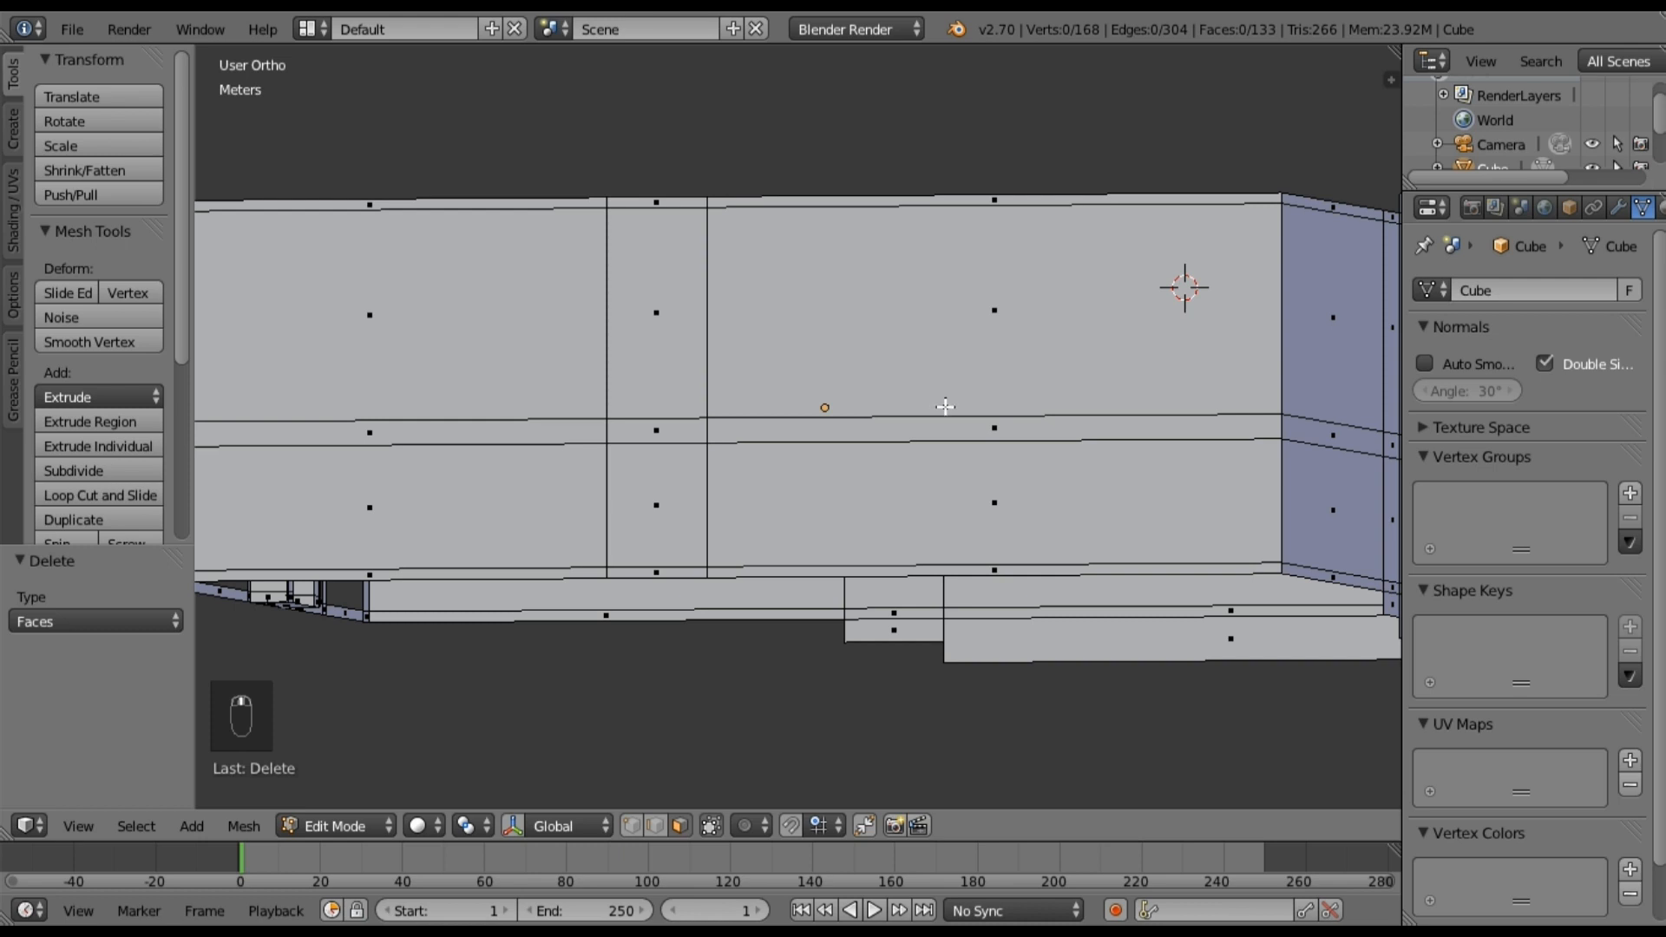
middle_drag(945, 407, 937, 434)
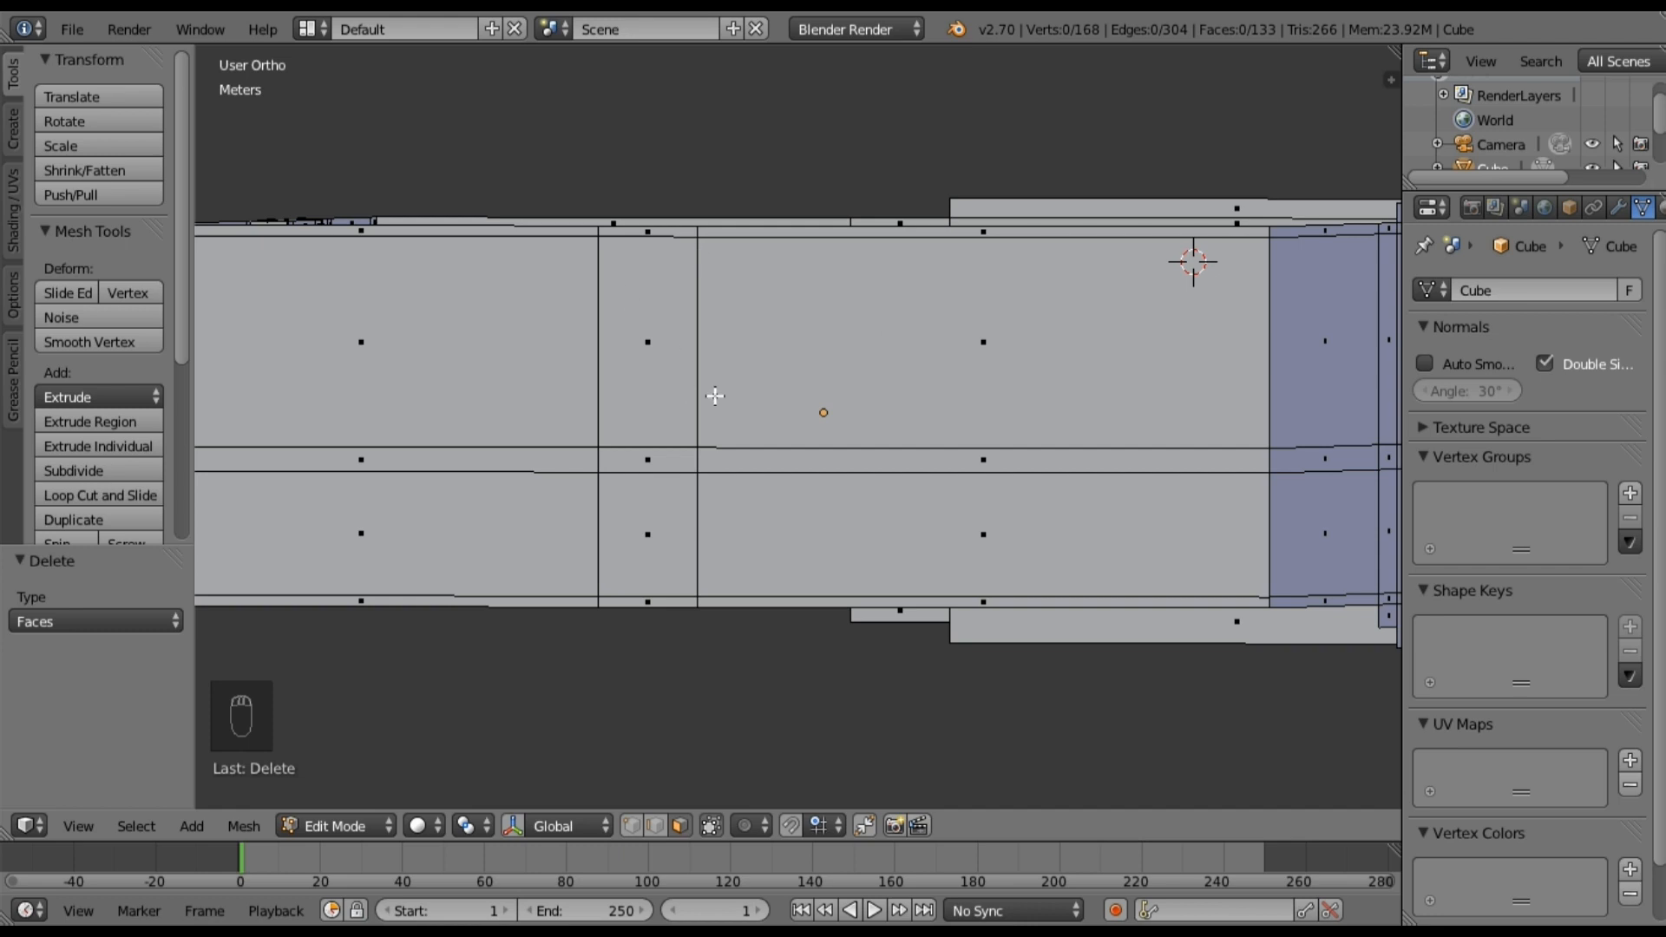
middle_drag(741, 353, 740, 353)
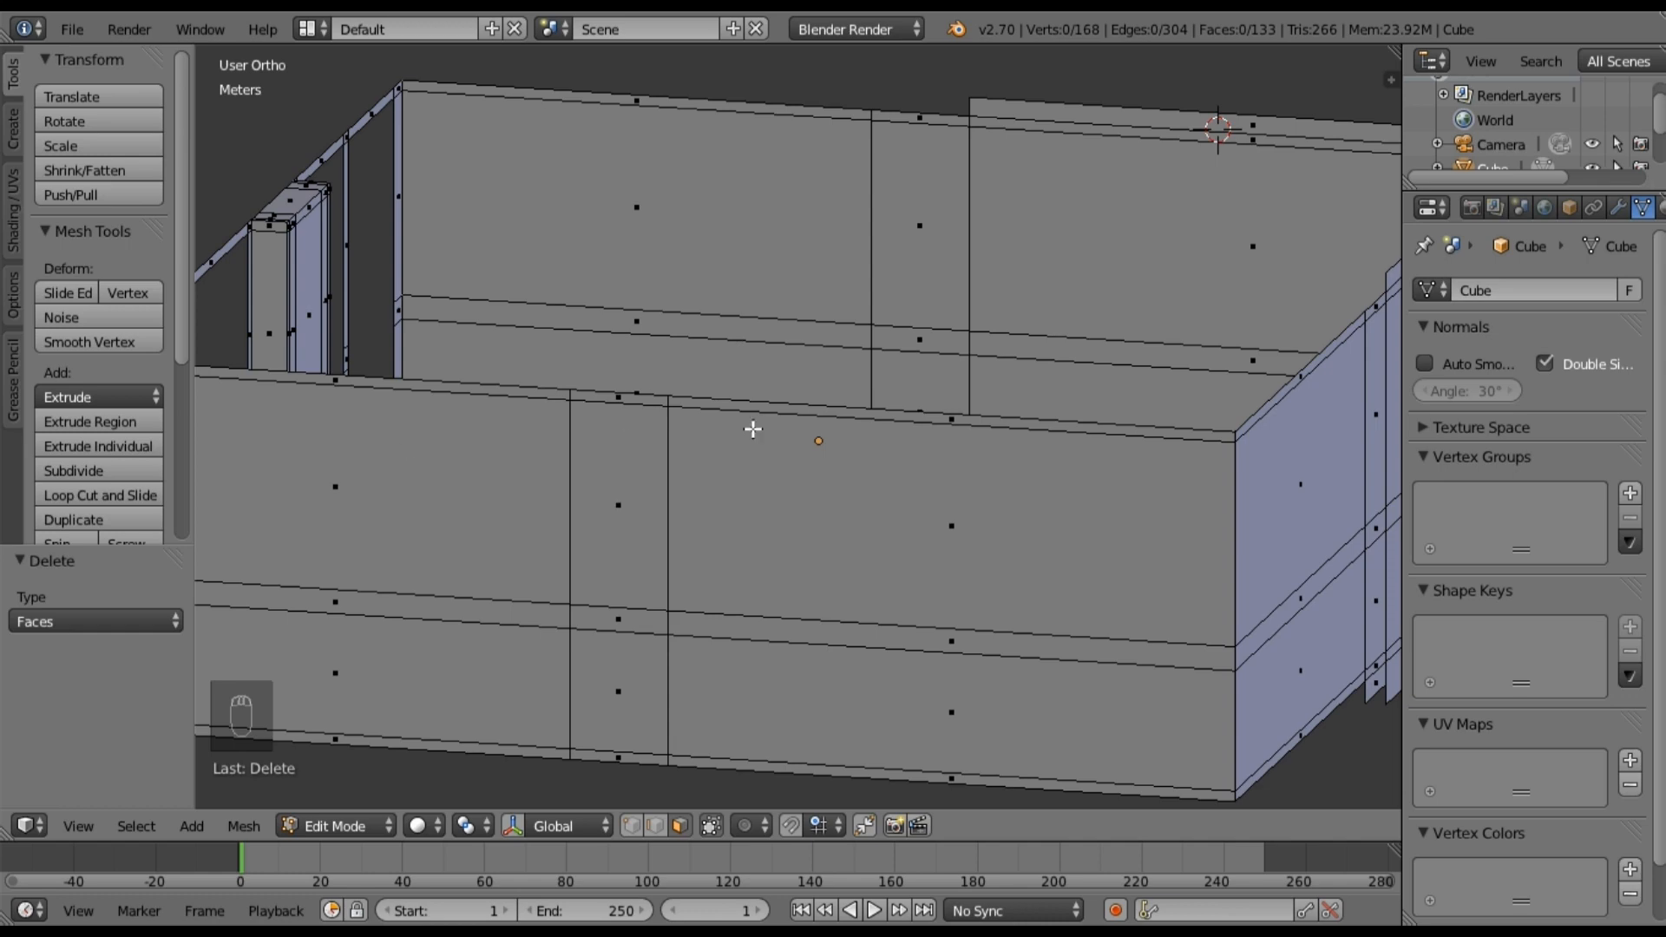
middle_drag(699, 487, 653, 511)
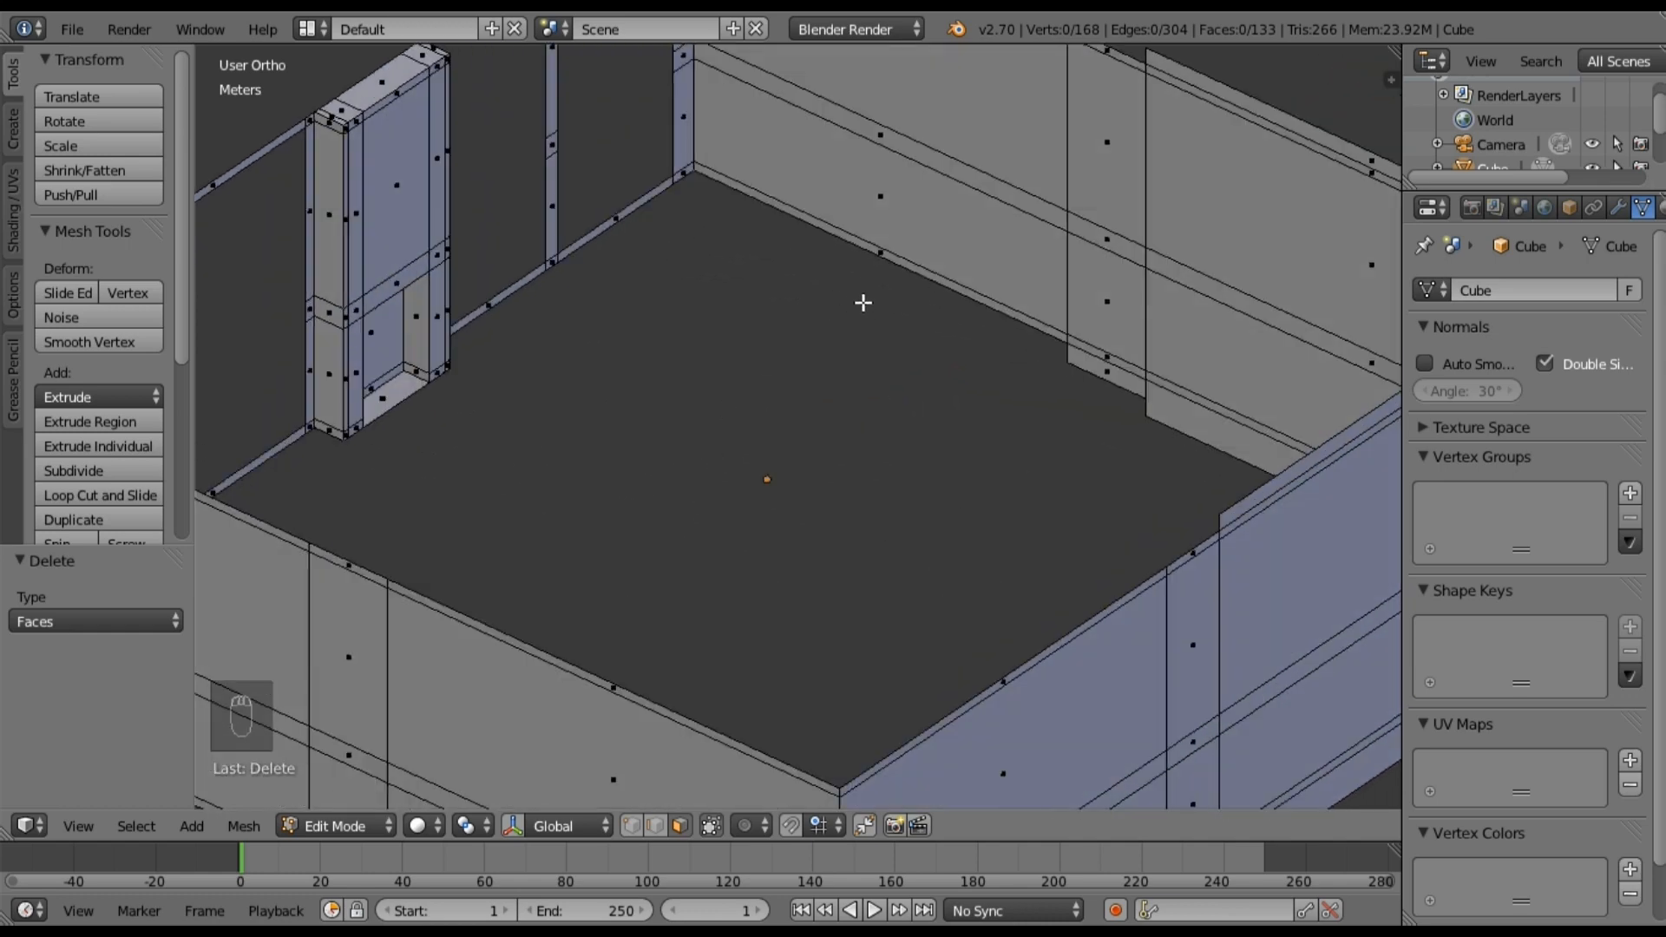
Step: Viewing through the camera, cut a vertical edge loop into the stepped long wall near the frame's edge and shift it about -7.3 cm along X
key(KP_0)
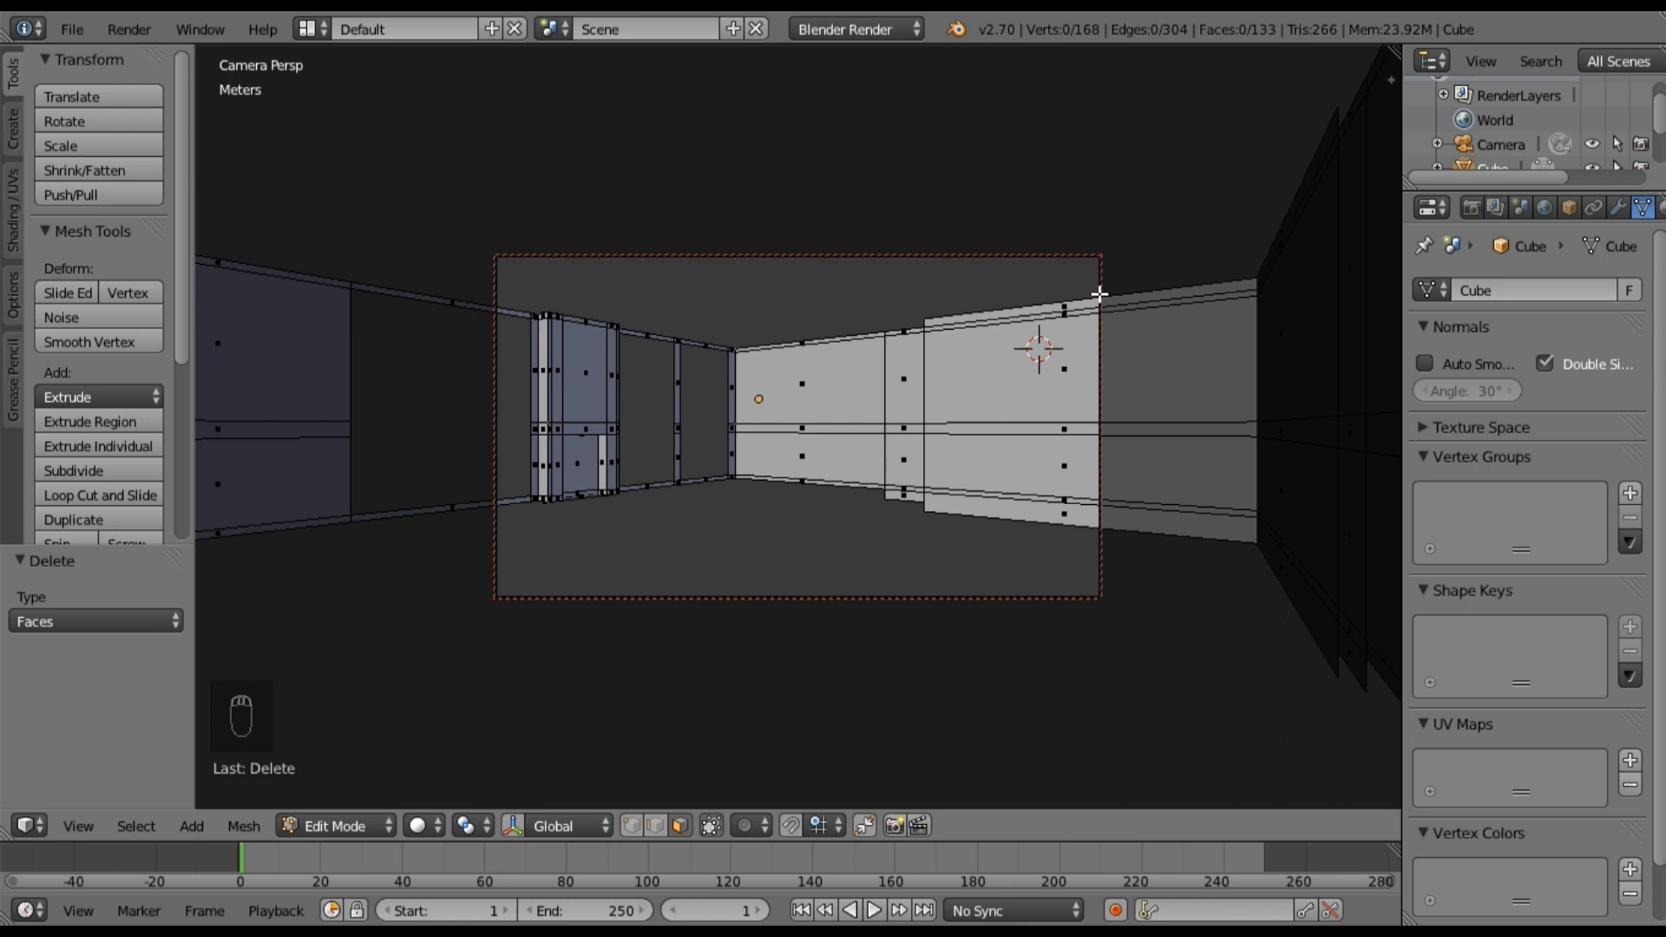
click(138, 496)
click(1075, 441)
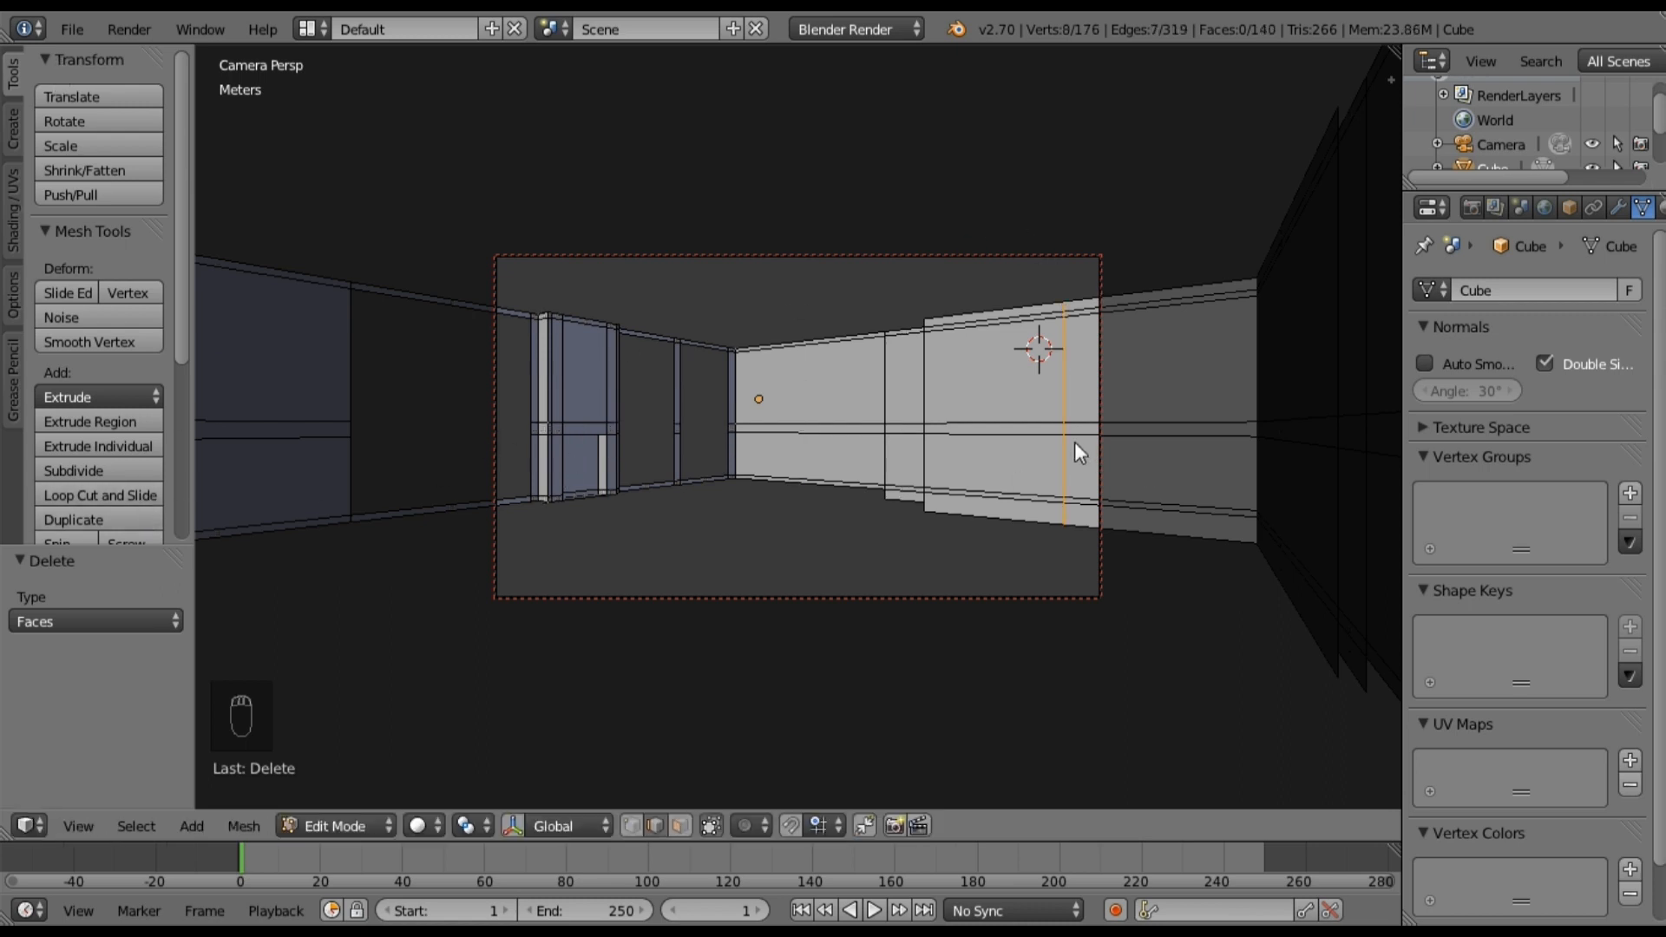
click(1138, 458)
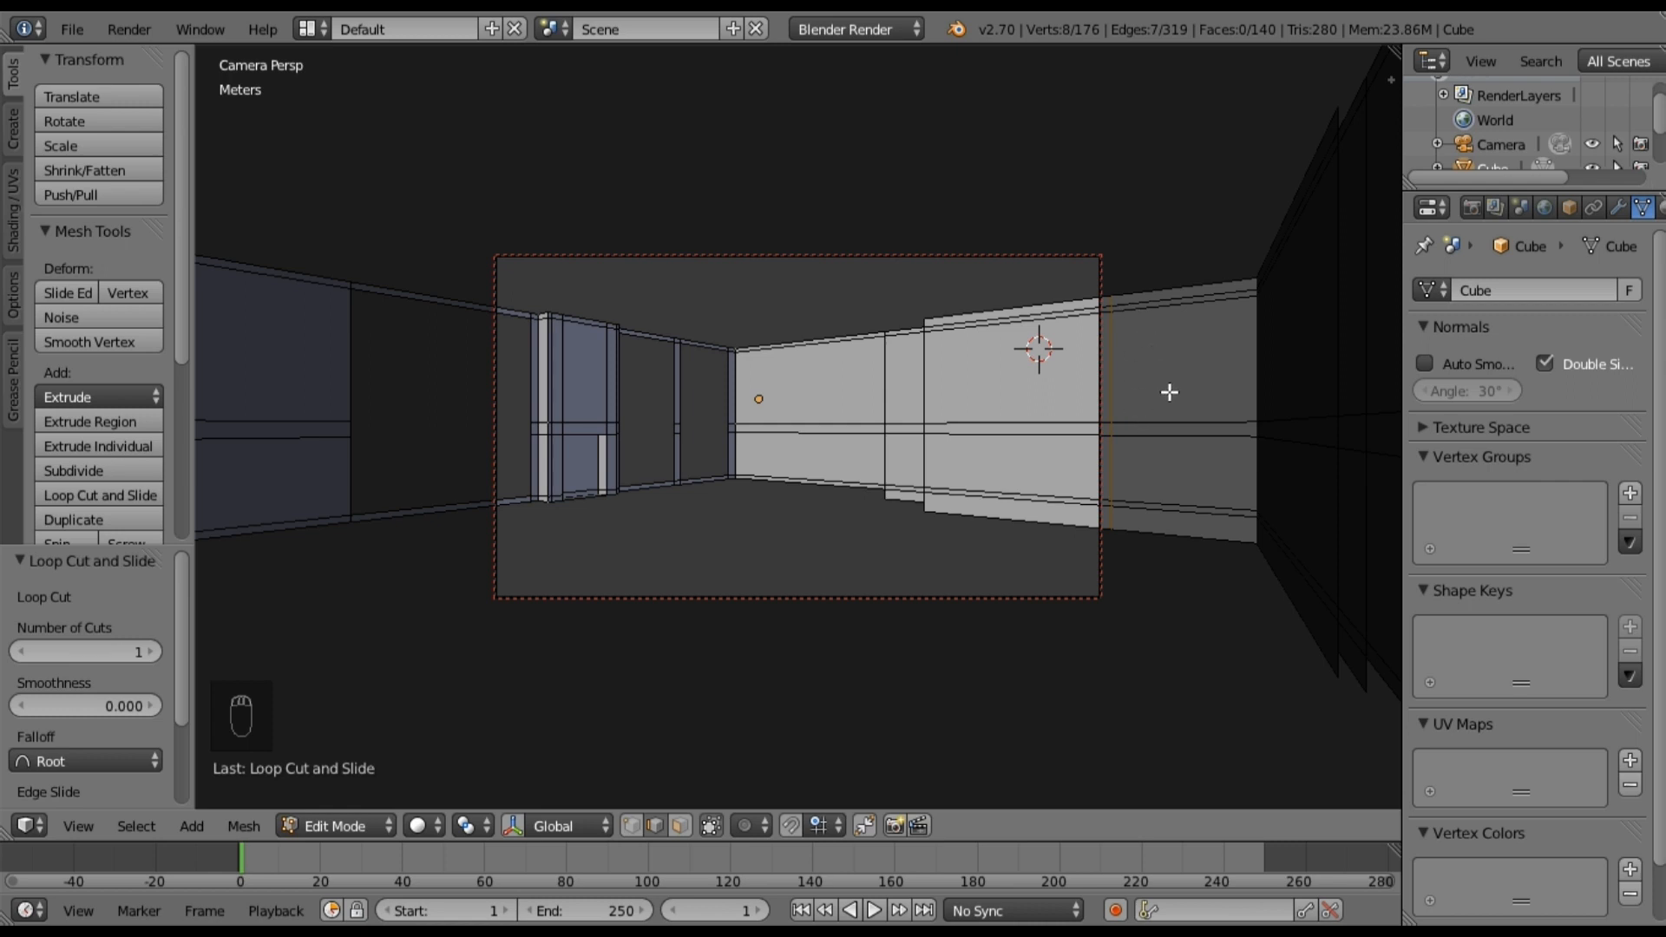
key(g)
key(x)
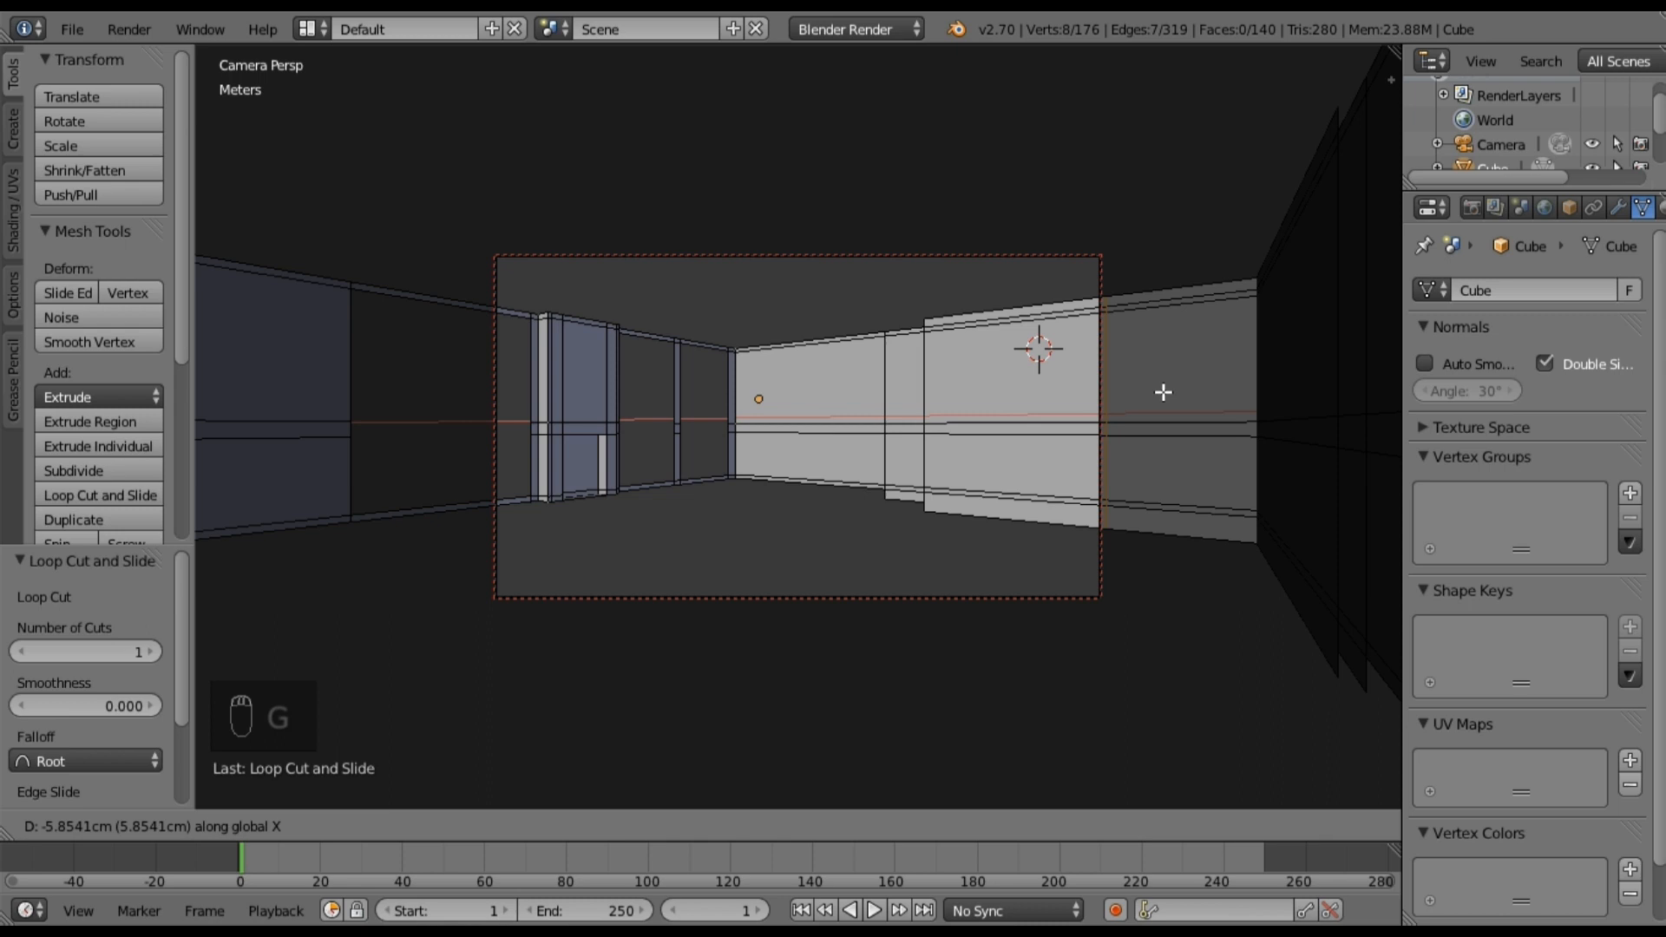
click(1166, 392)
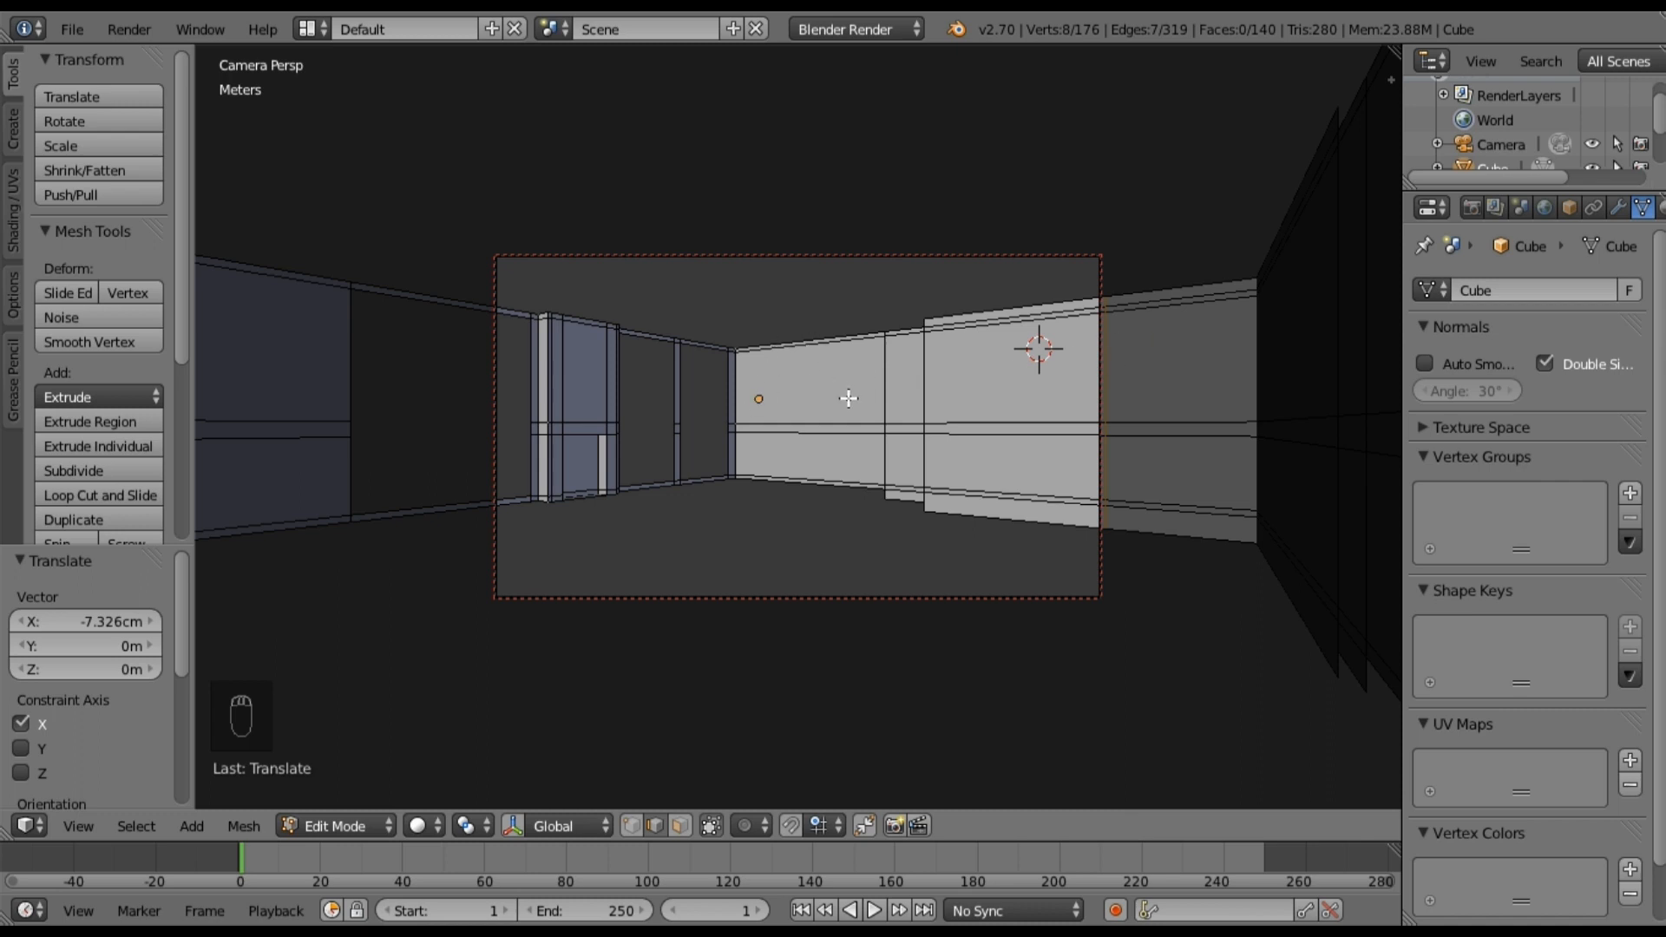
Step: Return to Object Mode and move the floor and ceiling objects from the second layer to layer 1, showing them together with the walls
key(z)
key(z)
key(Tab)
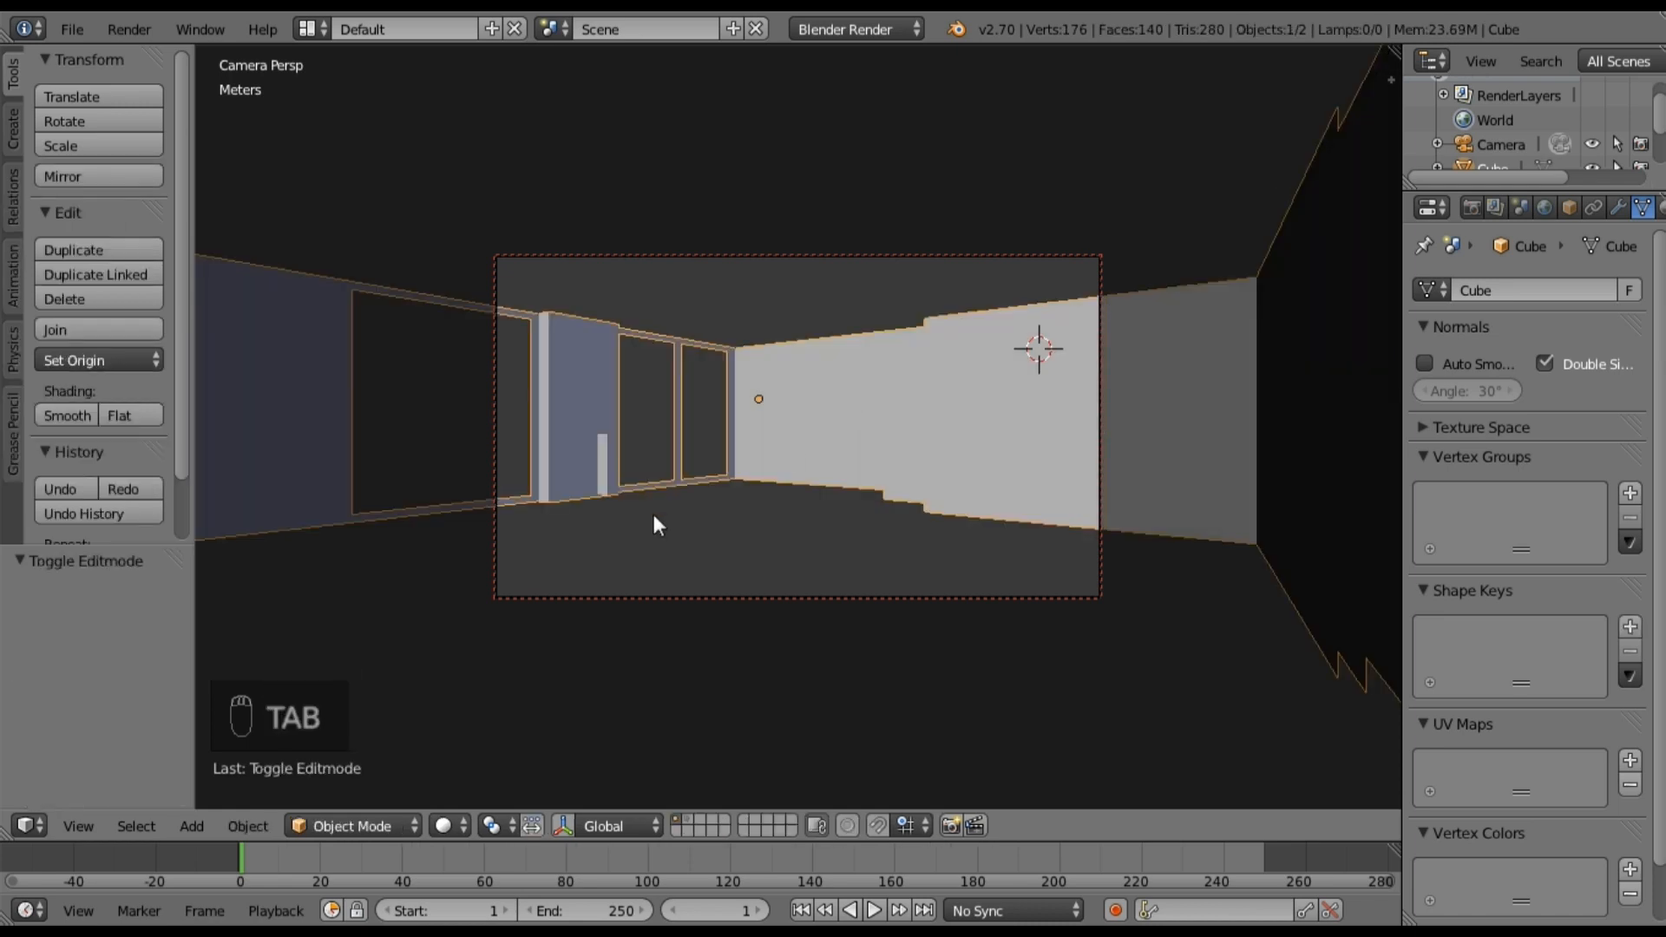
click(687, 819)
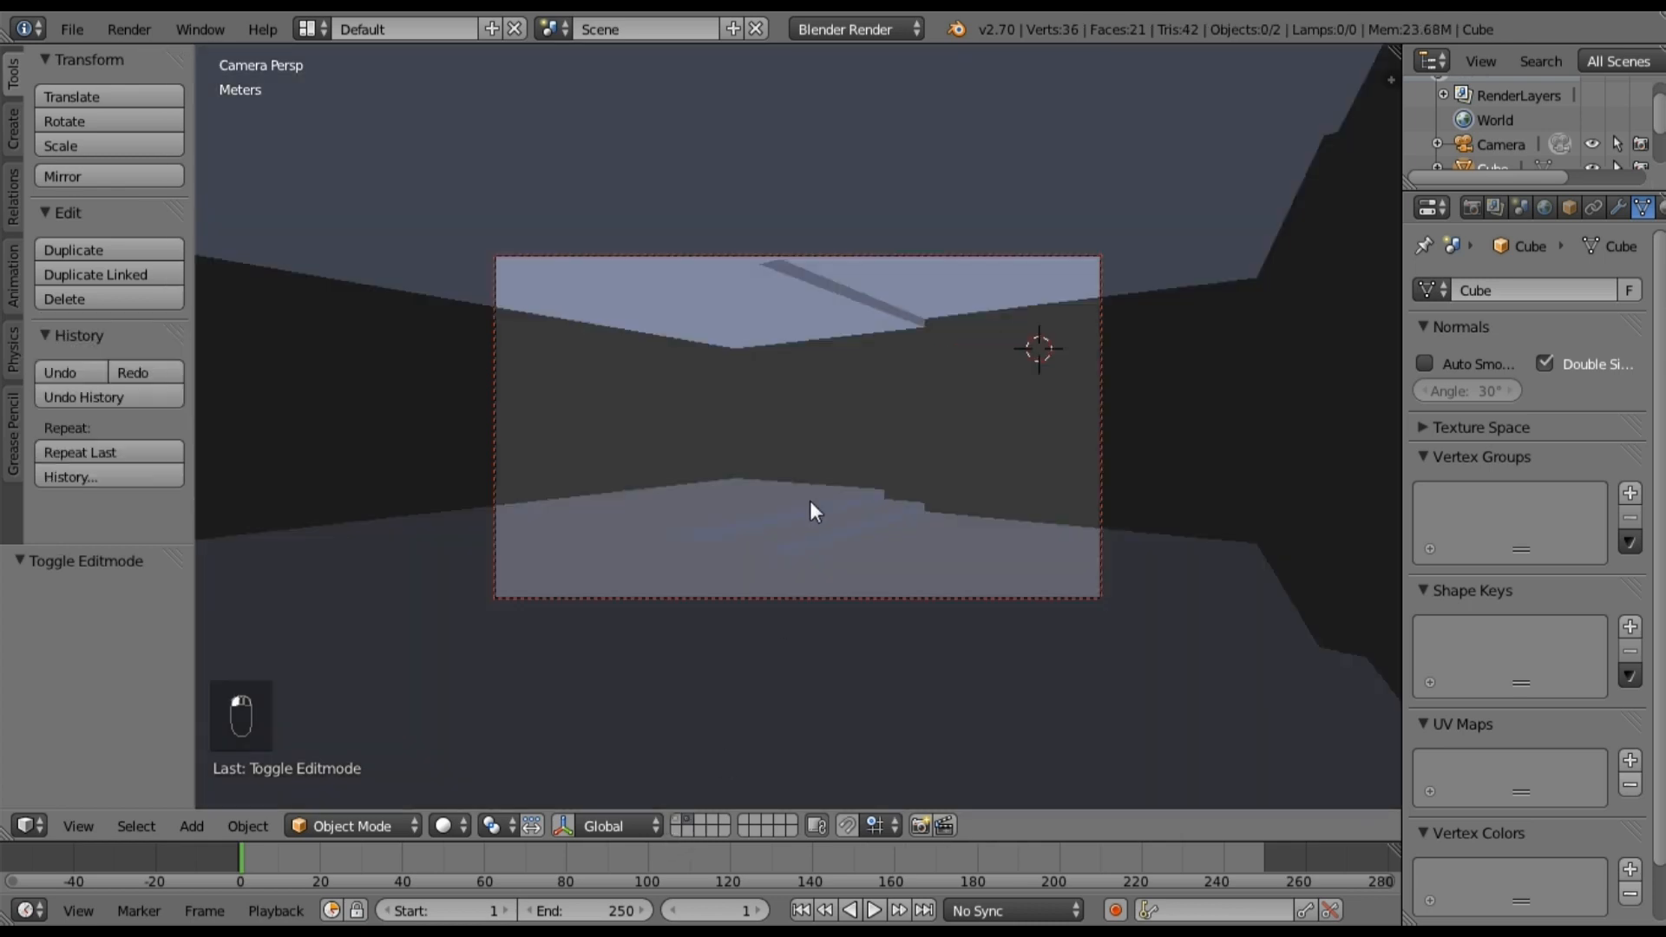
right_click(715, 563)
shift+right_click(861, 186)
key(m)
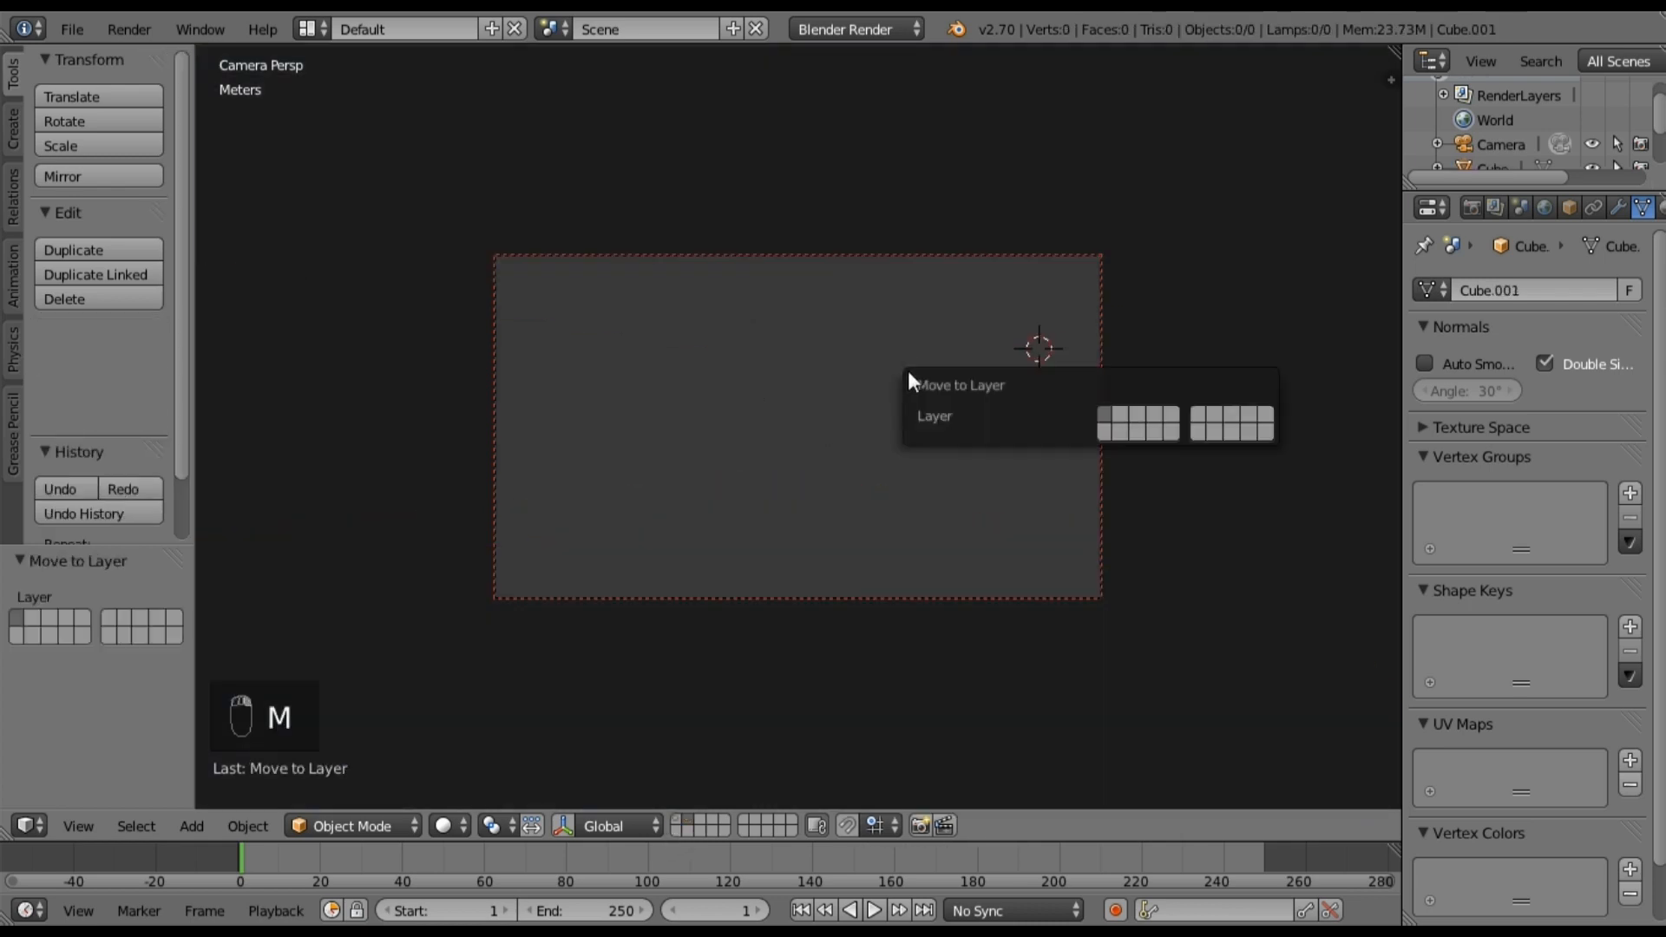
key(1)
key(1)
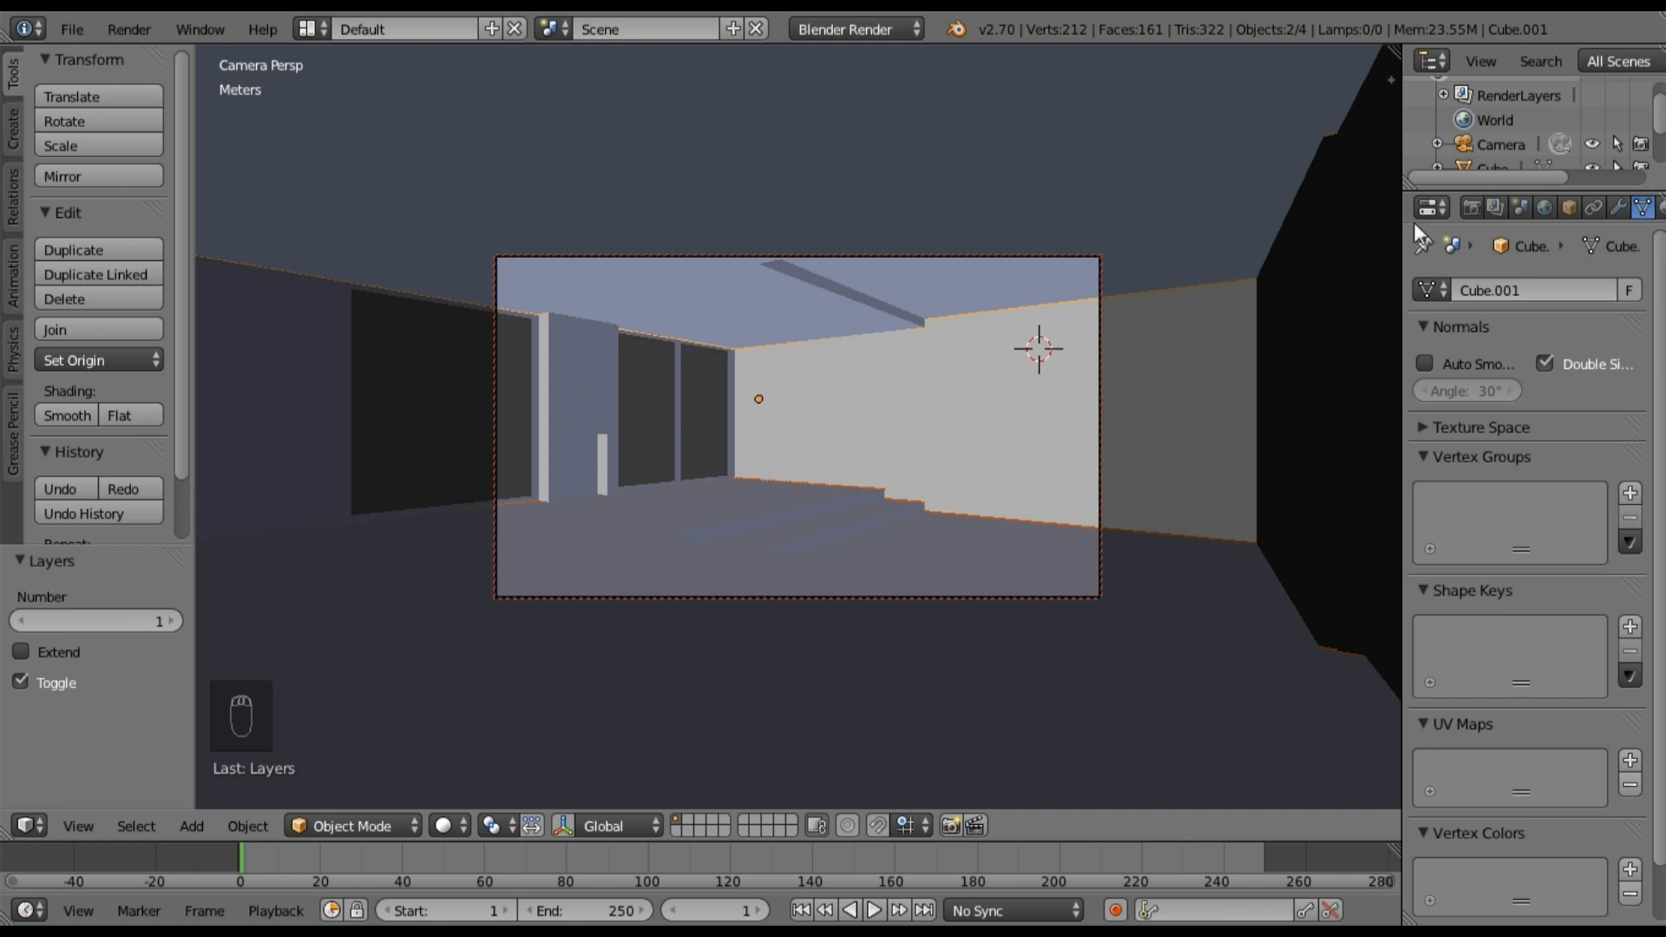
Step: Switch the render engine to Cycles and enable nodes for the world's surface
click(1548, 206)
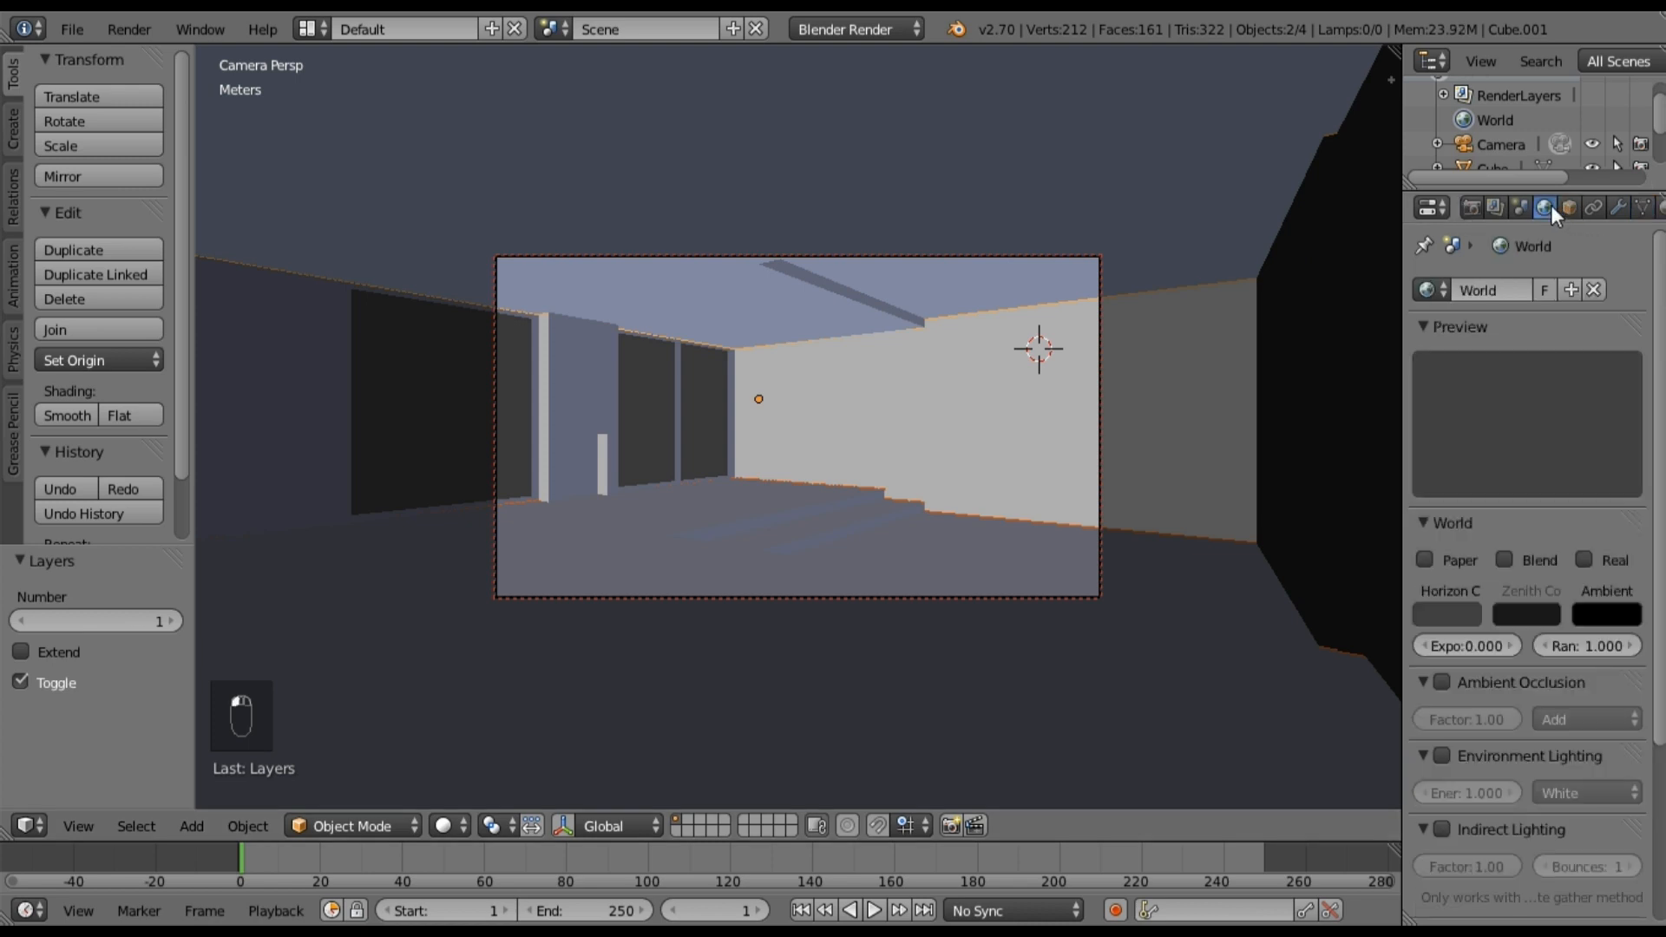
click(884, 33)
click(866, 111)
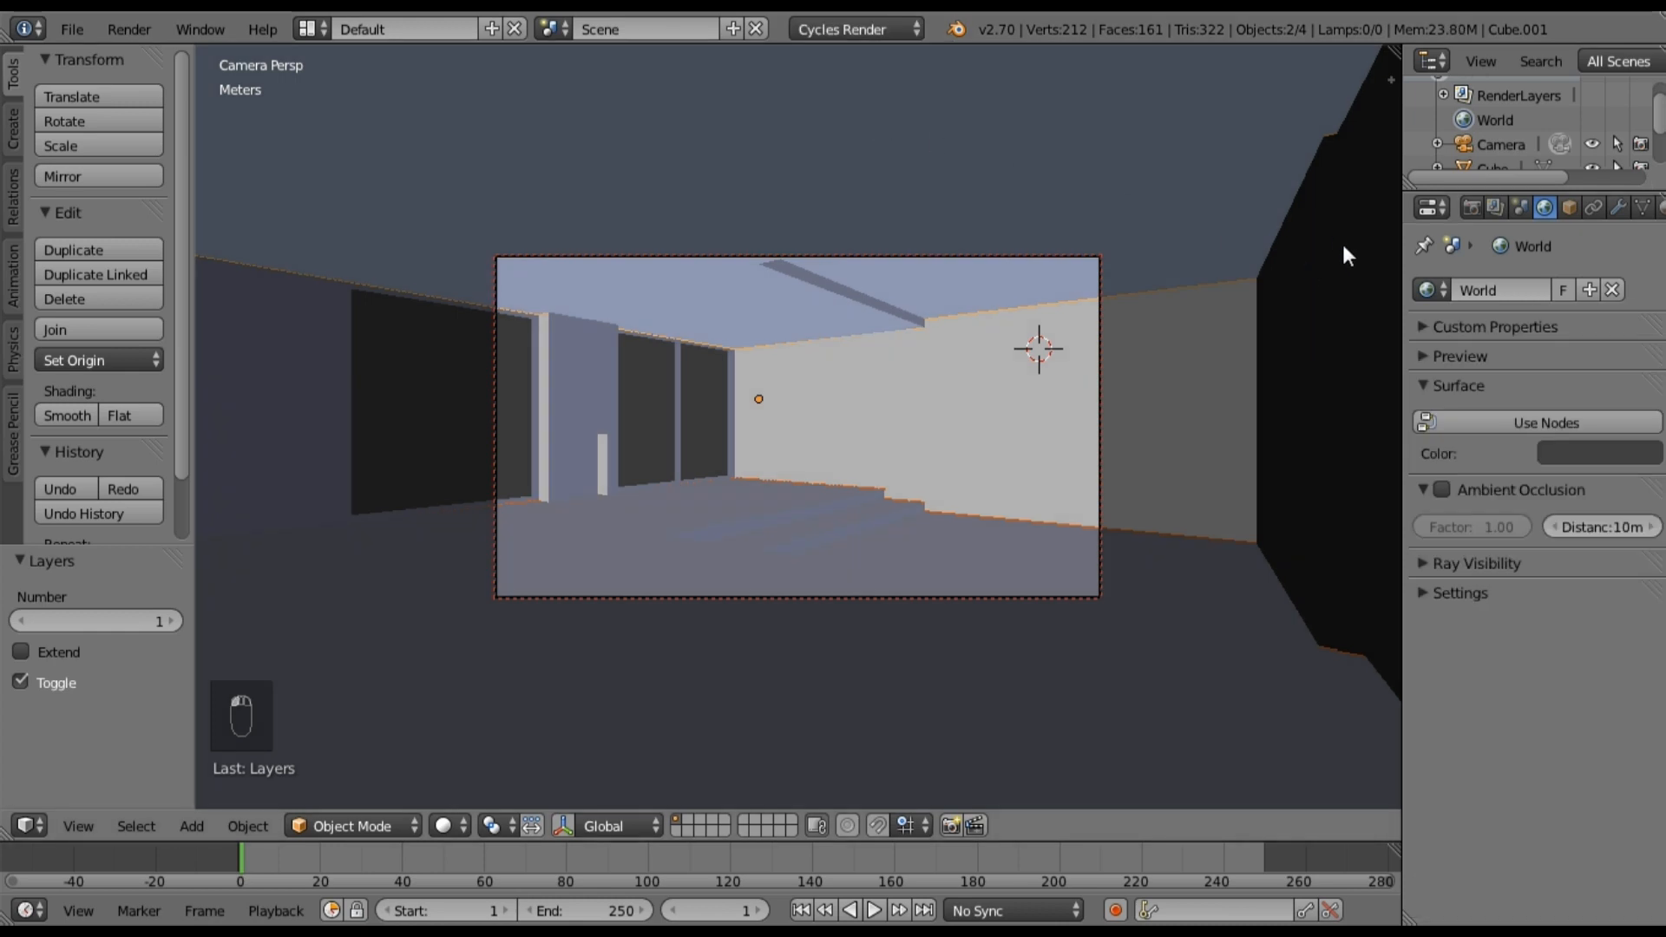
click(1491, 420)
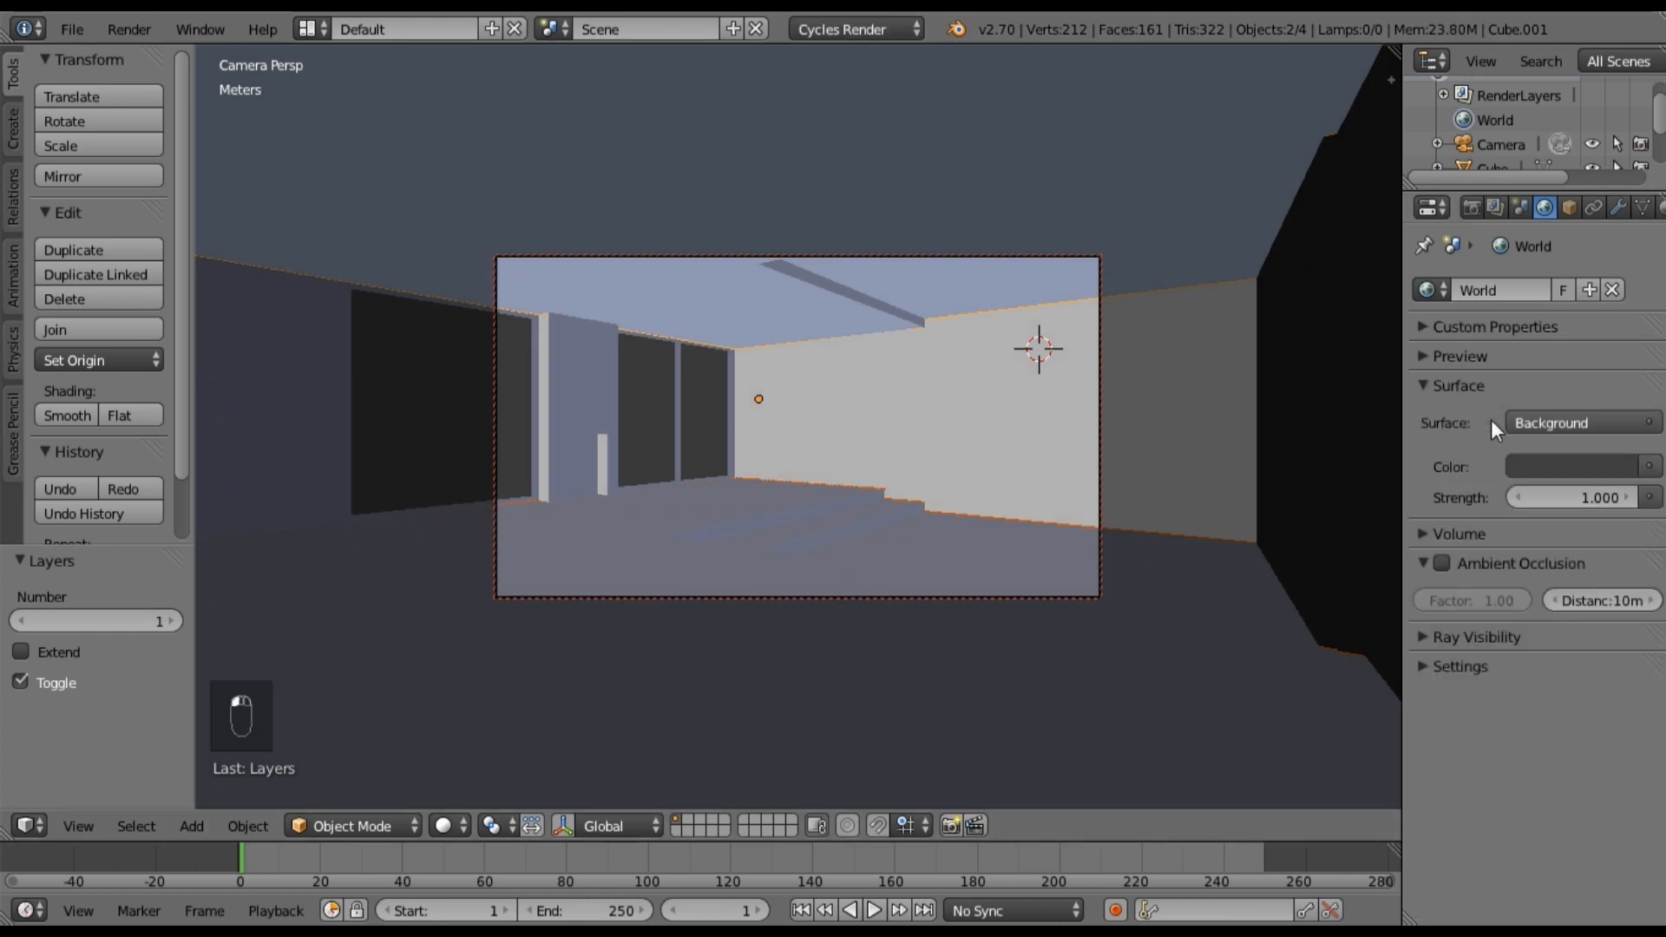
Step: Assign an Environment Texture to the world background color and load 004_Half.hdr from the nested HDR folder in Textures
click(1648, 469)
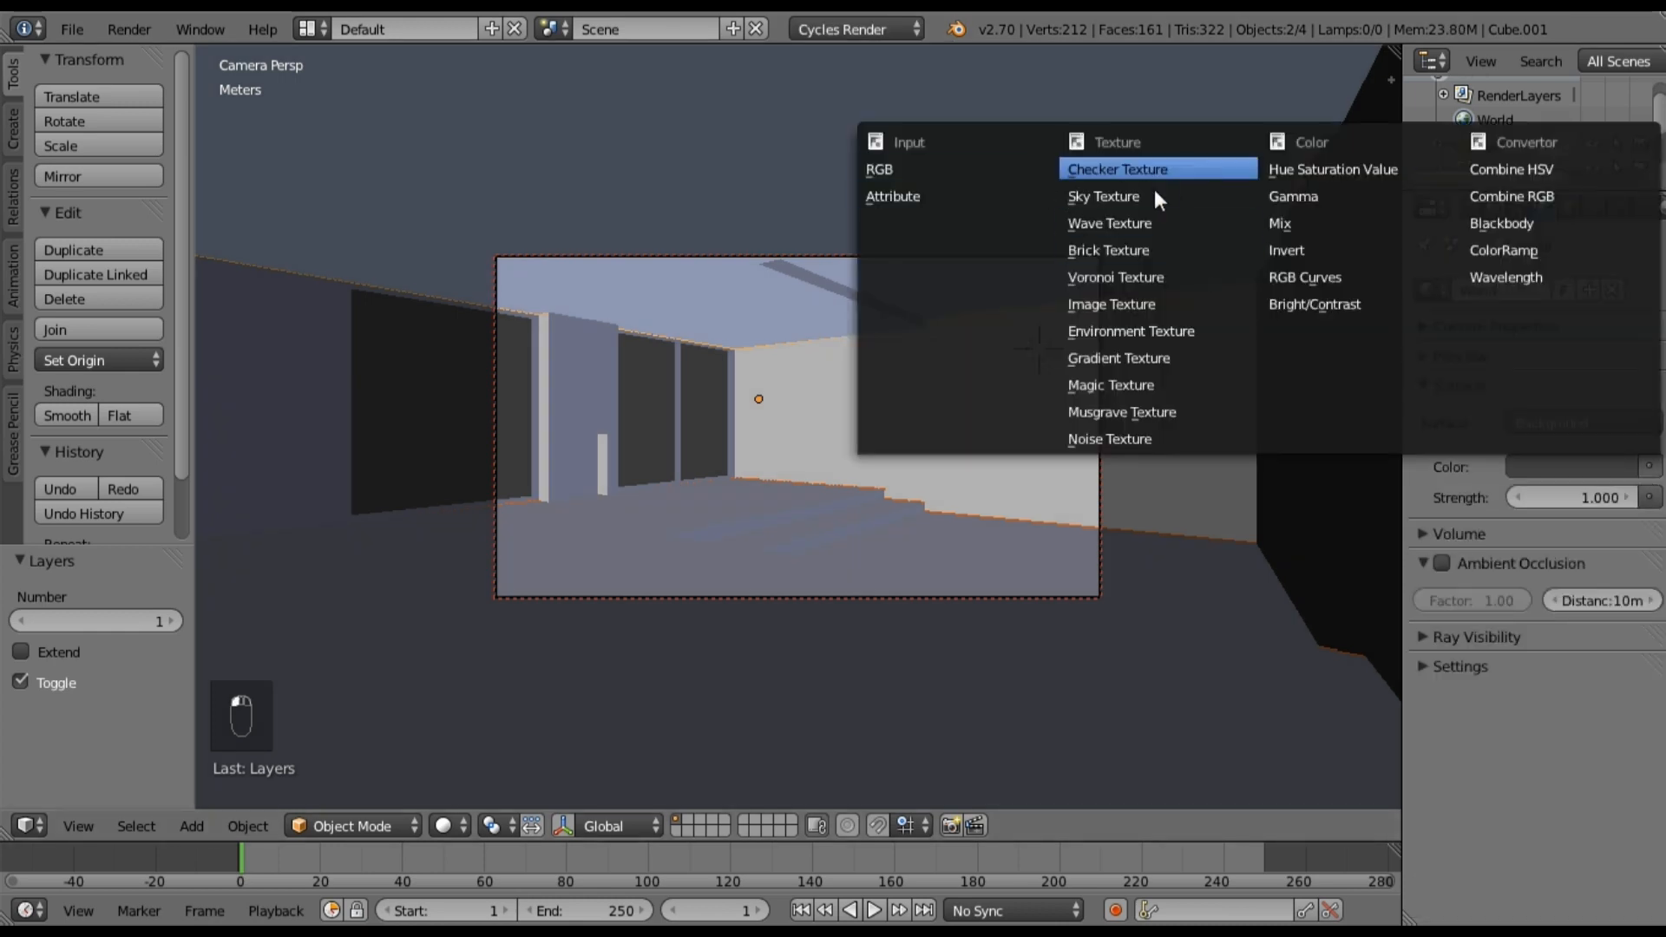
click(1137, 327)
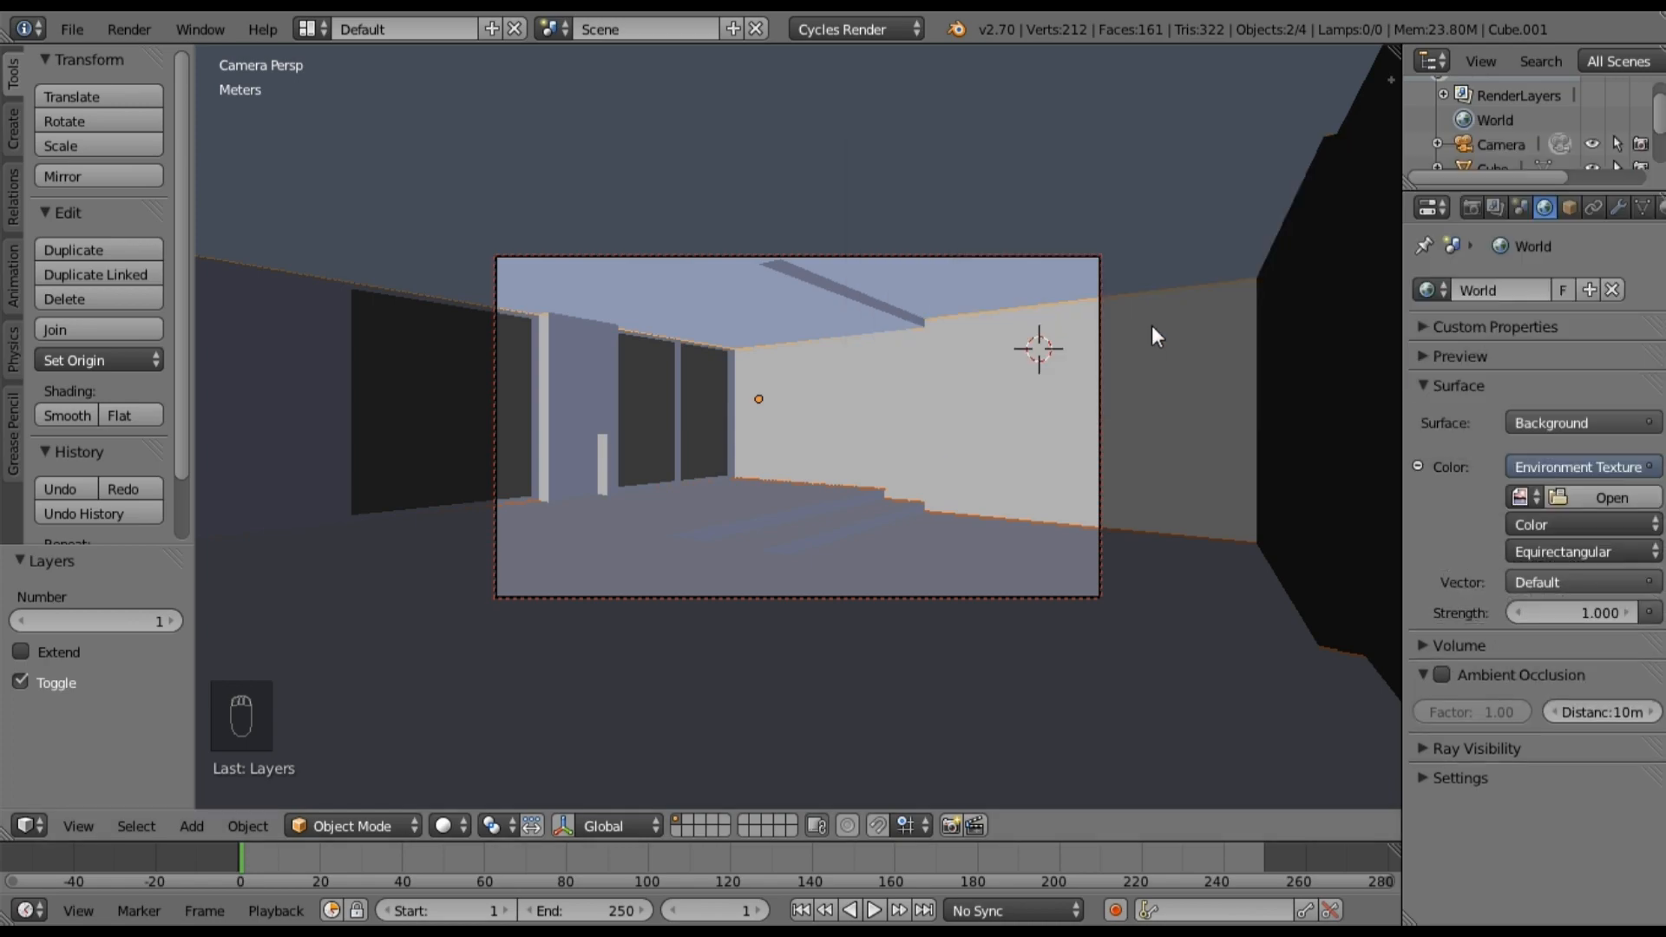
click(1576, 500)
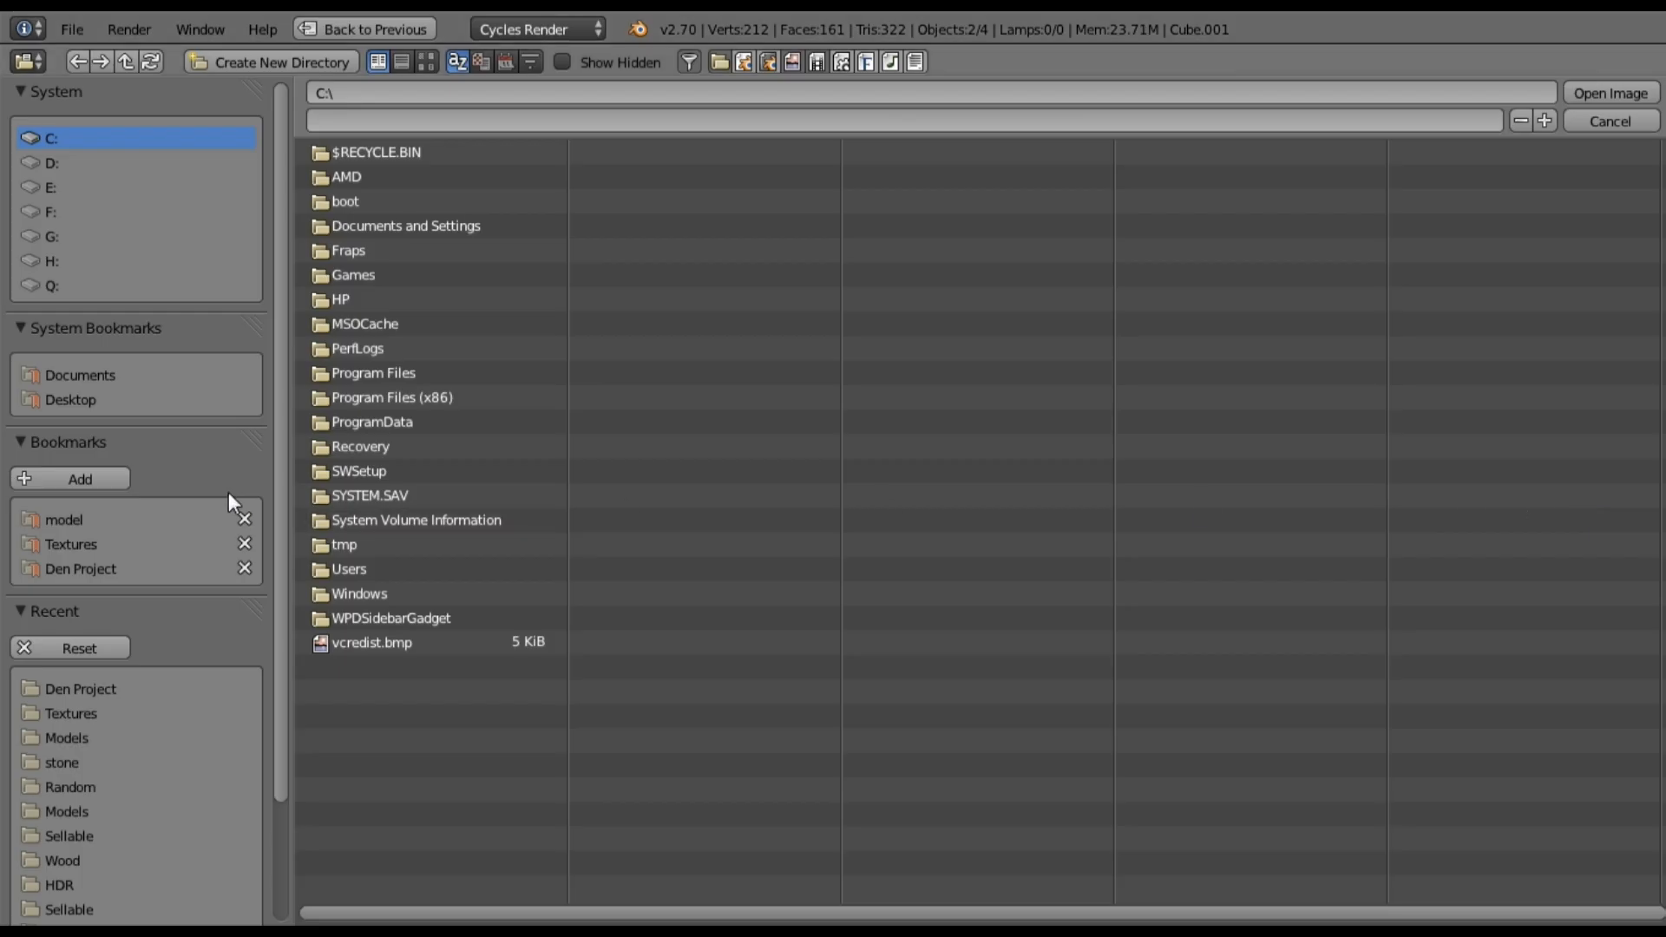
click(80, 545)
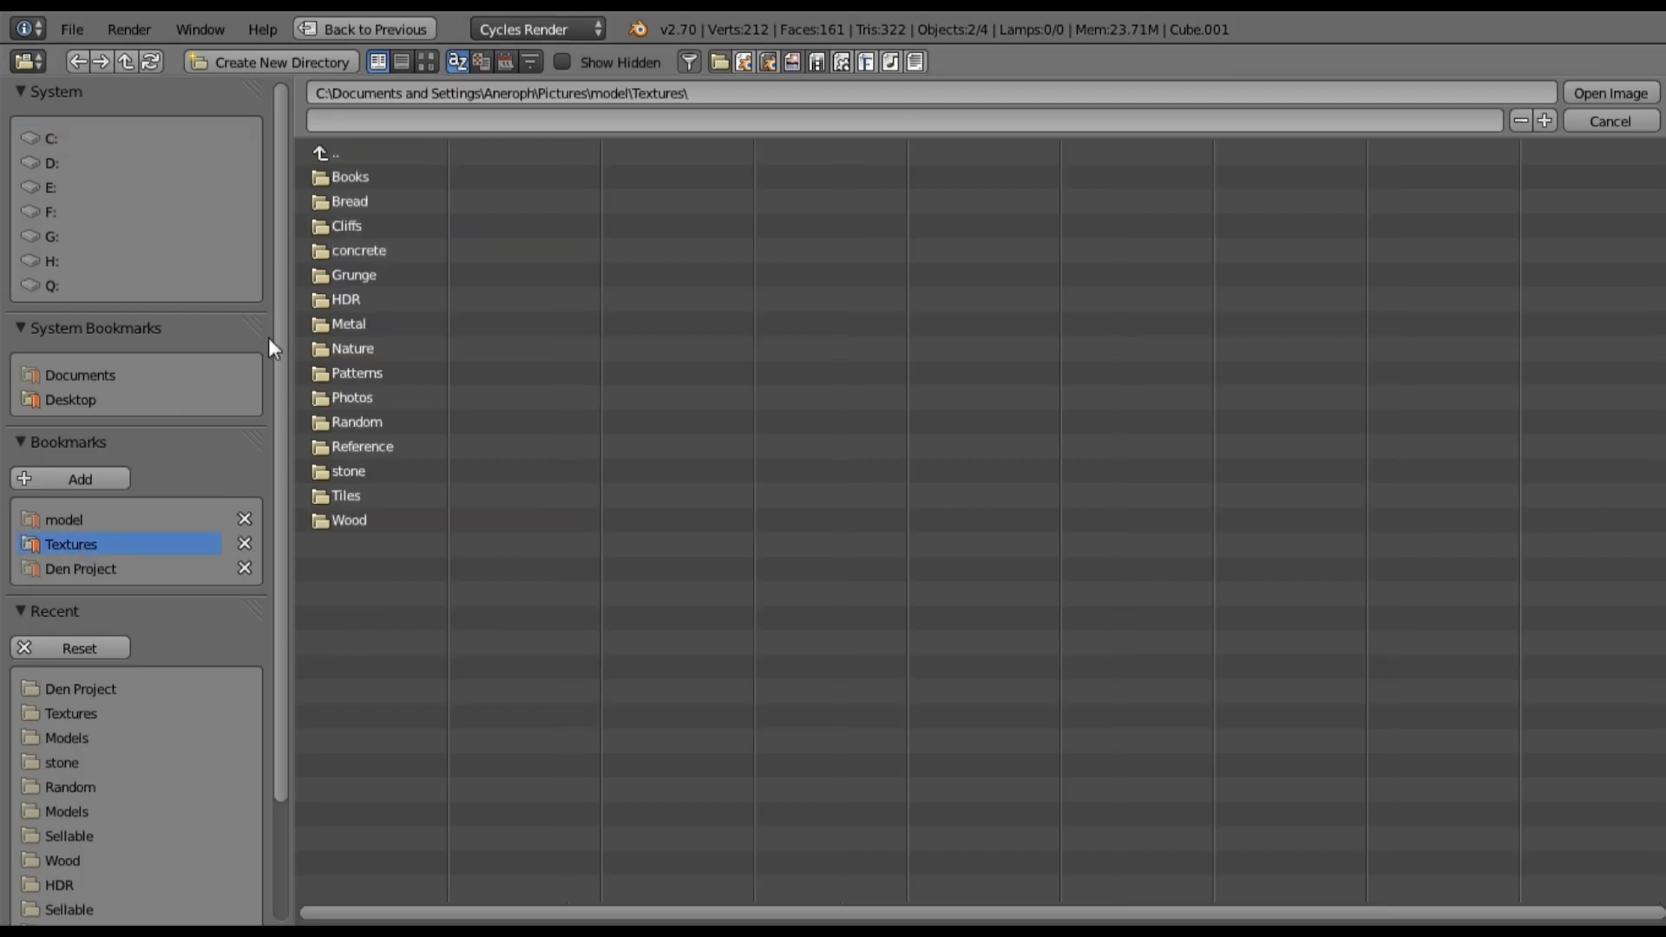
click(342, 297)
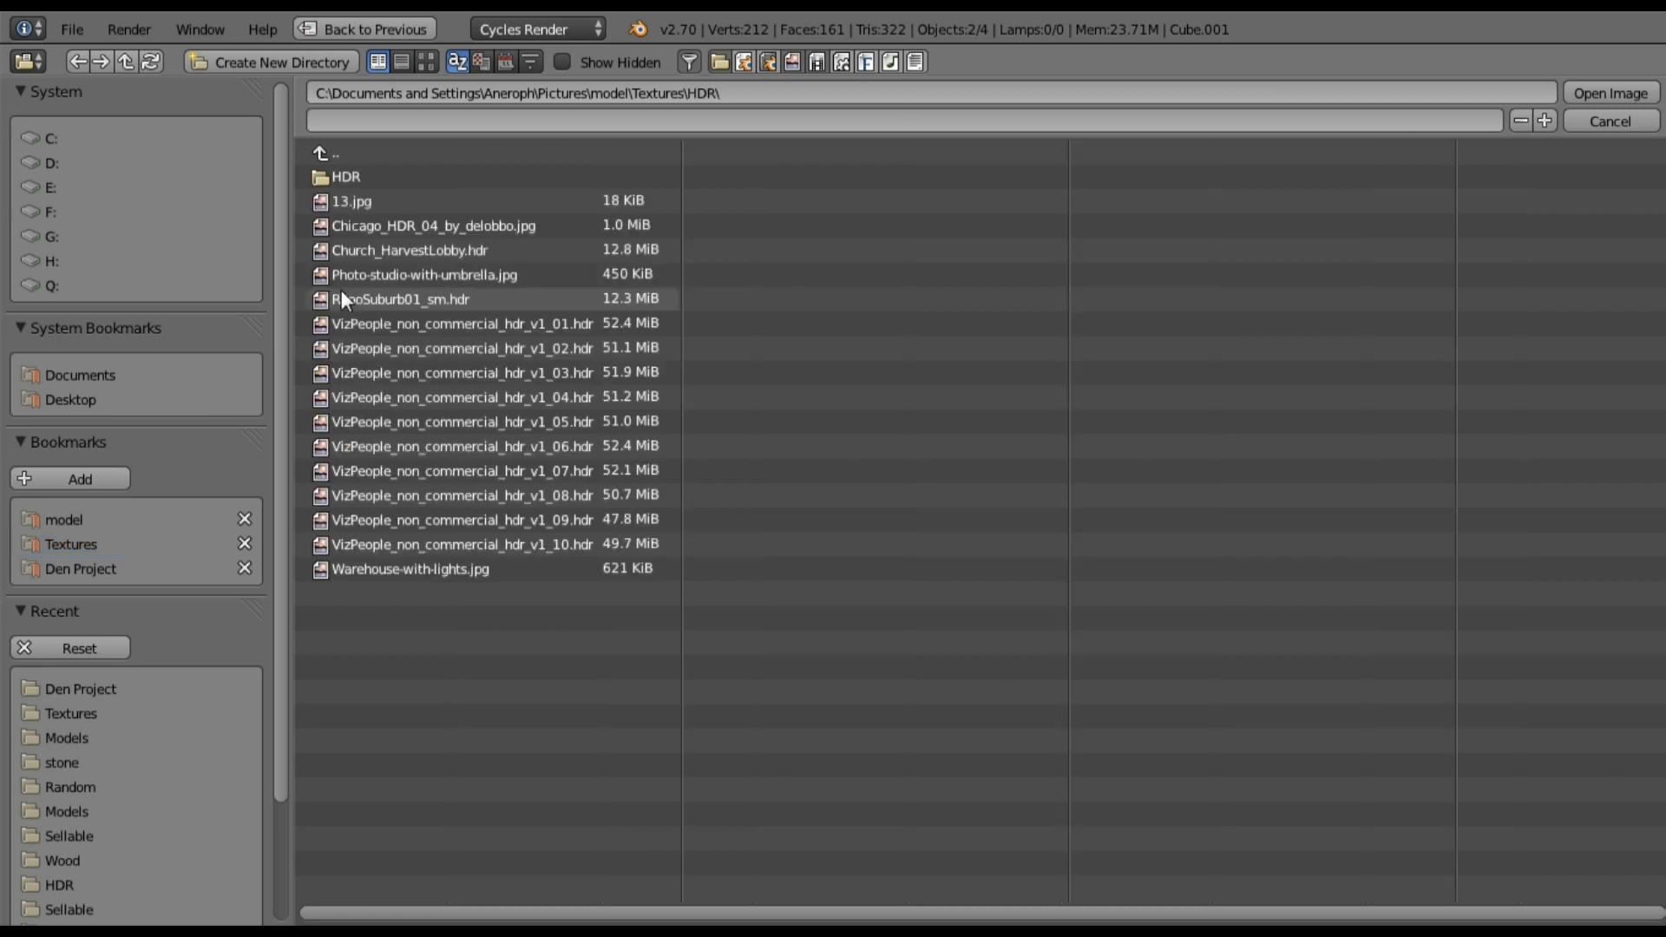
click(341, 182)
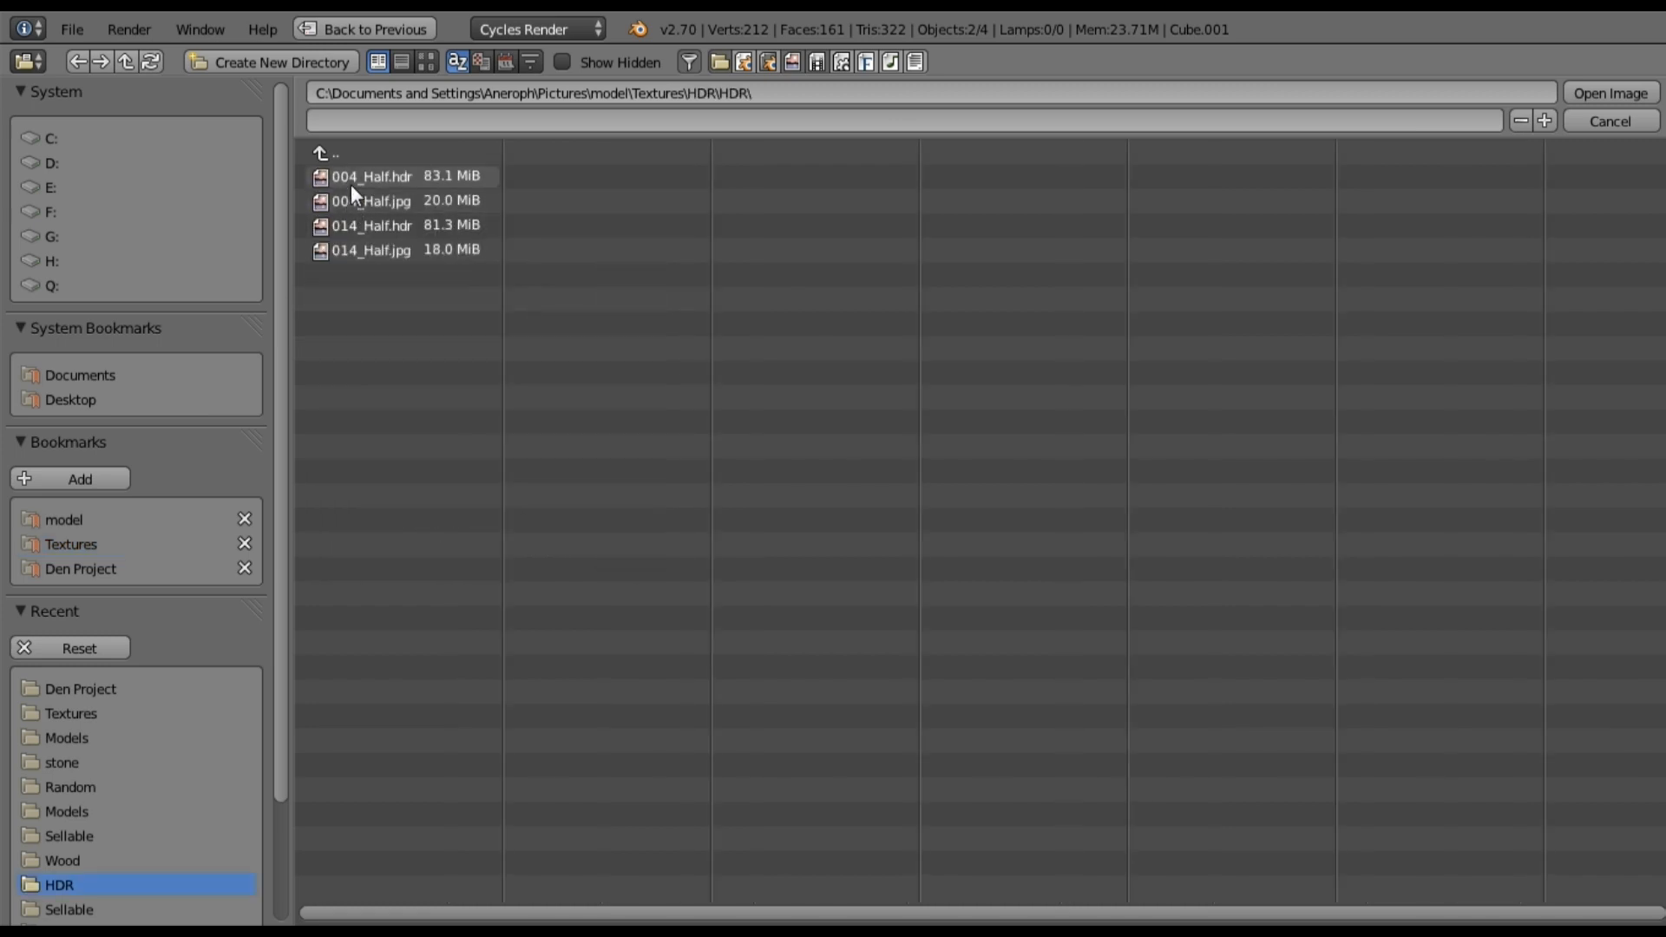
double_click(351, 184)
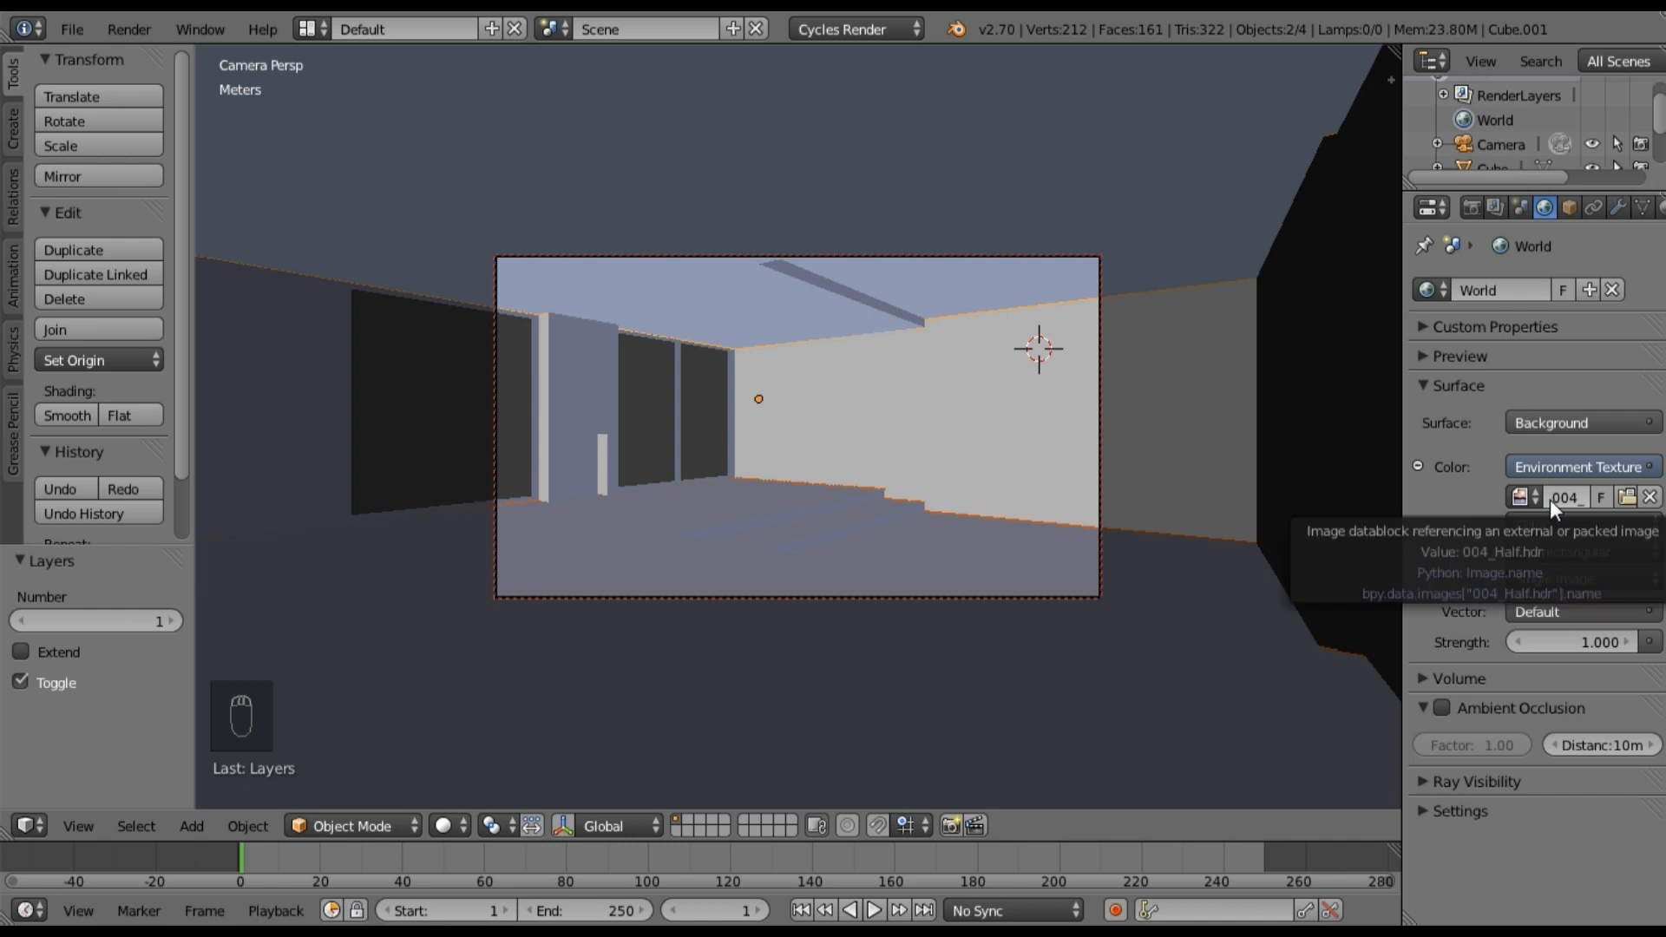
Step: Set the world background strength to 15
click(1585, 643)
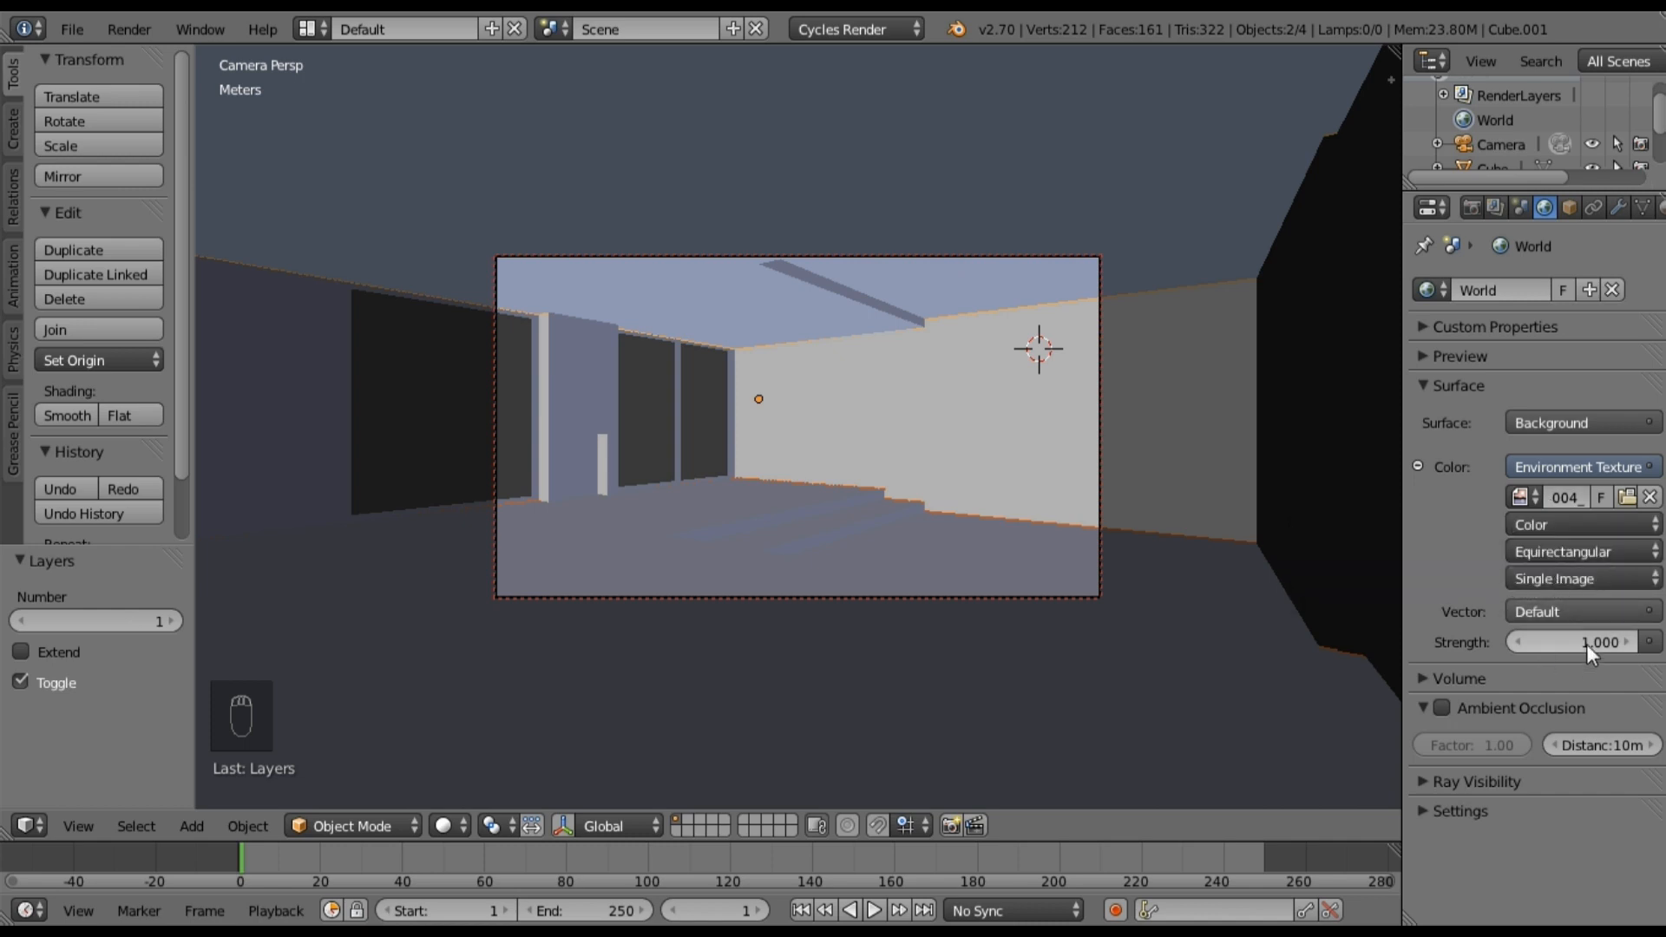
text(15)
key(Return)
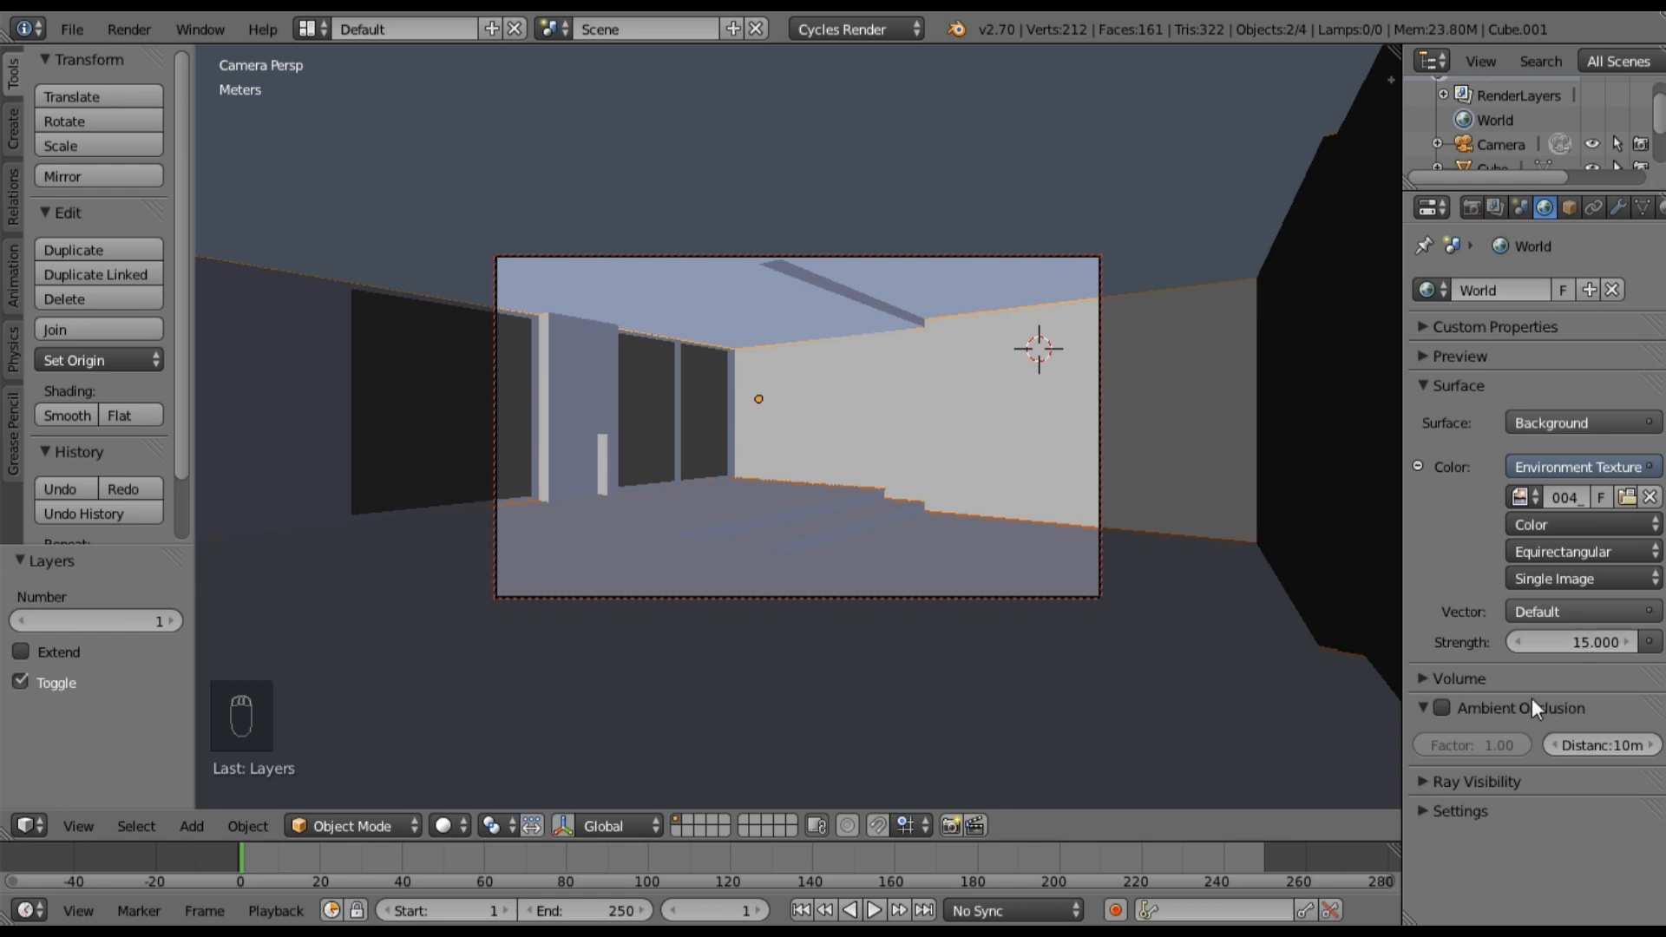
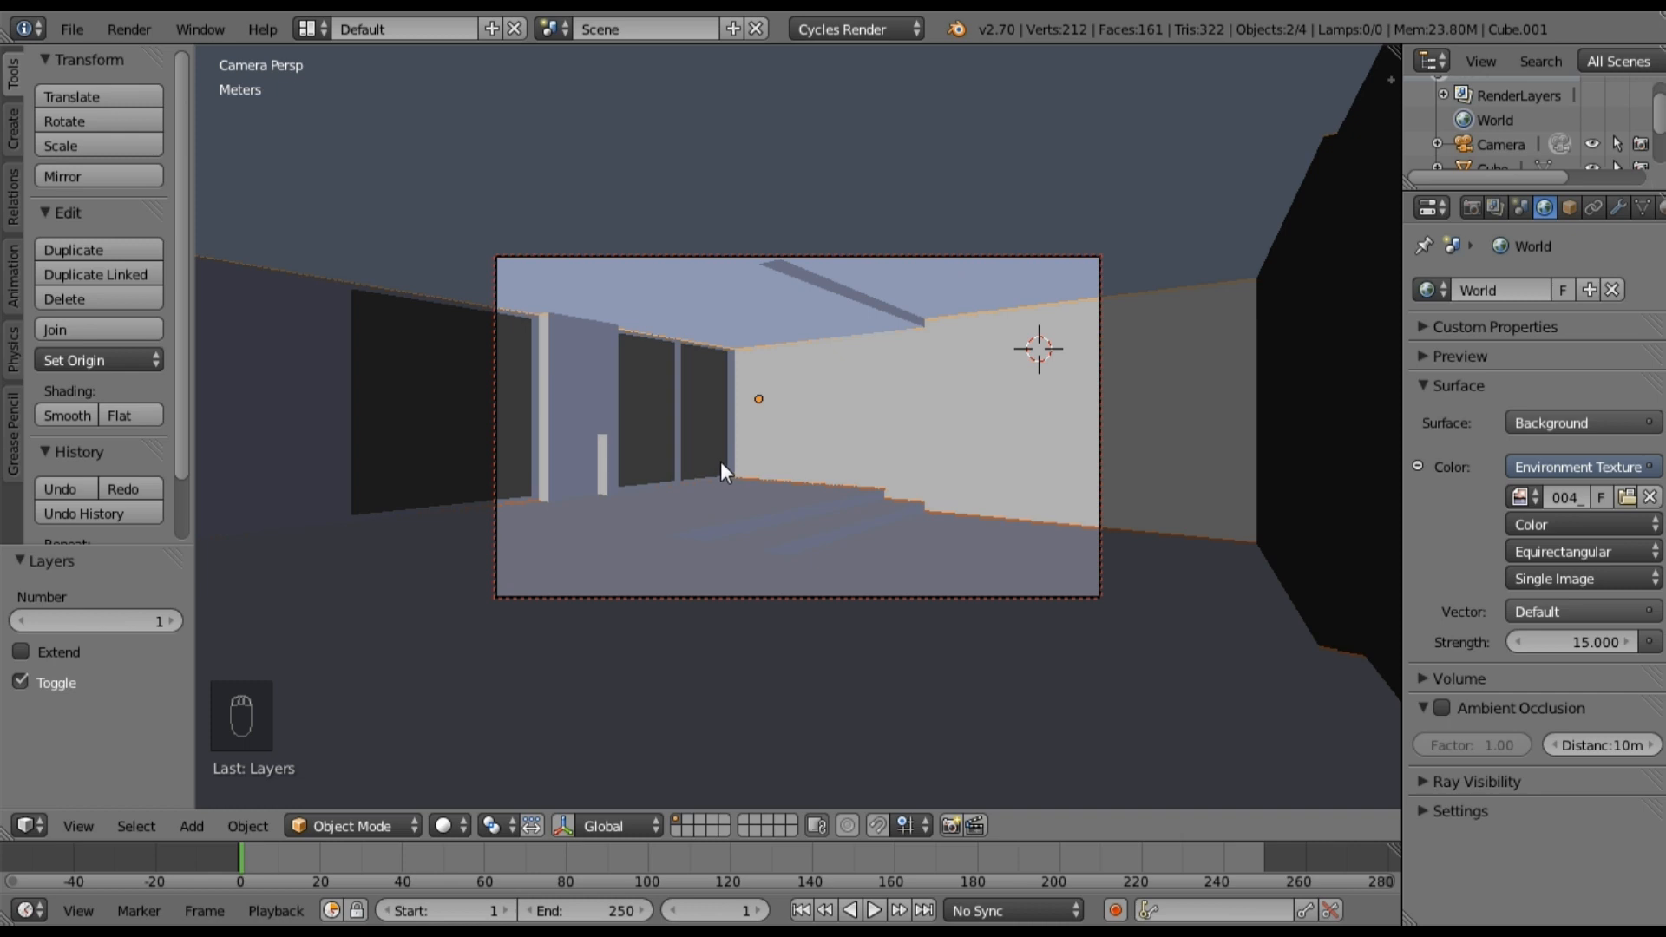
Step: Select the walls object and enter Edit Mode, with the outside of the window wall in view
key(KP_1)
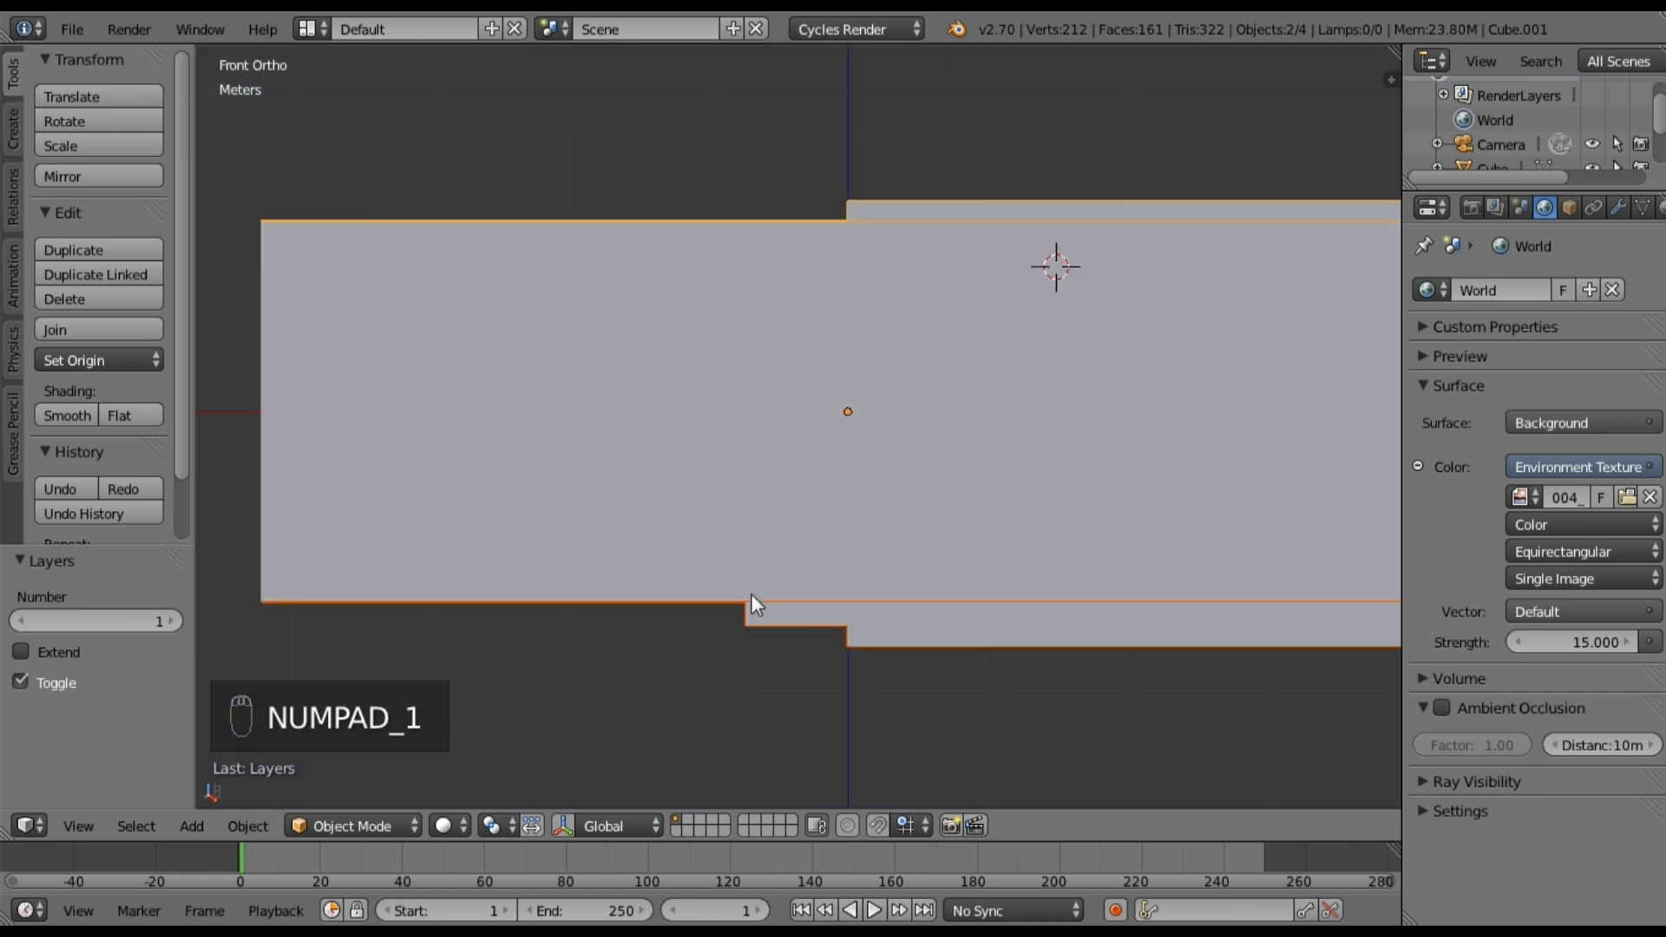
middle_drag(729, 387, 957, 412)
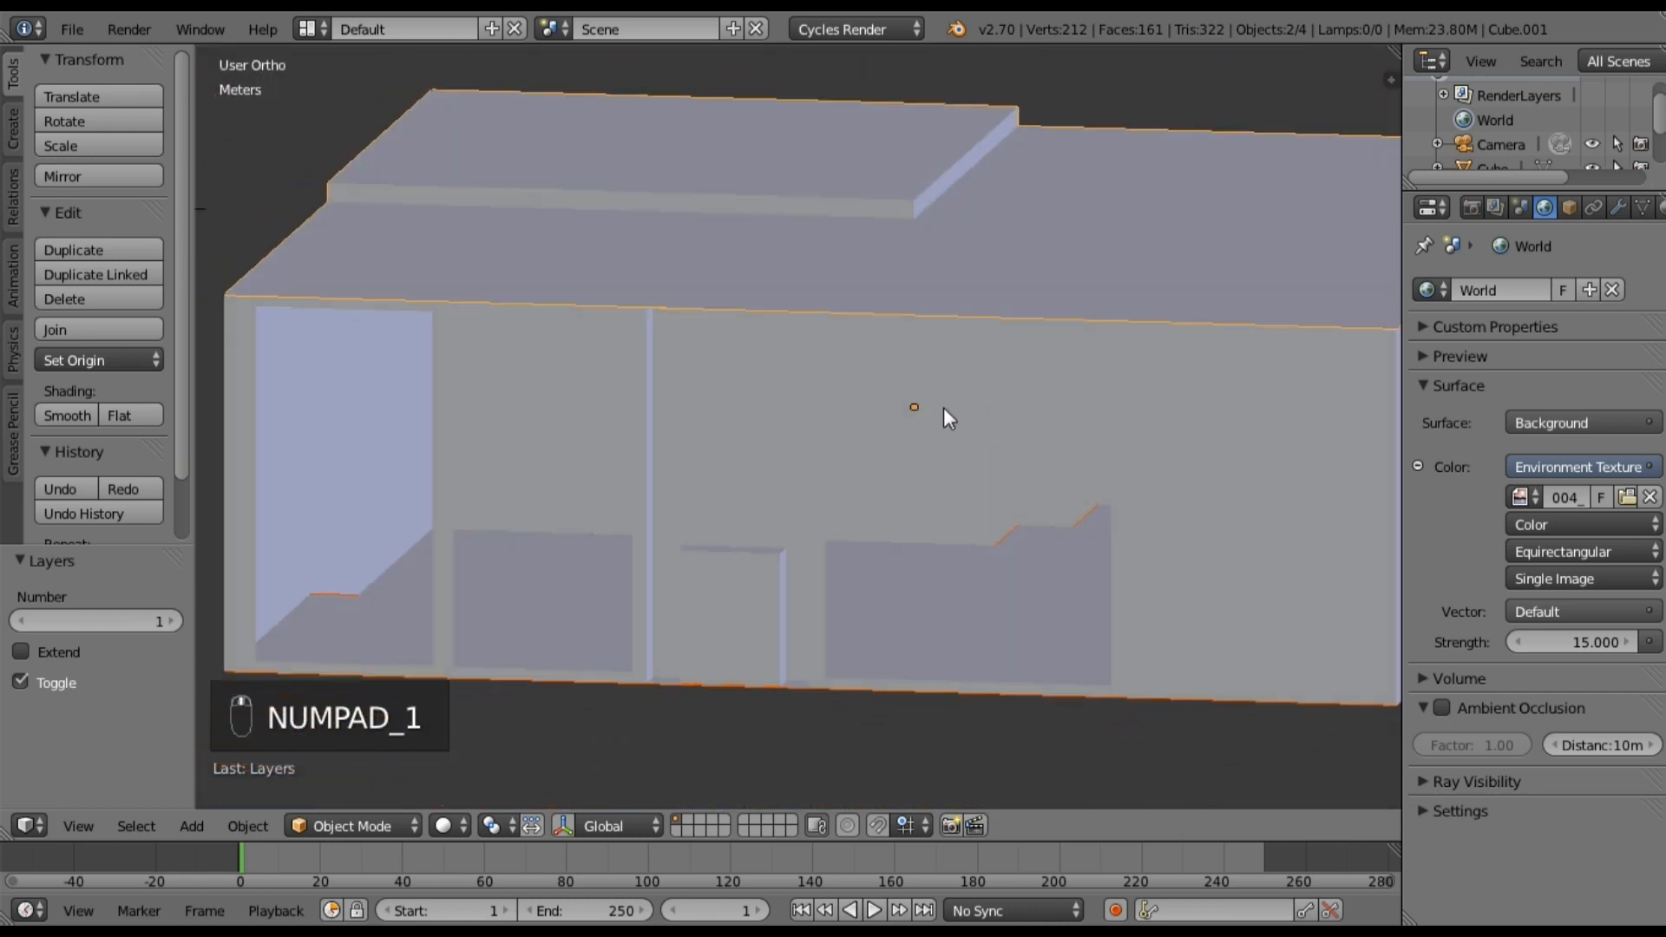
right_click(757, 399)
key(Tab)
middle_drag(350, 390, 413, 376)
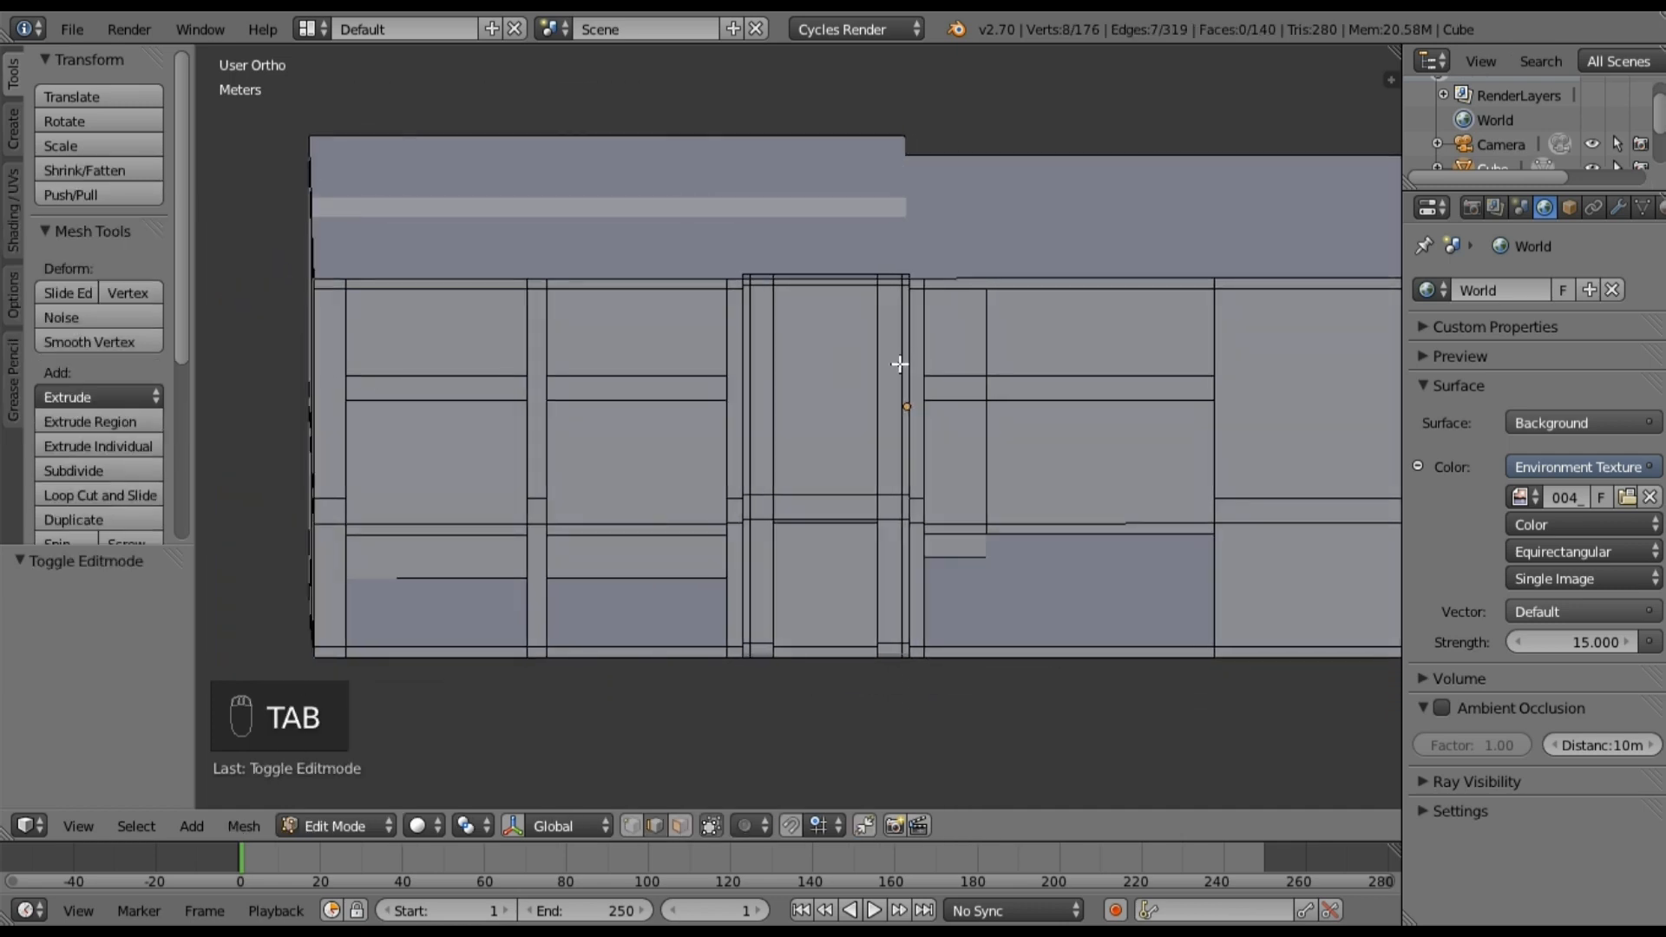
middle_drag(900, 364, 853, 365)
scroll(869, 334, up, 2)
shift+middle_drag(906, 310, 751, 342)
shift+middle_drag(674, 397, 1035, 389)
middle_drag(751, 410, 829, 408)
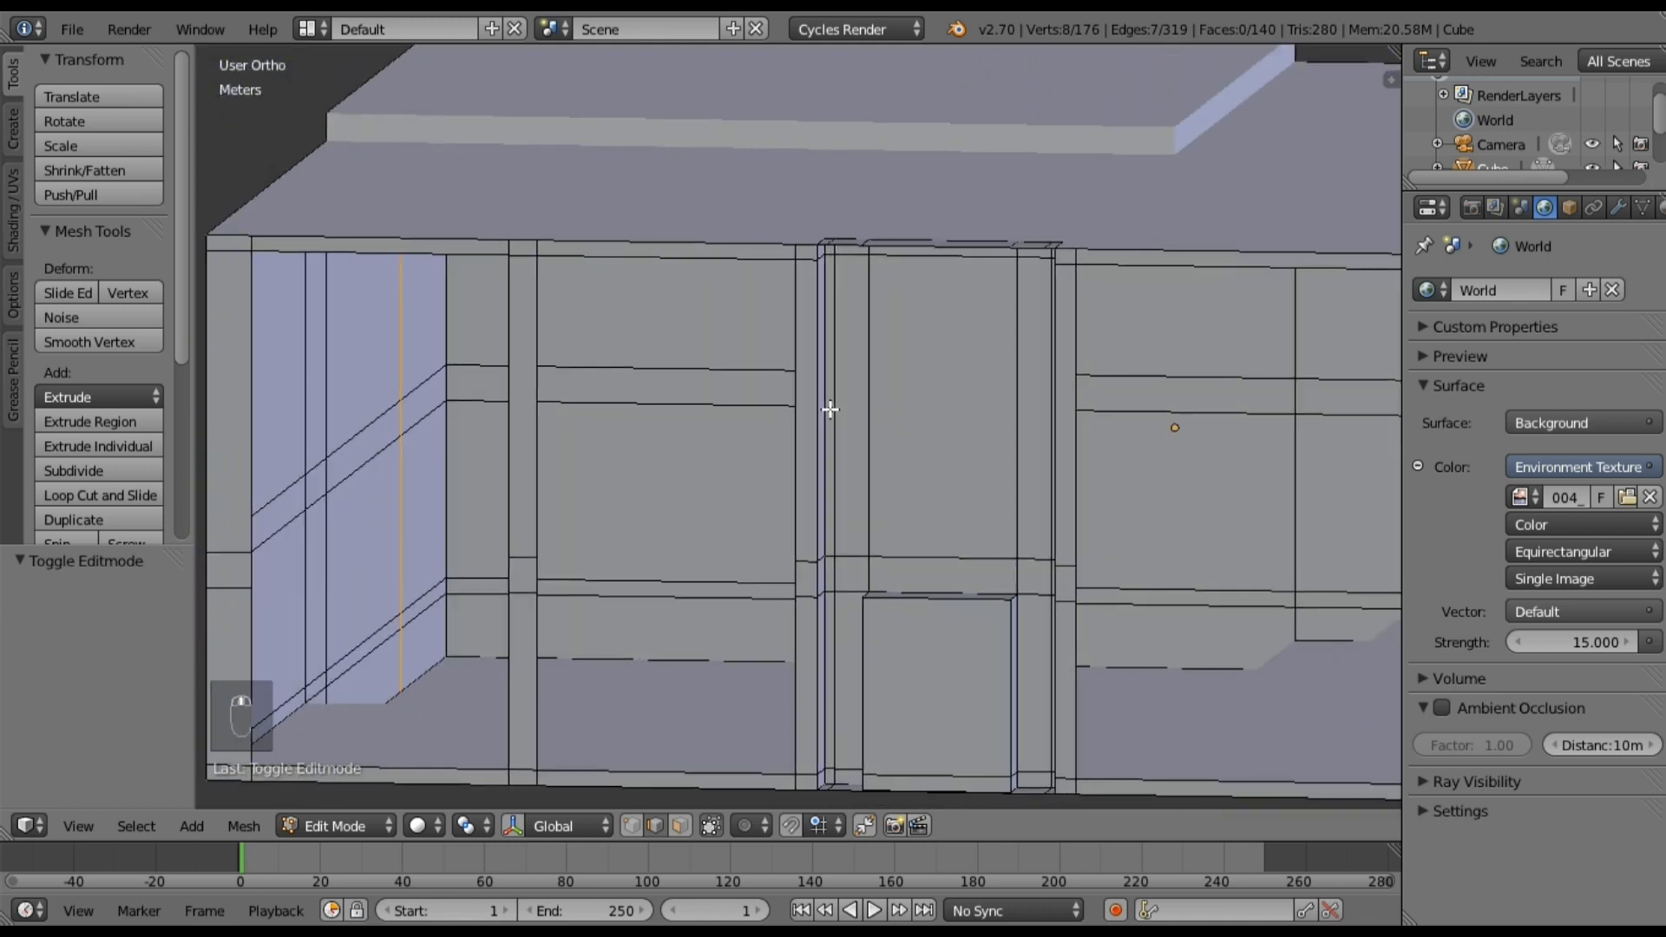
key(ctrl+KP_3)
middle_drag(689, 266, 690, 297)
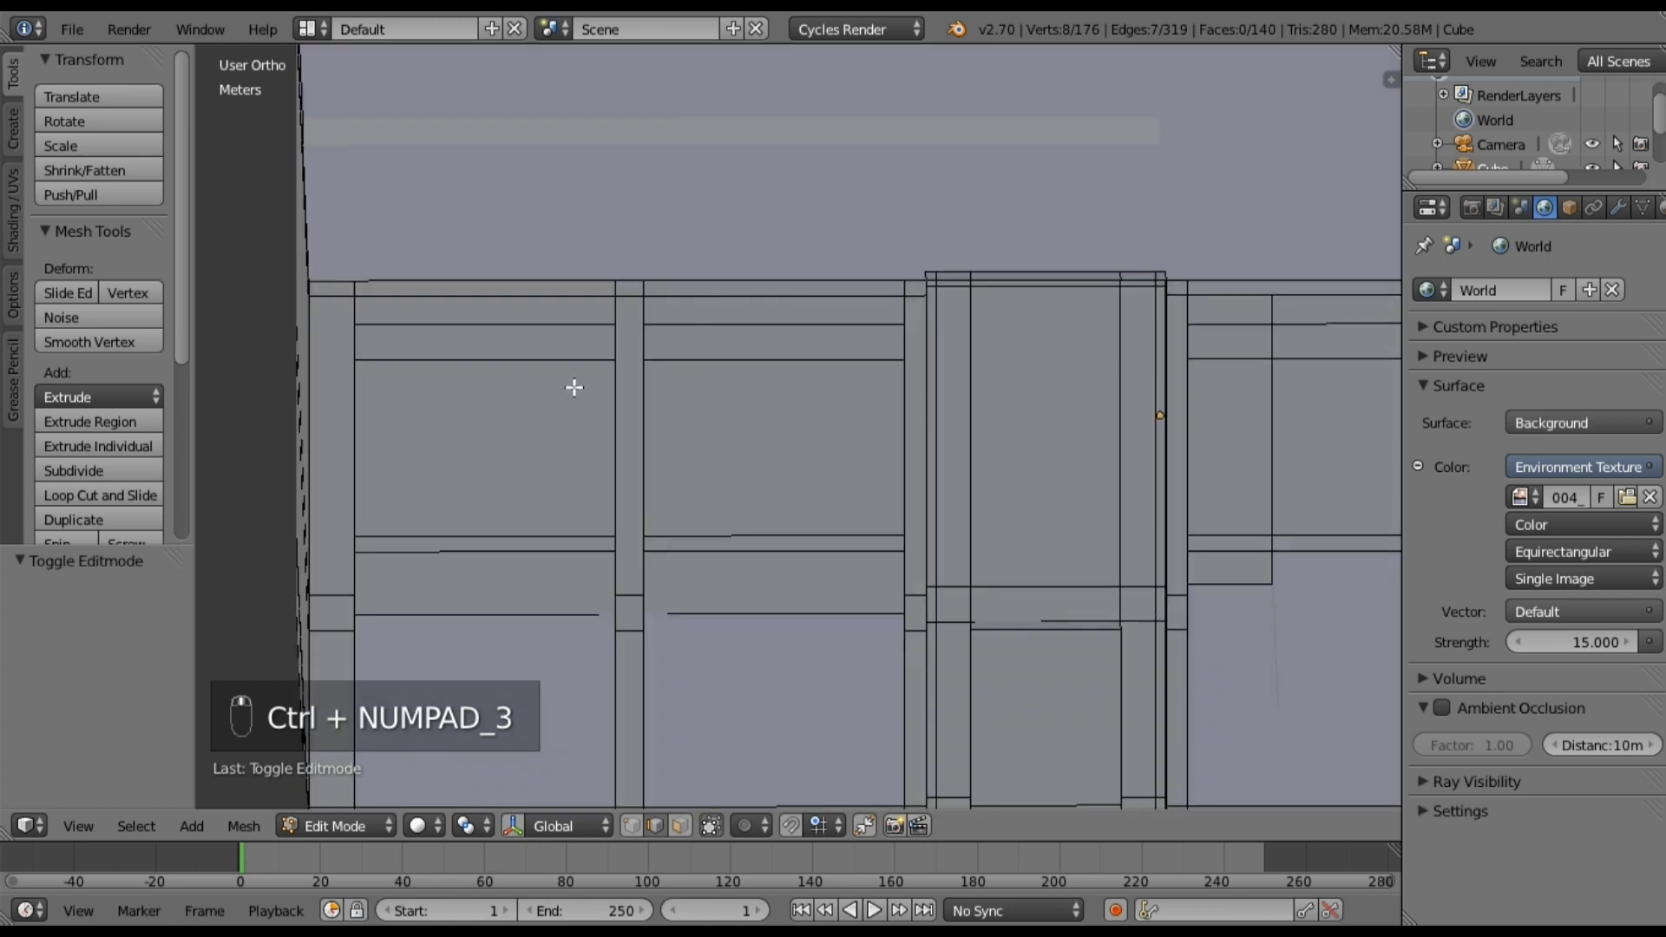
Step: Using vertex selection, select the two upper corner vertices of the post between the paired windows and snap the 3D cursor to them
click(633, 829)
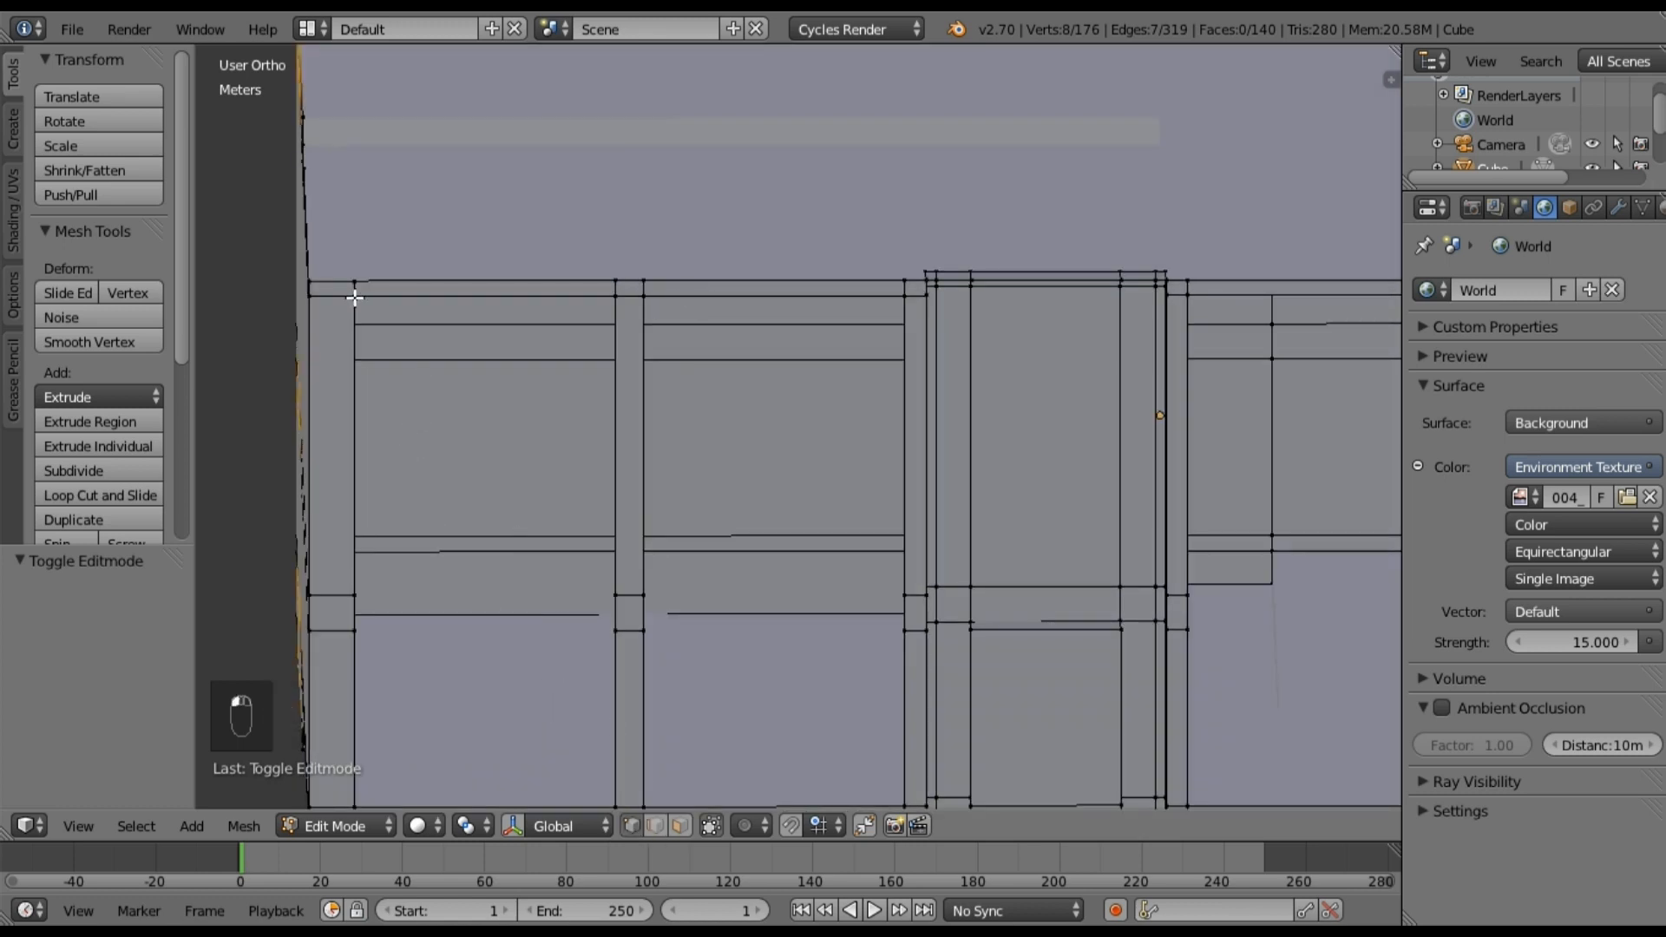
right_click(617, 297)
shift+right_click(643, 297)
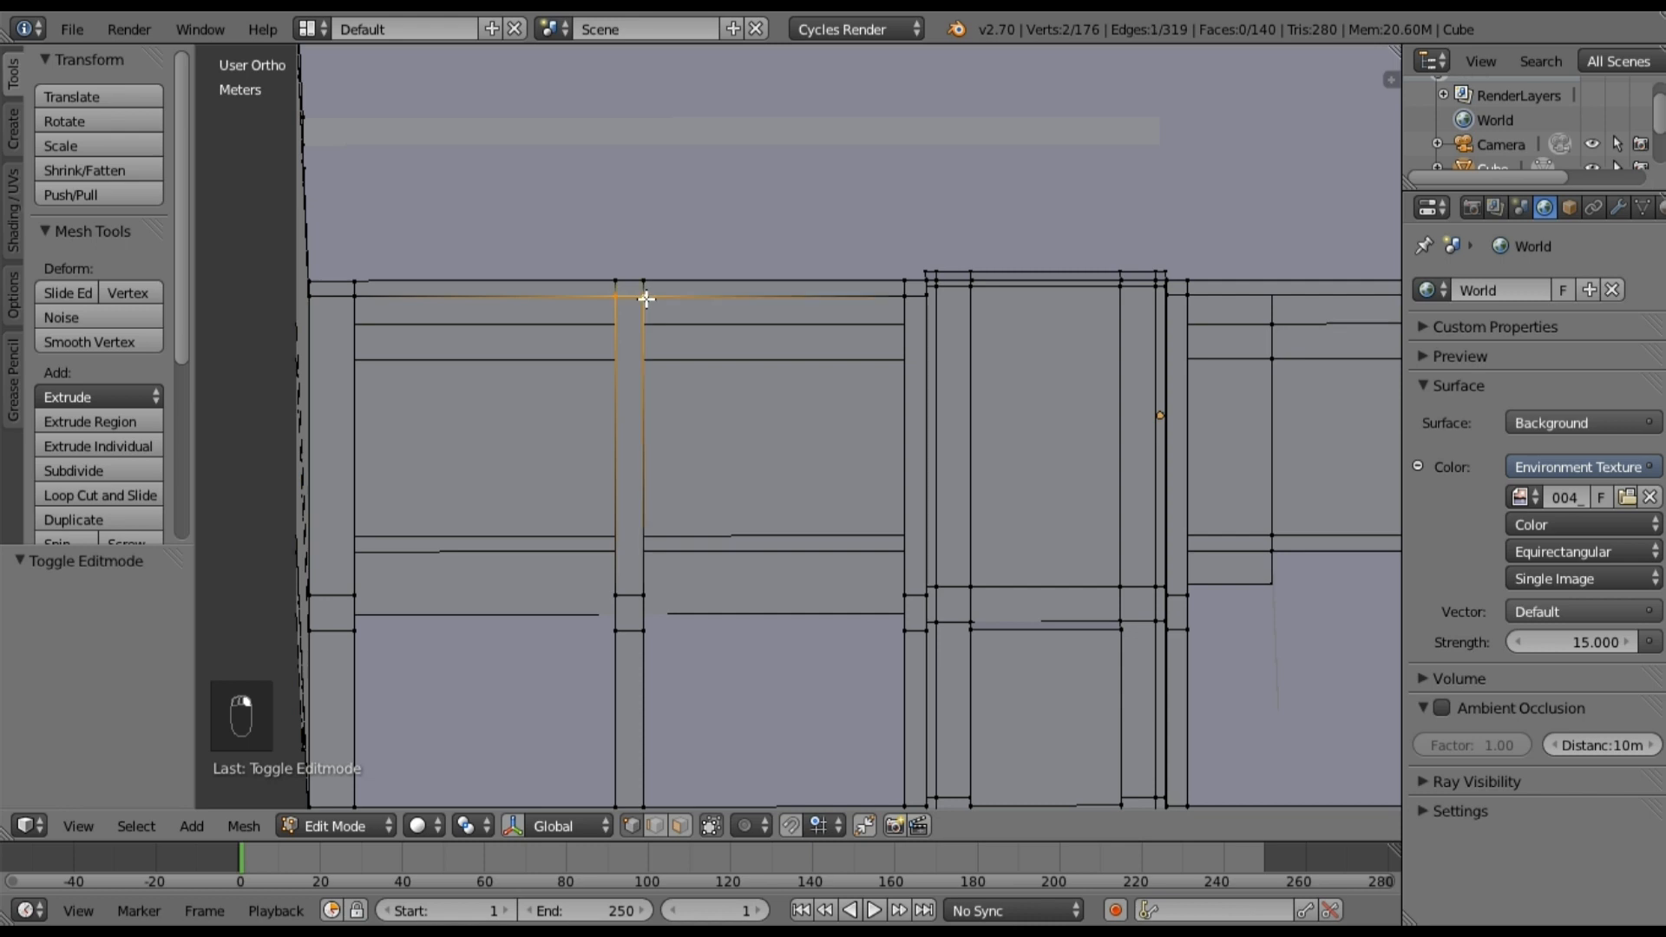
click(244, 825)
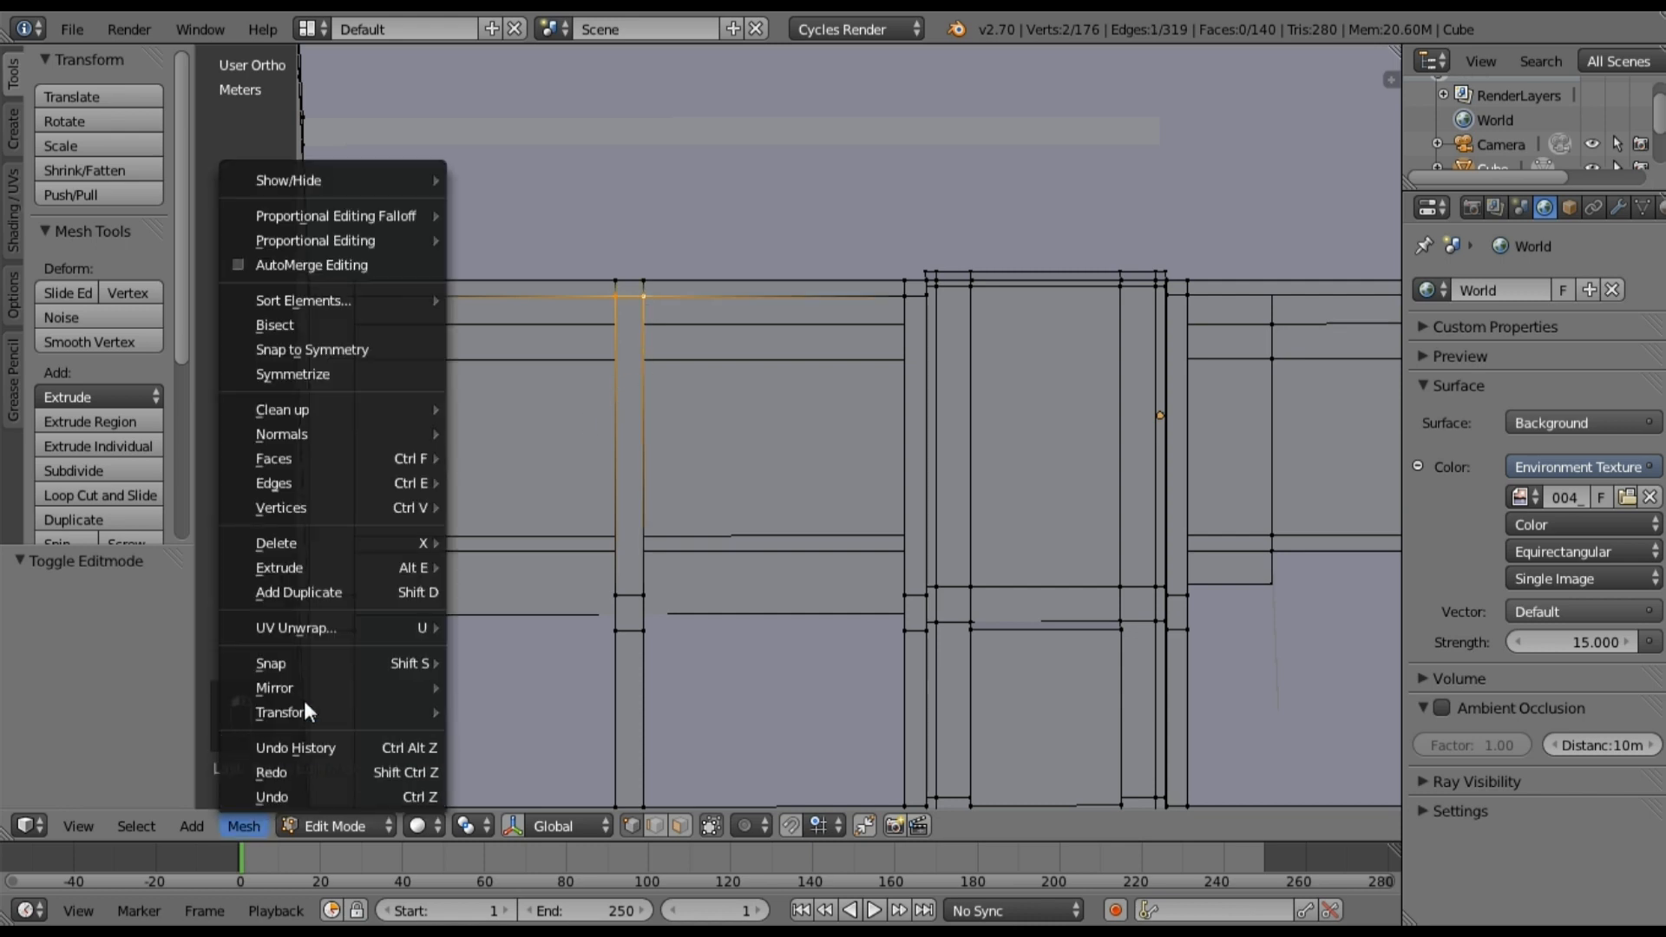
mouse_move(368, 664)
click(518, 747)
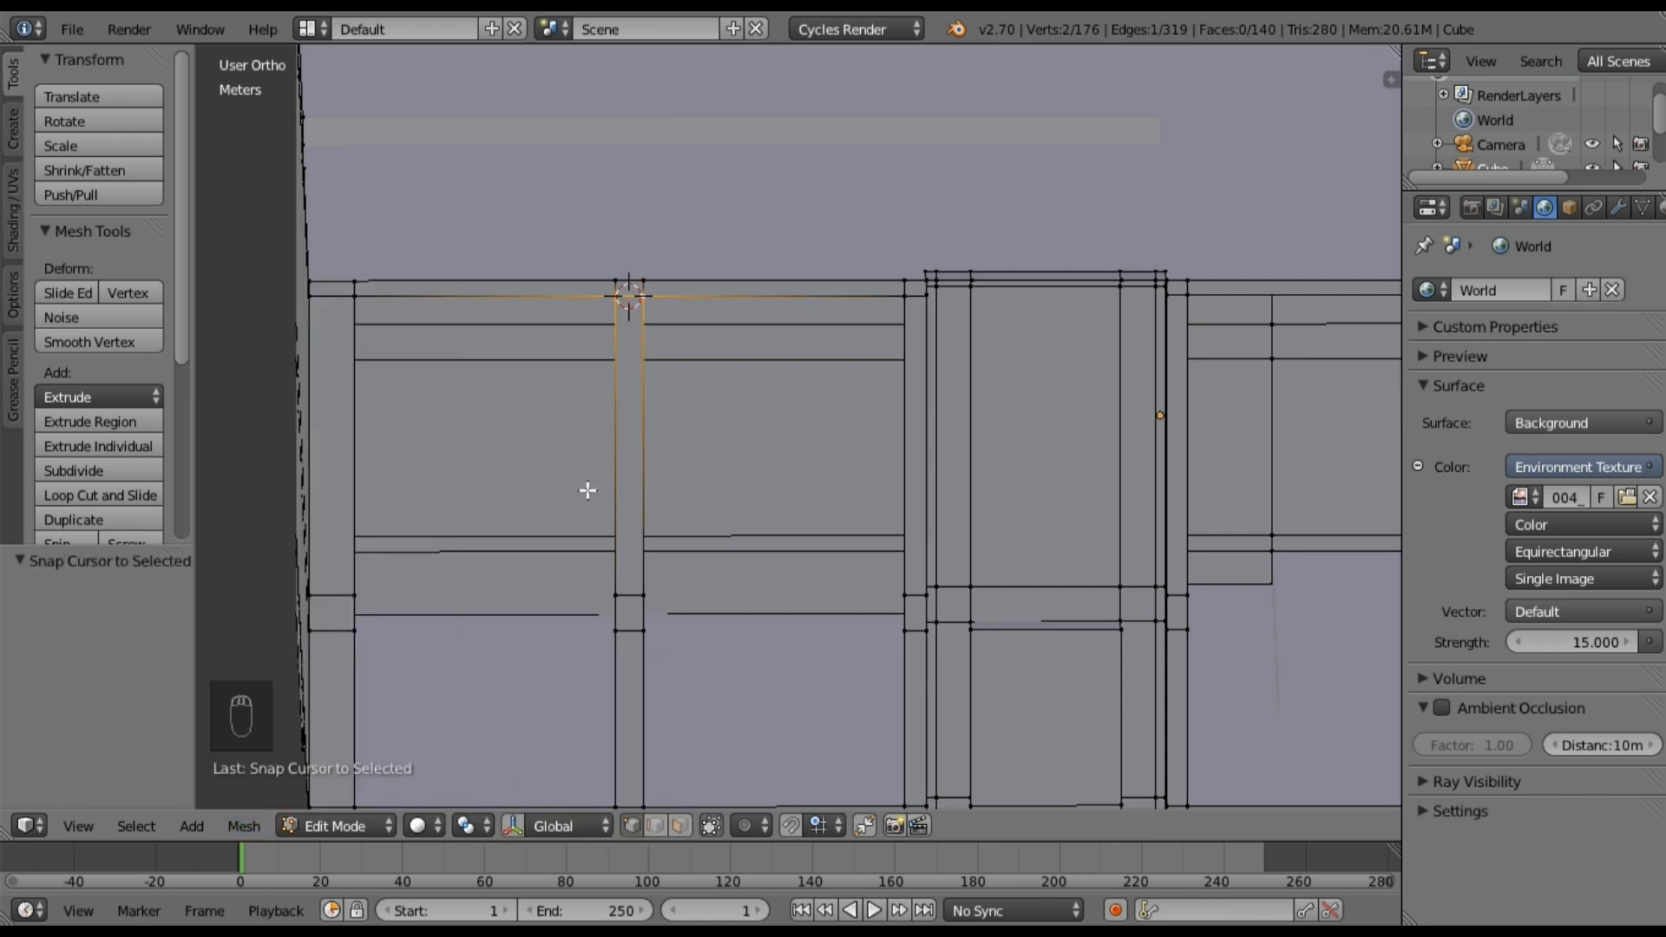
Step: Return to Object Mode, add a plane at the 3D cursor and scale it by about 1.409 along Y to span both windows
key(Tab)
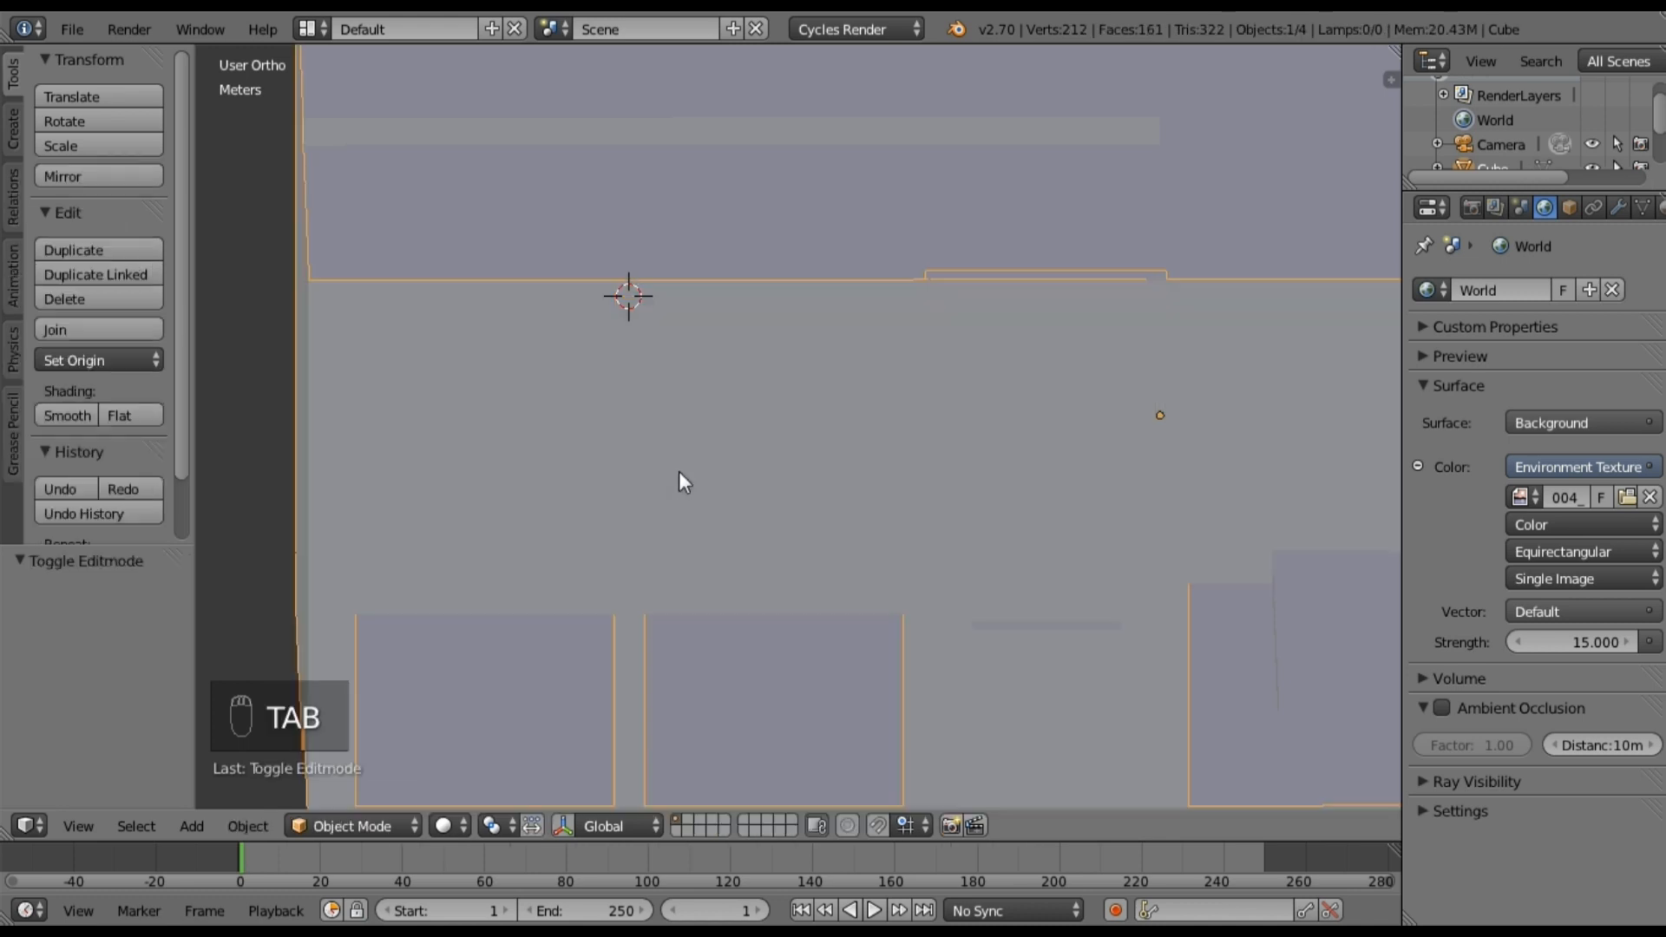
key(shift+a)
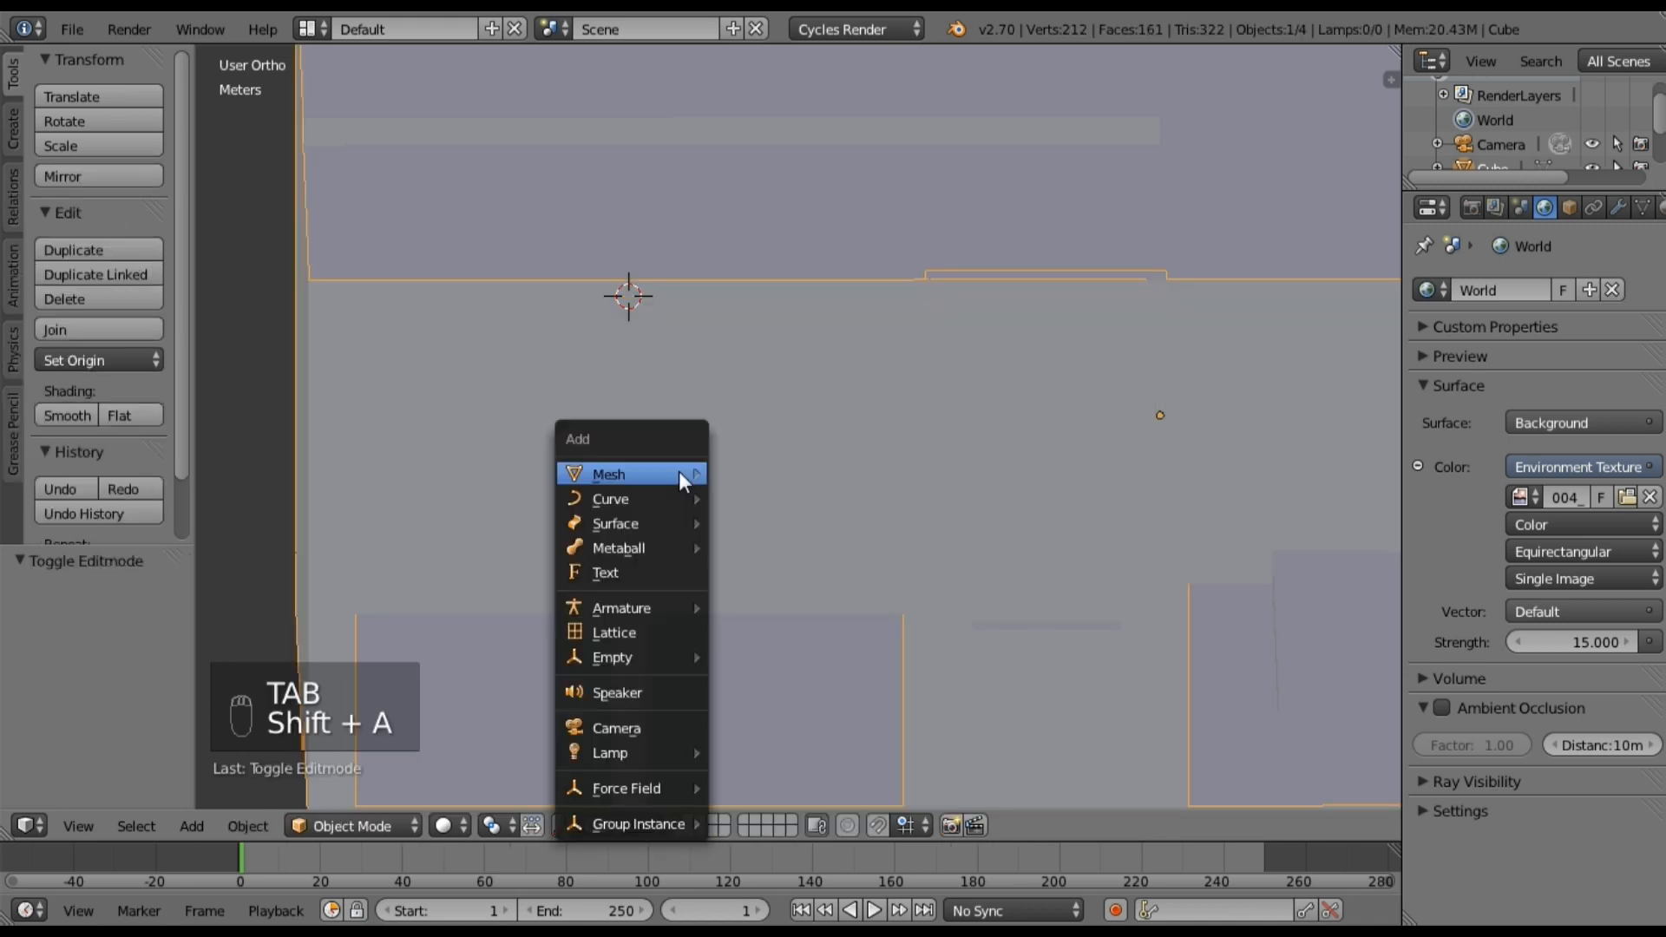
mouse_move(679, 473)
click(805, 474)
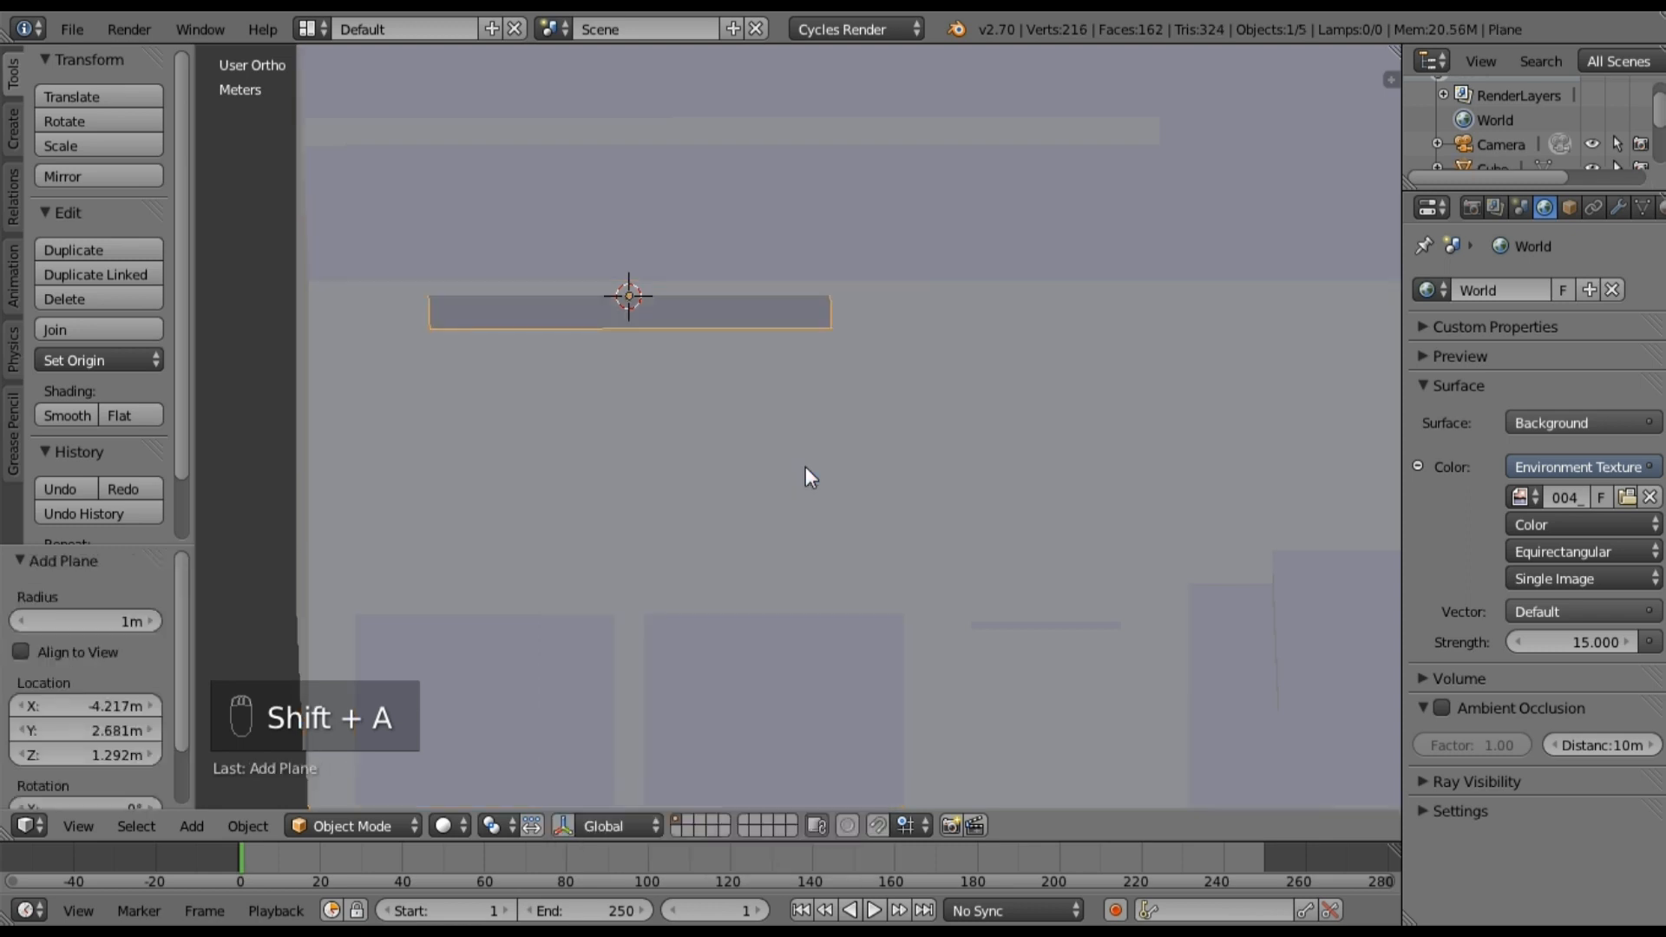
middle_drag(929, 361, 783, 517)
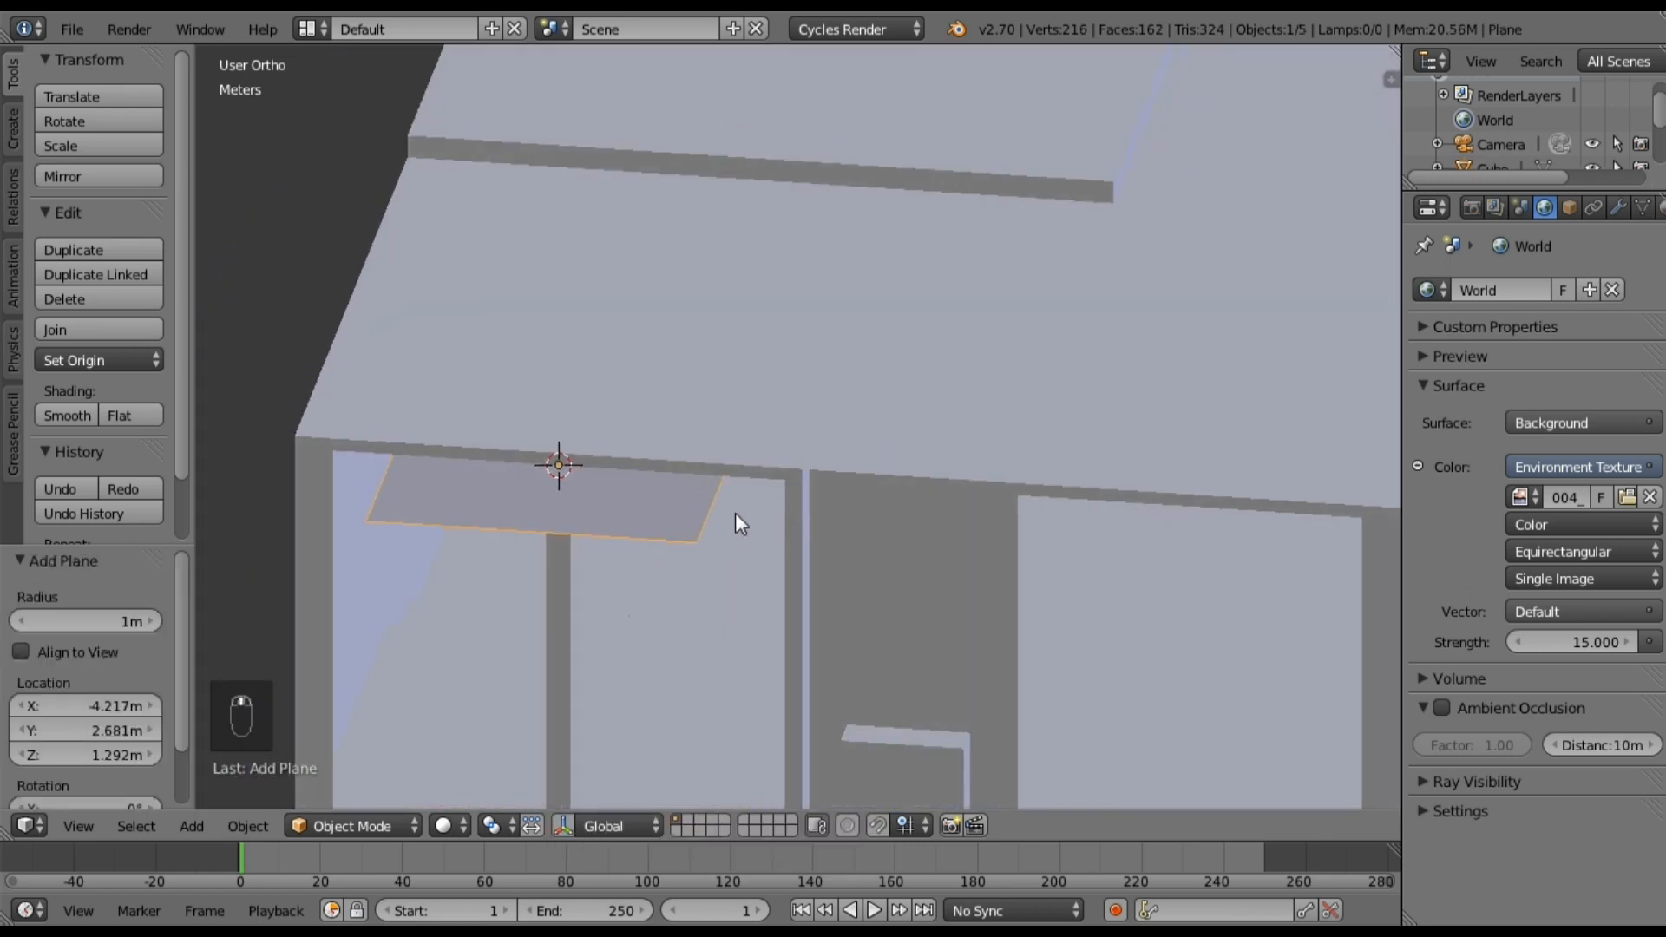
key(s)
key(y)
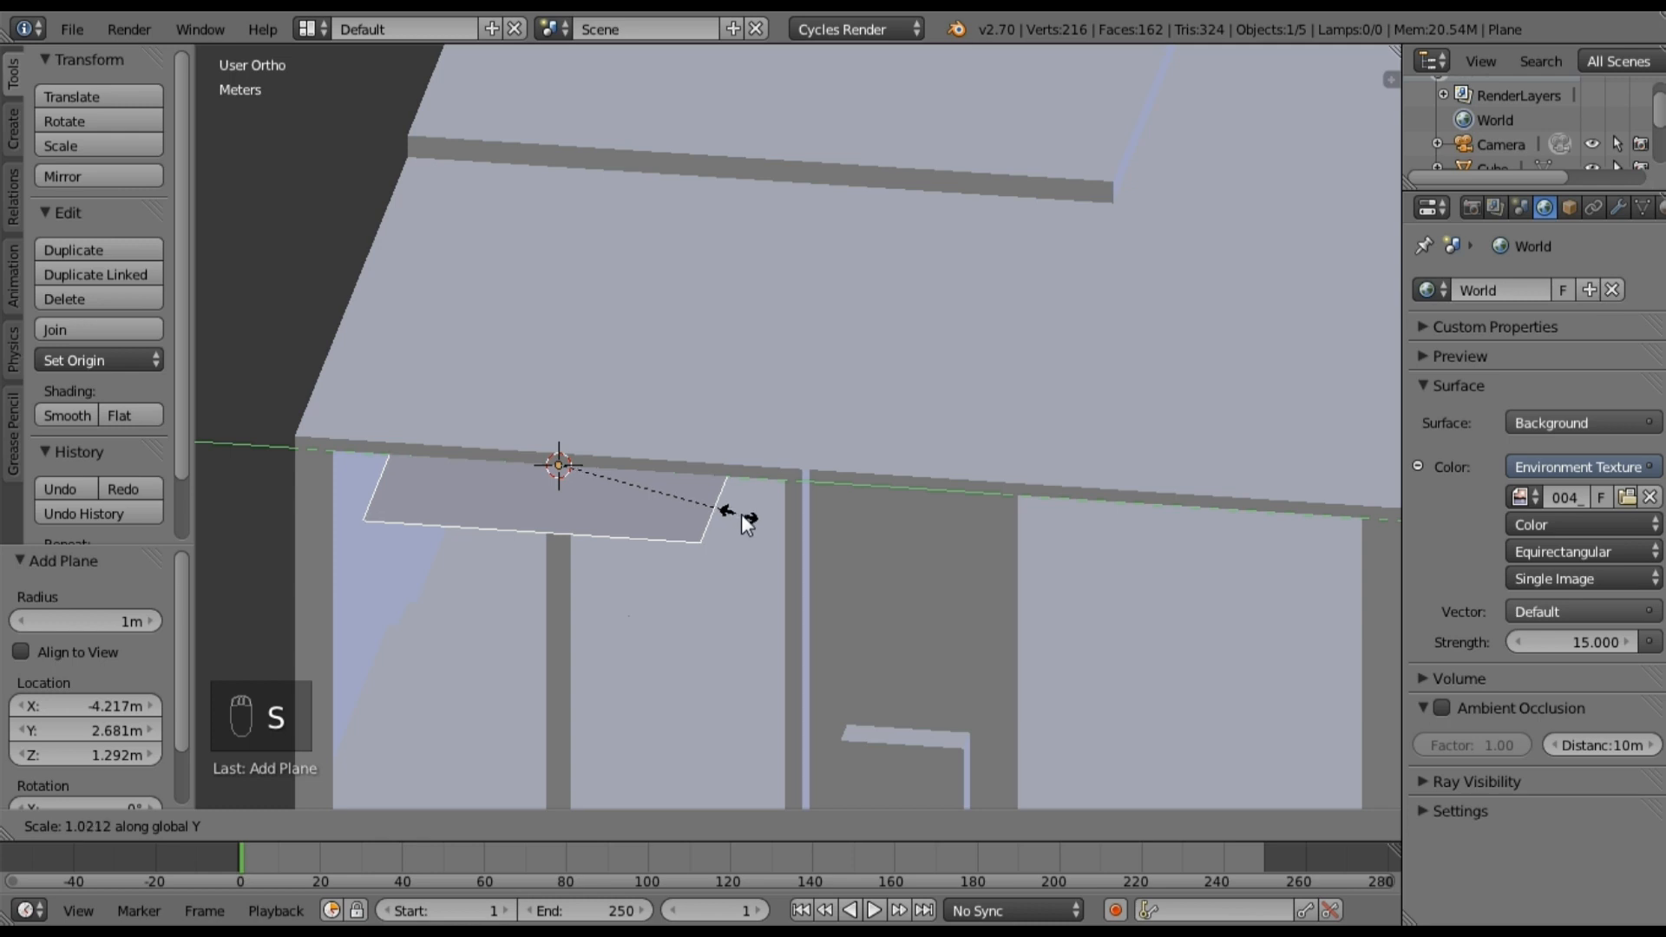
click(809, 528)
Step: Rotate the plane 90° about the Y axis so it stands parallel to the window wall
middle_drag(748, 556, 717, 531)
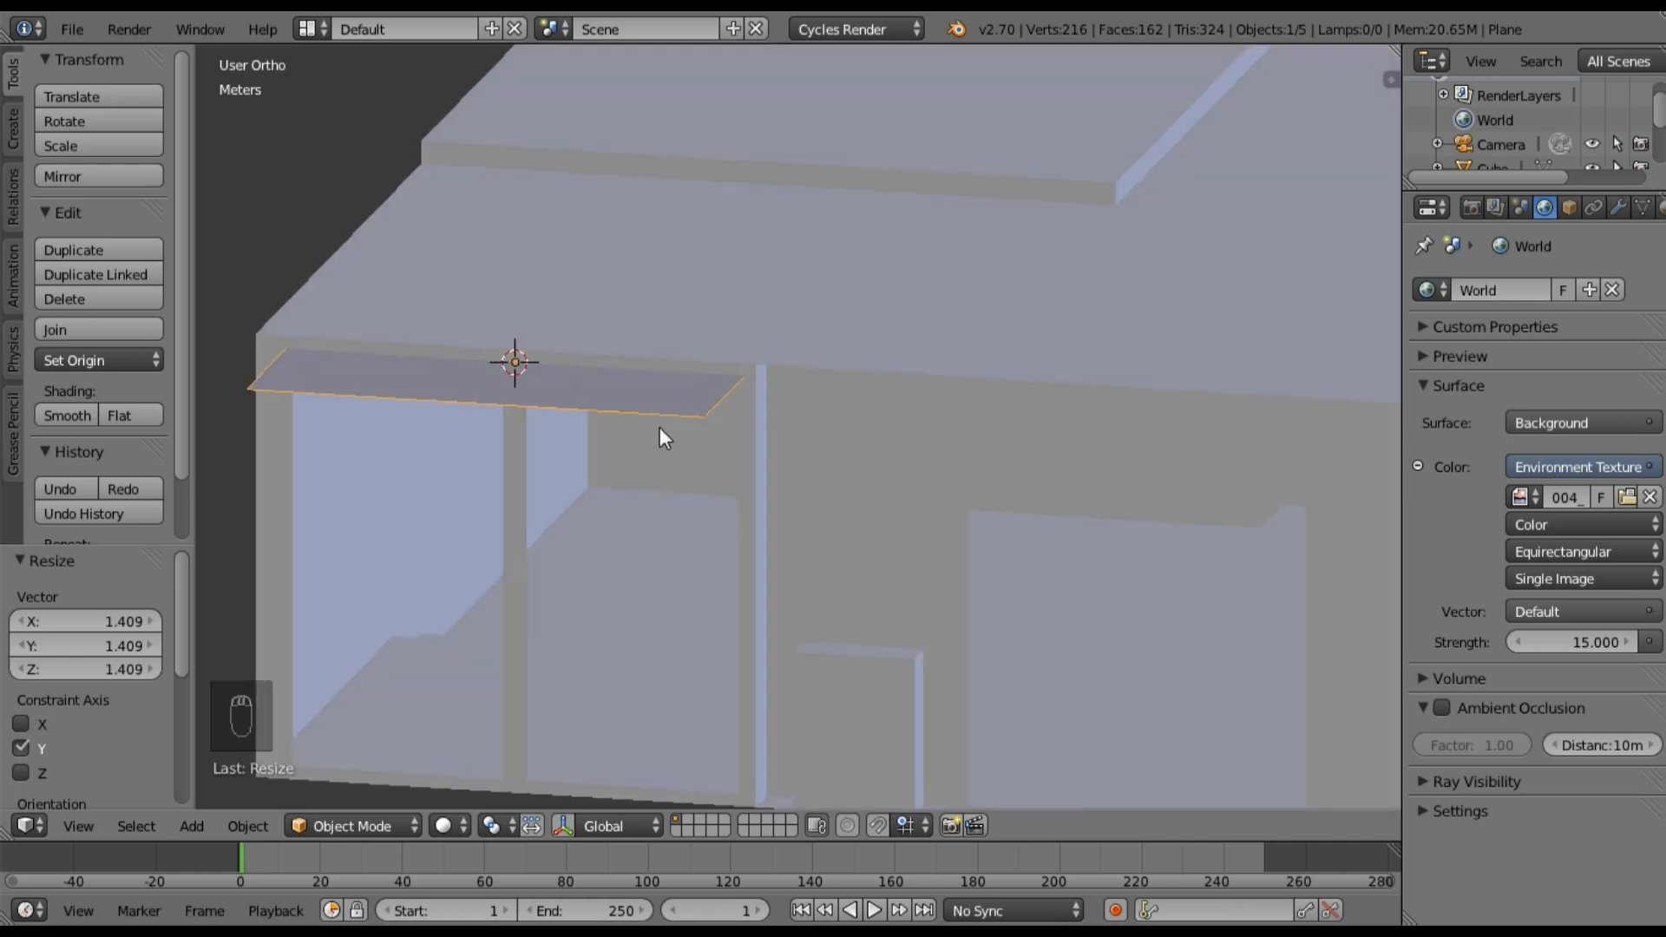
key(r)
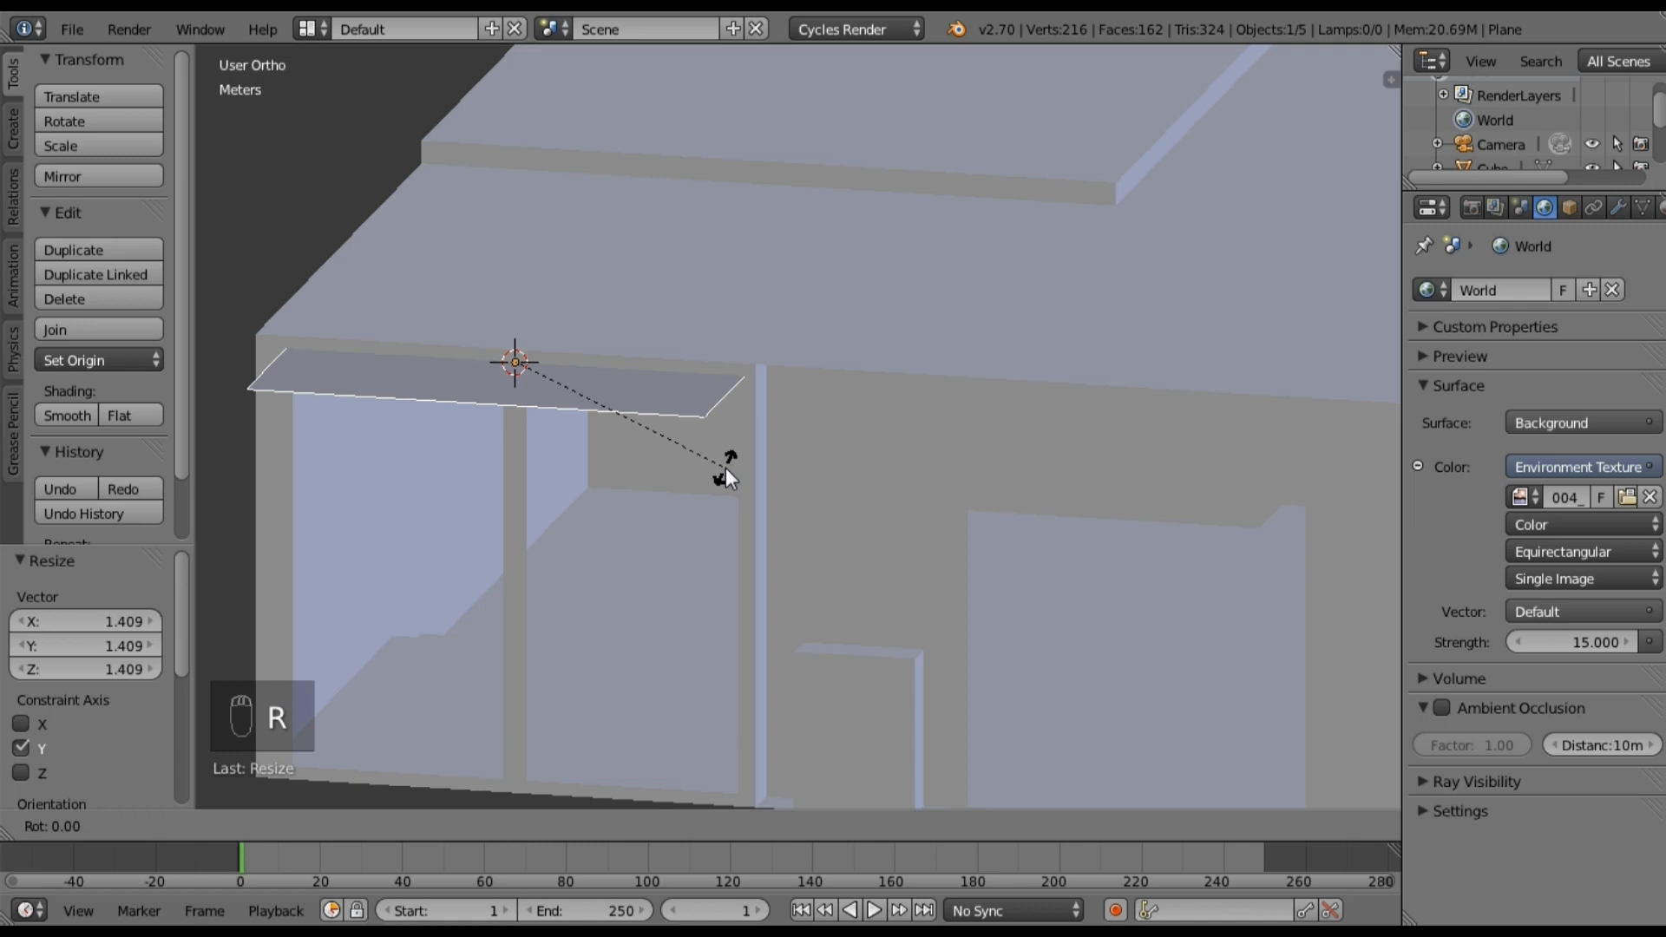
key(y)
key(9)
key(0)
key(Return)
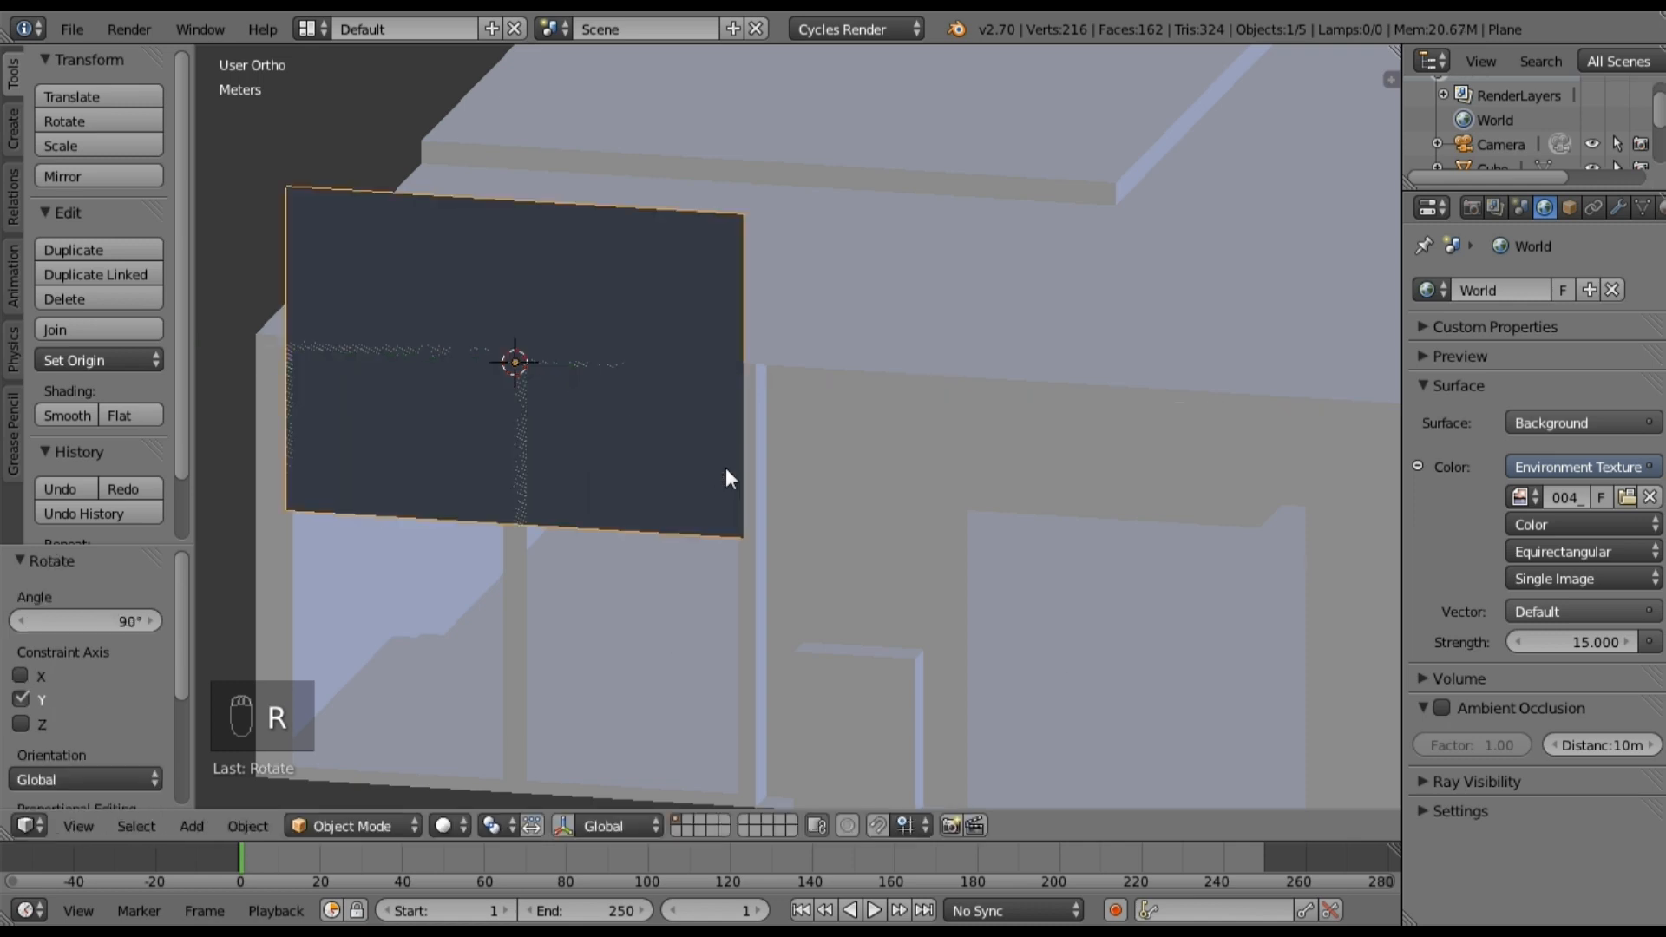
Step: Lower the upright plane along Z over the paired windows, by about 91.7 cm and then another 26 cm
key(g)
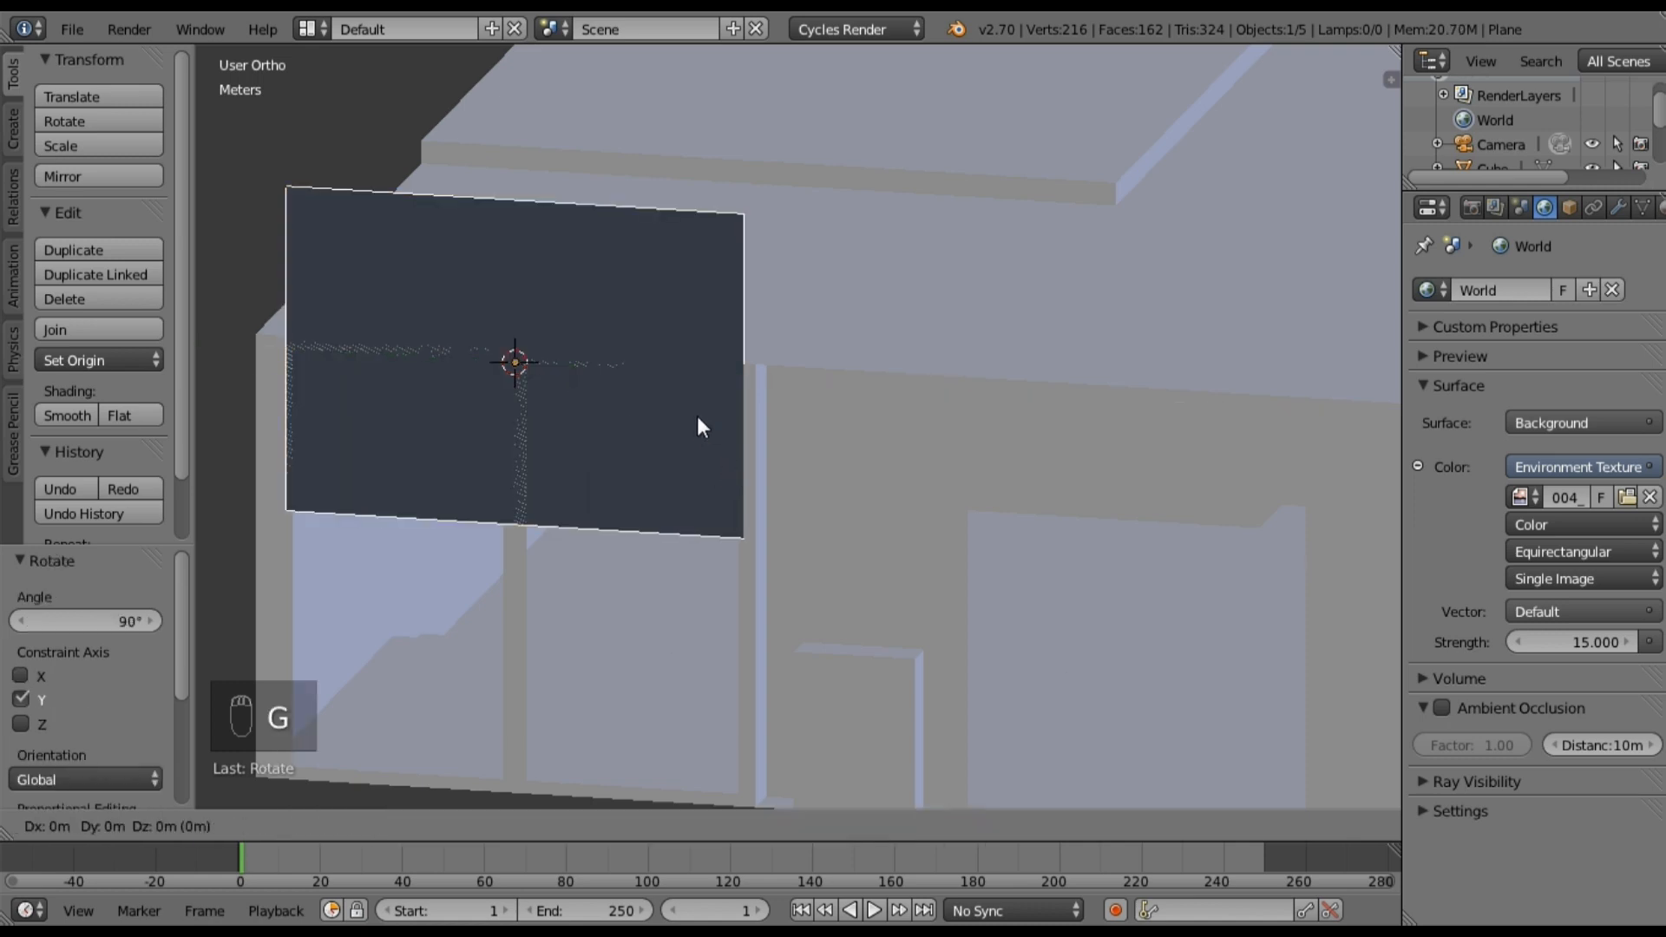
key(z)
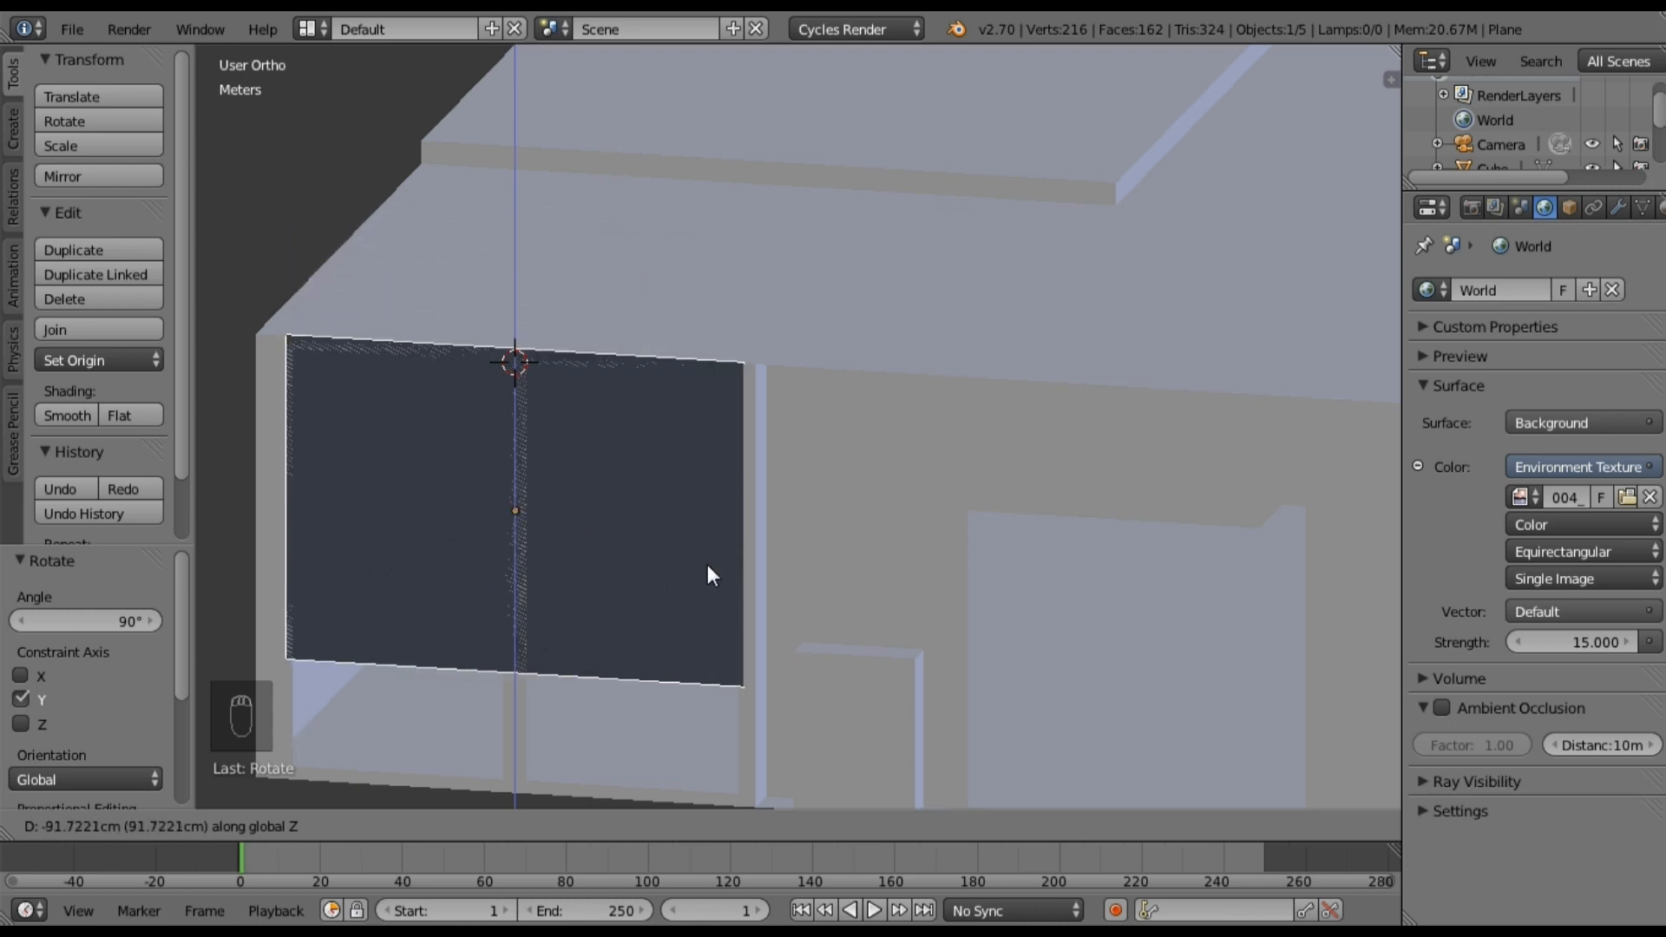
click(706, 564)
middle_drag(819, 471, 600, 341)
middle_drag(453, 436, 793, 351)
middle_drag(700, 639, 605, 512)
key(g)
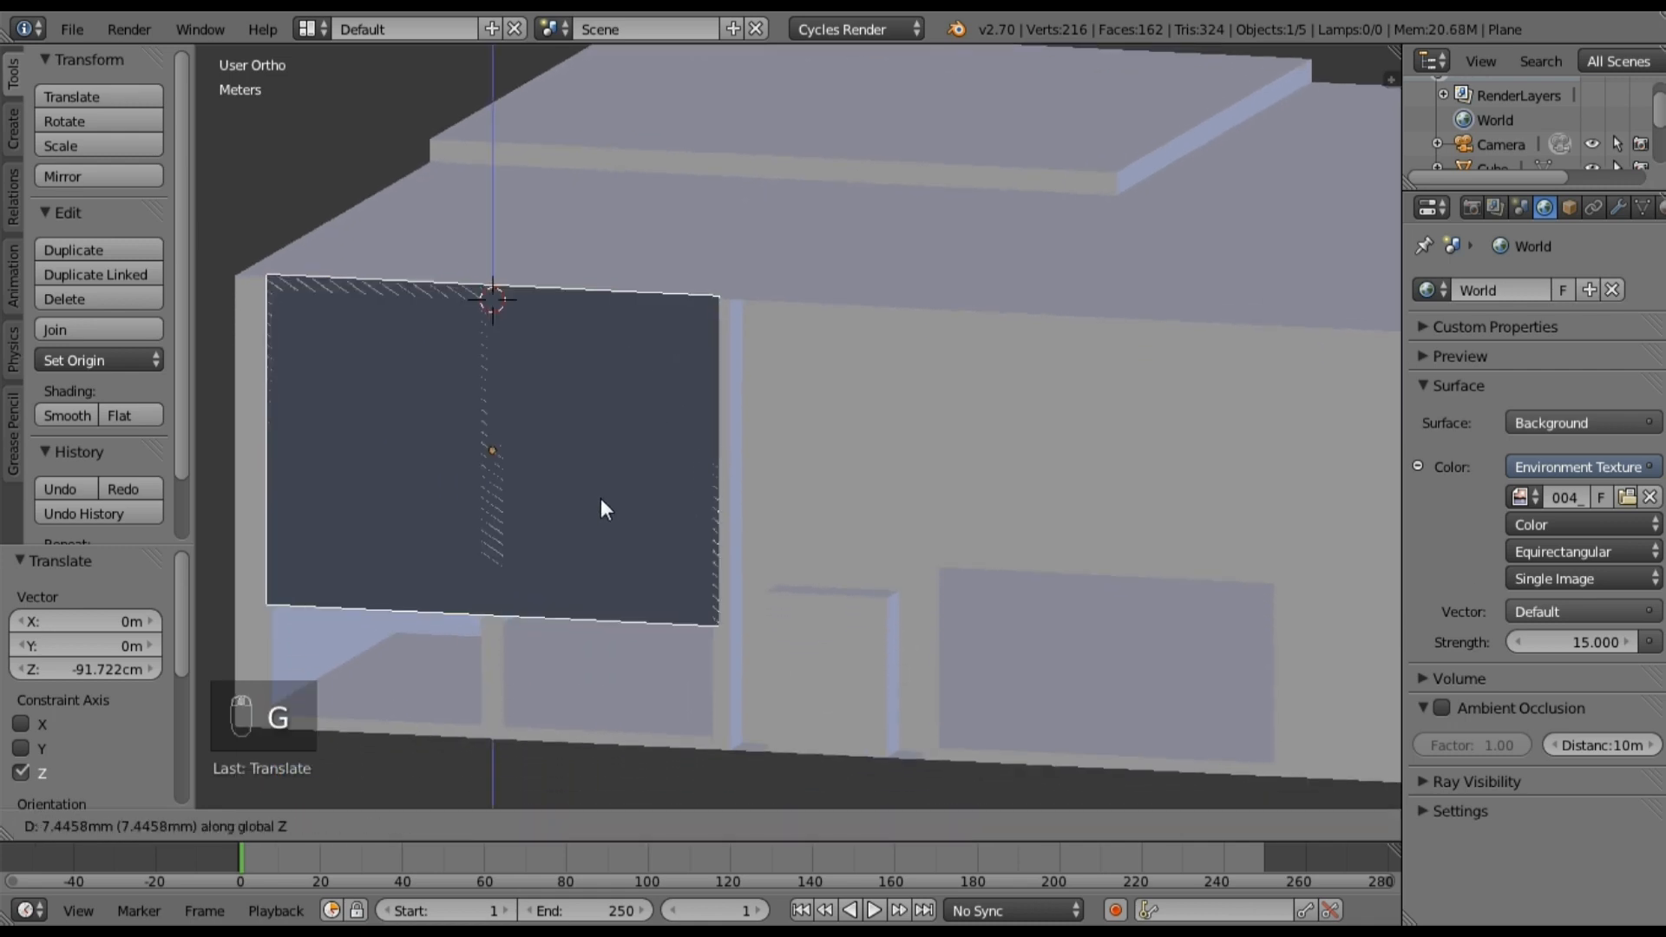
click(601, 546)
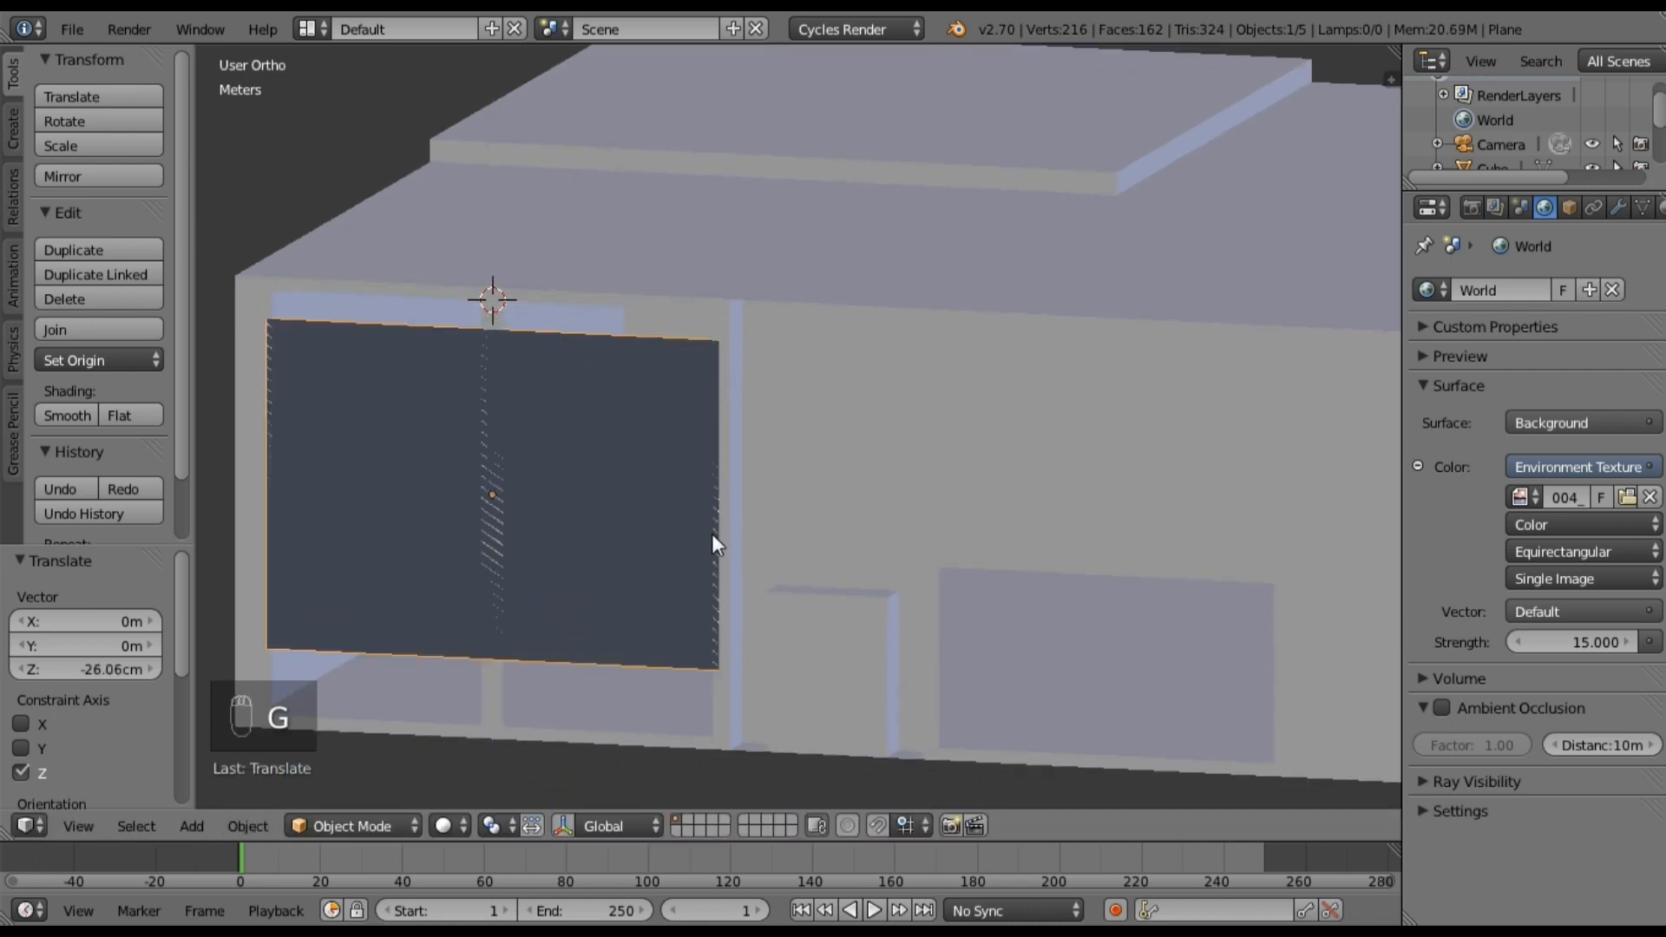
Step: Scale the plane by about 1.276 along Z and shift it slightly down over the window openings
key(s)
key(z)
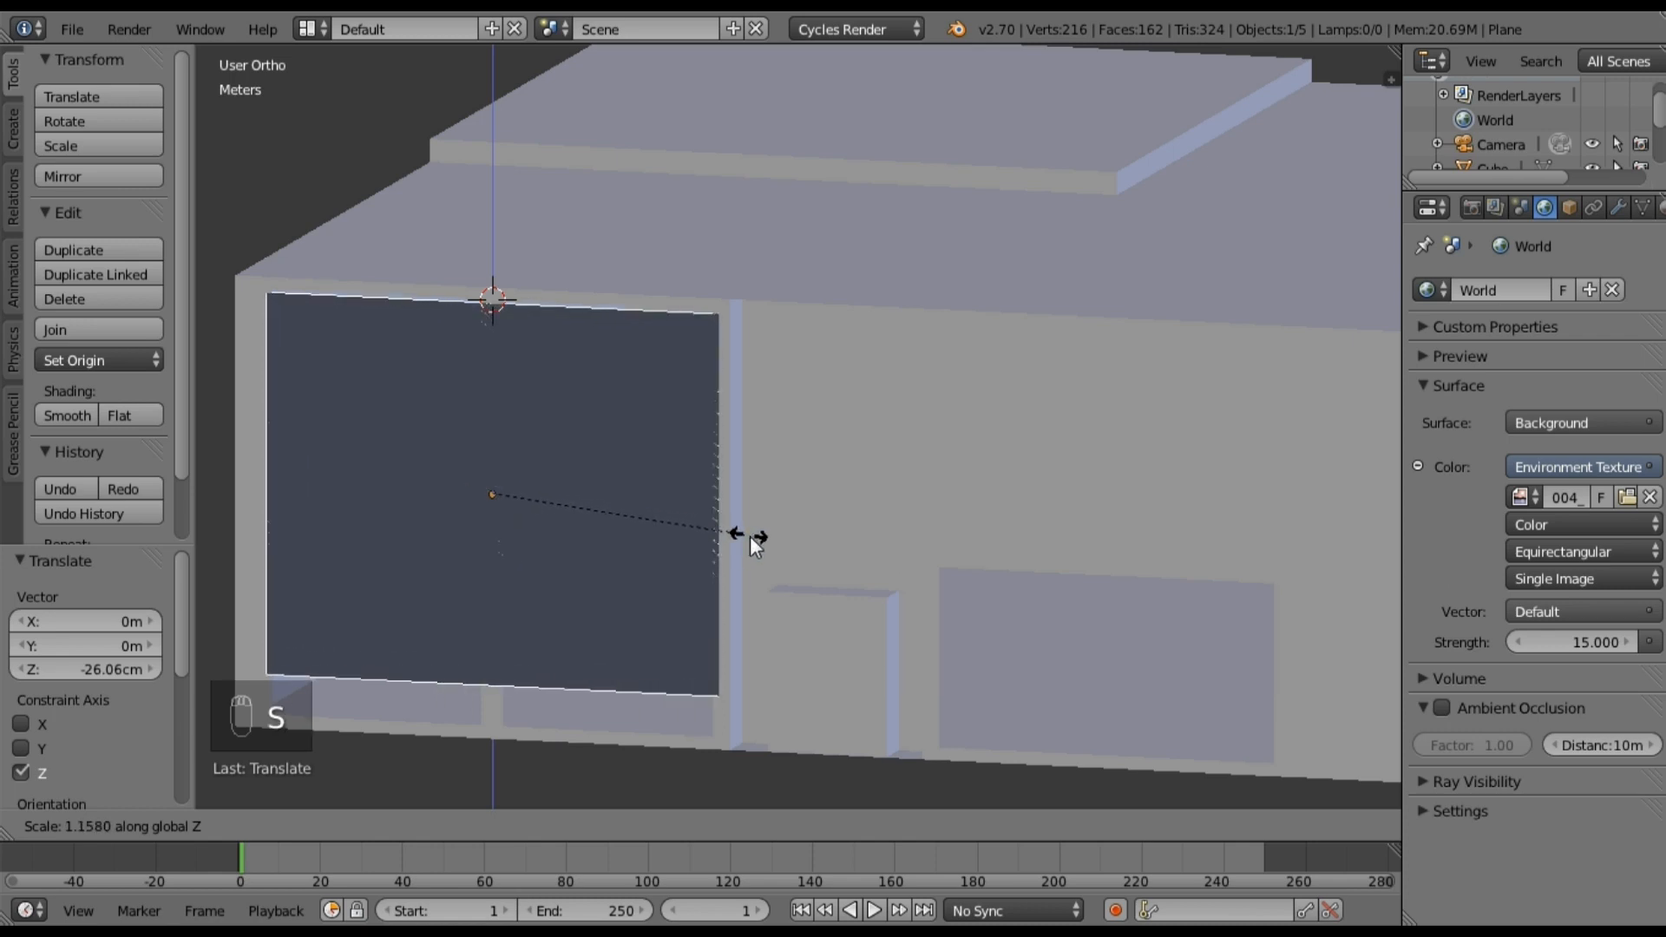
click(771, 540)
key(g)
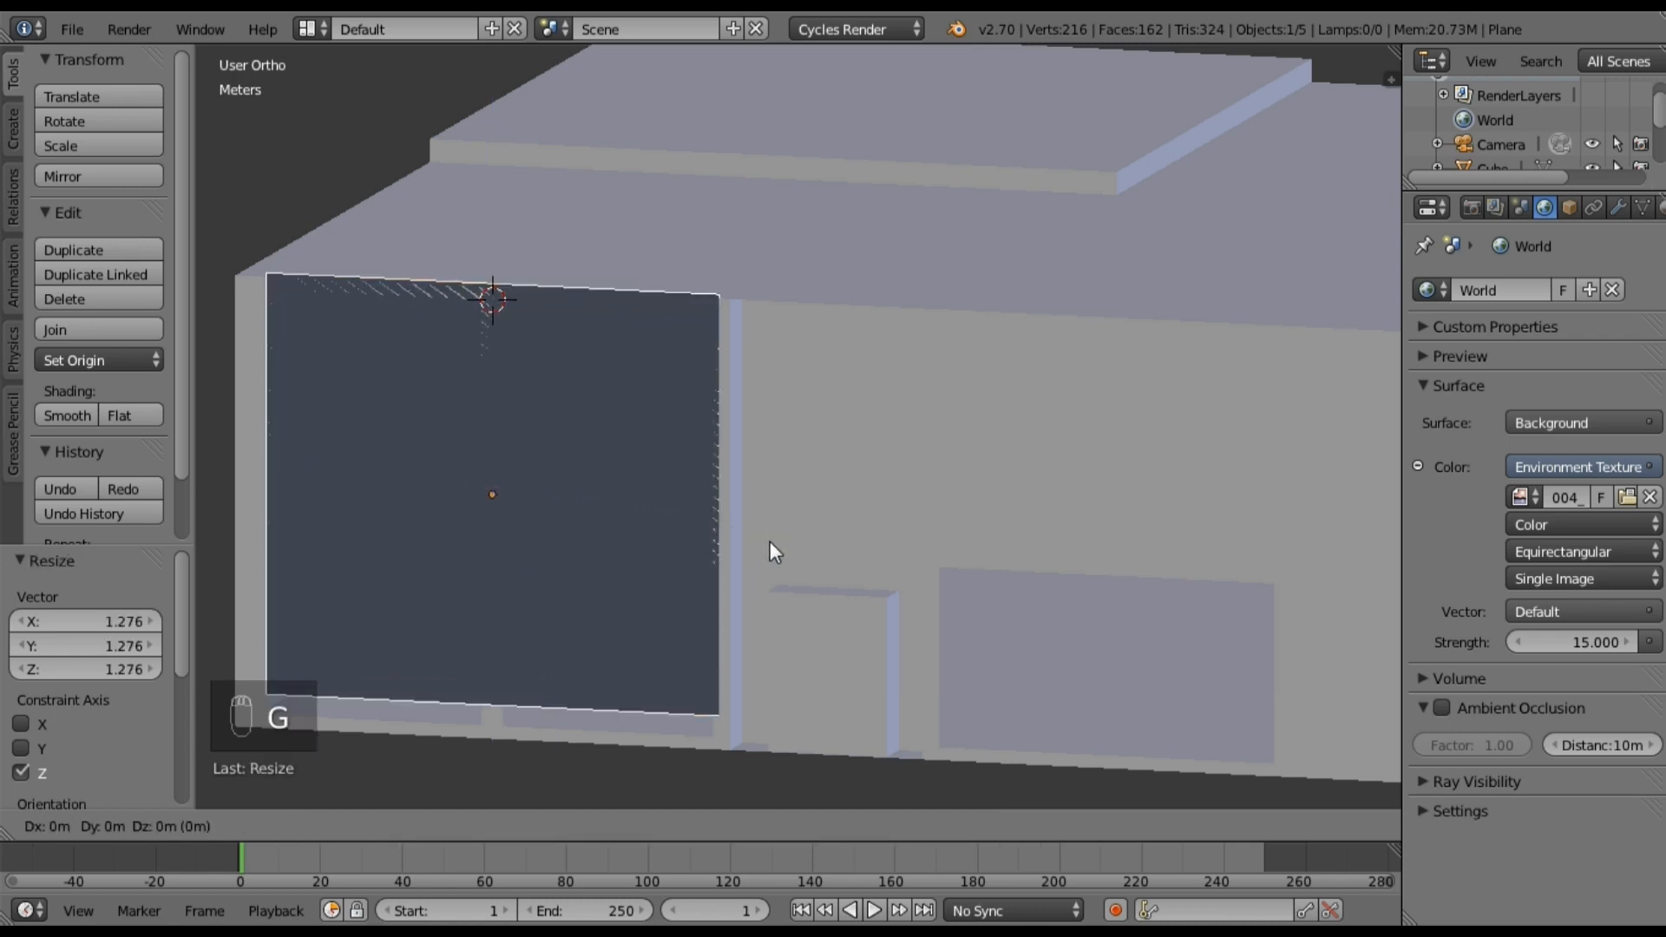
key(z)
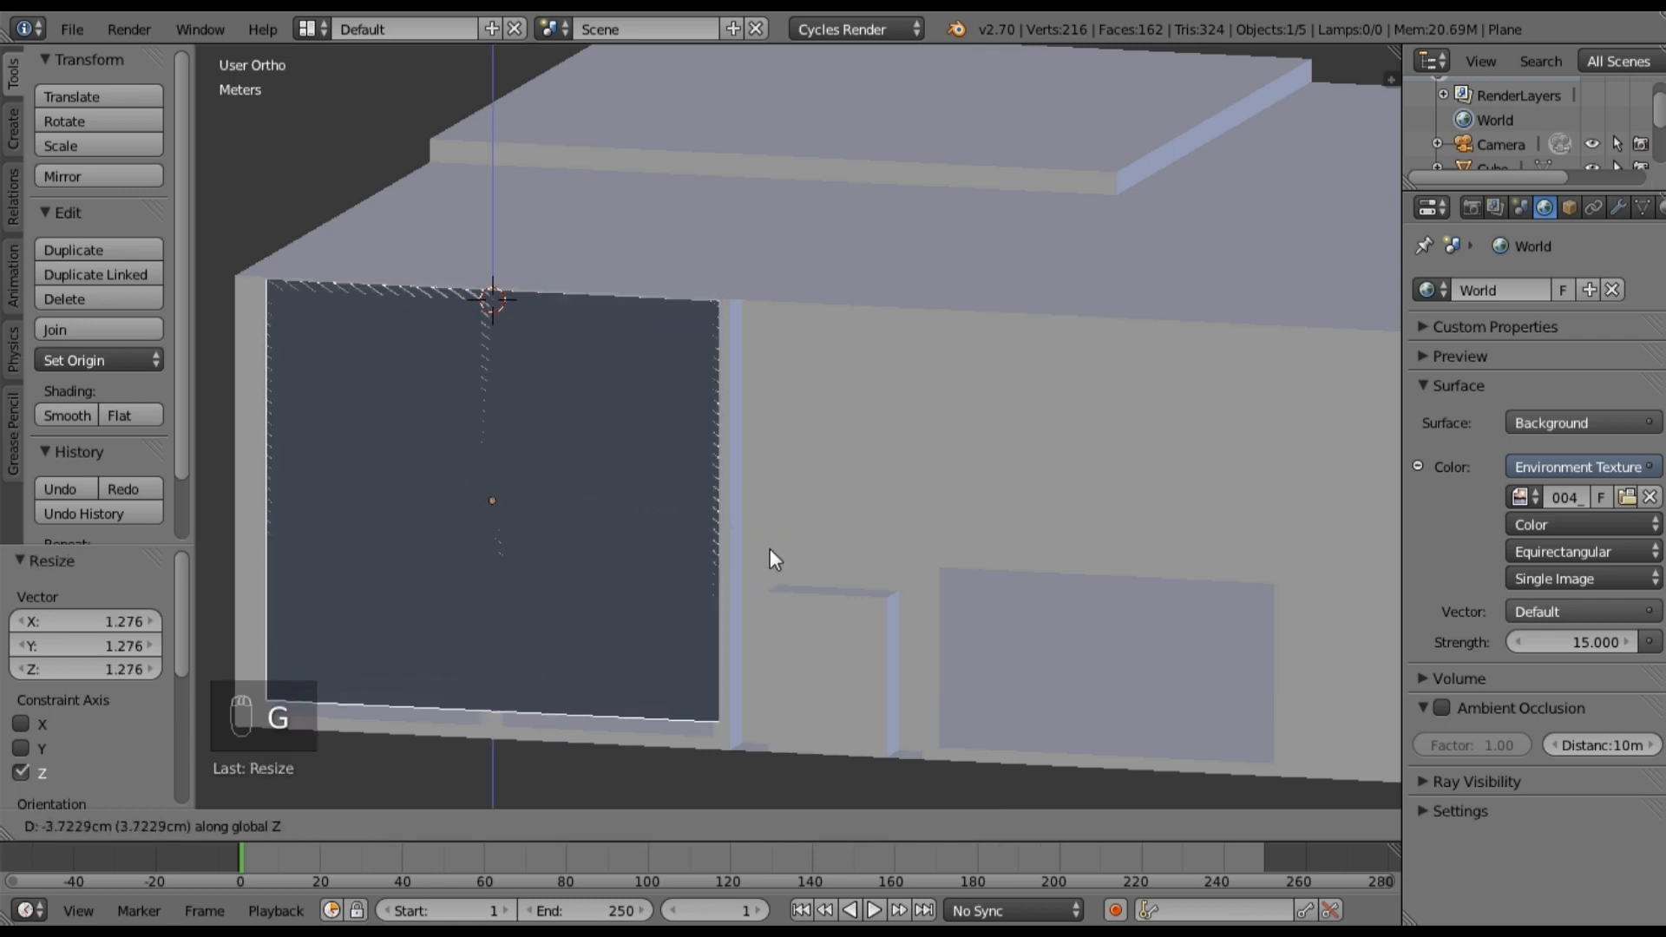
click(769, 543)
Step: Enlarge the plane by about 1.047 along Z and lower it about 6.7 cm to cover both window openings fully
key(s)
key(z)
click(762, 540)
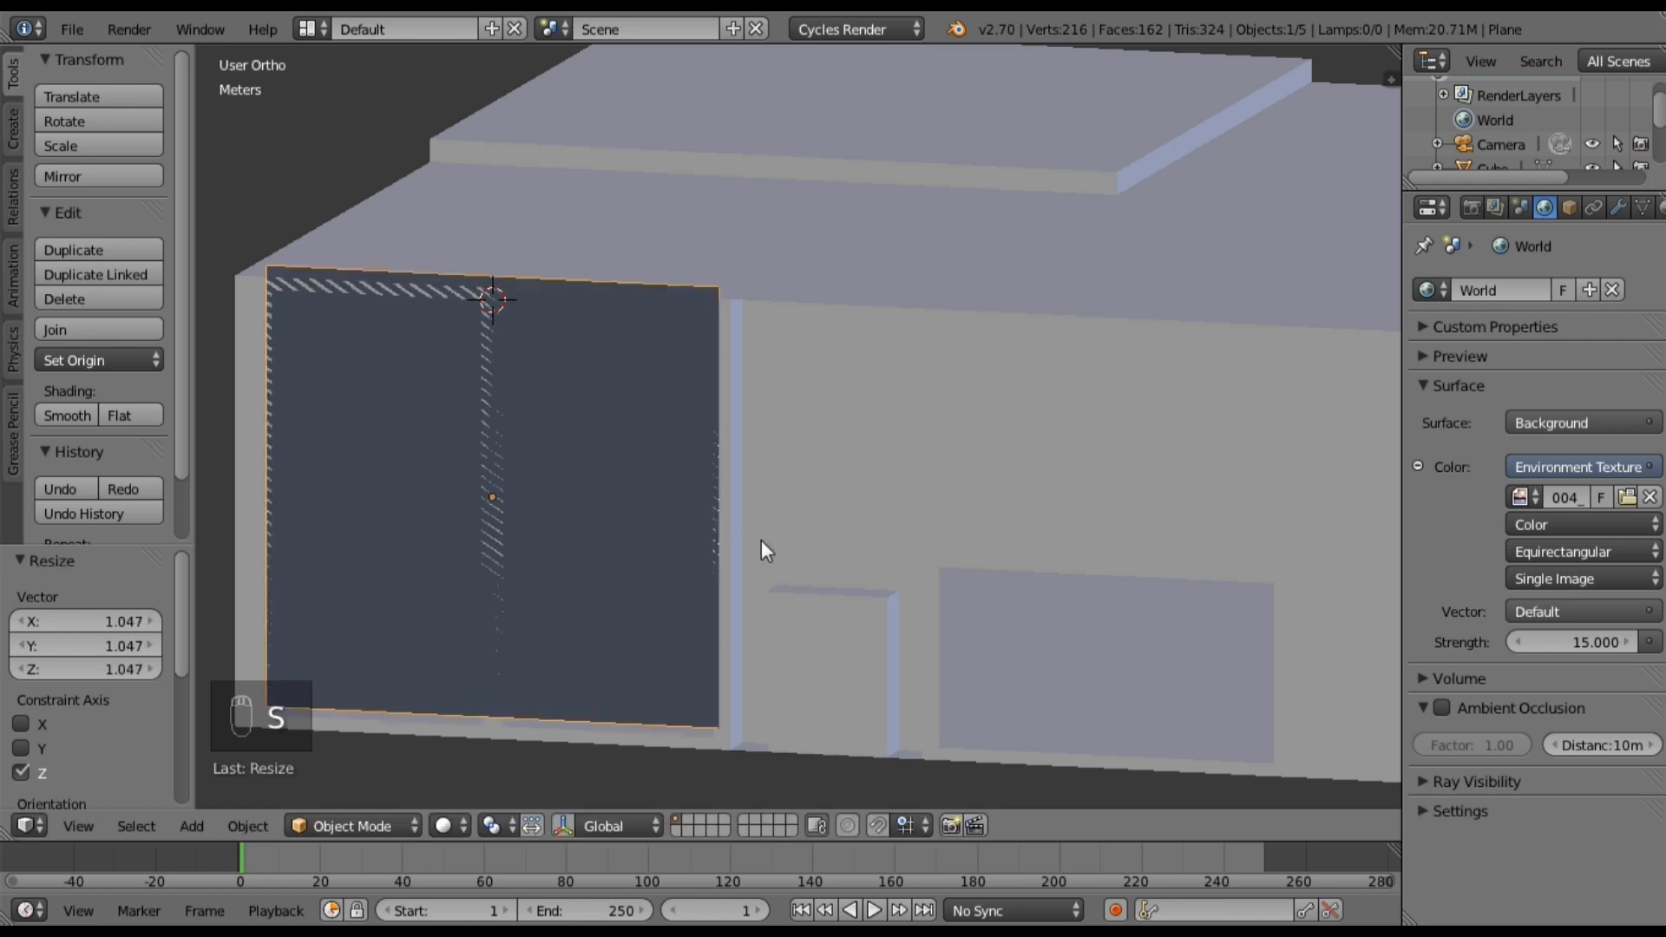
key(g)
key(z)
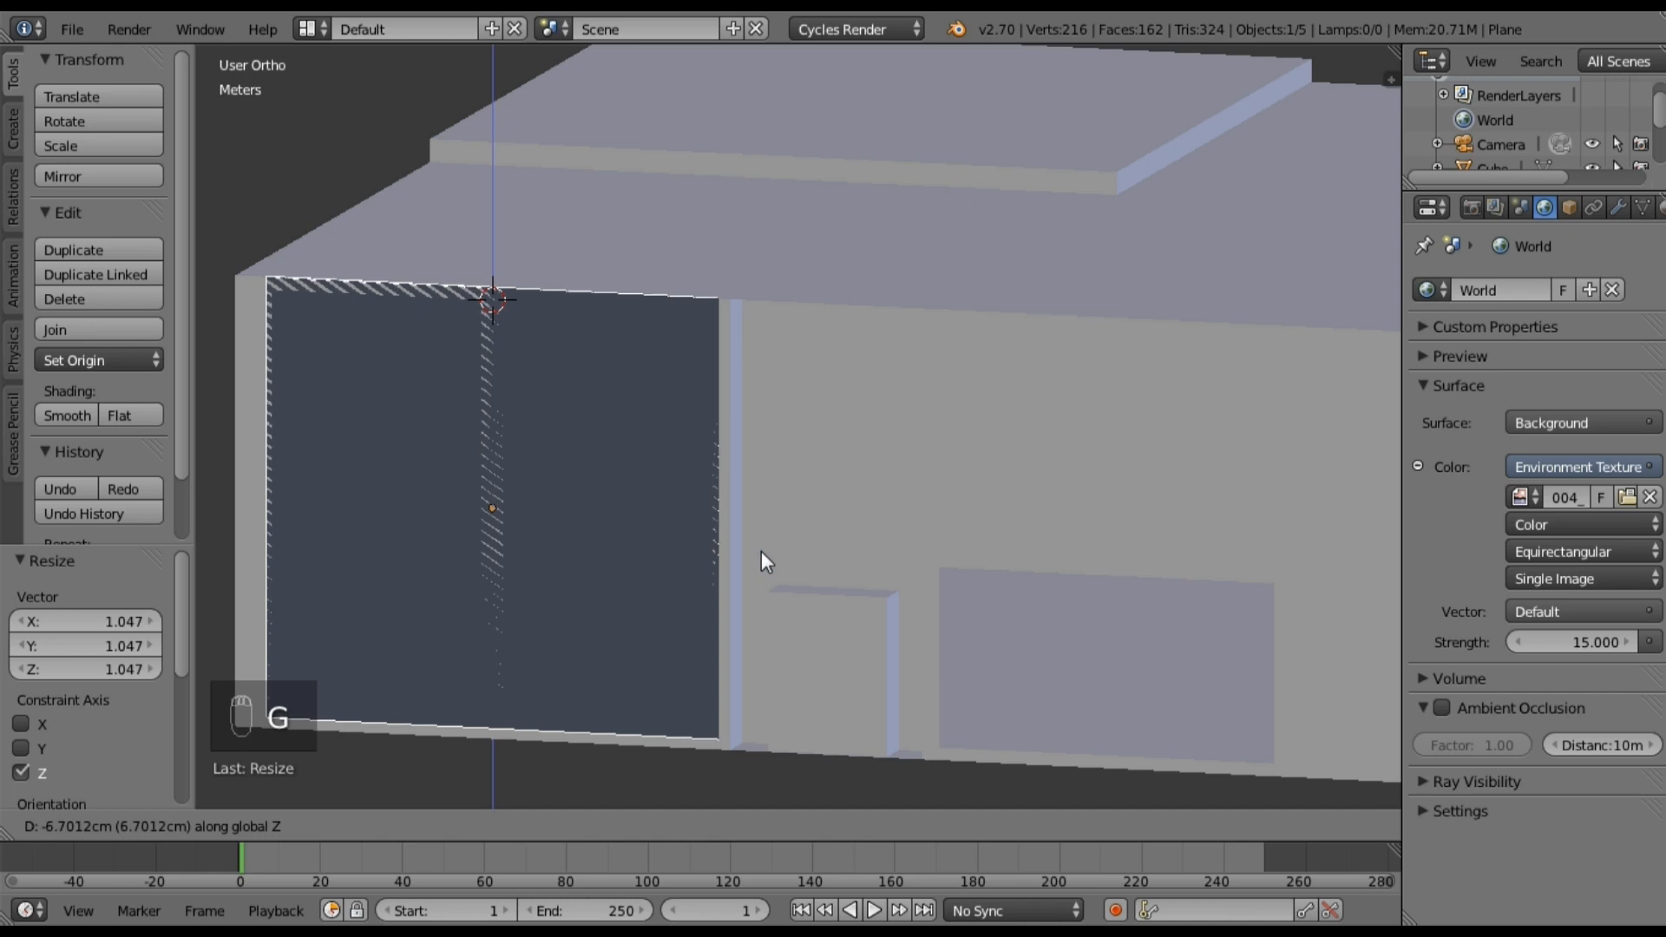
click(762, 550)
Step: Move the window plane about 3 cm along X, inward from the wall's outer face, checking its position in wireframe
middle_drag(737, 555, 682, 597)
middle_drag(772, 570, 663, 575)
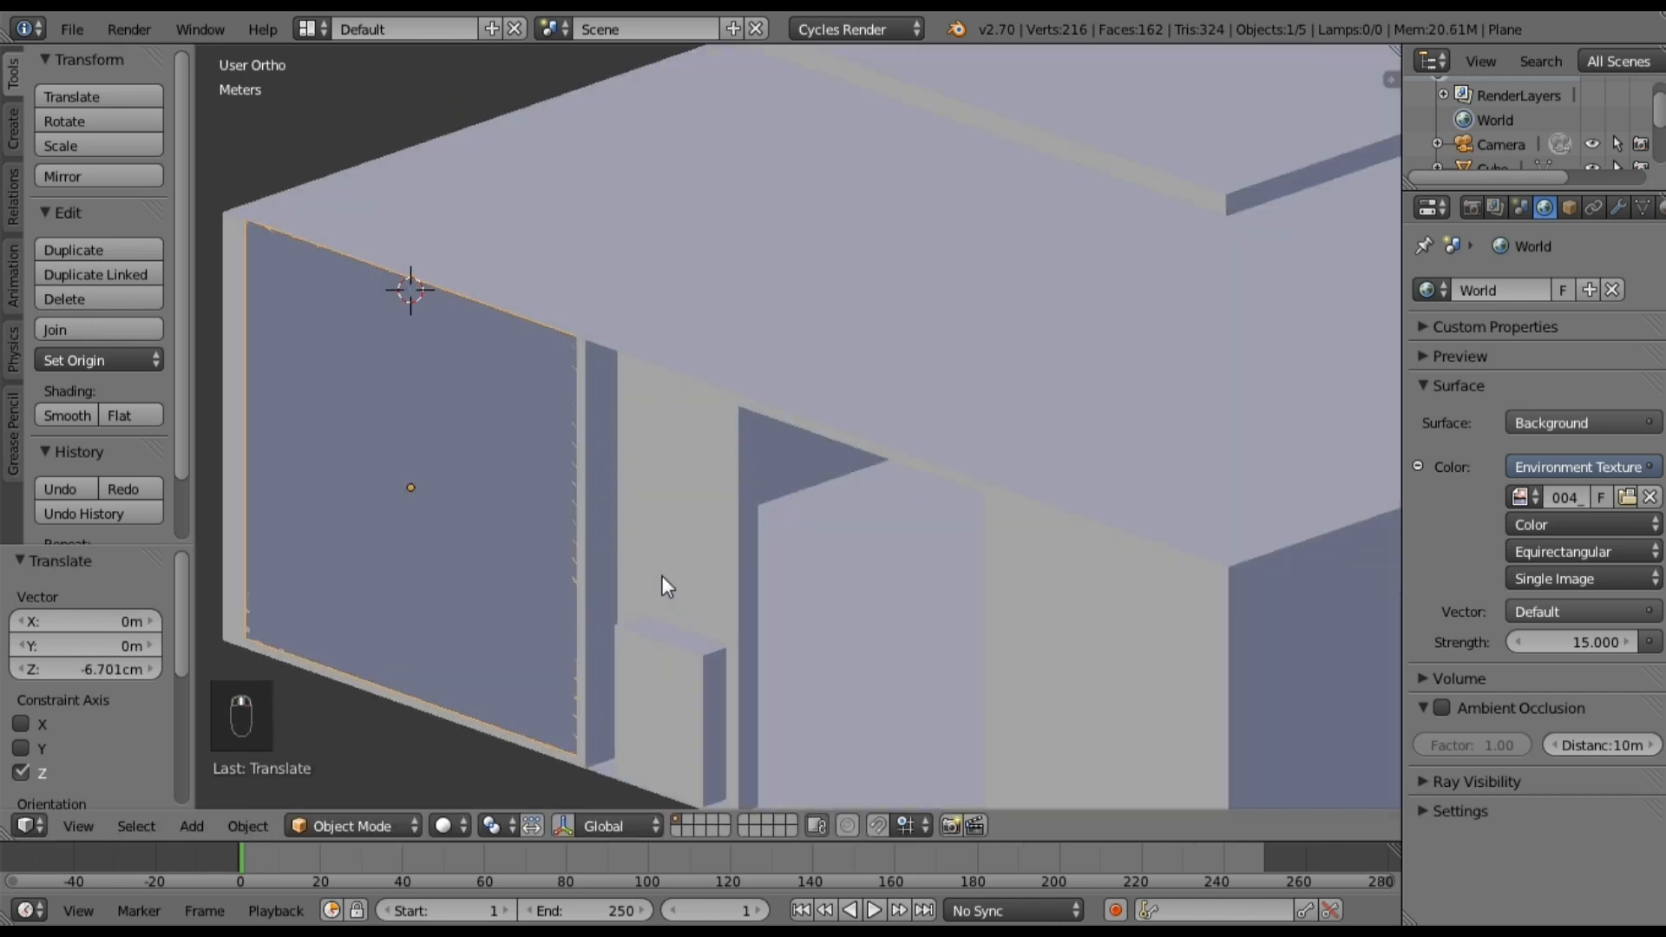
key(z)
middle_drag(722, 521, 566, 514)
key(g)
key(x)
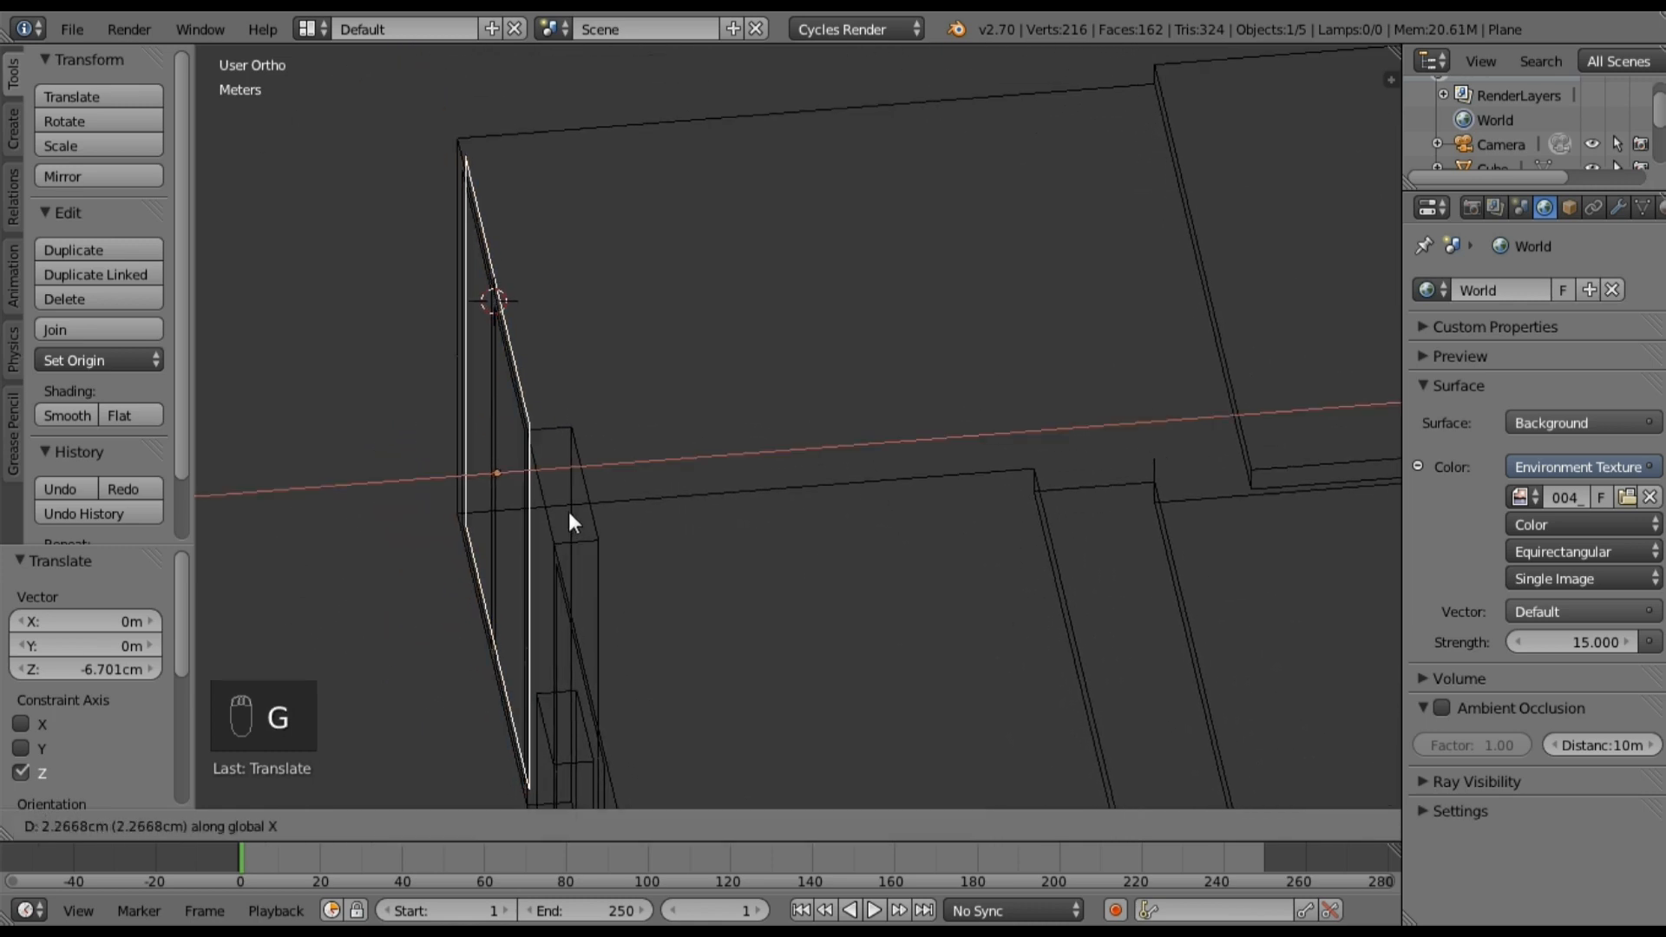
click(571, 512)
middle_drag(638, 442, 472, 447)
key(z)
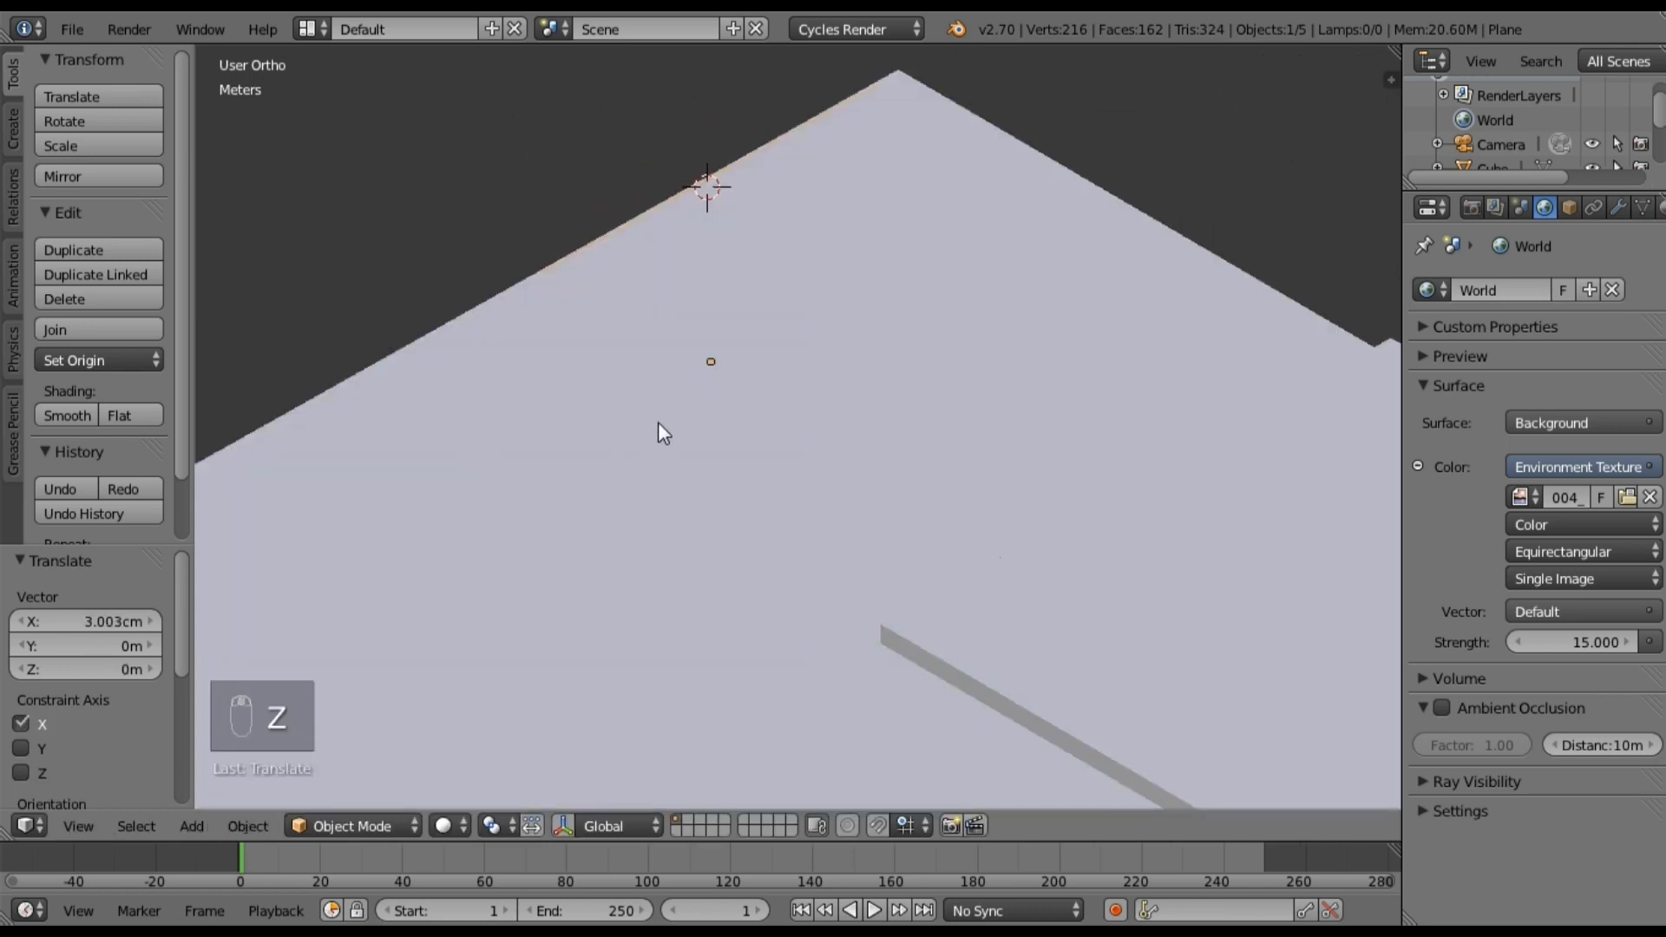
Step: Duplicate the window plane about -4.17 m along Y so the copy covers the other large window opening
middle_drag(578, 502, 559, 572)
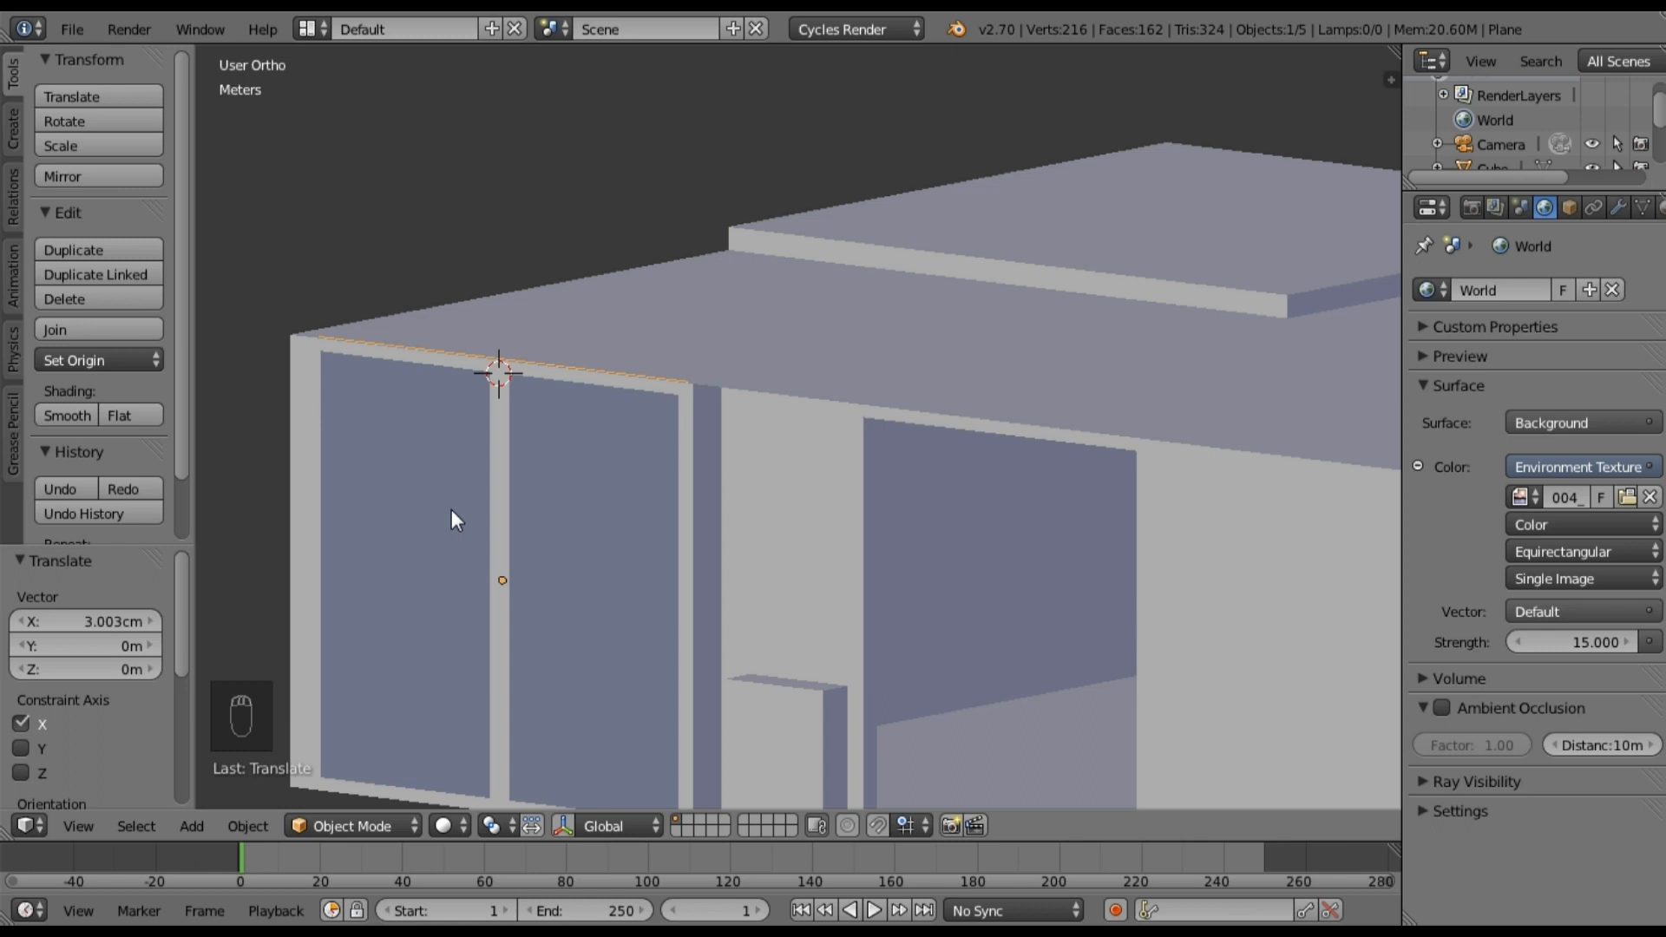
middle_drag(547, 550, 740, 588)
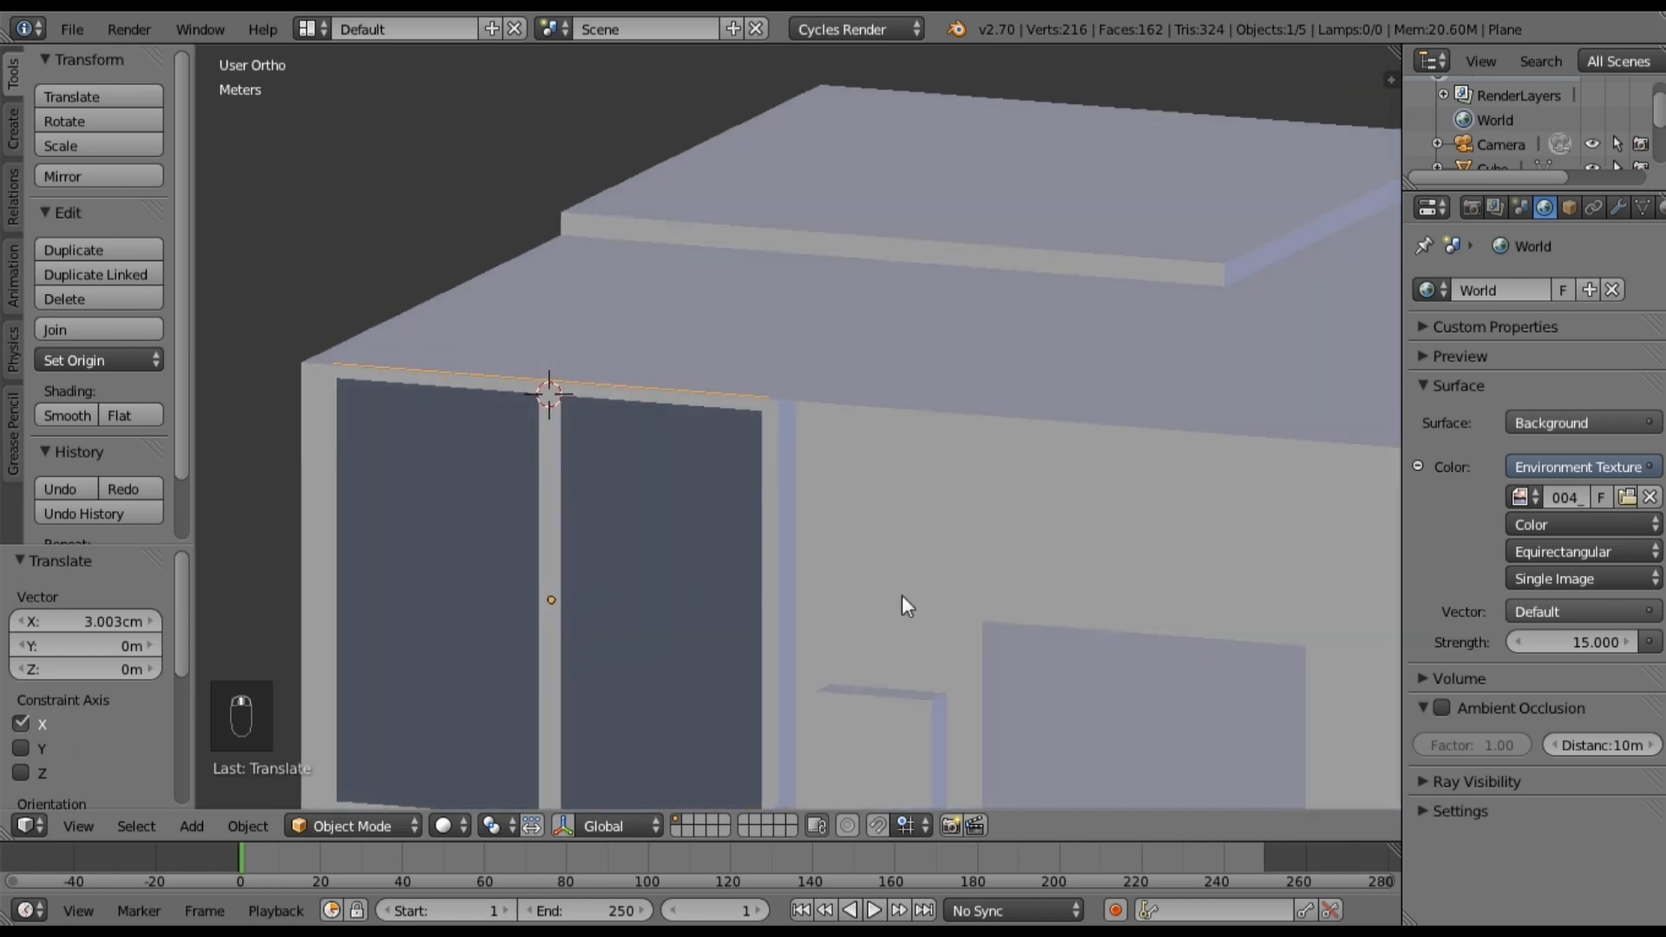
shift+middle_drag(1080, 543, 997, 371)
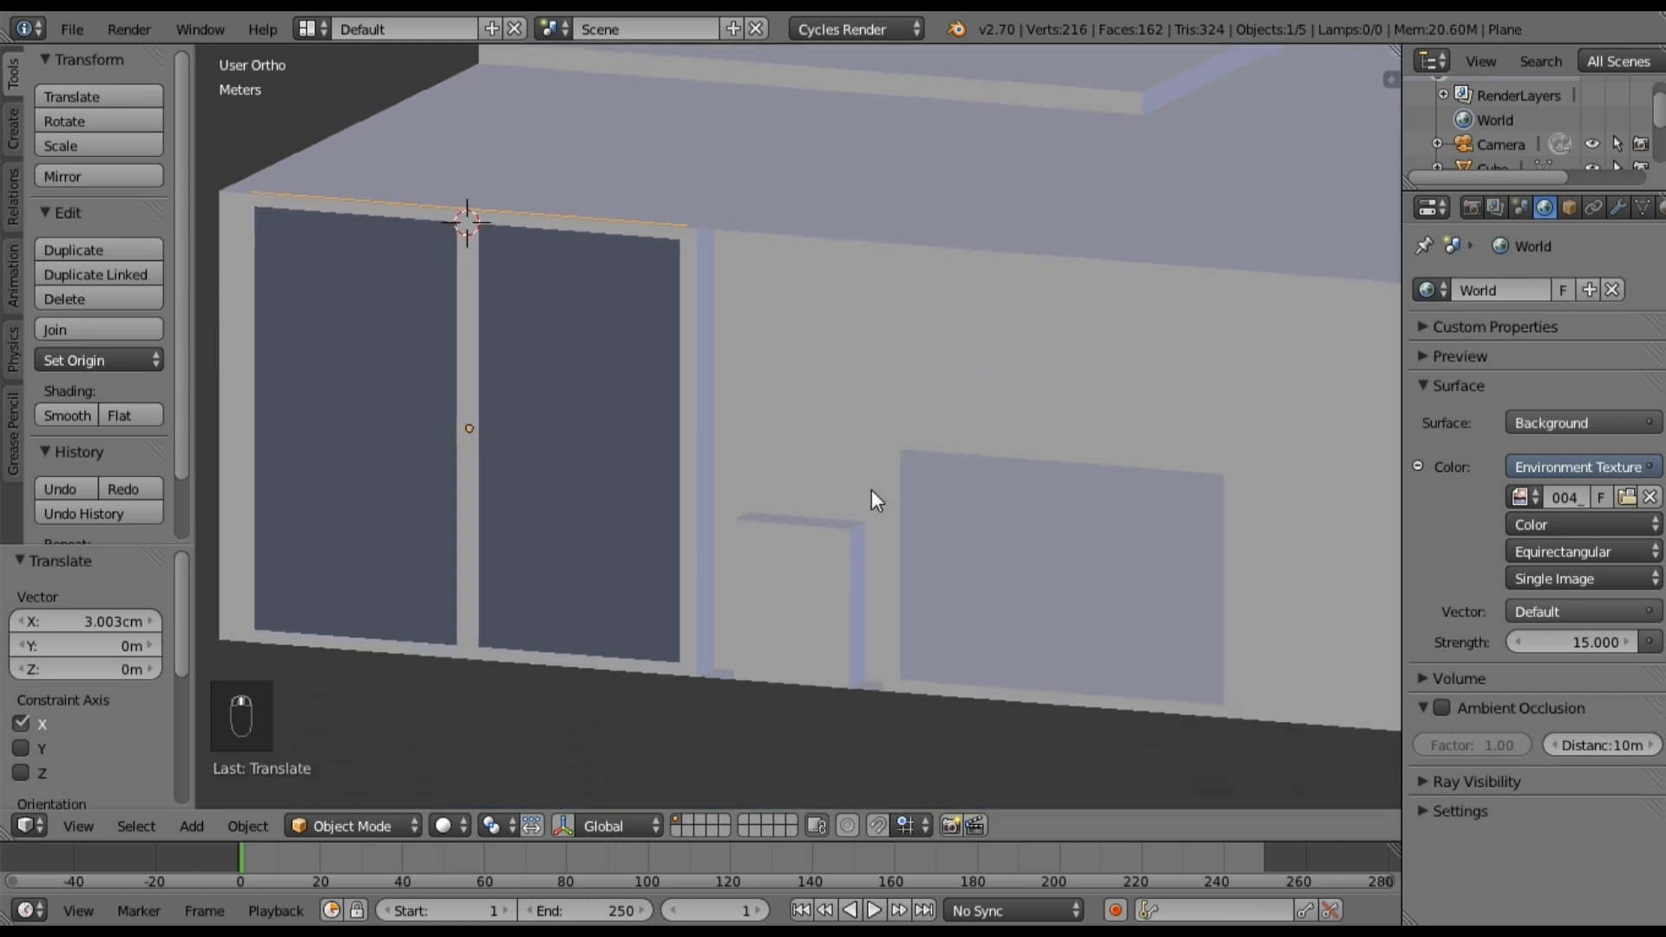
key(ctrl+KP_3)
shift+middle_drag(1048, 447, 616, 402)
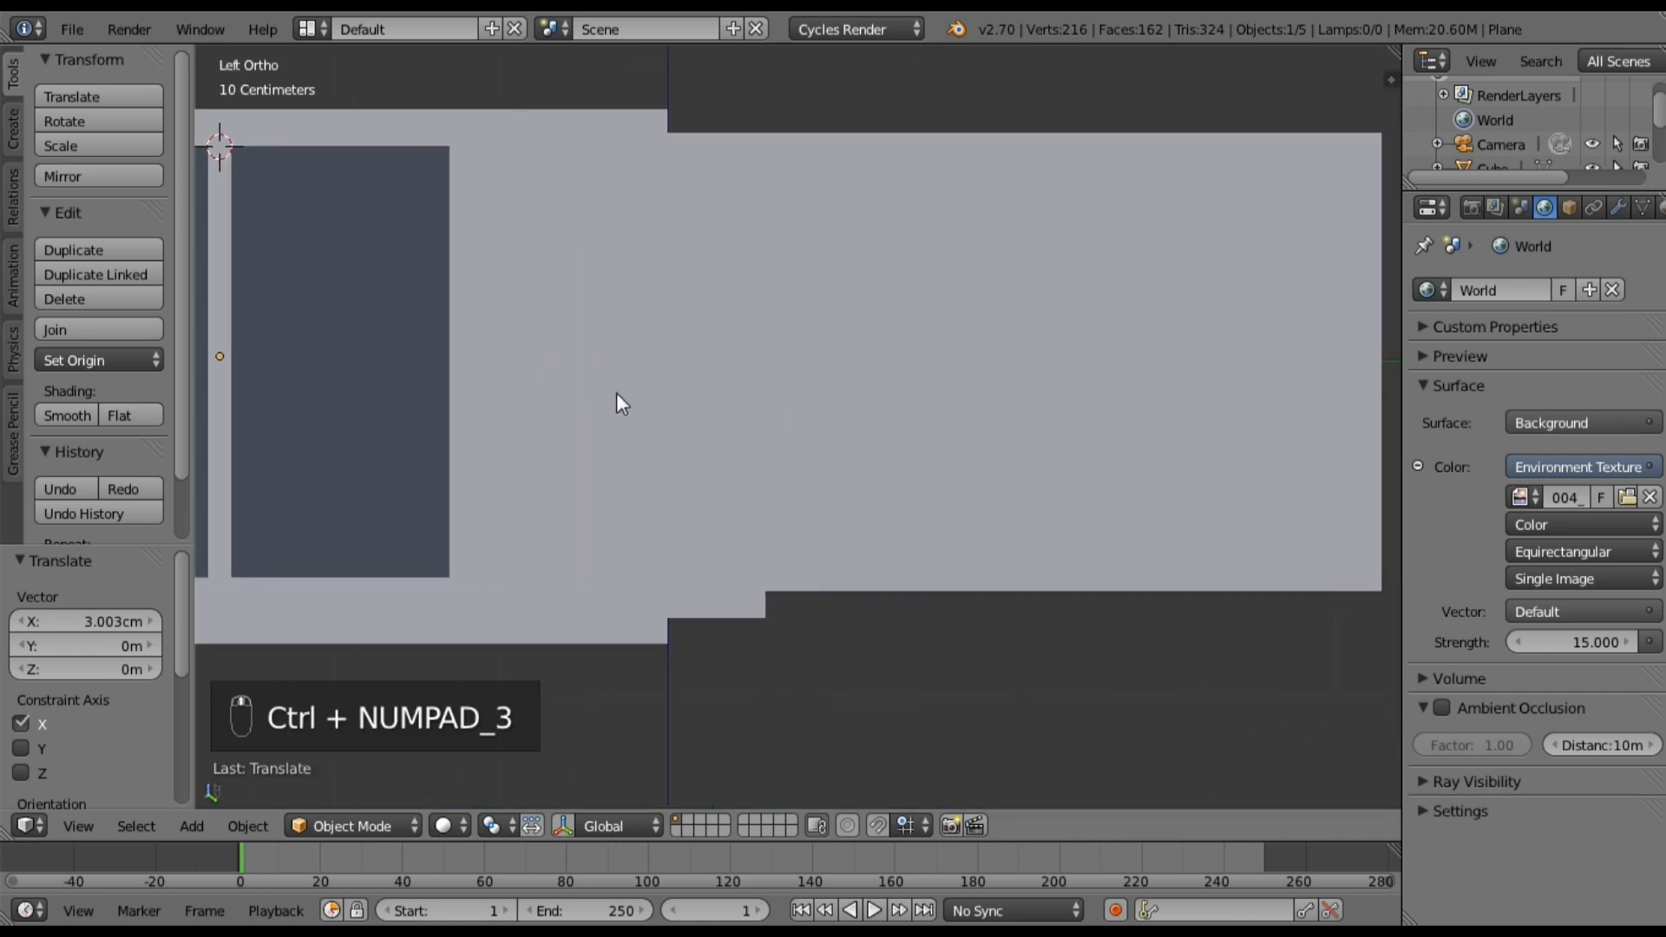
key(z)
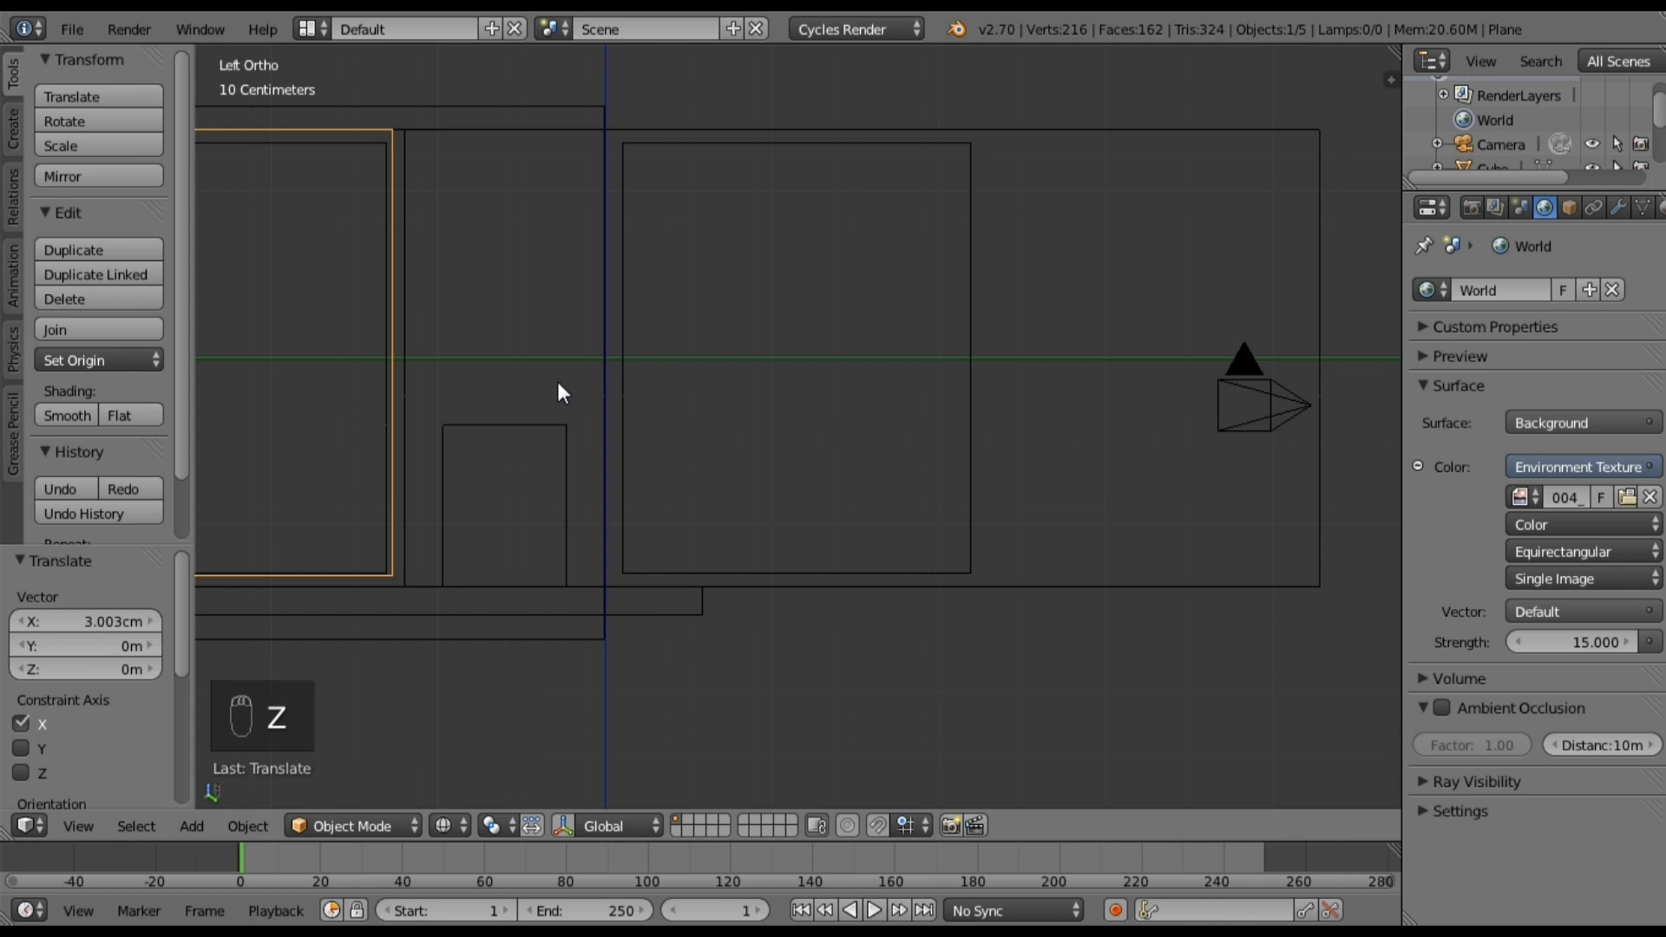
key(shift+d)
key(y)
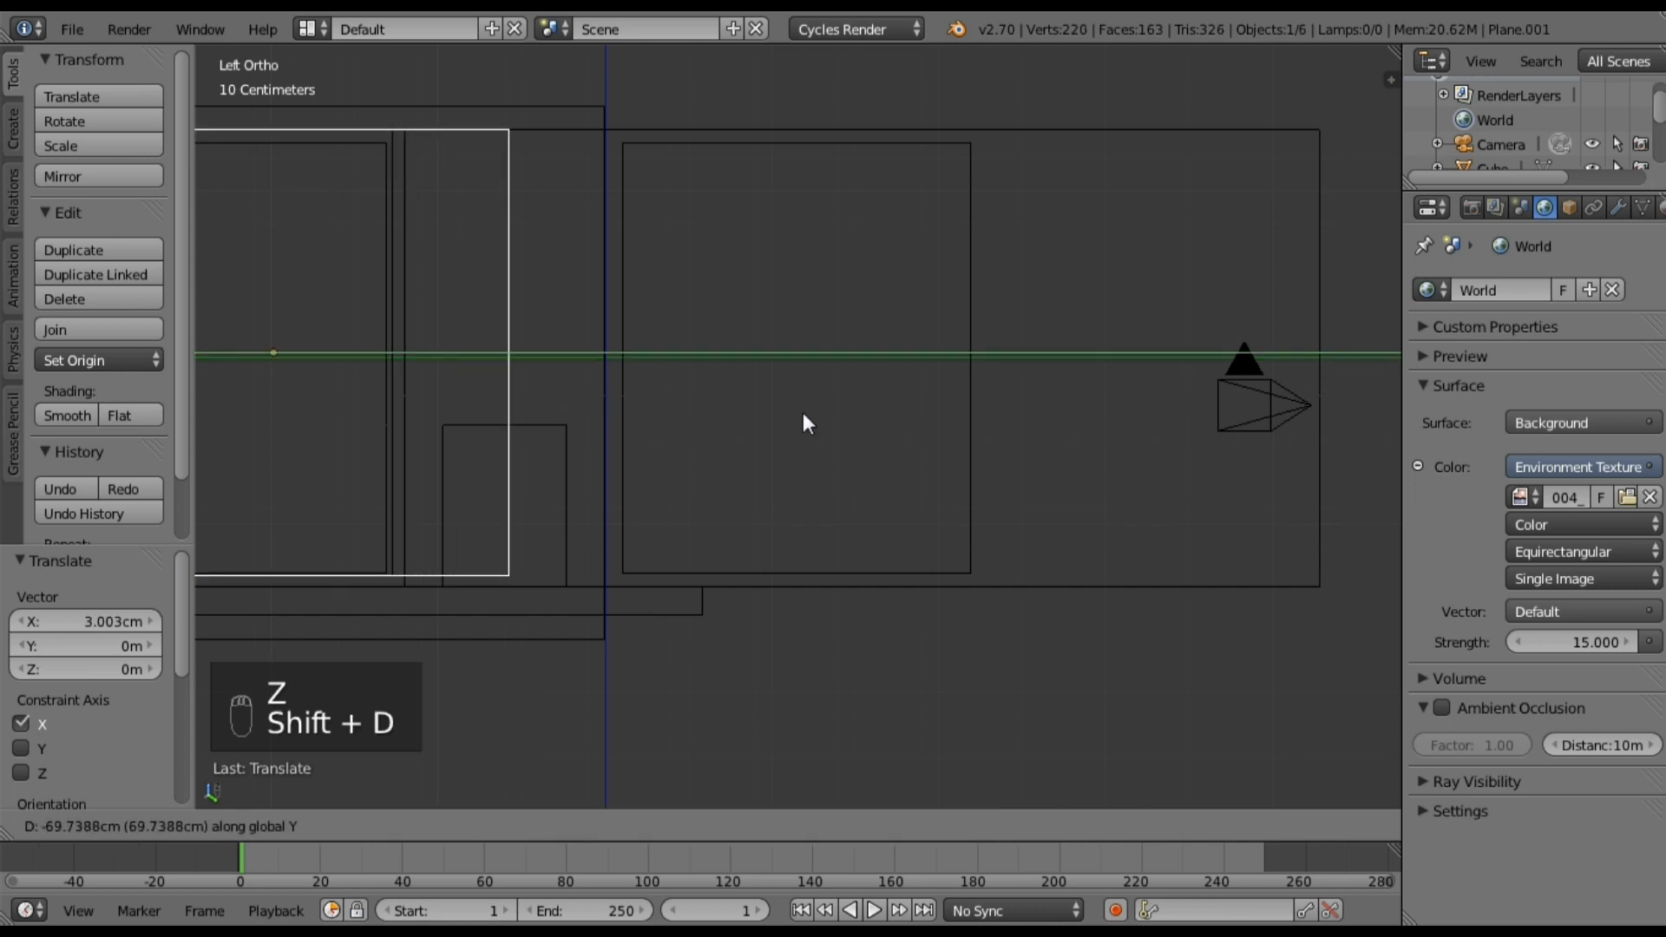
click(1255, 447)
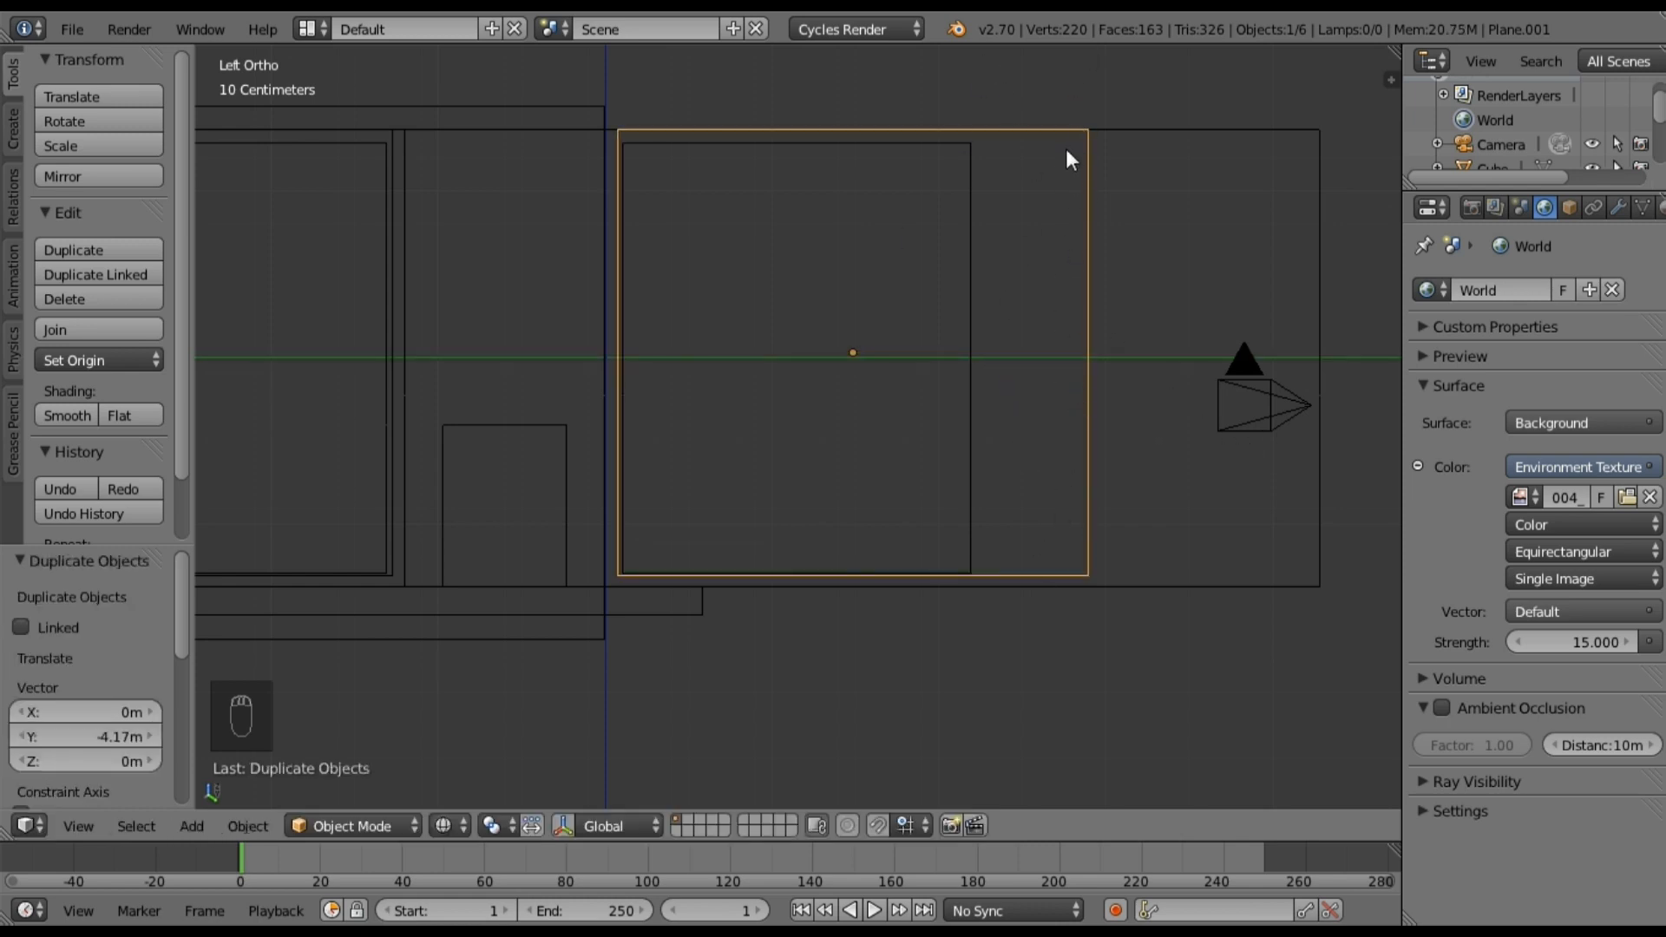
Step: Join the duplicated window plane and the original plane into one object
middle_drag(1016, 276, 583, 329)
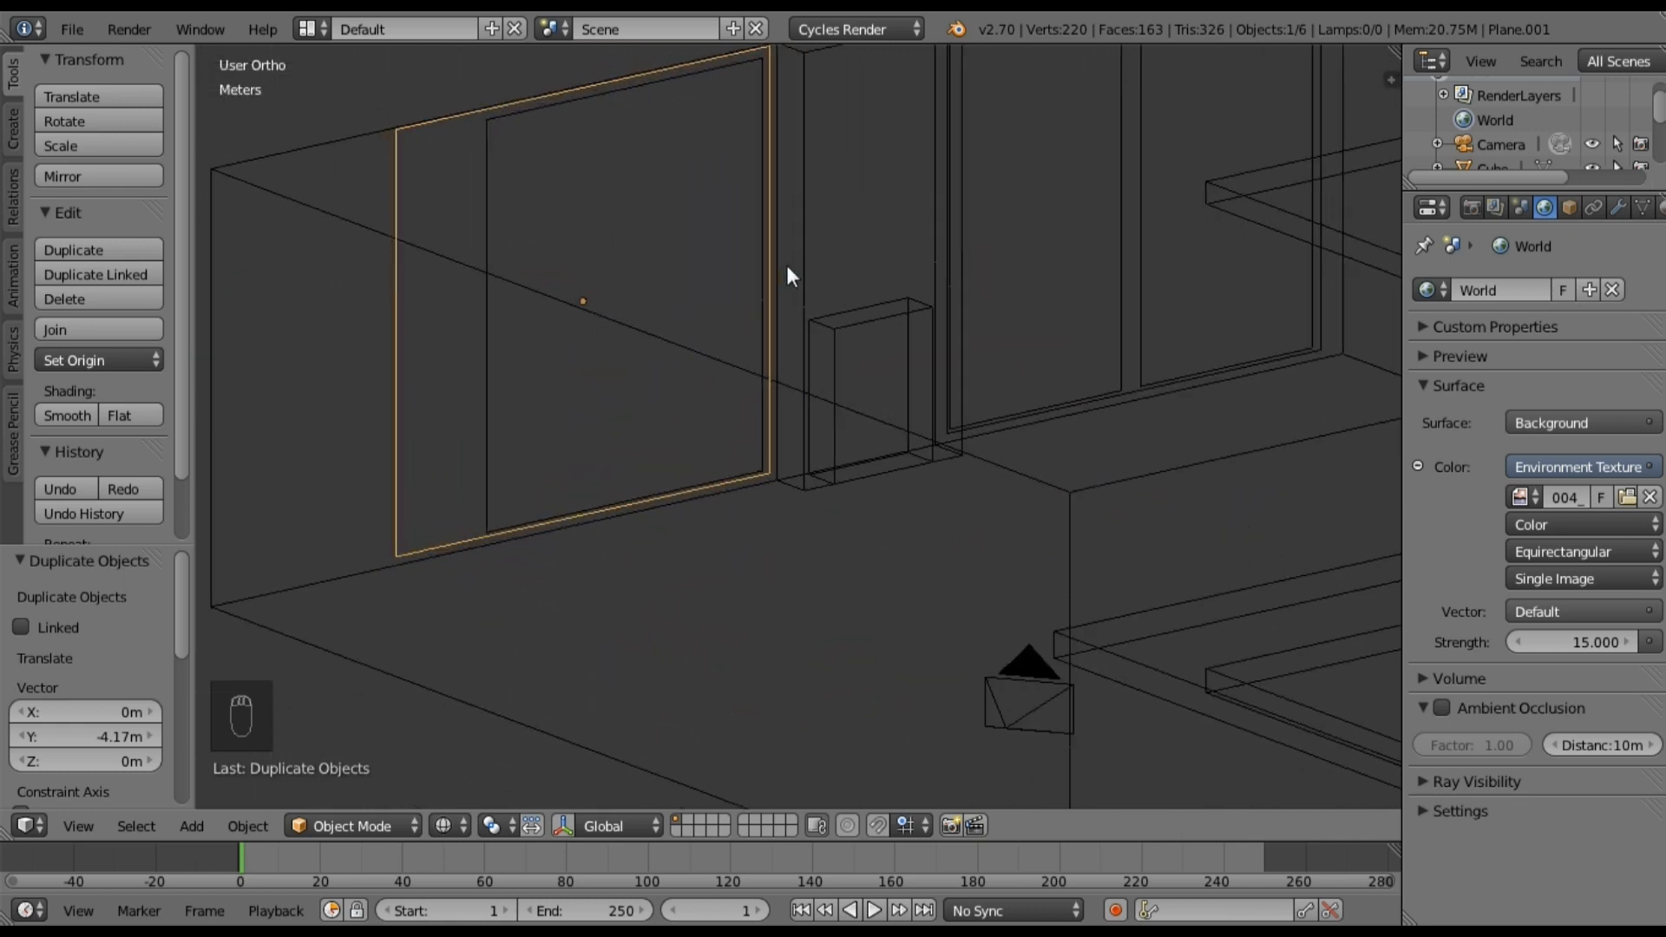
shift+middle_drag(947, 224, 945, 290)
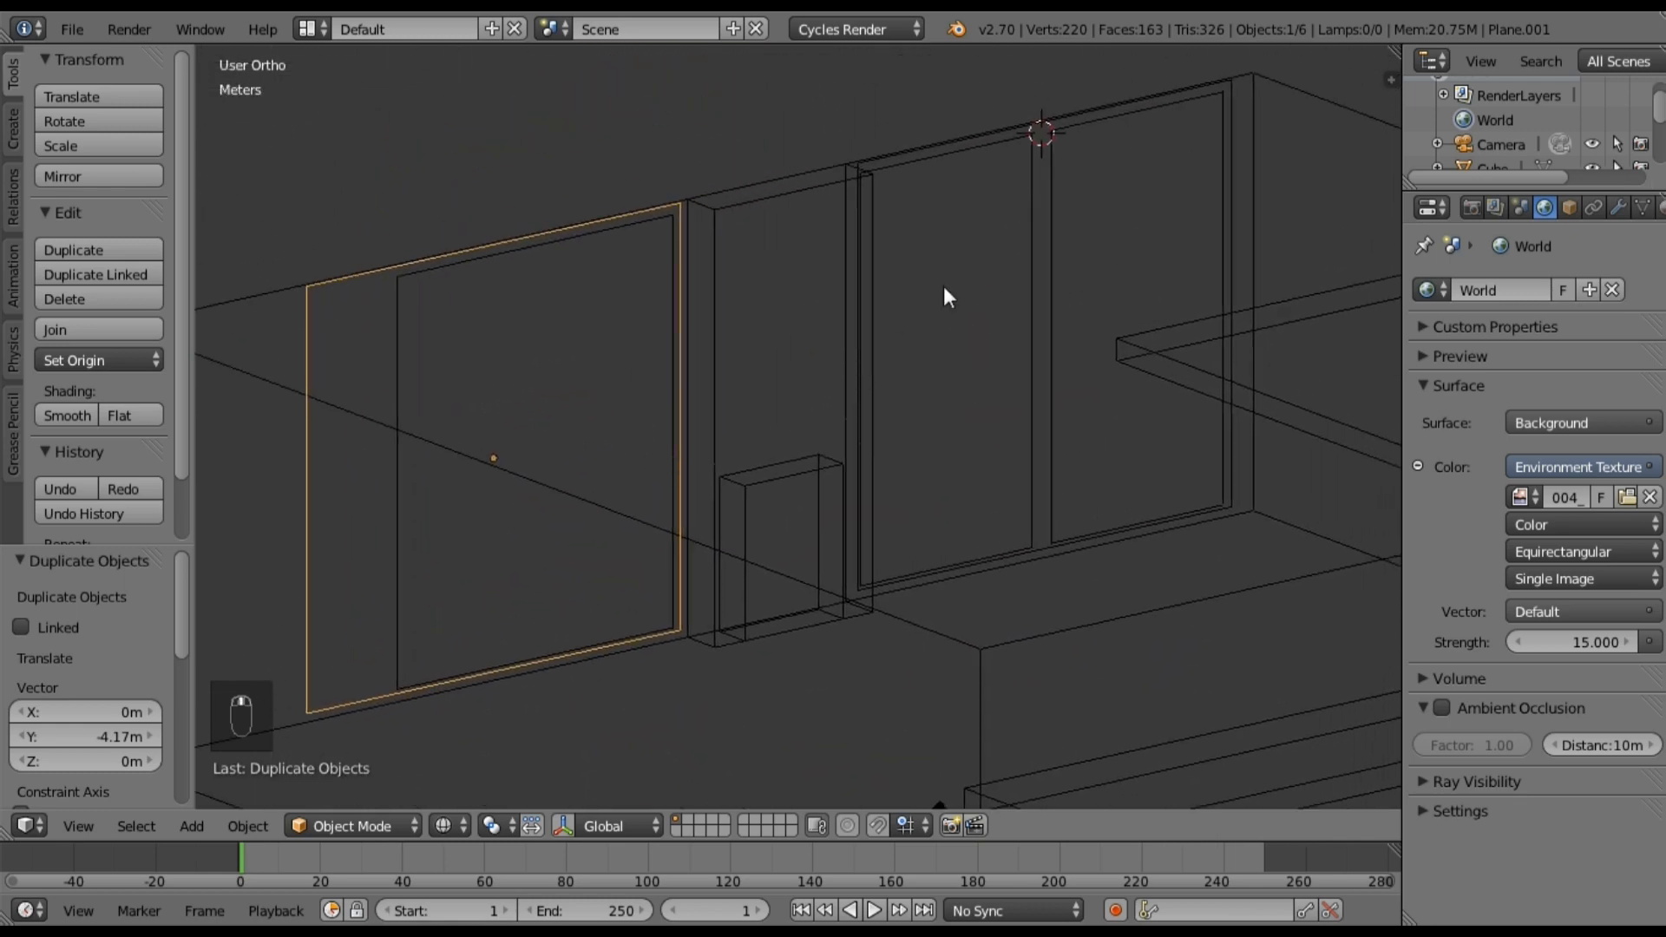
shift+right_click(1177, 100)
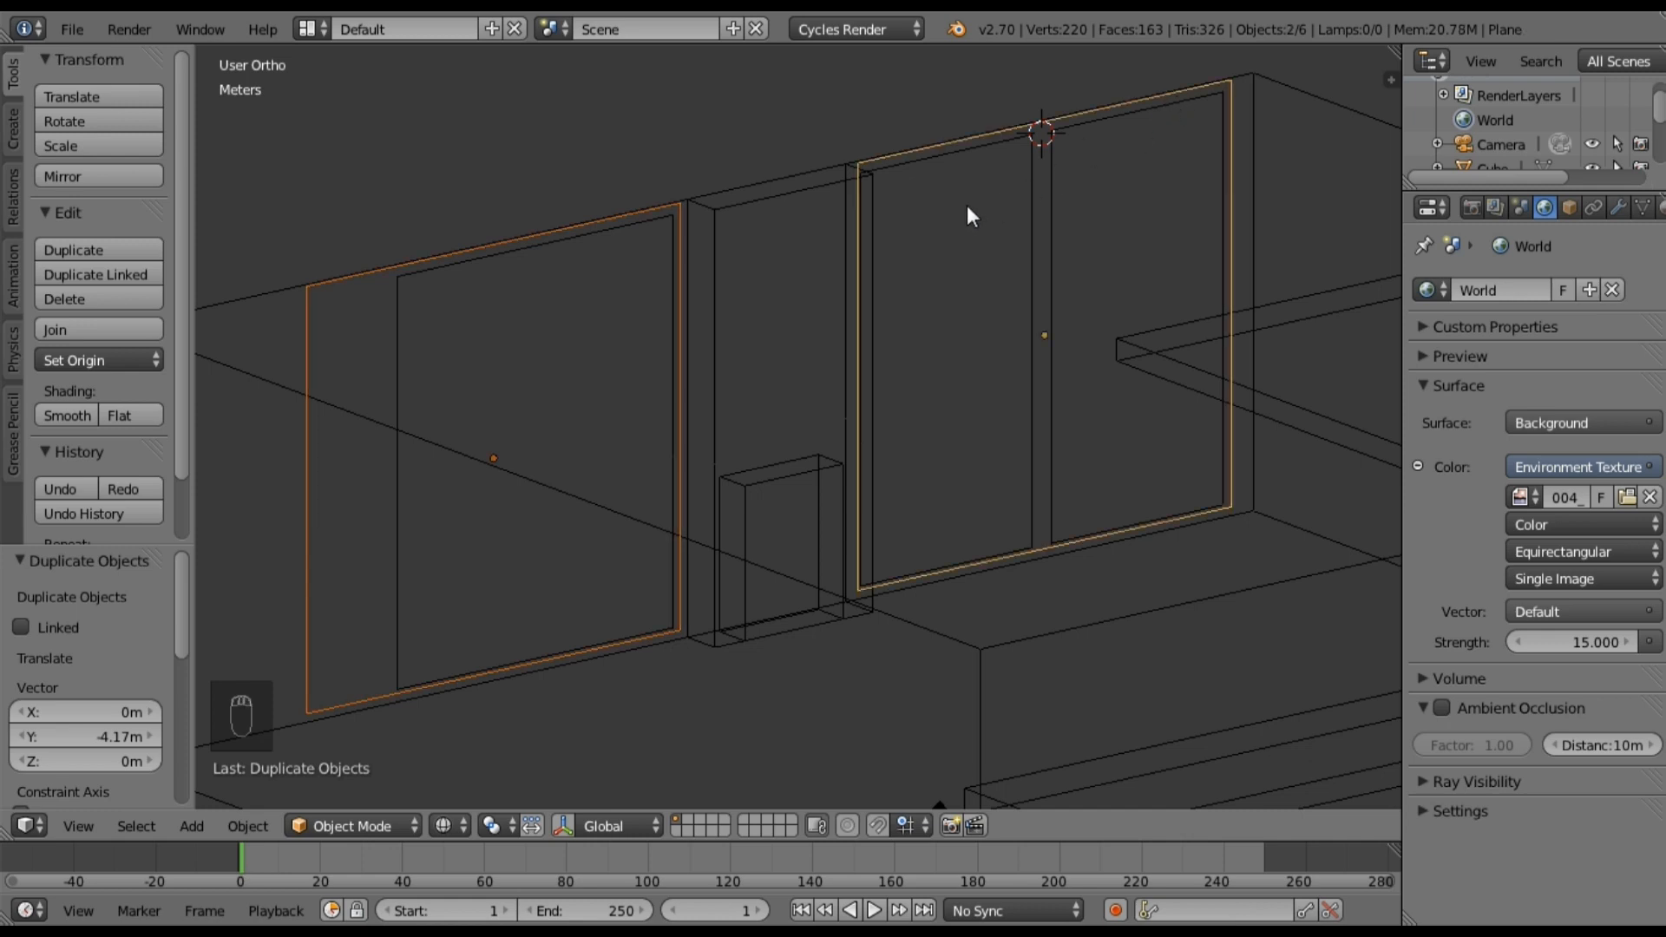
key(ctrl+j)
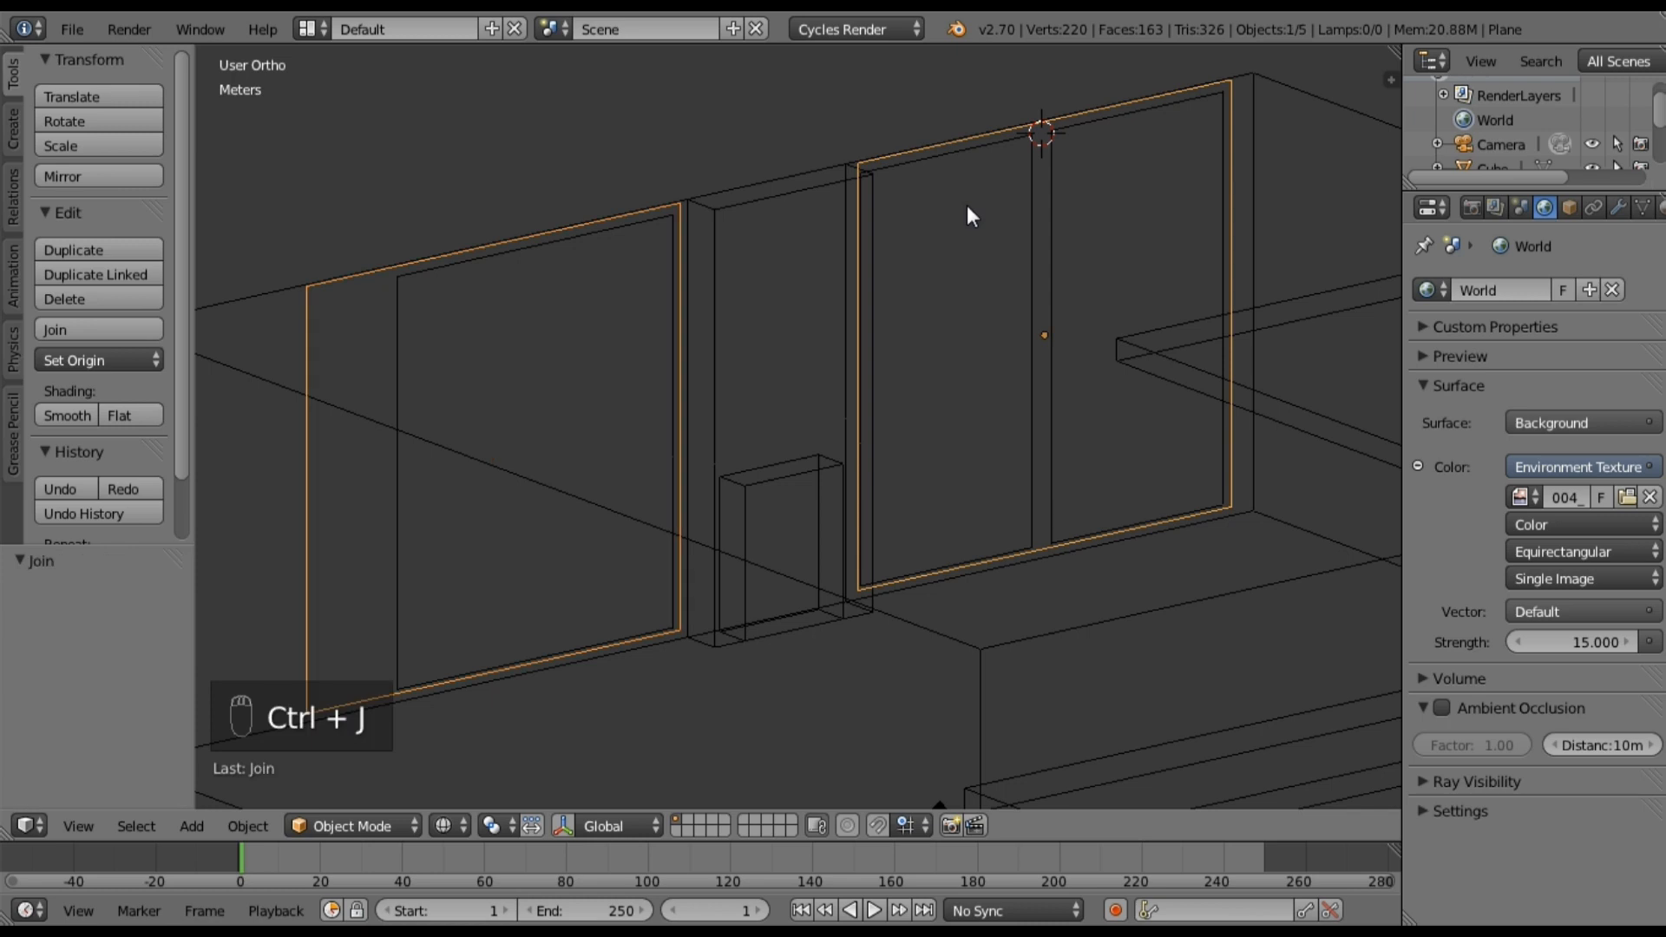
Step: Divide the duplicated plane into vertical strips with 18 evenly spaced loop cuts
key(Tab)
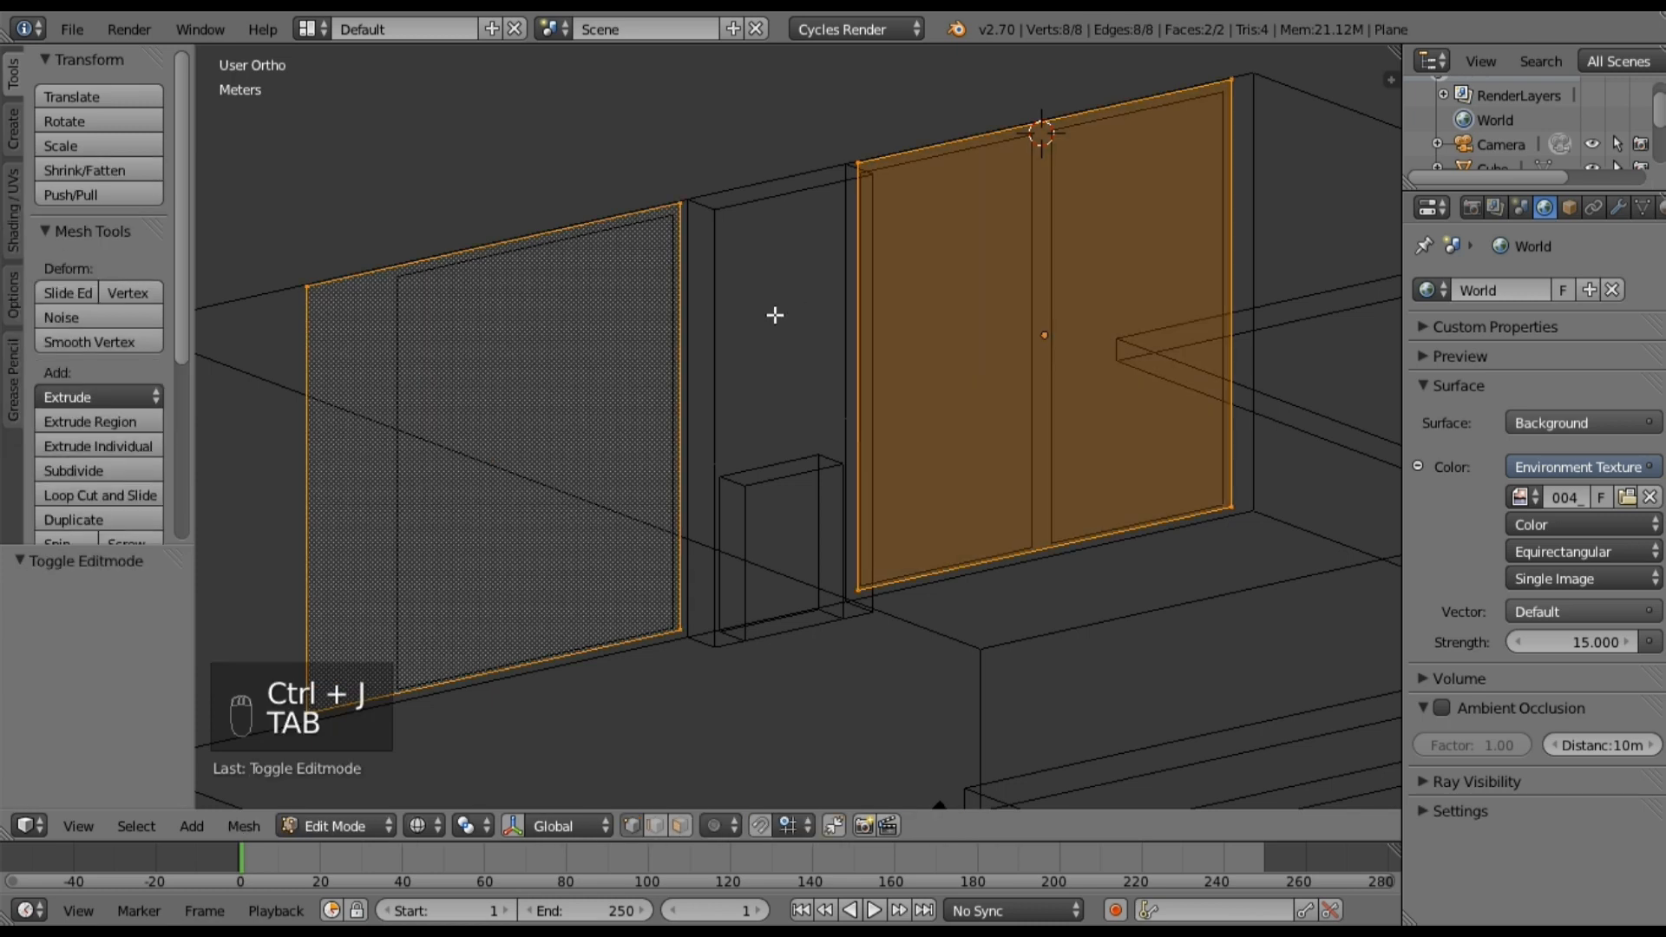
key(a)
key(a)
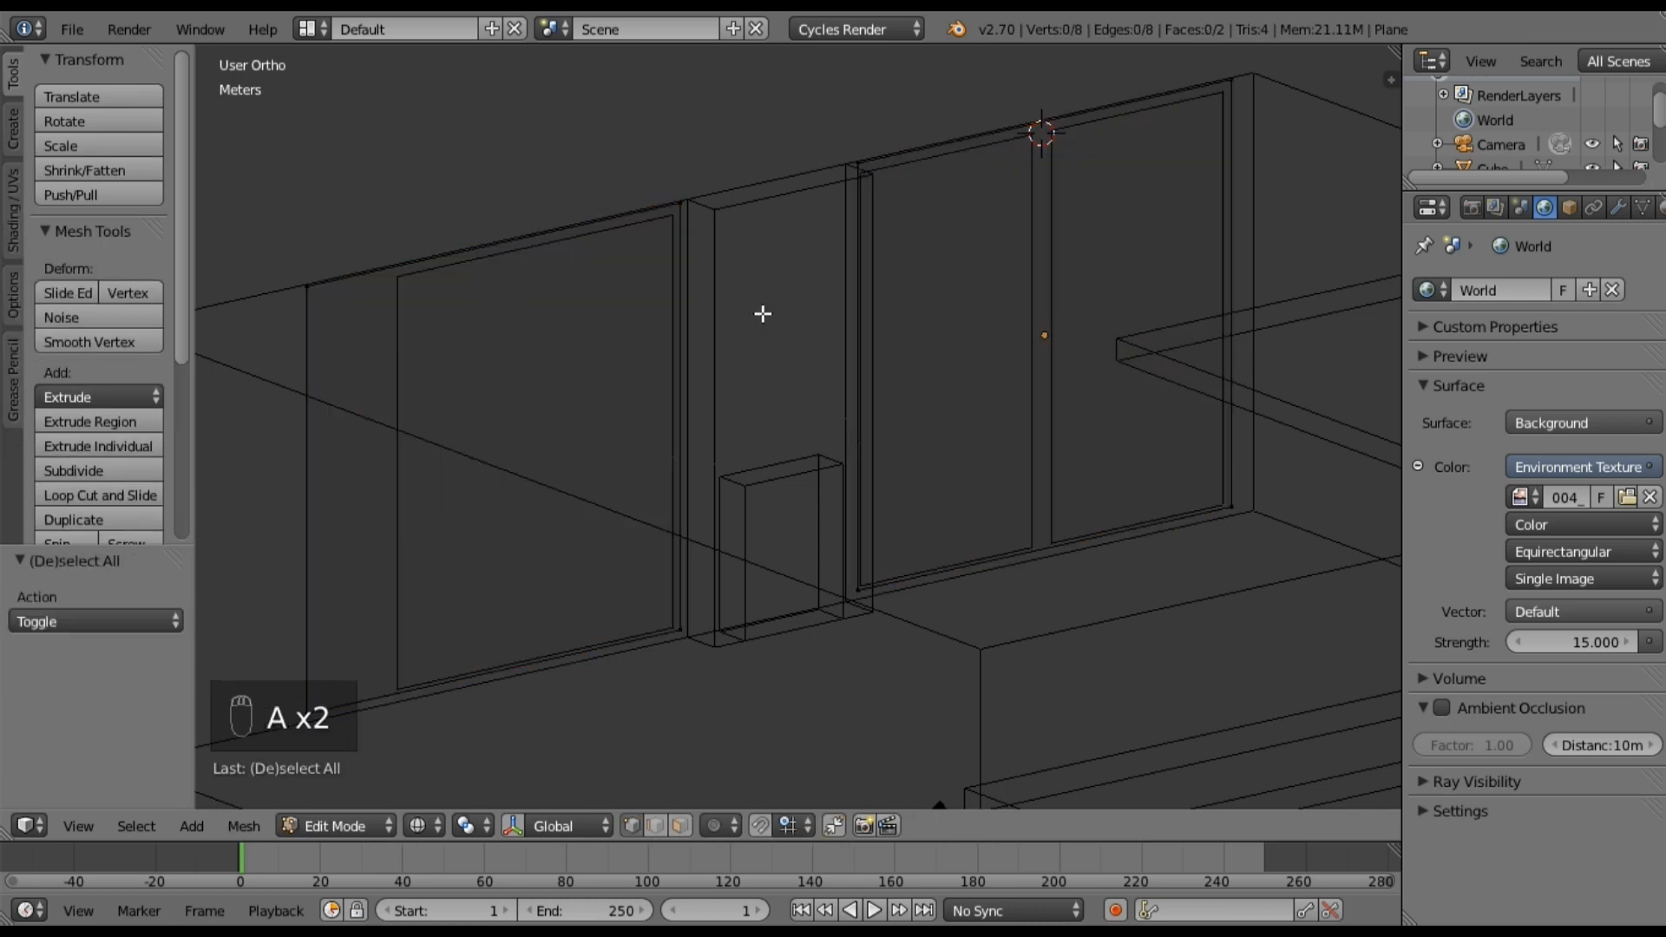
click(122, 493)
scroll(486, 265, up, 10)
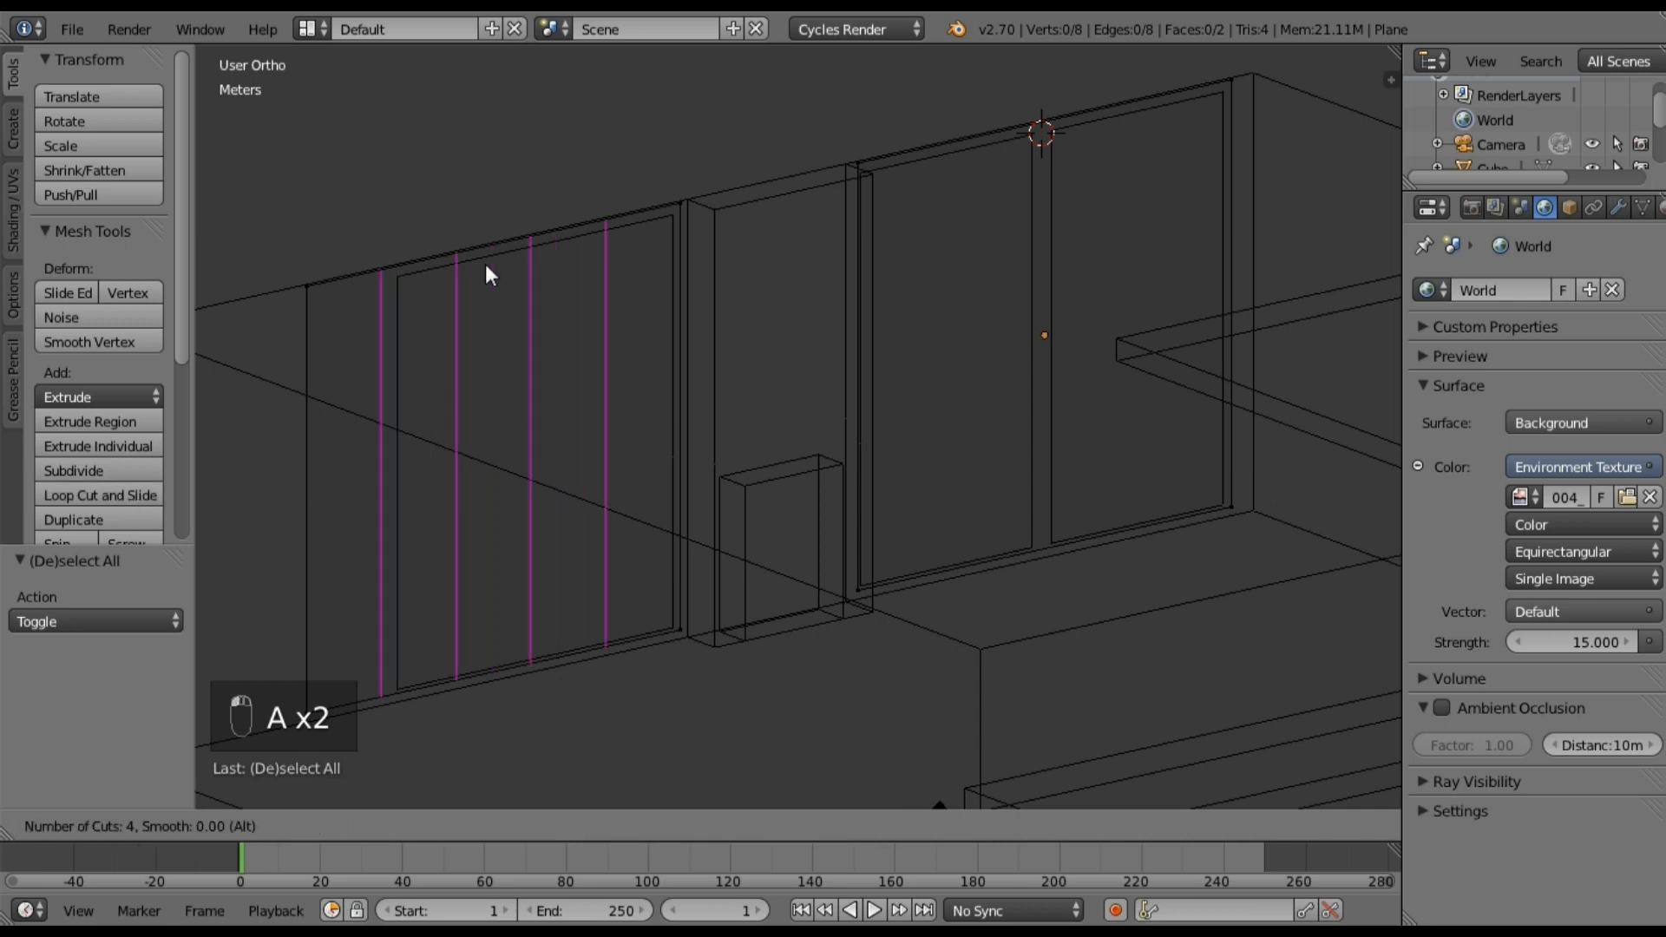
scroll(485, 265, up, 5)
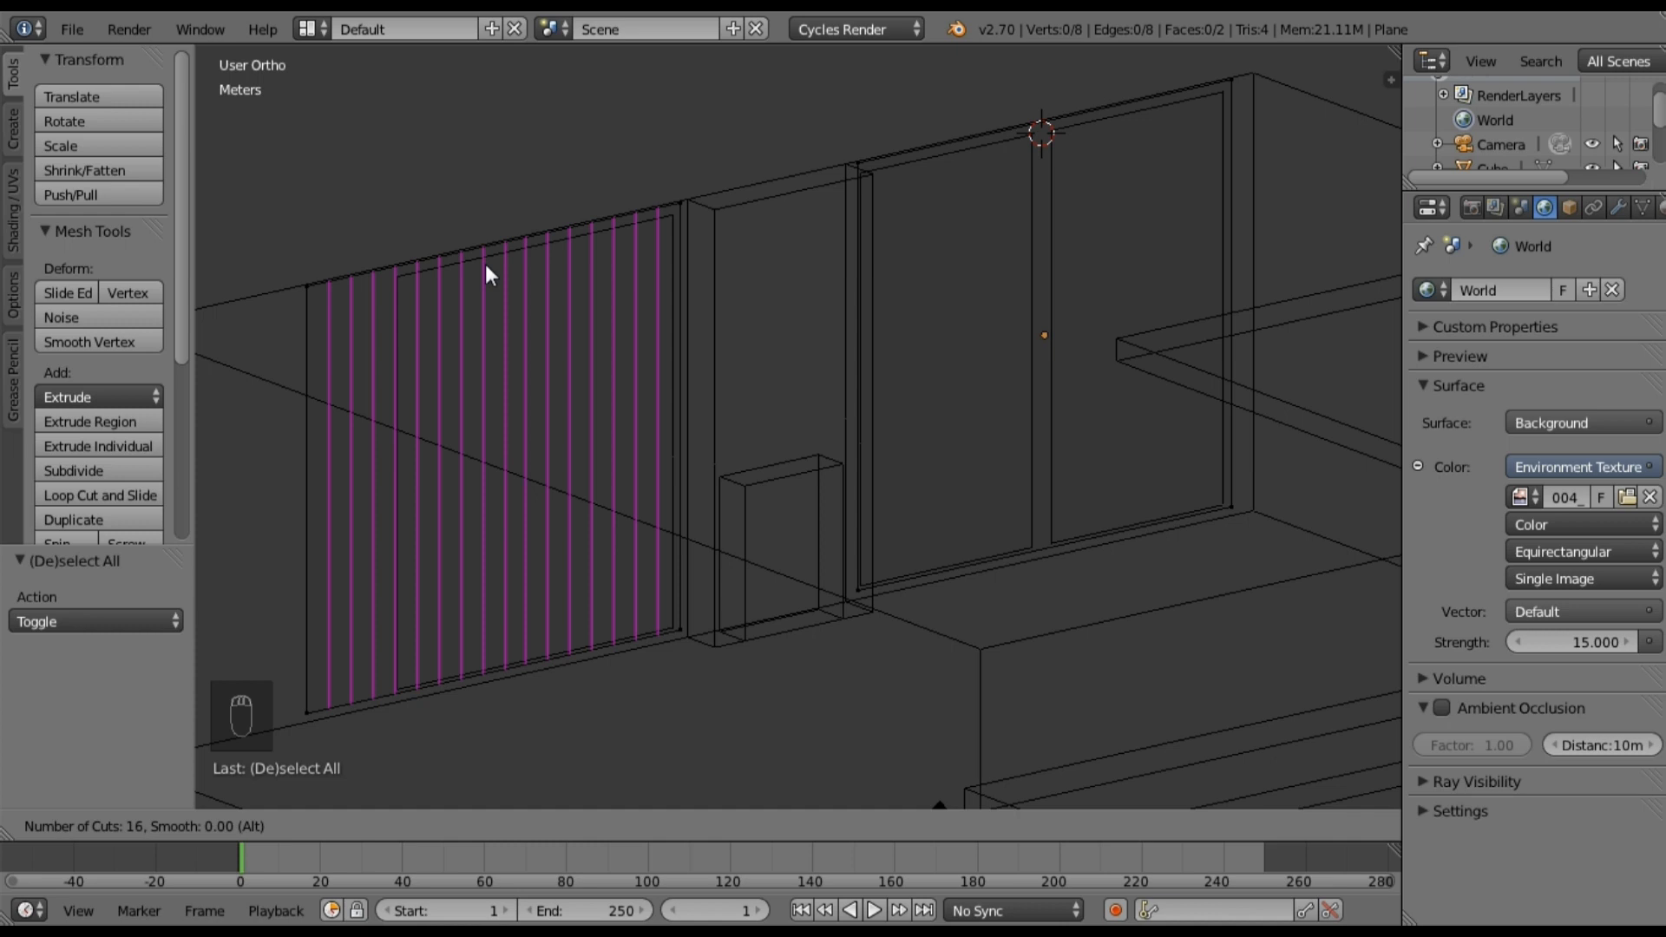
scroll(486, 275, up, 2)
click(486, 264)
right_click(488, 266)
key(a)
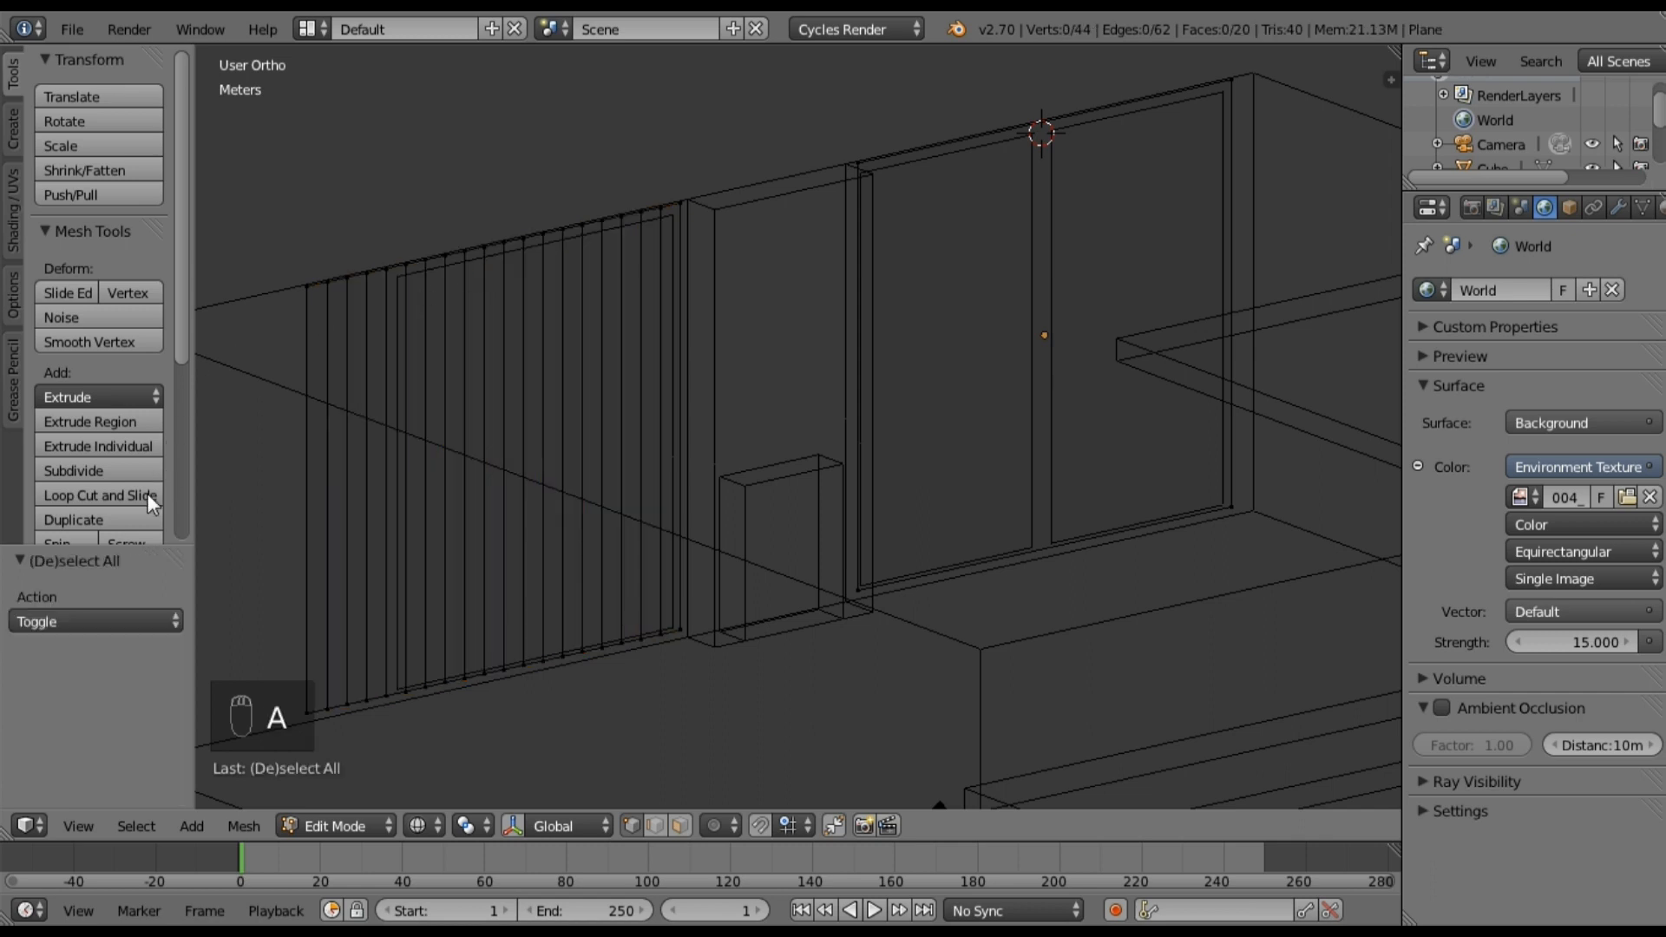
Step: Divide the original plane over the paired windows with 18 evenly spaced vertical loop cuts as well
click(133, 512)
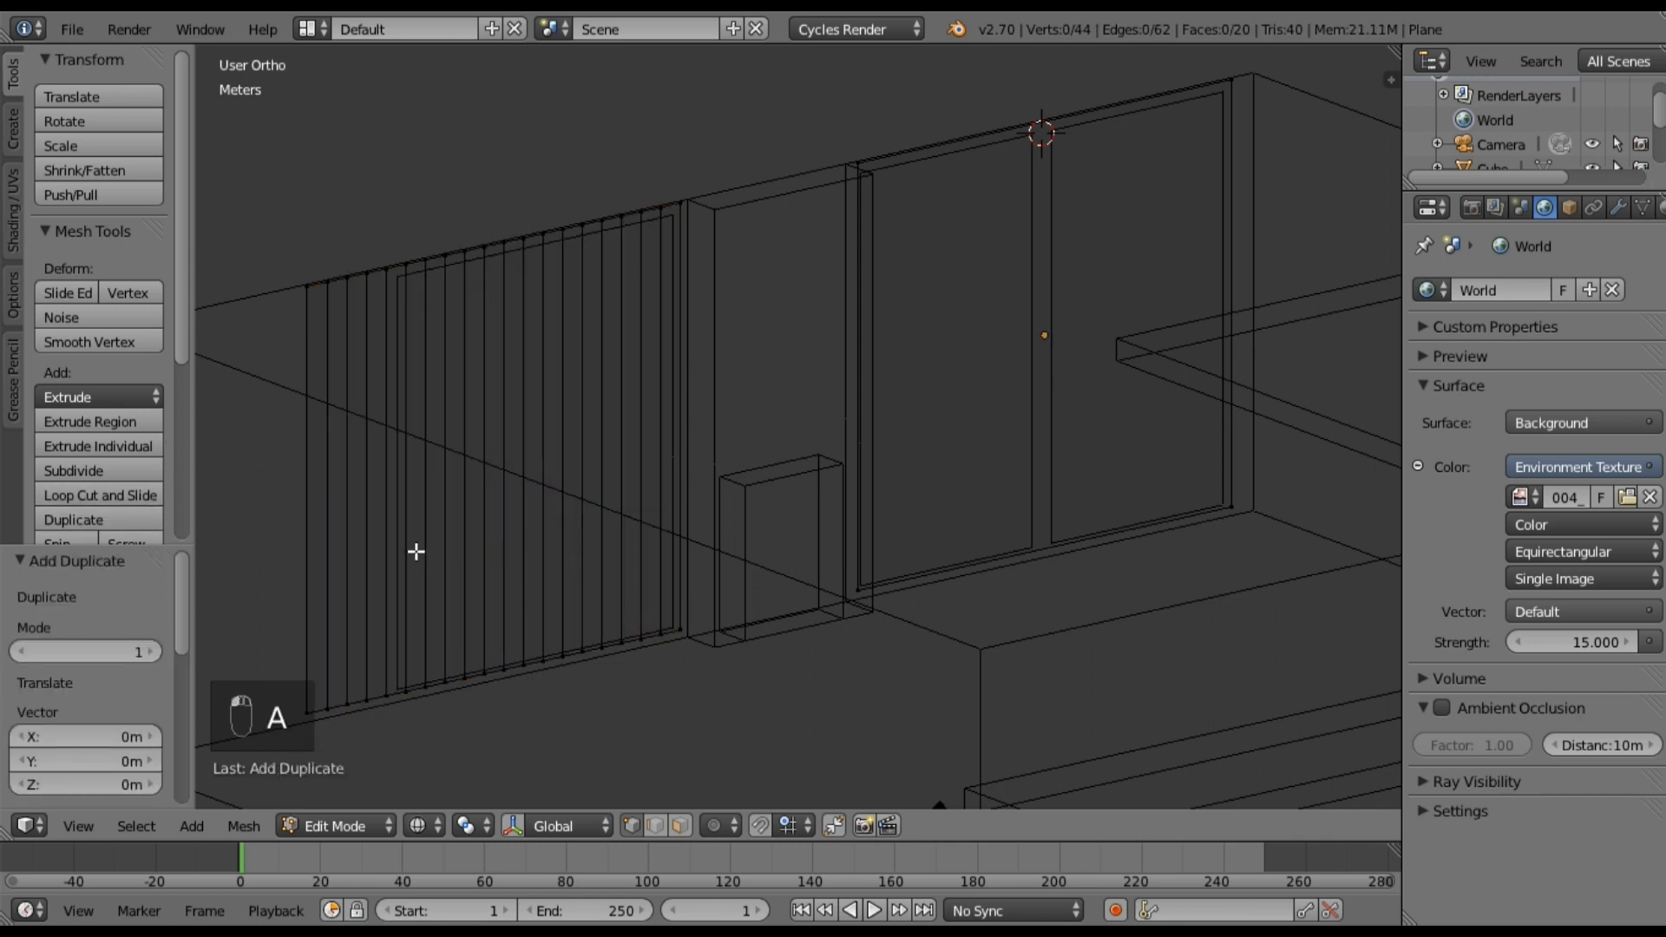
key(ctrl+z)
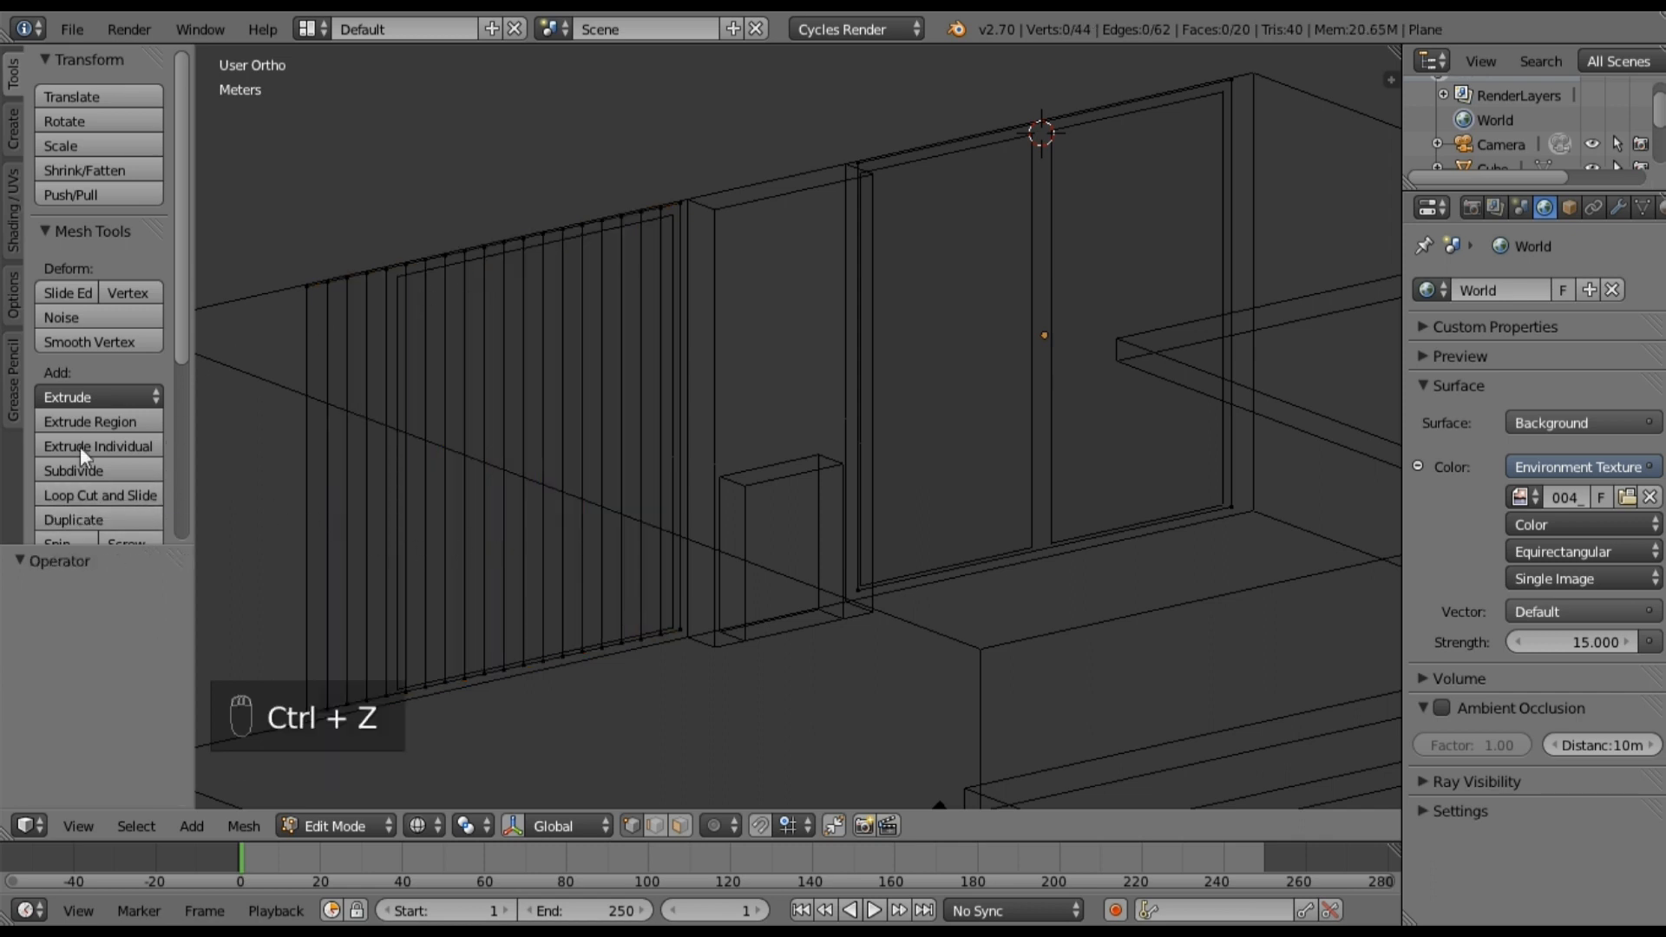
click(98, 495)
scroll(1050, 143, up, 10)
scroll(1050, 142, up, 7)
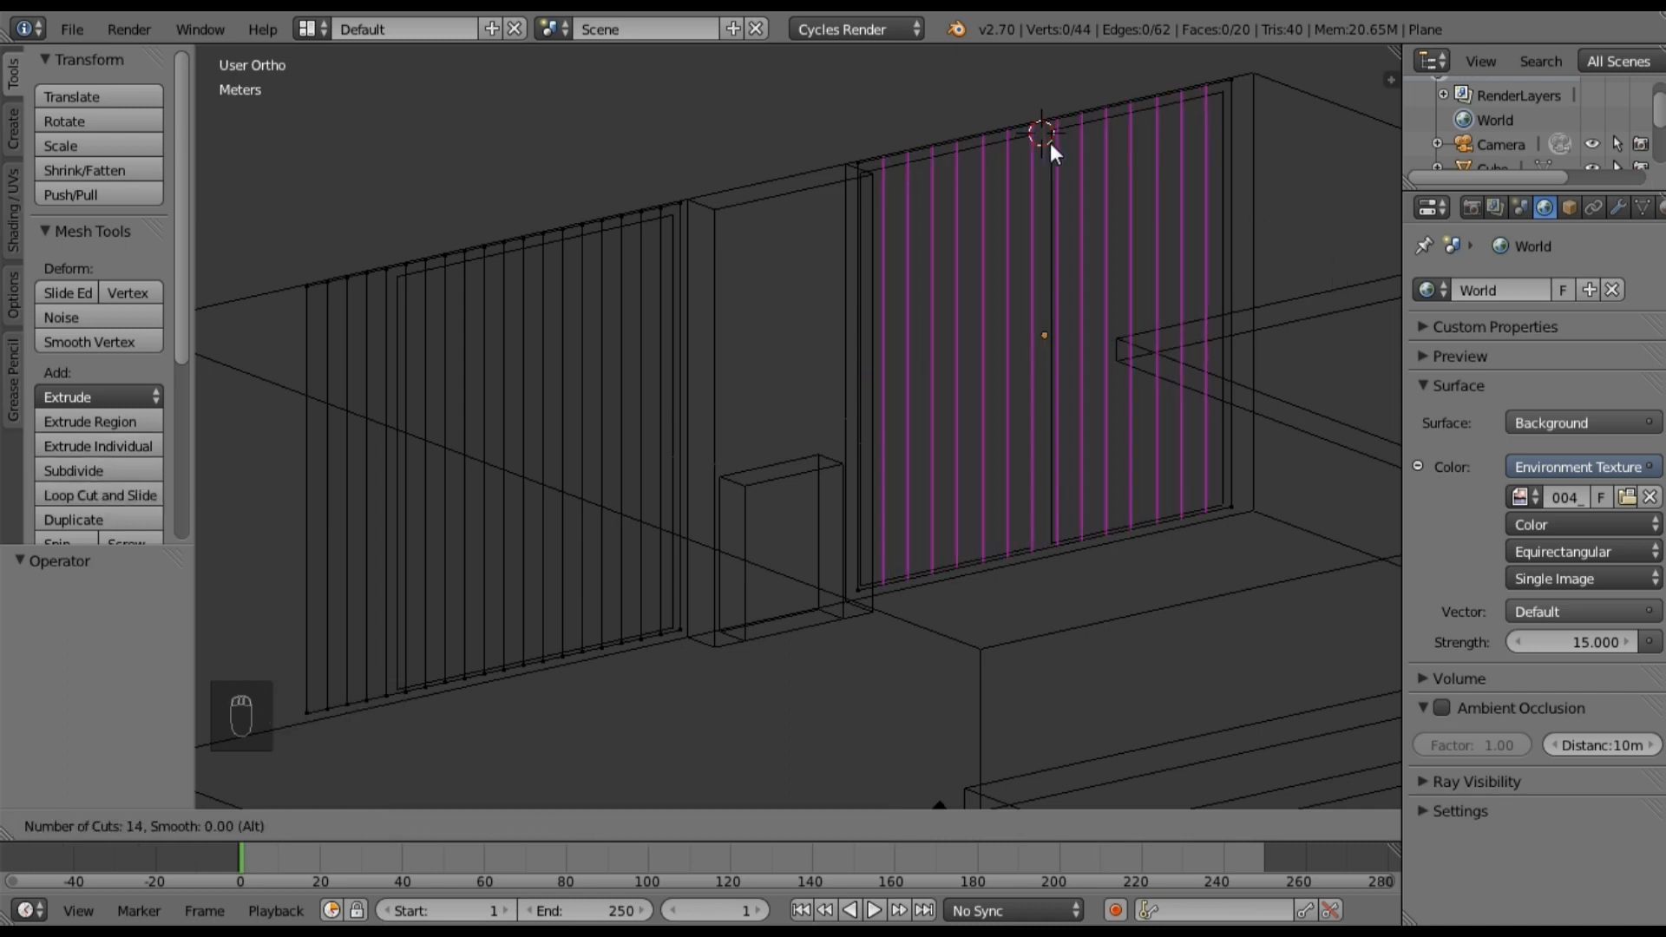
click(1050, 143)
right_click(1050, 143)
key(a)
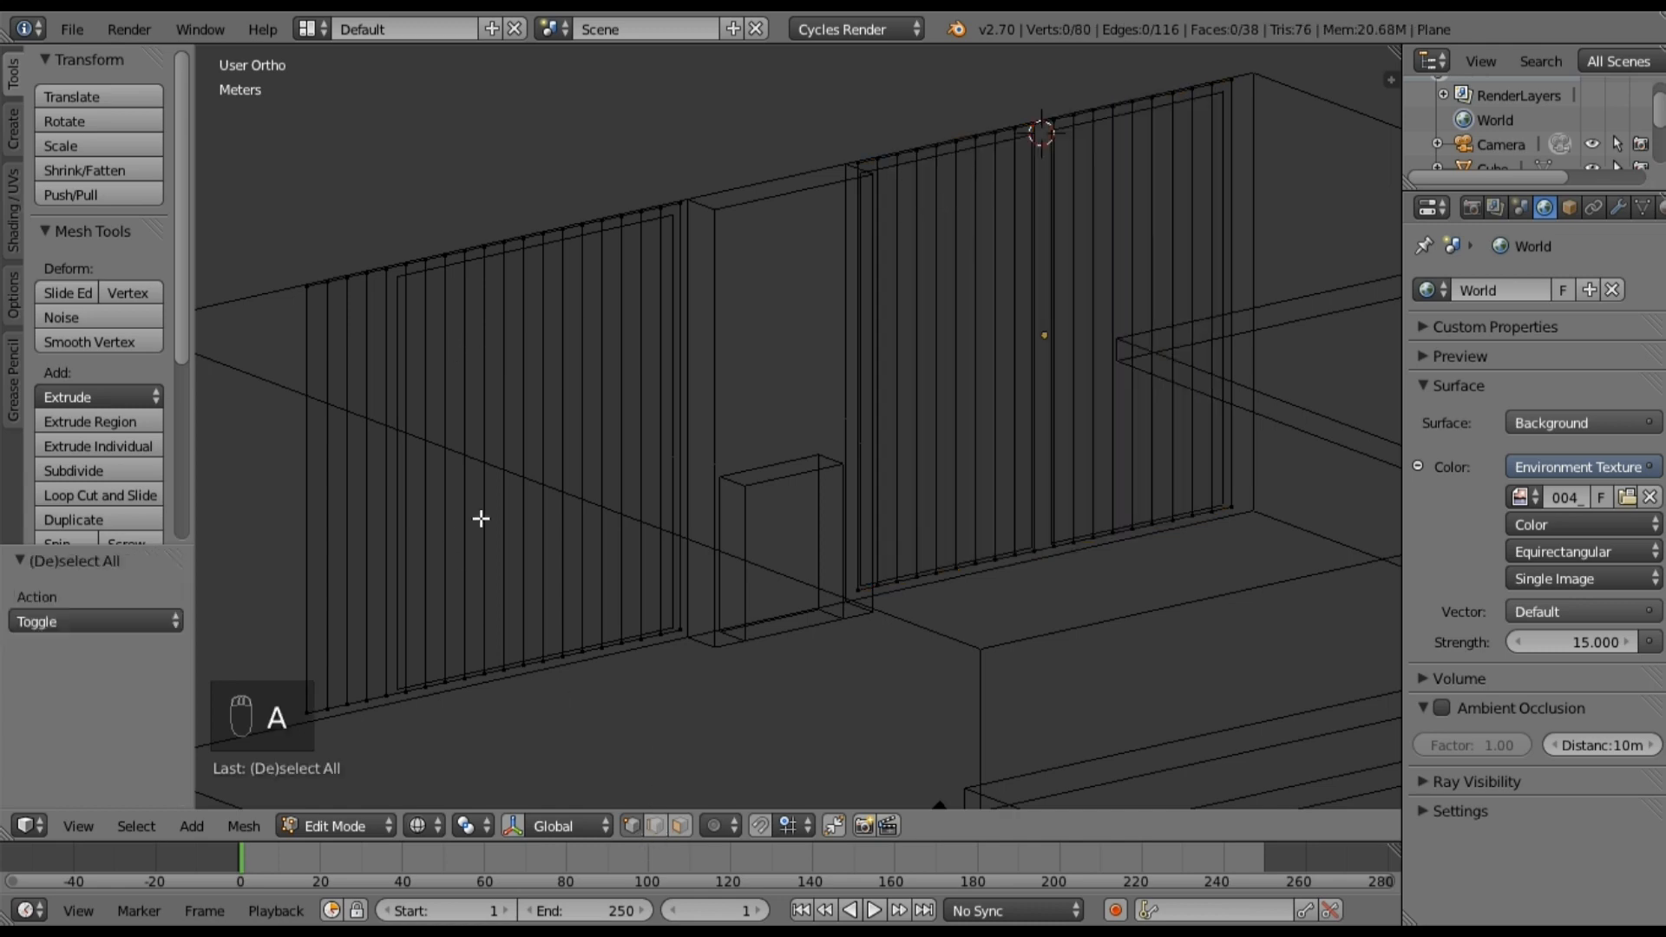
Step: Isolate the joined window planes in local view with solid shading
key(z)
key(z)
key(z)
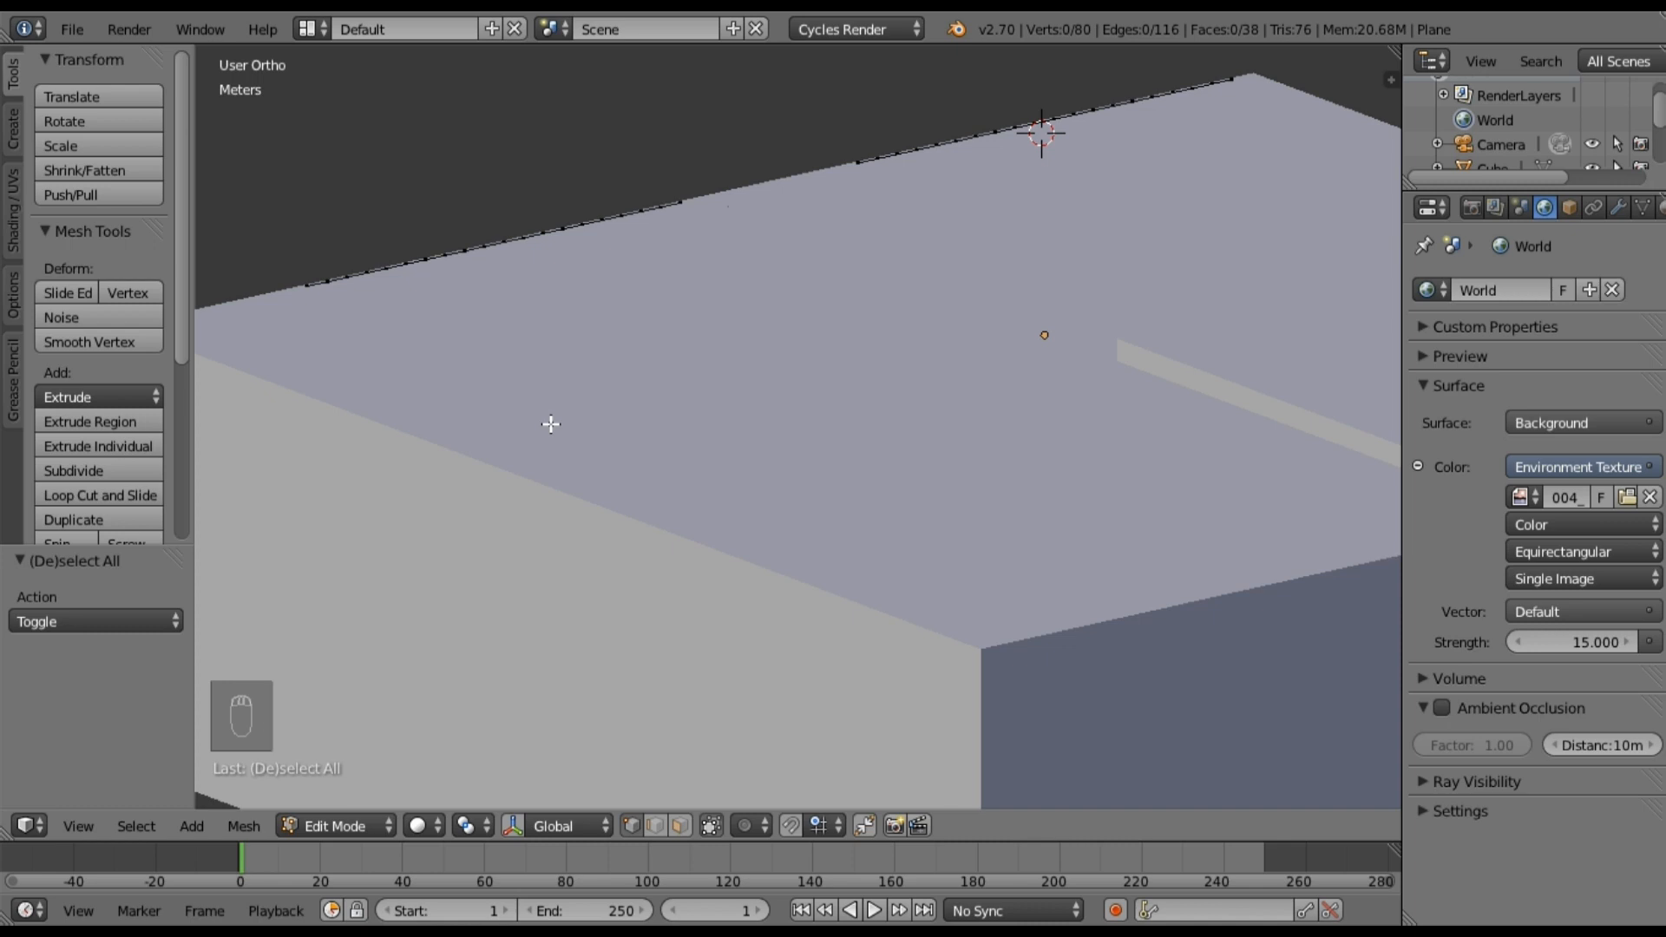
key(KP_Divide)
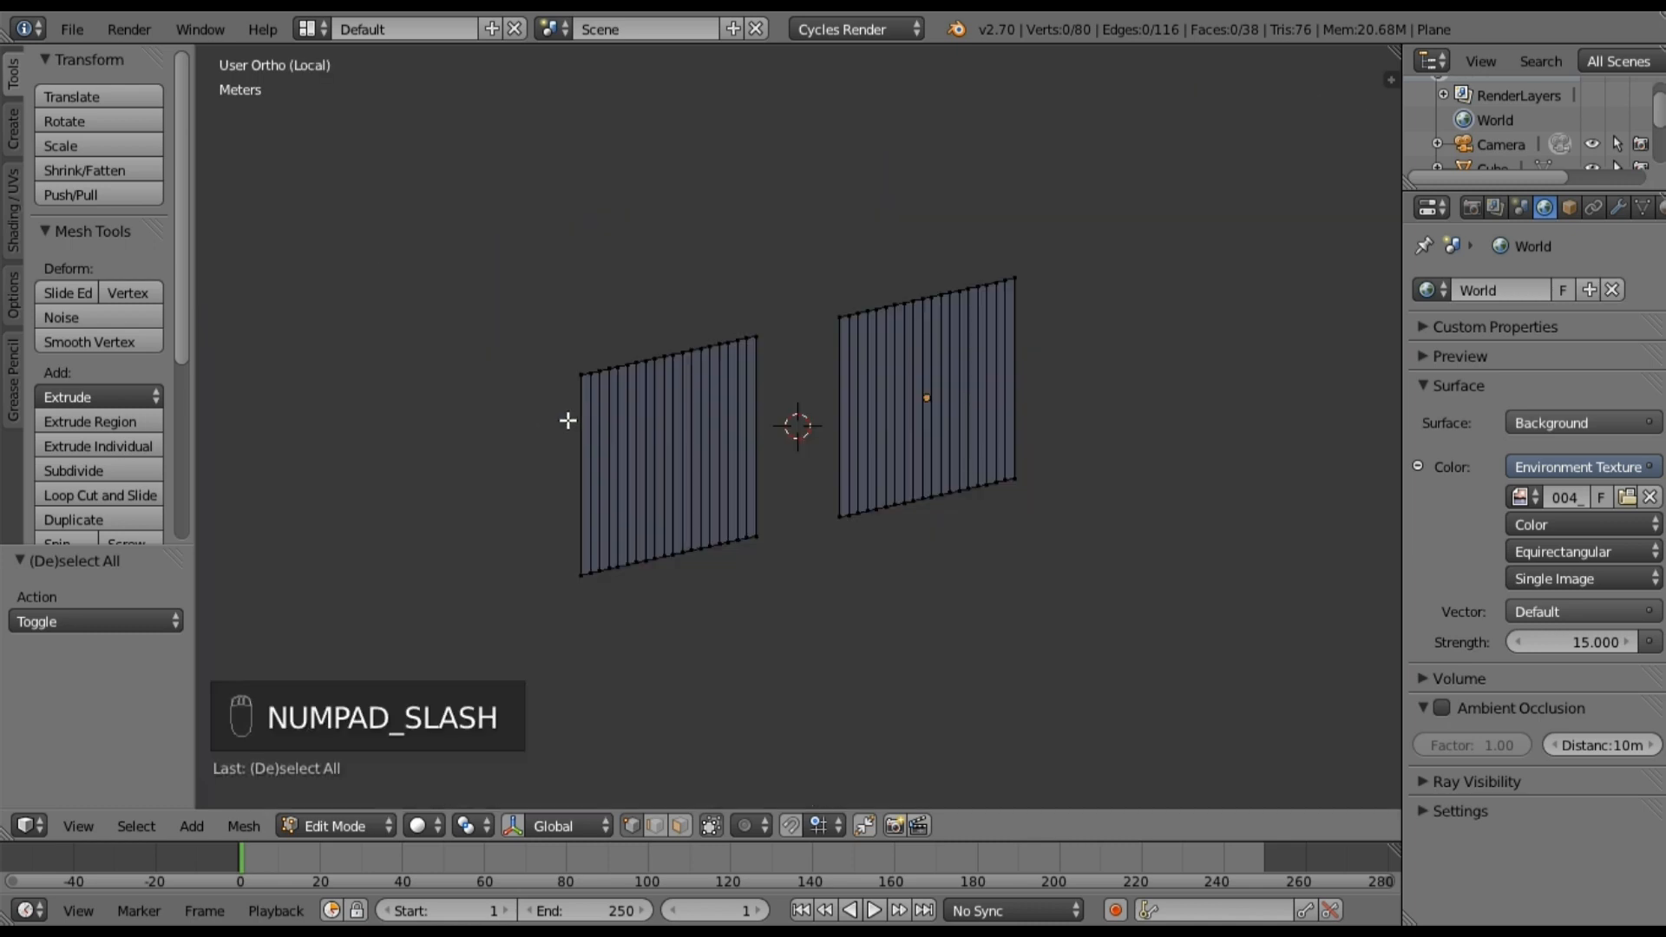
scroll(565, 420, up, 4)
shift+middle_drag(574, 535, 597, 455)
right_click(392, 242)
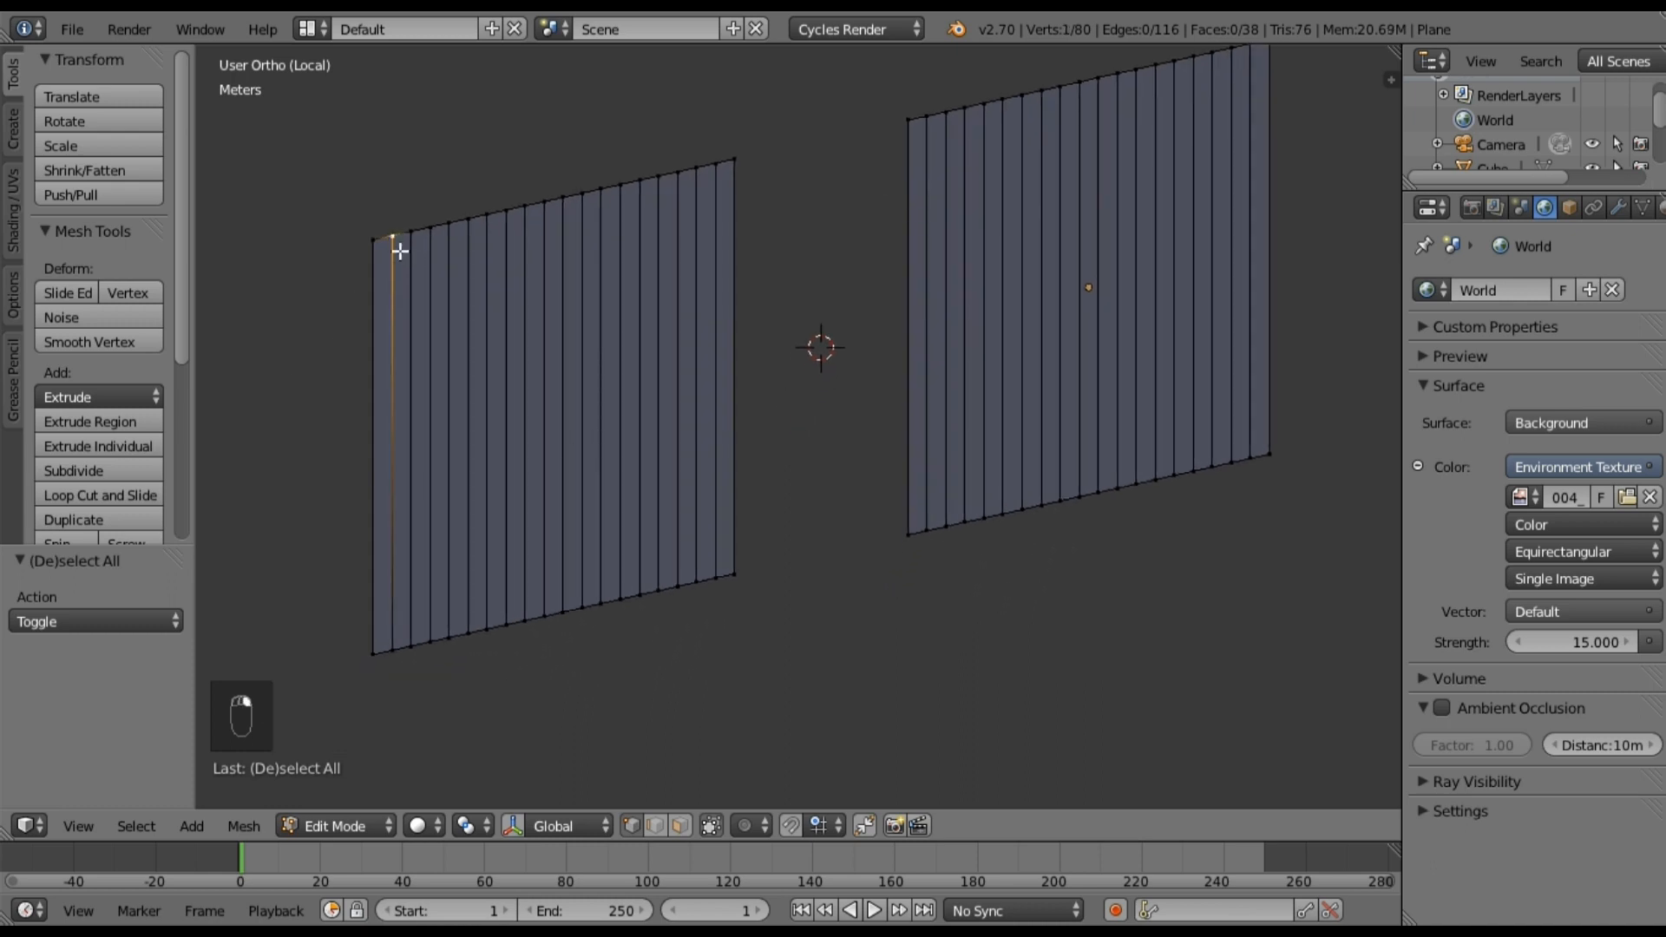
shift+right_click(430, 231)
shift+right_click(471, 219)
shift+right_click(508, 211)
shift+right_click(546, 203)
shift+right_click(583, 195)
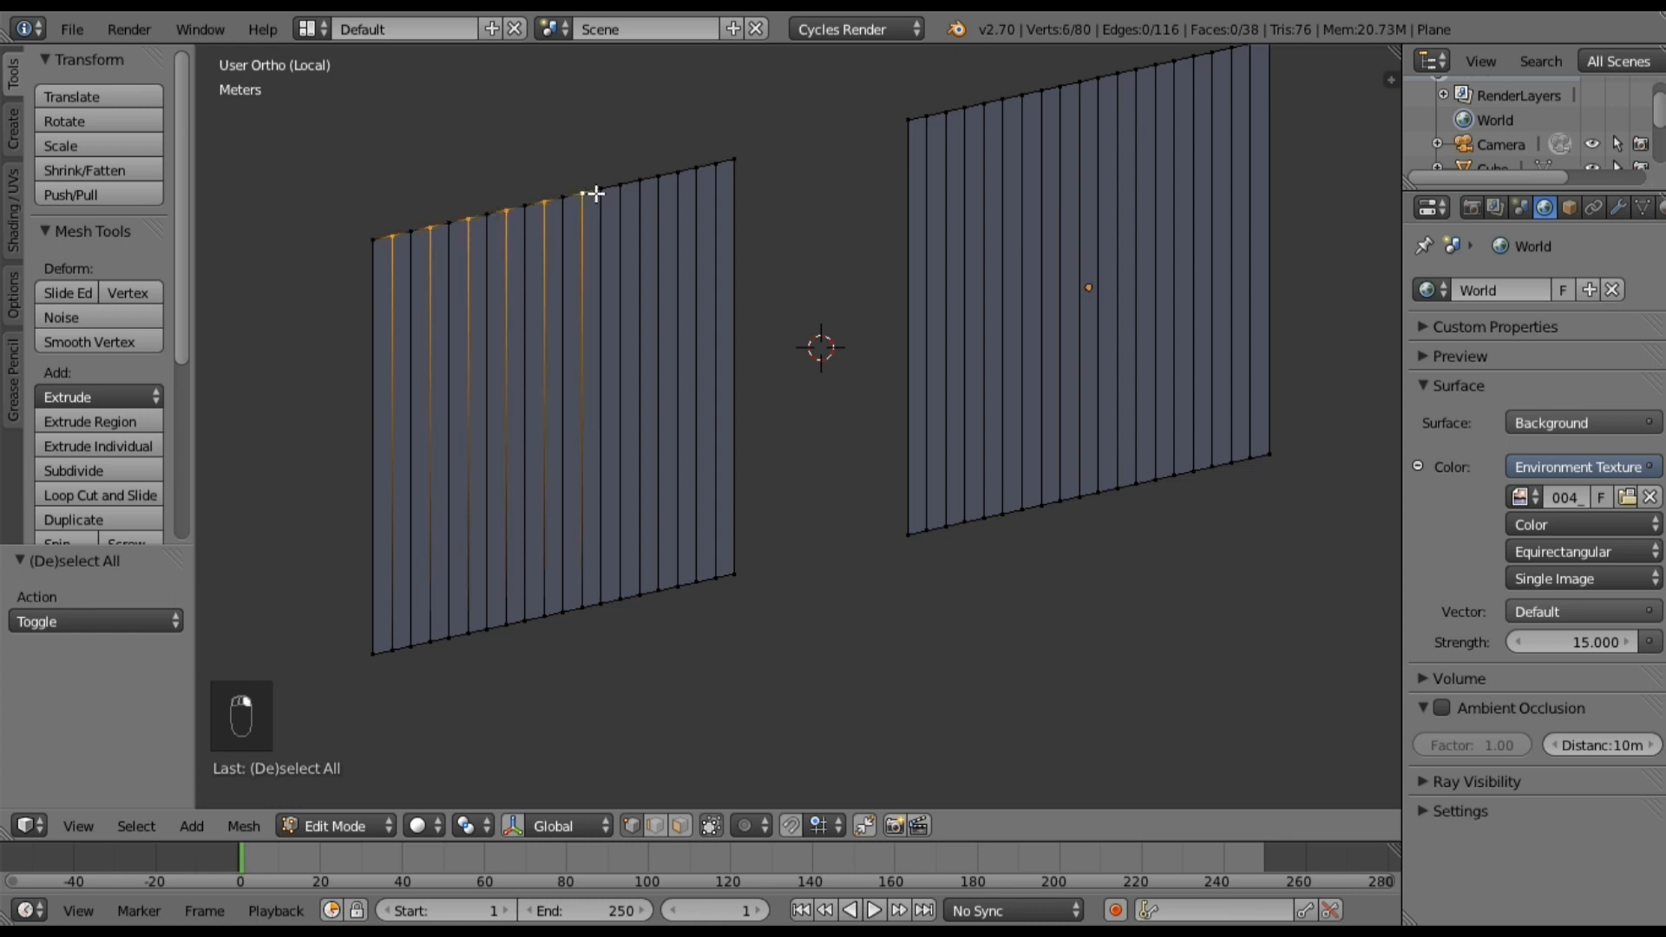
shift+right_click(621, 185)
shift+right_click(659, 176)
shift+right_click(696, 168)
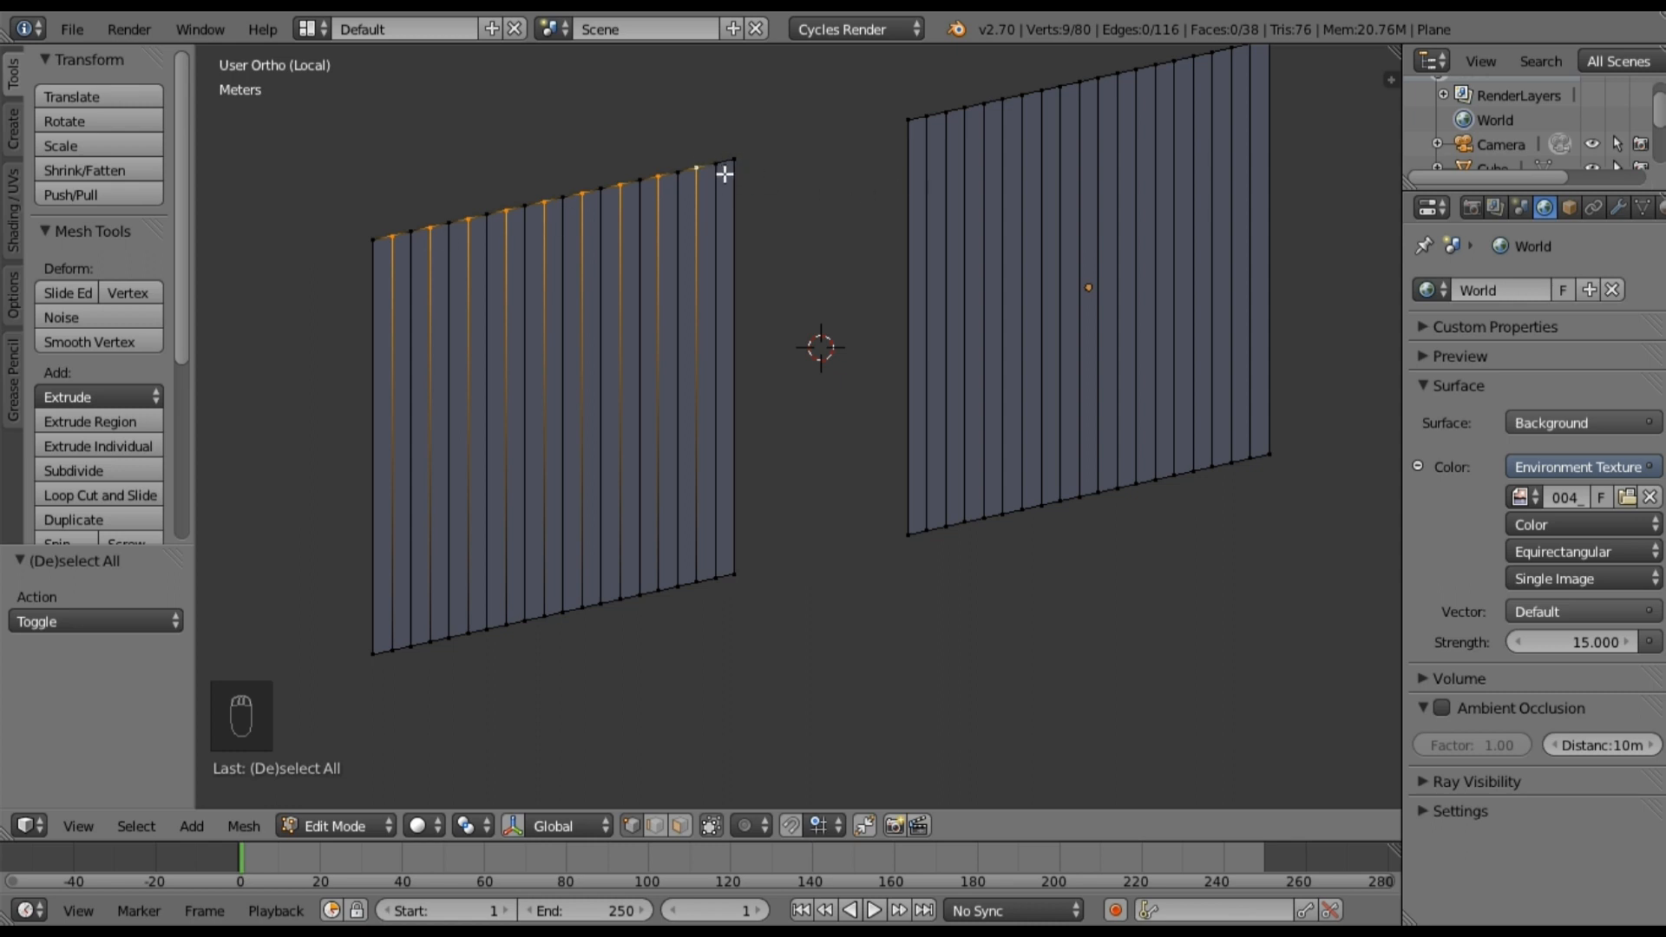
shift+right_click(393, 236)
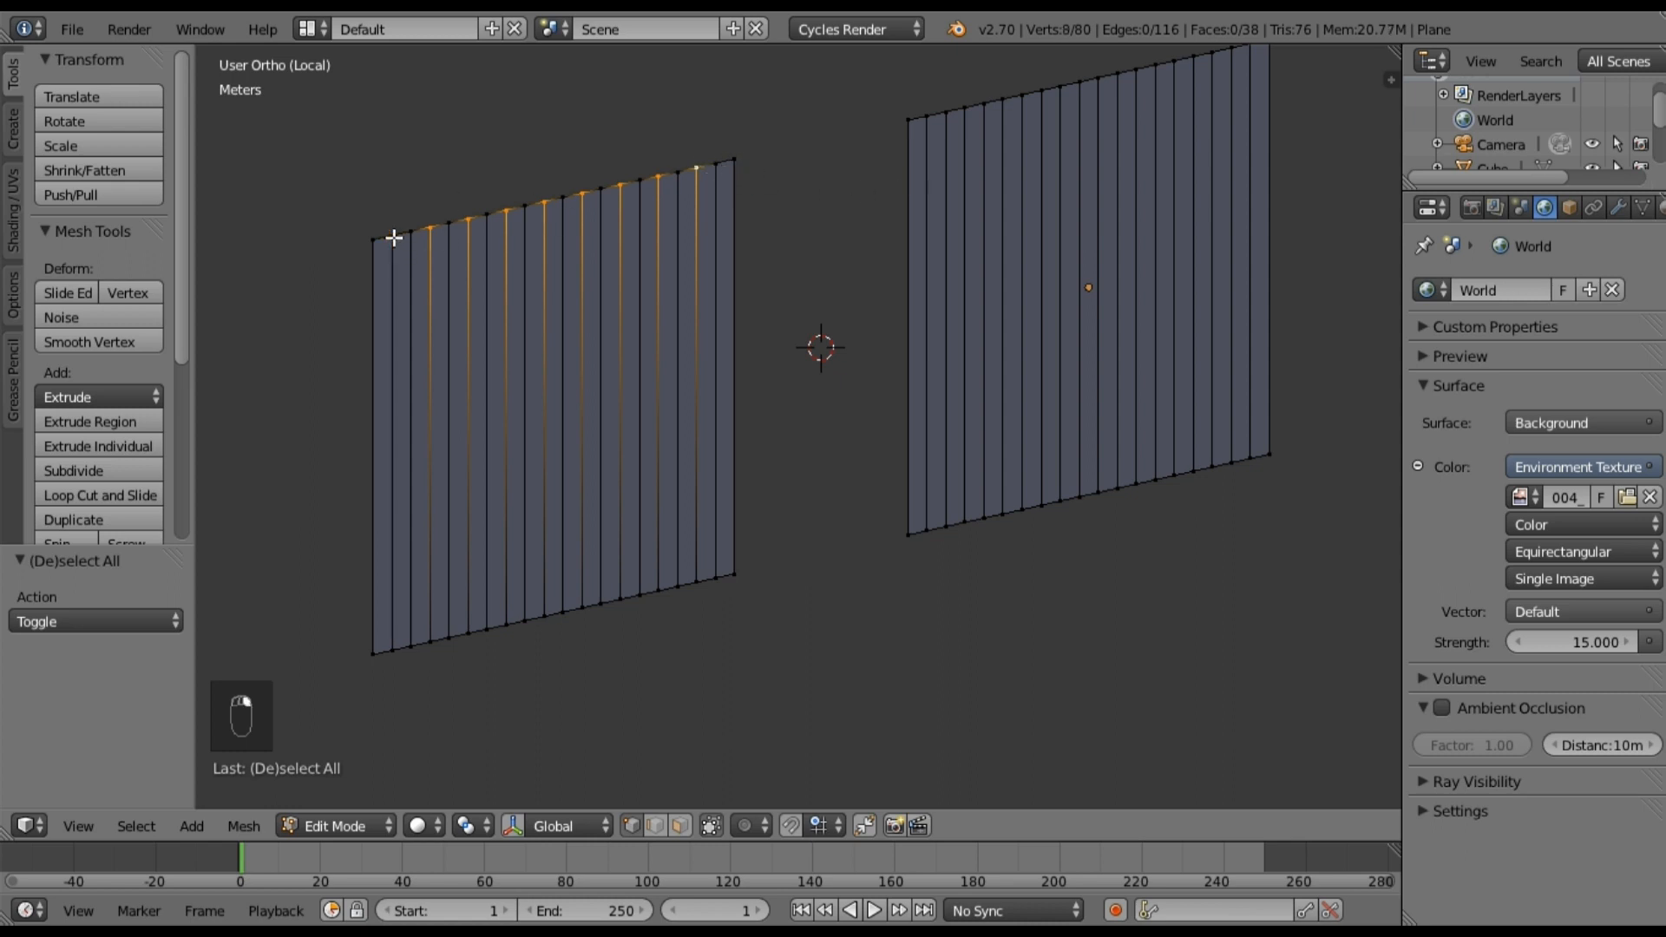
shift+right_click(735, 160)
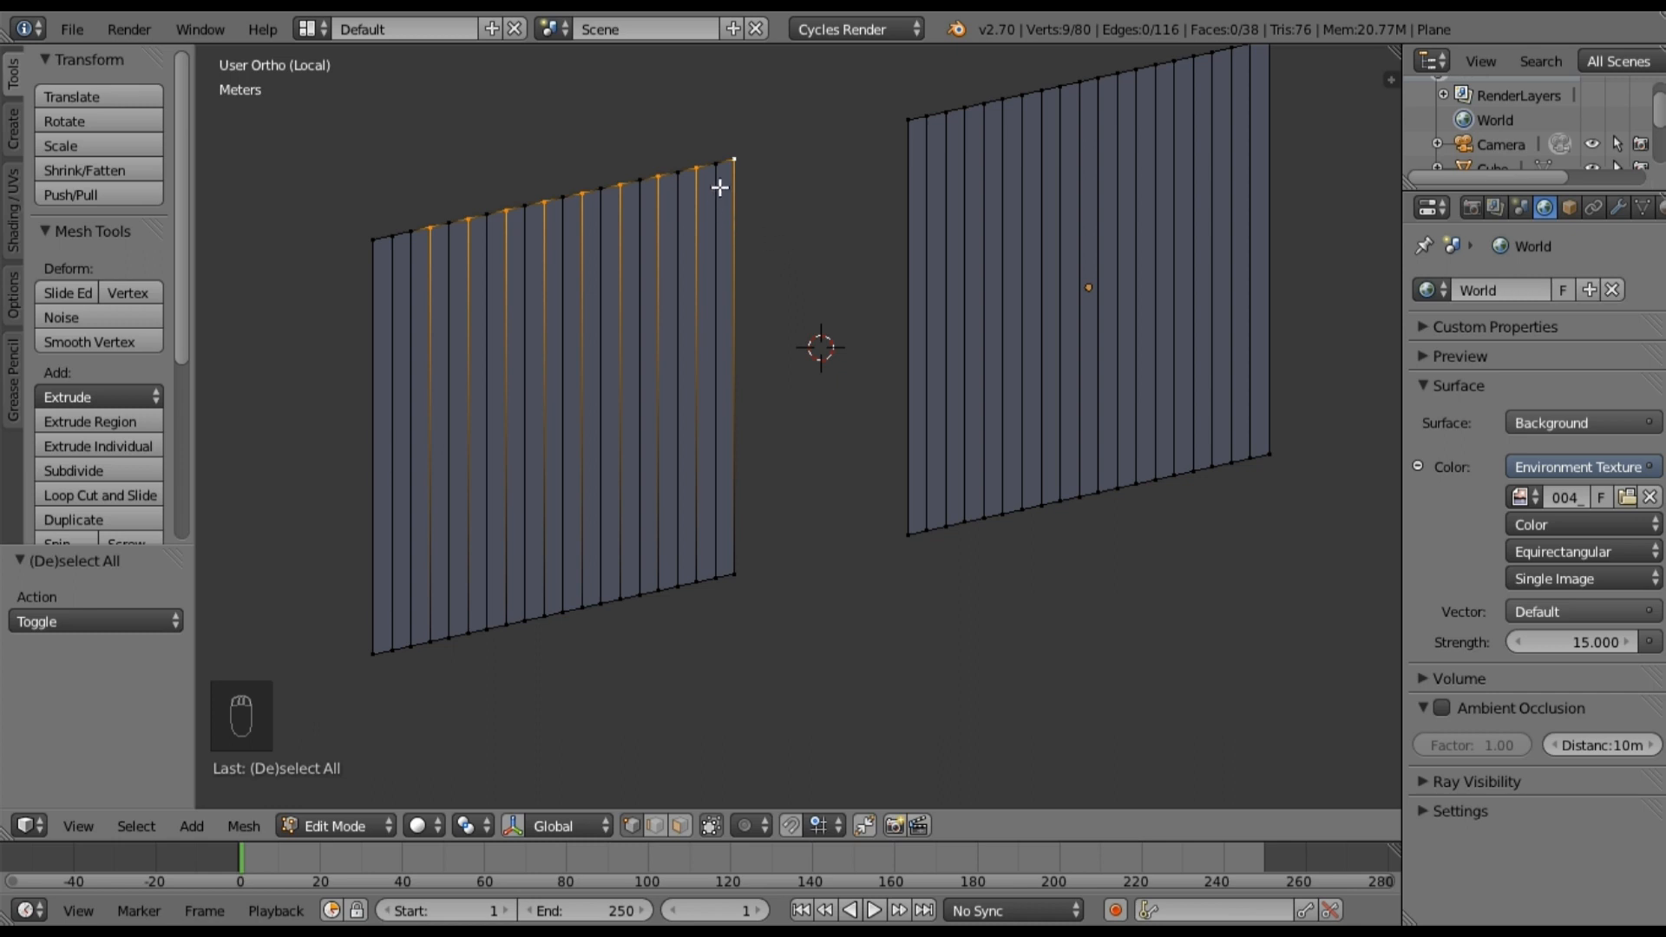
key(a)
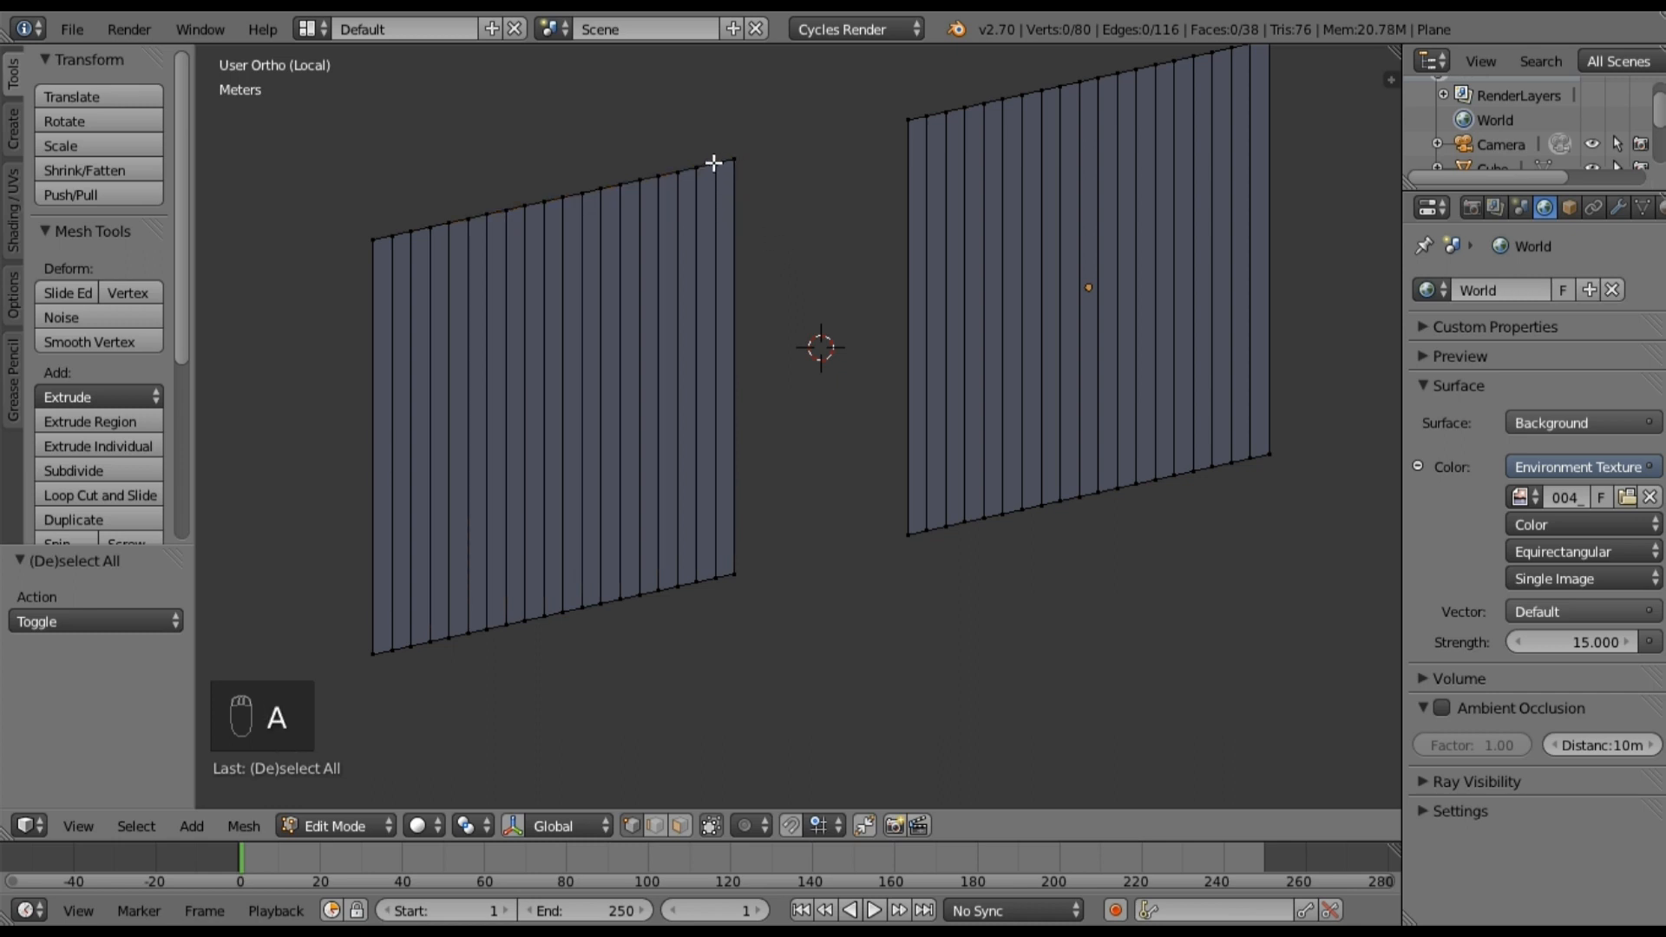
Step: In edge select mode, select every second vertical edge of the duplicated plane, nine inner edges in all
click(656, 826)
right_click(712, 213)
shift+right_click(680, 223)
shift+right_click(640, 232)
shift+right_click(603, 237)
shift+right_click(564, 250)
shift+right_click(524, 264)
shift+right_click(485, 276)
shift+right_click(451, 285)
shift+right_click(412, 295)
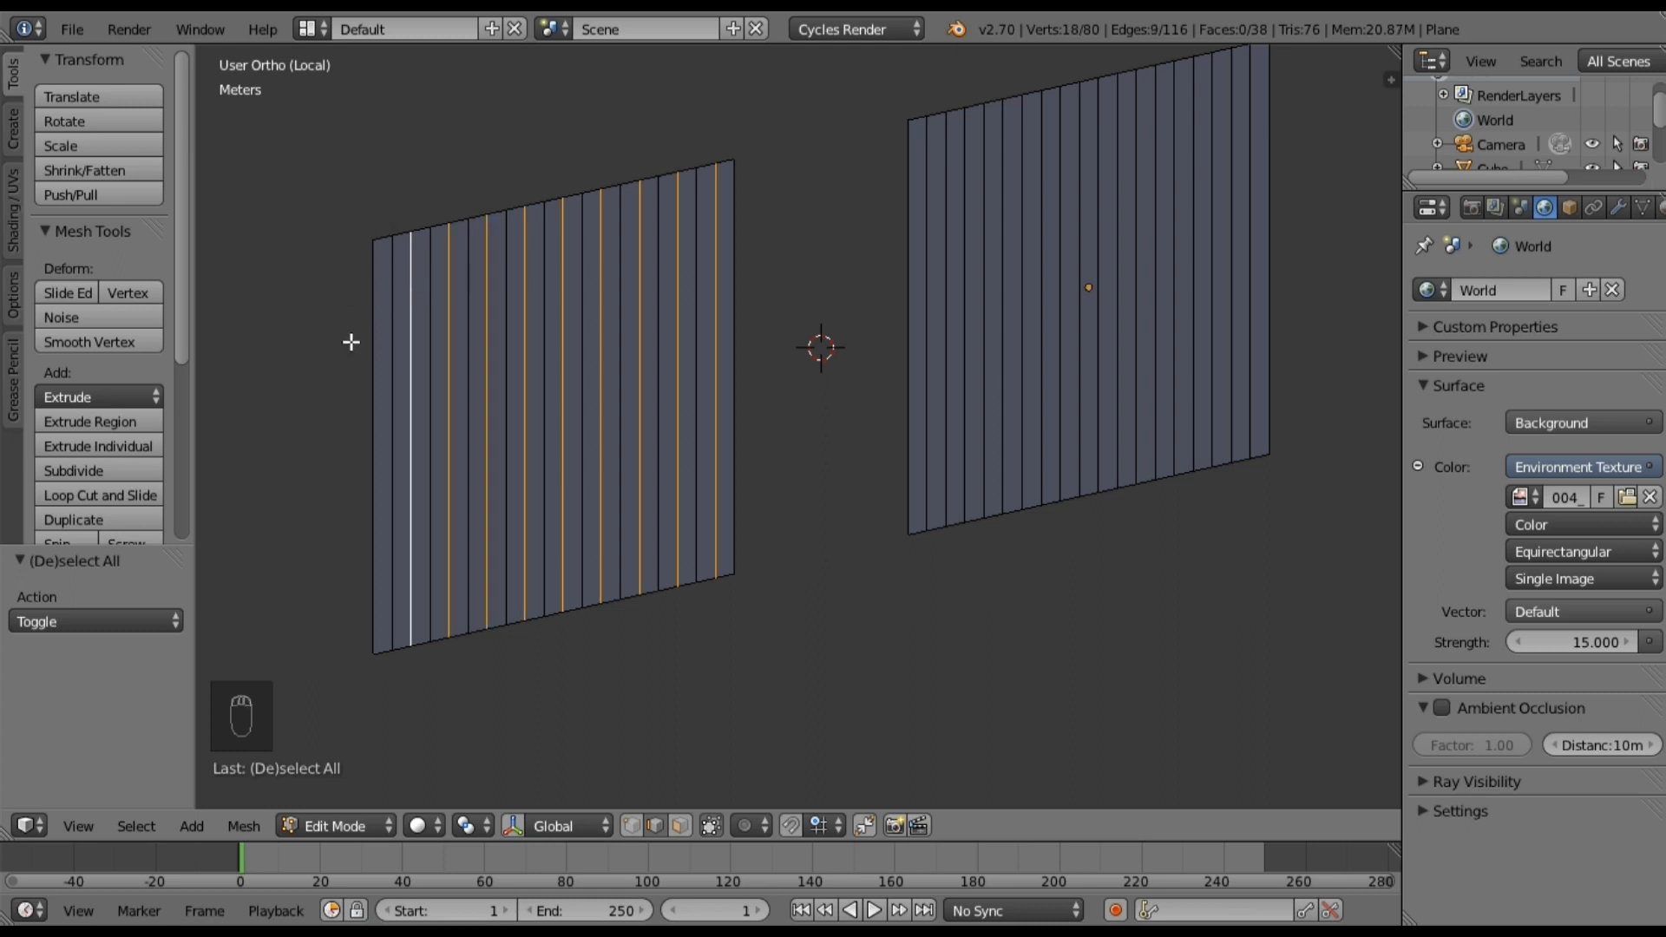
Step: Add every second inner vertical edge of the original plane, nine more edges, to the selection
shift+middle_drag(1034, 189, 691, 290)
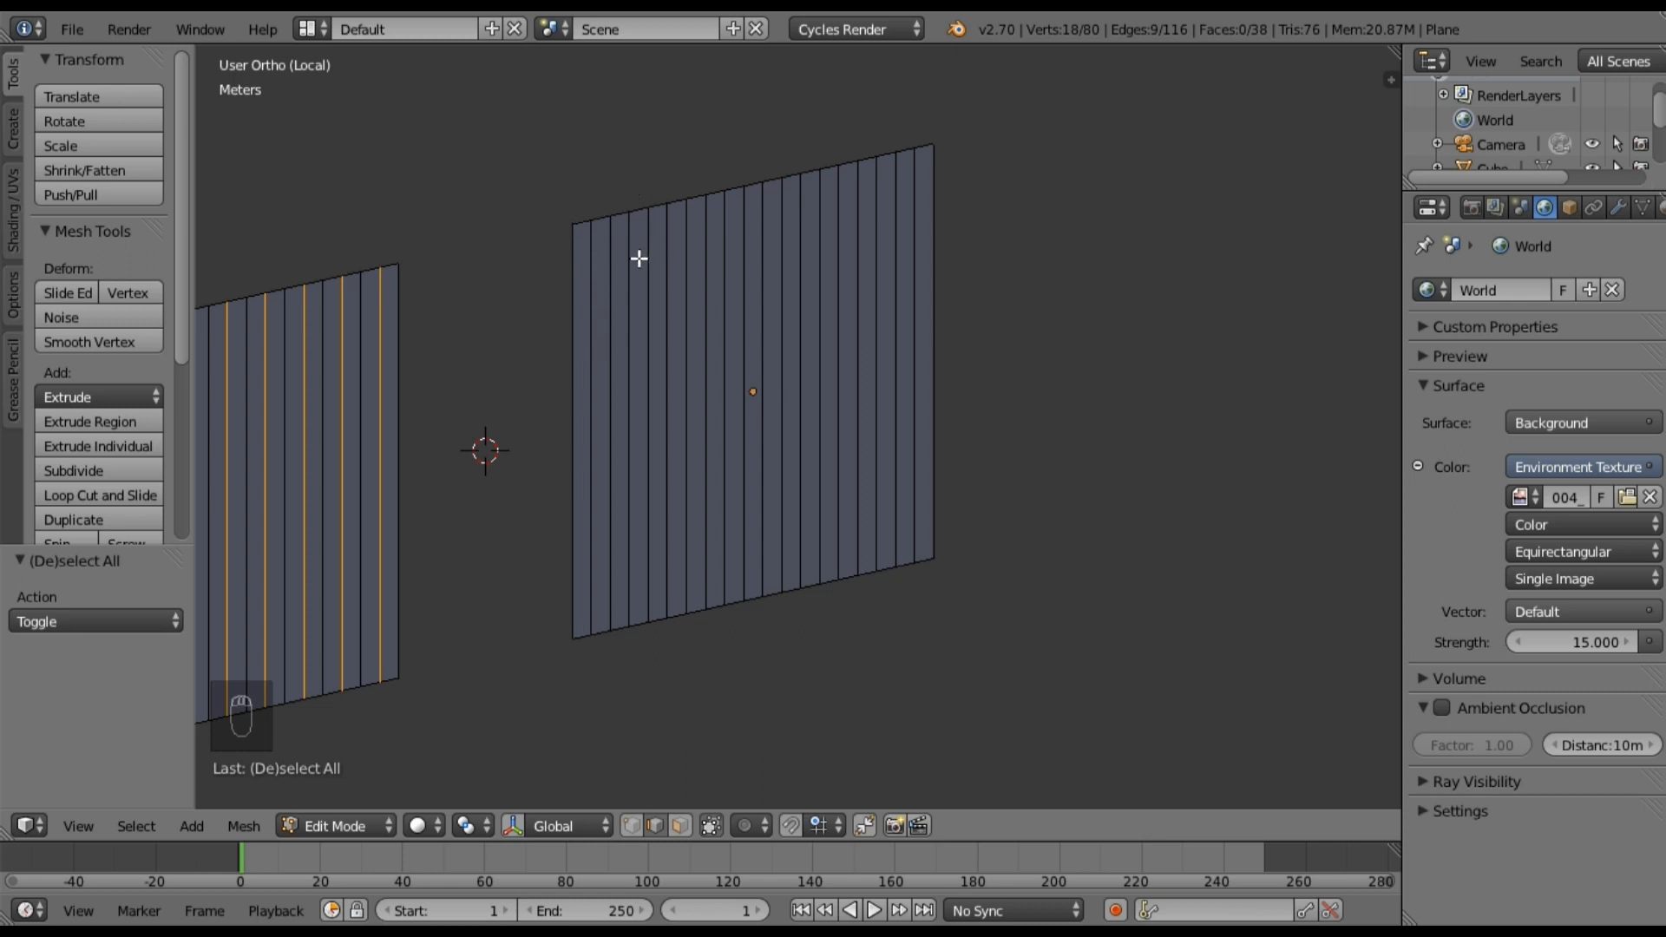
scroll(639, 259, up, 1)
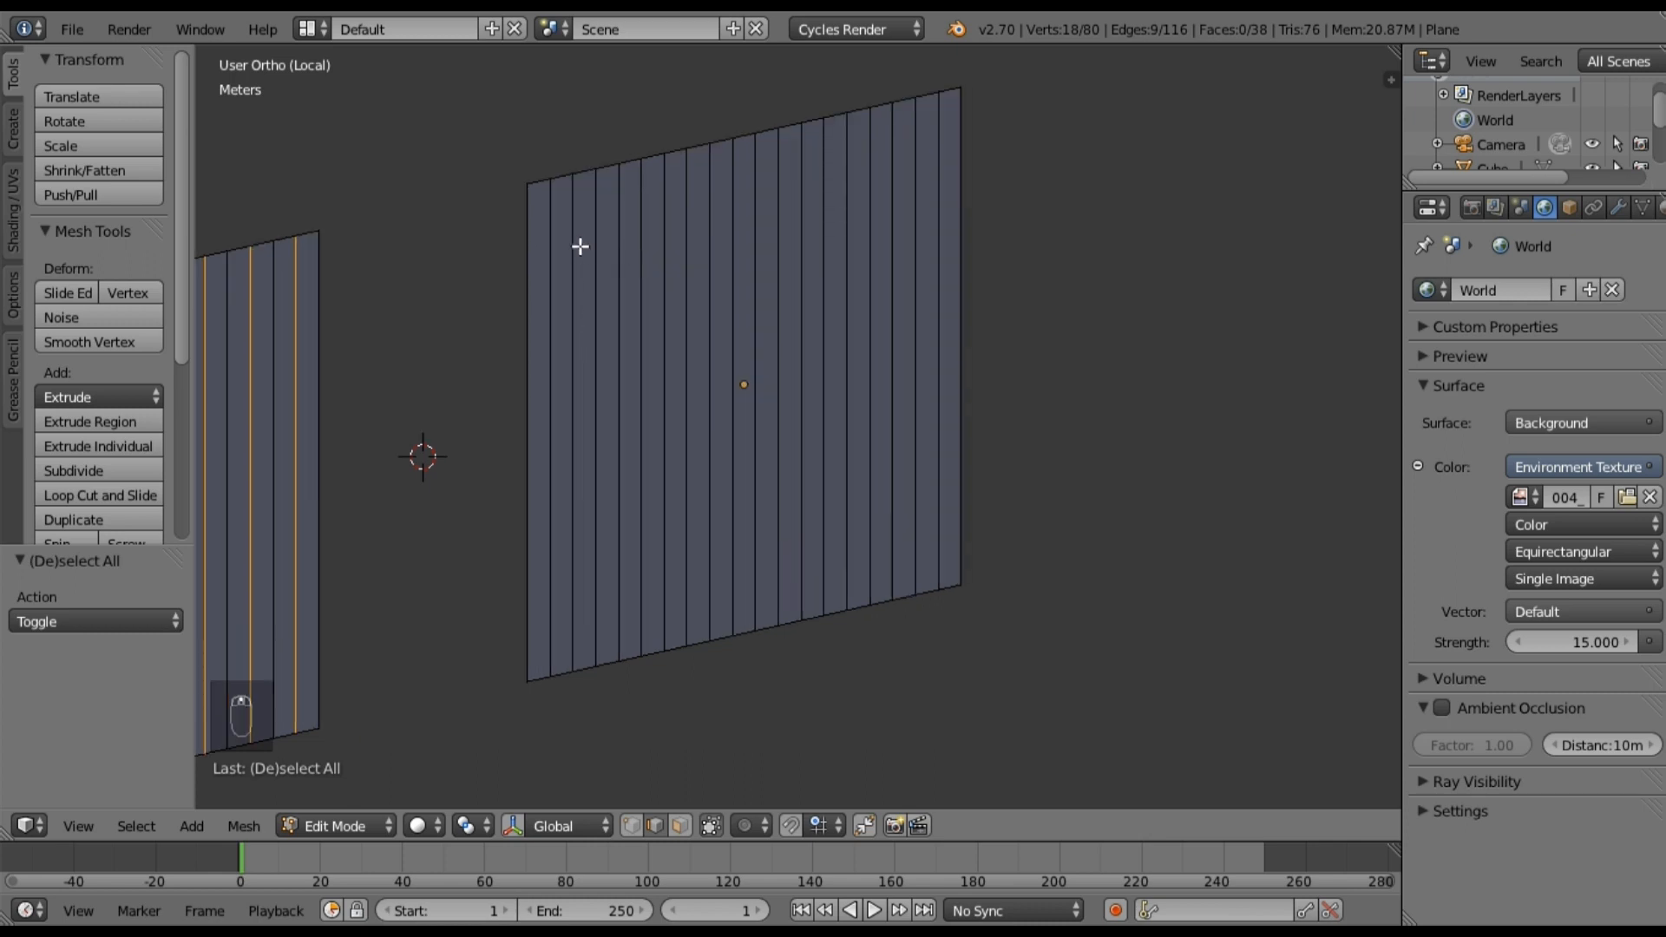
shift+right_click(940, 152)
shift+right_click(894, 161)
shift+right_click(849, 177)
shift+right_click(803, 191)
shift+right_click(756, 207)
shift+right_click(711, 223)
shift+right_click(666, 235)
shift+right_click(620, 247)
shift+right_click(577, 258)
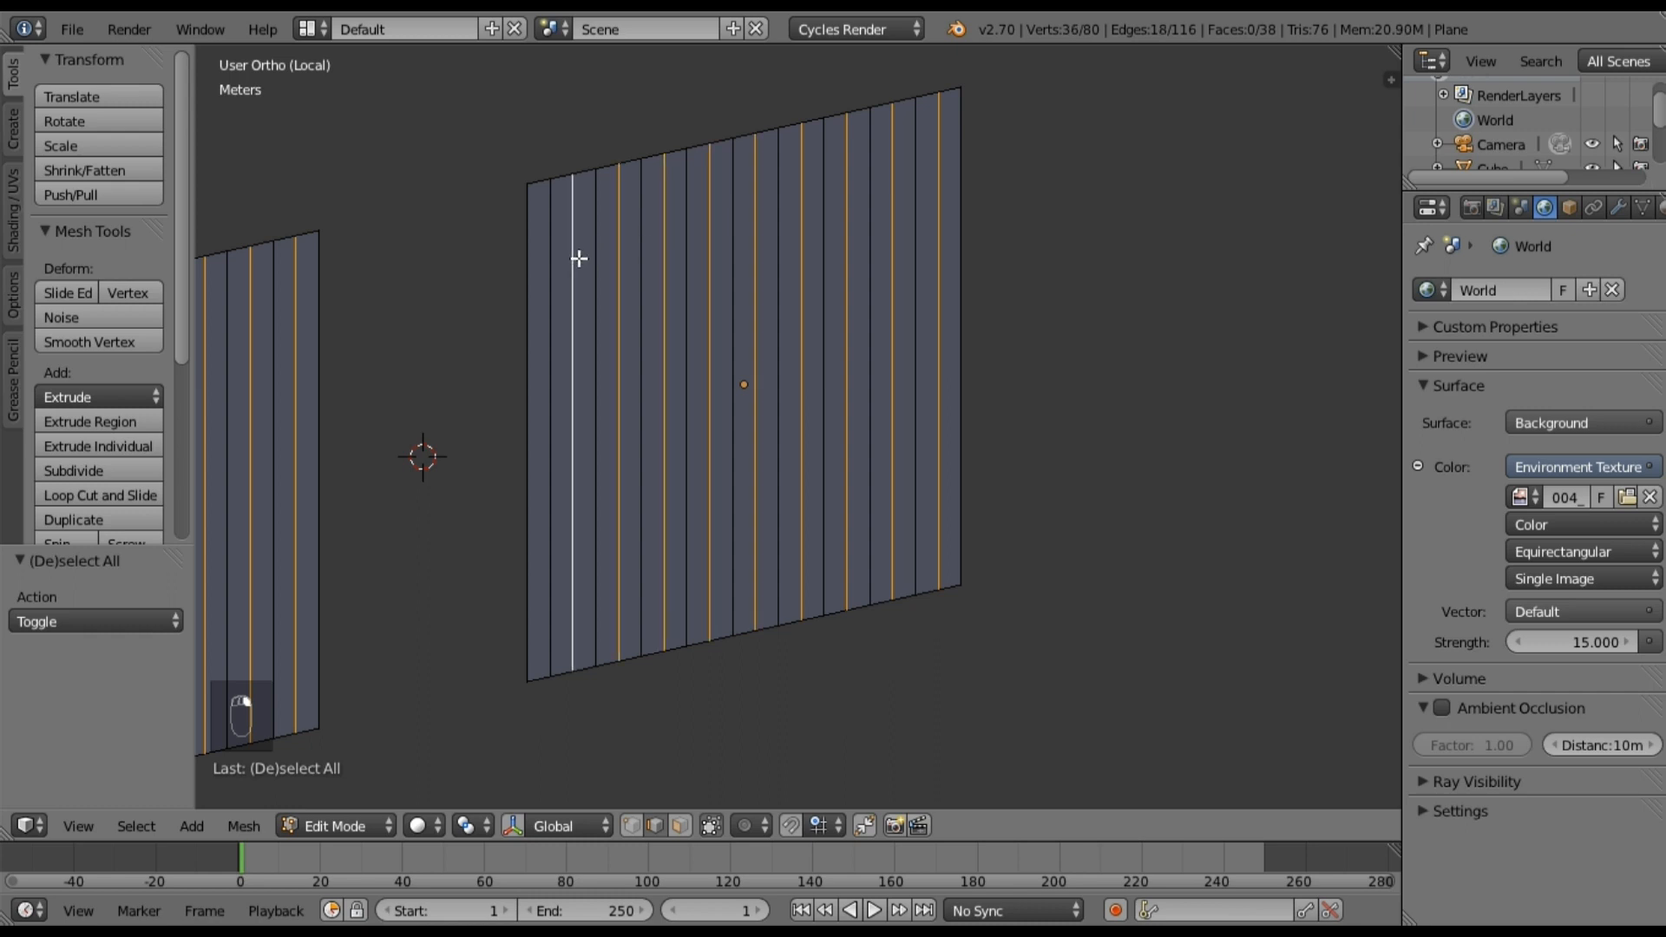
Step: Move the selected alternate edges about 10.25 cm along X to fold both planes into pleats
scroll(568, 278, down, 5)
middle_drag(607, 428, 719, 362)
middle_drag(697, 278, 714, 402)
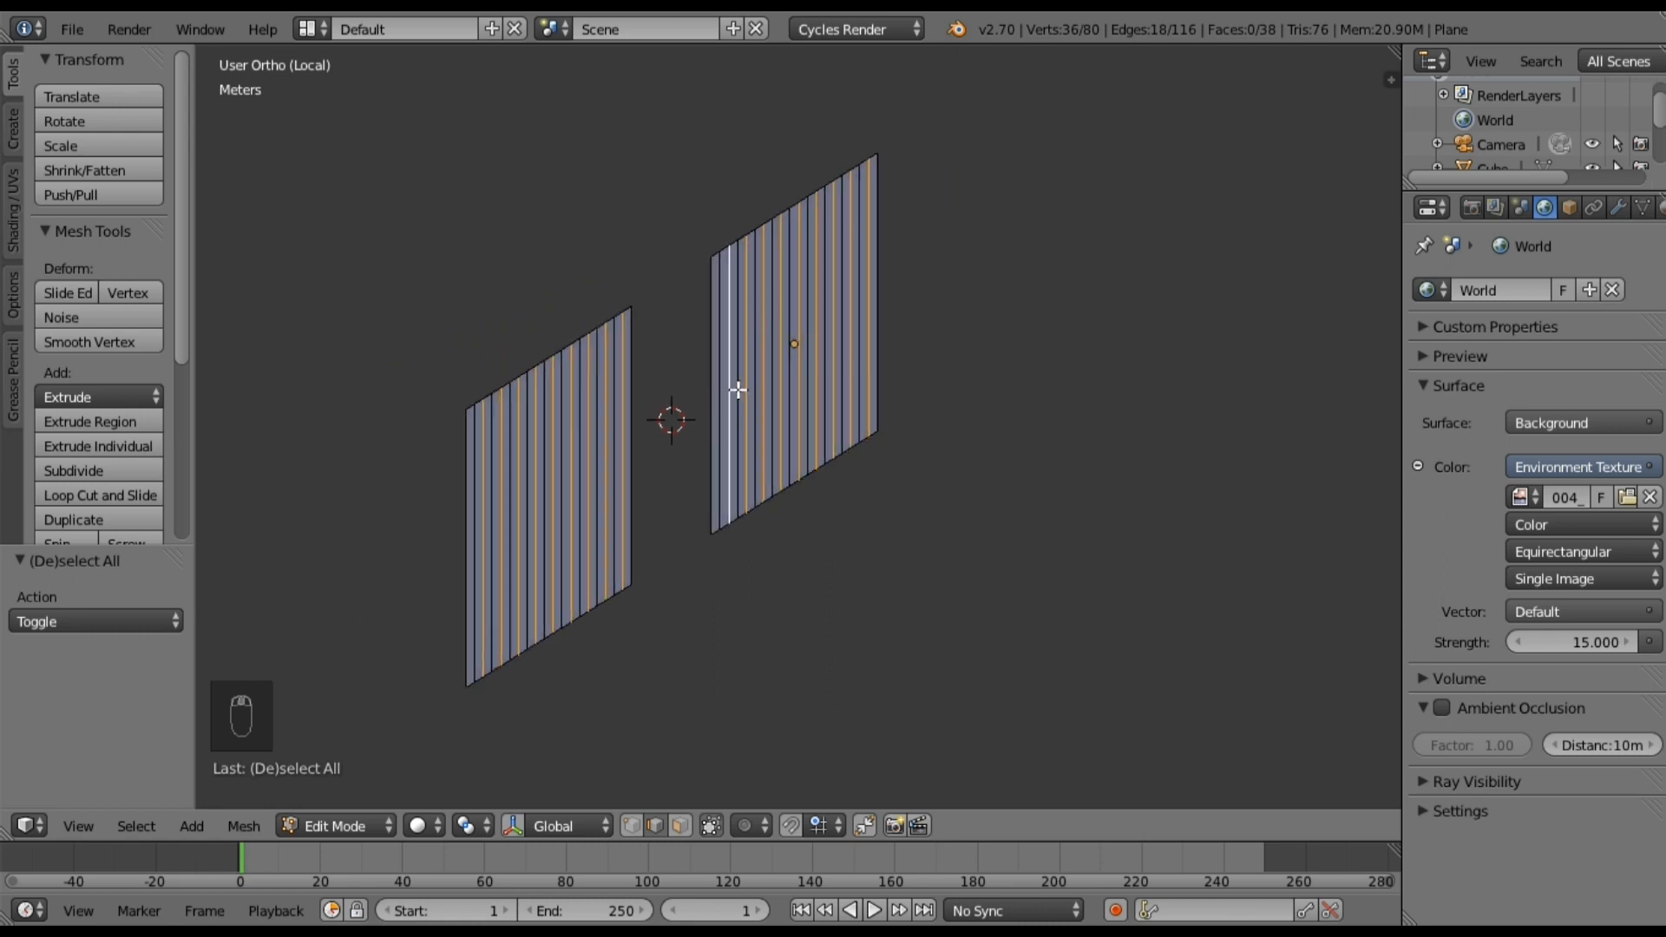
key(g)
key(x)
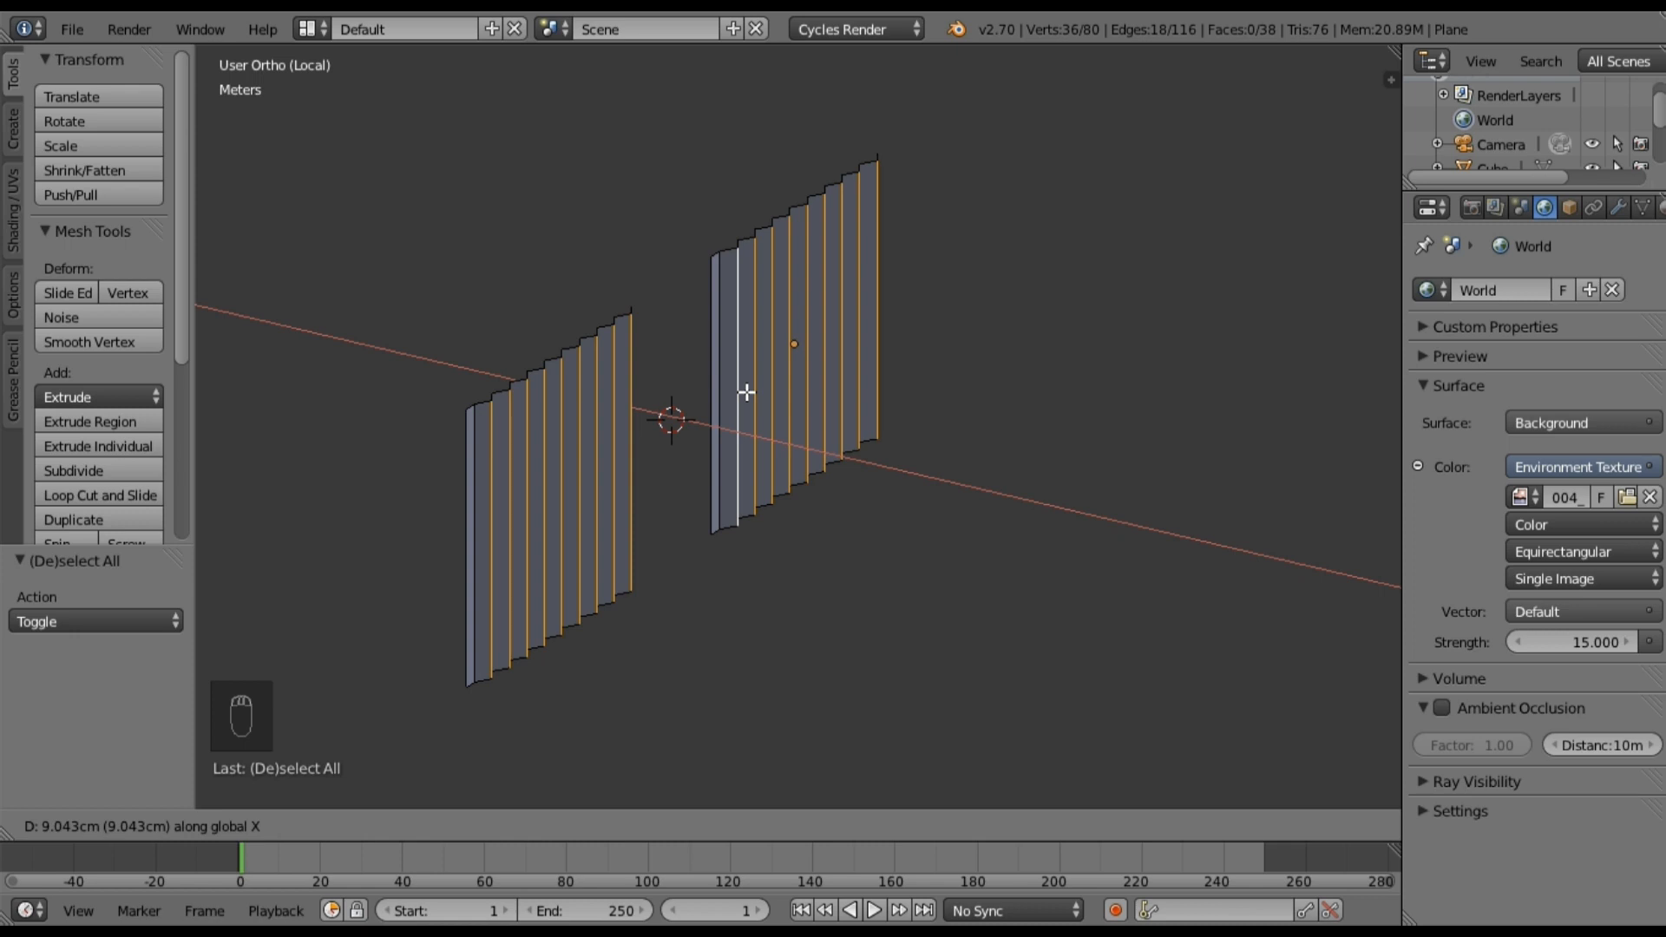
click(841, 361)
middle_drag(841, 361, 855, 497)
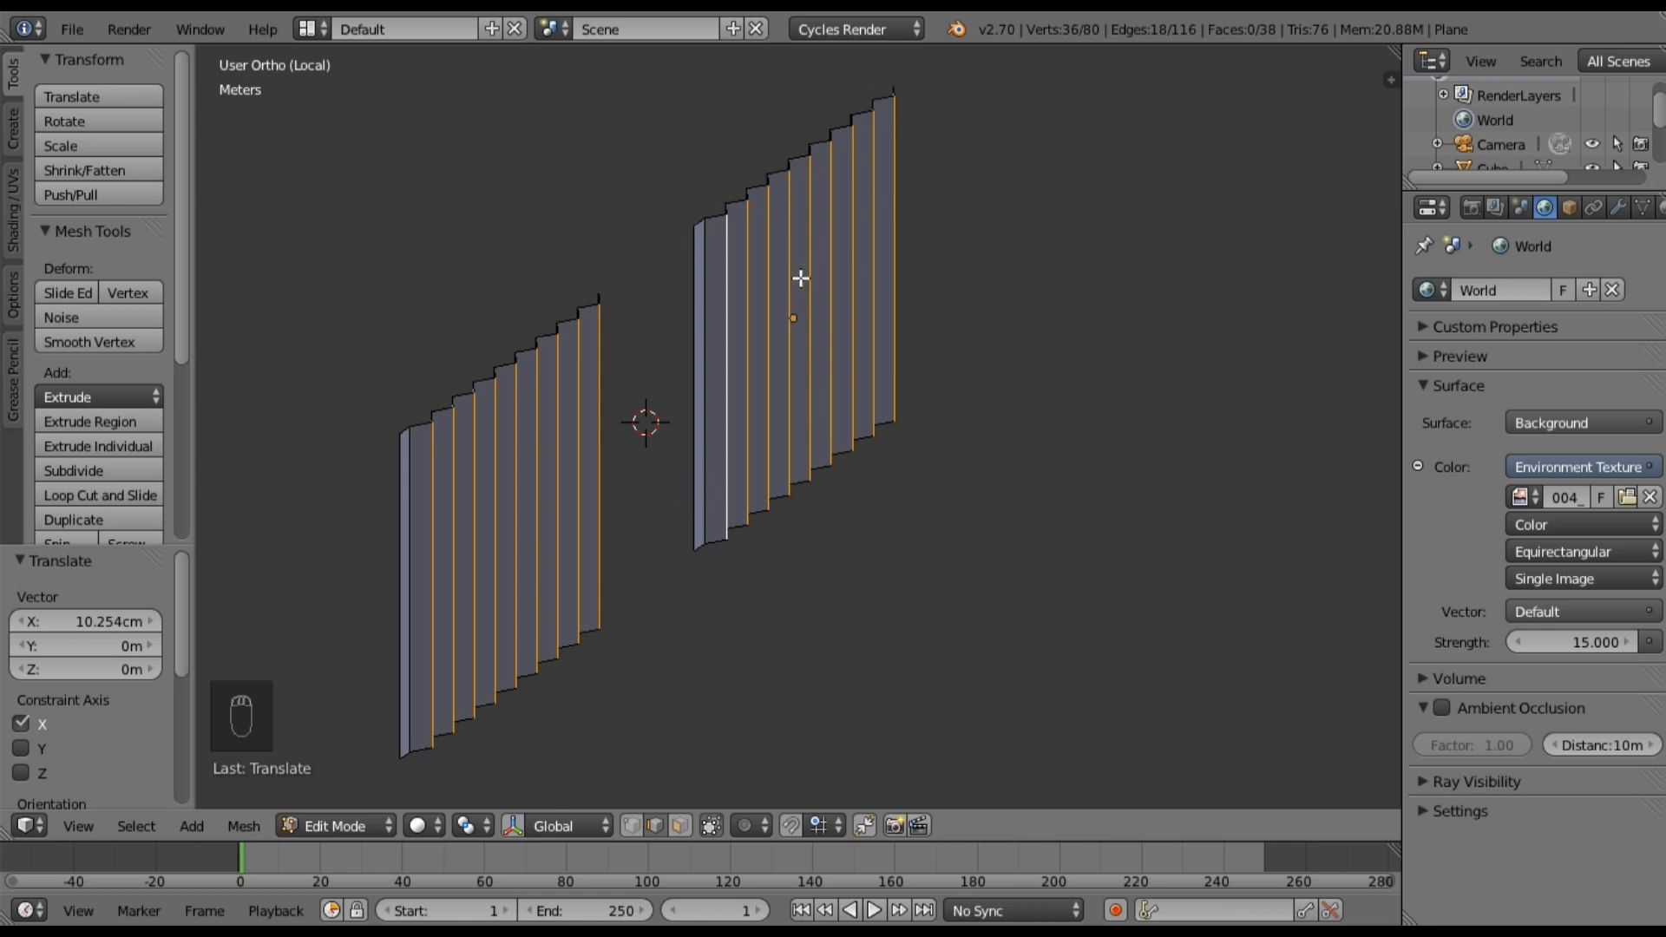
Step: Inspect the pleats, leave edit mode and local view, and show the whole room through the camera
middle_drag(859, 361, 803, 310)
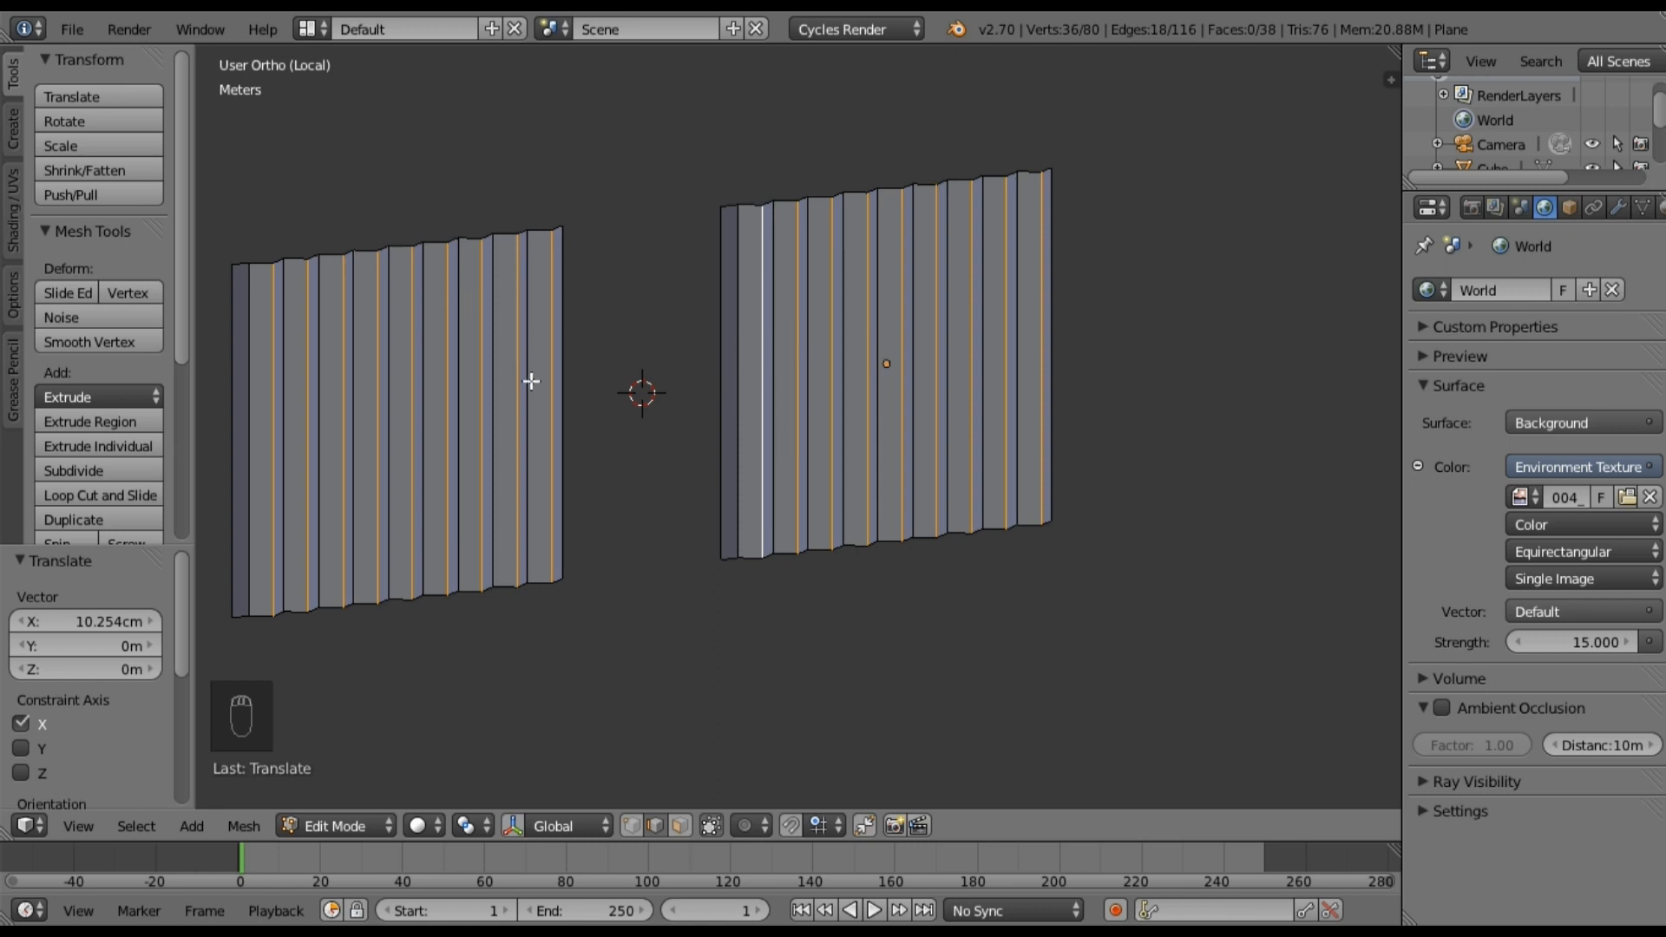
middle_drag(703, 423, 725, 469)
key(Tab)
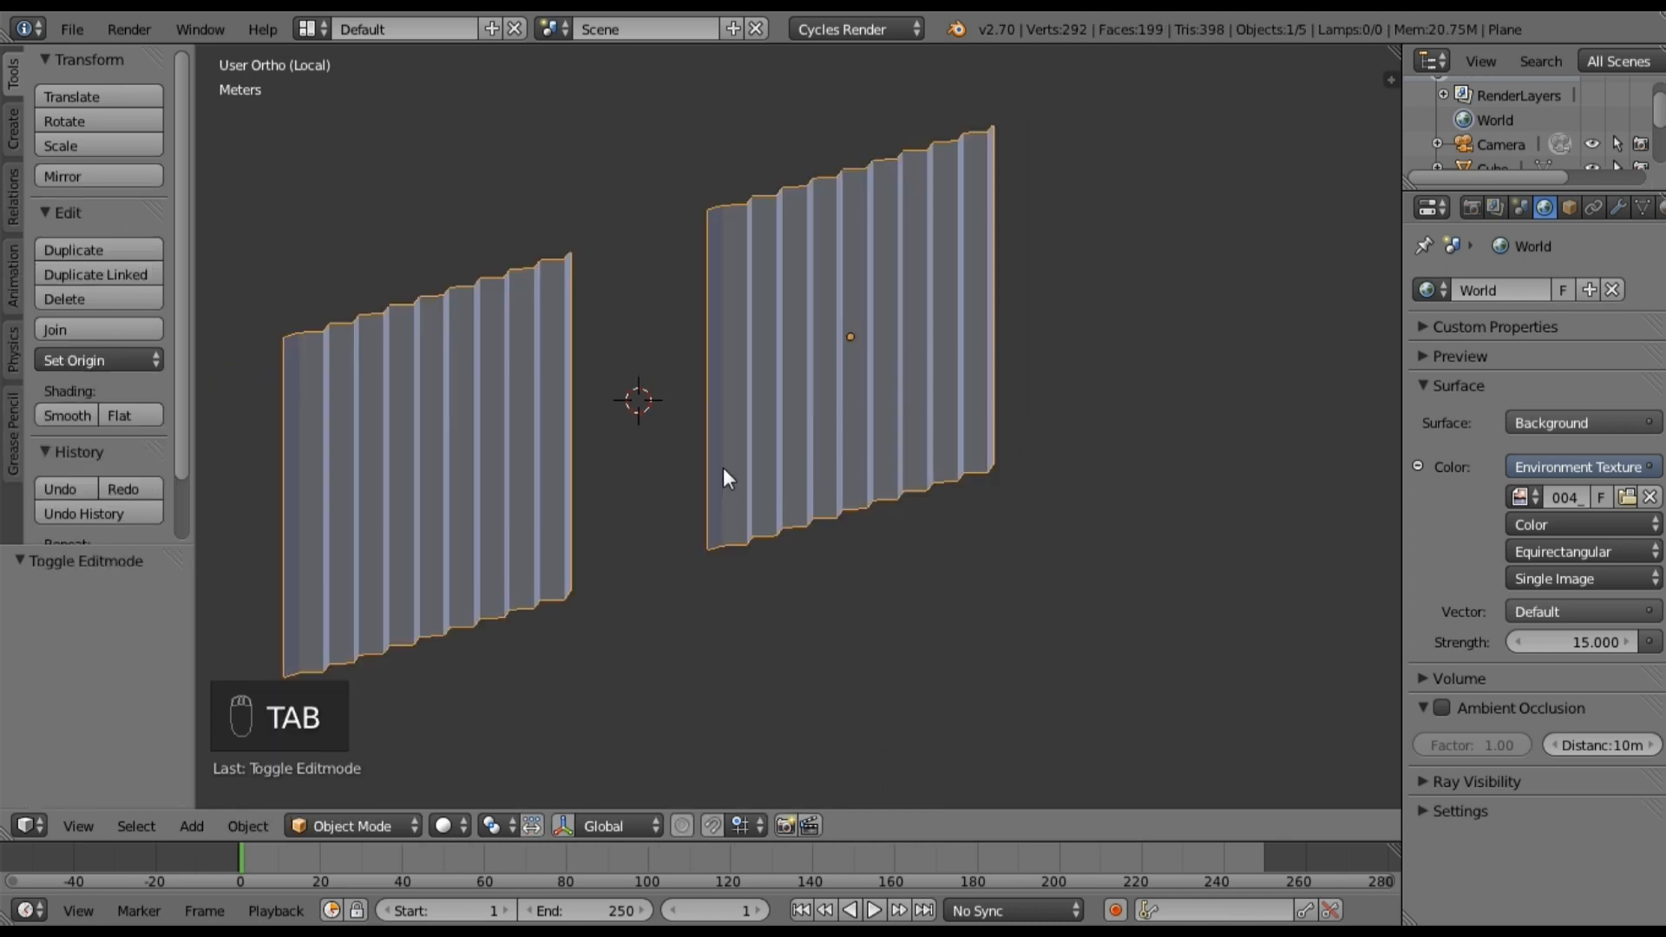
key(KP_Divide)
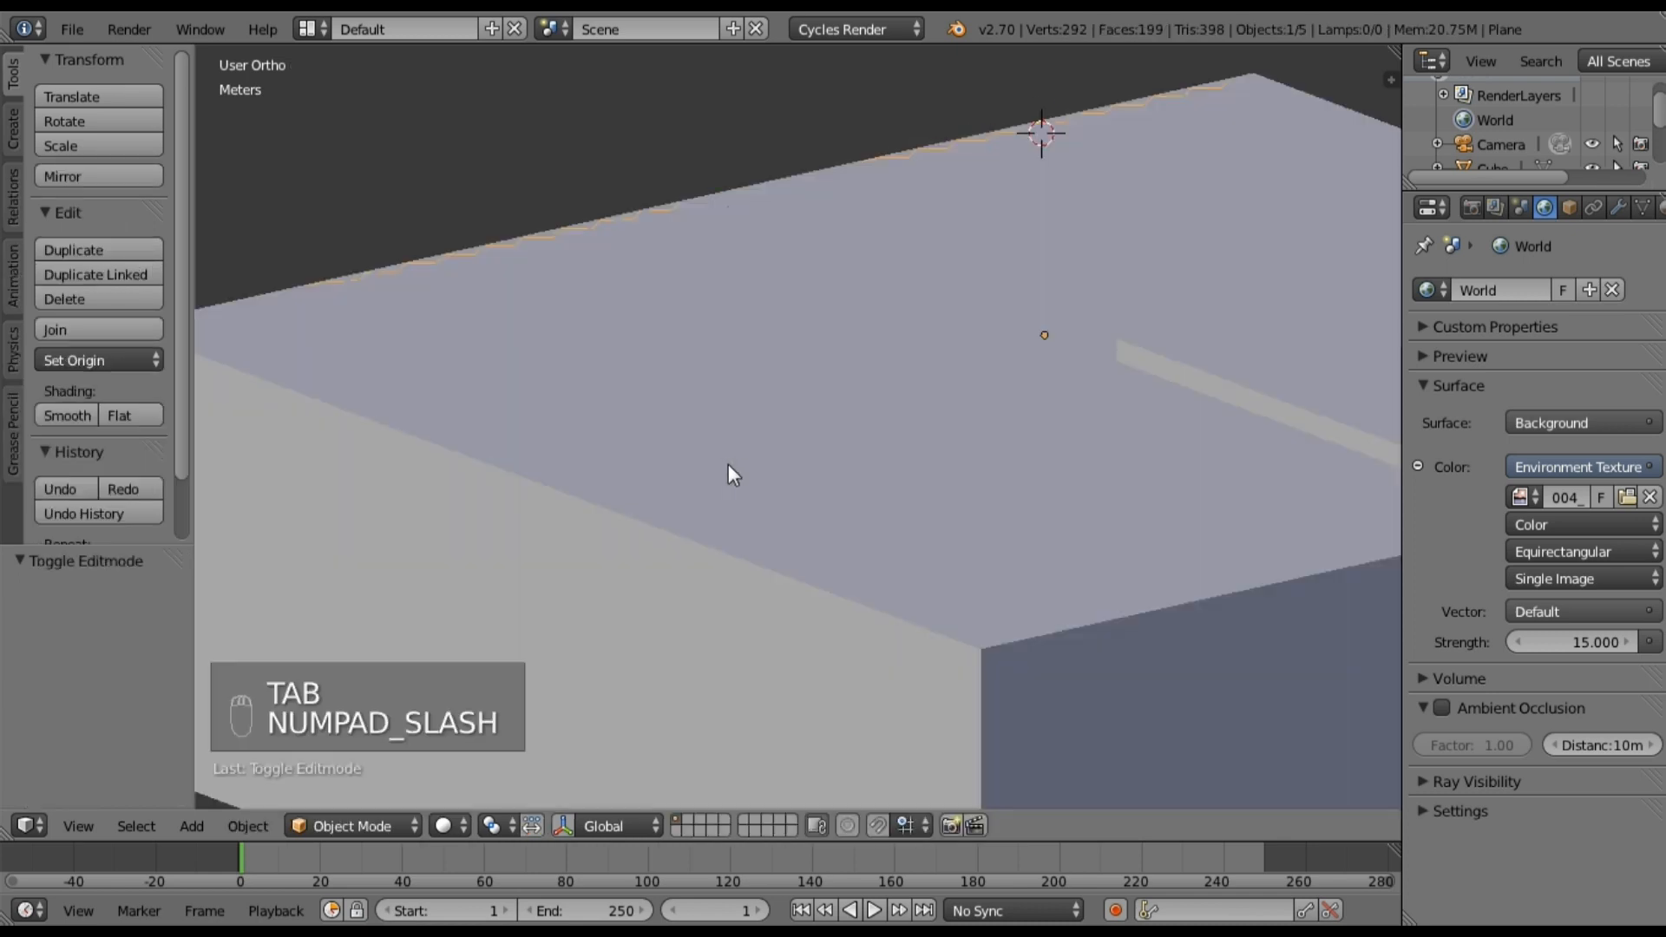
middle_drag(722, 460, 824, 482)
key(KP_0)
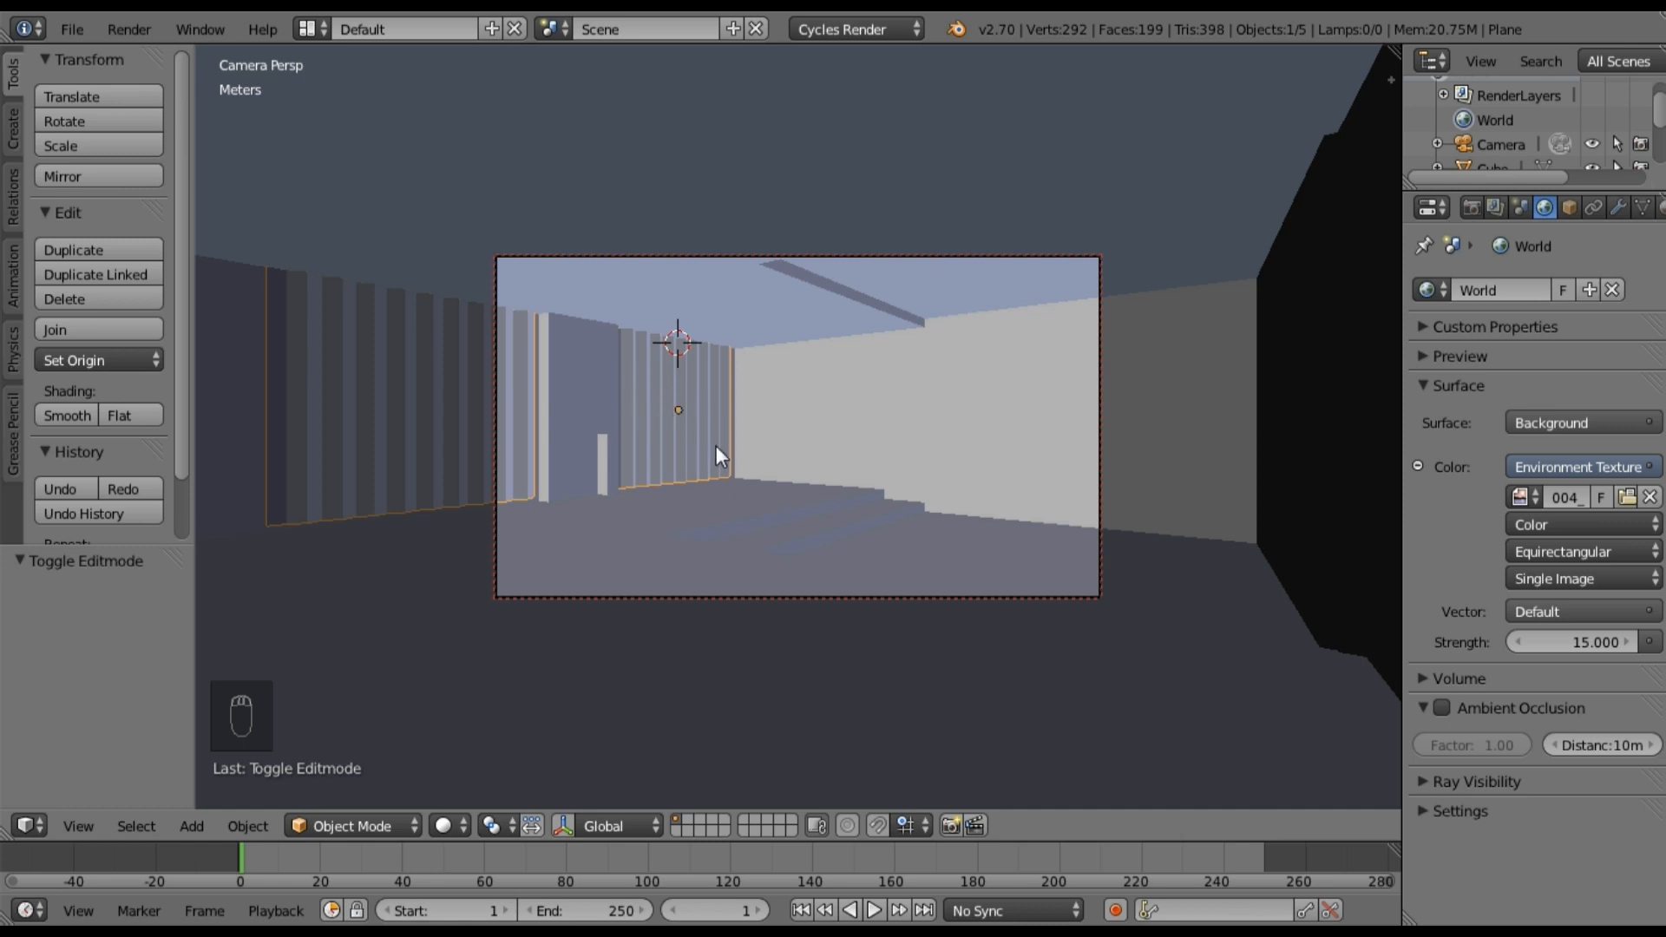
Step: Give the curtain planes a new material and show its shader nodes in the Compositing layout, spacing the Diffuse BSDF away from the output
click(1658, 208)
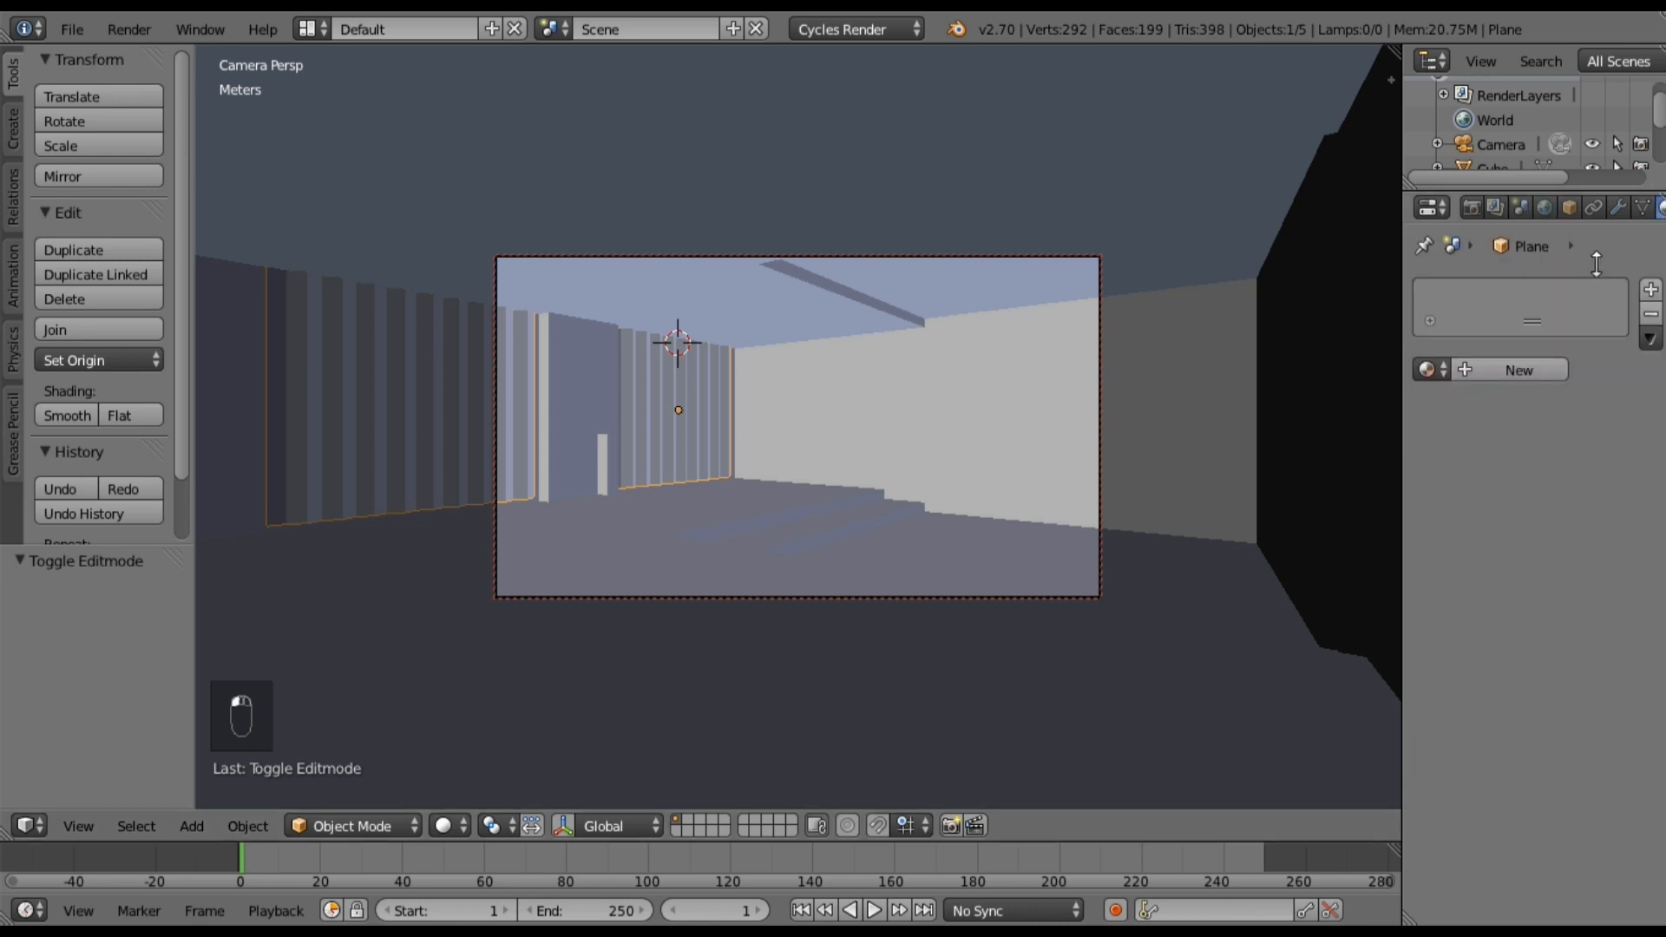
click(1497, 368)
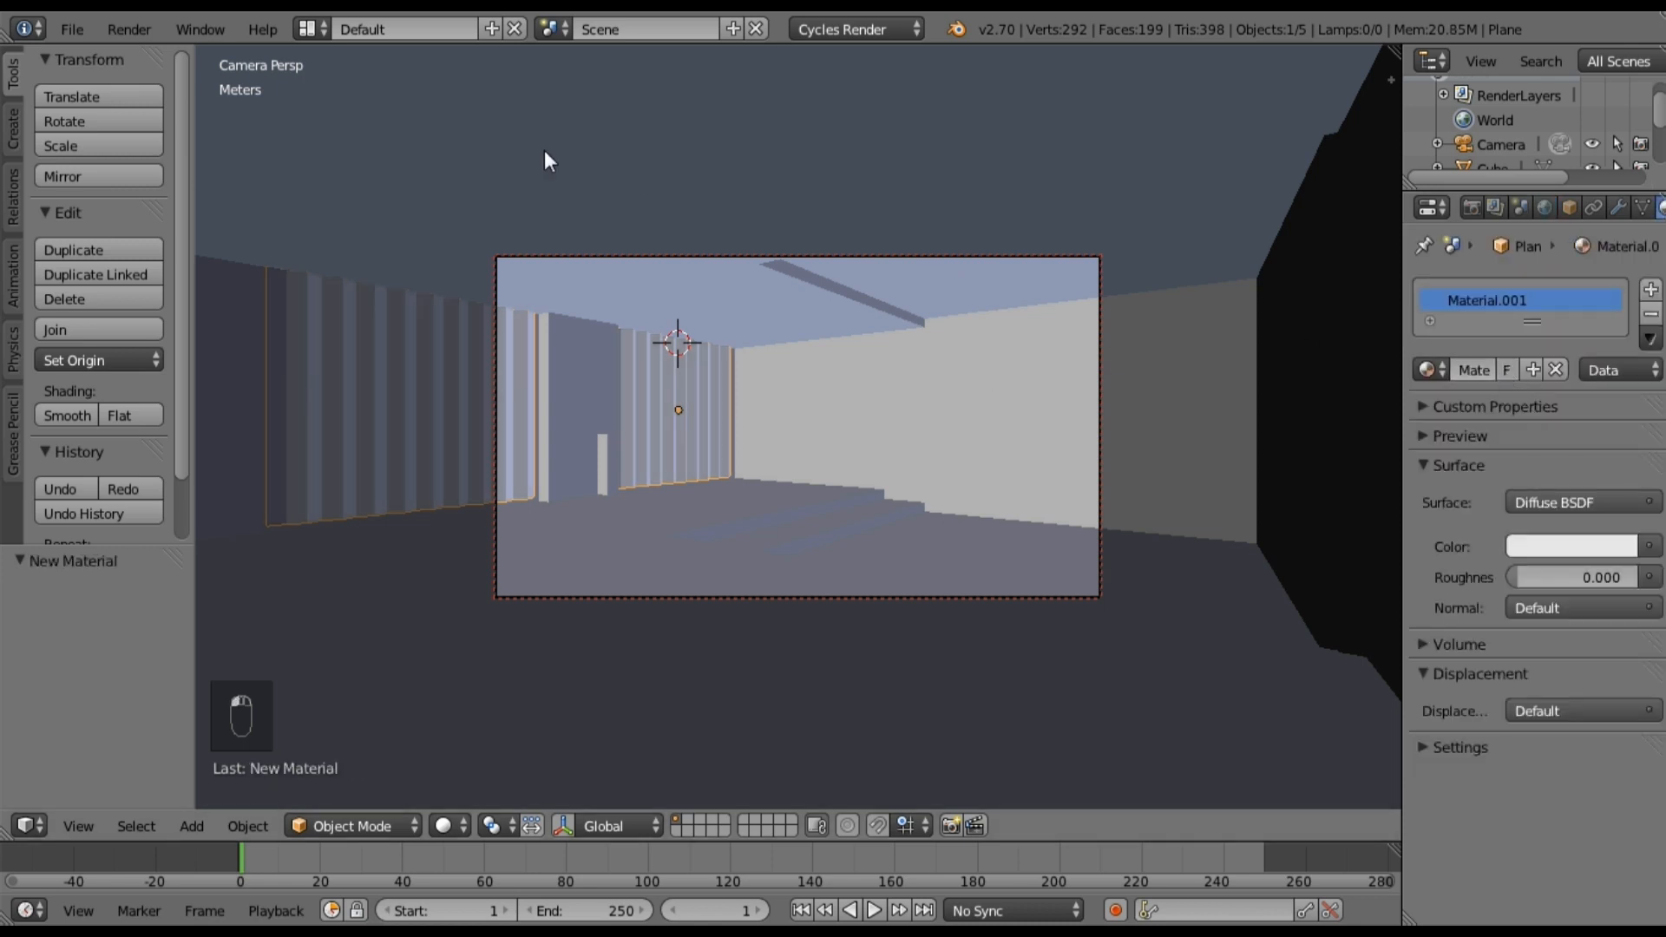
click(330, 23)
click(408, 113)
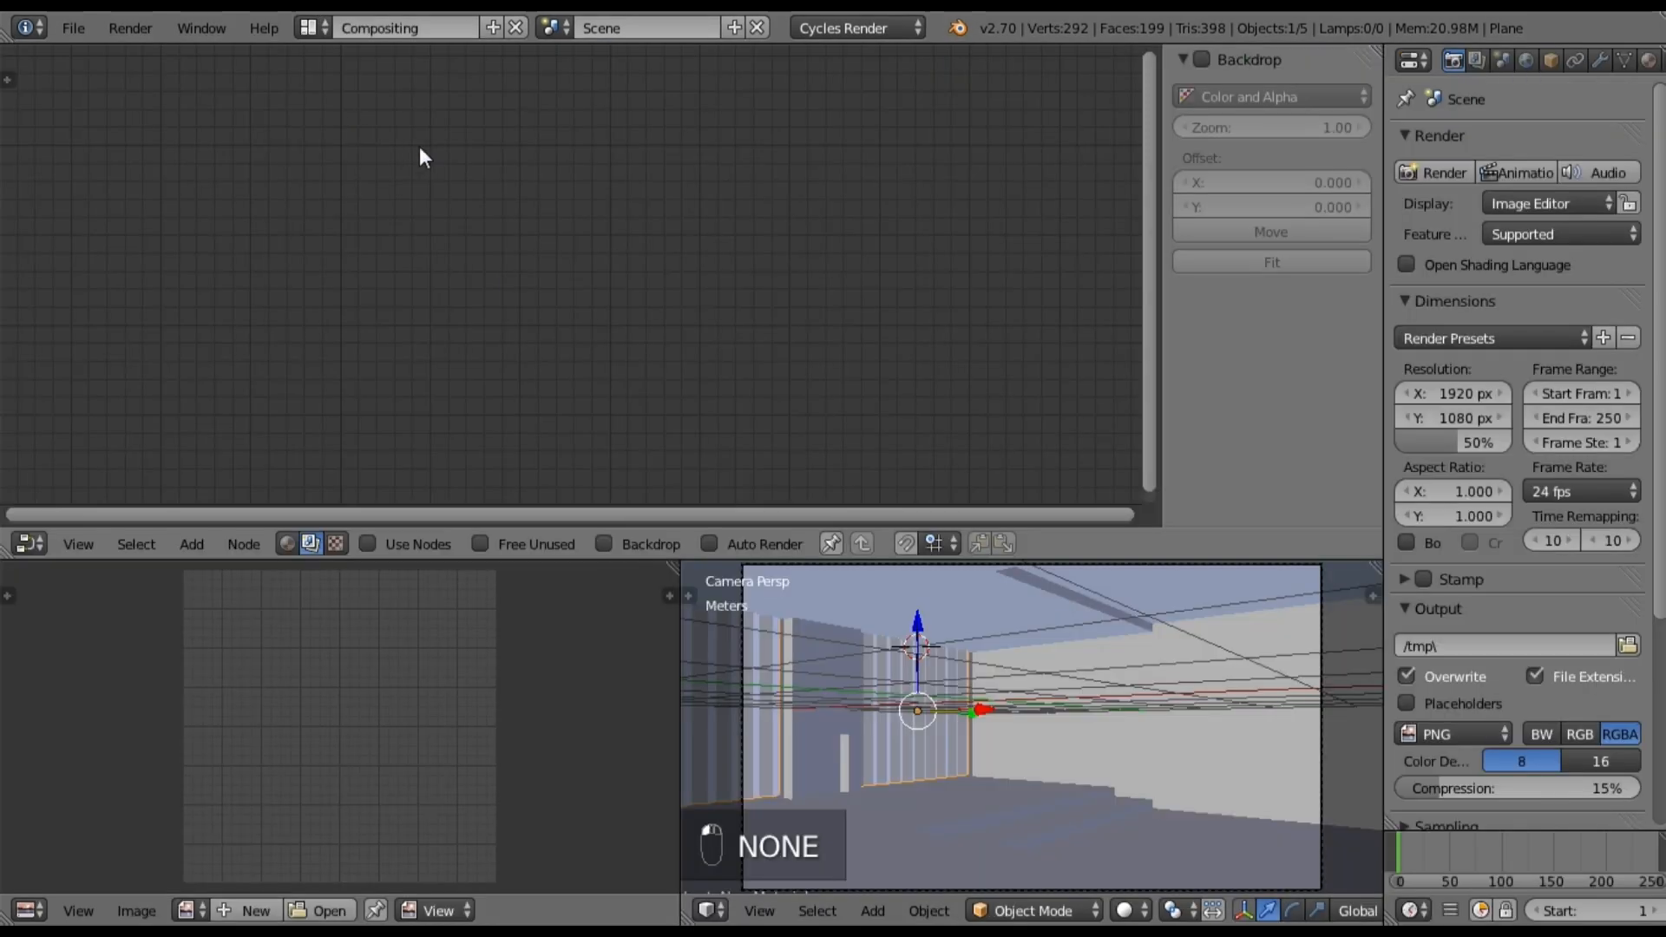
click(287, 545)
middle_drag(201, 290, 298, 268)
drag(524, 200, 112, 197)
middle_drag(375, 311, 576, 283)
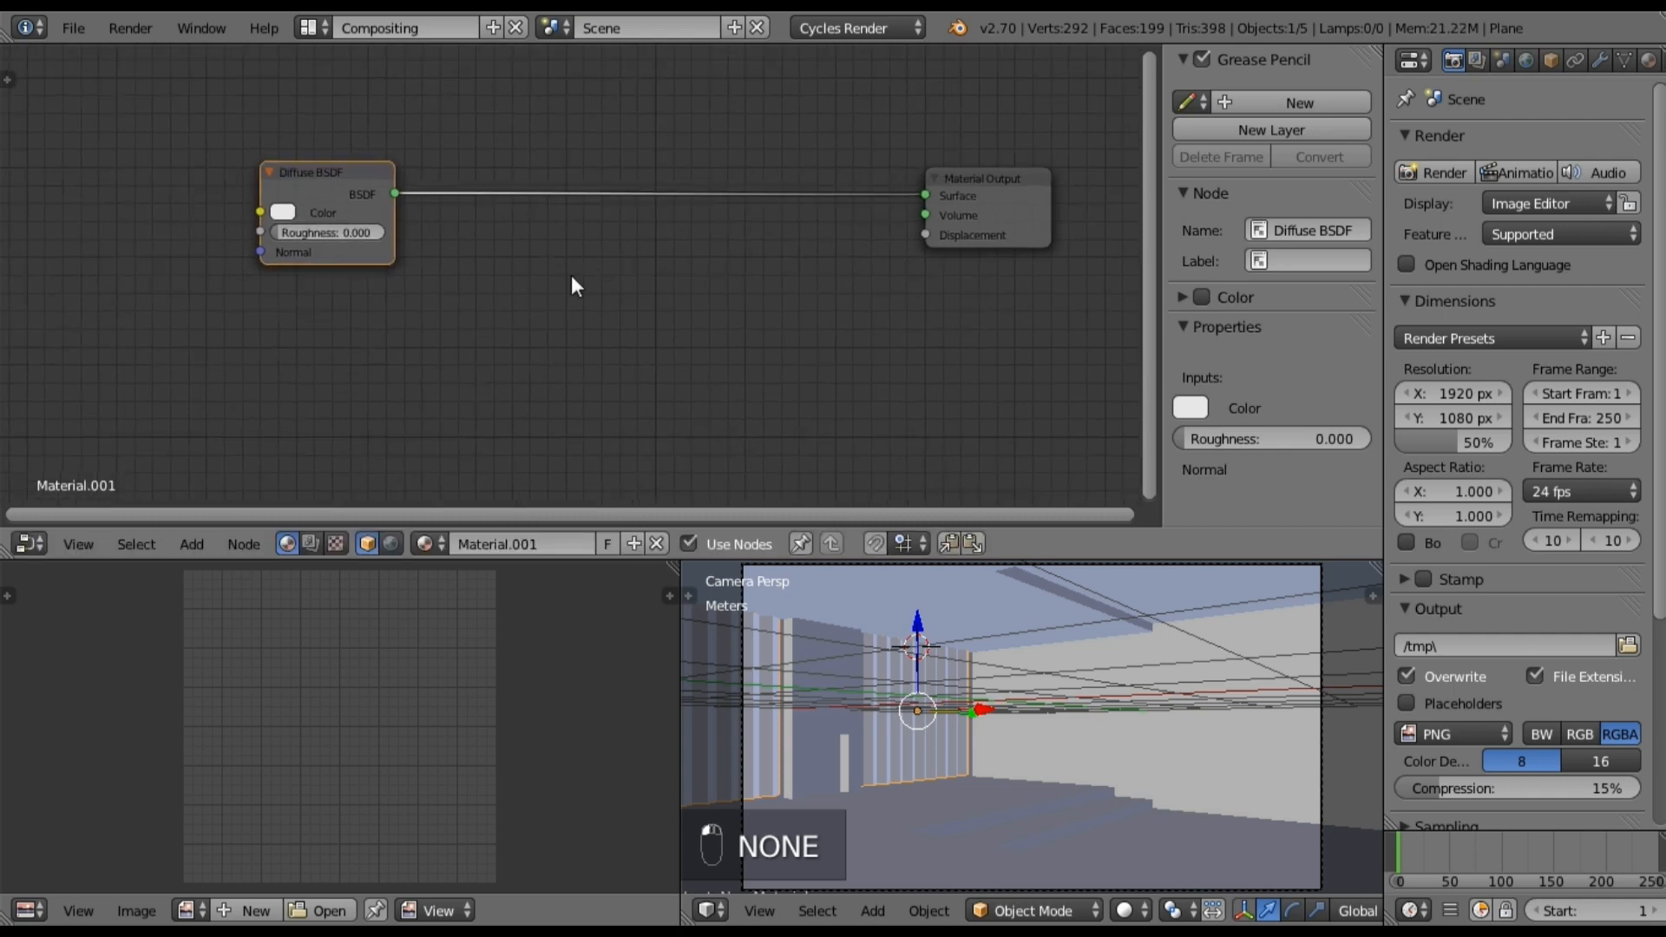
Step: Add a Translucent BSDF node directly below the Diffuse BSDF in the curtain material
click(198, 544)
mouse_move(223, 441)
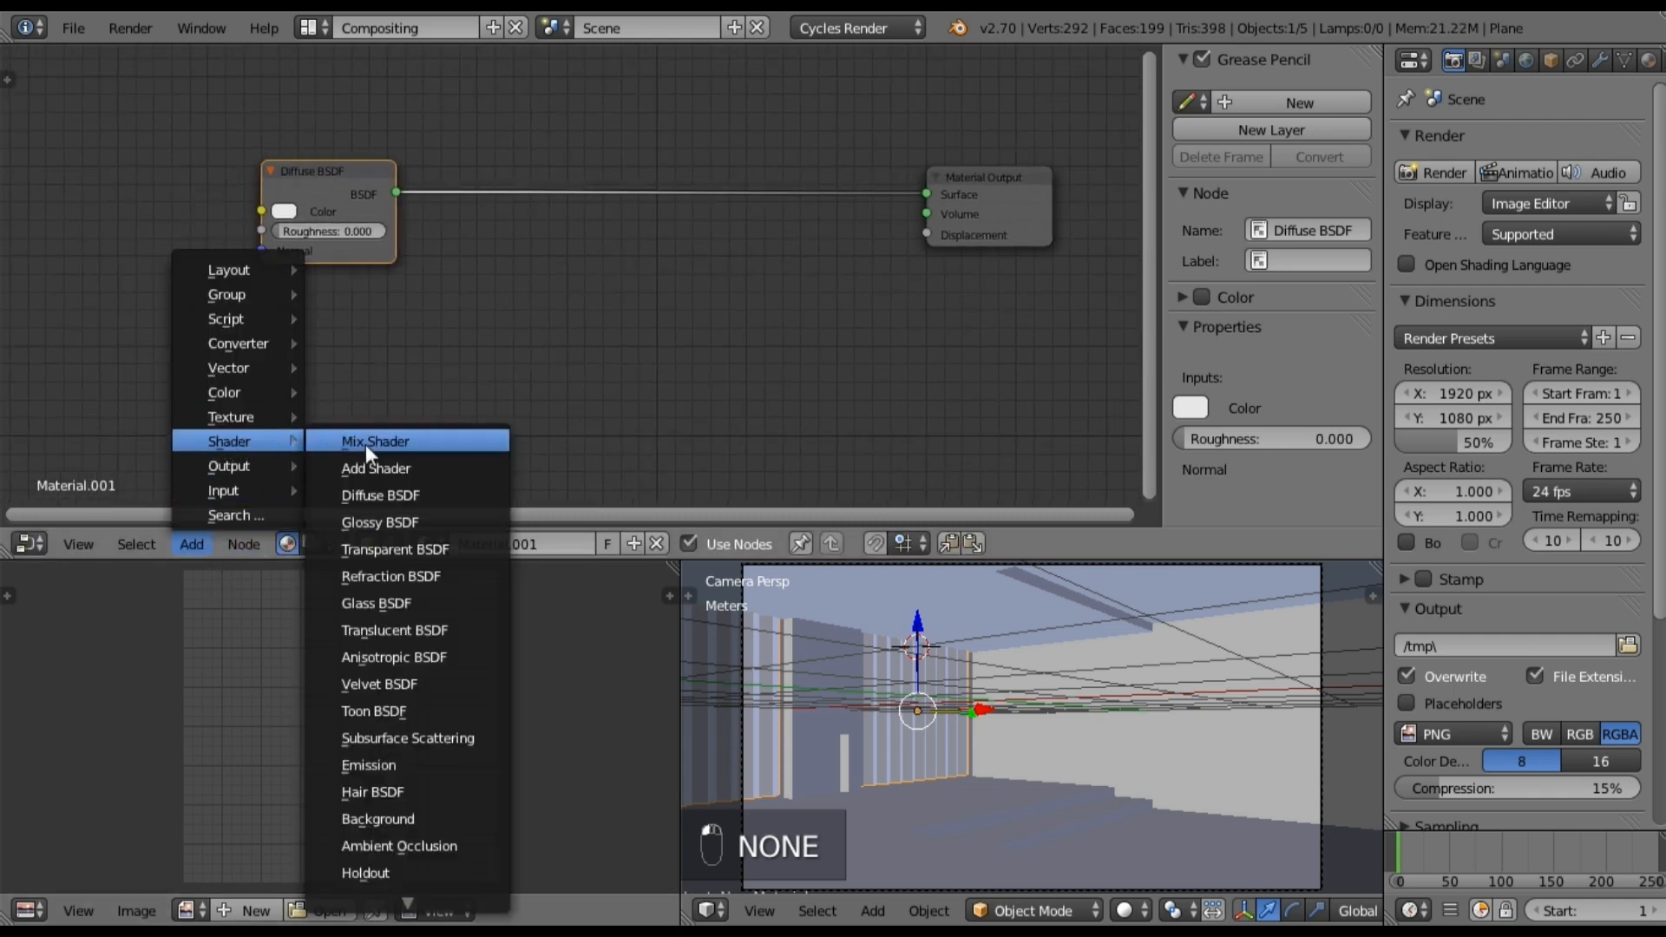
click(404, 628)
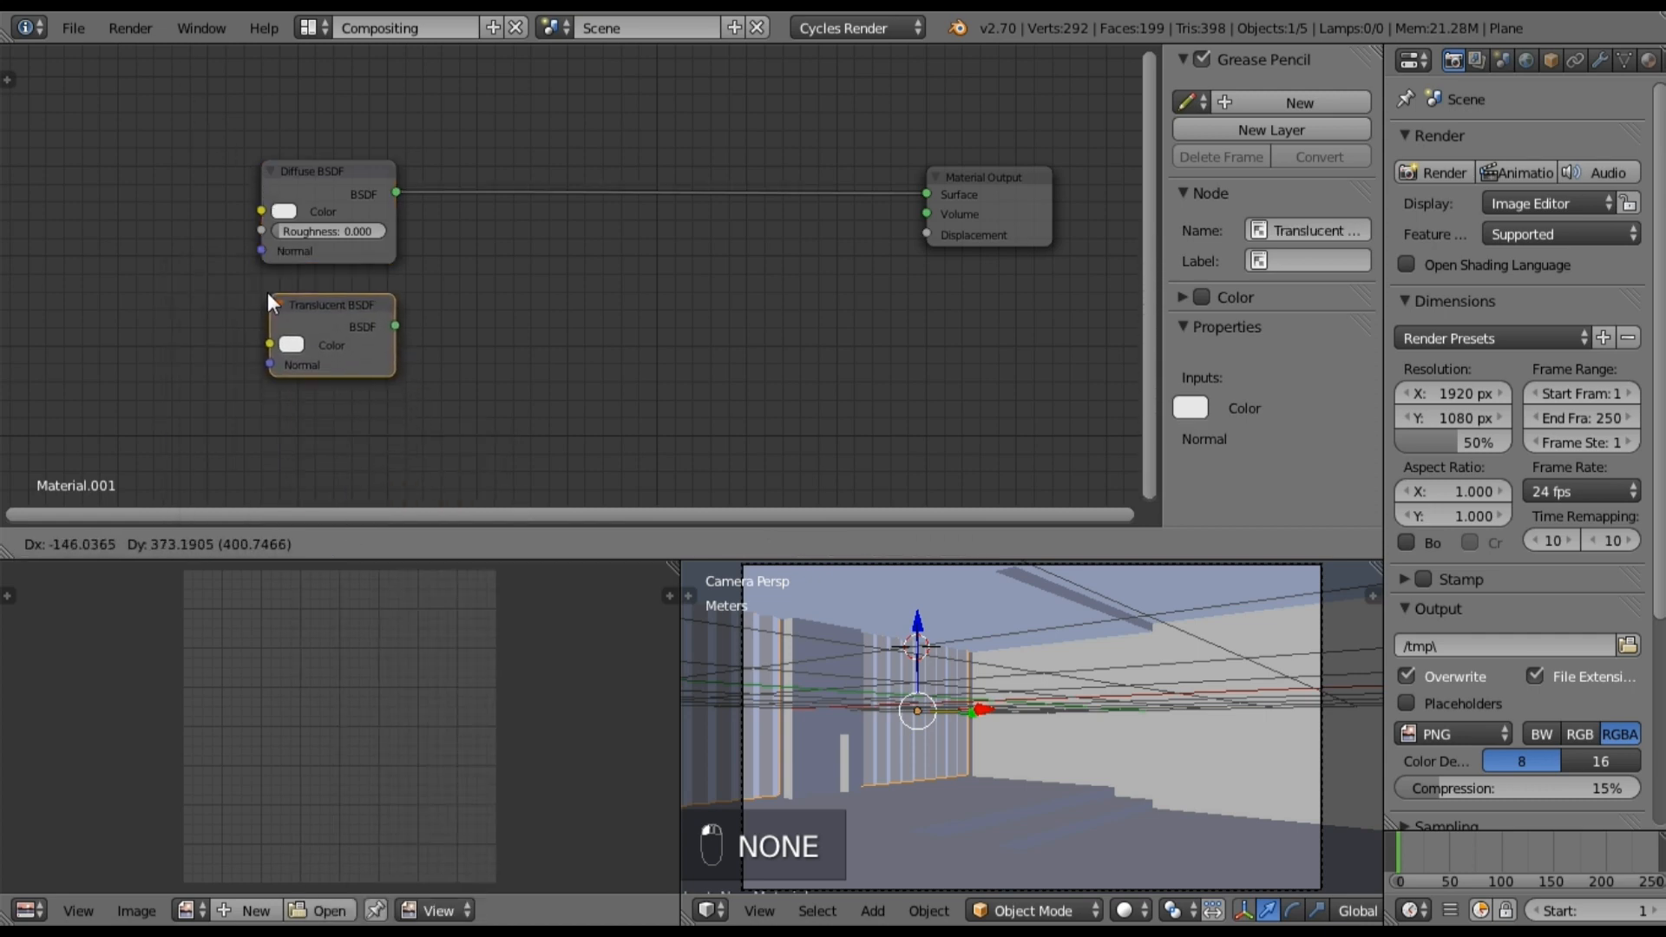
click(260, 297)
Step: Combine the Diffuse and Translucent BSDFs with an Add Shader inserted before the Material Output
click(178, 549)
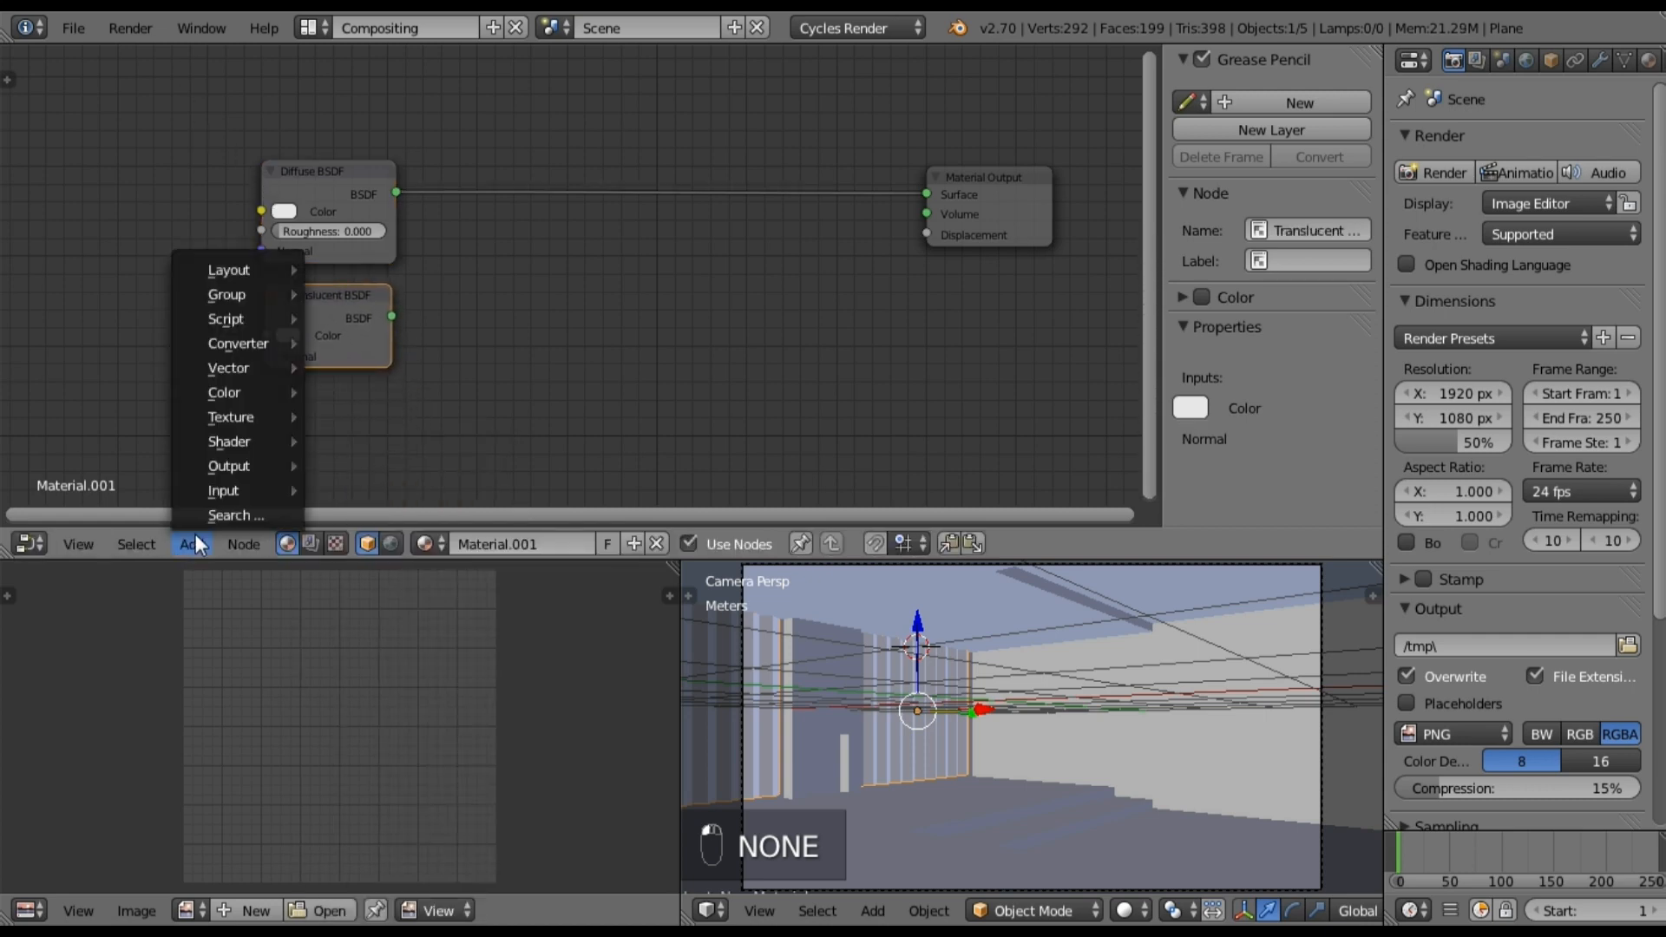
mouse_move(245, 445)
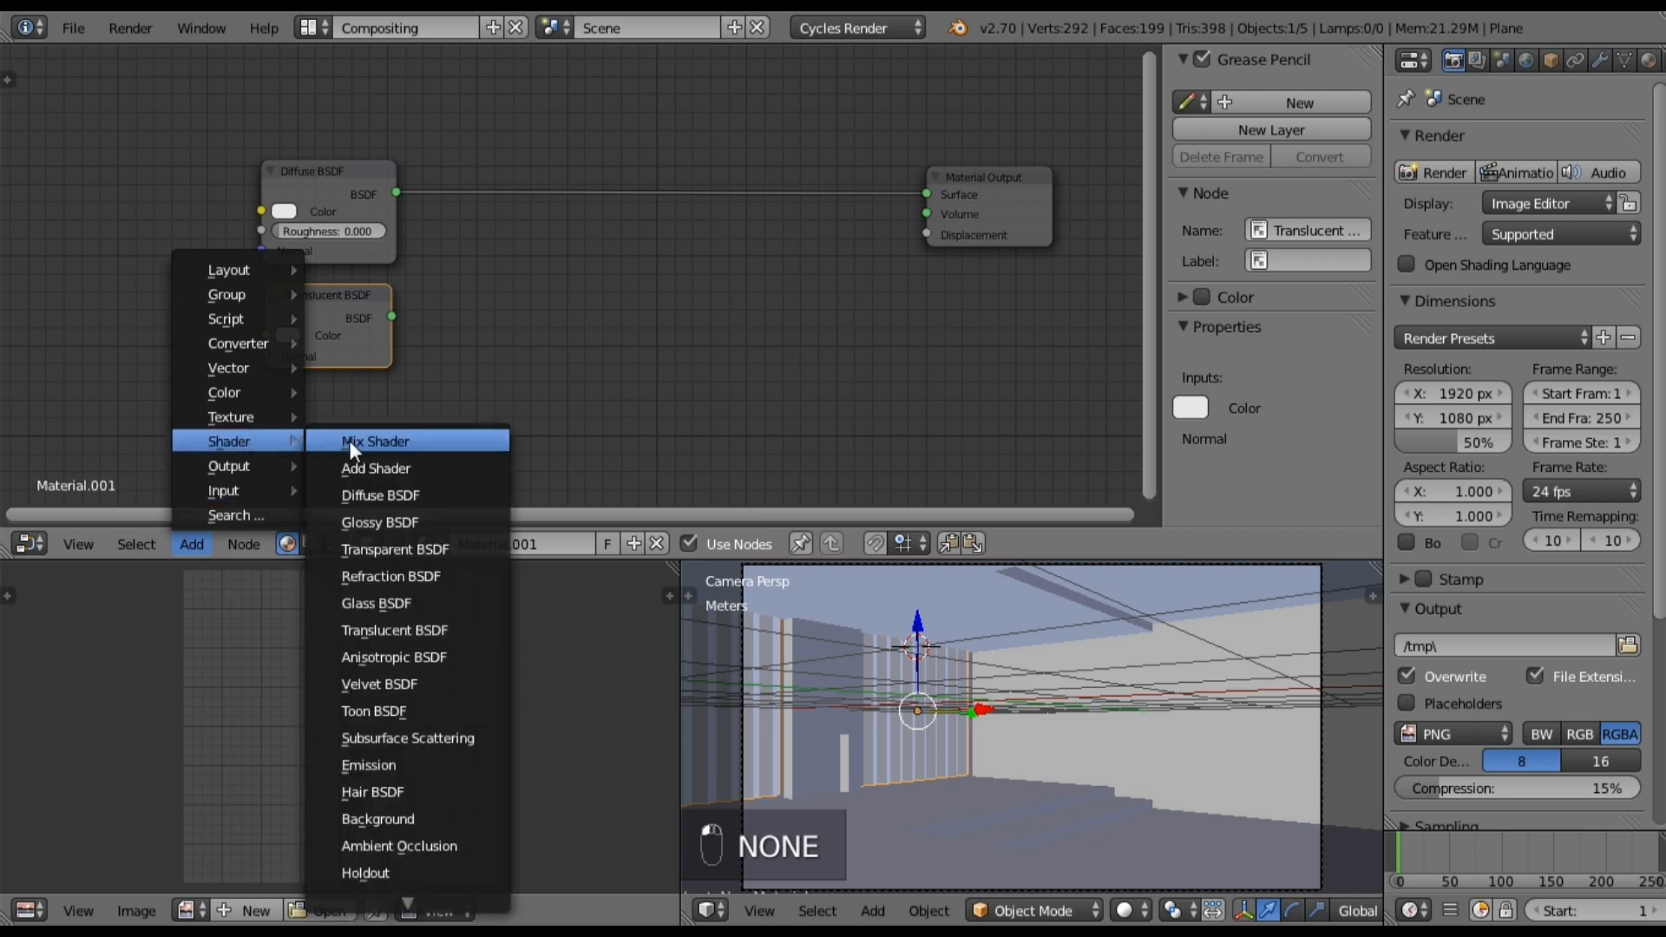
click(374, 467)
click(449, 137)
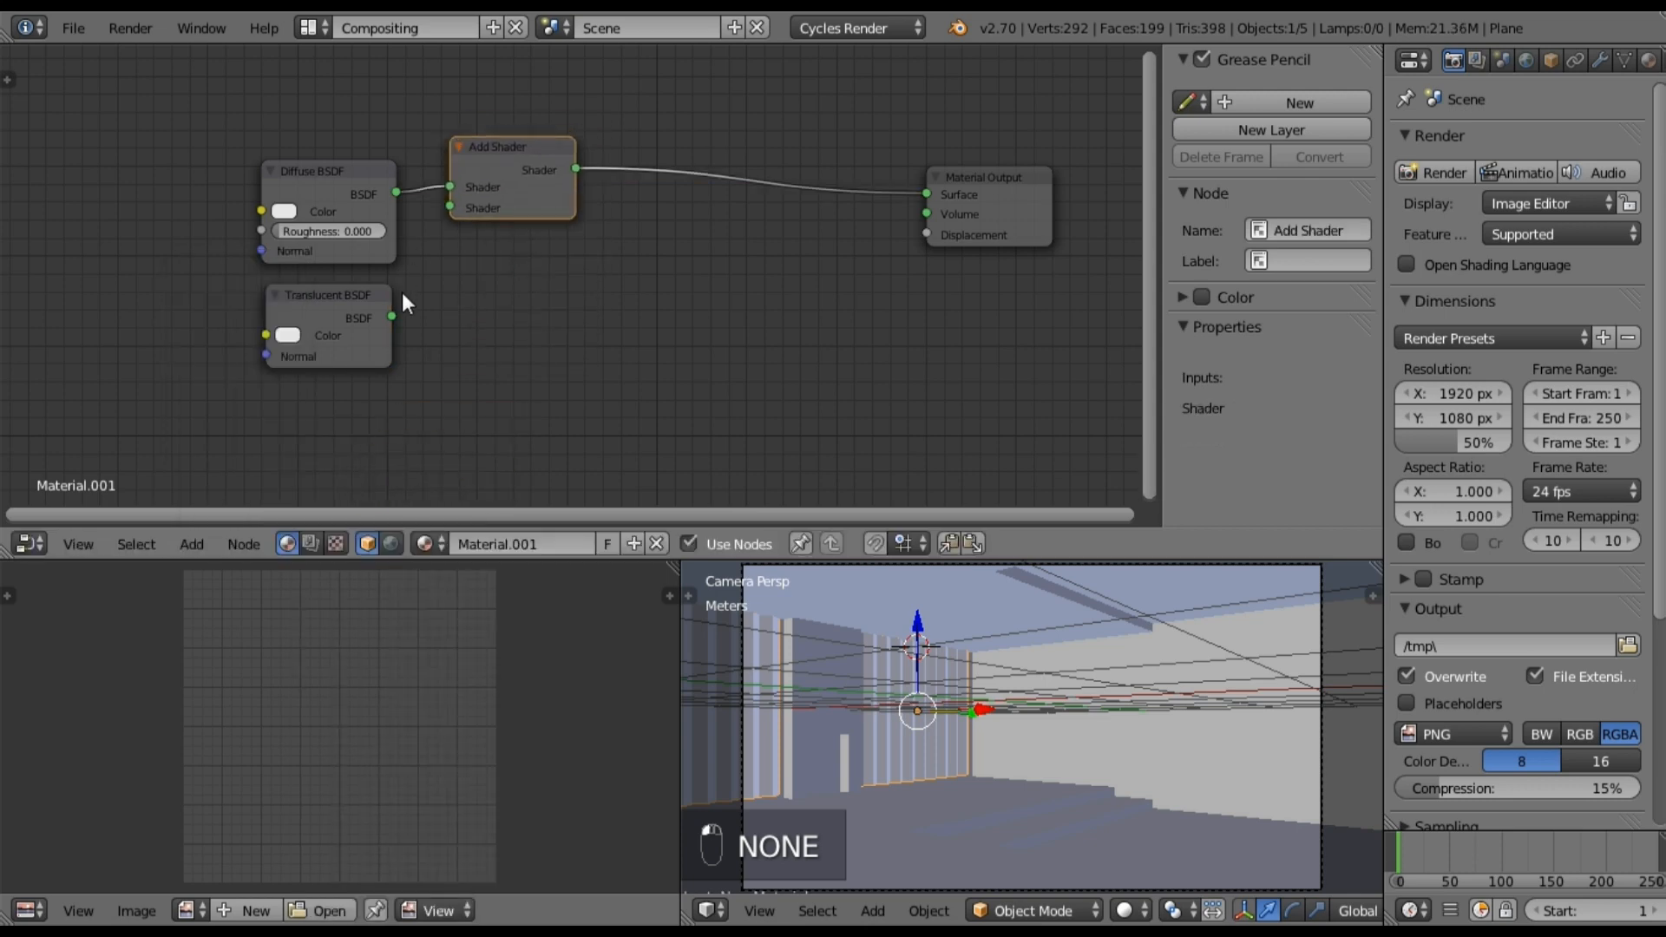
drag(392, 316, 450, 207)
drag(486, 144, 484, 161)
Step: Add a Transparent BSDF and blend it with the Add Shader's output through a Mix Shader placed before the Material Output
click(192, 543)
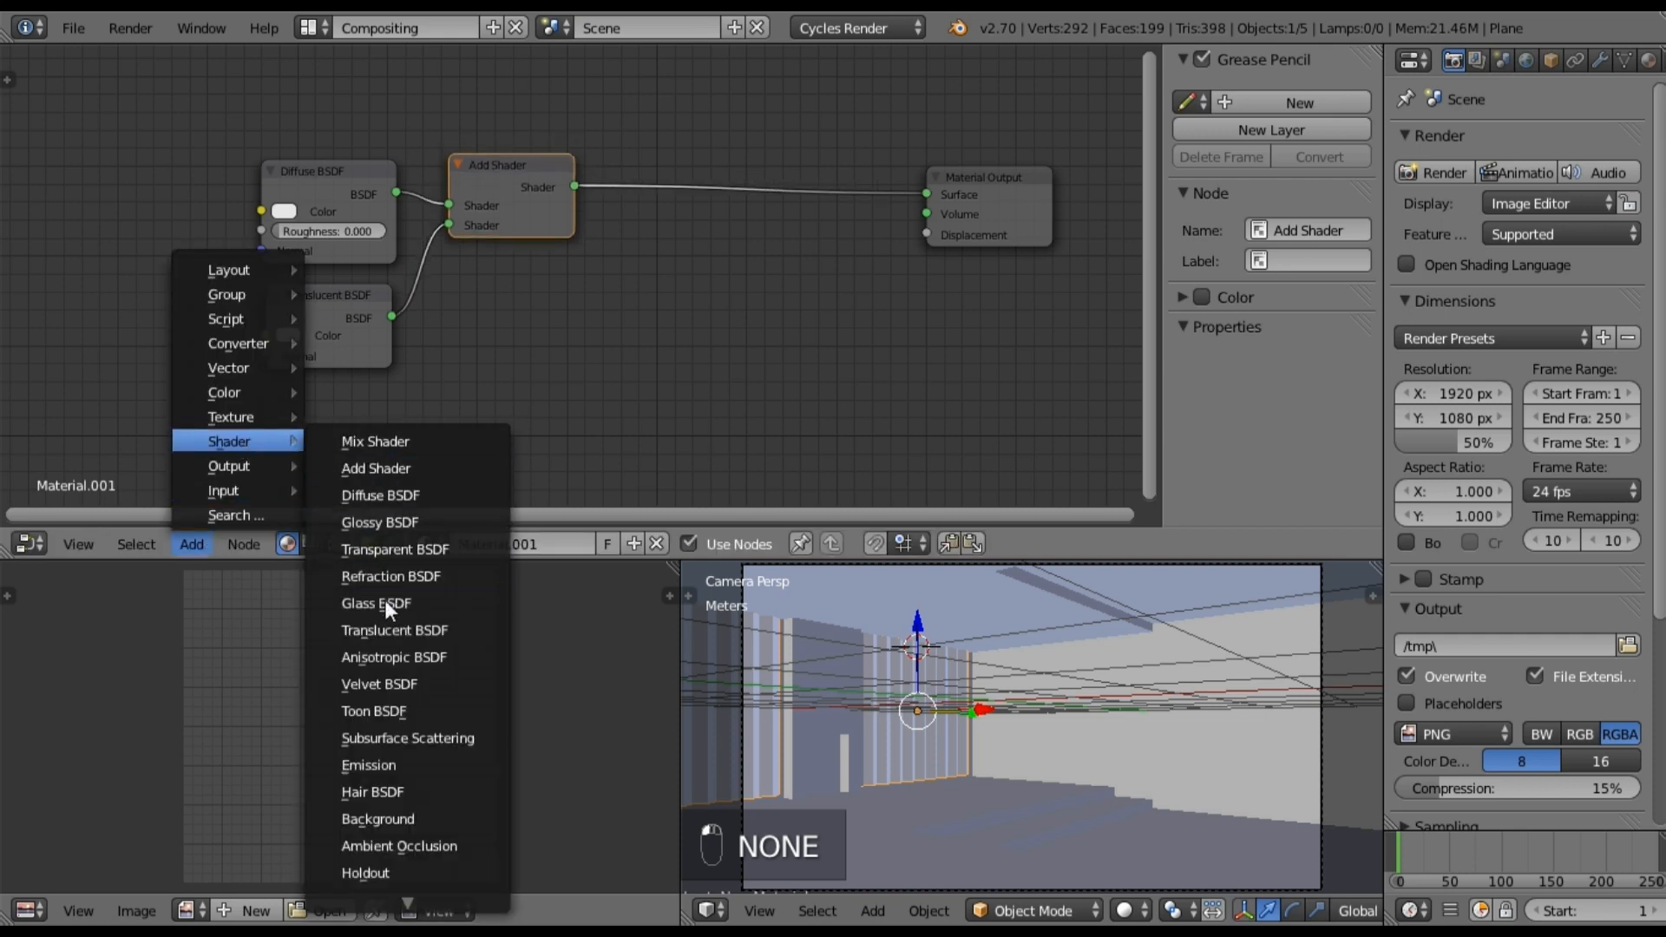
click(417, 554)
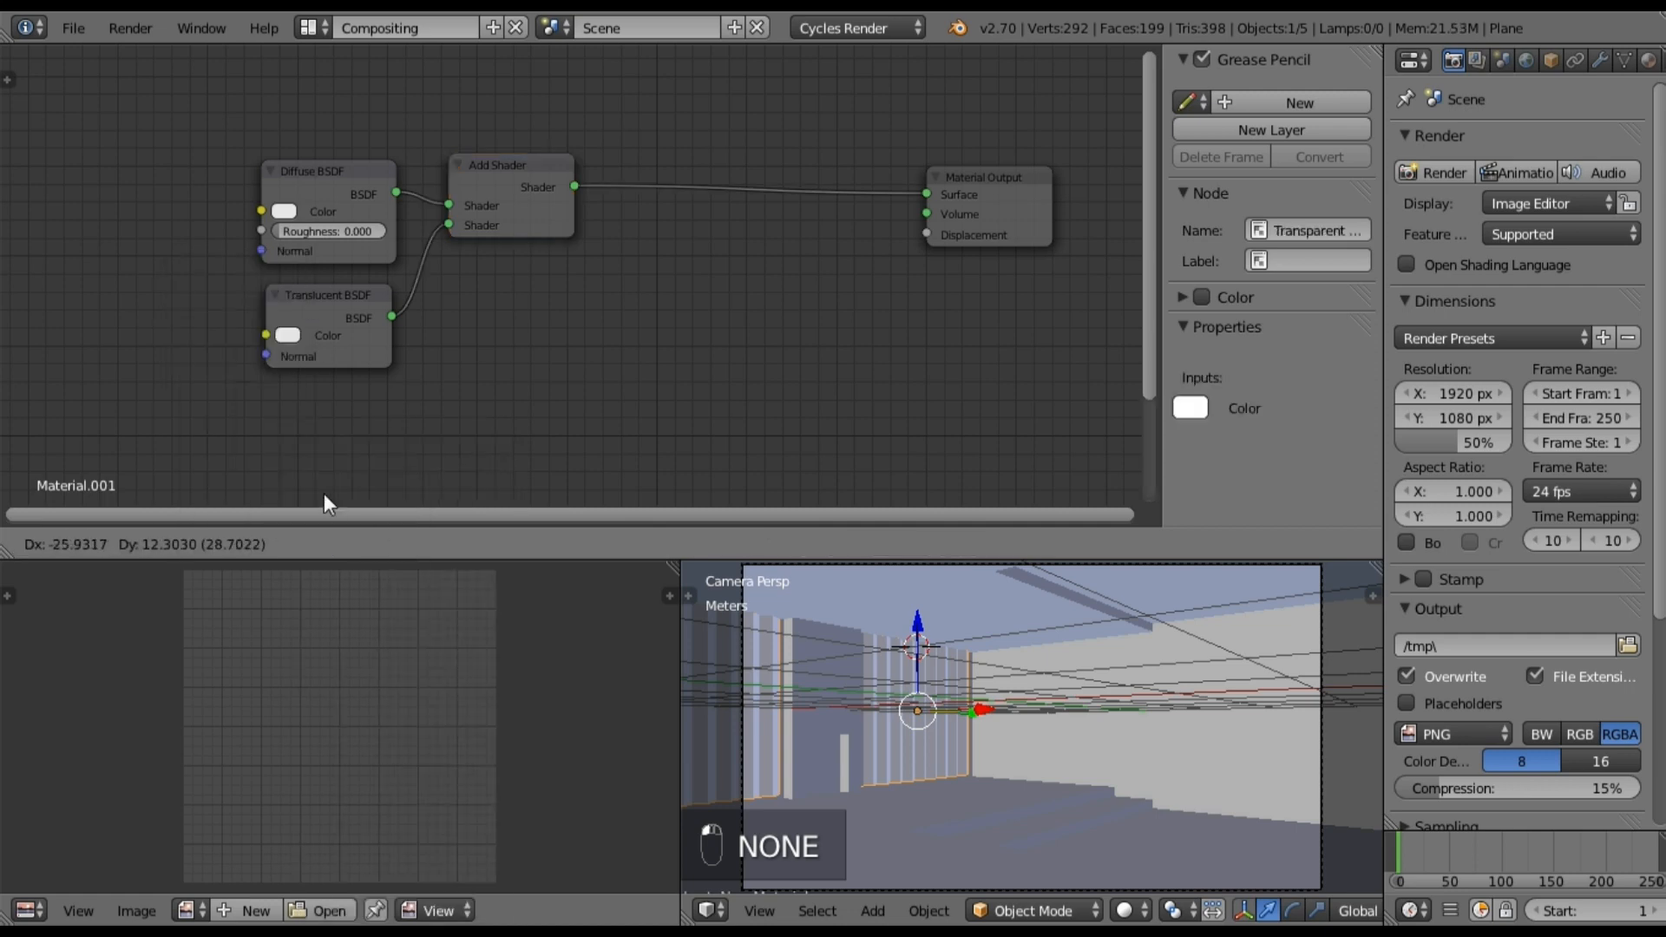
click(265, 389)
click(195, 544)
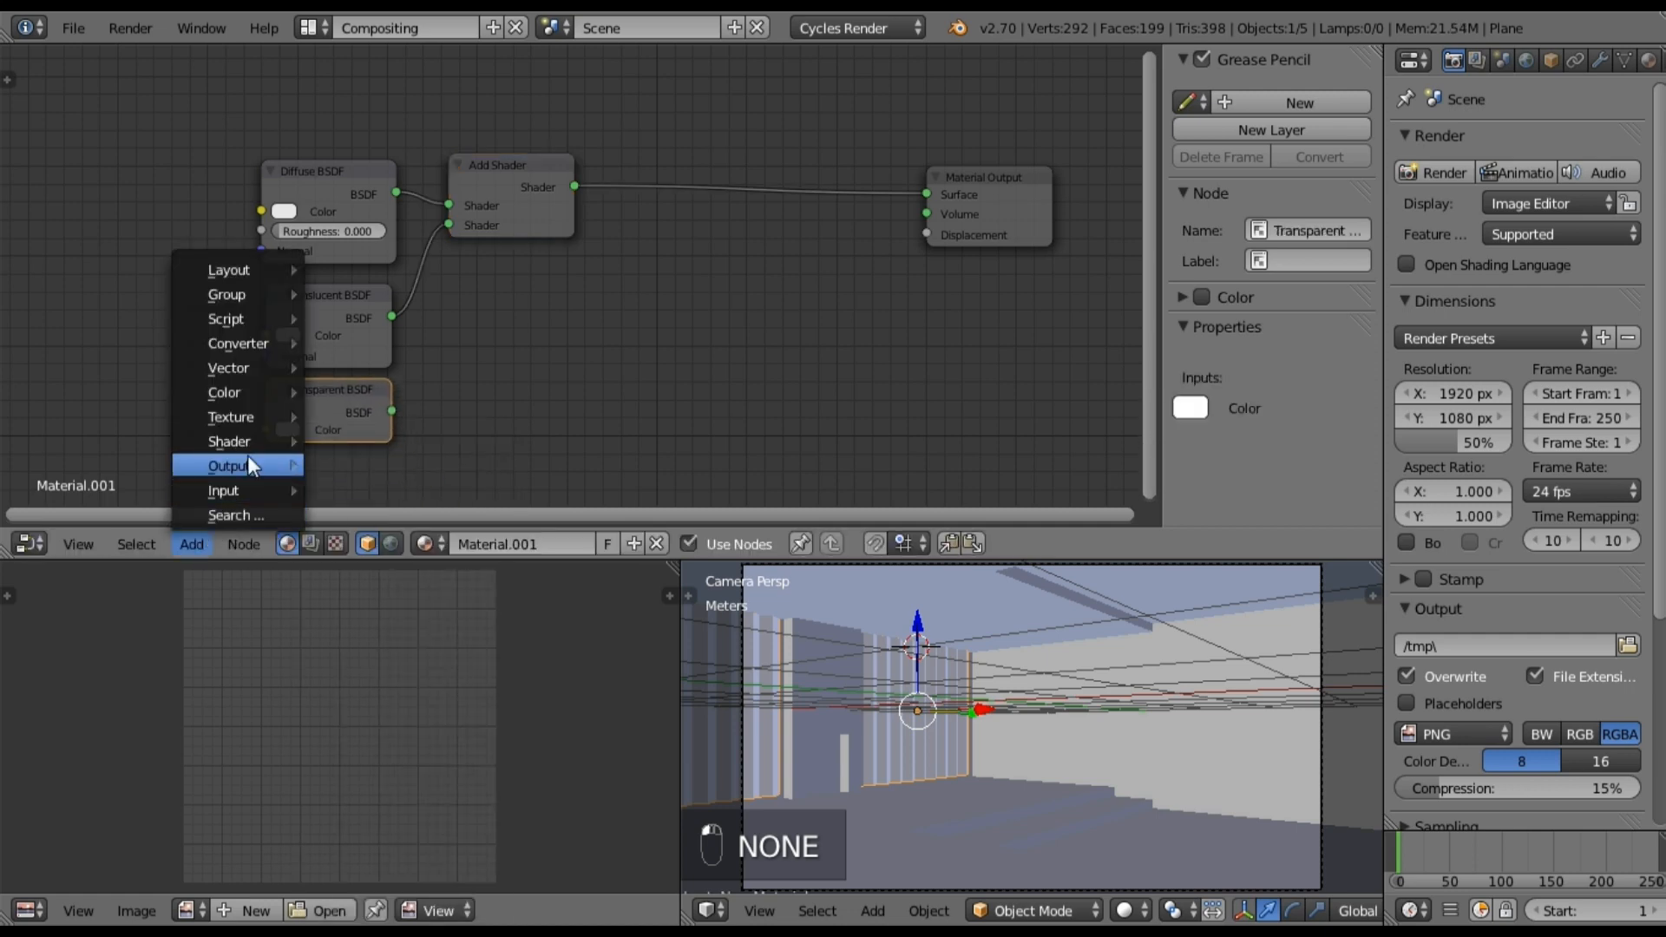
mouse_move(262, 439)
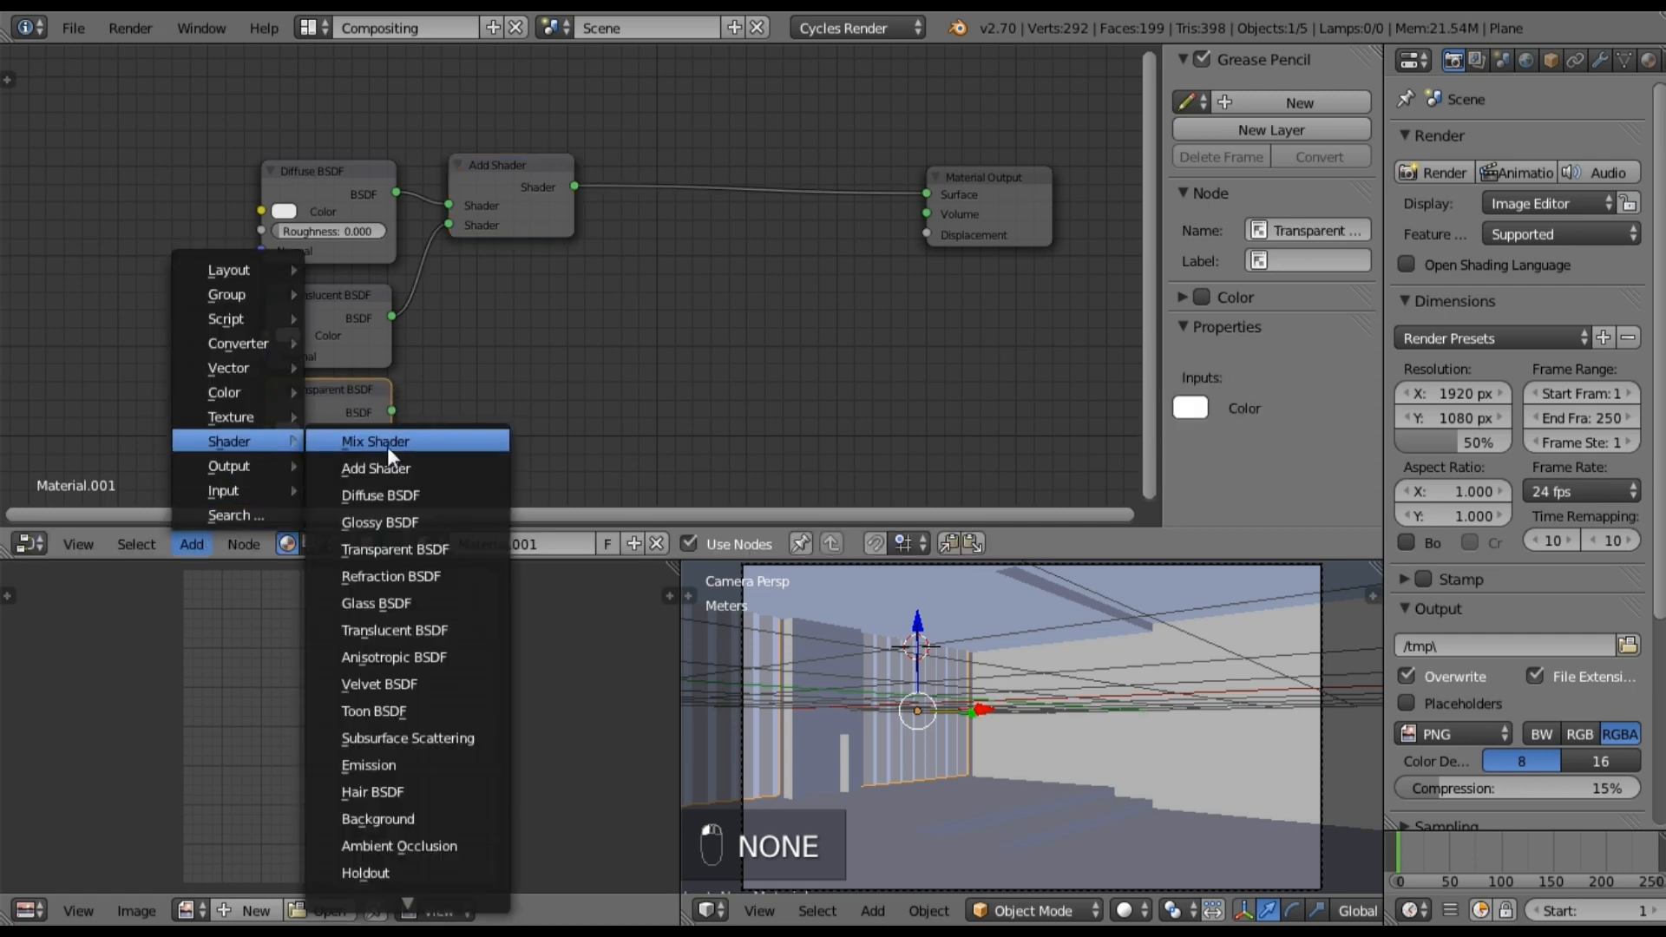
click(387, 446)
click(669, 135)
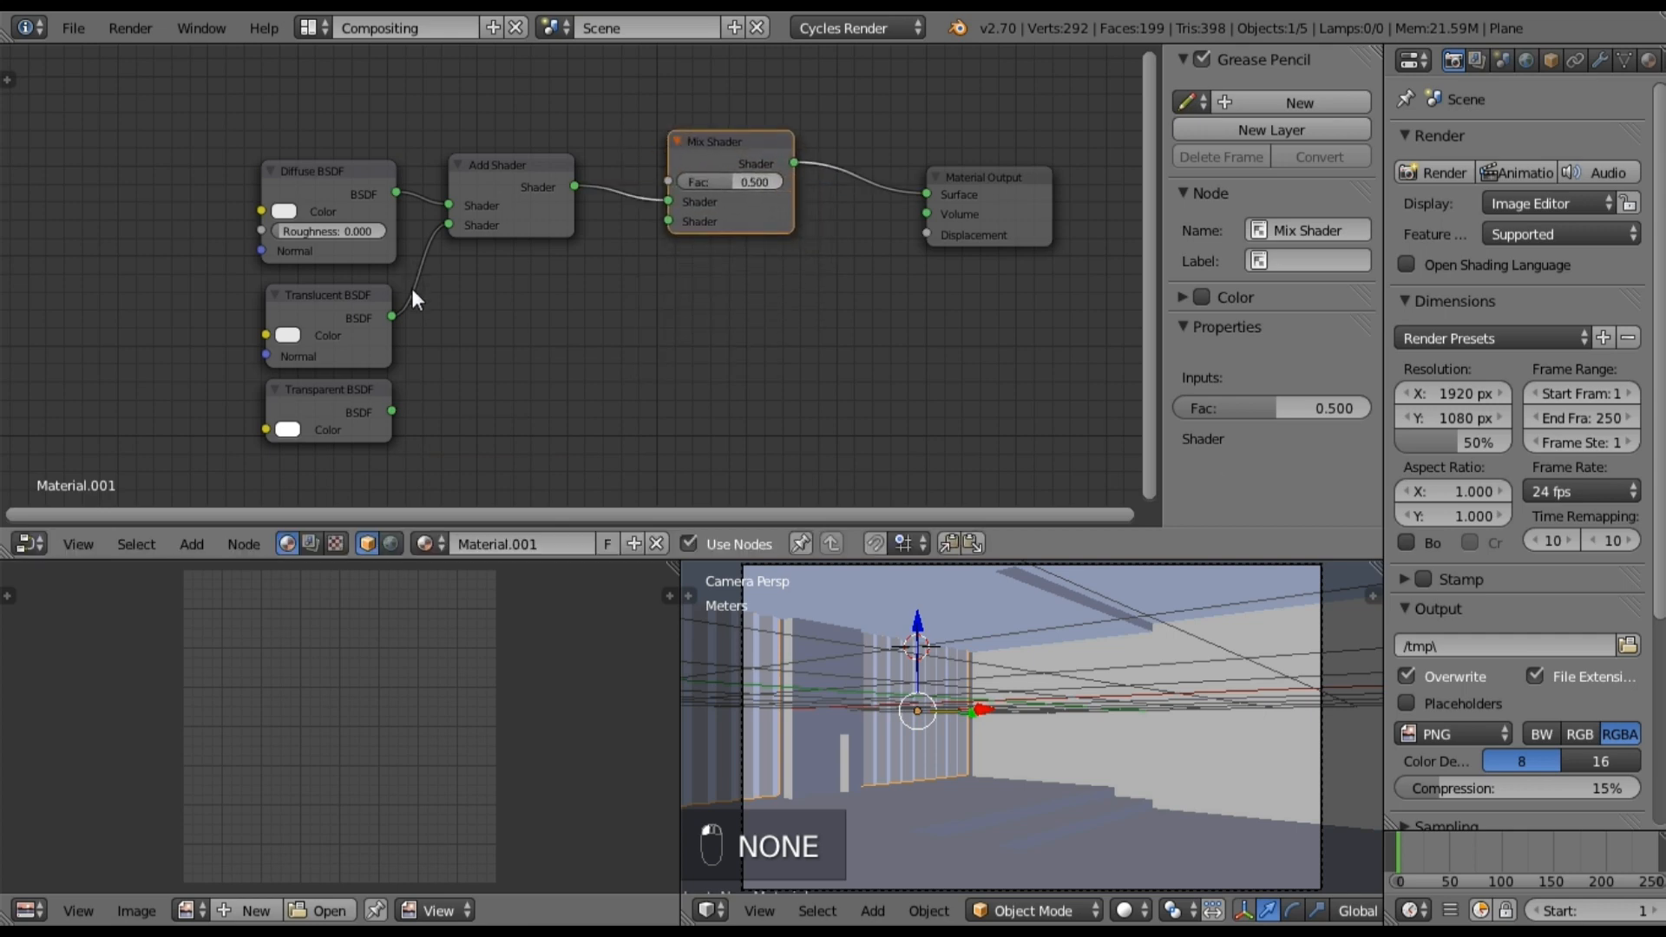
click(391, 408)
drag(392, 412, 670, 221)
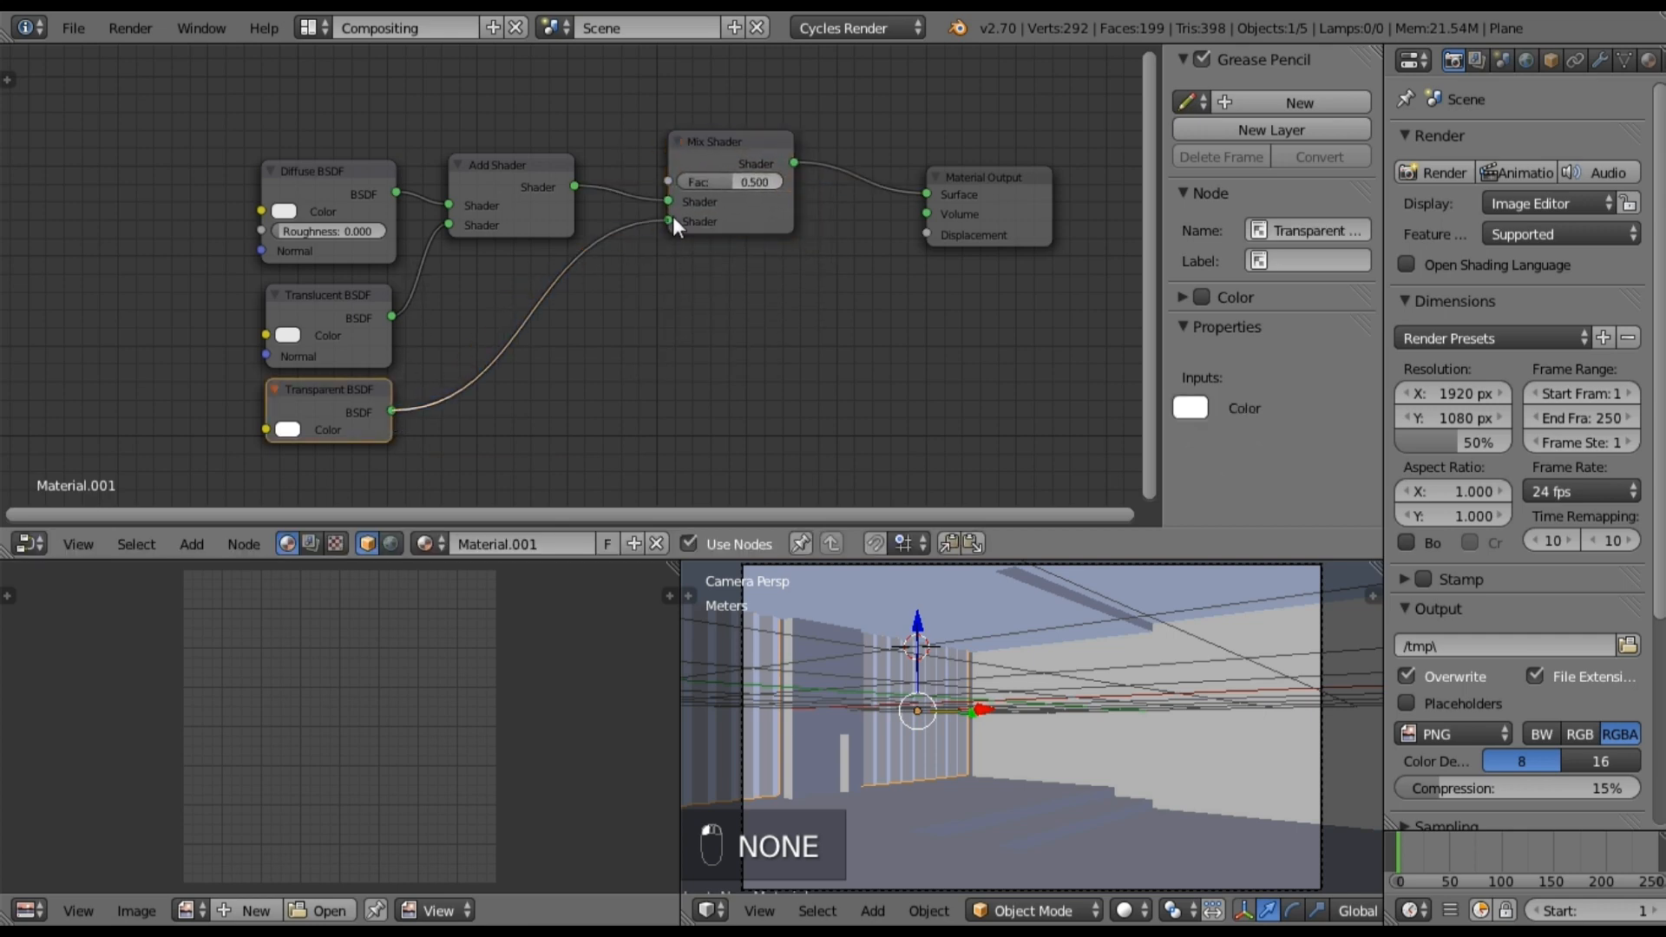
Step: Set the Mix Shader factor to 0.150 and return to the Default screen layout
click(750, 186)
key(BackSpace)
key(Return)
click(318, 24)
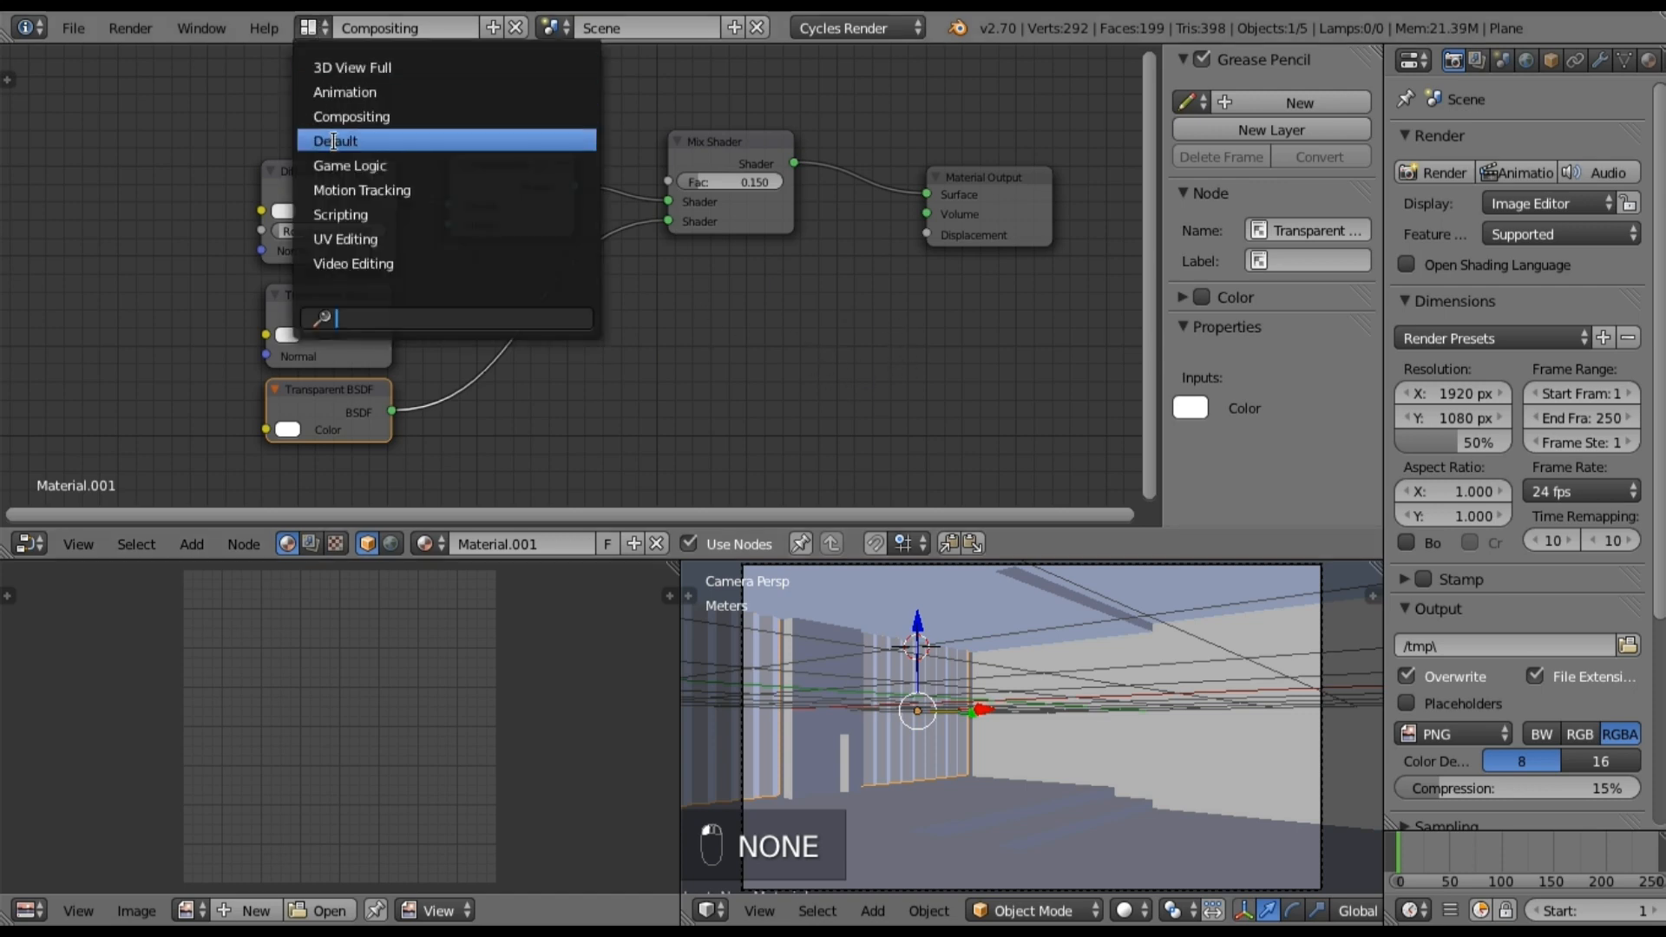
click(334, 142)
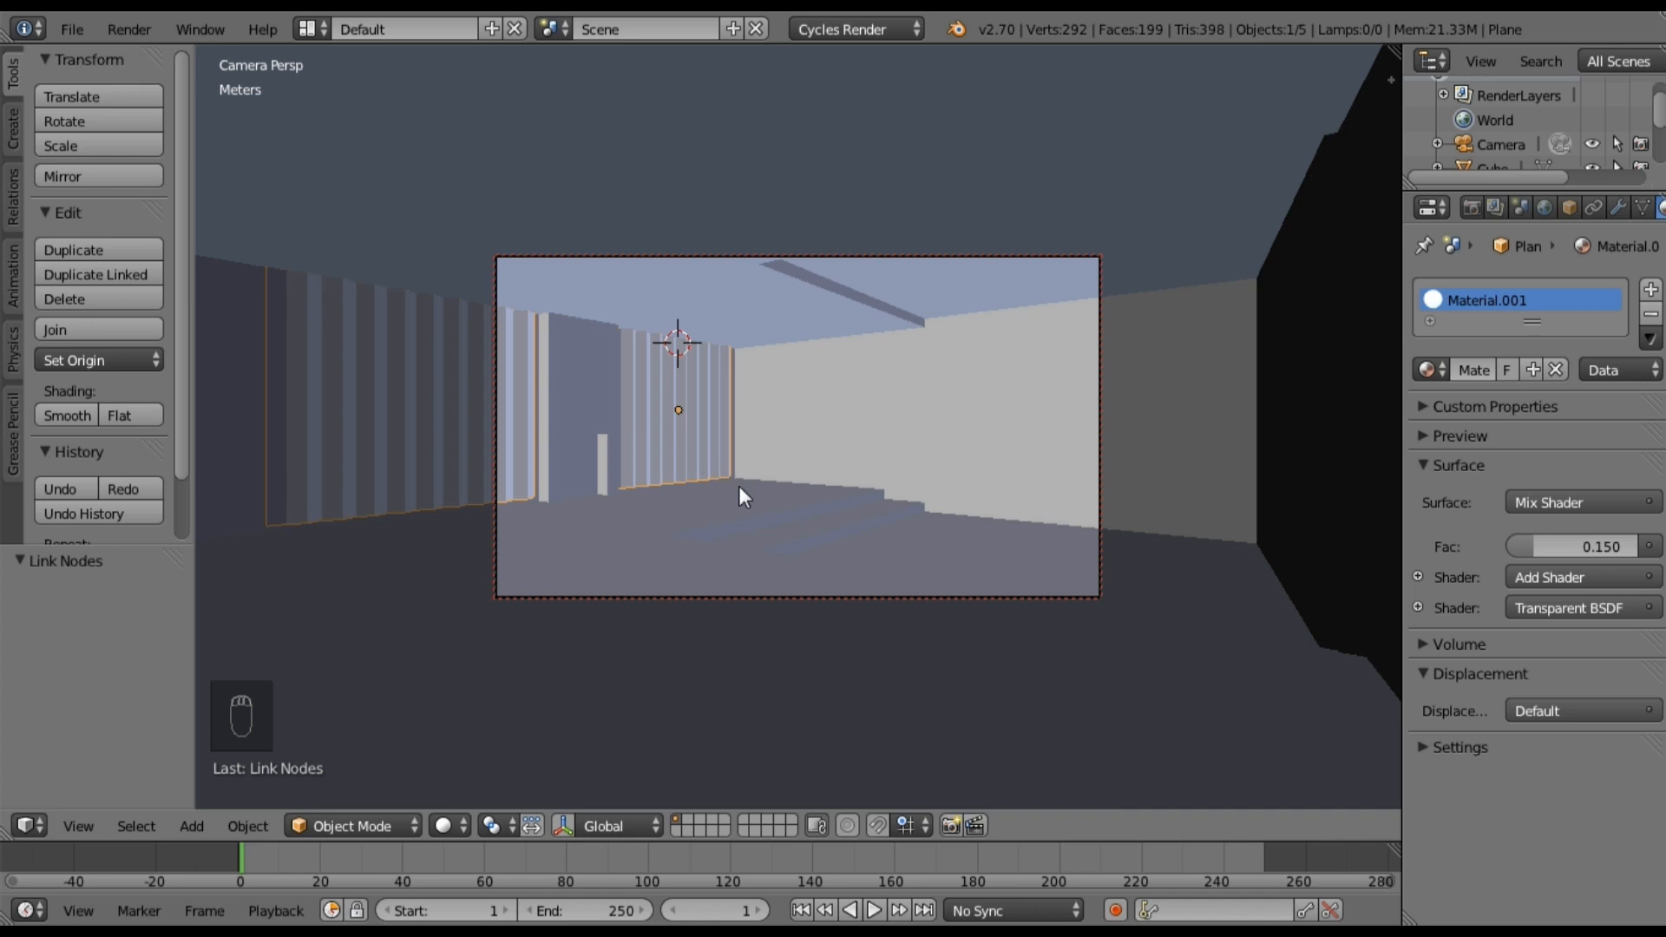
Step: Enable shader nodes for the floor object's material
right_click(701, 545)
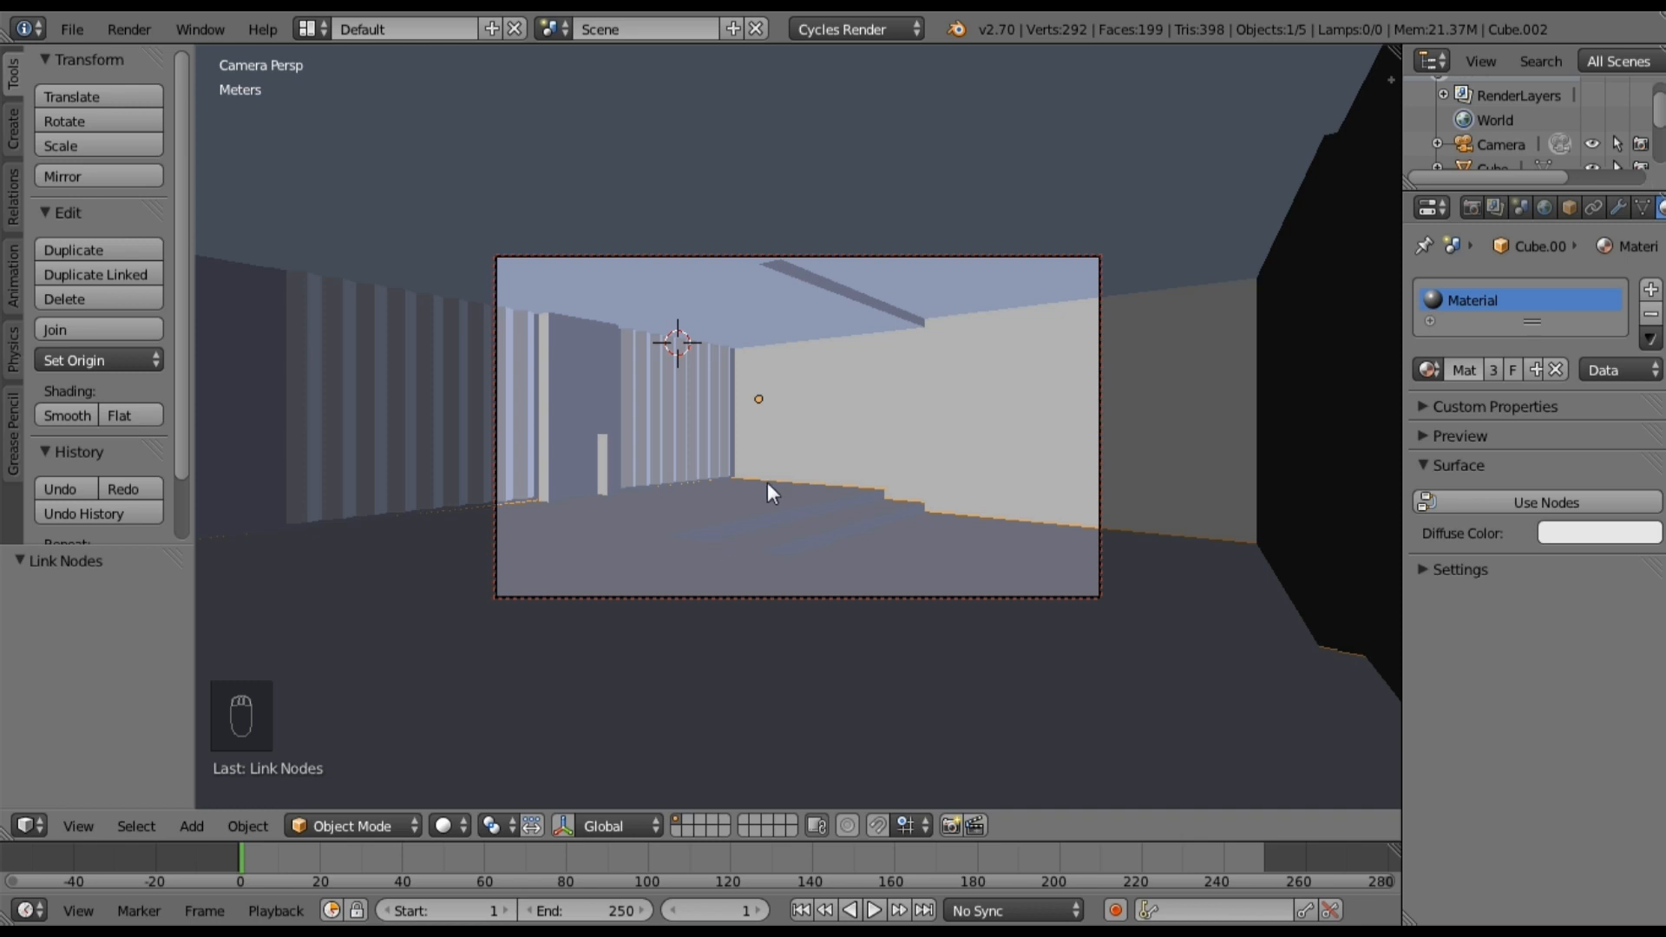
click(1480, 504)
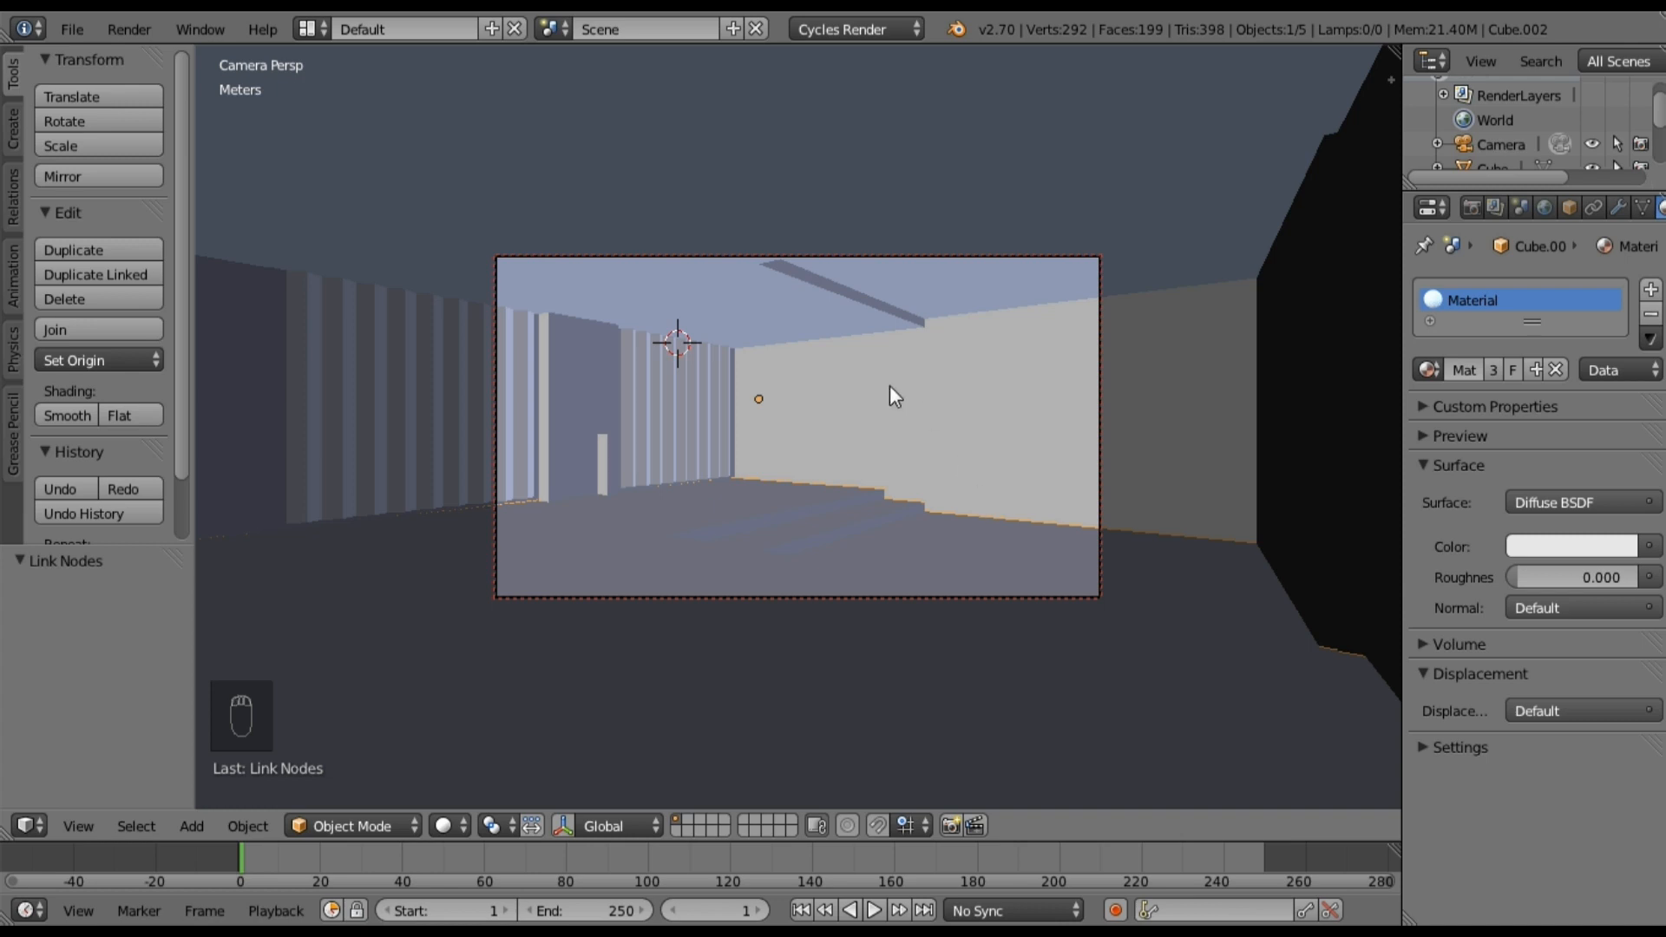
Step: Move only the ceiling object to layer 2
key(a)
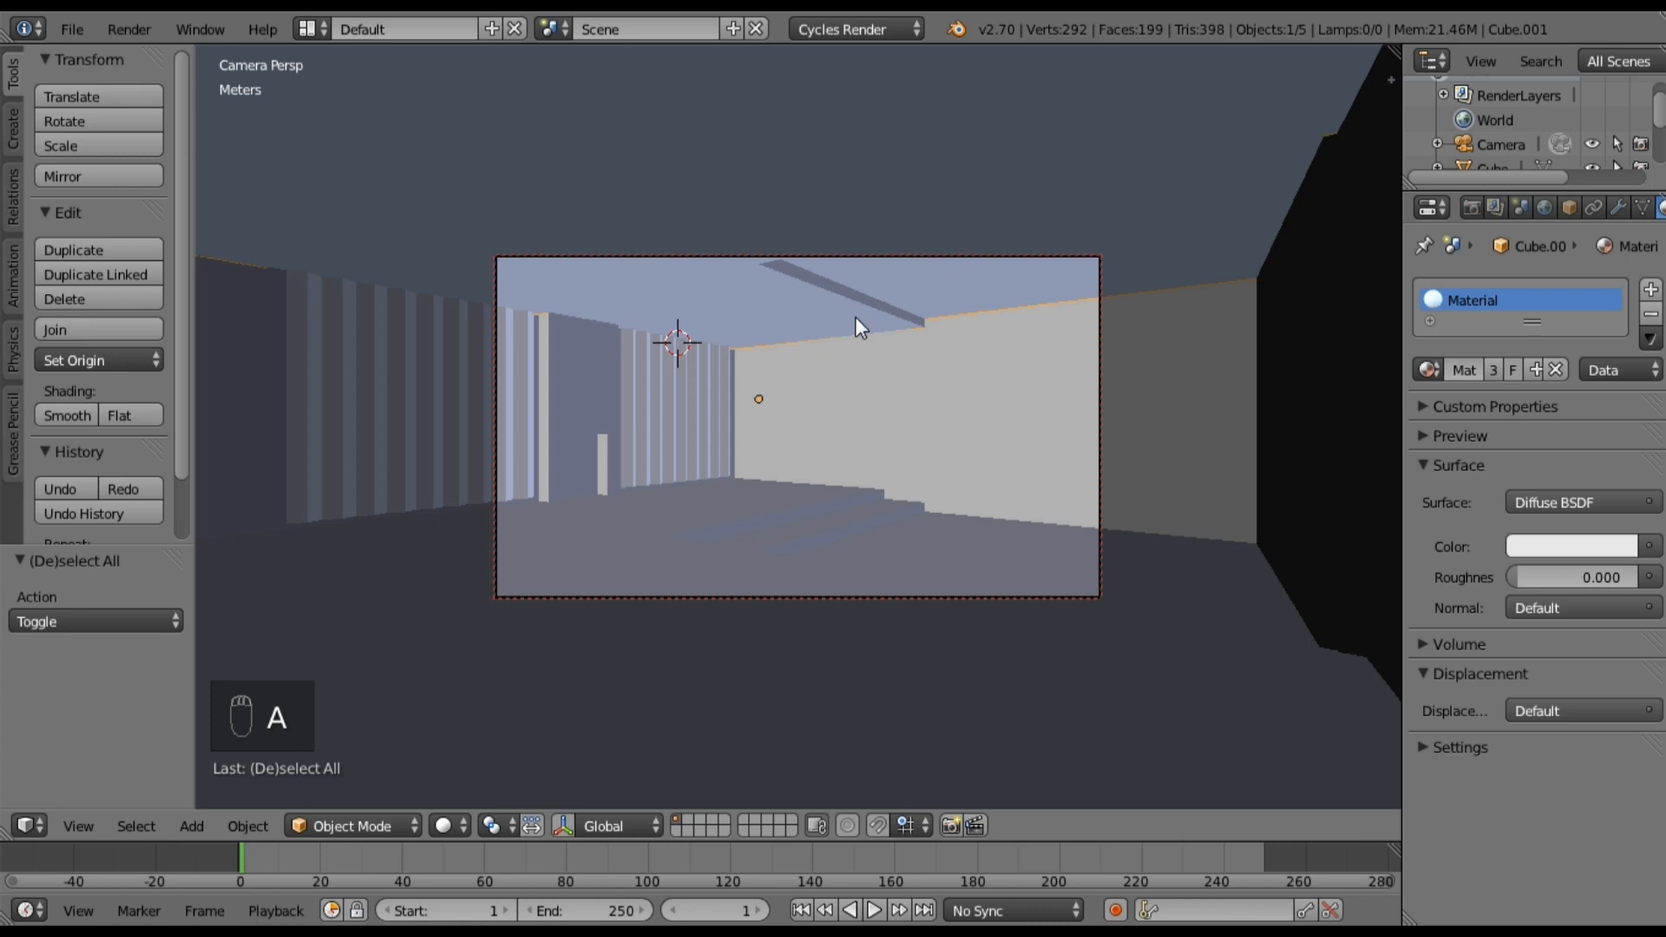
key(m)
key(2)
key(Return)
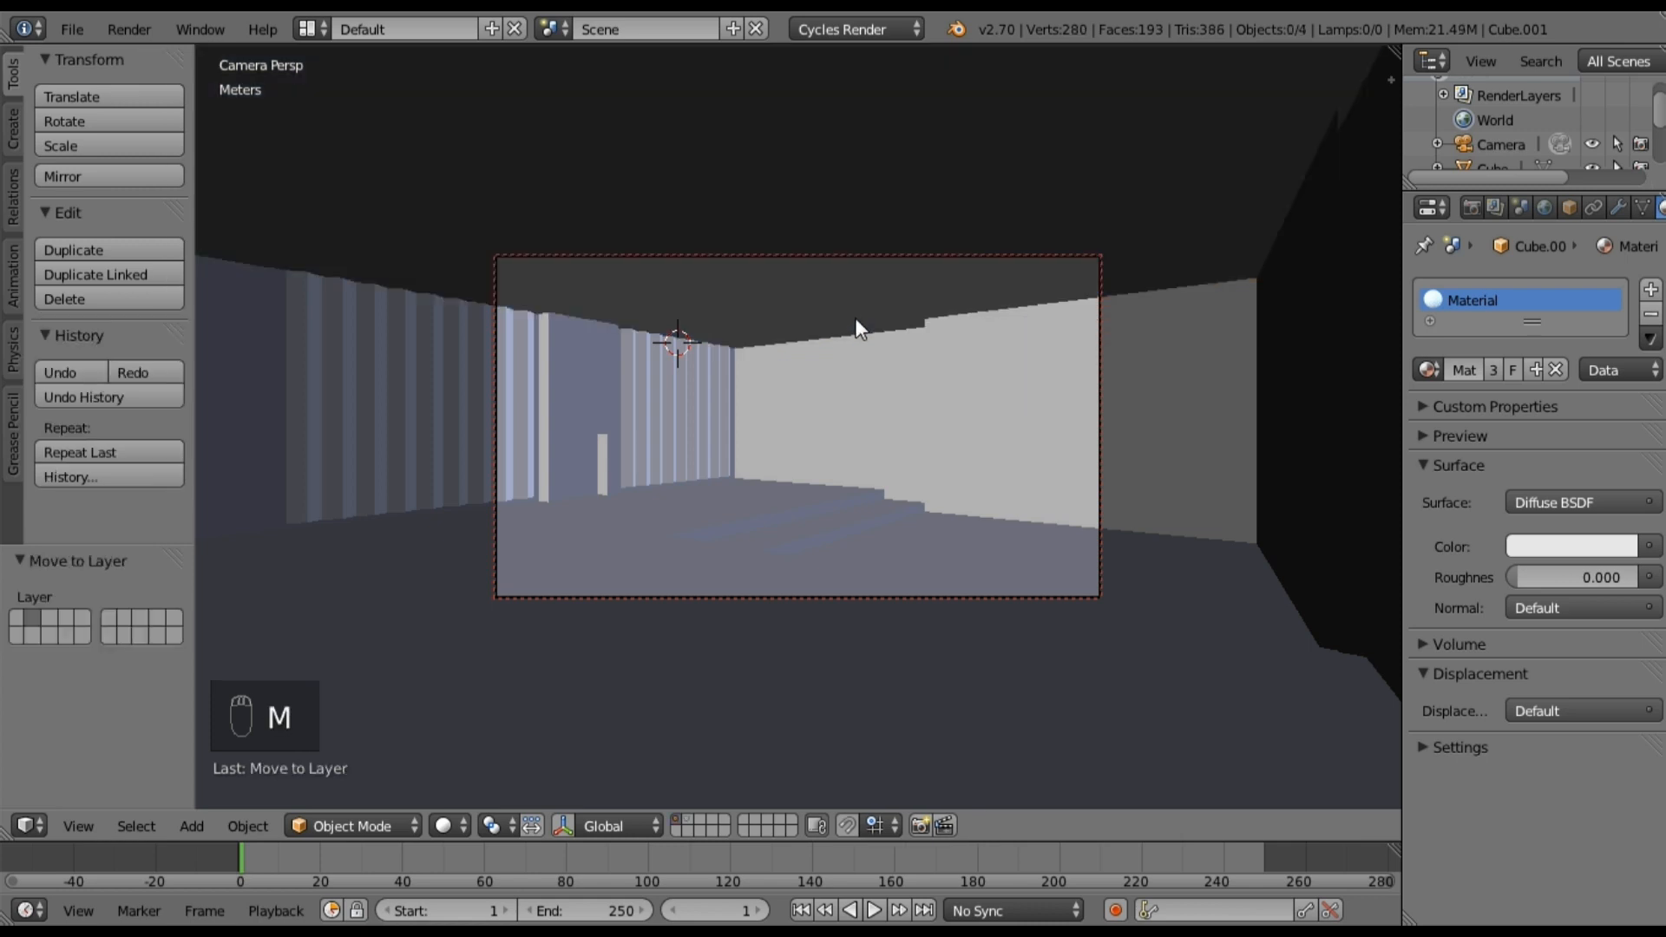
Step: Isolate the floor object in local view from above and edit its mesh in face select mode
right_click(588, 397)
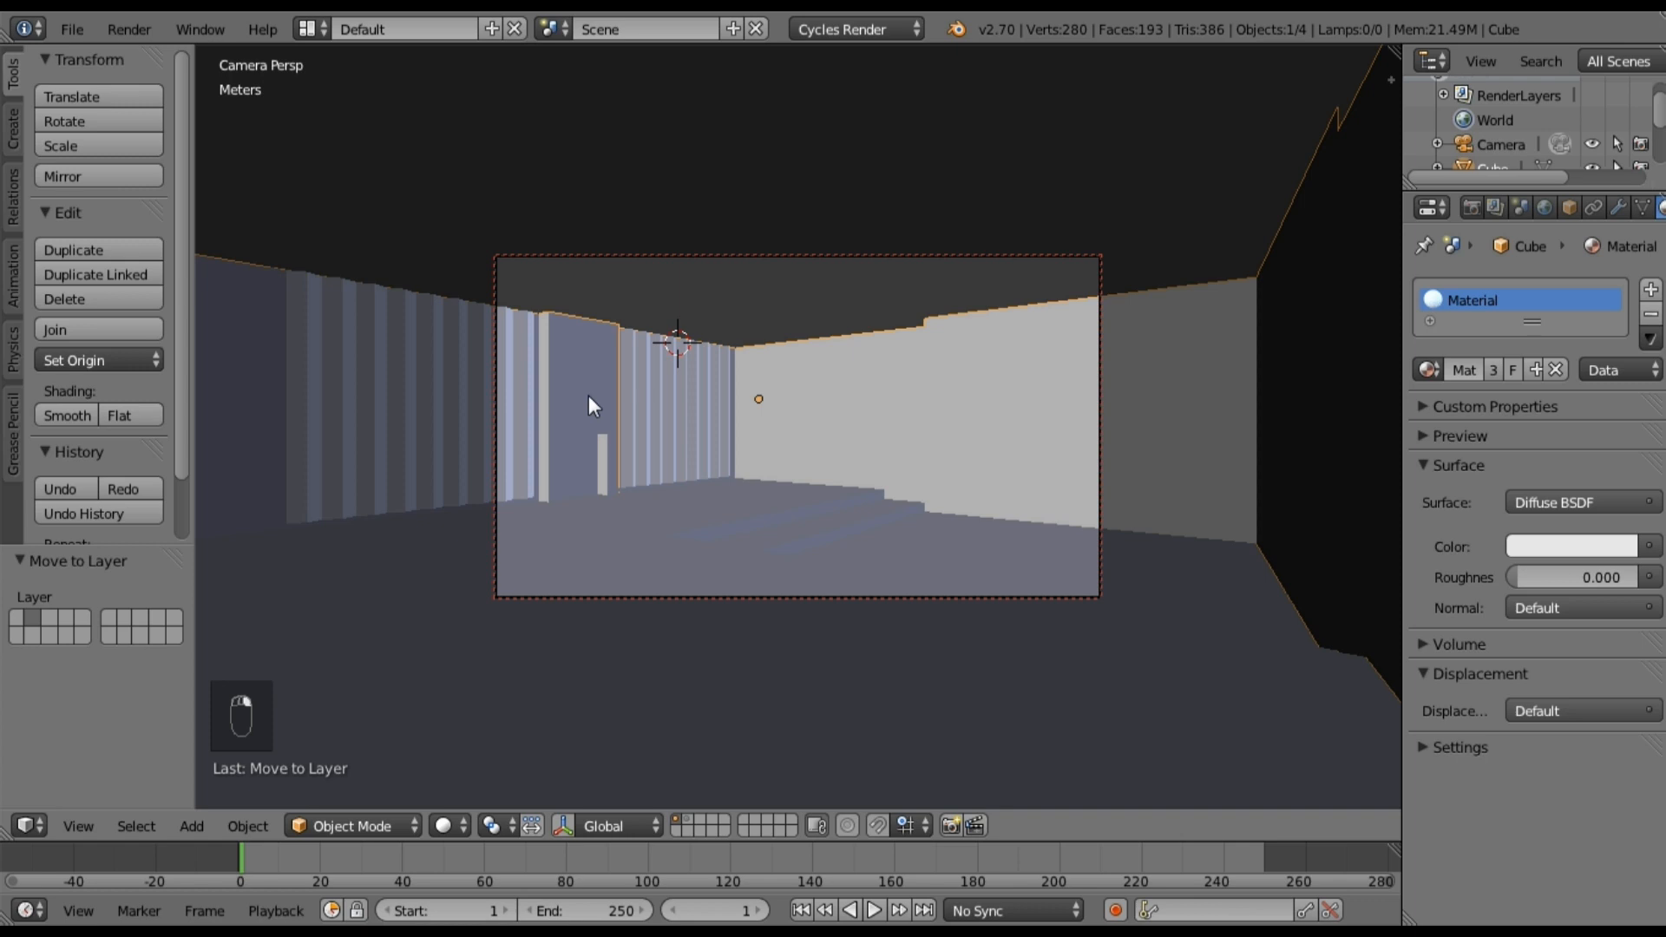
right_click(676, 499)
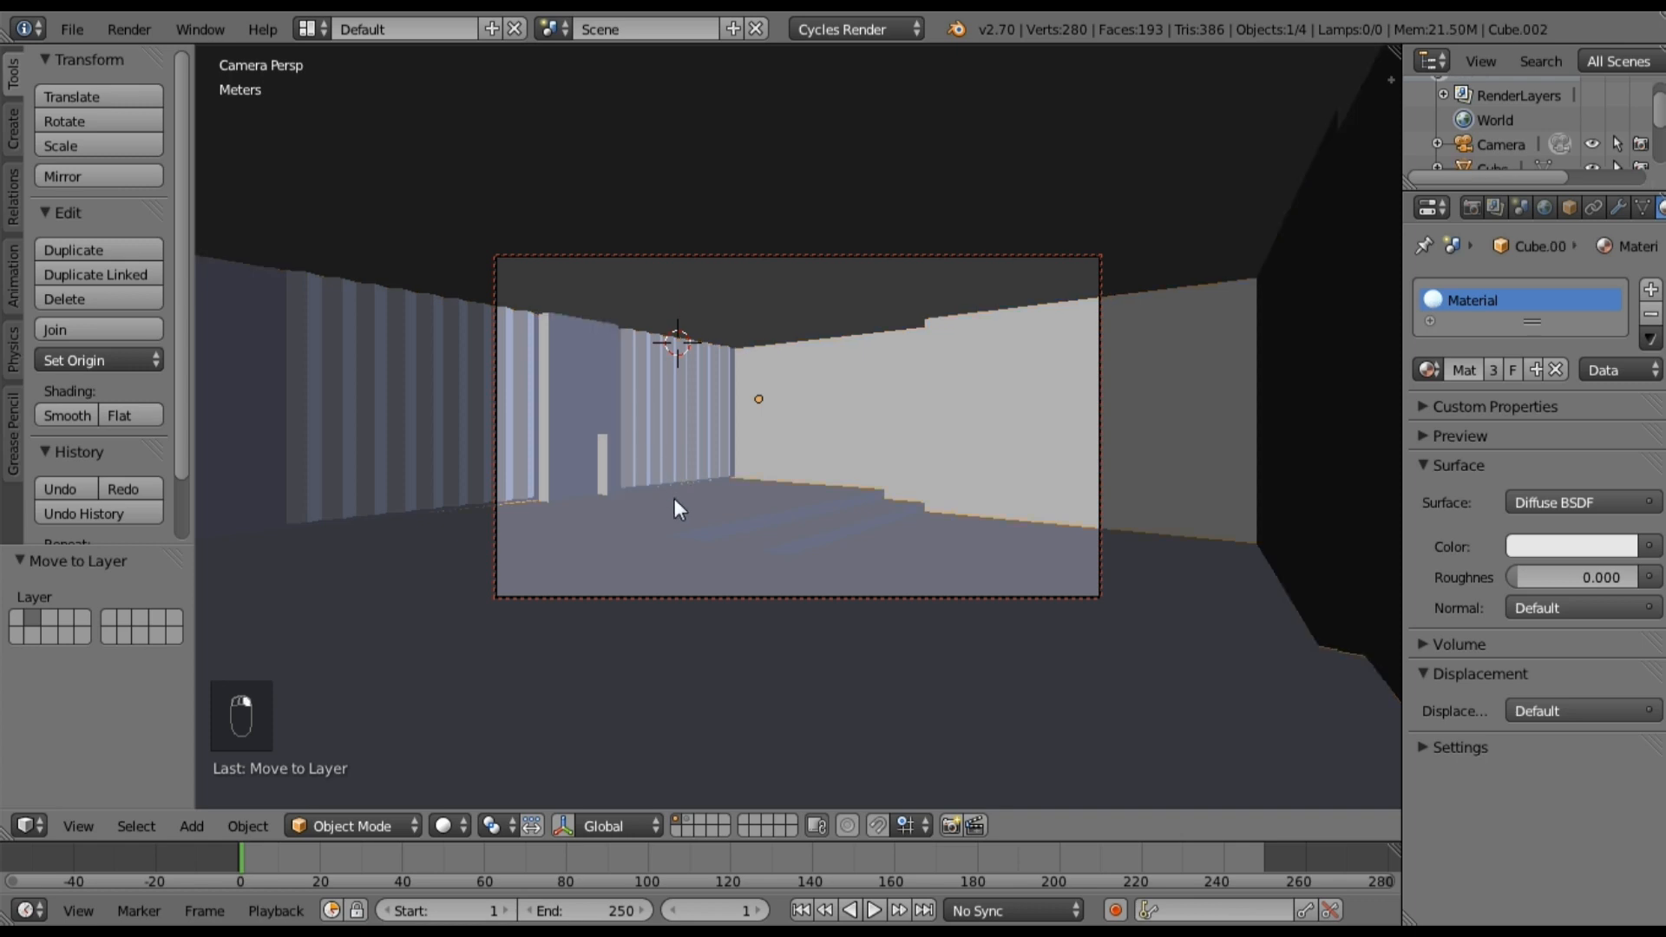
key(KP_Divide)
key(KP_7)
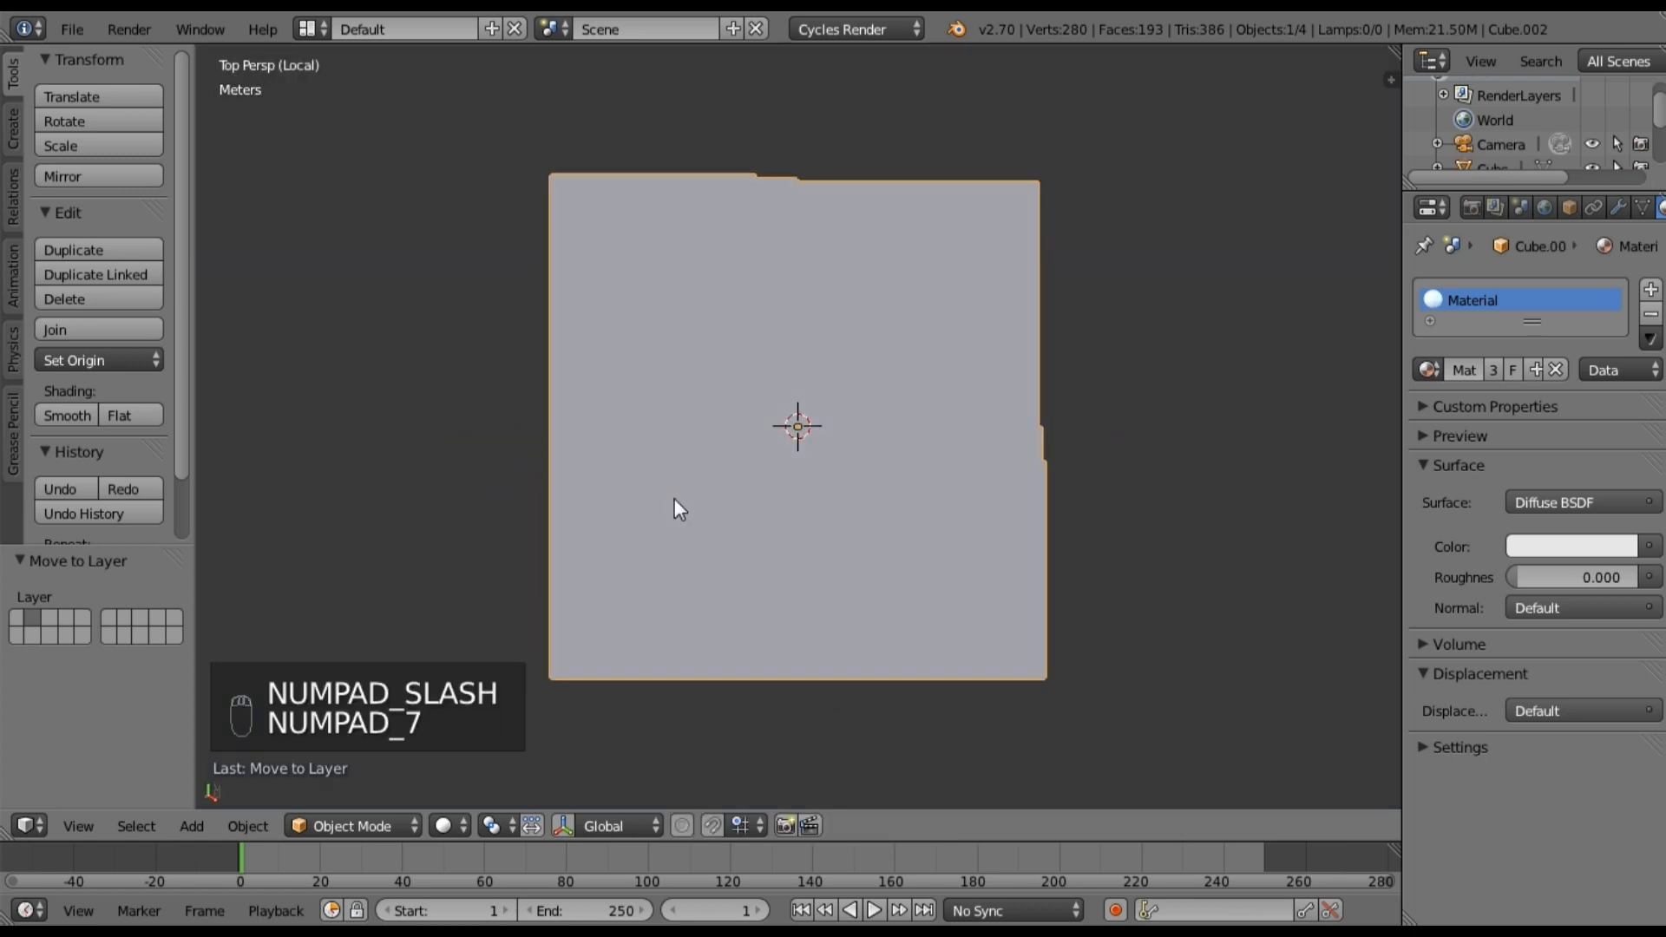
key(Tab)
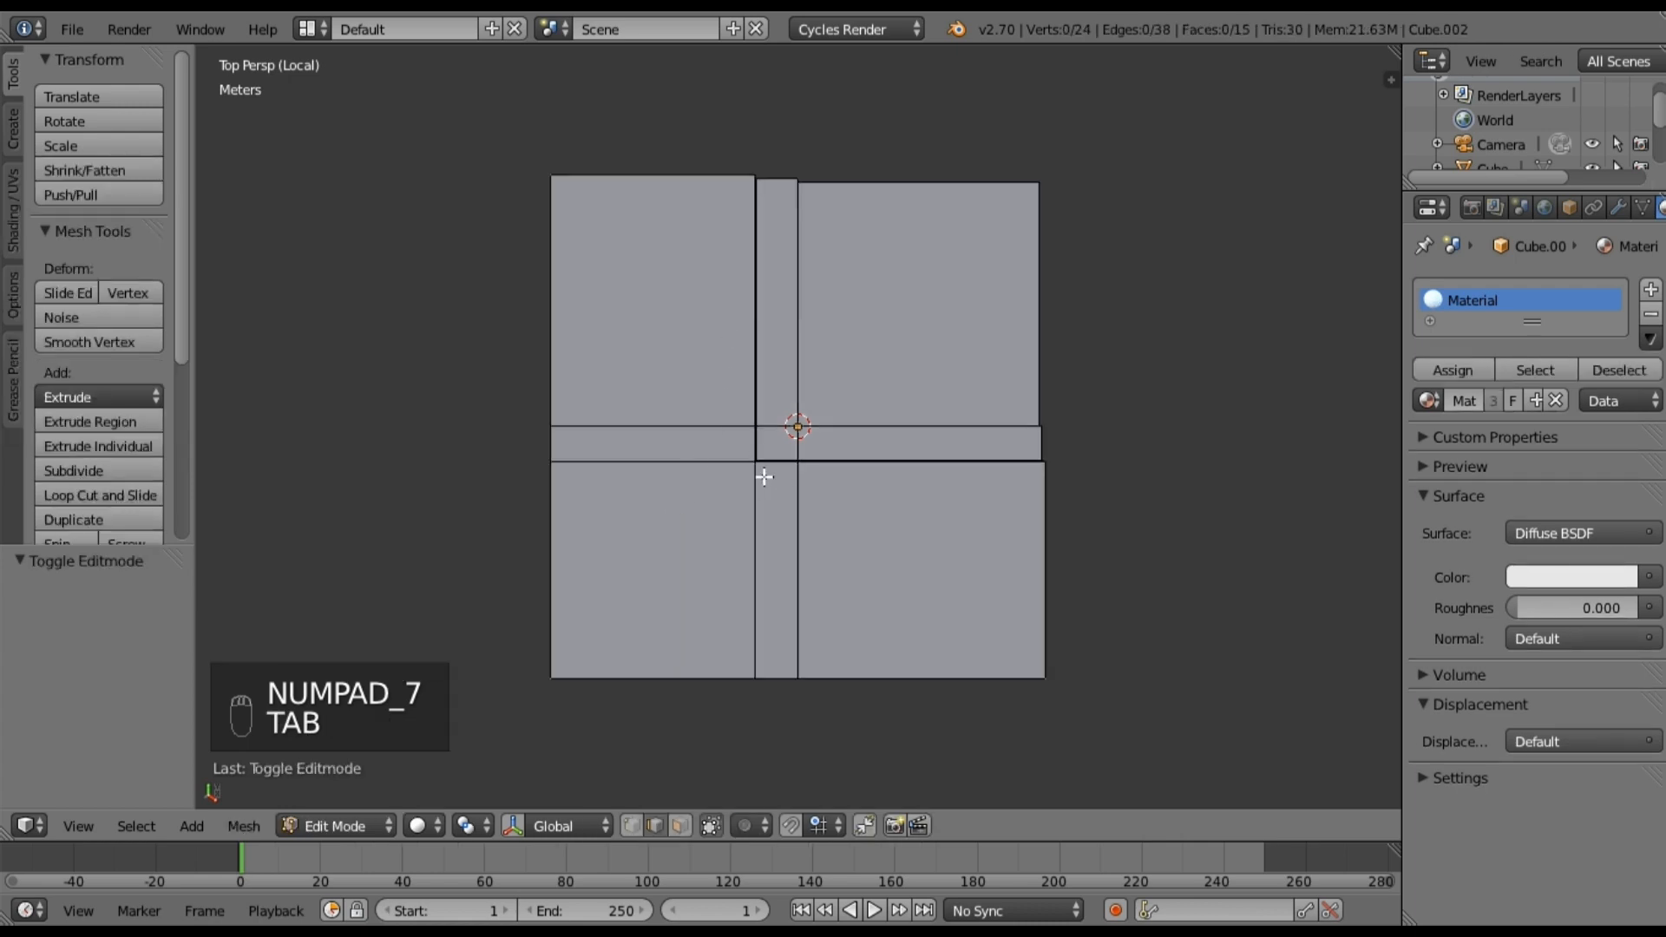
click(681, 826)
Step: Box-select every face of the floor mesh in wireframe shading, including the hidden vertical ones
key(b)
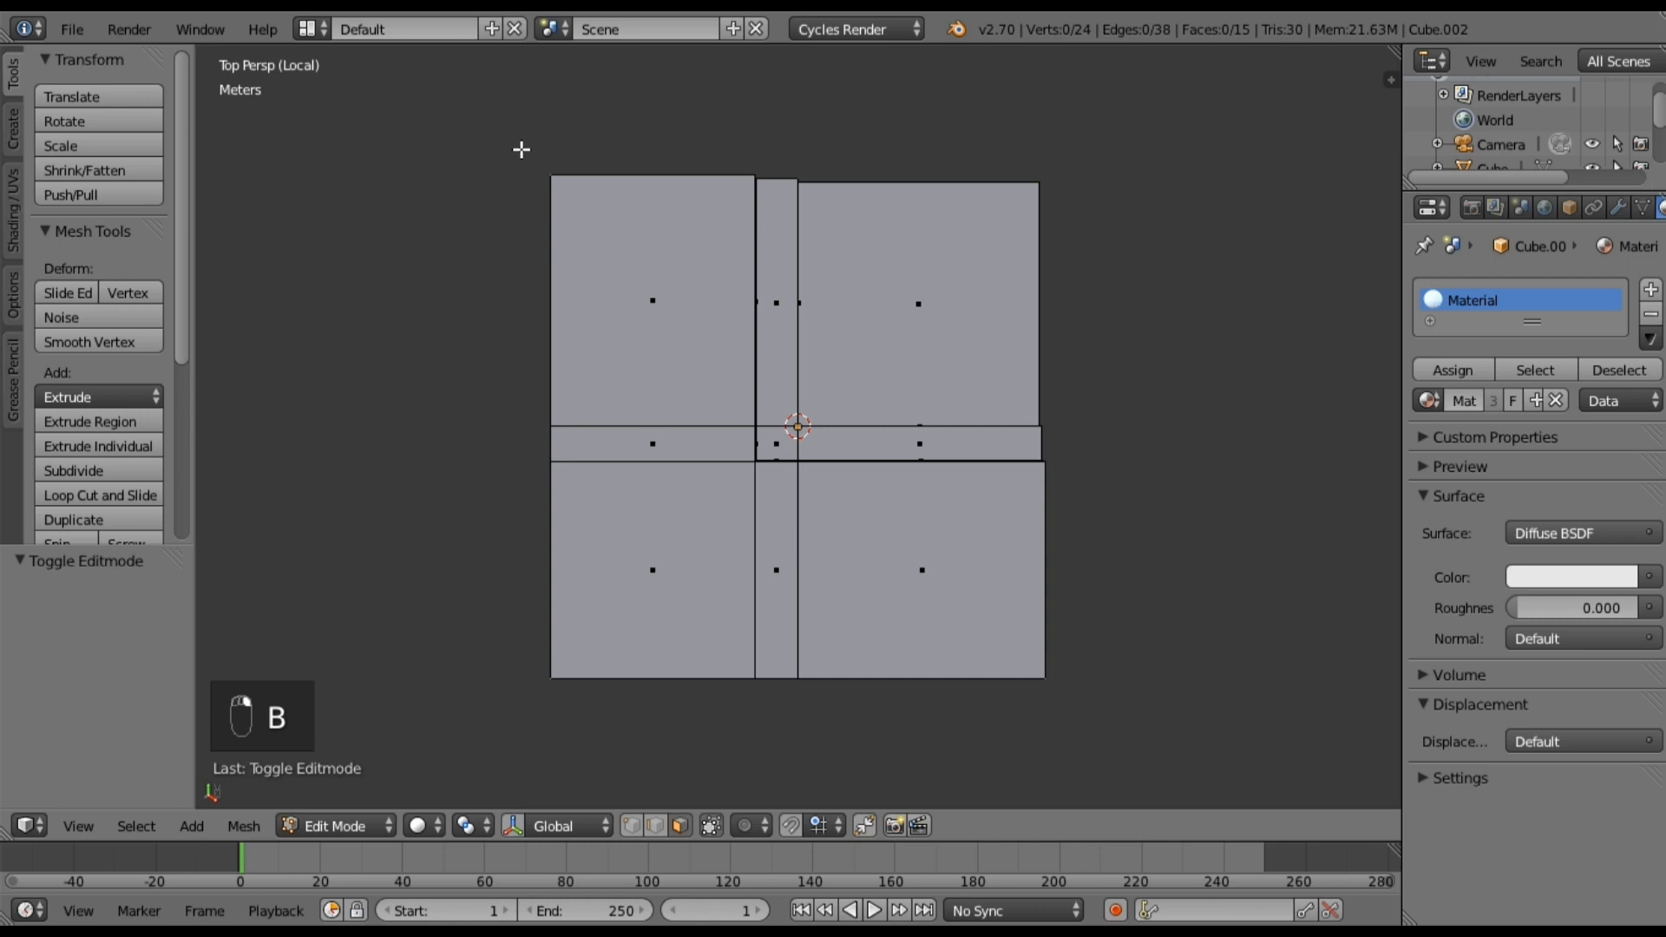
key(z)
key(b)
drag(506, 126, 1190, 763)
middle_drag(1128, 607, 706, 398)
scroll(807, 394, up, 4)
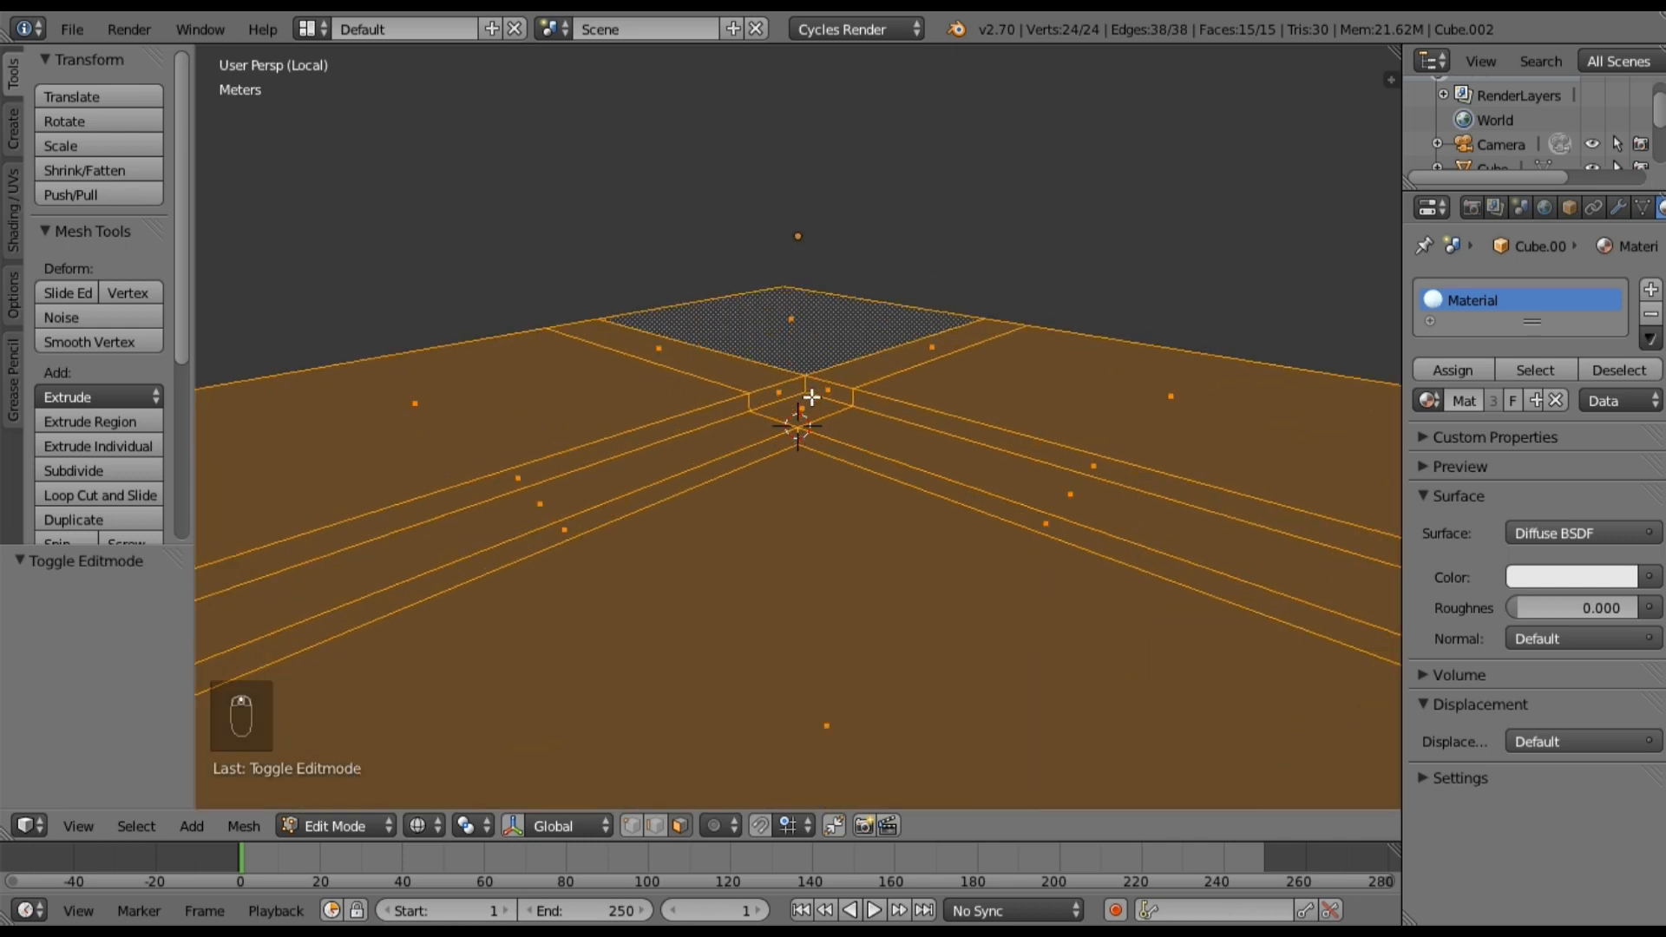
Step: Deselect the six vertical riser faces of the floor steps, keeping only the horizontal faces selected
shift+right_click(434, 487)
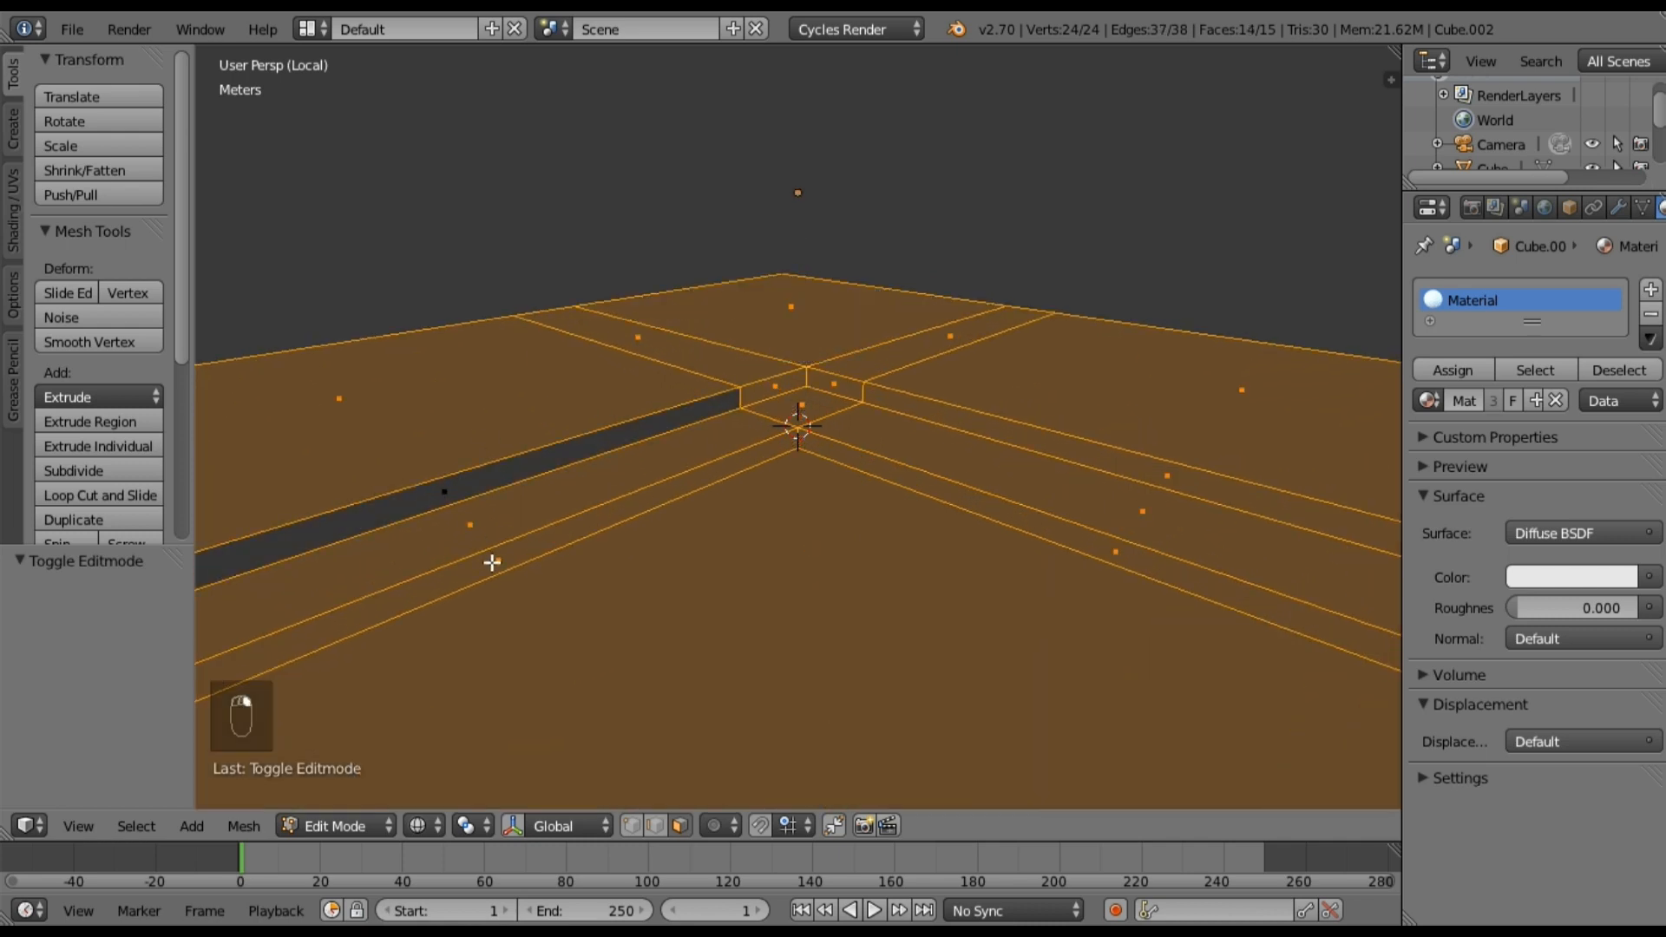
shift+right_click(496, 562)
shift+right_click(776, 384)
shift+right_click(828, 384)
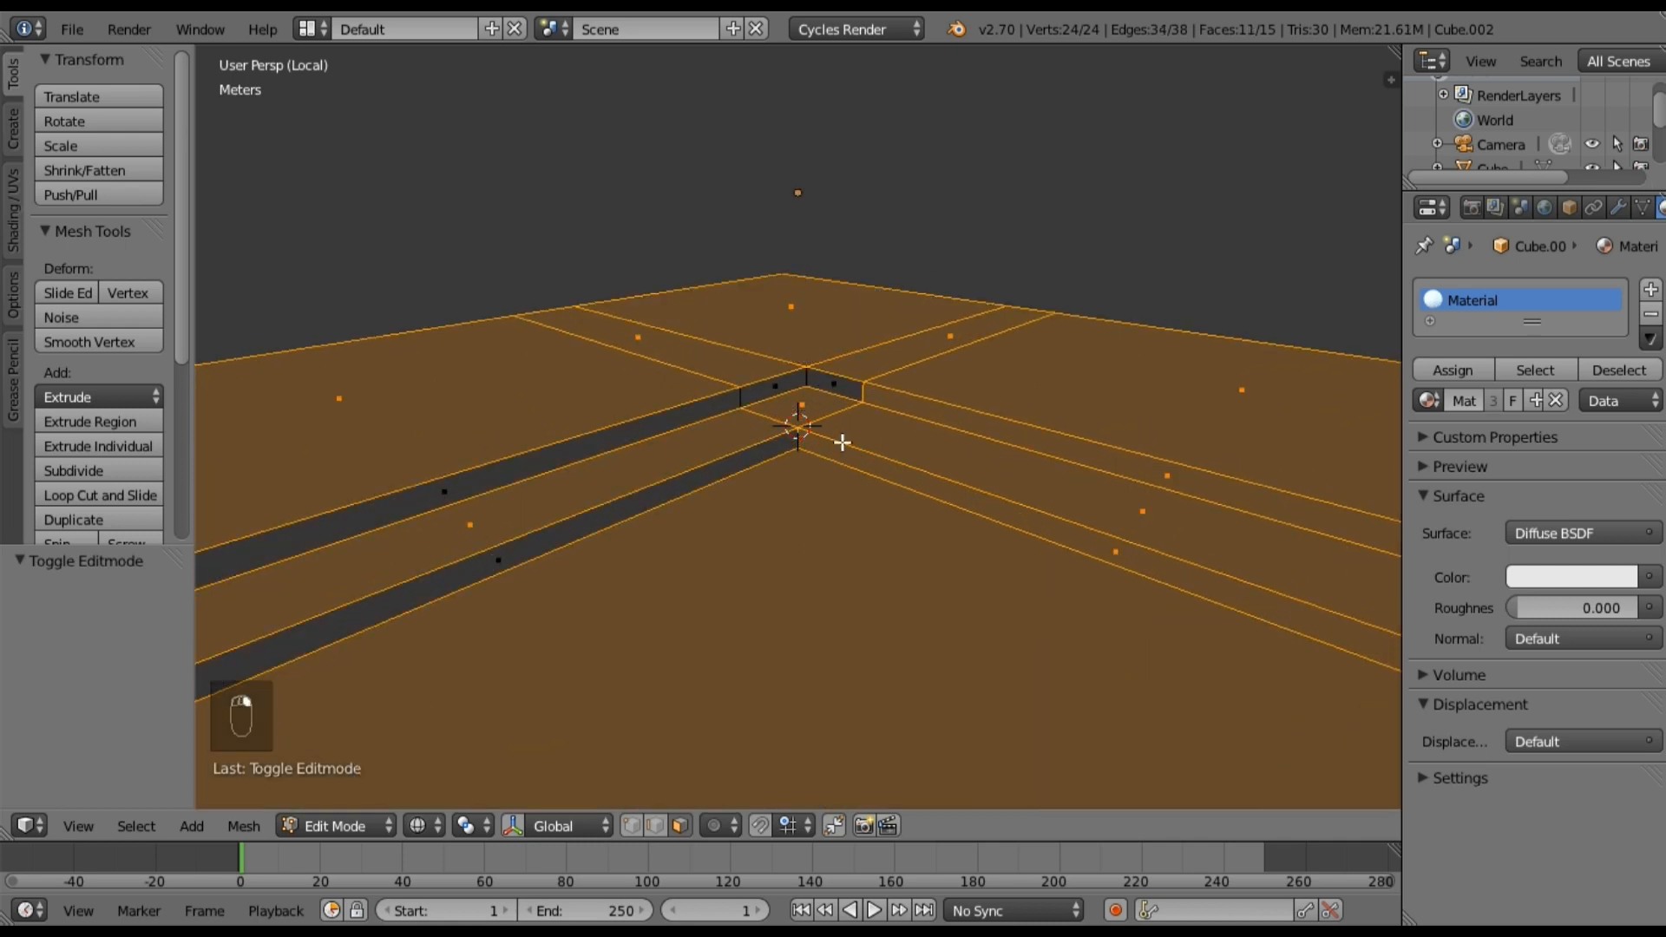
shift+right_click(1088, 538)
shift+right_click(1117, 465)
scroll(997, 555, down, 4)
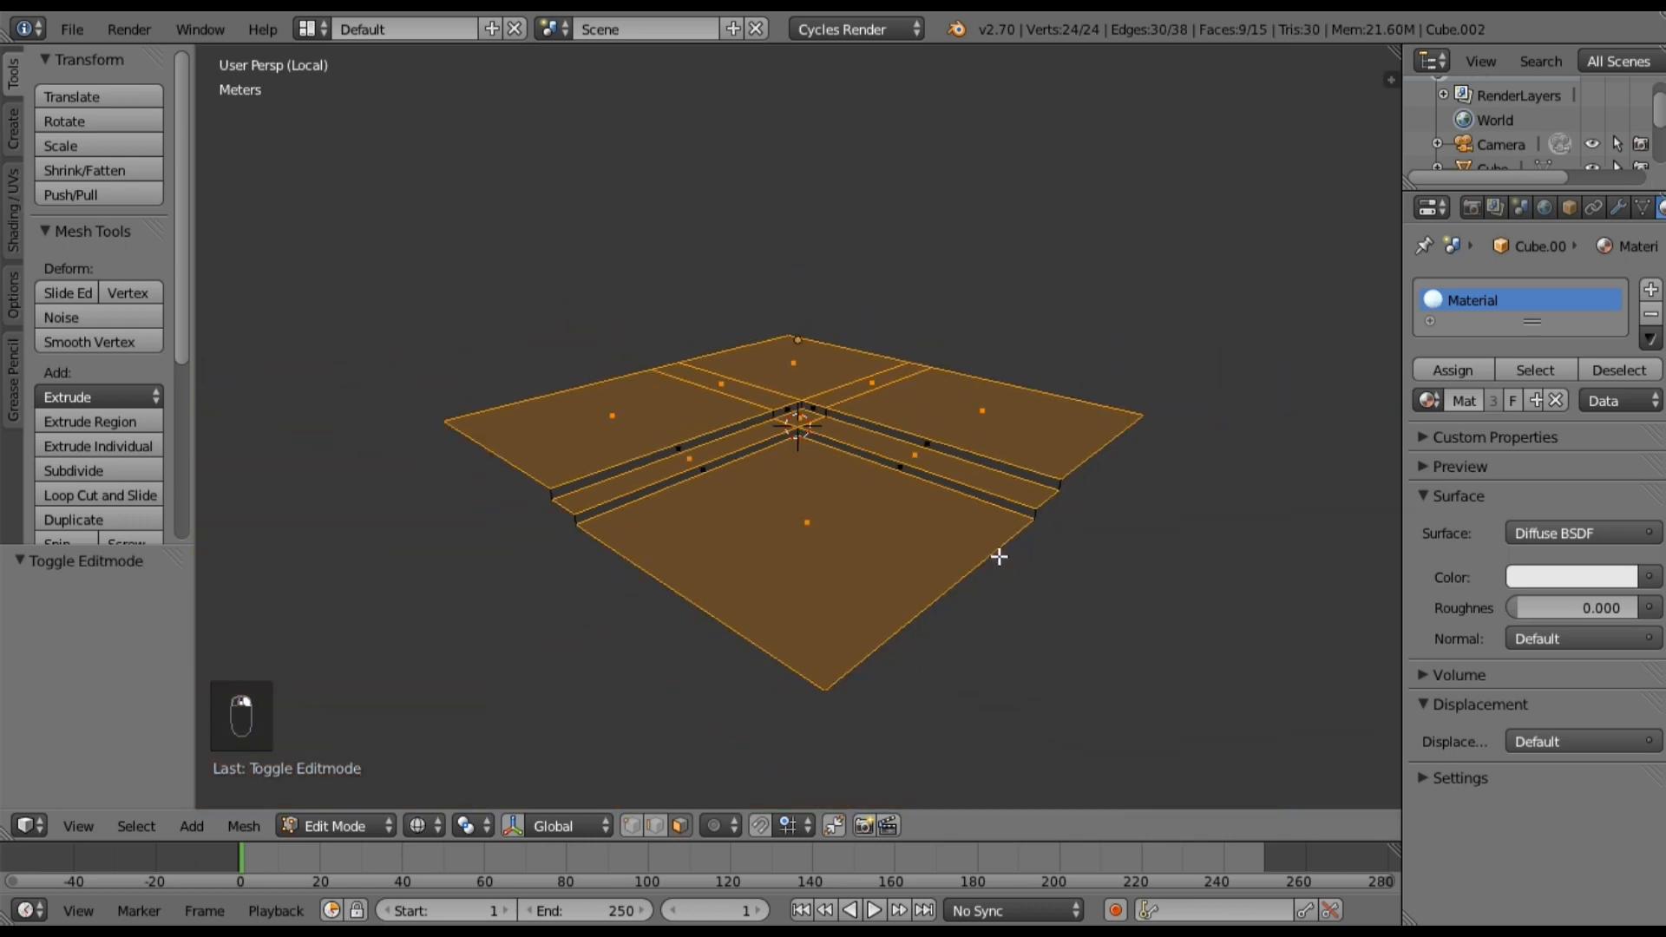
middle_drag(840, 481, 1007, 523)
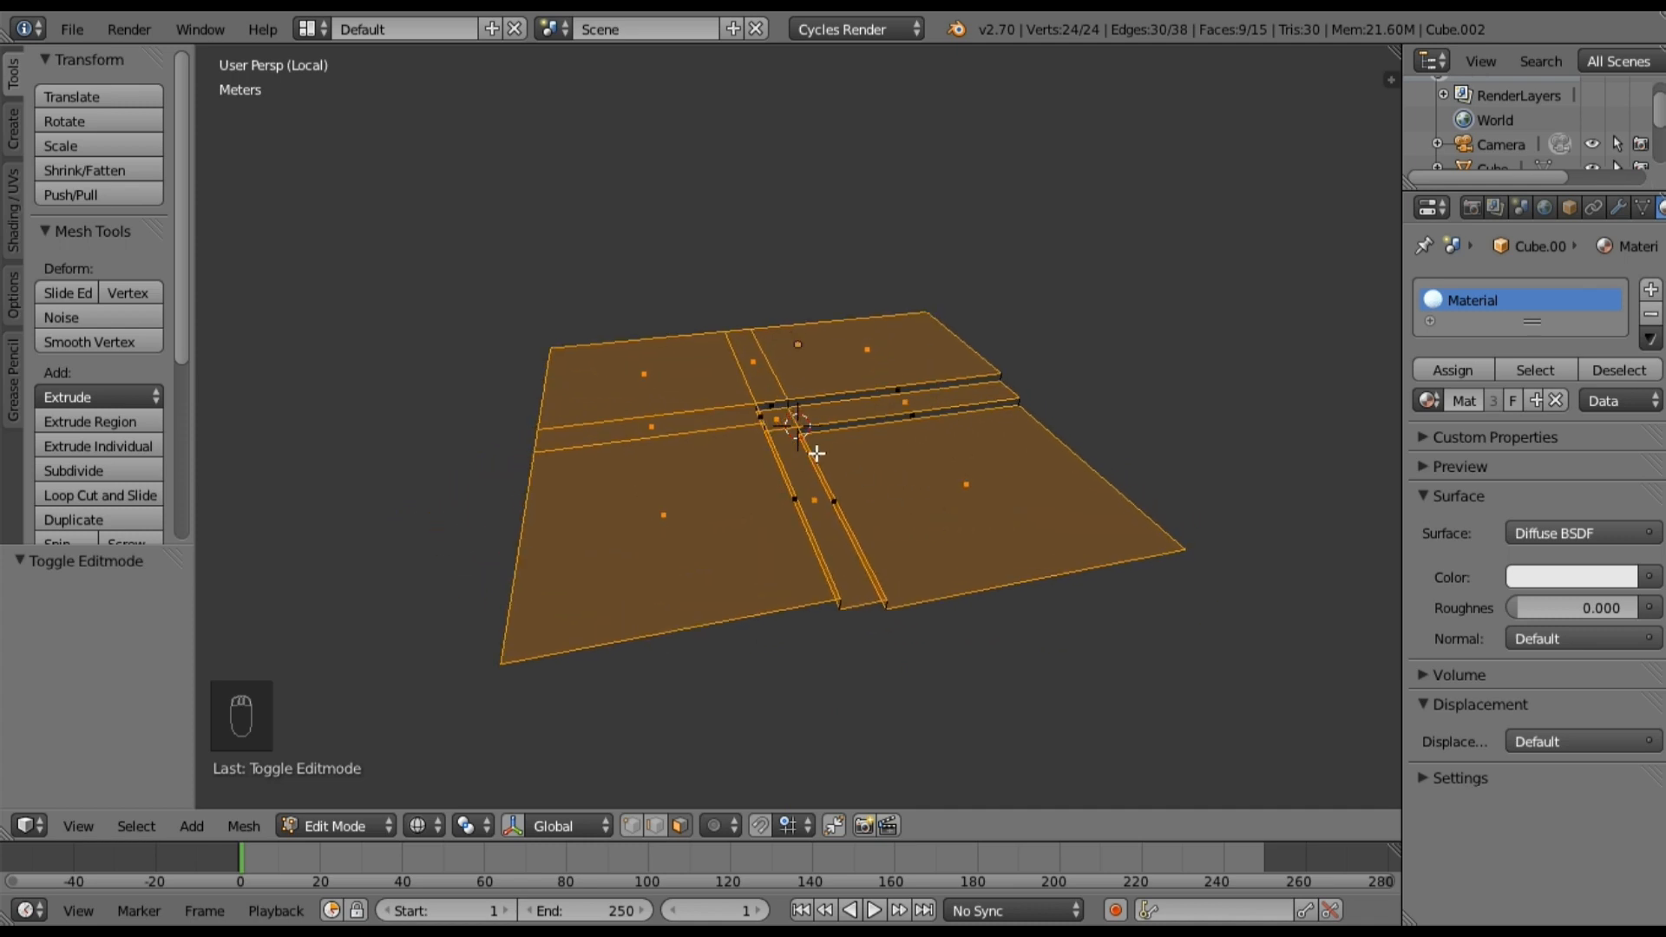
Step: Return the floor to object mode with solid shading and apply its scale
key(Tab)
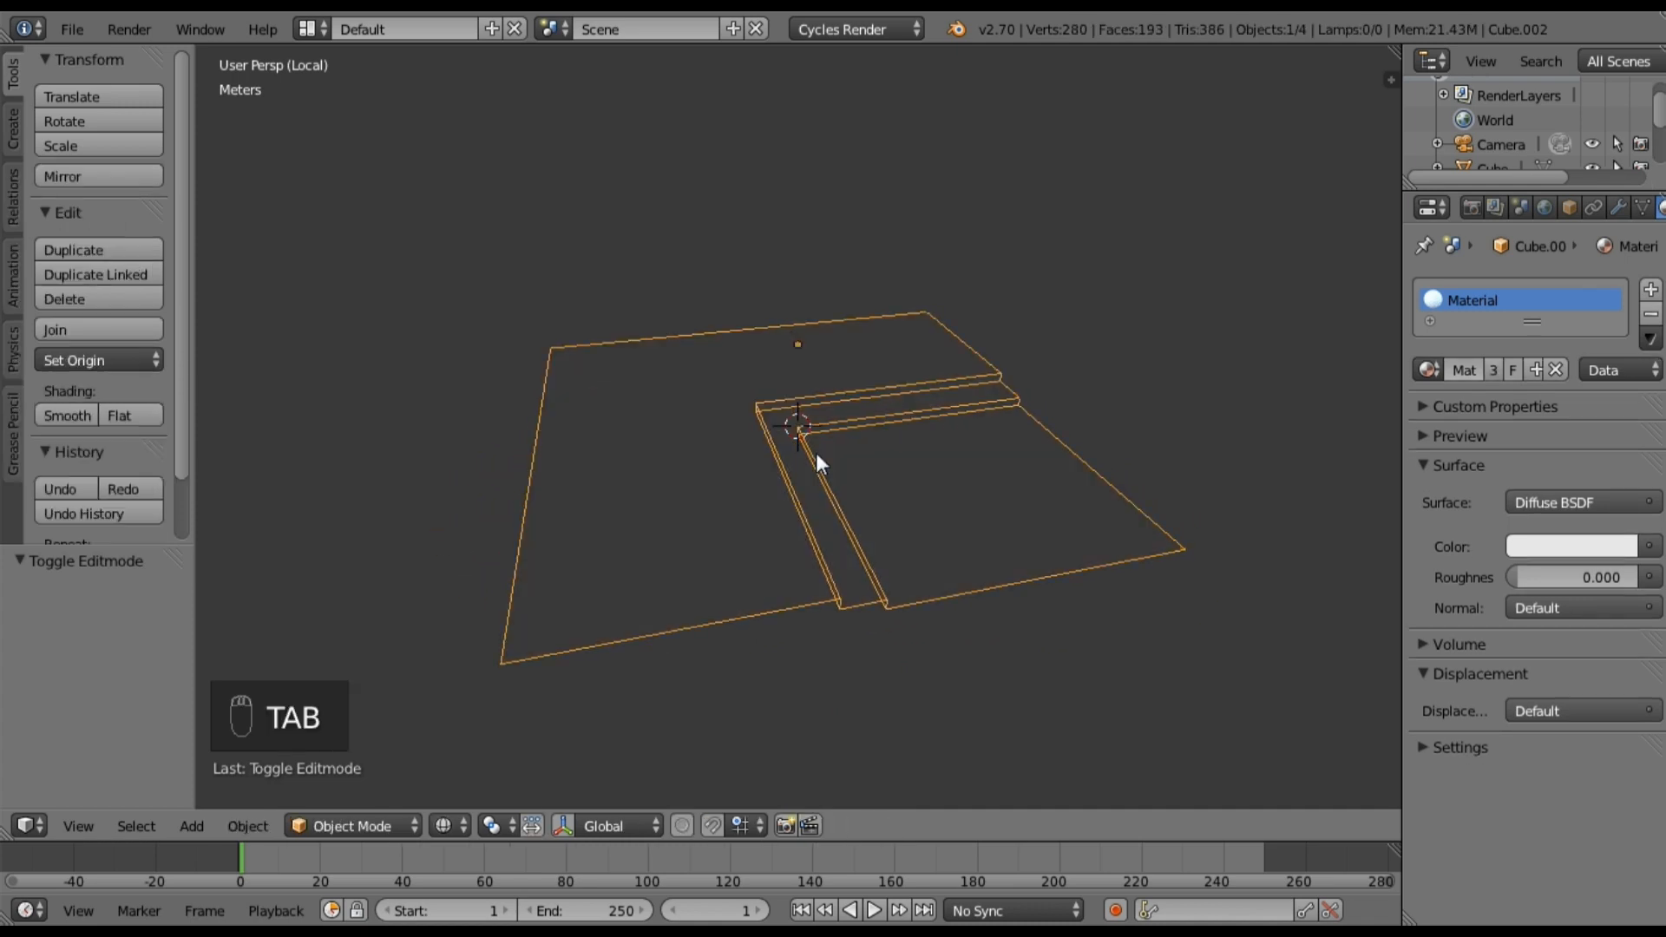
key(z)
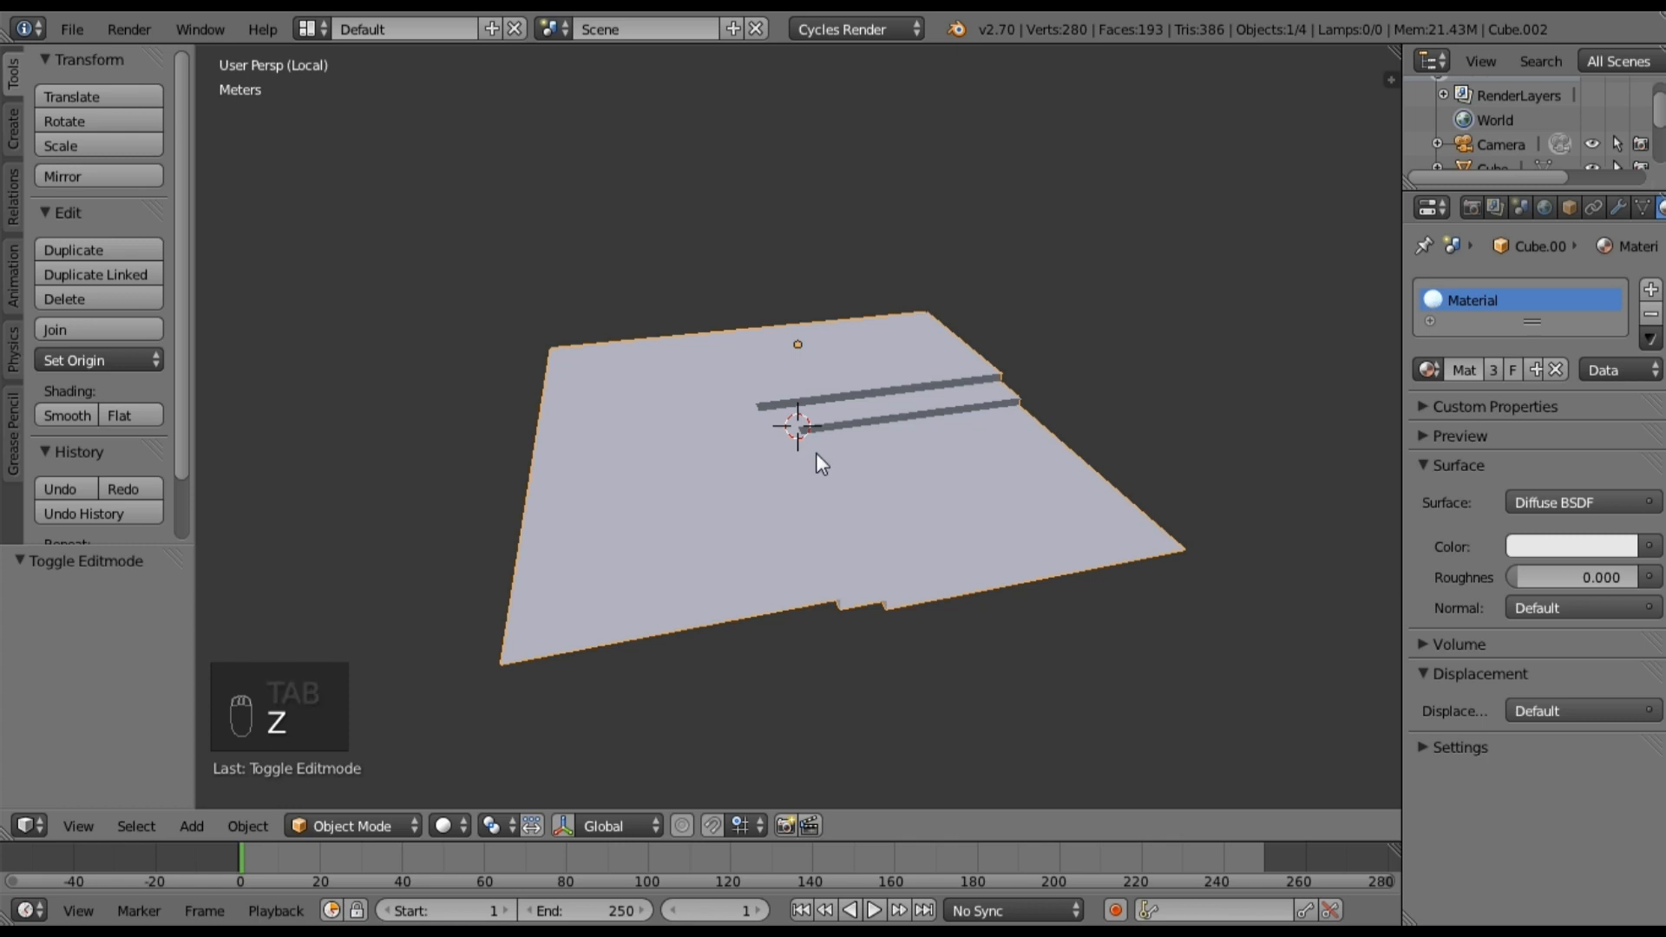
key(ctrl+a)
click(761, 507)
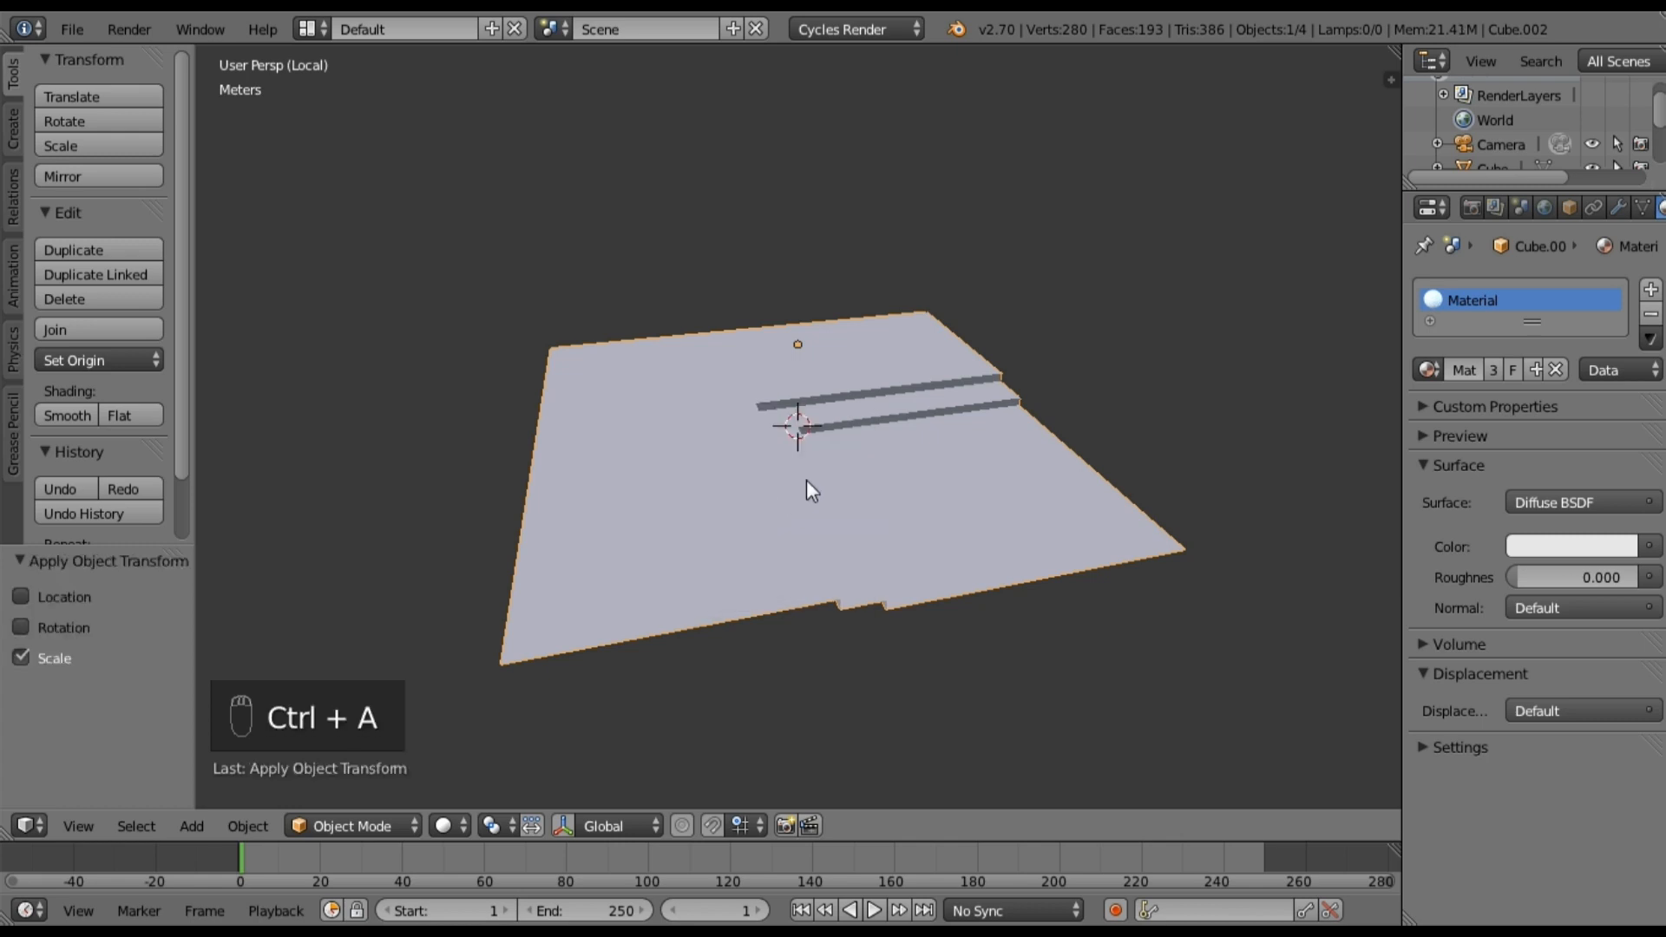
Step: Unwrap the floor's selected horizontal faces from the top view, using the standard Unwrap method, and return to object mode
middle_drag(805, 481, 929, 540)
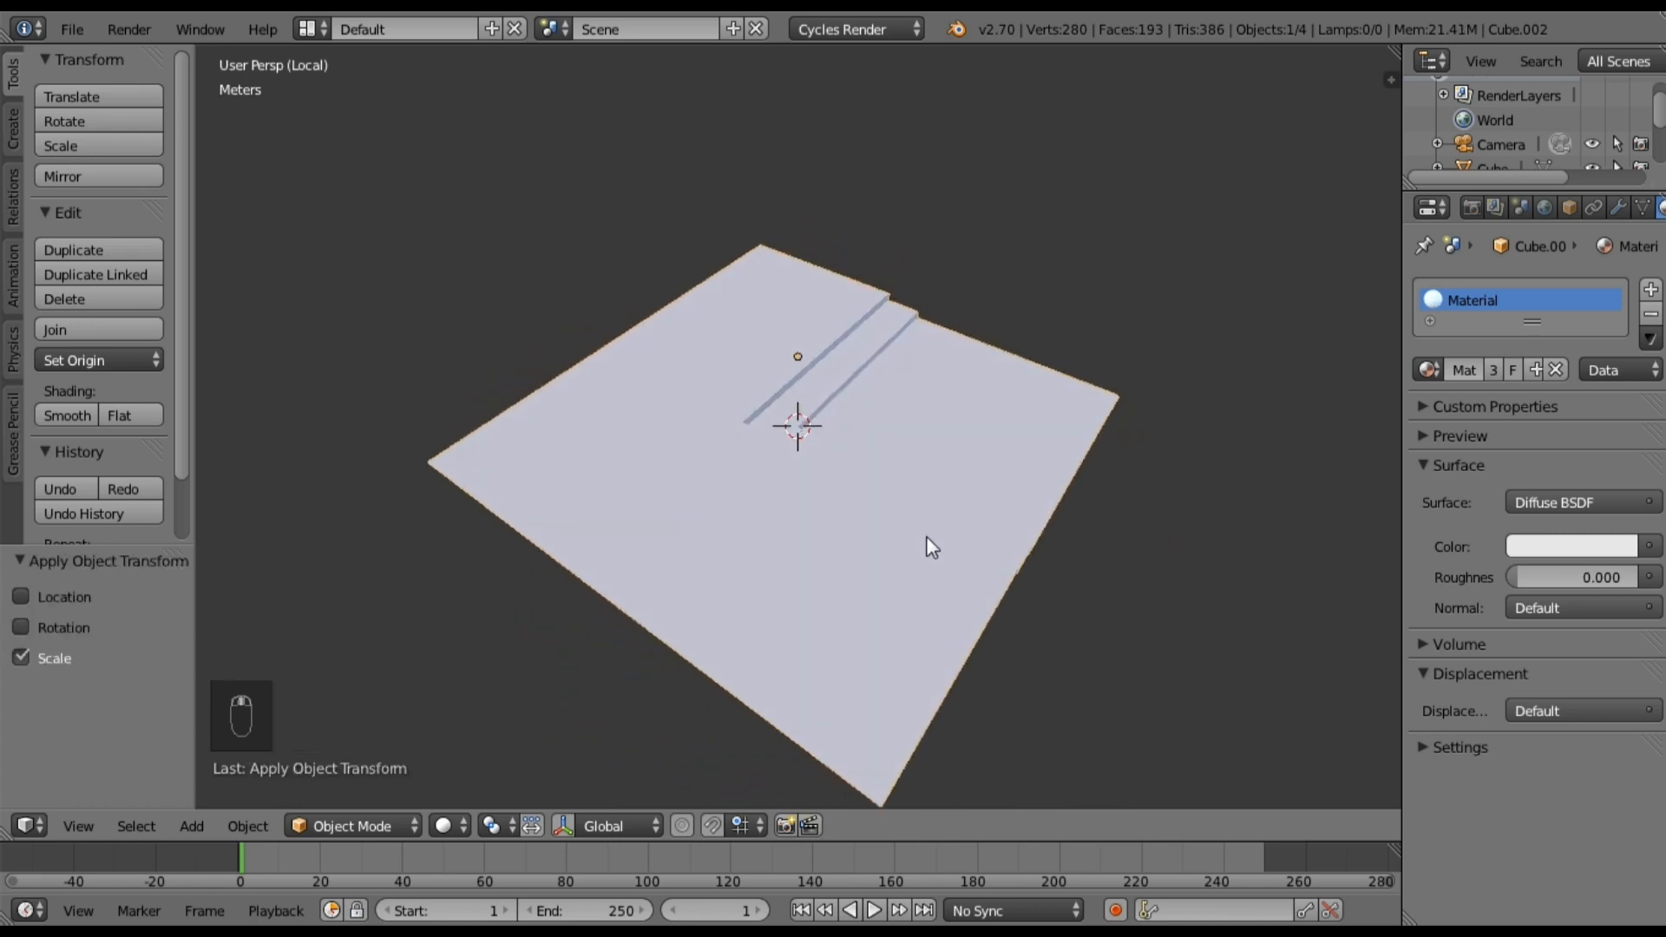
key(KP_7)
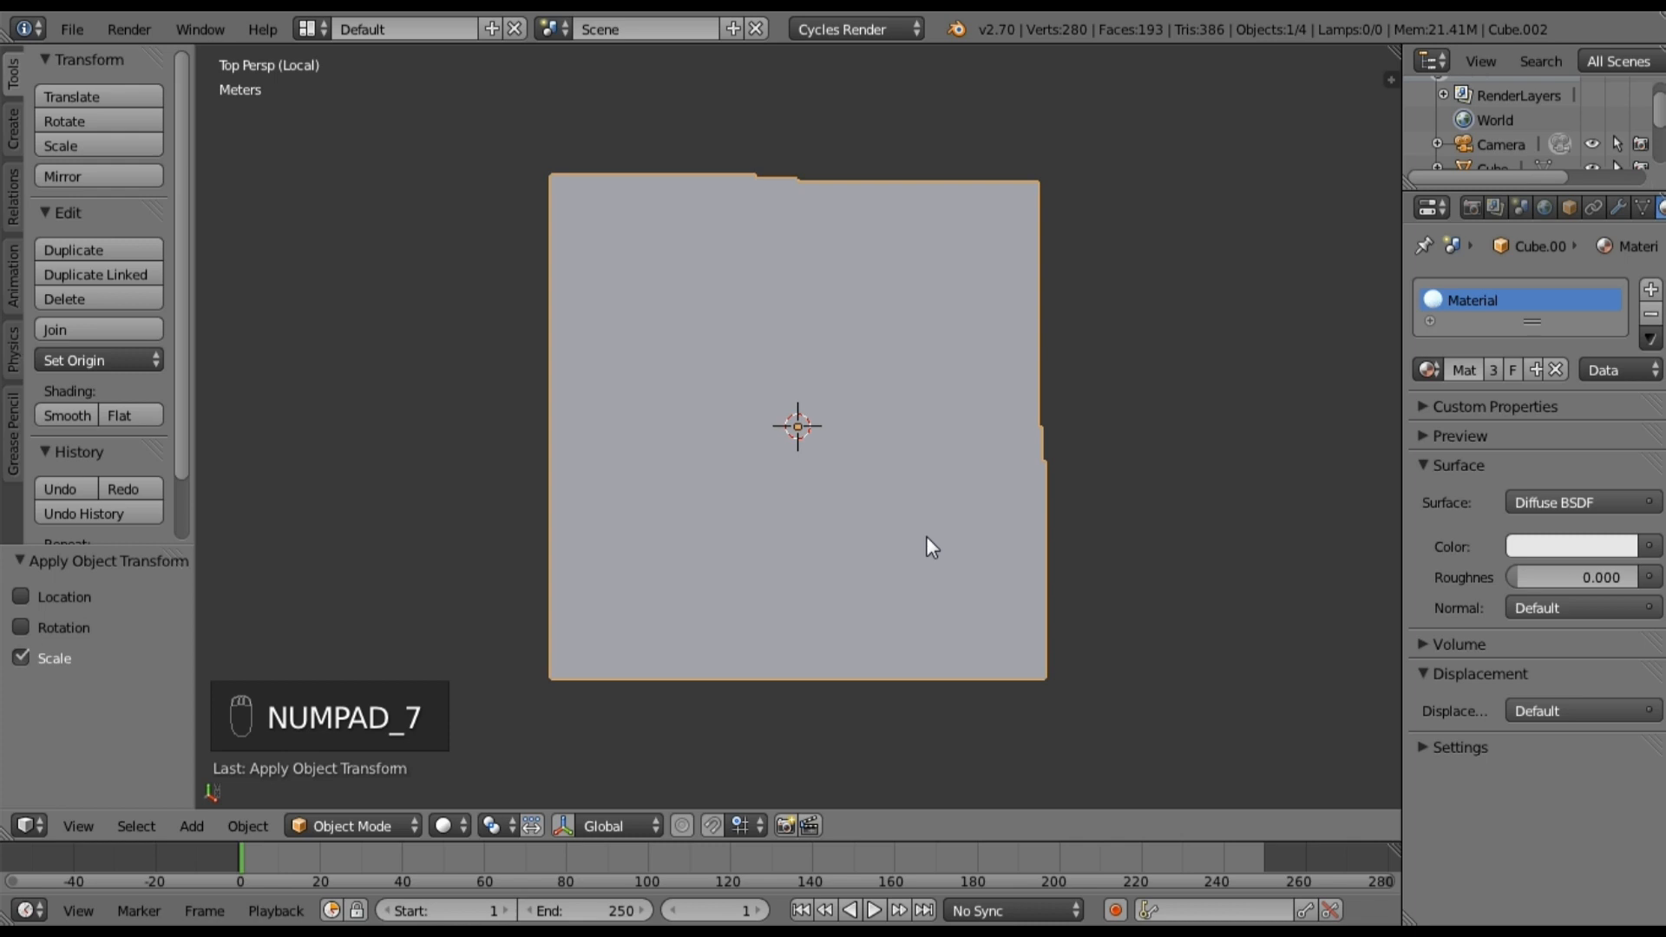
key(Tab)
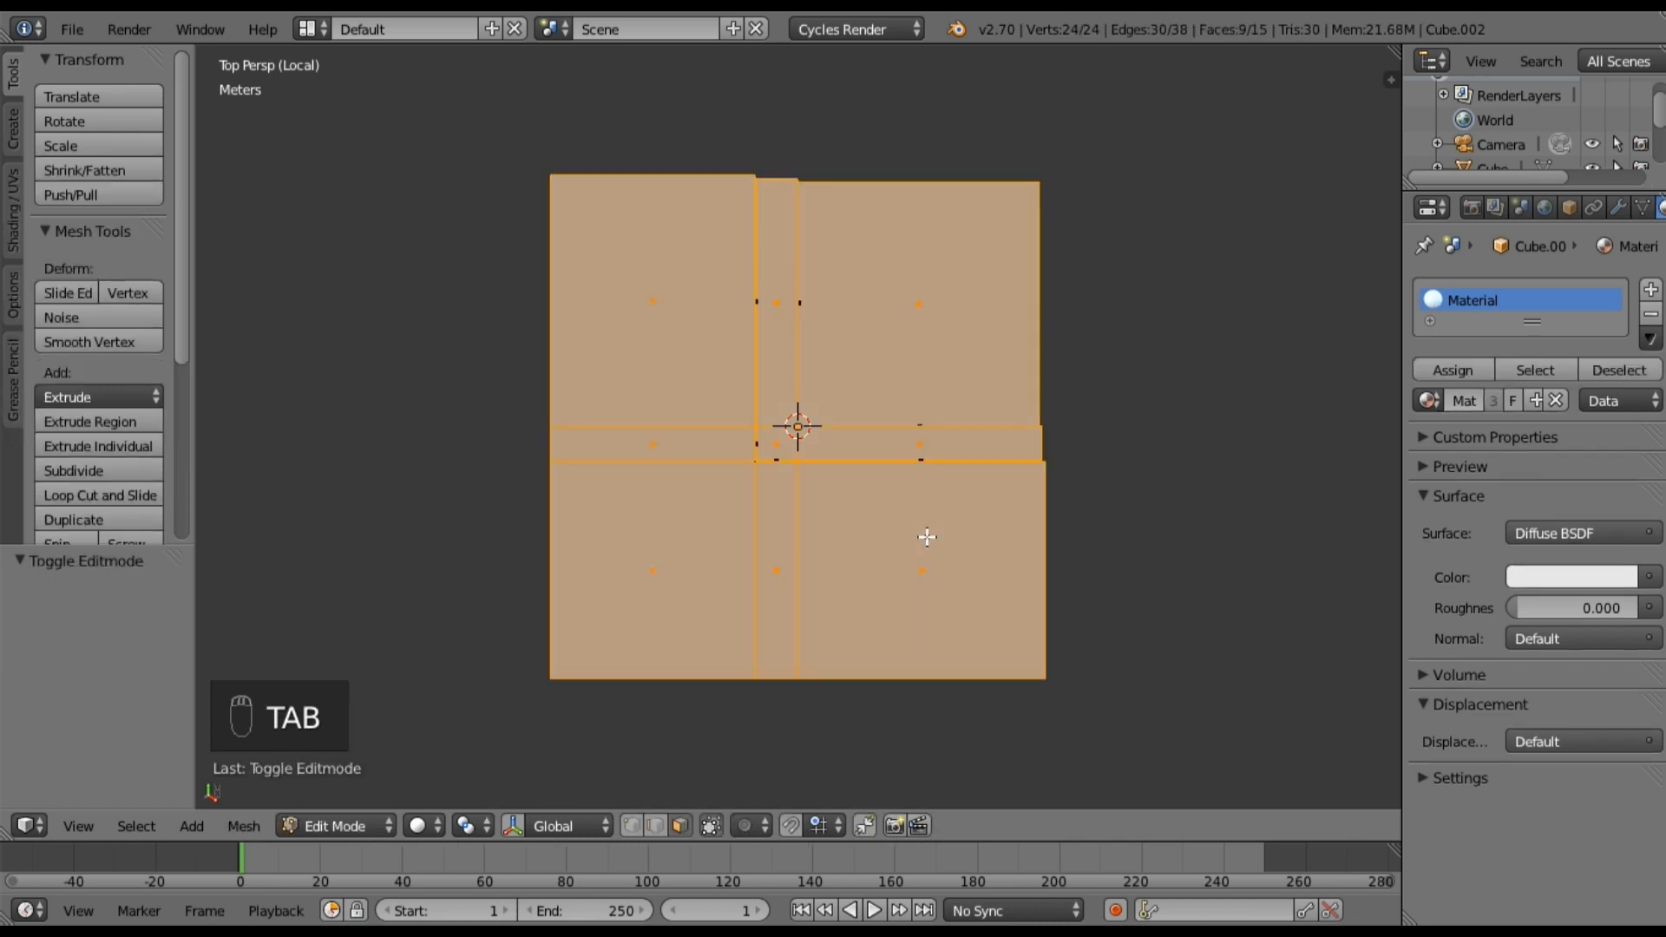
key(u)
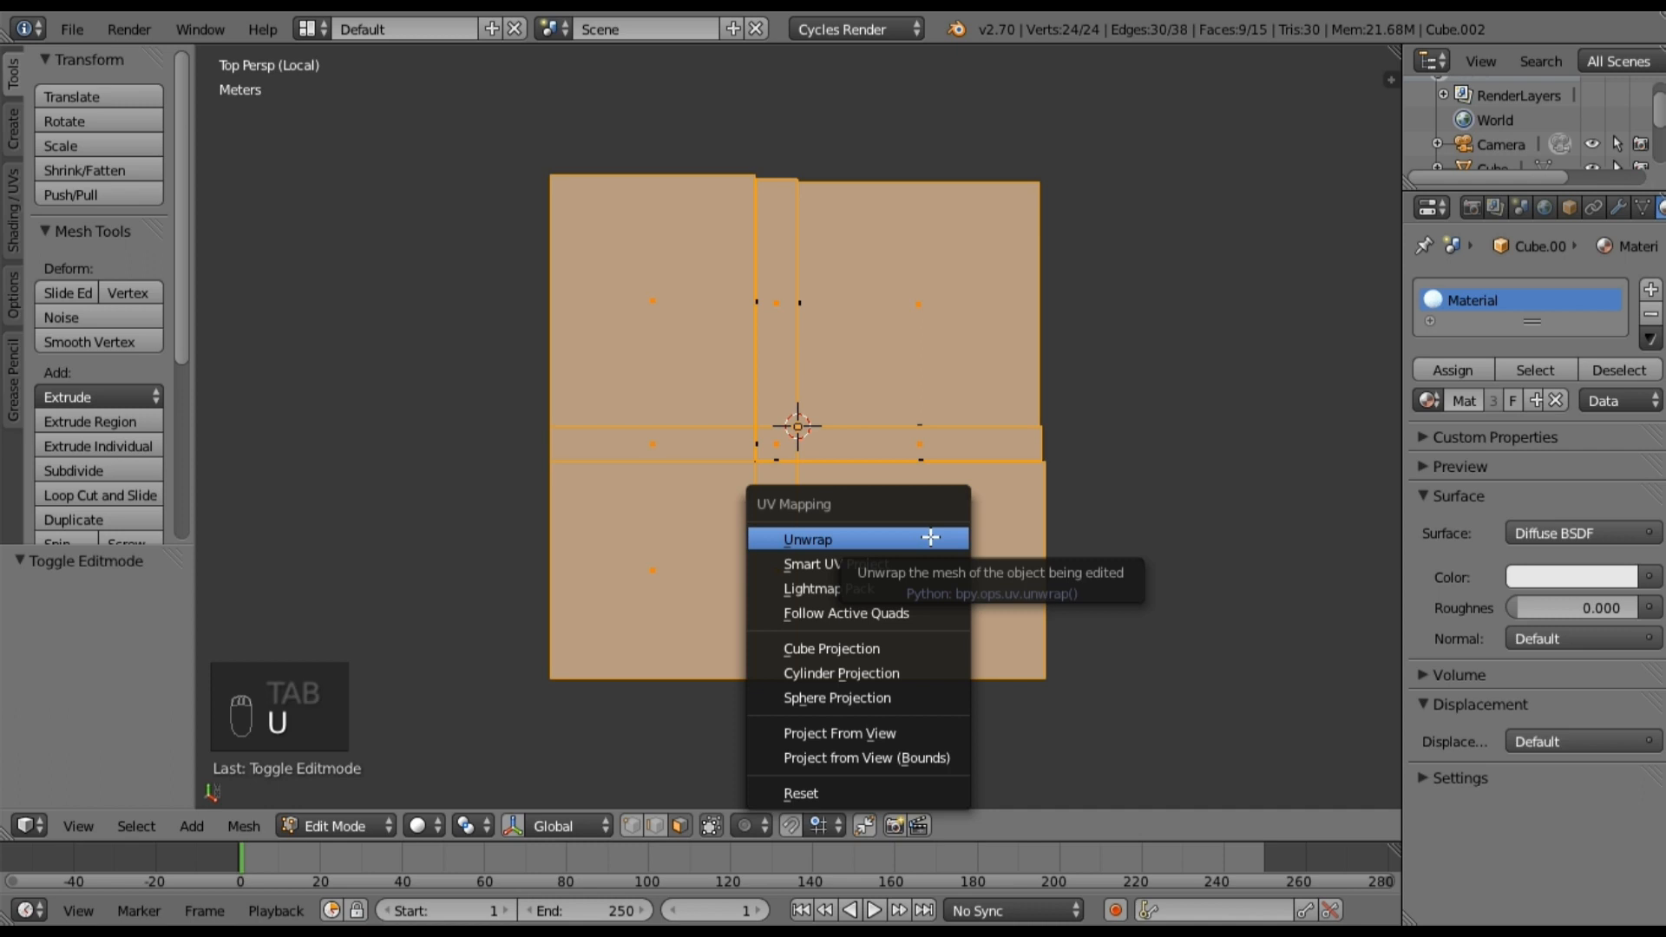
click(929, 537)
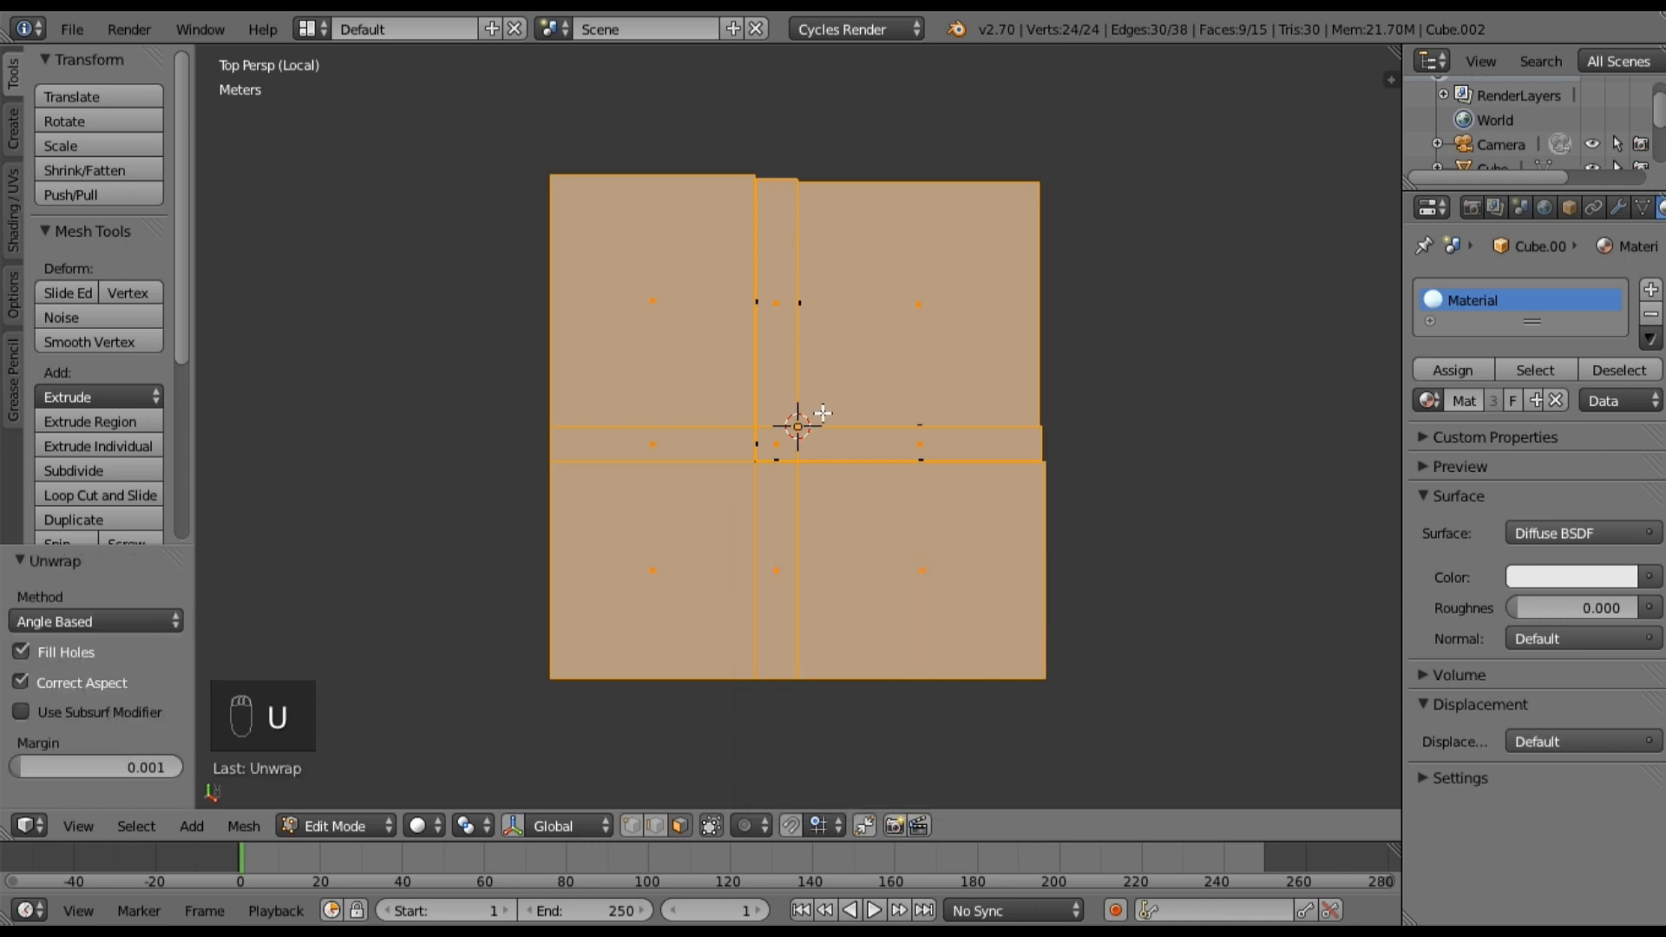
middle_drag(829, 505, 706, 276)
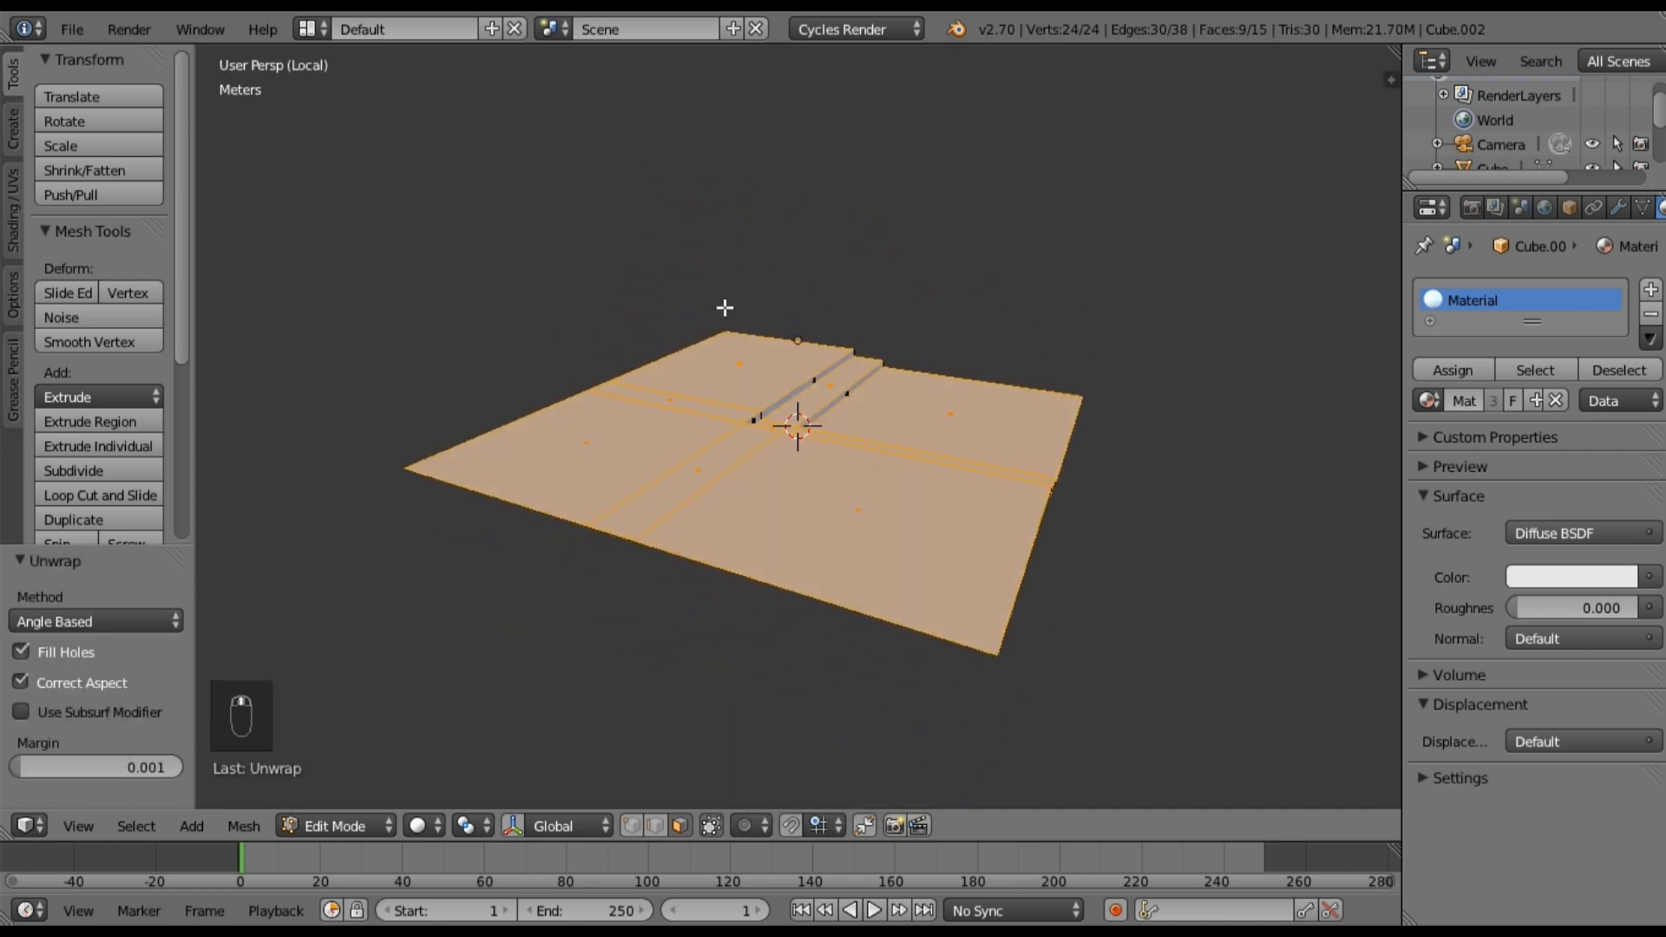
key(Tab)
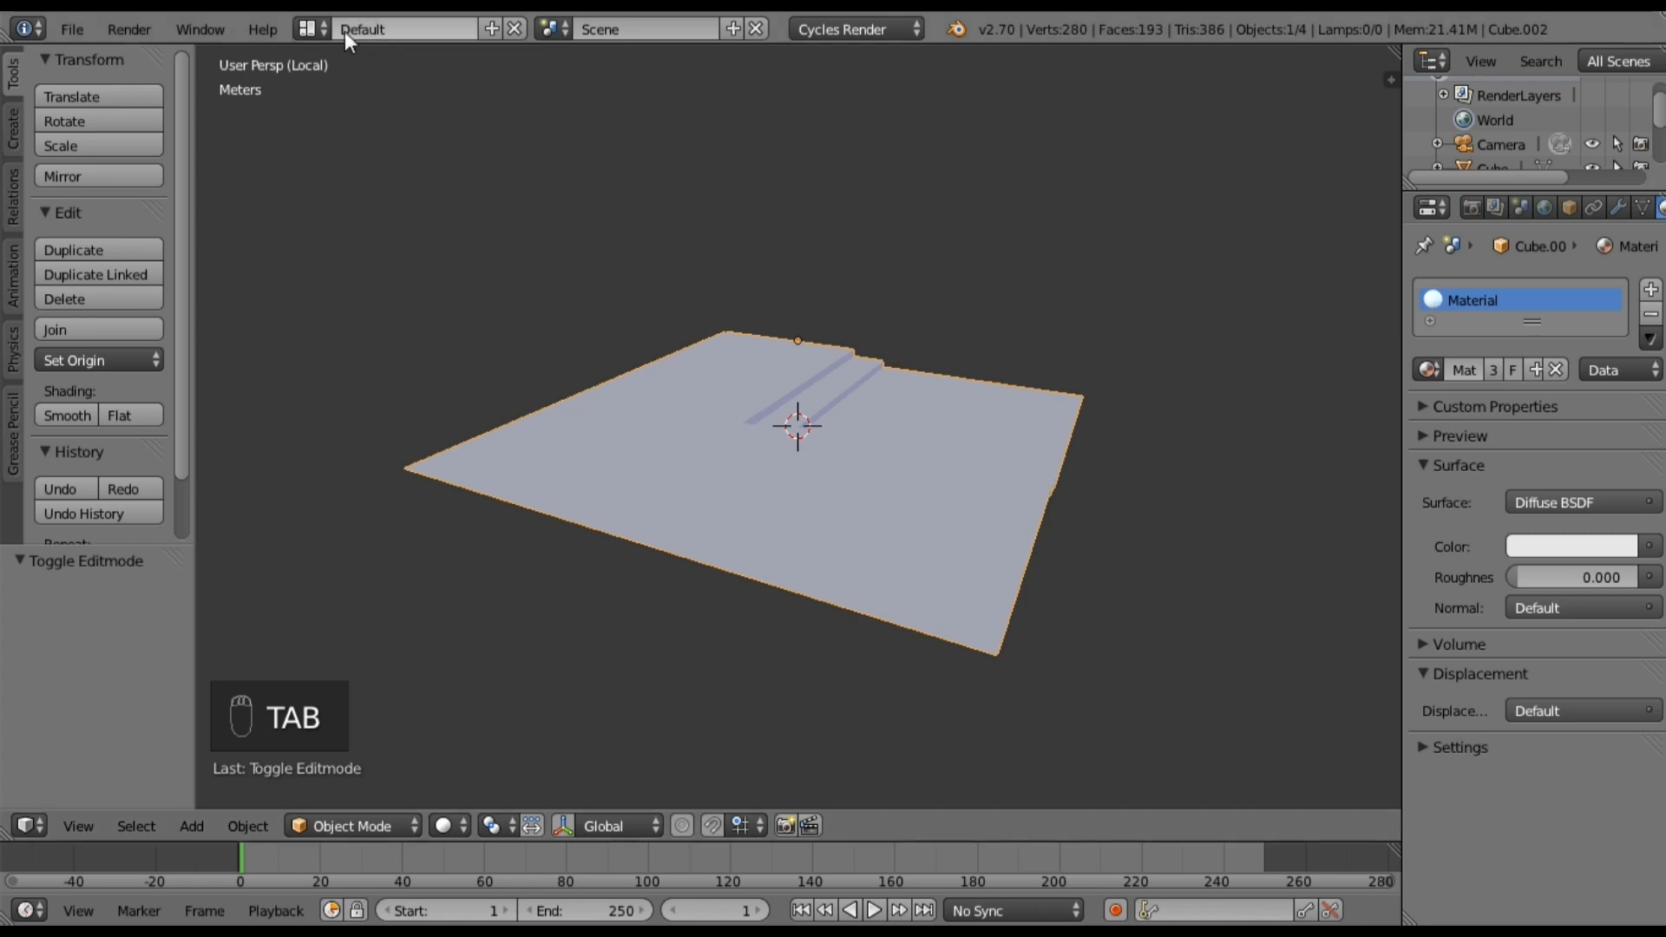
Step: Switch to the Compositing screen layout, hide the 3D manipulator, and show the floor close up in Material viewport shading
click(308, 28)
click(351, 118)
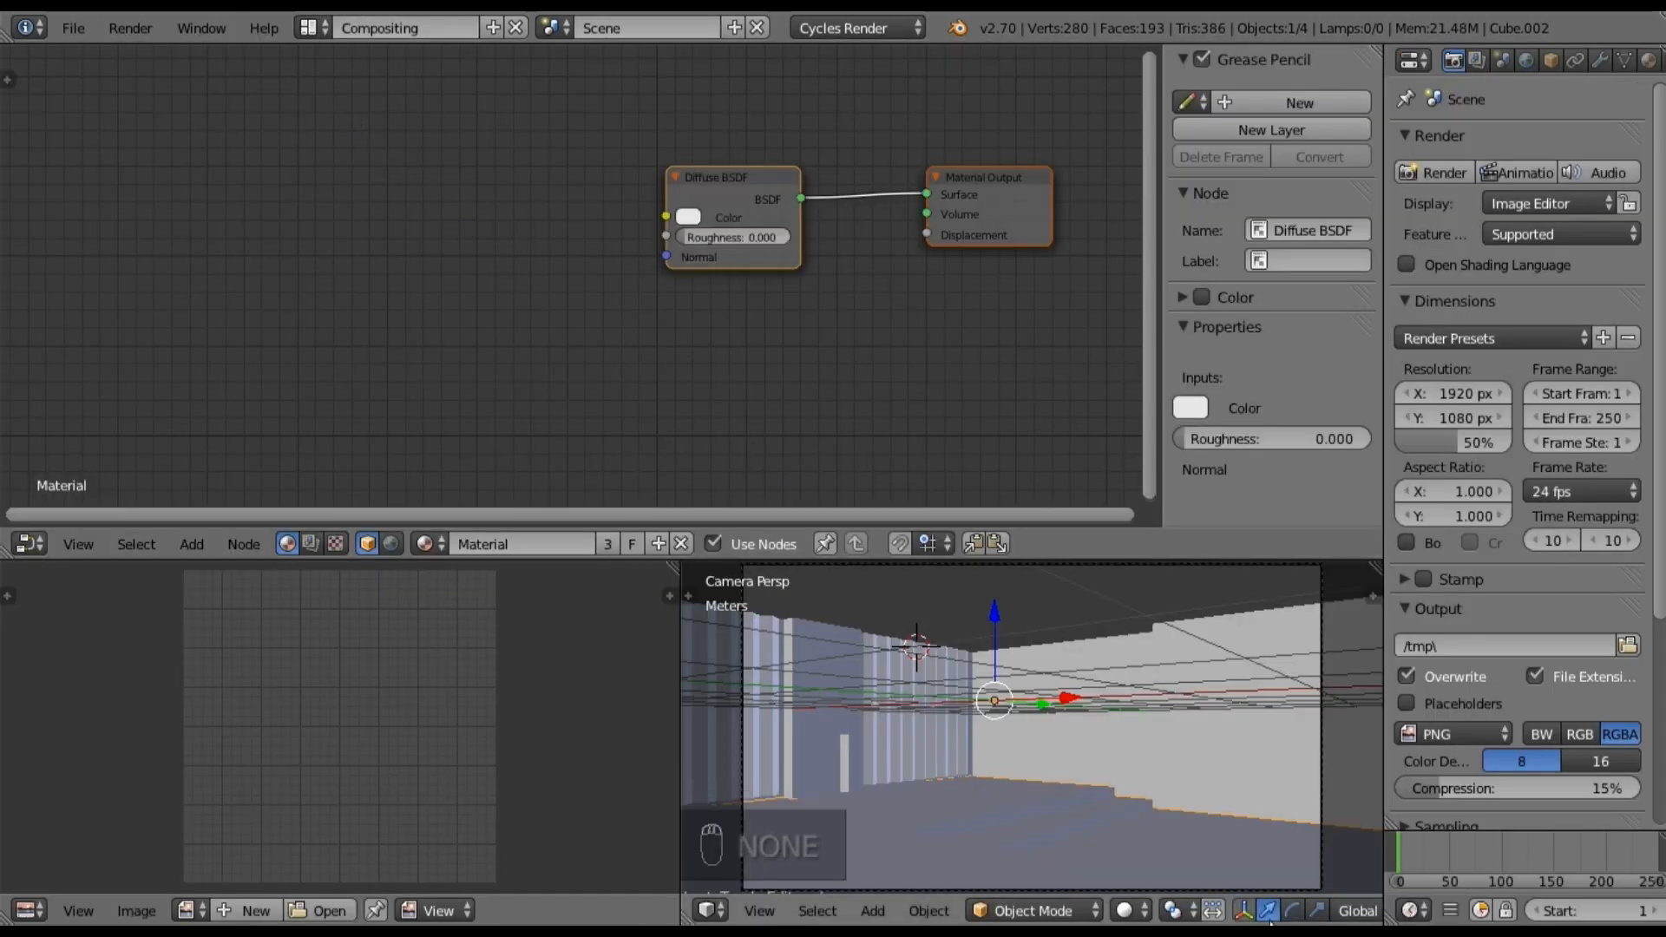
key(ctrl+space)
shift+middle_drag(1026, 776, 1033, 663)
scroll(997, 710, up, 4)
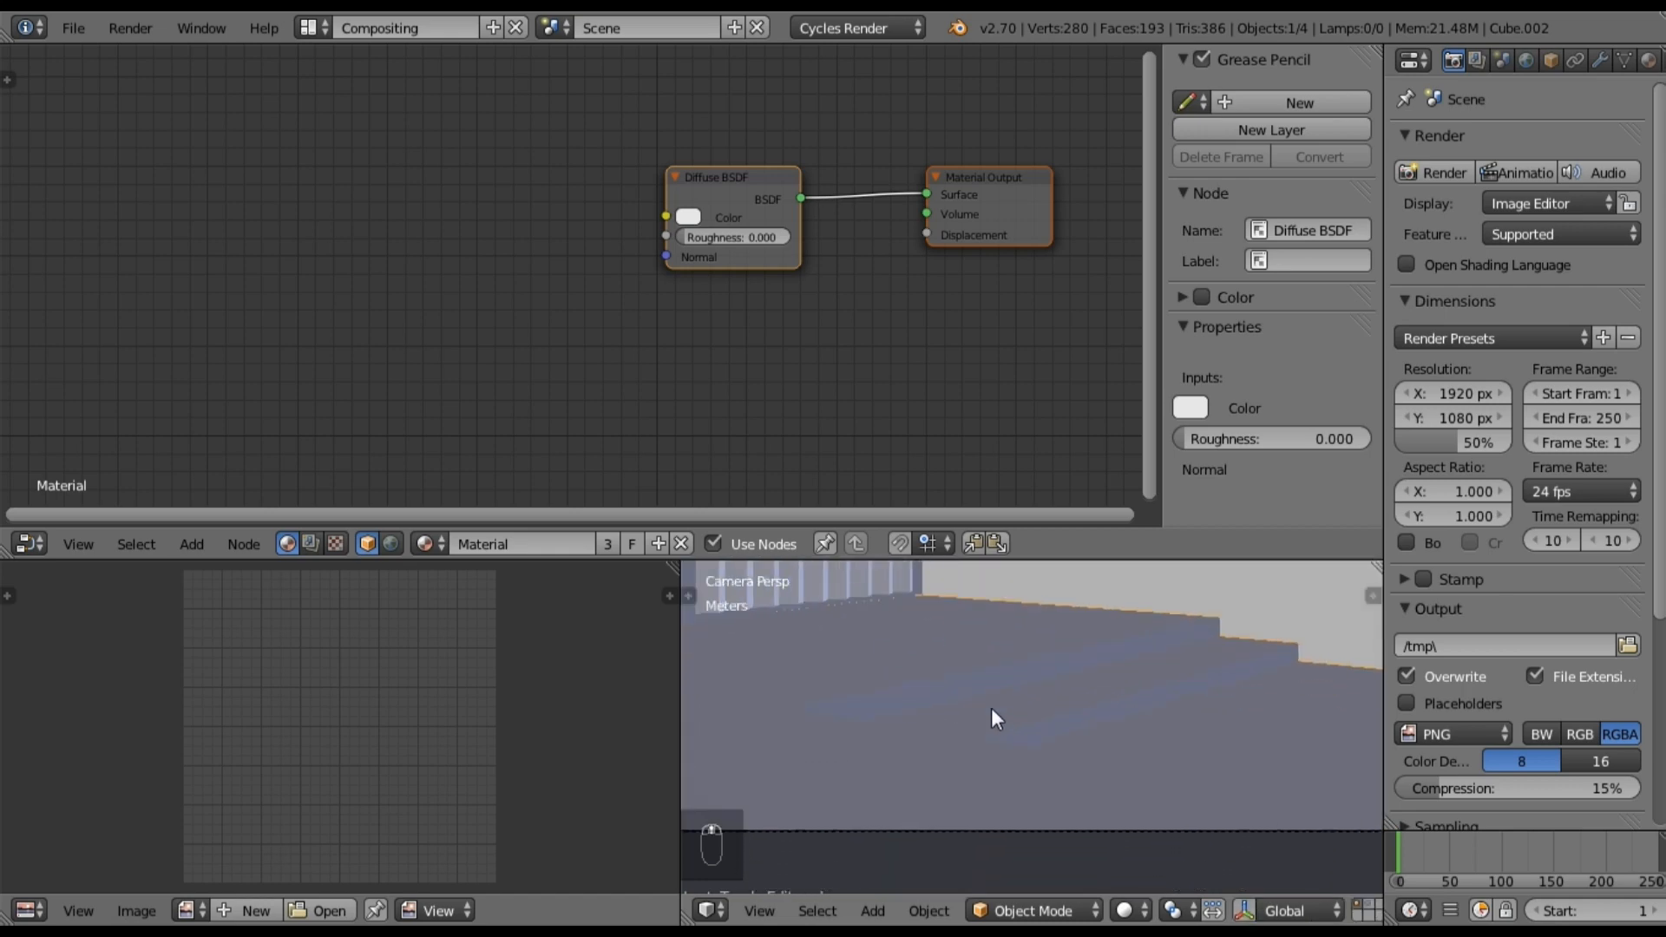
shift+middle_drag(904, 688, 1006, 696)
click(1141, 908)
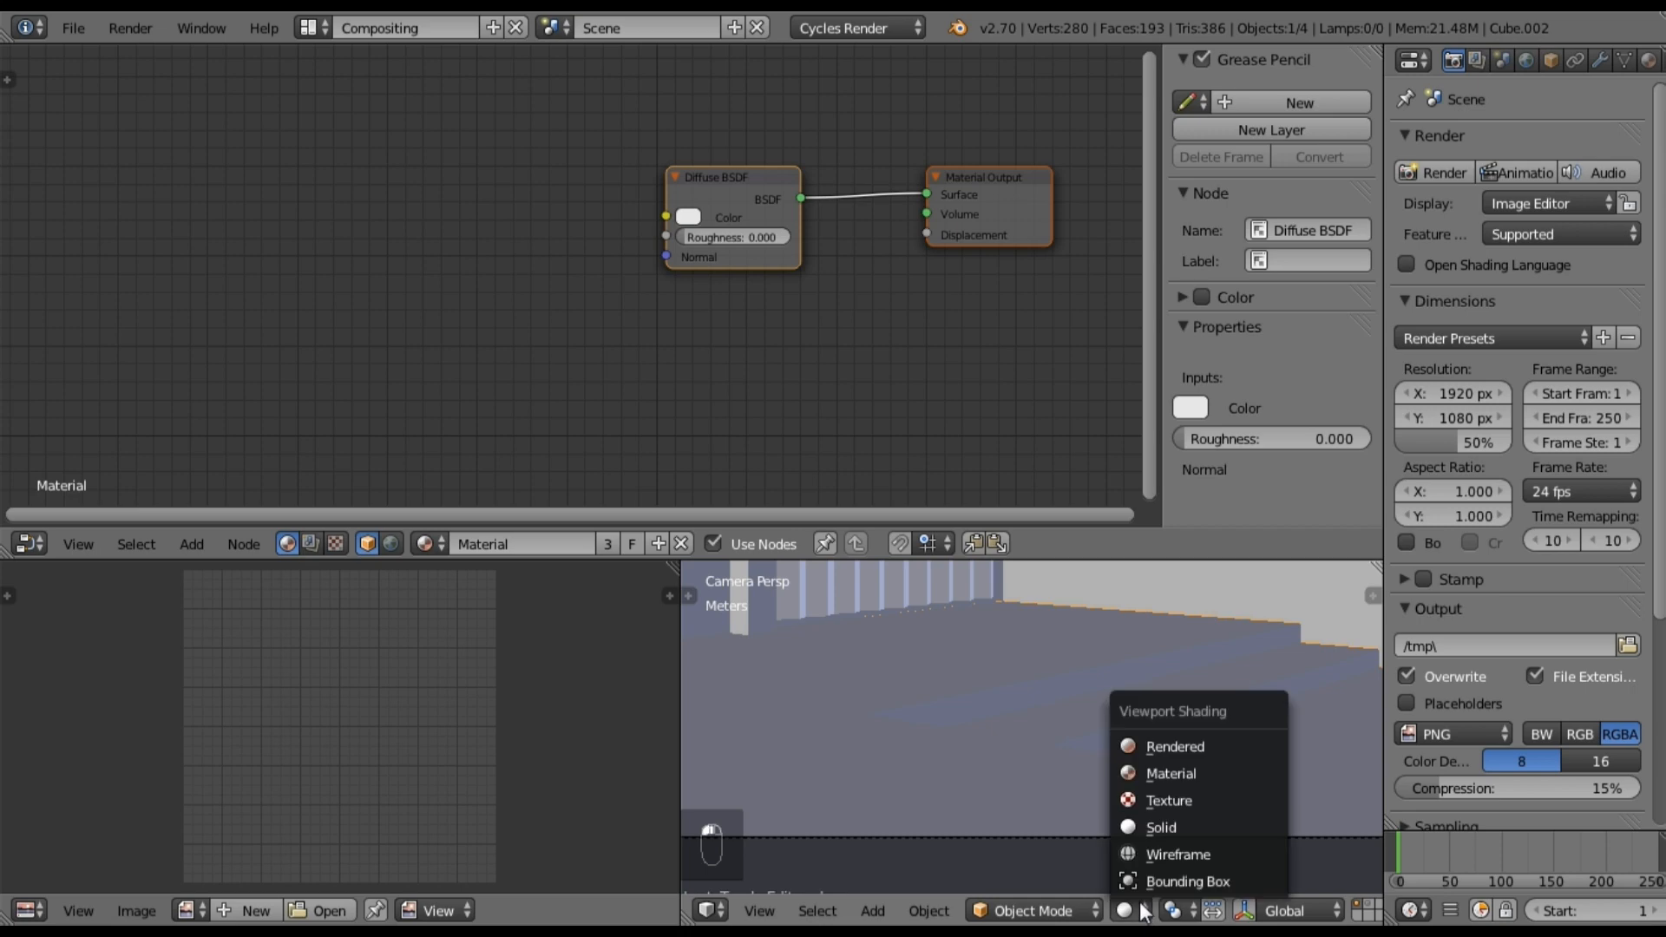
click(1175, 763)
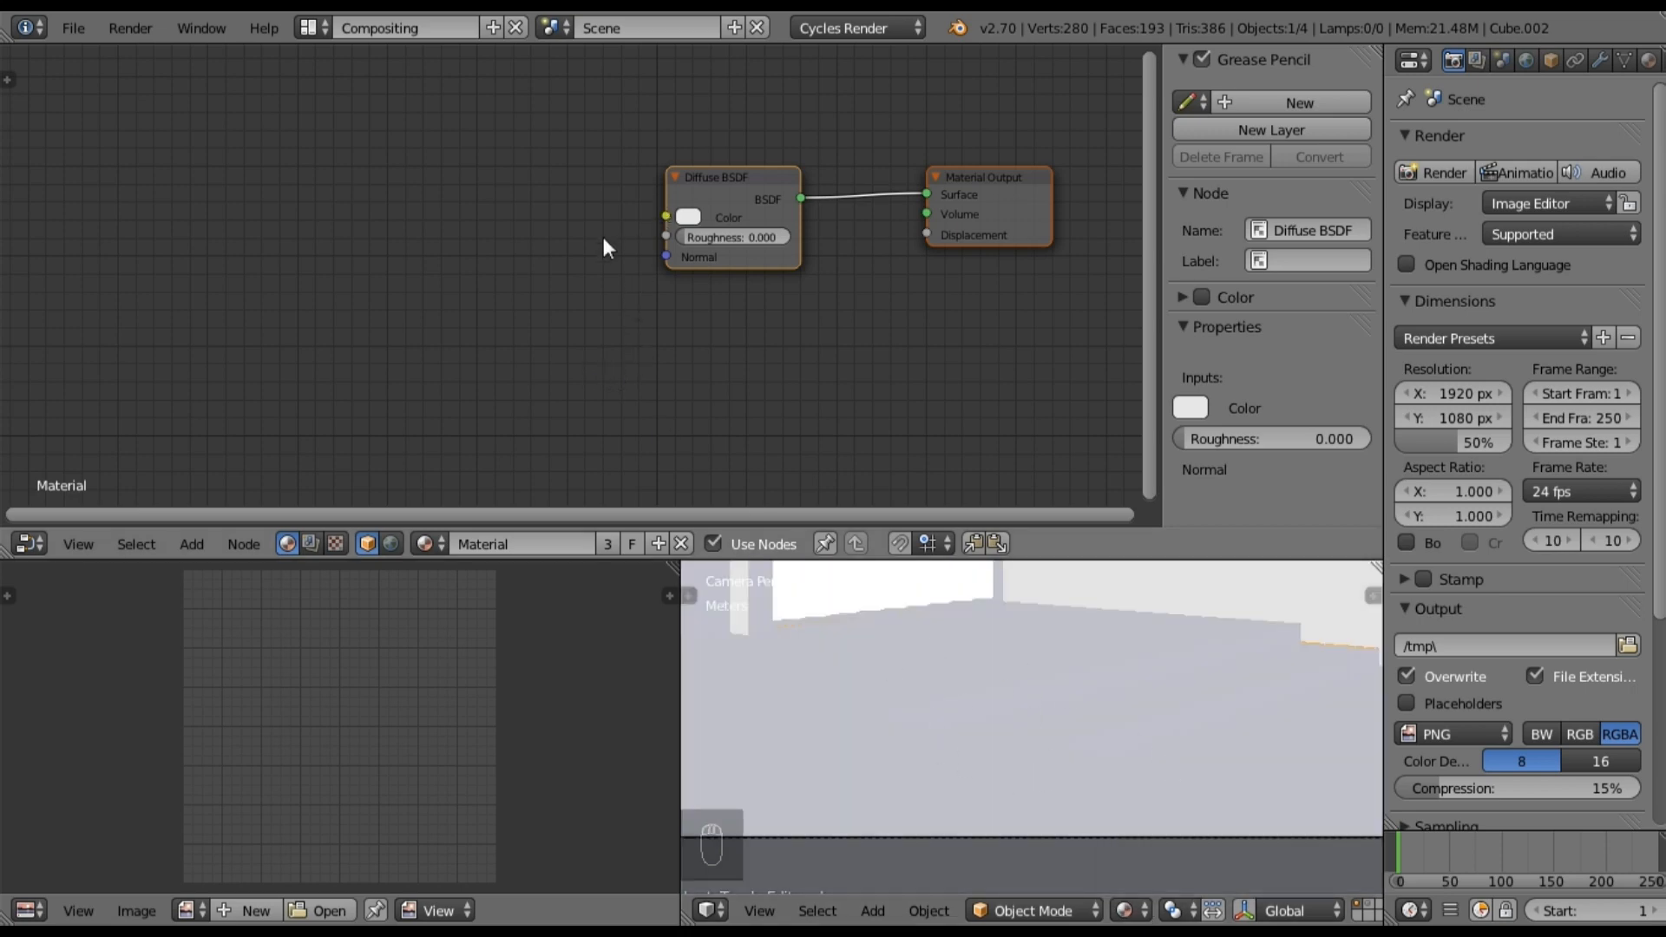
Step: Add an Image Texture node to the floor material and load Wood Floor.jpg from the Den Project Textures folder
click(199, 535)
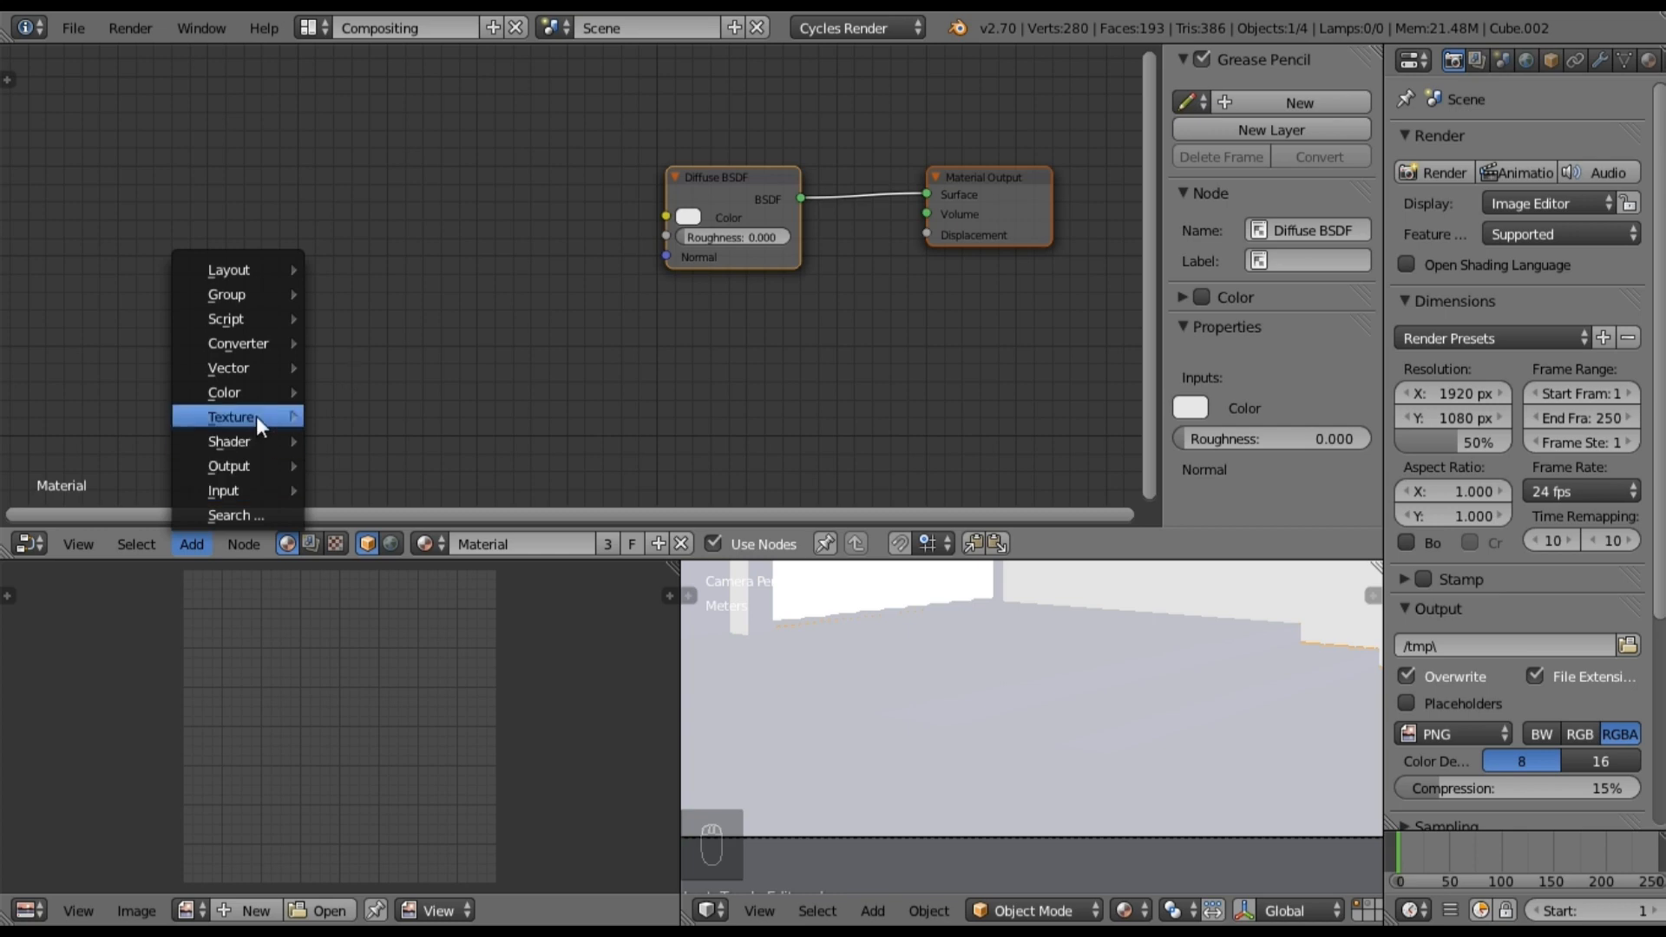
mouse_move(257, 416)
click(382, 420)
click(388, 175)
click(410, 194)
click(83, 568)
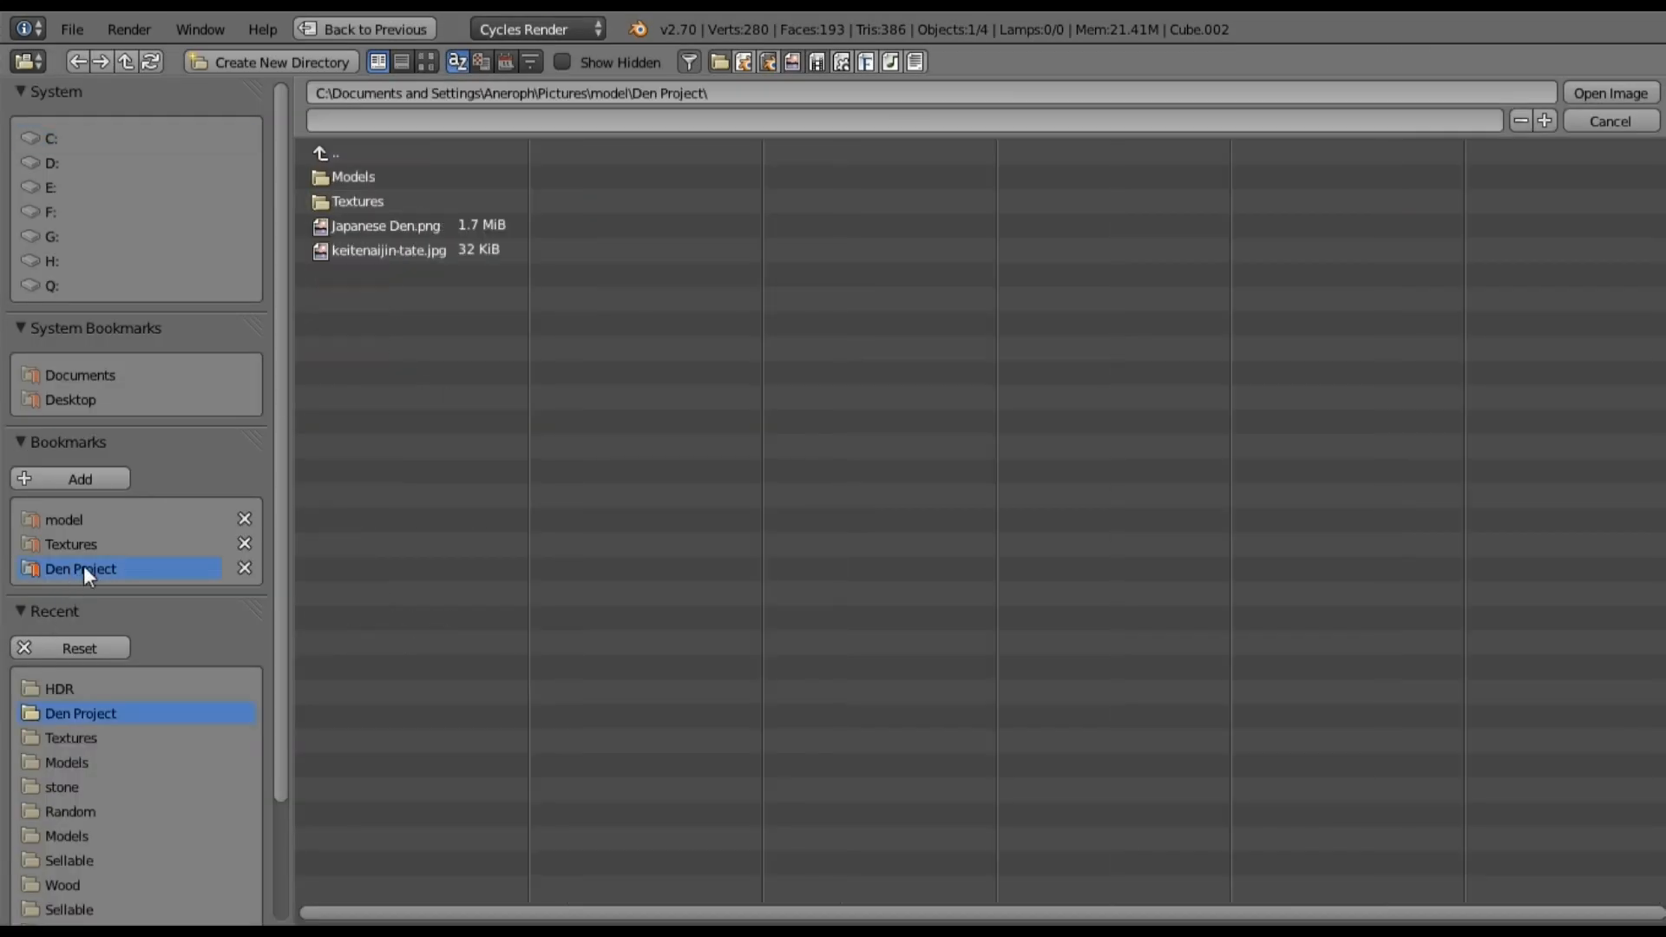
click(383, 203)
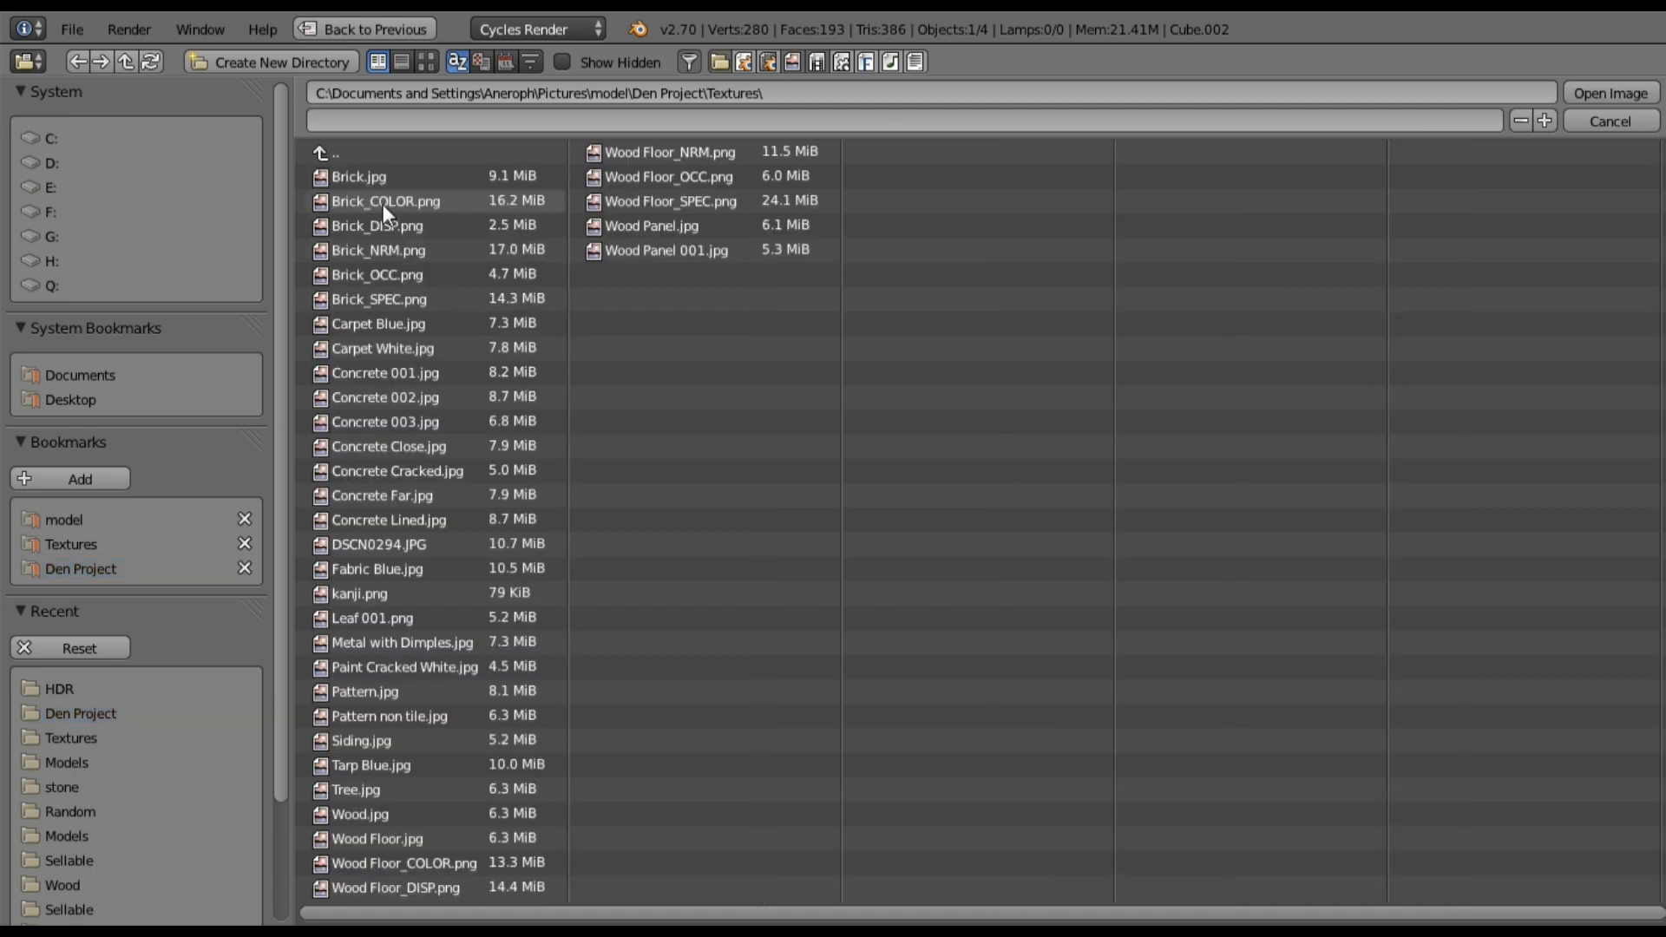
click(430, 840)
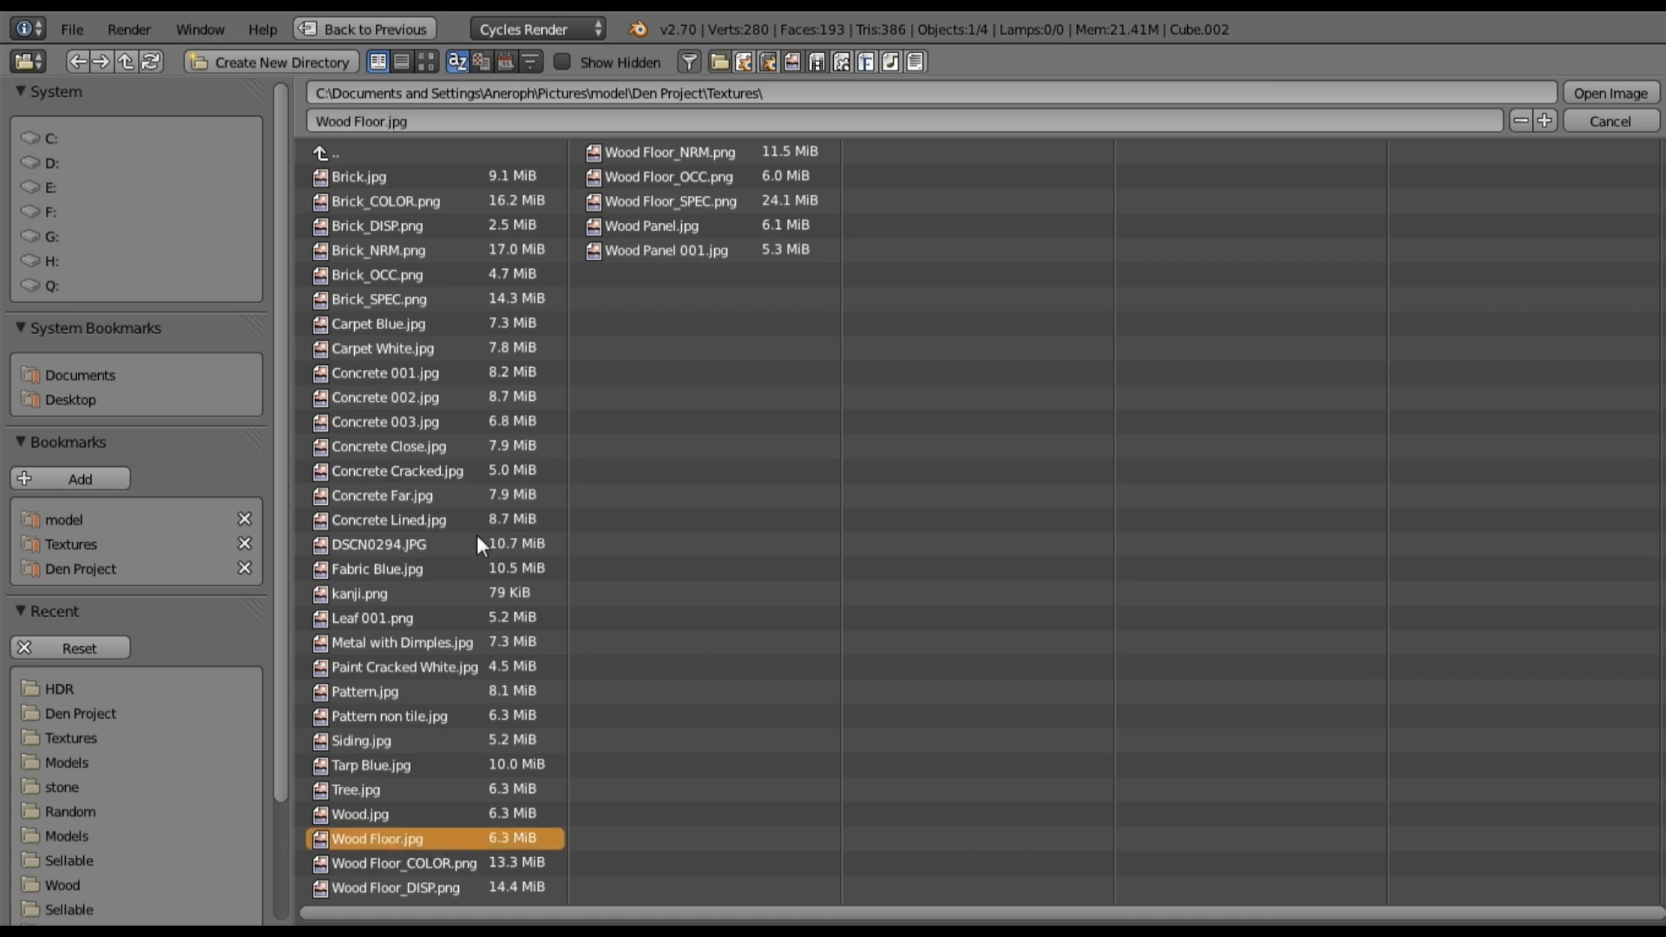
key(Return)
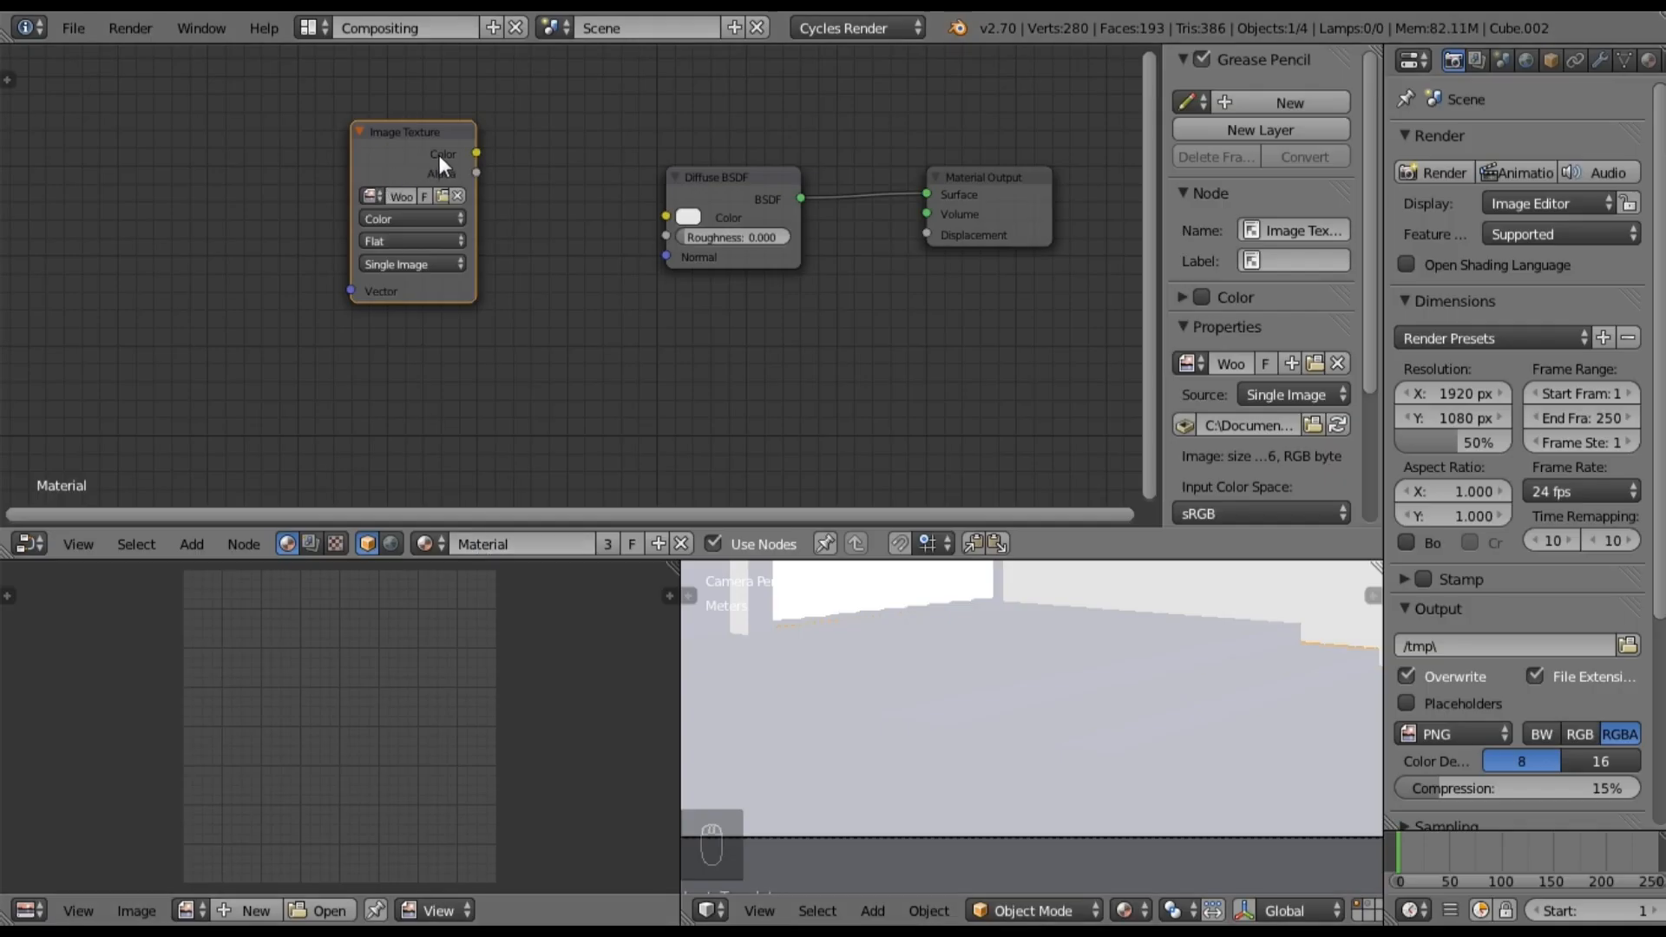
Step: Add a Hue Saturation Value node and connect it between the Image Texture color and the Diffuse BSDF color
drag(425, 145, 382, 169)
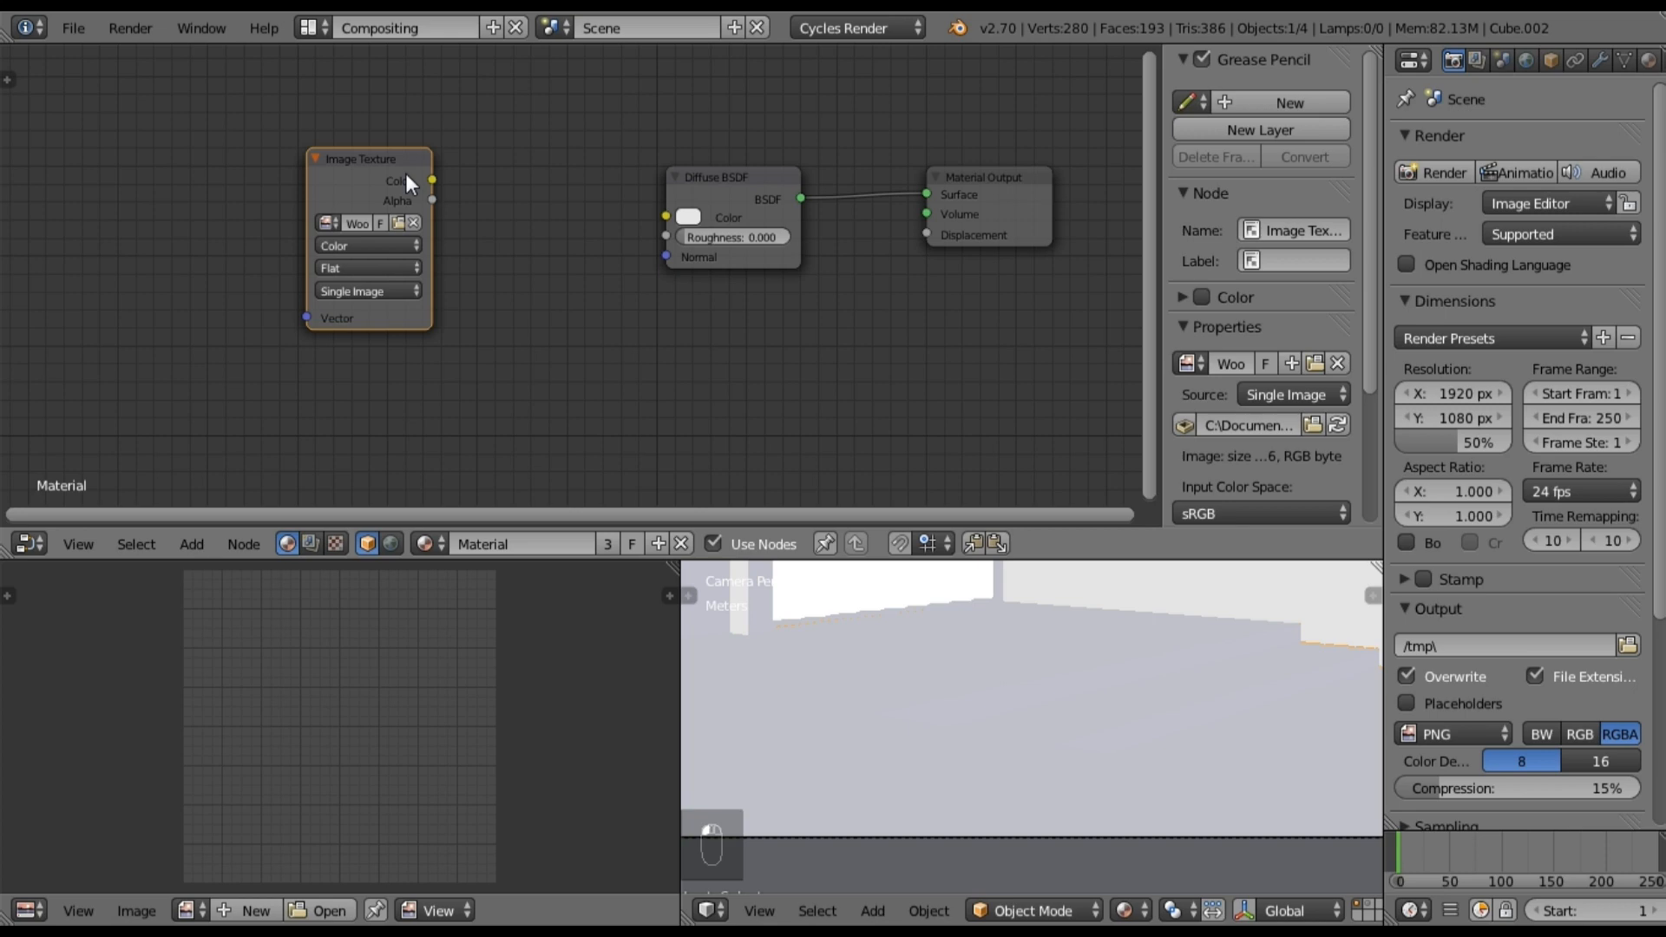
click(204, 538)
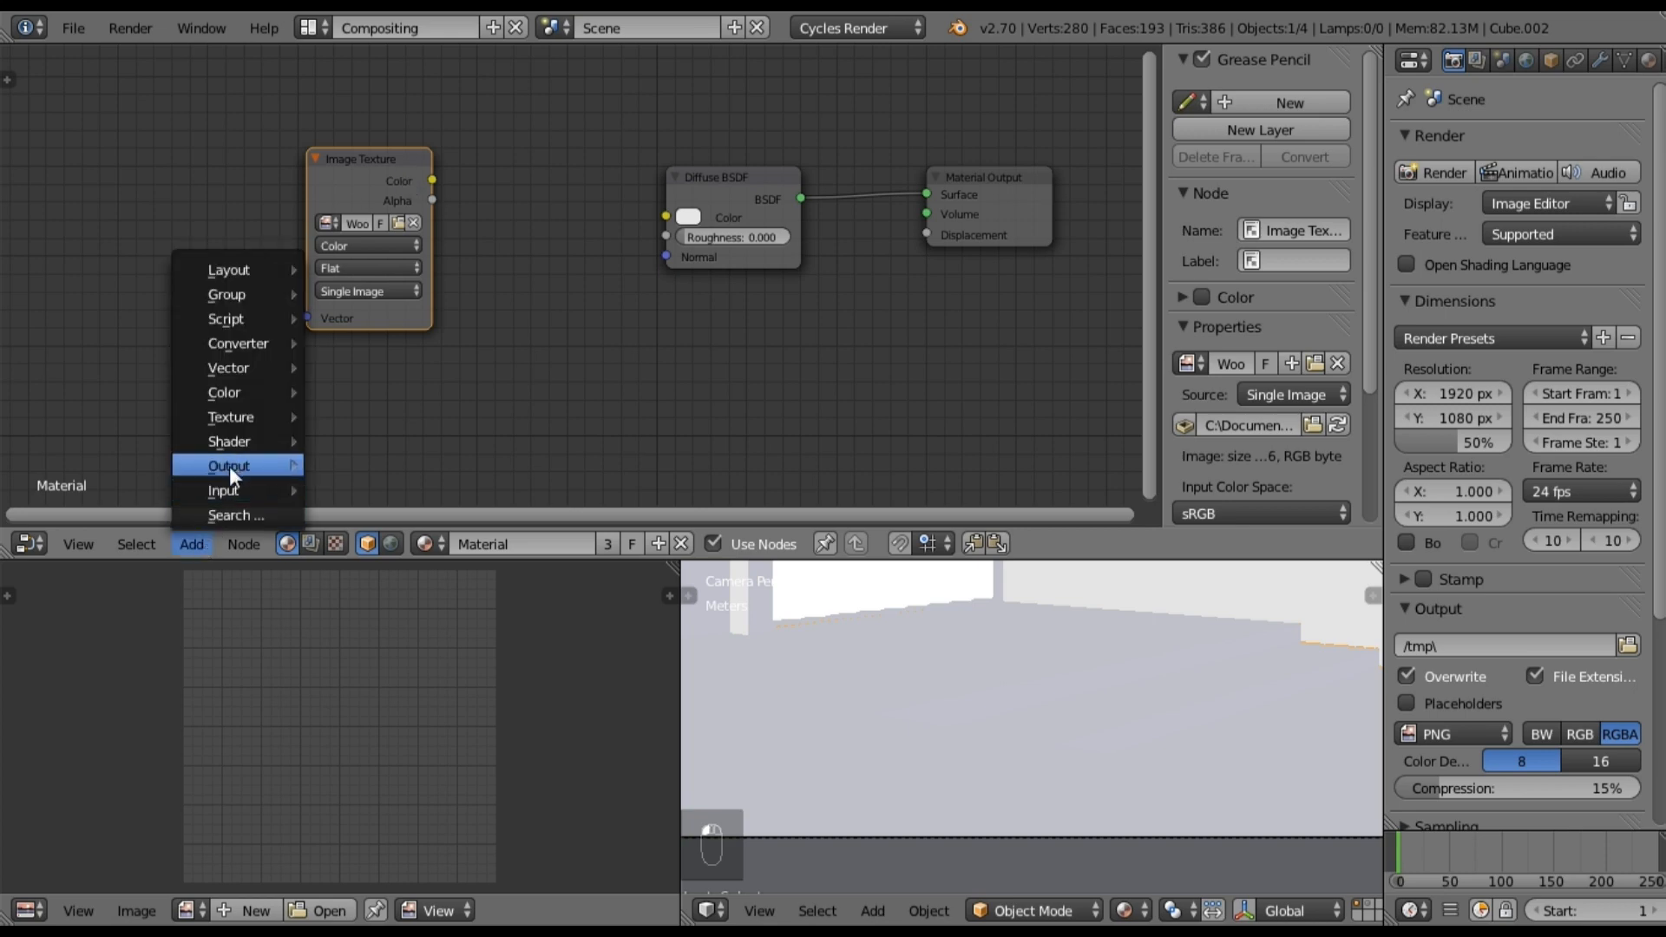
mouse_move(274, 392)
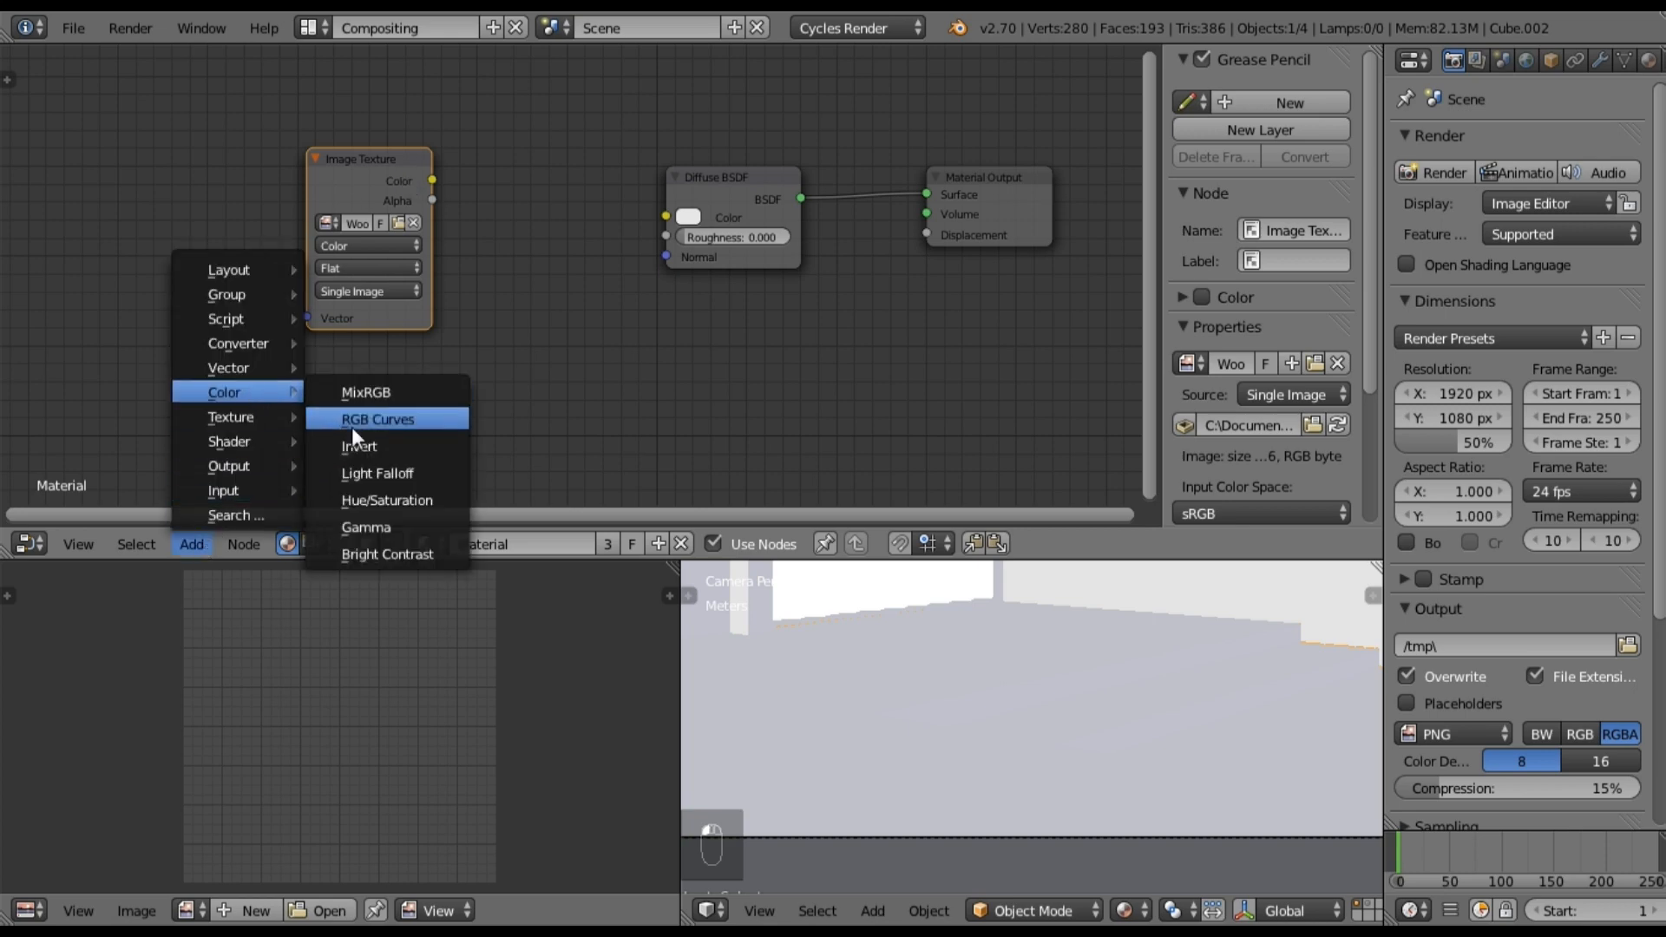
click(375, 498)
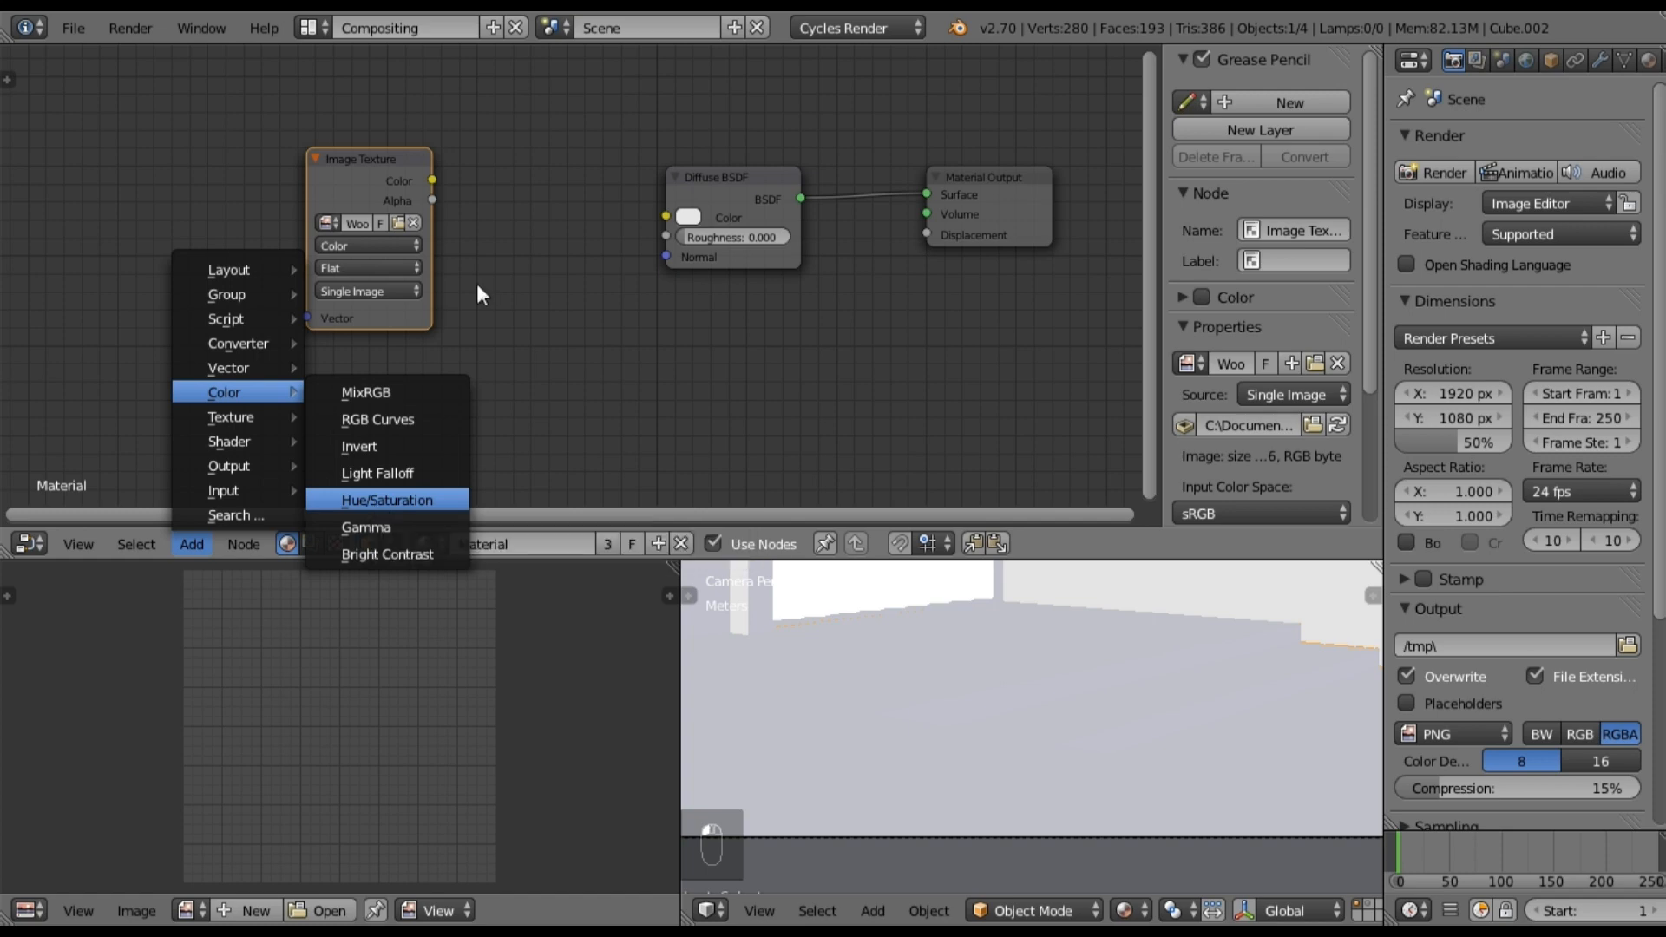
click(464, 167)
drag(440, 180, 476, 294)
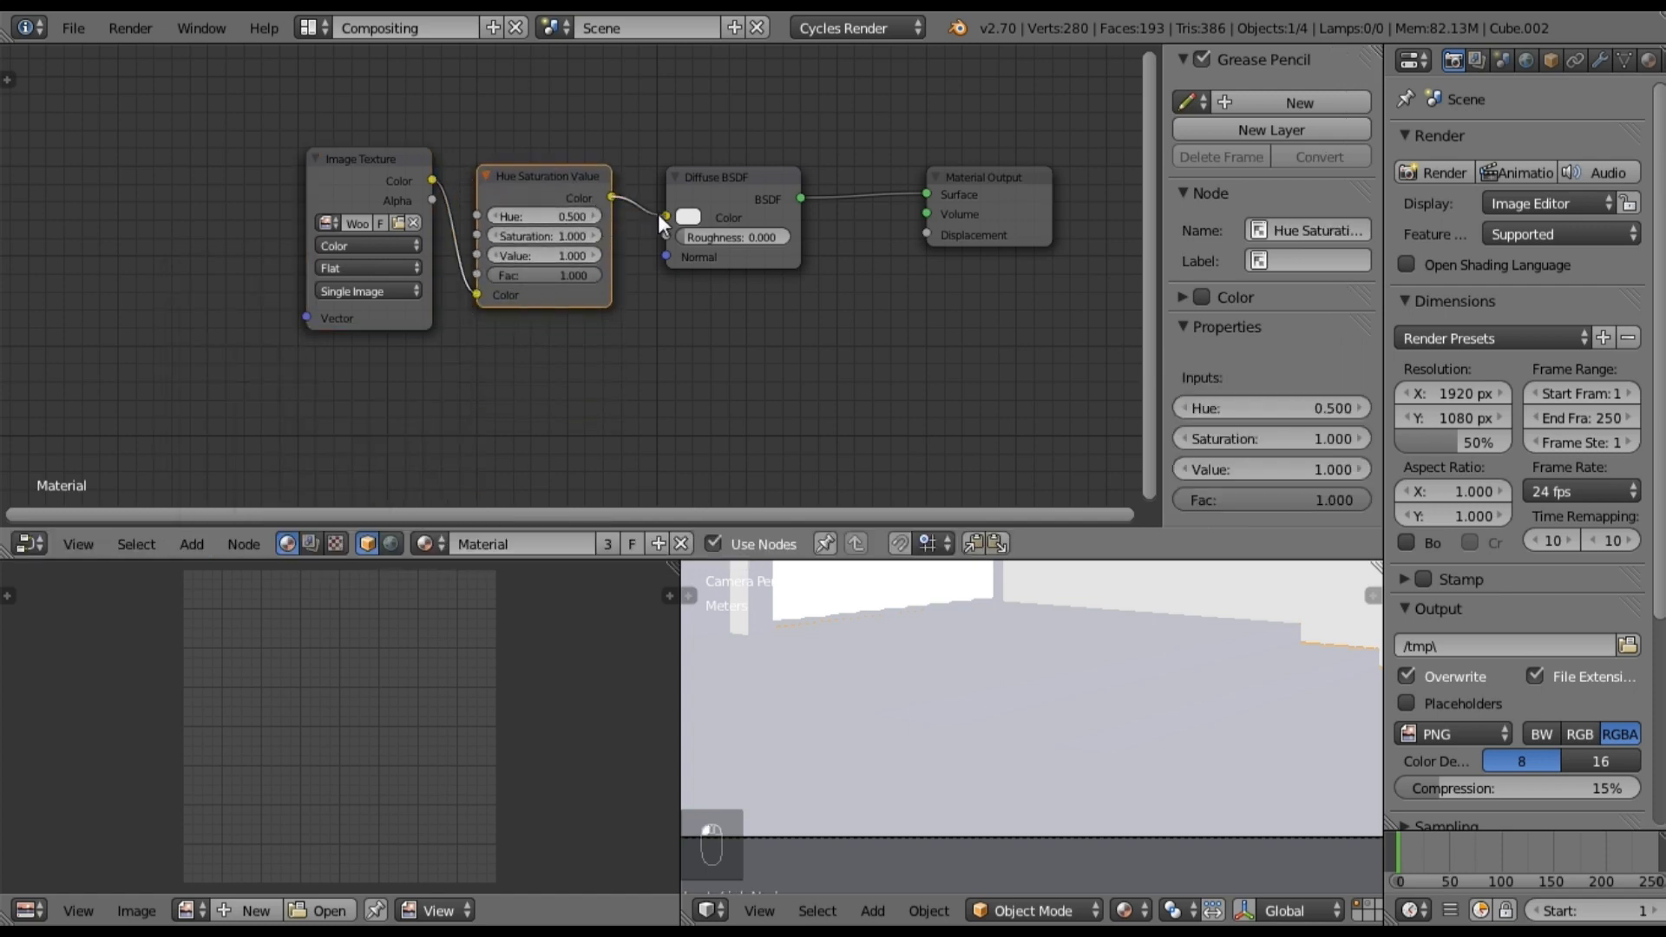
Step: Set the Hue Saturation Value node's hue to 0.52, saturation to 1.1 and value to 1.1
scroll(647, 251, up, 2)
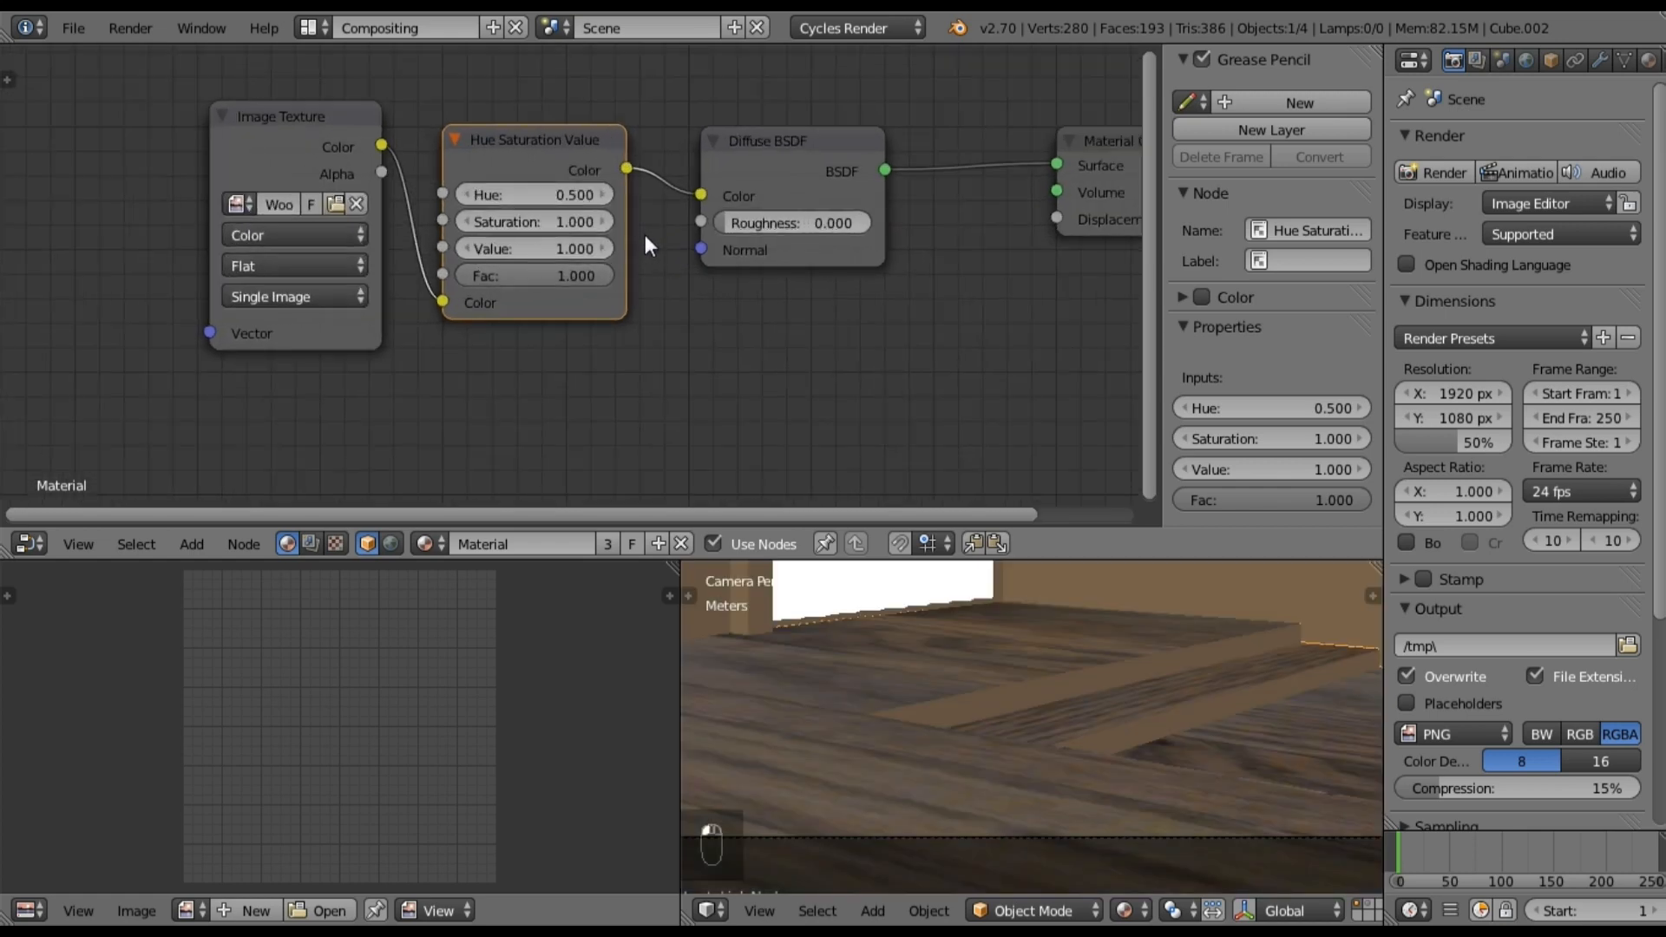
middle_drag(644, 236, 634, 283)
scroll(628, 264, up, 1)
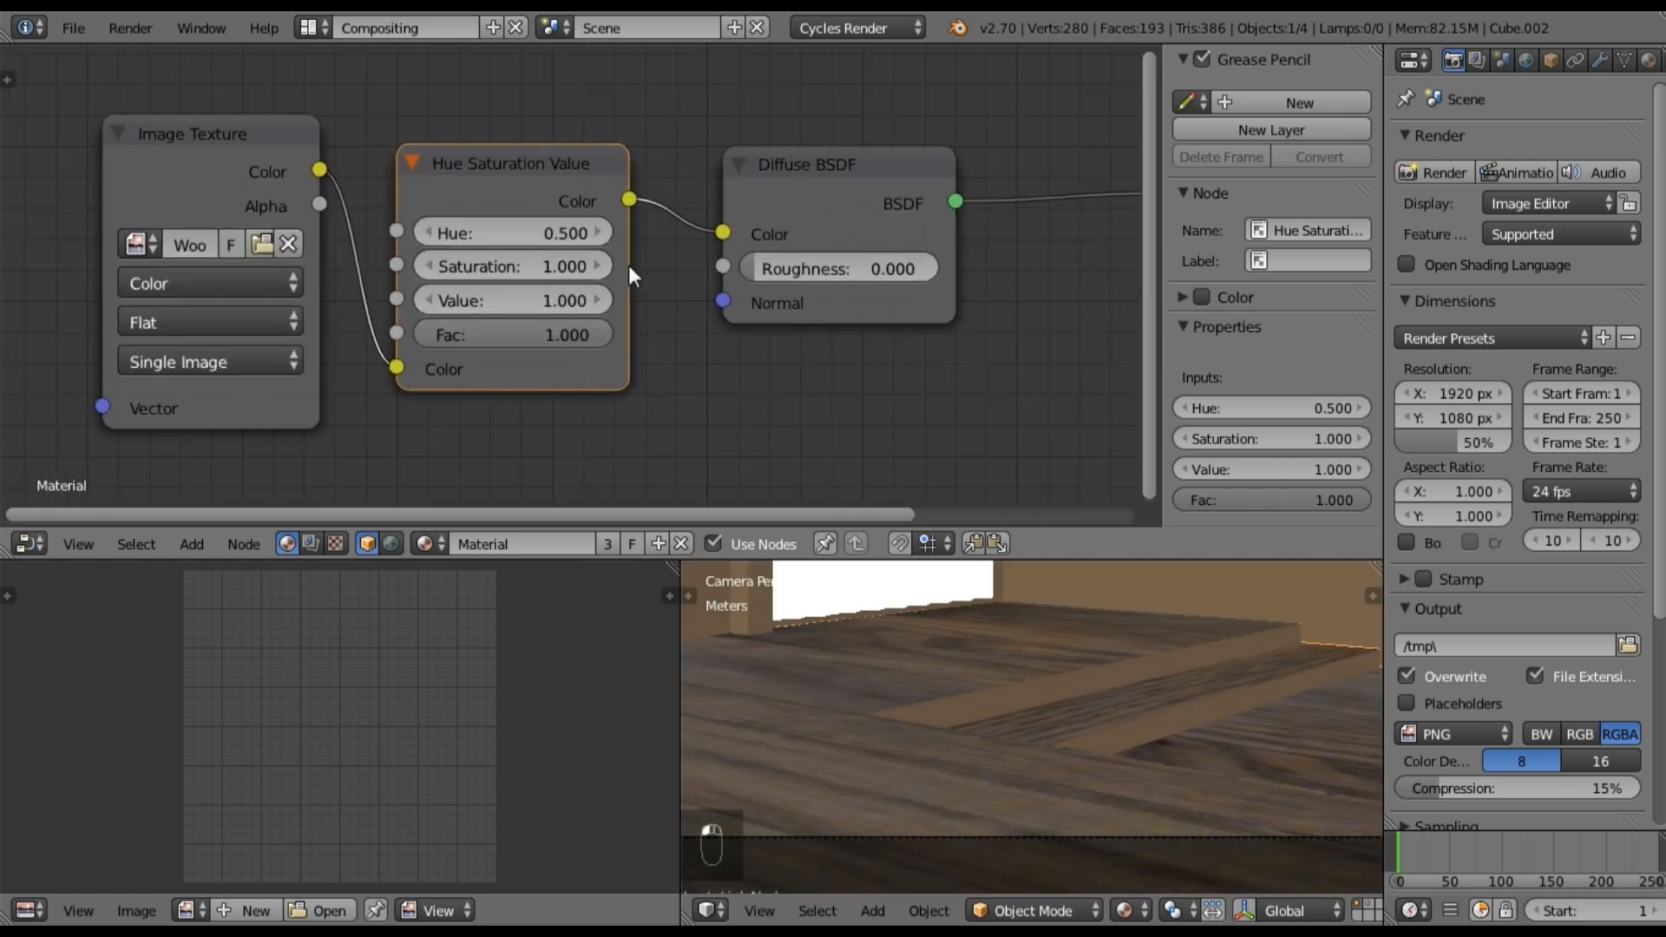
click(554, 234)
text(.52)
key(Return)
click(552, 253)
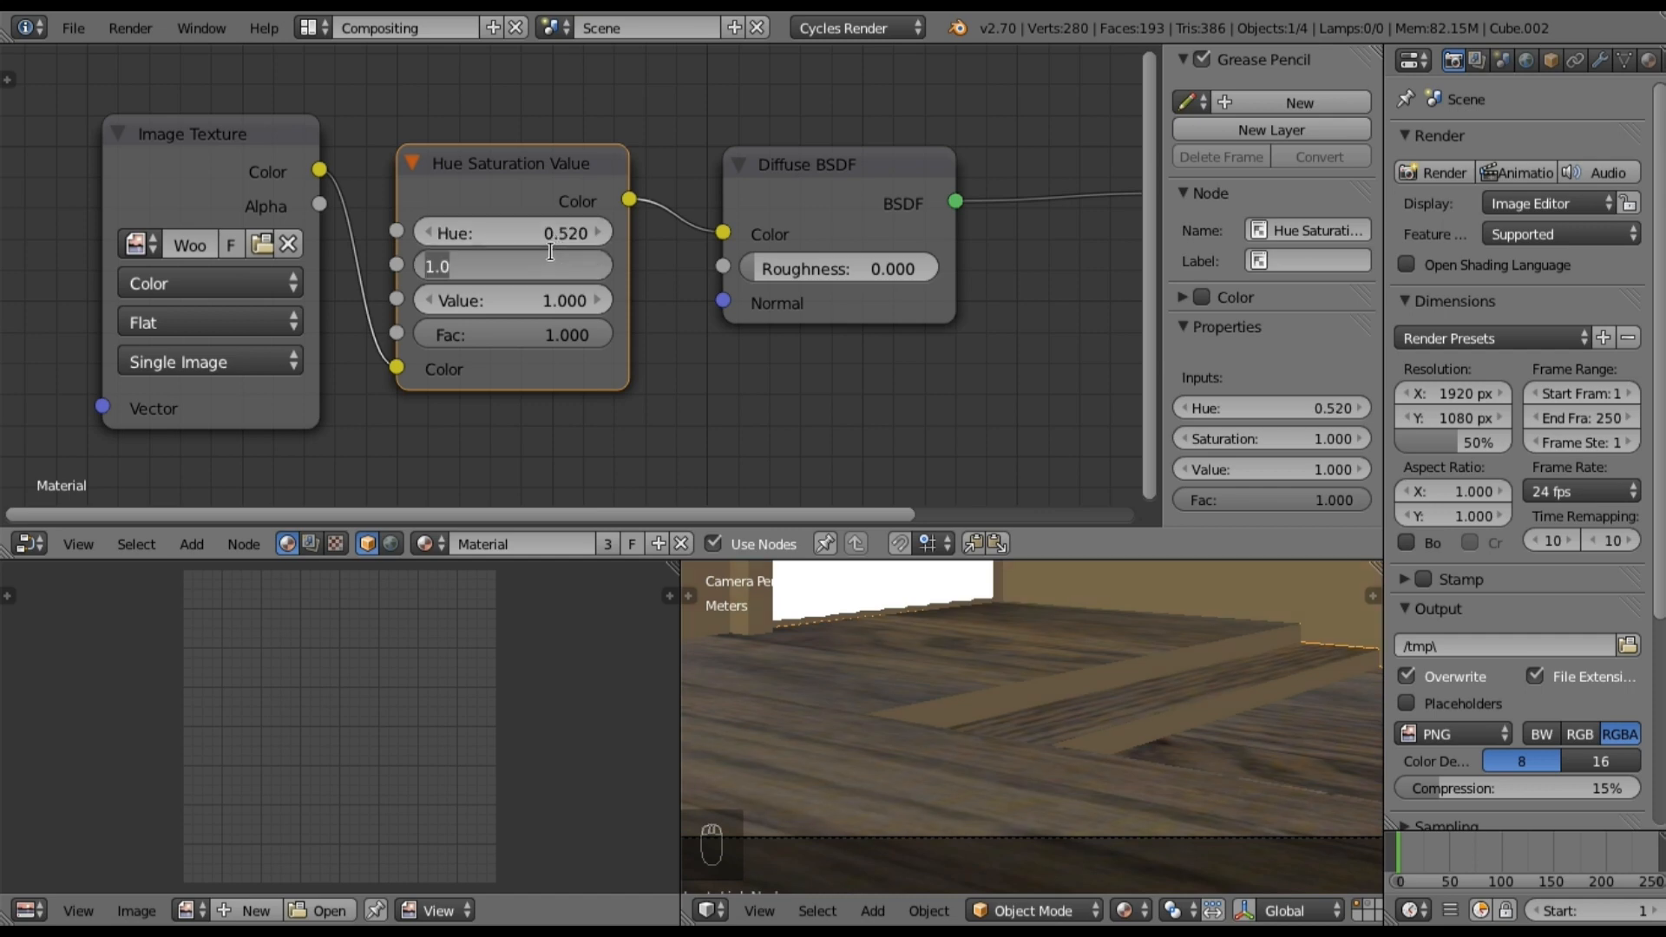
text(1.1)
key(Return)
click(541, 296)
text(1.1)
key(Return)
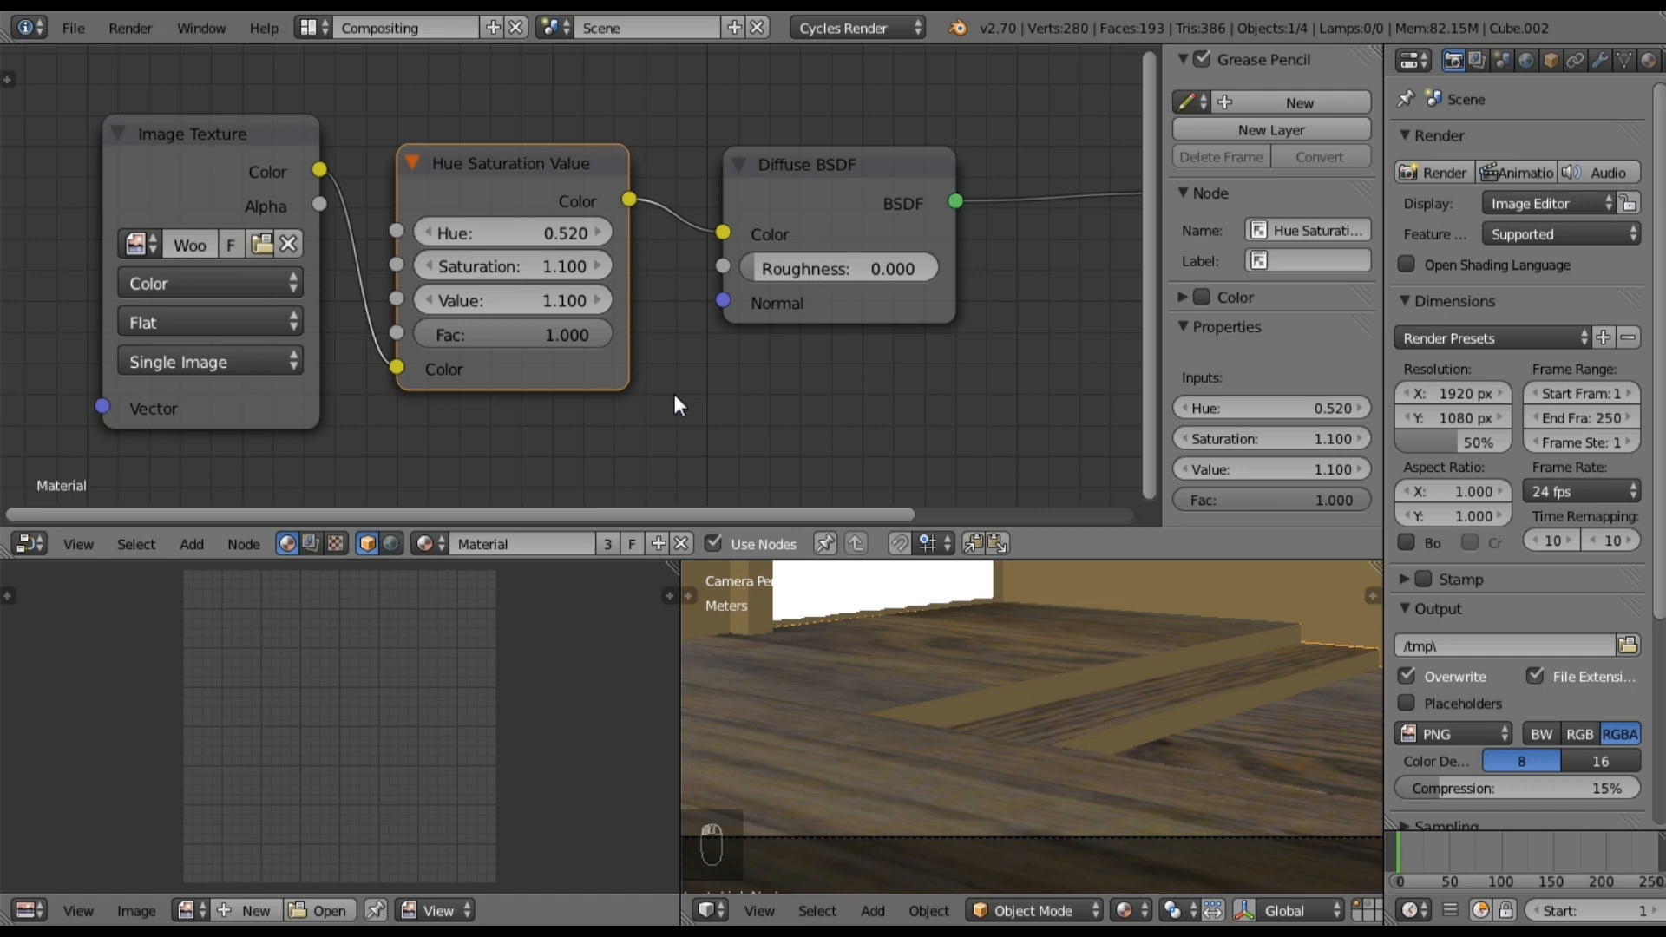
scroll(675, 394, down, 3)
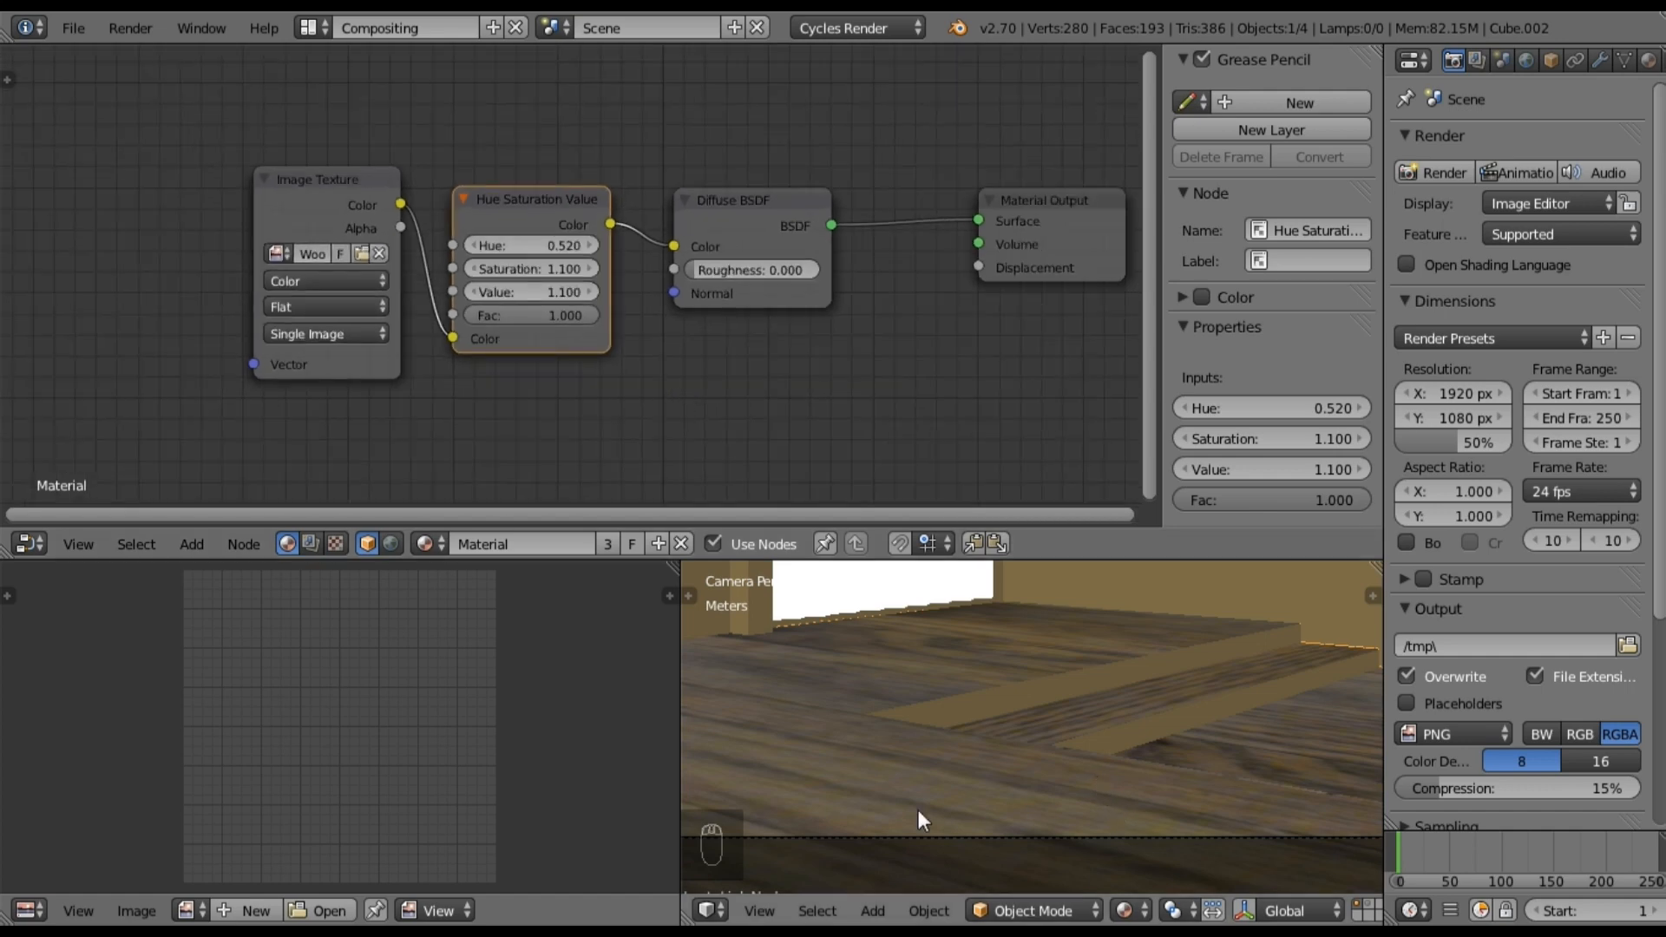
Step: Unwrap the whole floor mesh from top view with Project From View in the Default layout, and return to the Compositing layout
click(312, 28)
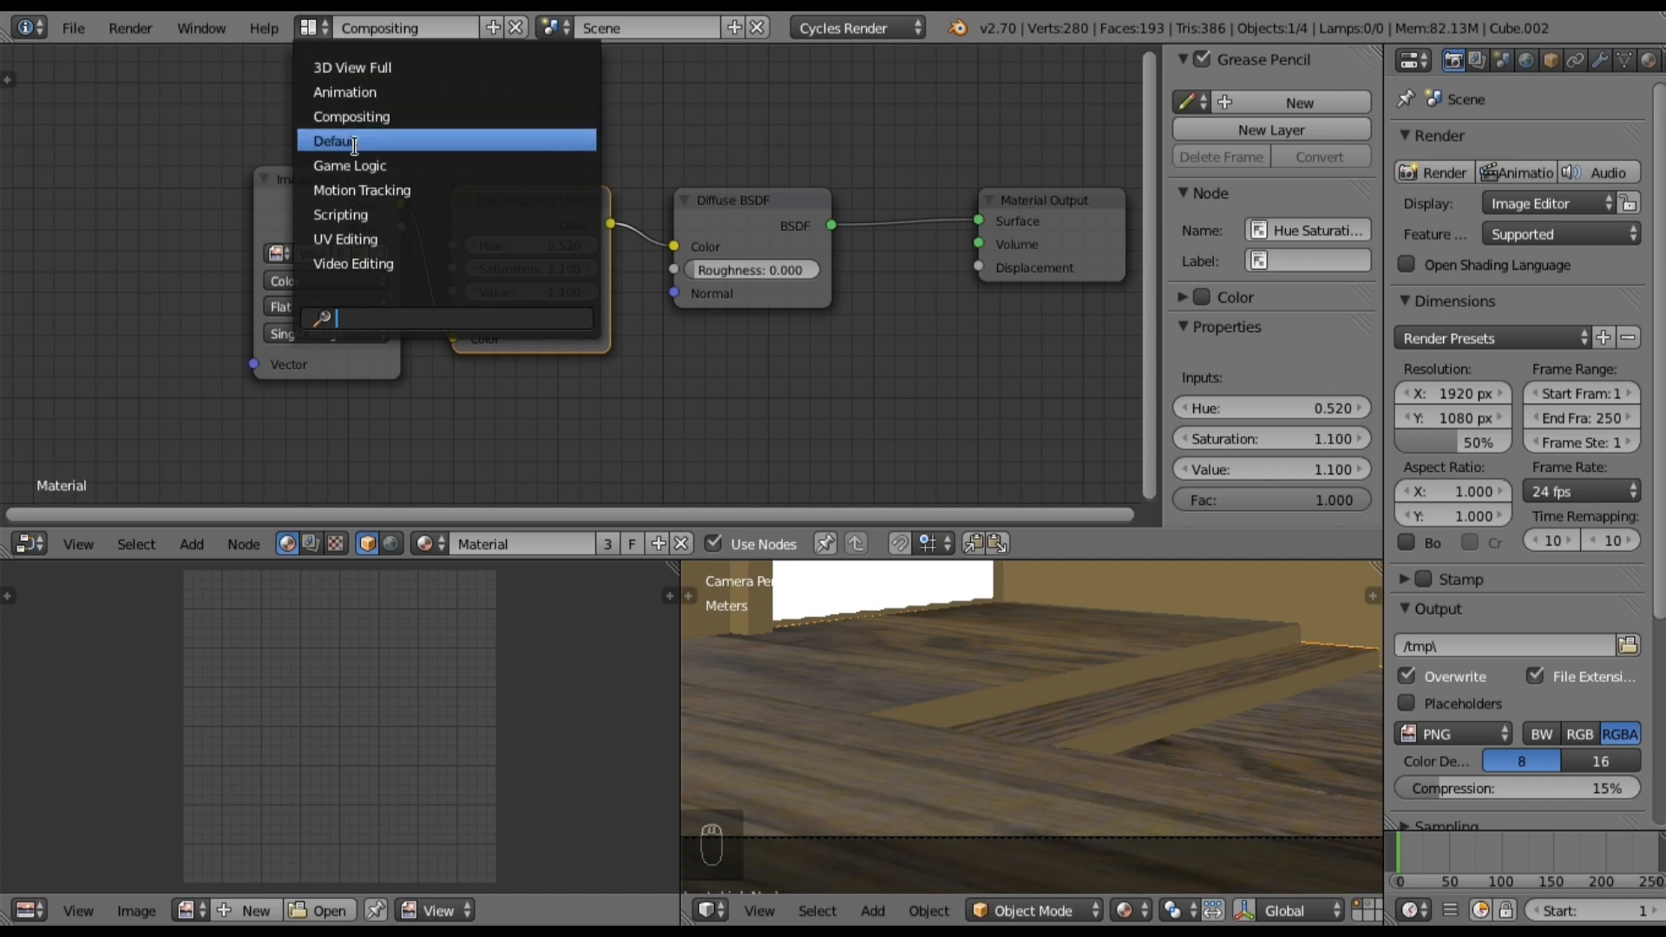
click(354, 142)
key(KP_7)
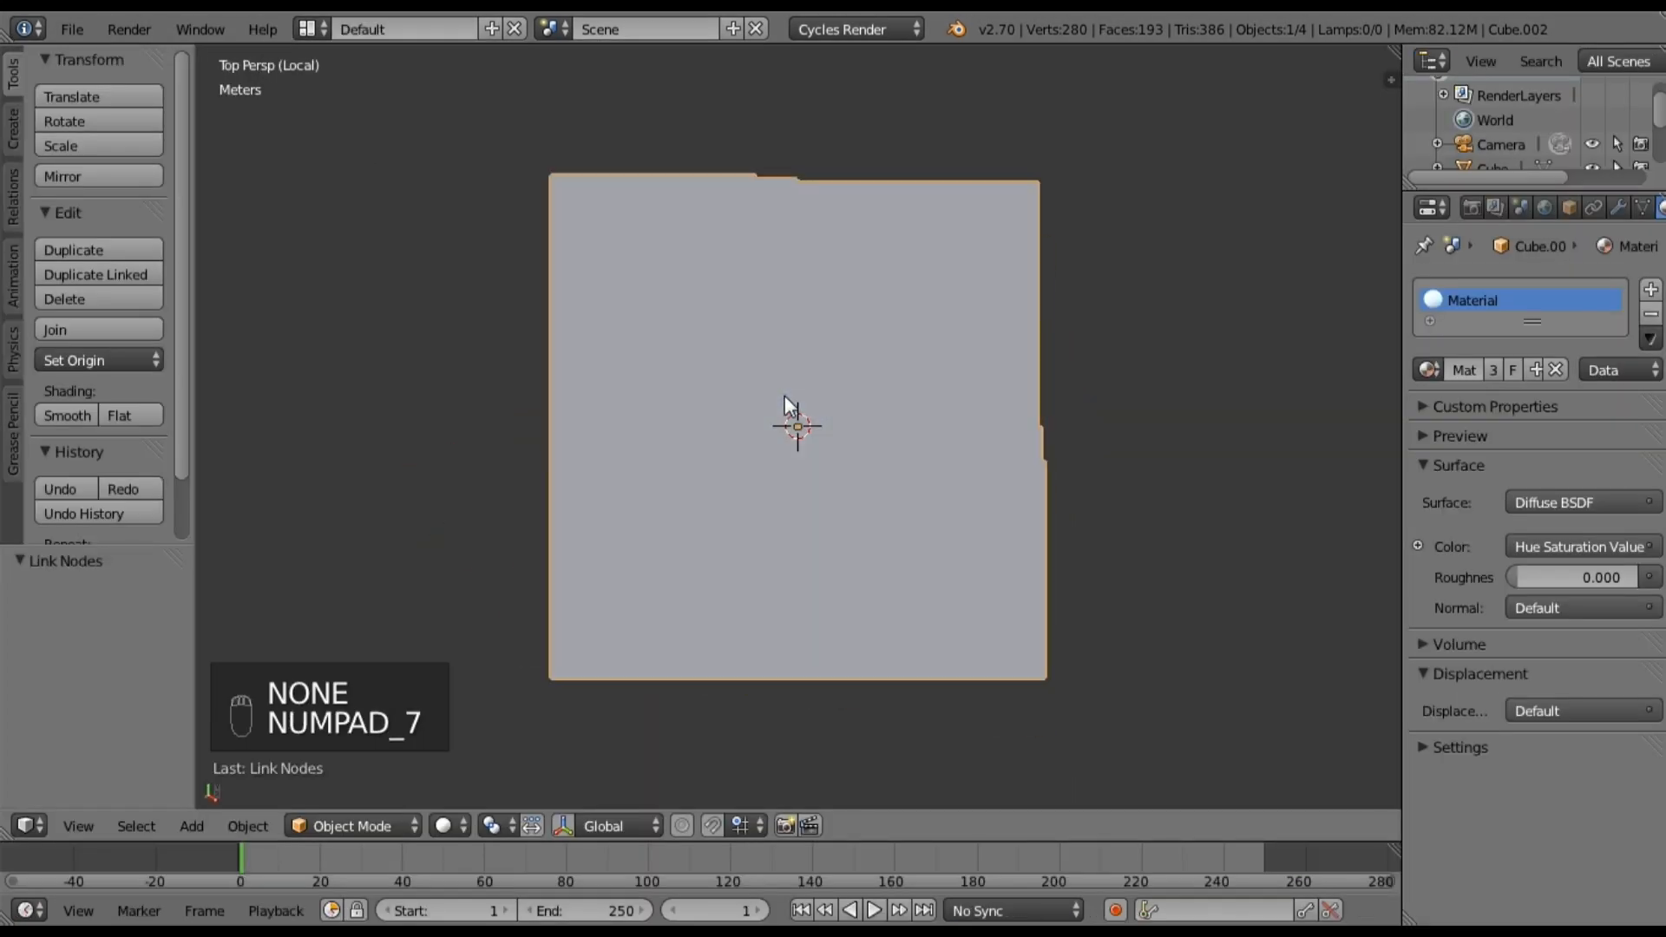
key(Tab)
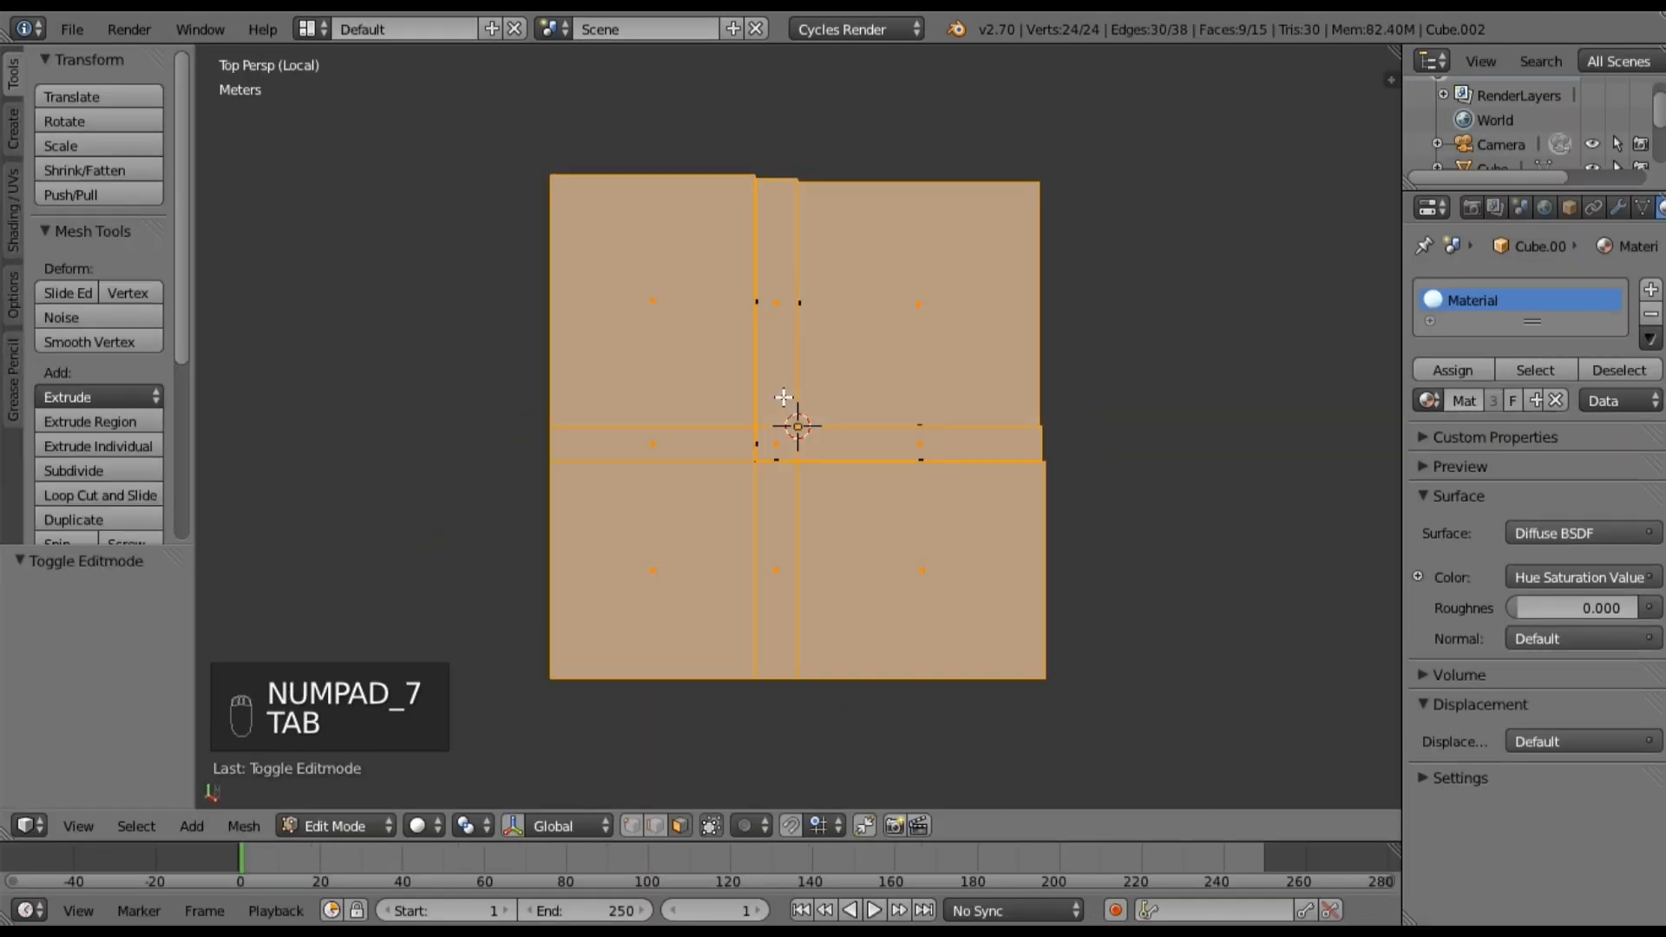
key(u)
click(757, 590)
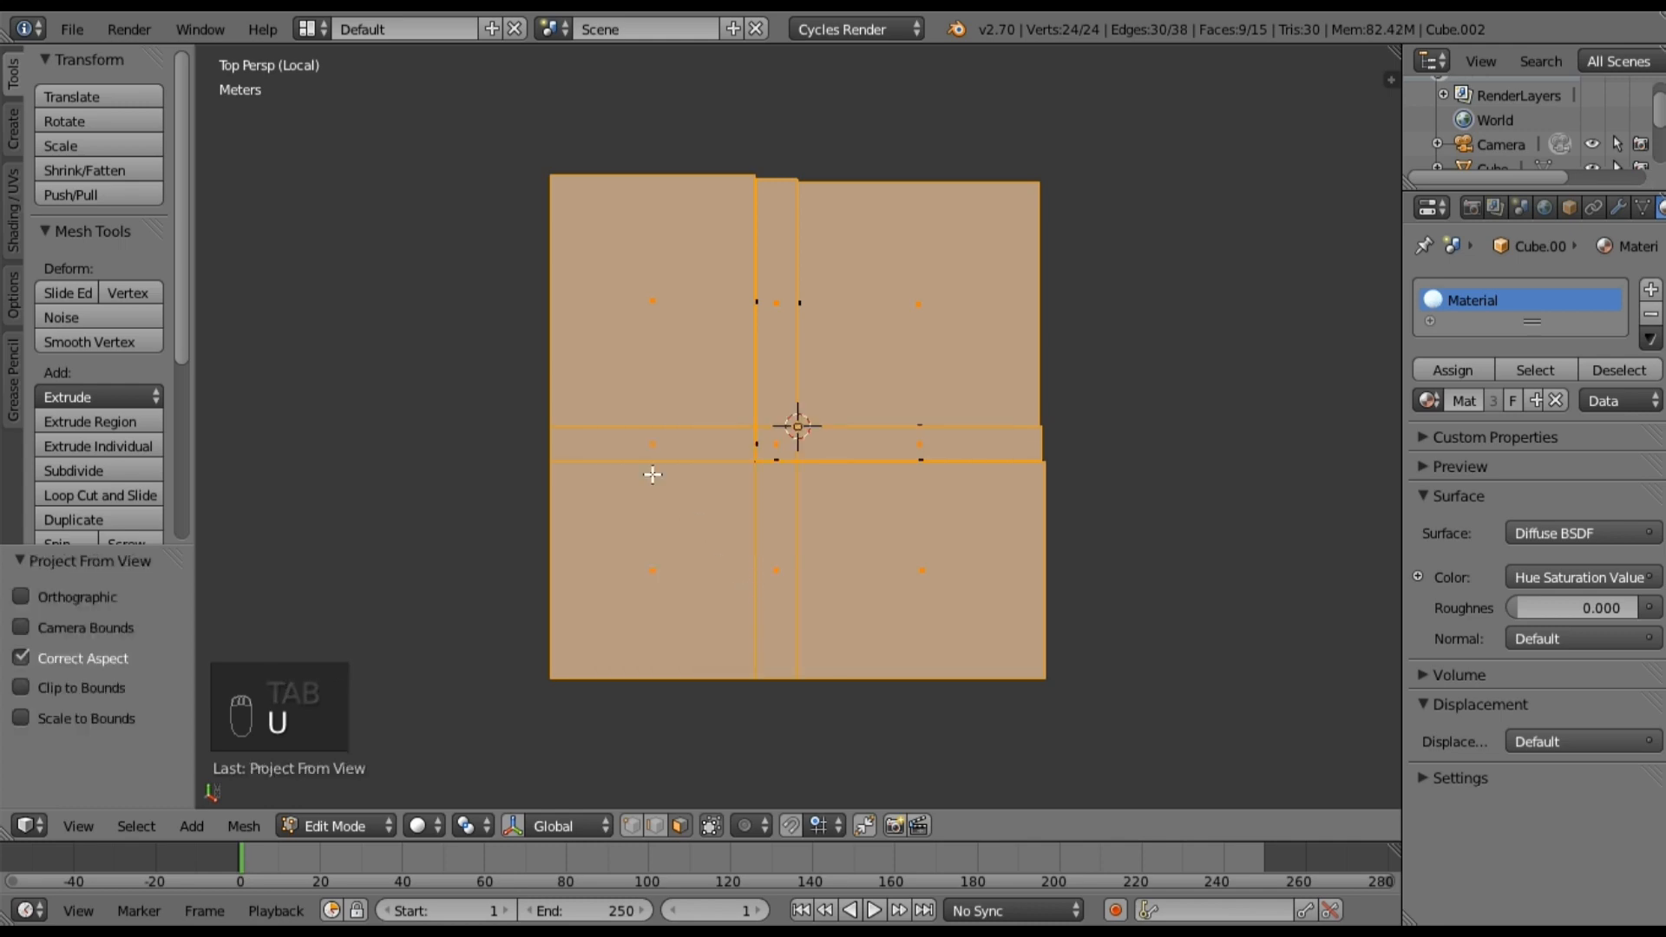
click(321, 28)
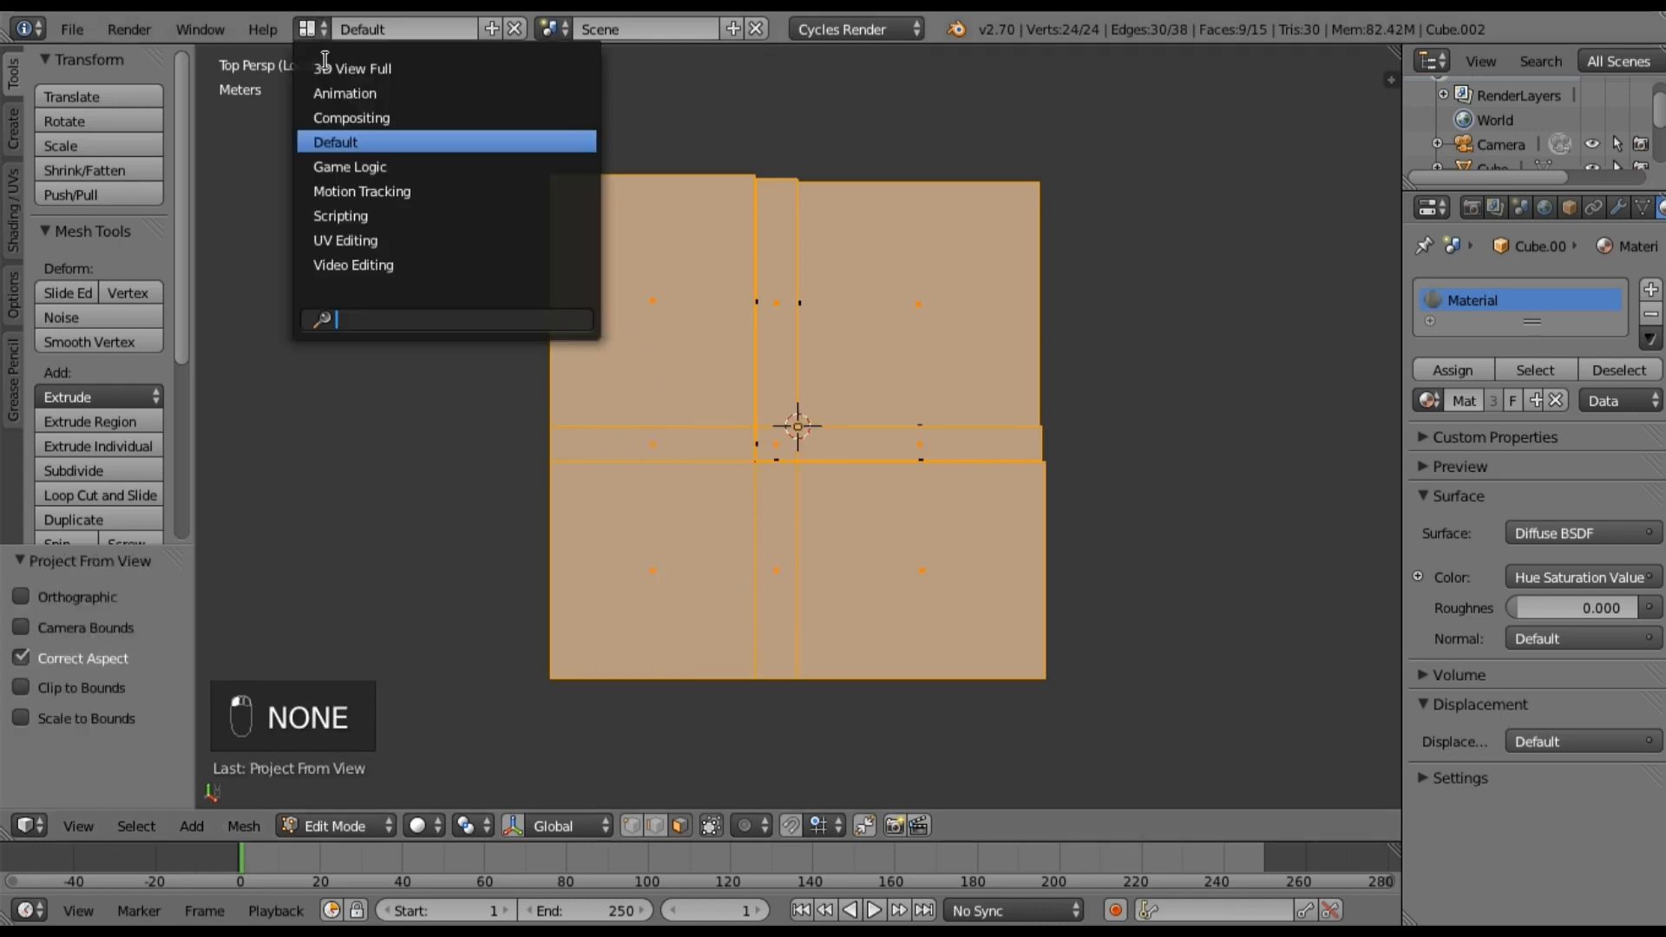
click(335, 115)
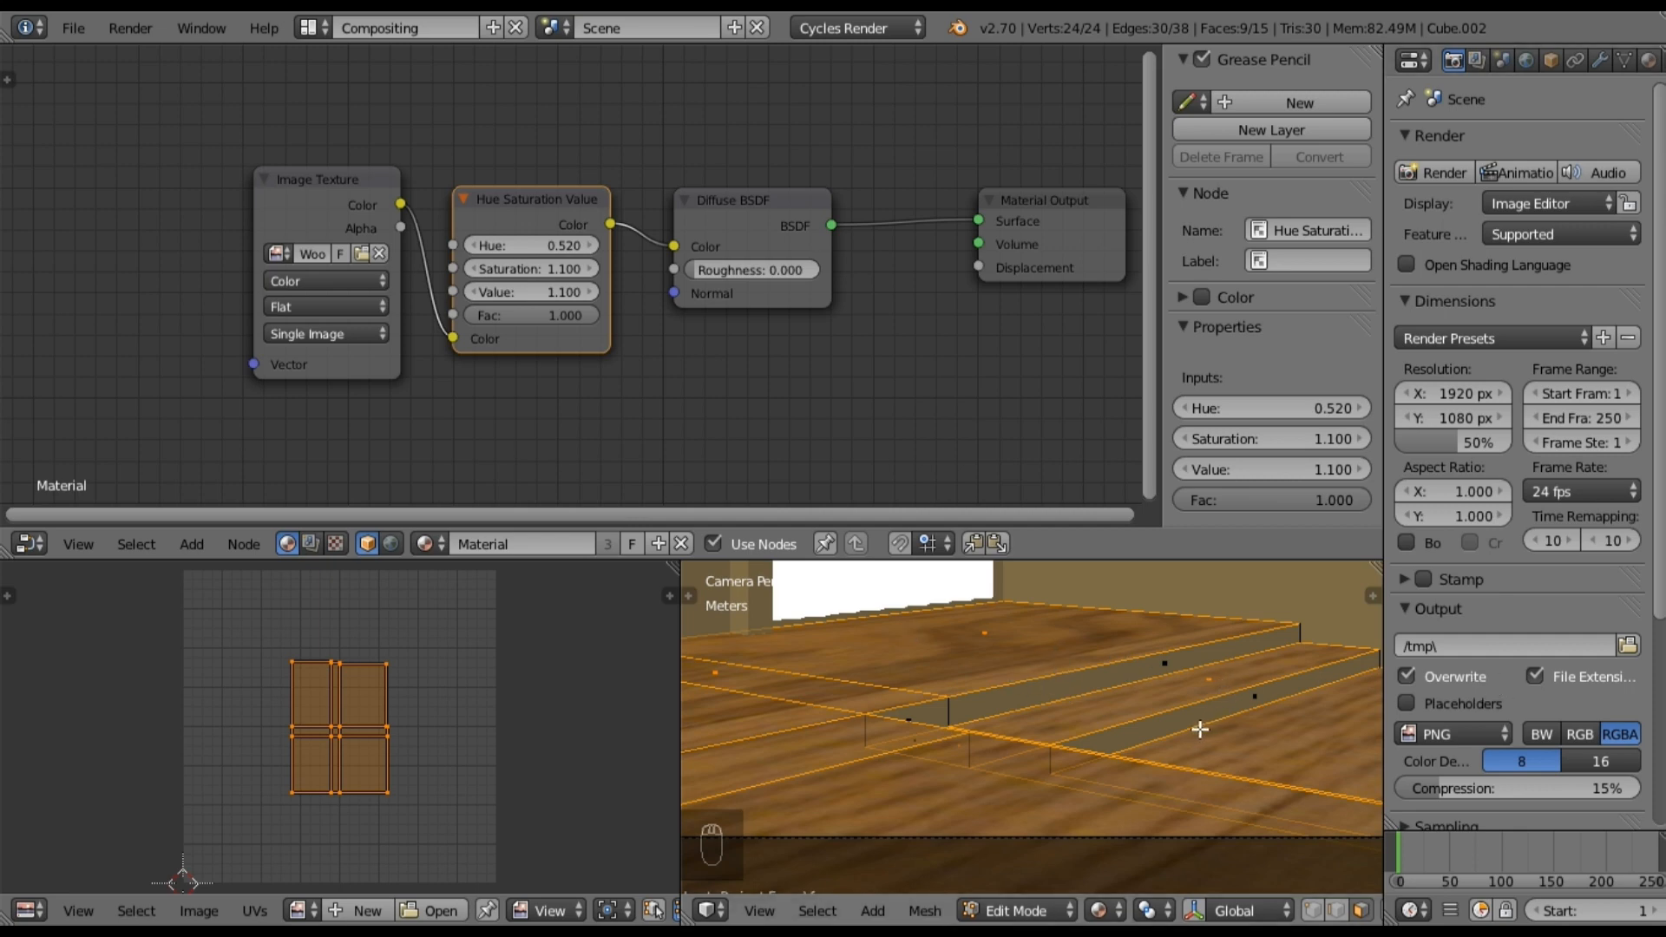
Step: Add a Texture Coordinate node to the floor material, well ahead of the Image Texture node with room for another node
scroll(932, 694, down, 2)
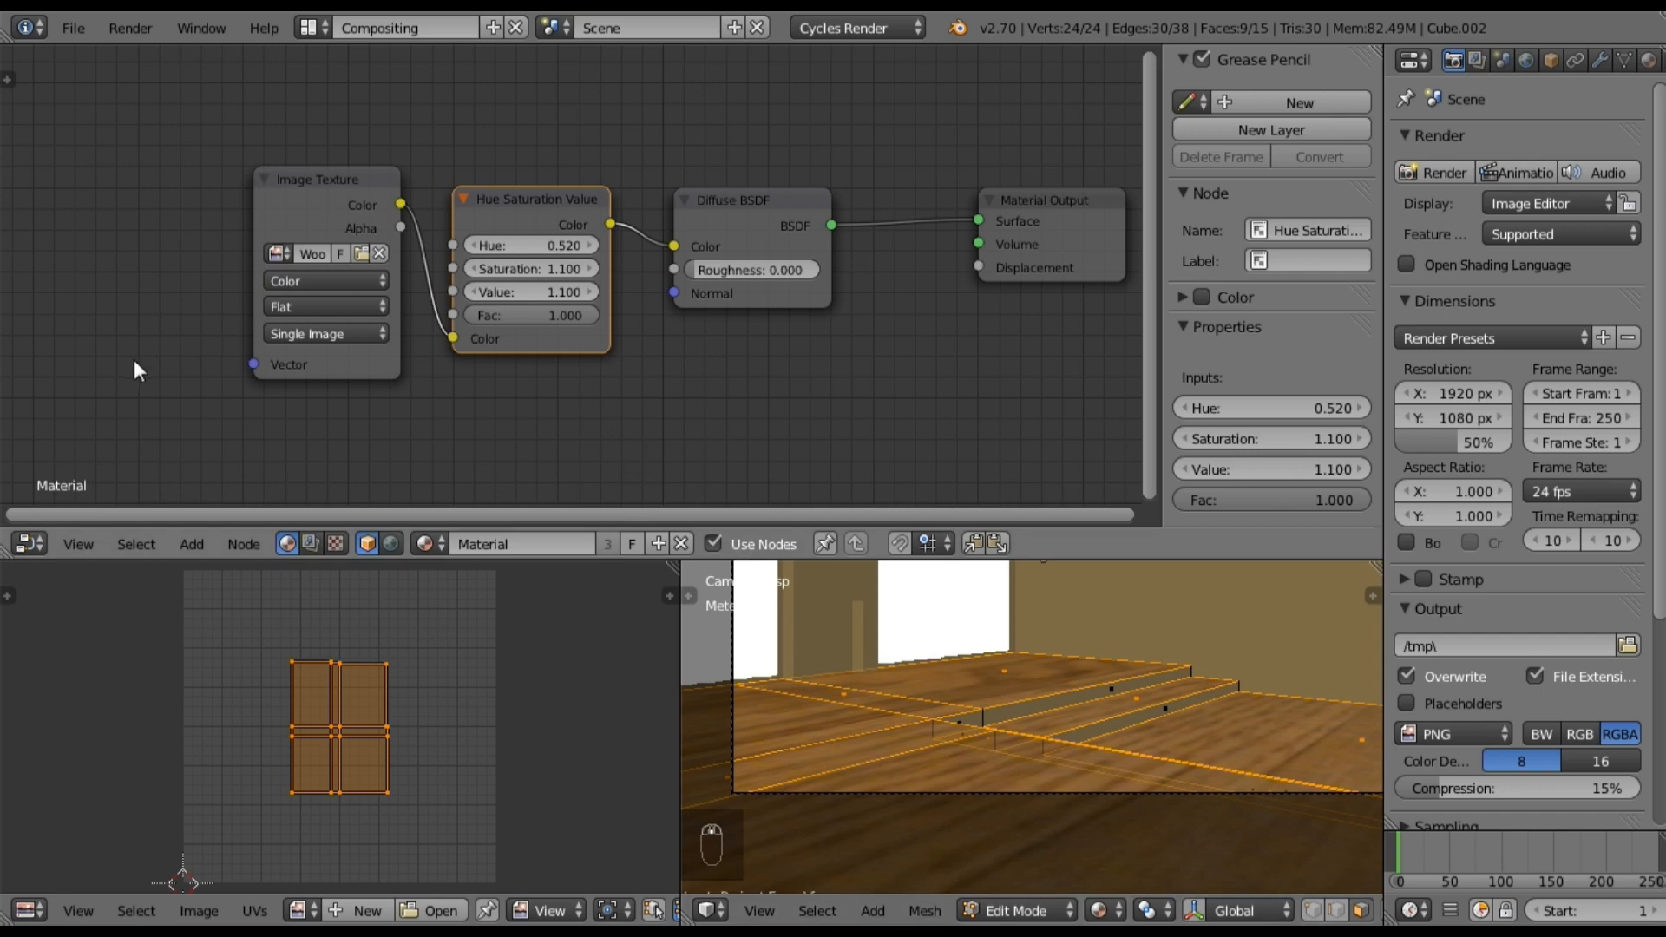
middle_drag(133, 370, 477, 335)
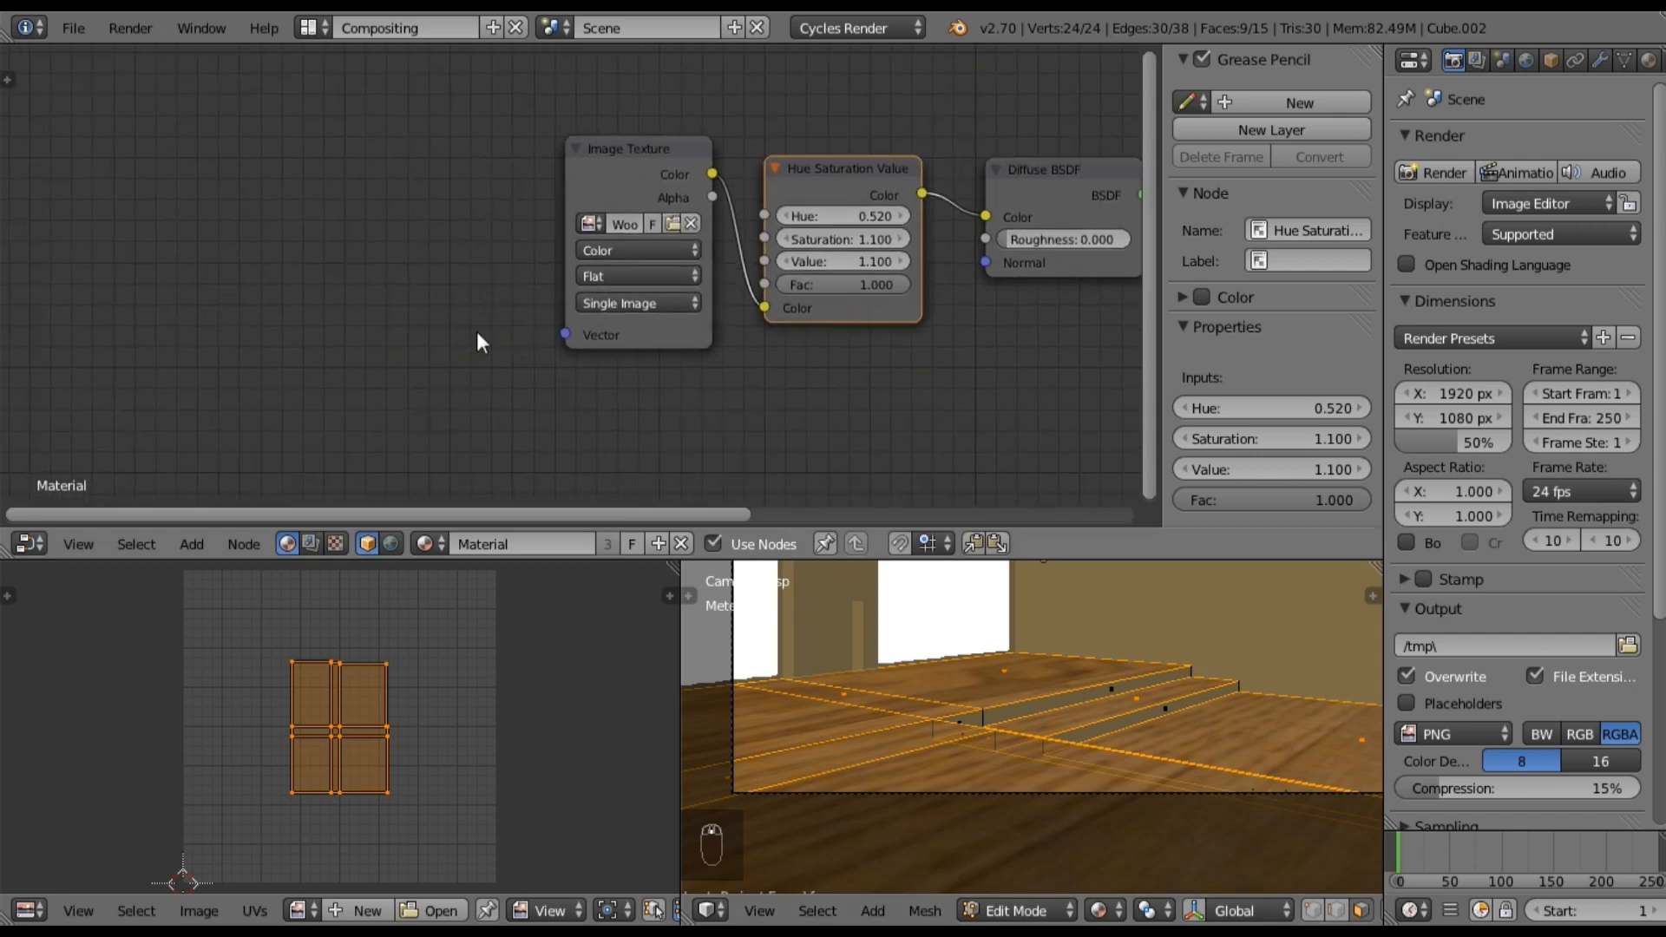
scroll(394, 347, down, 3)
click(189, 544)
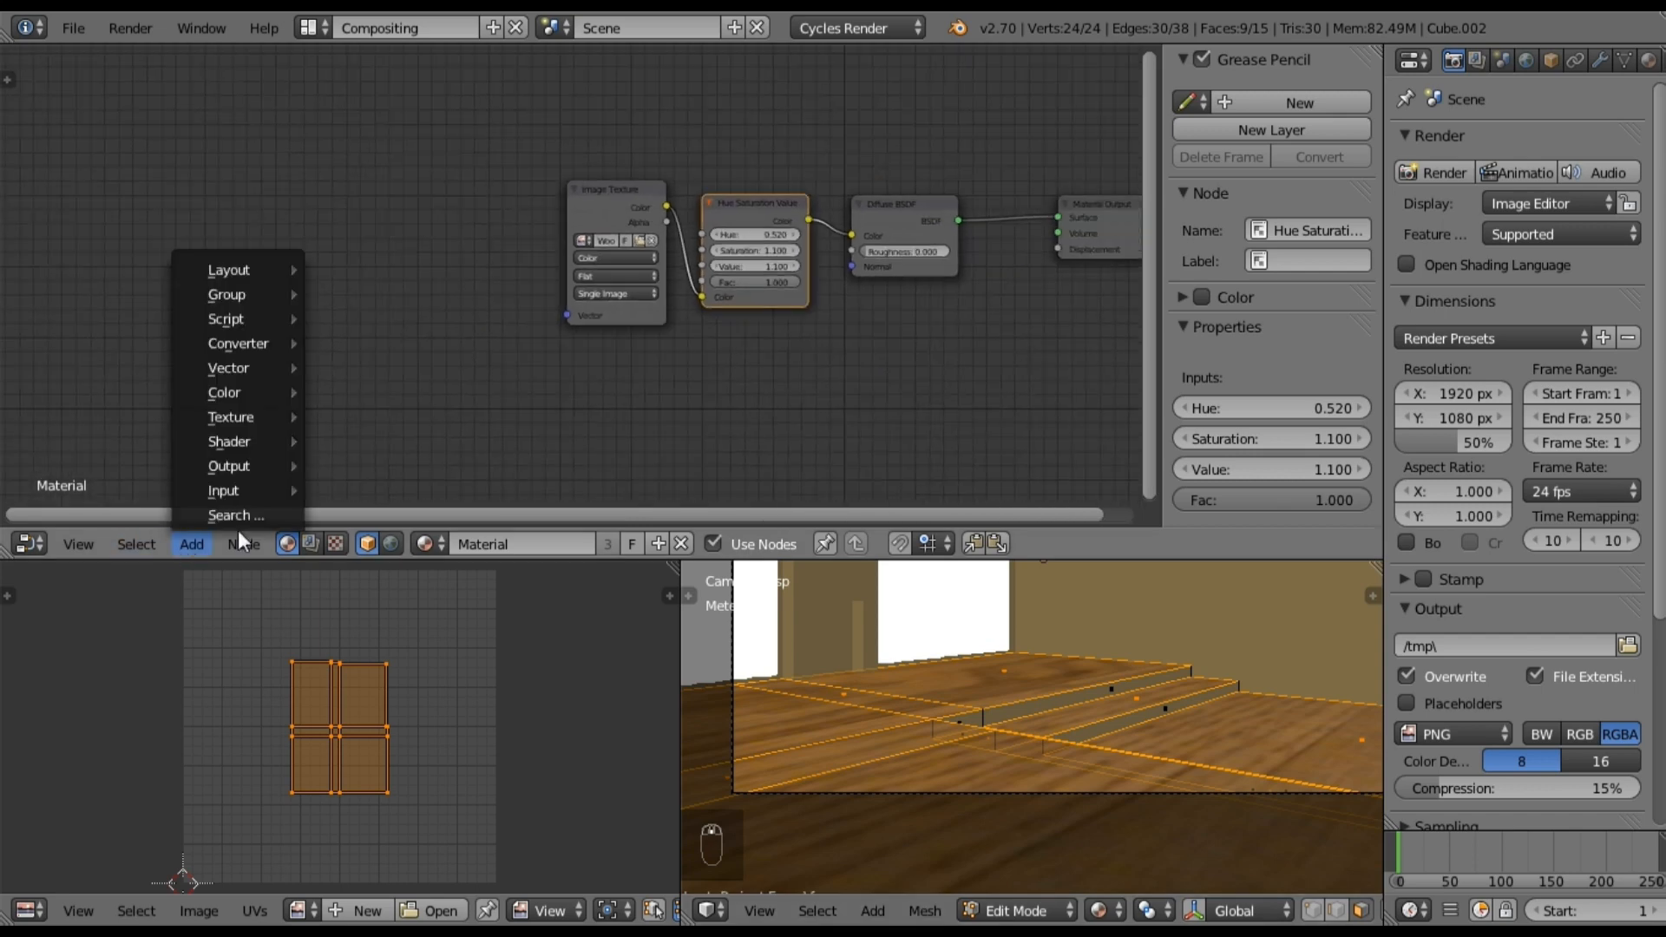
mouse_move(245, 486)
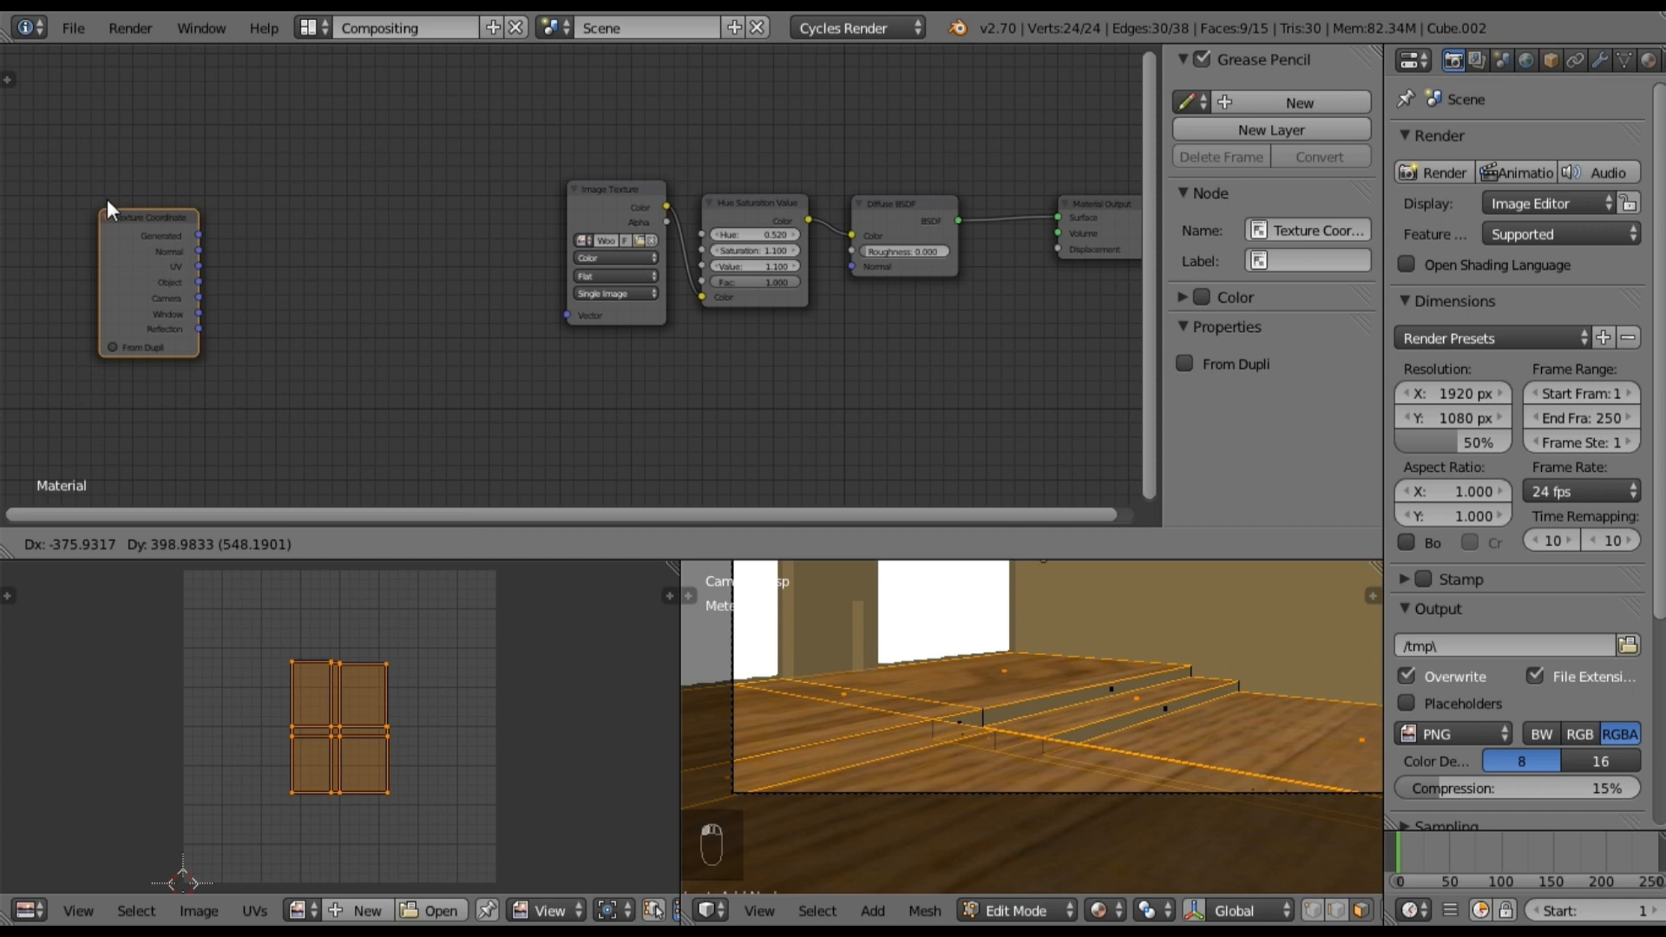
click(117, 176)
Step: Add a Mapping node and link it between the Texture Coordinate's UV output and the Image Texture's Vector input
click(192, 544)
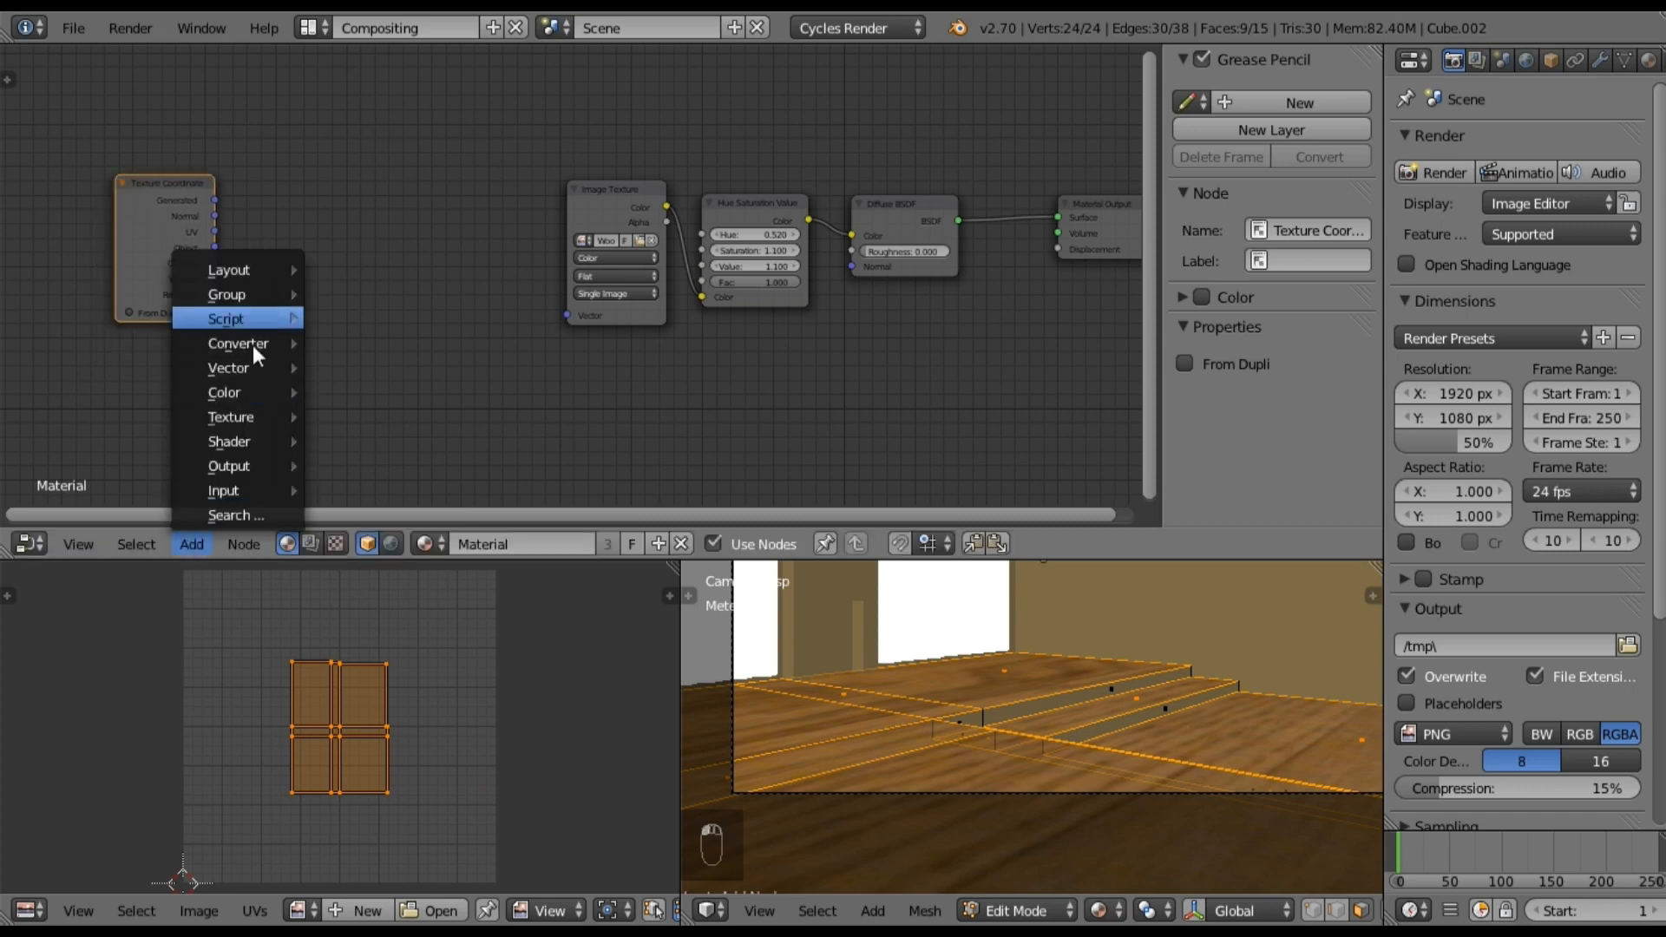
mouse_move(260, 368)
click(354, 367)
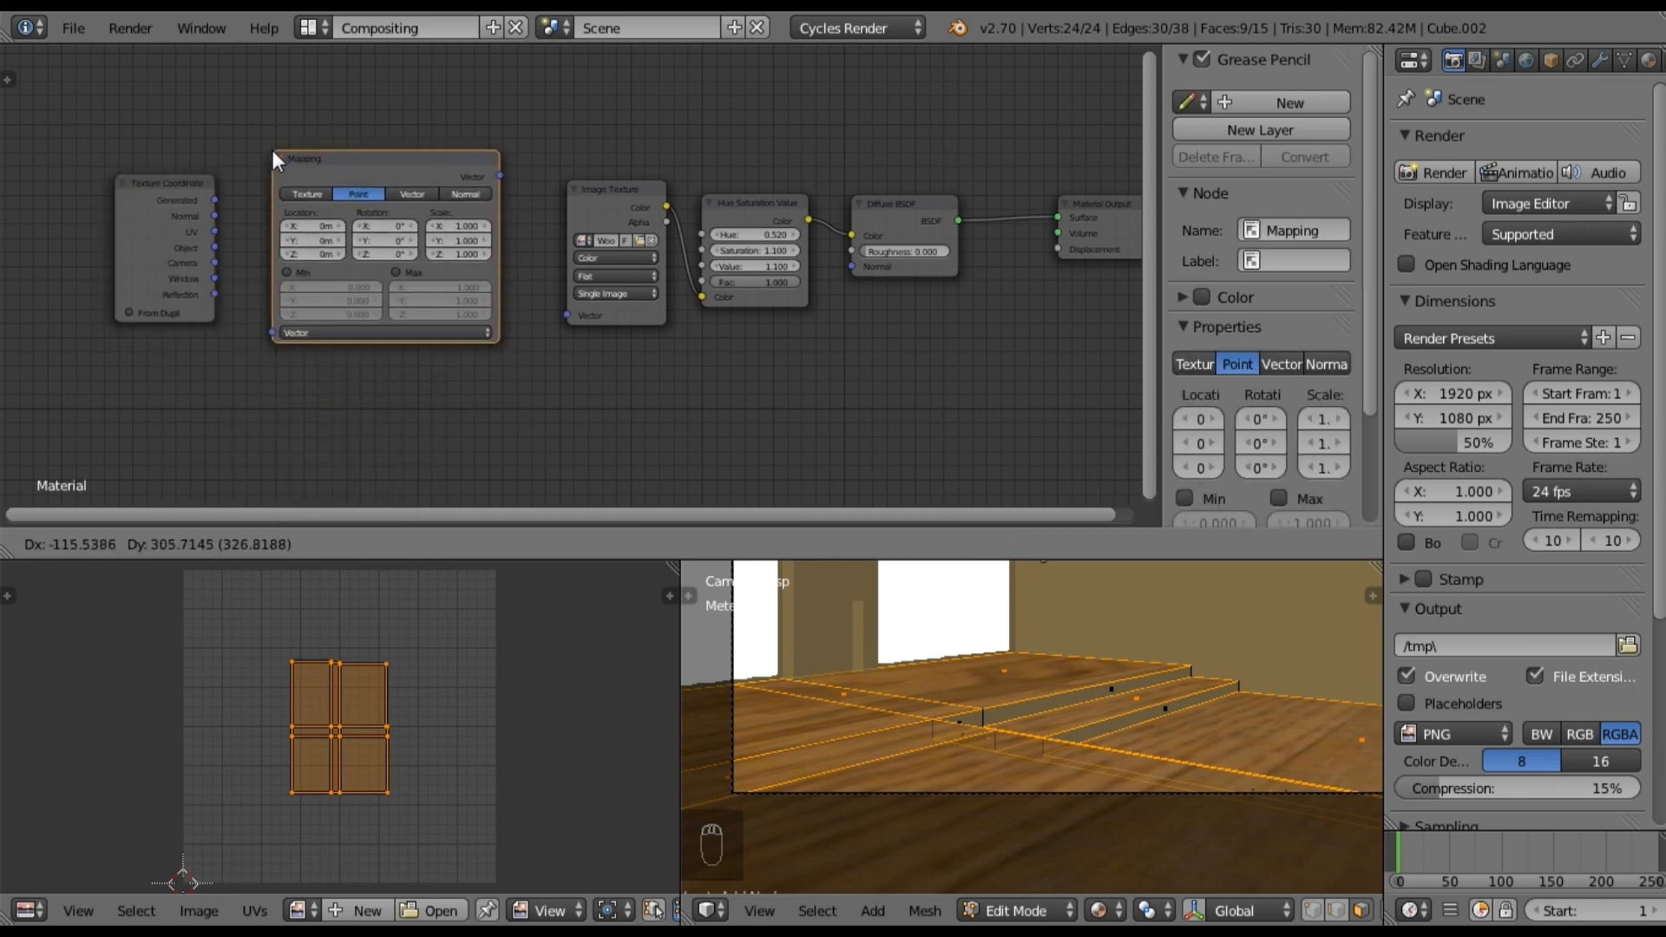
click(272, 151)
drag(262, 302, 273, 331)
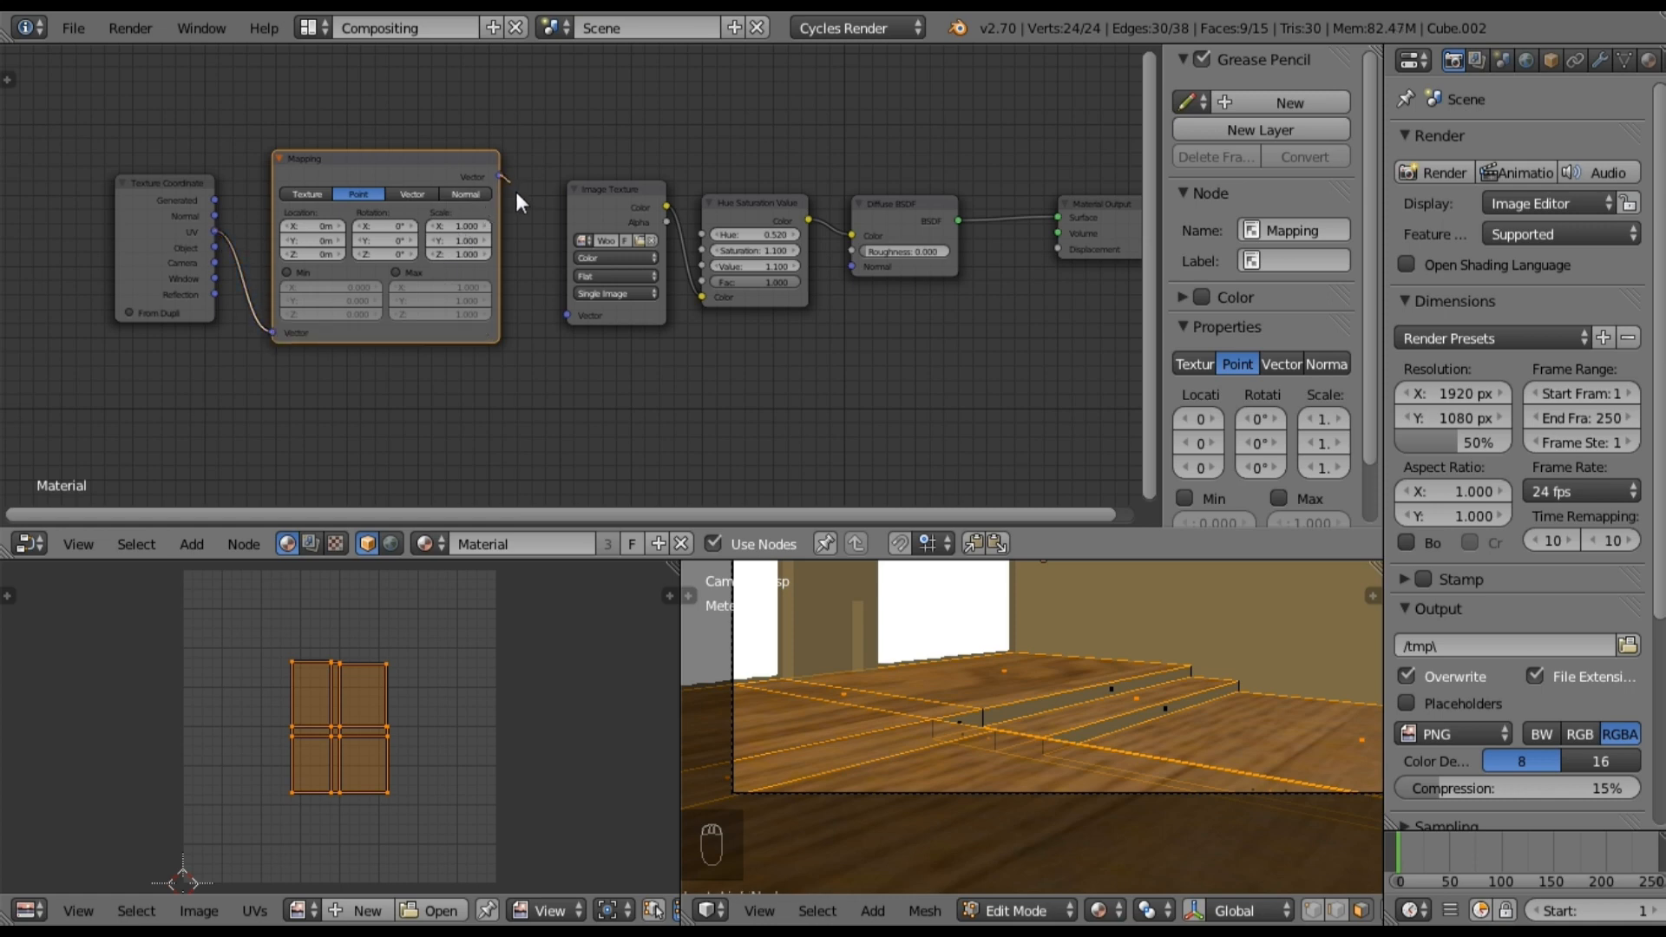
drag(533, 228, 567, 316)
Step: Set the Mapping node's Z rotation to 90° to turn the wood texture
scroll(526, 270, up, 2)
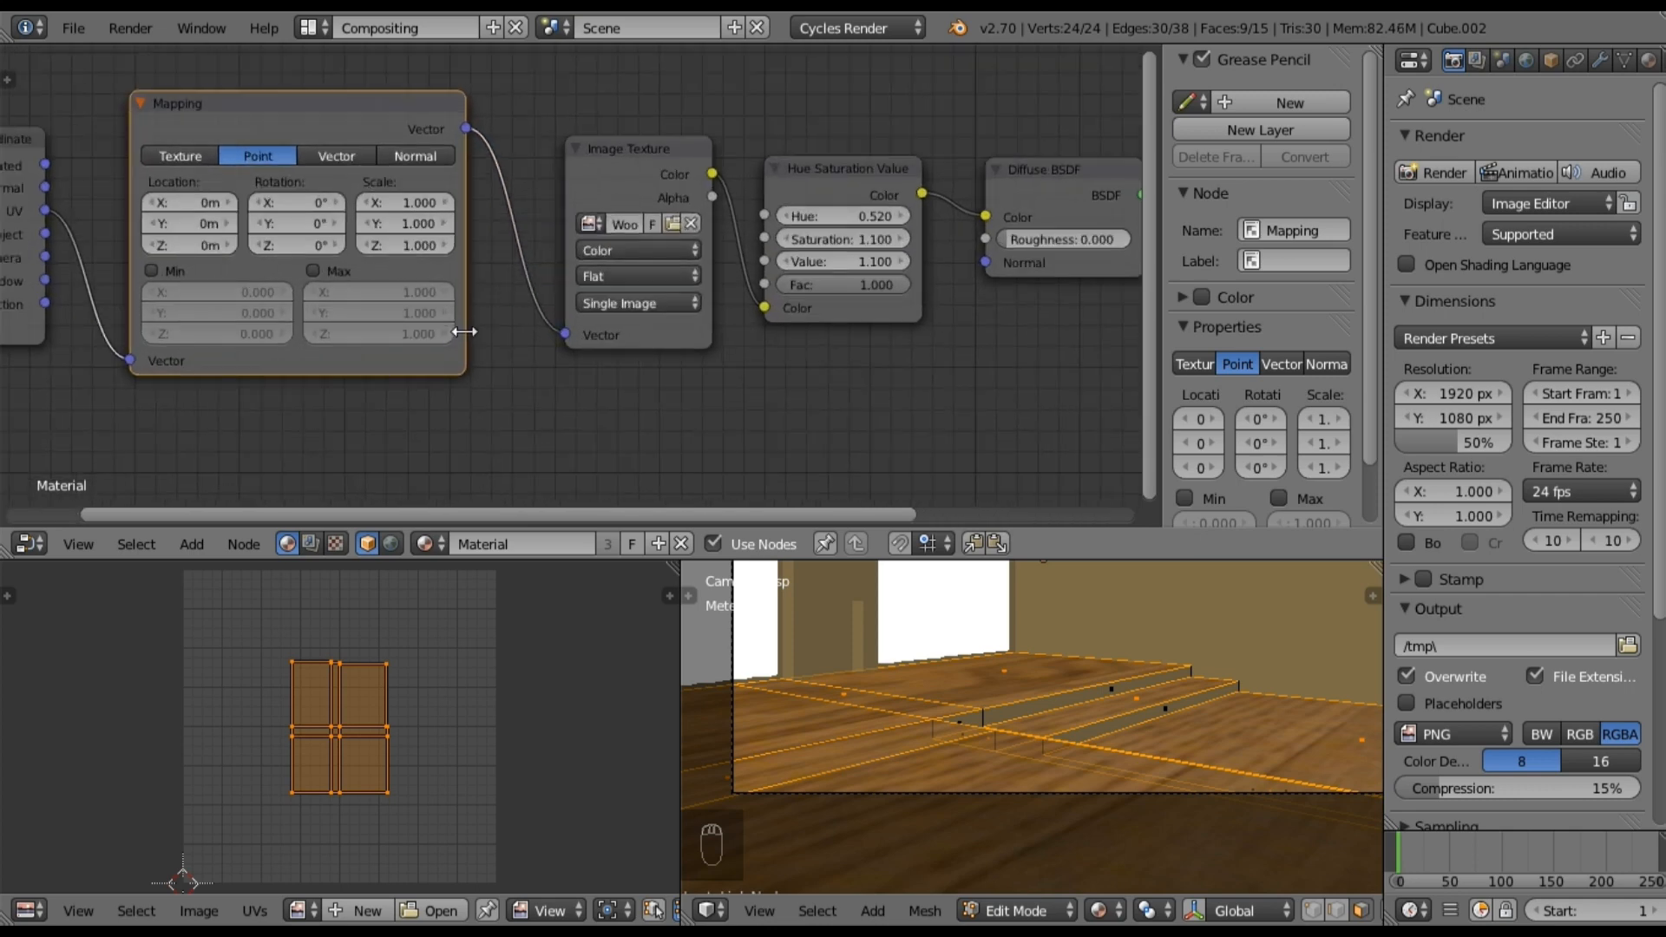
middle_drag(462, 333, 623, 363)
scroll(623, 303, up, 1)
click(443, 259)
text(90)
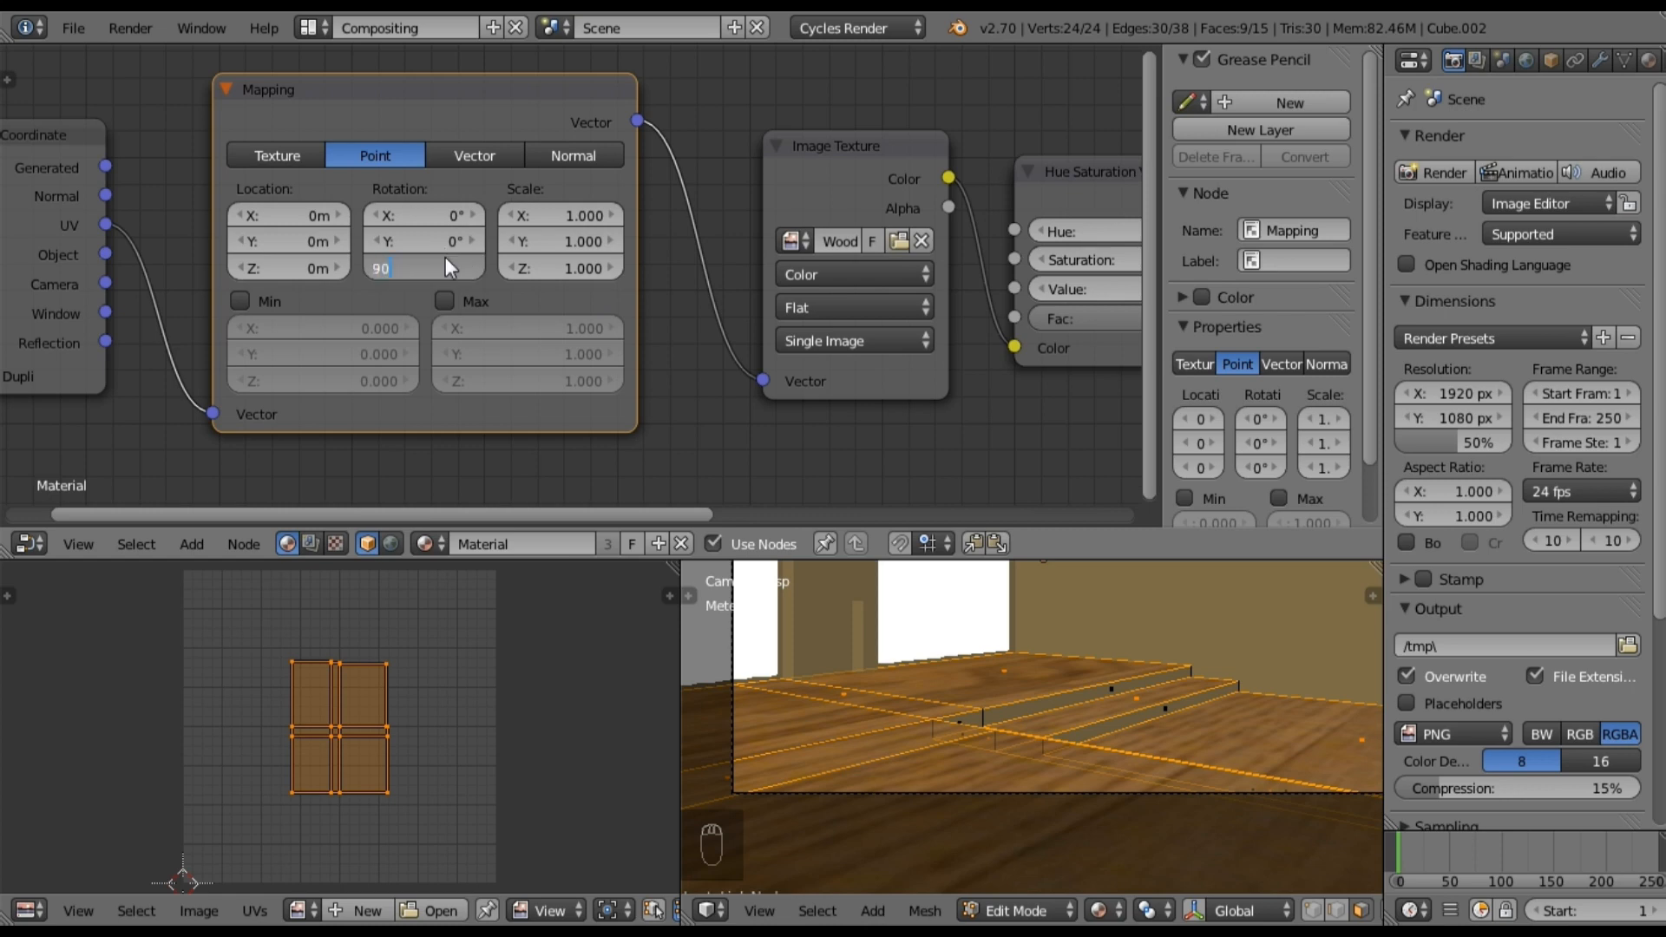
key(Return)
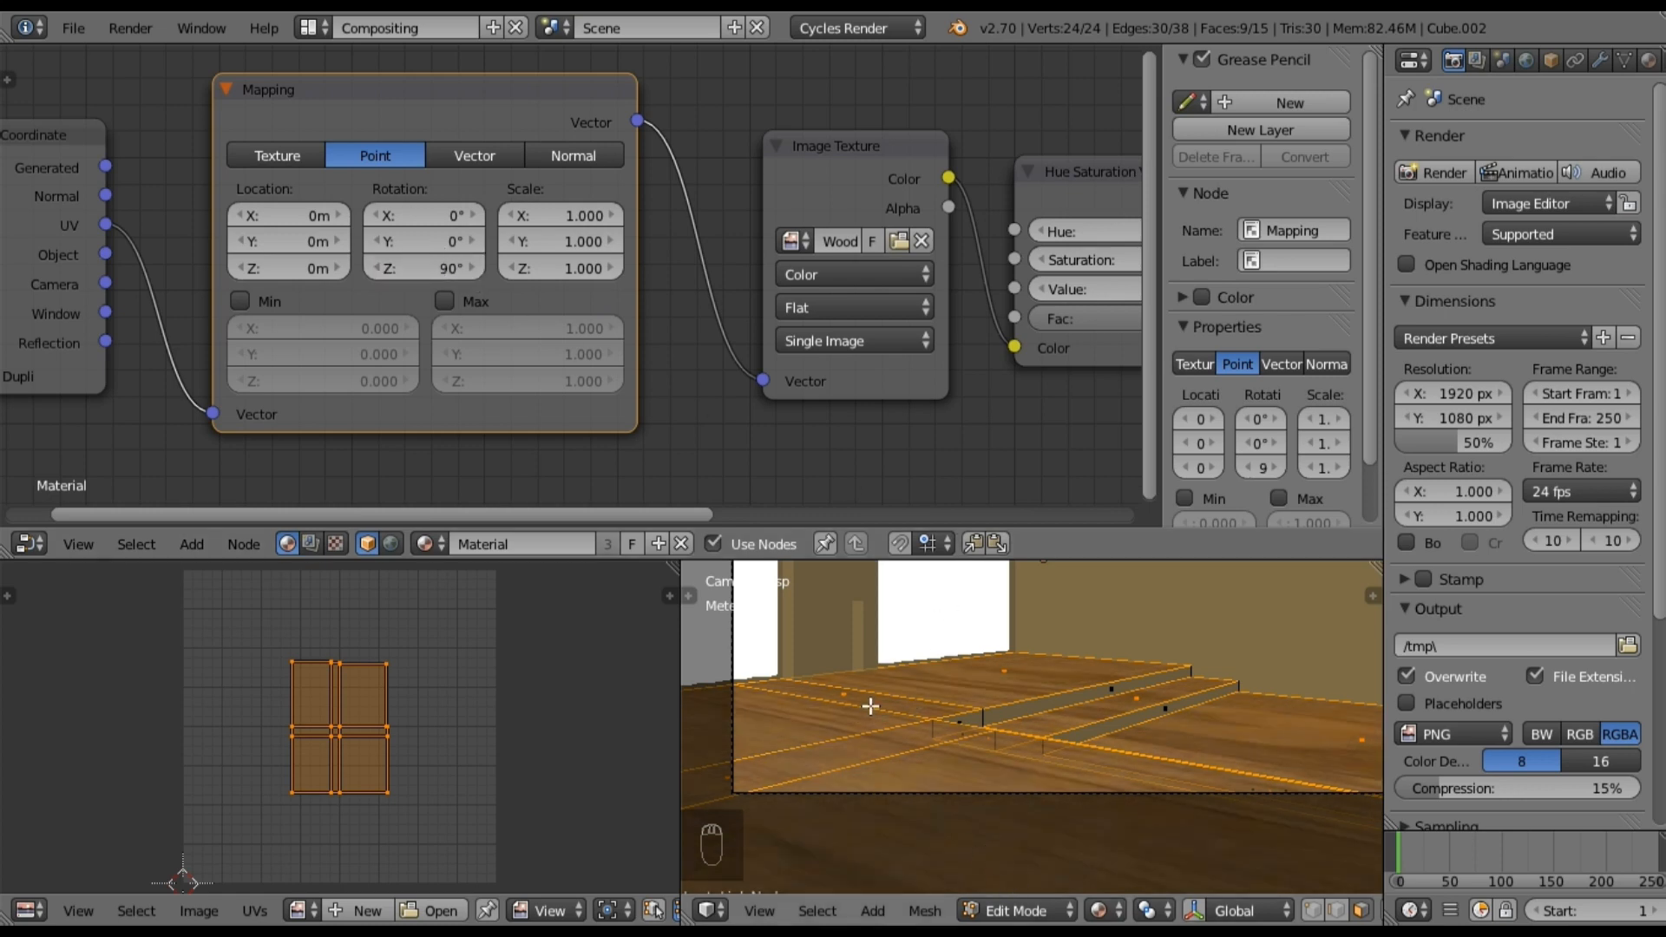
Step: Set the Mapping node's scale to 4 on the X, Y and Z axes
scroll(659, 231, up, 1)
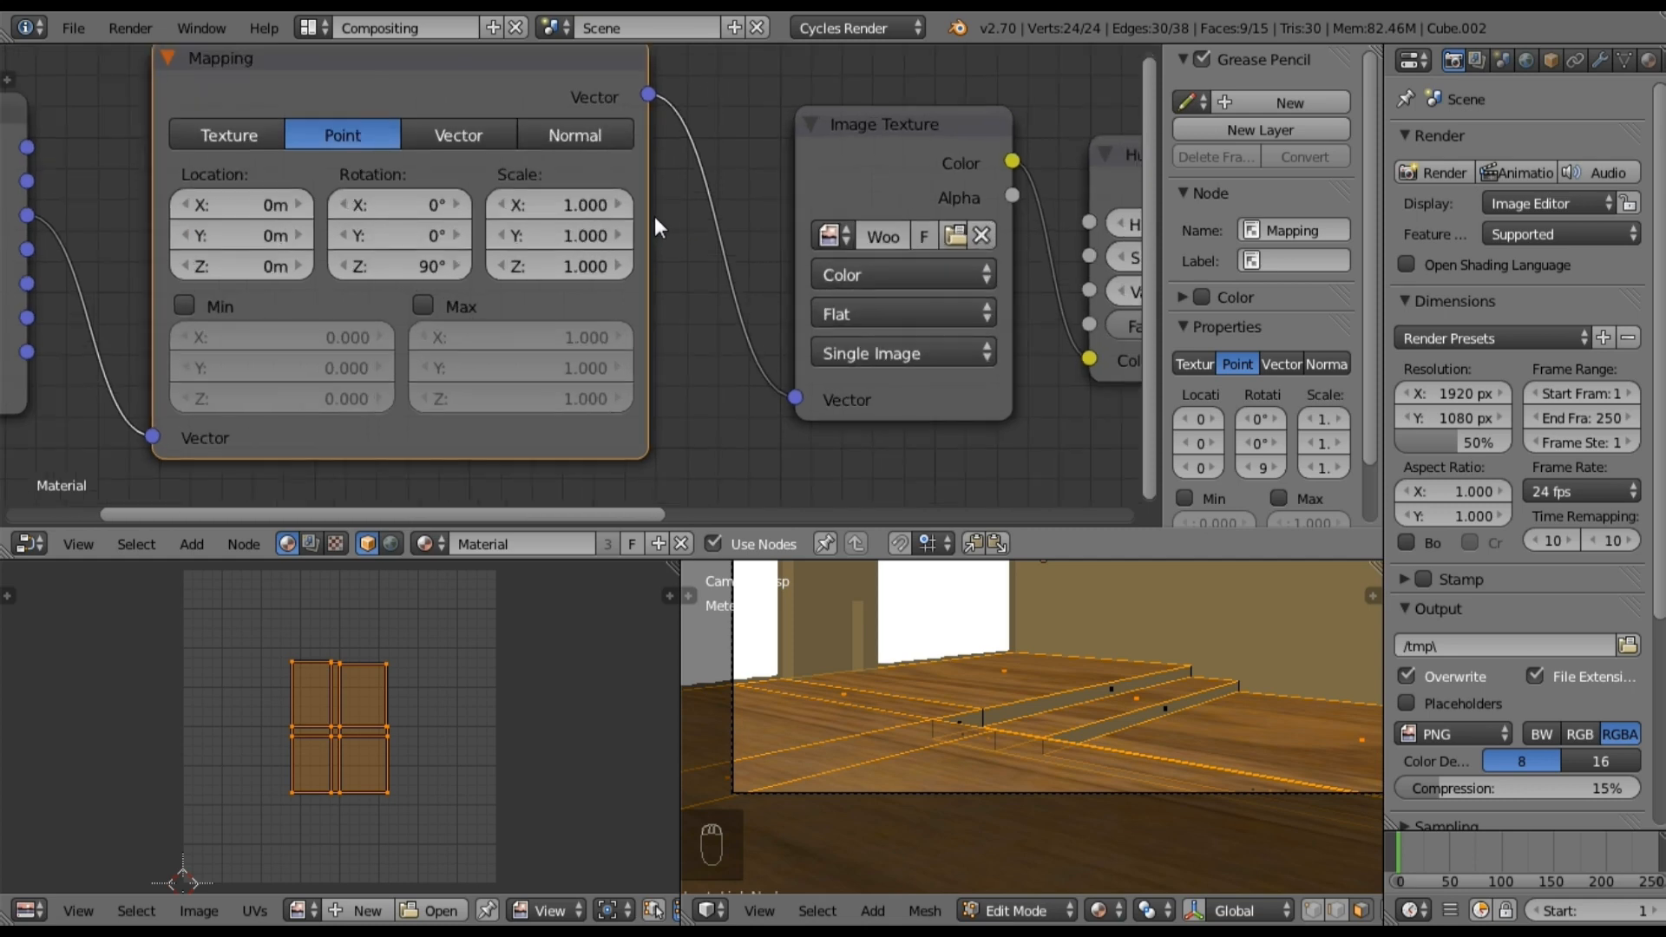
click(560, 204)
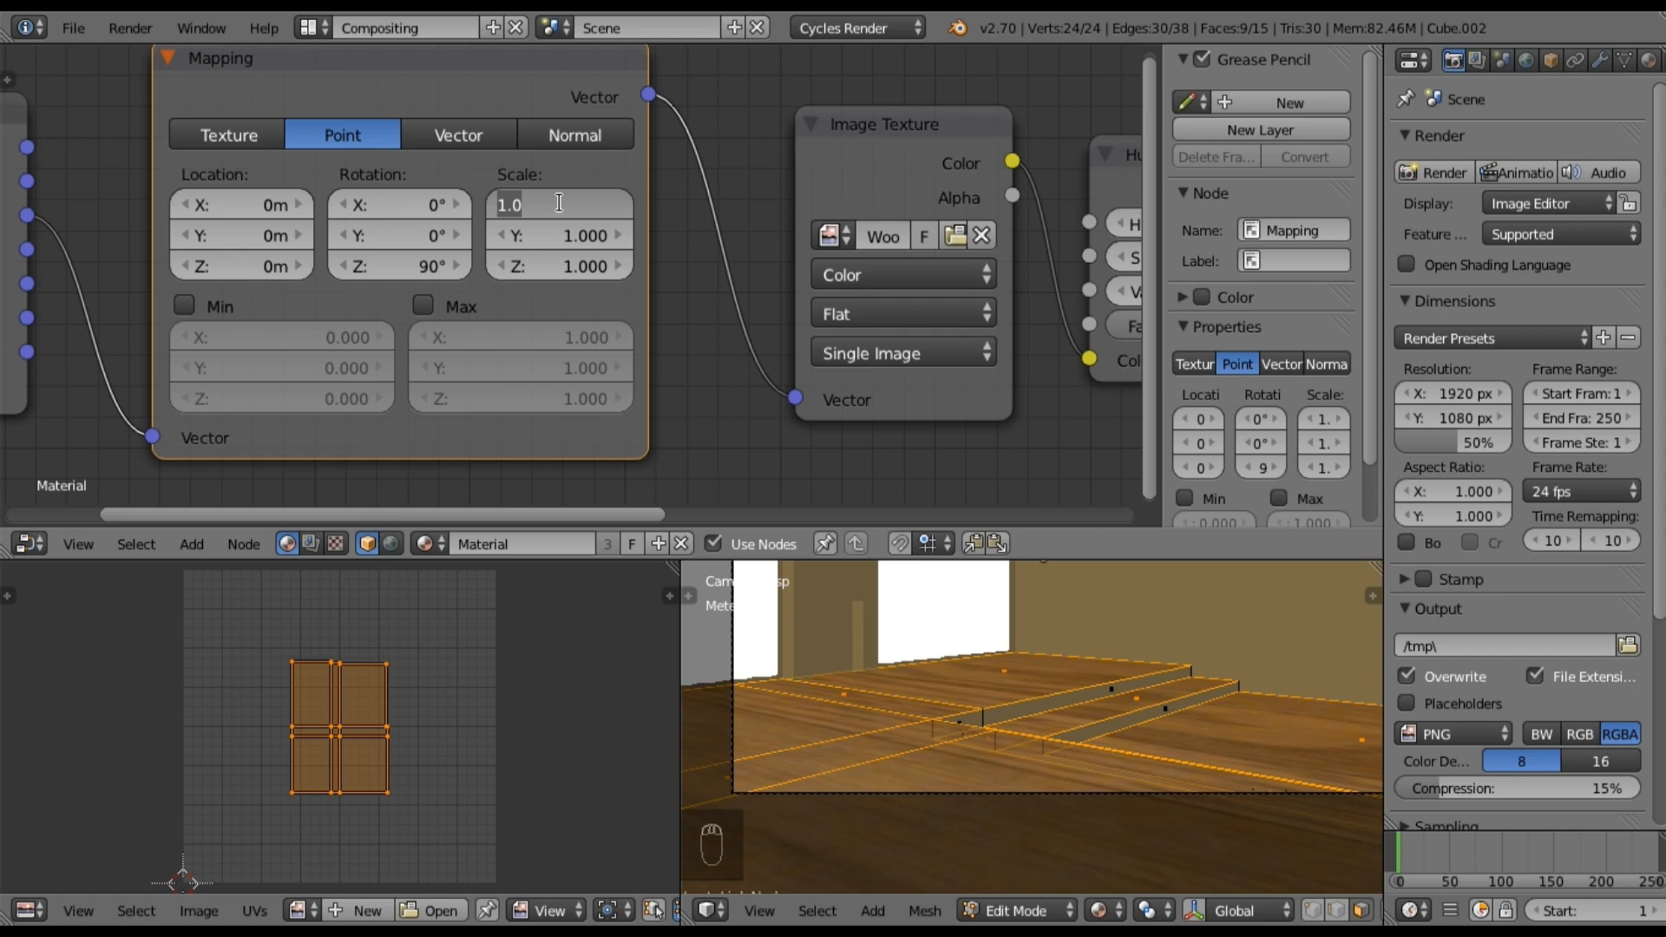
text(4)
key(Tab)
text(4)
key(Tab)
text(4)
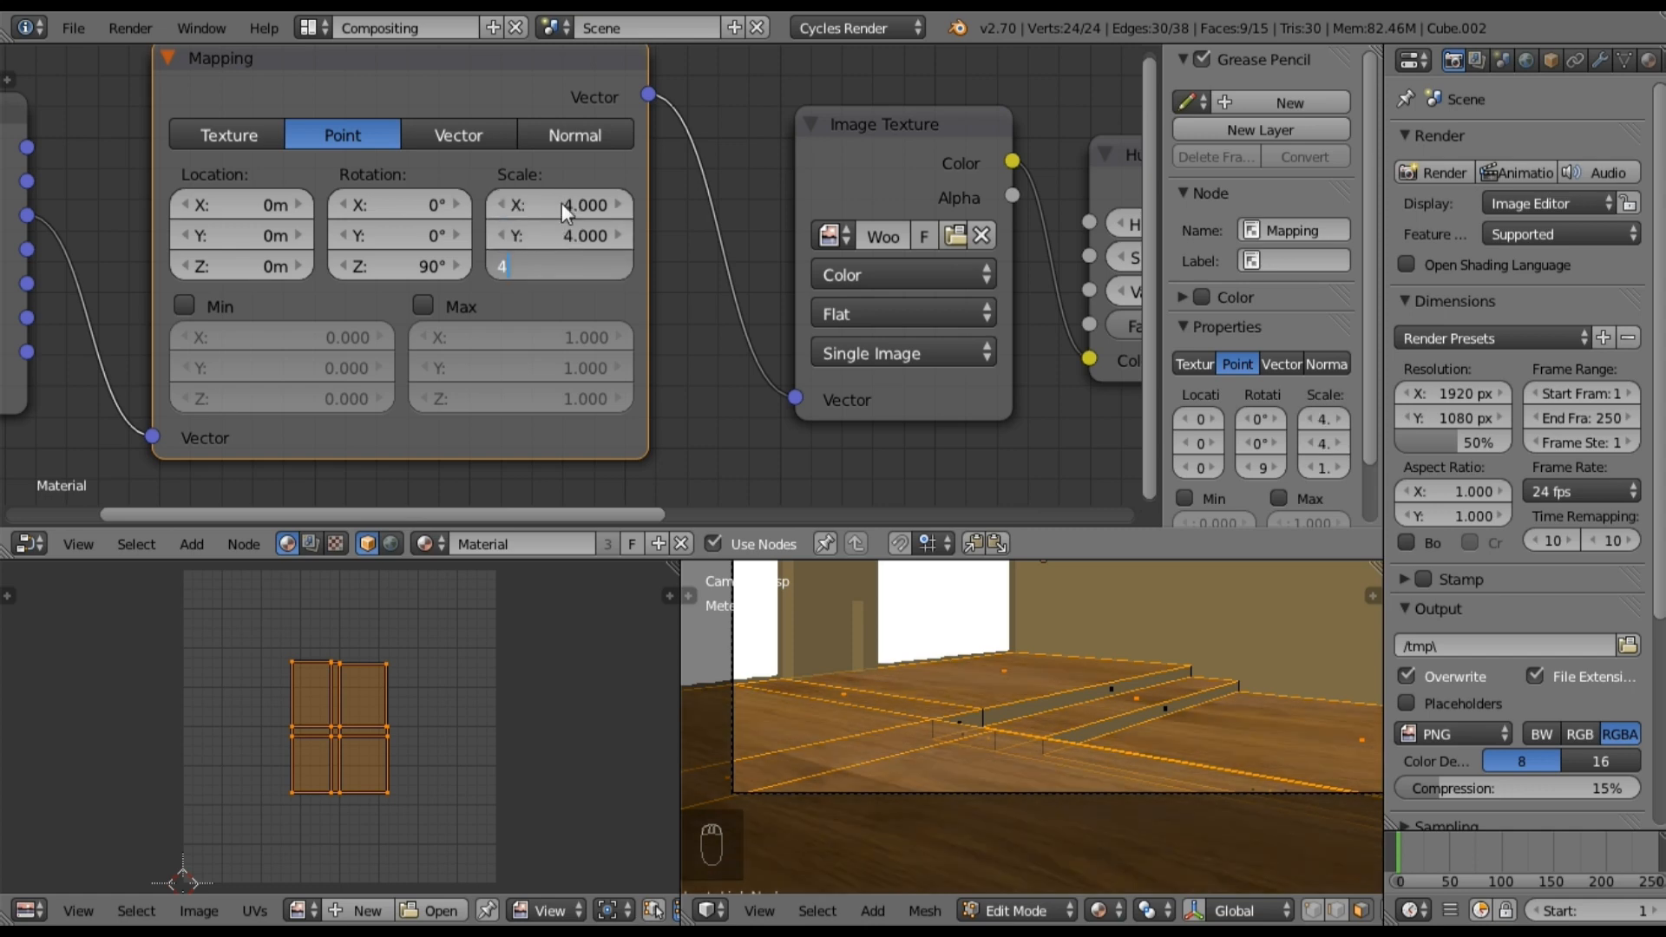
key(Return)
shift+middle_drag(931, 803, 900, 622)
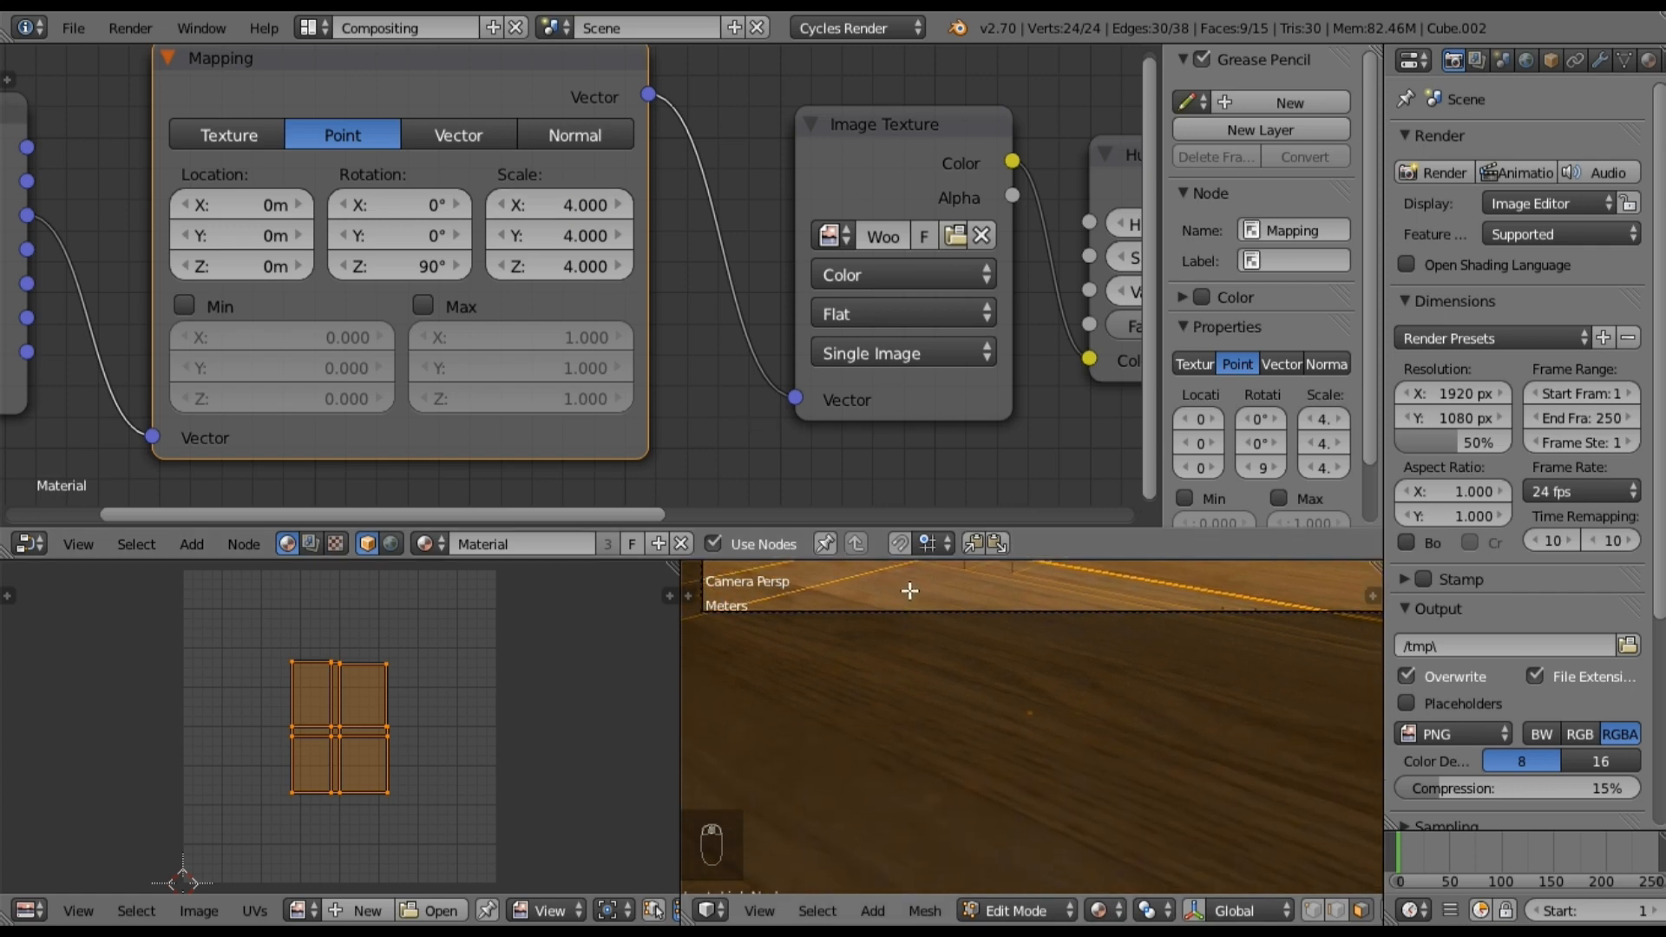
Step: Display the Wood Floor.jpg image behind the floor's UV layout in the UV editor
click(297, 910)
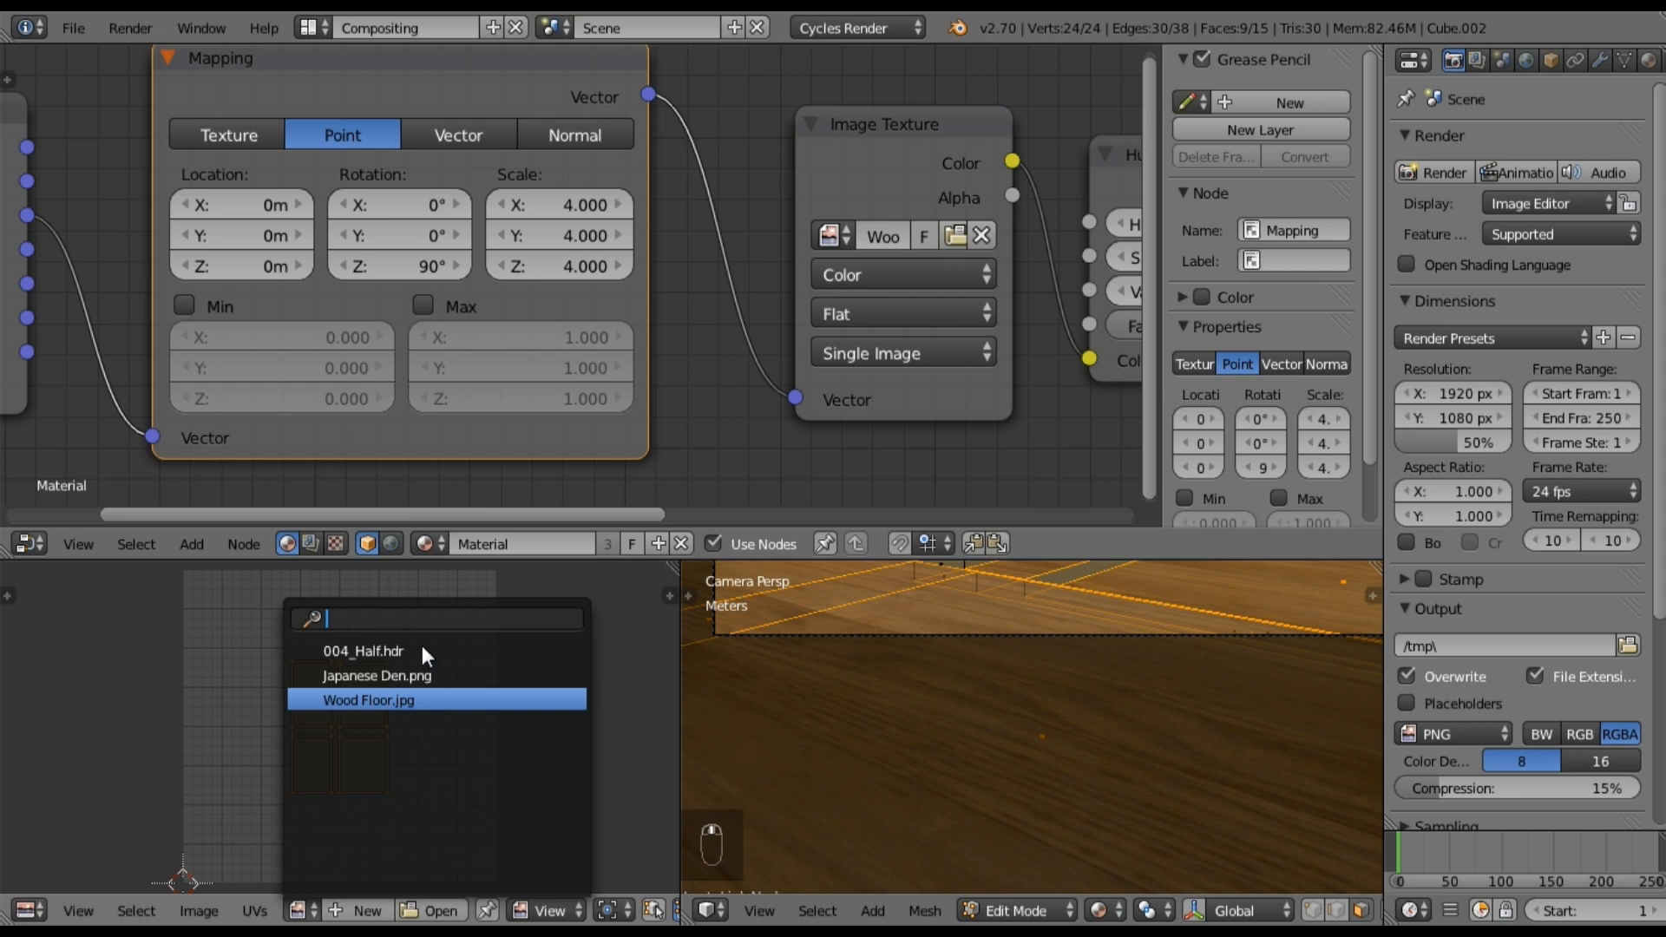
click(421, 646)
scroll(419, 655, down, 3)
scroll(418, 654, down, 10)
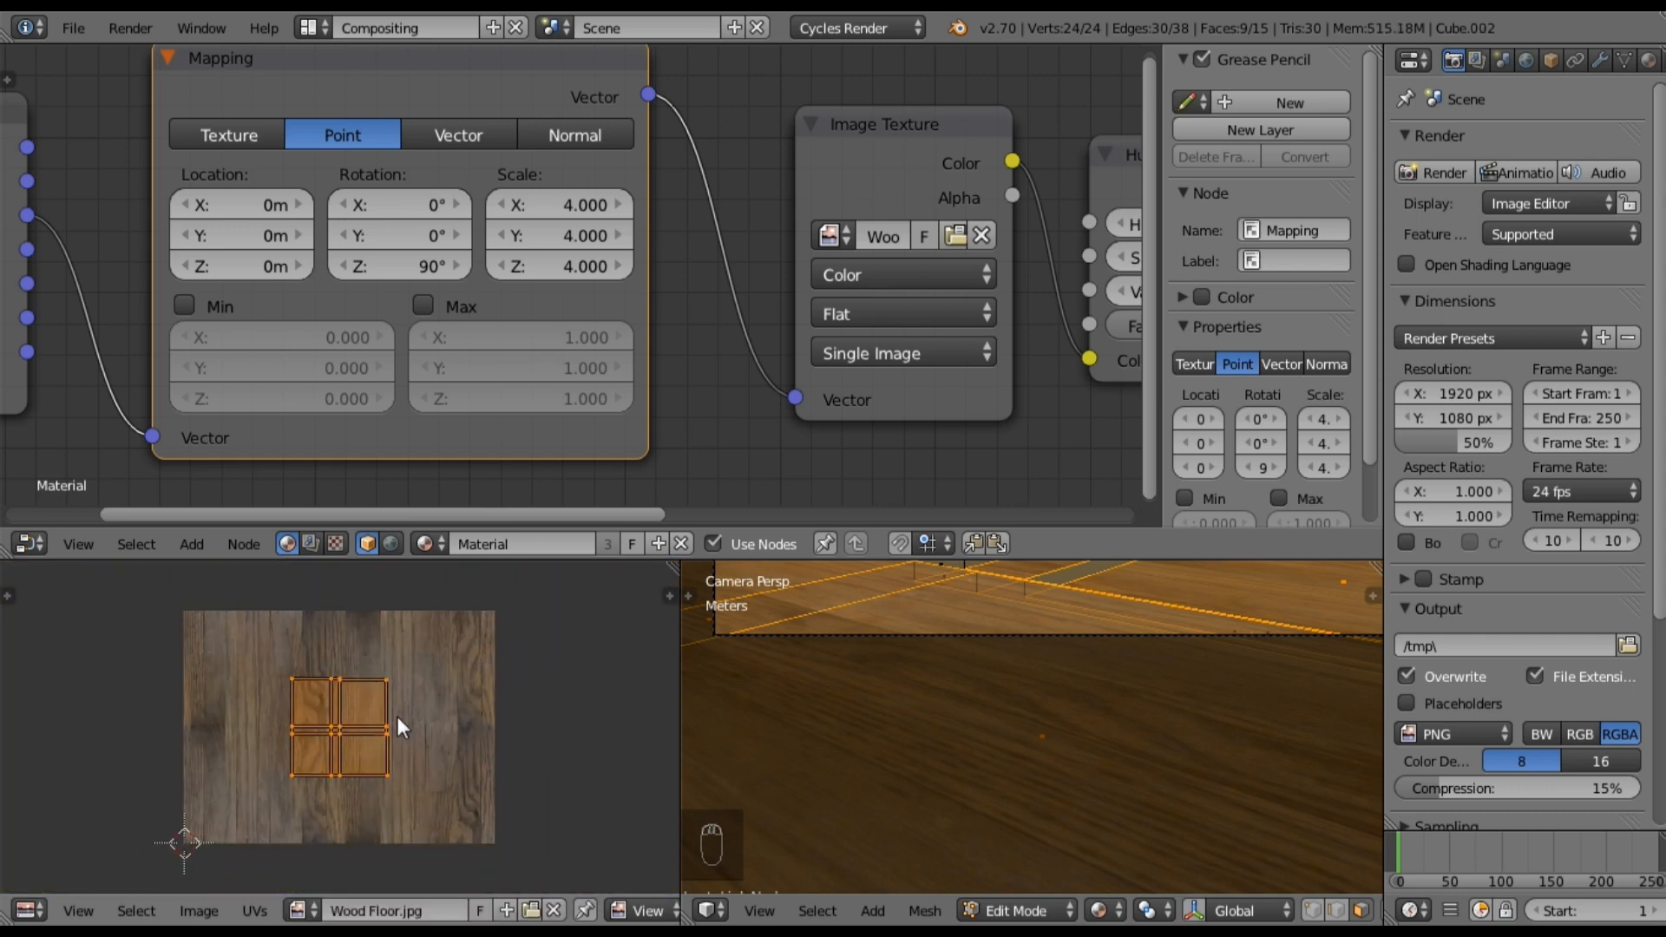
Step: Scale the floor's UV layout up about 2.4 times and stretch it along X to span the wood image's full width
middle_drag(397, 720, 404, 683)
key(s)
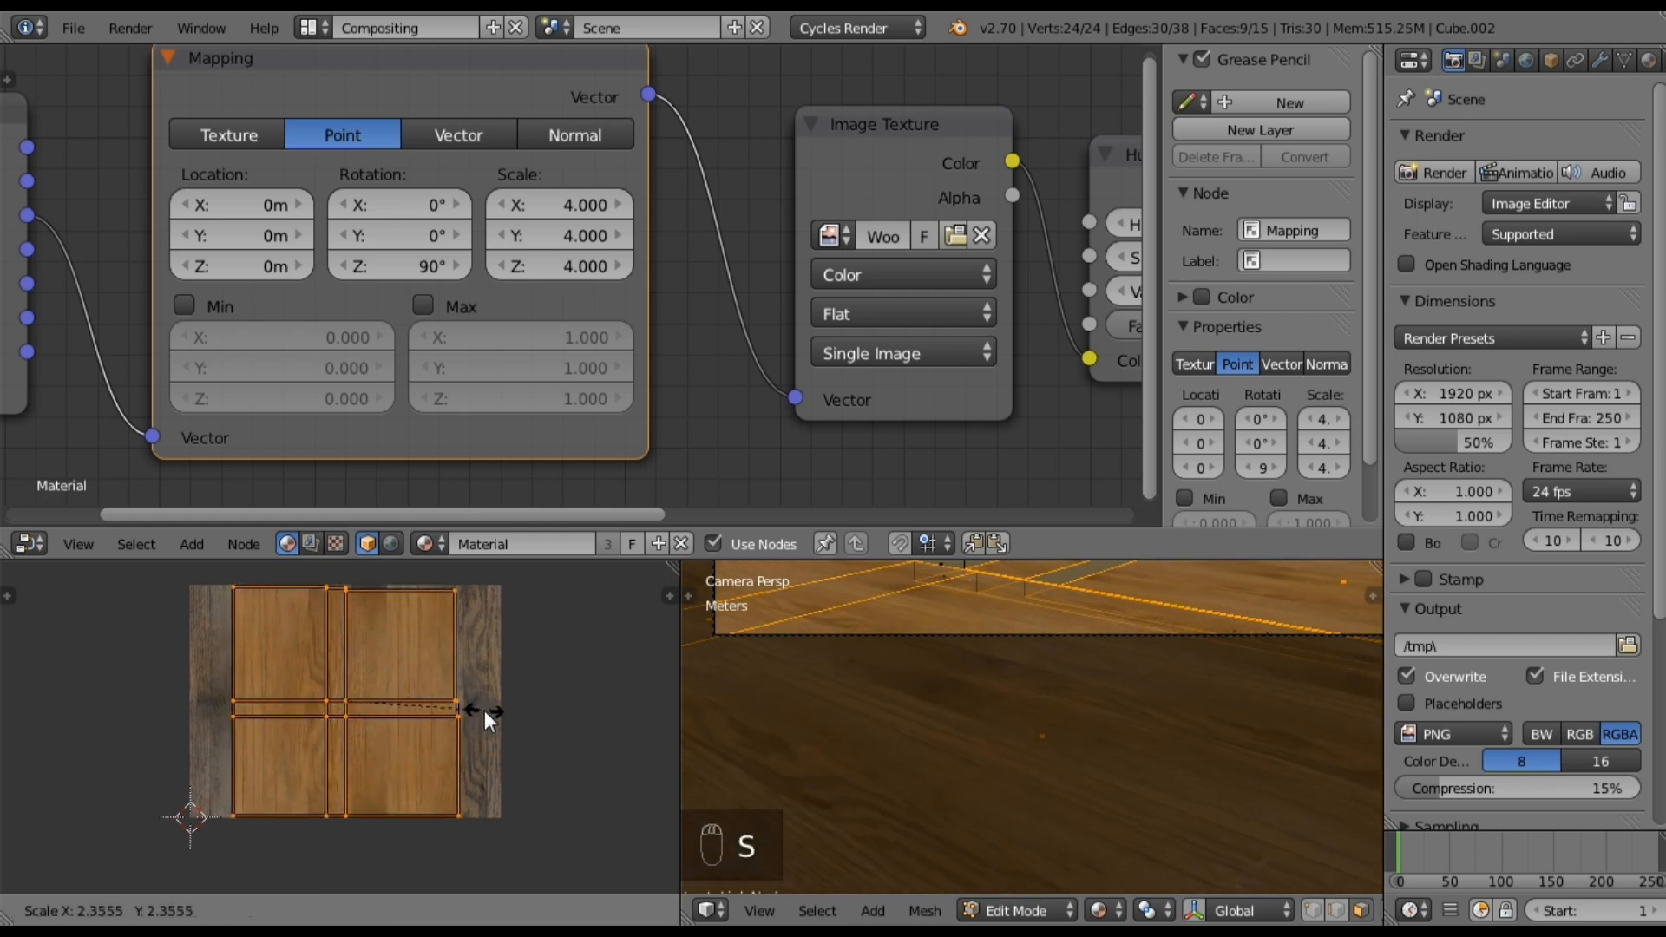
click(485, 707)
key(s)
key(x)
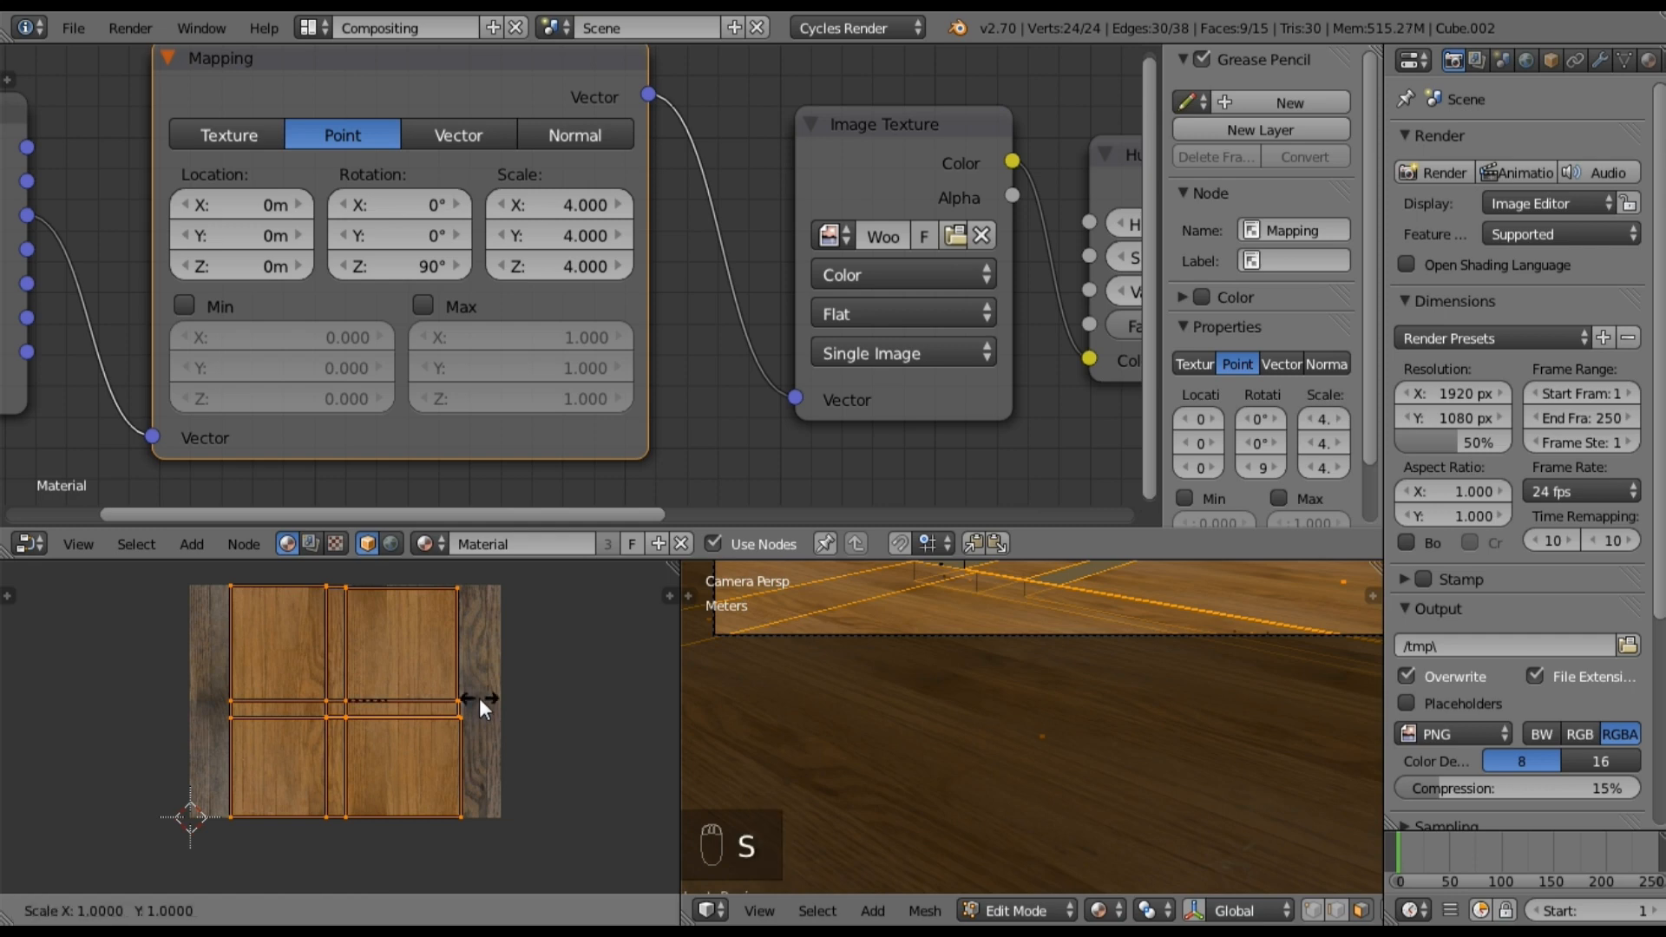
click(528, 699)
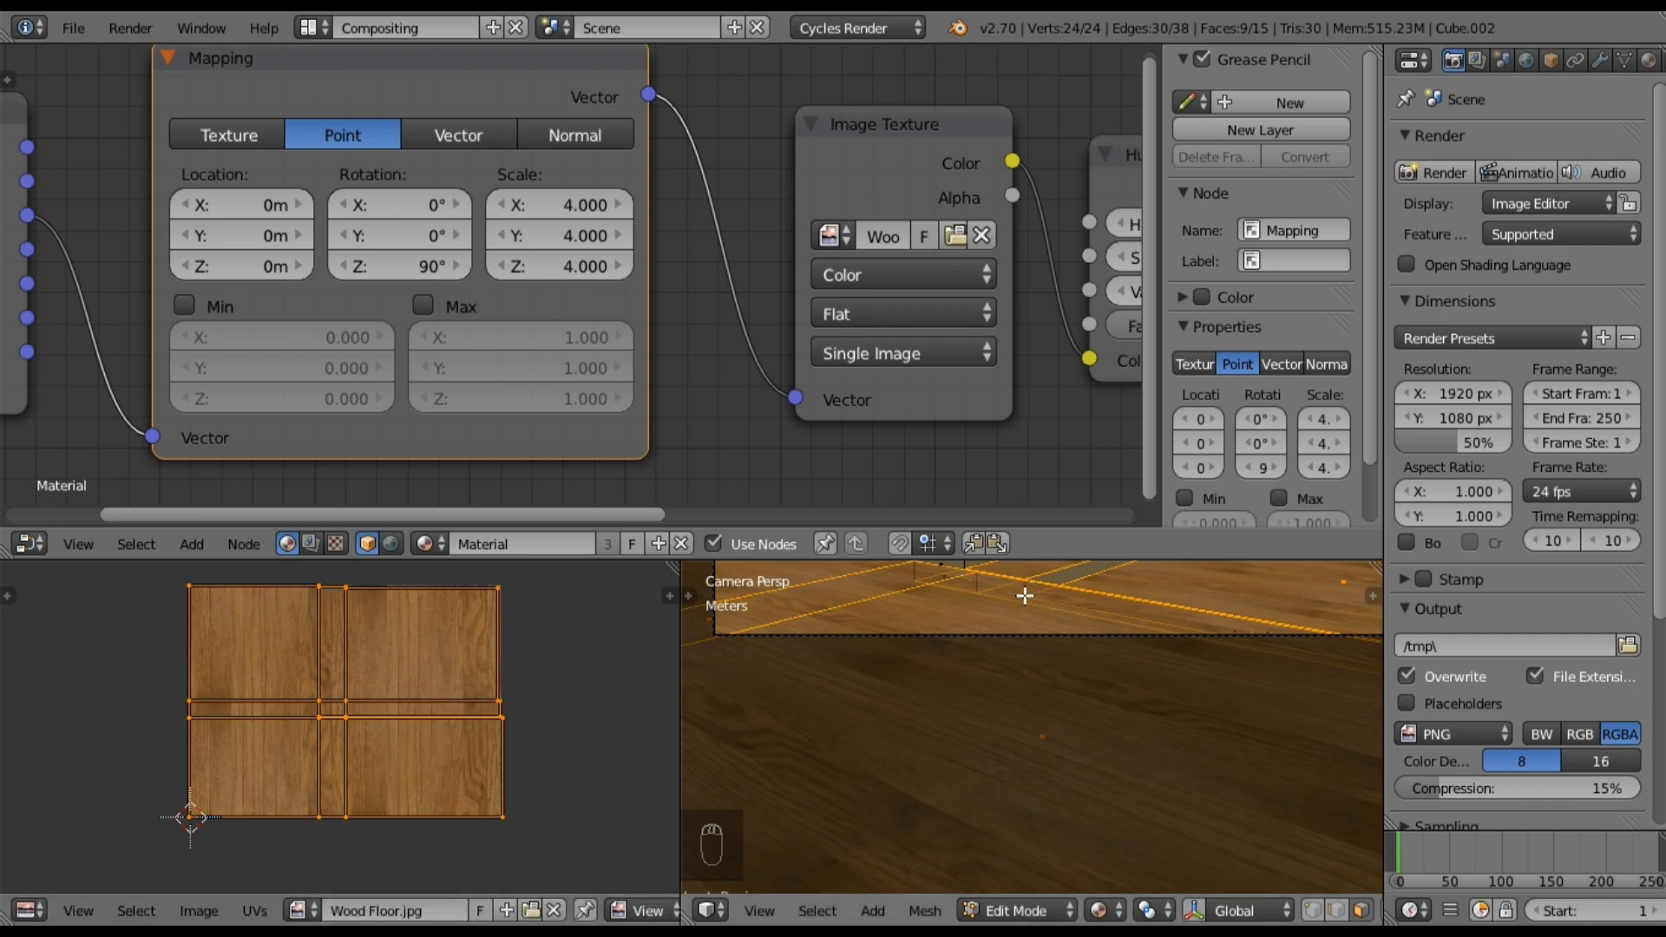
Step: Examine the wood texture's scale and grain direction across the floor and its steps in the camera view
shift+middle_drag(993, 606, 1019, 736)
scroll(923, 714, up, 4)
mouse_move(914, 695)
shift+middle_down()
mouse_move(948, 663)
mouse_move(915, 595)
mouse_move(1189, 751)
mouse_move(1158, 800)
mouse_move(867, 792)
shift+middle_up()
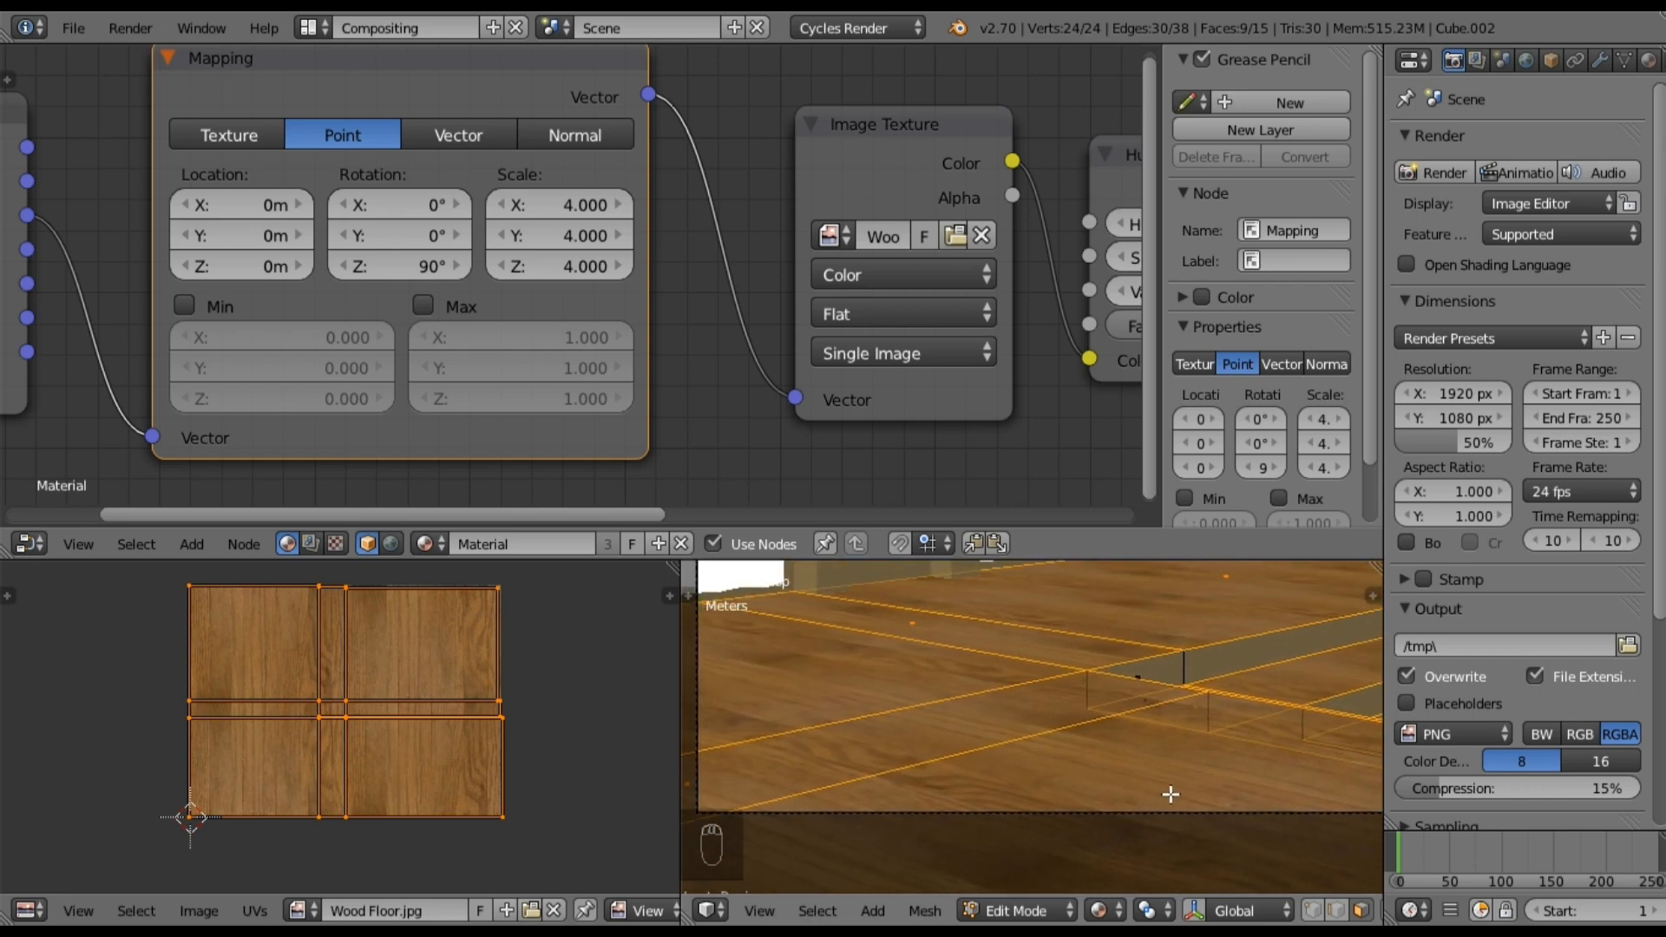
mouse_move(1188, 725)
shift+middle_down()
mouse_move(1082, 745)
mouse_move(915, 738)
shift+middle_up()
scroll(997, 751, up, 3)
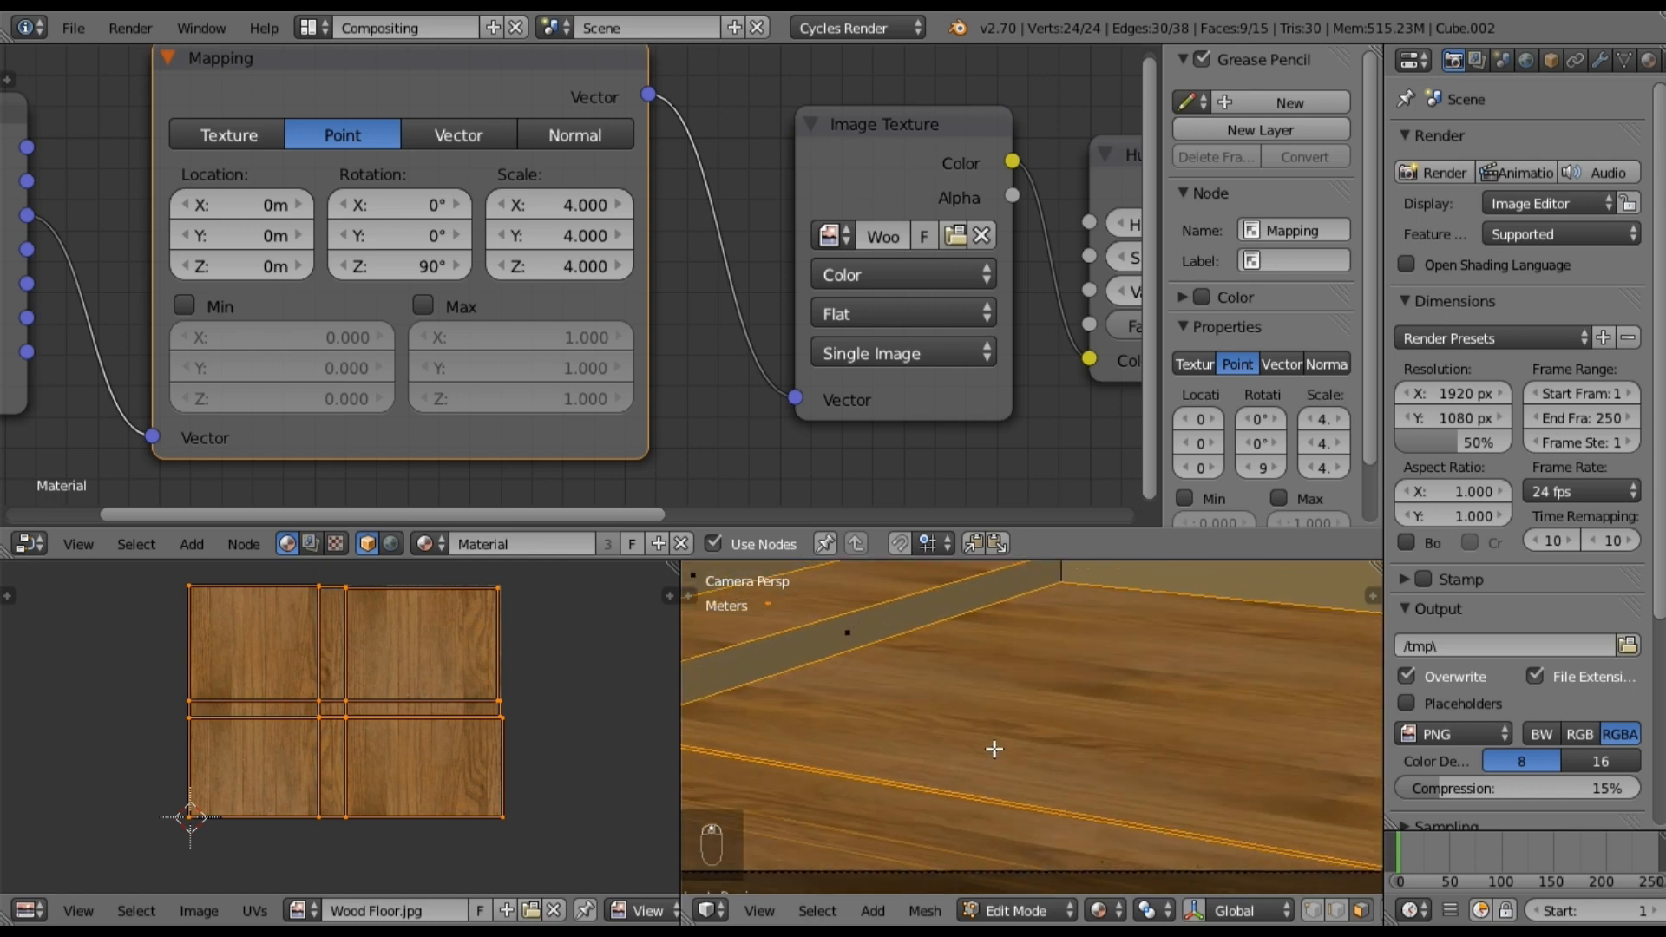
scroll(995, 749, down, 3)
shift+middle_drag(984, 736, 1142, 770)
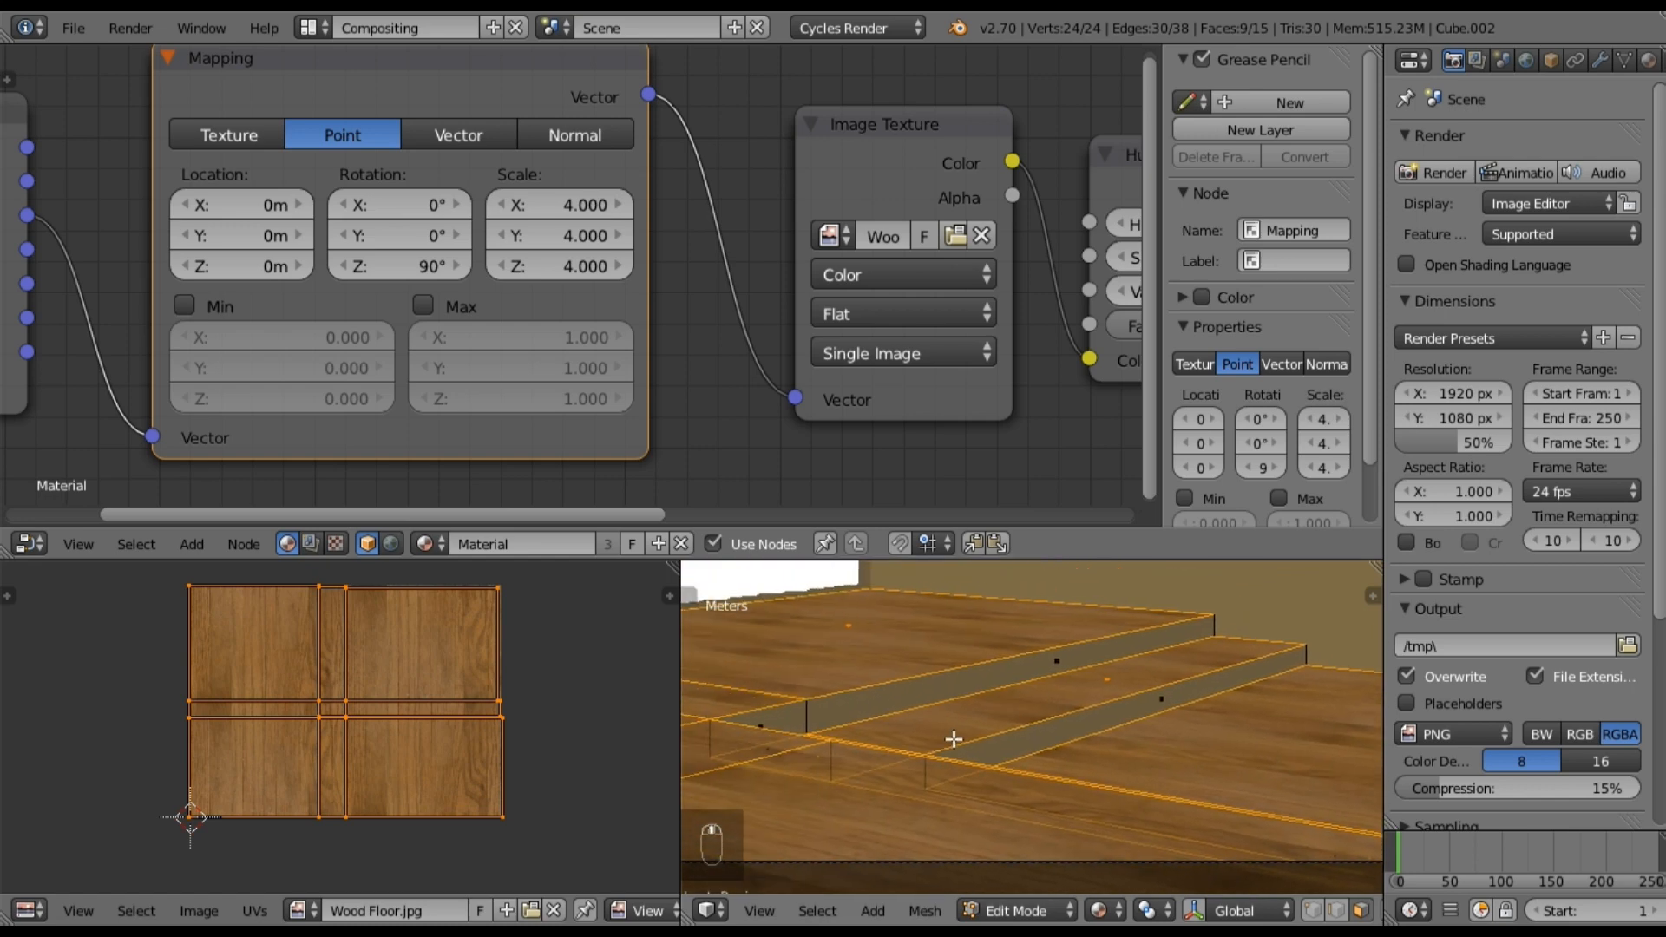
shift+middle_drag(1001, 752, 1201, 686)
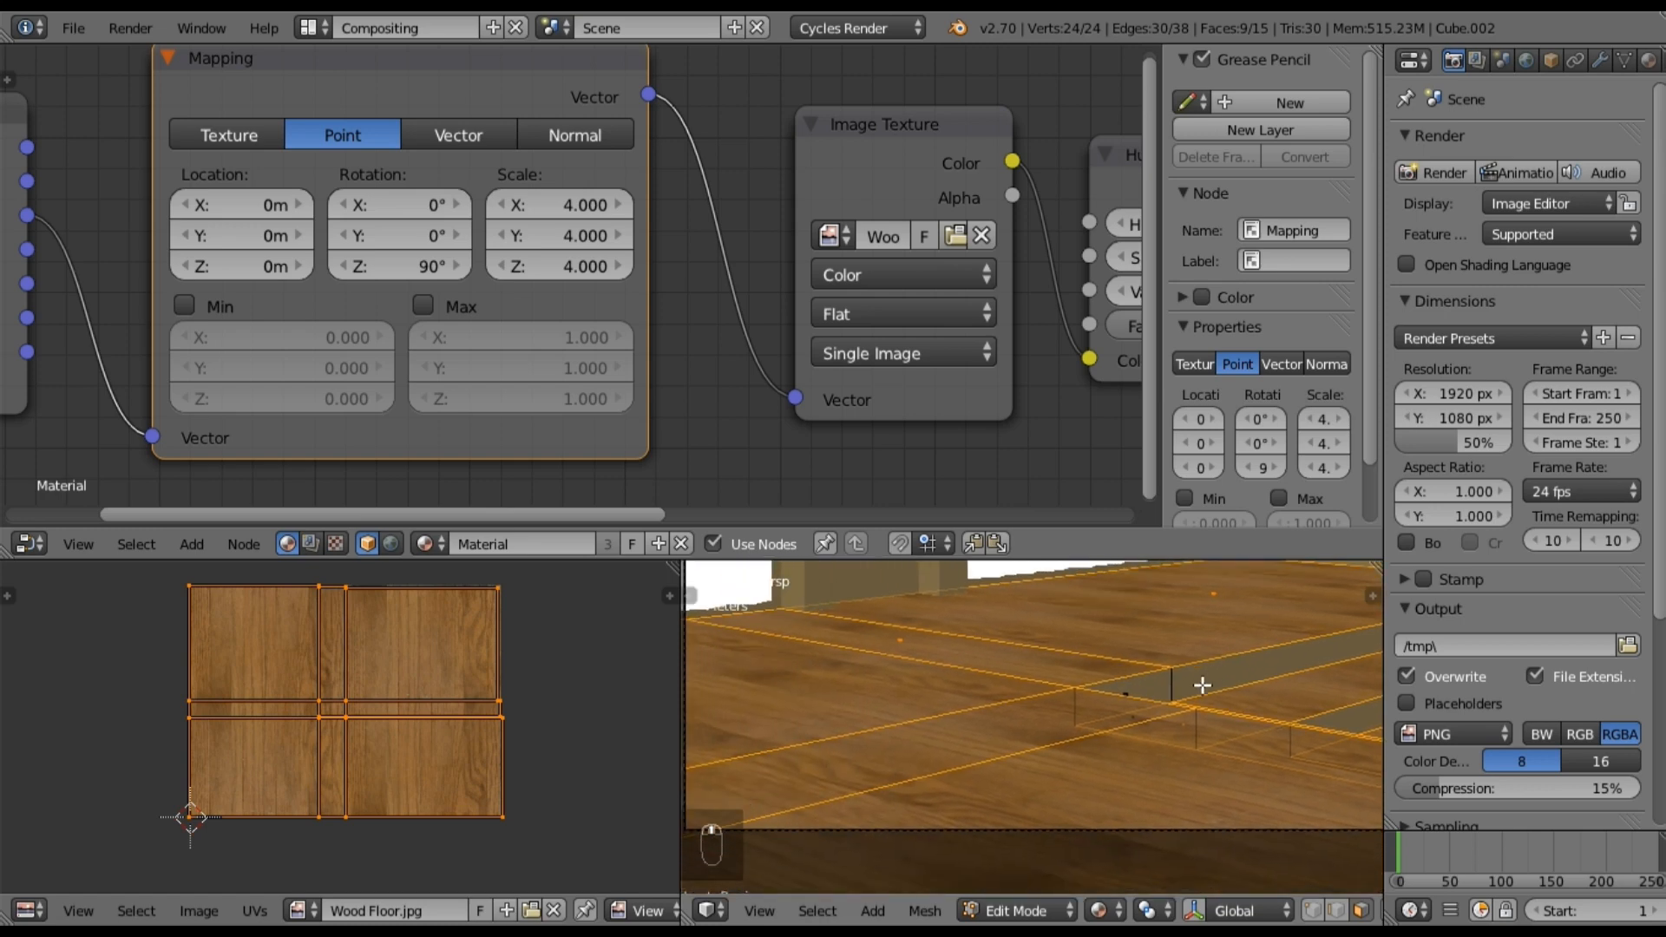
scroll(1202, 686, down, 3)
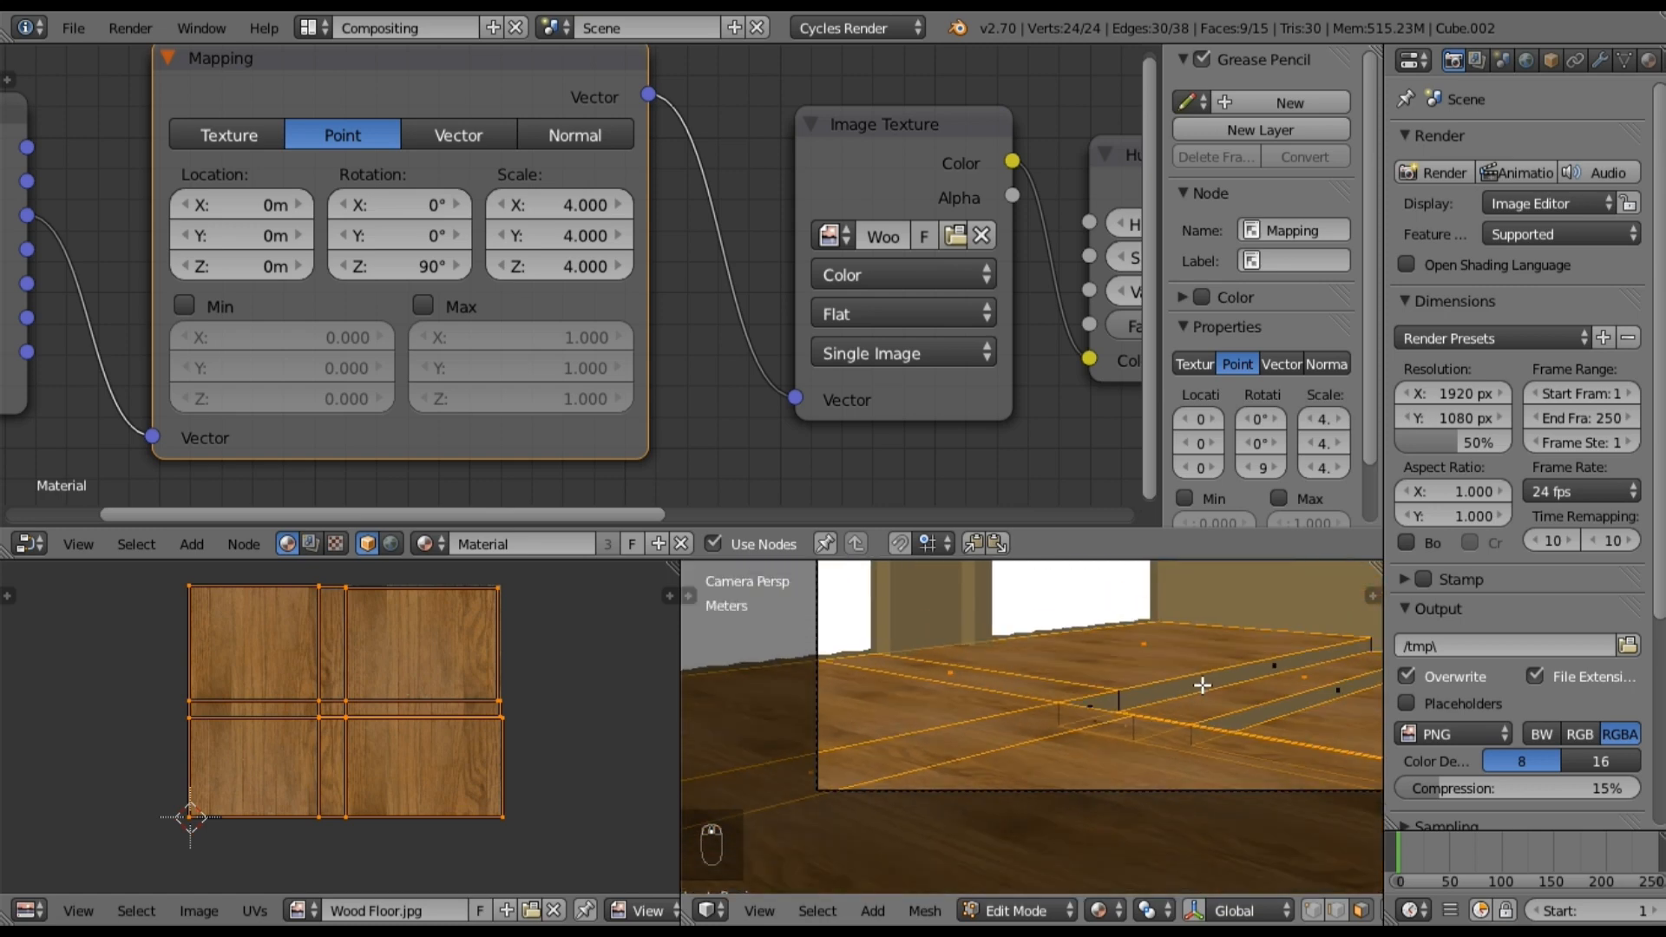
shift+middle_drag(1137, 717, 1053, 760)
scroll(1053, 760, down, 3)
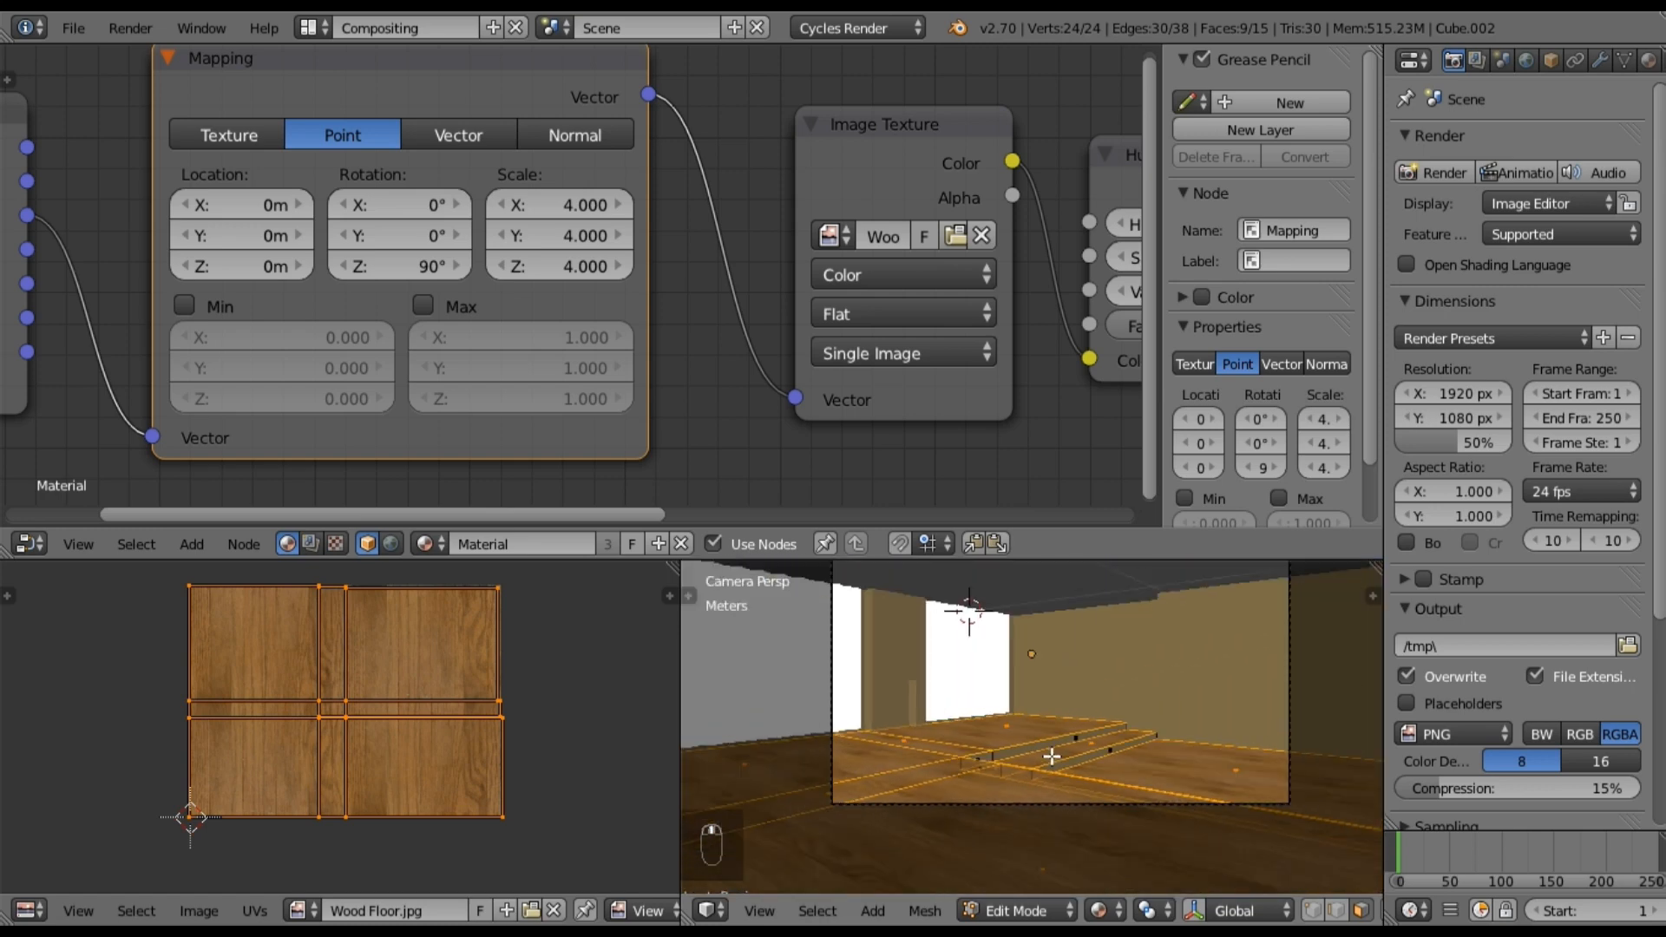
scroll(1052, 754, up, 3)
scroll(1052, 752, down, 2)
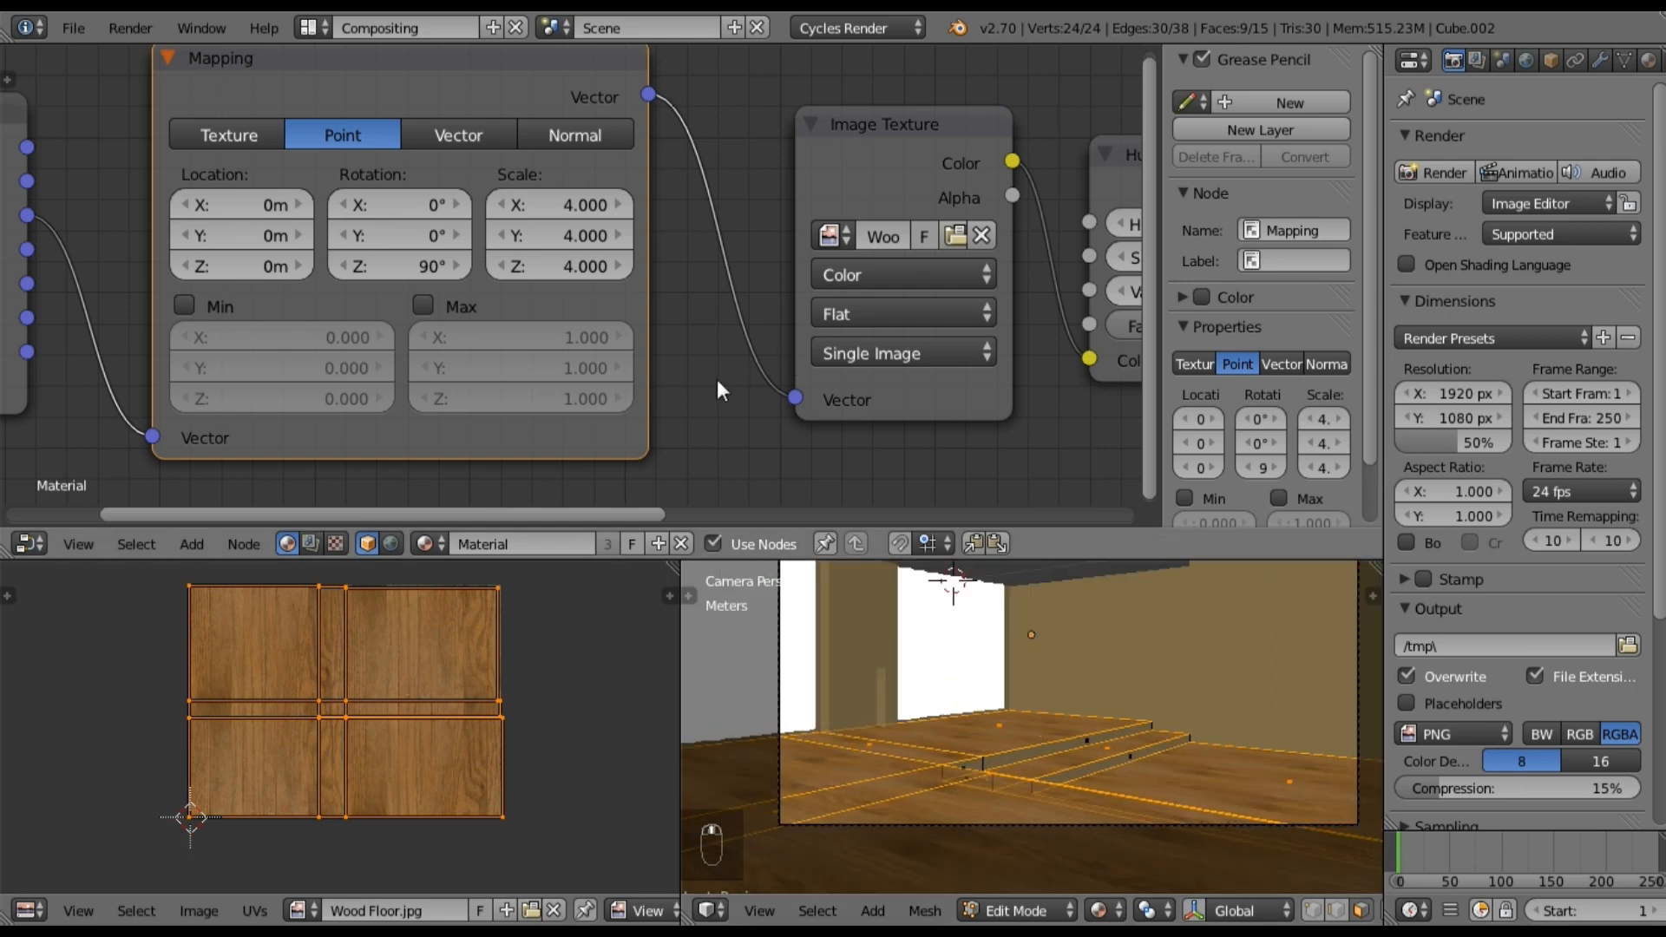
Step: Add a Glossy BSDF node directly below the Diffuse BSDF node in the wood floor material
scroll(716, 382, down, 4)
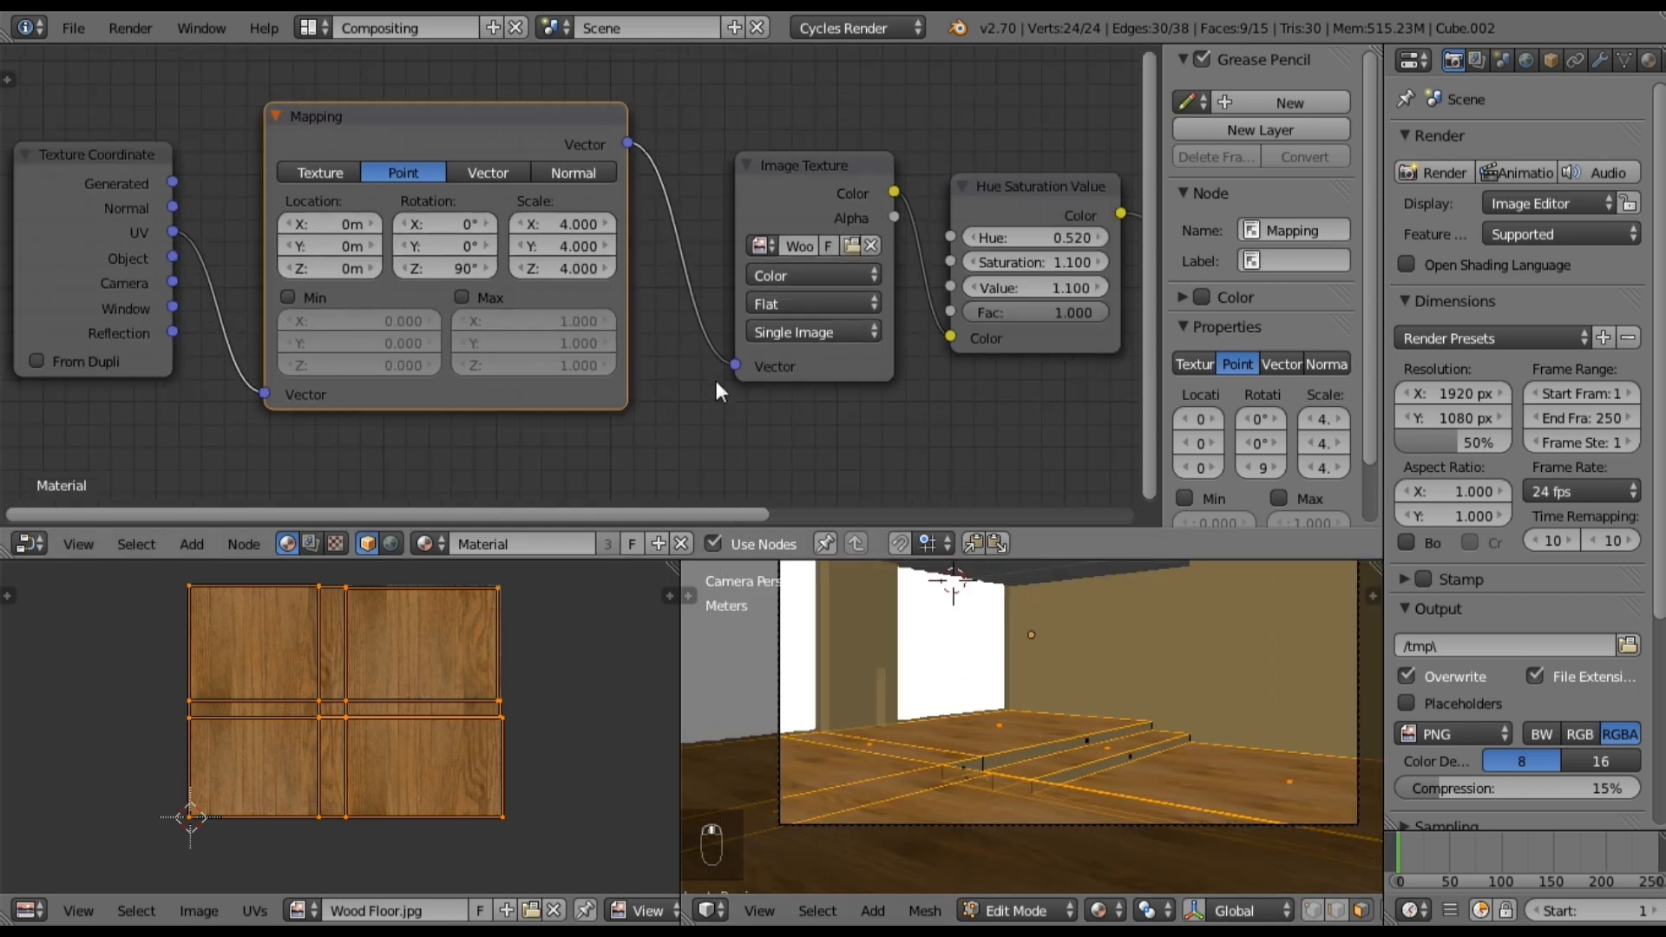
middle_drag(878, 383, 583, 312)
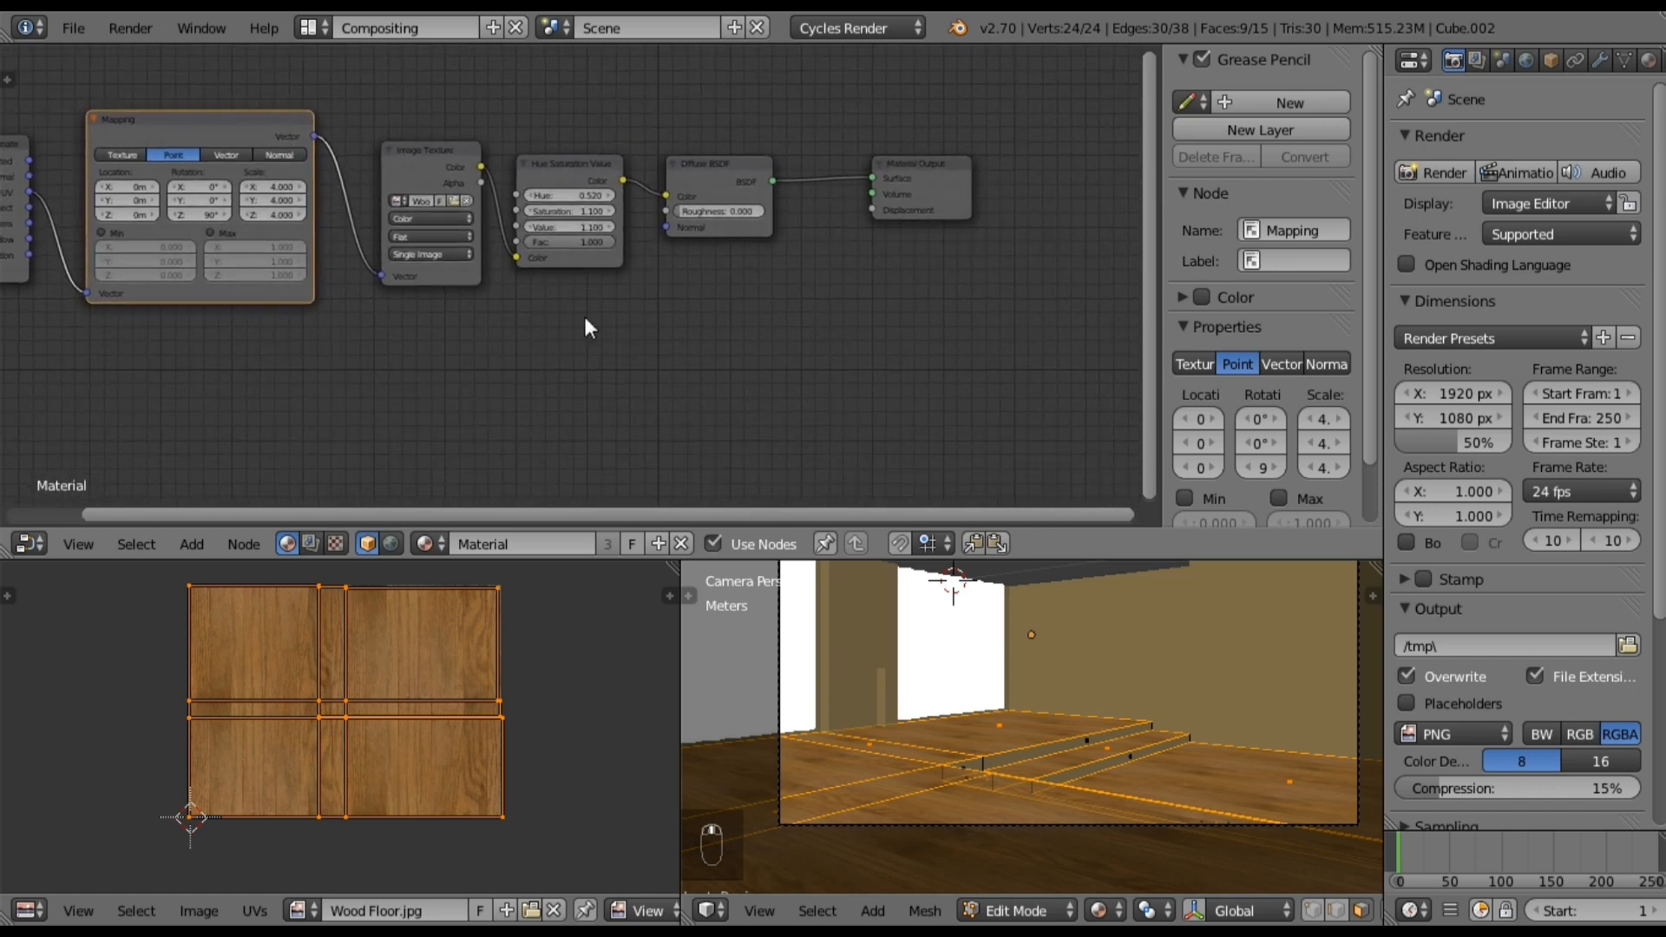
click(185, 544)
mouse_move(216, 439)
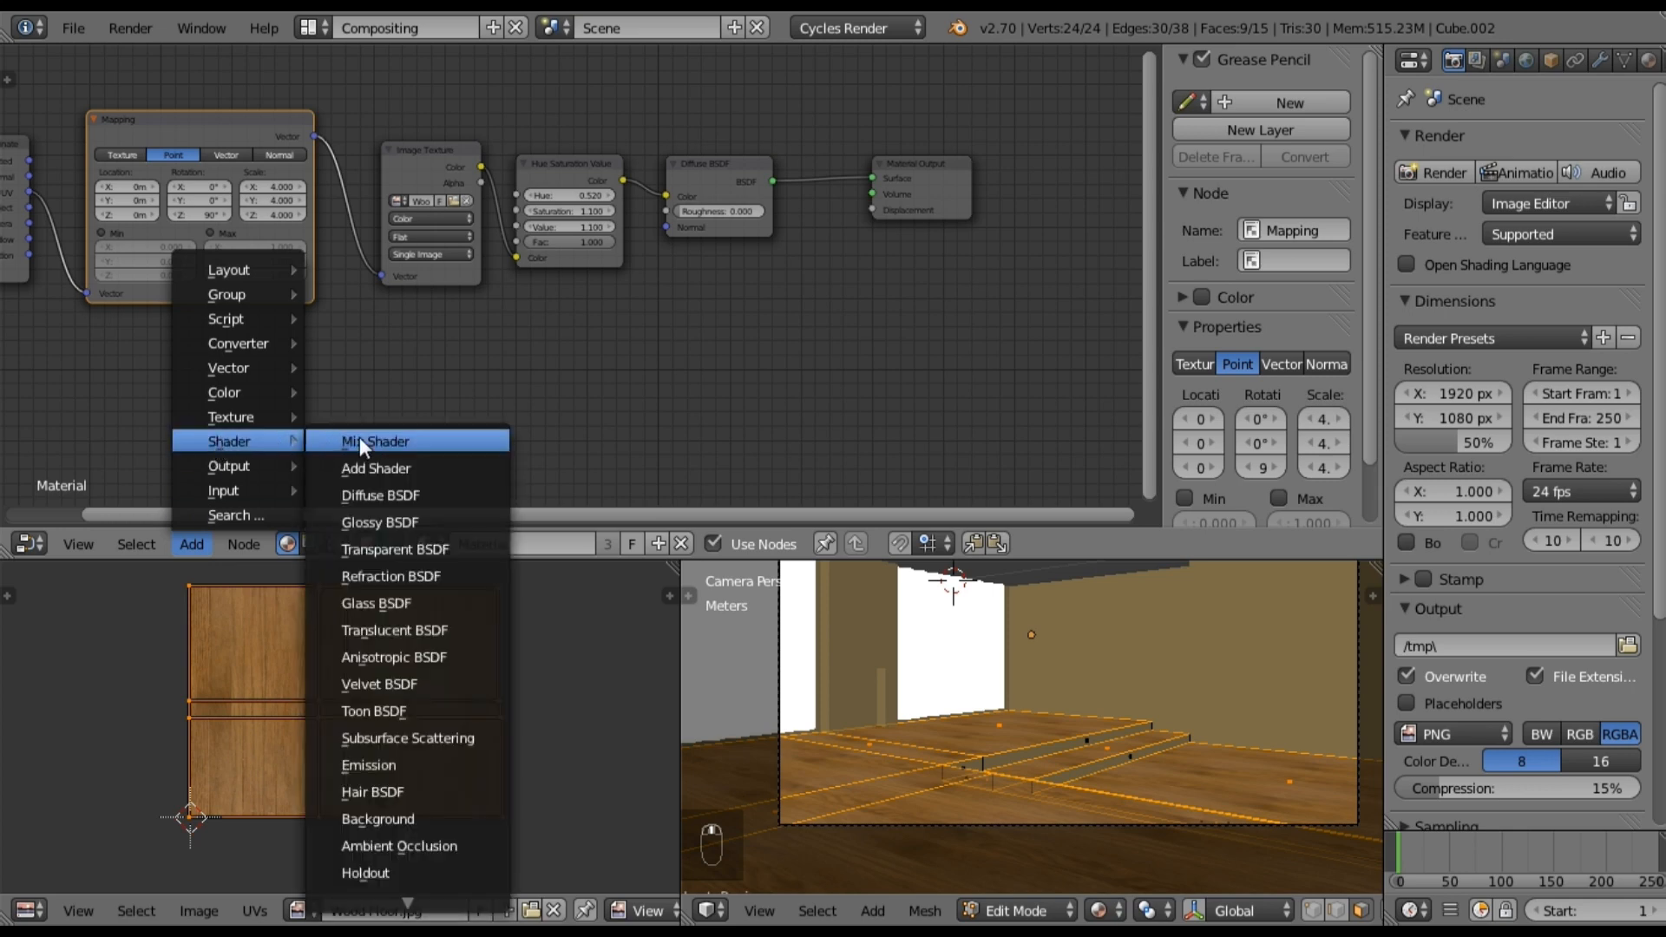
click(382, 521)
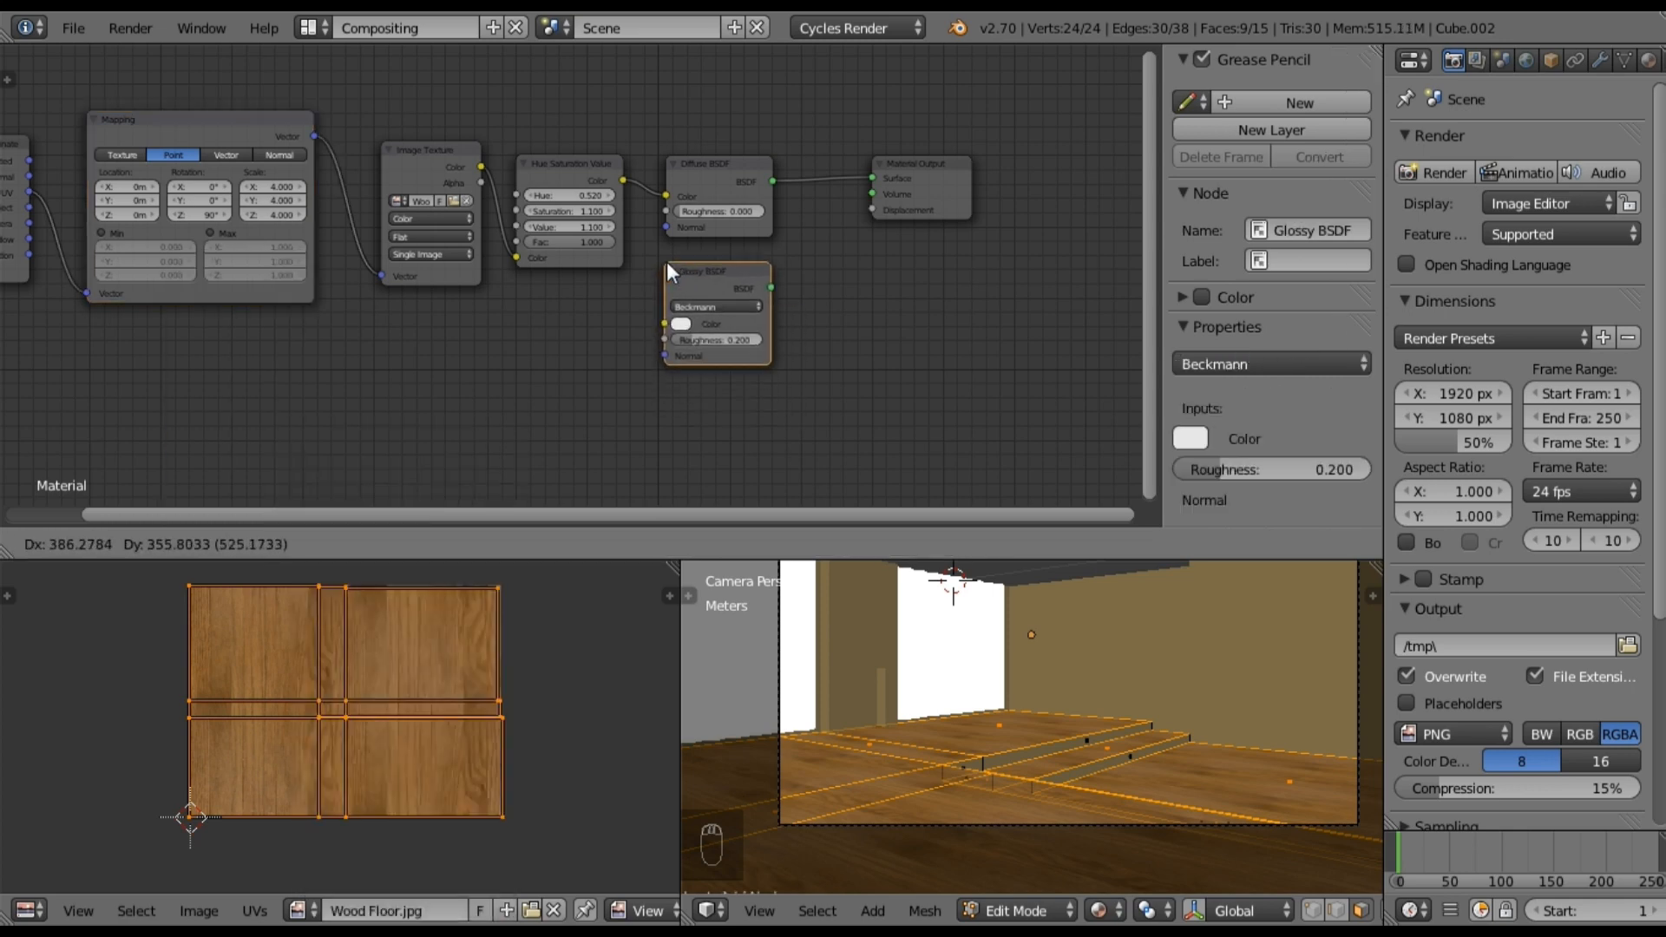
click(667, 263)
Step: Move Material Output farther from the Diffuse BSDF, insert a Mix Shader on their link, and connect the Glossy BSDF to its second shader input
click(922, 161)
drag(921, 162, 1064, 160)
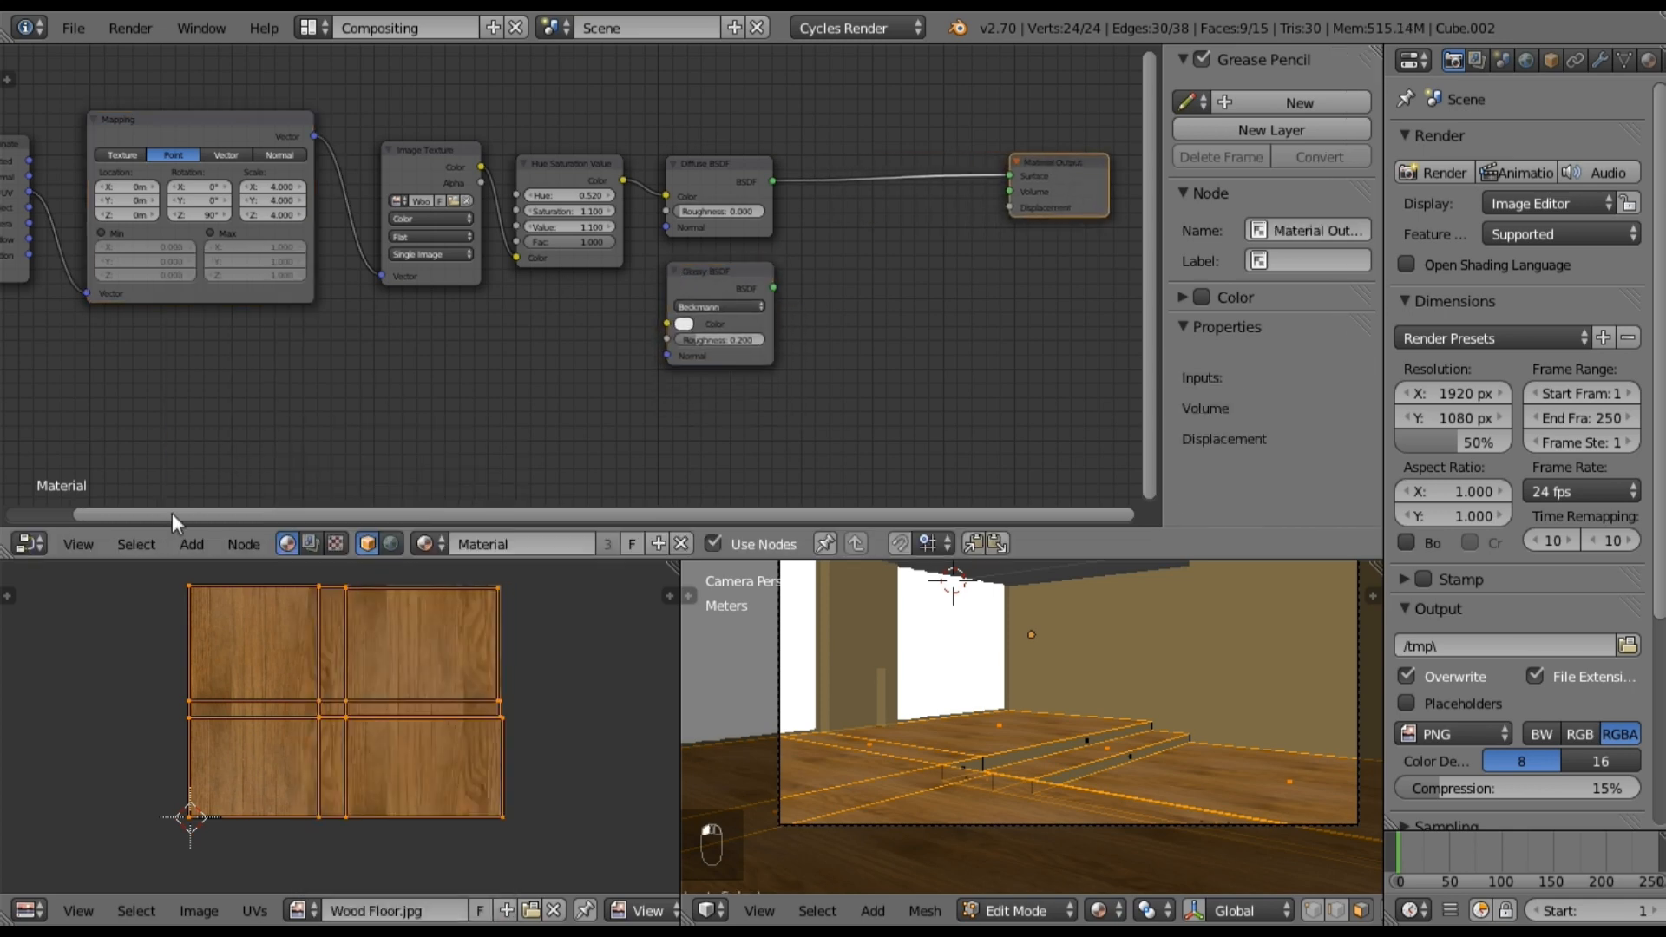
click(190, 543)
mouse_move(250, 440)
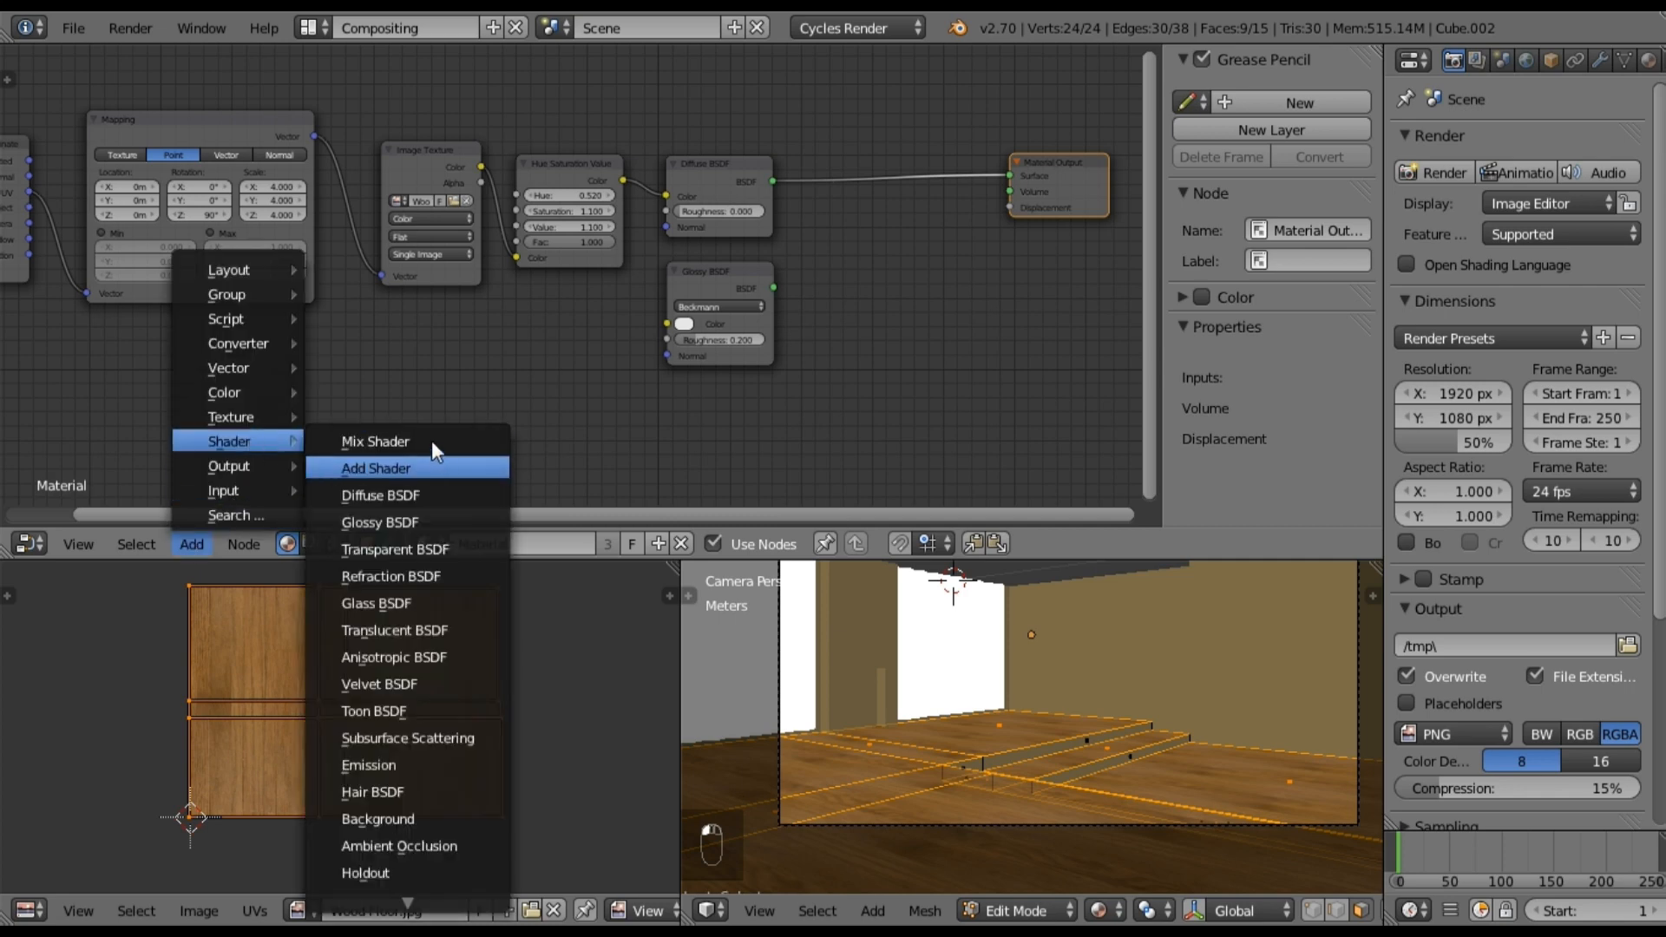
key(Return)
click(871, 177)
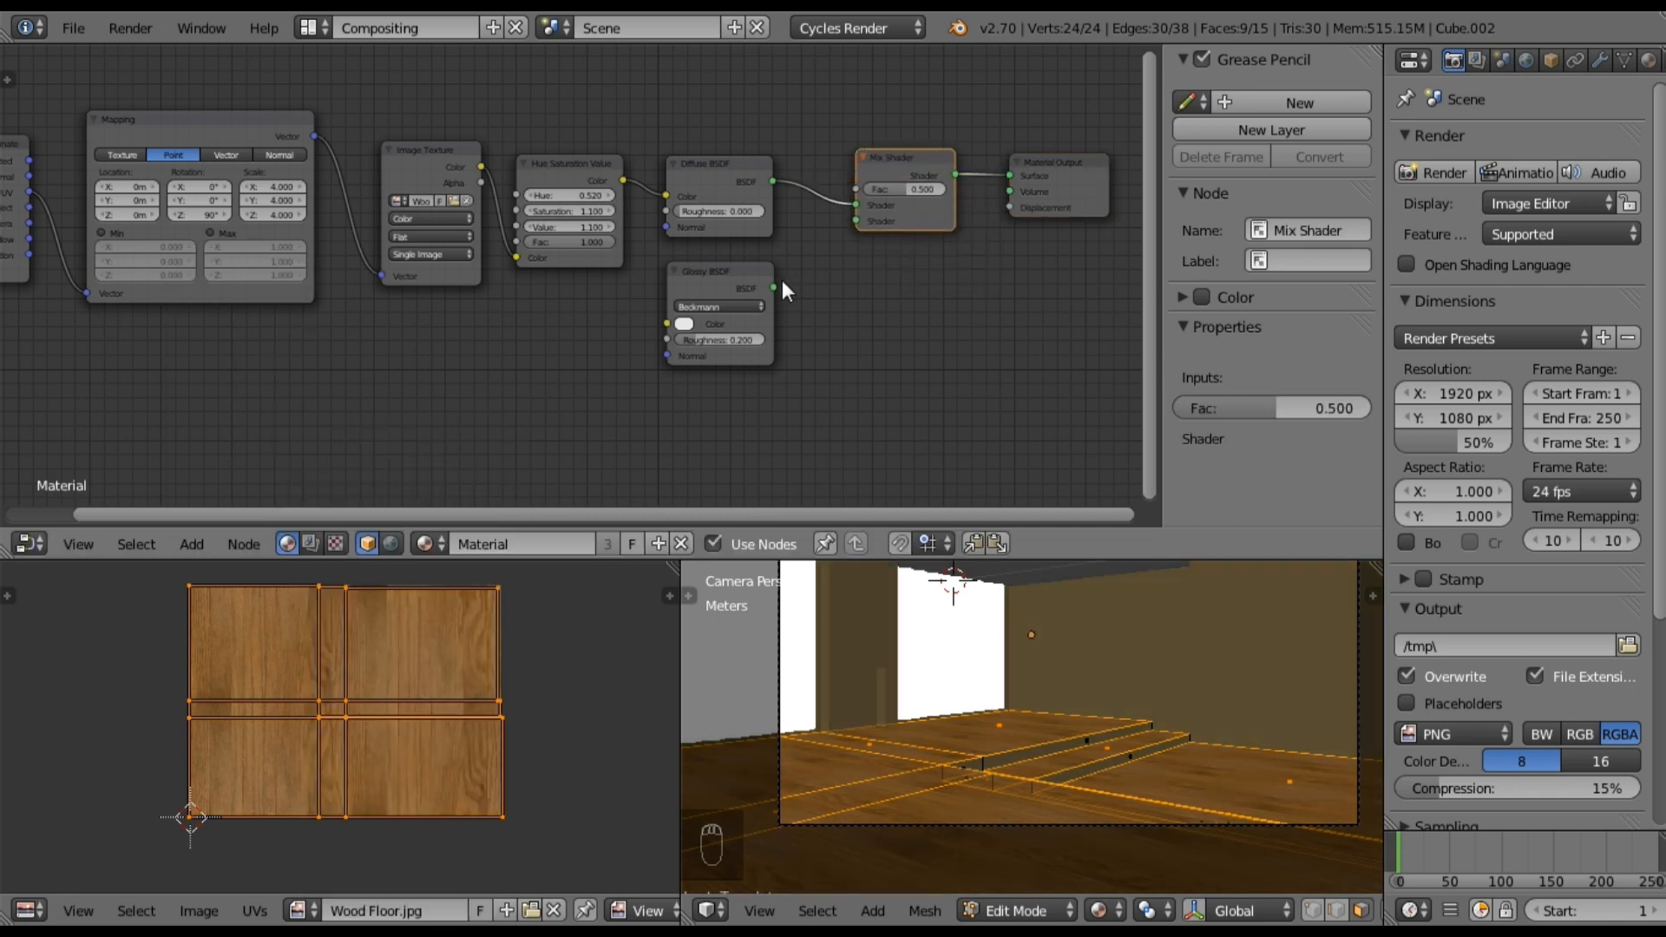
drag(773, 288, 860, 221)
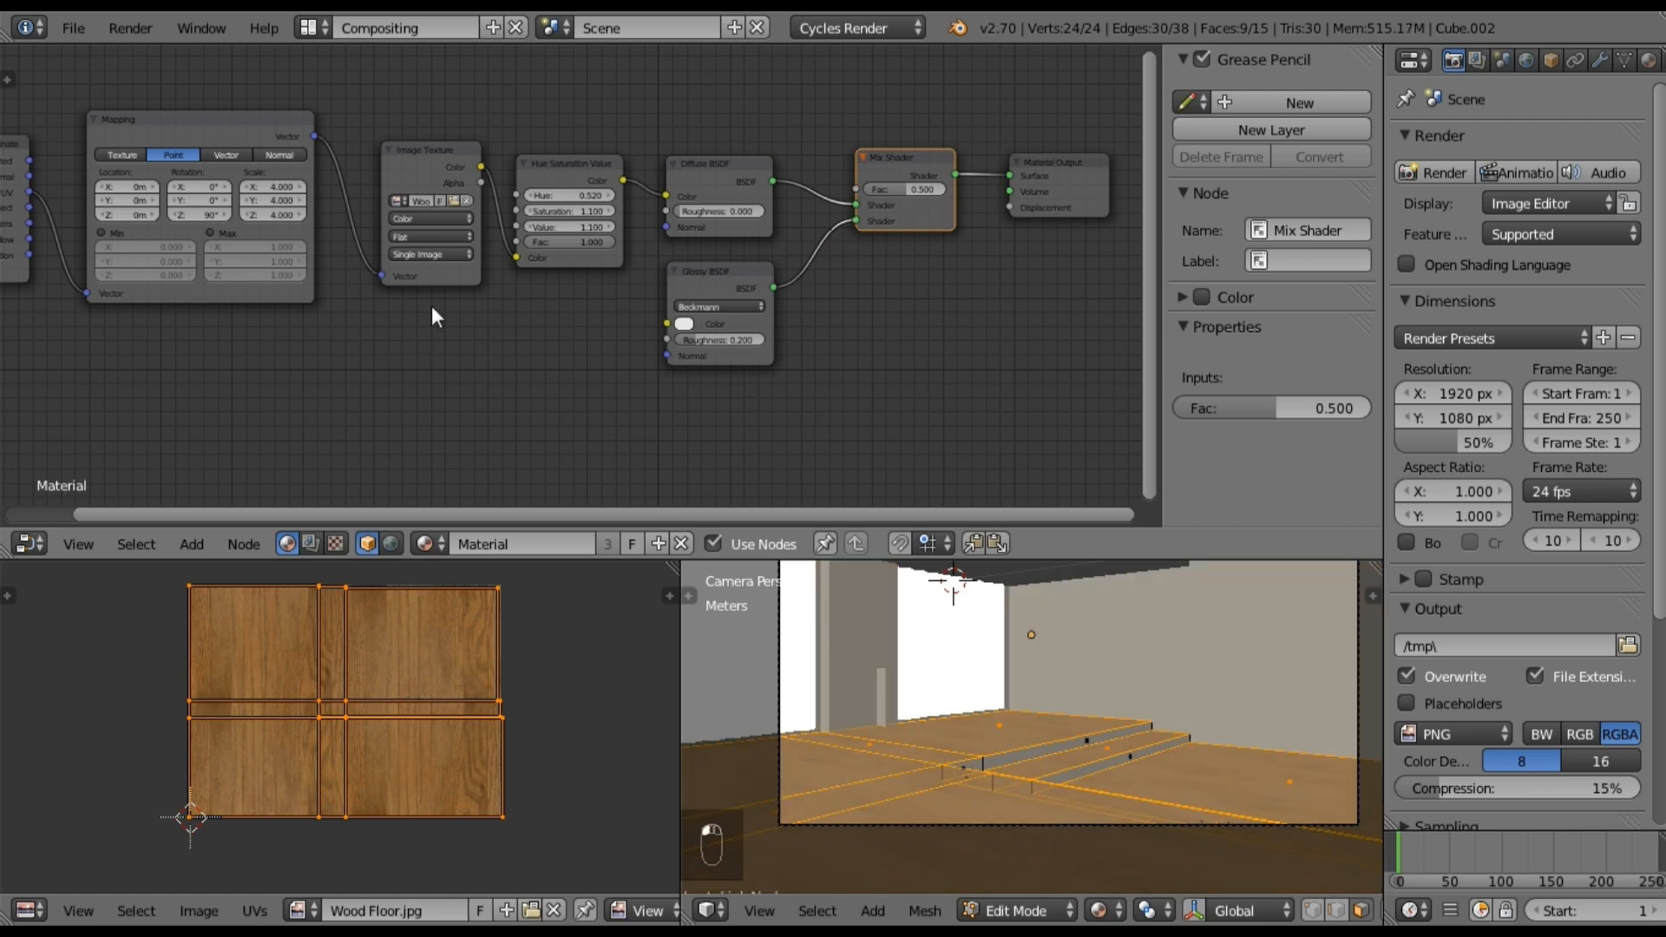
Step: Add an Image Texture node below the wood image node and load Wood Floor_NRM.png from the Den Project Textures folder
click(194, 544)
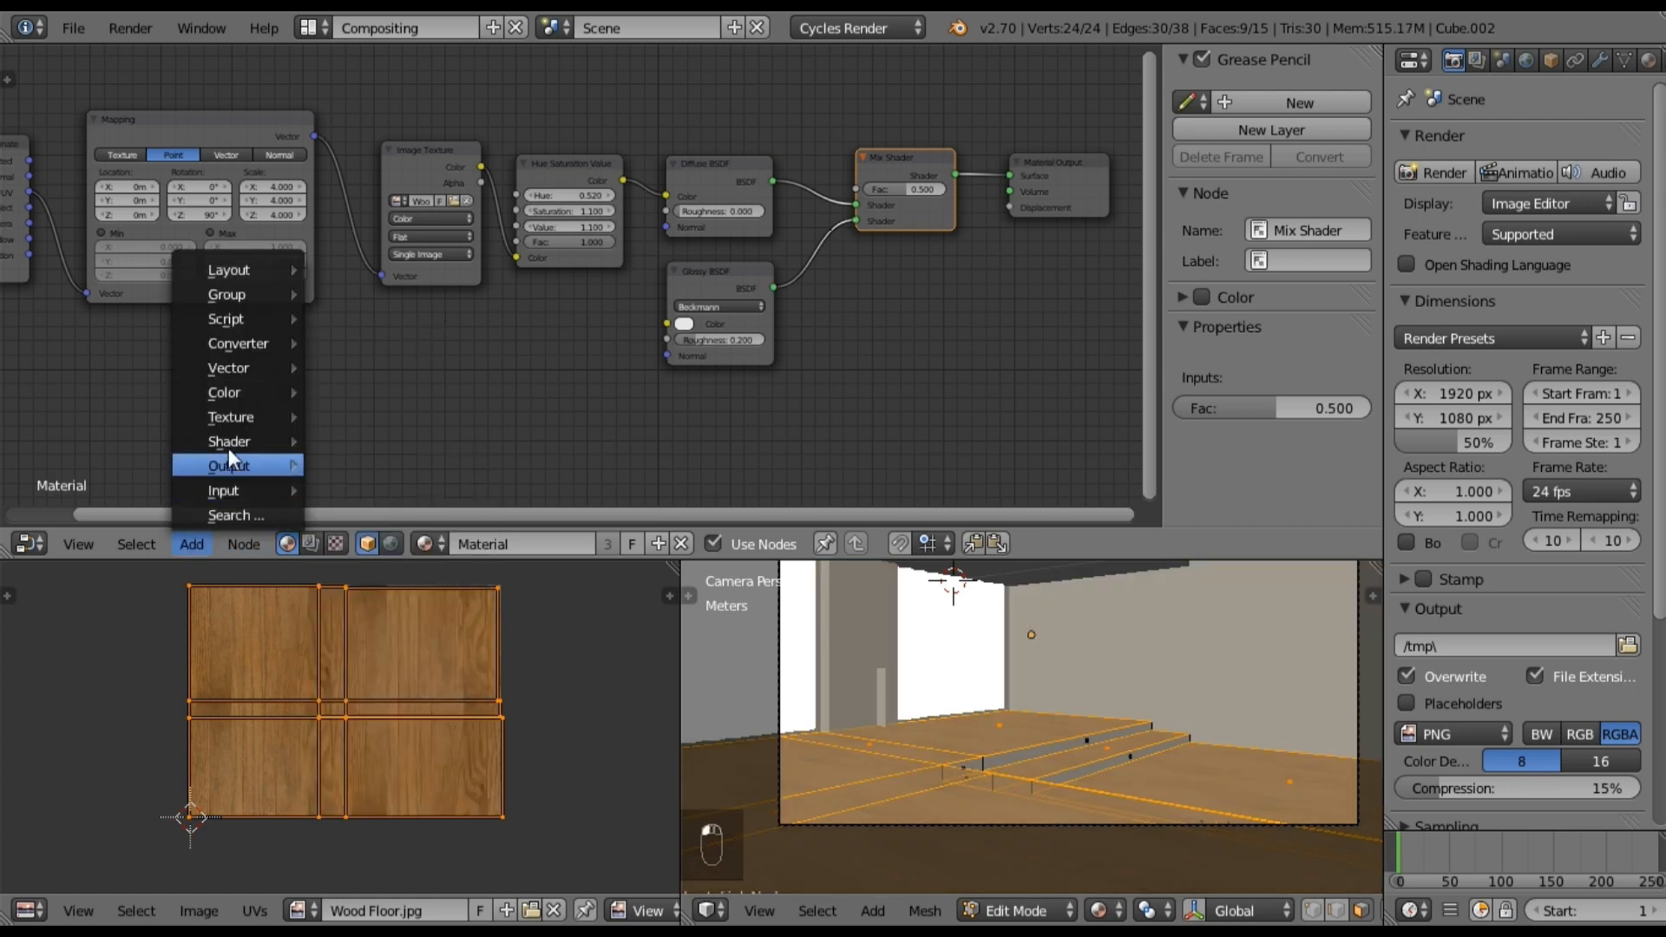
mouse_move(309, 413)
click(373, 417)
click(381, 338)
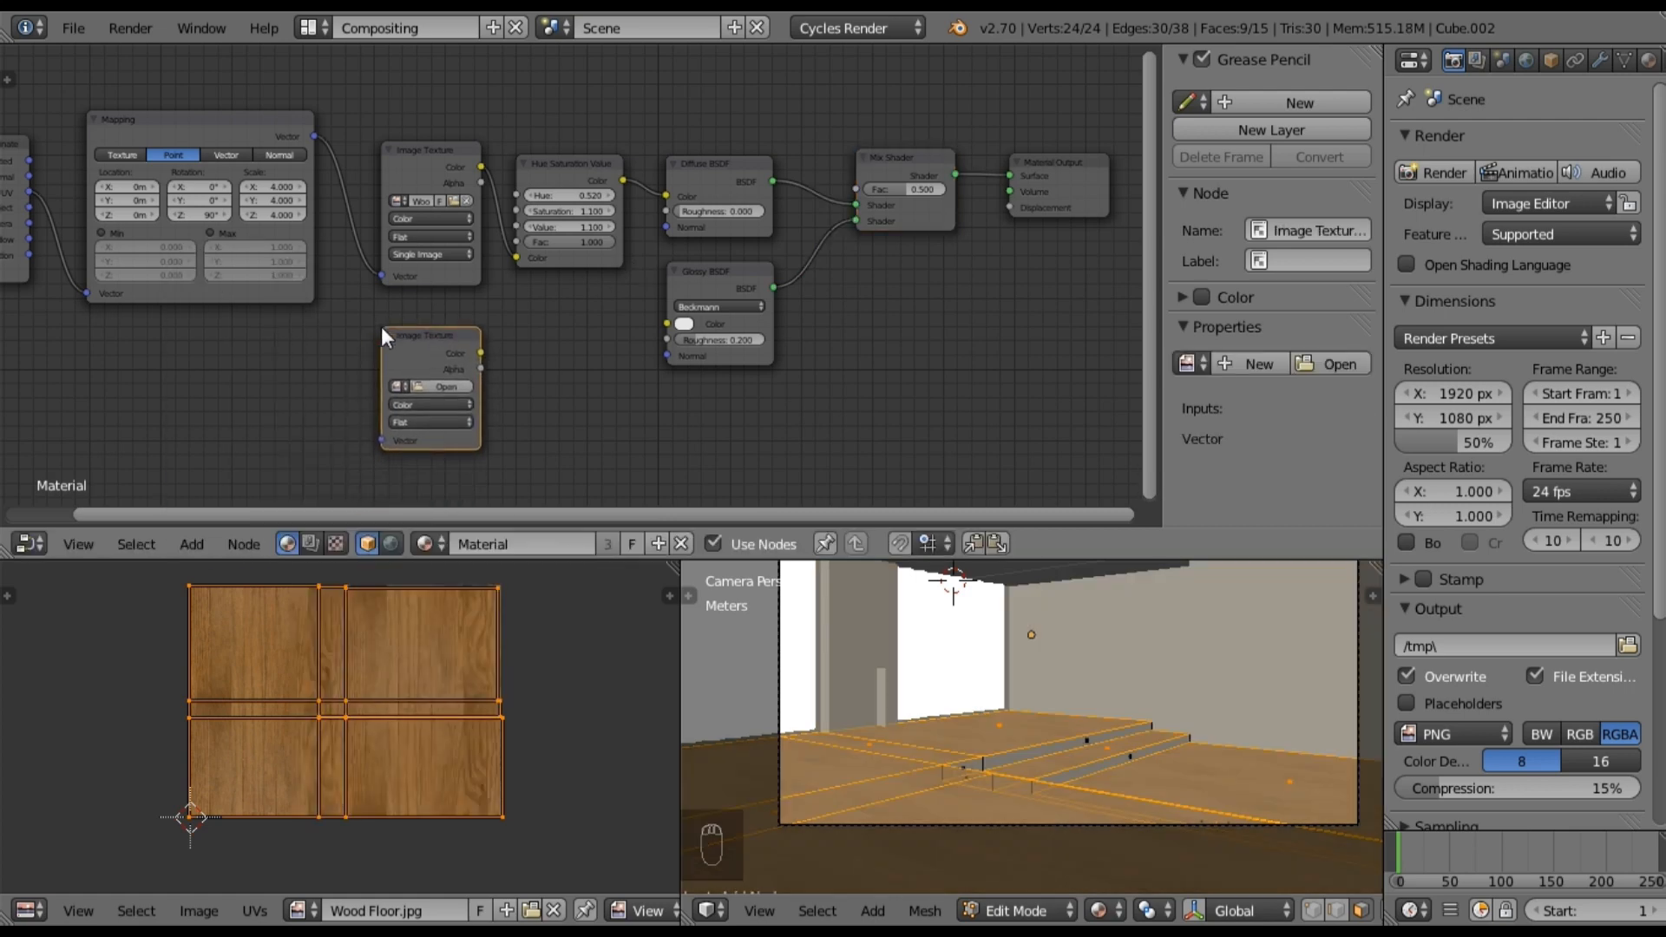
click(423, 382)
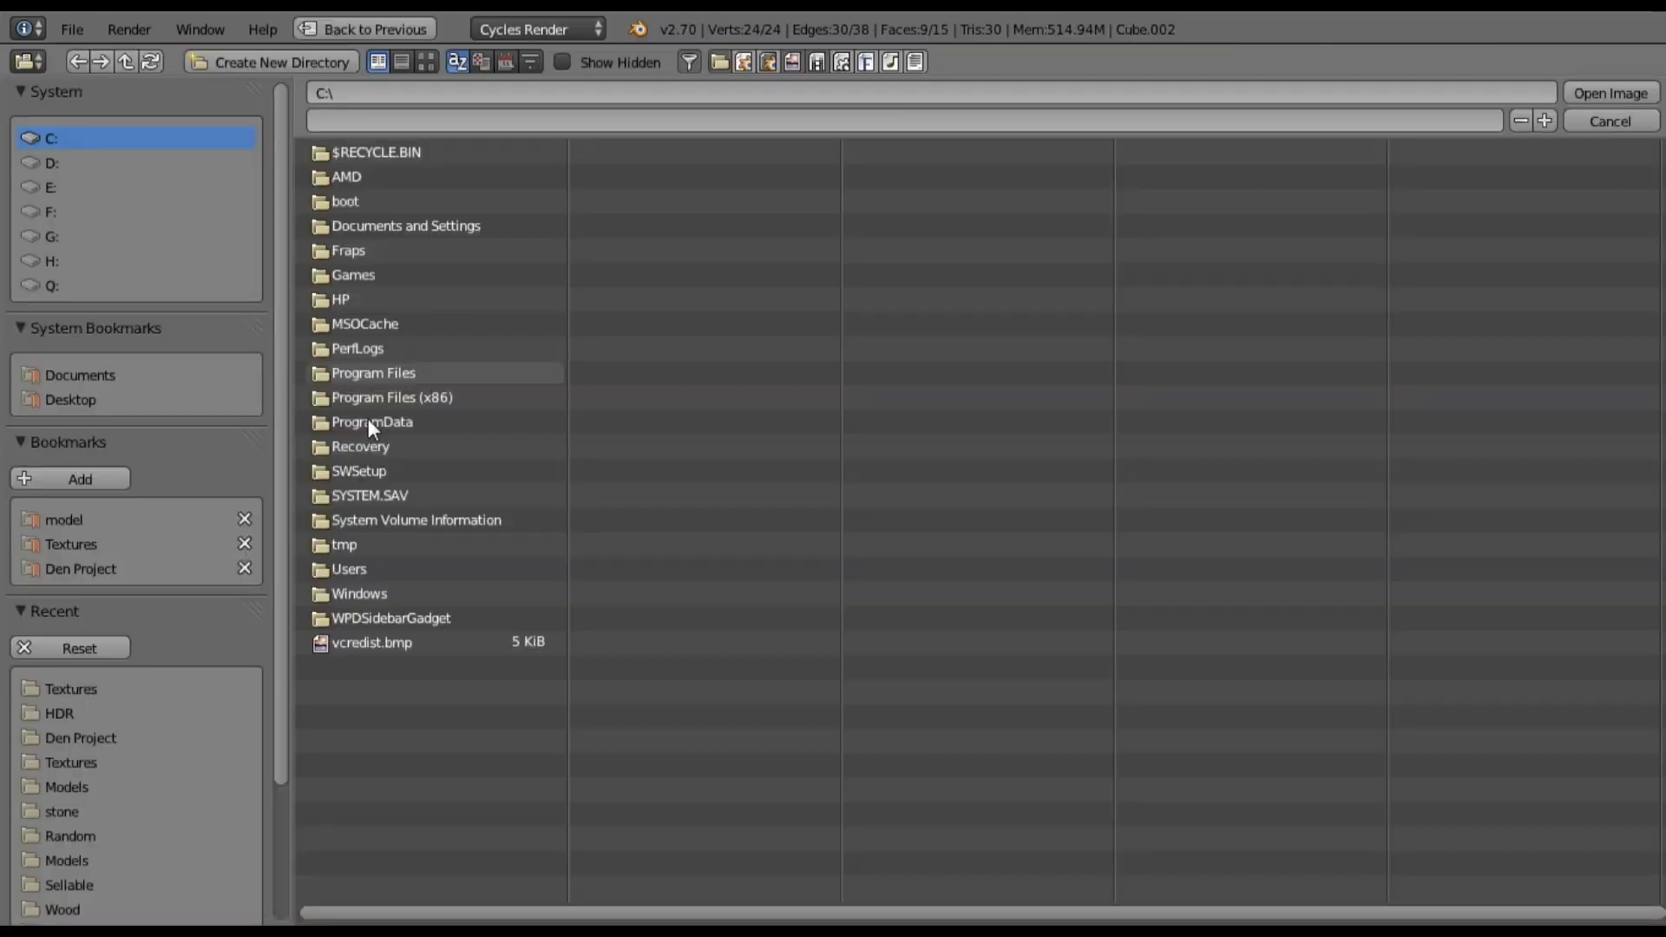
click(130, 569)
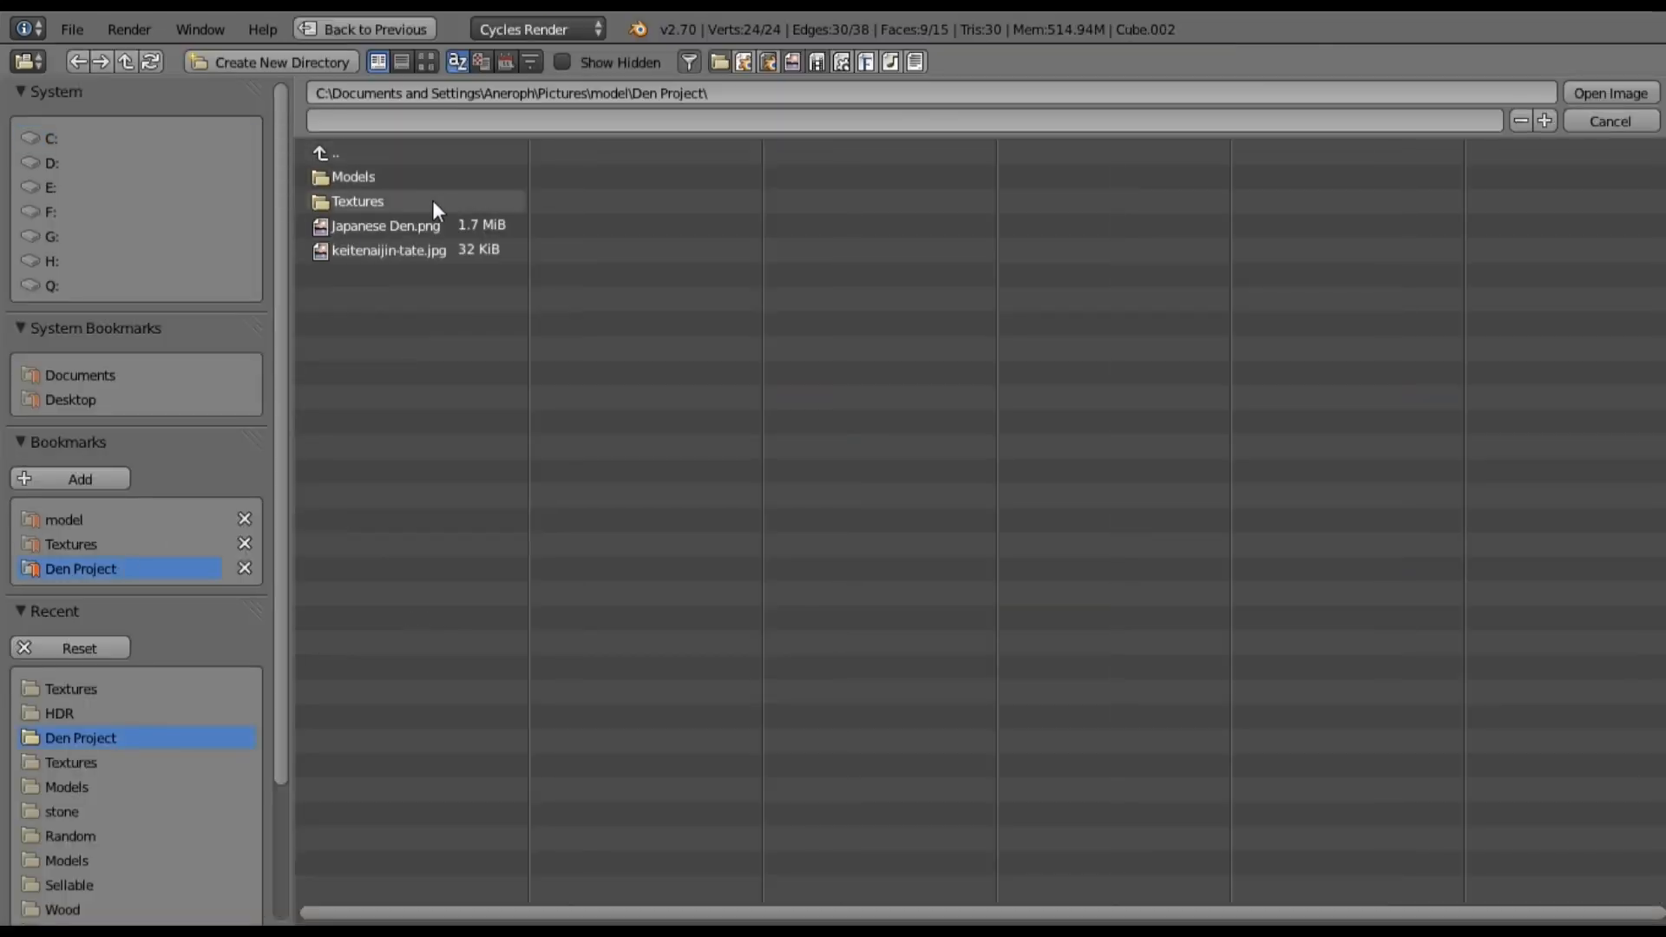
click(368, 198)
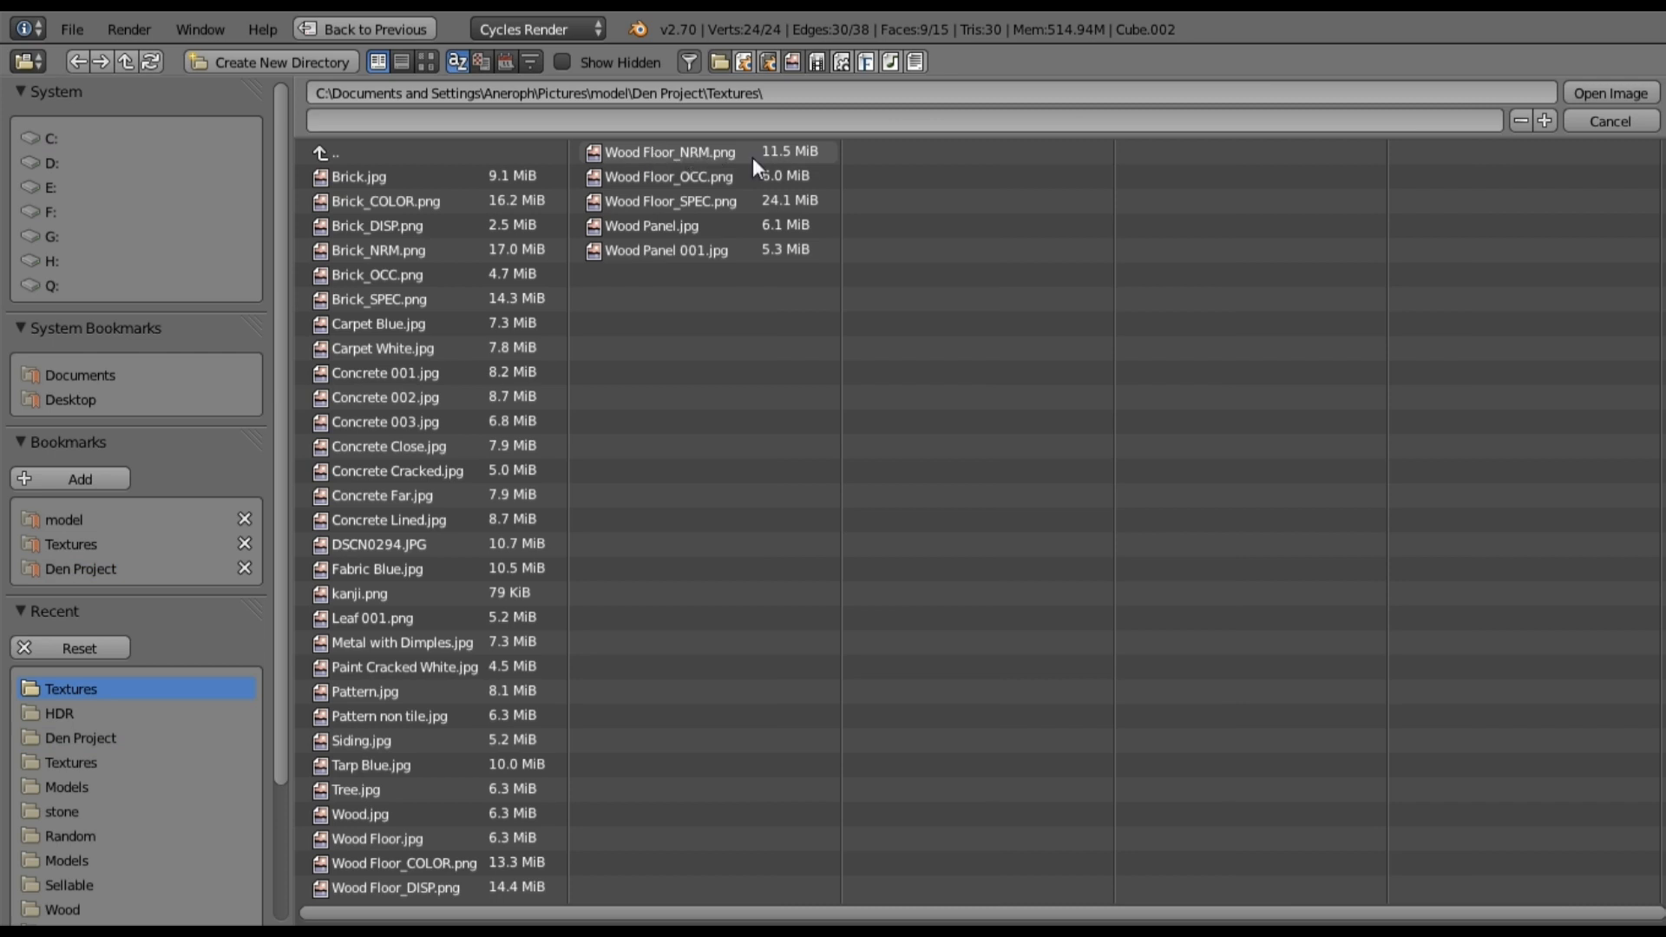
click(674, 154)
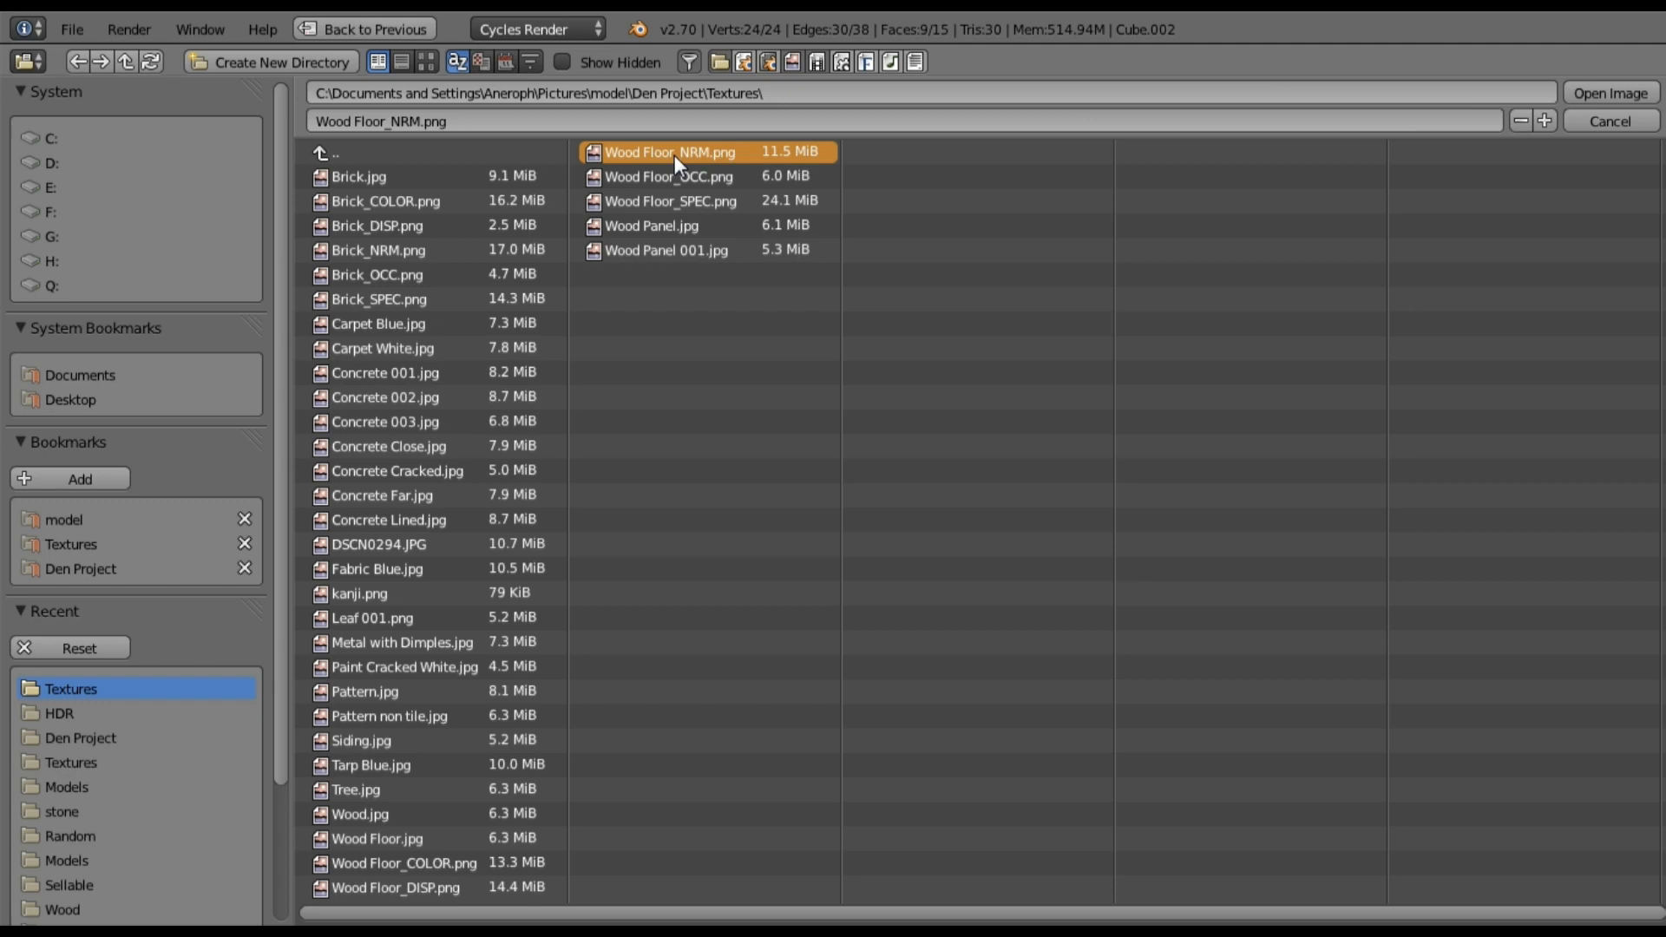
double_click(675, 155)
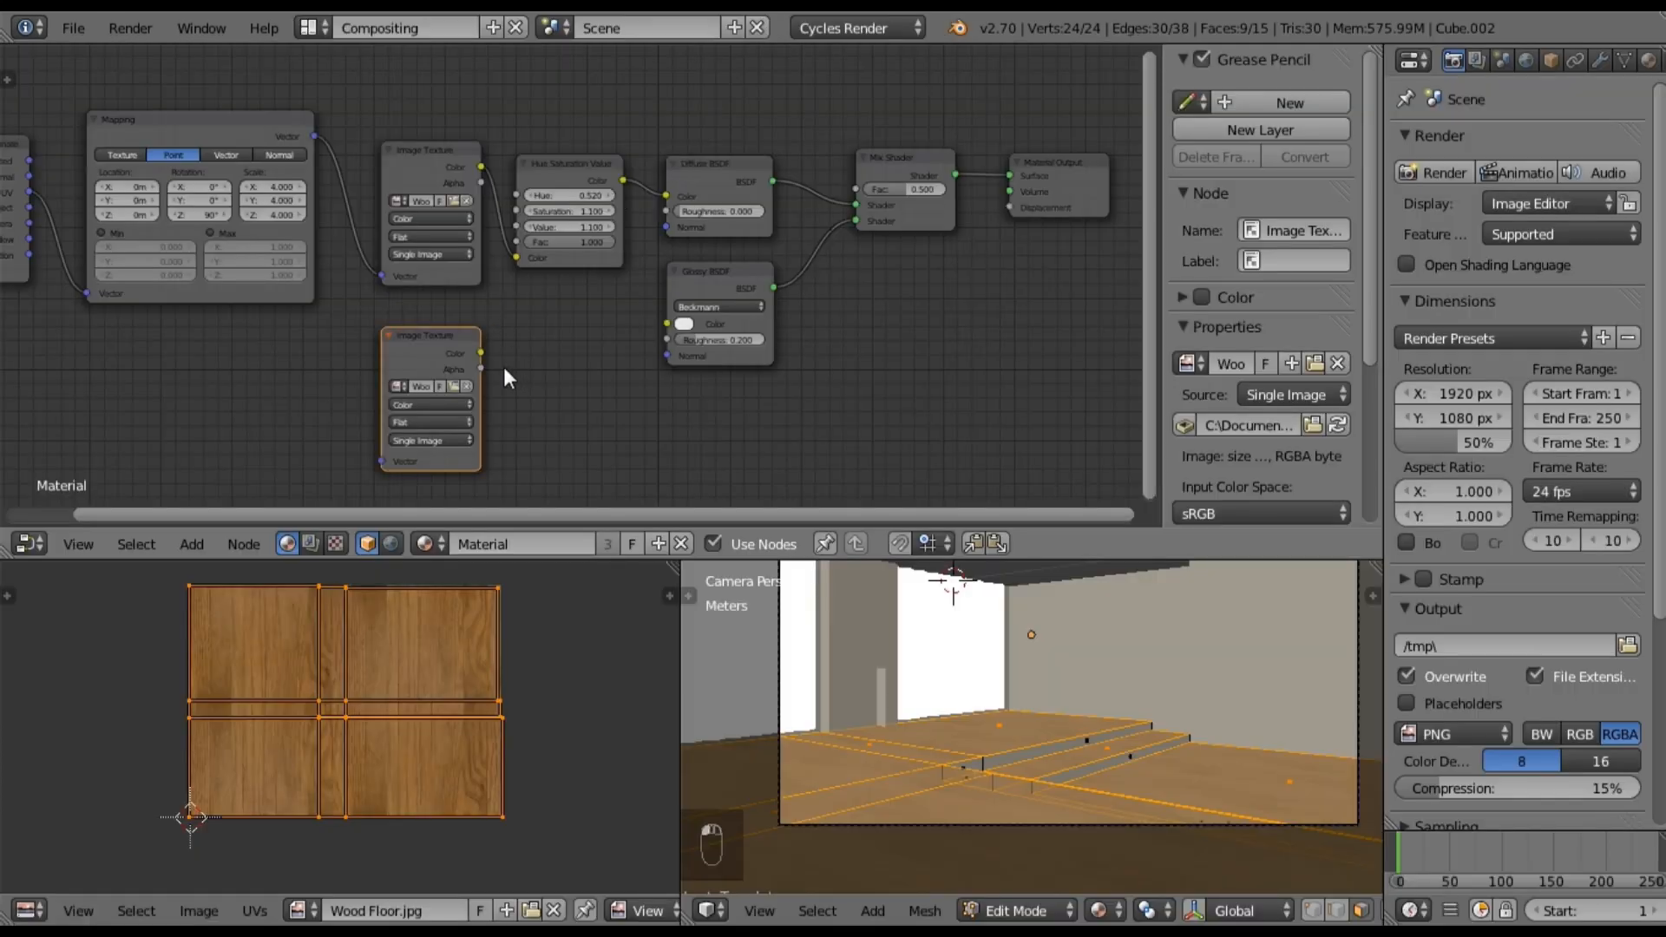
Step: Add a Normal Map node fed by the NRM texture's color and link its Normal output to the Diffuse and Glossy BSDFs
click(192, 544)
mouse_move(262, 366)
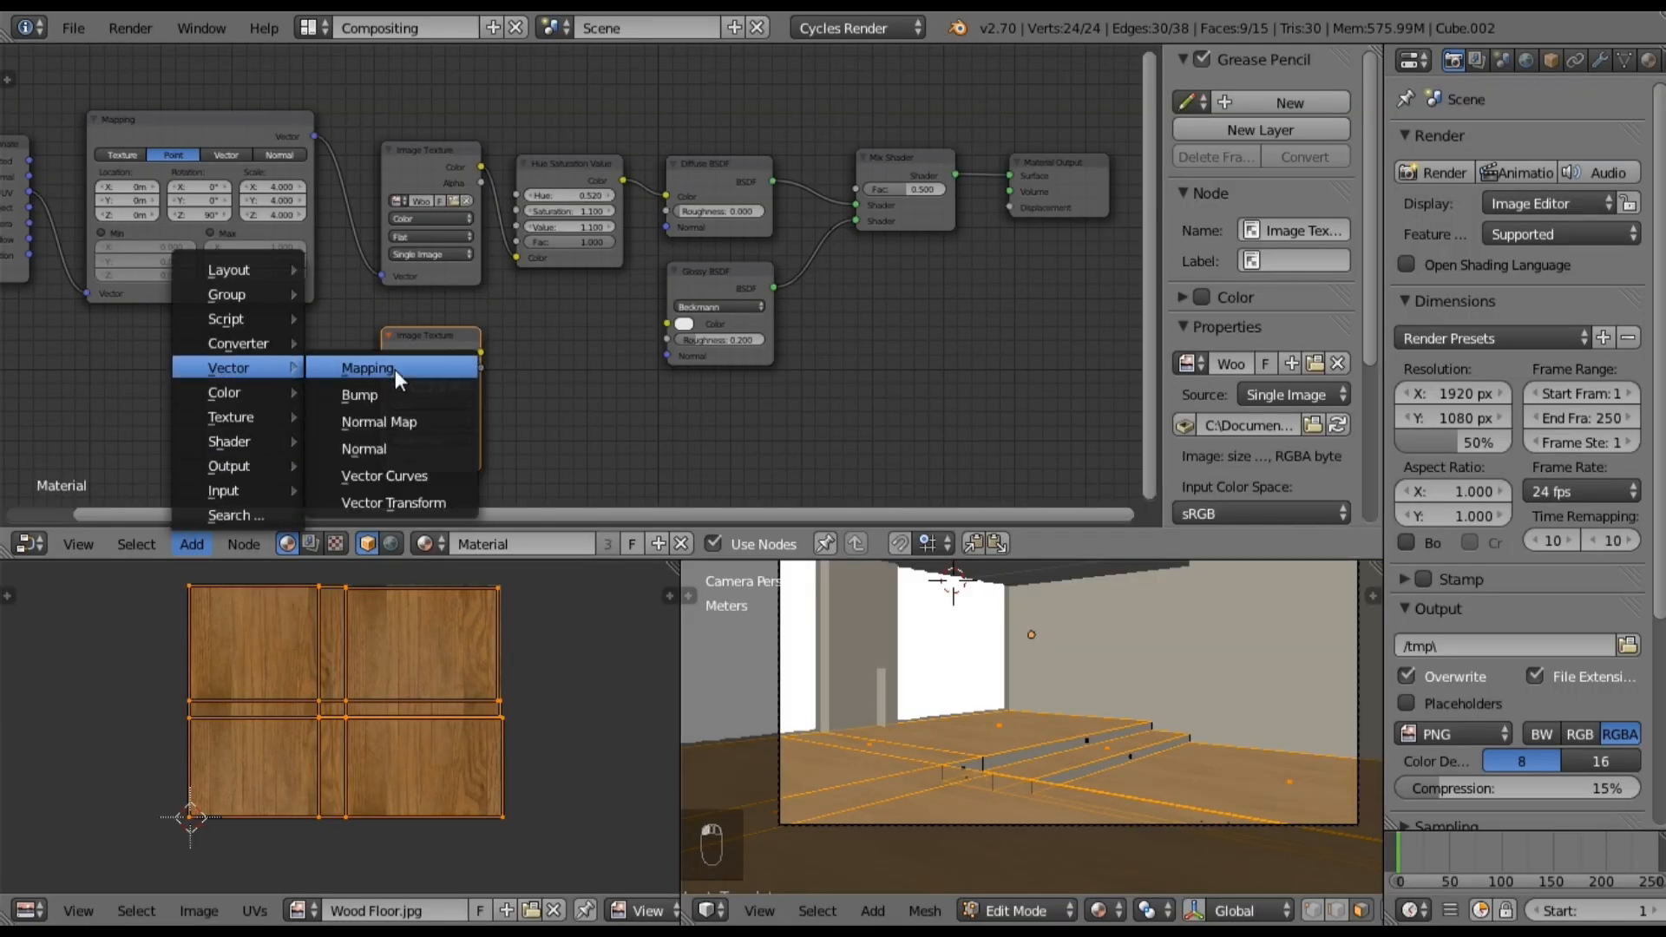
click(399, 421)
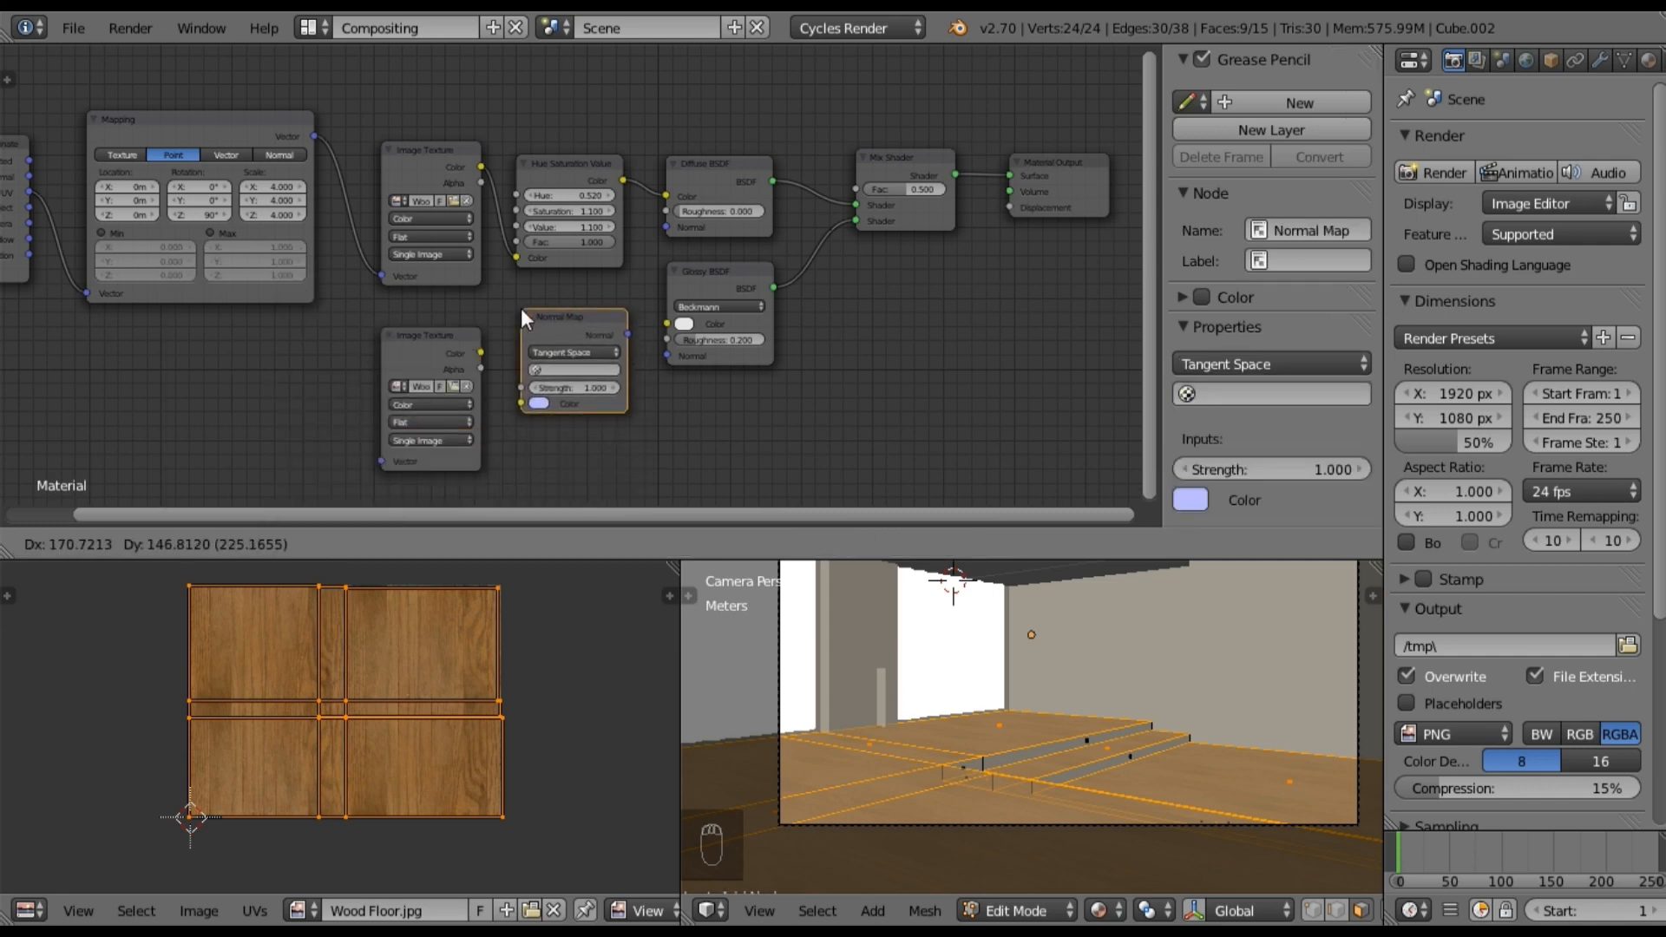
click(521, 309)
drag(514, 401, 522, 403)
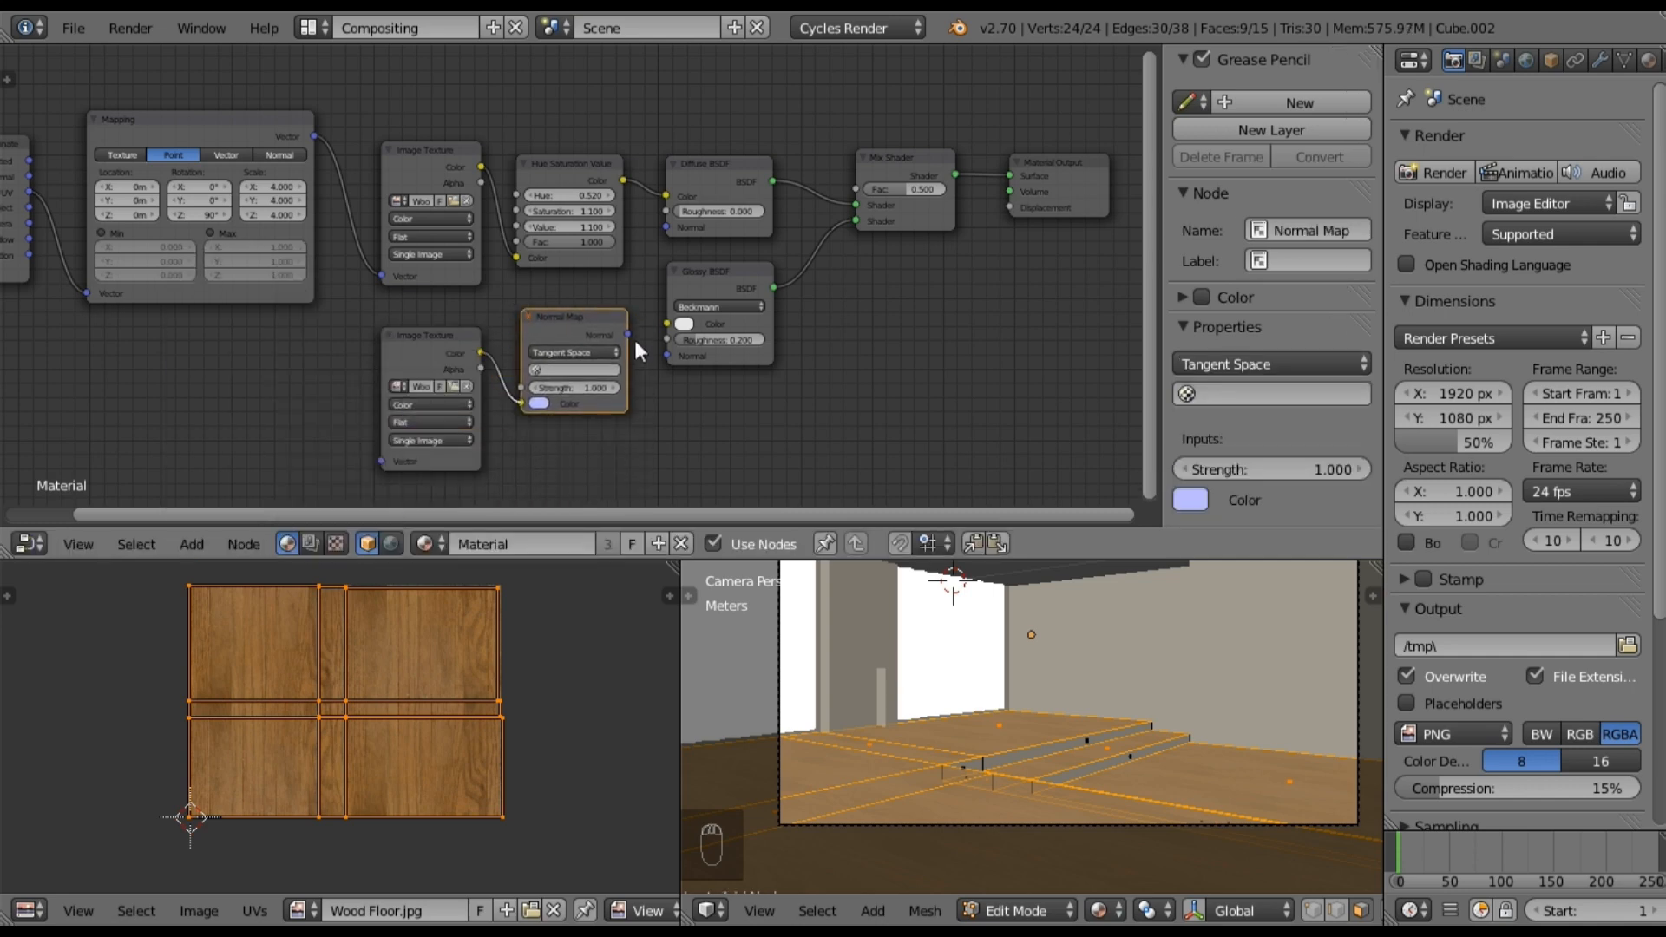
drag(629, 333, 664, 228)
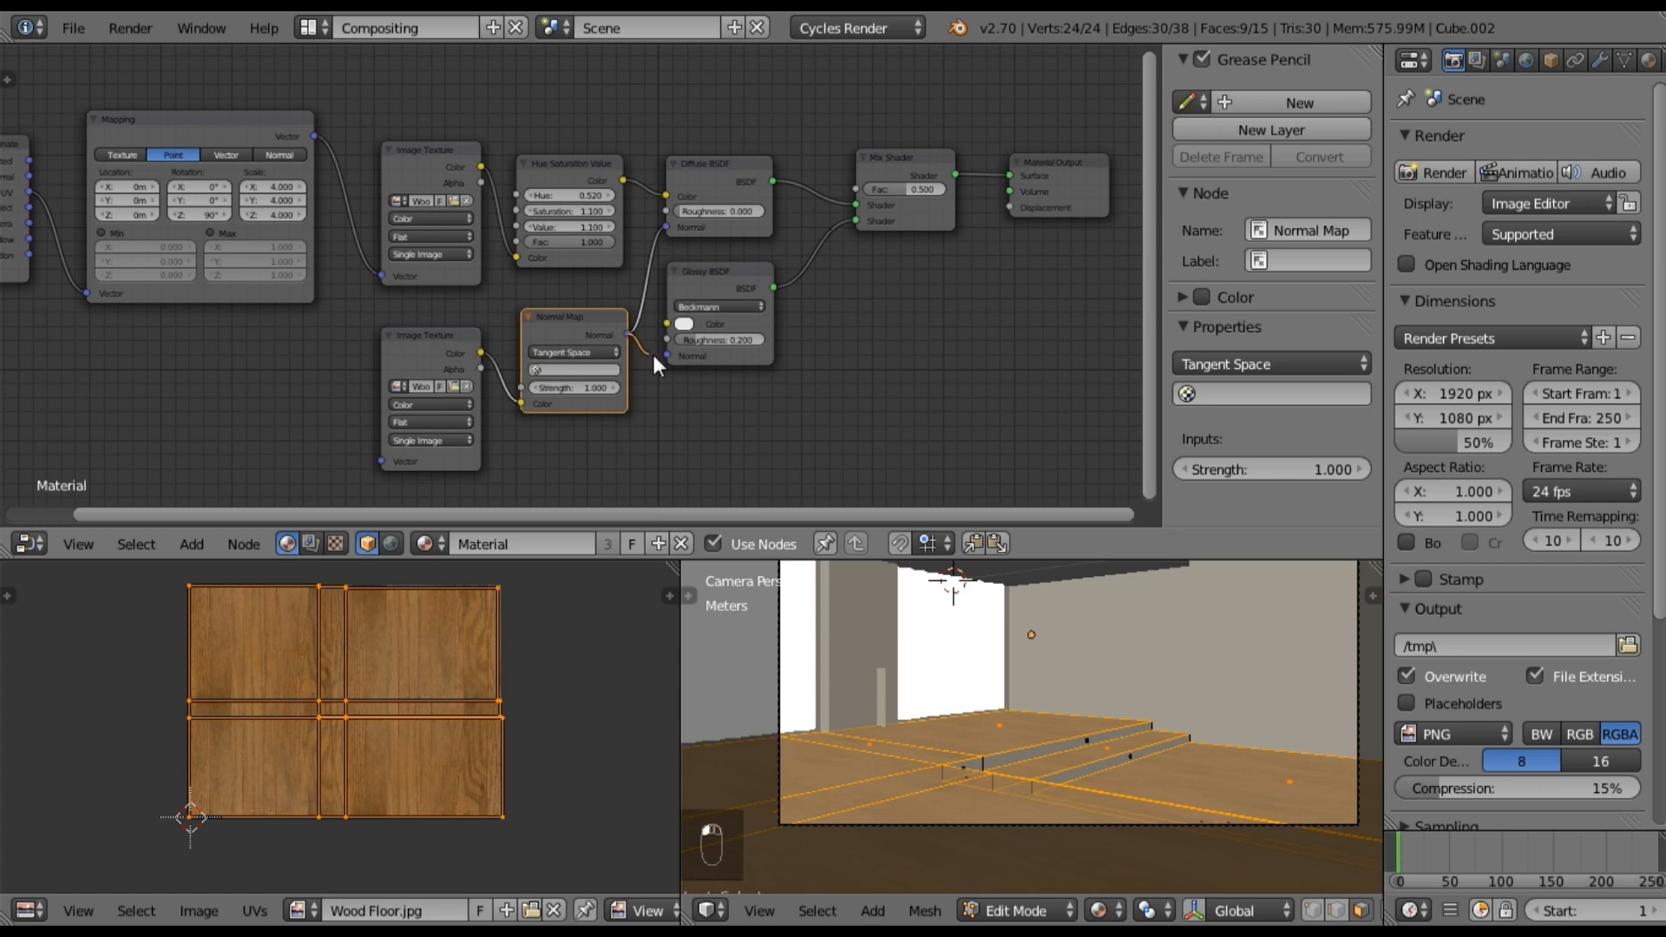
Step: Set the Normal Map node's strength to 0.5
scroll(664, 388, up, 3)
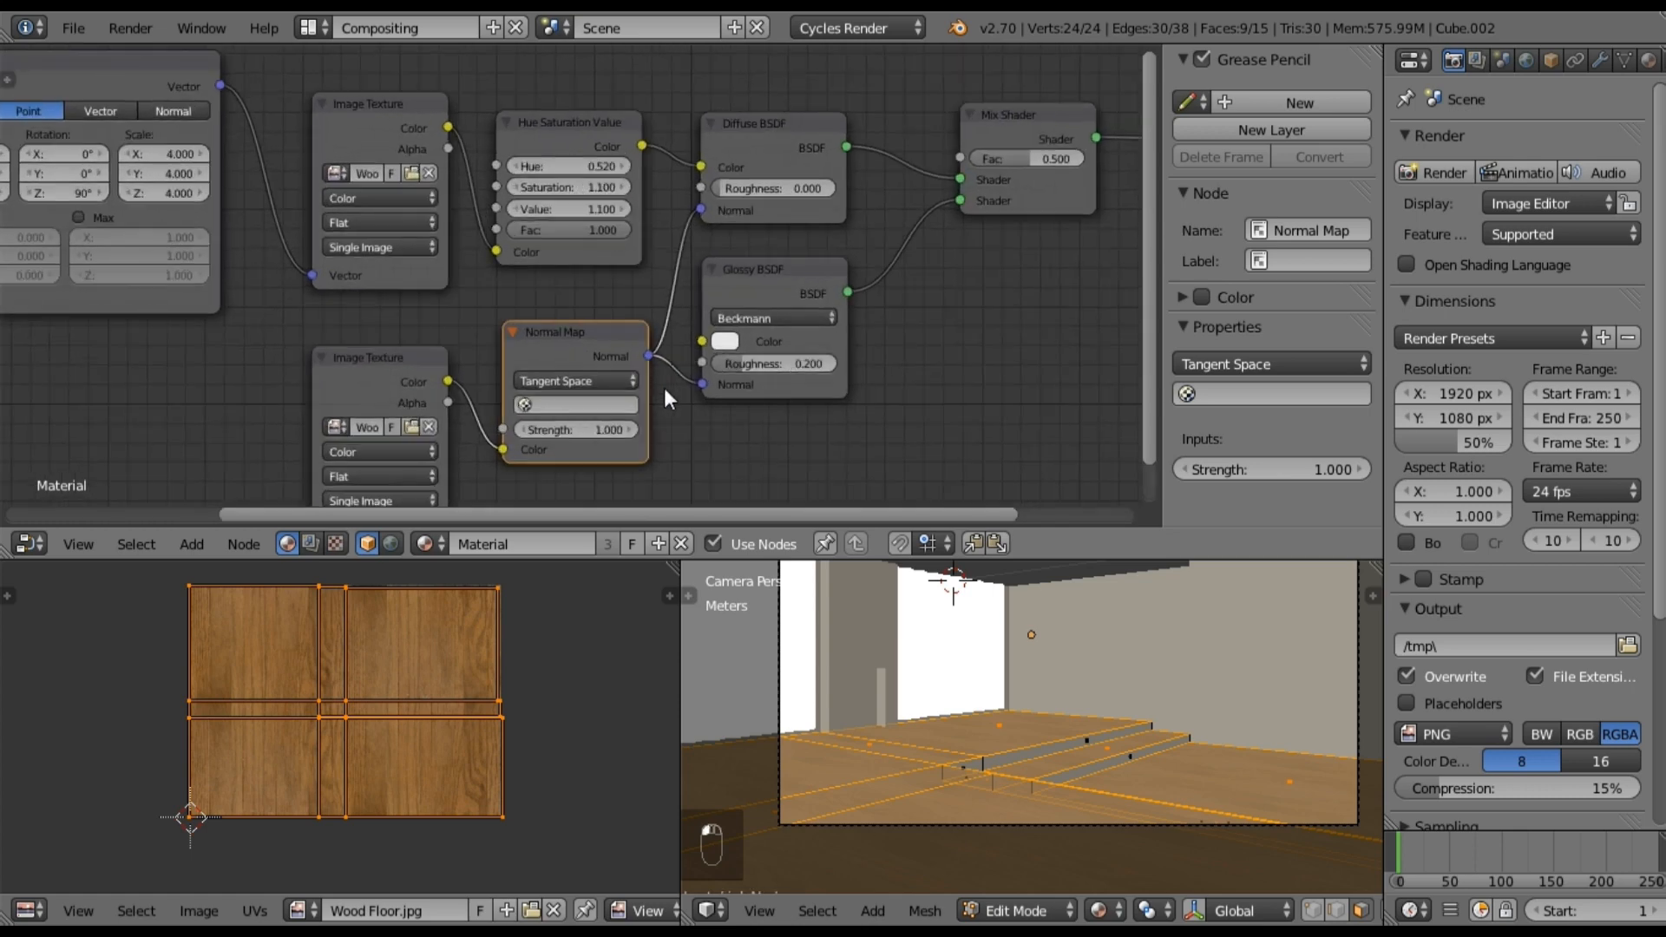
middle_drag(669, 410, 636, 365)
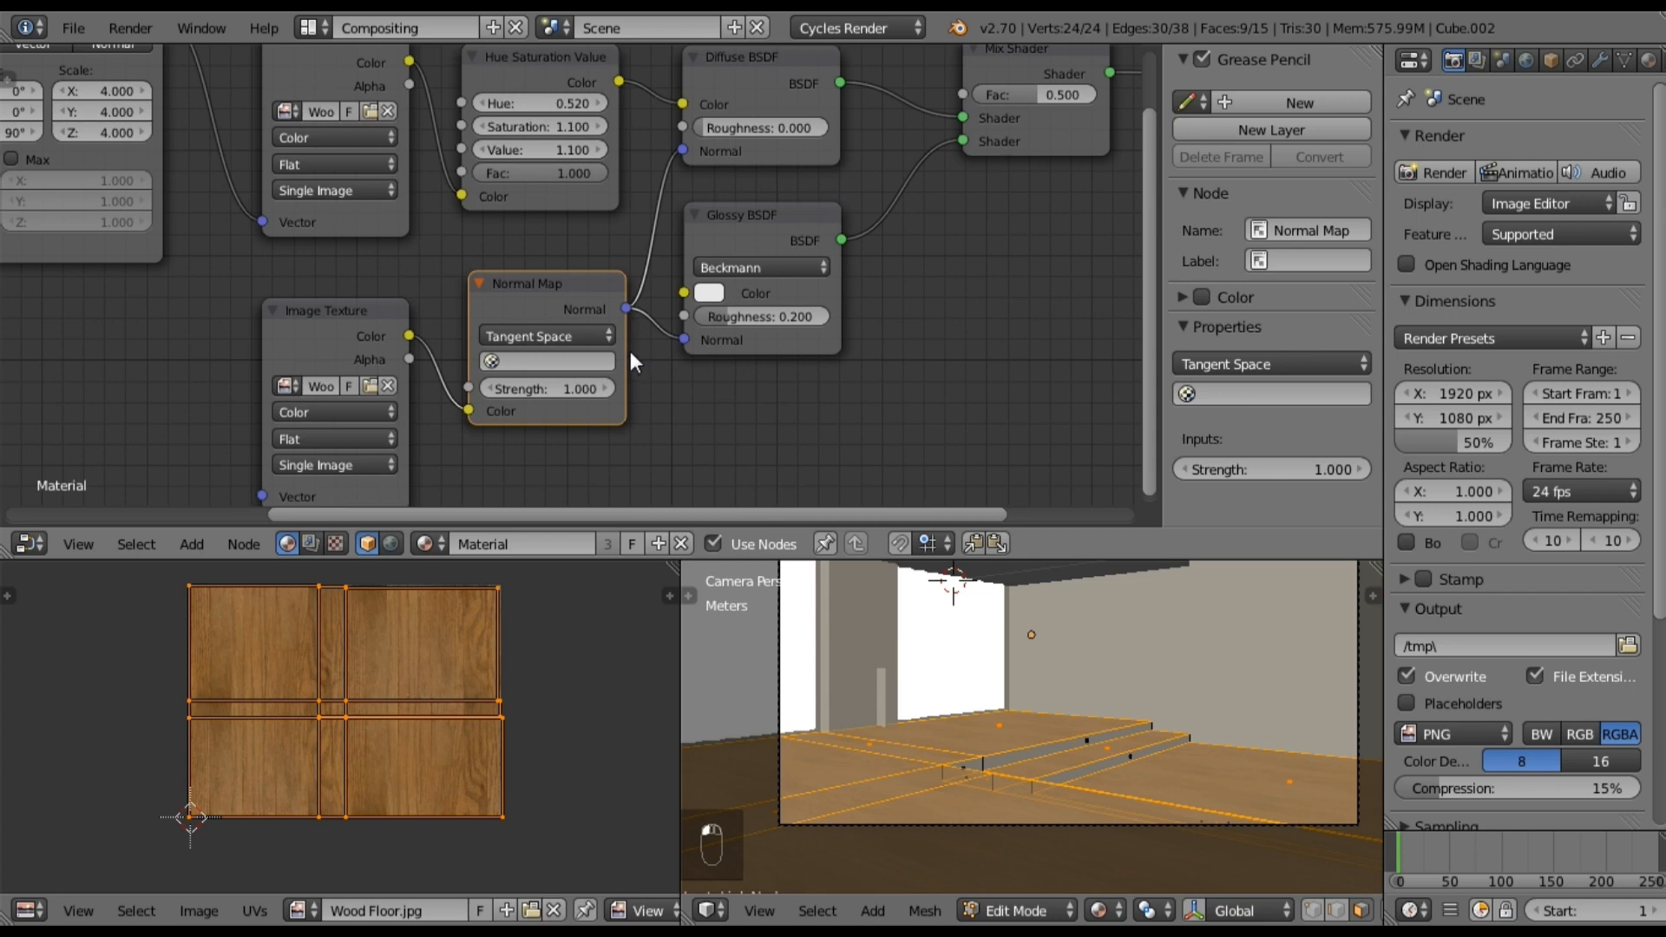
click(567, 386)
text(0.5)
key(Return)
Step: Add an Image Texture node above the Hue Saturation Value node and load Wood Floor_SPEC.png from the Den Project Textures folder
middle_drag(894, 300, 672, 456)
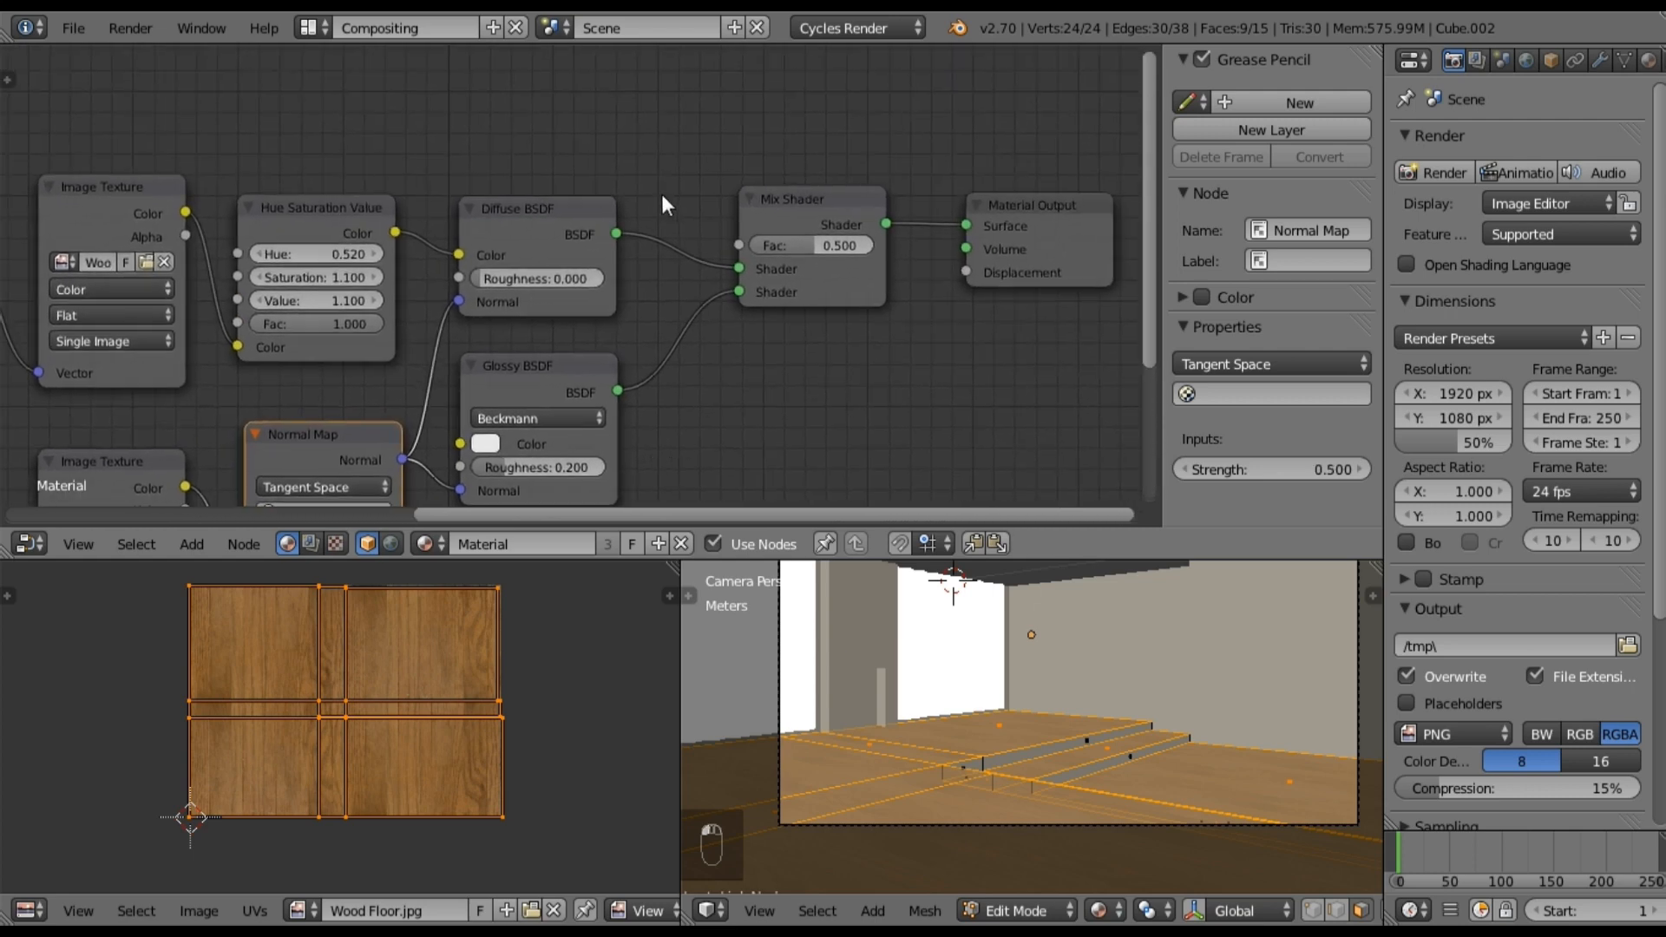
scroll(661, 194, down, 2)
middle_drag(189, 438, 248, 481)
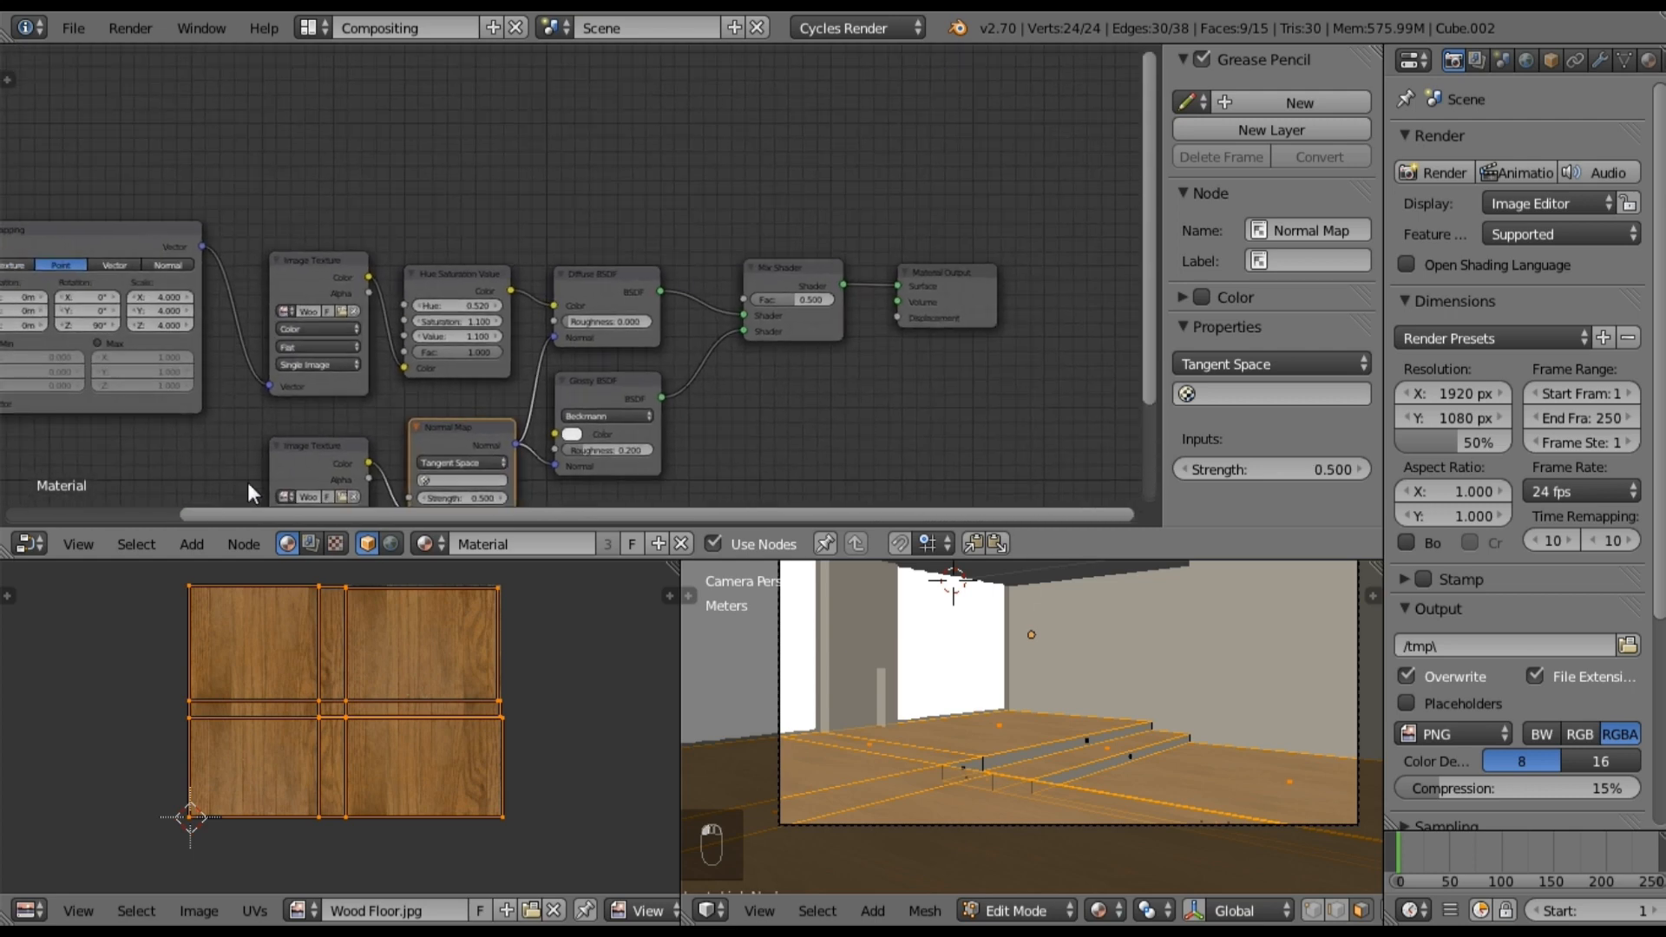
click(204, 538)
mouse_move(248, 436)
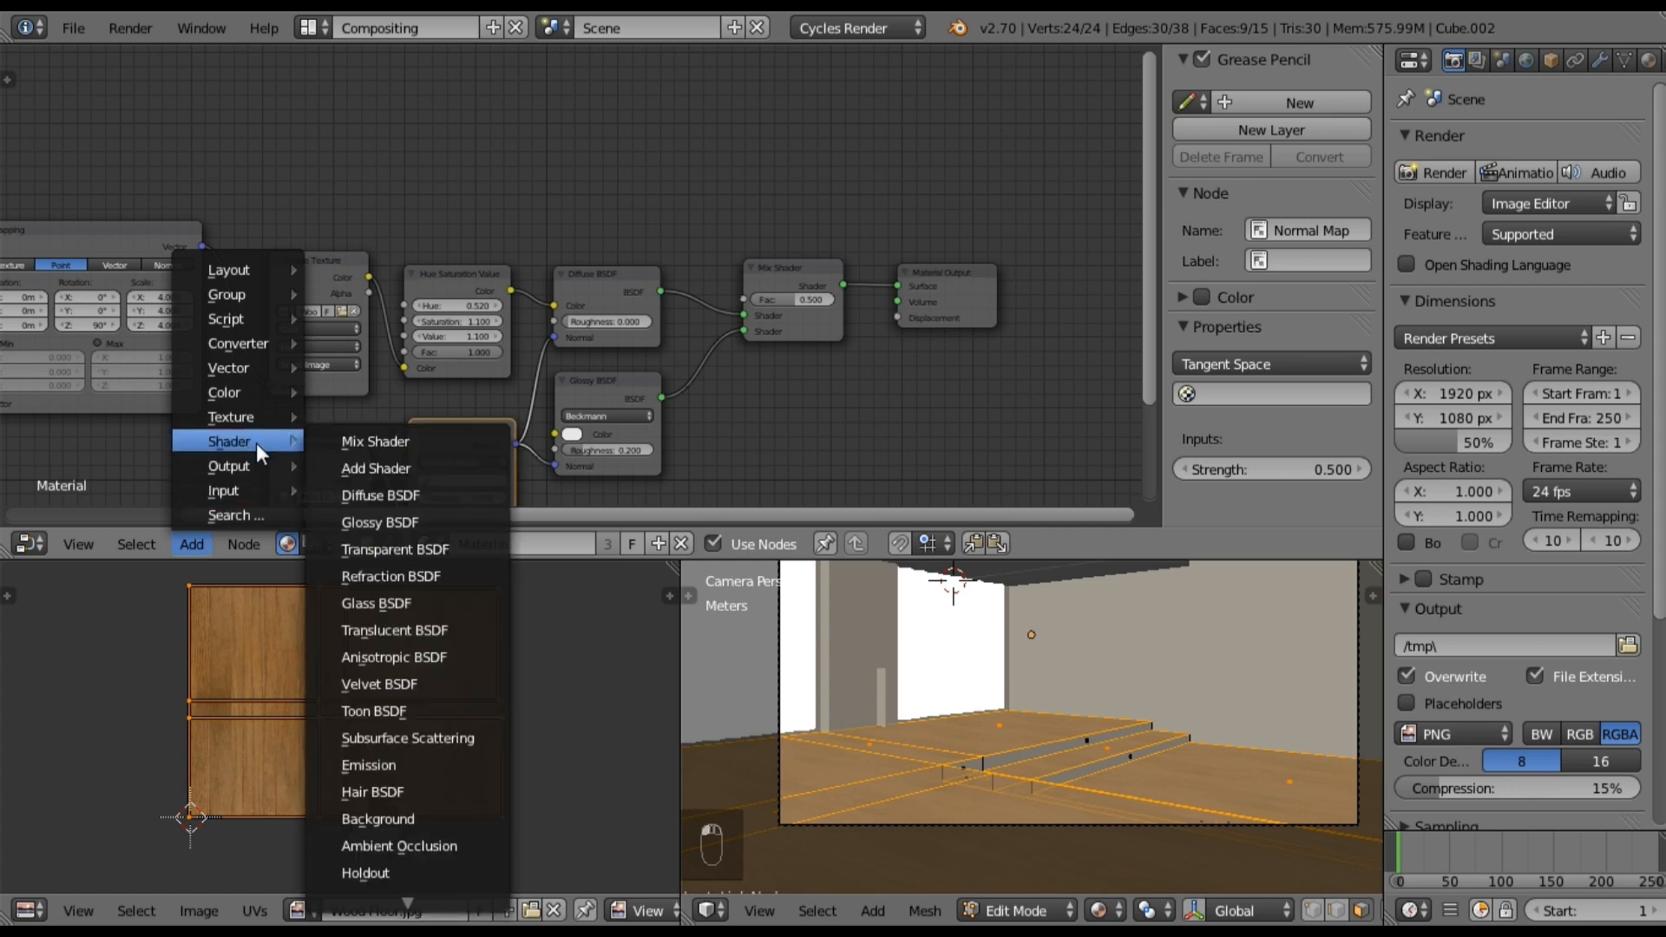
click(382, 415)
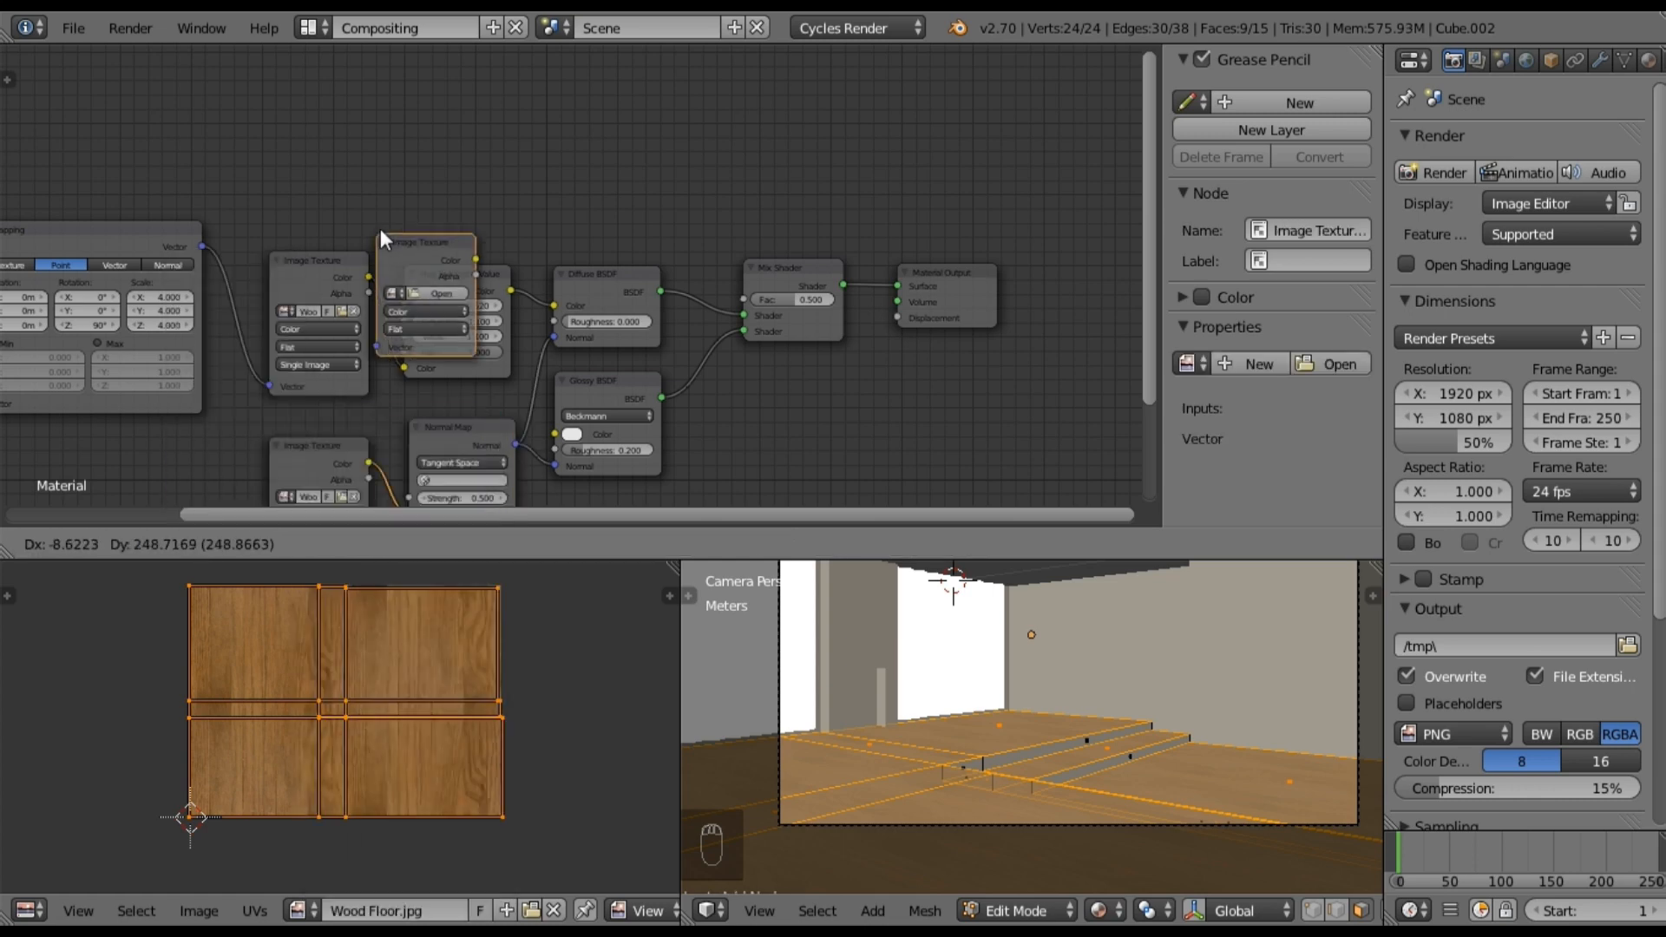
click(450, 142)
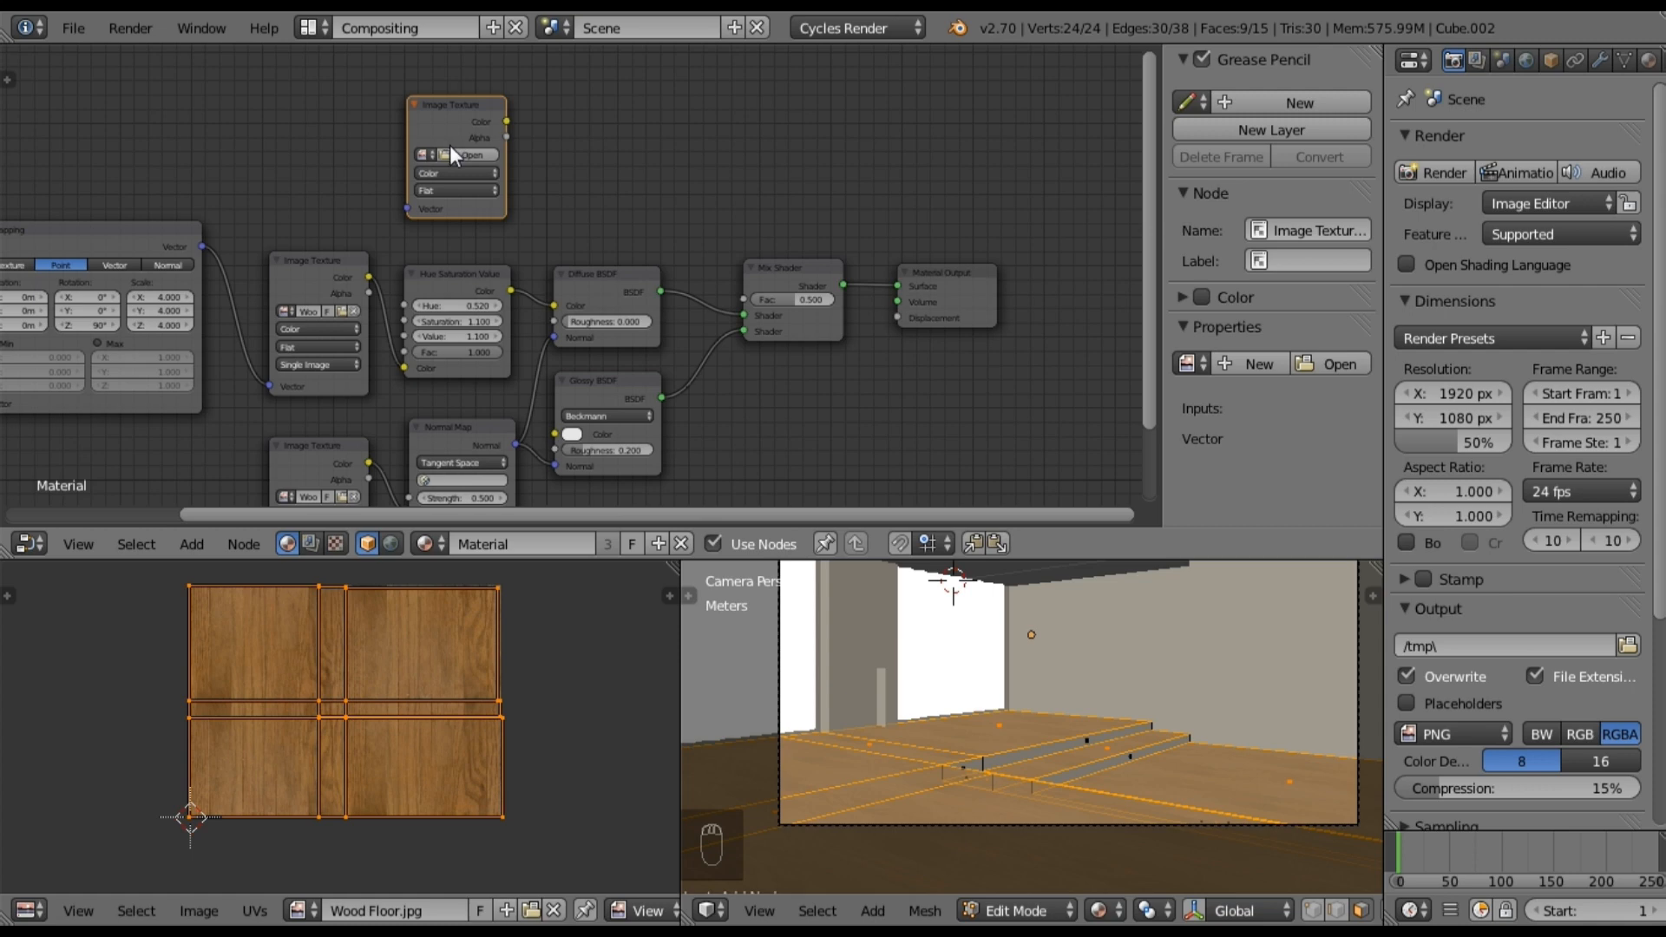
click(452, 152)
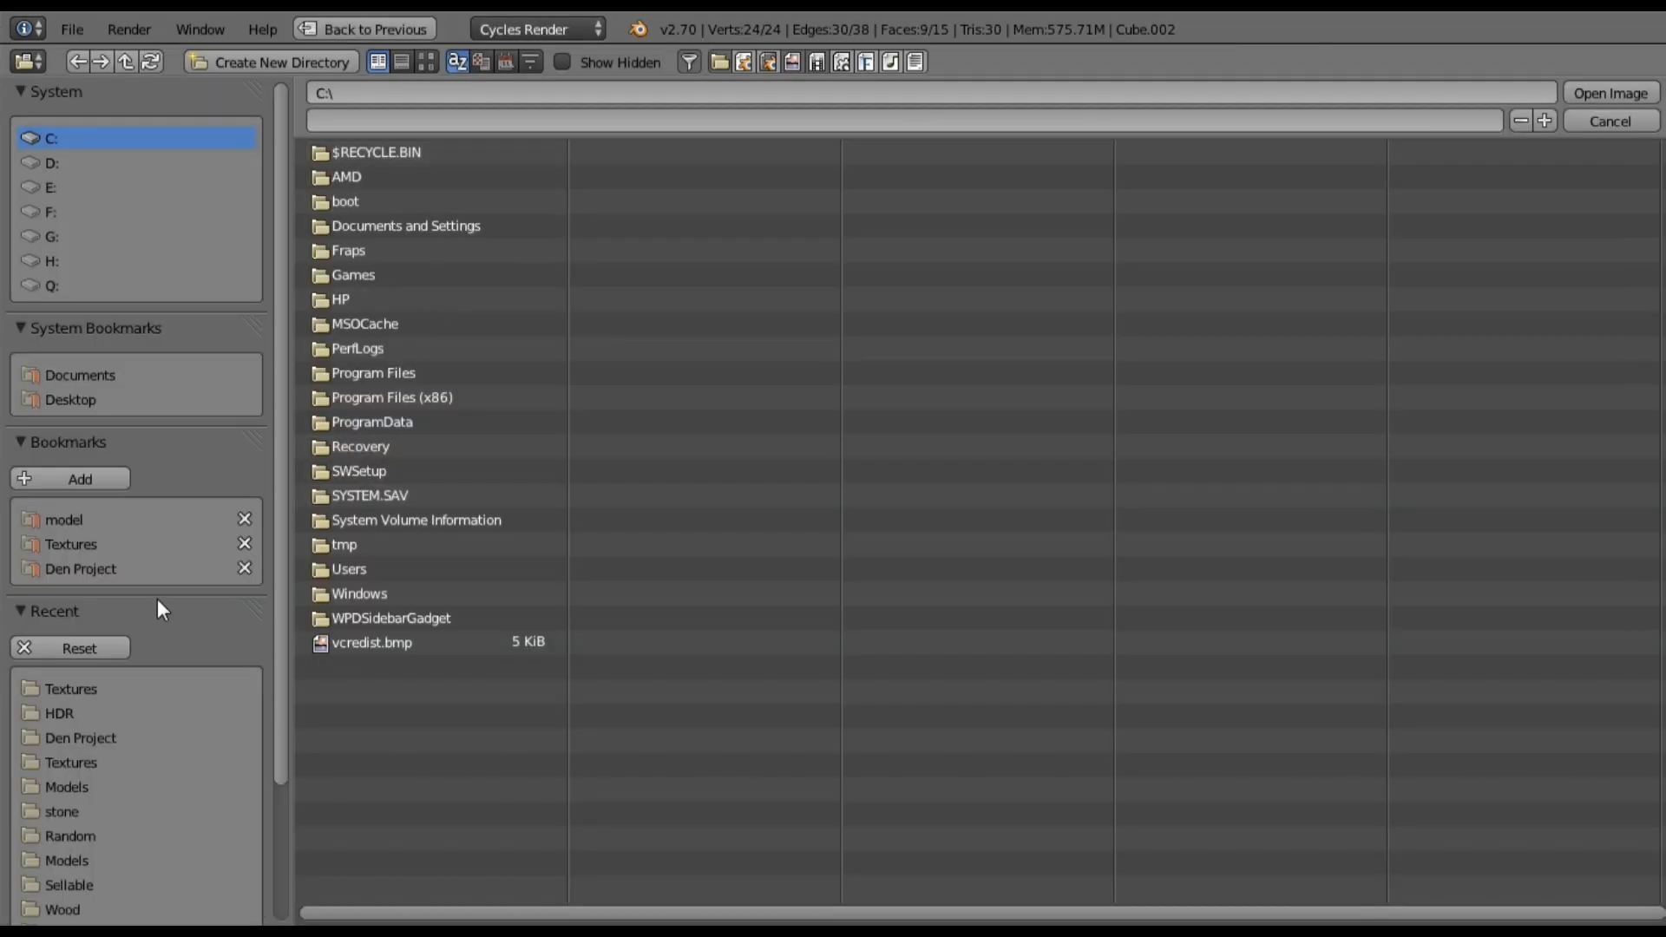
click(135, 571)
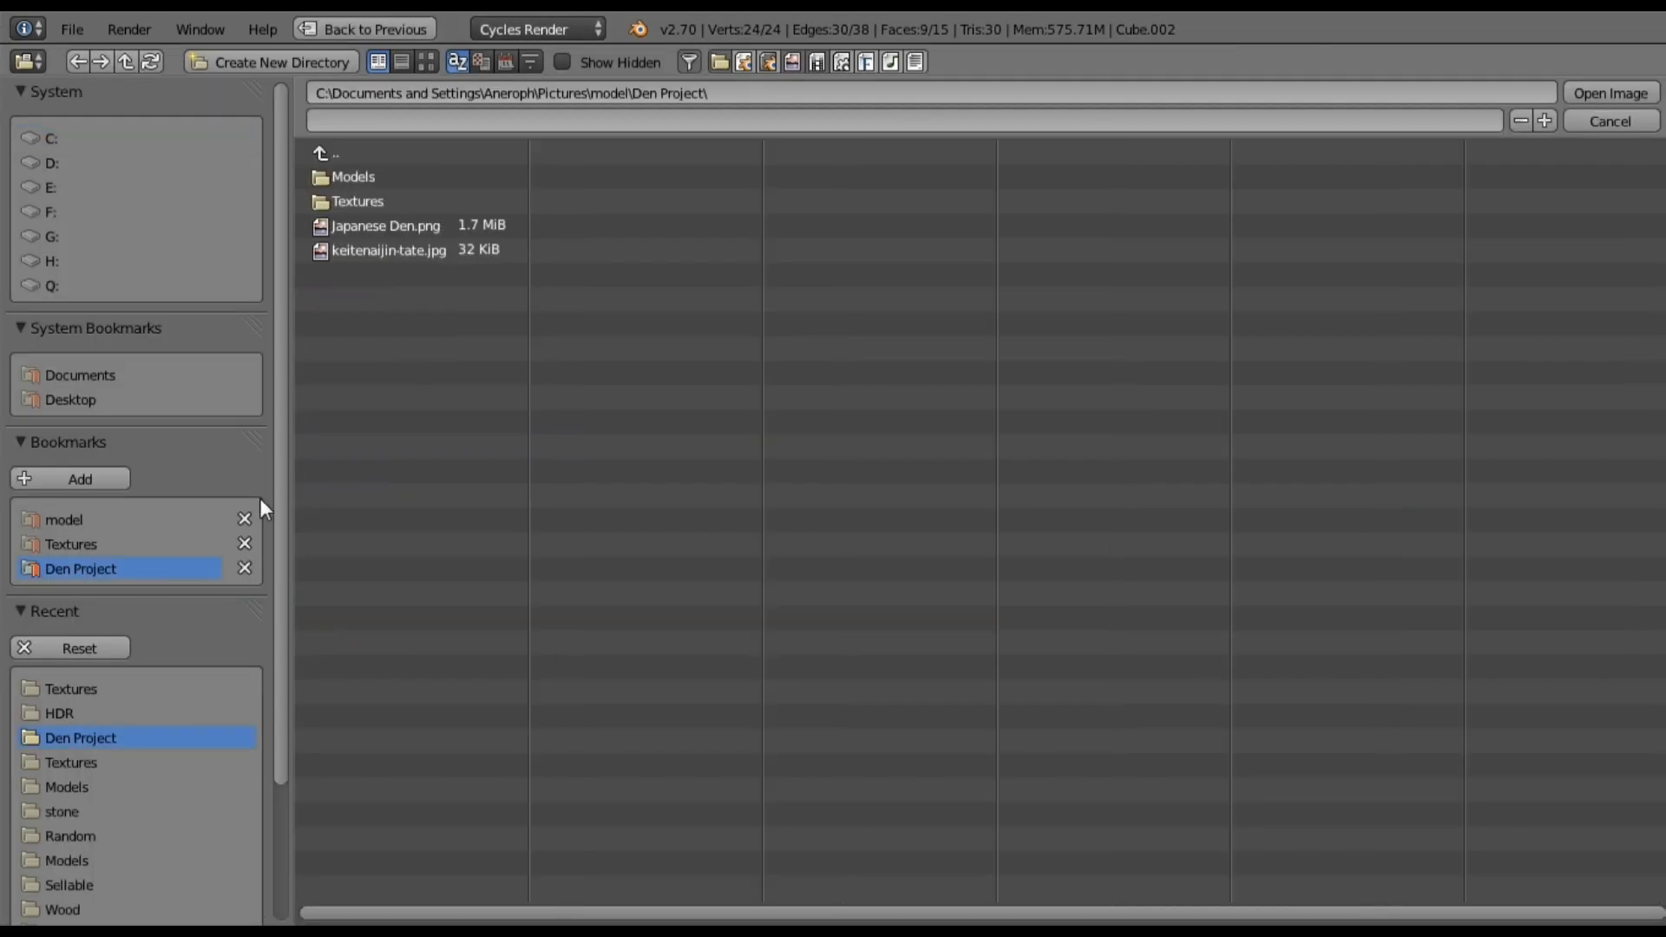
click(425, 205)
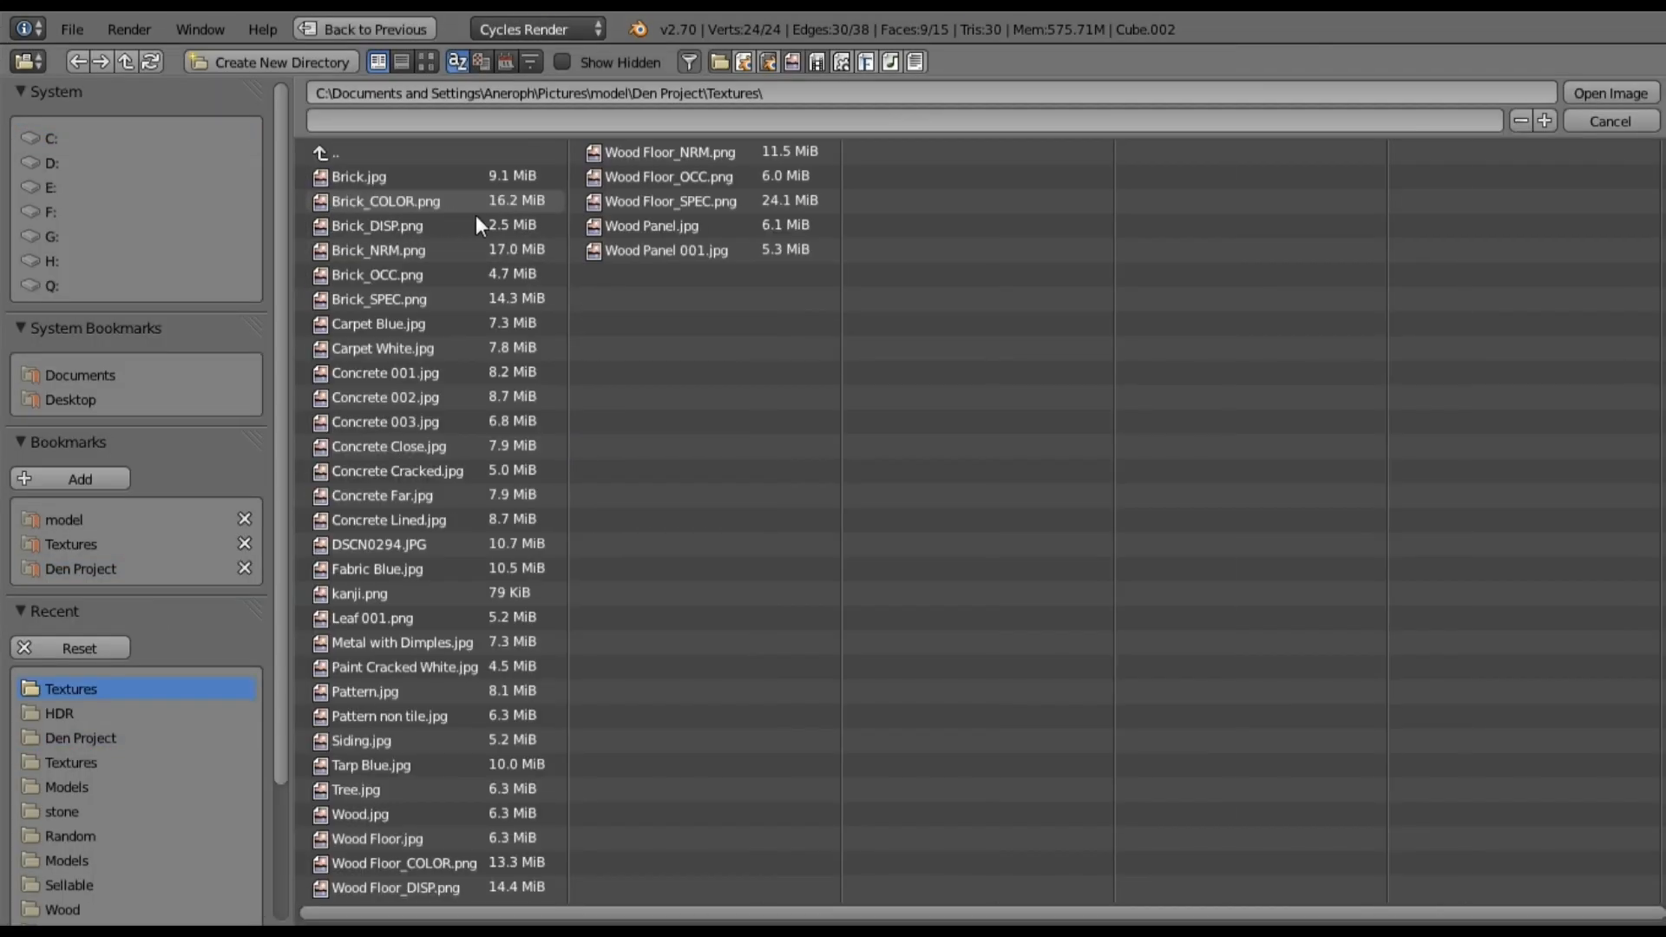
click(701, 200)
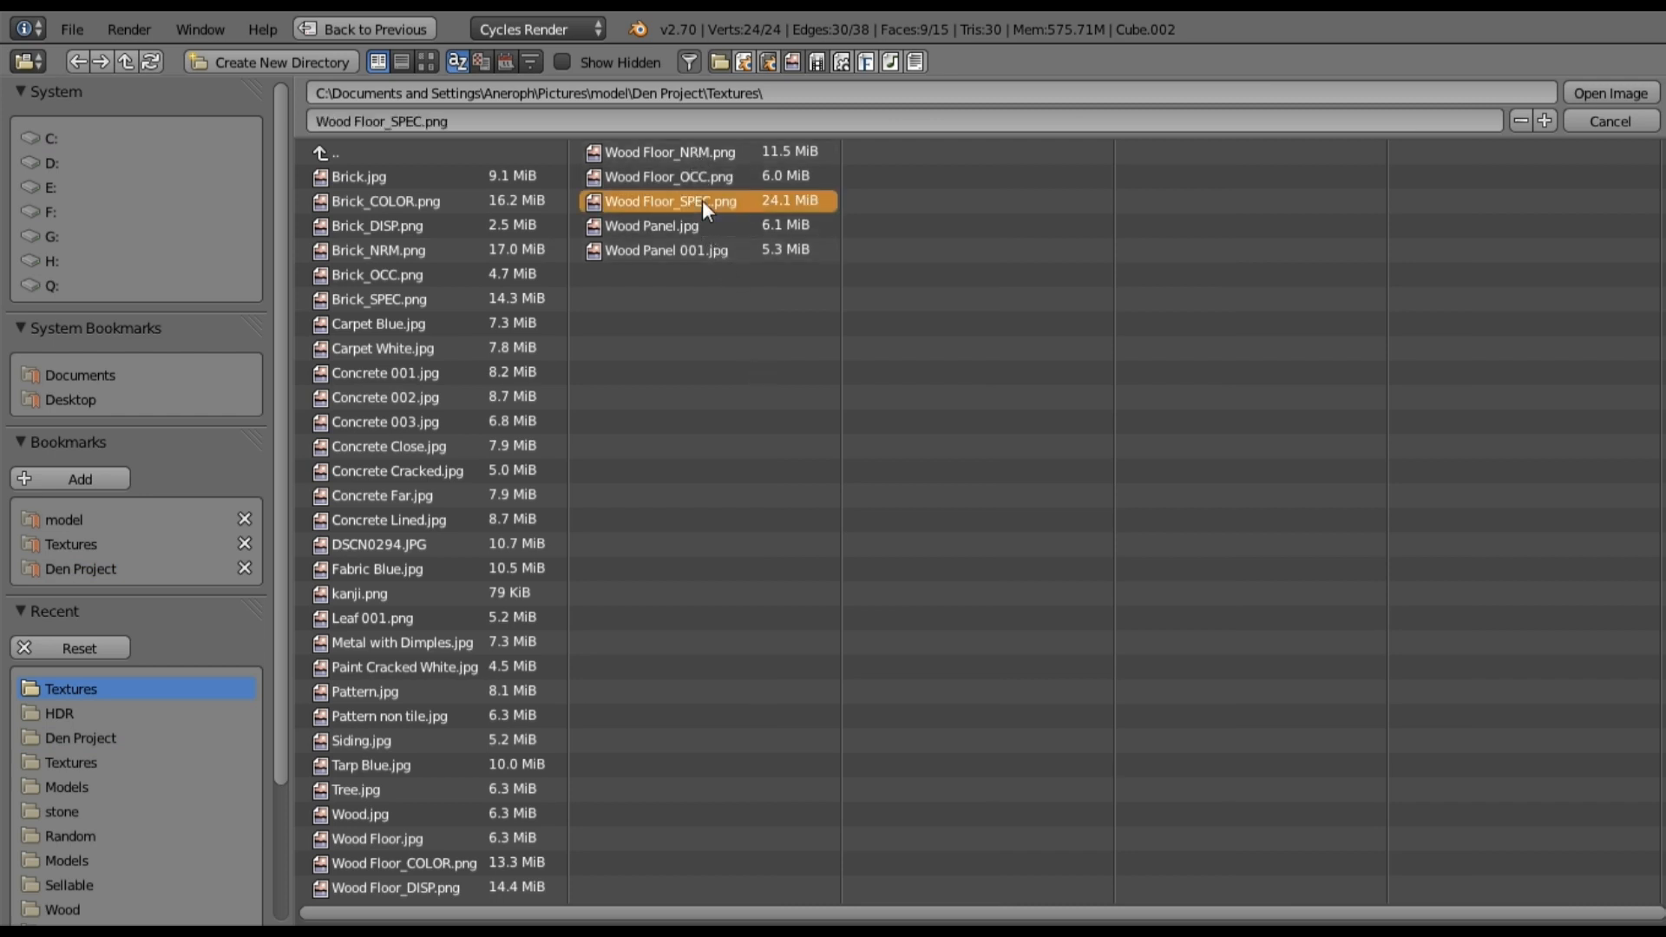
double_click(701, 201)
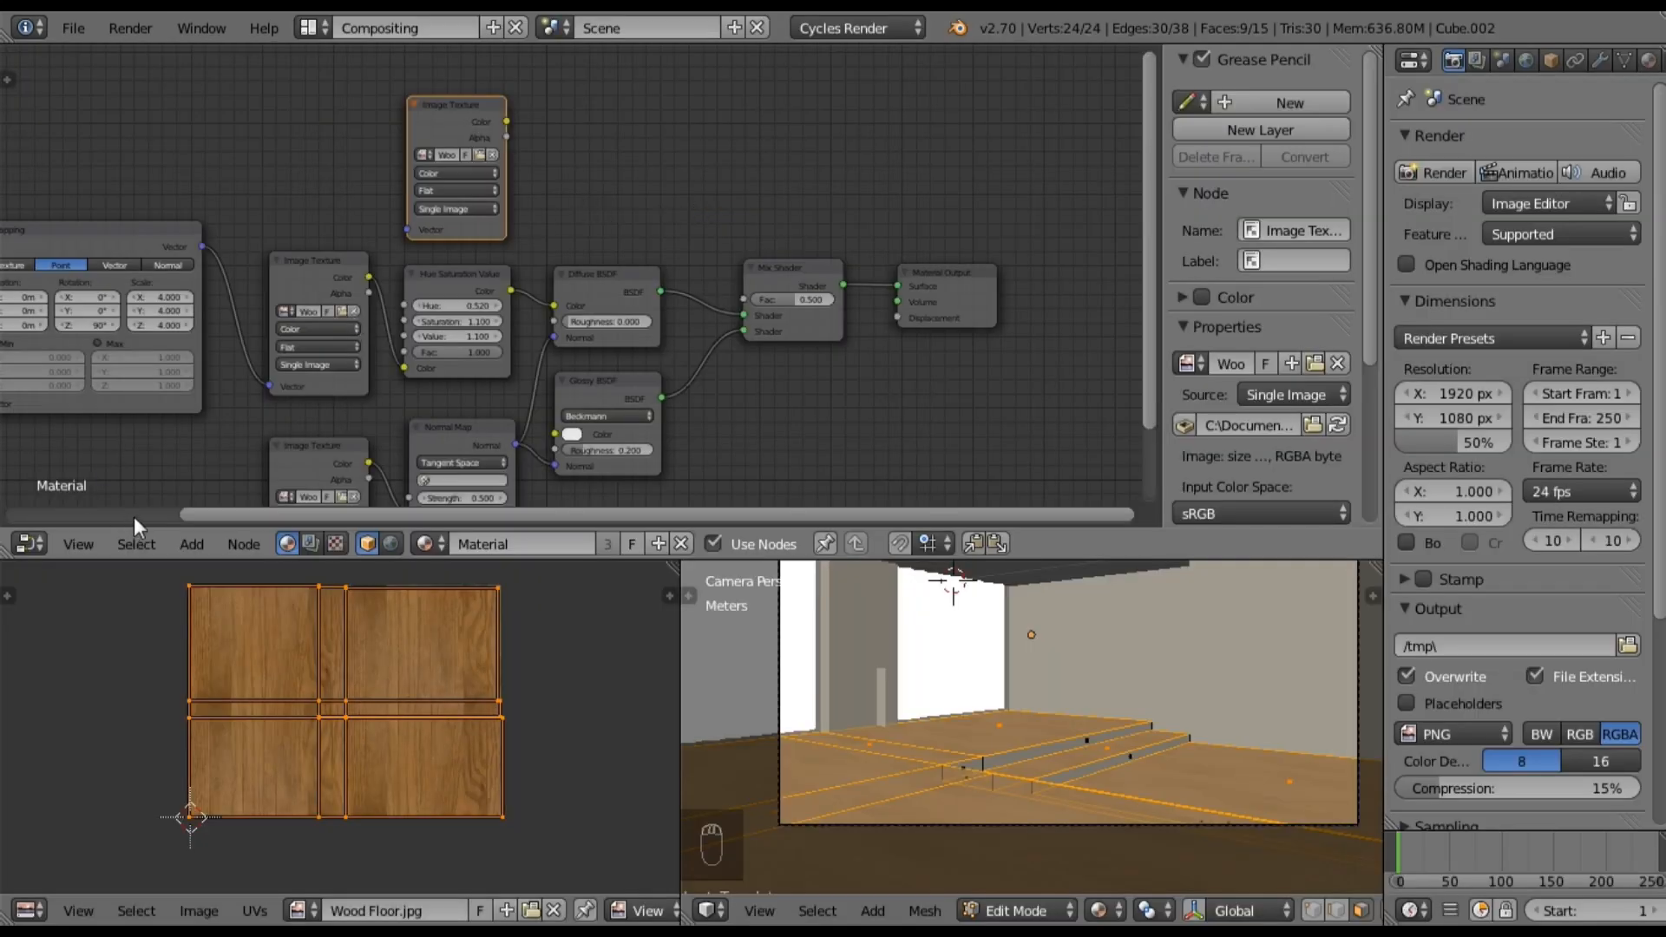
Step: Add a ColorRamp node beside the specular image texture and connect the texture's Color output to the ramp's Fac input
click(192, 544)
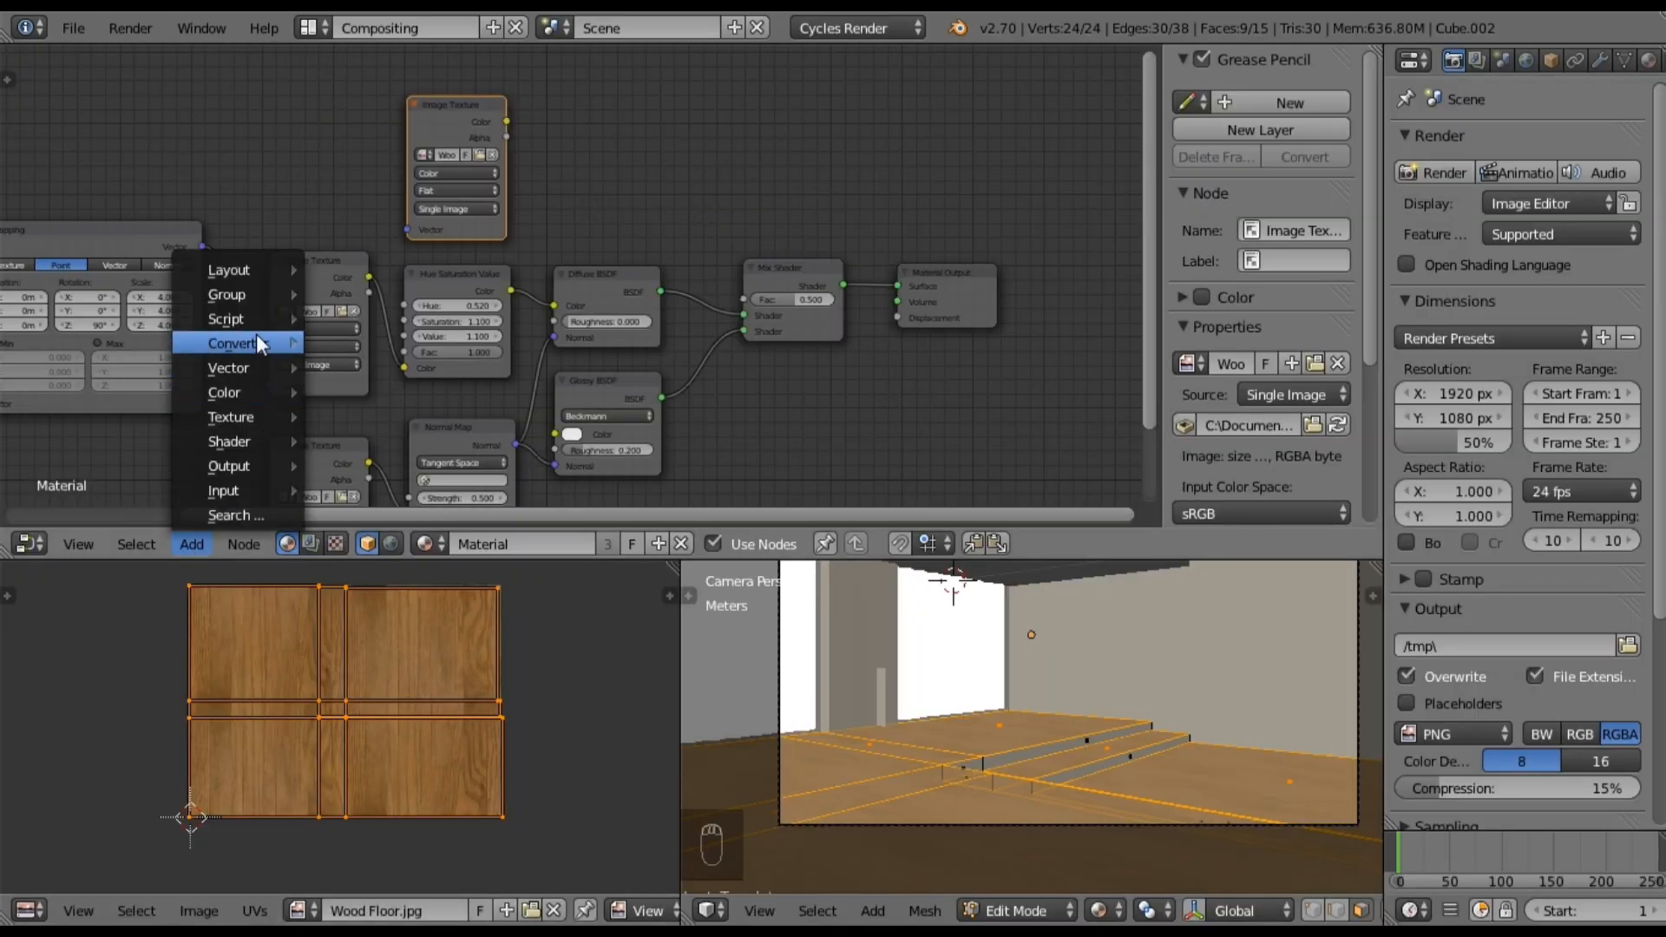
mouse_move(254, 343)
click(399, 370)
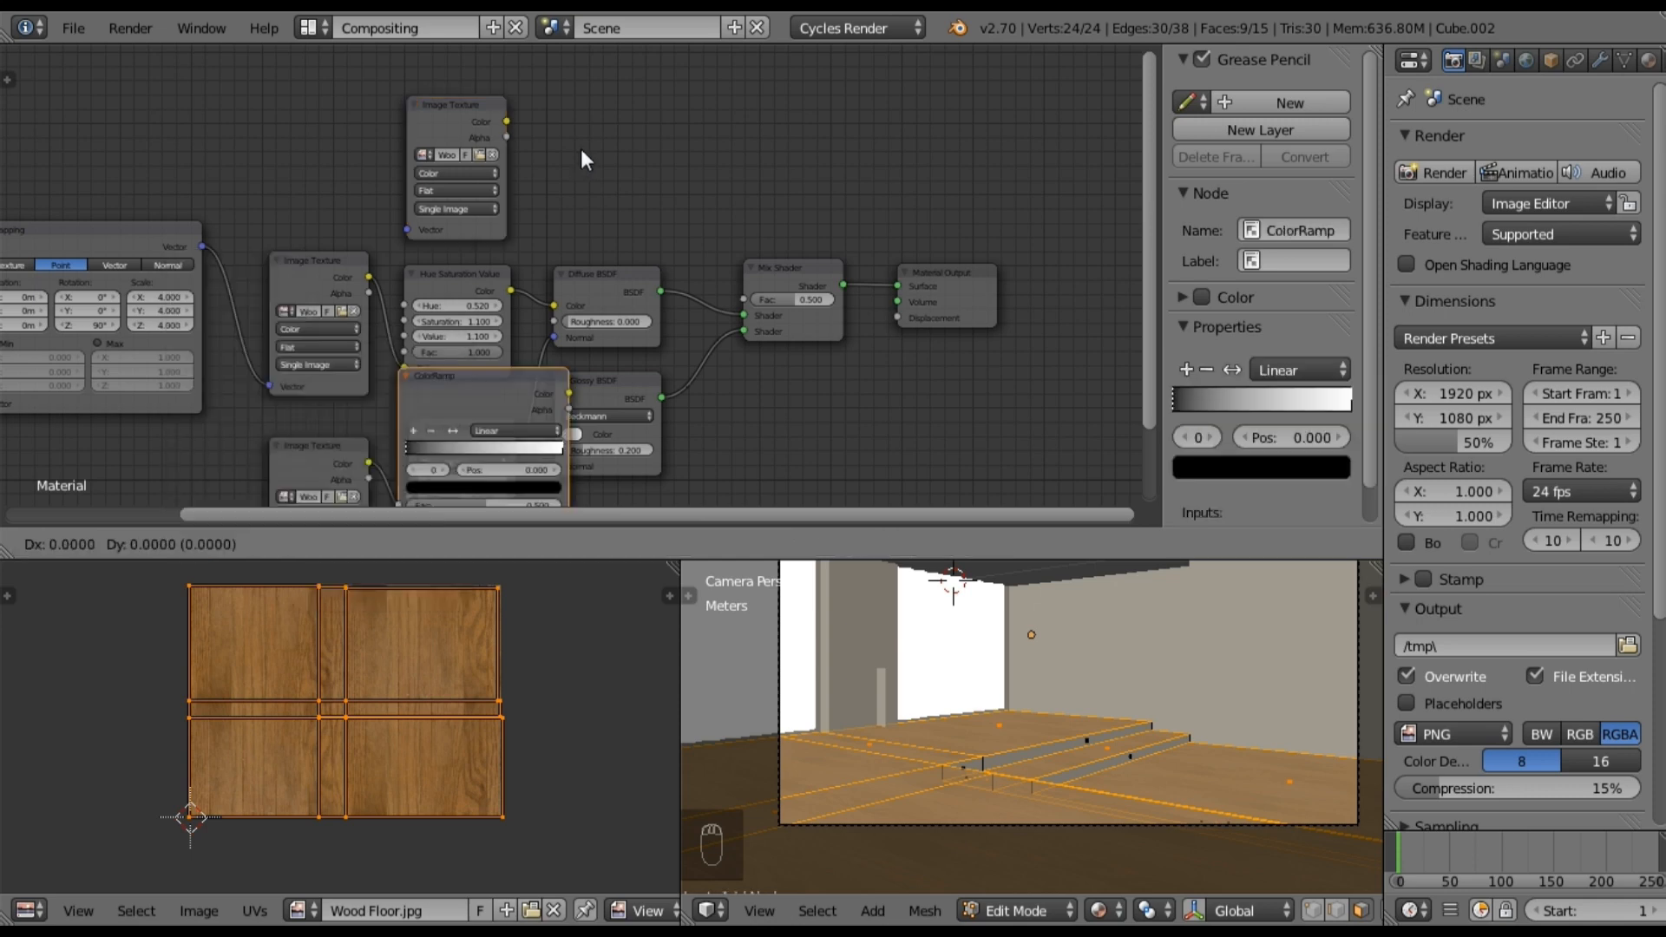
click(523, 106)
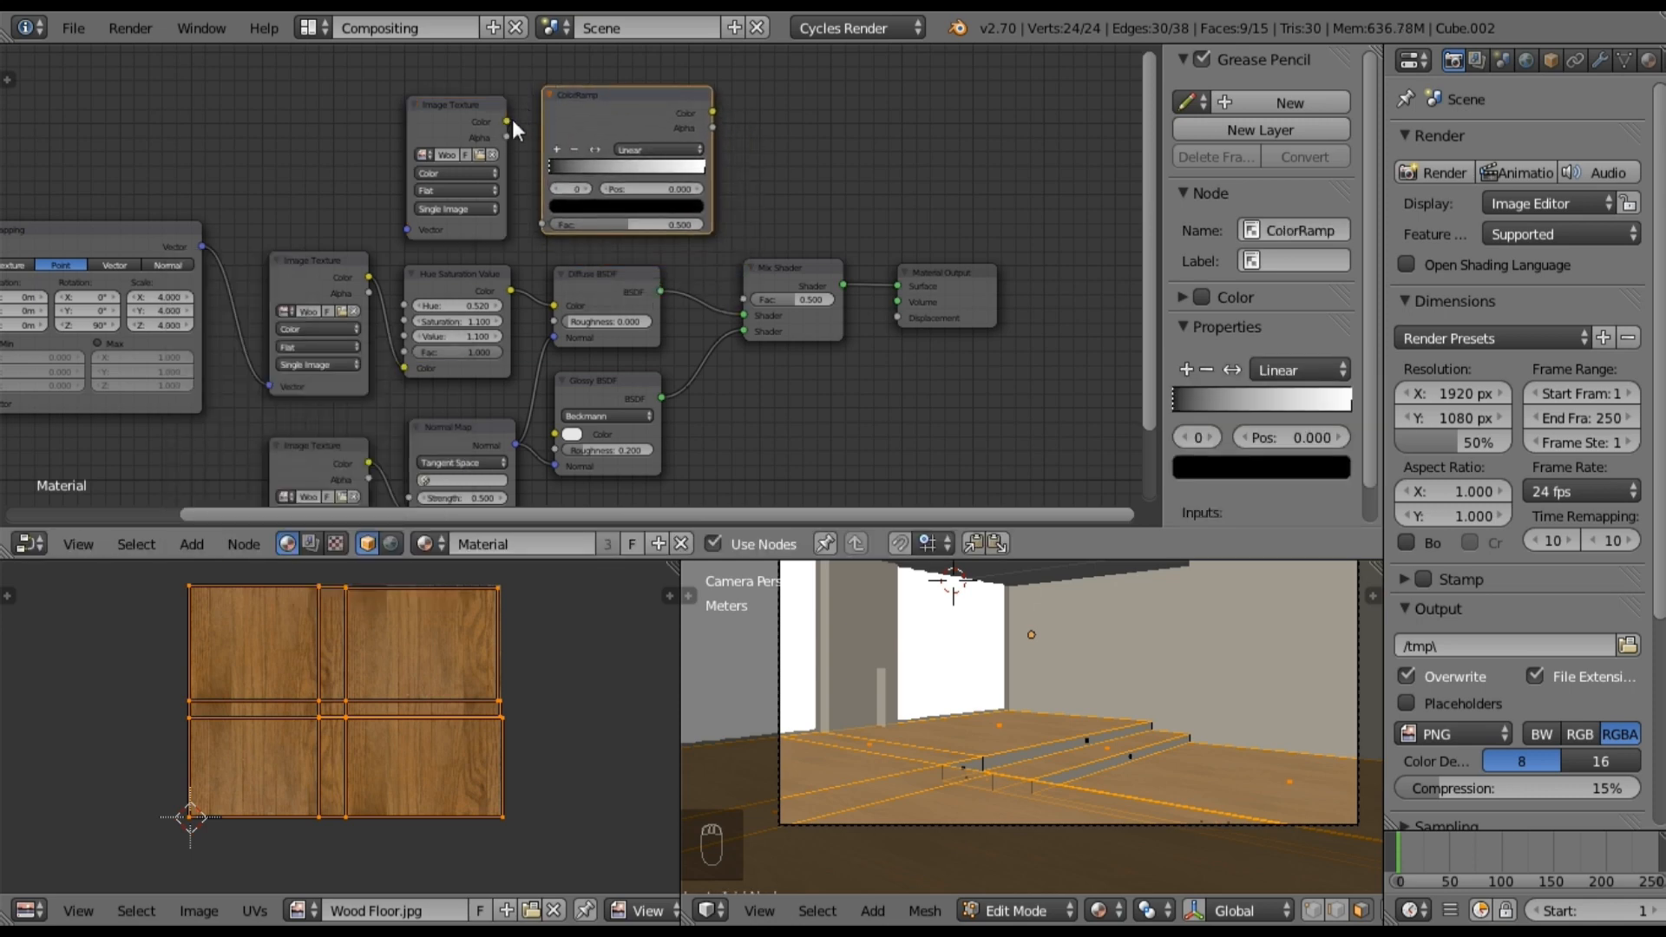
drag(545, 229, 546, 229)
middle_drag(801, 183, 706, 154)
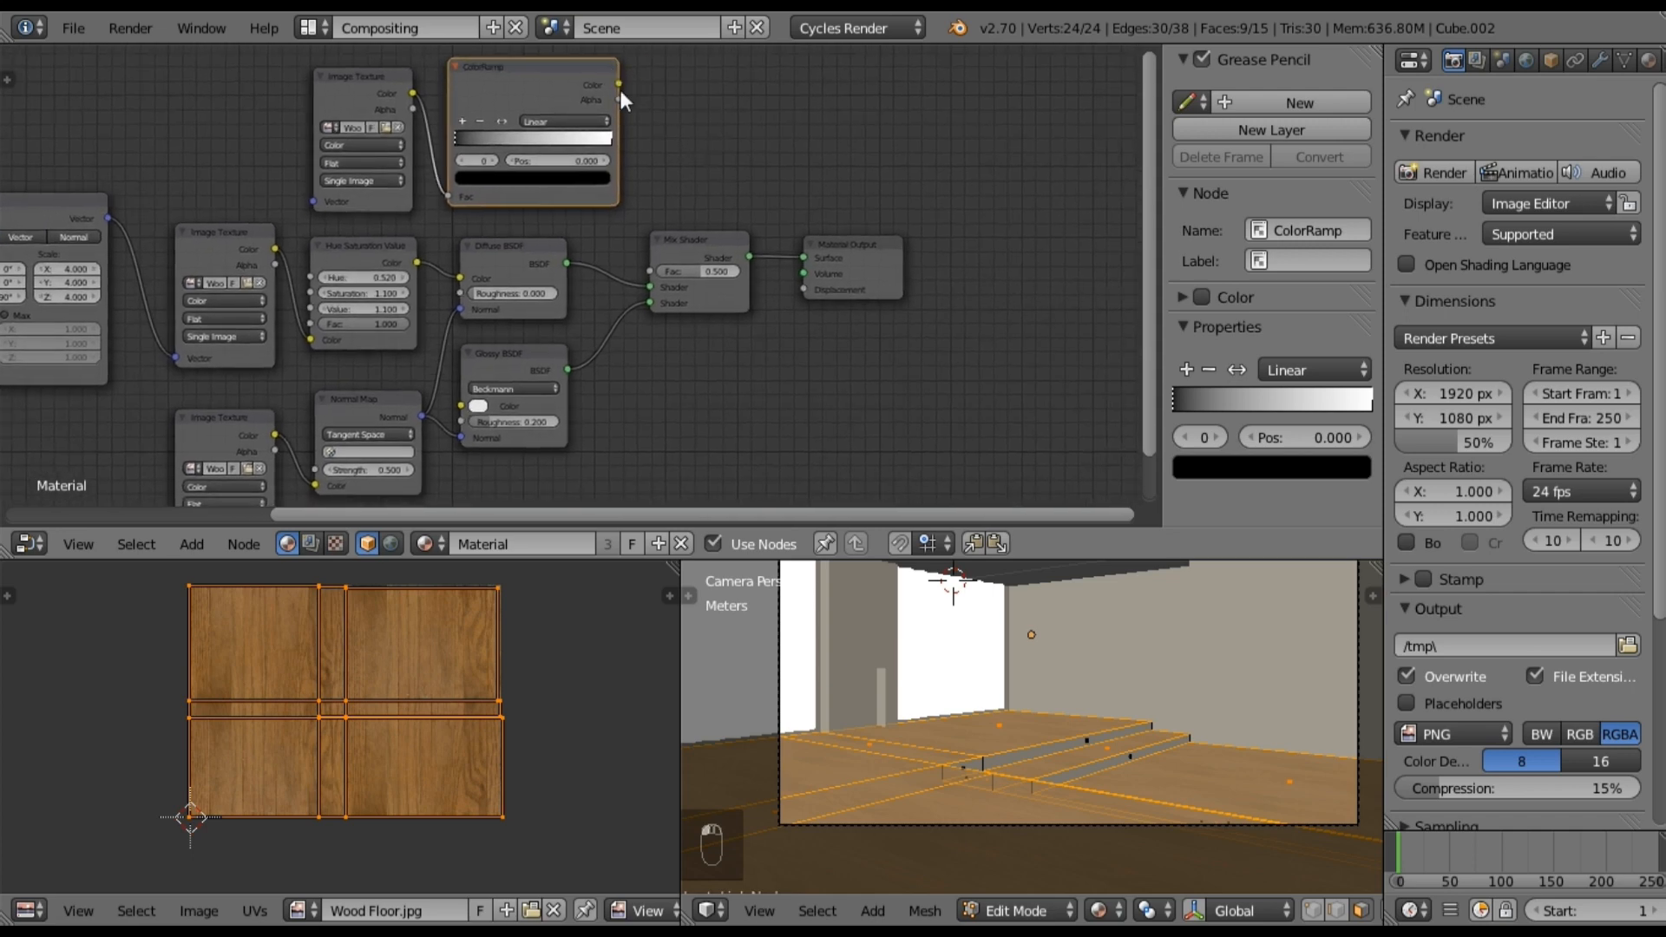
Step: Connect the ColorRamp's Color output to the Mix Shader's Fac input
drag(619, 84, 644, 269)
scroll(717, 137, up, 3)
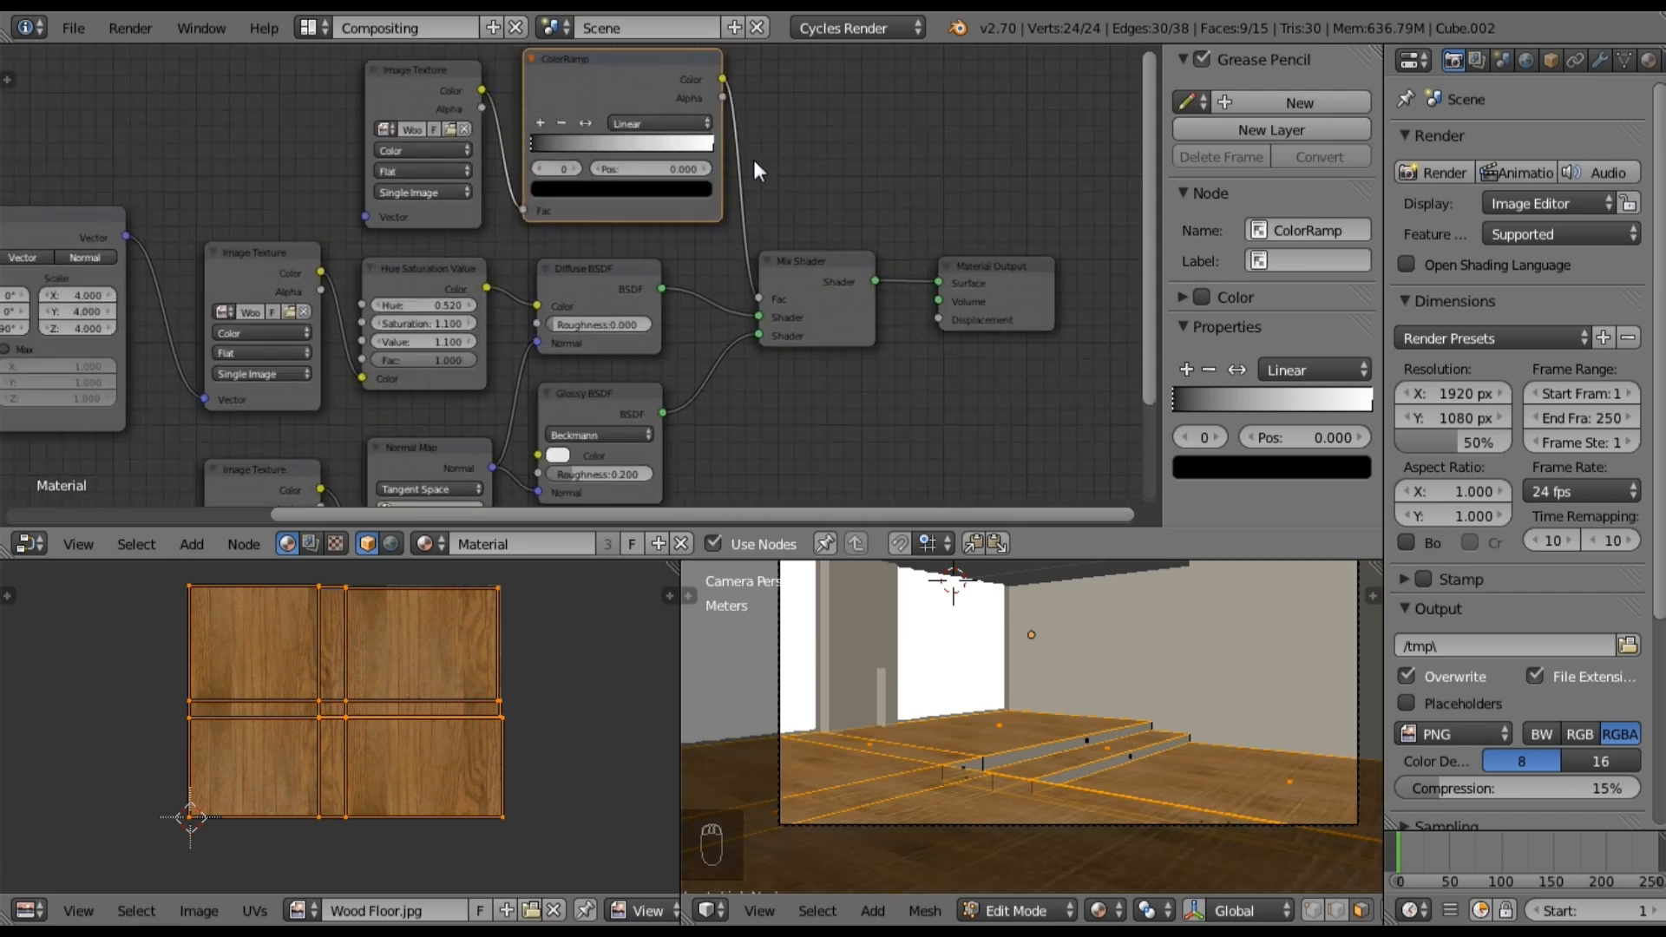
middle_drag(788, 142, 746, 224)
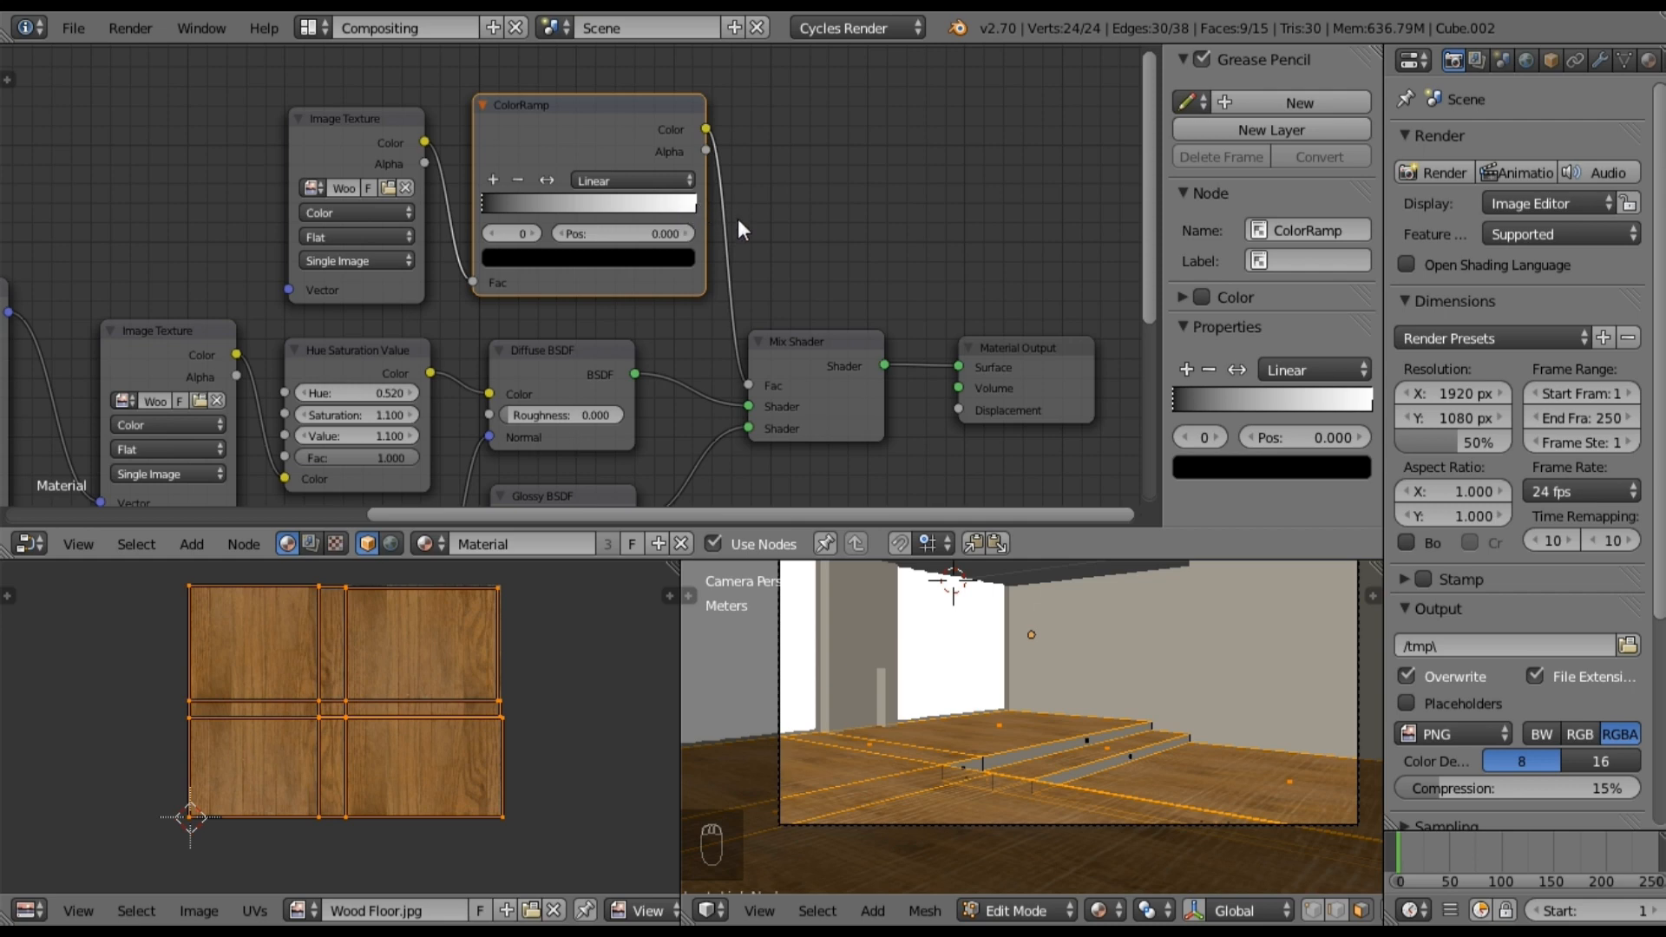
Step: Darken the ColorRamp's white stop at position 1.000 to a dark grey
scroll(737, 219, up, 1)
middle_drag(823, 206, 803, 226)
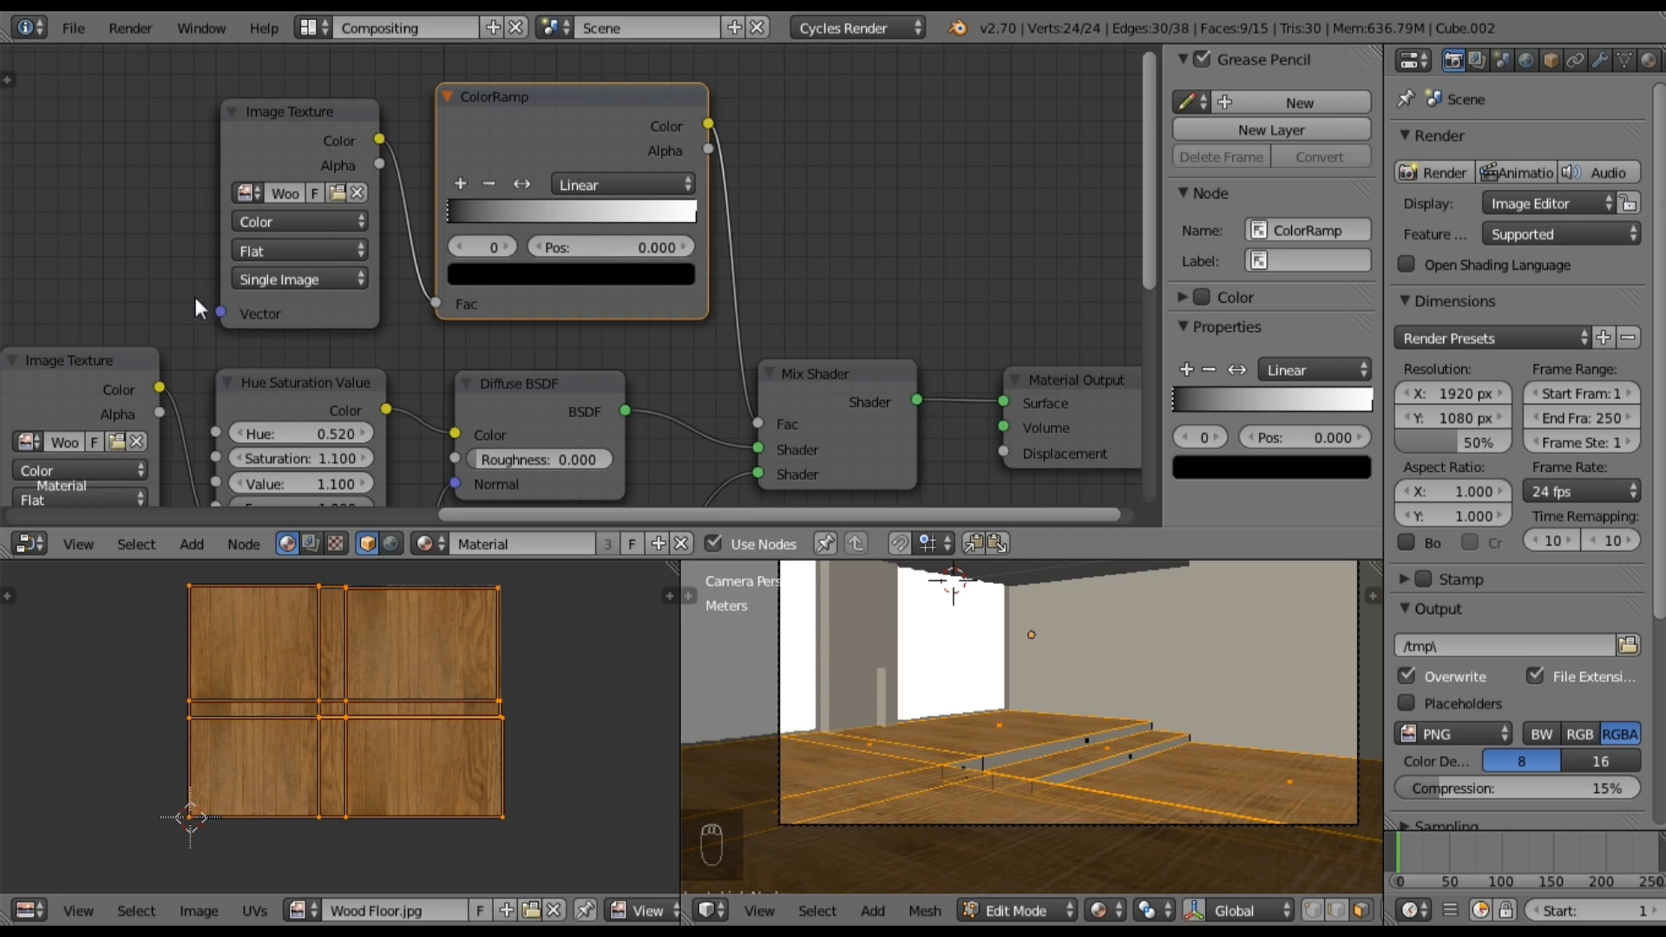
click(694, 216)
click(643, 279)
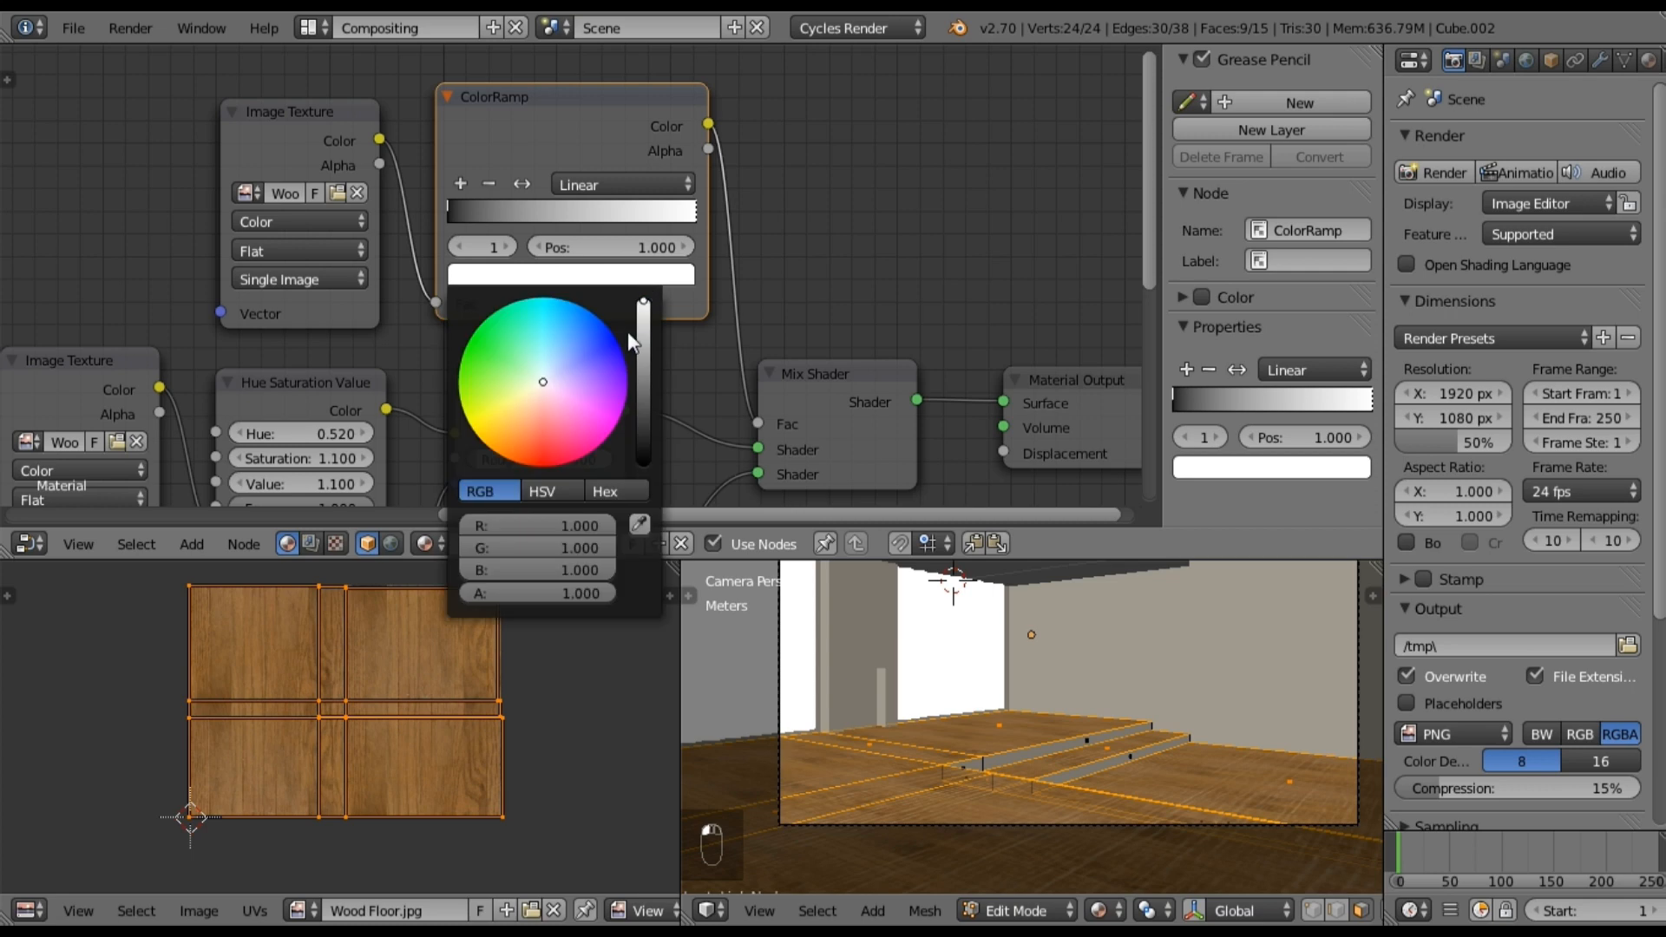
drag(643, 301, 653, 400)
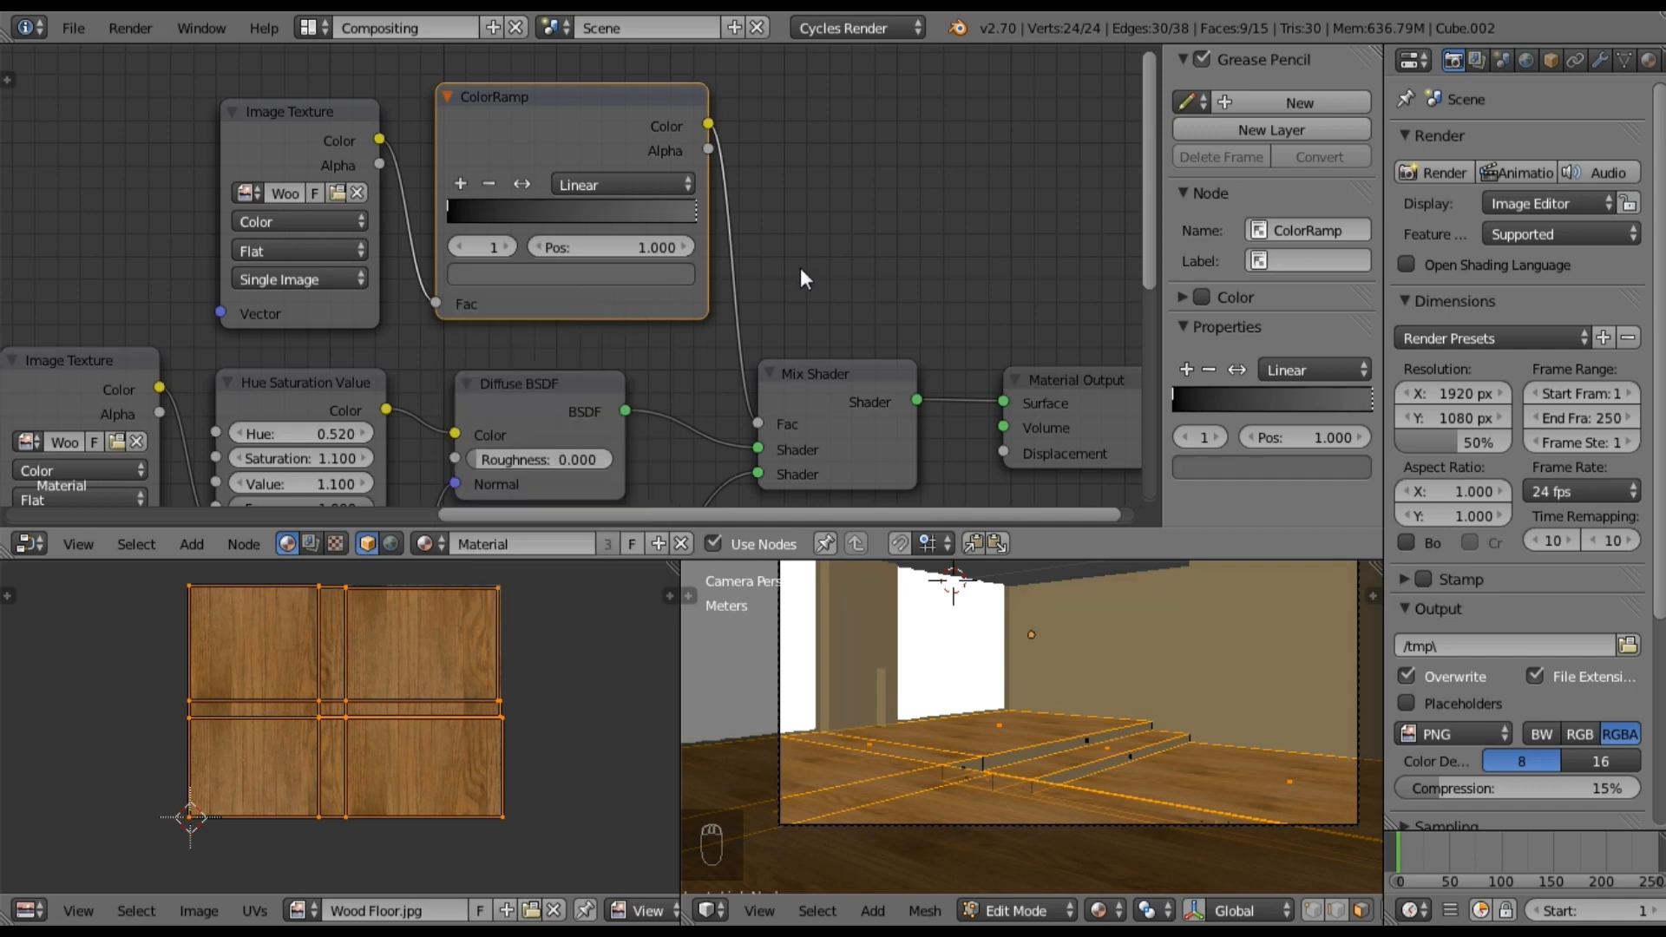
Step: Link the Mapping node's Vector output to the Vector inputs of both the specular and the normal image textures
scroll(342, 440, down, 3)
middle_drag(356, 342, 536, 303)
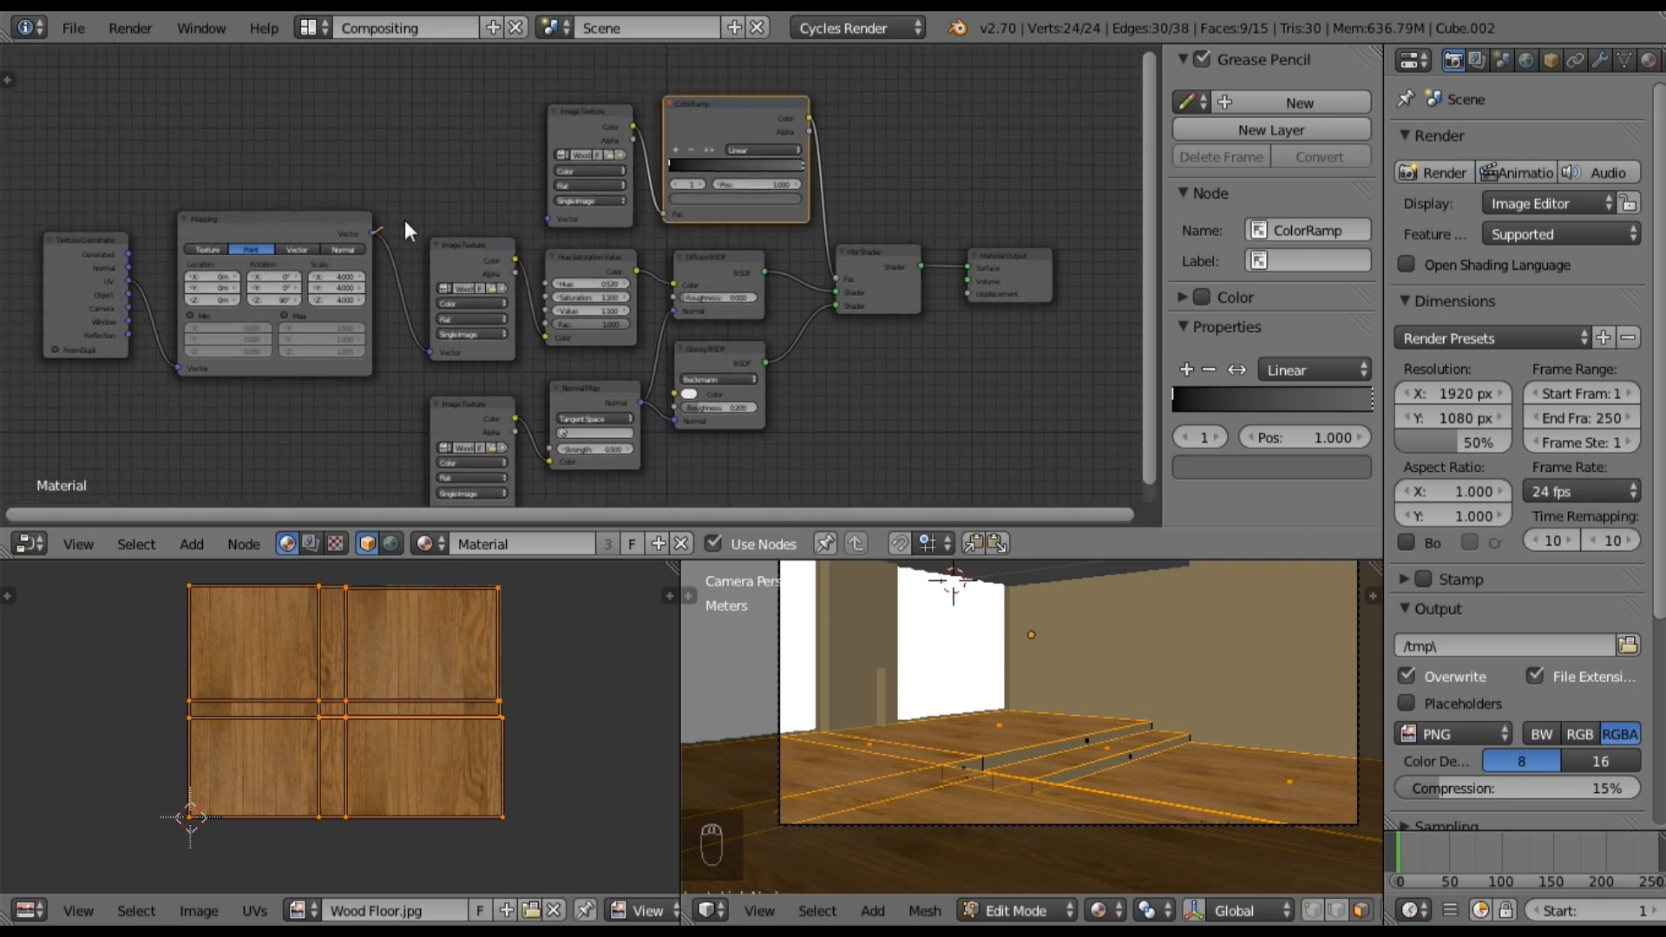
drag(518, 210, 548, 219)
drag(373, 232, 429, 508)
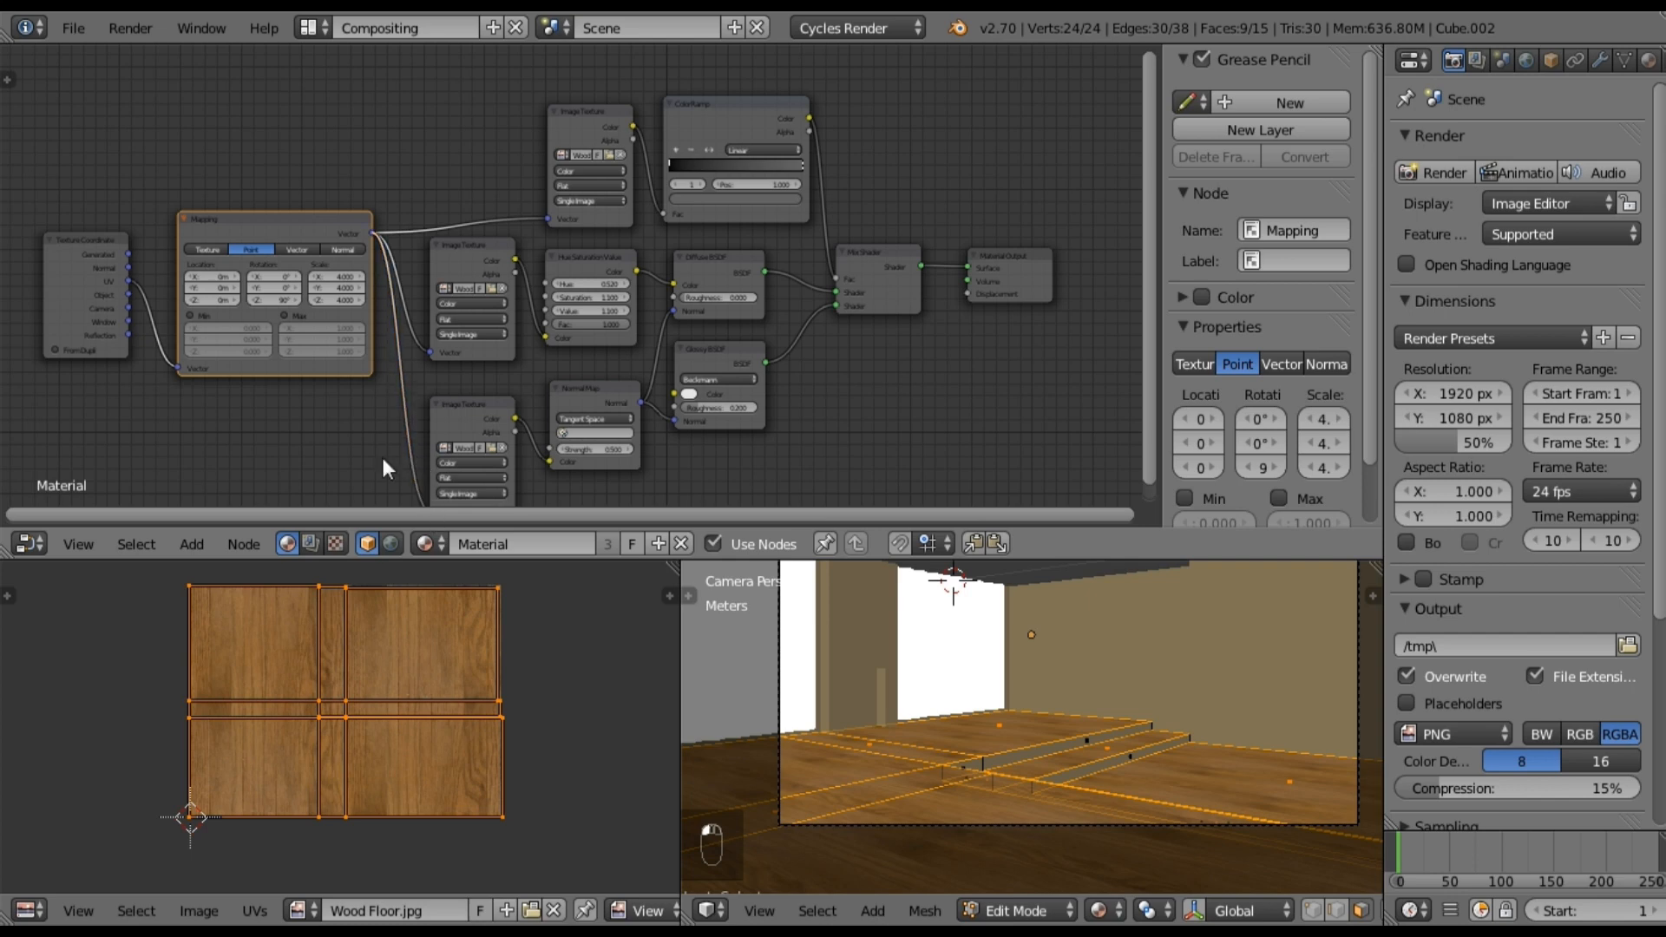
middle_drag(382, 457, 340, 337)
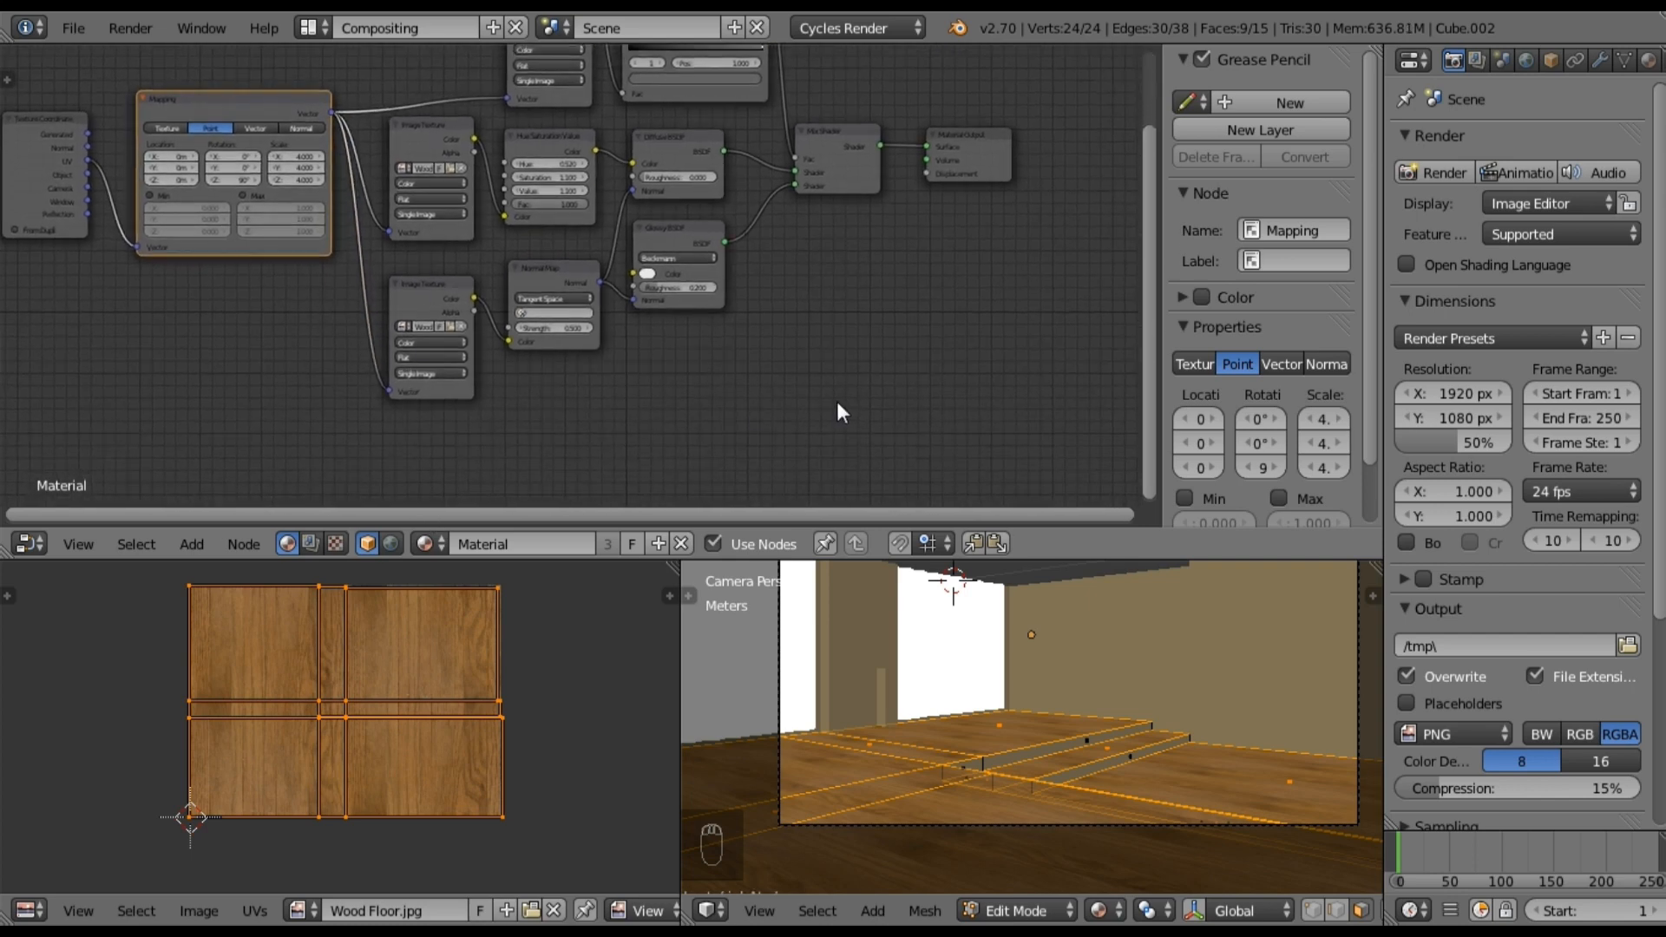
Step: Move the Material Output farther from the Mix Shader and add a Math node between and below them, set to Multiply
middle_drag(818, 362, 686, 430)
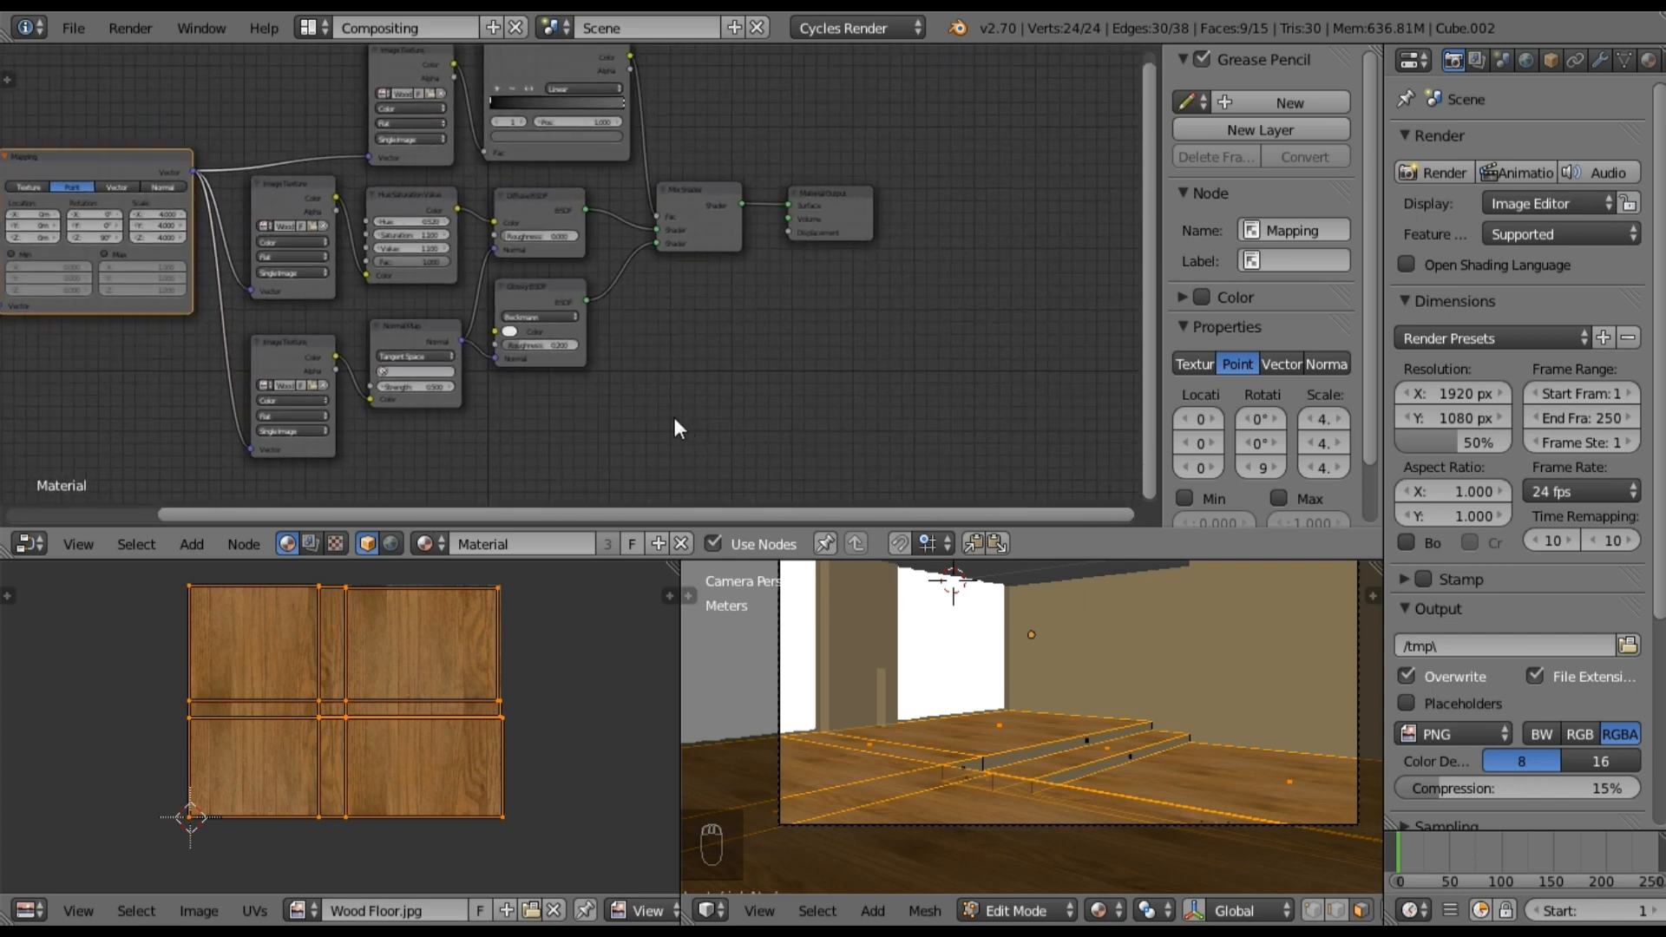
drag(868, 197, 957, 203)
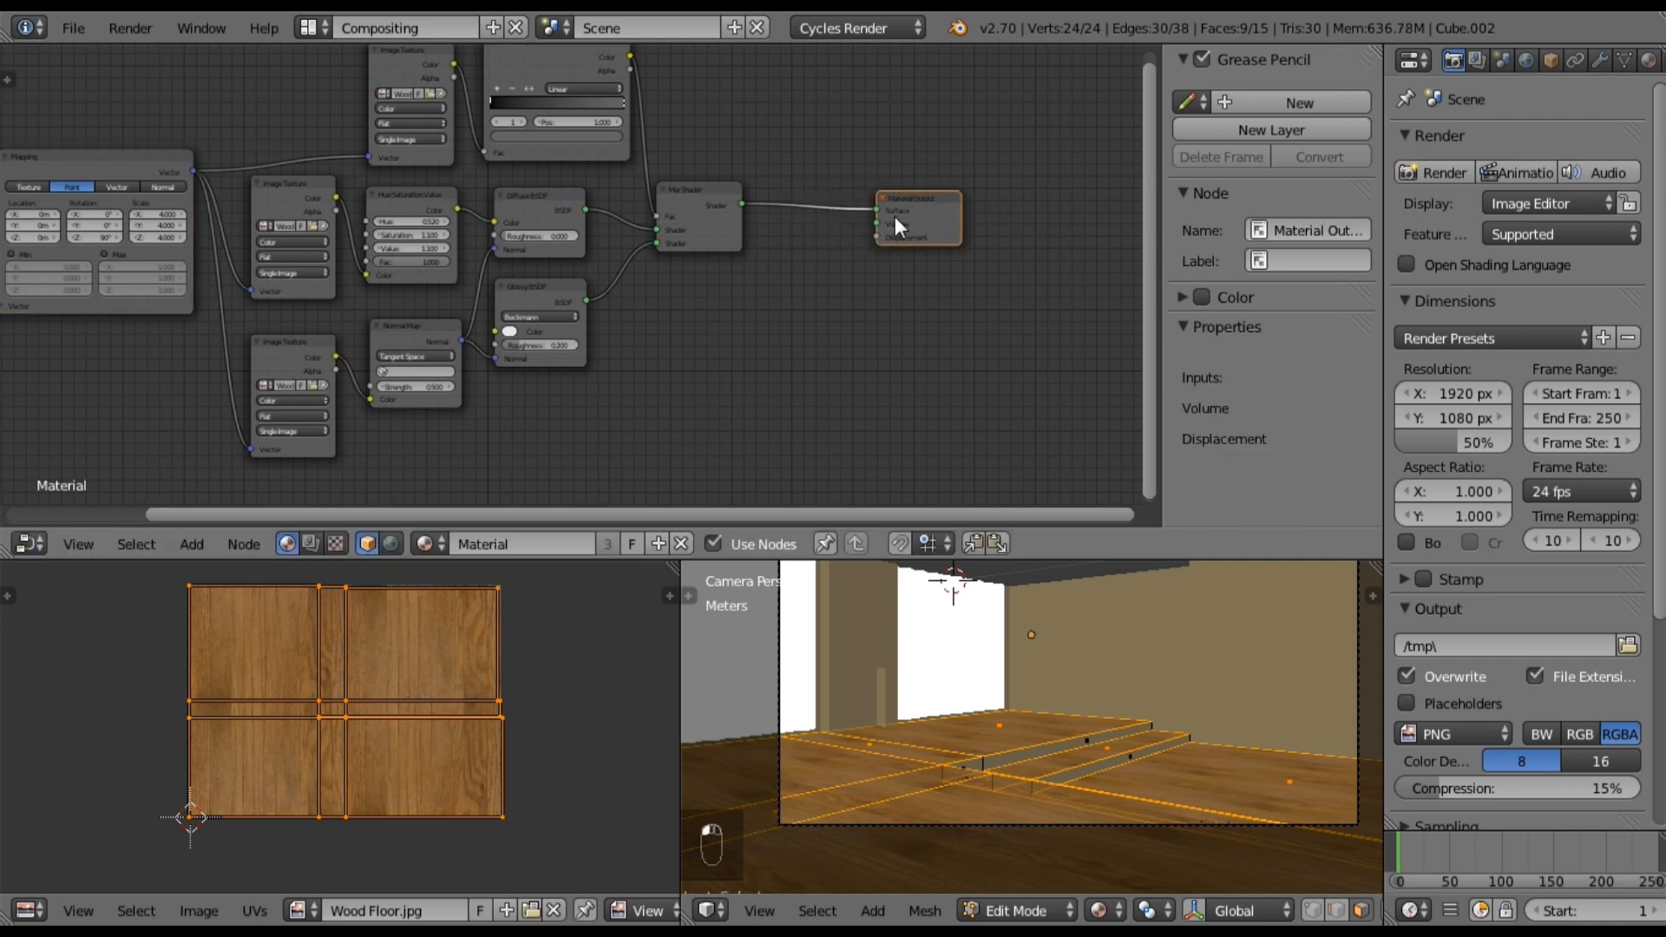
click(201, 543)
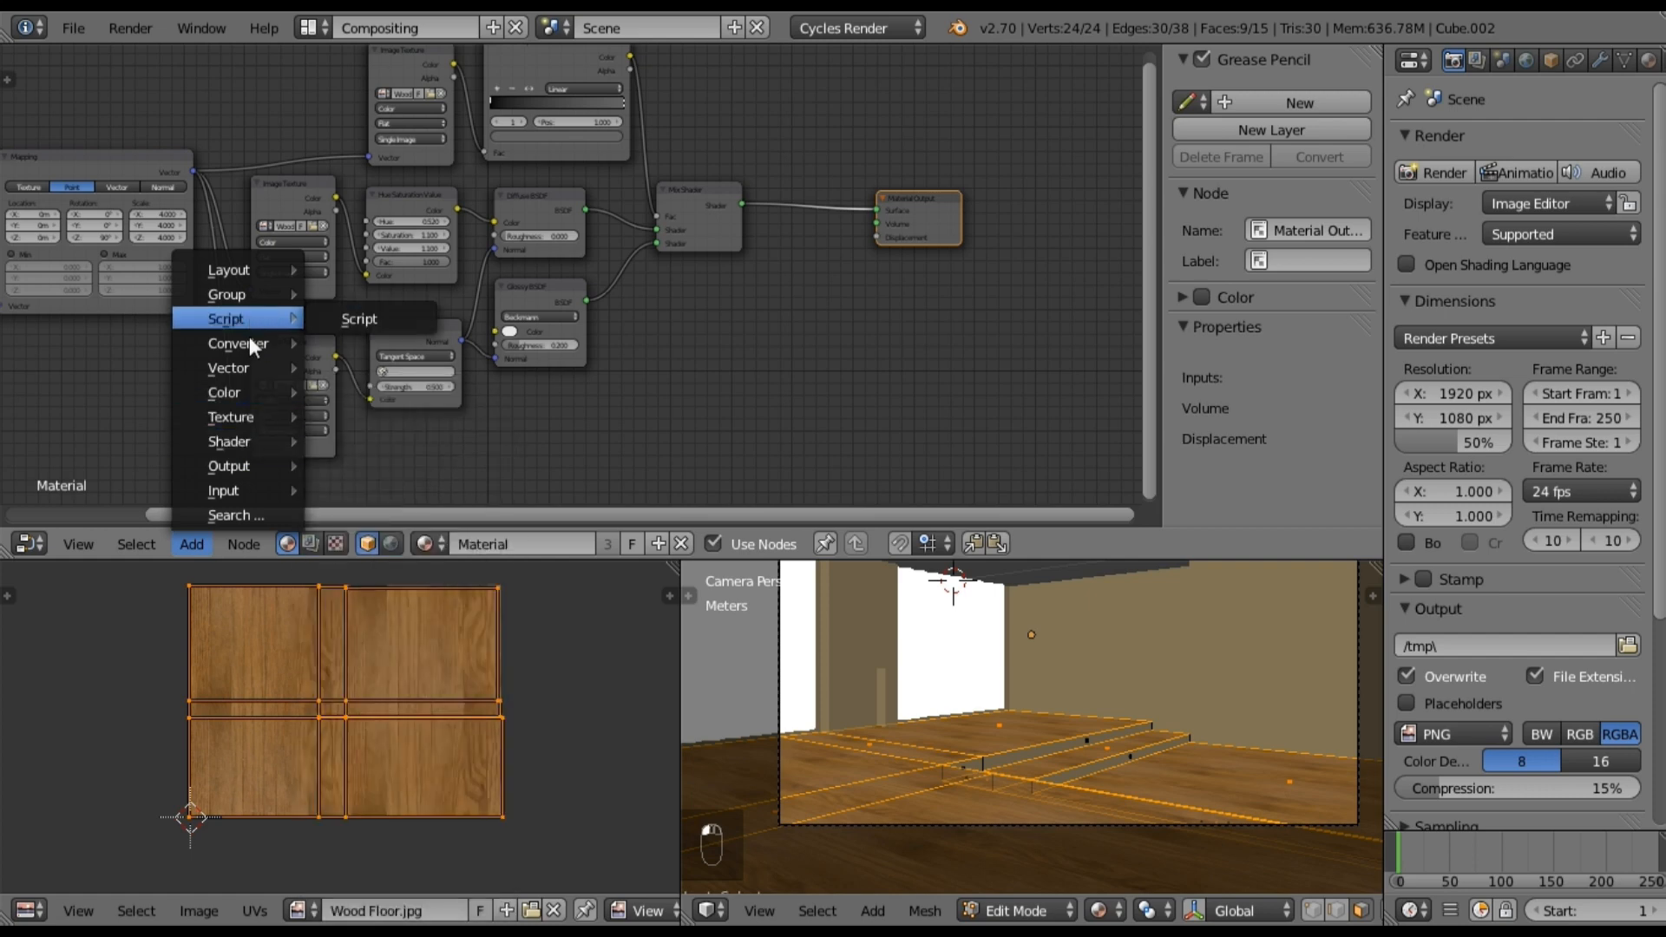
mouse_move(245, 344)
key(Return)
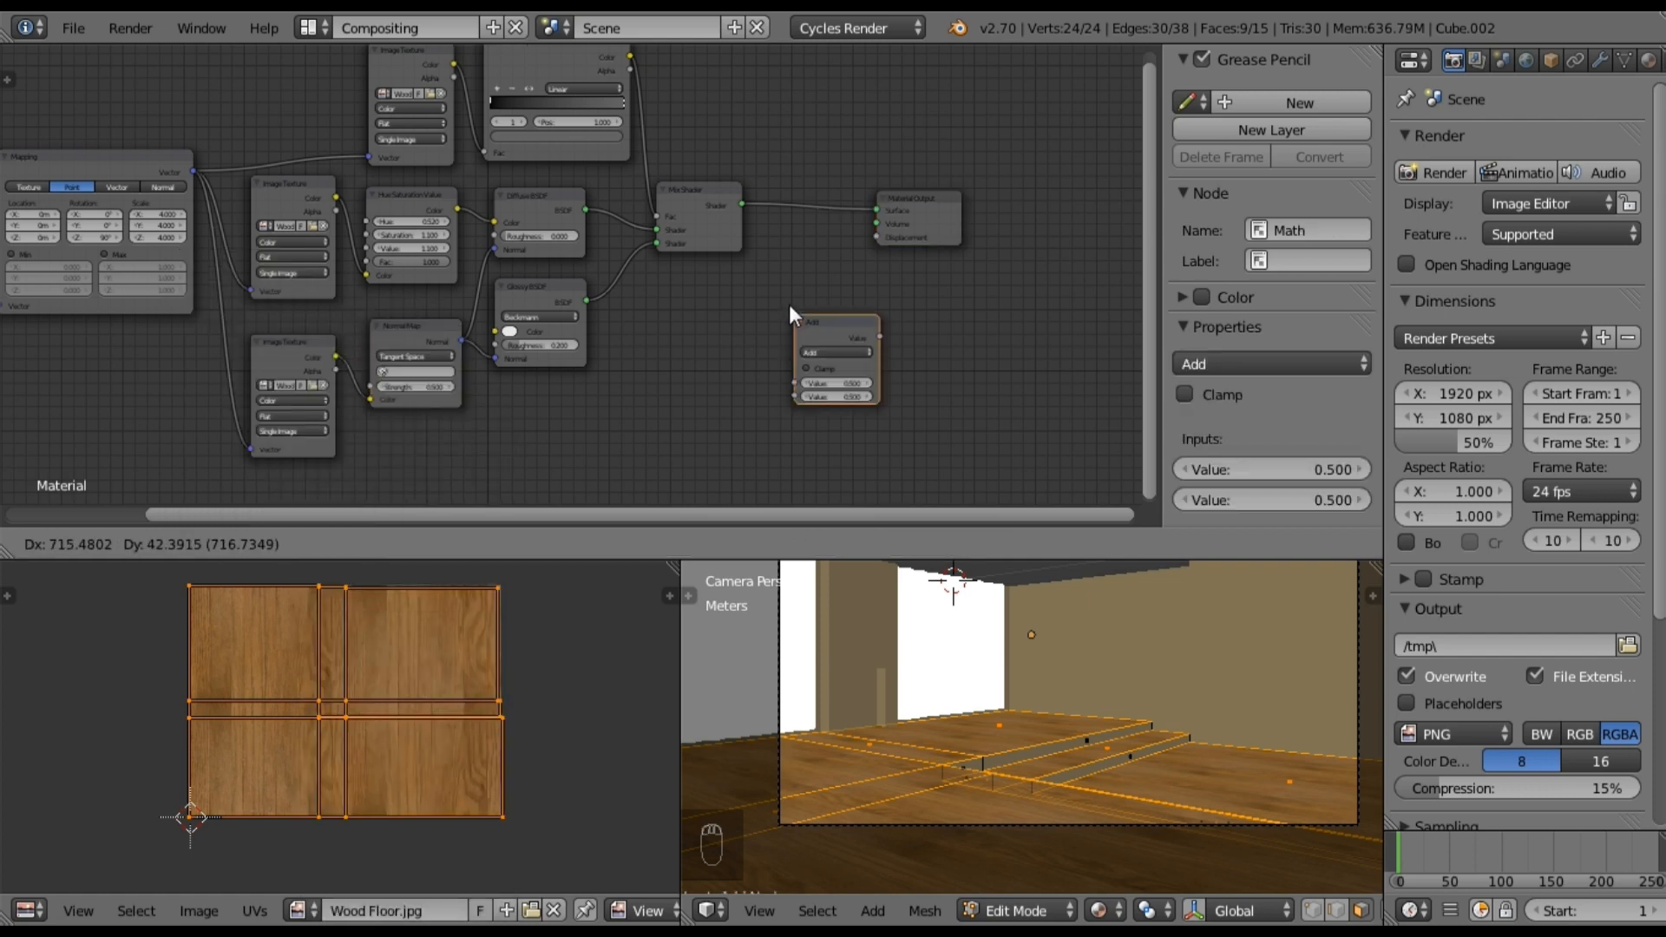
click(780, 293)
scroll(896, 330, up, 2)
click(862, 330)
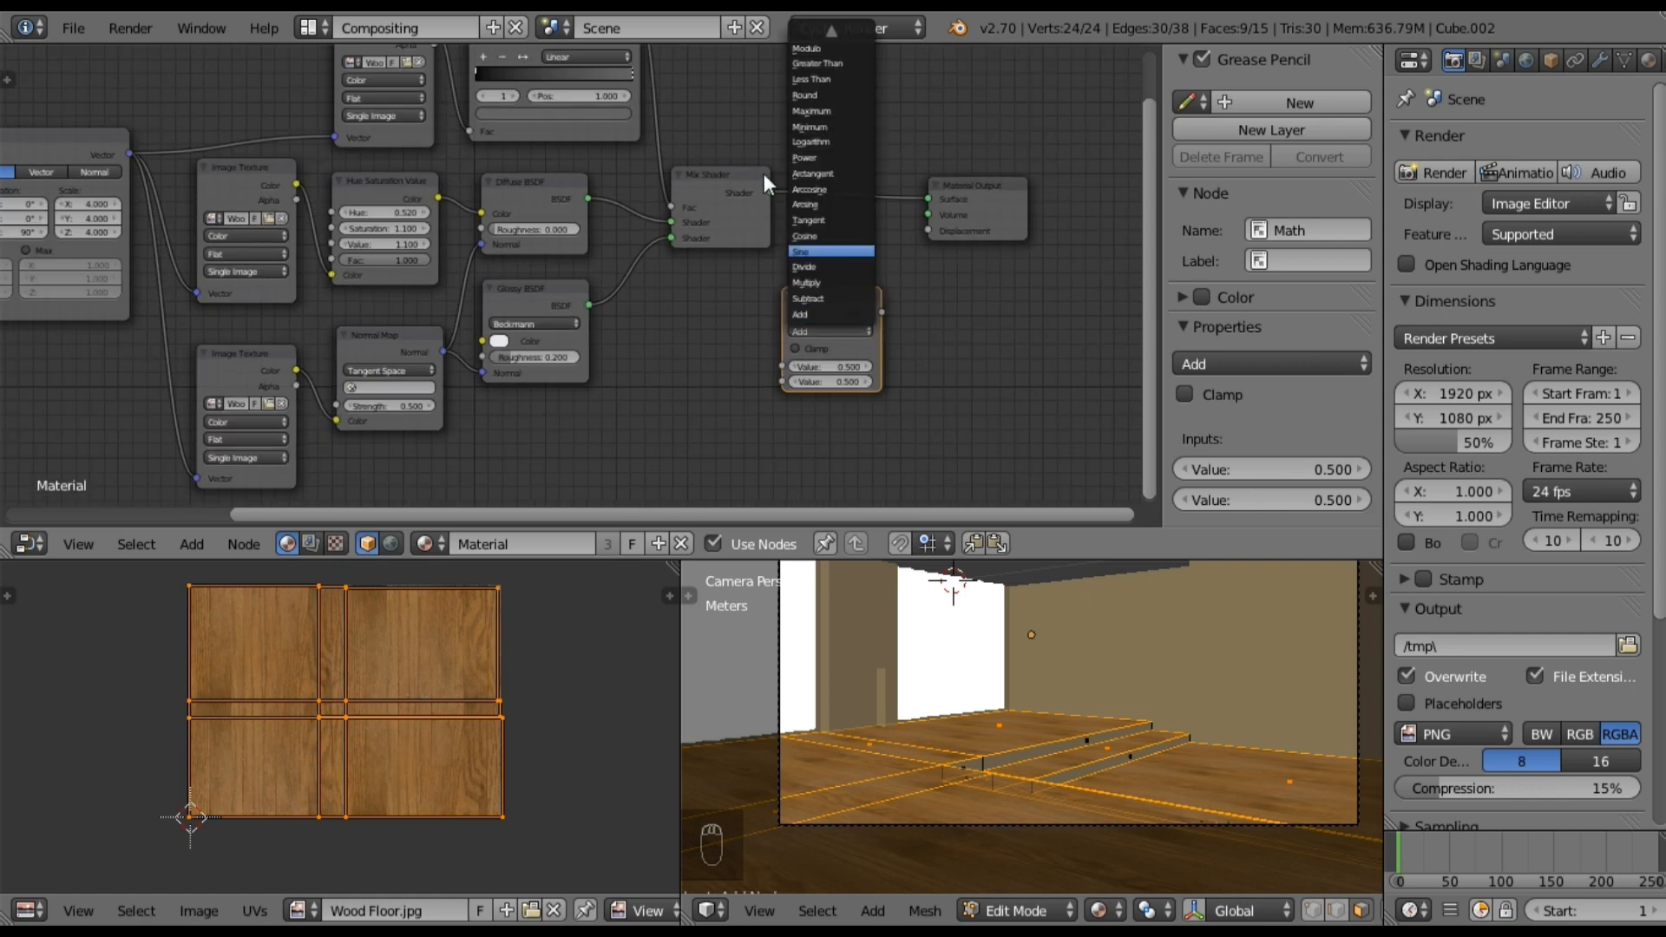
key(Return)
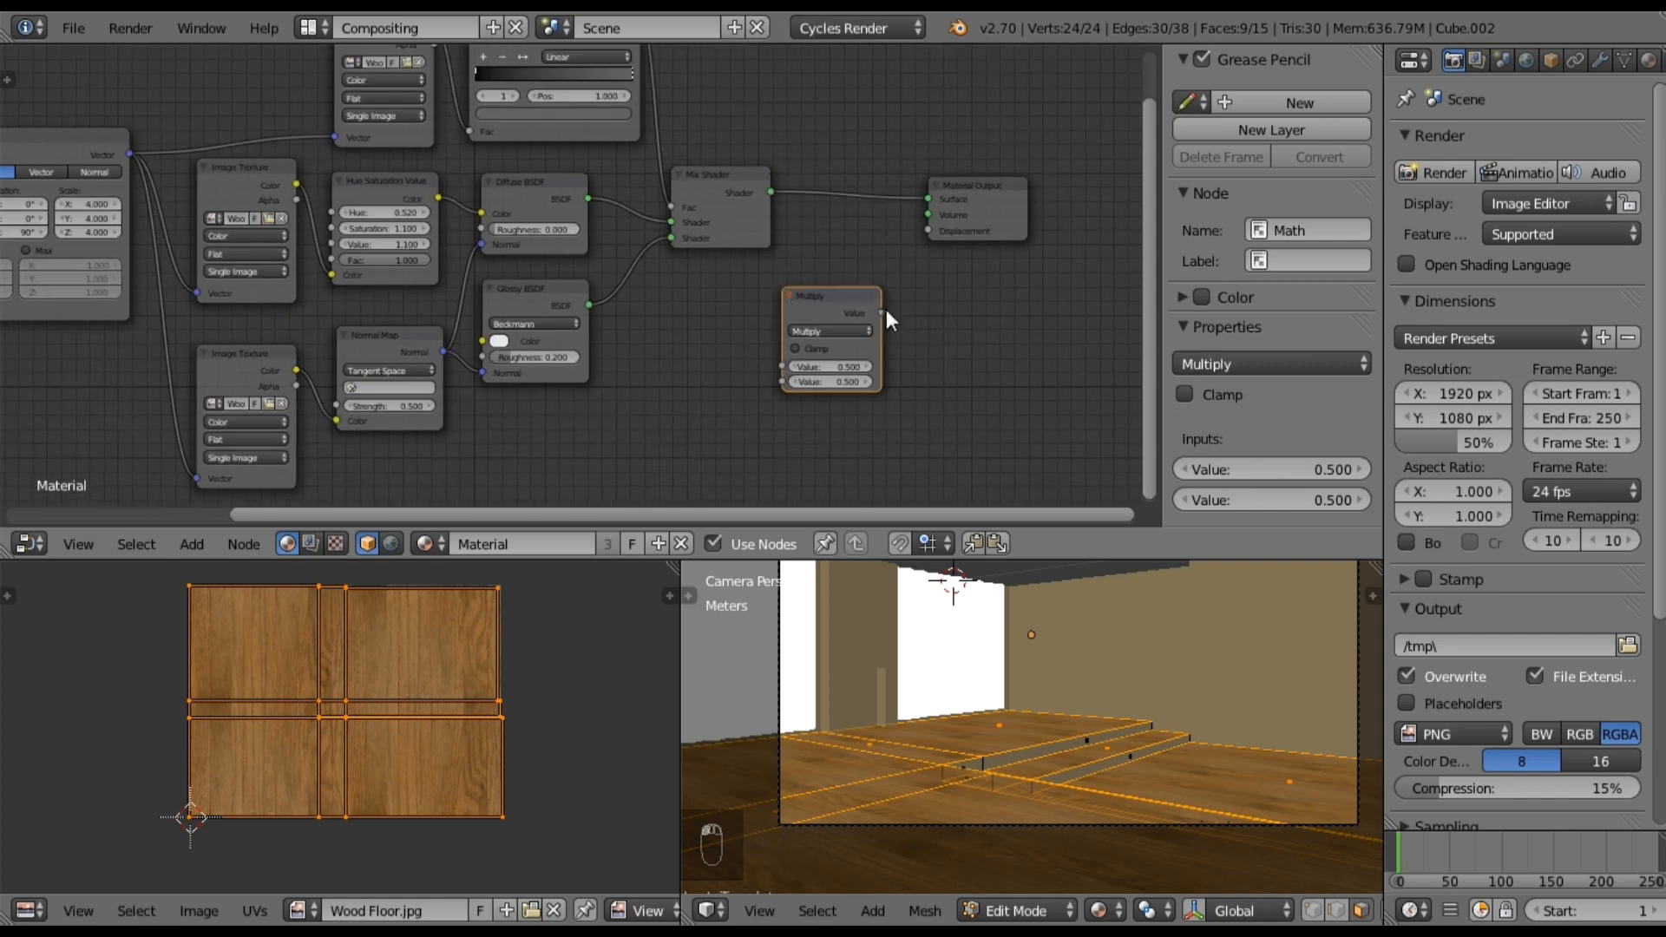
Step: Connect the Multiply node to the Material Output's Displacement and feed its first value from the wood color image texture's Color output
drag(915, 242, 925, 232)
click(293, 189)
drag(297, 184, 774, 366)
Step: Set the Multiply node's second value to 0.2
scroll(960, 373, up, 1)
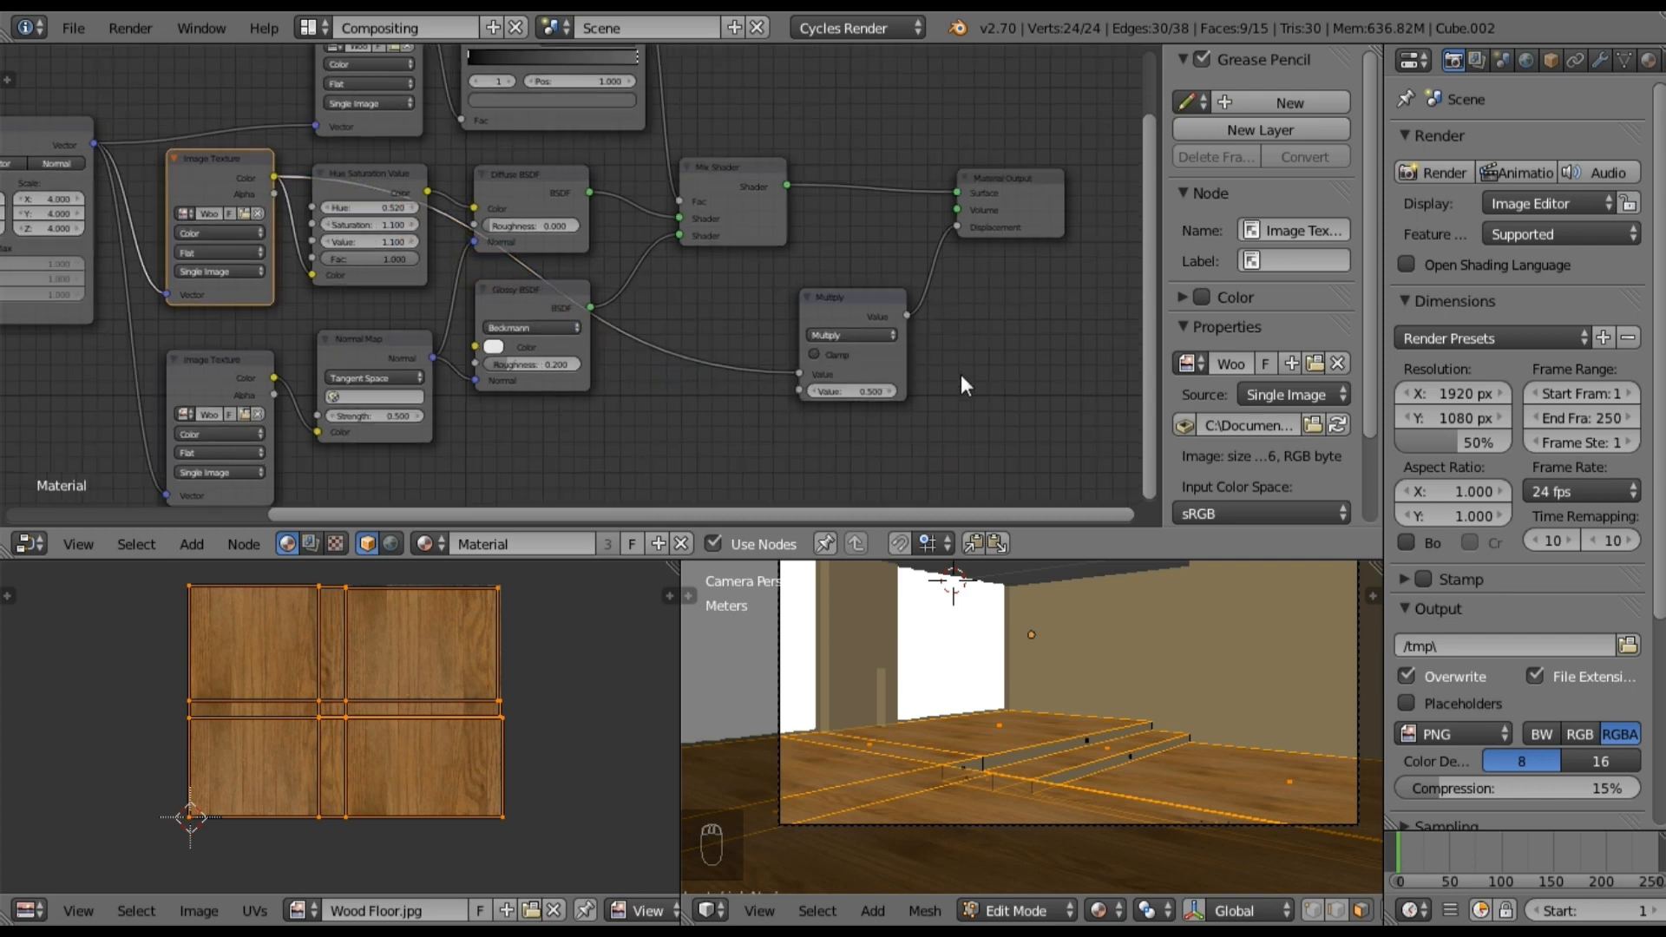
scroll(960, 374, up, 4)
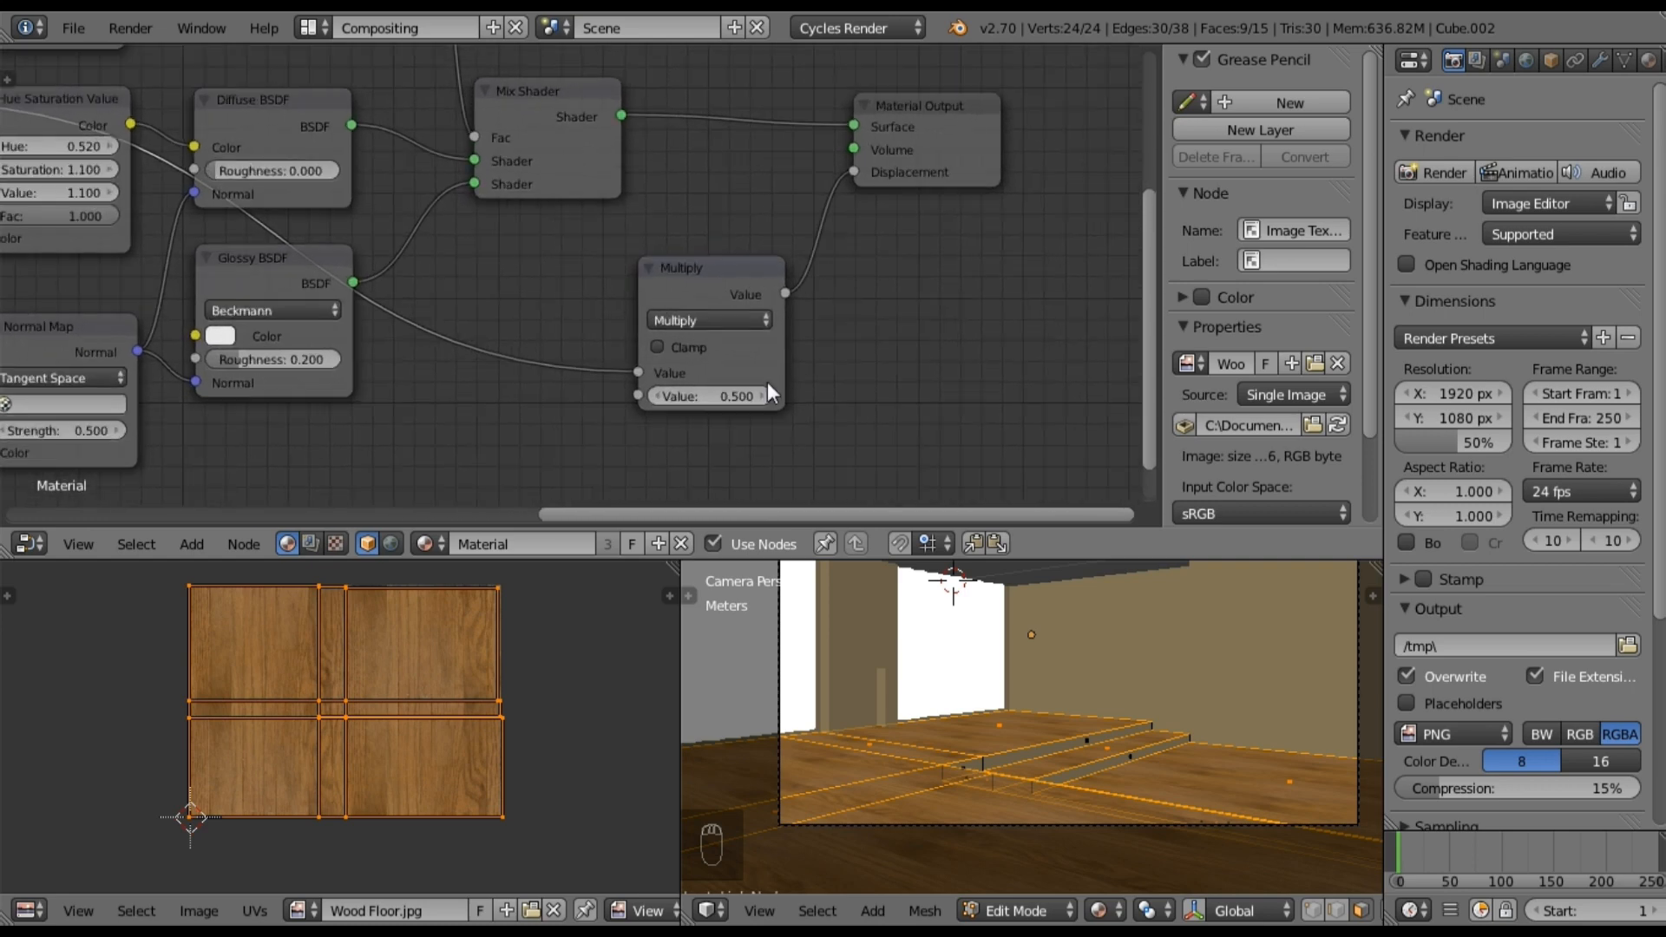
click(717, 397)
key(BackSpace)
text(.2)
key(Return)
Step: Switch the floor to Object Mode, enable border rendering and draw a small render border over the front part of the floor
scroll(841, 357, down, 1)
scroll(847, 358, down, 3)
middle_drag(509, 331, 677, 326)
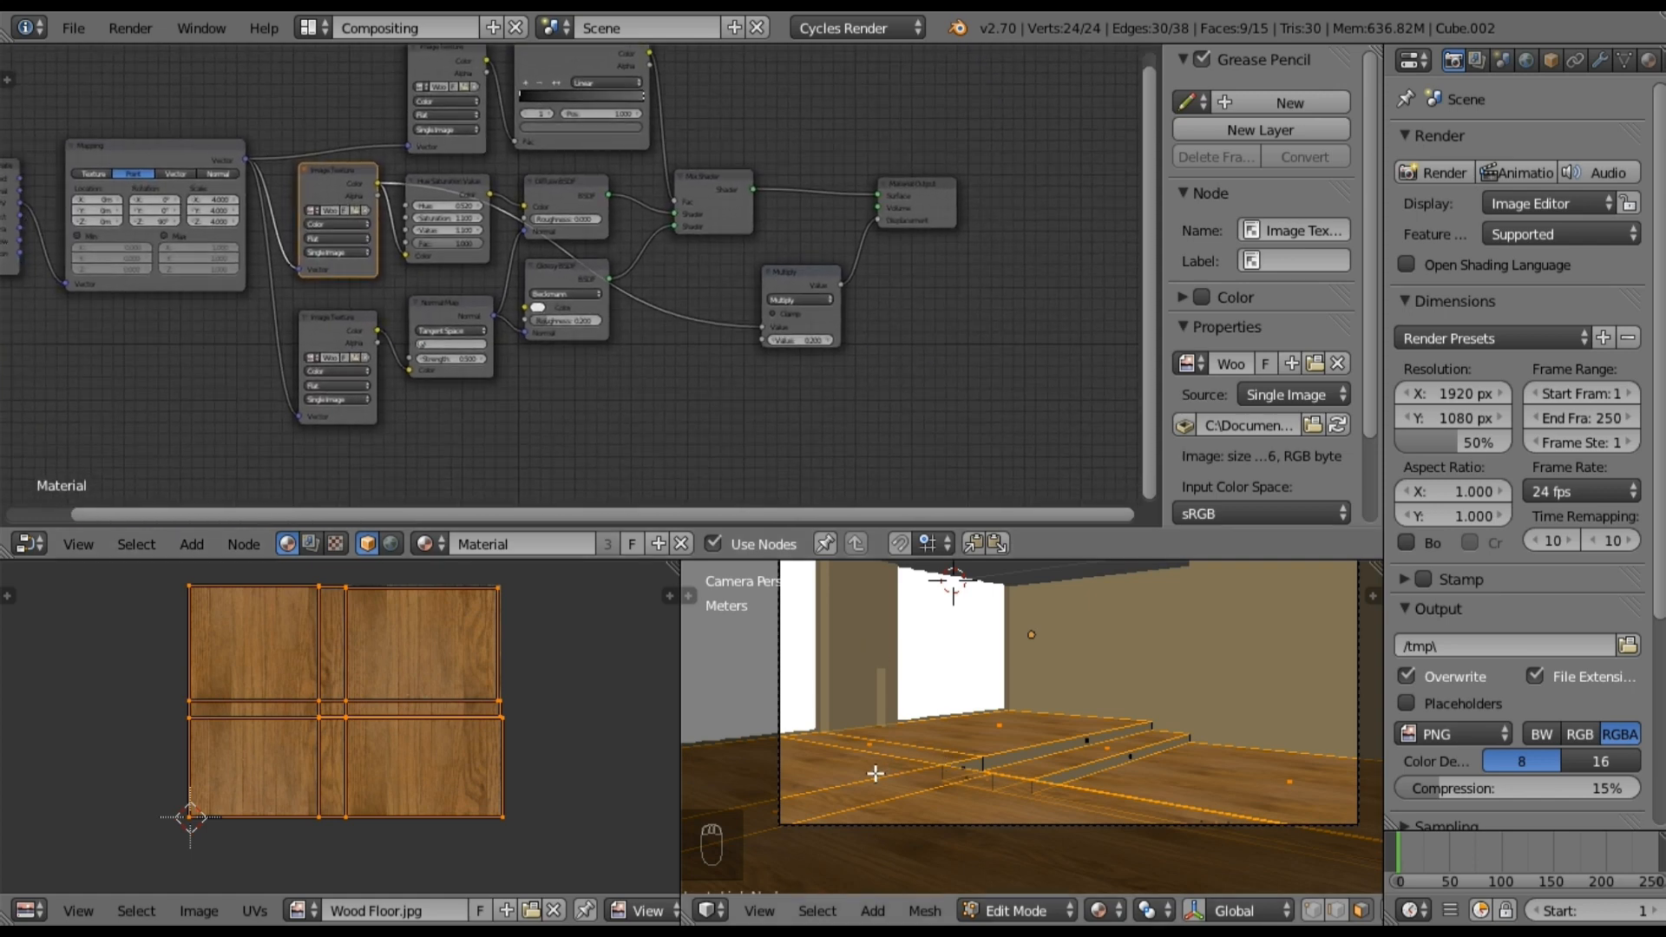
key(Tab)
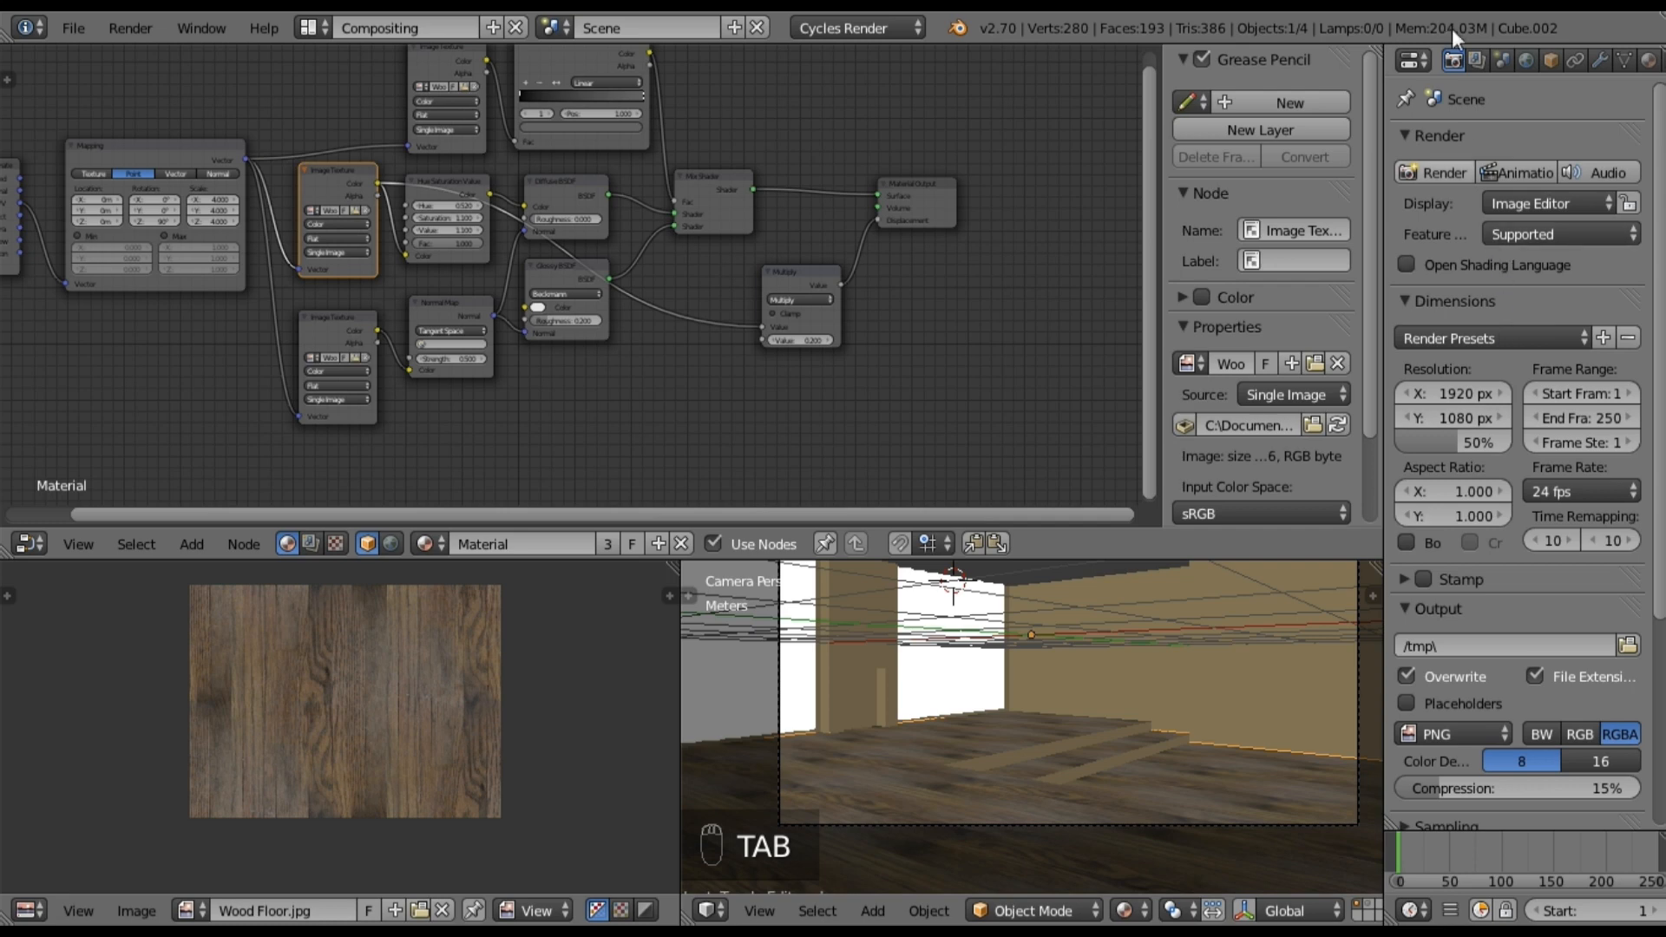
click(1407, 541)
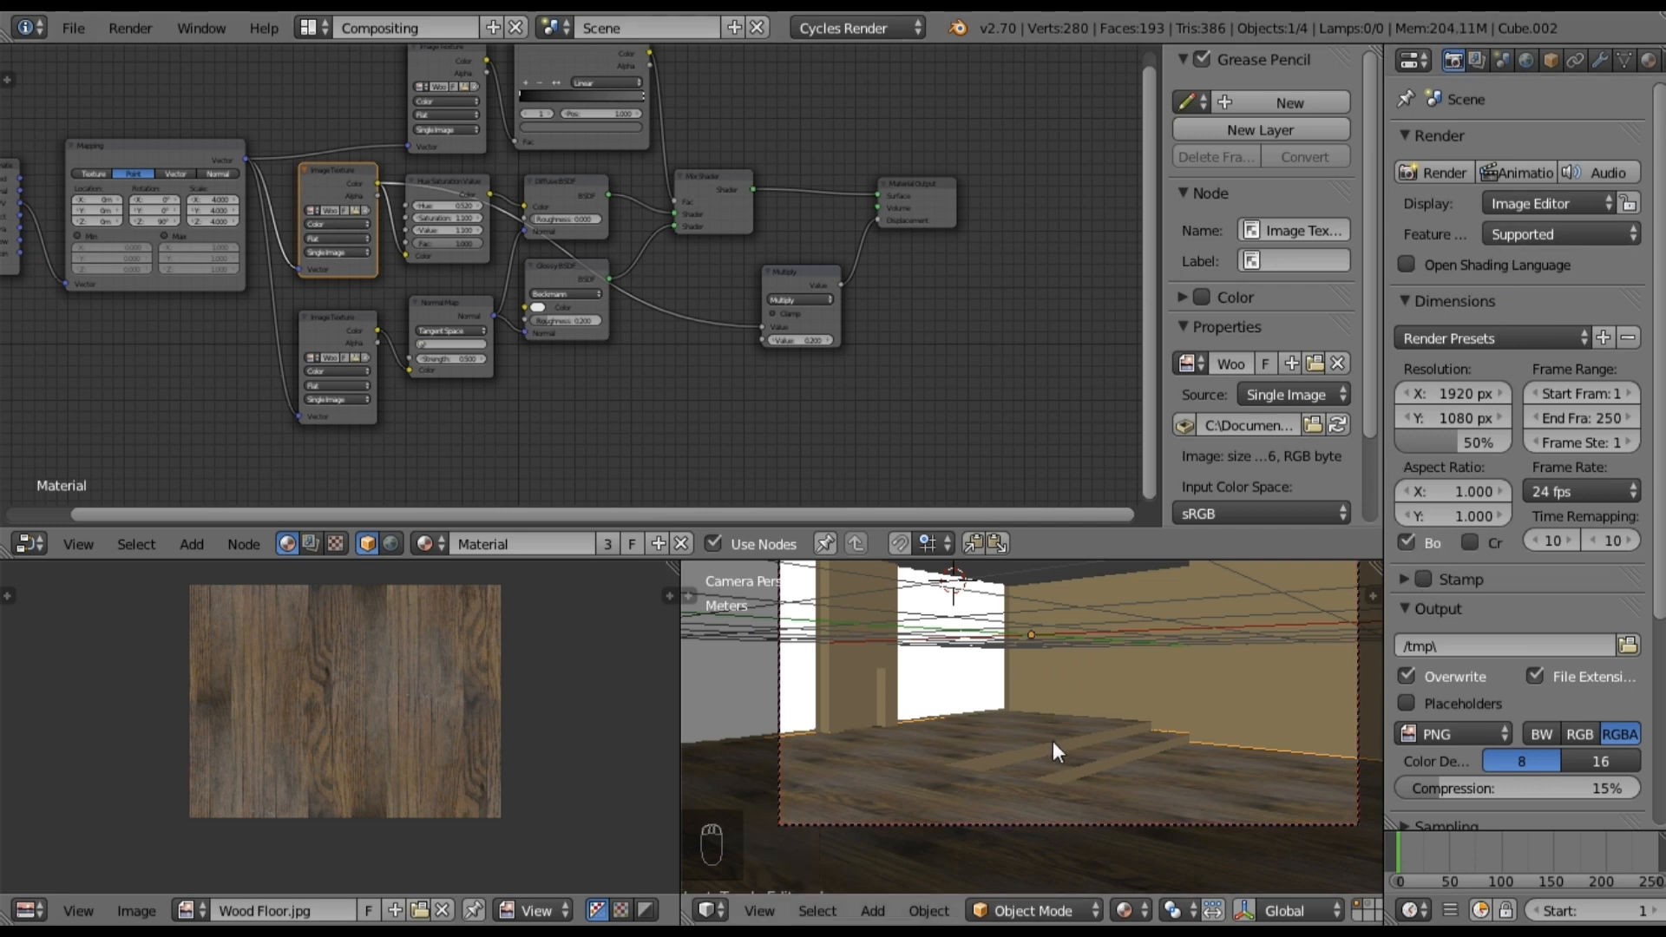
key(shift+b)
drag(851, 753, 991, 809)
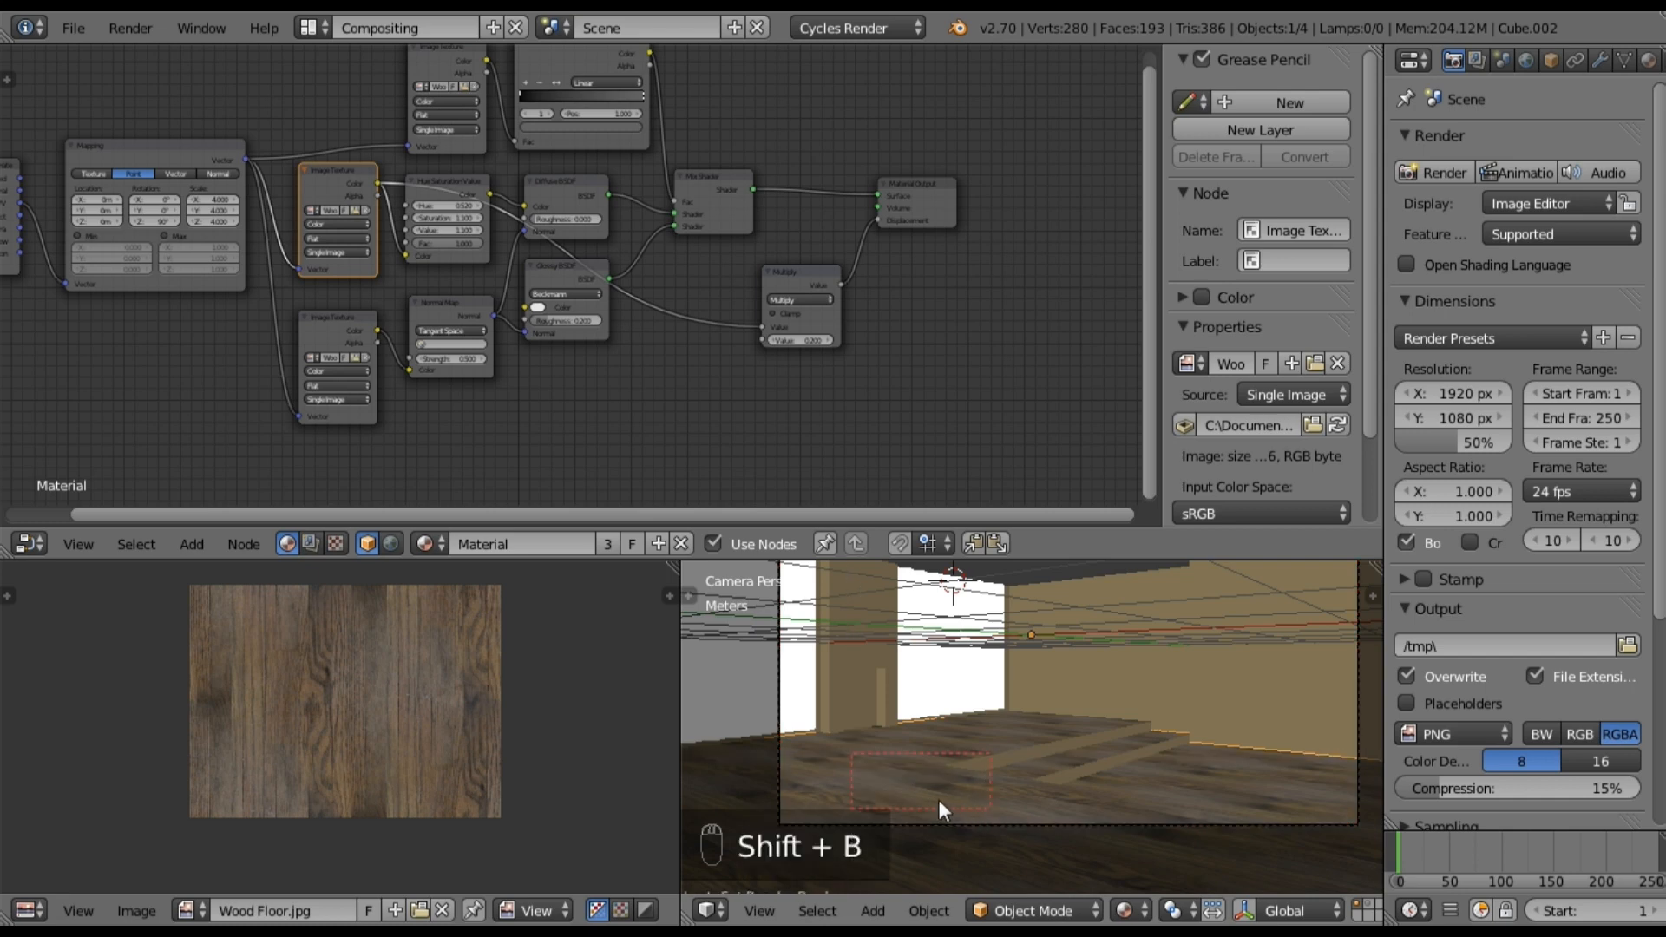
Step: Set the camera viewport's shading to Rendered to preview the bordered floor area up close
scroll(925, 800, up, 4)
shift+middle_drag(928, 802, 1075, 691)
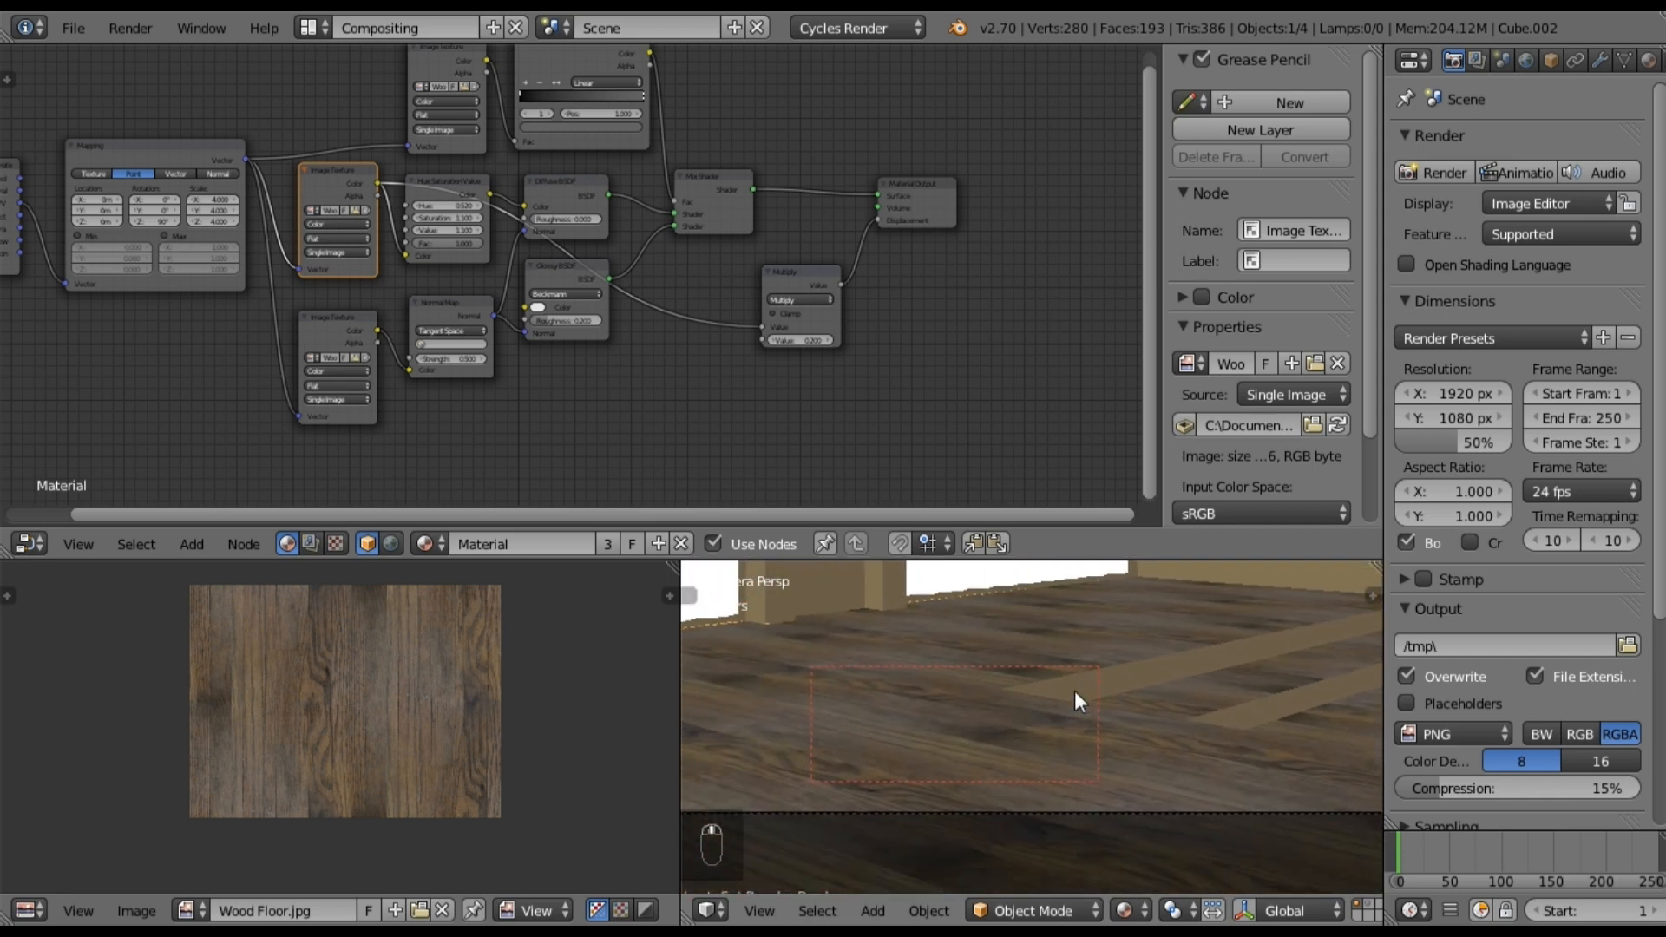
scroll(1030, 718, up, 1)
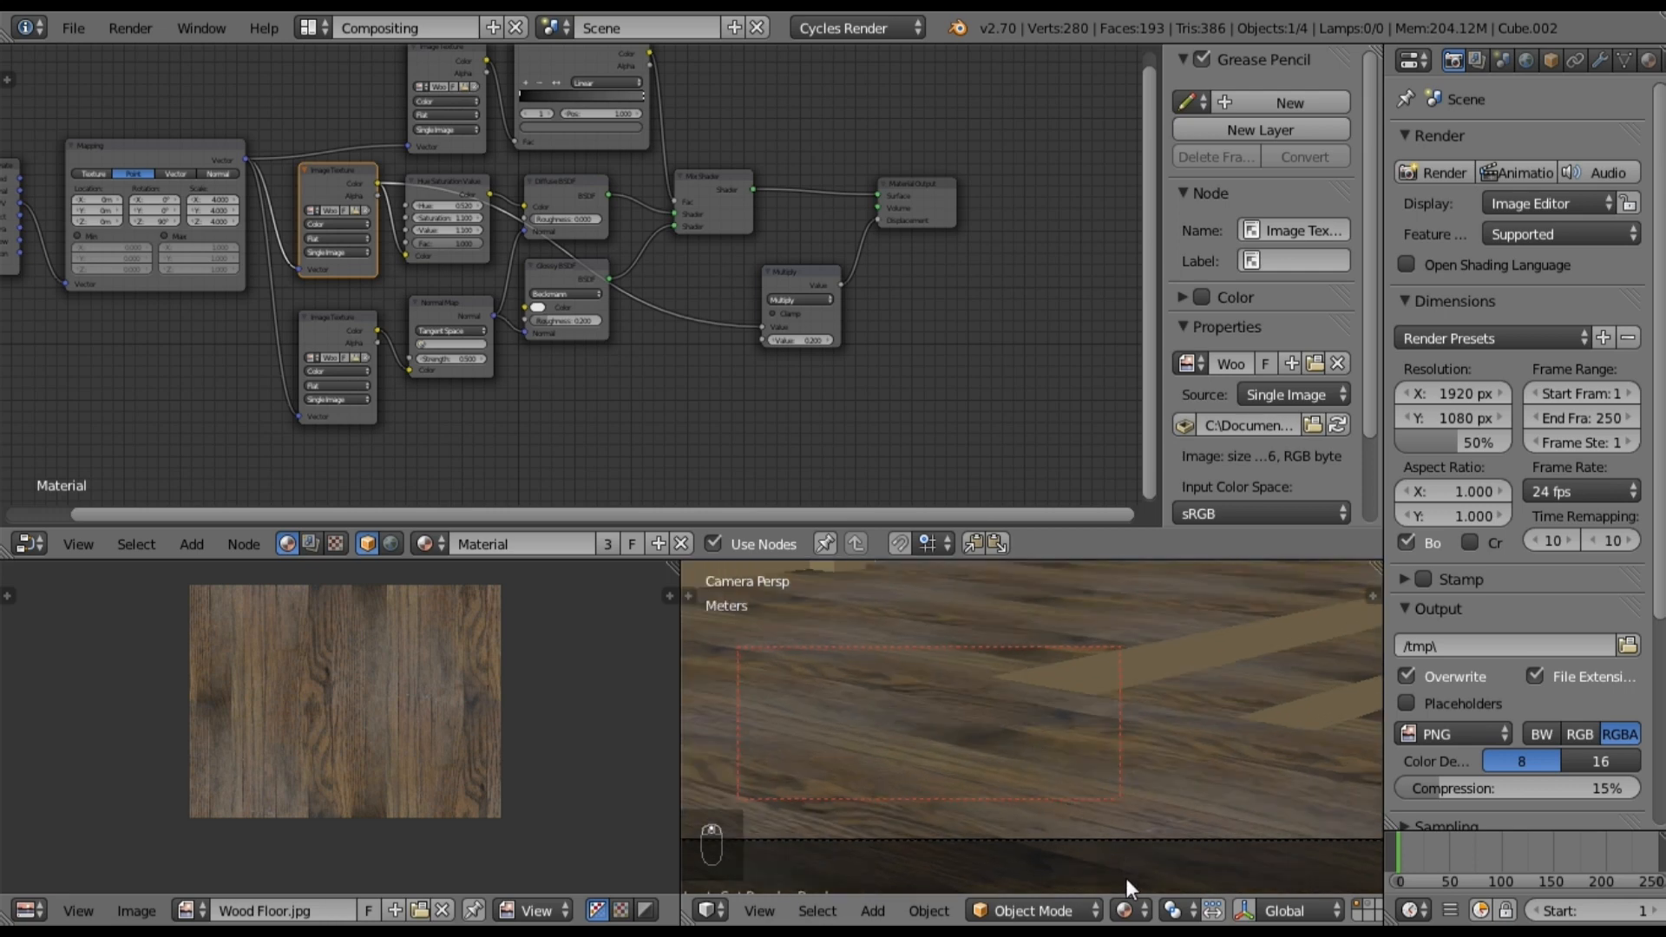
click(1125, 910)
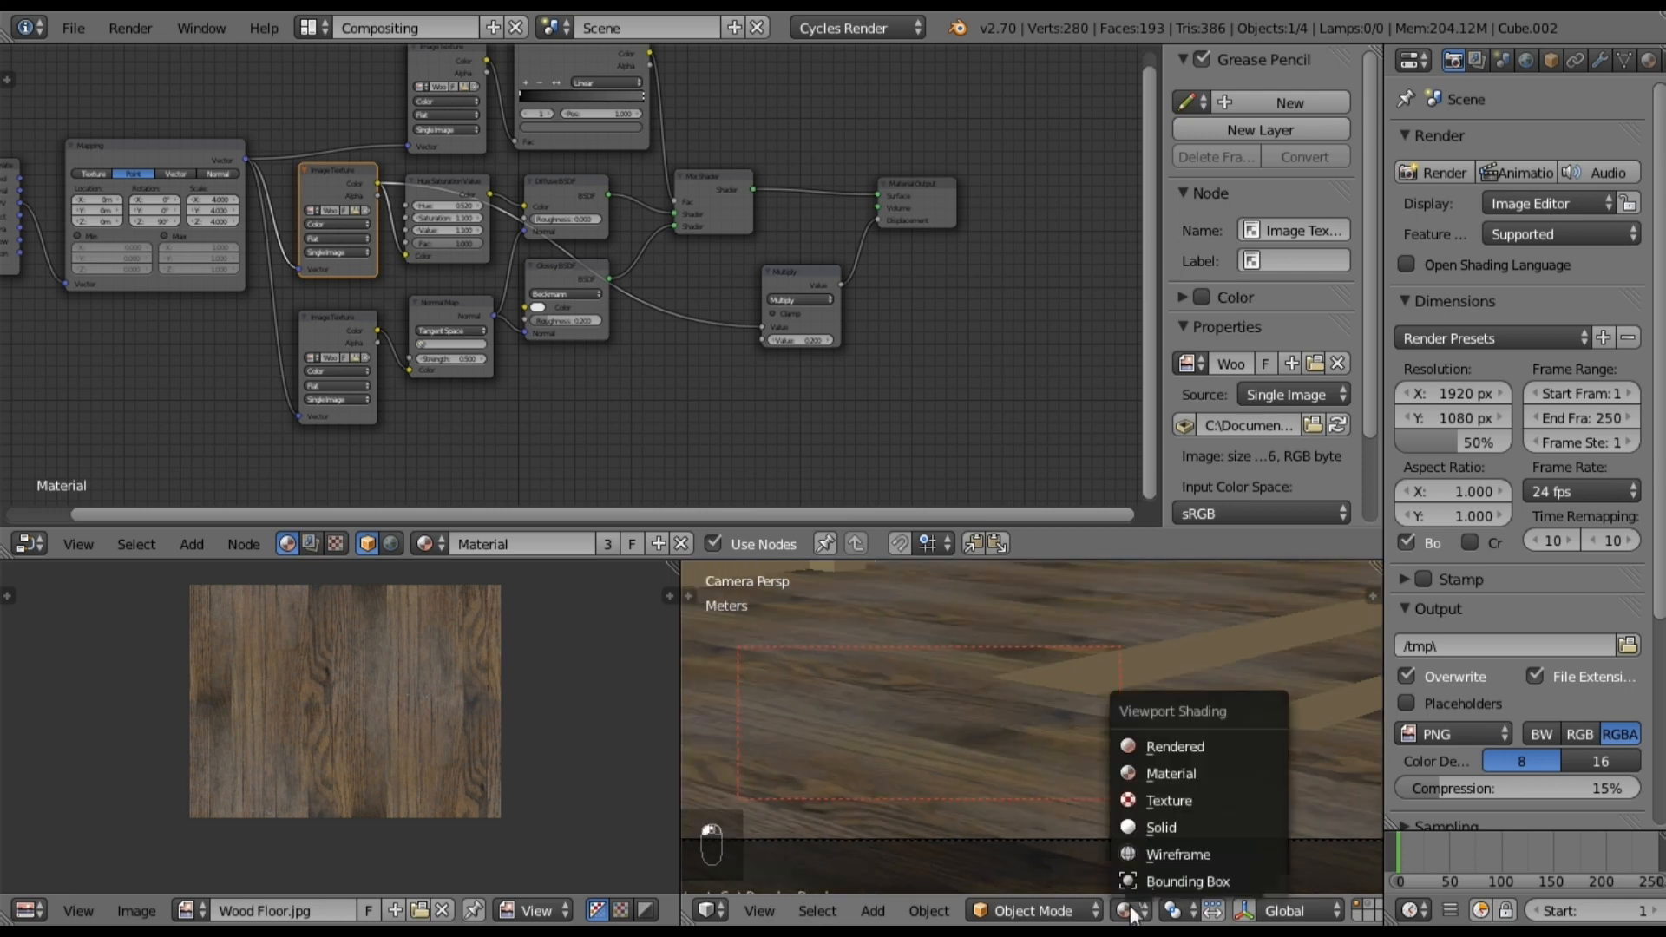
click(1169, 741)
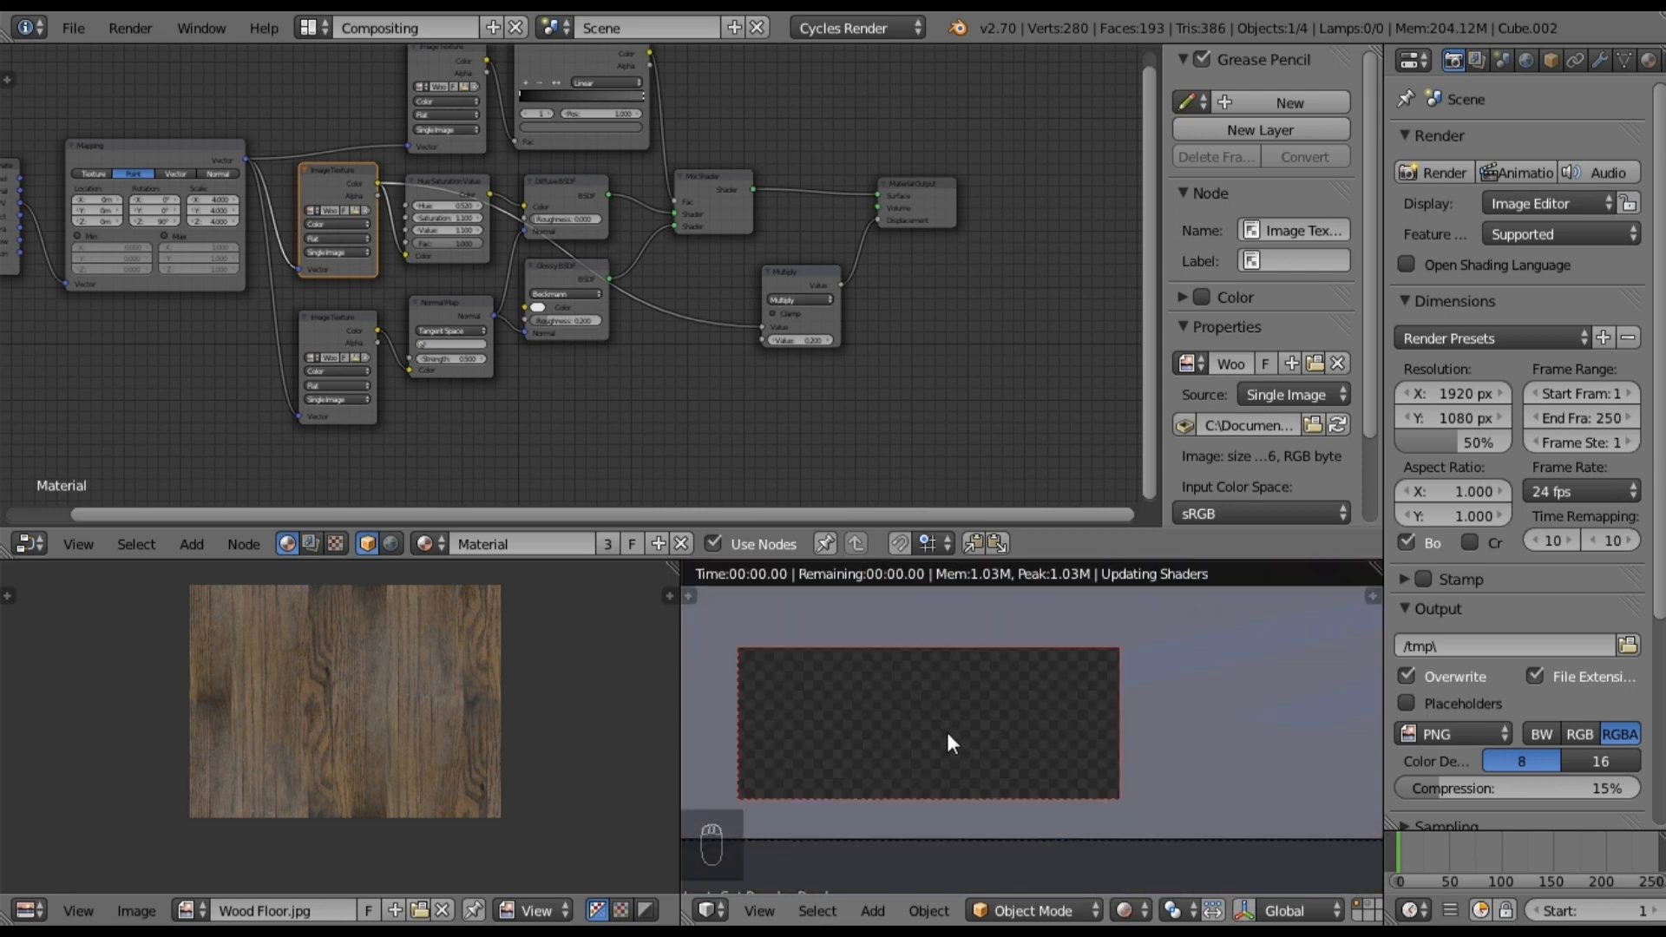
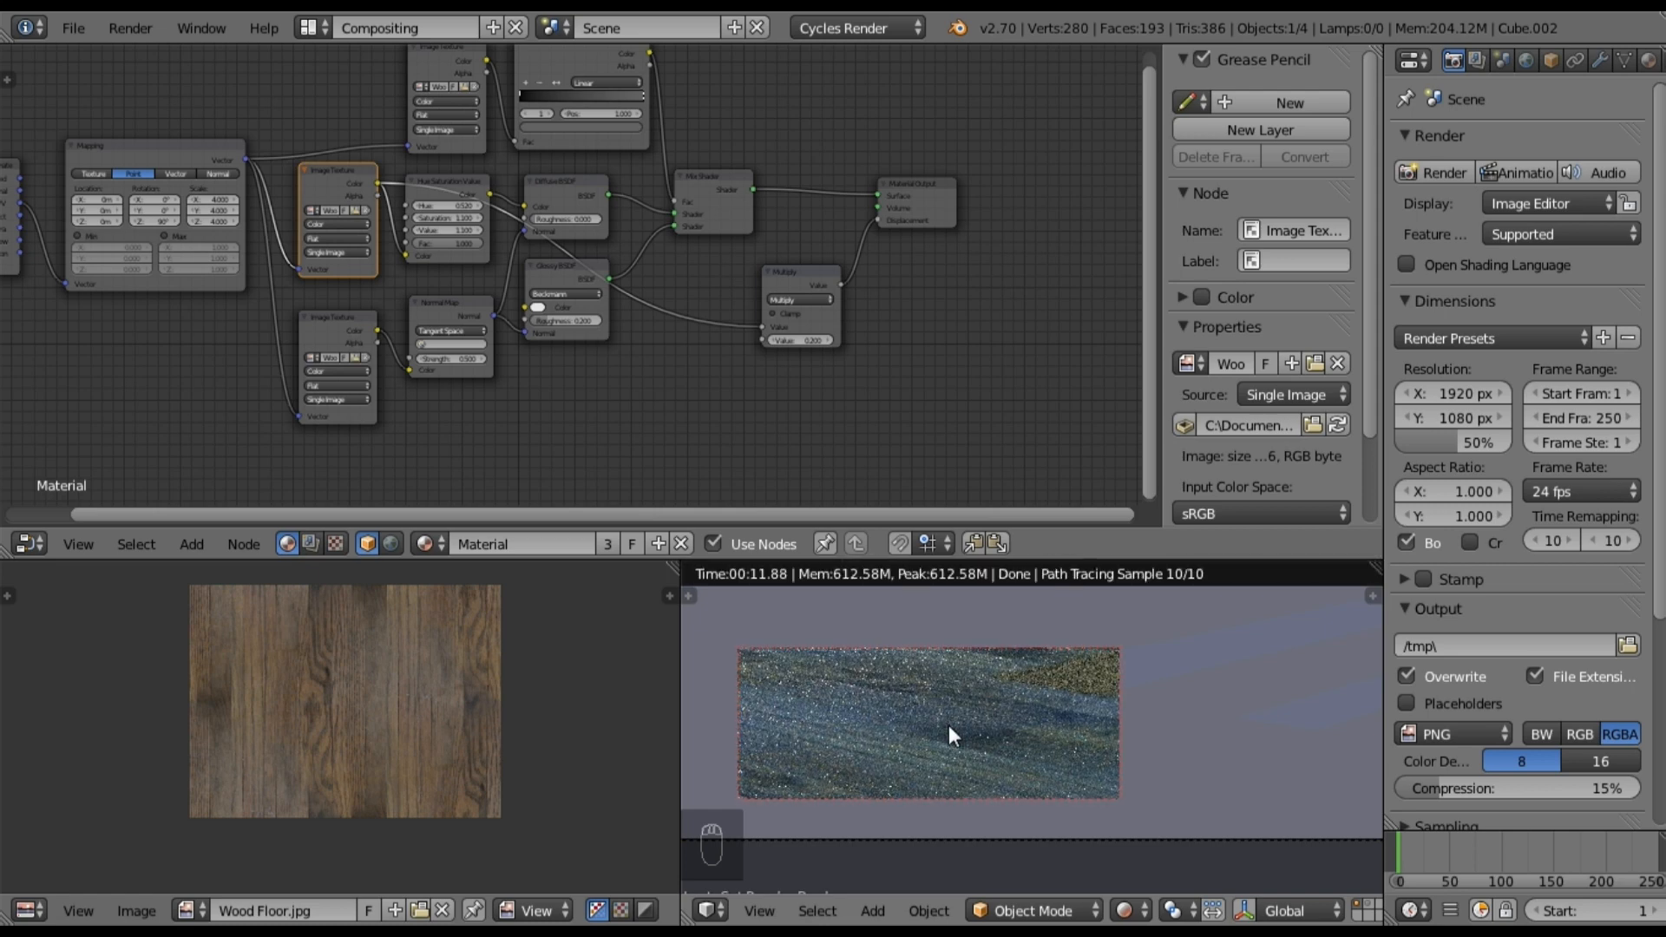
Step: Set the color space of the image texture feeding the Normal Map node to Non-Color Data
middle_drag(430, 354, 543, 258)
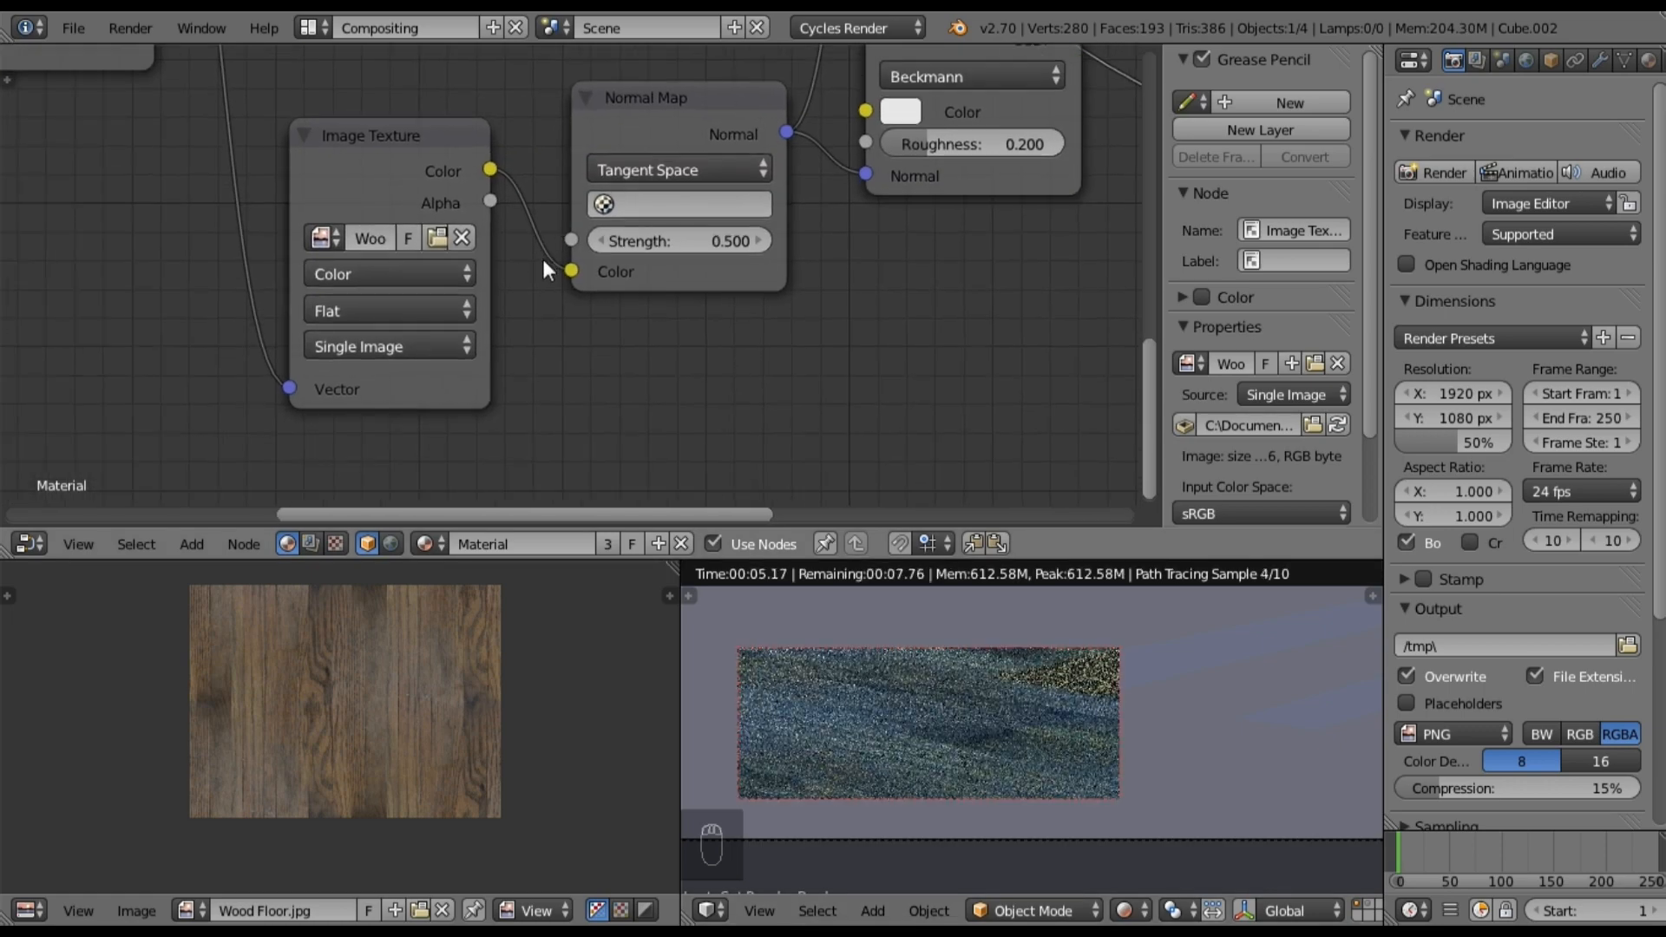
click(404, 278)
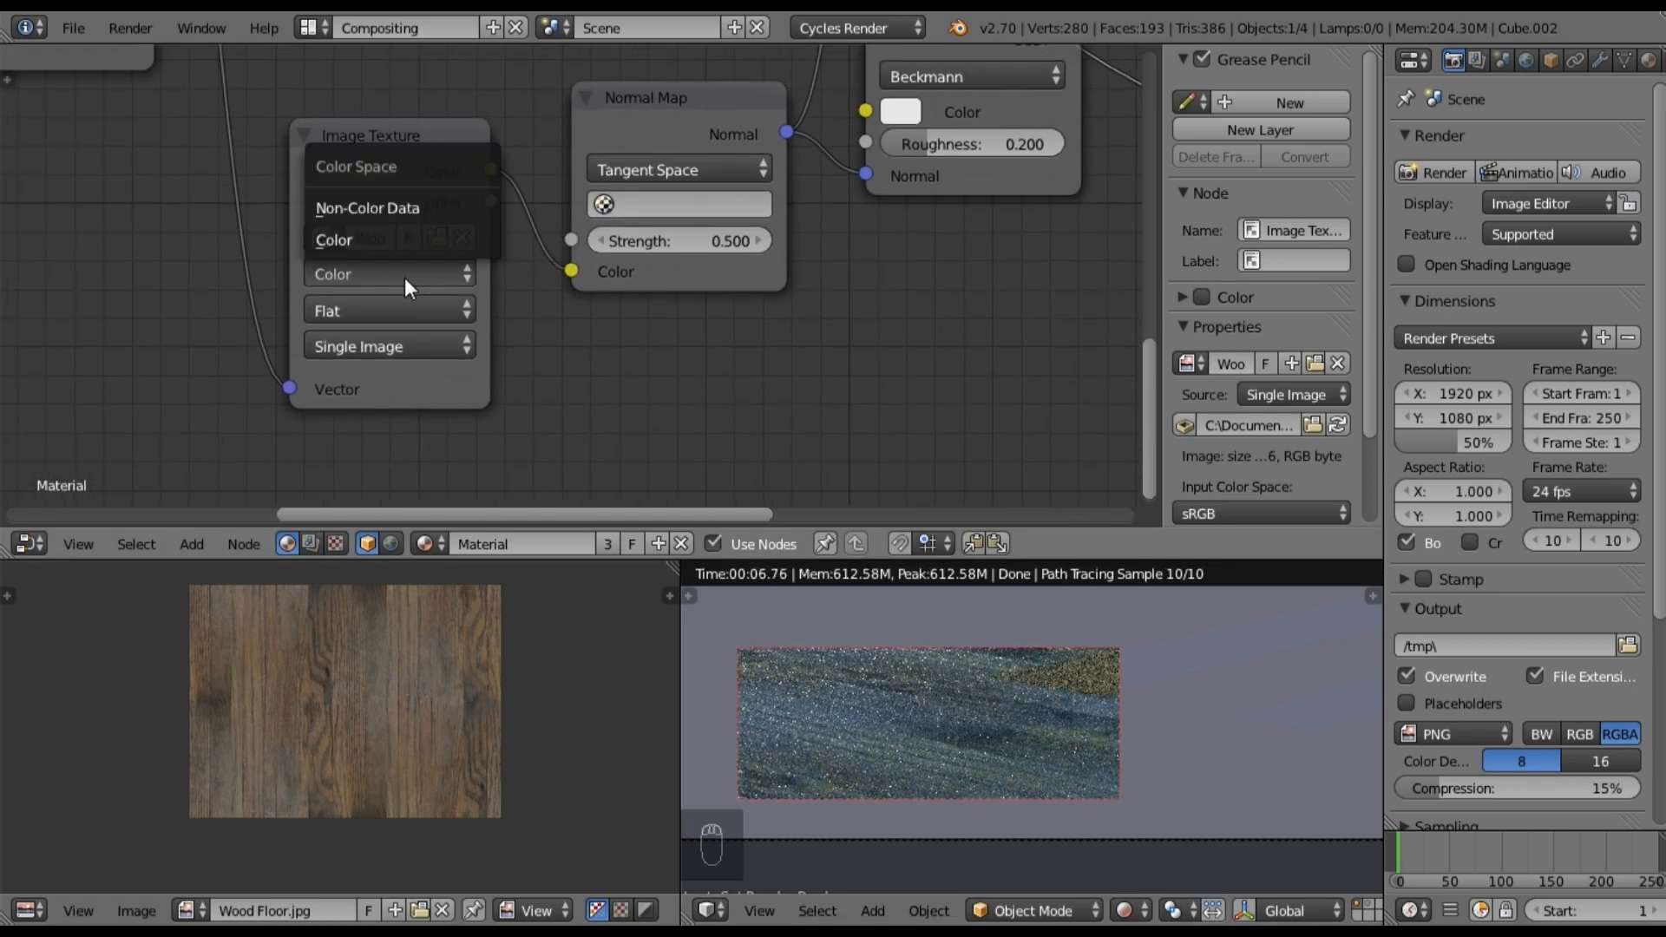
click(351, 210)
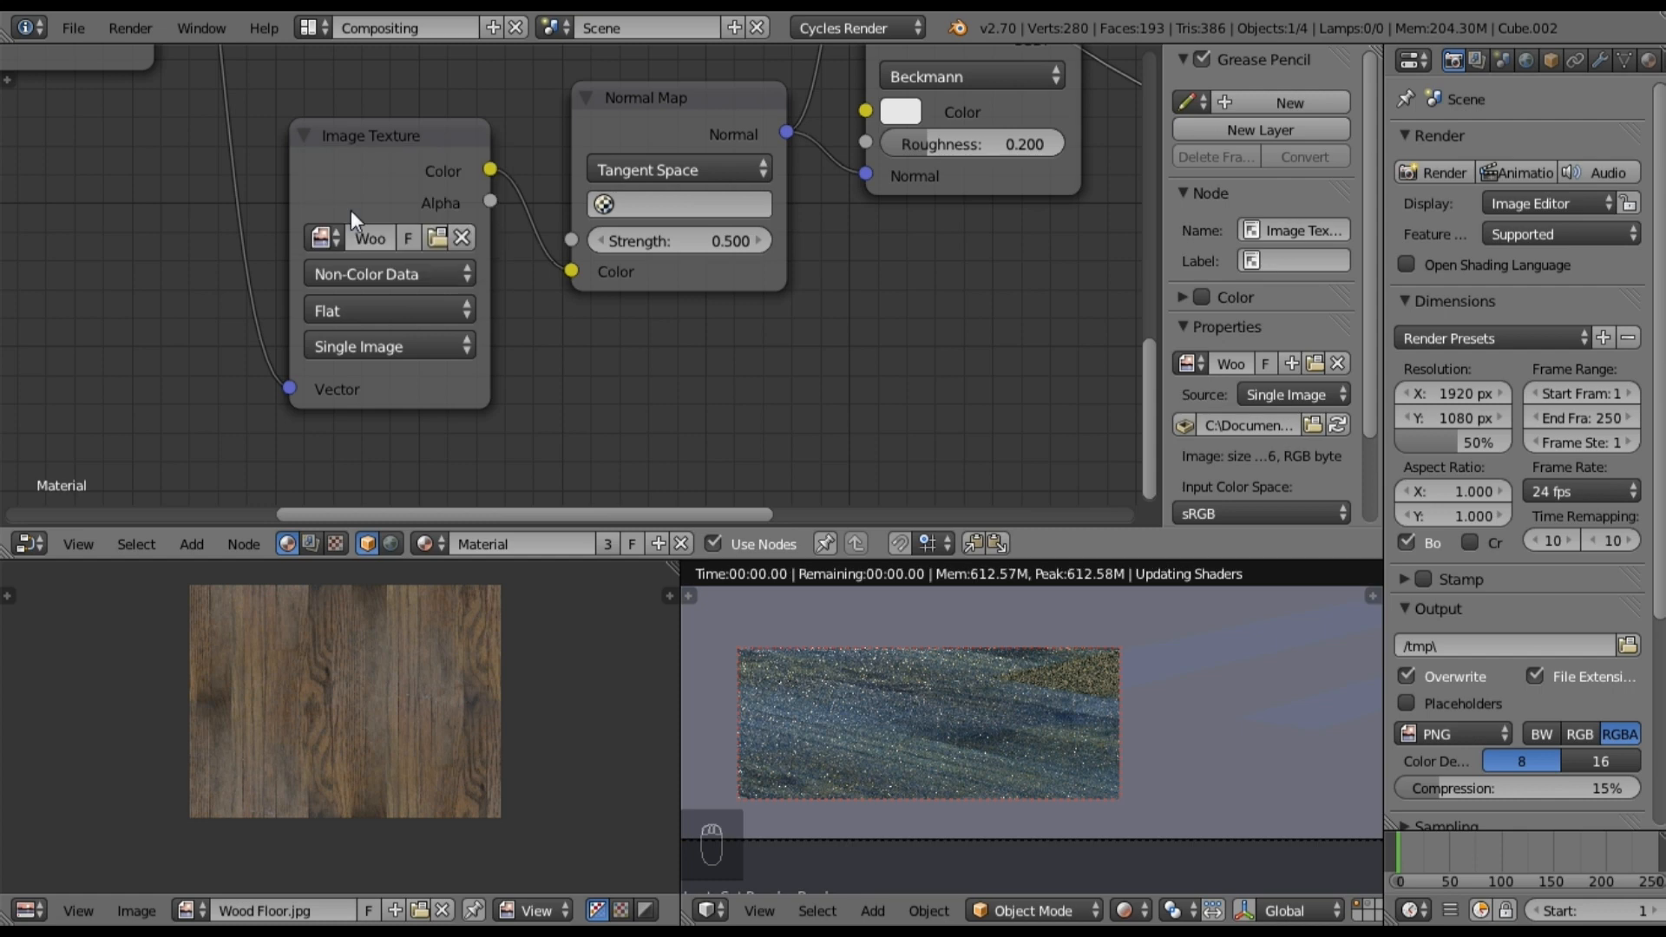
Step: Try a roughness of 0.5 on the Glossy BSDF
scroll(945, 305, down, 2)
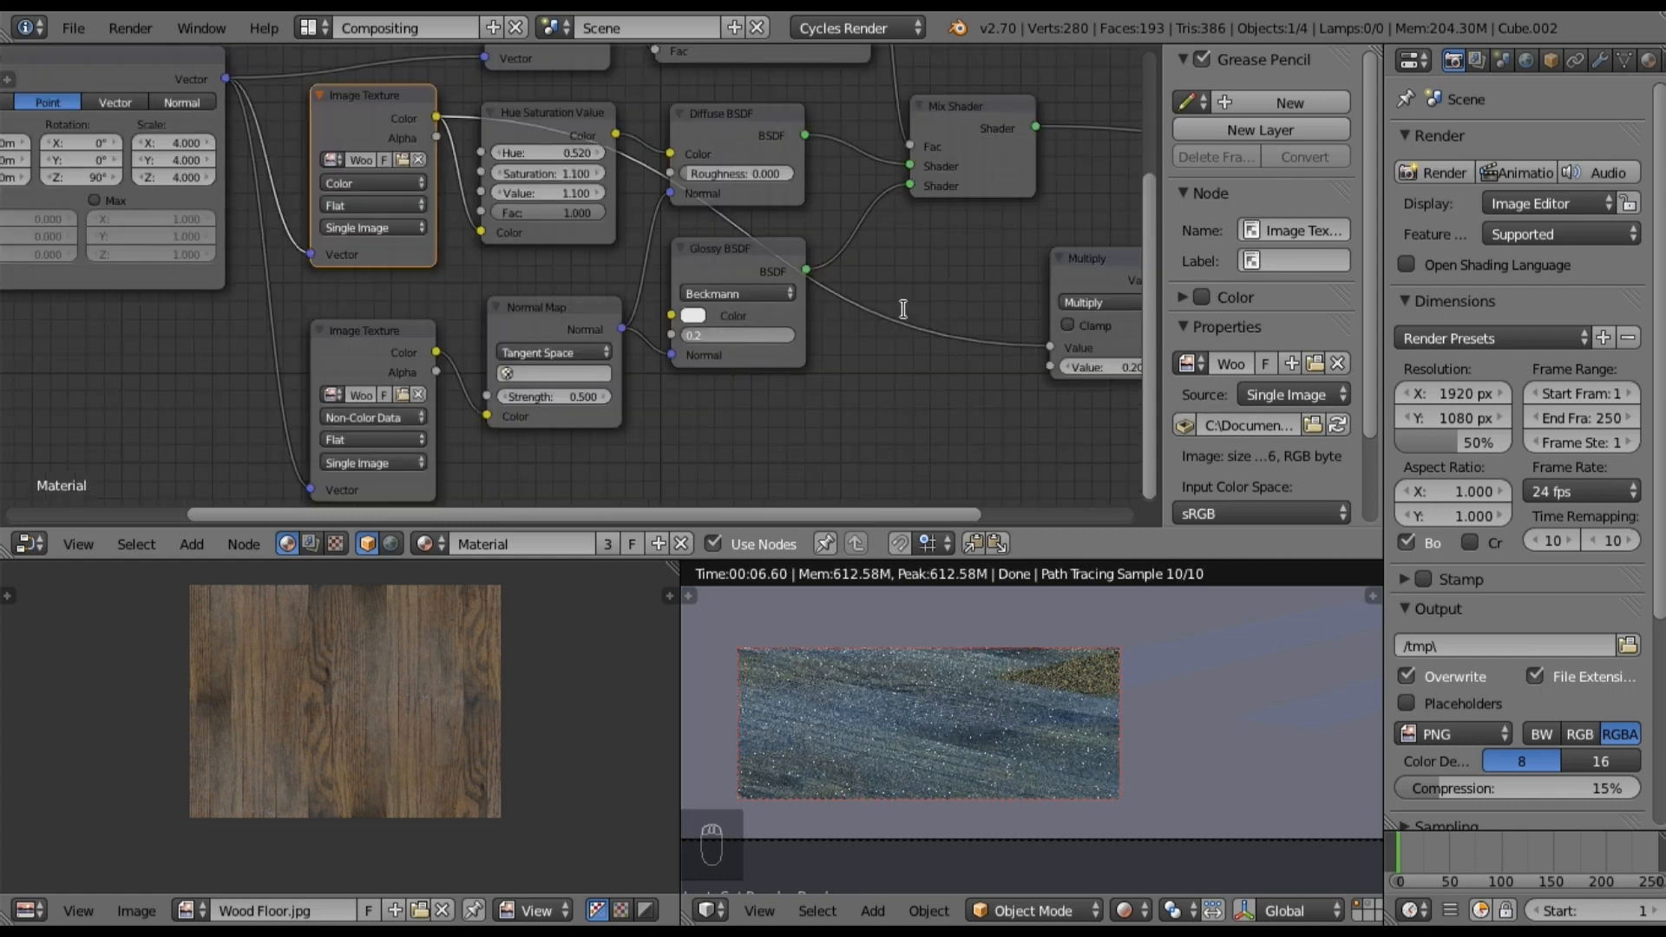
text(.5)
key(Return)
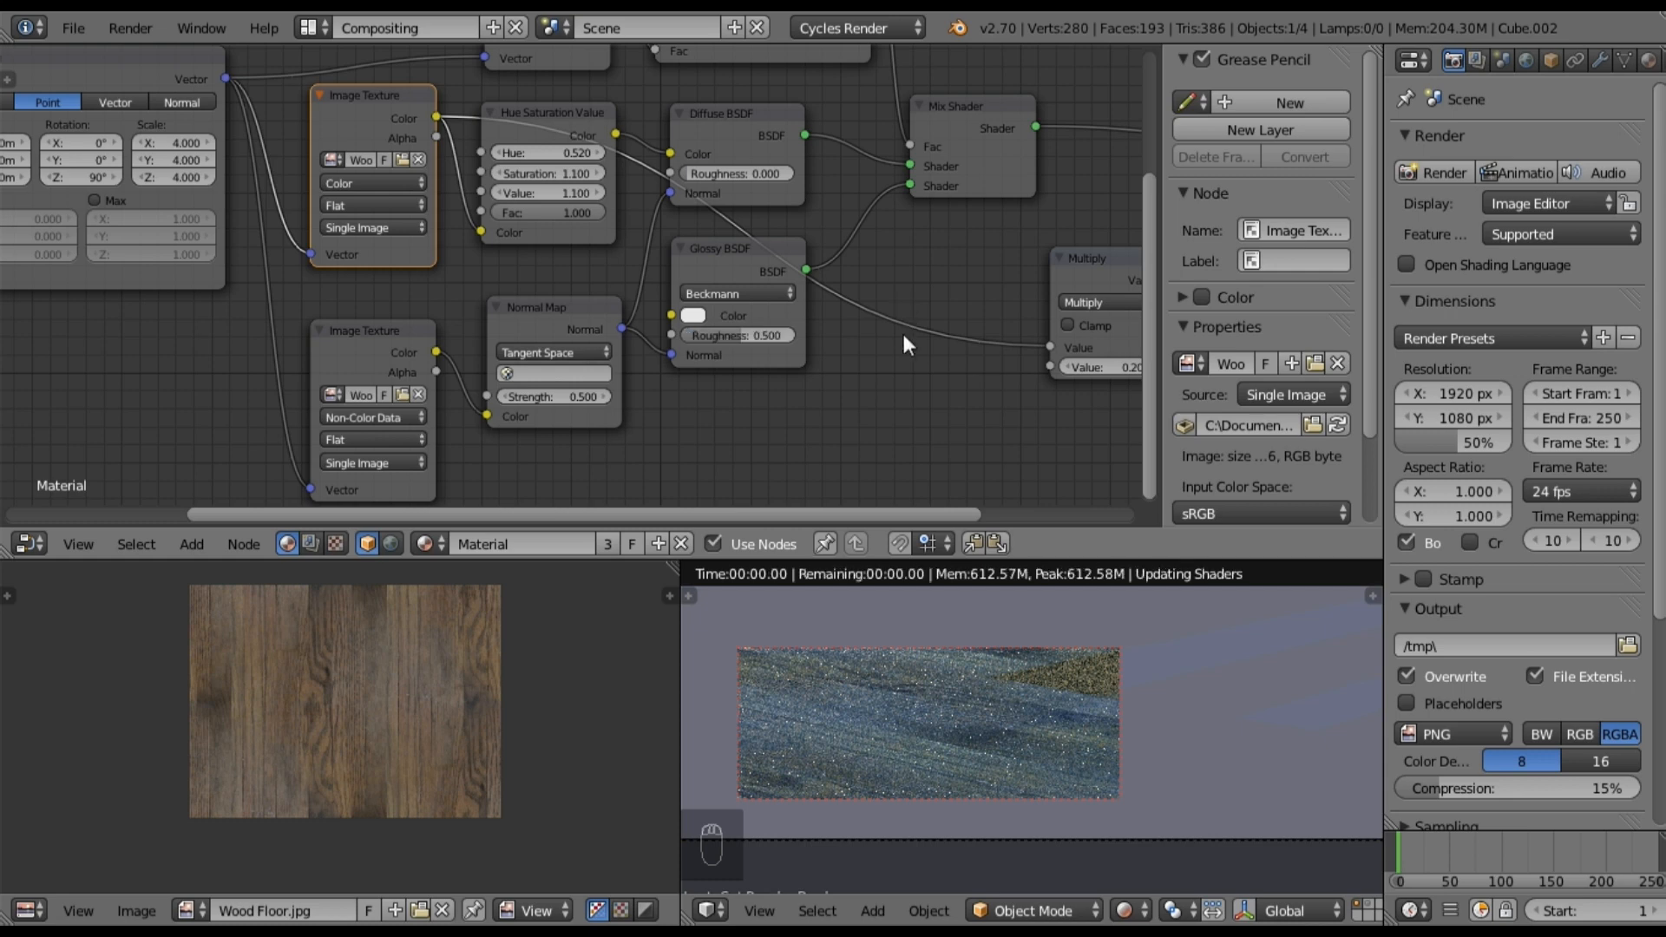
Step: Set the Glossy BSDF's roughness to 0.05
click(757, 334)
key(BackSpace)
text(.05)
key(Return)
Step: Switch to the Default screen layout and put the floor mesh in Edit Mode
click(308, 27)
click(344, 135)
middle_drag(935, 515, 741, 351)
key(Tab)
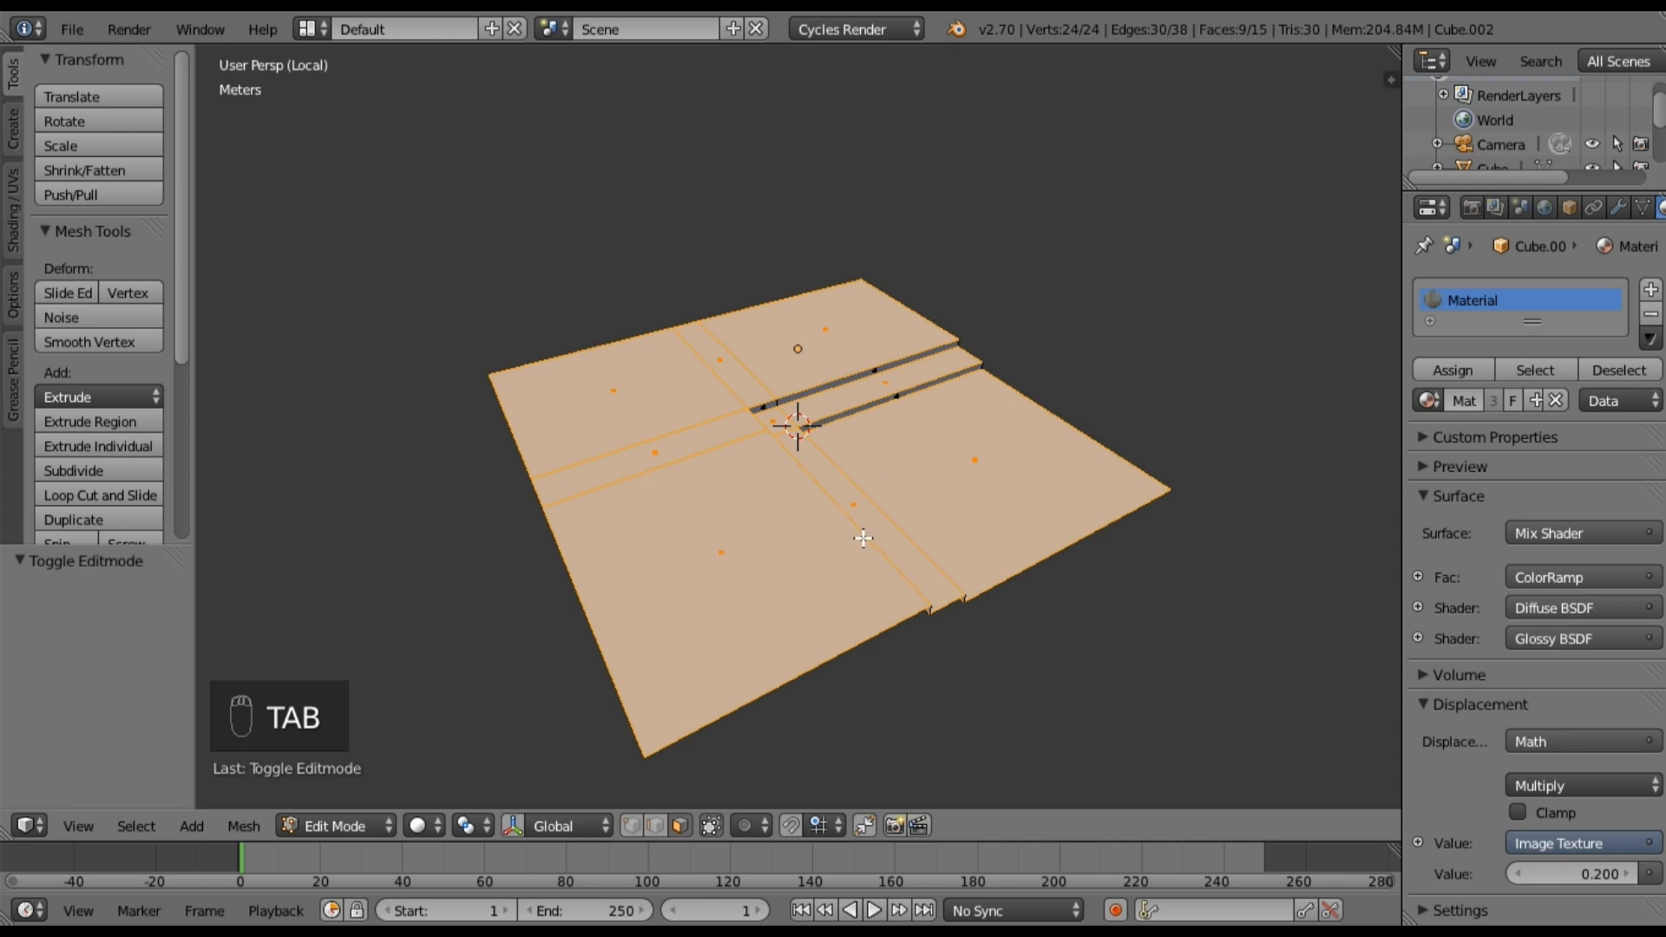
middle_drag(864, 540, 827, 532)
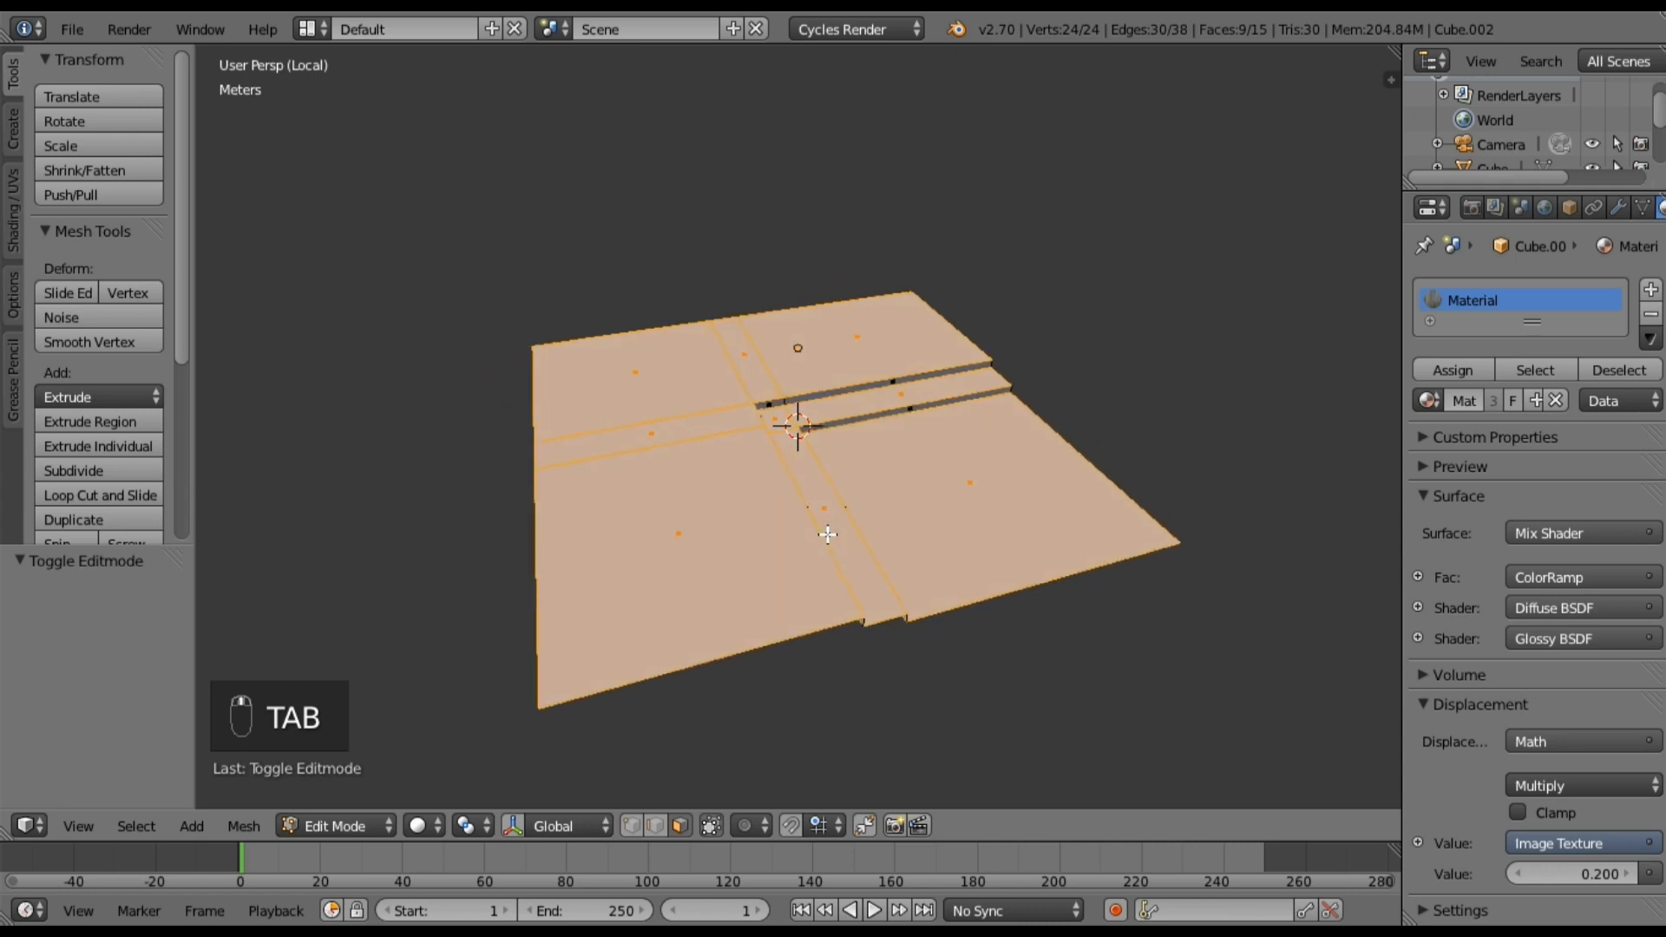
Step: Rename the floor's material to Floor and assign it to the selected faces
double_click(1501, 293)
key(BackSpace)
text(Floor)
key(Return)
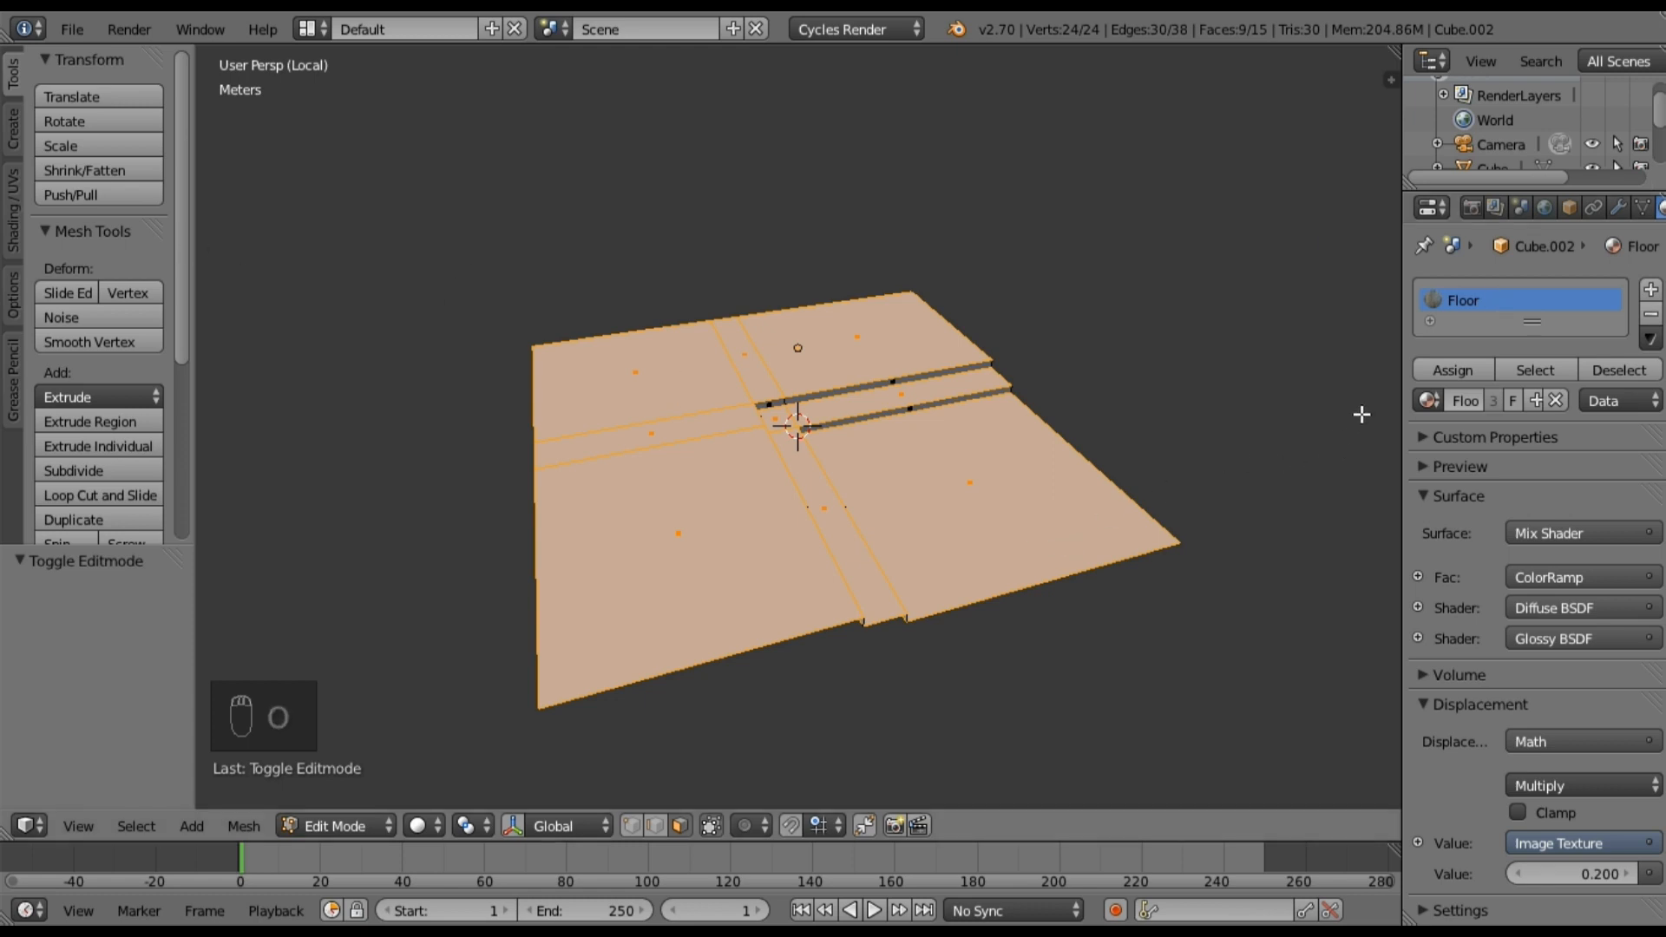
click(1429, 373)
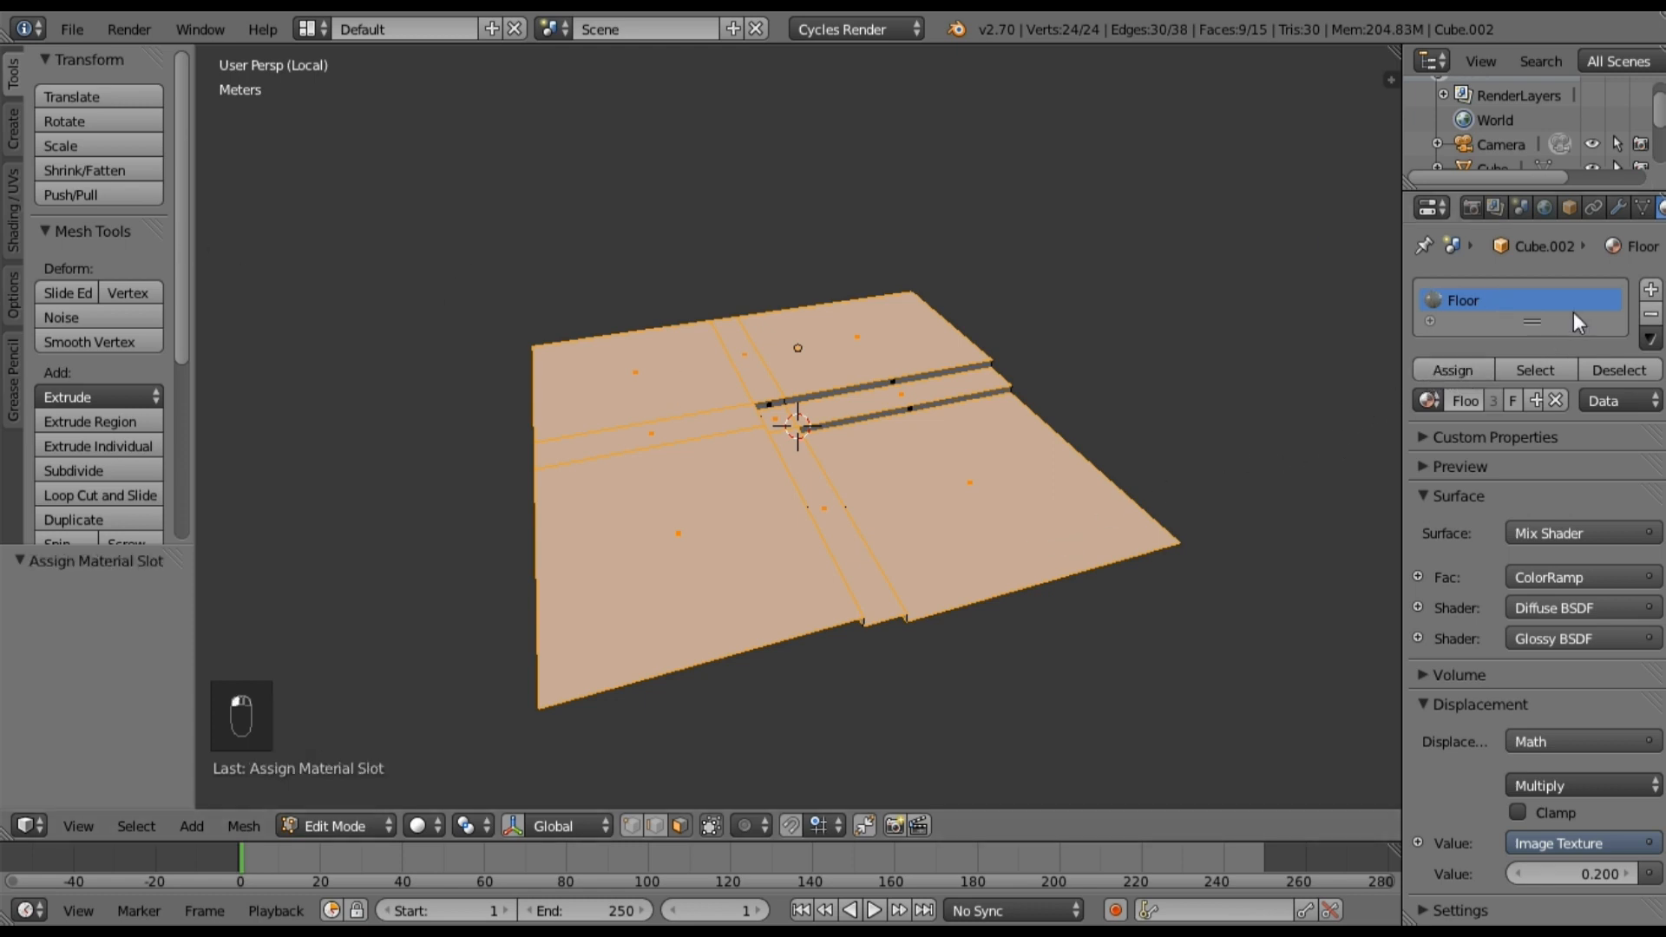
Step: Add a second material slot to the floor with a new material named Plain White
click(1652, 289)
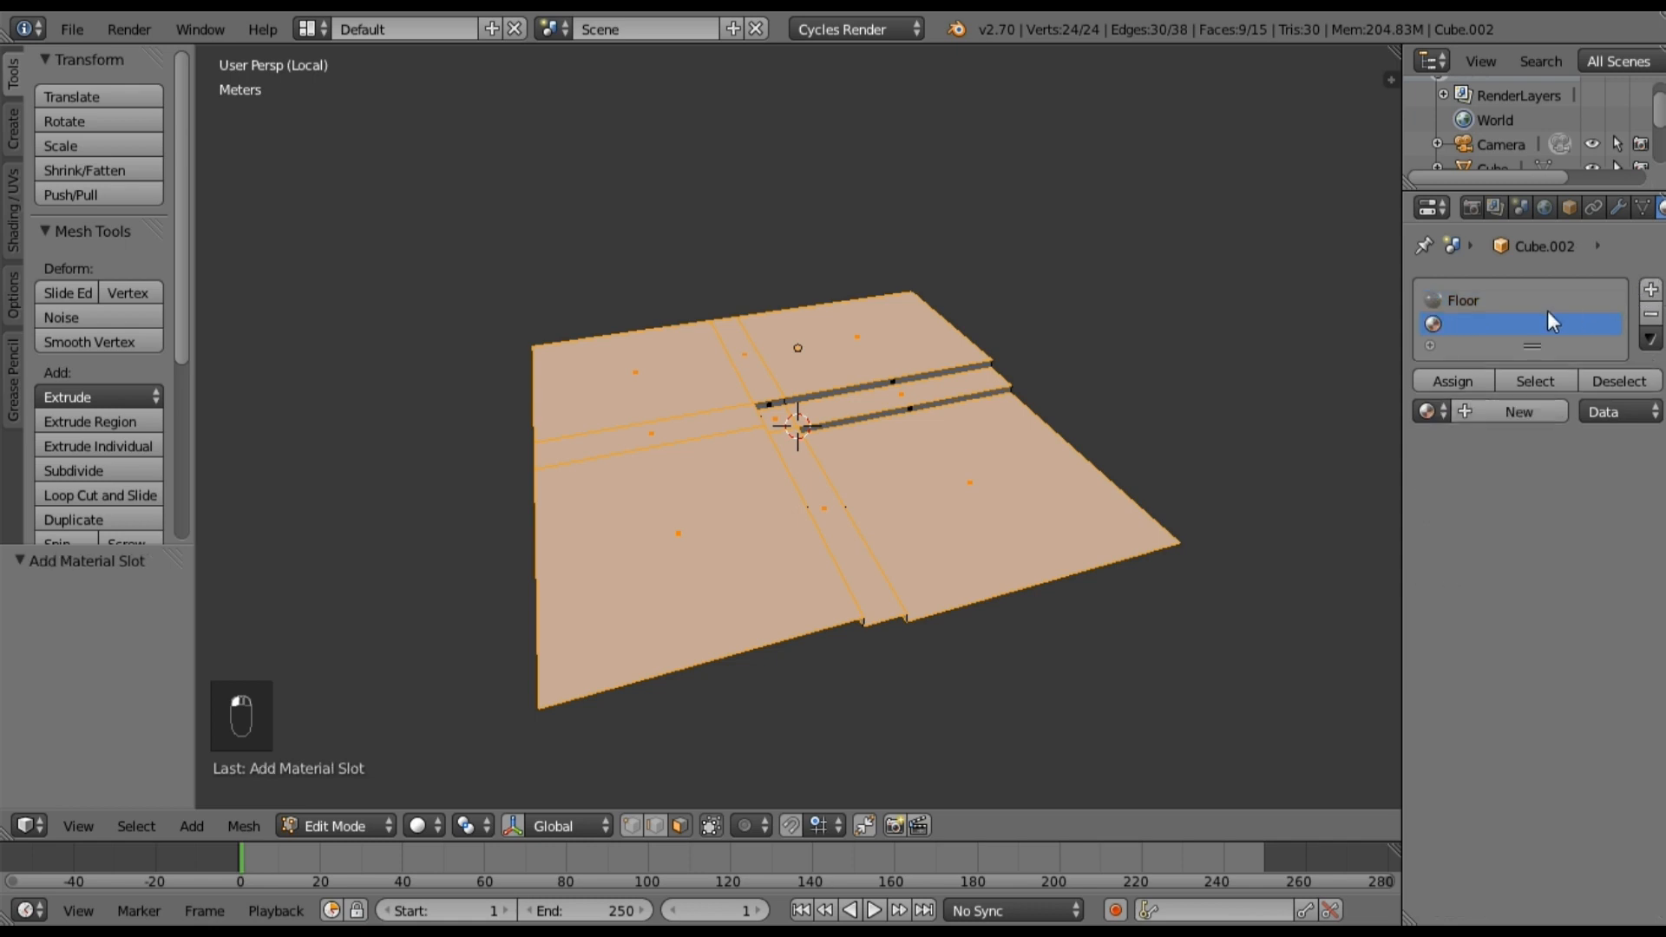
click(1495, 415)
double_click(1460, 323)
text(Plain)
key(Return)
text(White)
key(Return)
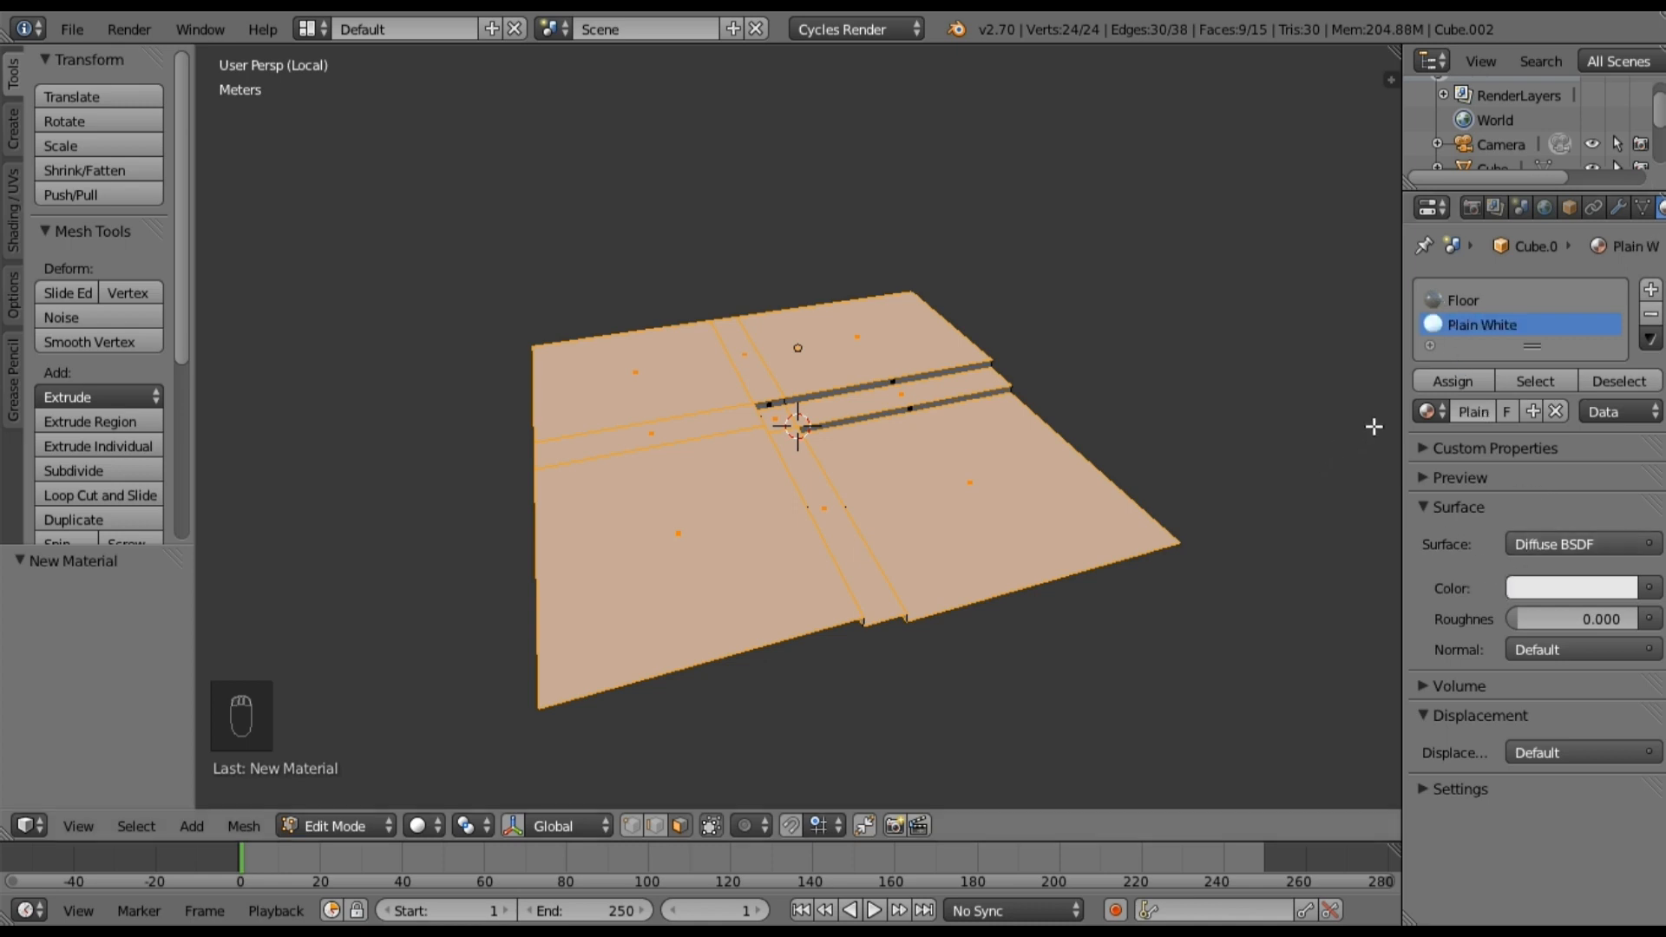
Step: Switch to the Compositing layout and add a Glossy BSDF node below the Diffuse BSDF in the Plain White material
click(311, 29)
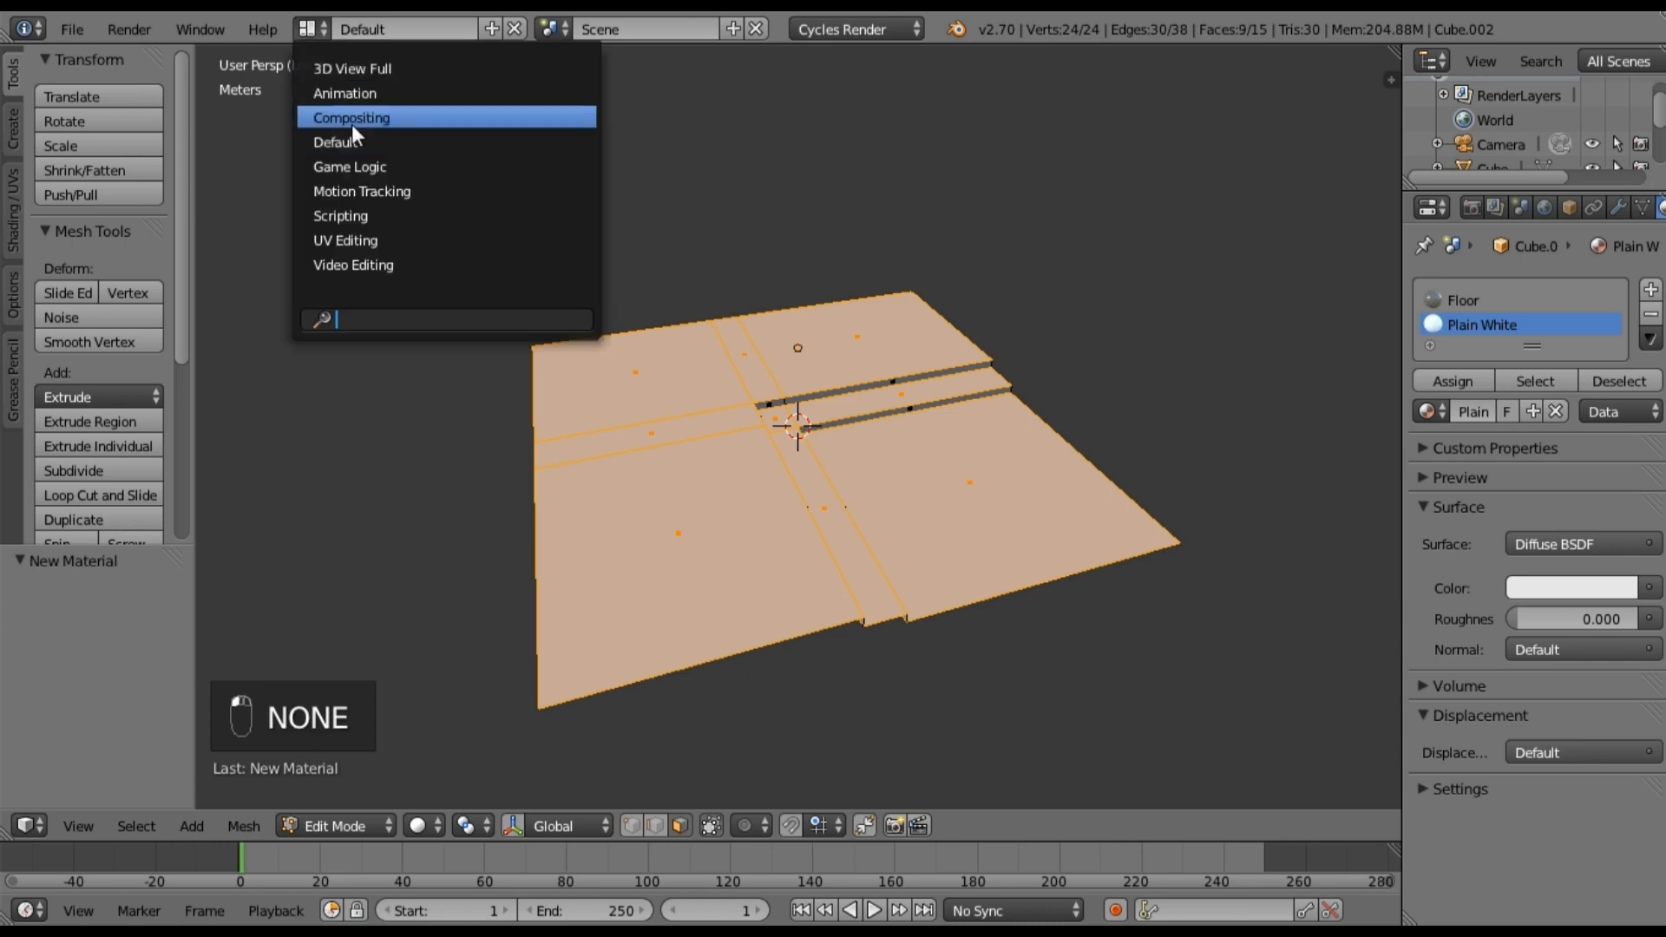
click(351, 118)
scroll(601, 389, up, 2)
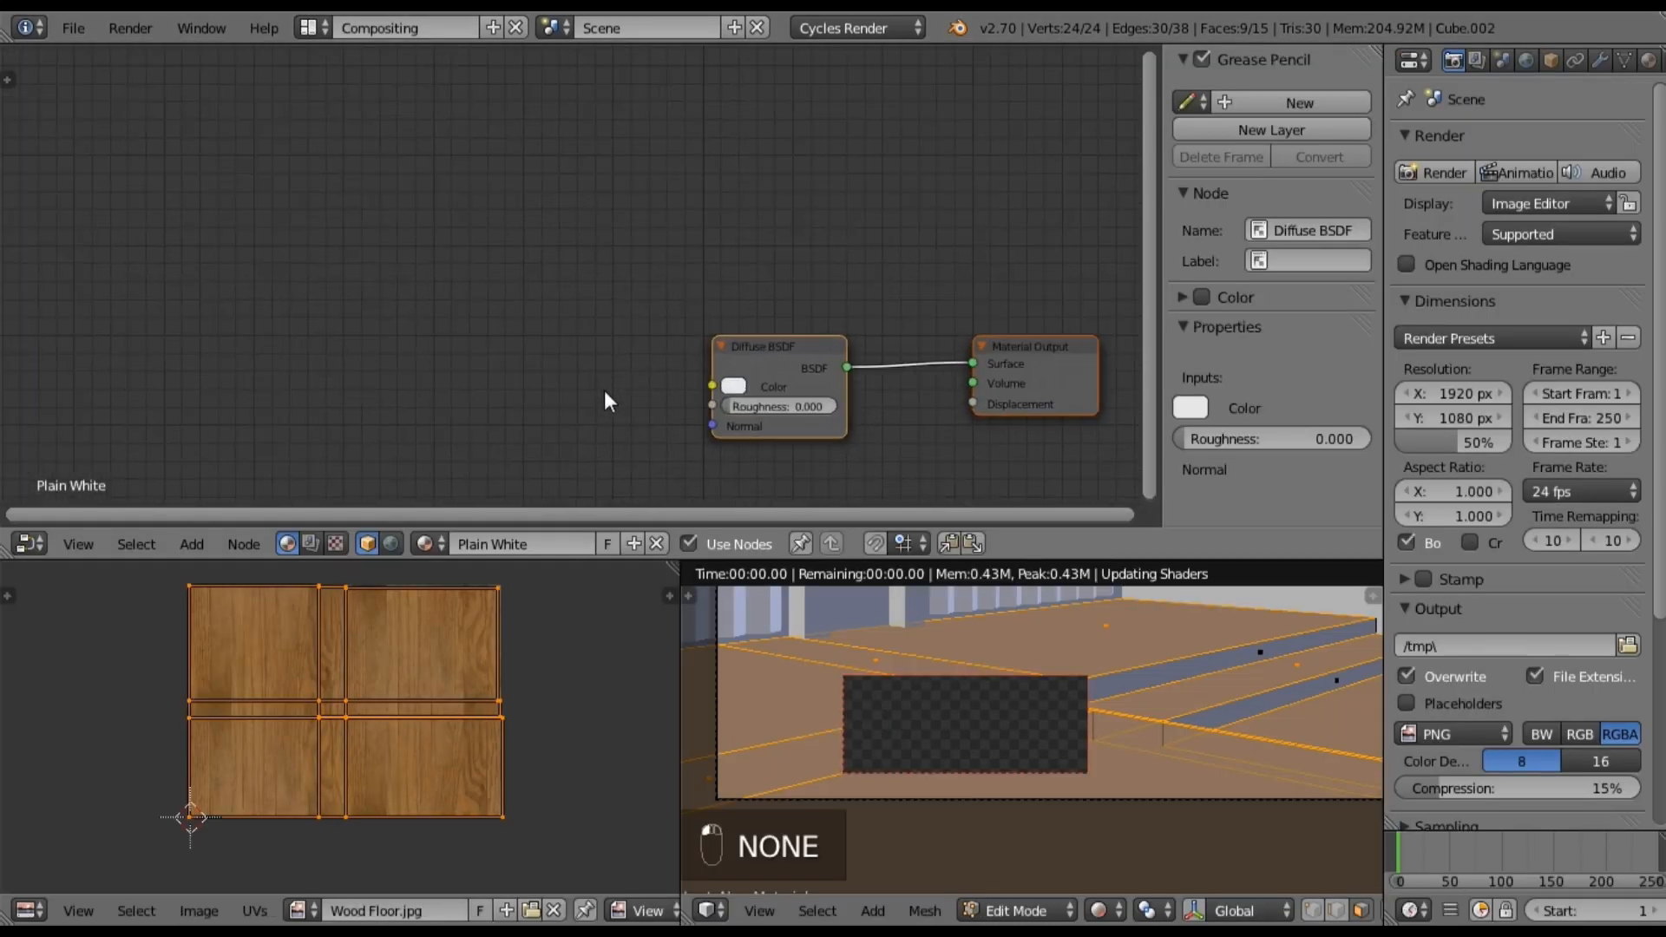
middle_drag(604, 391, 465, 223)
click(192, 544)
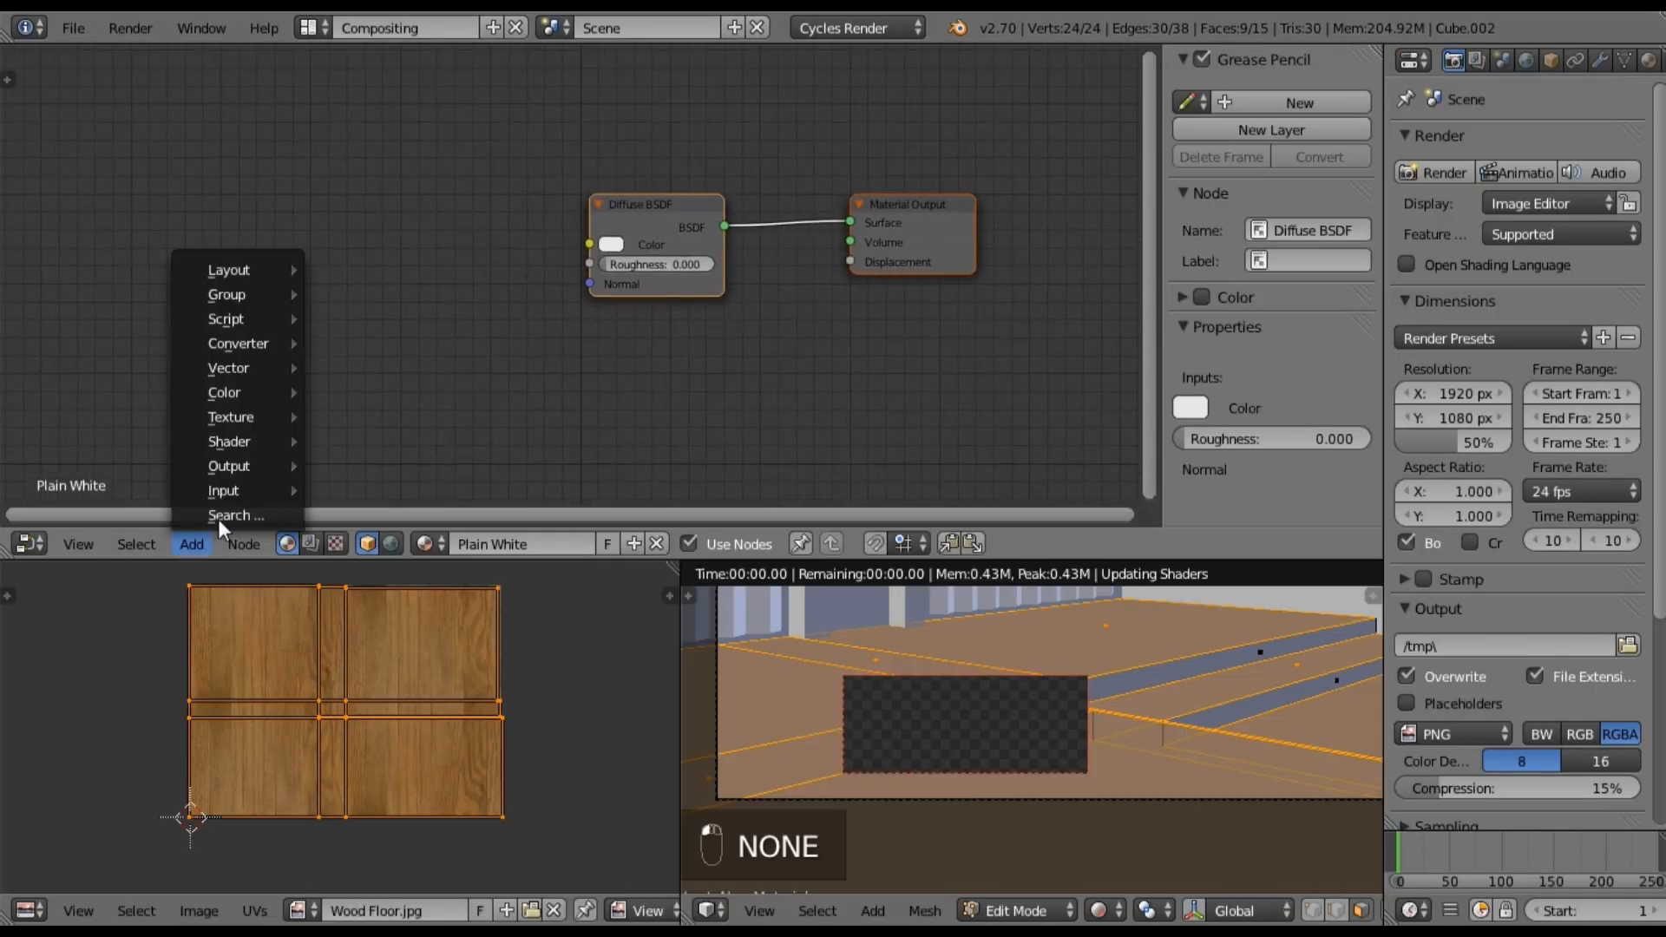
mouse_move(241, 442)
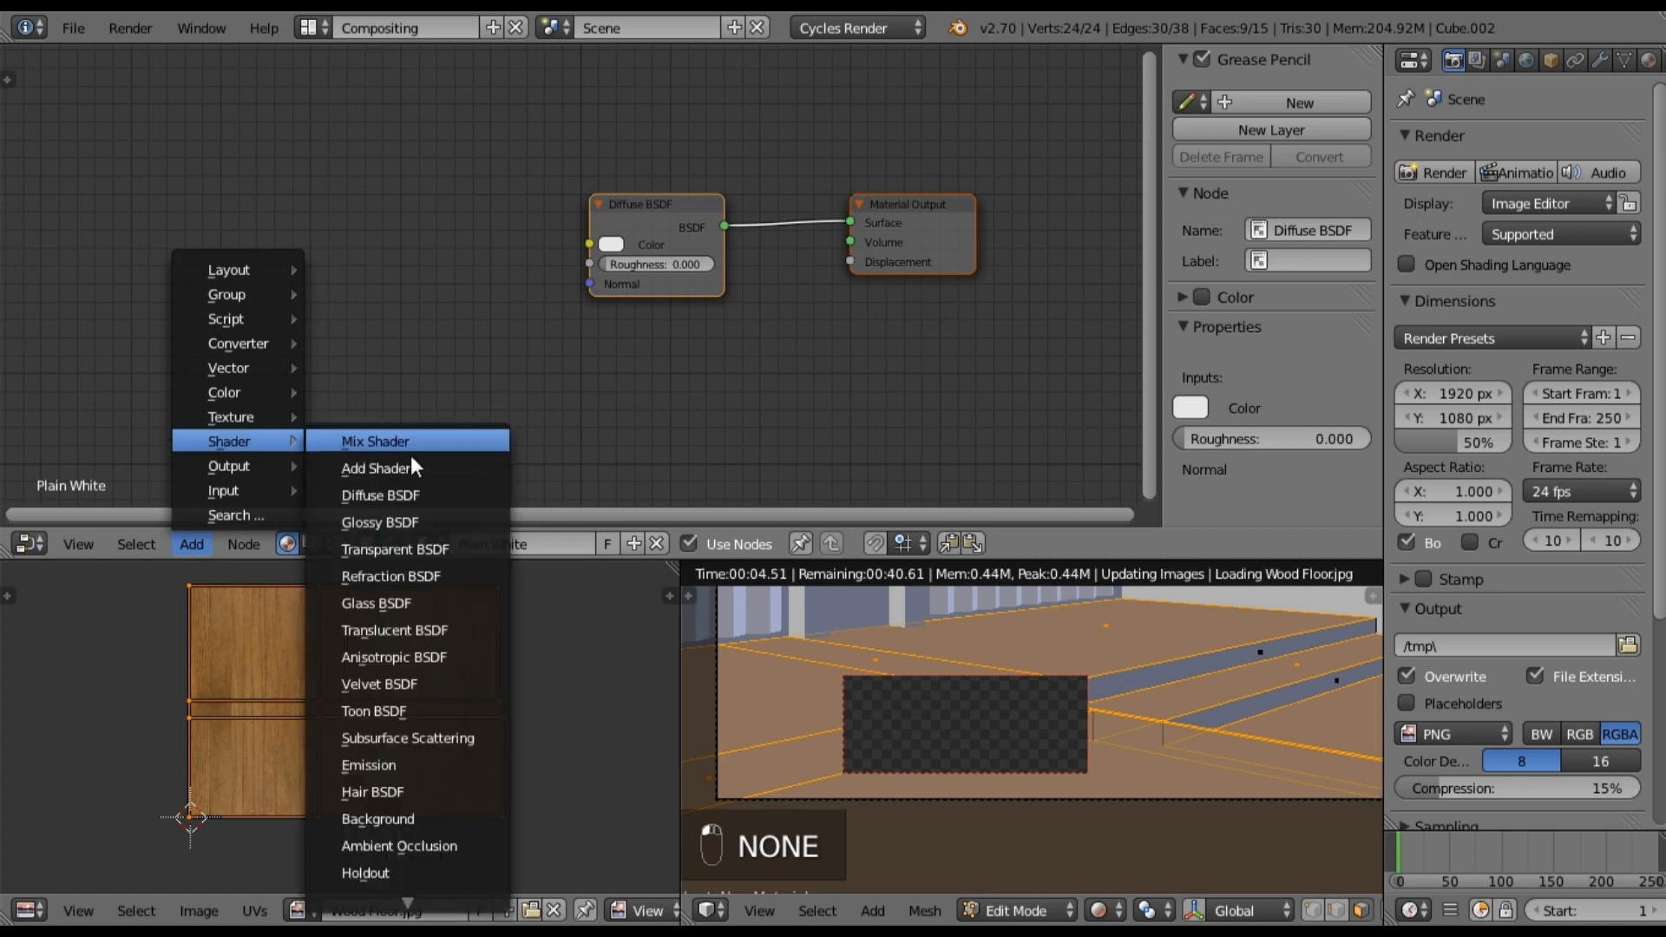
click(392, 519)
click(593, 343)
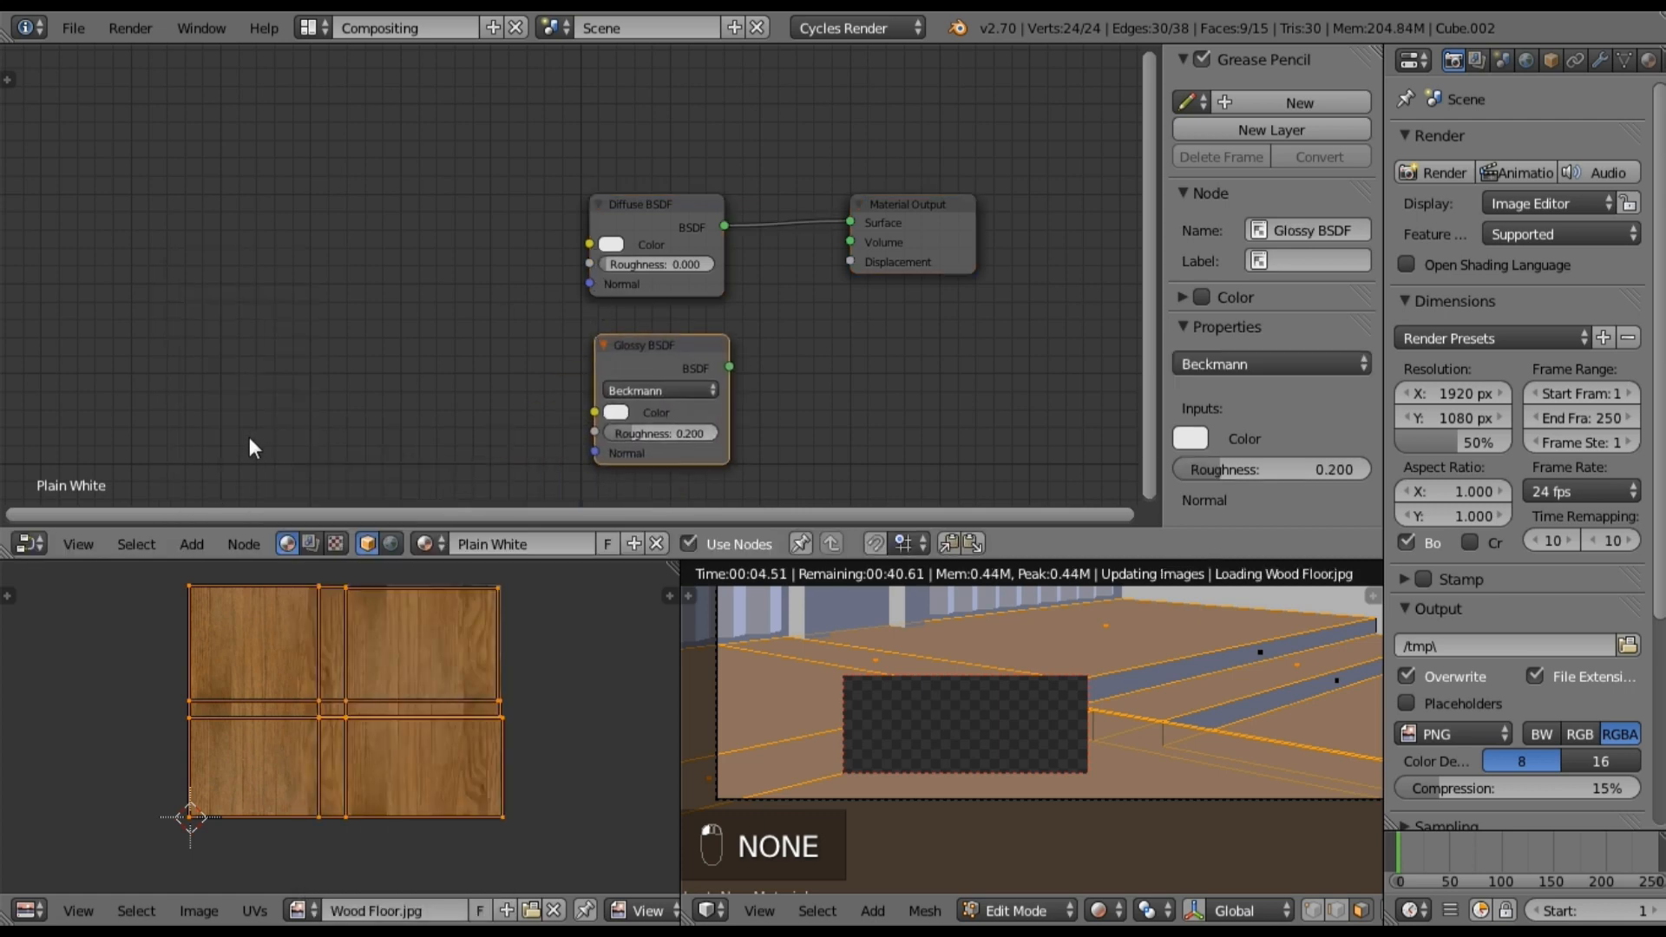
Step: Insert a Mix Shader between the Diffuse BSDF and the Material Output and connect the Glossy BSDF to its second shader input
drag(909, 196, 1066, 249)
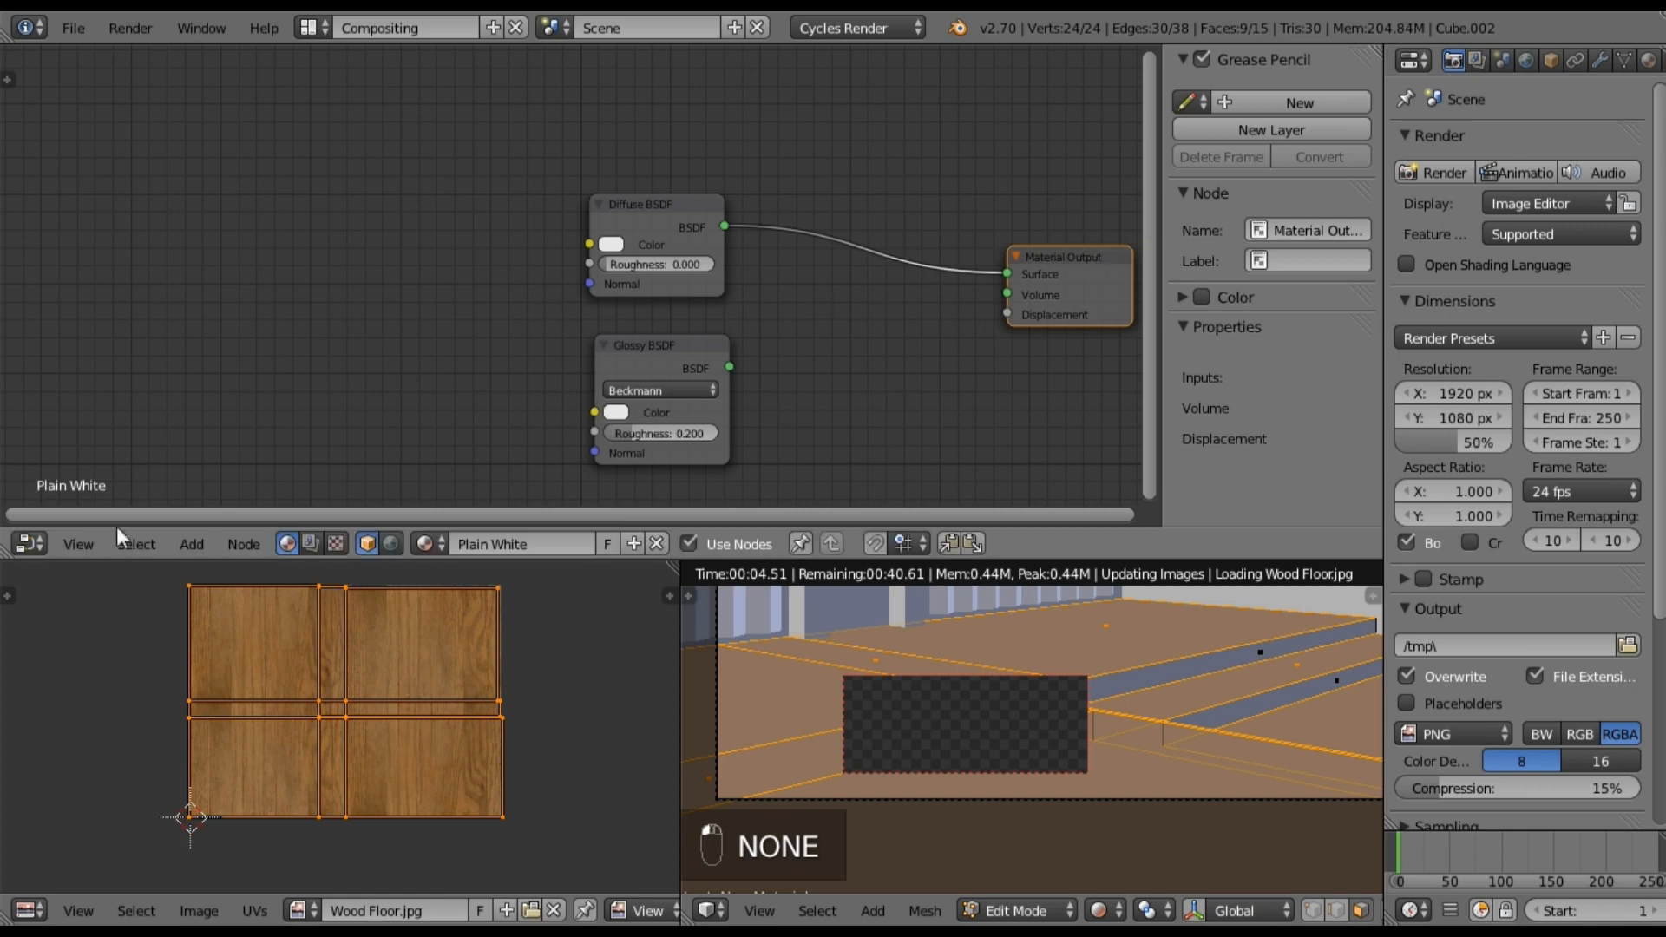
click(192, 544)
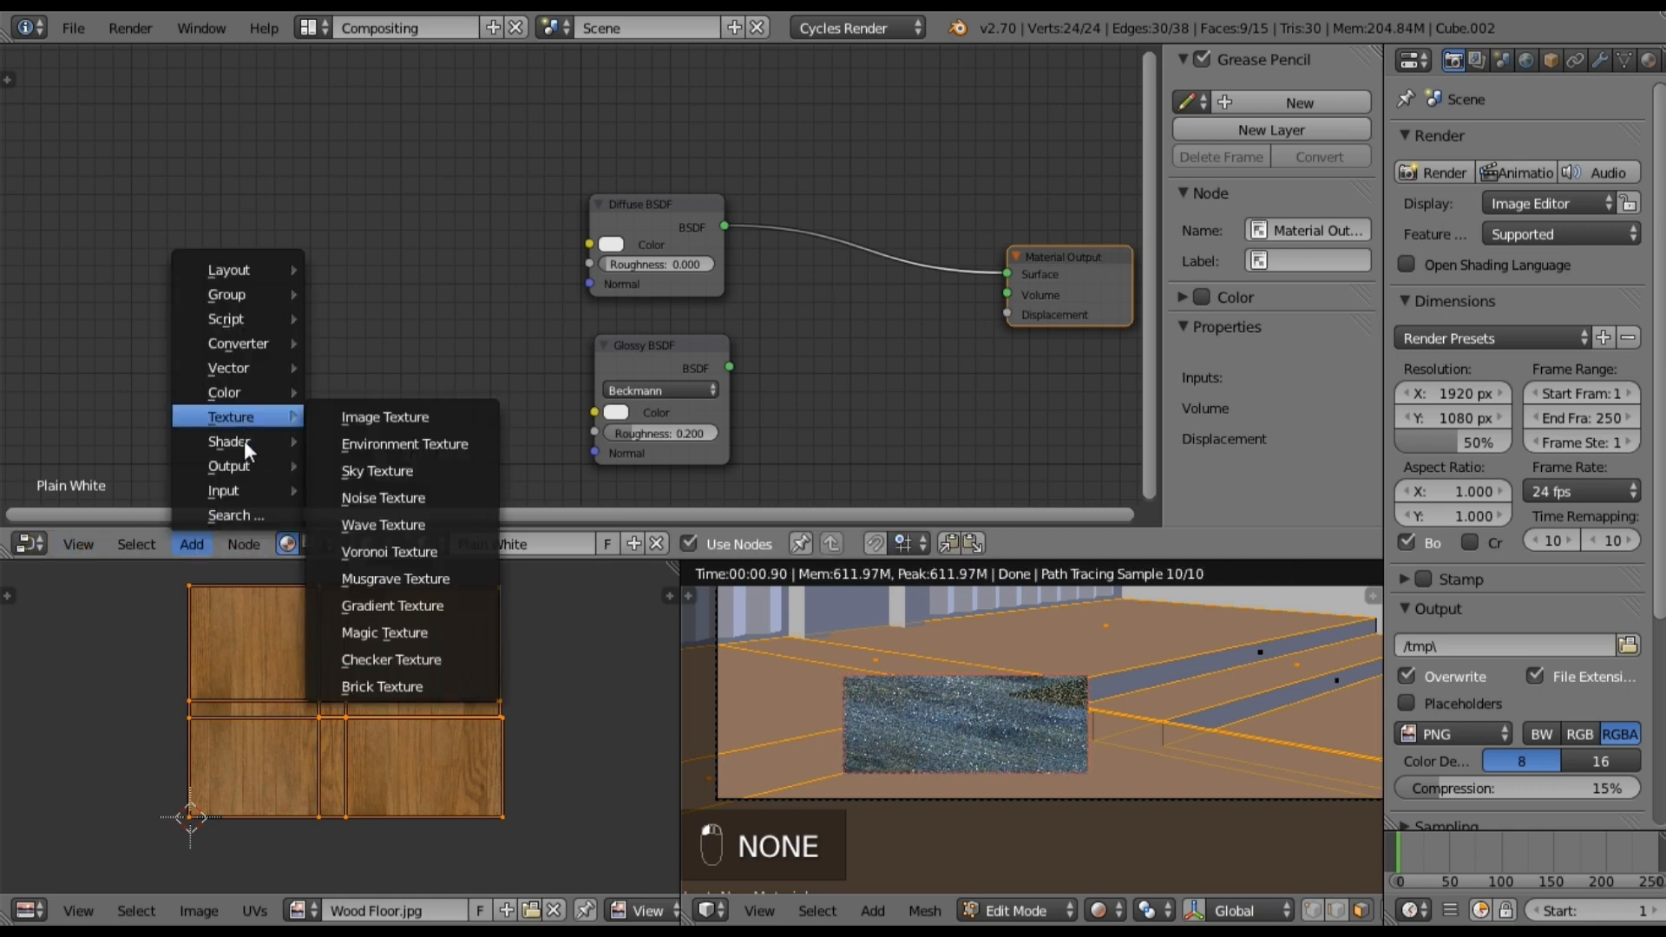
mouse_move(265, 441)
click(366, 441)
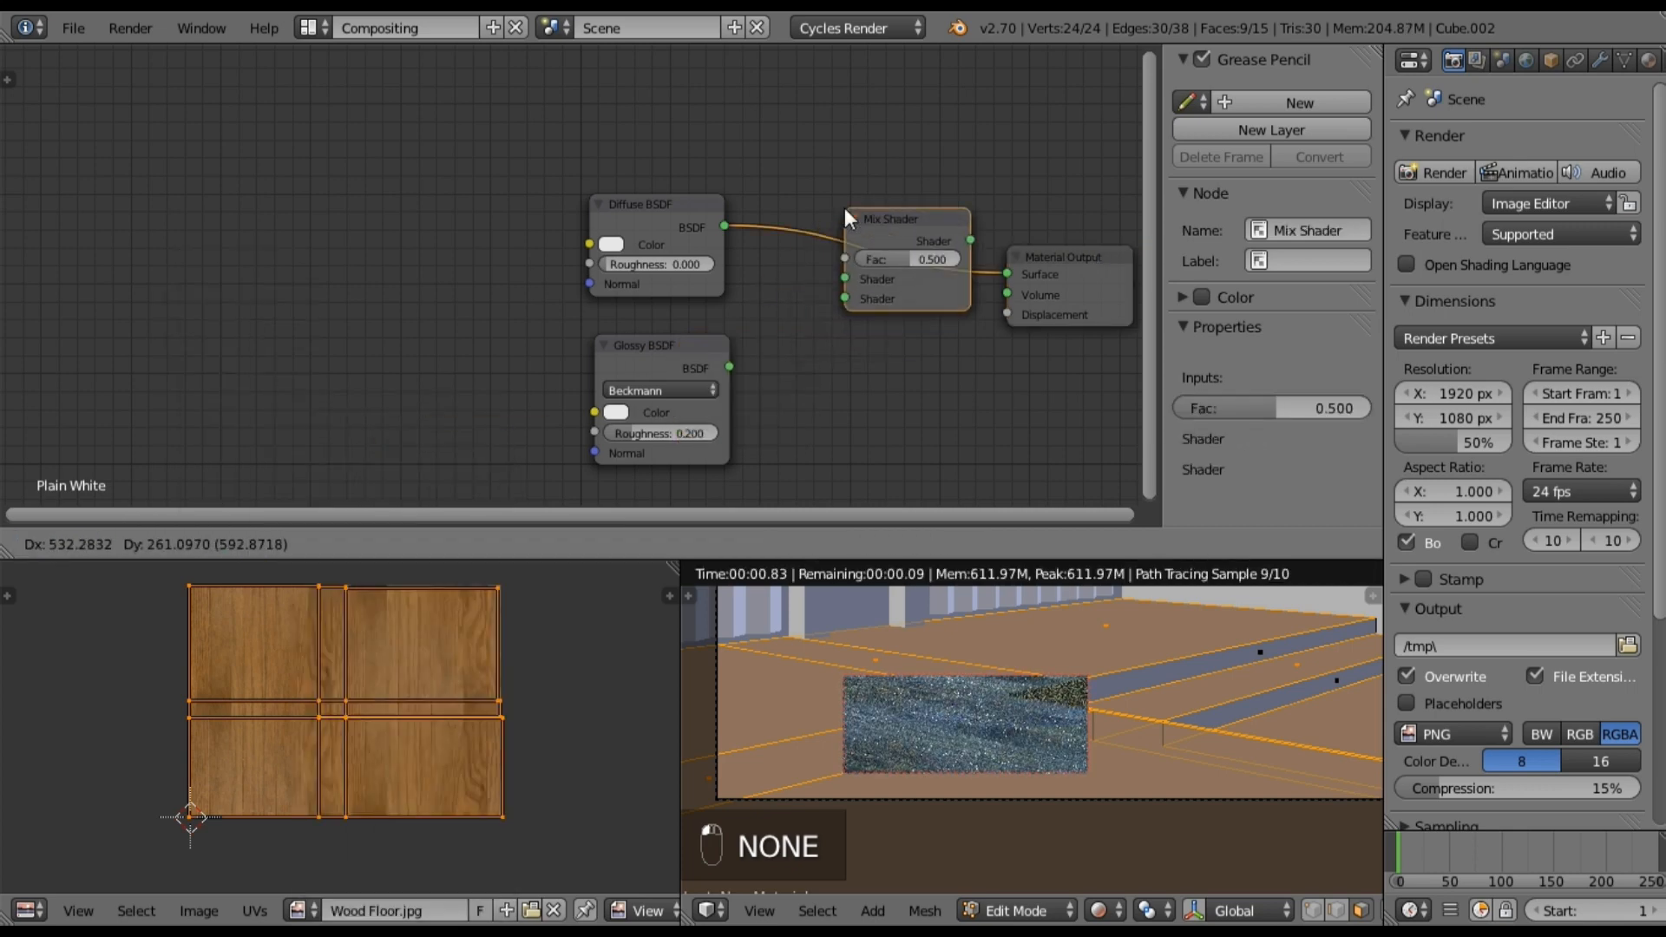
click(845, 208)
drag(730, 365, 844, 298)
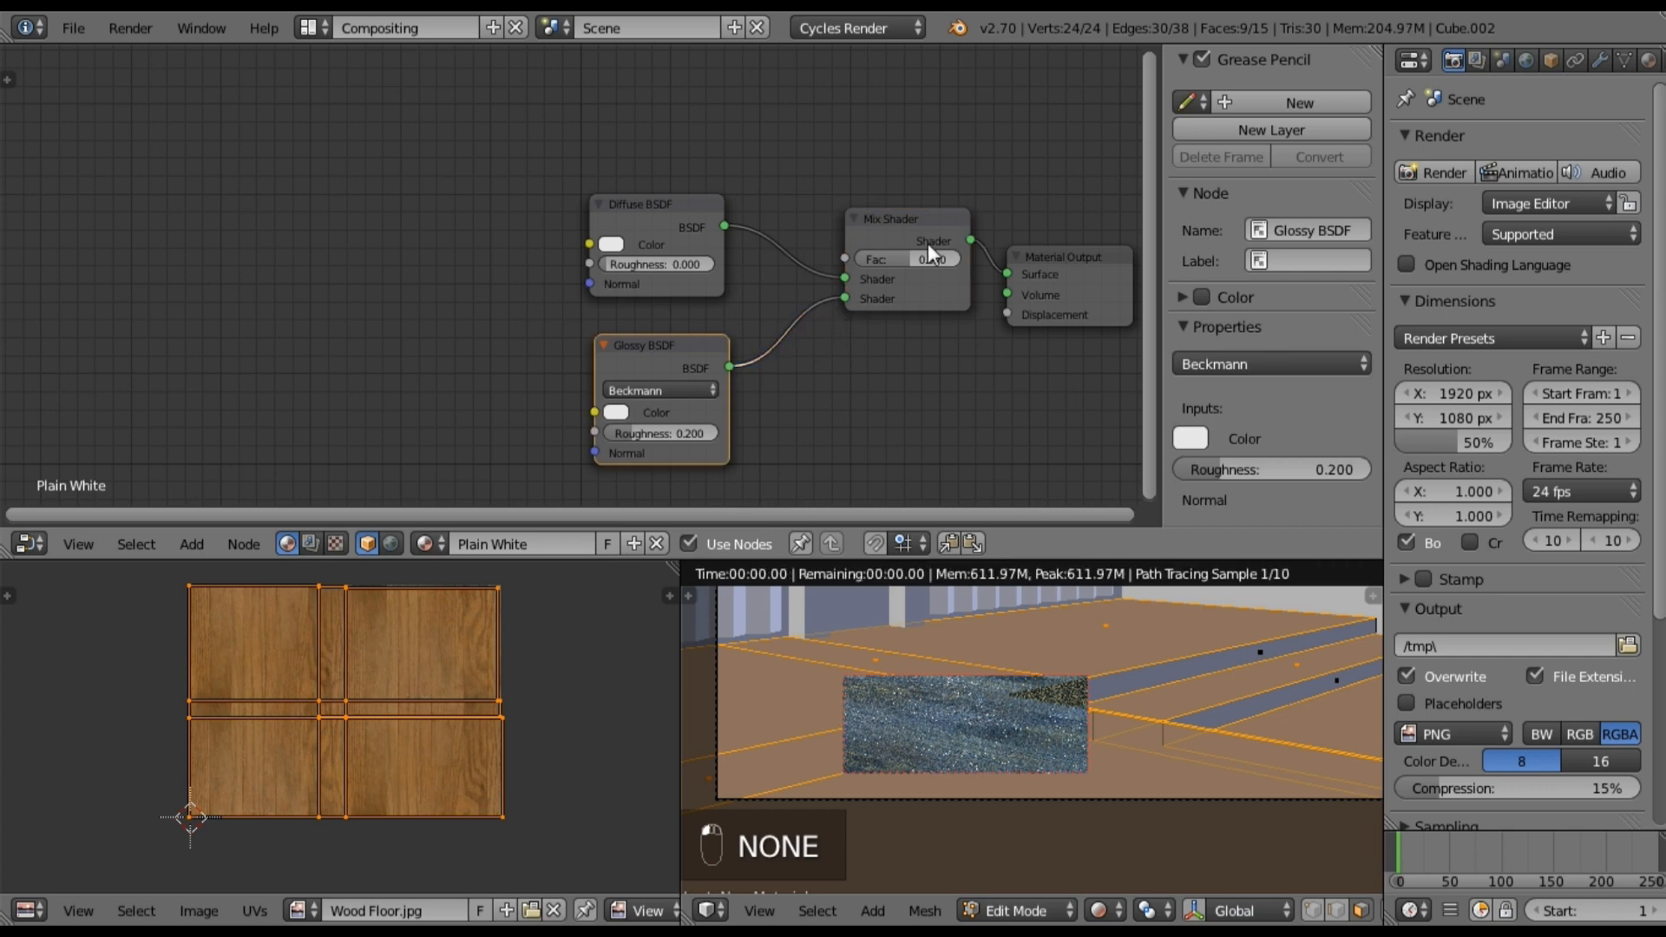
Step: Set the Mix Shader's factor to 0.1 and return to the Default screen layout
click(919, 258)
text(0.1)
key(Return)
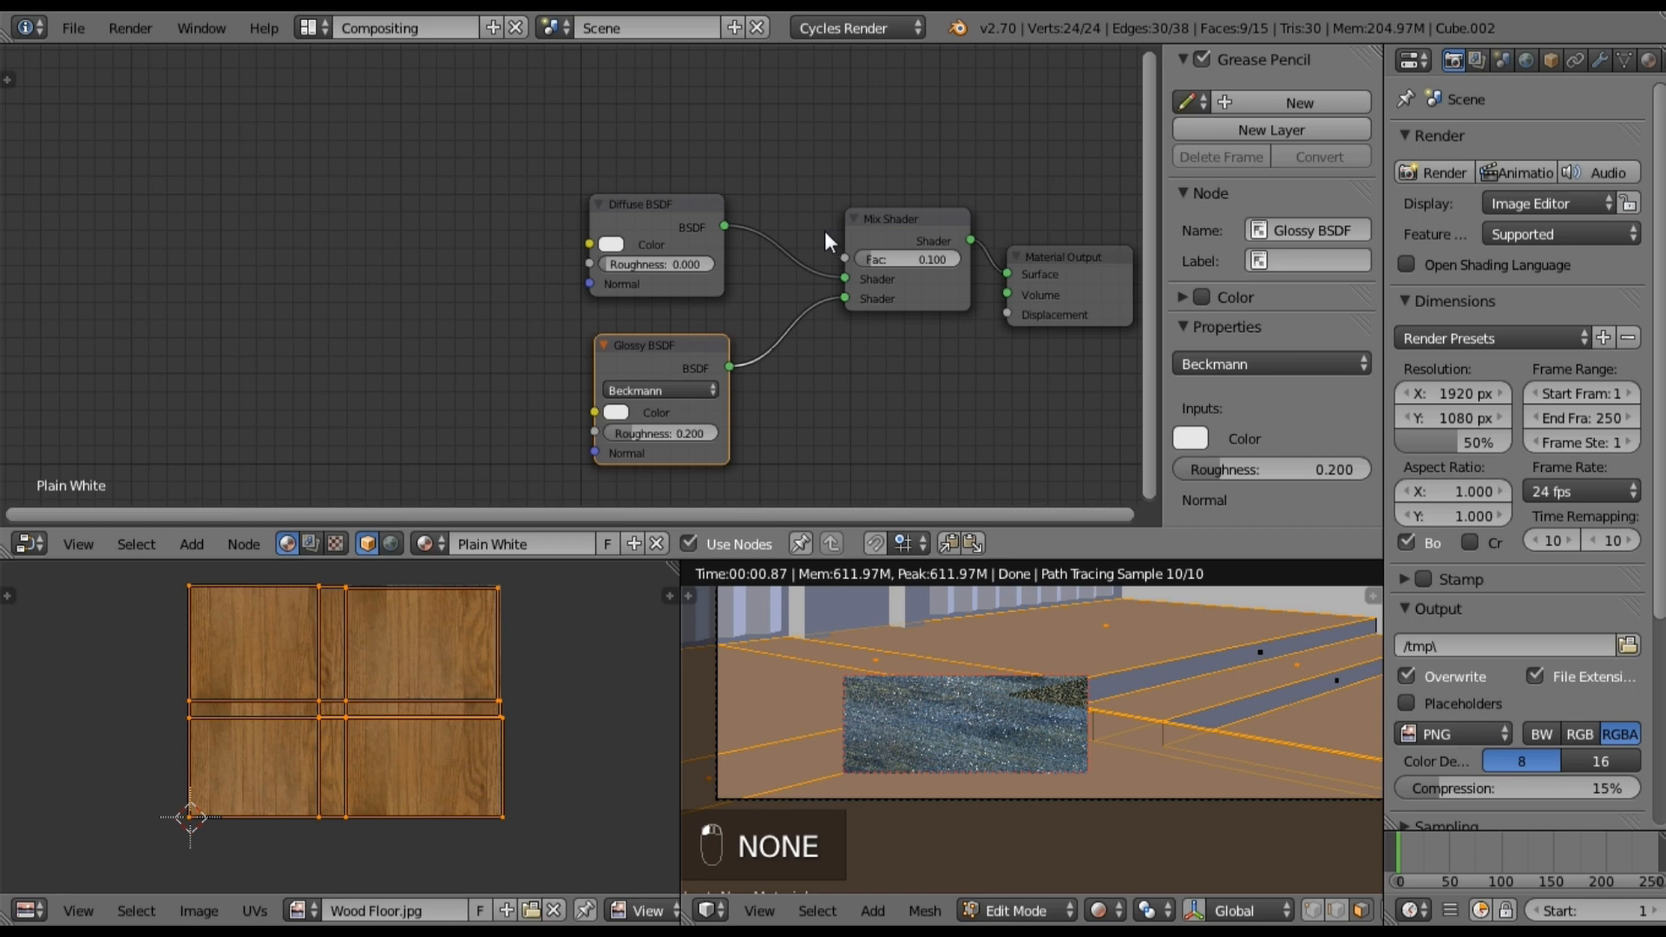
click(323, 33)
key(Return)
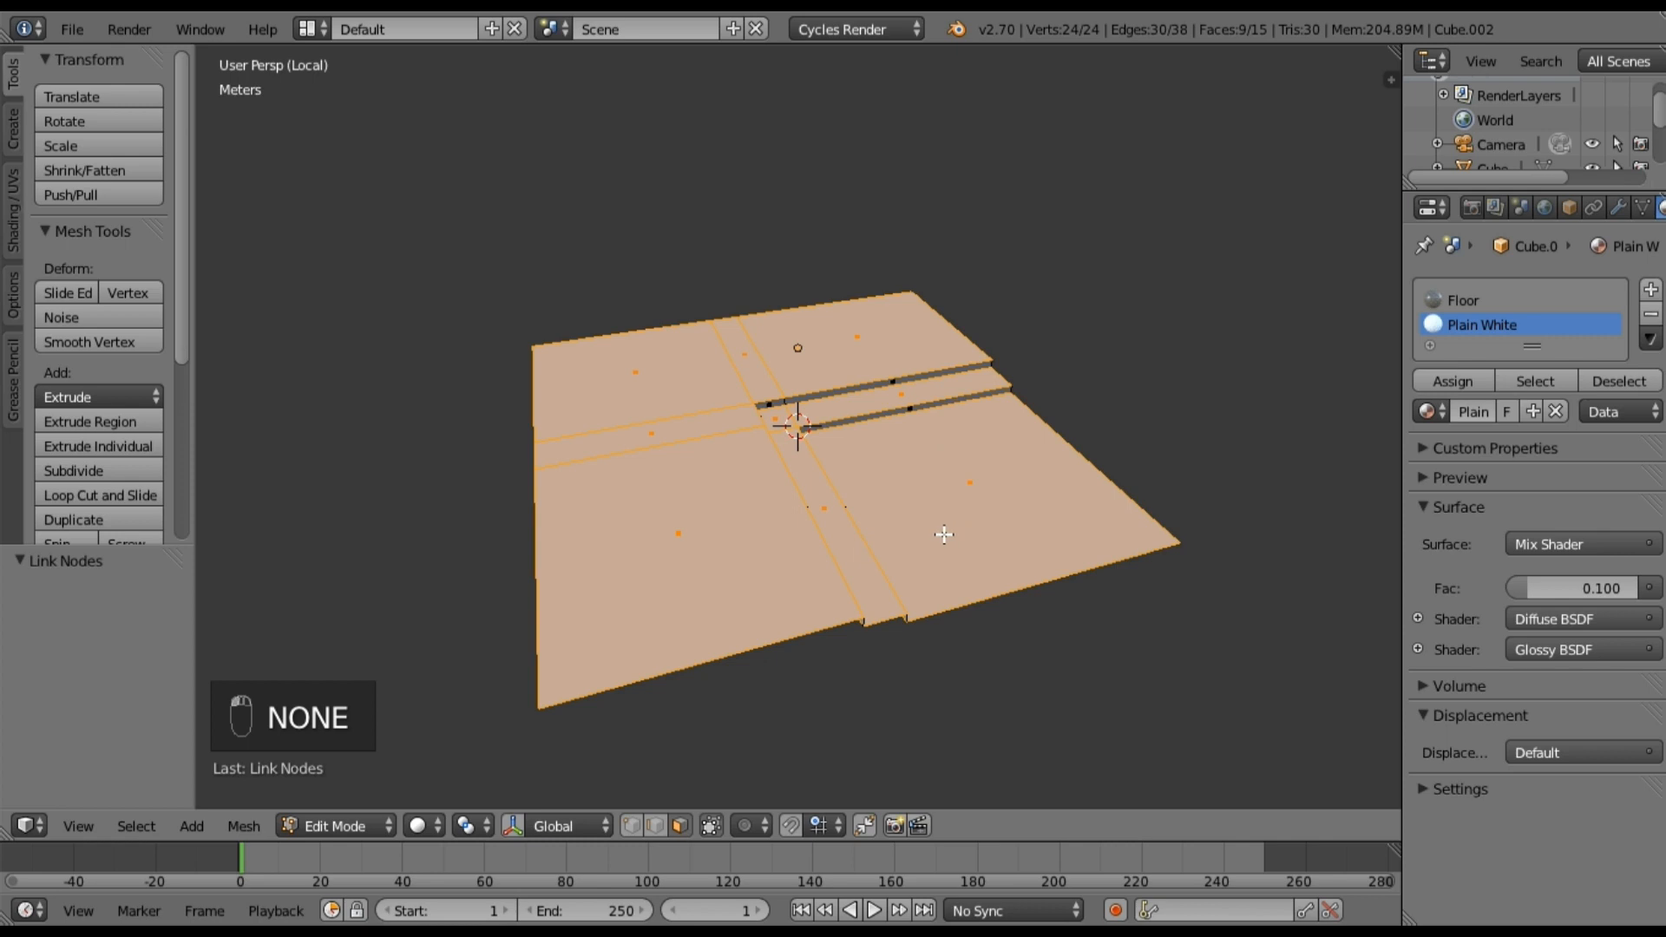
Step: Select only the six vertical riser faces of the floor's steps and assign the Plain White material to them
middle_drag(964, 532, 873, 519)
key(a)
middle_drag(1190, 431, 861, 406)
right_click(731, 425)
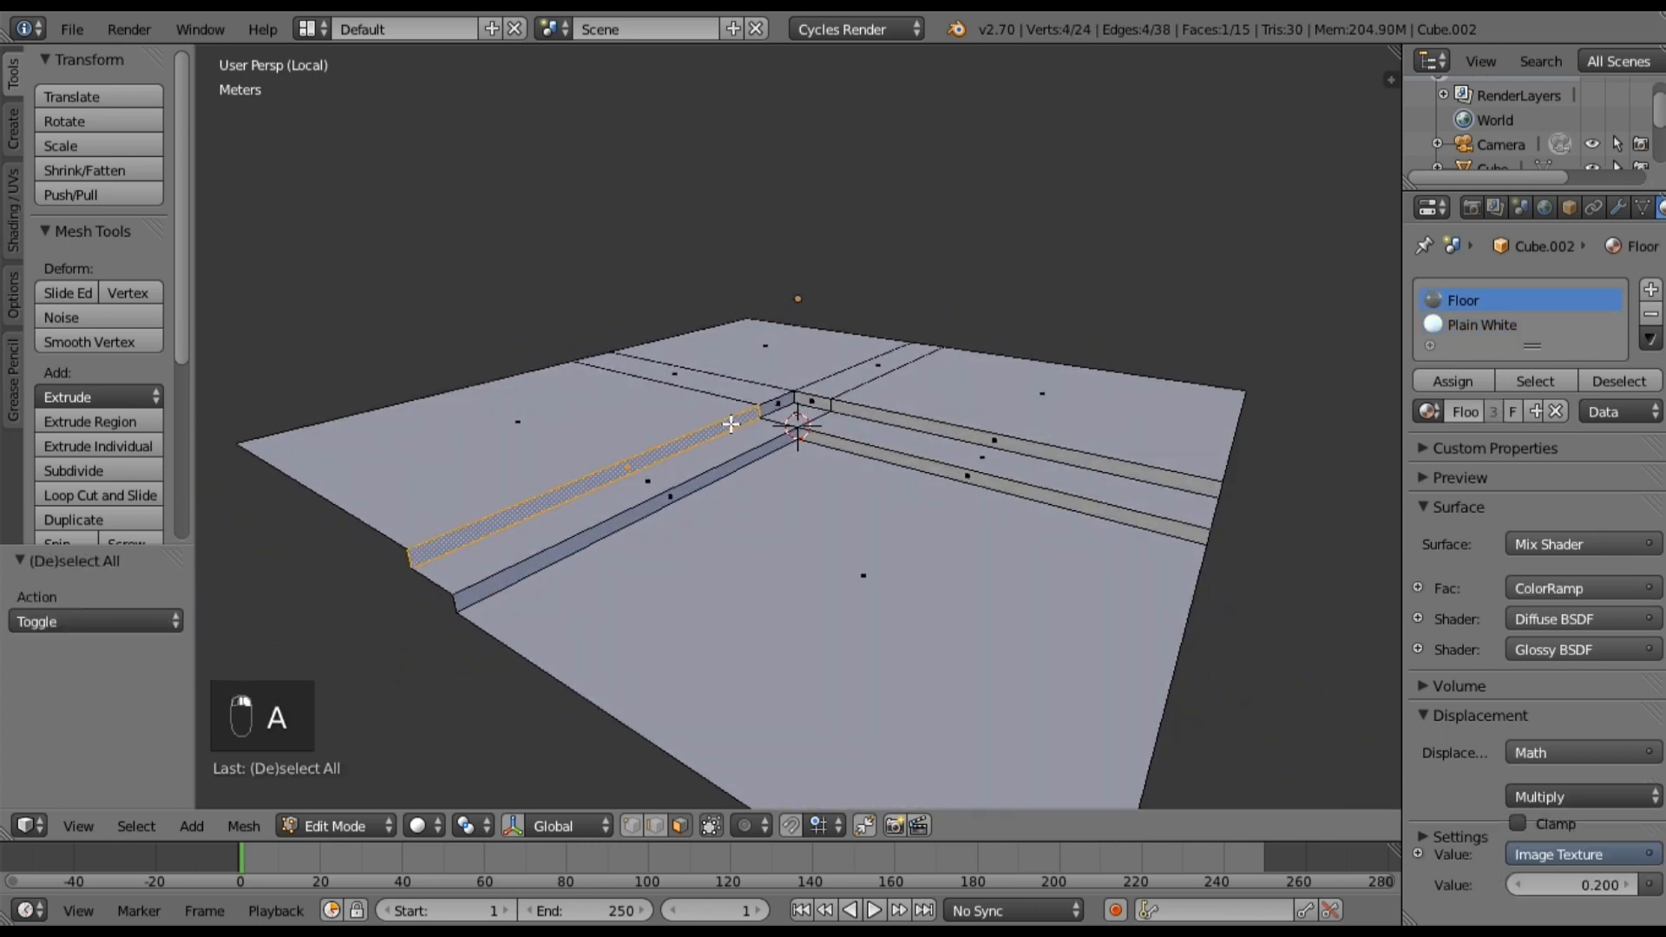
shift+right_click(774, 405)
shift+click(892, 417)
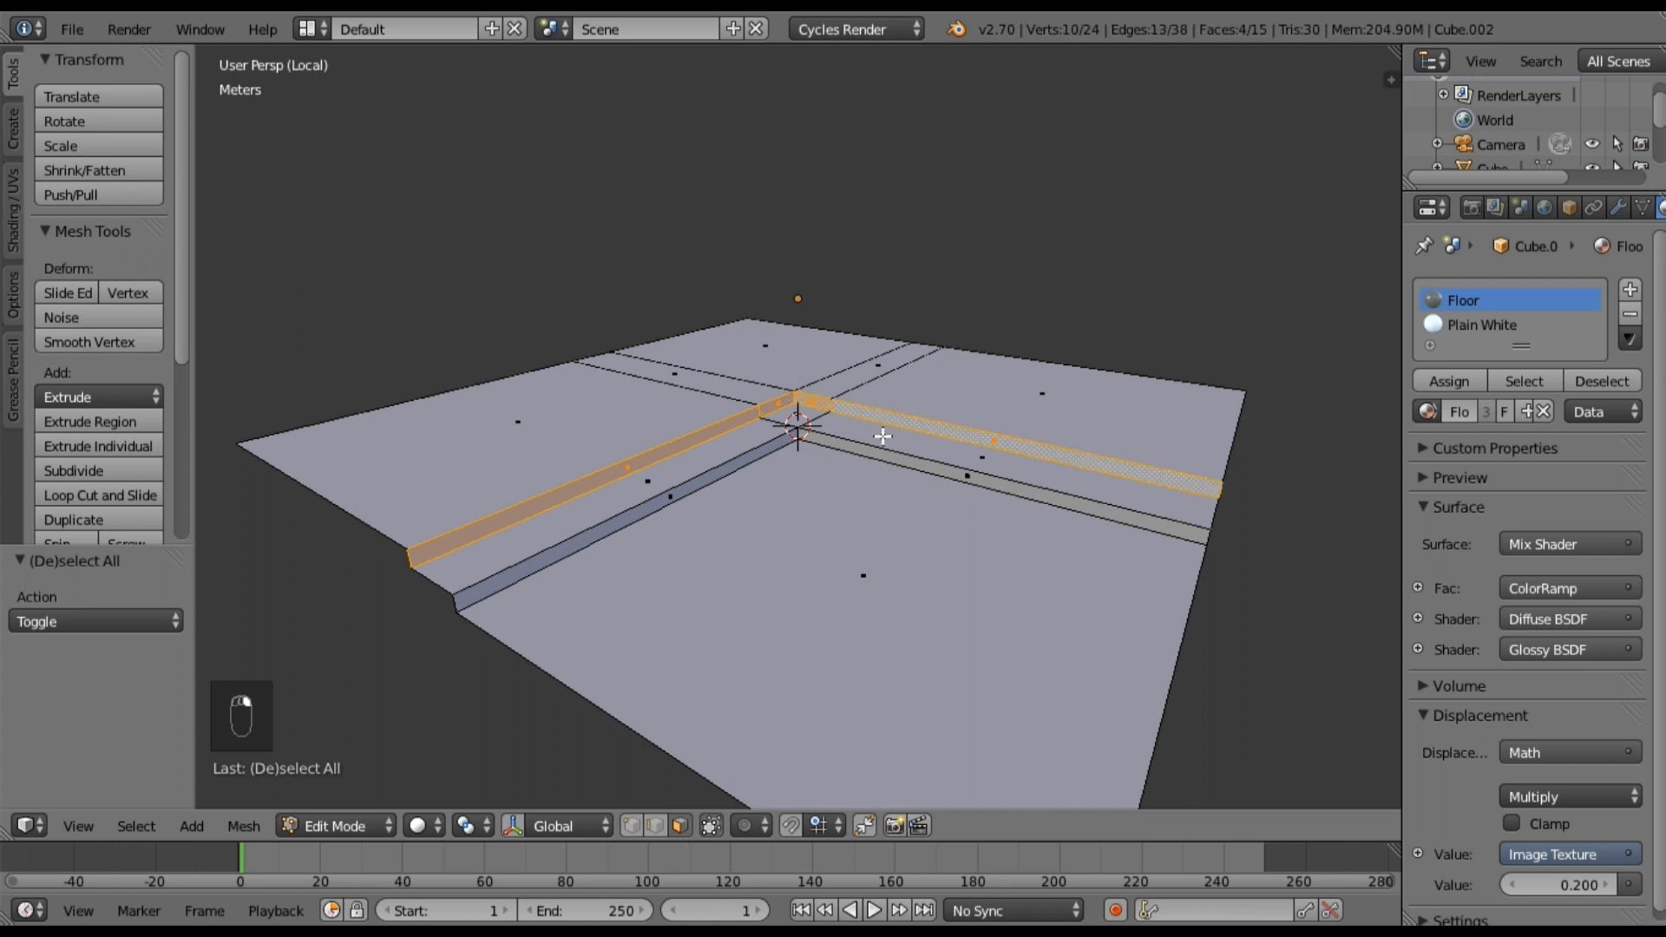
shift+click(869, 448)
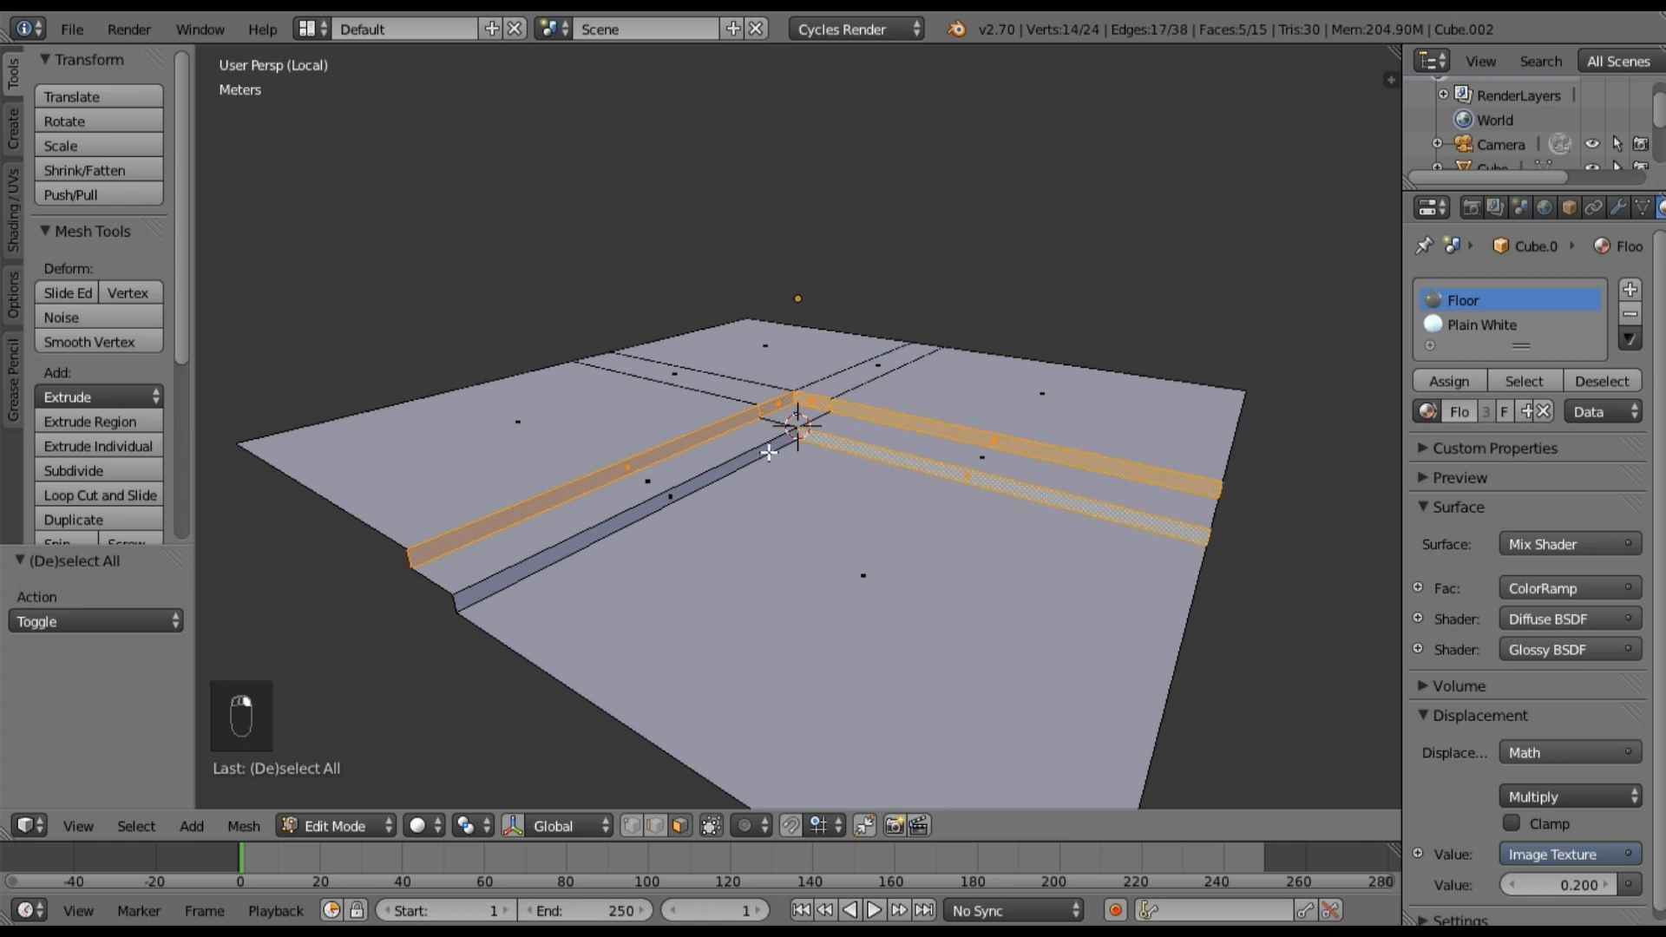
shift+click(769, 452)
click(1476, 326)
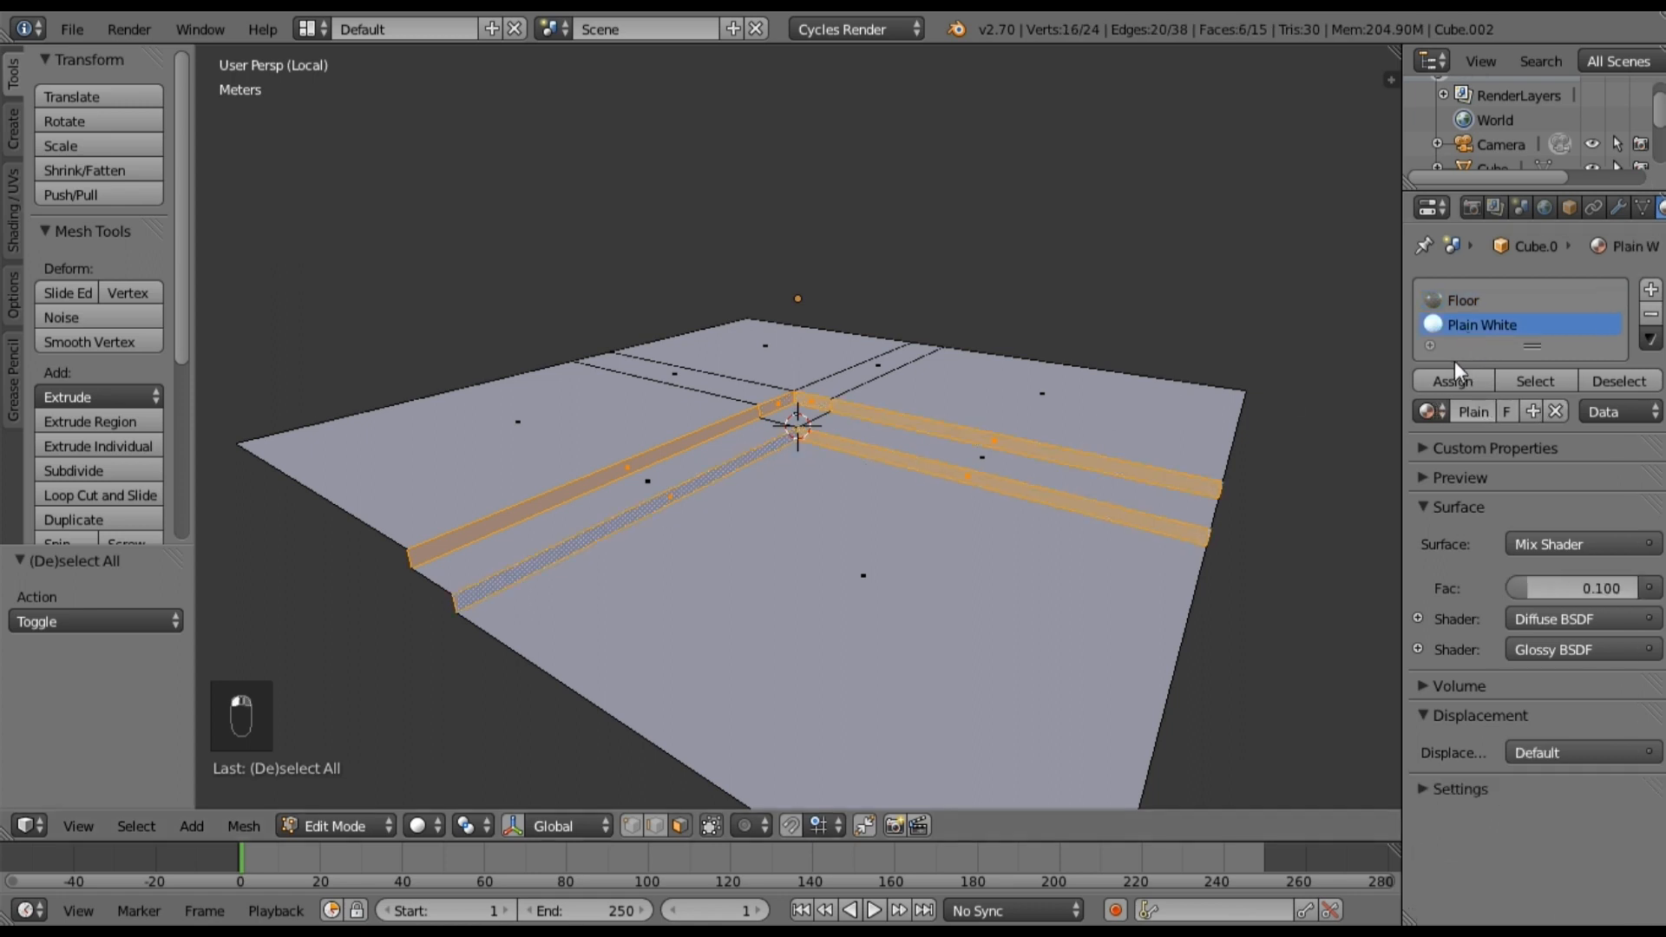
click(1447, 379)
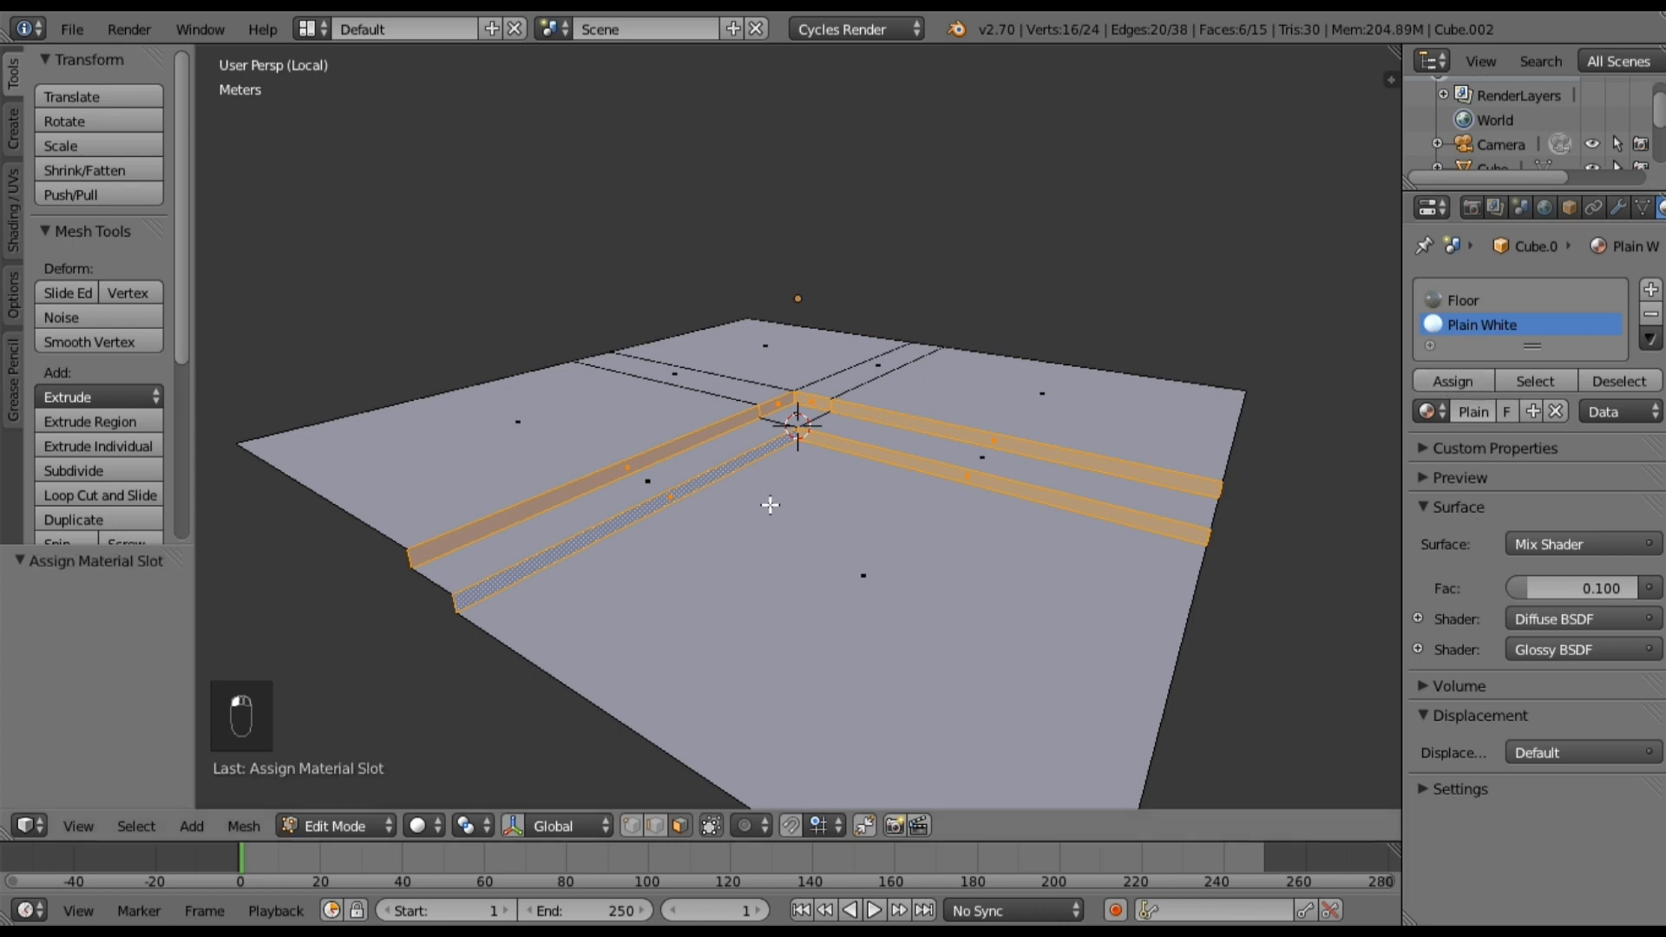
Step: Preview the deselected floor mesh in Material shading, and return to Object Mode outside local view
key(a)
middle_drag(788, 503, 867, 562)
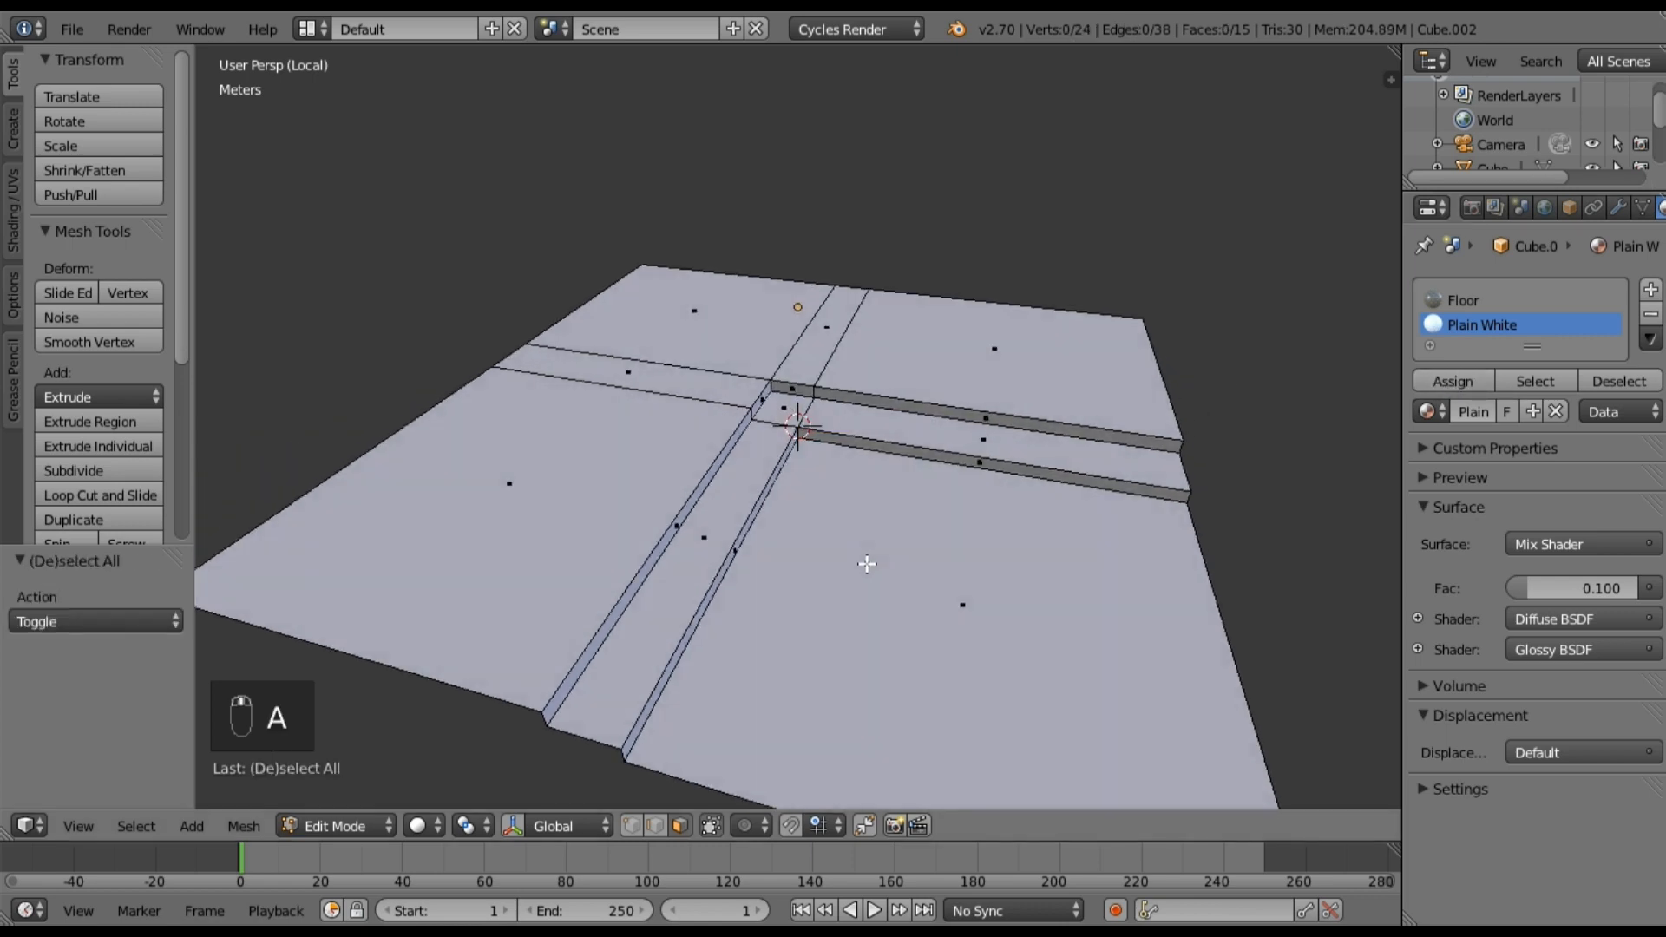
click(441, 824)
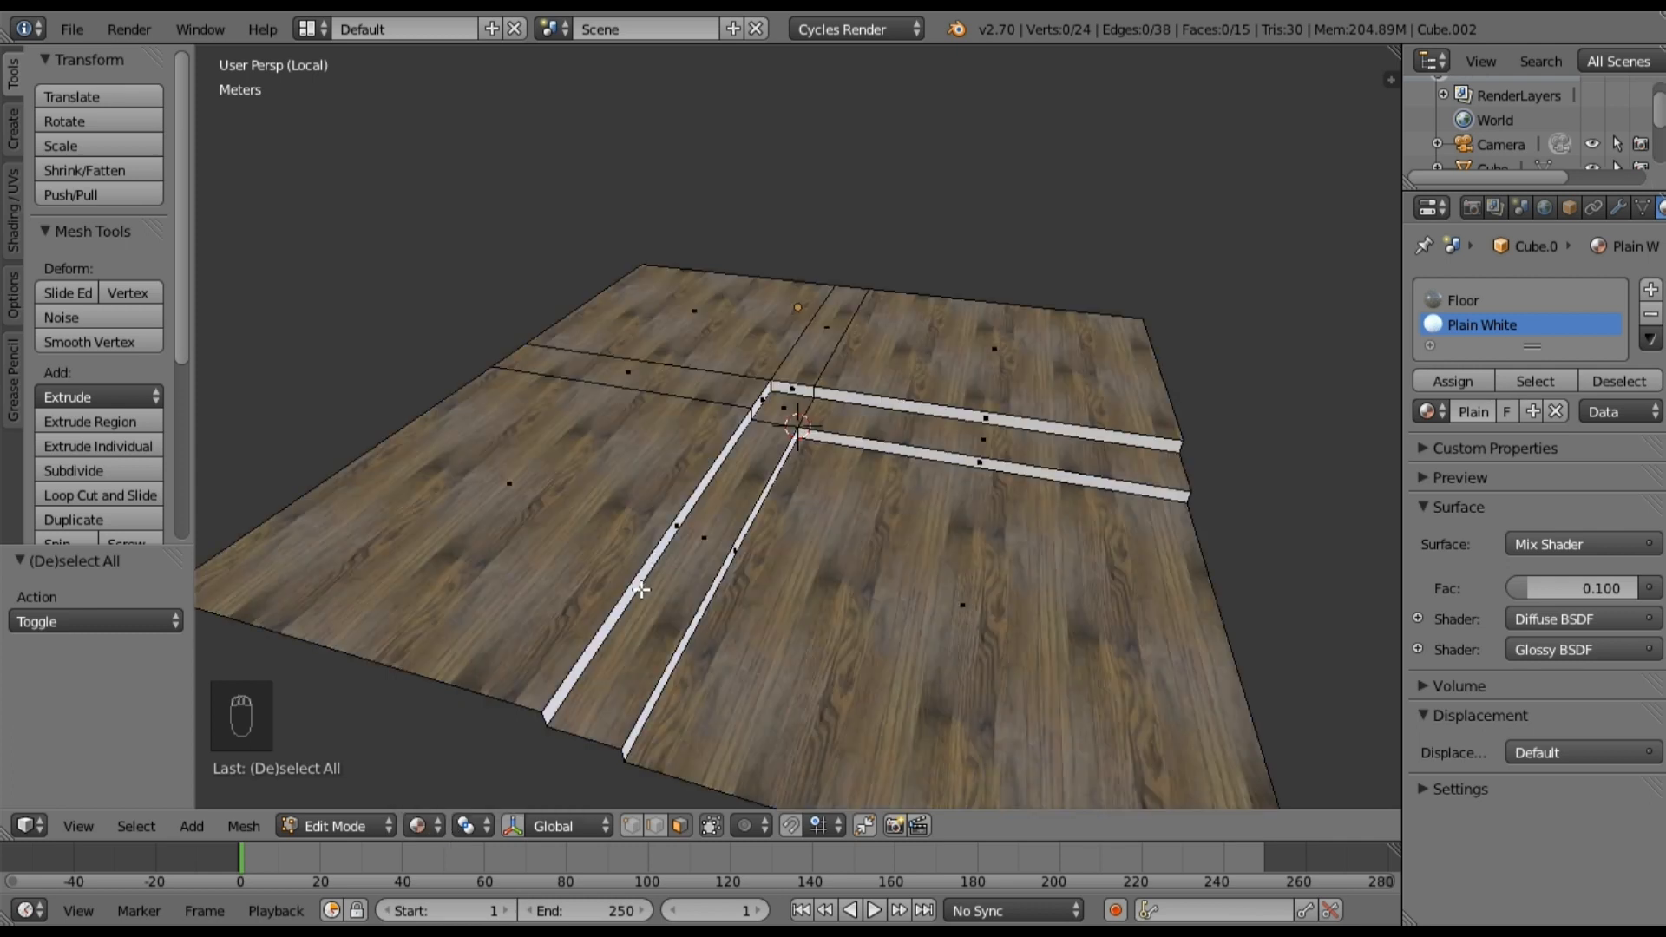
middle_drag(671, 534, 904, 554)
key(Tab)
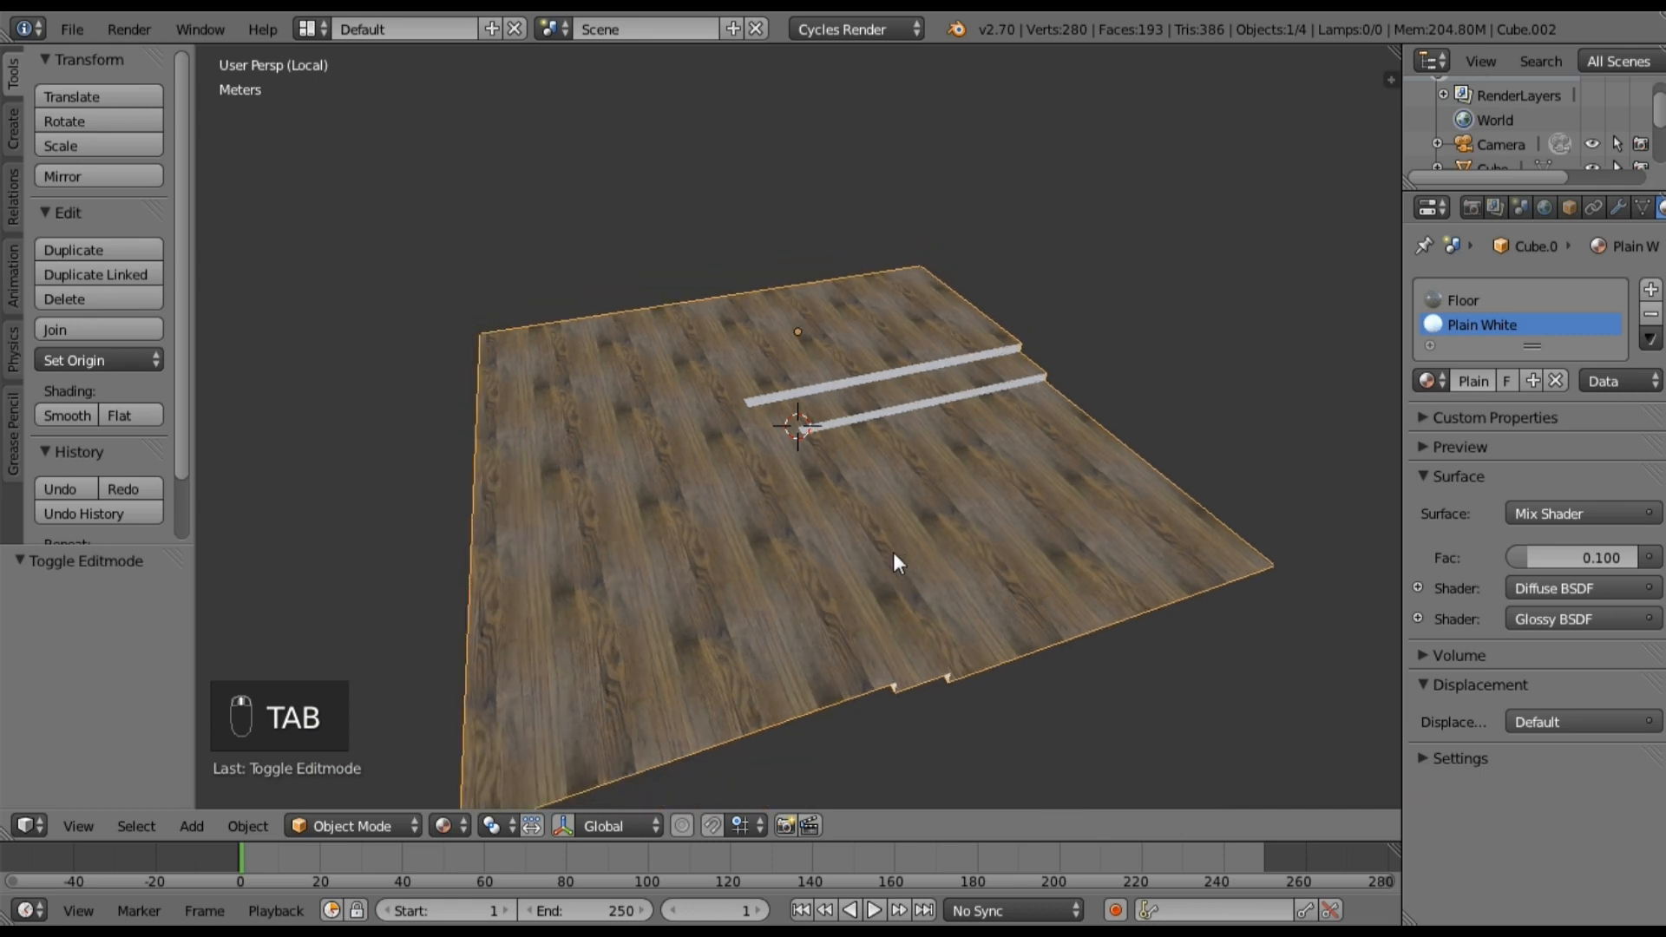
key(KP_Divide)
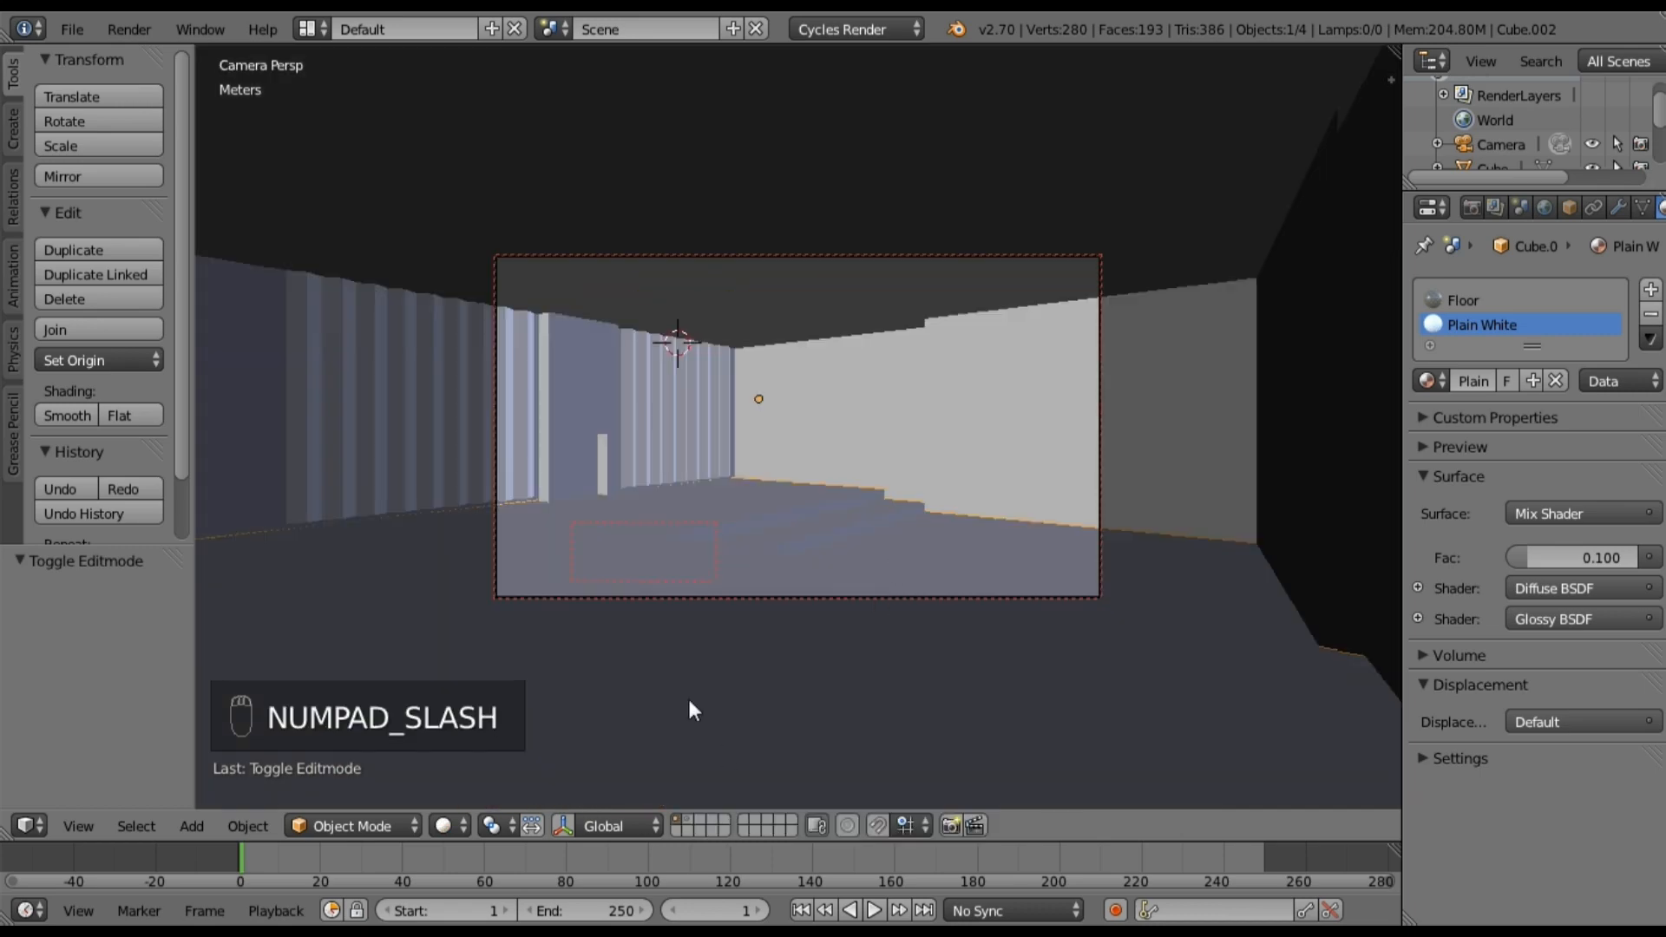
Step: Move the ceiling object from its separate layer to layer 1 and display layer 1
click(688, 821)
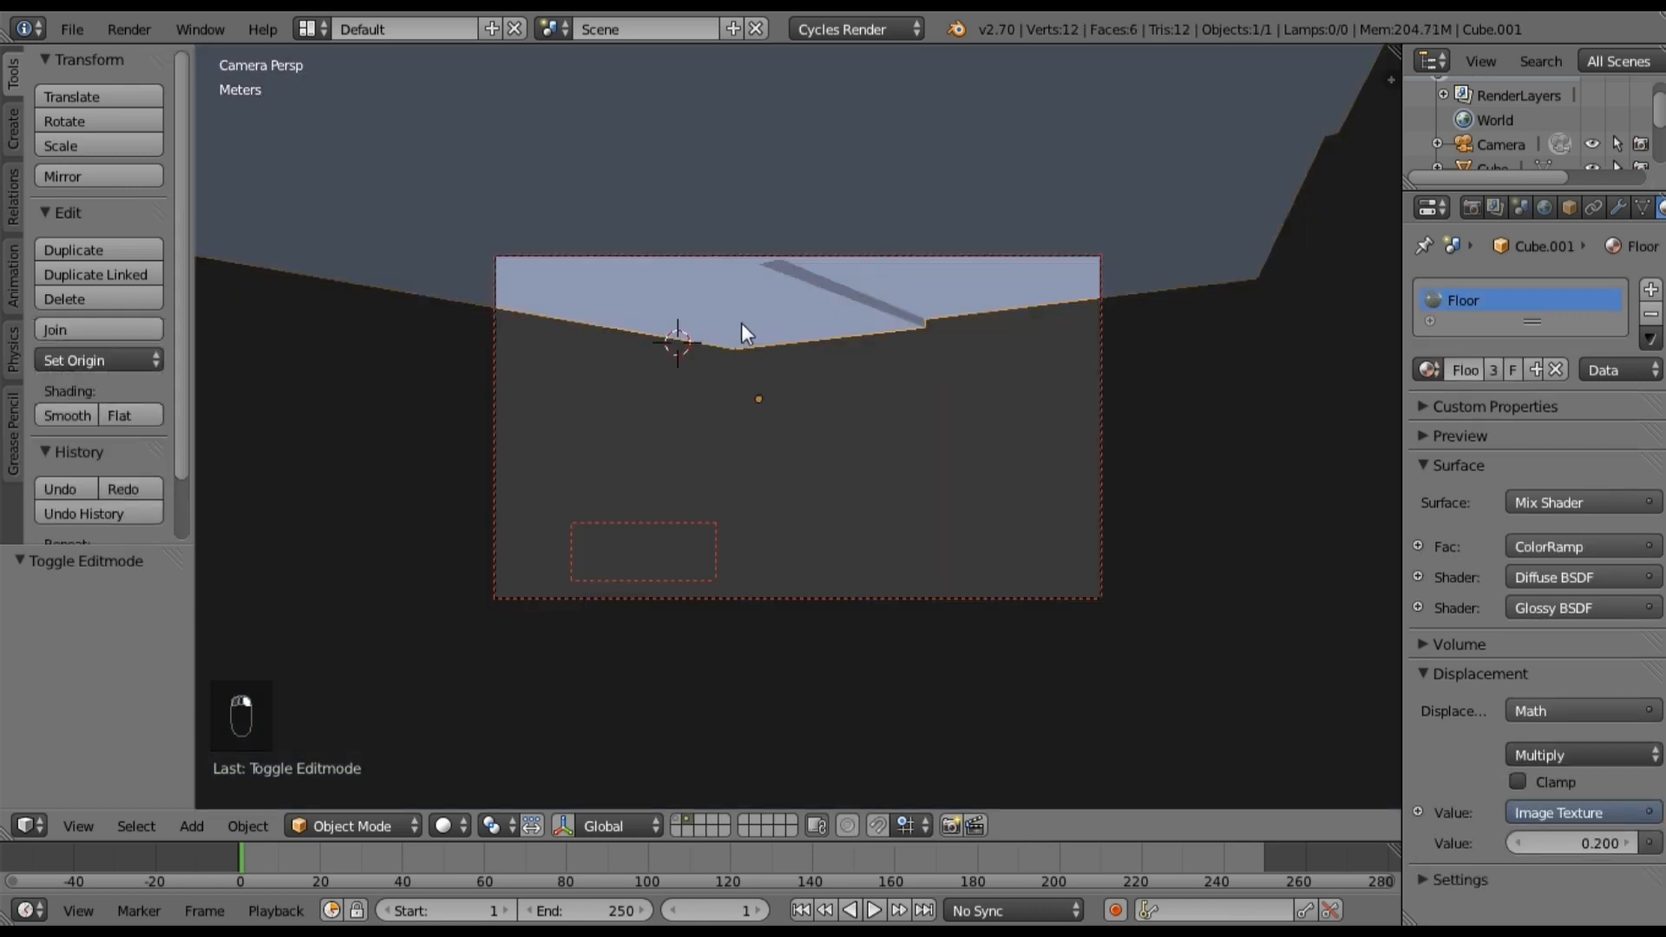
key(m)
key(1)
key(KP_1)
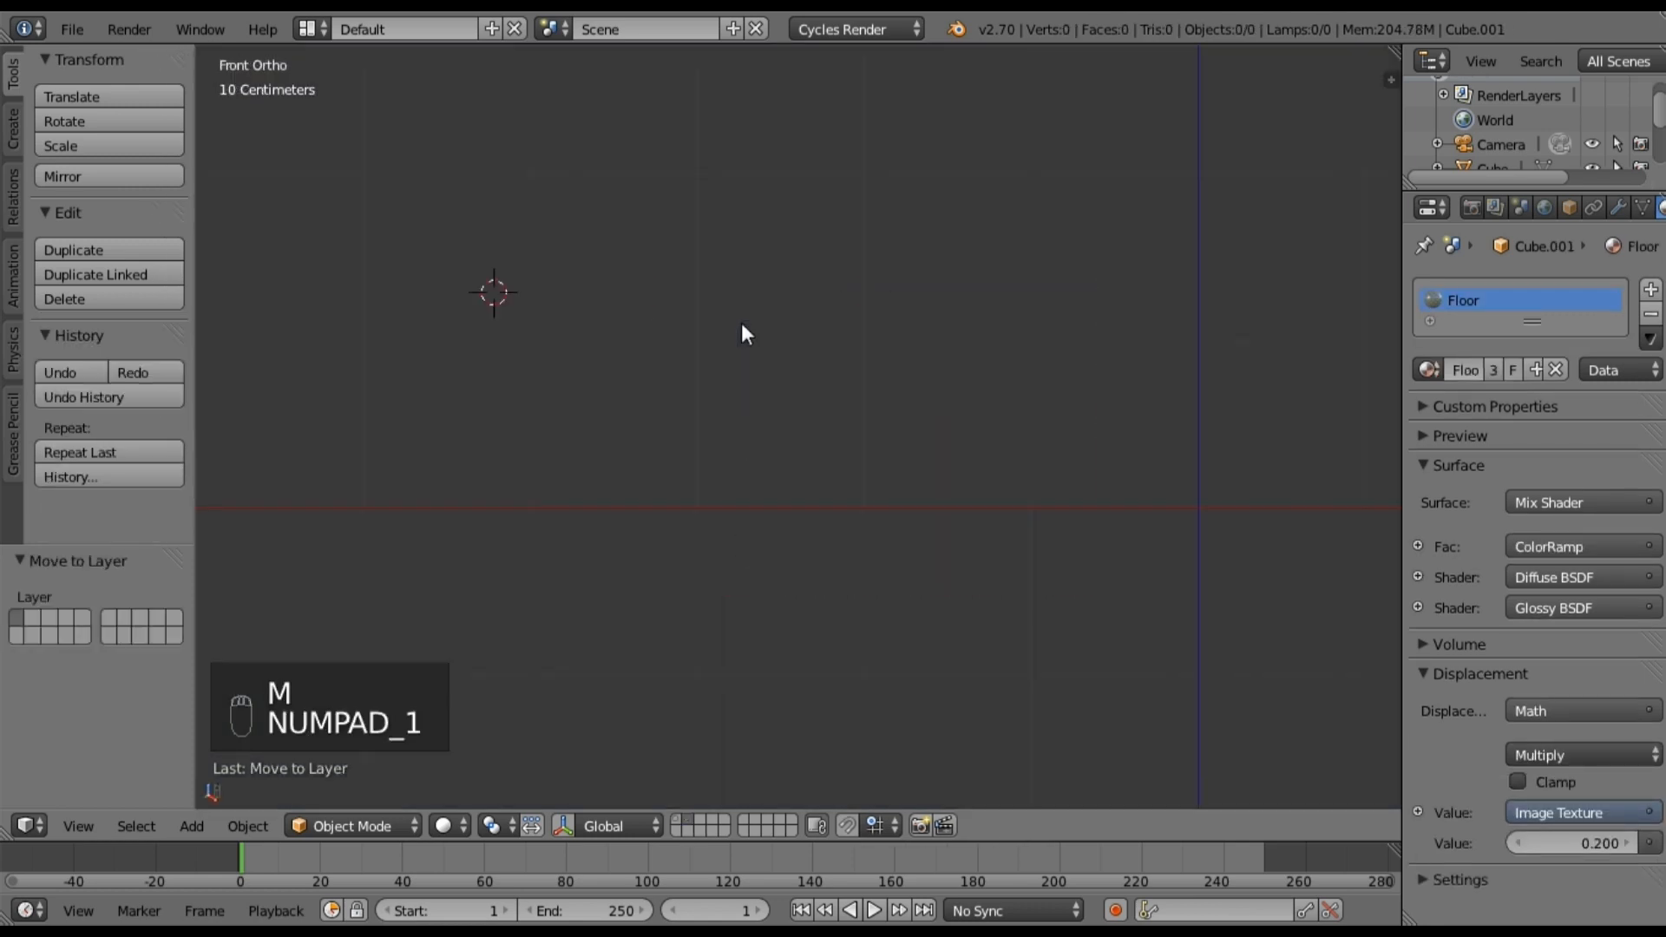
key(1)
middle_drag(738, 334, 807, 408)
scroll(694, 473, down, 5)
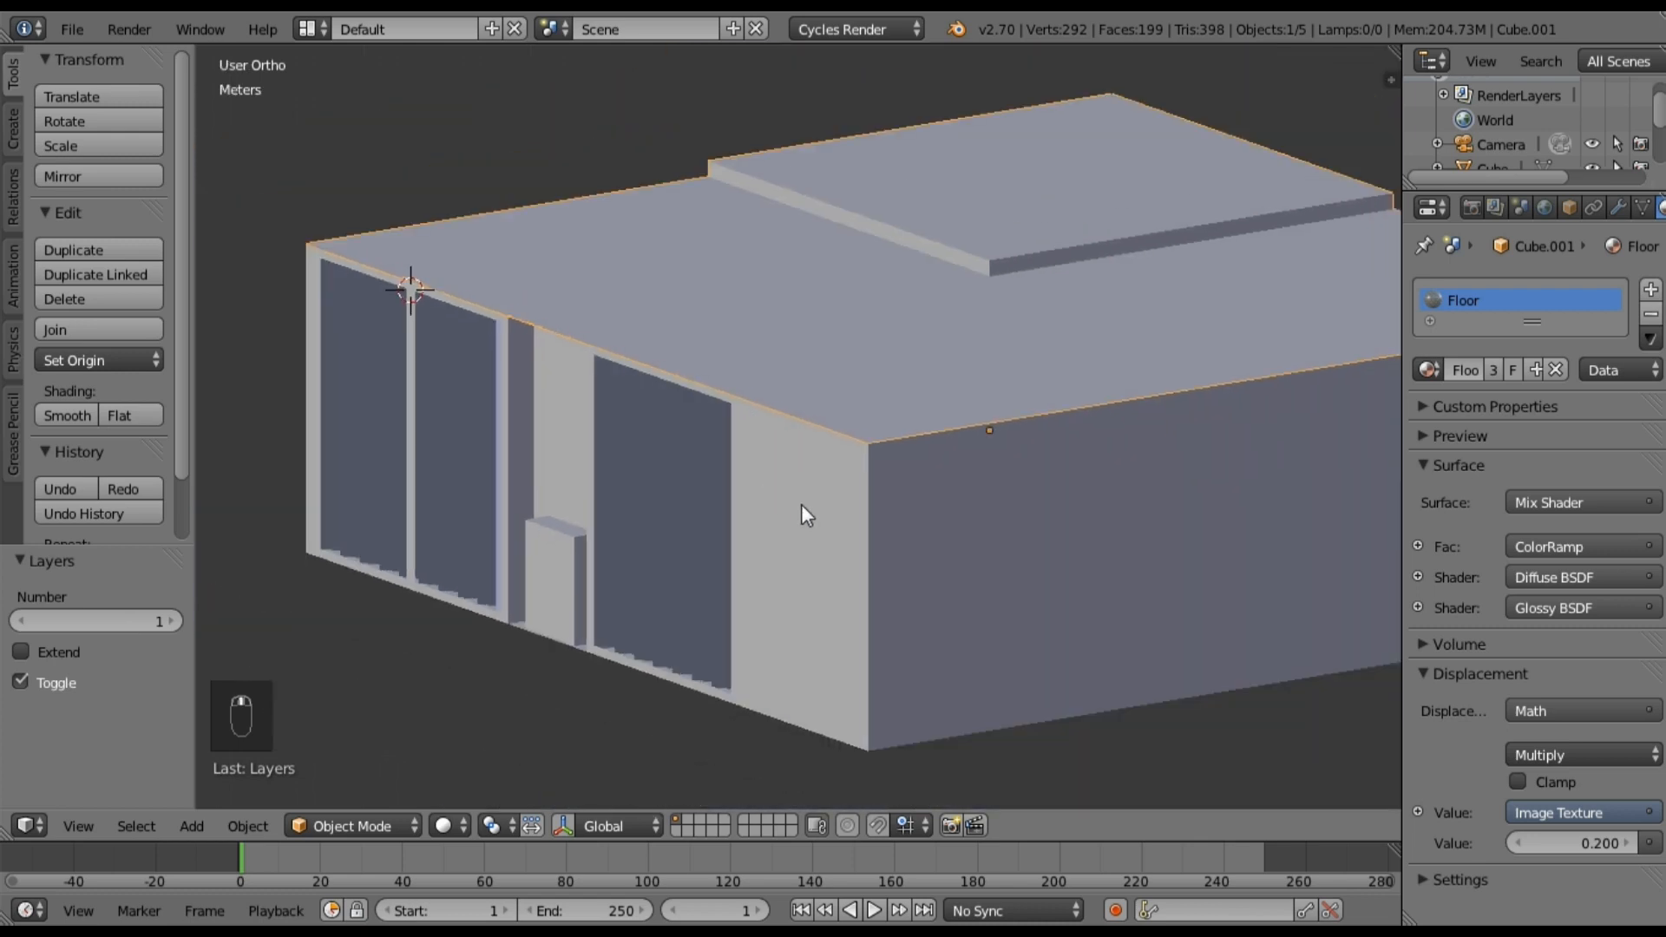
Step: Add a Bevel modifier with a width of 5 mm to the walls object
right_click(800, 505)
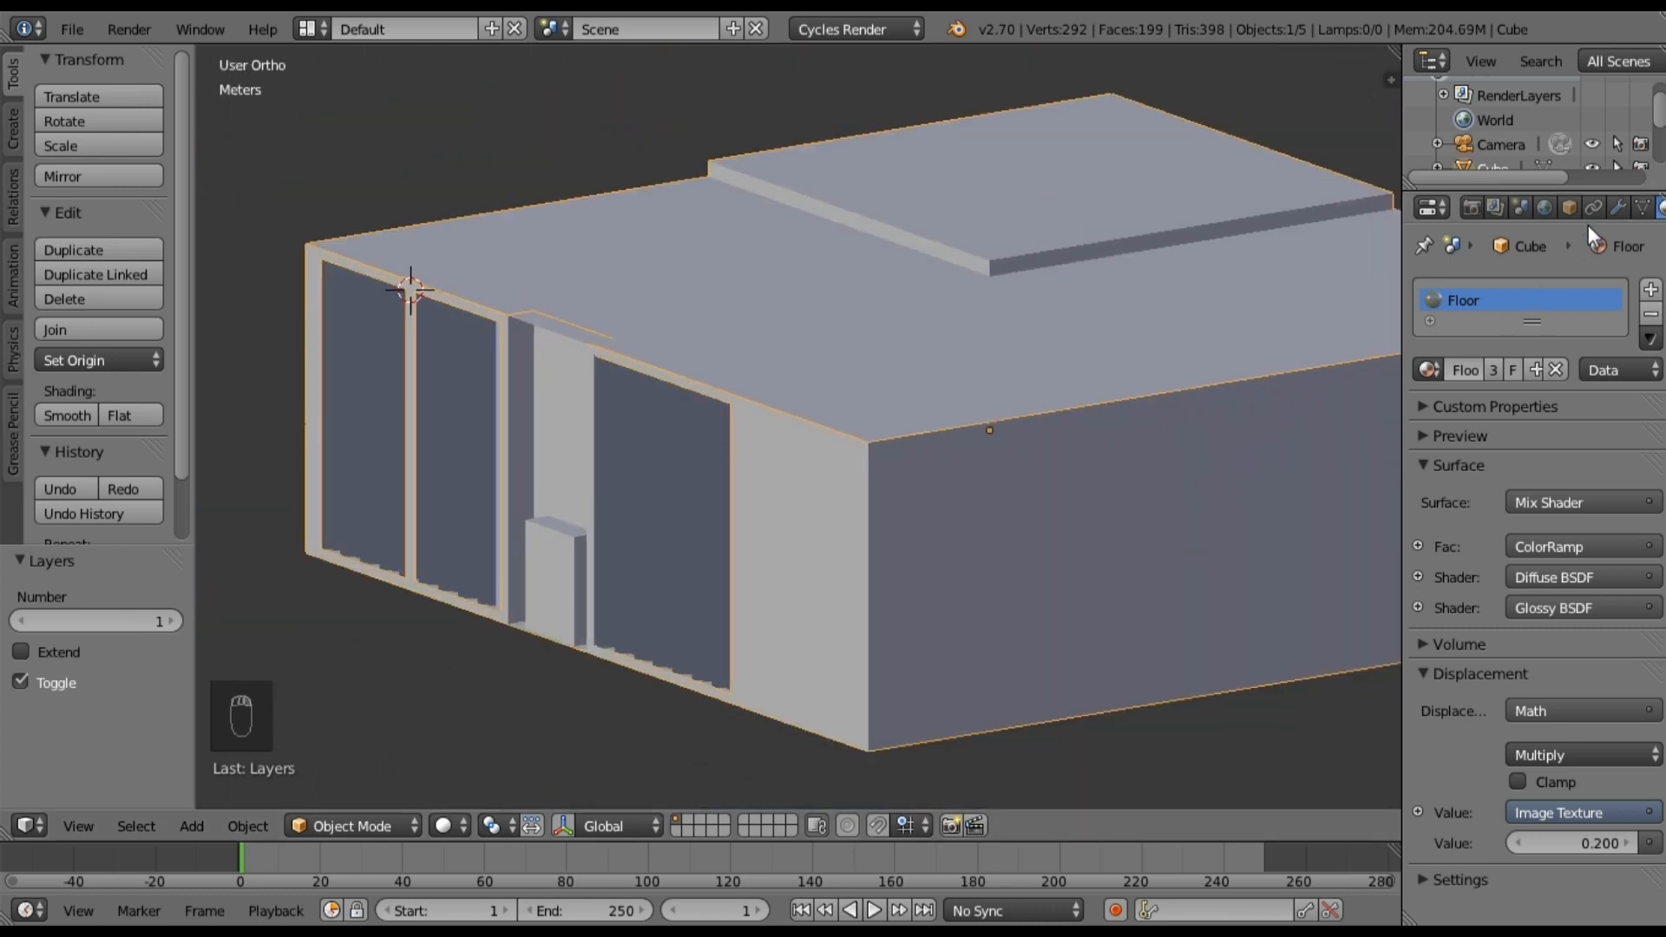
click(1612, 211)
click(1547, 288)
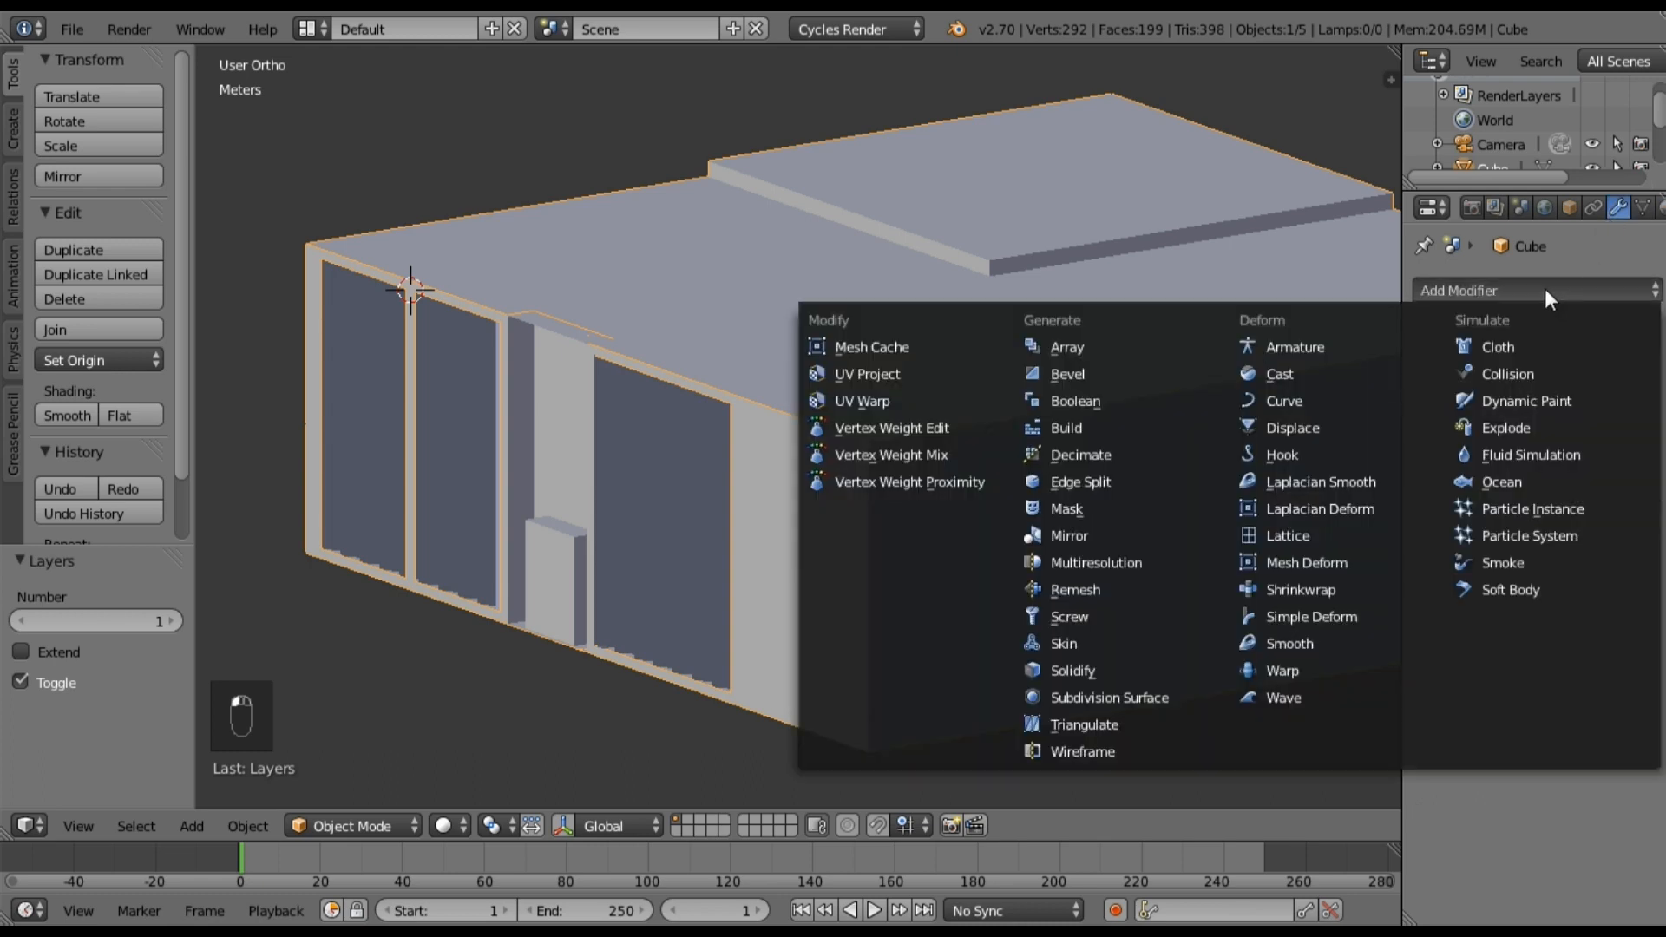
click(1086, 375)
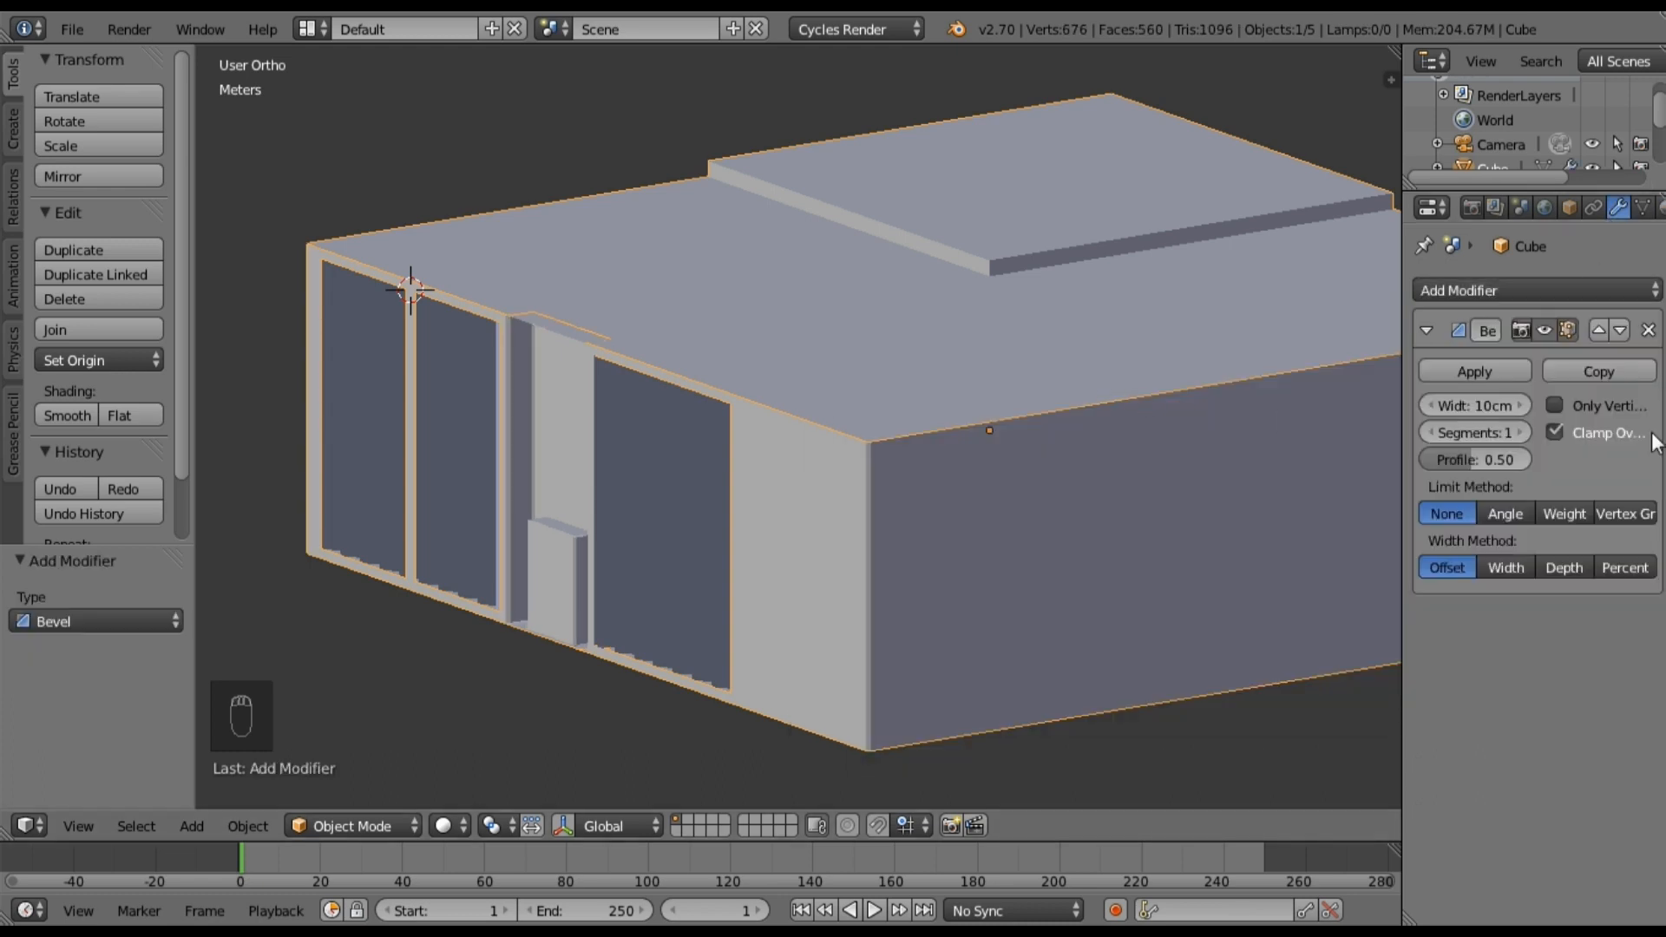
text(5mm)
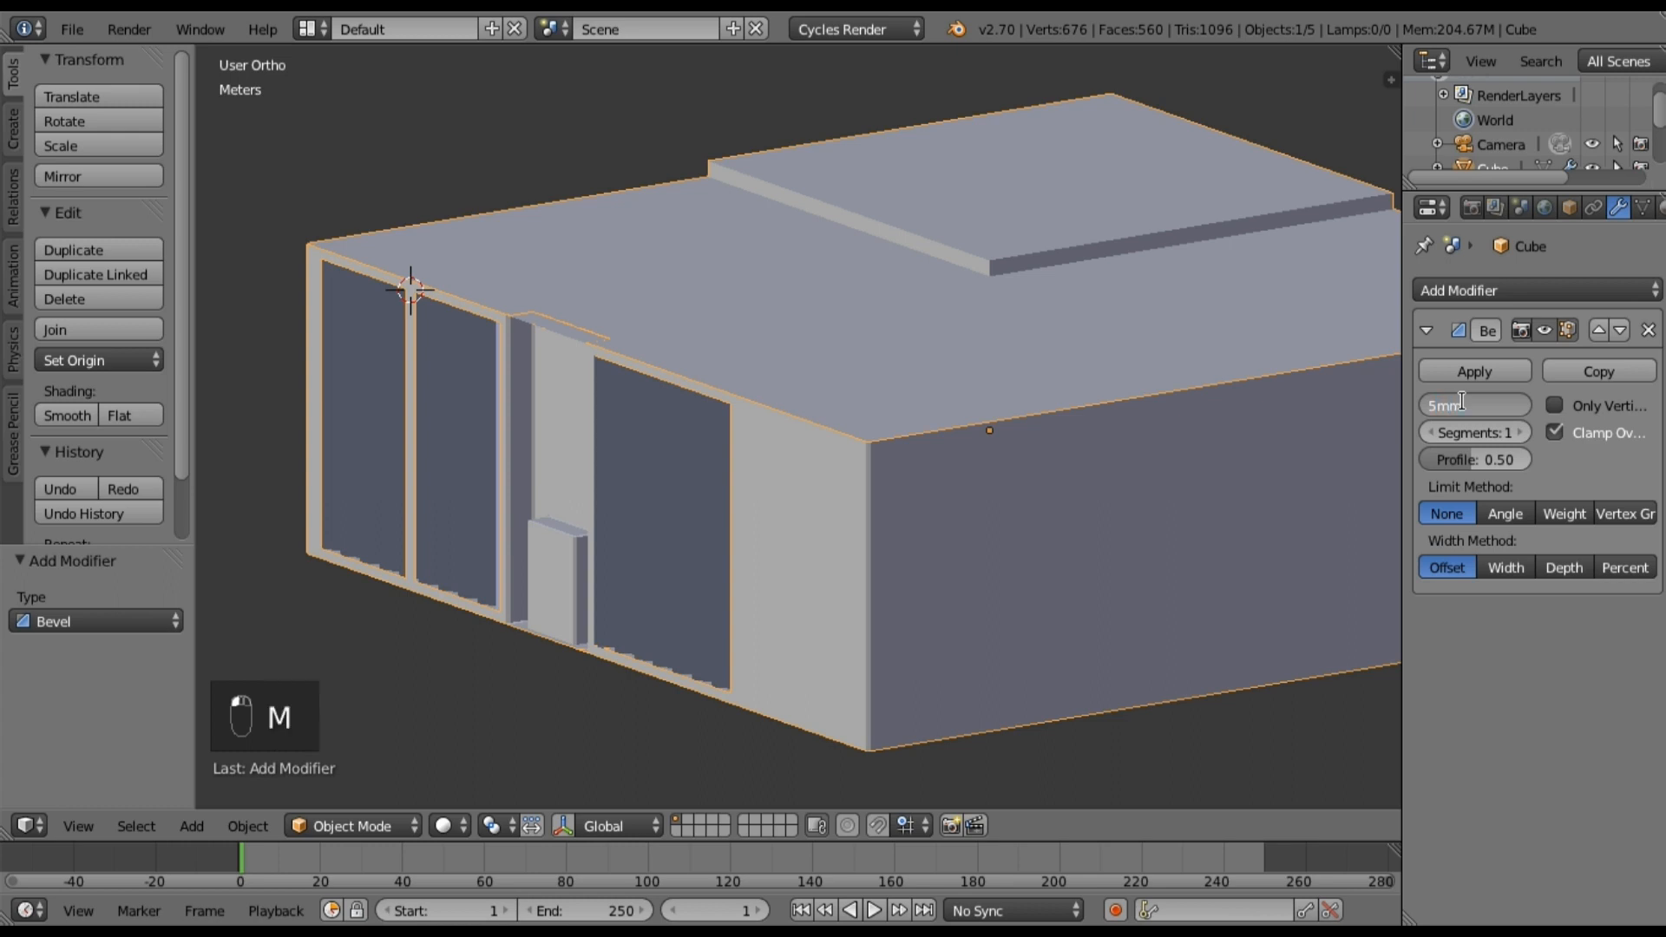
key(Return)
Step: Add a Bevel modifier with a width of 5 mm to the ceiling object
middle_drag(1339, 473, 409, 482)
scroll(737, 525, down, 5)
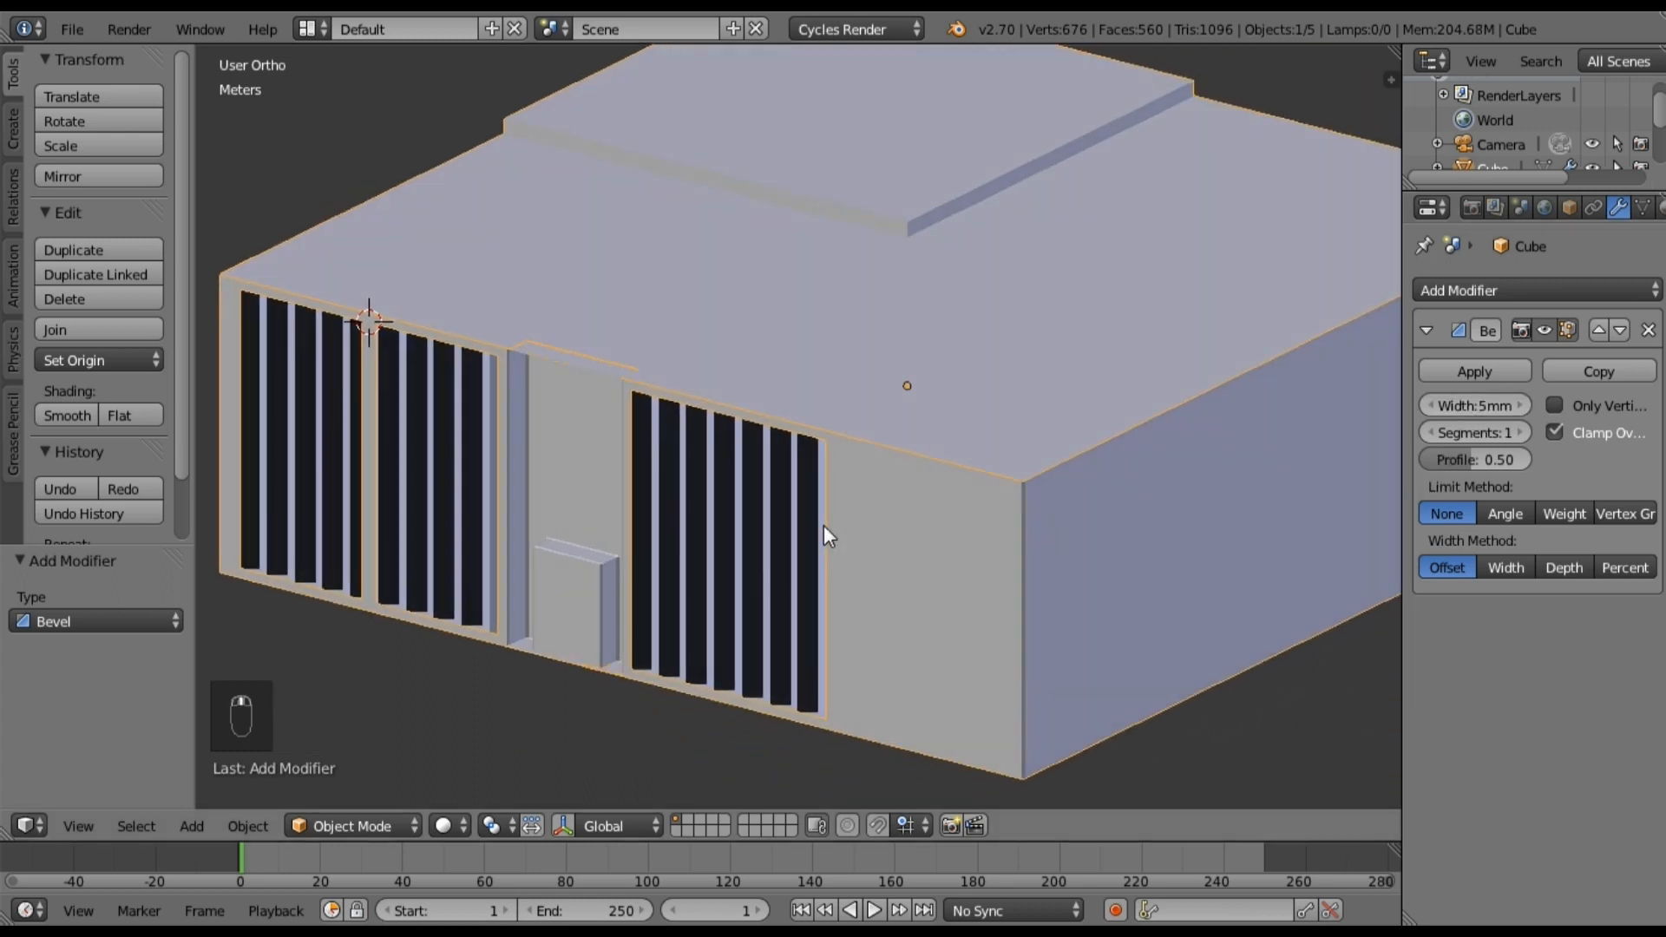
middle_drag(989, 575, 948, 576)
scroll(920, 586, up, 3)
right_click(965, 372)
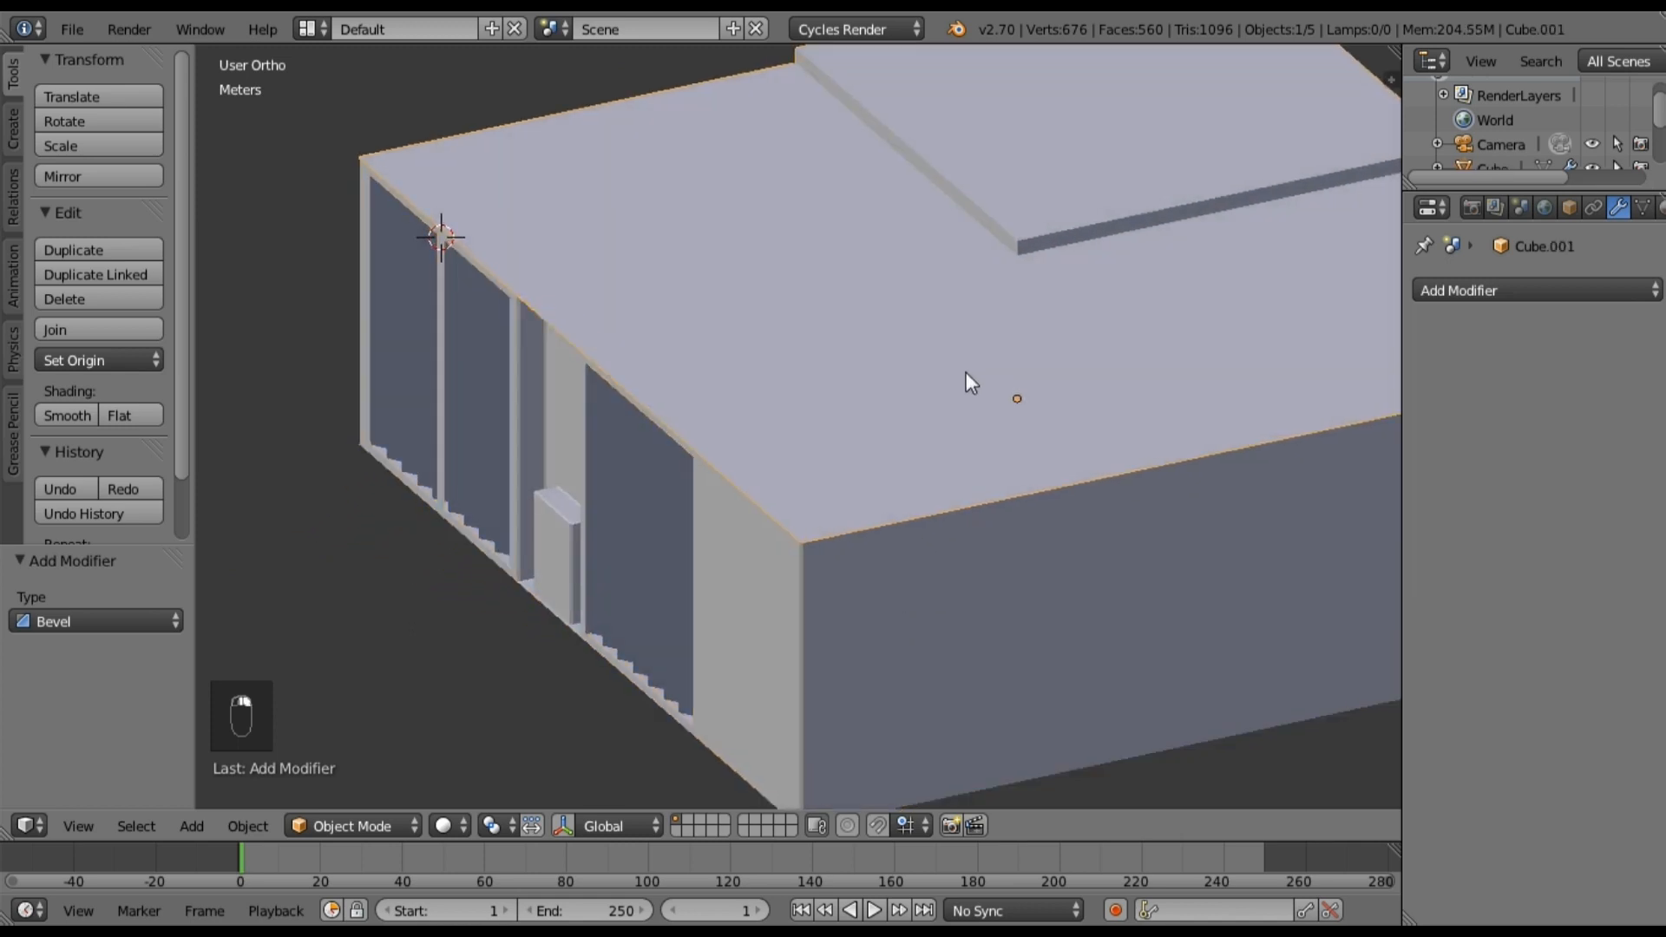
click(1513, 295)
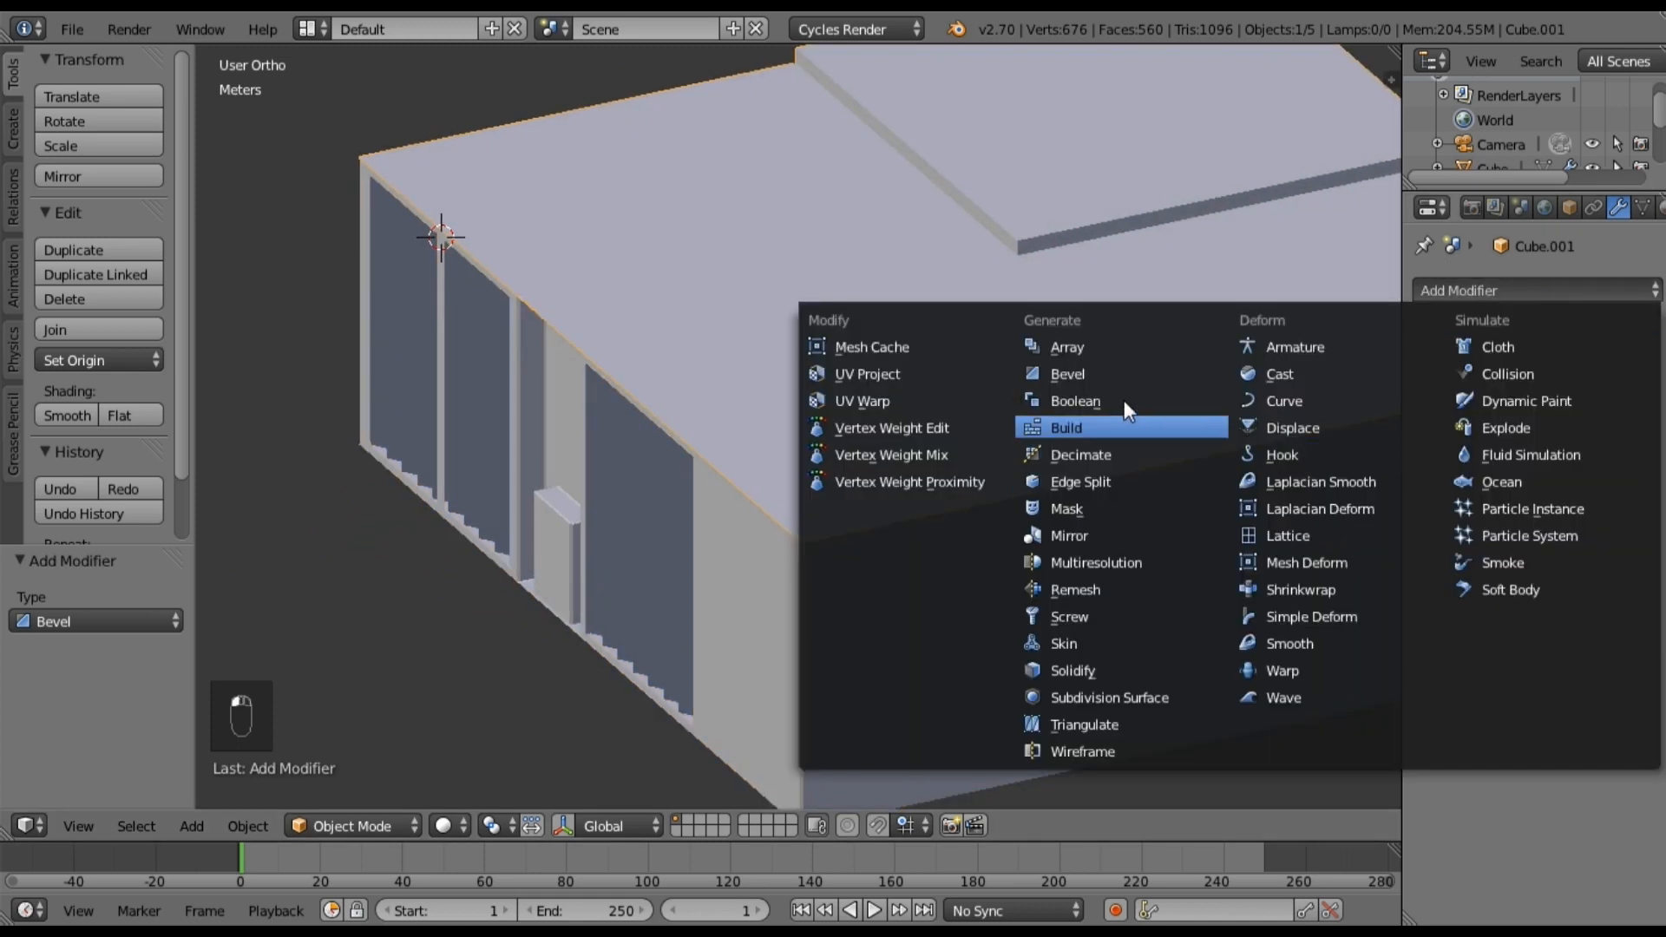
click(1116, 377)
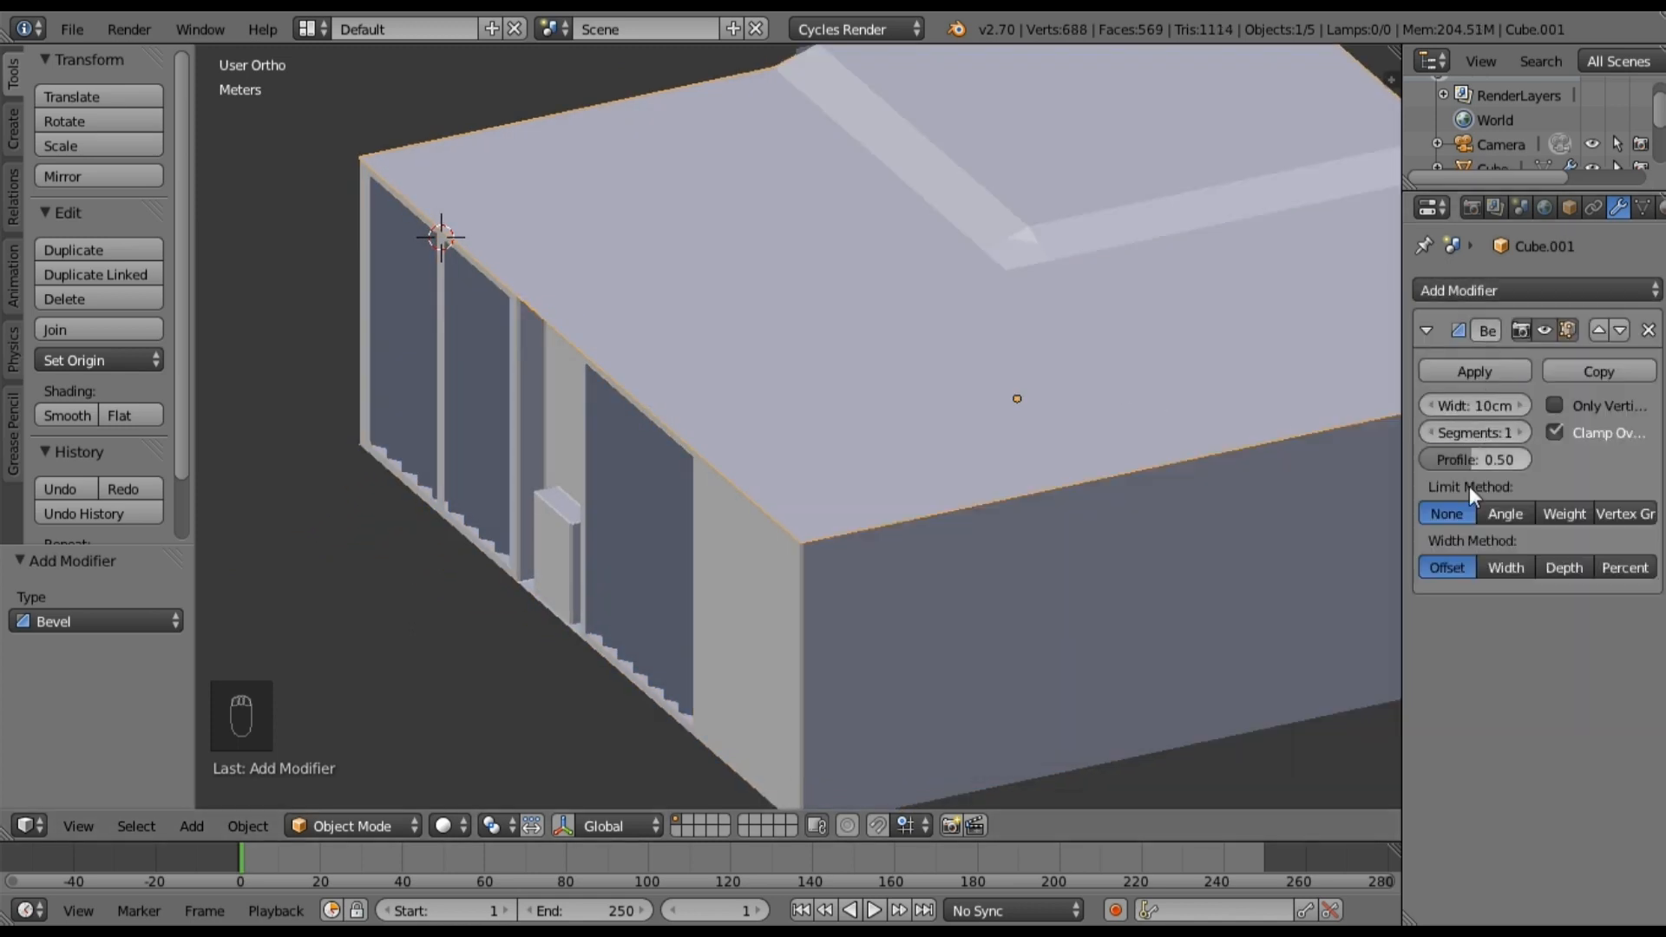
click(1465, 404)
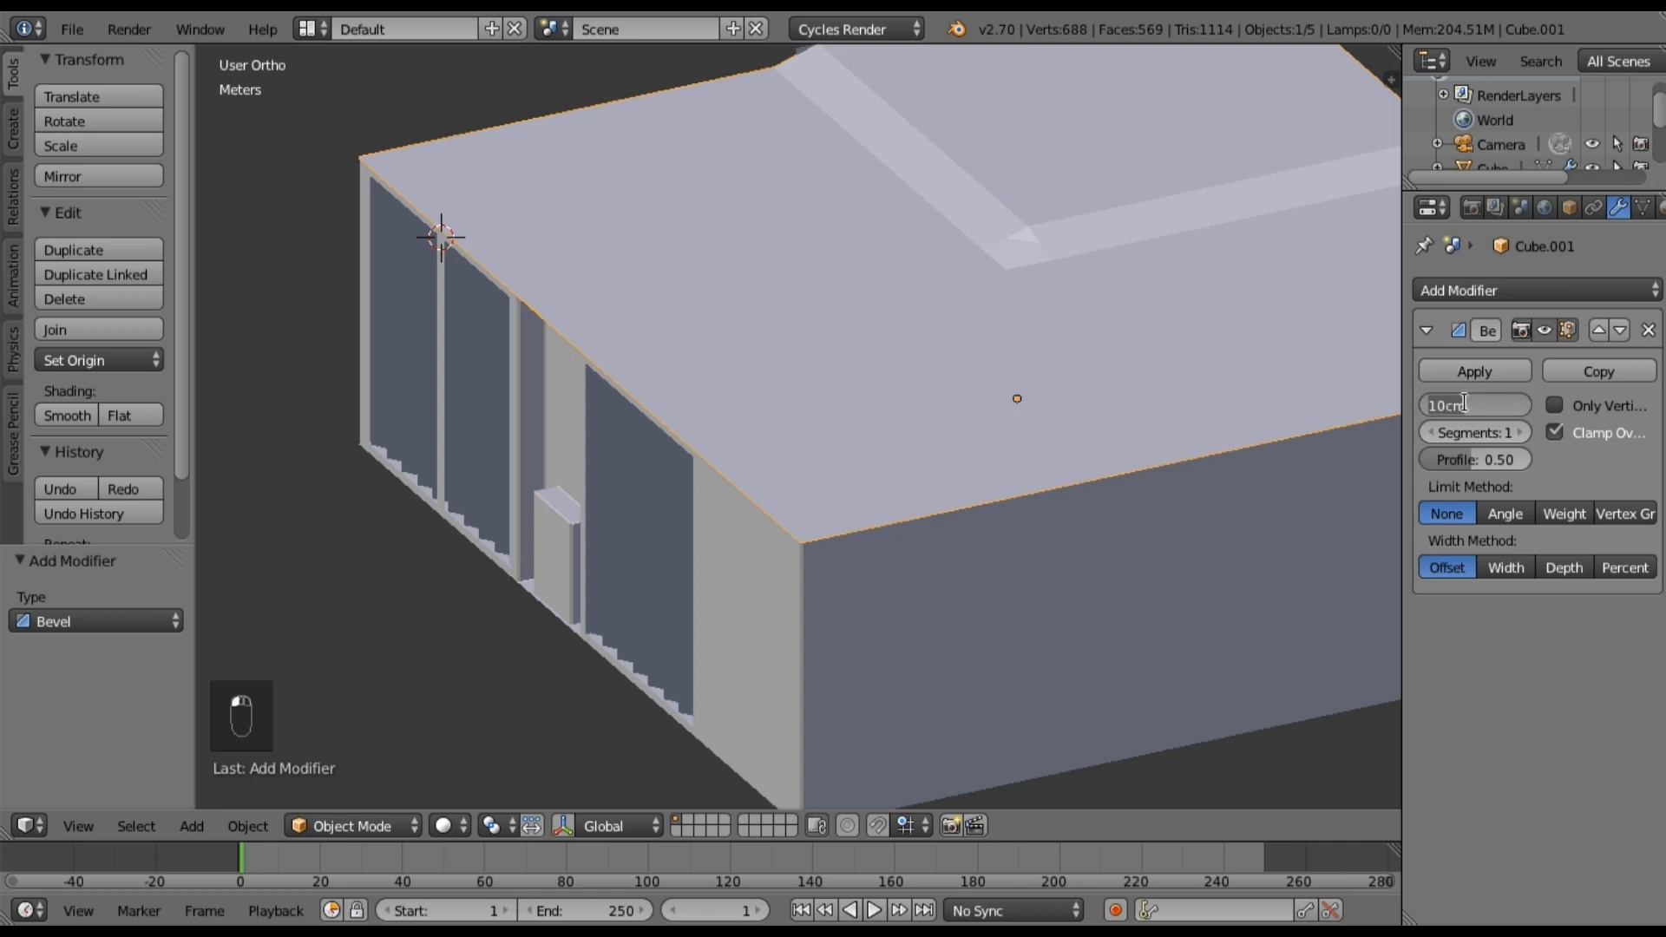
text(5mm)
key(Return)
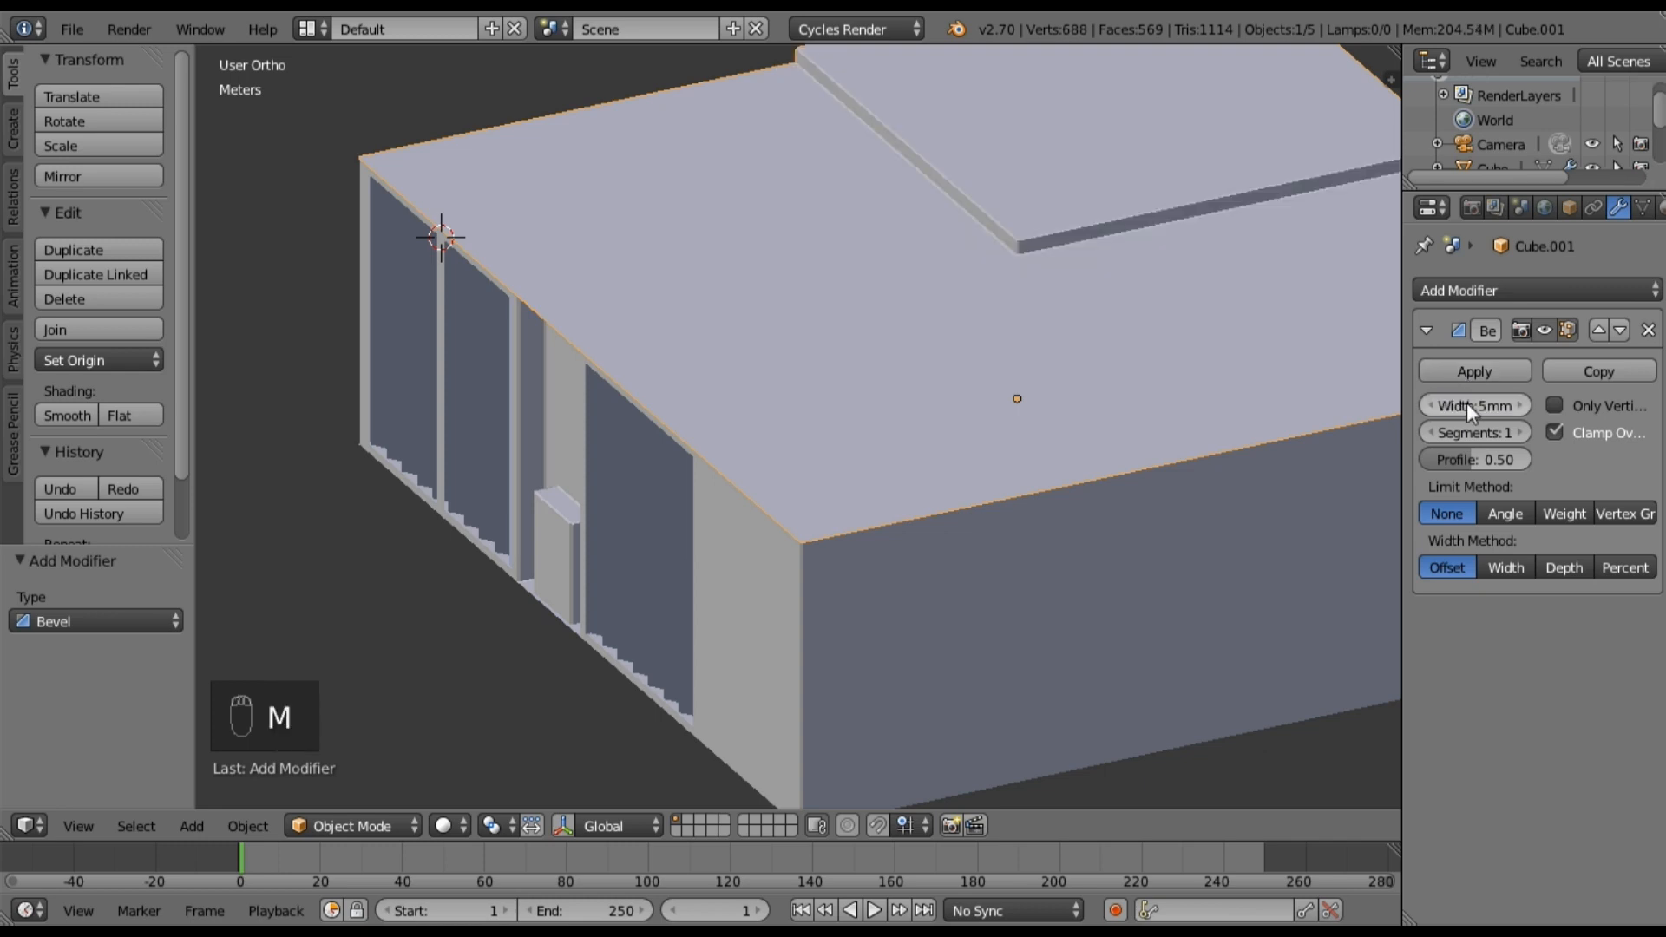
Step: Add a Bevel modifier with a width of 5 mm to the floor object
middle_drag(1090, 350, 1070, 320)
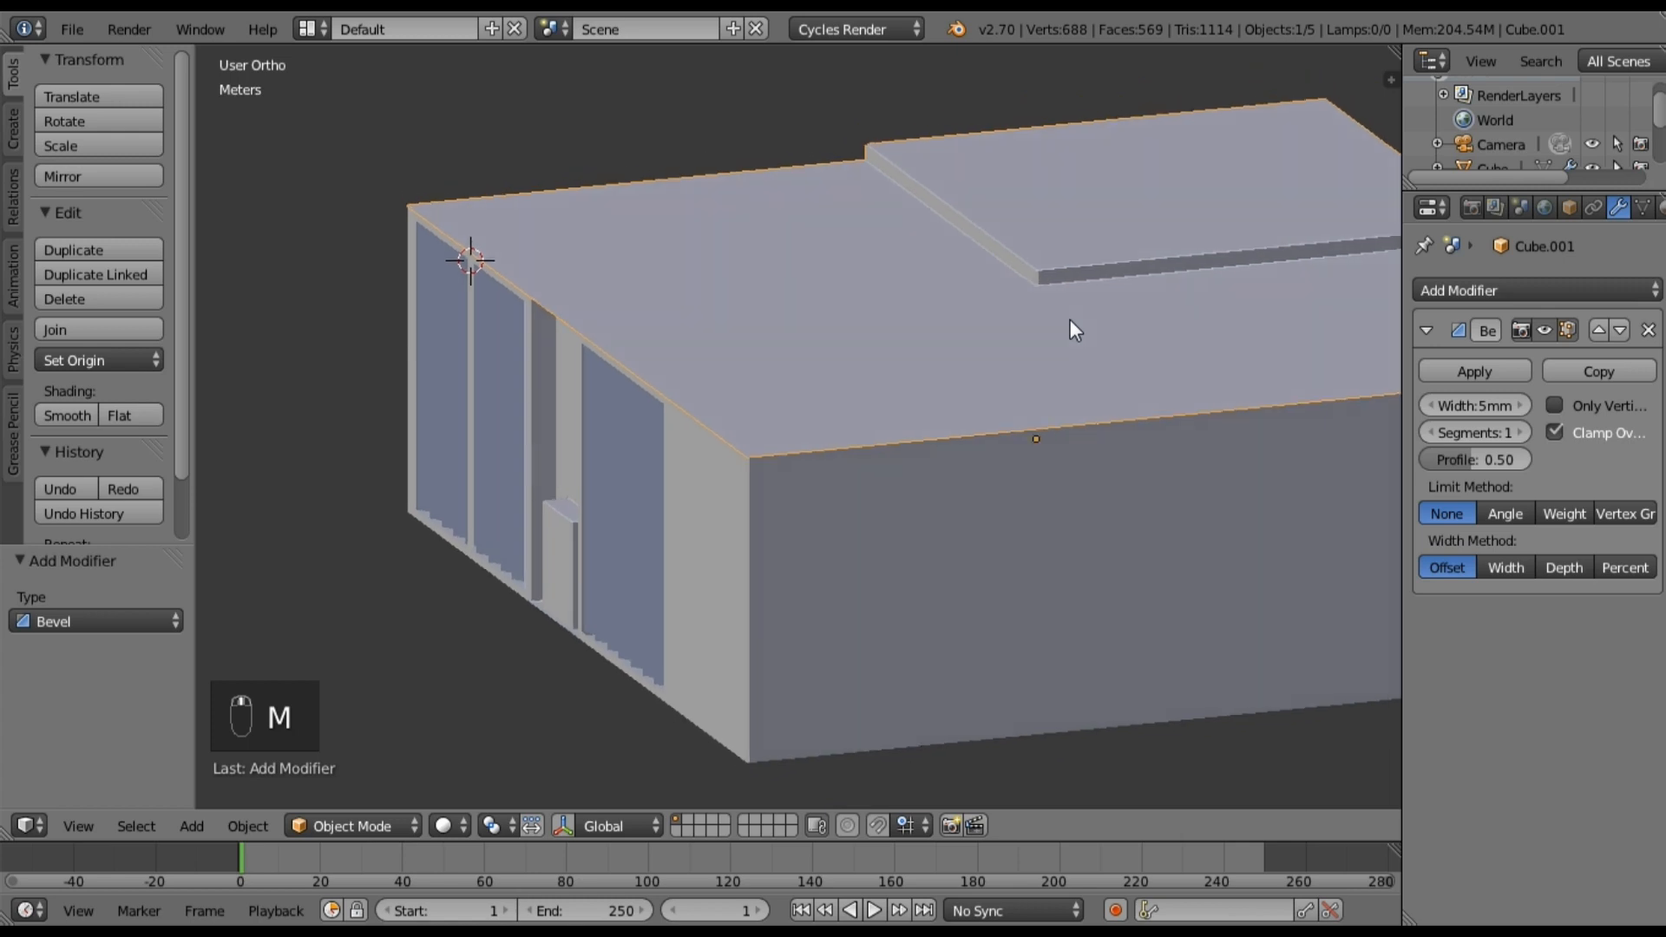
middle_drag(925, 517, 882, 448)
right_click(883, 448)
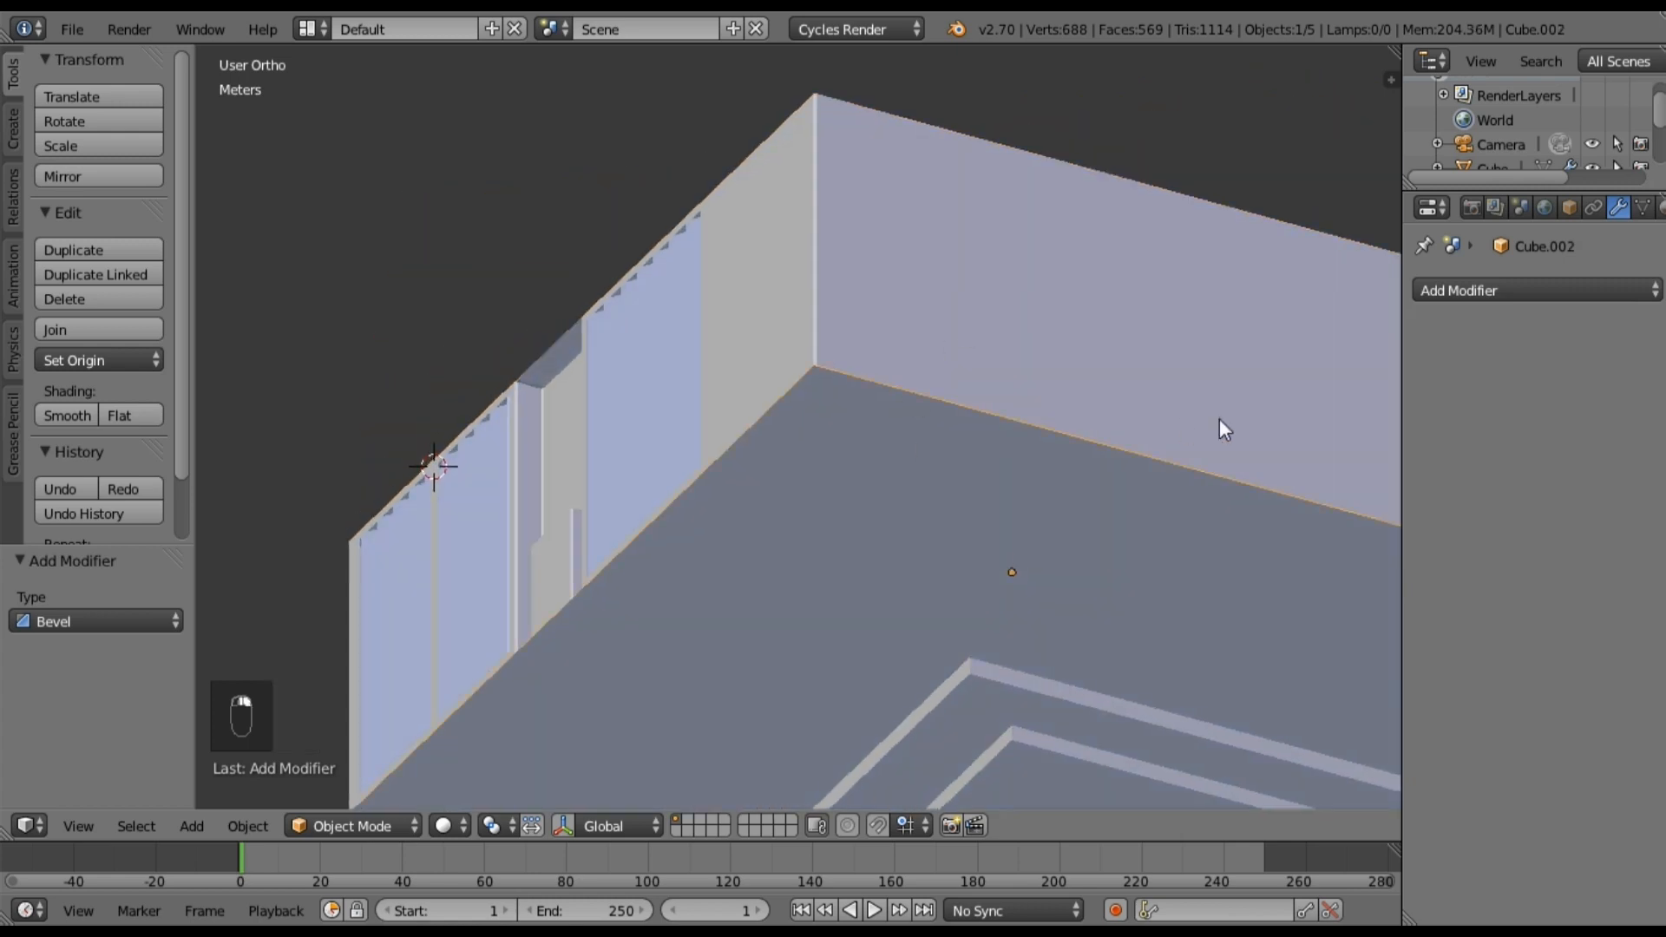
middle_drag(1220, 418, 1189, 499)
click(1518, 294)
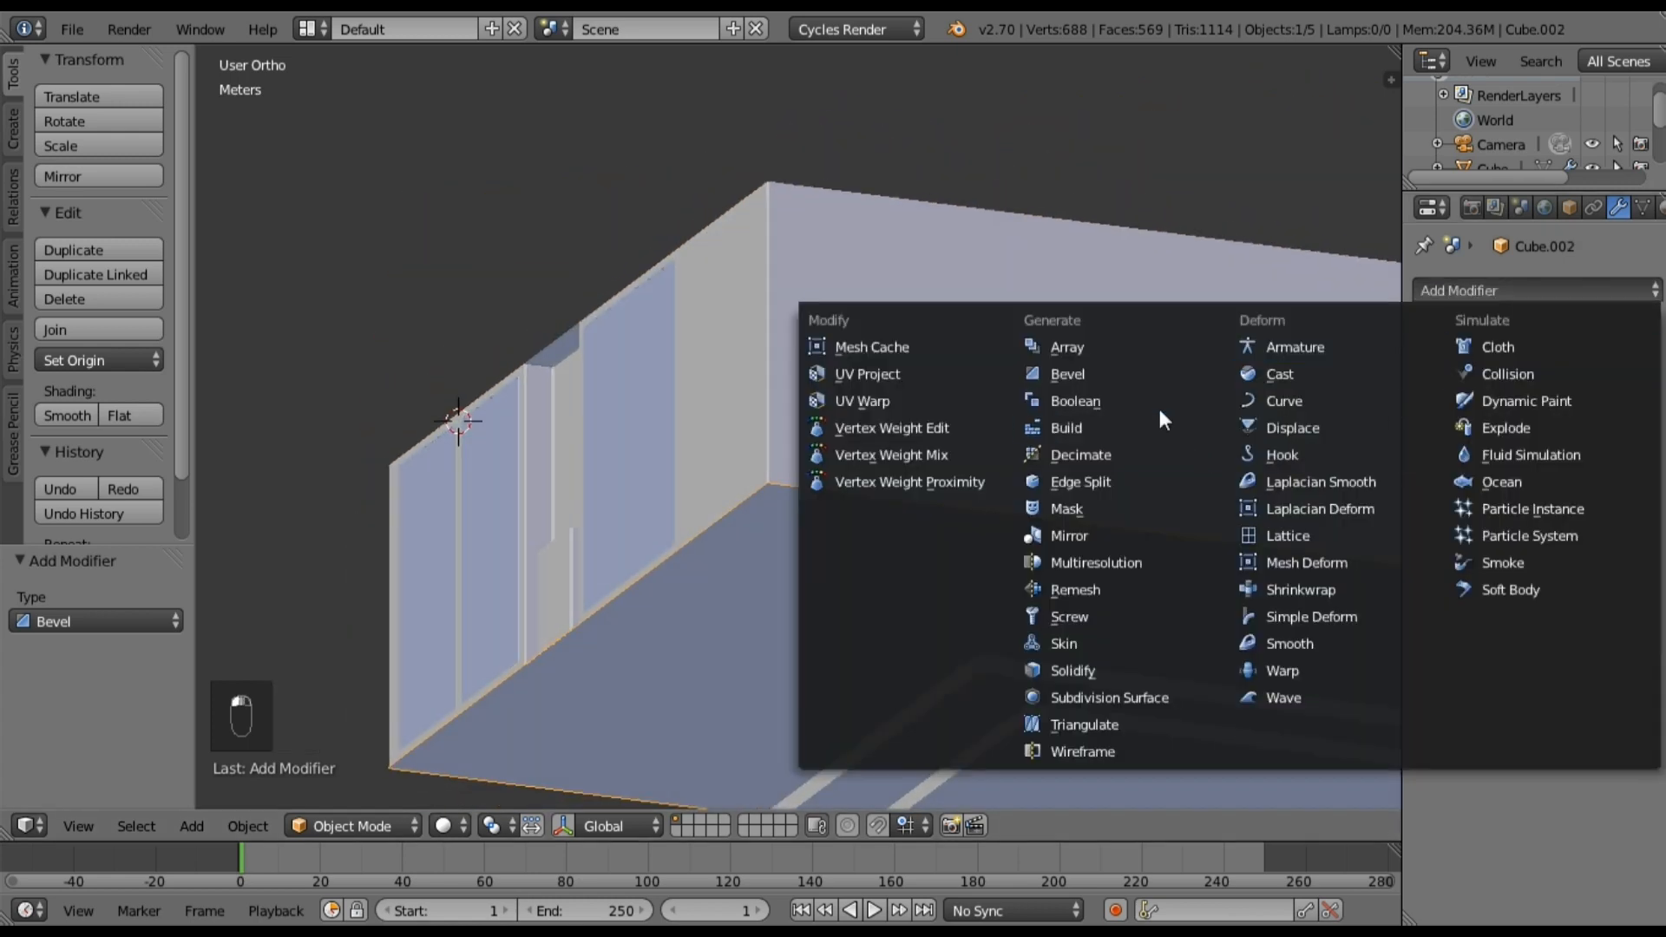
click(1137, 371)
text(5mm)
key(Return)
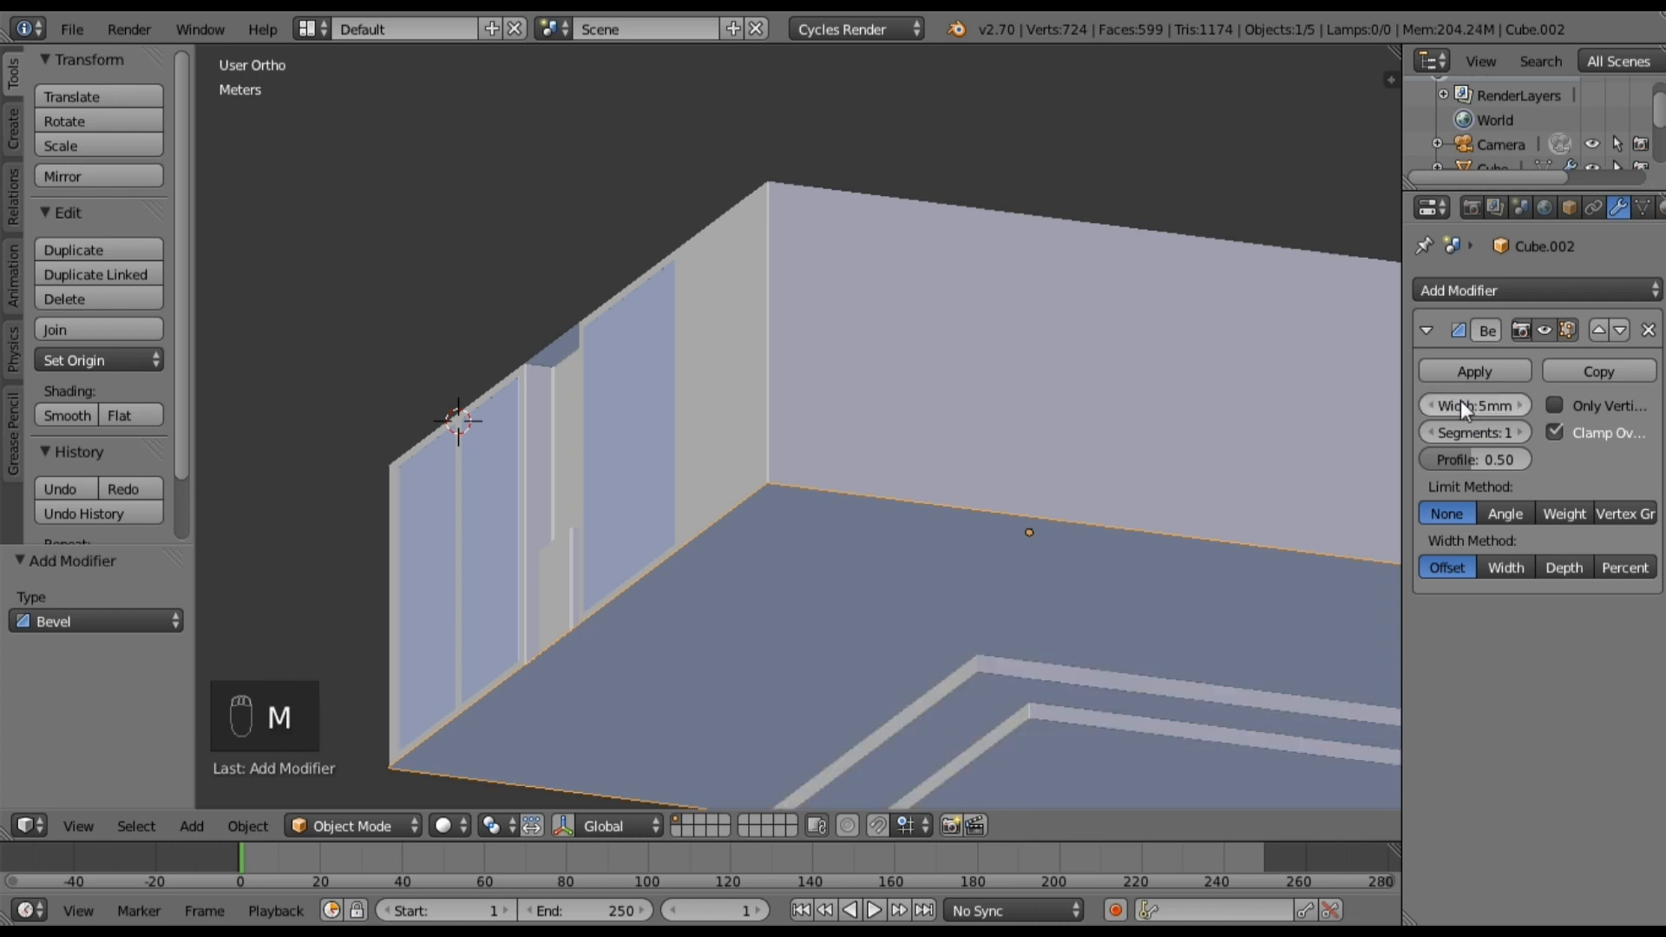
Step: In camera view, remove the Floor material slot from the walls object and from the ceiling object
key(KP_0)
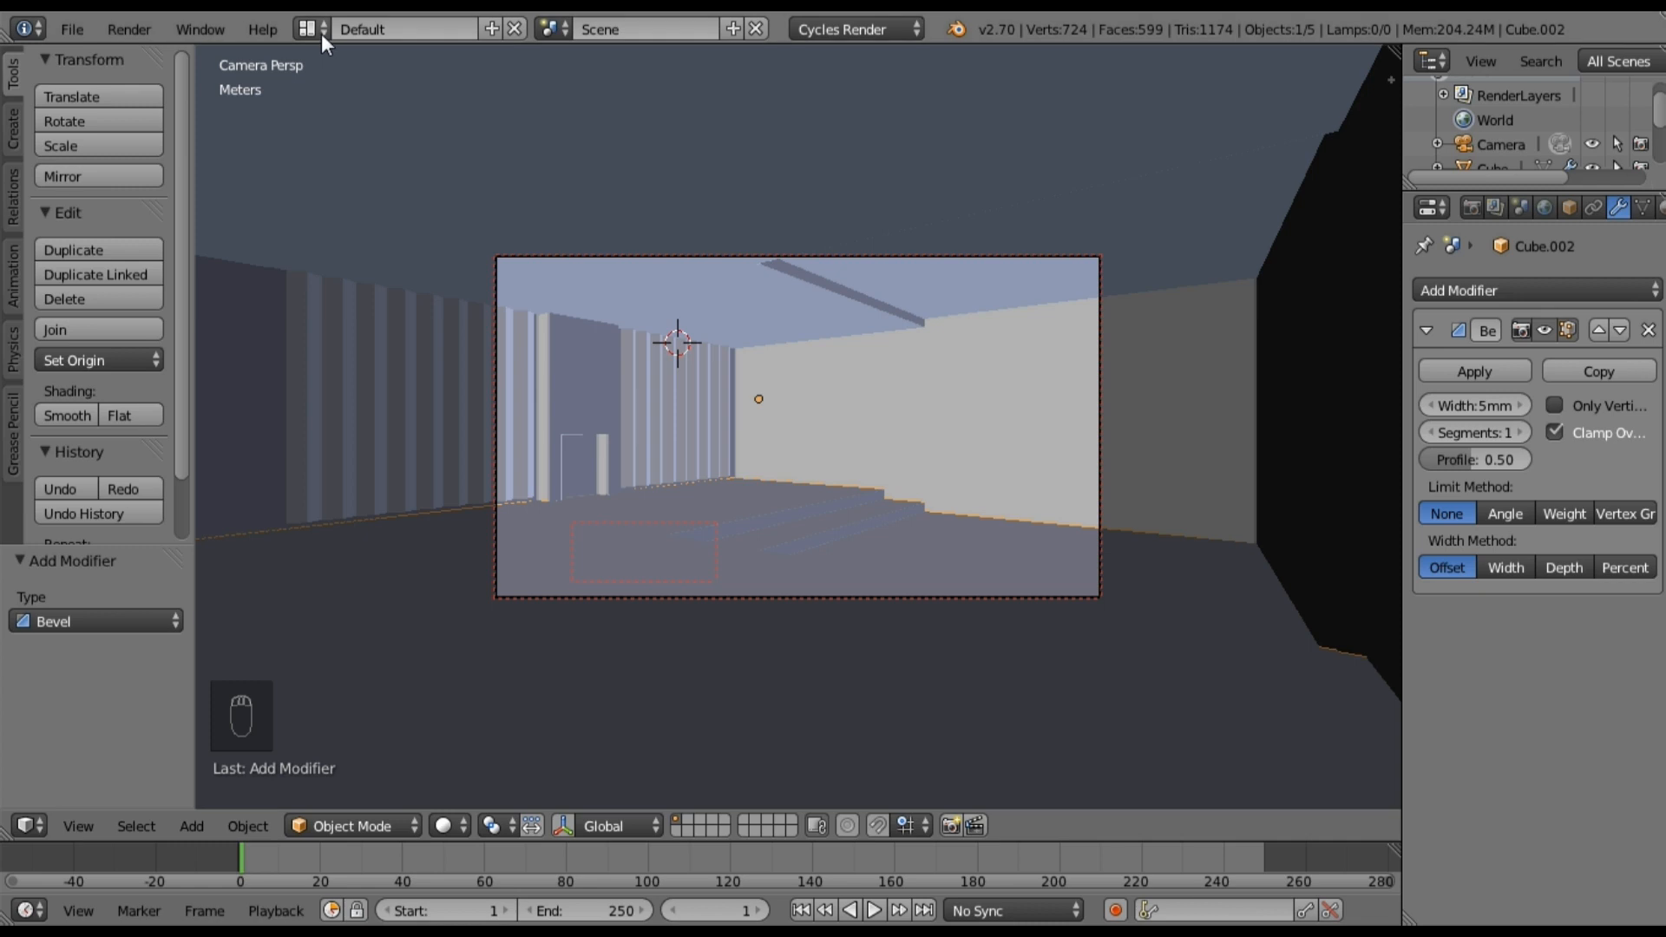
right_click(842, 427)
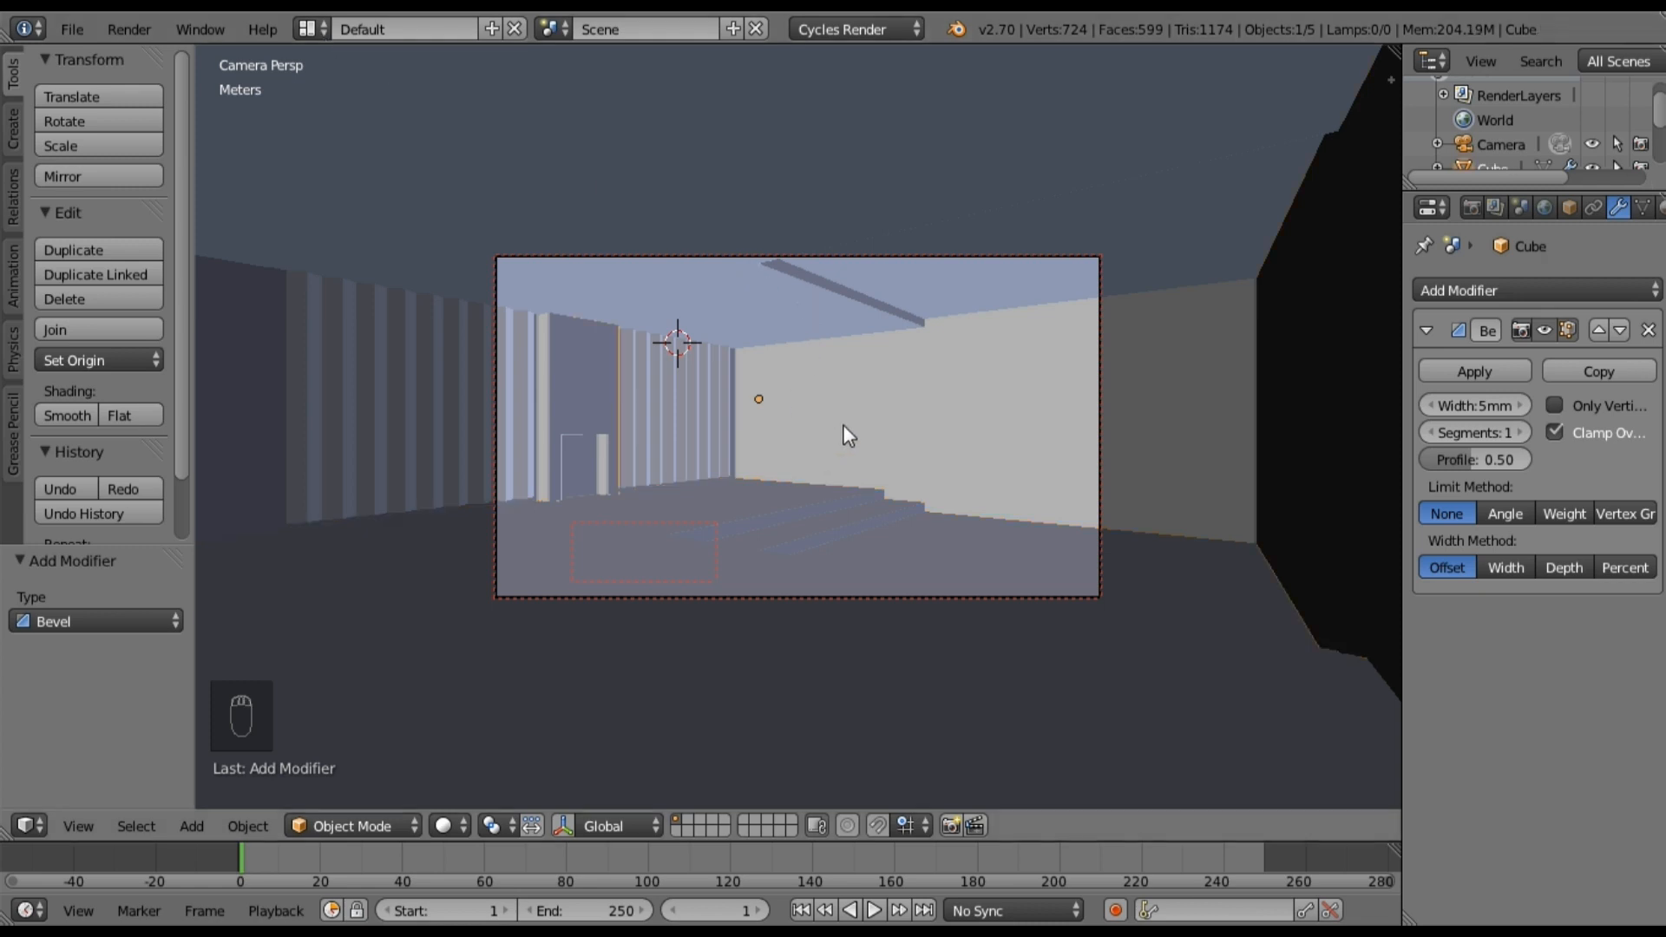
key(Tab)
key(a)
key(a)
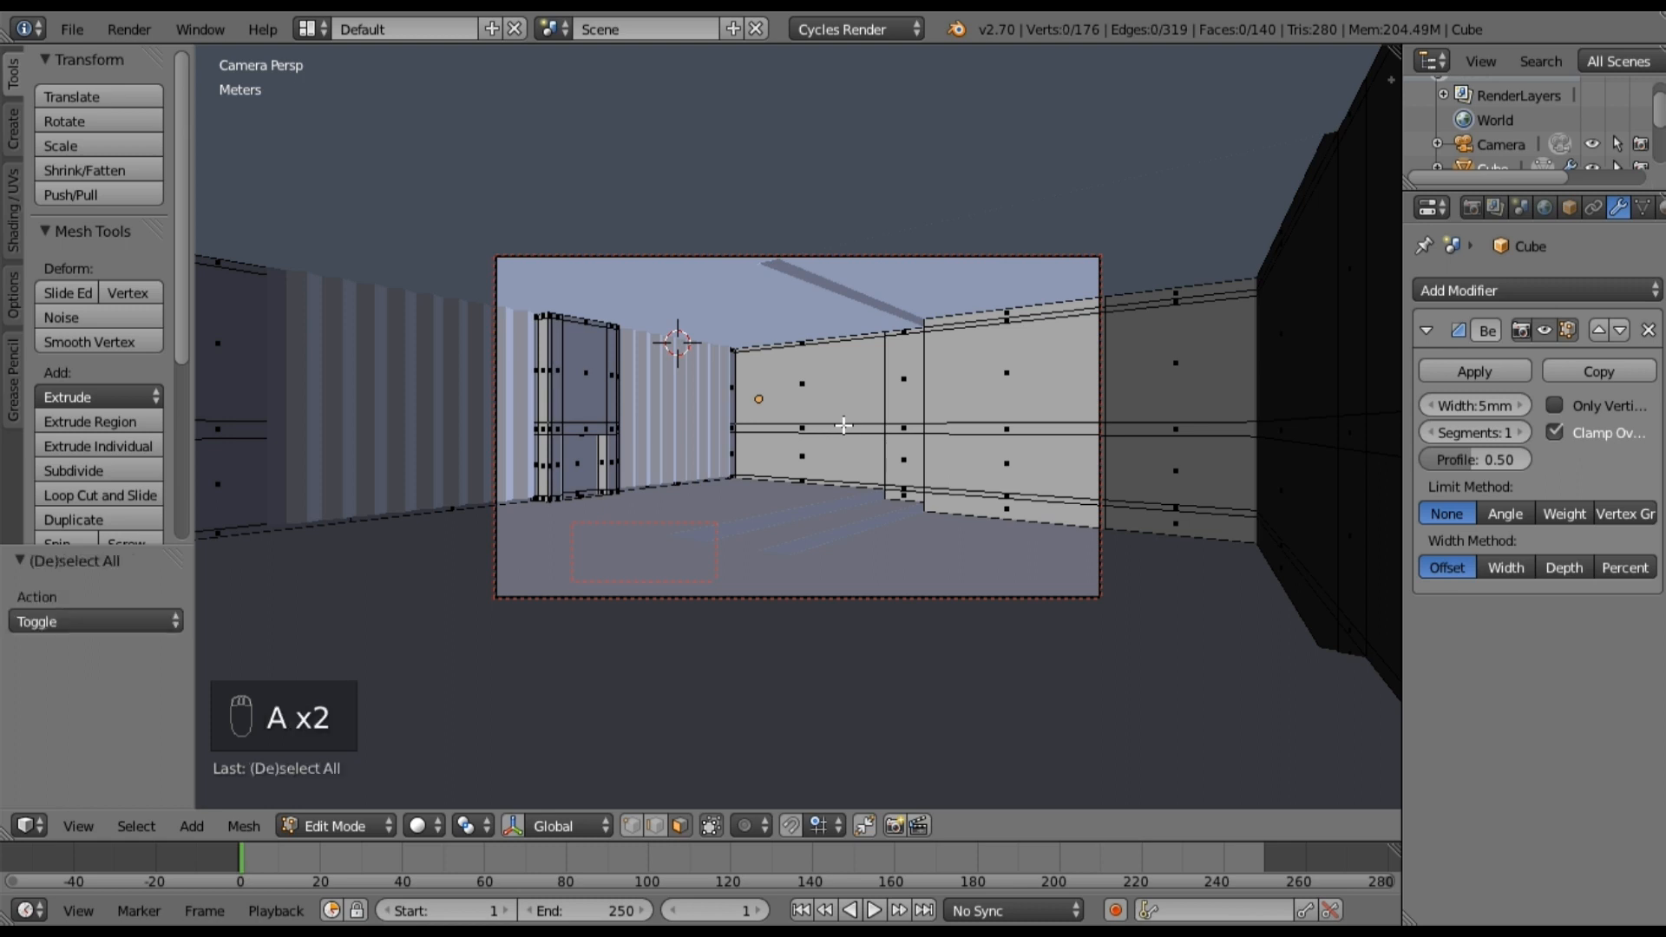
key(a)
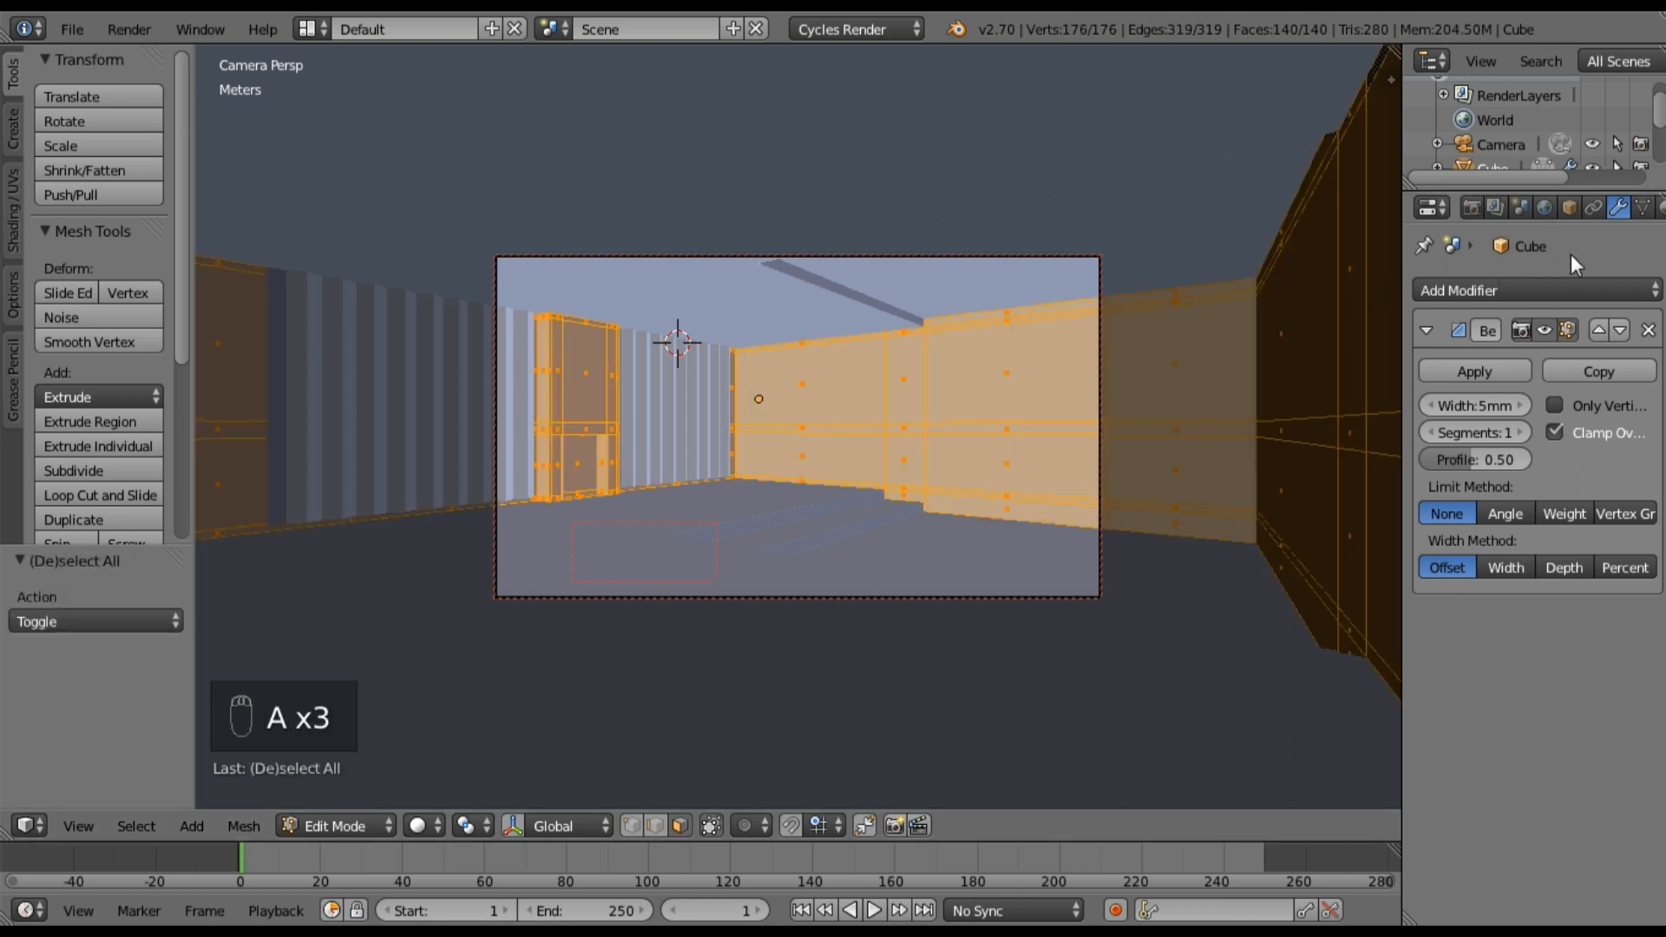
scroll(1644, 217, down, 3)
click(1579, 207)
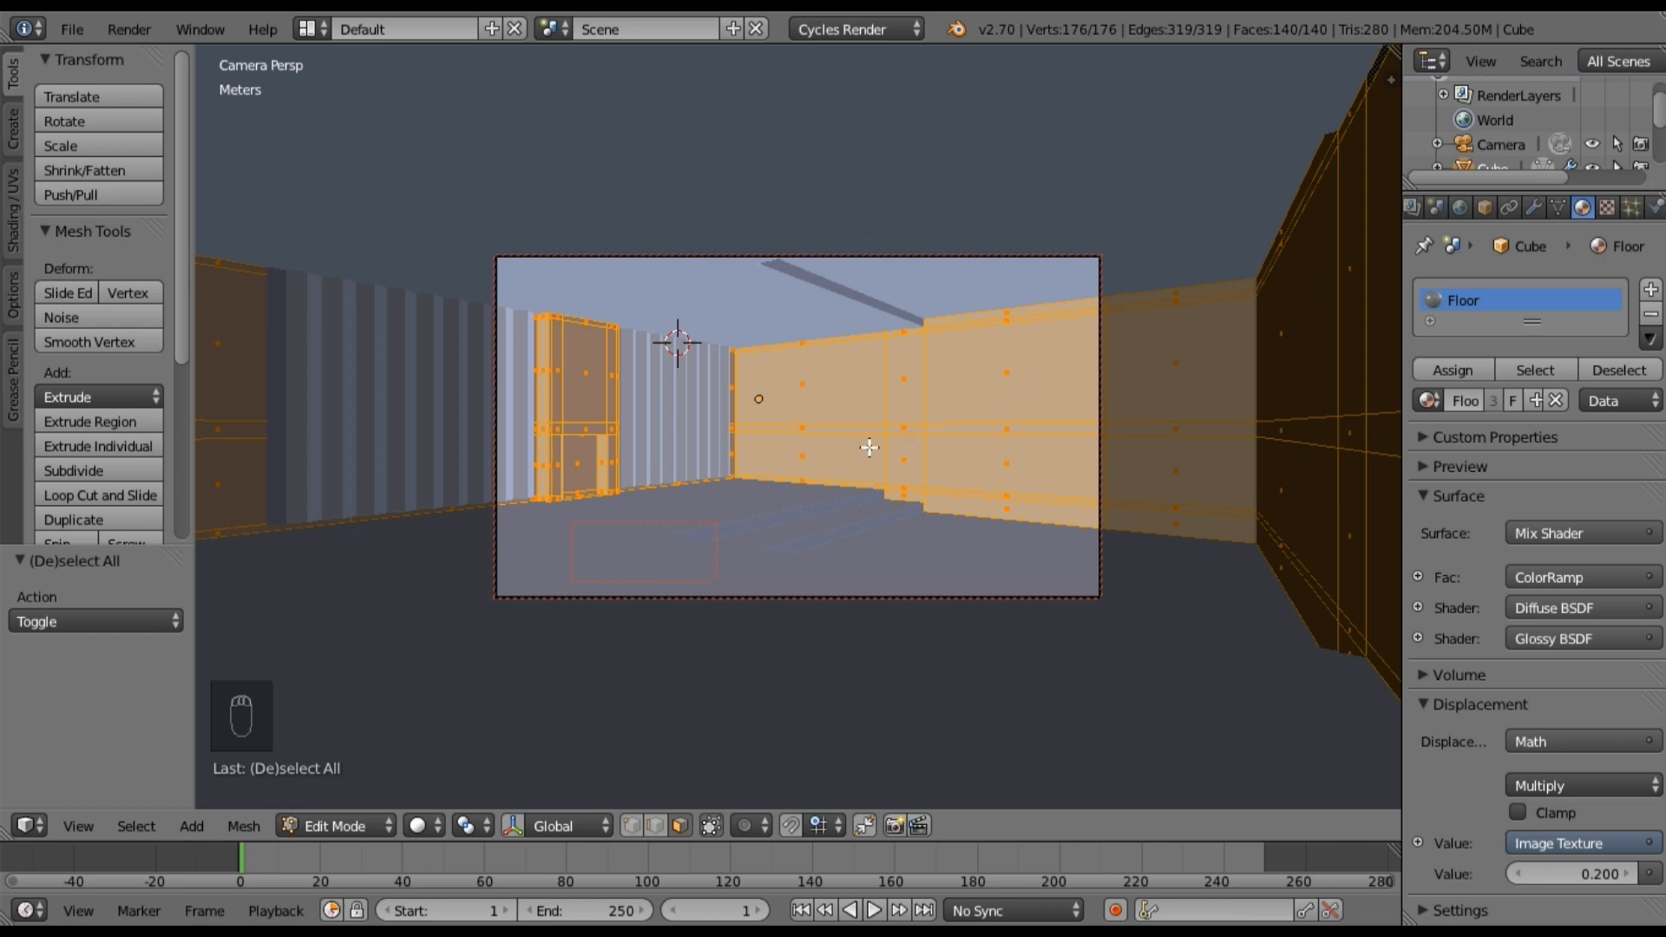
key(Tab)
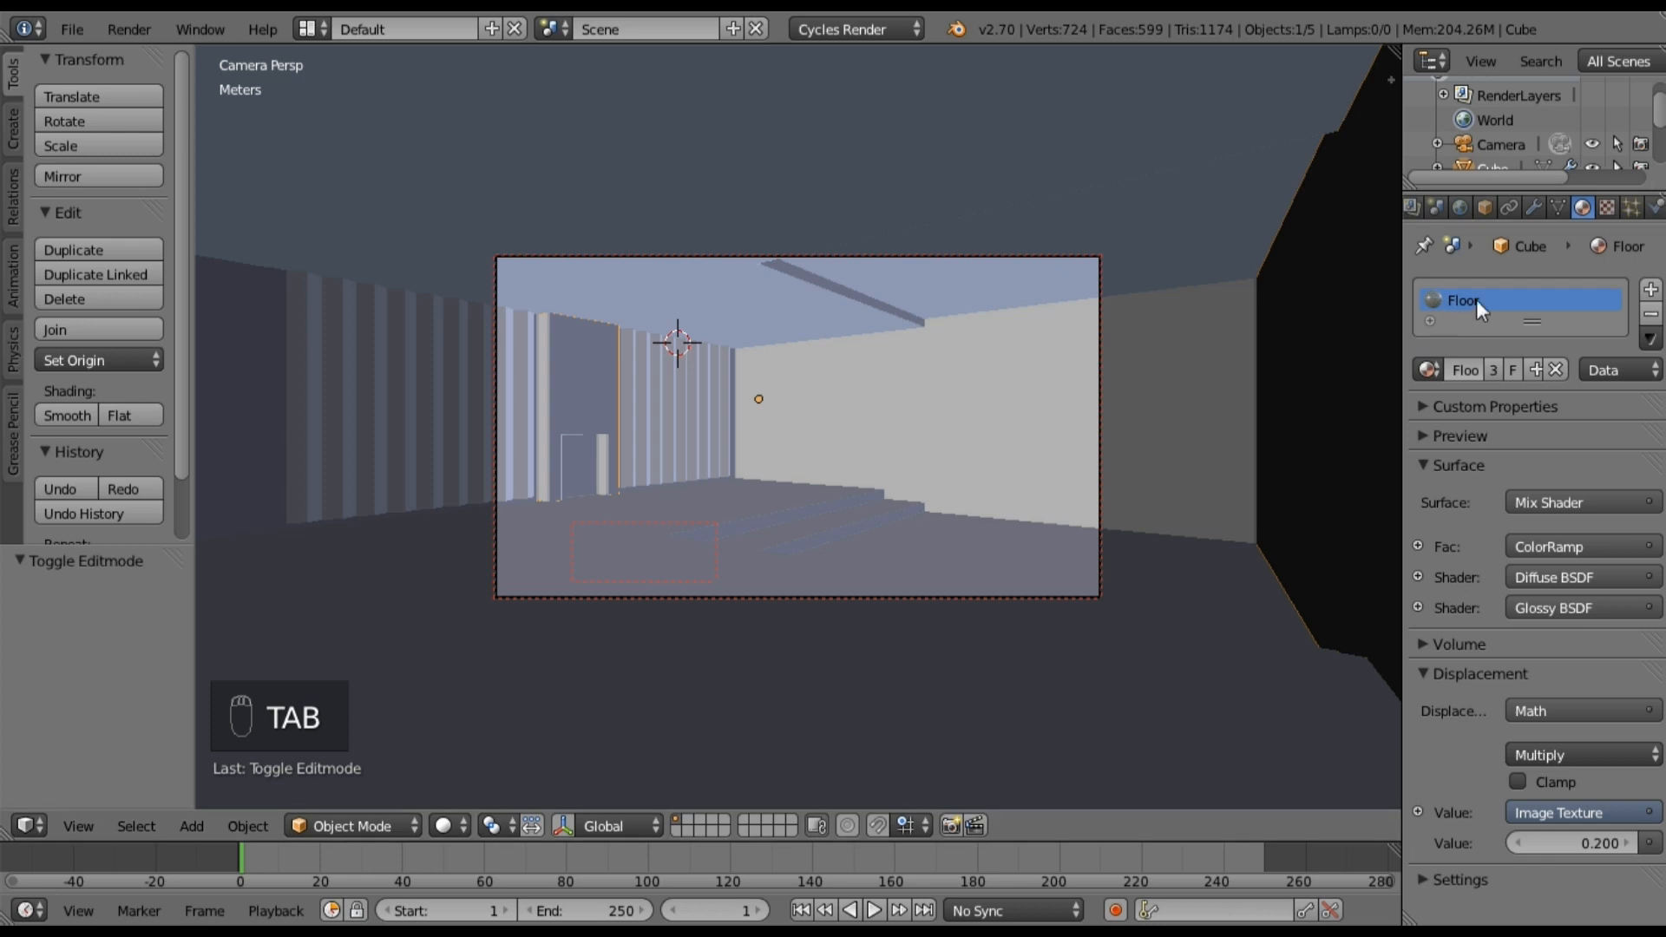
click(1653, 317)
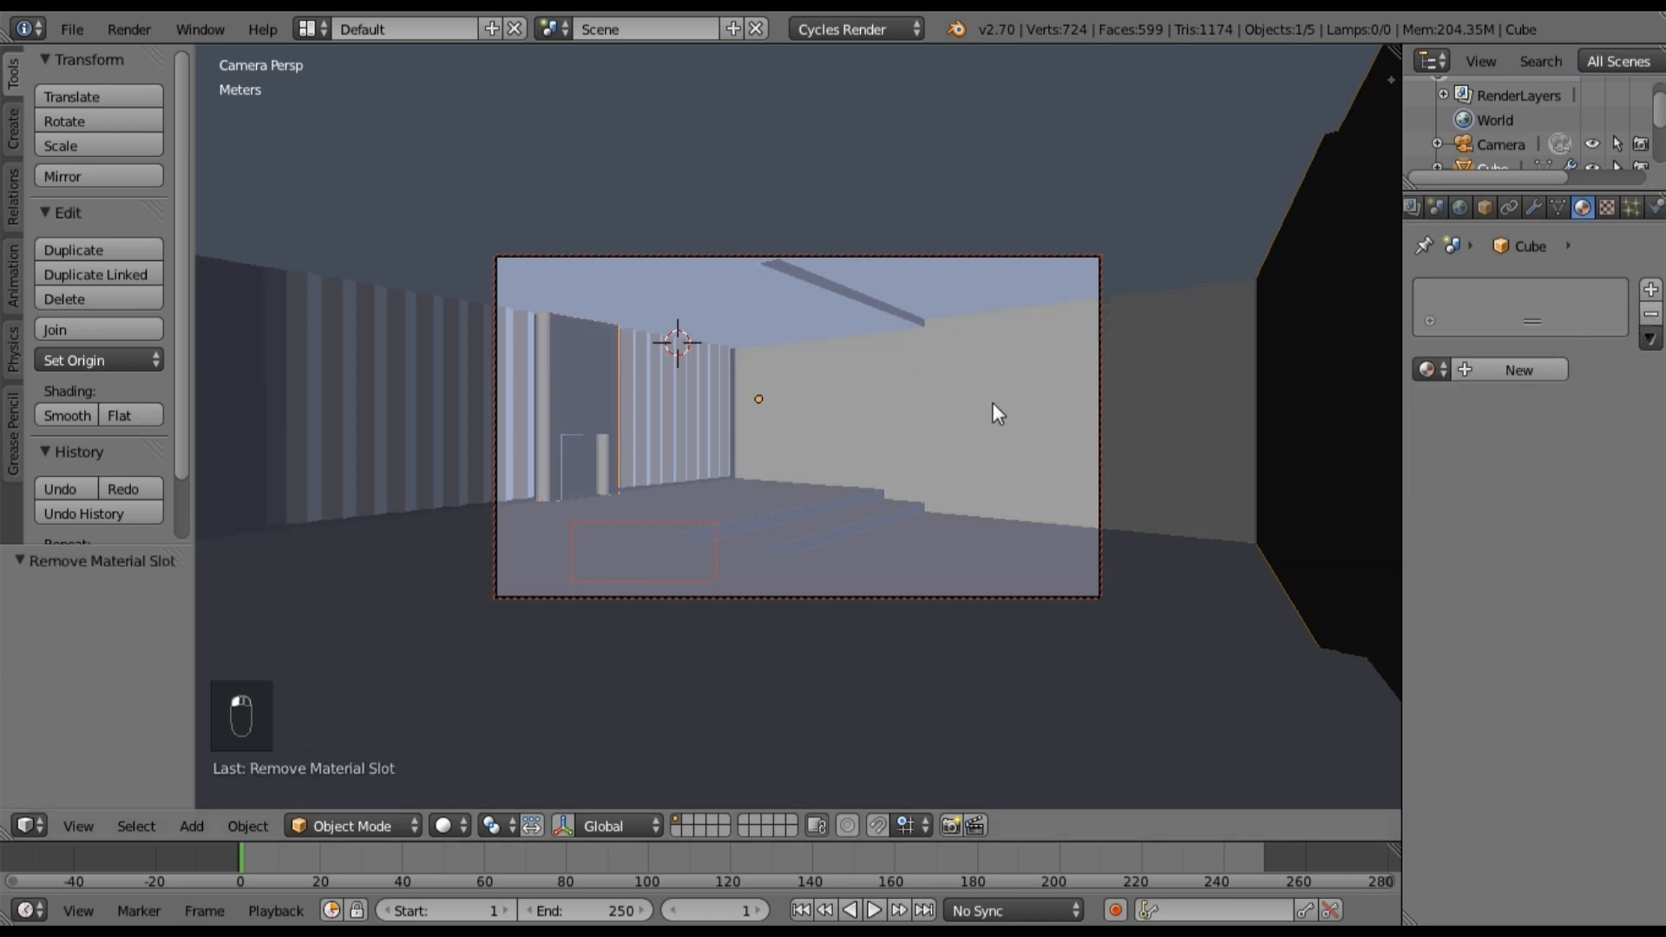
right_click(940, 290)
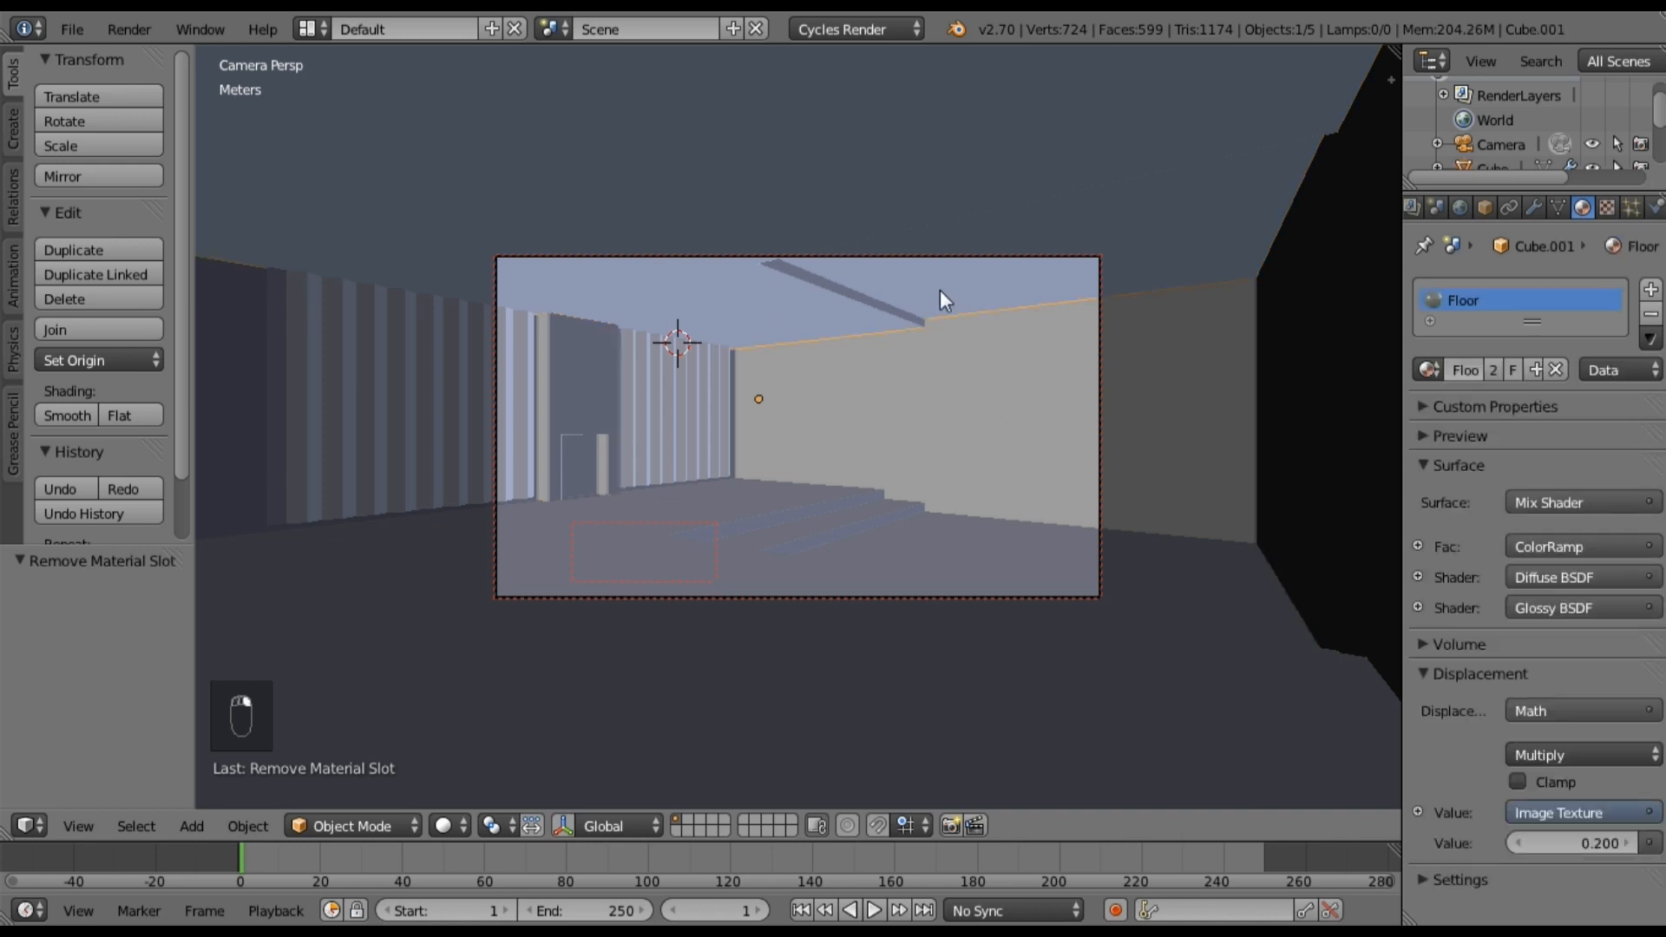
click(1637, 317)
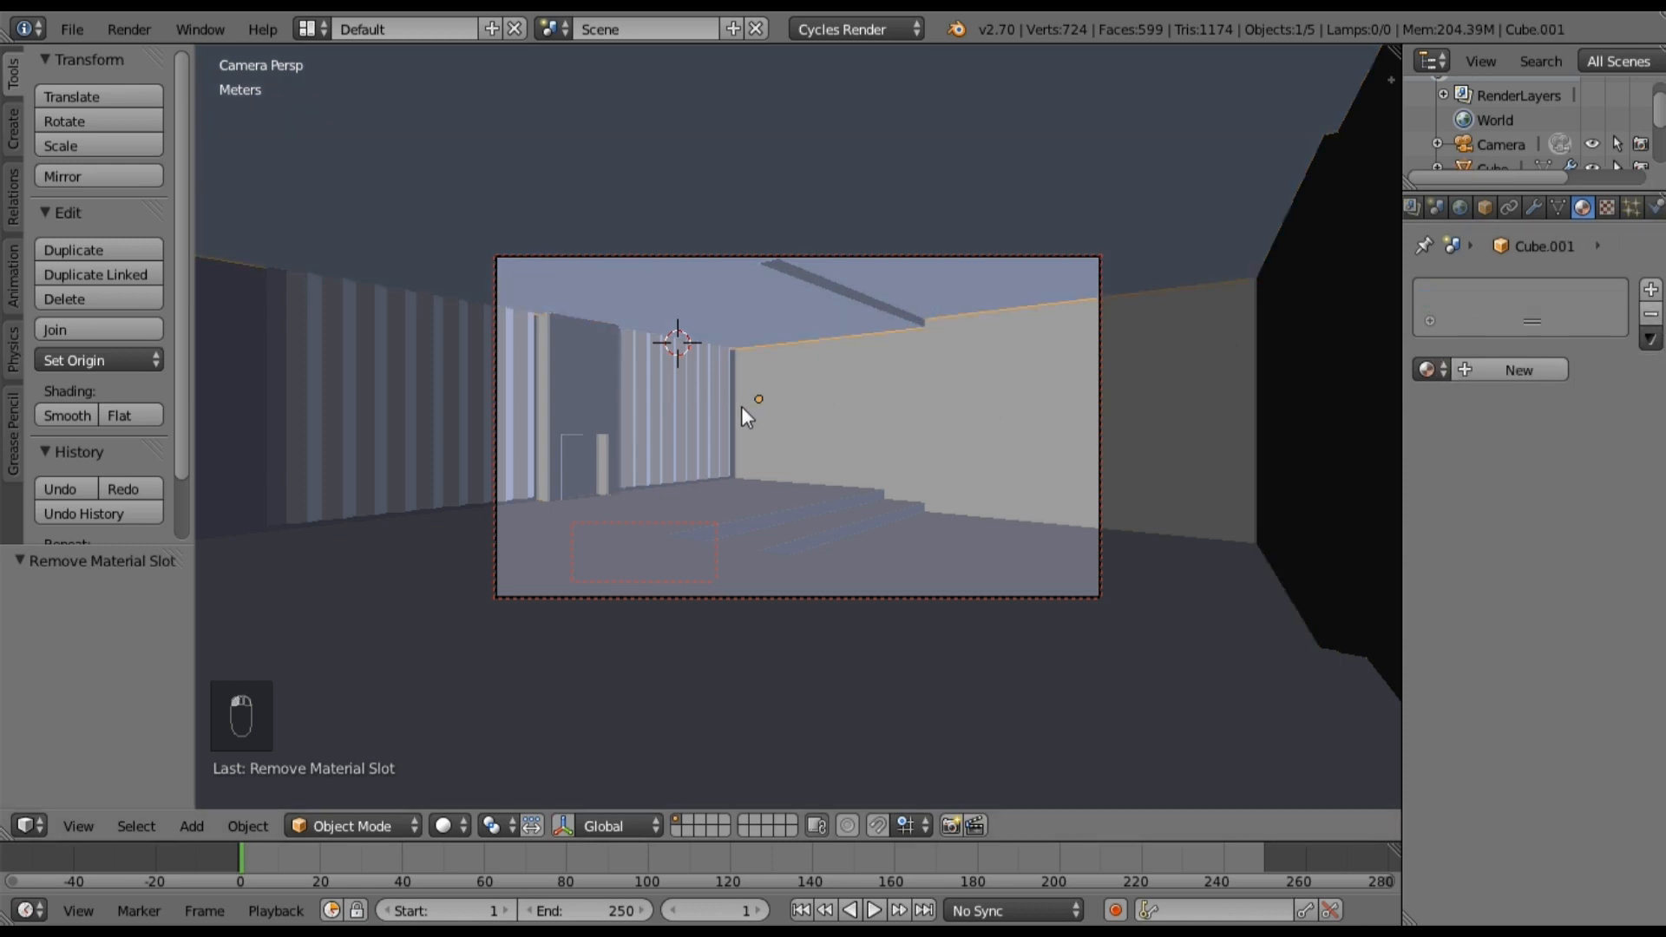
Step: Rename the material of the curtains object as Curtains
right_click(691, 392)
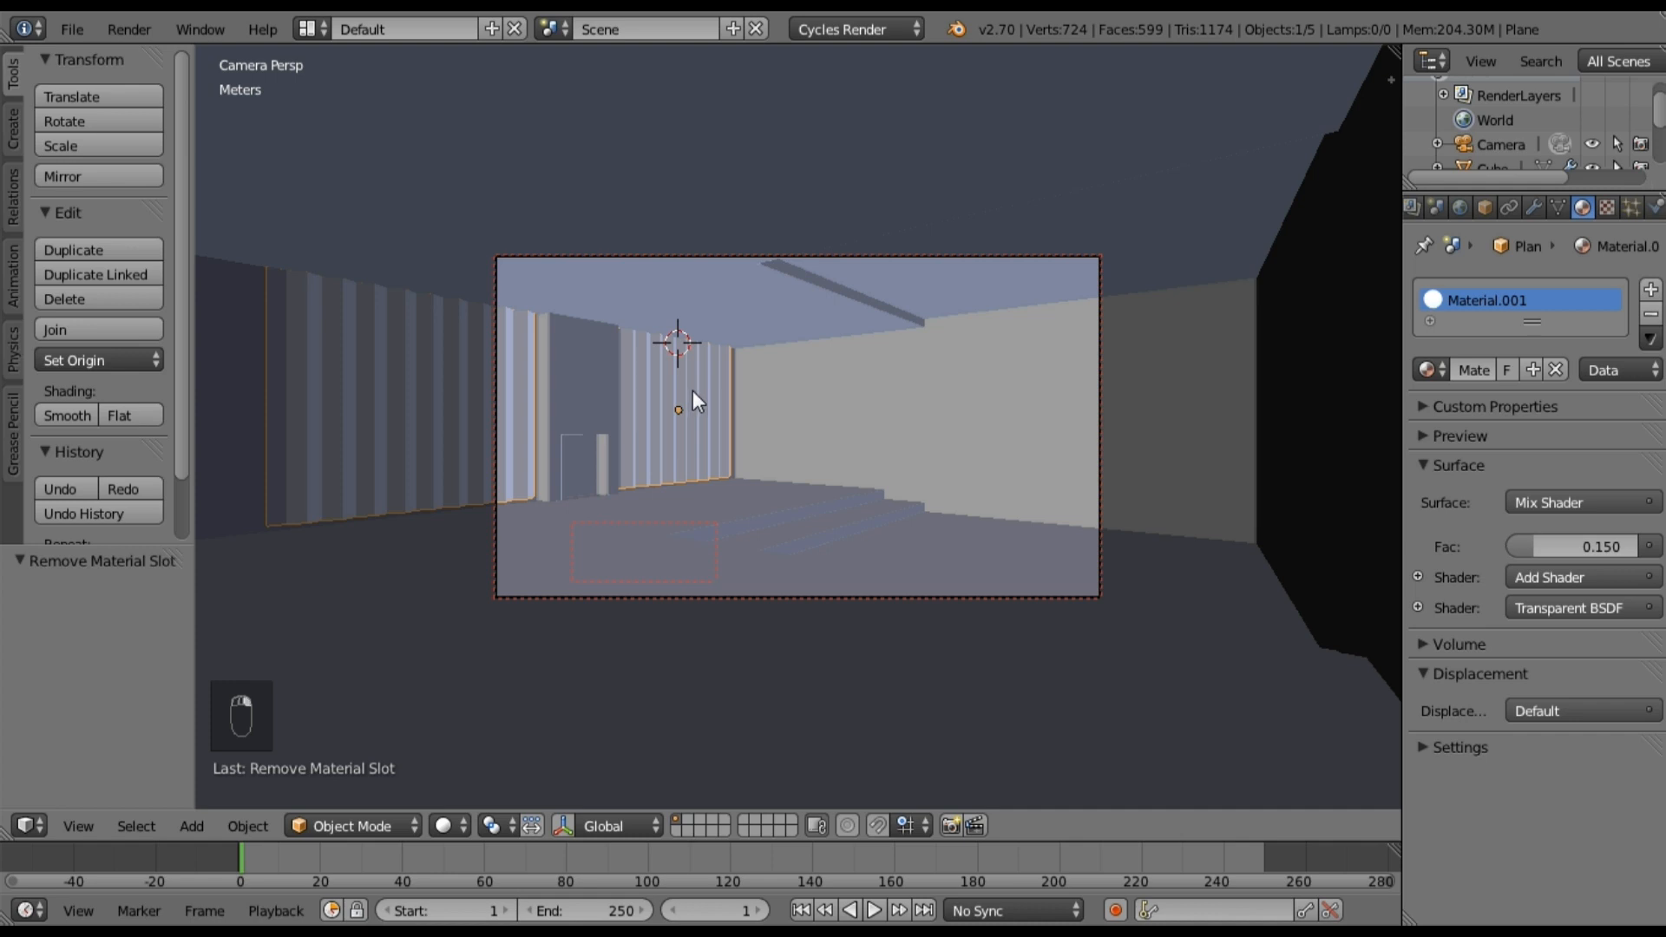
double_click(1471, 308)
text(Curtains)
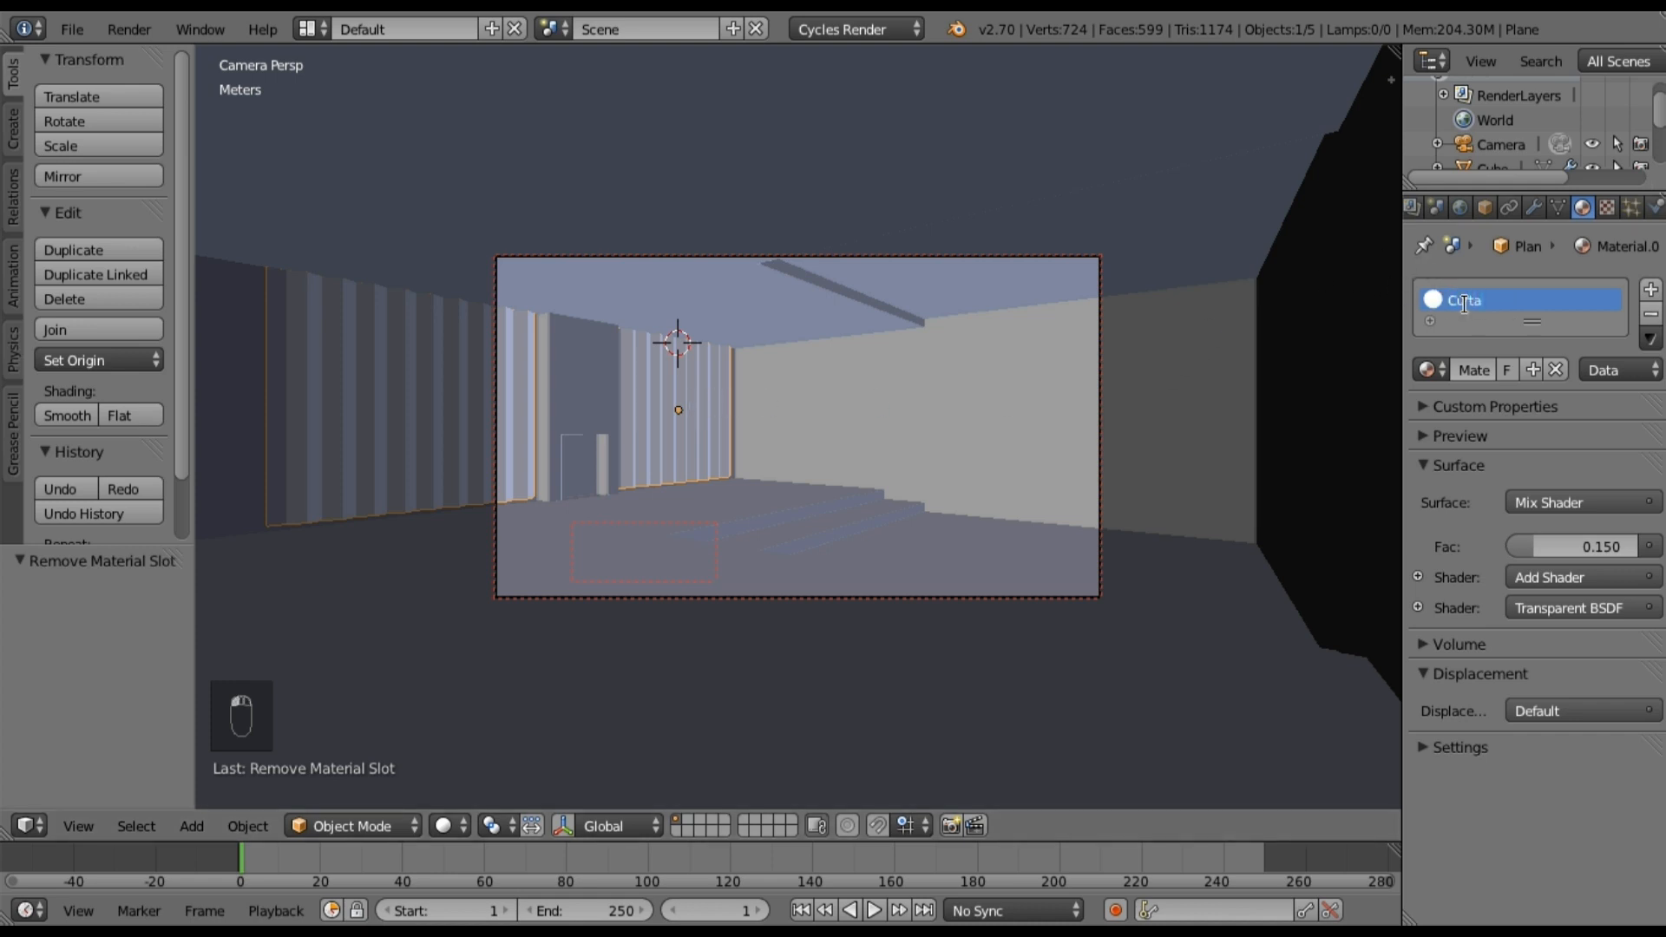
key(Return)
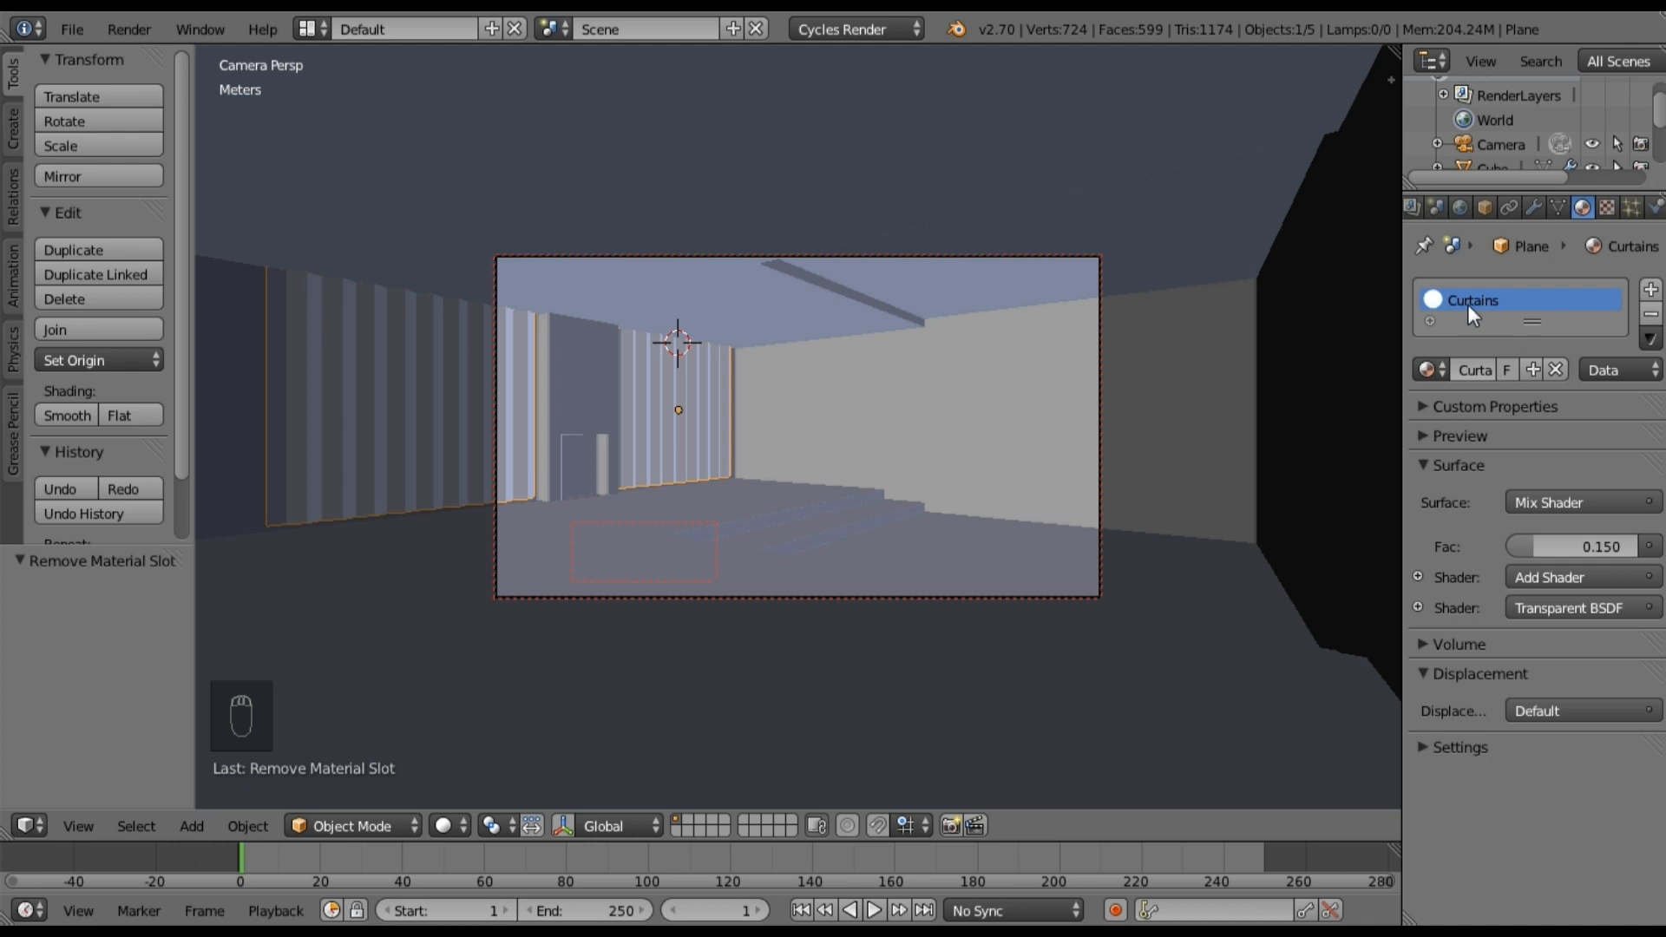
Step: Add a material slot to the walls object and assign the existing Plain White material to all its faces
right_click(852, 404)
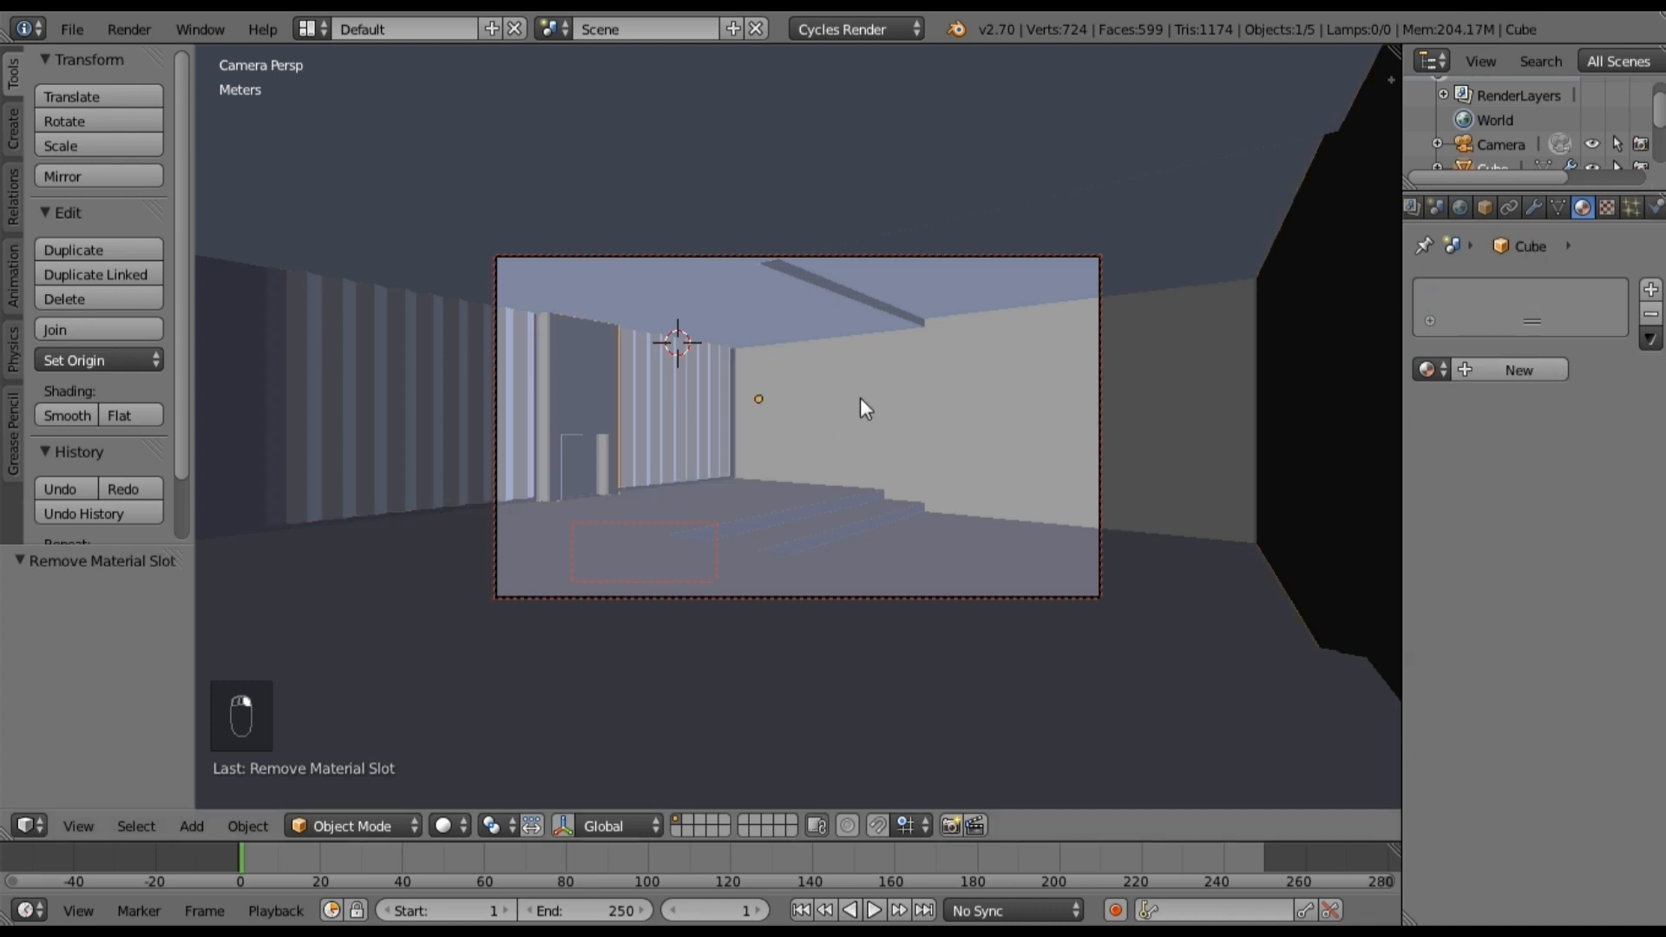
click(1497, 368)
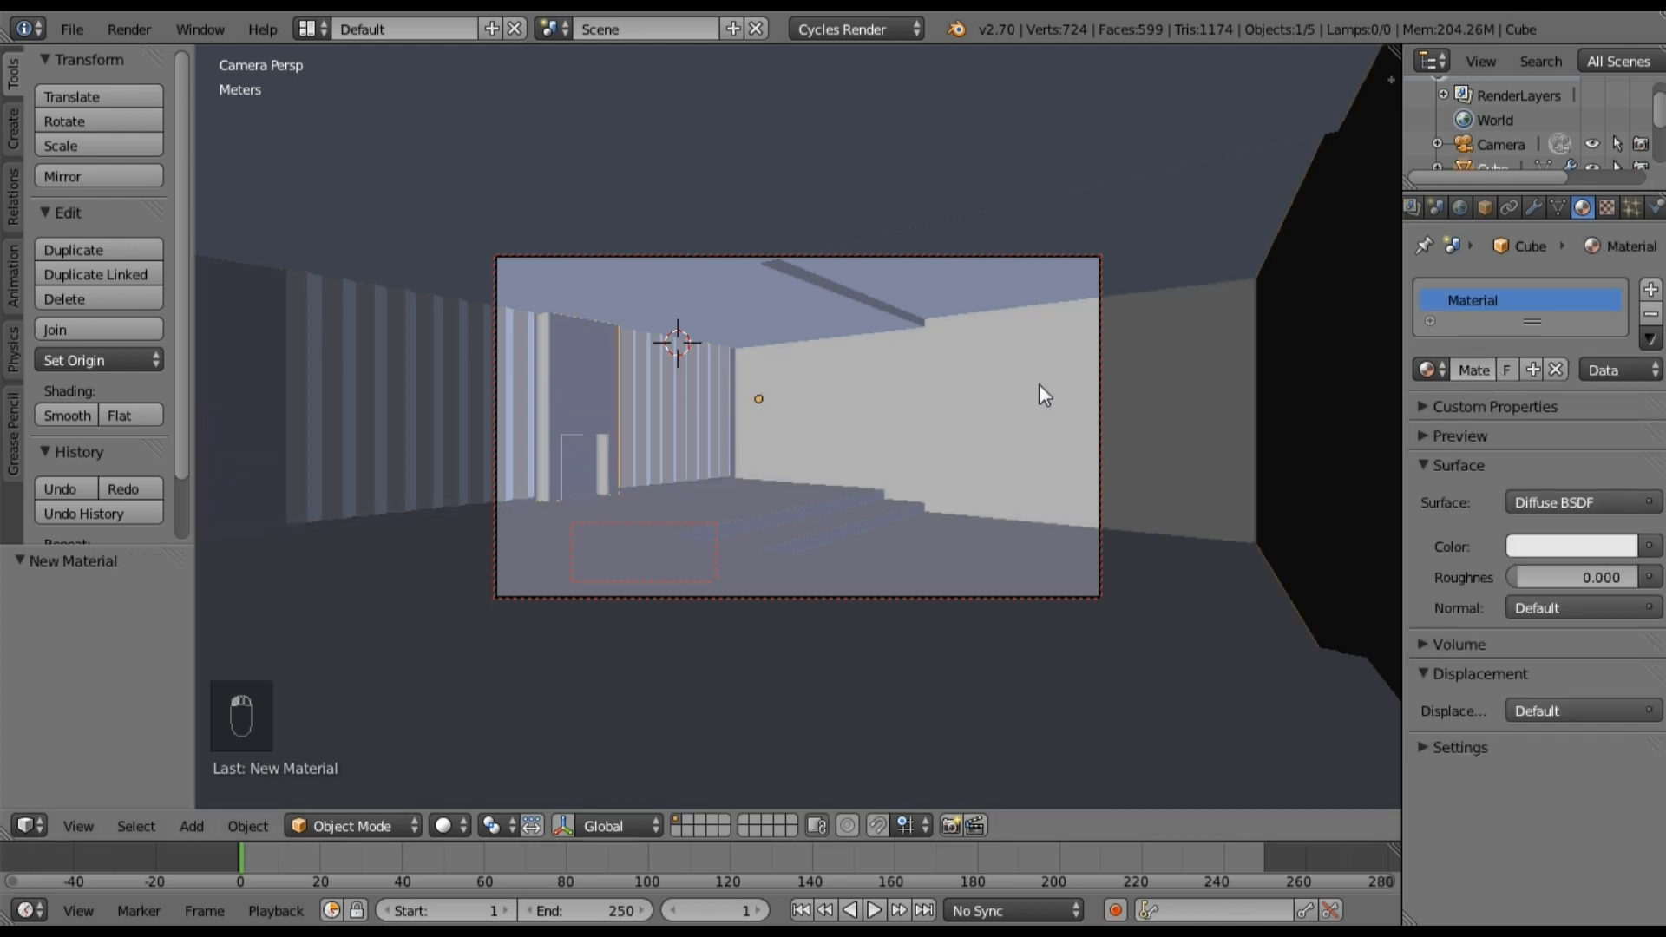
key(Tab)
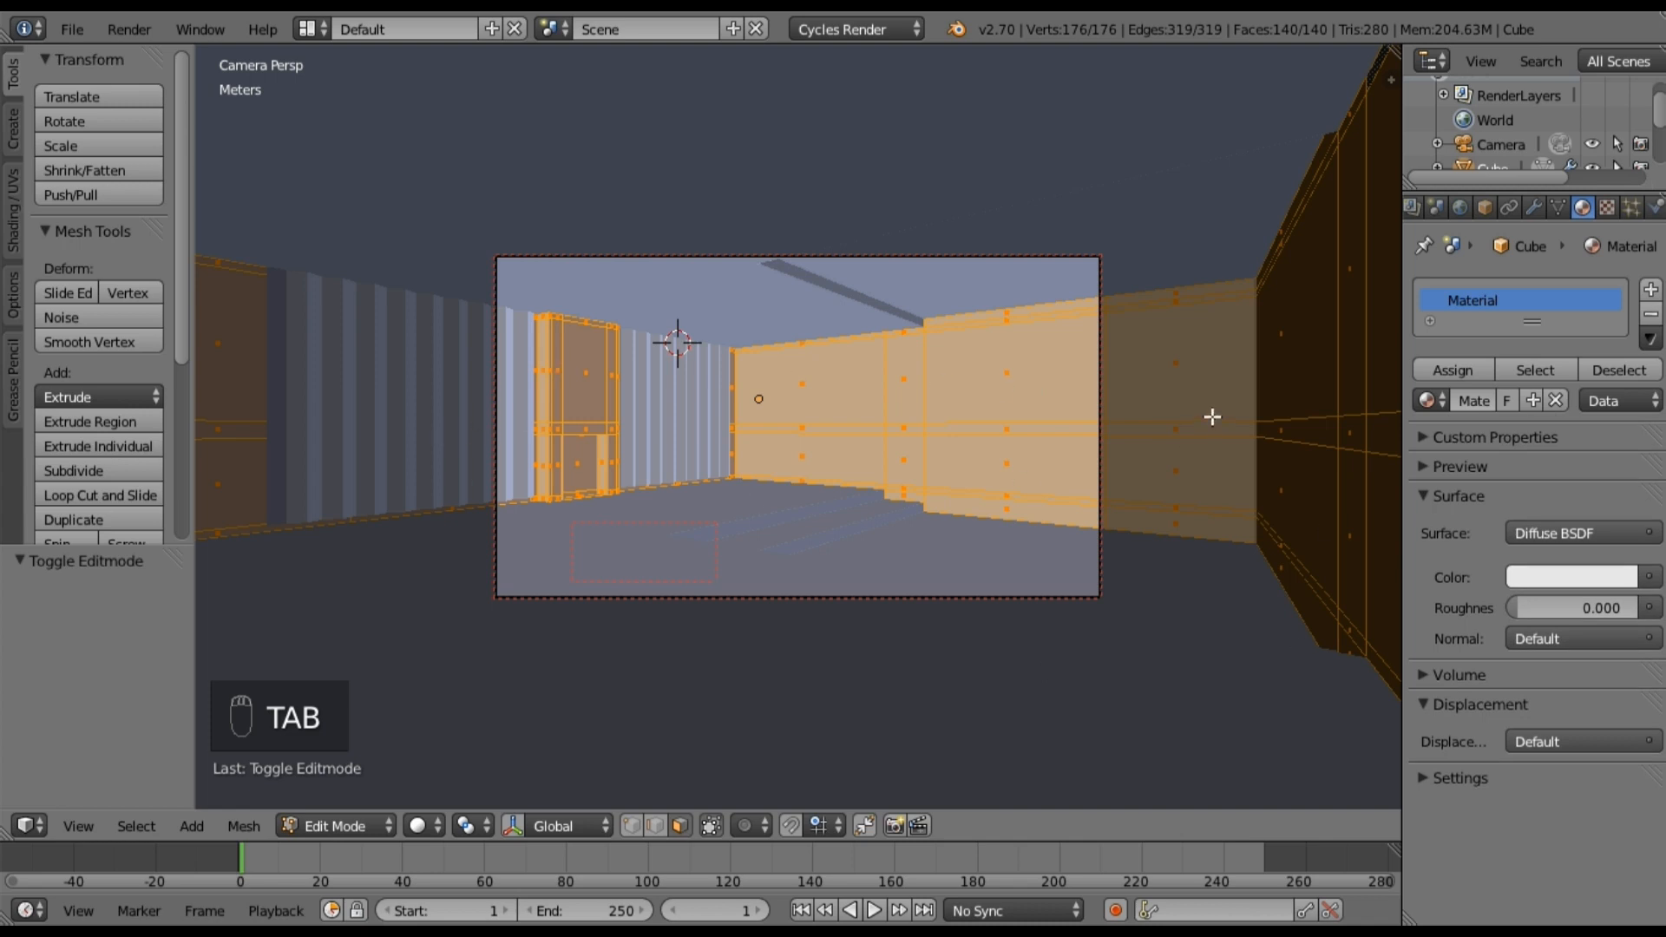
double_click(1501, 301)
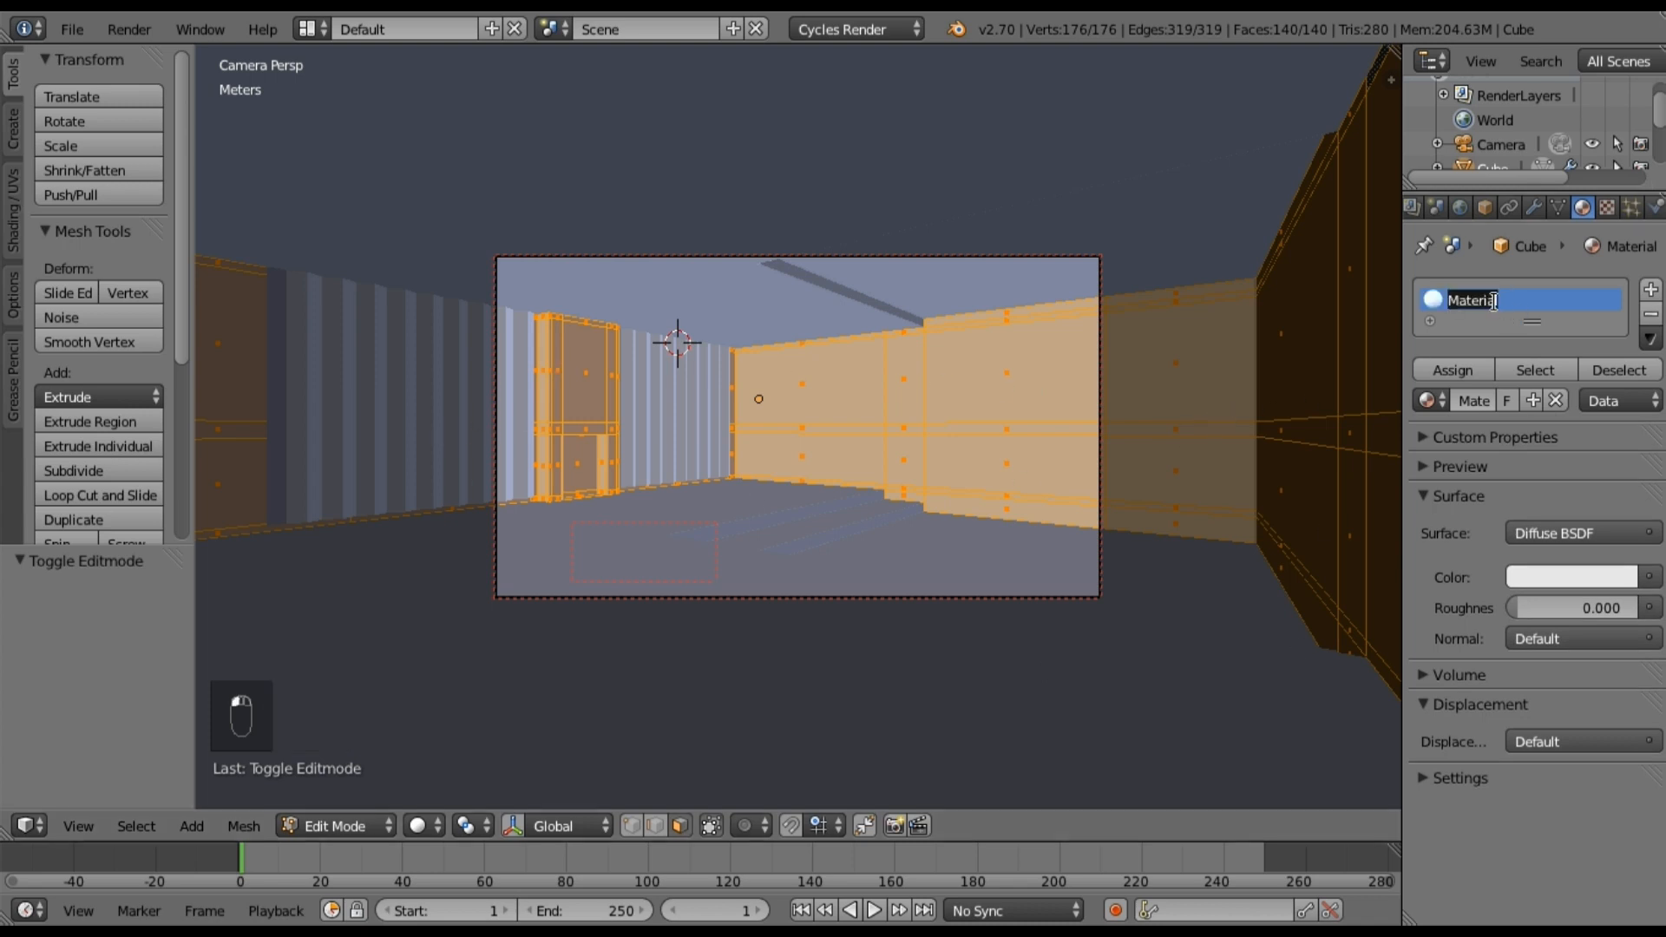
click(1588, 456)
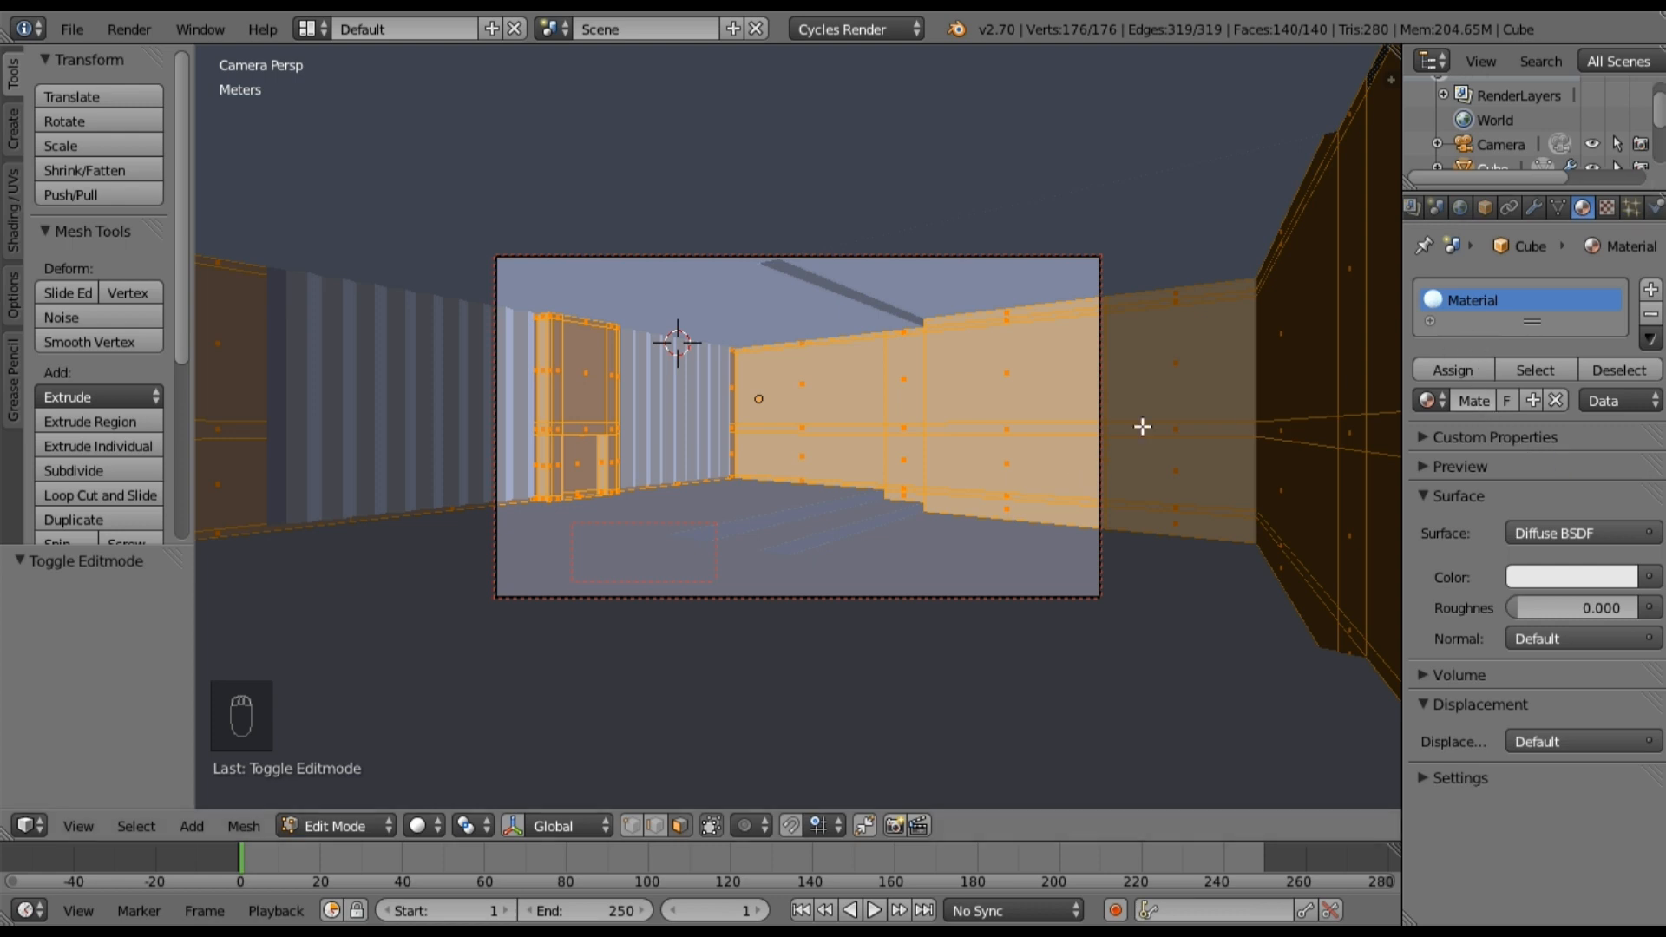
click(1440, 399)
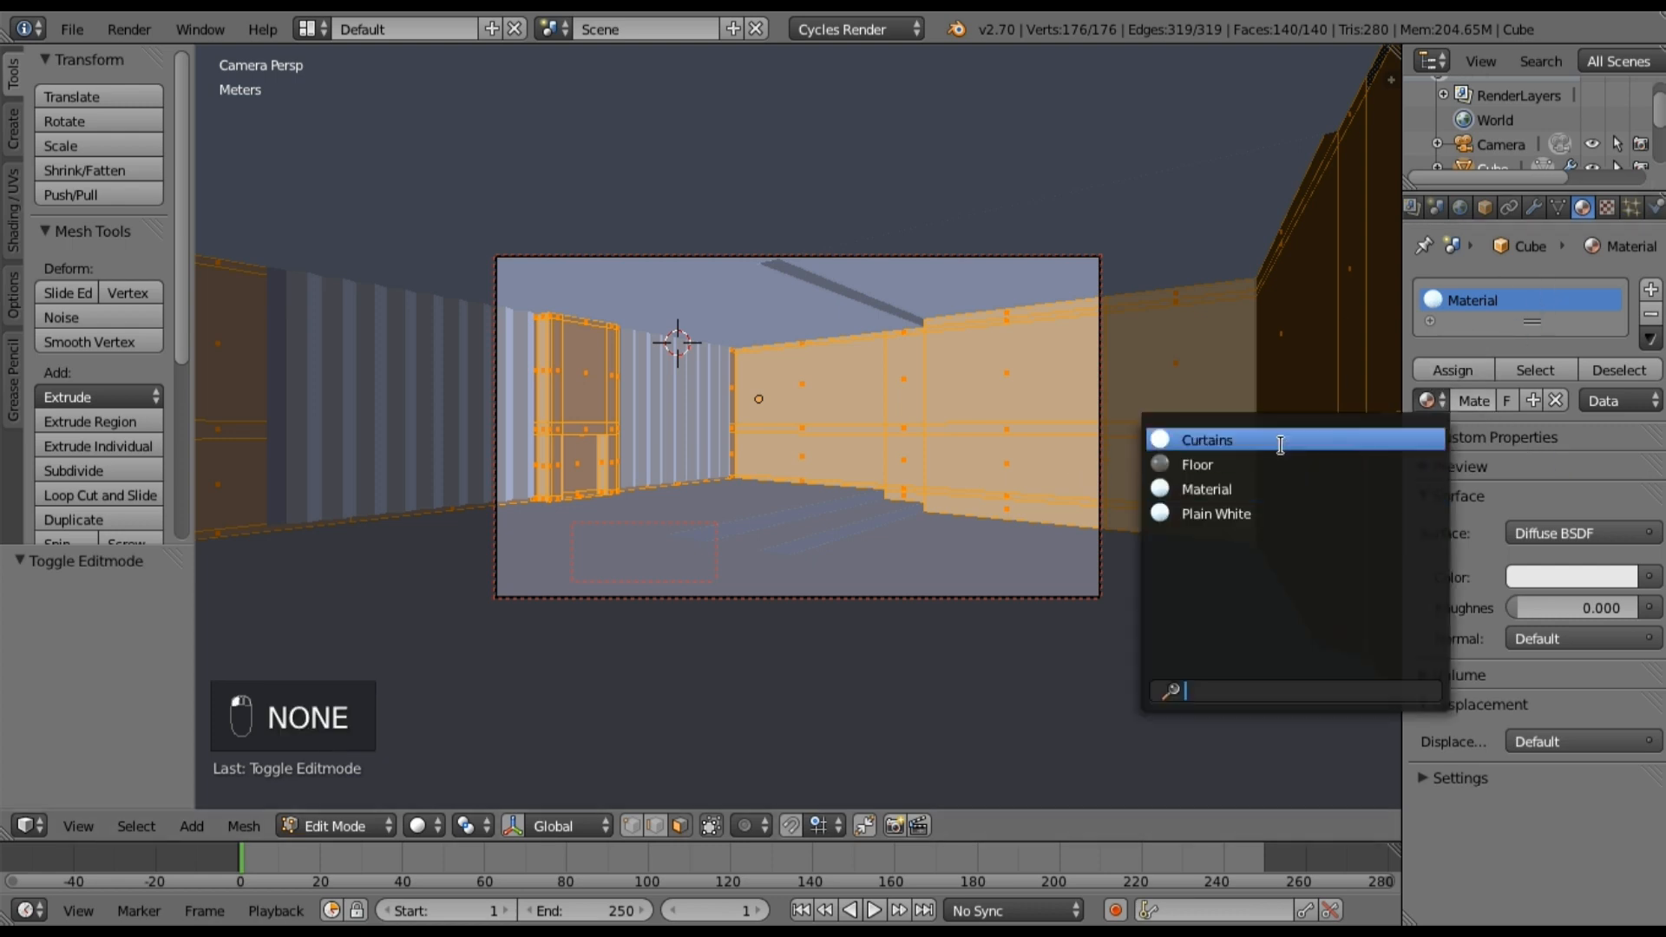
click(1243, 510)
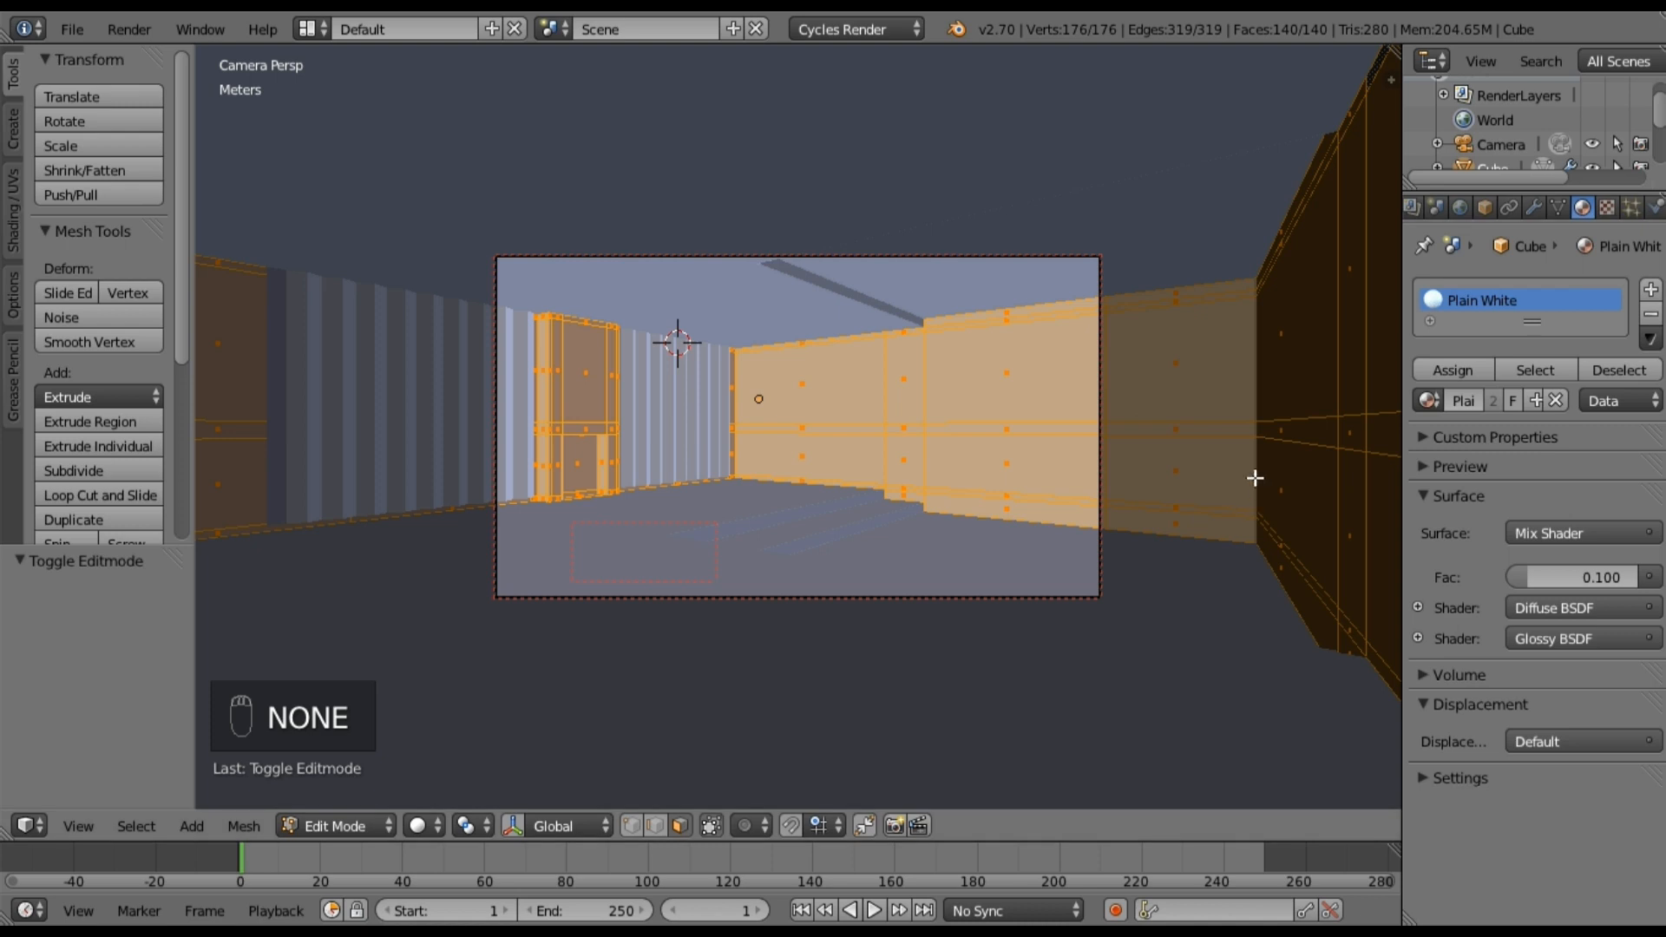
click(1466, 370)
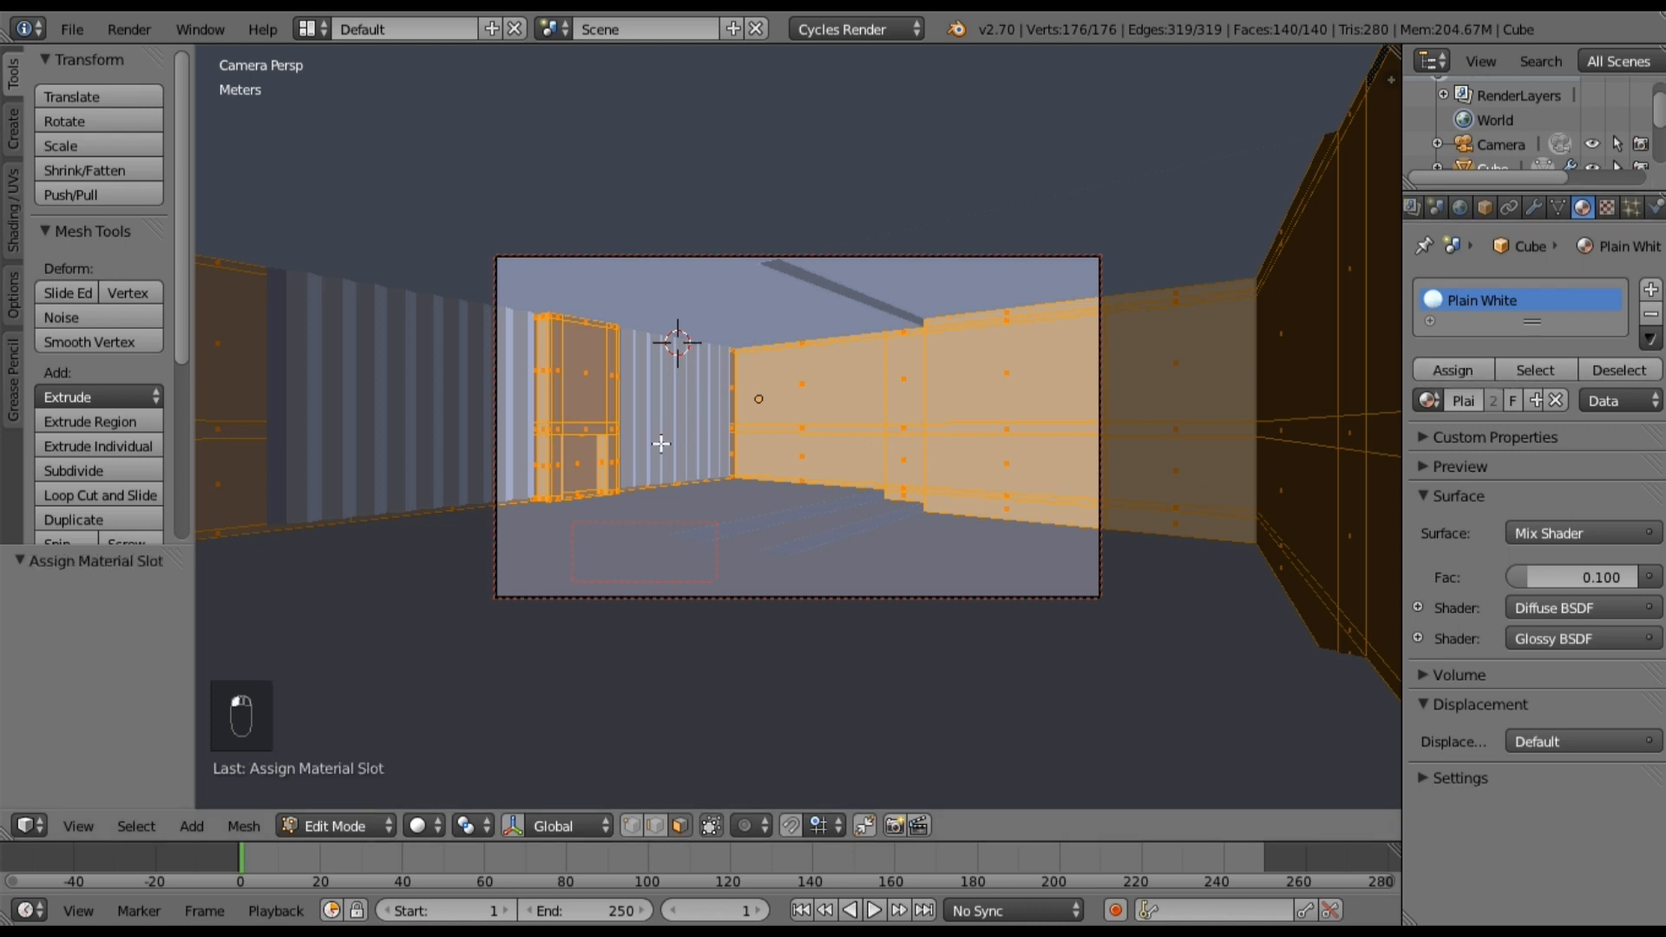
key(Tab)
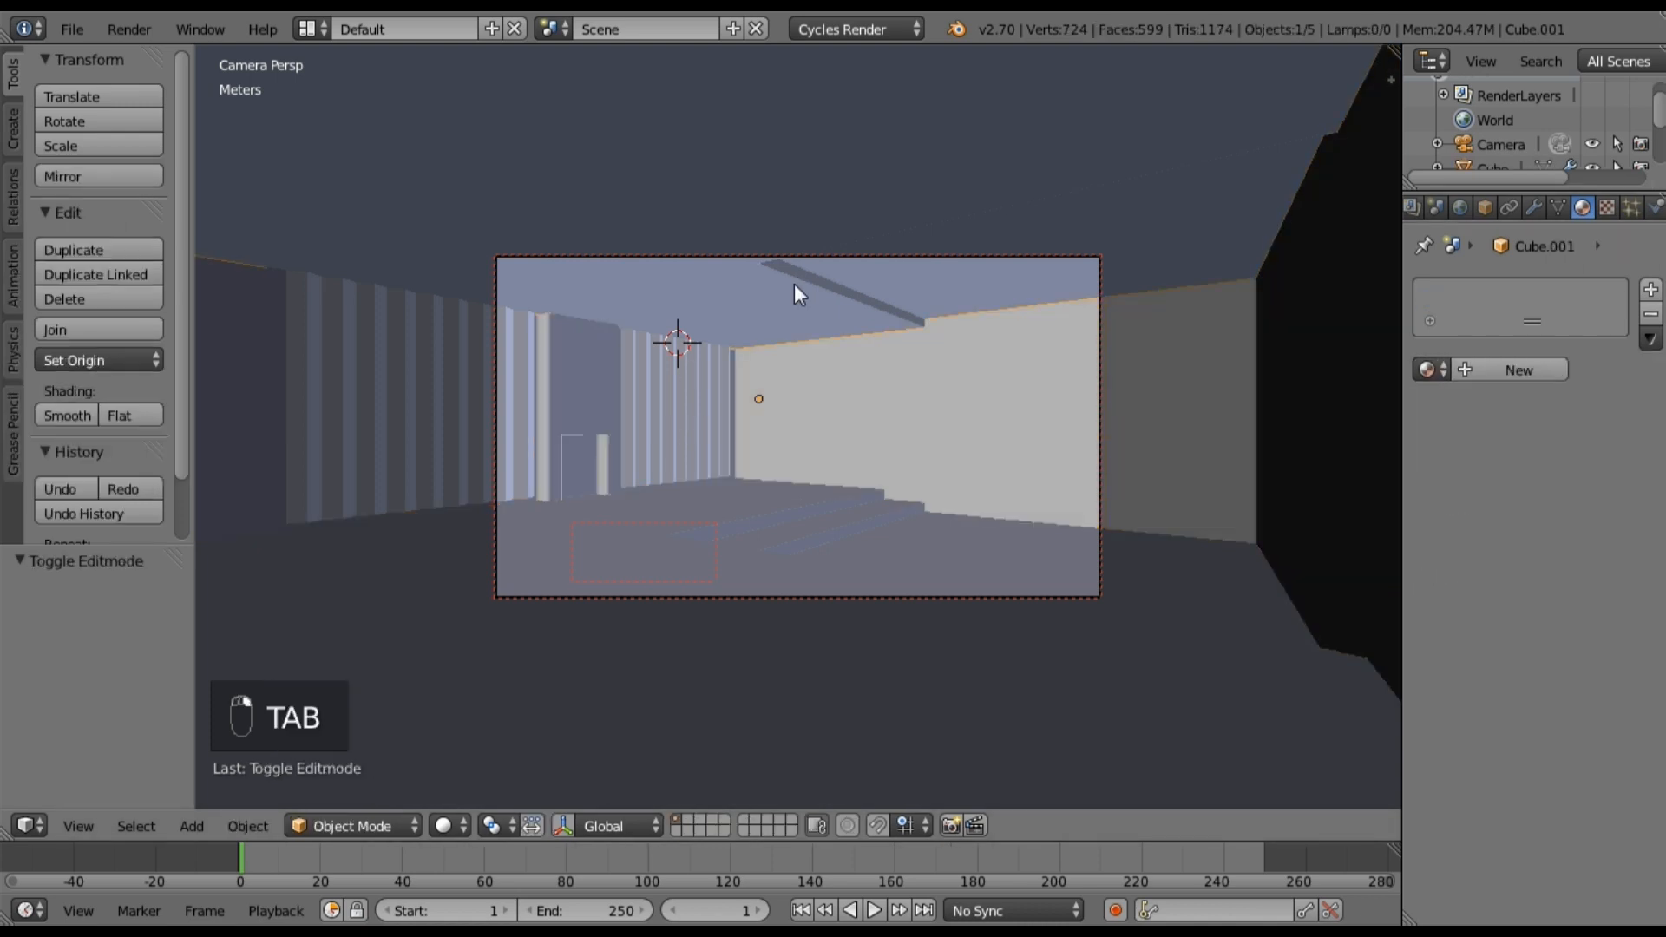
Step: Give the ceiling object a material slot with Plain White, assign it to all faces, and deselect everything in Object Mode
key(Tab)
key(a)
key(a)
key(a)
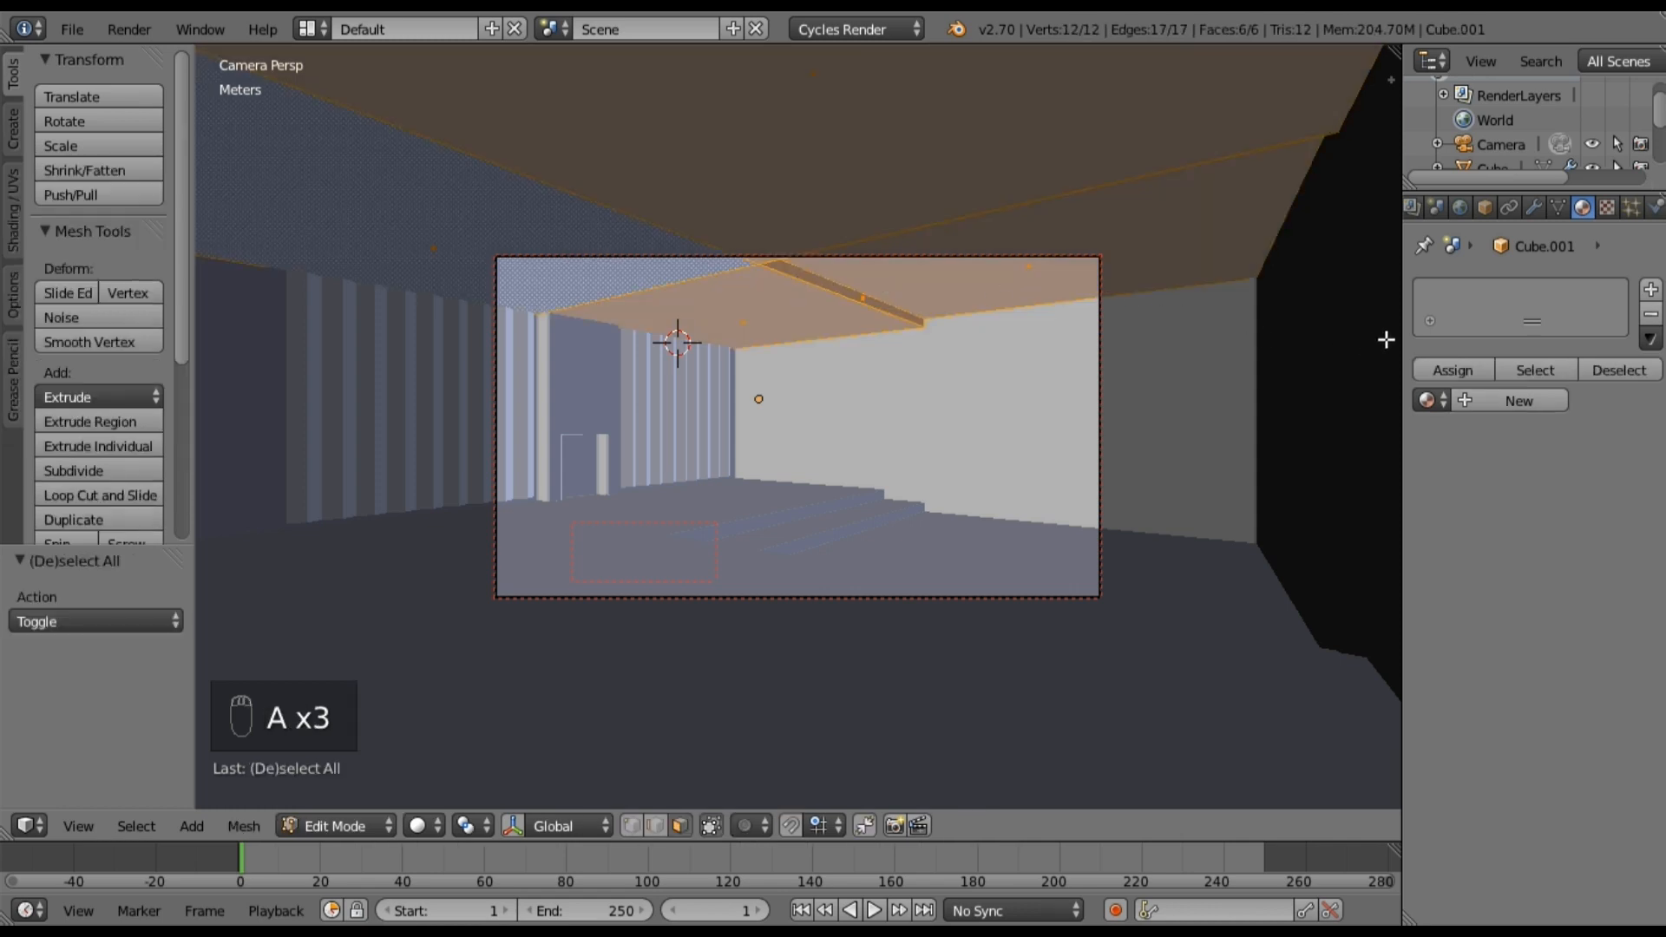
click(1459, 399)
click(1429, 400)
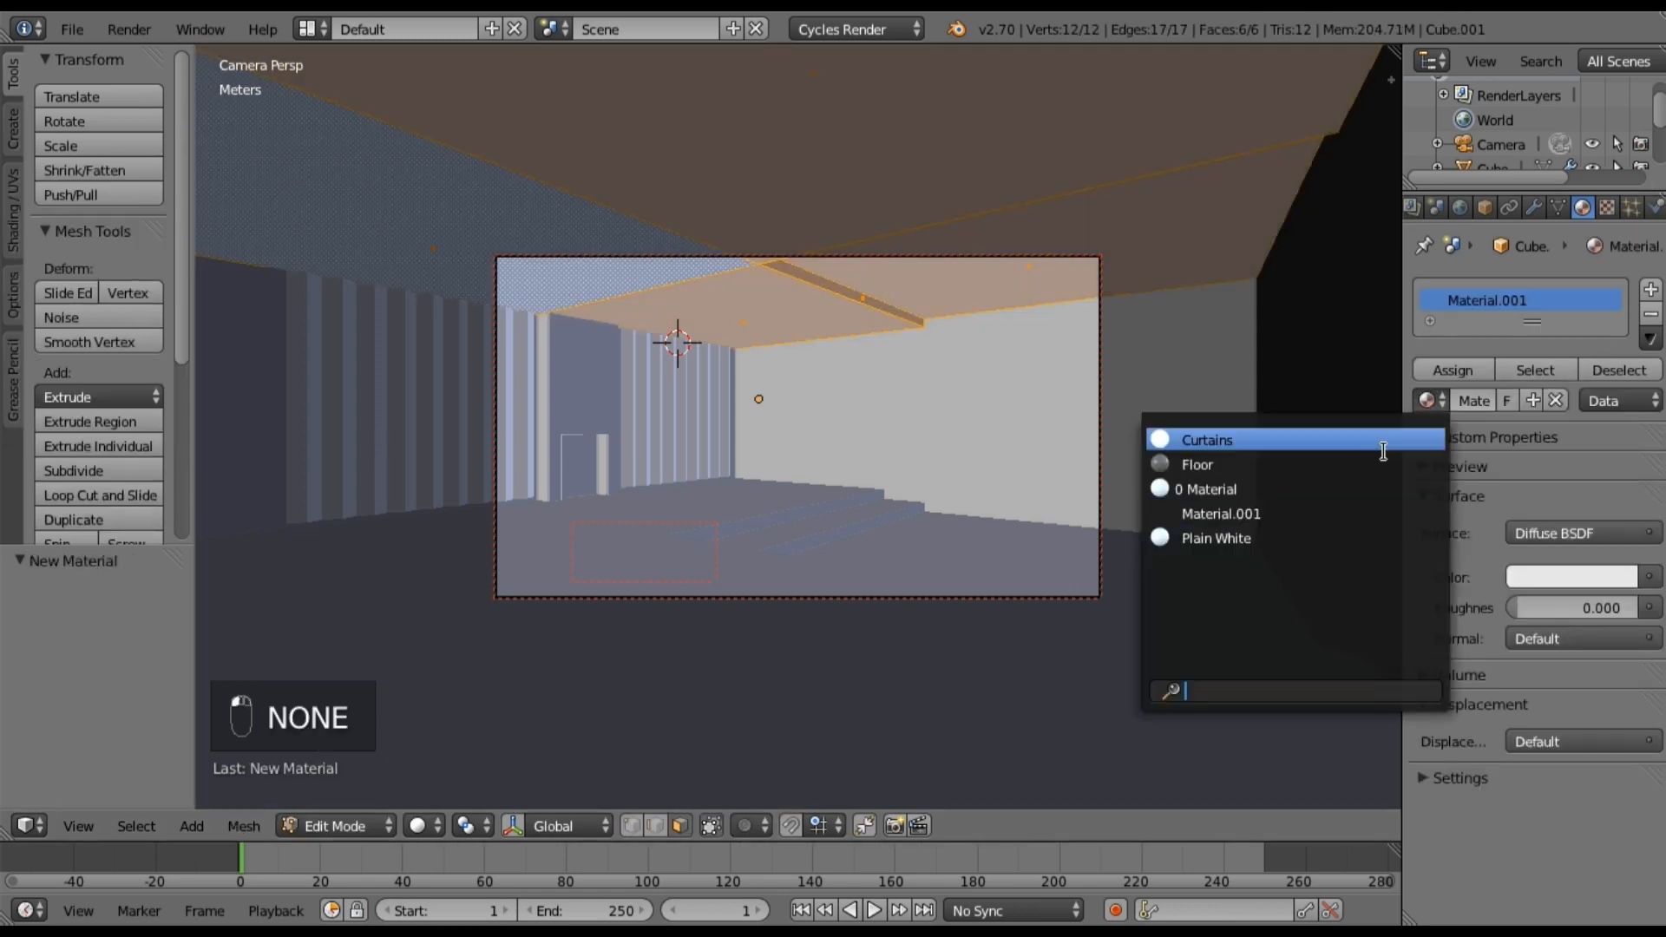
click(1297, 534)
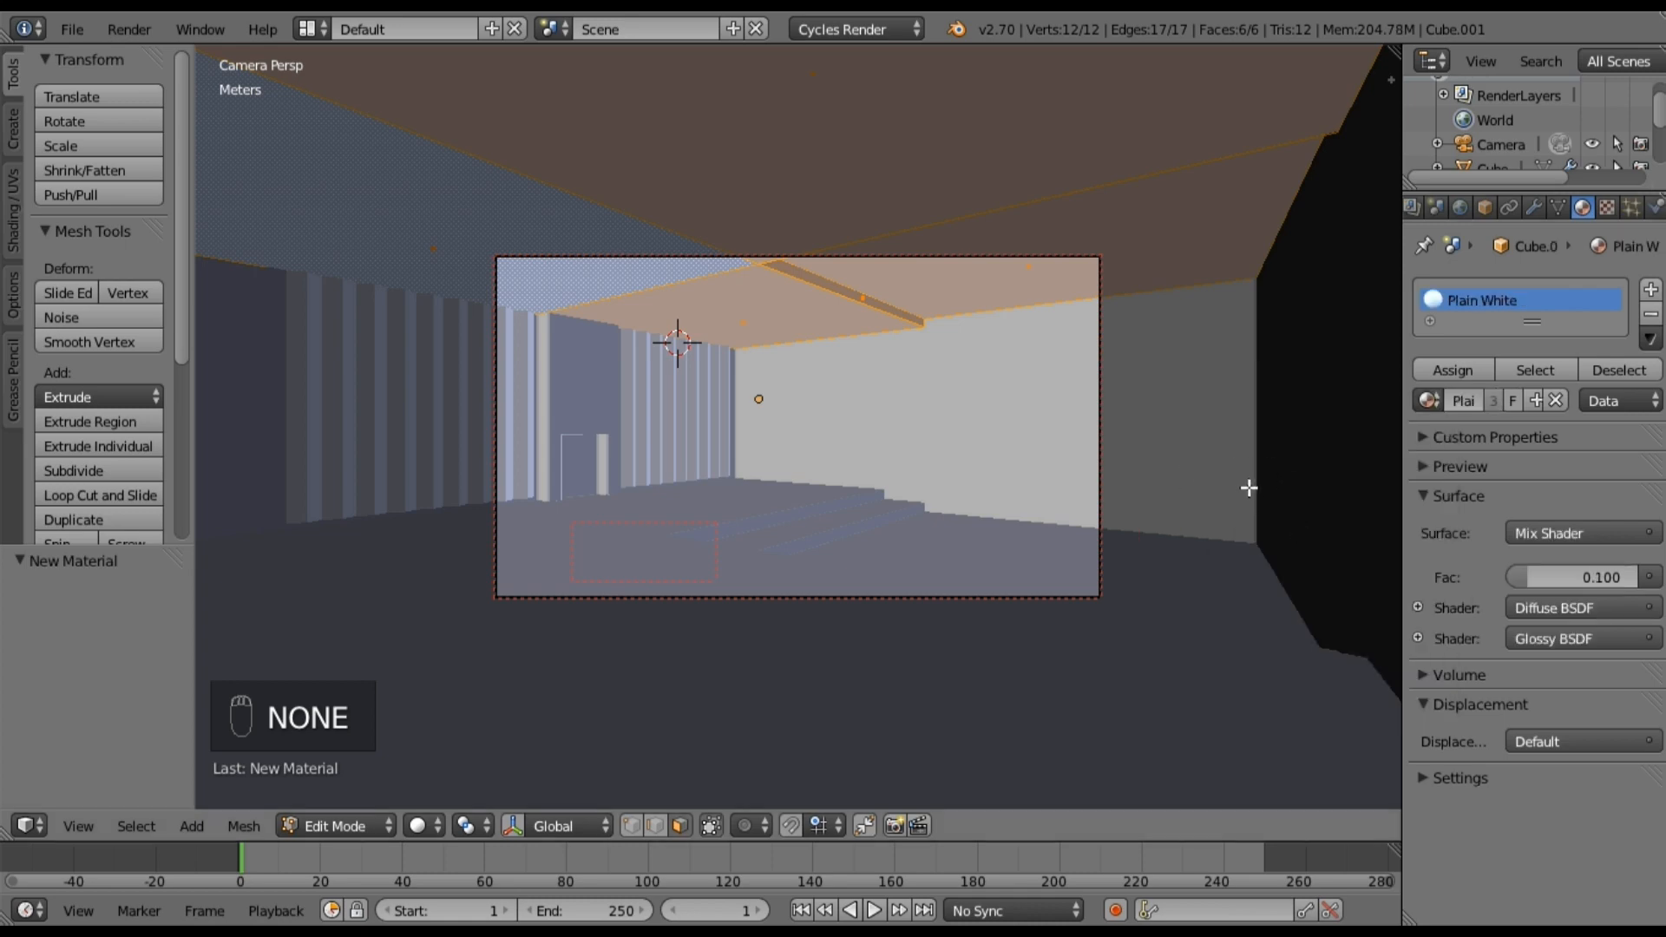
click(1493, 380)
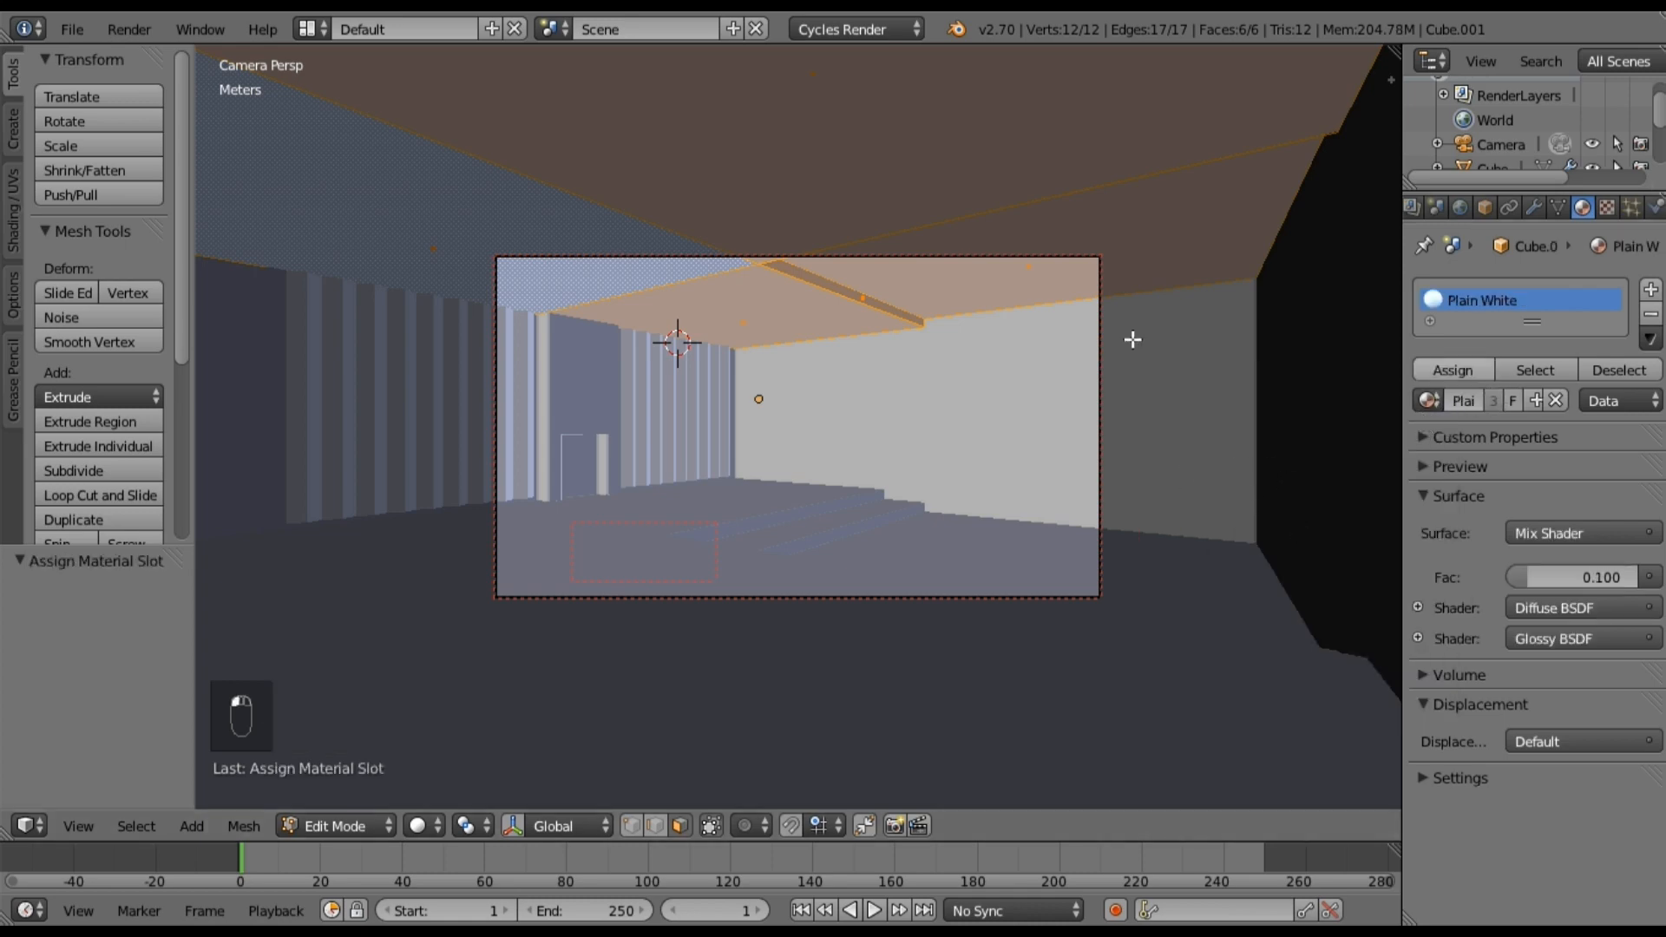
key(Tab)
key(a)
key(a)
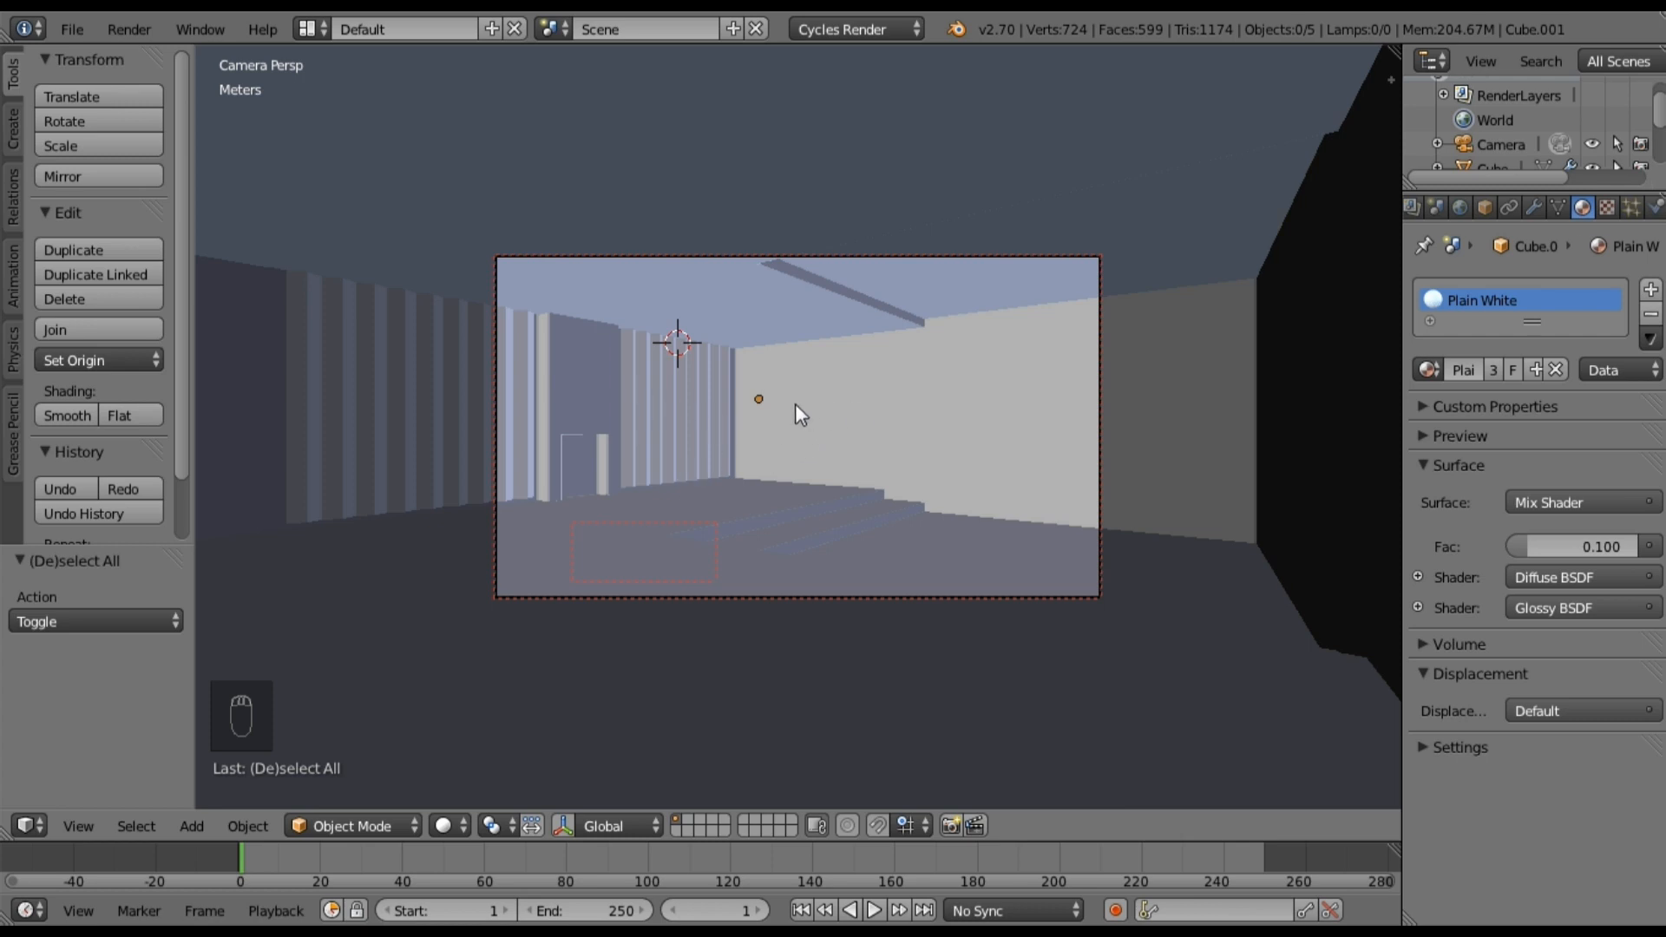
Step: In the walls mesh, select the full-height column of faces on the near wall section beside the lowest floor step
key(Tab)
key(a)
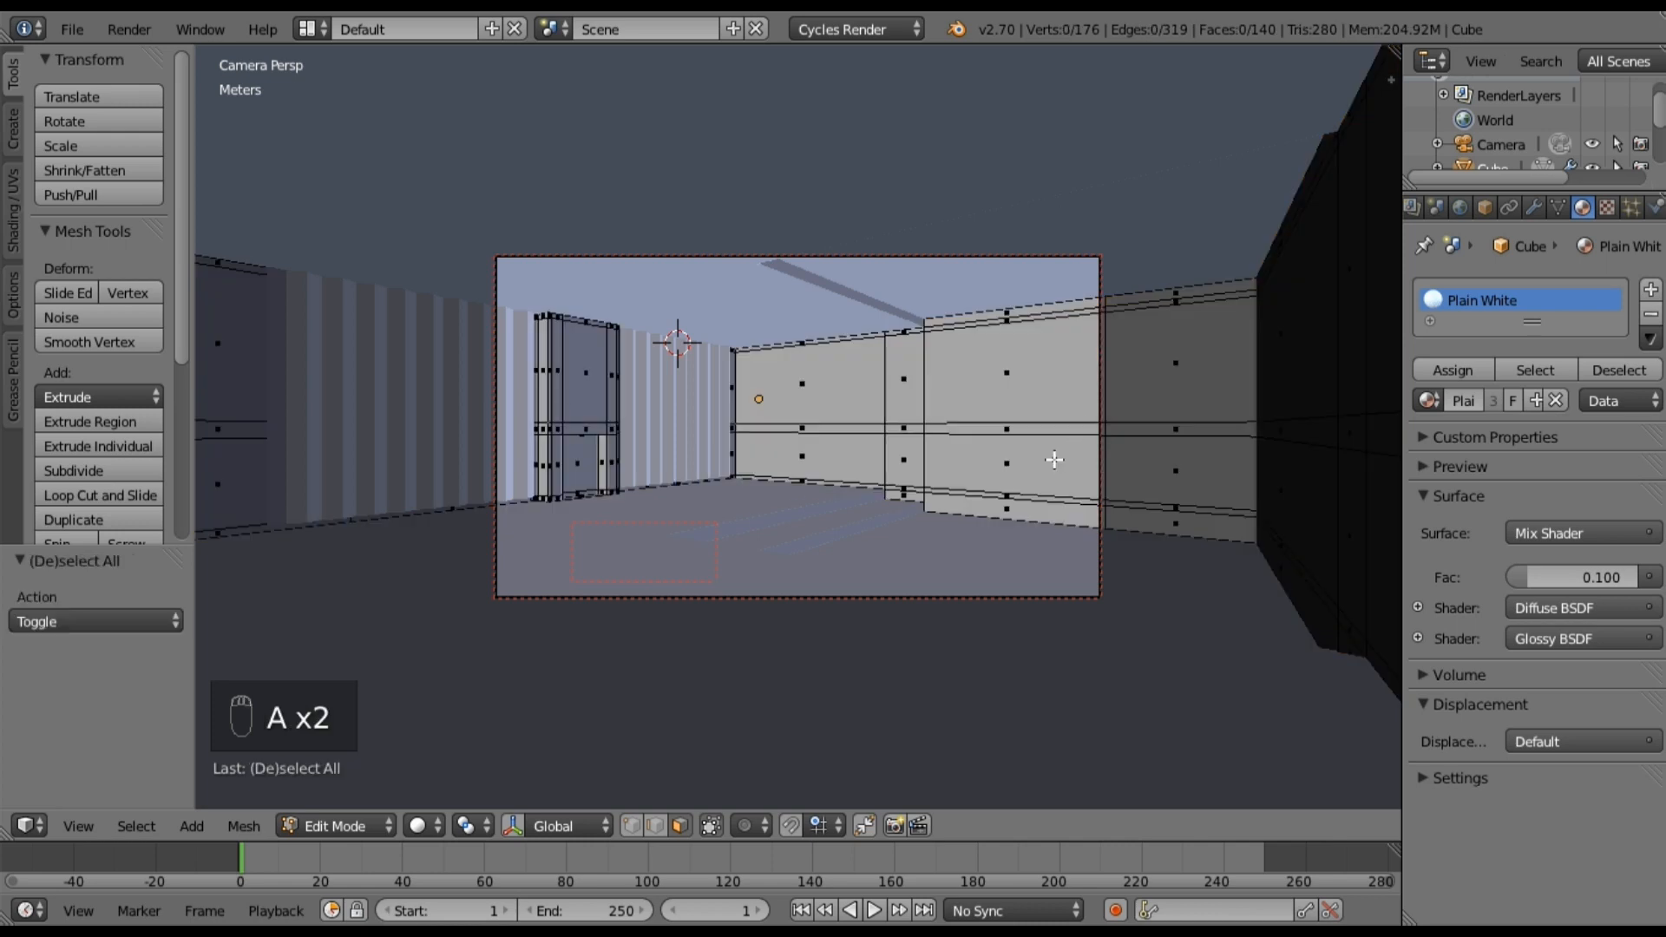
right_click(1013, 502)
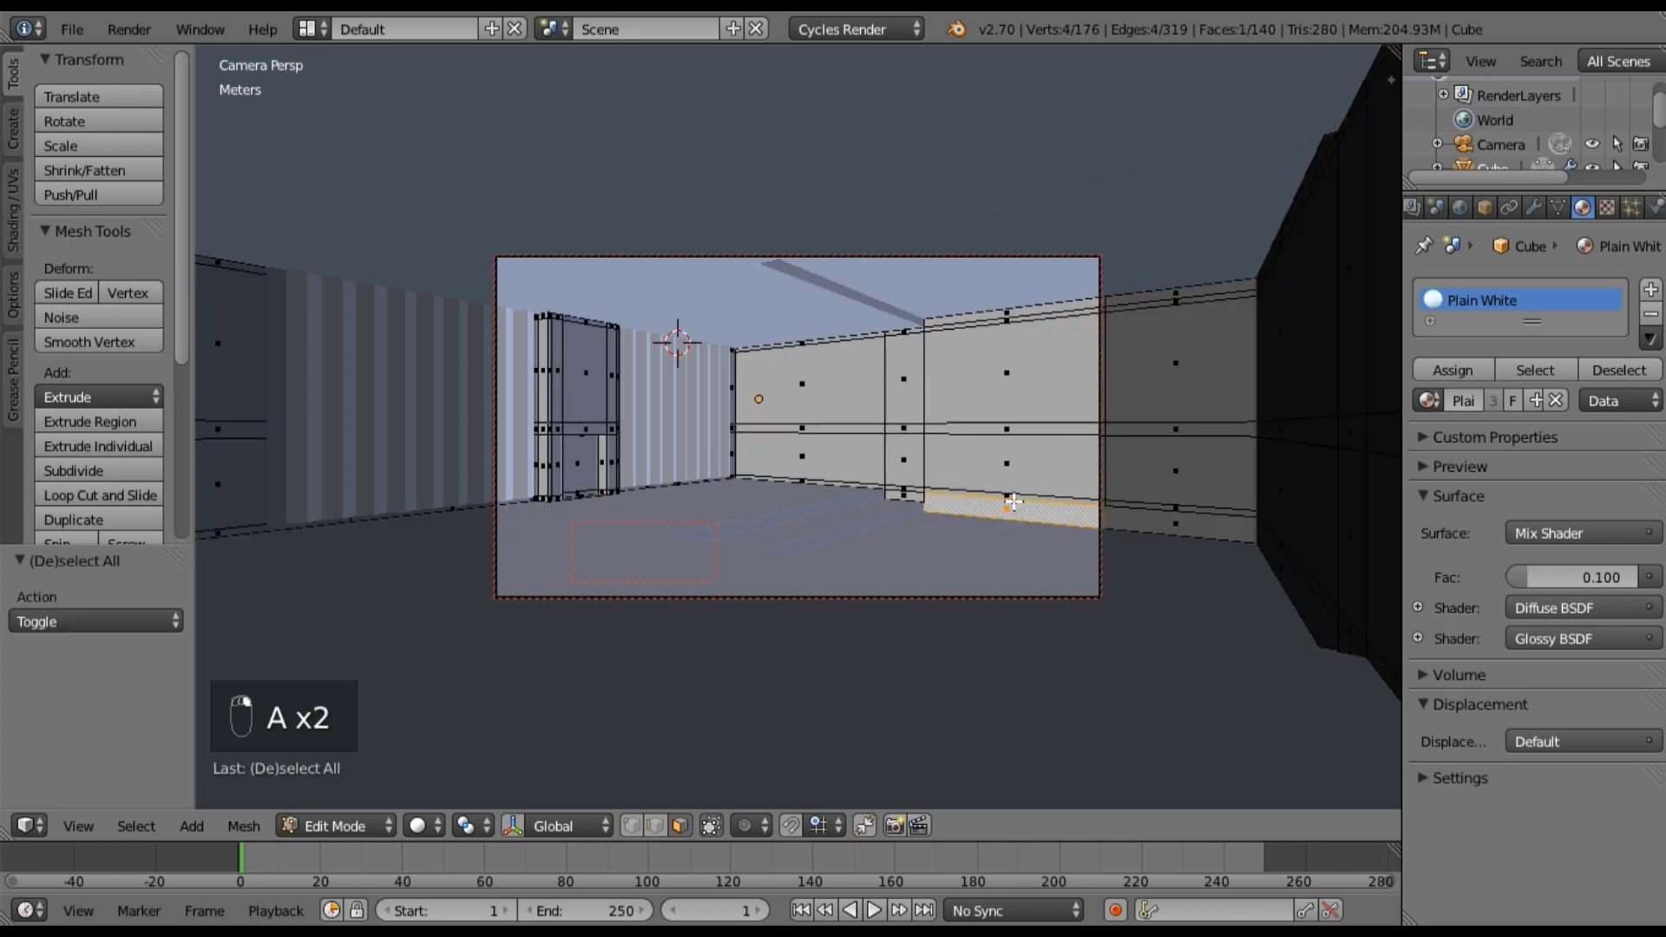
ctrl+right_click(1020, 417)
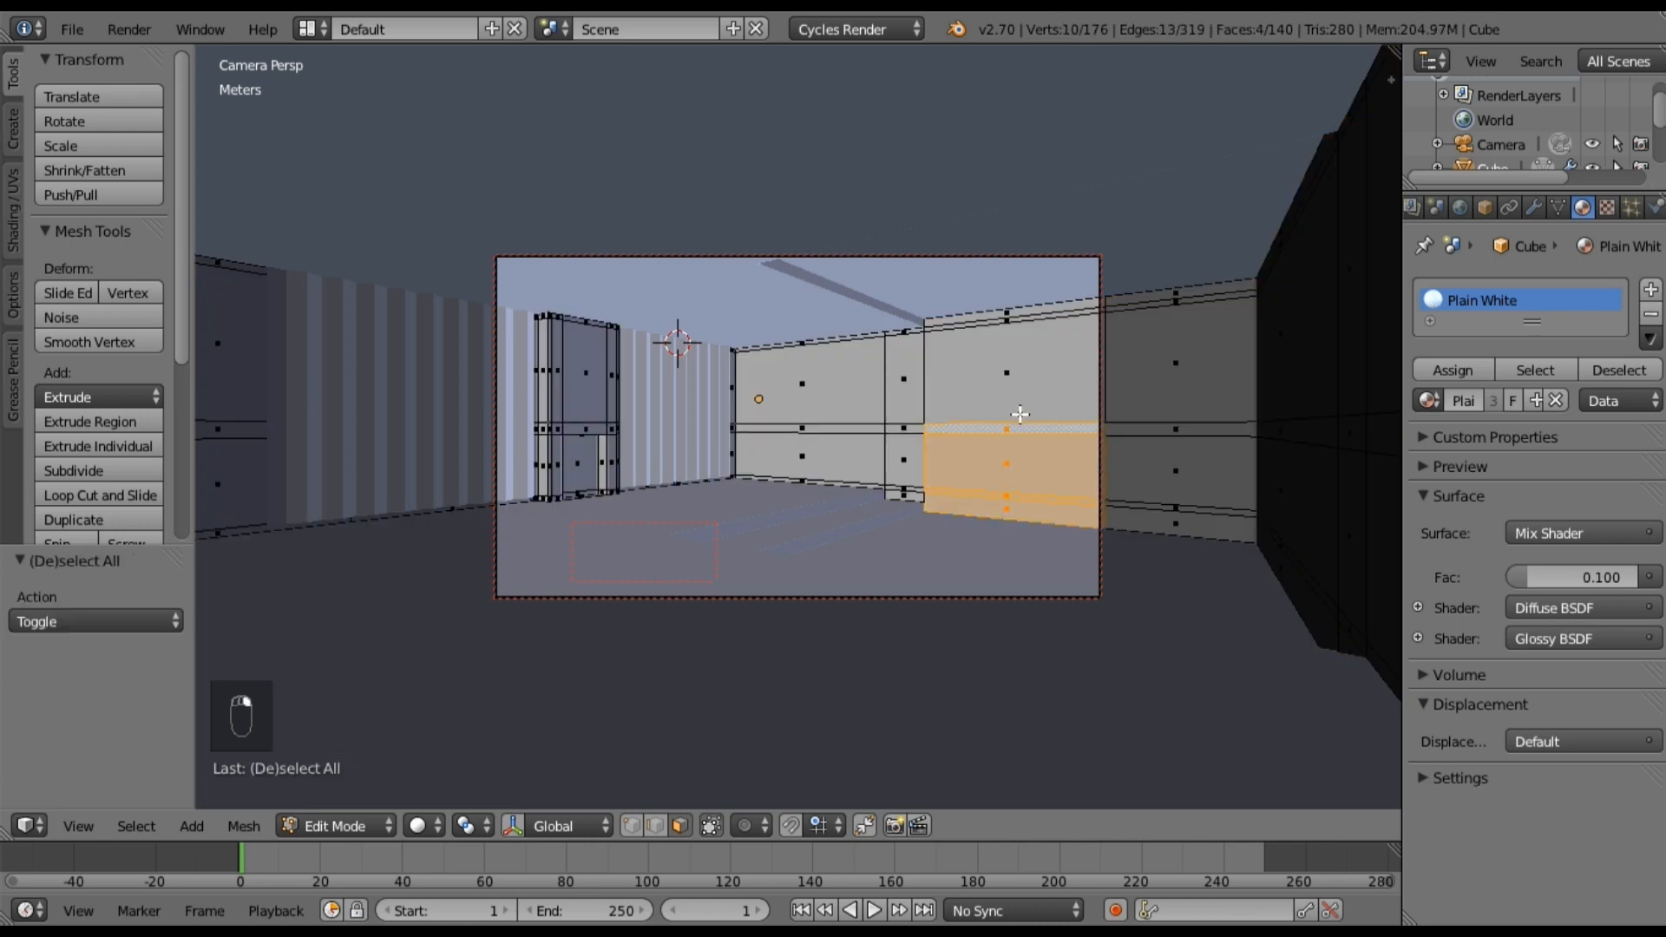
ctrl+right_click(1019, 415)
ctrl+right_click(1014, 318)
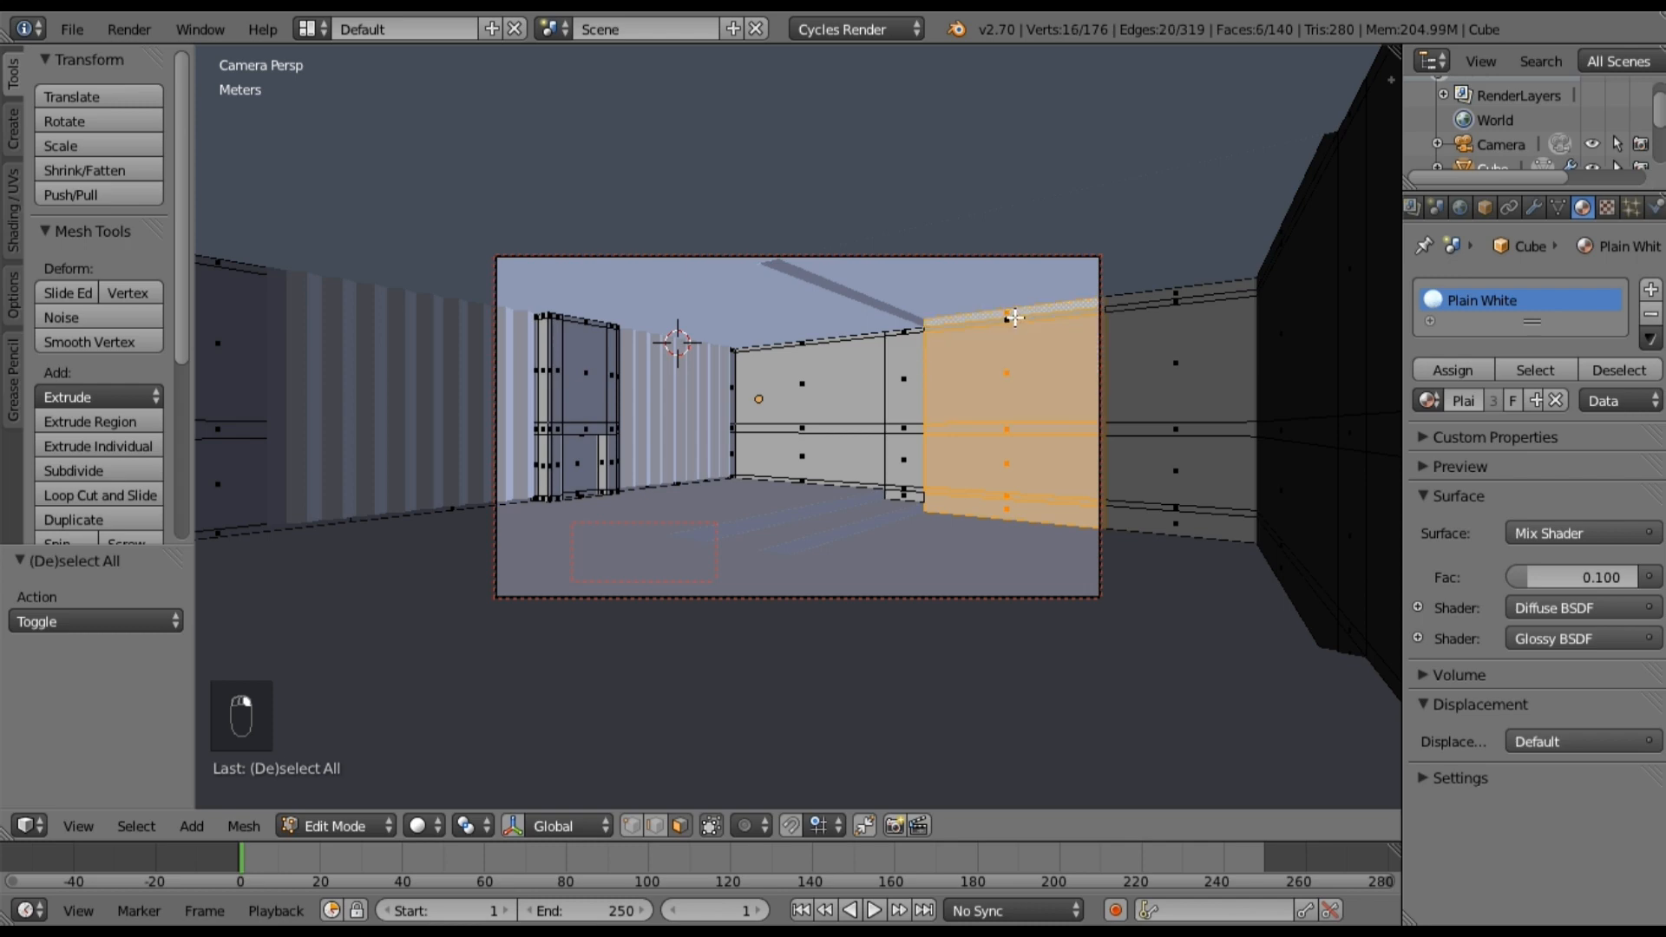
ctrl+right_click(1012, 320)
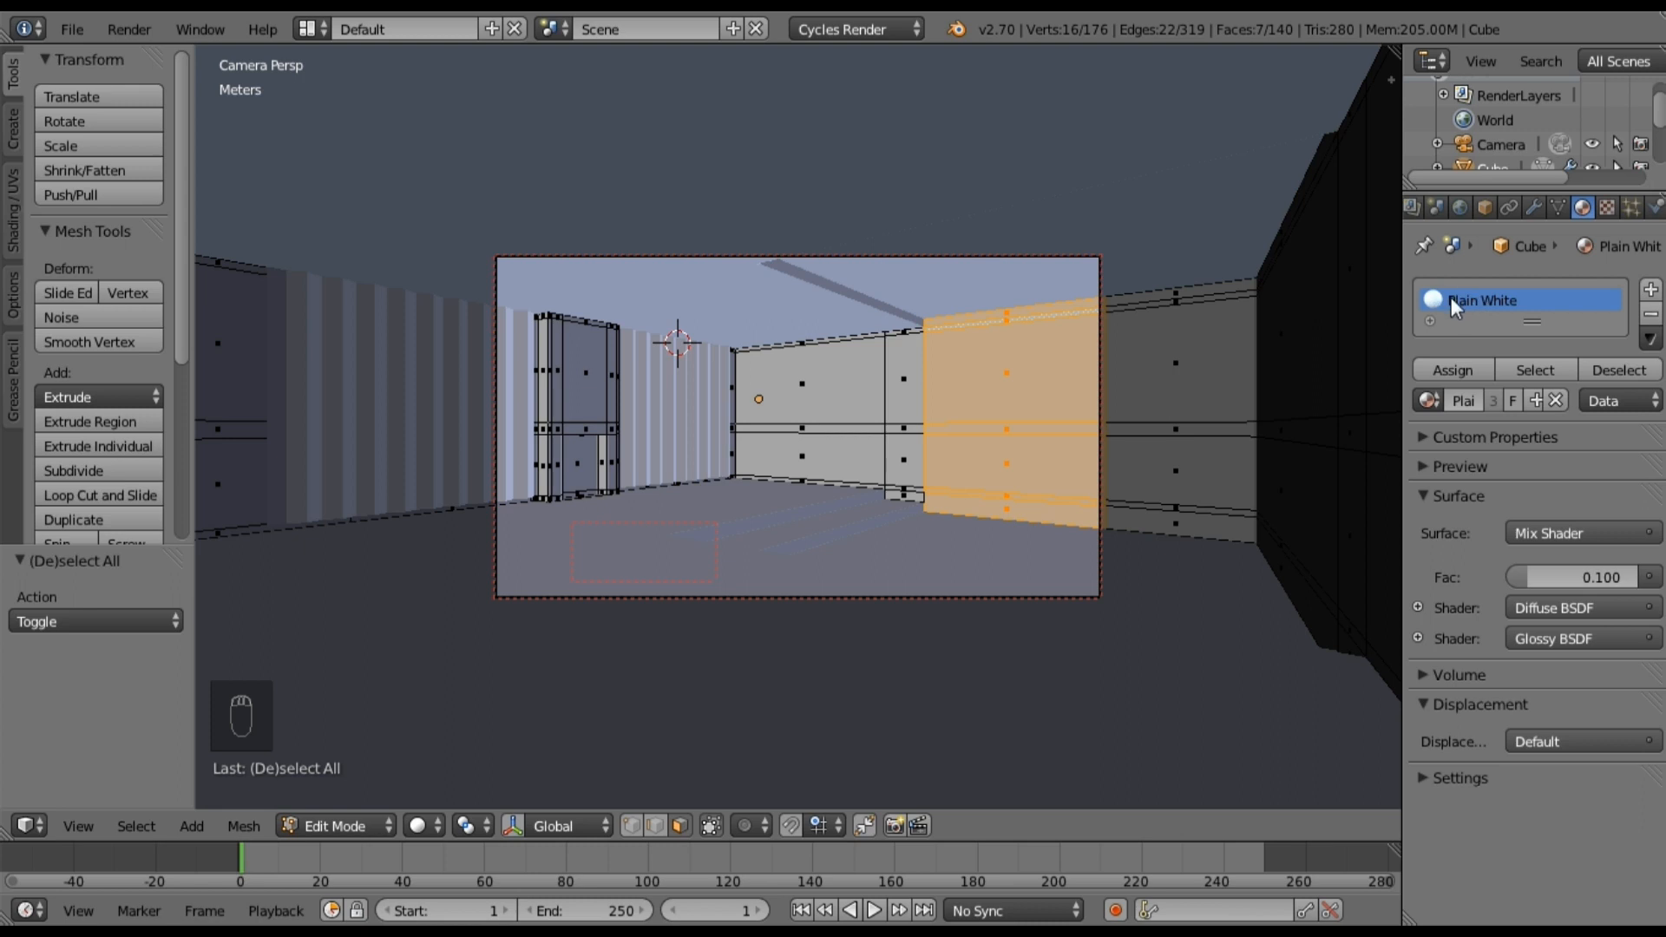
Step: Add a second material slot to the walls object and create a new material in it named Kanji
click(1651, 294)
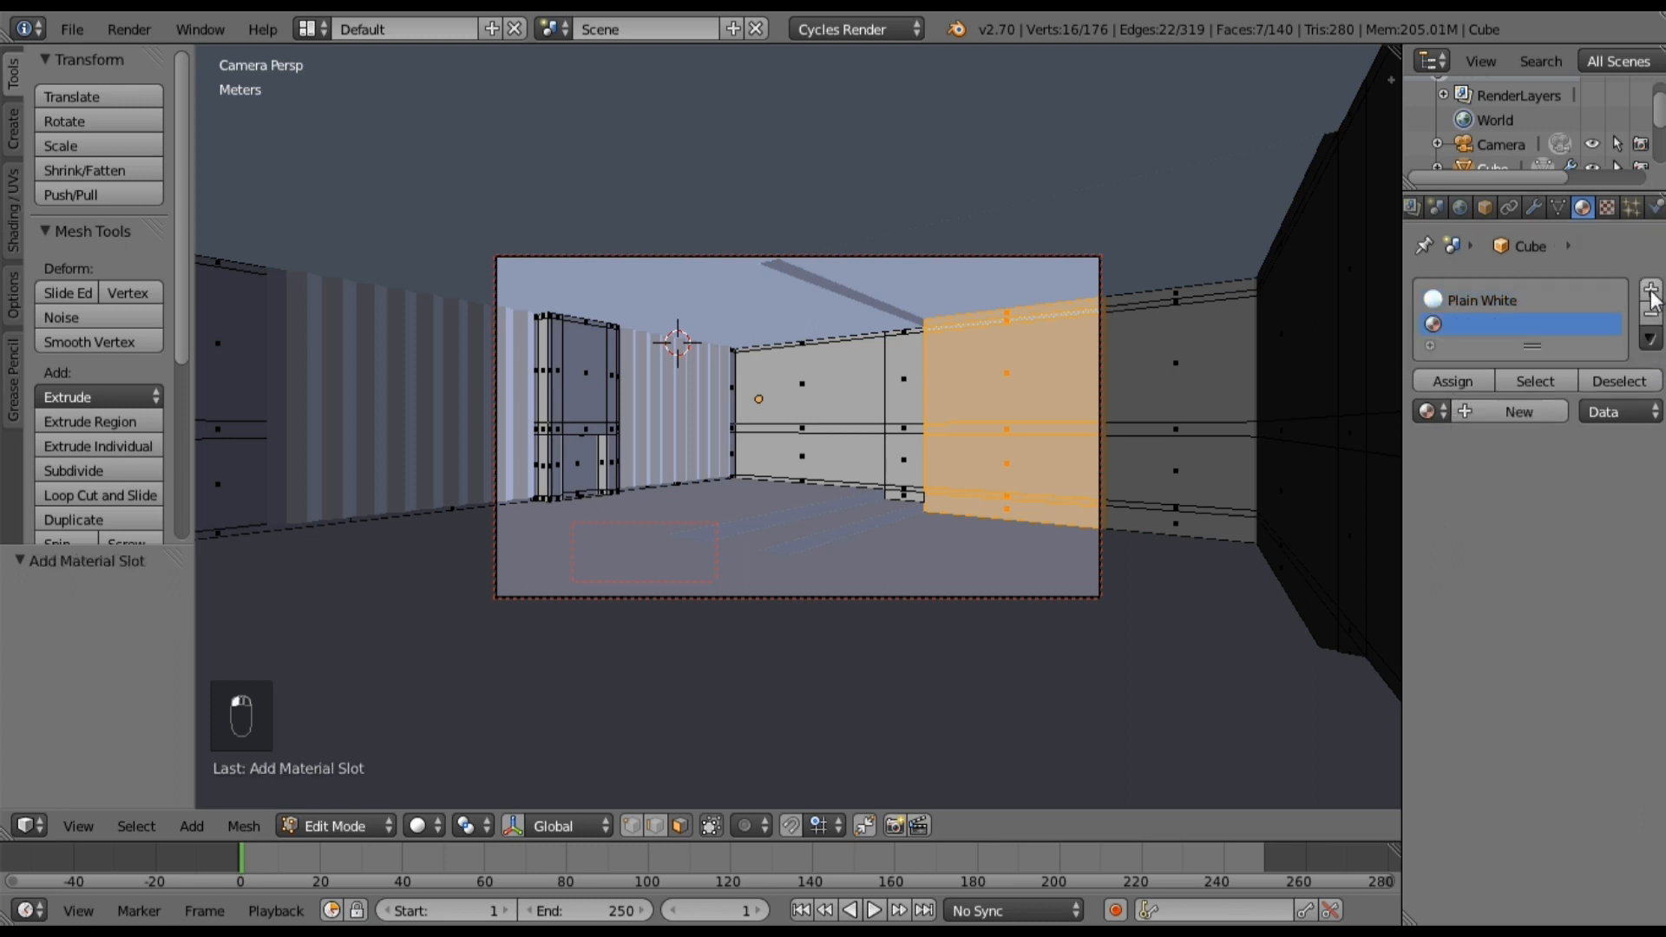
click(1461, 412)
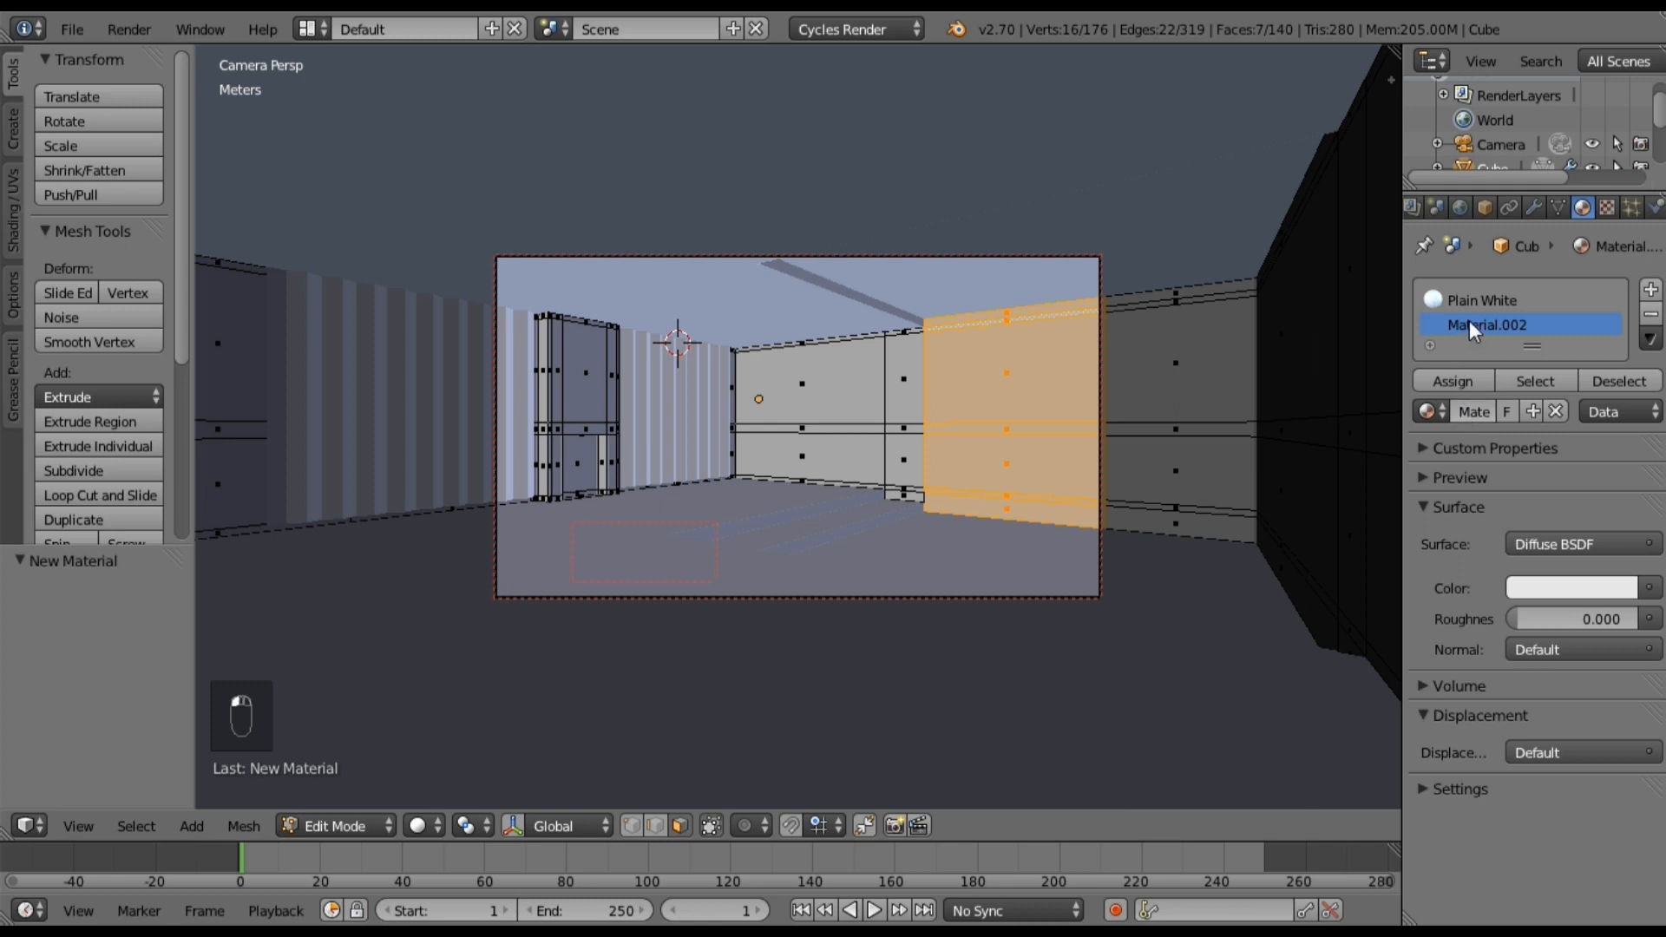
double_click(1455, 319)
text(Kanji)
key(Return)
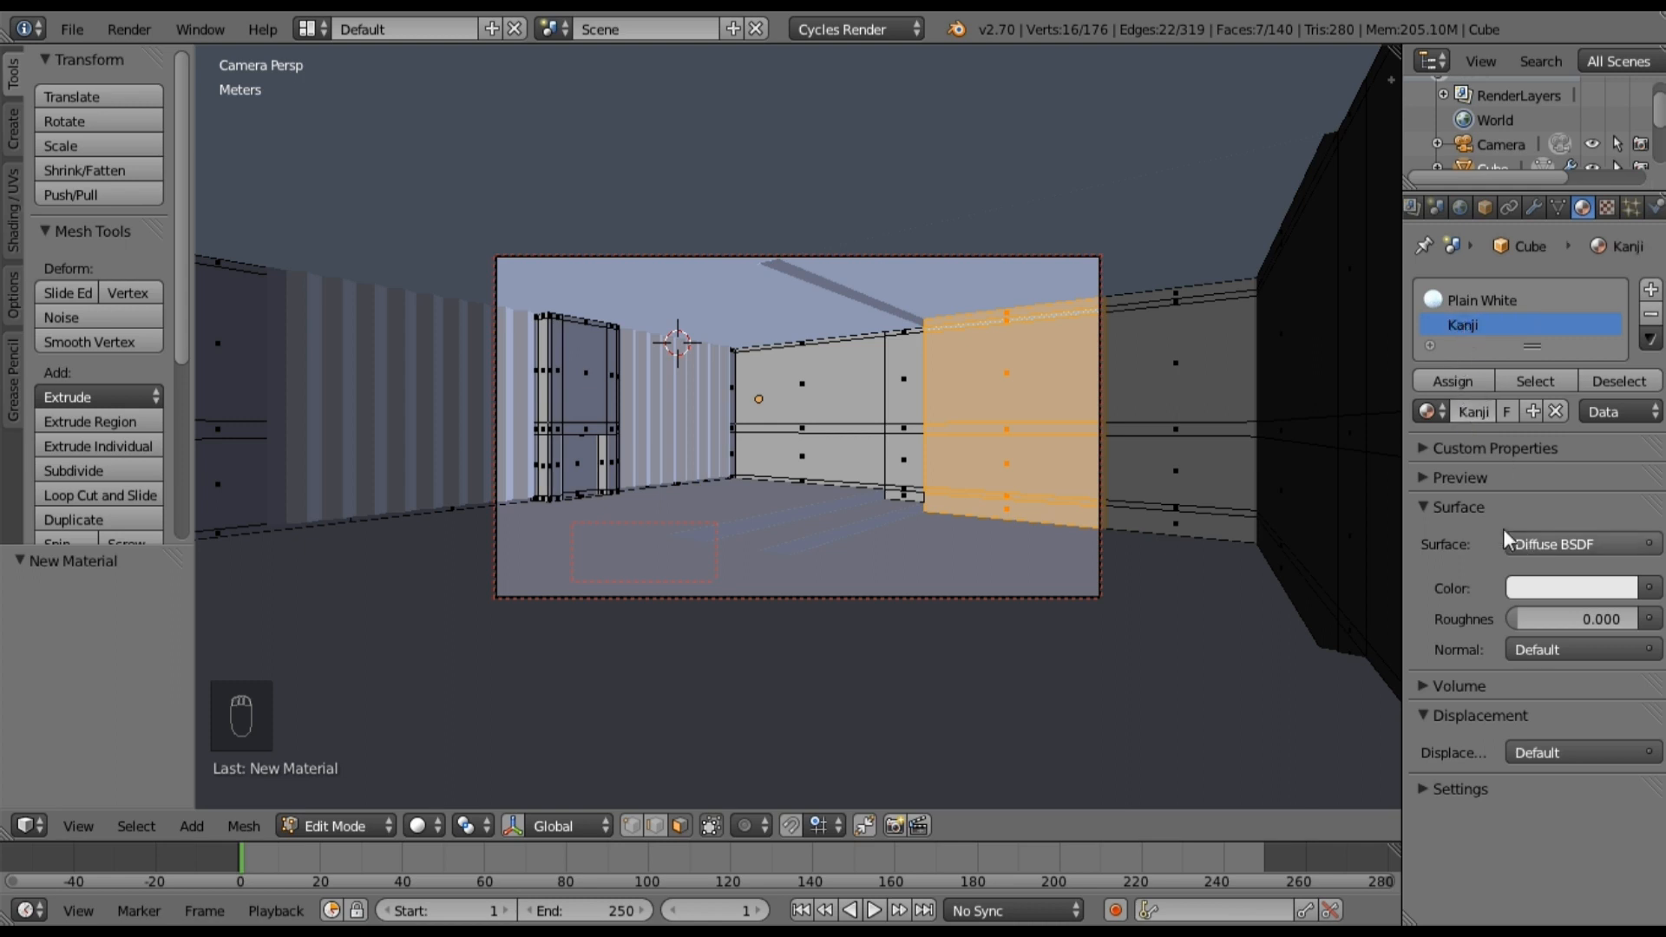
Step: Switch to the Compositing screen layout and add an Image Texture node before the Diffuse BSDF in the Kanji material
click(309, 29)
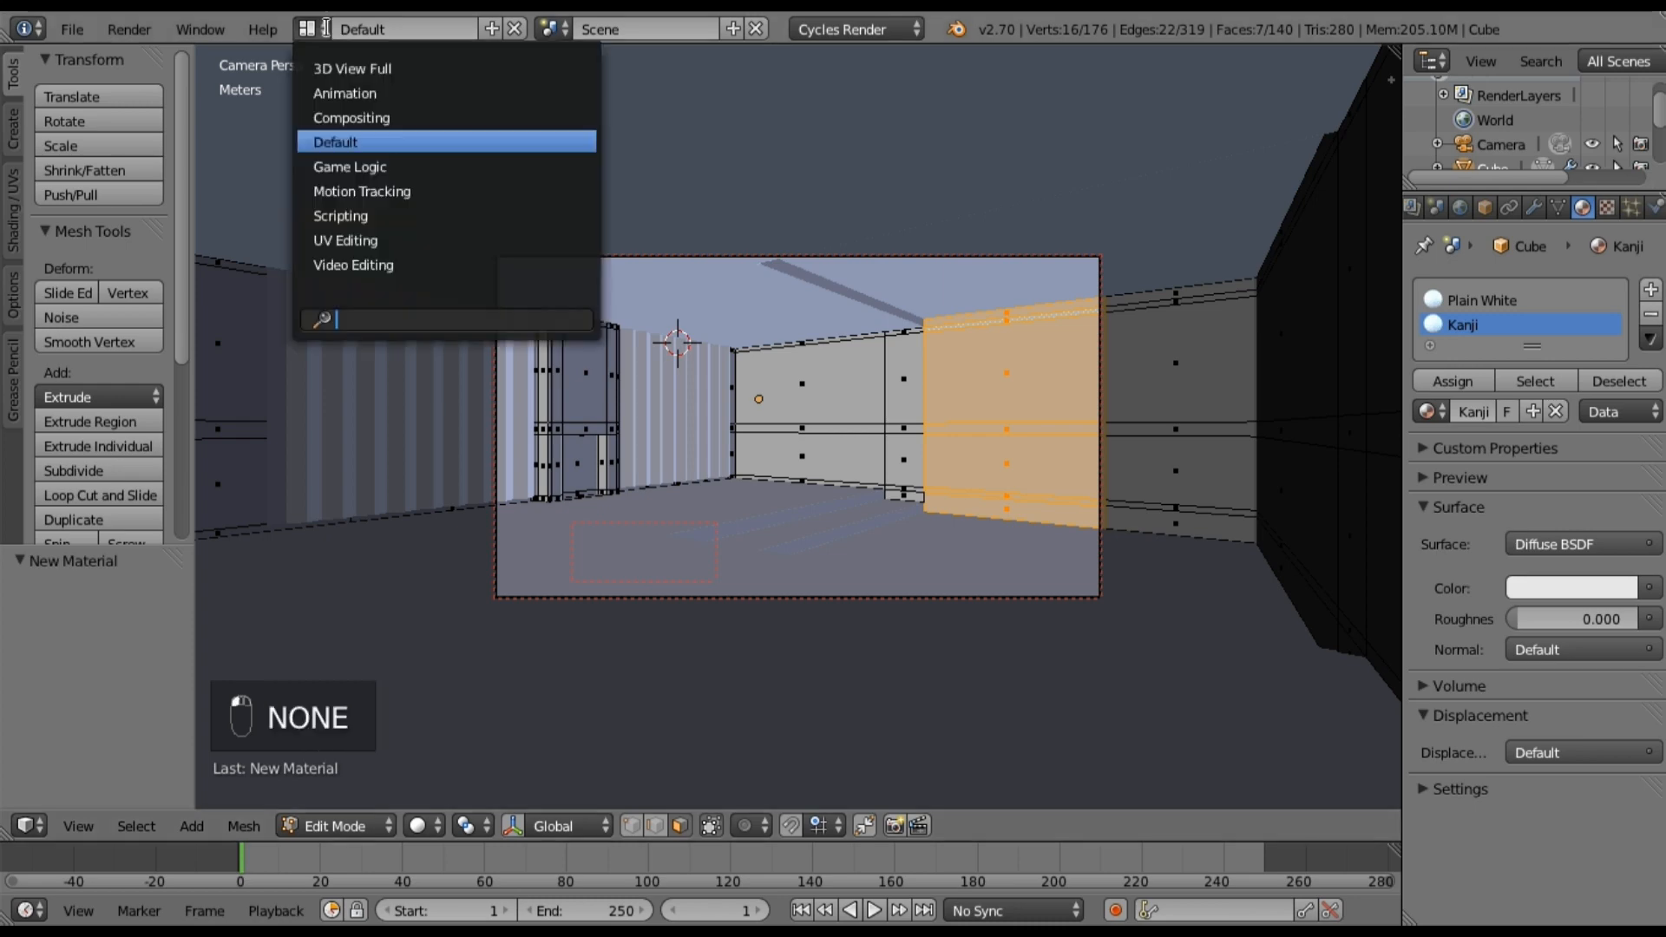
click(357, 119)
scroll(556, 317, down, 3)
middle_drag(518, 290, 606, 352)
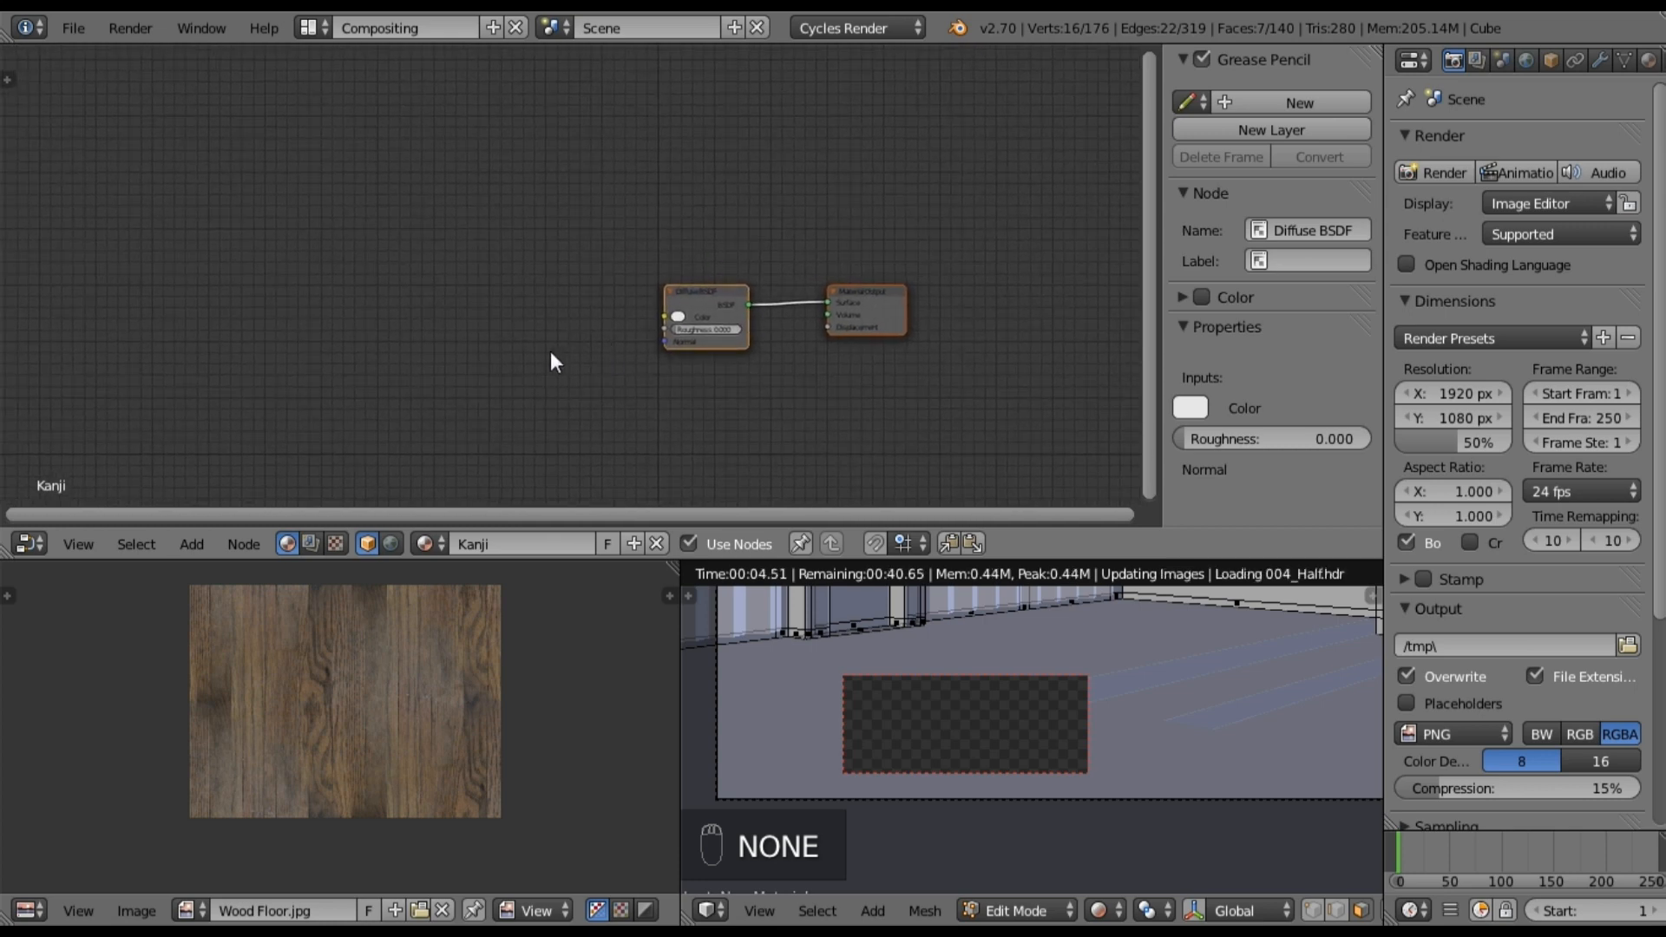
click(195, 545)
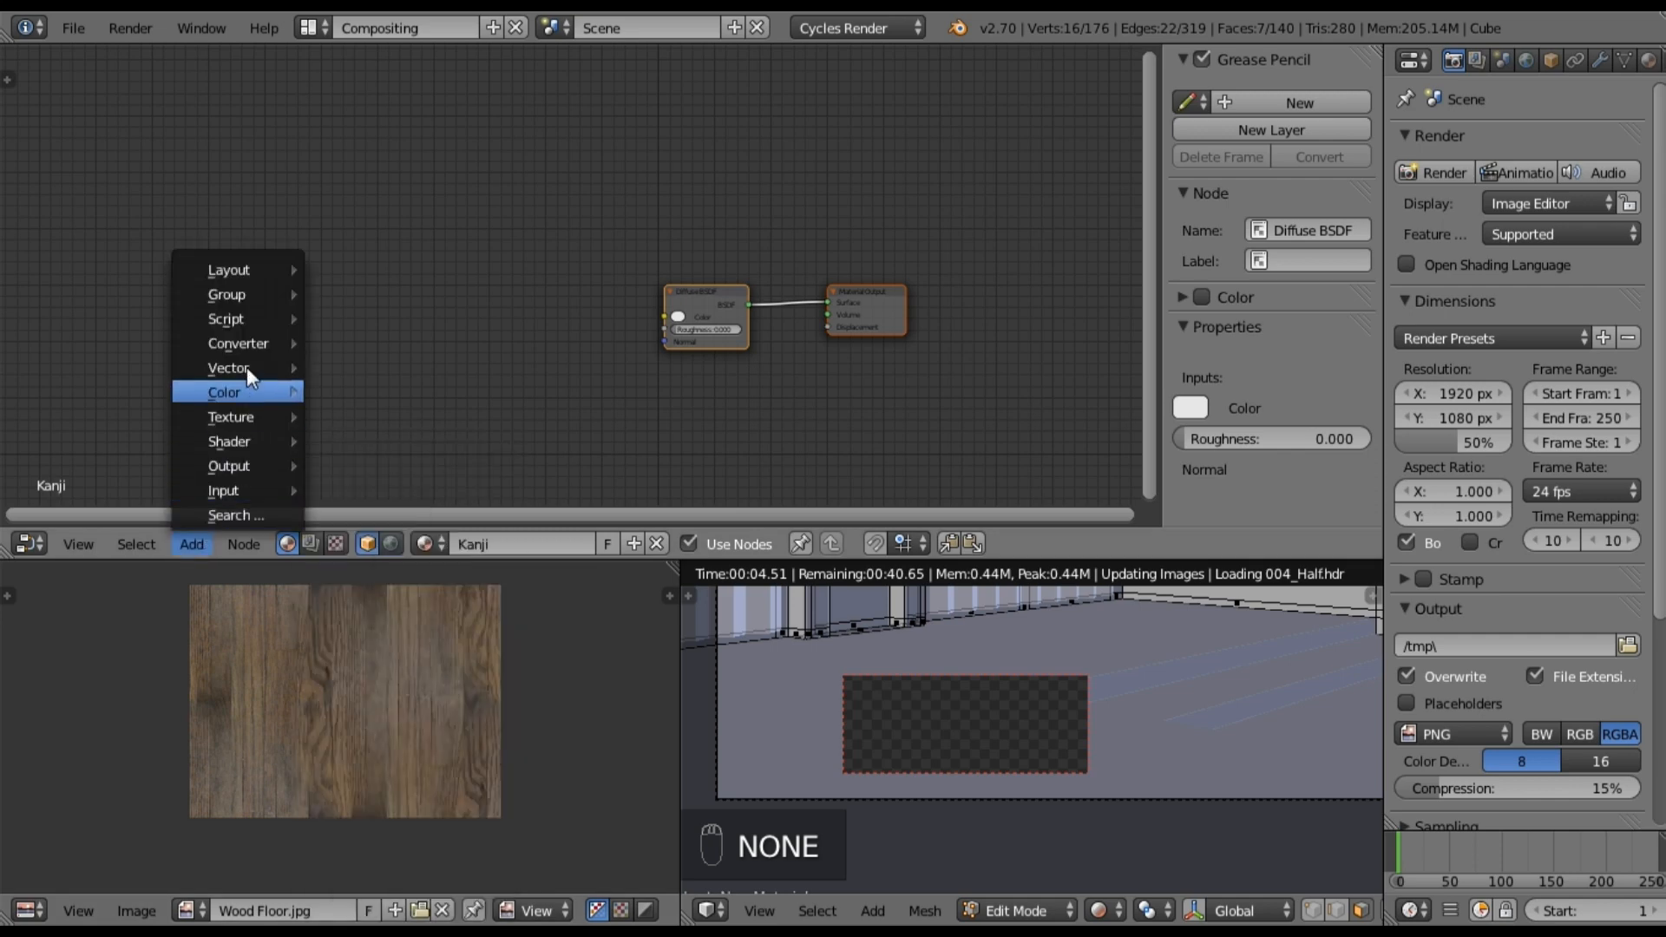
mouse_move(237, 317)
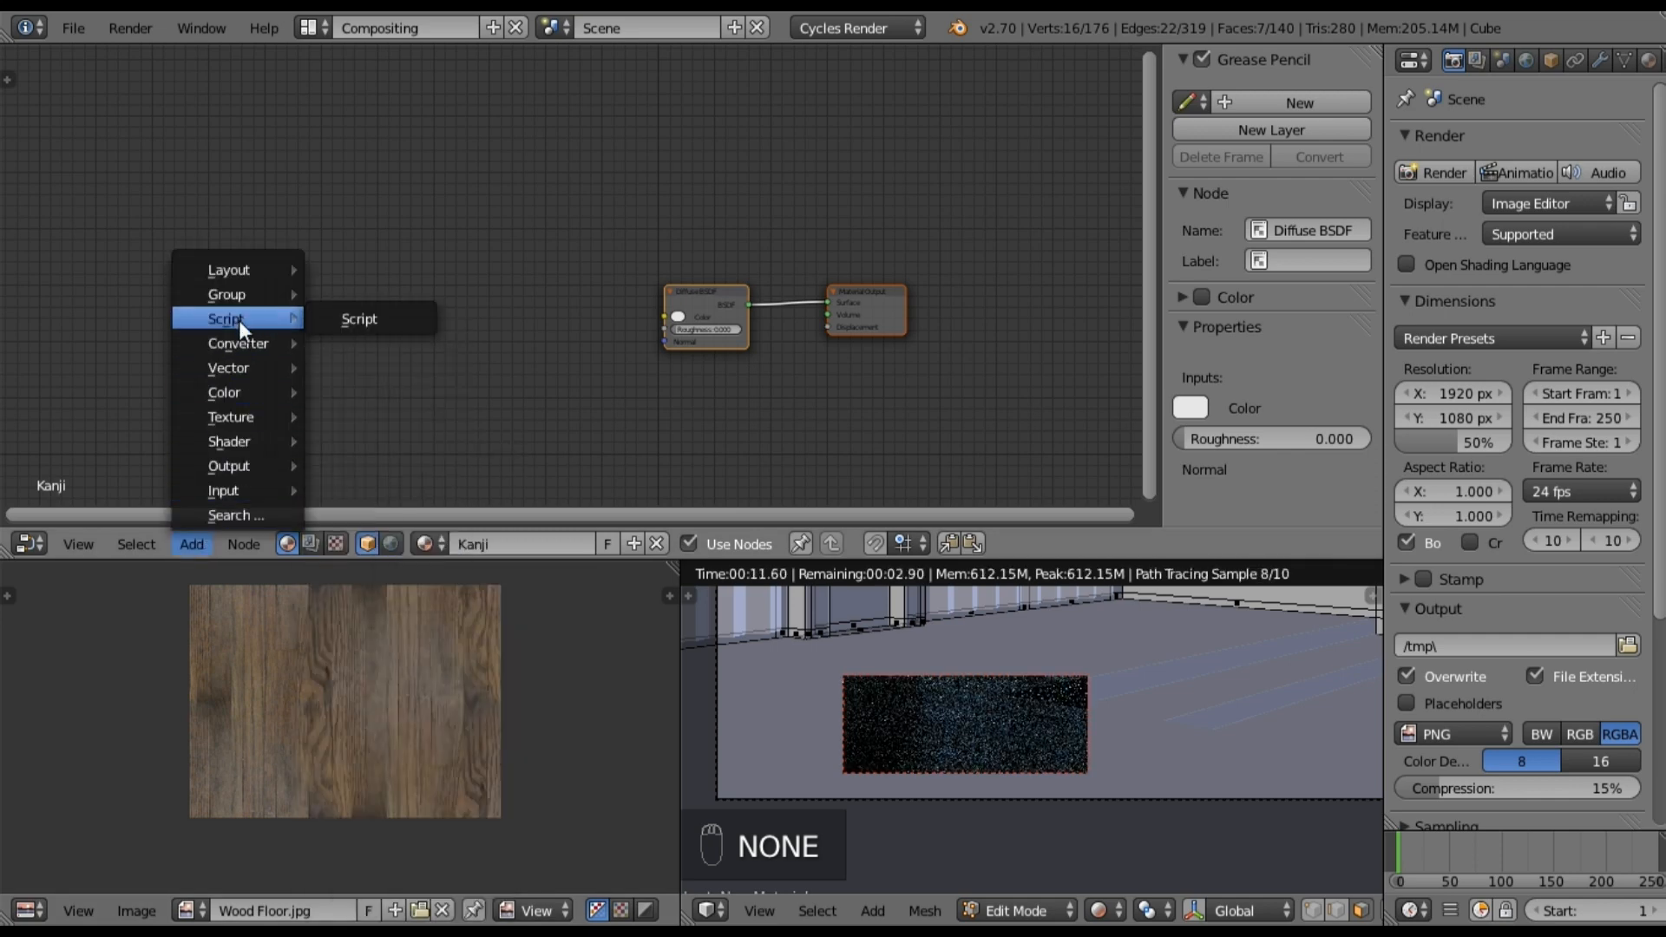
mouse_move(229, 394)
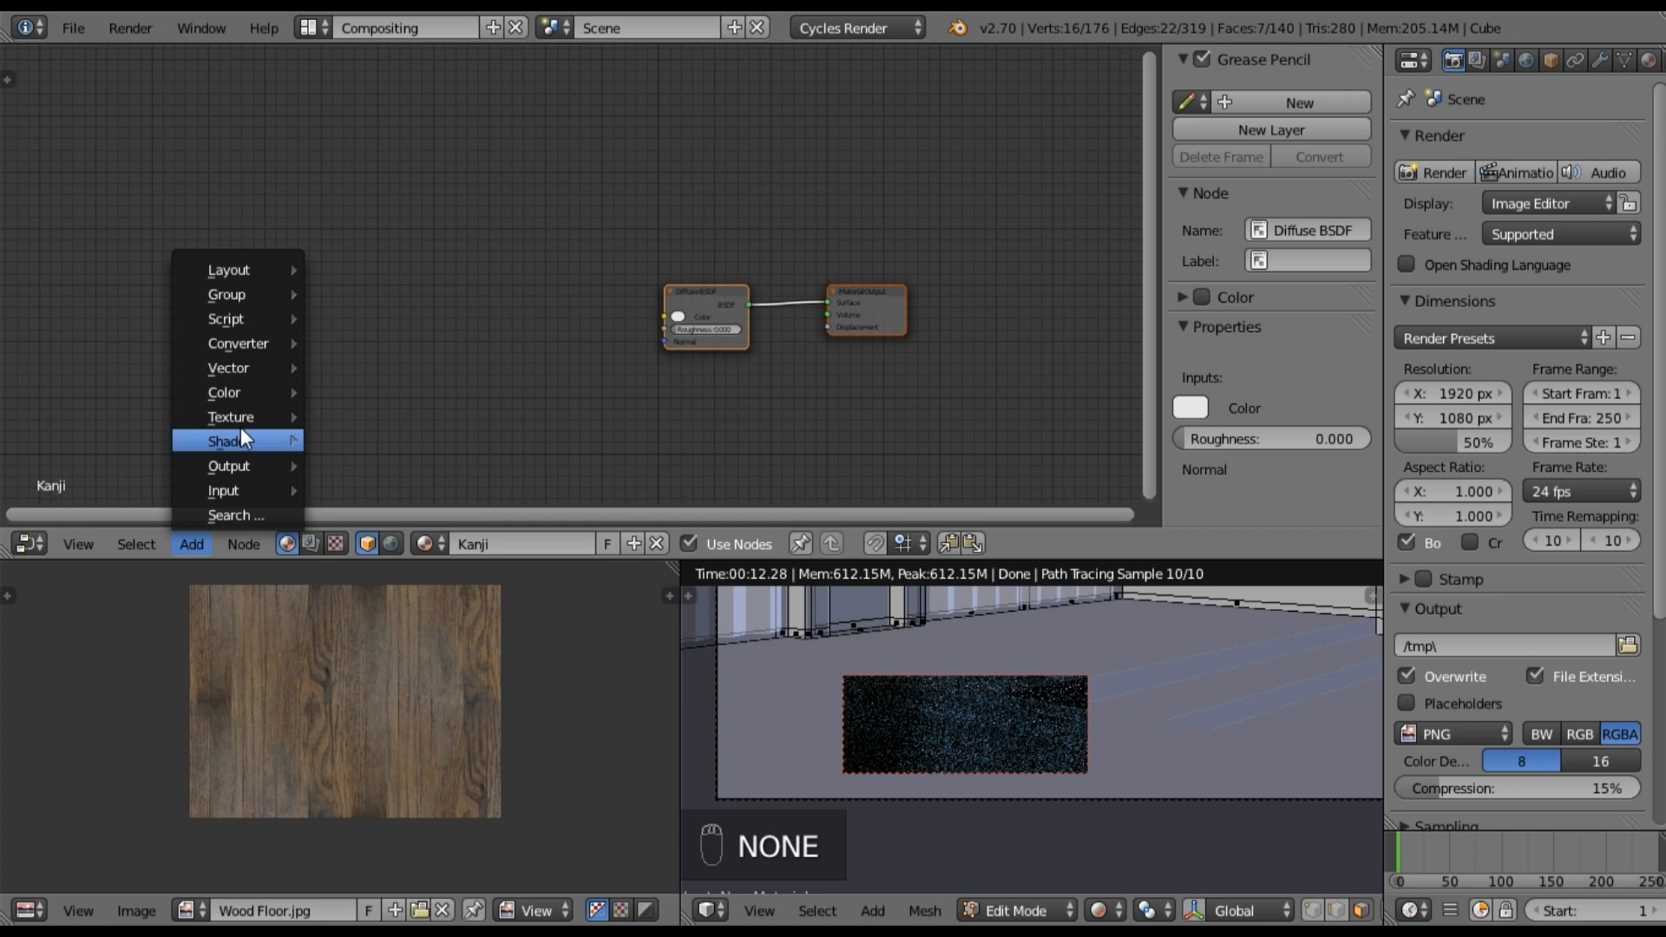
mouse_move(241, 416)
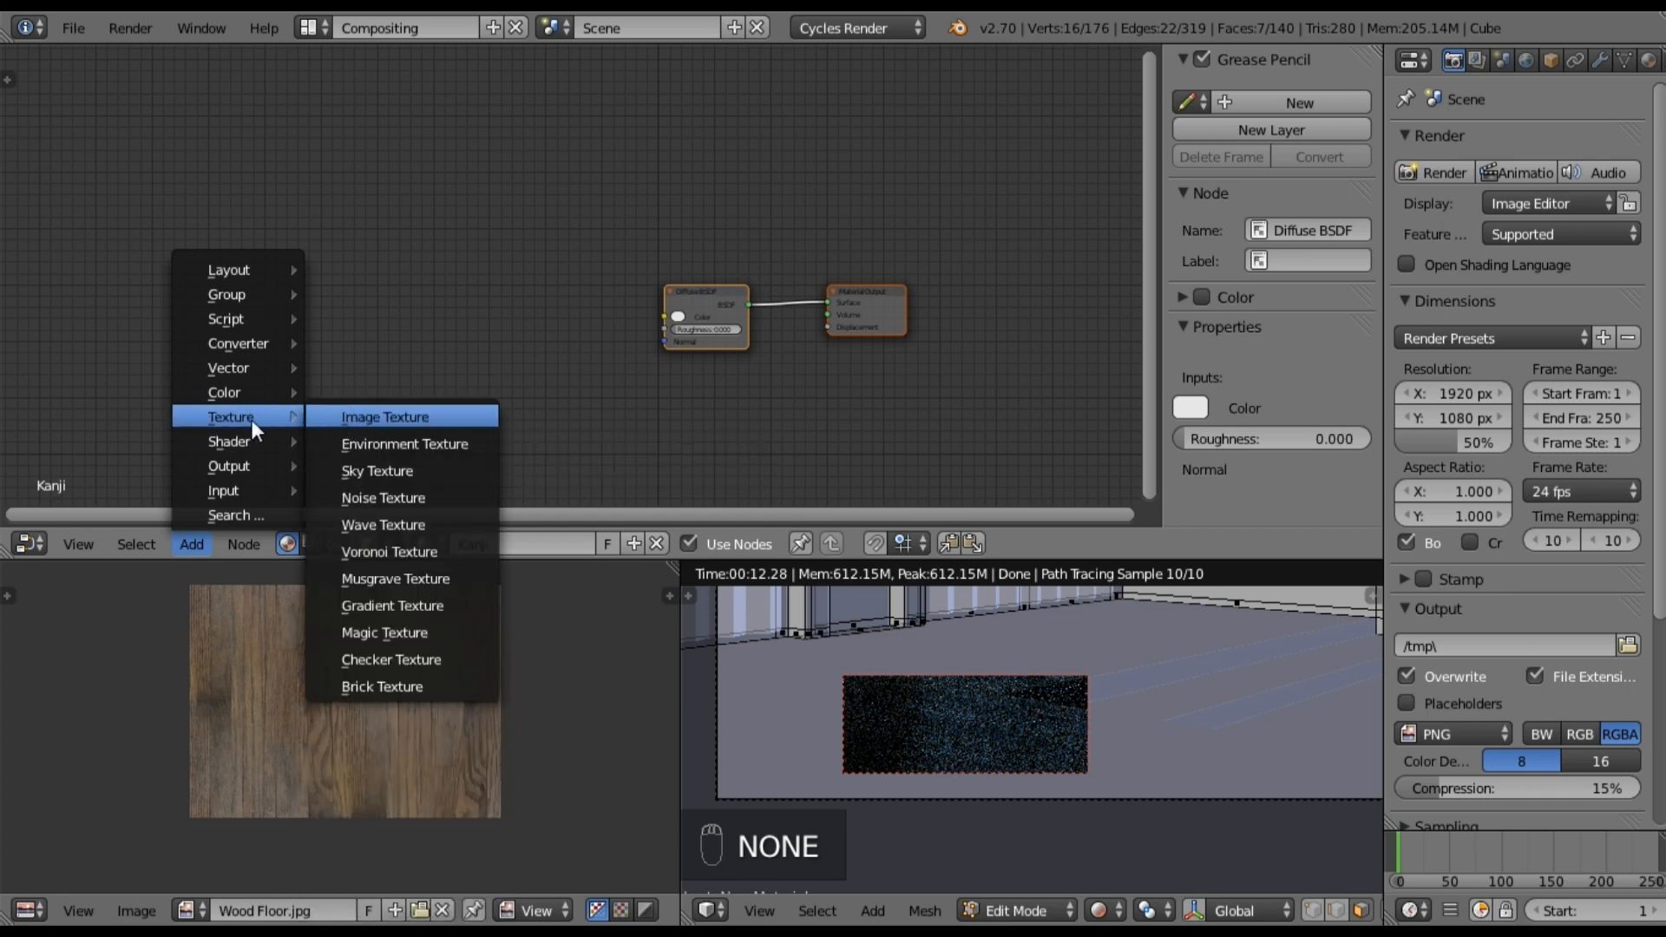
click(408, 418)
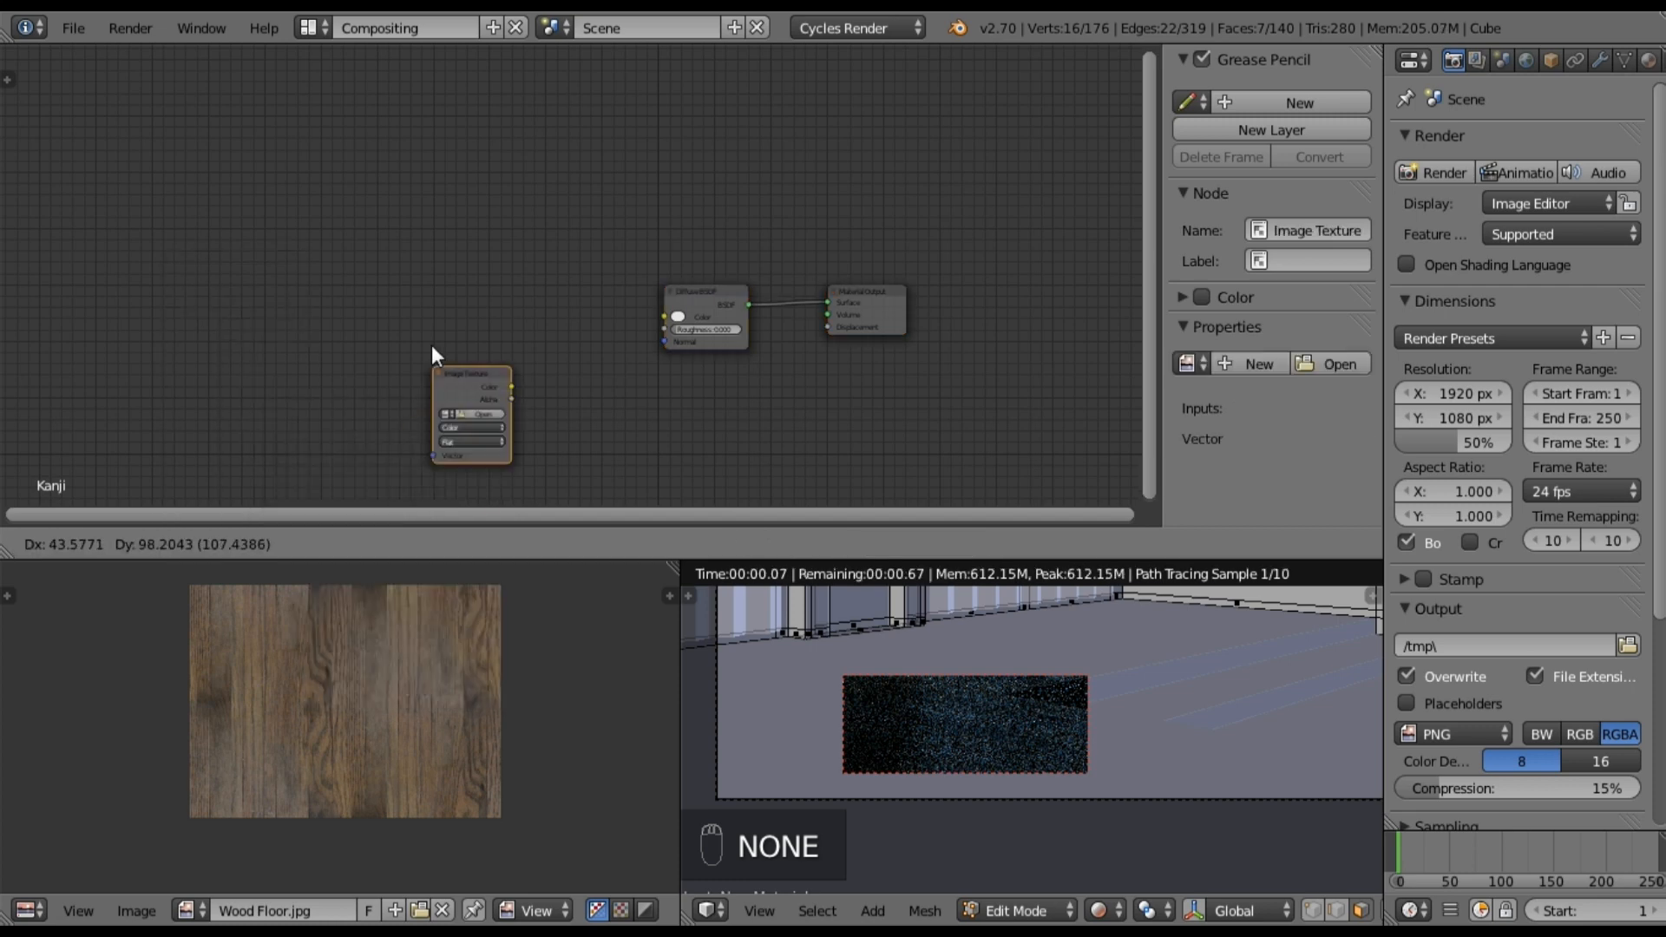
click(393, 268)
scroll(507, 312, up, 2)
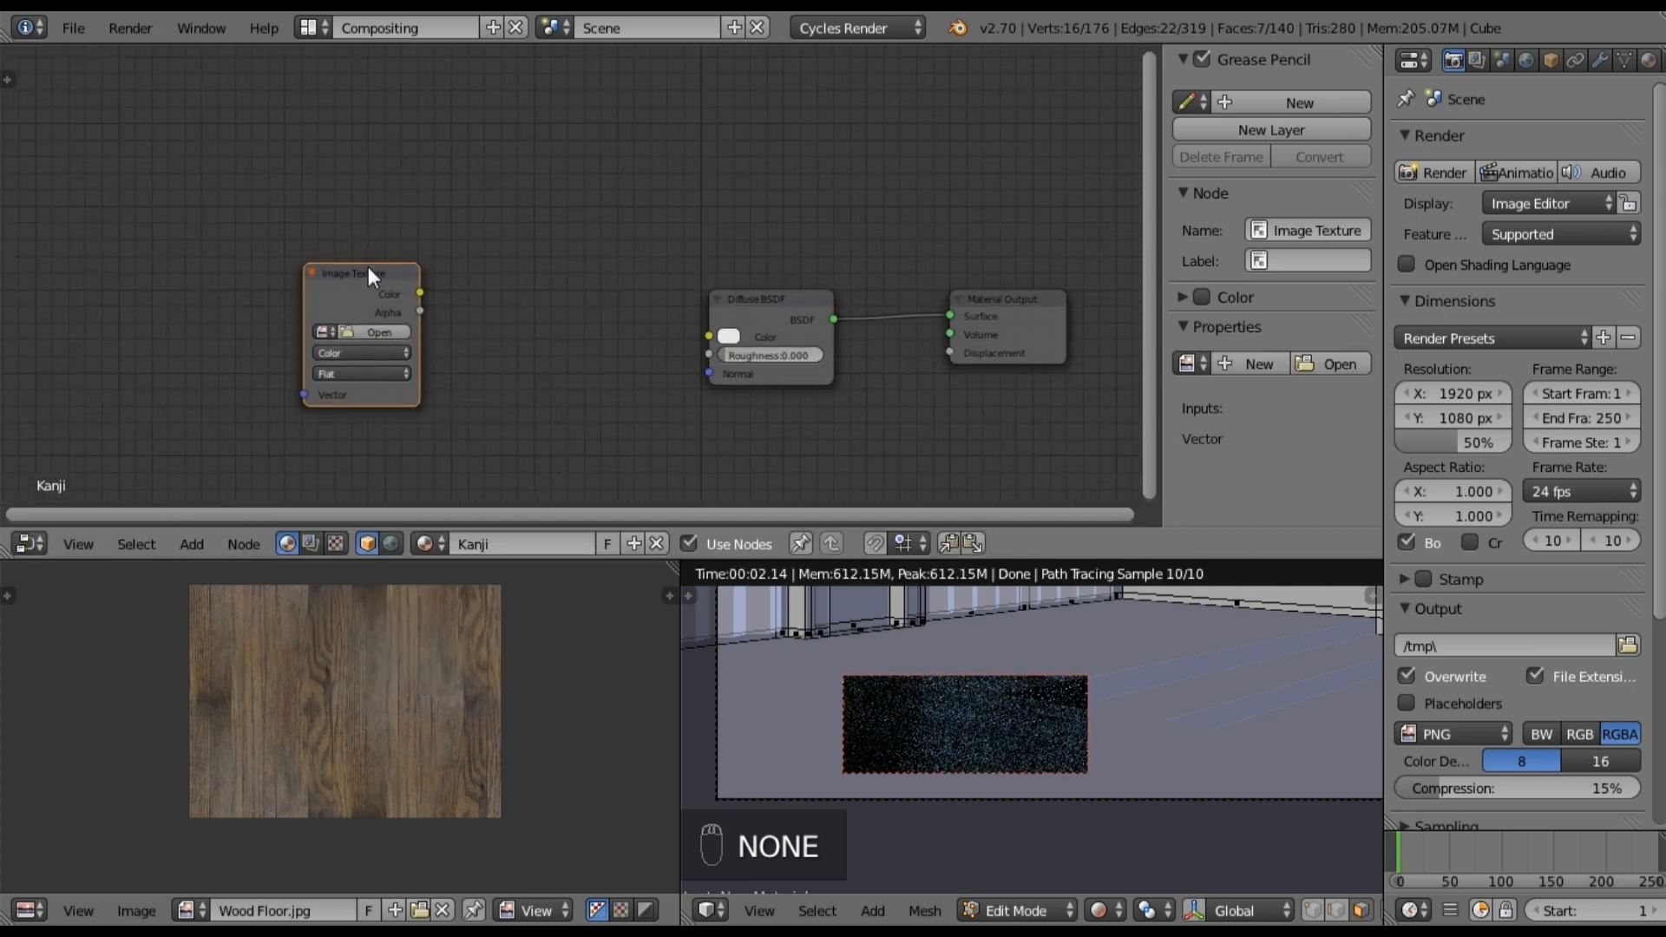
Step: Load kanji.png from the Den Project Textures folder into the Image Texture node and link its Color output to the Diffuse BSDF color
click(383, 333)
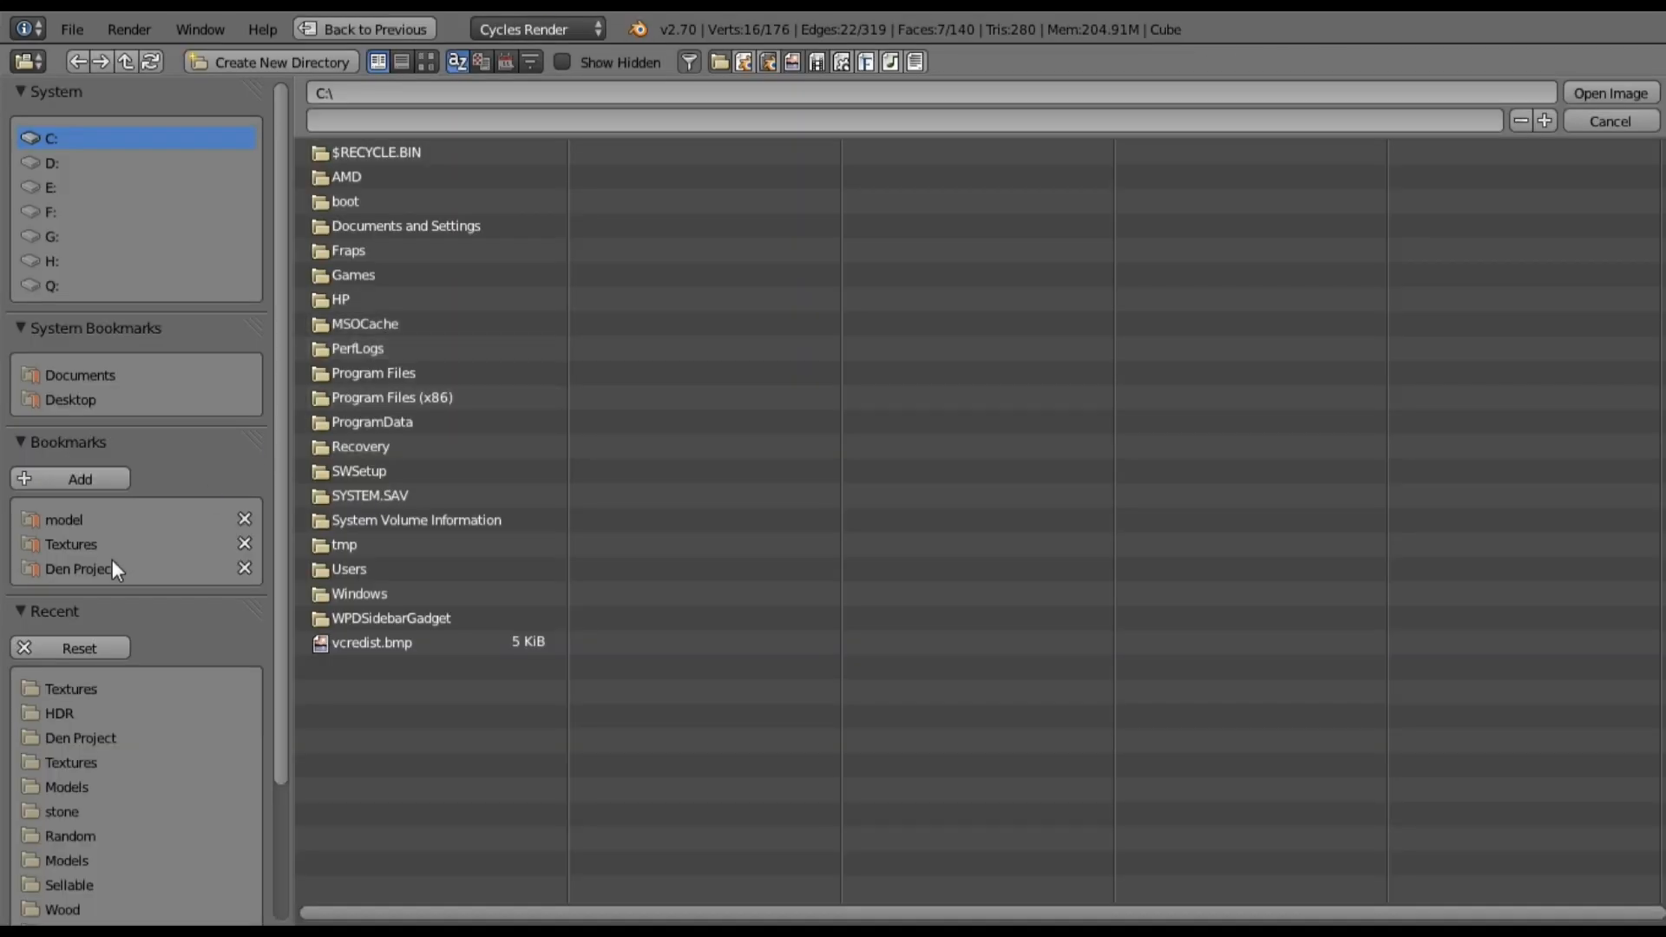
click(90, 563)
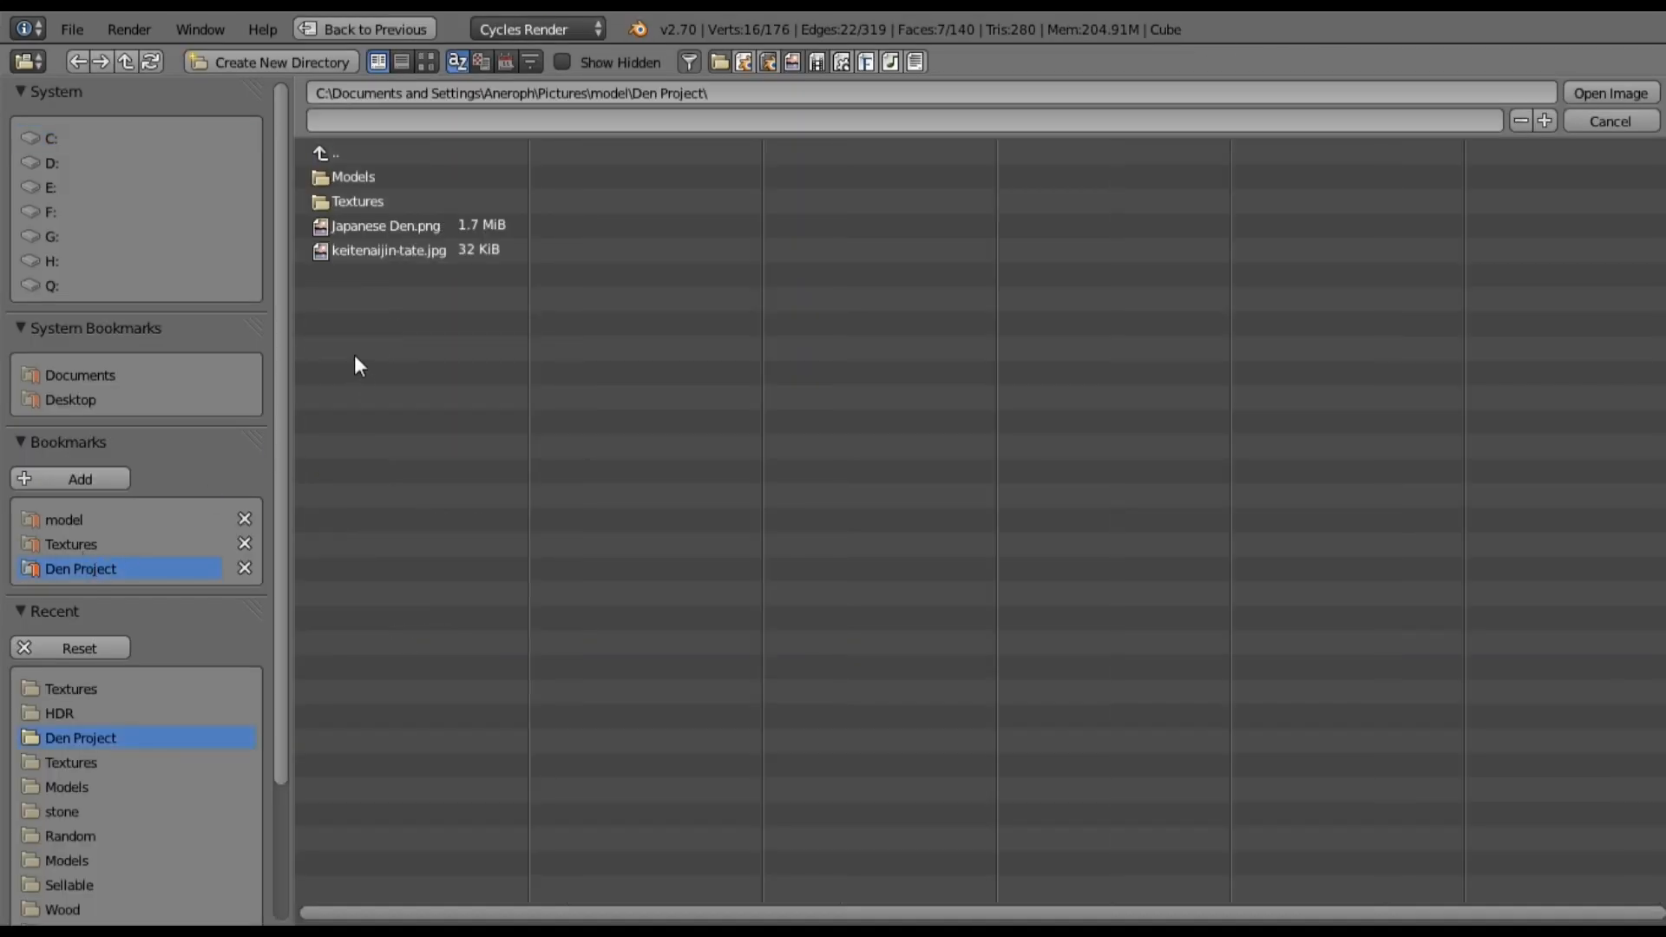
click(382, 204)
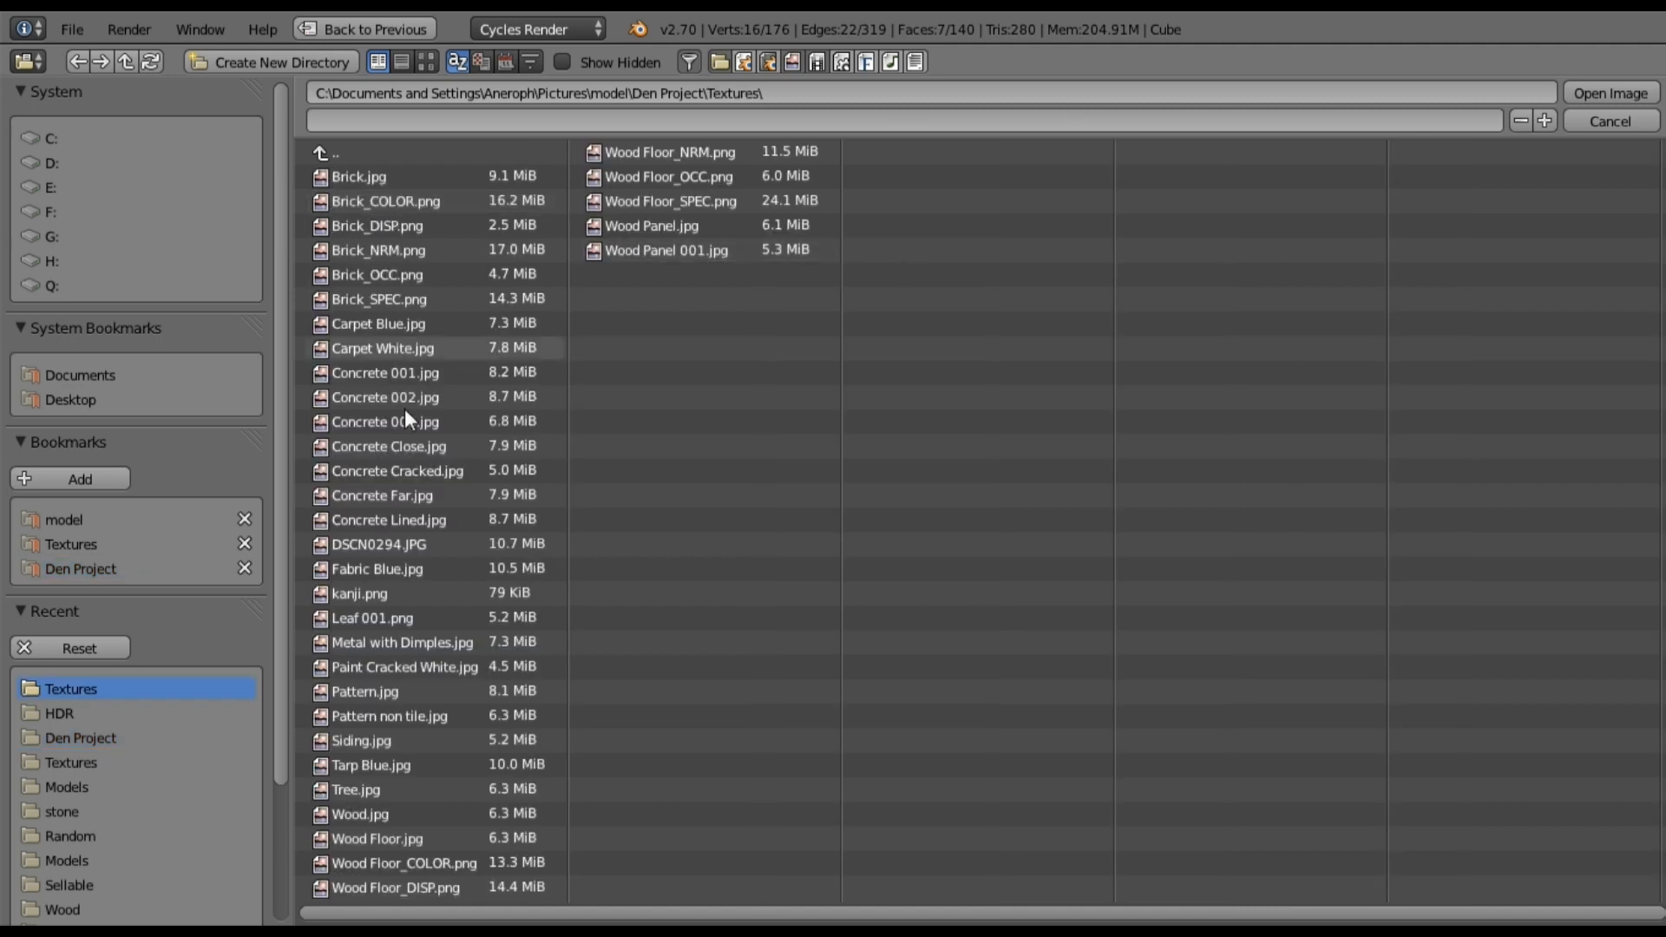
double_click(379, 592)
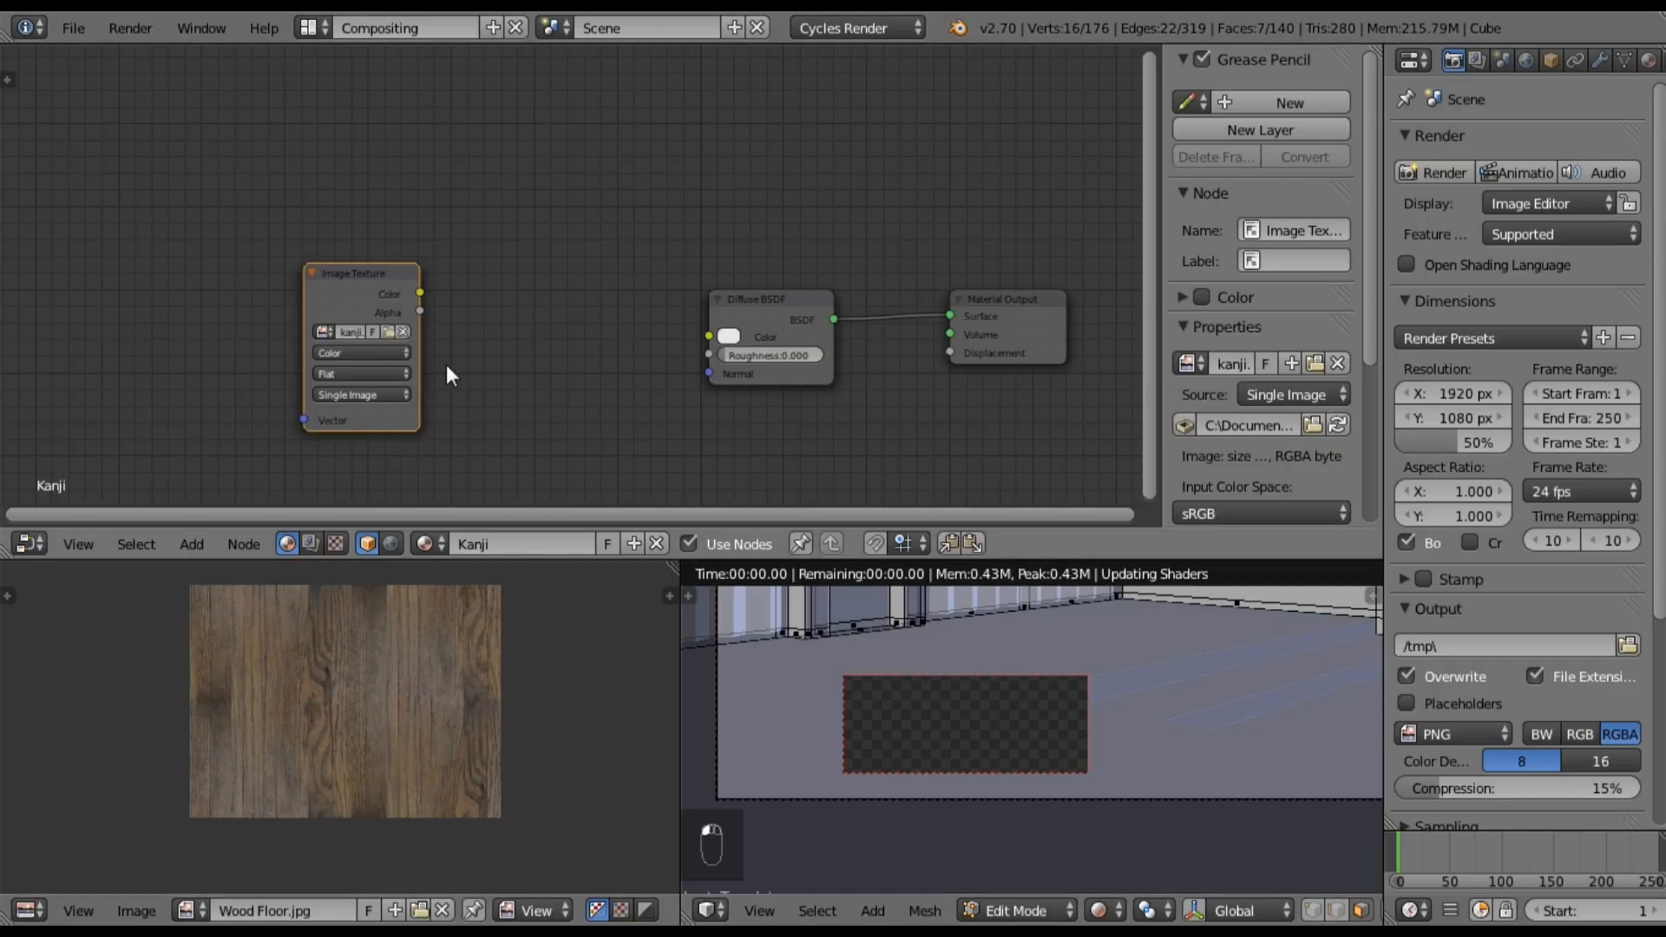
middle_drag(672, 385, 568, 359)
drag(317, 268, 603, 305)
Step: Set the 3D view's shading to Material, keeping the walls mesh in Edit Mode
scroll(1076, 694, down, 4)
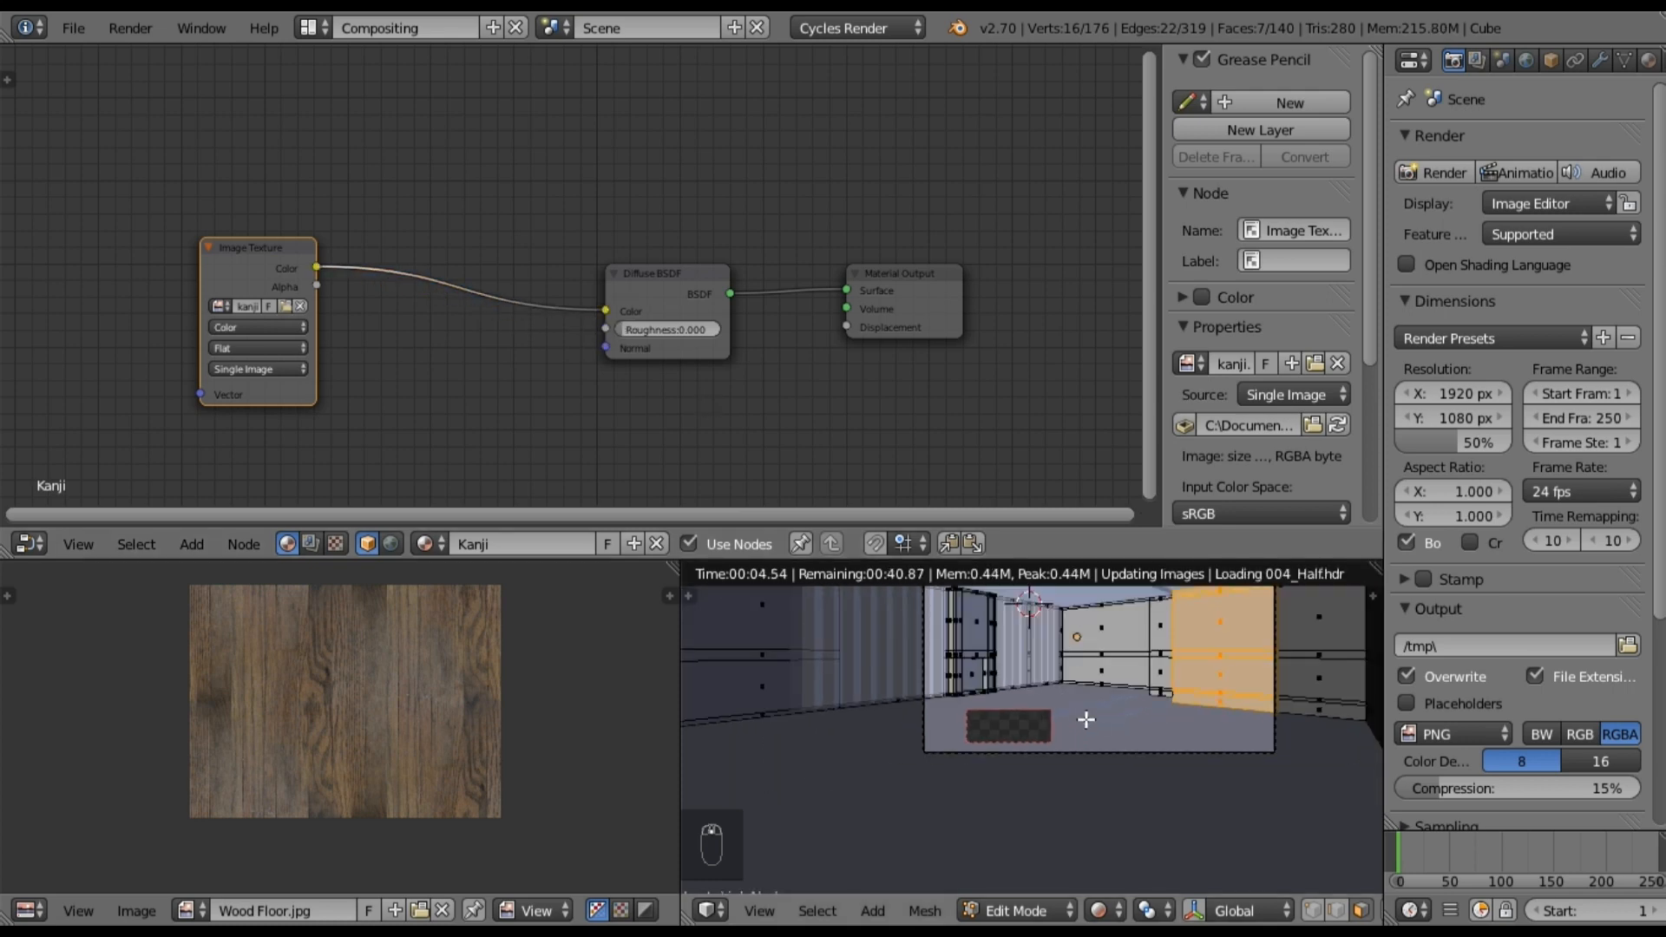
click(1106, 911)
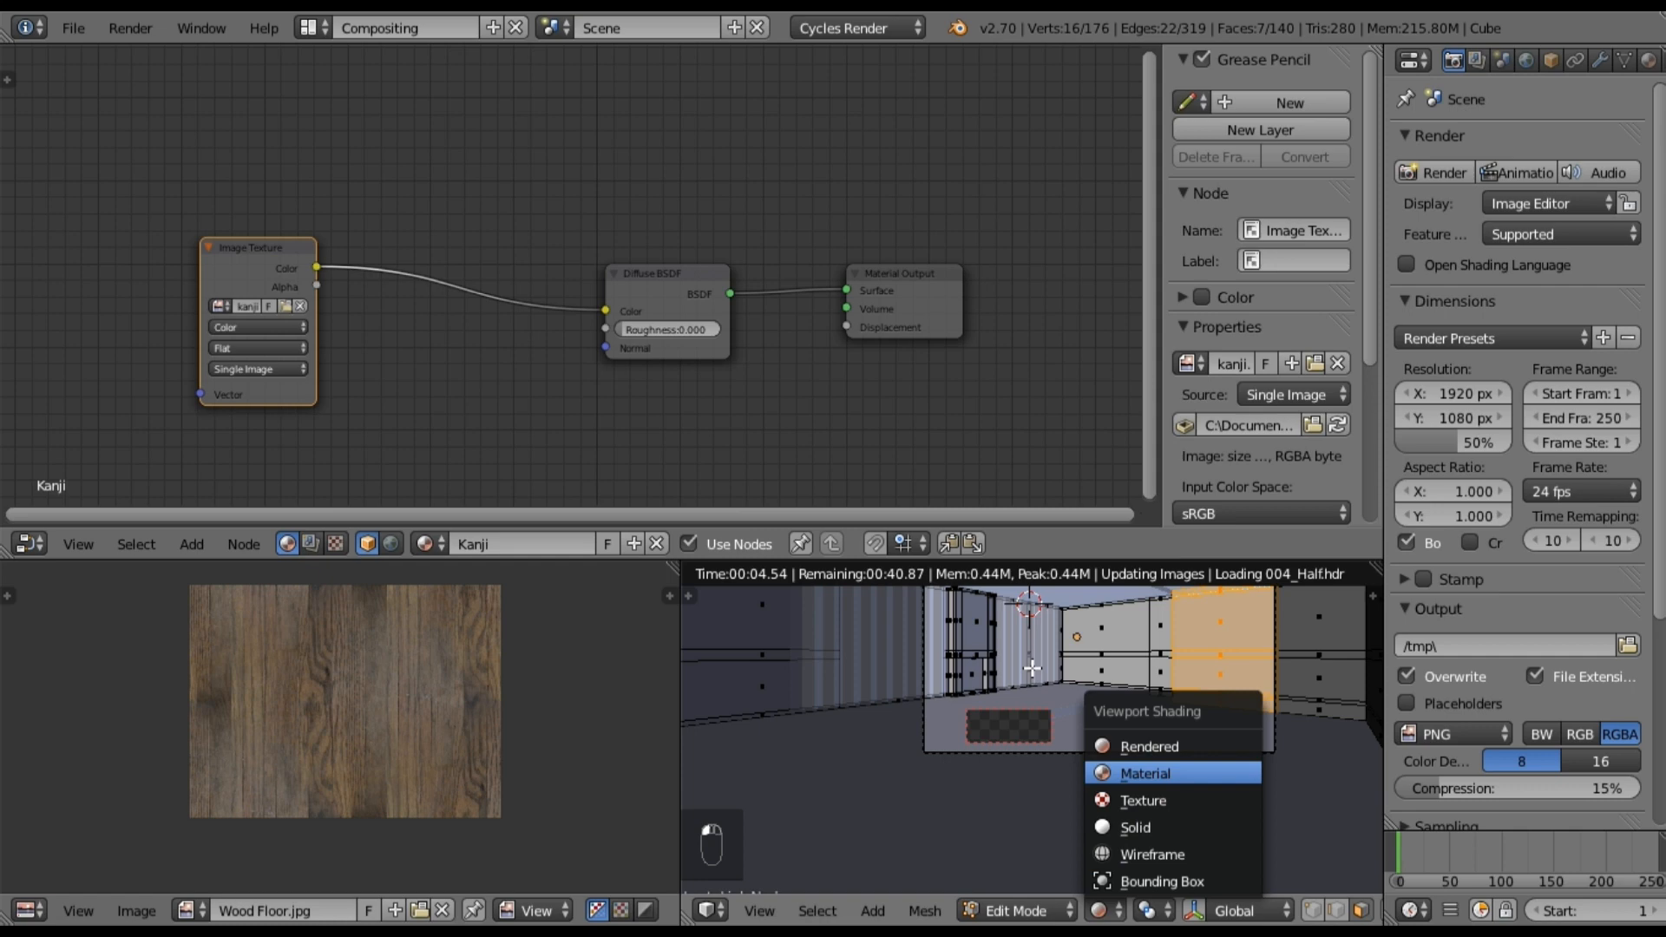
click(1154, 773)
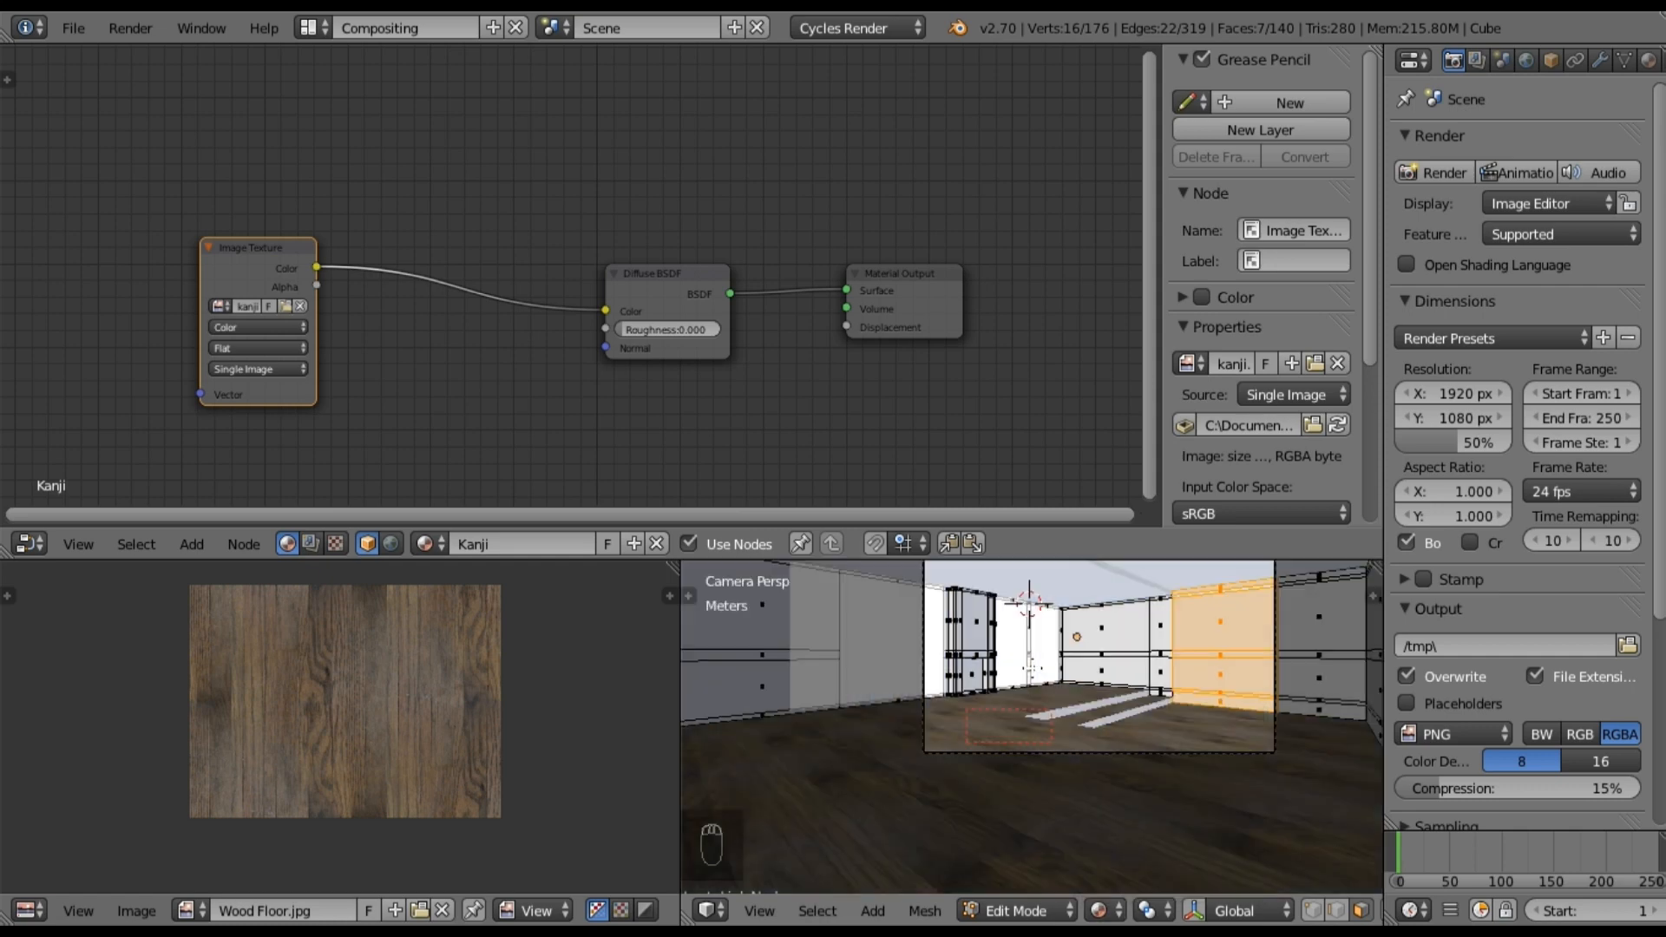
key(Tab)
key(Tab)
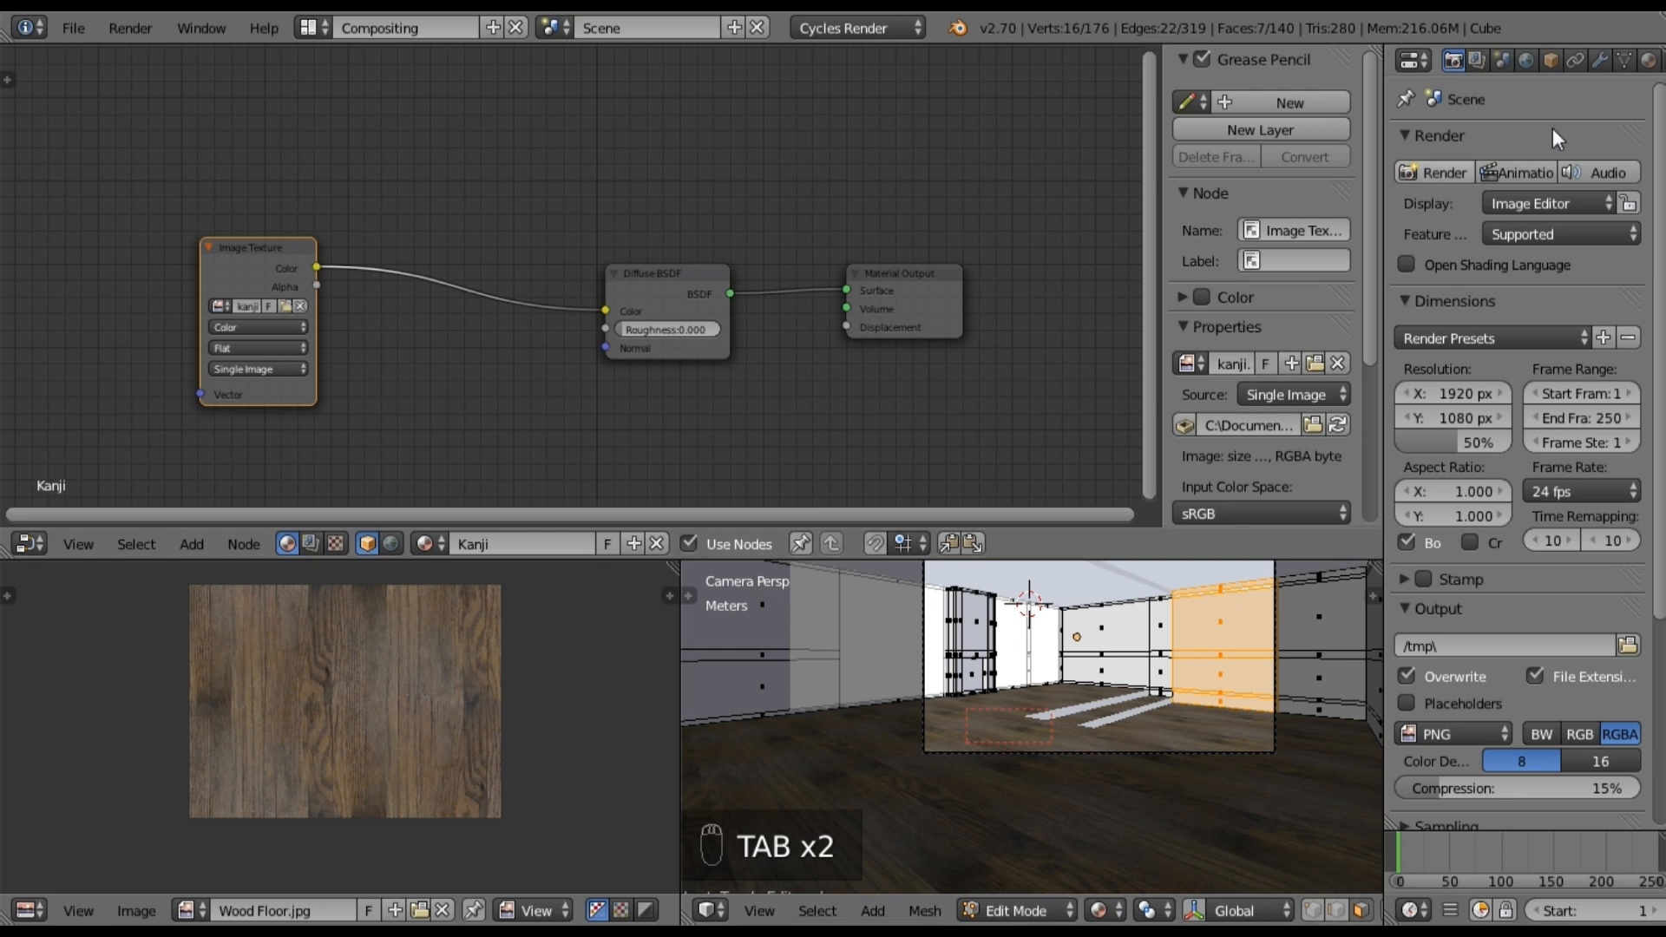
Step: Assign the Kanji material to the selected wall faces and return to Object Mode
click(1649, 61)
click(1456, 224)
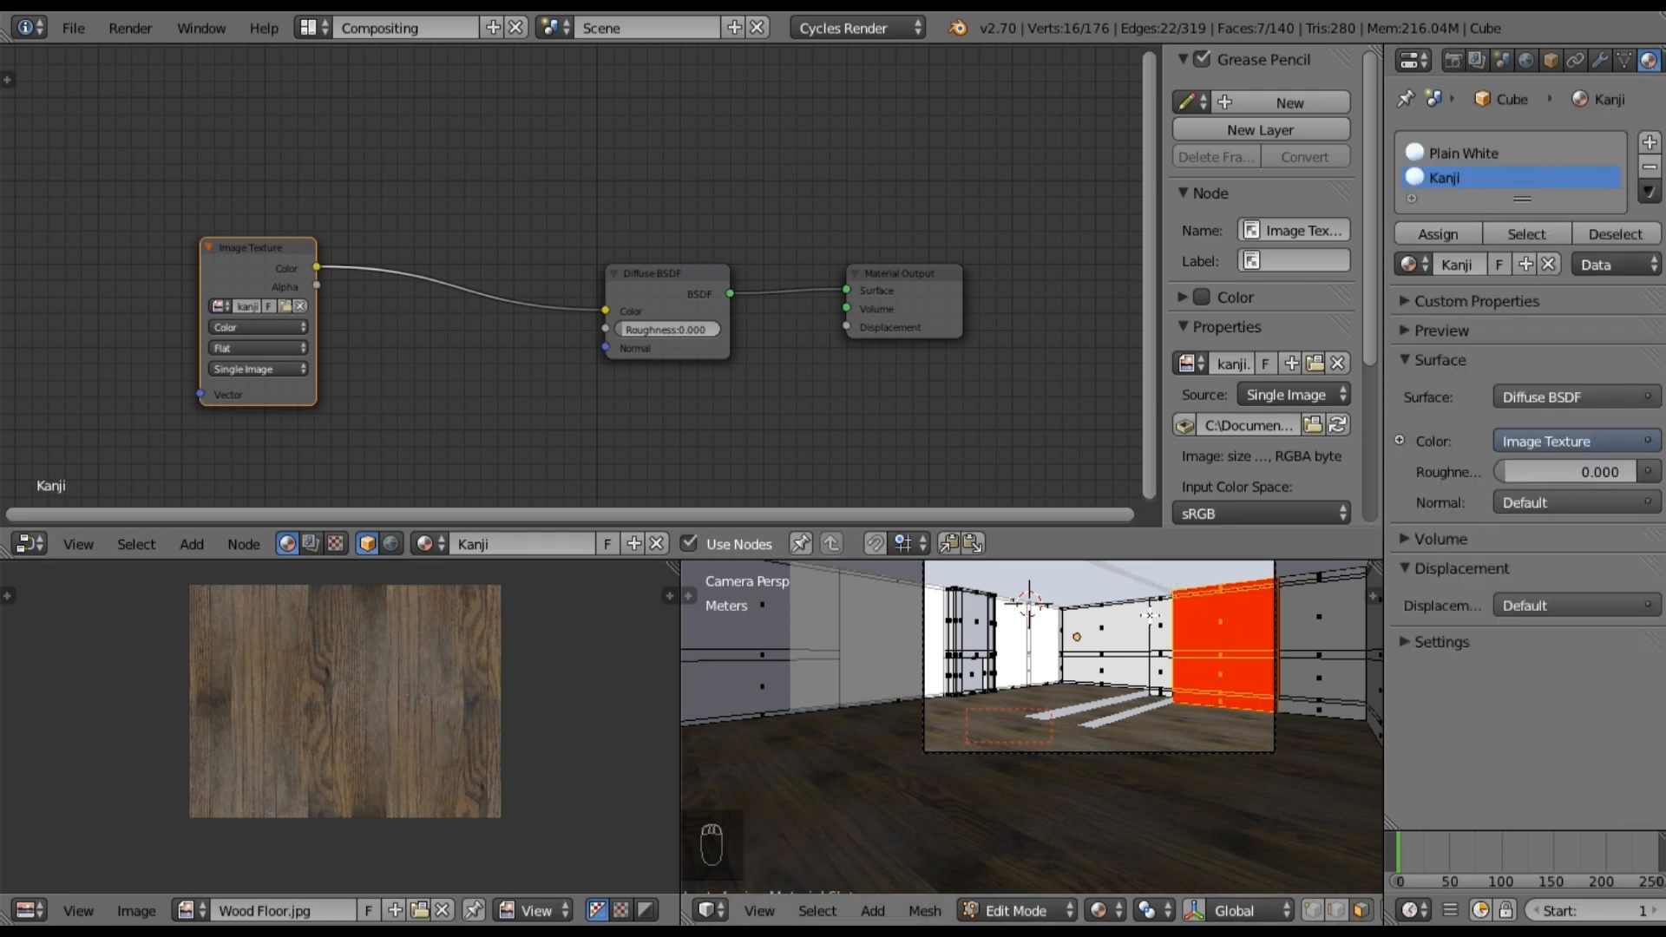
key(Tab)
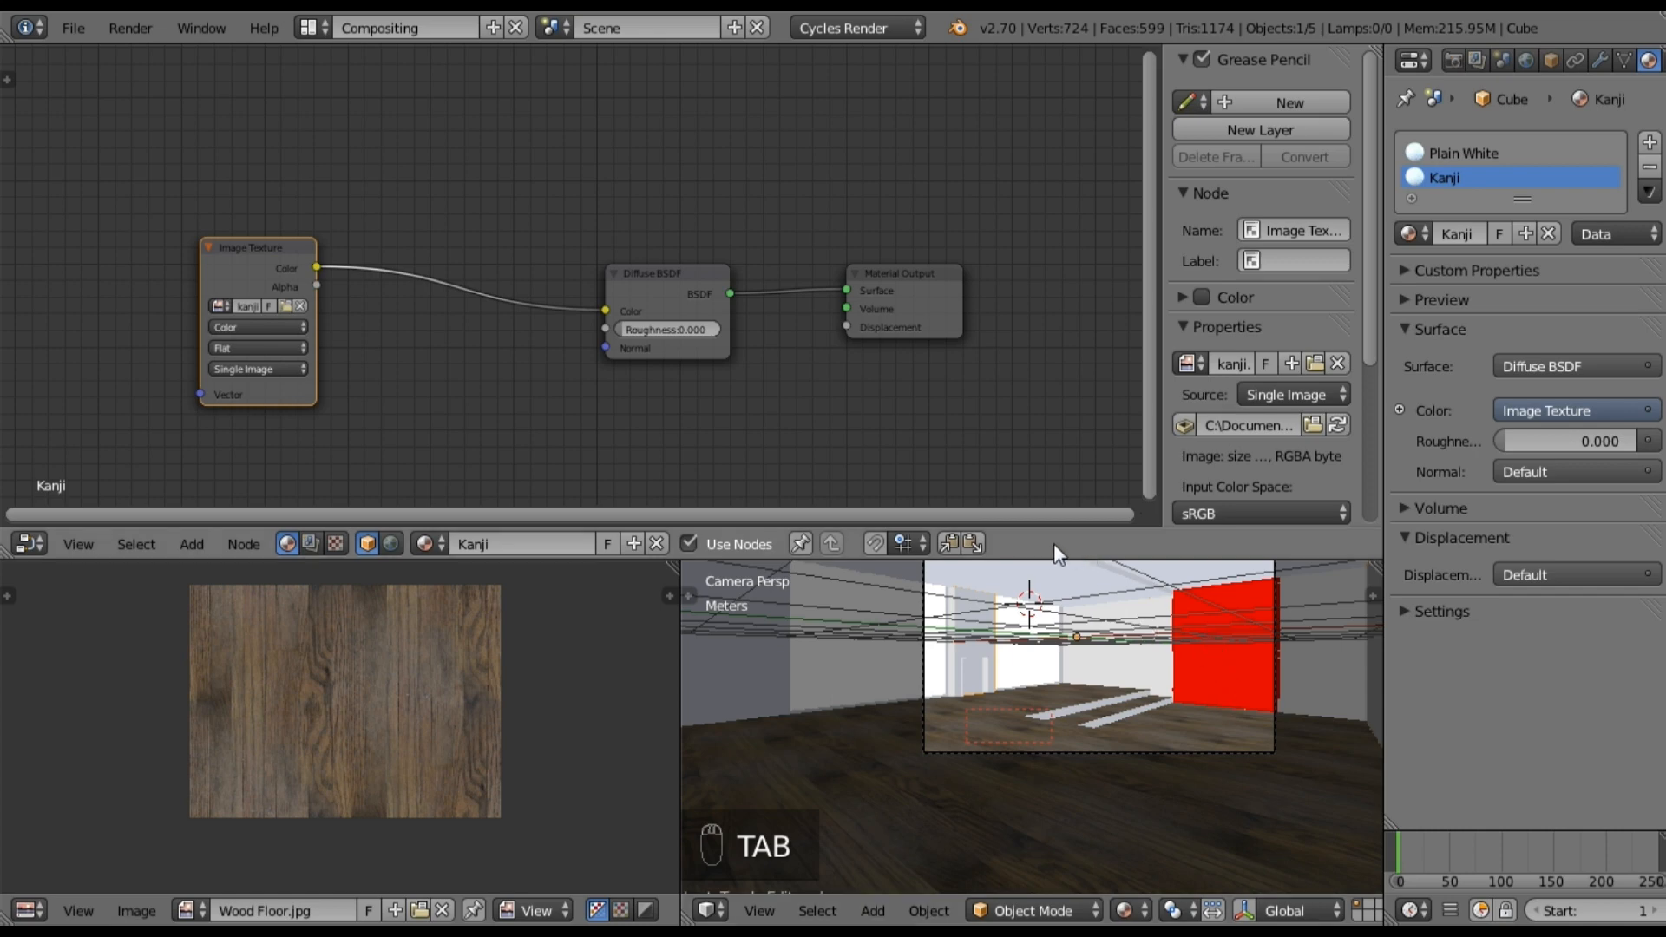
Step: Move the Image Texture node closer to the Diffuse BSDF and add a Glossy BSDF node below the diffuse shader
drag(279, 239, 511, 251)
middle_drag(387, 298, 374, 208)
click(189, 542)
mouse_move(215, 440)
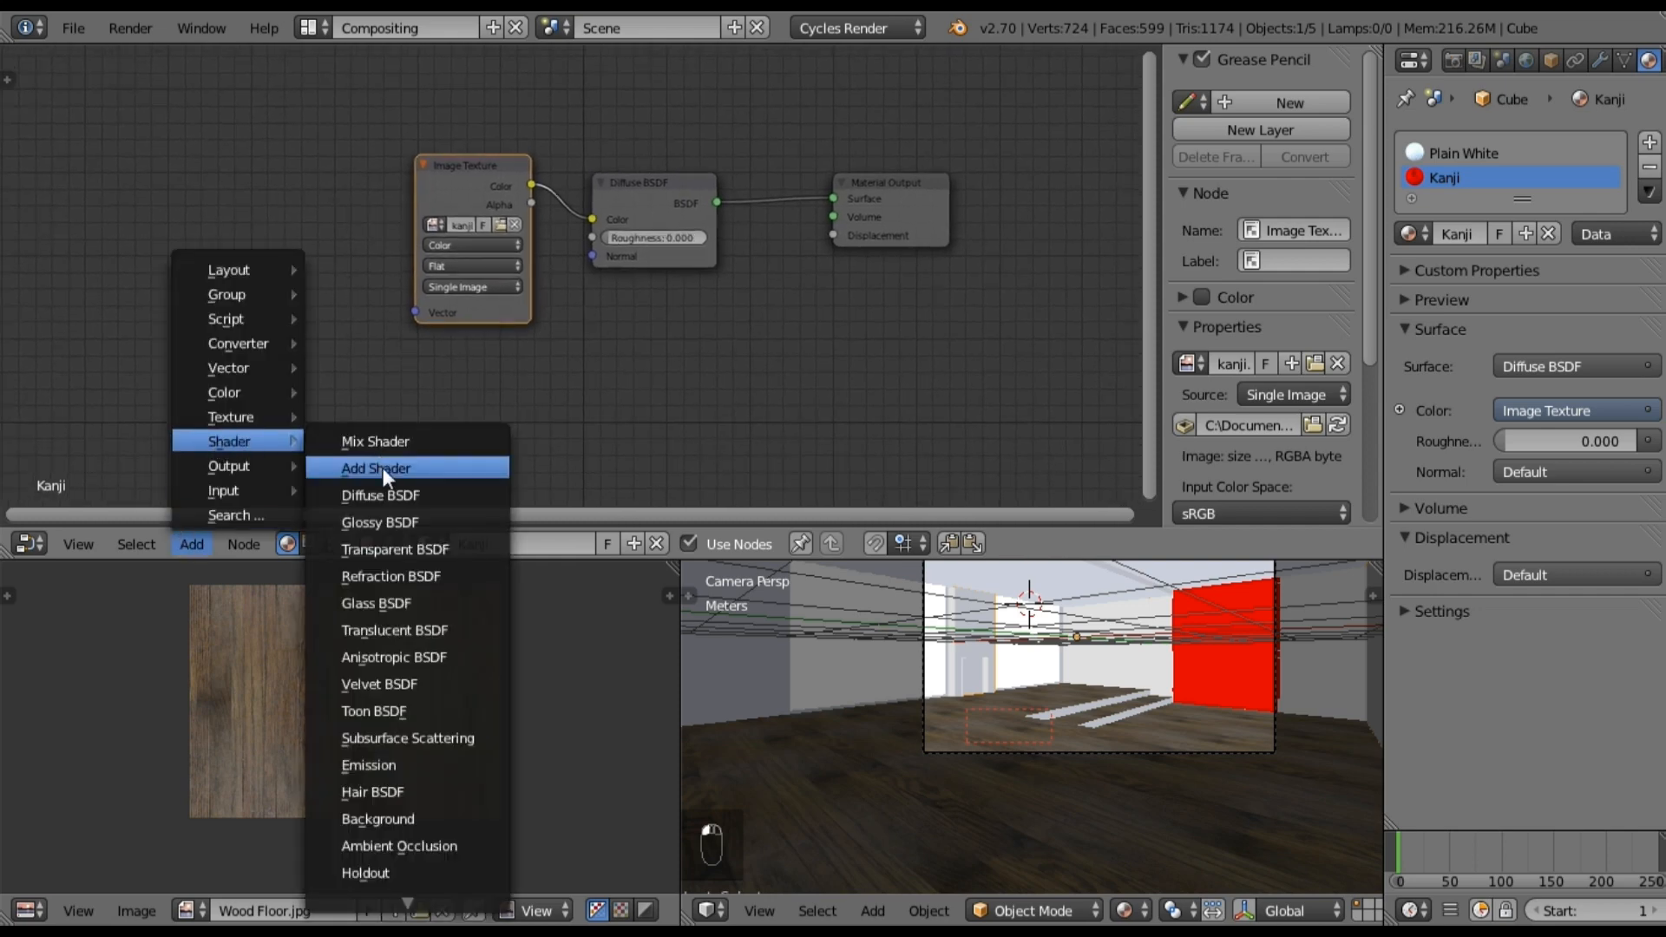
click(375, 517)
click(583, 284)
Step: Insert a Mix Shader between the Diffuse BSDF and a shifted Material Output, and link the Glossy BSDF to its second shader input
drag(889, 191, 1015, 208)
click(198, 547)
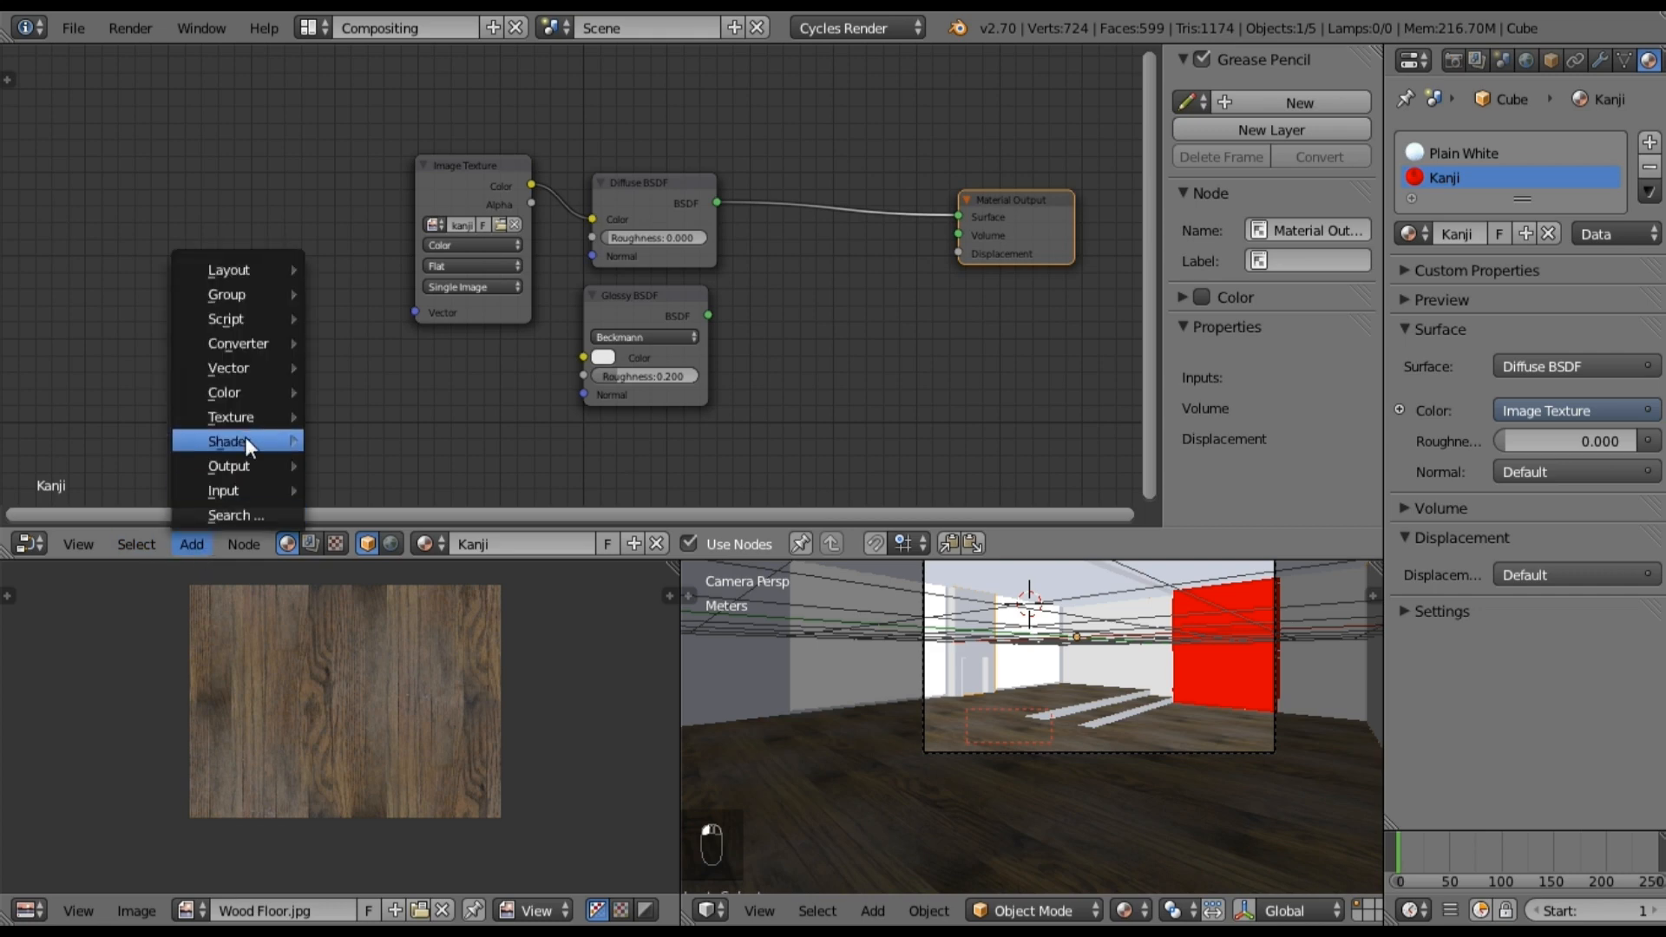
mouse_move(245, 440)
key(Return)
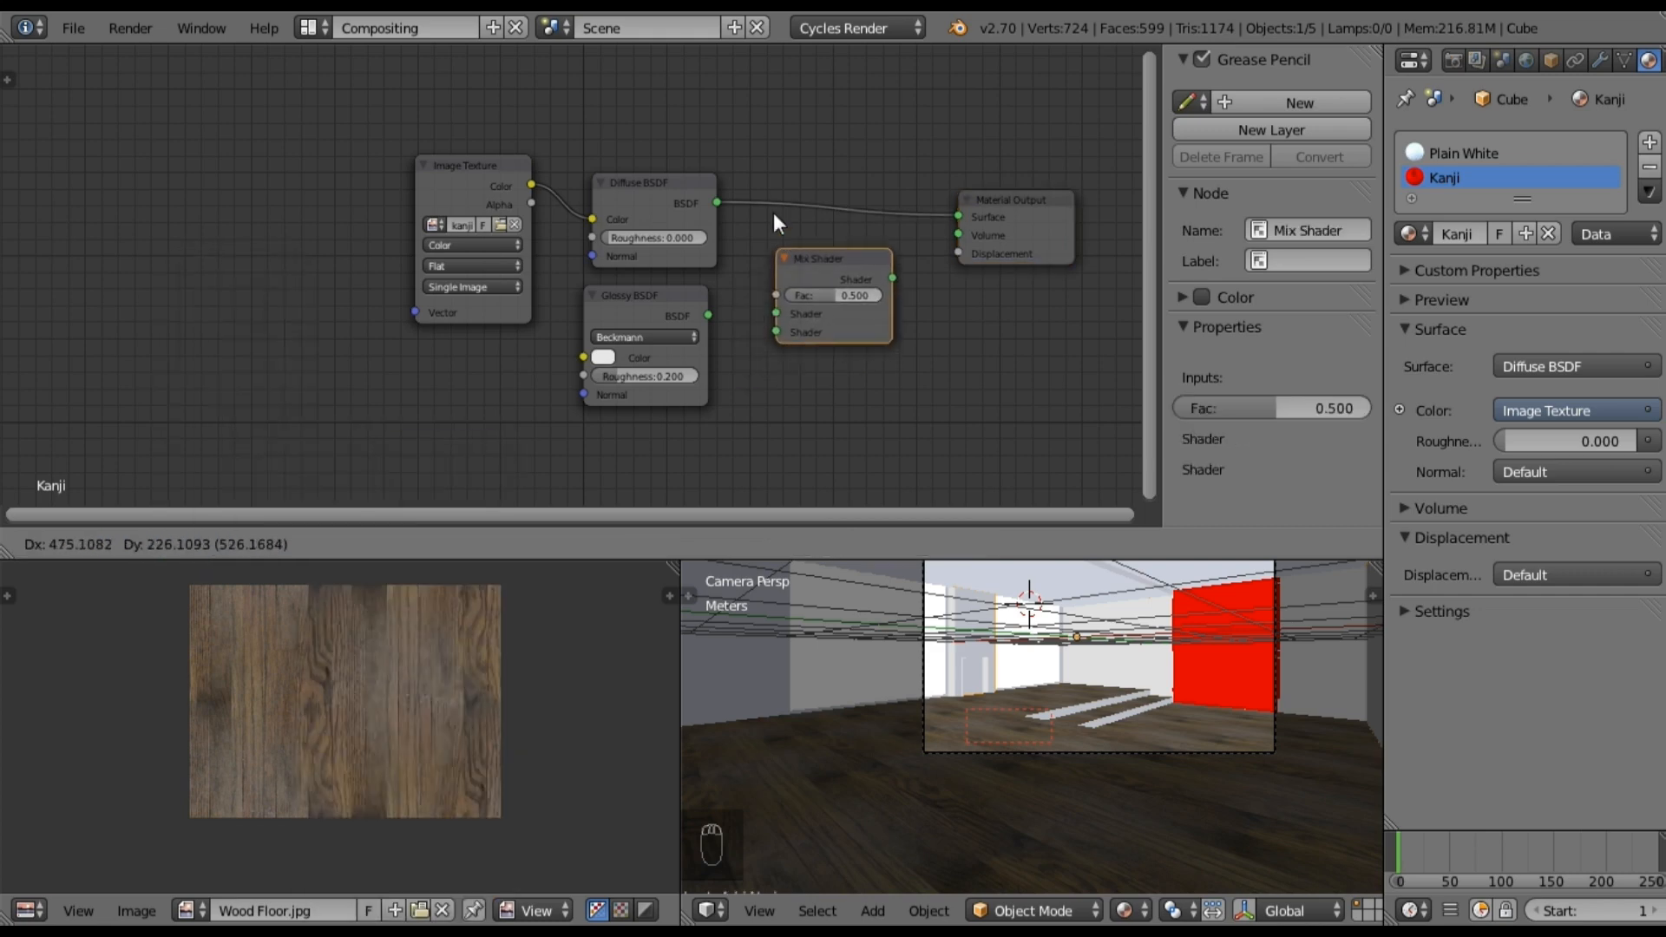
click(772, 148)
drag(764, 255, 809, 196)
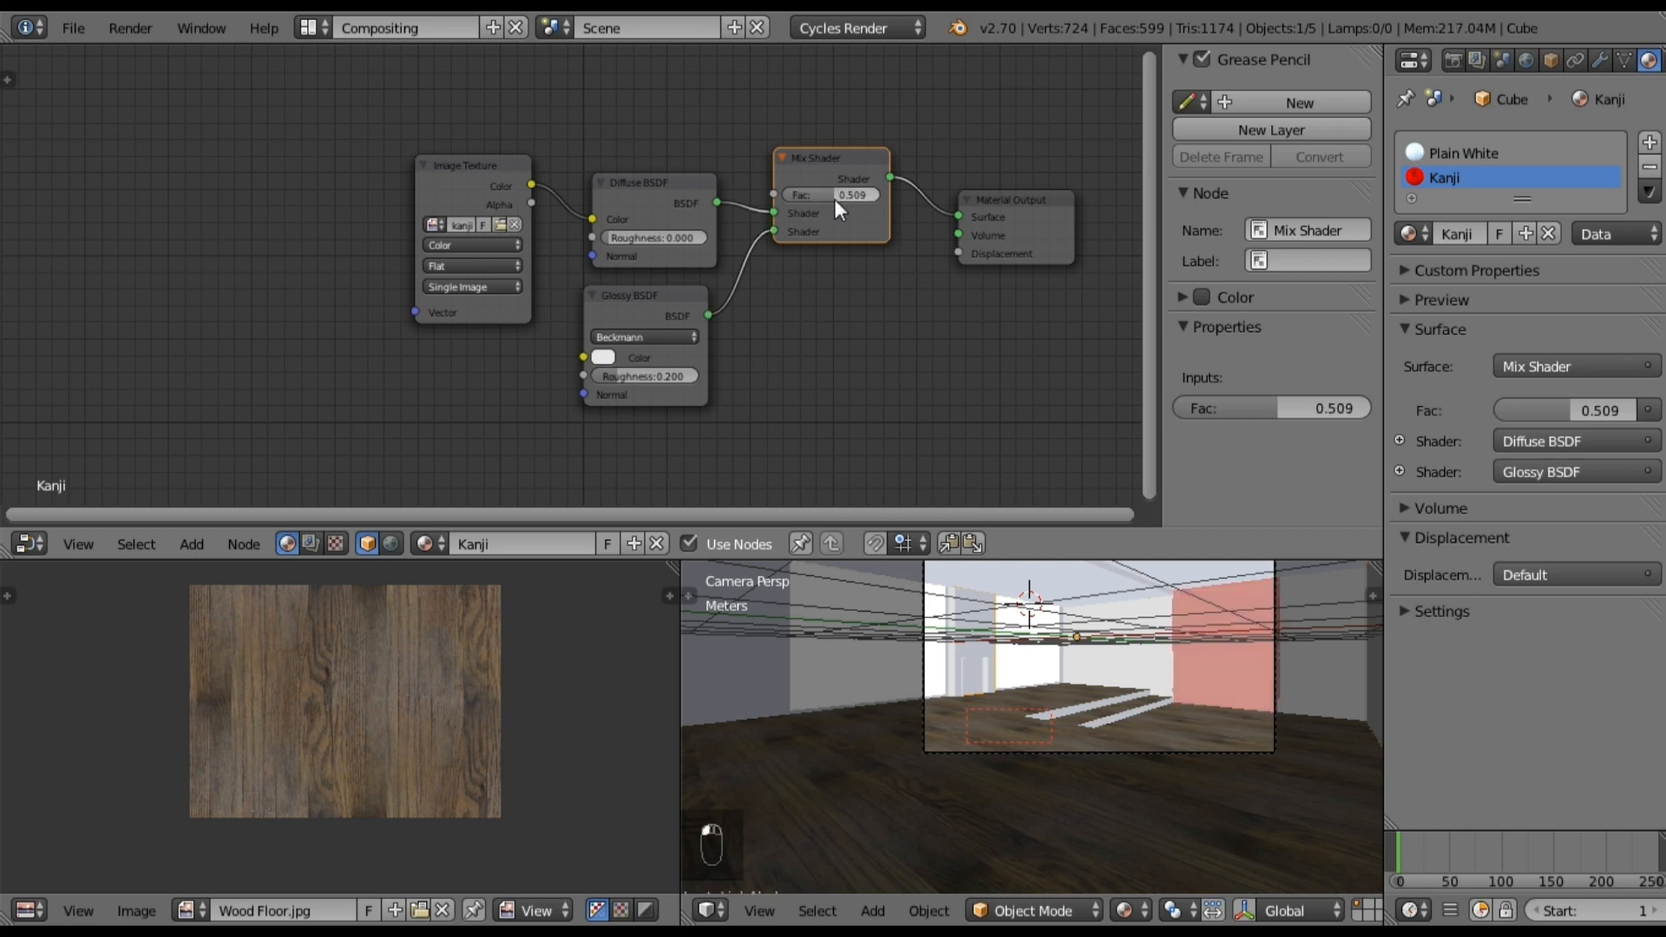
Step: Set the Mix Shader's Fac to 0.020
click(835, 200)
key(BackSpace)
key(Return)
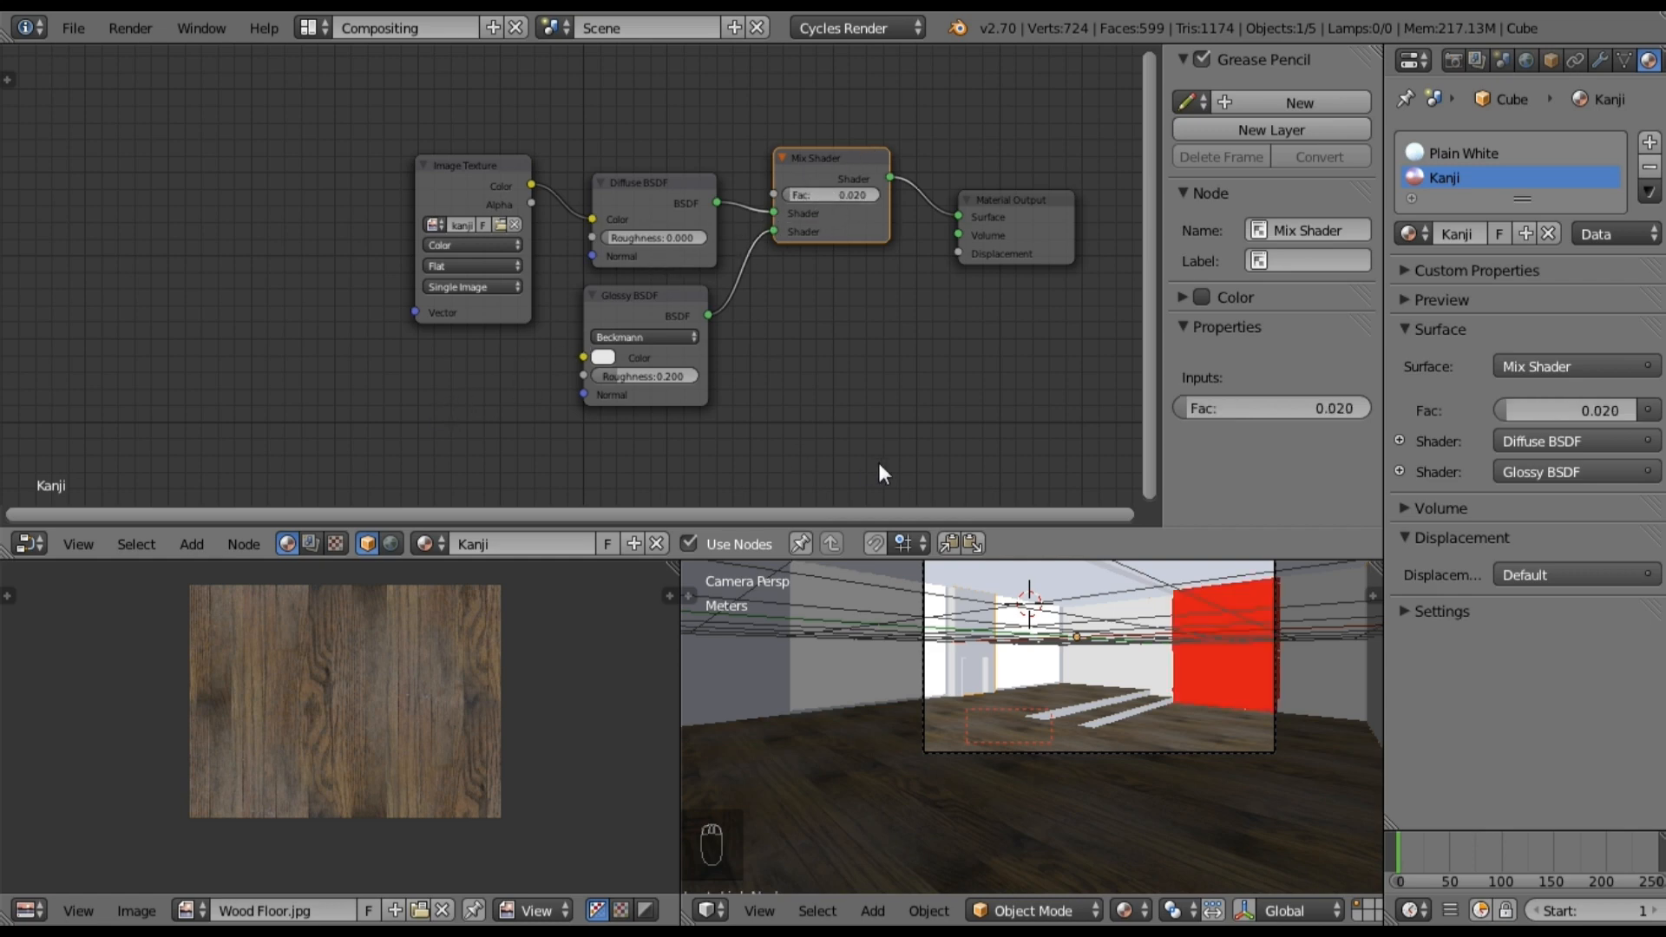
Step: Add a Texture Coordinate node well ahead of the Image Texture node, leaving space between them
middle_drag(465, 349, 587, 372)
middle_drag(290, 396, 446, 413)
scroll(404, 418, down, 2)
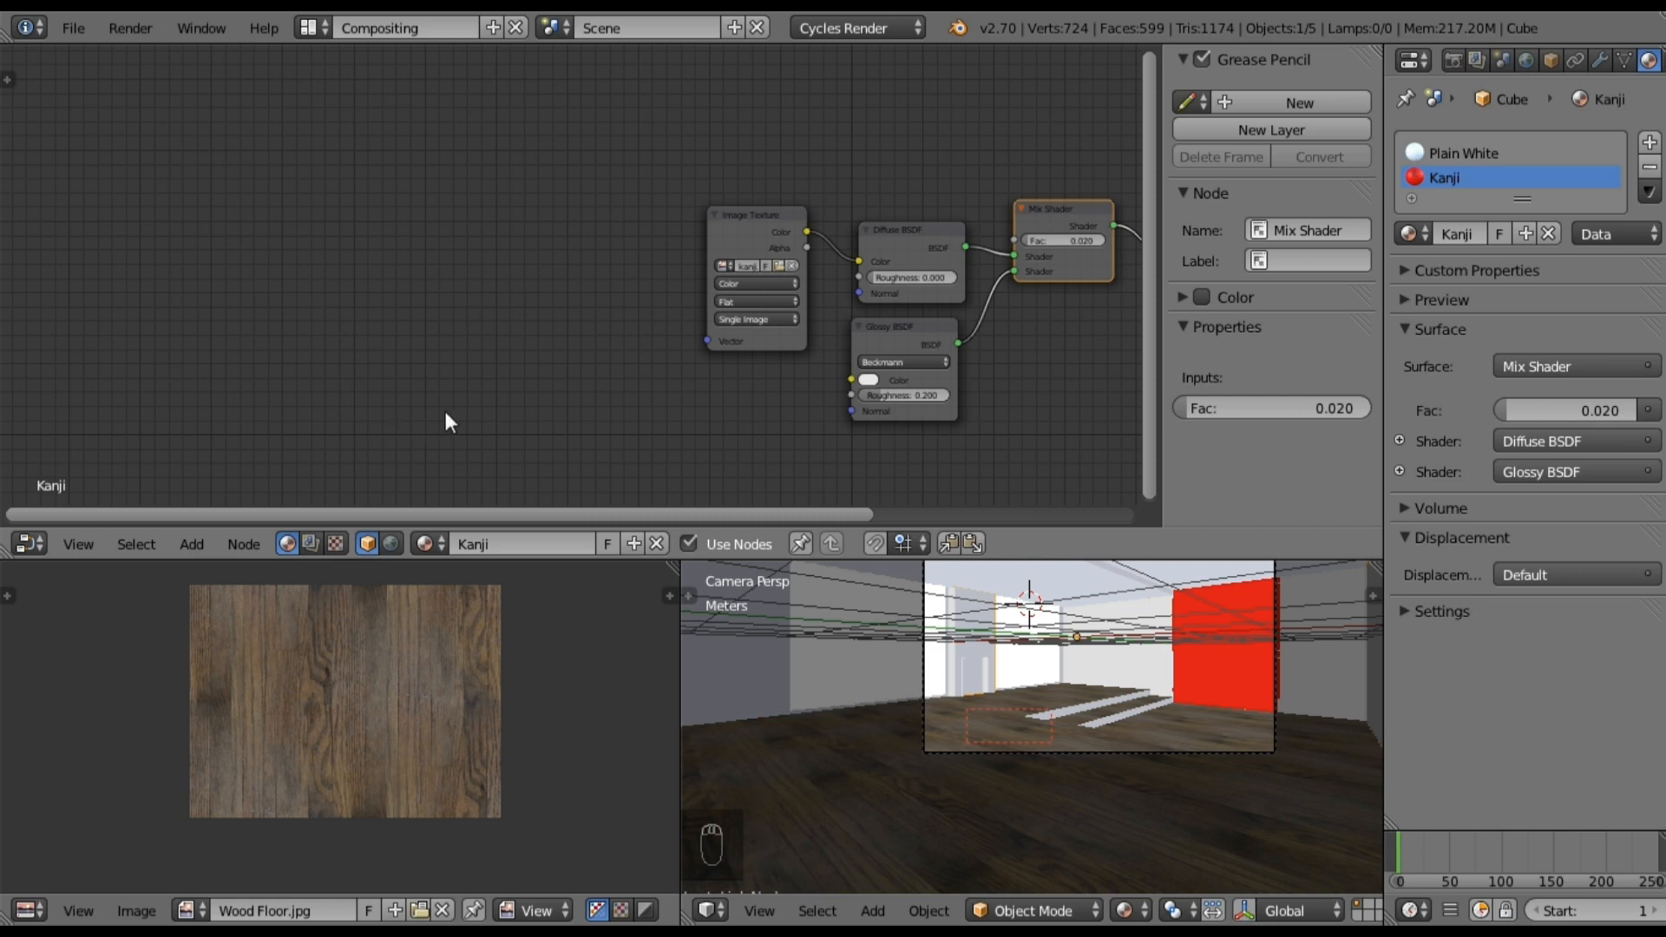
click(189, 550)
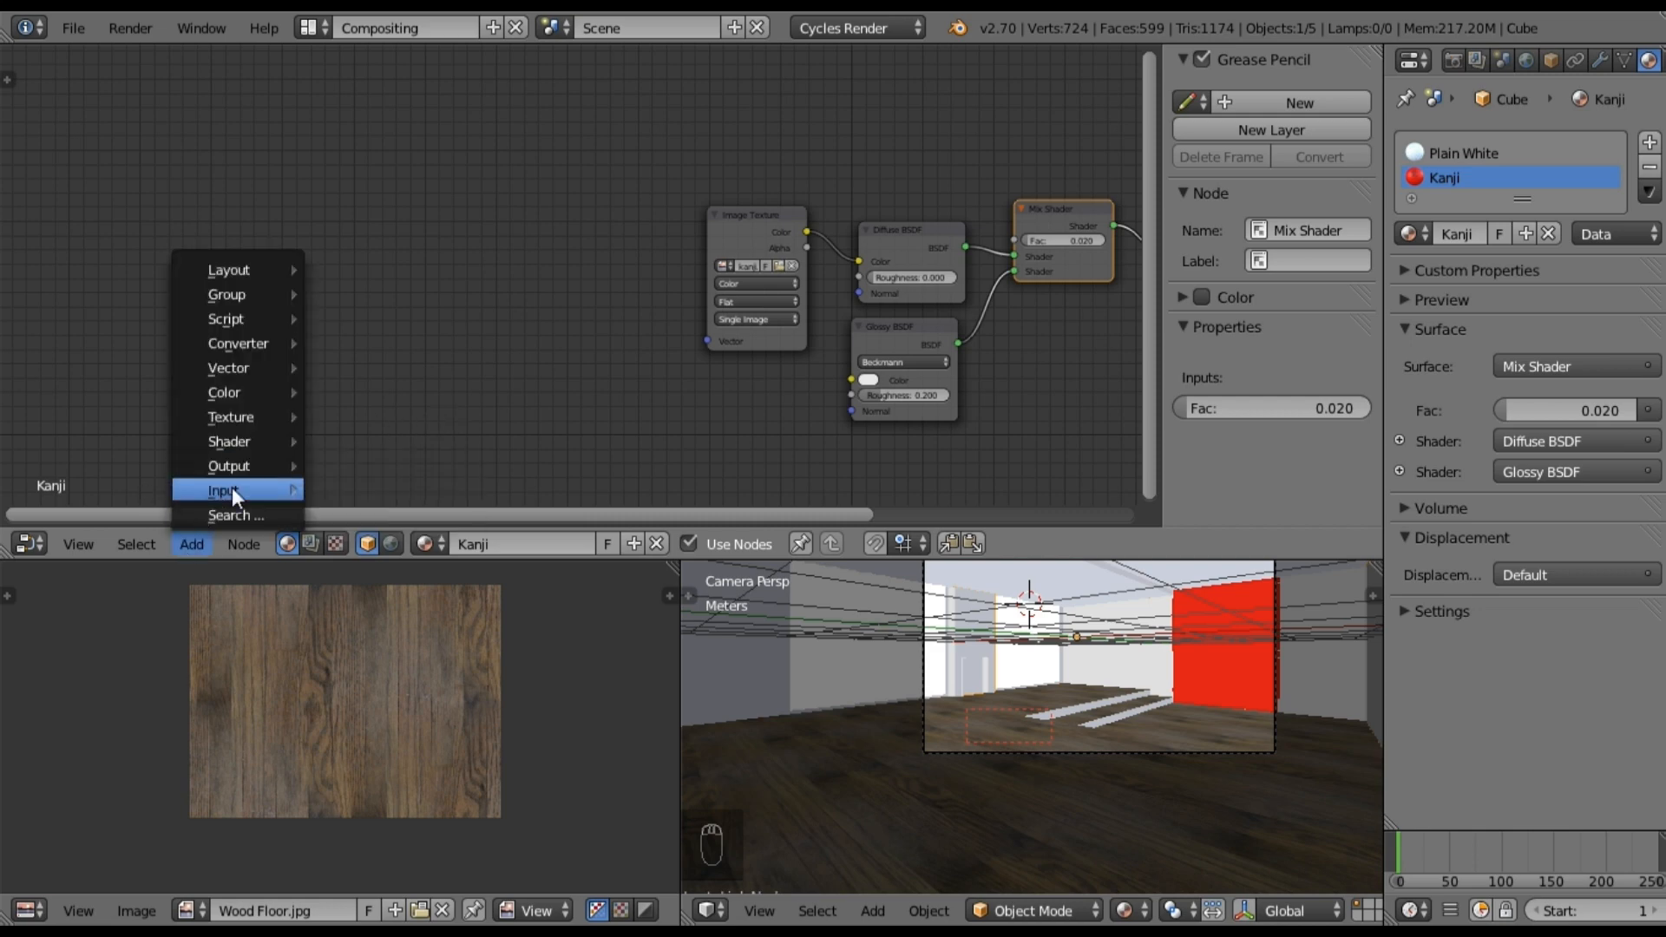
mouse_move(231, 488)
click(430, 489)
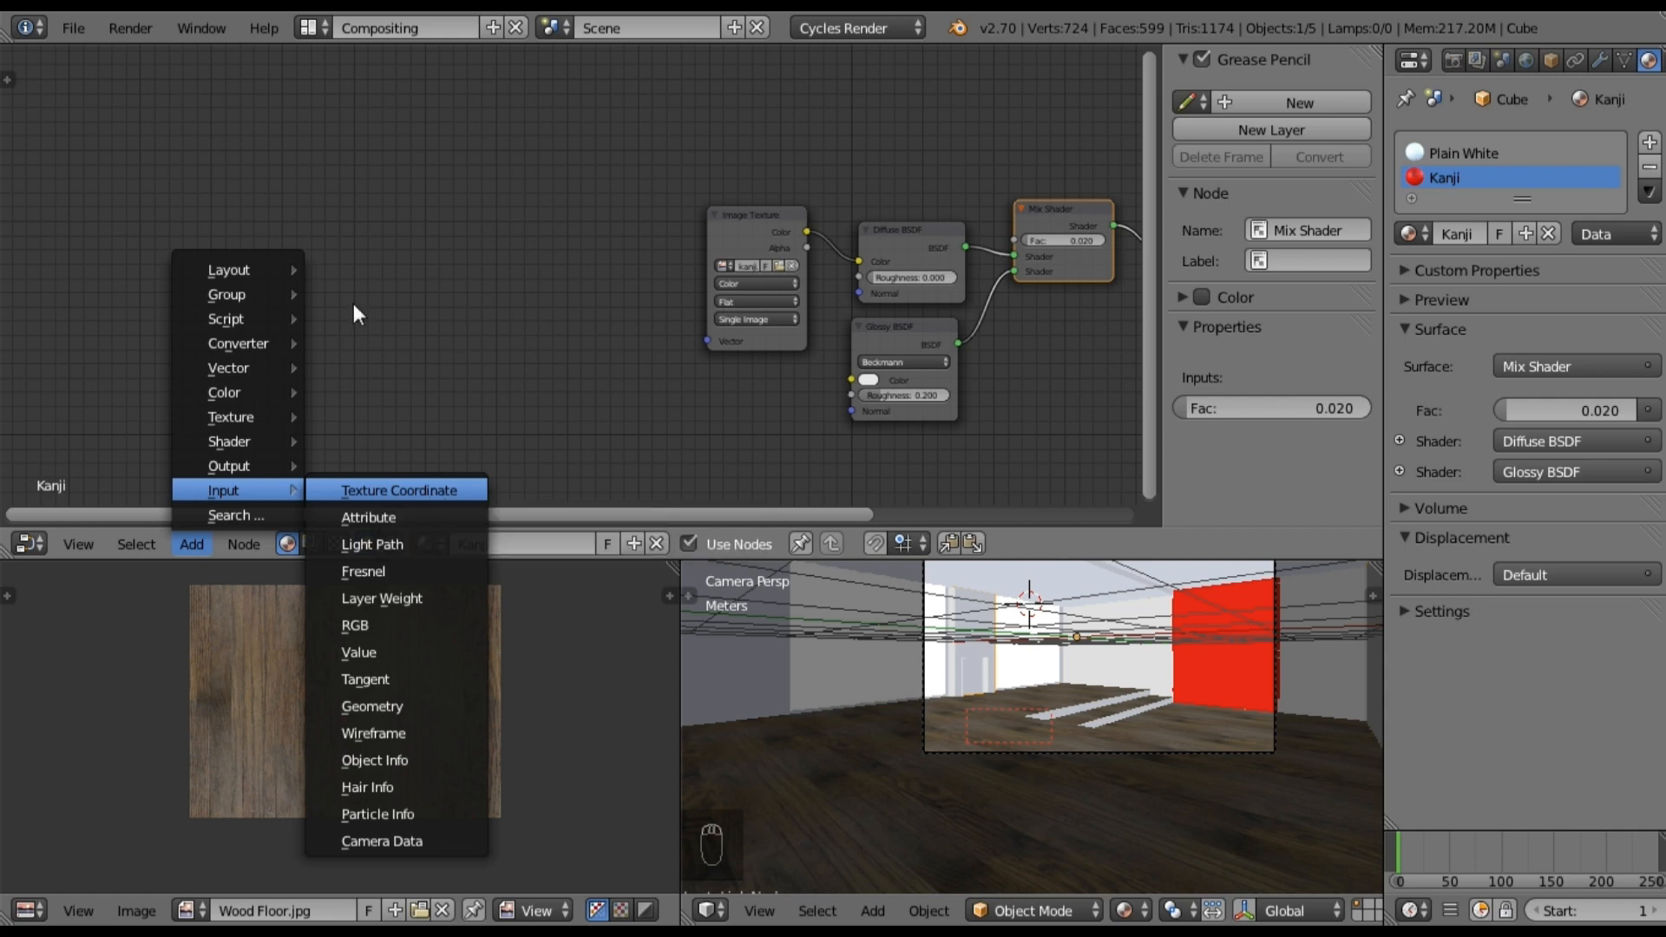
click(262, 197)
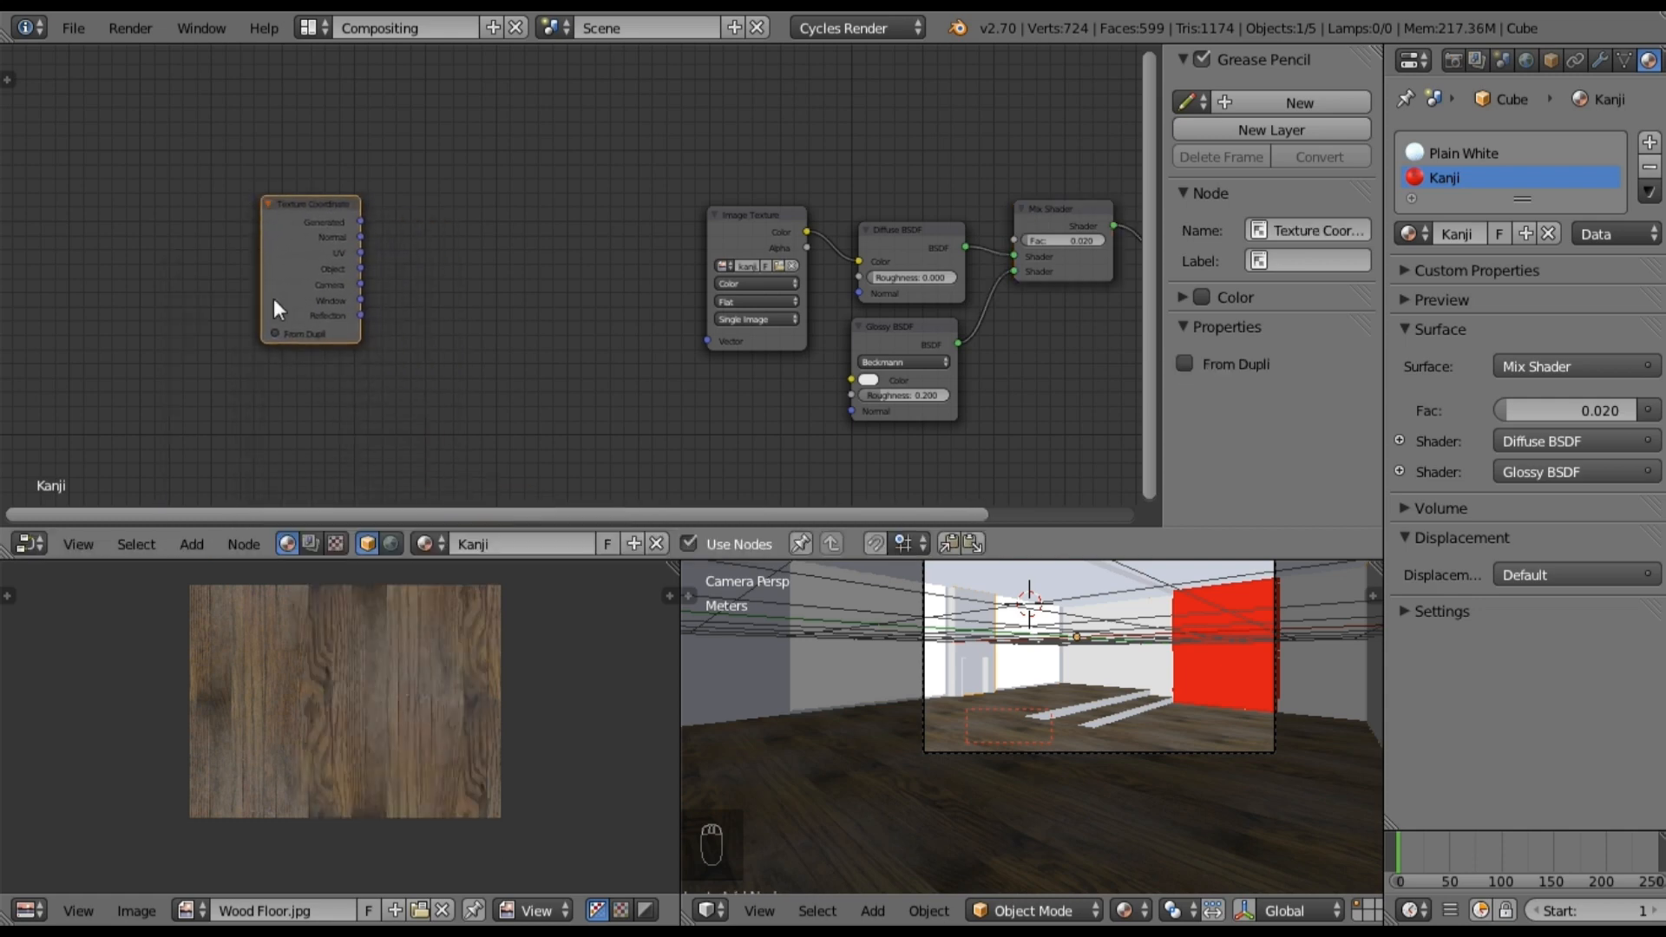
Step: Add a Mapping node and link the Texture Coordinate's UV output through it to the Image Texture's Vector input
click(191, 544)
mouse_move(258, 341)
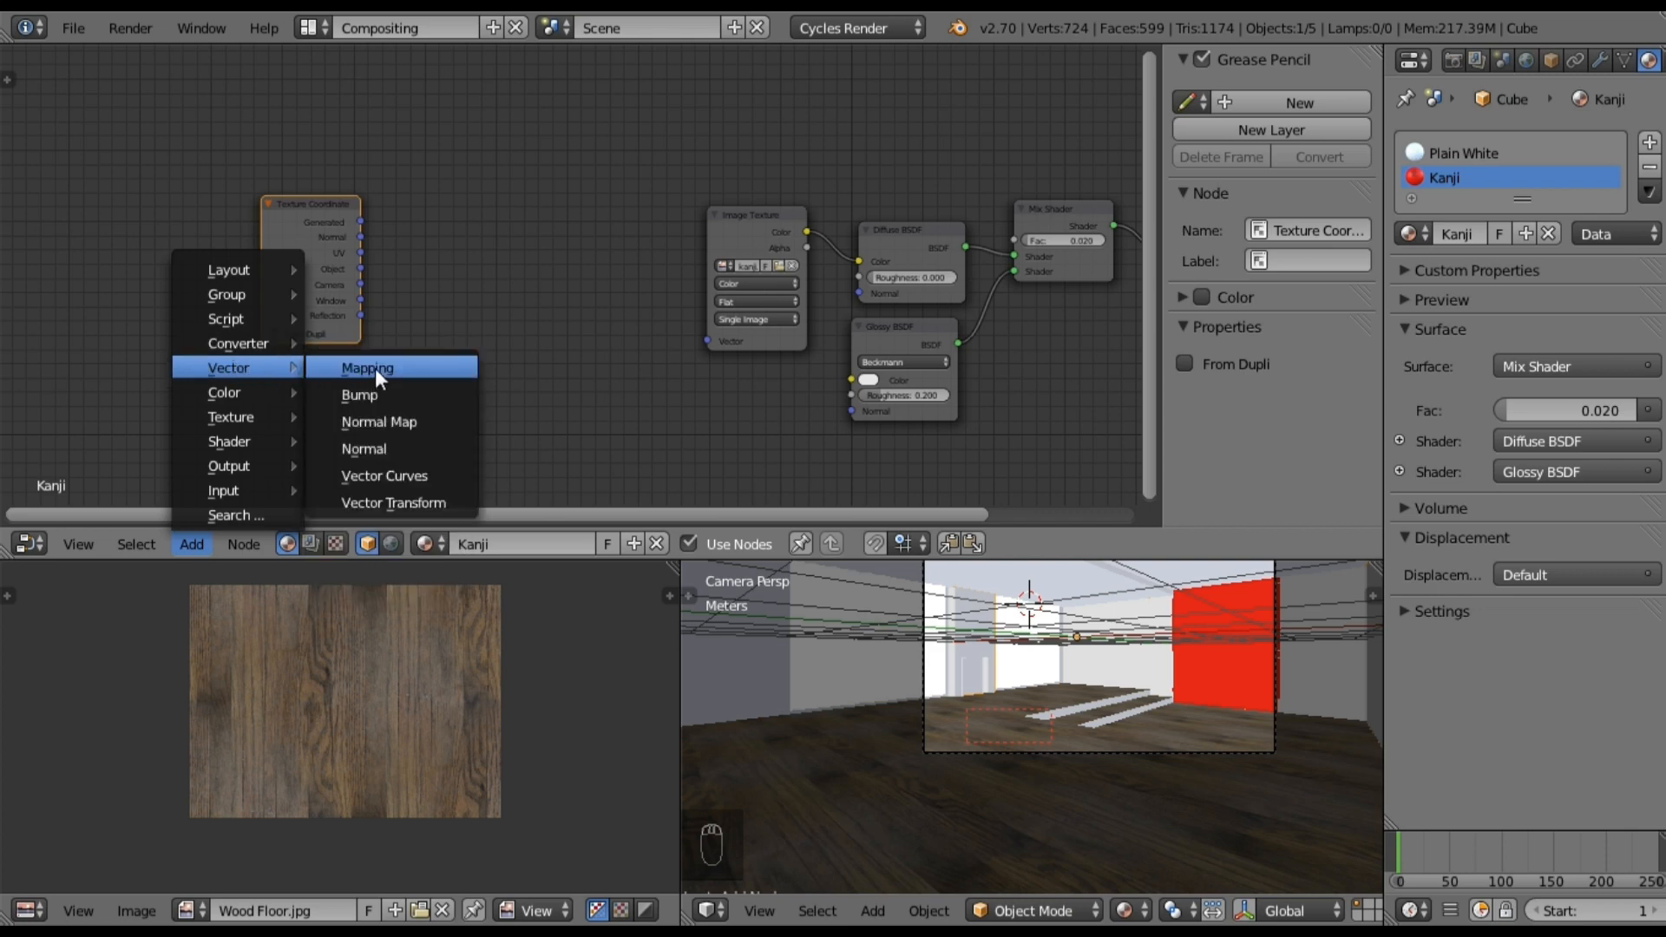
click(375, 367)
click(394, 165)
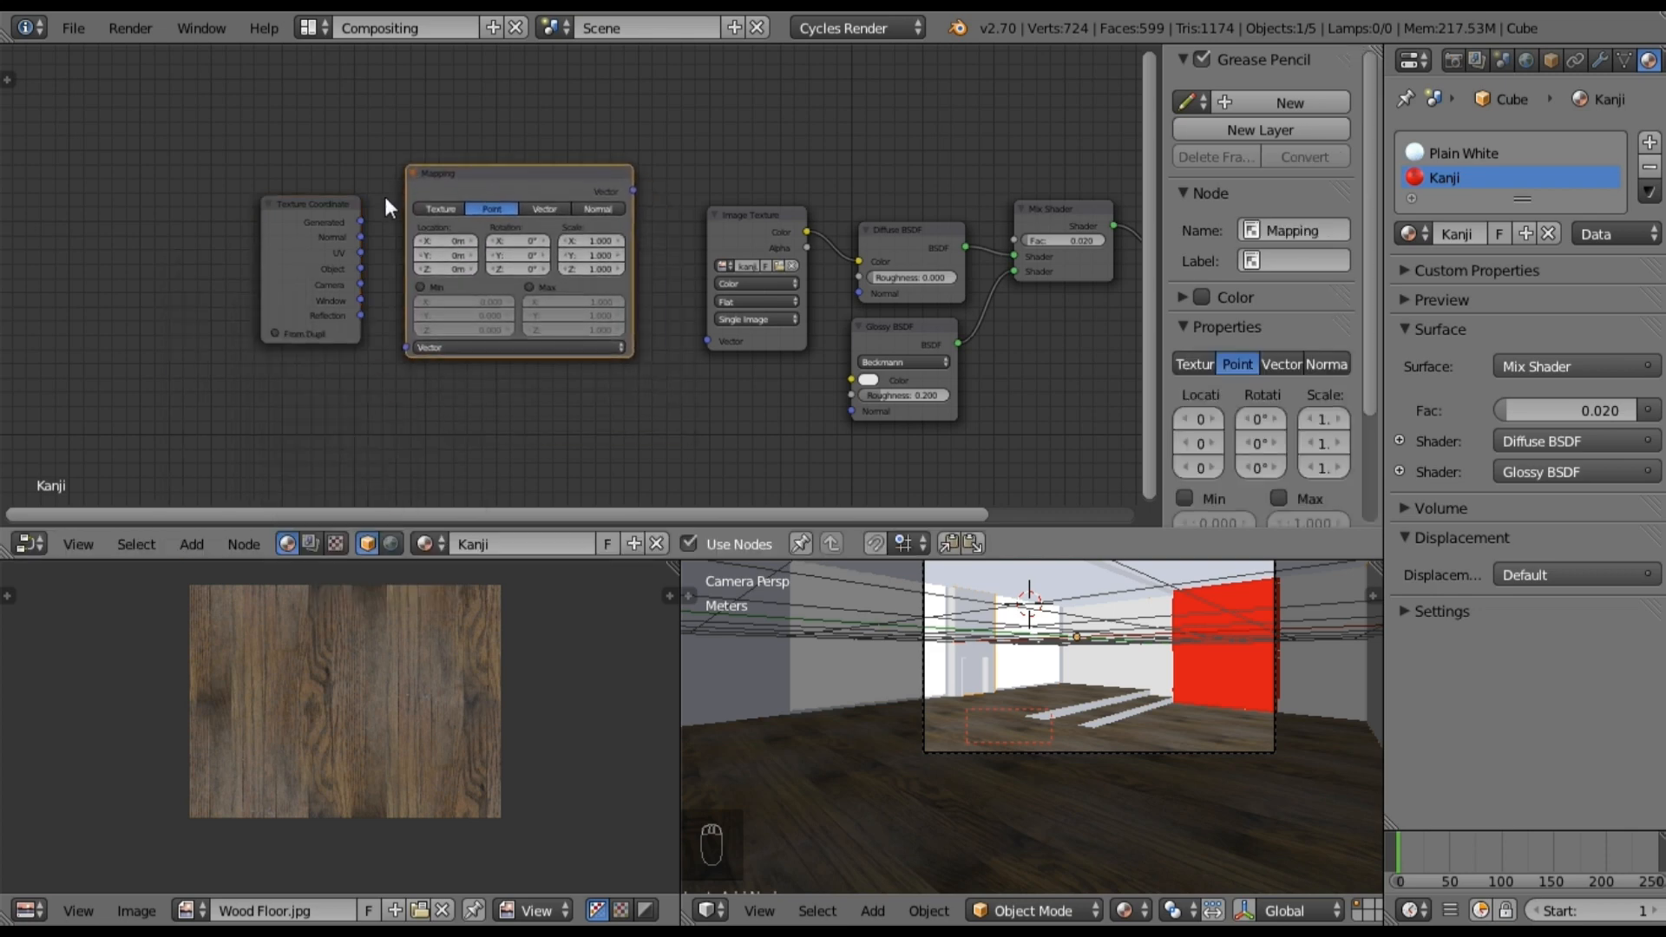
click(363, 257)
drag(395, 342, 405, 347)
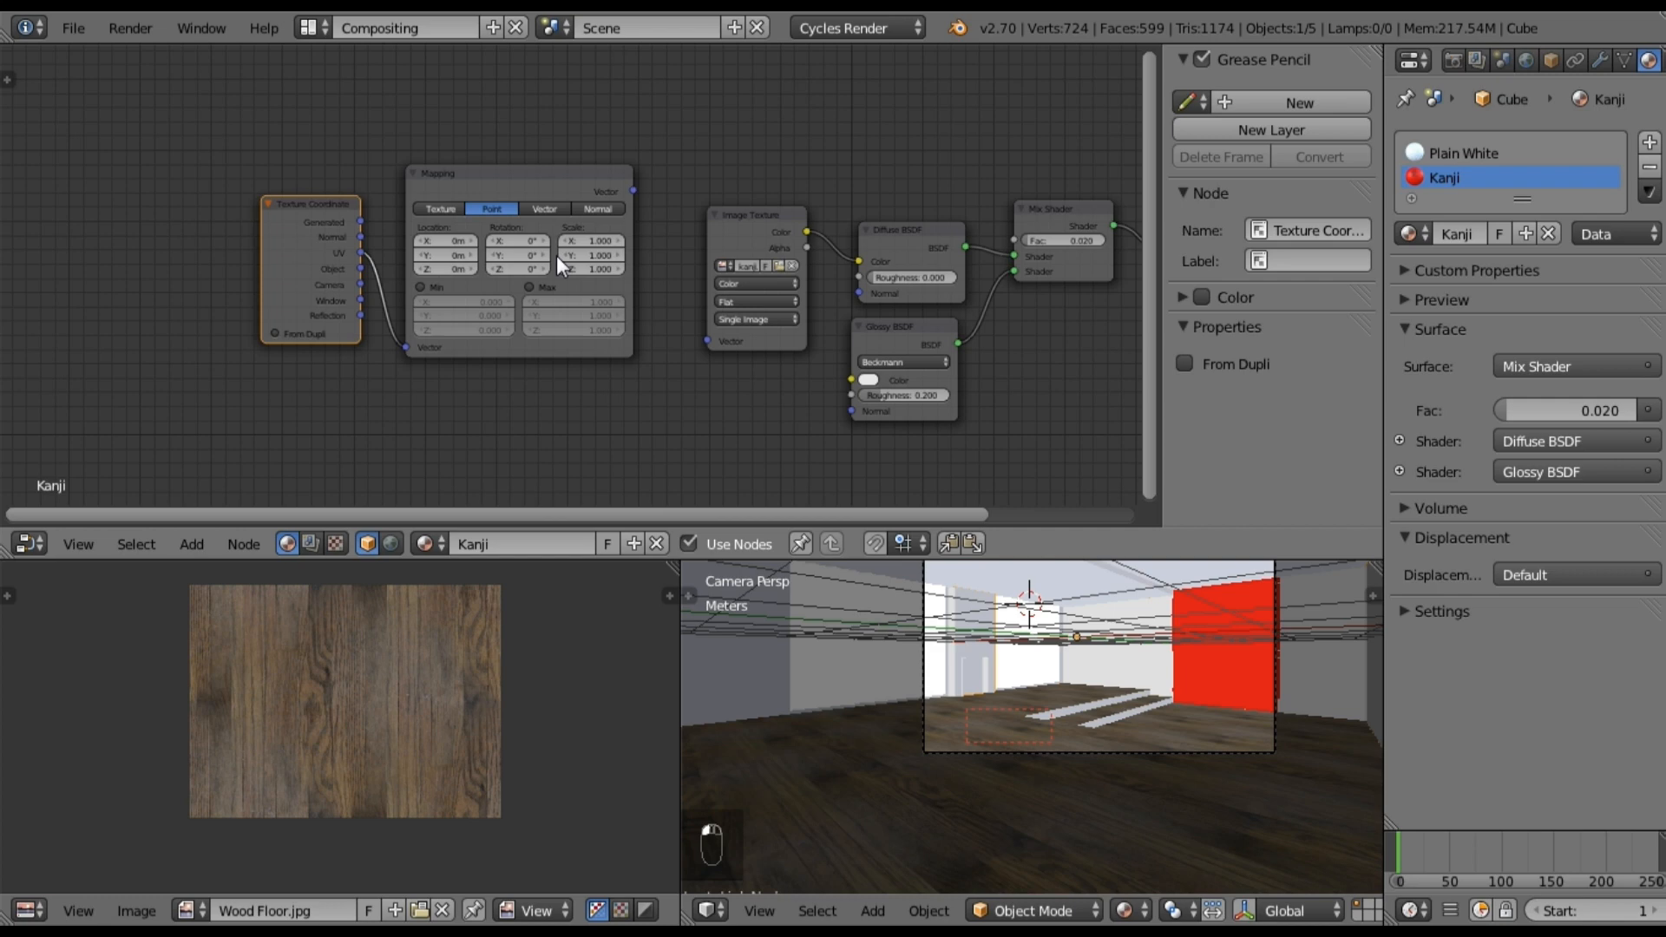
drag(634, 190, 708, 341)
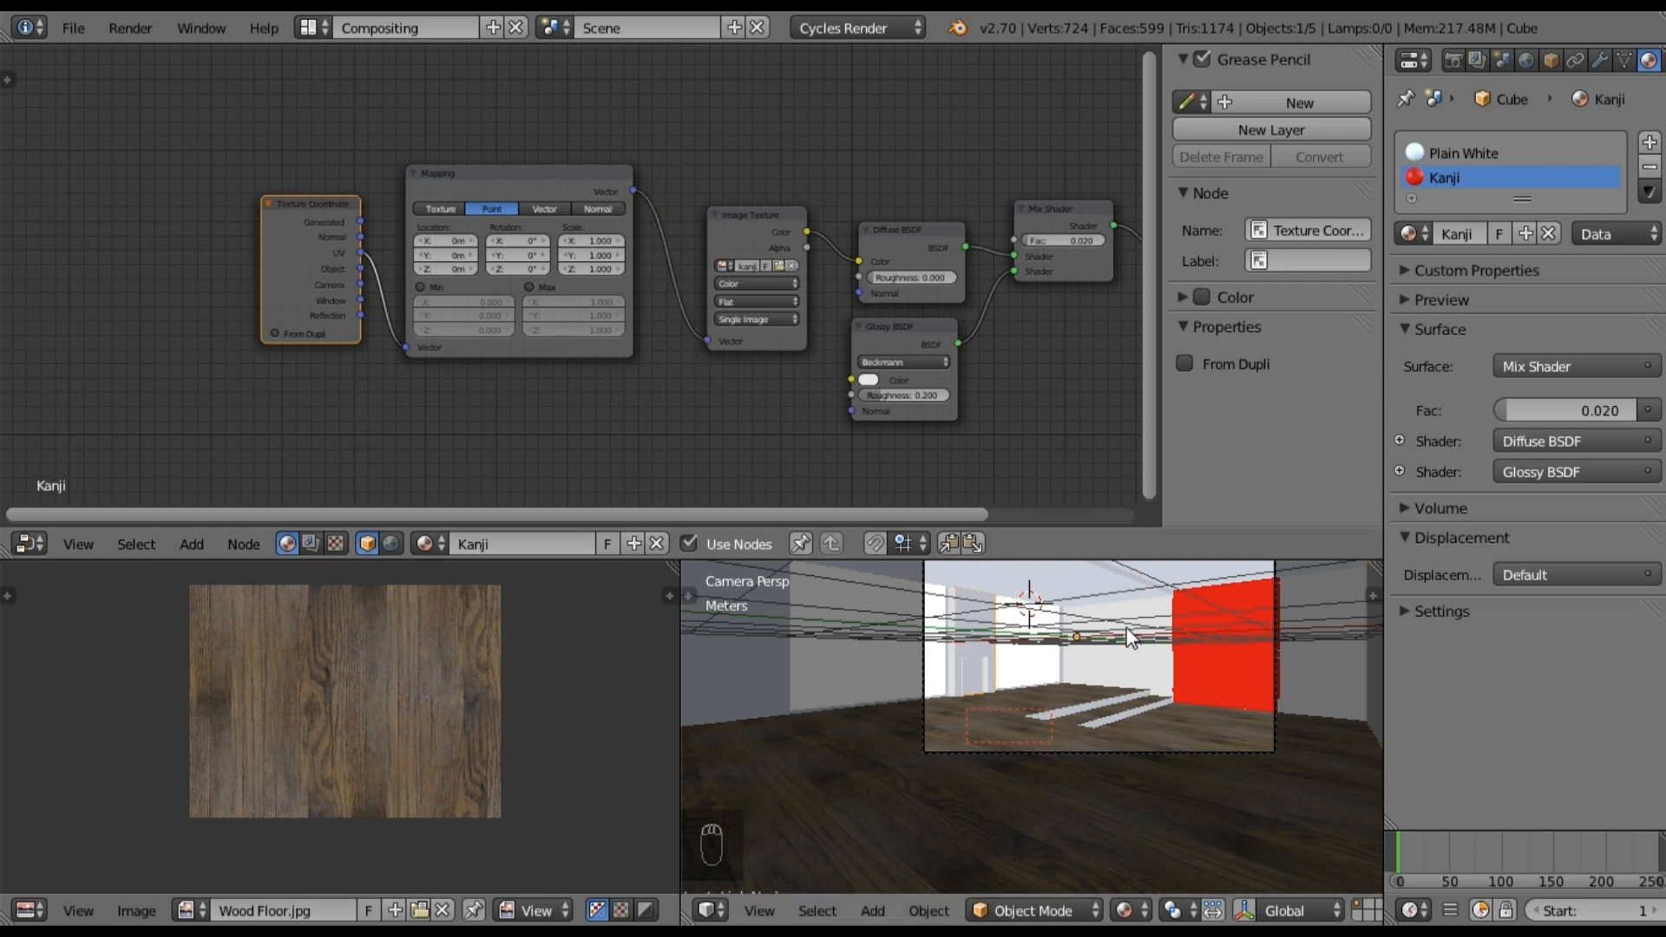
Step: Apply the room object's scale and UV-map the selected Kanji wall faces with Project From View in the front view
key(ctrl+a)
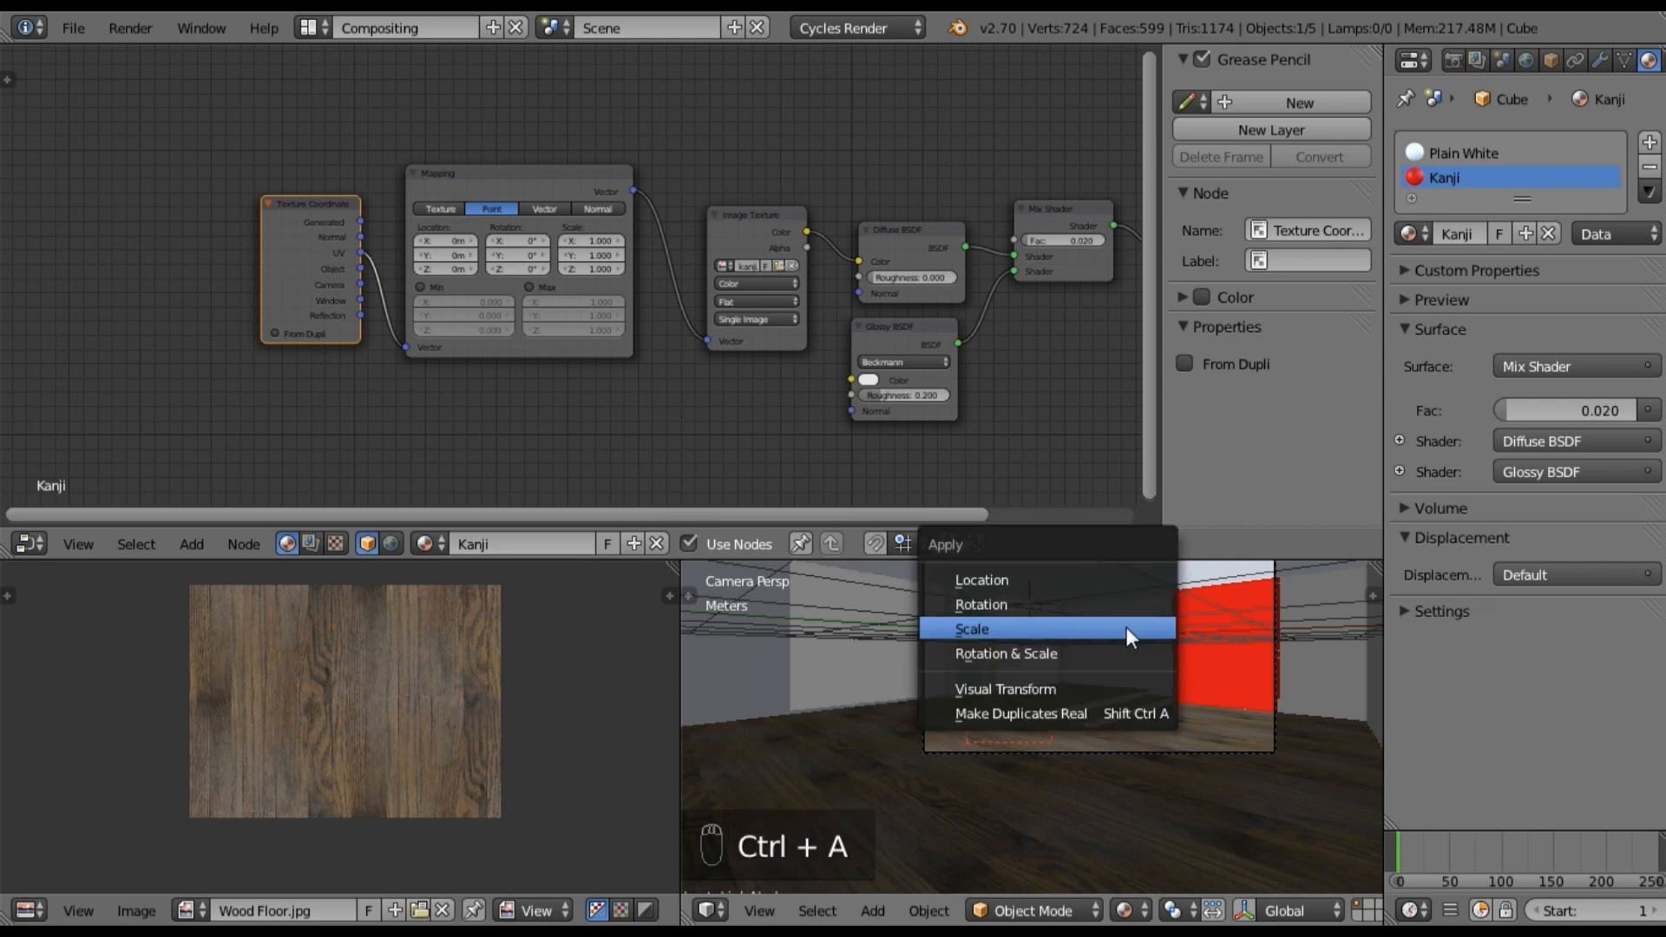
click(1126, 626)
key(Tab)
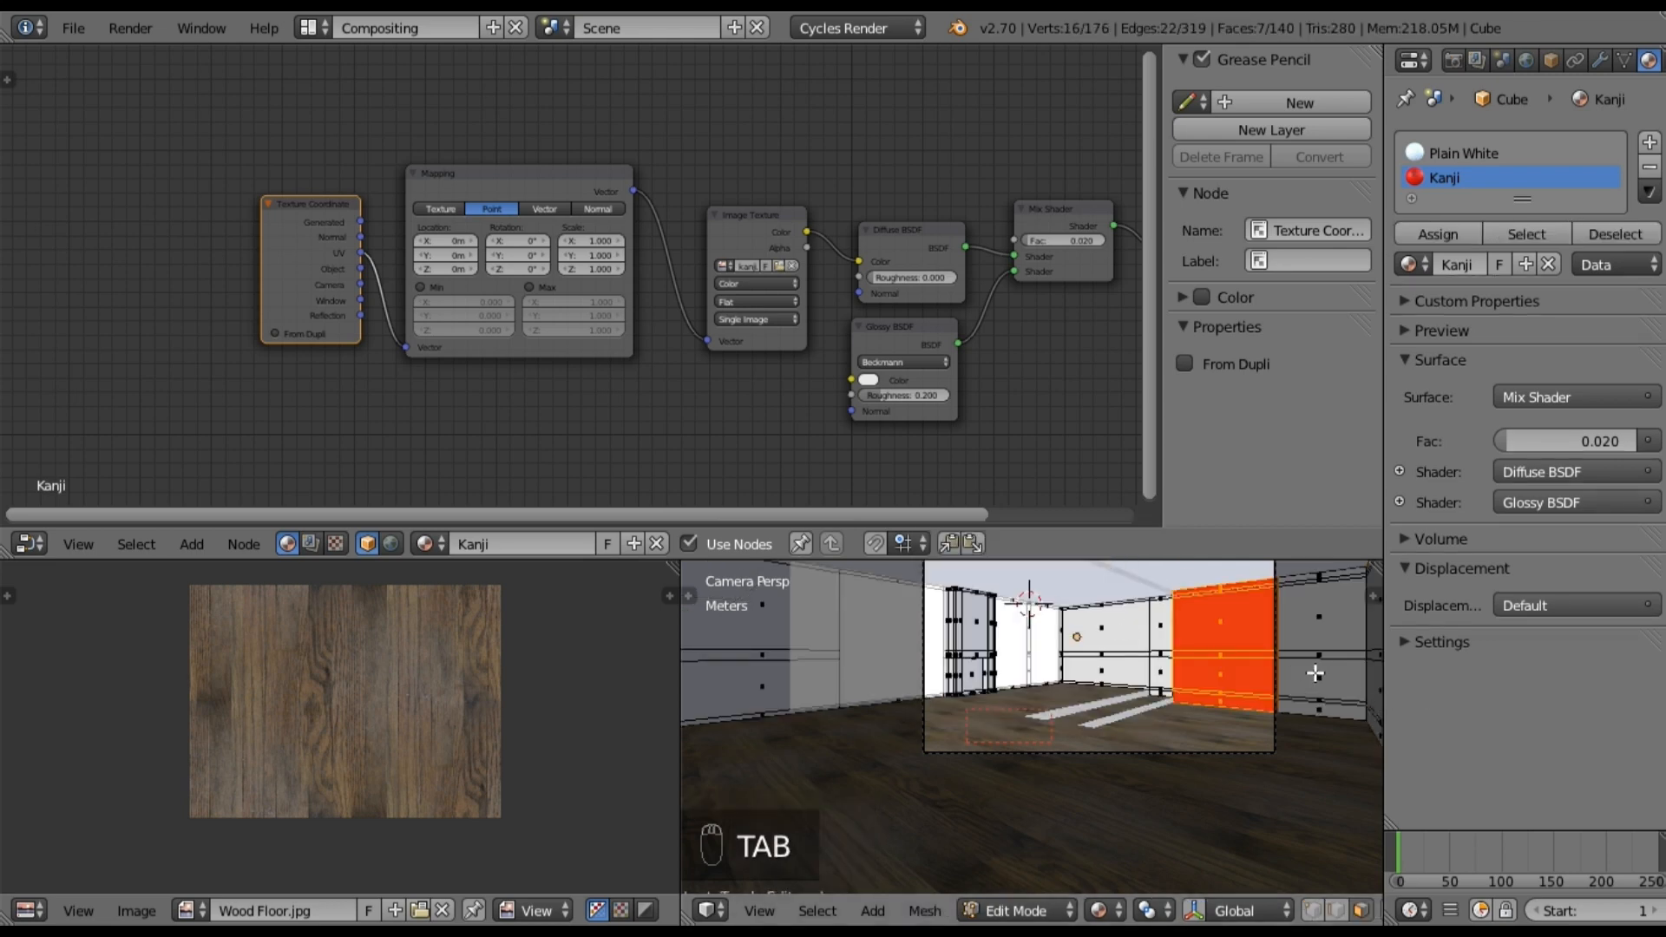
key(KP_1)
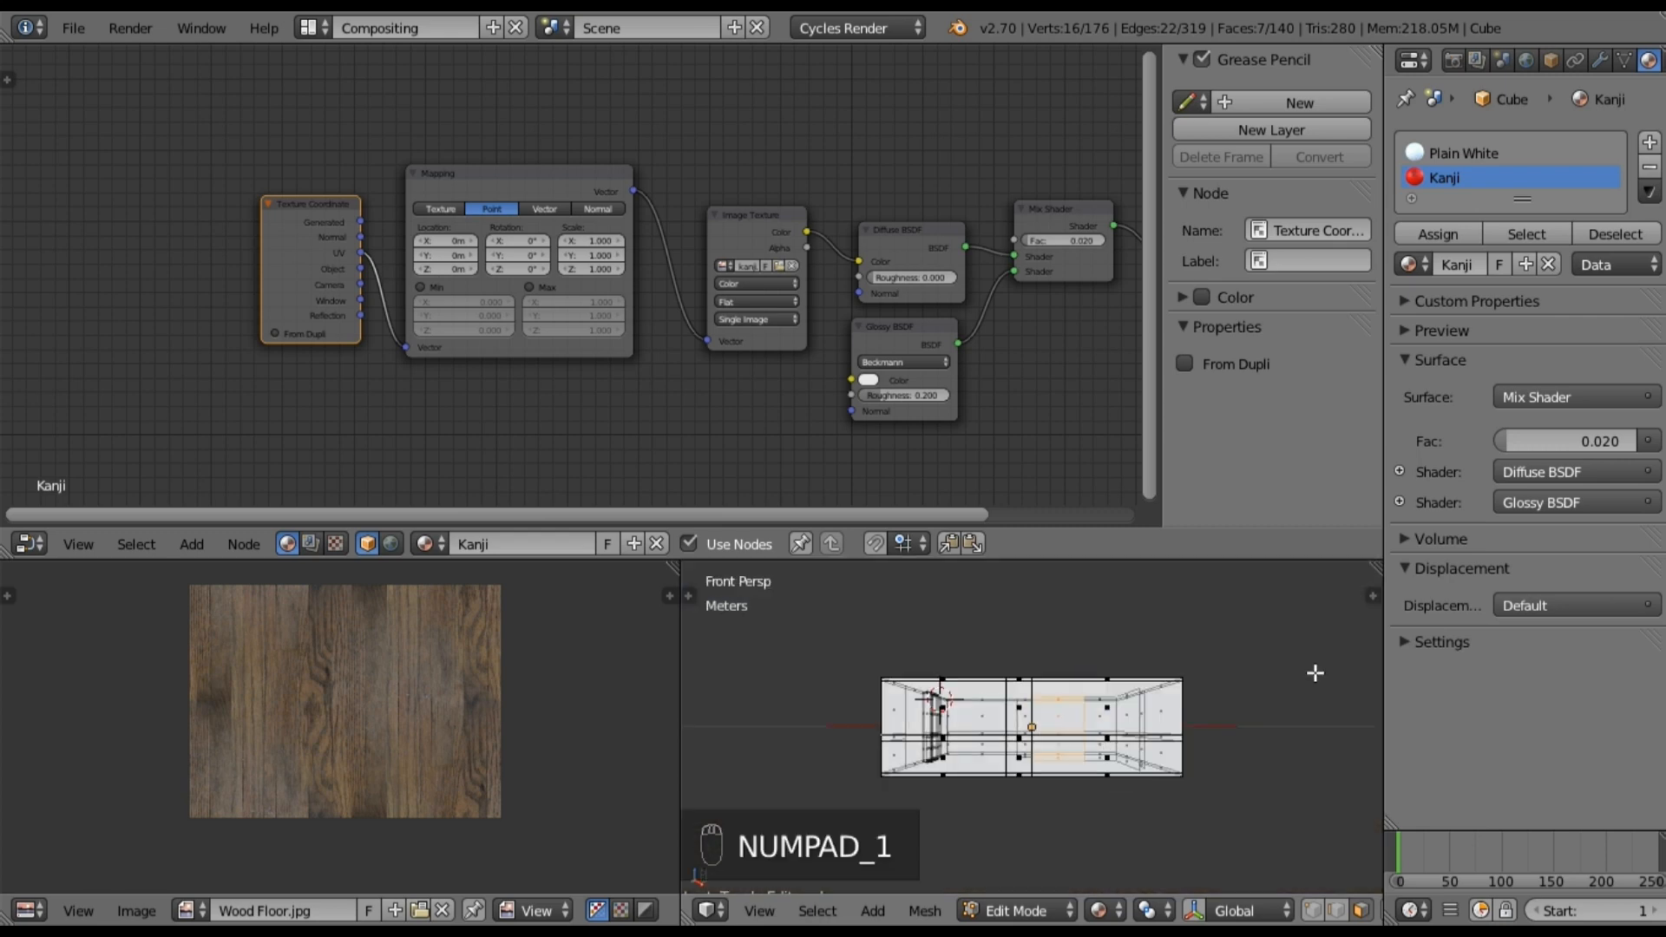
middle_drag(1149, 633, 1142, 687)
key(KP_1)
key(u)
key(u)
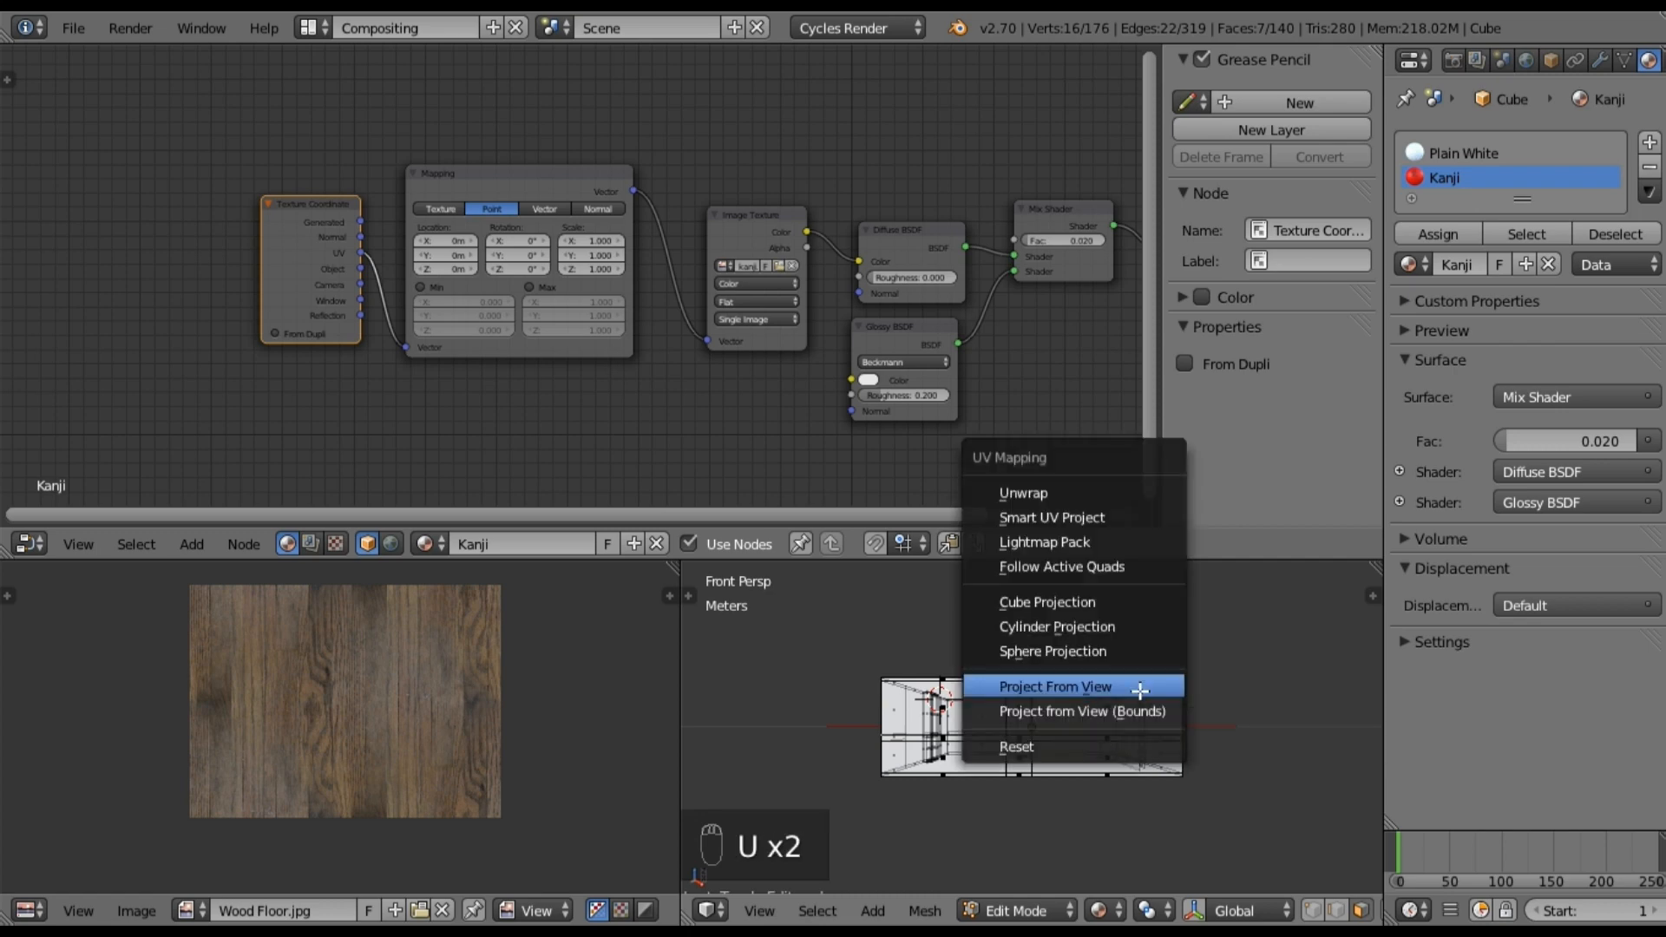
click(1142, 685)
Step: Show kanji.png behind the UV layout and scale the UVs up to nearly the image's width
click(305, 908)
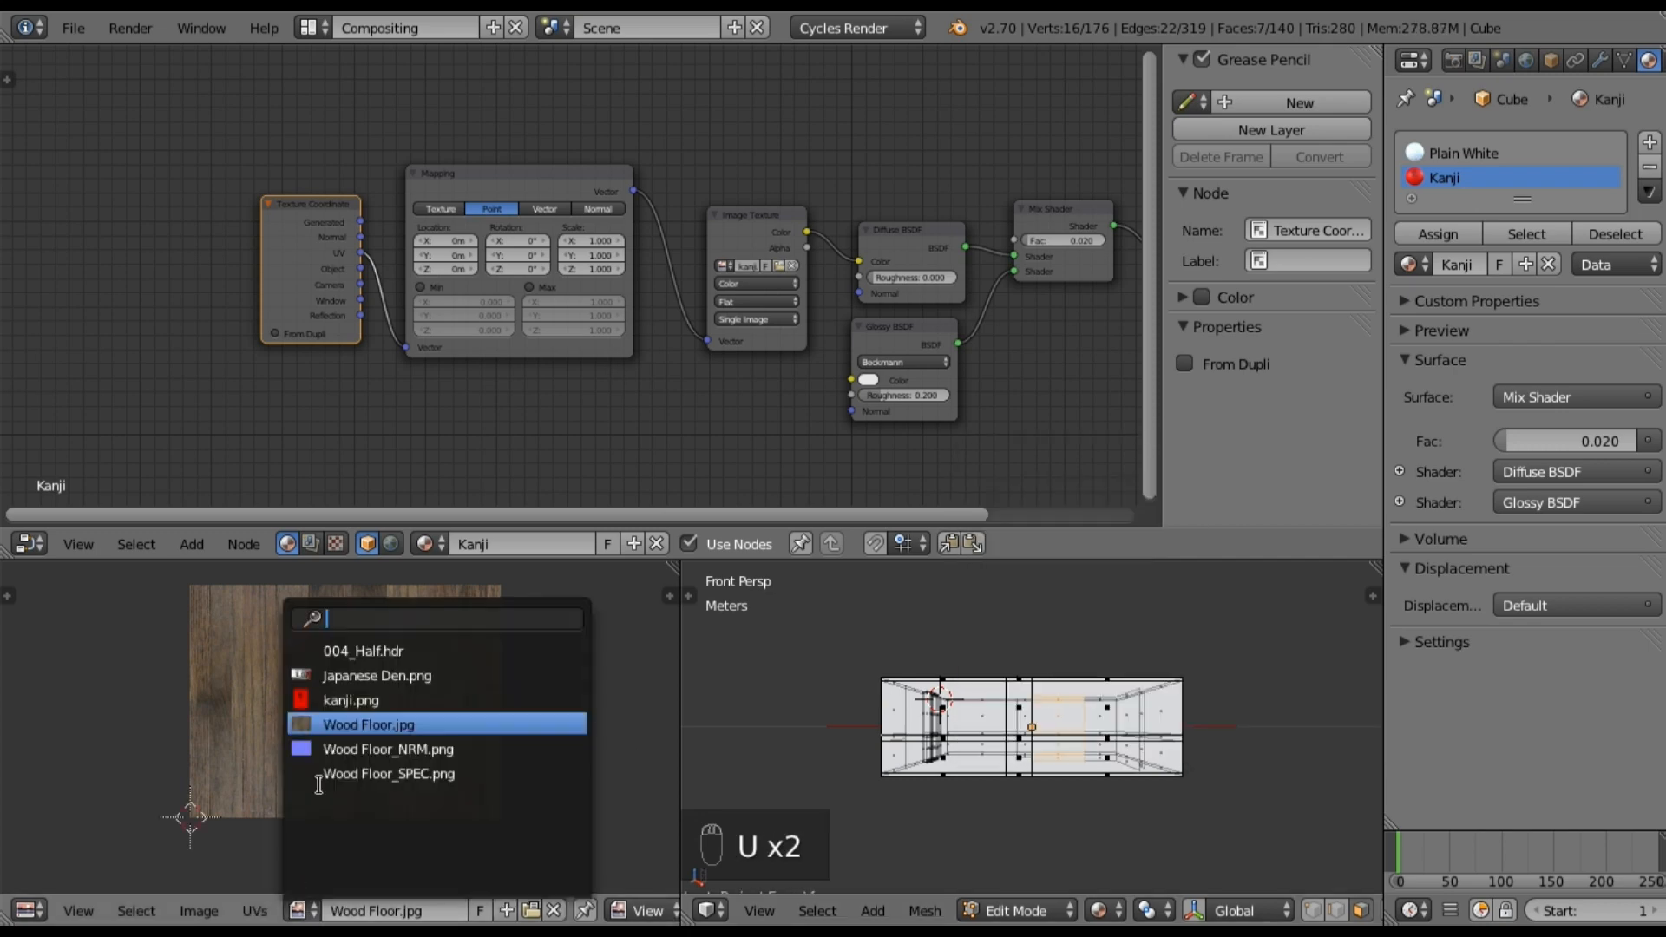
click(327, 703)
scroll(366, 701, up, 4)
scroll(375, 699, down, 1)
key(s)
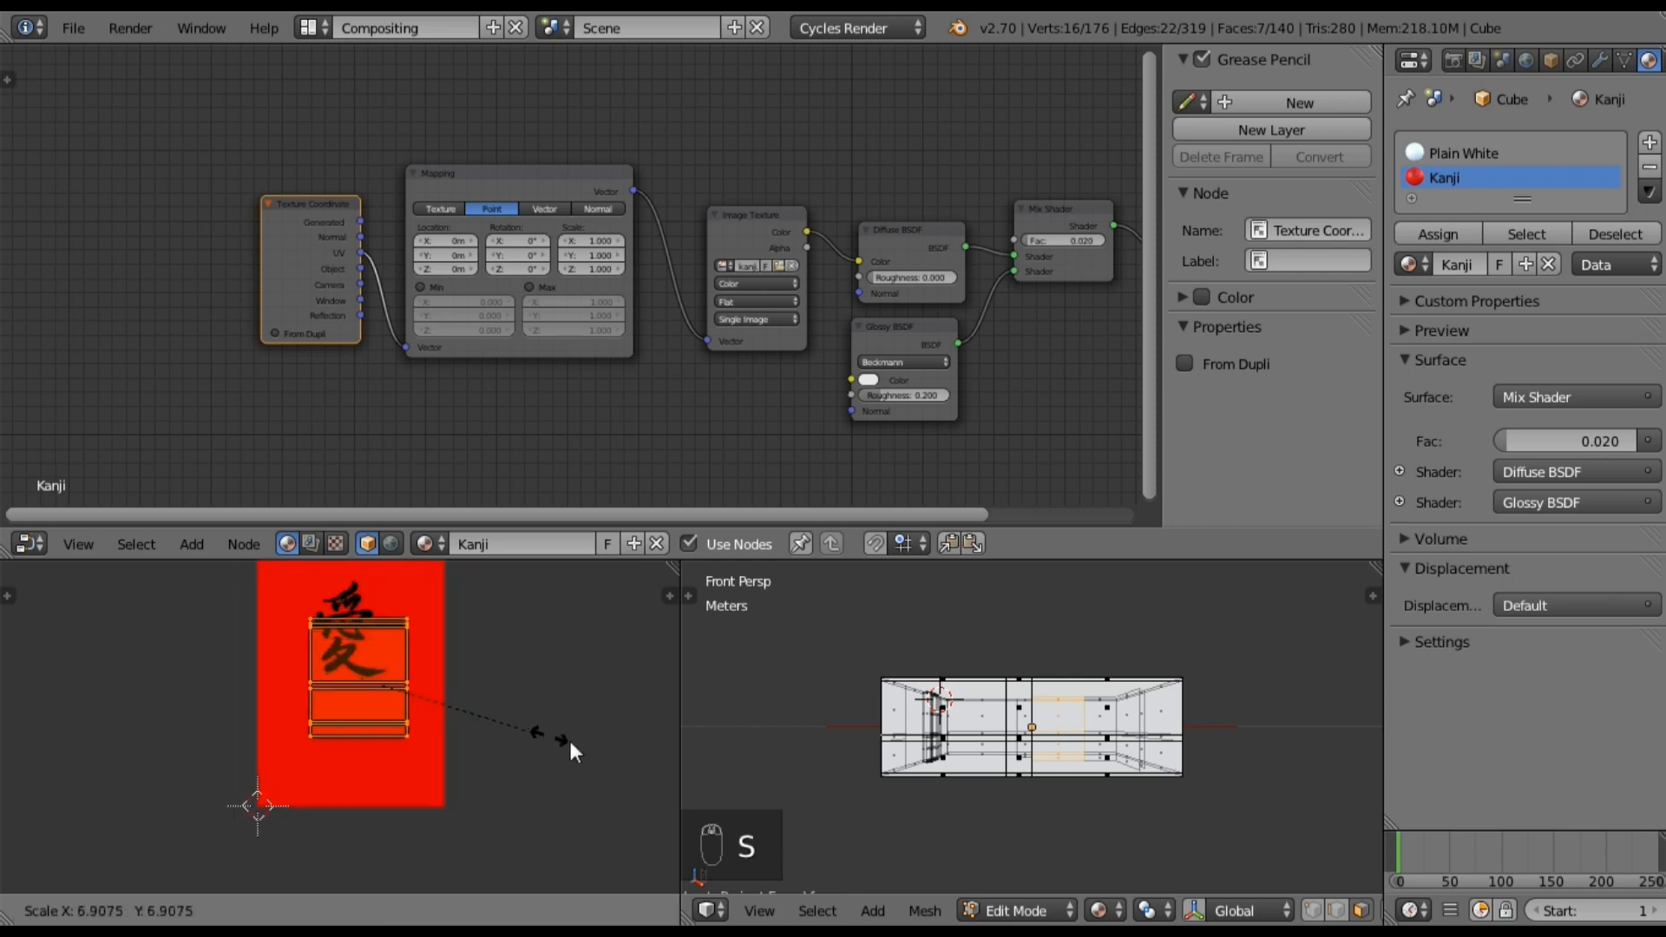
click(675, 770)
Step: Move the wall's UVs to centre them across the kanji image and enlarge them slightly
key(g)
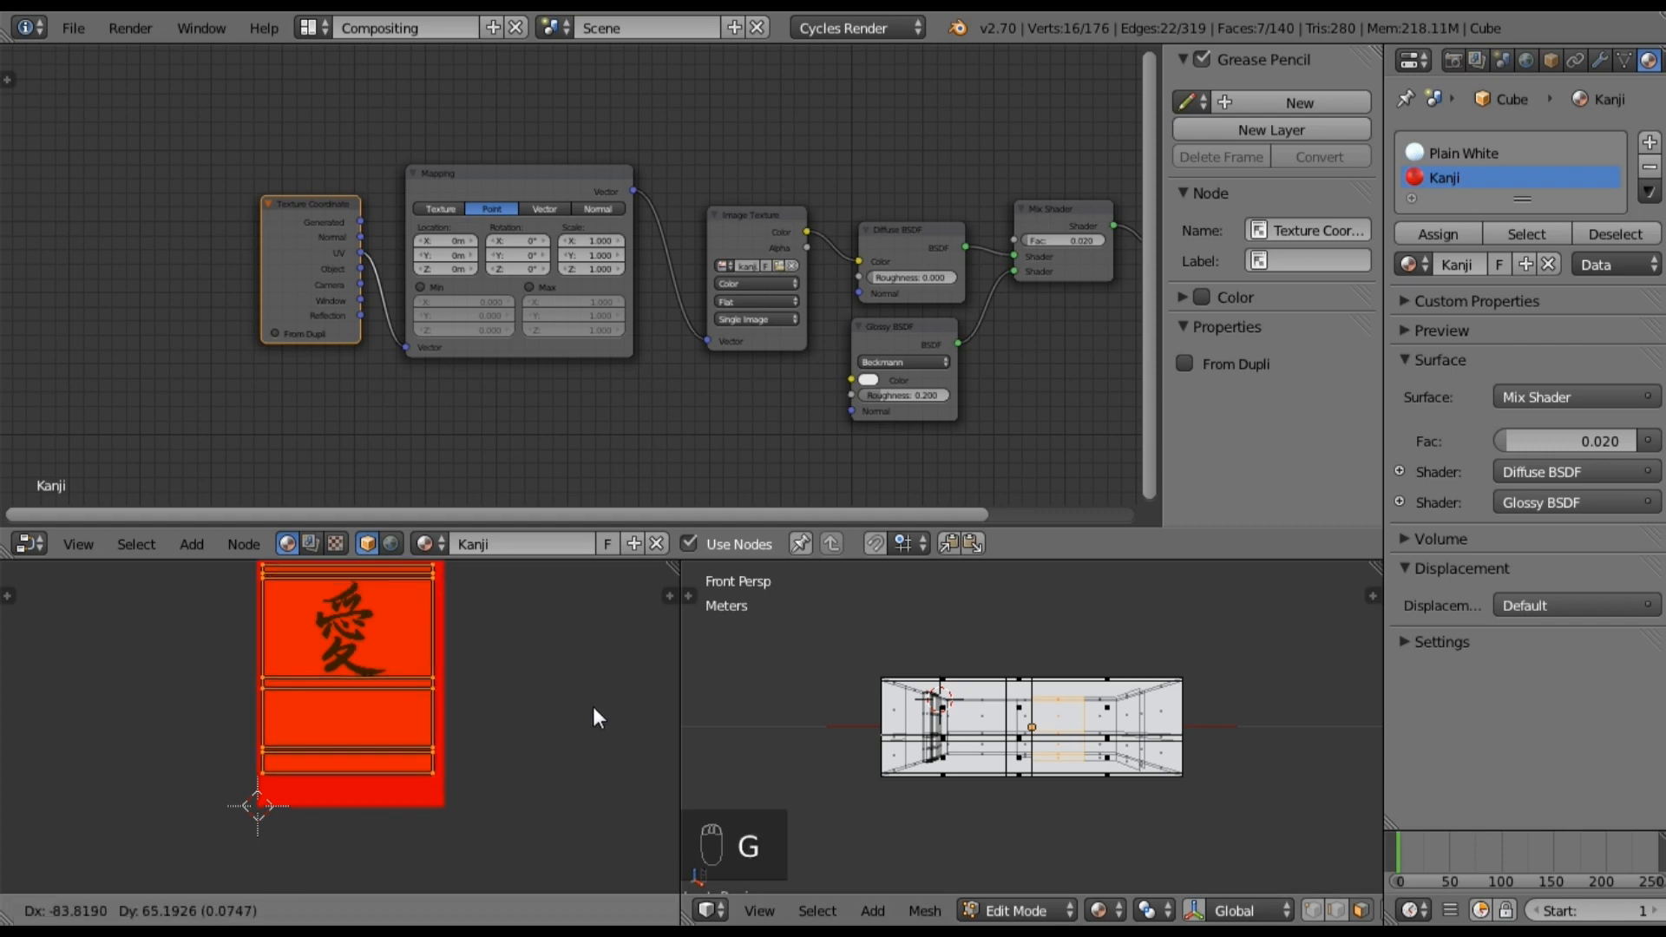
click(597, 707)
key(s)
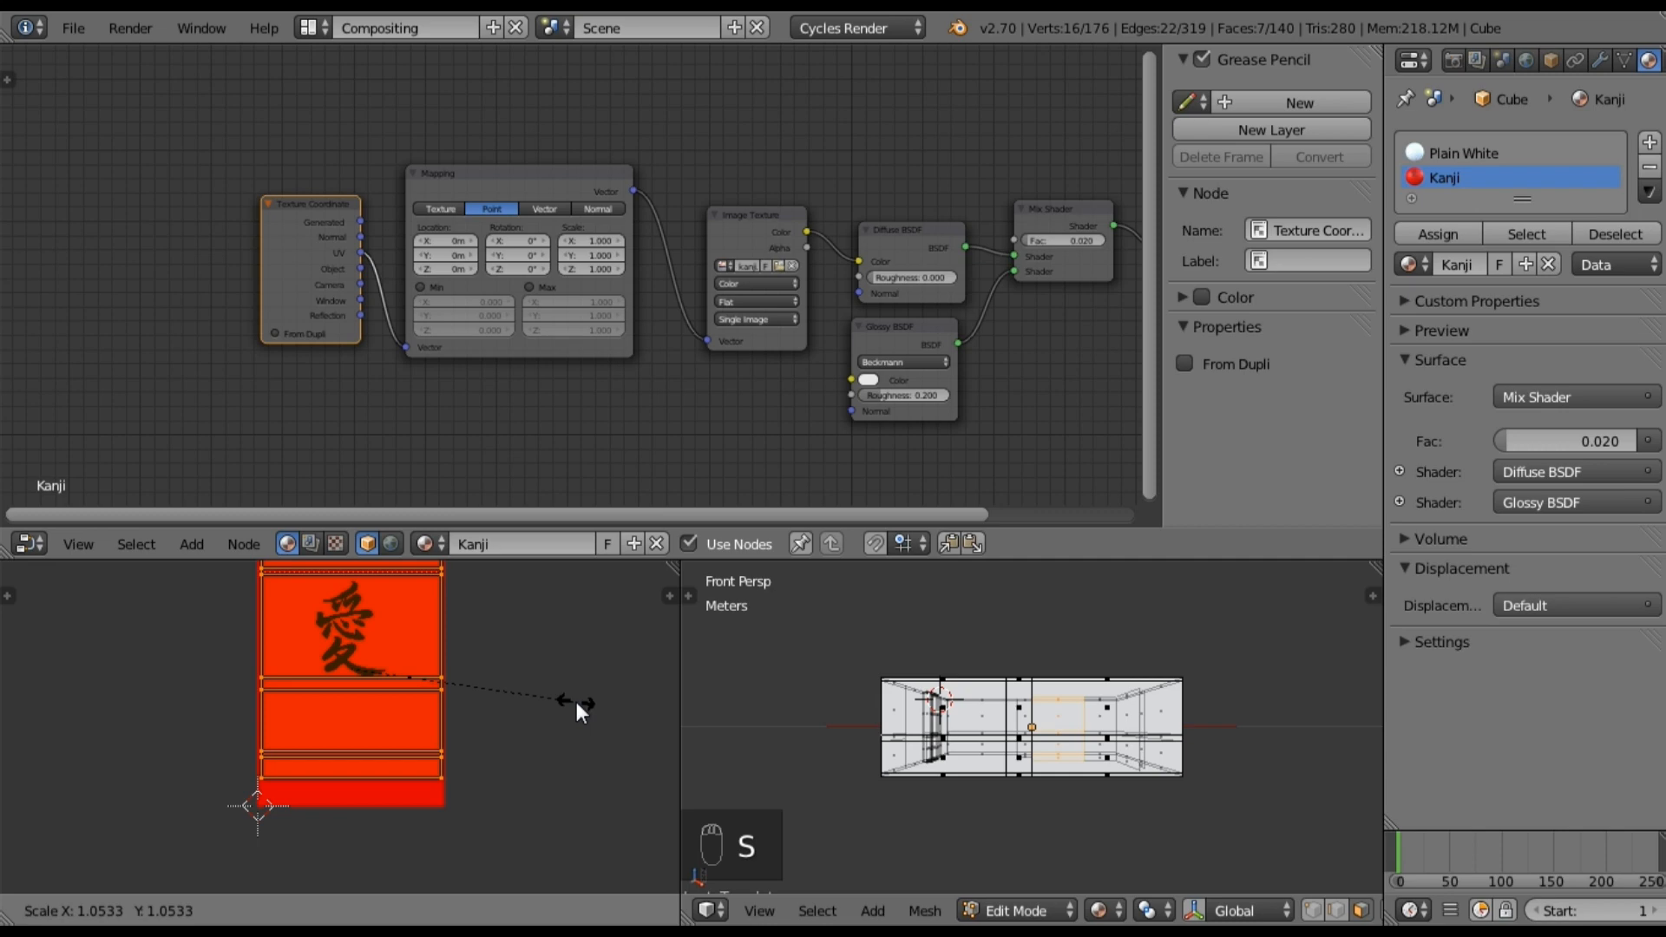
click(576, 701)
Step: Fine-tune the UV scale so the sides meet the kanji image's edges, and return to Object Mode in the camera view
scroll(549, 685, down, 2)
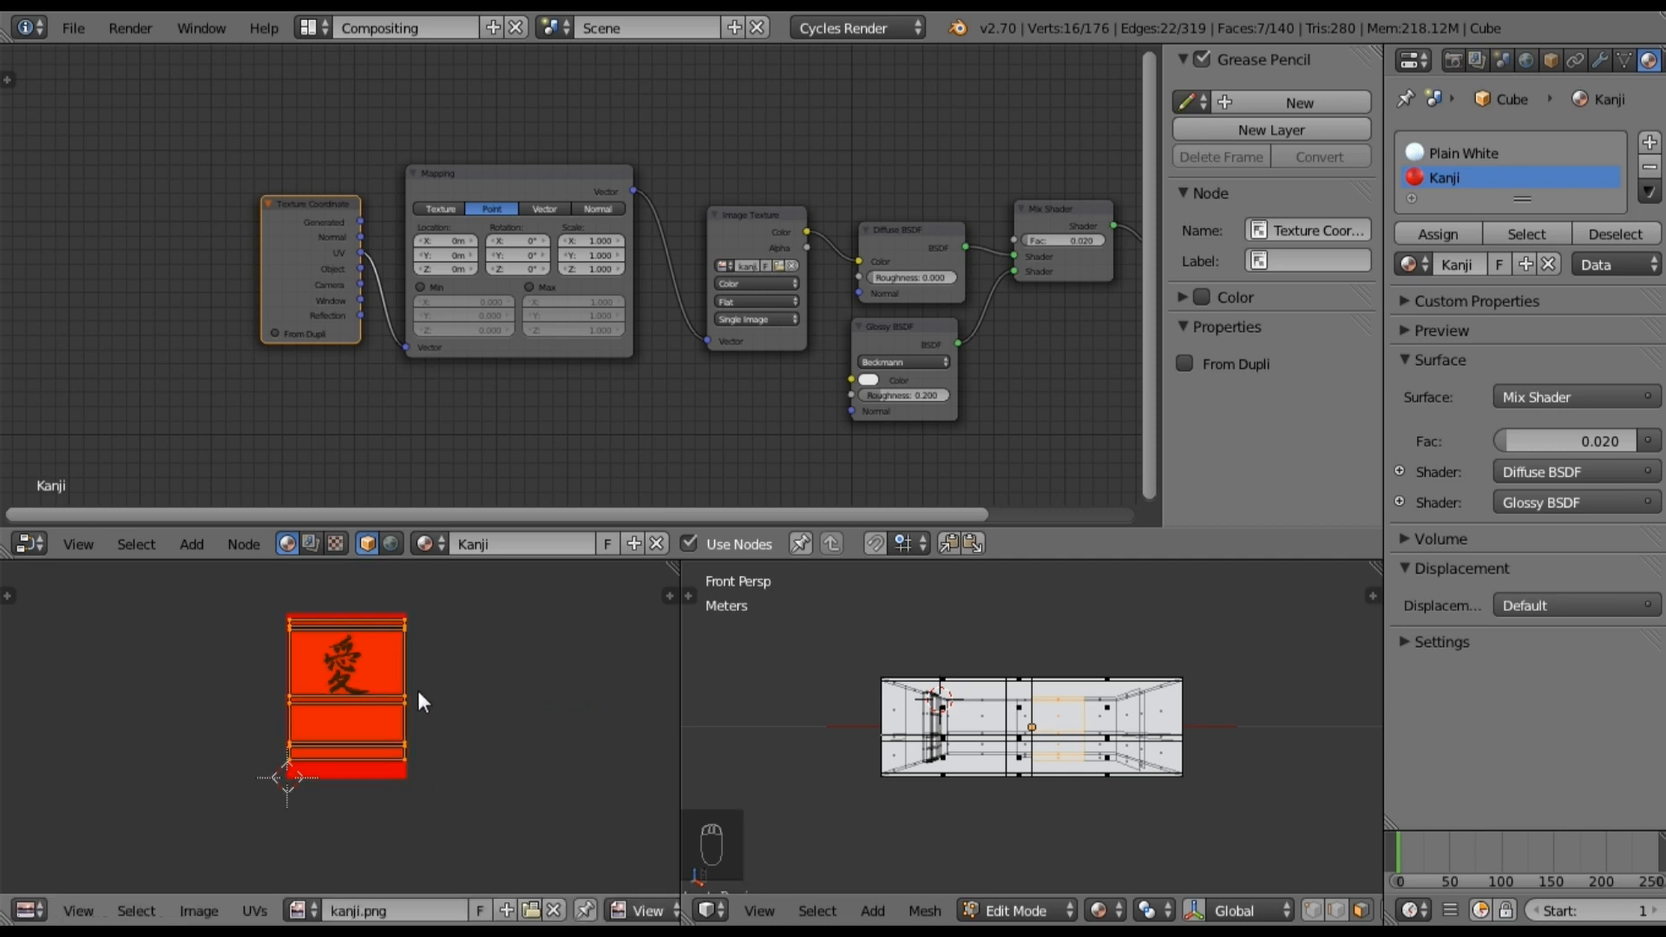
scroll(420, 692, up, 3)
middle_drag(506, 652, 501, 694)
scroll(501, 694, down, 1)
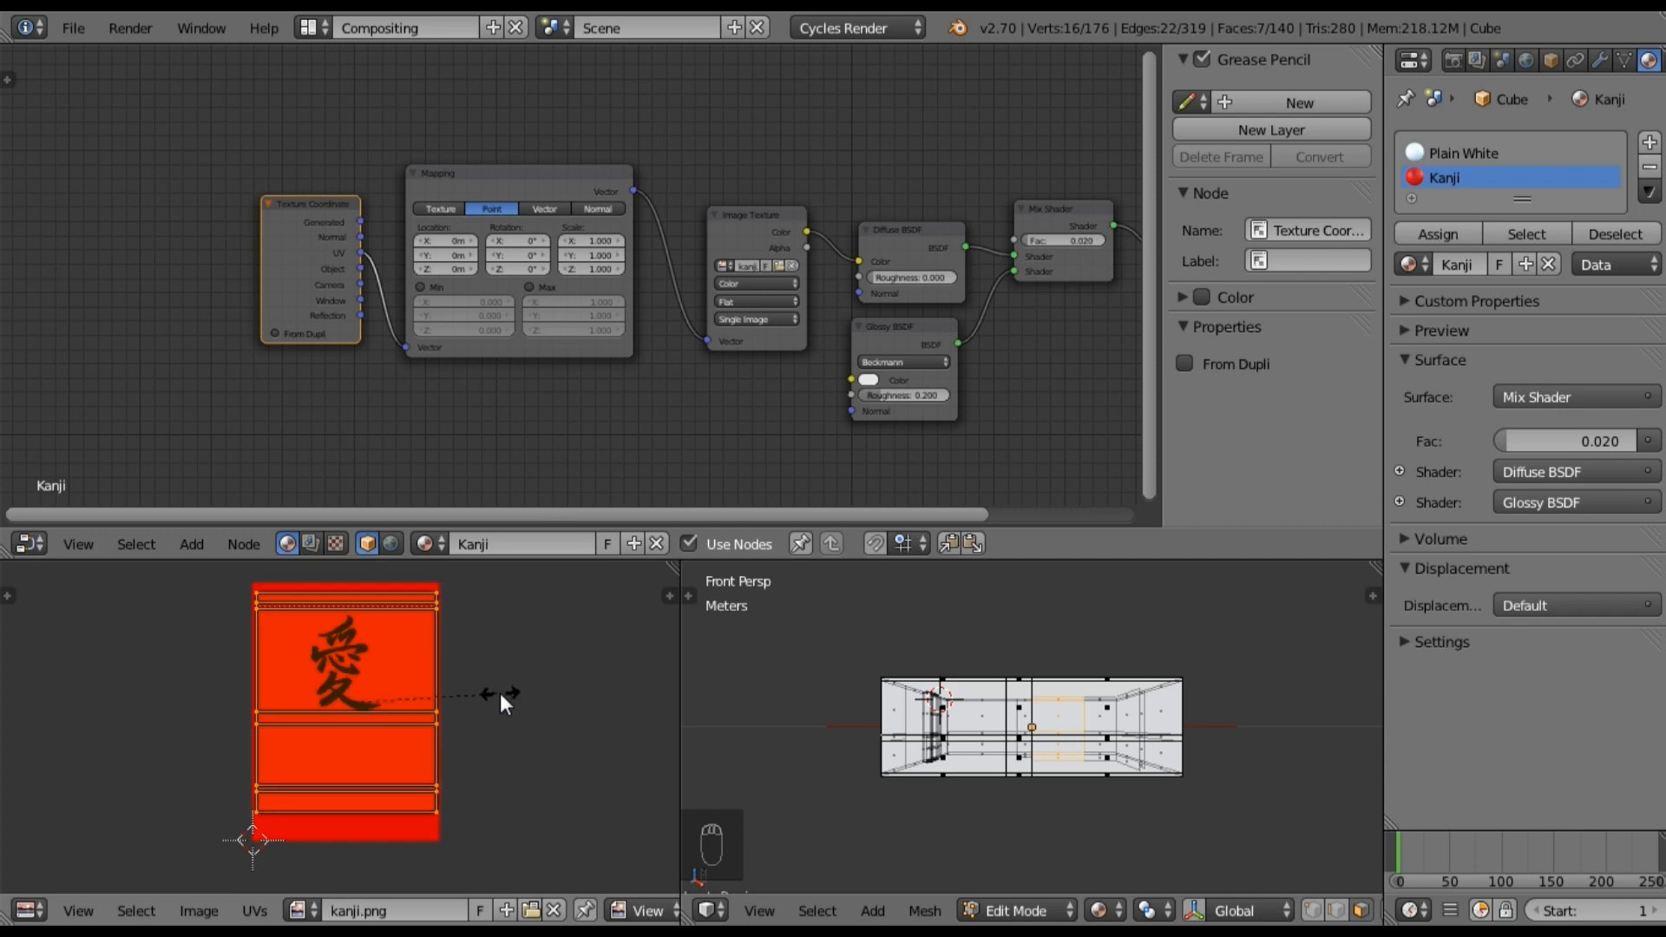
key(s)
click(505, 689)
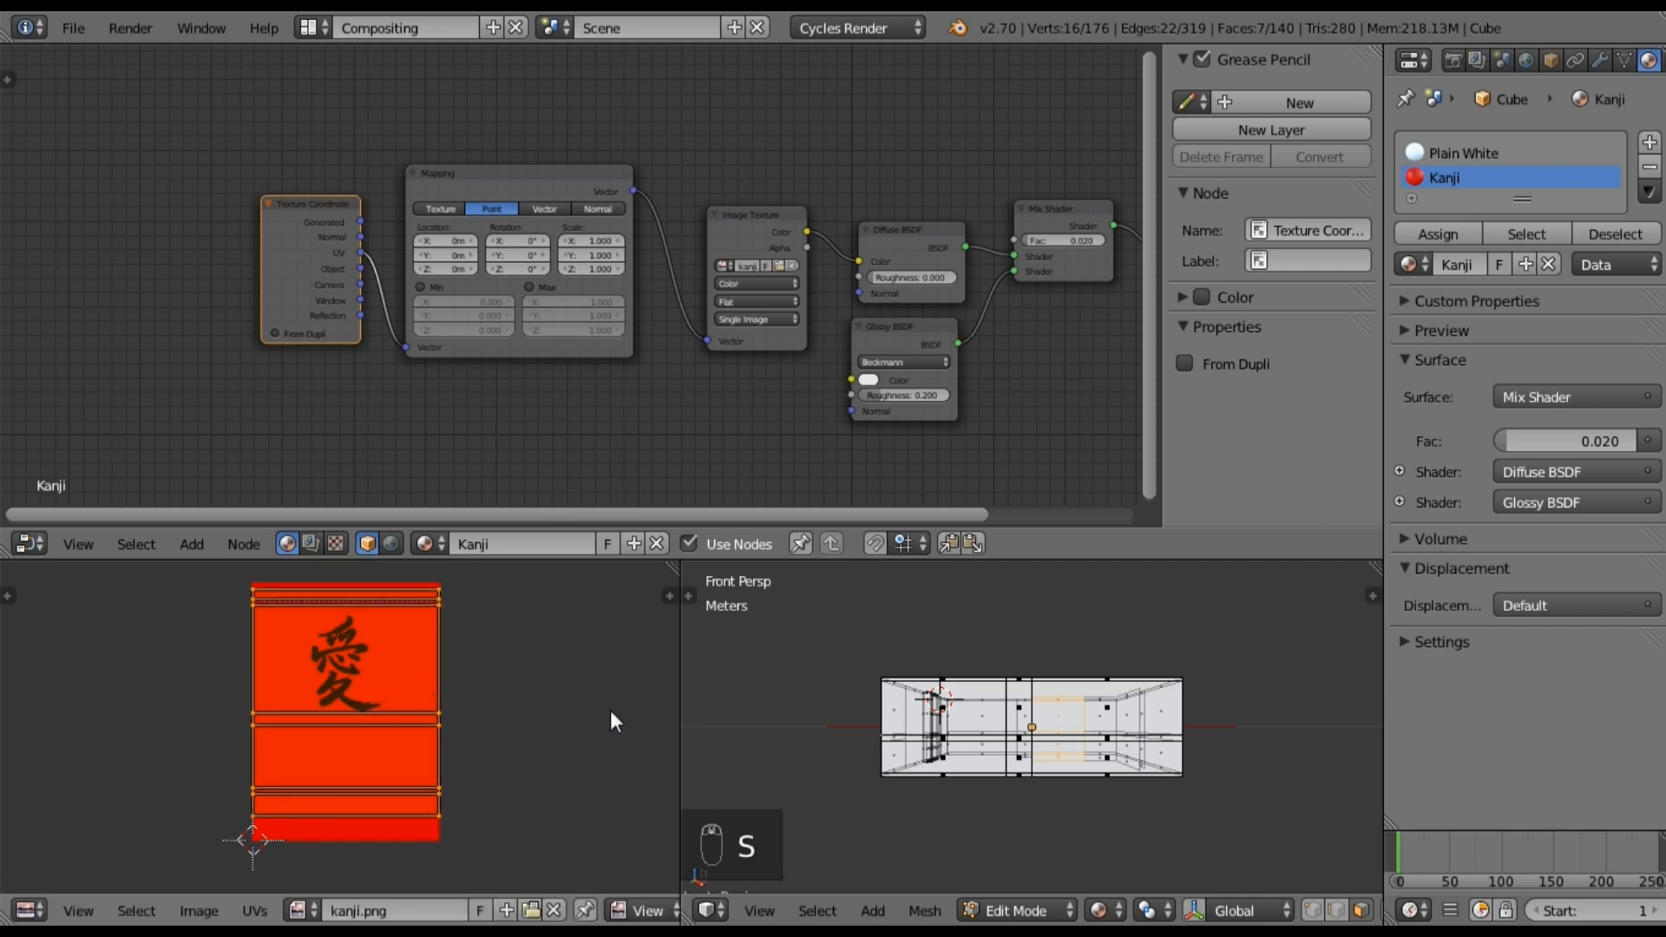
key(KP_0)
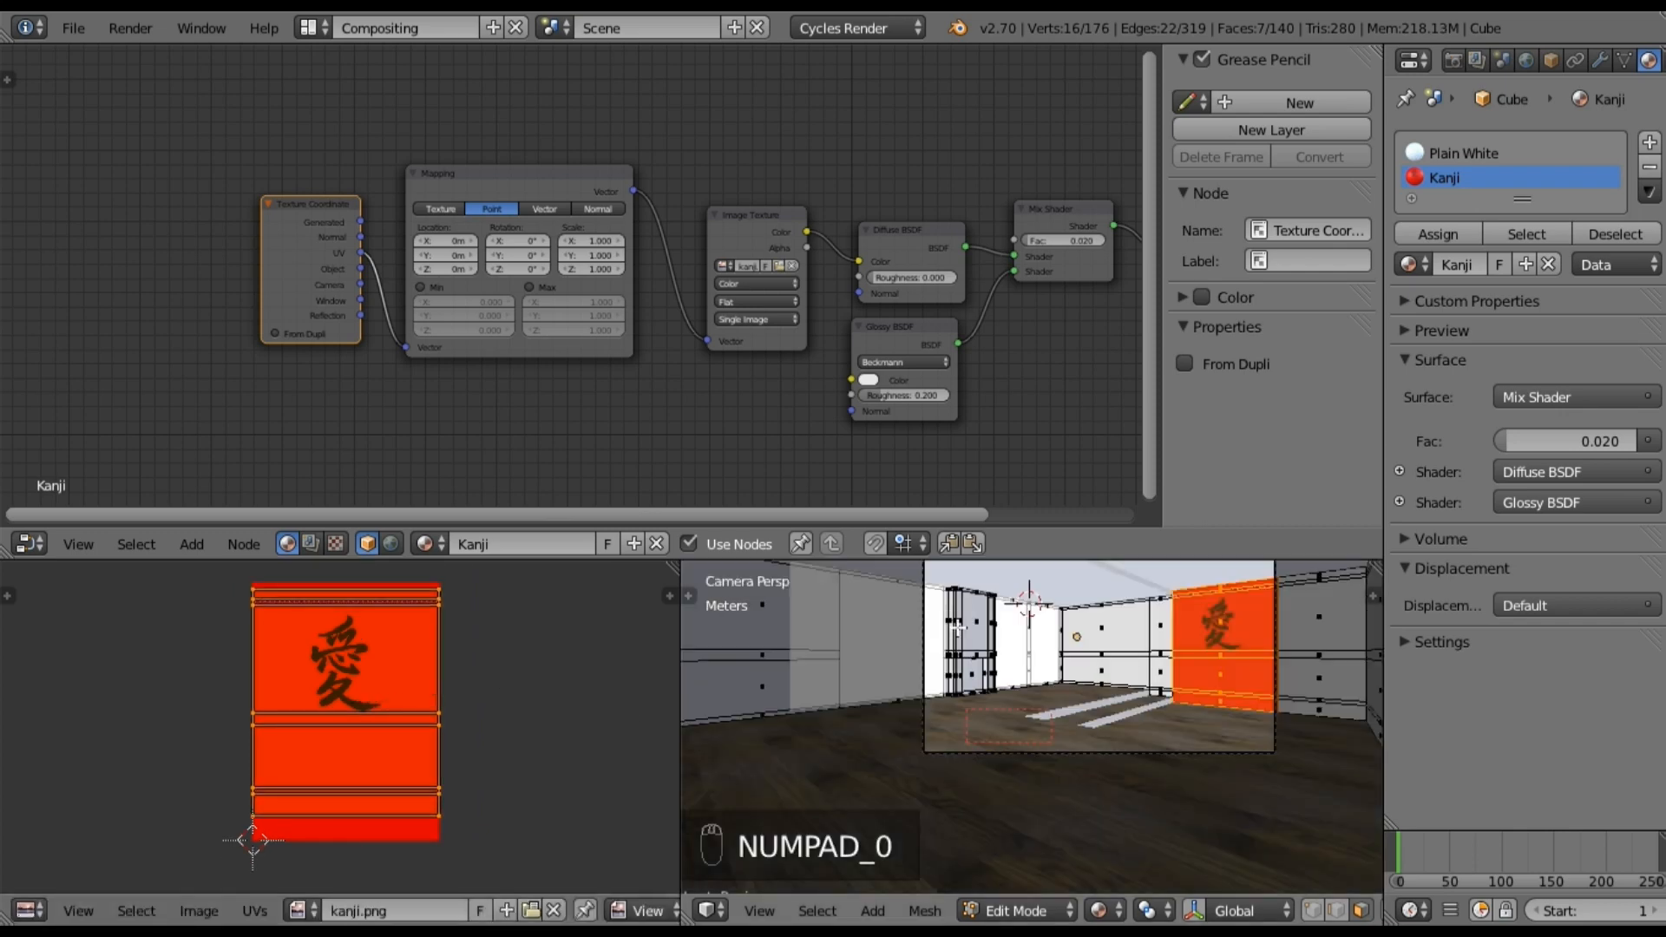
scroll(1144, 889, down, 5)
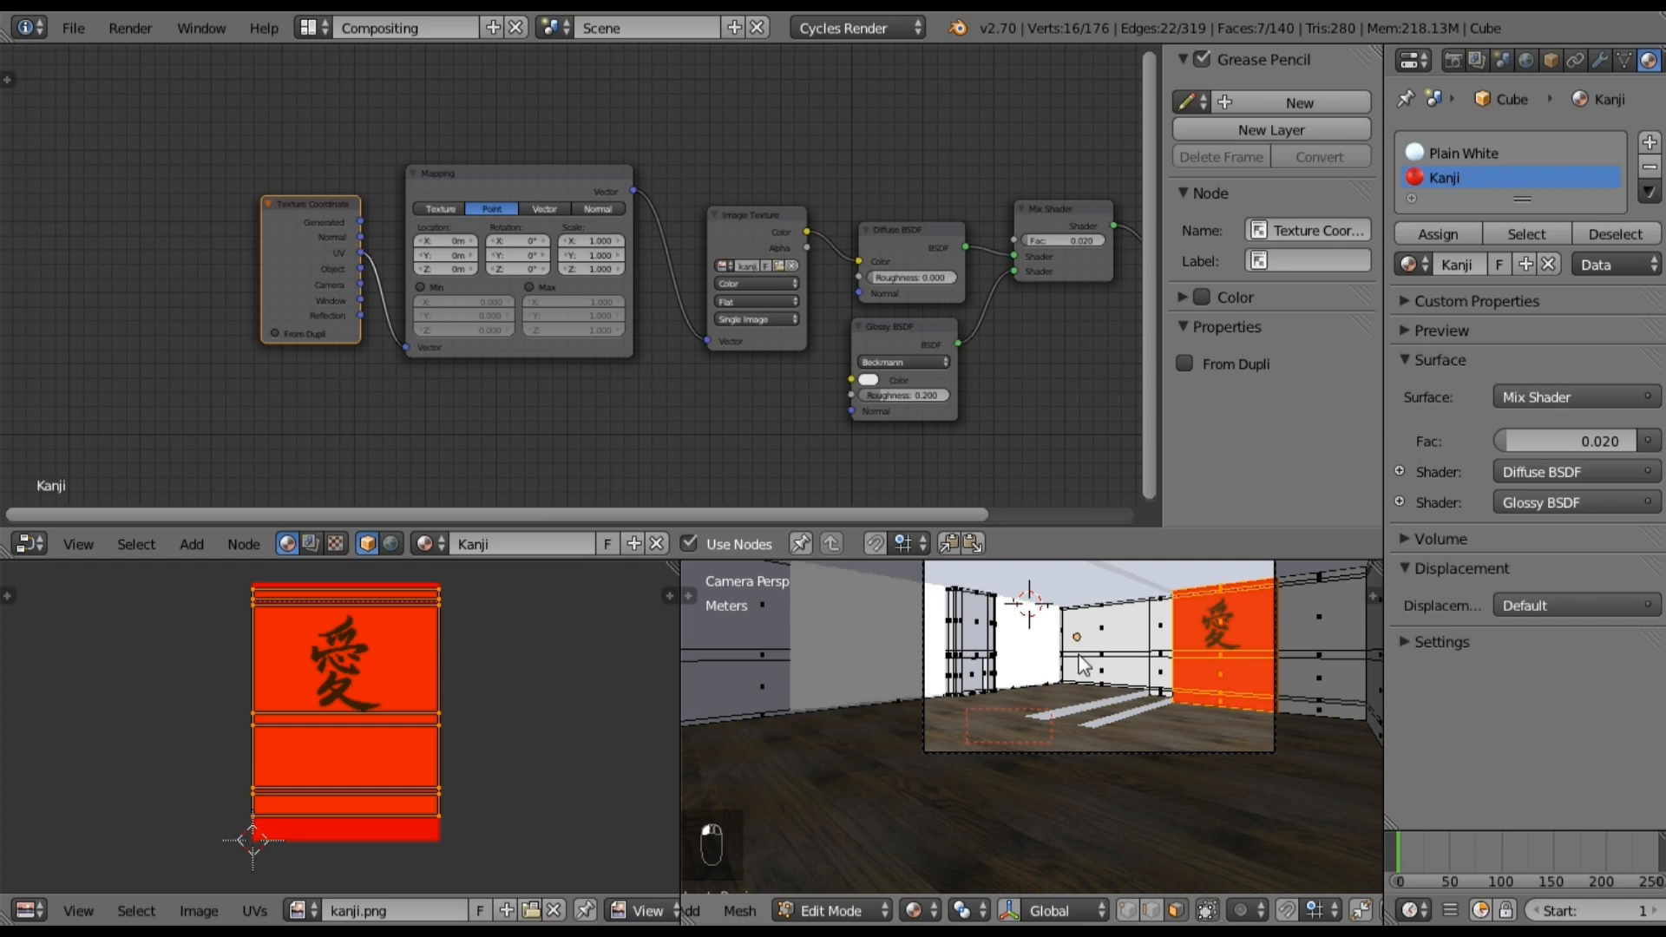
key(Tab)
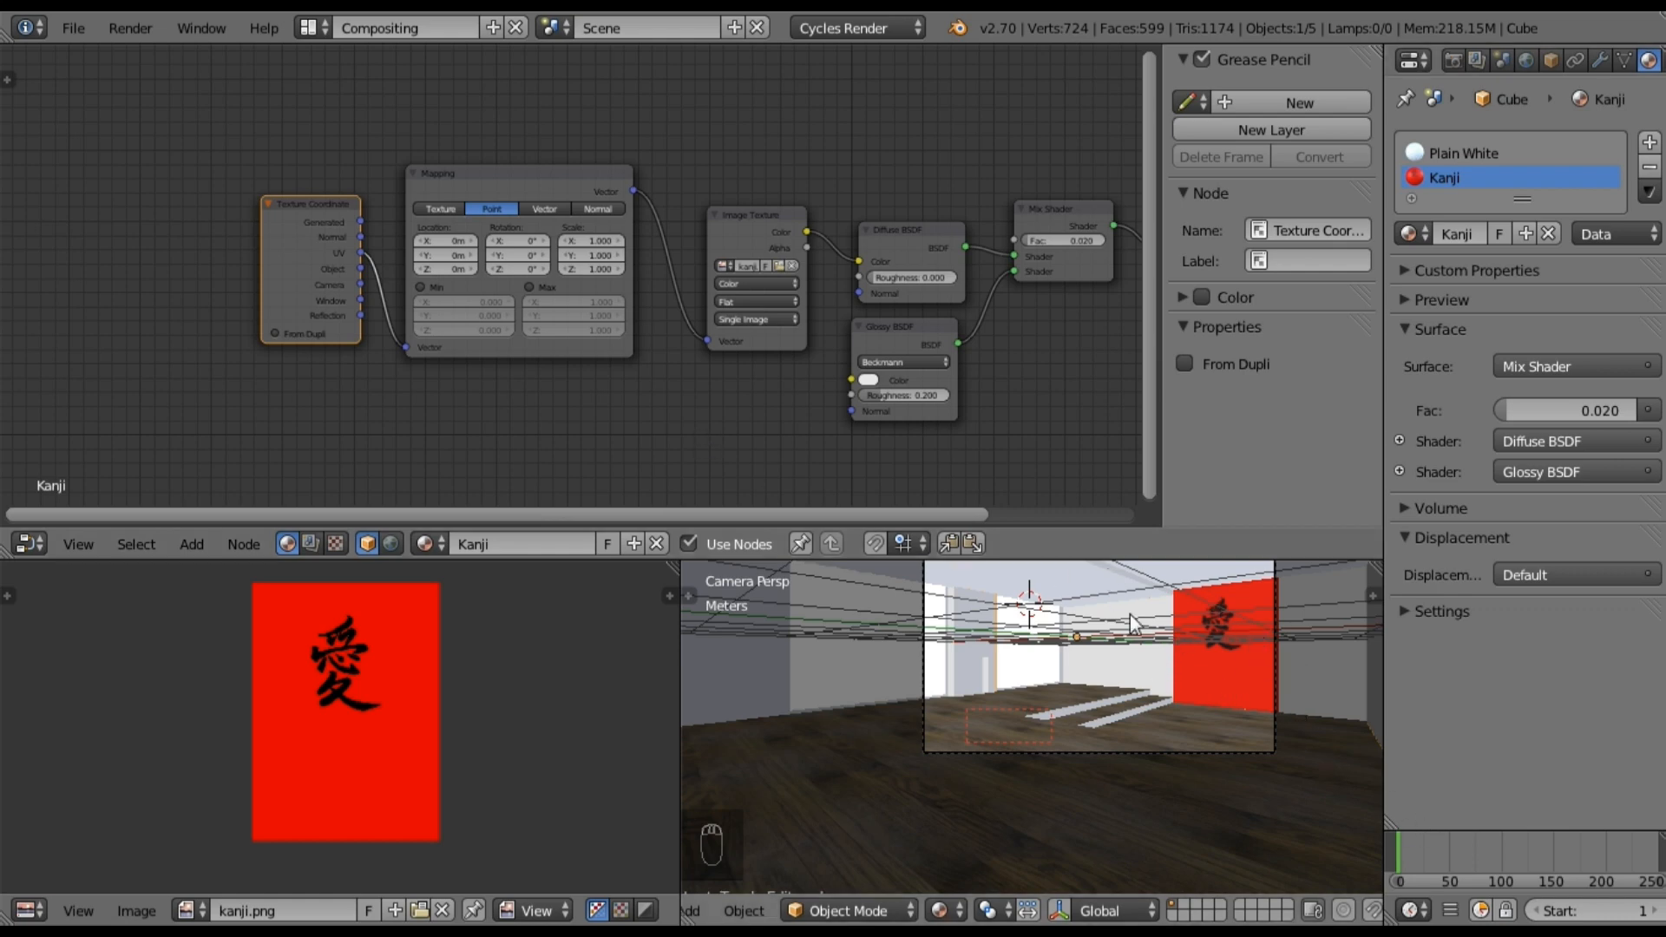
Step: Delete the Mapping and Texture Coordinate nodes from the Kanji material and shift the Mix Shader slightly down
middle_drag(635, 387, 525, 394)
right_click(399, 176)
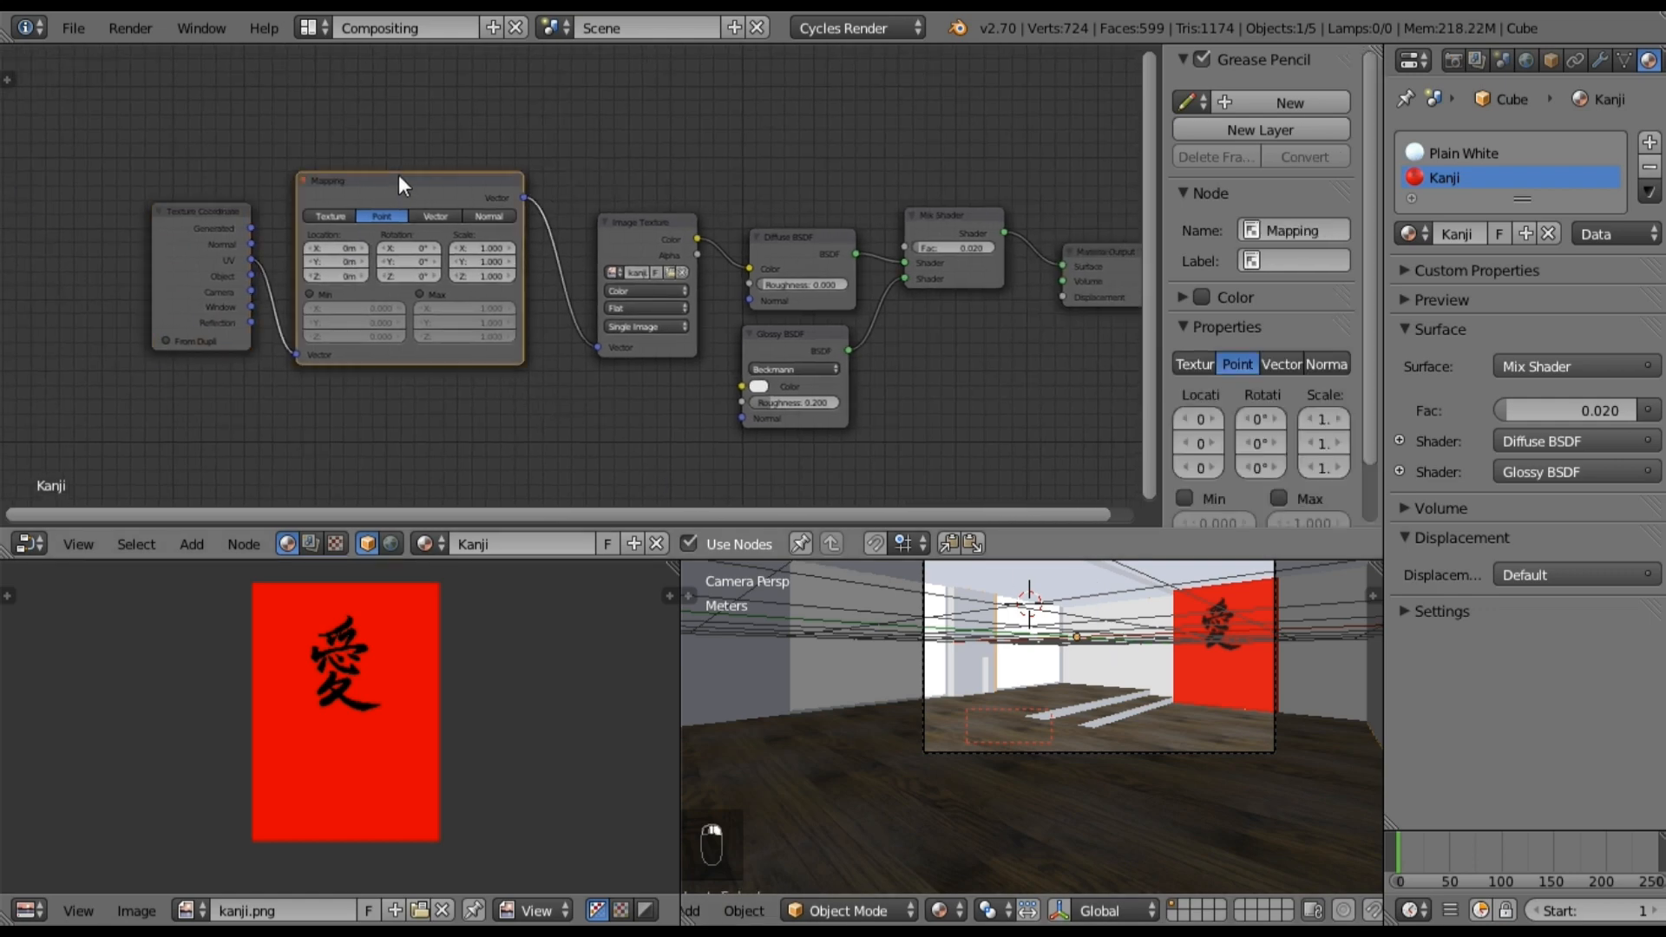
key(x)
right_click(226, 212)
key(x)
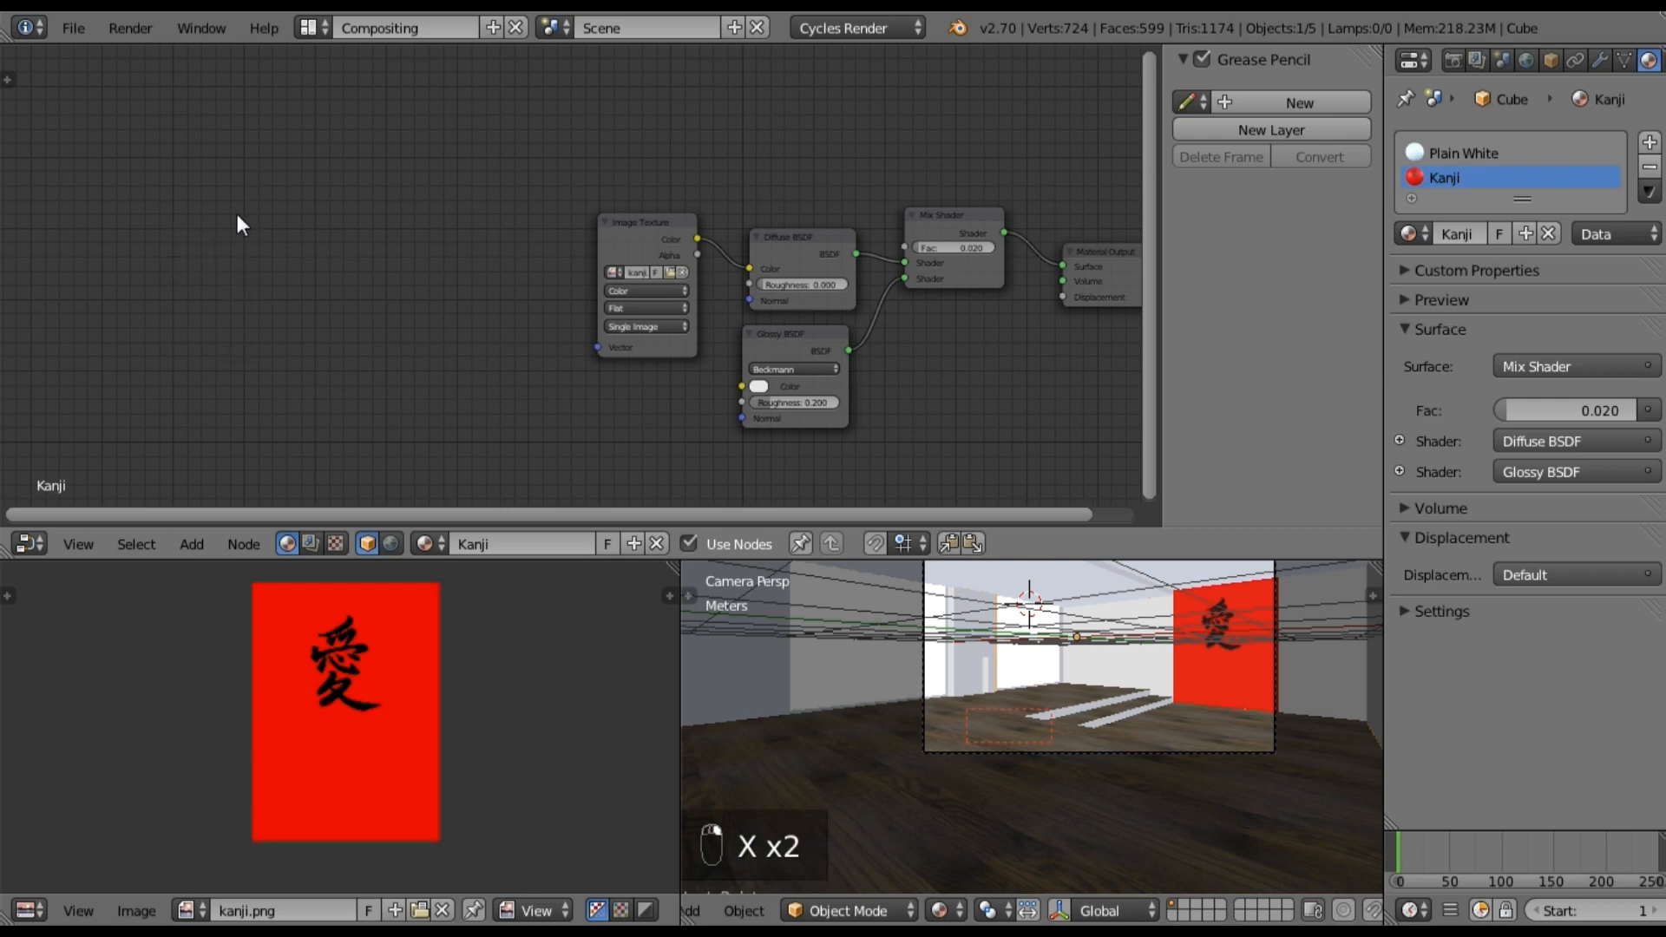
middle_drag(422, 221, 256, 240)
right_drag(793, 234, 797, 266)
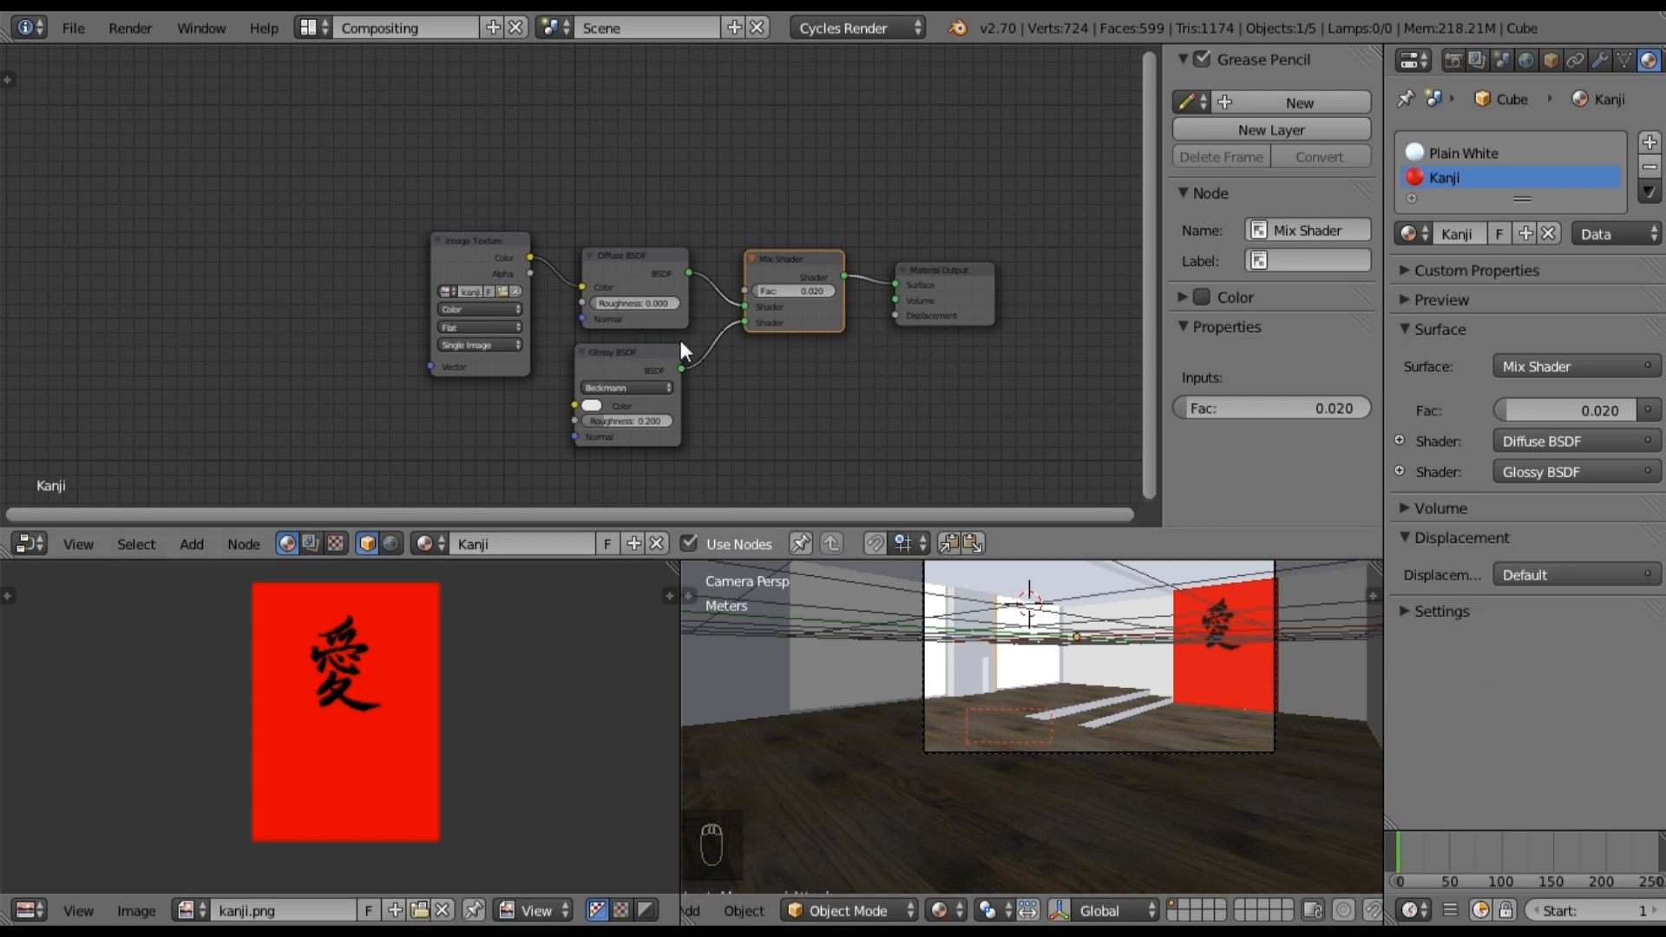
middle_drag(438, 193, 337, 169)
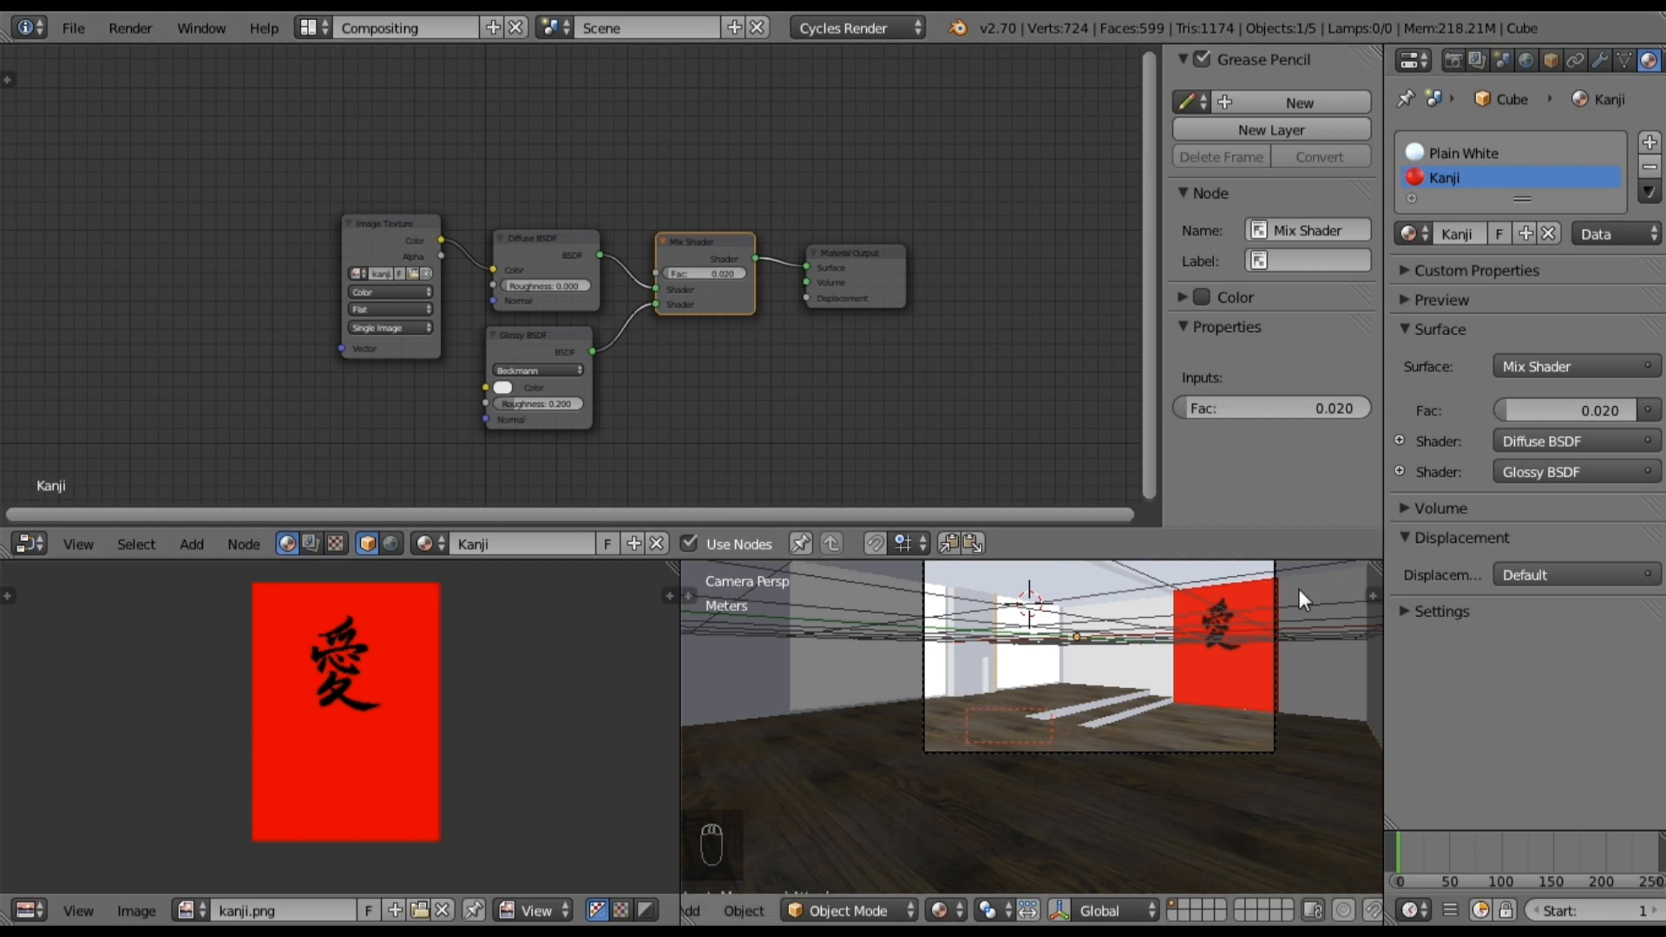
Step: Switch to the Default screen layout and move the ceiling object to layer 2
click(308, 28)
click(554, 142)
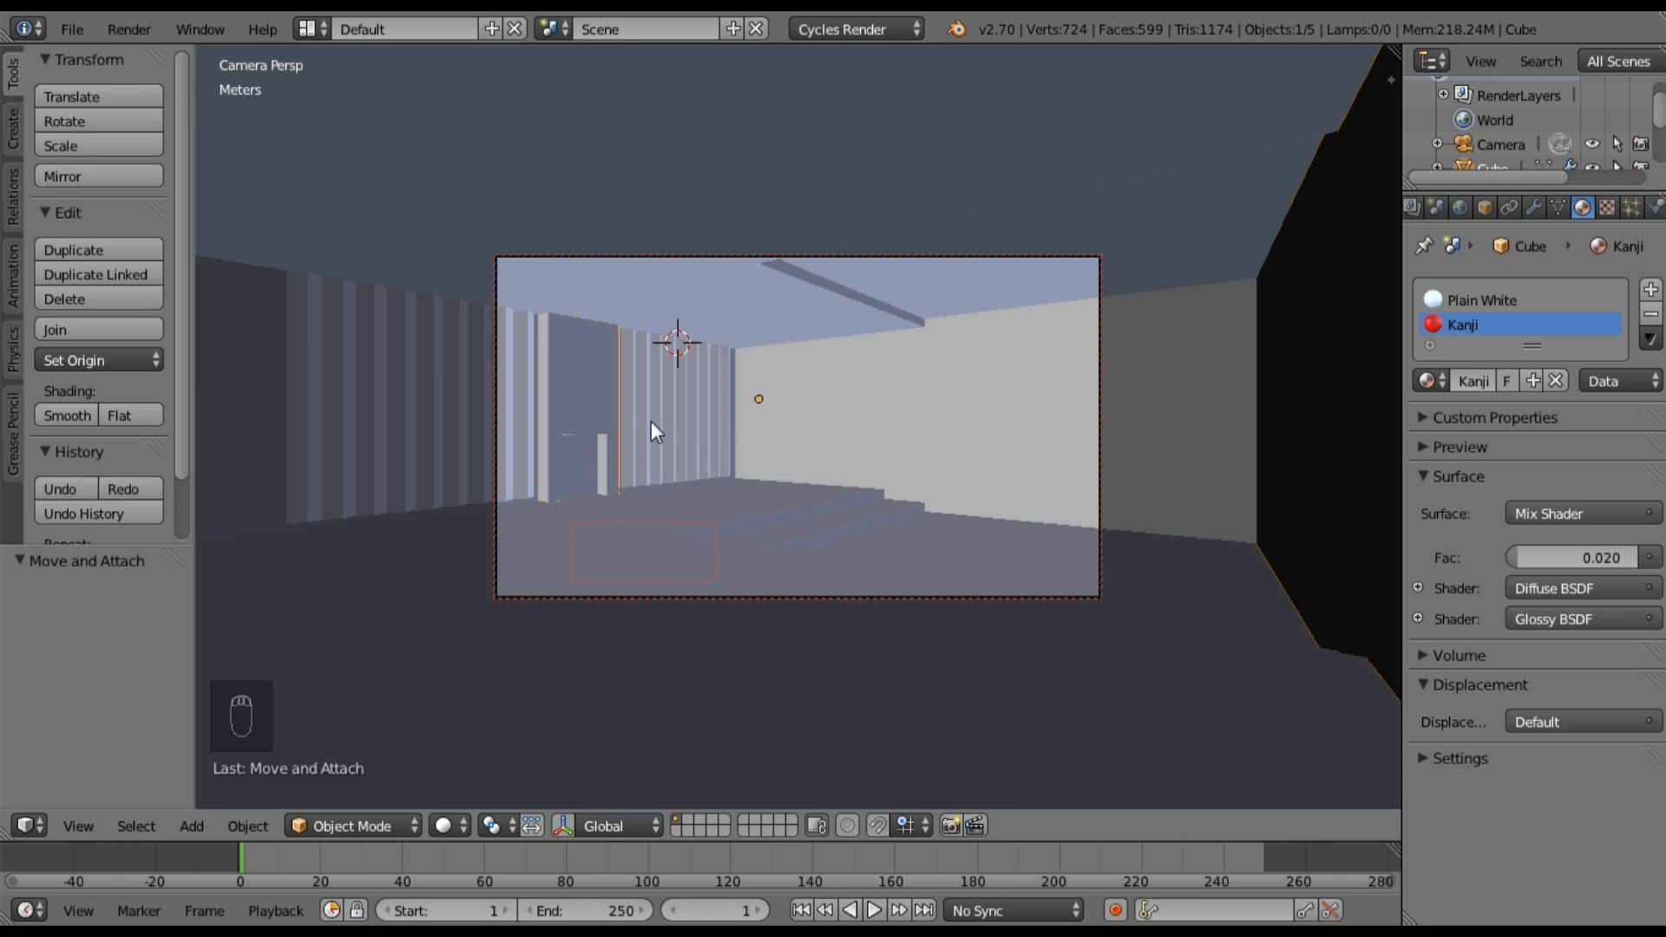
key(Tab)
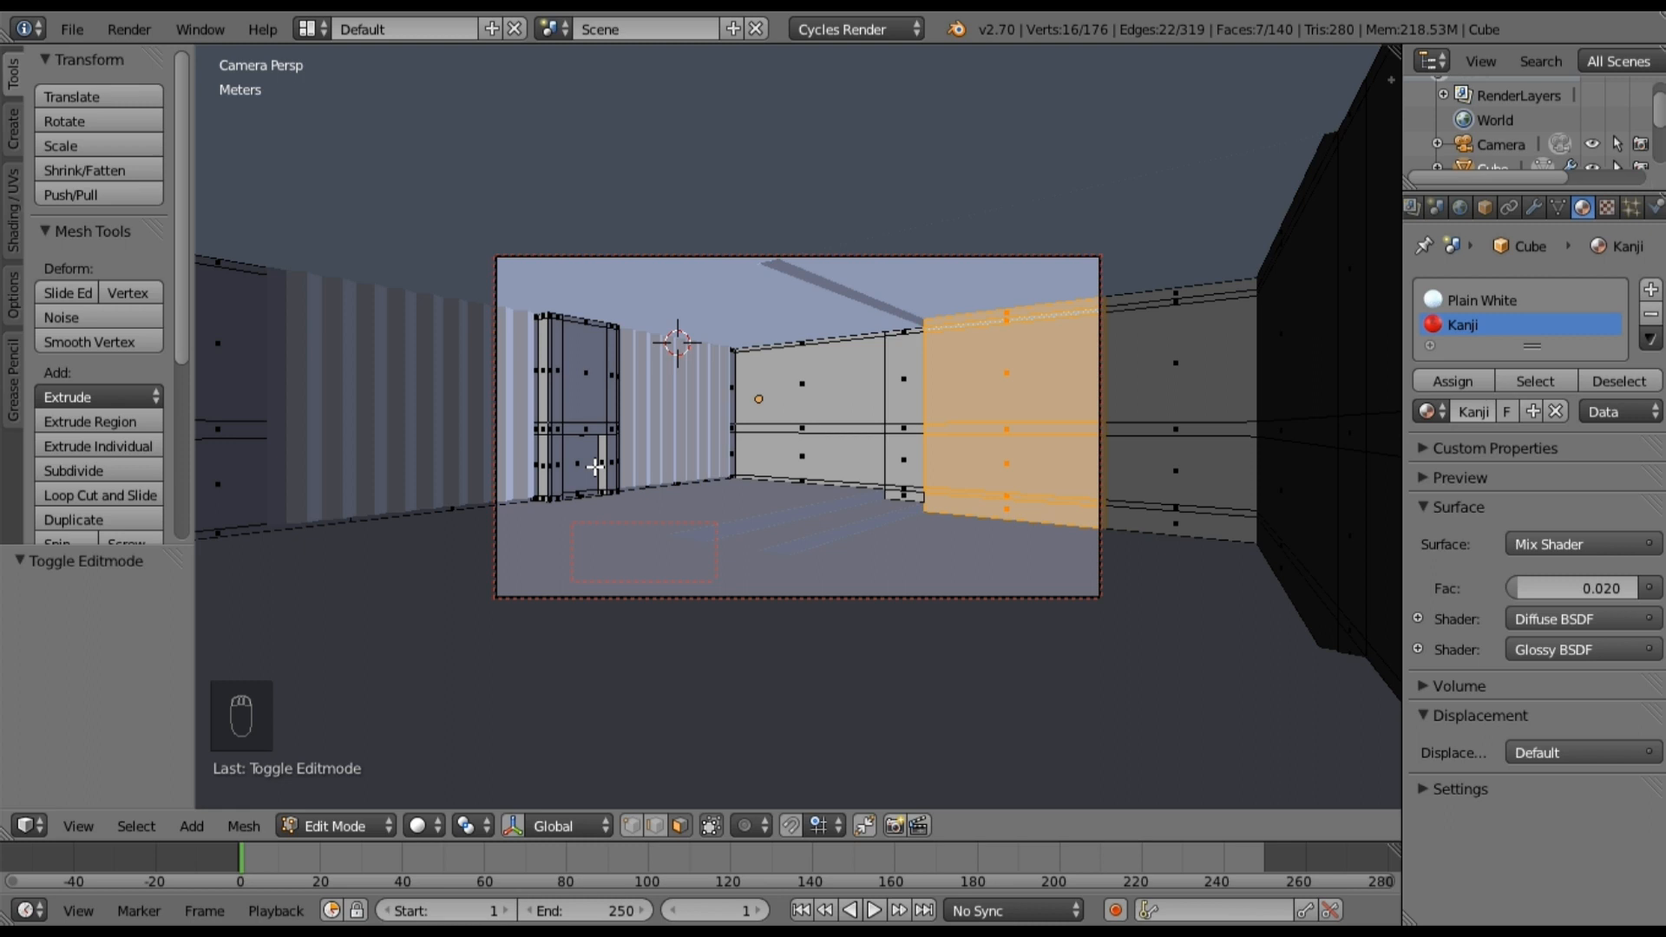
key(Tab)
right_click(604, 231)
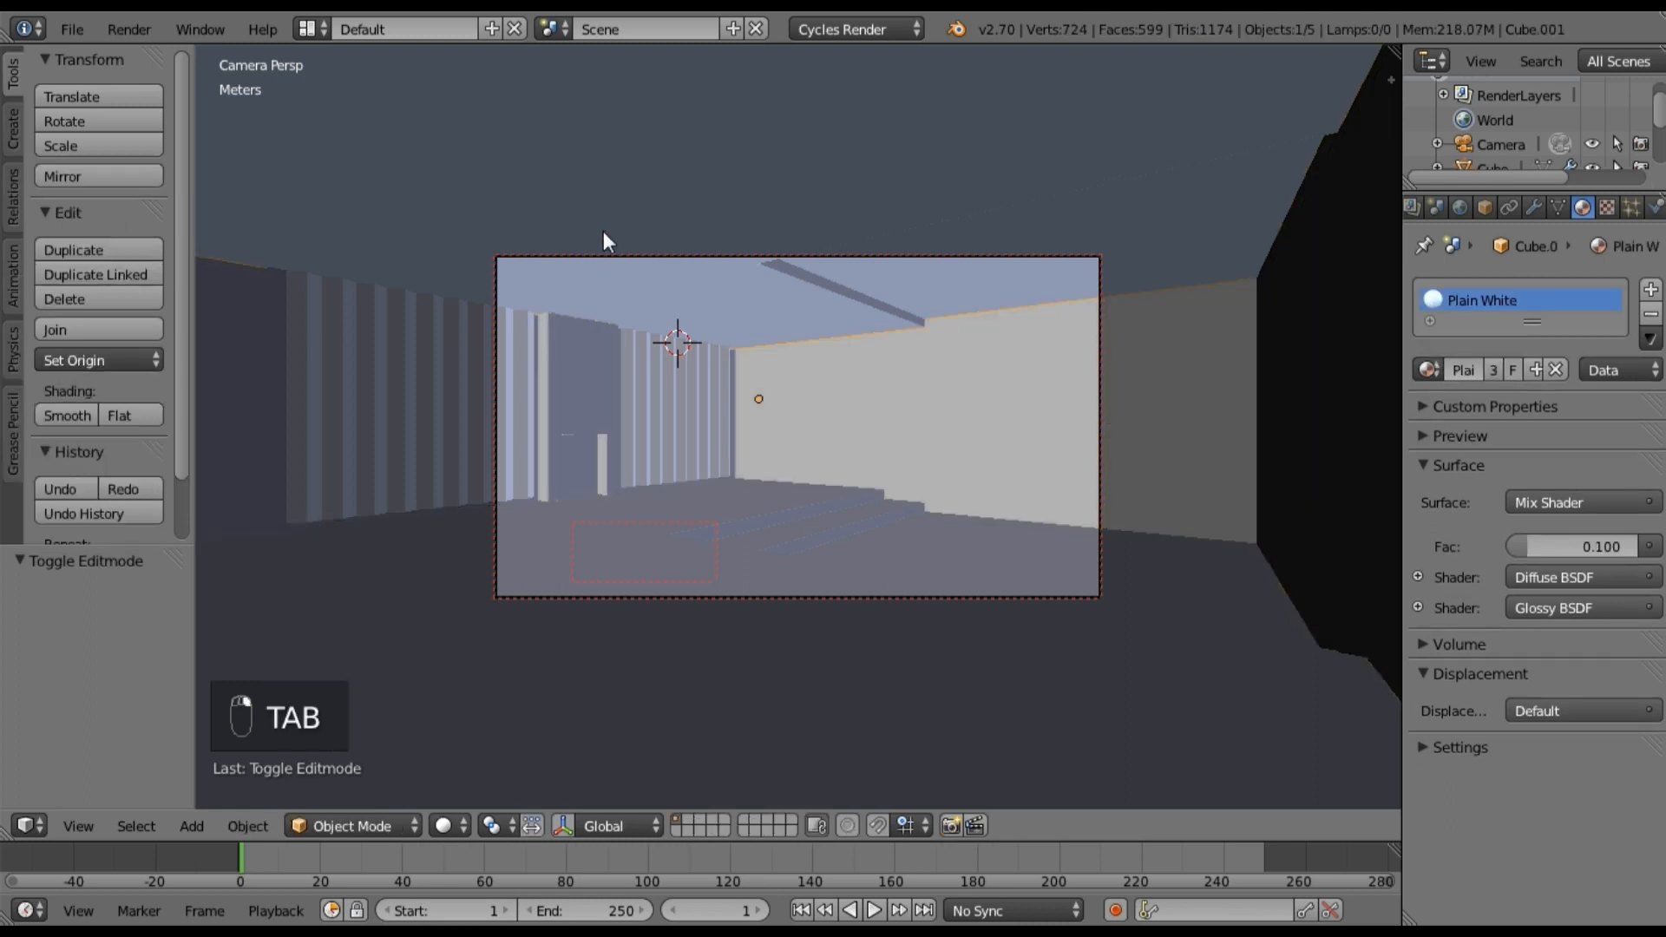
key(m)
key(2)
Step: Enter Edit Mode on the room's wall object with the fireplace opening in close view
key(KP_1)
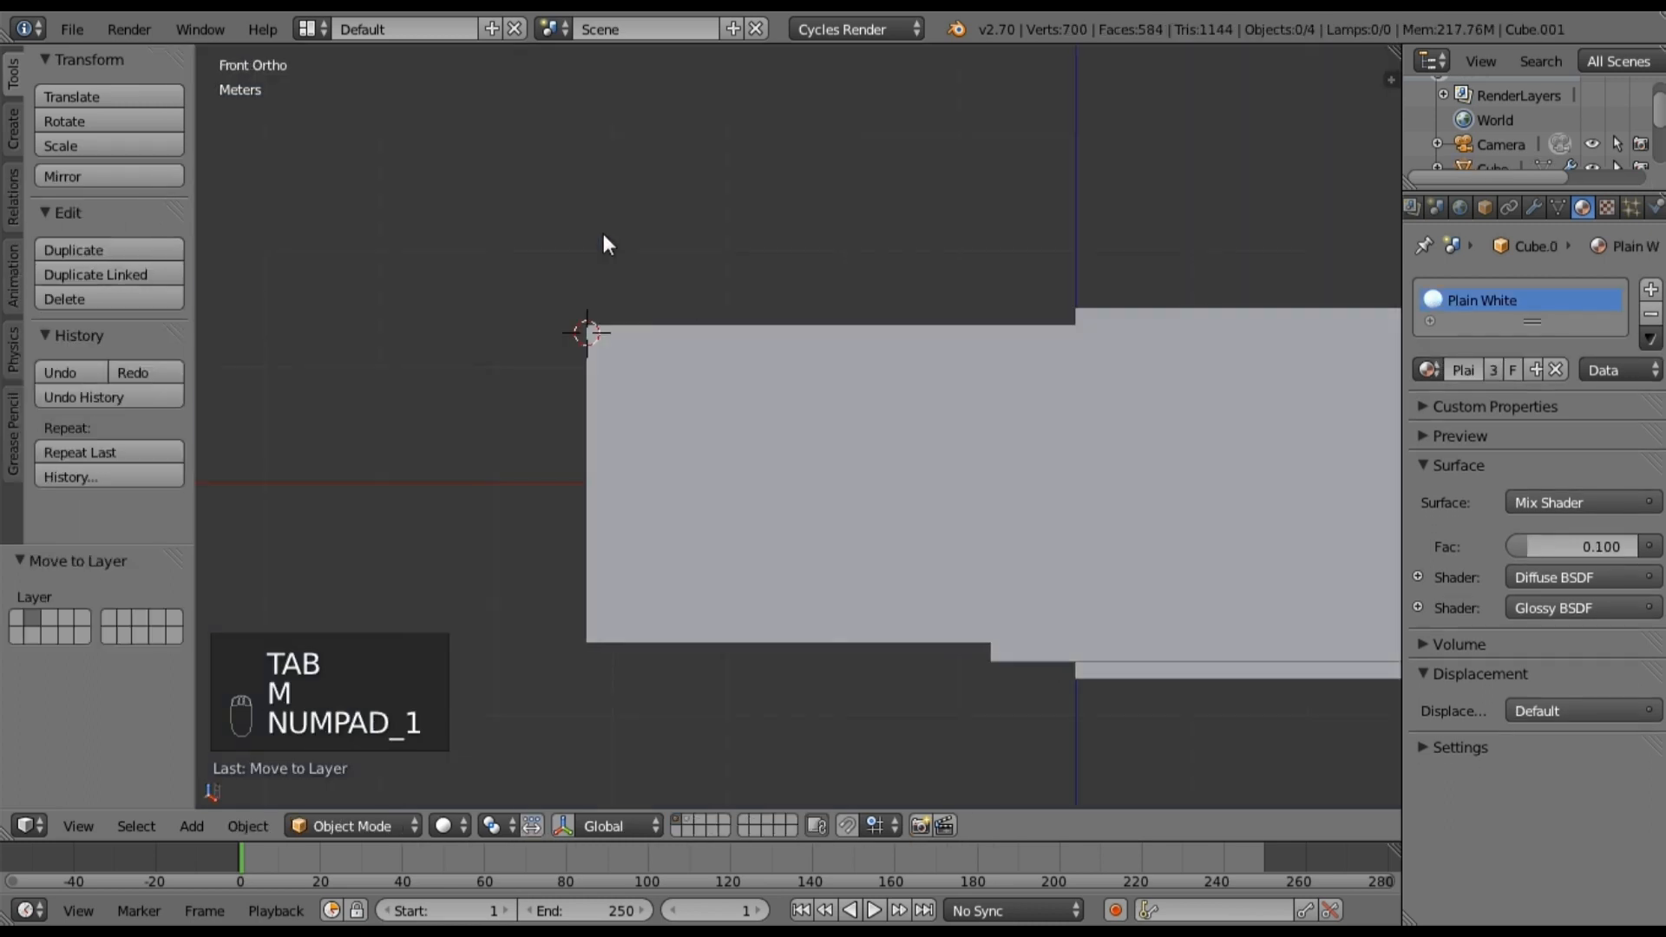
middle_drag(975, 266, 952, 394)
middle_drag(1116, 335, 1009, 484)
scroll(1076, 461, up, 4)
middle_drag(1159, 476, 664, 332)
scroll(691, 345, up, 4)
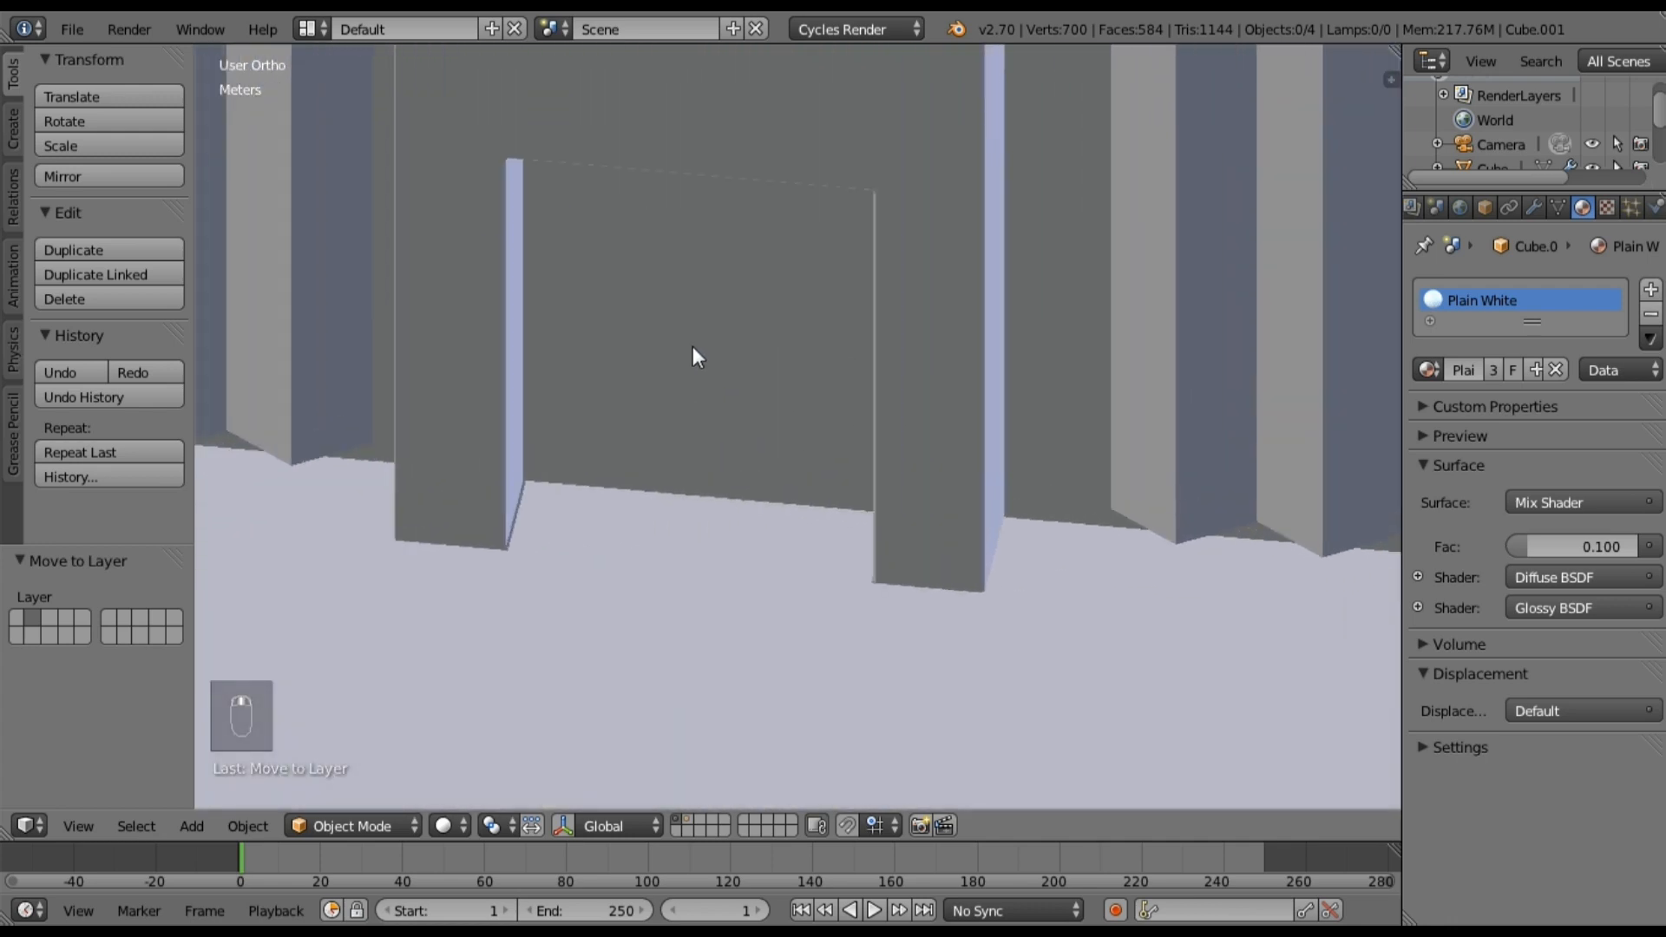
middle_drag(711, 401, 708, 377)
key(Tab)
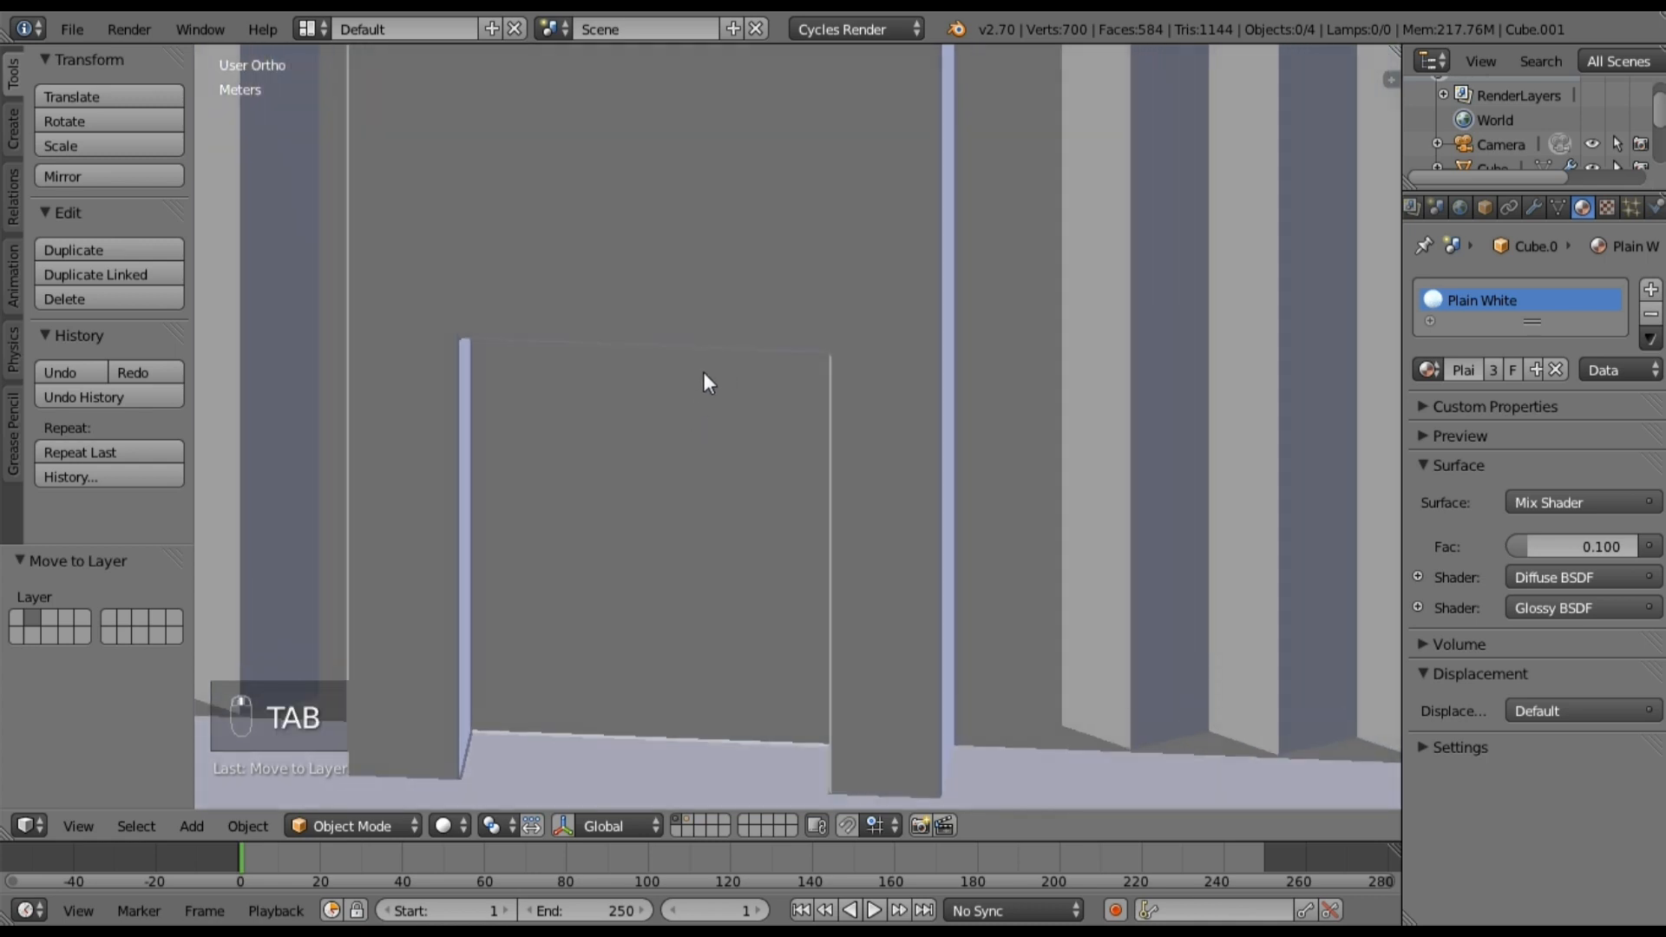
key(Tab)
right_click(712, 311)
key(Tab)
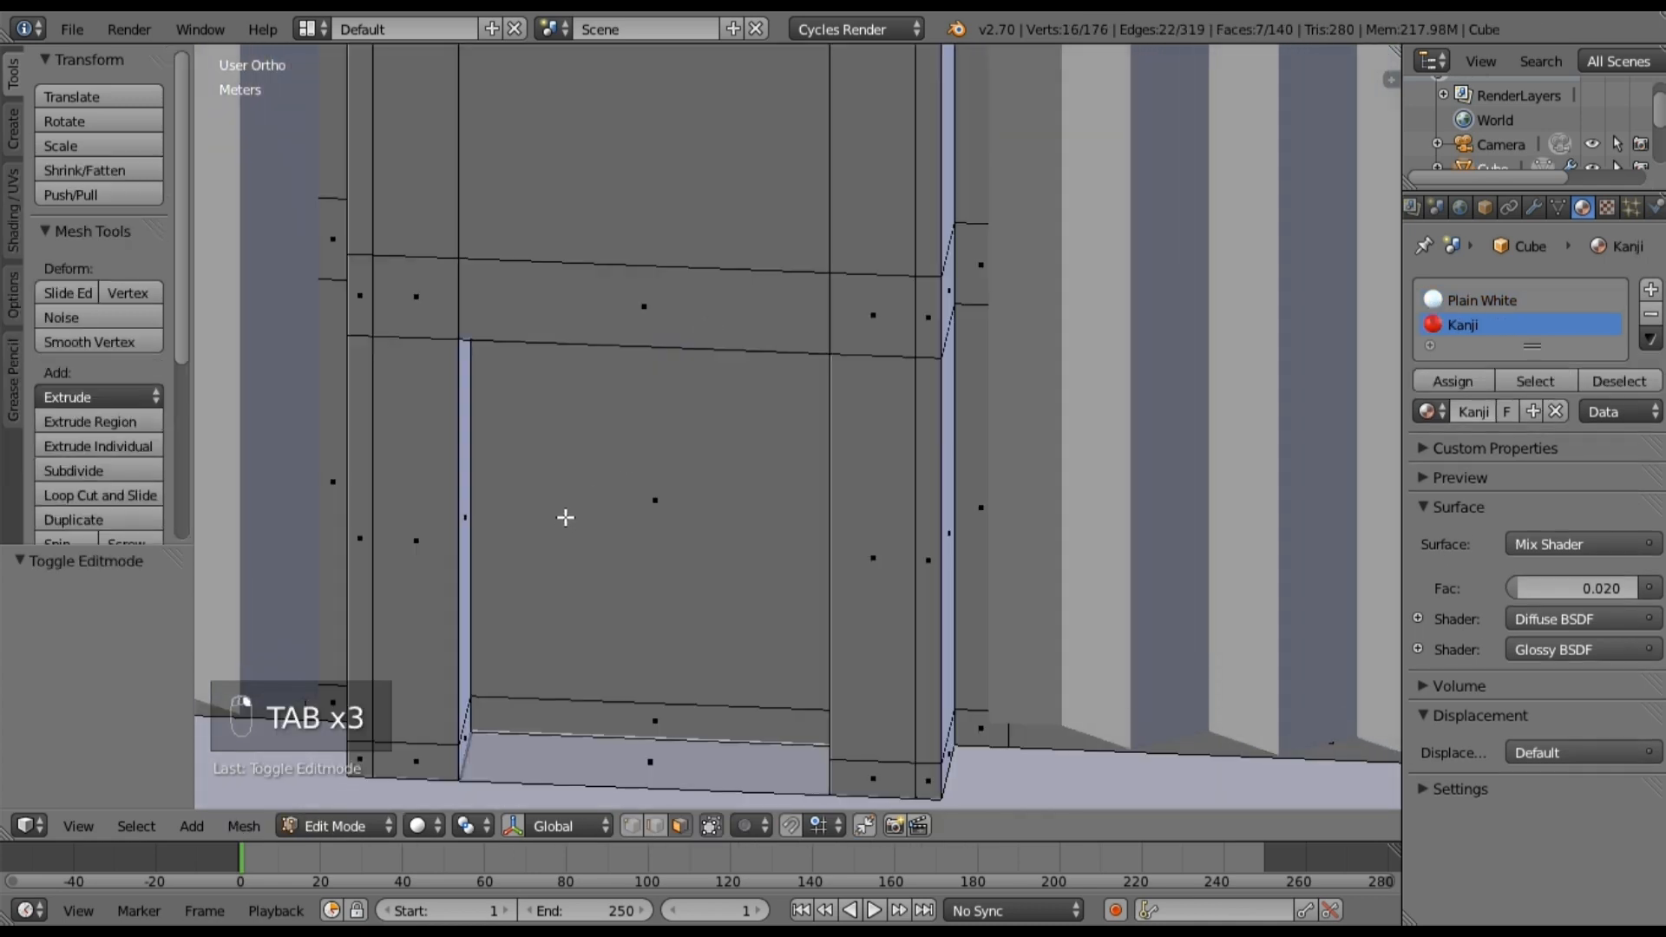
Step: Select all interior faces of the fireplace opening, including its back, sides, top, floor and lower strips
middle_drag(565, 518, 545, 483)
middle_drag(638, 530, 610, 480)
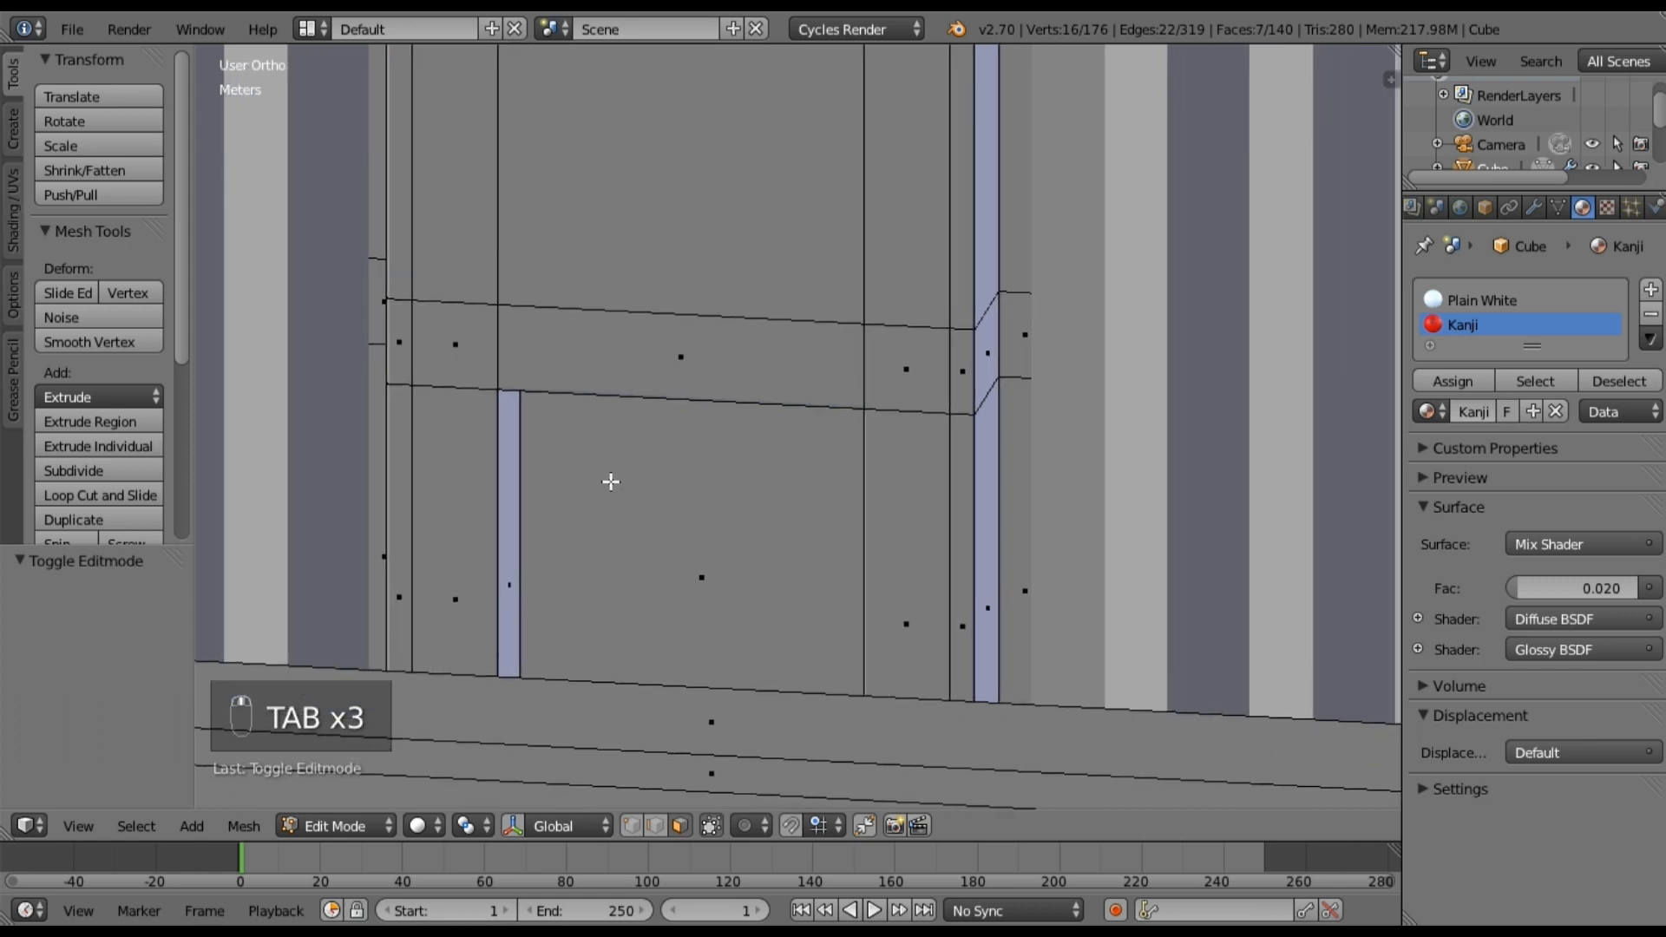
right_click(610, 480)
middle_drag(737, 623, 739, 618)
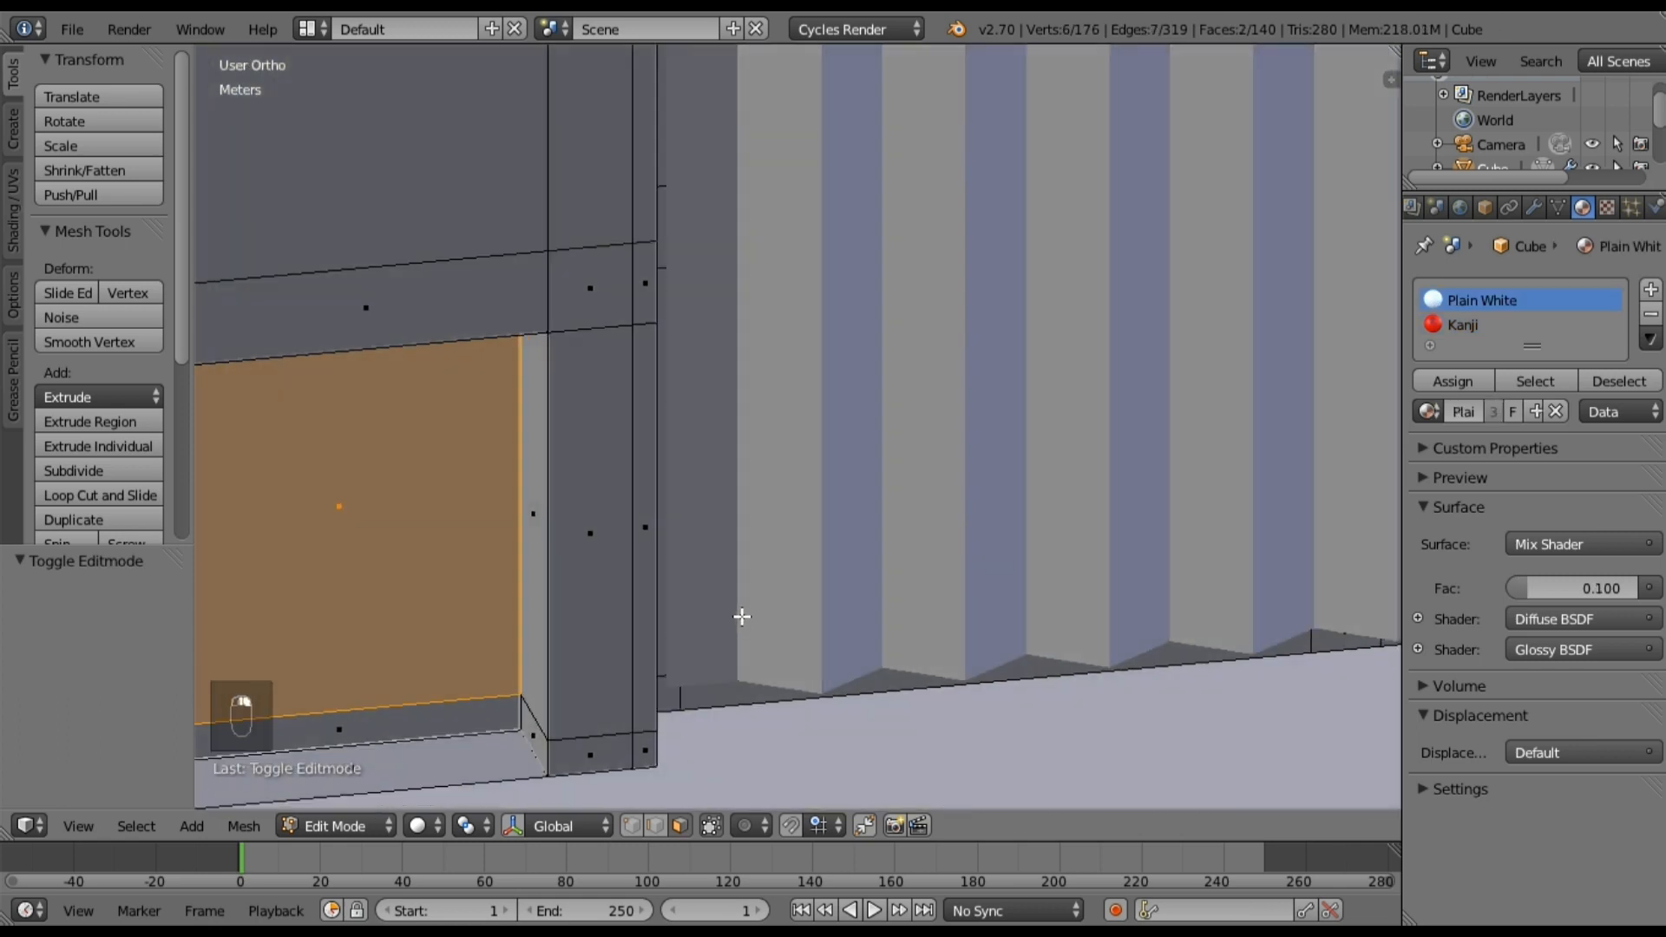
shift+right_click(467, 703)
shift+right_click(538, 613)
shift+right_click(528, 731)
shift+right_click(466, 755)
shift+middle_drag(499, 726, 742, 625)
key(z)
shift+right_click(657, 267)
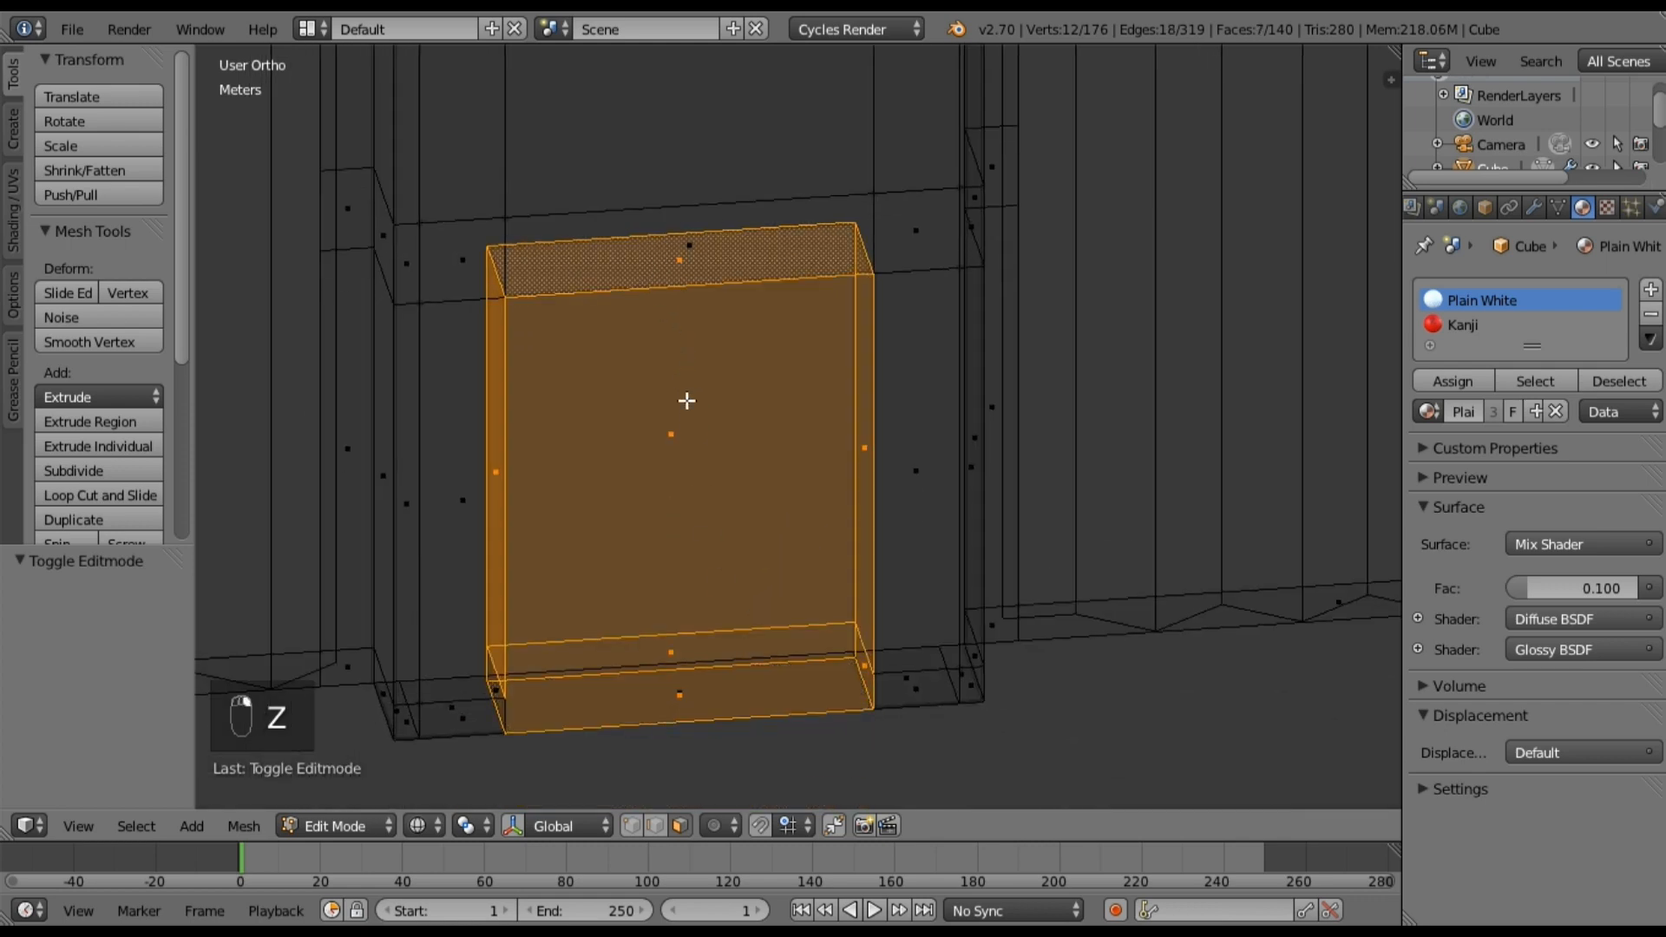
key(z)
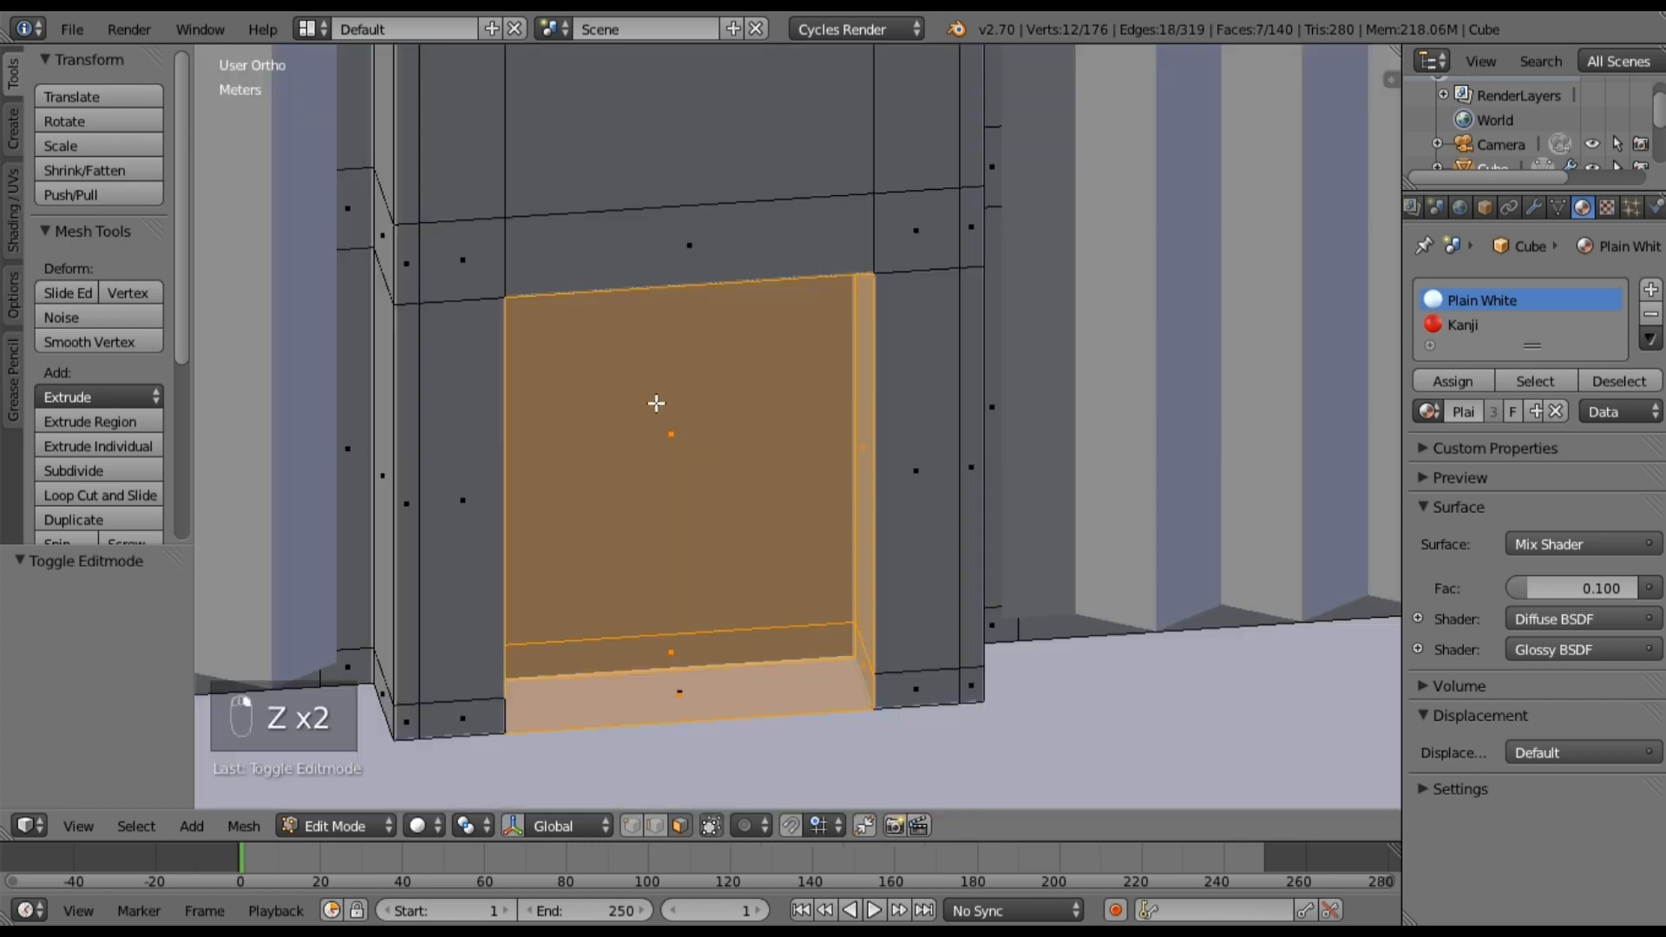
Step: Add a third material slot with a new material named Fireplace Interior
click(1651, 289)
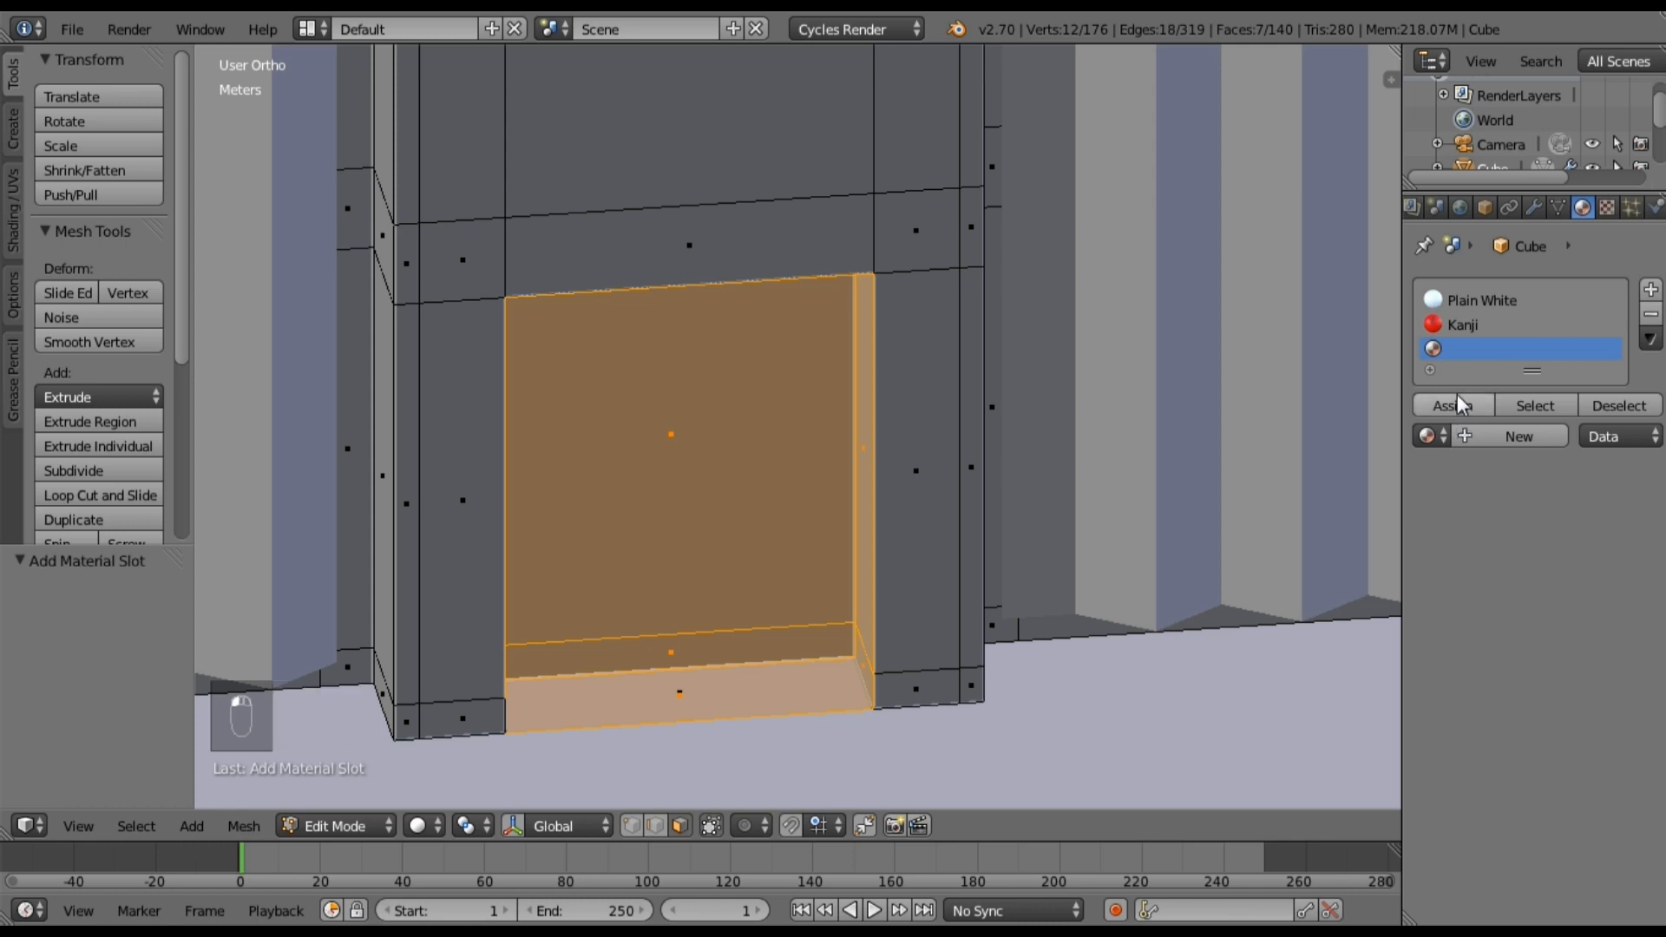
click(1514, 436)
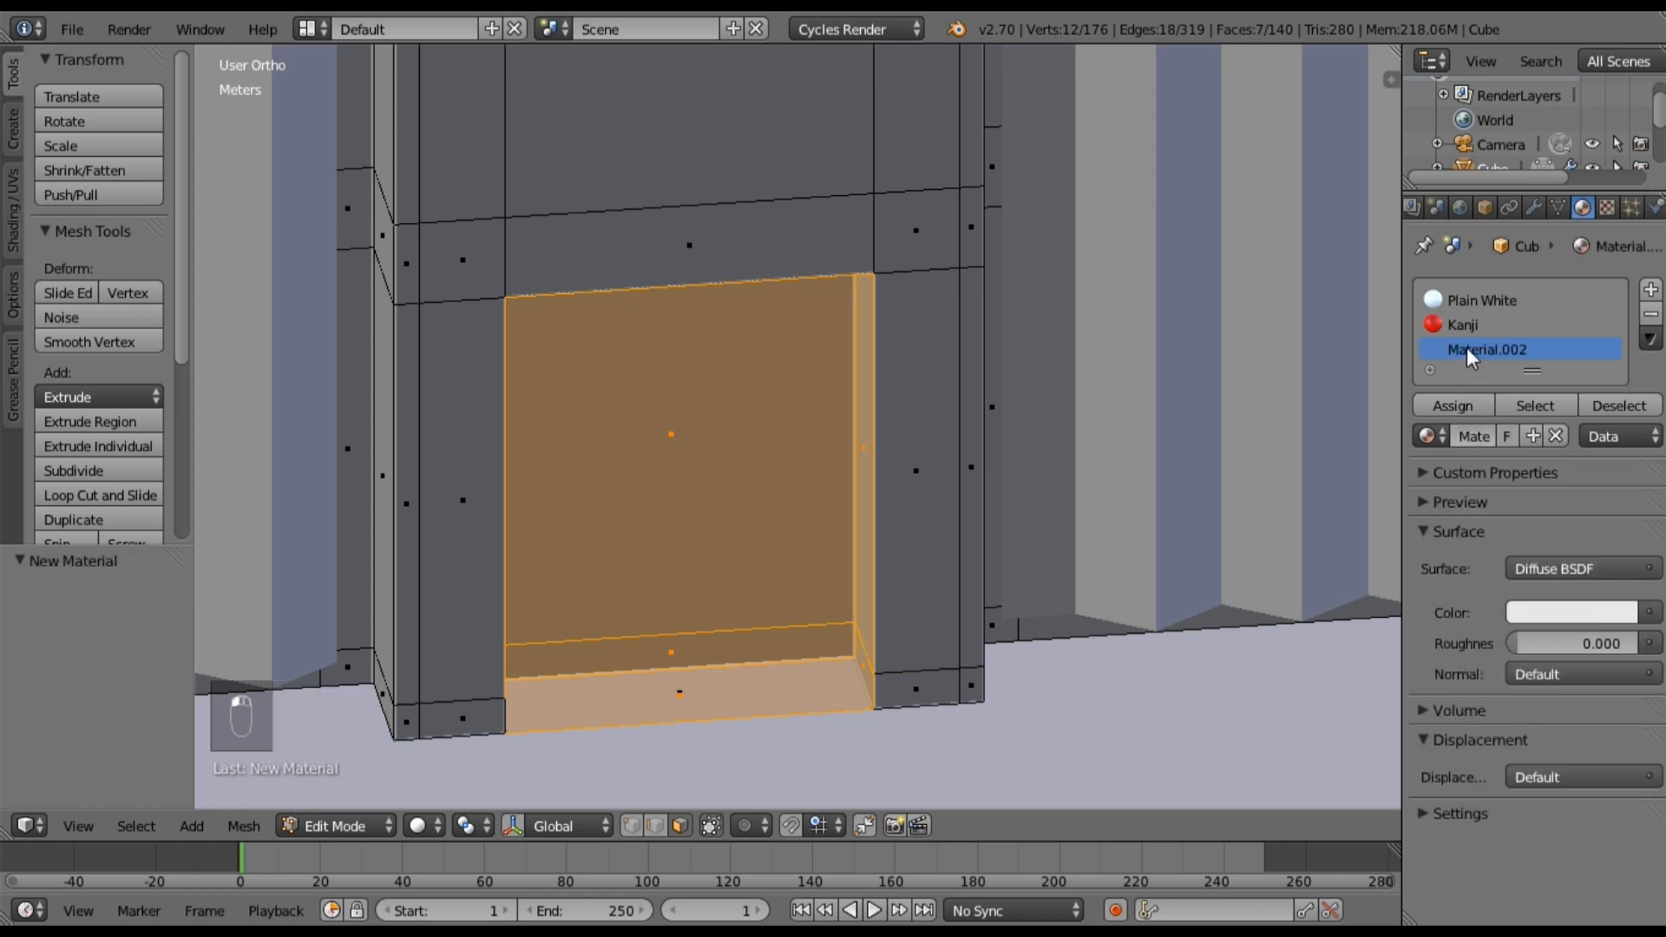
key(BackSpace)
text(Fireplace Inte)
key(Return)
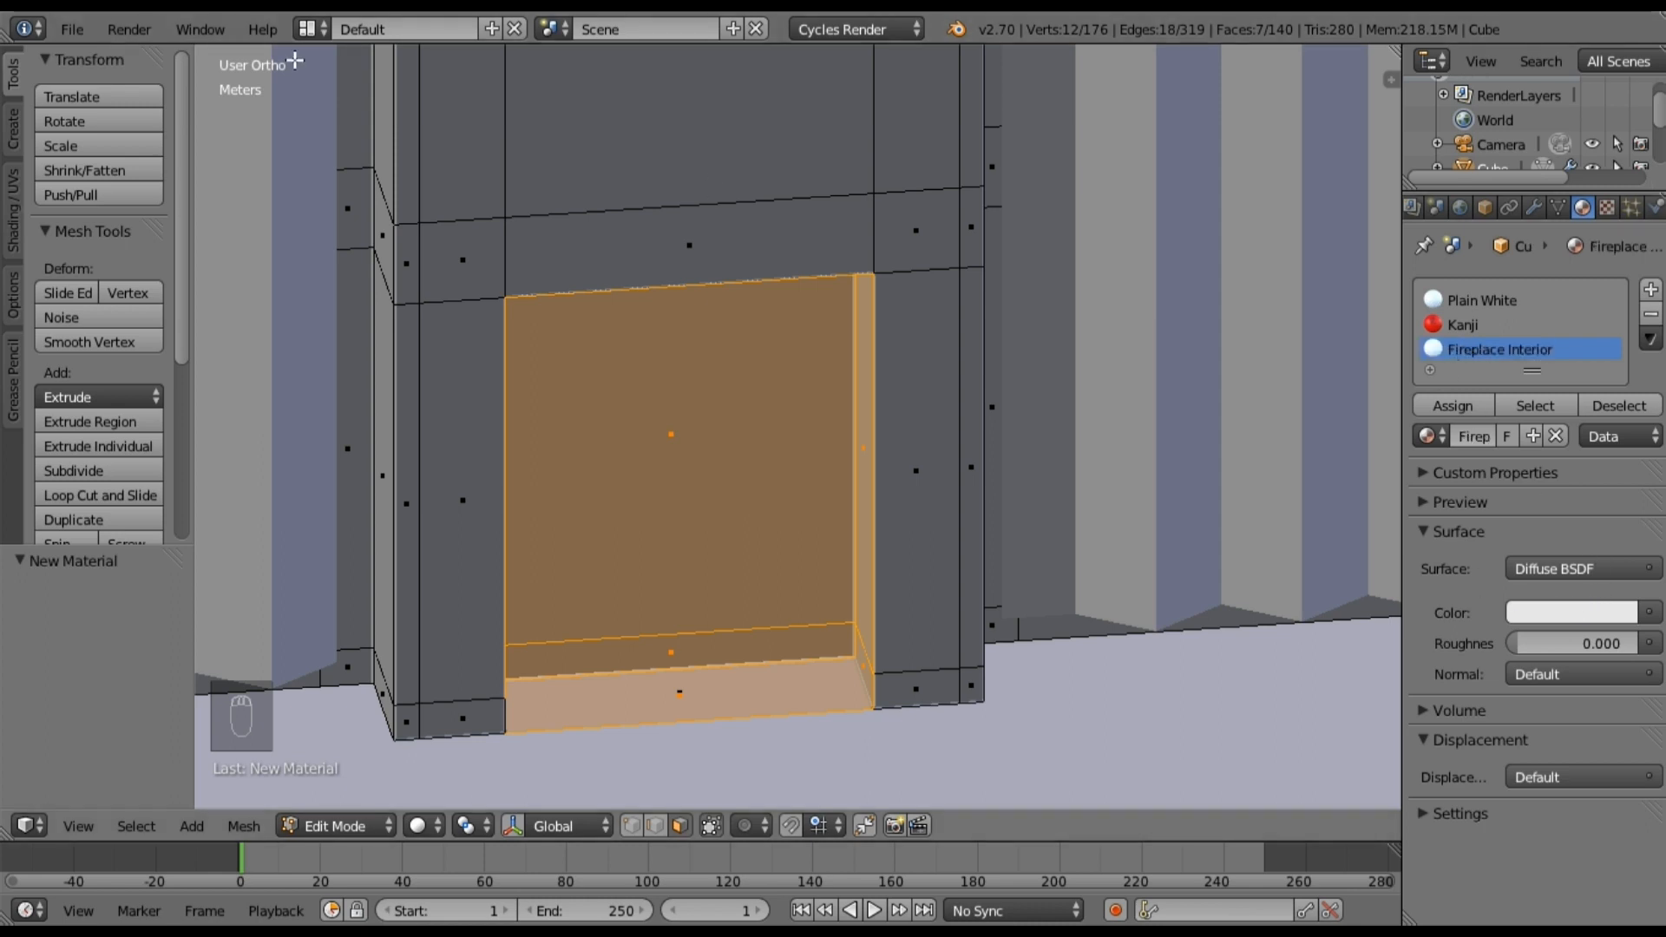
Step: Switch to the Compositing layout and add a Glossy BSDF node below the Diffuse BSDF of the Fireplace Interior material
click(308, 29)
click(351, 117)
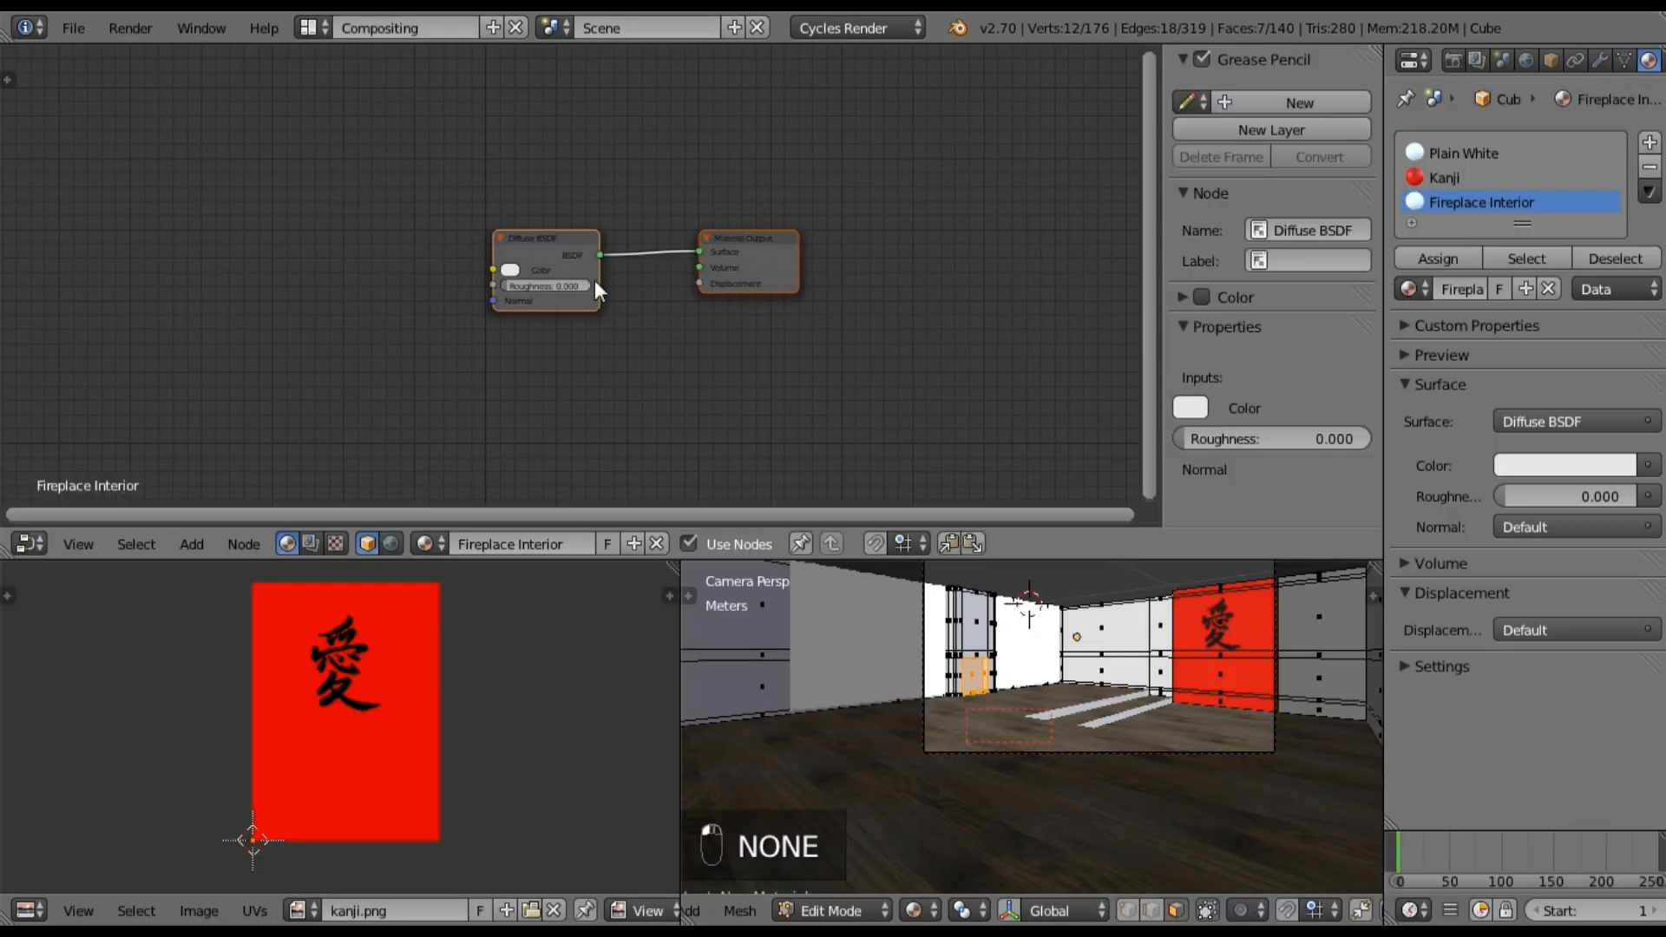
scroll(632, 342, up, 1)
scroll(482, 372, down, 2)
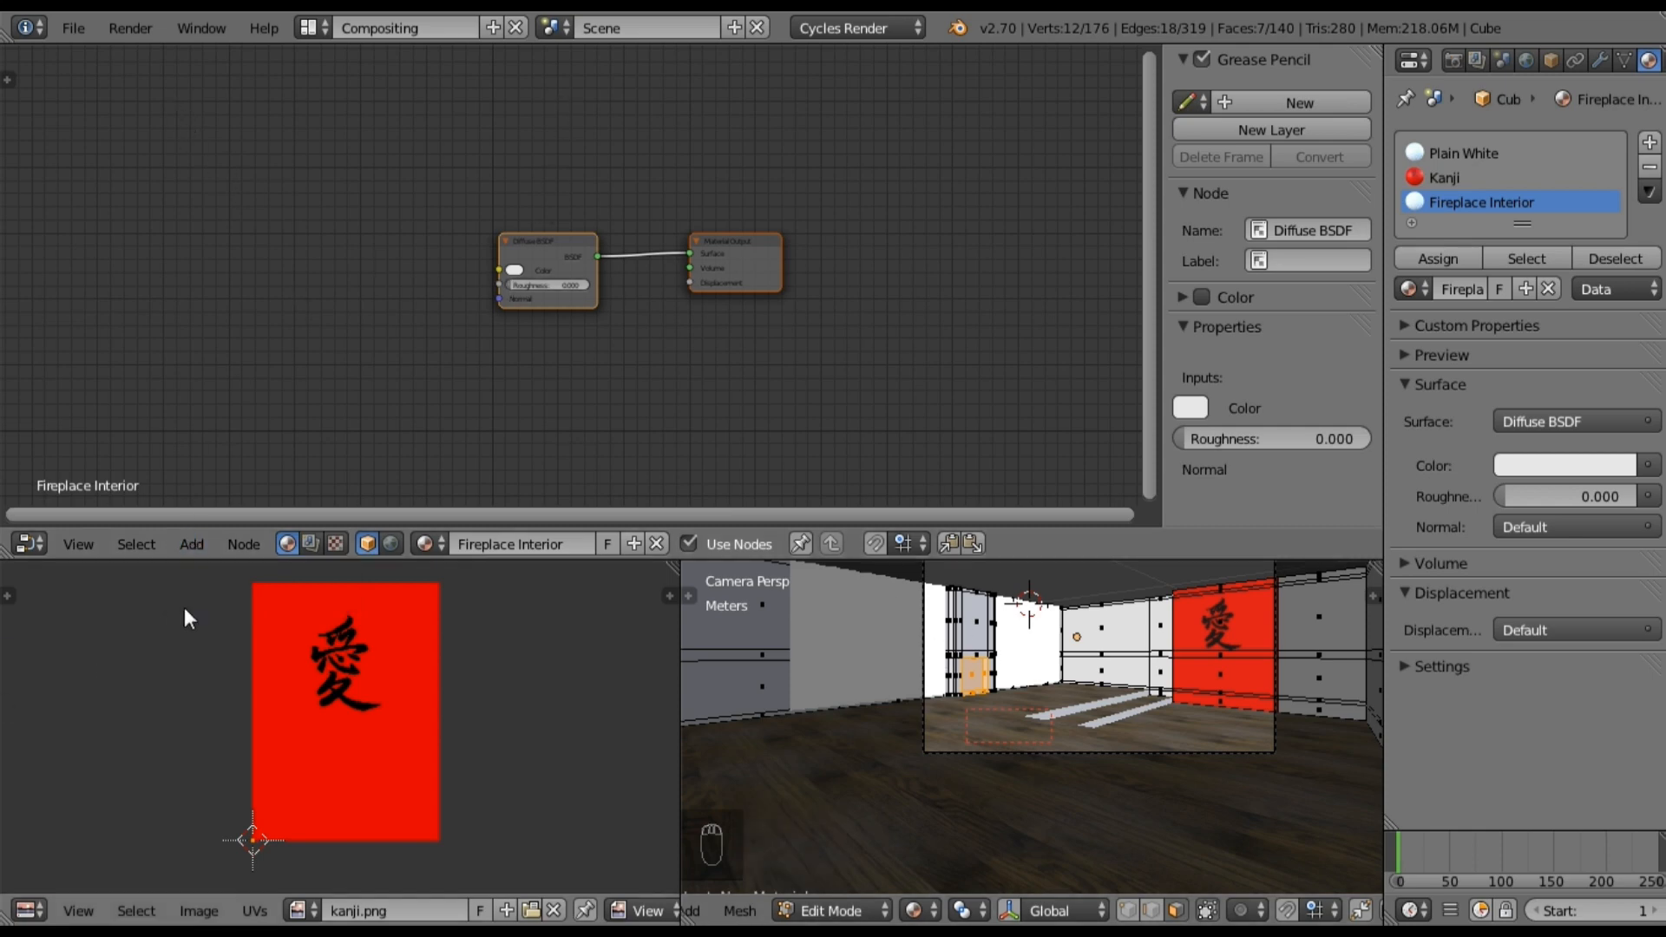
click(198, 541)
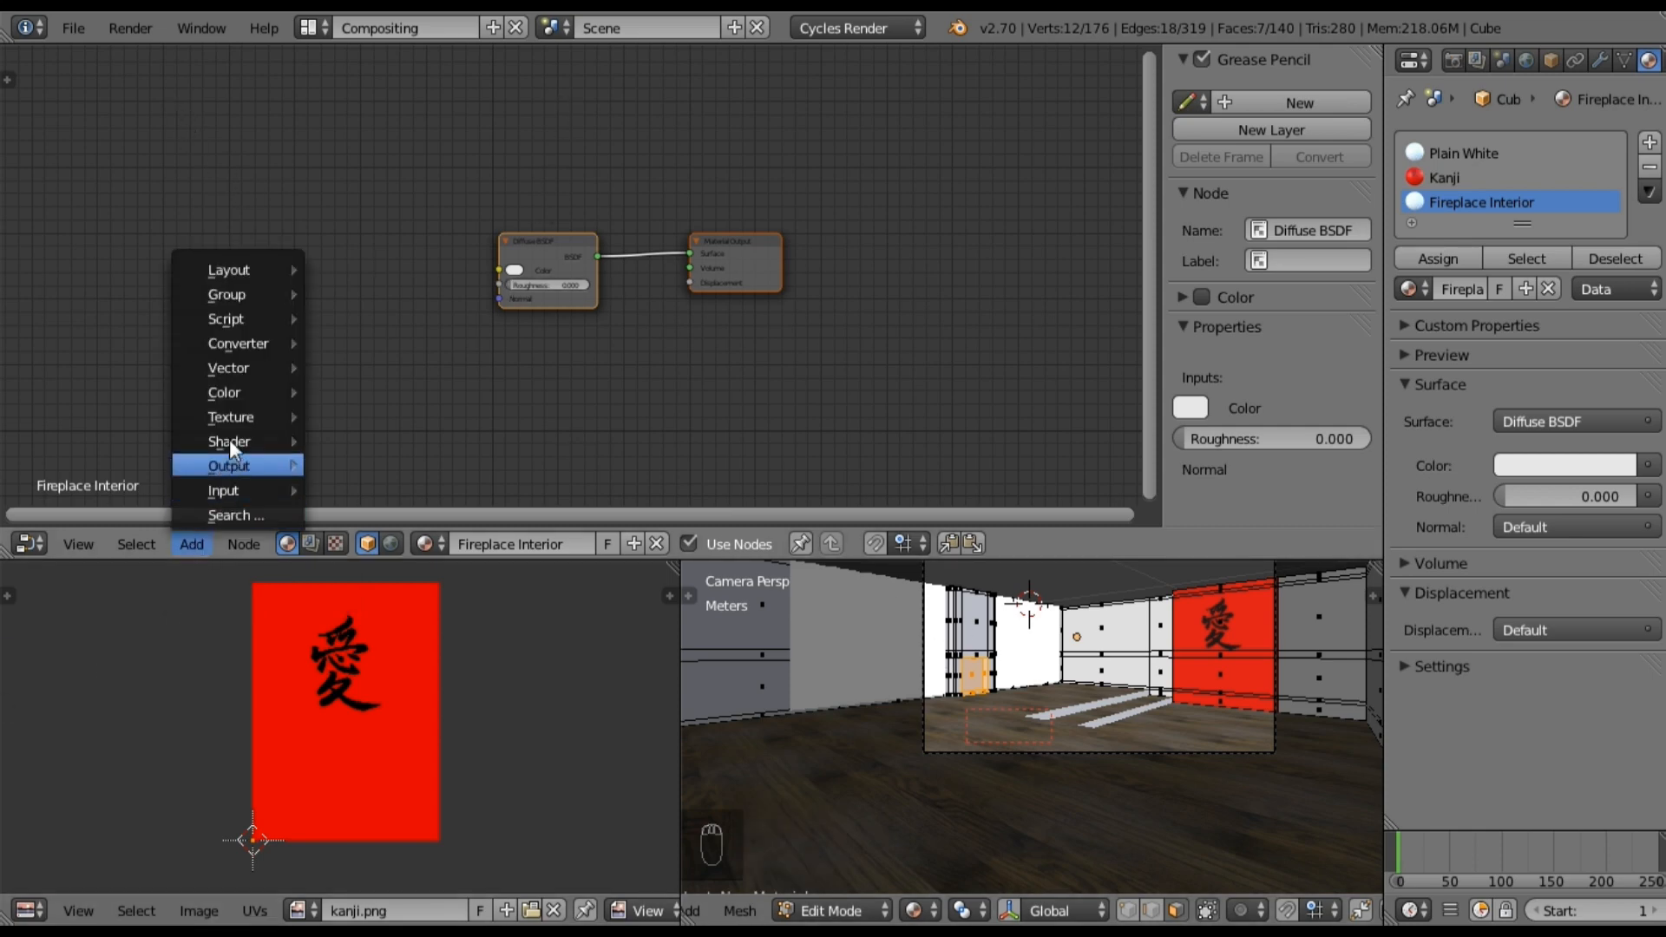
mouse_move(229, 441)
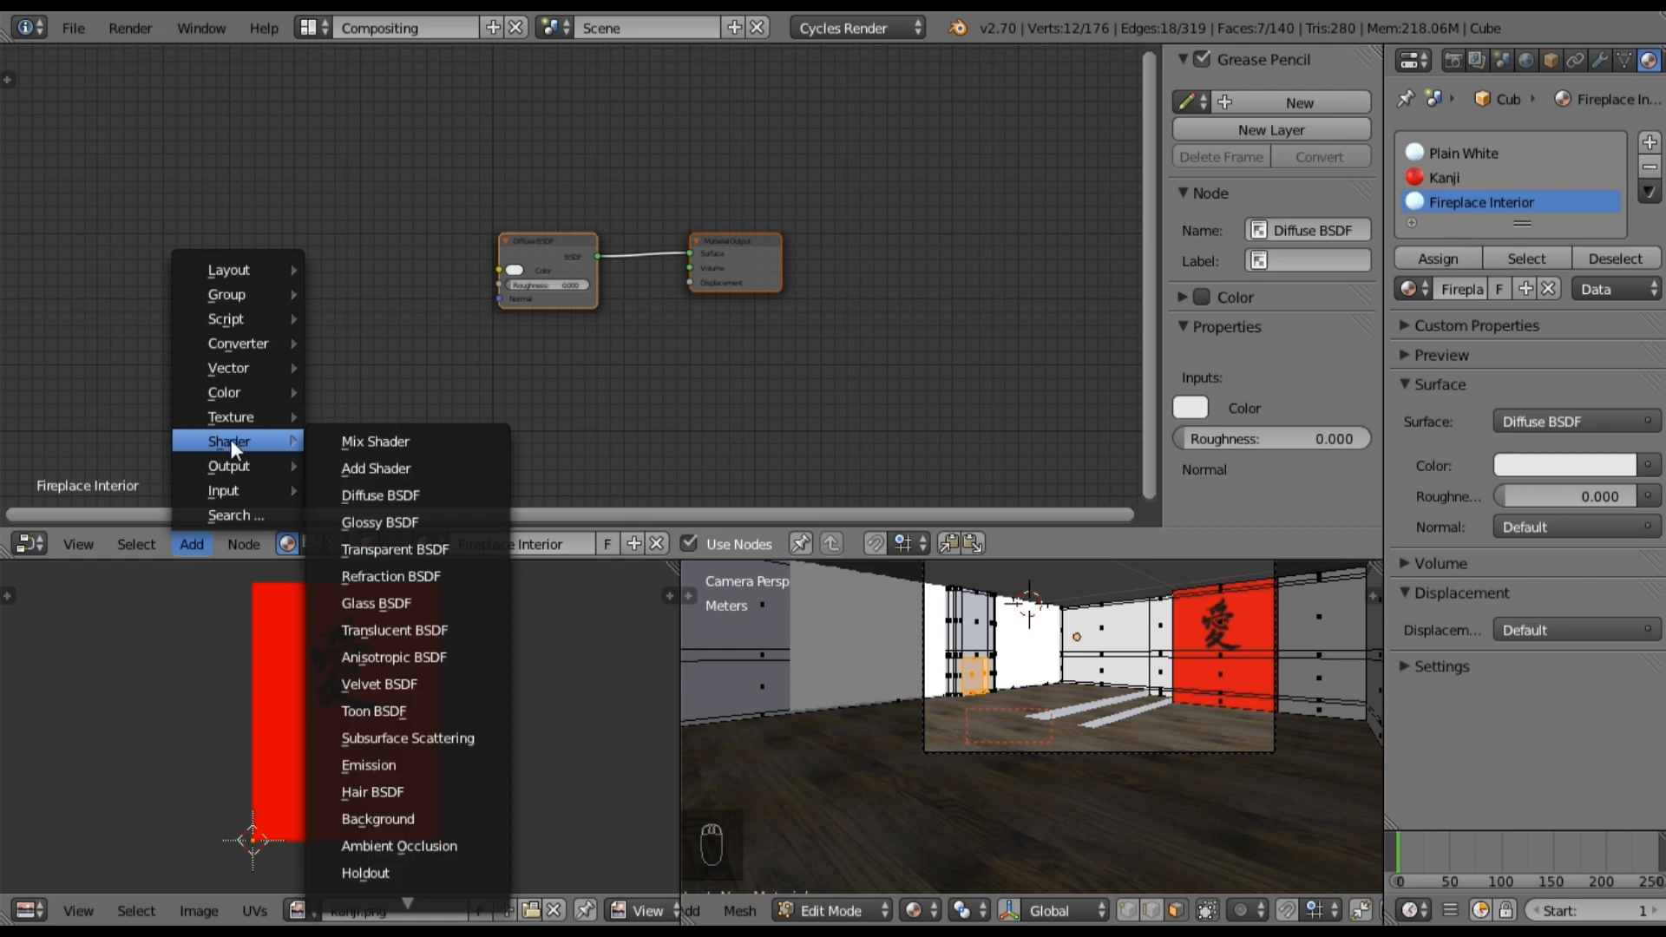
click(404, 520)
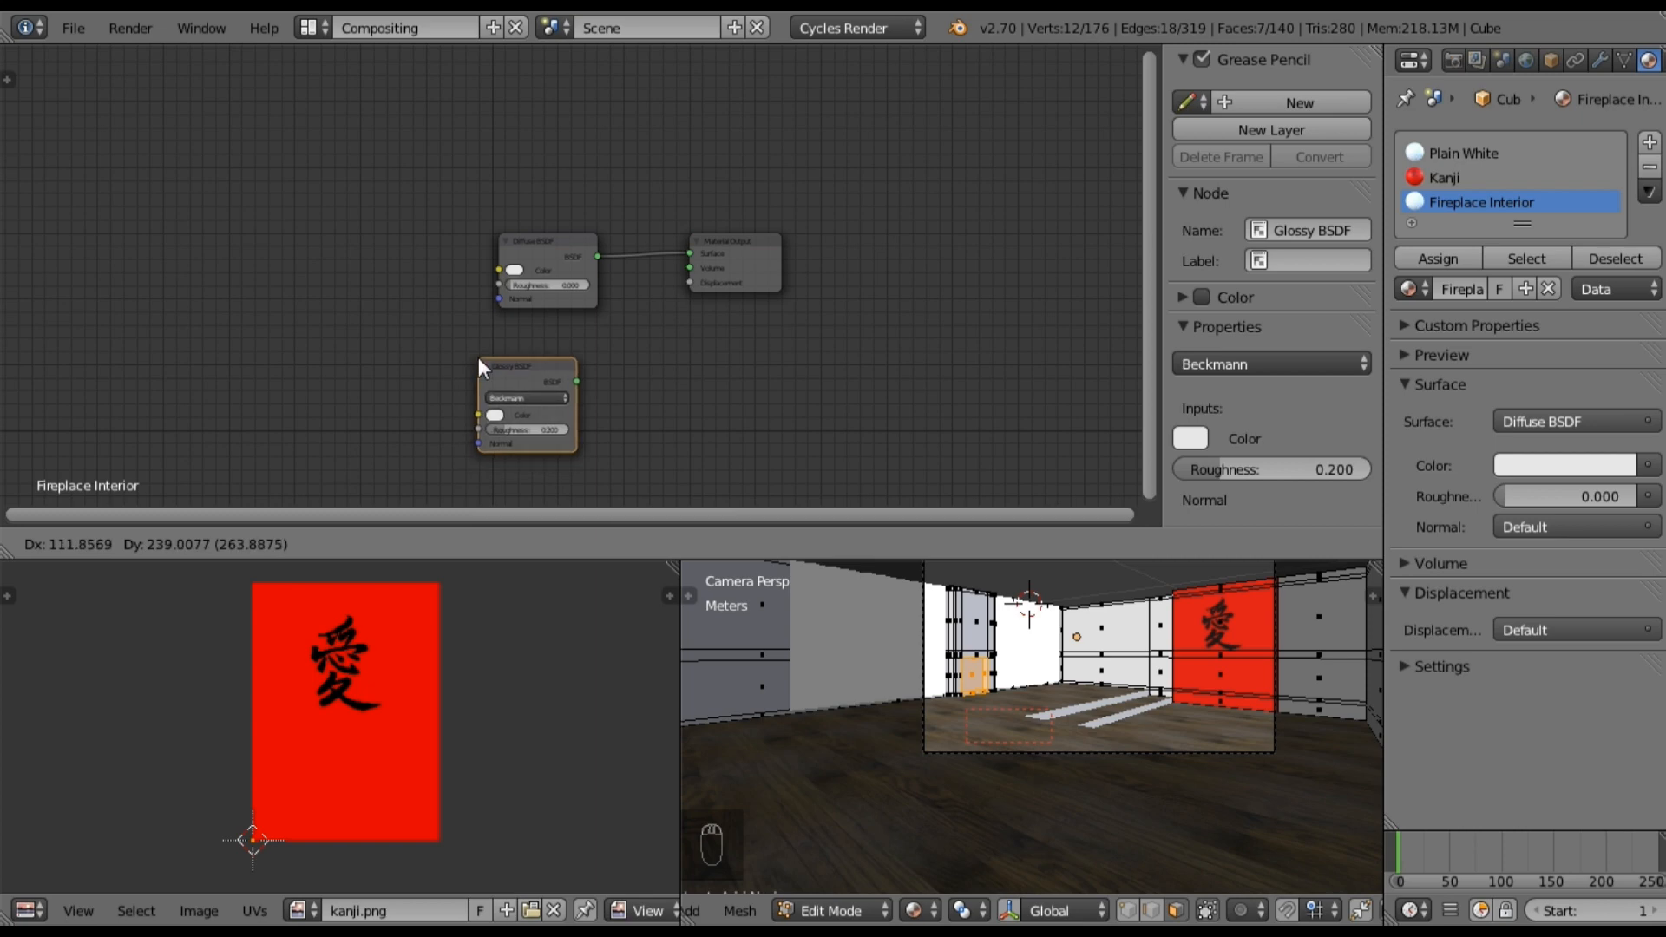
click(519, 325)
Step: Make room before the Material Output and insert a Mix Shader combining the Diffuse BSDF with the Glossy BSDF
drag(751, 244, 917, 262)
click(194, 547)
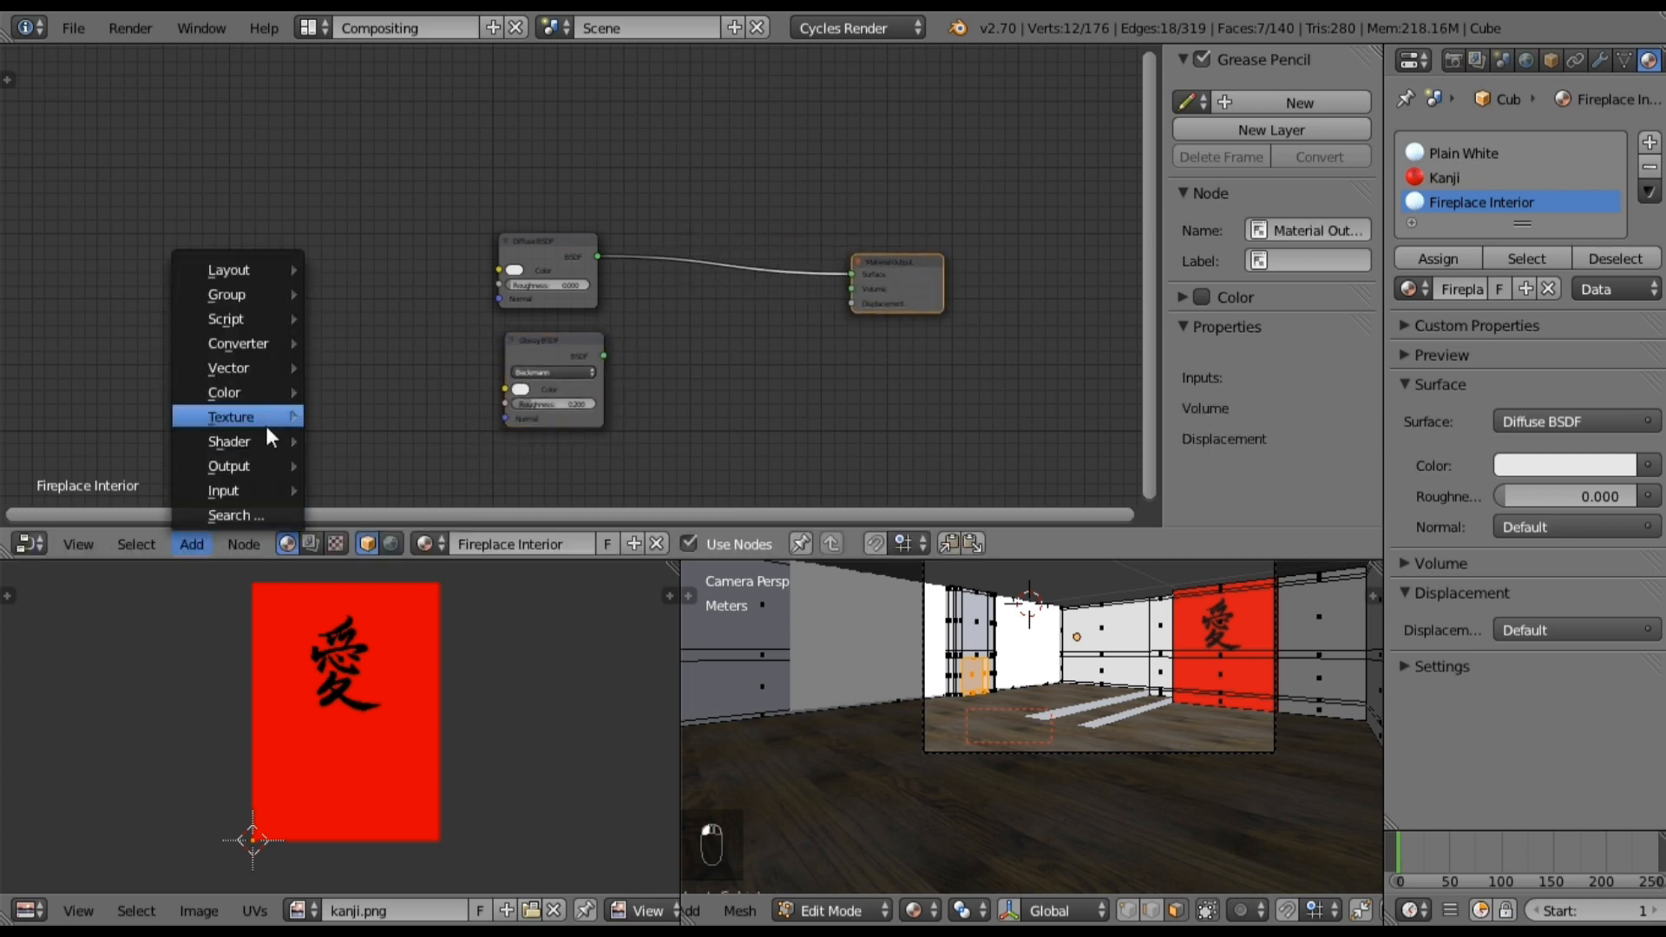
mouse_move(249, 439)
click(369, 439)
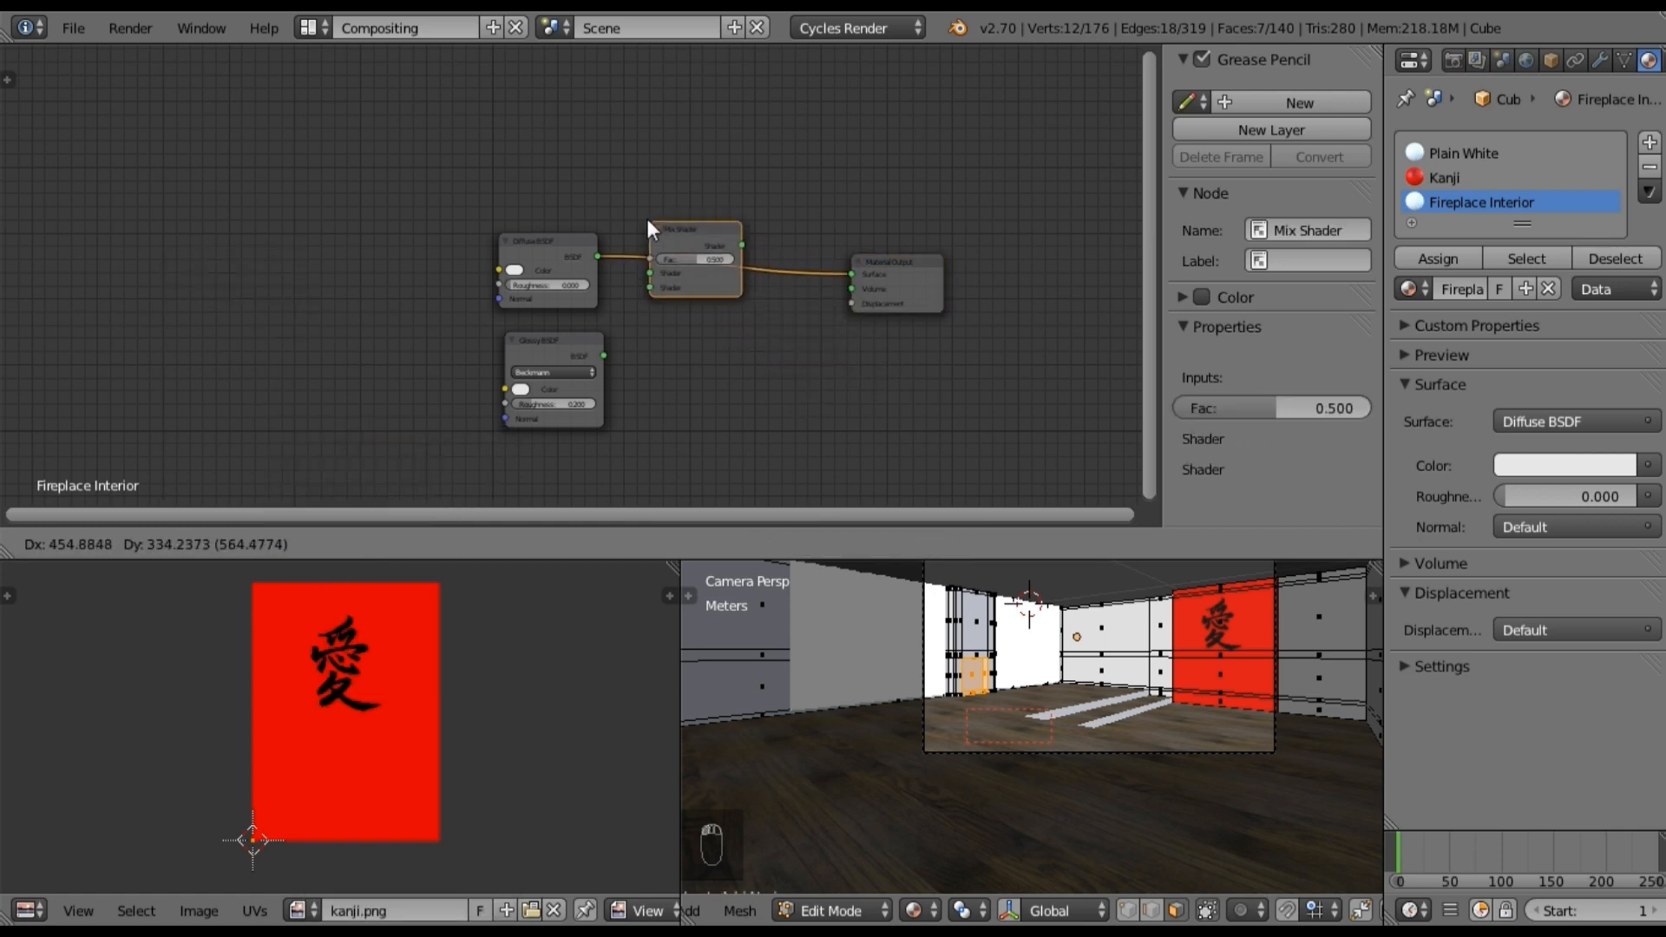
click(612, 187)
drag(647, 290, 647, 287)
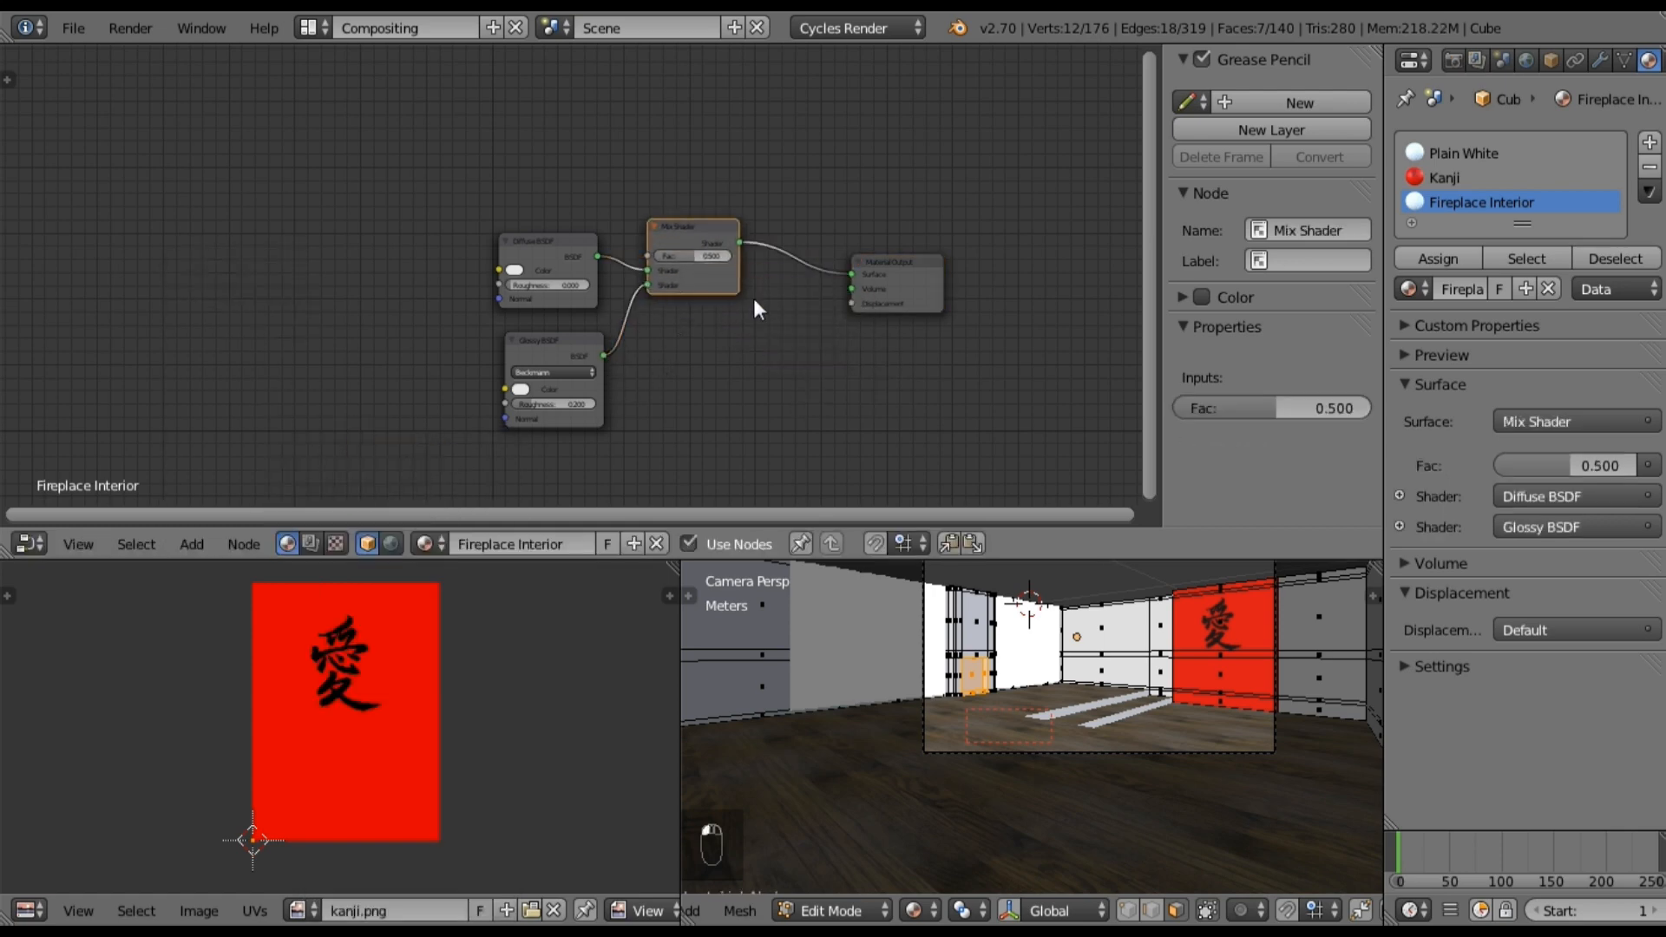
Step: Set the Mix Shader factor to 0.1 and the Diffuse BSDF color to black
scroll(753, 299, up, 2)
click(783, 244)
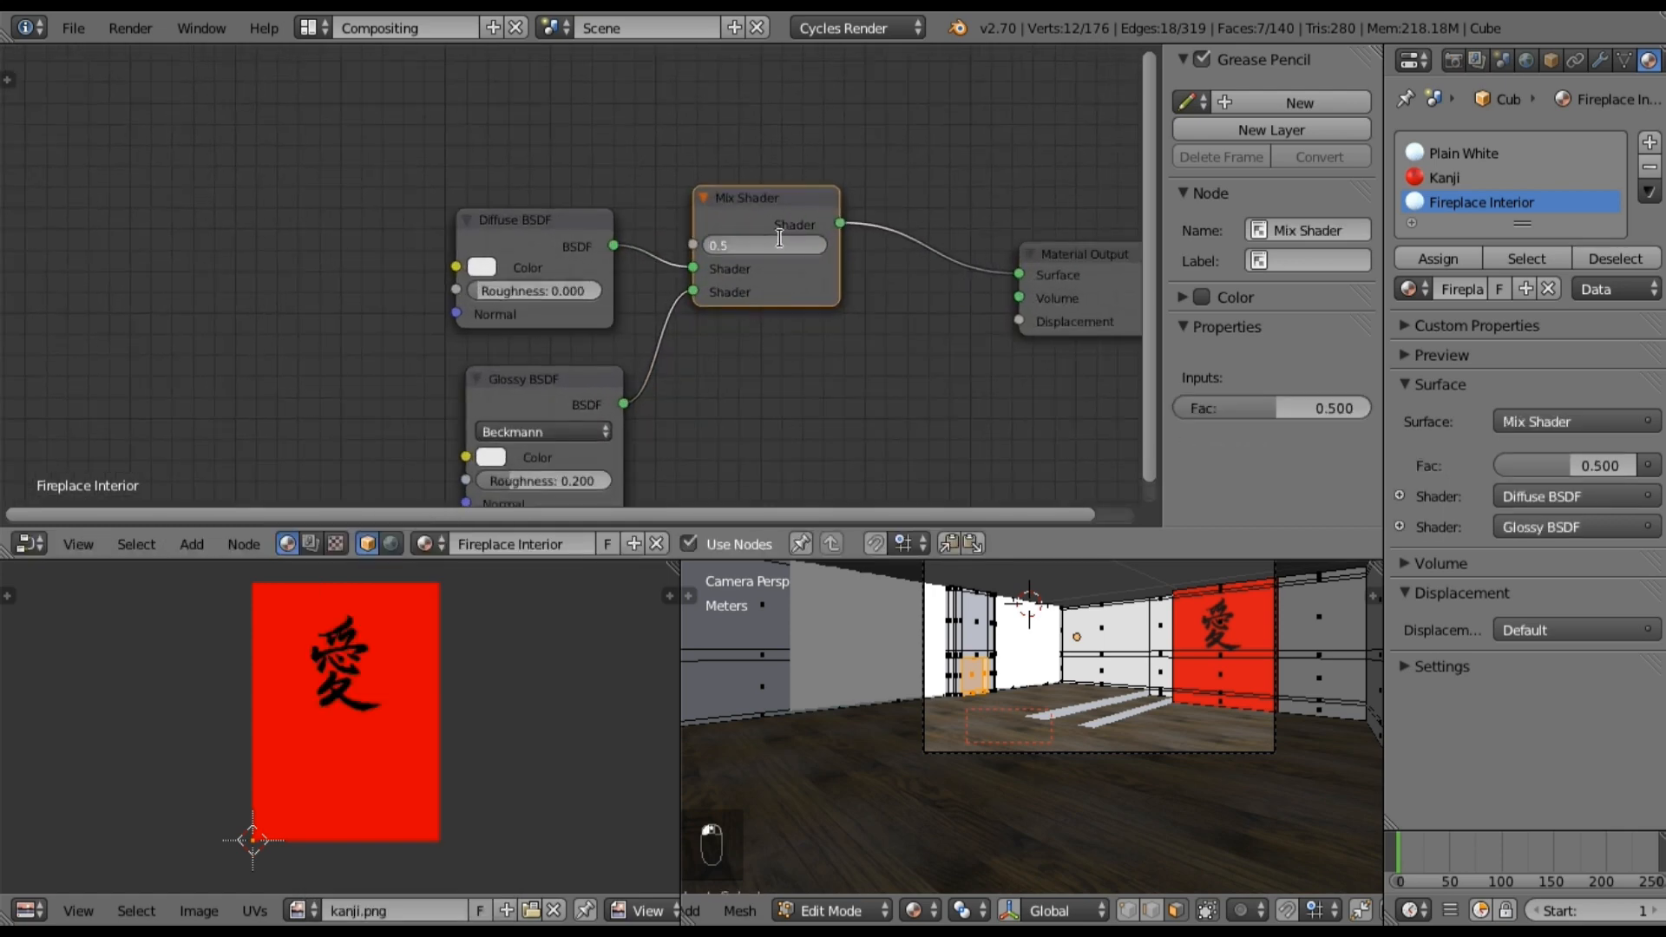
text(.1)
key(Return)
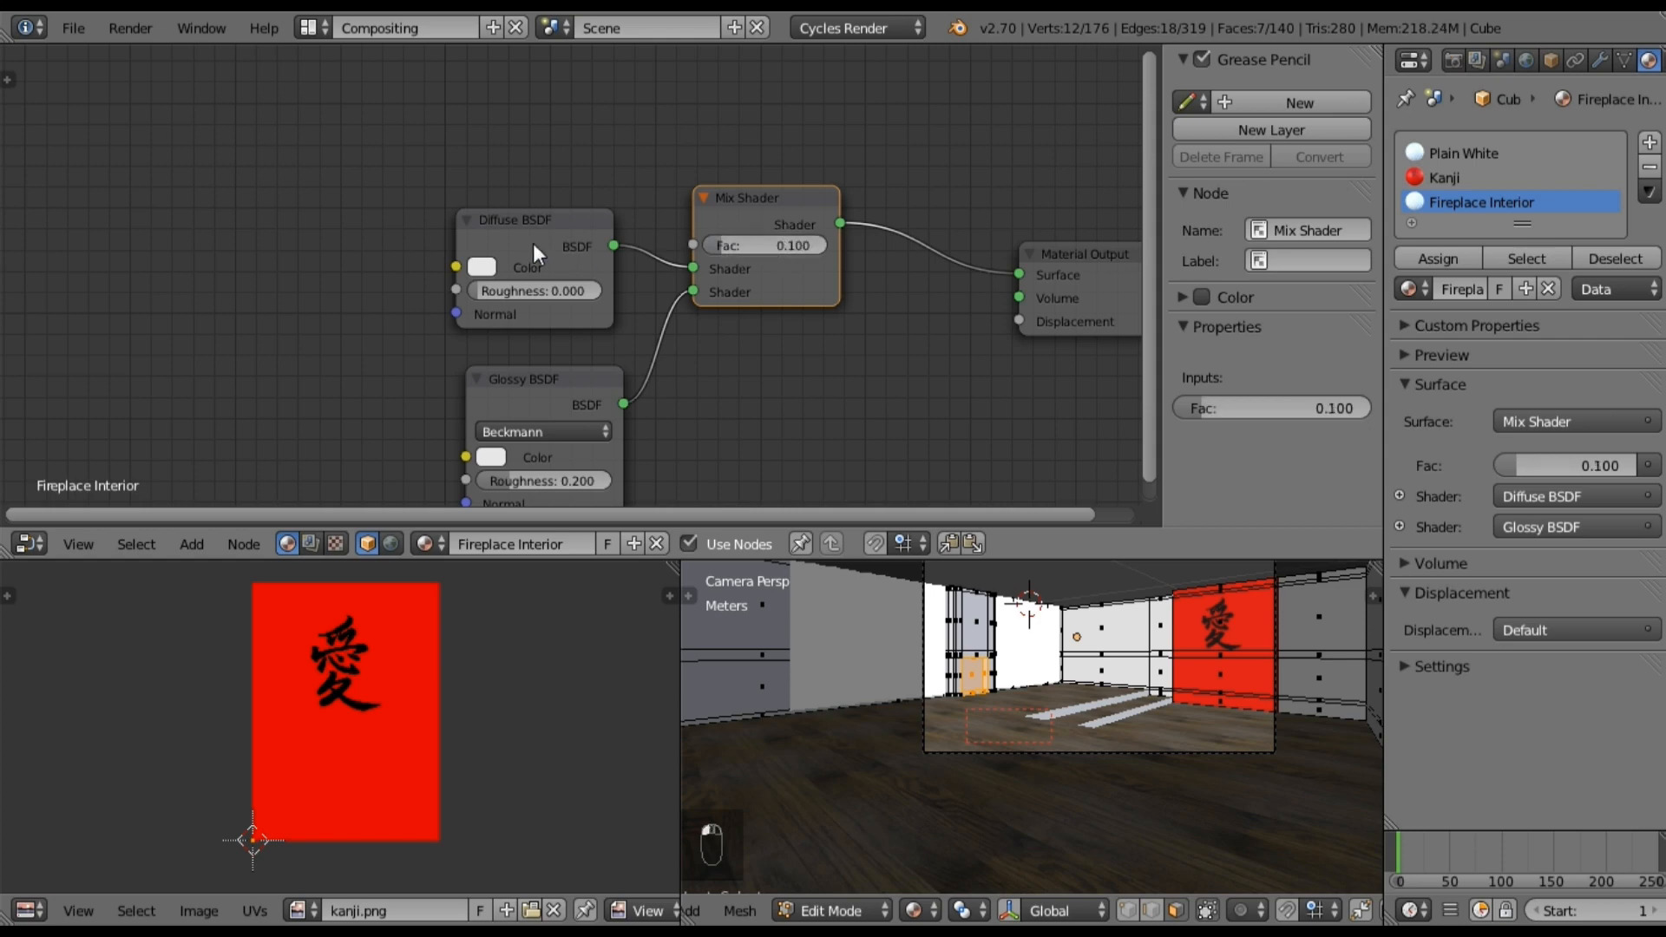
click(493, 261)
drag(646, 304, 670, 433)
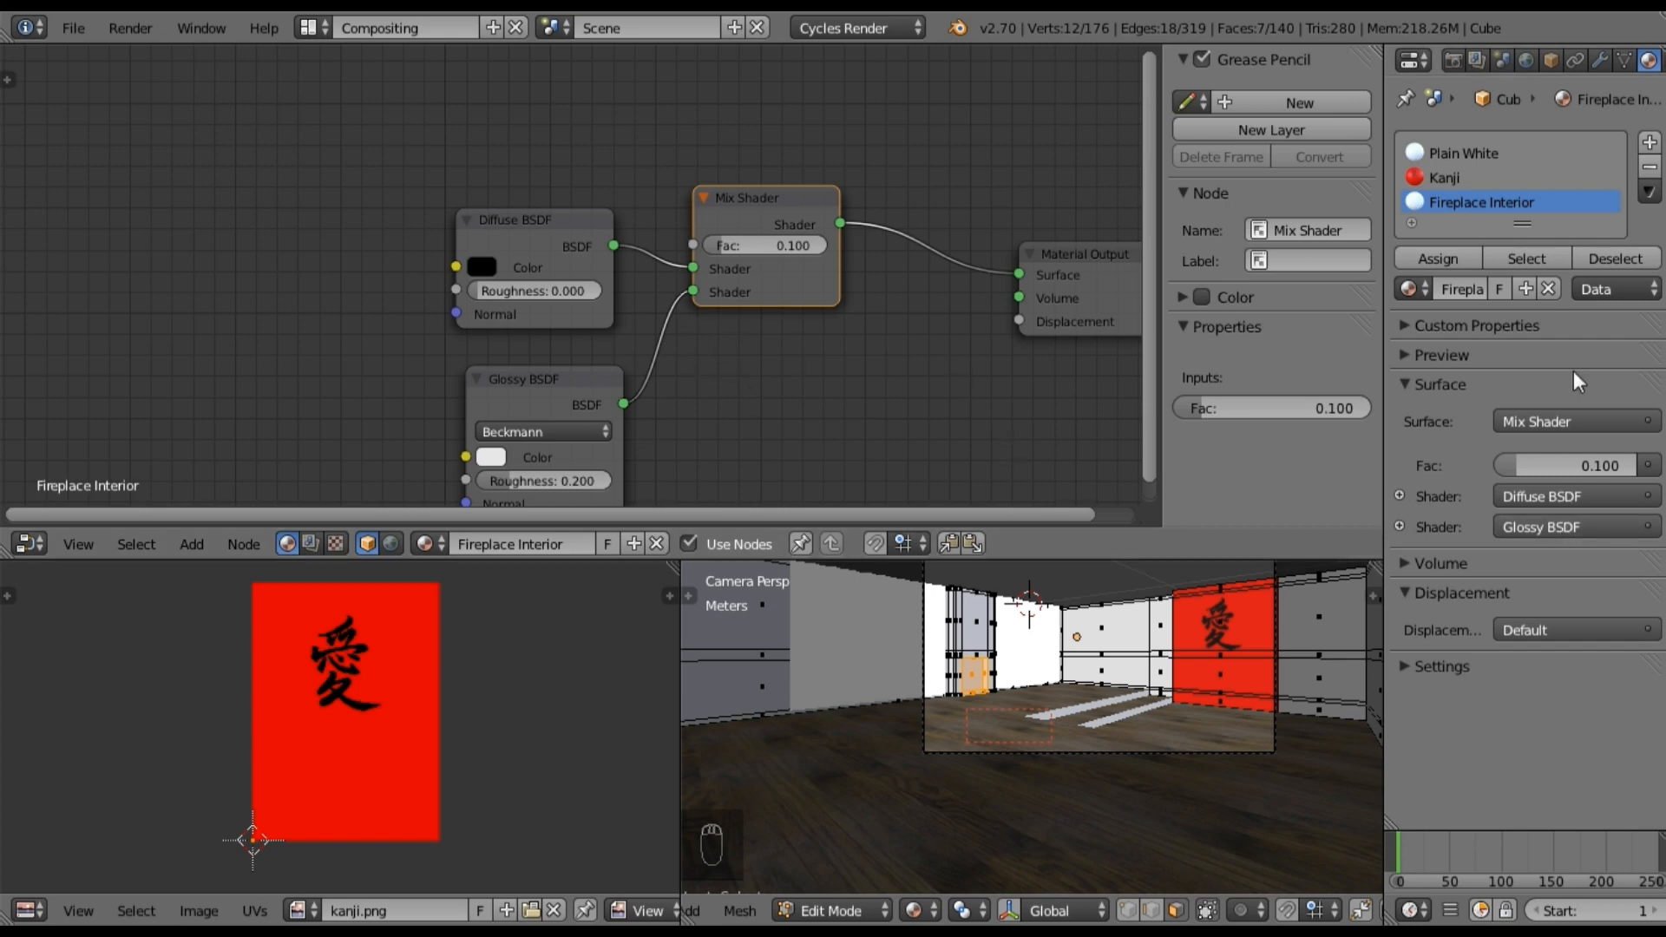
Step: Set the Fireplace Interior material's viewport color to black and assign the material to the selected faces
click(1406, 666)
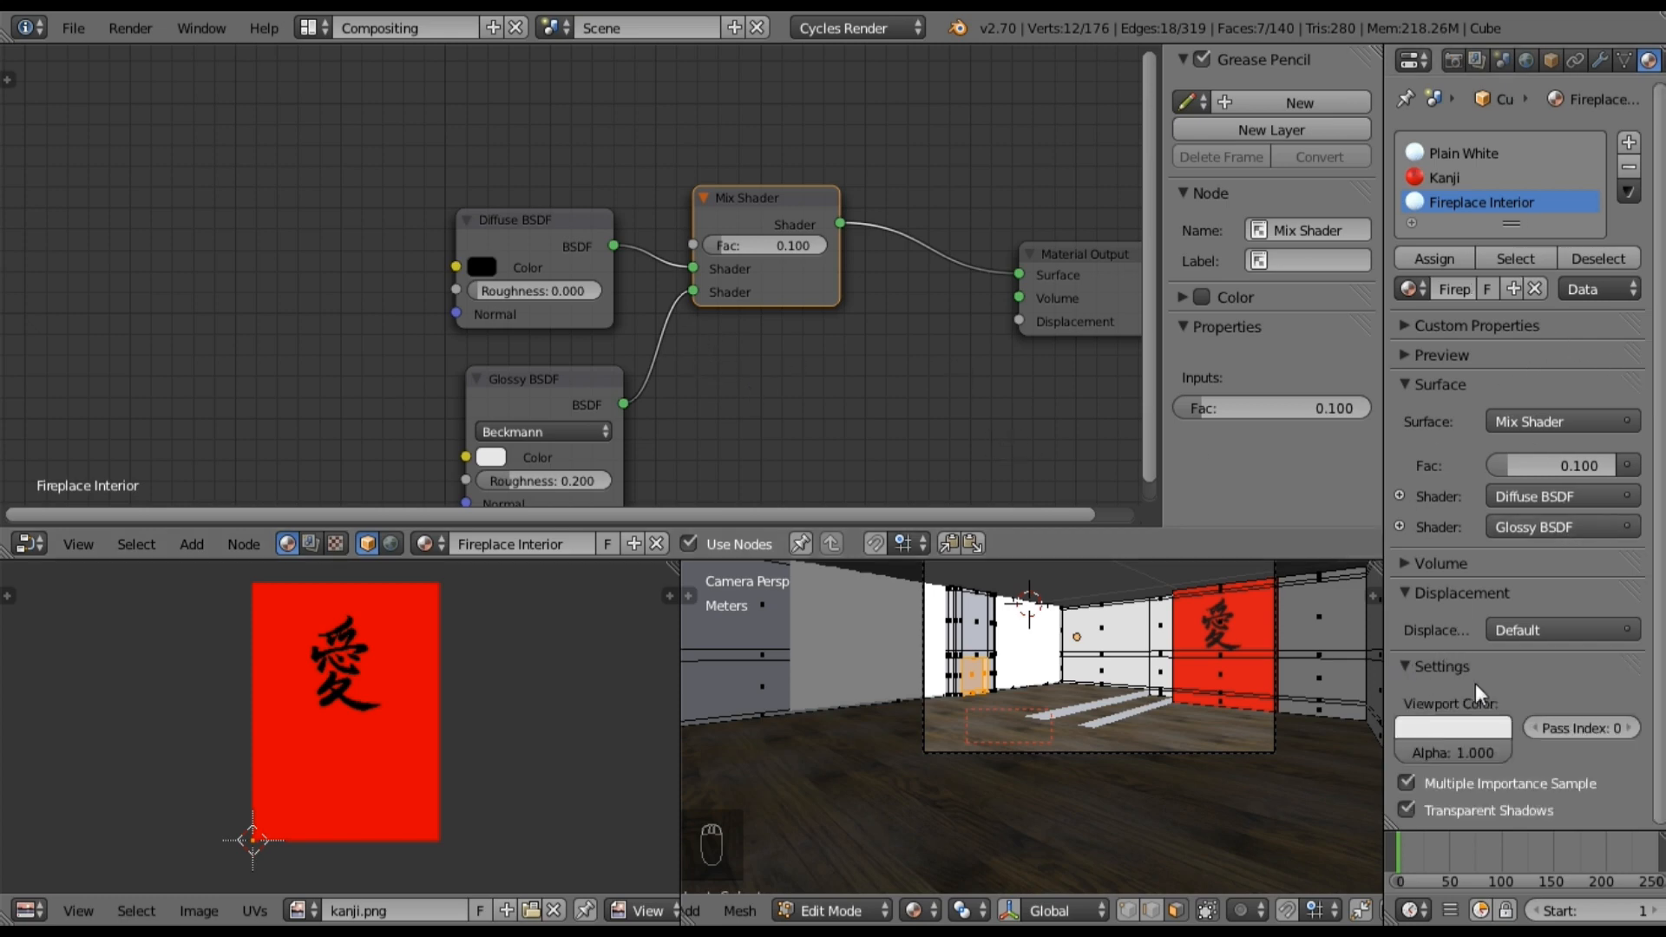
click(1461, 720)
drag(1492, 415, 1495, 590)
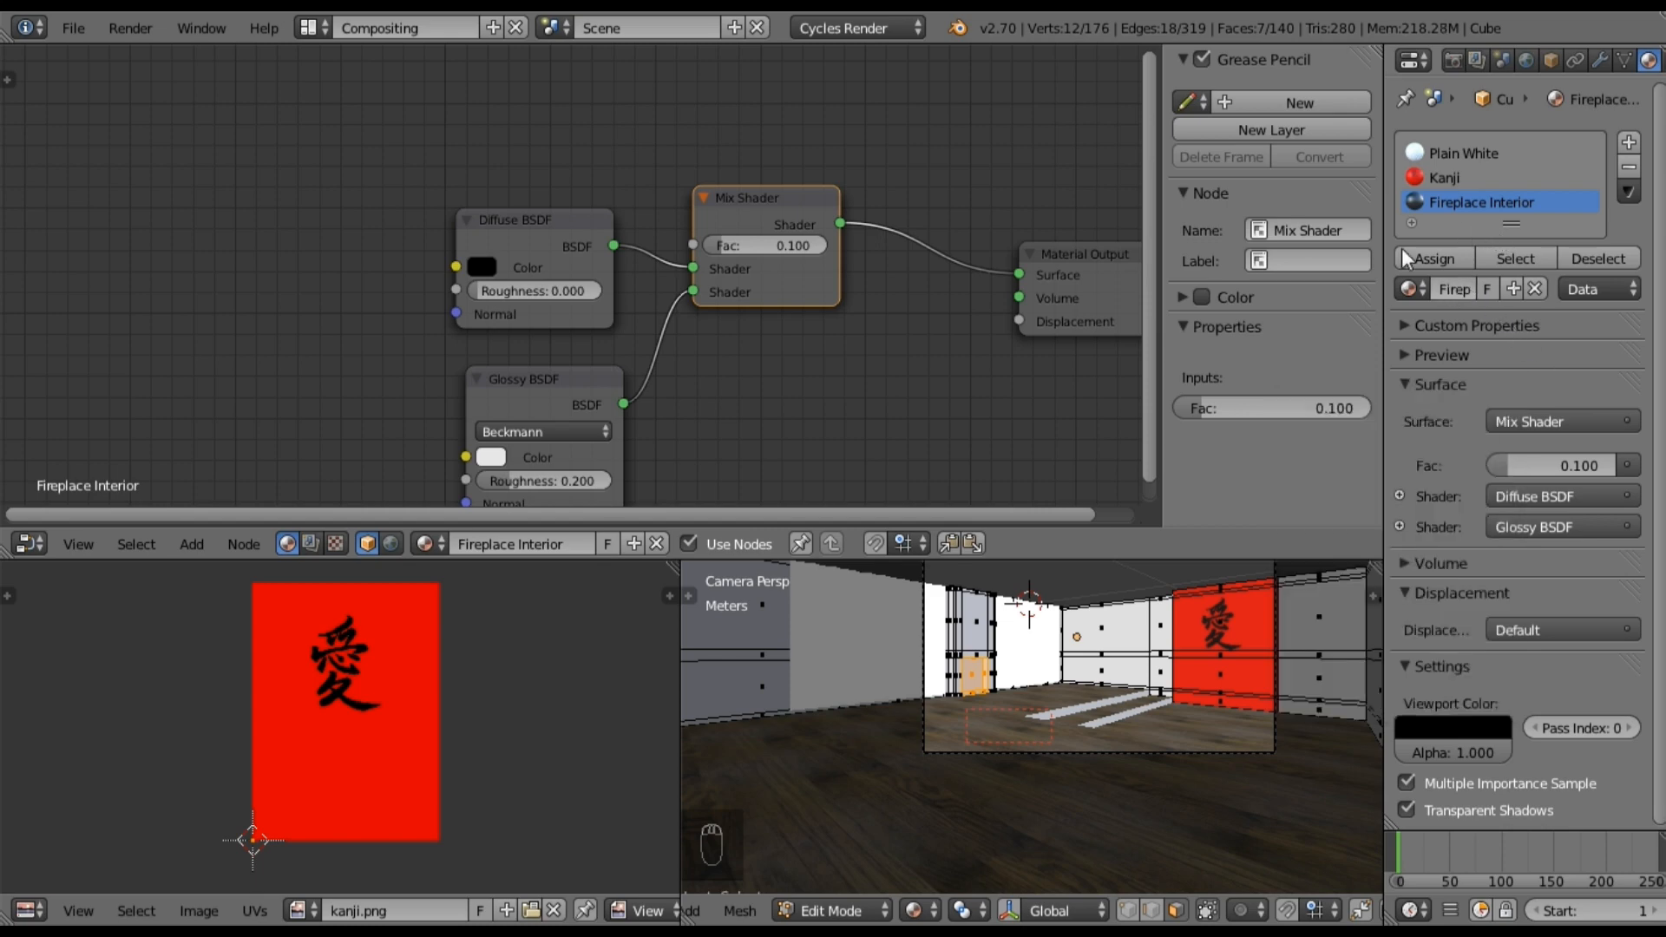
click(1469, 258)
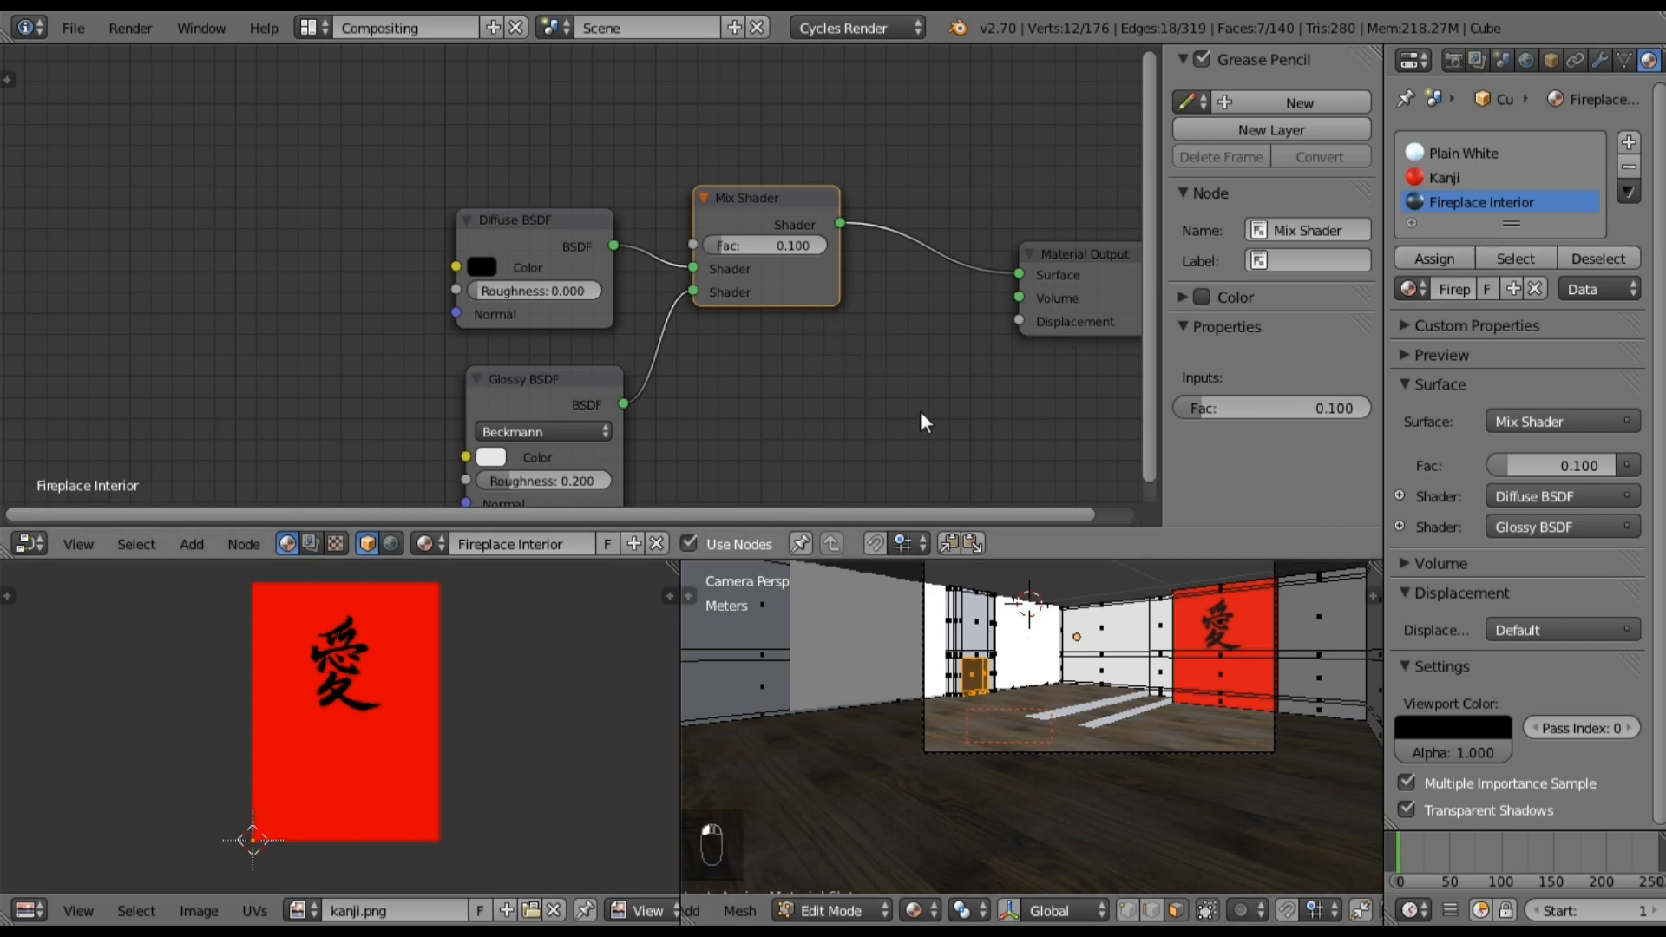
Step: Return to the Default screen layout and delete one of the overlapping floor faces inside the fireplace opening
scroll(920, 412, down, 4)
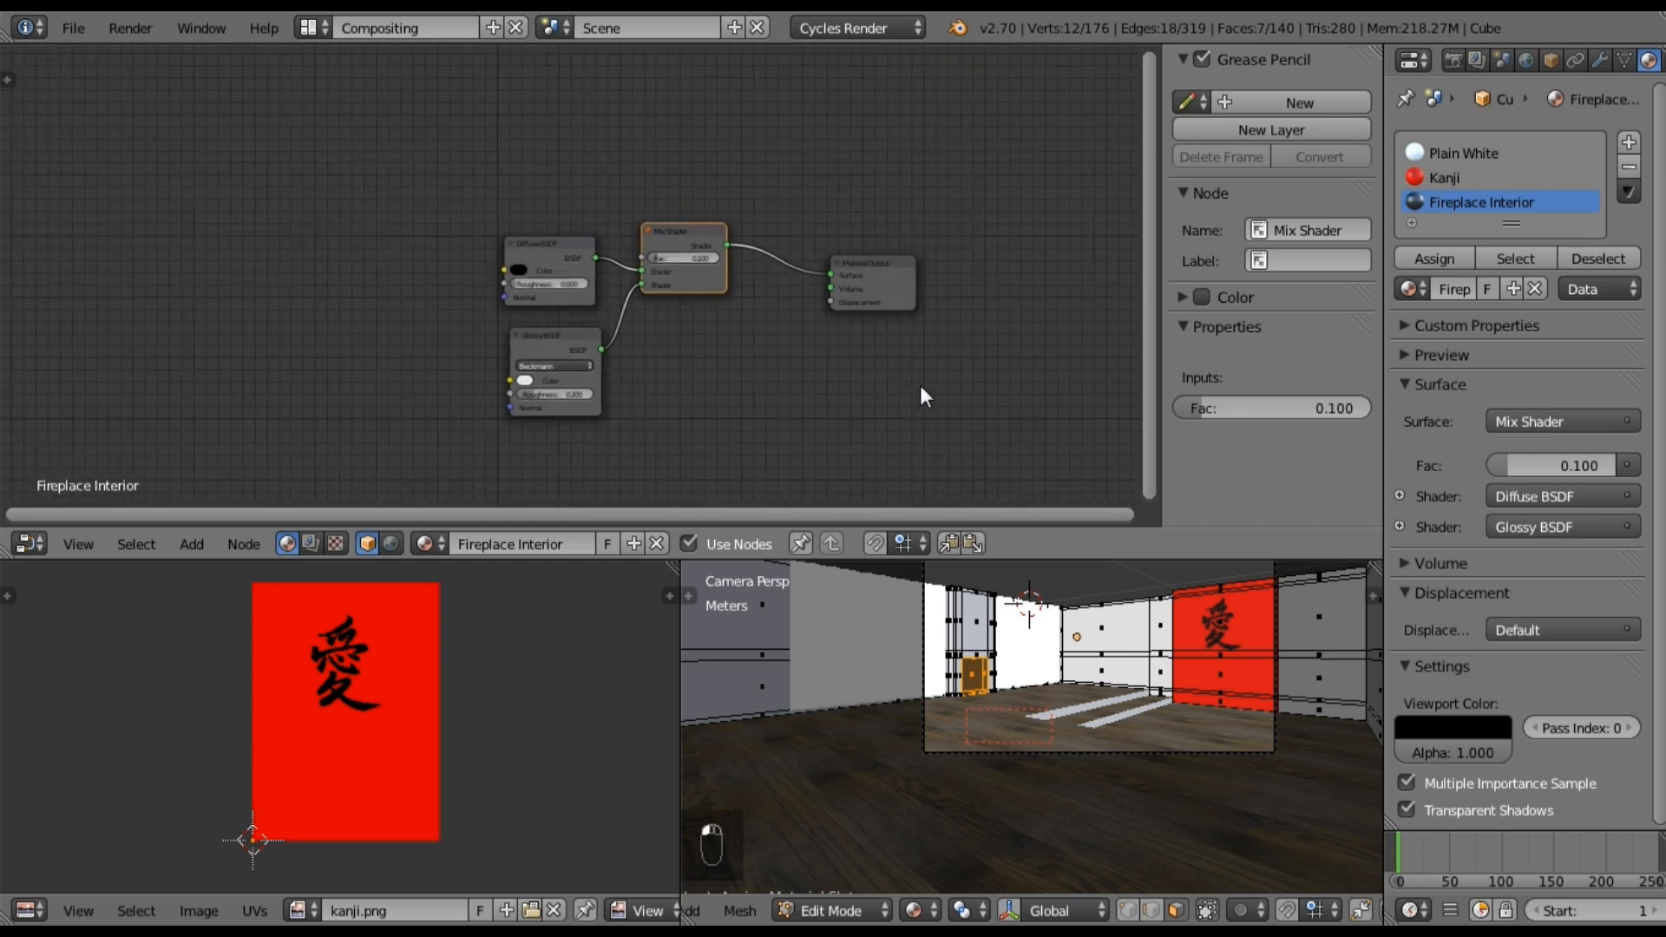
middle_drag(863, 364, 799, 366)
click(330, 28)
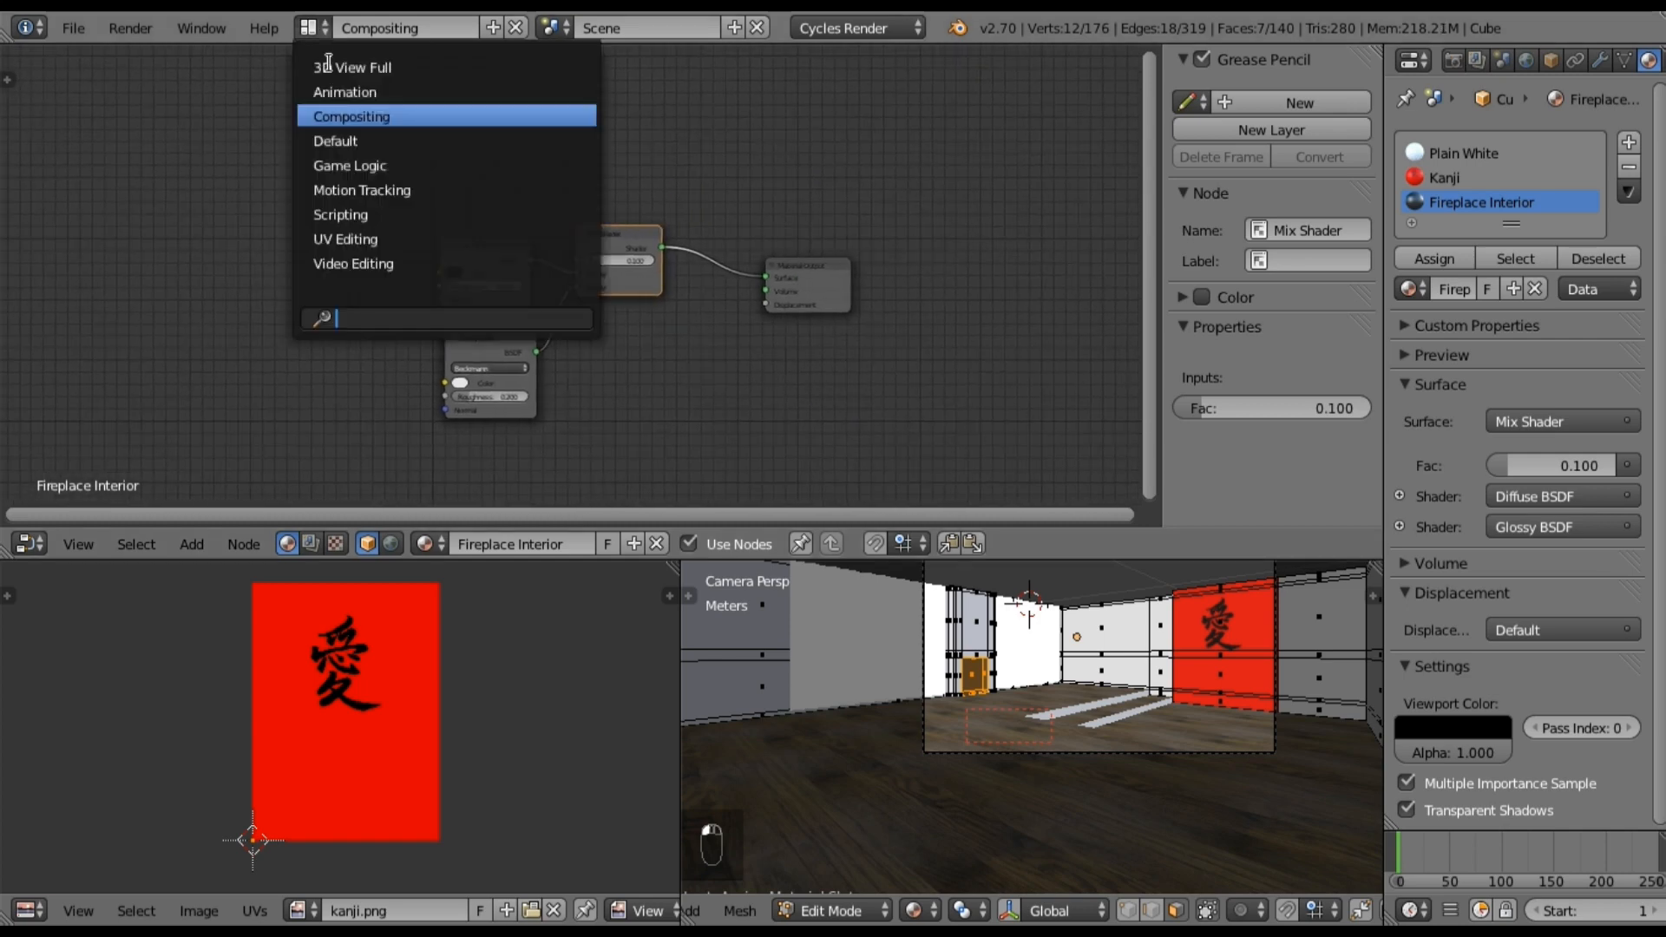
click(347, 137)
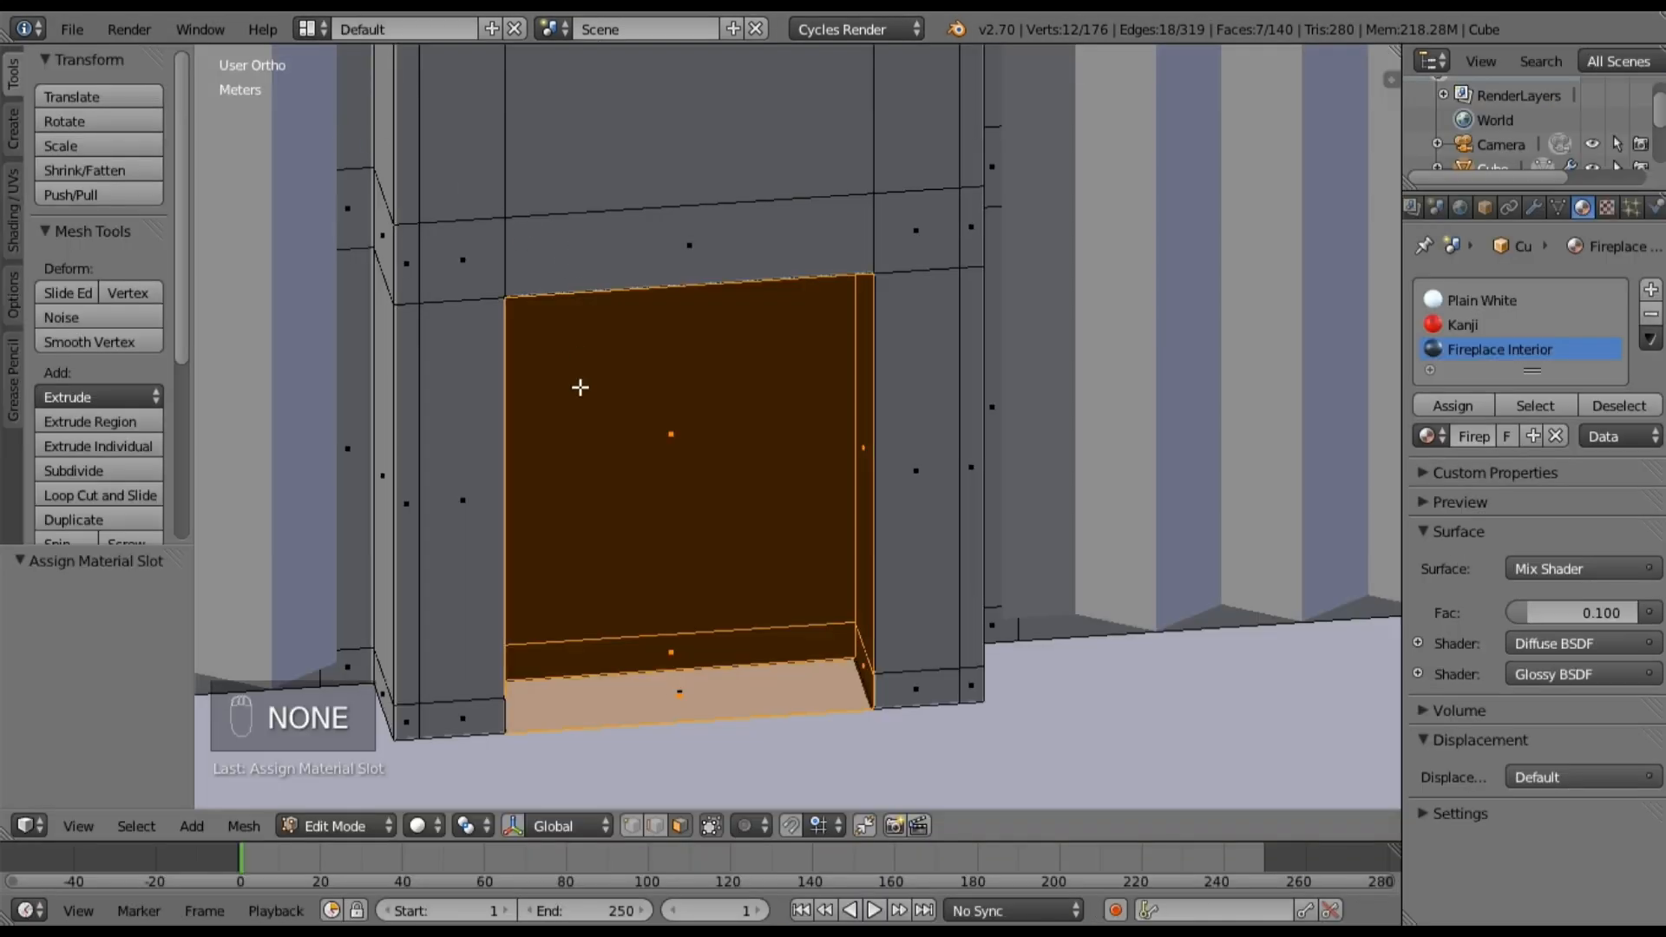
key(a)
middle_drag(546, 477, 636, 568)
right_click(647, 636)
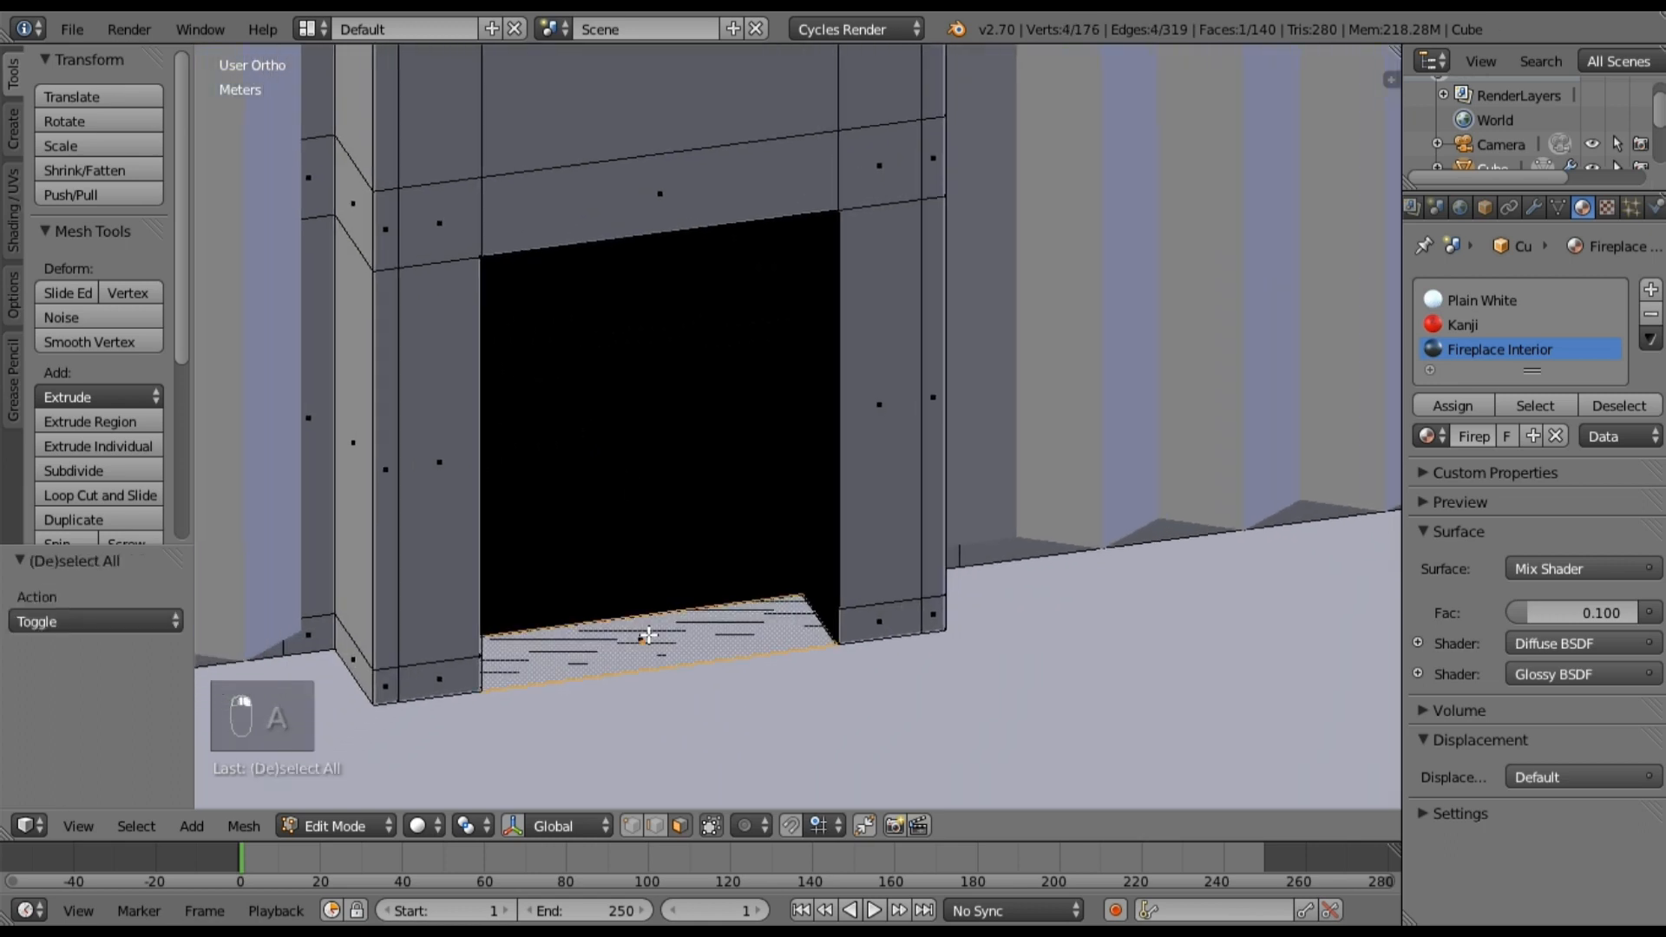
key(x)
click(647, 635)
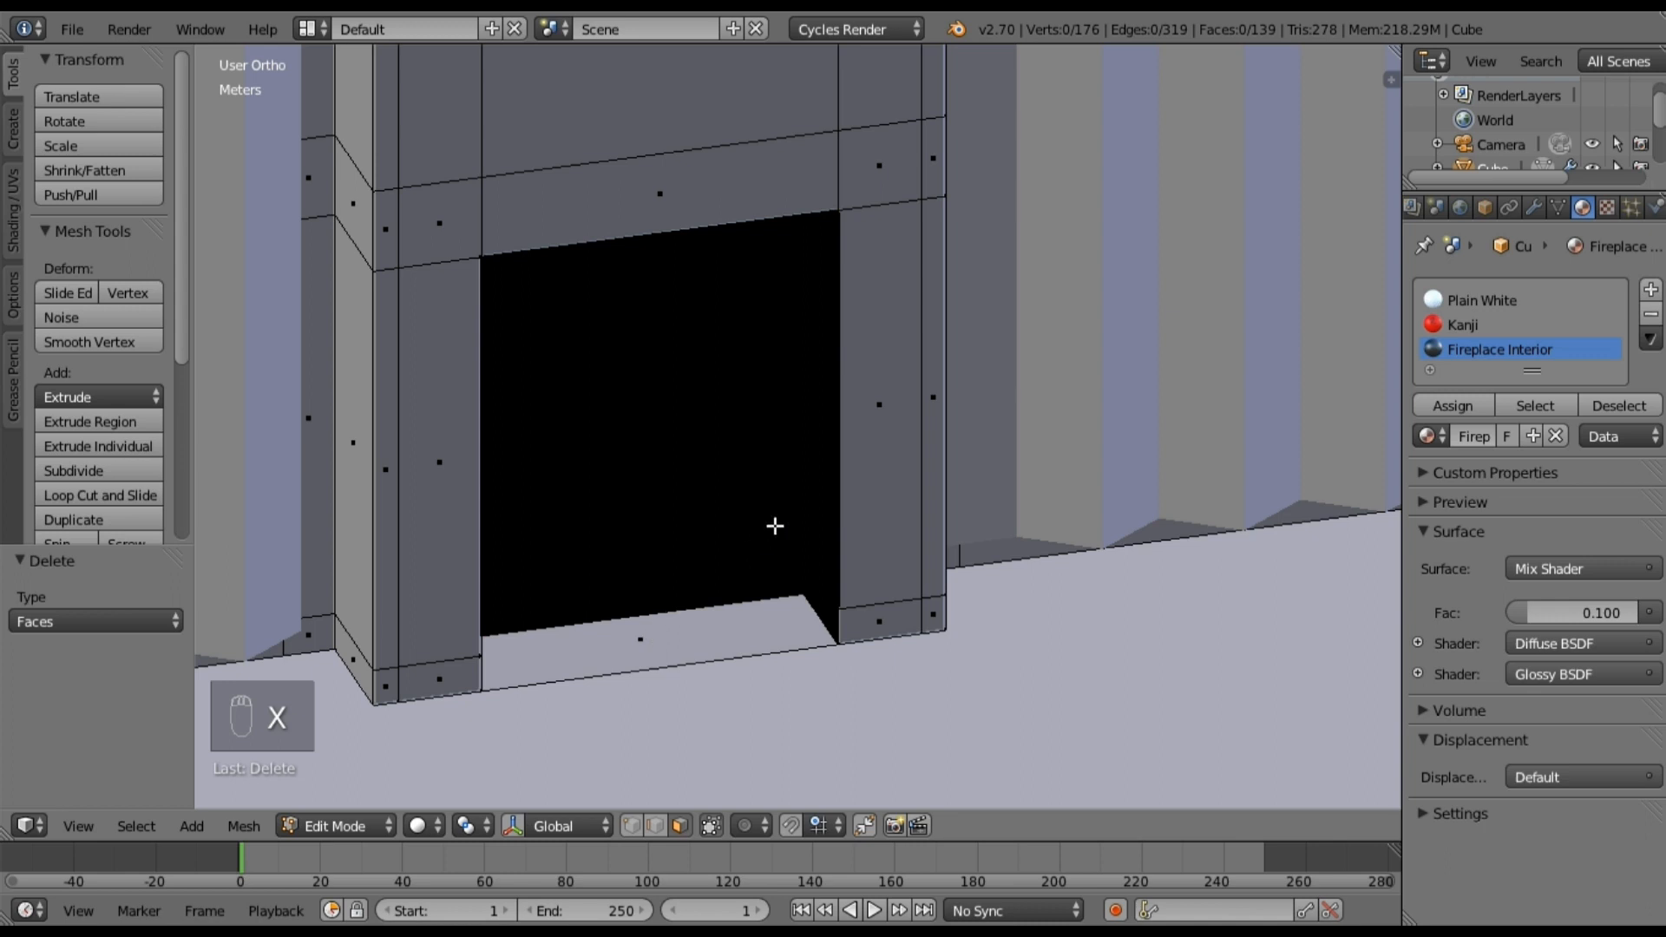
Step: Assign the Fireplace Interior material to the remaining floor face of the fireplace opening
right_click(665, 619)
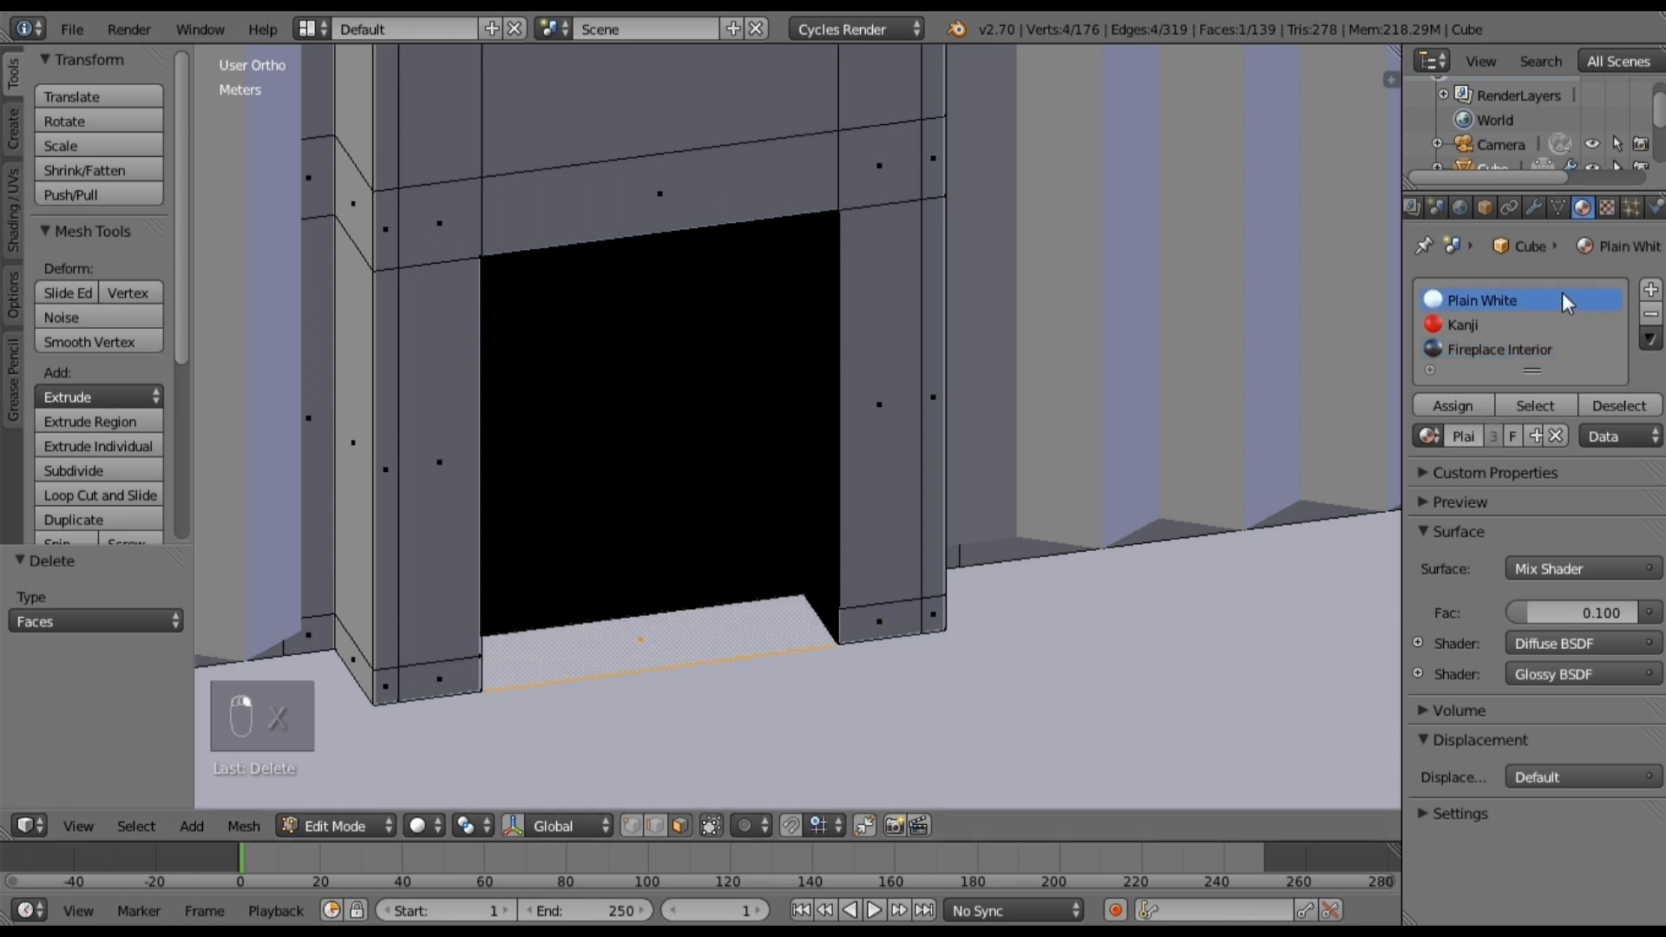
click(1500, 349)
click(1454, 406)
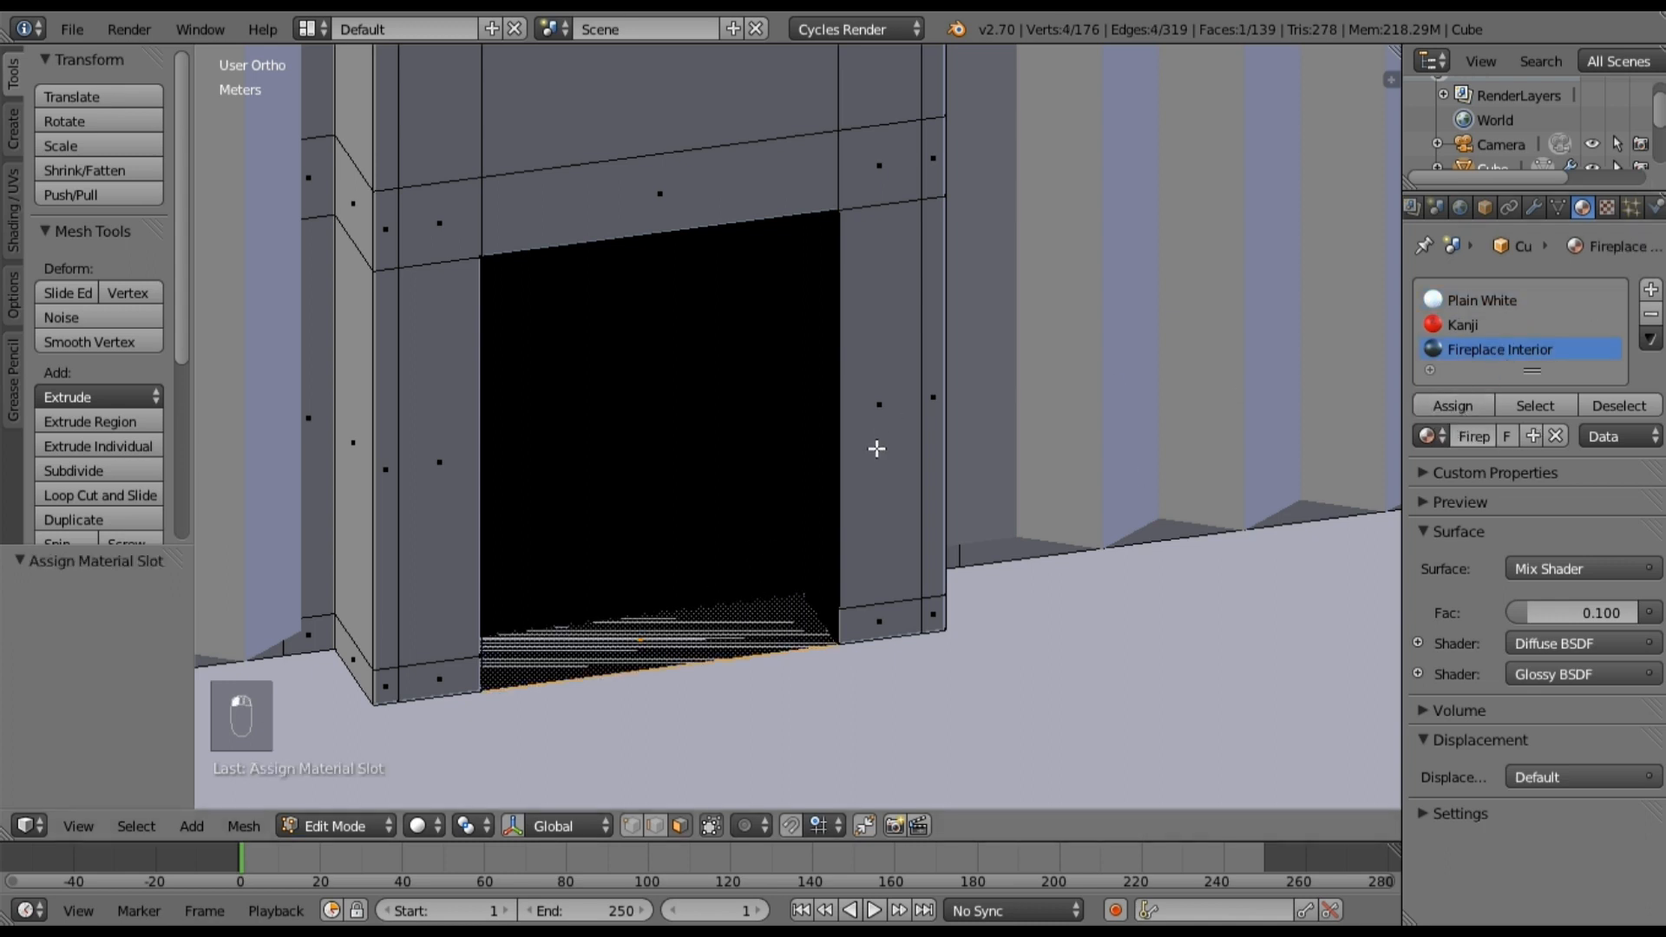
Step: Delete the remaining floor face of the fireplace opening
key(a)
right_click(645, 638)
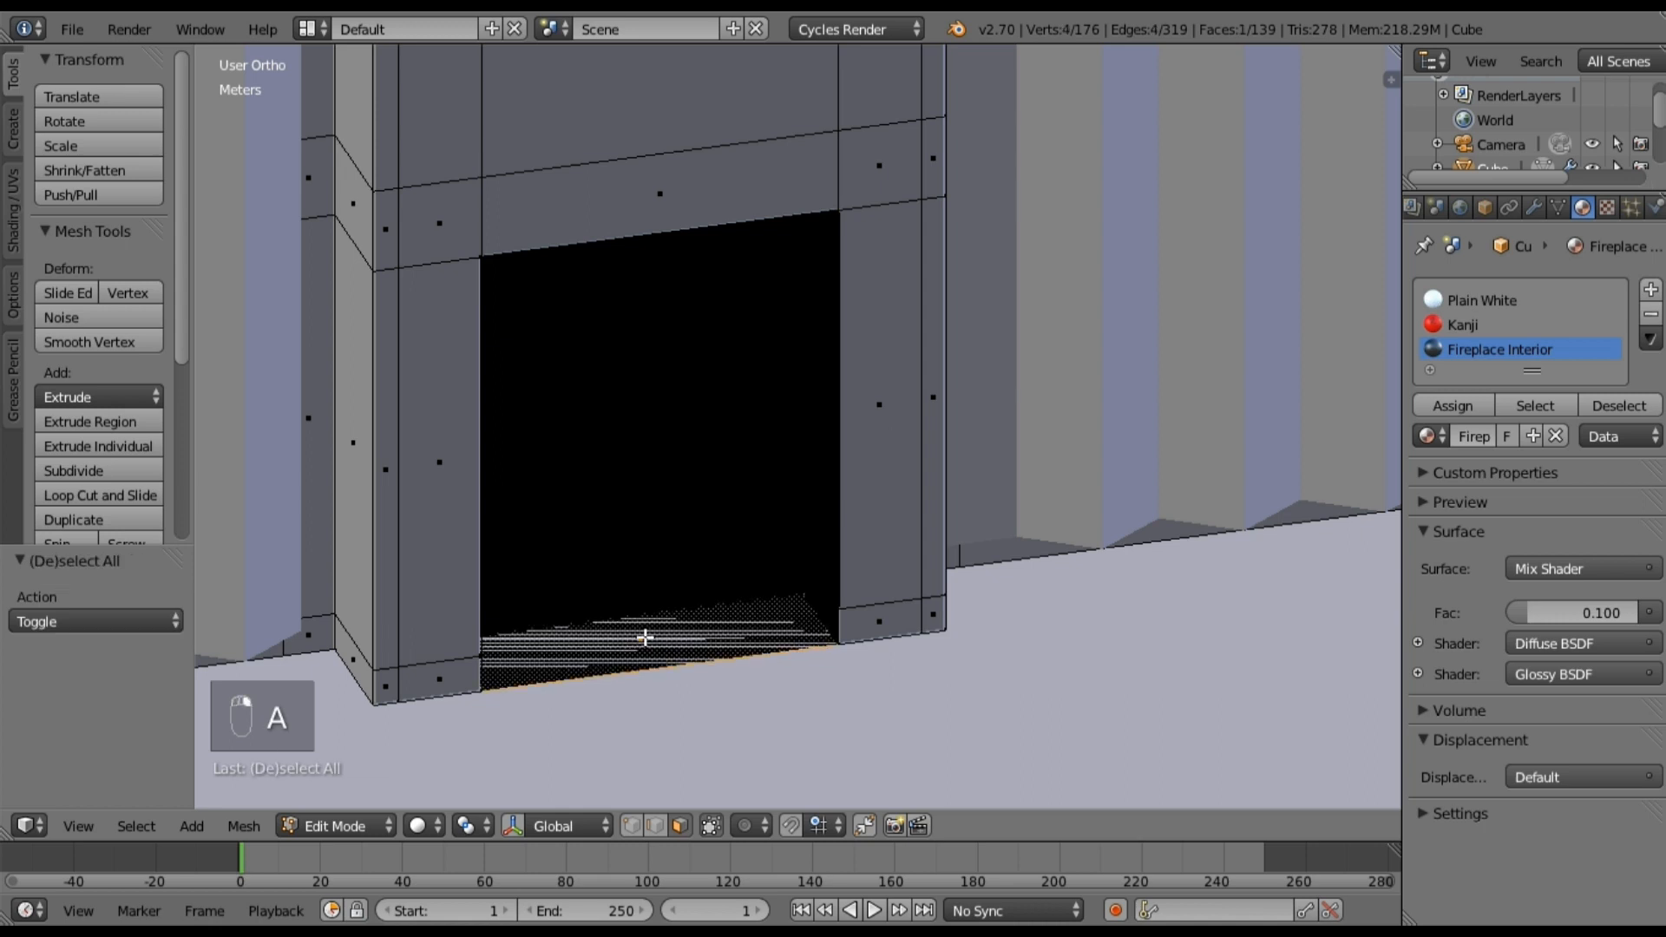
key(x)
click(645, 638)
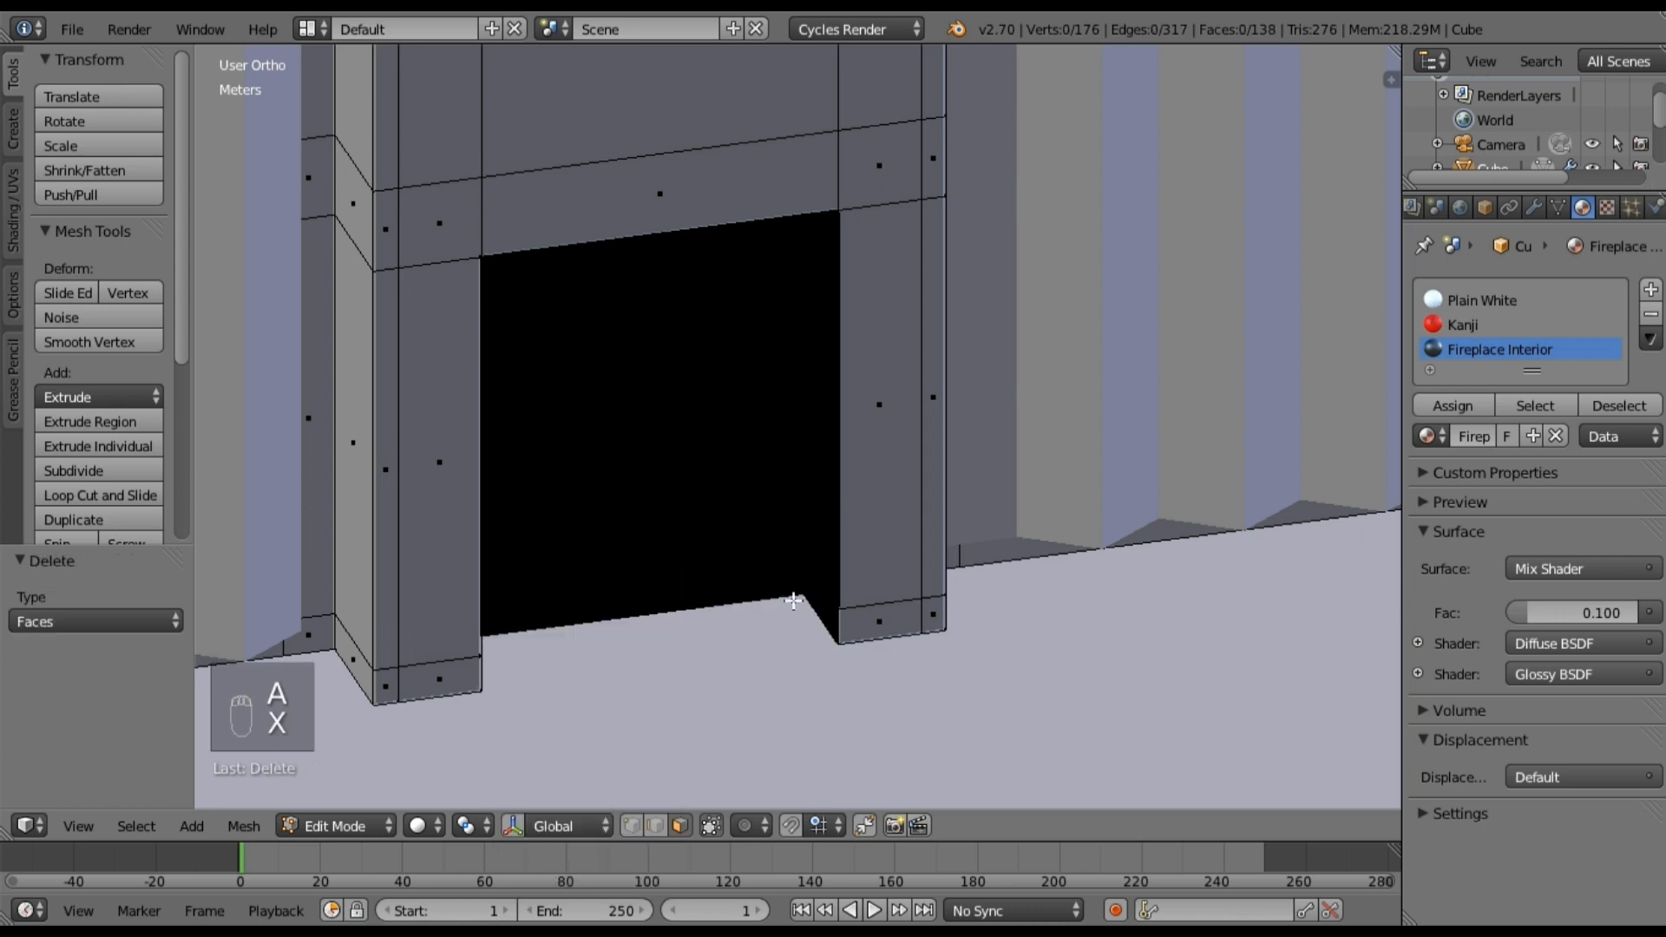
Step: Select all faces down the left side of the chimney, from the floor up to its top edge
middle_drag(781, 596, 717, 610)
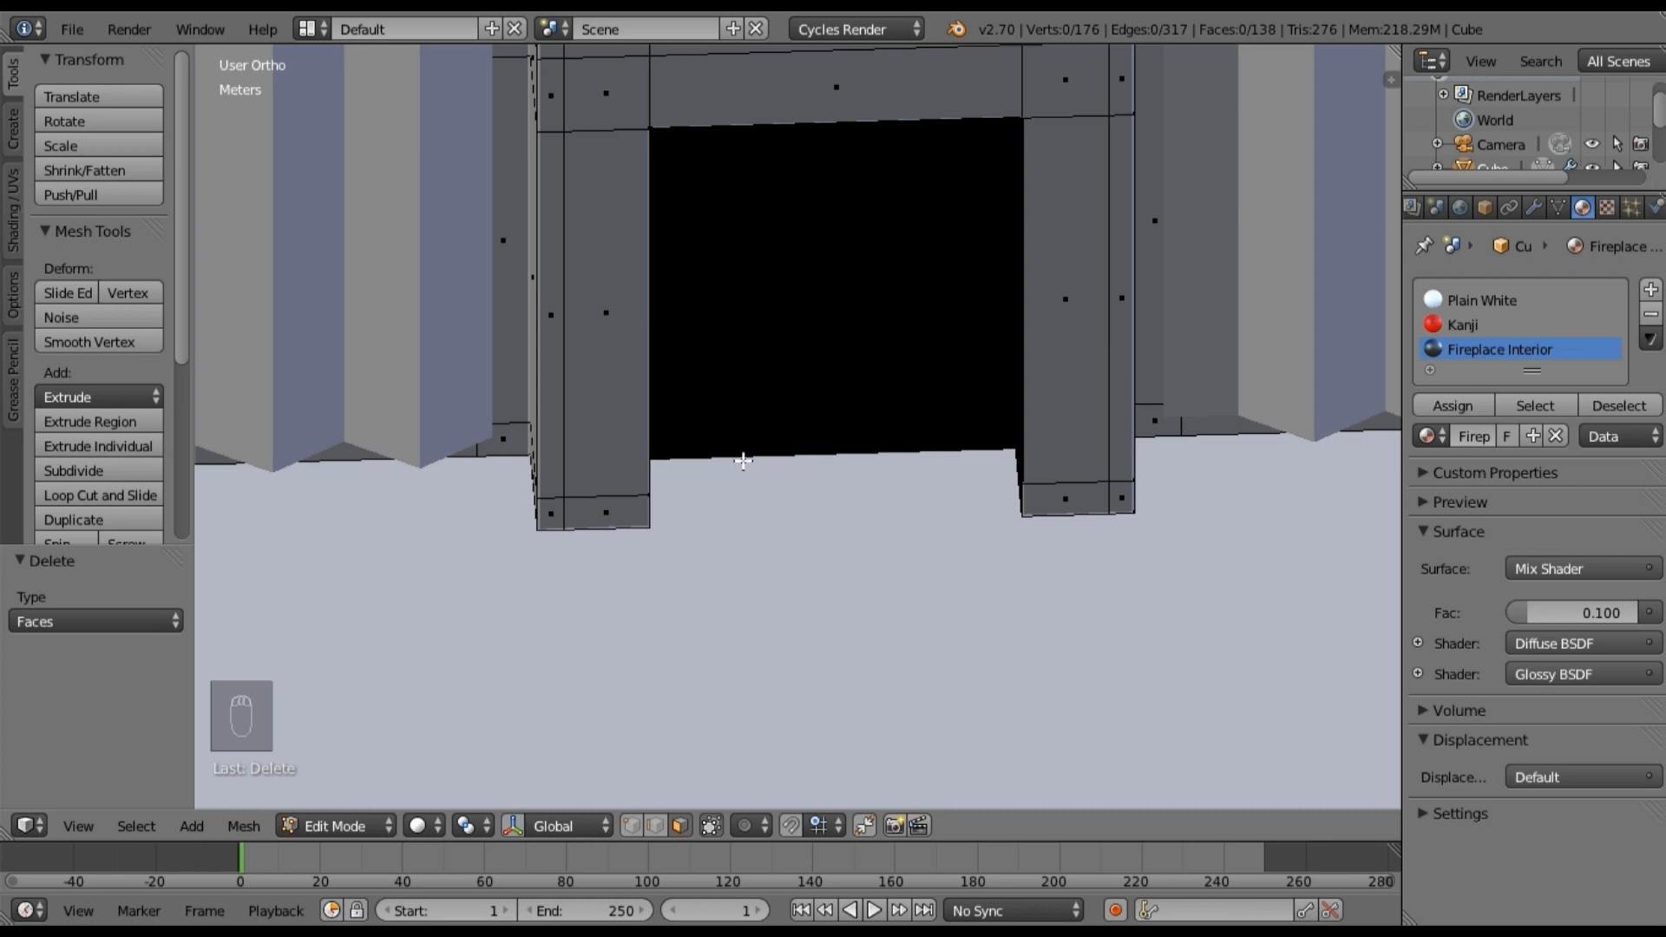
middle_drag(781, 509, 878, 508)
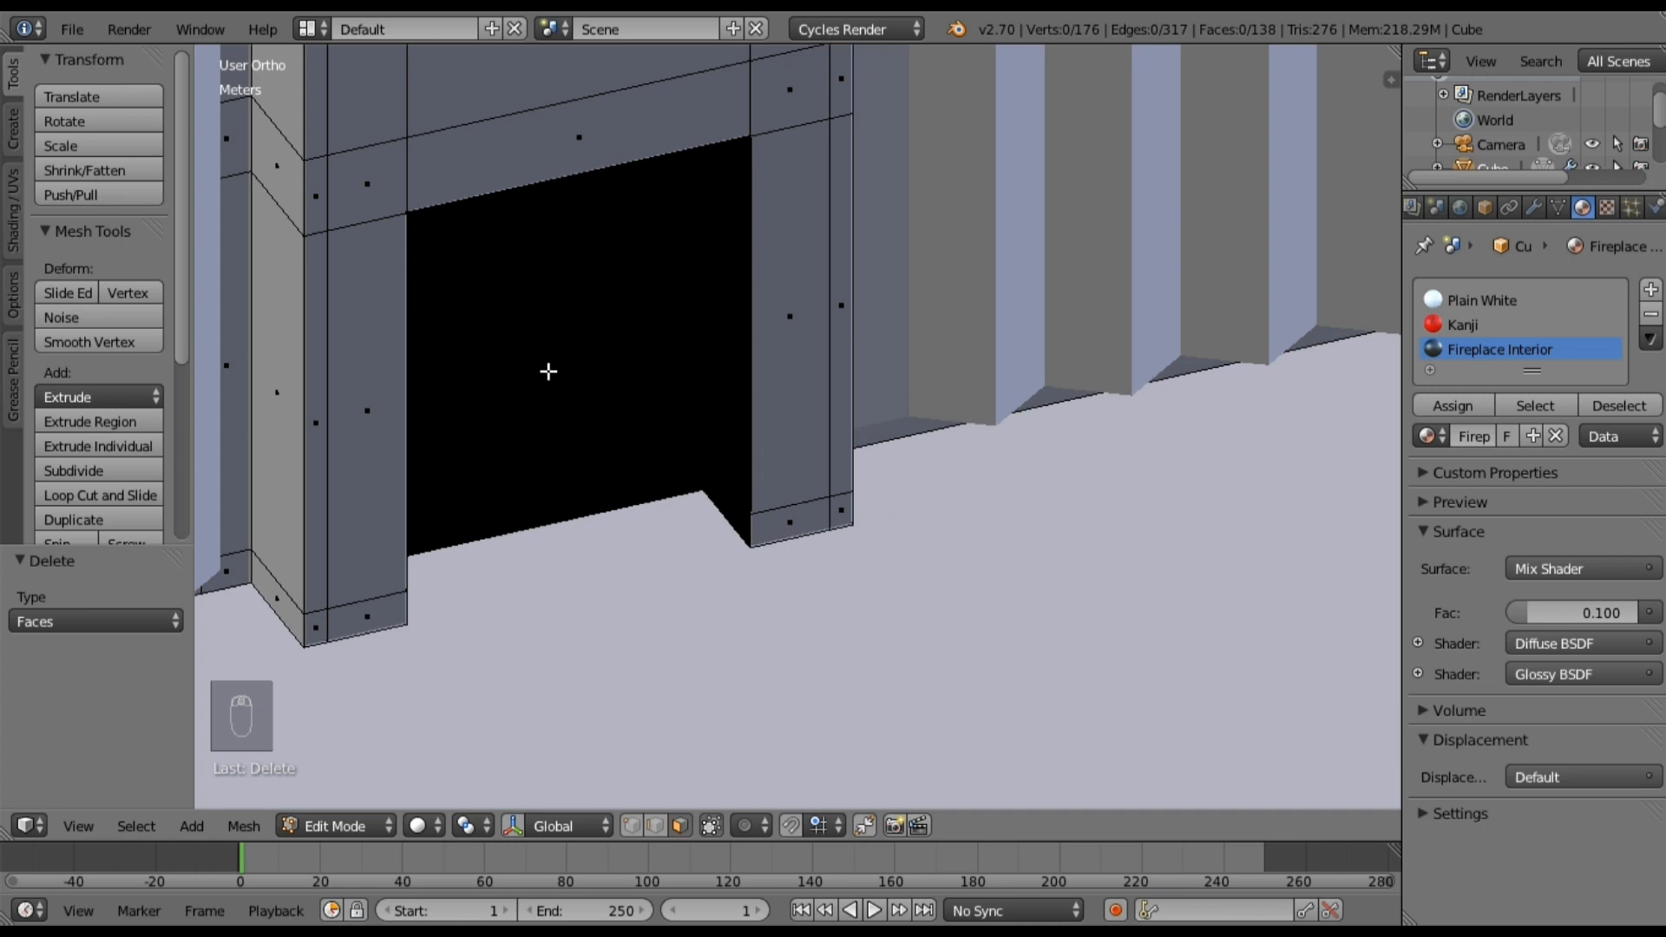
shift+middle_drag(502, 365, 695, 349)
scroll(614, 293, down, 1)
scroll(614, 293, down, 2)
shift+middle_drag(671, 227, 650, 379)
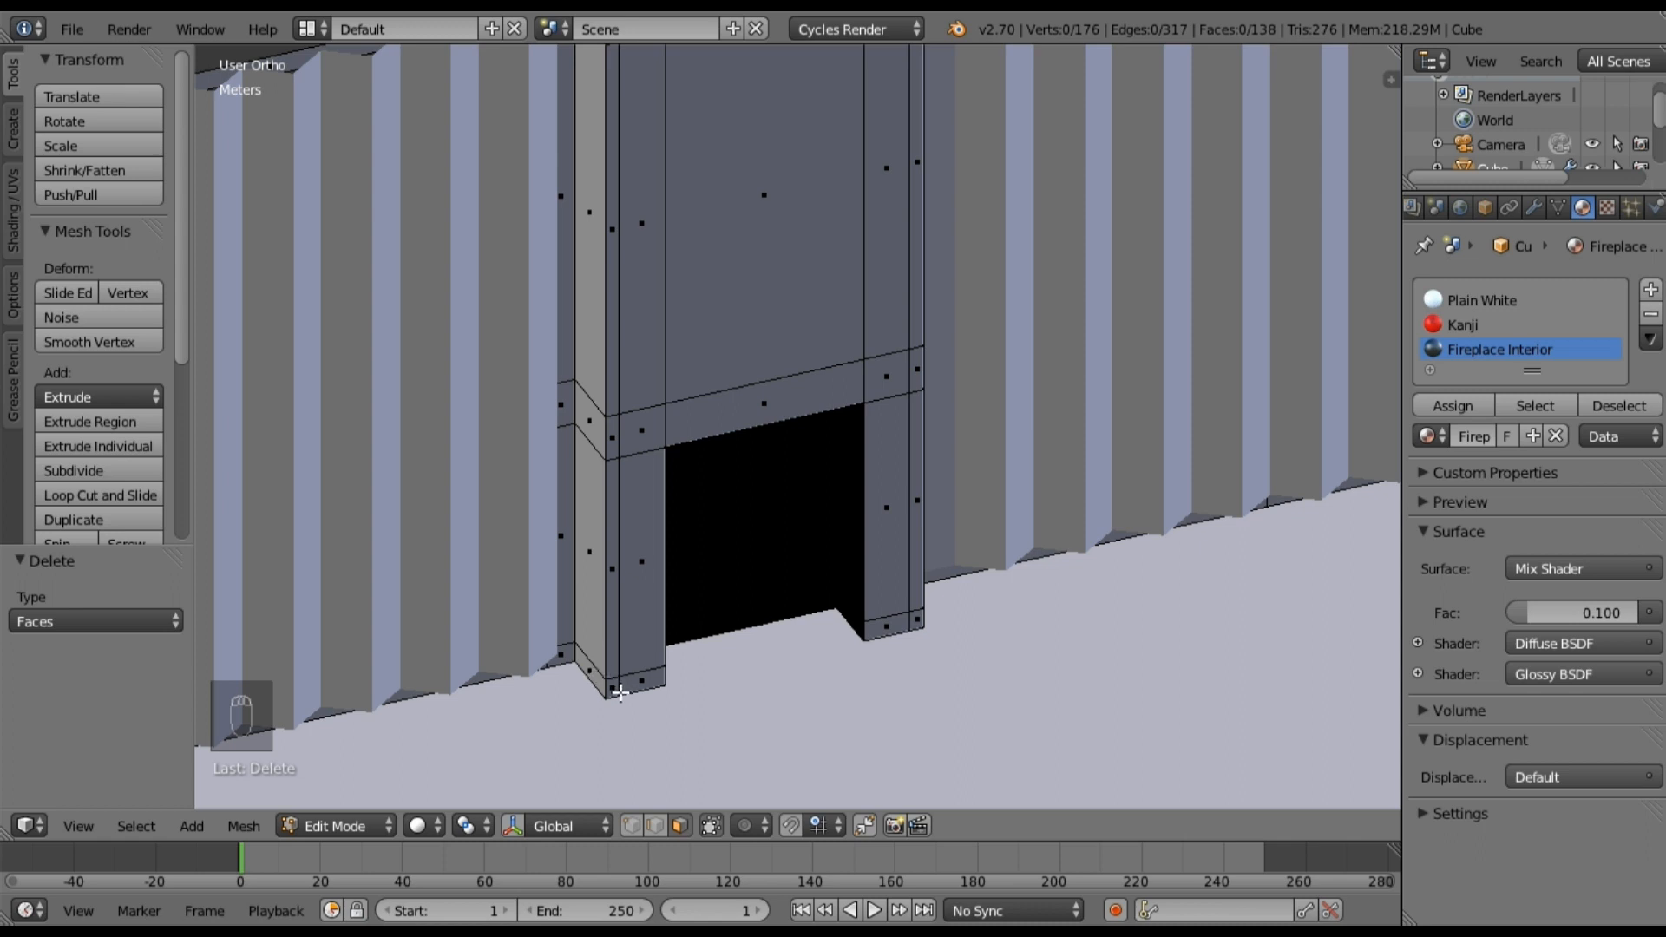
right_click(598, 677)
shift+right_click(584, 595)
shift+right_click(592, 397)
shift+right_click(595, 269)
shift+middle_drag(636, 173, 613, 297)
shift+right_click(608, 259)
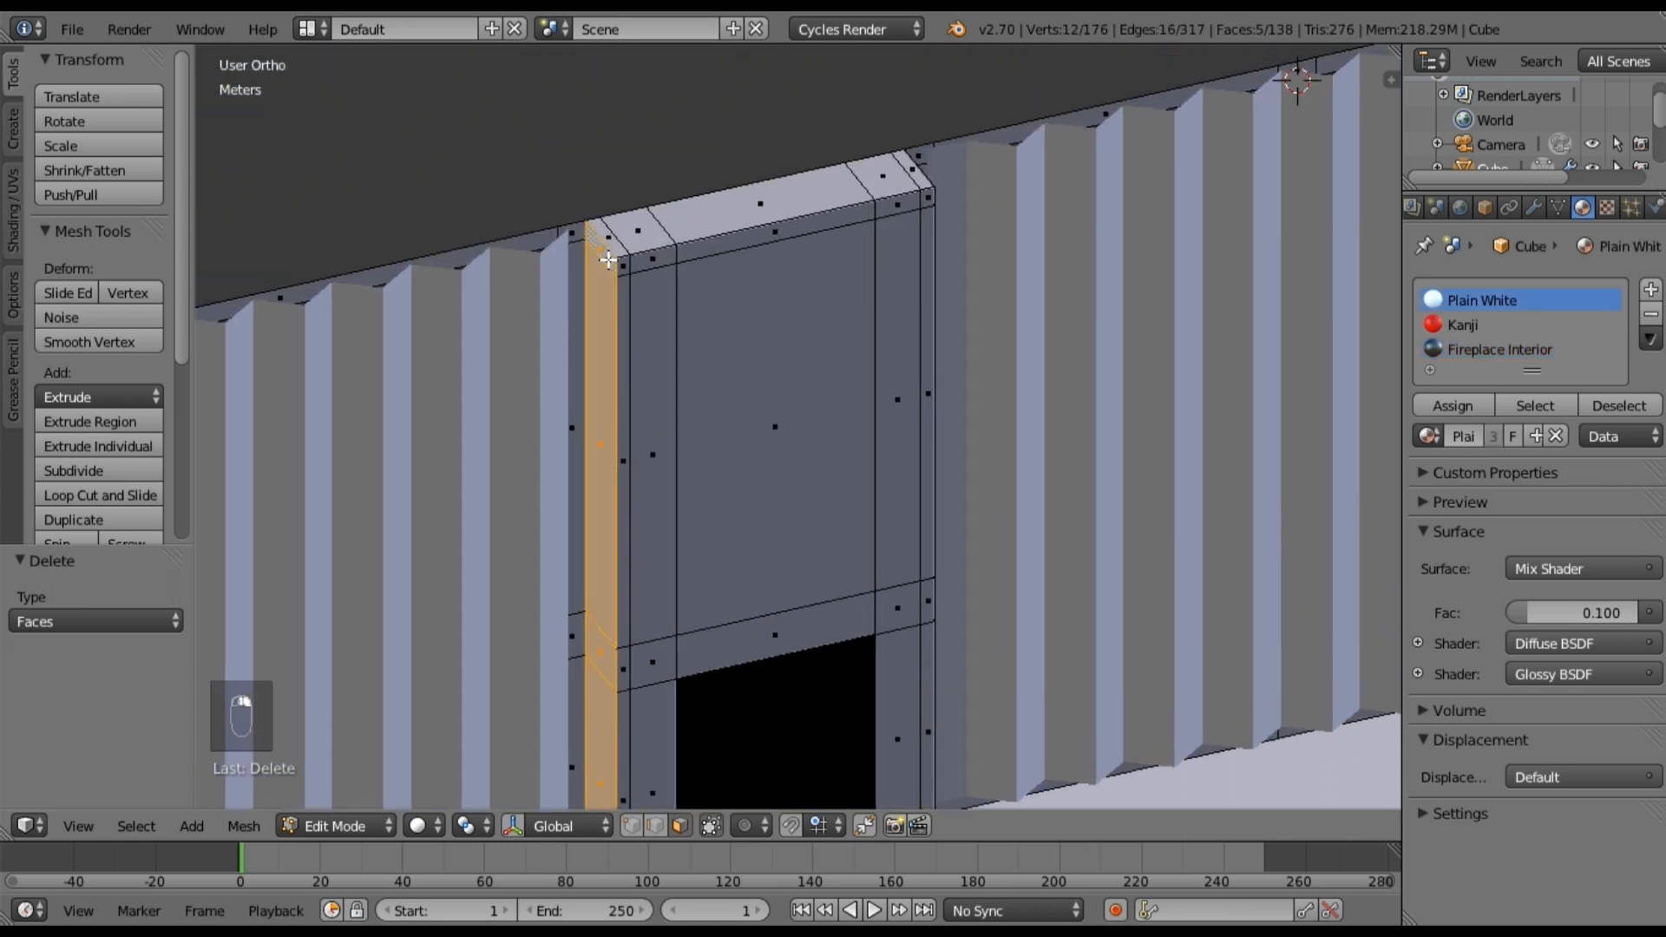
Step: Add the chimney front's narrow top strip and all the tall front faces above the fireplace band to the selection
shift+right_click(626, 265)
shift+right_click(640, 259)
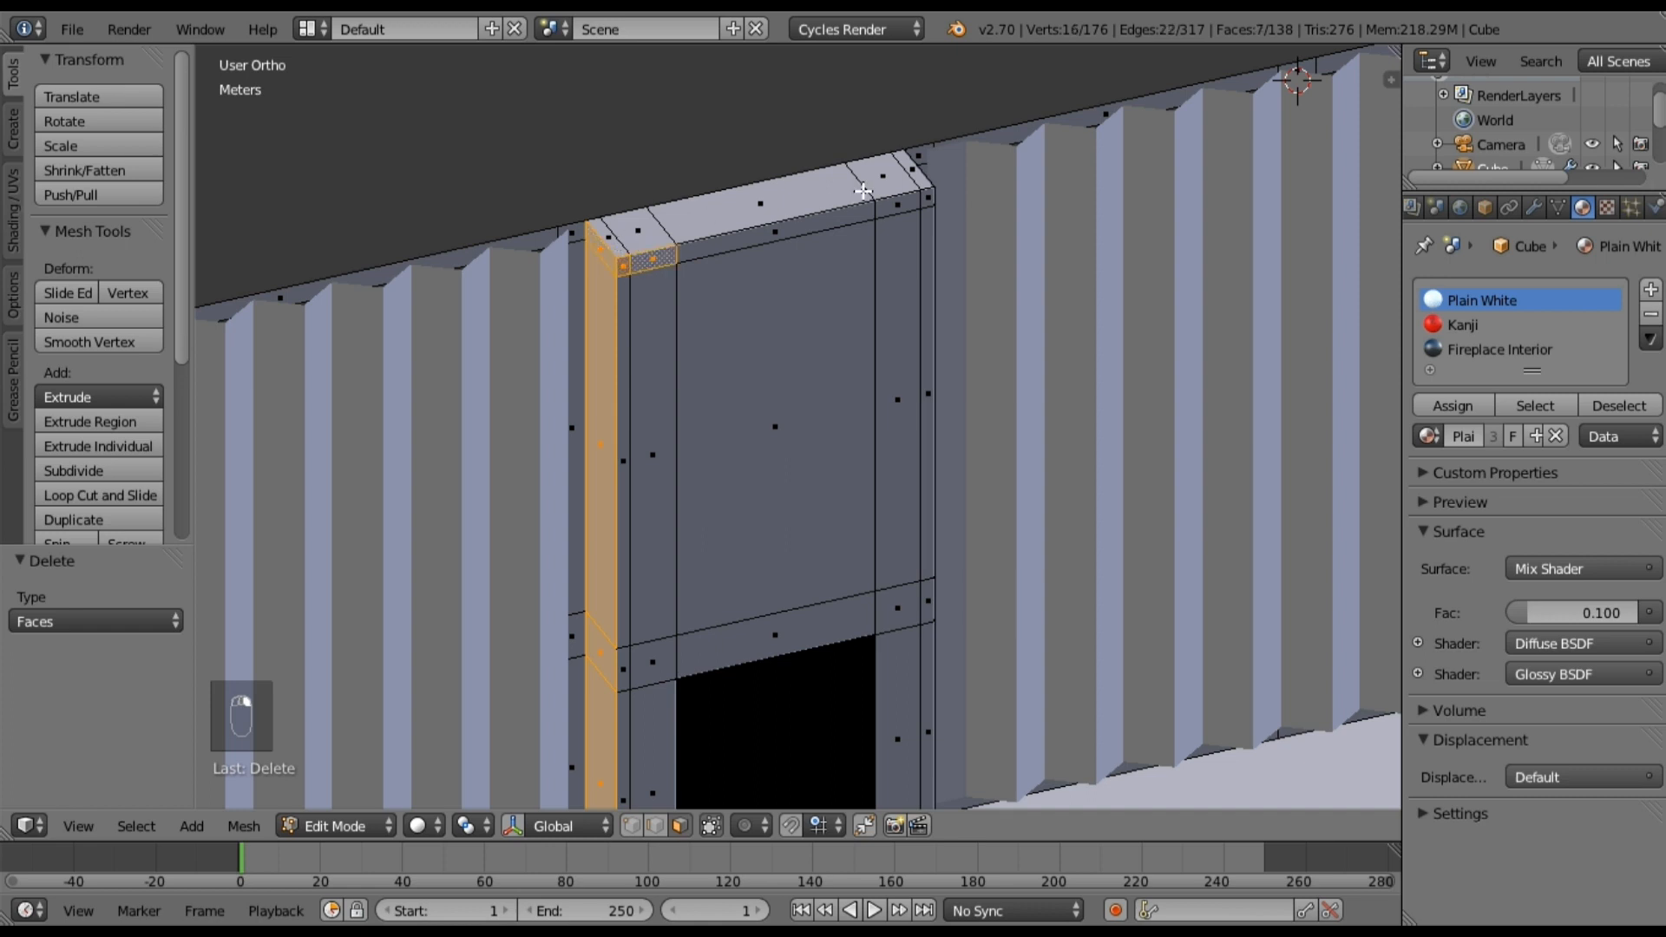
shift+right_click(766, 239)
shift+right_click(919, 204)
shift+right_click(927, 198)
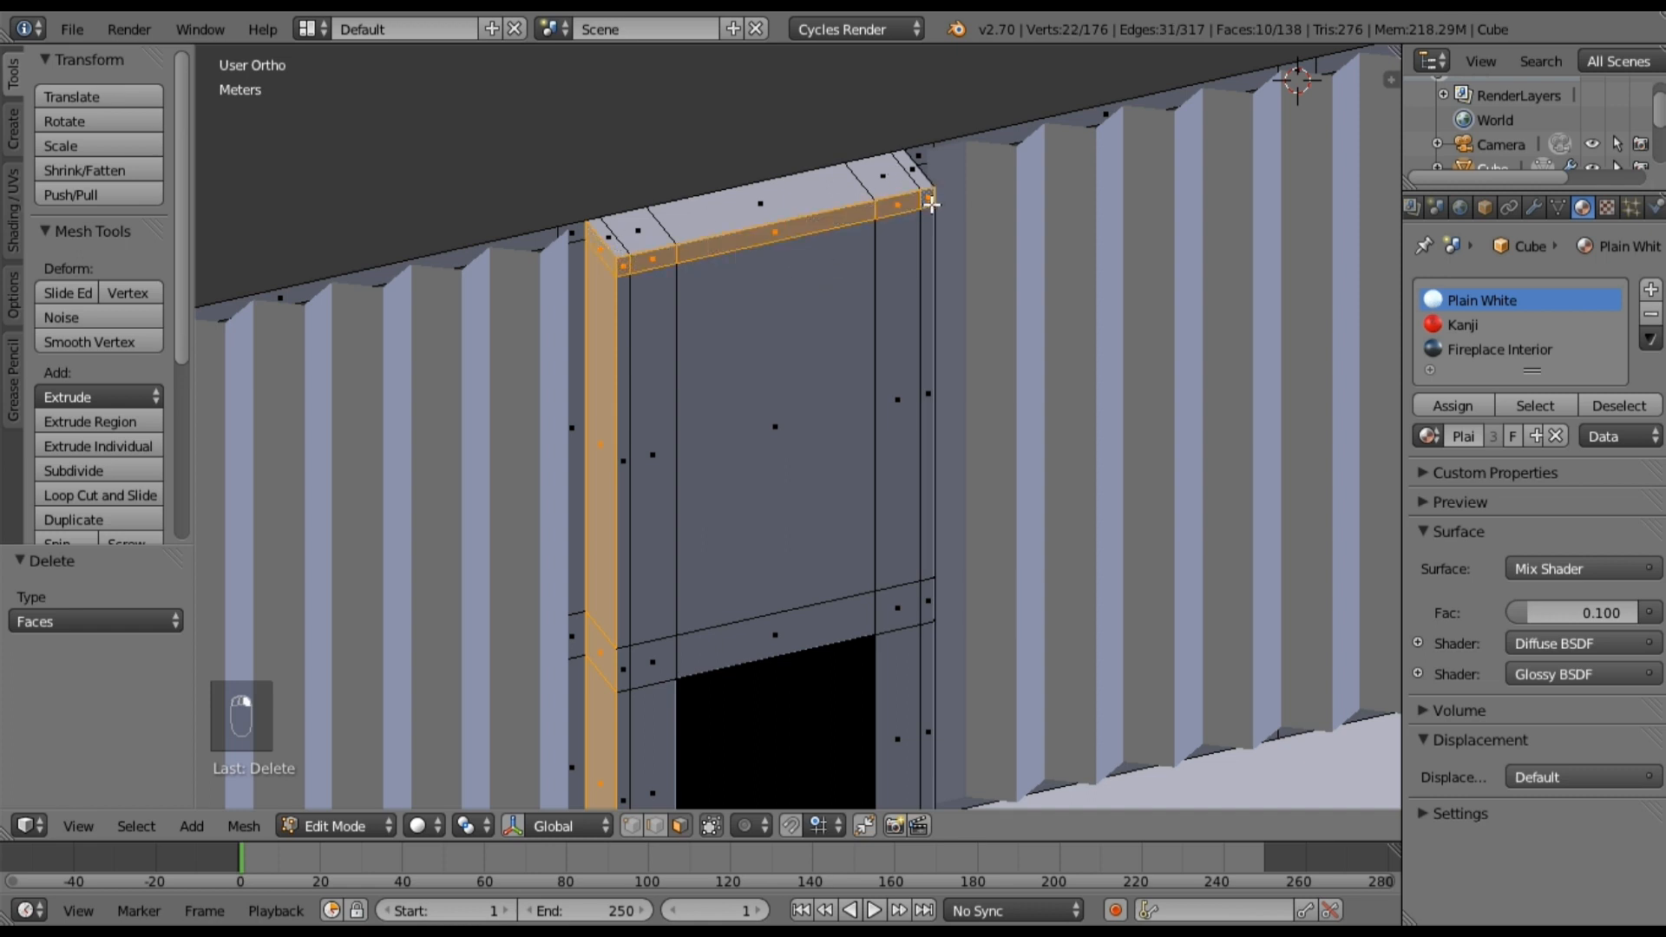
shift+right_click(930, 250)
shift+right_click(902, 274)
shift+right_click(810, 371)
shift+right_click(647, 450)
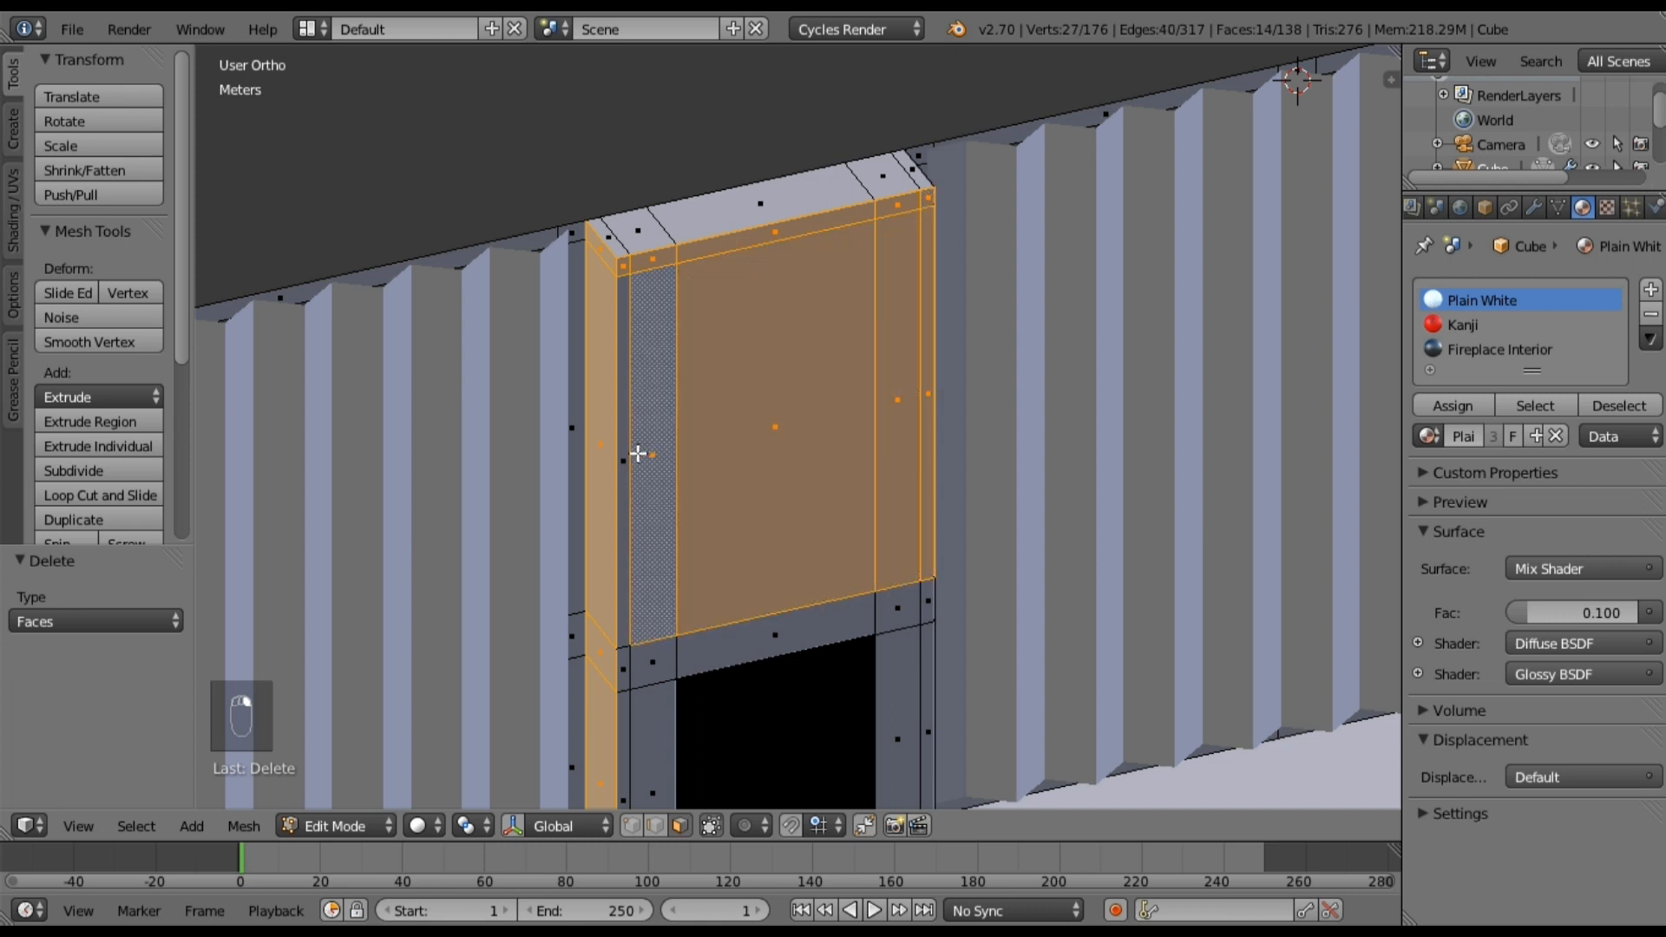
shift+right_click(629, 454)
Step: Extend the selection with the narrow outer edge strips on both sides of the fireplace front, down to the floor
shift+middle_drag(657, 470, 568, 237)
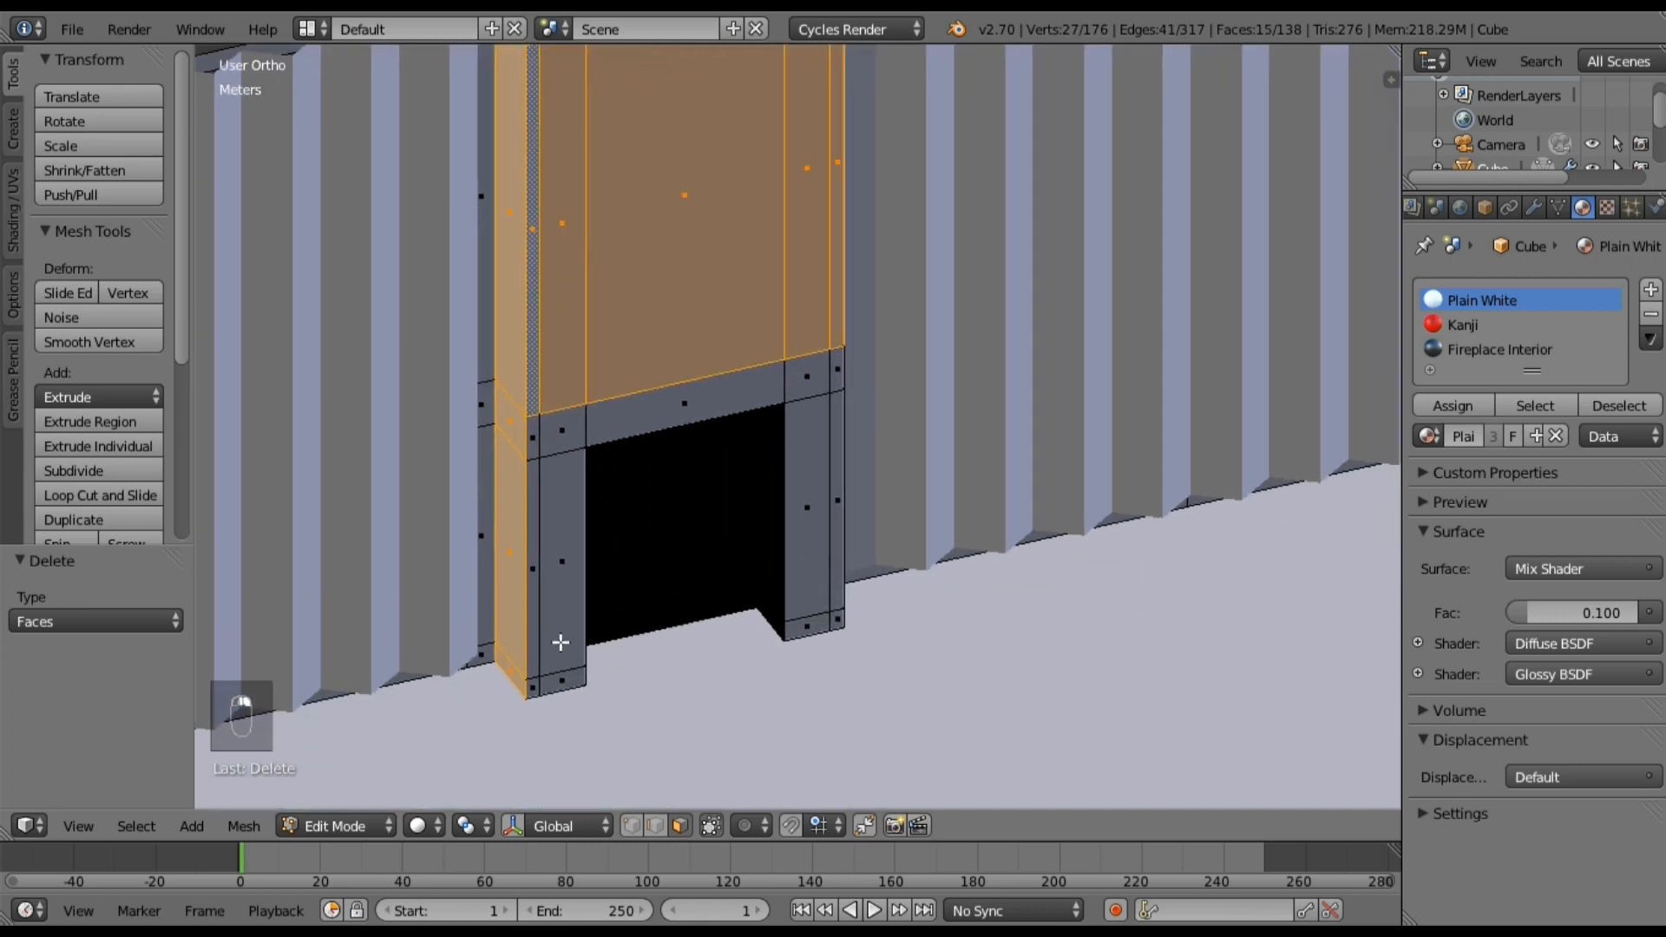
shift+right_click(535, 440)
shift+right_click(531, 511)
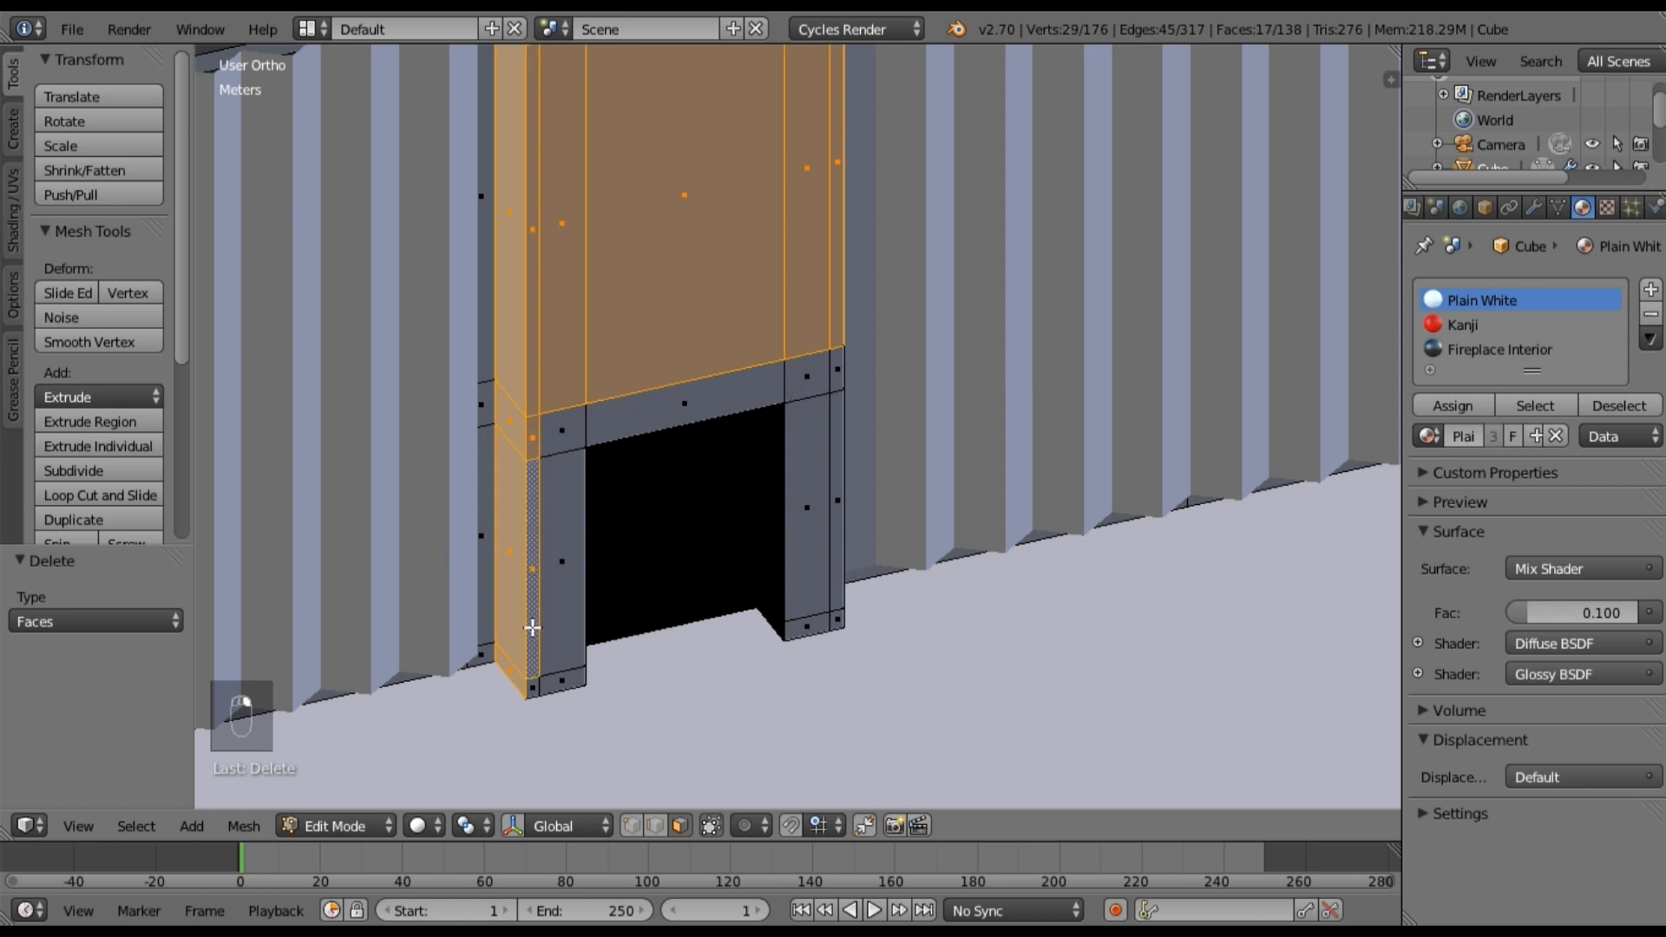
shift+right_click(532, 688)
shift+right_click(838, 619)
shift+right_click(838, 560)
shift+right_click(839, 369)
Step: Add all faces down the right side of the chimney to the selection
middle_drag(901, 402, 1218, 348)
shift+right_click(1231, 186)
shift+right_click(1225, 254)
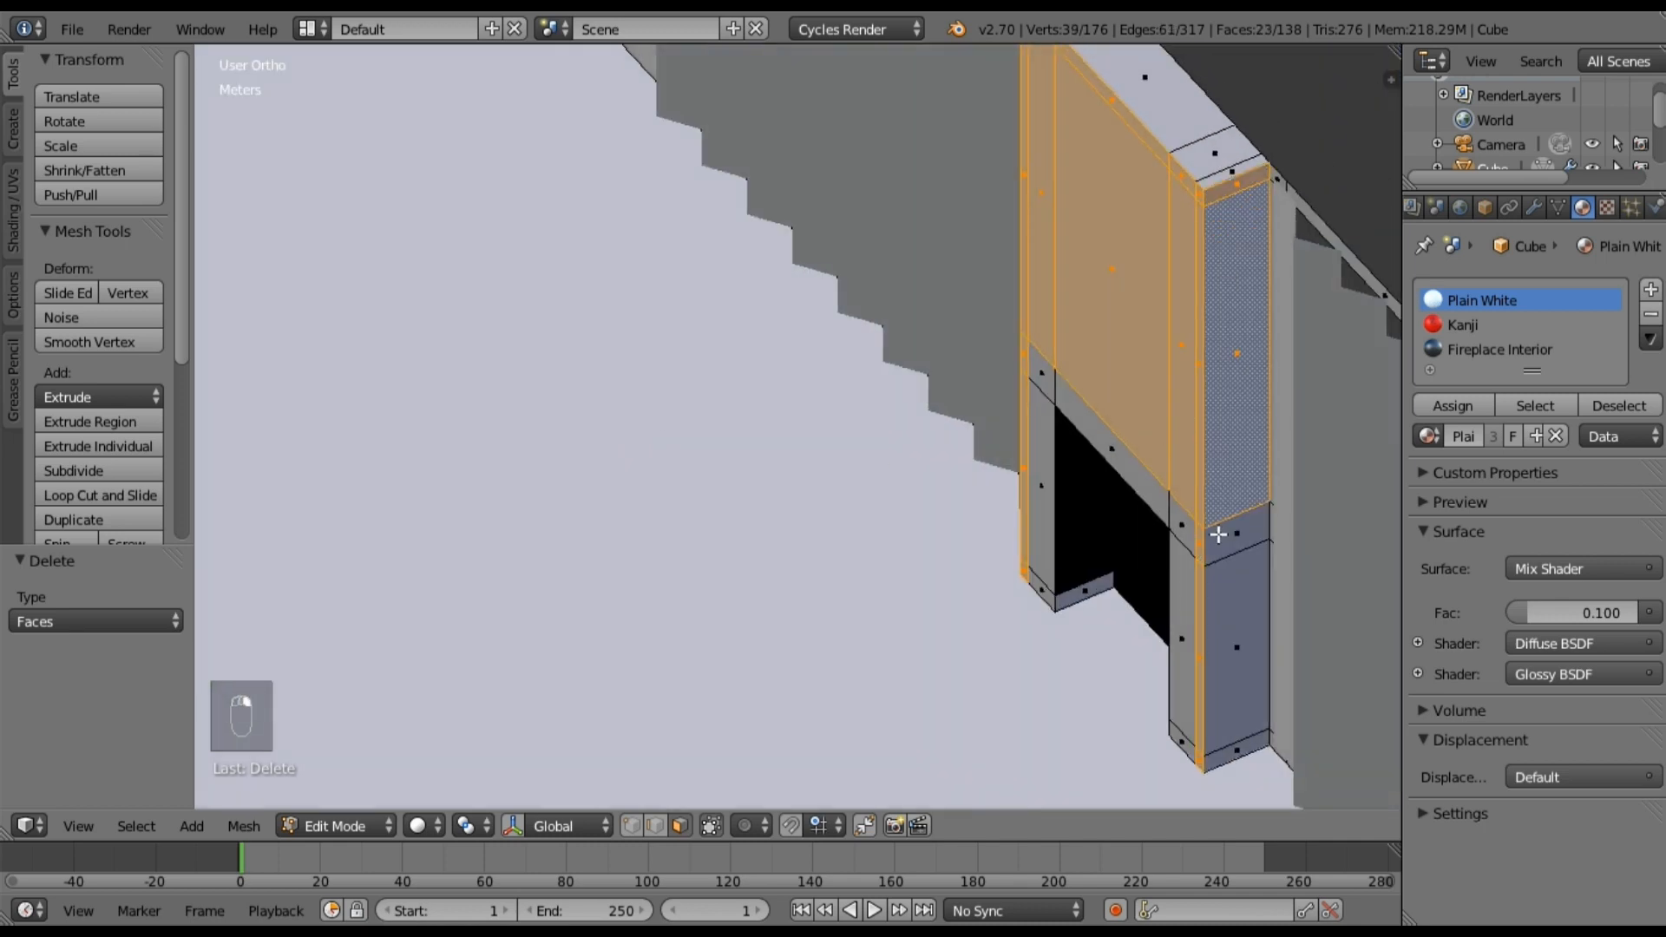
shift+right_click(1222, 536)
shift+right_click(1232, 608)
shift+right_click(1217, 757)
Step: Unwrap the selected chimney faces with the standard Unwrap method
middle_drag(903, 398, 1012, 327)
scroll(1010, 330, down, 2)
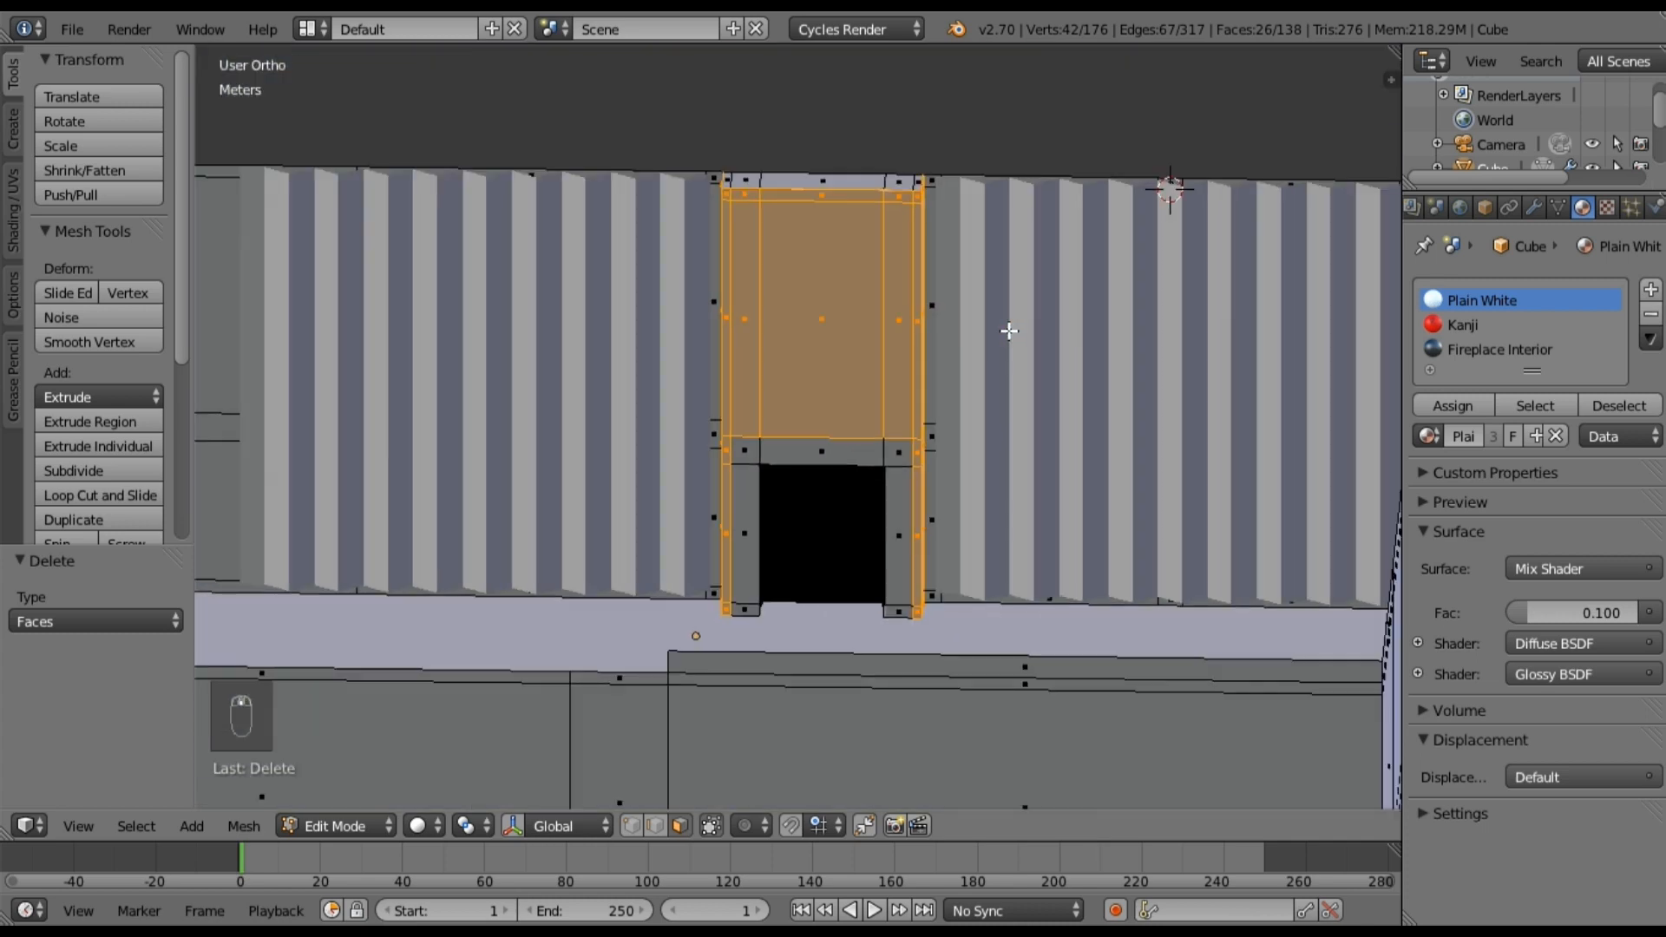
key(u)
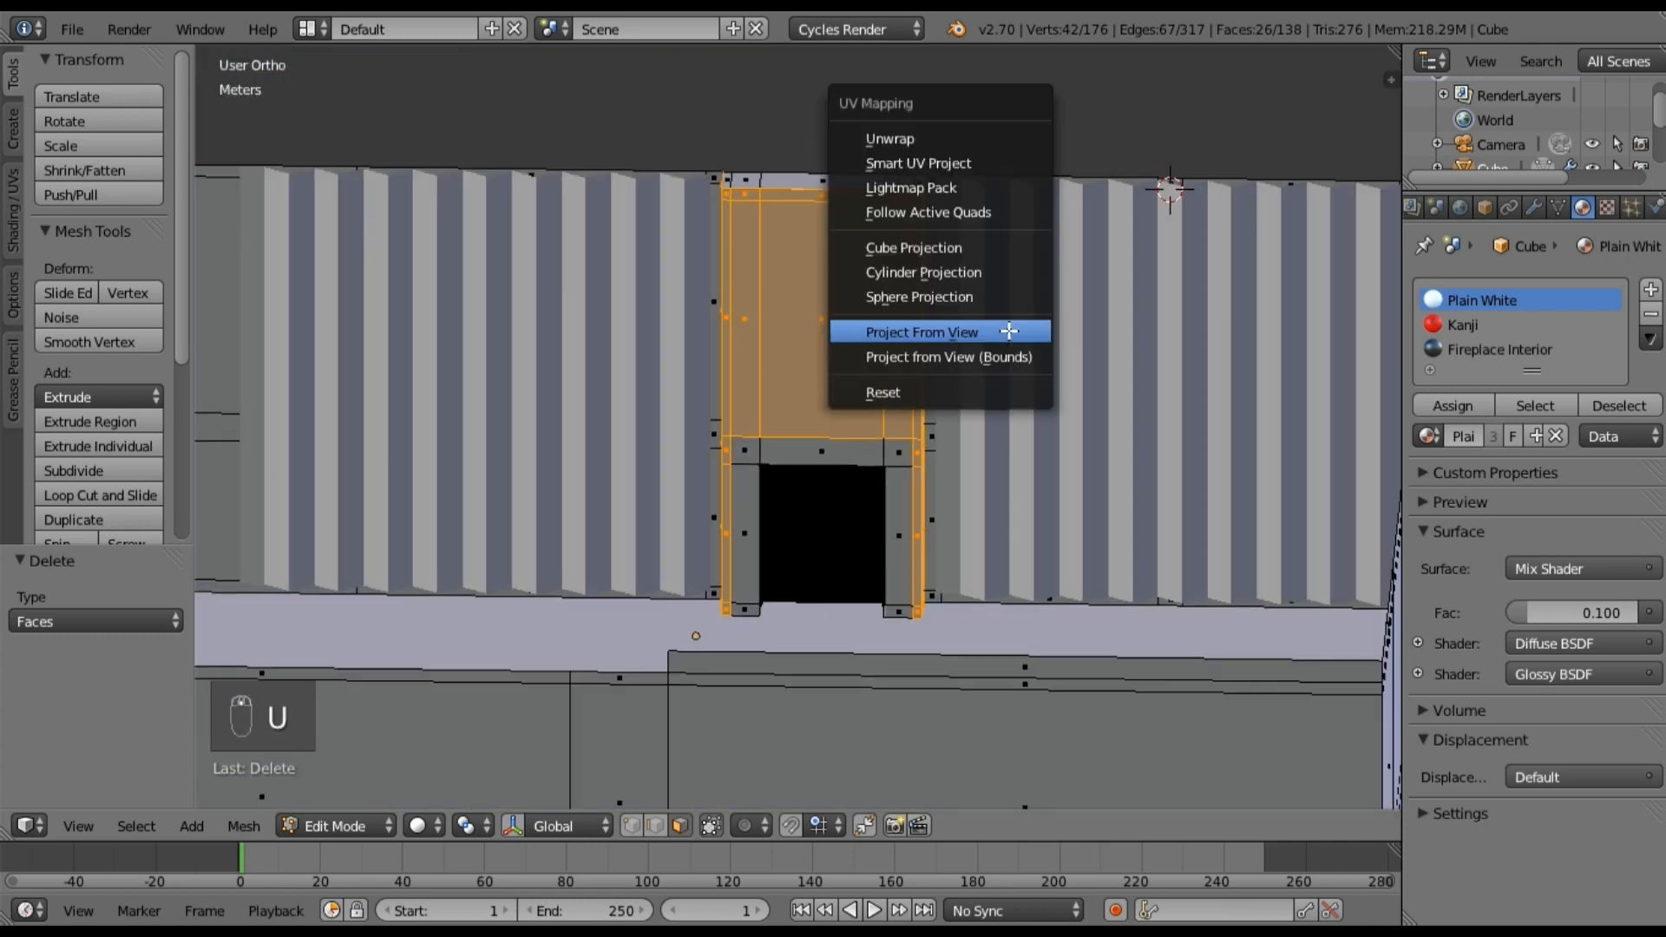
click(950, 134)
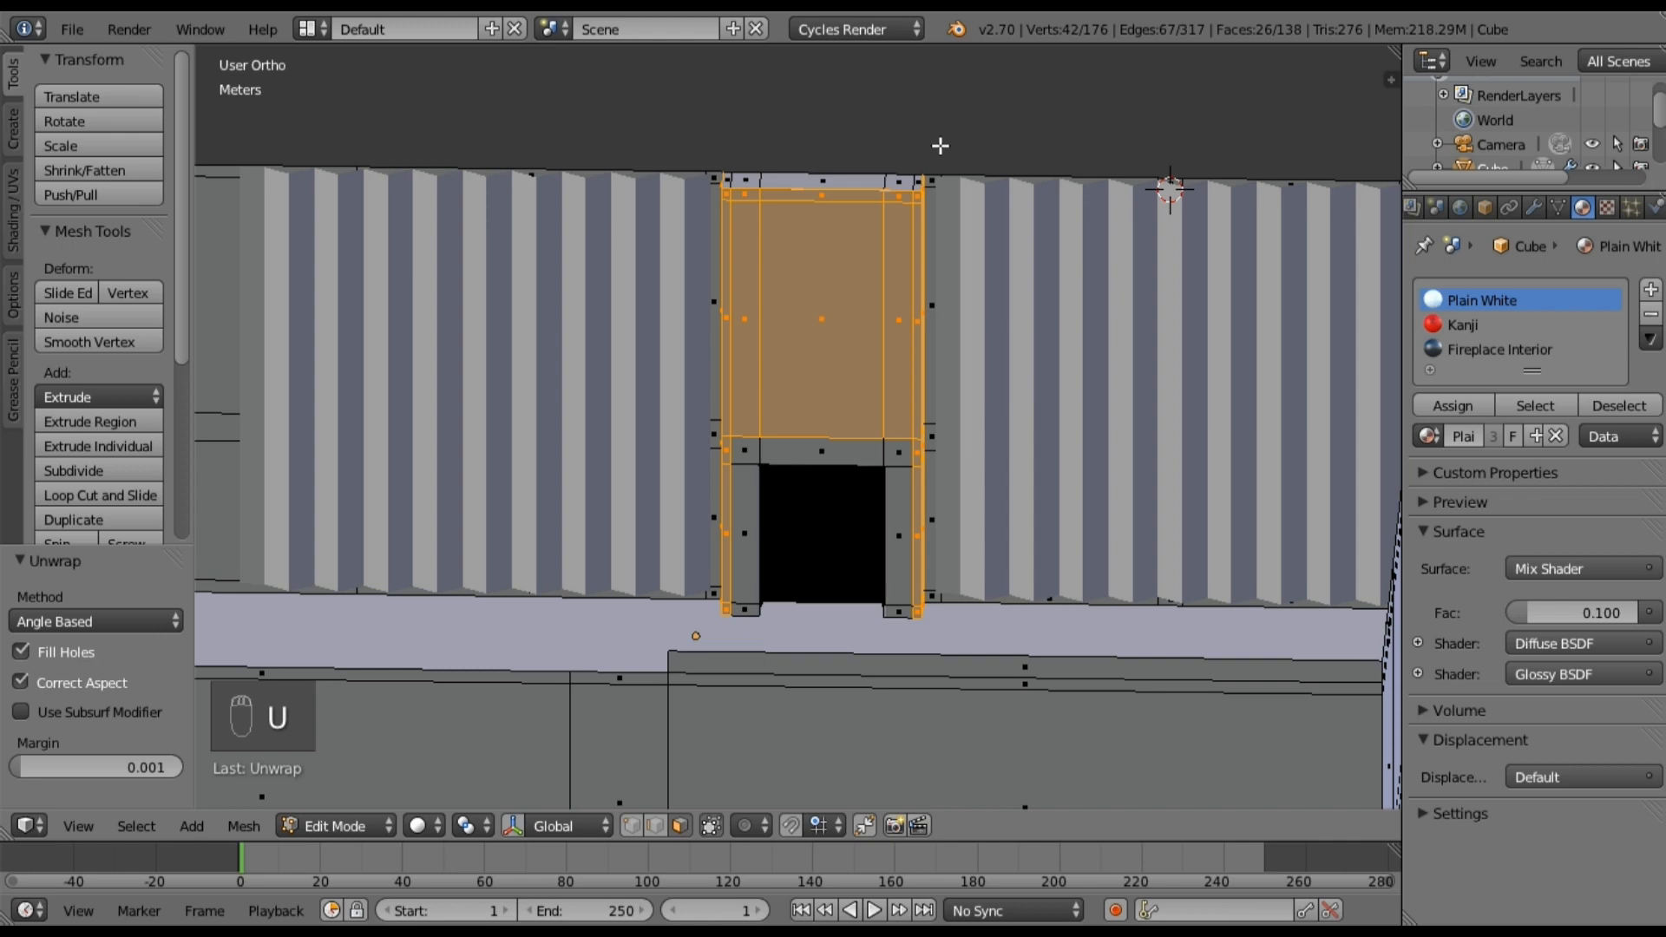
Step: Create a new material named Fireplace Bricks in a new slot and assign it to the selected chimney faces
click(1650, 296)
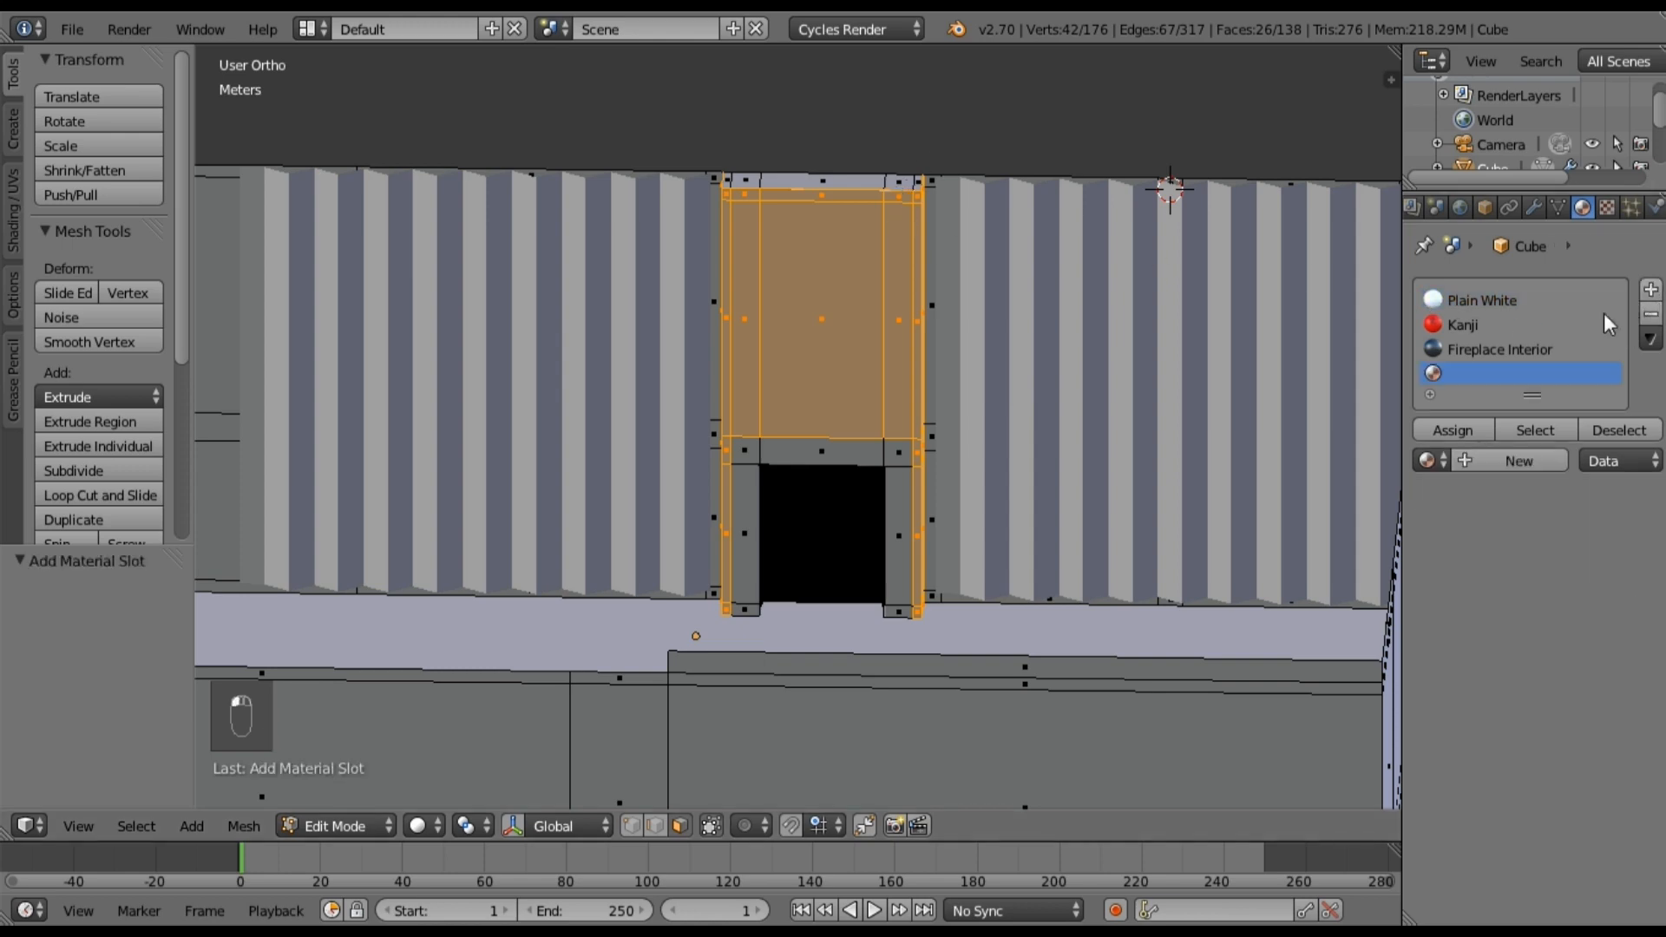
click(1470, 461)
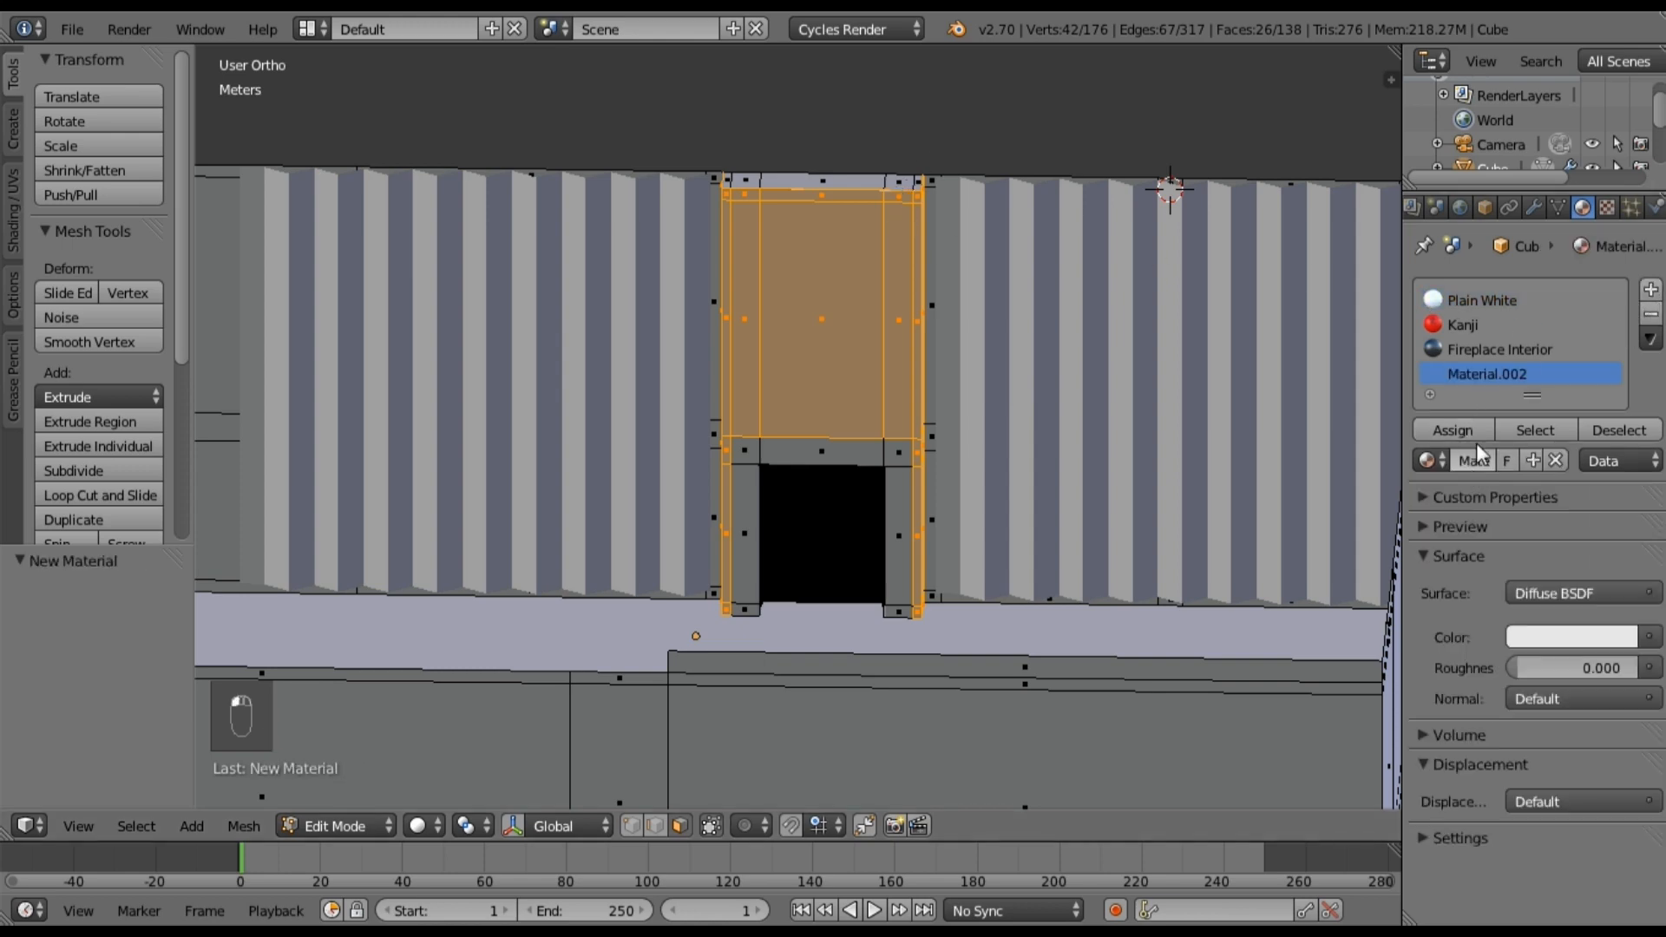
key(BackSpace)
text(Fireplace Bricks)
key(Return)
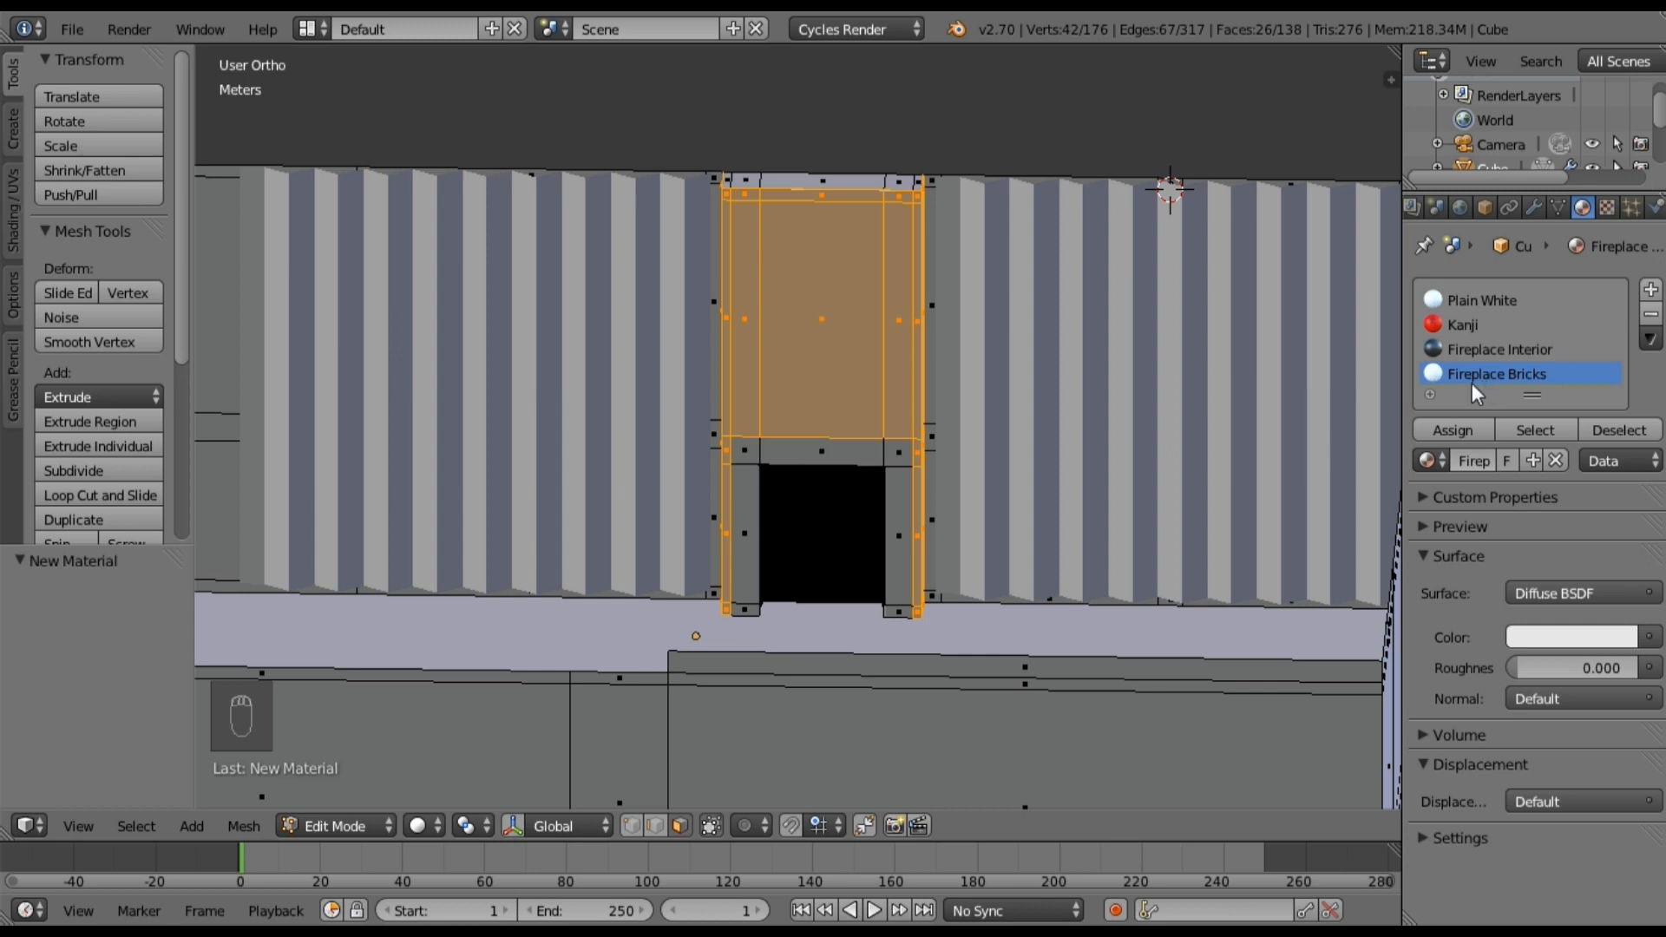
middle_drag(668, 409, 686, 403)
click(1447, 429)
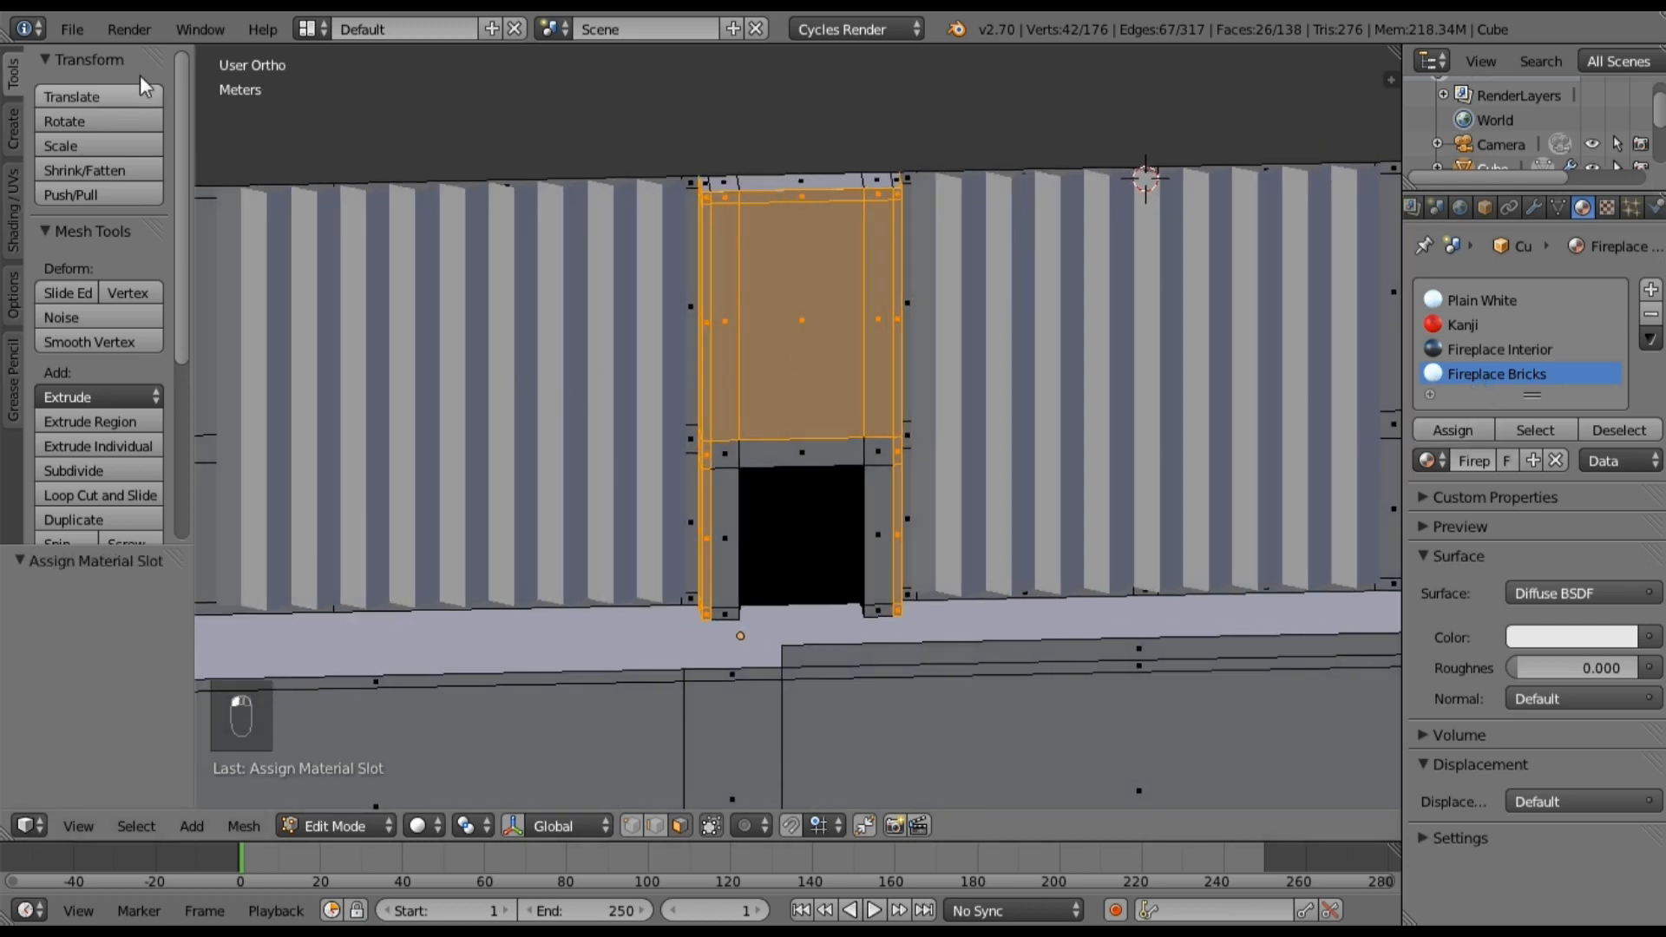
Step: Switch to the Compositing layout and add an Image Texture node before the Diffuse BSDF in the Fireplace Bricks material
click(323, 35)
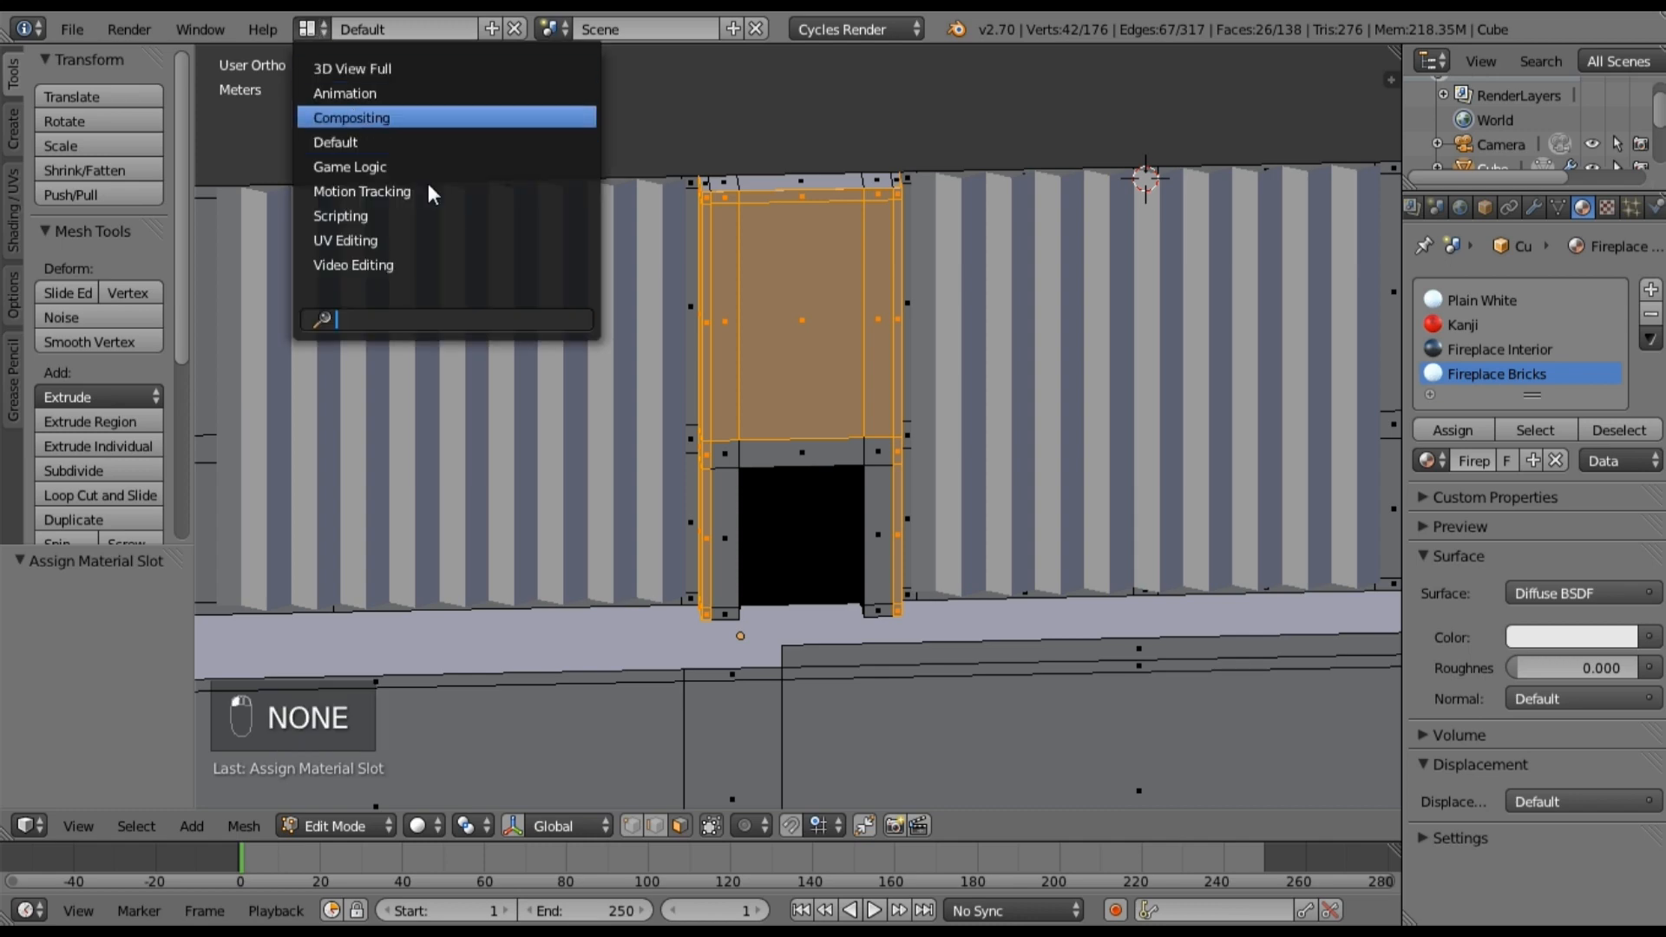
click(408, 115)
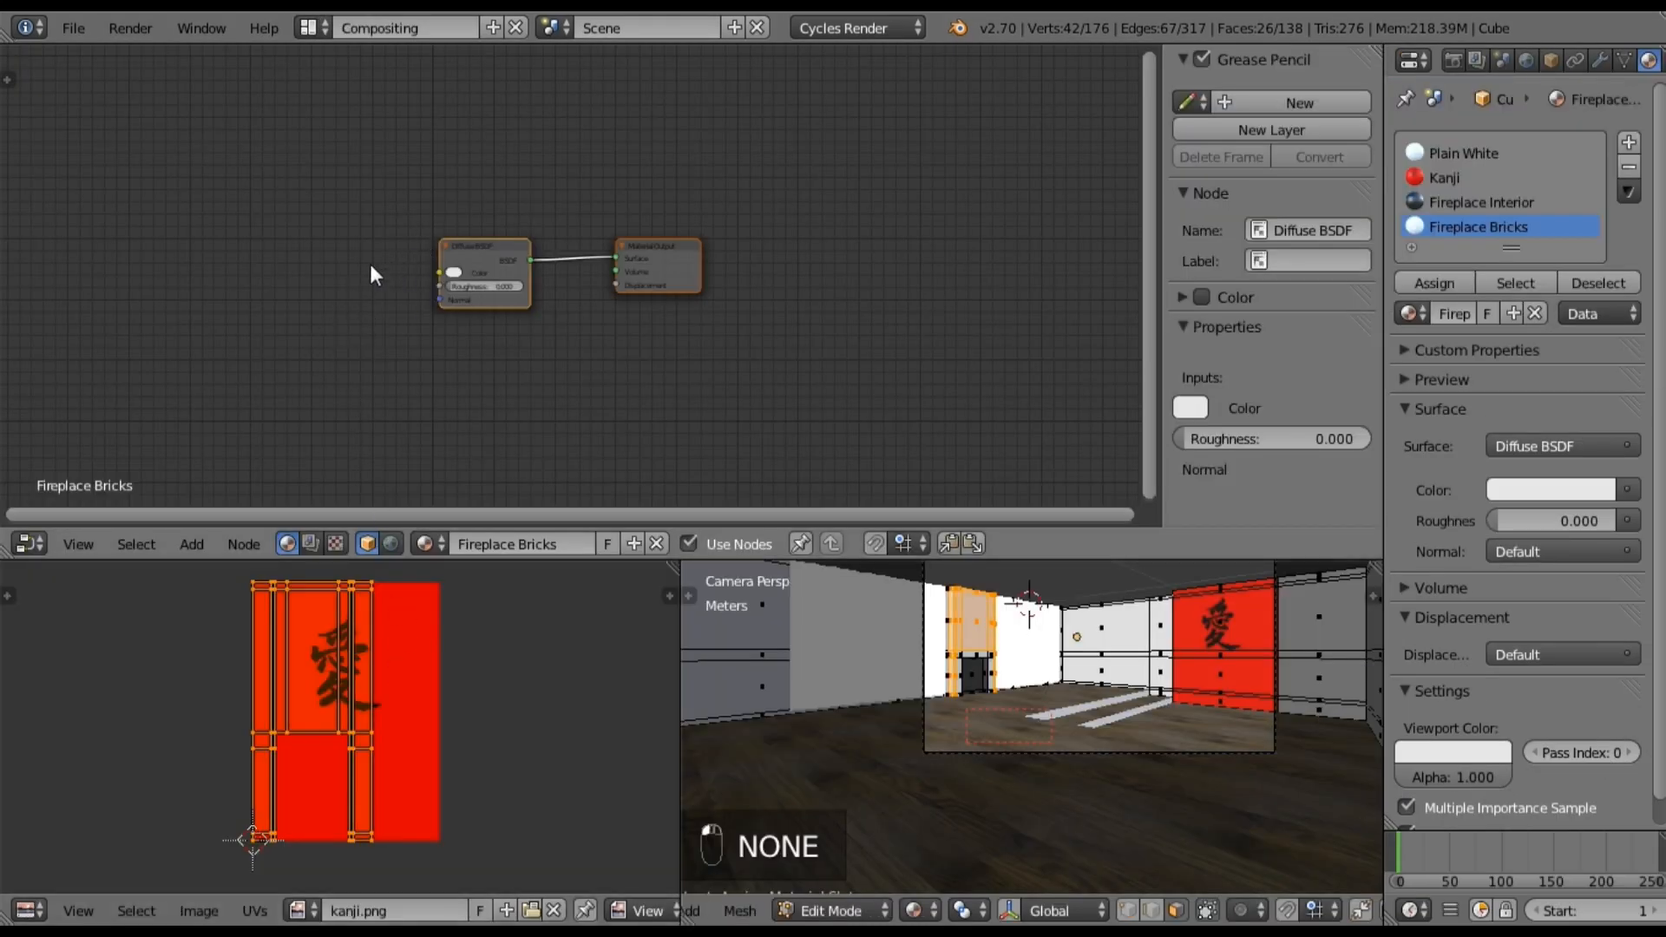
middle_drag(418, 320, 548, 344)
click(193, 545)
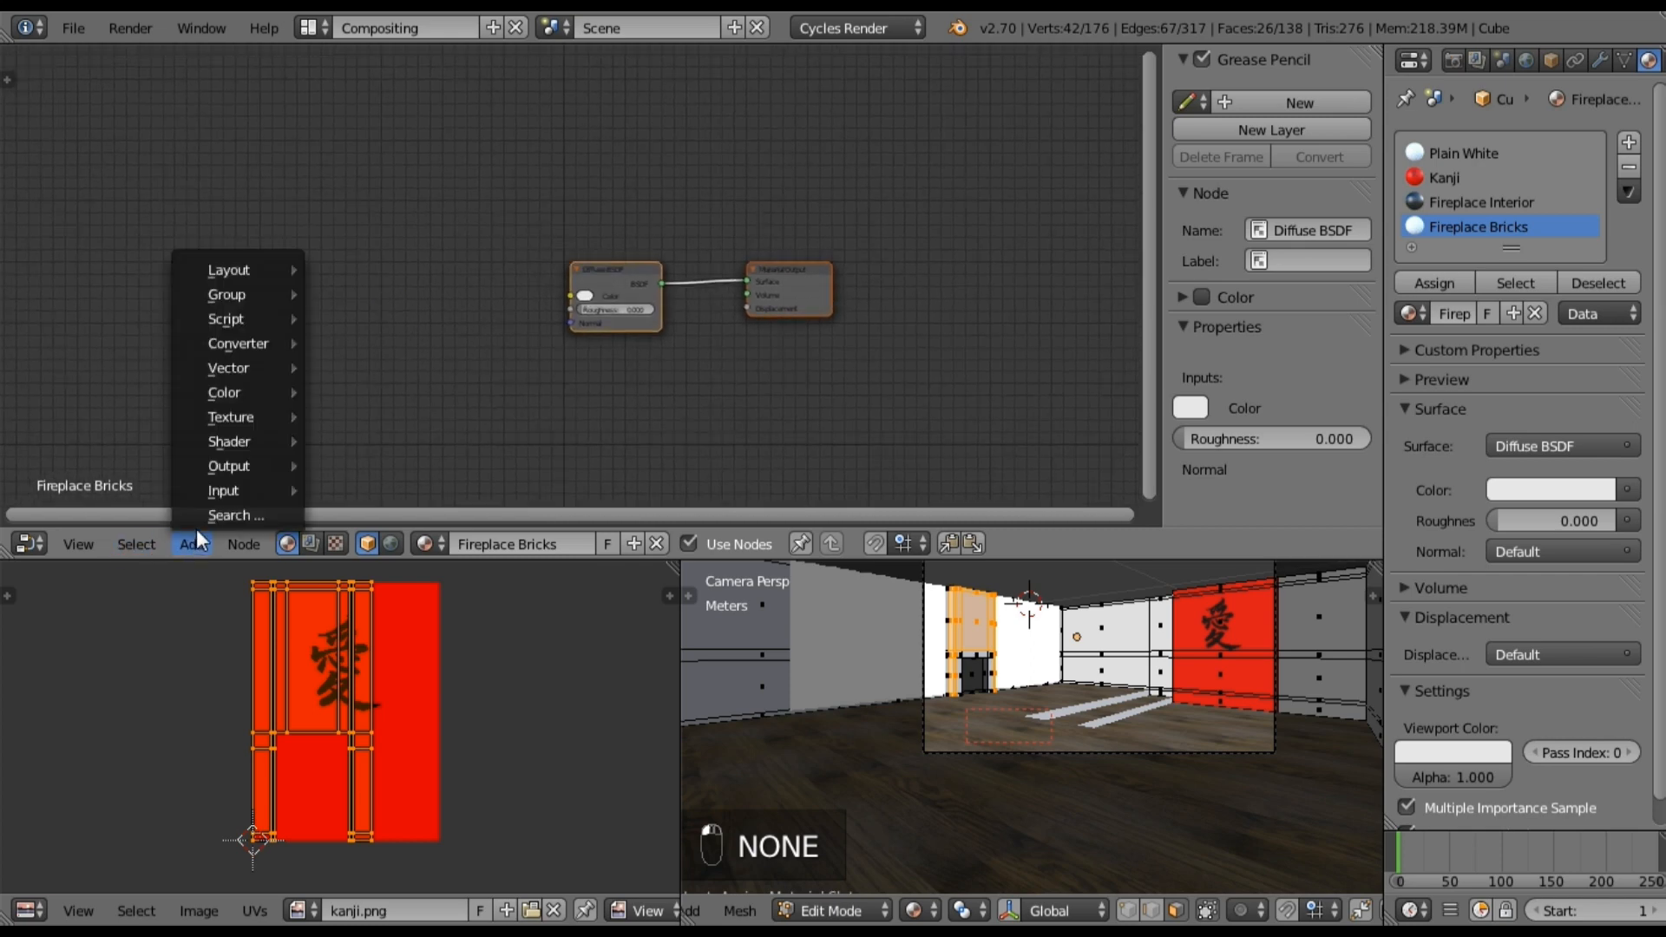
mouse_move(233, 417)
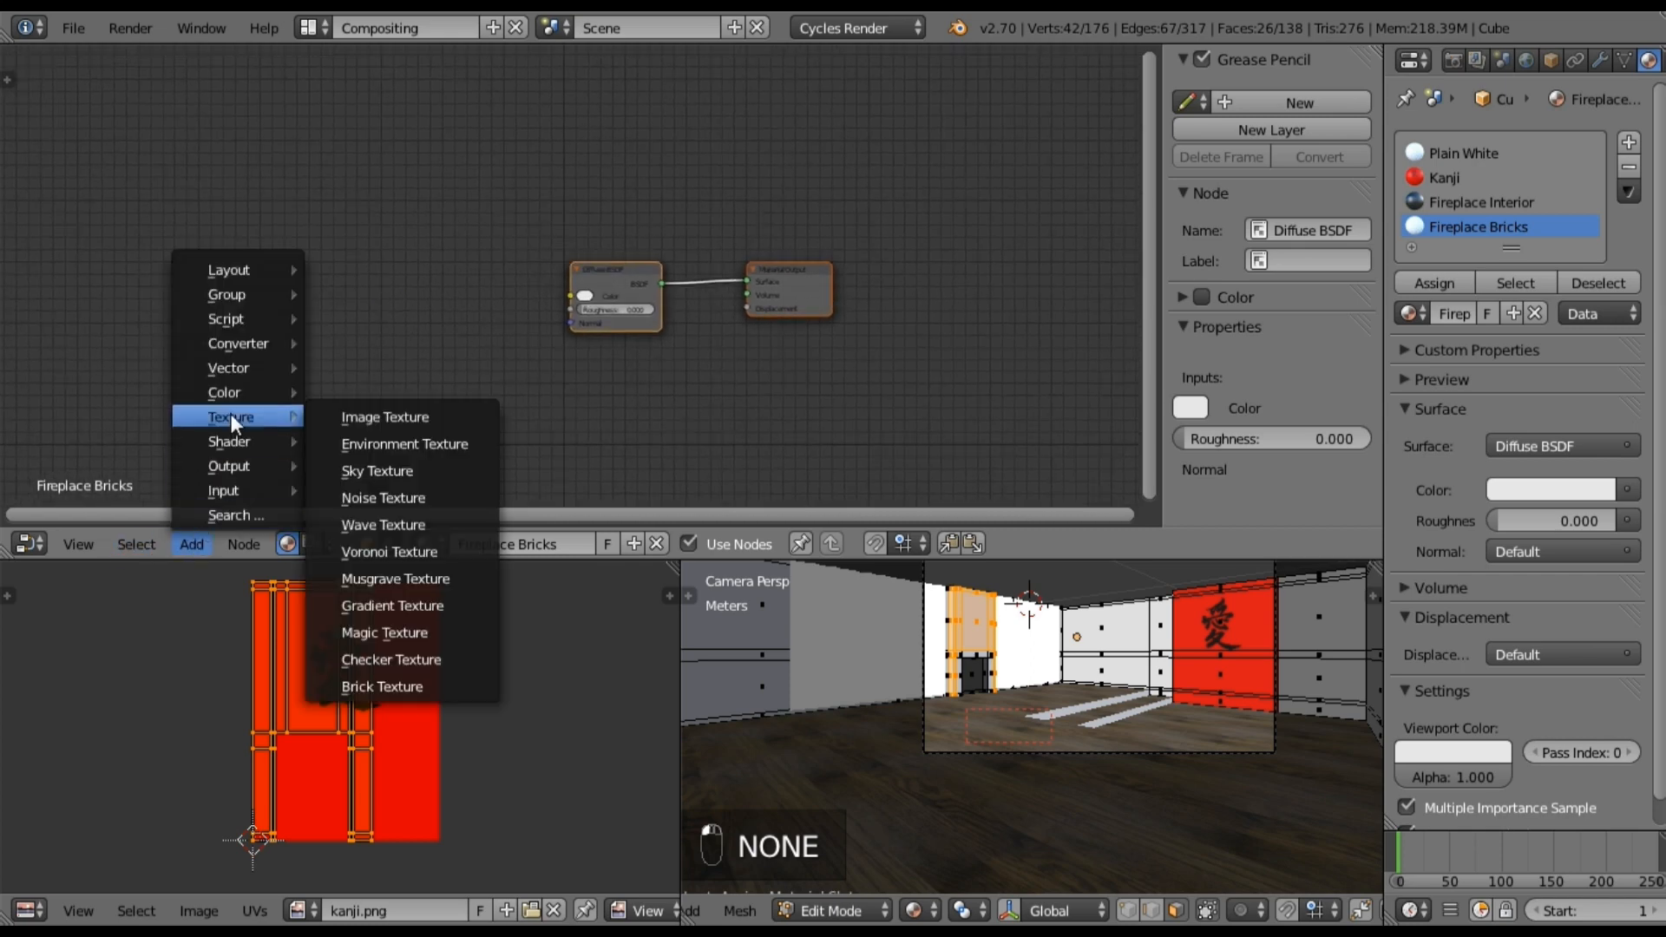
click(356, 418)
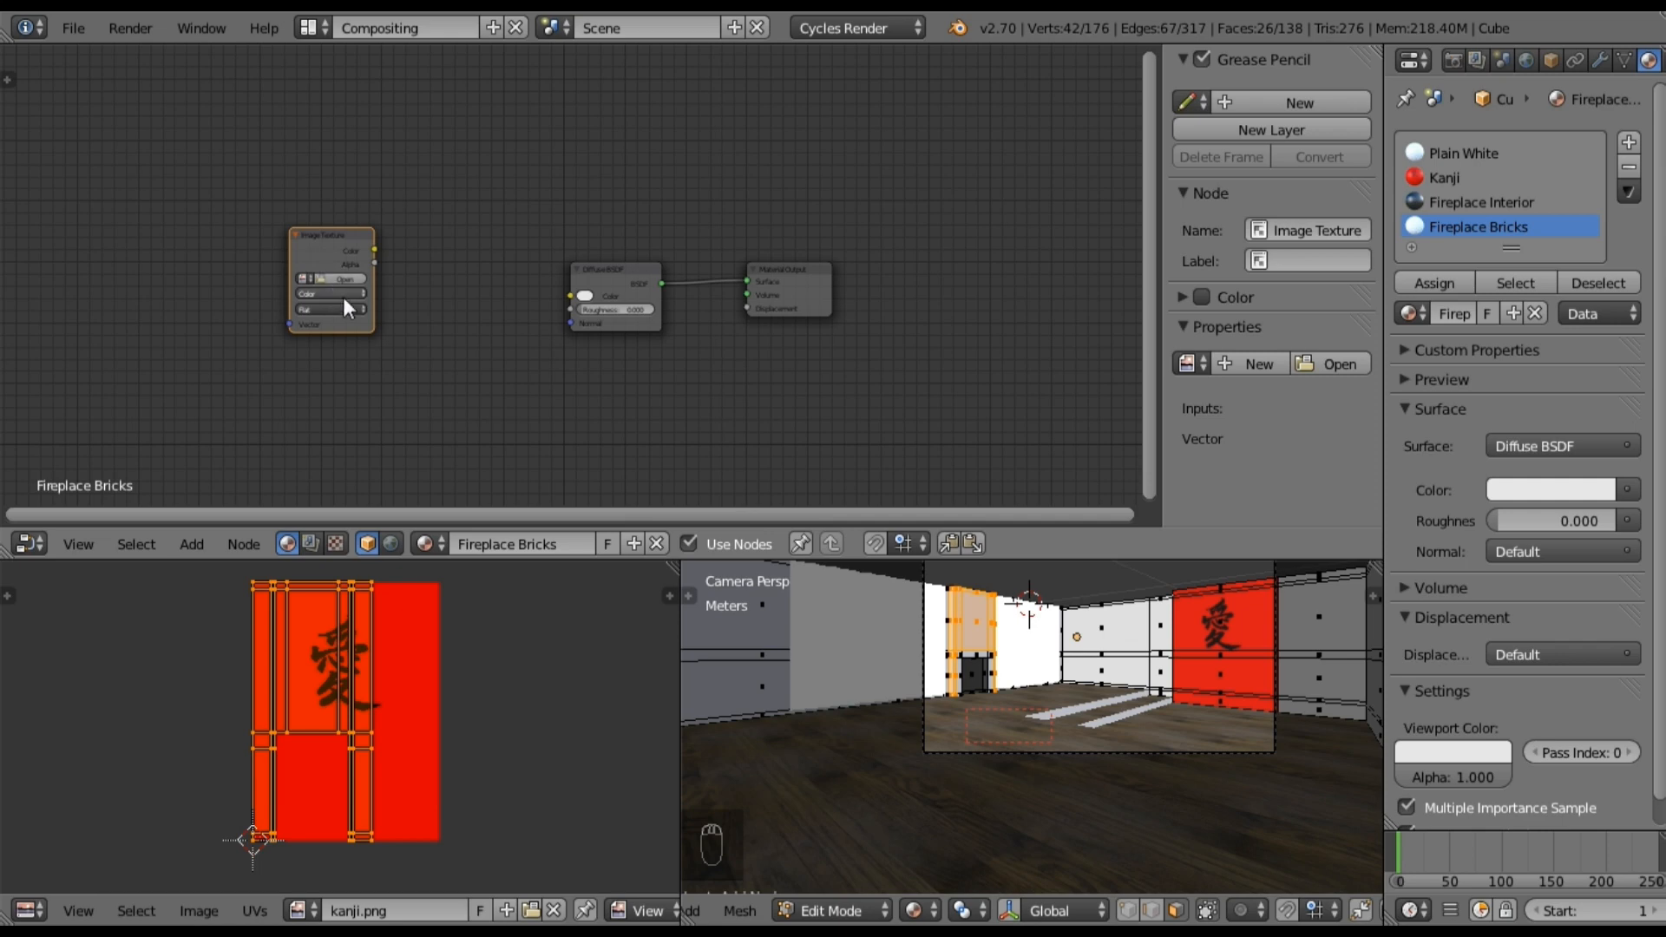
click(286, 278)
Step: Load Brick.jpg from the Den Project Textures folder into the Image Texture node and connect its Color to the Diffuse BSDF's Color
click(259, 273)
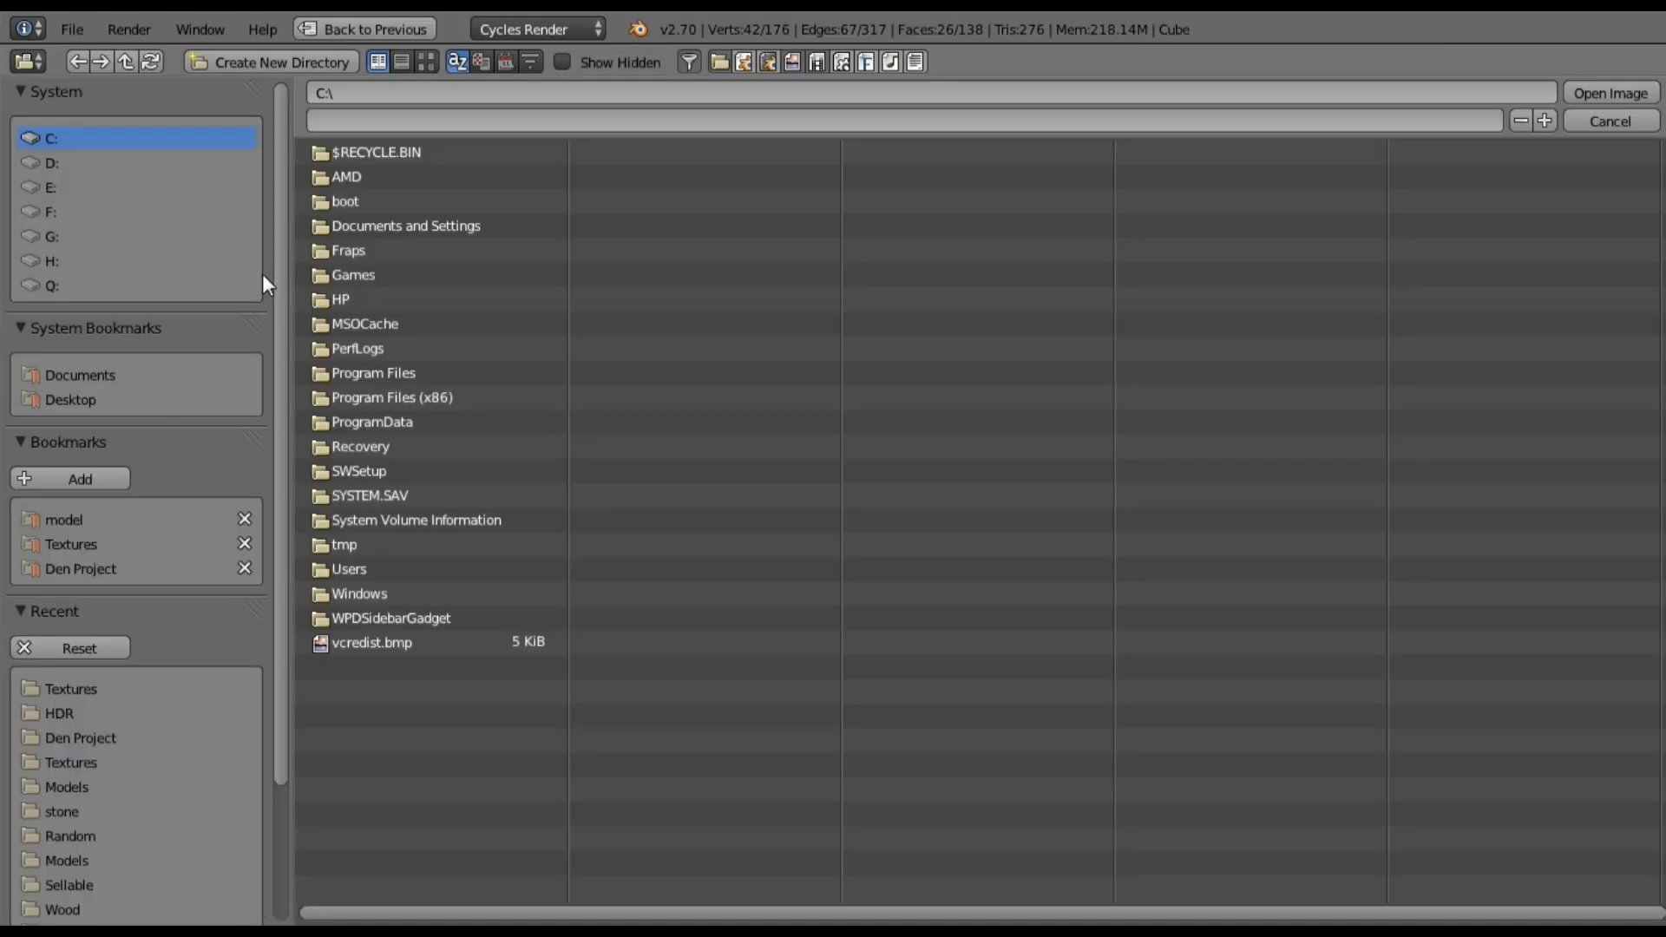
click(86, 569)
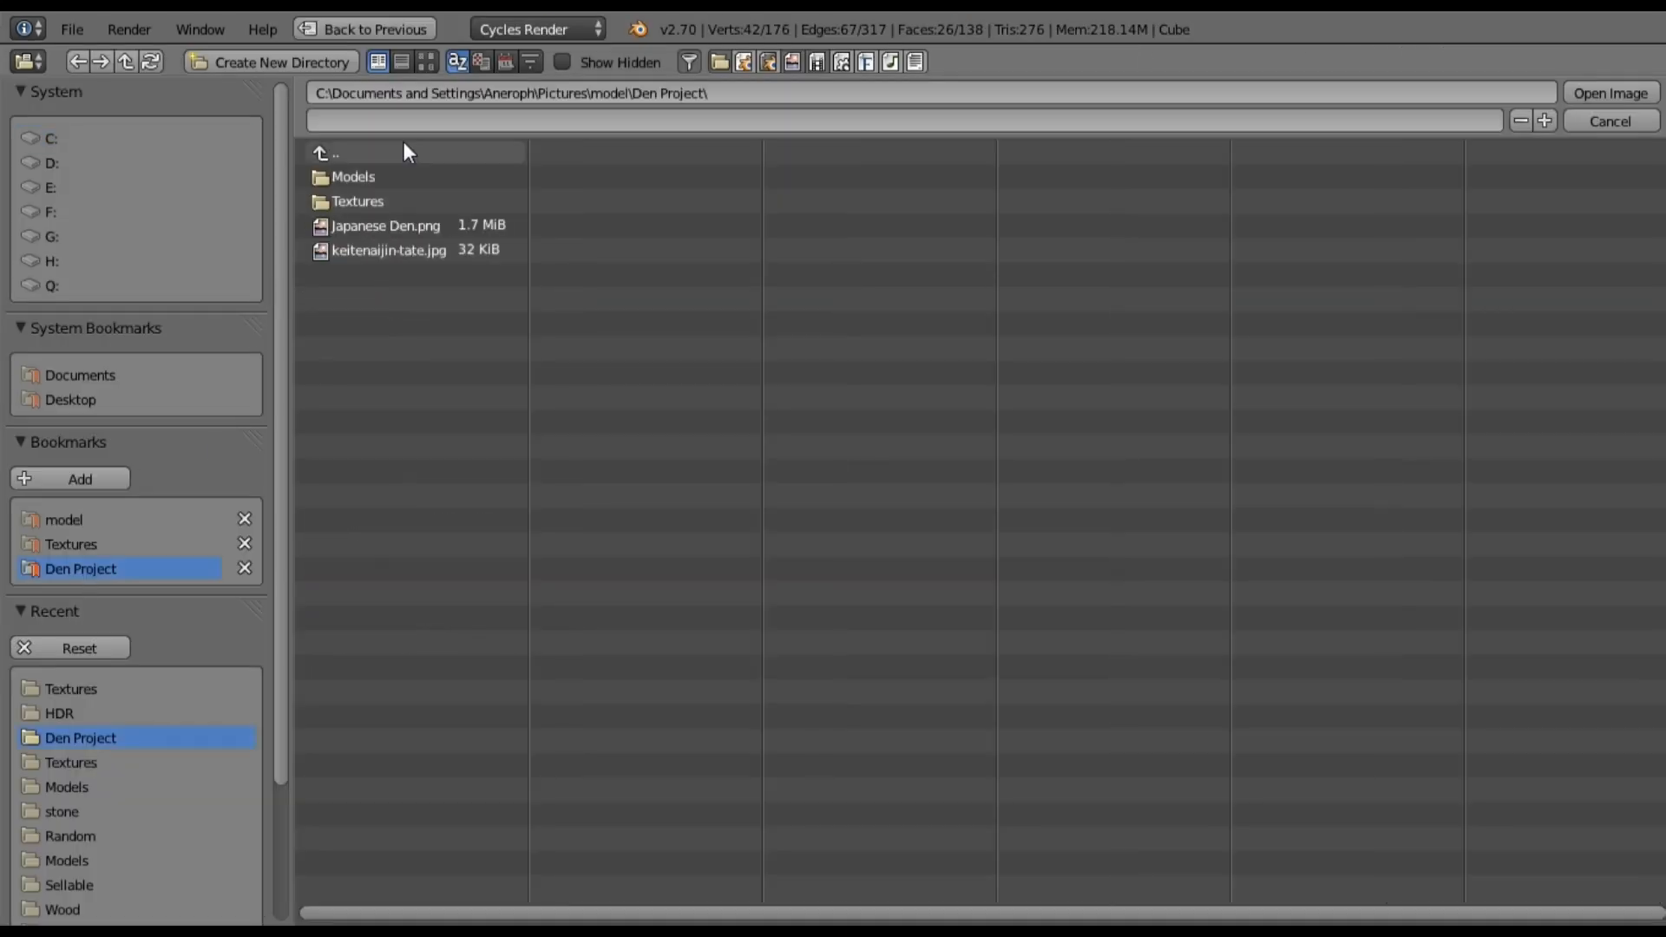
click(382, 202)
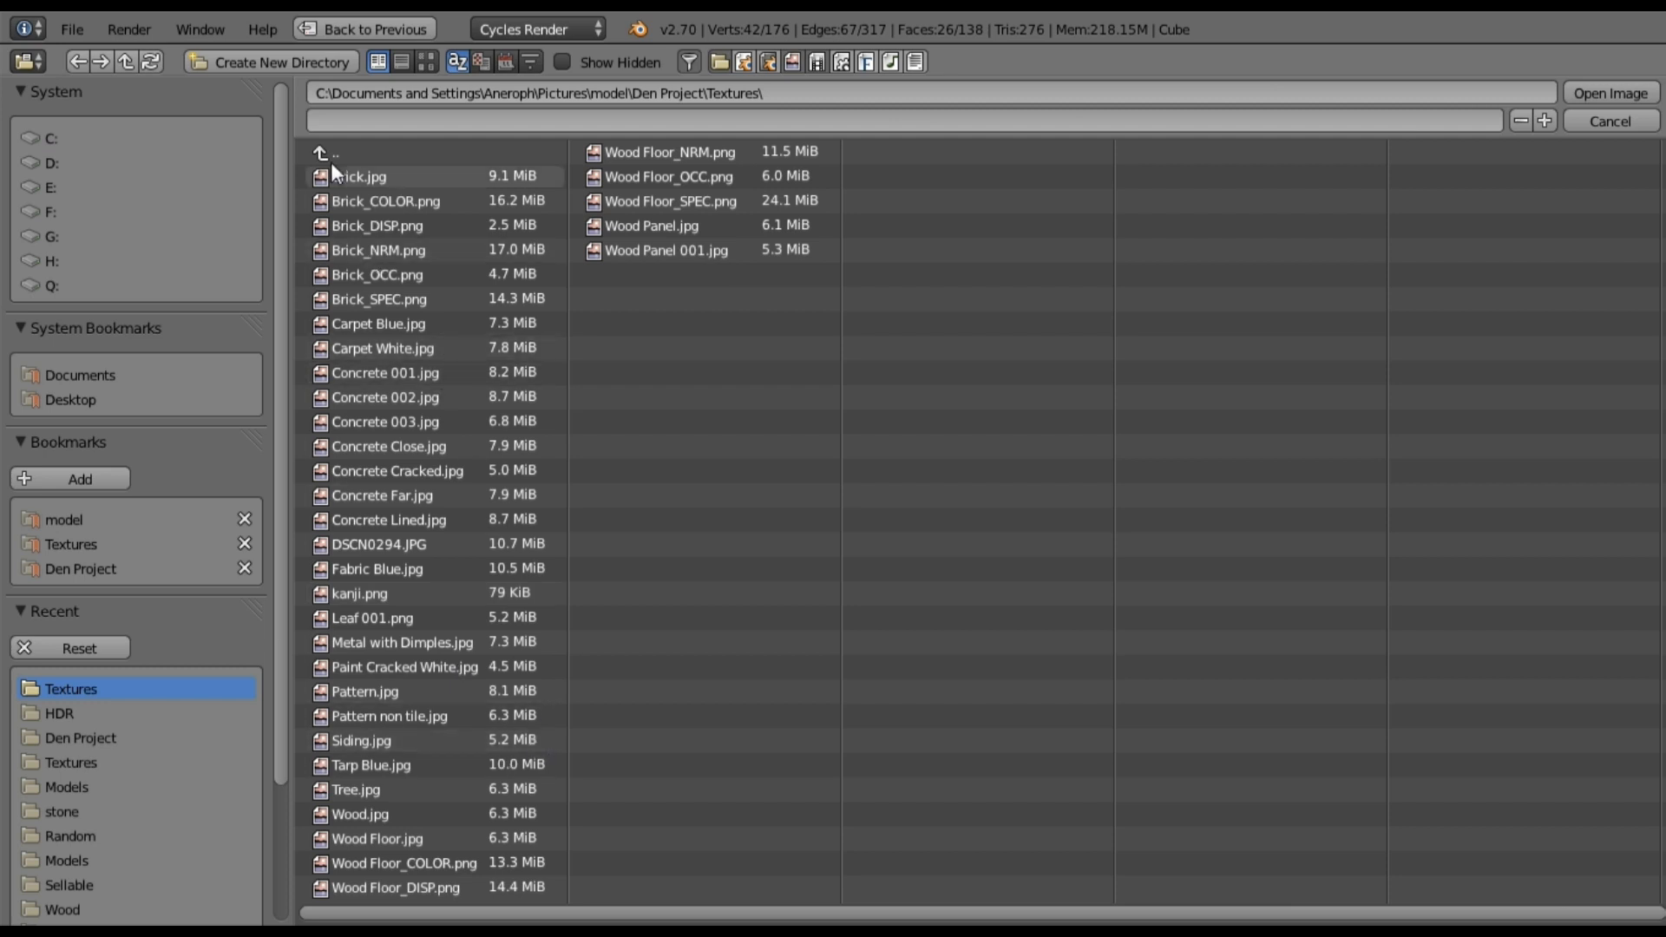
click(356, 180)
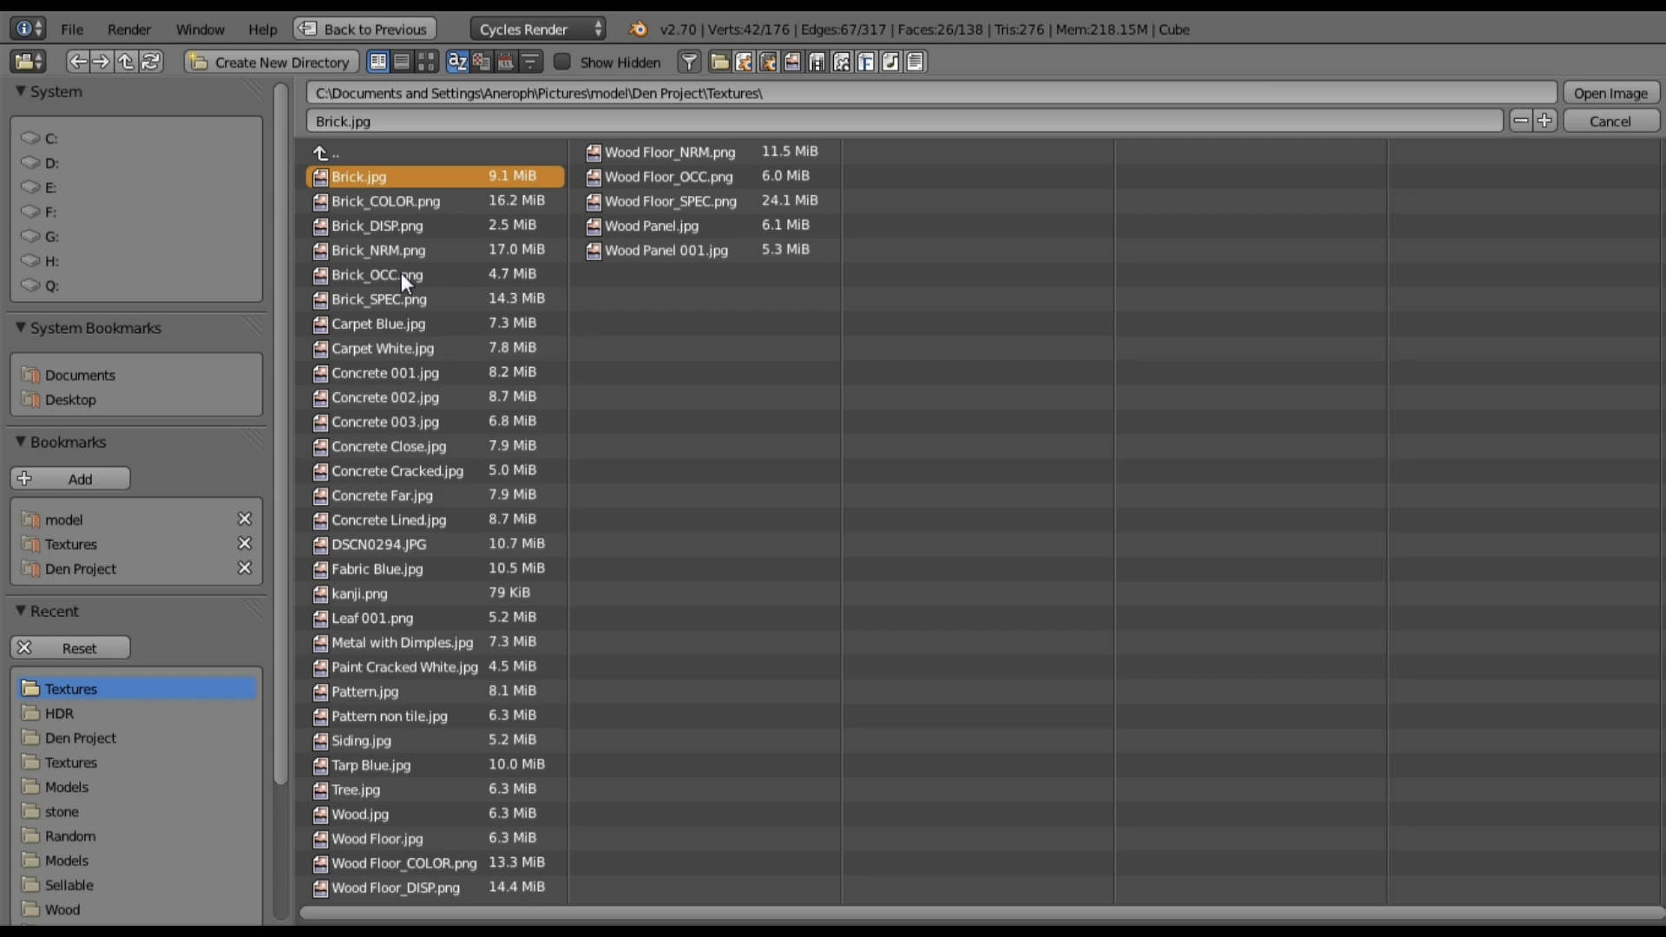
key(Return)
middle_drag(367, 332, 358, 315)
drag(279, 222, 557, 297)
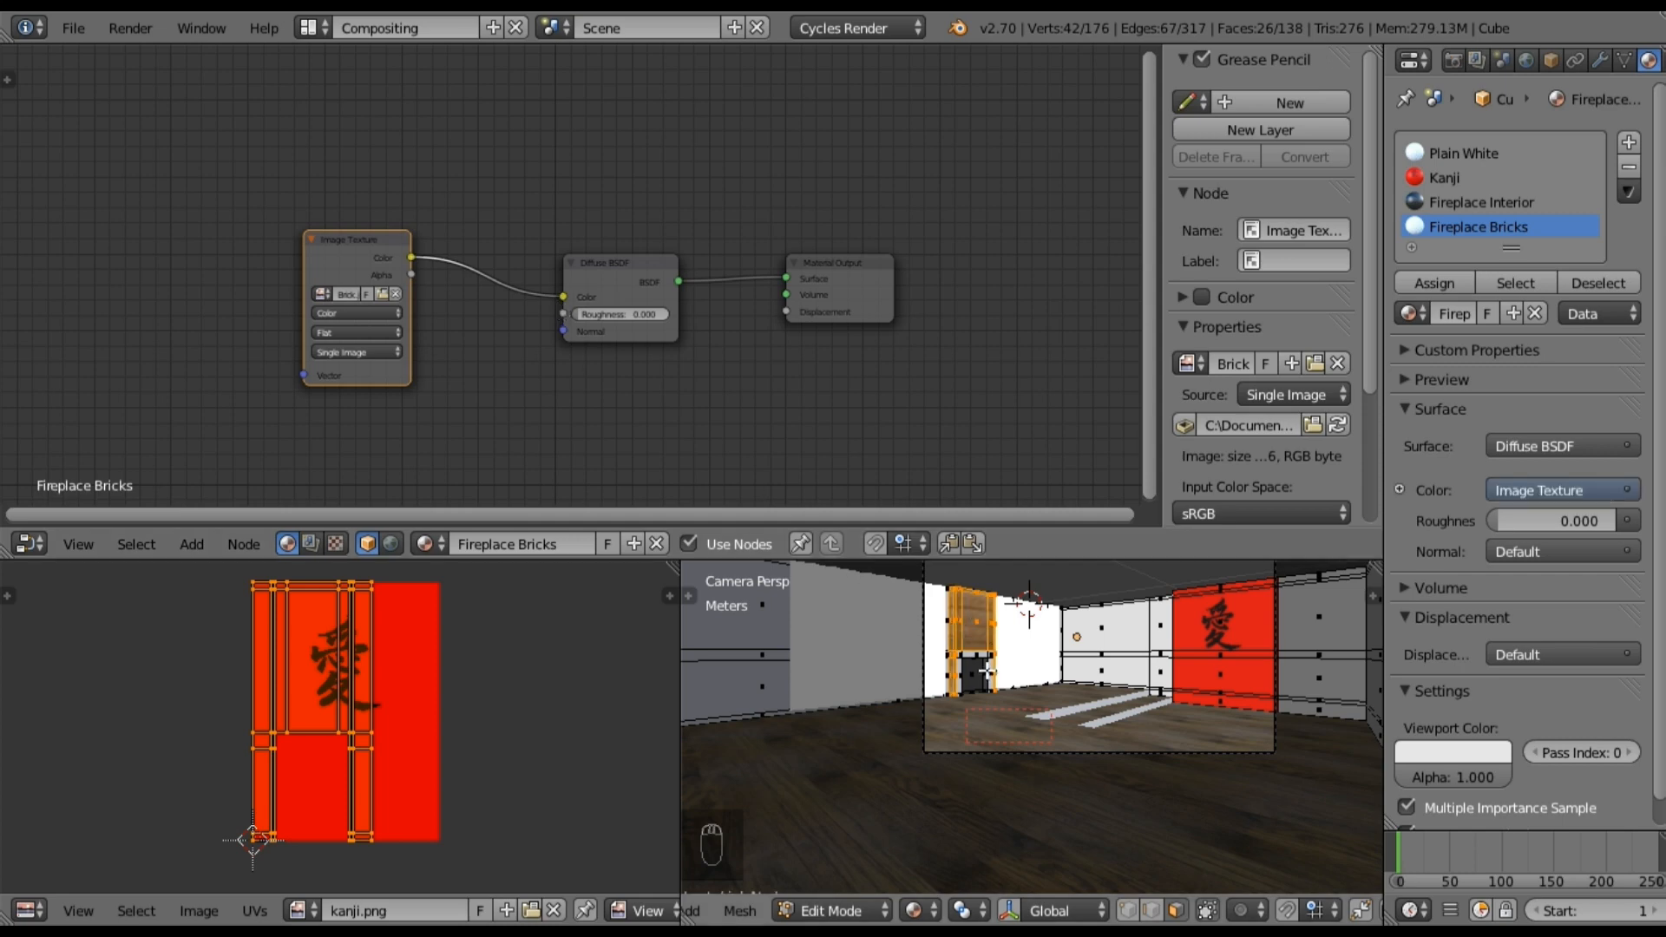
Step: Add a Texture Coordinate node well ahead of the Image Texture node, leaving room for another node between them
middle_drag(409, 389, 487, 412)
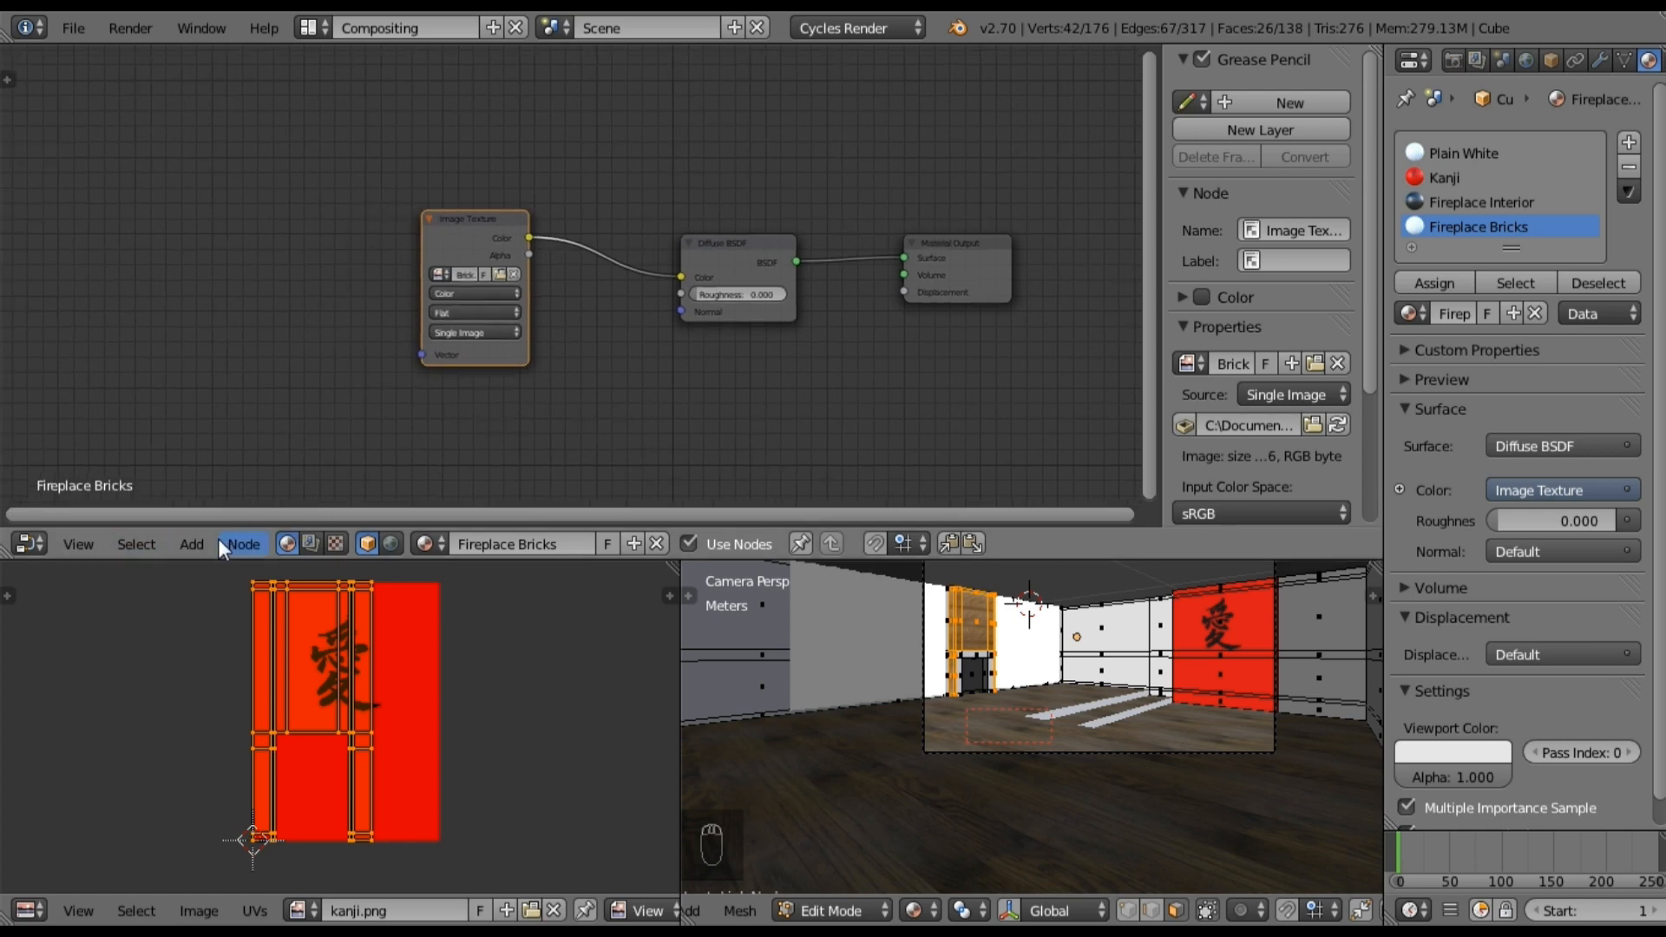
click(192, 544)
mouse_move(222, 488)
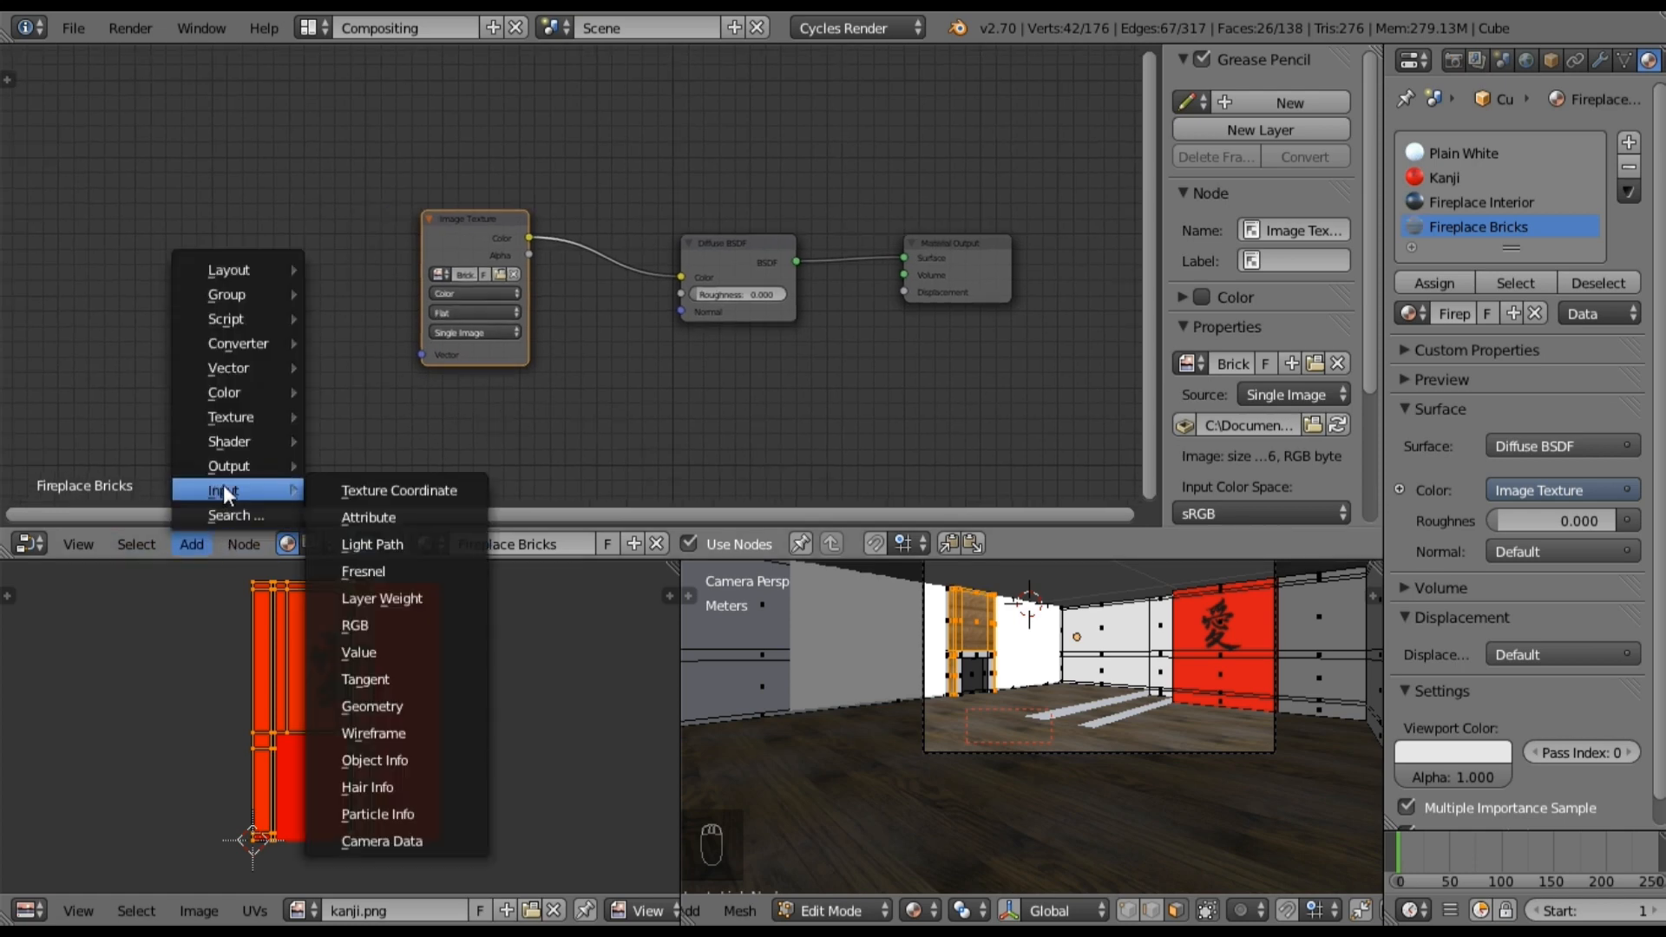
click(423, 490)
click(37, 201)
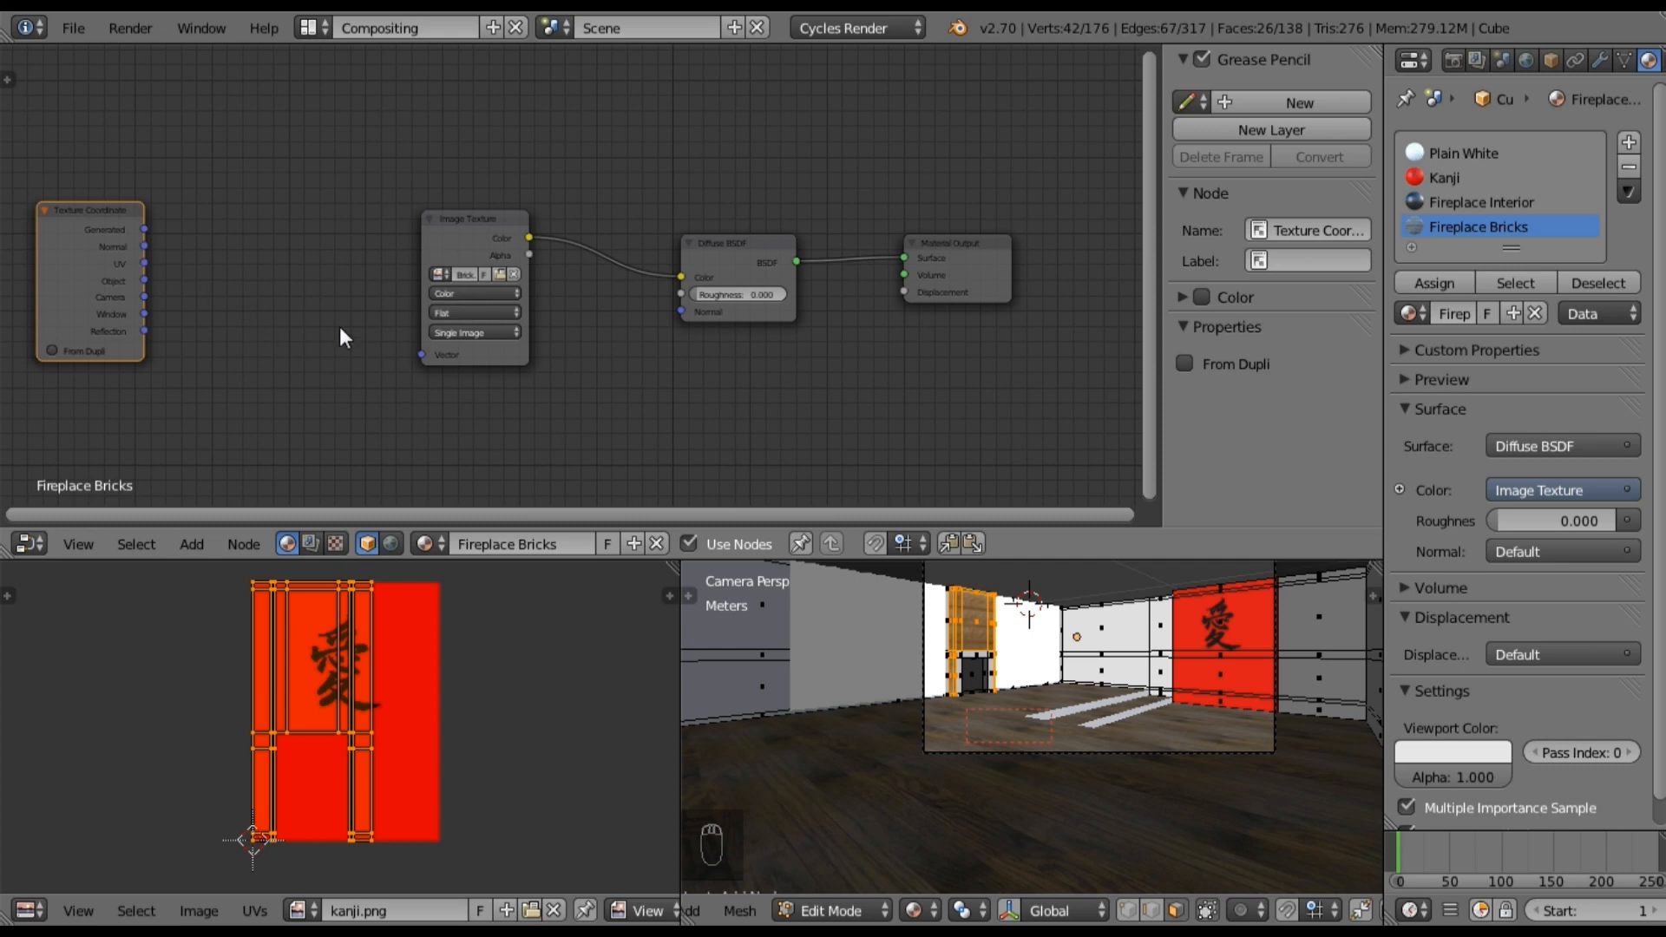
middle_drag(310, 321, 378, 326)
scroll(269, 269, down, 3)
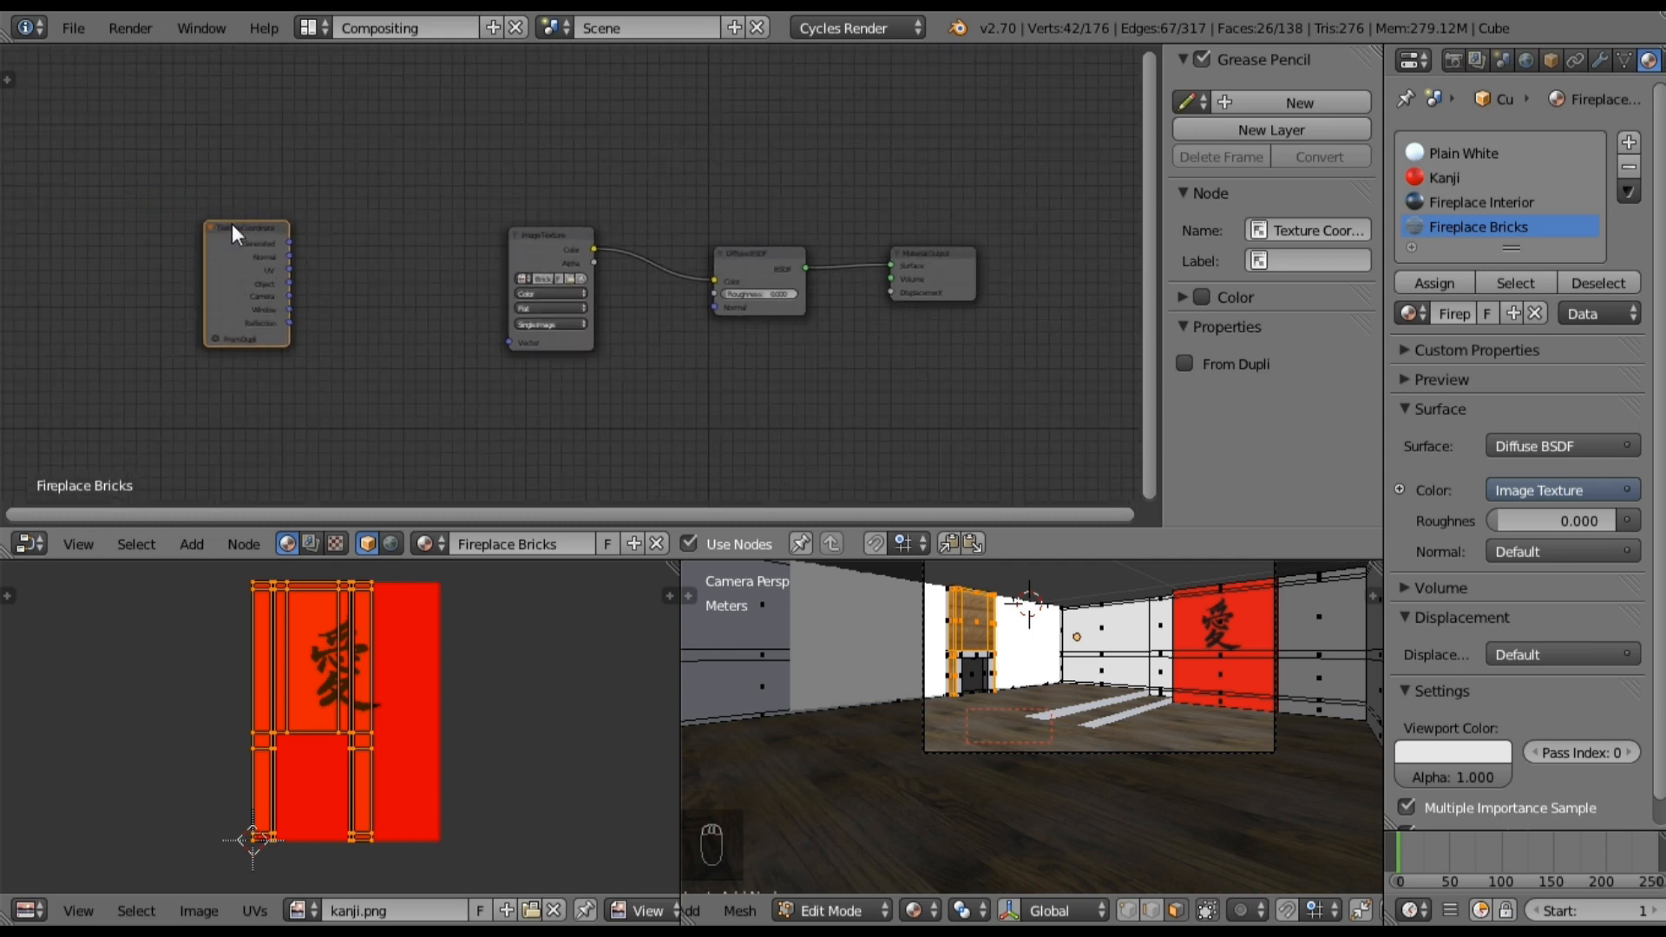
drag(231, 224, 185, 216)
Step: Insert a Mapping node, feeding it from the Texture Coordinate's UV output and linking its Vector output to the Image Texture
click(194, 547)
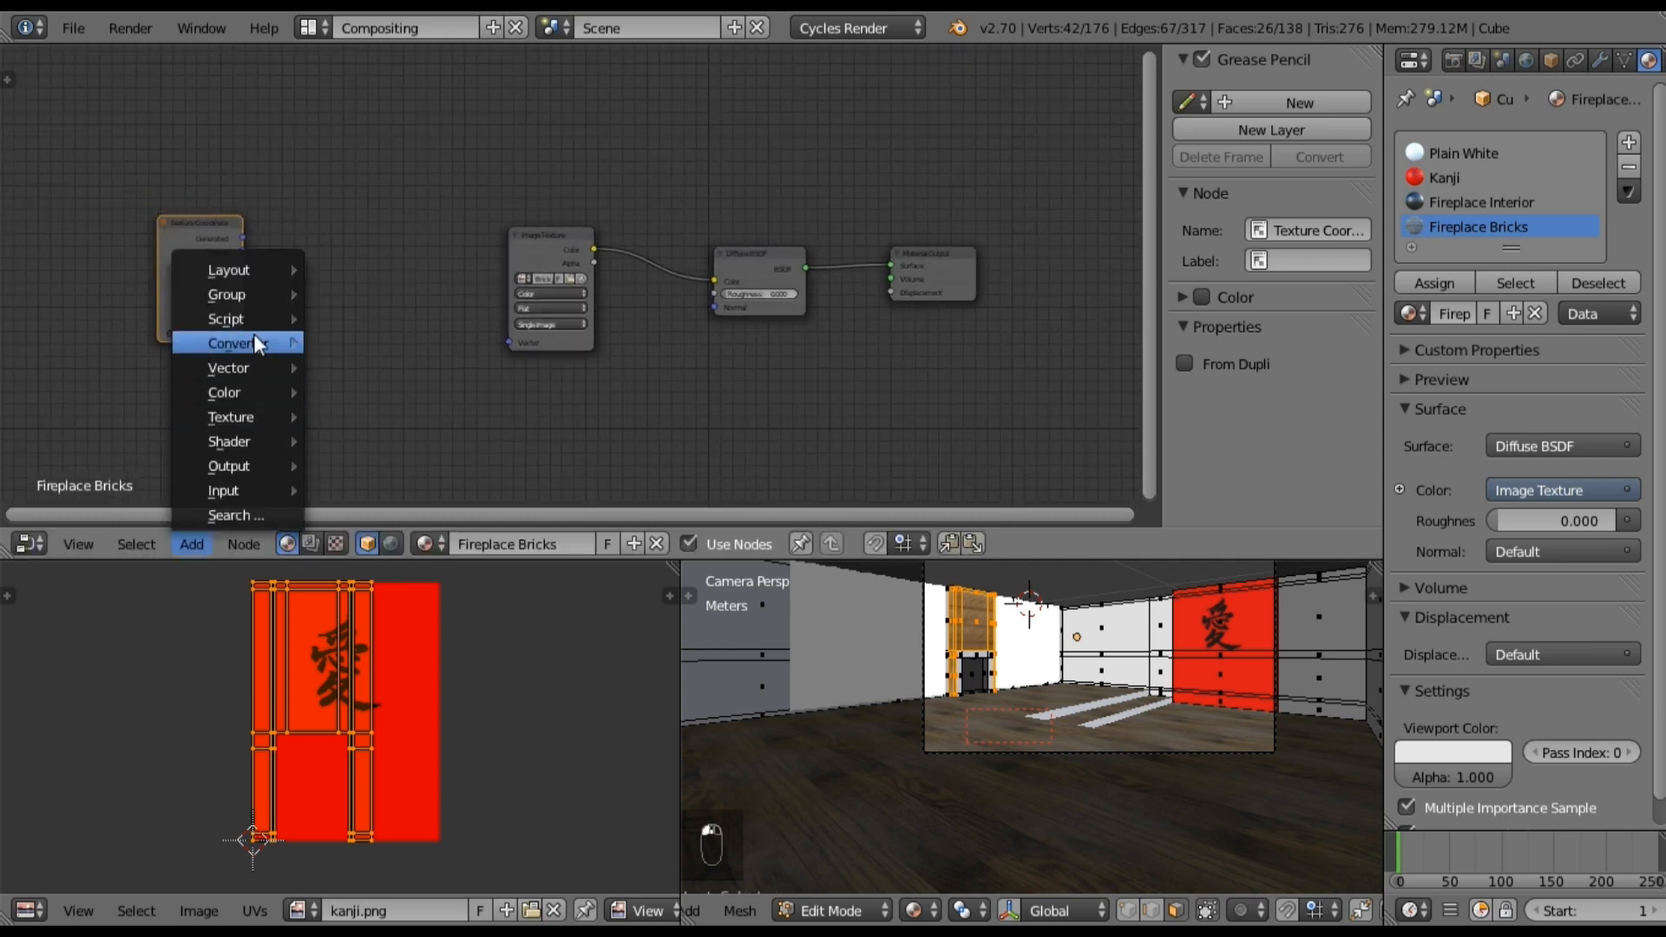
mouse_move(255, 338)
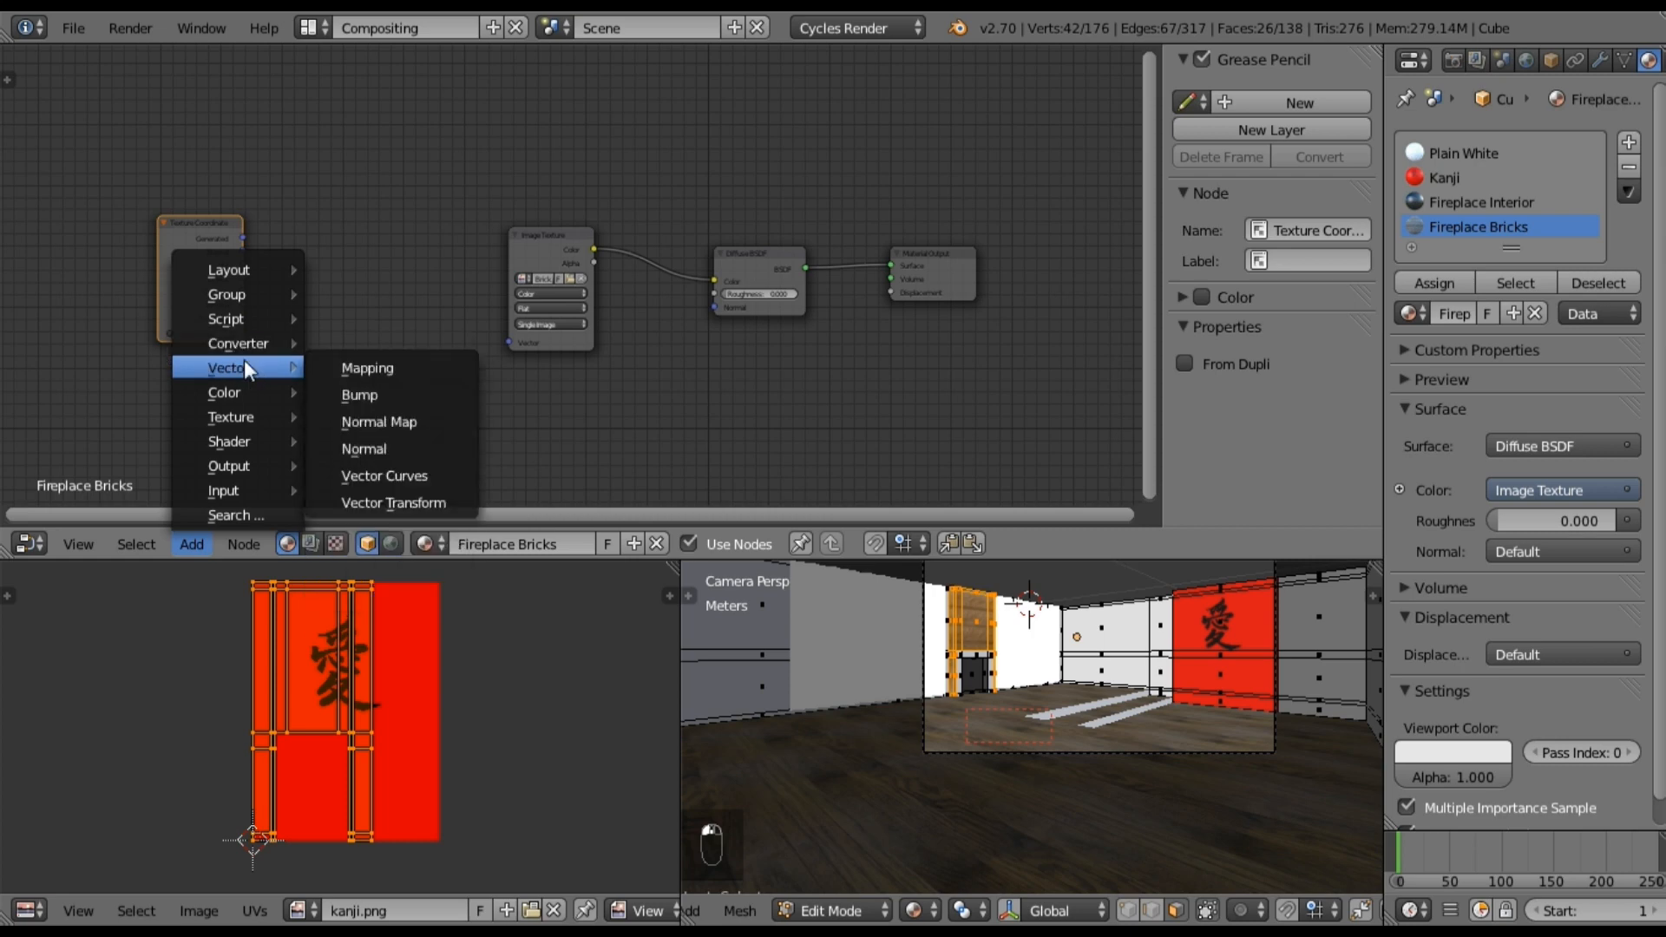
key(Return)
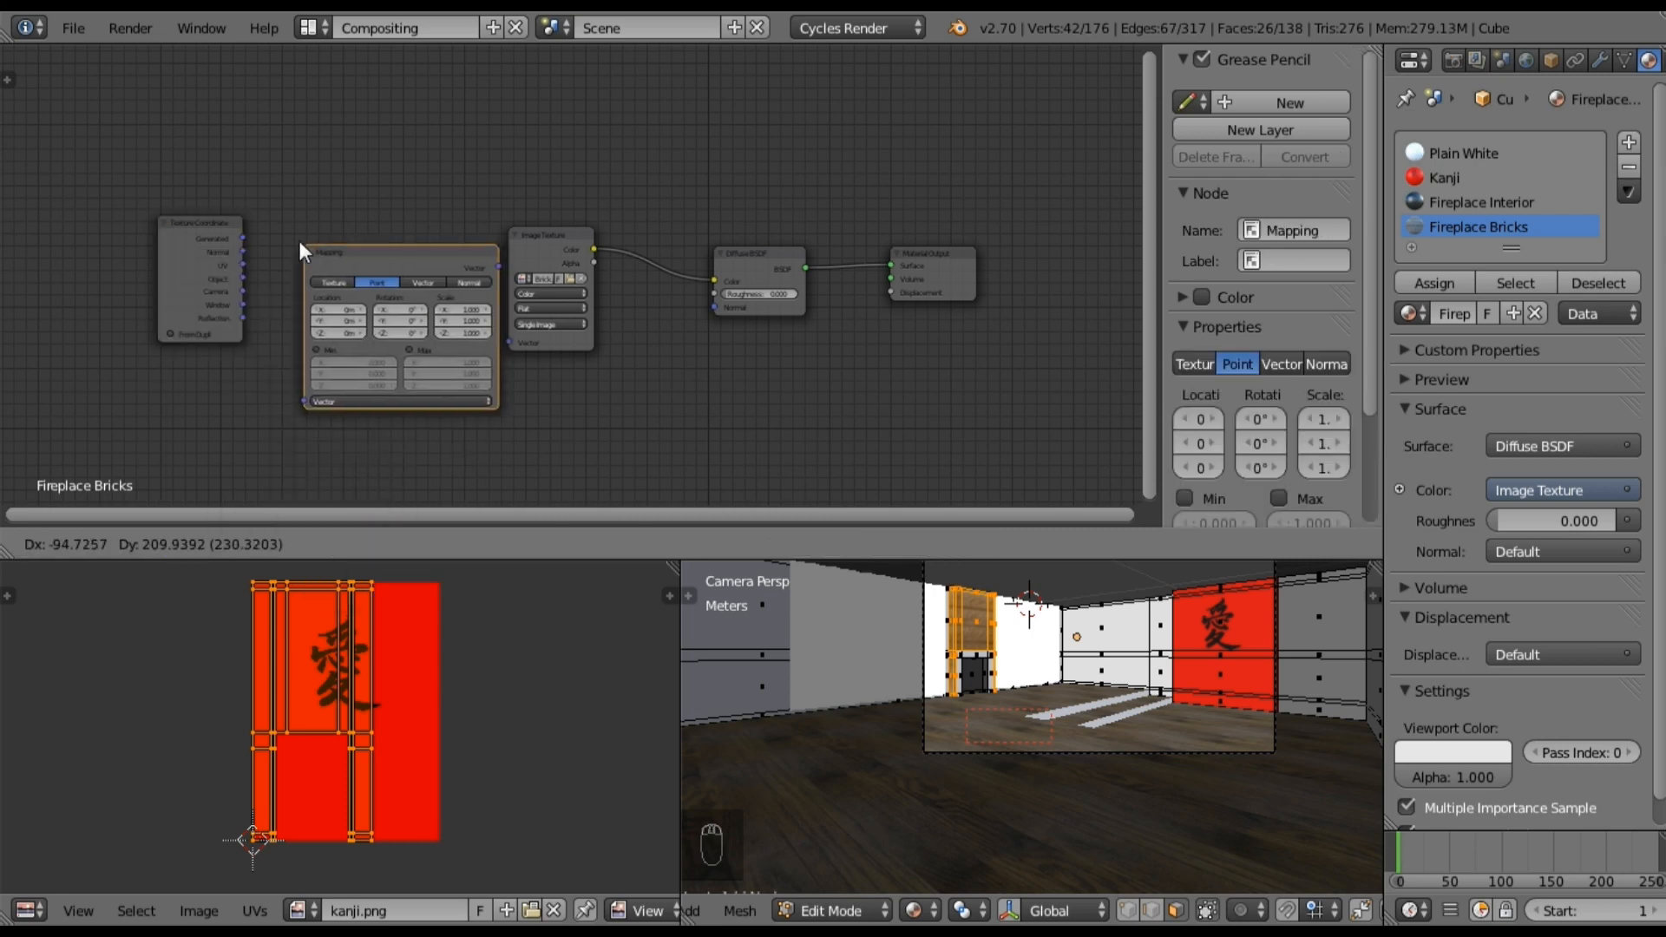
click(271, 210)
drag(243, 266, 271, 367)
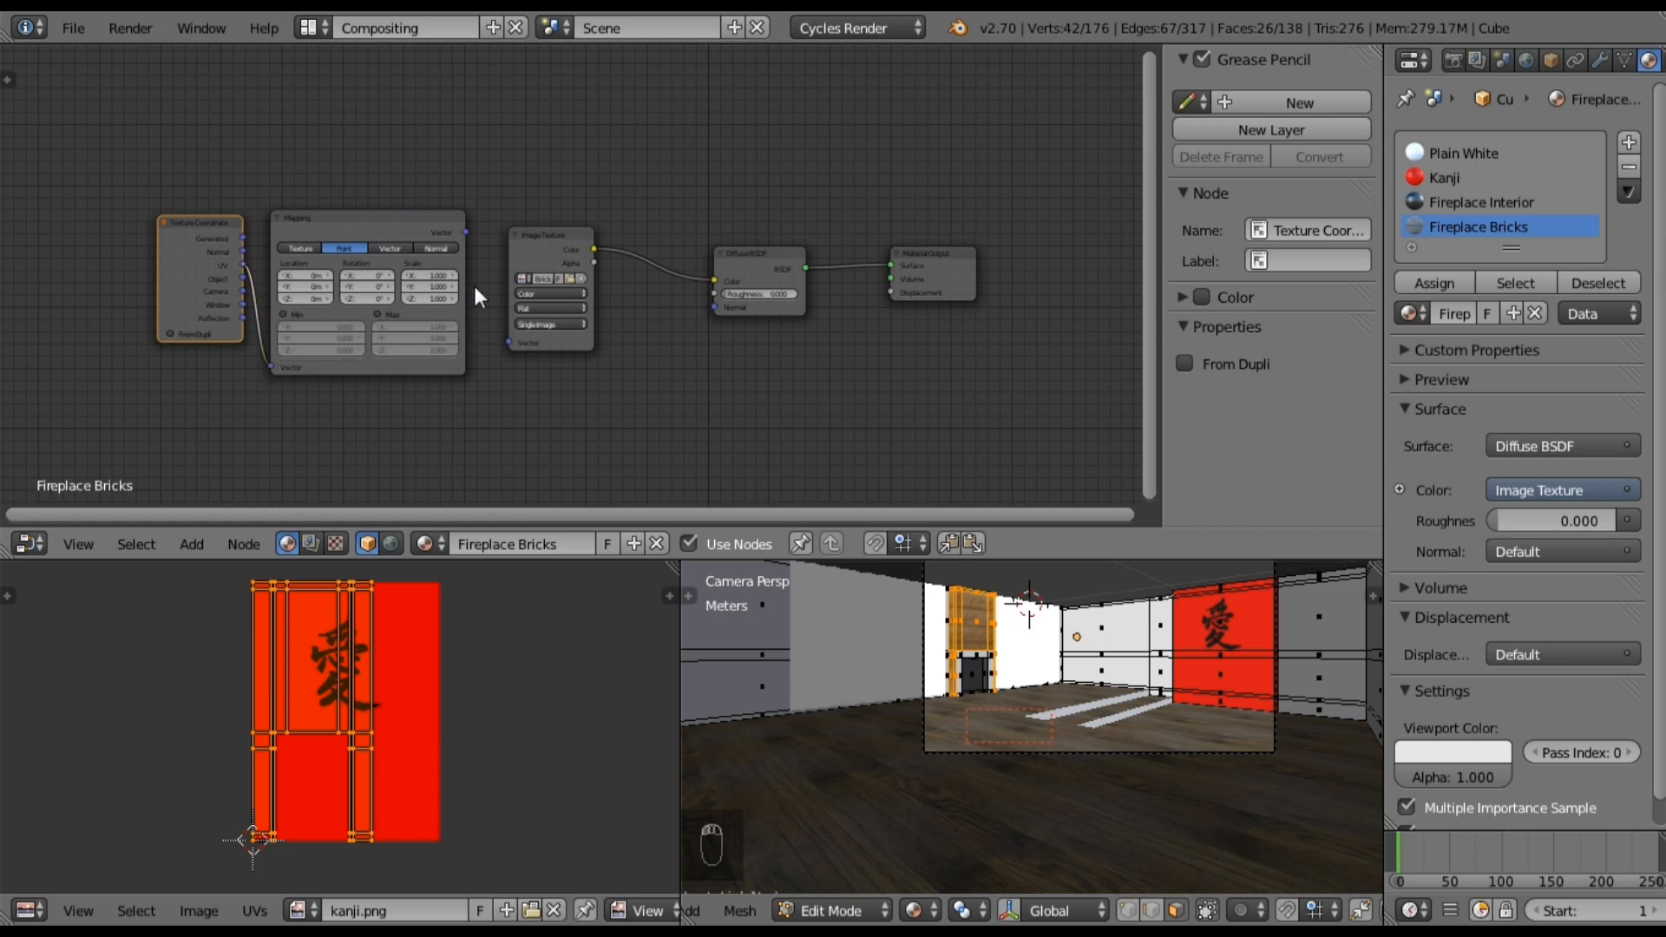
drag(467, 231, 508, 344)
Step: Set the Mapping node's scale to 2 on X, Y and Z
scroll(464, 307, up, 3)
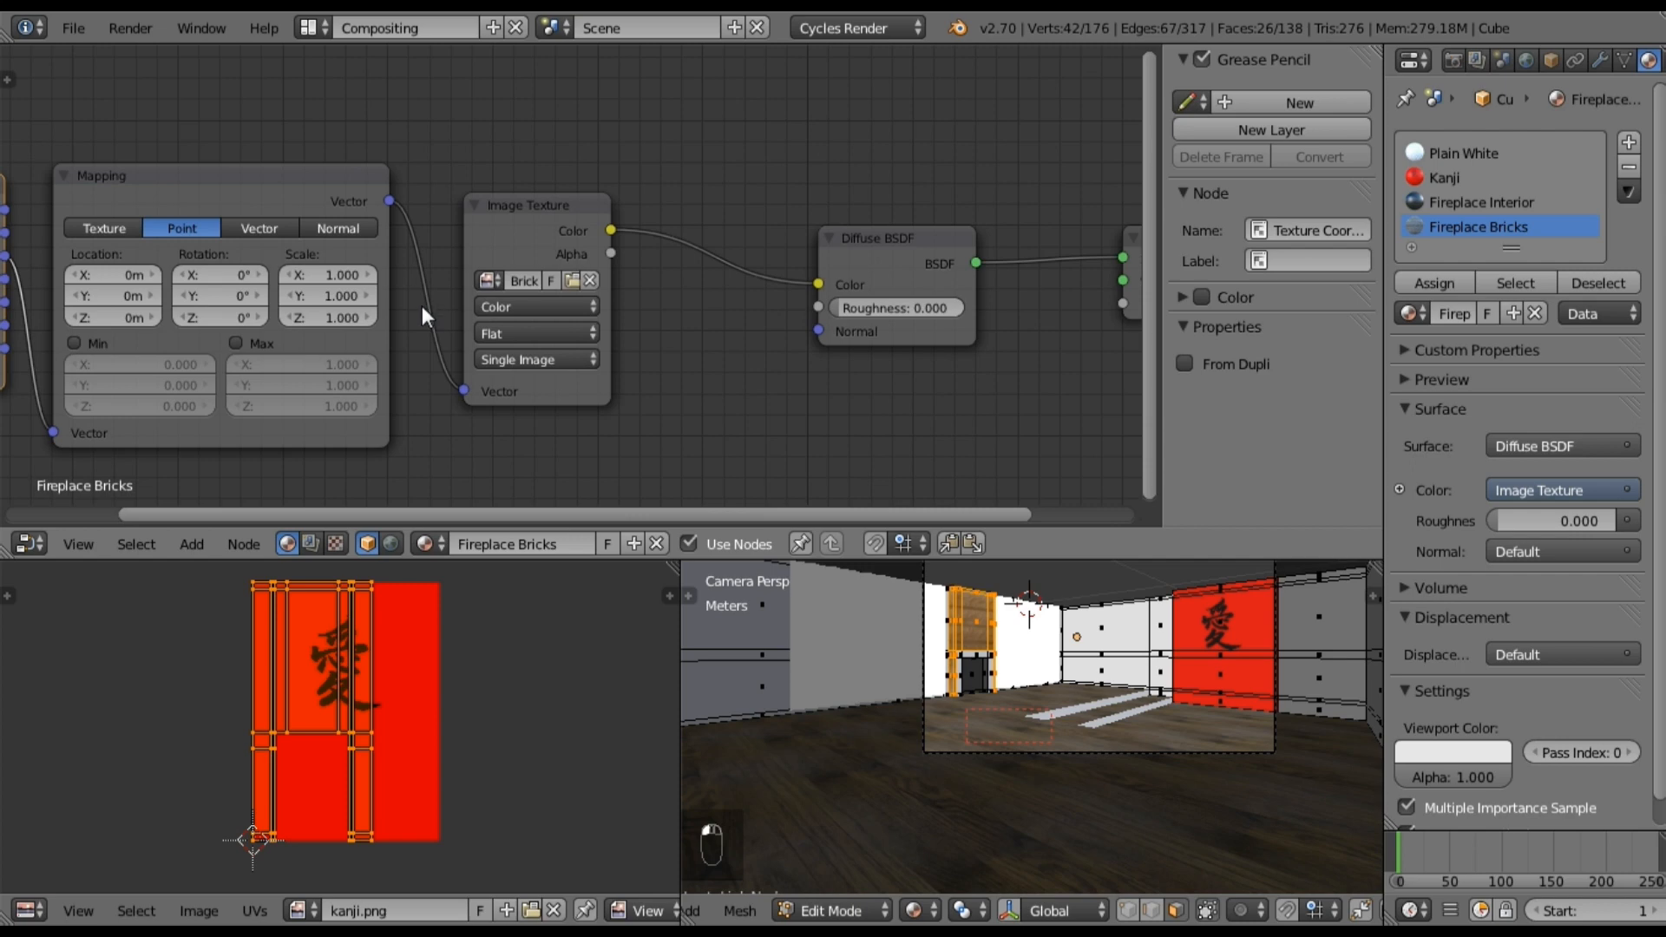
click(330, 274)
text(2)
key(Return)
scroll(524, 436, down, 1)
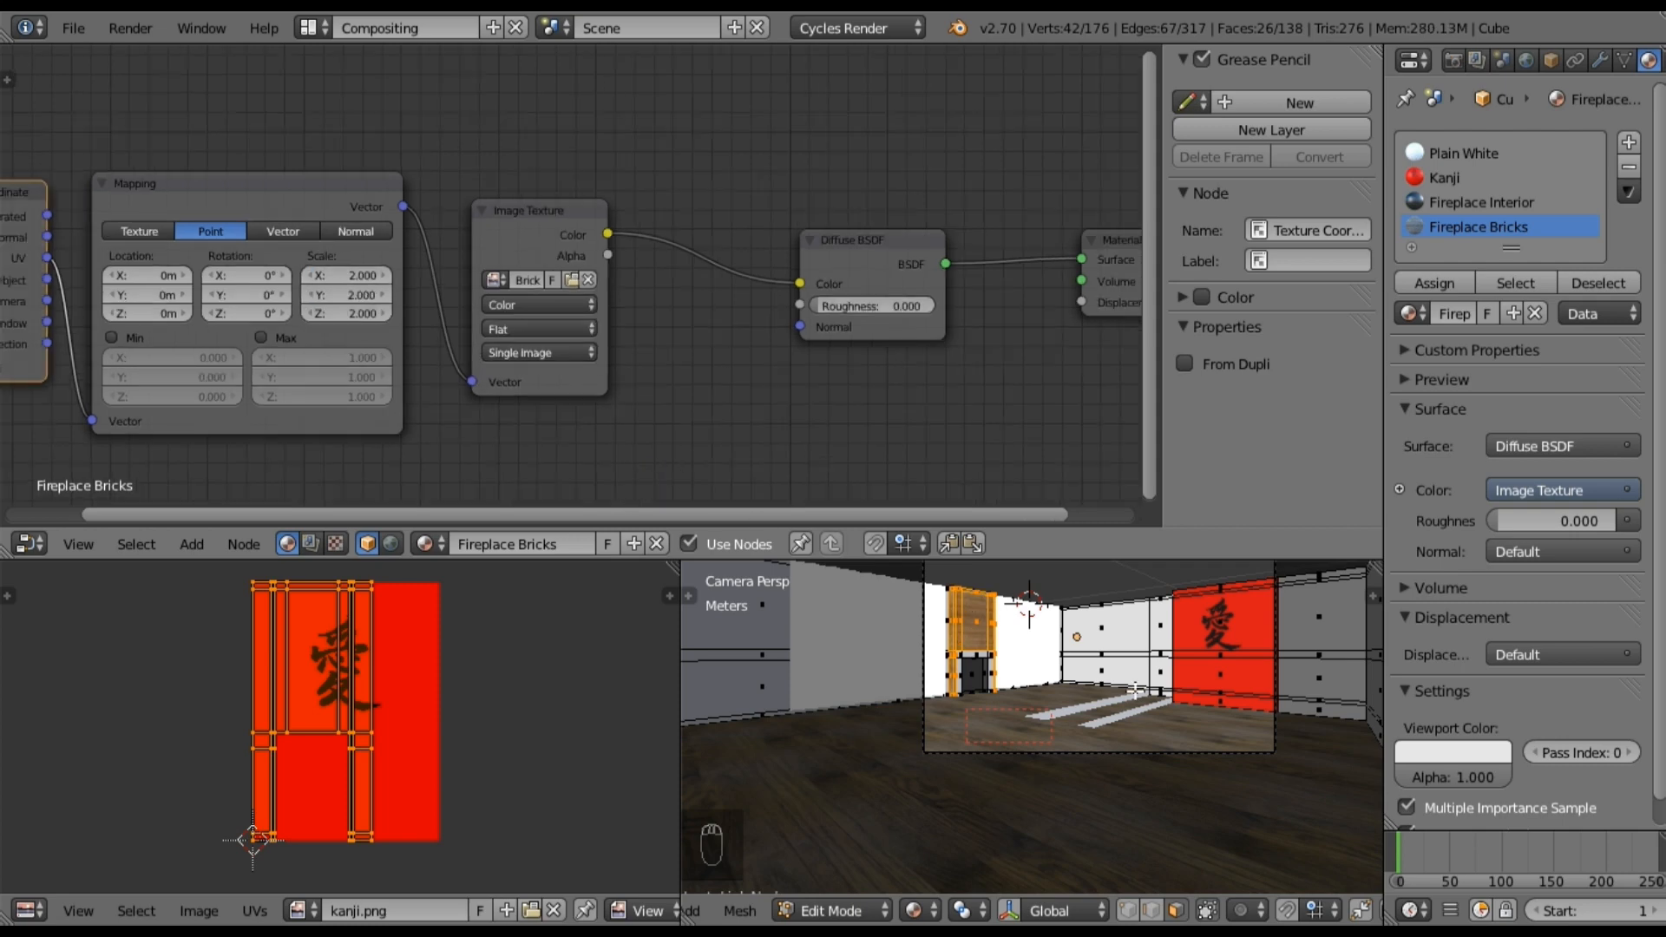
Step: Inspect the chimney's brick texture up close and set the Mapping node's scale to 2.5 on X, Y and Z
scroll(975, 642, up, 4)
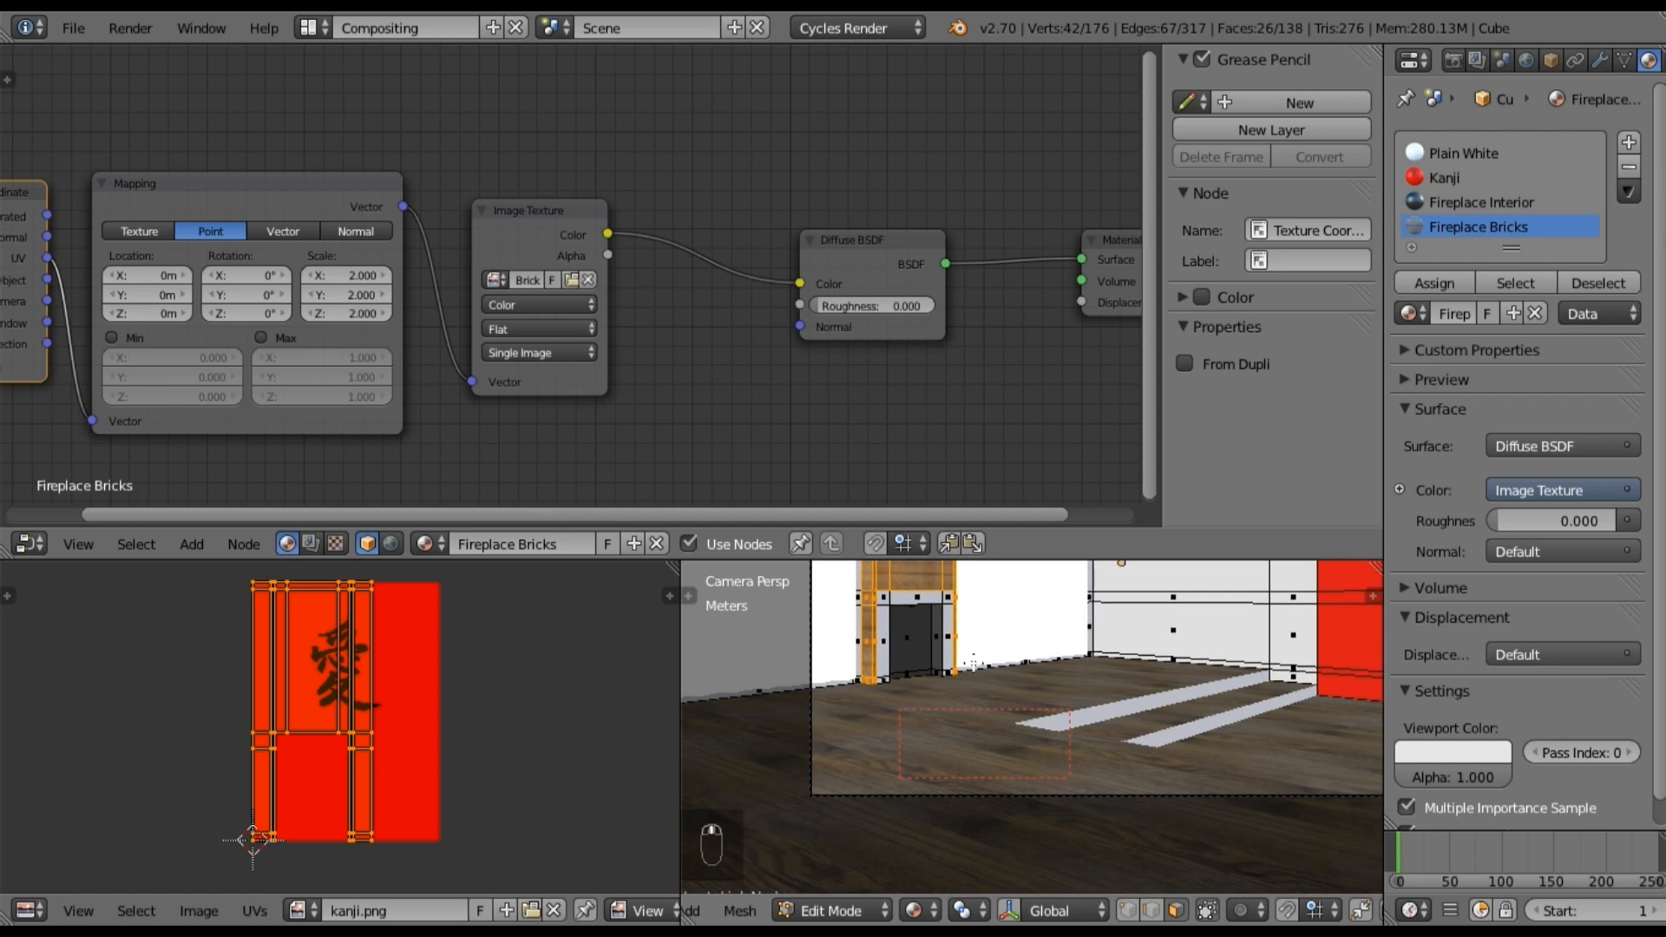
scroll(974, 663, up, 5)
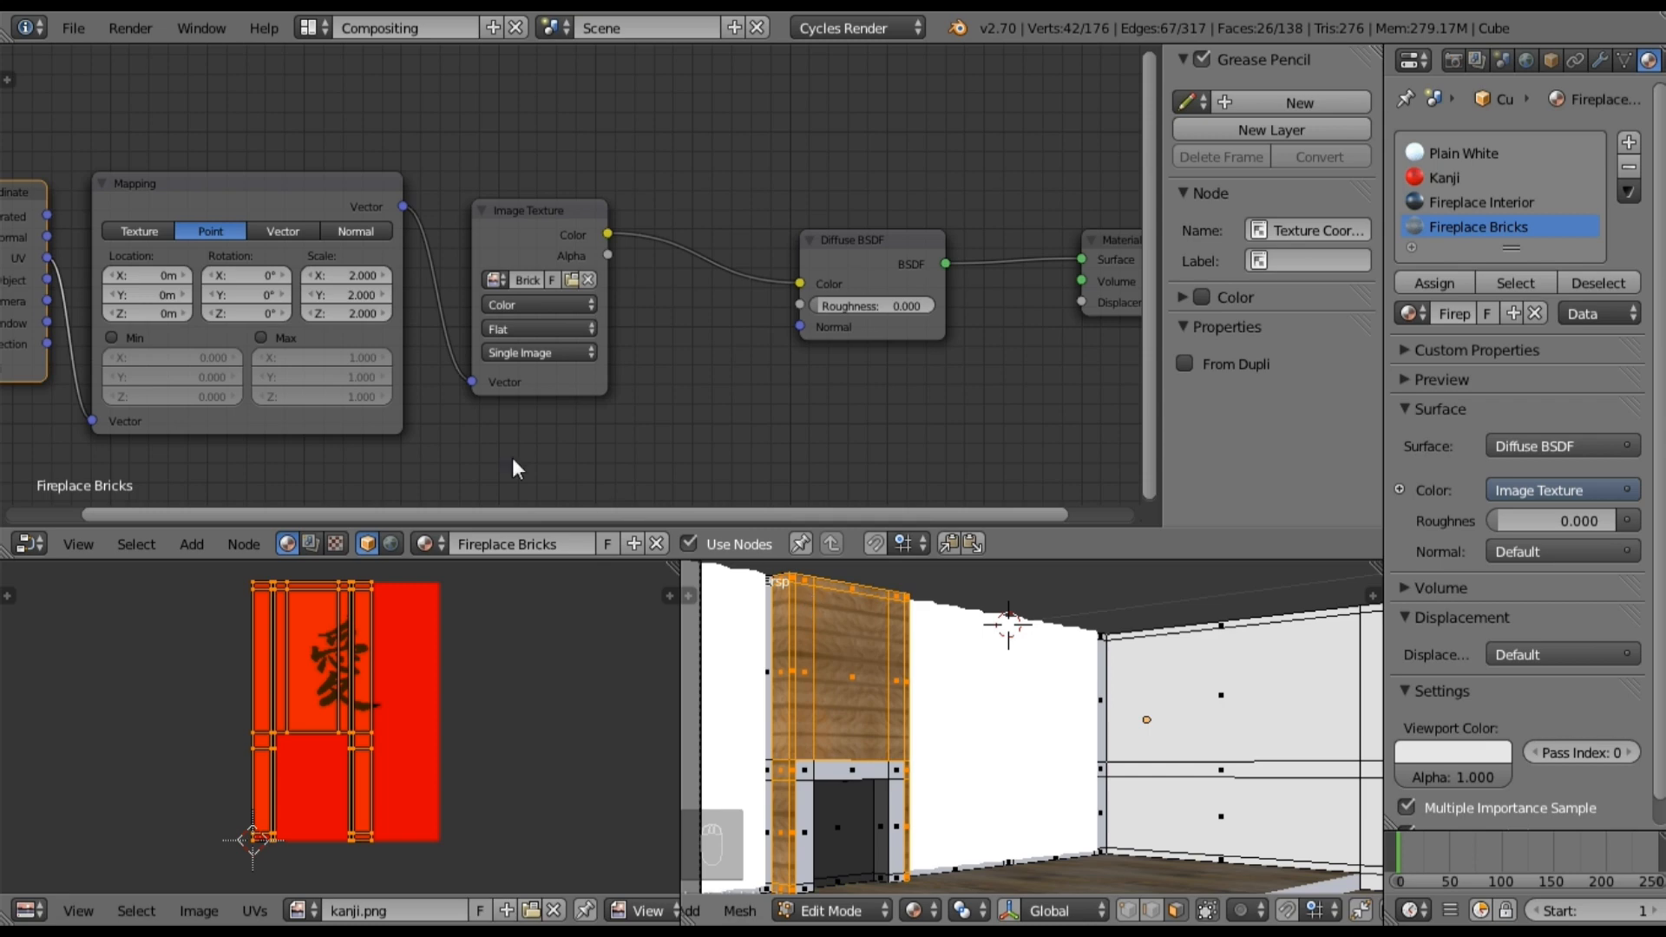
click(360, 273)
text(2)
key(Tab)
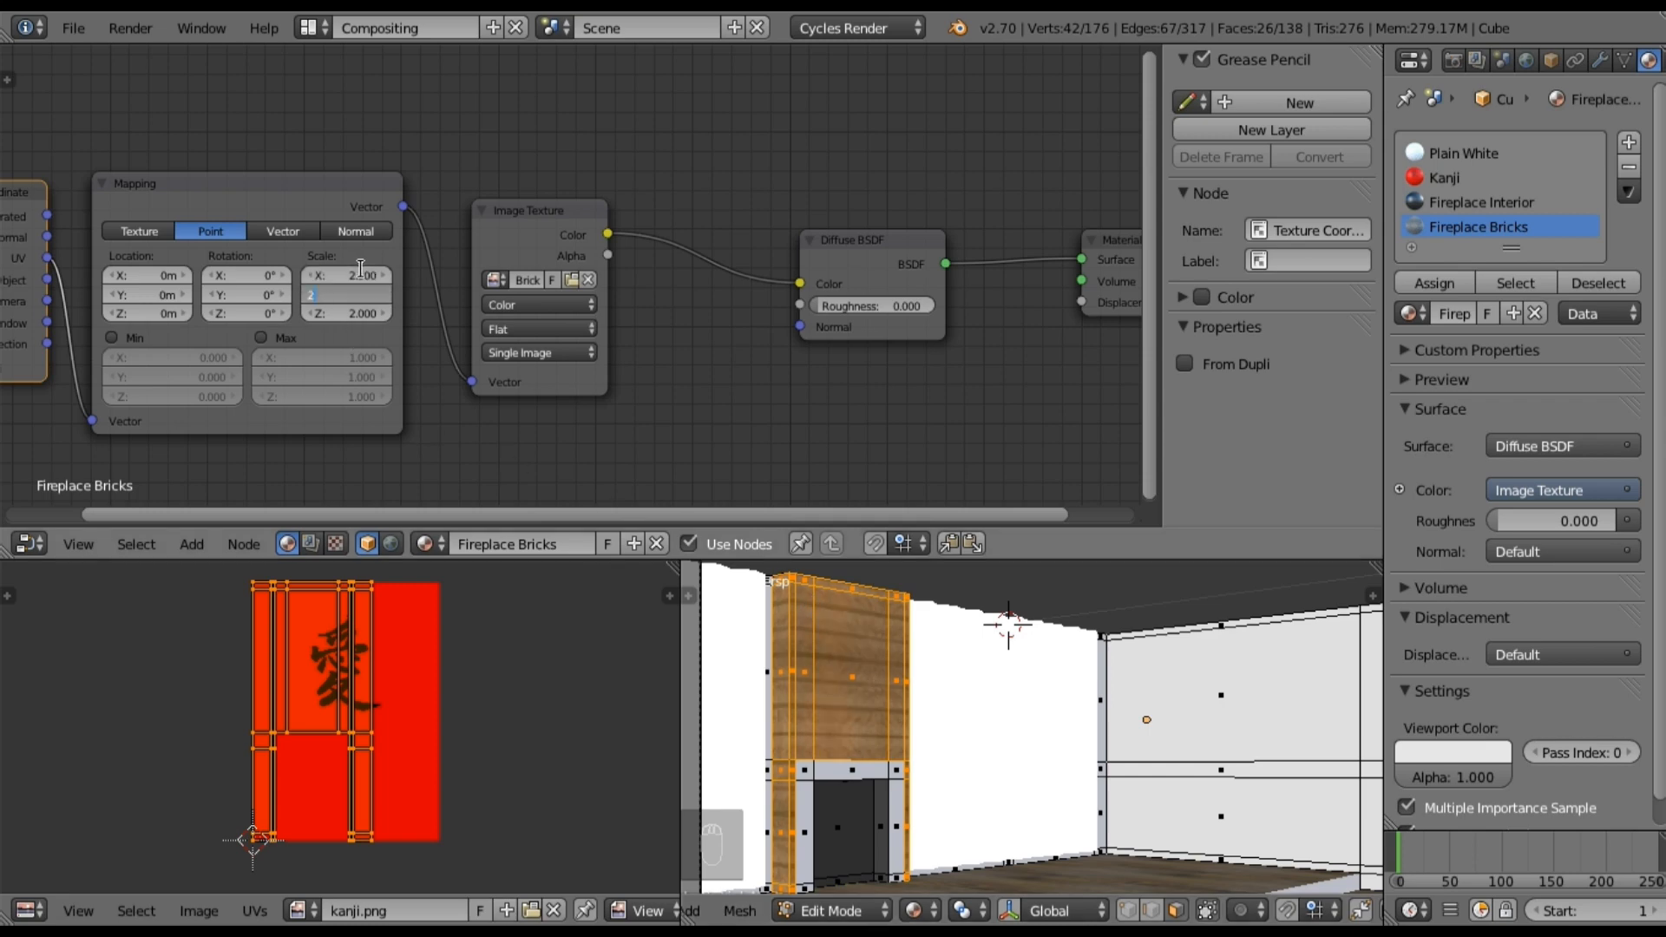
text(2.5)
key(Tab)
text(2.5)
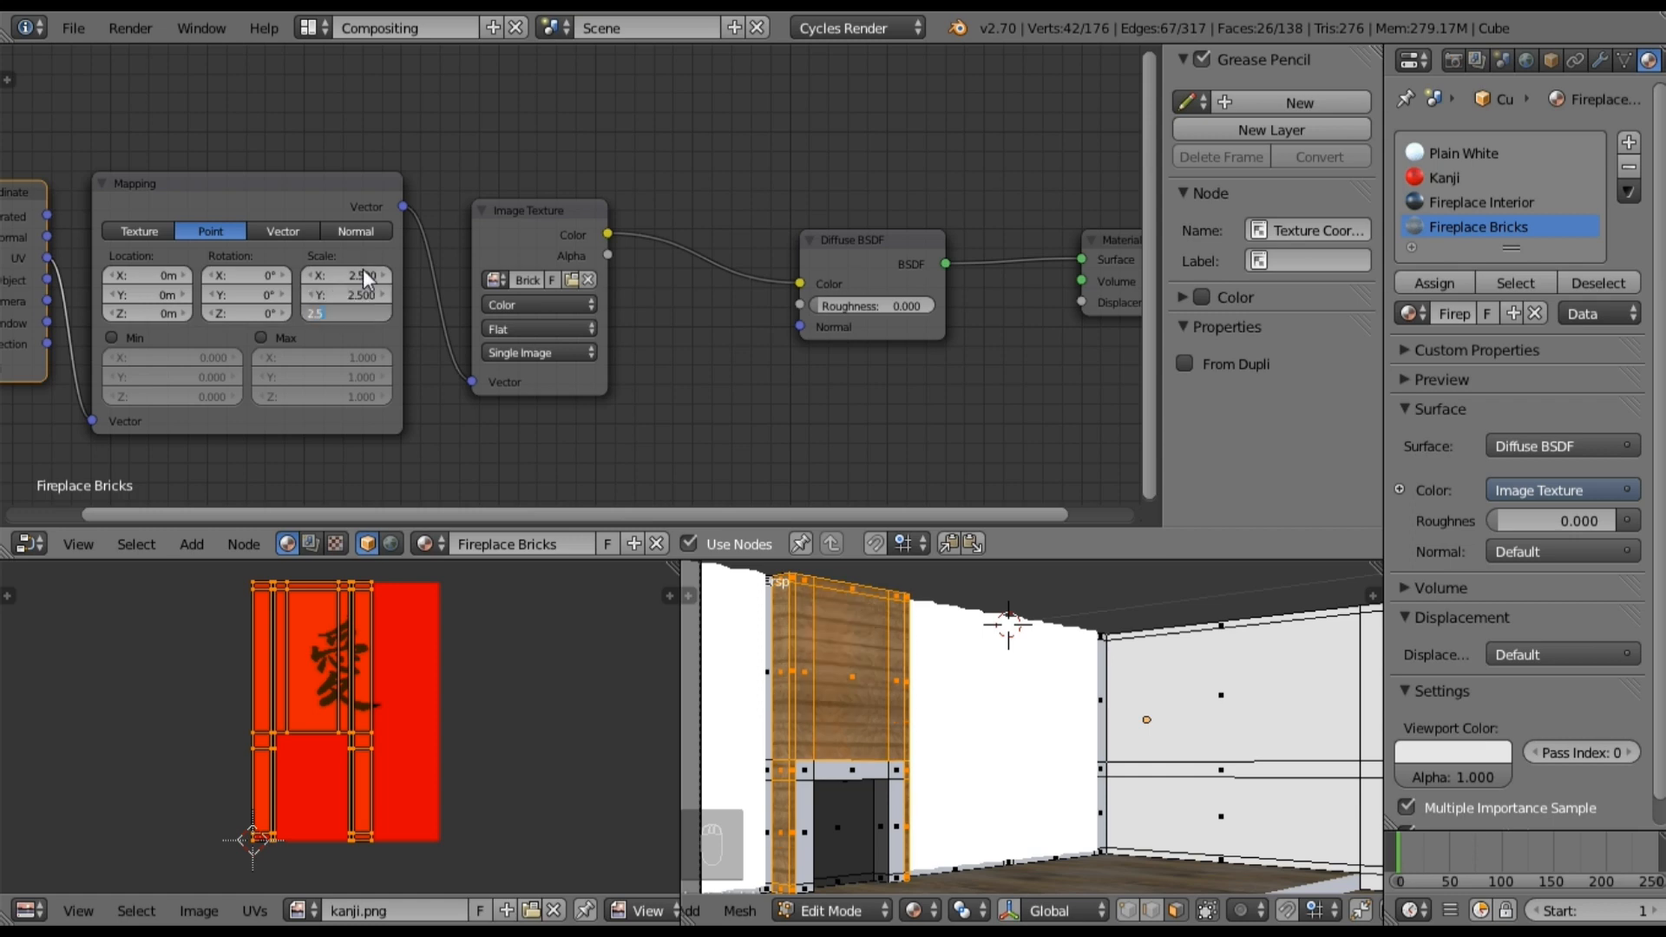
key(Return)
Step: Move the Material Output node farther from the Diffuse BSDF to make room between them
scroll(807, 415, down, 2)
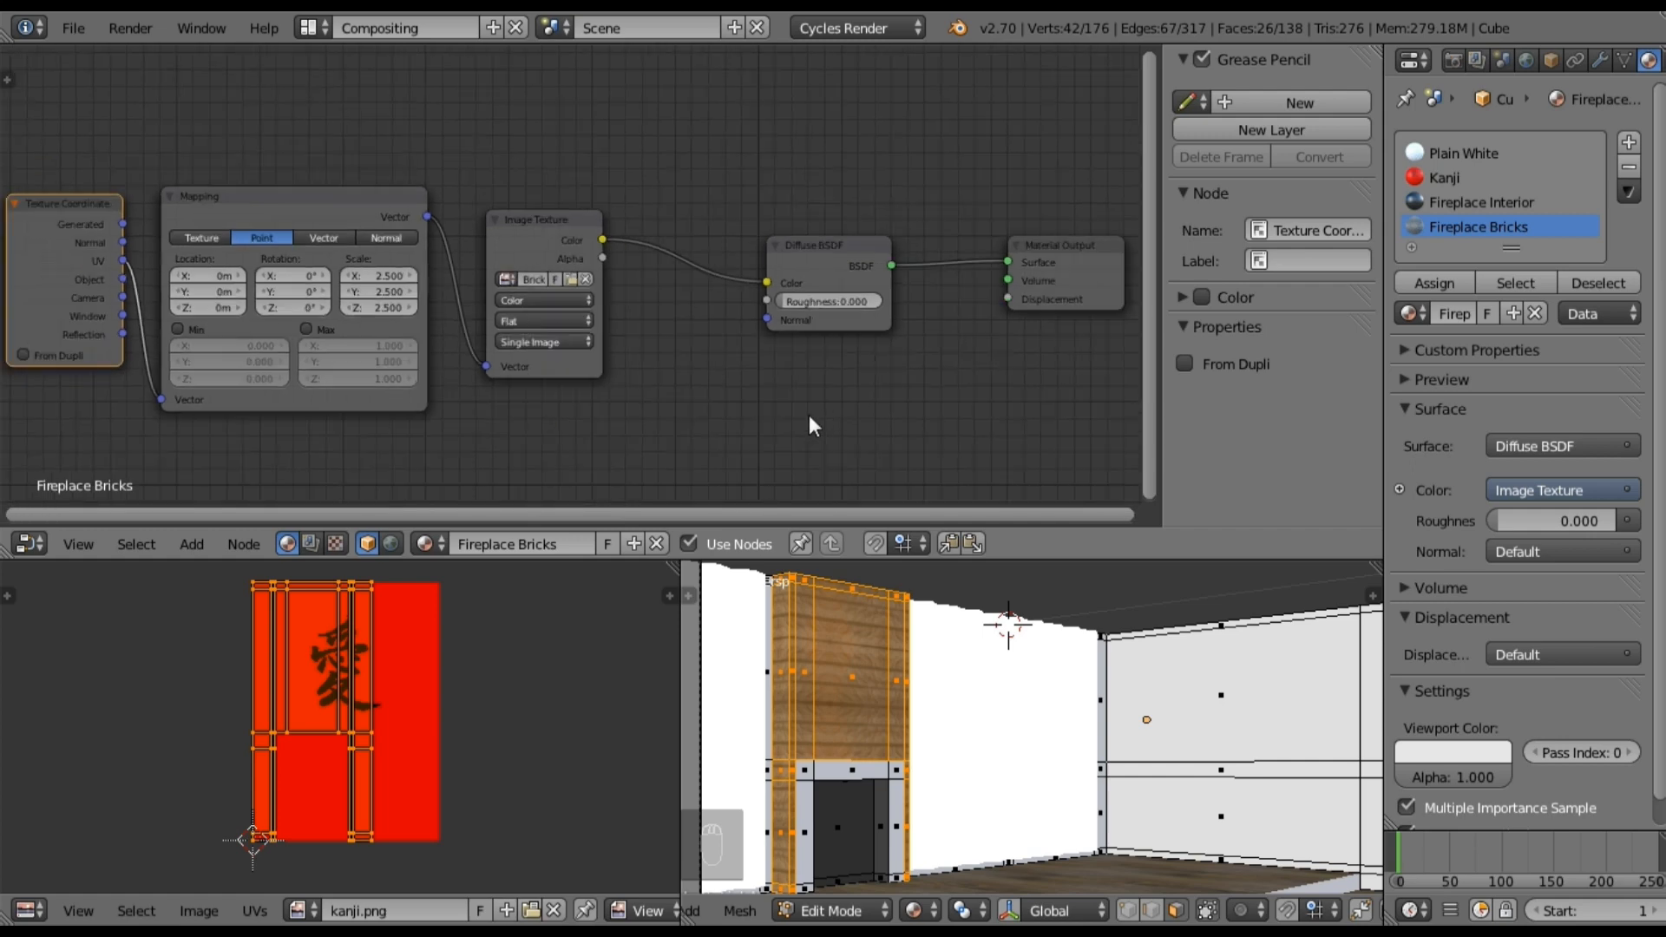
scroll(830, 408, down, 4)
middle_drag(764, 377, 611, 380)
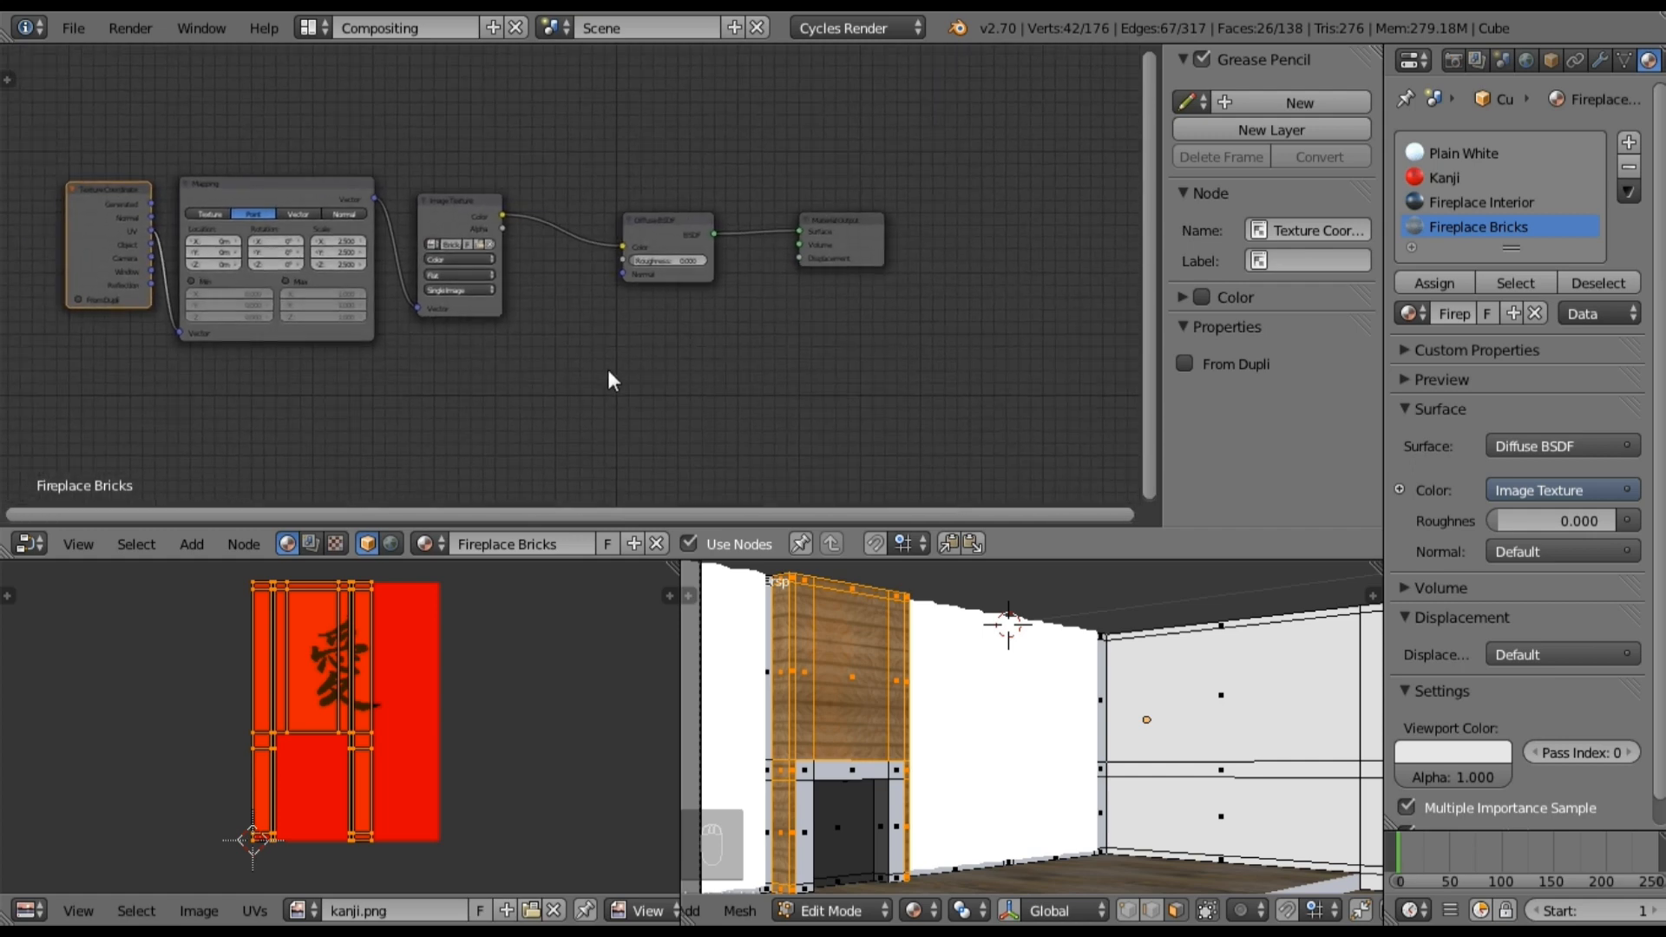
click(859, 231)
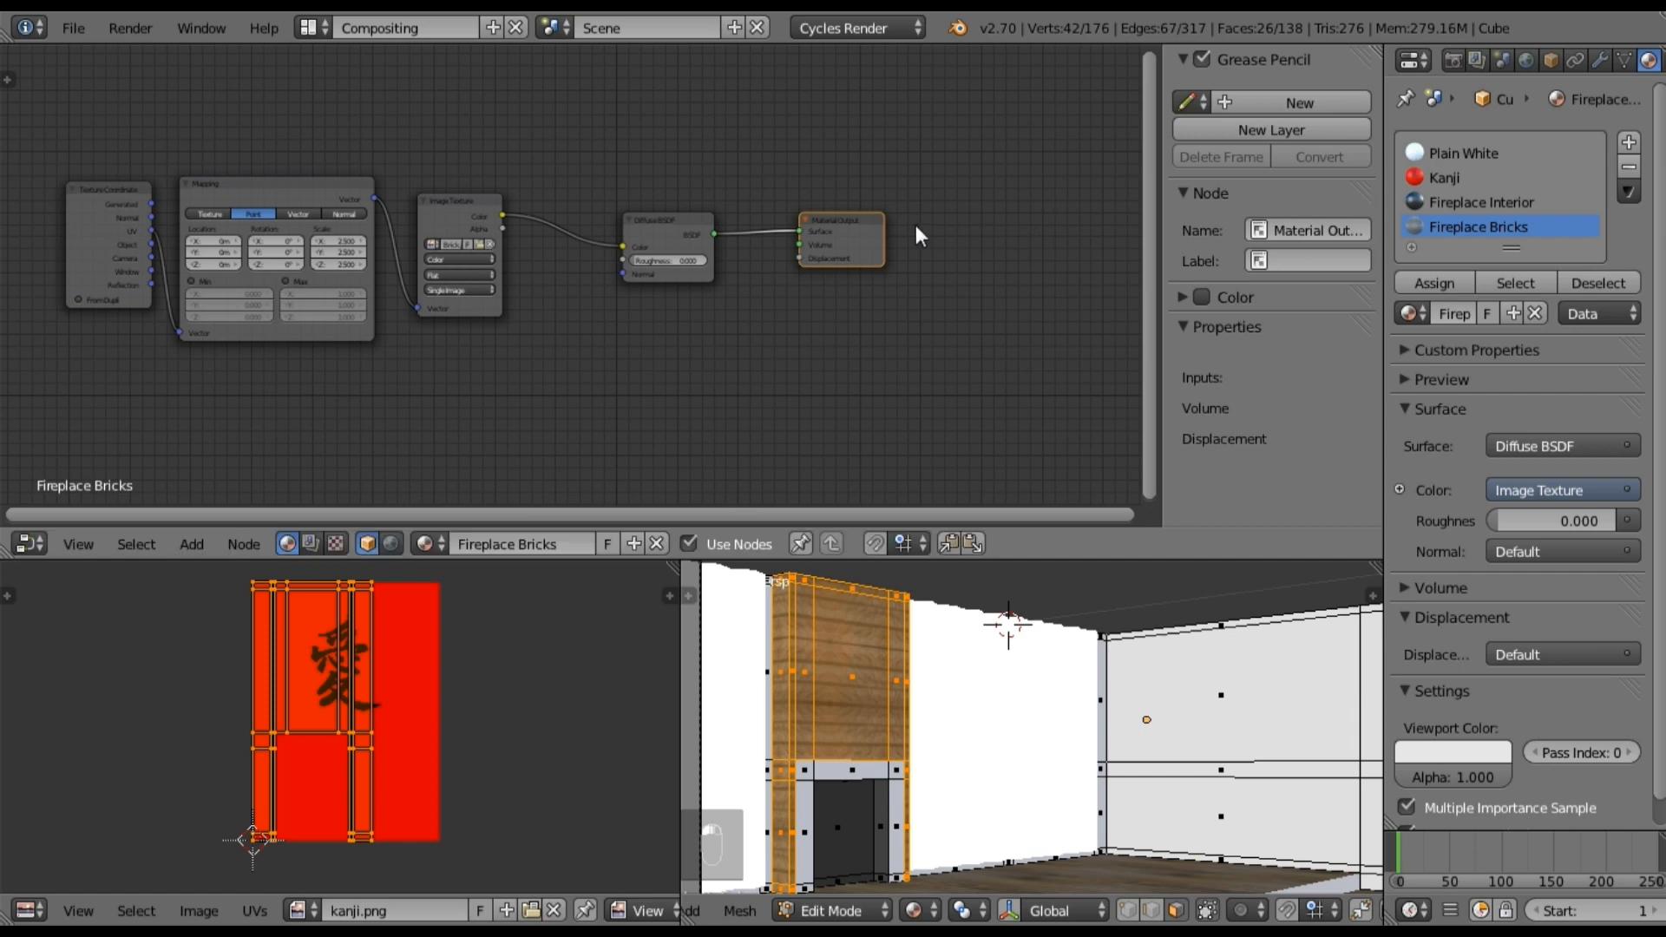
drag(878, 216, 1038, 213)
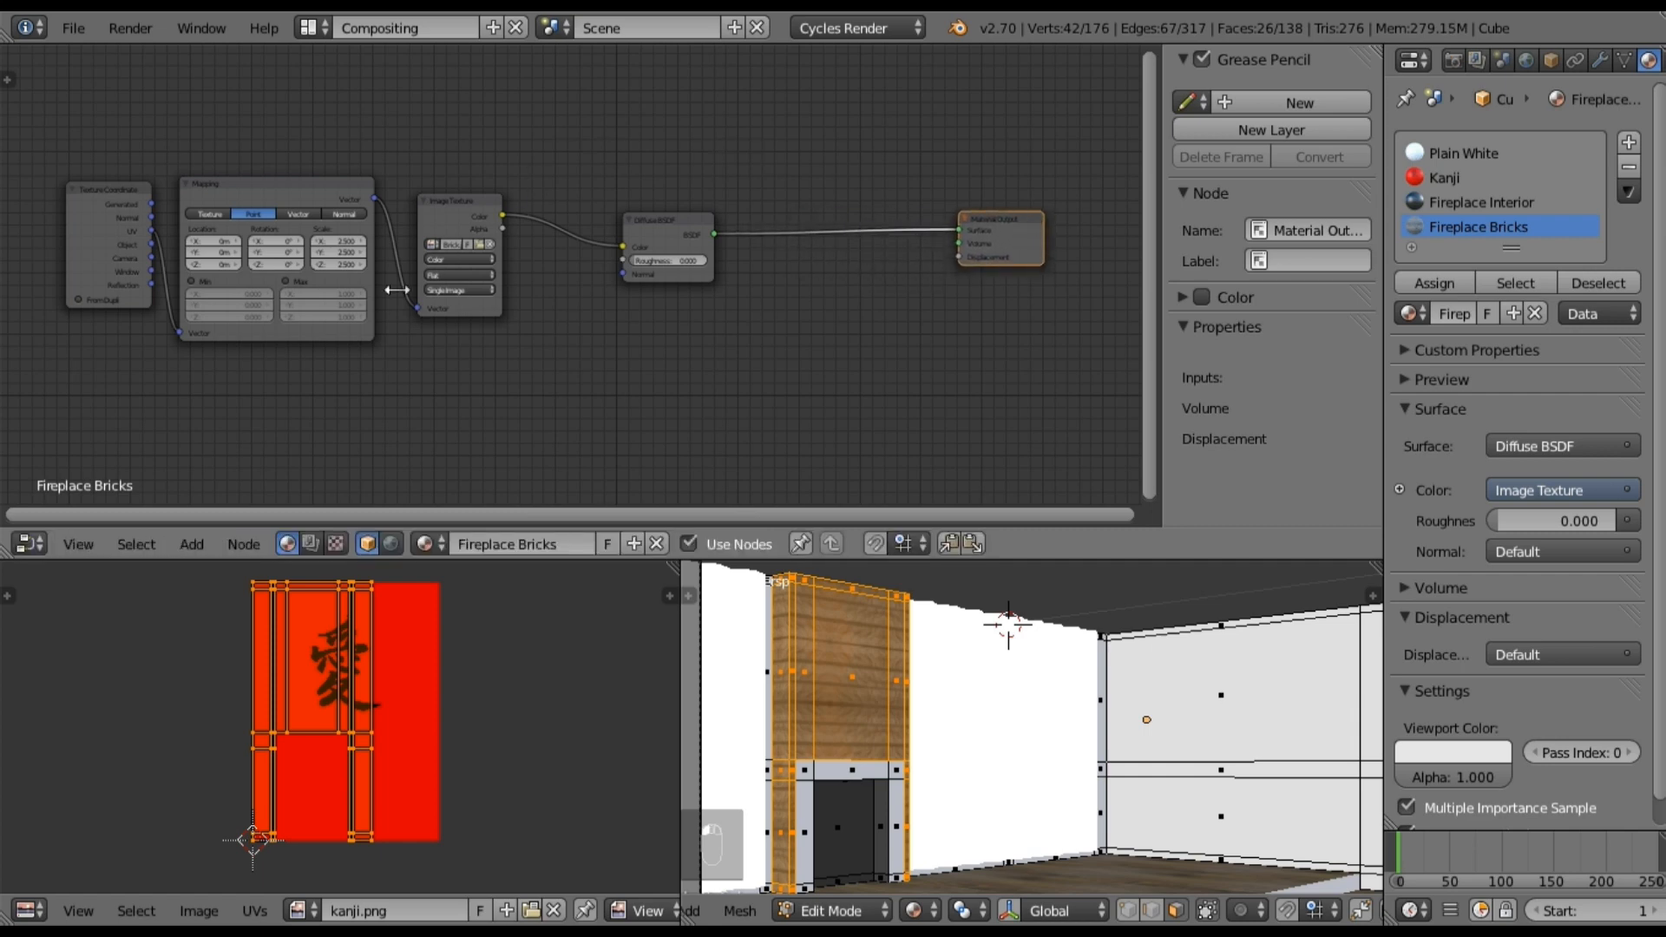
Step: Add a second Image Texture node below the existing one and load Brick_NRM.png from the Den Project Textures folder
click(184, 539)
mouse_move(247, 419)
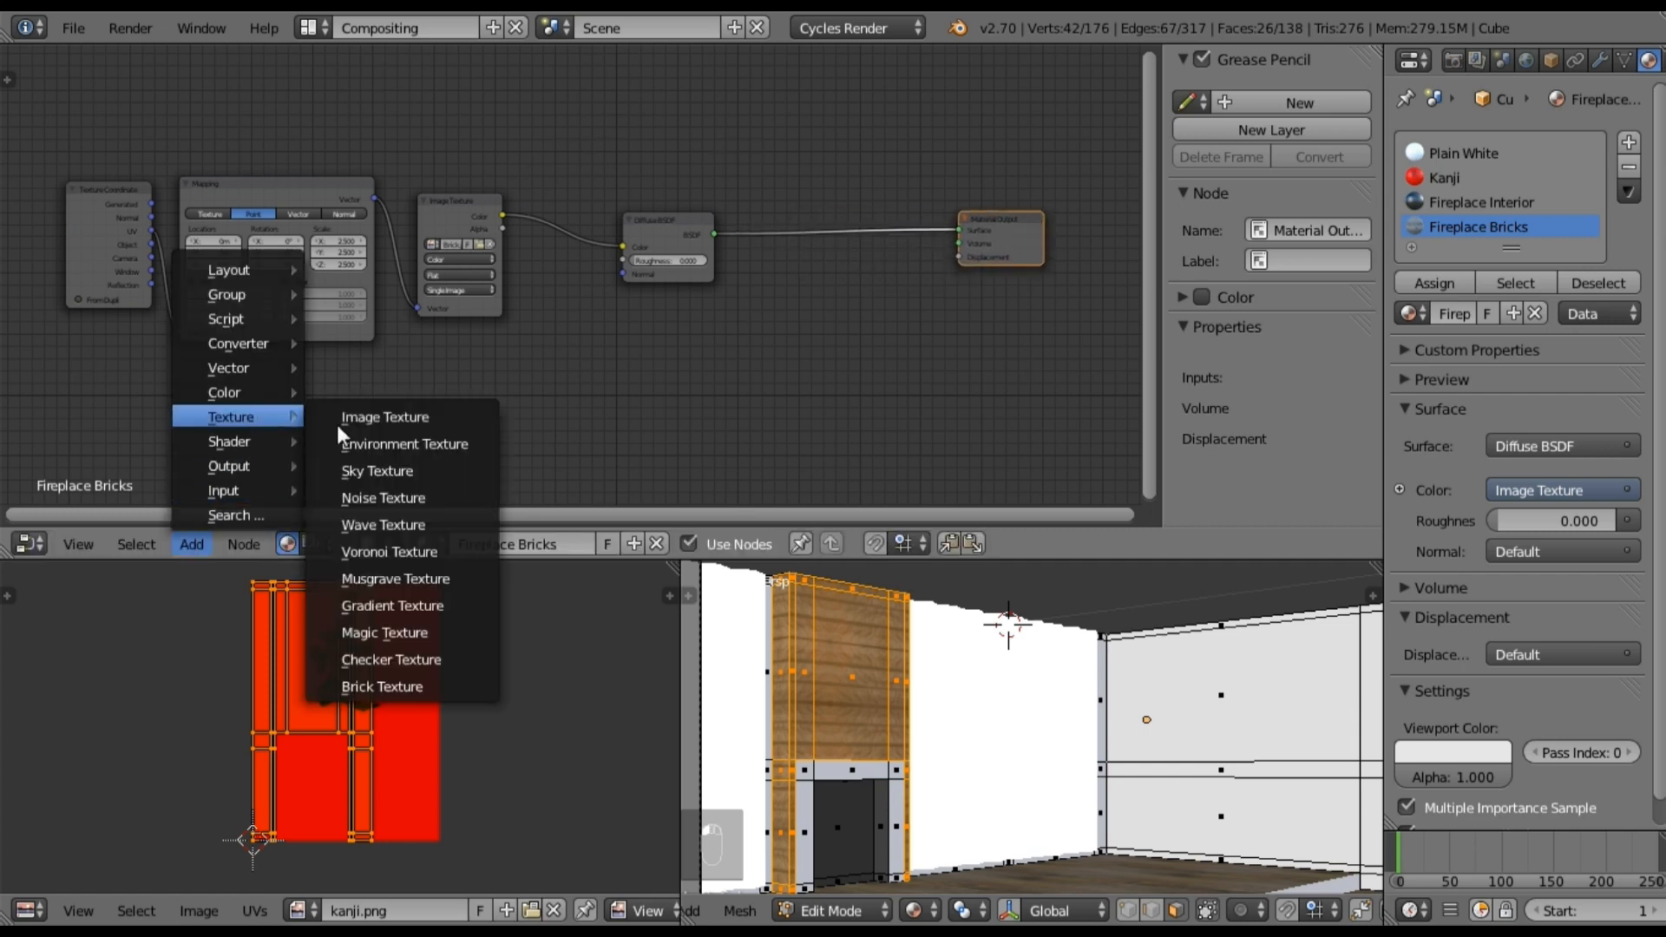
click(394, 418)
click(413, 341)
click(451, 388)
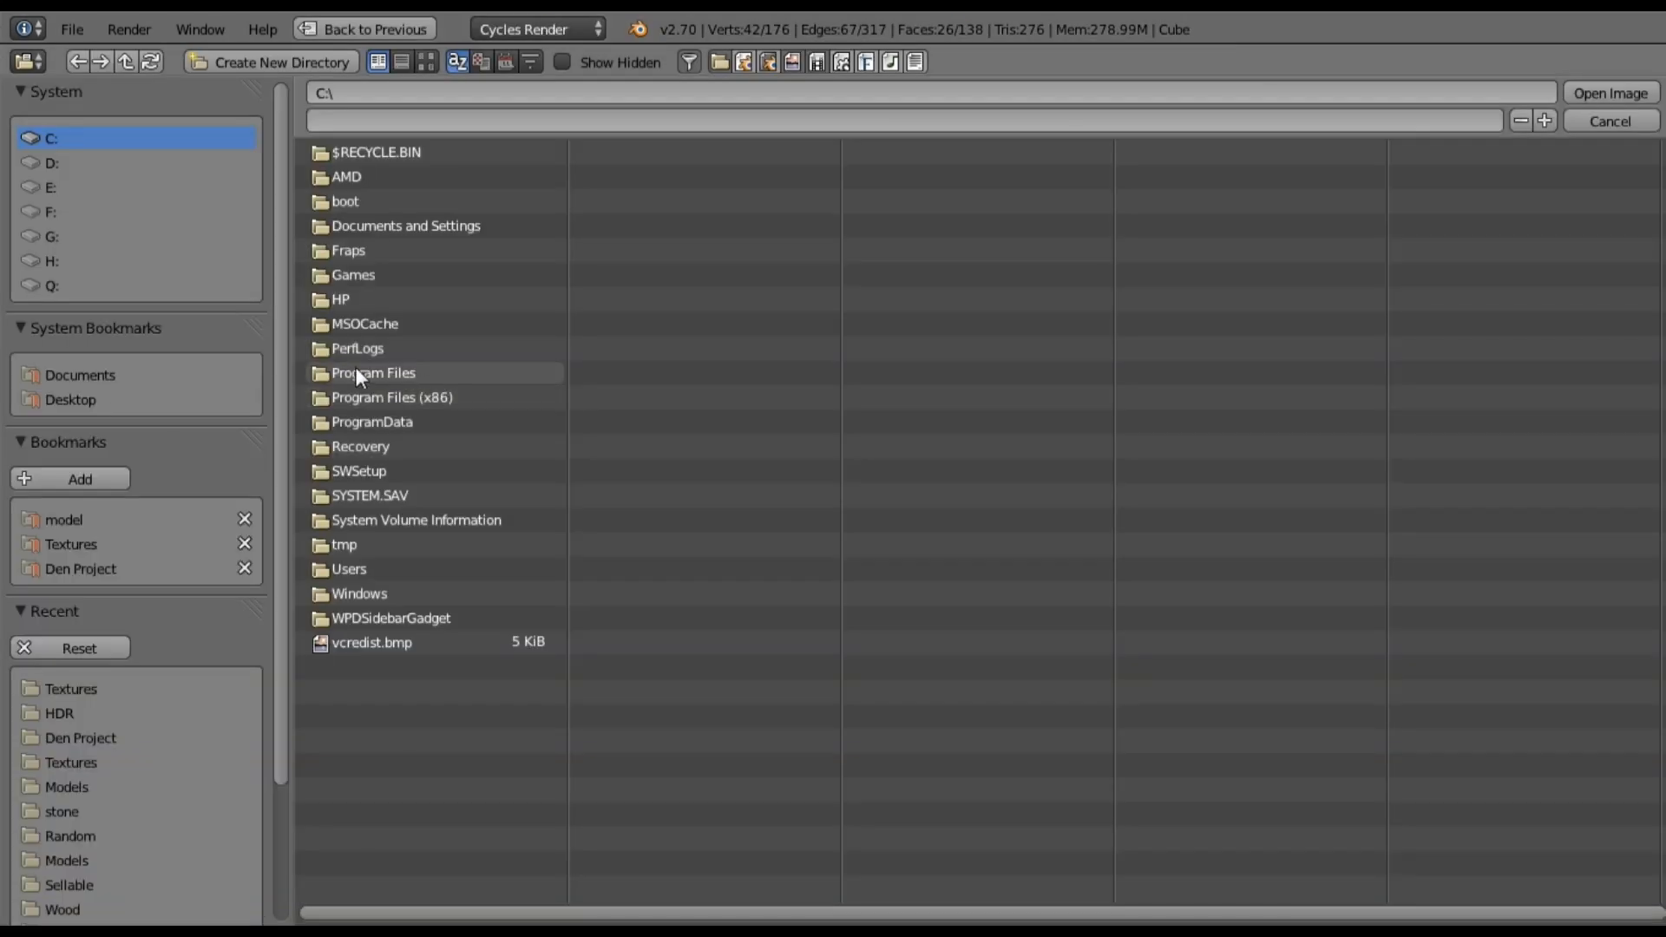
click(72, 559)
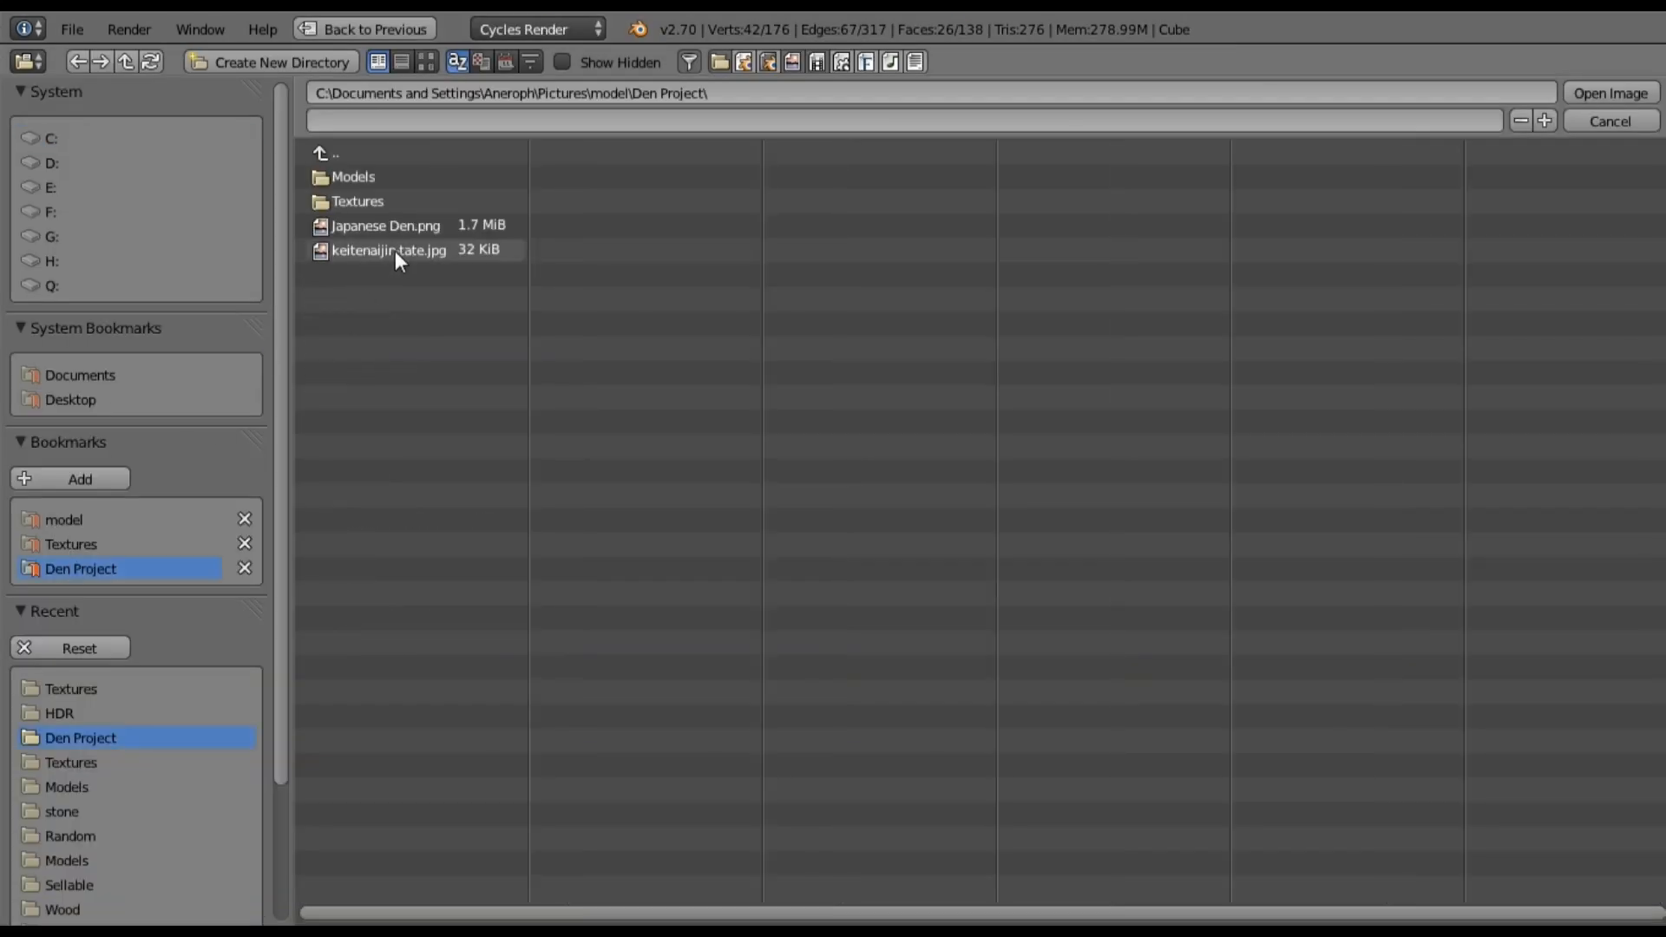
click(377, 200)
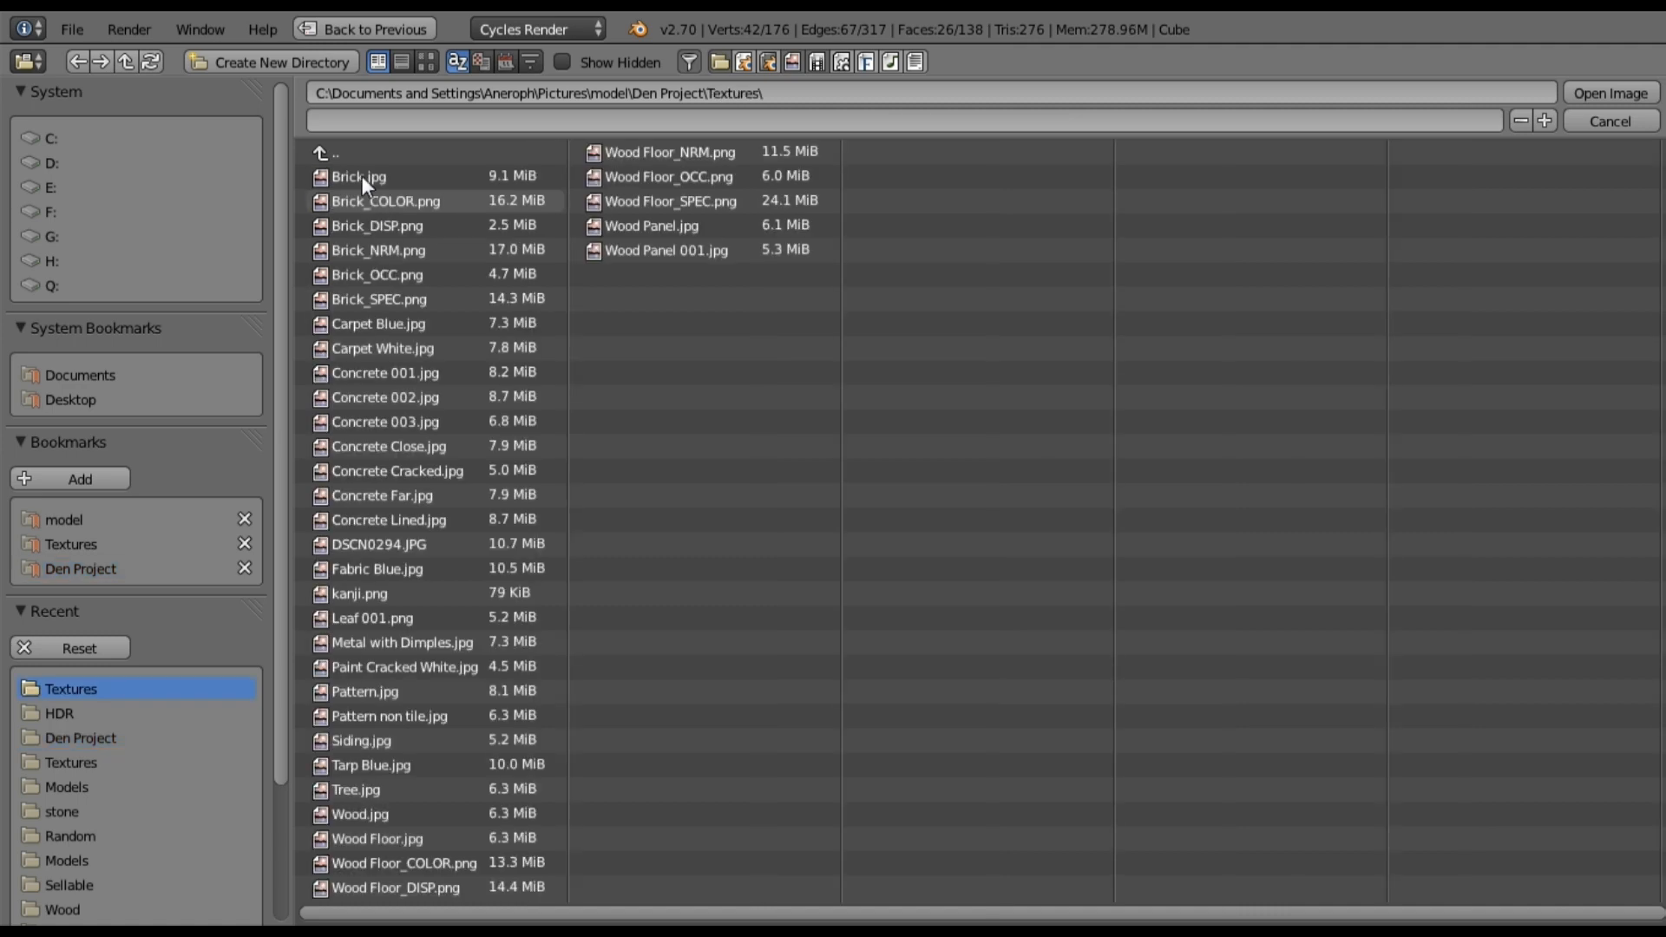
click(394, 255)
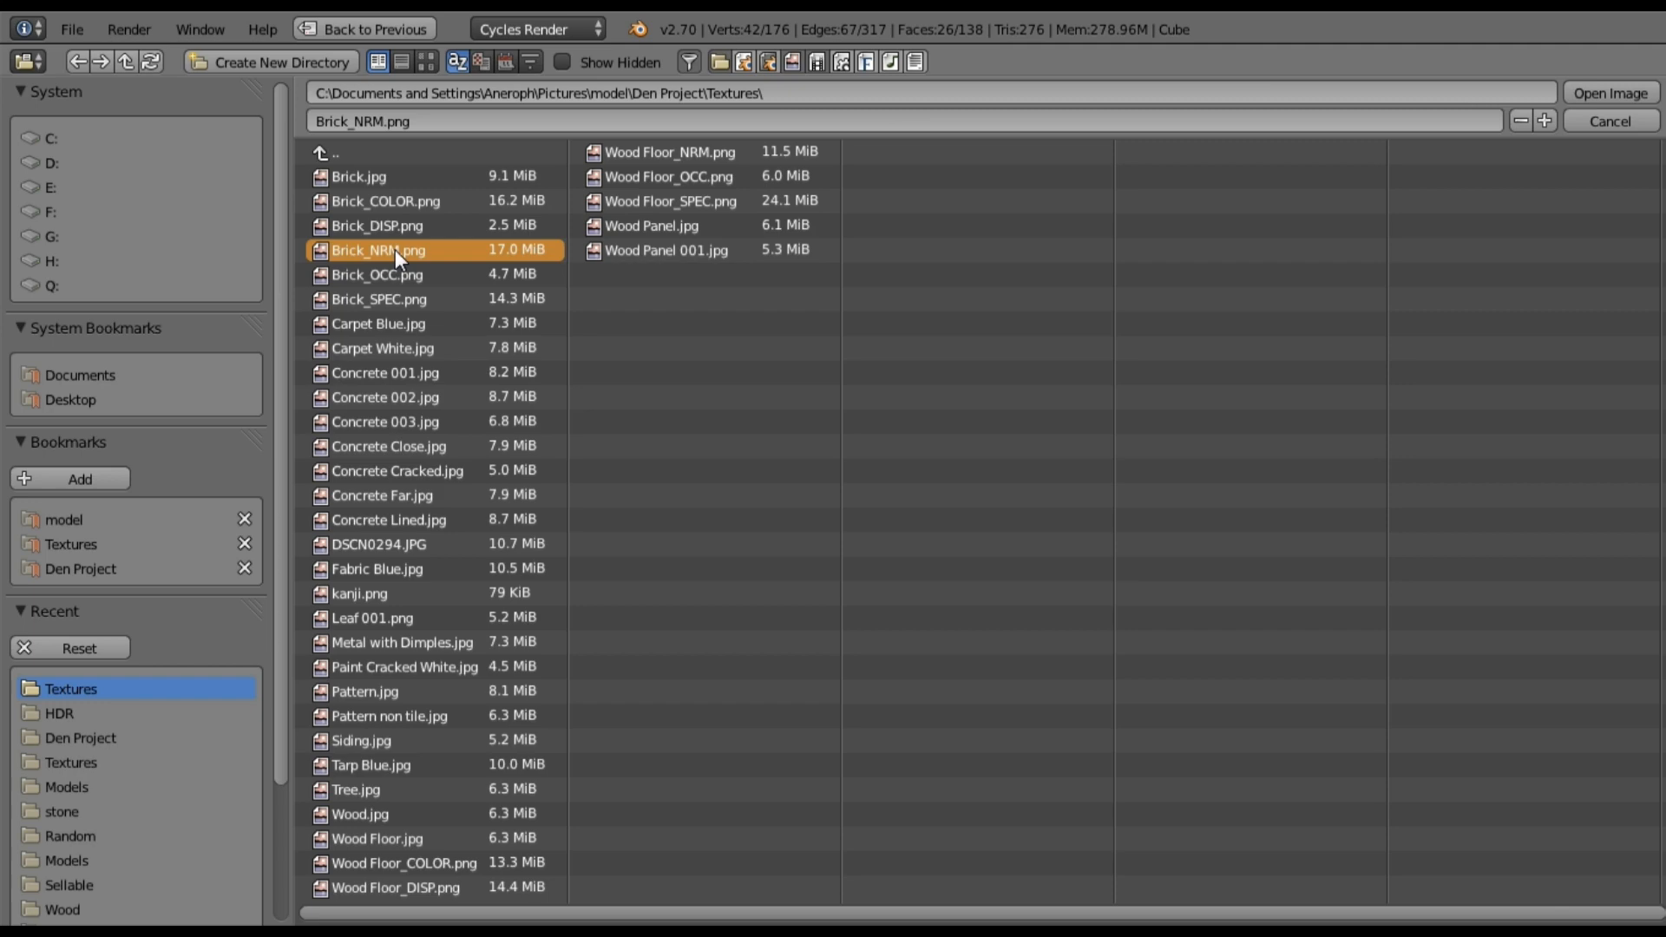
double_click(394, 248)
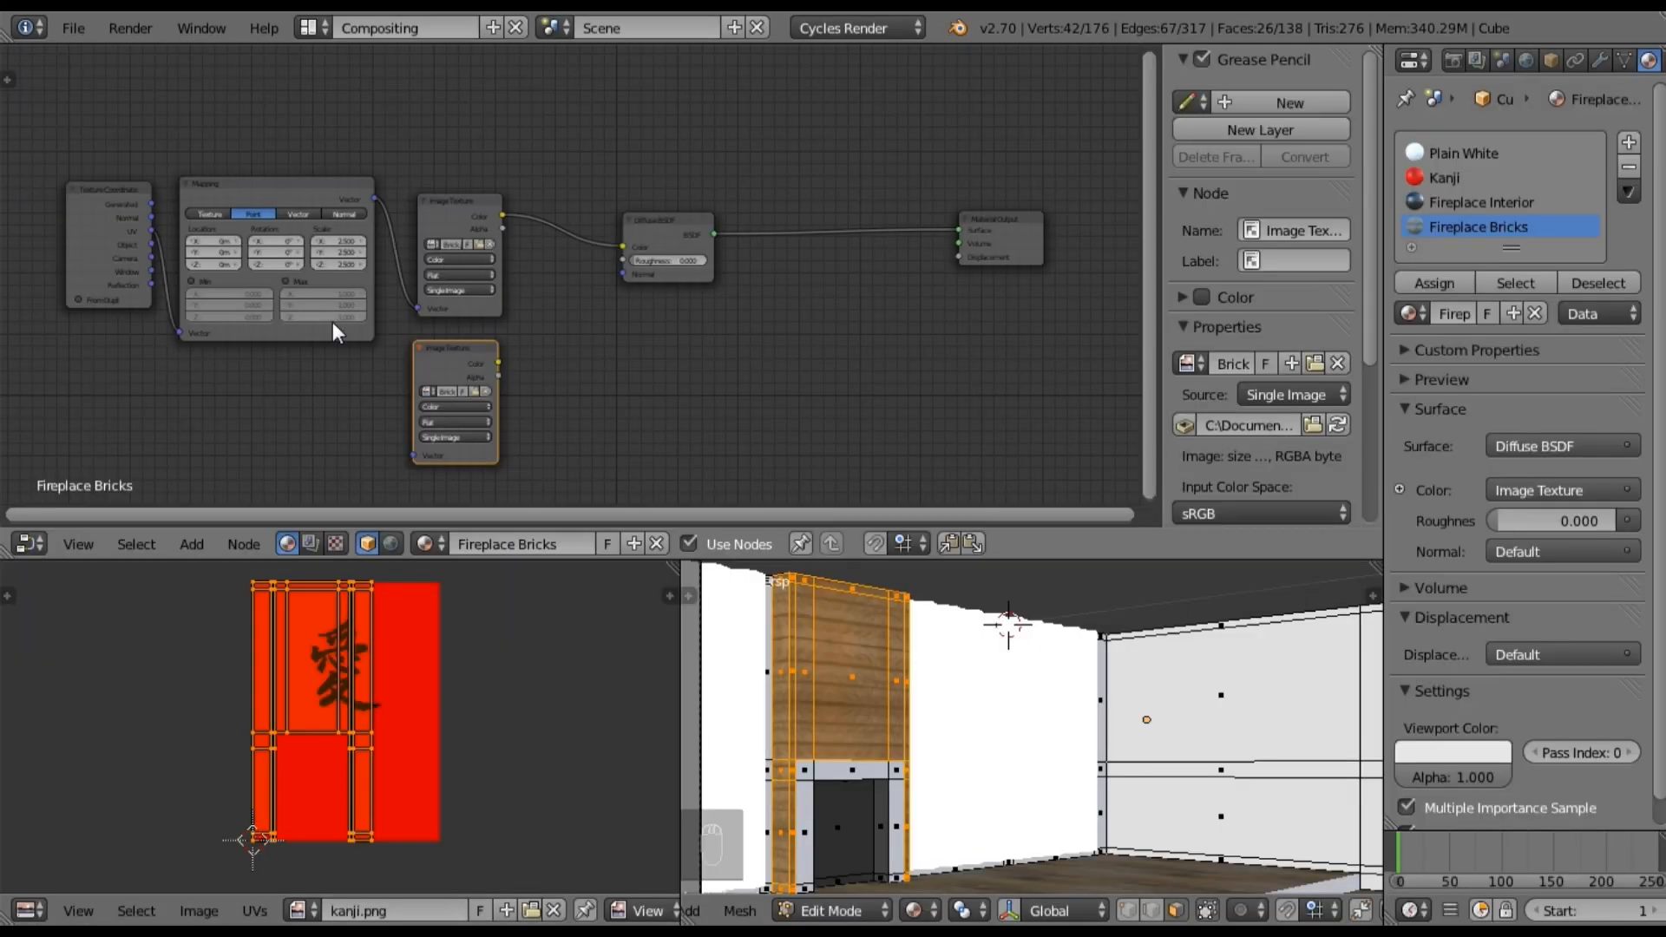
Step: Add a Normal Map node fed by the new image's Color output and set that Image Texture to Non-Color Data
middle_drag(482, 282, 370, 197)
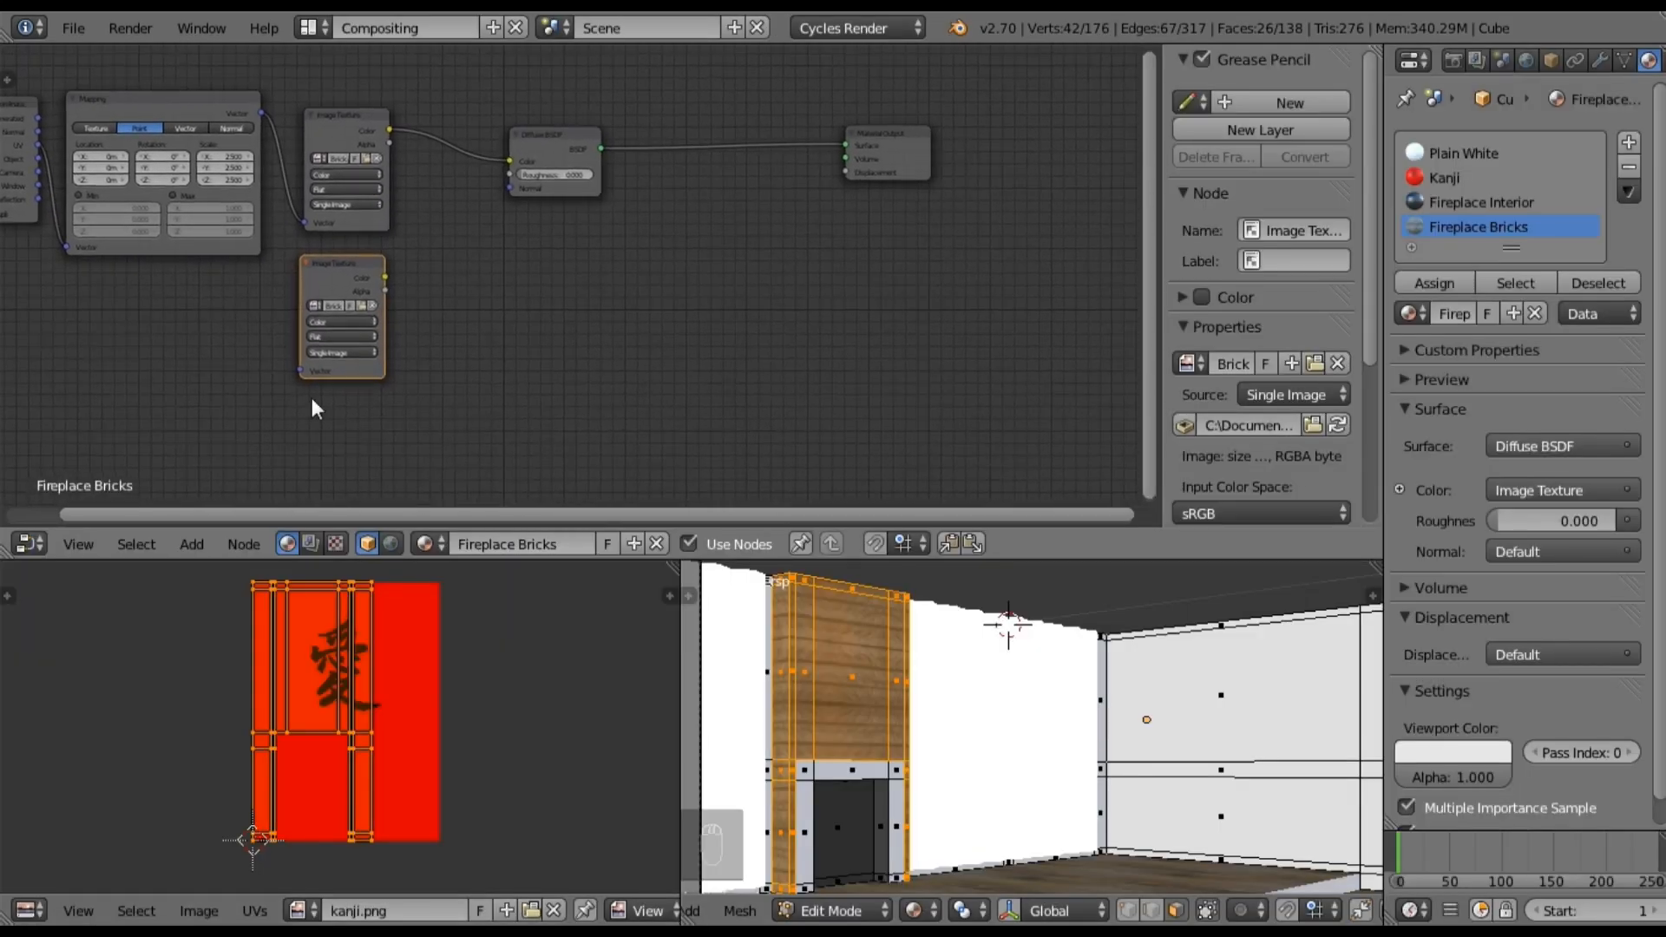
click(192, 538)
mouse_move(251, 368)
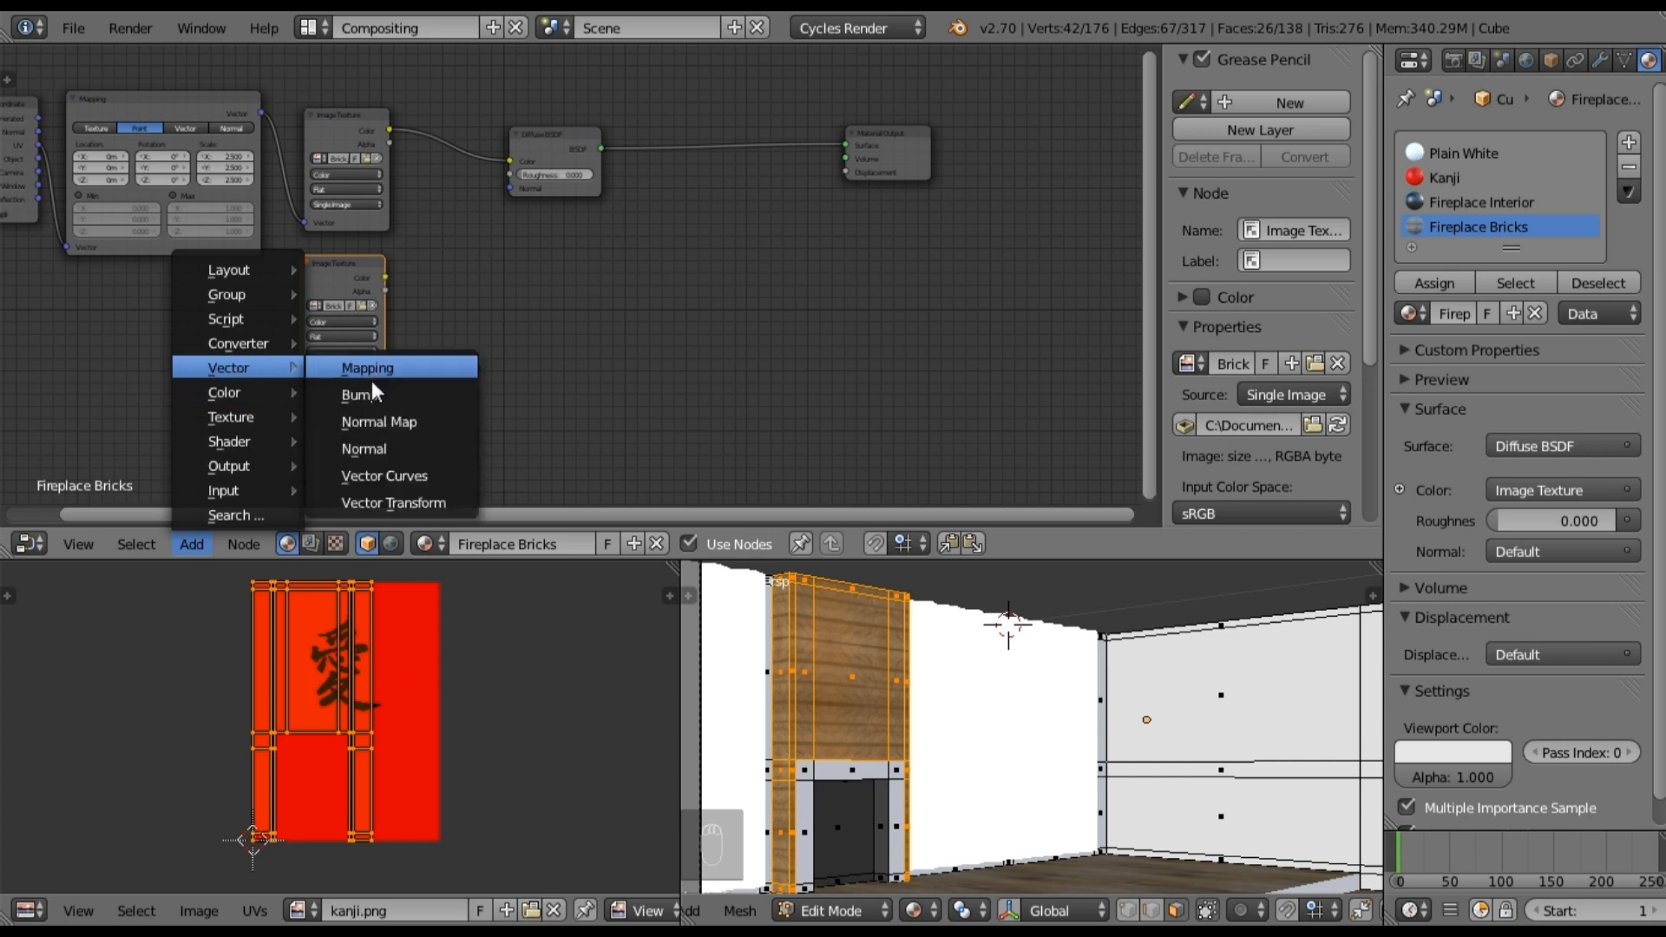
click(368, 420)
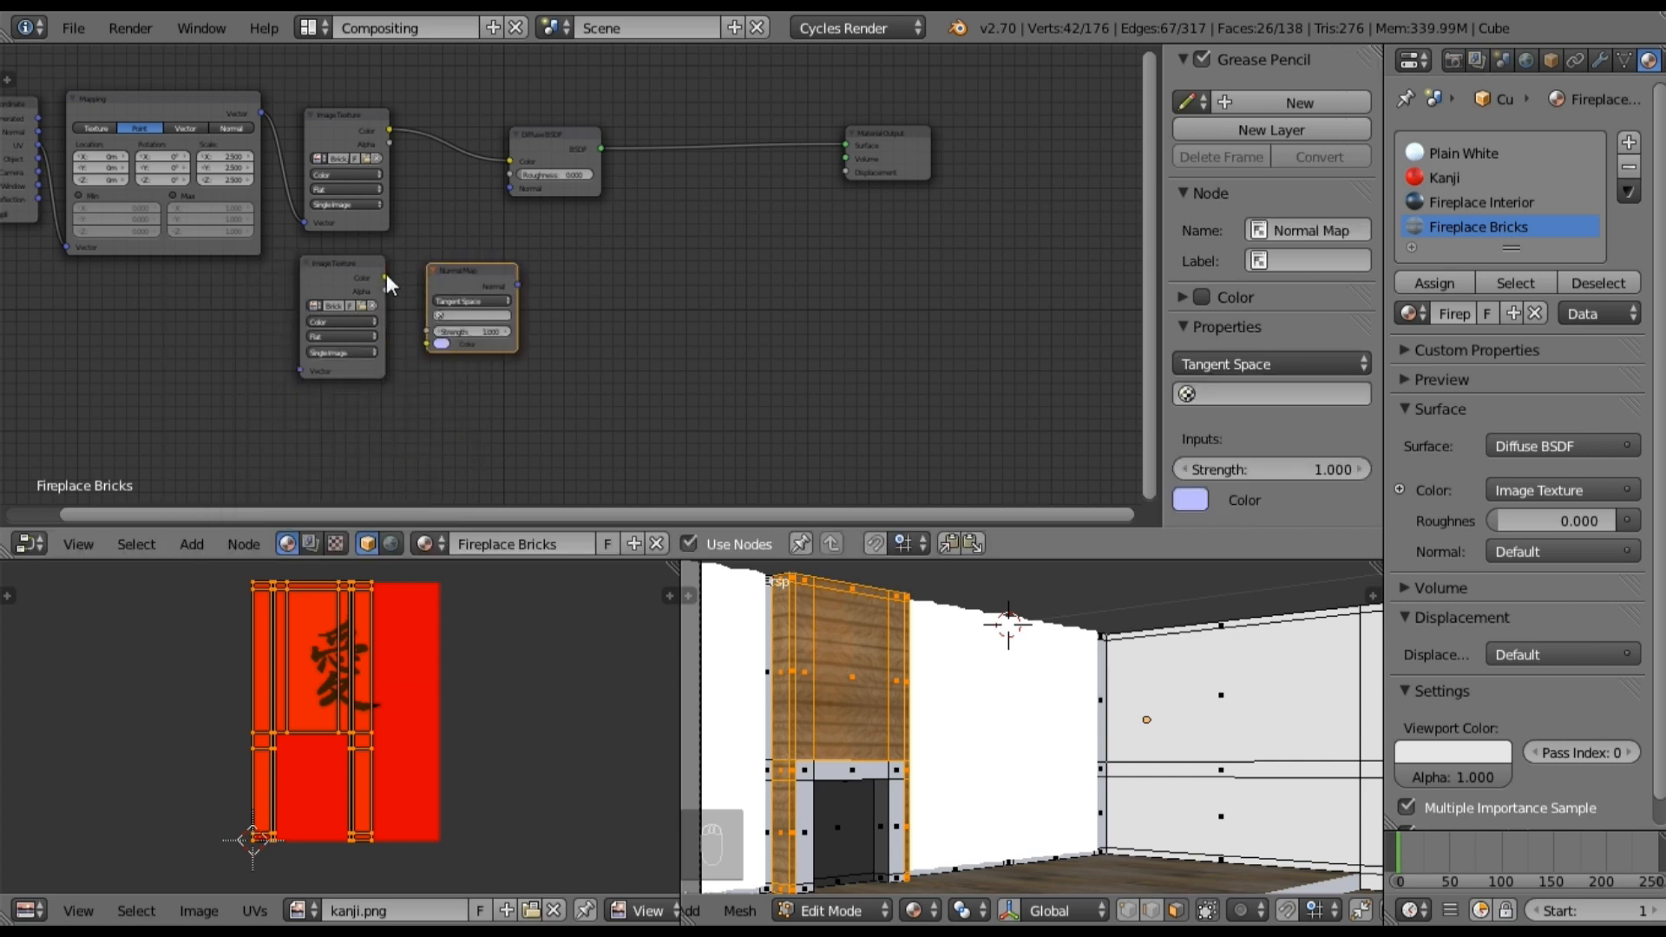
drag(422, 339, 434, 344)
scroll(545, 249, up, 2)
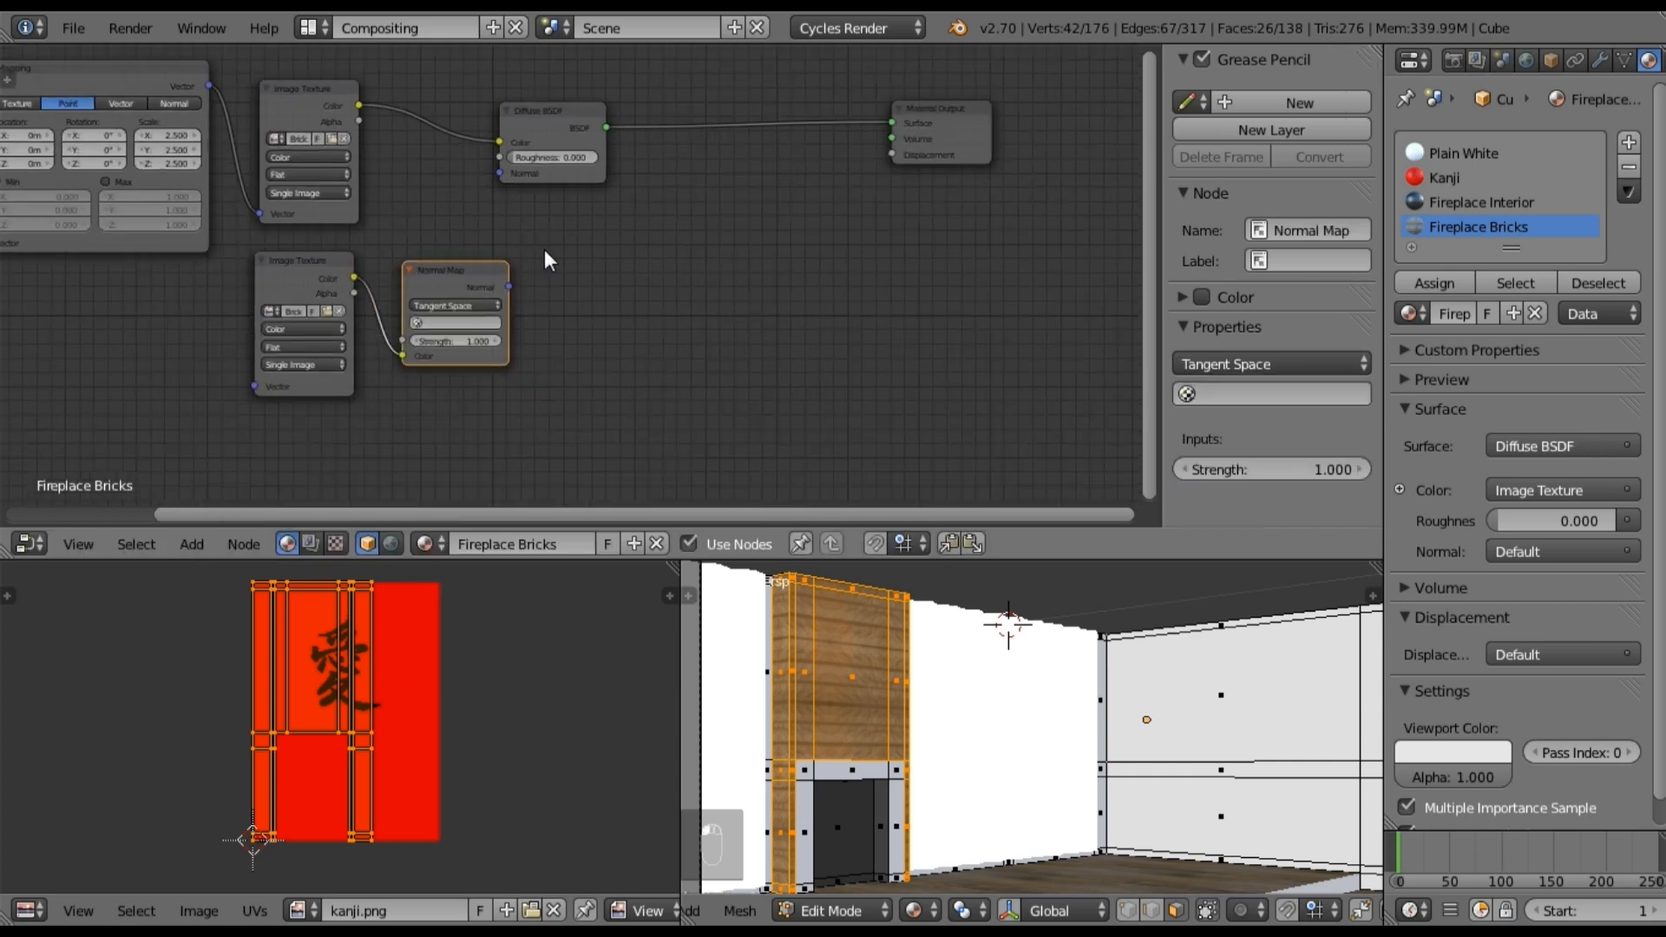
click(306, 332)
click(288, 305)
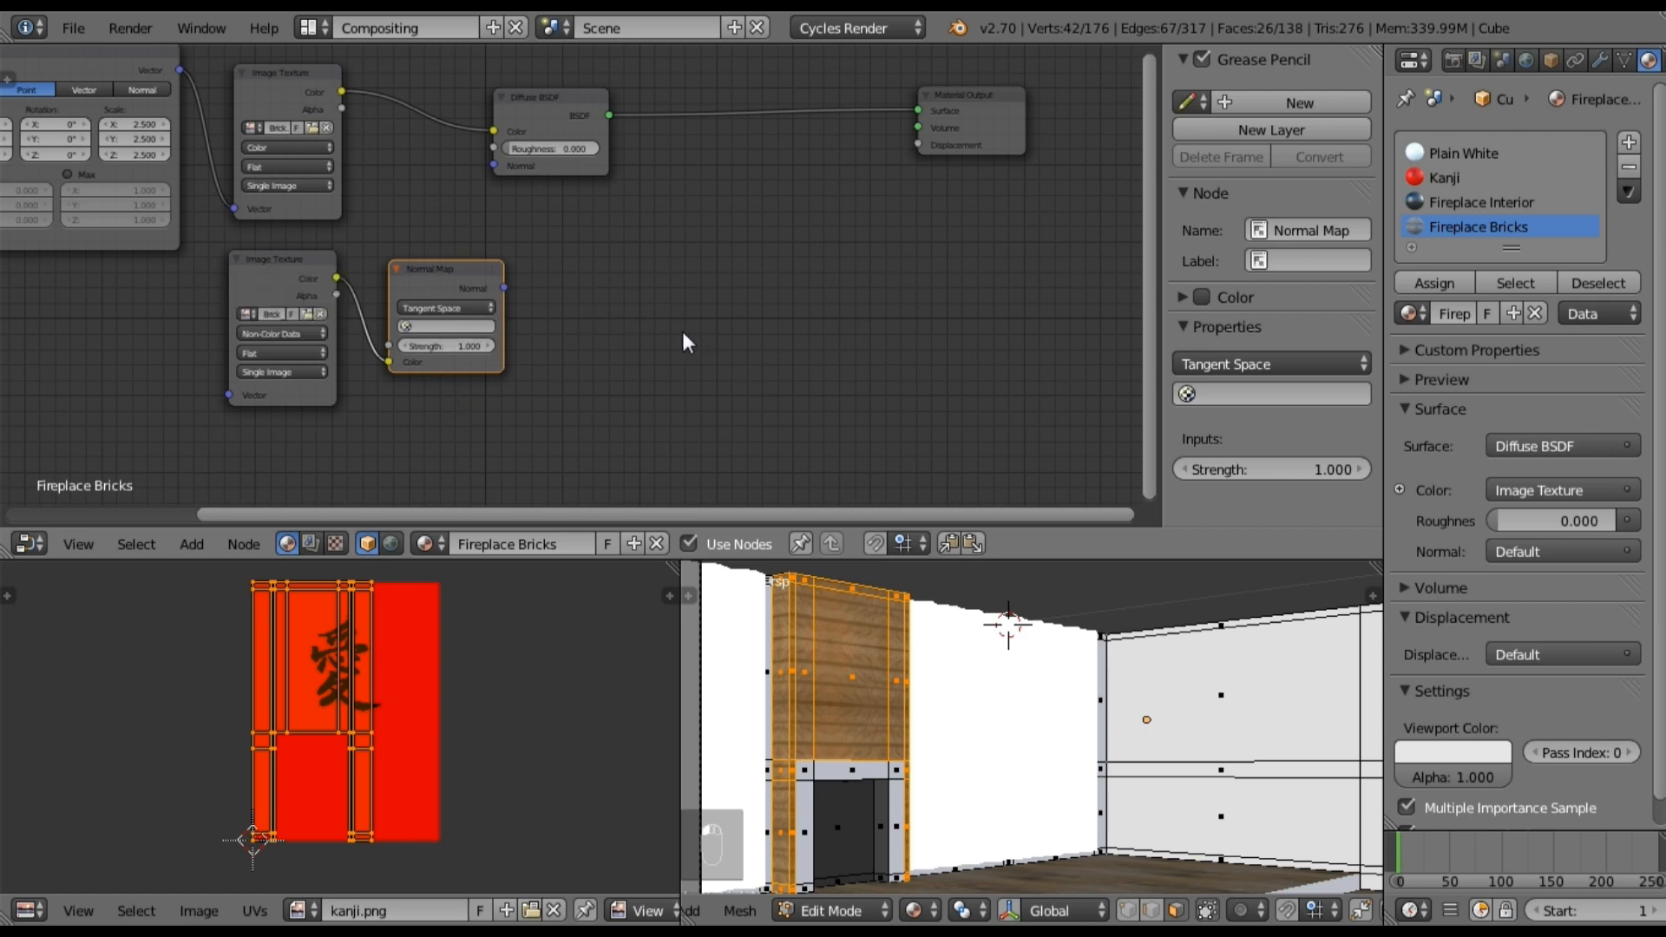
Step: Add a Glossy BSDF below the Diffuse BSDF and link the Normal Map's output to the Normal input of both shaders
scroll(691, 331, down, 2)
click(207, 534)
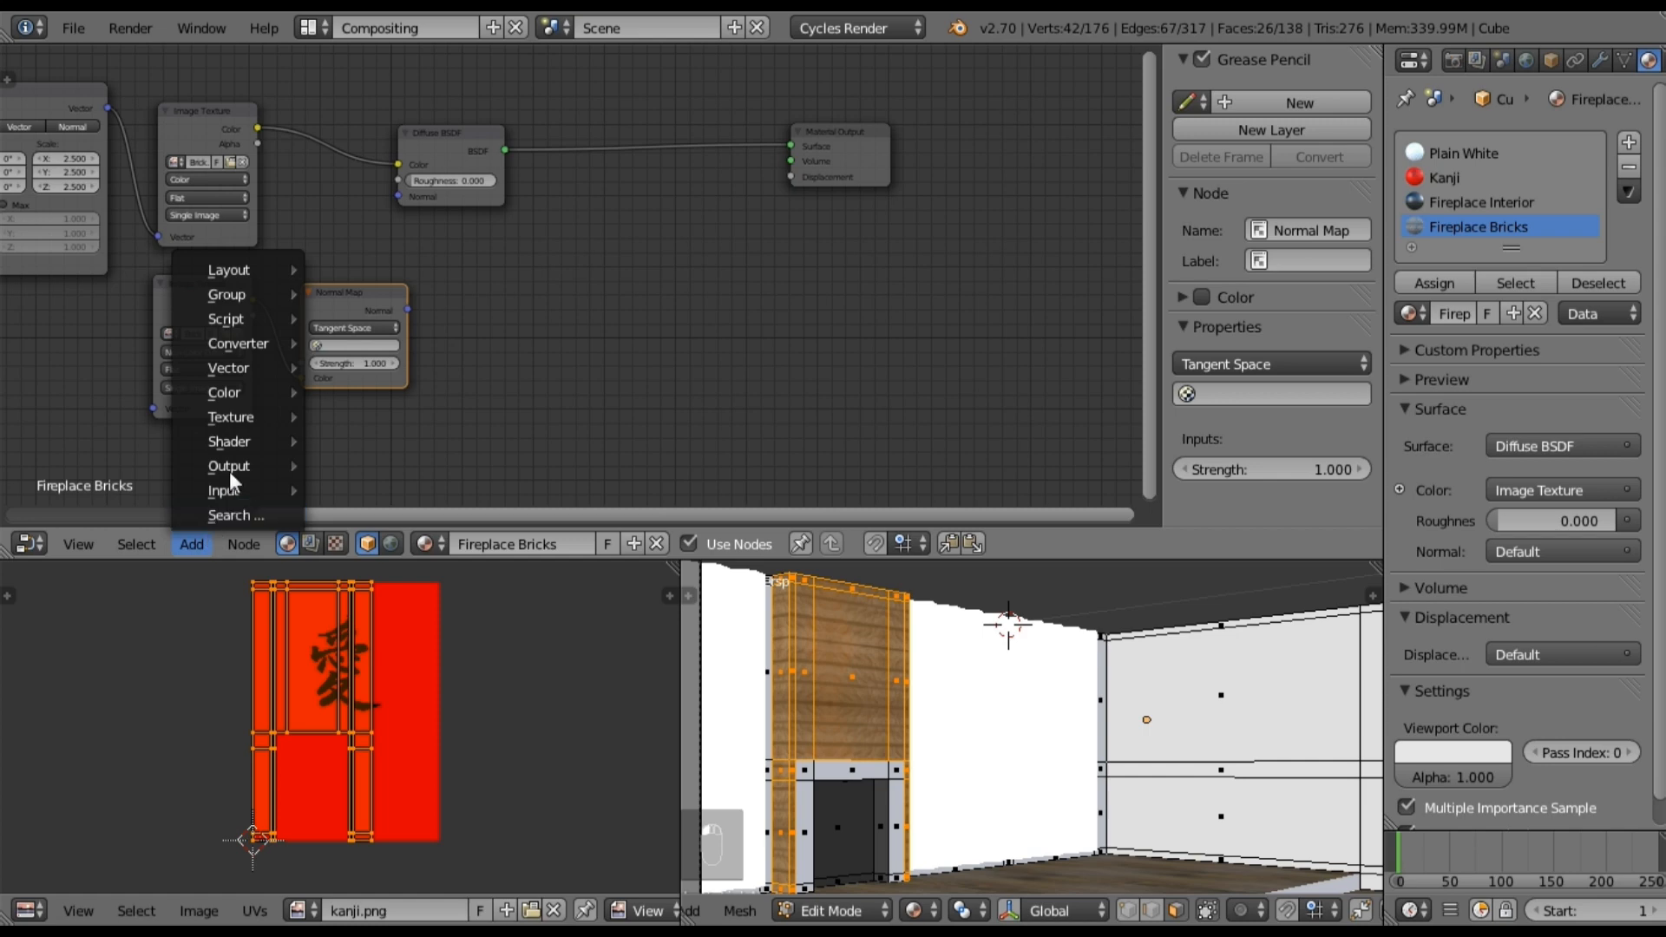
mouse_move(245, 439)
key(Return)
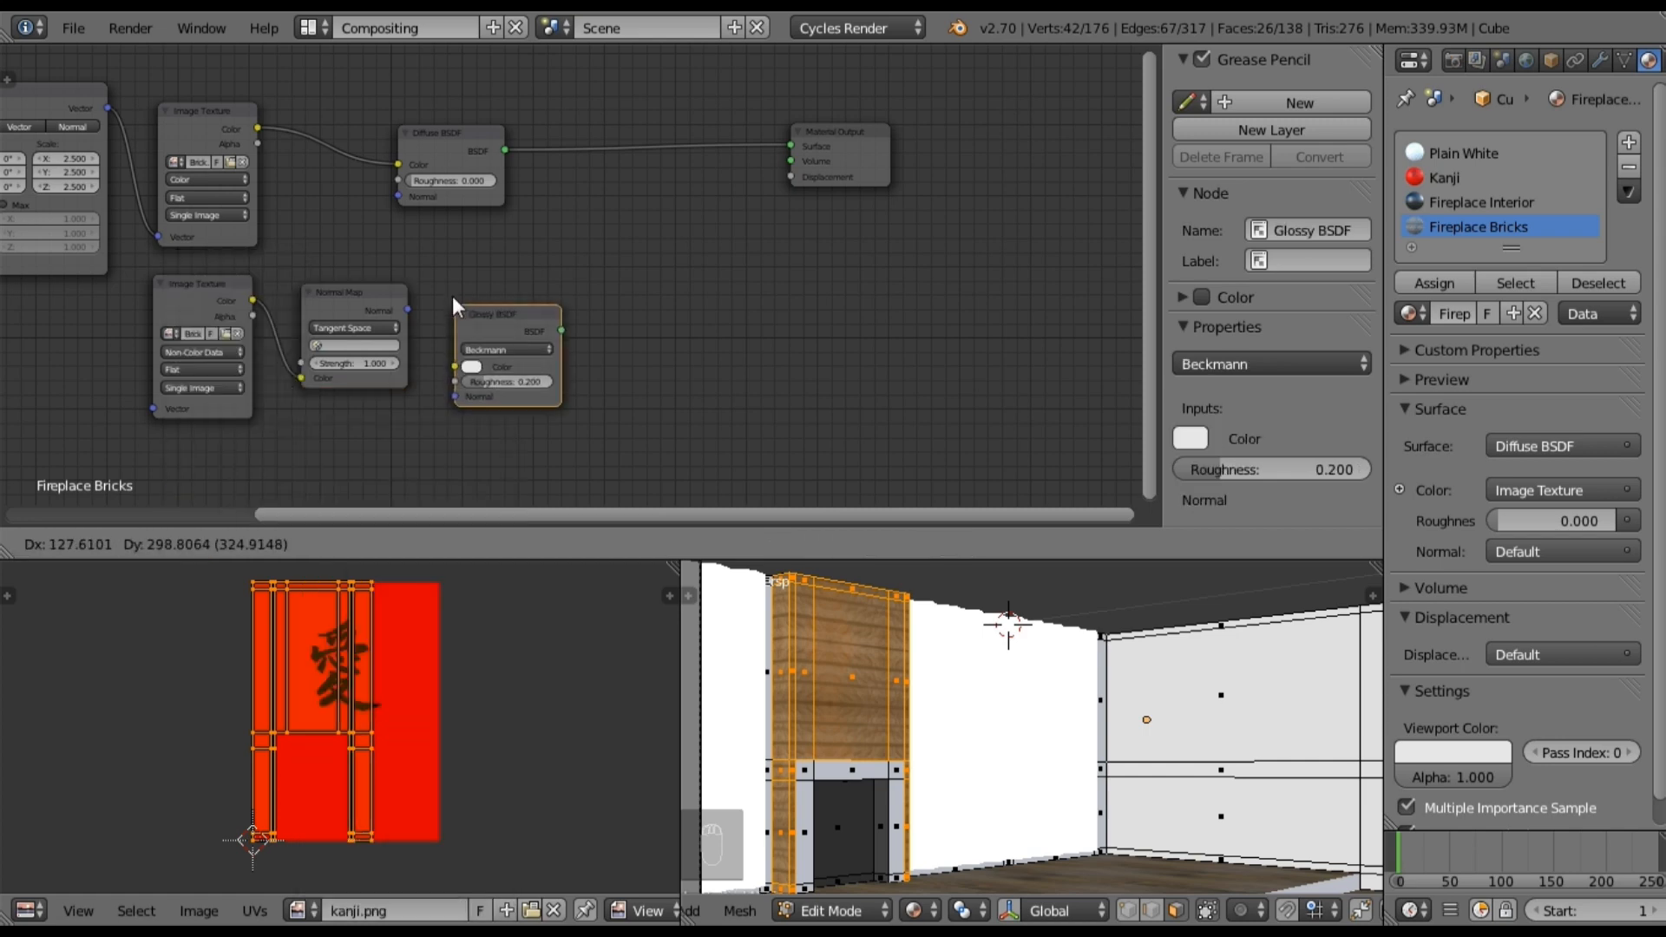
drag(403, 228, 398, 197)
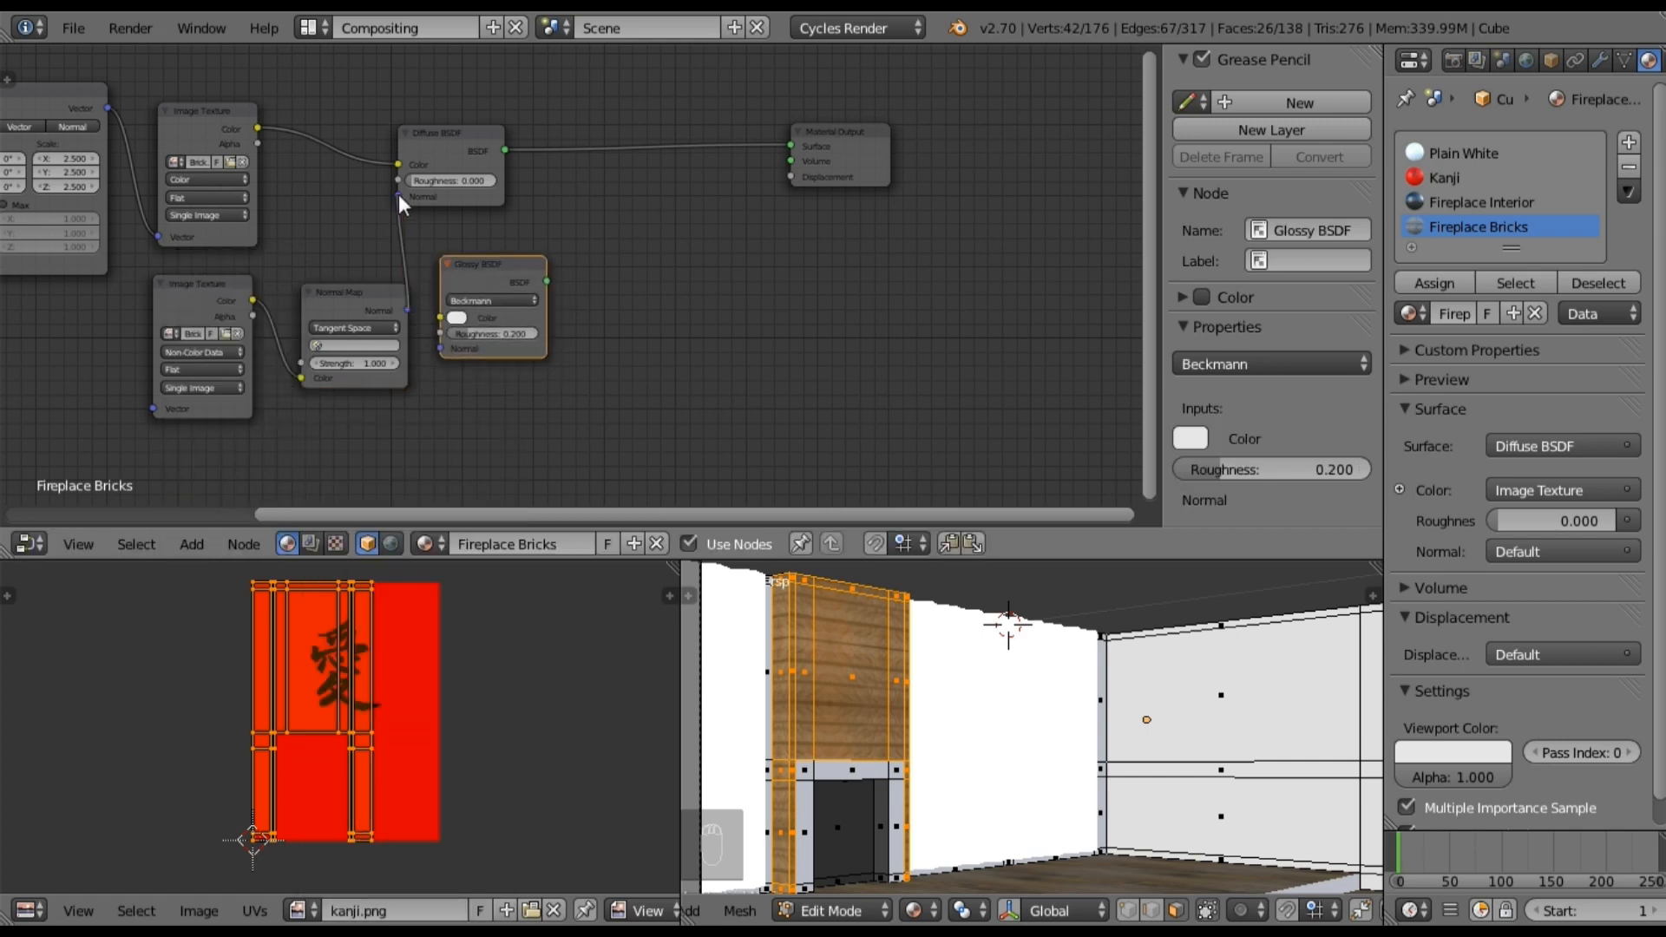
drag(428, 342, 428, 340)
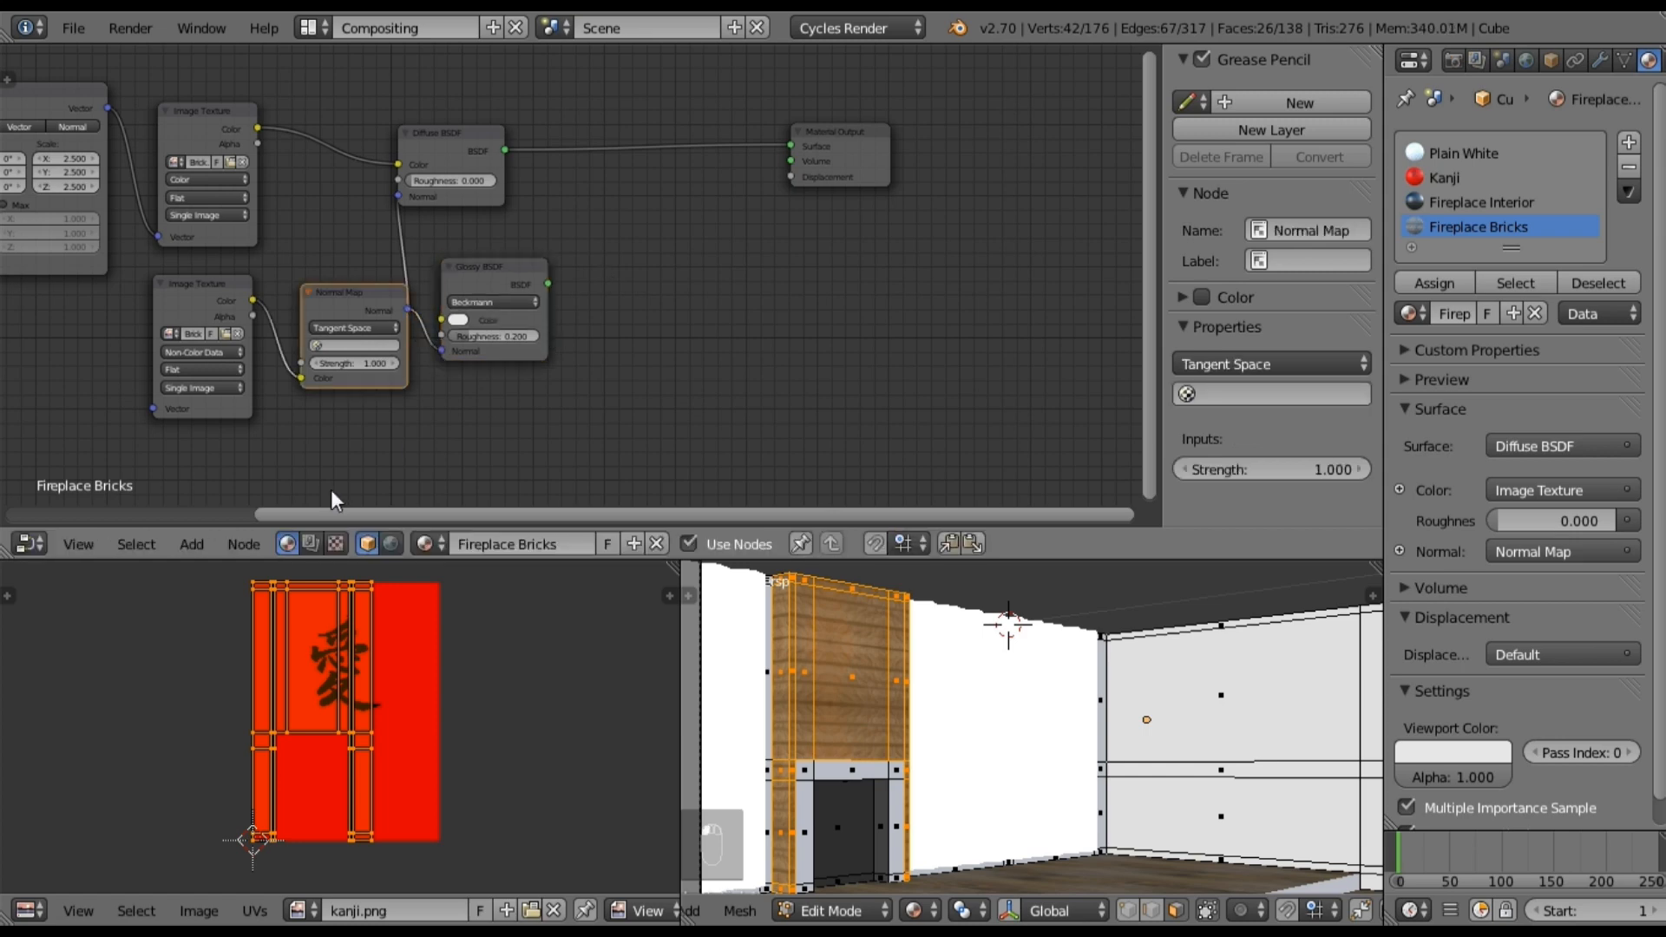
Step: Insert a Mix Shader between the Diffuse BSDF and Material Output, and link the Glossy BSDF to its second Shader input
click(205, 544)
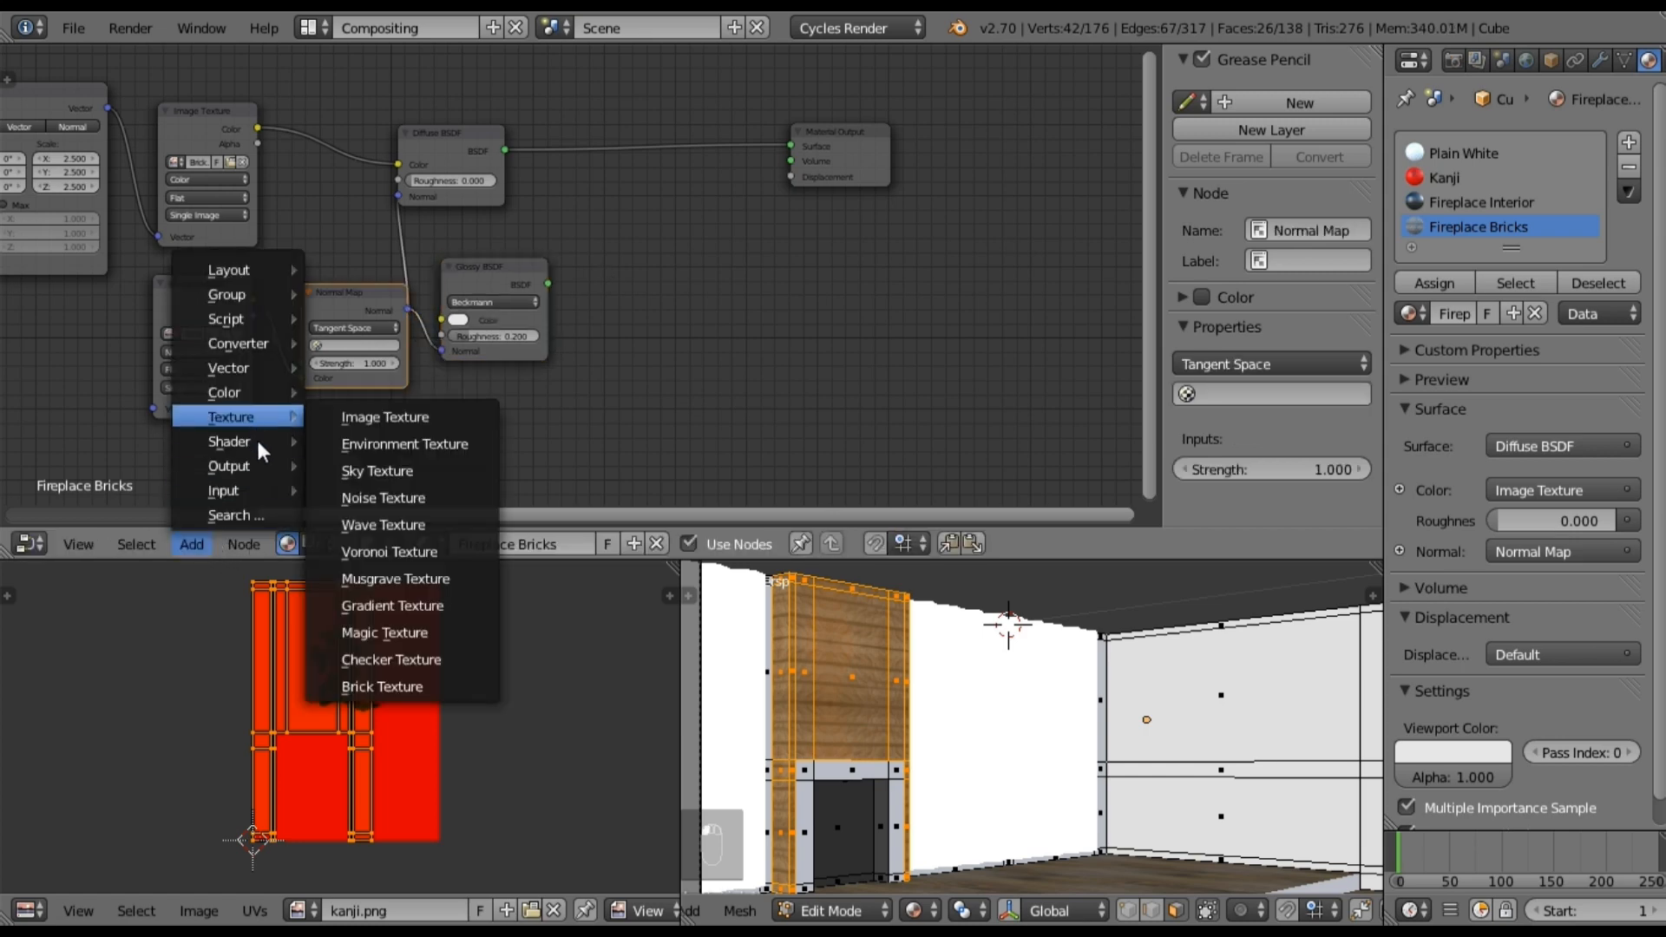
mouse_move(238, 441)
click(347, 444)
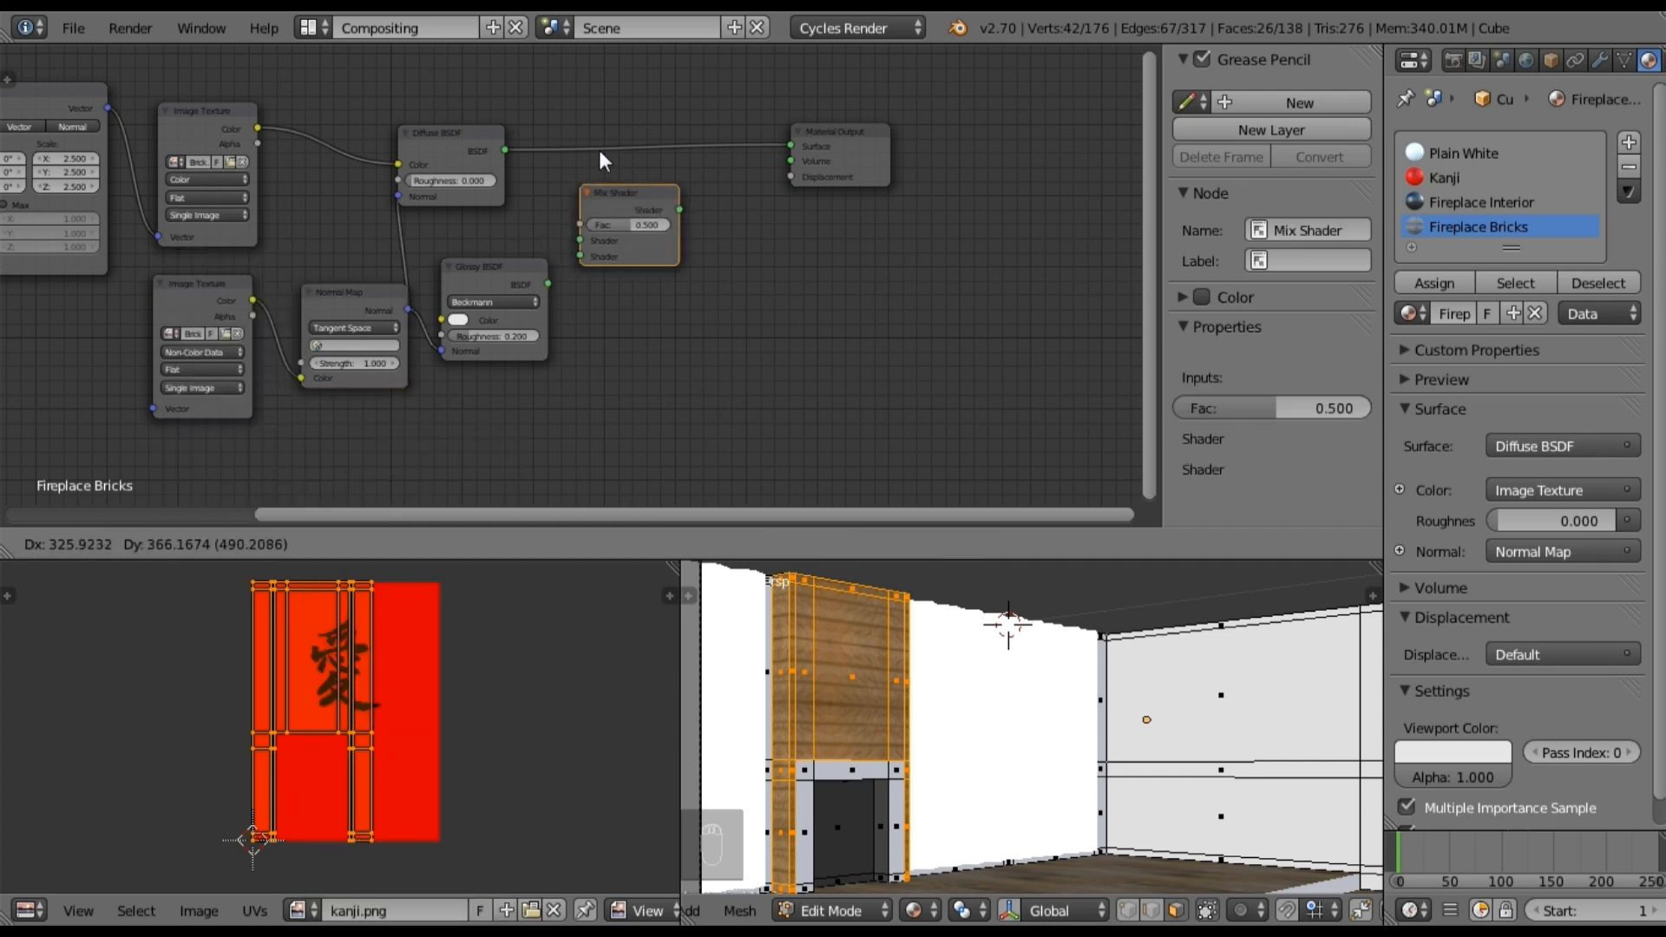
click(611, 103)
middle_drag(602, 223, 540, 276)
scroll(540, 286, up, 1)
drag(484, 337, 551, 220)
scroll(558, 279, down, 2)
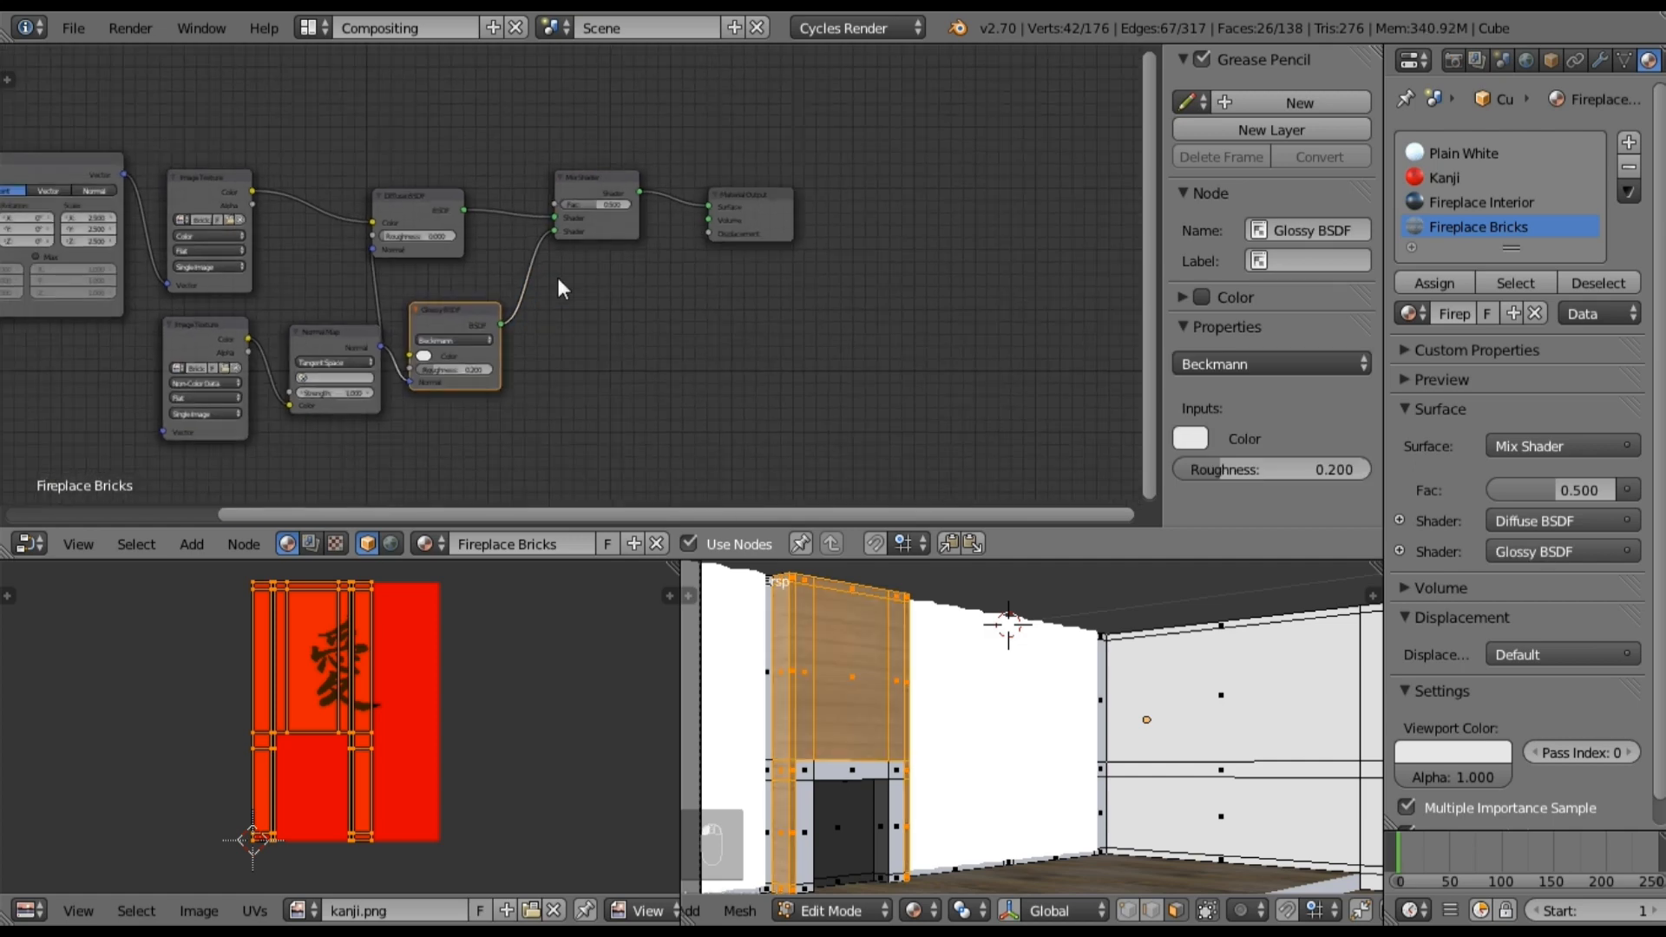
Step: Rearrange the normal-map image, Normal Map and Glossy BSDF nodes to tidy the layout below the Diffuse BSDF
middle_drag(565, 293, 673, 323)
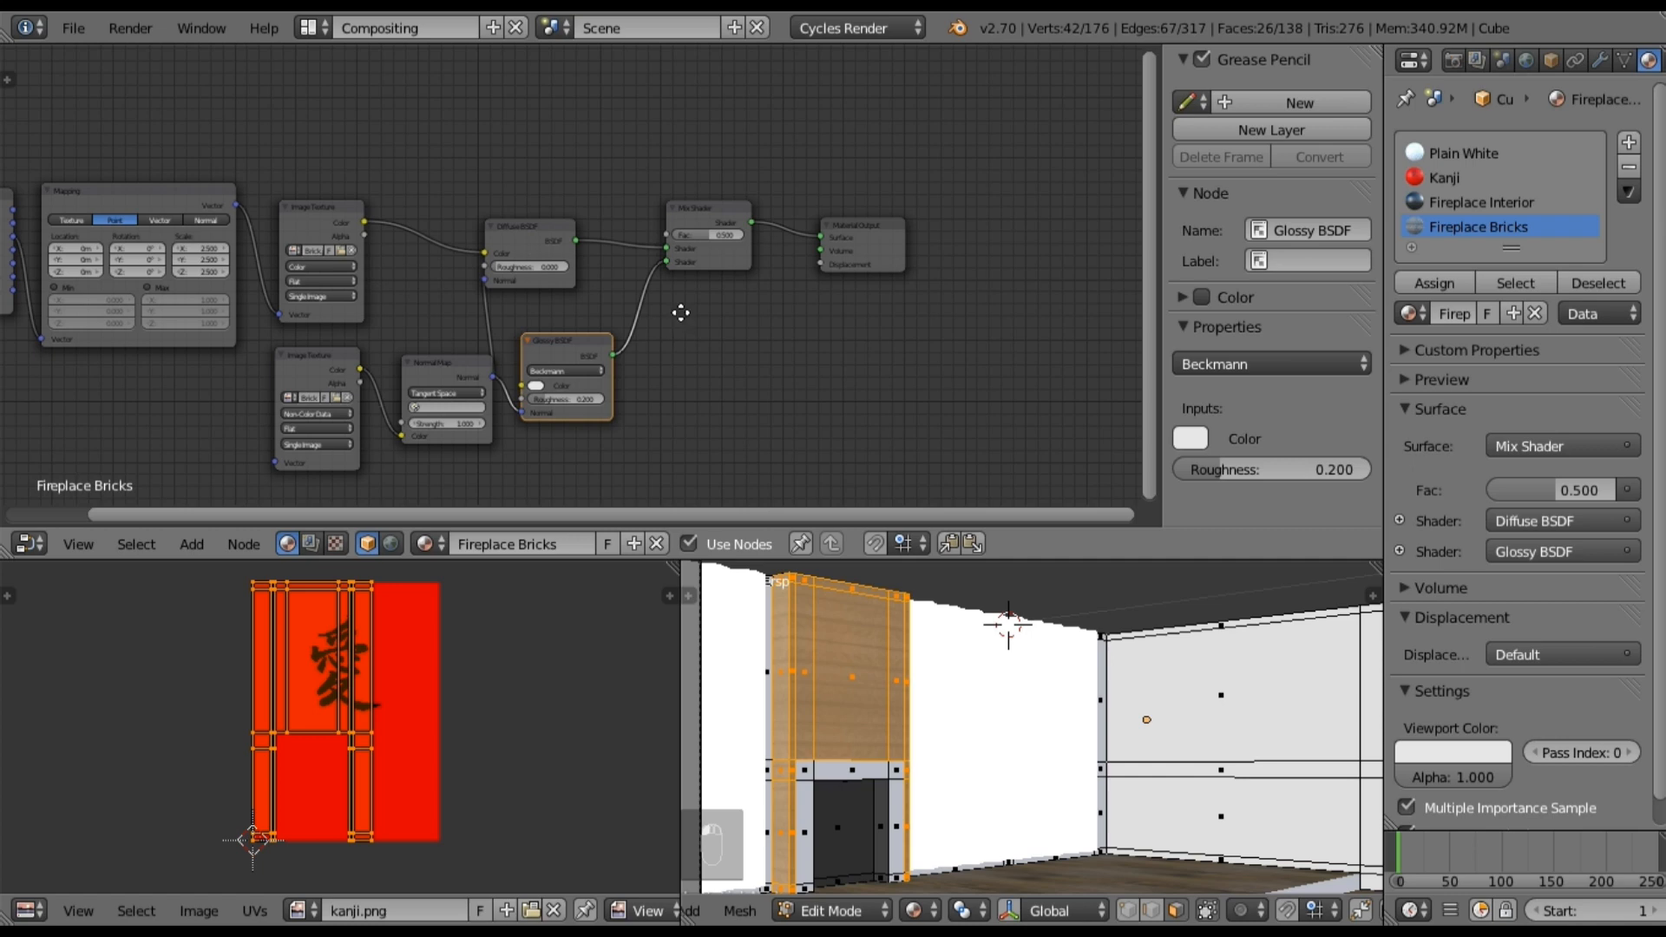
middle_drag(682, 310, 671, 309)
drag(451, 360, 350, 352)
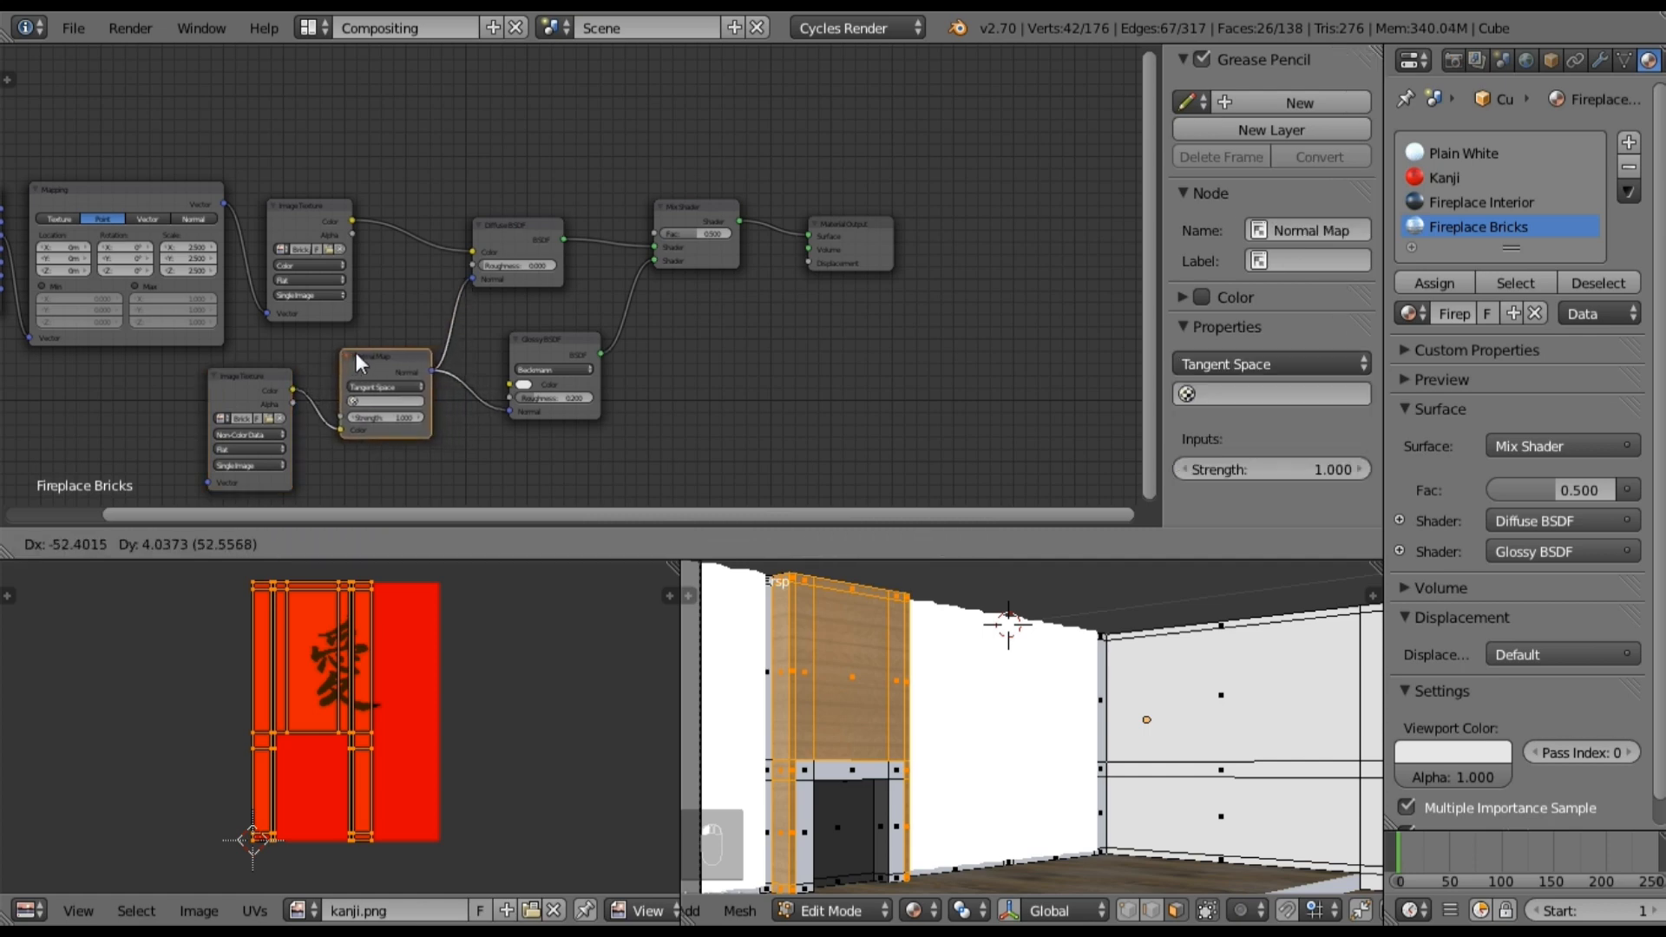
drag(519, 333, 486, 321)
Step: Add a third Image Texture node above the colour texture and load Brick_SPEC.png from the Den Project Textures folder
middle_drag(619, 189, 623, 256)
scroll(621, 262, up, 2)
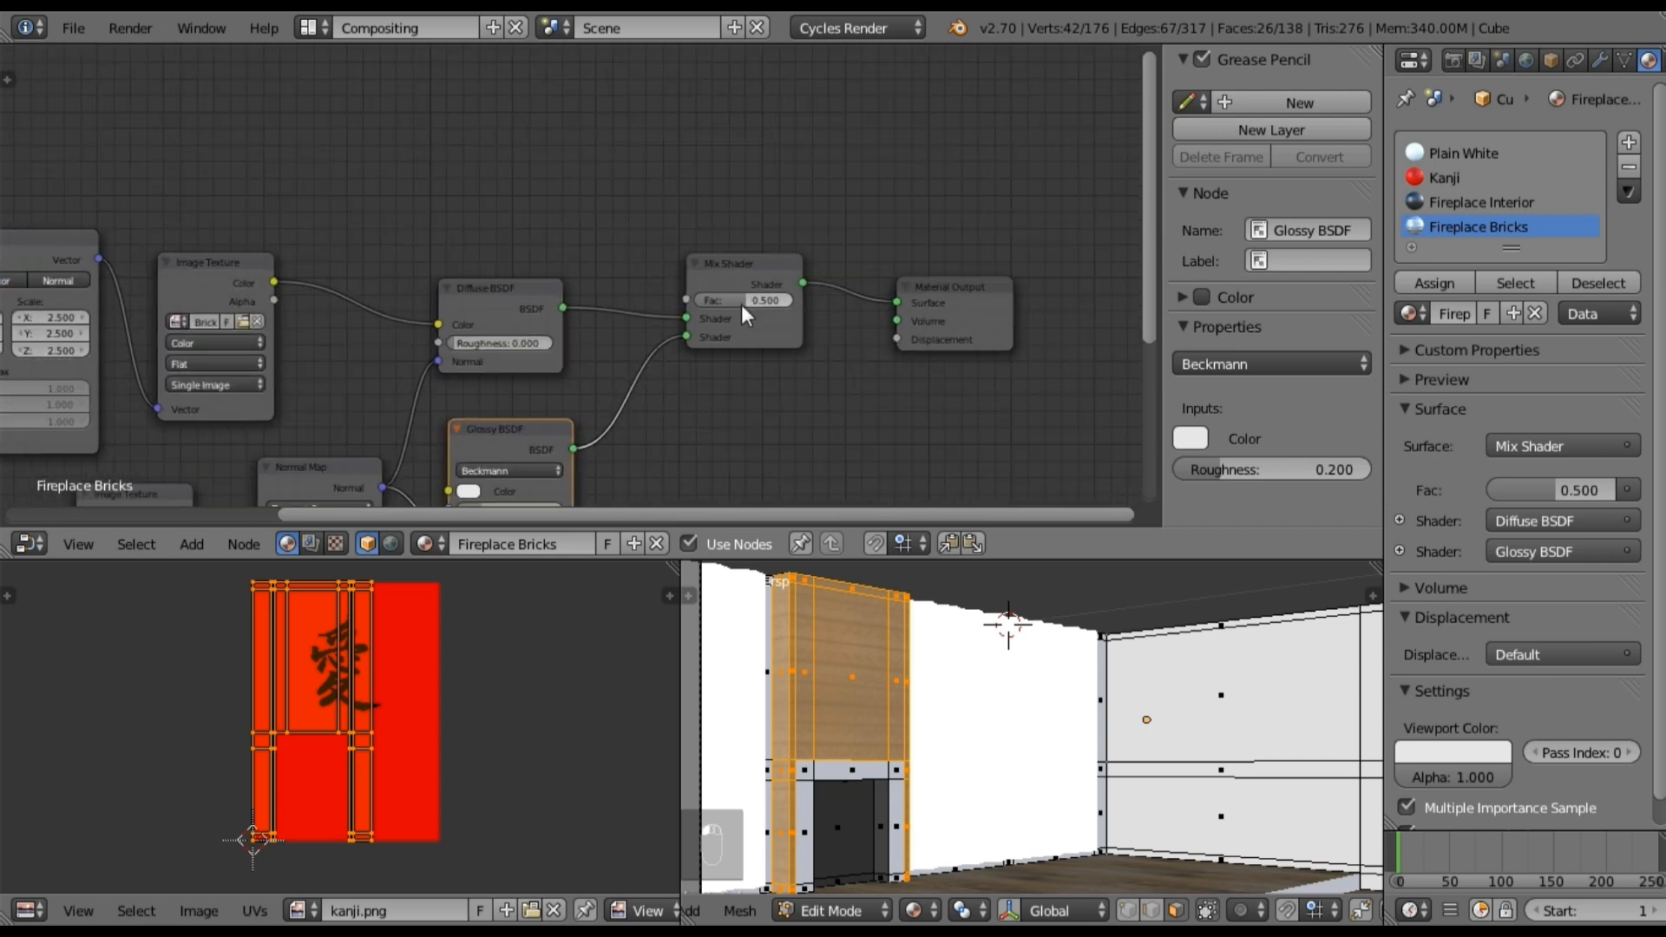
click(192, 544)
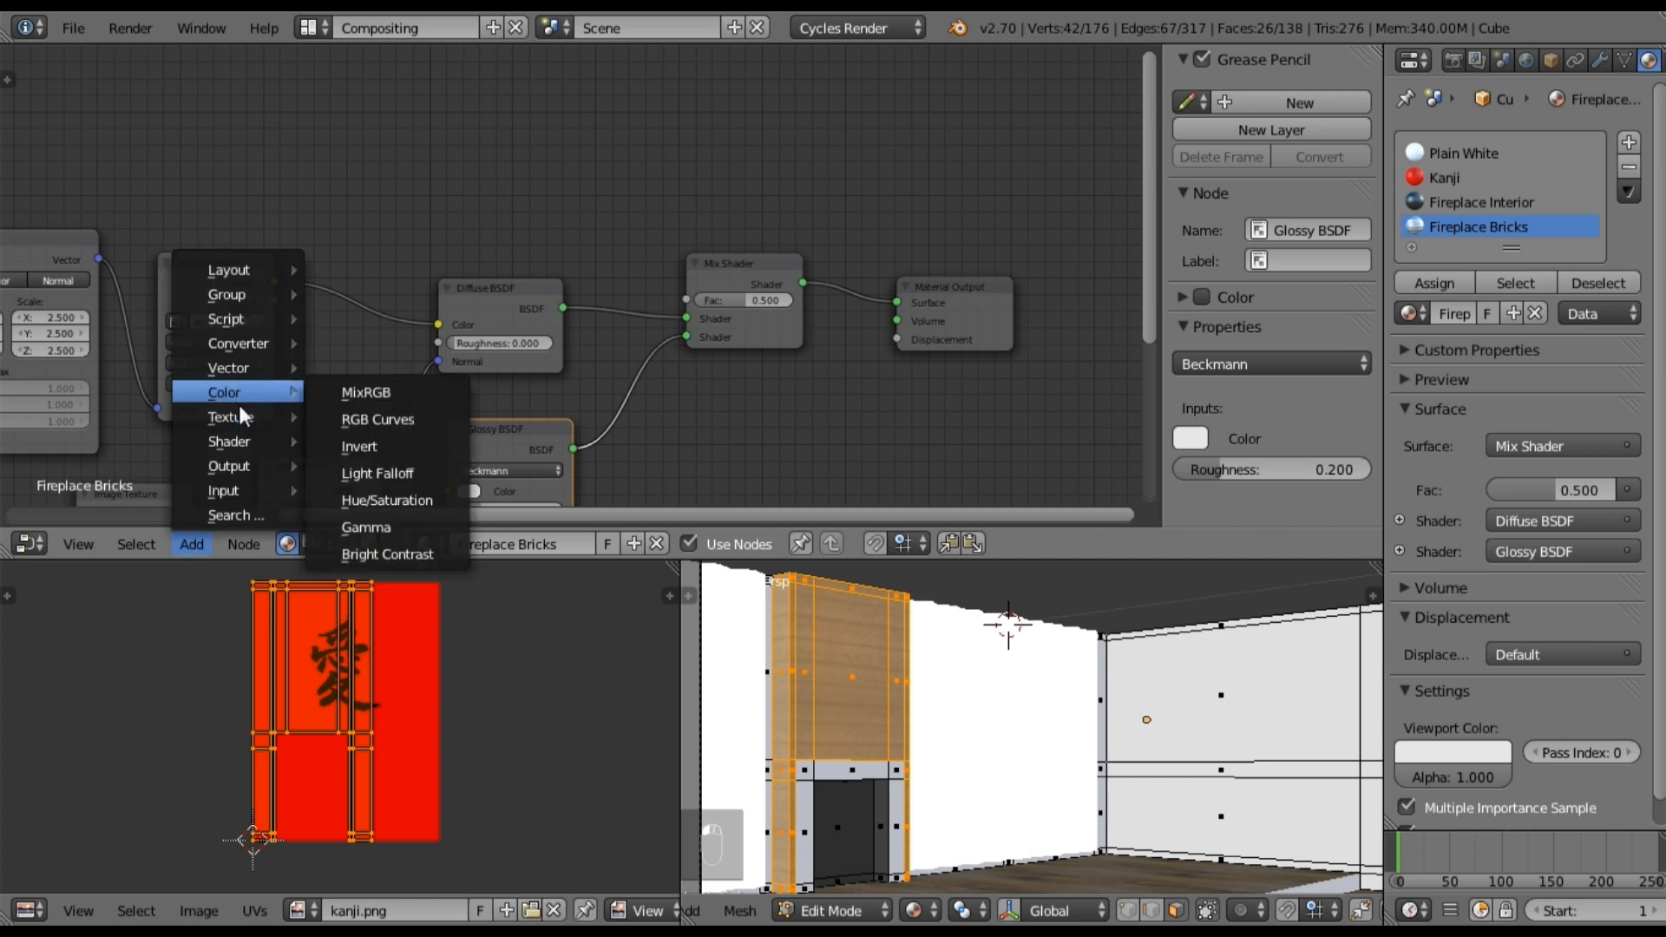
click(358, 416)
click(208, 108)
click(276, 191)
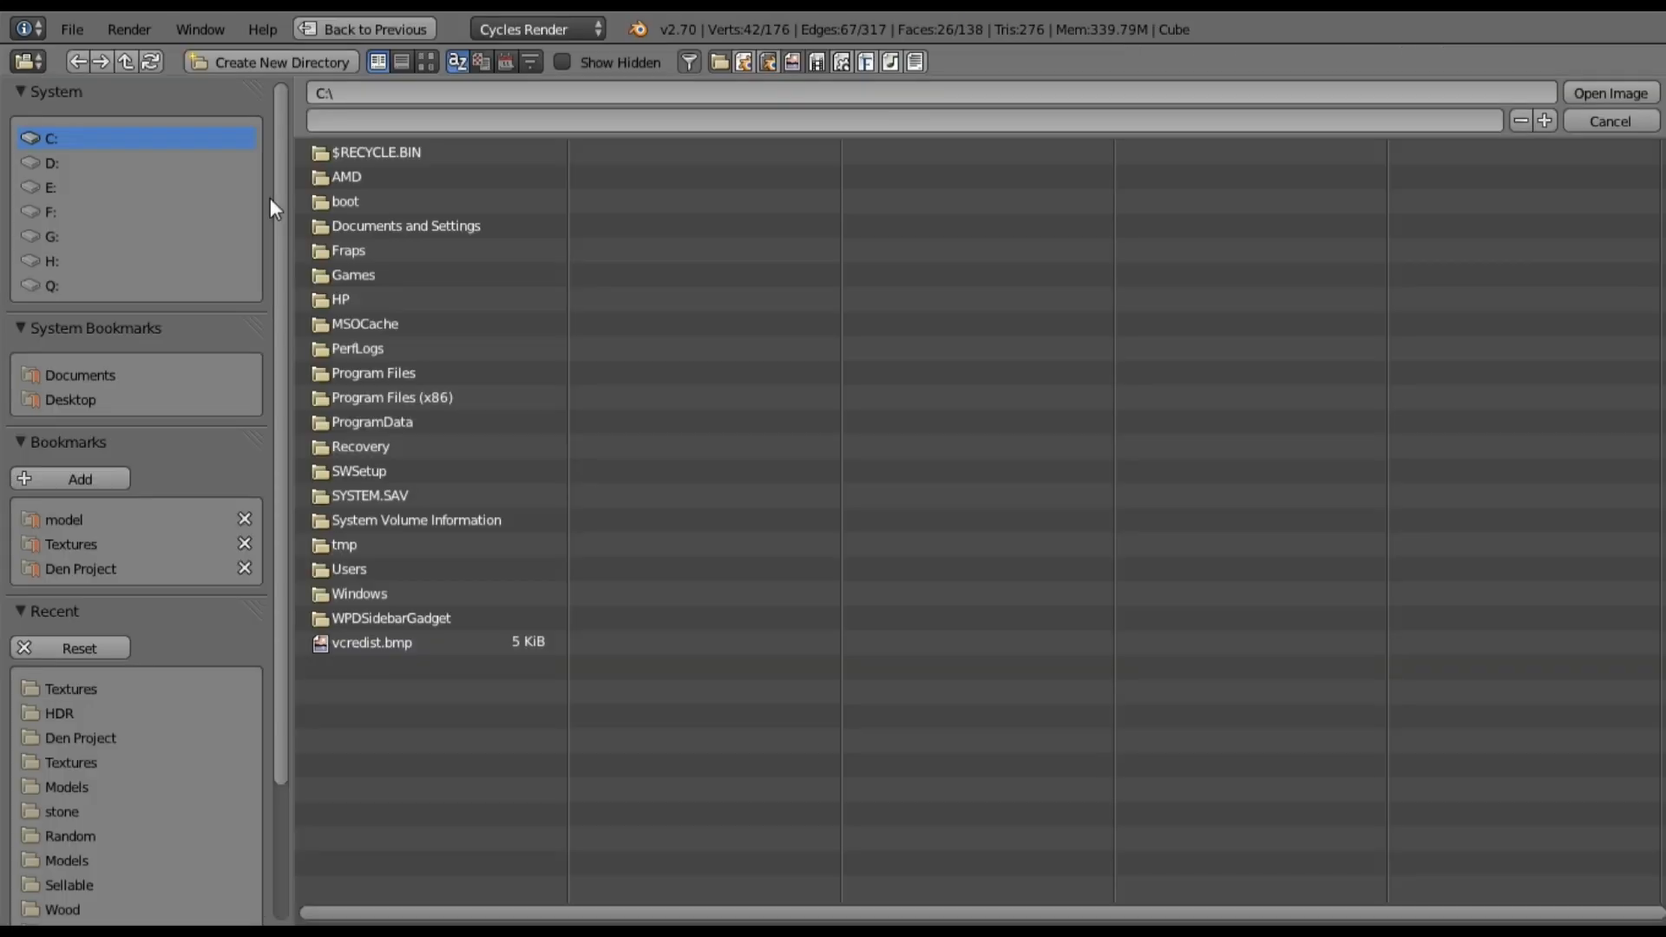
click(111, 564)
click(389, 198)
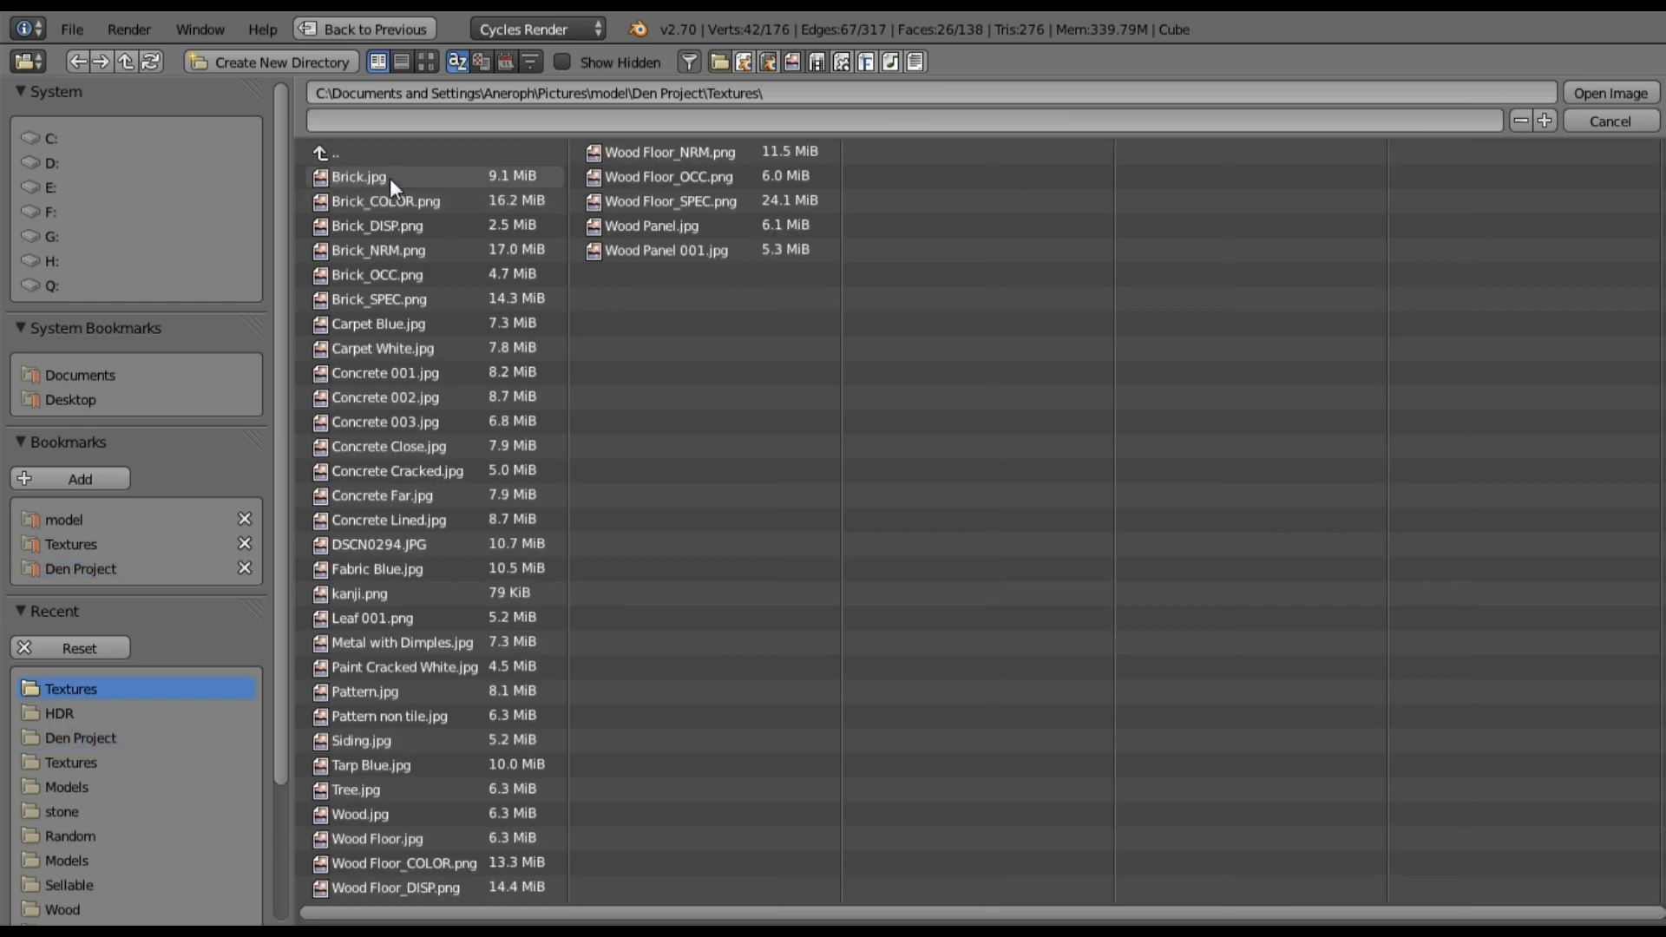
click(408, 298)
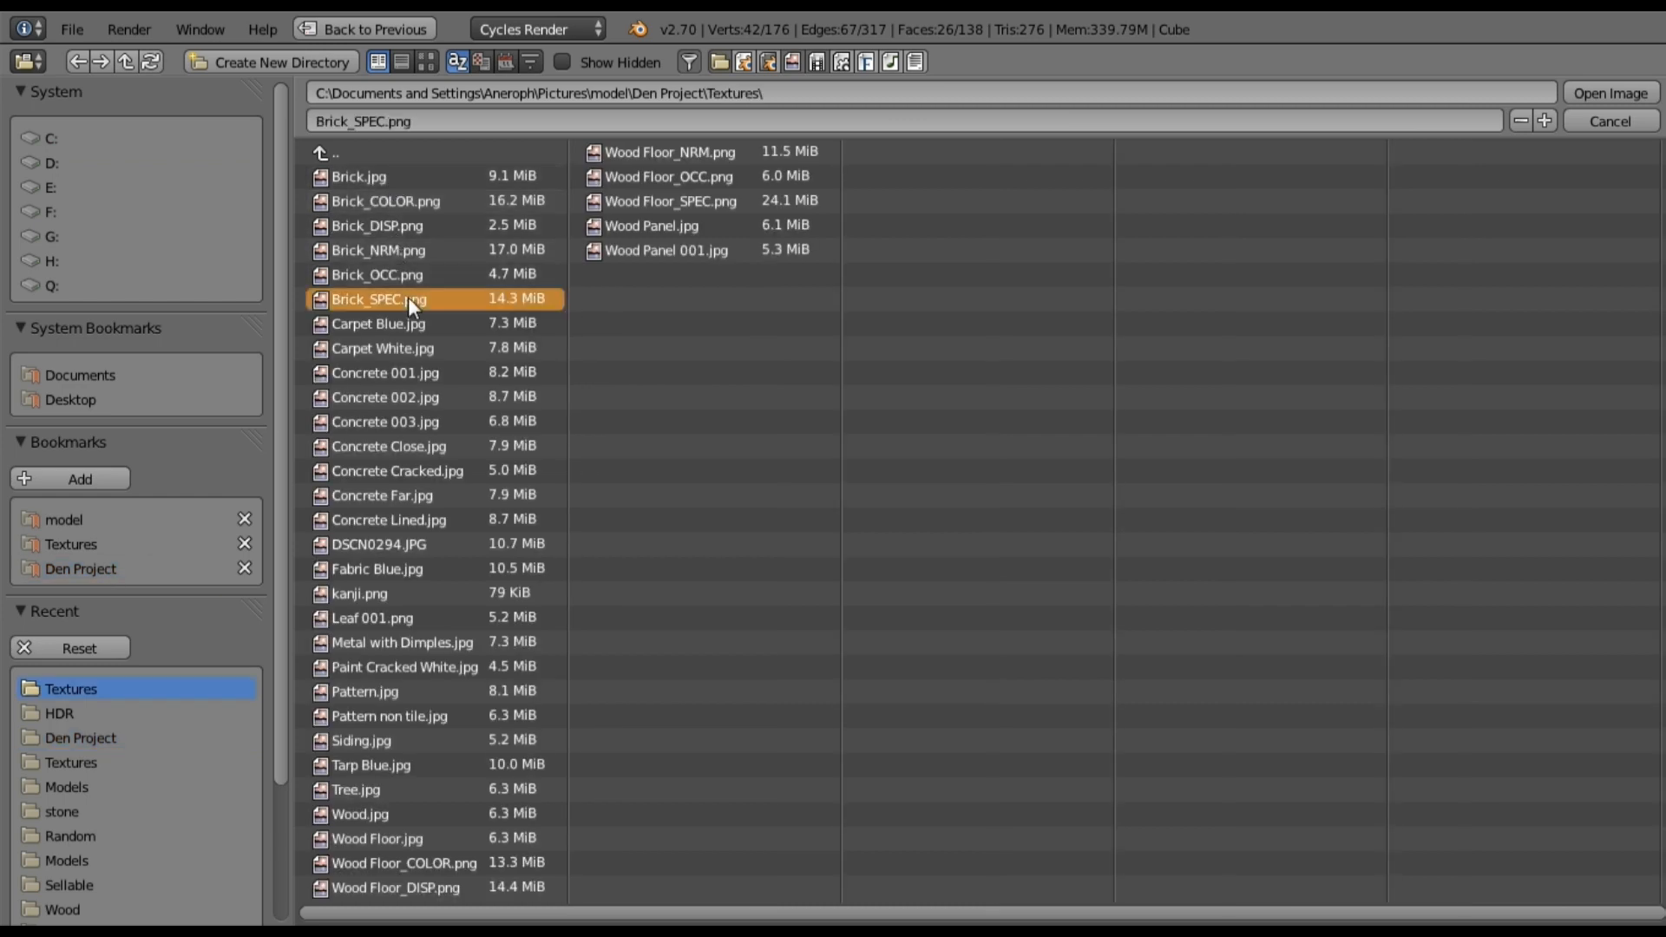
double_click(408, 298)
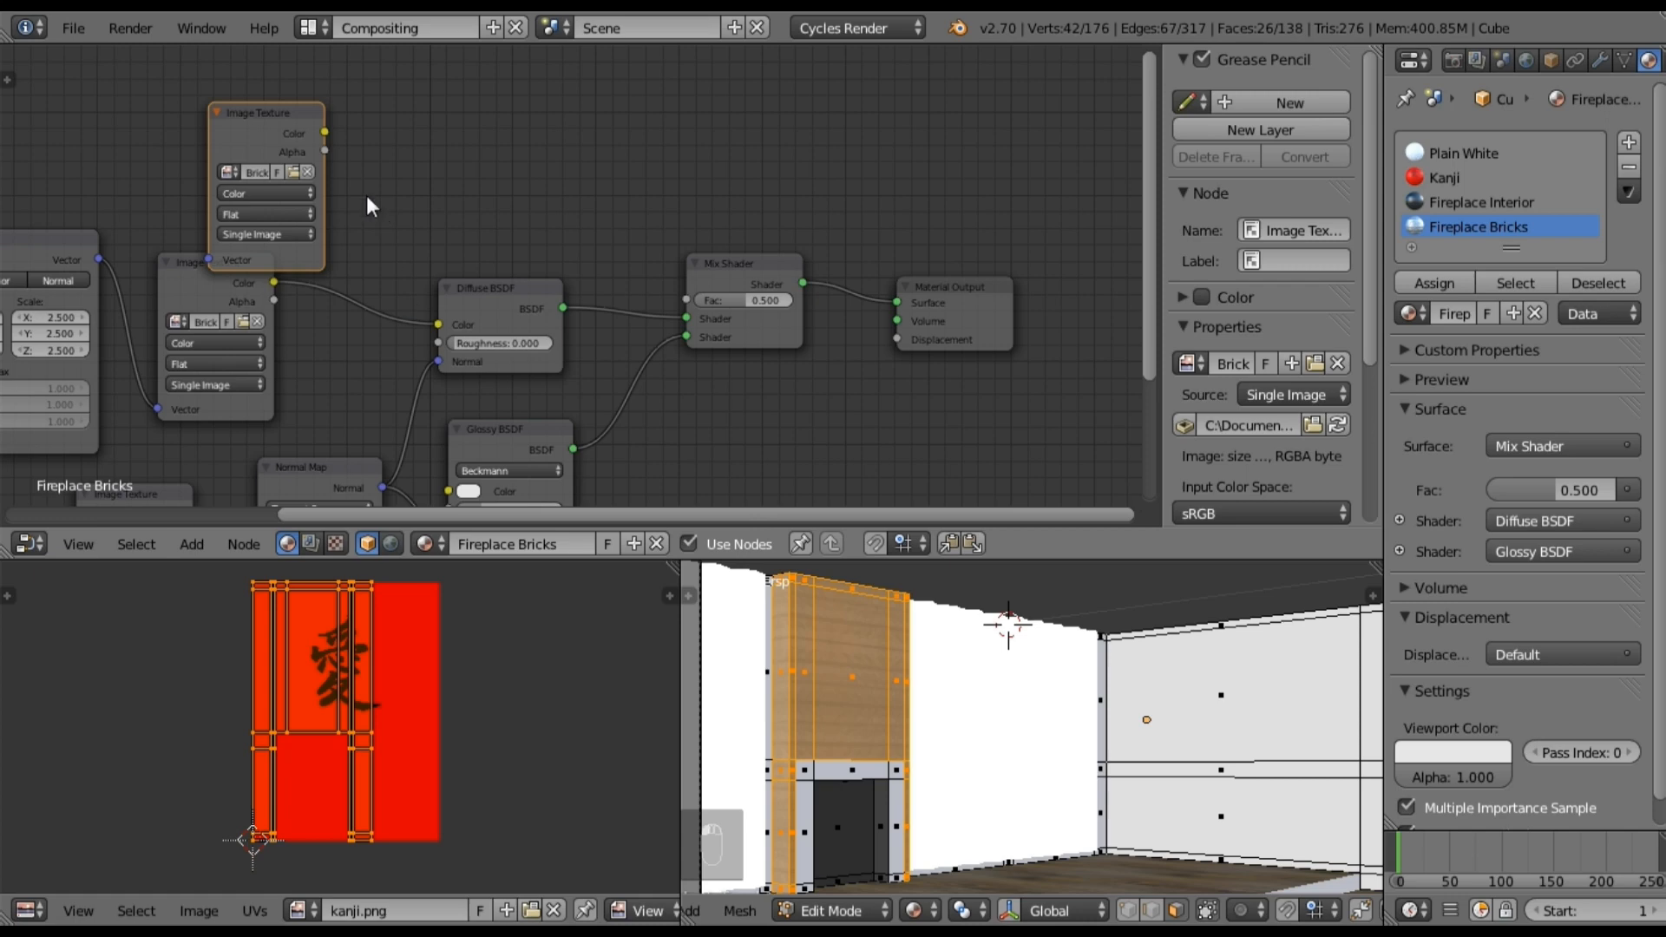
drag(283, 99, 271, 69)
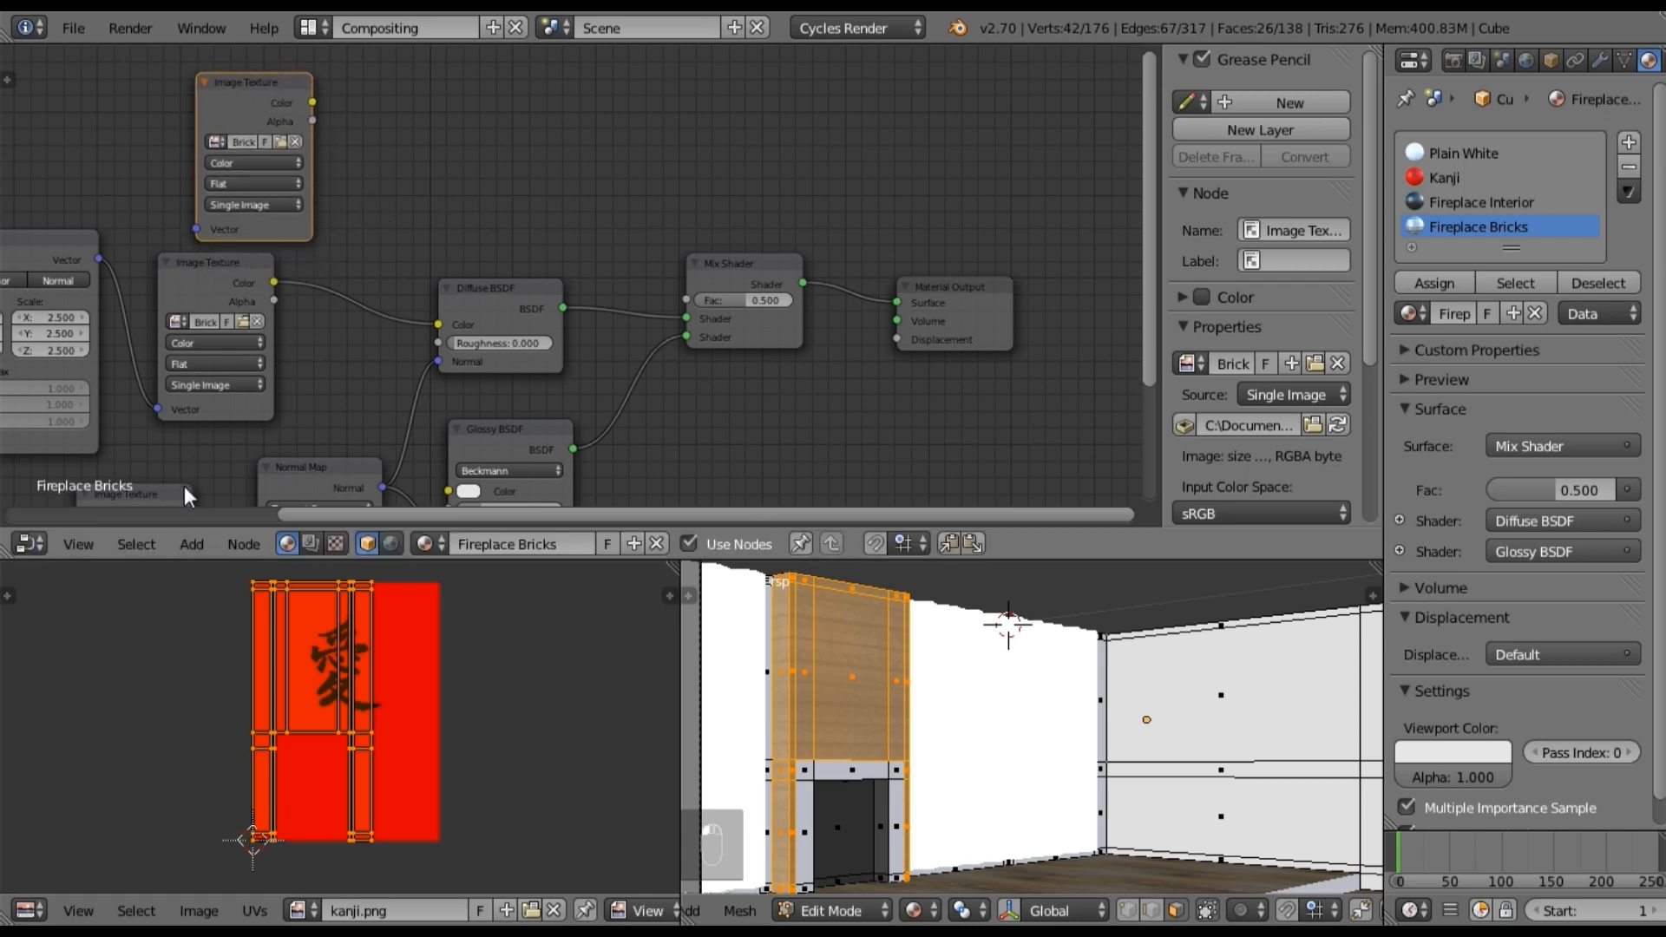
Step: Add a ColorRamp node, feeding it from the Brick_SPEC image's Color output and linking its Color output to the Mix Shader's Fac
click(191, 545)
mouse_move(243, 342)
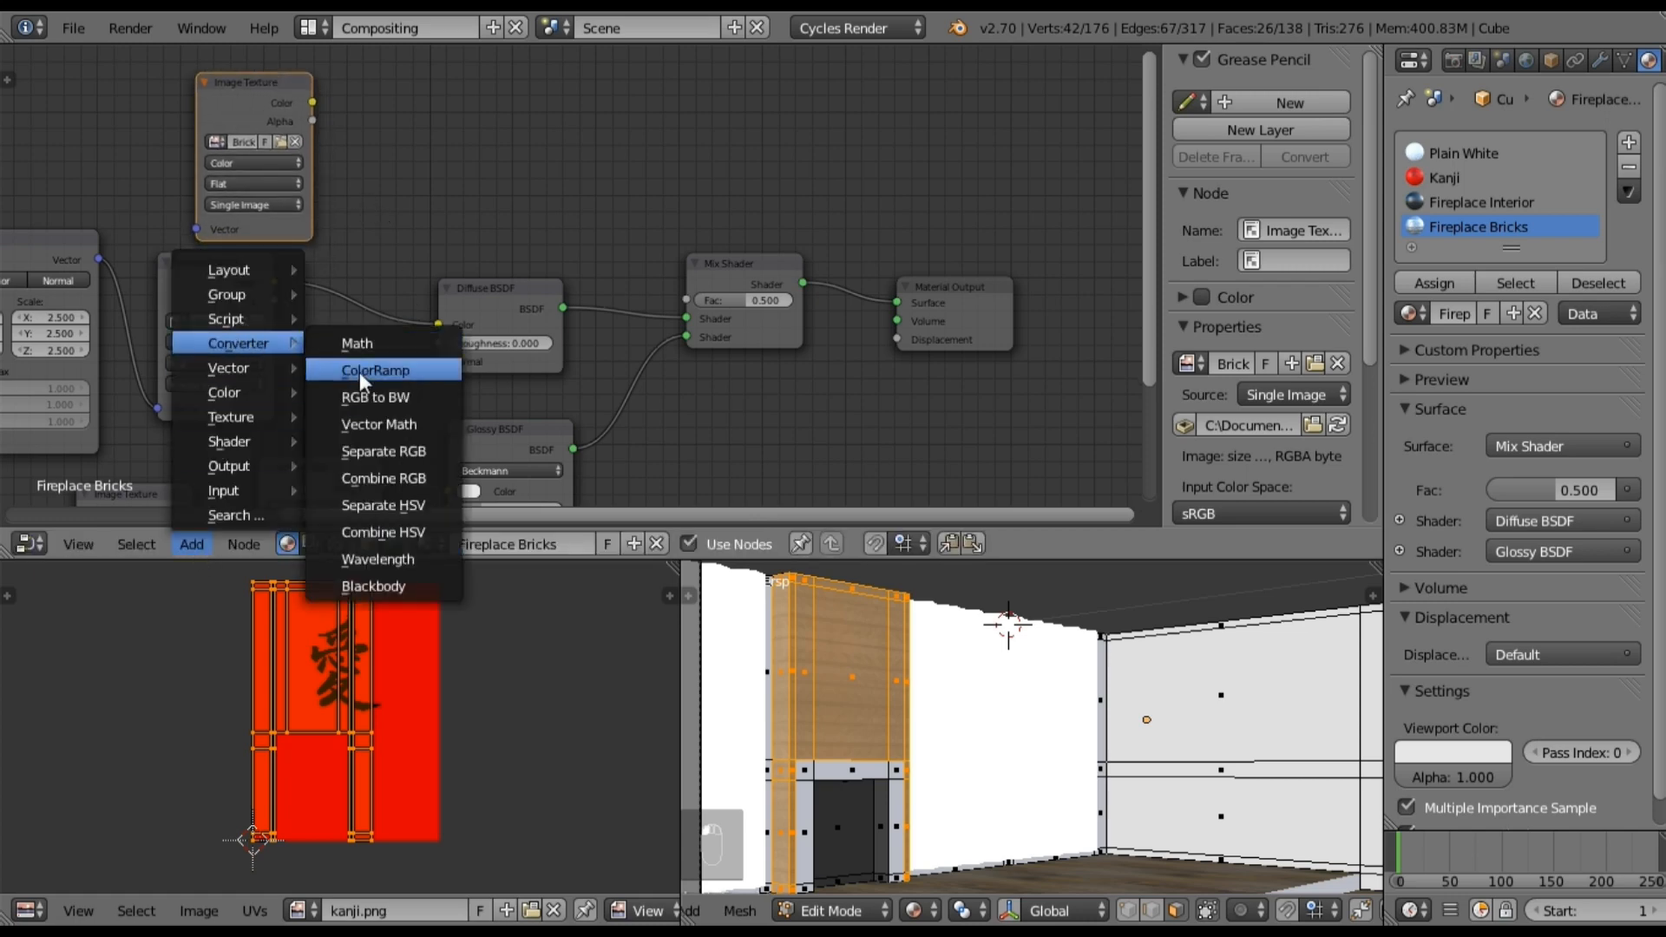
key(Return)
click(380, 88)
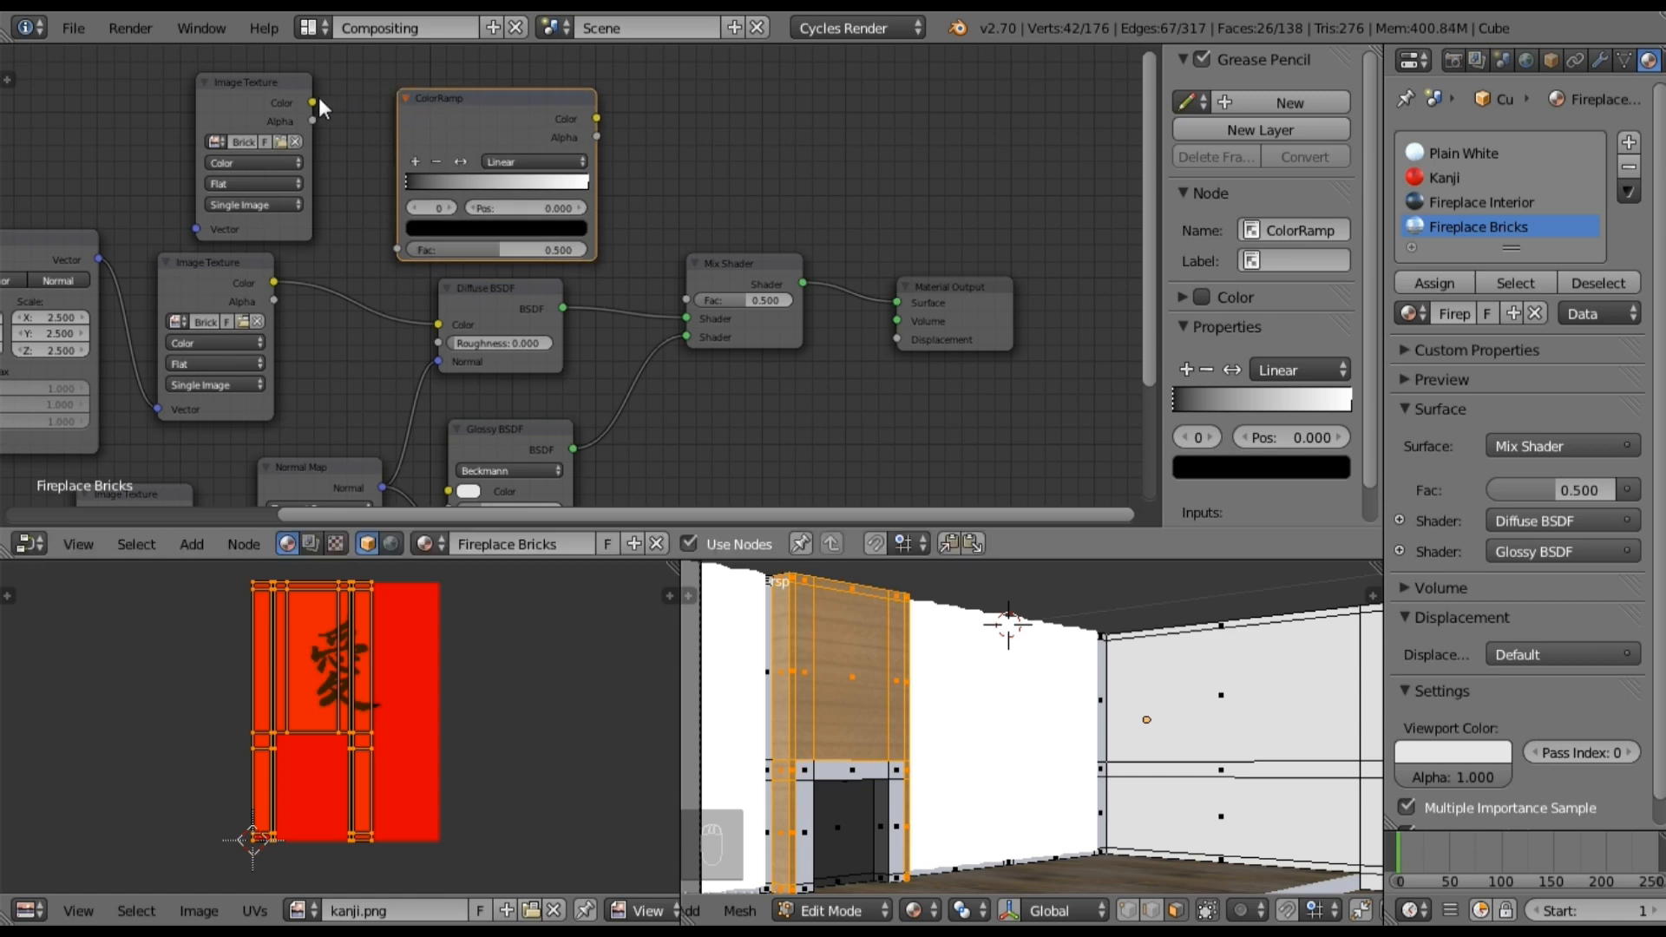
drag(318, 102, 399, 250)
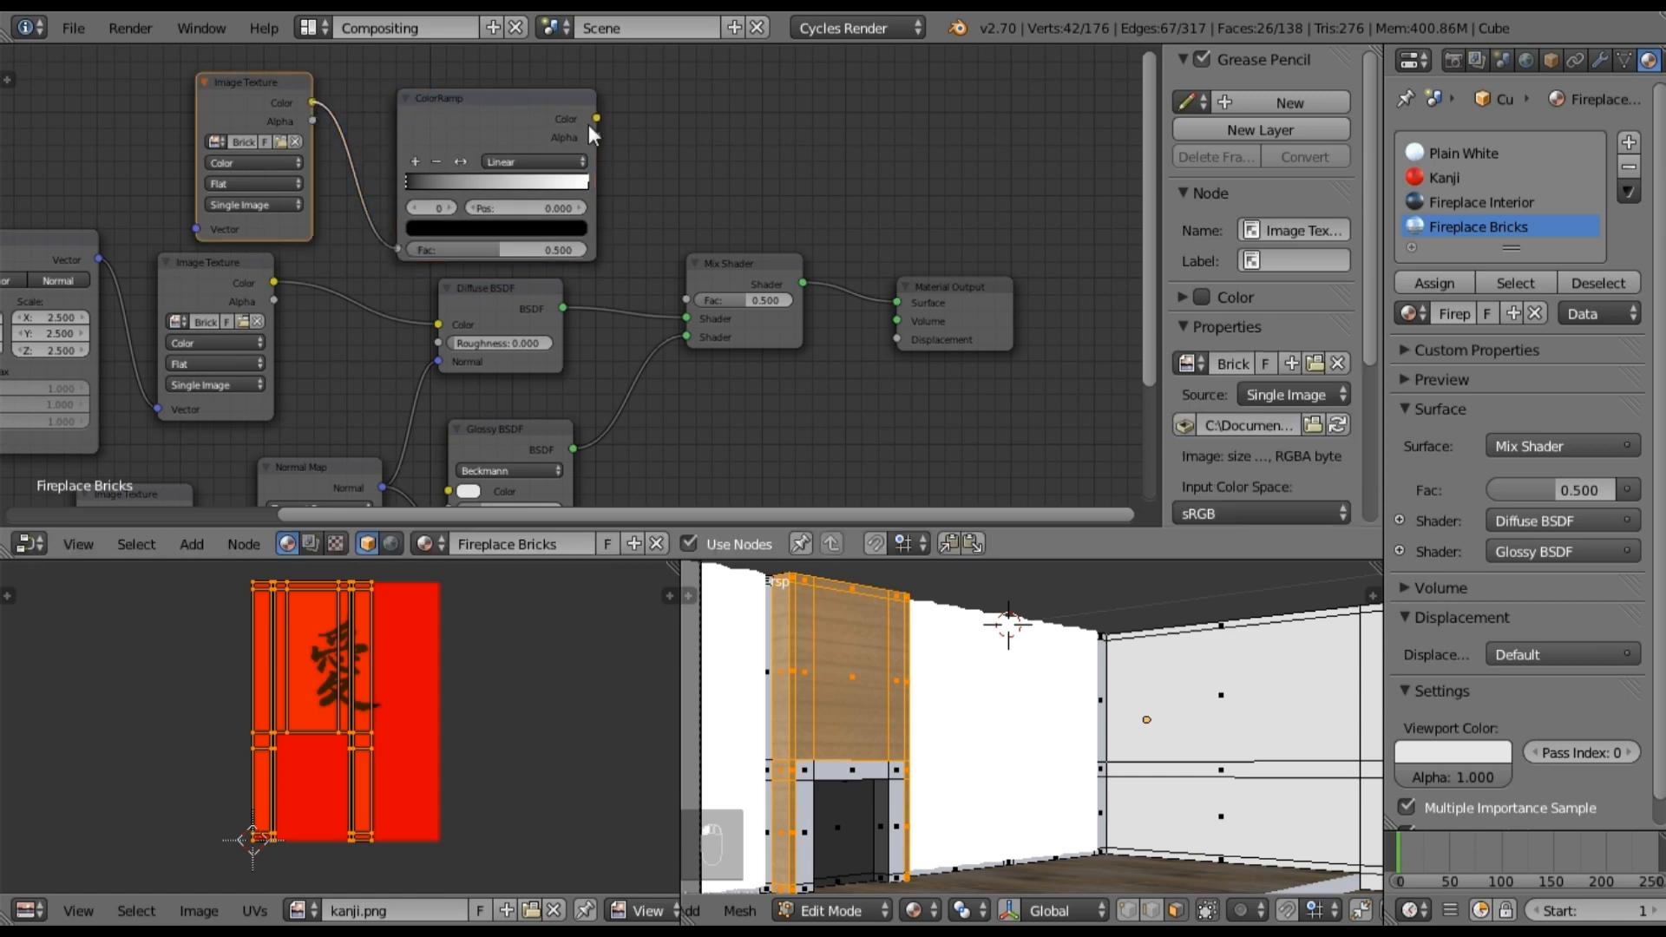
drag(597, 118, 686, 300)
Step: Darken the ColorRamp's white stop at position 1.000 to a dark grey
middle_drag(644, 176, 697, 225)
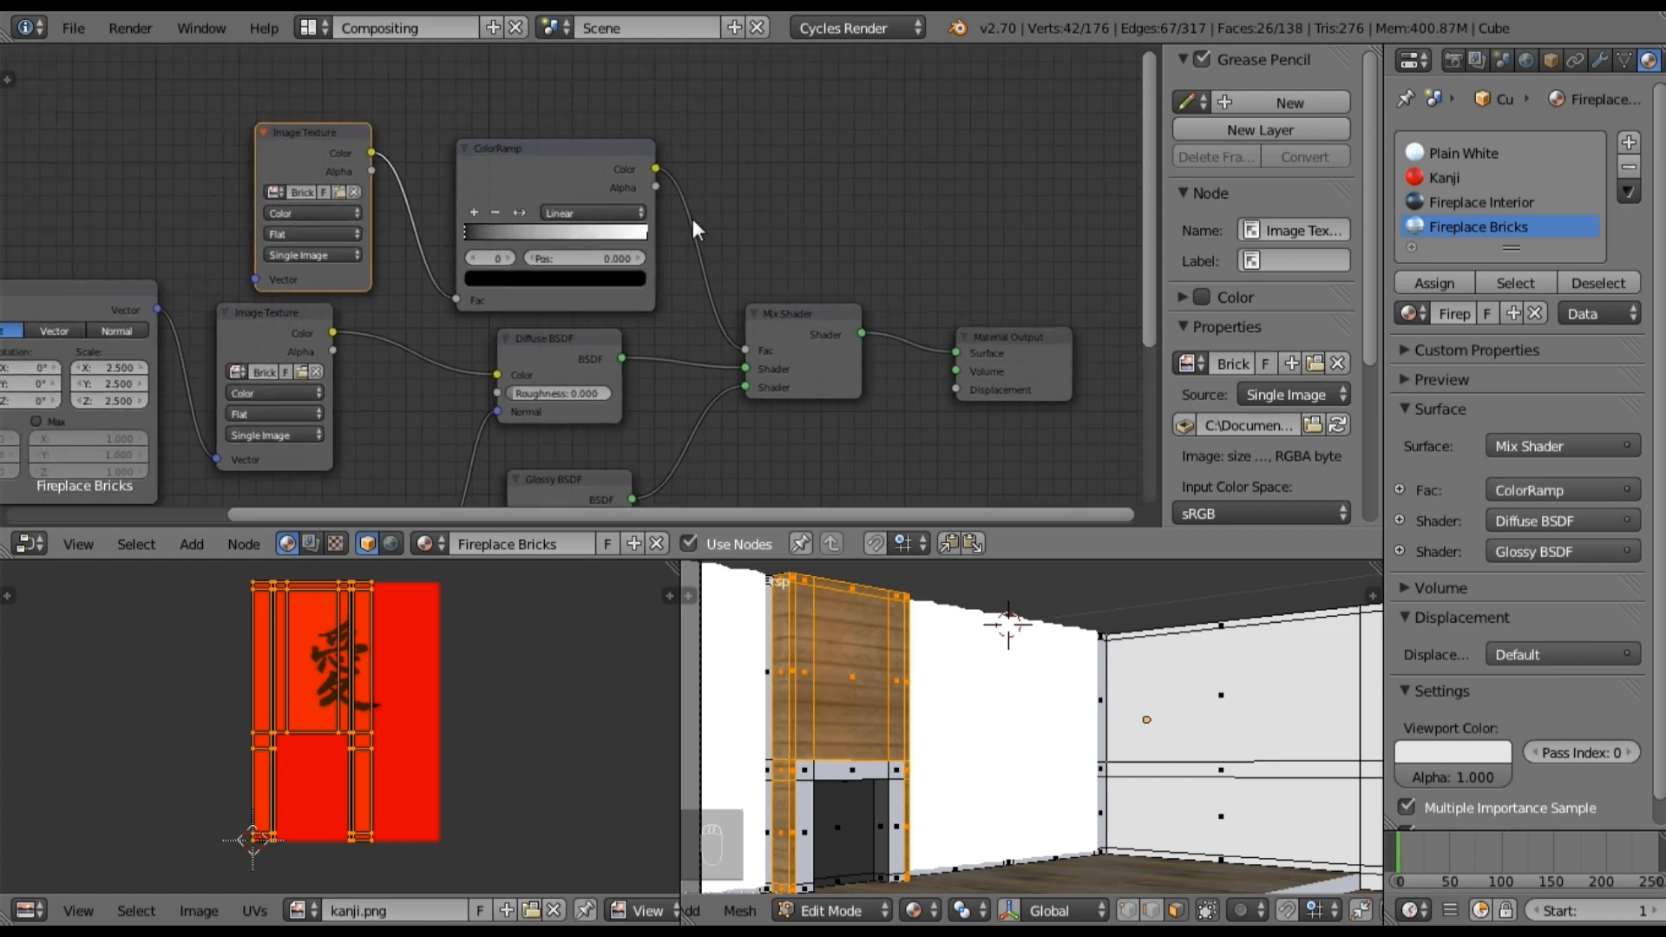
scroll(674, 226, up, 2)
click(654, 224)
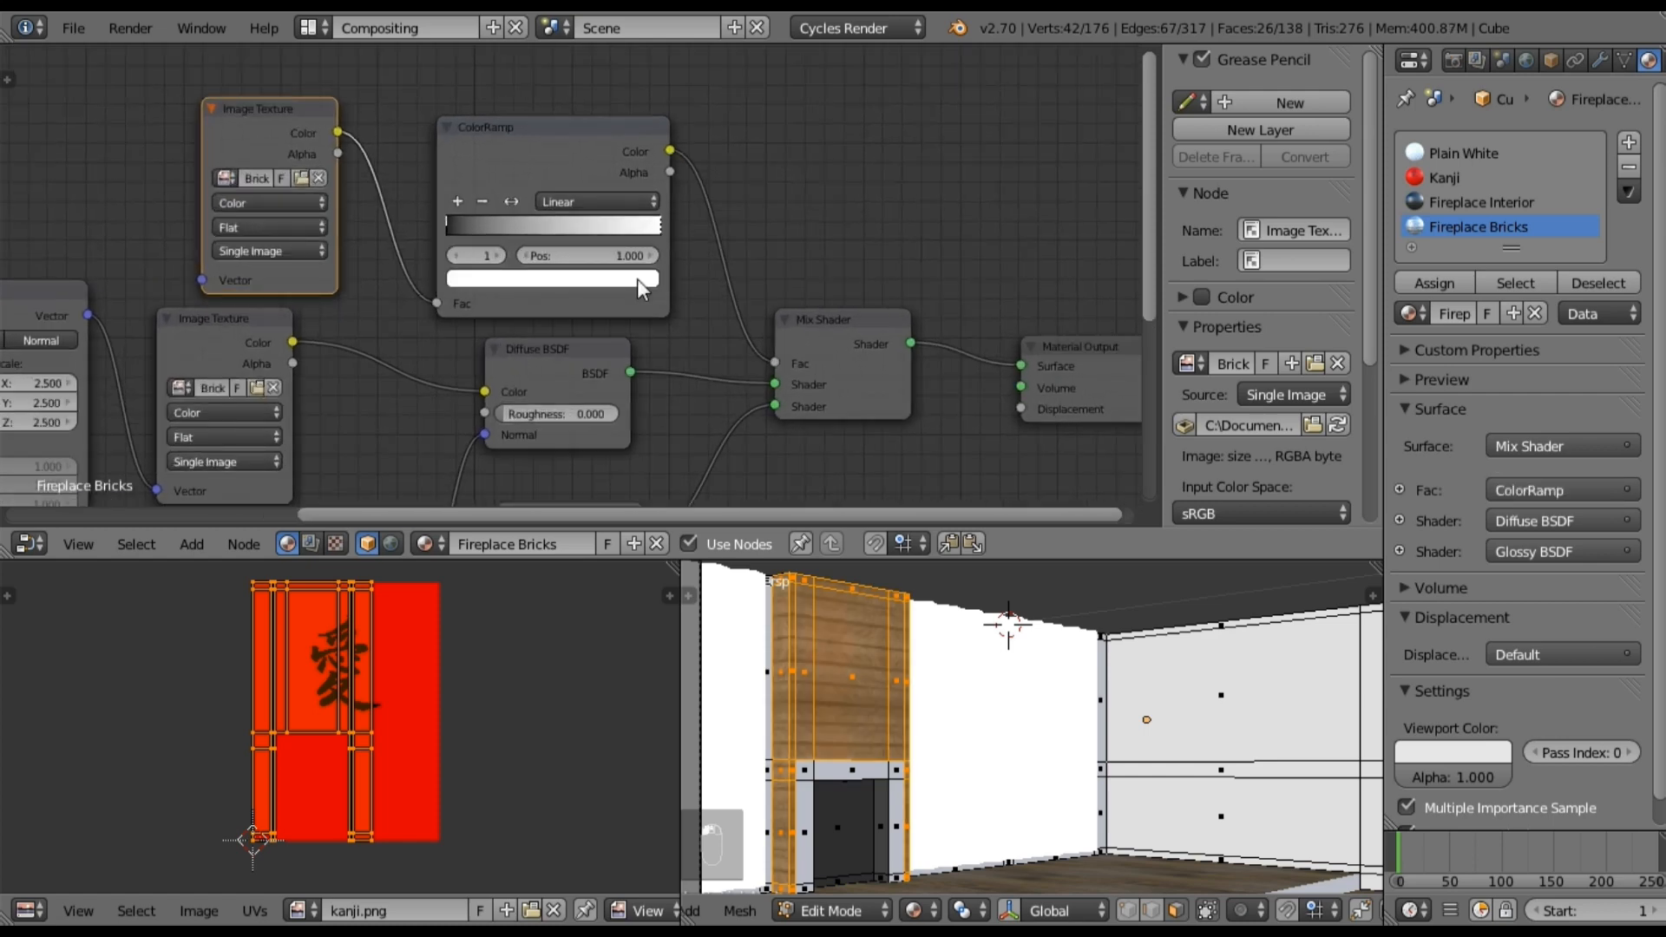
click(637, 279)
drag(615, 305, 620, 393)
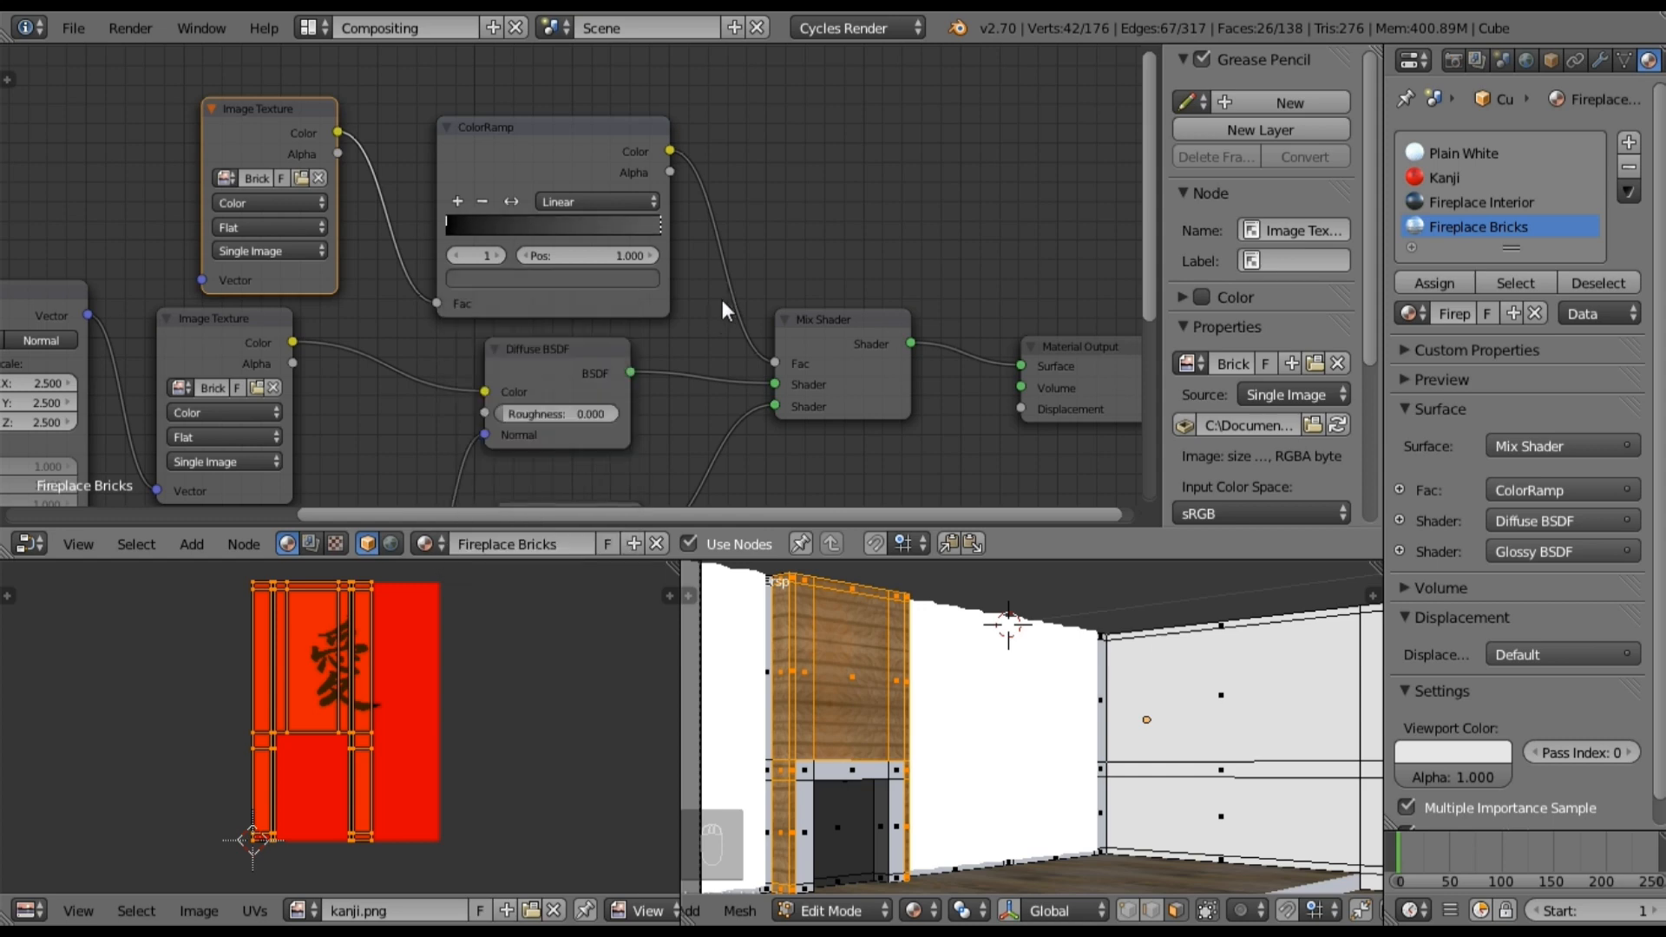
scroll(675, 350, down, 3)
scroll(674, 356, down, 3)
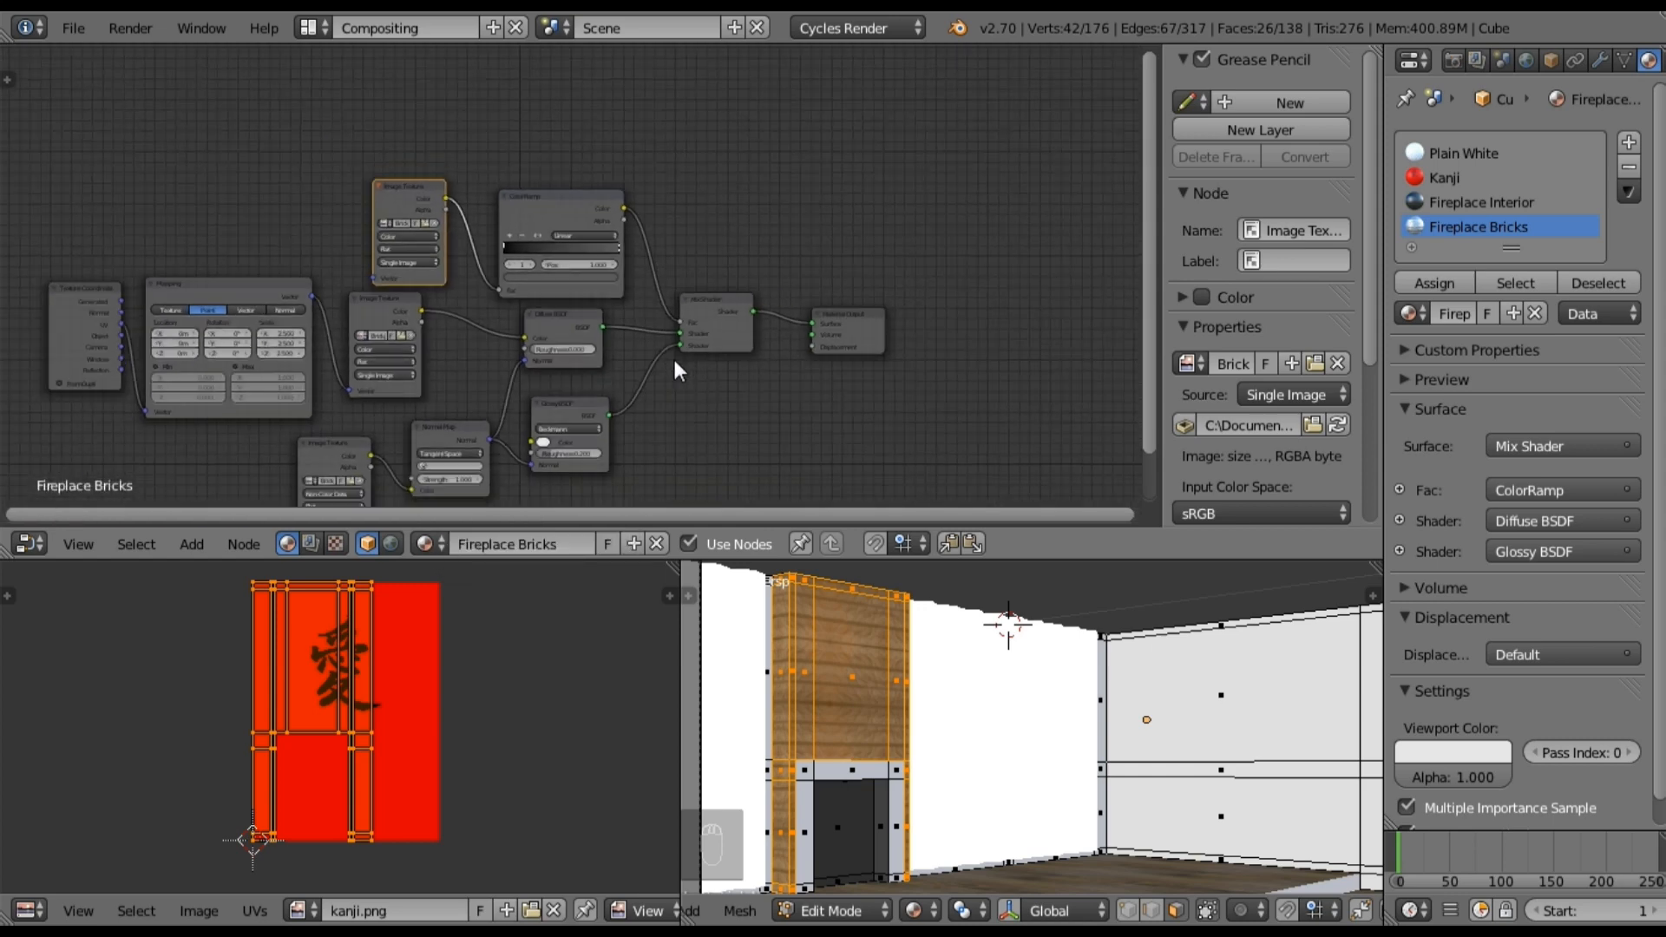
middle_drag(672, 374, 654, 281)
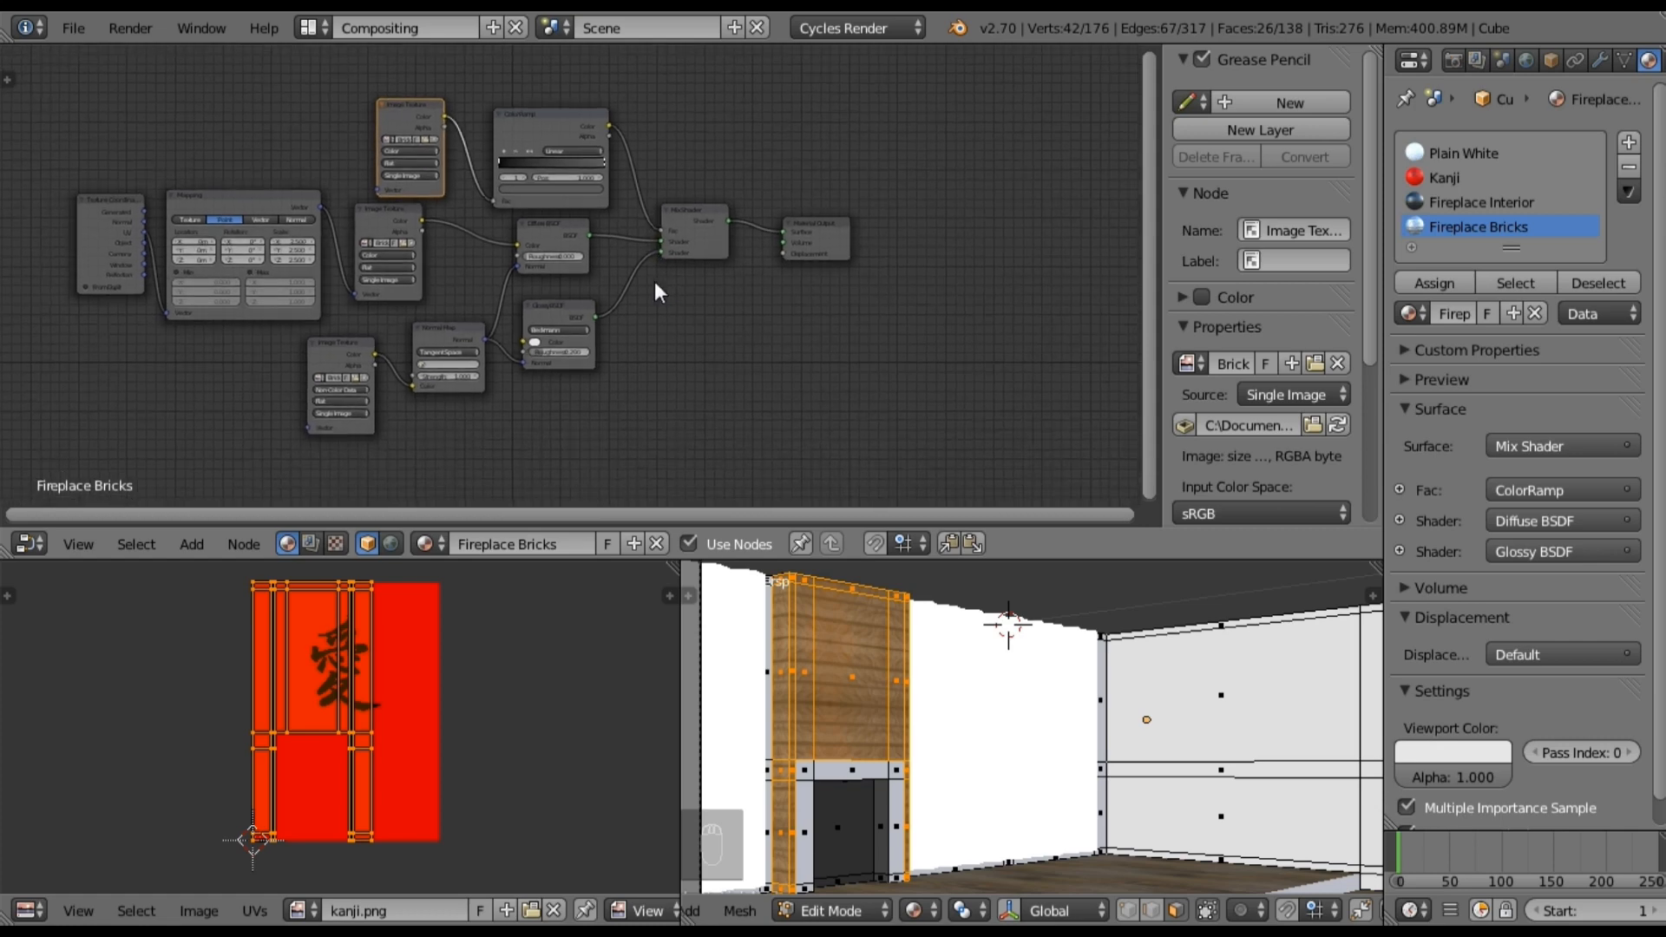
Step: Connect the Mapping node's Vector output to the Vector inputs of the specular and normal-map Image Texture nodes
scroll(222, 351, up, 2)
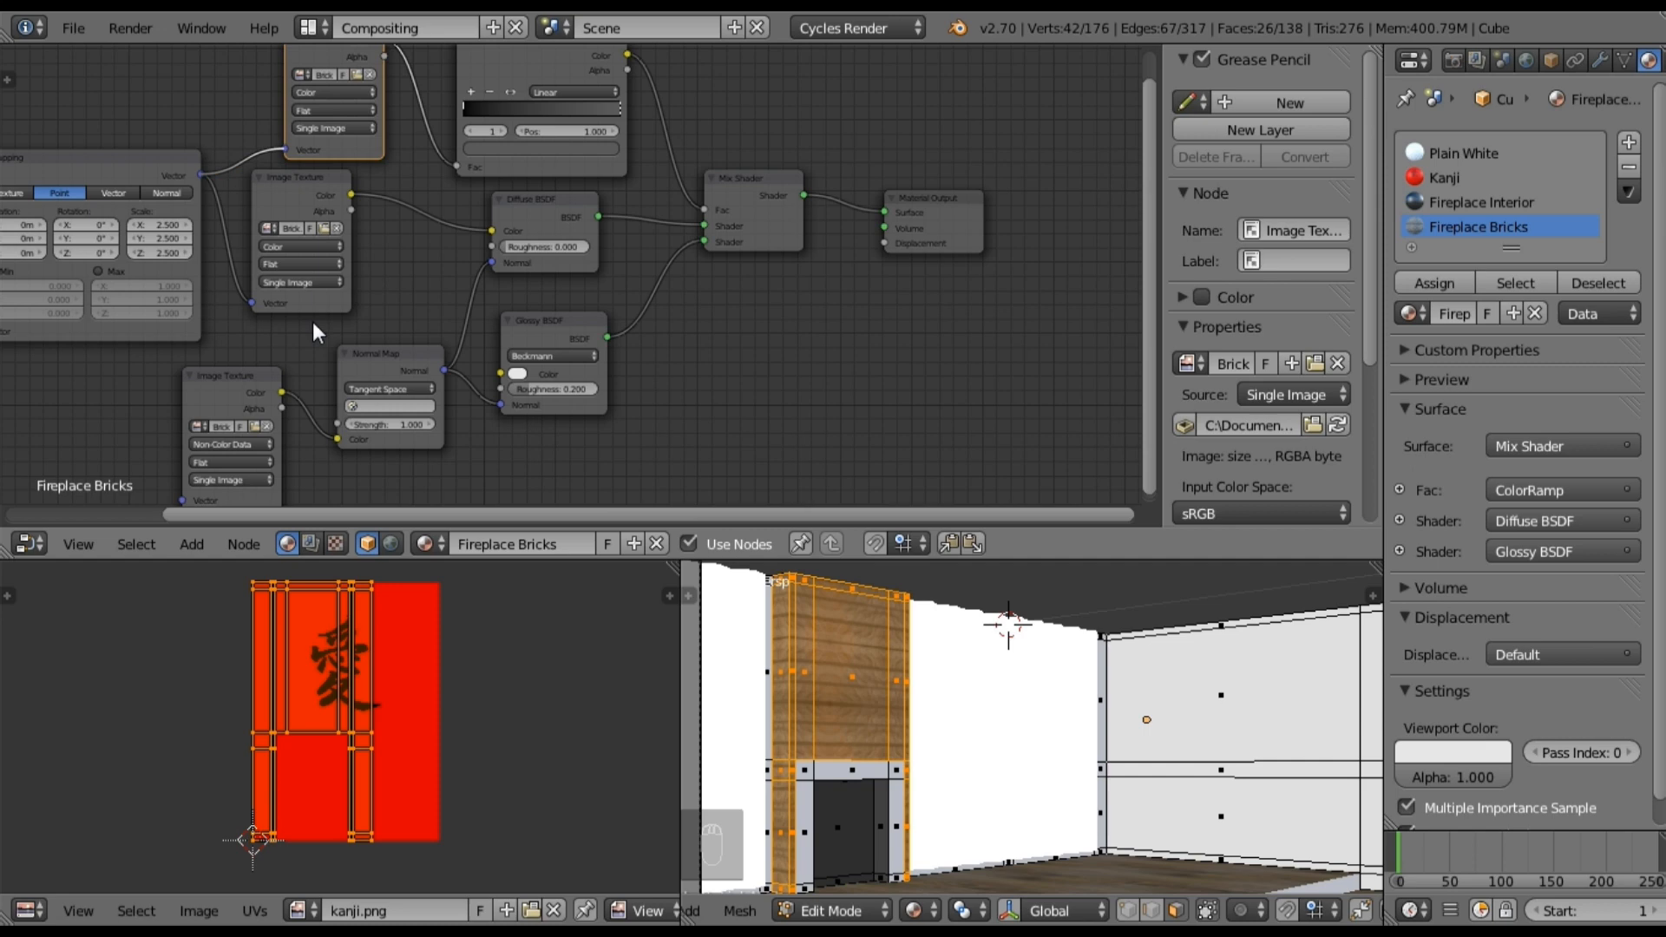
middle_drag(312, 321, 415, 247)
drag(301, 100, 284, 426)
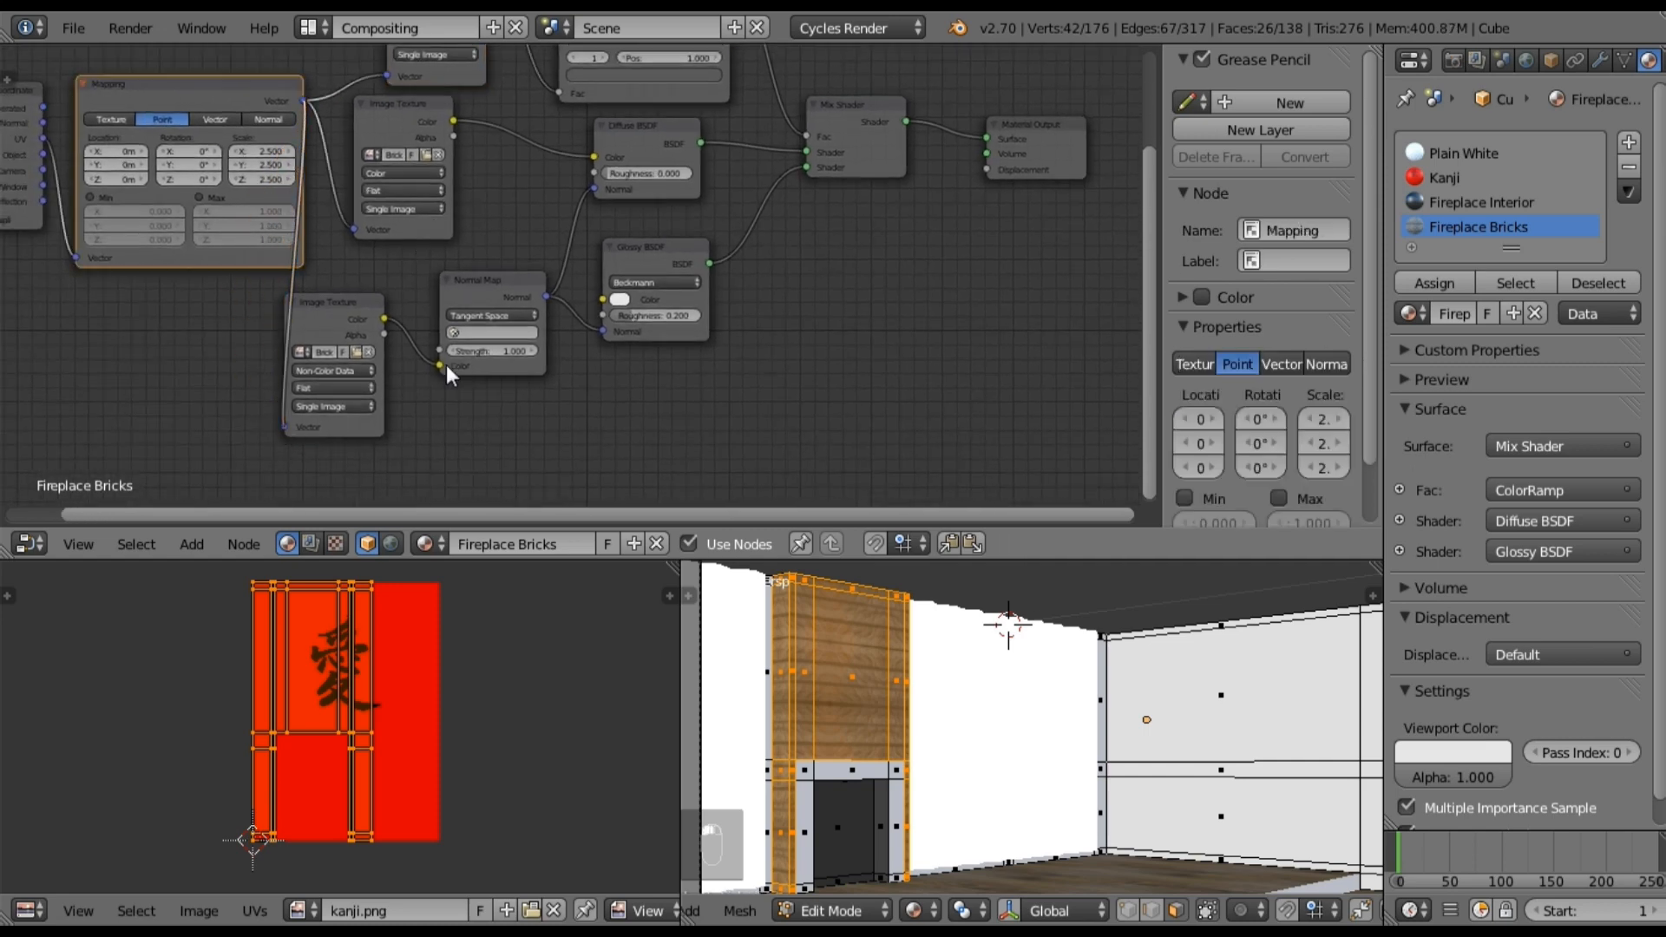
scroll(825, 321, down, 1)
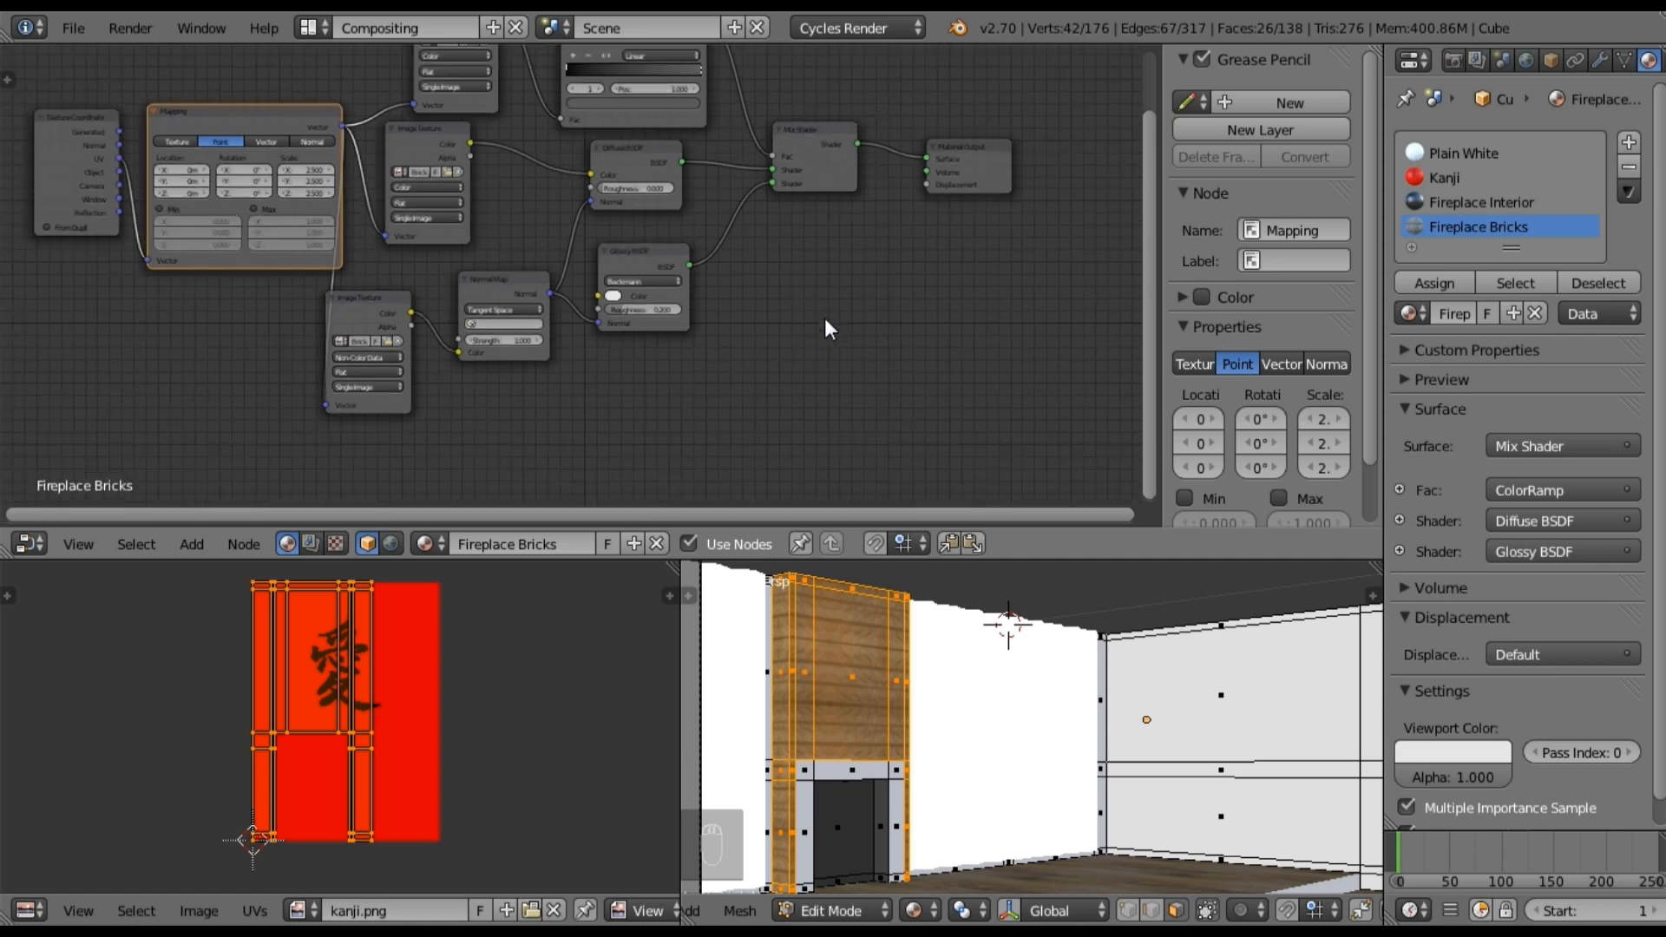
scroll(825, 317, down, 5)
middle_drag(718, 257, 693, 304)
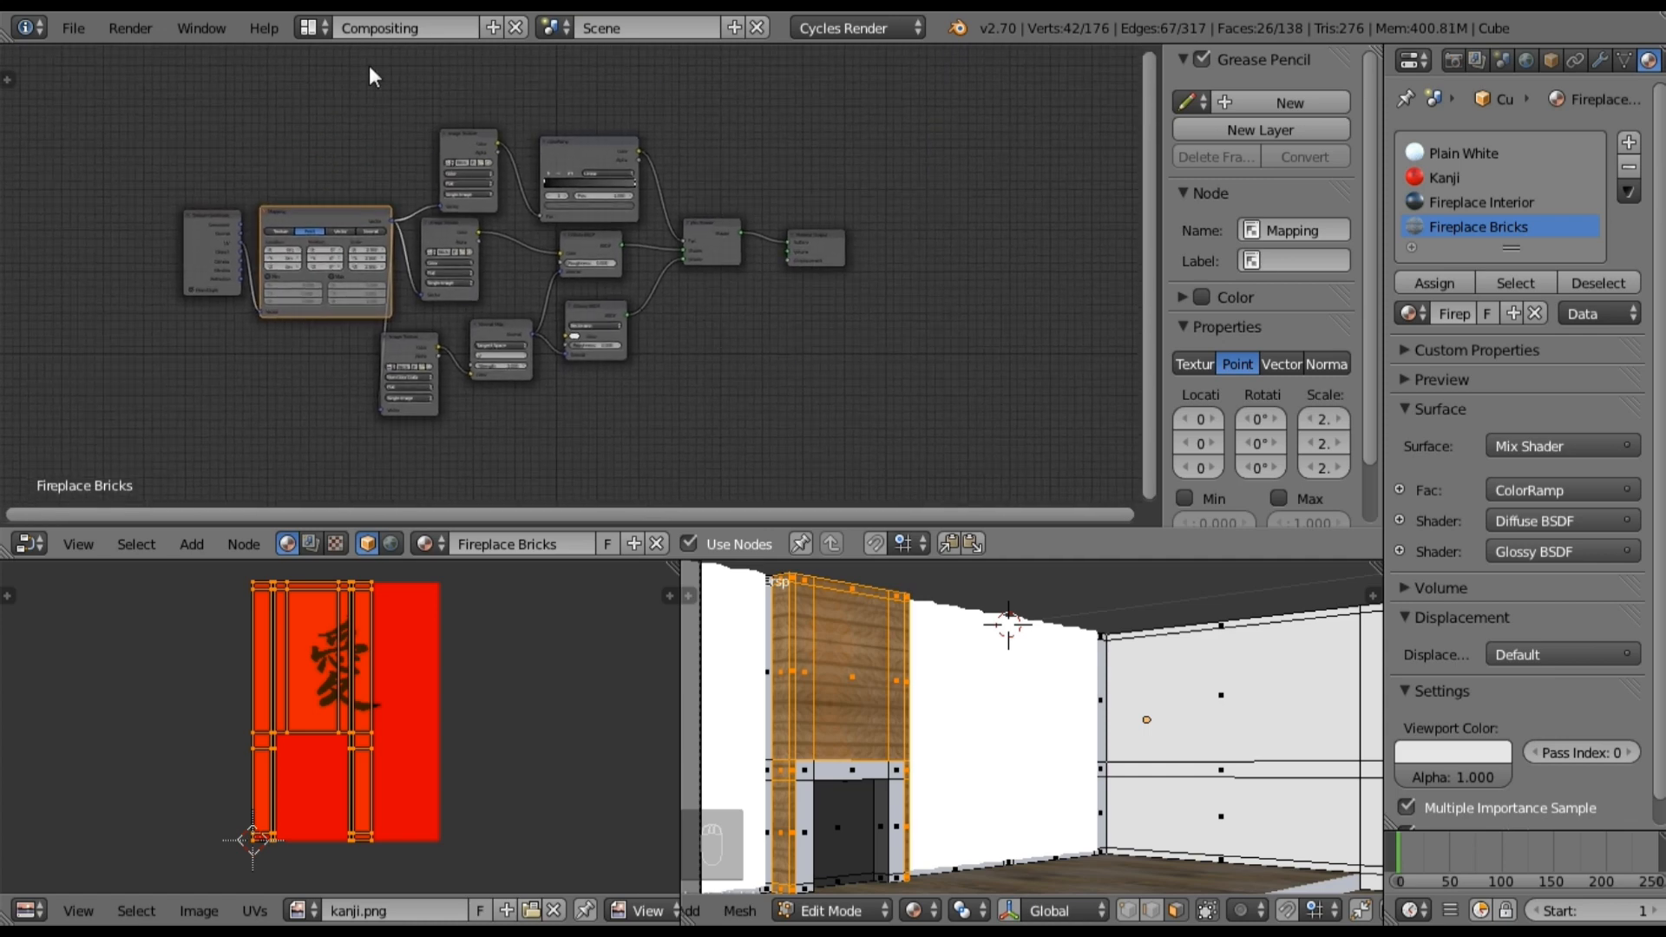
Step: Switch to the Default screen layout and assign the Fireplace Bricks material to the selected chimney faces
click(321, 23)
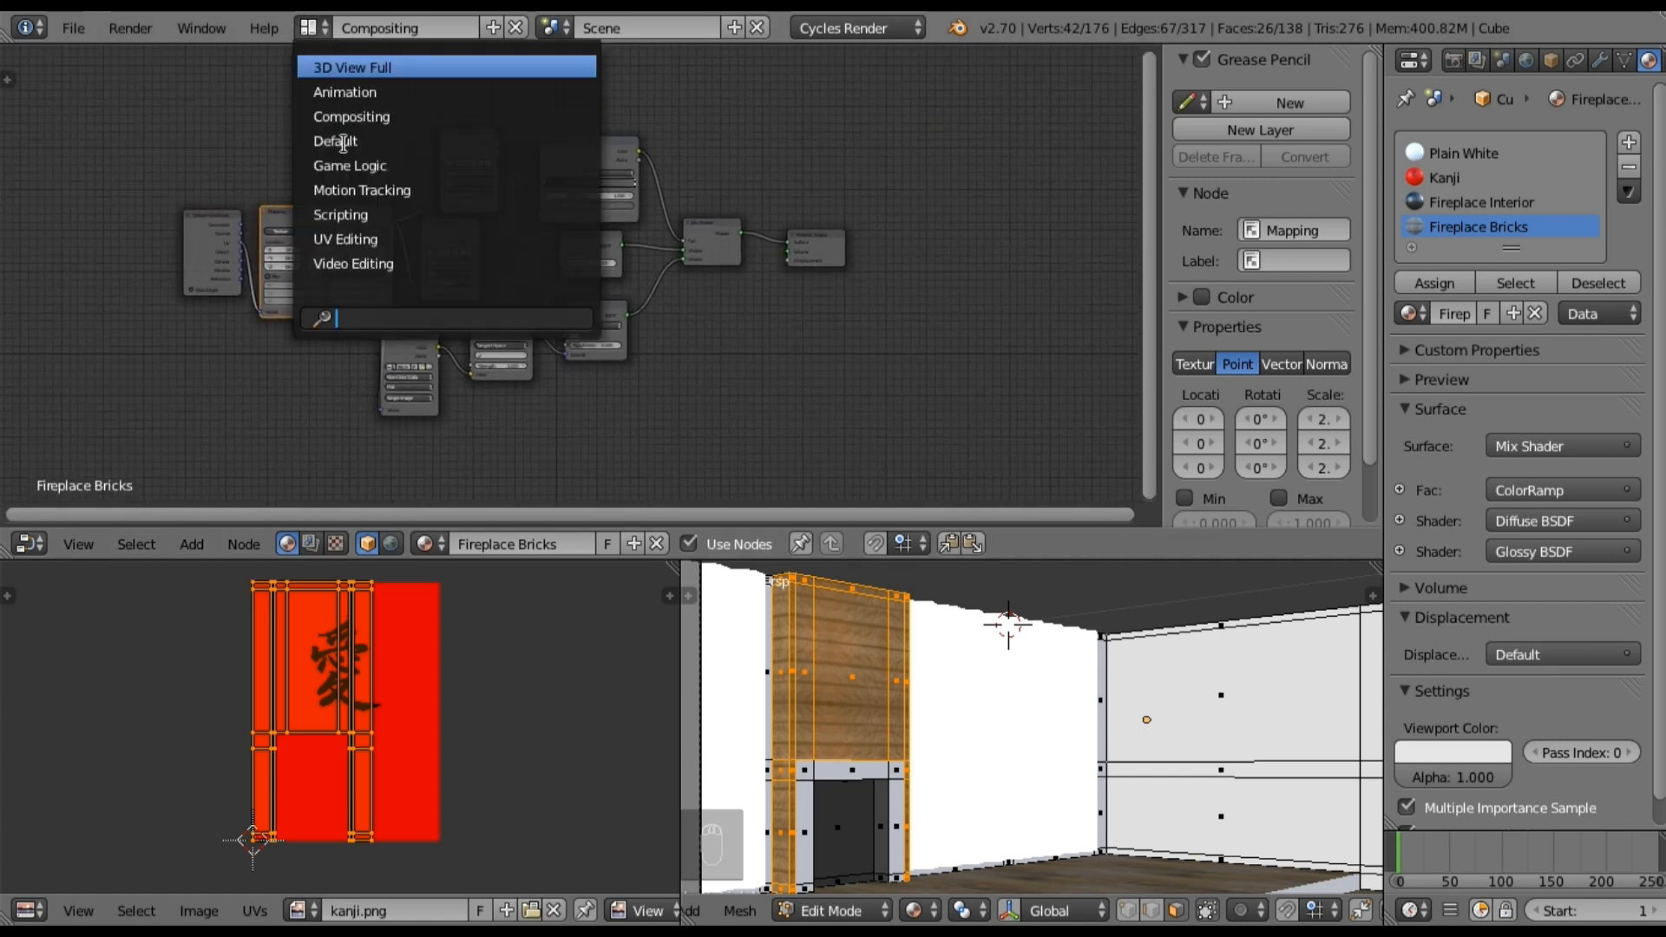
click(335, 141)
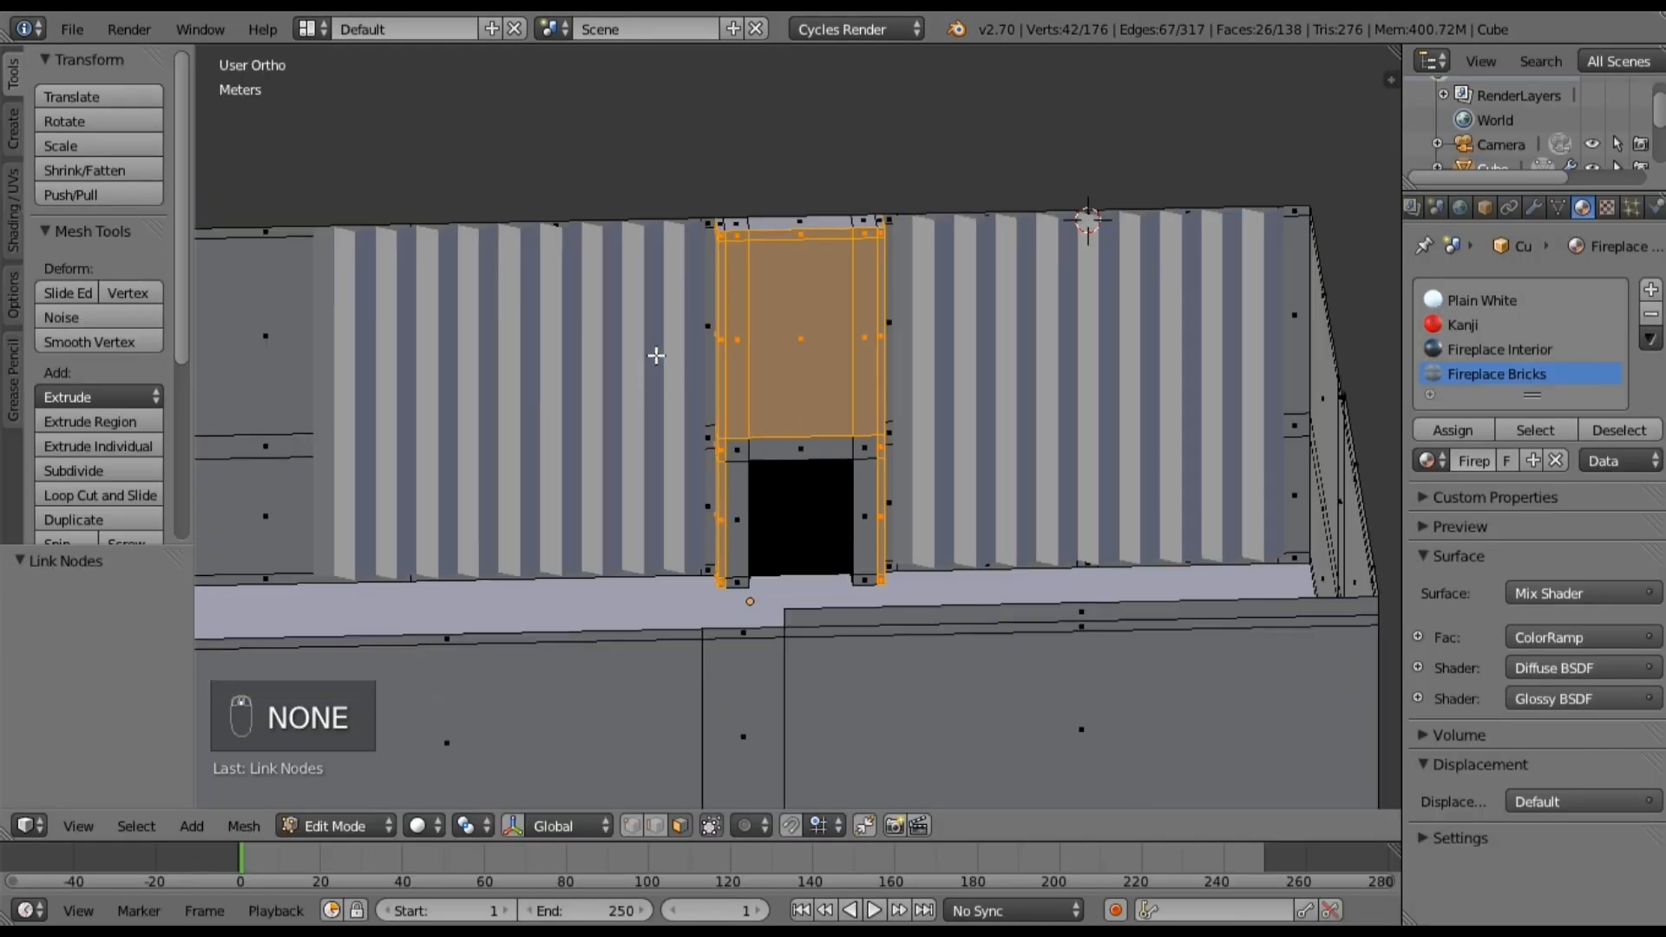
scroll(630, 360, down, 3)
middle_drag(630, 360, 631, 395)
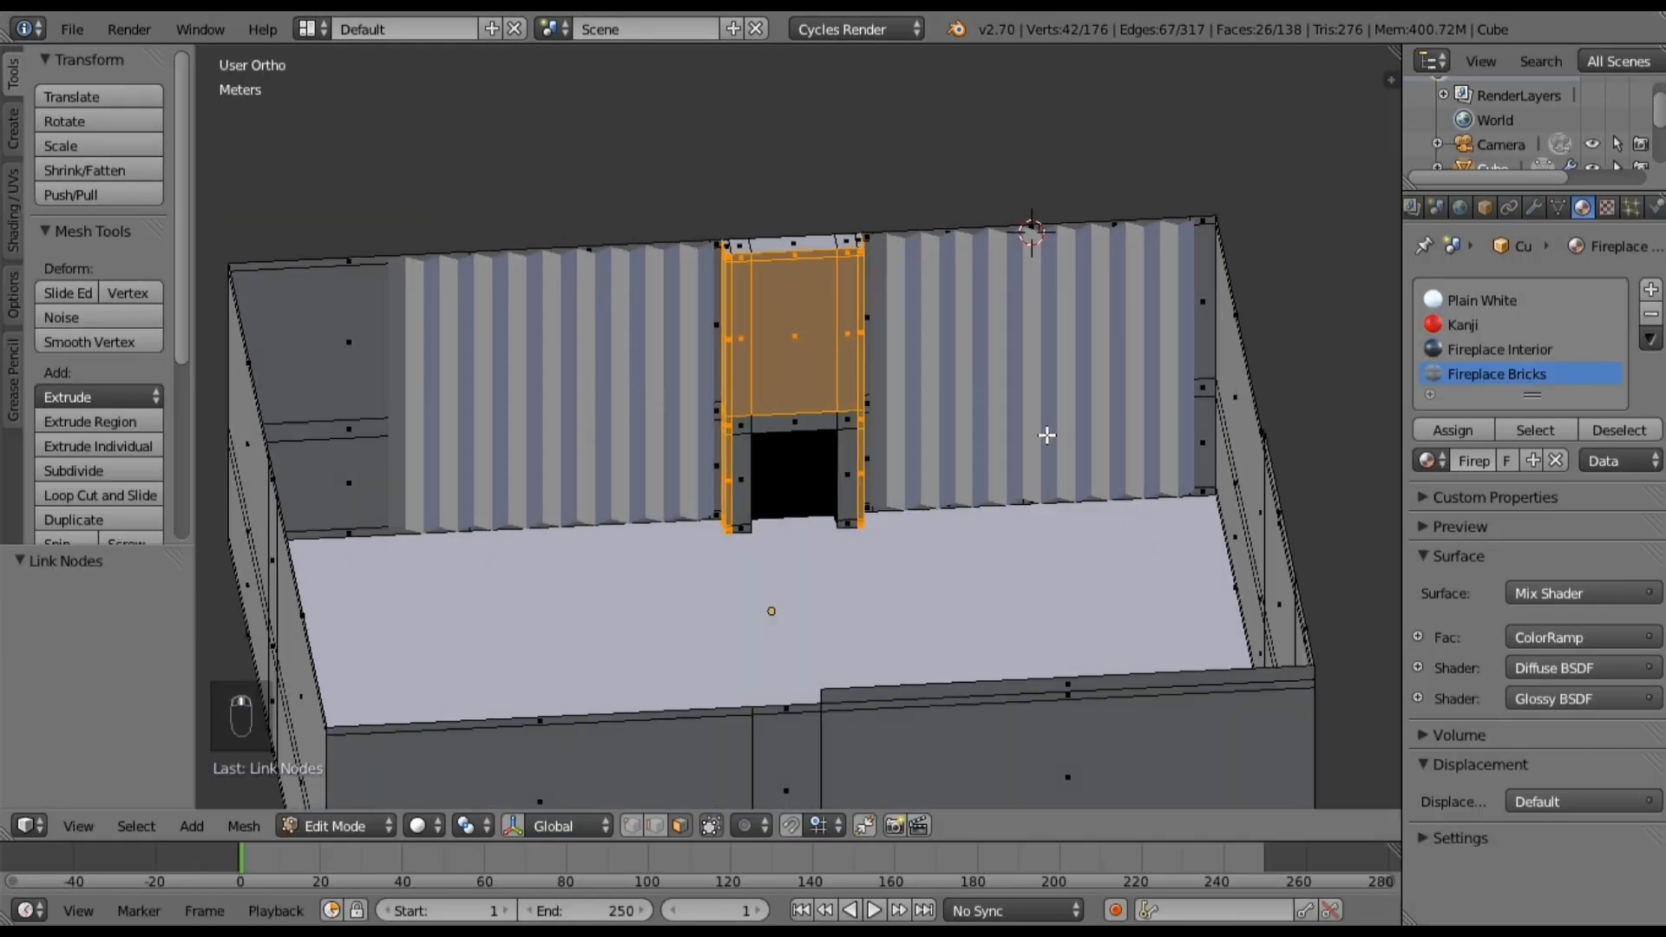
click(1440, 432)
middle_drag(703, 495, 920, 498)
scroll(785, 495, up, 3)
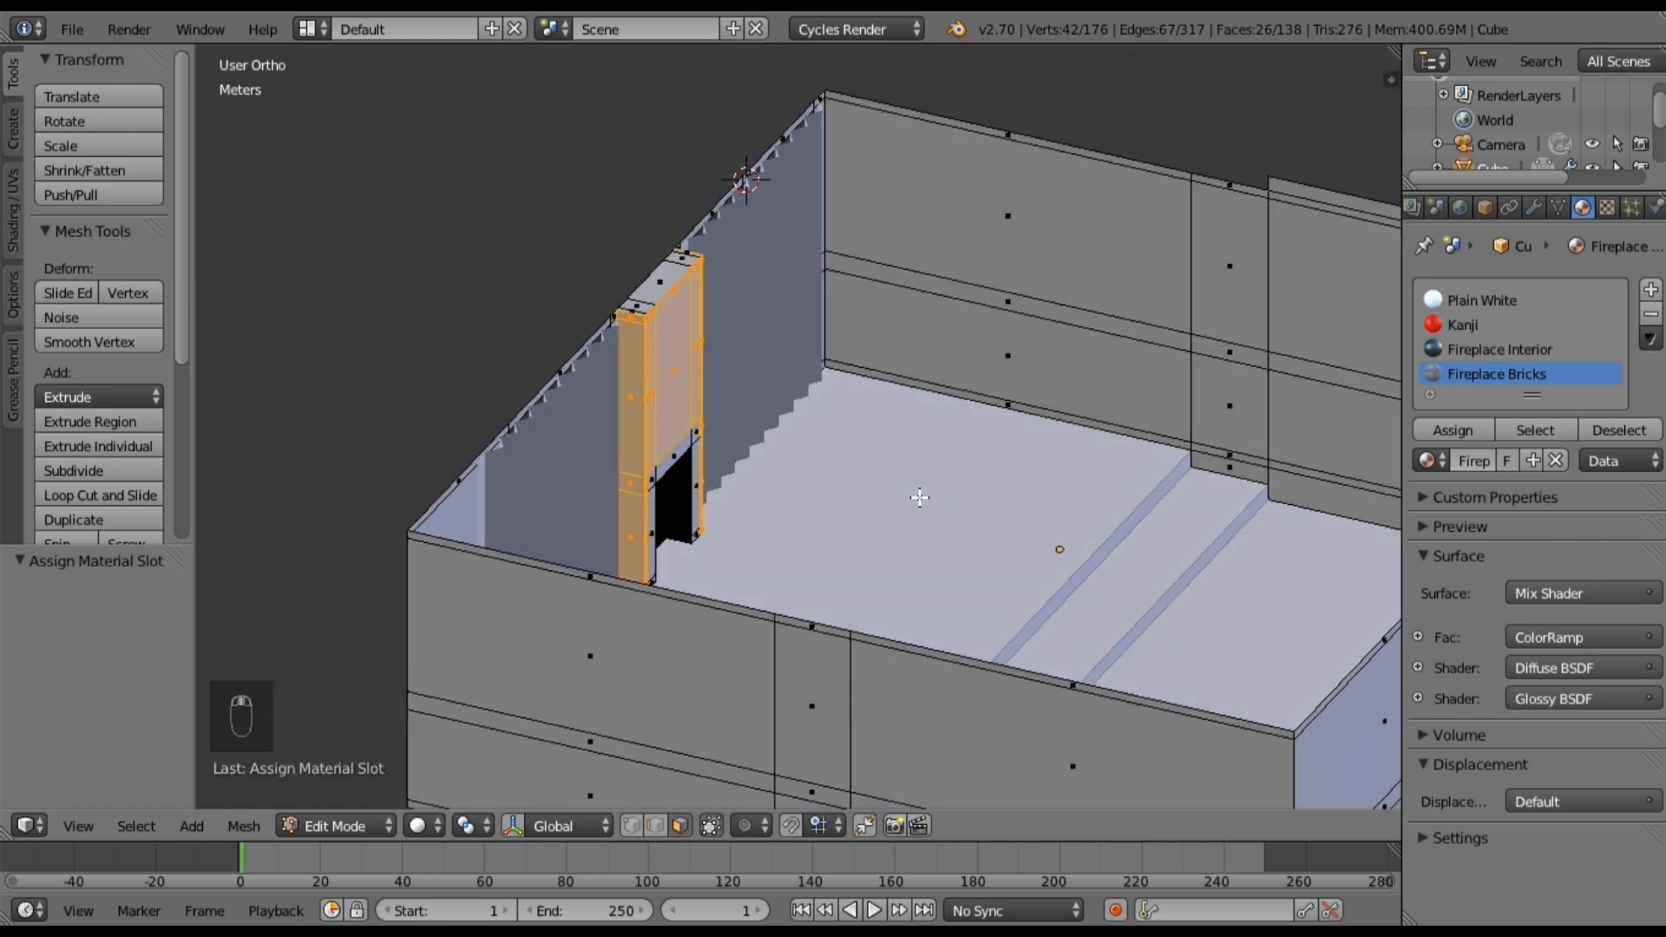
scroll(1001, 447, down, 3)
middle_drag(1001, 447, 866, 428)
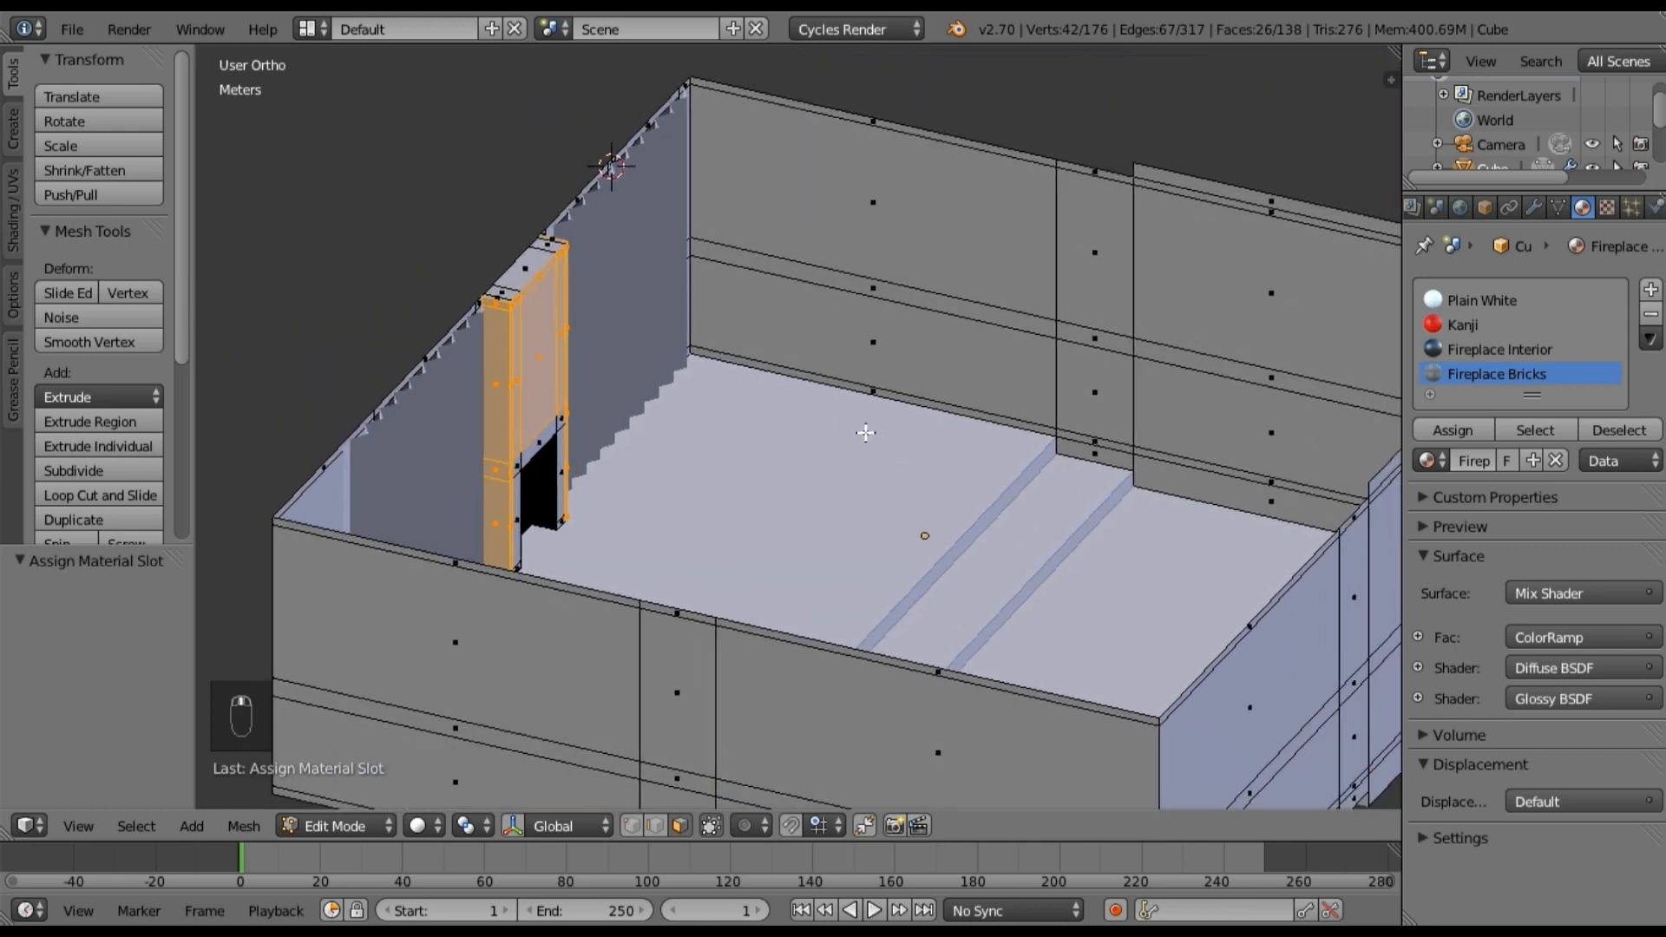
Step: Return to object mode in the camera view and disable the render border in the render dimensions settings
key(KP_0)
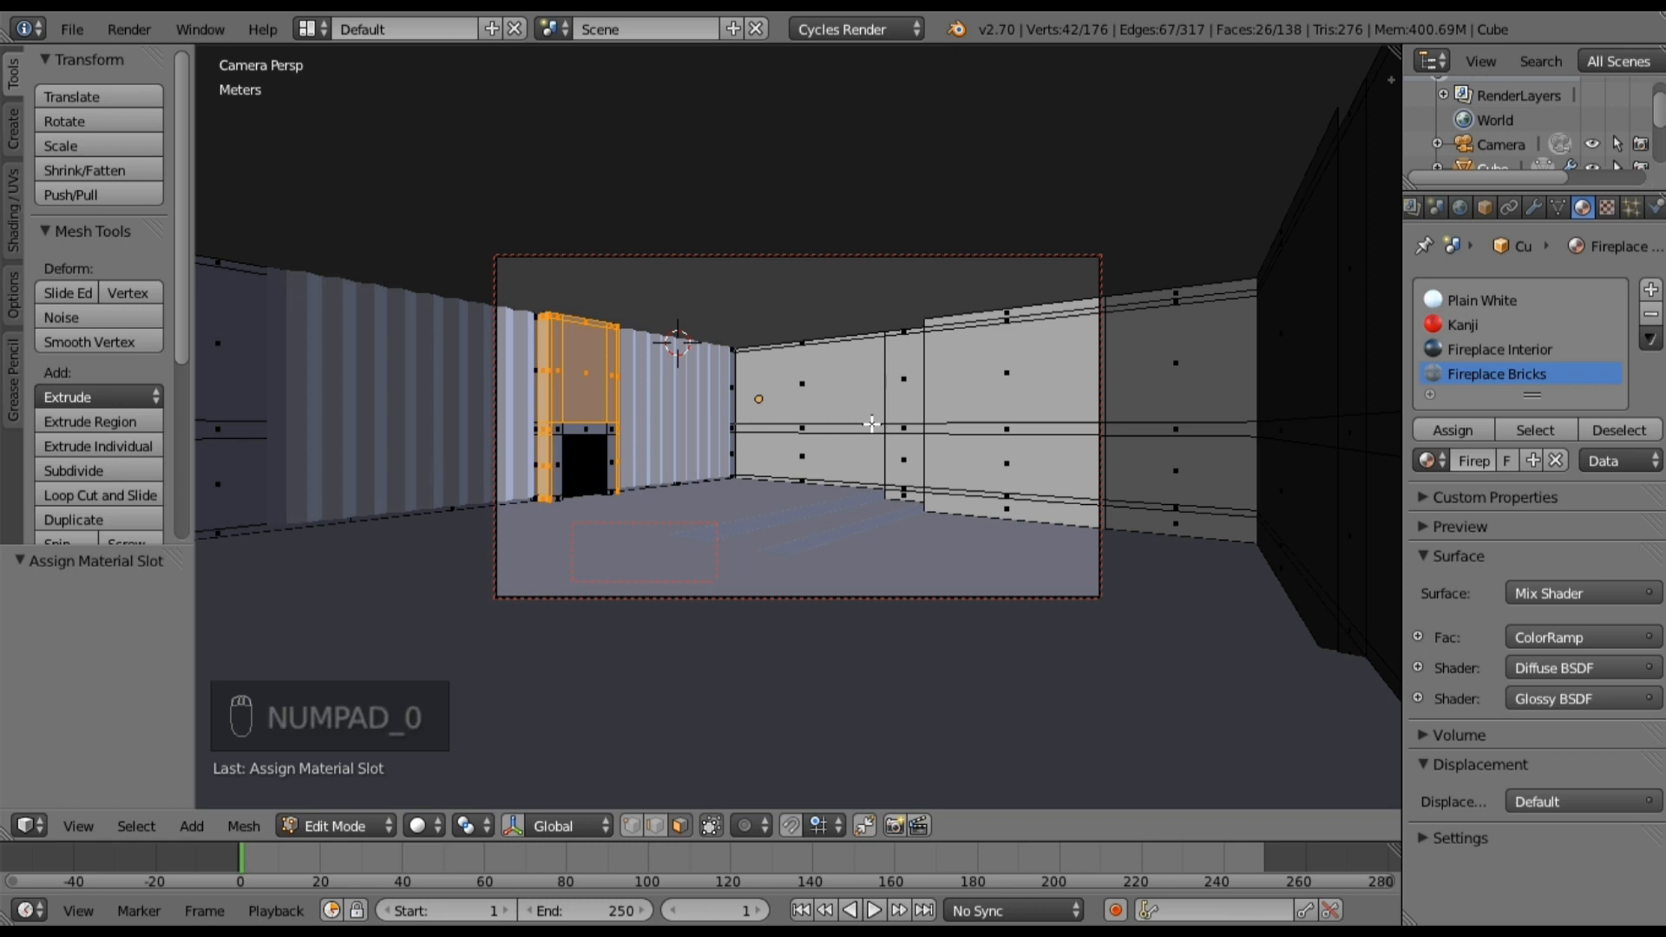
key(Tab)
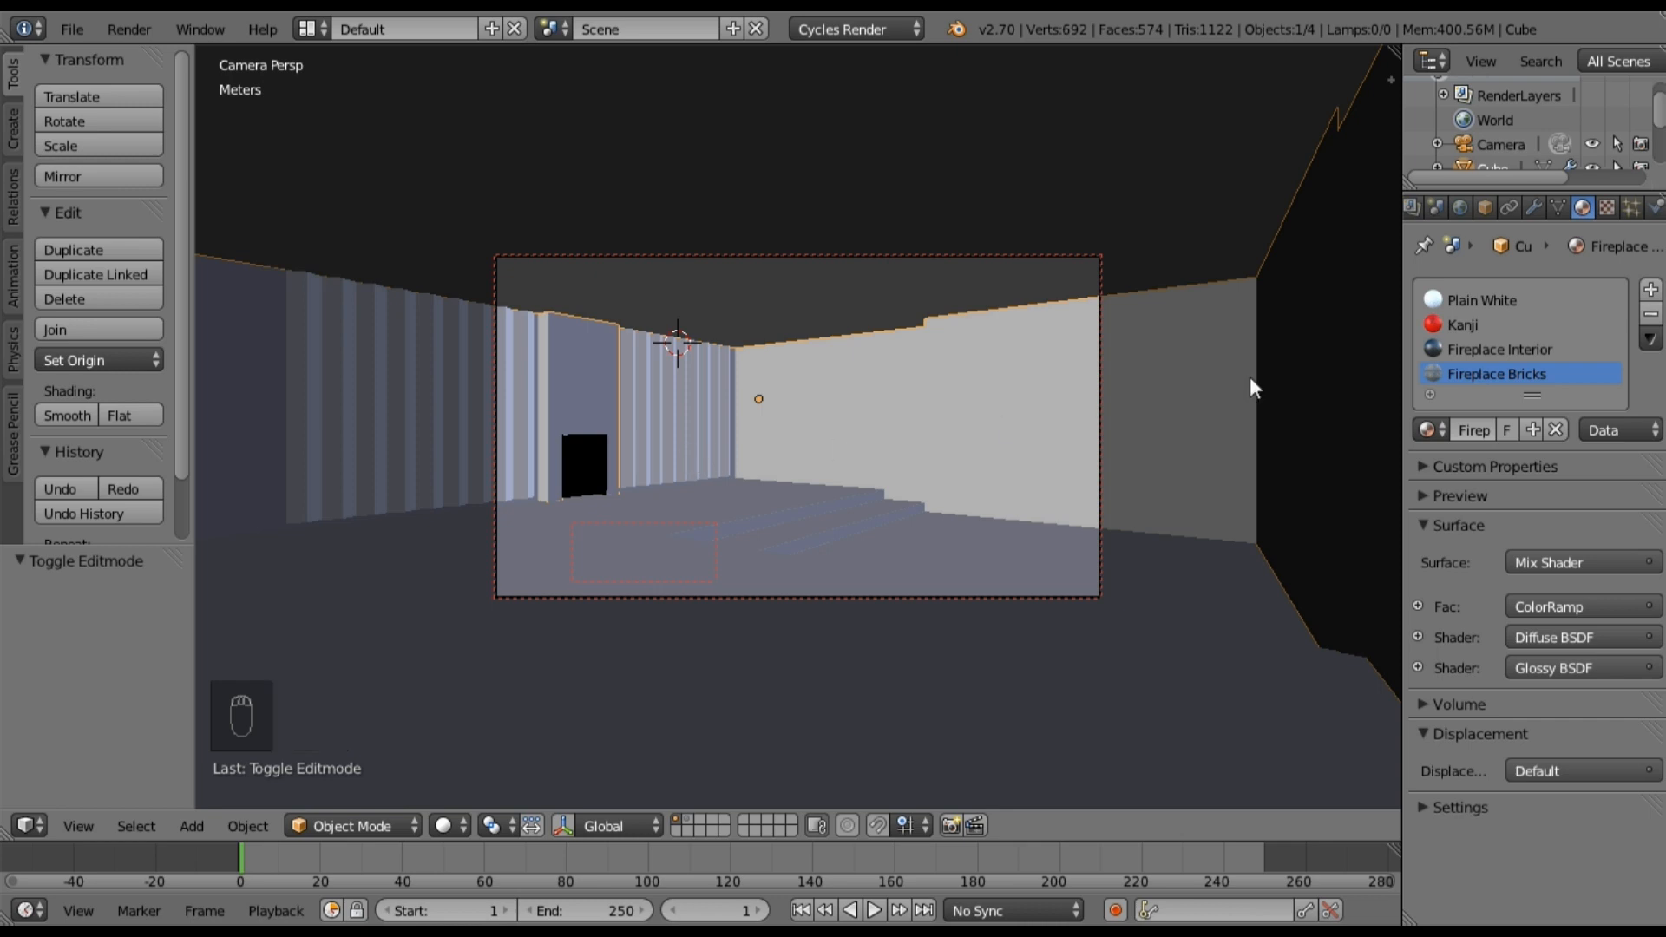
middle_drag(1418, 210, 1499, 206)
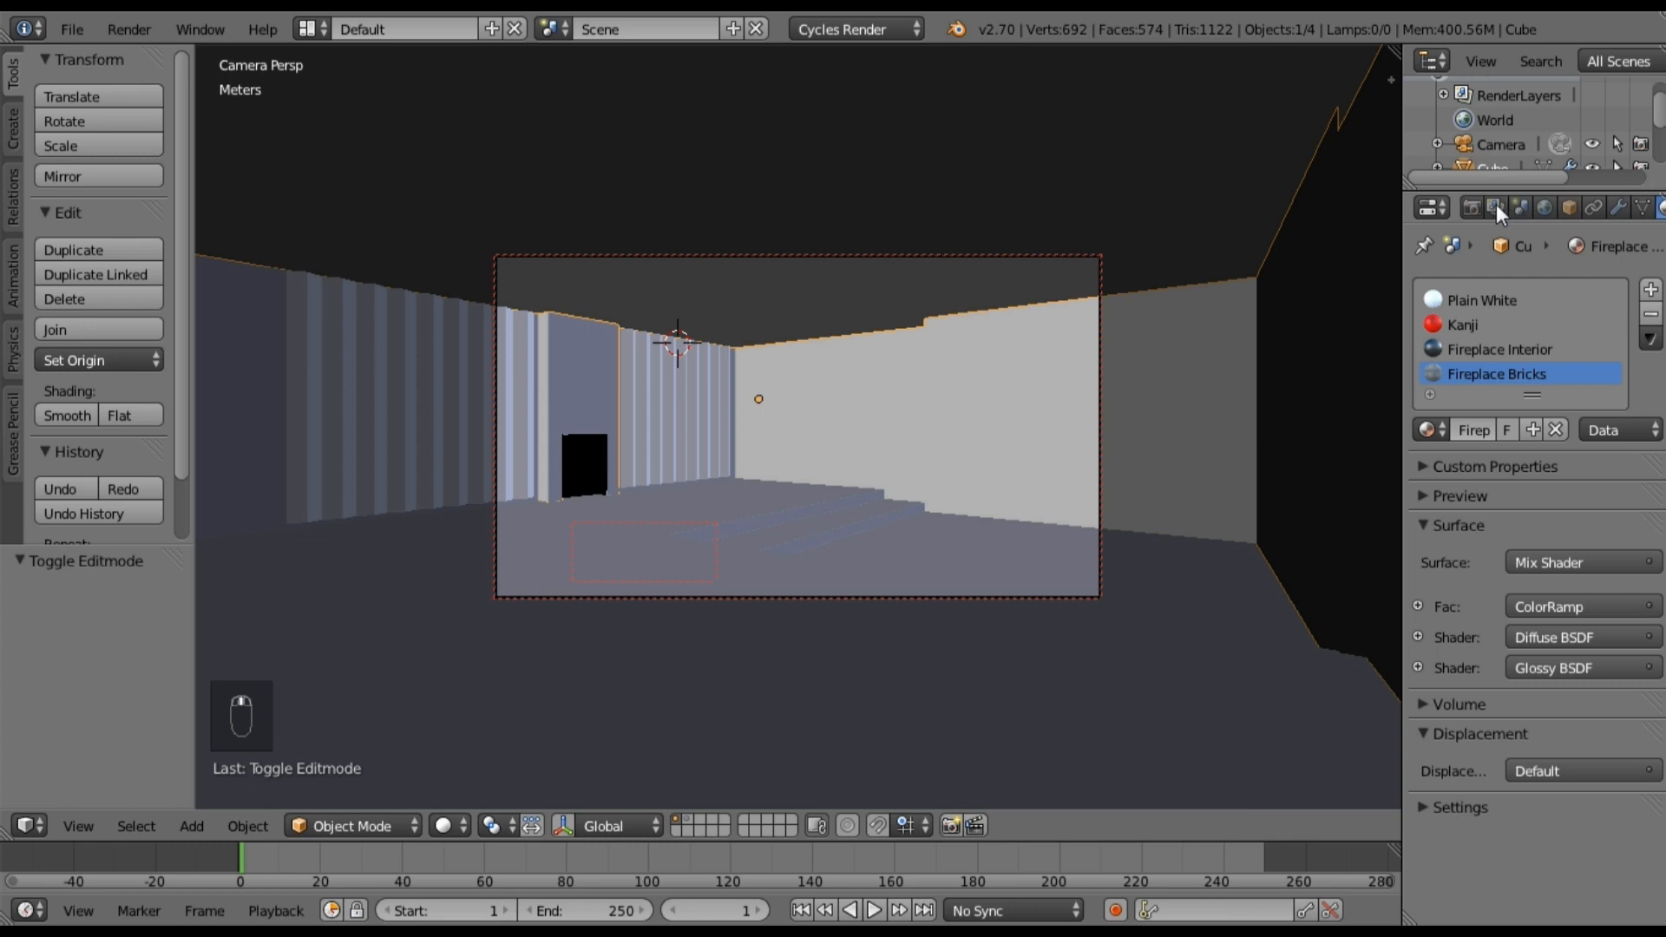
click(1478, 210)
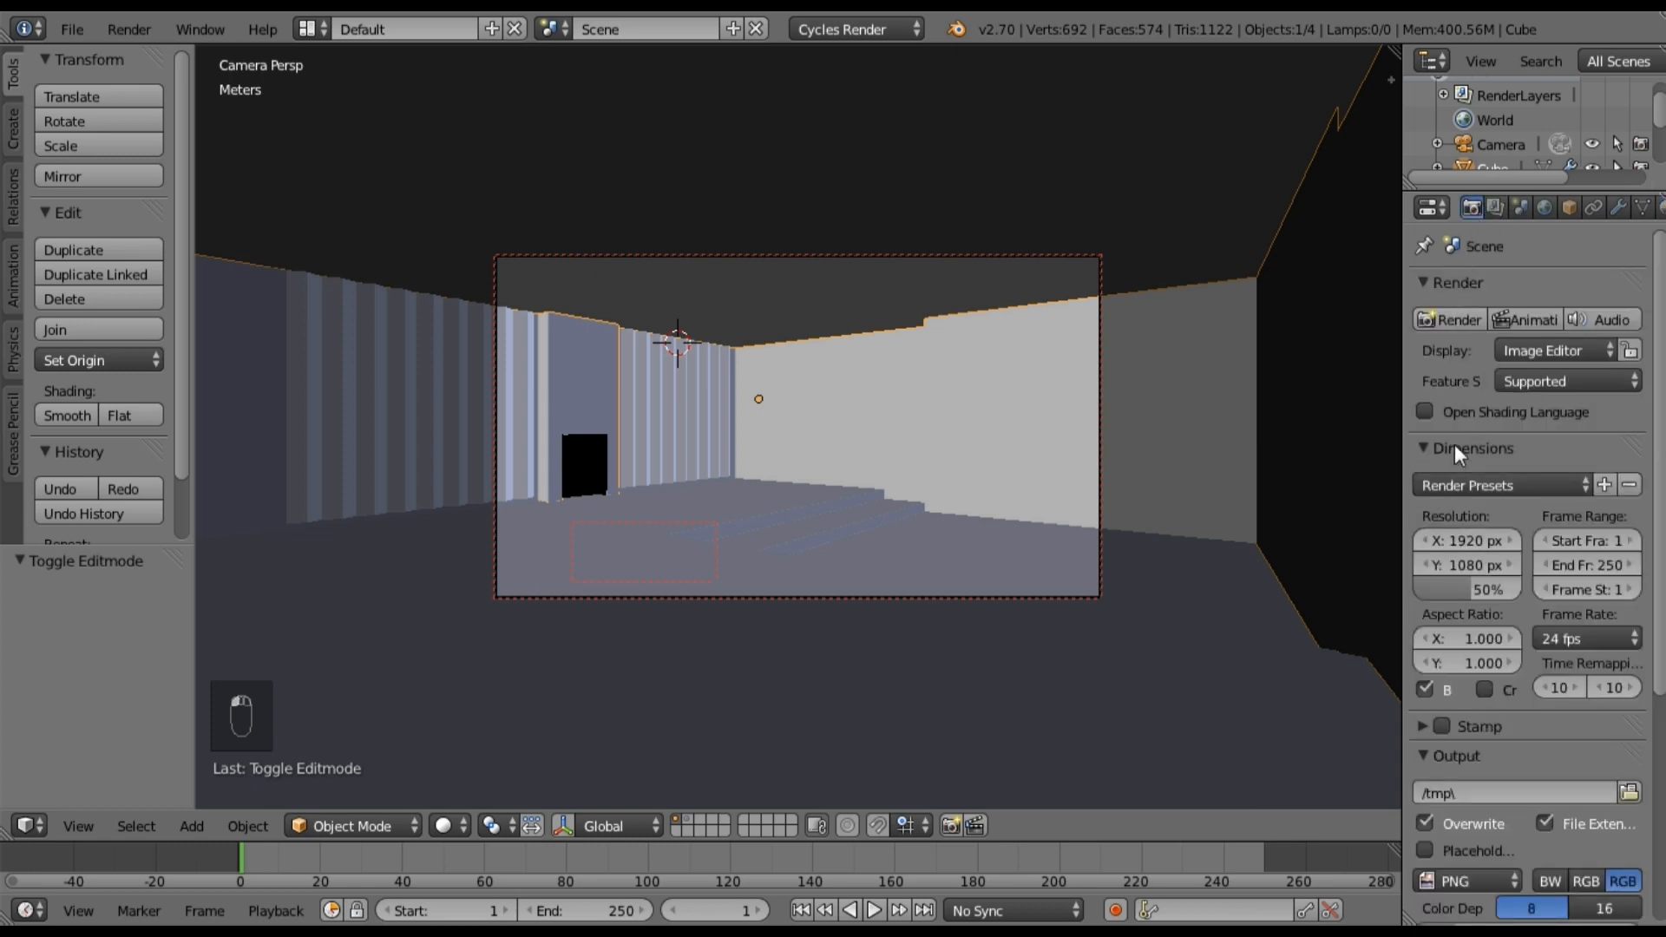
click(1430, 691)
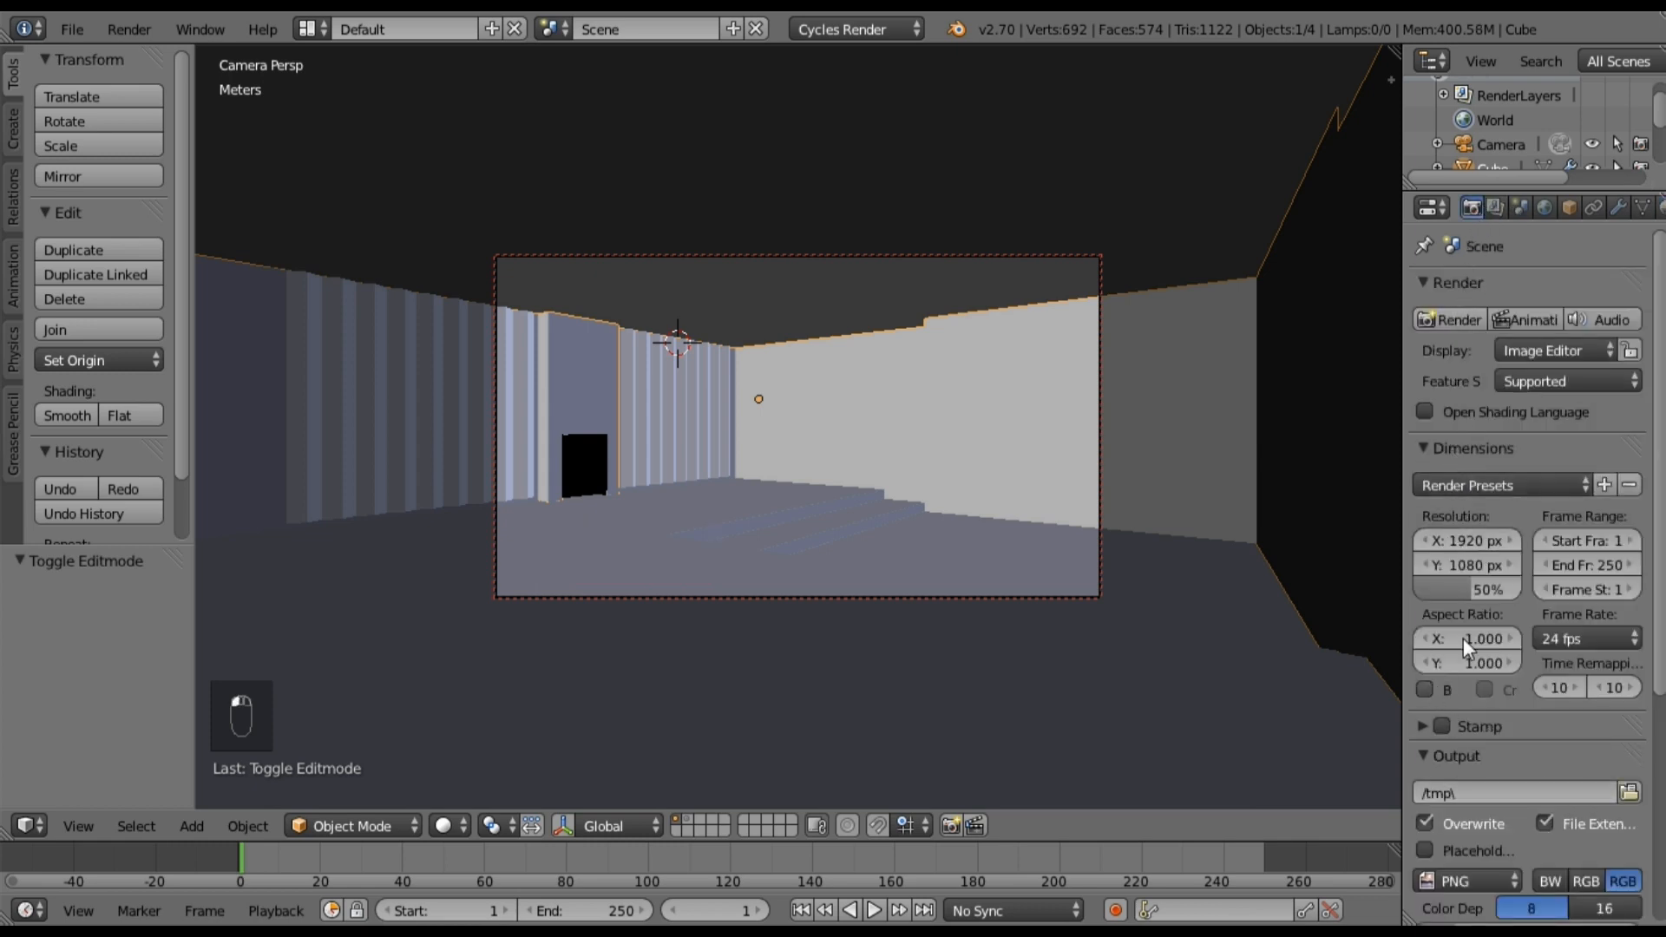
Step: Set the render resolution to 1280 by 720 px
click(1475, 540)
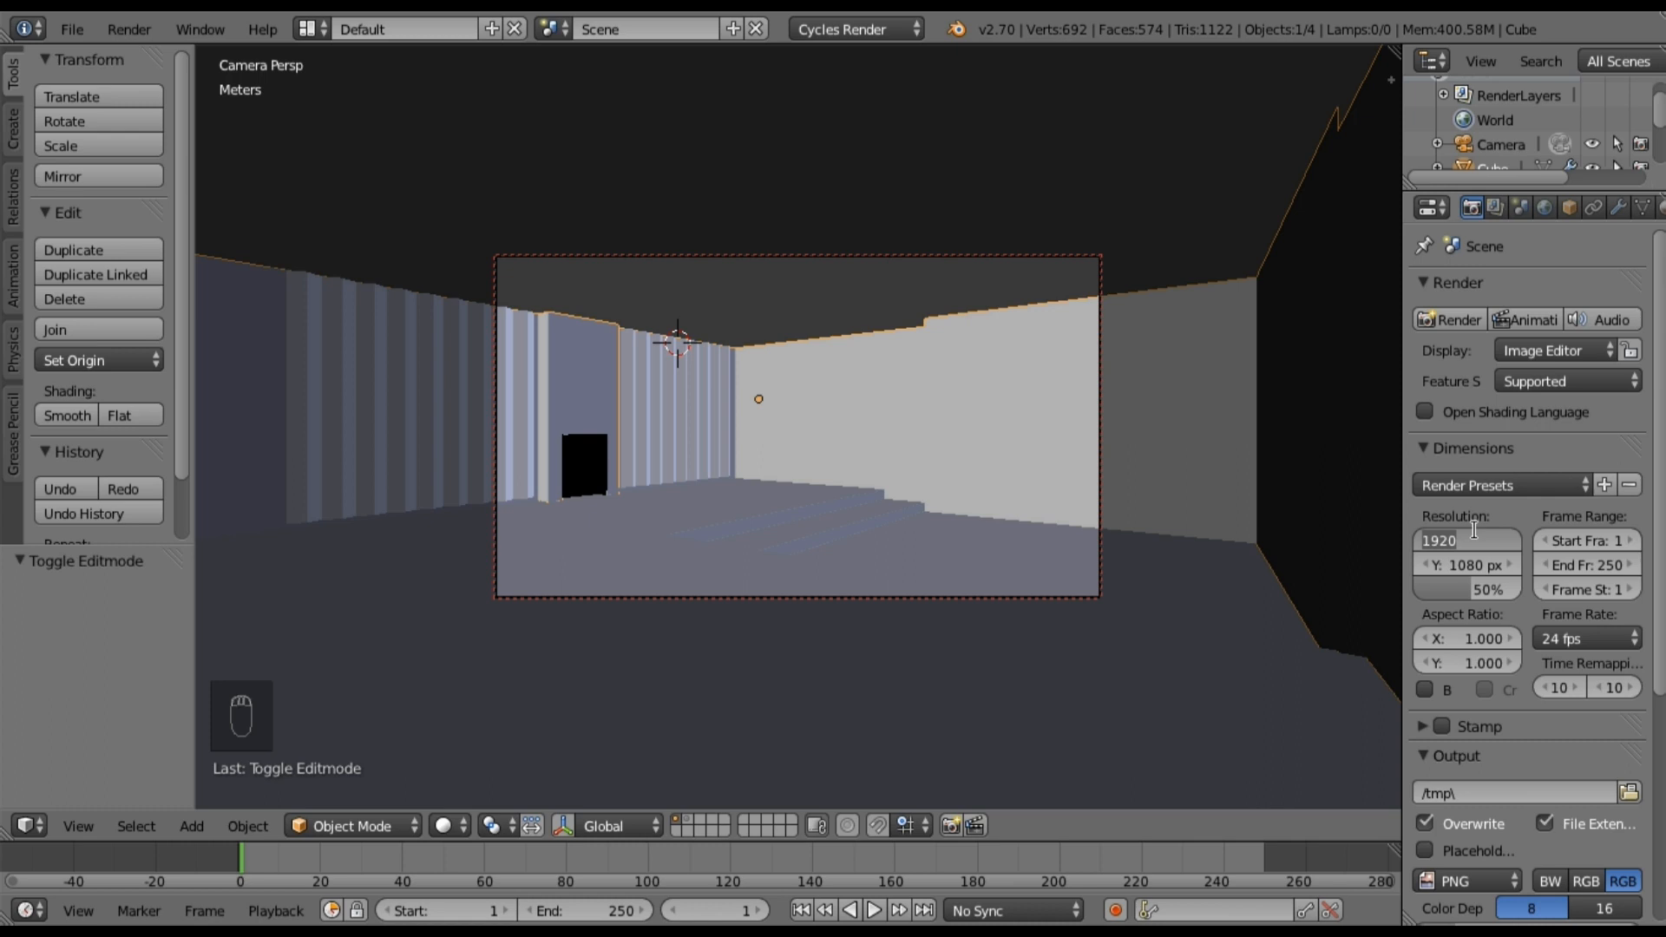
text(12)
key(Tab)
text(7)
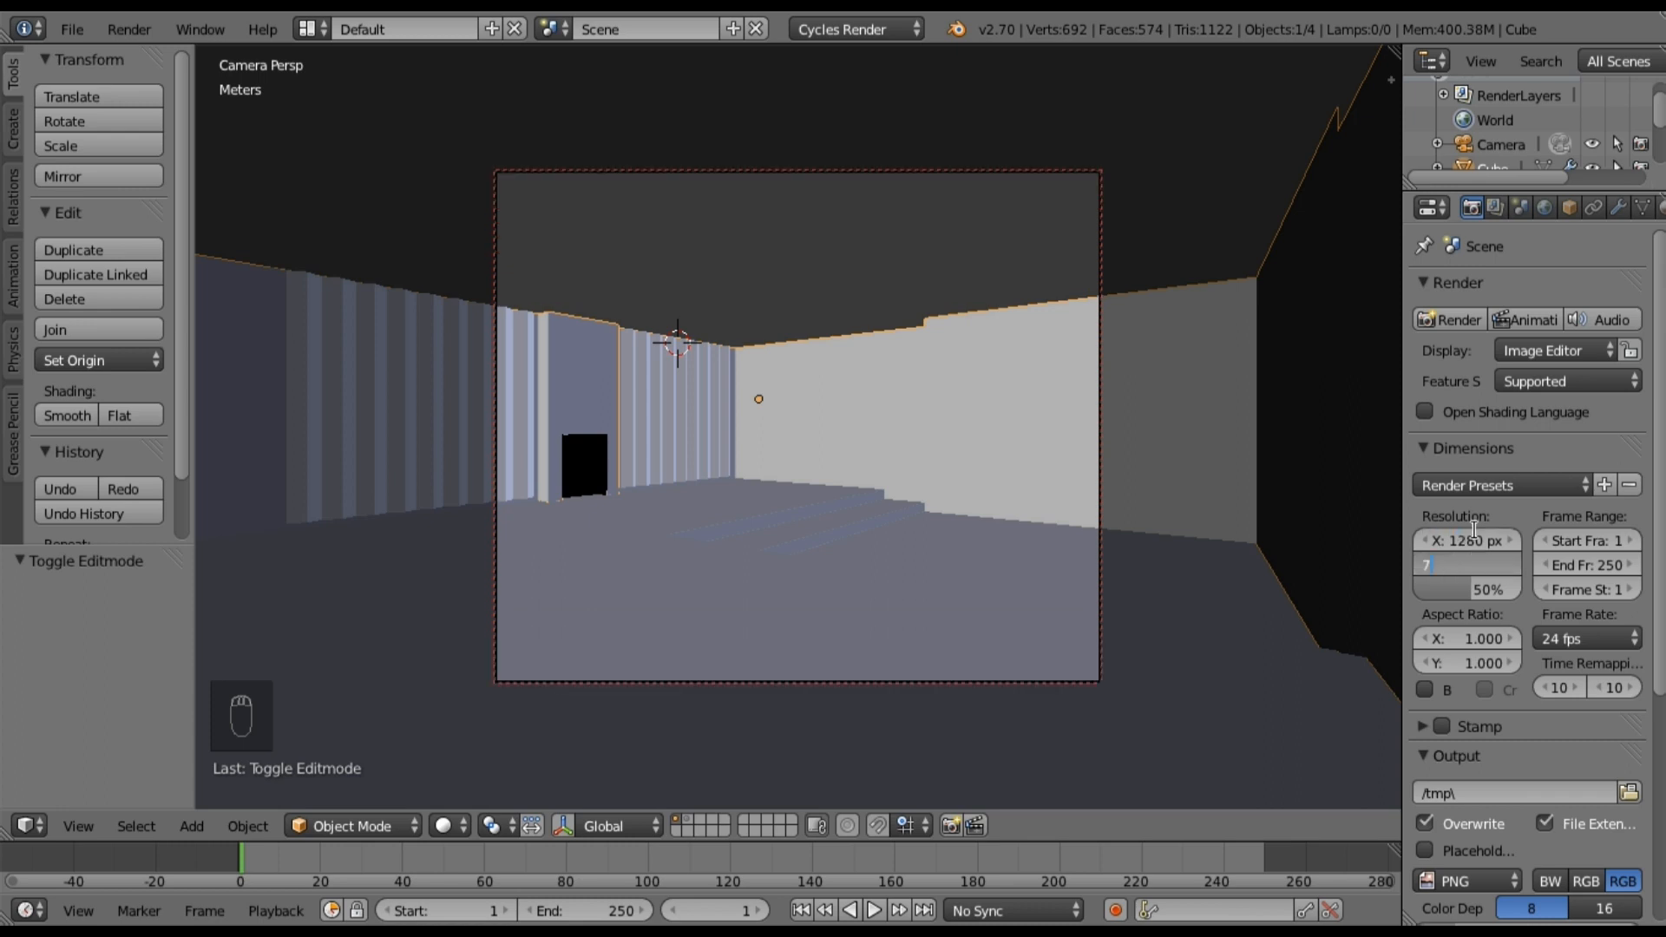
key(Return)
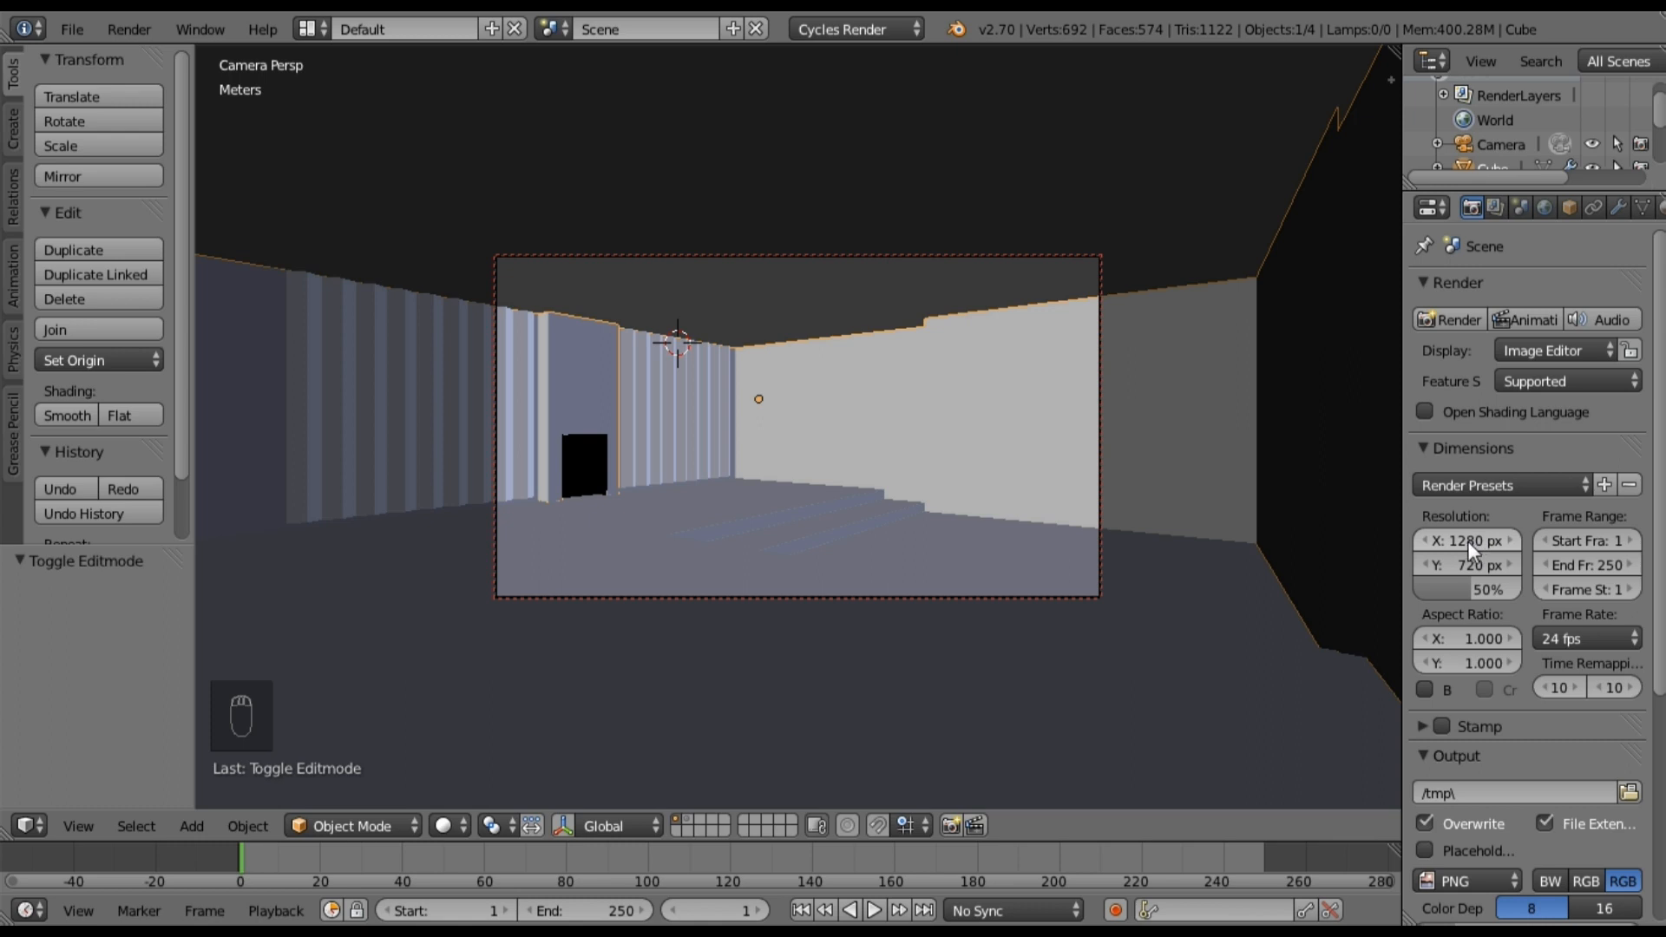
Step: Examine the Sampling and Light Paths render settings, including sample counts and bounces
scroll(1491, 615, down, 5)
scroll(1491, 614, down, 4)
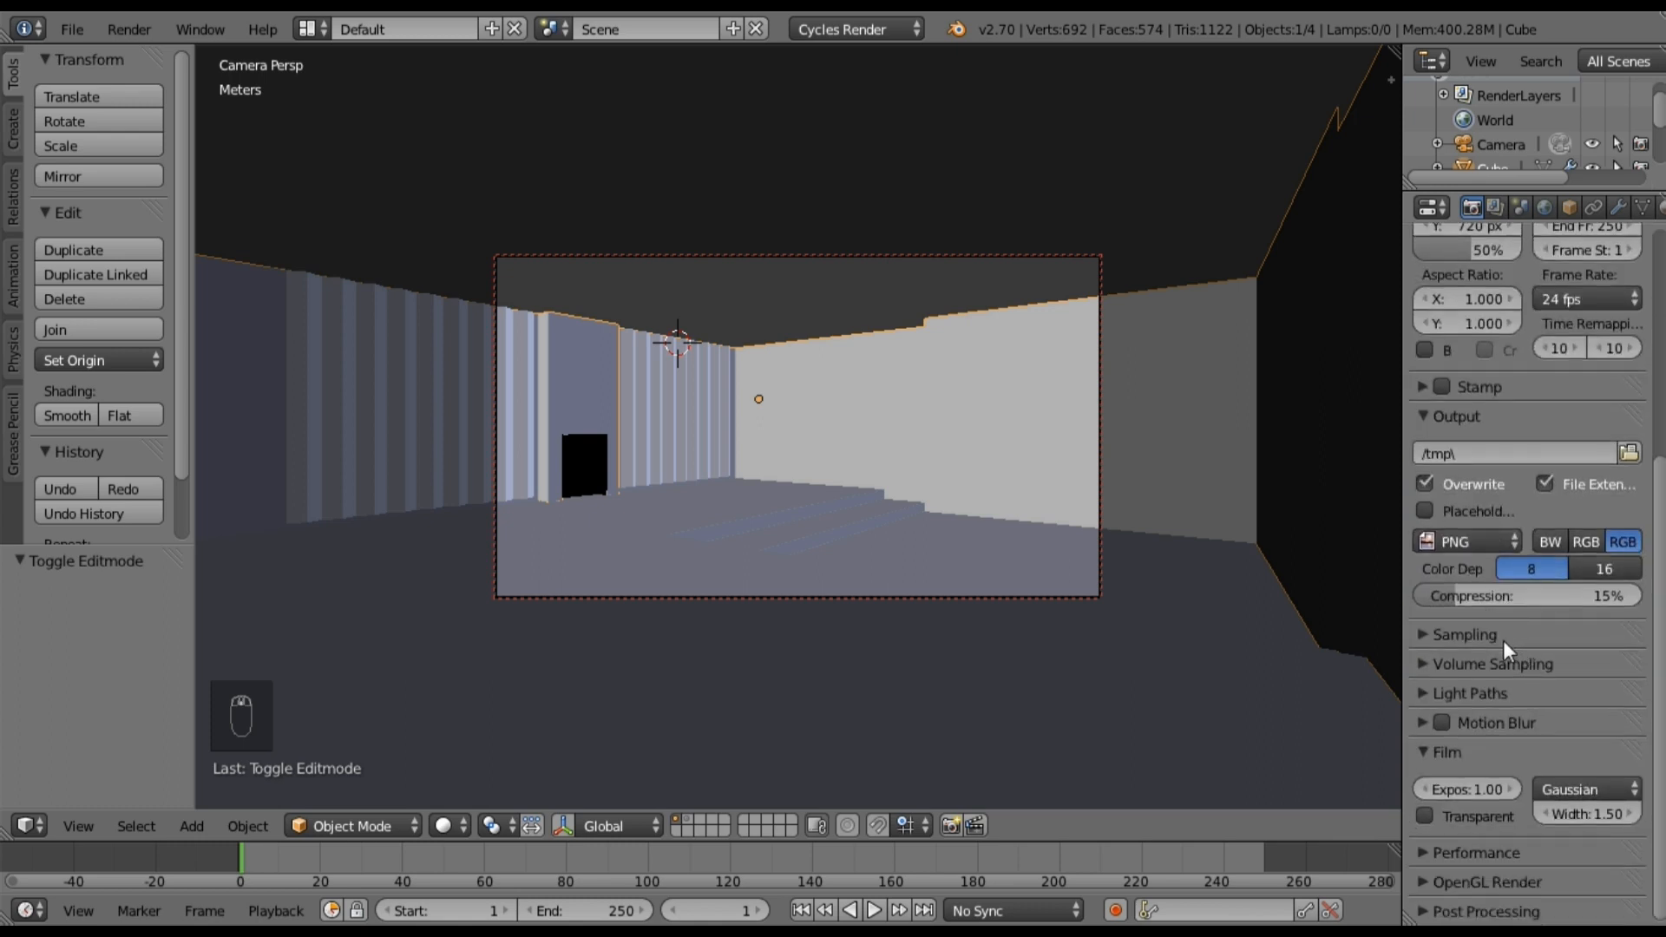
click(1425, 635)
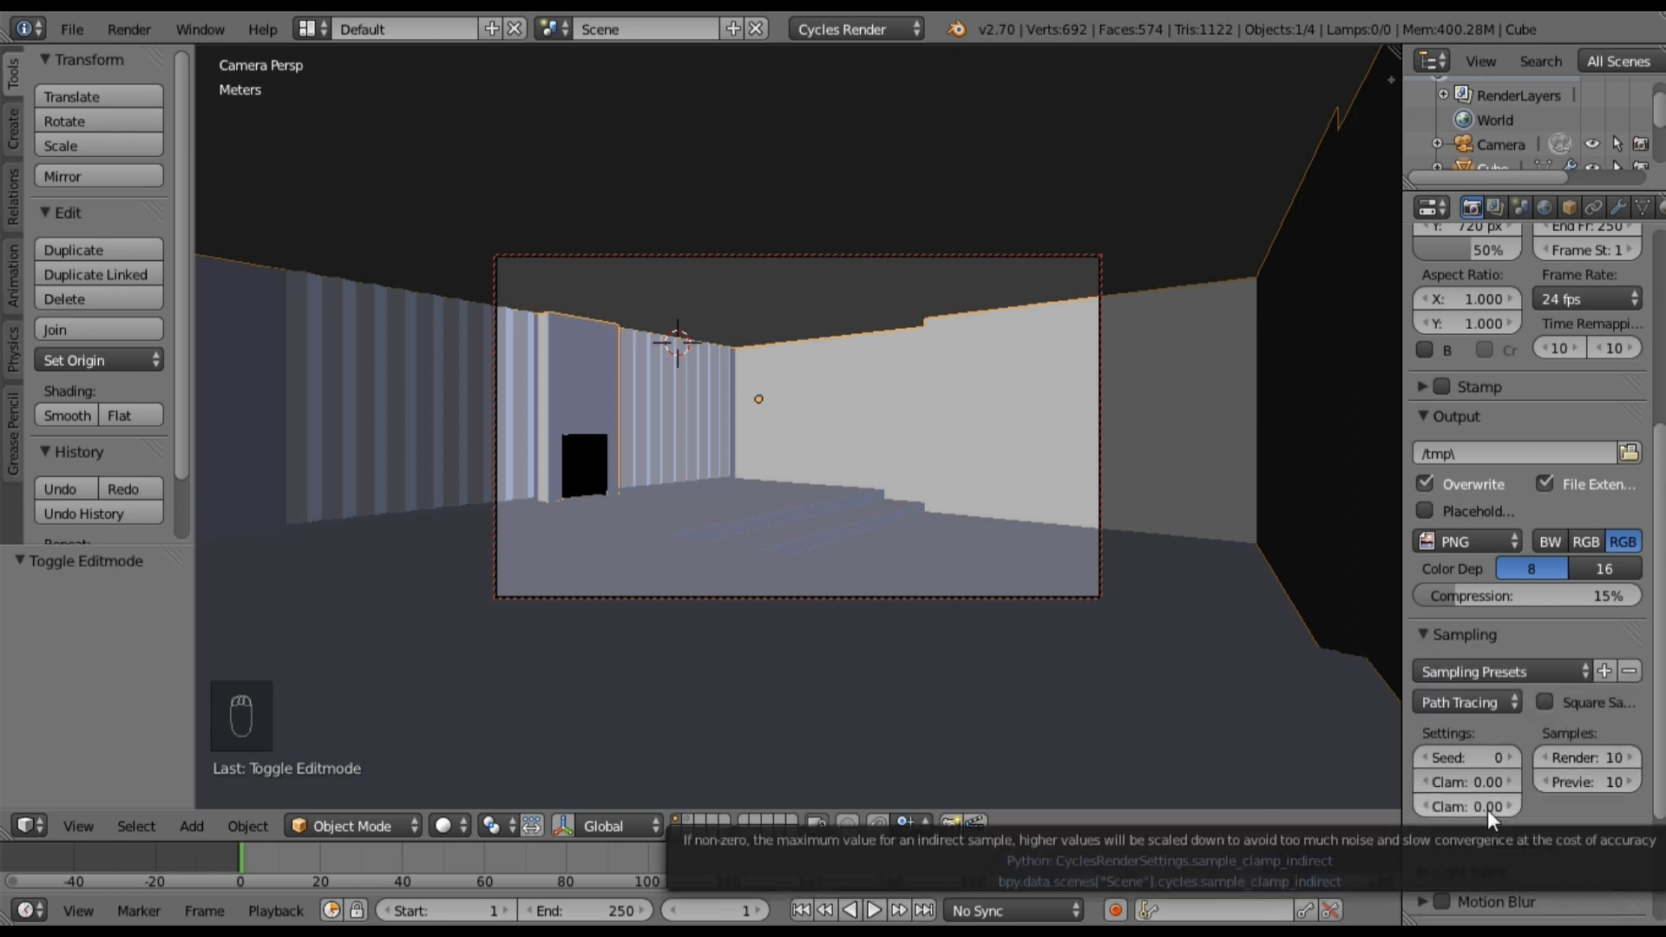
scroll(1547, 796, down, 5)
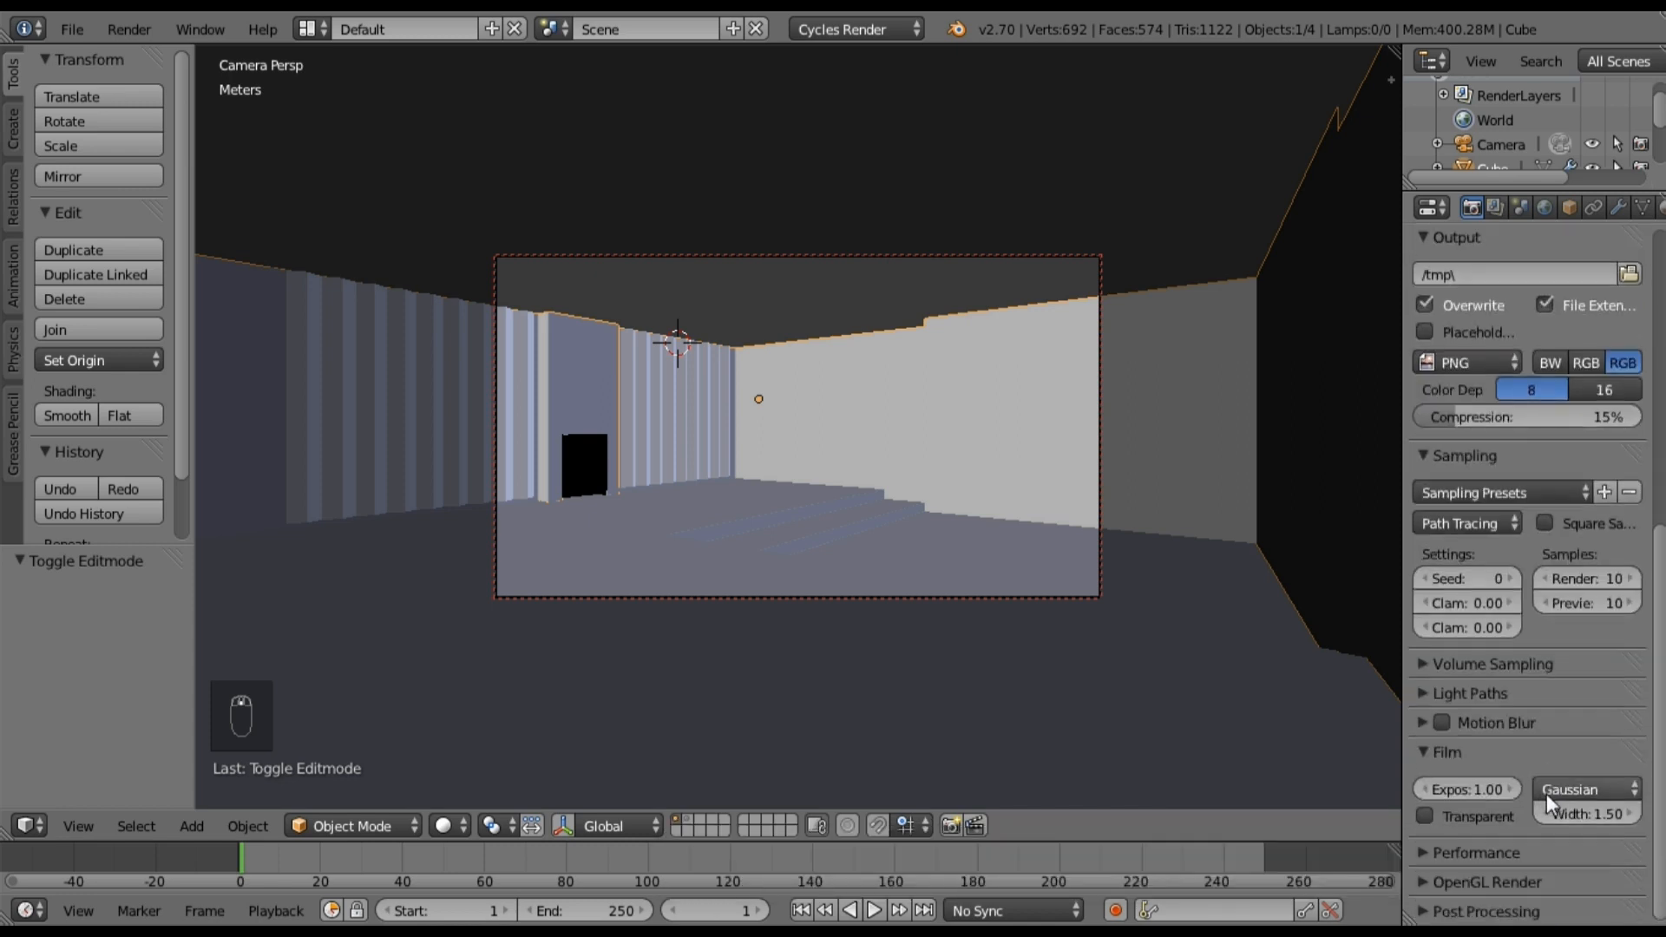
click(1421, 697)
scroll(1583, 748, down, 4)
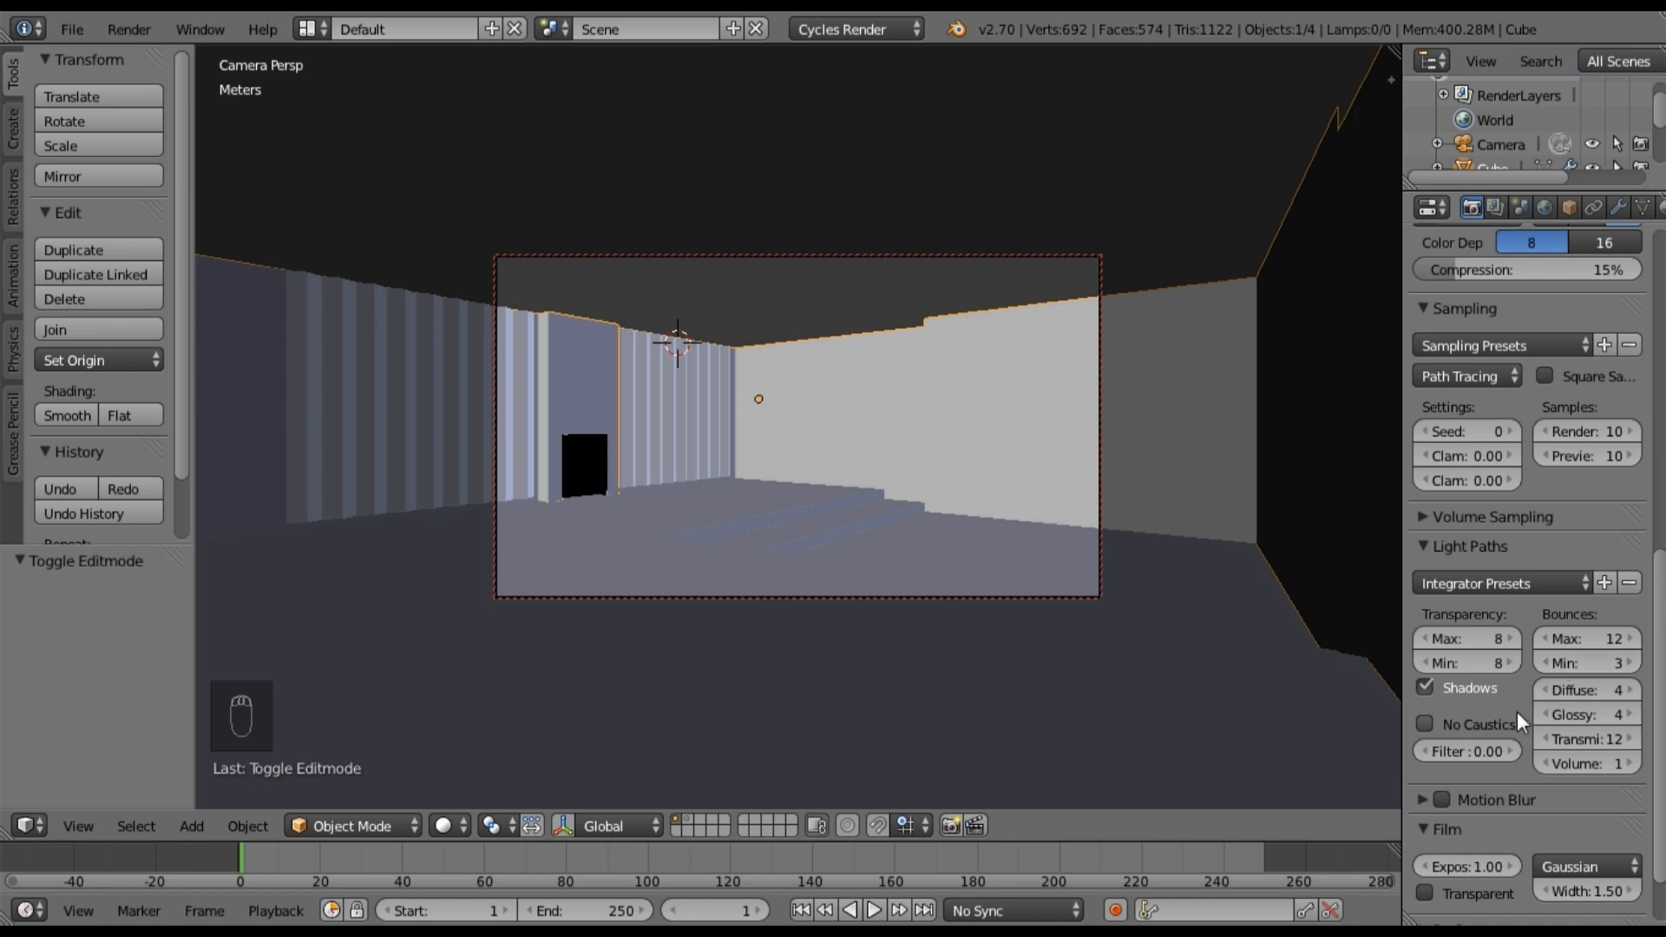
scroll(1519, 716, down, 2)
scroll(1517, 711, down, 1)
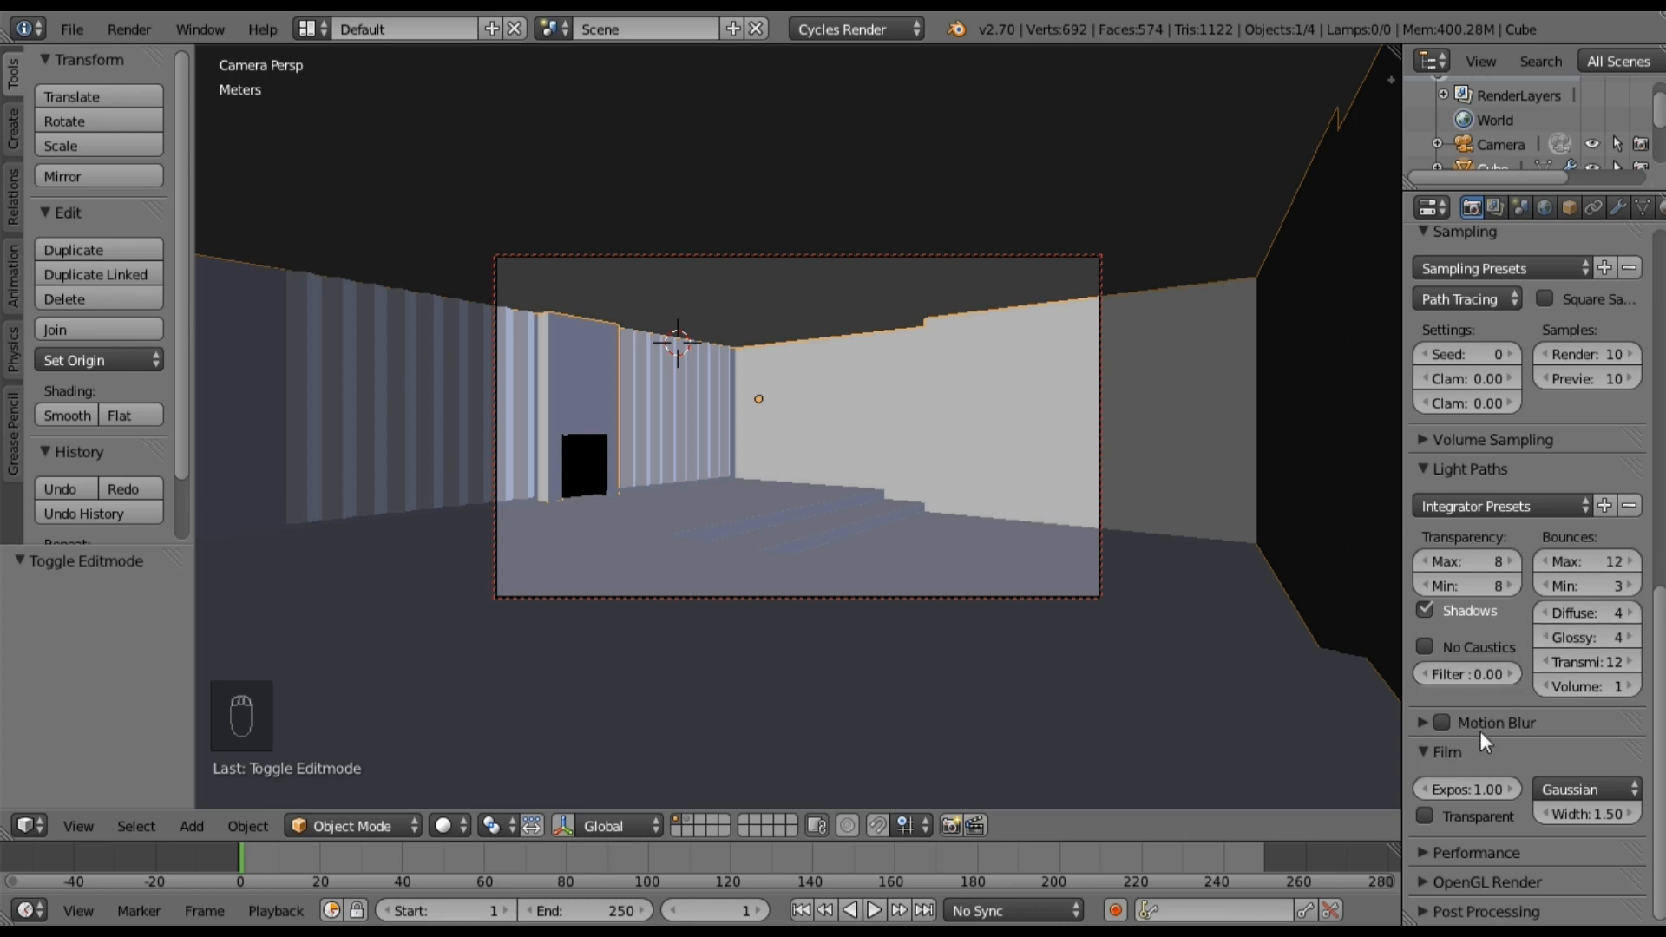
Step: Set the render tile size to 12 by 12 in the Performance settings
click(1428, 855)
scroll(1491, 778, down, 7)
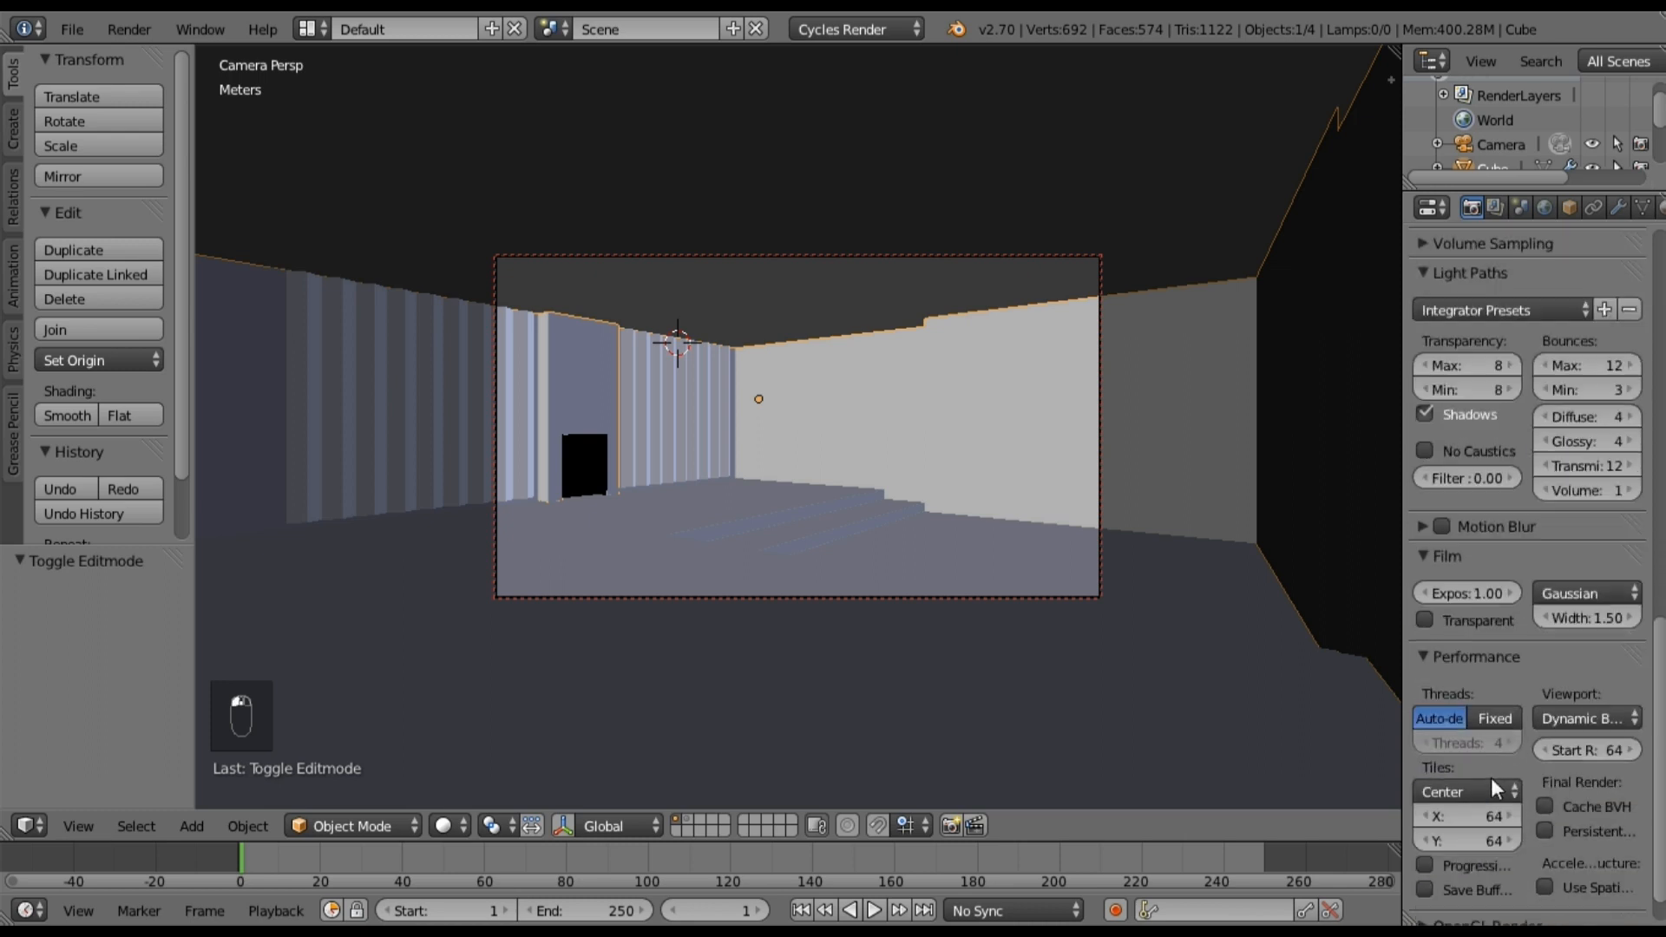
click(1496, 768)
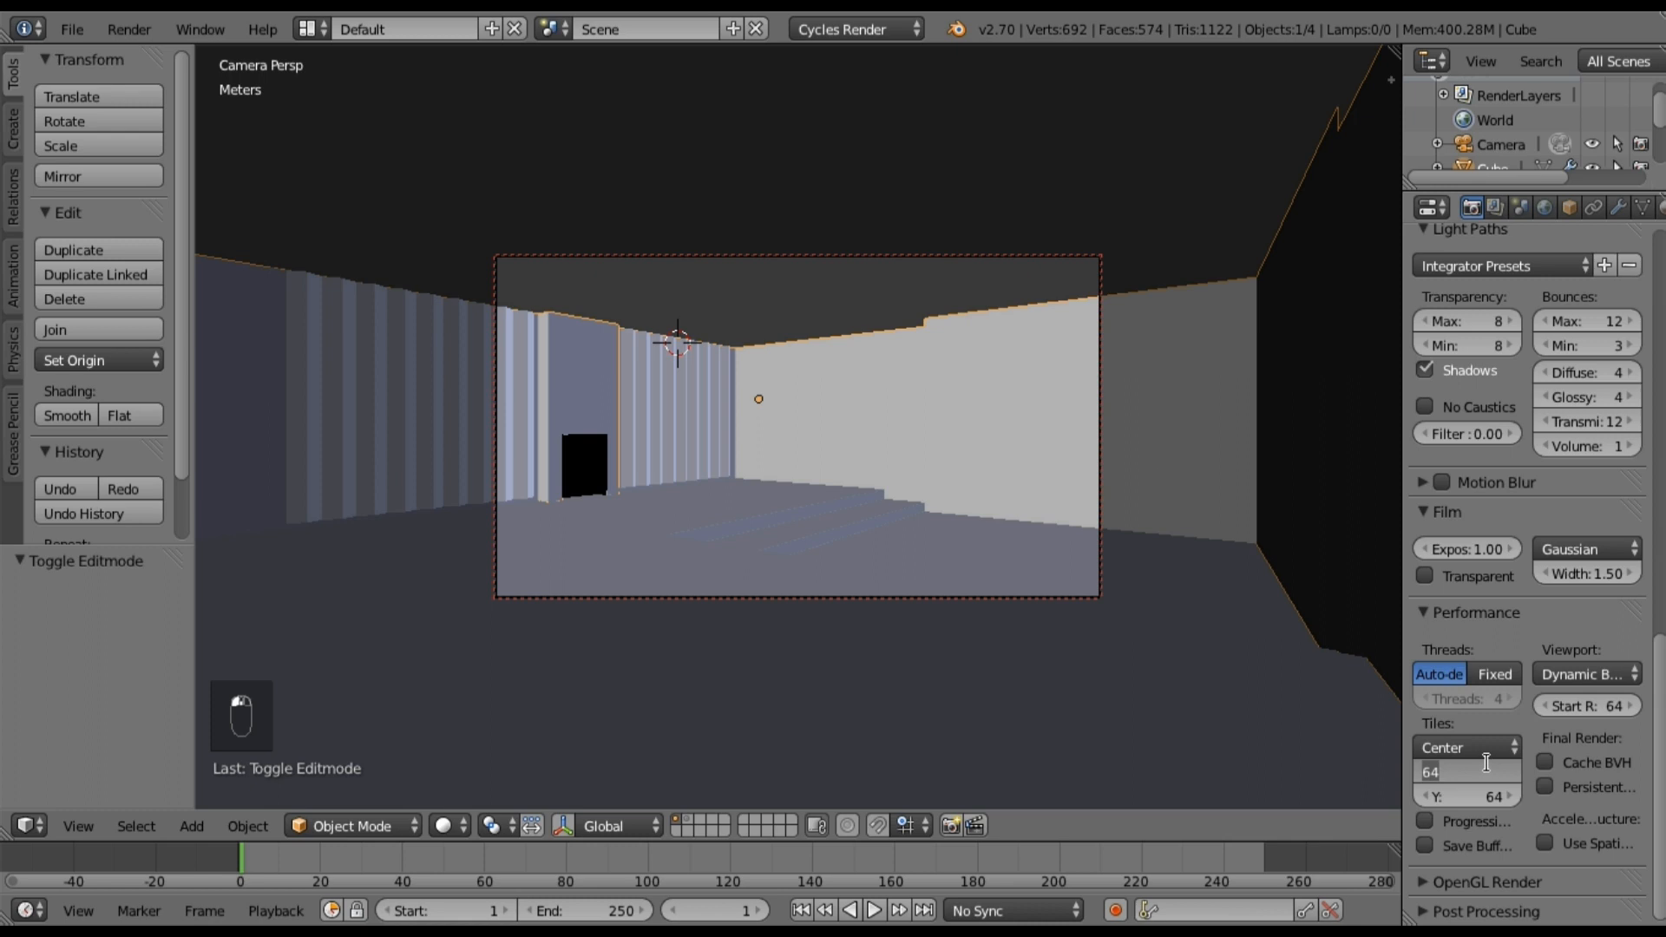
text(12)
key(Tab)
text(12)
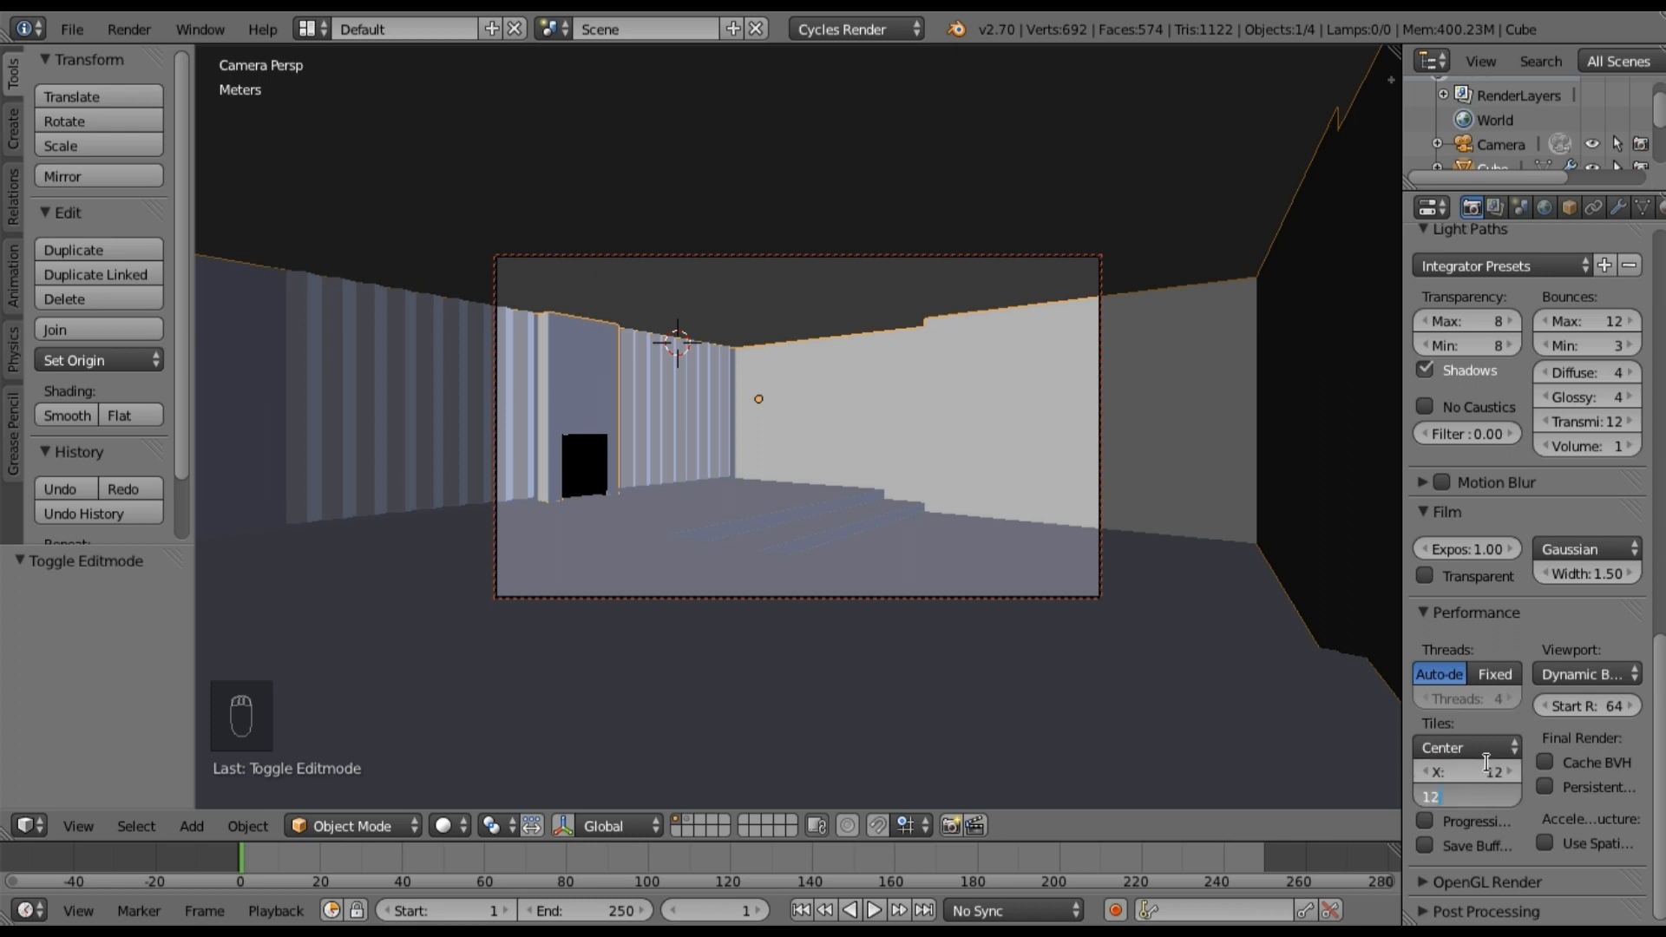
key(Return)
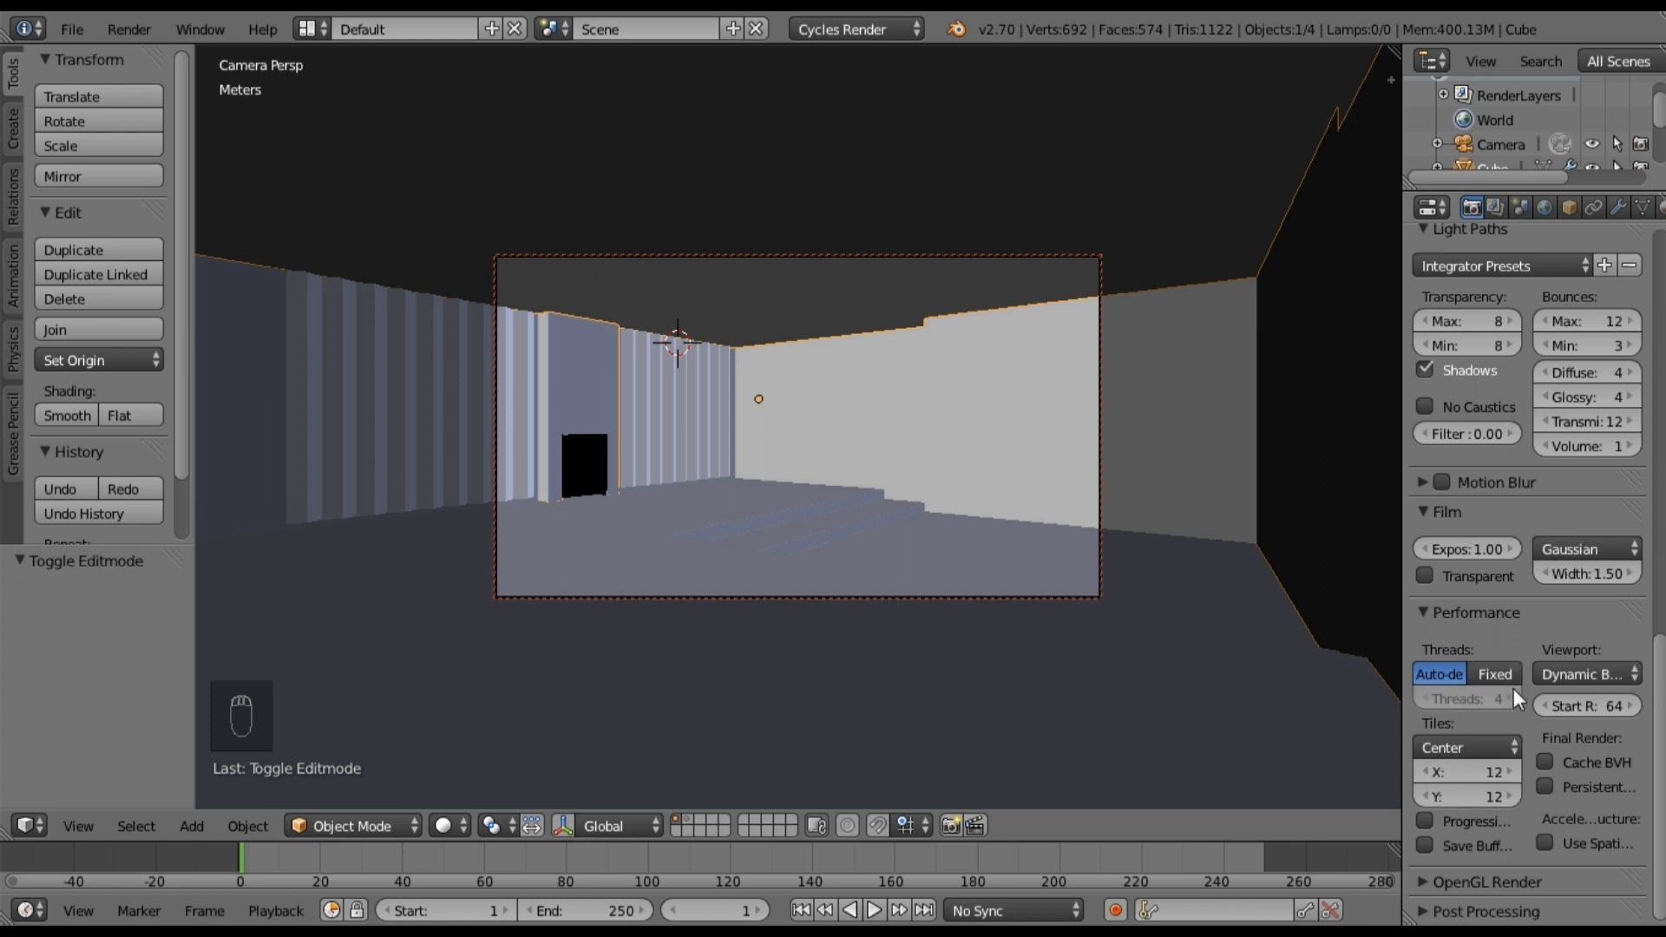
Step: Move the ceiling object from layer 2 to layer 1 and display layer 1 with the whole room
scroll(1509, 738, up, 1)
scroll(1513, 720, up, 1)
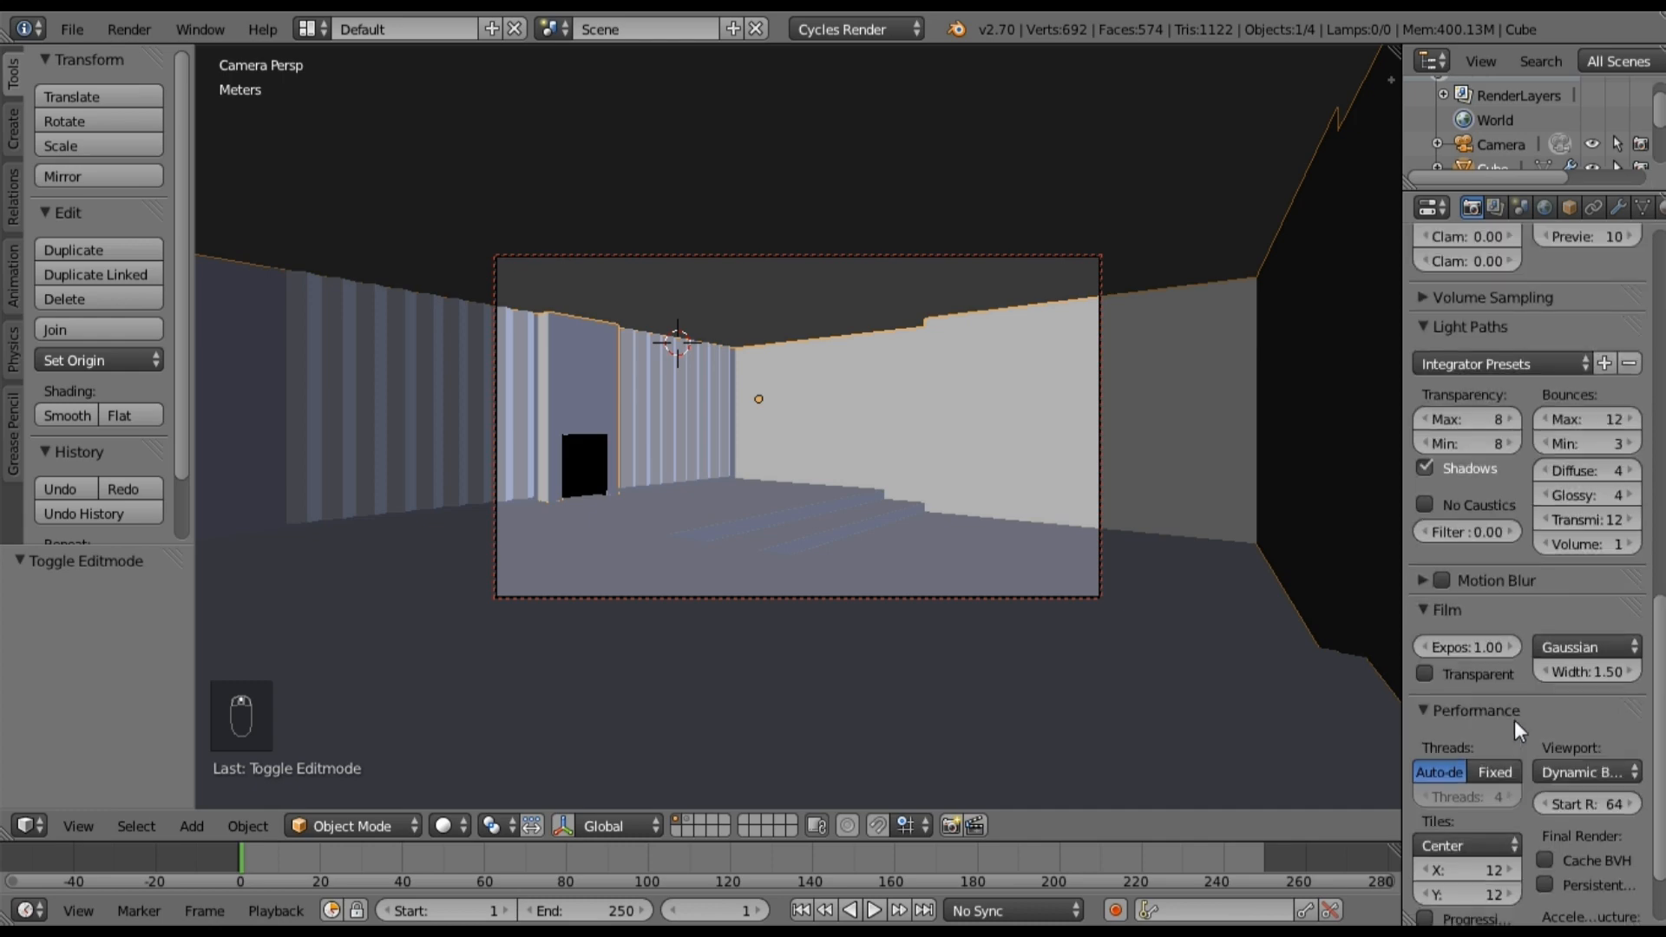
scroll(1514, 720, up, 12)
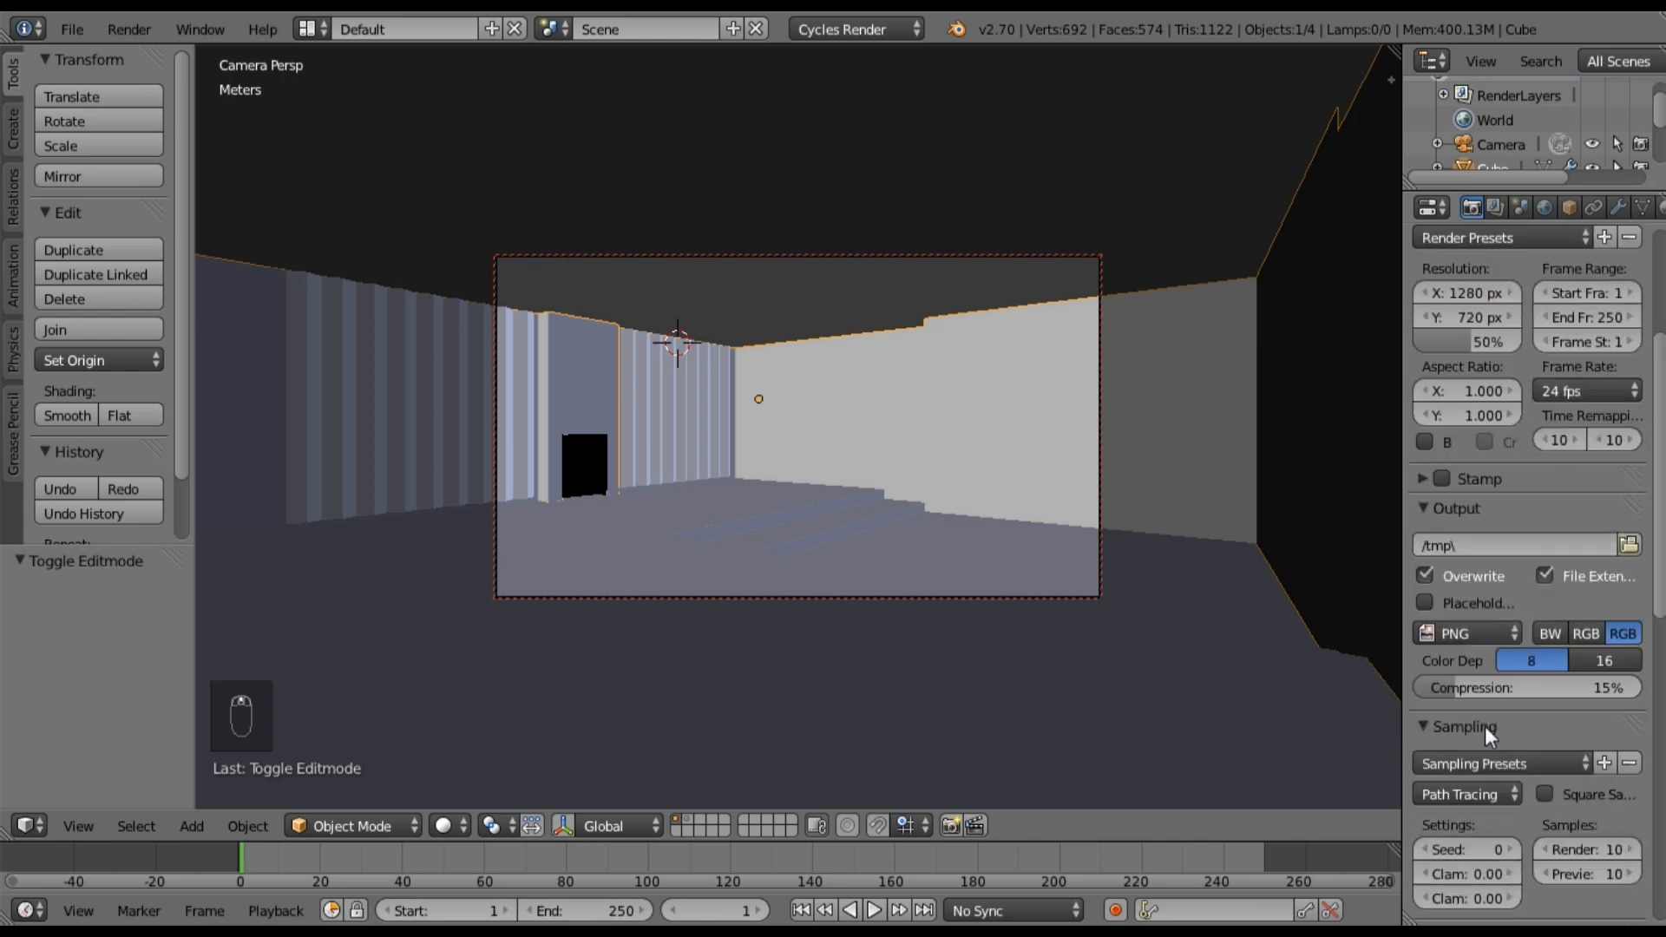
click(693, 820)
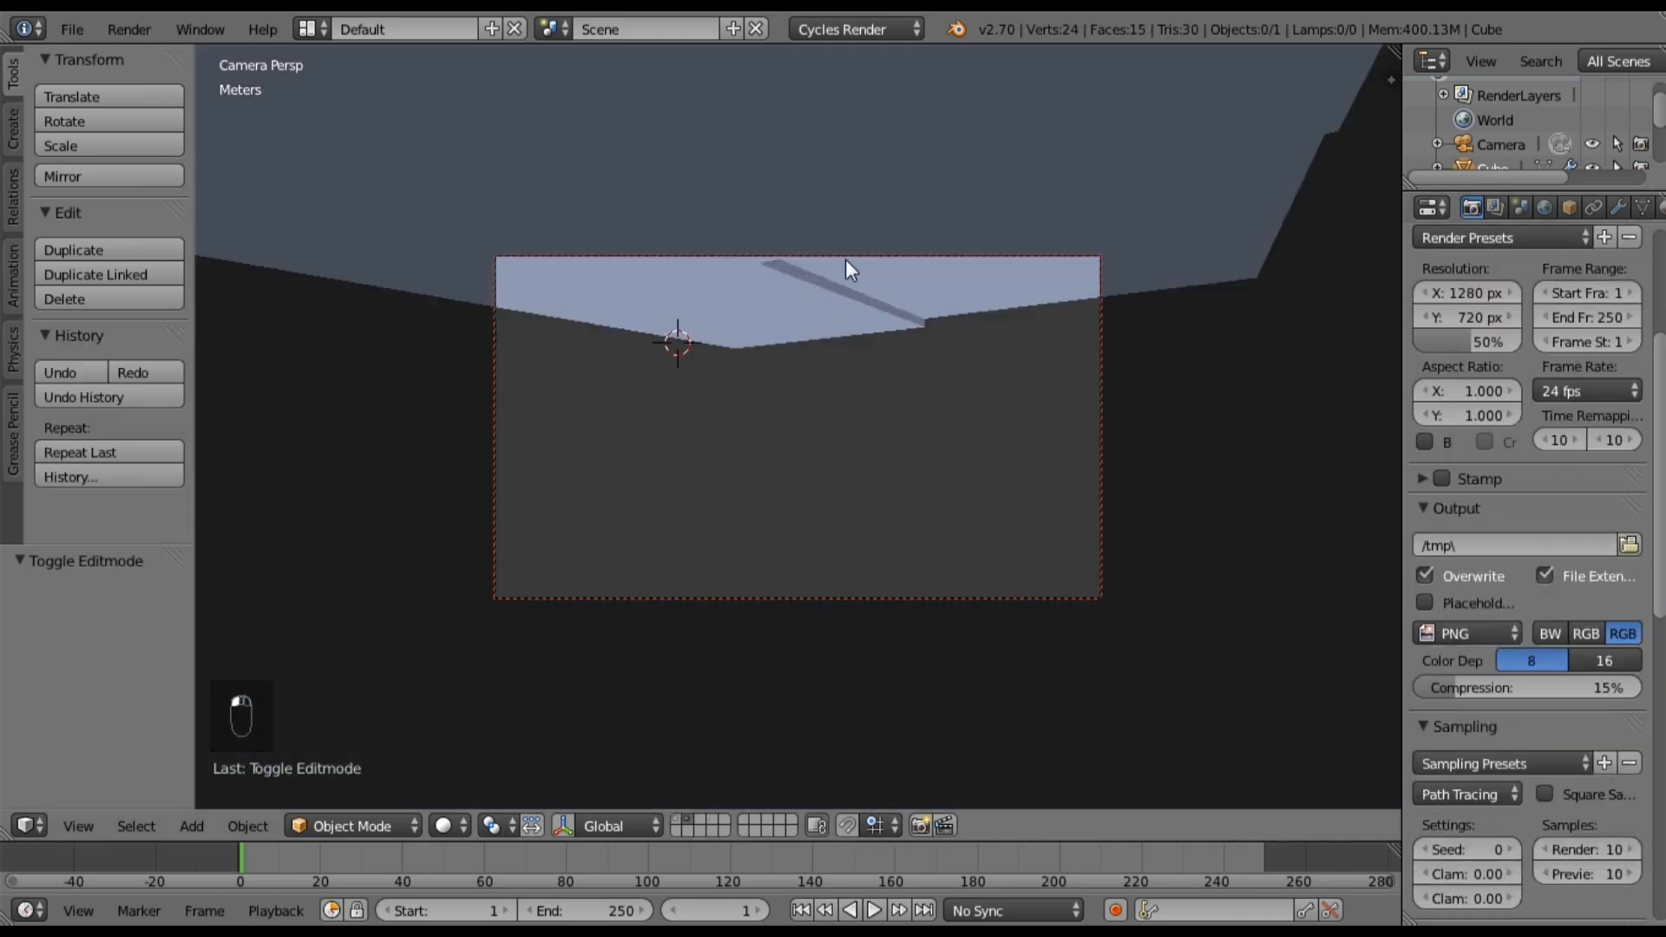
key(m)
key(1)
key(1)
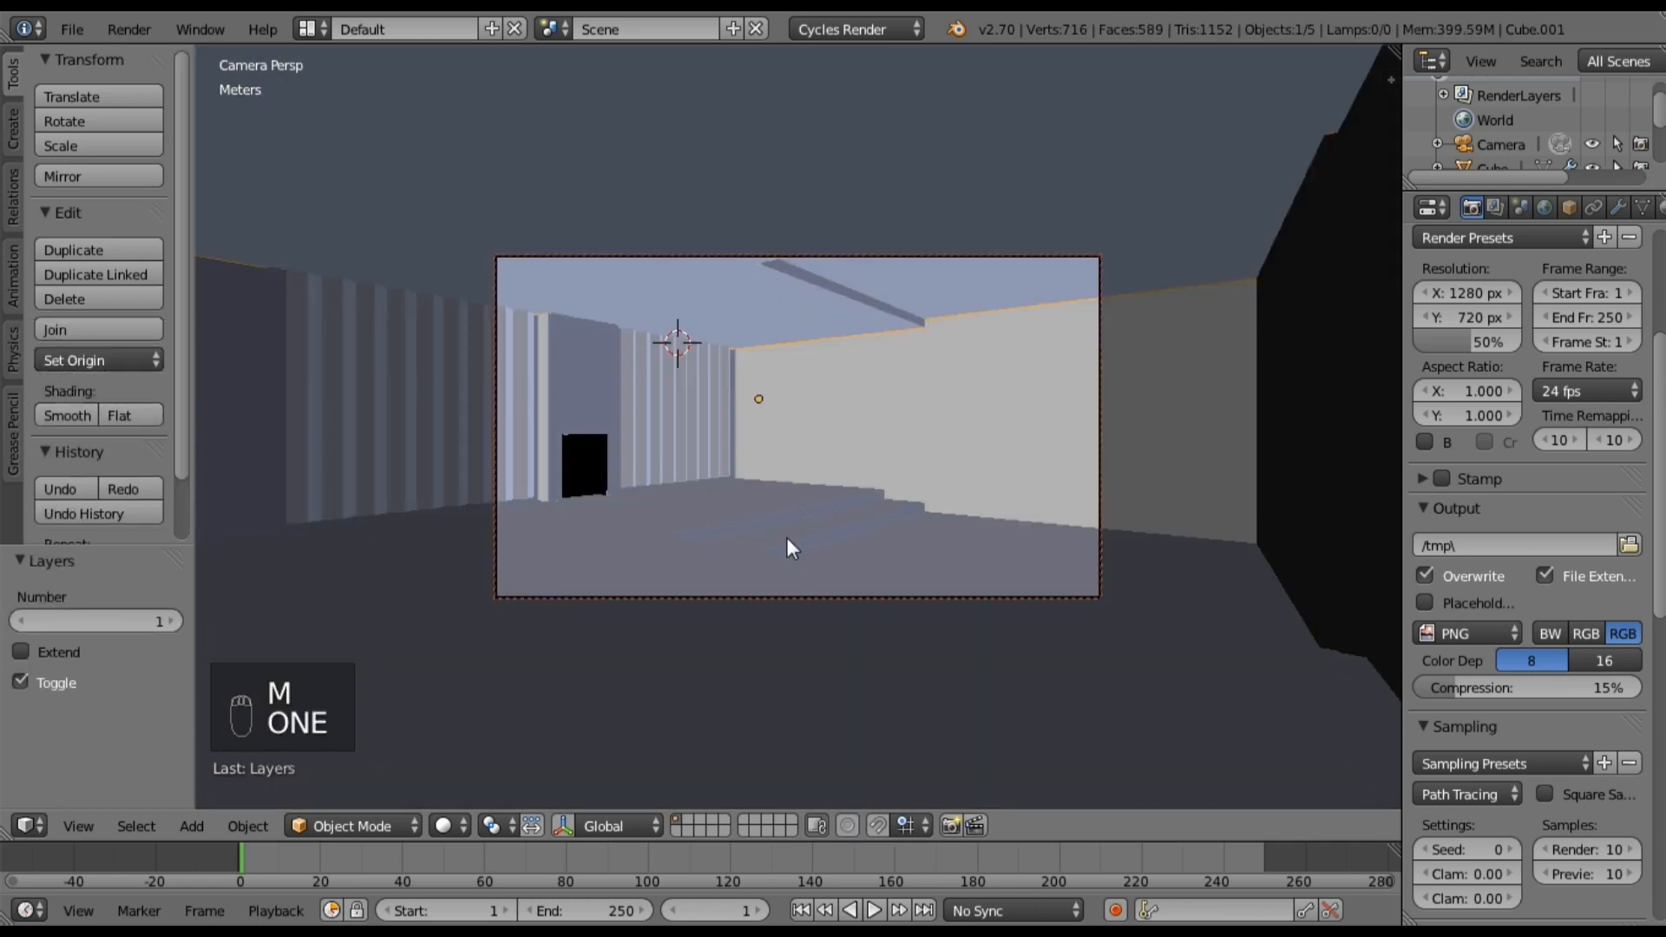
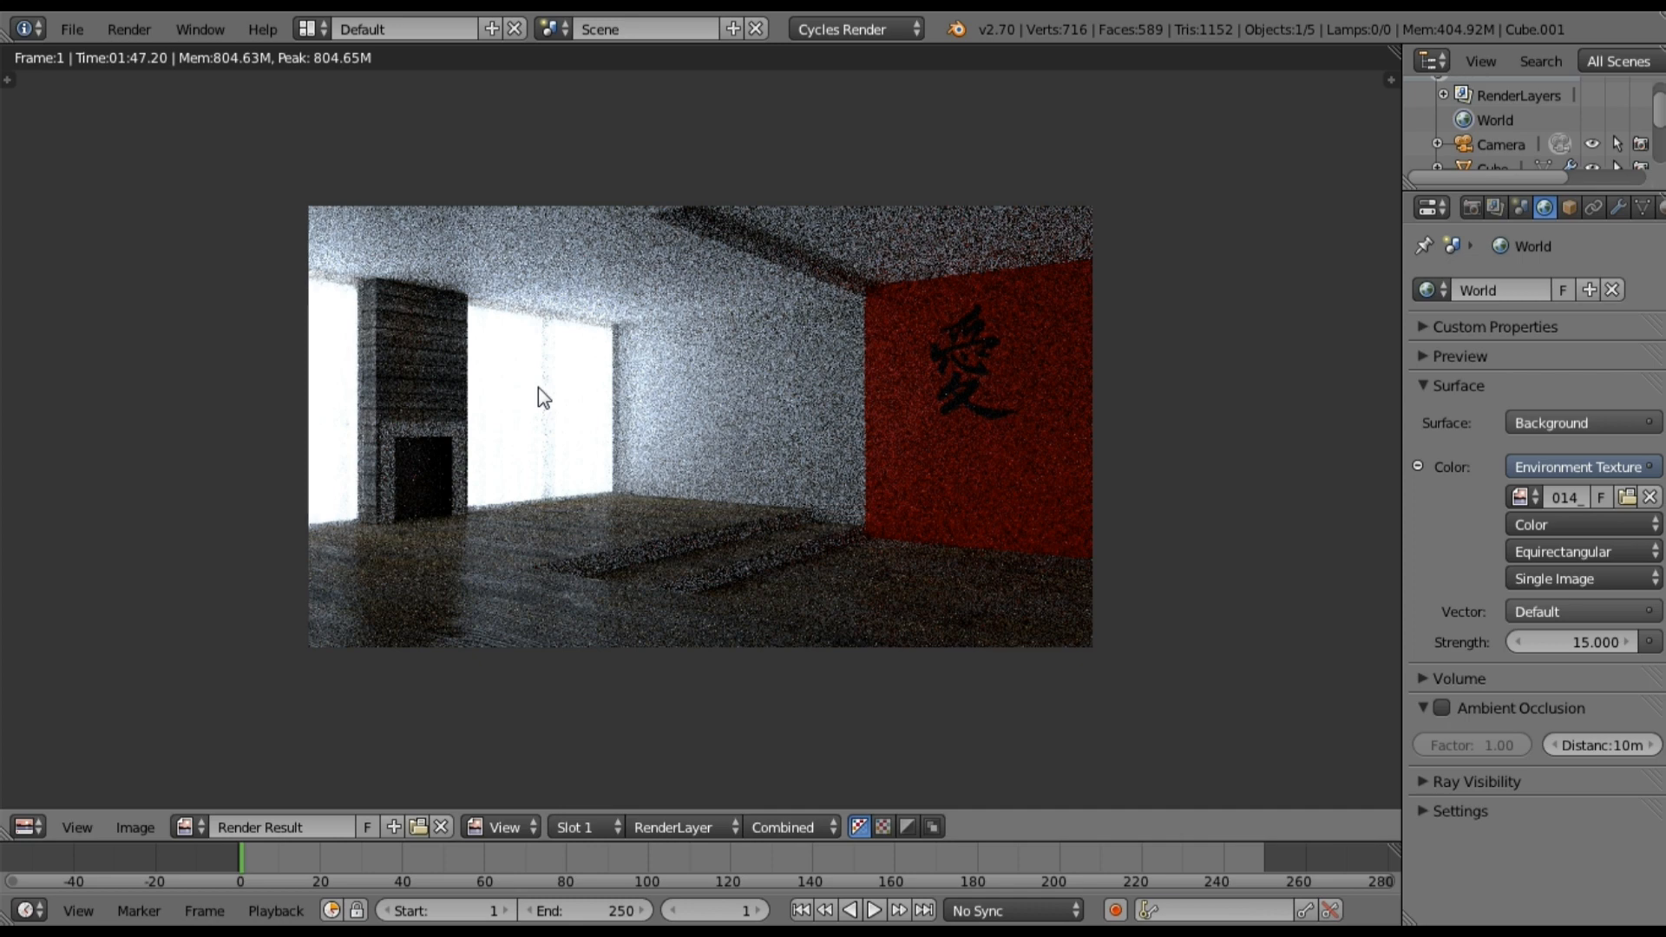
Step: Close the render view and isolate the room walls object in local view
click(129, 29)
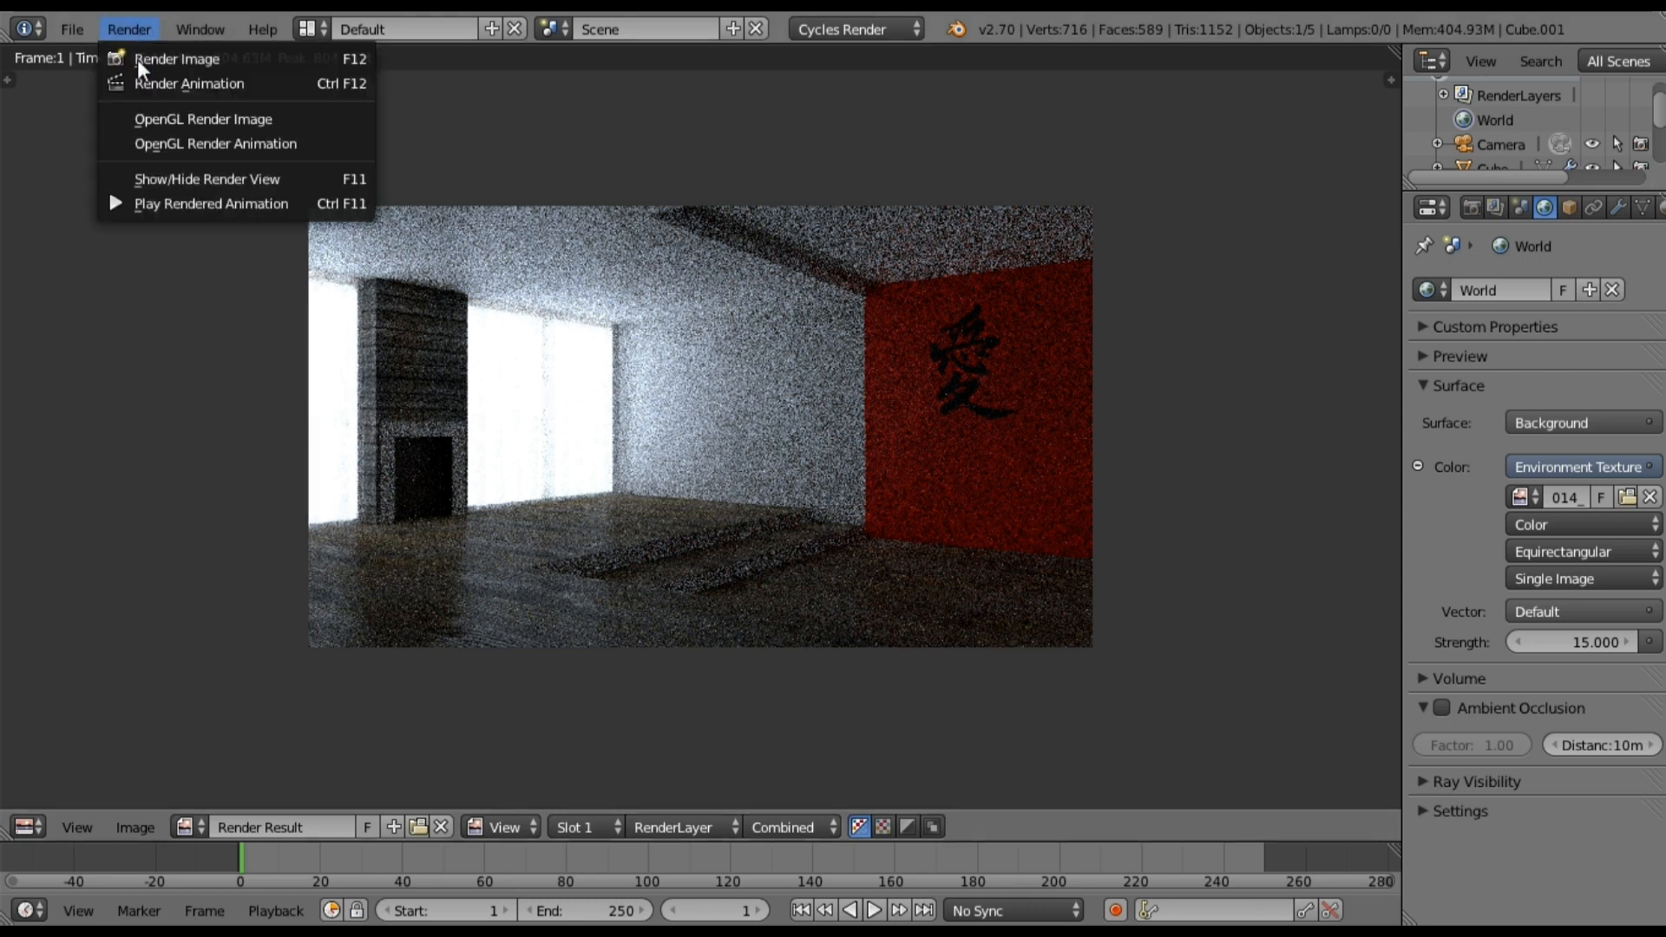
click(164, 173)
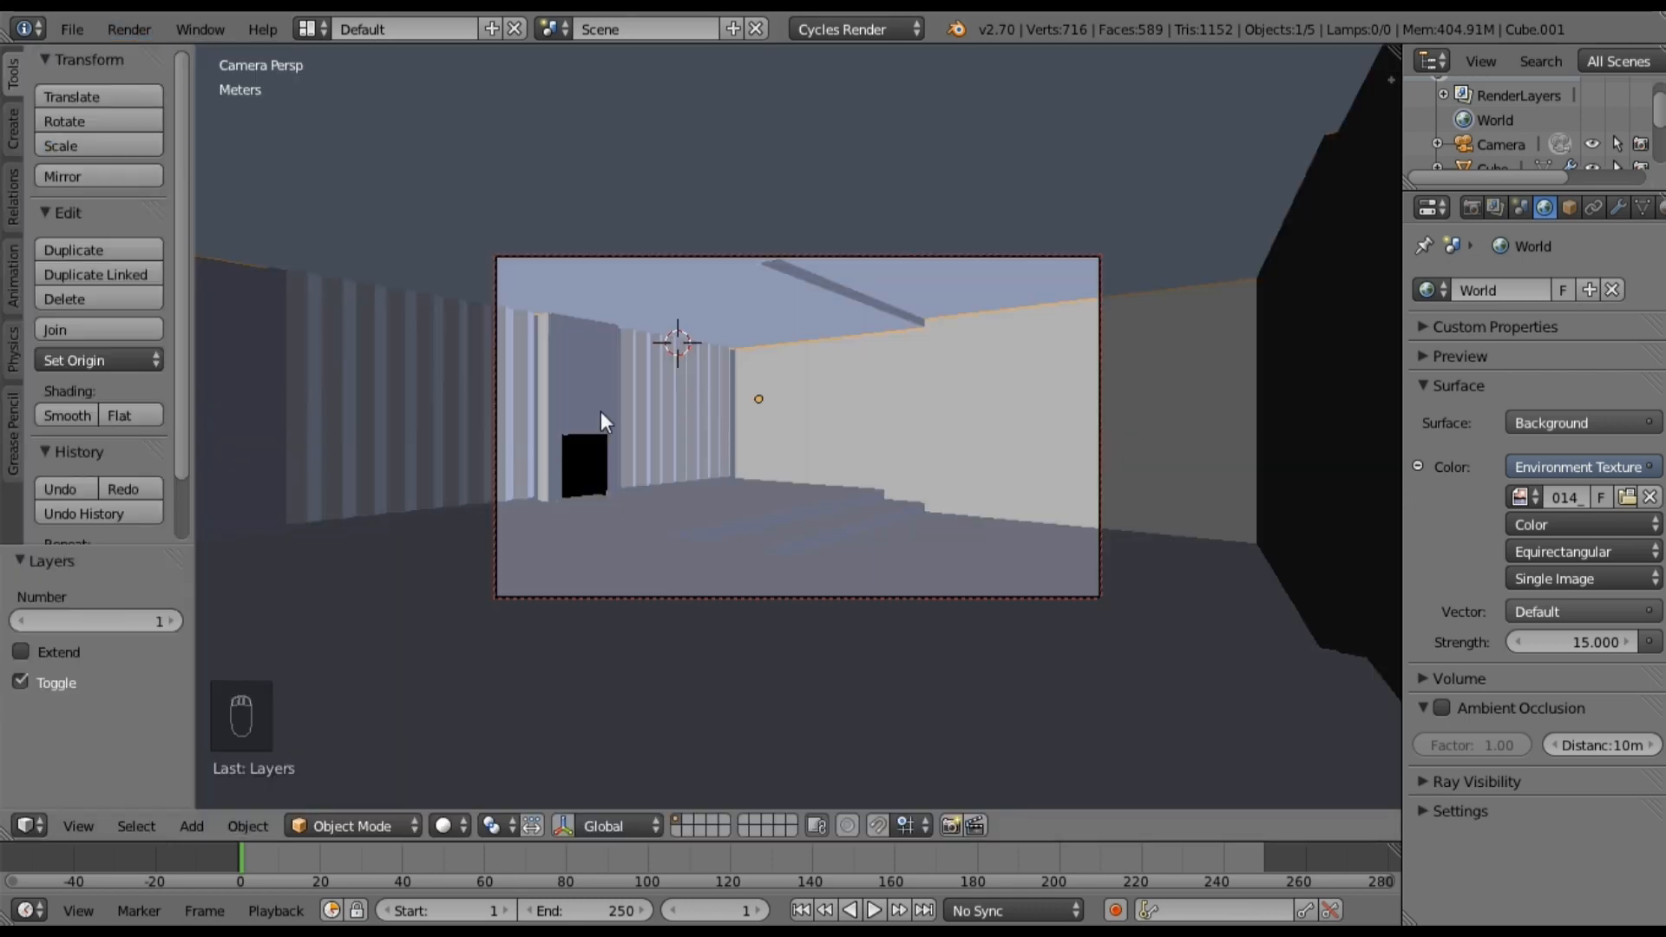
right_click(254, 359)
key(KP_Divide)
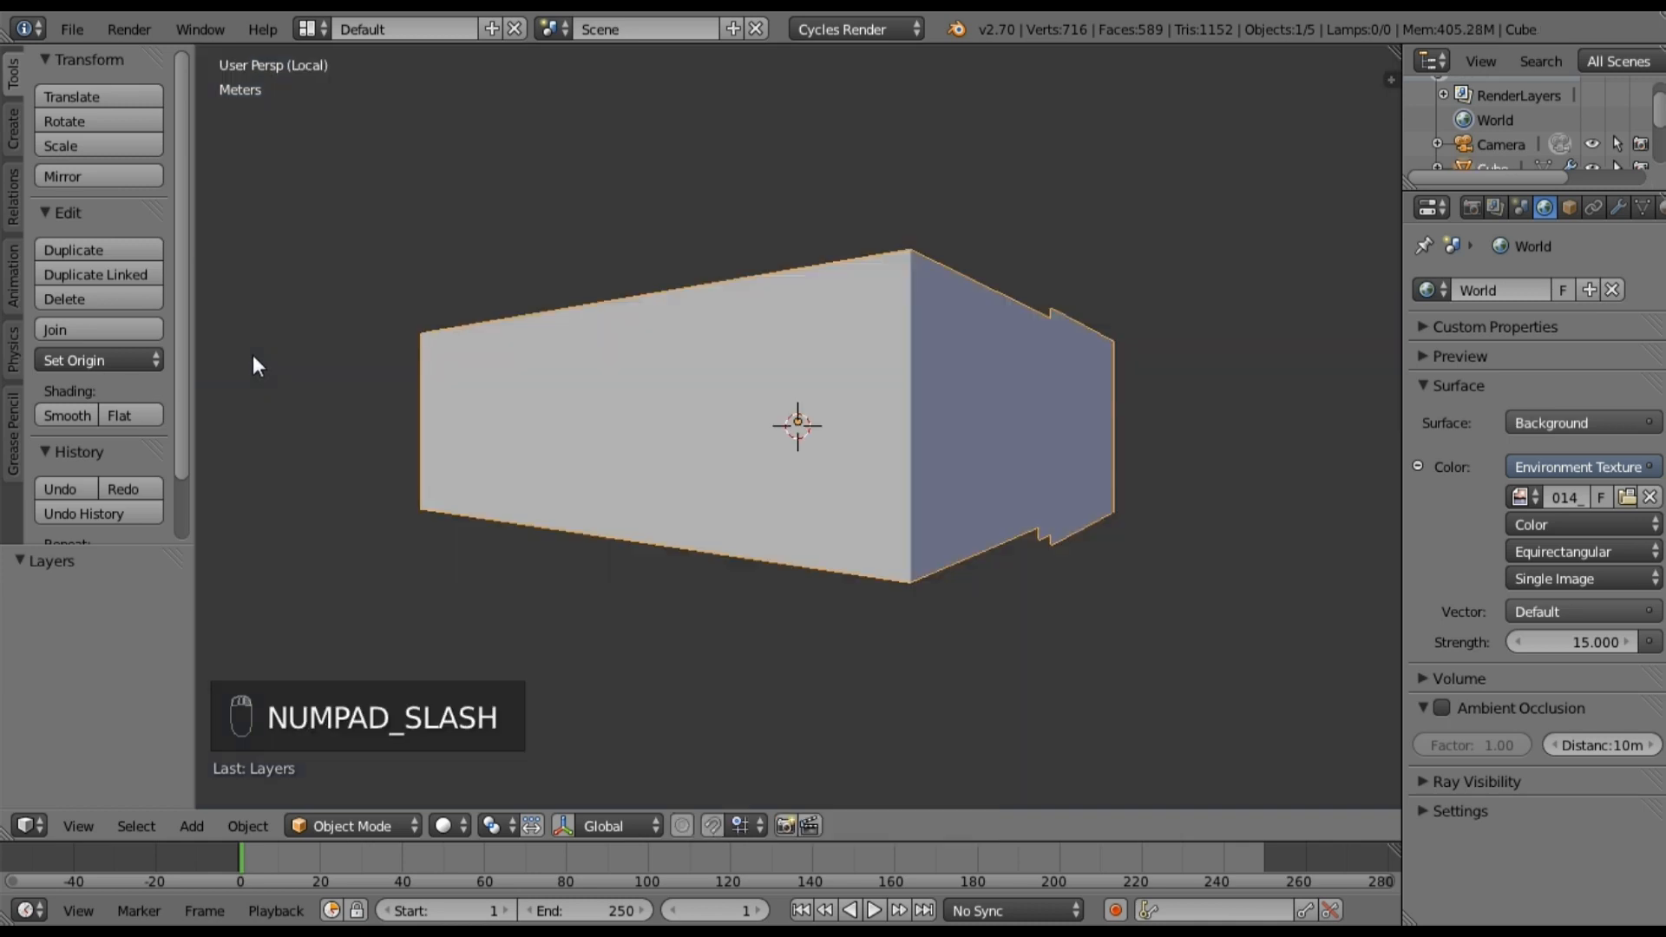
Step: Enter Edit Mode on the room walls with the fireplace and window wall in view
middle_drag(526, 356, 554, 408)
scroll(637, 329, up, 4)
key(Tab)
middle_drag(579, 199, 420, 171)
right_click(436, 192)
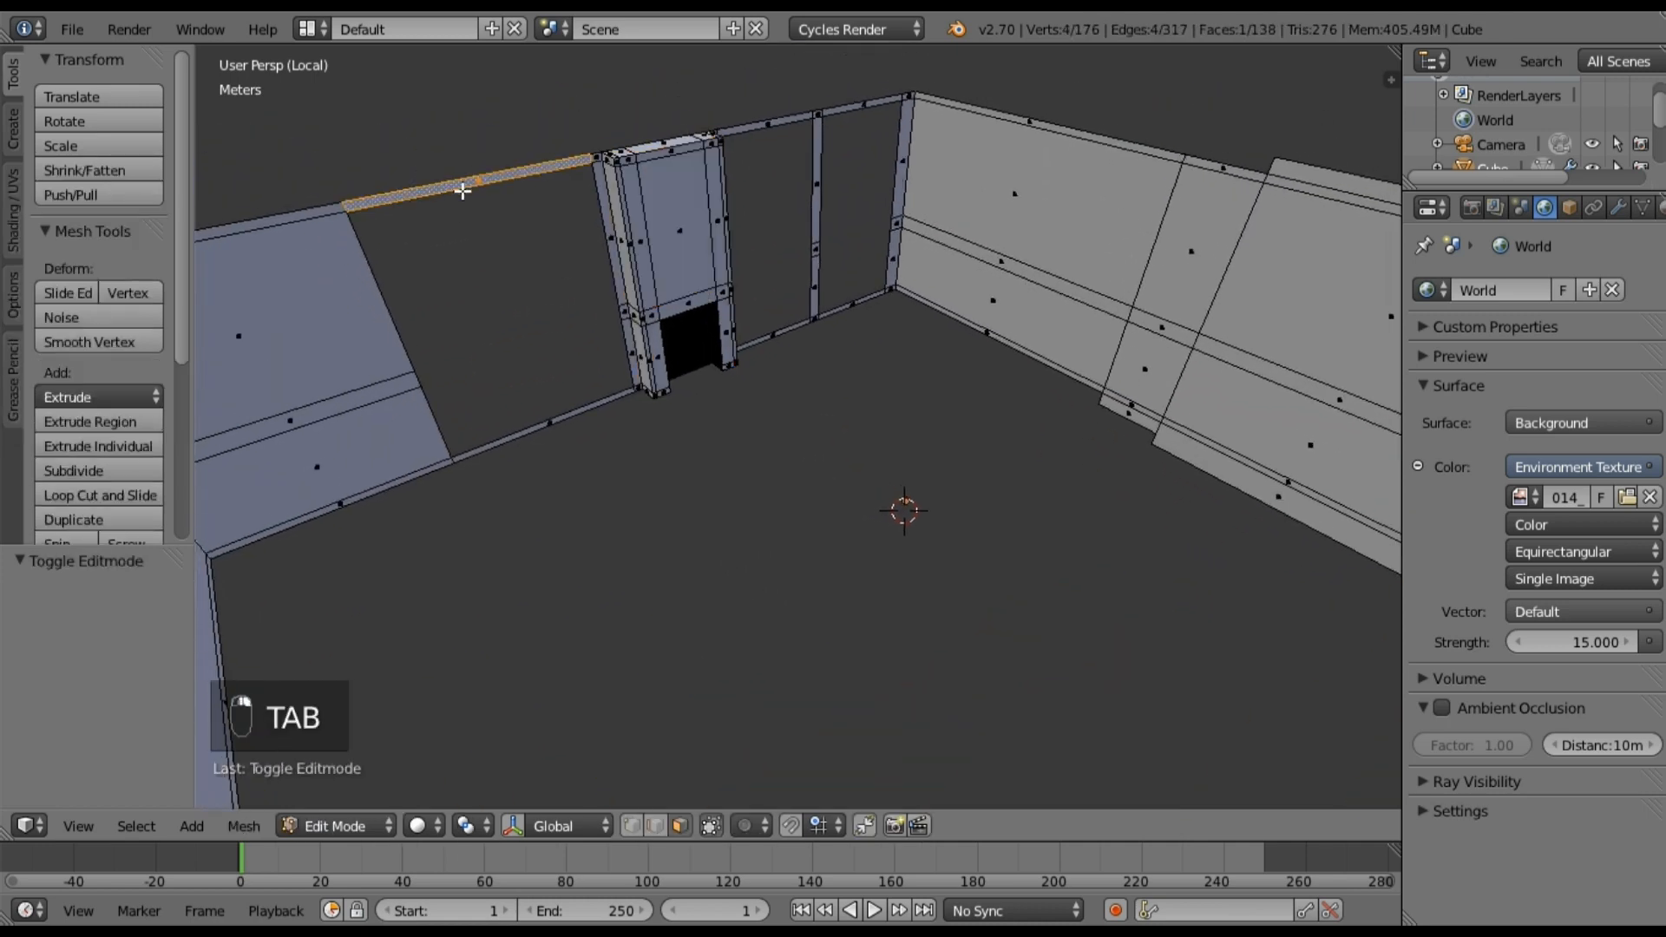
shift+right_click(599, 180)
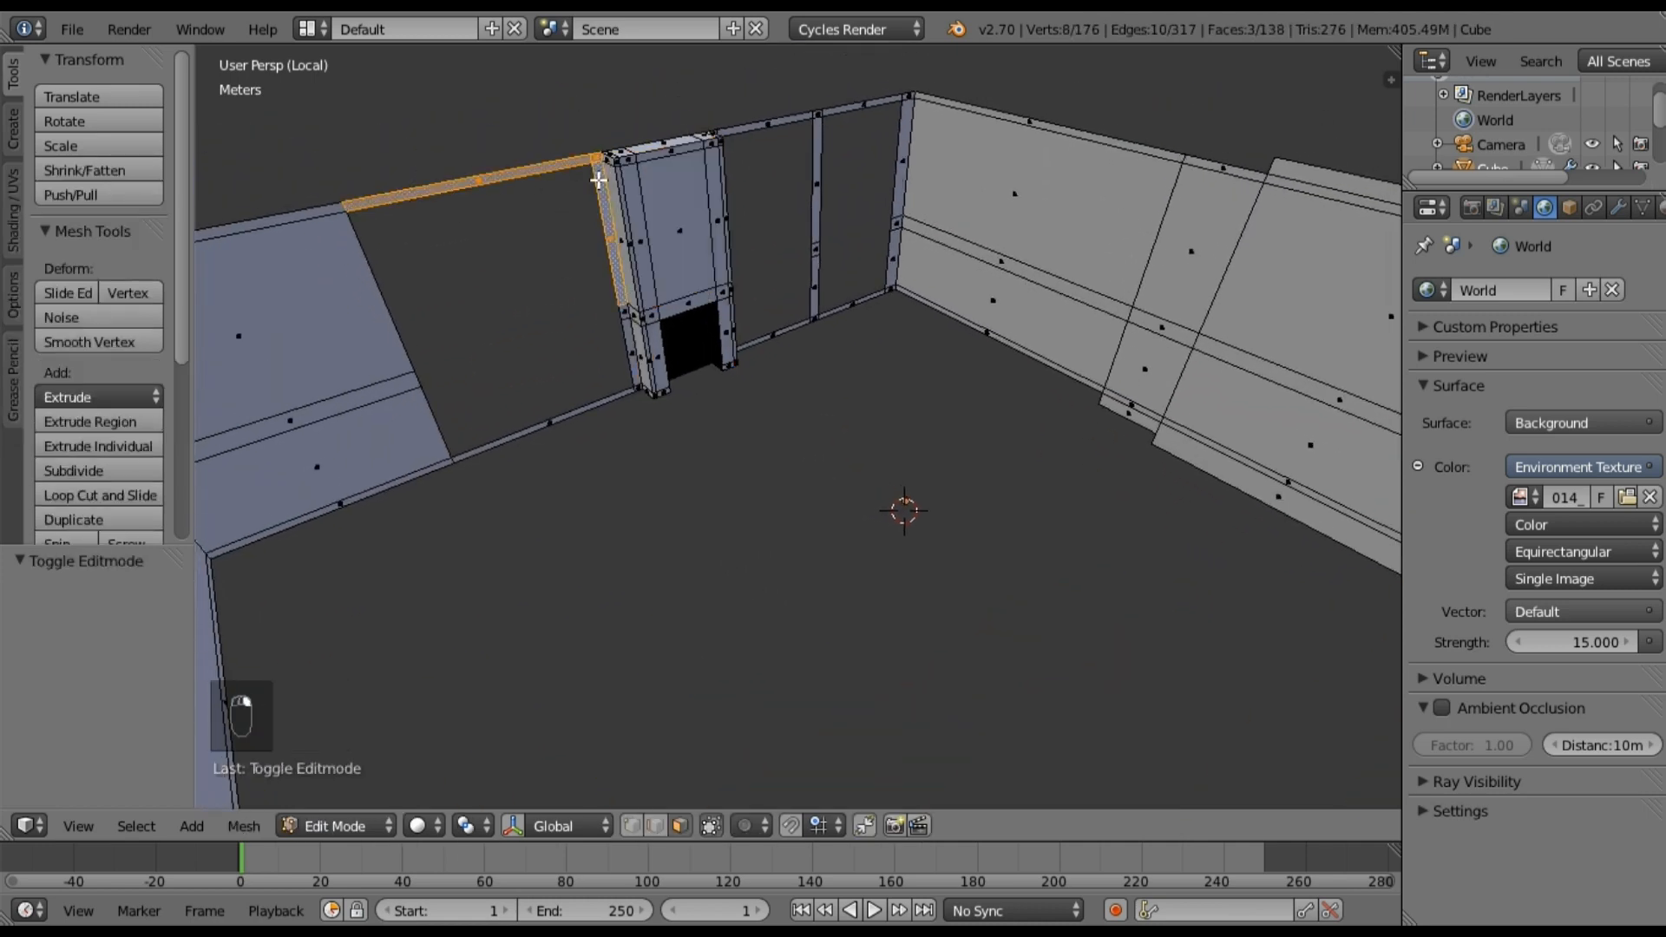
shift+right_click(621, 311)
shift+right_click(634, 385)
shift+right_click(636, 388)
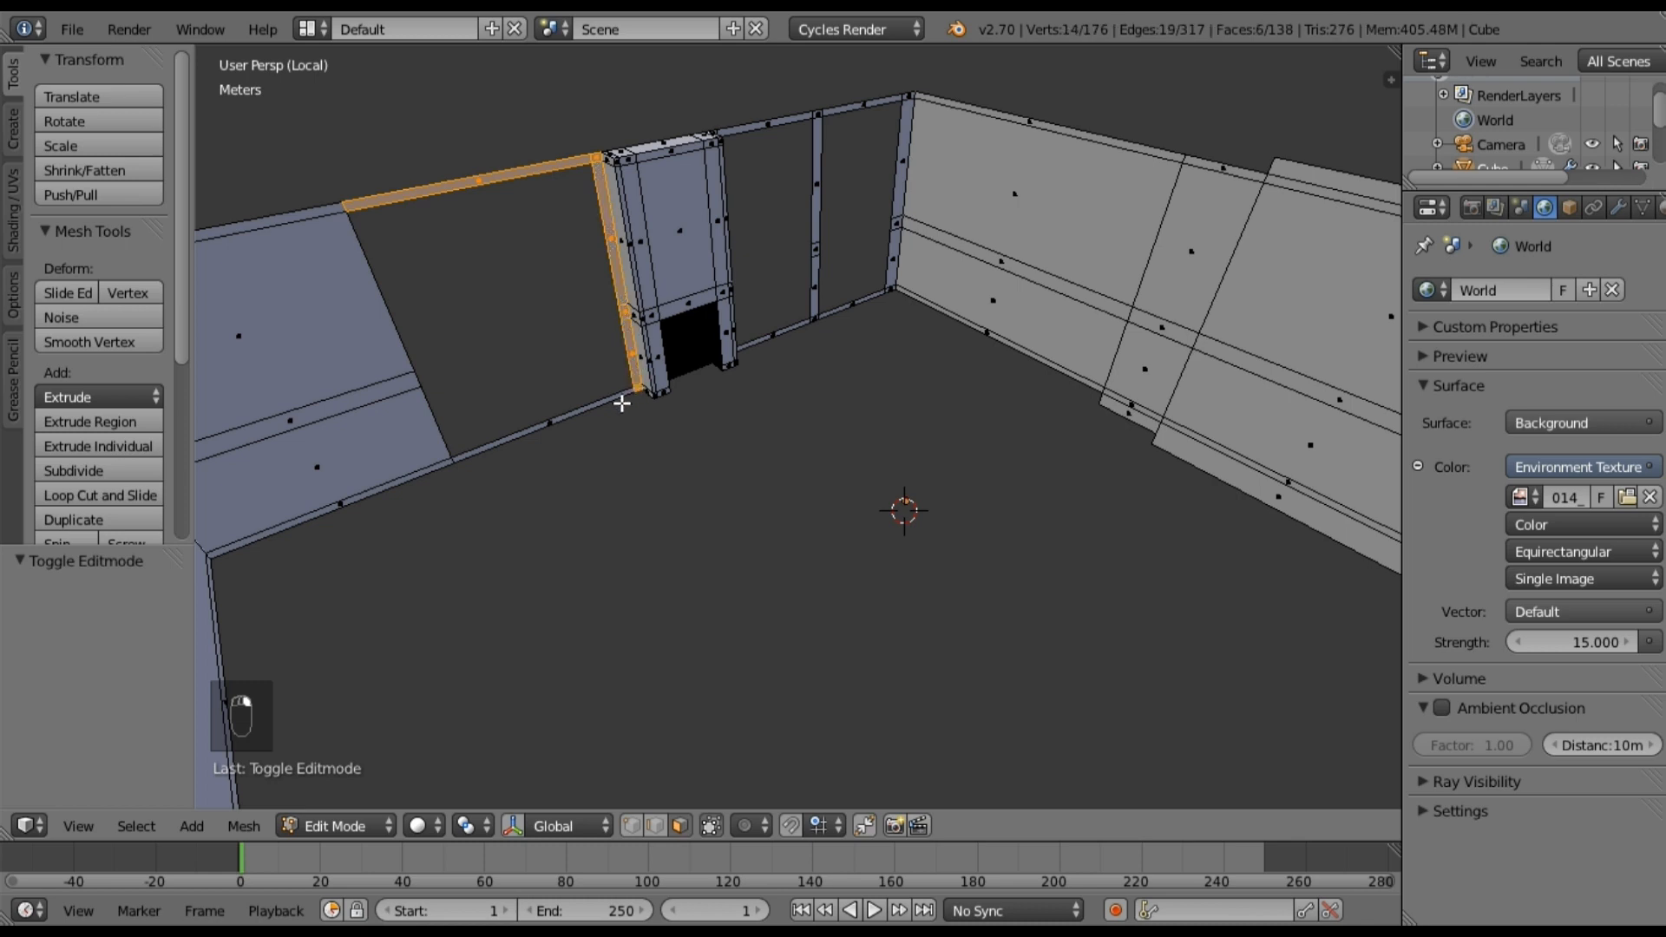
shift+right_click(605, 403)
middle_drag(605, 403, 659, 219)
shift+right_click(606, 157)
shift+right_click(649, 154)
shift+right_click(764, 152)
shift+right_click(825, 152)
shift+right_click(885, 260)
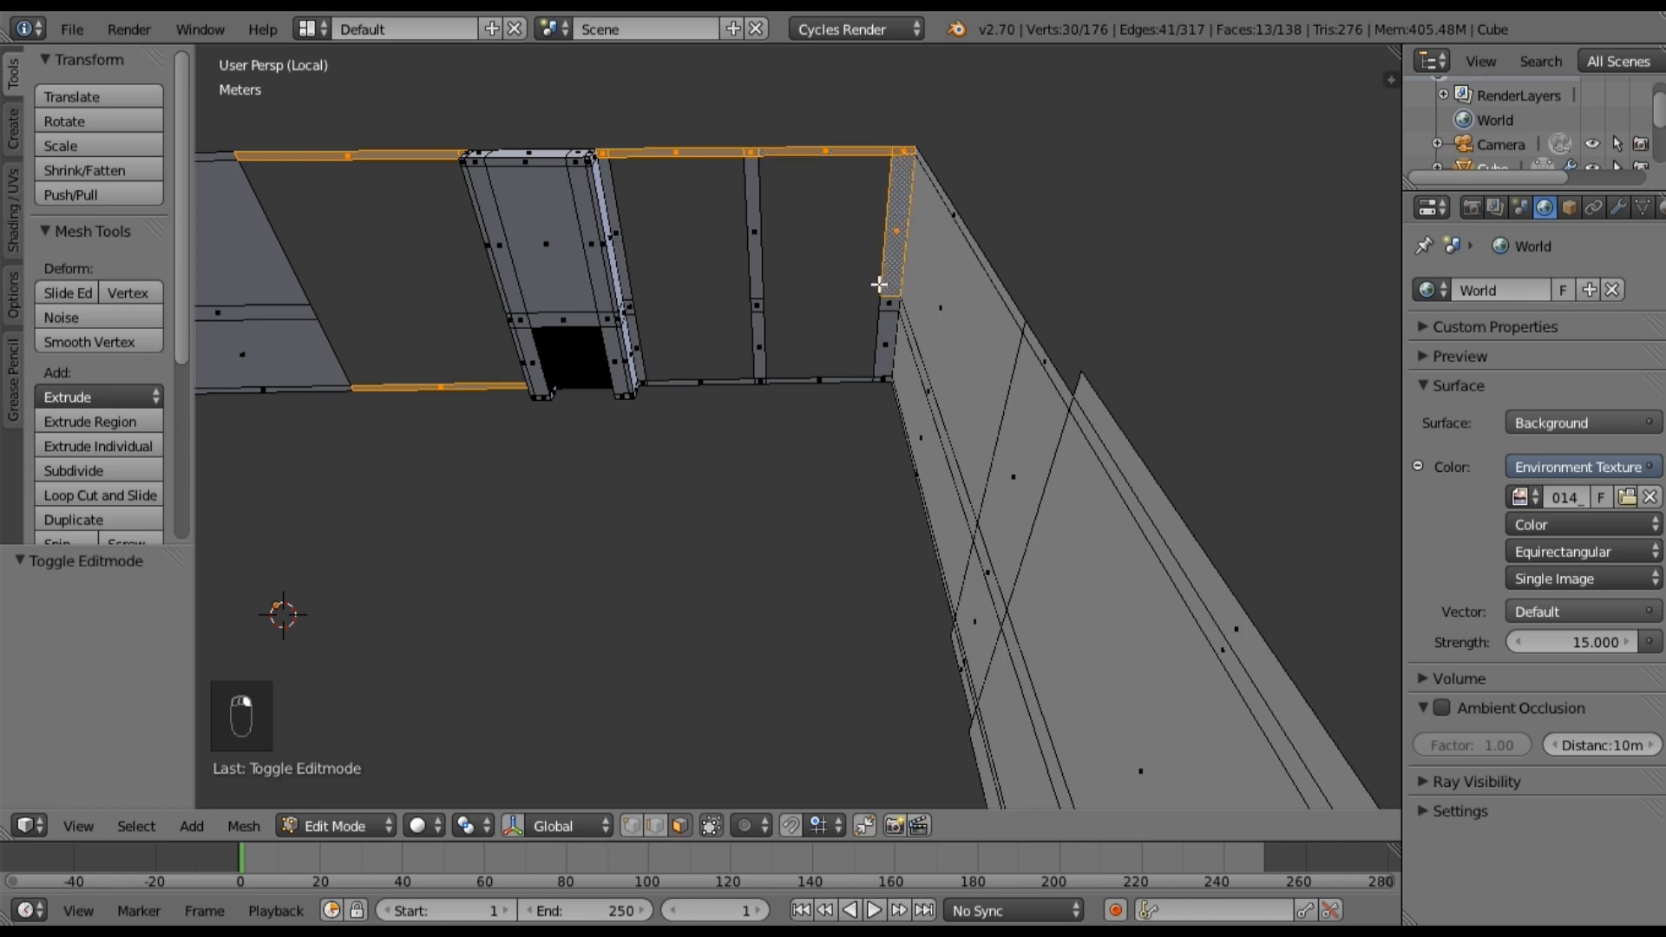
key(a)
Step: Add a vertical loop cut through the window wall's corner post and return to face selection
click(99, 495)
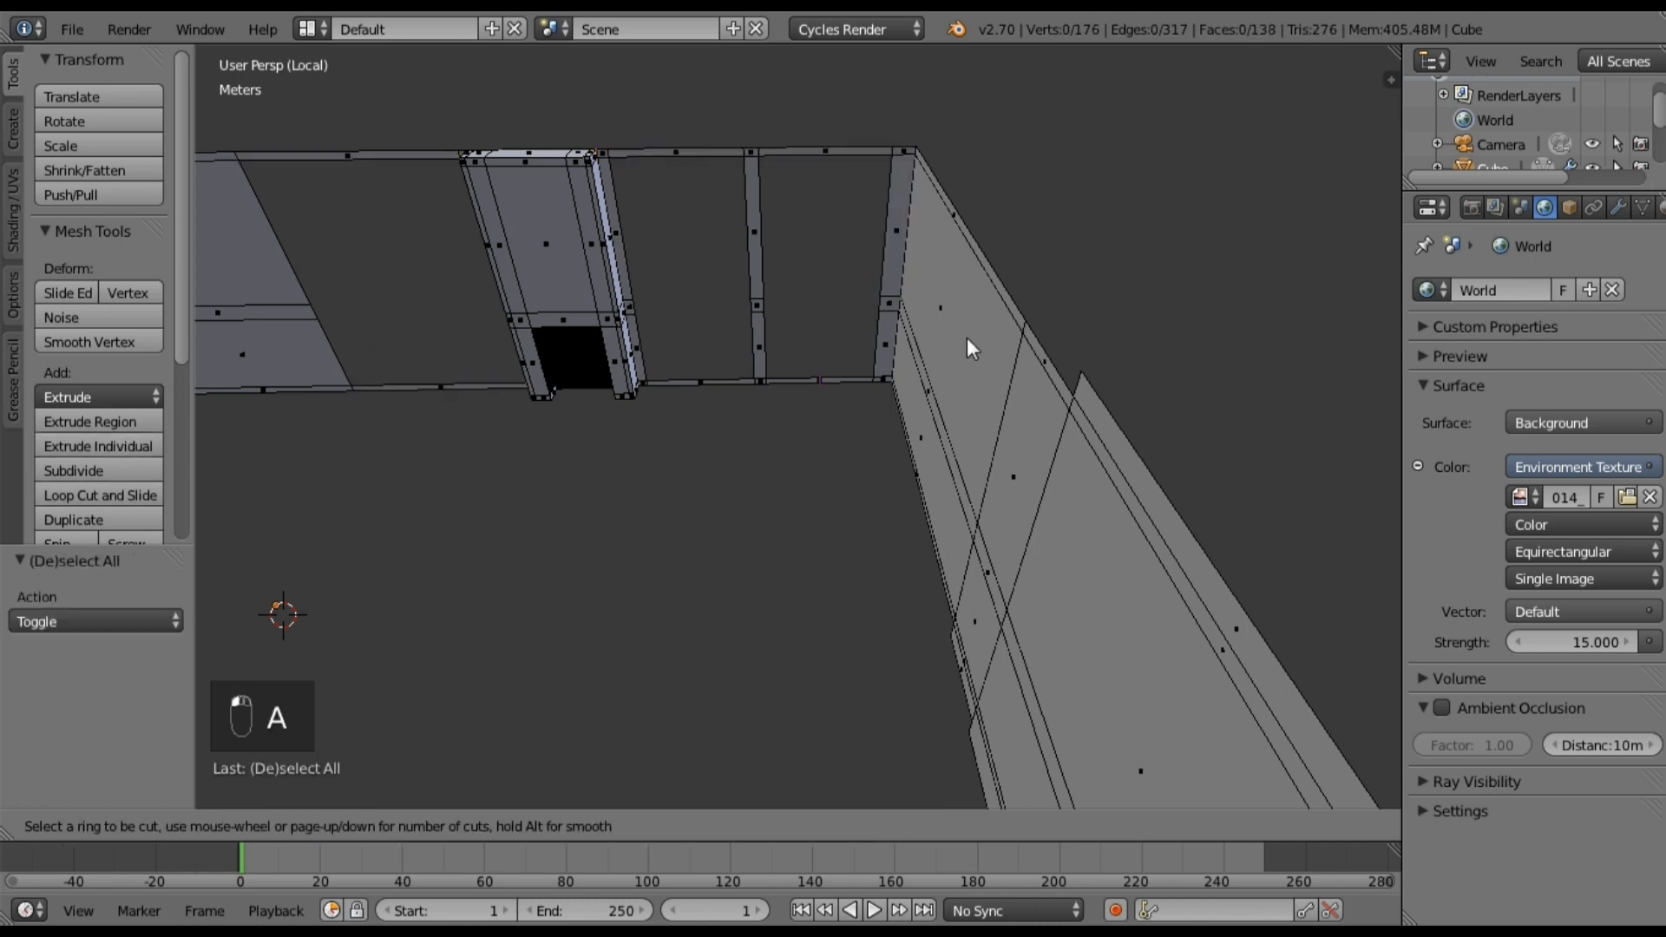
click(902, 153)
key(a)
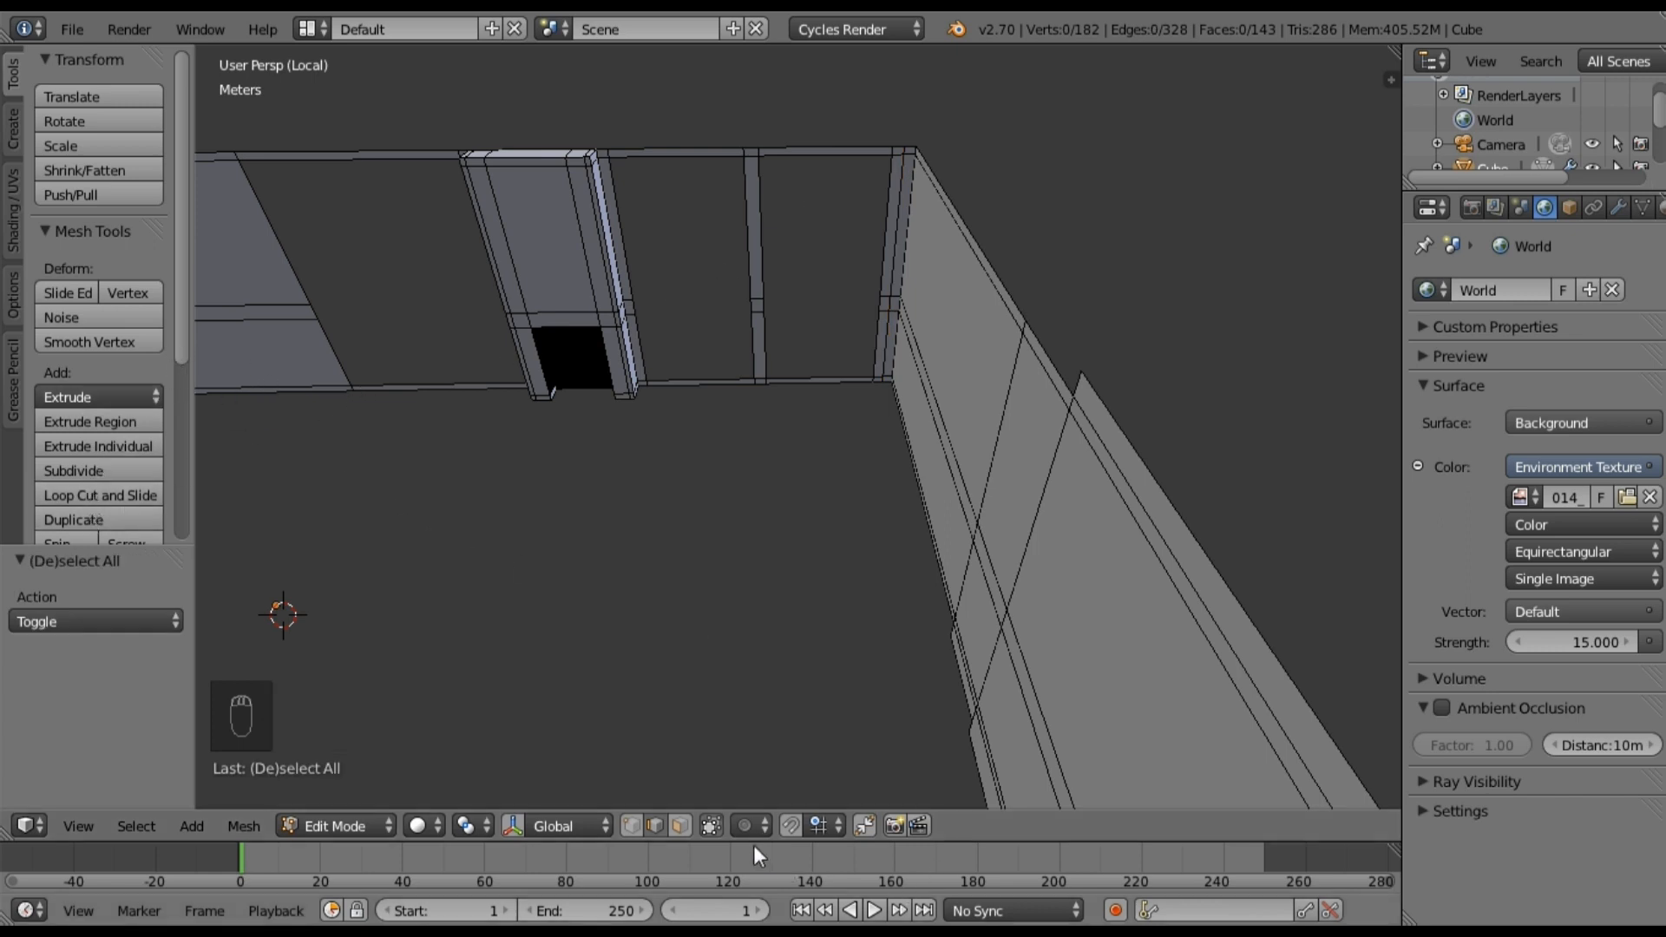
click(679, 825)
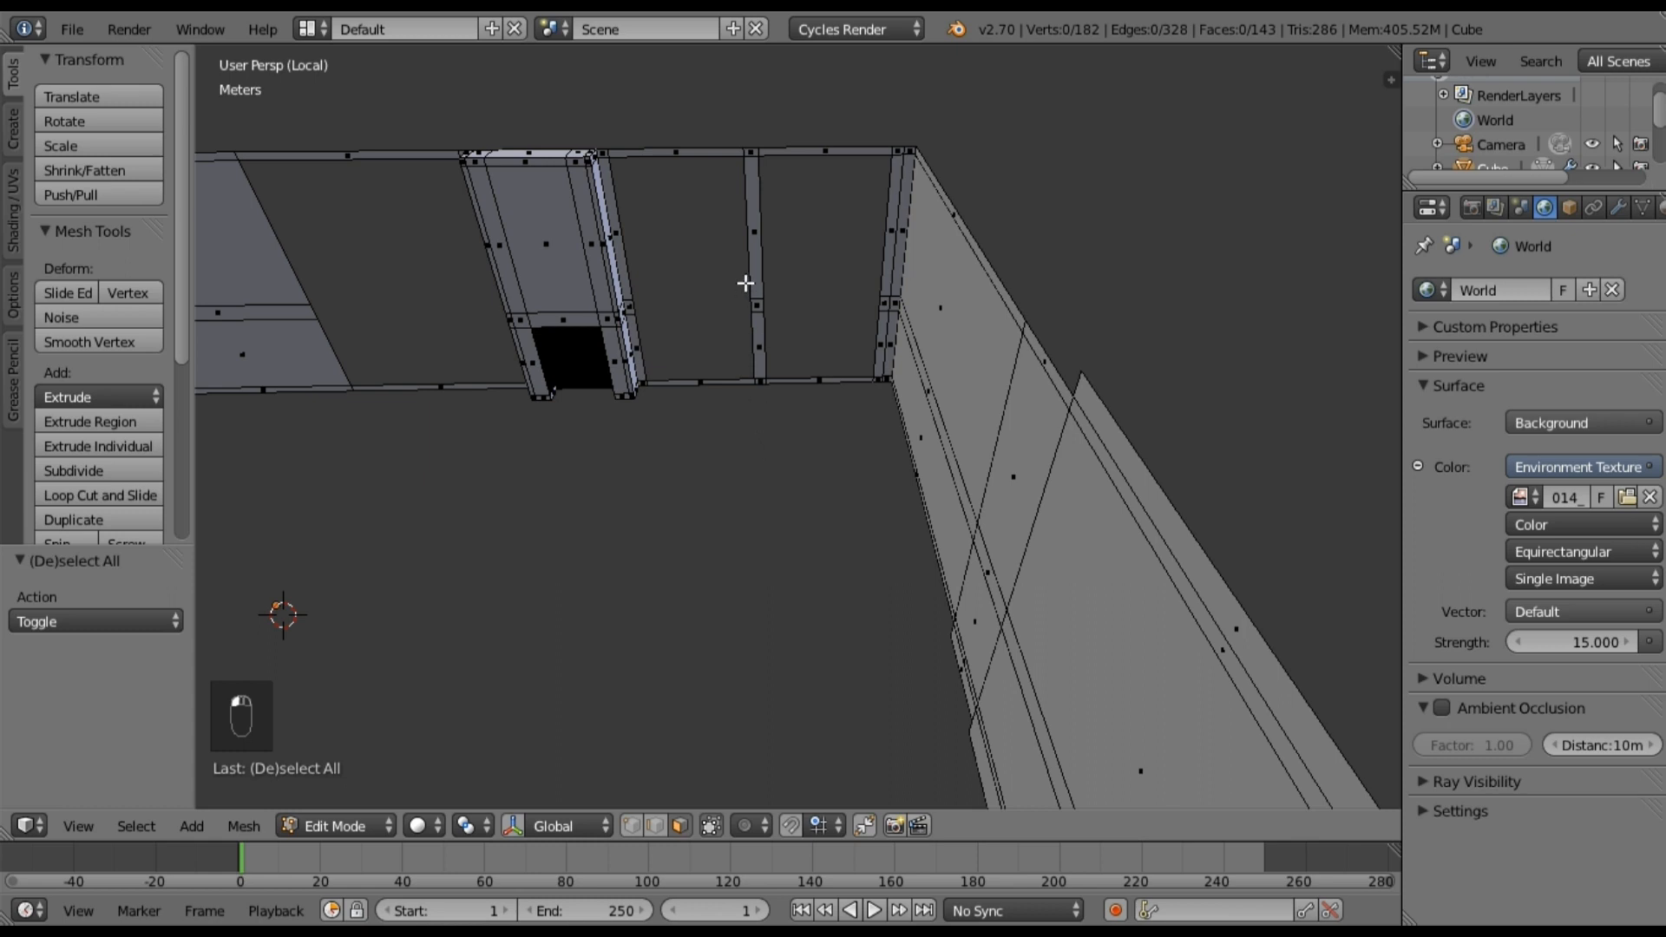
Step: Select the upper frame faces of the double window beside the fireplace, plus its fireplace-side post and first sill face
key(b)
drag(614, 107, 898, 230)
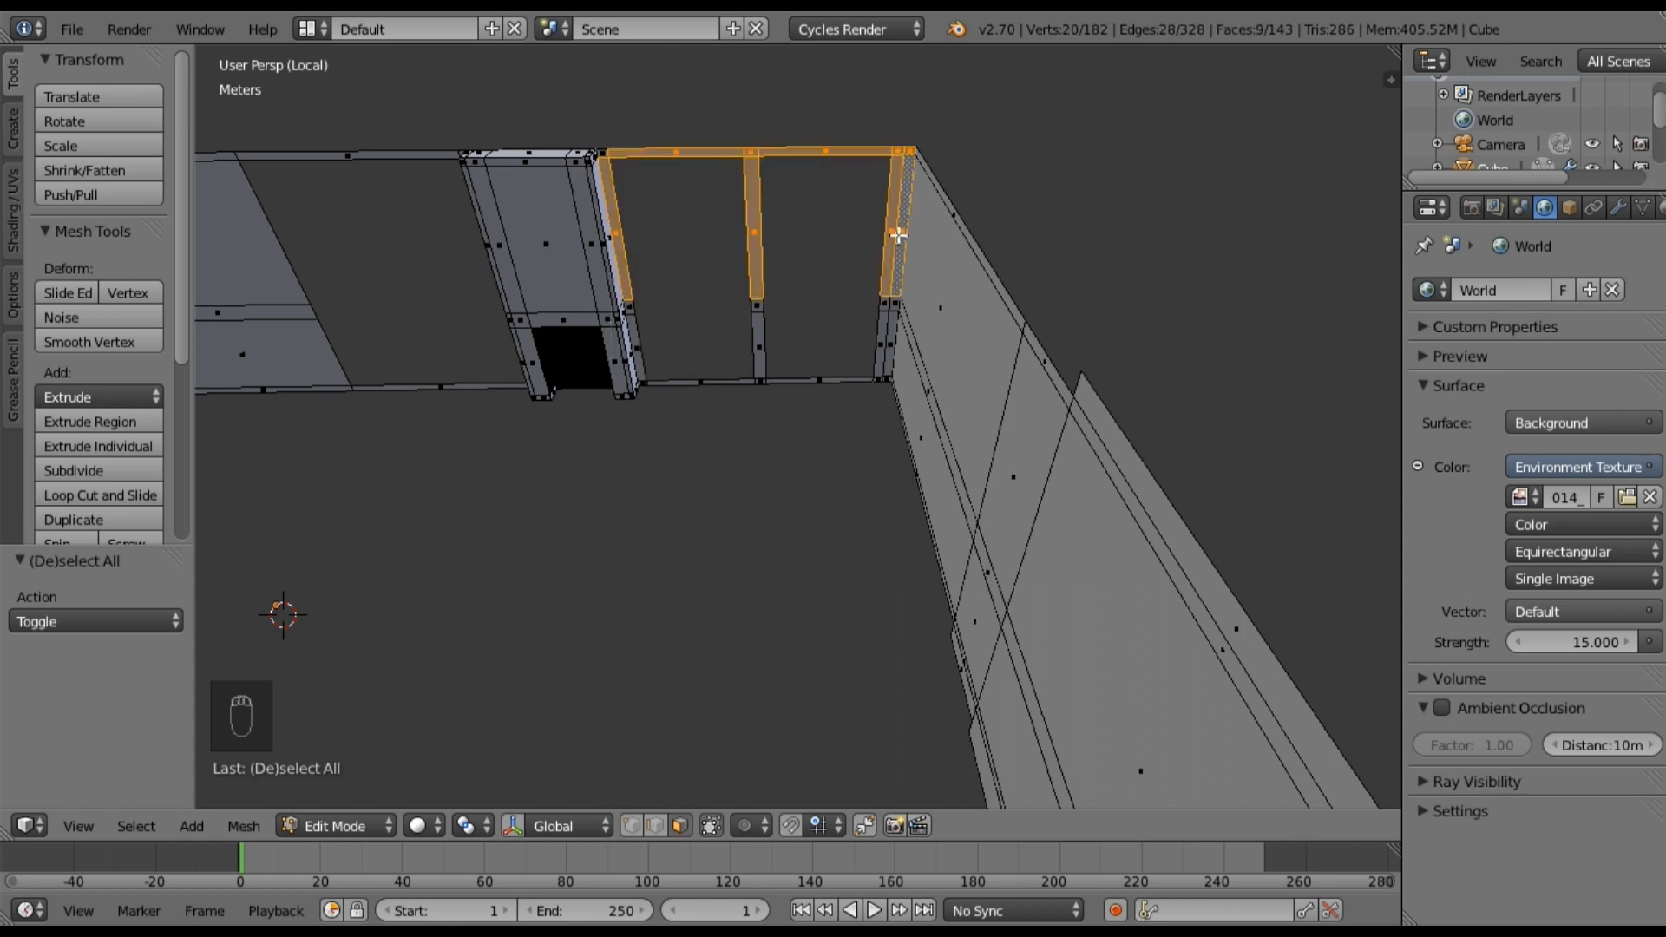
shift+right_click(633, 314)
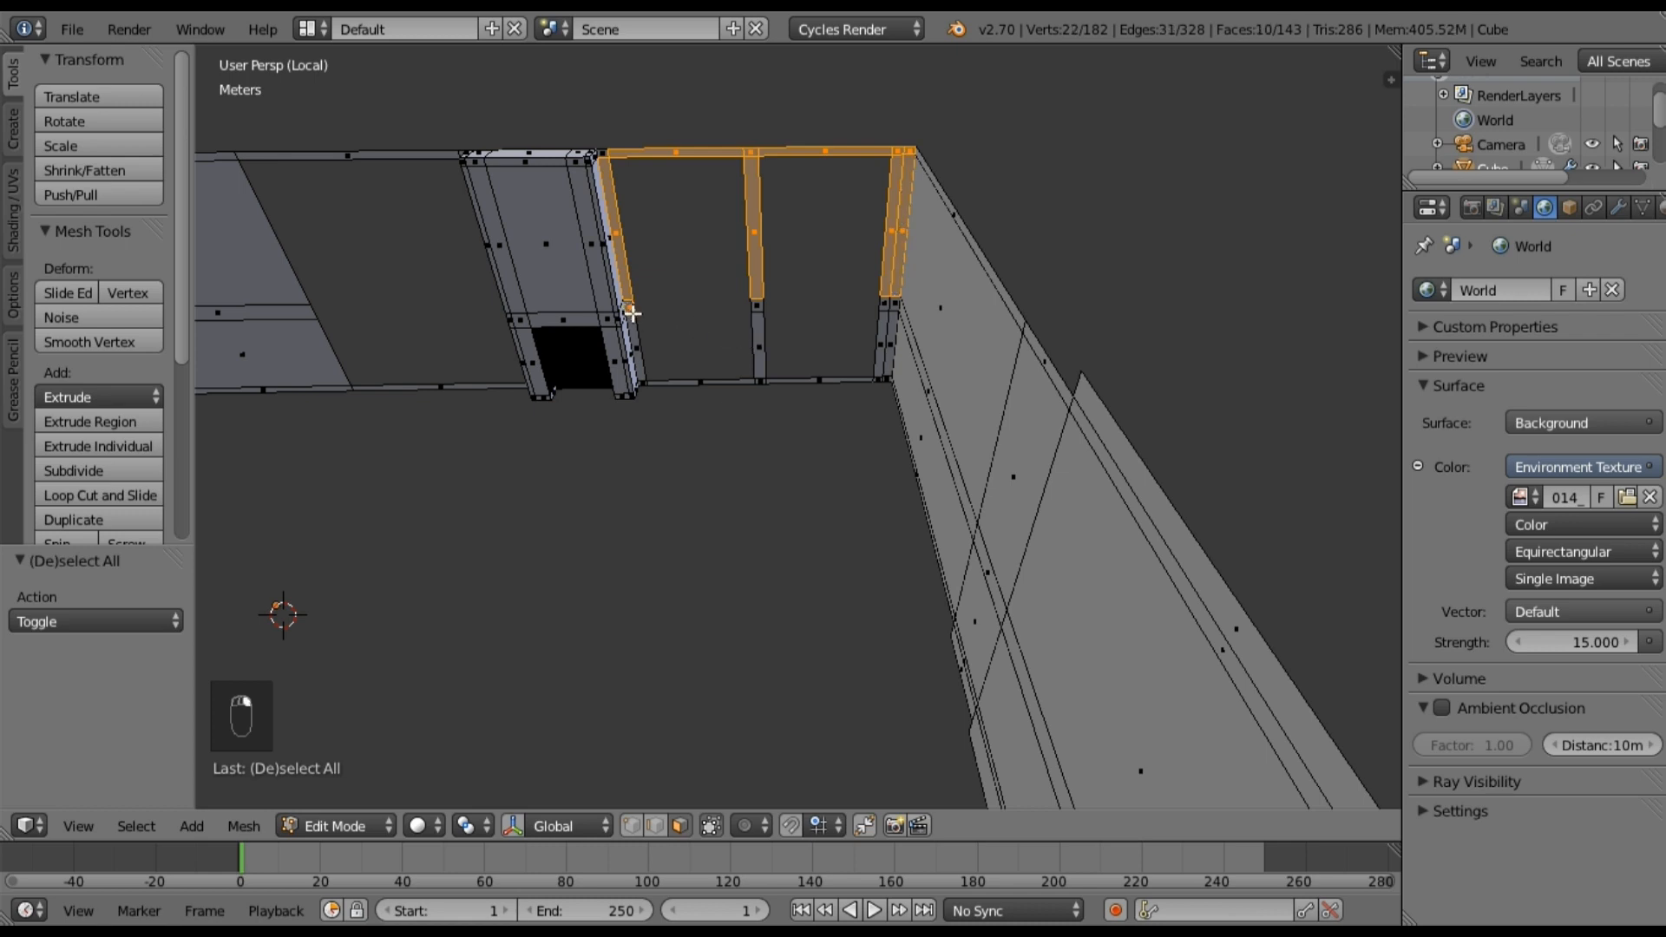
shift+right_click(644, 378)
shift+right_click(724, 382)
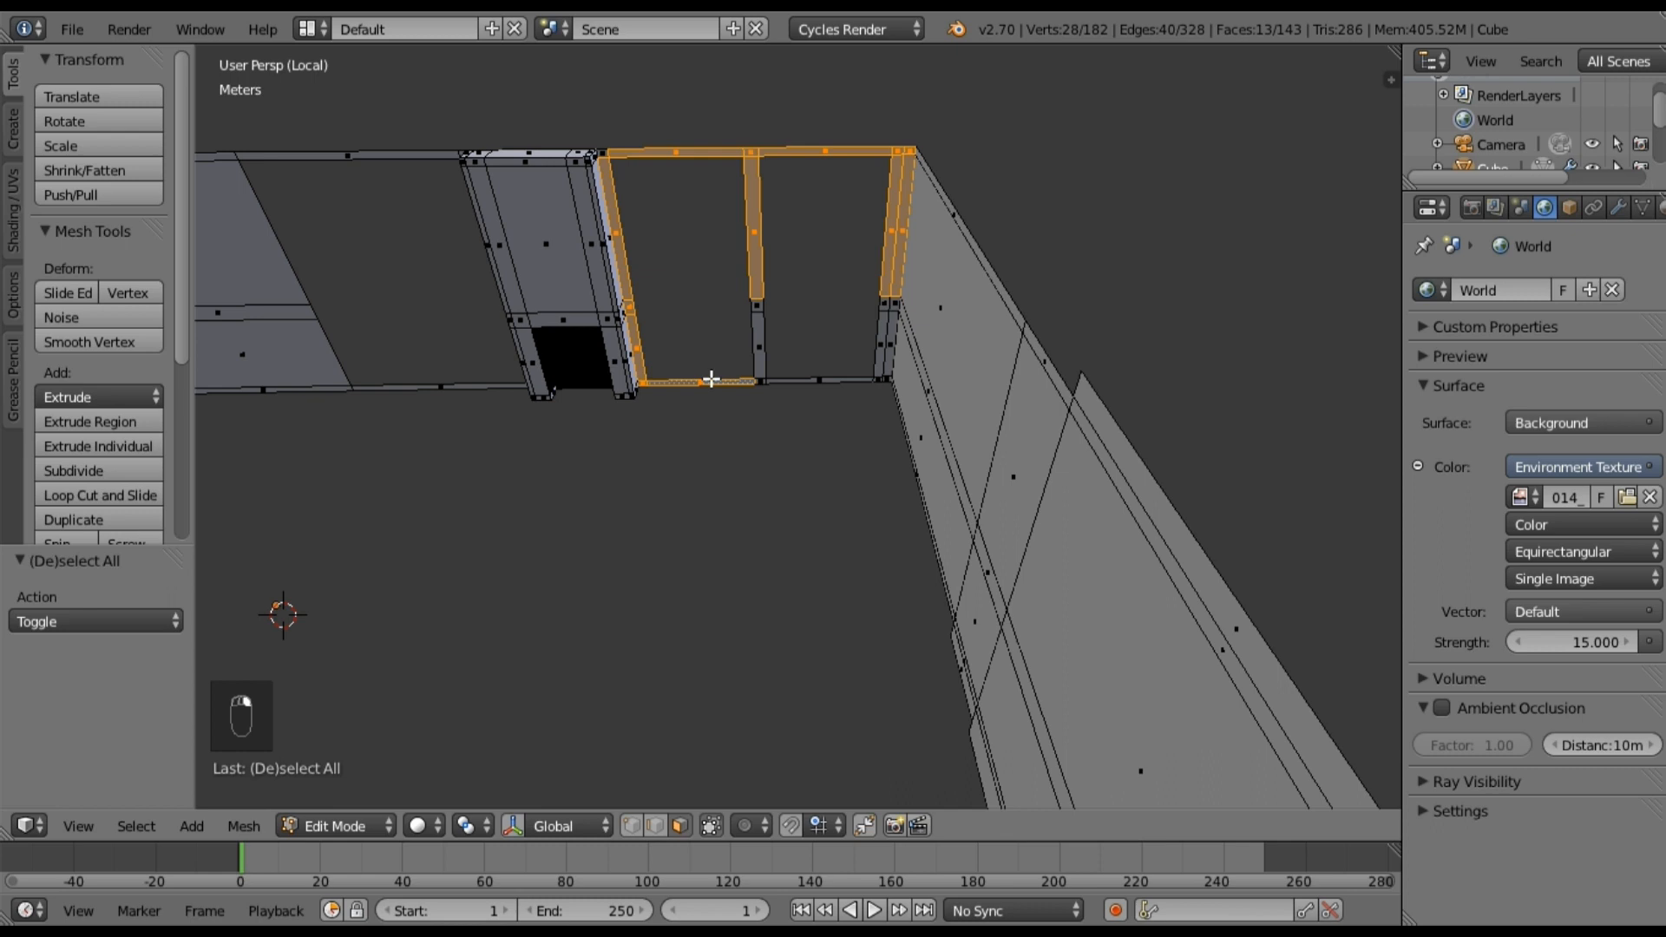
Step: Add the lower middle post, remaining sill and inner corner strip to the selection, excluding the outer strip against the adjoining wall
shift+right_click(760, 338)
shift+right_click(764, 313)
shift+right_click(812, 379)
shift+right_click(876, 351)
shift+right_click(878, 379)
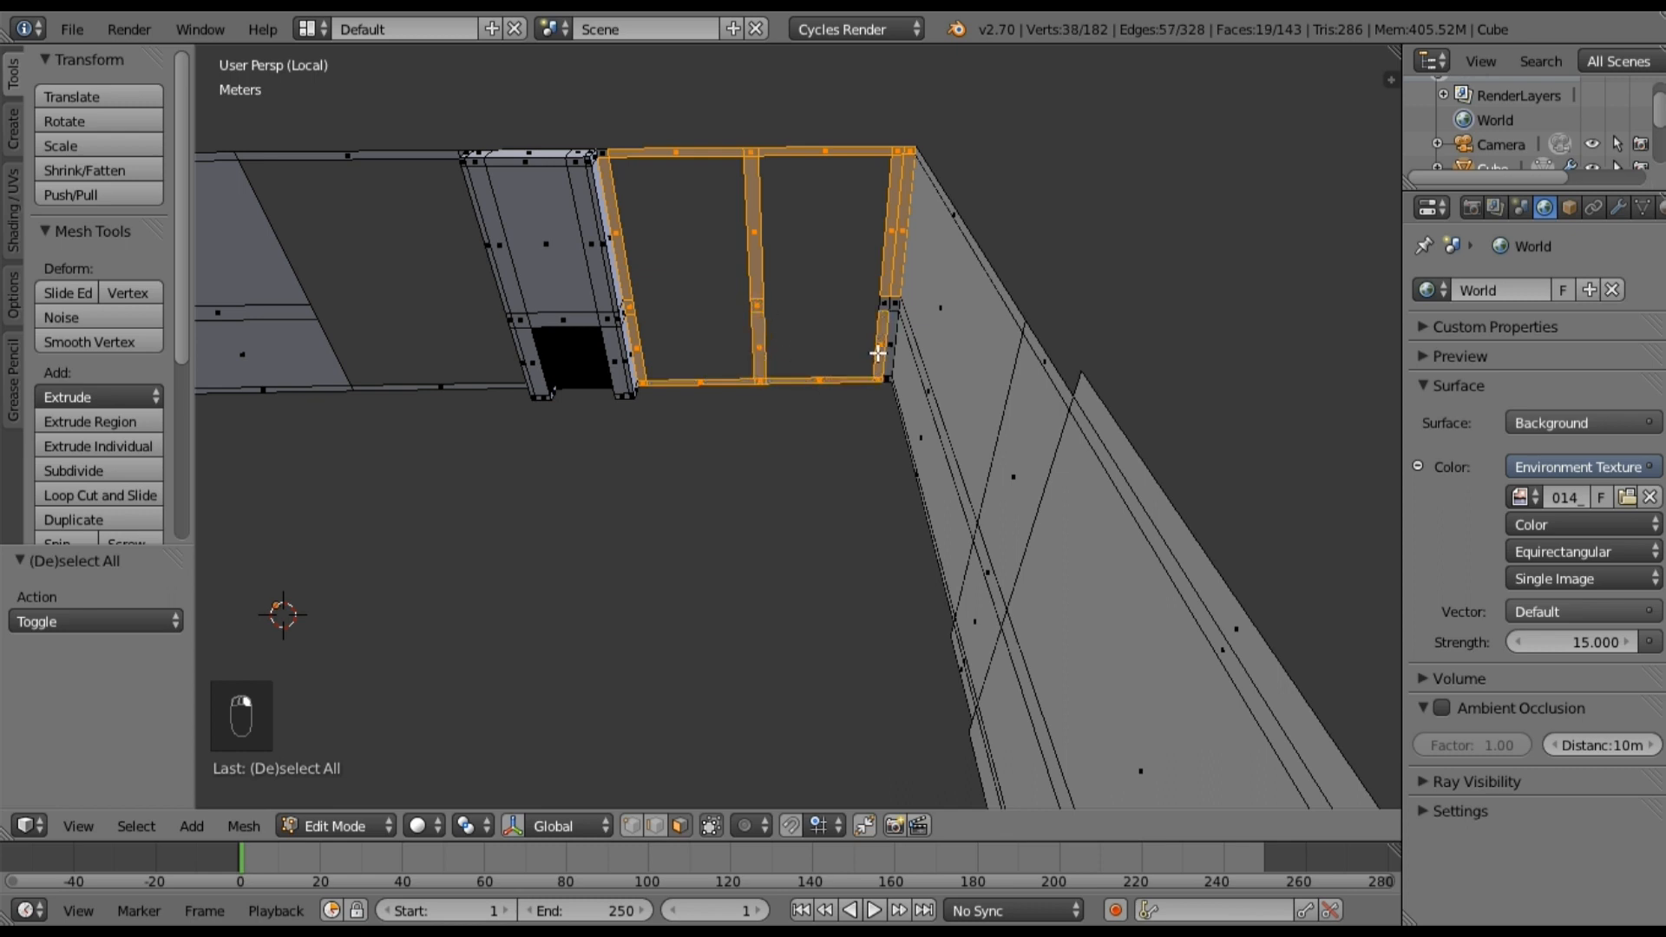
shift+right_click(886, 306)
shift+right_click(894, 221)
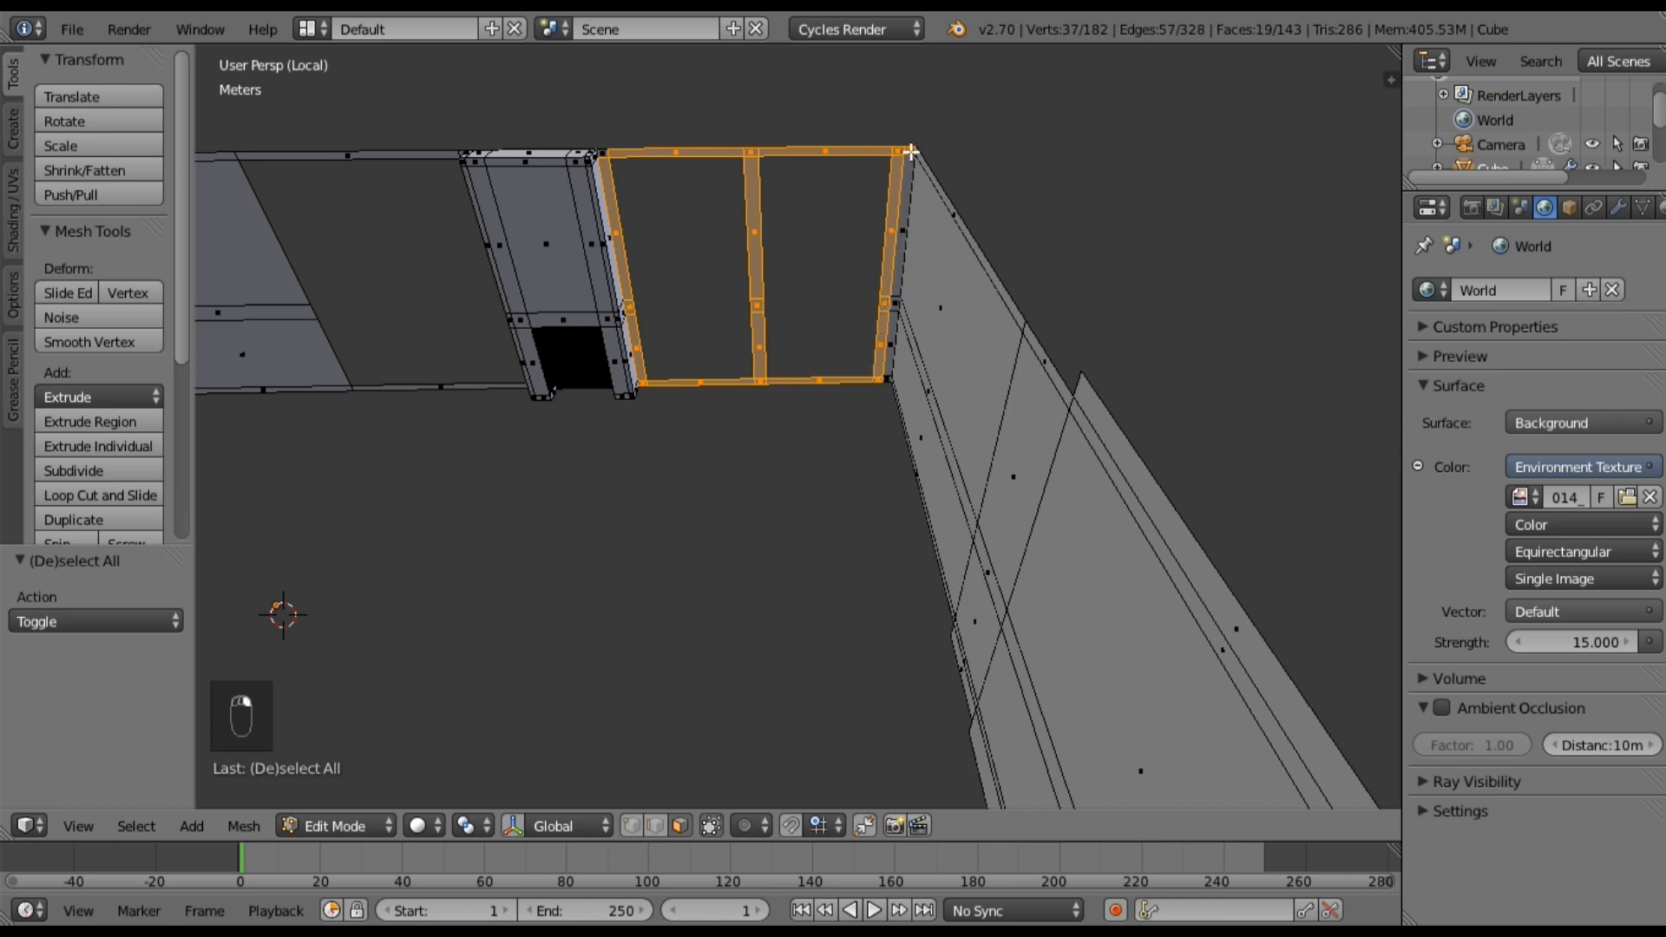
shift+right_click(910, 153)
Step: Extend the selection with the top, sill and fireplace-side post faces framing the window on the fireplace's other side
shift+middle_drag(689, 257, 885, 255)
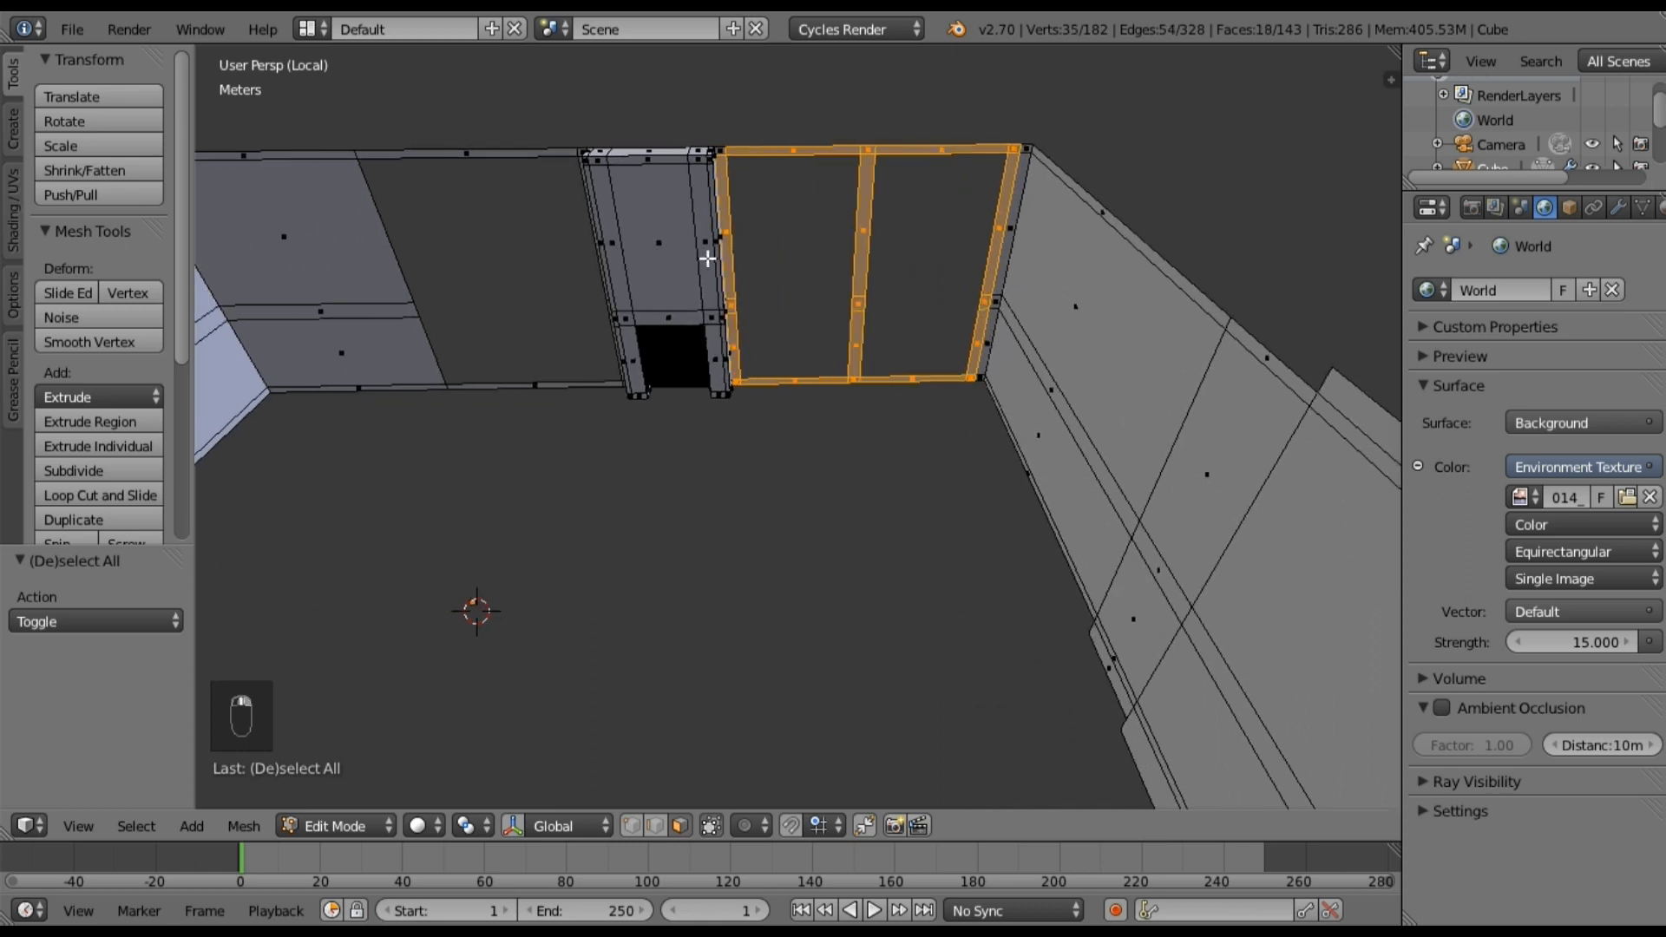
shift+middle_drag(669, 249, 955, 260)
shift+middle_drag(713, 246, 990, 246)
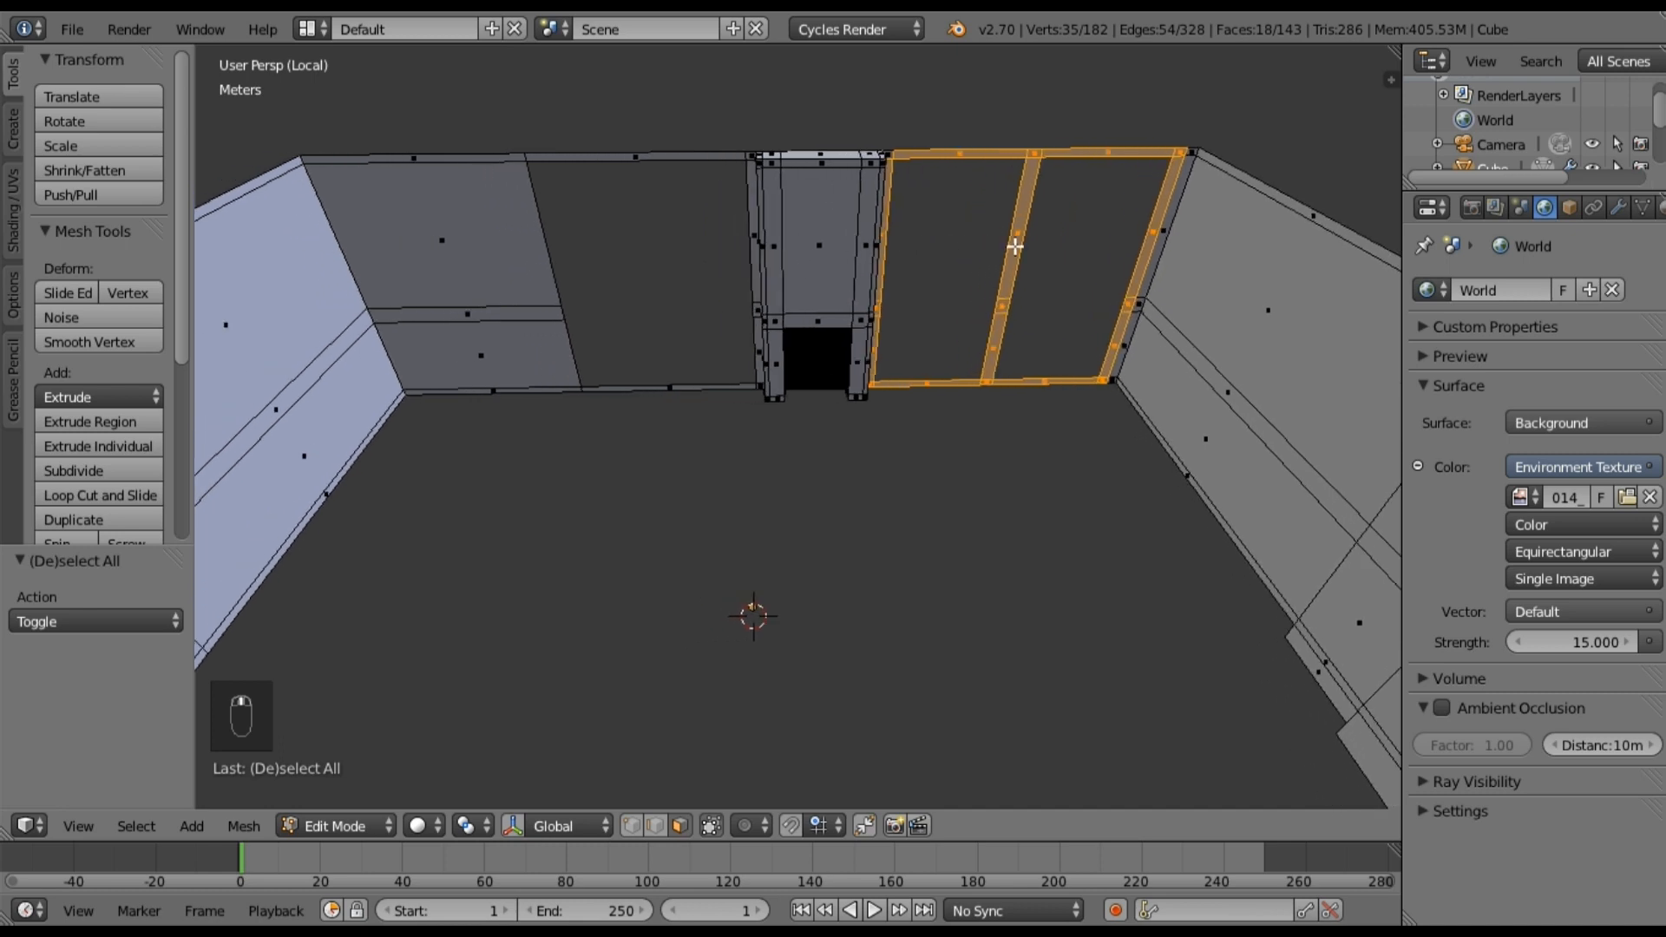
shift+right_click(800, 162)
shift+right_click(833, 162)
shift+right_click(830, 182)
shift+right_click(831, 325)
shift+right_click(826, 366)
shift+right_click(798, 393)
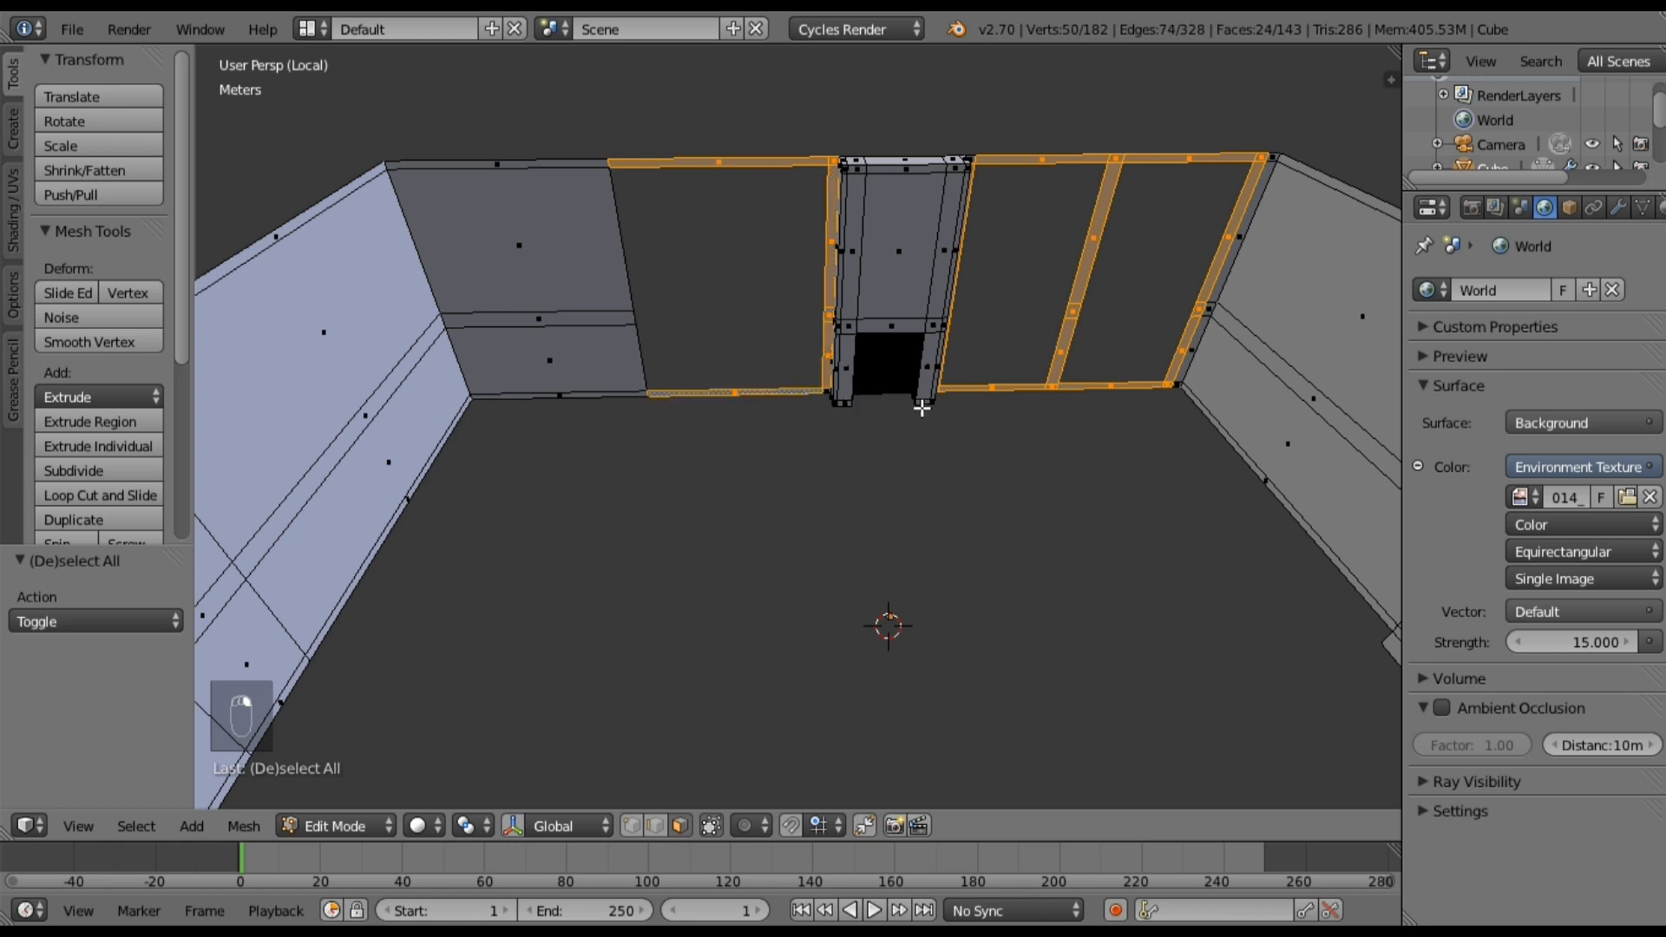
Step: Assign the Fireplace Interior material to the selected window frame faces and clear the selection
scroll(1553, 206, right, 3)
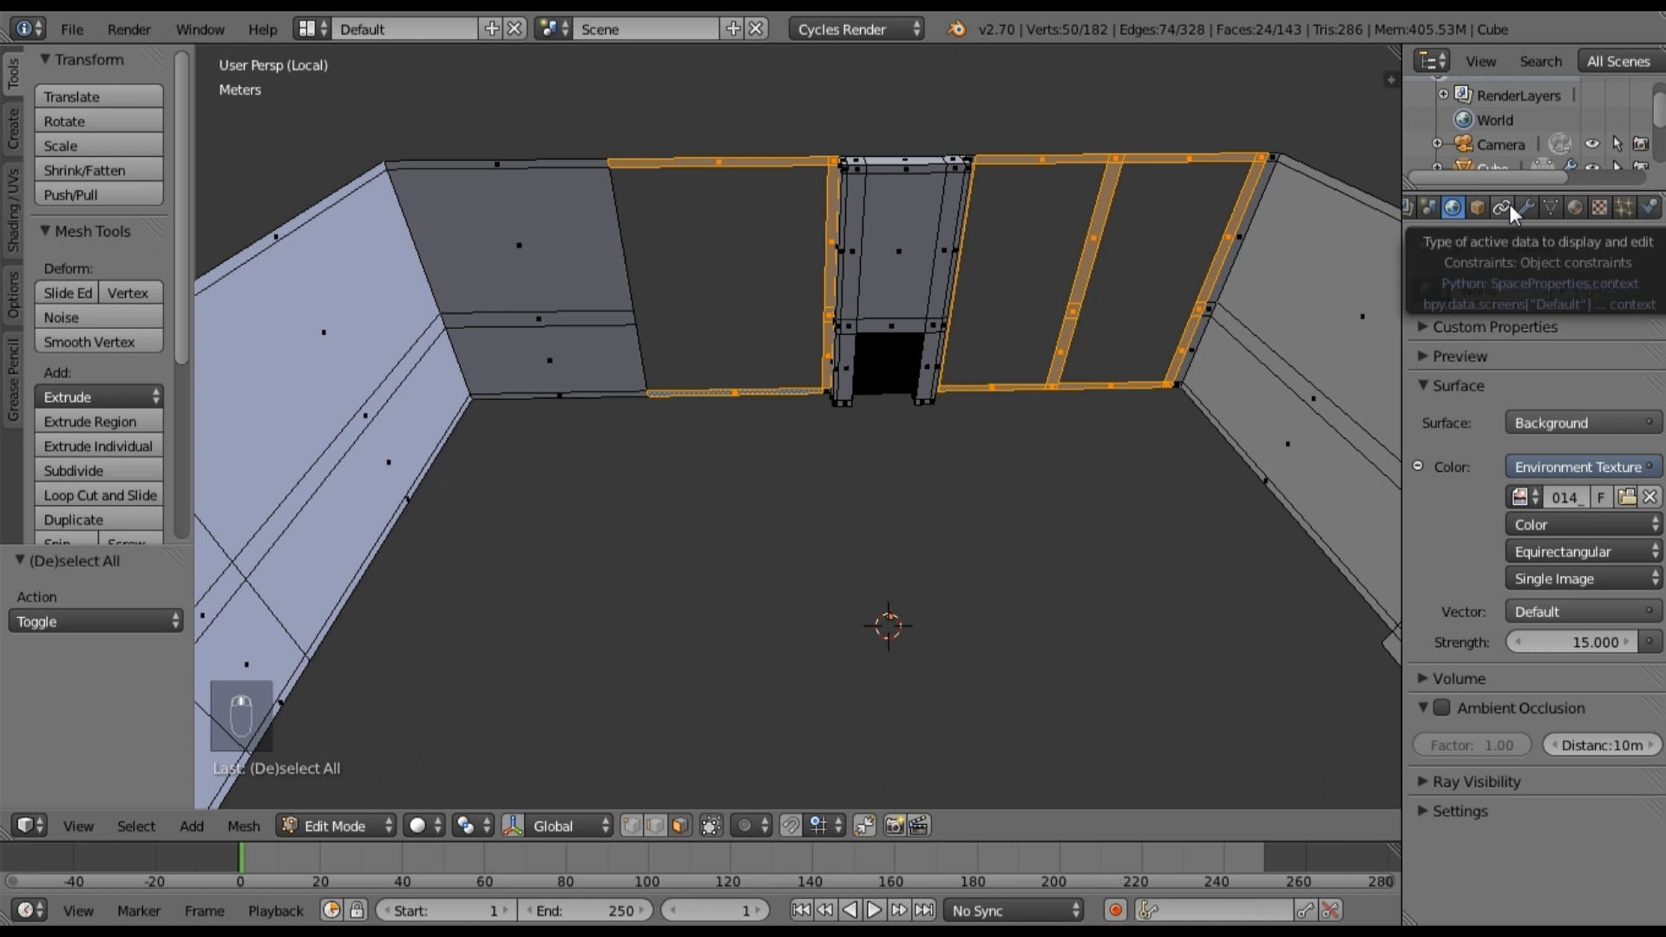
click(1574, 208)
click(1508, 348)
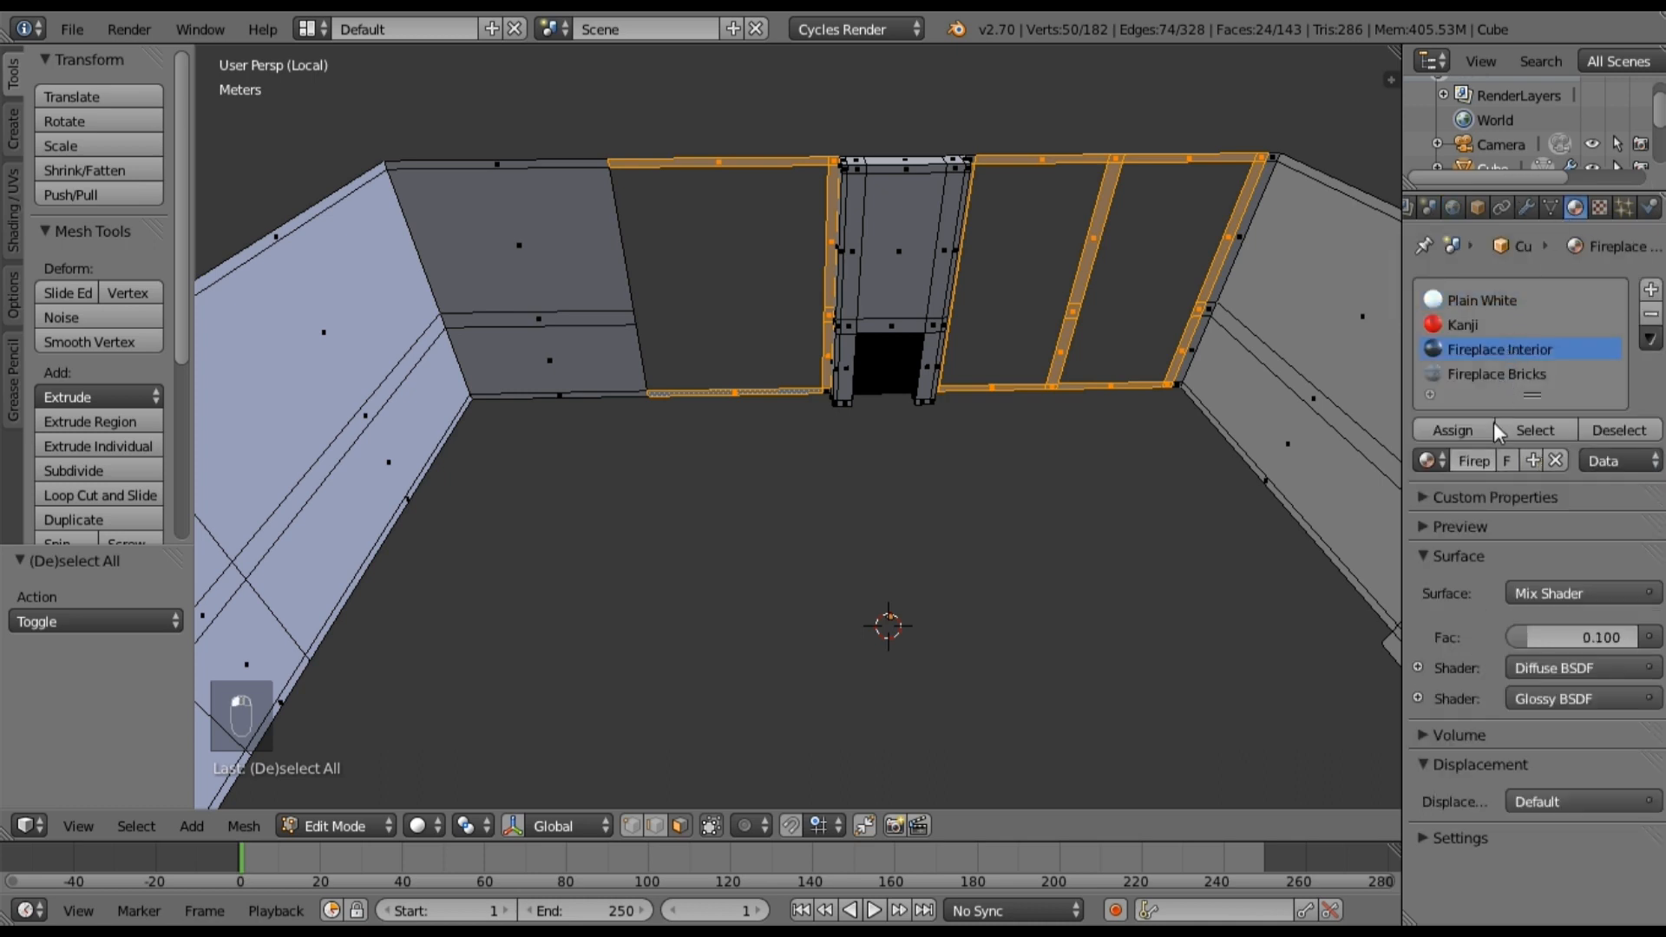
click(1482, 429)
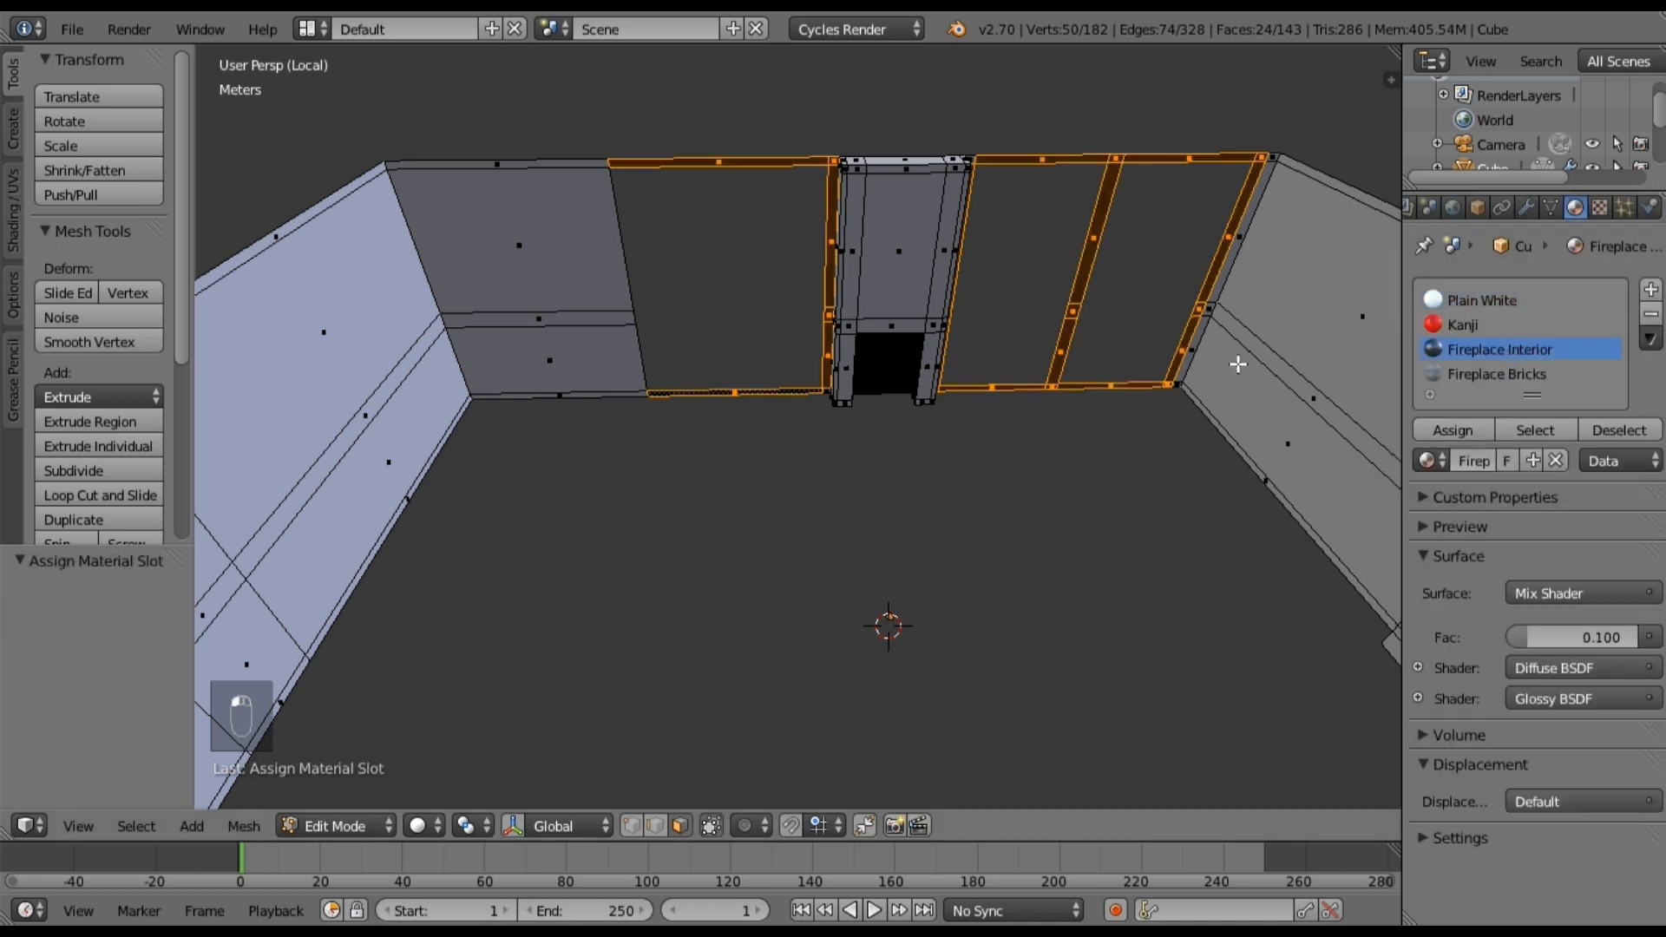
key(a)
Step: Leave Edit Mode and local view, then select the curtains object in the camera view
middle_drag(1058, 363, 1024, 342)
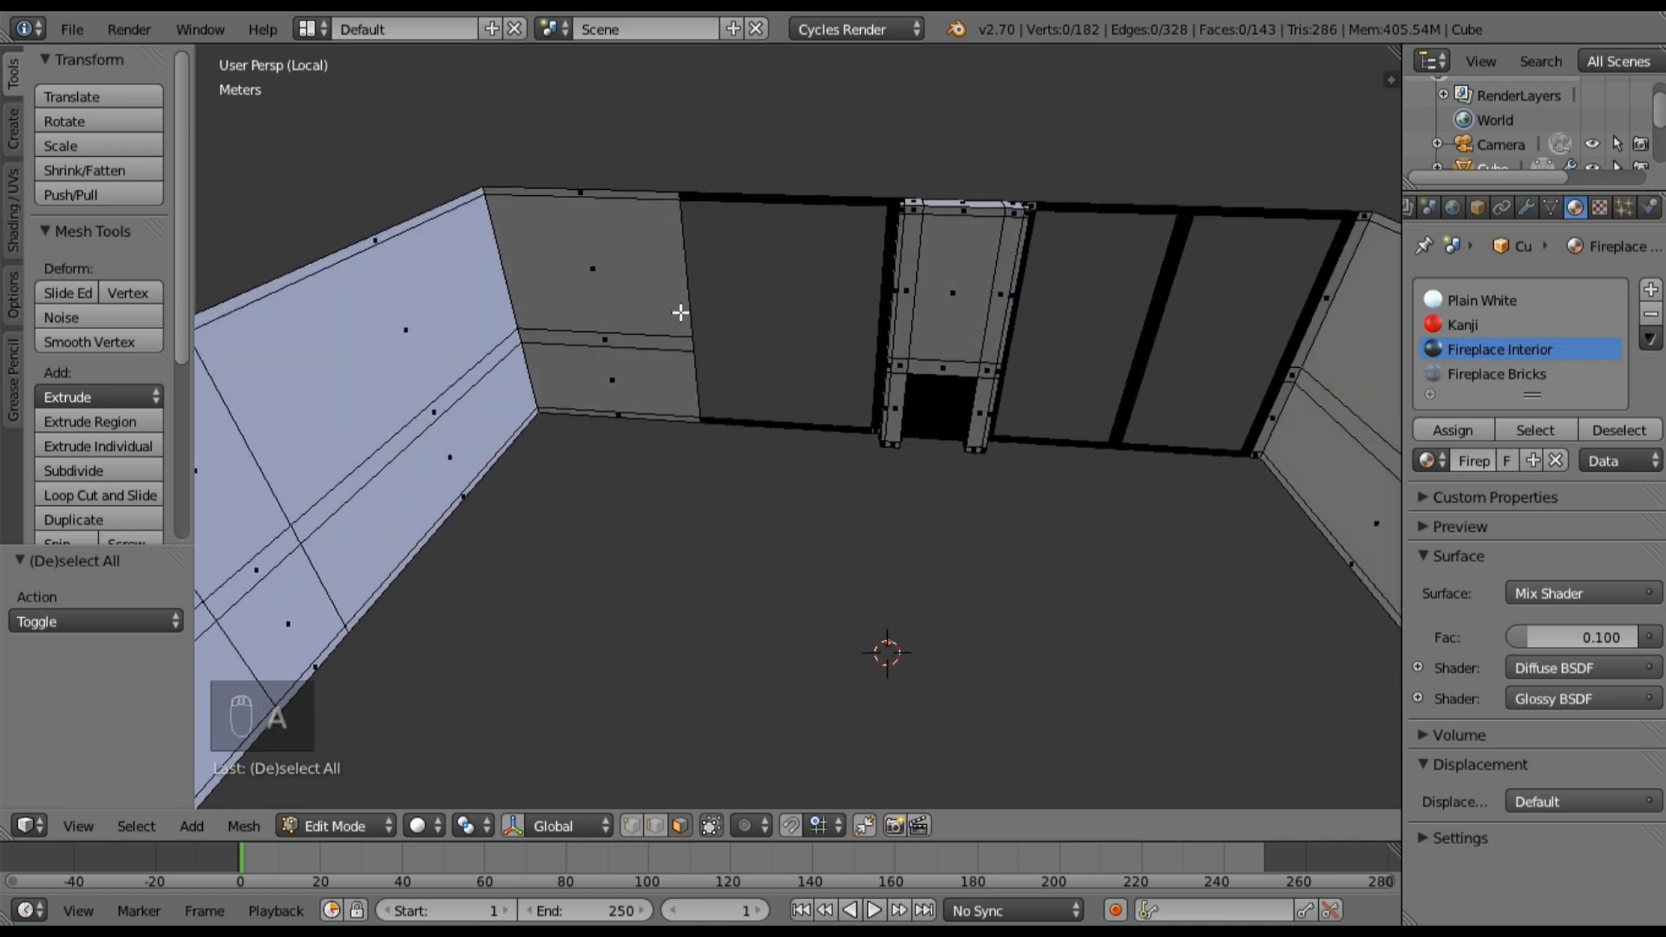
scroll(868, 490, down, 2)
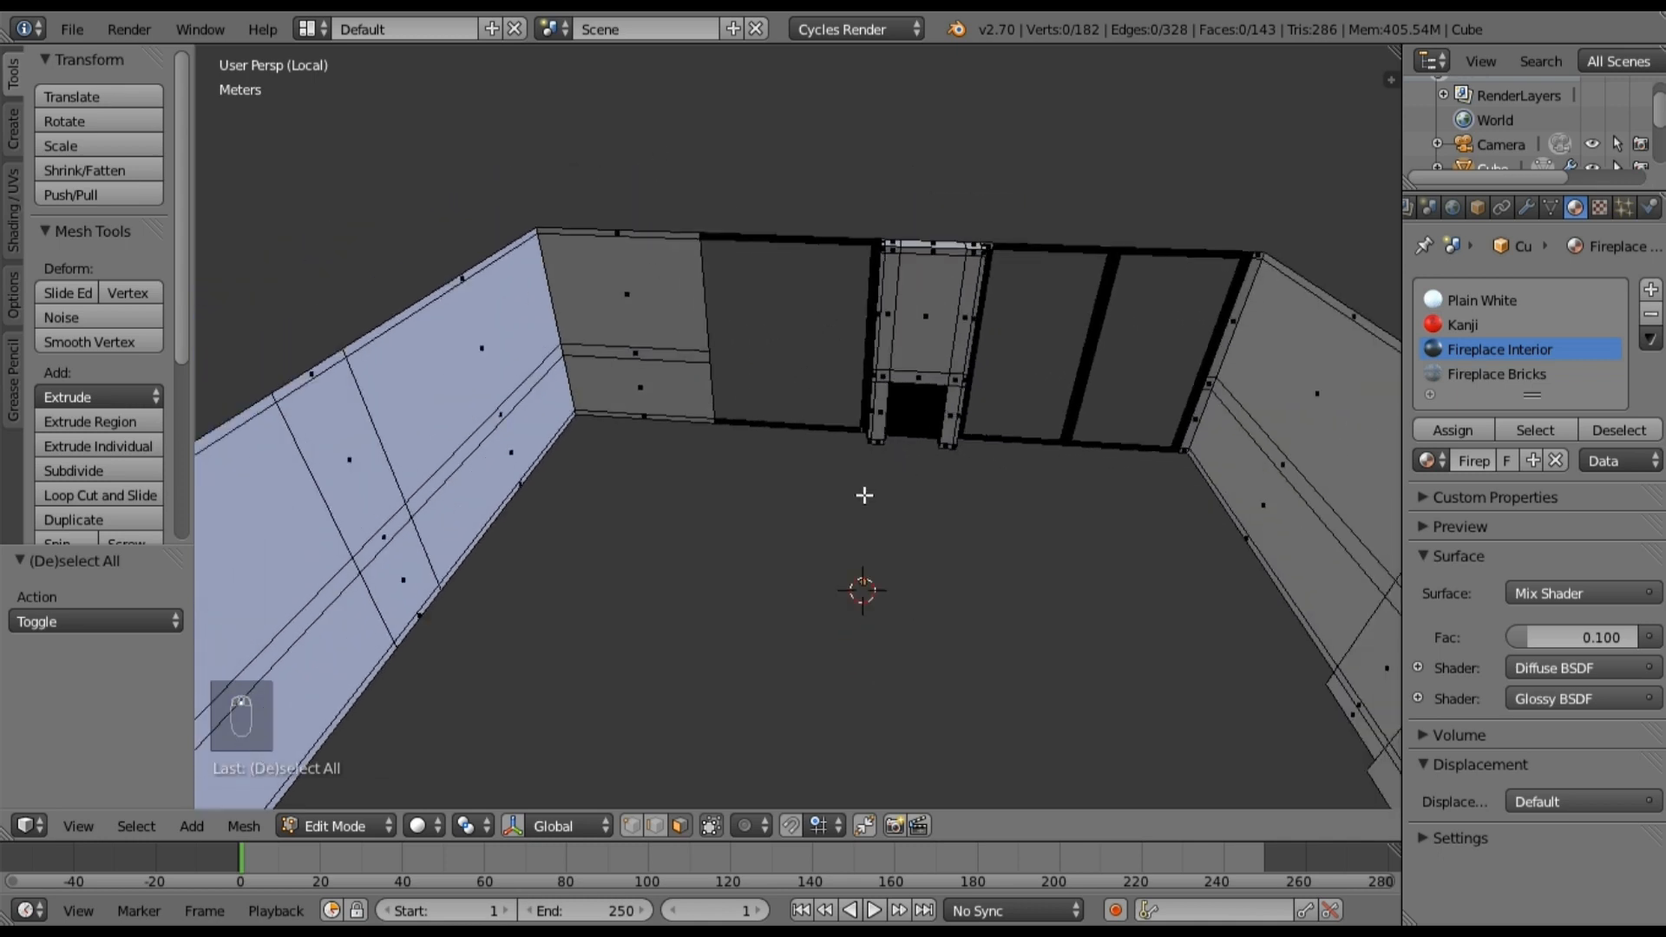
scroll(860, 494, down, 2)
middle_drag(832, 511, 994, 533)
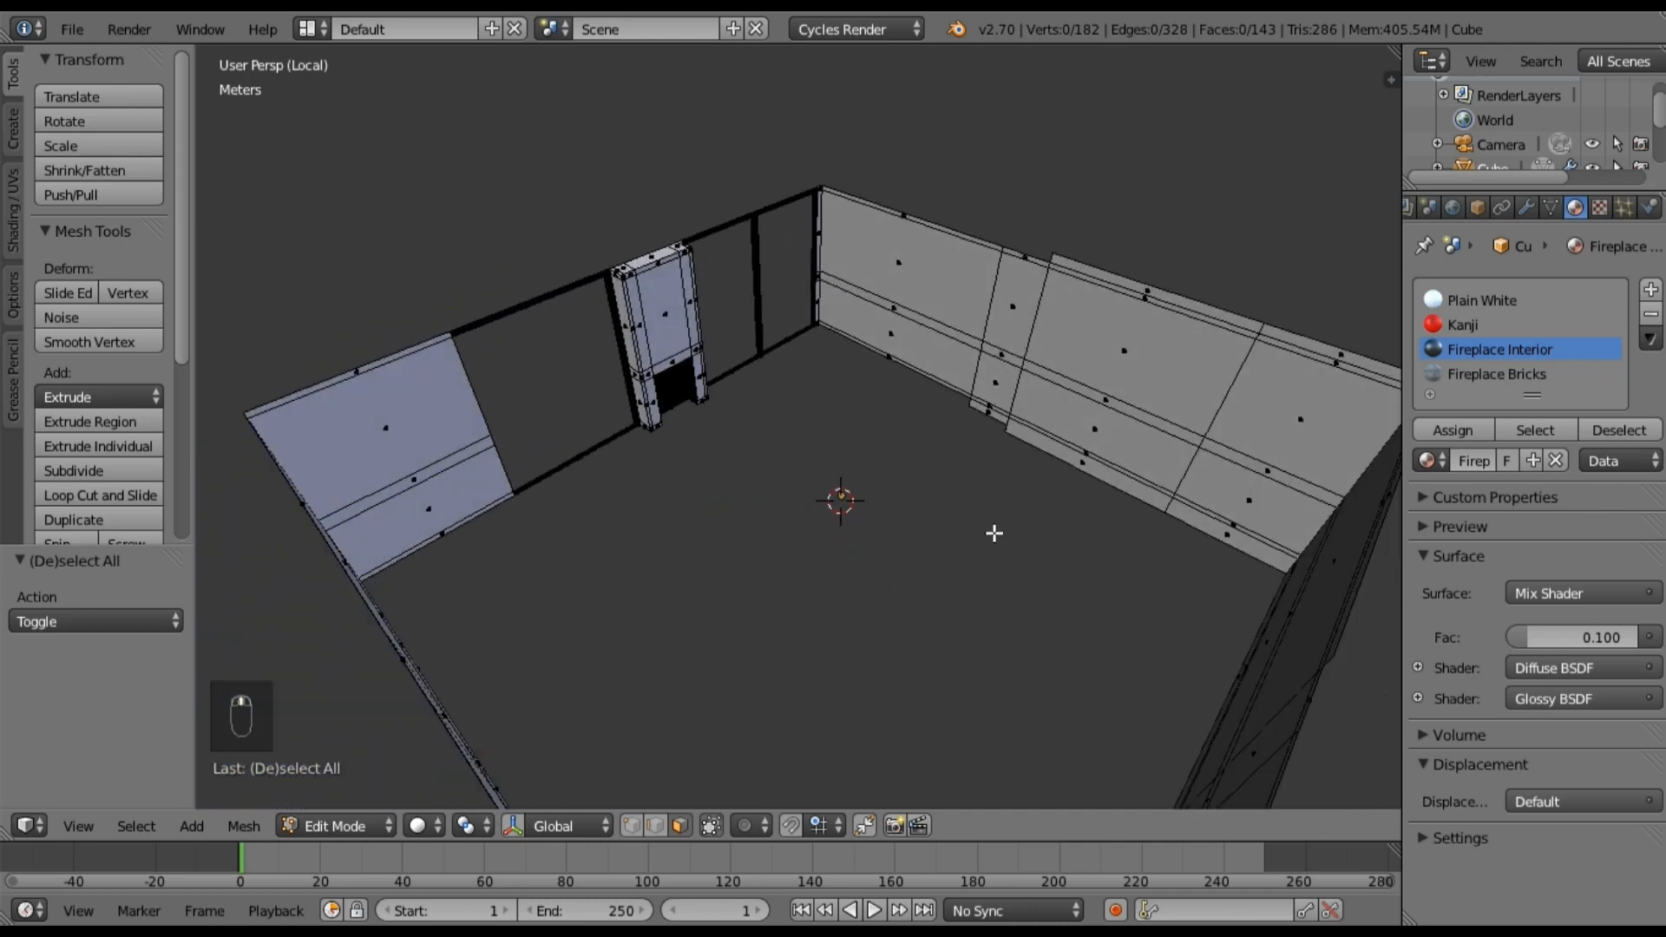
key(Tab)
key(KP_Divide)
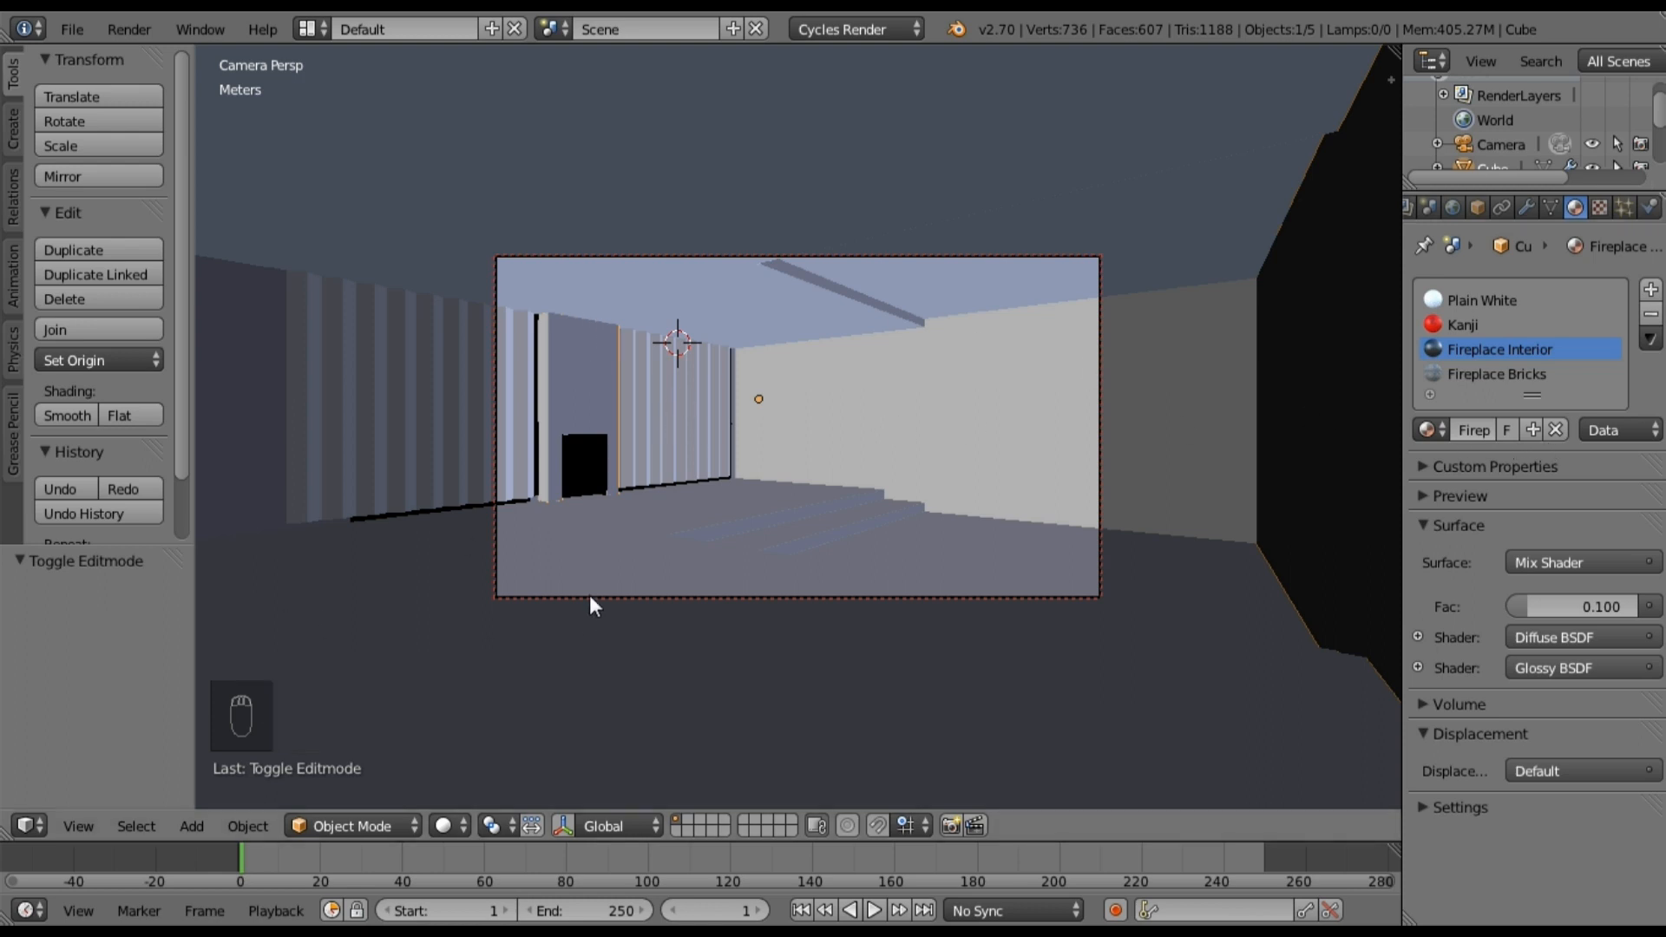
right_click(610, 399)
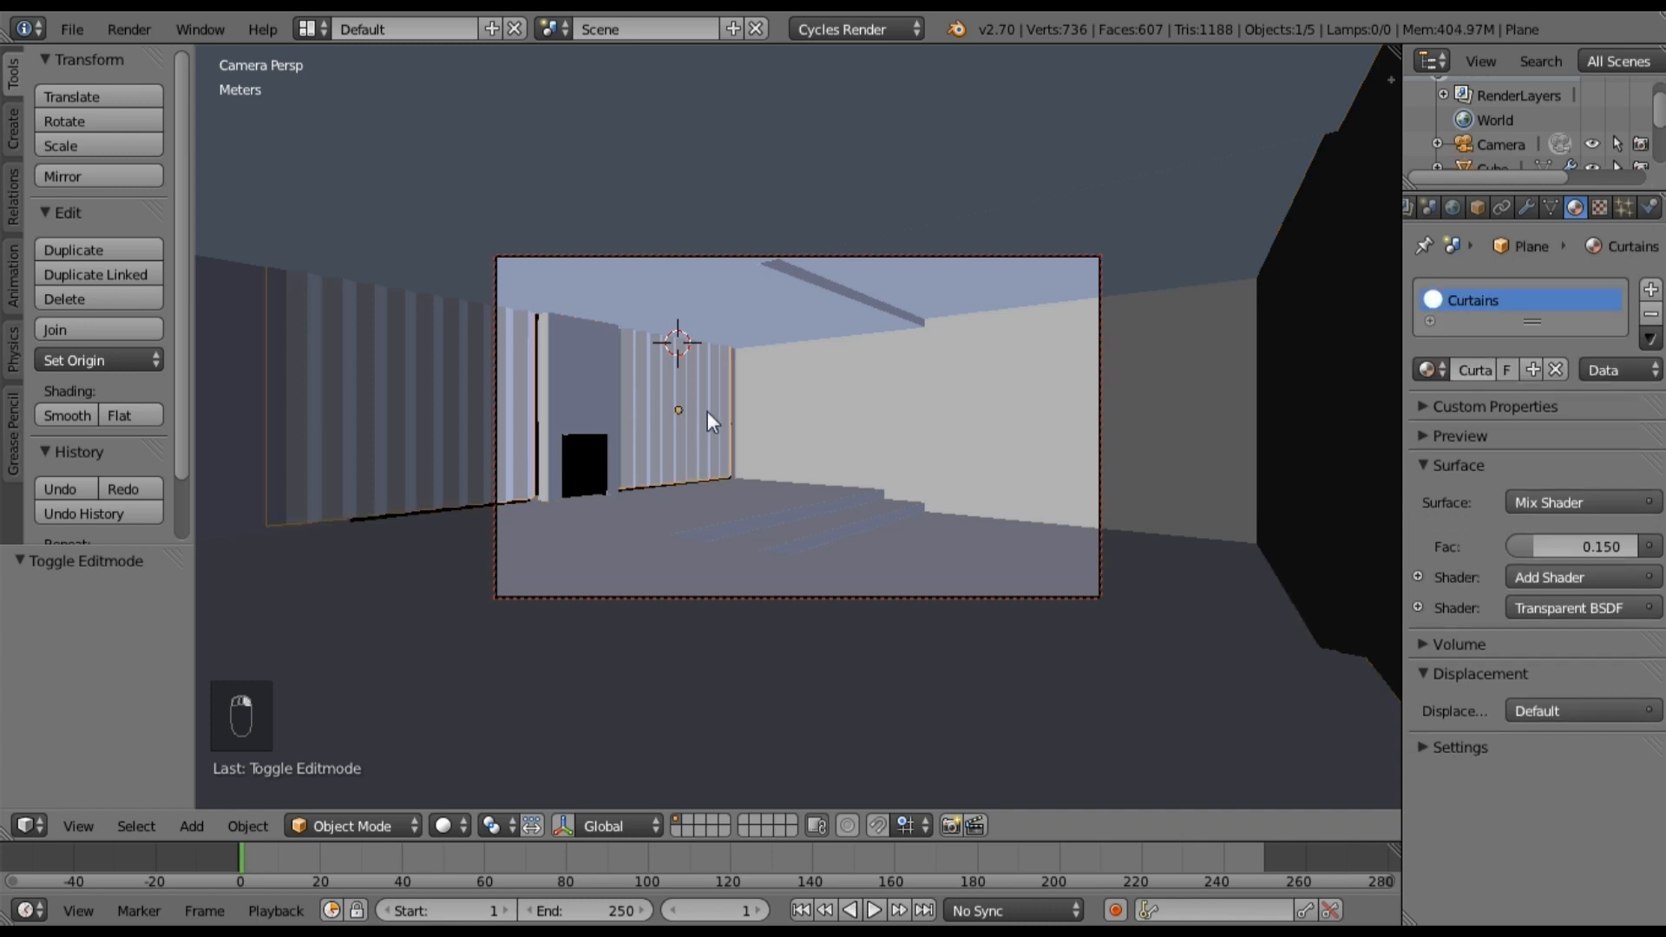